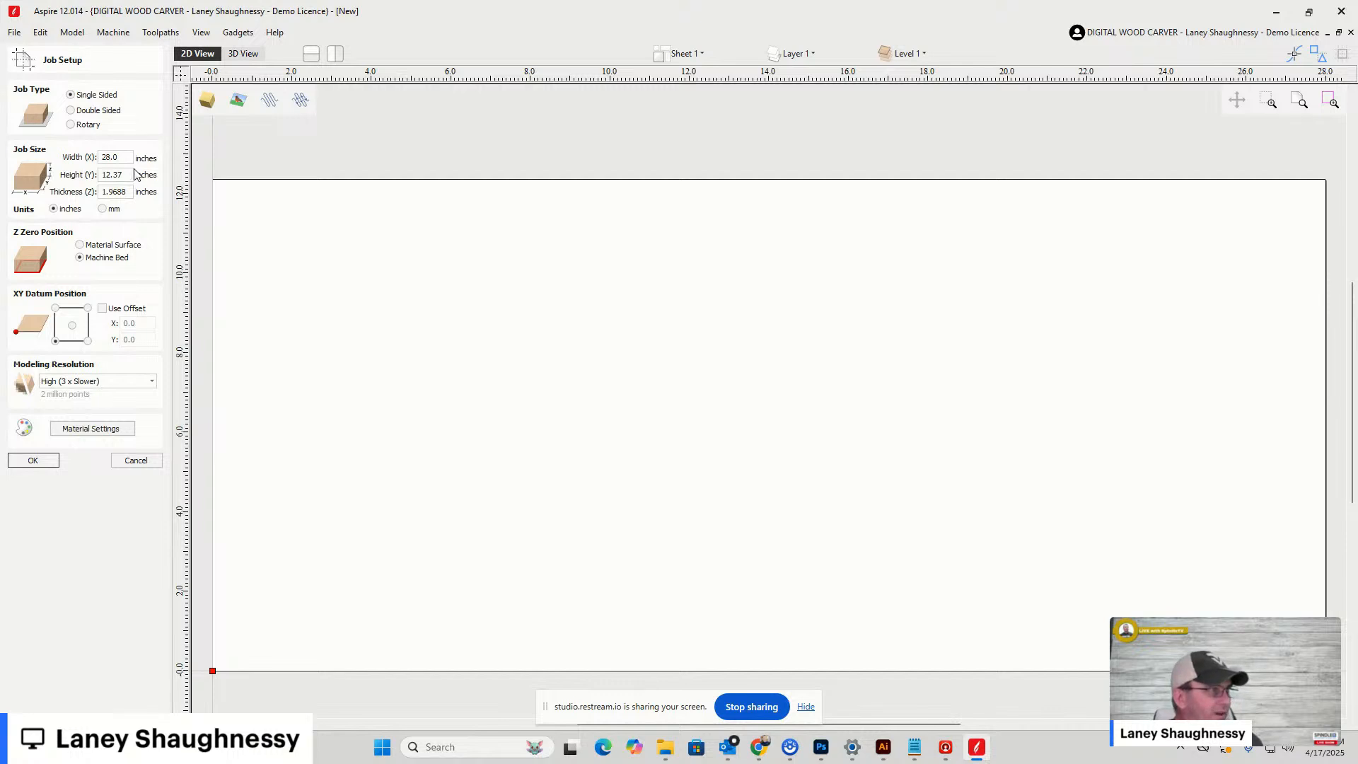
Set up the job as 12 by 12 inches, 1.5 inches thick, with Very High modeling resolution
left_click_drag(123, 158, 87, 188)
type("12")
type("12")
type("1.5")
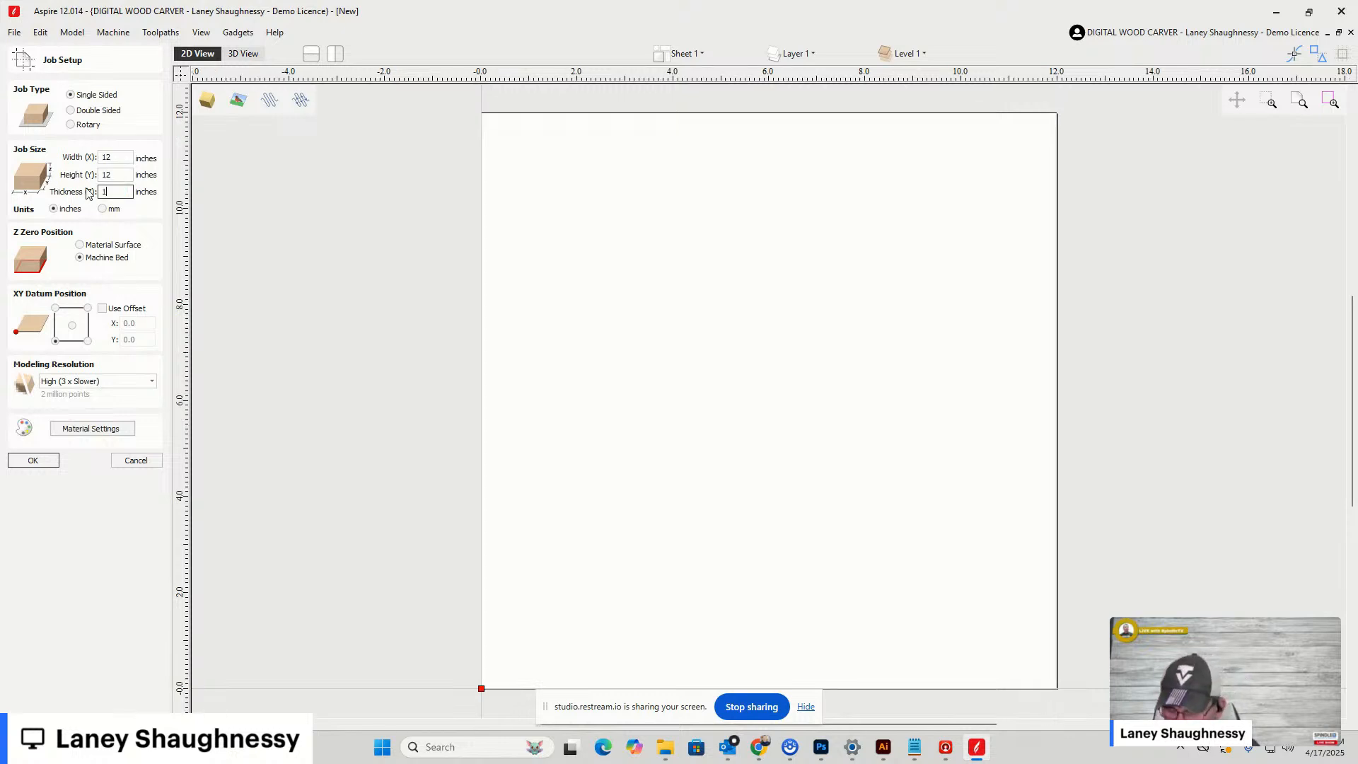
left_click(87, 383)
left_click(84, 412)
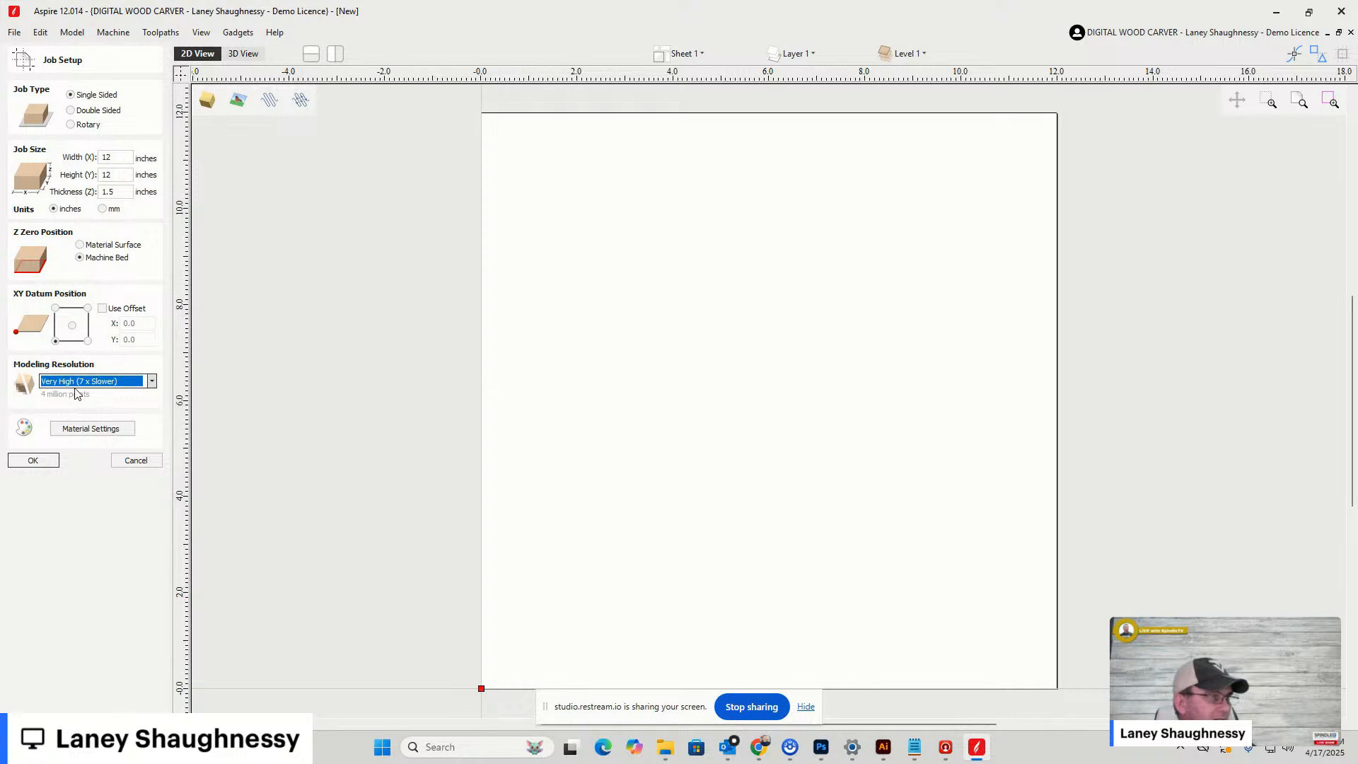
left_click(50, 462)
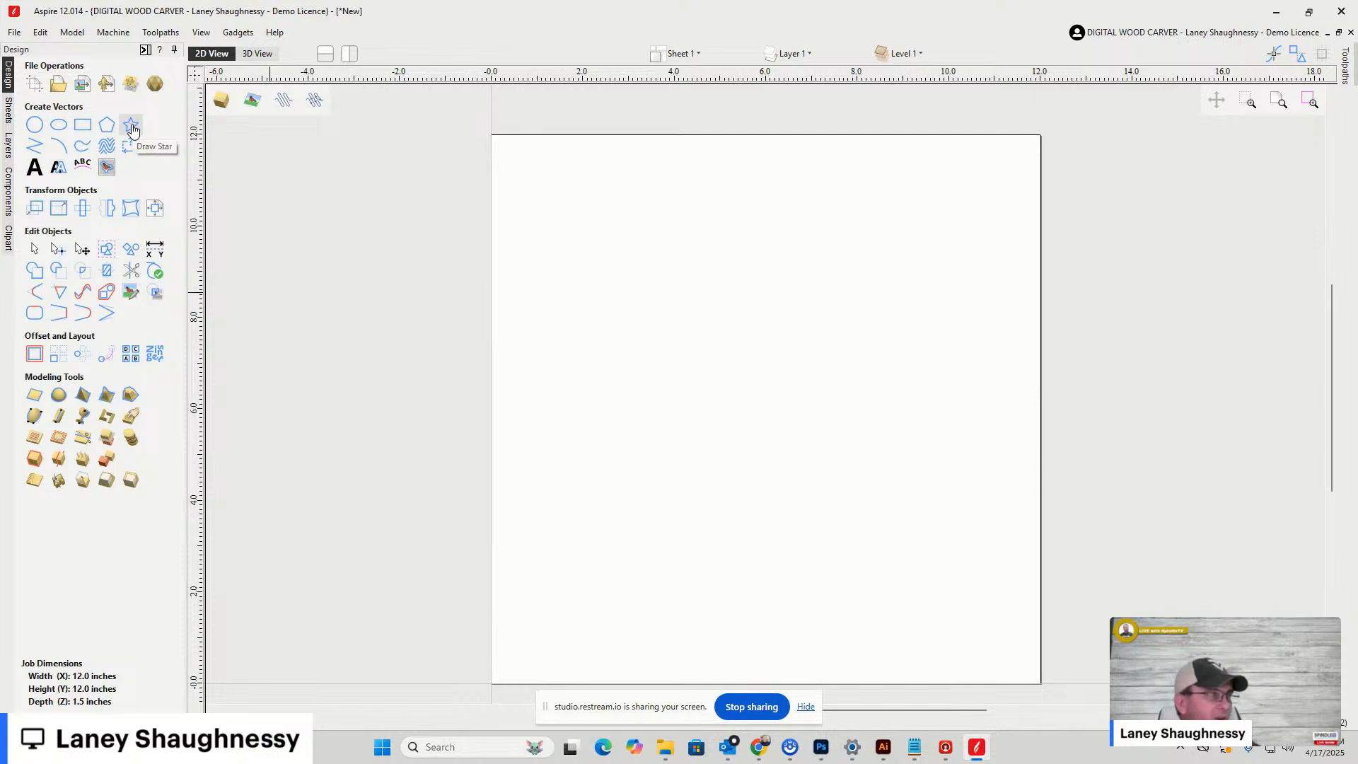
Draw a four-point star centered on the material at X 6, Y 6 with an outer radius of about 4.2 inches
left_click(132, 128)
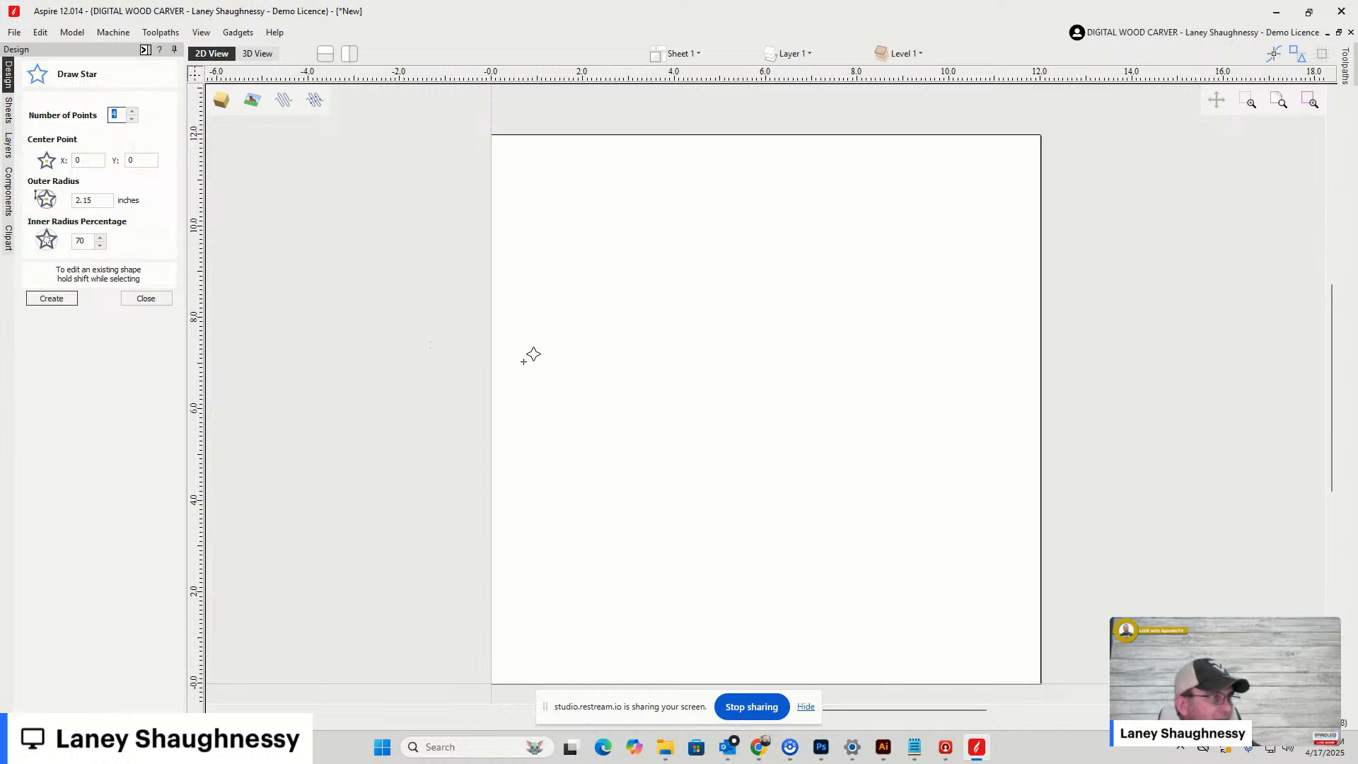
left_click_drag(766, 409, 857, 573)
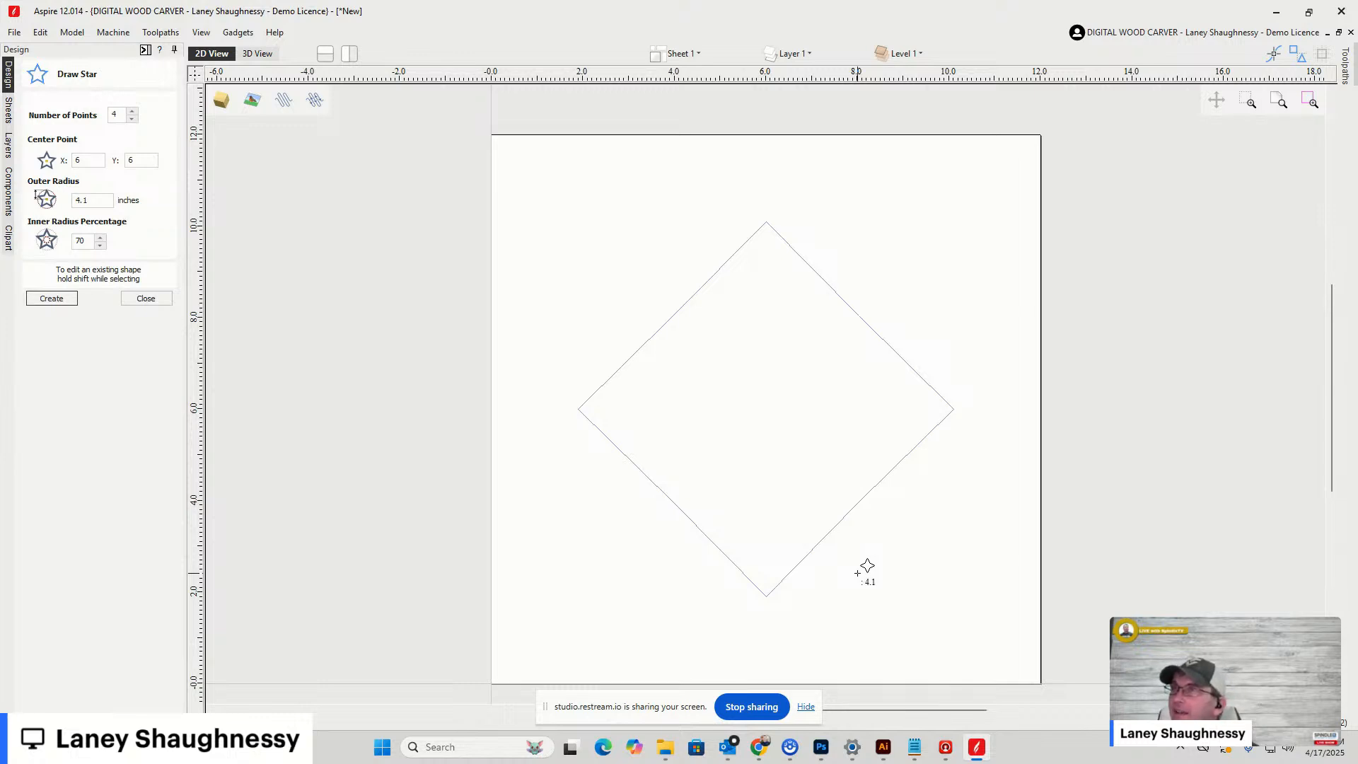
left_click_drag(858, 573, 861, 574)
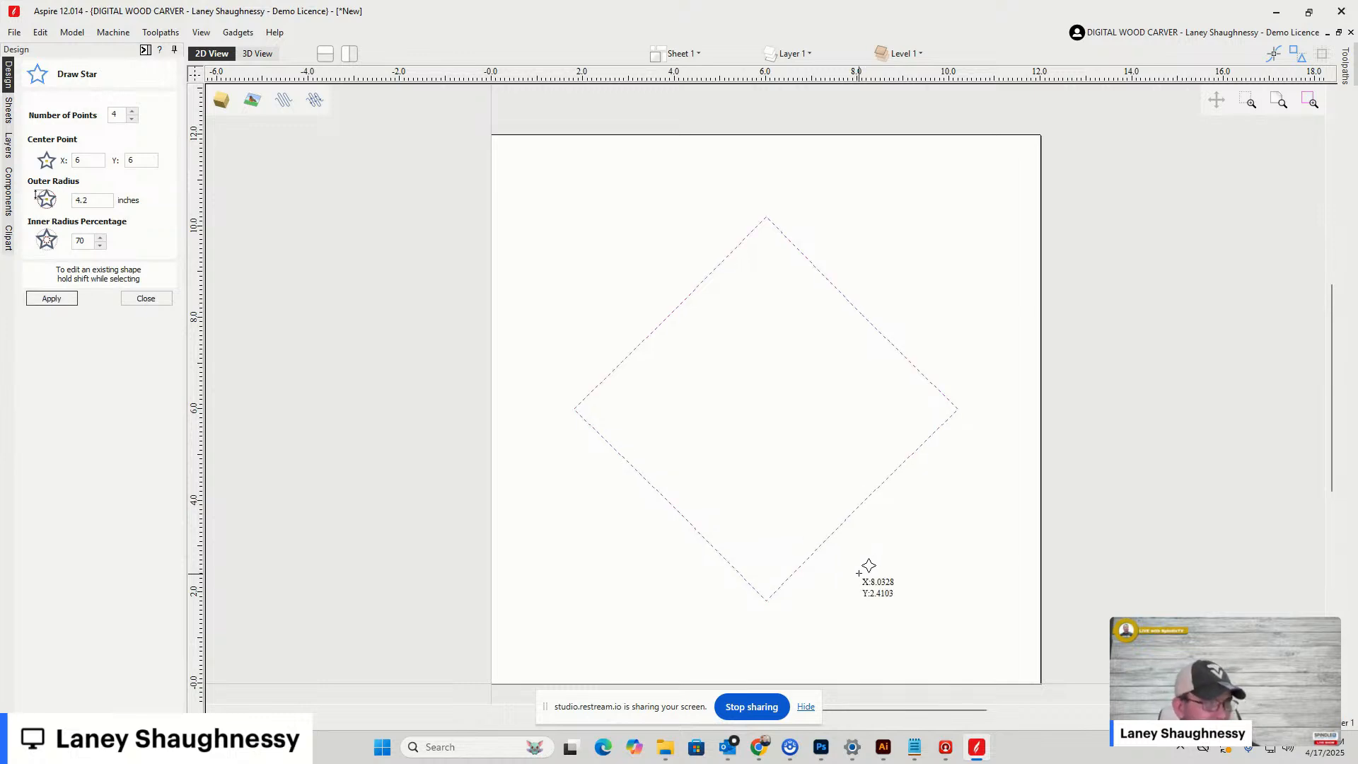
Set the star's inner radius percentage to 38.2
left_click(90, 241)
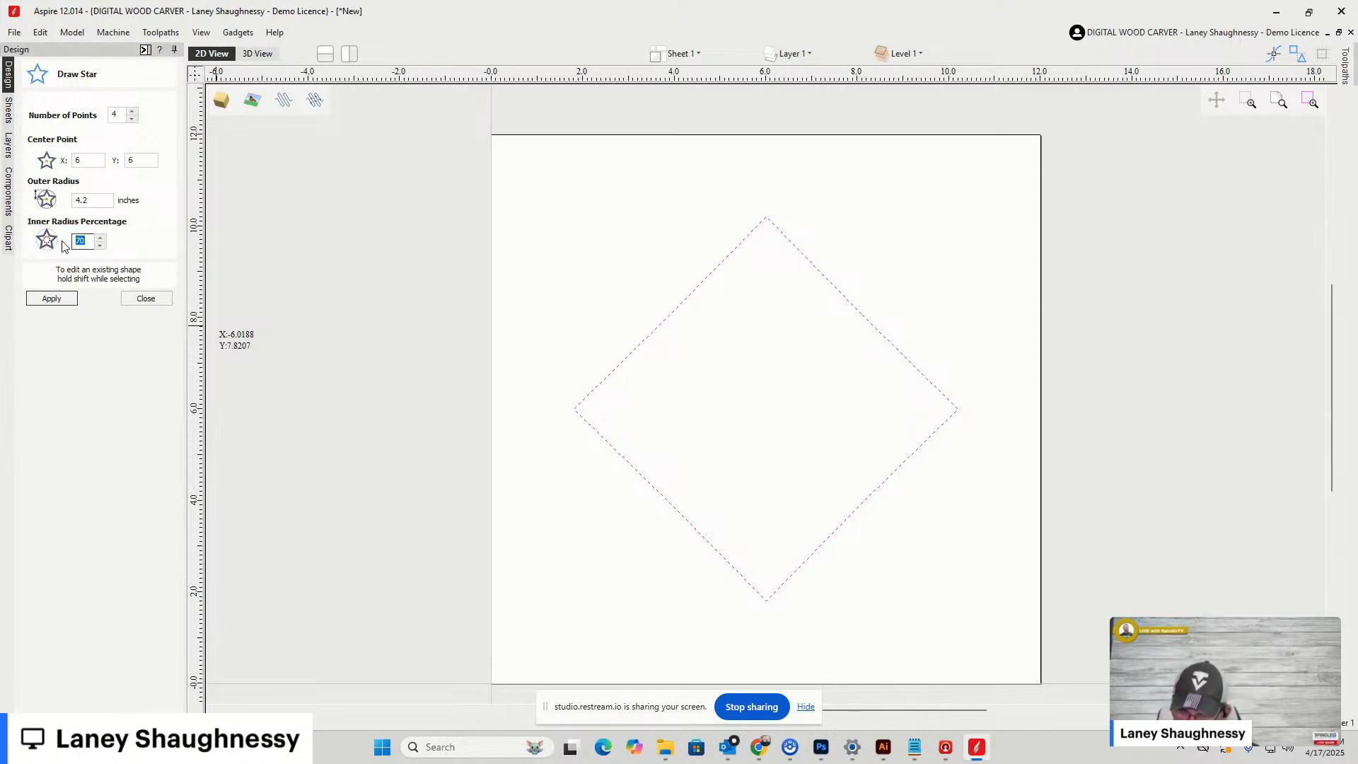
type("38.2")
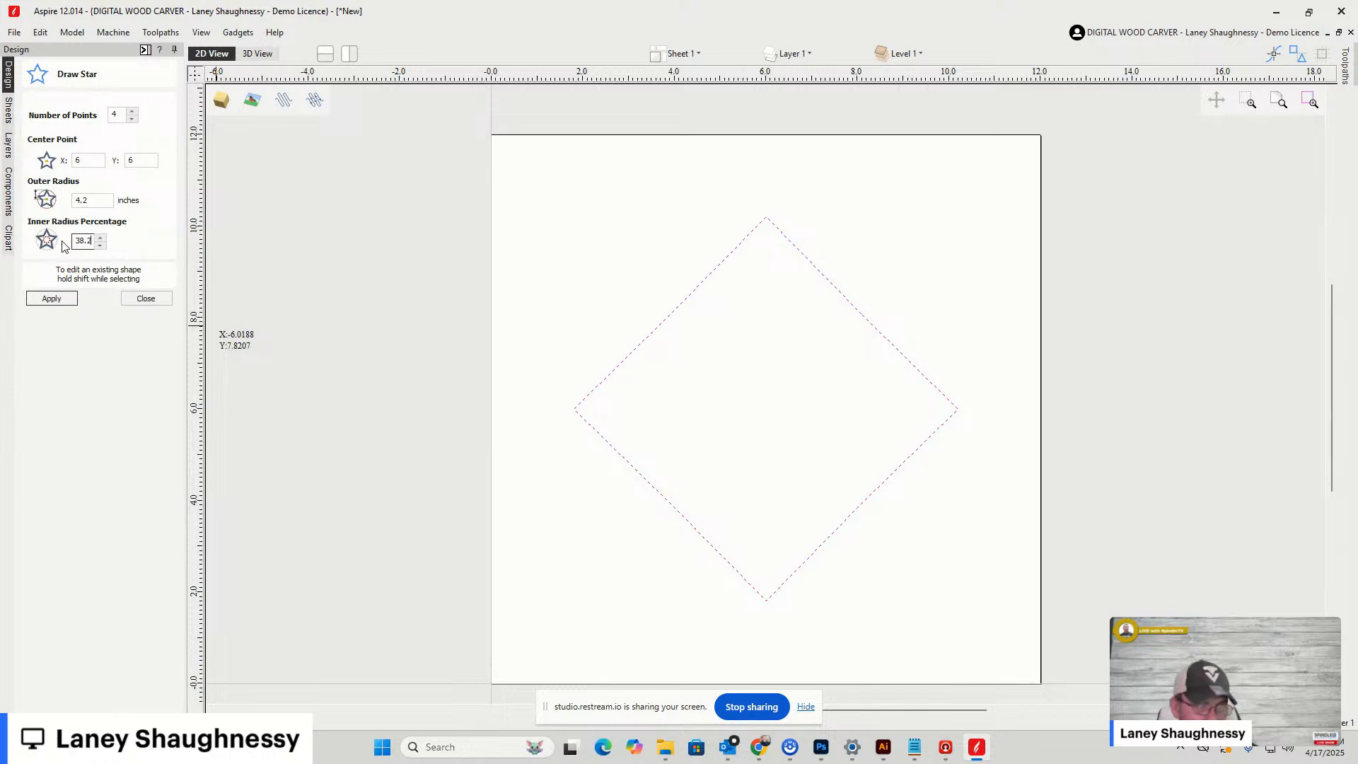
left_click(55, 300)
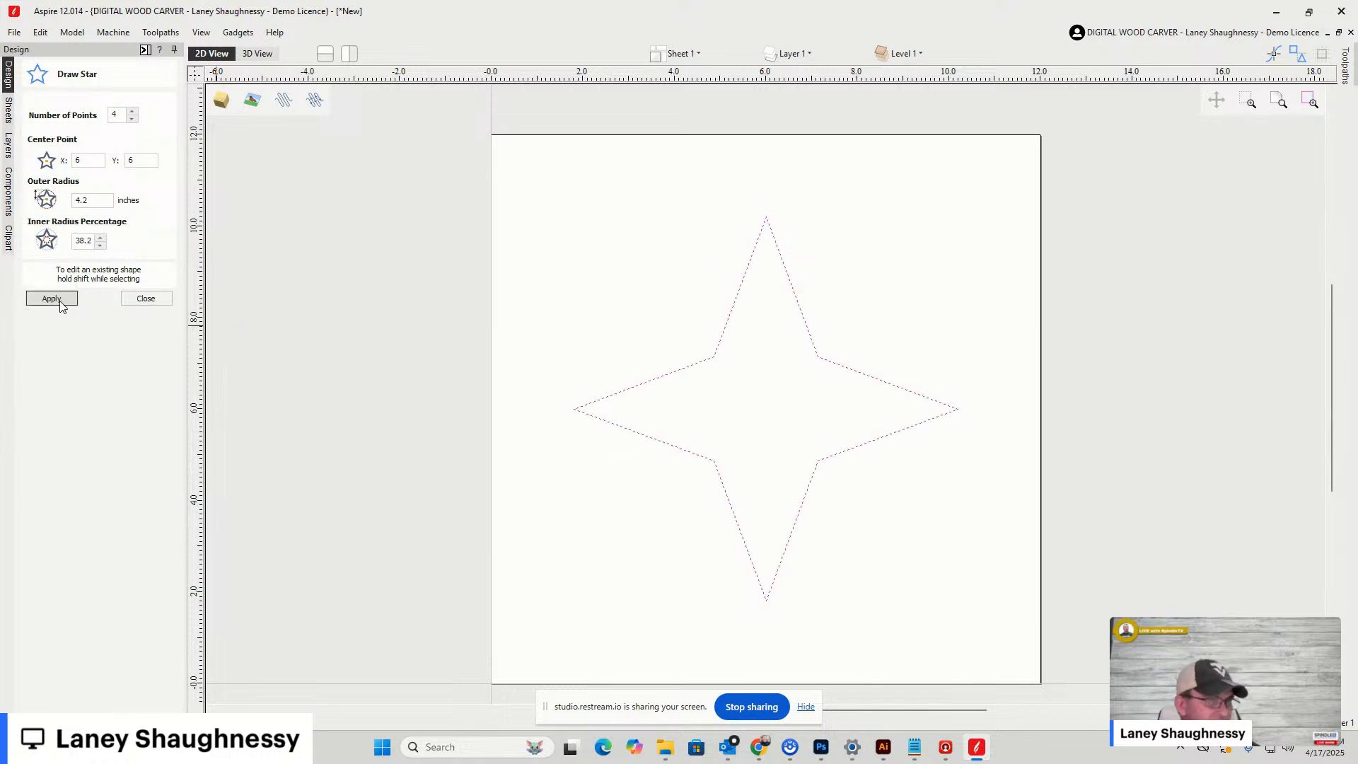
Reduce the star's inner radius percentage to 25 and apply it
left_click(100, 246)
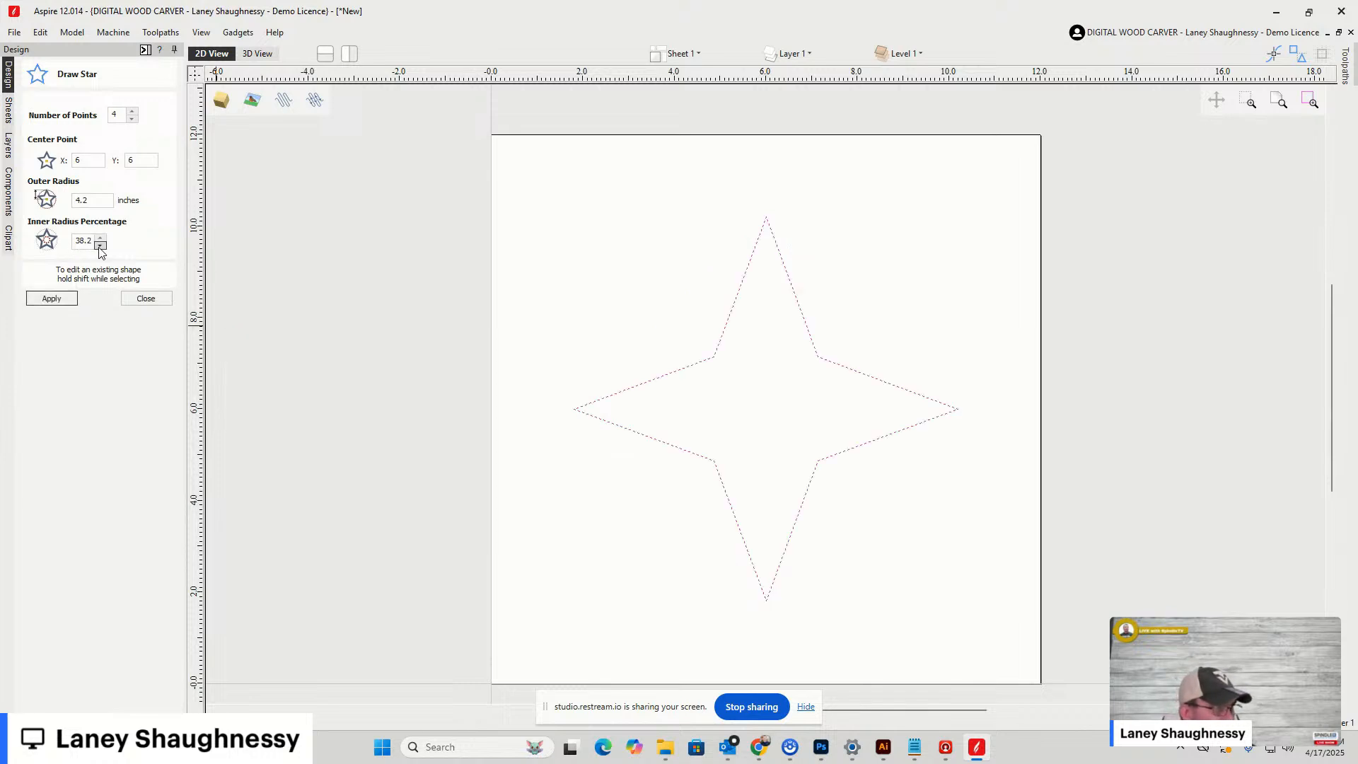
left_click(100, 245)
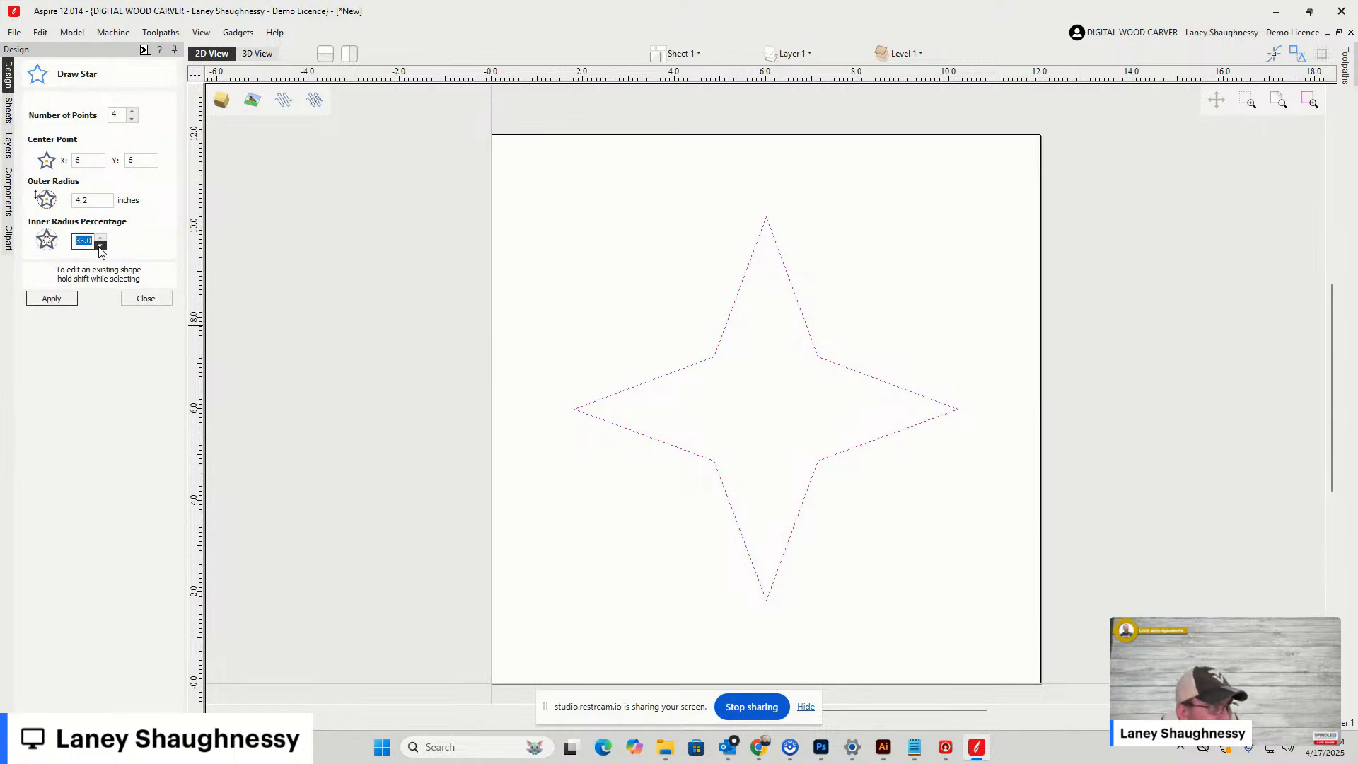
left_click(100, 245)
left_click(100, 245)
left_click(51, 299)
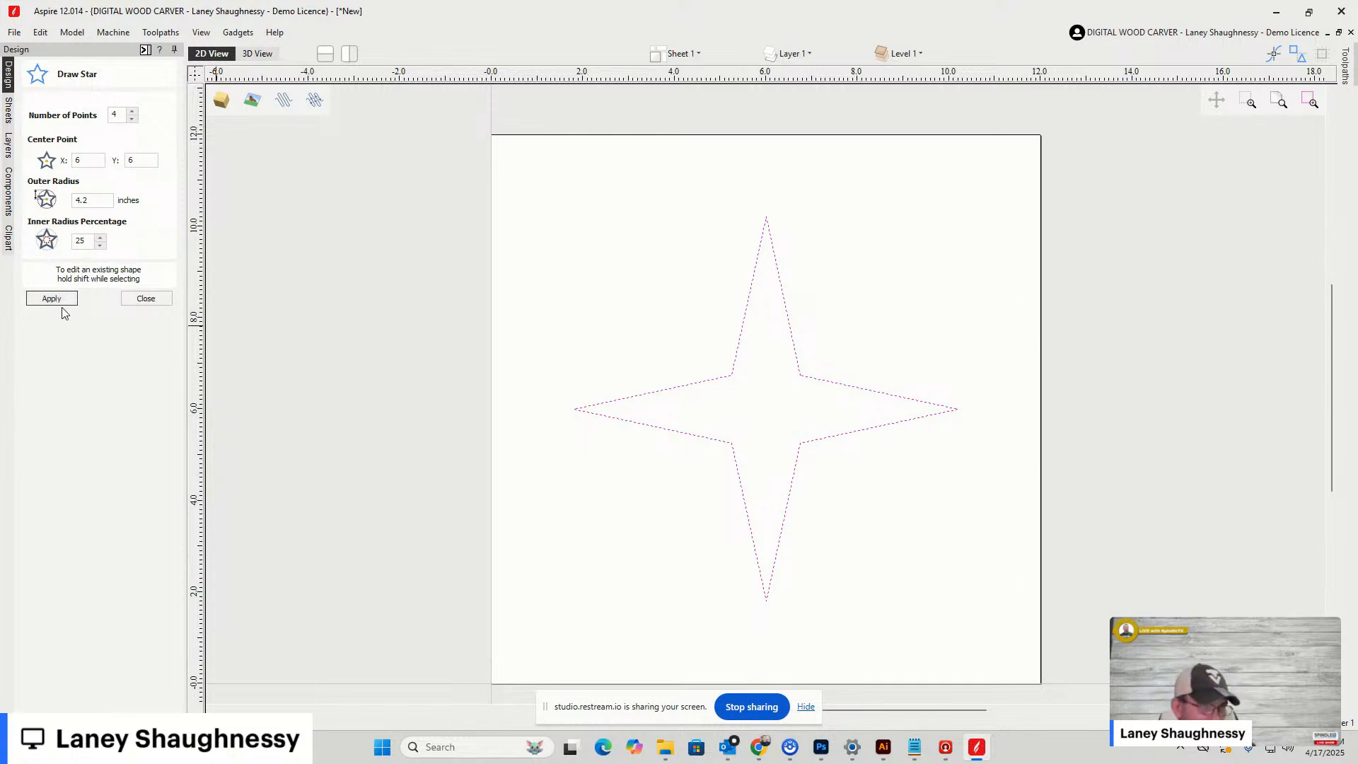
Reduce the star's inner radius percentage to 21, apply it and finish the star
left_click(101, 247)
left_click(101, 246)
left_click(101, 246)
left_click(100, 246)
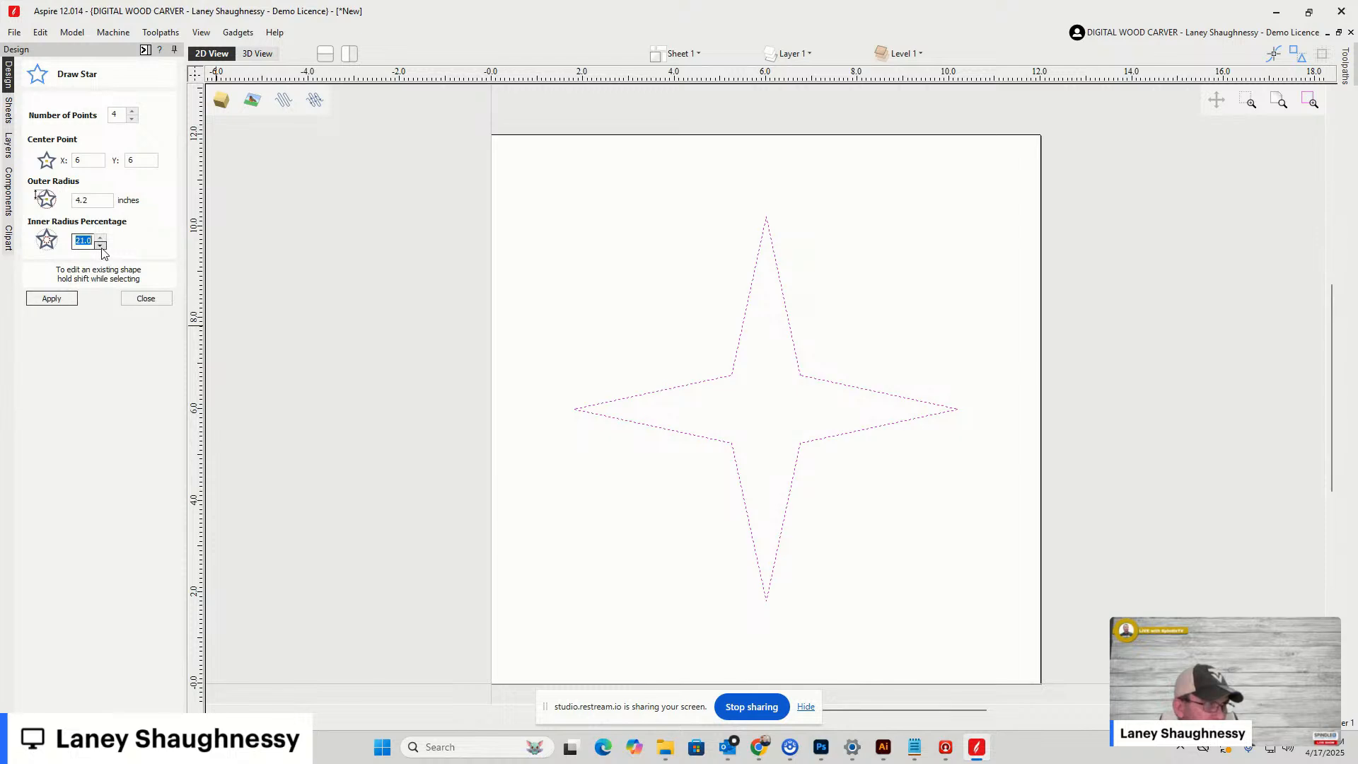
left_click(54, 298)
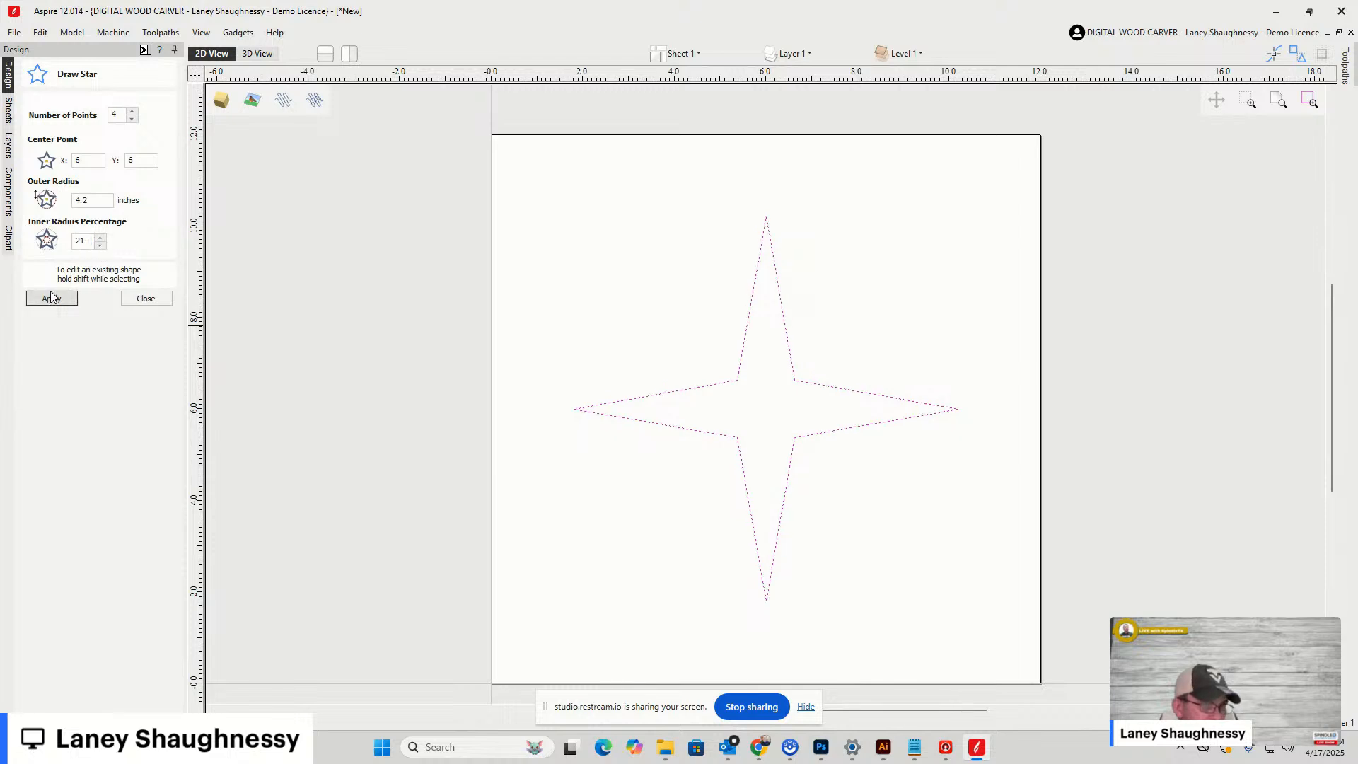
left_click(145, 299)
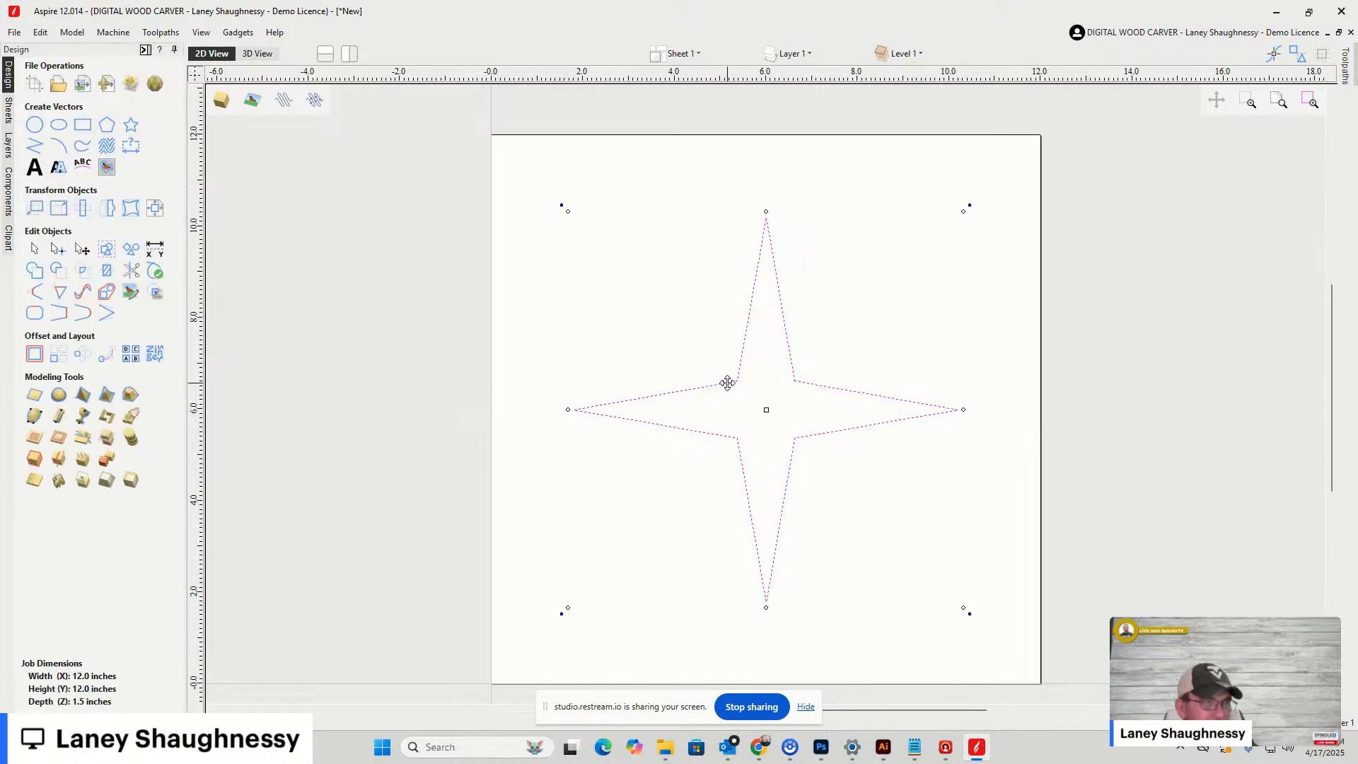
Shift the star slightly off center, realign it to the center of the material and deselect it
mouse_move(727, 382)
left_mouse_down()
mouse_move(705, 382)
mouse_move(732, 379)
left_mouse_up()
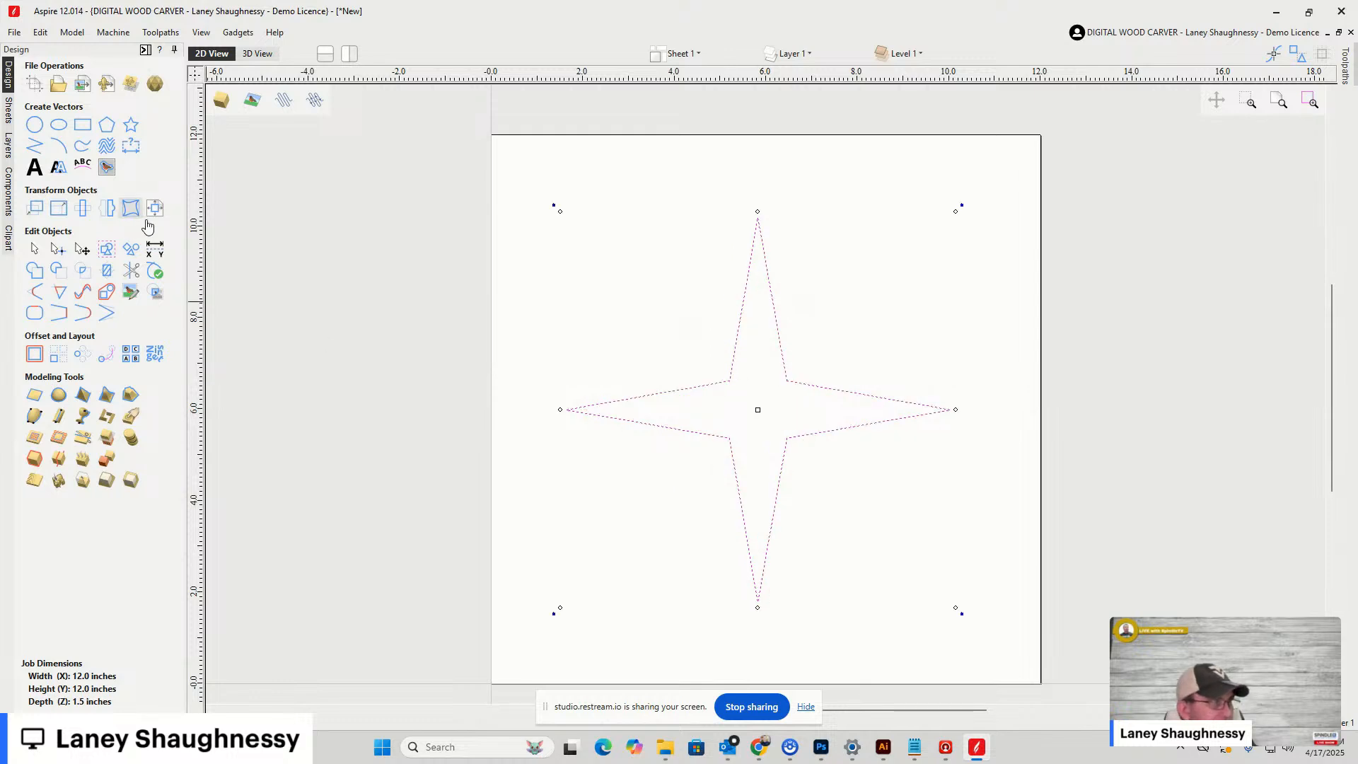
left_click(155, 207)
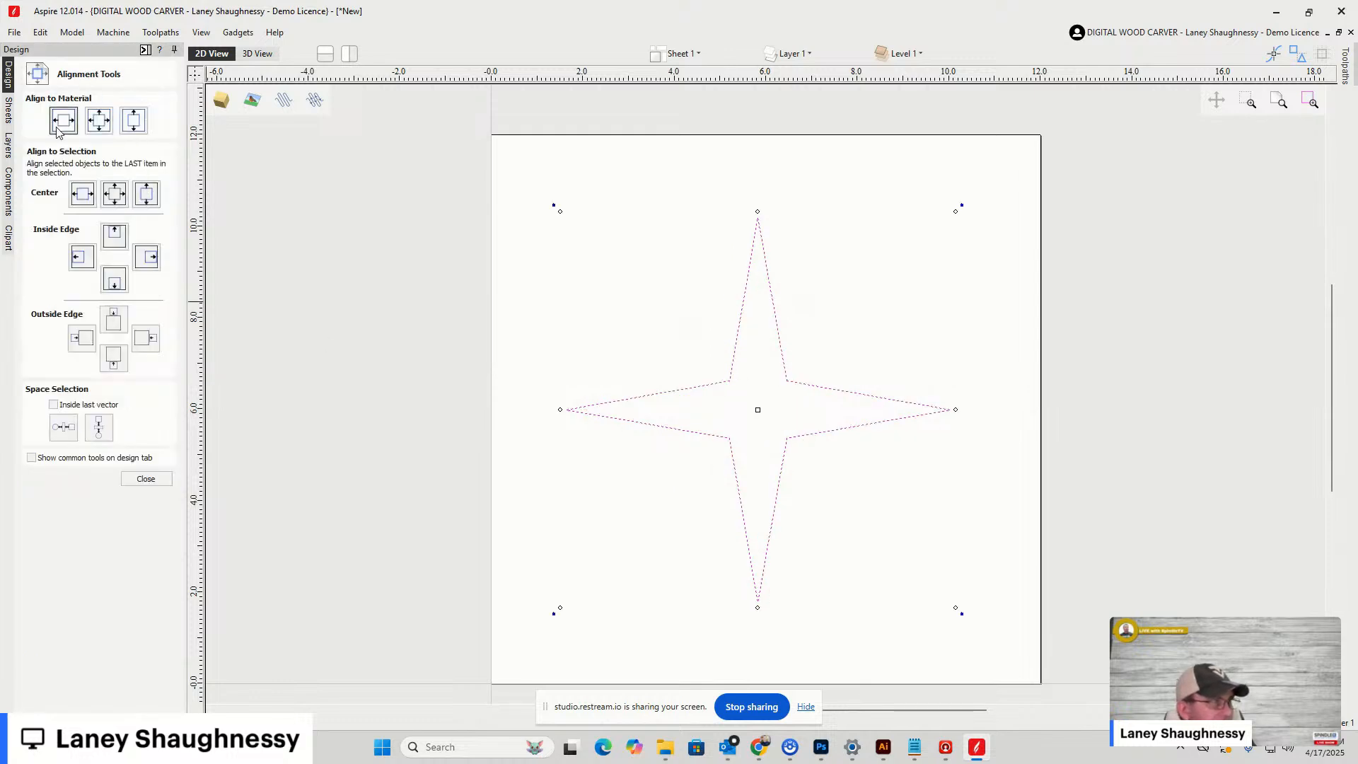
left_click(99, 120)
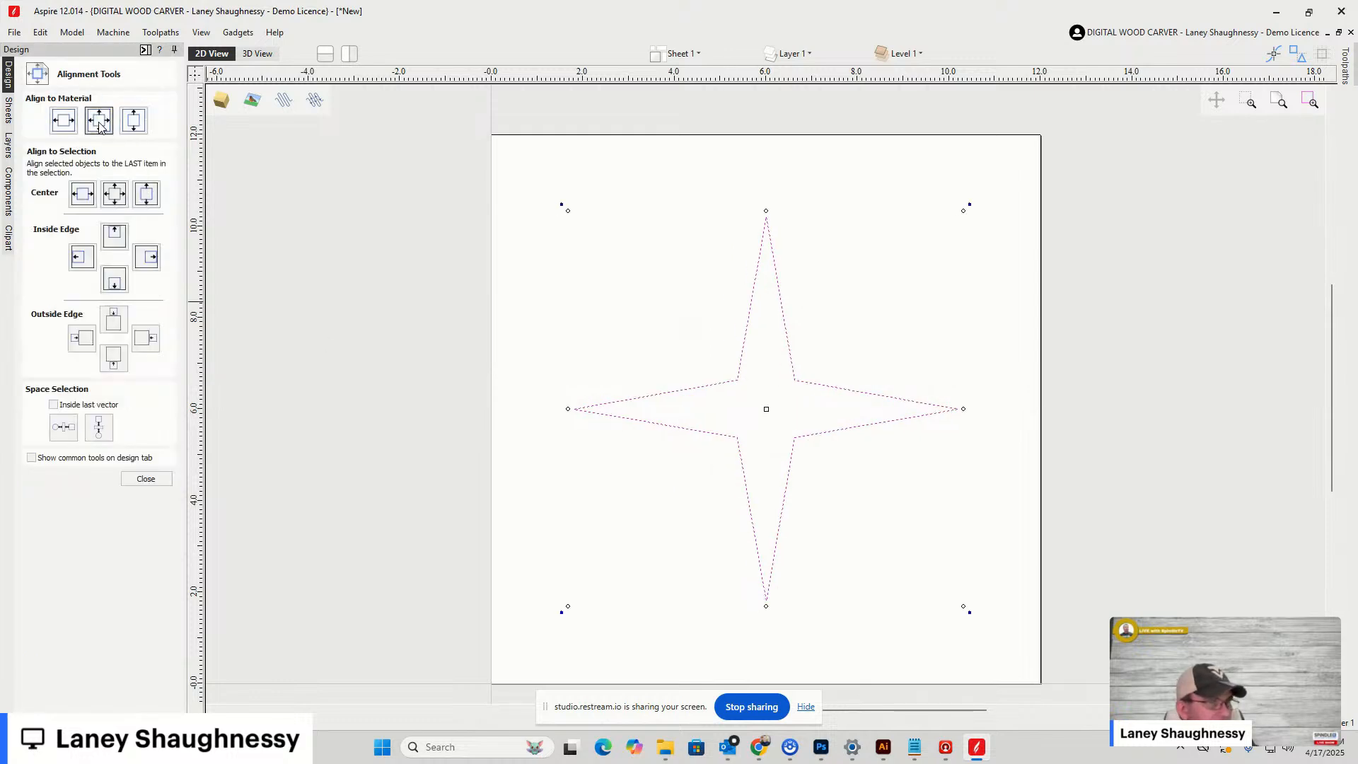
left_click(146, 479)
left_click(634, 426)
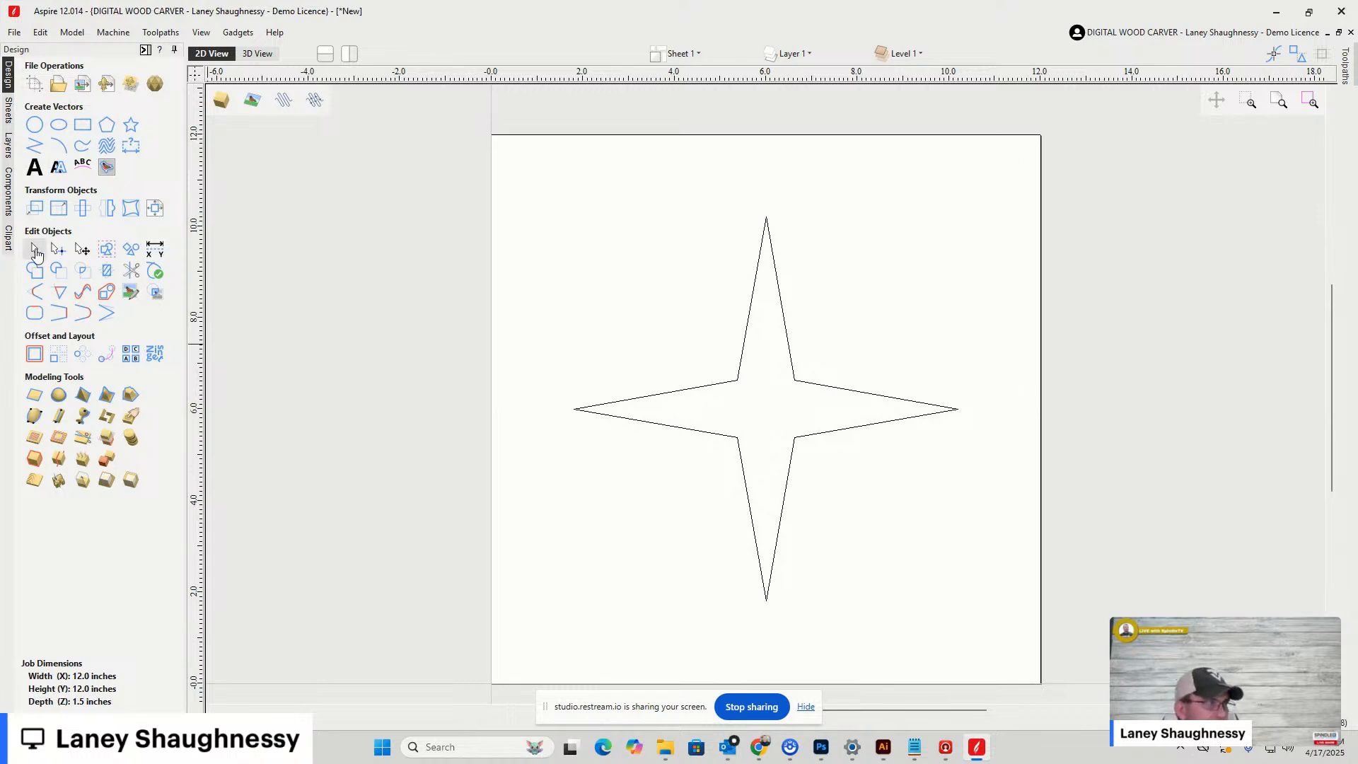
Browse the clipart library, examining the Decorative, Borders and Moulding Profiles folders
left_click(9, 244)
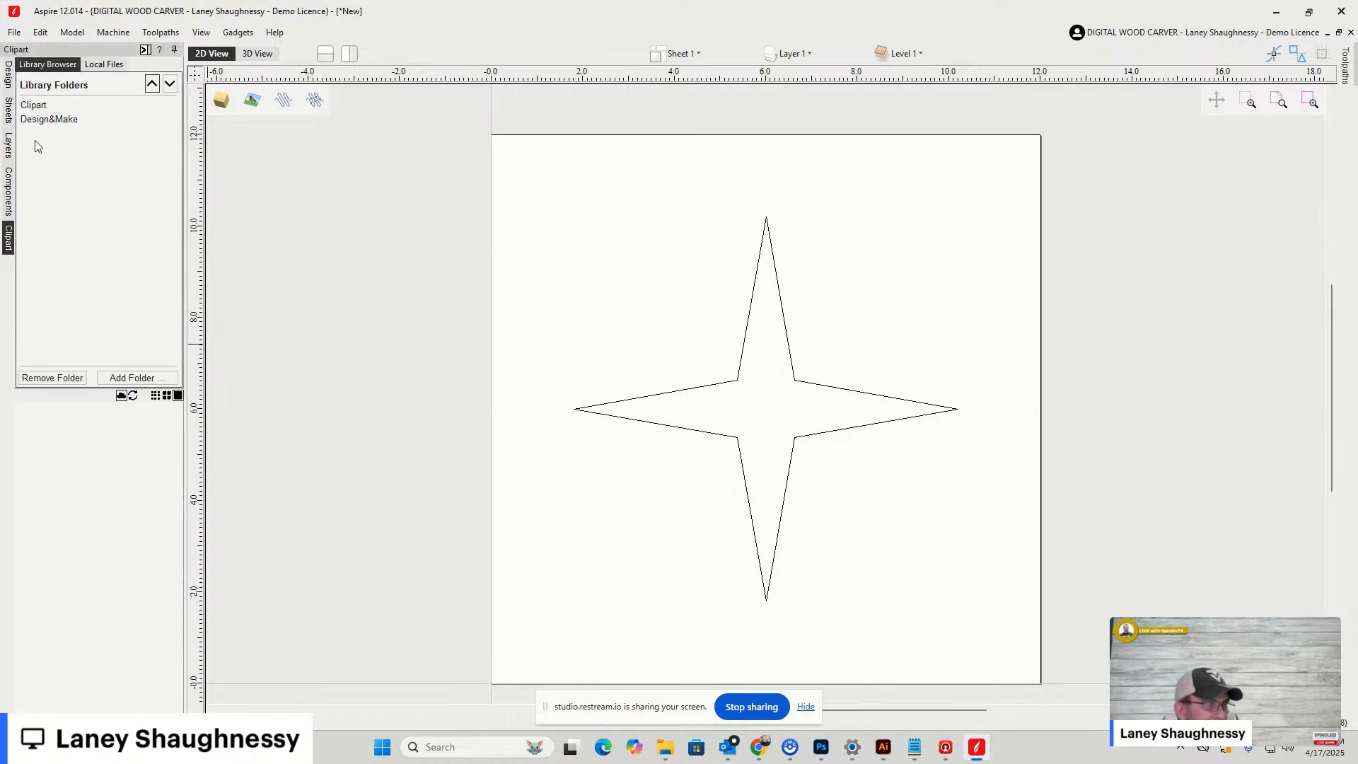
double_click(33, 106)
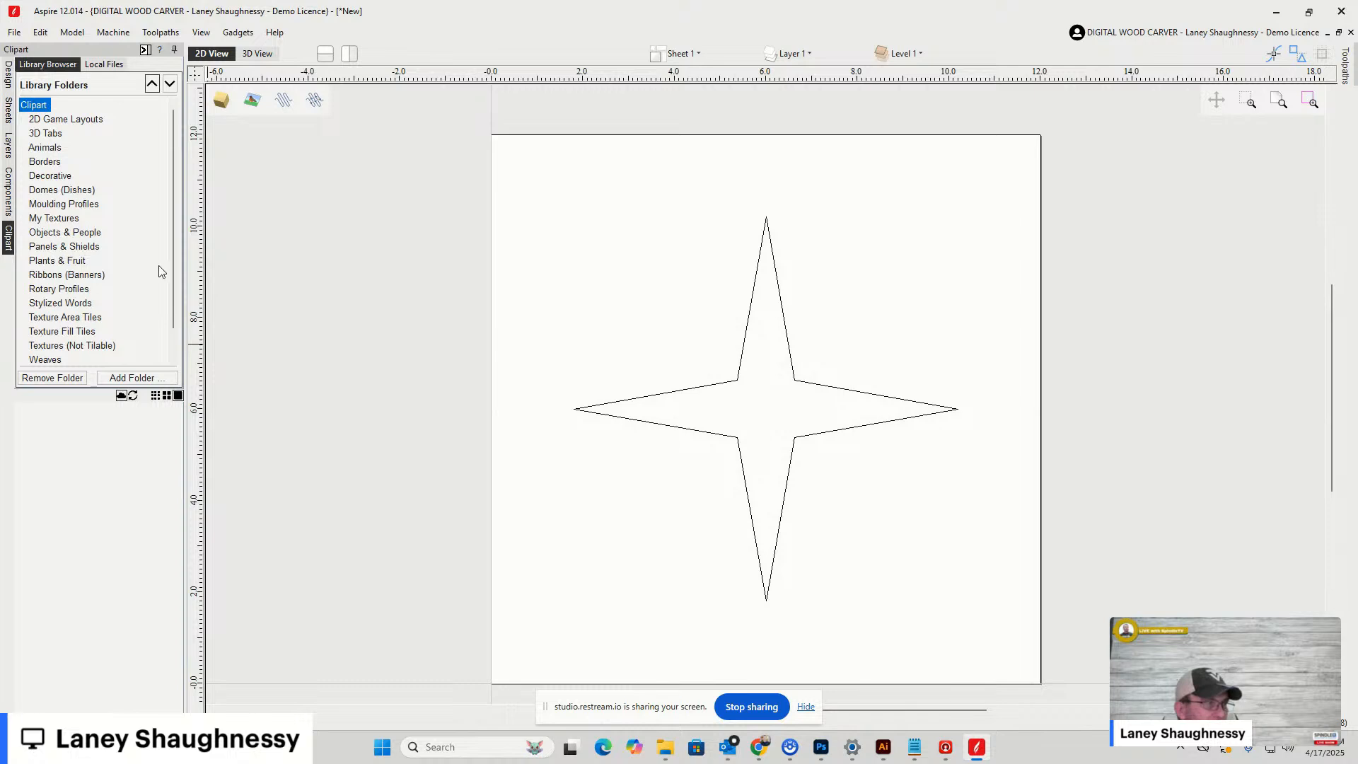
scroll(173, 270, "down", 1)
left_click(53, 347)
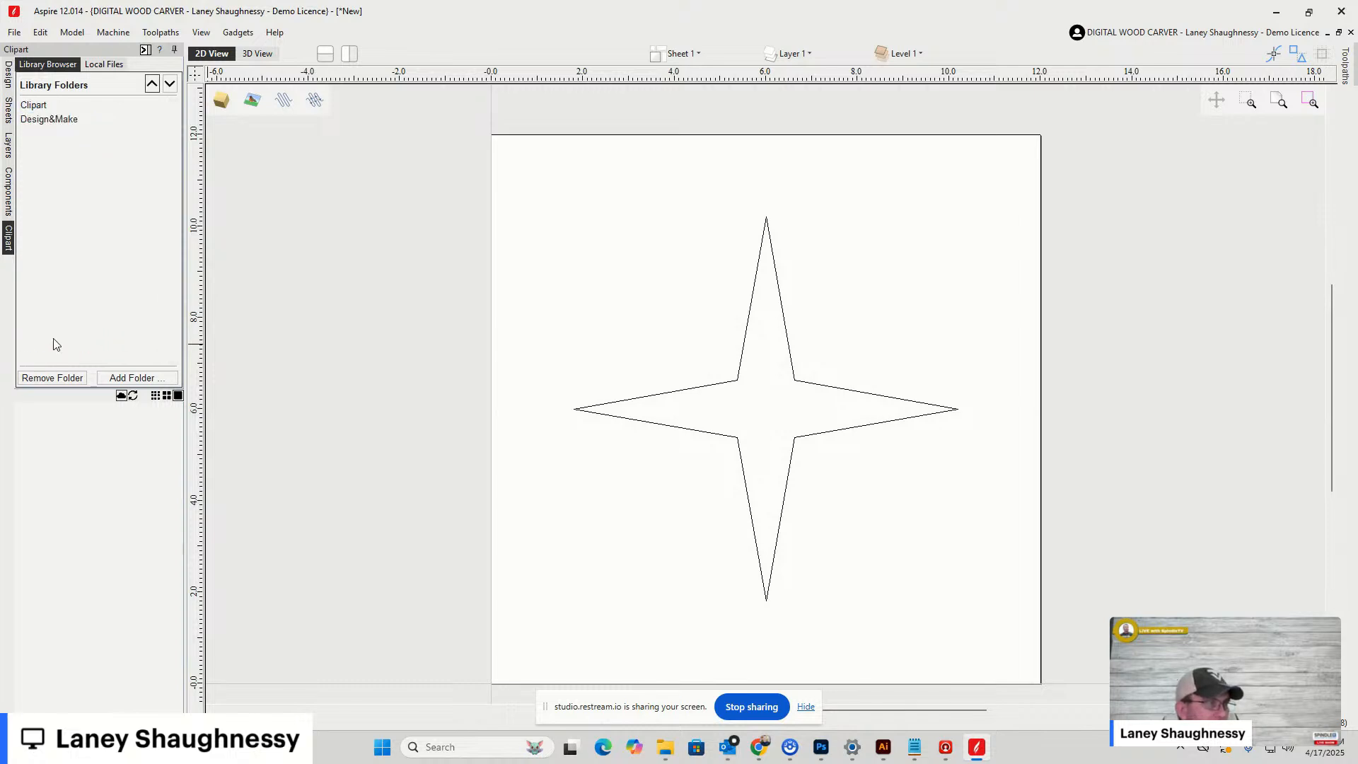
left_click(42, 121)
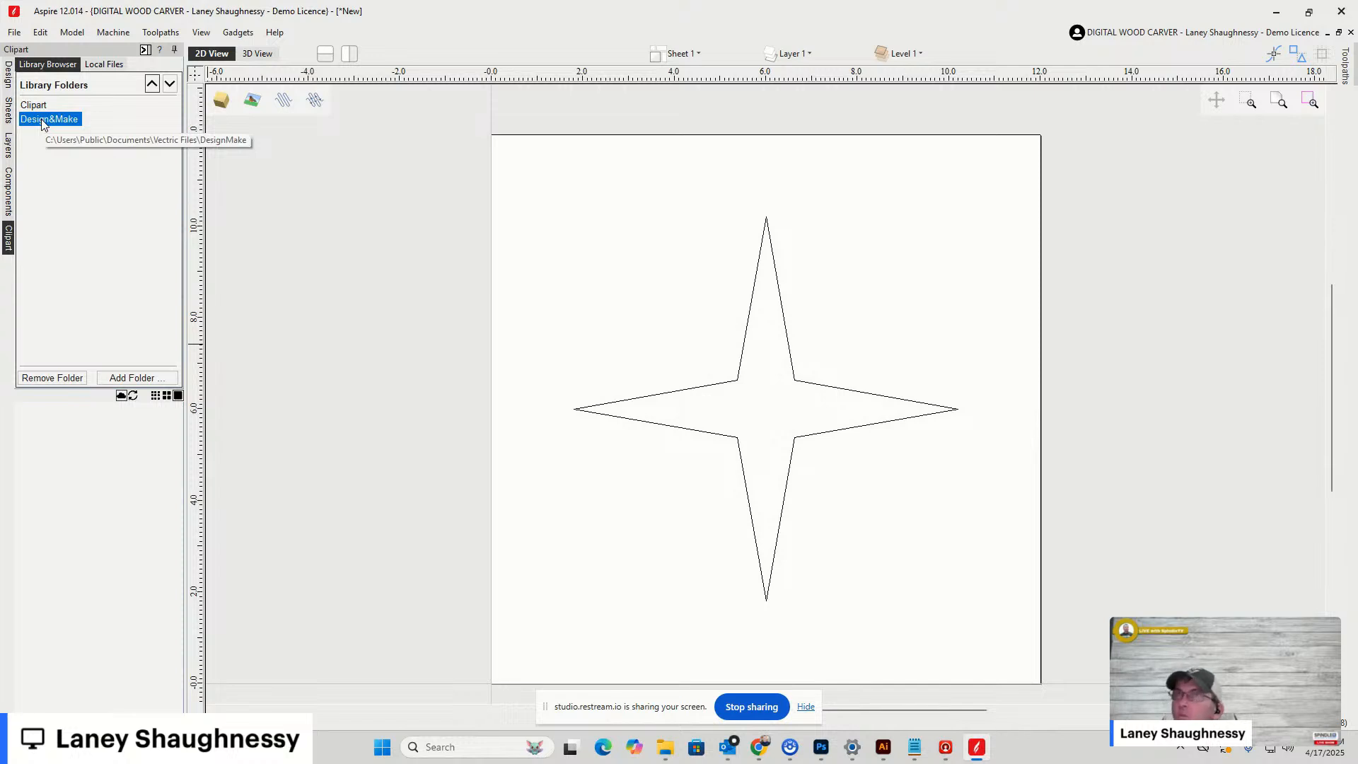
left_click(39, 106)
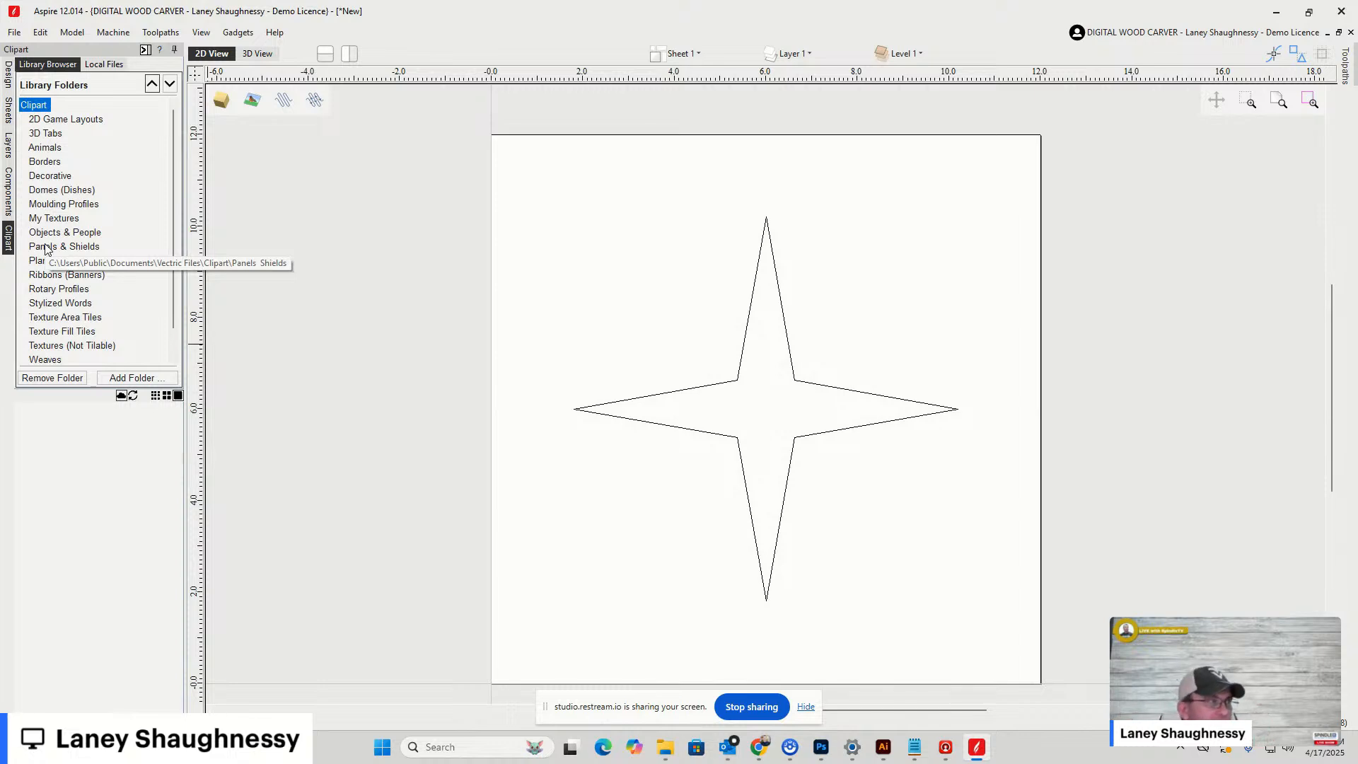
left_click(42, 177)
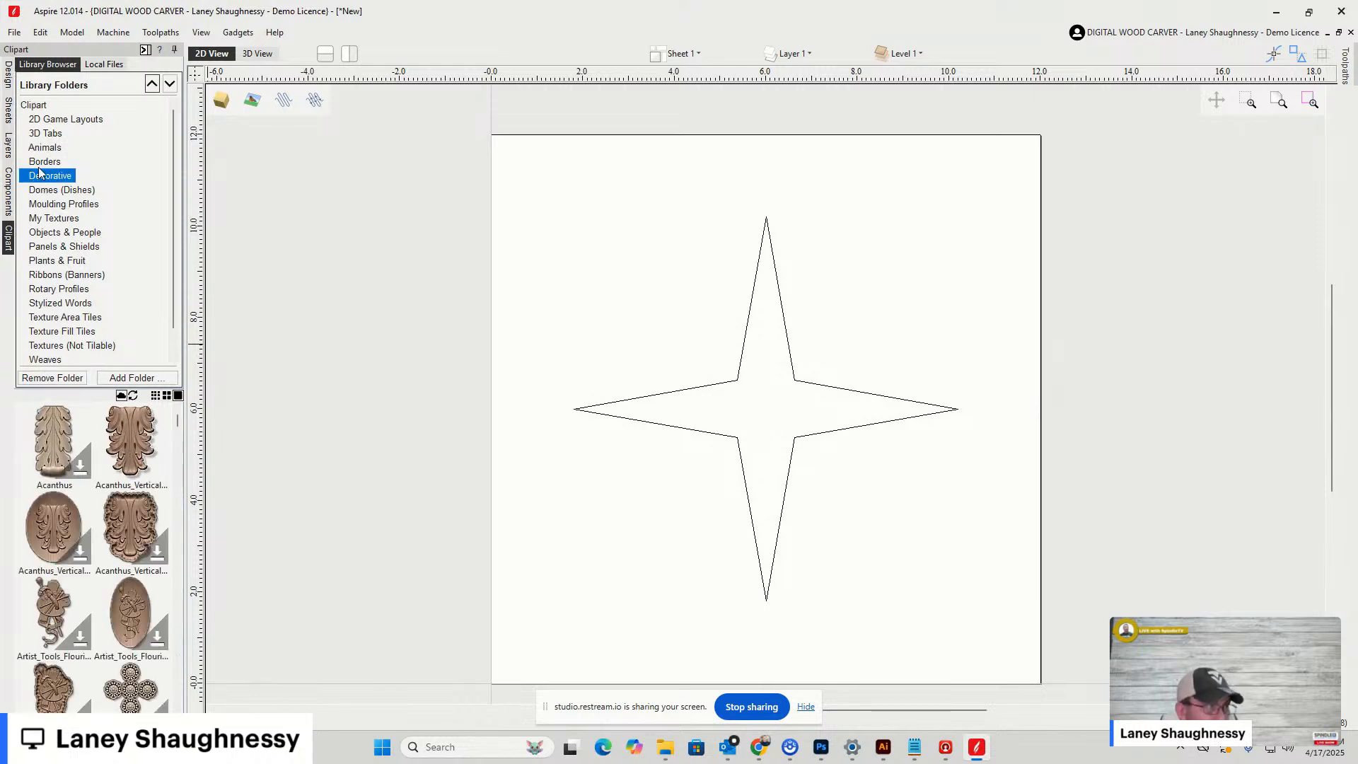
left_click(41, 150)
left_click(41, 162)
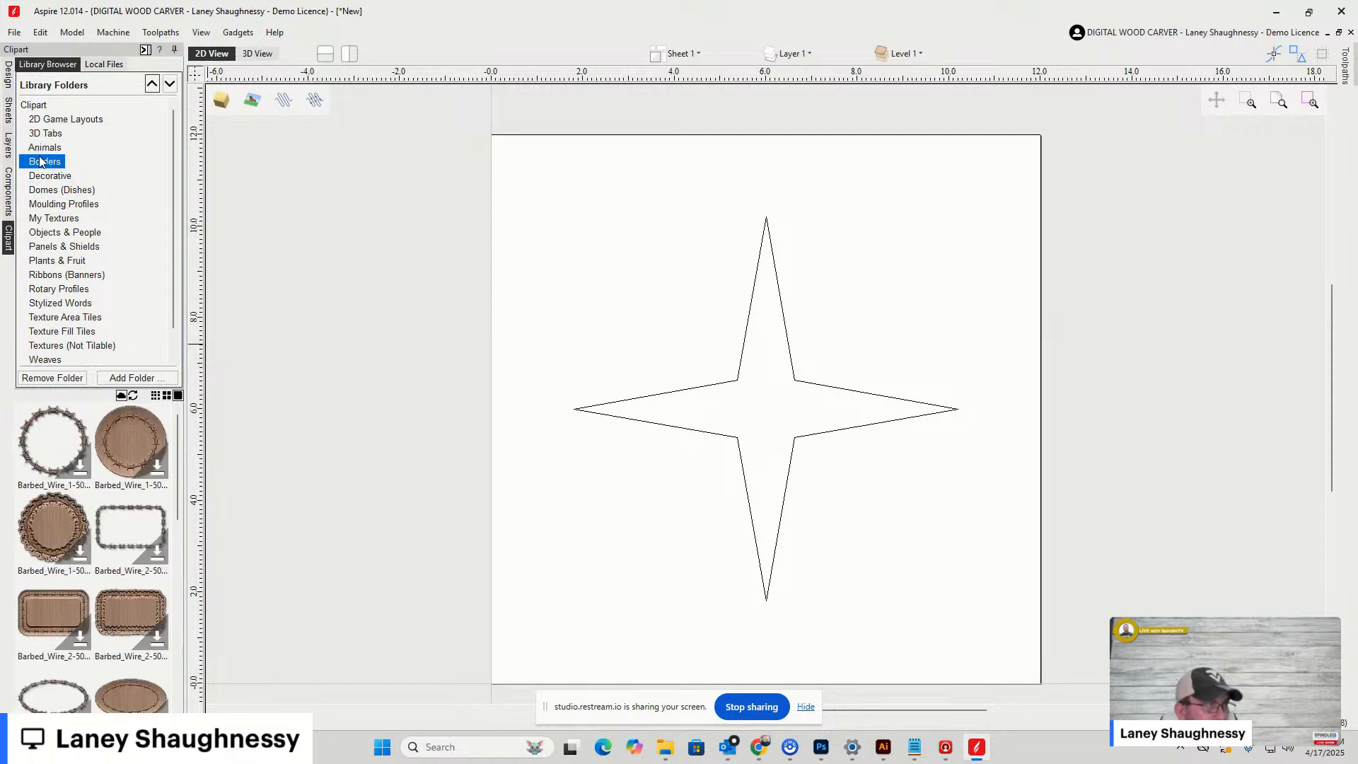
scroll(57, 280, "down", 1)
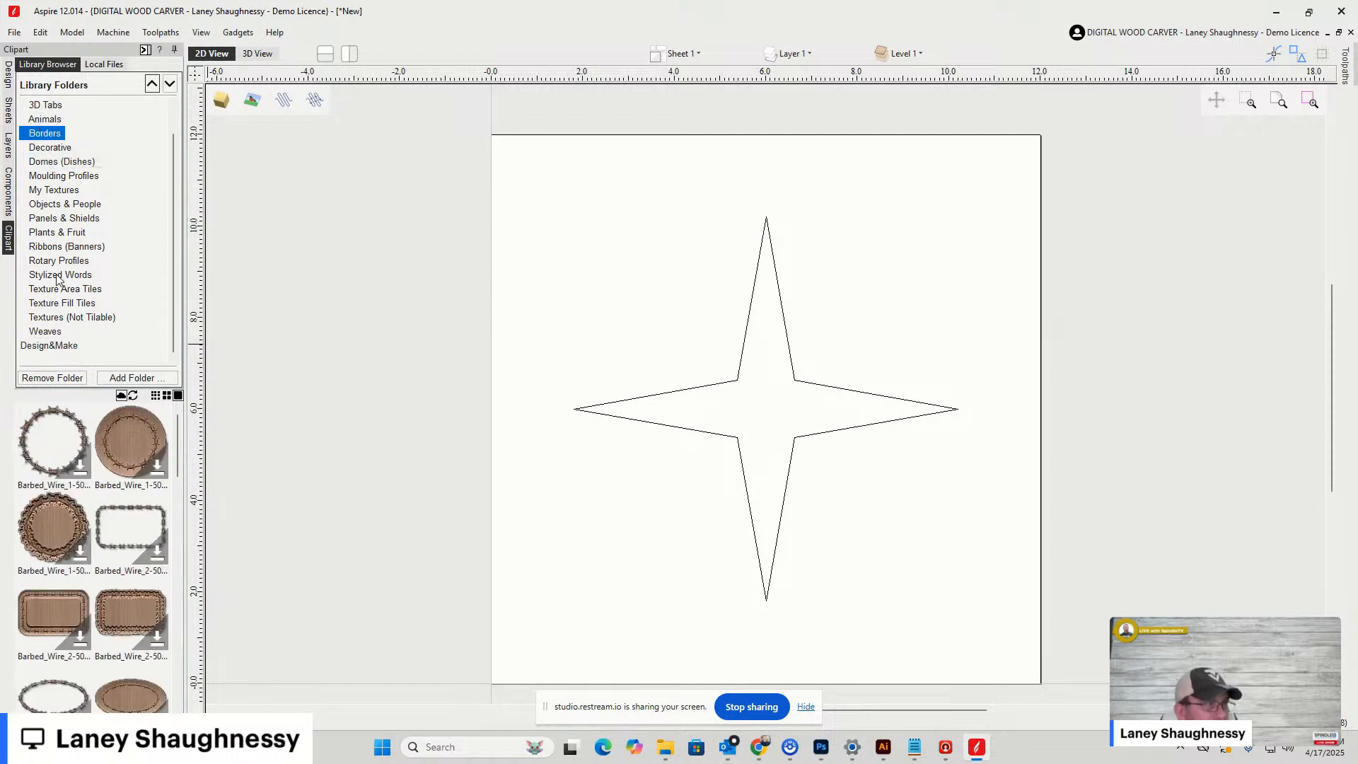
left_click(45, 177)
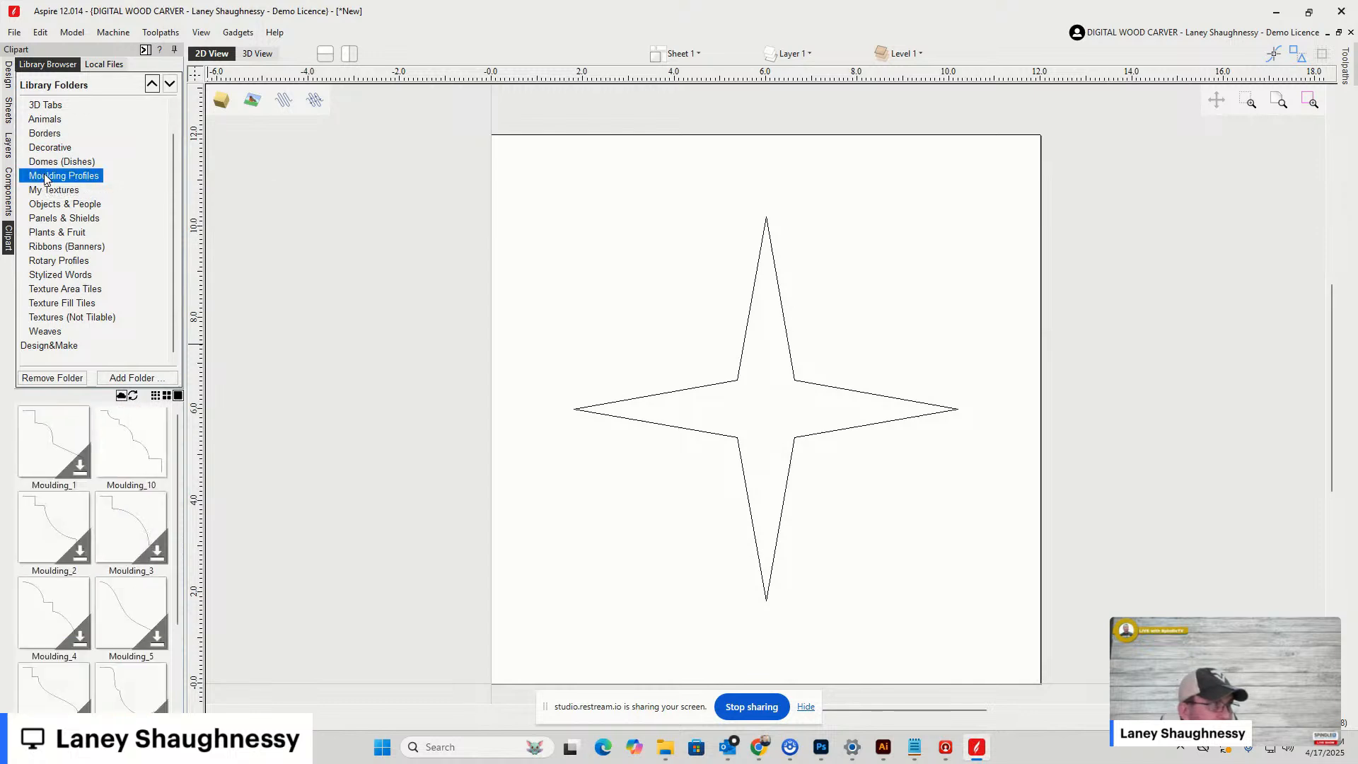
Place the Panel14-iii clipart from the Panels & Shields folder over the star on the job
left_click(58, 219)
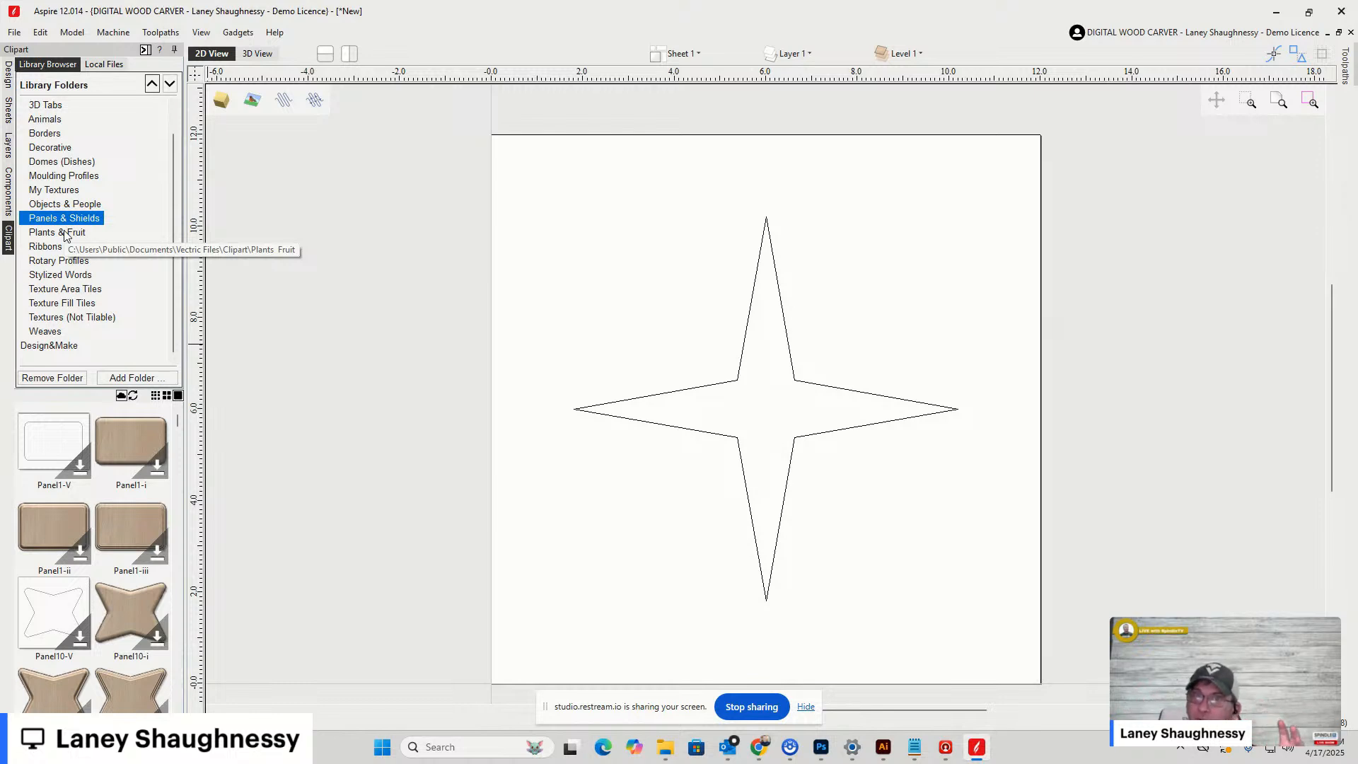
left_click(9, 191)
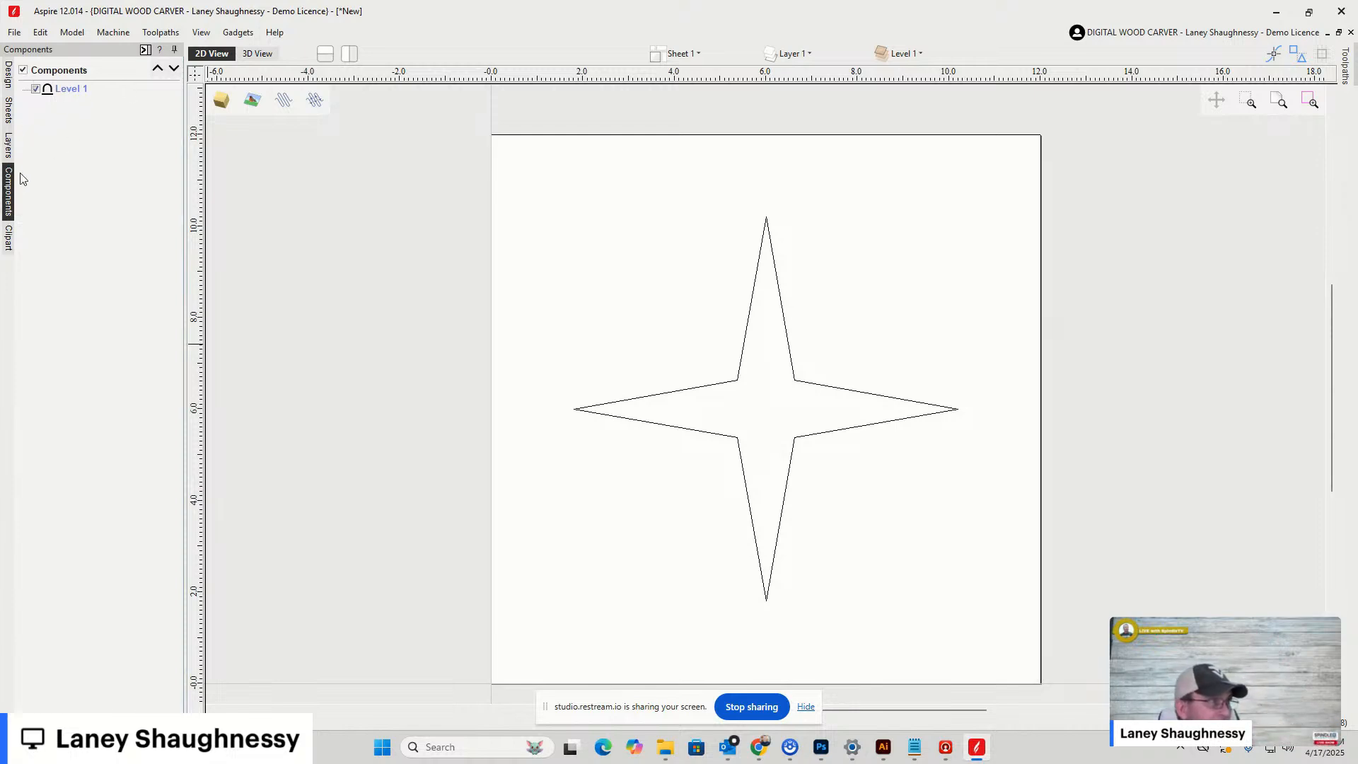
left_click(8, 239)
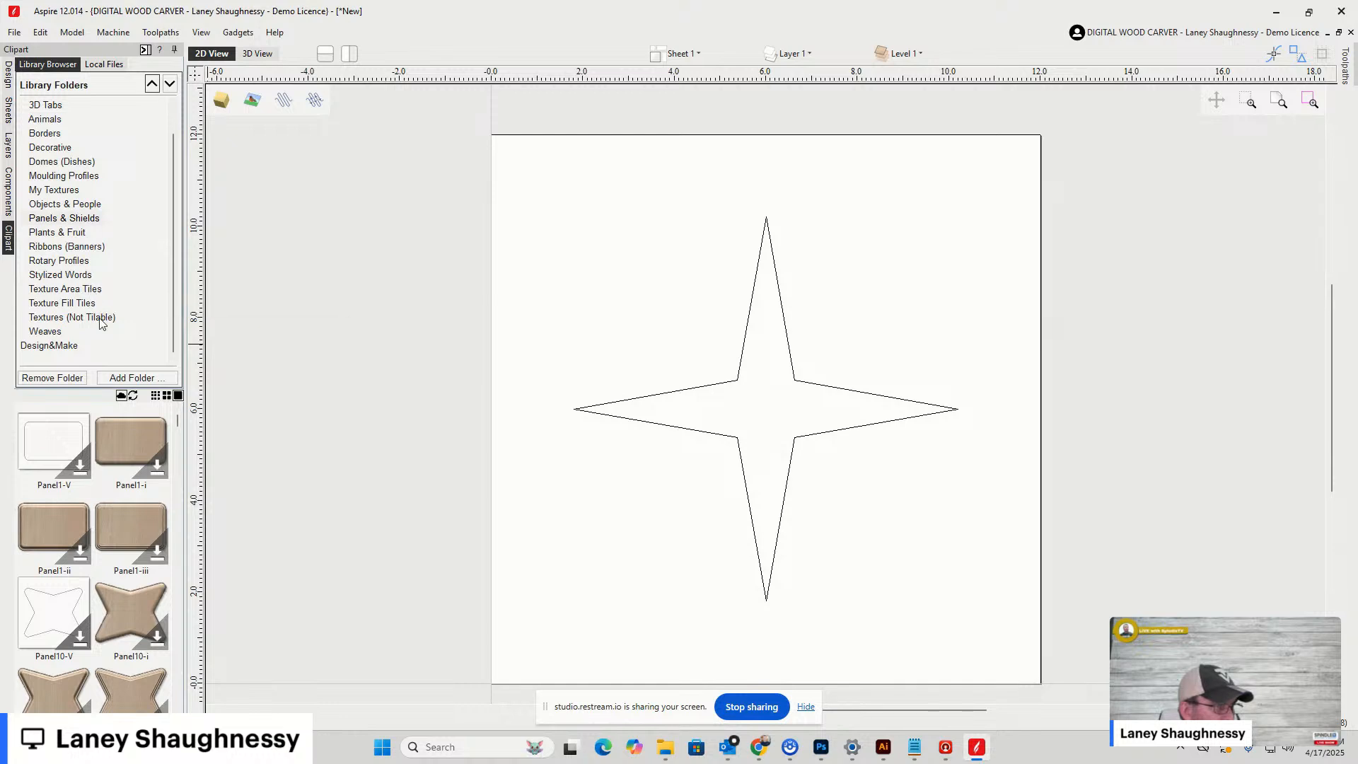
scroll(130, 424, "down", 3)
scroll(130, 423, "down", 15)
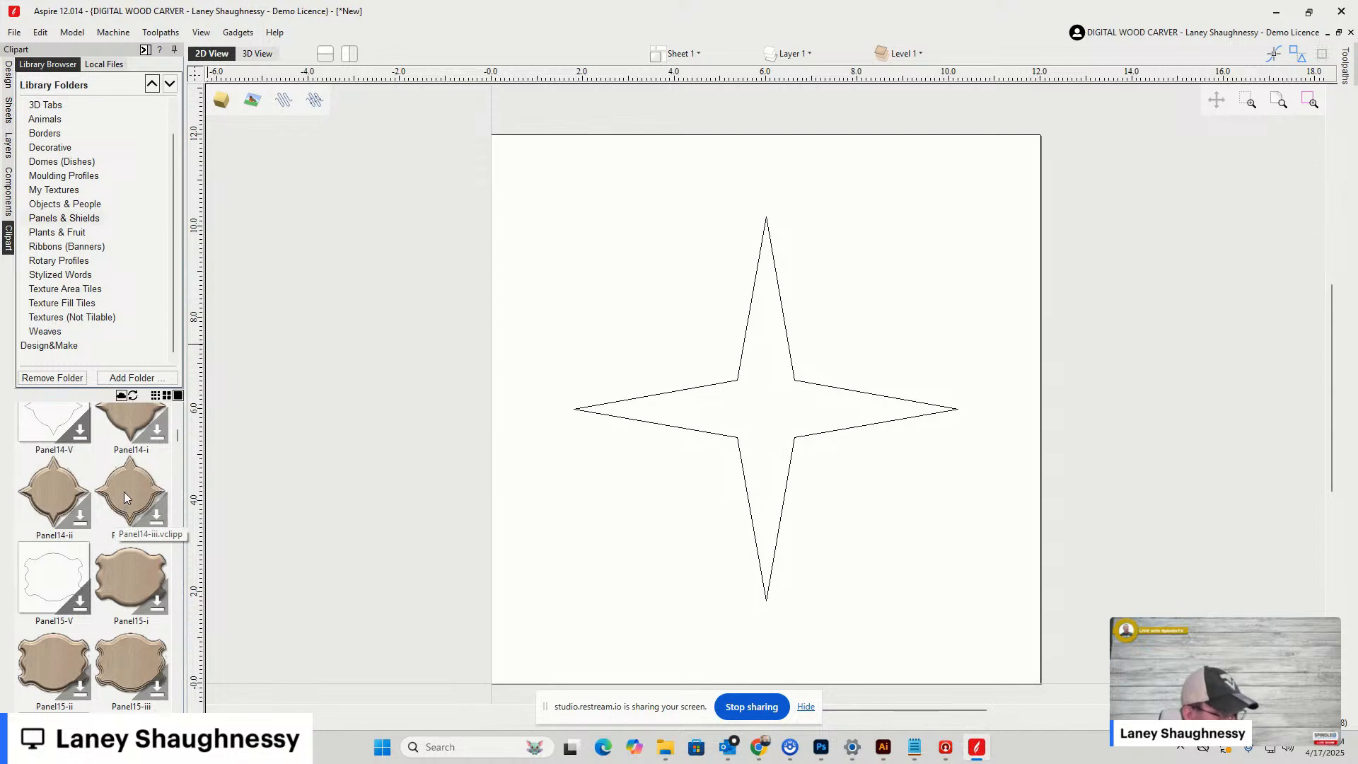
left_click_drag(125, 491, 790, 394)
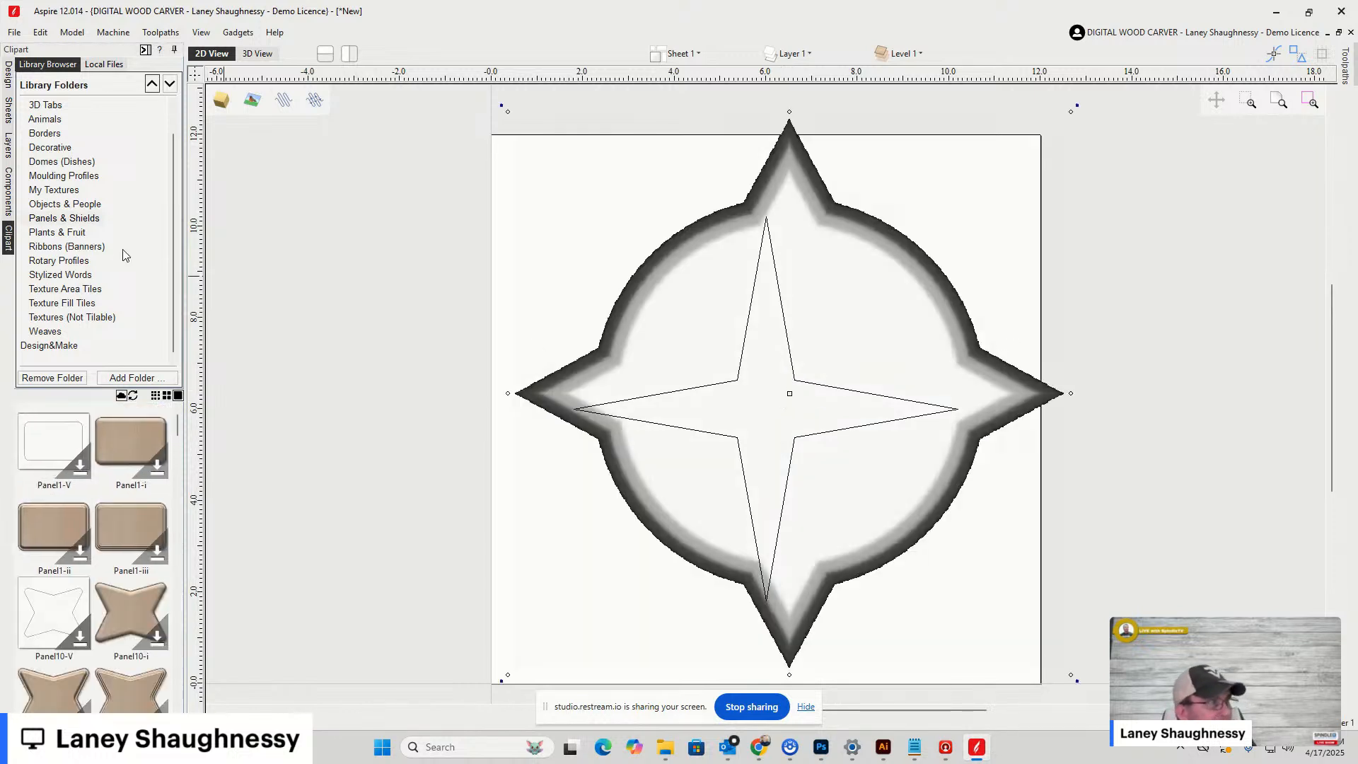
Center the Panel14-iii component on the material and scale it down so its points match the tips of the star
left_click(8, 72)
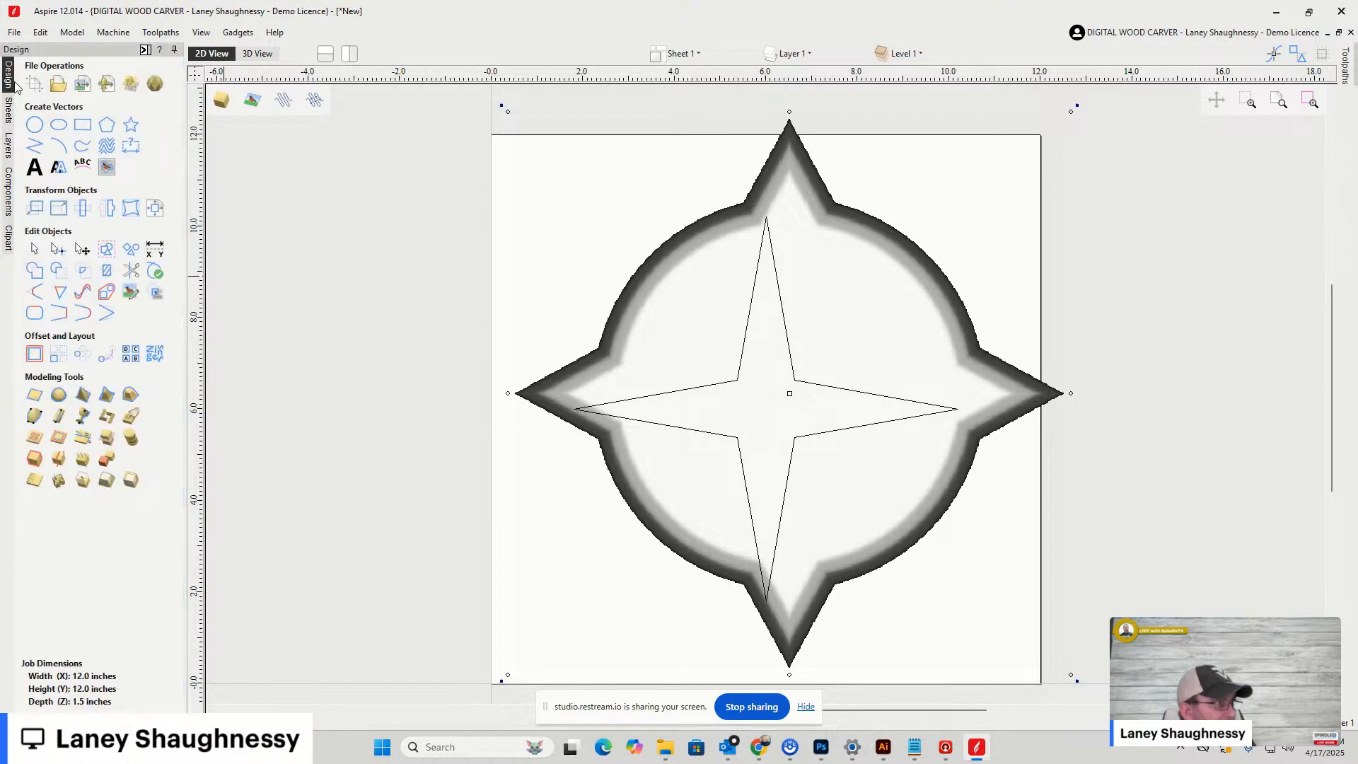
left_click(154, 211)
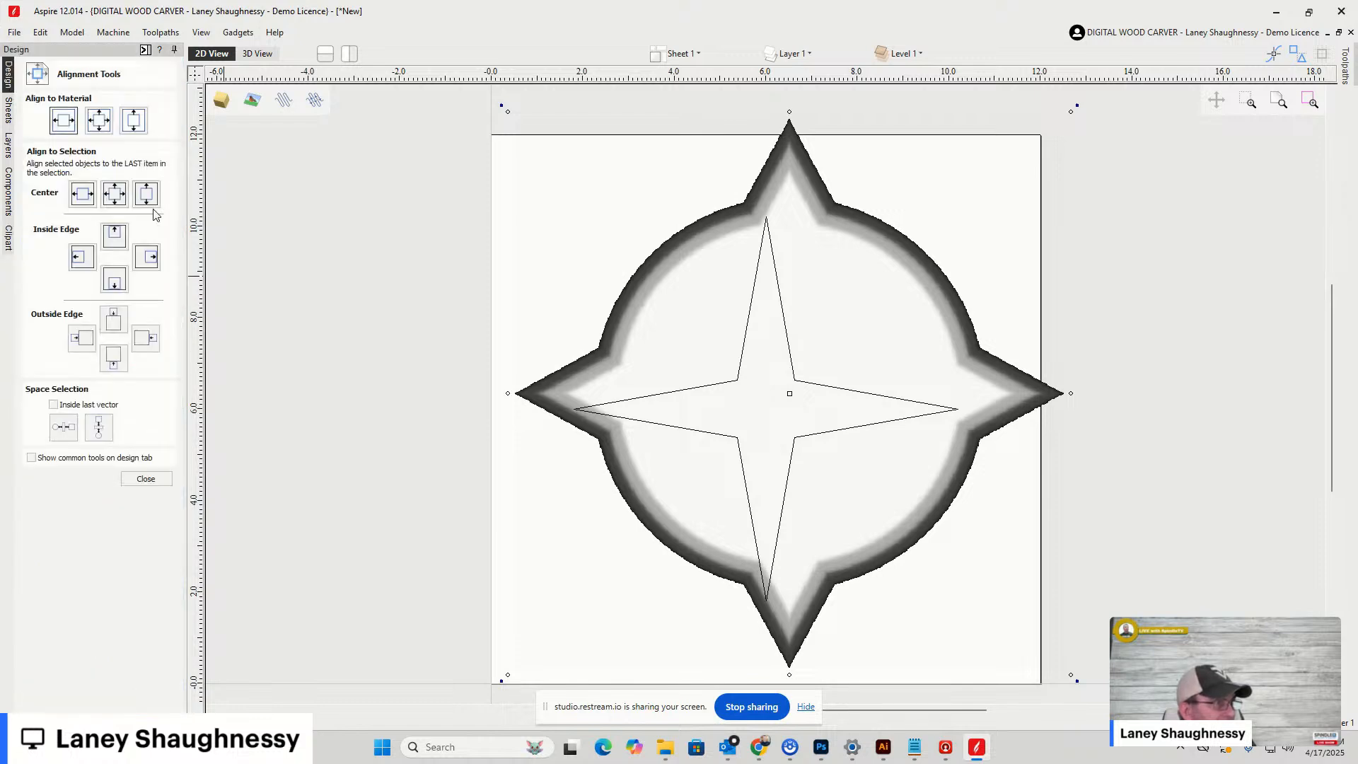
left_click(99, 121)
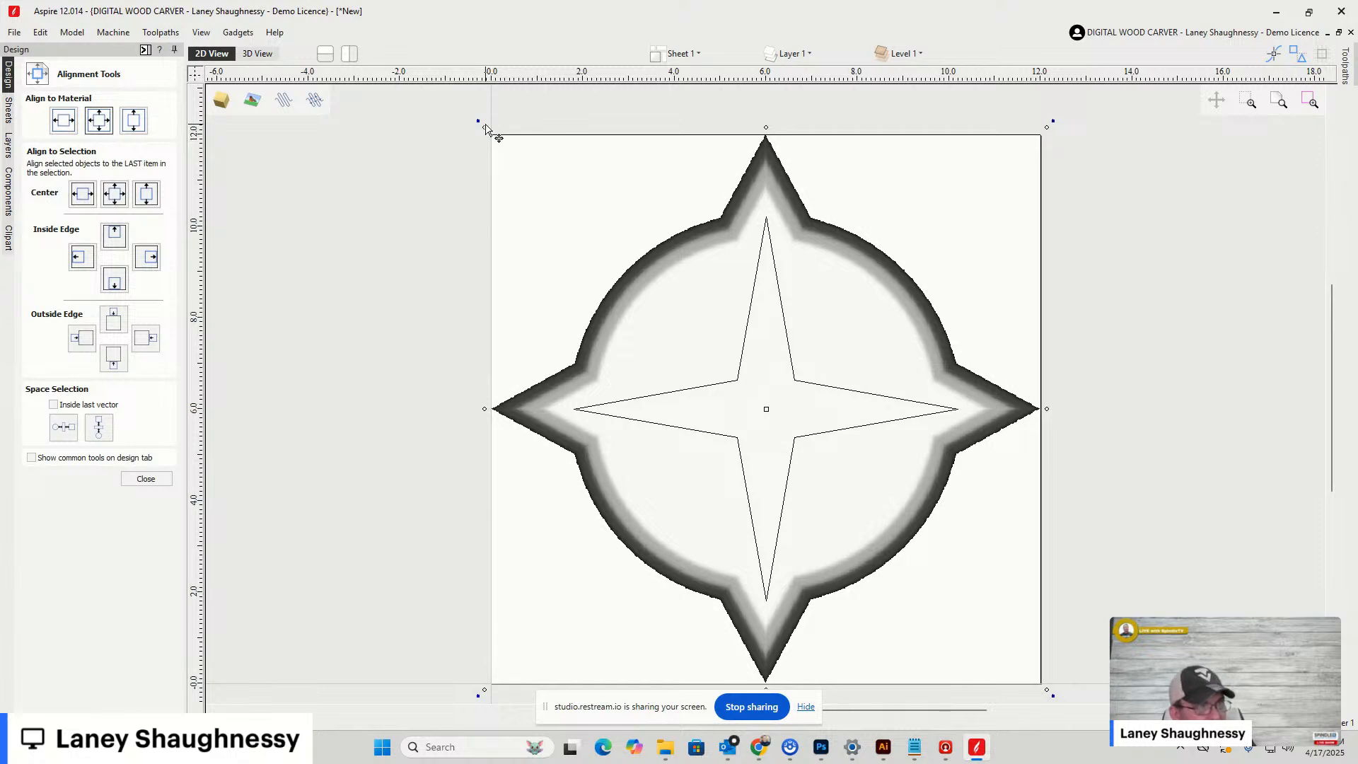
left_click_drag(486, 128, 566, 190)
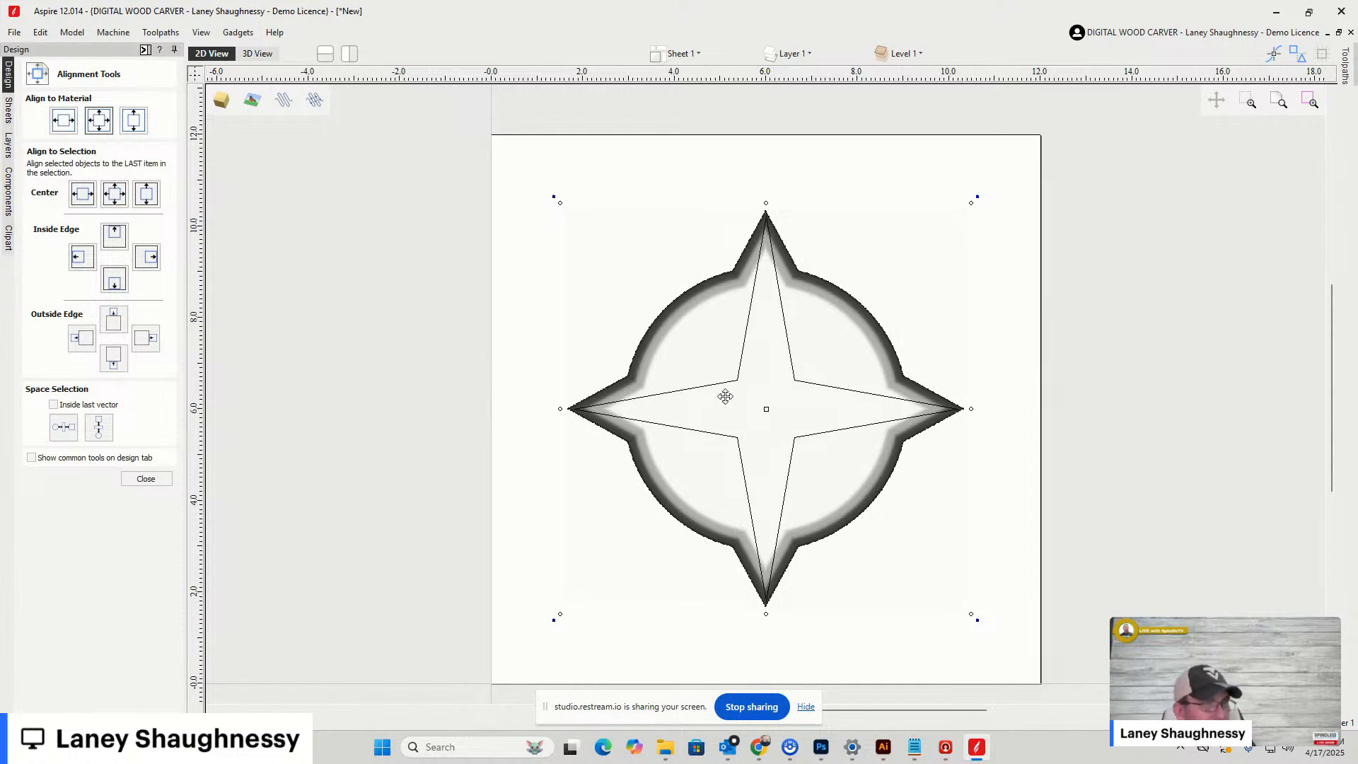
Open the Animals clipart folder and try to place the Bass-50034-A clipart over the panel
left_click(8, 241)
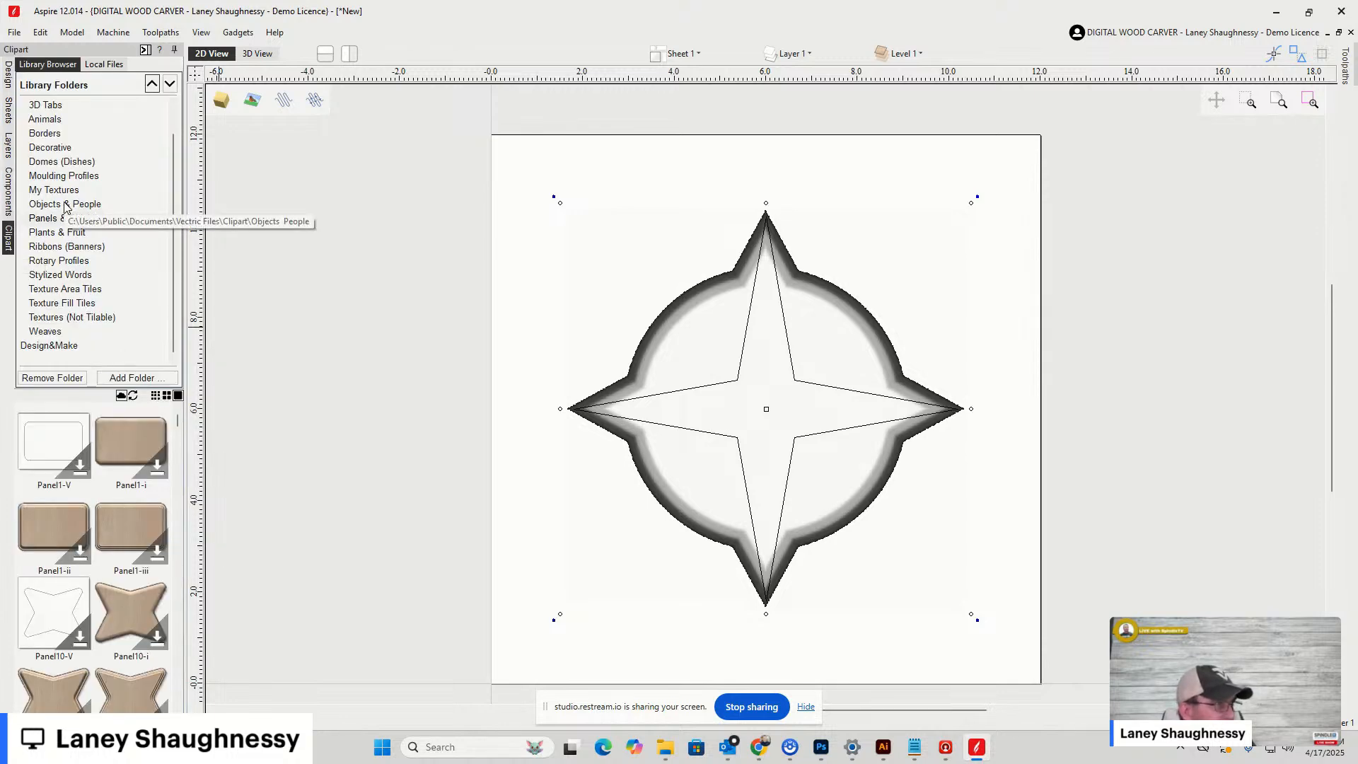
left_click(57, 120)
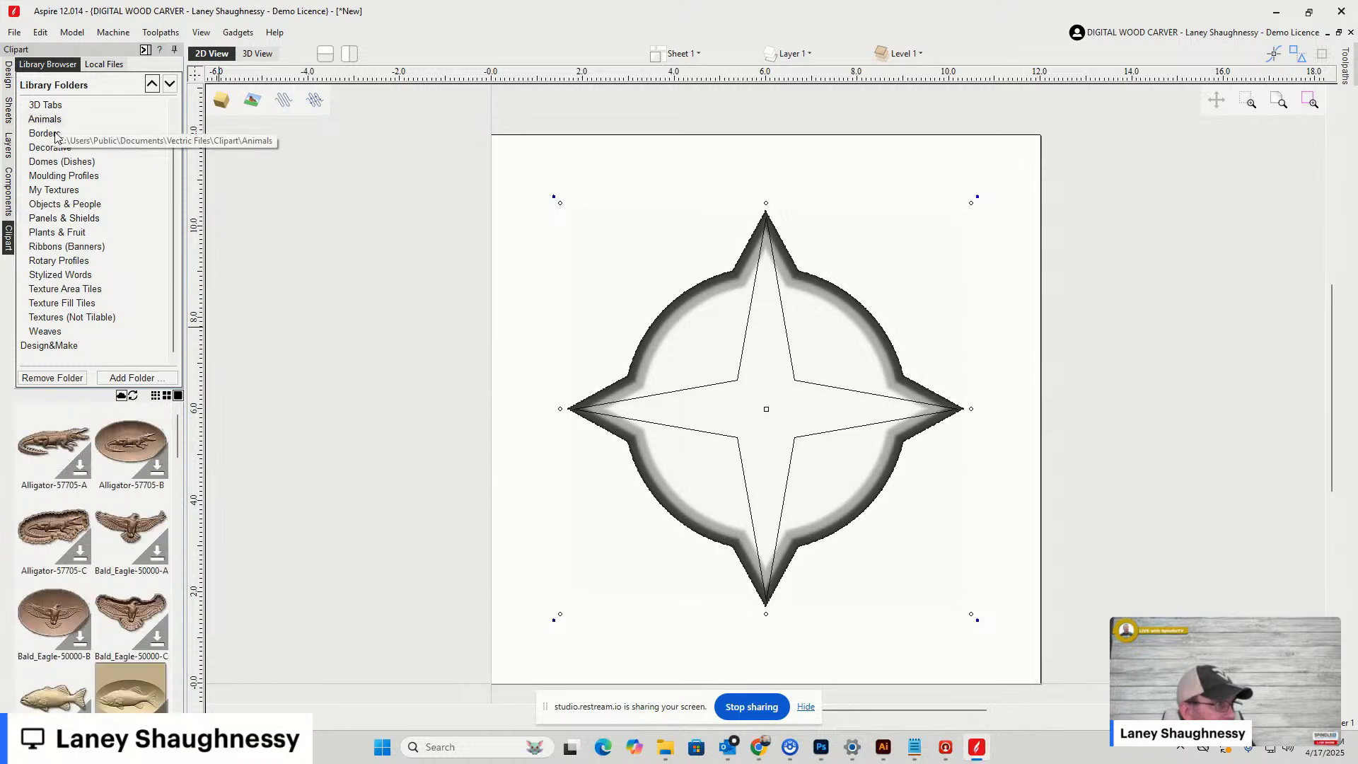
scroll(119, 460, "down", 3)
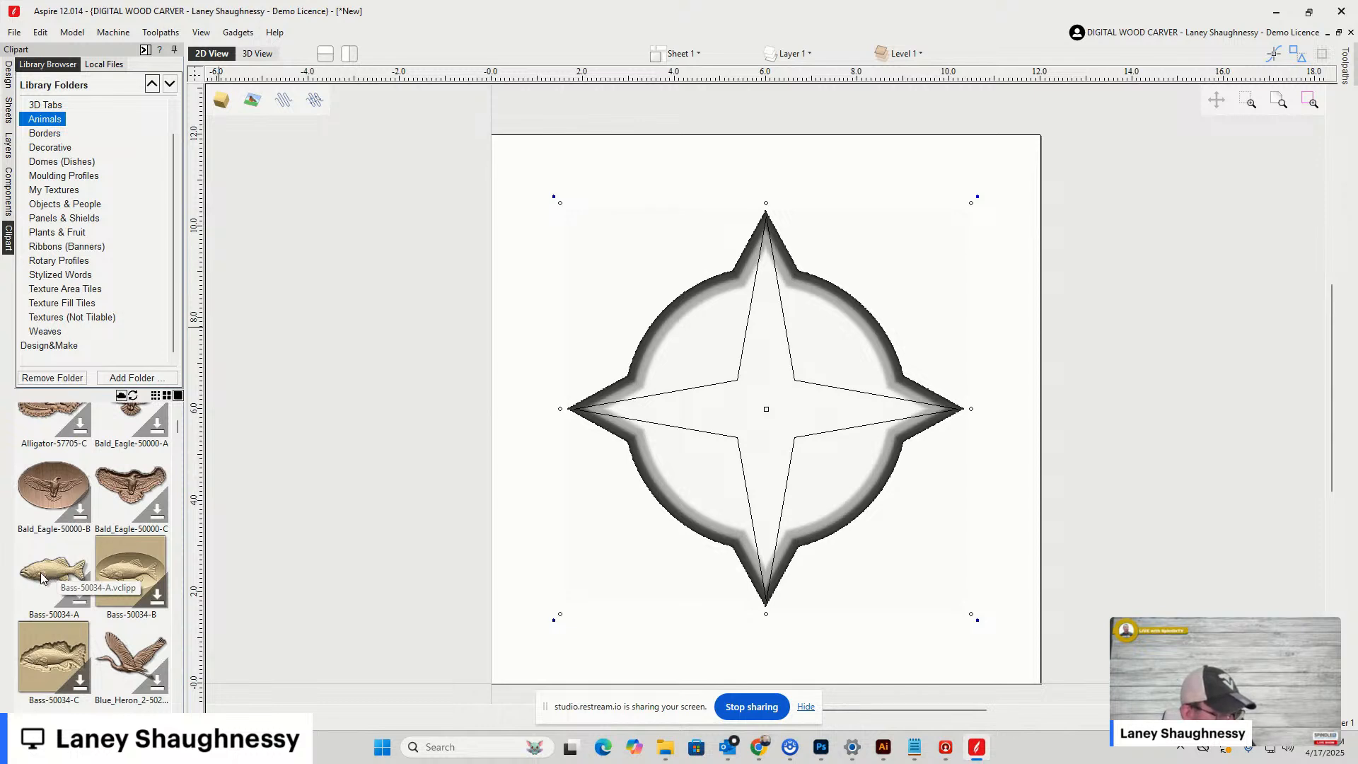
mouse_move(41, 578)
left_mouse_down()
mouse_move(835, 386)
mouse_move(796, 418)
left_mouse_up()
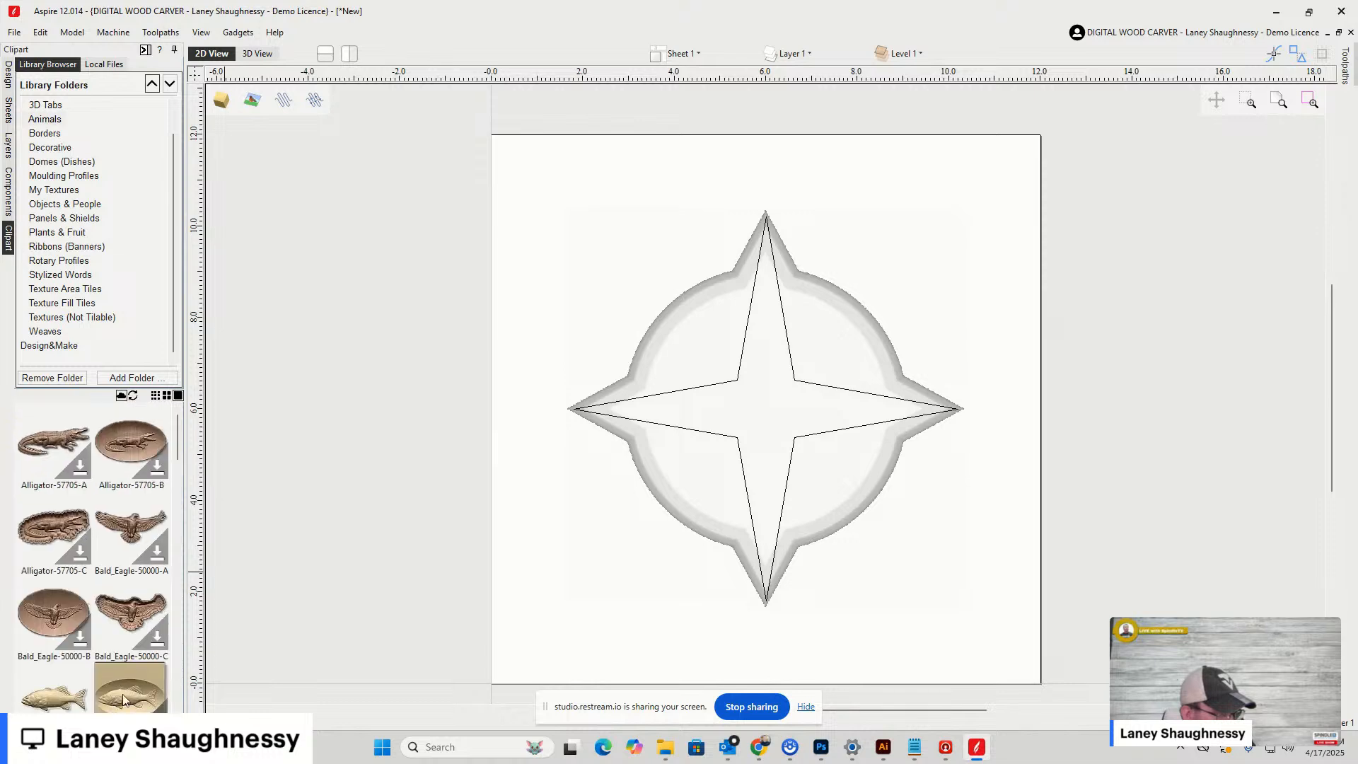
Try to place the Canadian_Goose-50067-A clipart over the middle of the panel
scroll(112, 594, "down", 4)
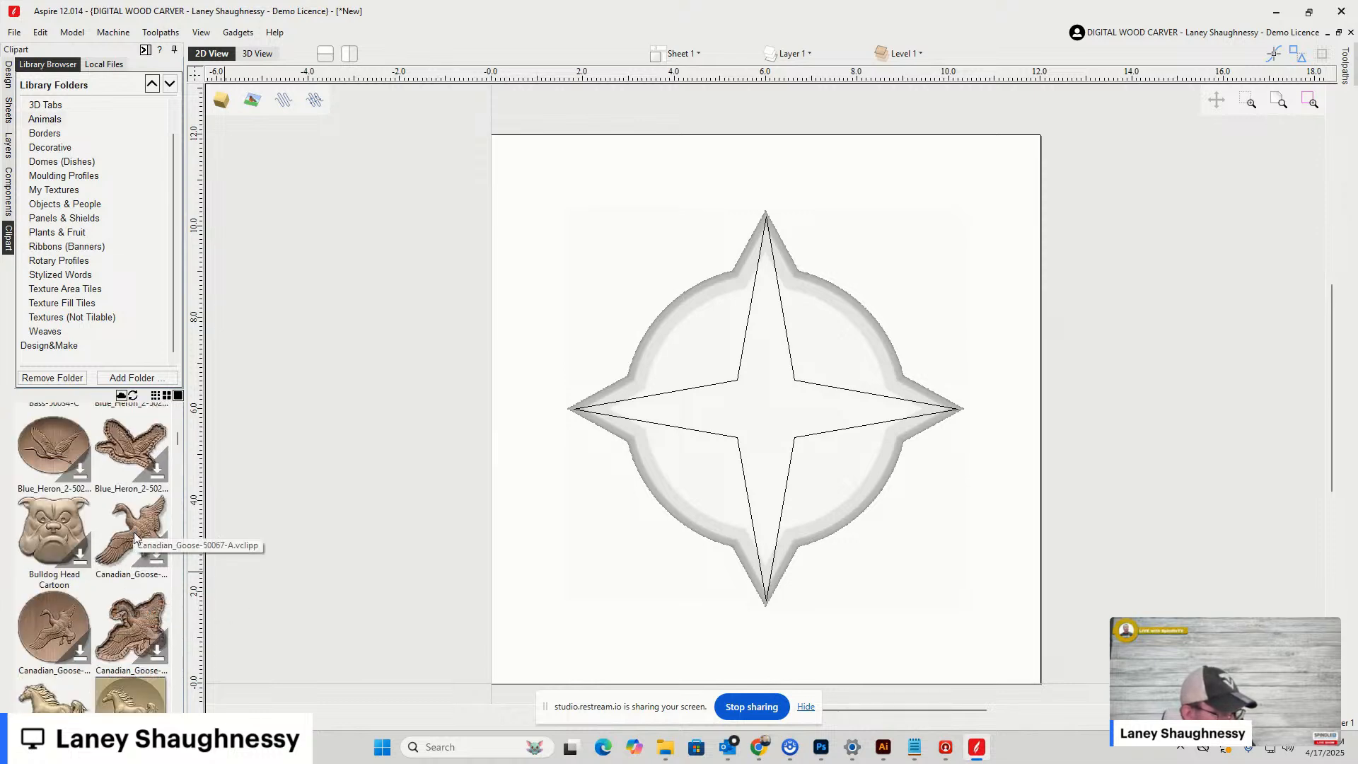
left_click_drag(135, 538, 761, 397)
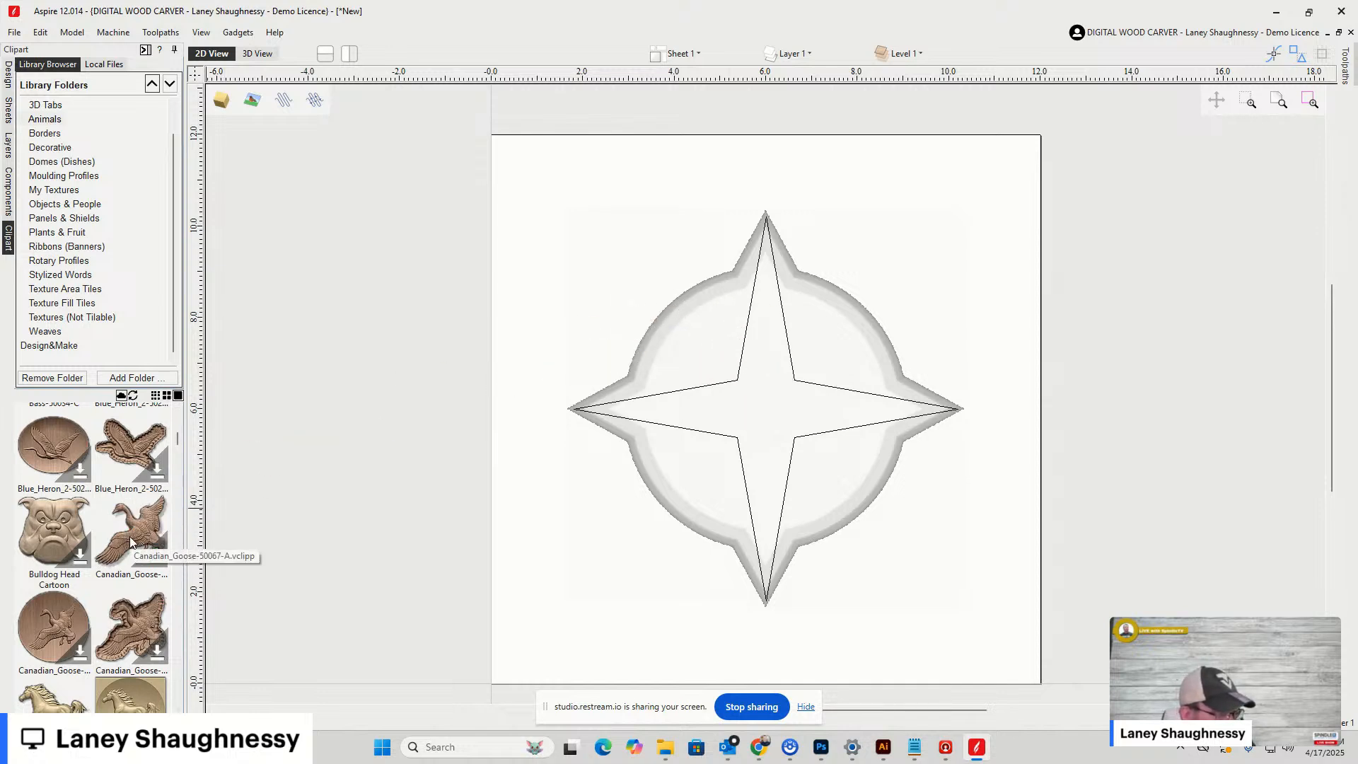
scroll(130, 540, "up", 4)
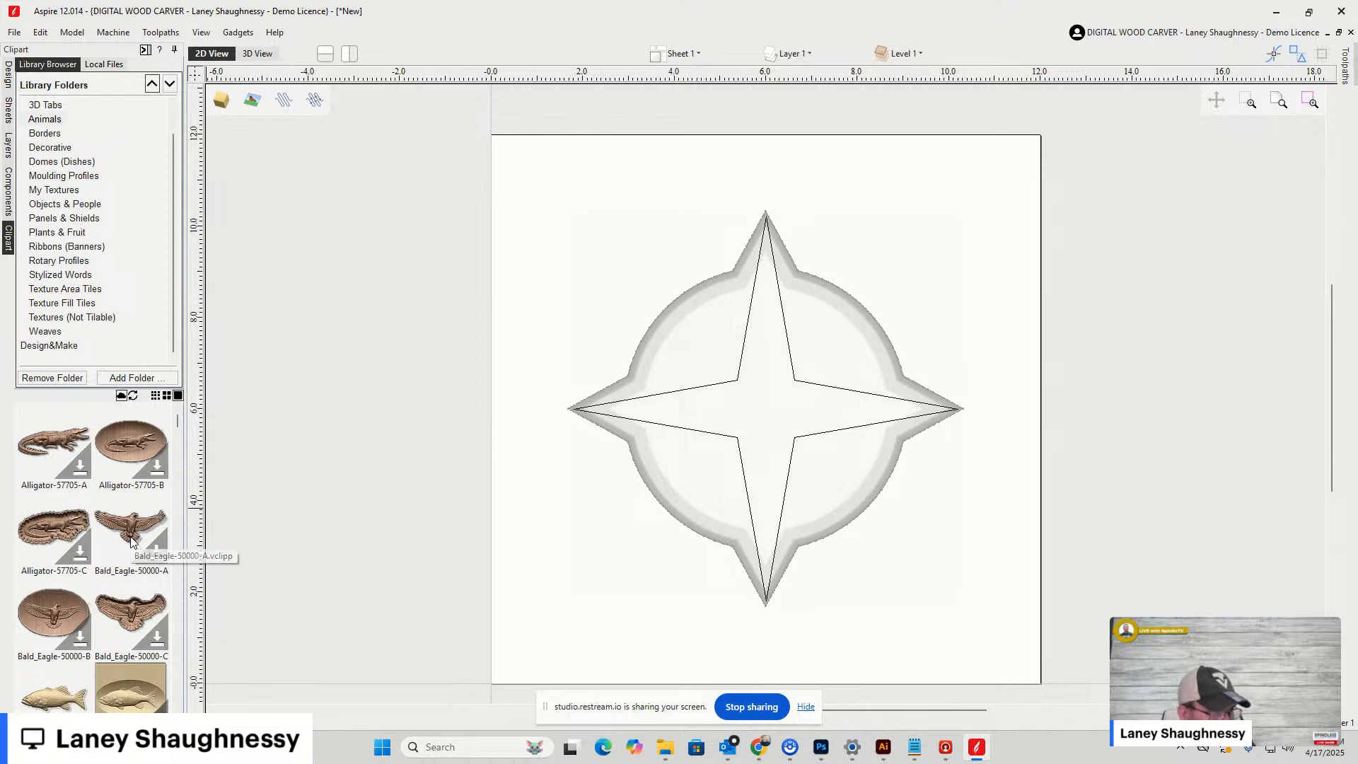
Place the Bass-50034-A clipart from the Animals folder across the center of the panel
scroll(131, 542, "down", 2)
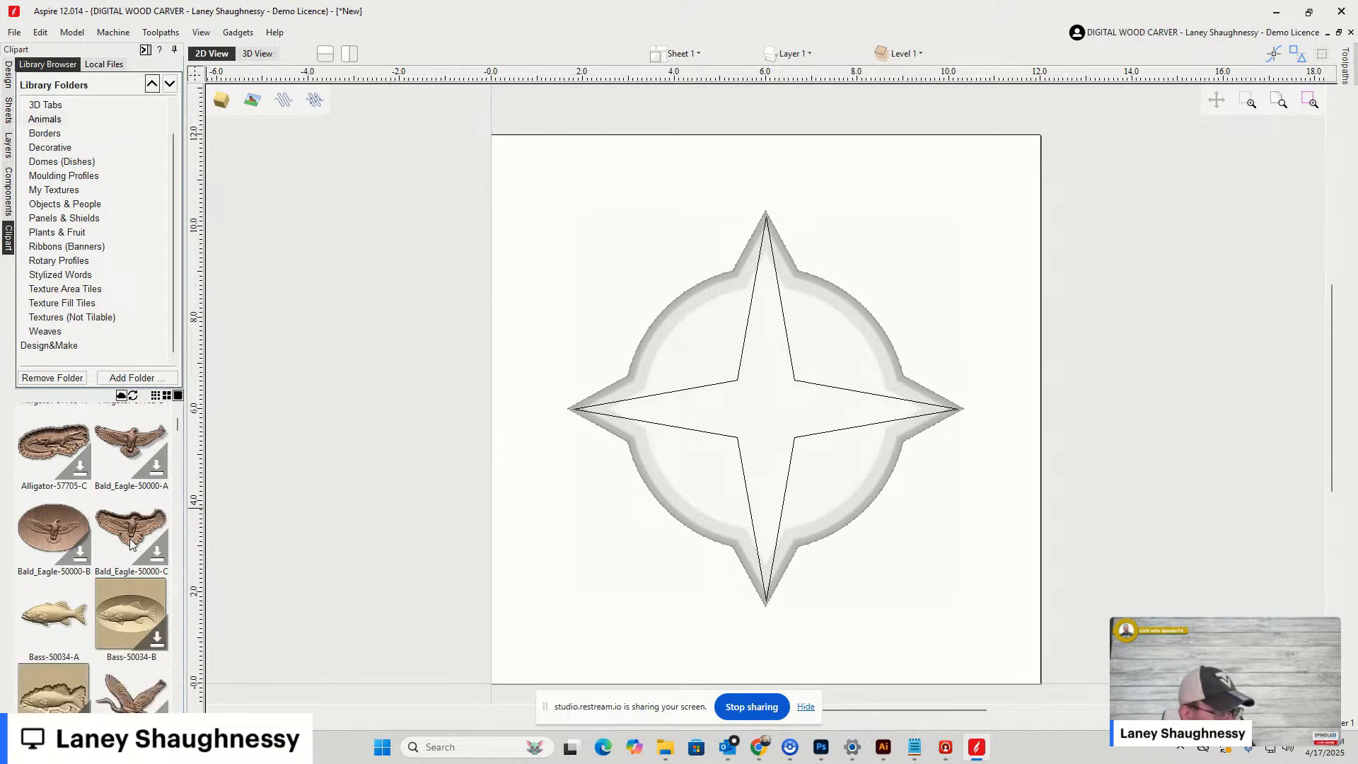
left_click_drag(57, 612, 20, 21)
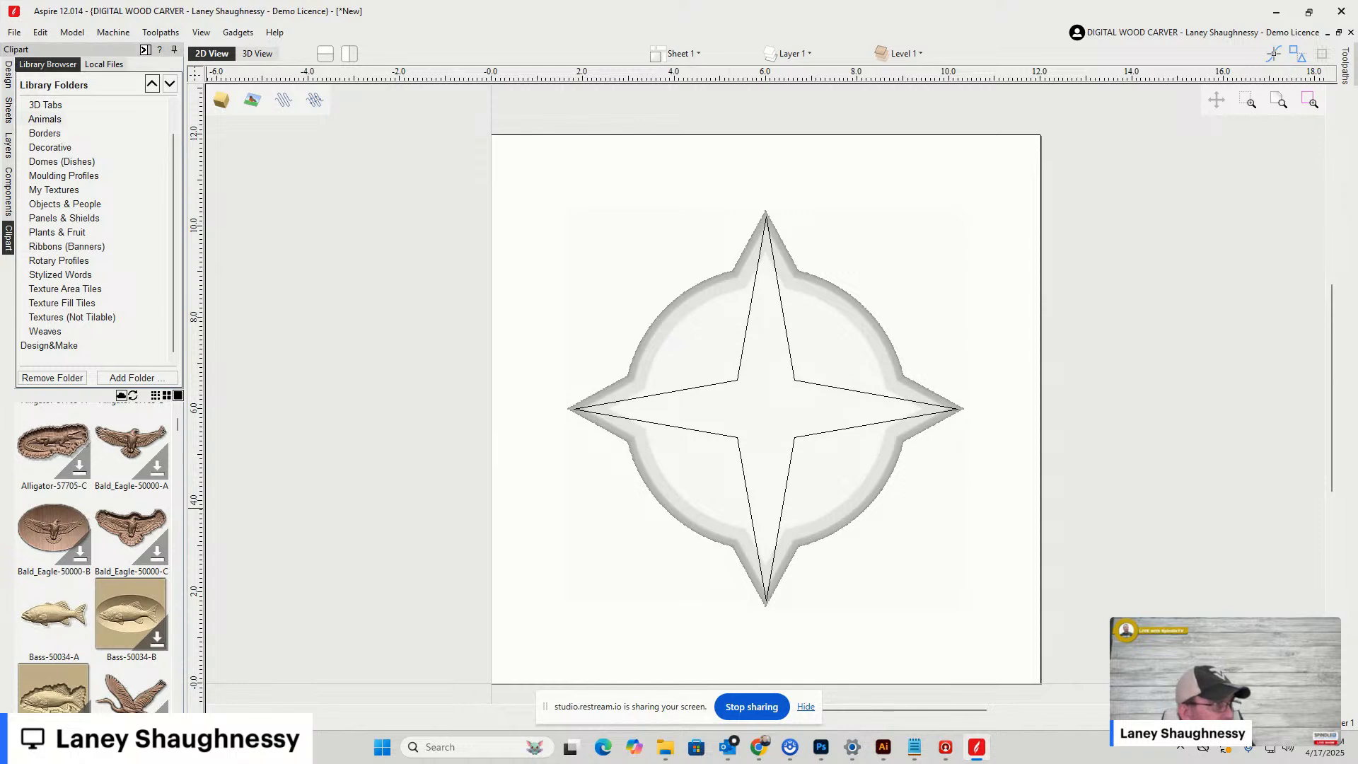
left_click(9, 198)
left_click(8, 72)
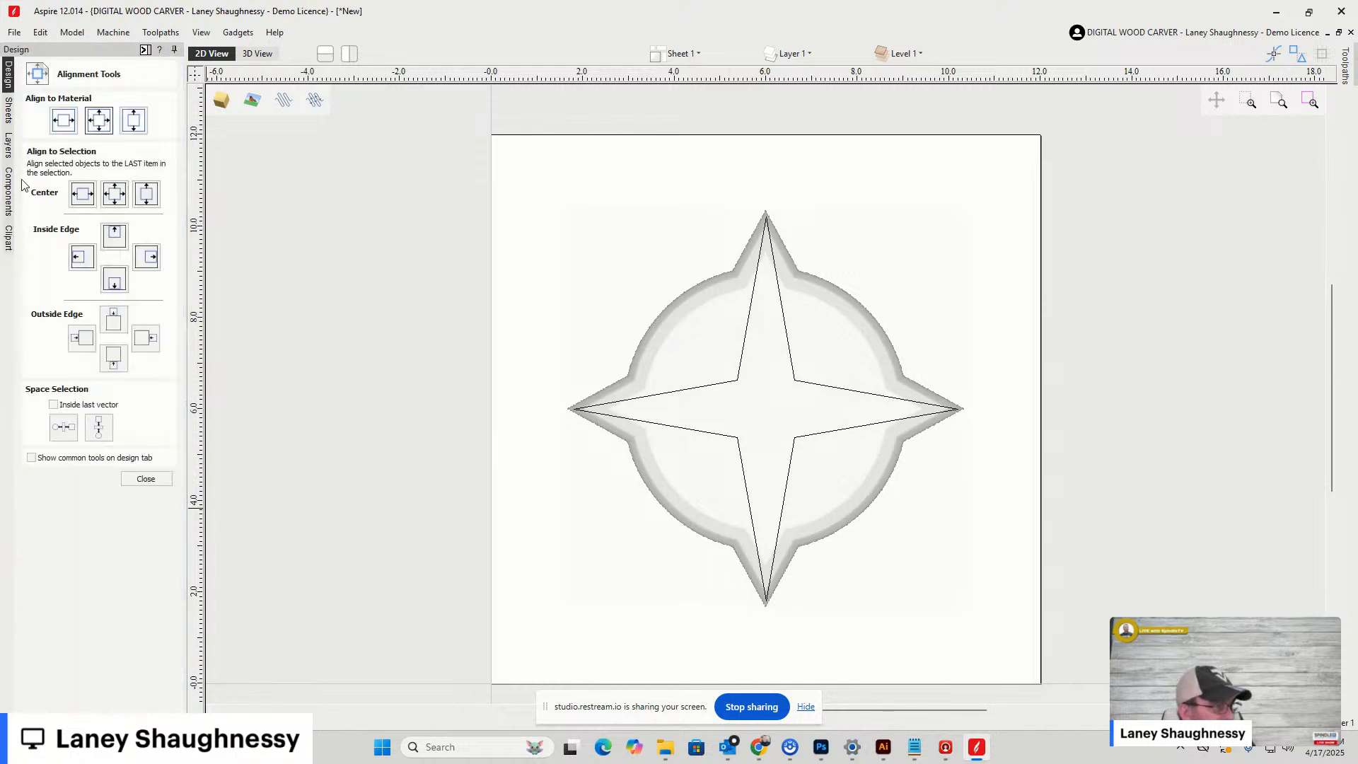
left_click(9, 238)
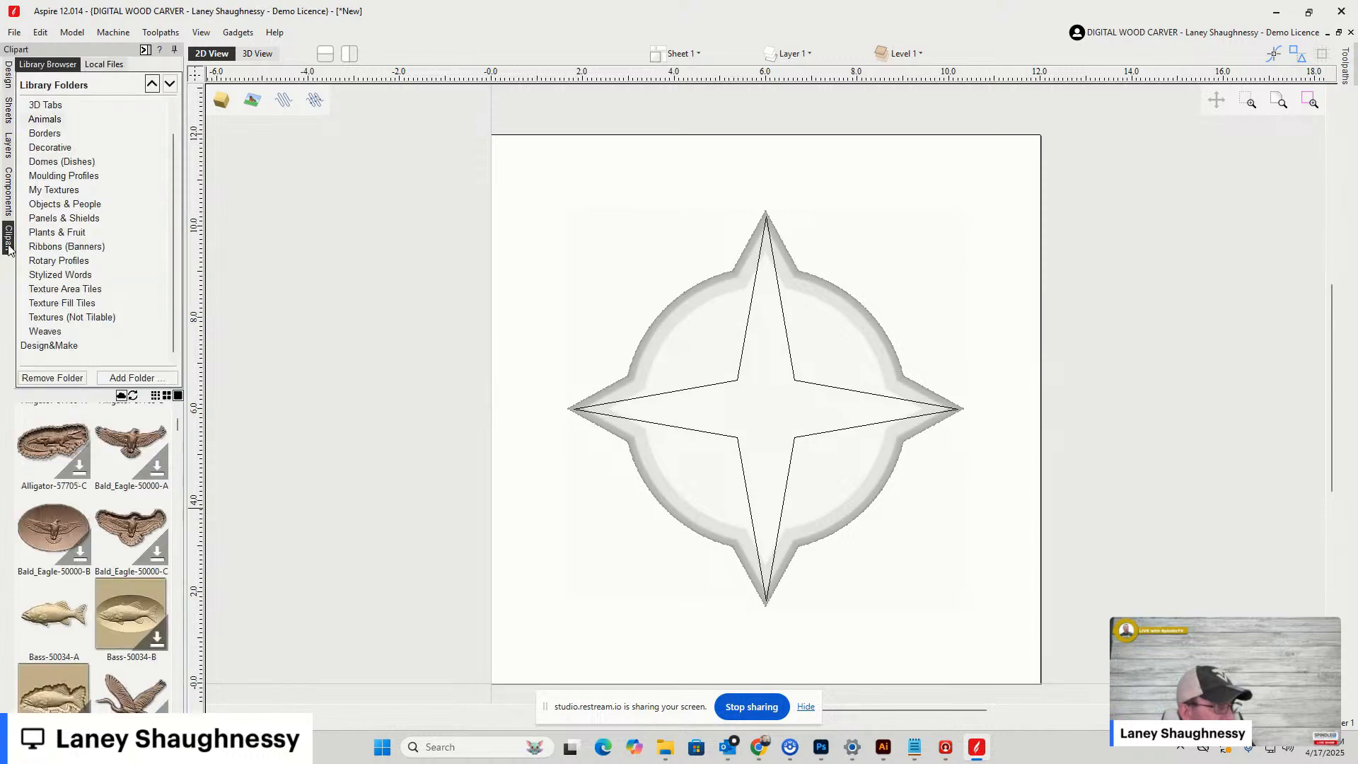
left_click_drag(56, 614, 771, 402)
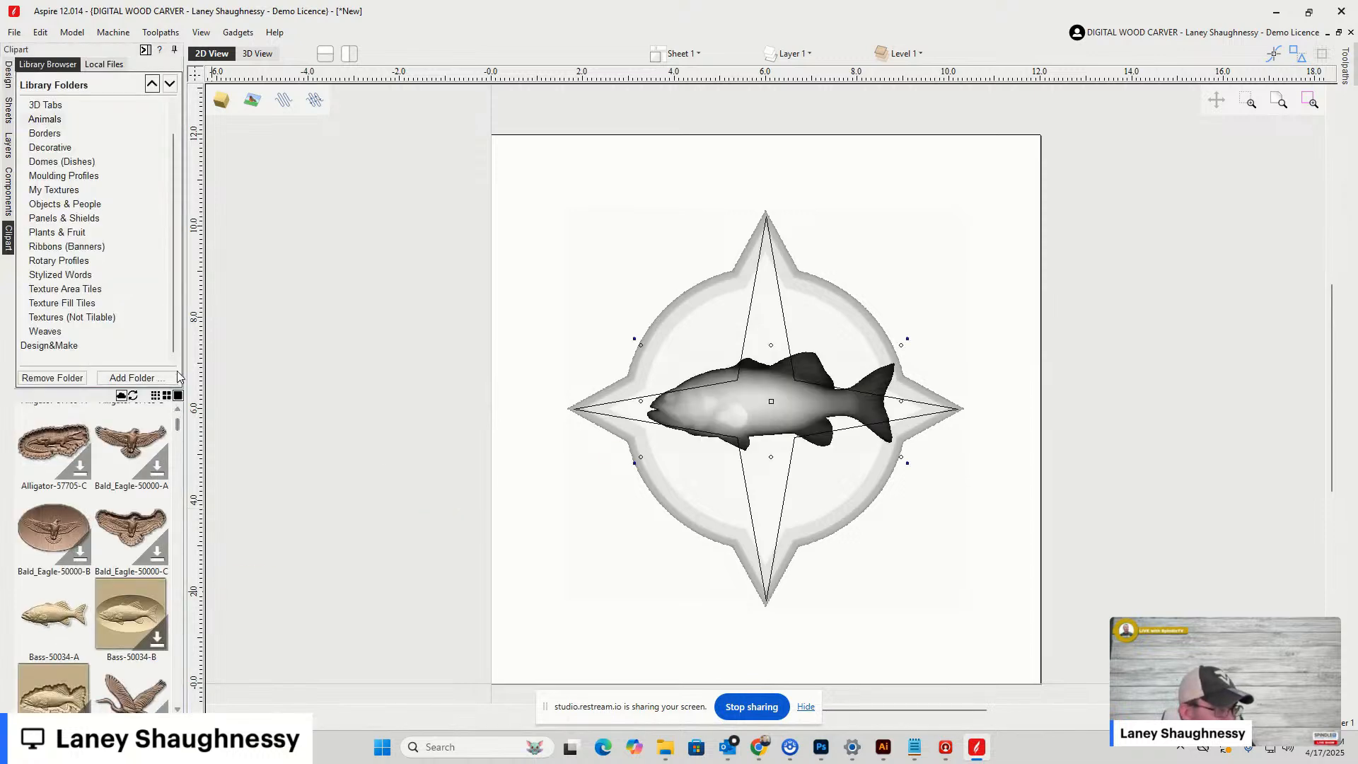
Place the Canadian_Goose-50067-A clipart below the bass and the Dome_Dish_45 clipart from Domes (Dishes) over the panel's center
left_click_drag(179, 428, 180, 444)
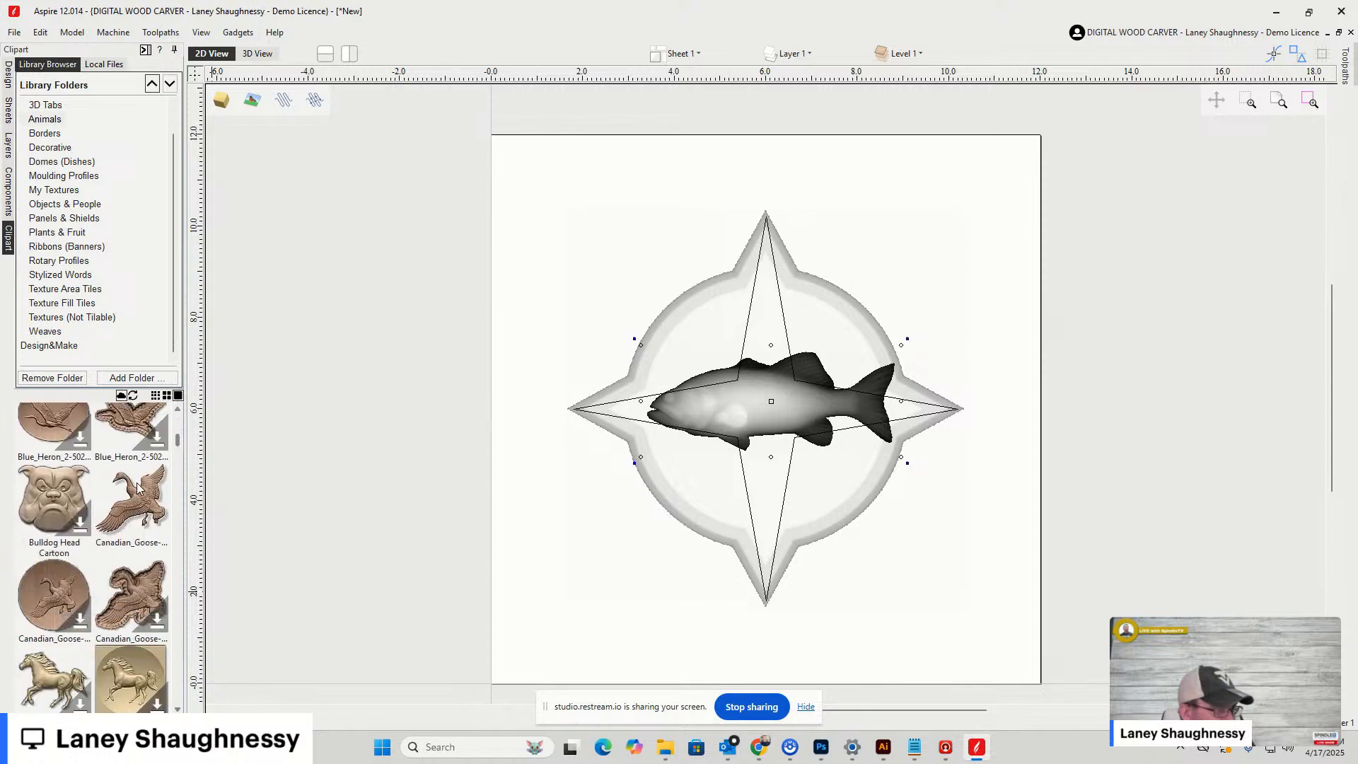
left_click_drag(131, 499, 756, 559)
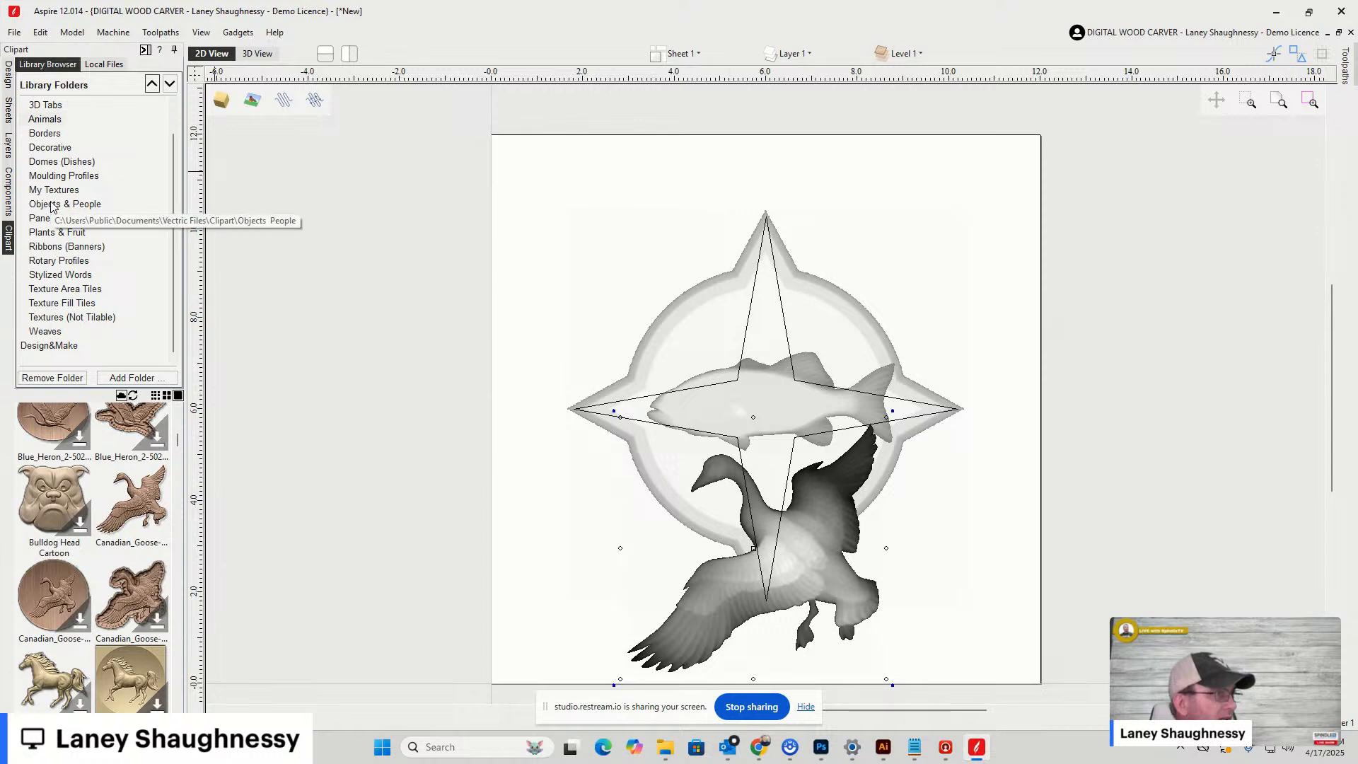
left_click(47, 163)
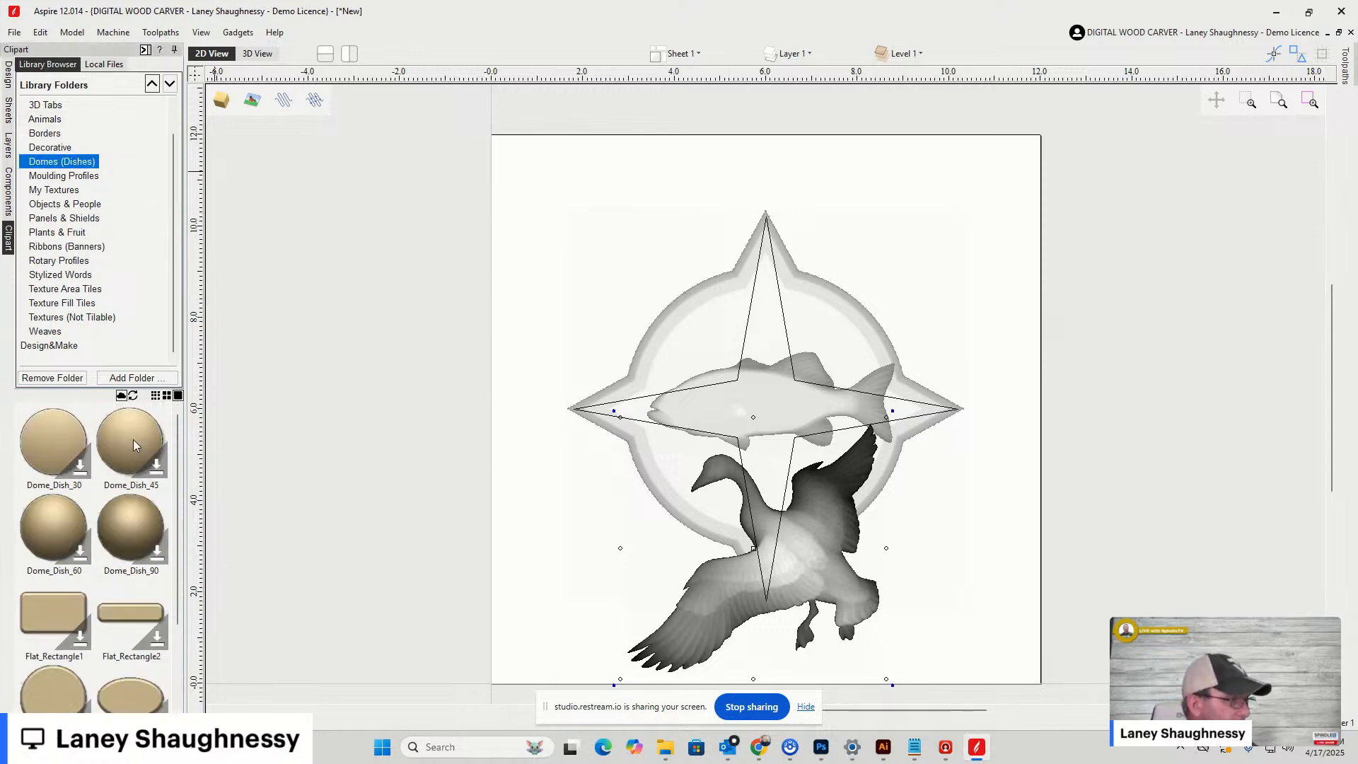
left_click_drag(133, 440, 762, 430)
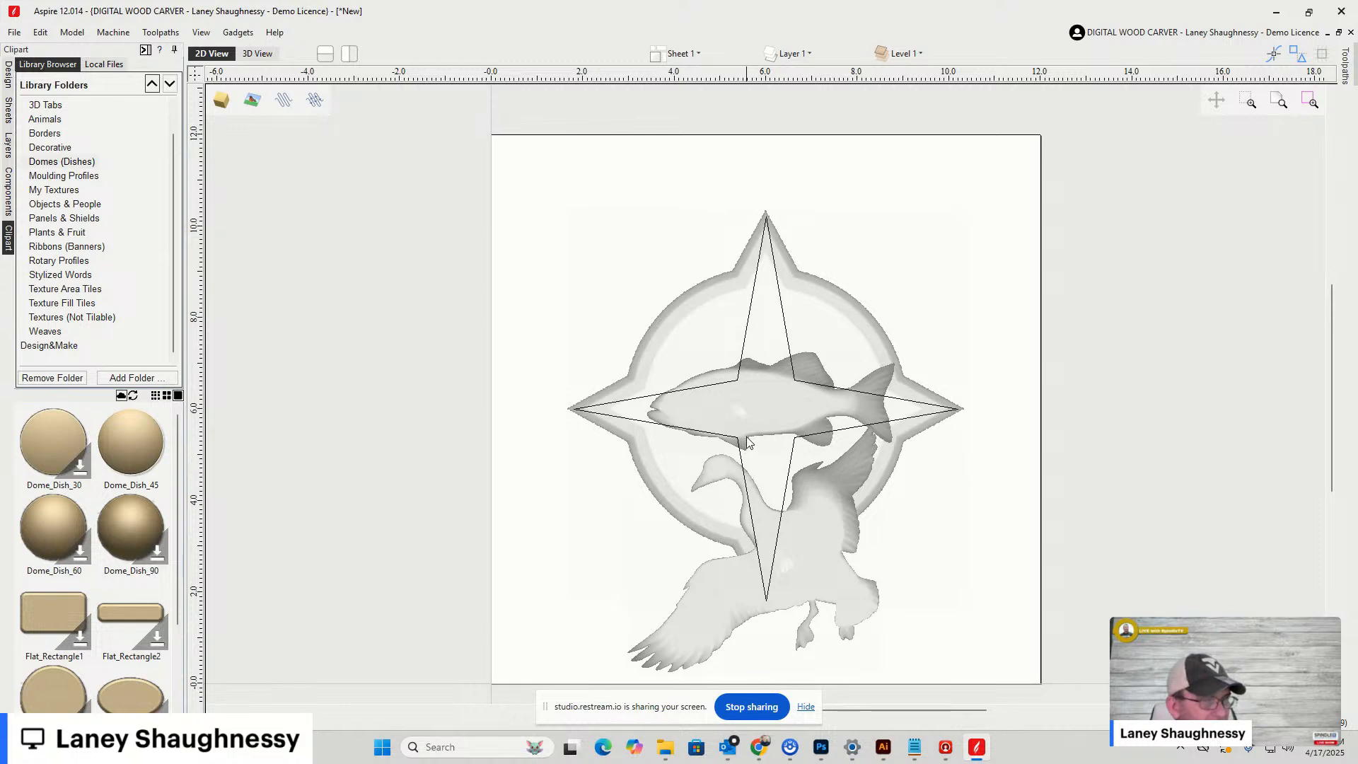
left_click_drag(185, 437, 766, 421)
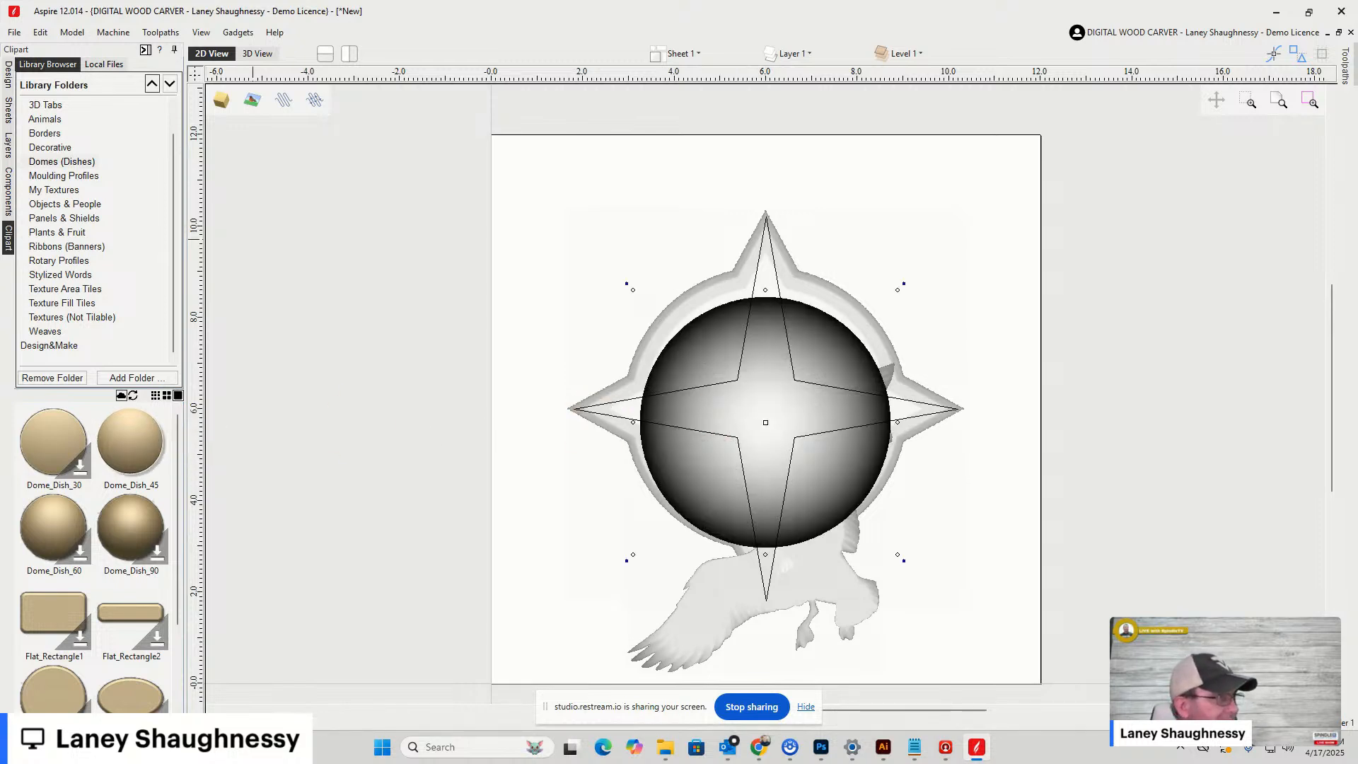
Hide the Panel14-iii and Canadian_Goose-50067-A components and move the star vector off the material to its right side
left_click(8, 191)
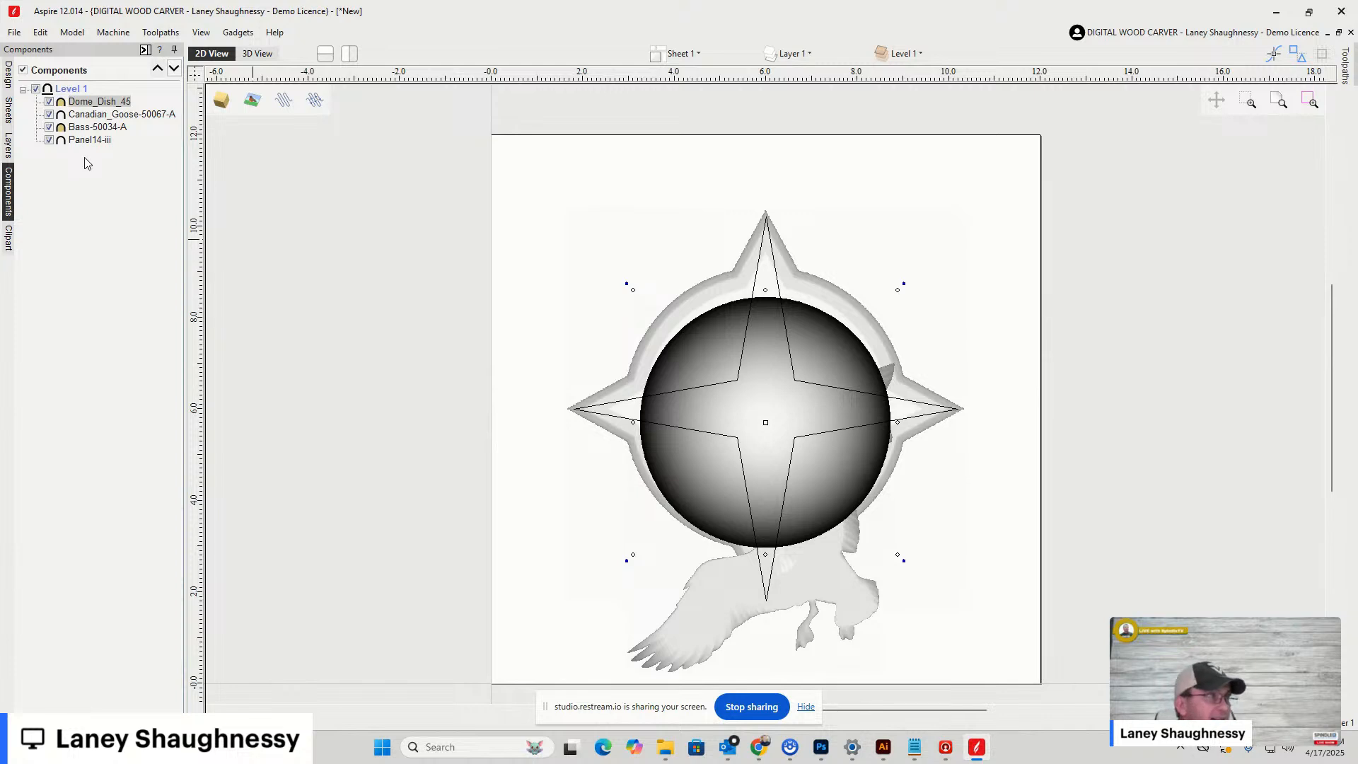
left_click(50, 141)
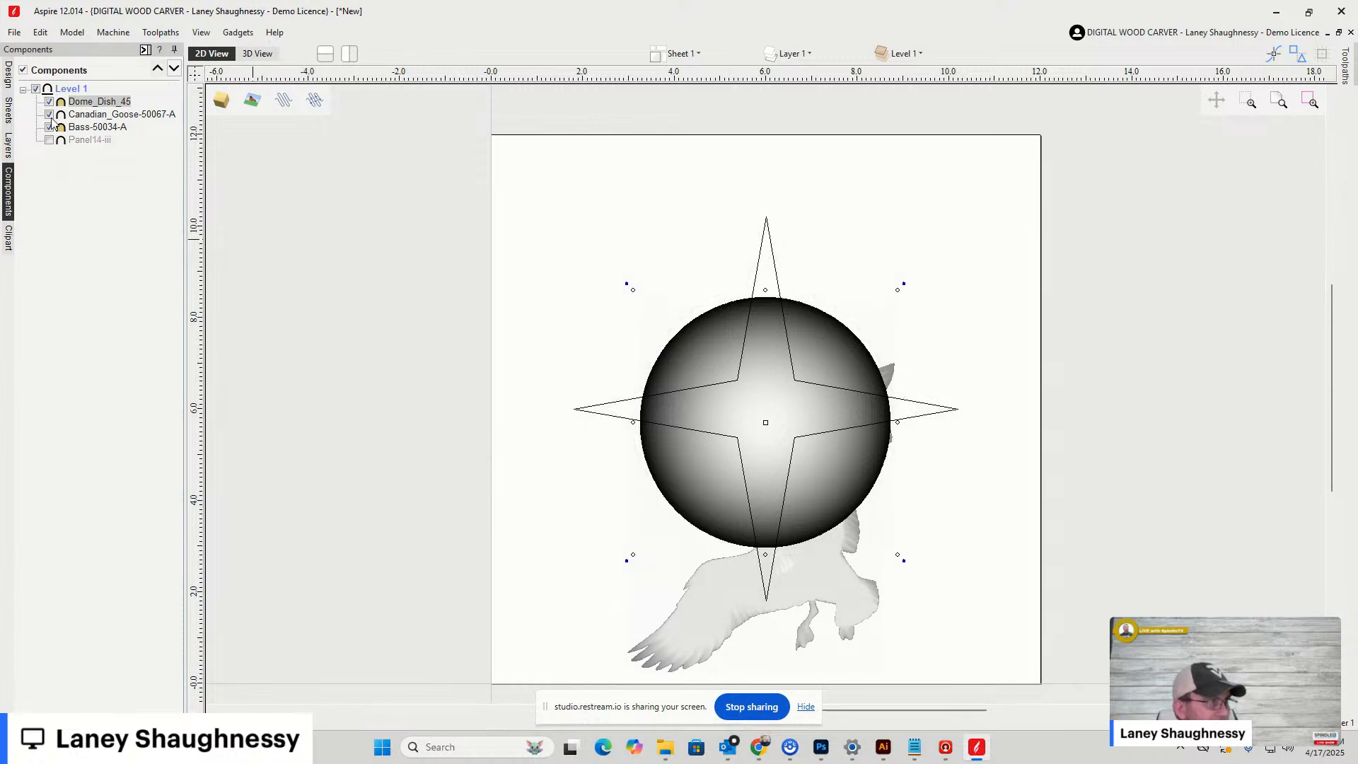
left_click(50, 116)
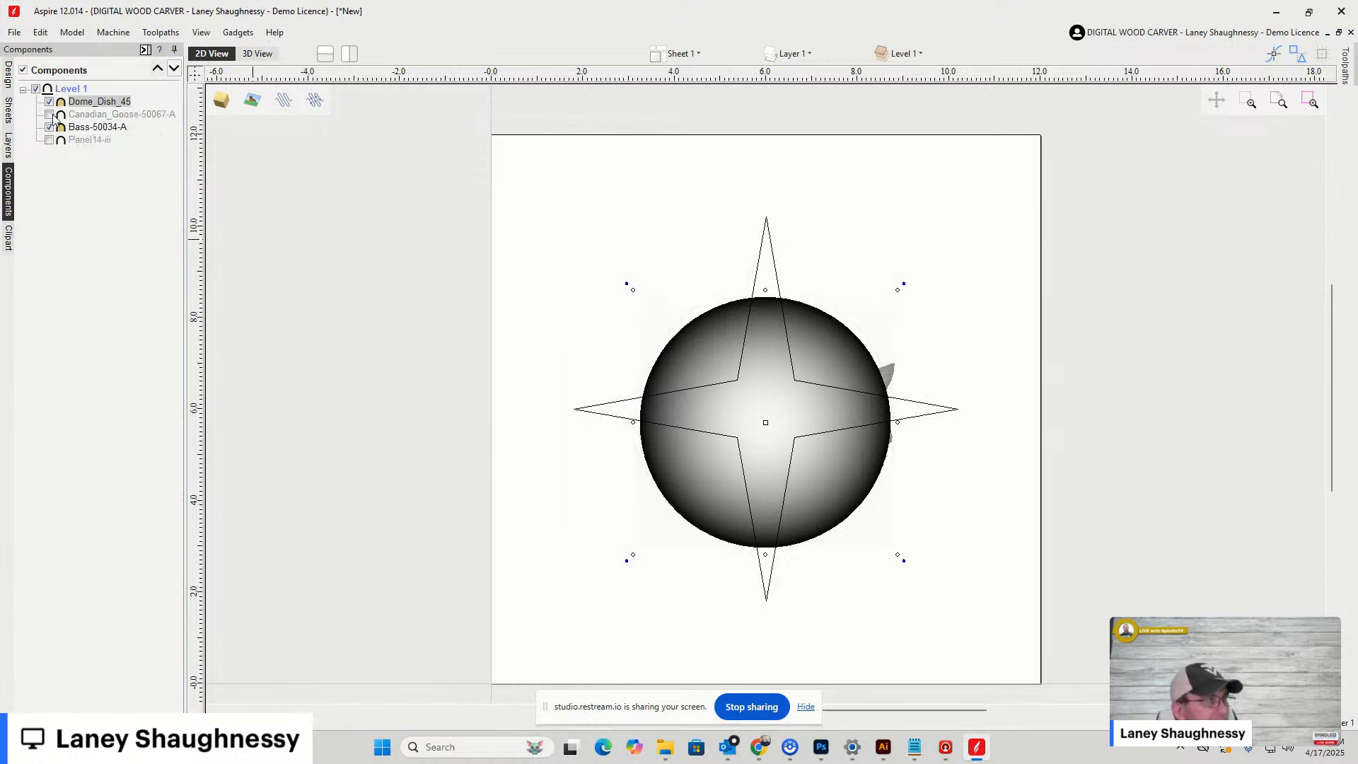
left_click(760, 252)
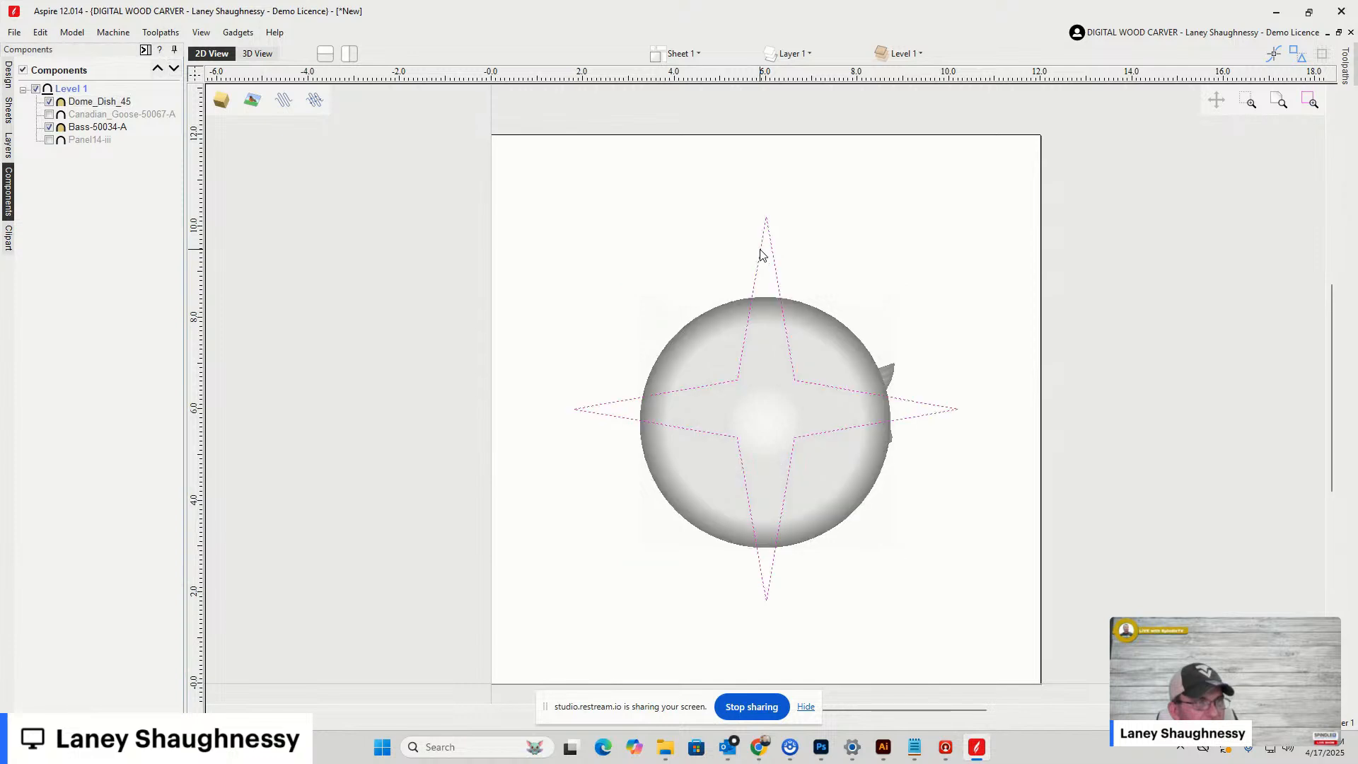
left_click_drag(758, 252, 1355, 230)
Reorder the components so that Bass-50034-A sits above Dome_Dish_45
left_click(786, 416)
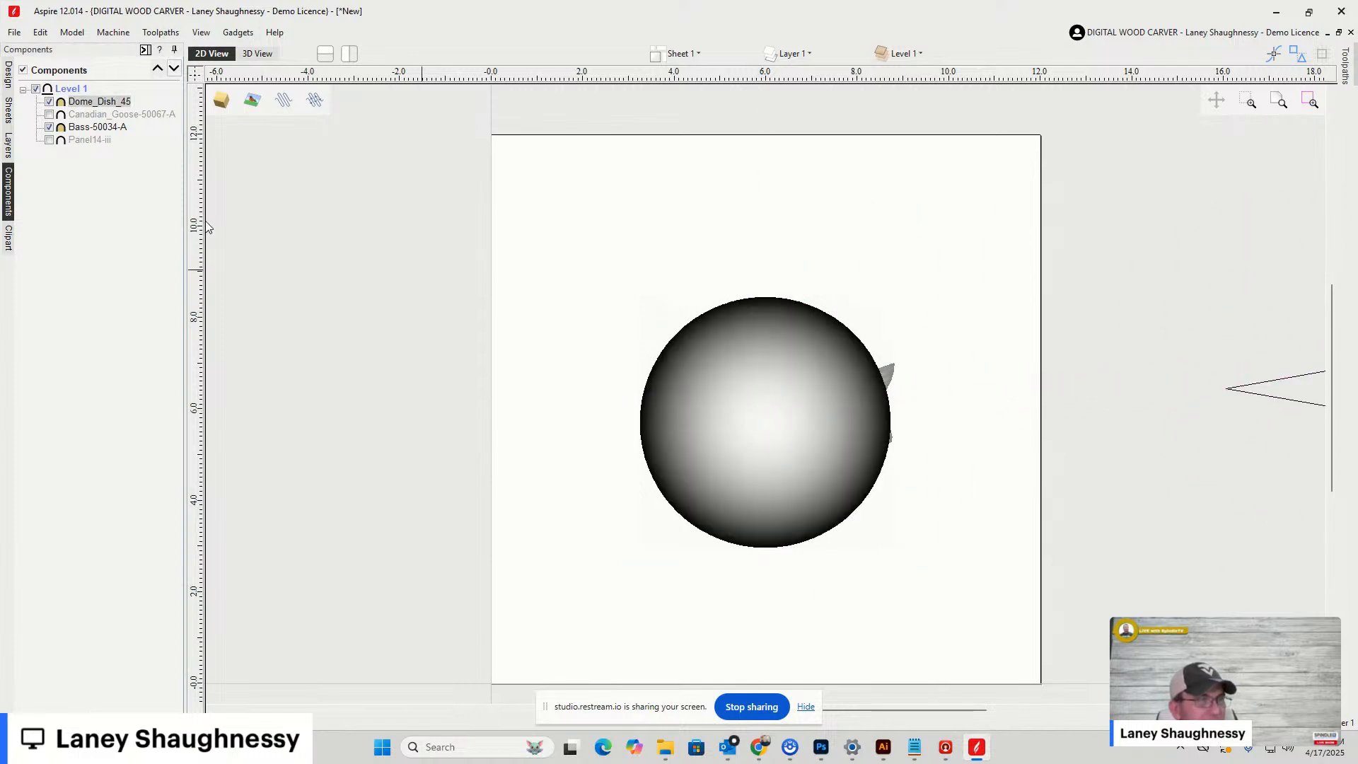
mouse_move(92, 106)
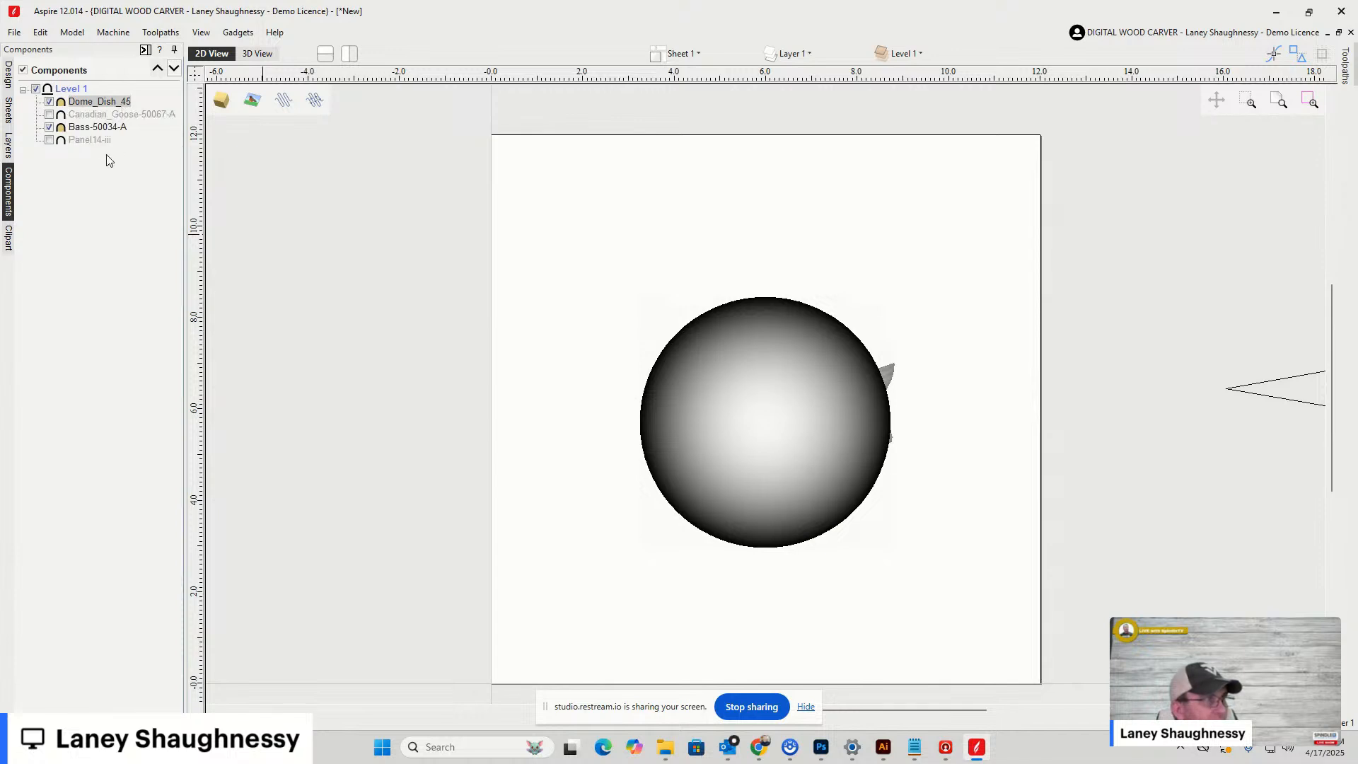
left_click_drag(97, 127, 88, 100)
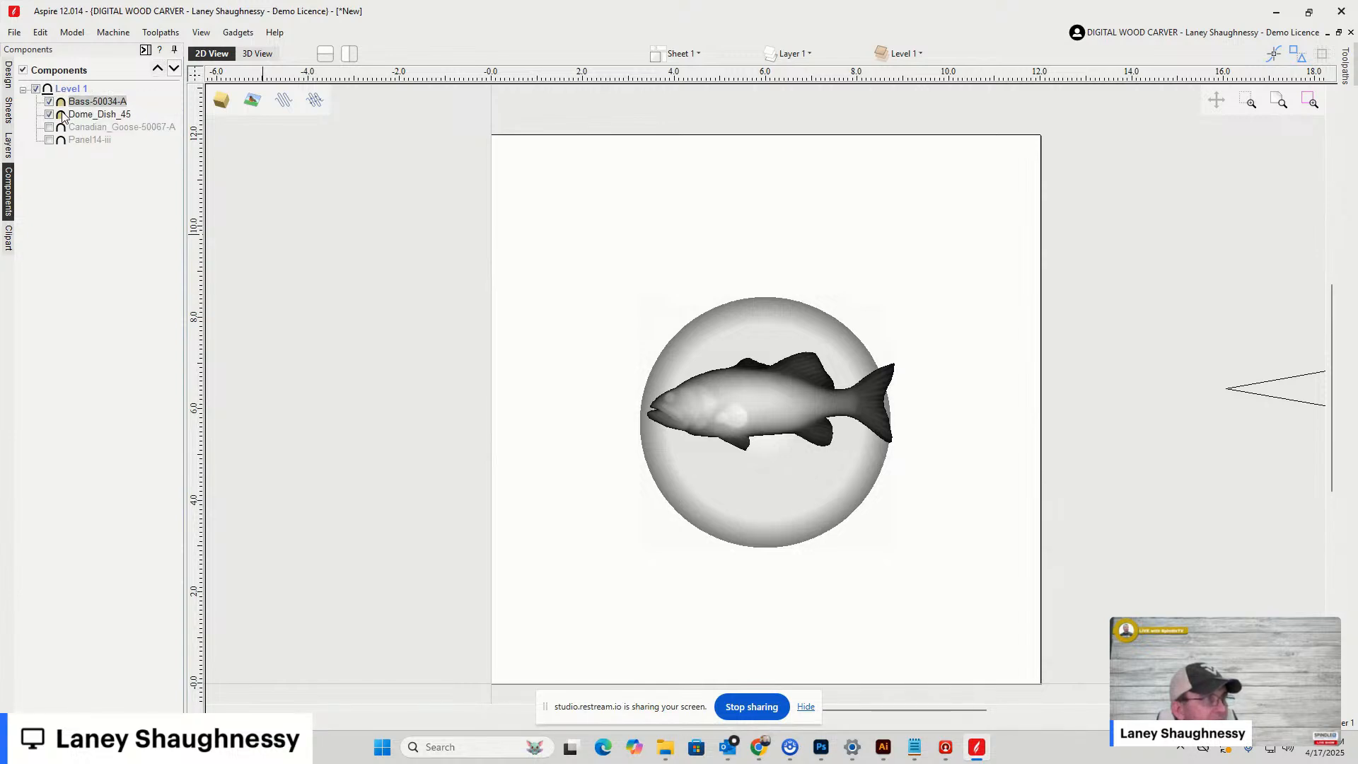
Set the combine mode of the Bass-50034-A component to Add
mouse_move(63, 119)
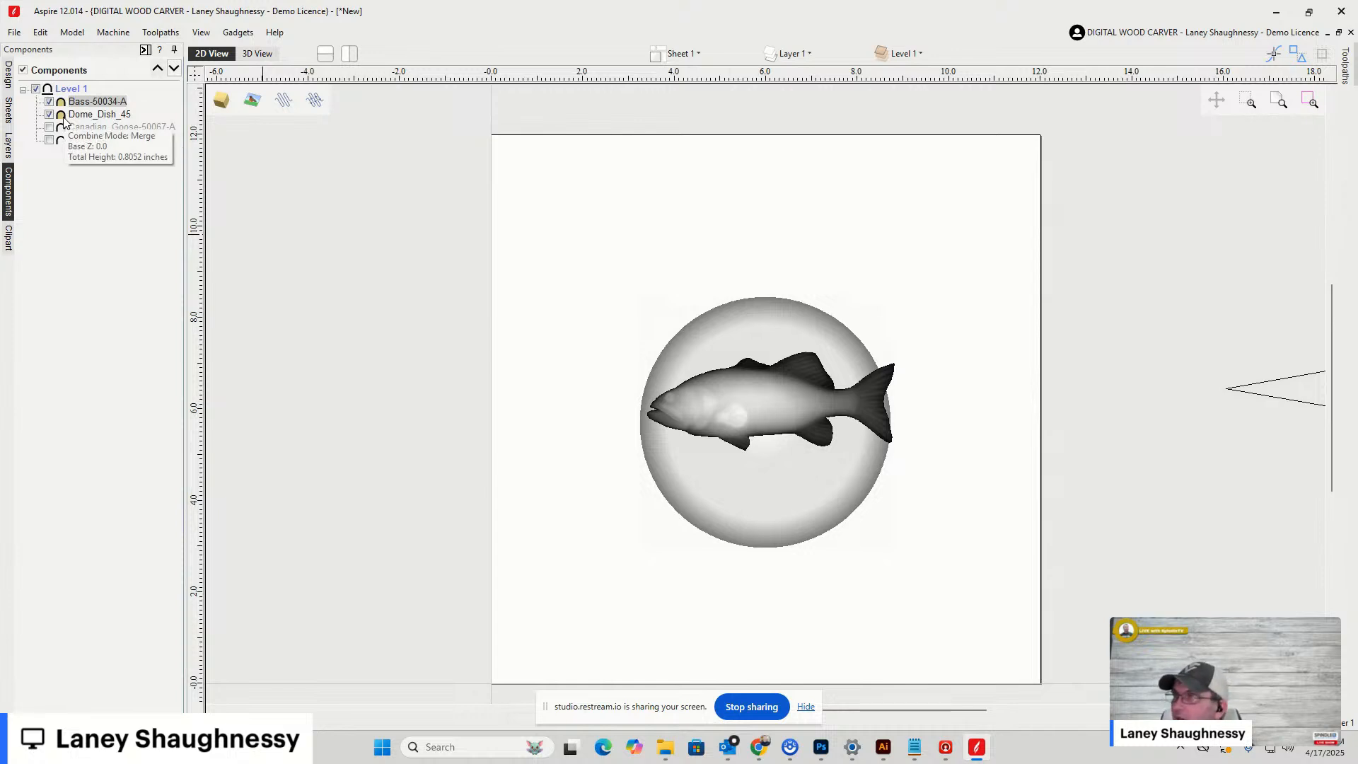
right_click(65, 113)
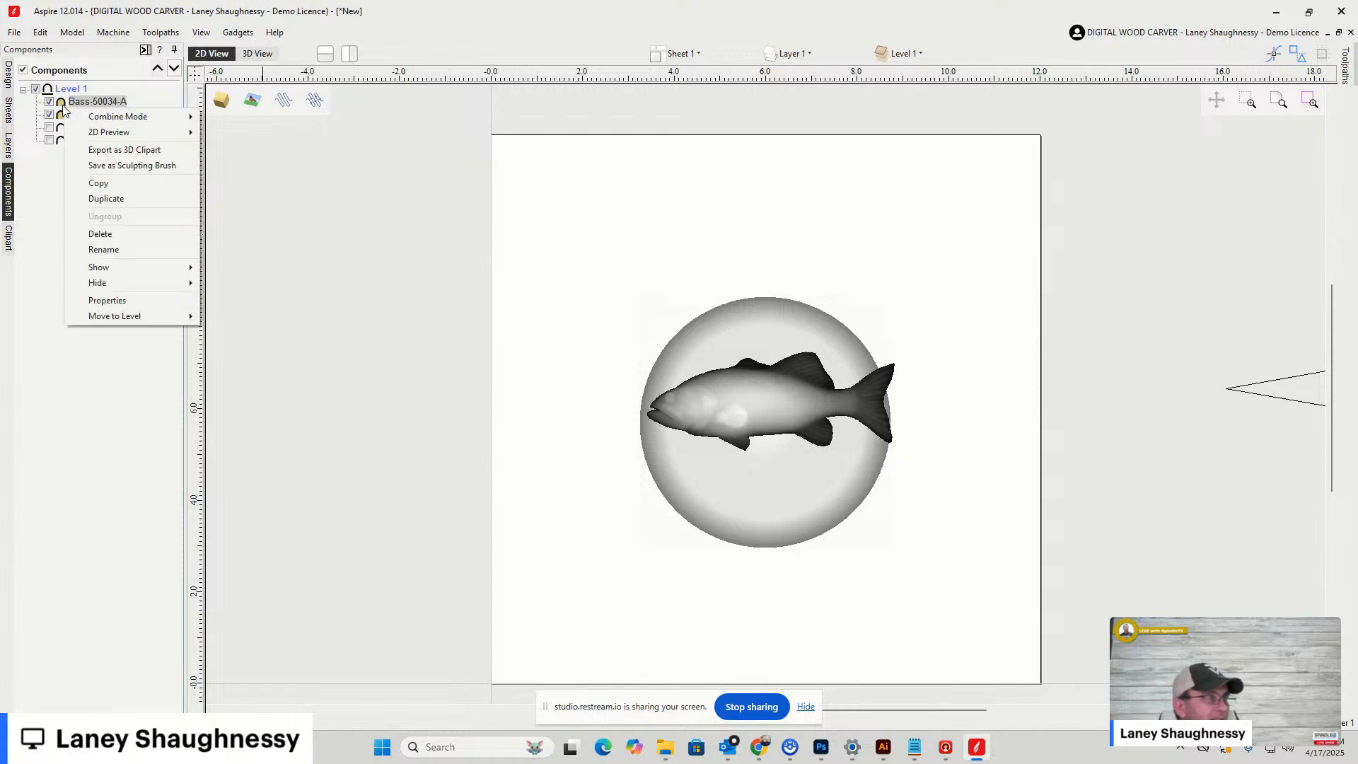
mouse_move(133, 118)
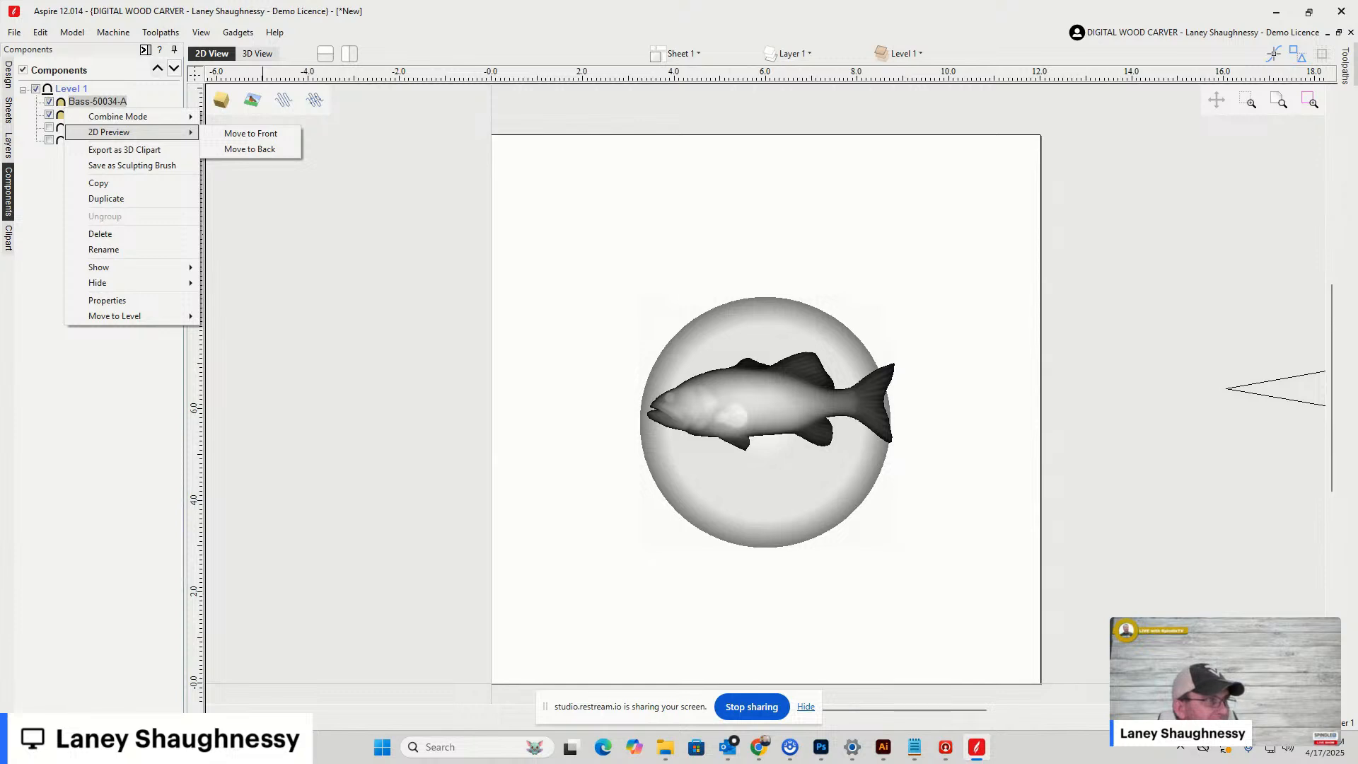
left_click(230, 116)
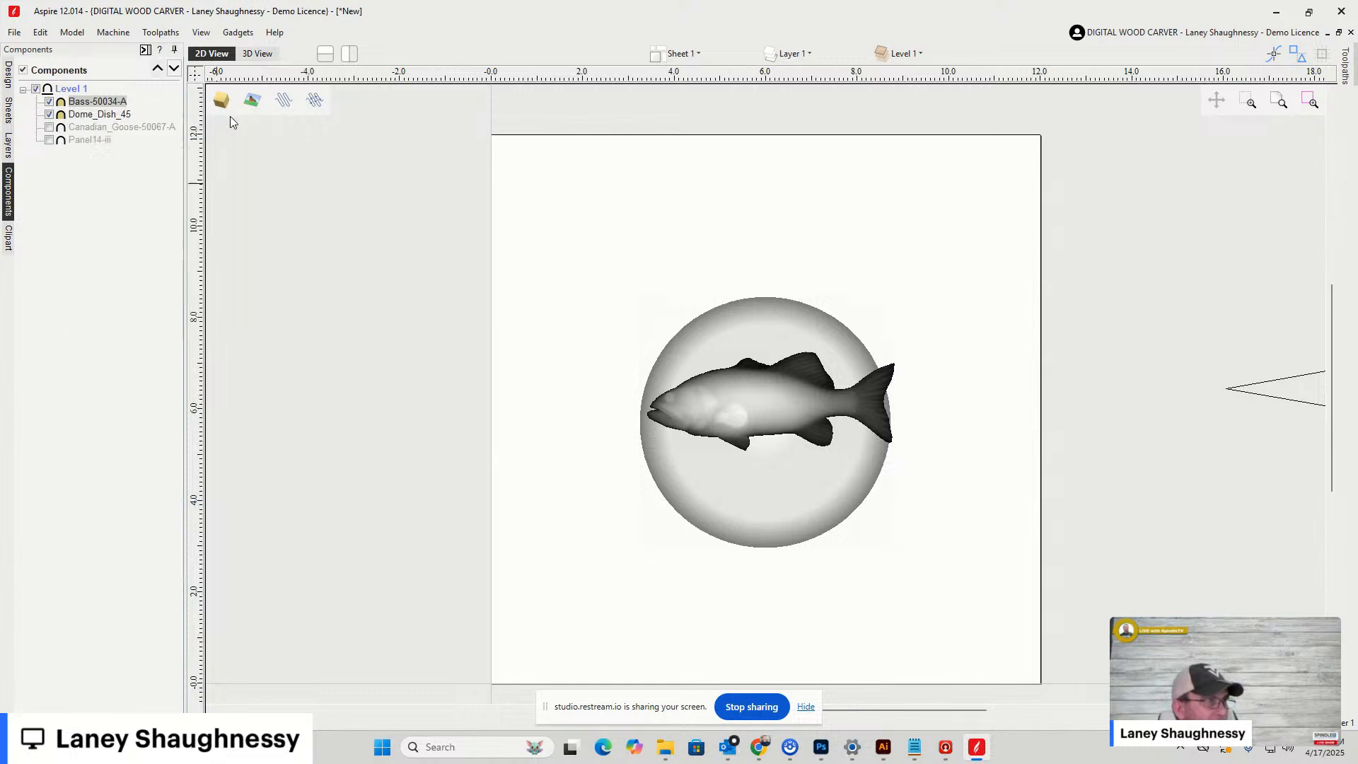
Set the combine mode of the Dome_Dish_45 component to Add and select the dome in the 2D view
left_click(97, 116)
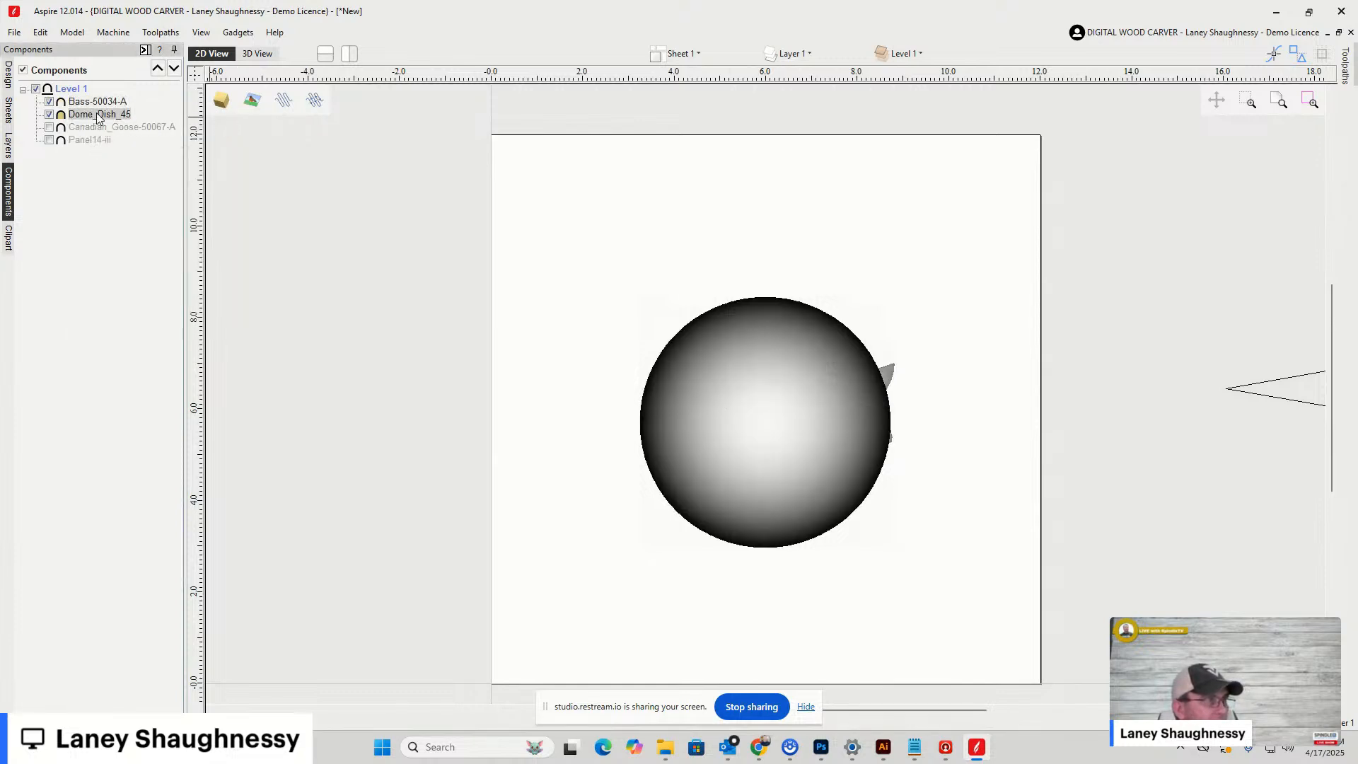
right_click(97, 117)
mouse_move(157, 124)
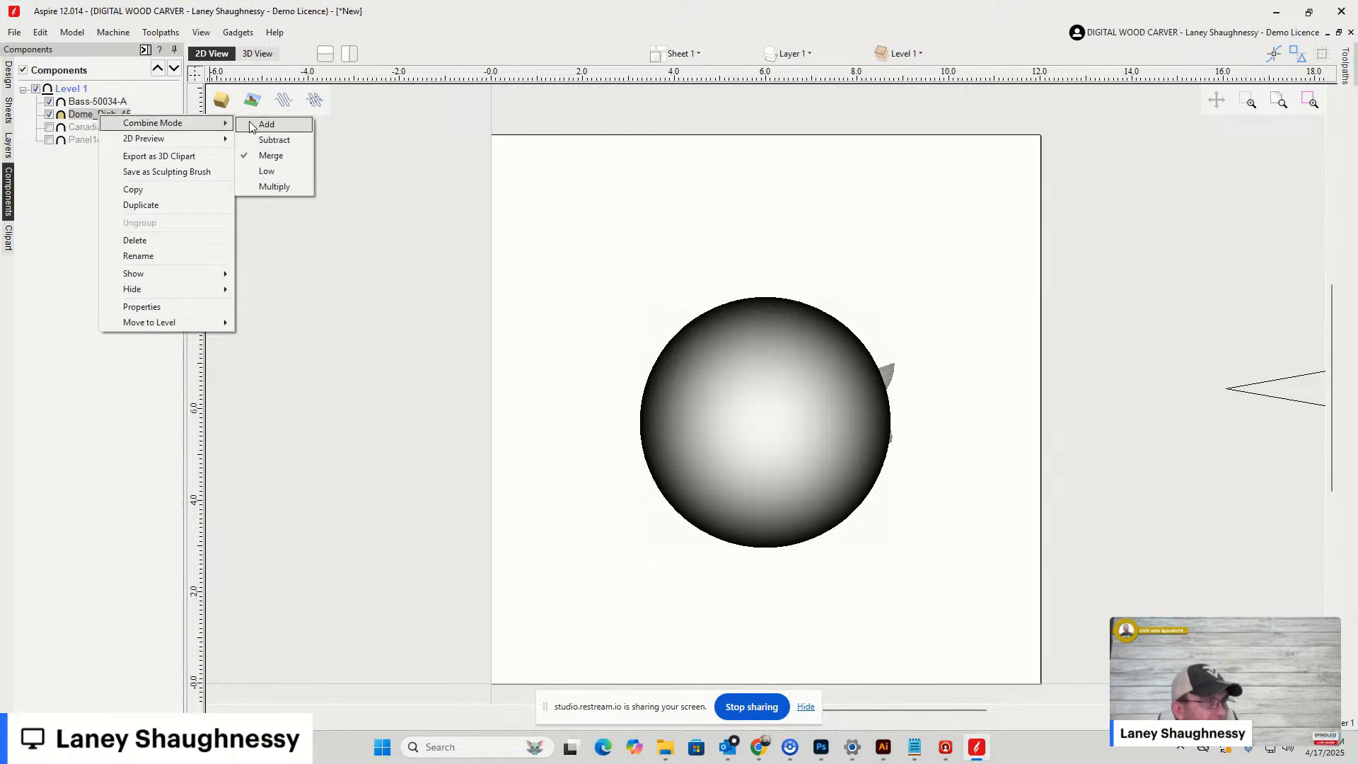
left_click(252, 125)
left_click(739, 377)
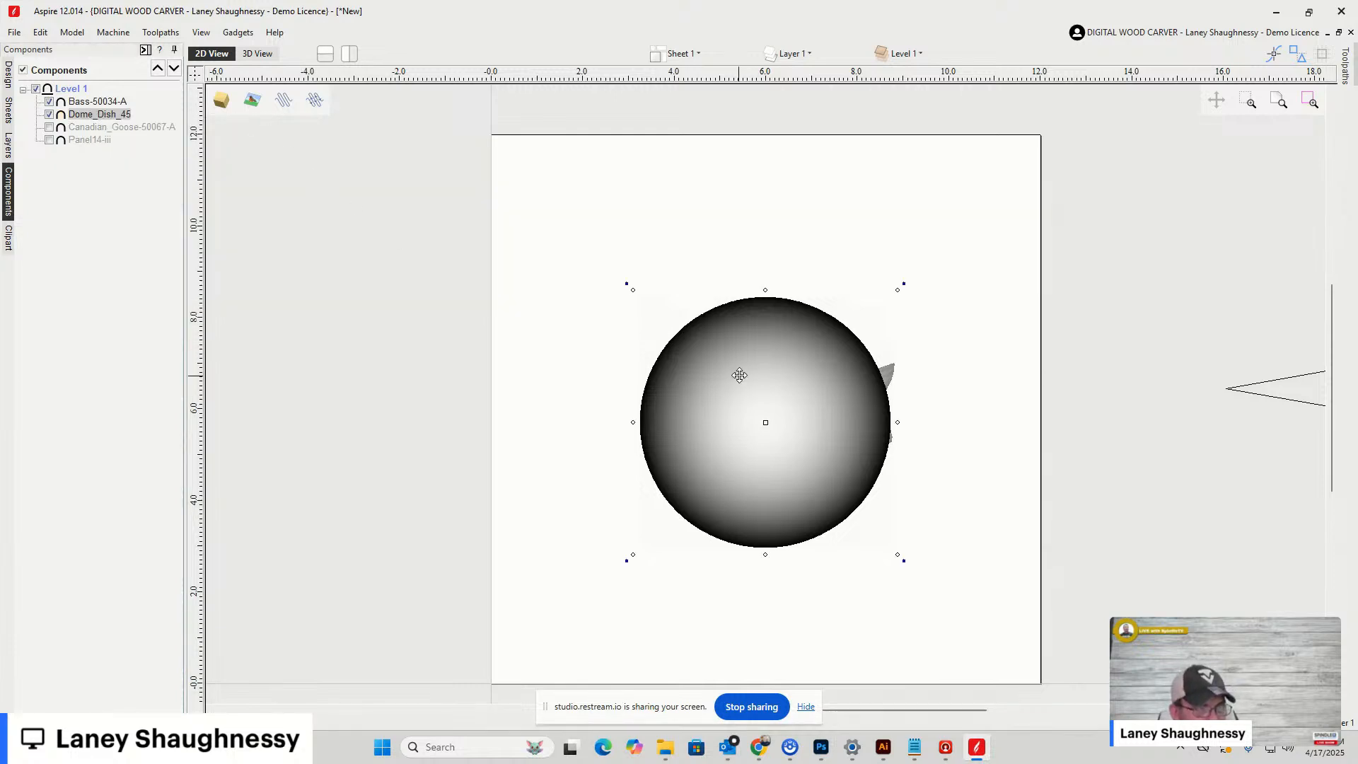
Move the Bass-50034-A component down onto the middle of the dome and examine the combined relief from the front in 3D
left_click(97, 103)
left_click_drag(770, 399, 760, 438)
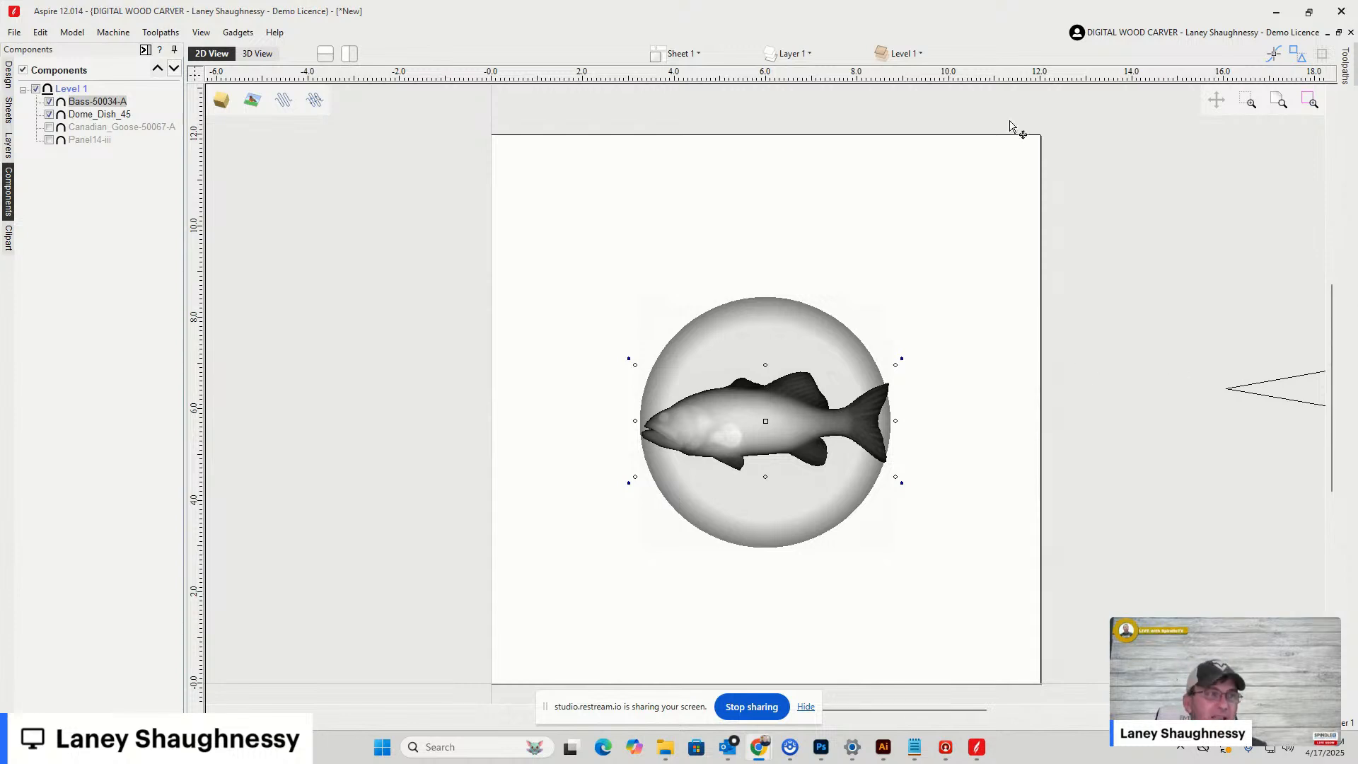
left_click(258, 56)
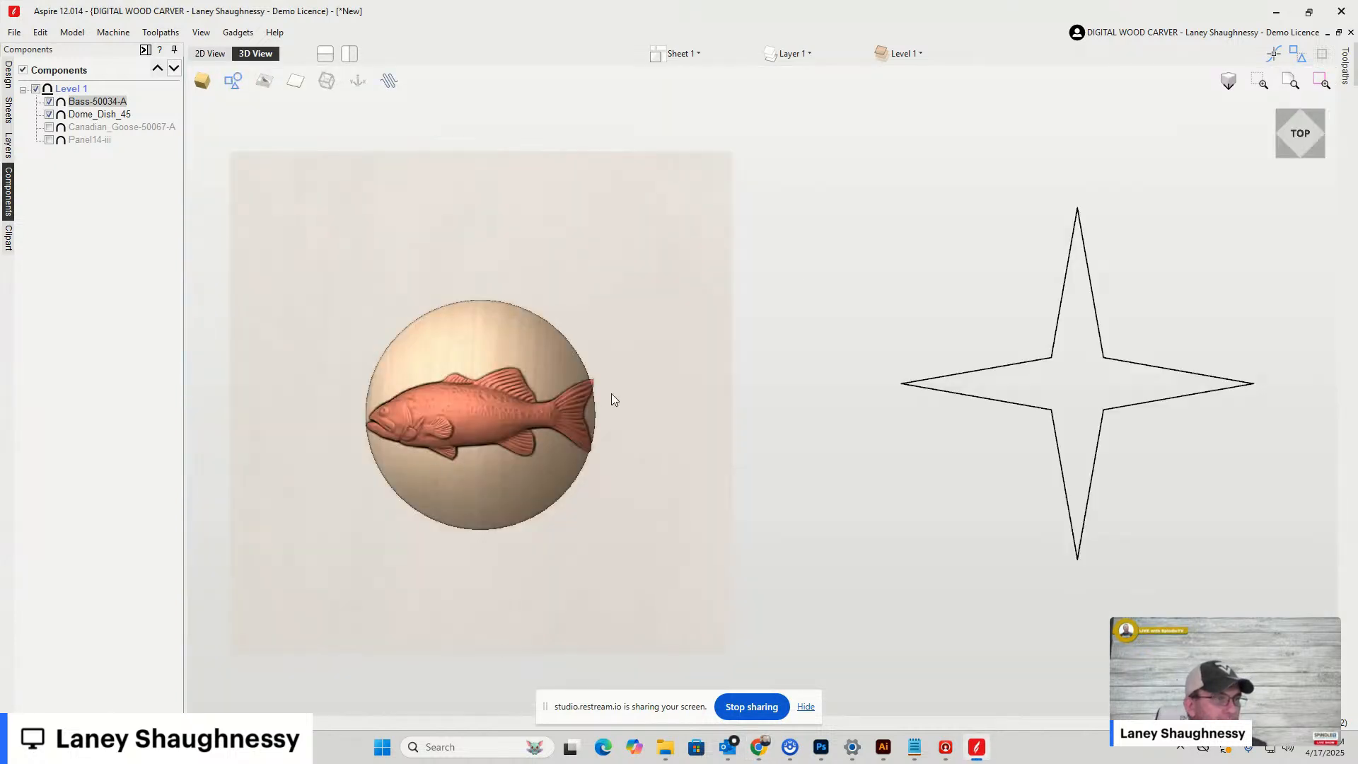
left_click(1304, 111)
left_click_drag(1304, 111, 1308, 101)
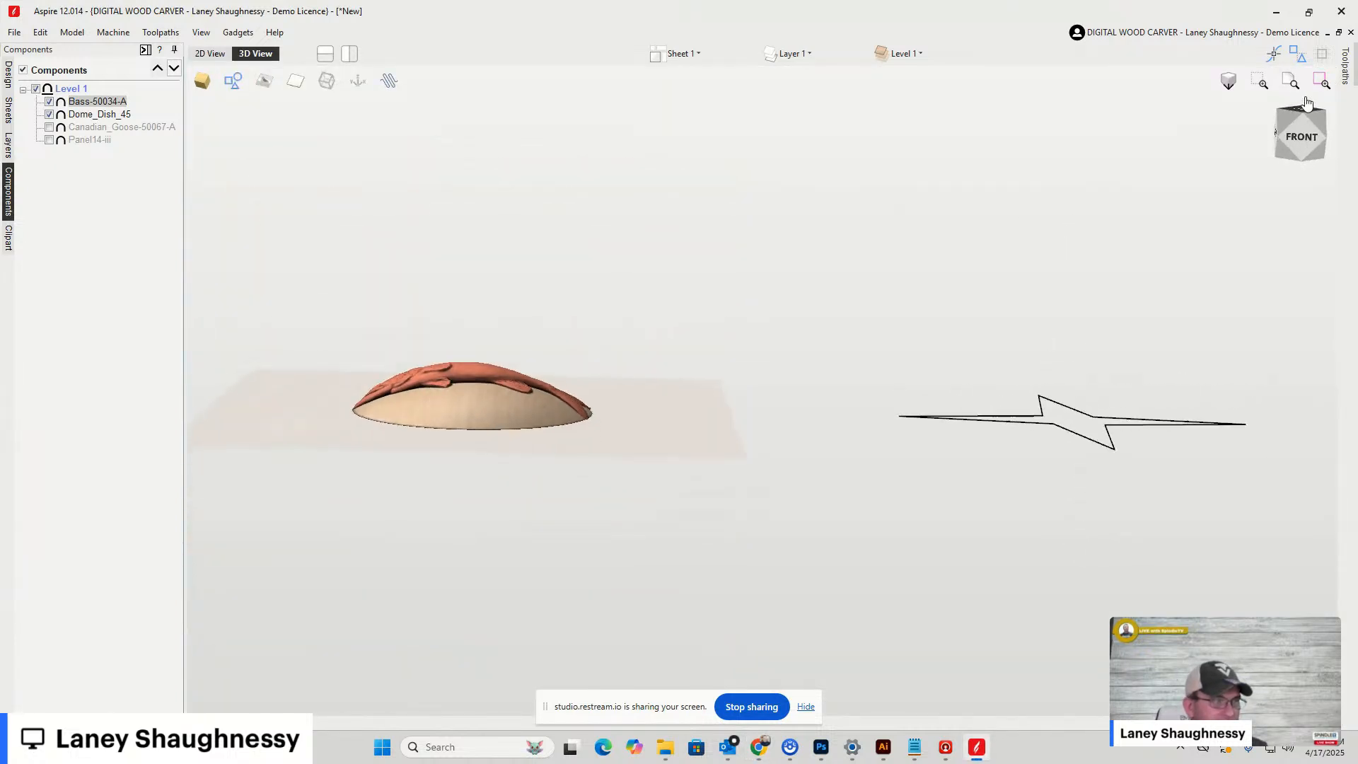
scroll(321, 361, "up", 6)
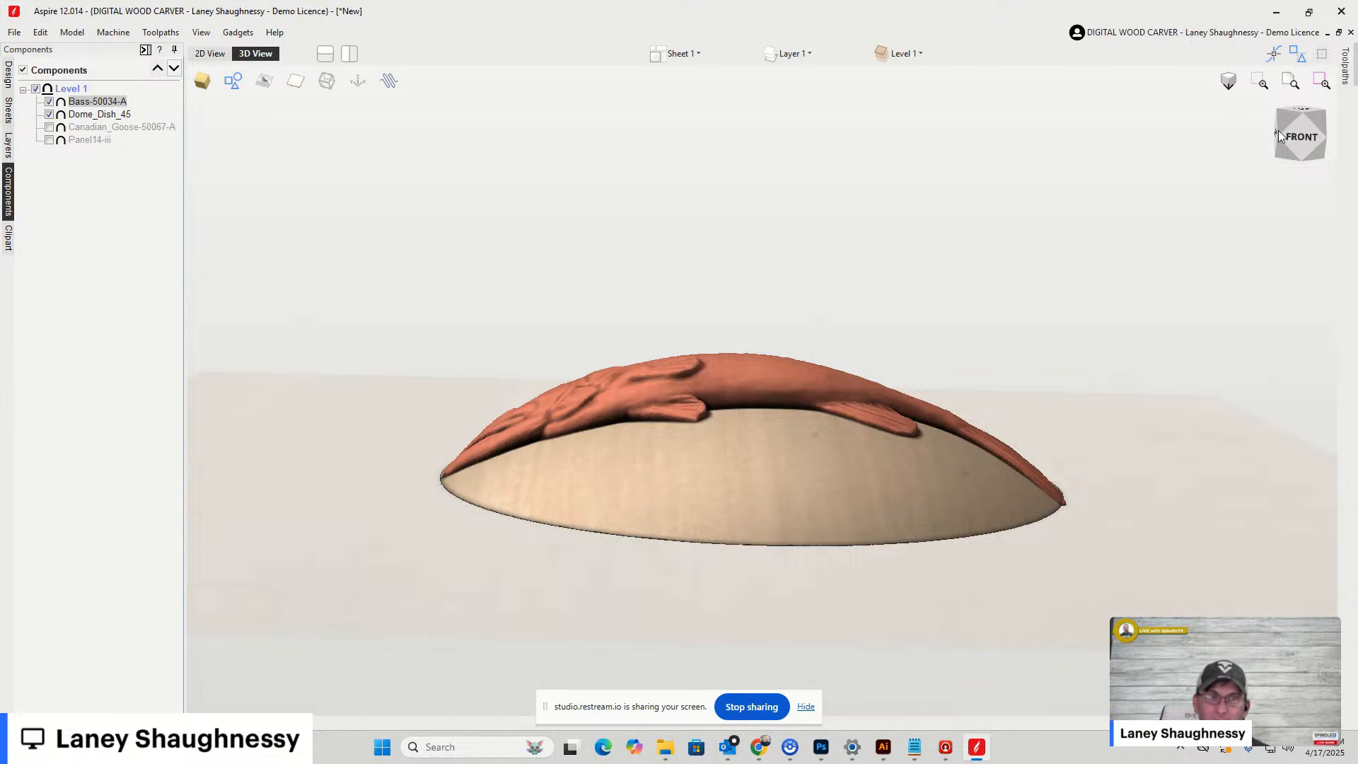
mouse_move(1303, 135)
left_mouse_down()
mouse_move(1306, 164)
mouse_move(1300, 130)
left_mouse_up()
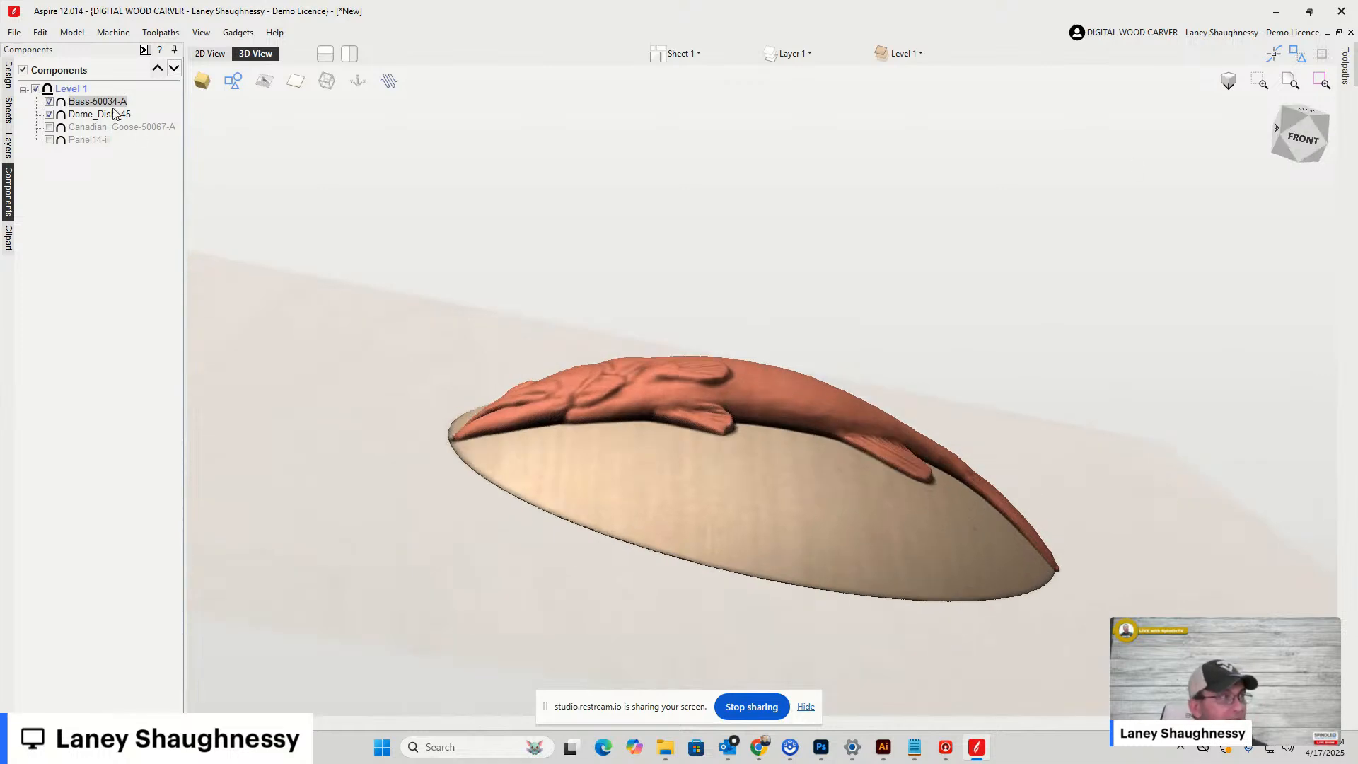
Set the combine mode of the Bass-50034-A component to Subtract and examine the fish-shaped recess in the dome from several angles
mouse_move(107, 105)
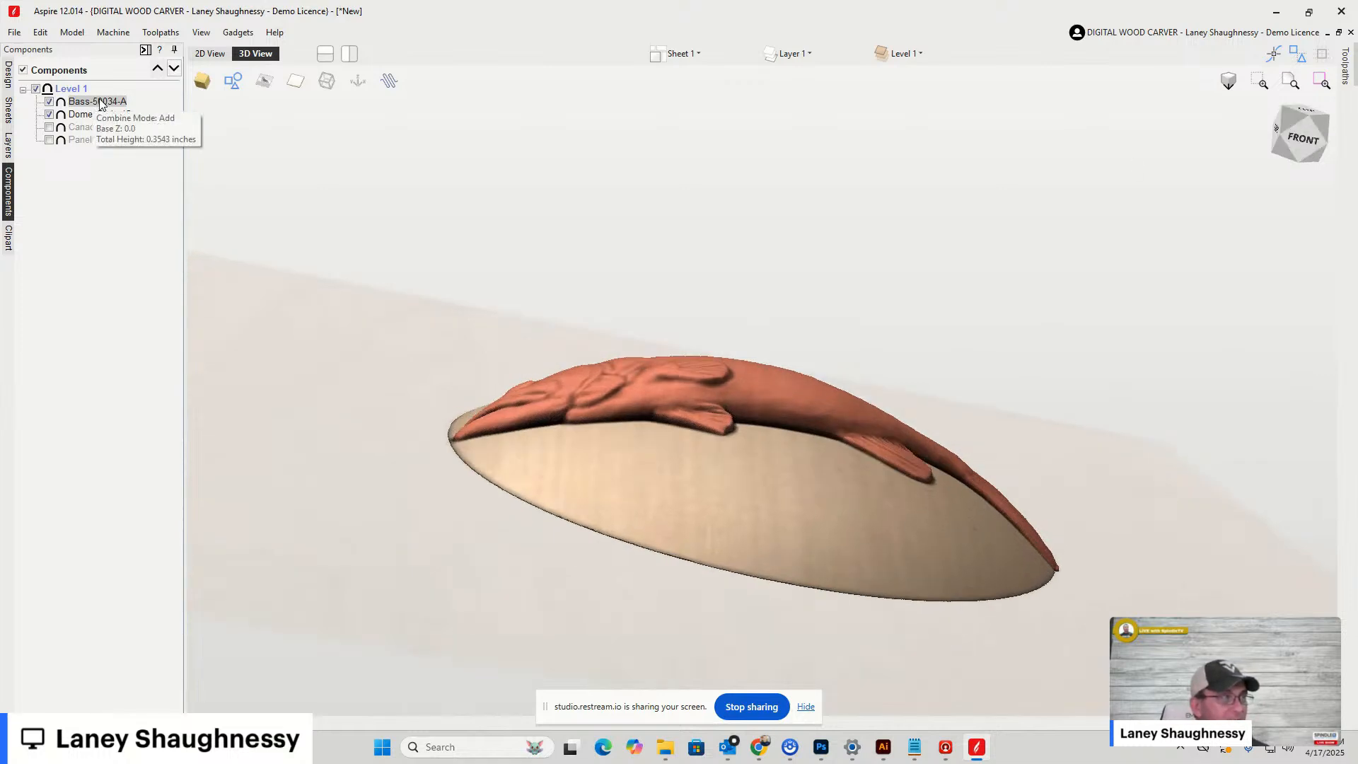
right_click(110, 103)
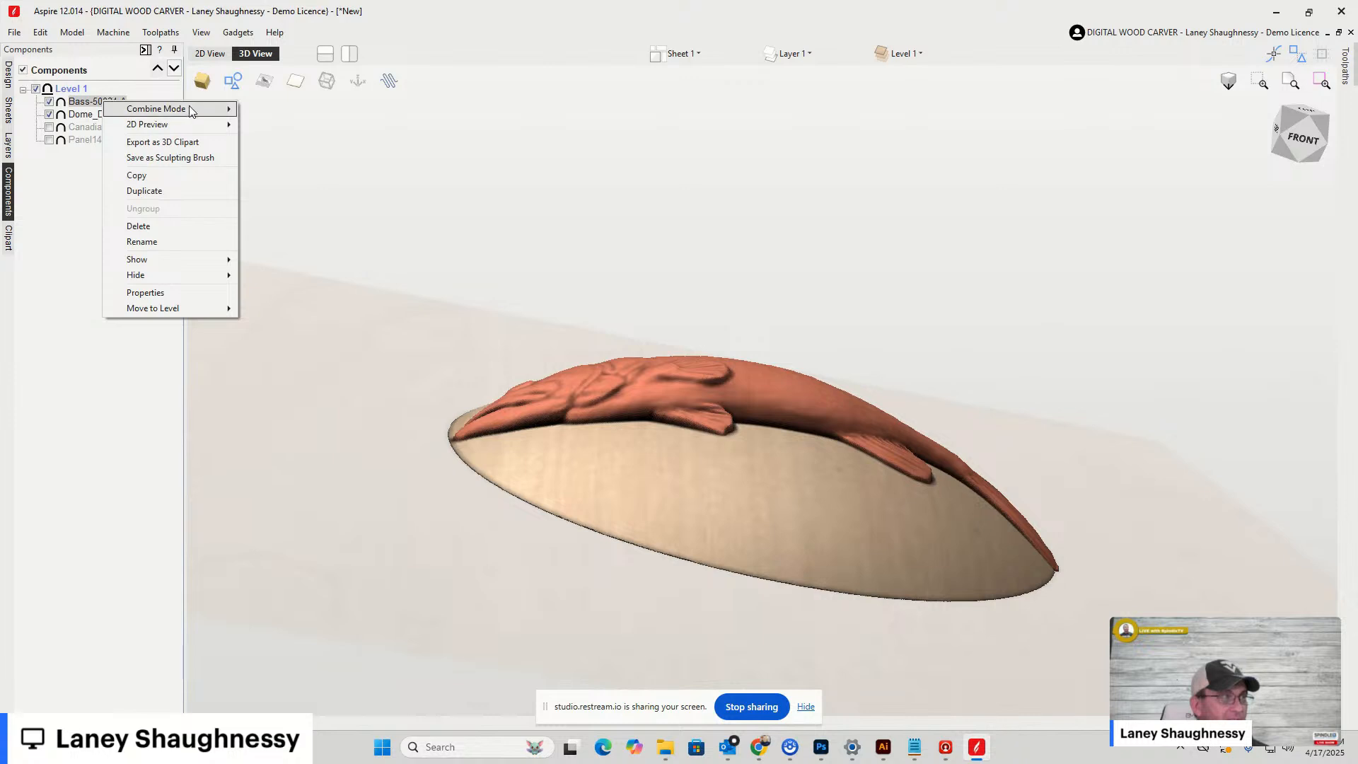
mouse_move(193, 110)
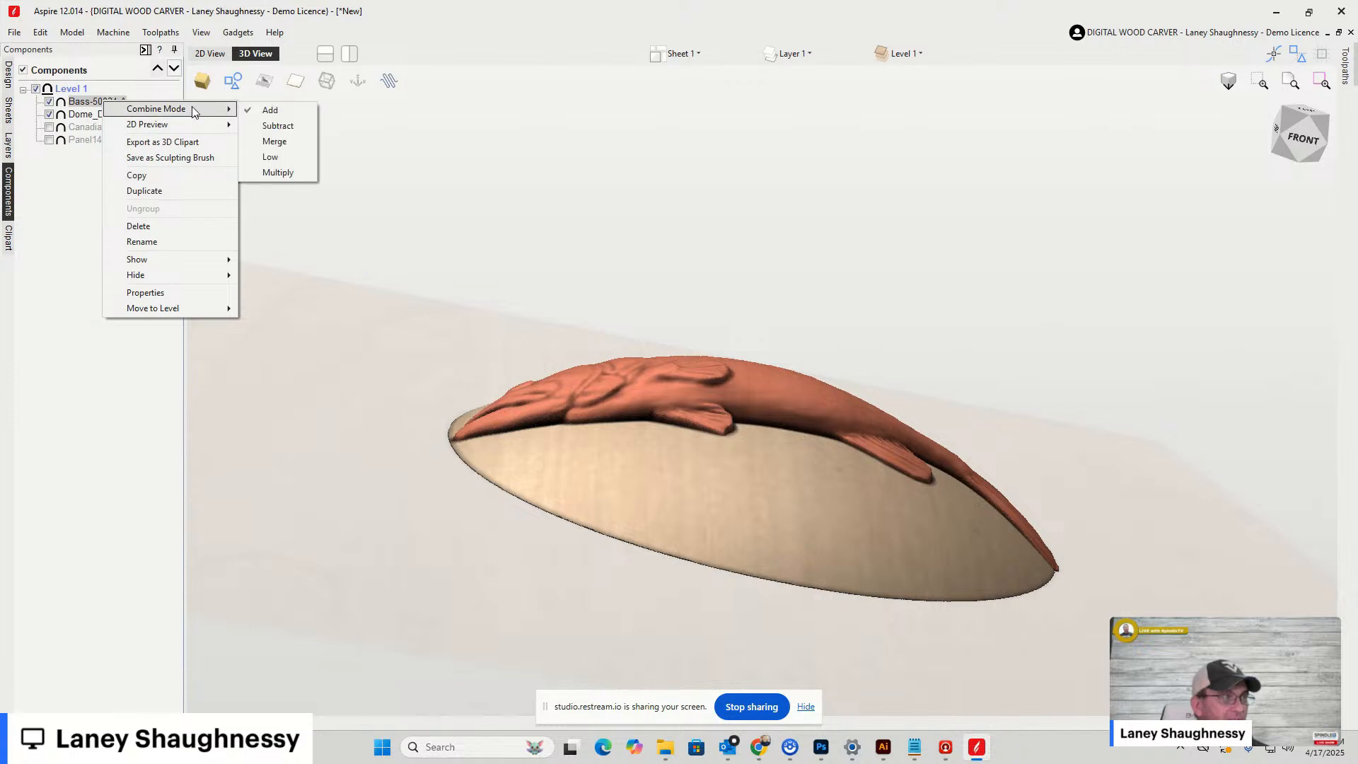
left_click(266, 128)
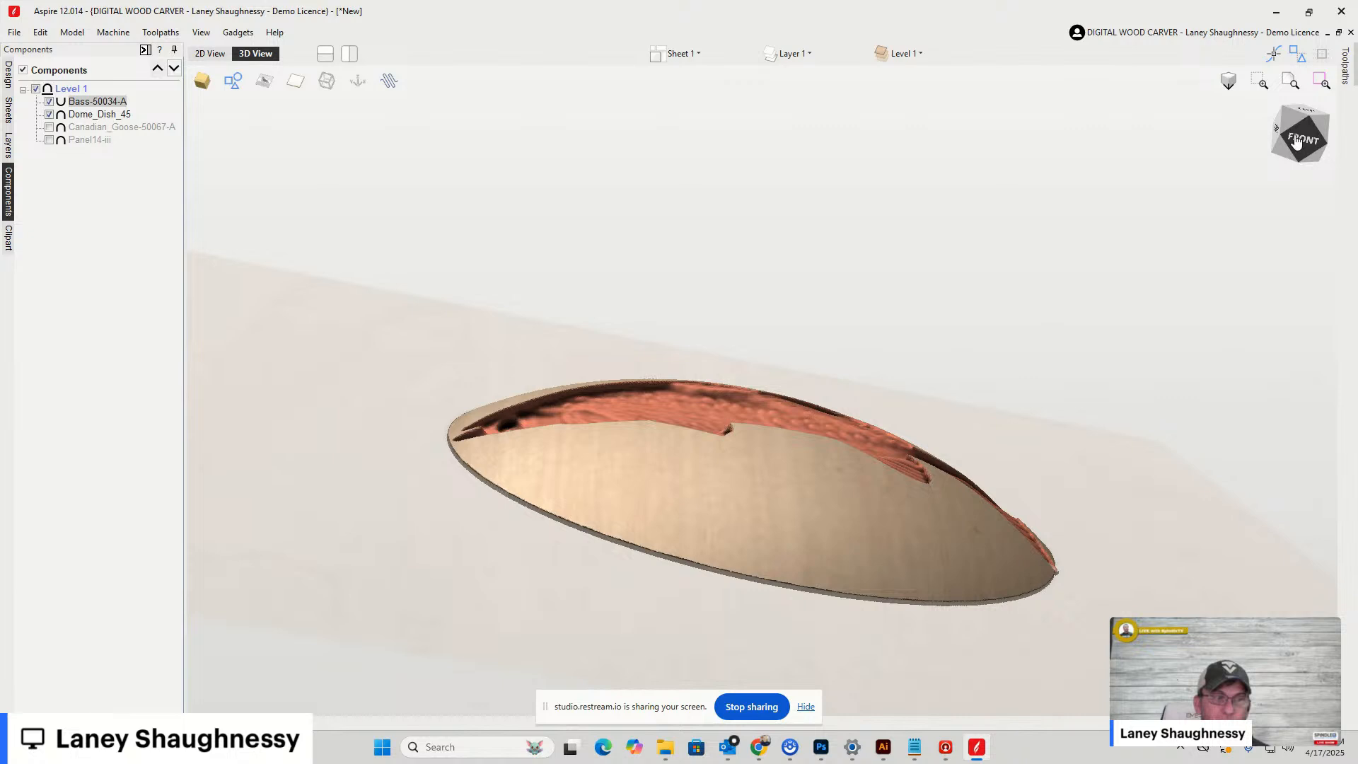
left_click(1316, 123)
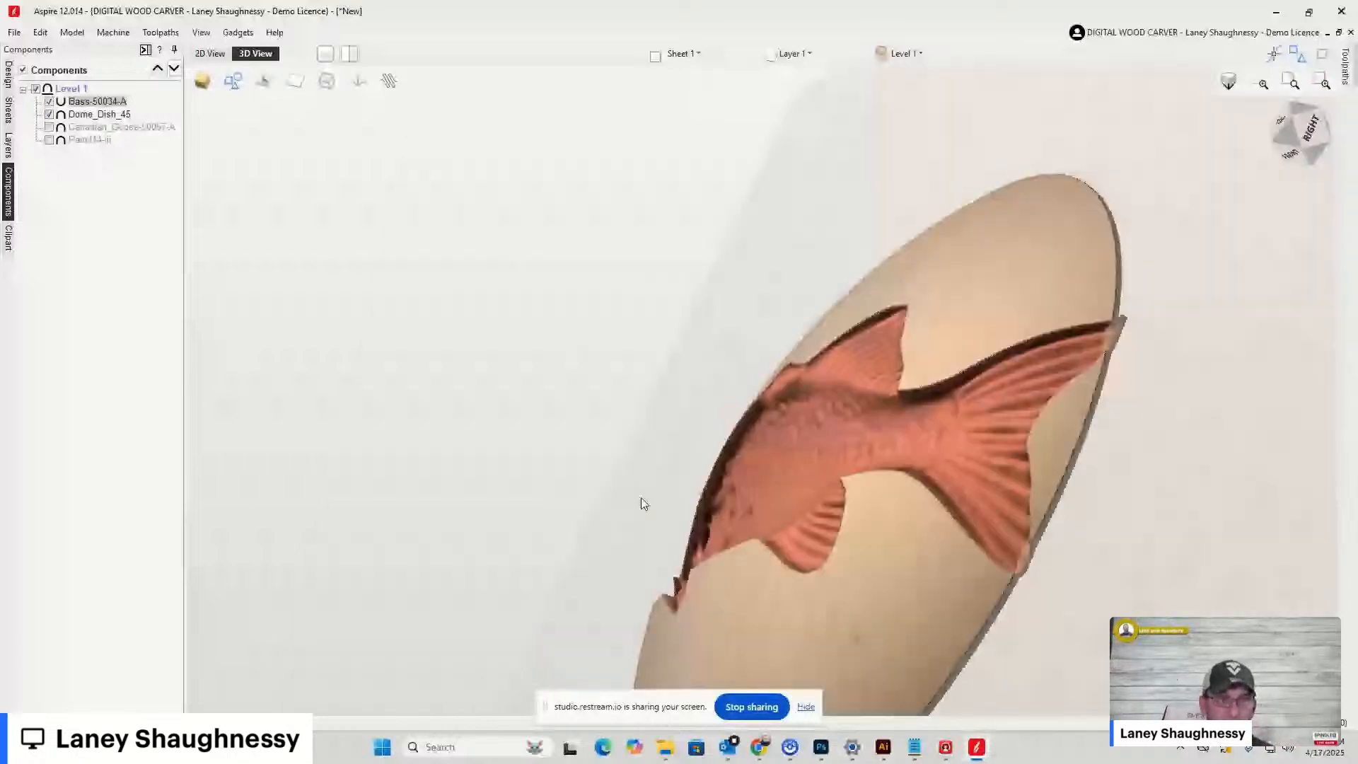
left_click(1292, 124)
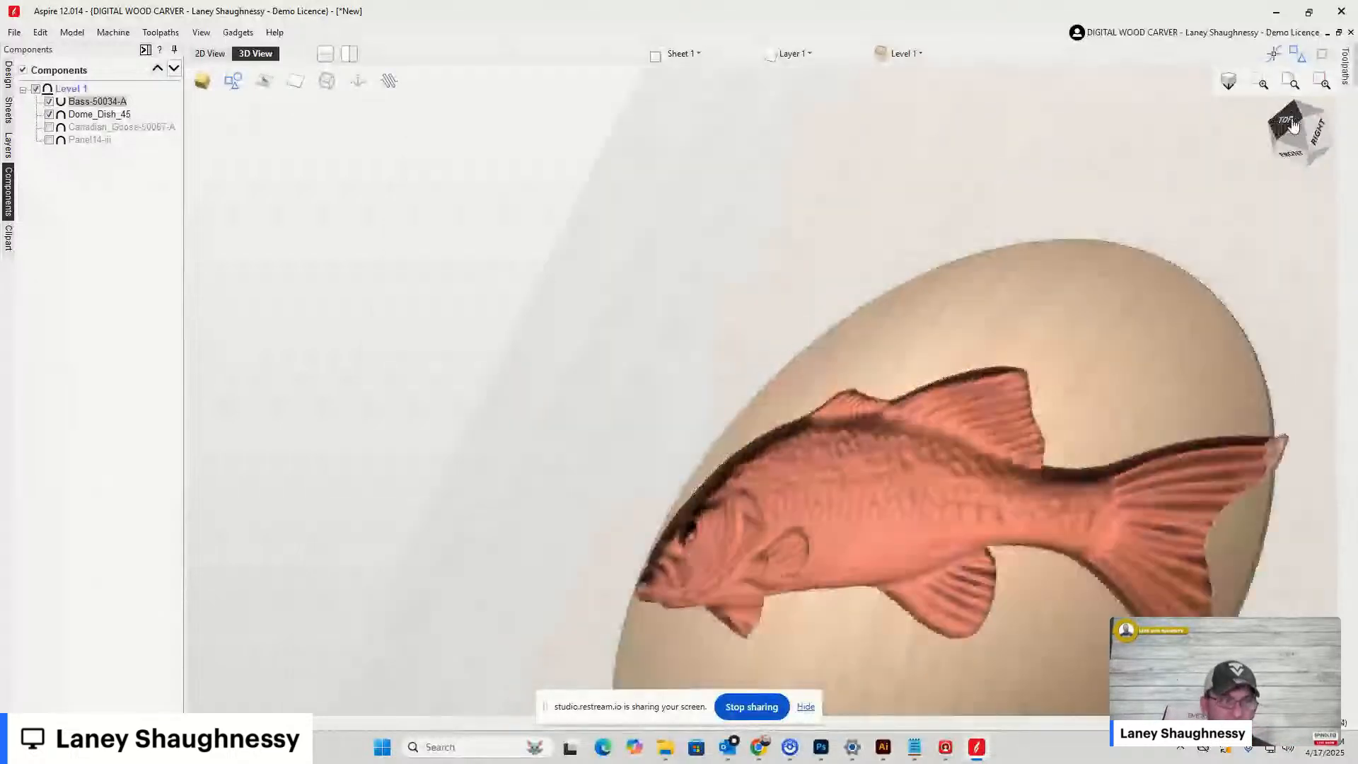
left_click_drag(1292, 124, 1352, 126)
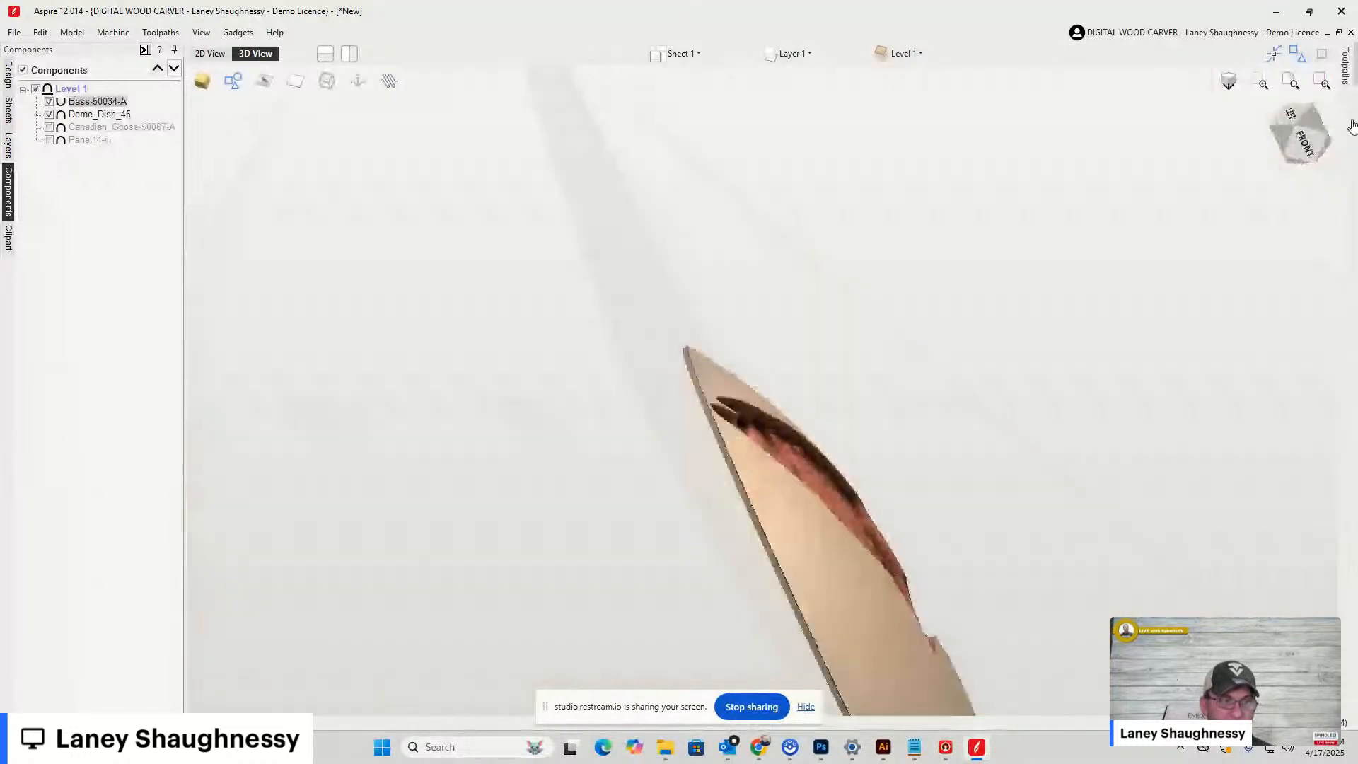
left_click(1298, 124)
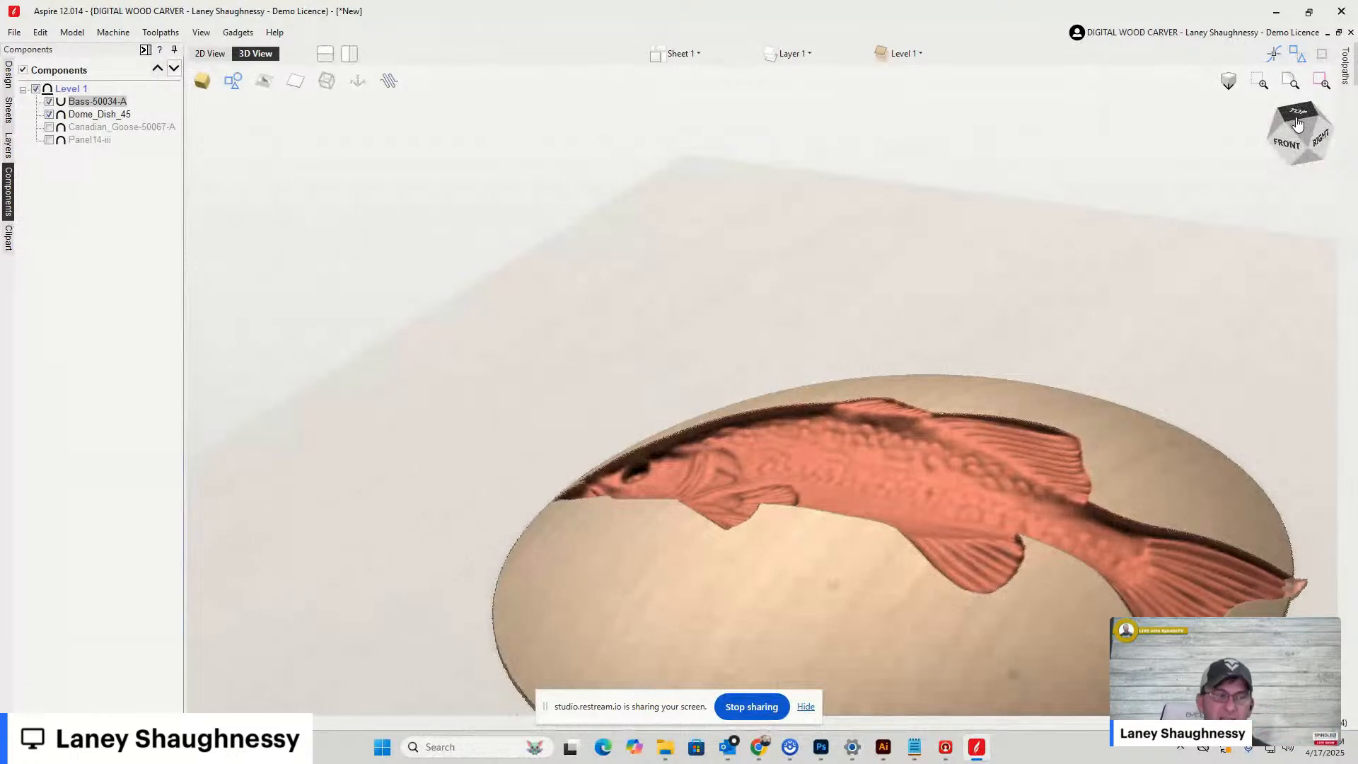
left_click(1291, 121)
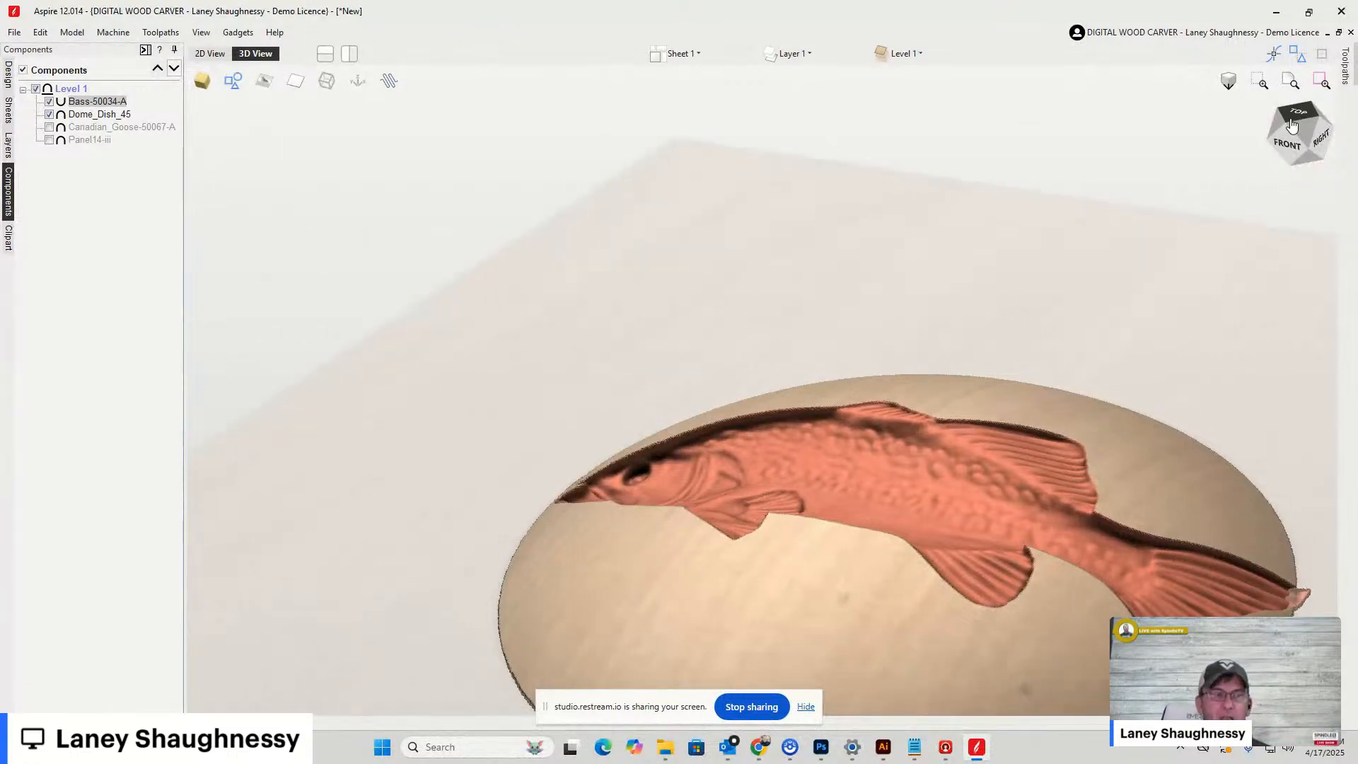
Set the combine mode of the Bass-50034-A component to Merge and examine how it blends with the dome
right_click(90, 102)
mouse_move(156, 108)
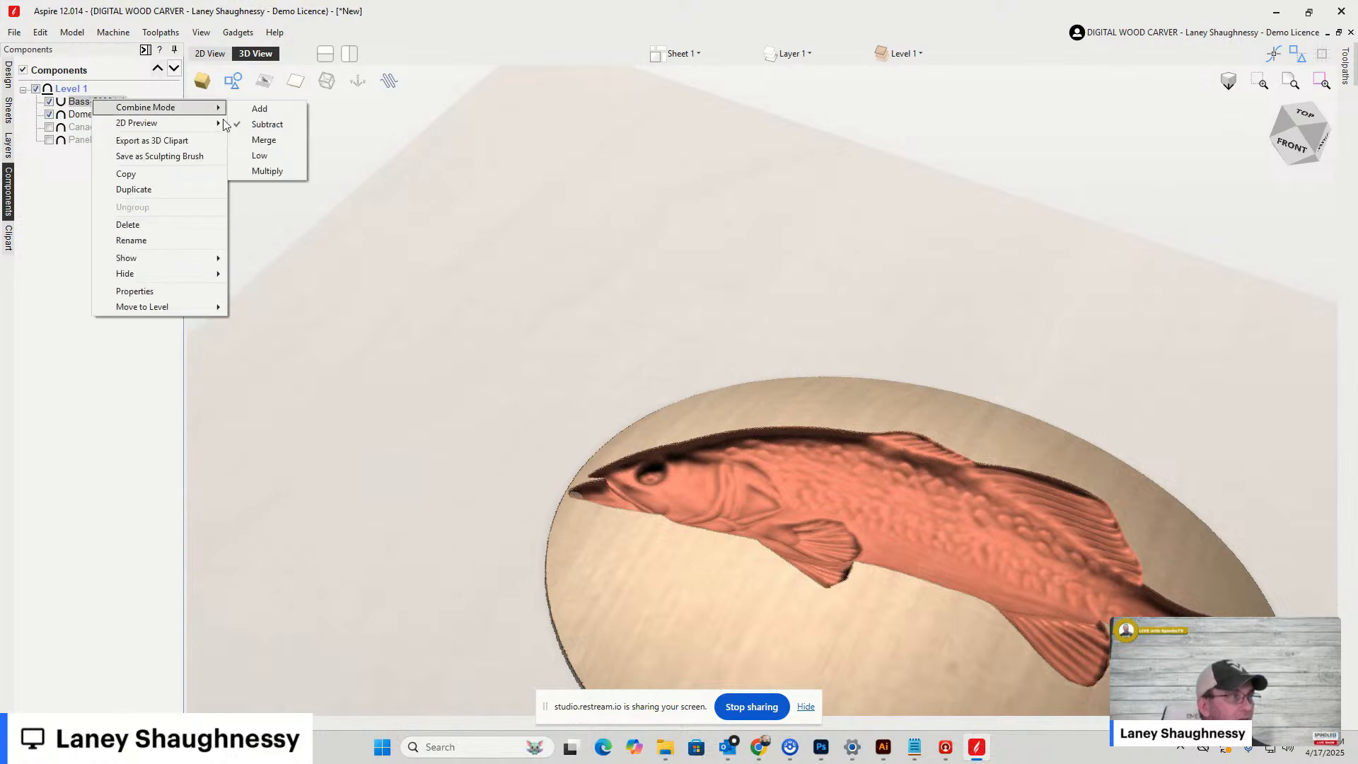
left_click(274, 141)
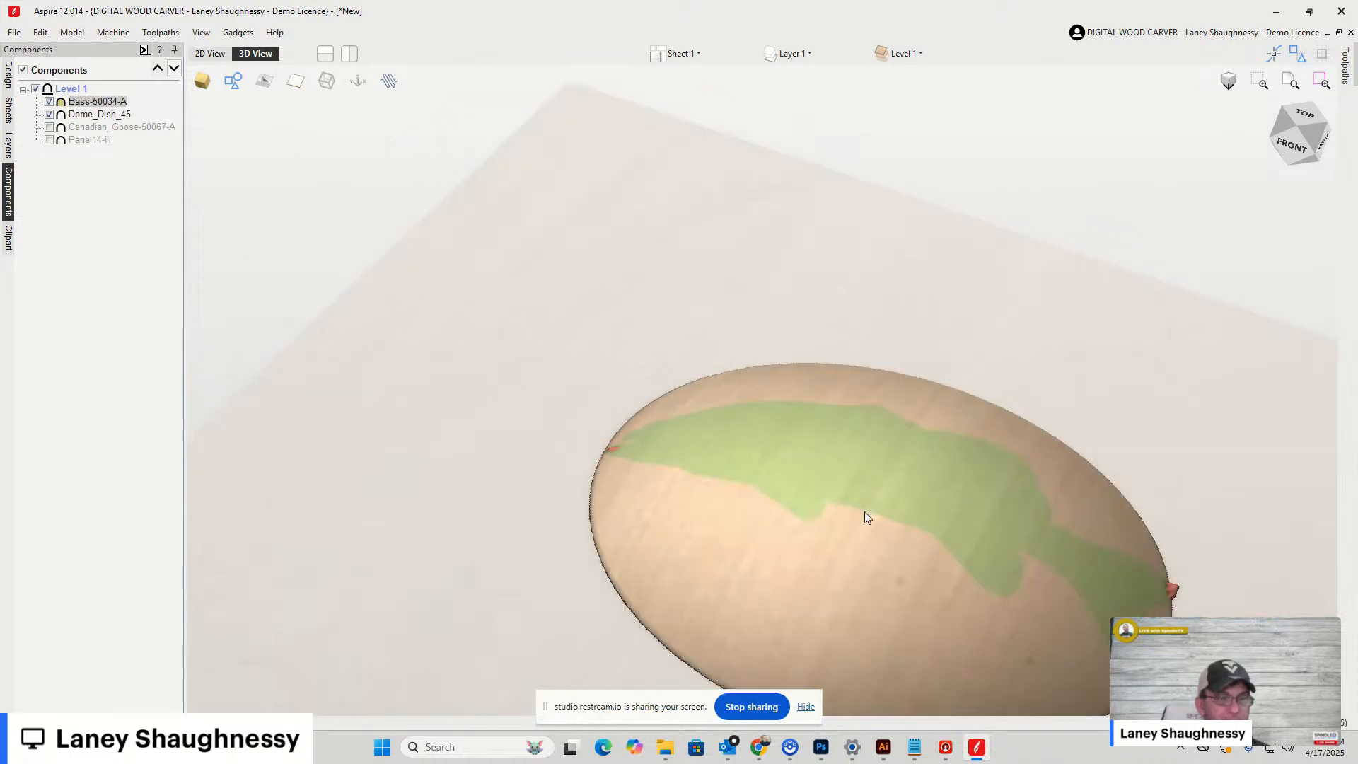
left_click_drag(1291, 159, 1307, 167)
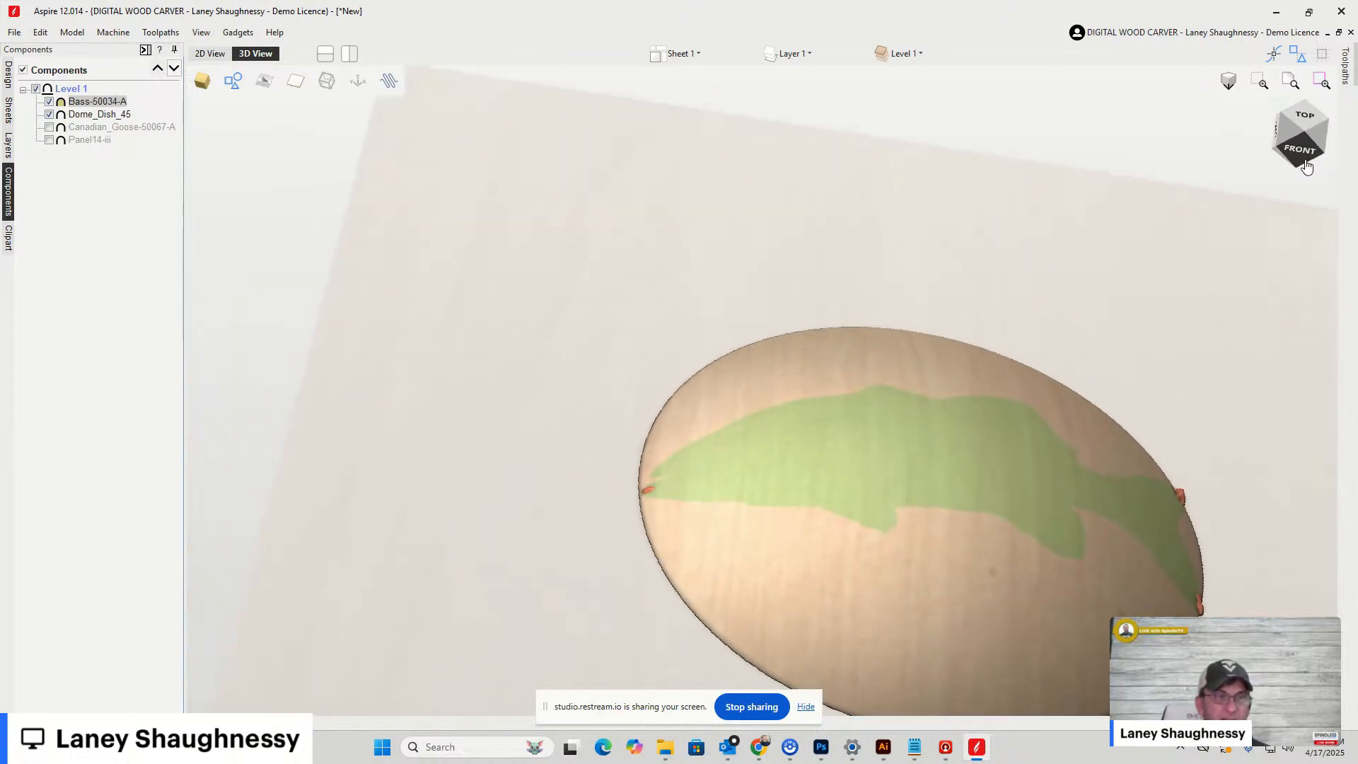
left_click_drag(1308, 120, 1299, 121)
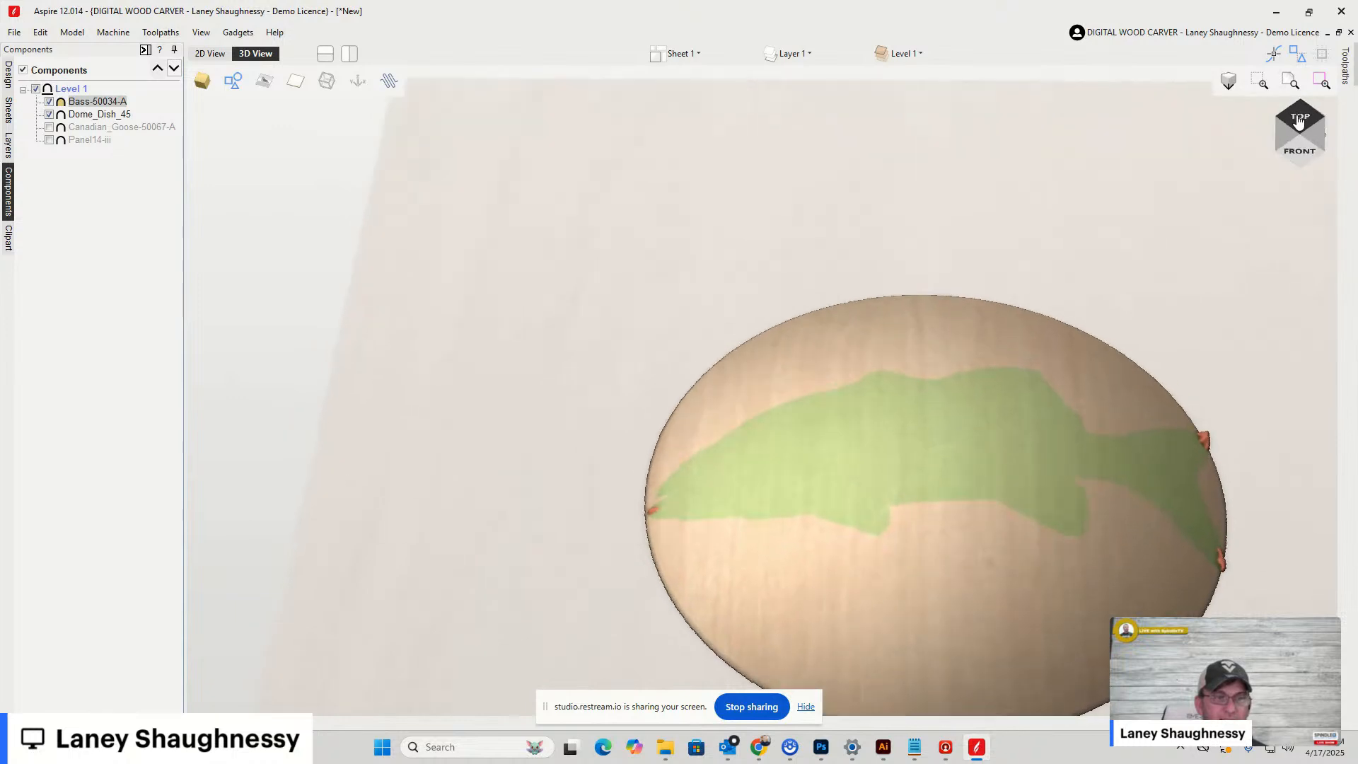
middle_click_drag(953, 385, 809, 324)
scroll(809, 318, "up", 2)
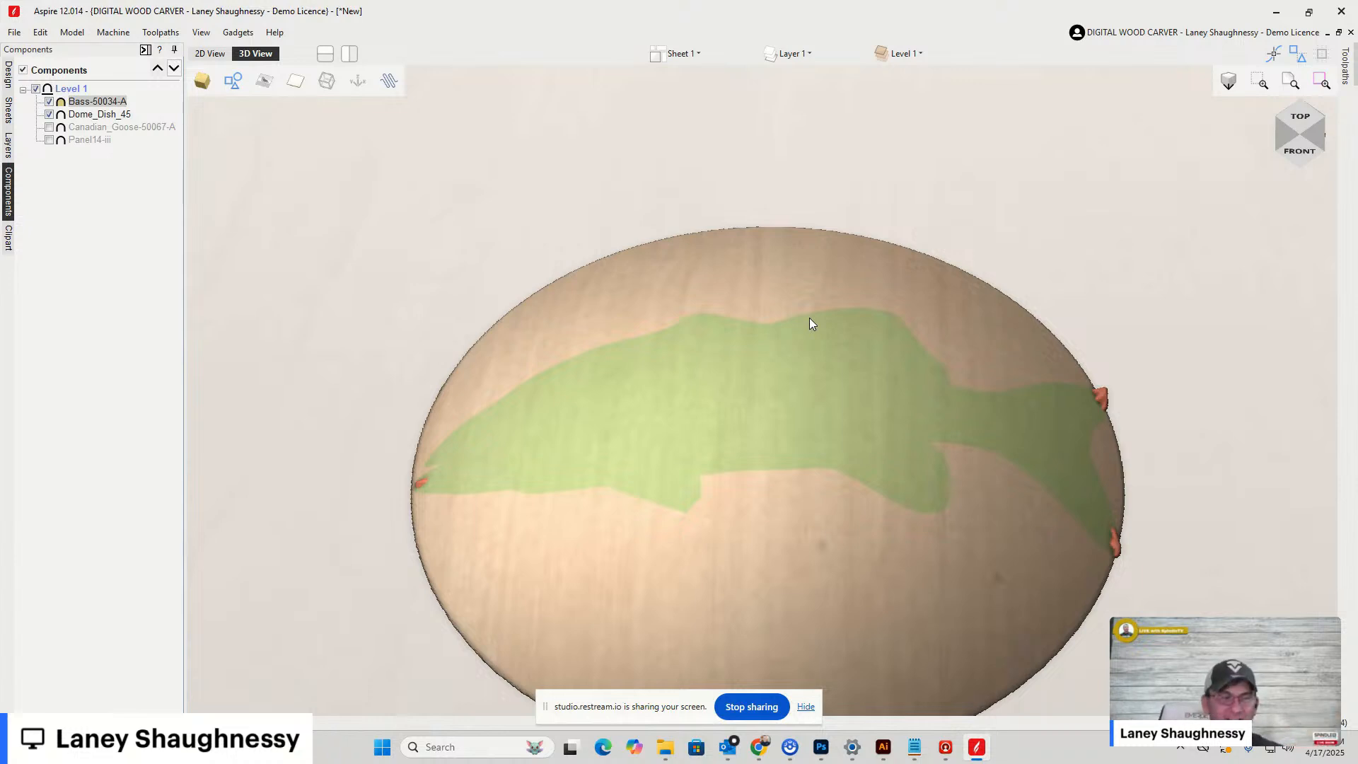
Hide the Dome_Dish_45 component to examine the bass on its own, and show the dome again
left_click(49, 114)
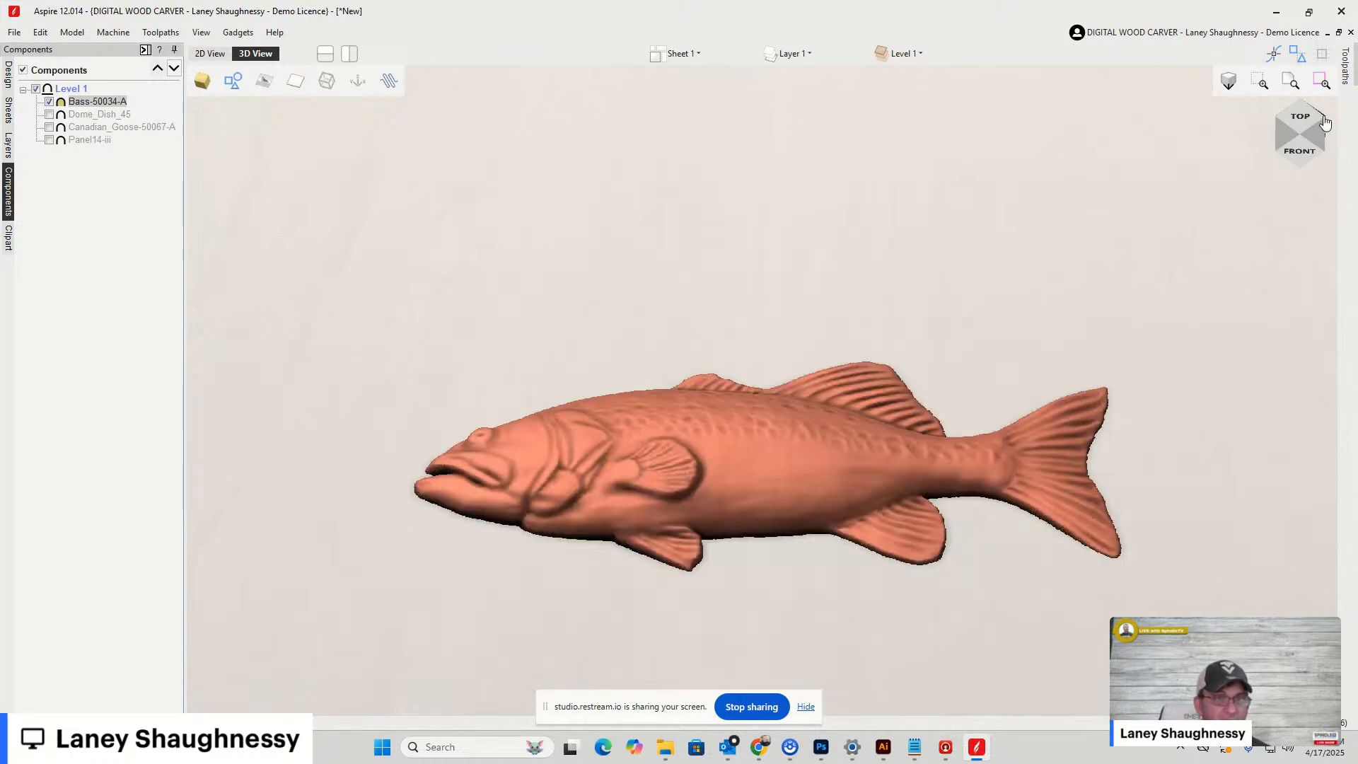
mouse_move(1290, 133)
left_mouse_down()
mouse_move(1305, 122)
mouse_move(1299, 136)
left_mouse_up()
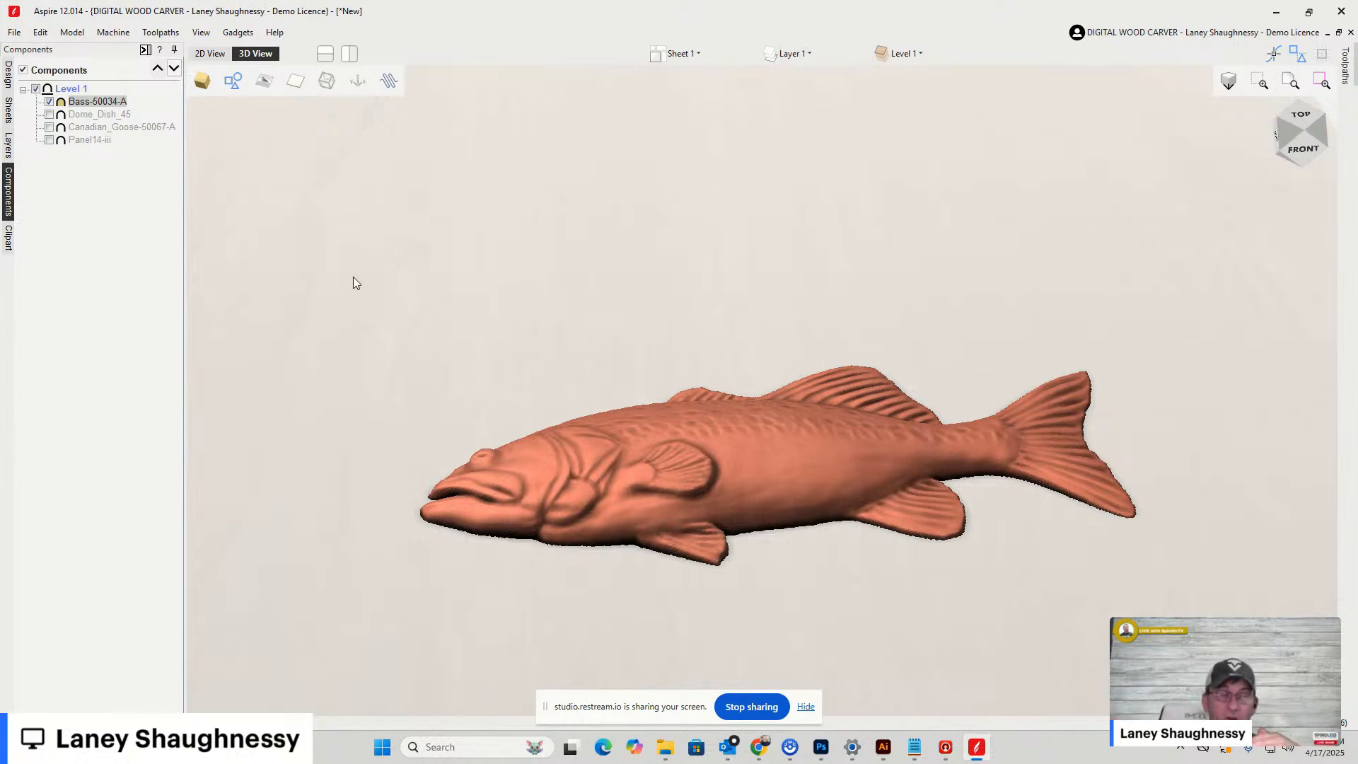
left_click(50, 116)
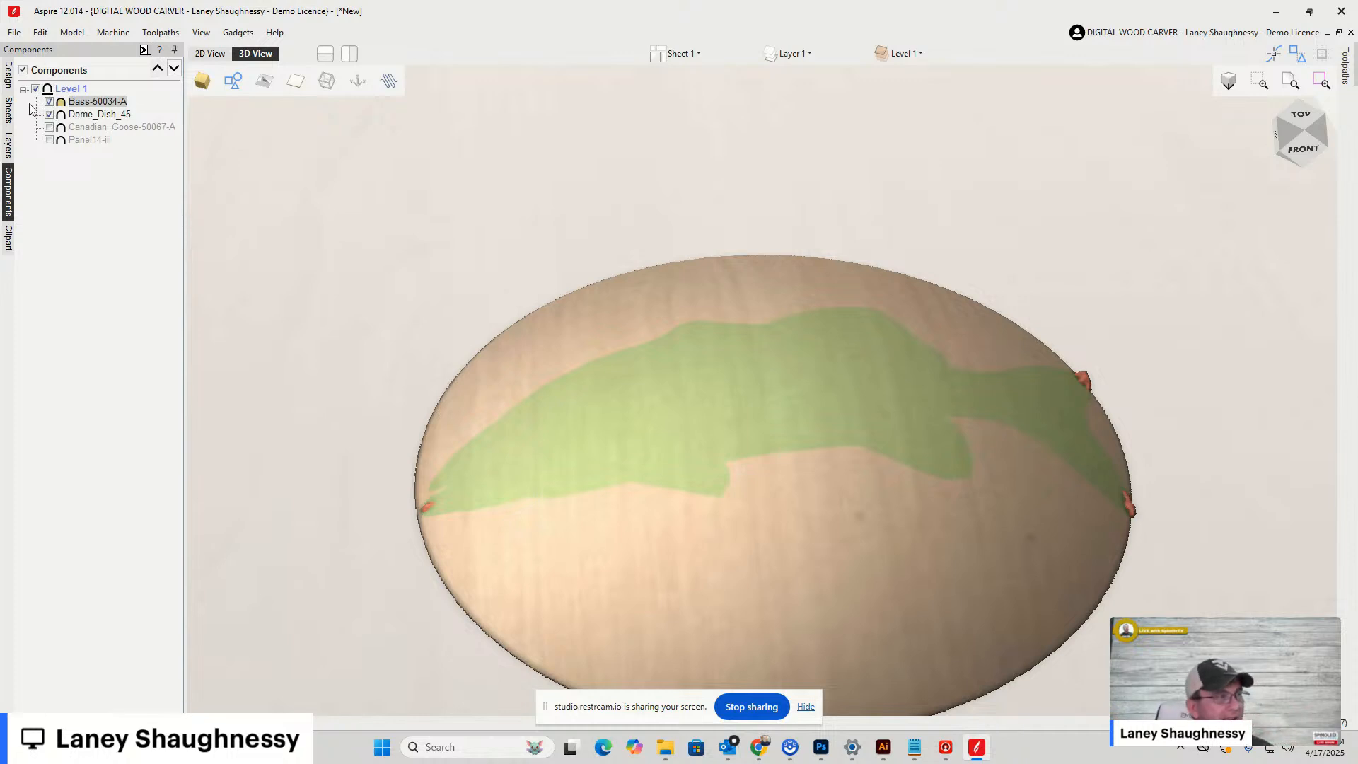
Set the base height of the Bass-50034-A component to 1 inch in its component properties
double_click(79, 103)
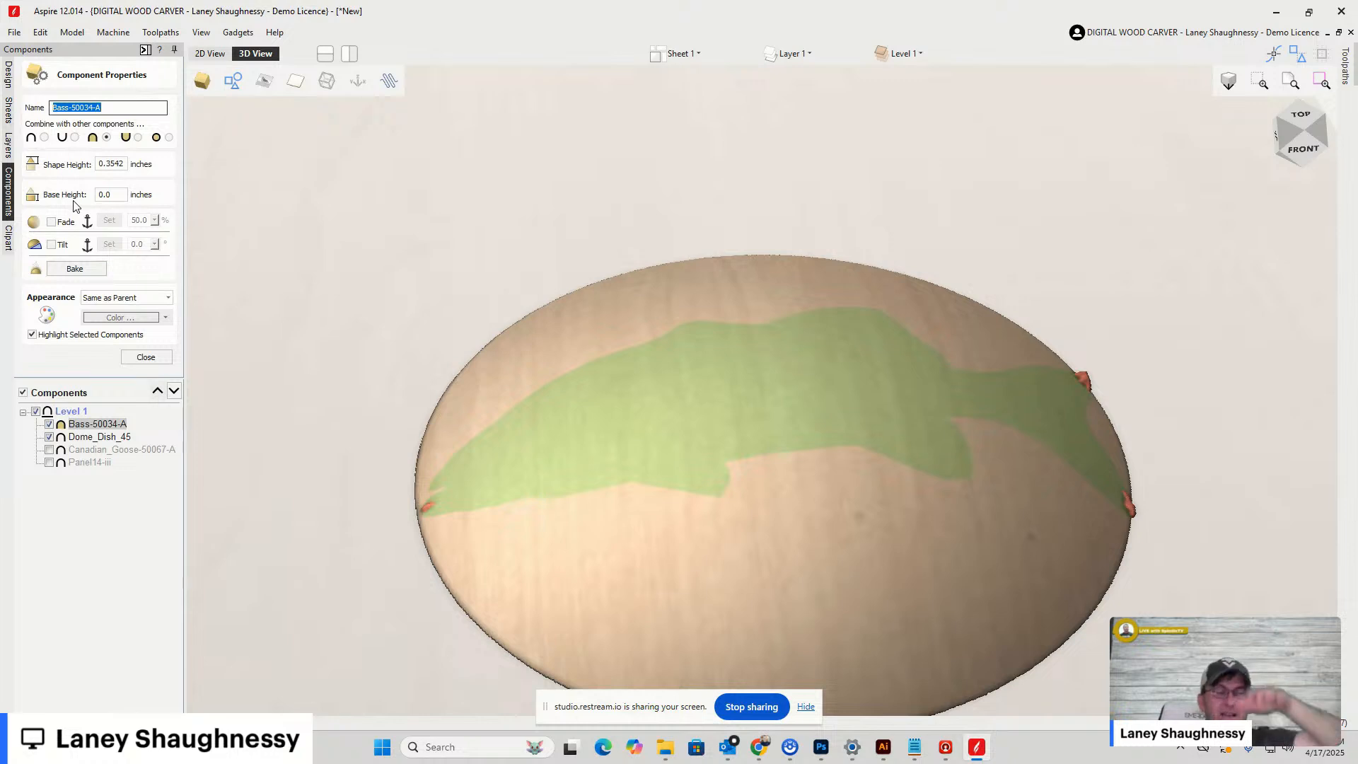
double_click(106, 194)
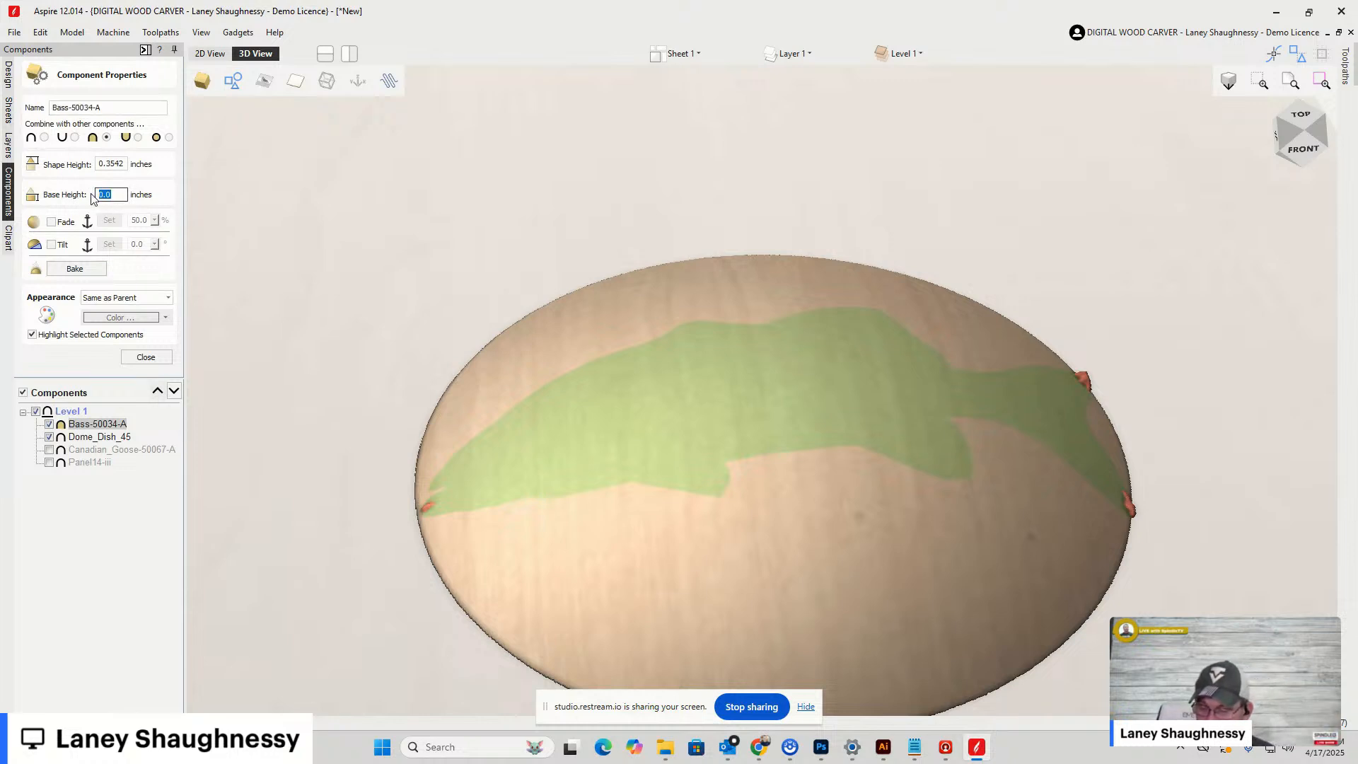
type("1")
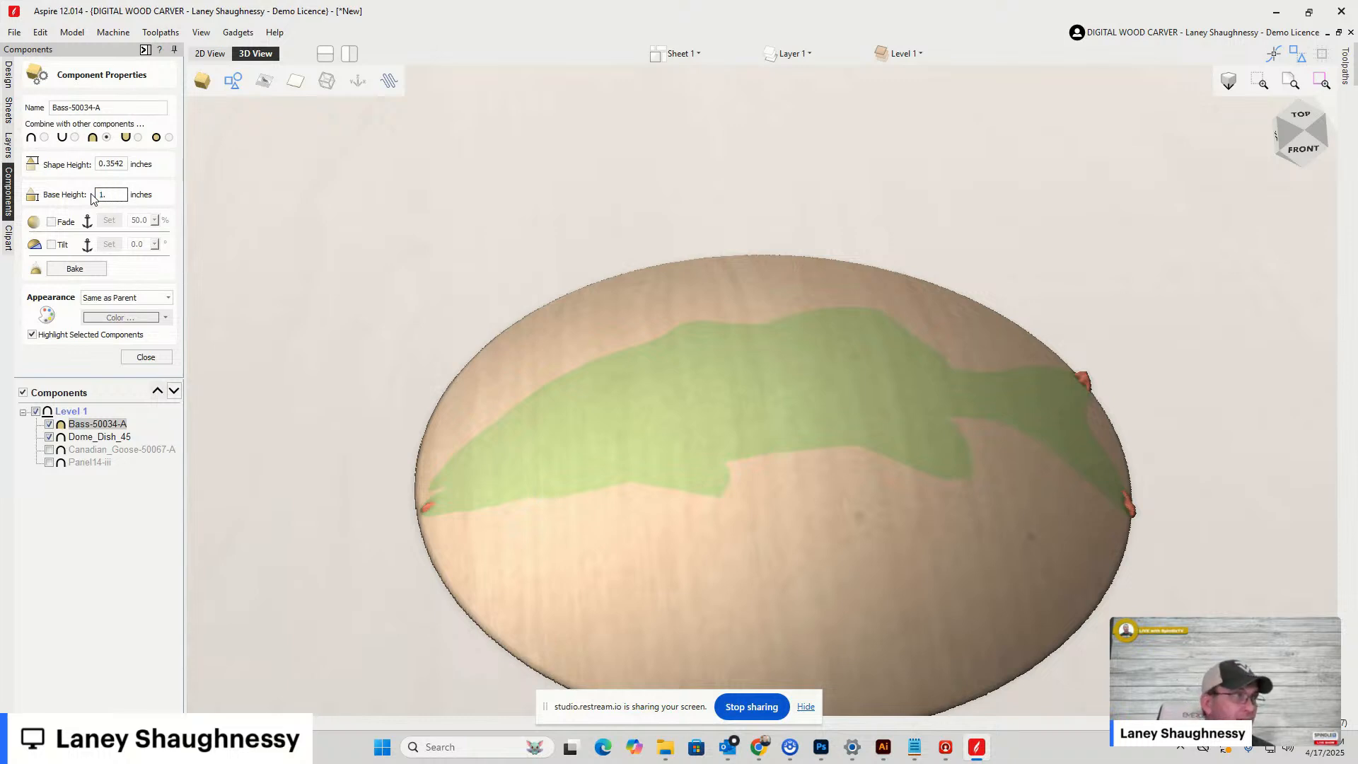
type(".")
key("Return")
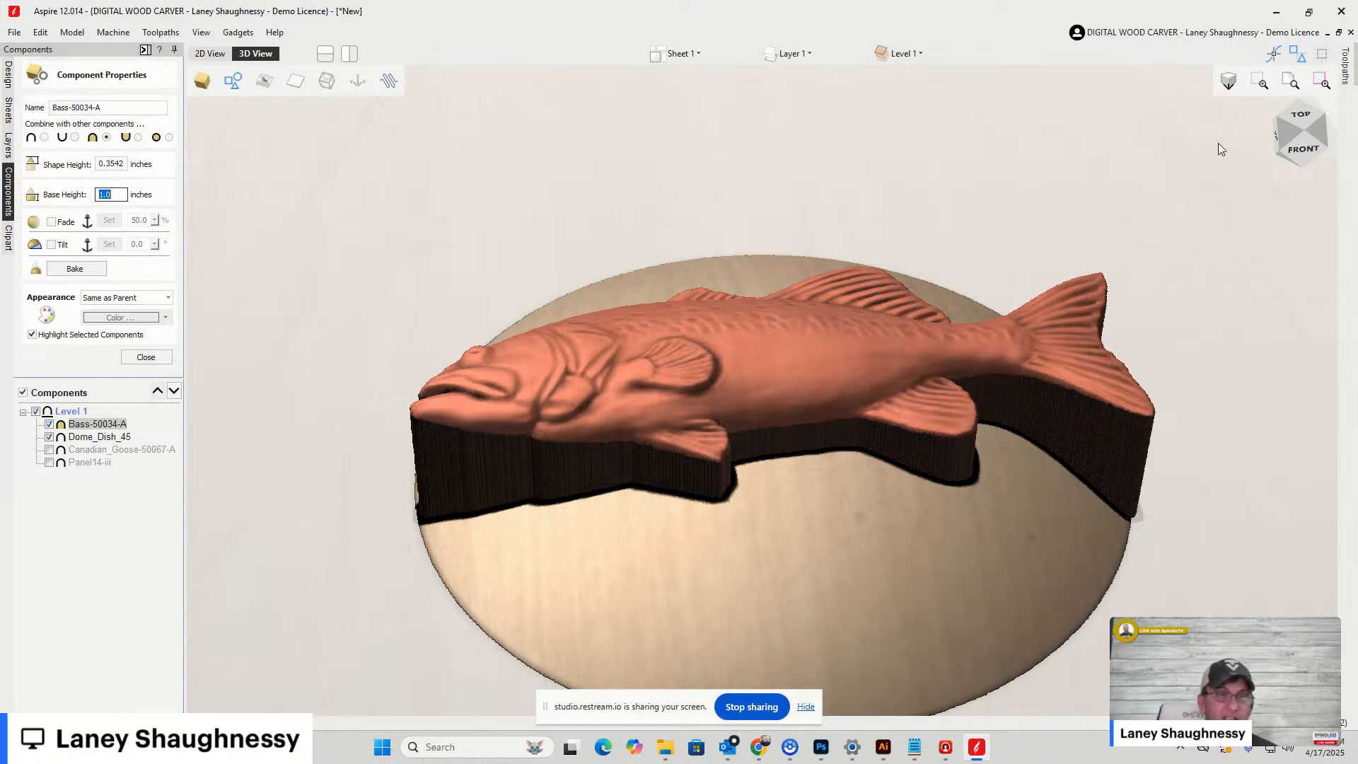
Examine the raised bass over the dome from the front and from above, and close the component properties
left_click_drag(1286, 136, 1248, 138)
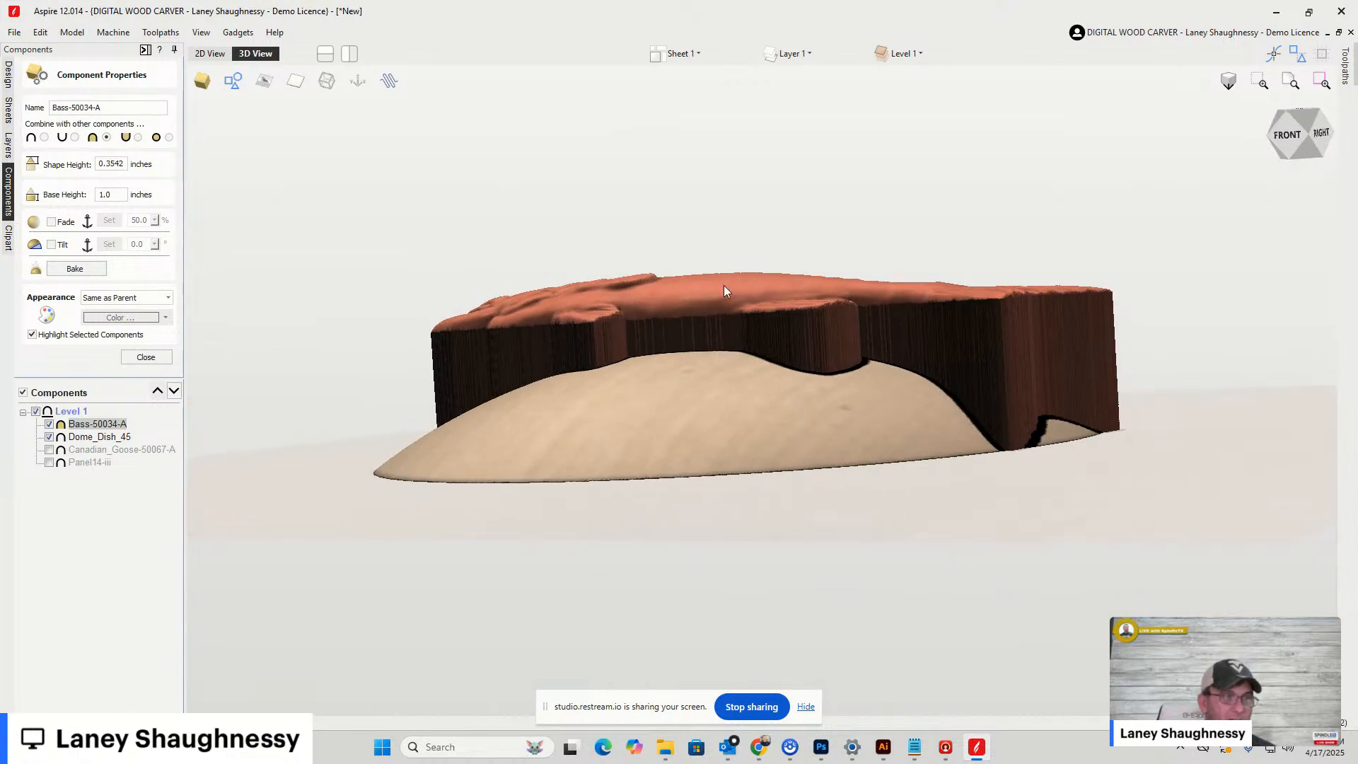
left_click(1288, 136)
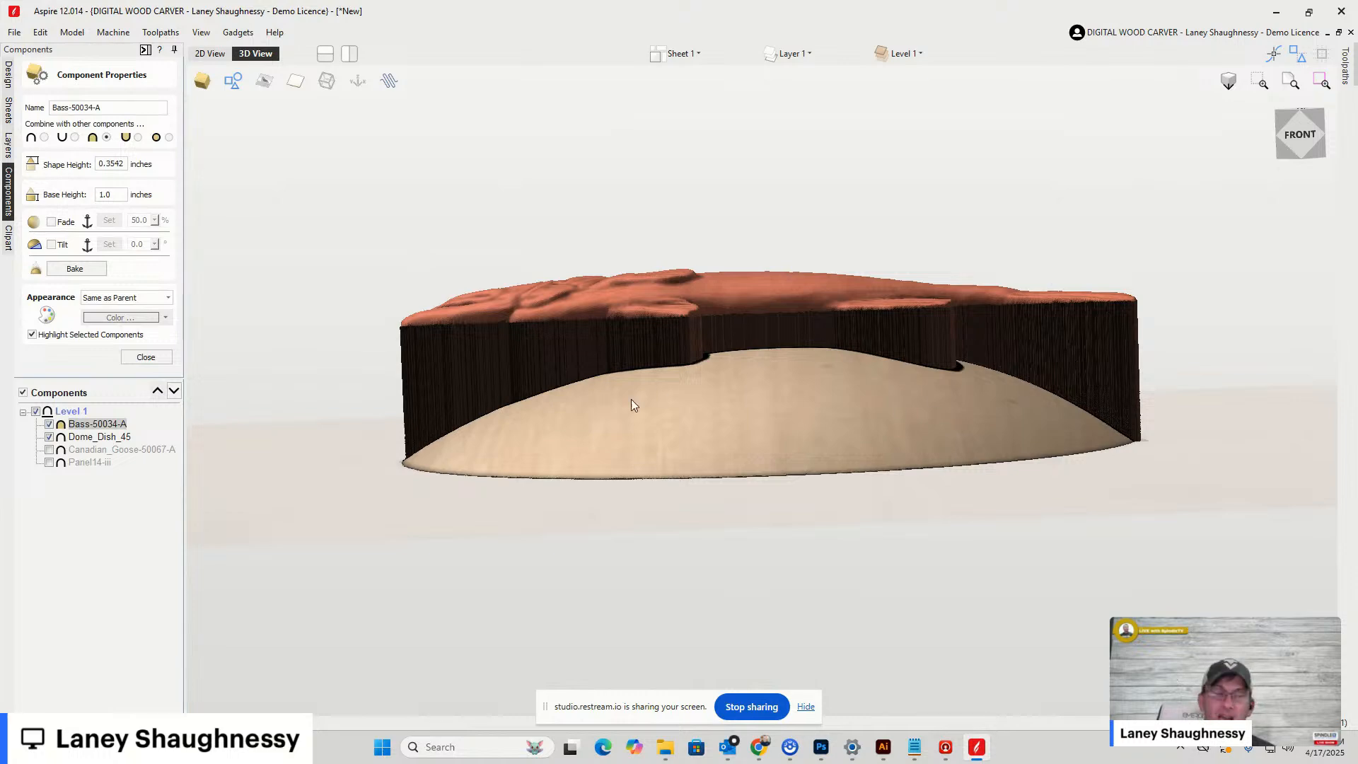
left_click_drag(787, 430, 788, 433)
left_click_drag(1307, 136, 1177, 247)
scroll(784, 655, "up", 2)
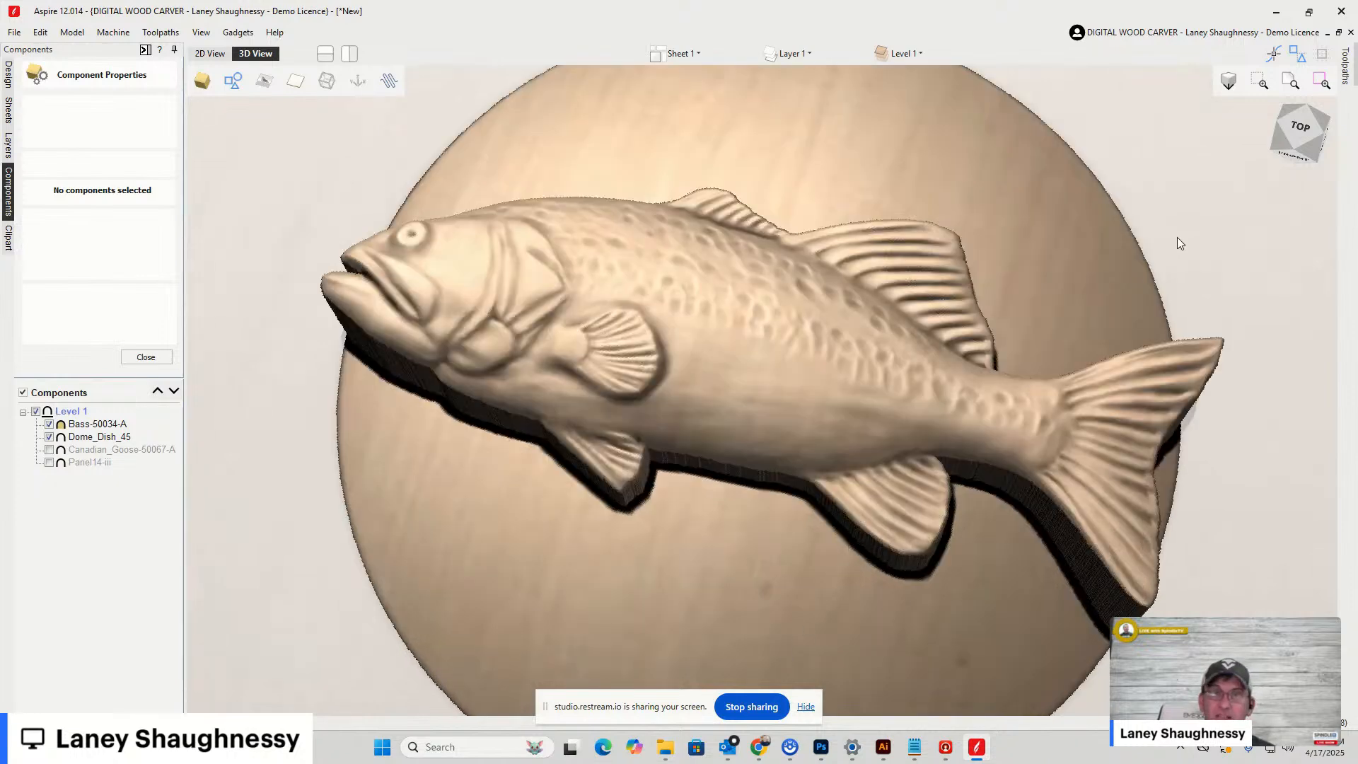
left_click_drag(1178, 238, 1261, 187)
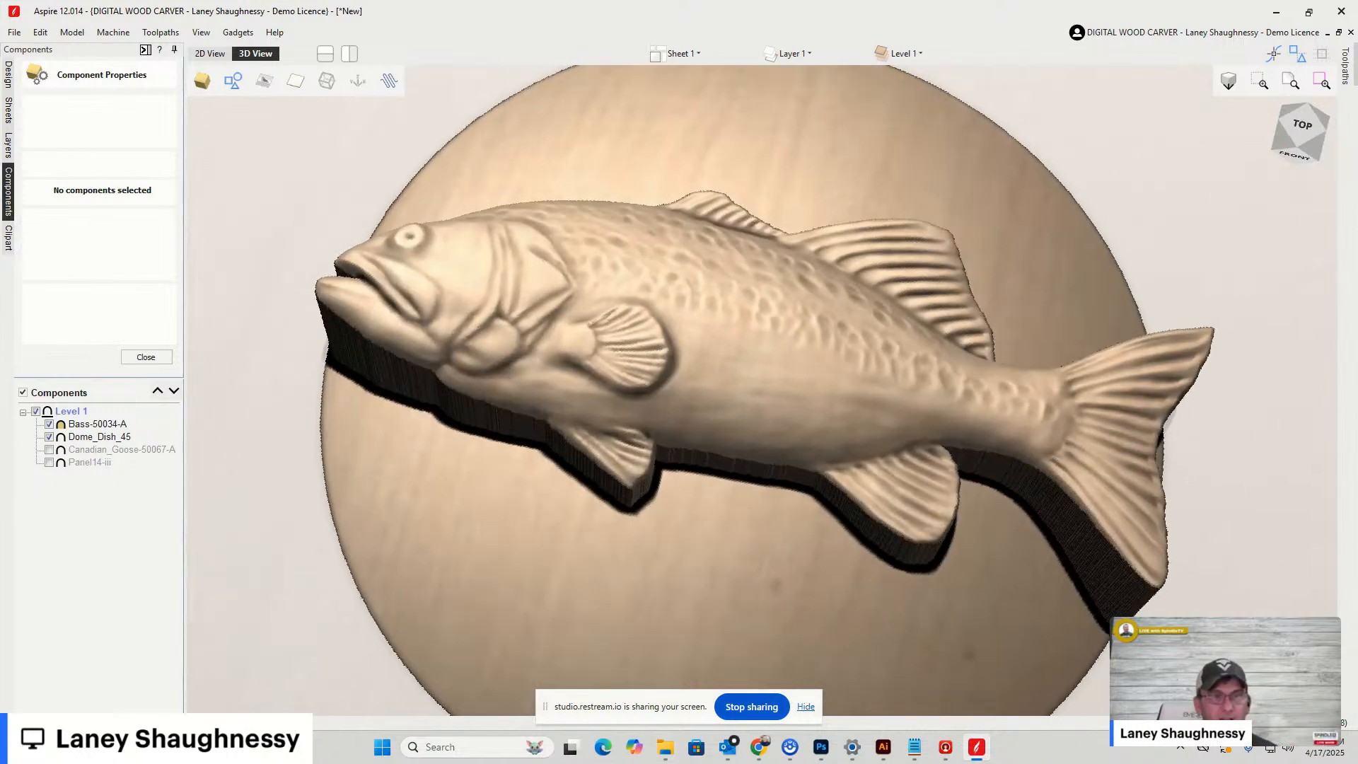
left_click(1310, 164)
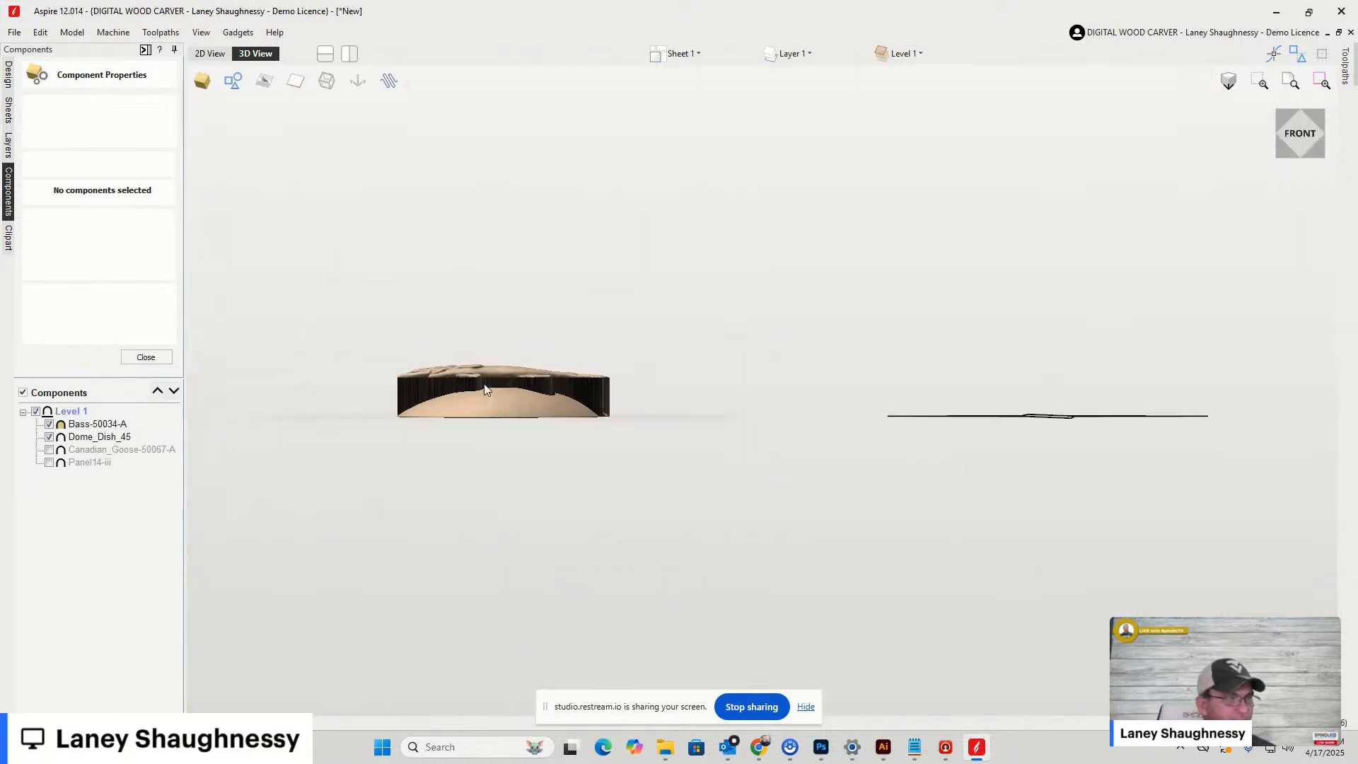
scroll(354, 394, "up", 2)
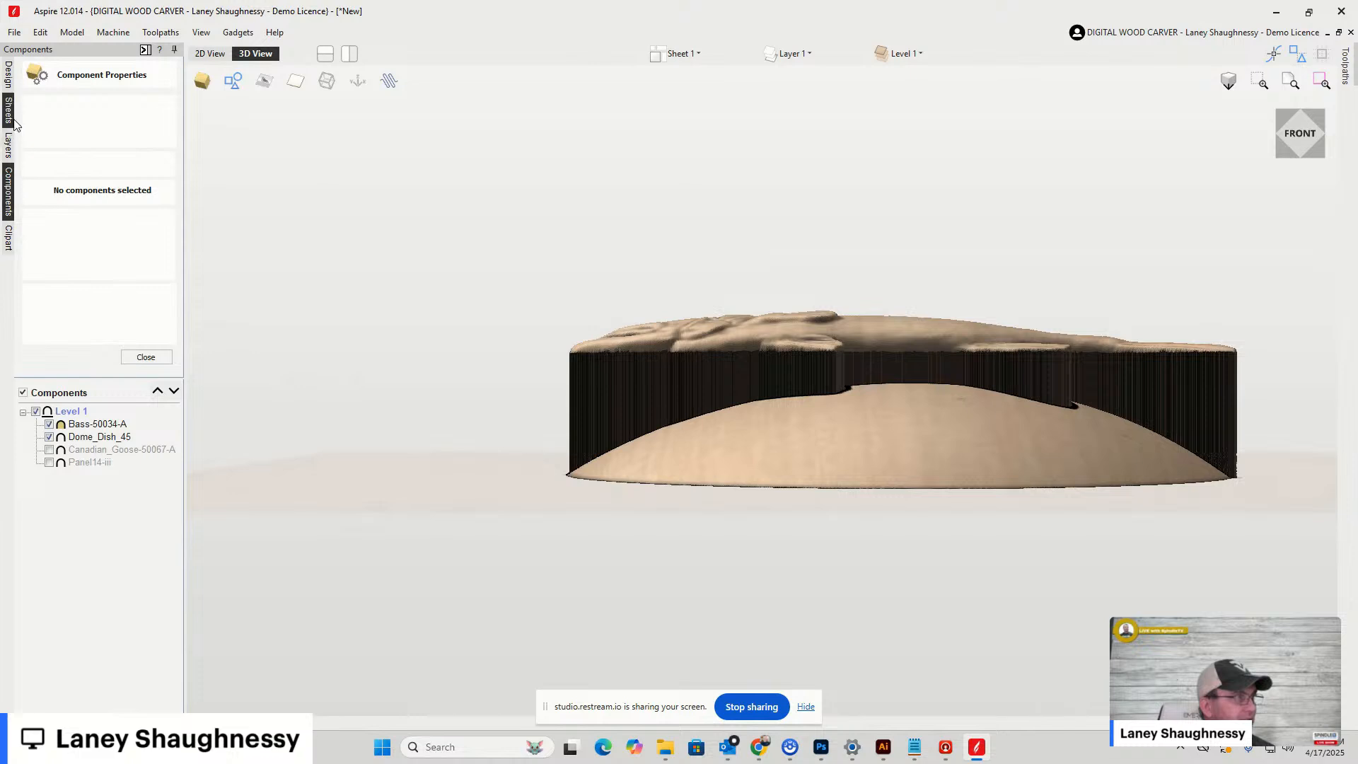
left_click(146, 356)
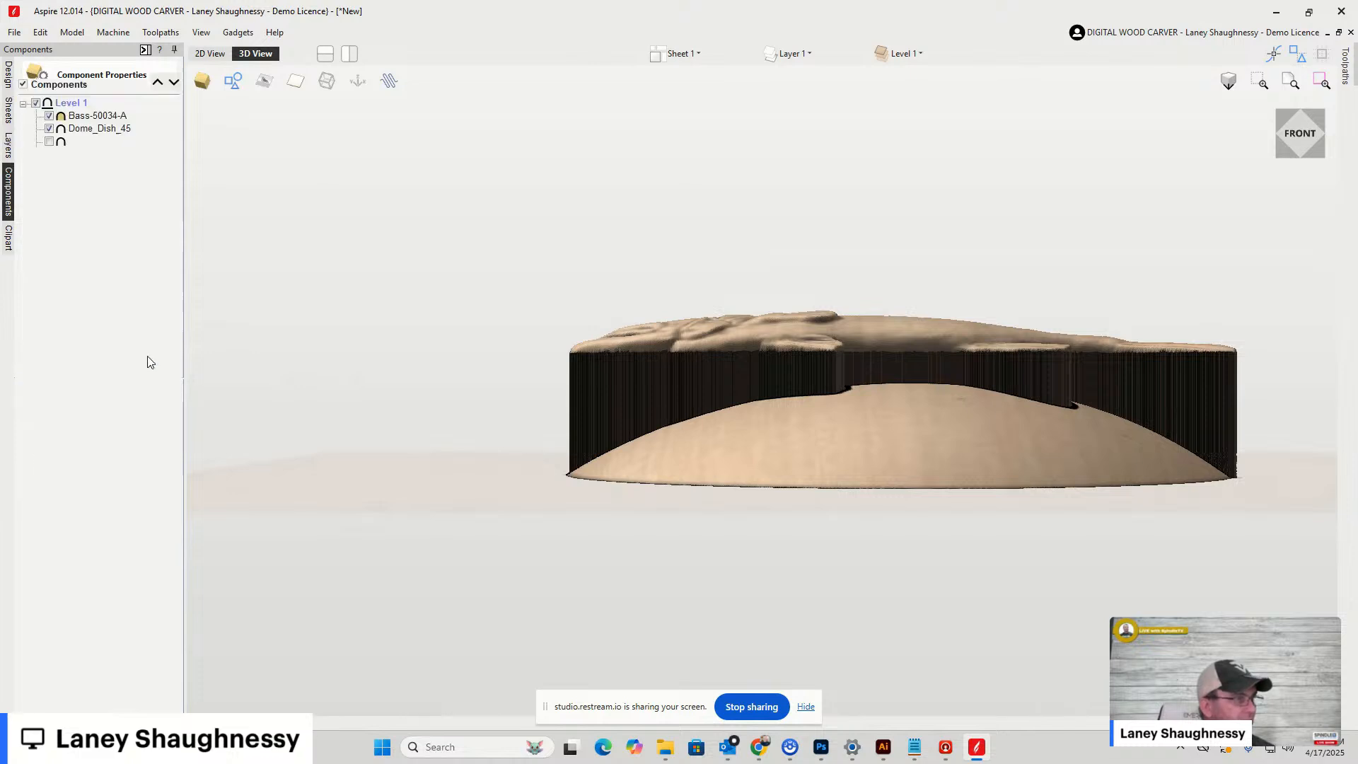
Hide the Dome_Dish_45 component and examine the raised base beneath the bass from the front
left_click(49, 115)
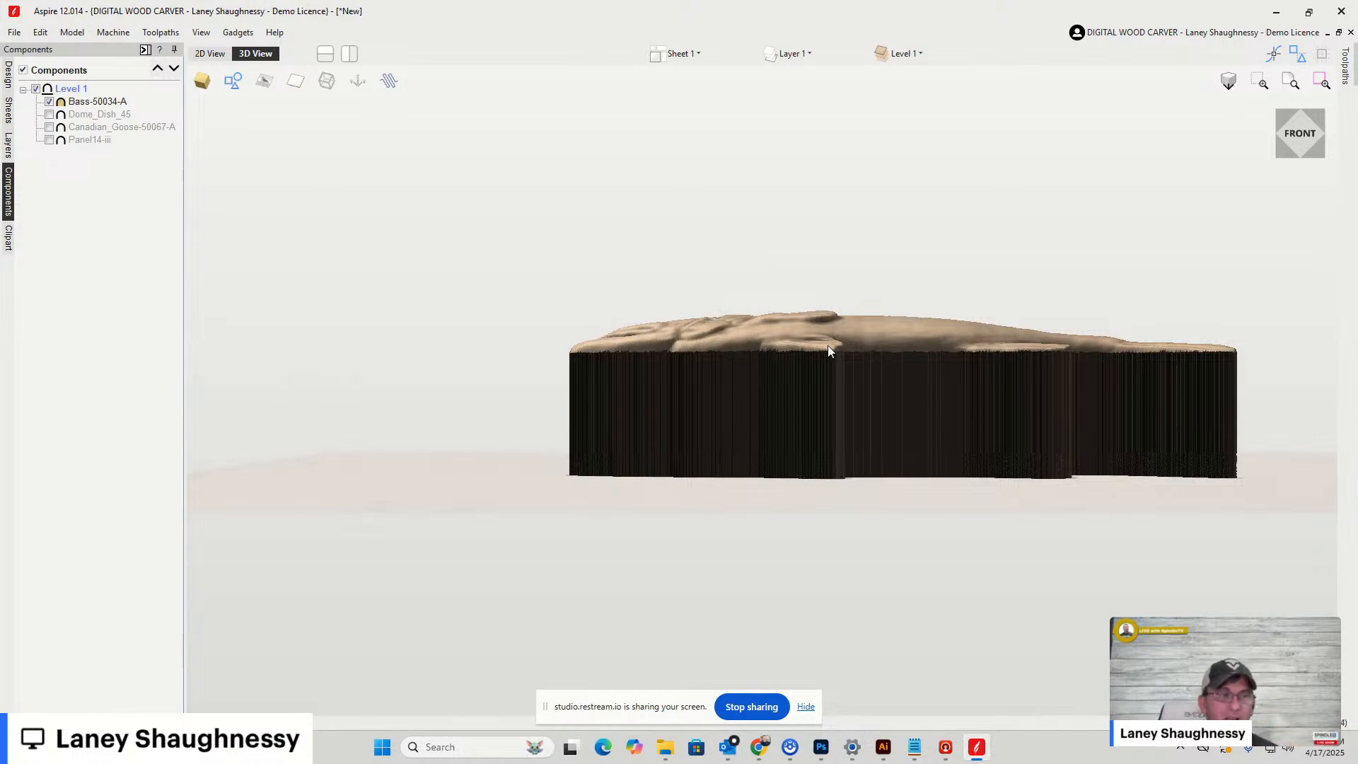
scroll(828, 346, "up", 5)
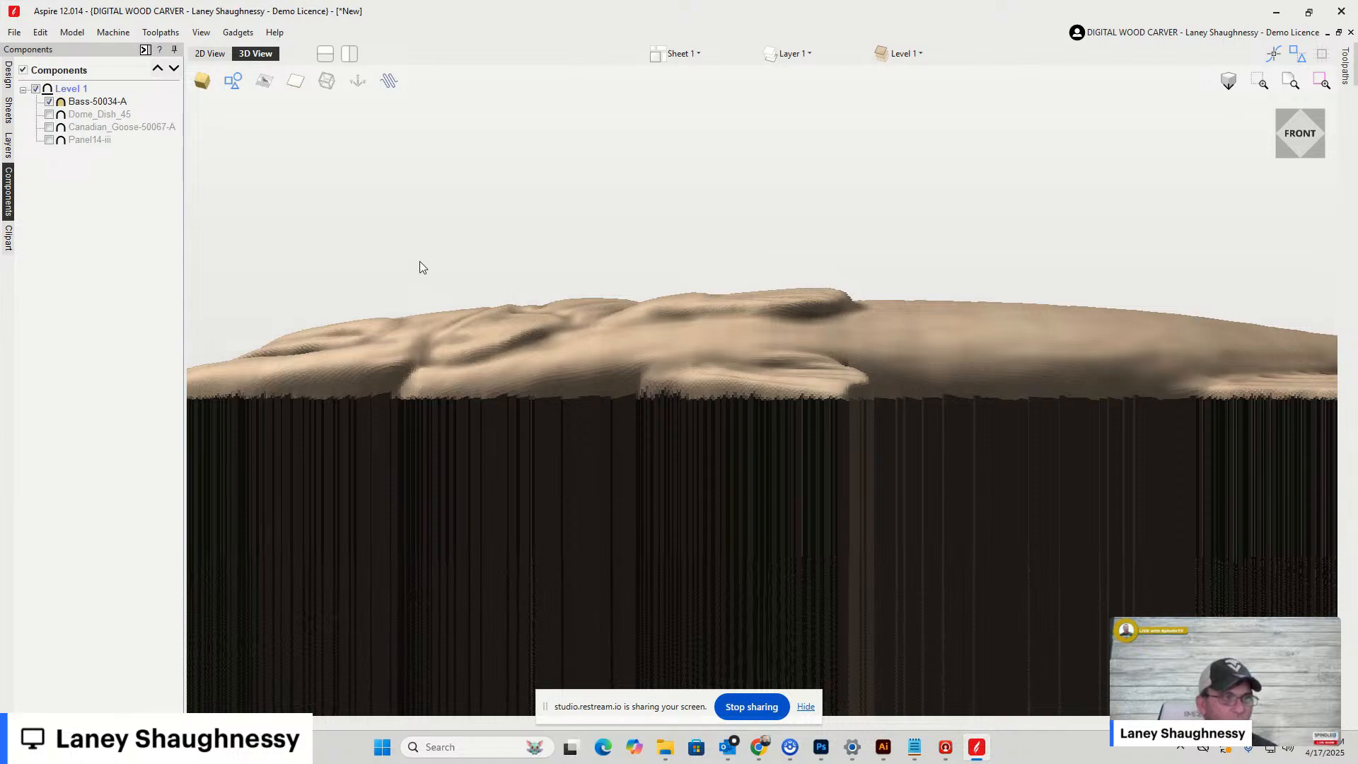
Examine the raised base beneath the bass from the front and show the Dome_Dish_45 component
scroll(420, 267, "down", 3)
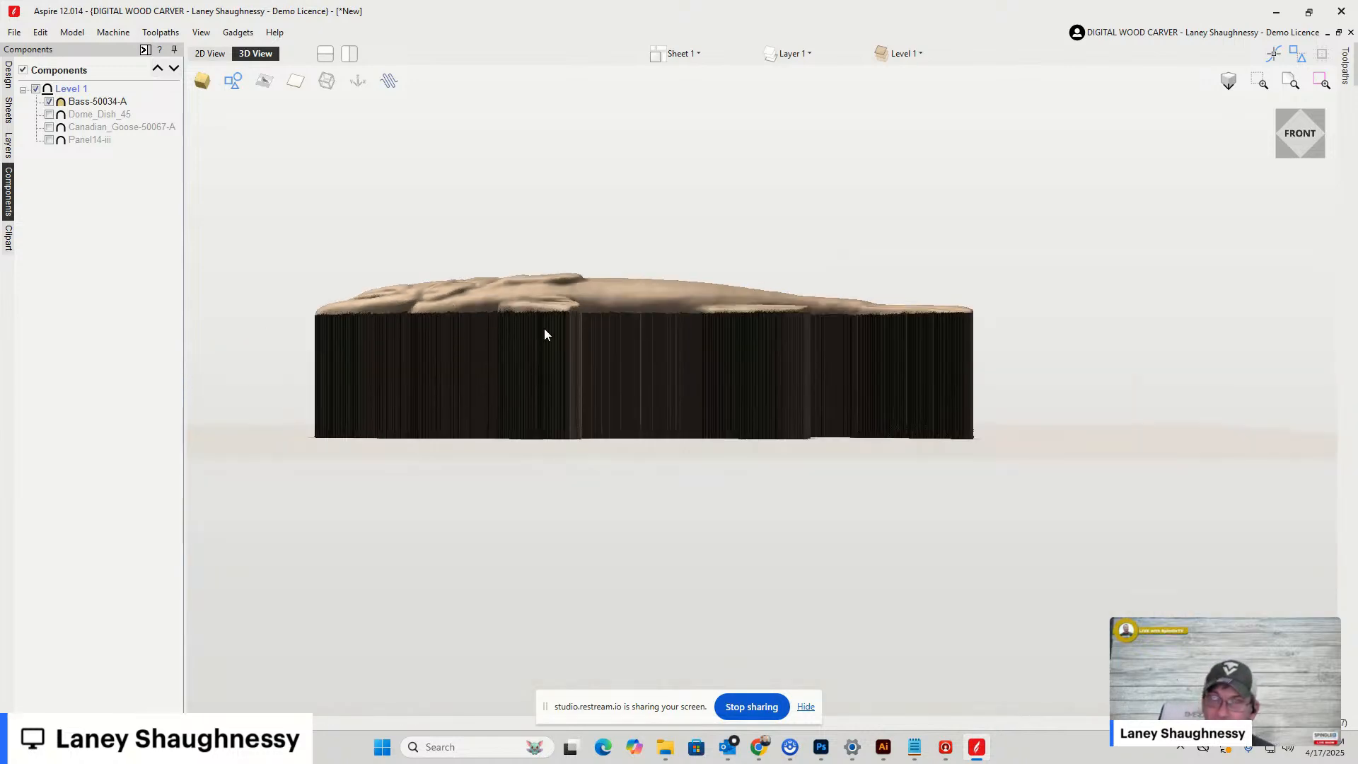
scroll(569, 345, "up", 3)
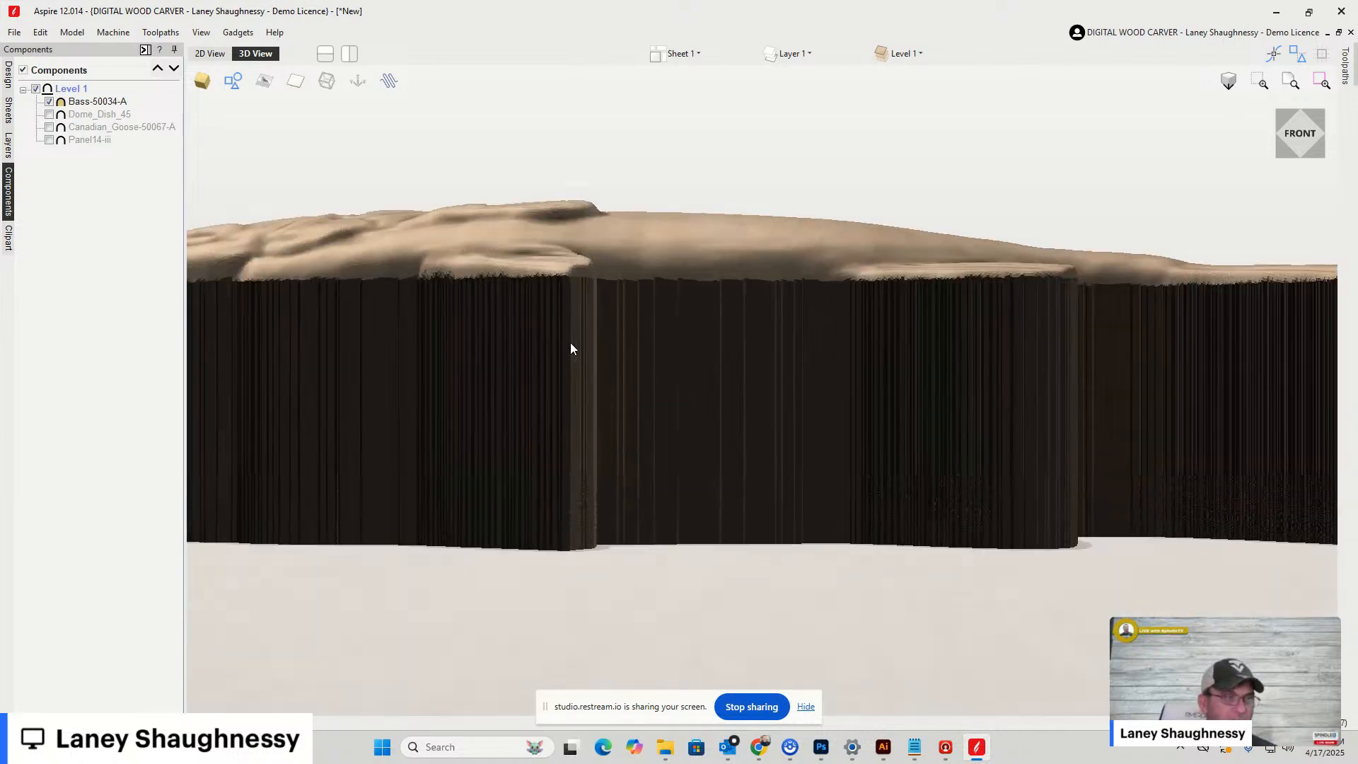
scroll(844, 348, "down", 2)
scroll(578, 293, "up", 1)
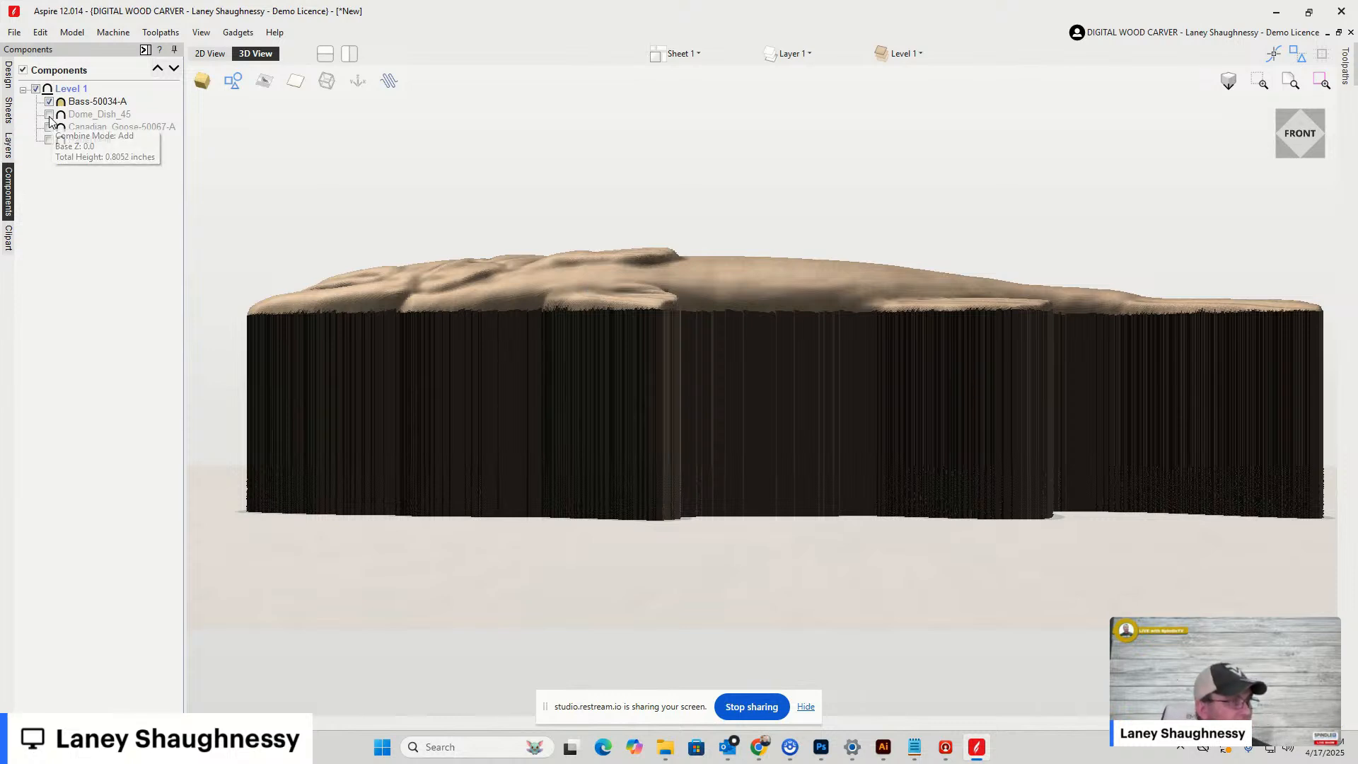
left_click(49, 116)
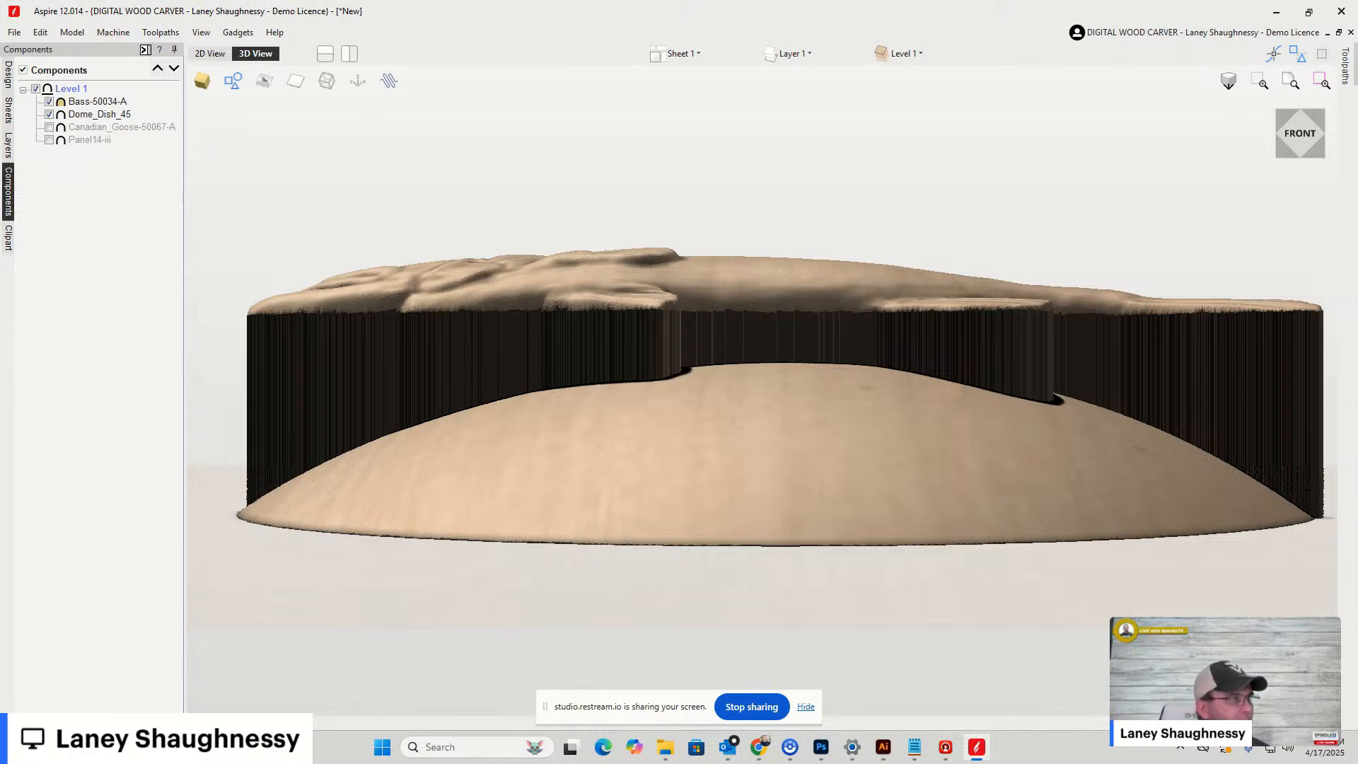
Compare the model with Dome_Dish_45 and Bass-50034-A hidden, and show both components again
left_click(50, 113)
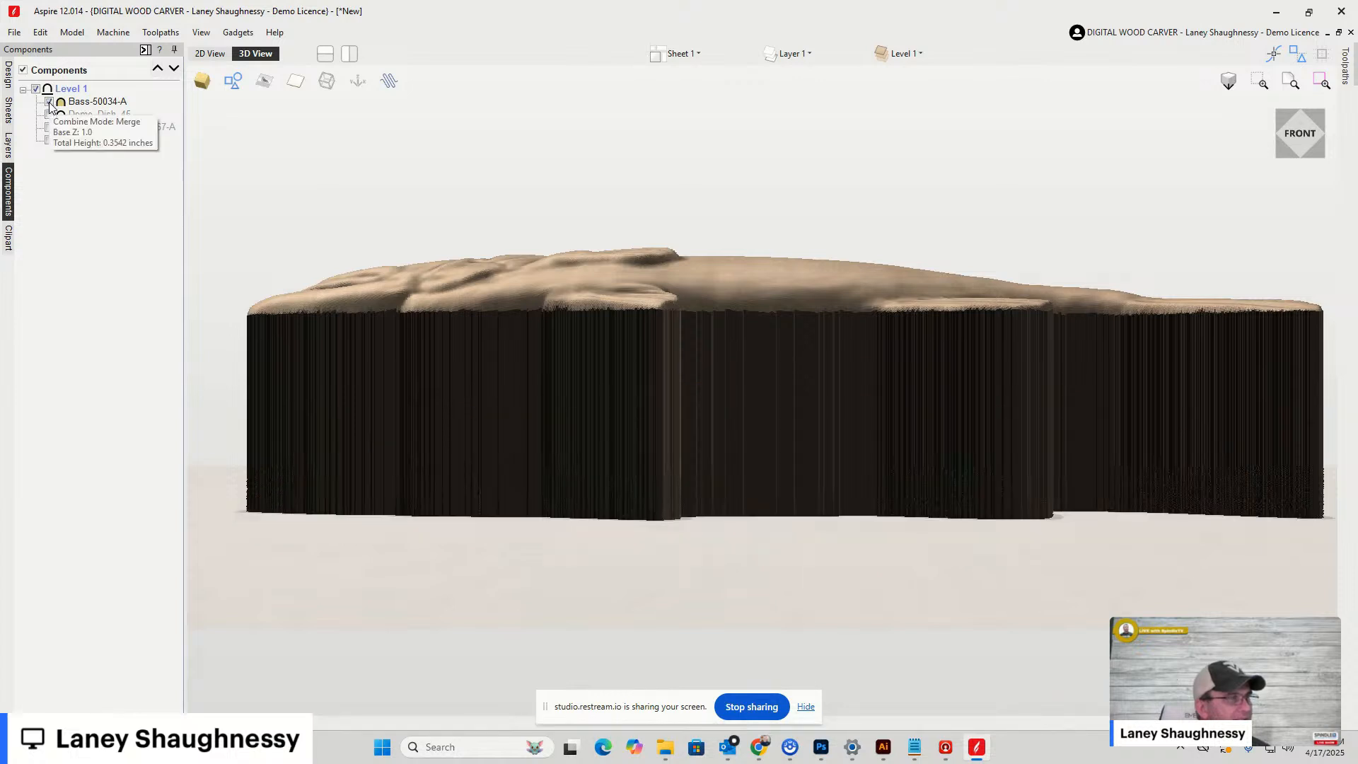
left_click(49, 102)
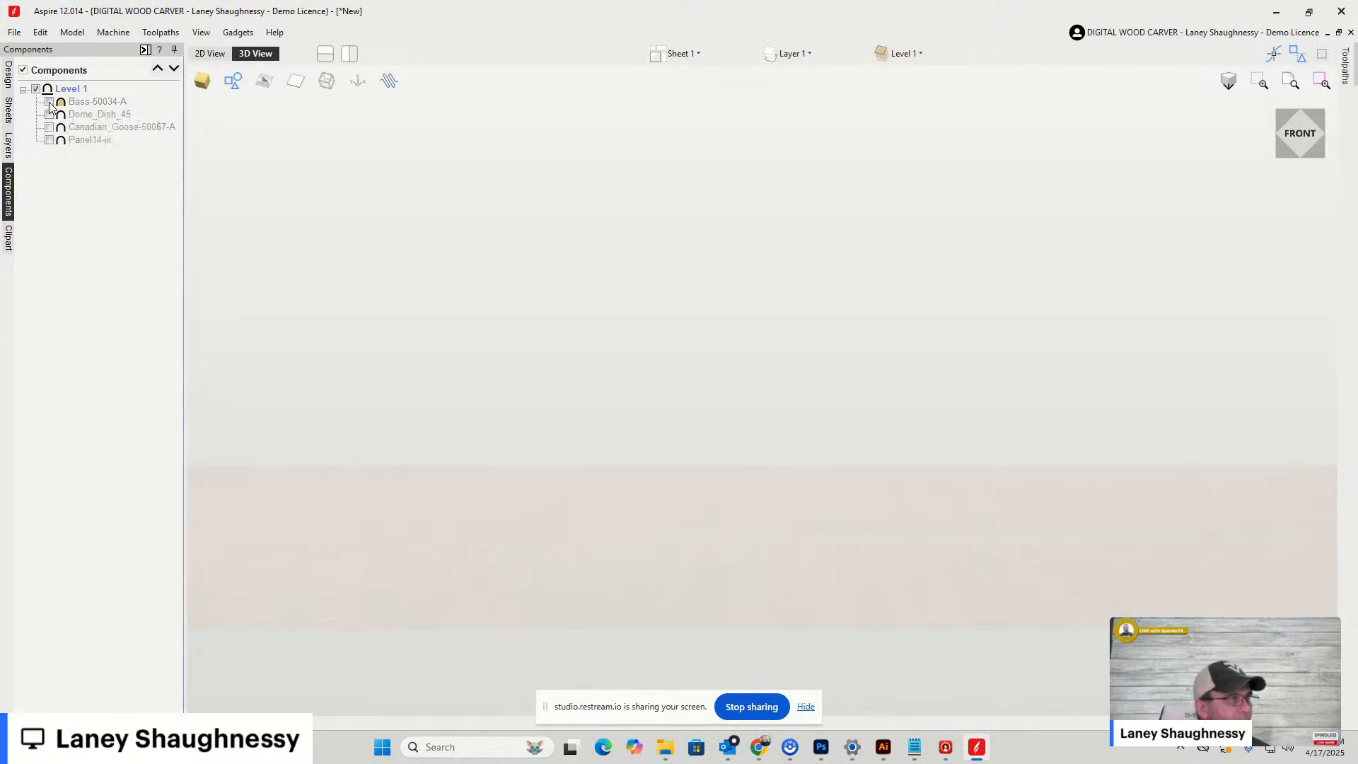
left_click(49, 101)
left_click(49, 114)
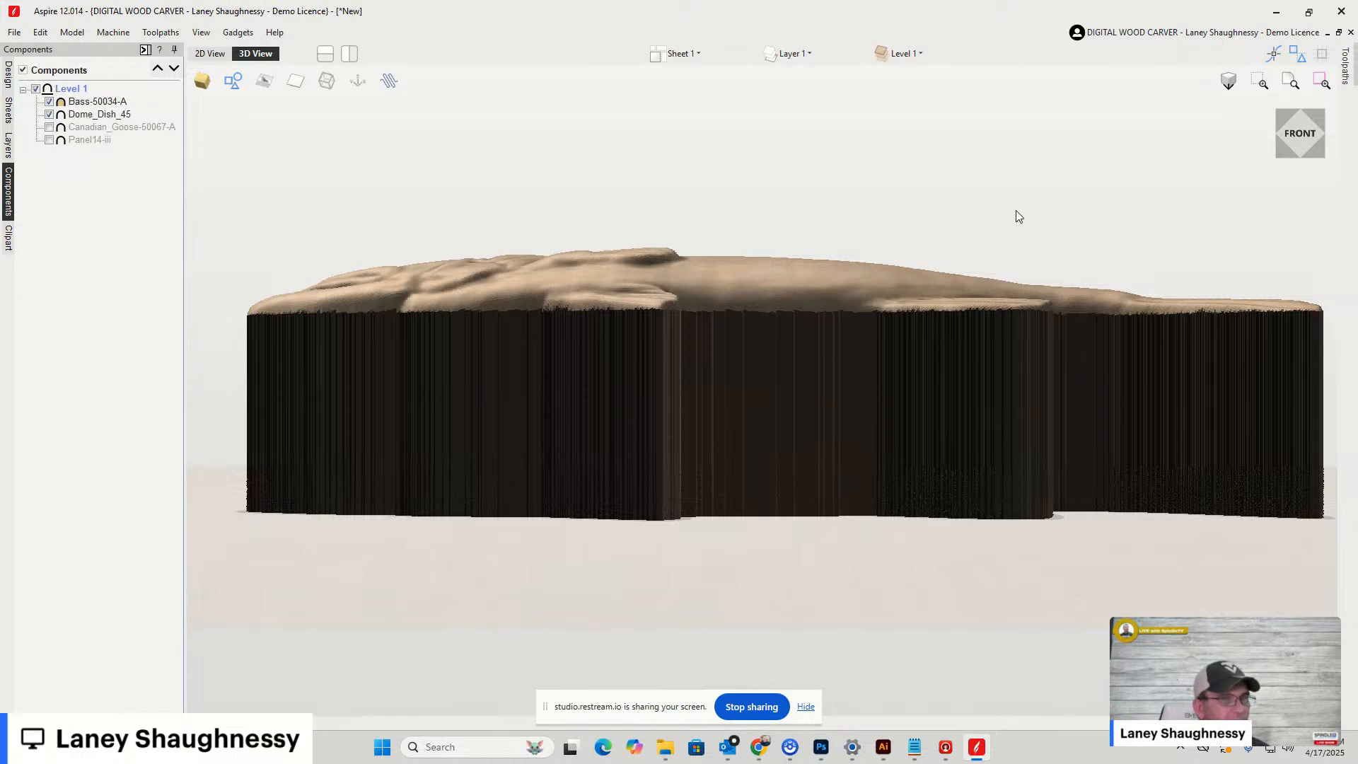
Set the combine mode of the Bass-50034-A component to Low and inspect the result from above and from the front
right_click(101, 102)
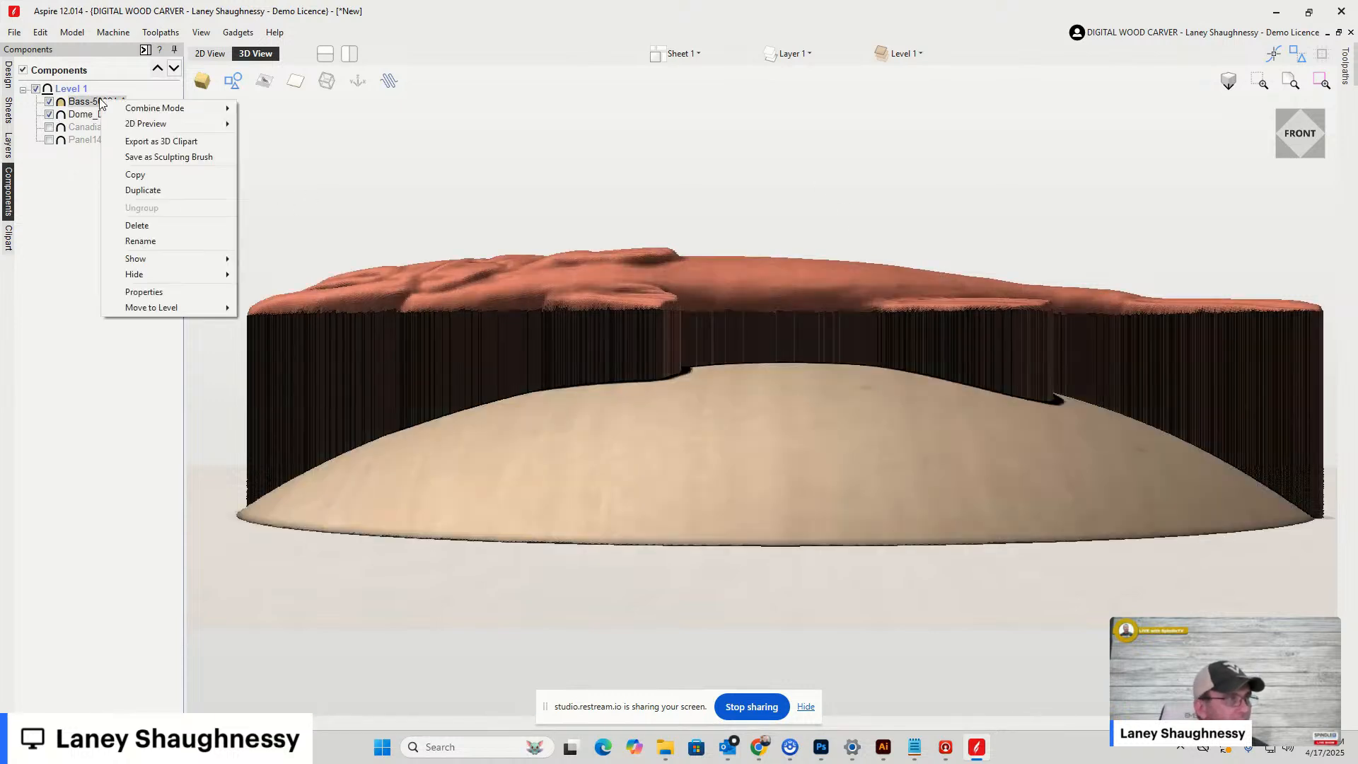
mouse_move(213, 108)
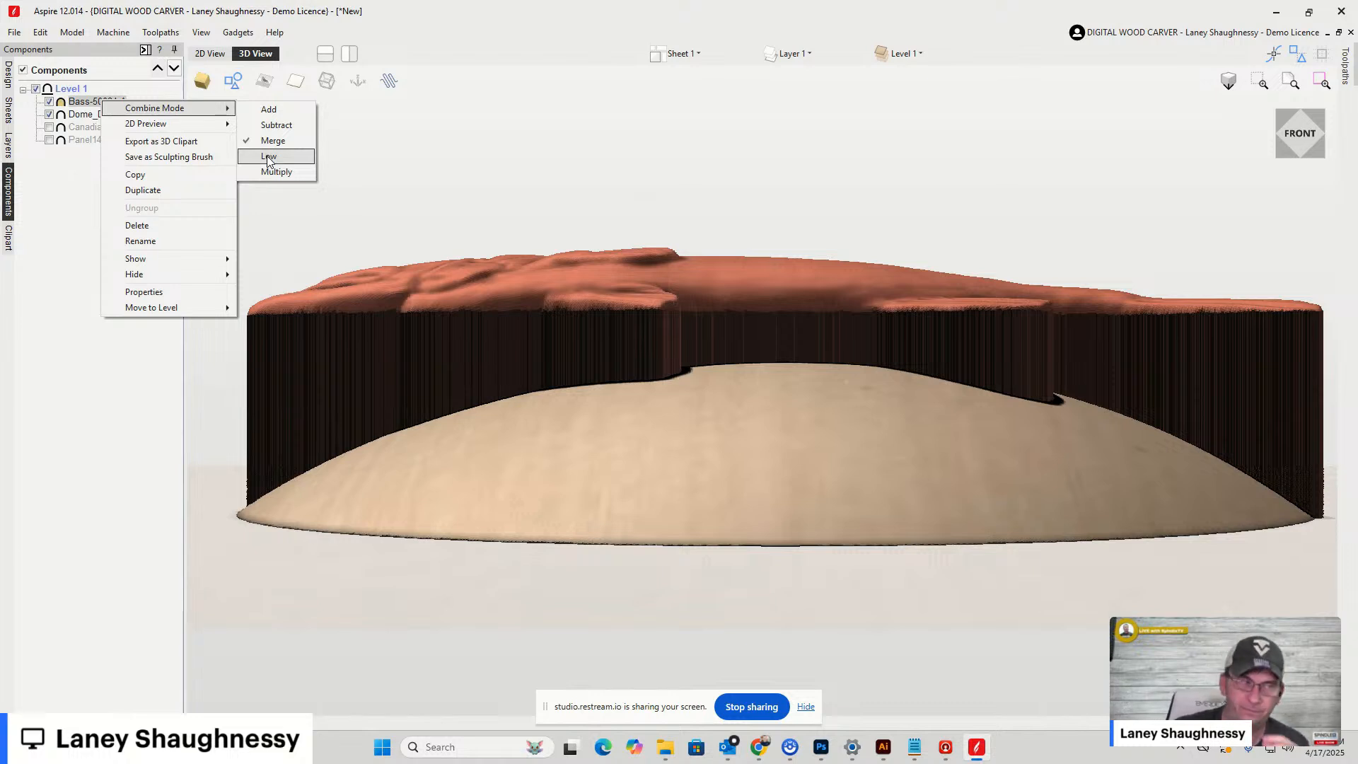
left_click(85, 101)
right_click(93, 103)
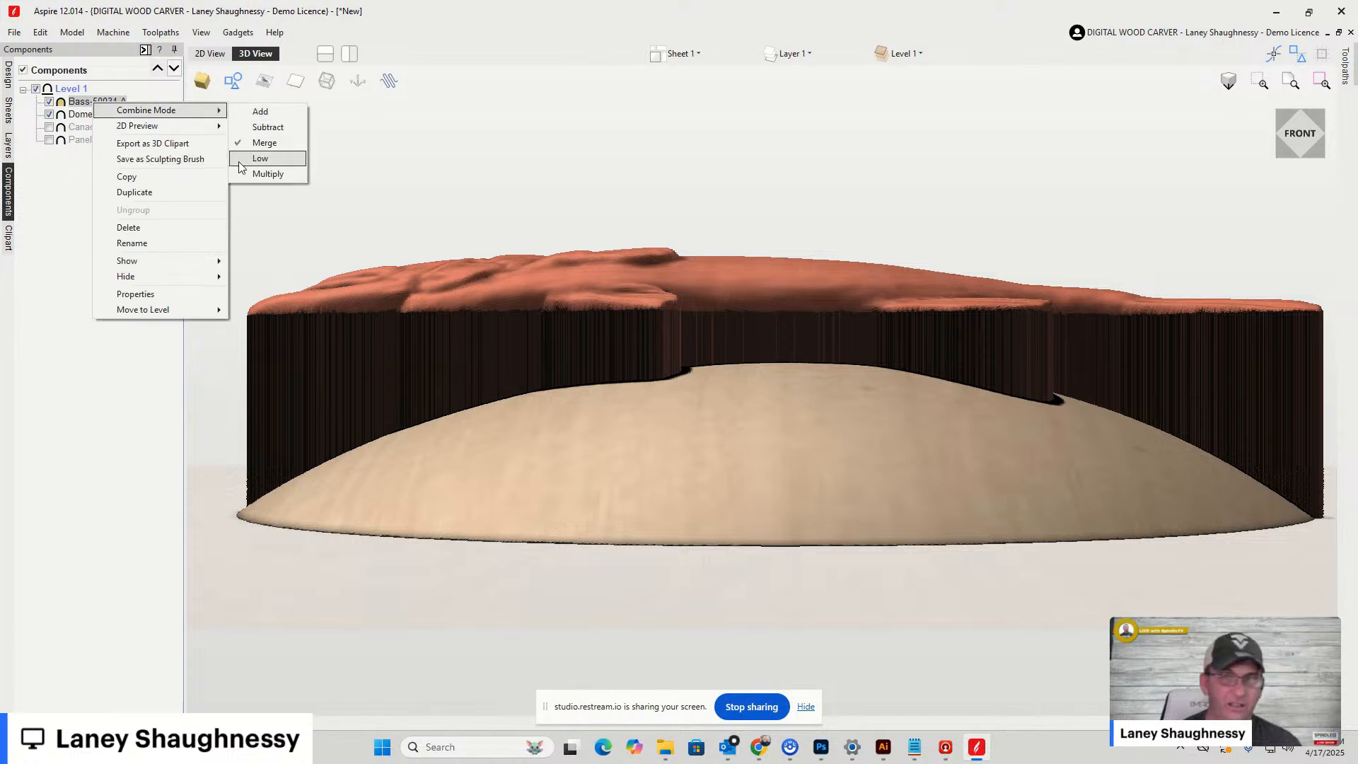
left_click(260, 159)
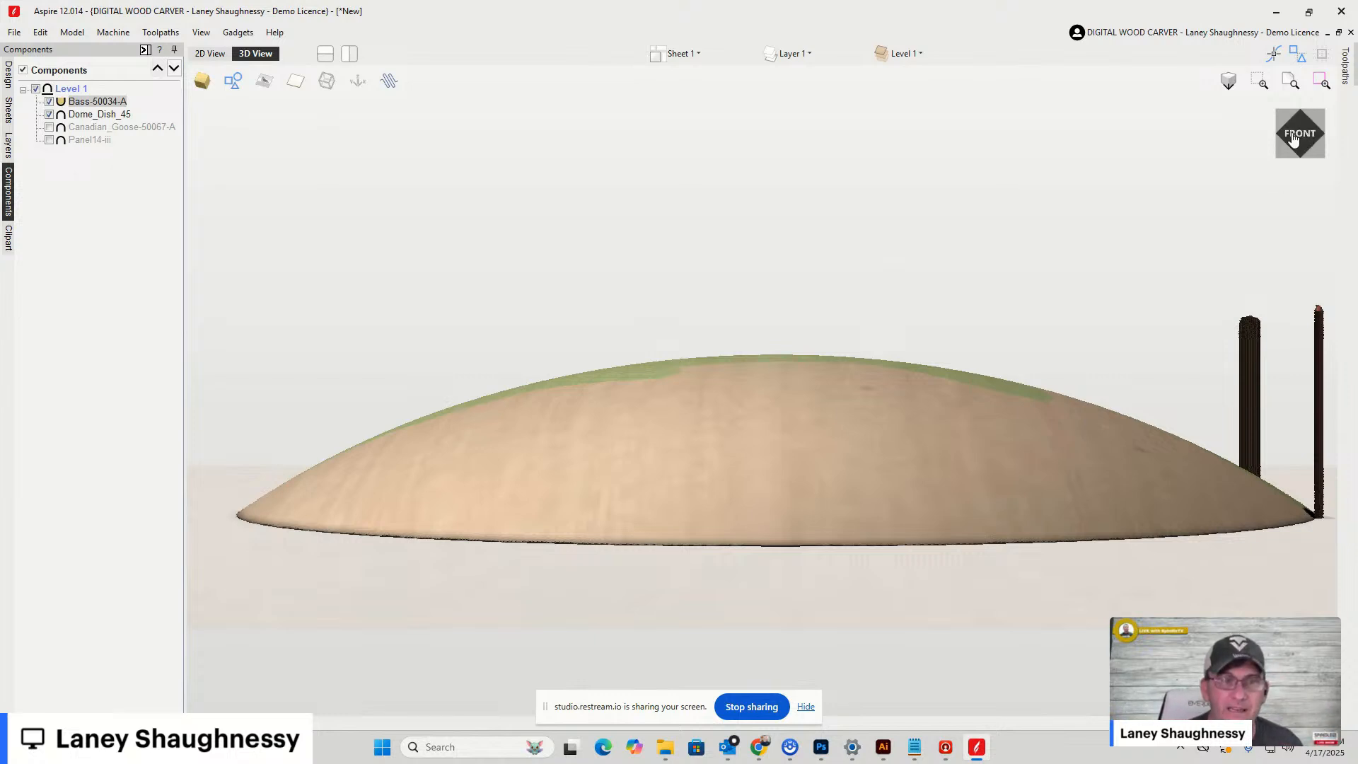
left_click_drag(1294, 136, 1293, 160)
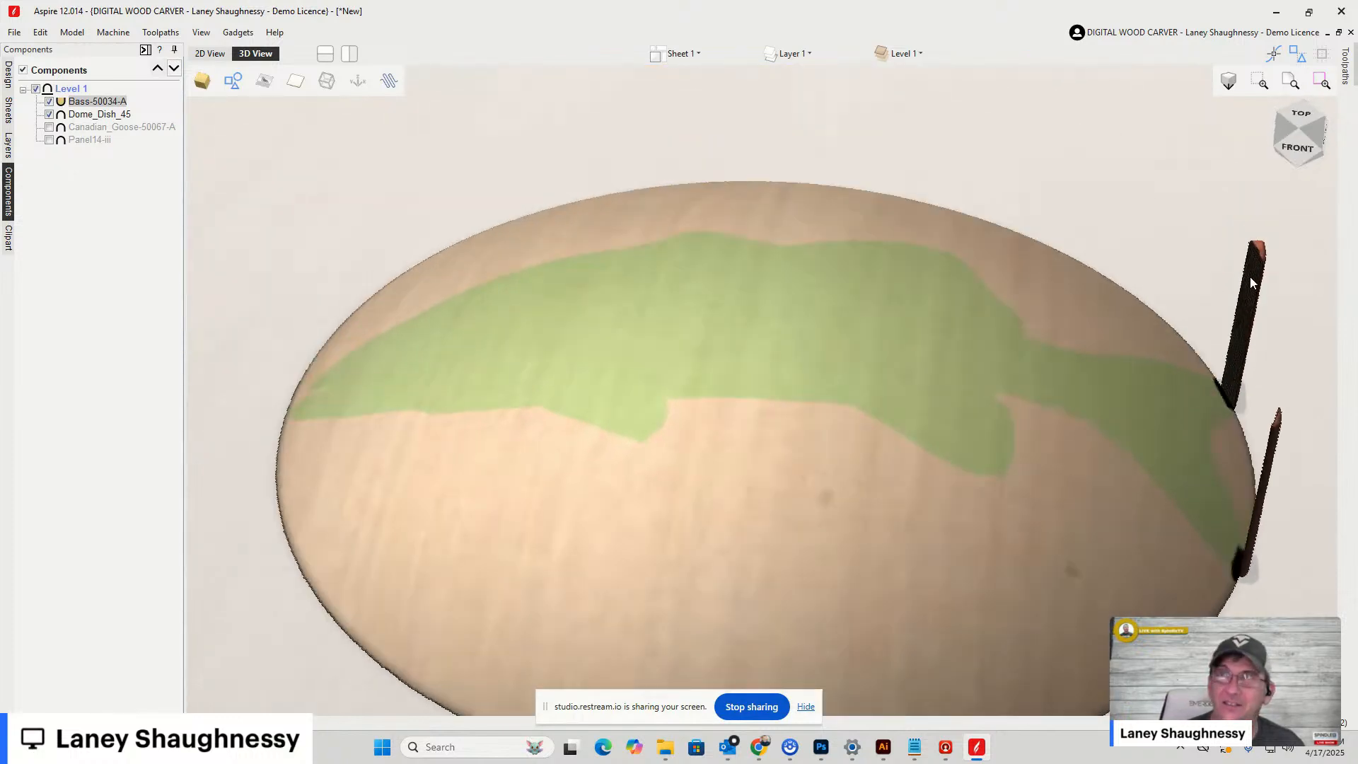
middle_click_drag(1238, 303, 1078, 321)
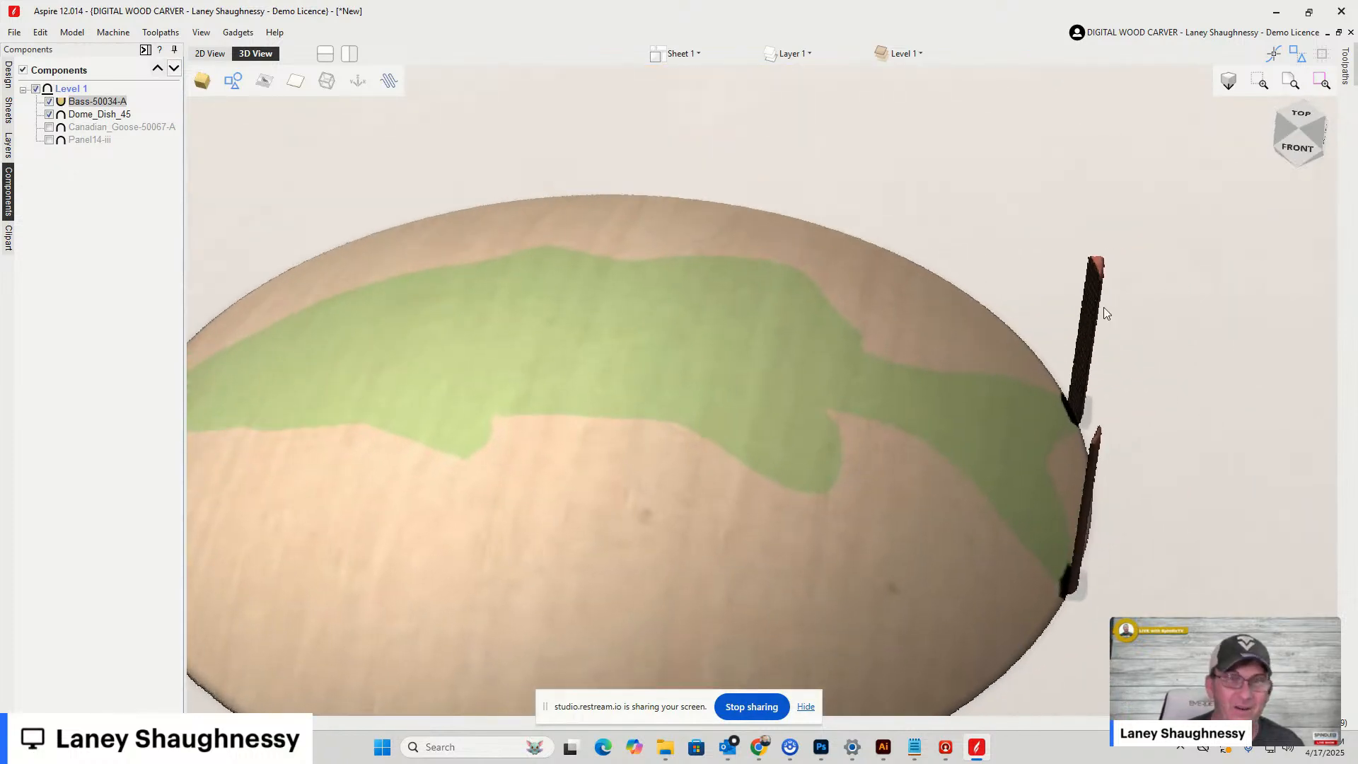
left_click(1297, 141)
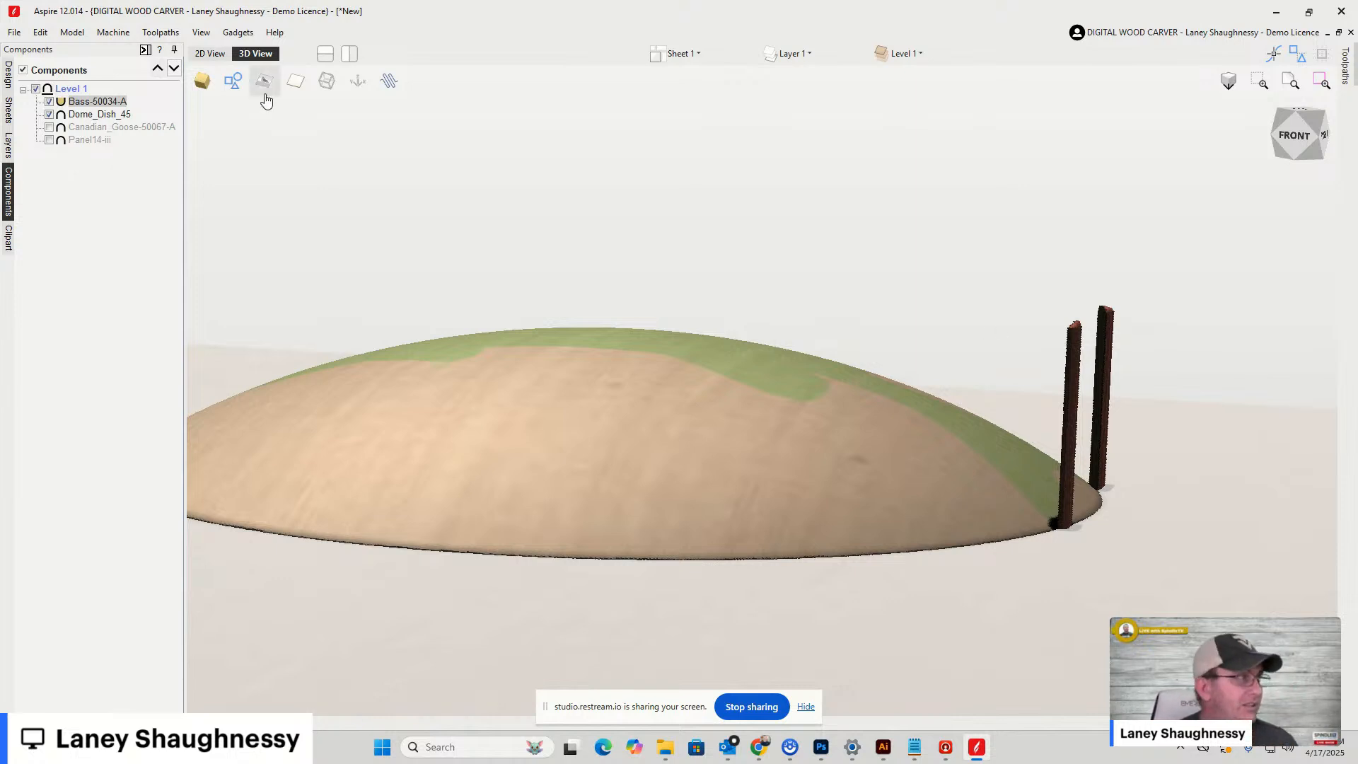
Stretch the bass lengthwise in the 2D view so its tail extends past the dome, and inspect the tail in 3D
left_click(215, 56)
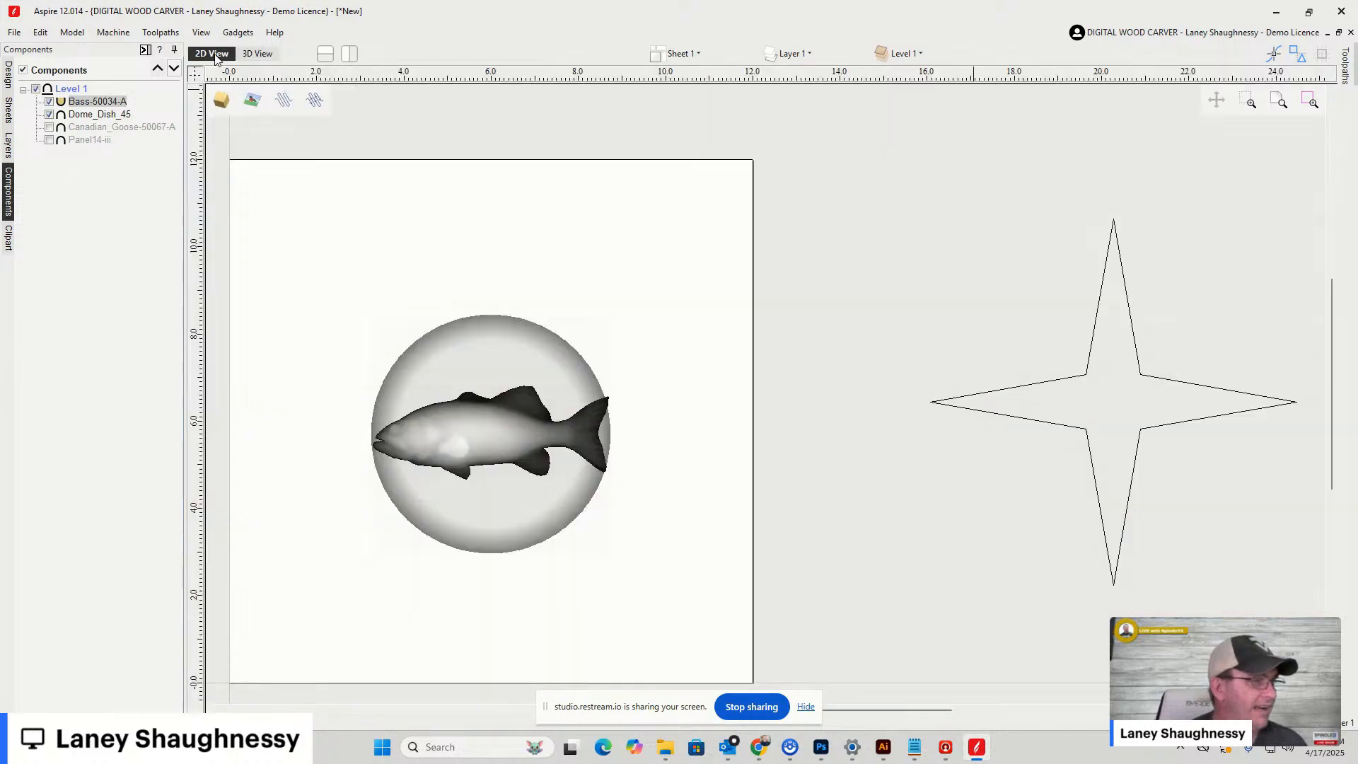
left_click(501, 438)
left_click_drag(614, 433, 665, 433)
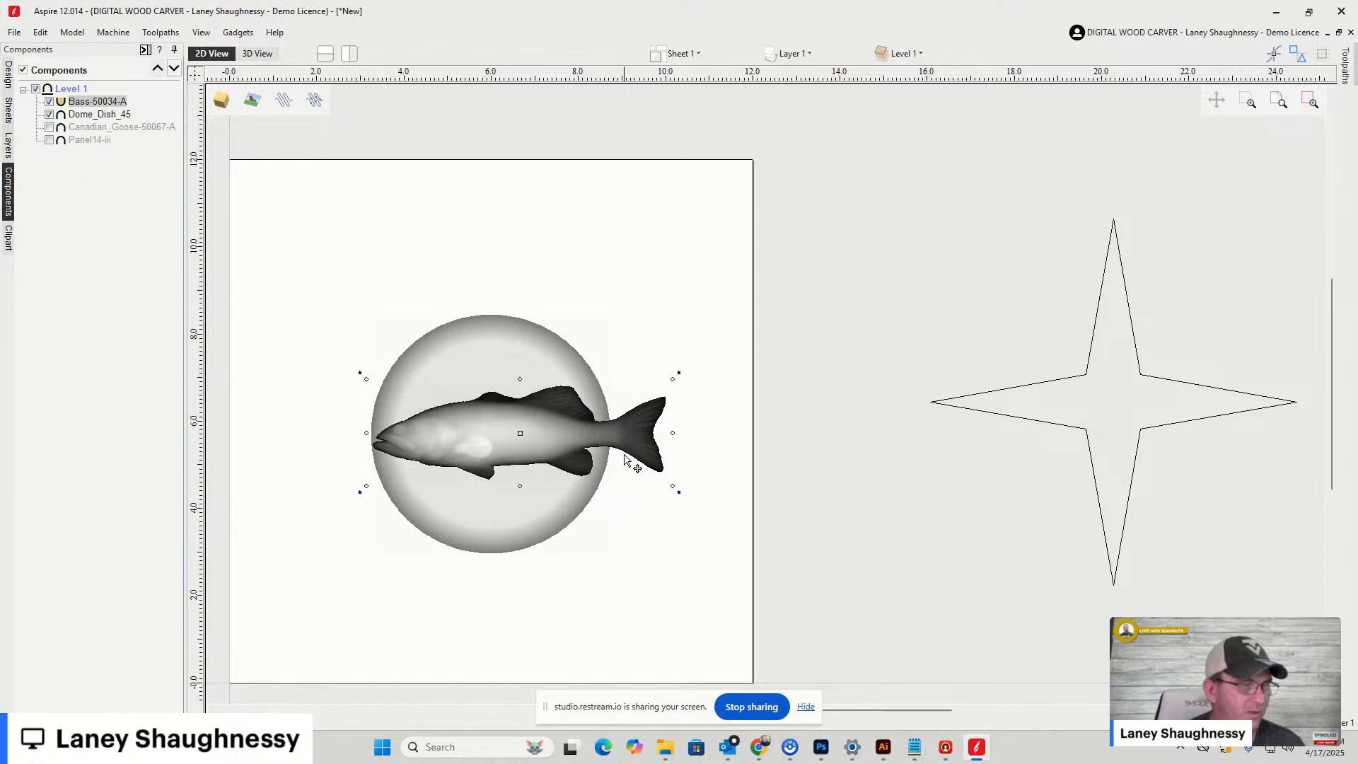
left_click(258, 54)
scroll(538, 388, "up", 4)
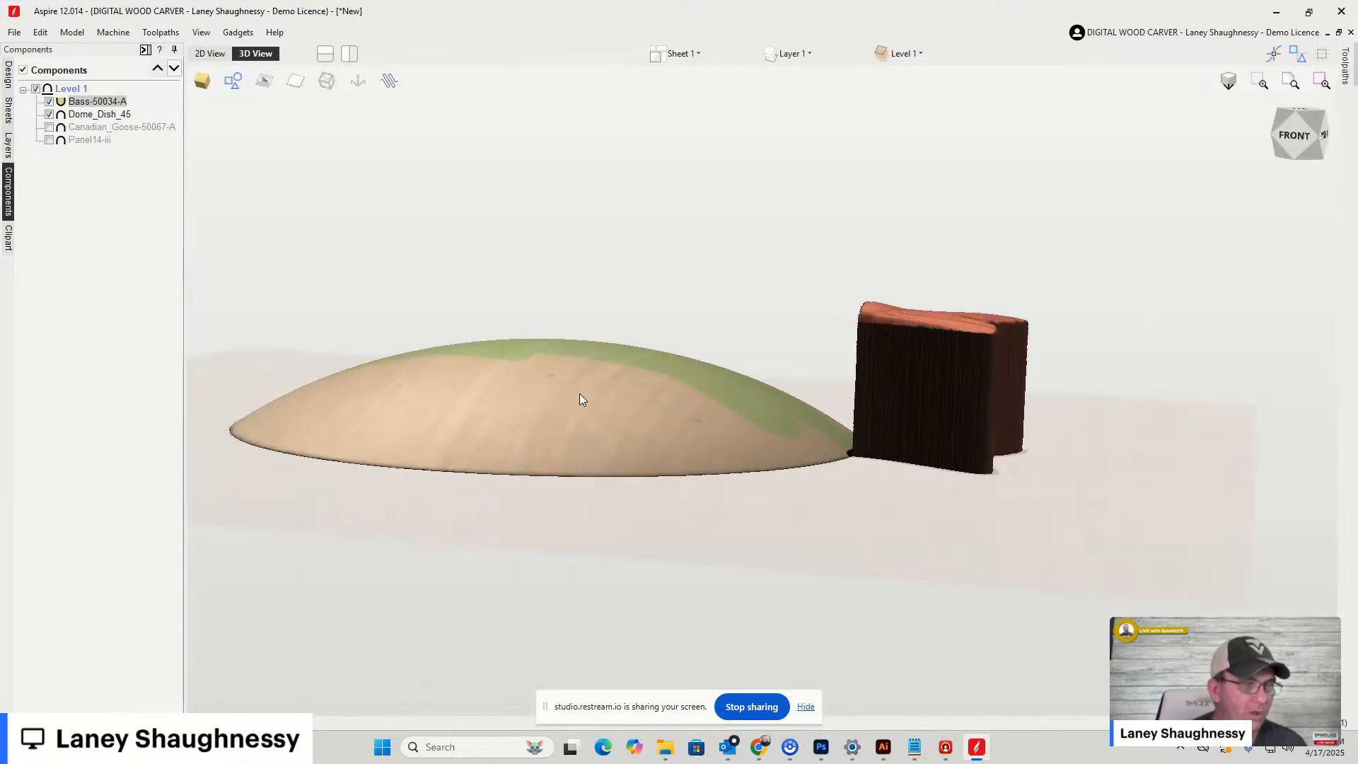
left_click_drag(1290, 159, 1316, 161)
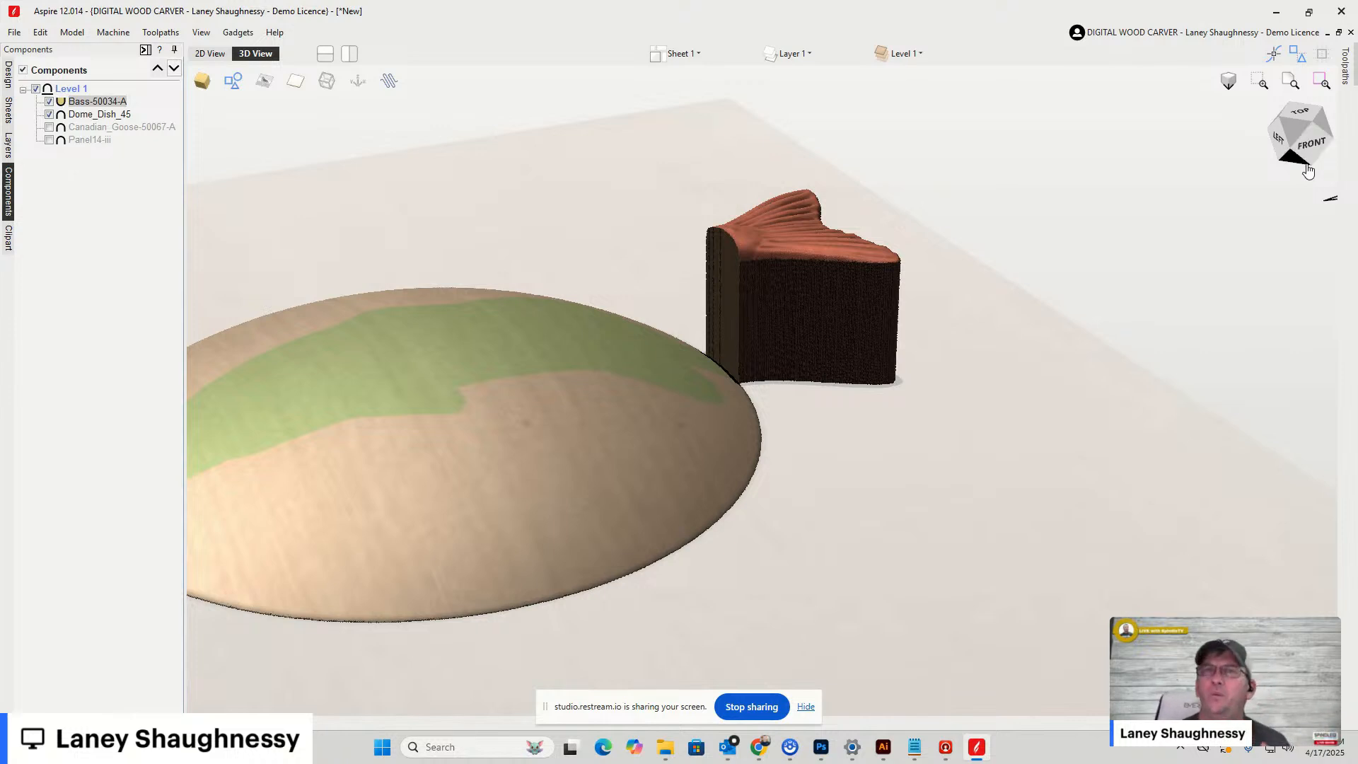
Set the combine mode of the Bass-50034-A component to Add and inspect the result from above and from the front
right_click(97, 104)
mouse_move(205, 112)
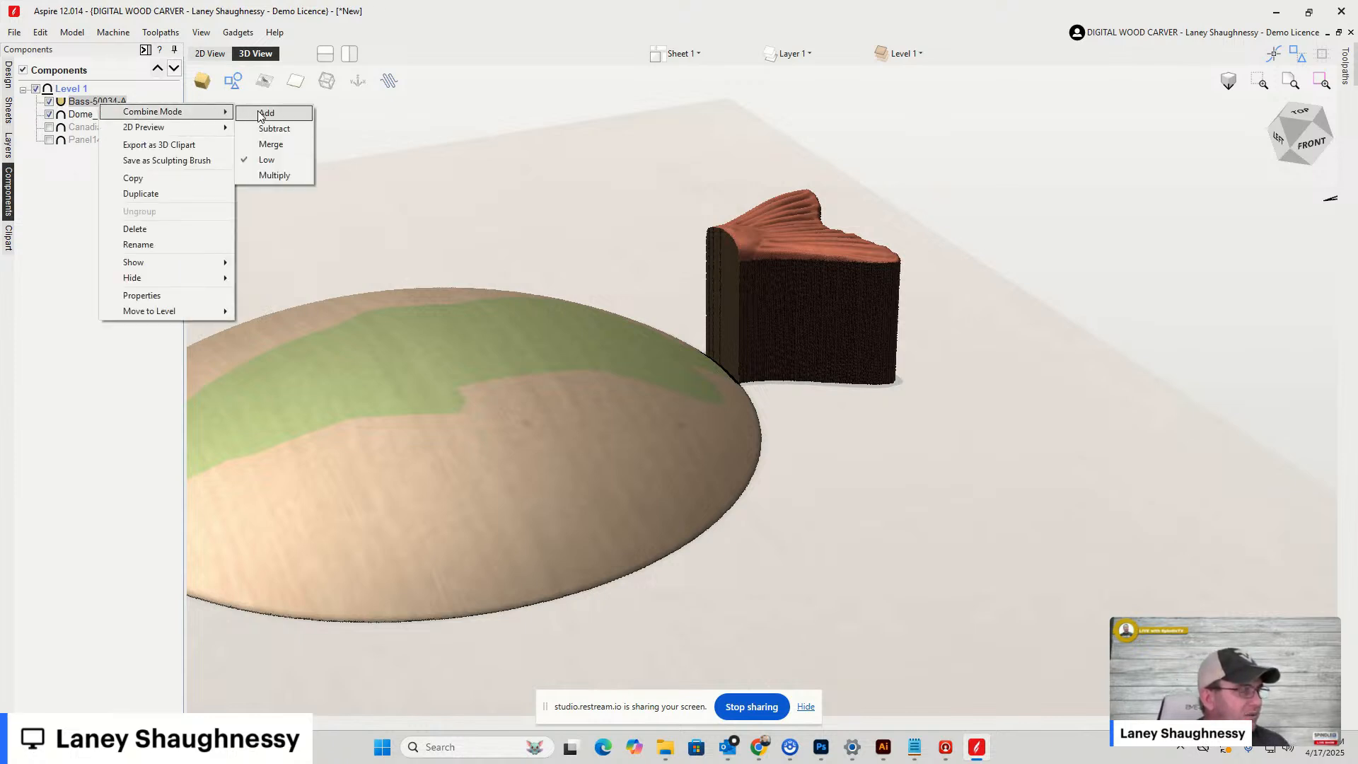
left_click(260, 116)
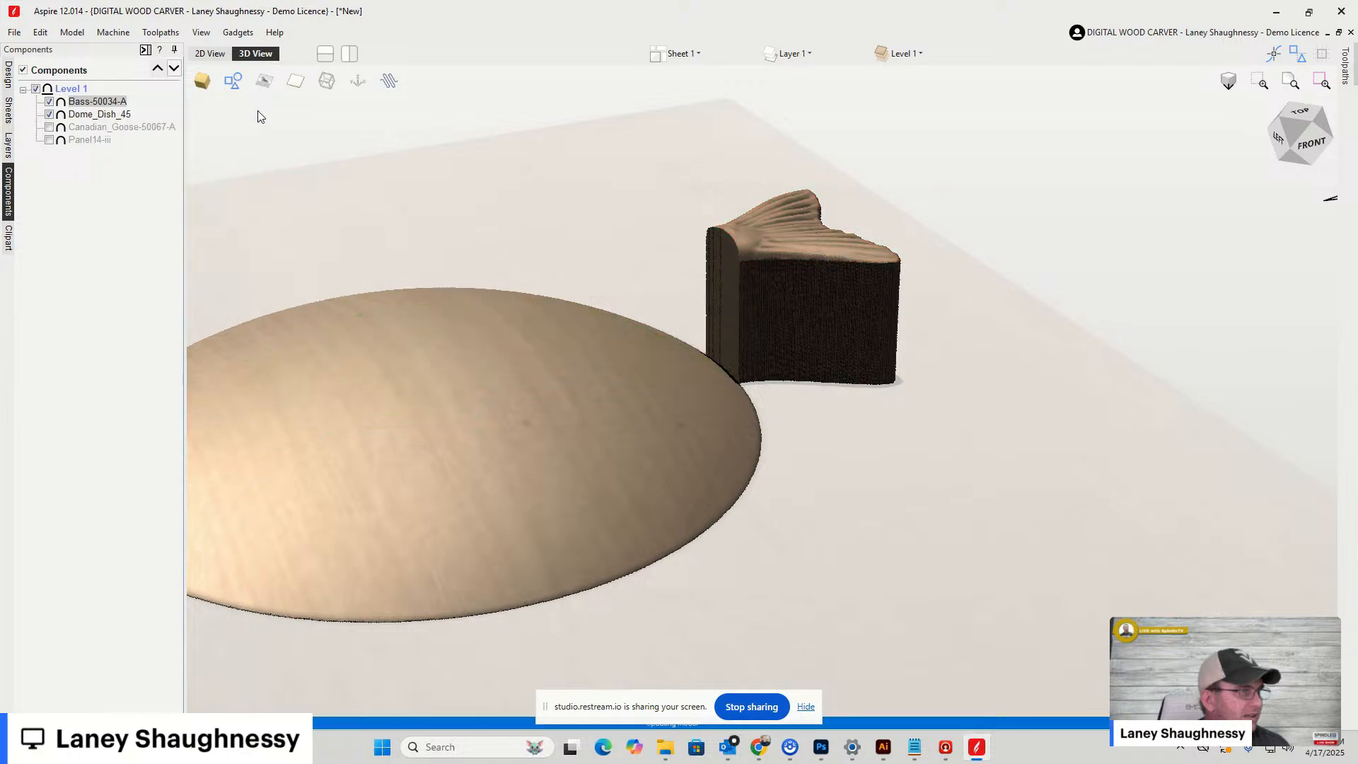
left_click_drag(1296, 111, 1265, 155)
scroll(889, 317, "down", 5)
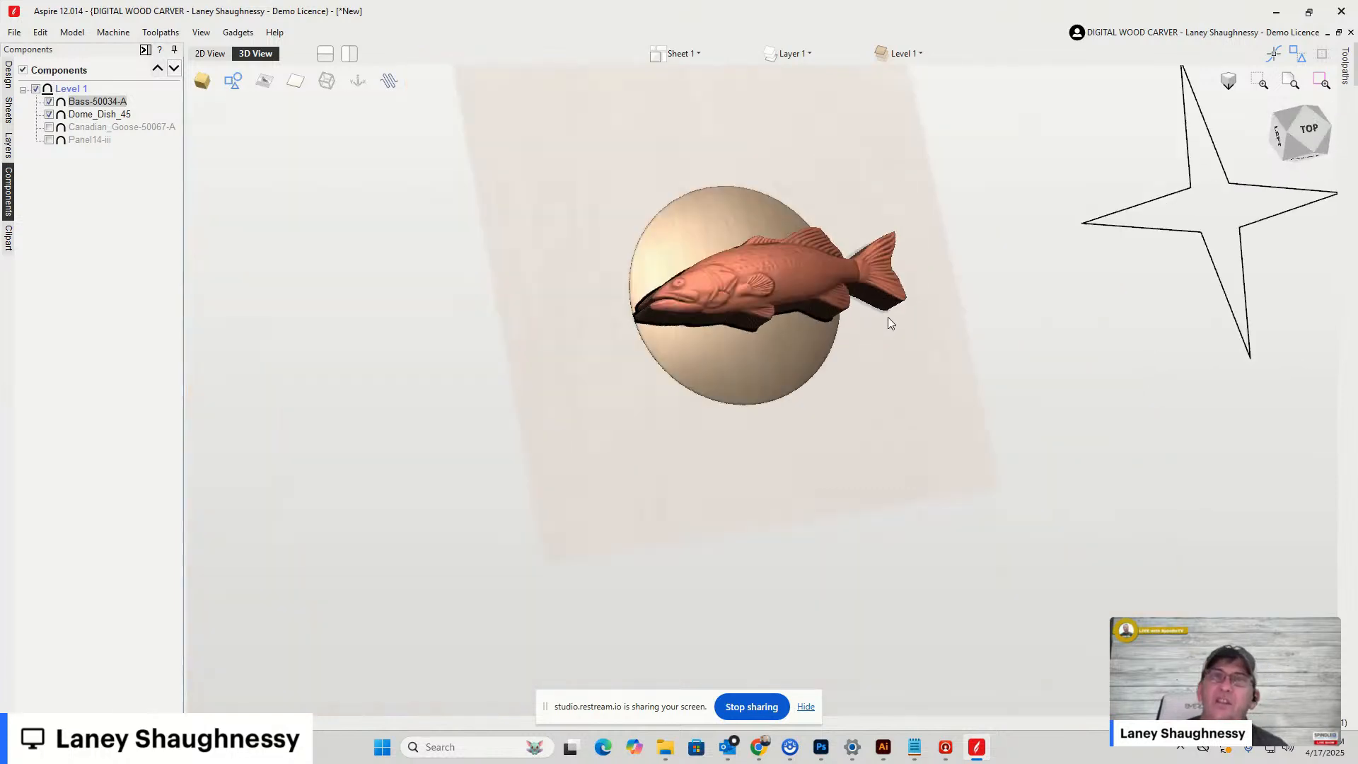
scroll(791, 322, "up", 3)
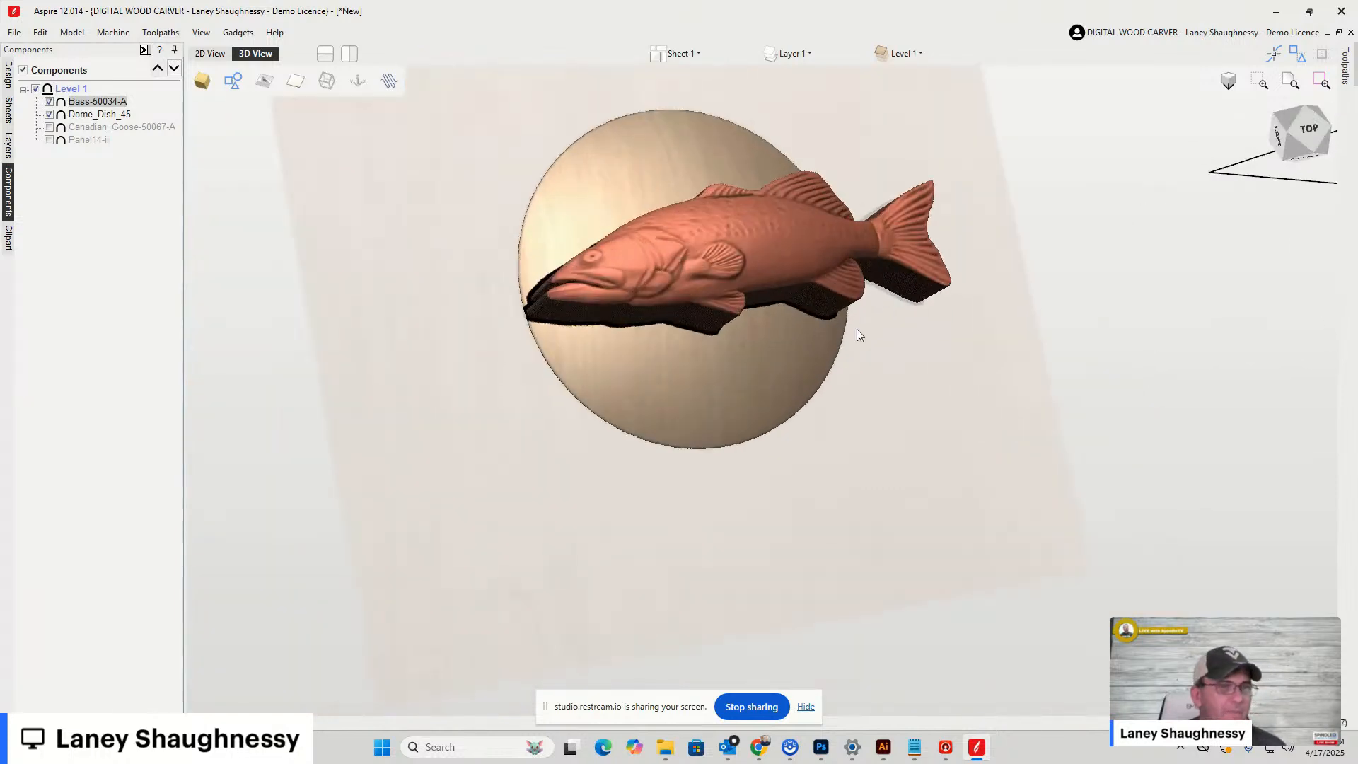
left_click_drag(857, 329, 780, 143)
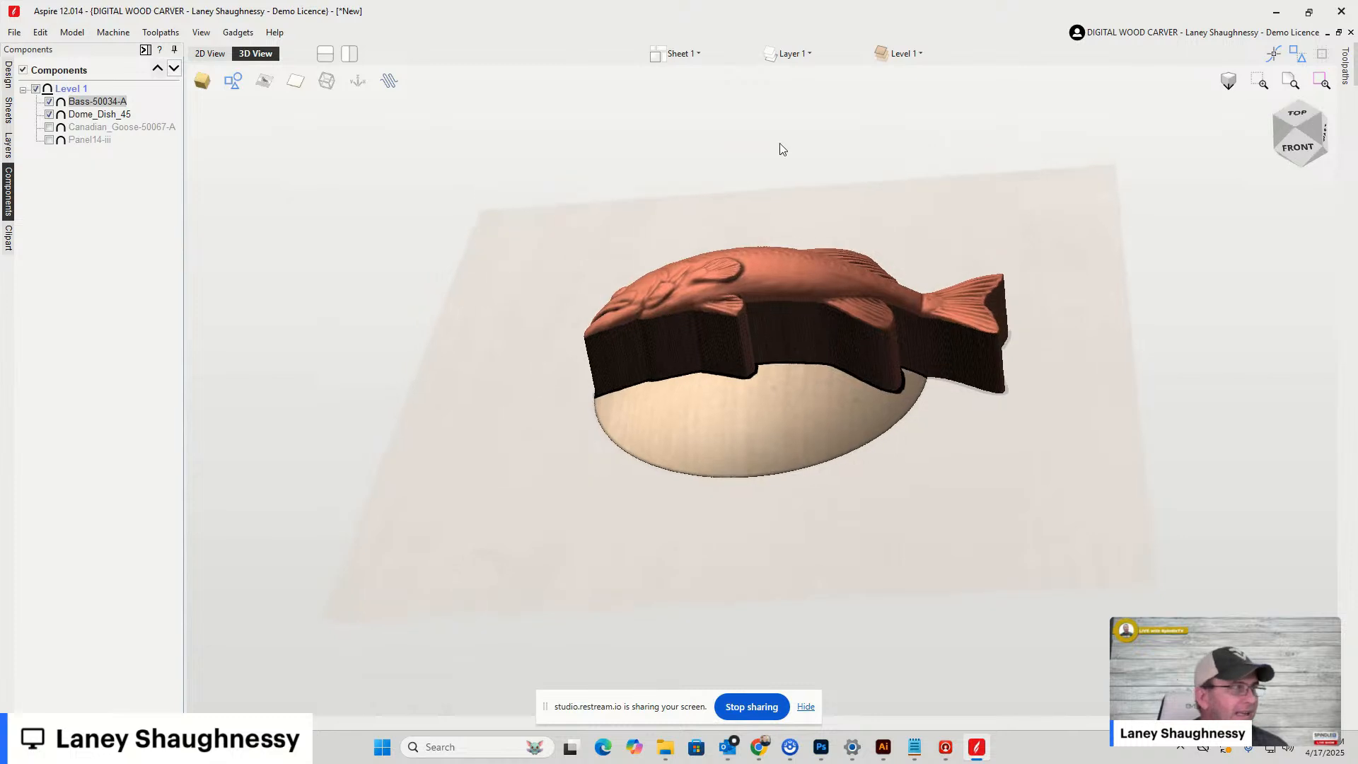
Set the base height of the Bass-50034-A component to 0 inches in its component properties
double_click(97, 101)
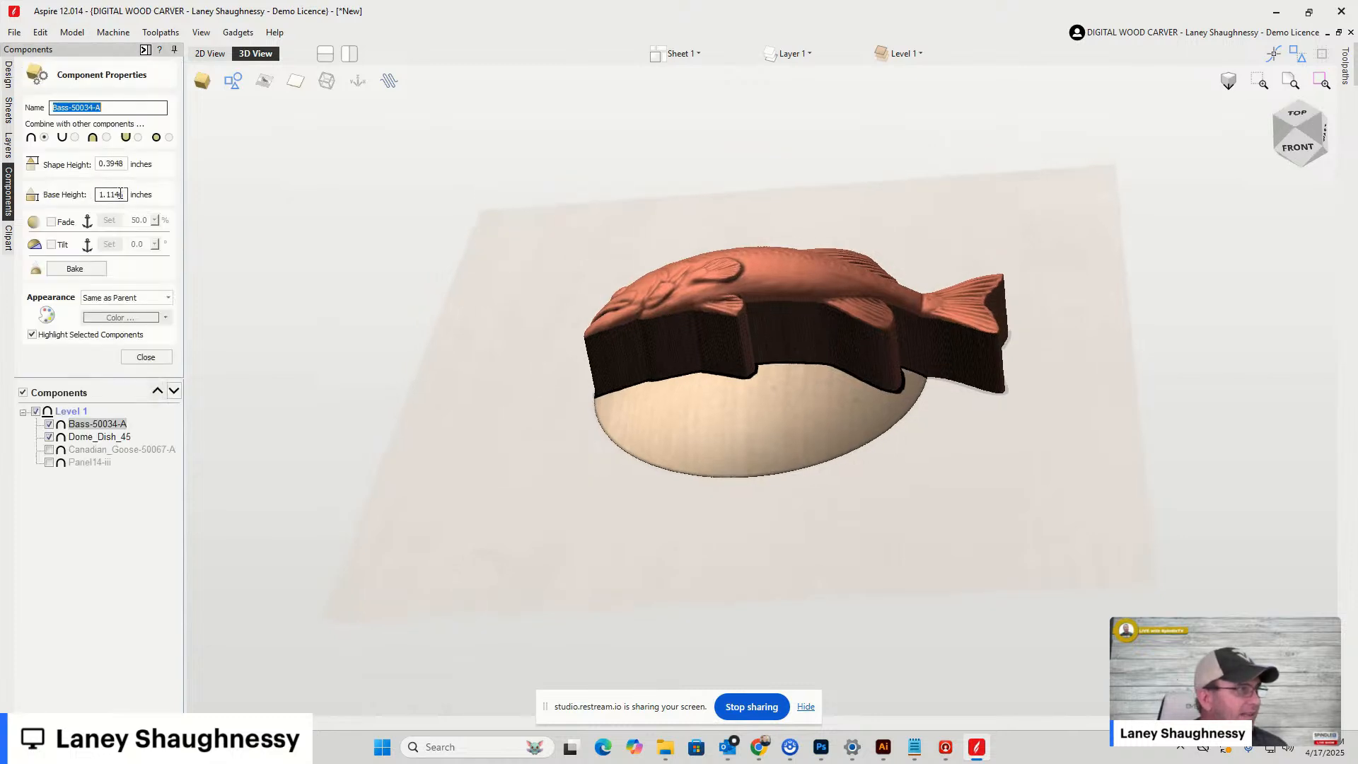
left_click_drag(125, 195, 86, 199)
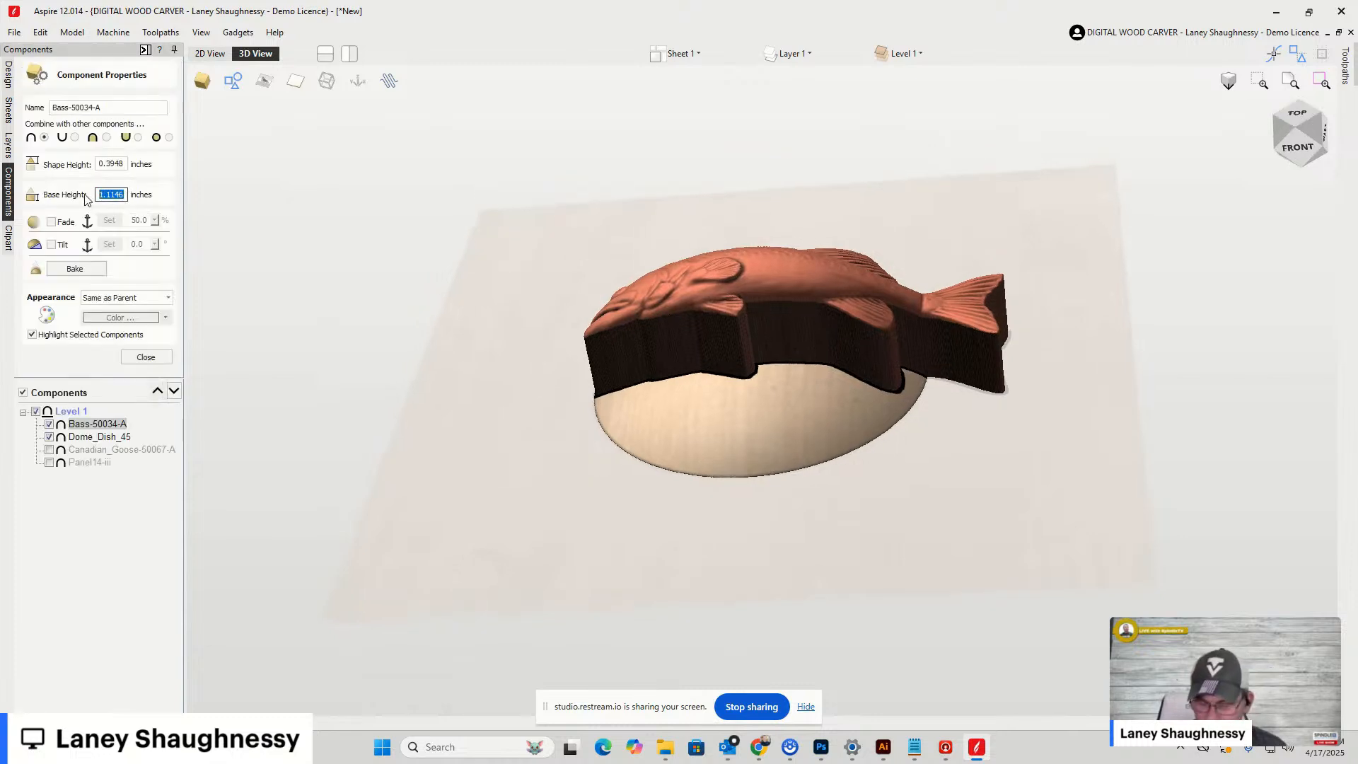
type("0")
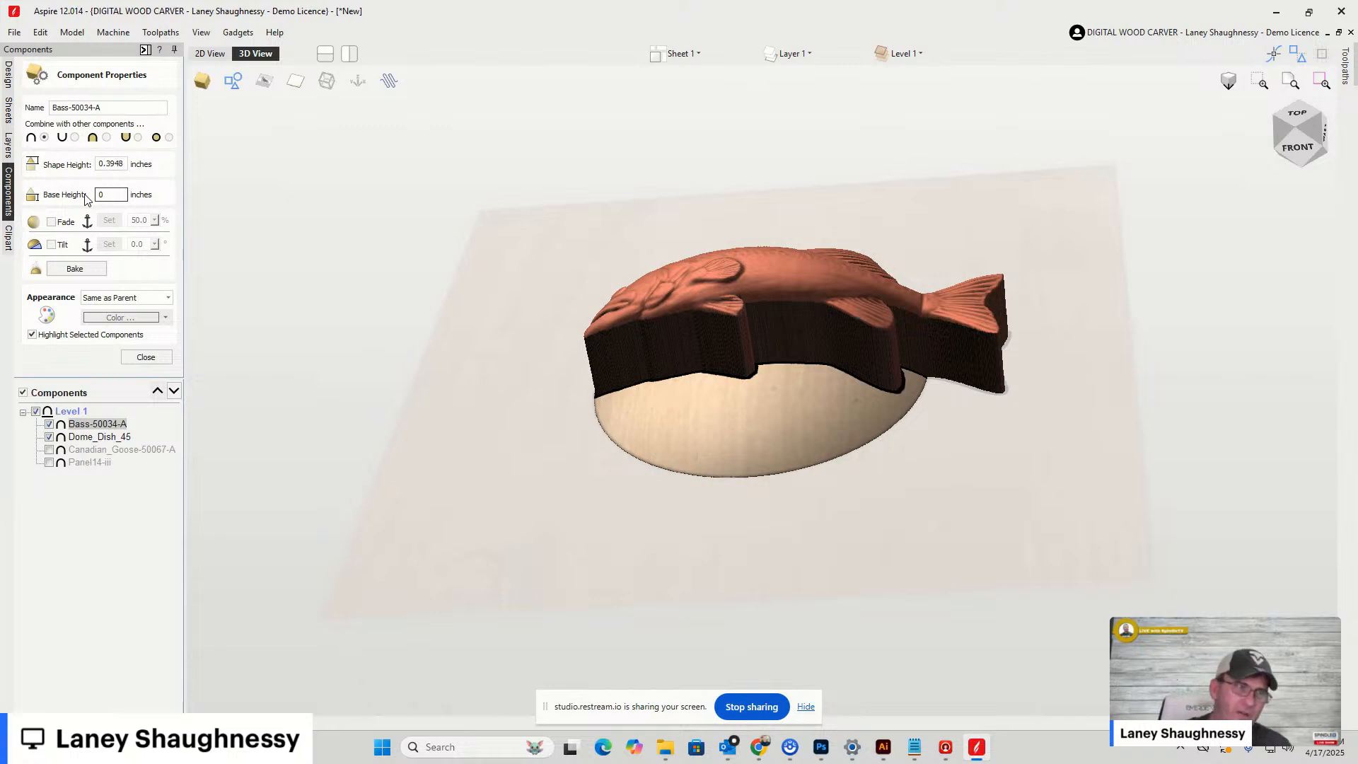
key("Return")
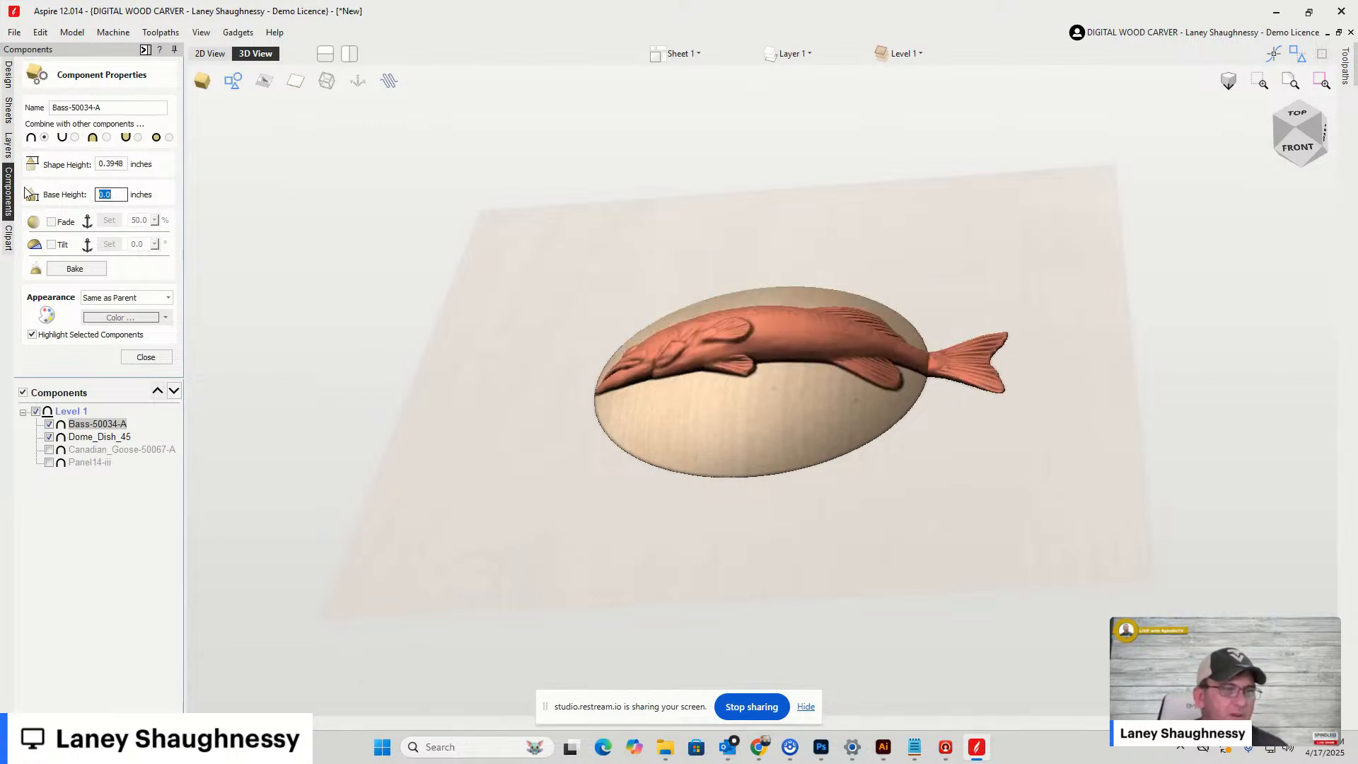
Set the bass component's shape height to 0.625 inches and close the component properties
left_click(124, 164)
left_click_drag(122, 164, 100, 164)
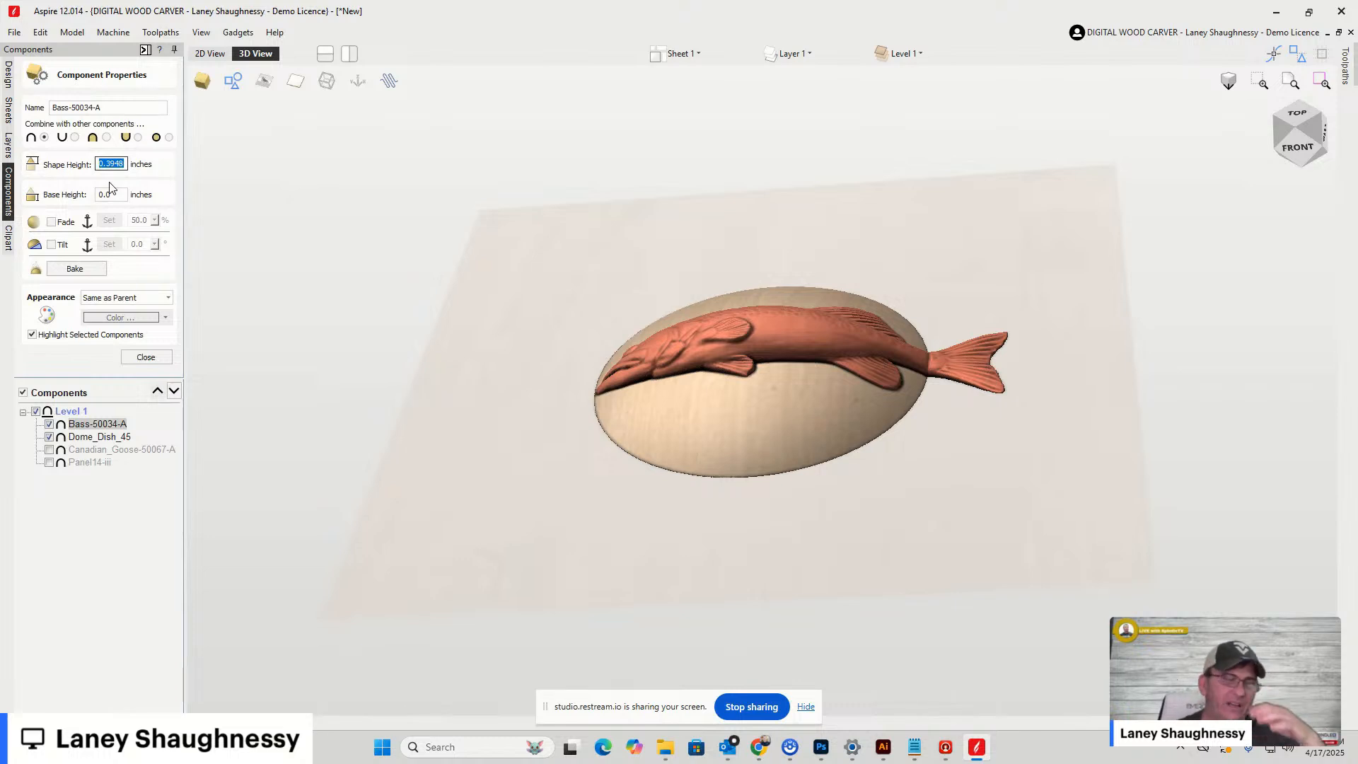
type(".")
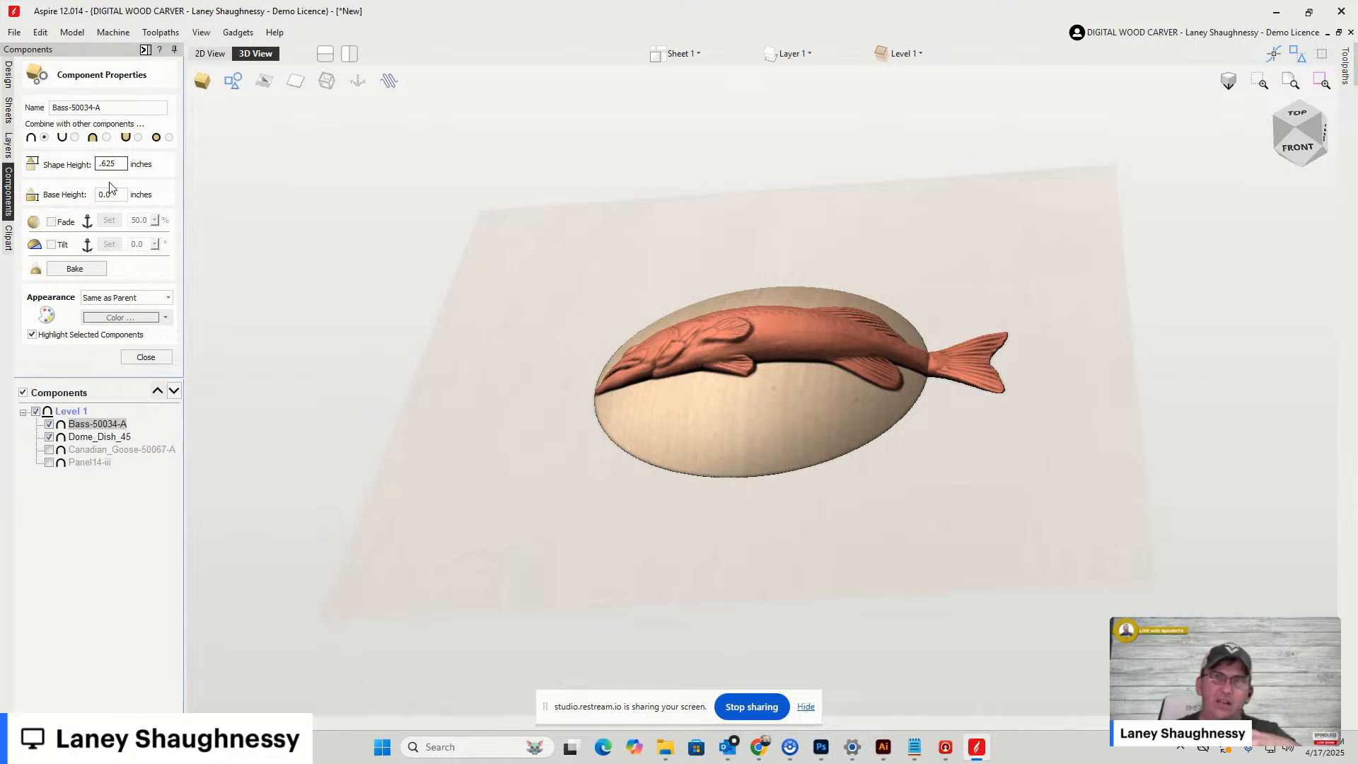
type("625")
key("Return")
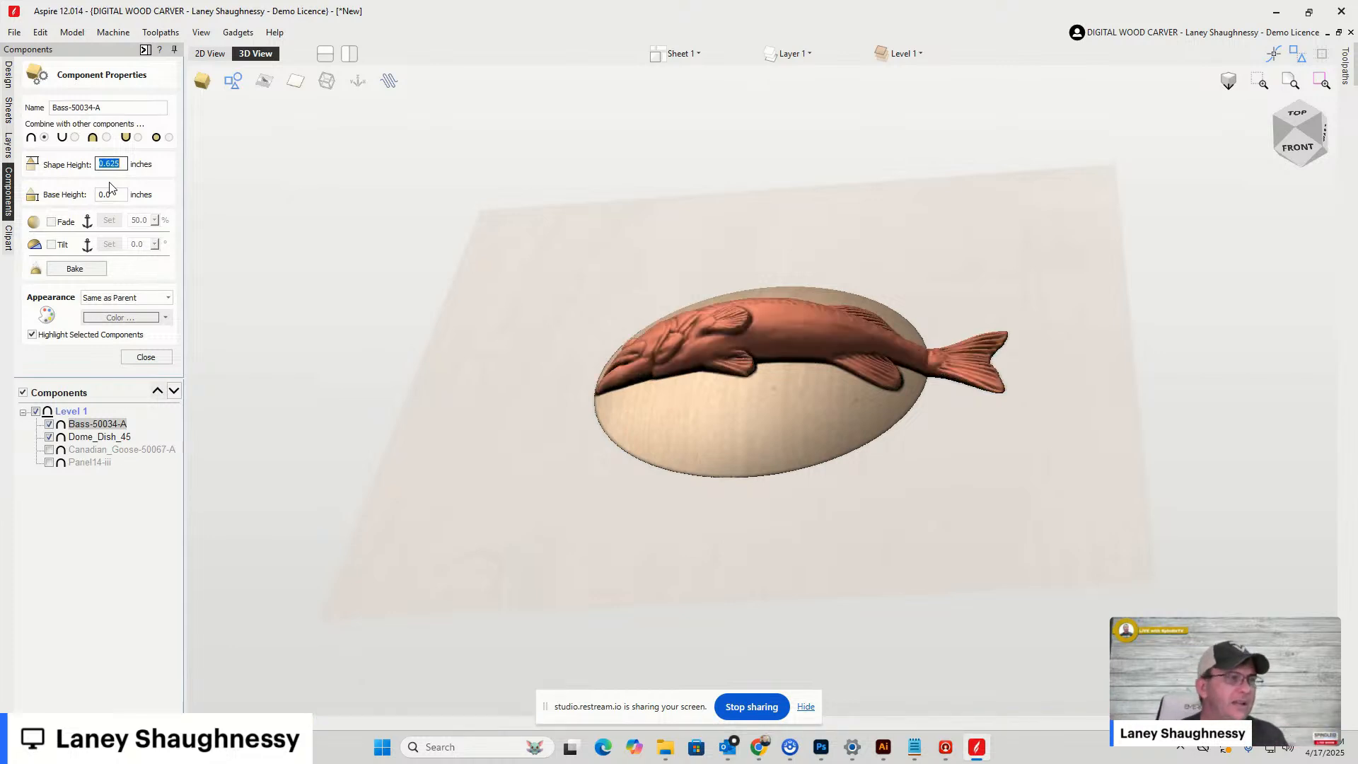
left_click(147, 358)
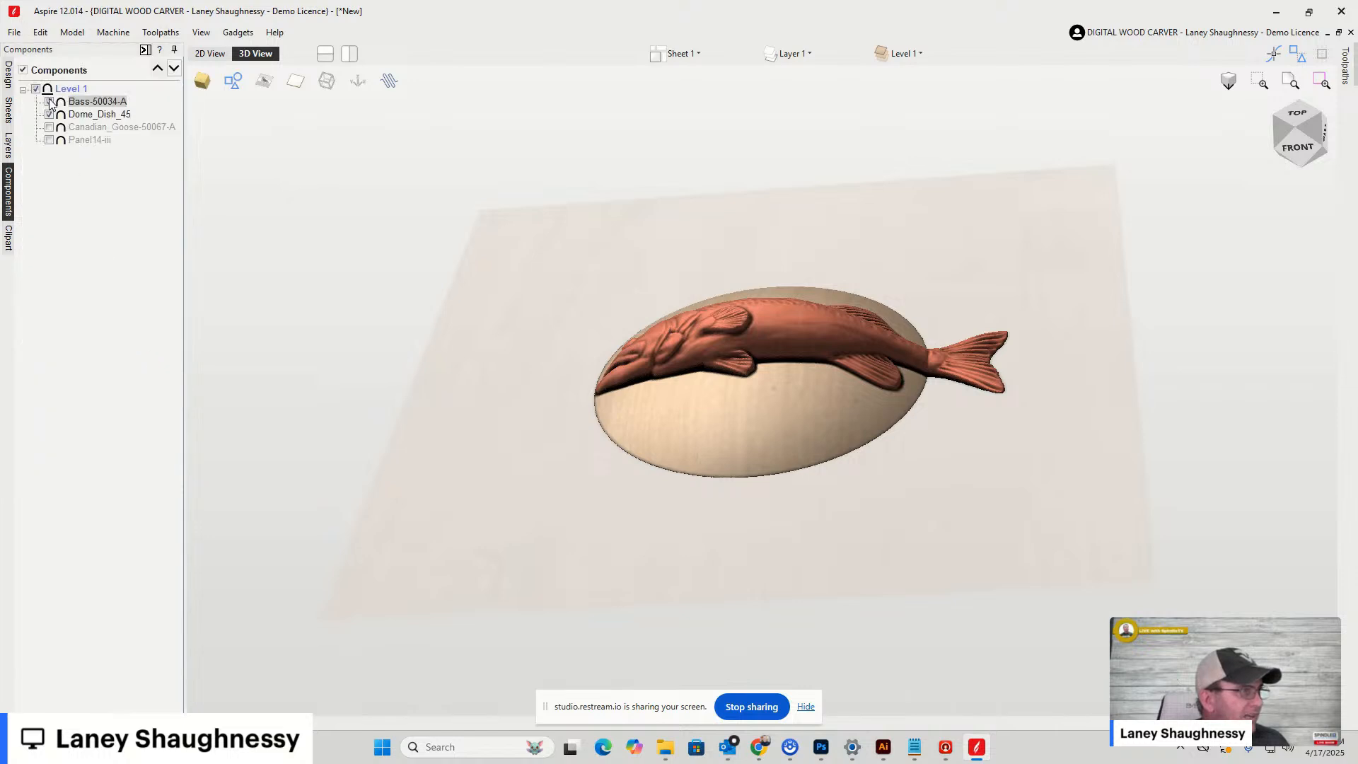
Hide the Bass-50034-A component and select the Dome_Dish_45 component
left_click(49, 102)
left_click(103, 117)
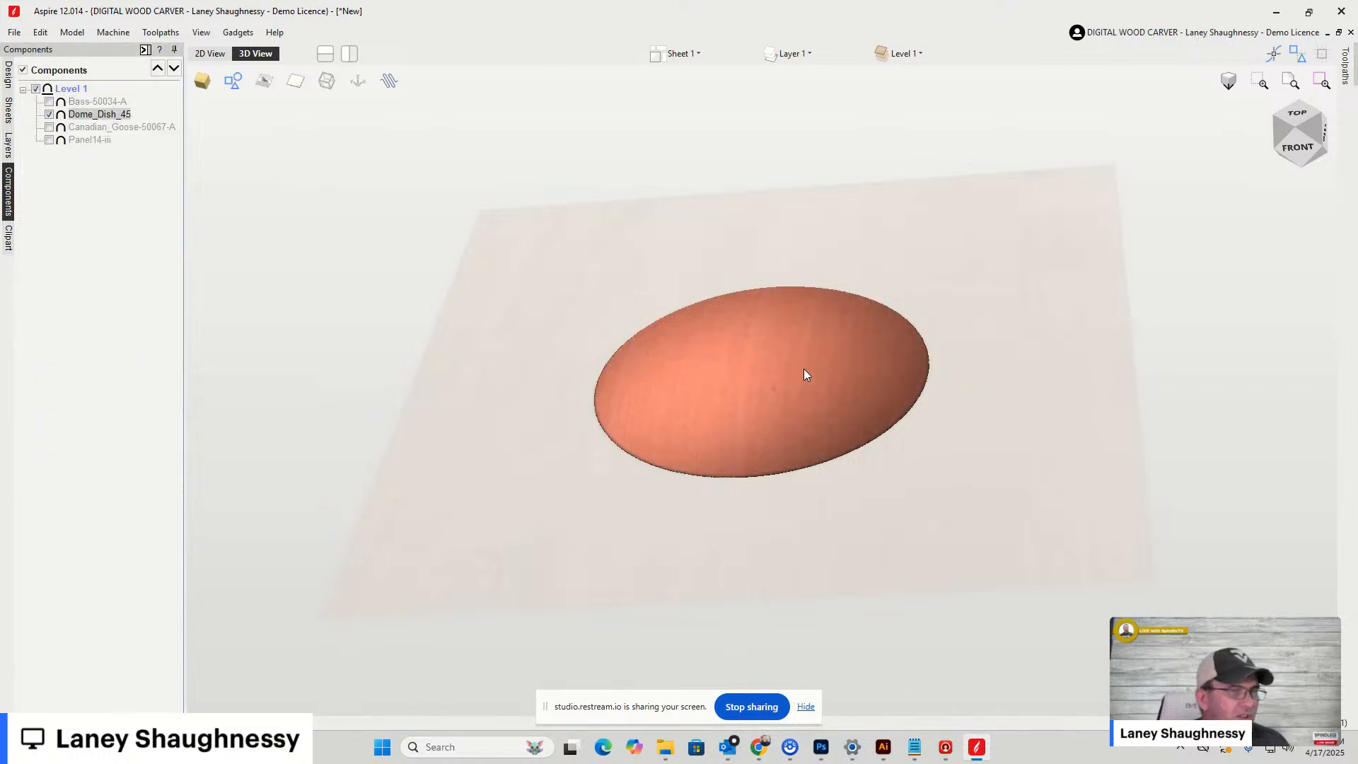
scroll(805, 375, "up", 2)
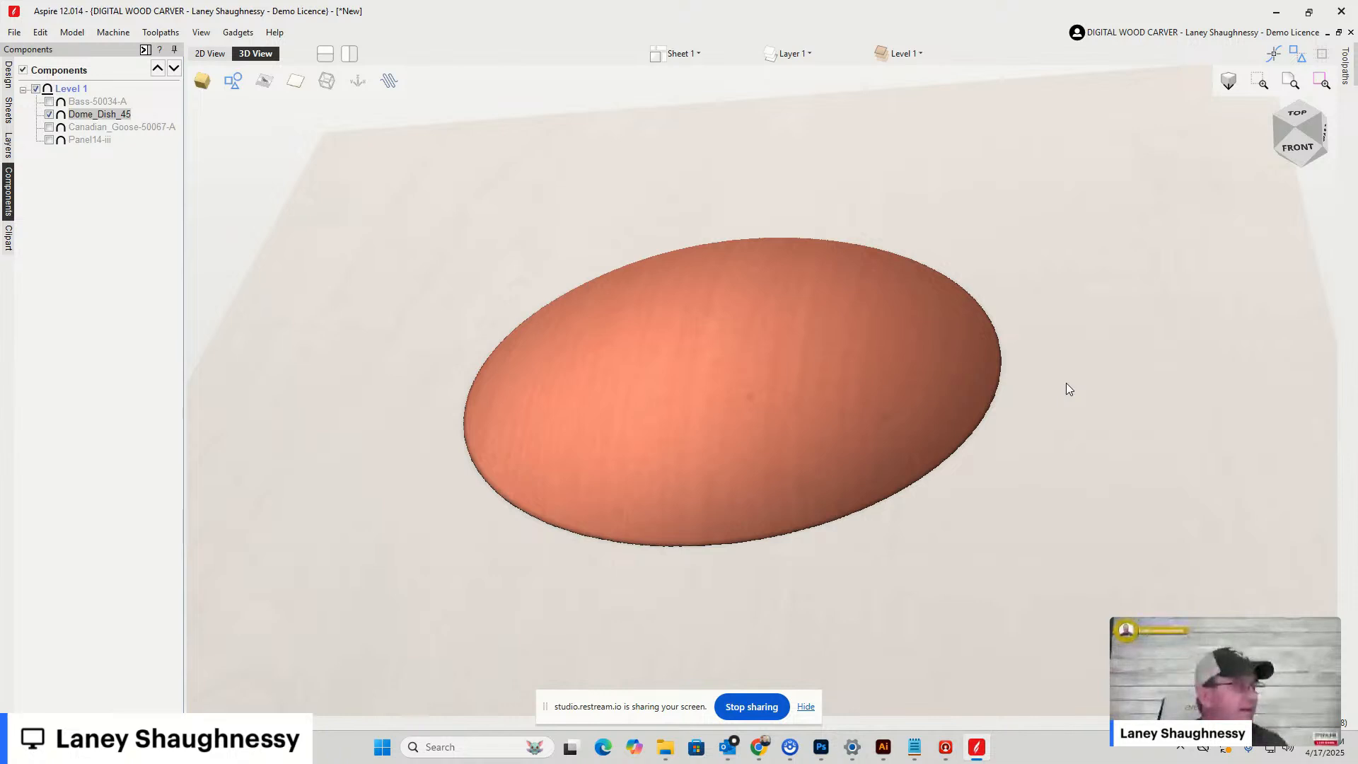
left_click(72, 31)
mouse_move(137, 55)
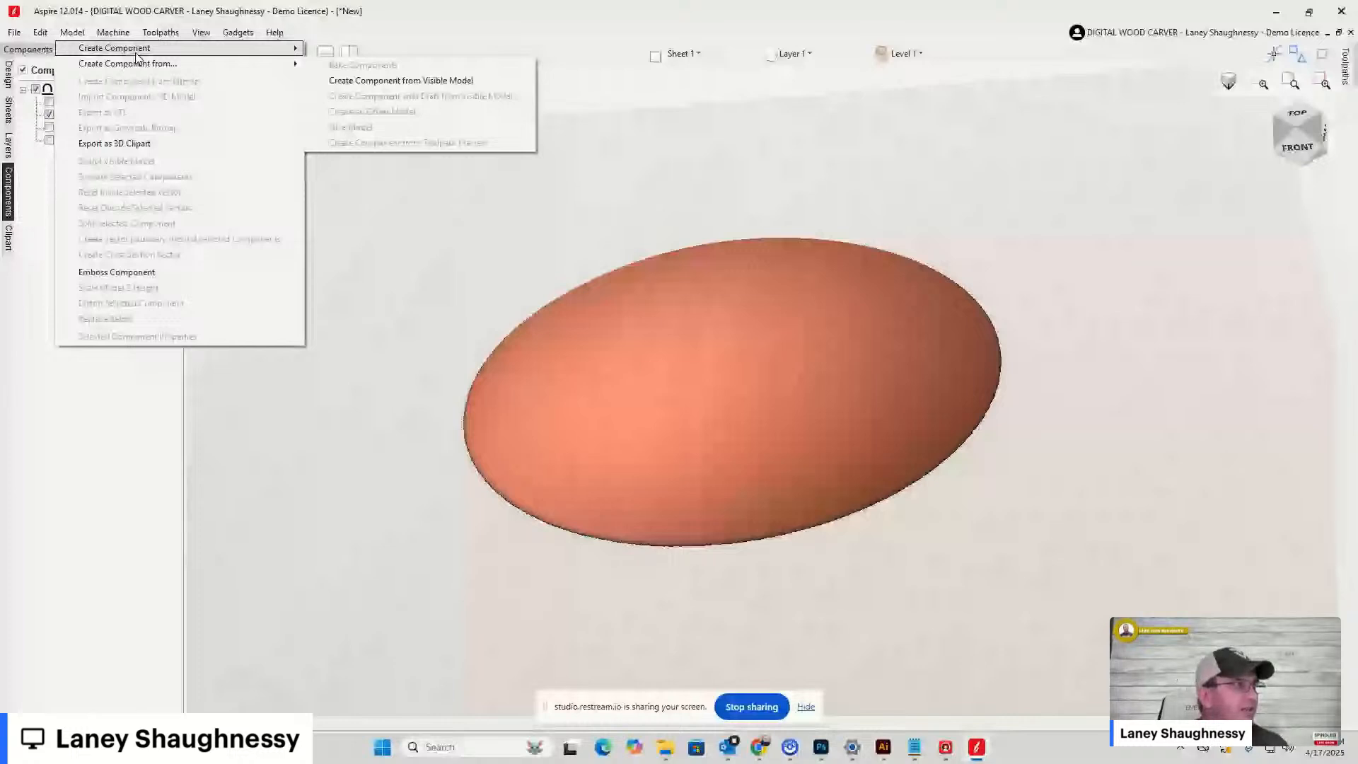
mouse_move(214, 64)
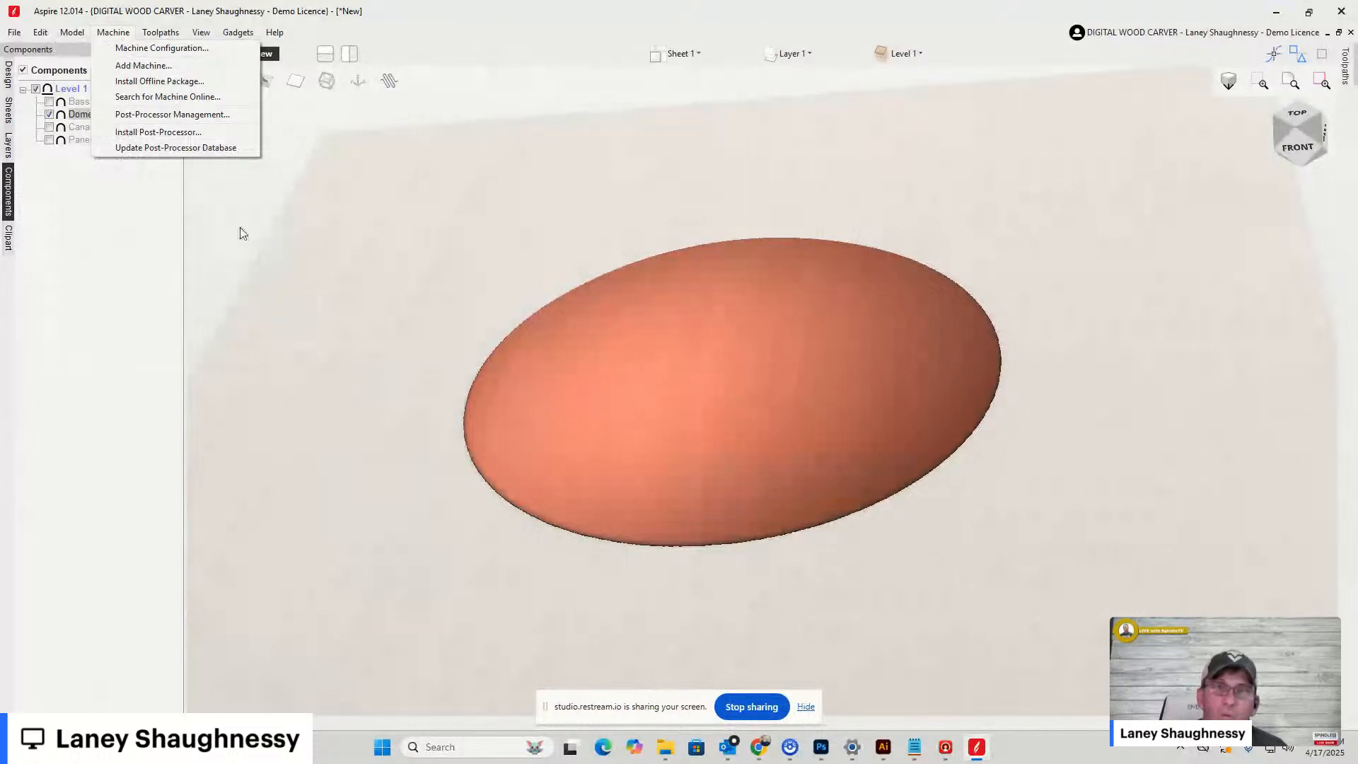
left_click(138, 219)
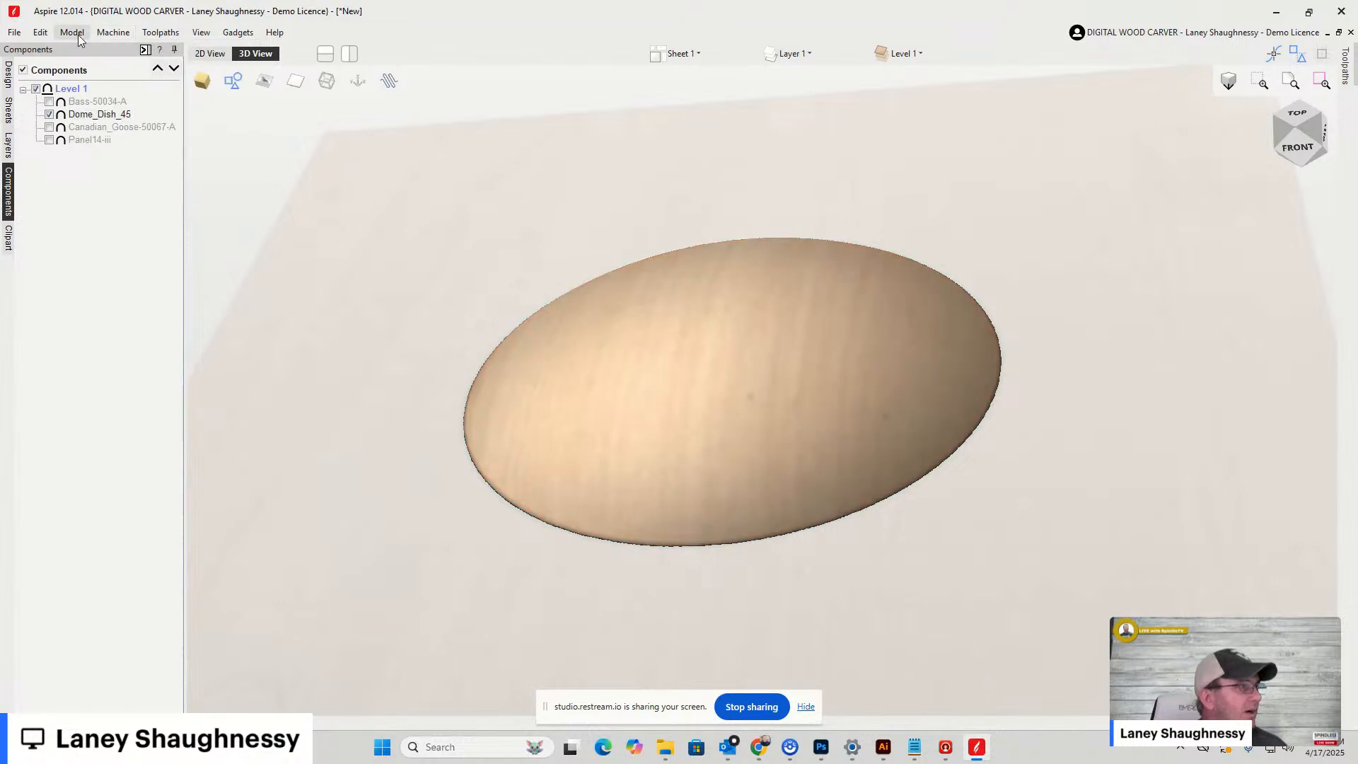
left_click(73, 89)
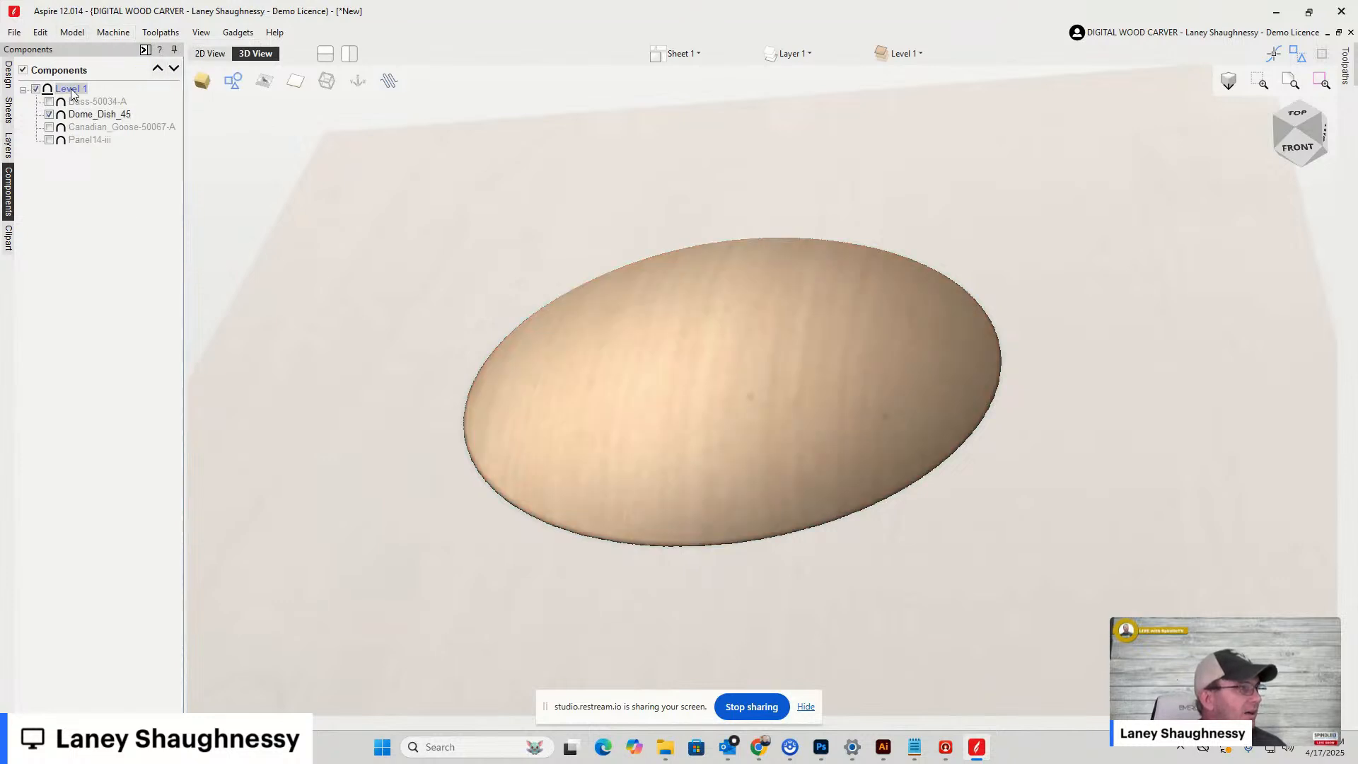
left_click(74, 35)
mouse_move(111, 51)
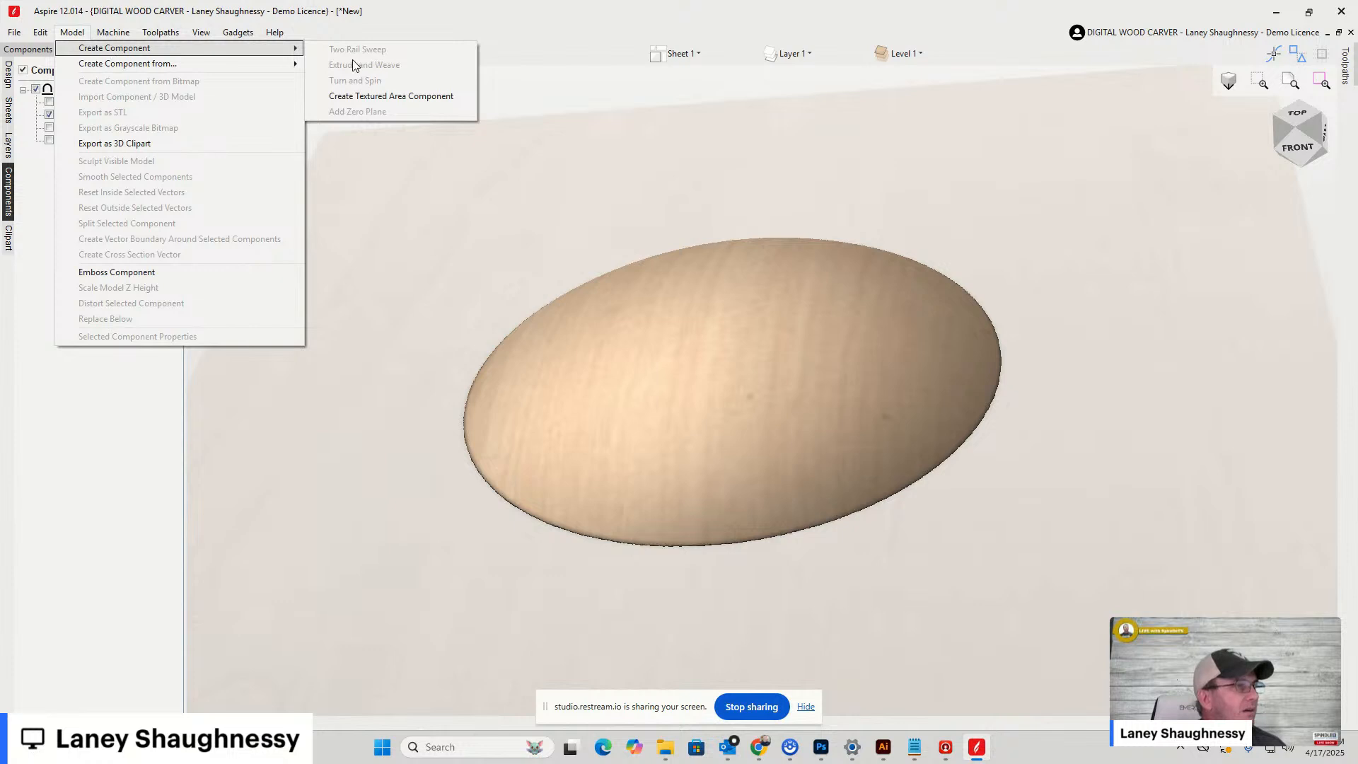
left_click(537, 307)
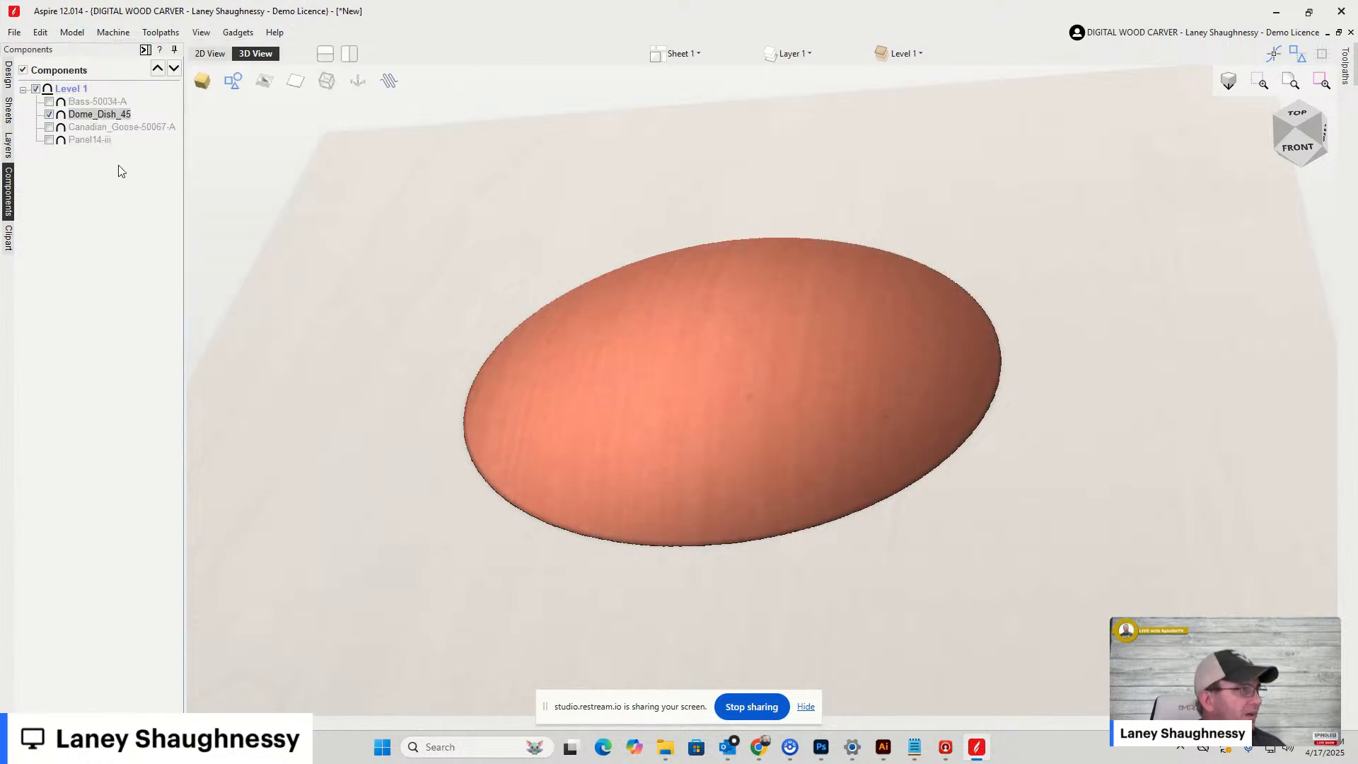
Set the combine mode of the Dome_Dish_45 component to Subtract
left_click(1298, 117)
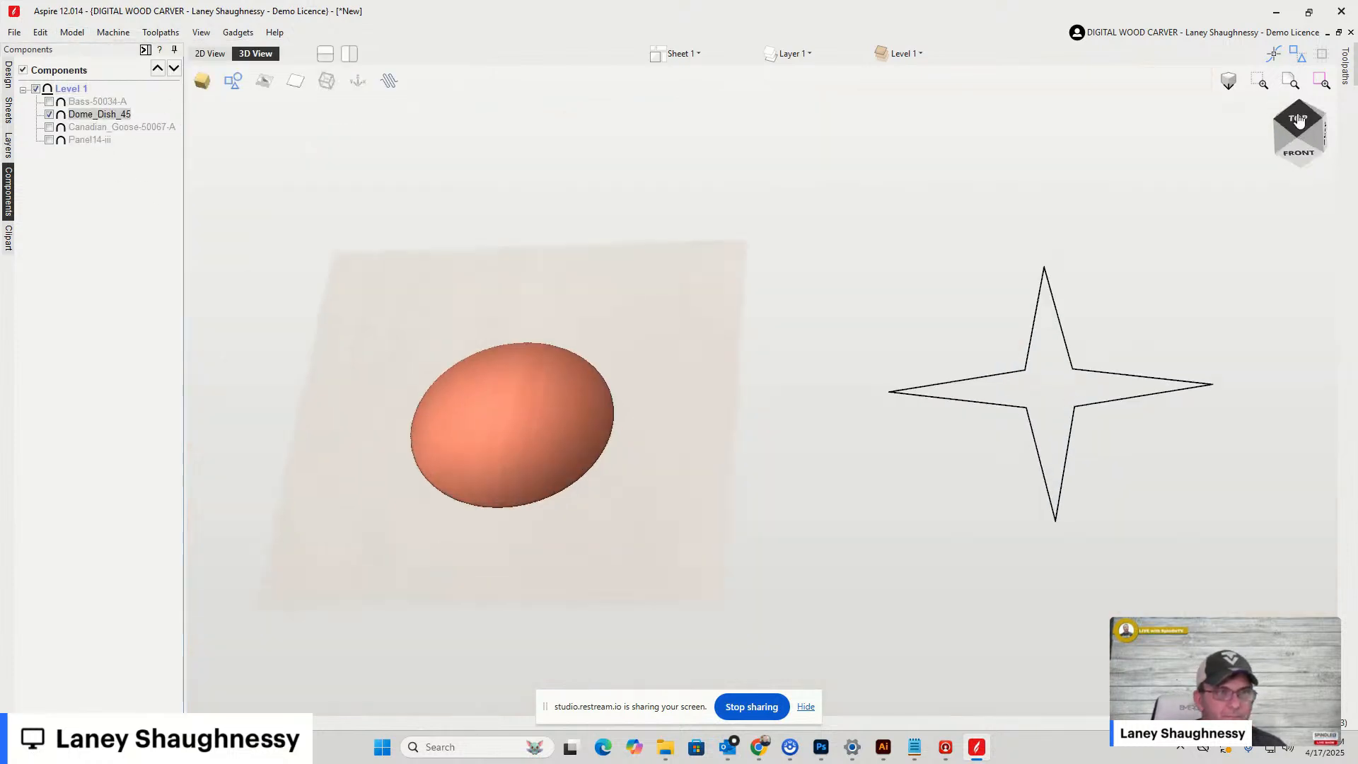
scroll(701, 363, "up", 4)
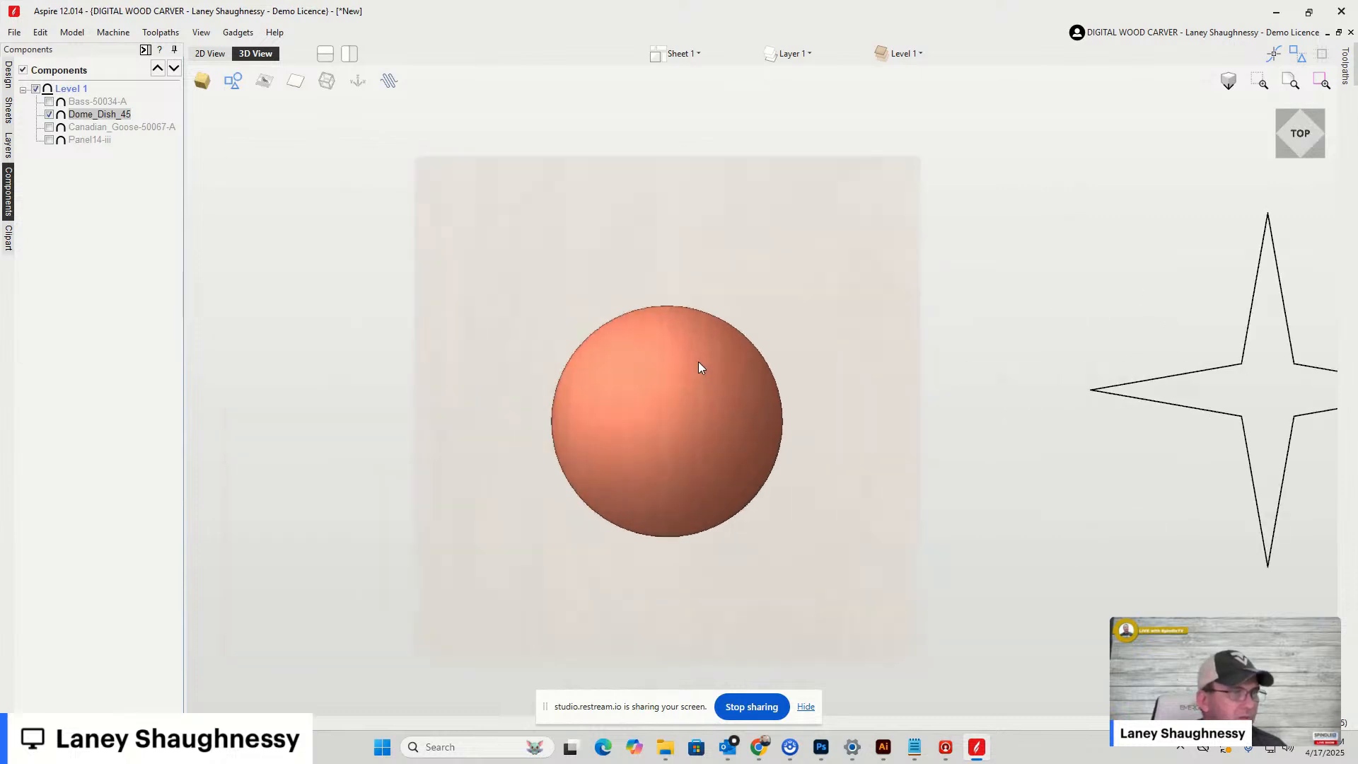
left_click(1304, 158)
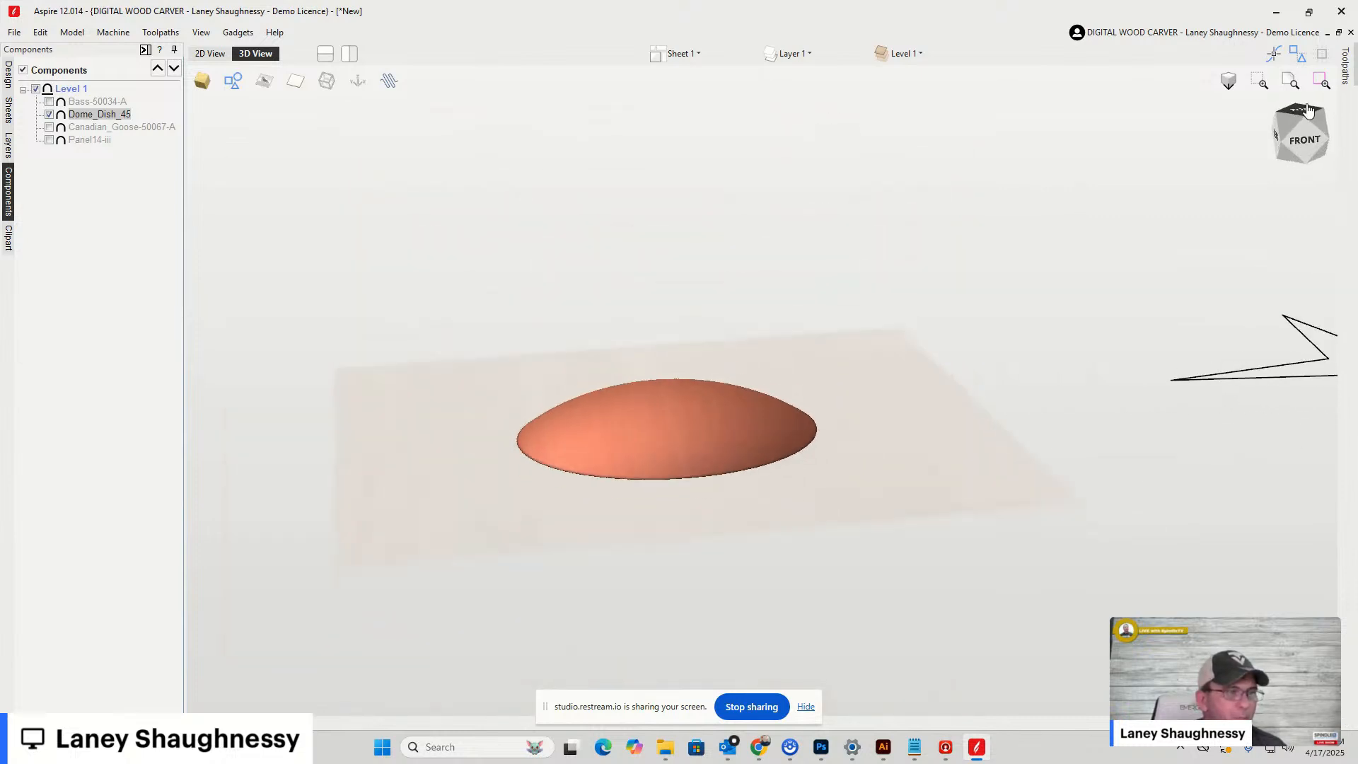
left_click(116, 196)
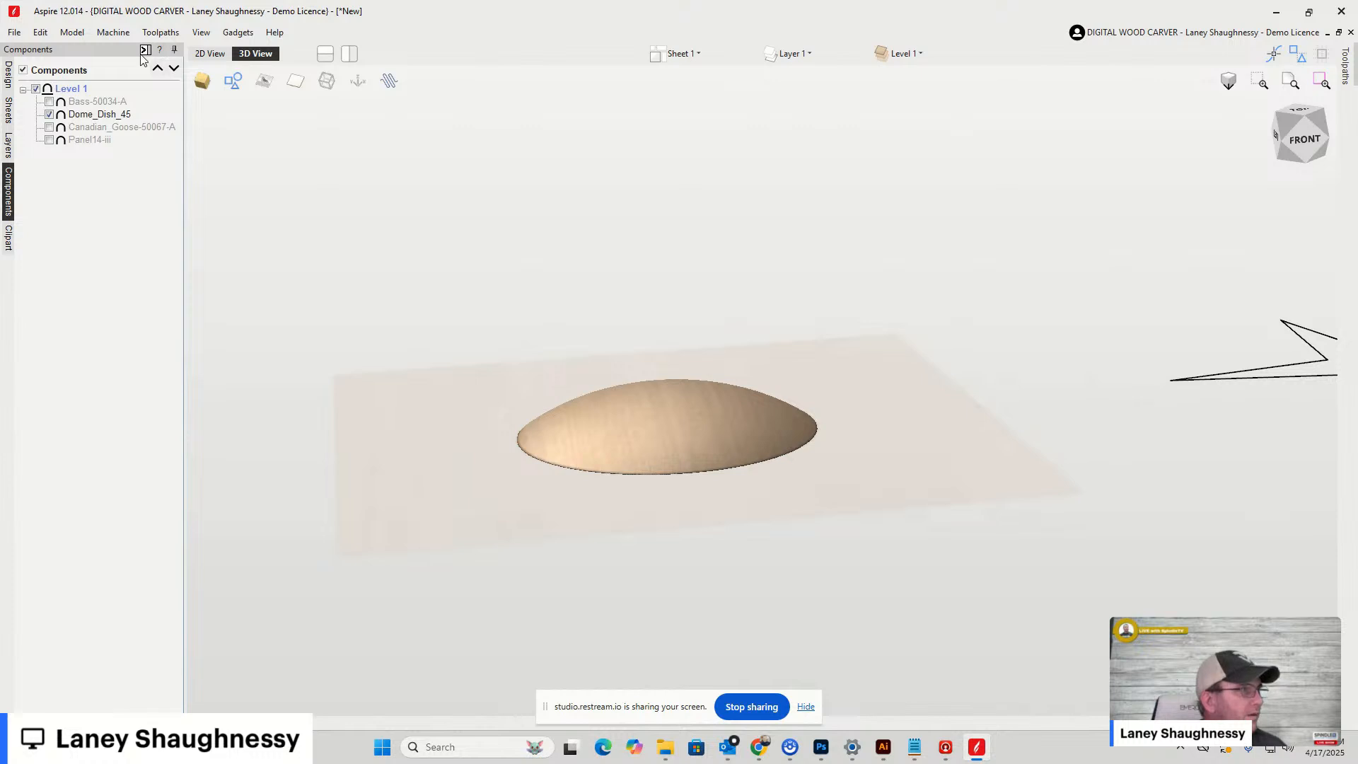
left_click(70, 35)
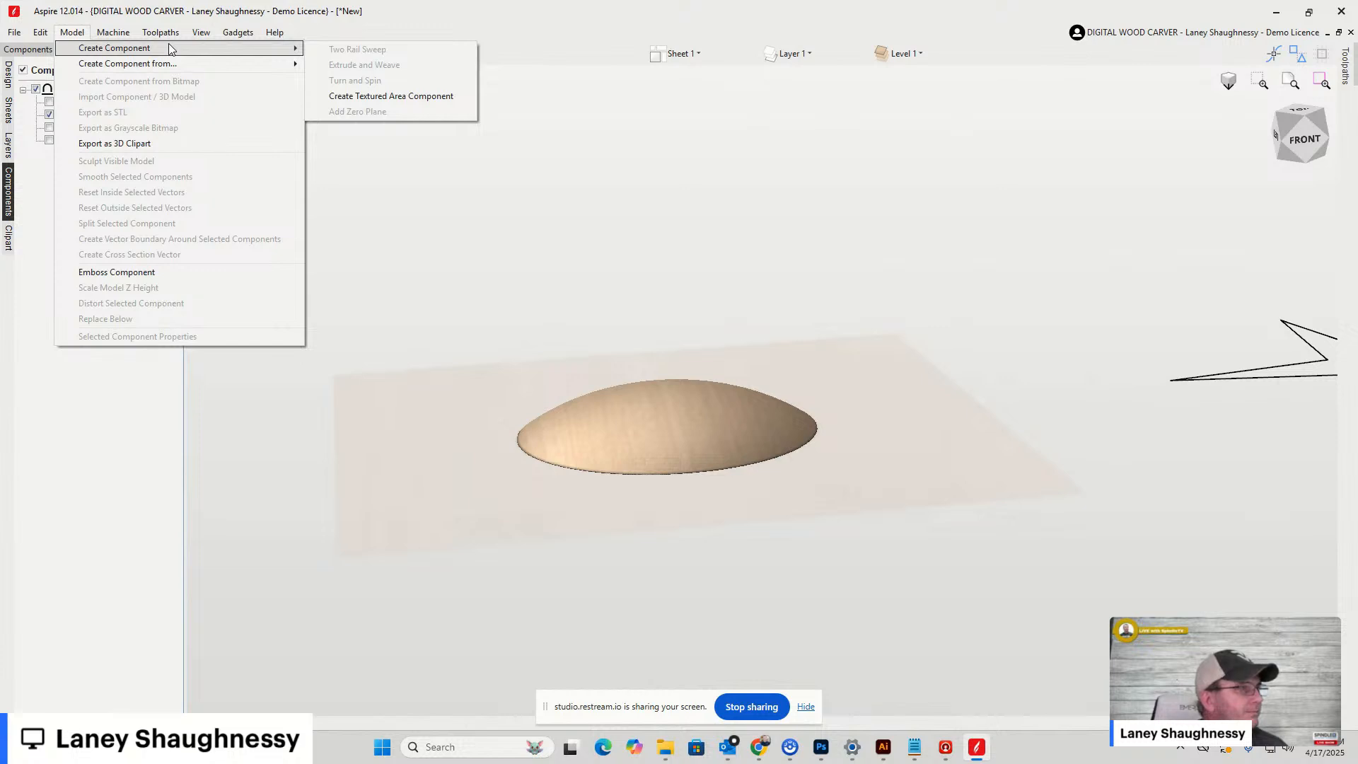
left_click(48, 122)
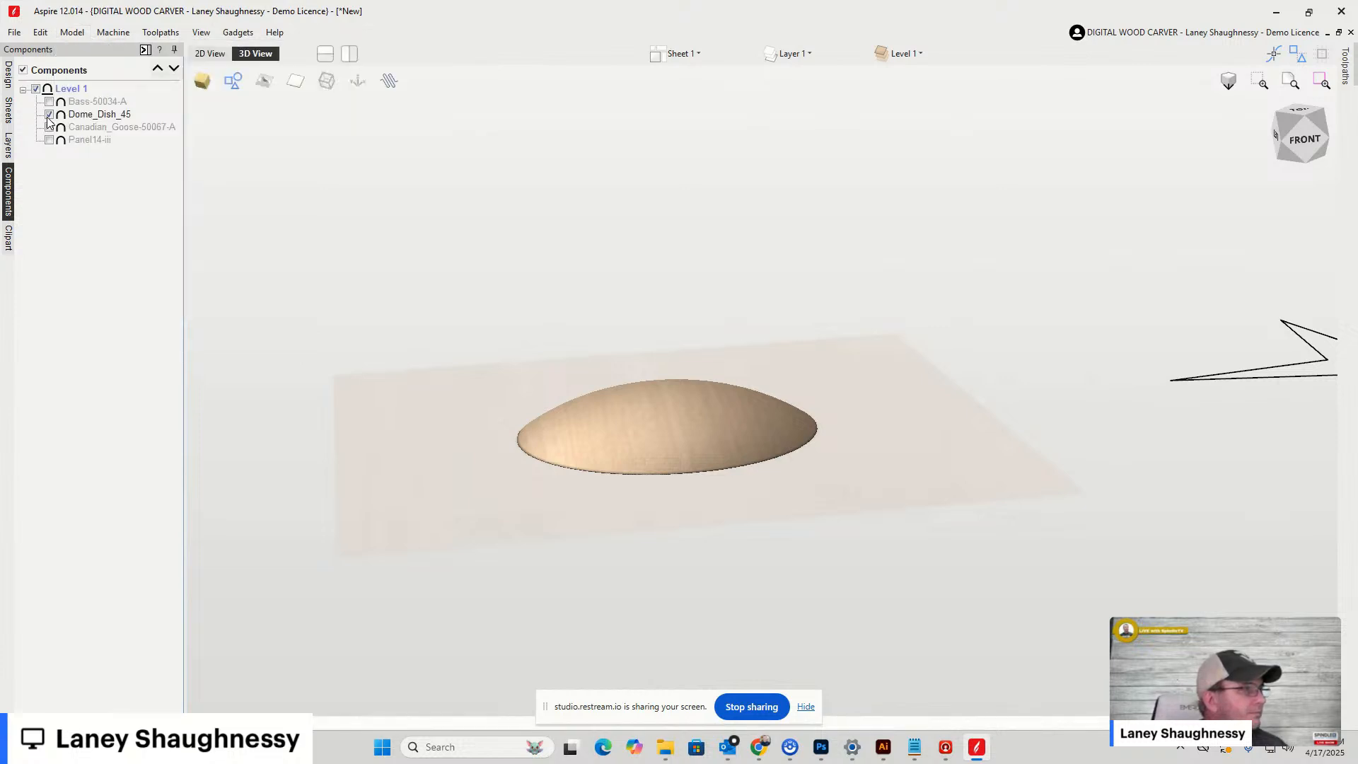
left_click(49, 116)
left_click(50, 116)
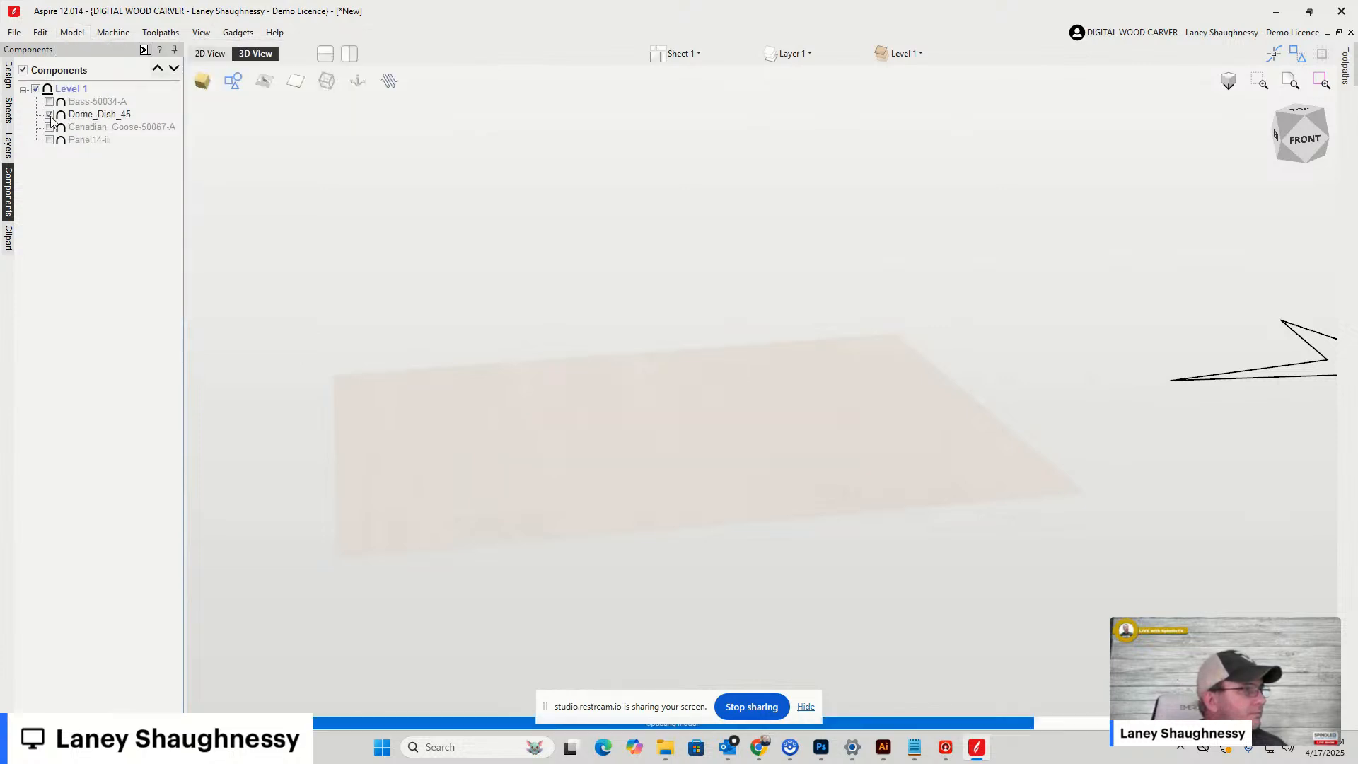
right_click(90, 120)
mouse_move(117, 127)
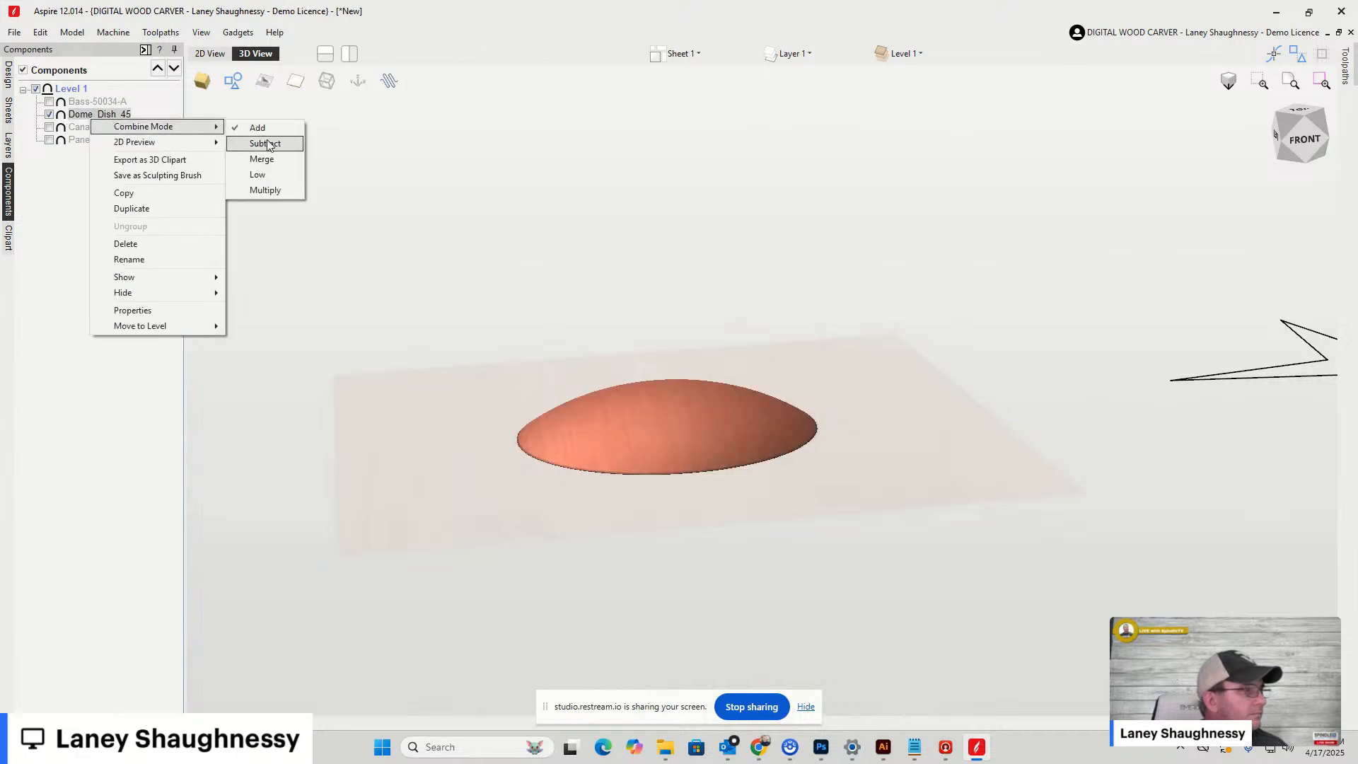
left_click(266, 144)
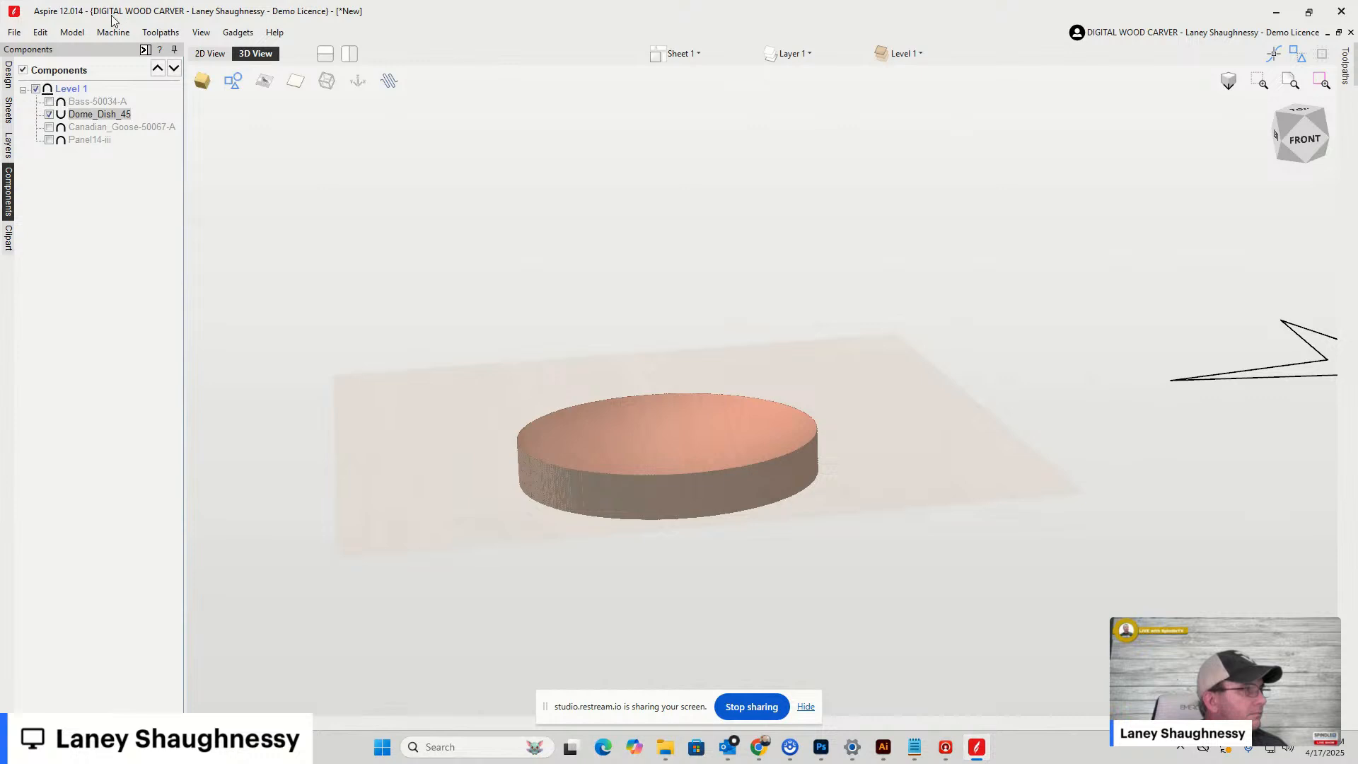
left_click(72, 32)
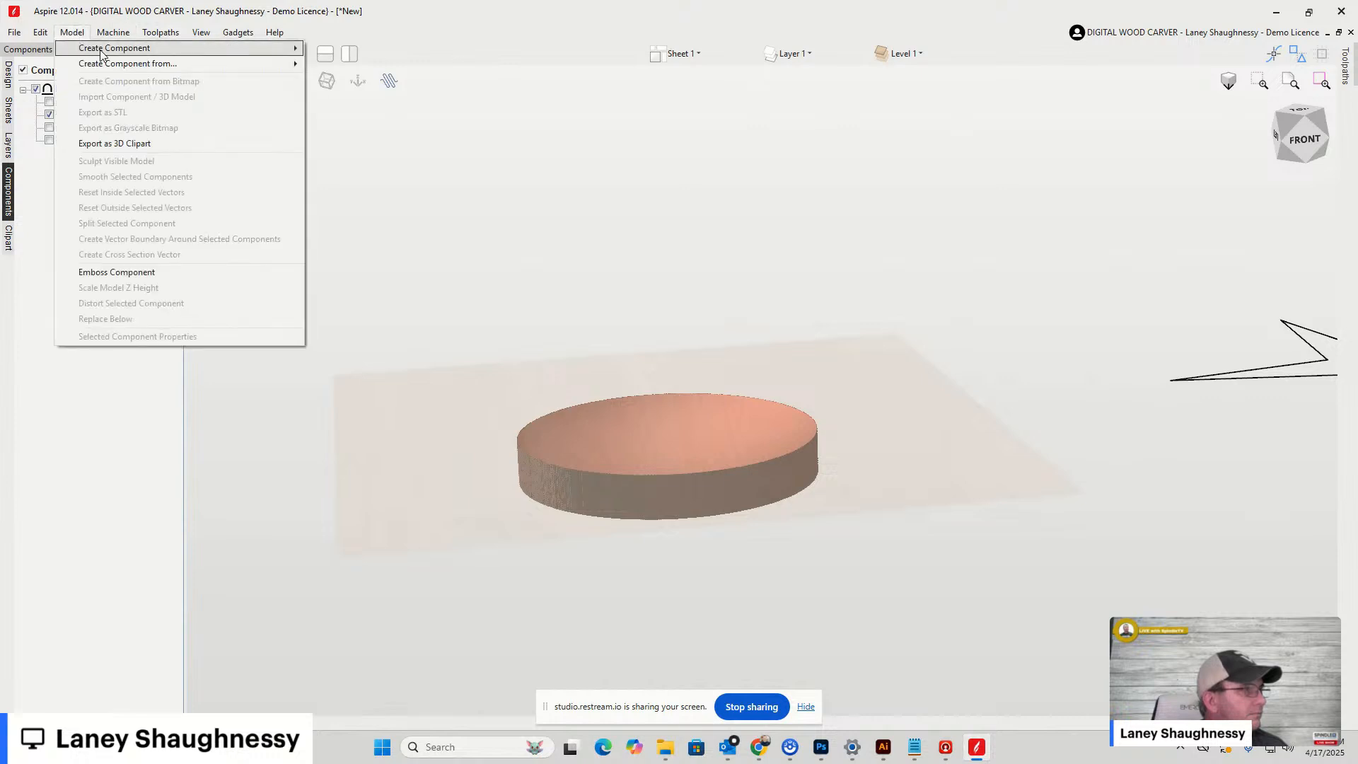
mouse_move(108, 53)
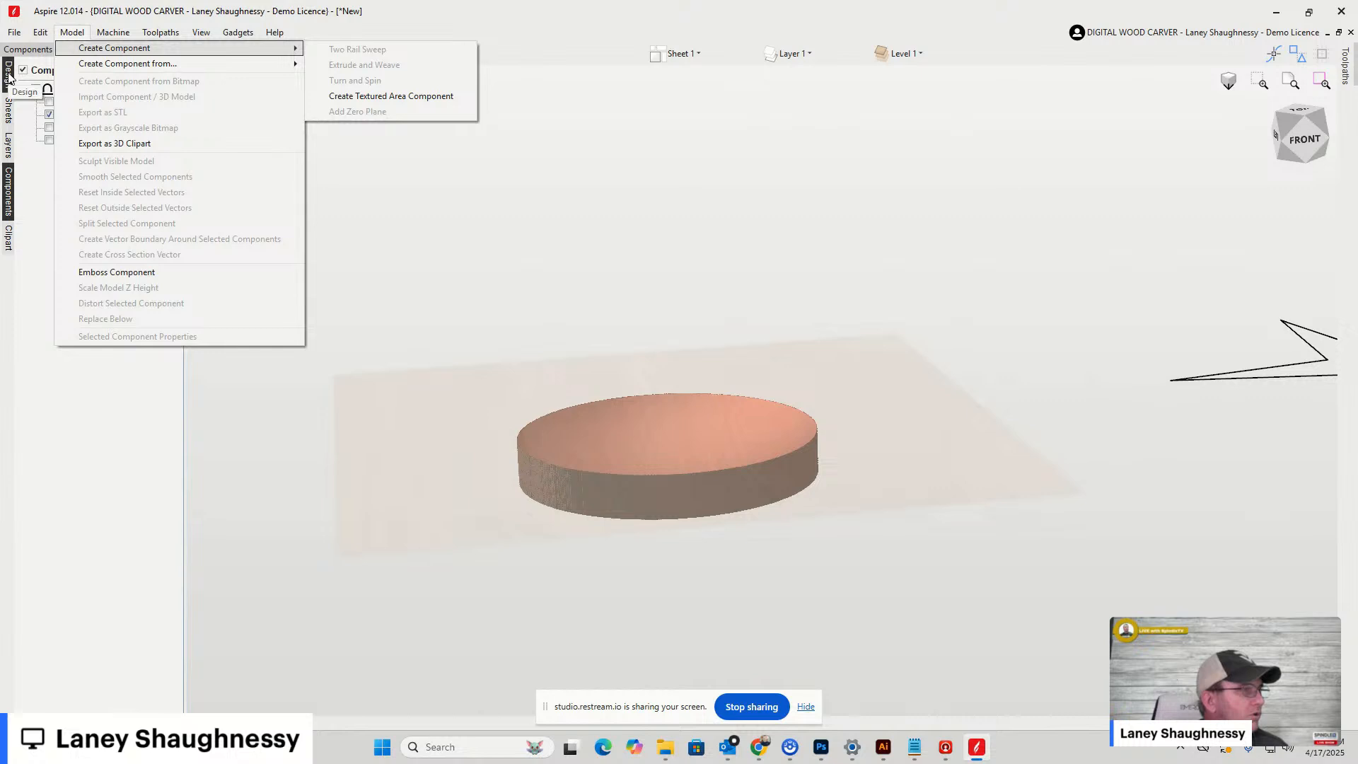
left_click(38, 170)
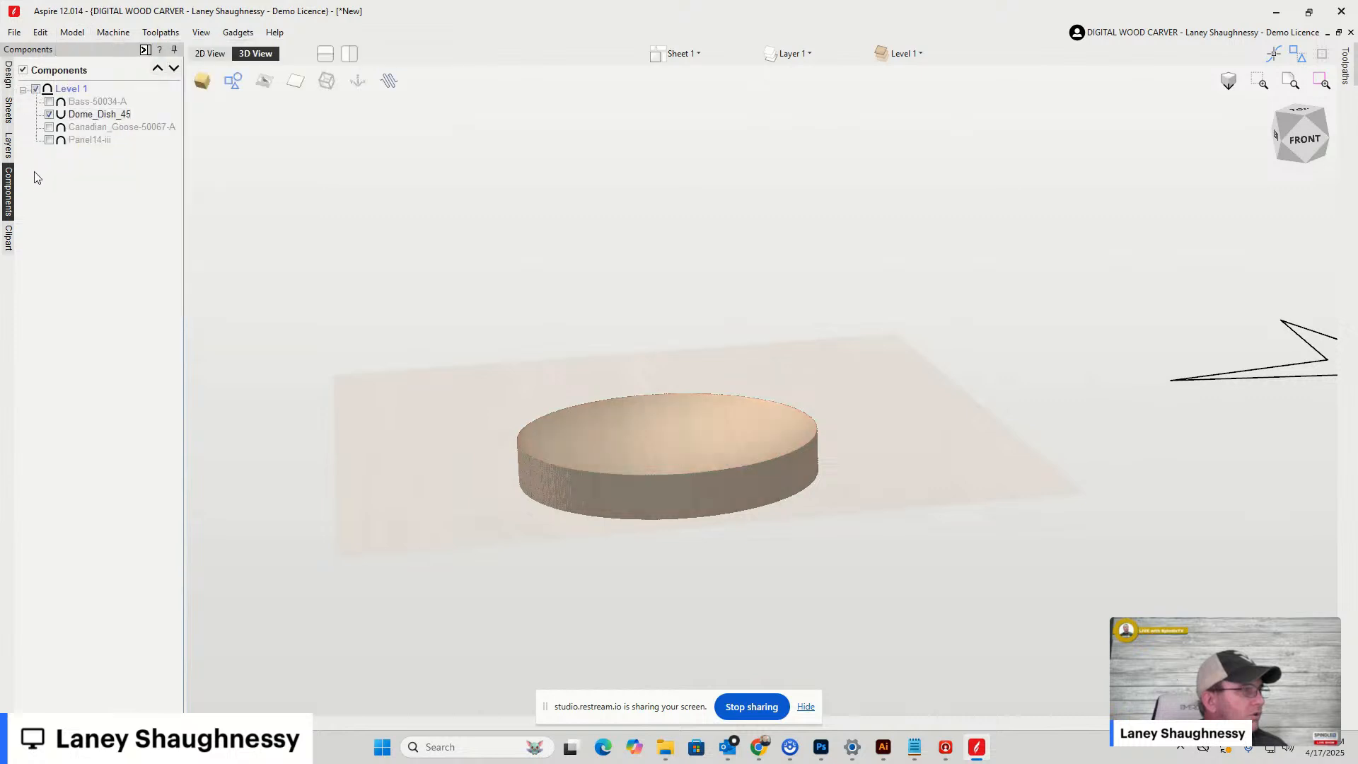
right_click(60, 93)
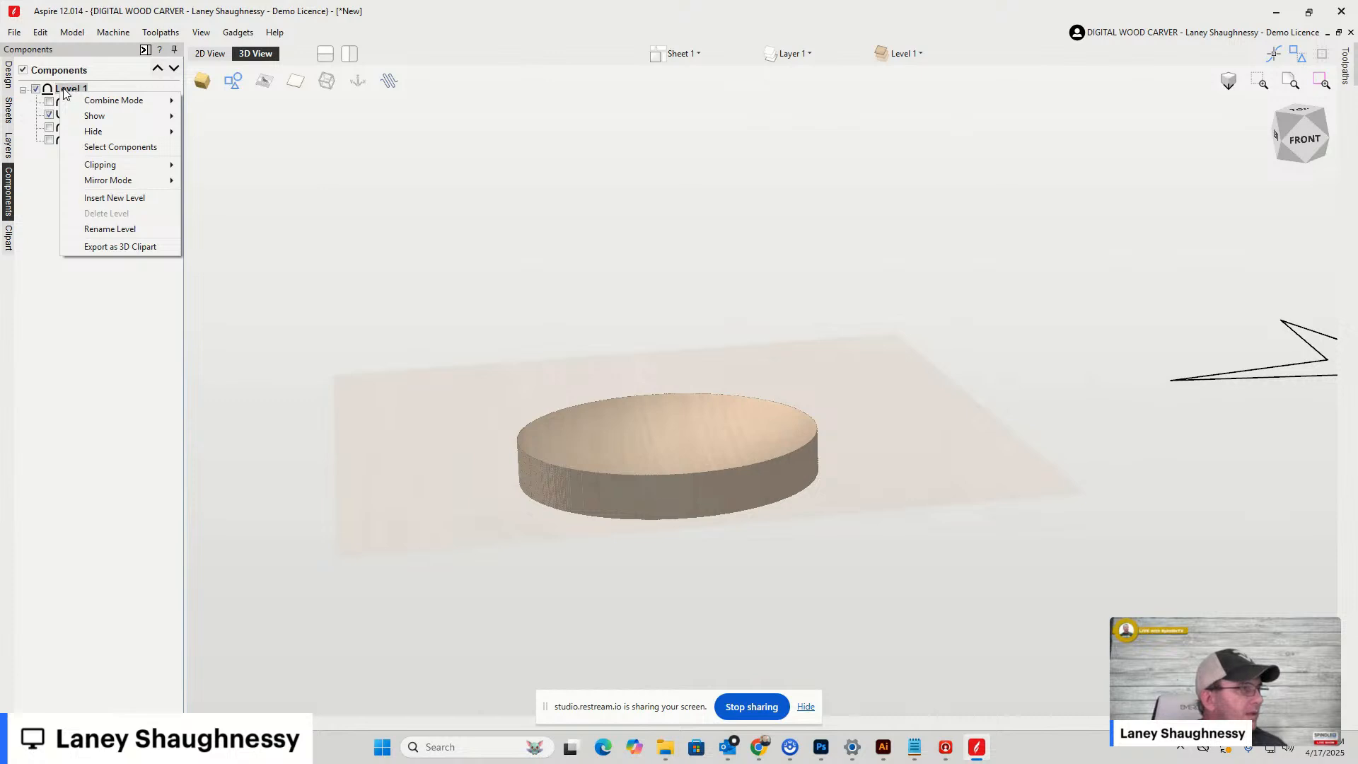
left_click(108, 33)
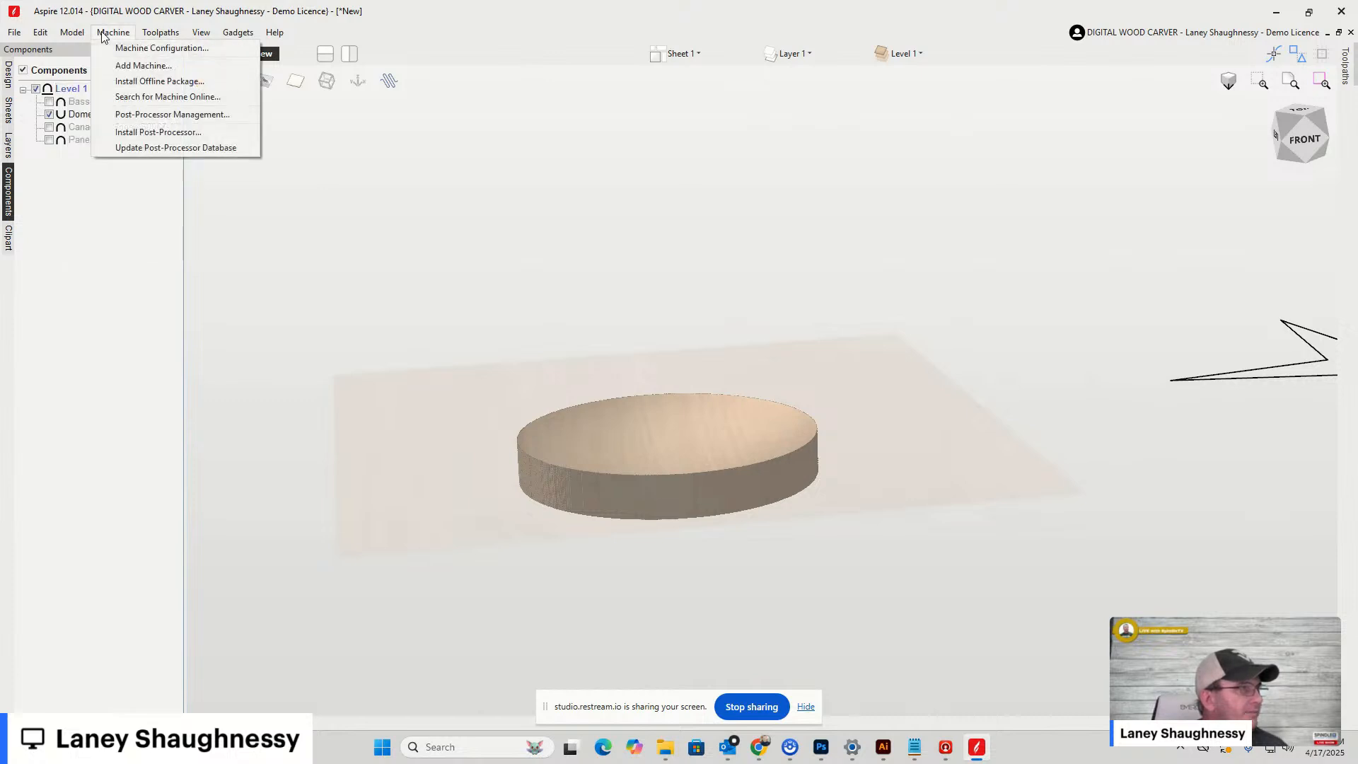
left_click(108, 33)
left_click(108, 32)
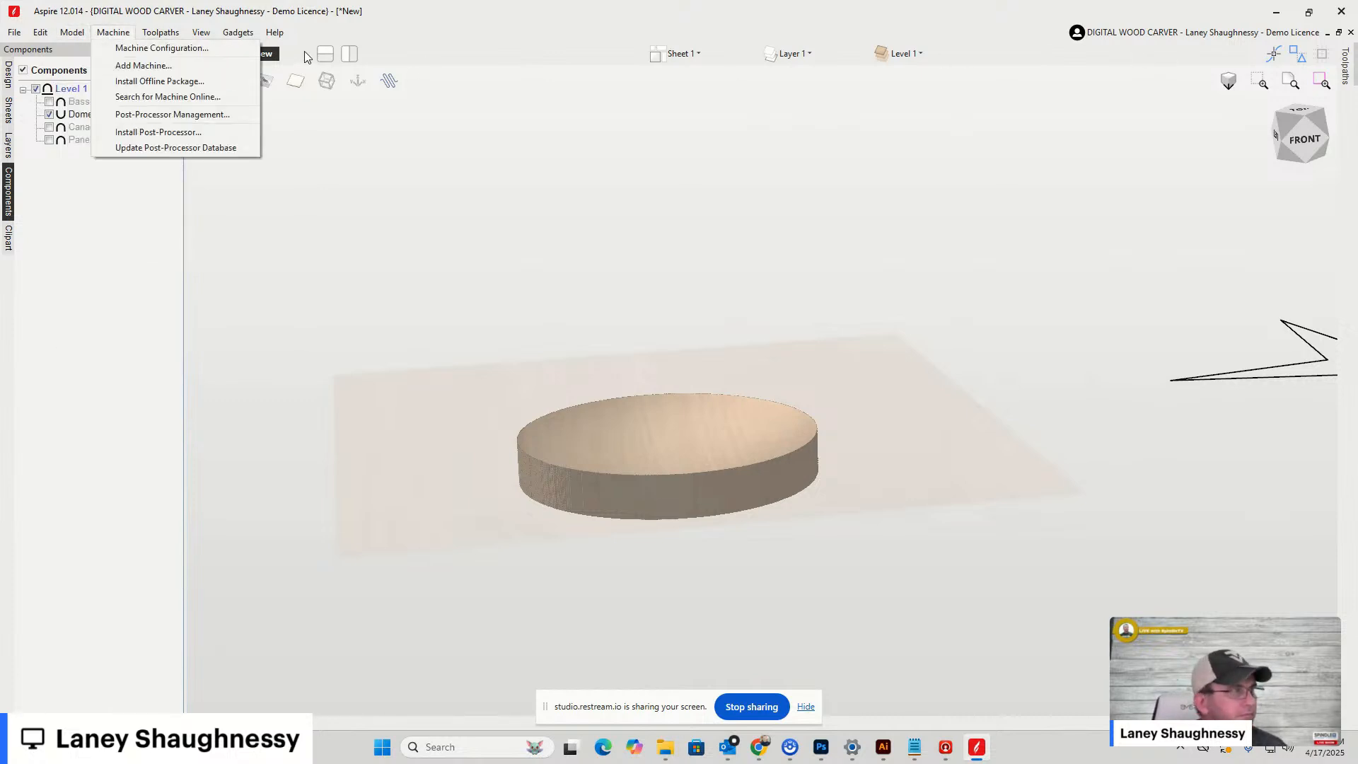
left_click(508, 41)
Switch to the 2D view, close the alignment tools and add a zero plane component to the model
left_click(211, 54)
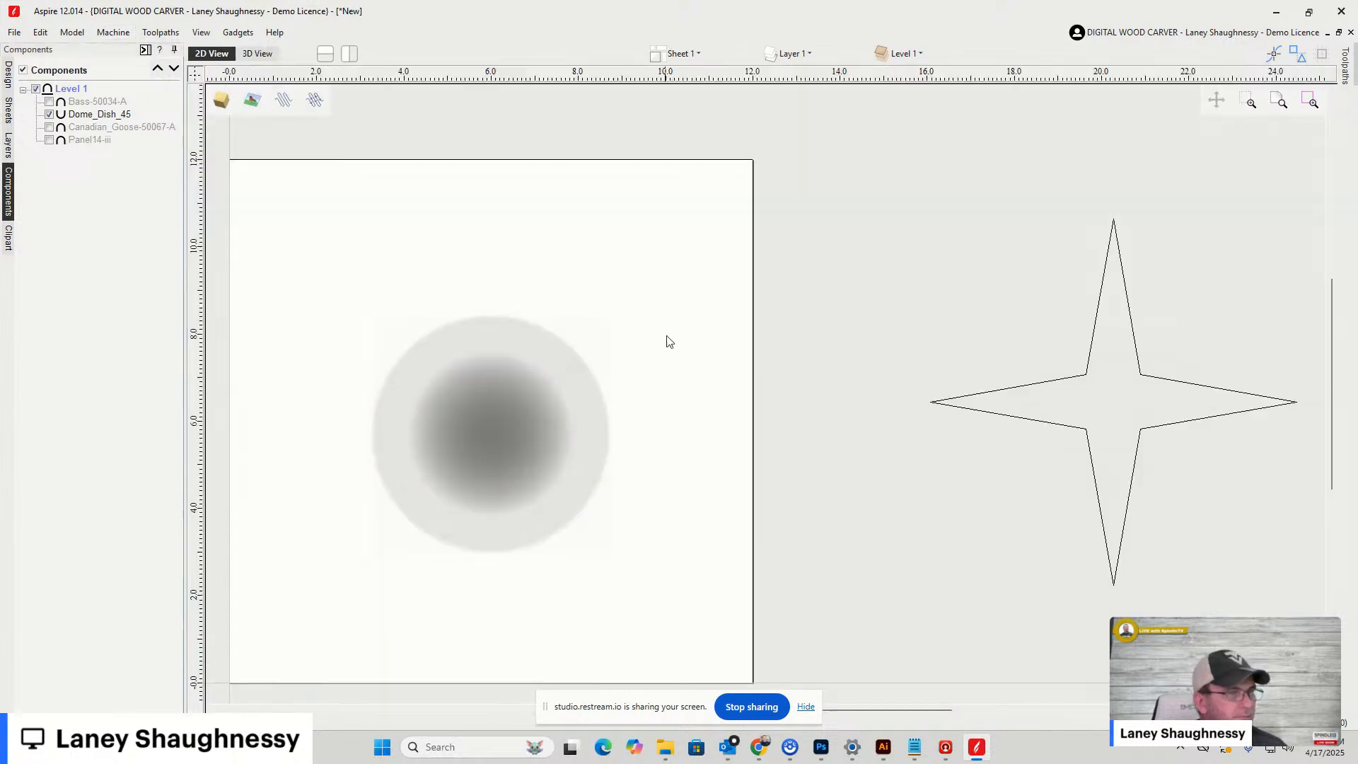
left_click(72, 33)
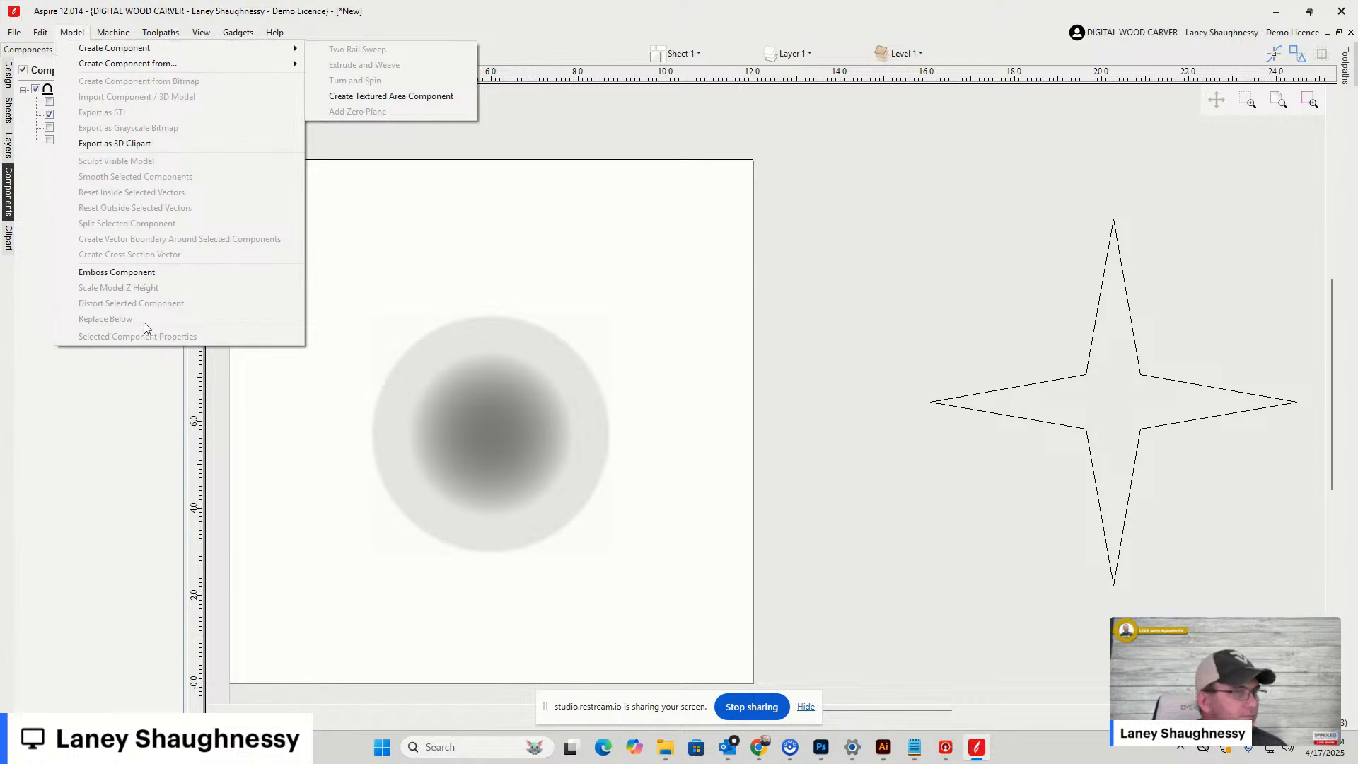
left_click(374, 447)
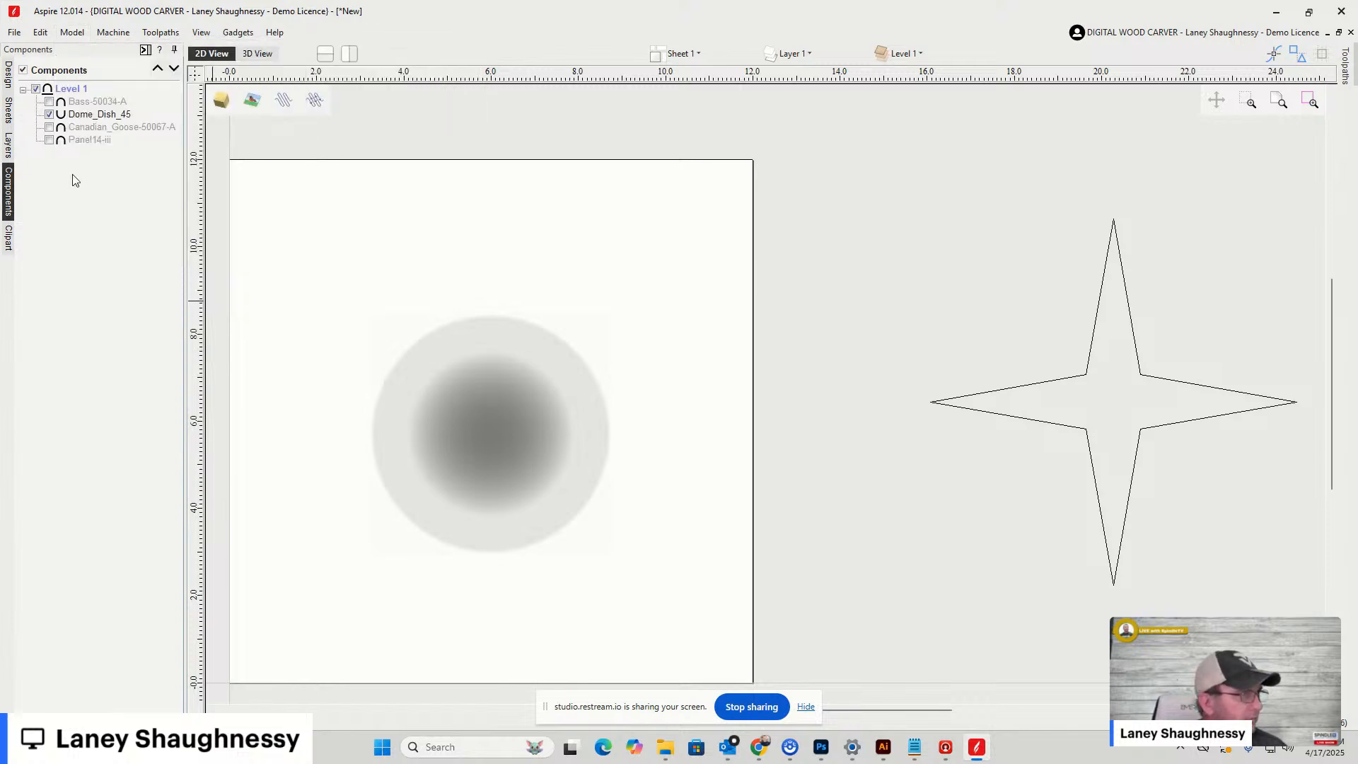
left_click(9, 76)
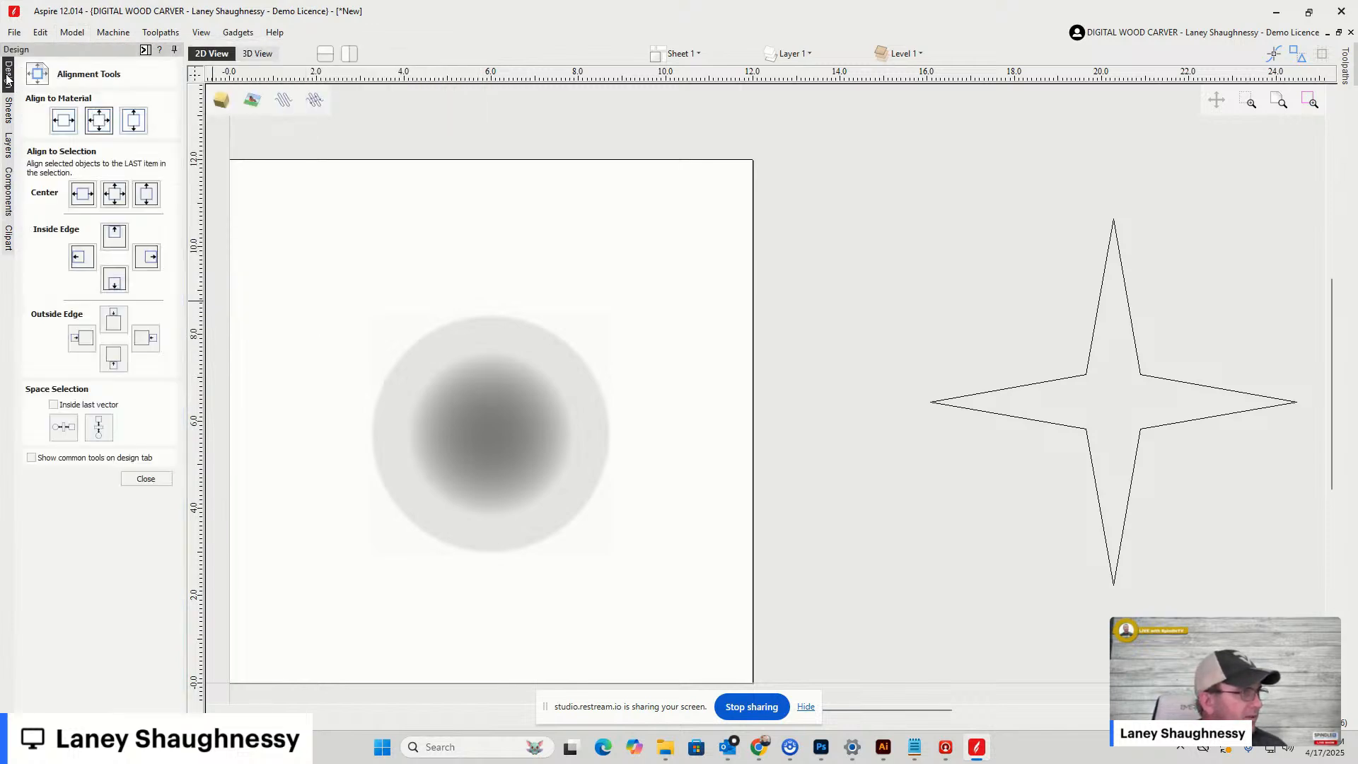
left_click(146, 479)
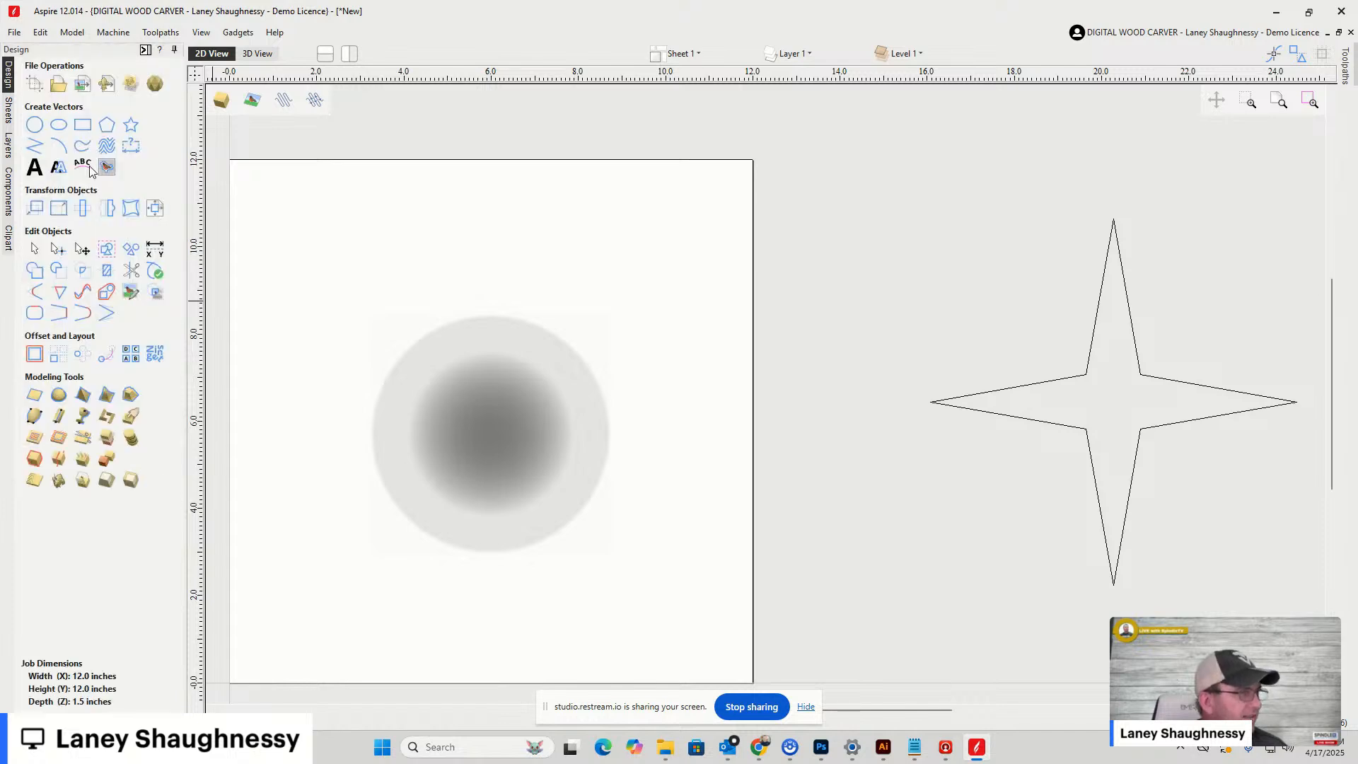
left_click(75, 34)
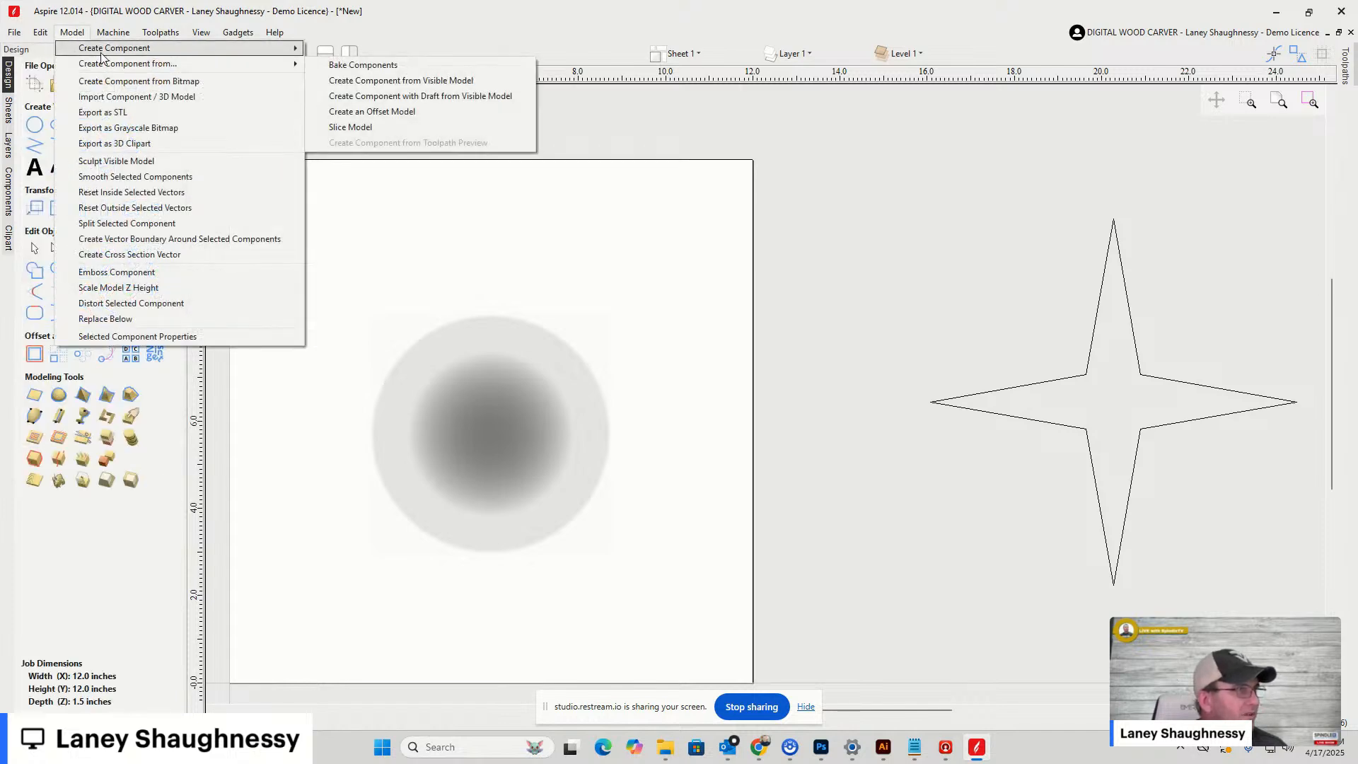
mouse_move(102, 48)
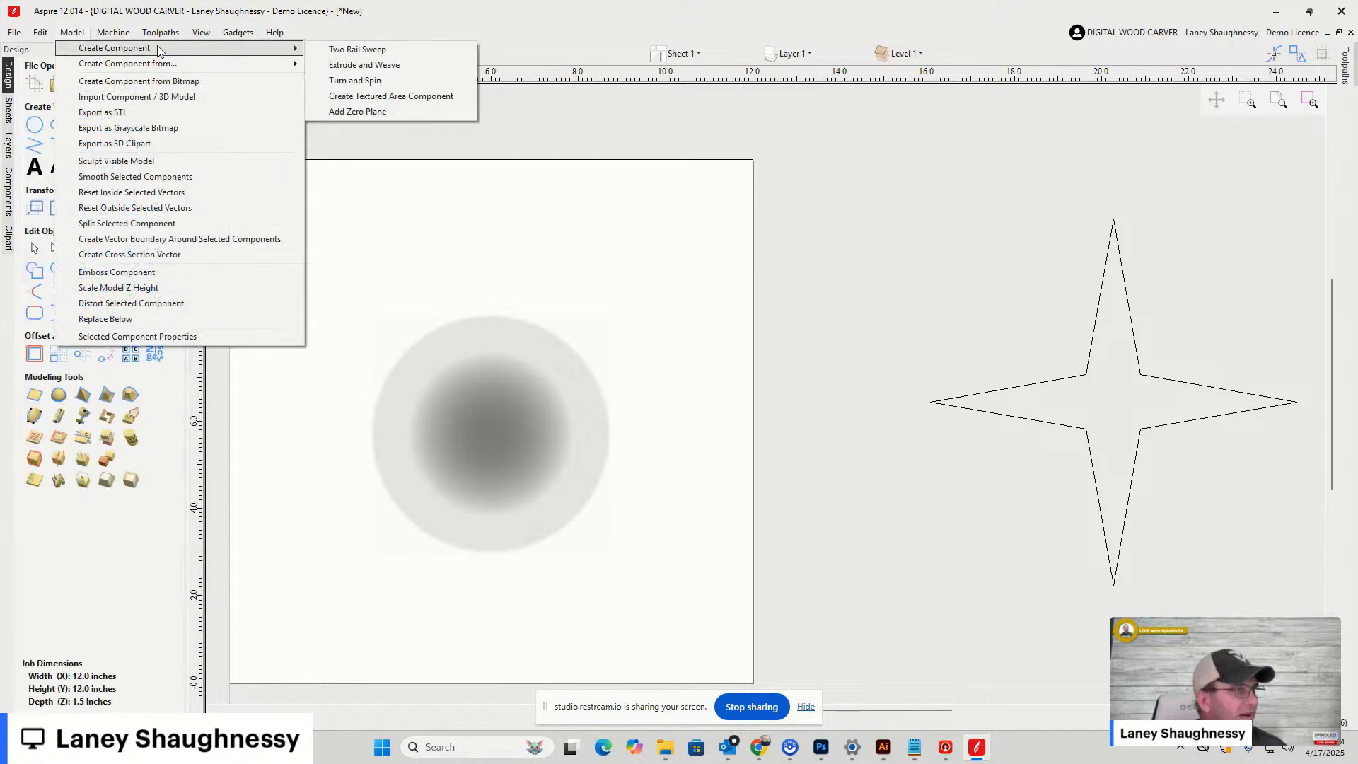
left_click(348, 113)
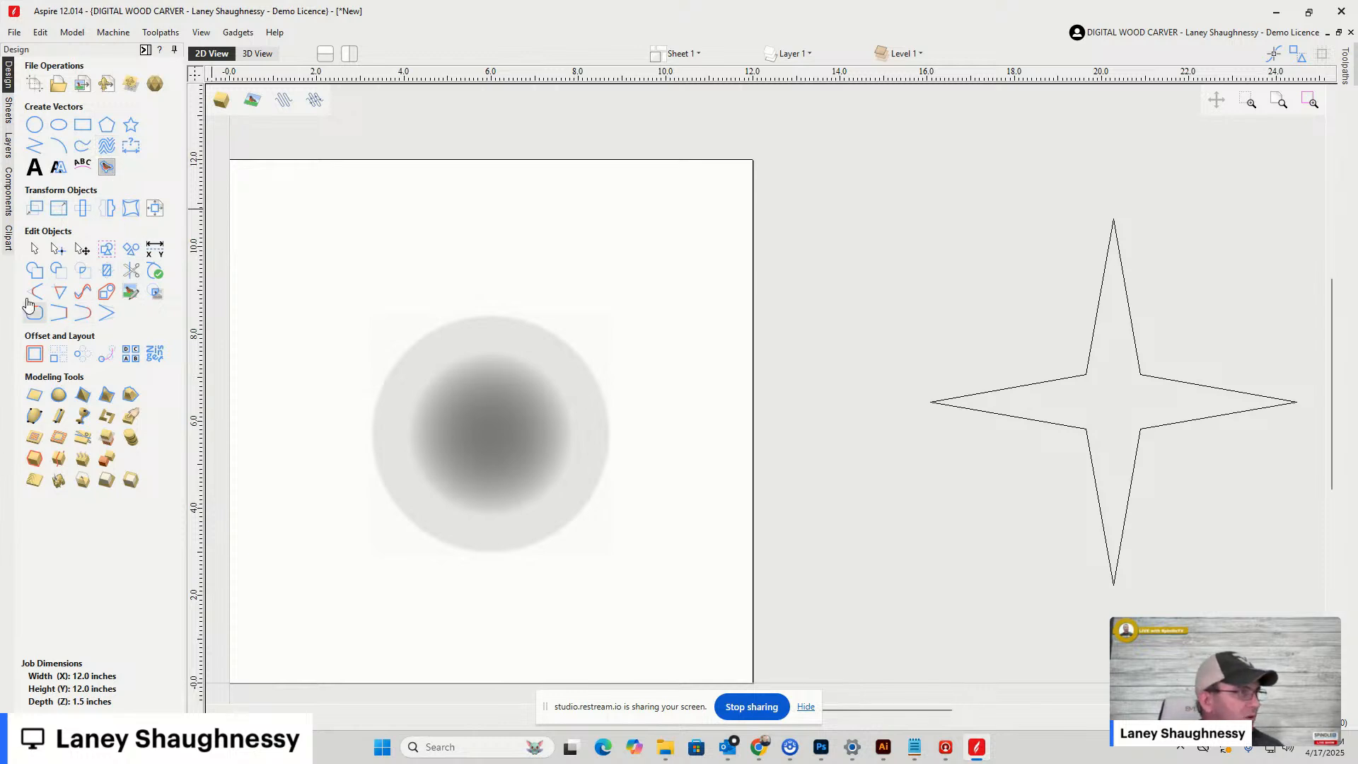
Move the Zero Plane component directly below Dome_Dish_45 in the component order
left_click(9, 200)
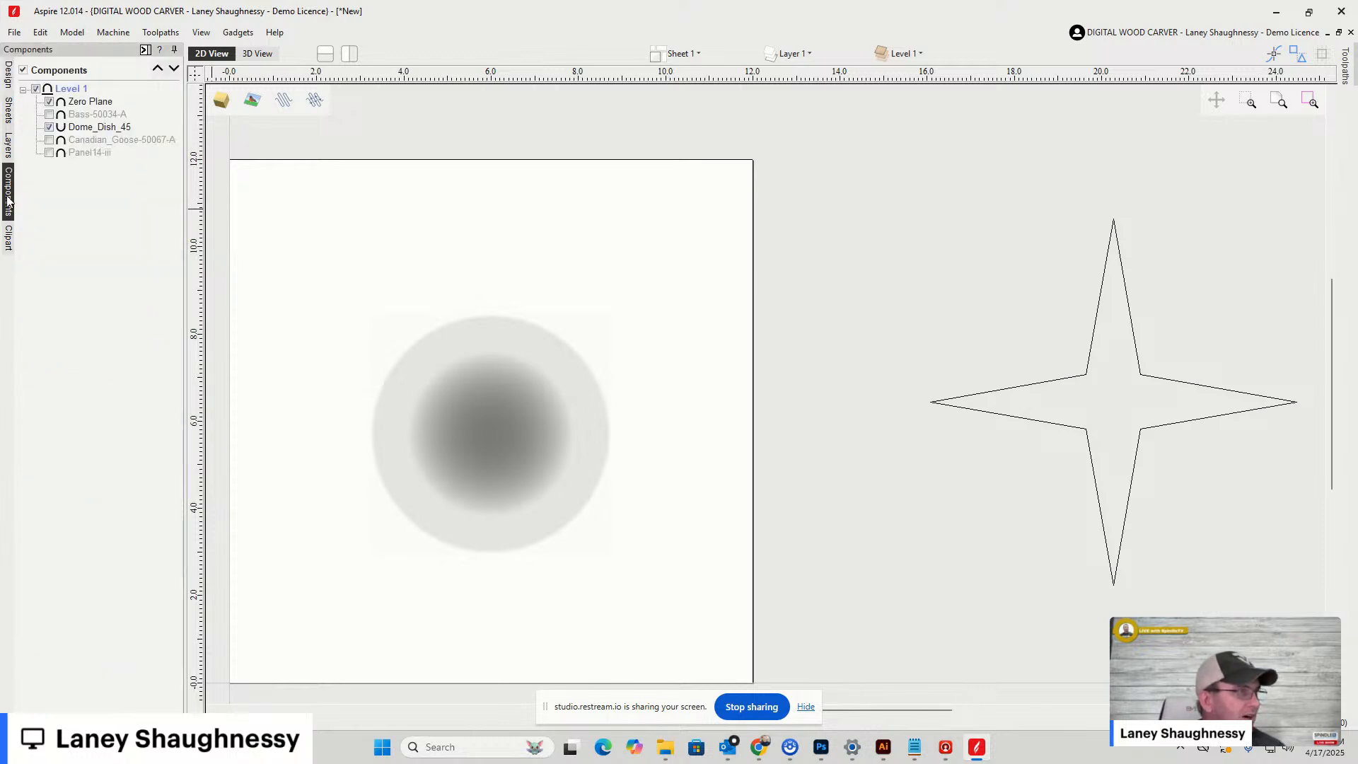
left_click(90, 103)
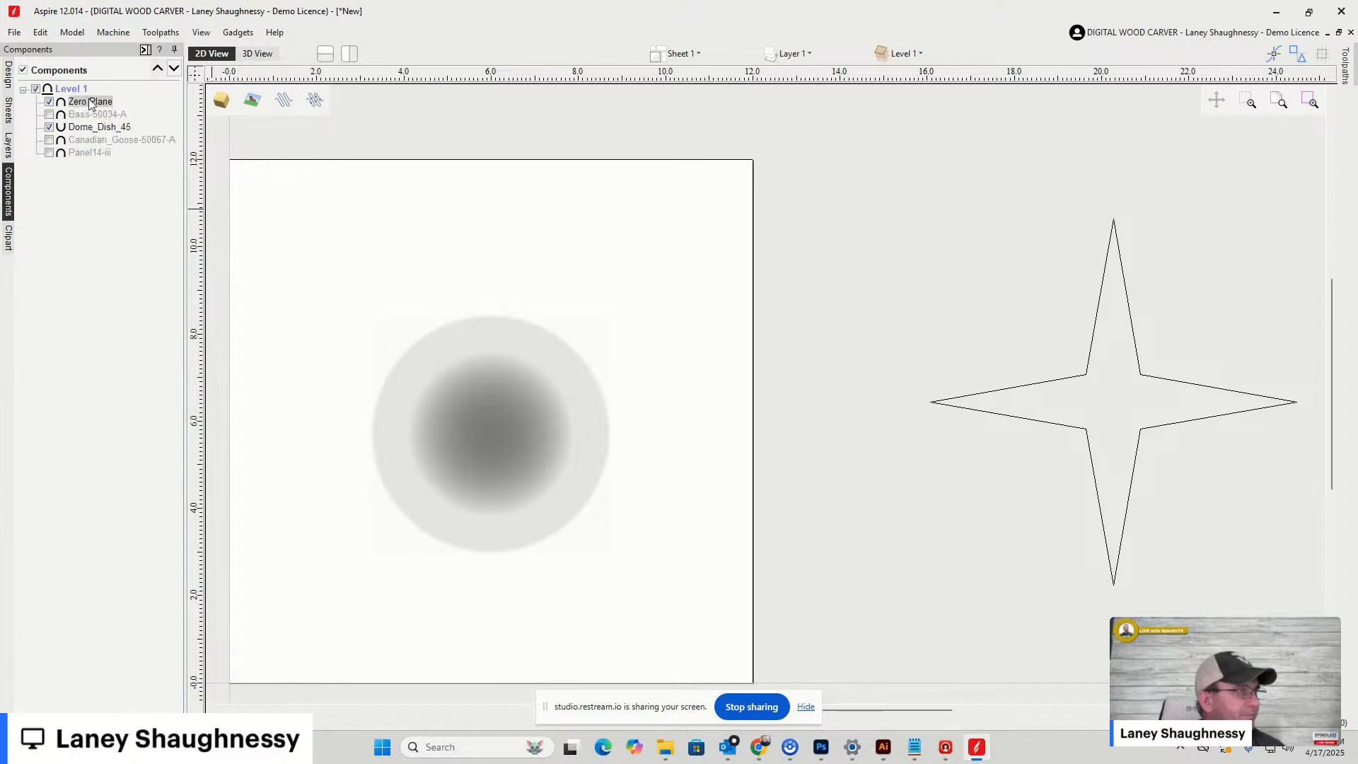
left_click_drag(90, 104, 74, 128)
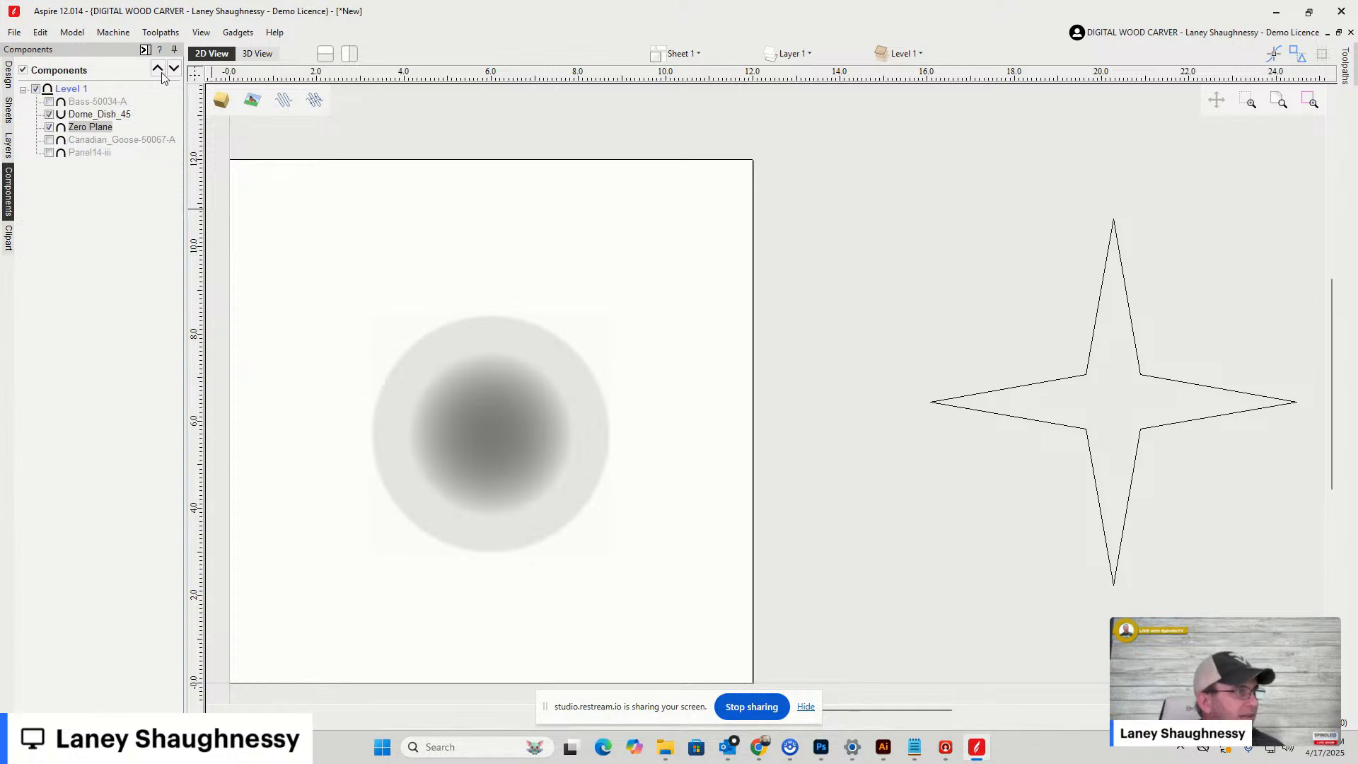
Examine the subtracted dish in the zero plane in 3D, from the front, at an angle from above and close up
left_click(257, 53)
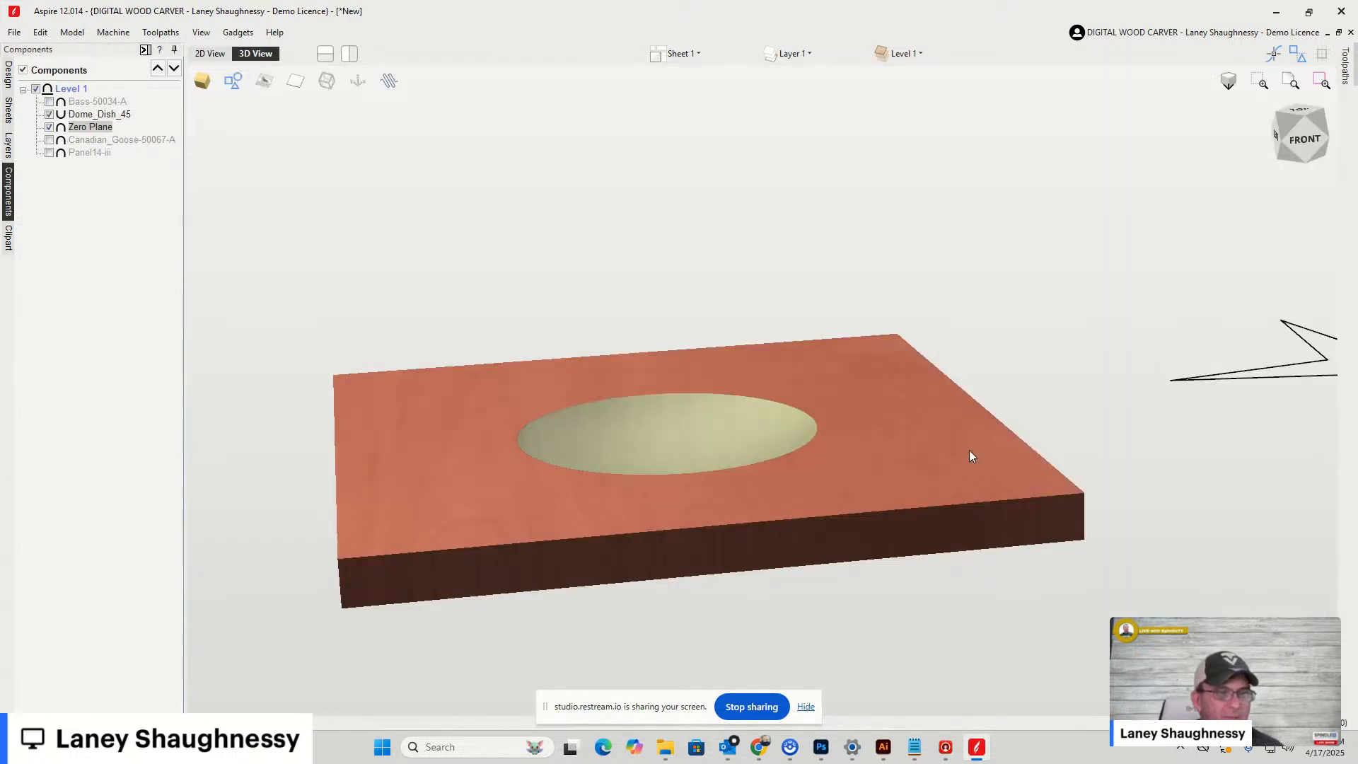
left_click(965, 458)
left_click(1284, 131)
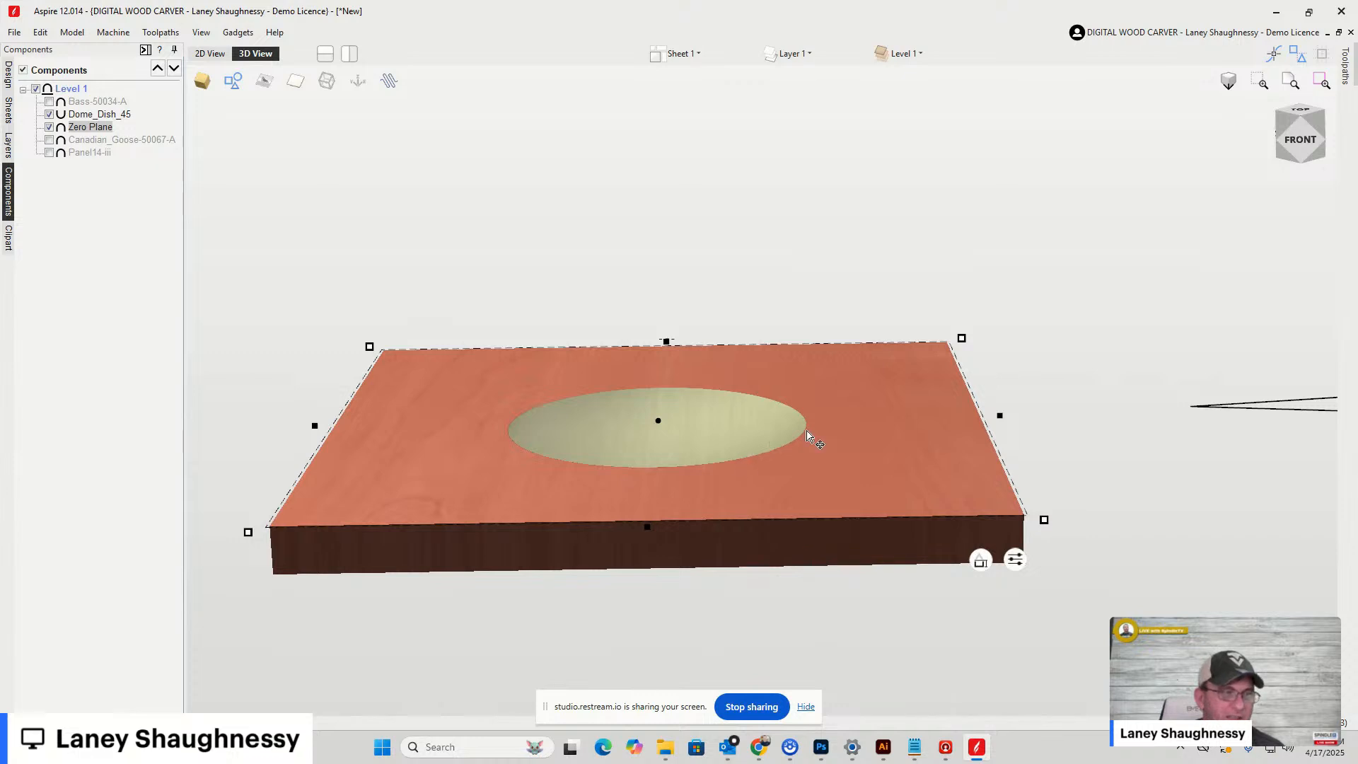
left_click(1300, 149)
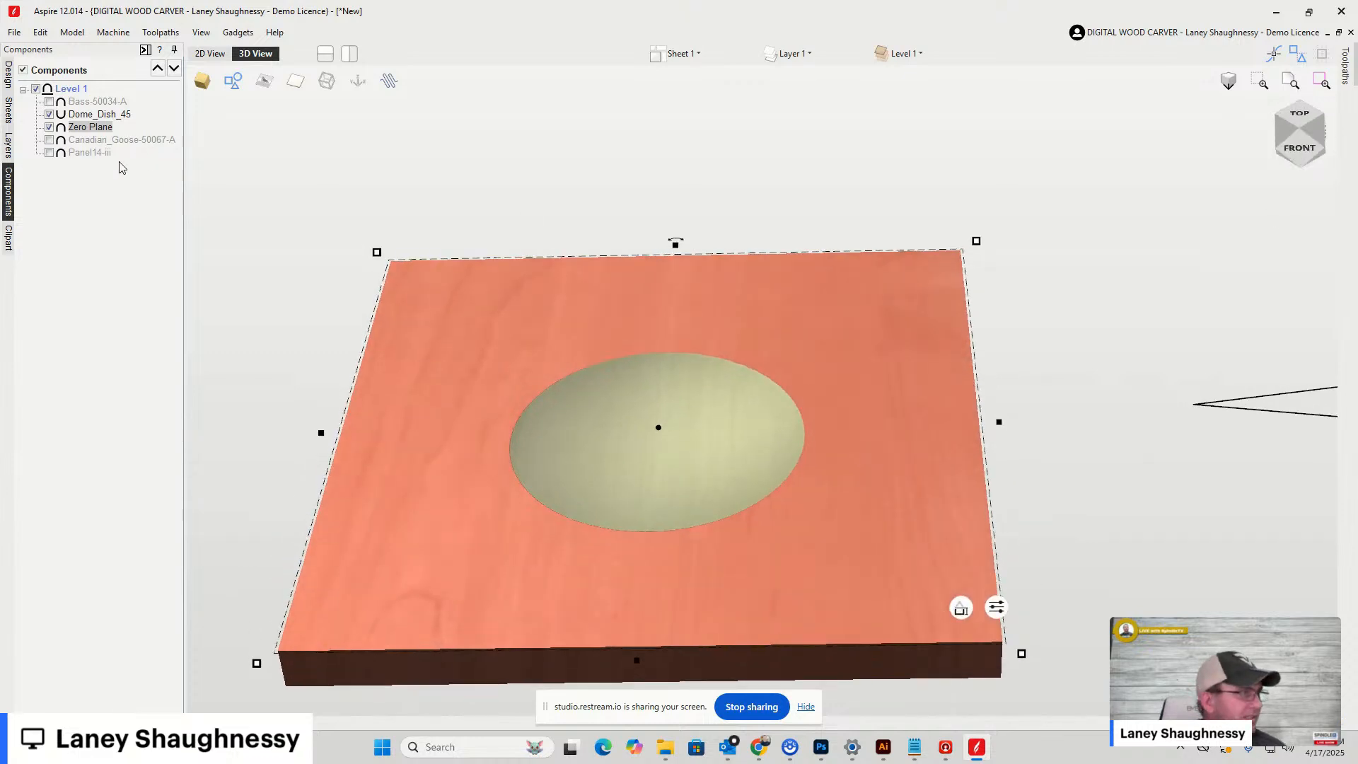
left_click(112, 184)
scroll(603, 534, "up", 5)
scroll(776, 376, "up", 3)
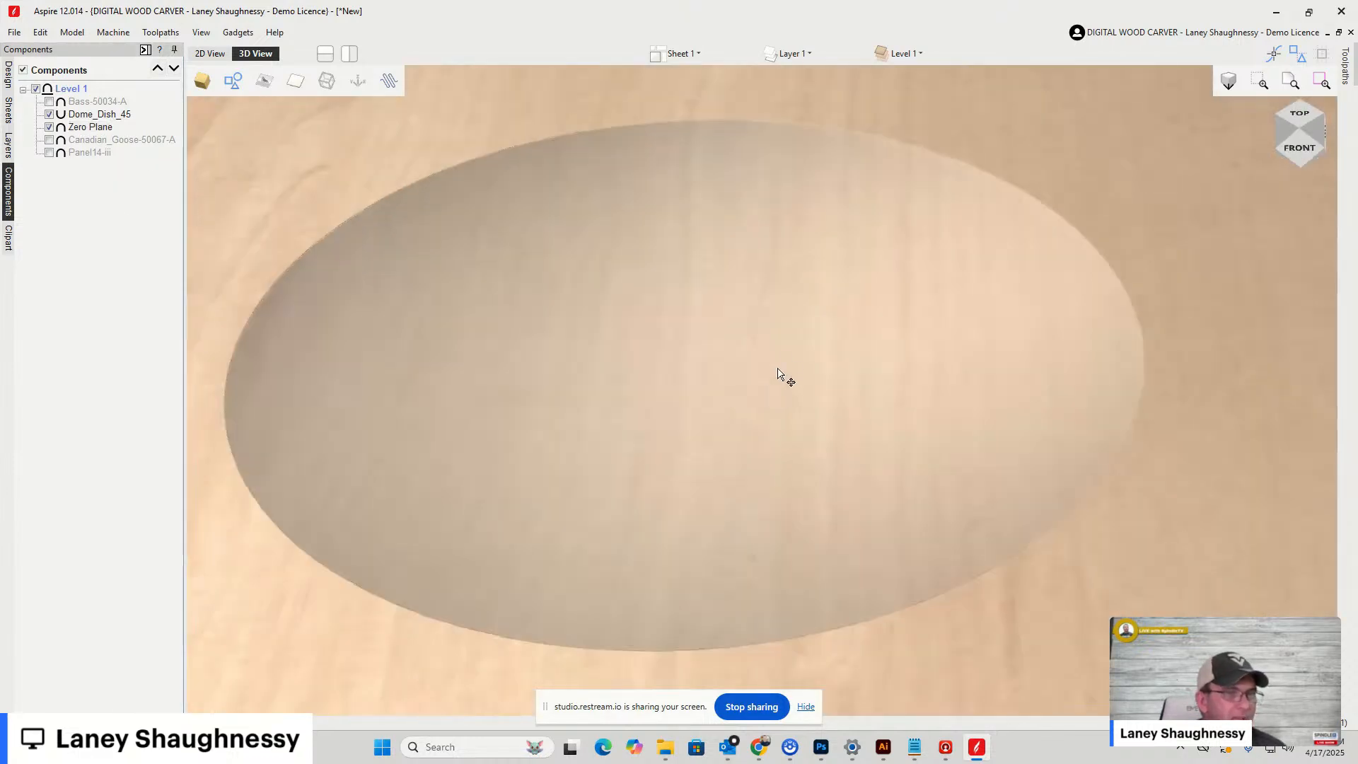
scroll(821, 294, "down", 8)
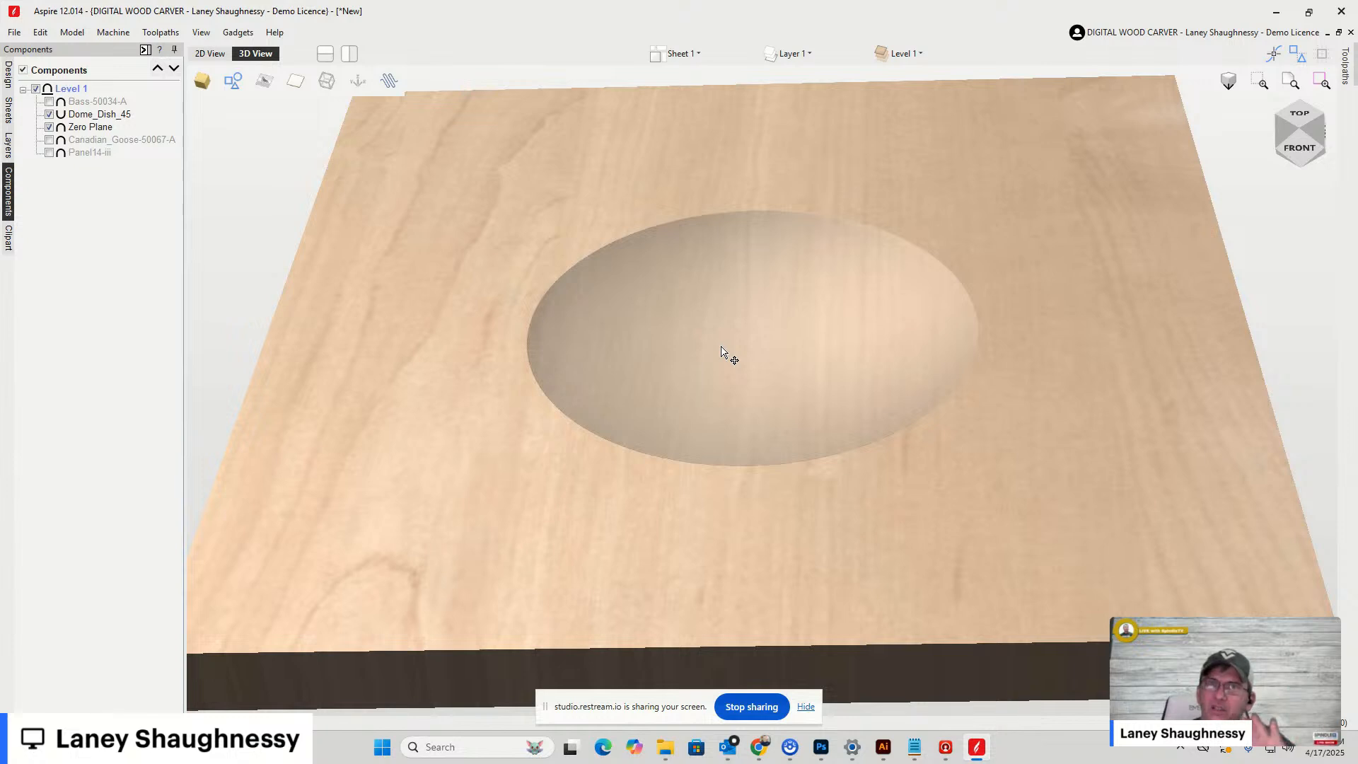
Turn on the Bass-50034-A component so it shows over the subtracted dish, and view it in 3D at an angle
left_click(1297, 145)
left_click_drag(1297, 145, 1293, 156)
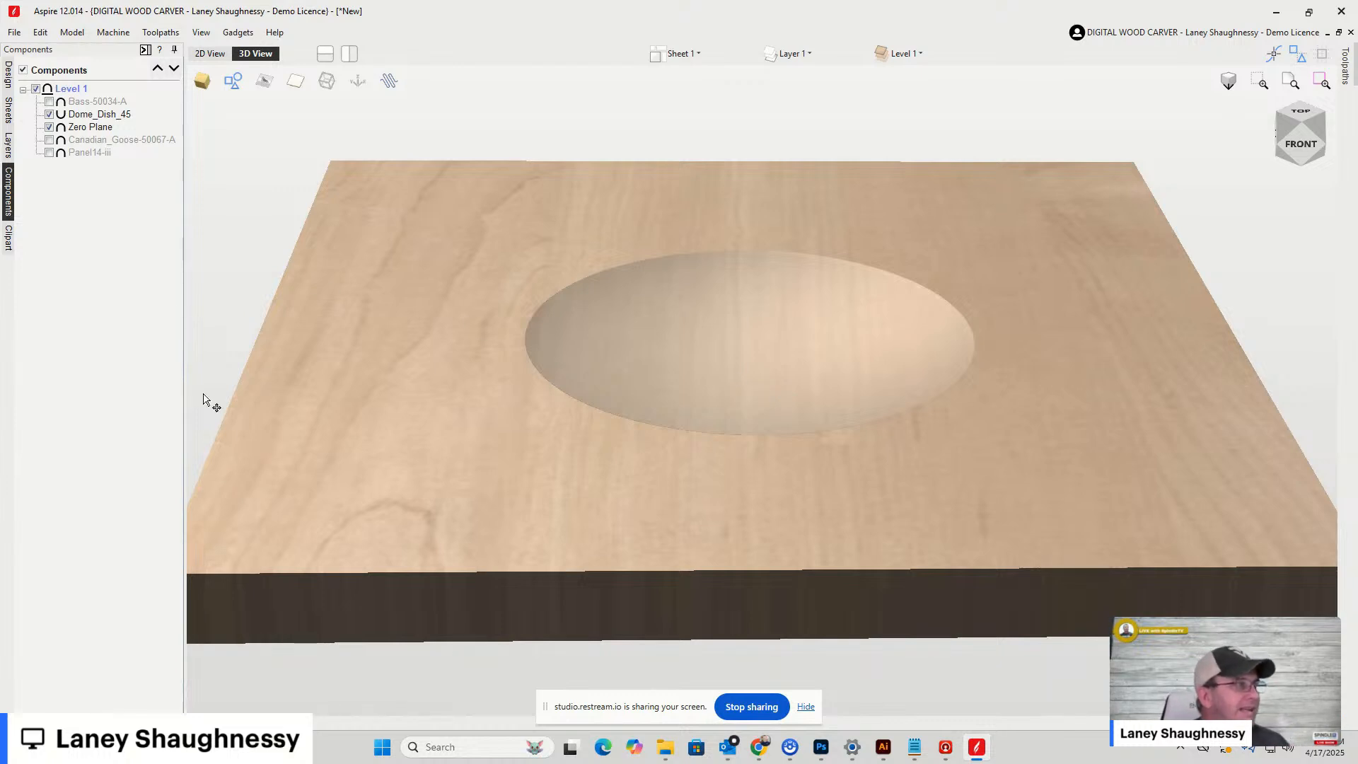
left_click(50, 102)
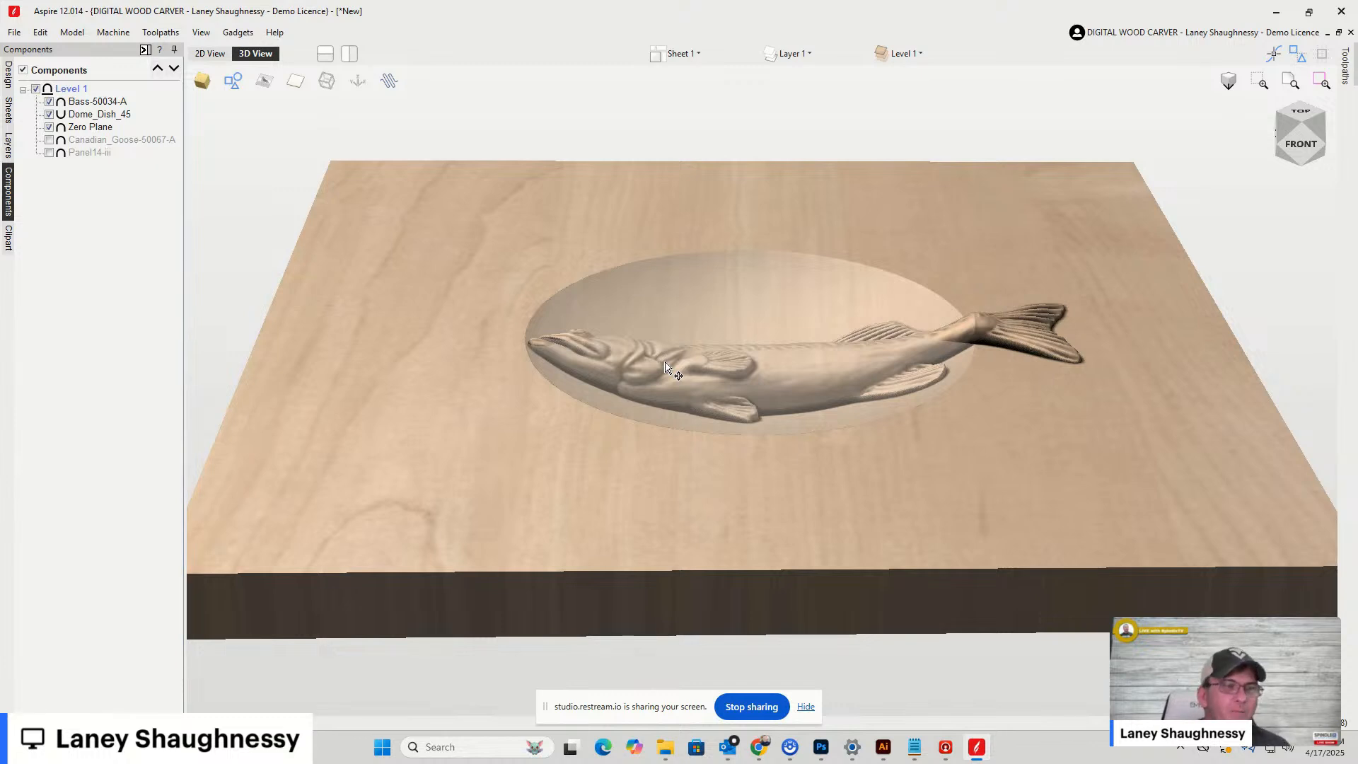
left_click_drag(1321, 144, 1331, 154)
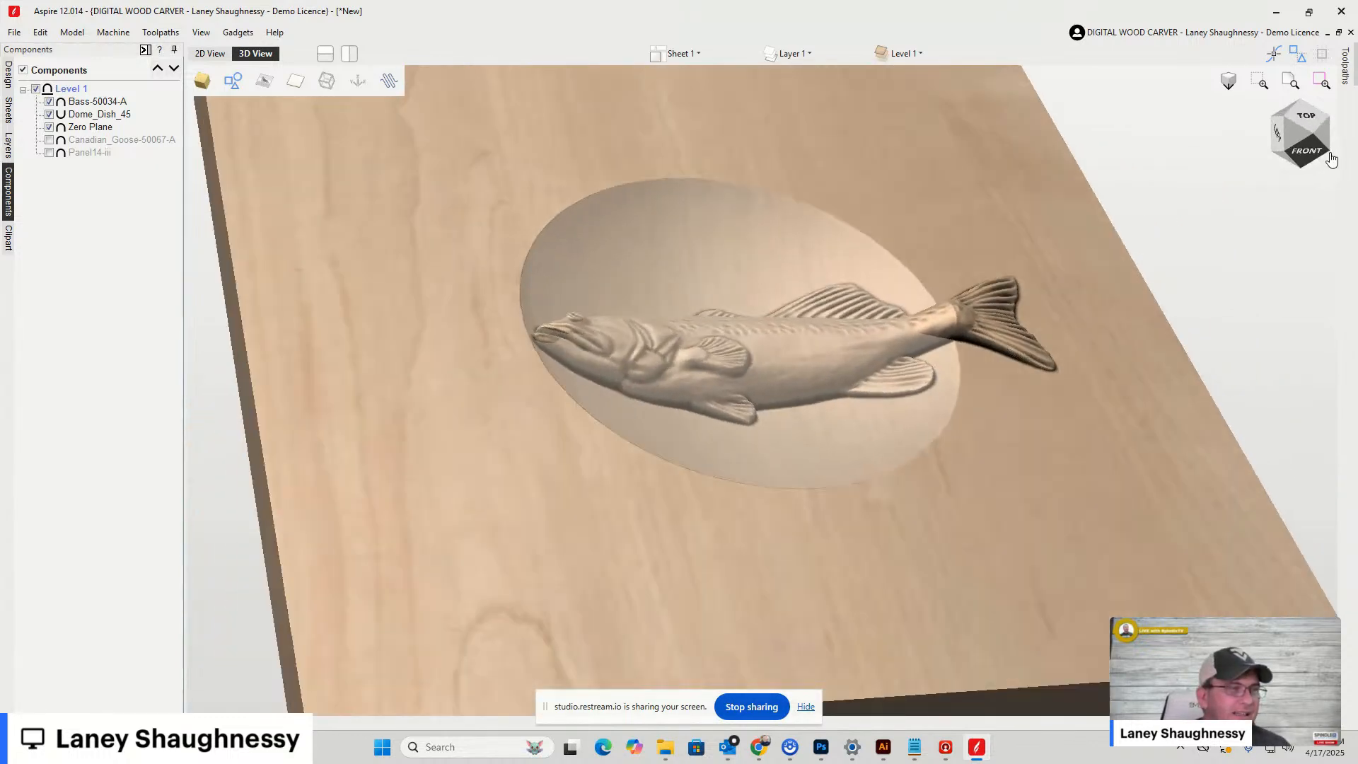
In the 2D view, shorten the bass component lengthwise from its tail end so the whole fish fits inside the dish
left_click(212, 55)
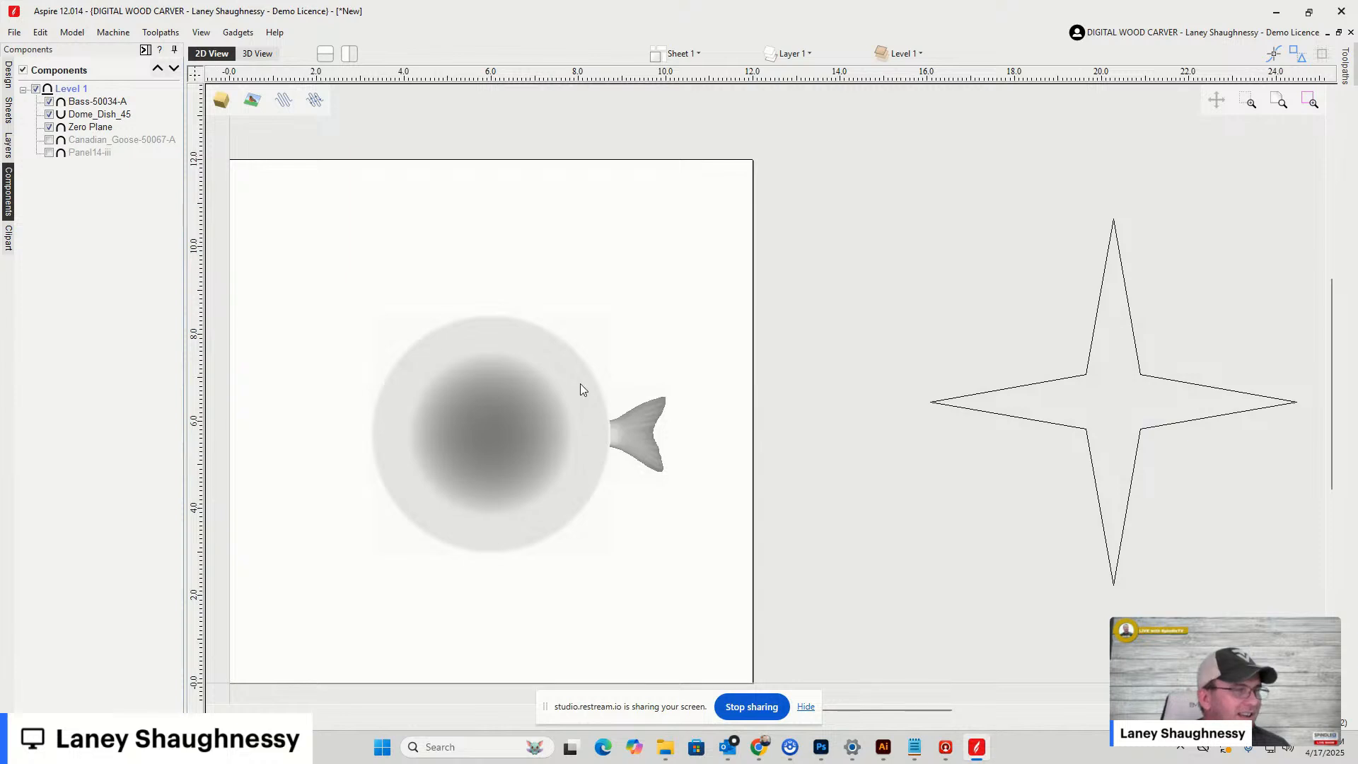
left_click(632, 431)
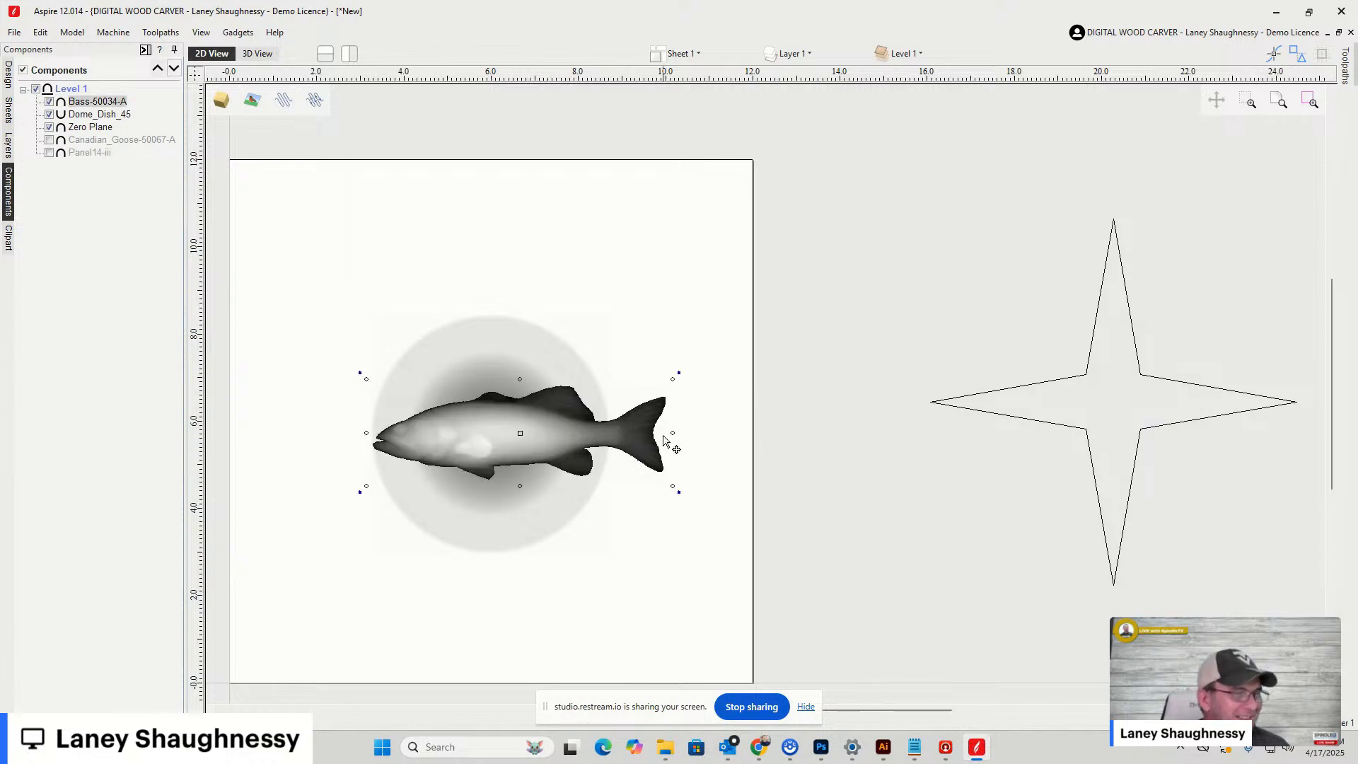
left_click_drag(672, 432, 609, 432)
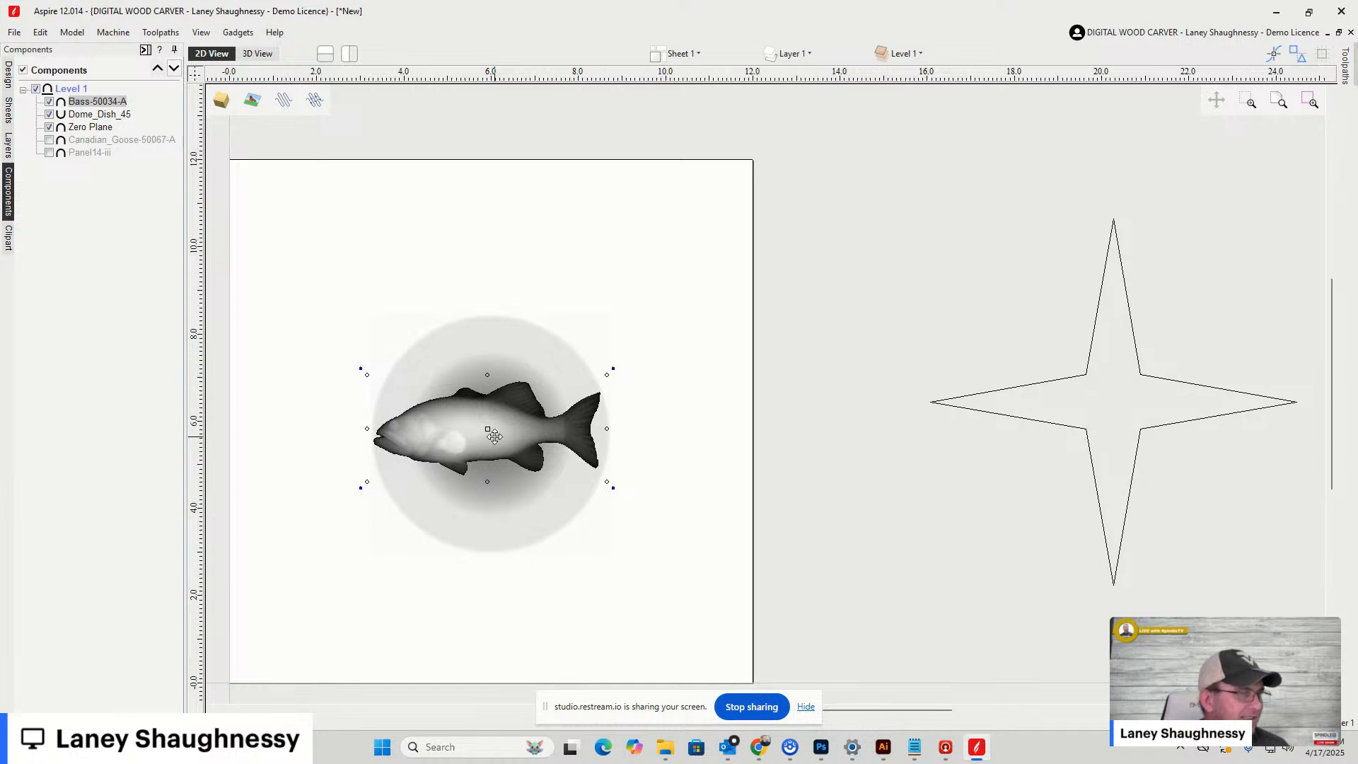
Set the shape height of the Bass-50034-A component to 0.625 inches
mouse_move(77, 106)
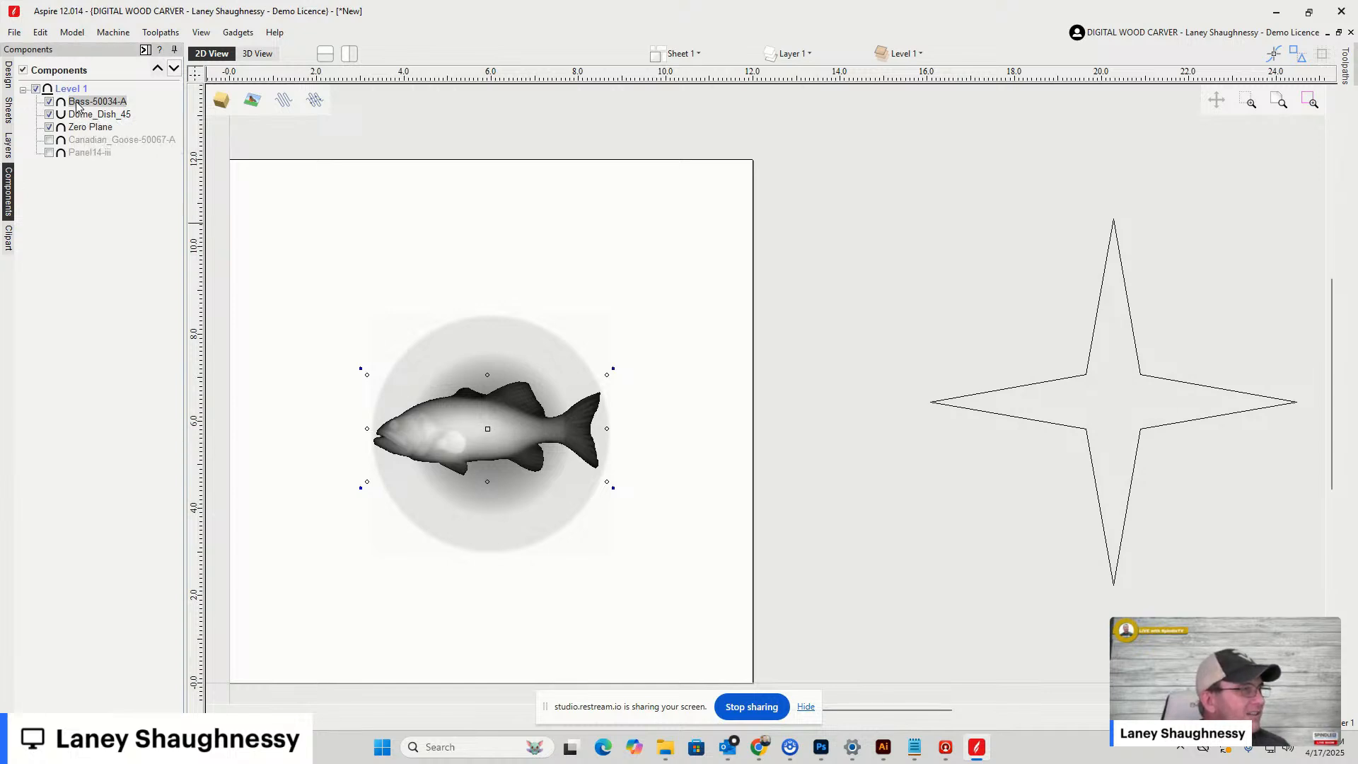
right_click(92, 107)
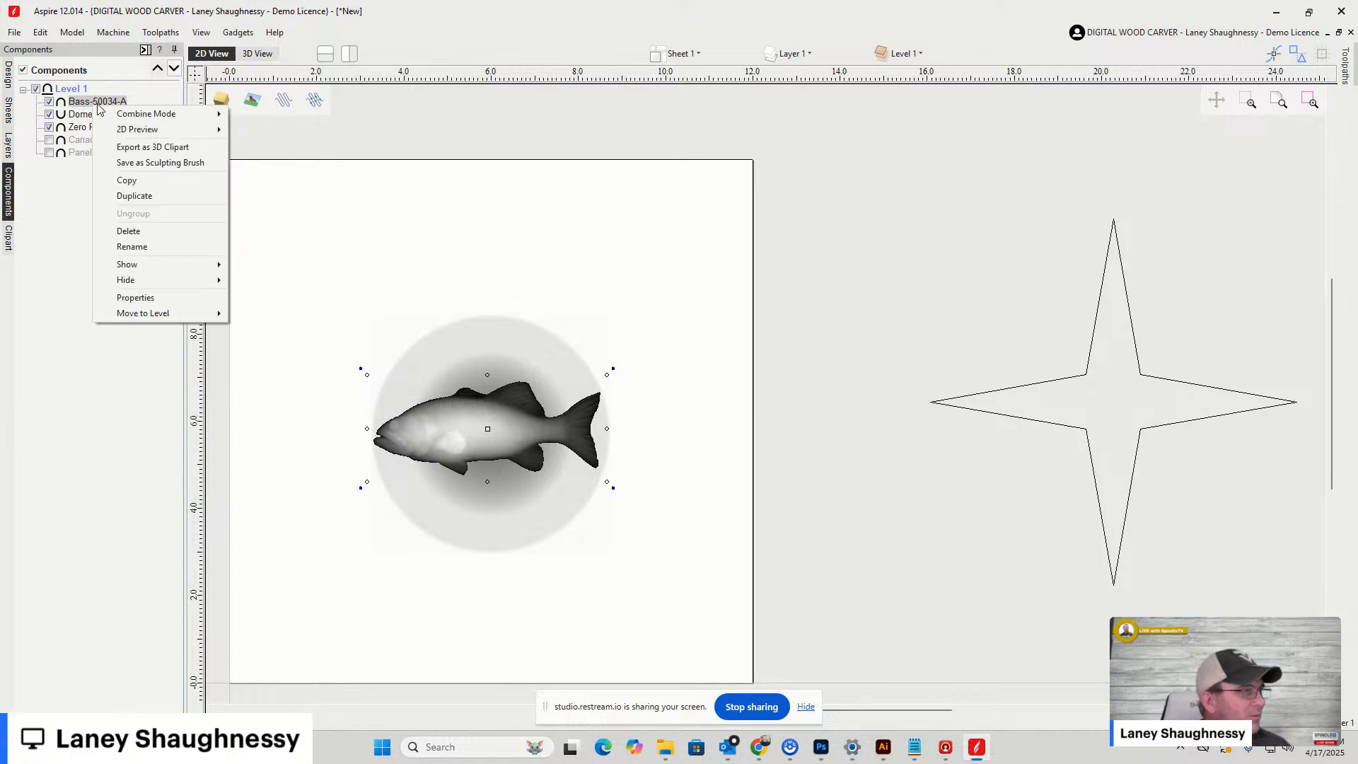
mouse_move(138, 116)
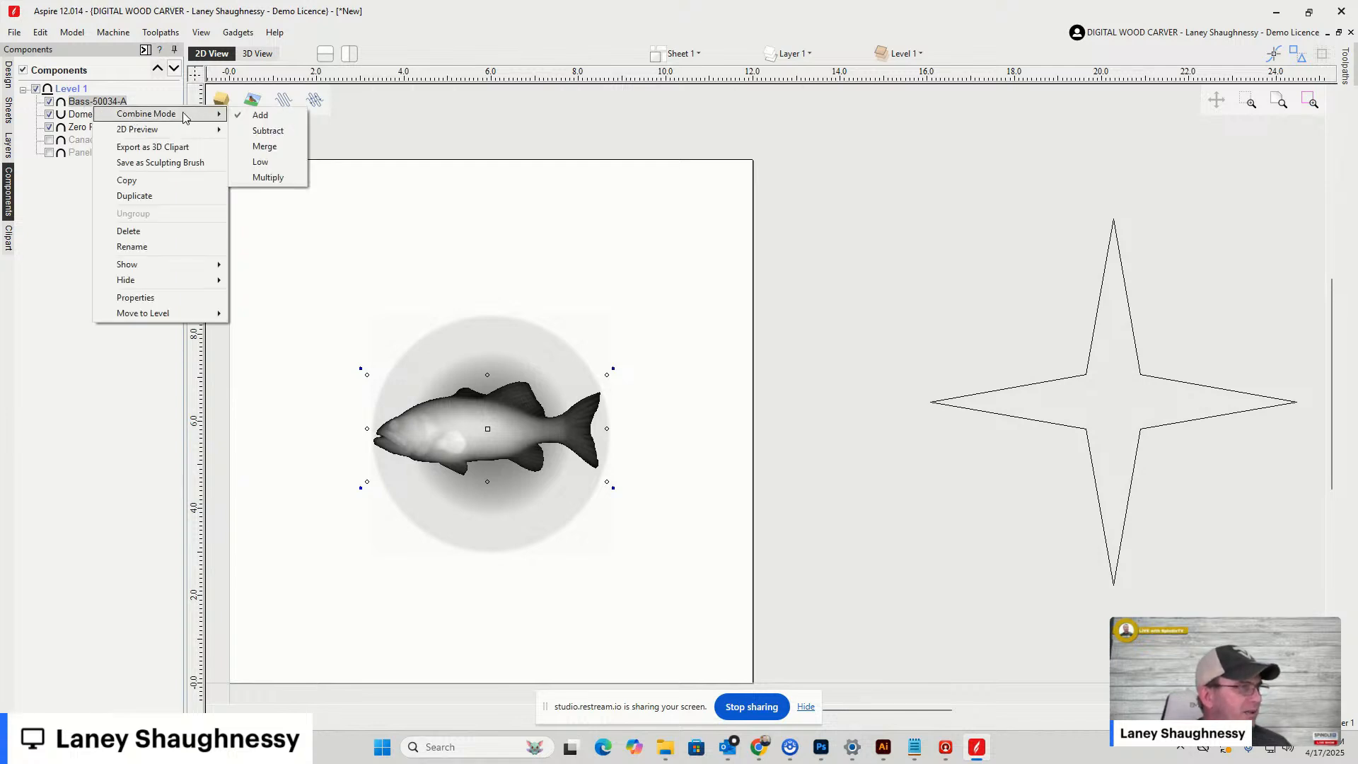
left_click(135, 297)
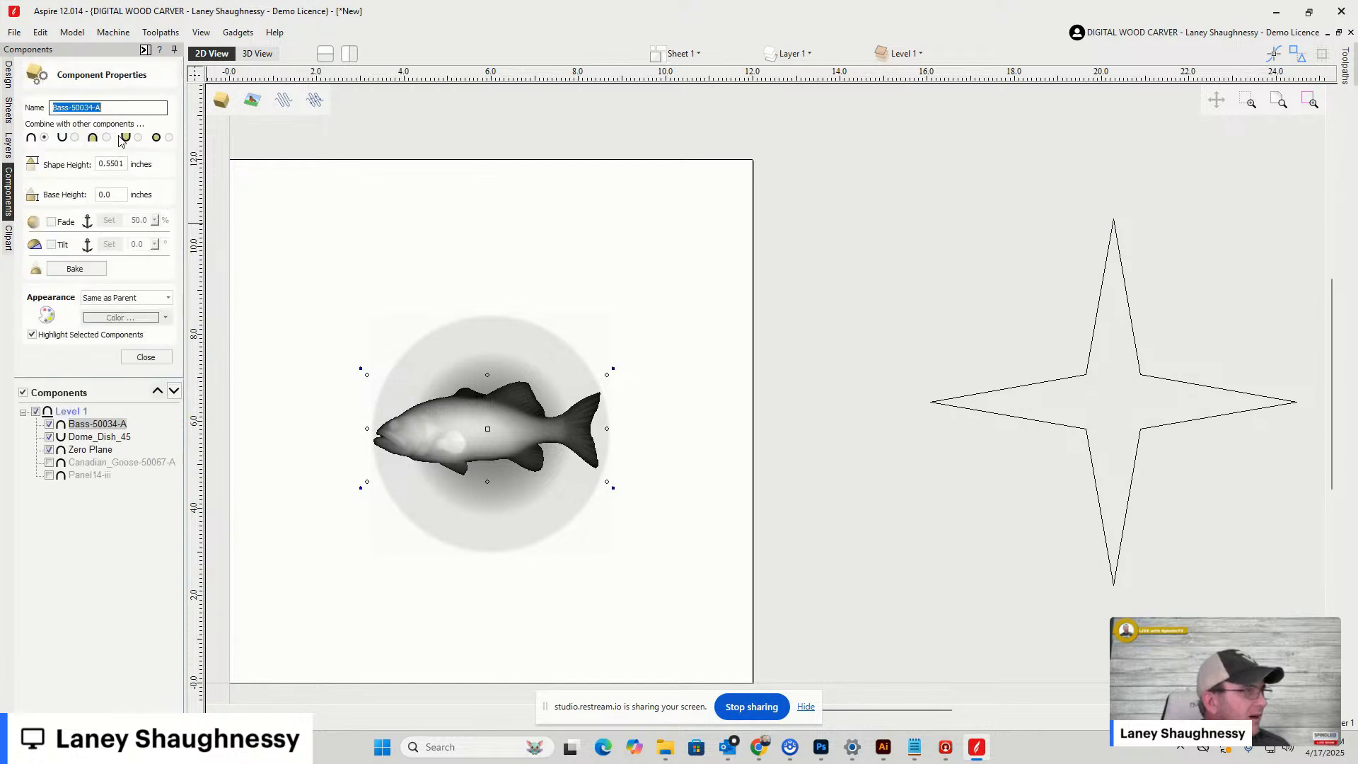
left_click_drag(126, 164, 115, 165)
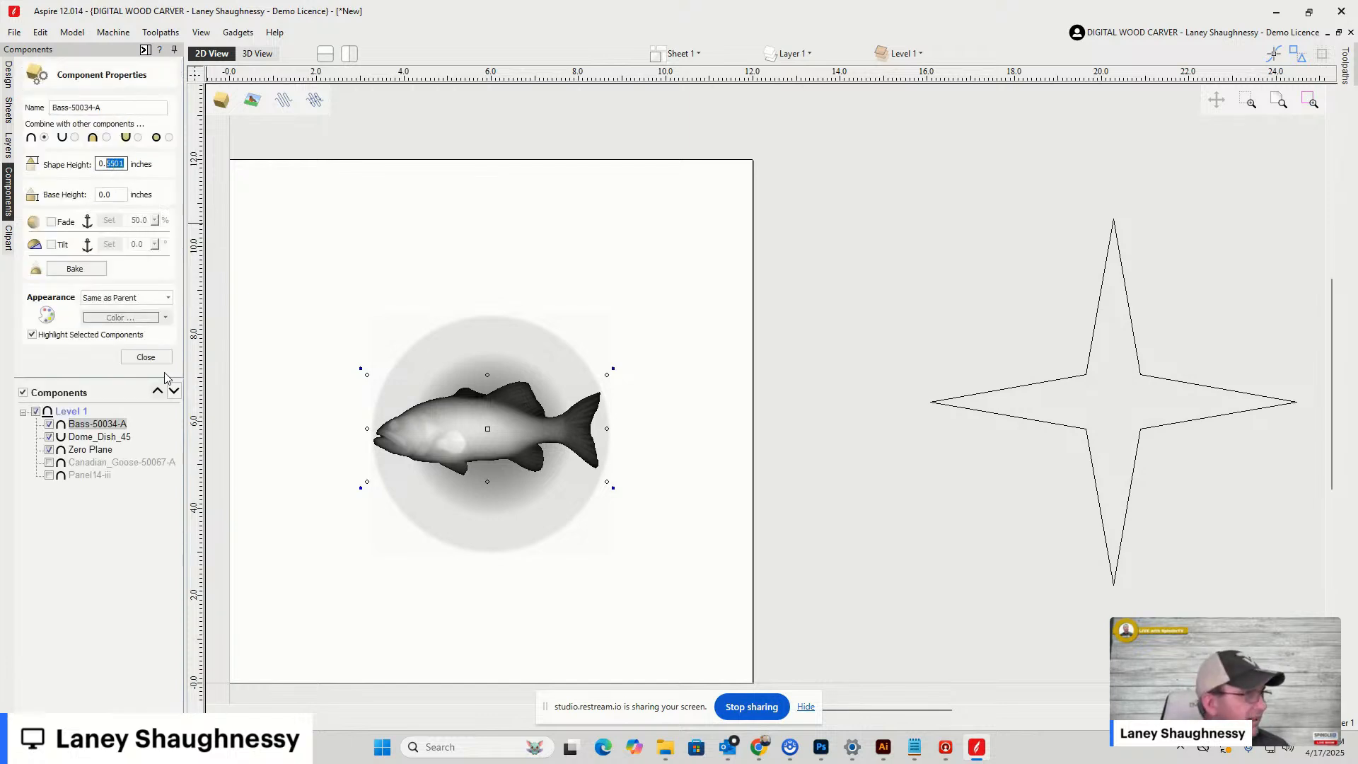
type("62")
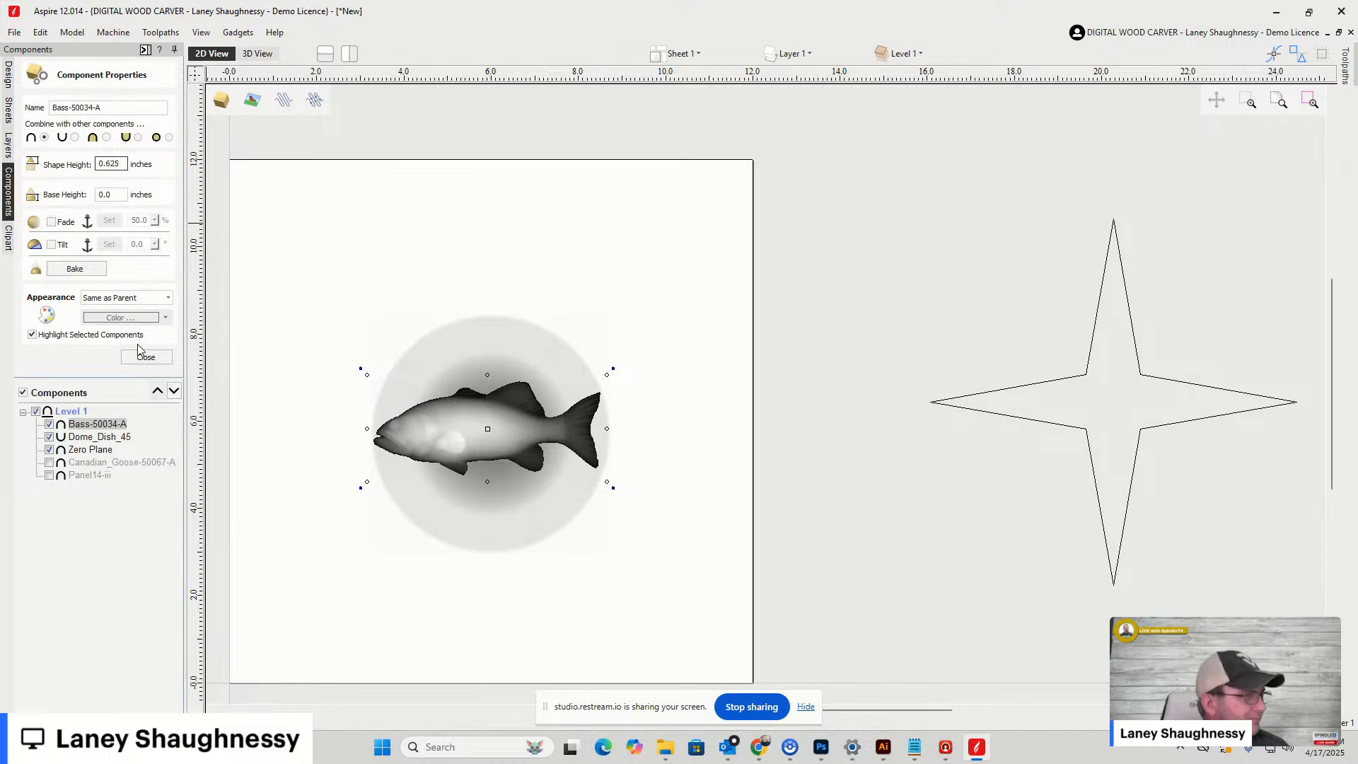
left_click(144, 354)
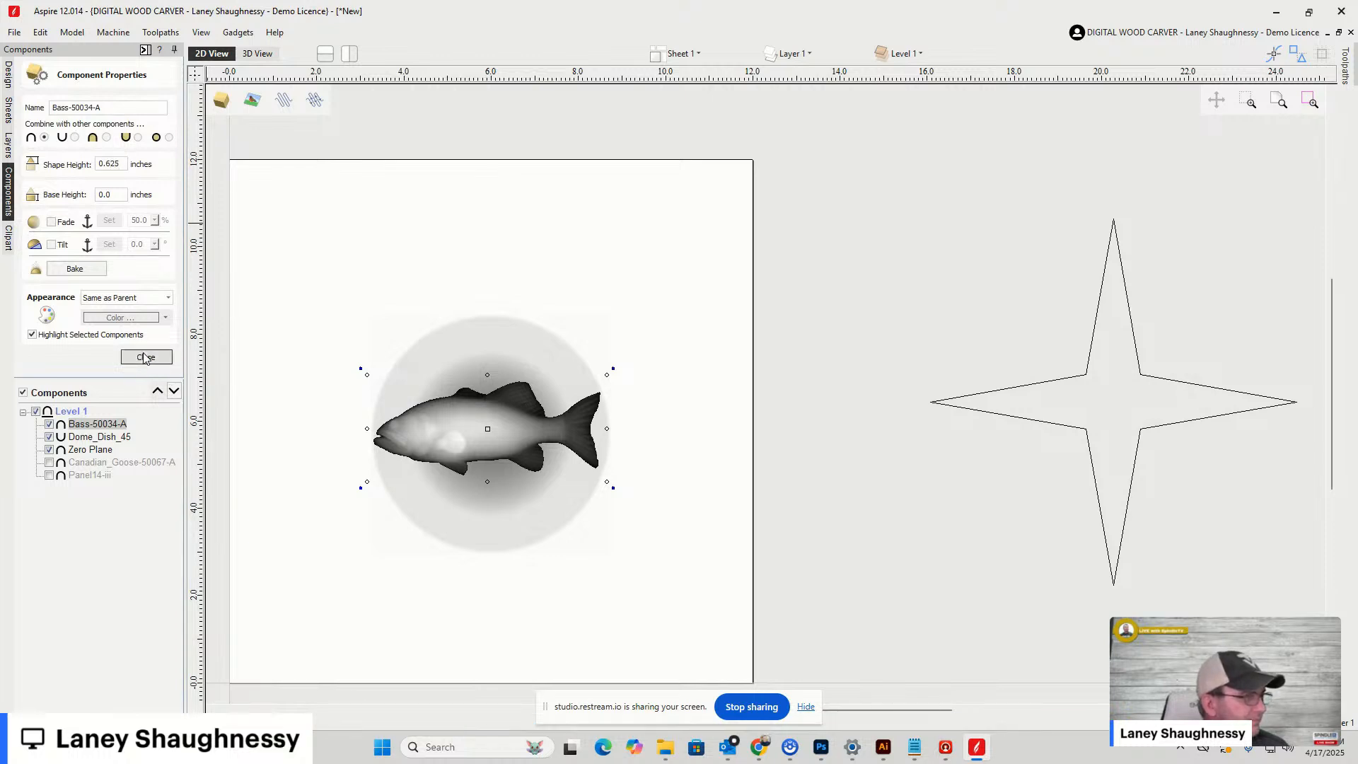
Deselect the bass, close its properties and examine in 3D how the fish and its head sit in the dish
left_click(254, 55)
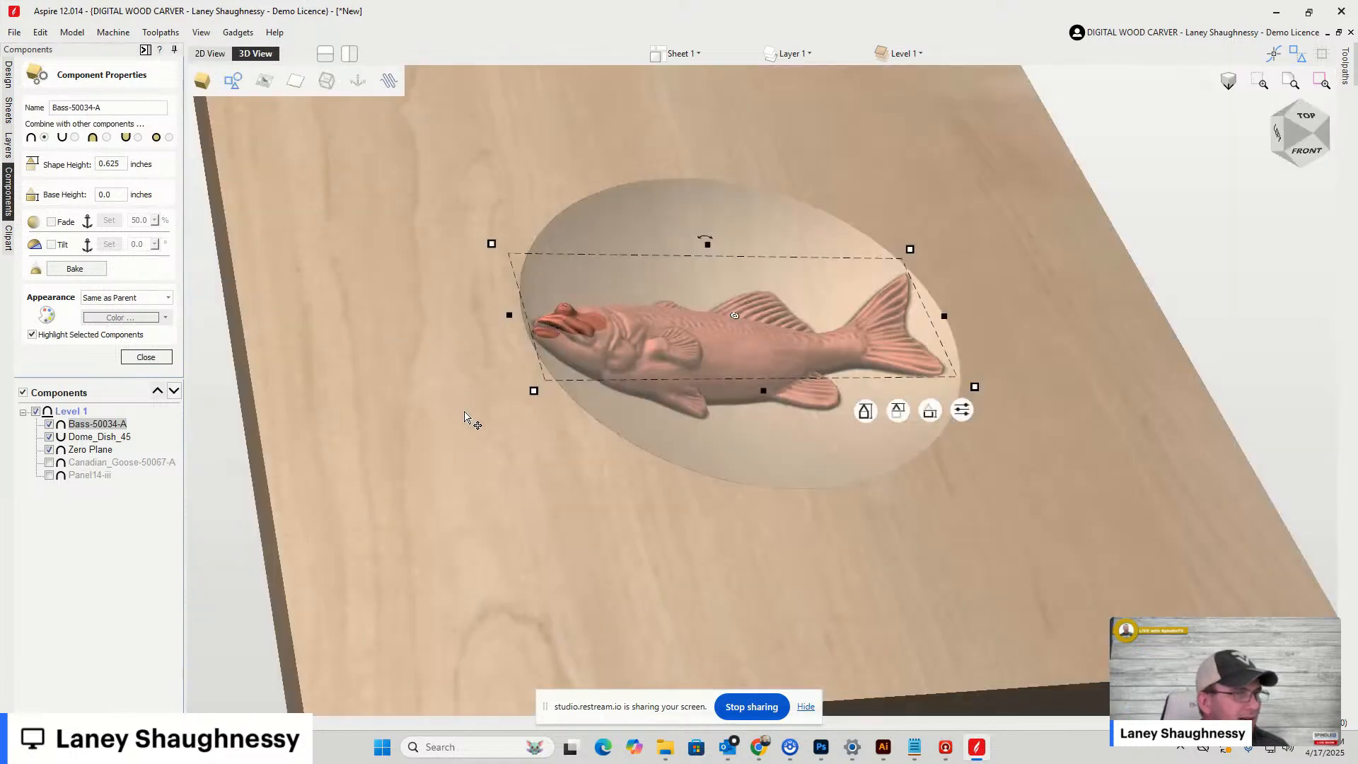
left_click(467, 419)
scroll(661, 345, "up", 3)
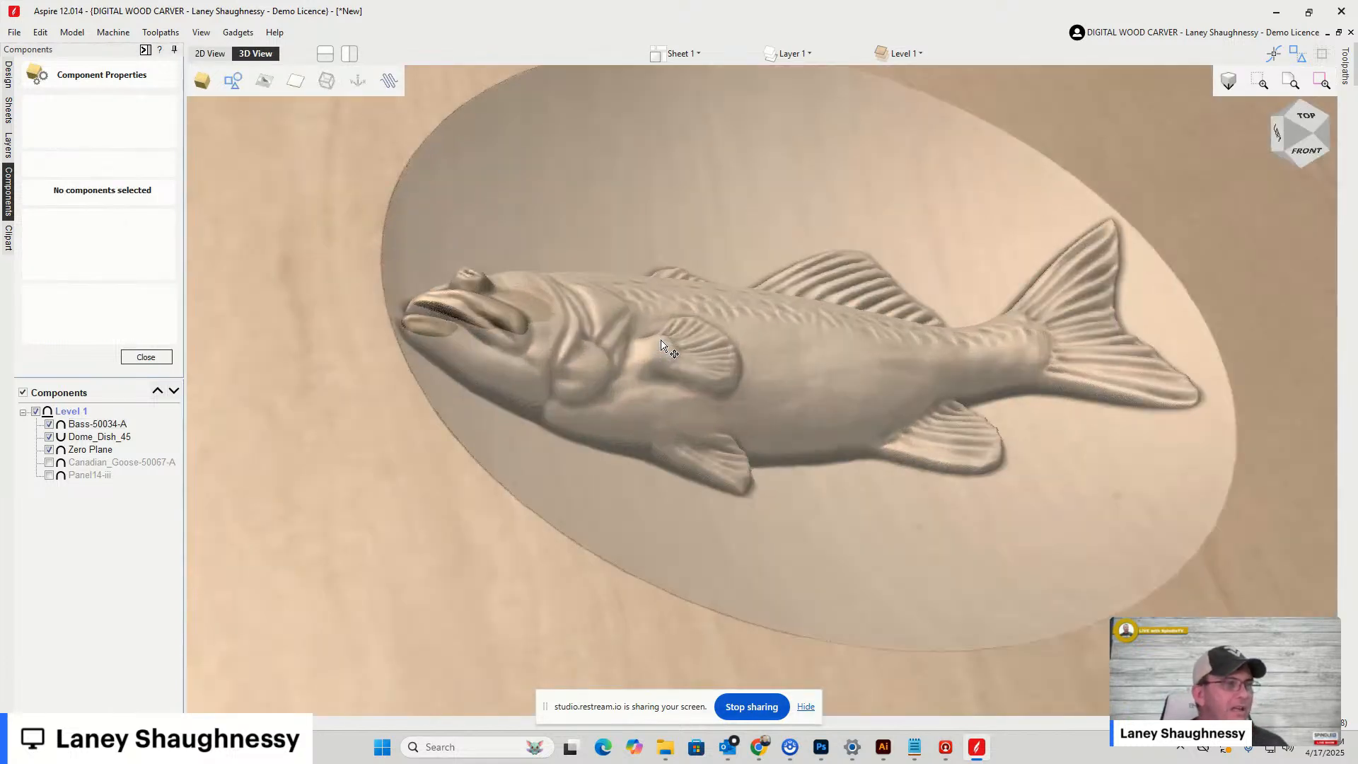
left_click(1292, 144)
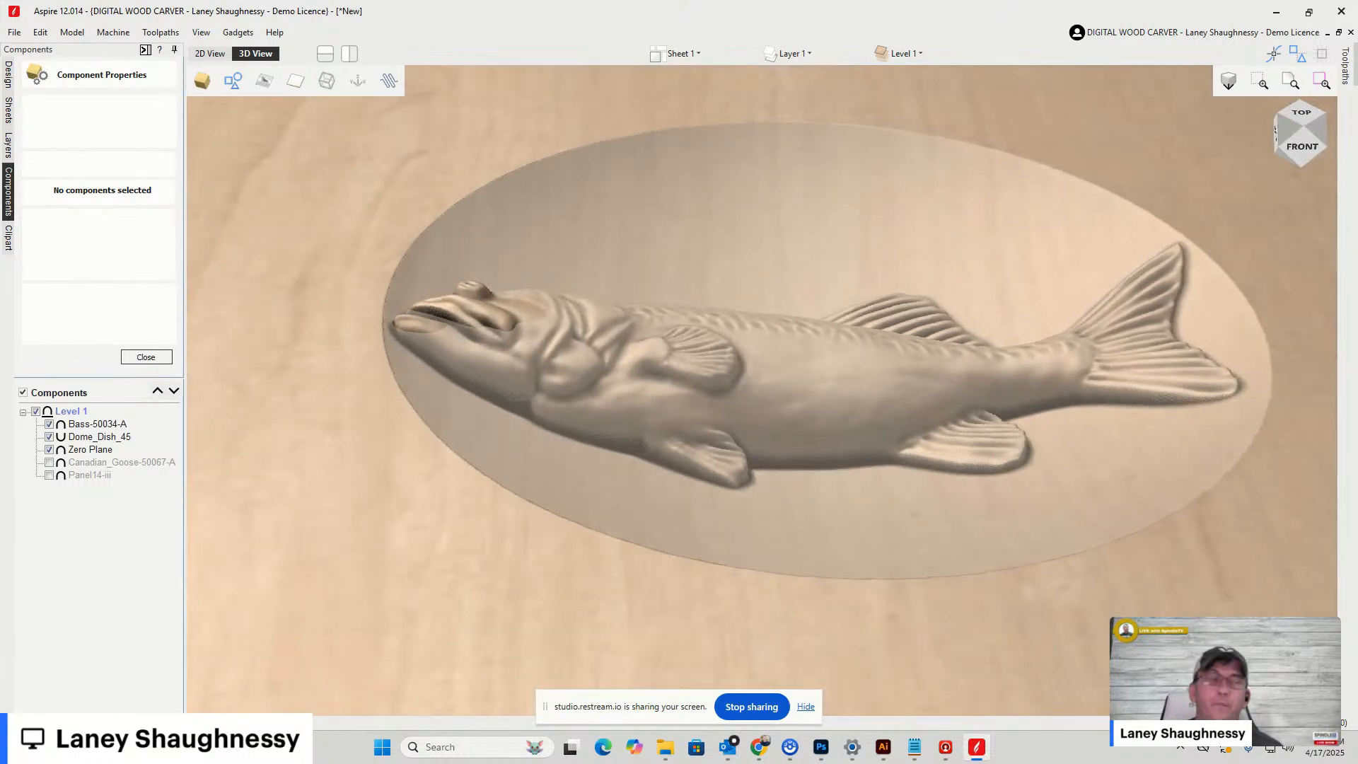
left_click(145, 357)
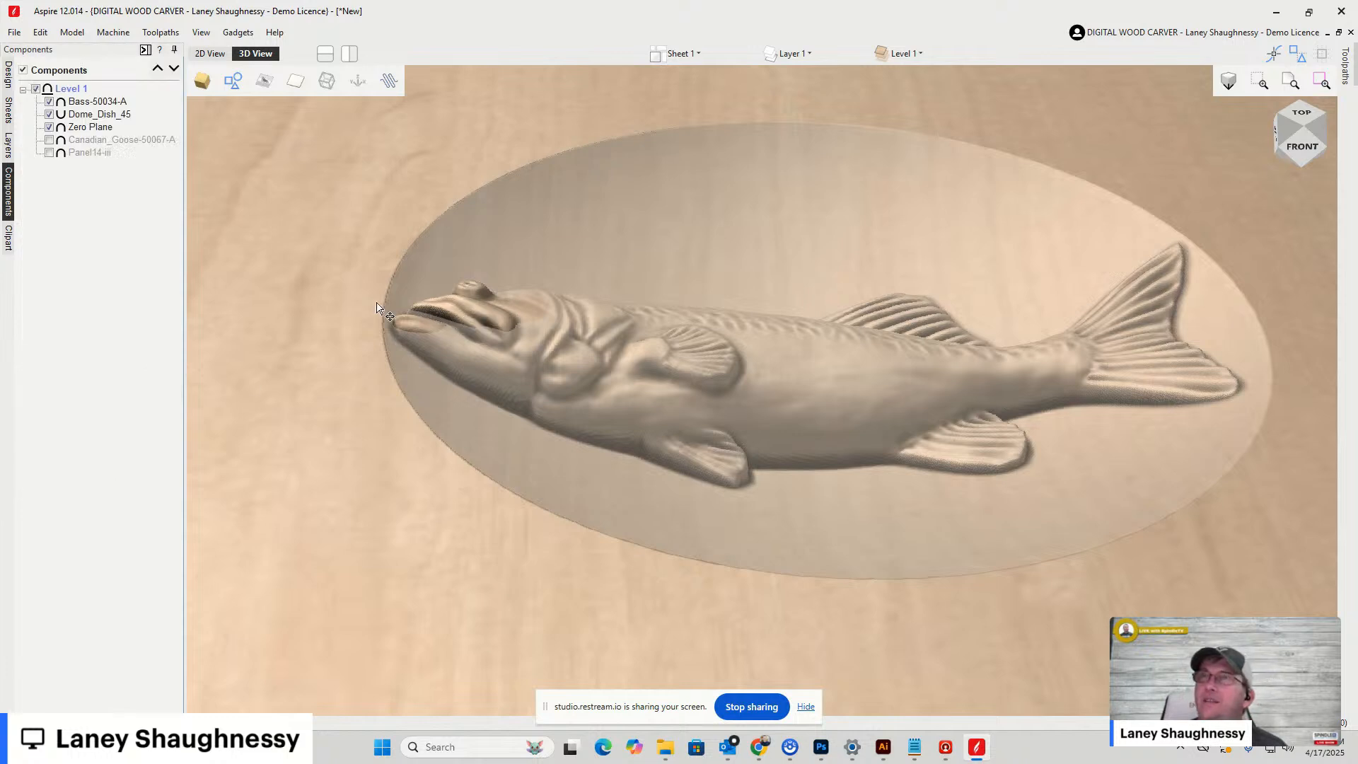
scroll(360, 267, "up", 2)
scroll(375, 274, "up", 2)
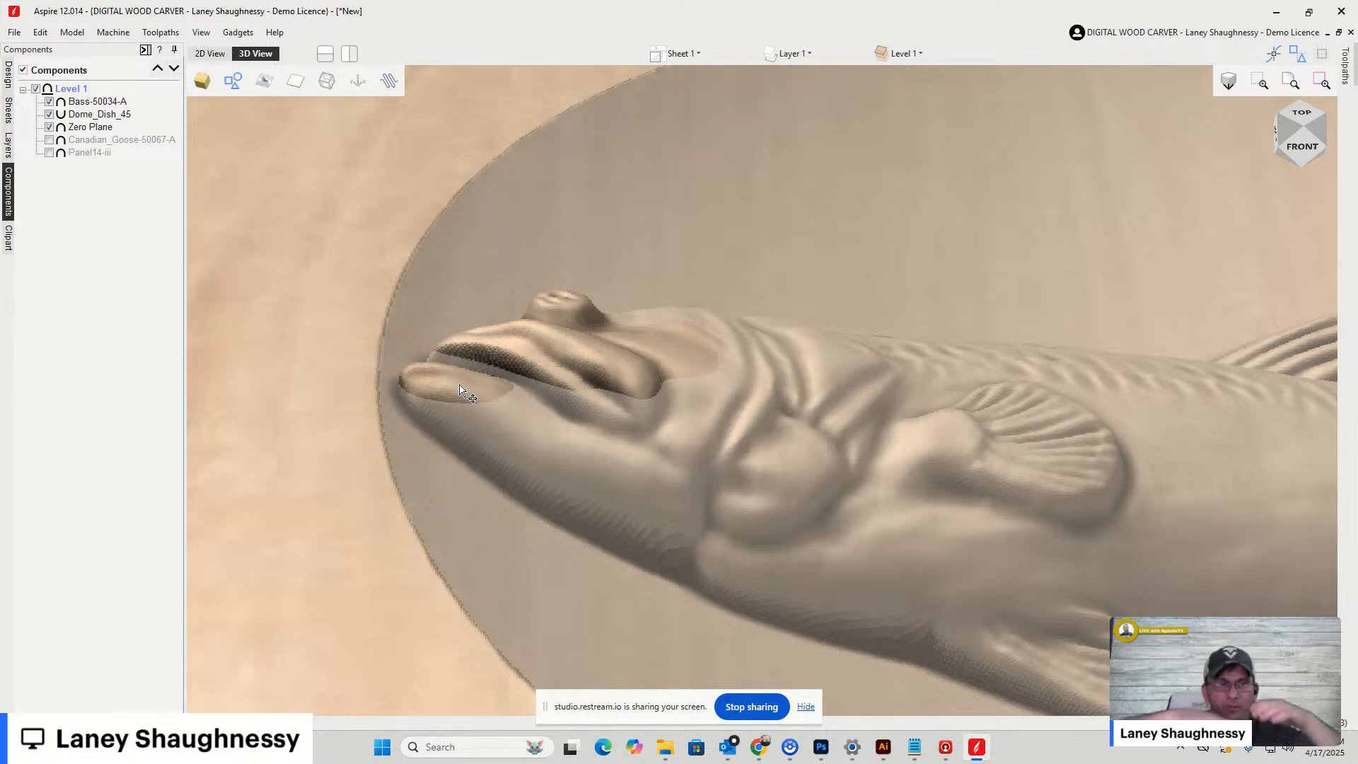
scroll(582, 349, "down", 4)
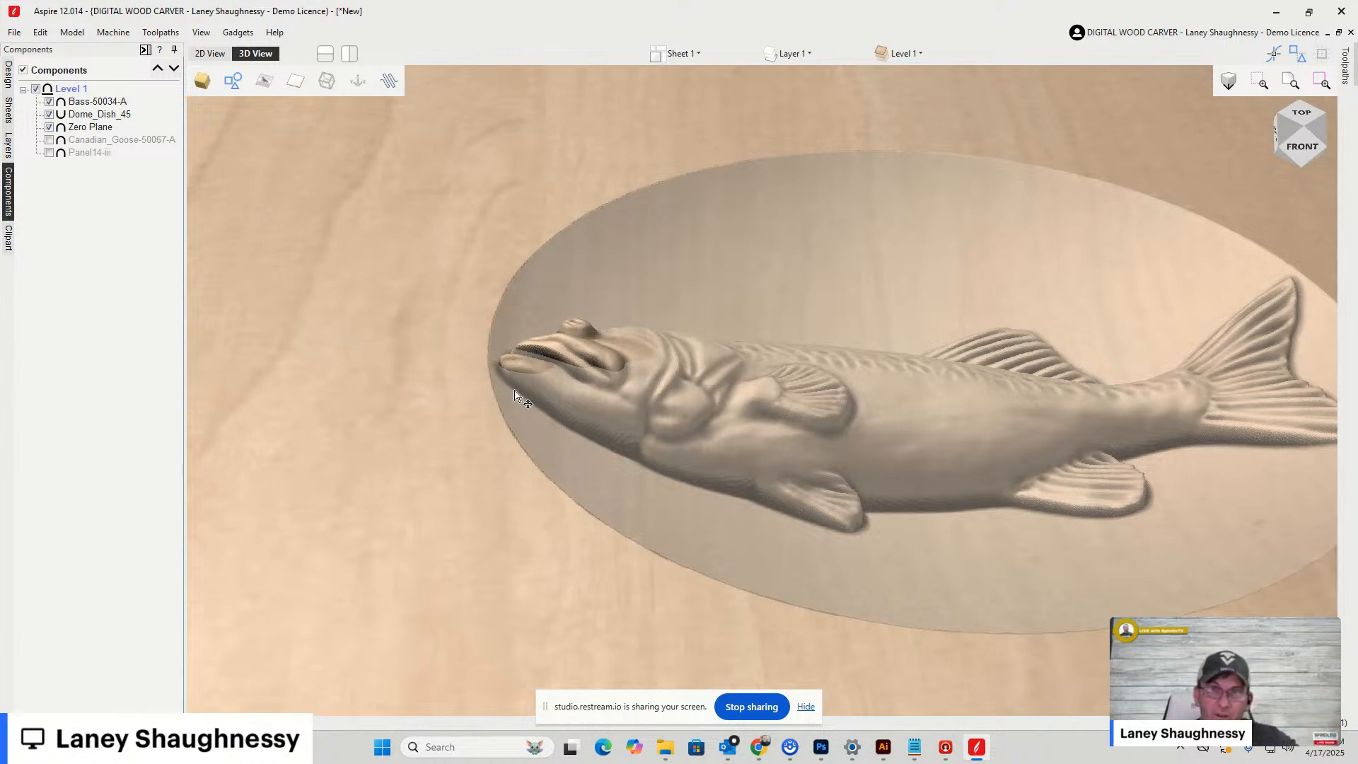
scroll(831, 410, "up", 3)
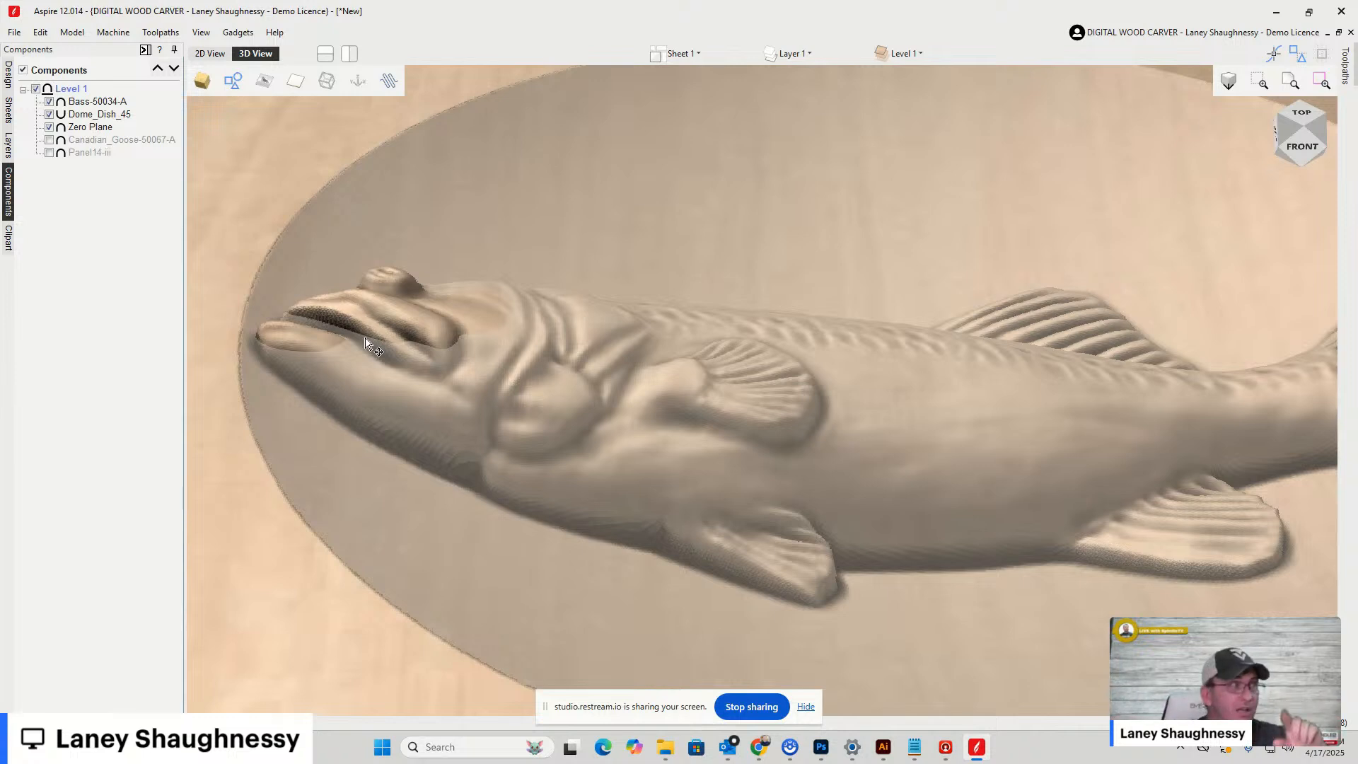
Check the model's overall height and Z limits with Scale Model Height while viewing the fish from the front
left_click(9, 74)
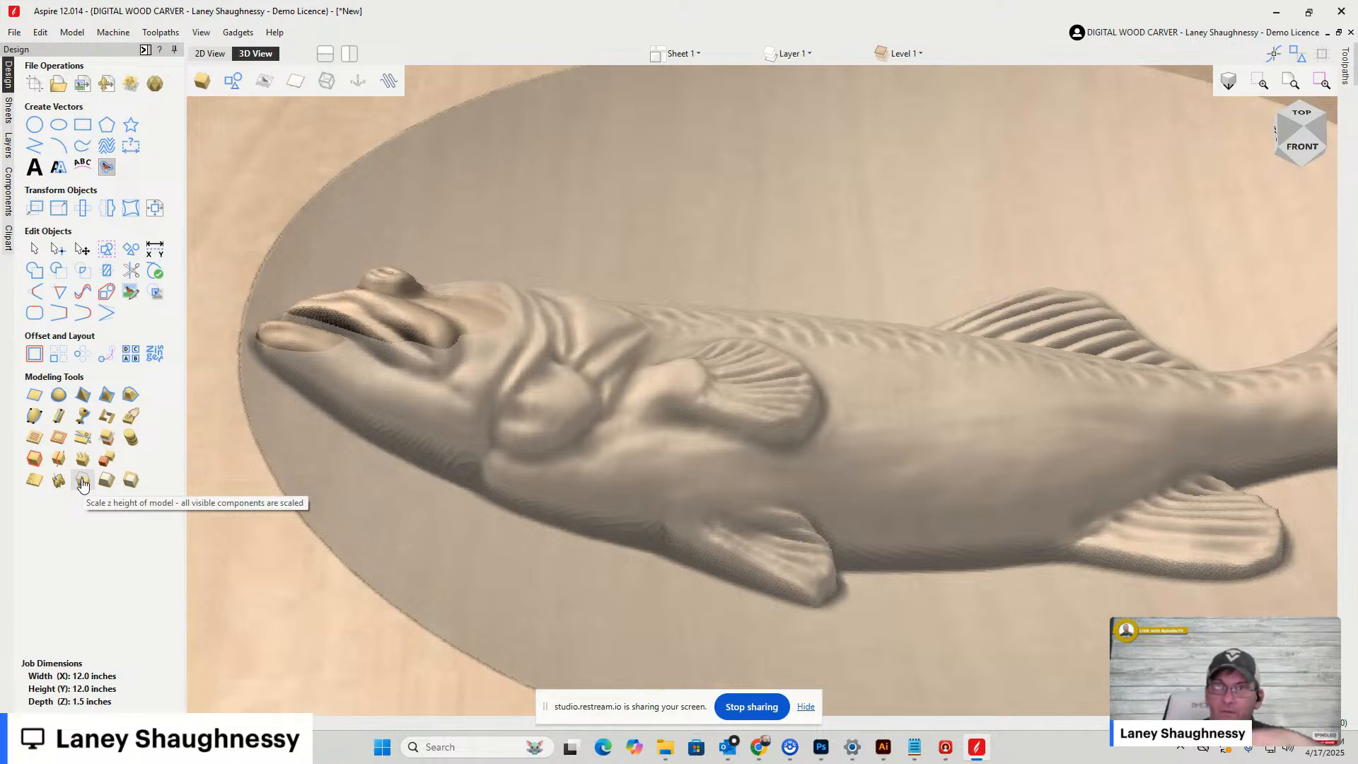
left_click(82, 482)
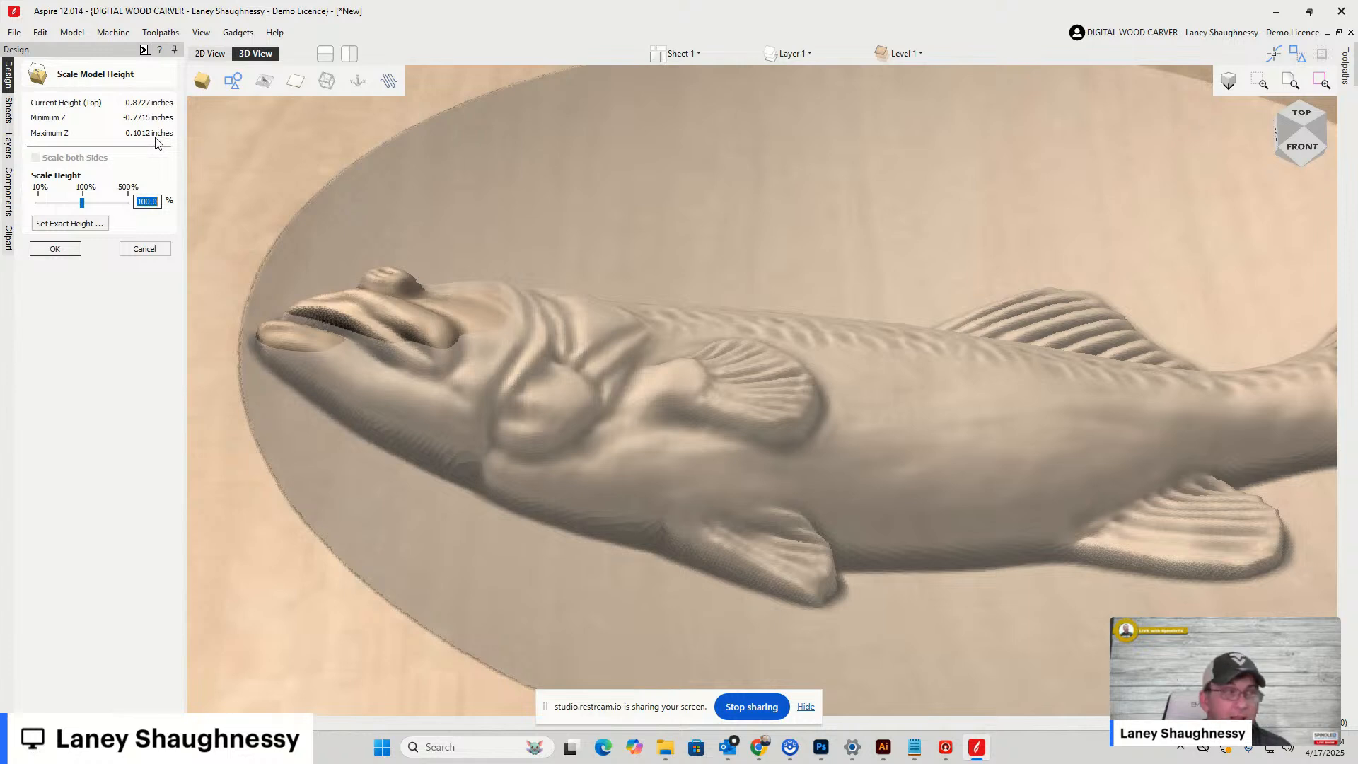
left_click(1309, 151)
scroll(357, 362, "up", 3)
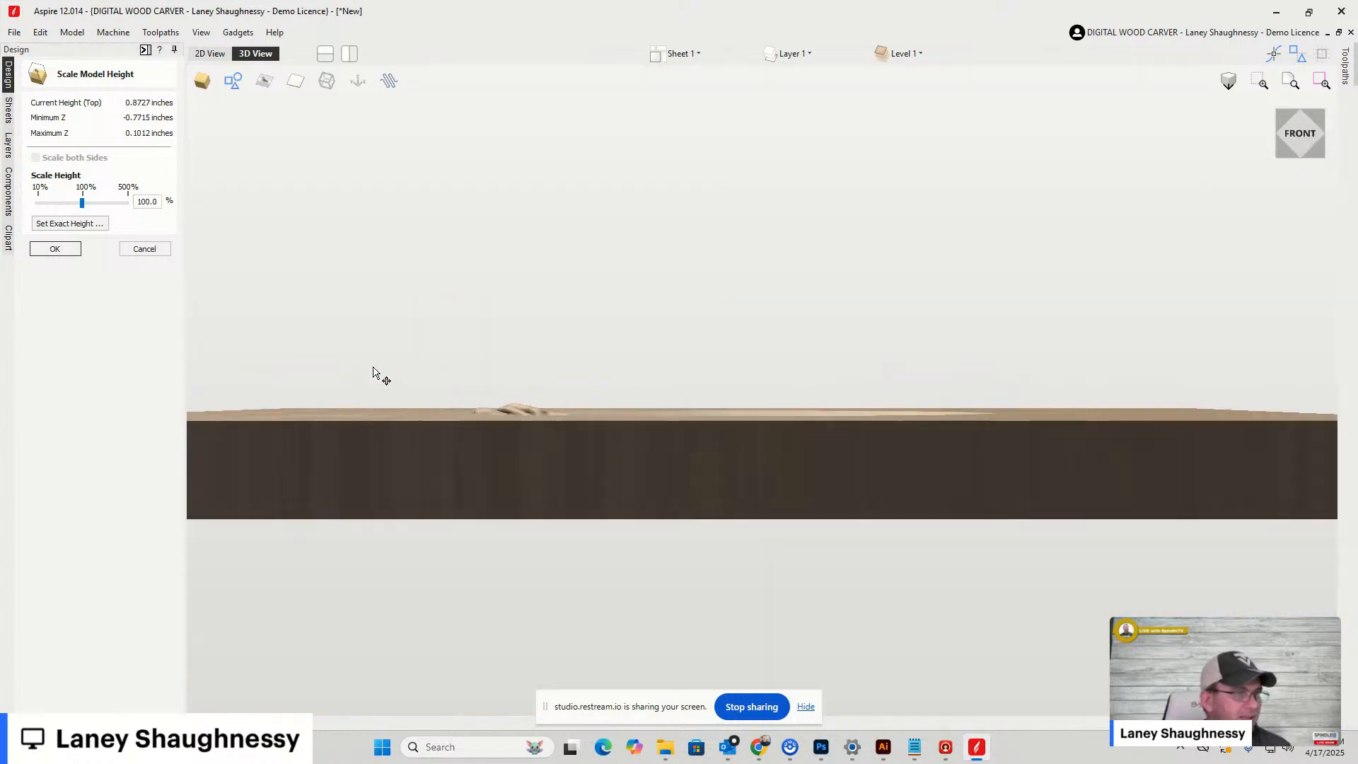
scroll(485, 425, "up", 2)
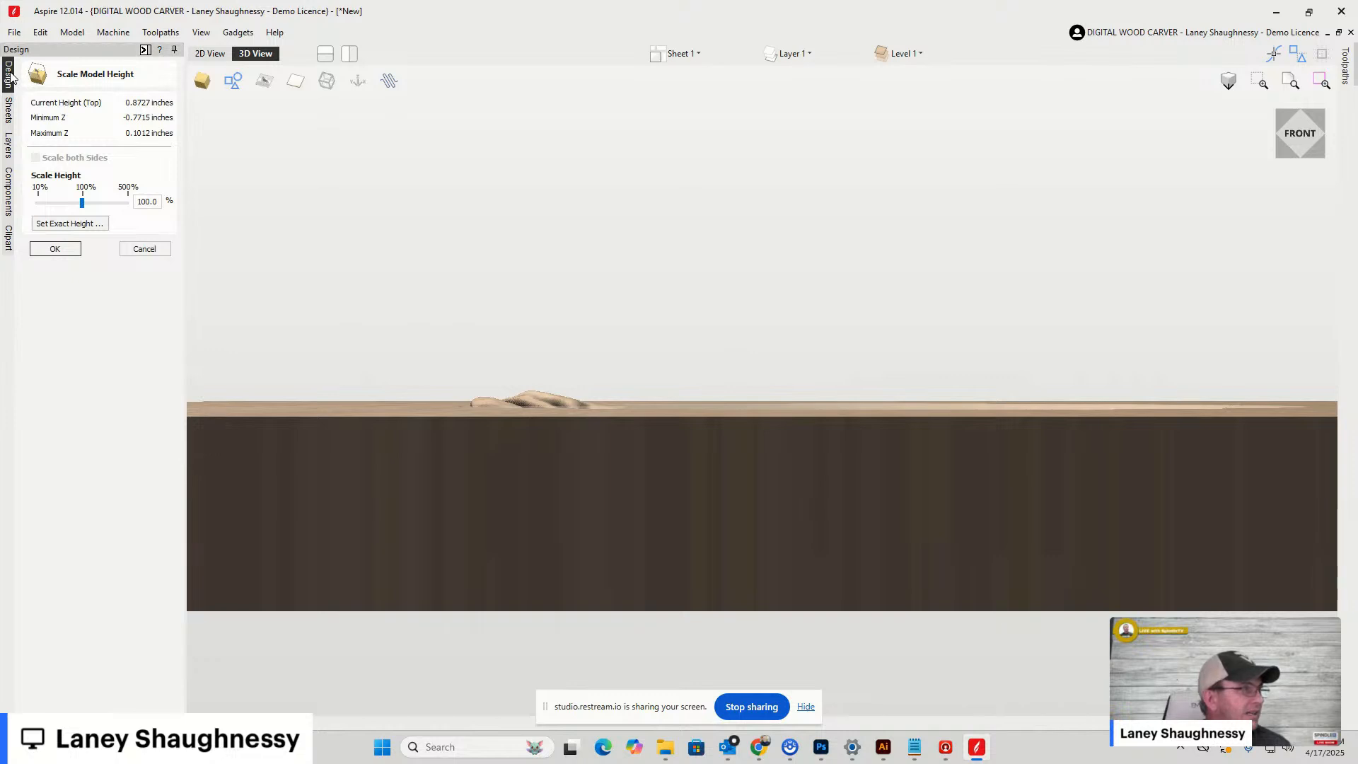
Set the shape height of the Bass-50034-A component to 0.75 inches
left_click(16, 190)
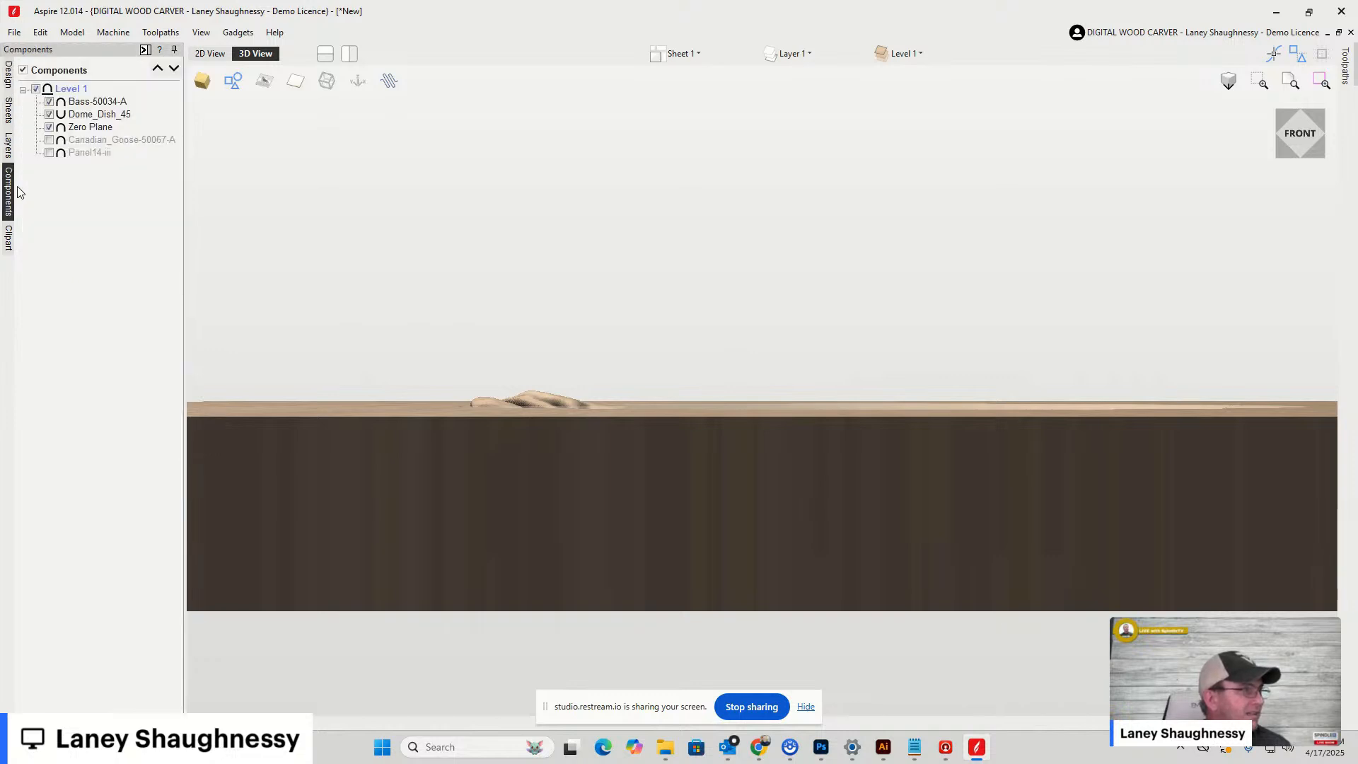
left_click(86, 103)
double_click(86, 103)
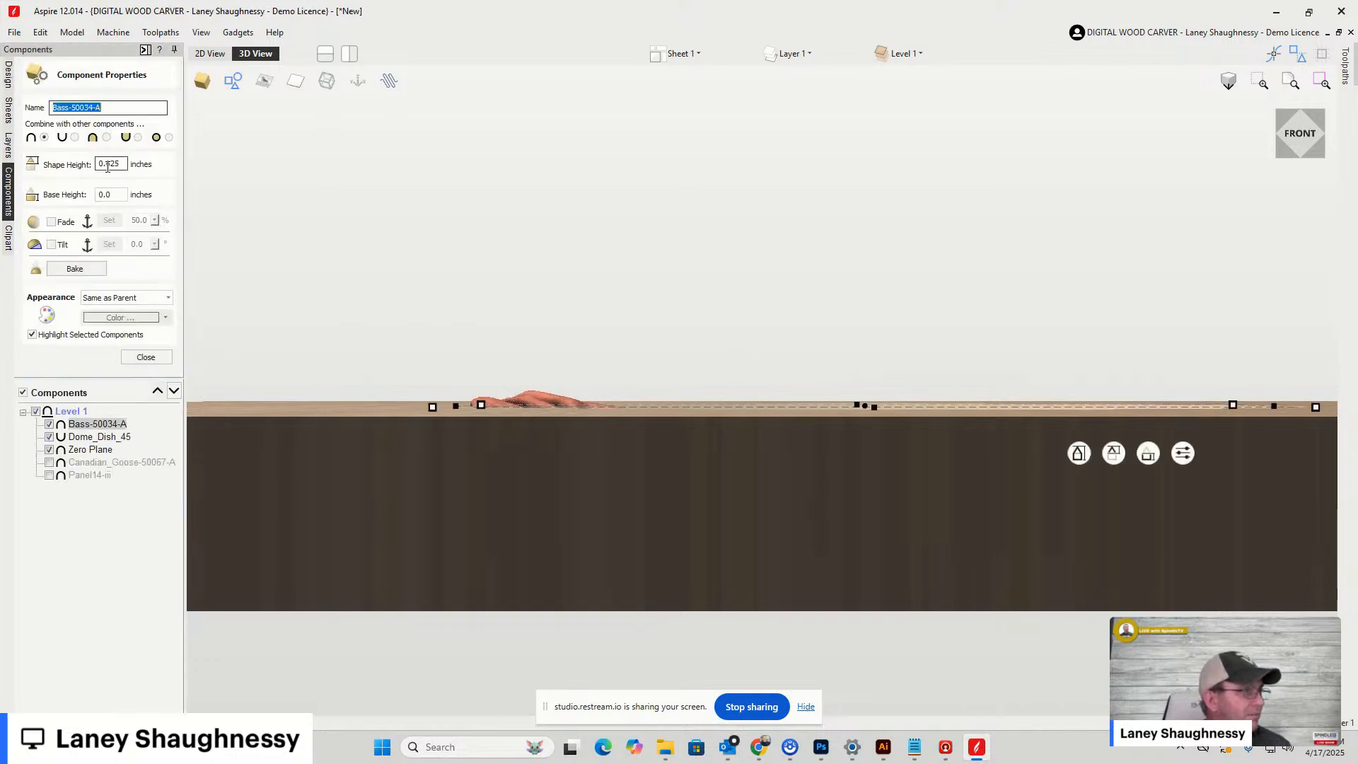
left_click_drag(103, 164, 112, 164)
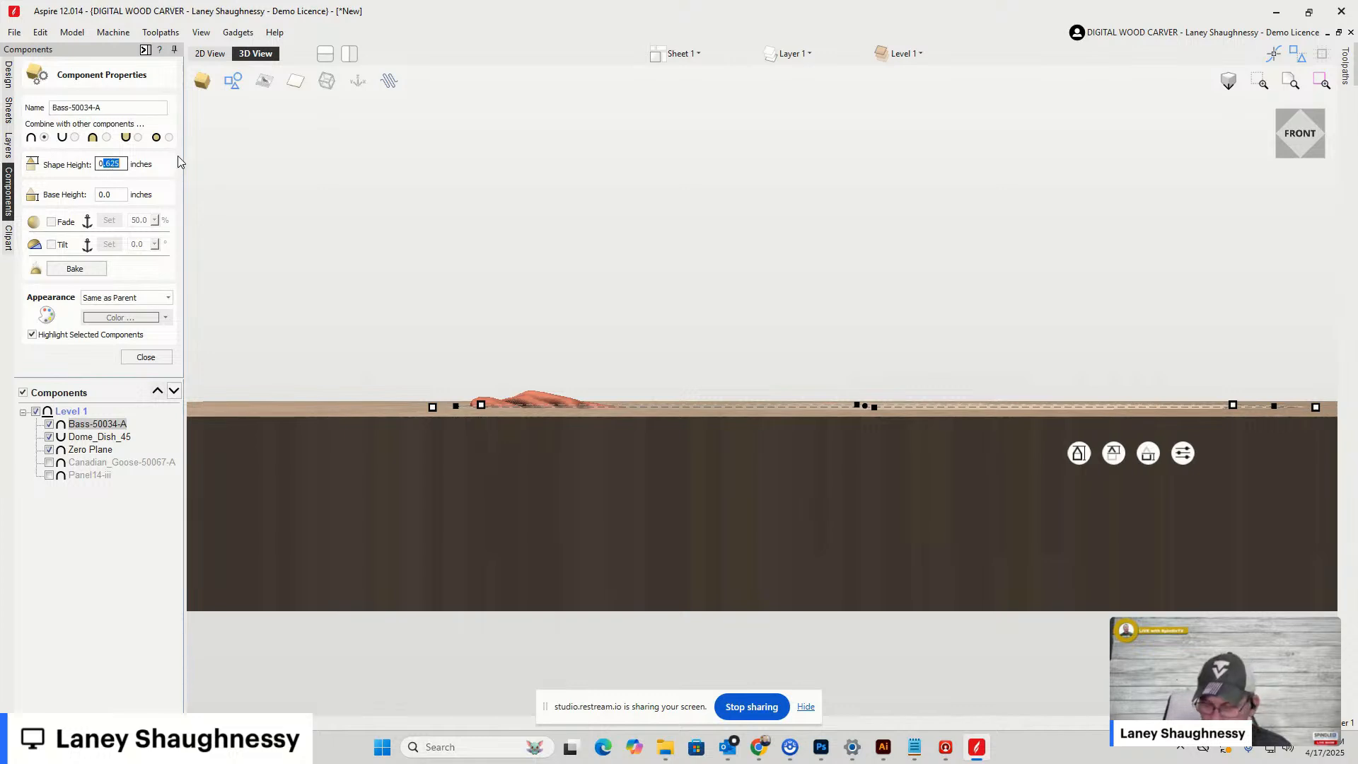
type(".75")
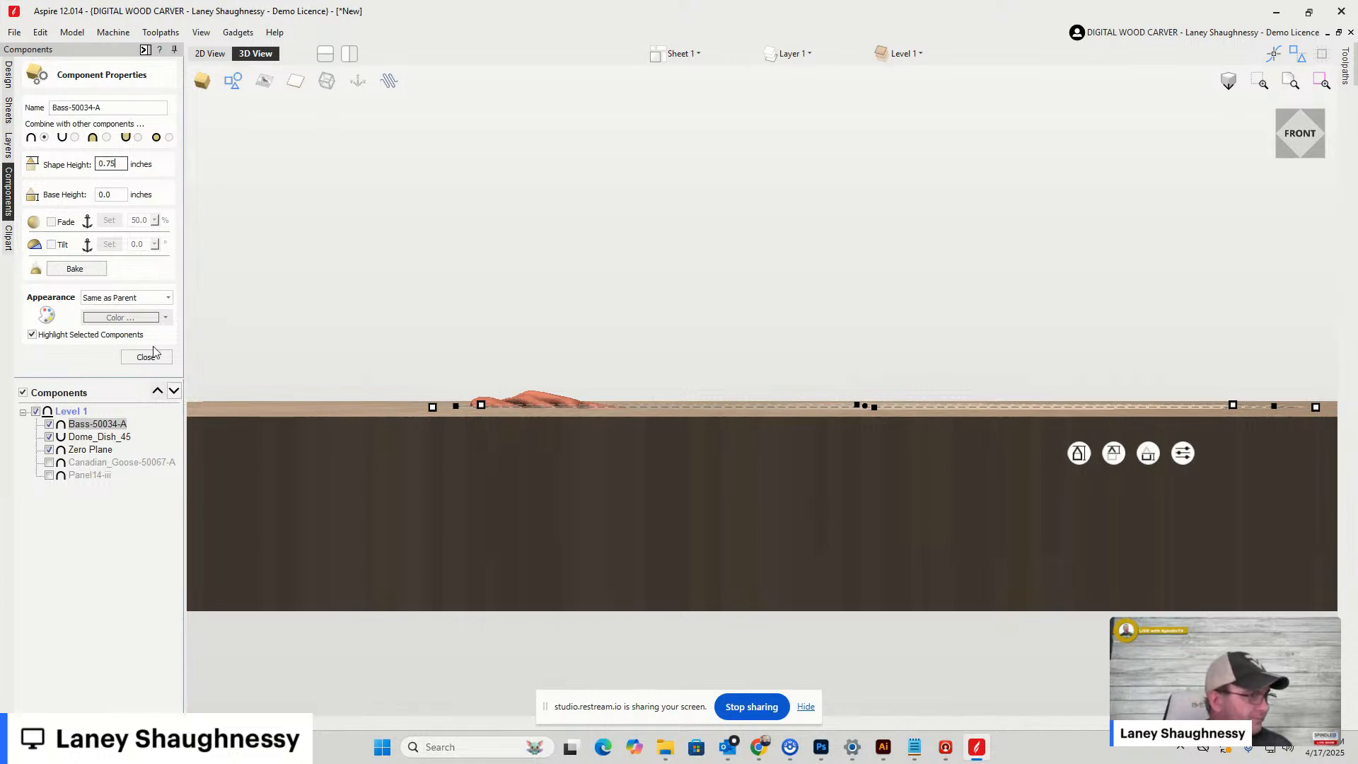
left_click(146, 358)
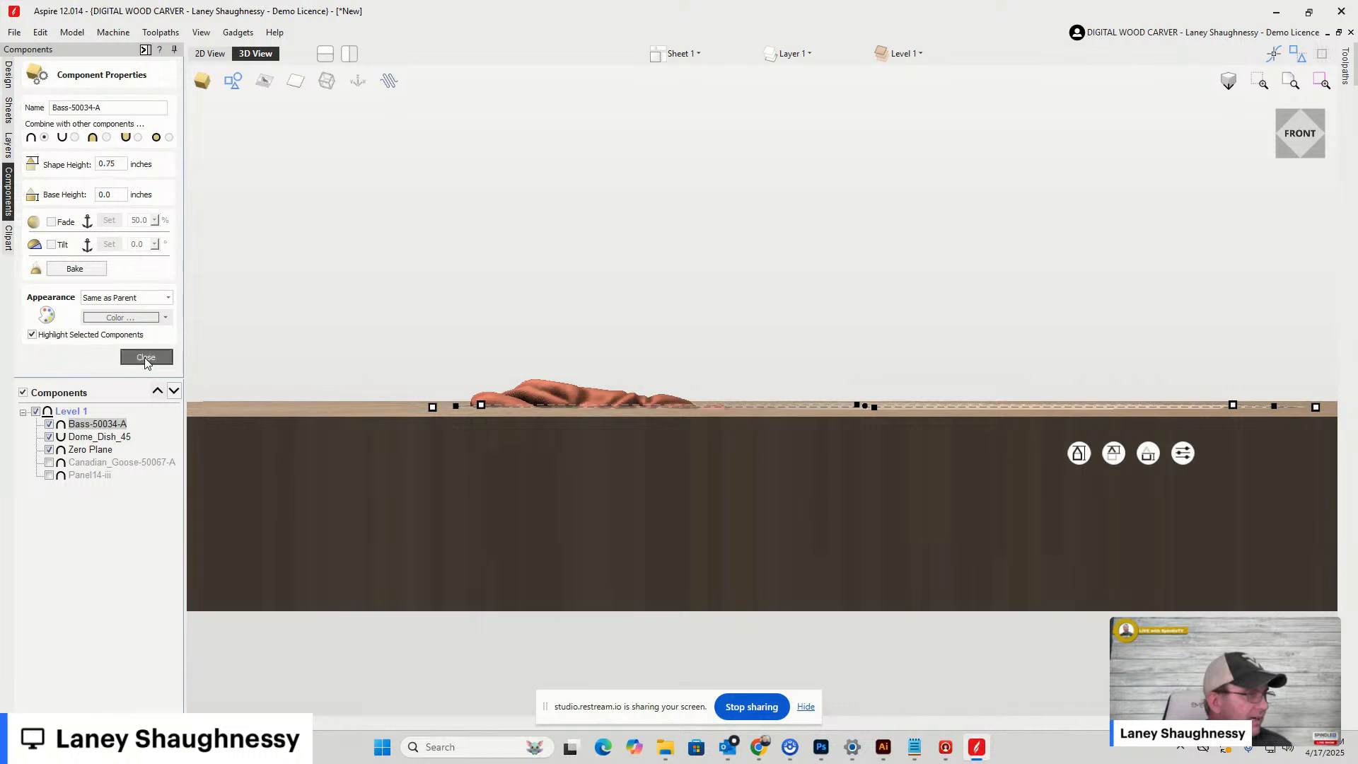
Reopen Scale Model Height to recheck the Z limits and examine how far the raised fish protrudes above the surface
left_click(9, 79)
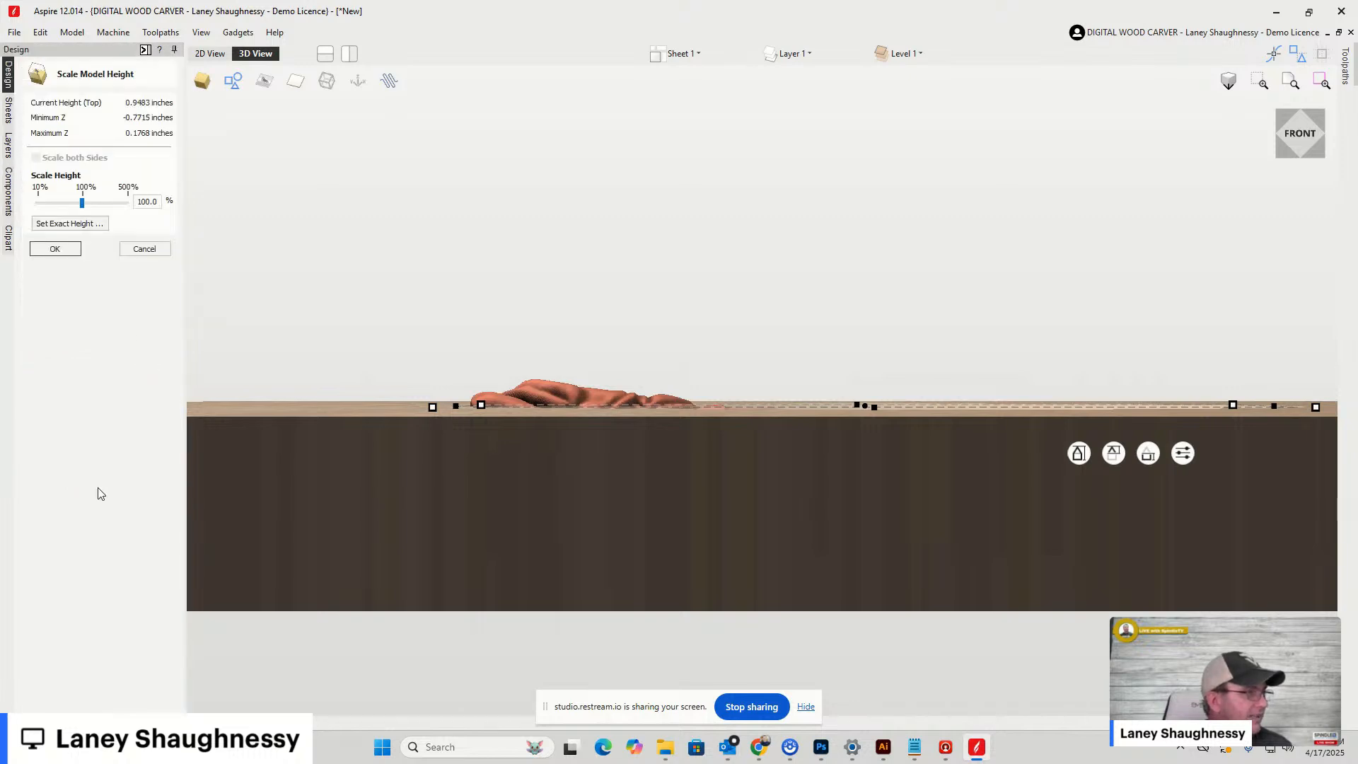
left_click(144, 249)
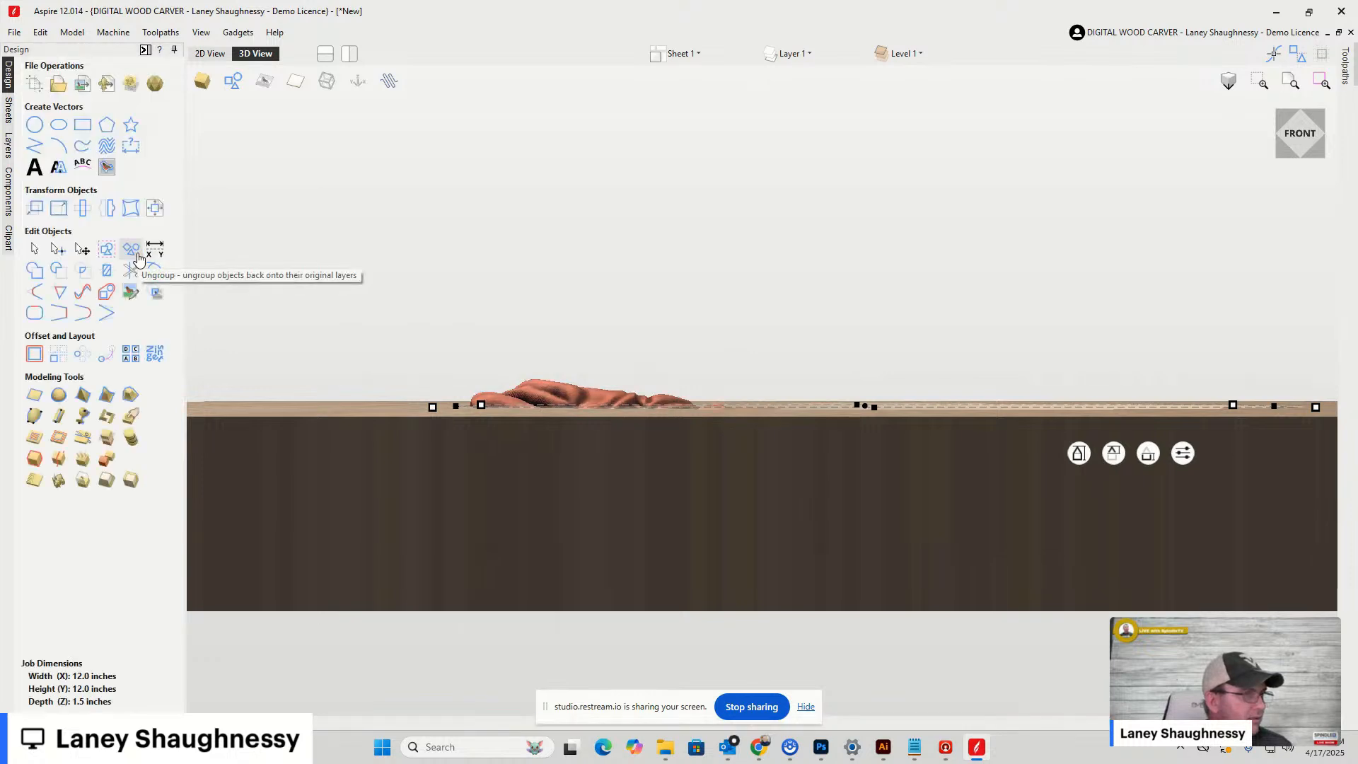
left_click(85, 485)
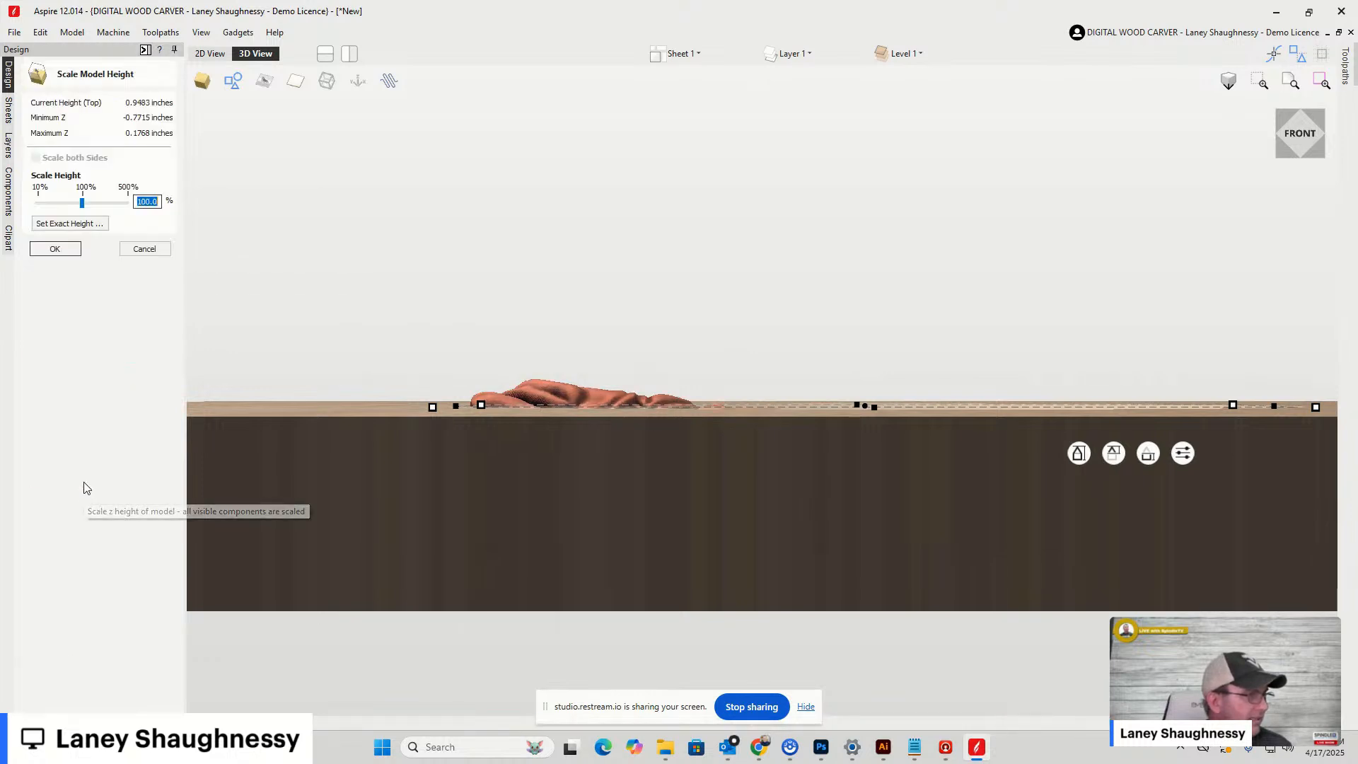
scroll(455, 386, "down", 1)
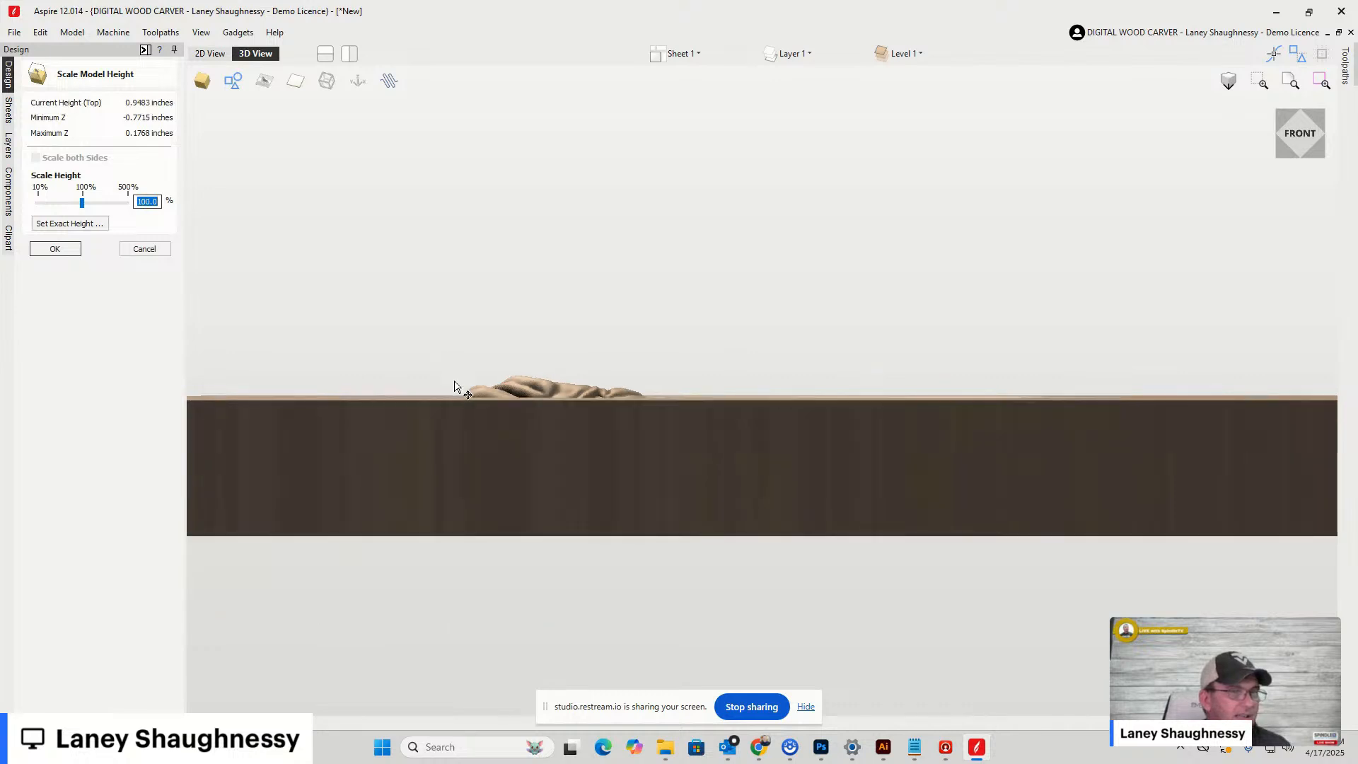
scroll(455, 386, "up", 3)
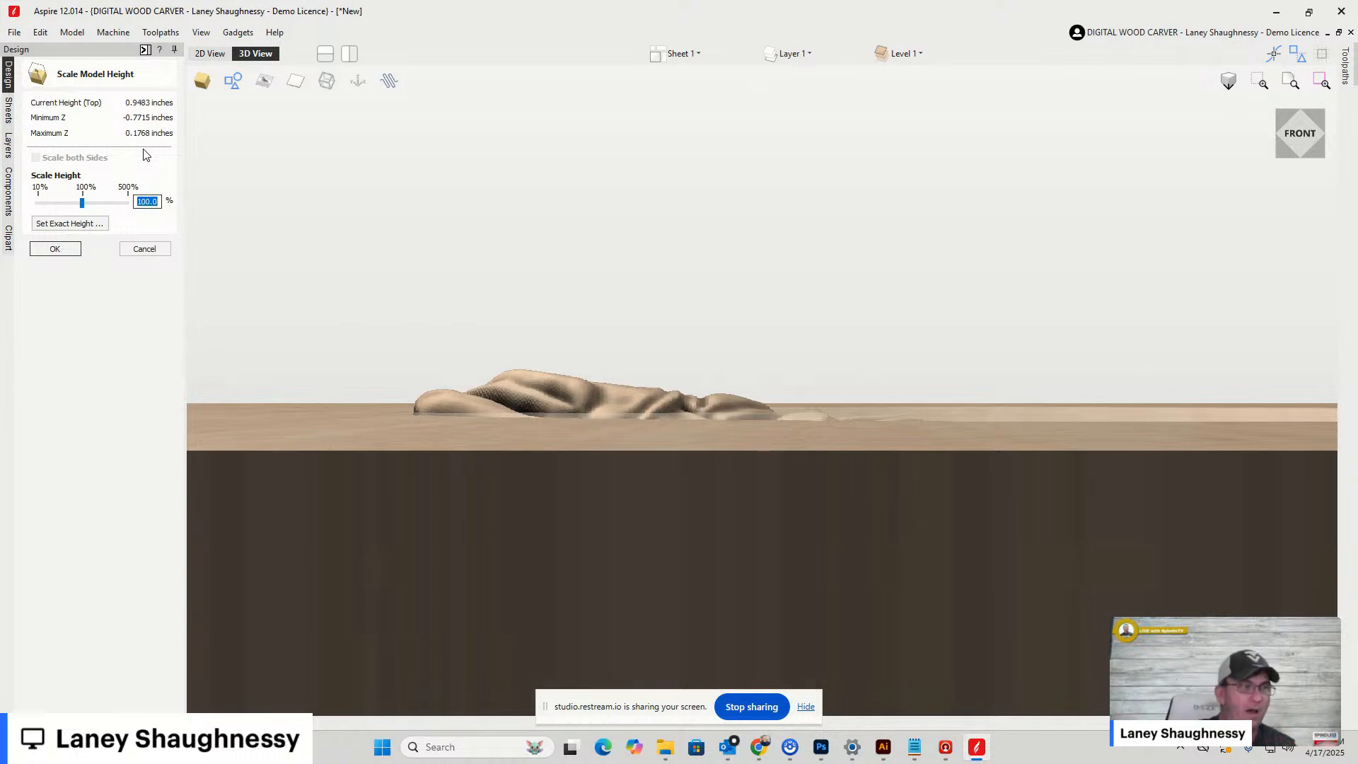
left_click_drag(586, 399, 533, 331)
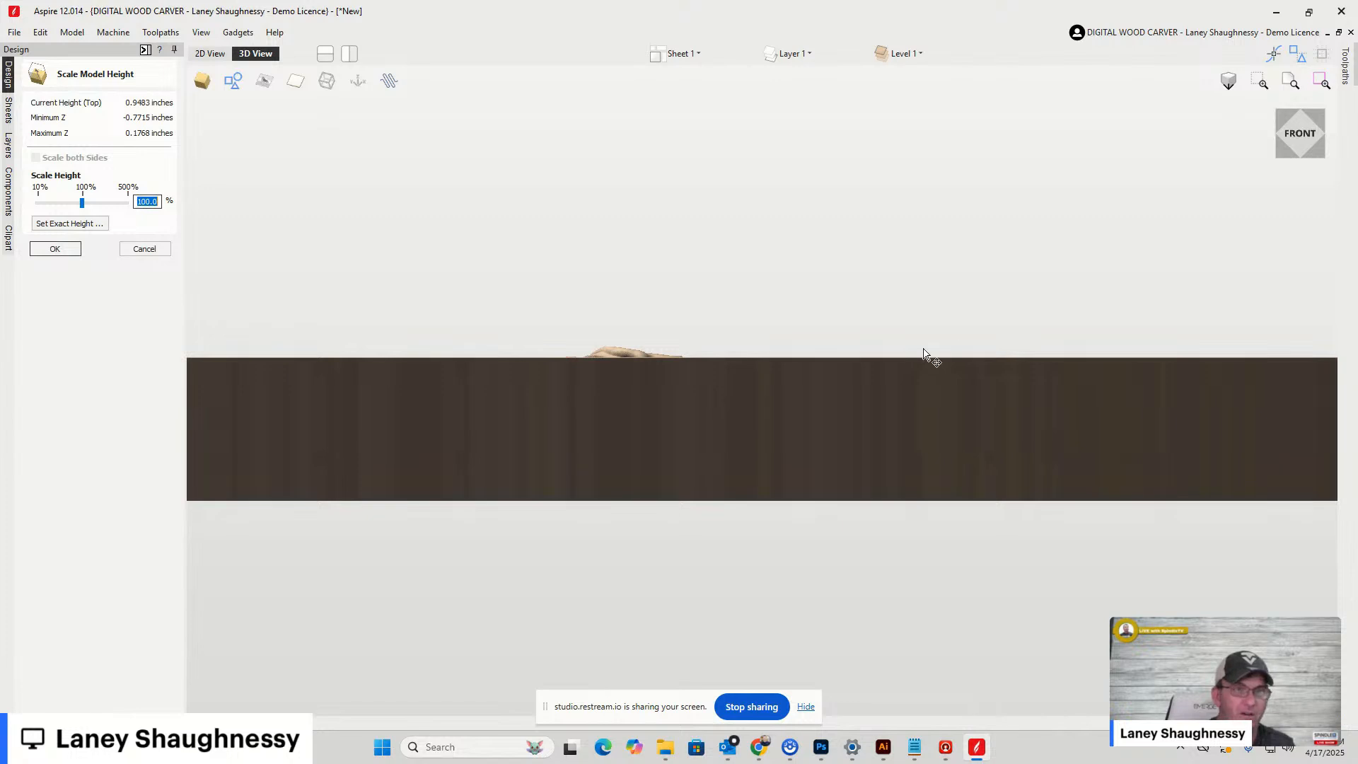
Examine from low, angled and overhead views how far the bass's head rises out of the dish, then dismiss Scale Model Height without changes
left_click(1290, 144)
left_click_drag(1290, 144, 1288, 136)
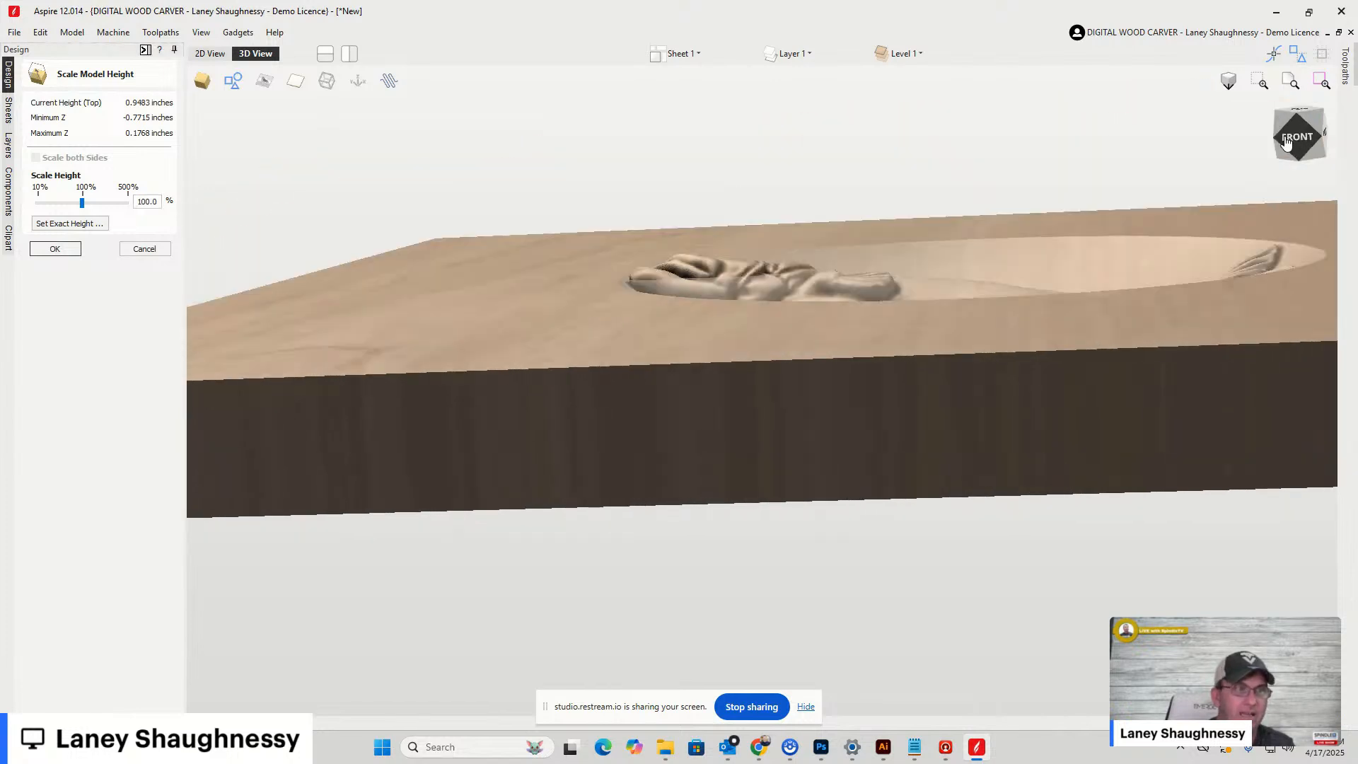
scroll(583, 308, "down", 4)
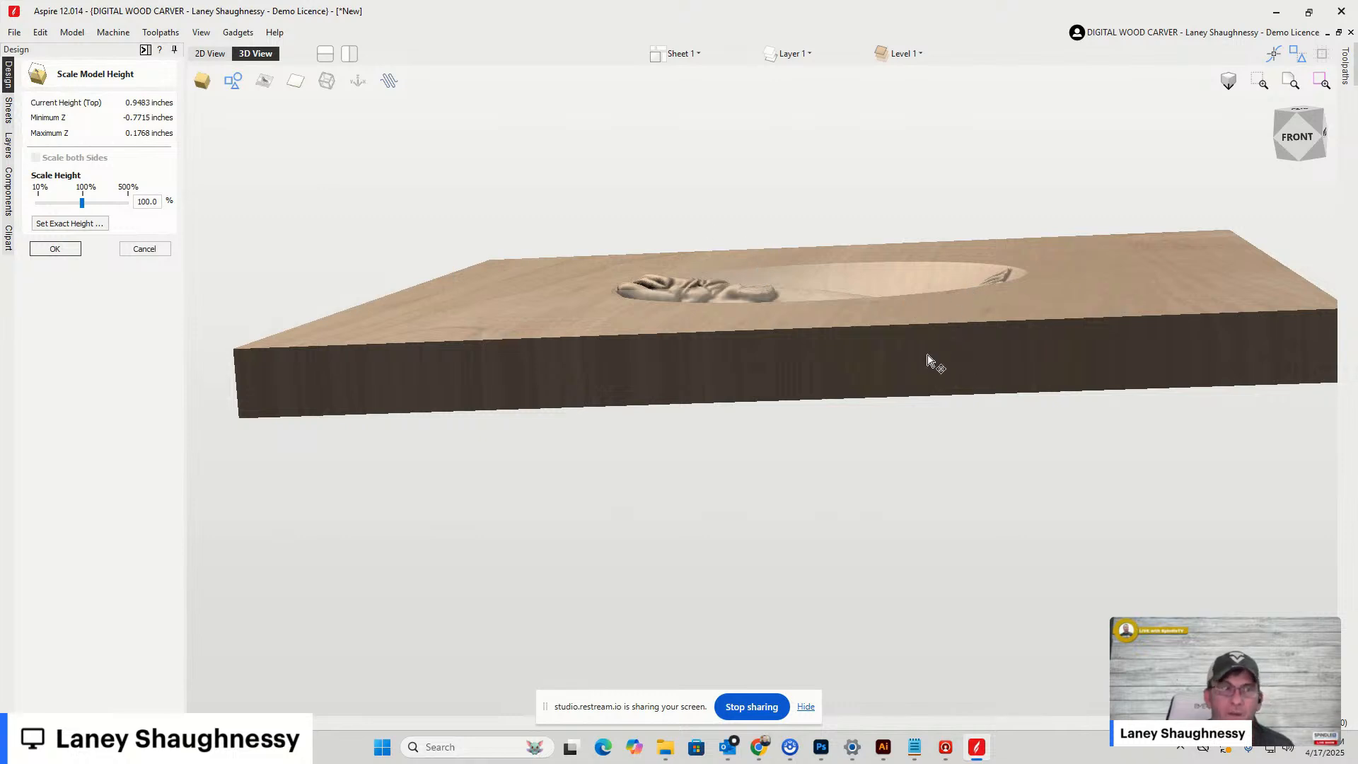
scroll(642, 291, "up", 2)
scroll(642, 291, "up", 3)
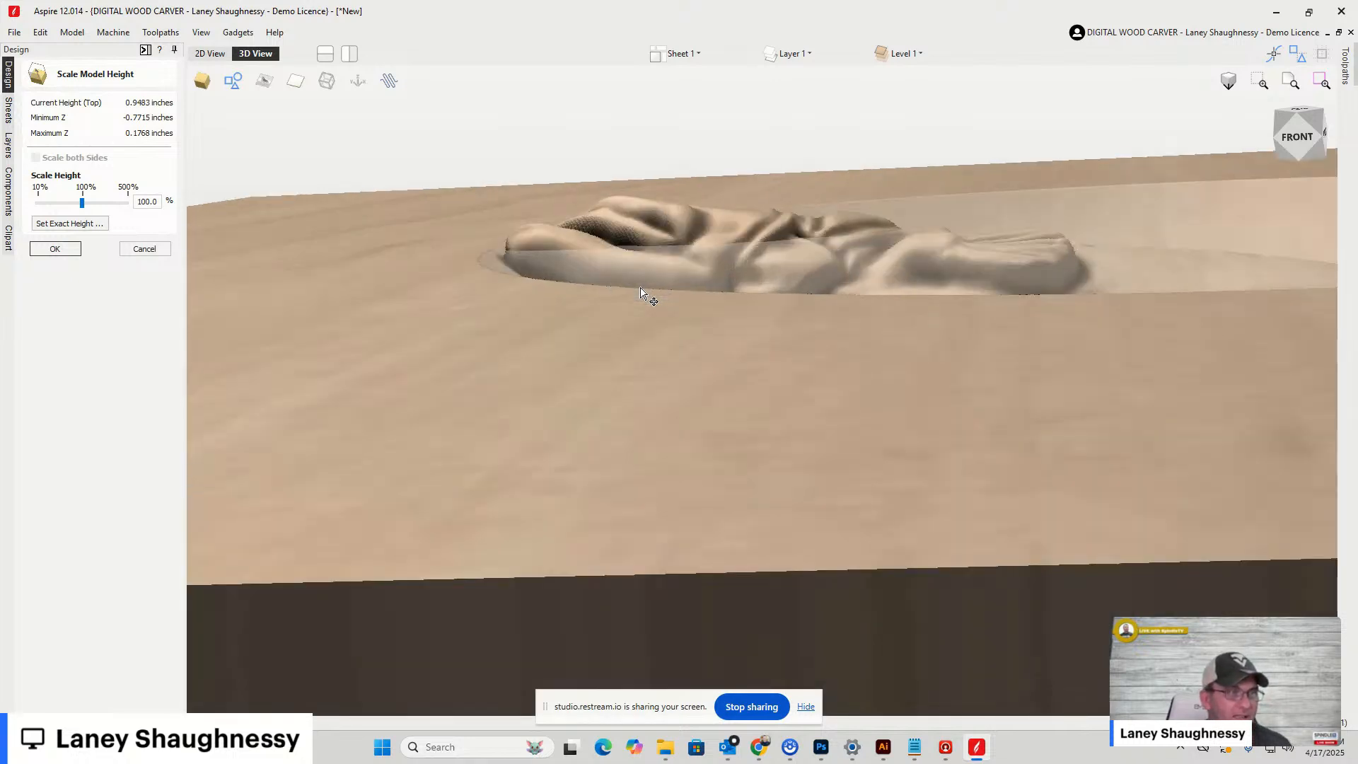
scroll(642, 291, "down", 2)
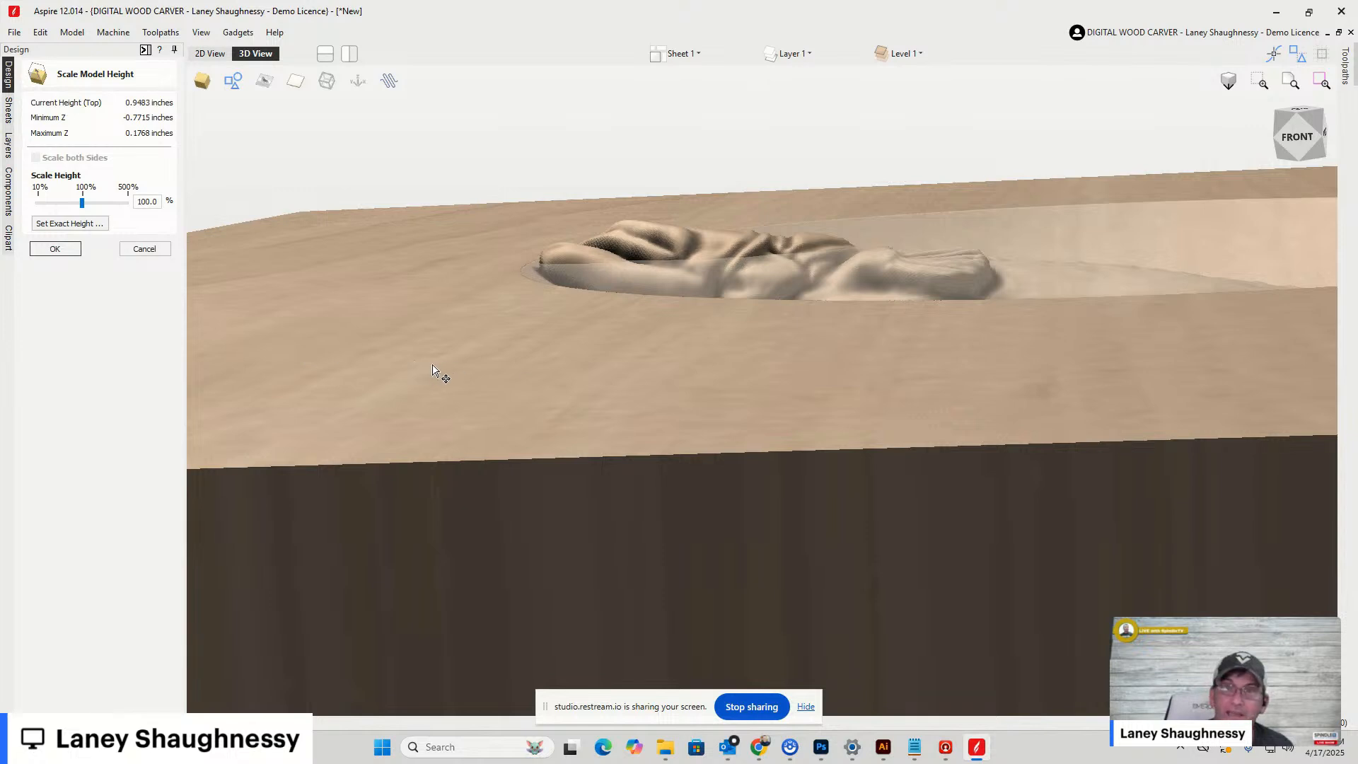
scroll(386, 347, "up", 2)
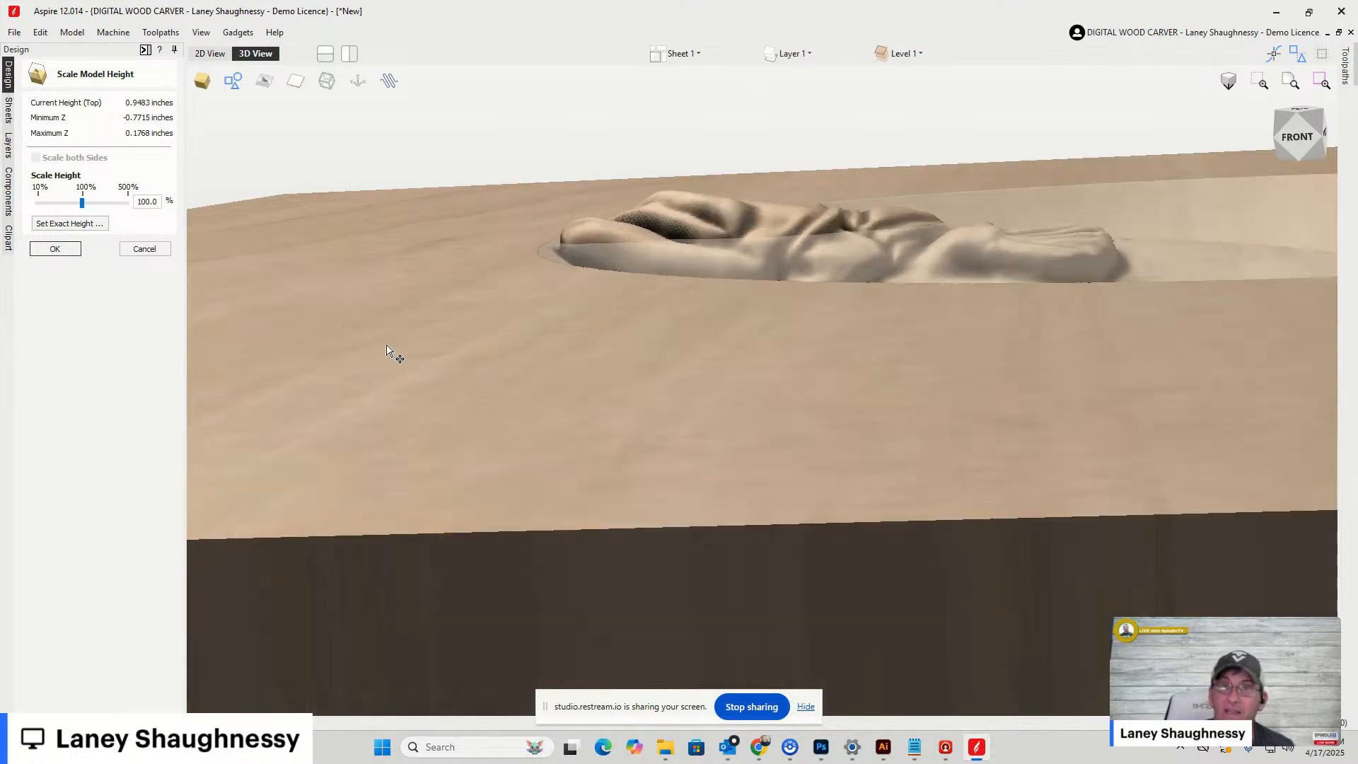
scroll(474, 382, "down", 3)
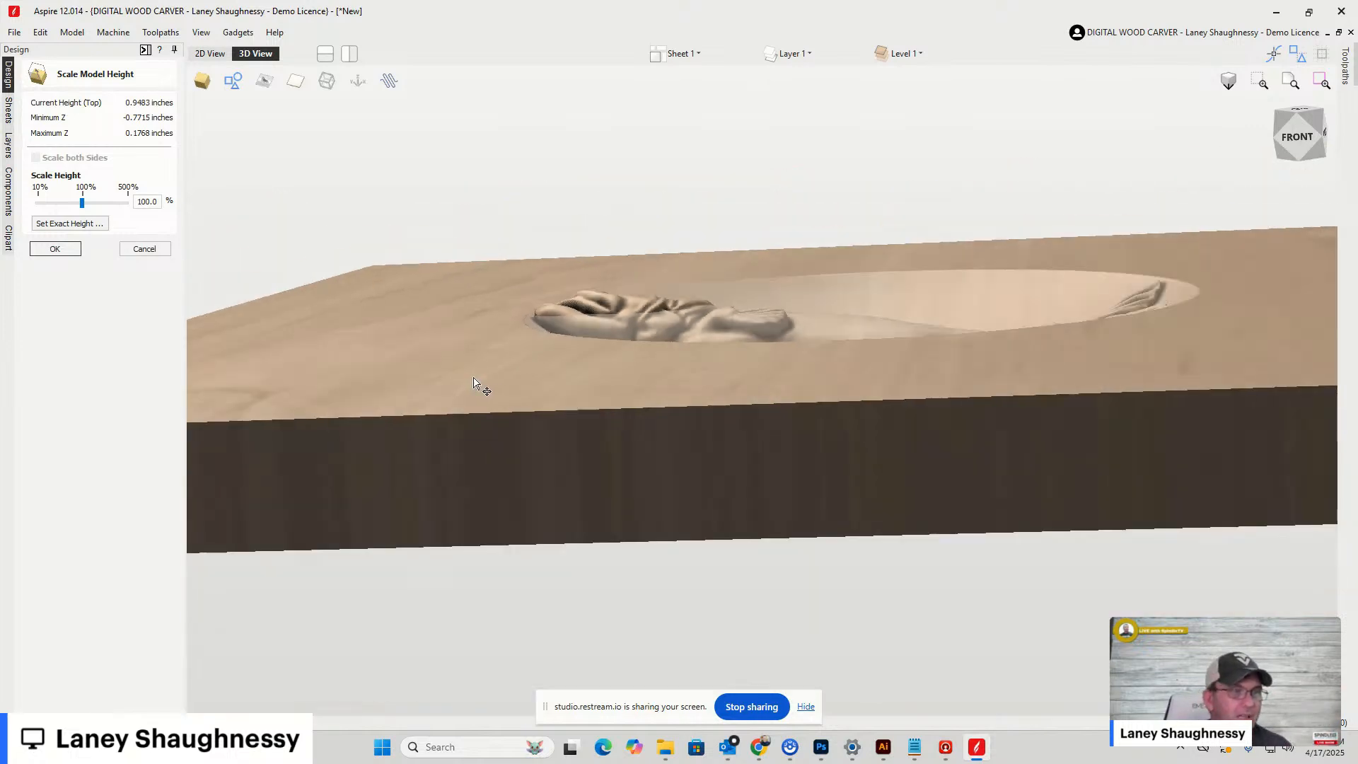
left_click(1298, 145)
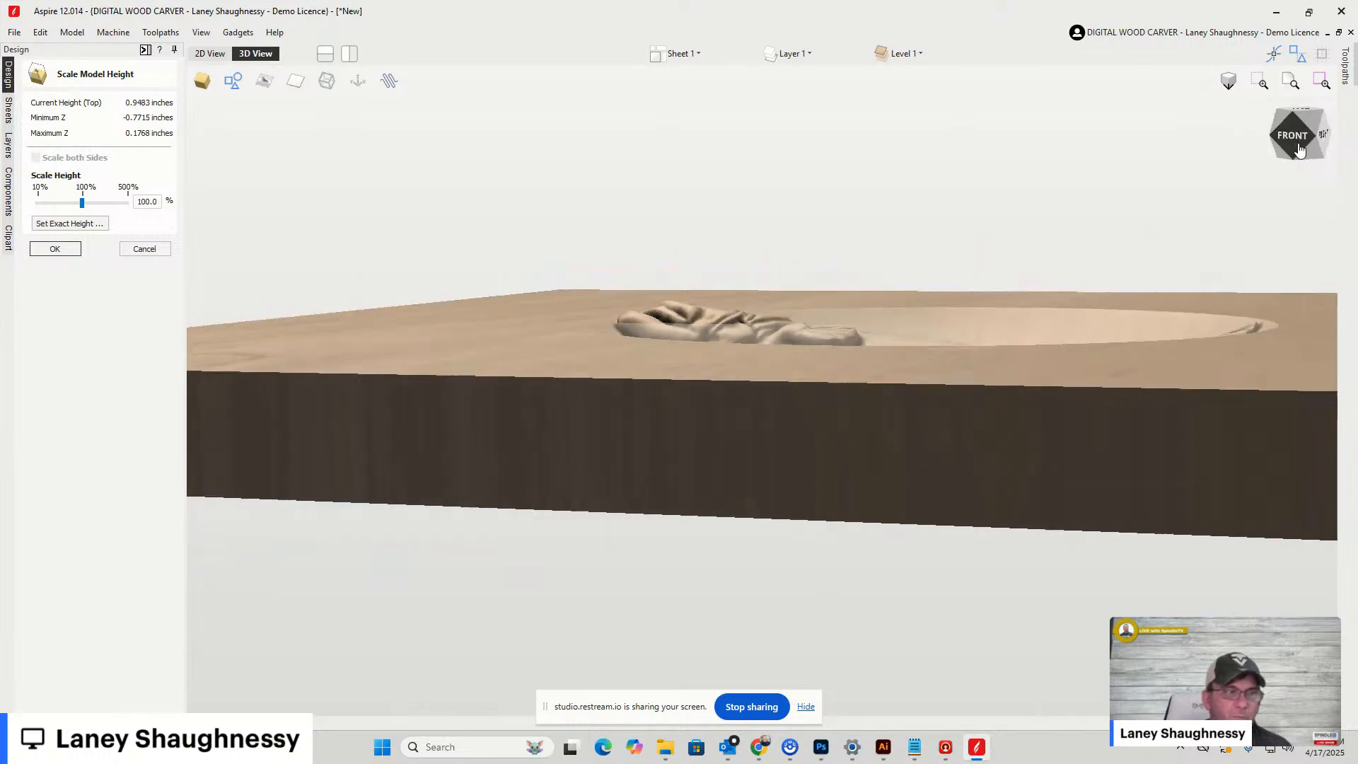
mouse_move(1300, 148)
left_mouse_down()
mouse_move(1303, 168)
mouse_move(1306, 150)
mouse_move(1319, 163)
left_mouse_up()
scroll(727, 369, "down", 3)
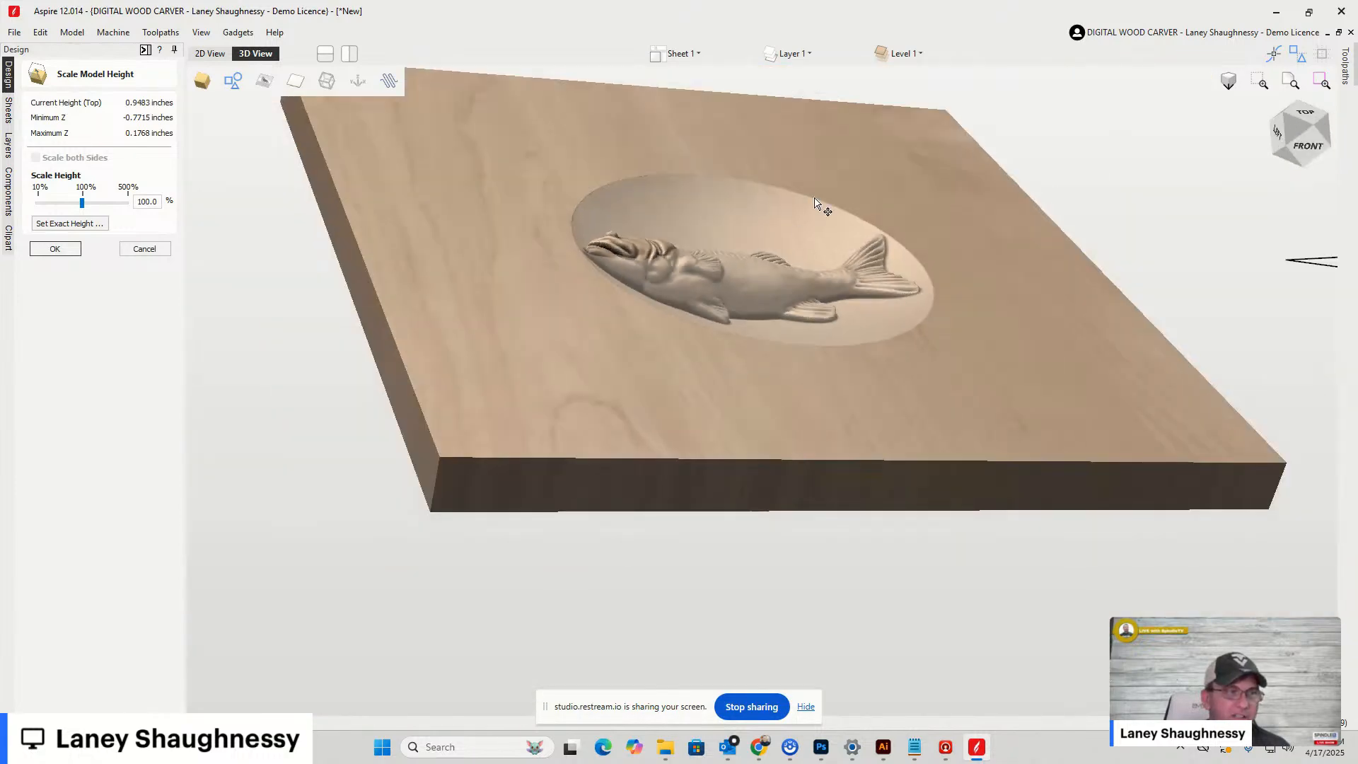
scroll(815, 203, "up", 3)
left_click_drag(1300, 139, 1295, 154)
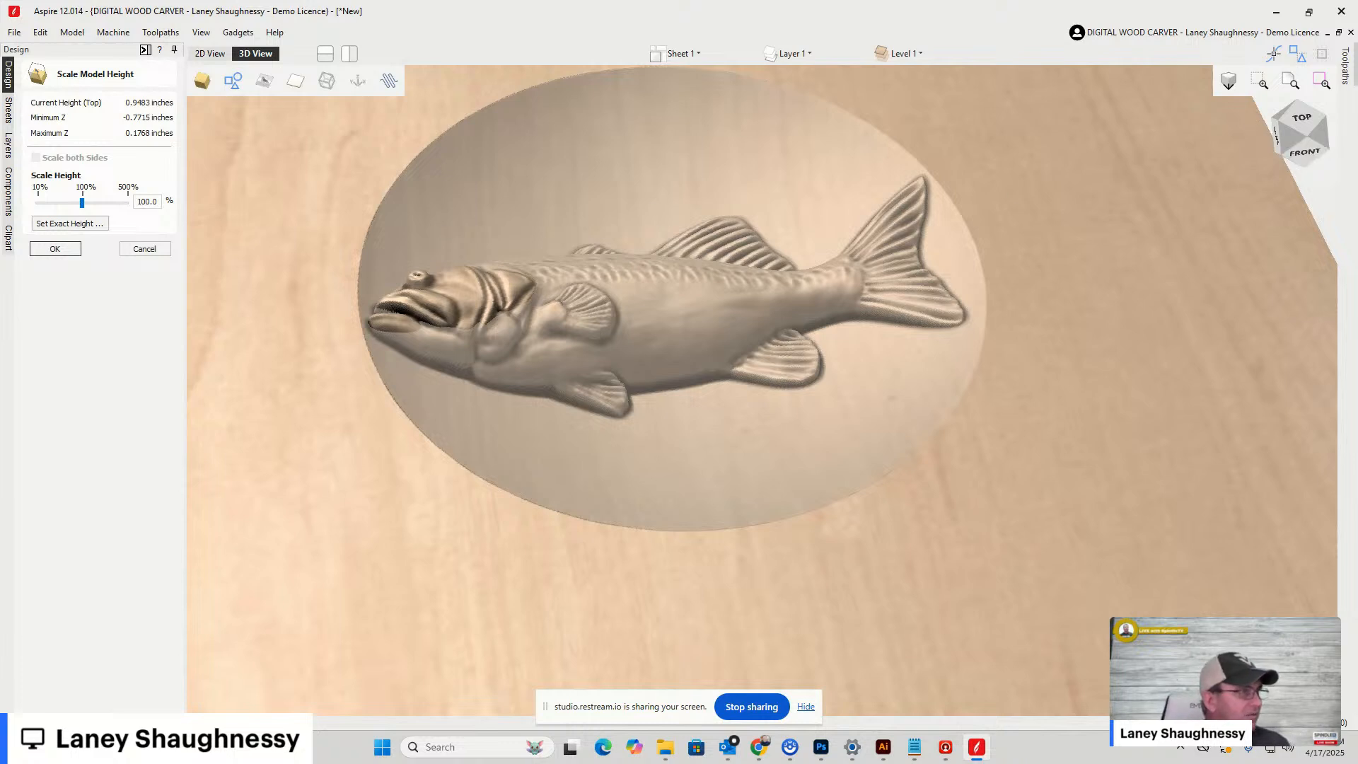
left_click(141, 249)
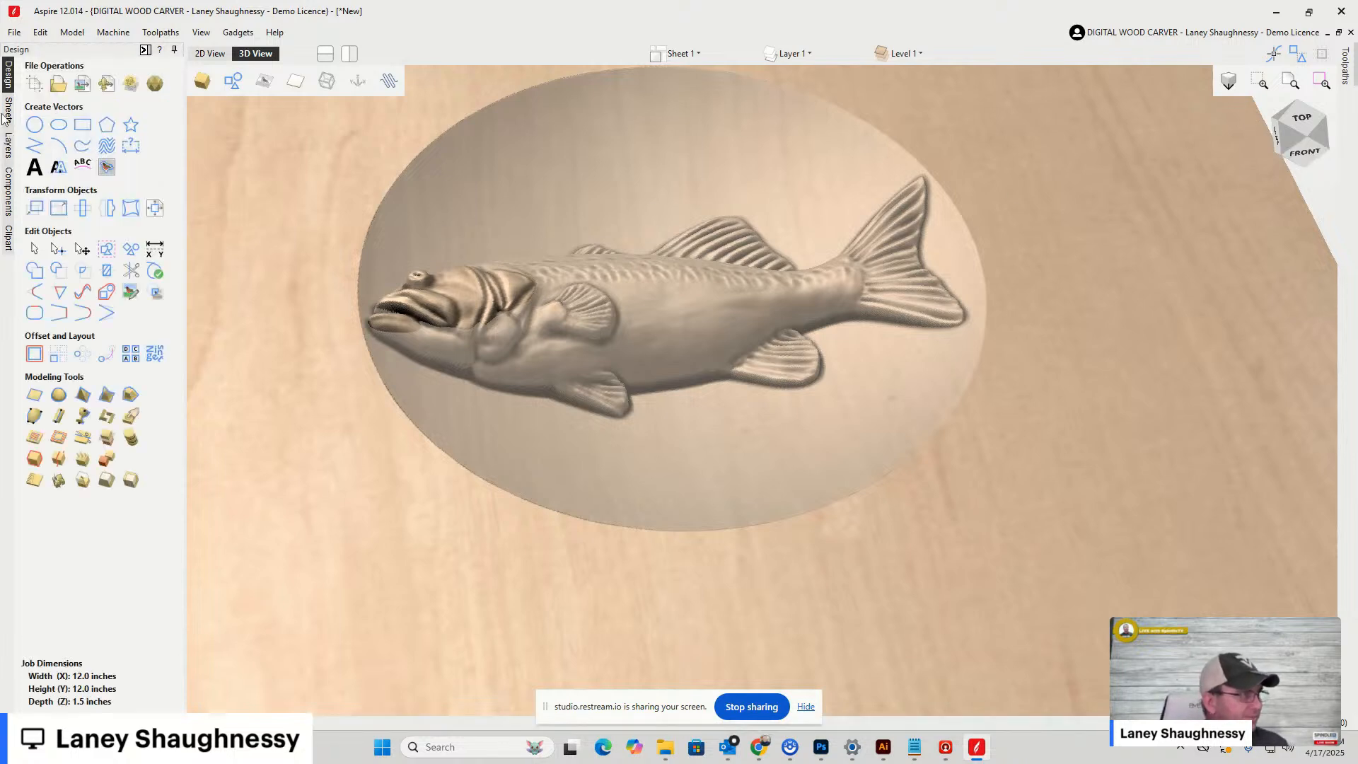
Set the shape height of the Dome_Dish_45 component to 0.5 inches and close its properties
left_click(9, 191)
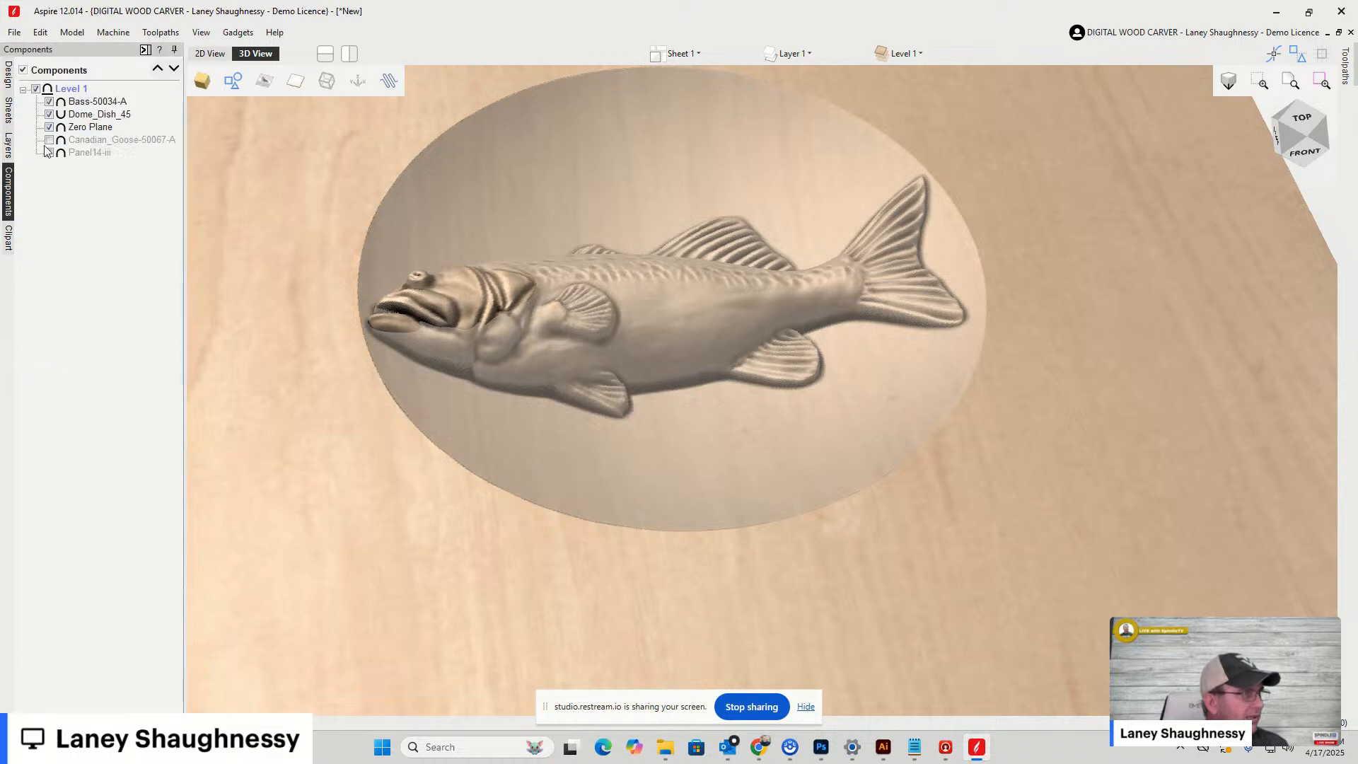
left_click(83, 115)
left_click(82, 113)
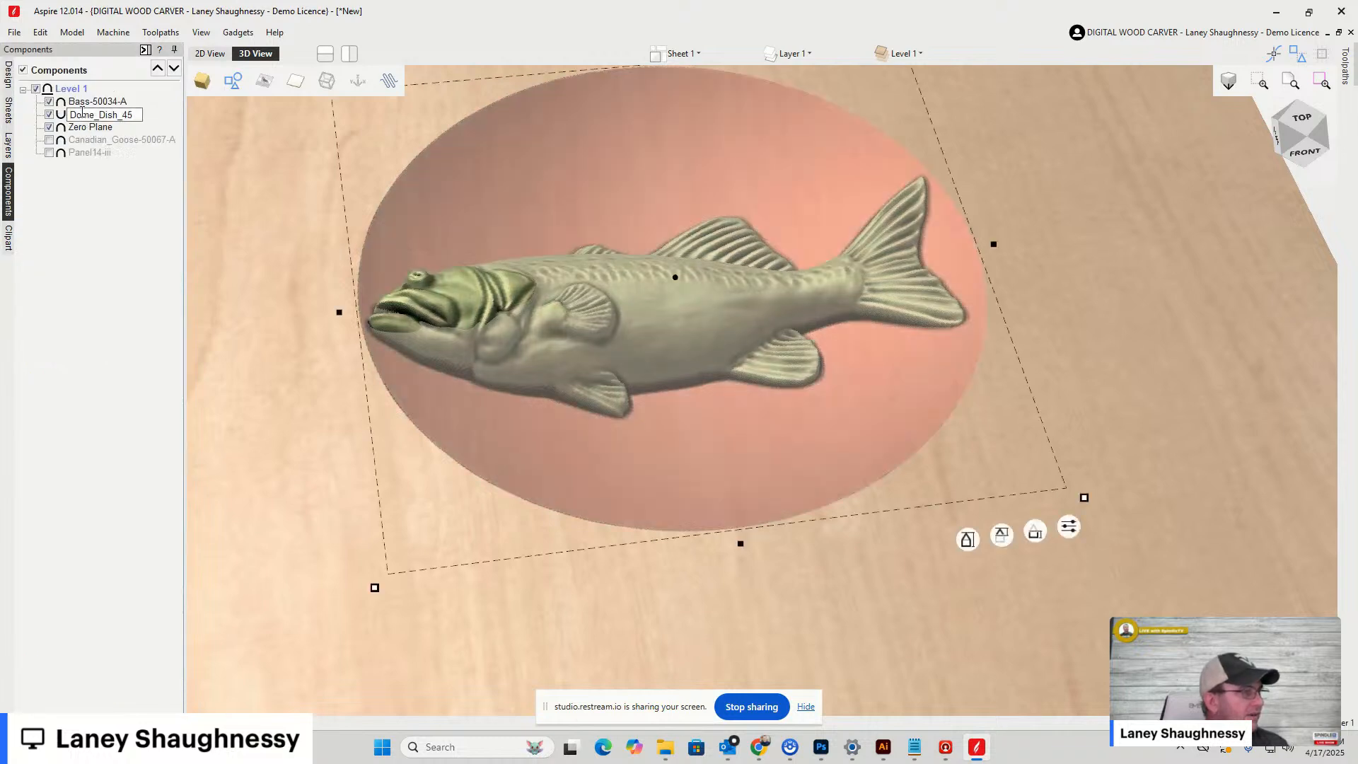
double_click(61, 115)
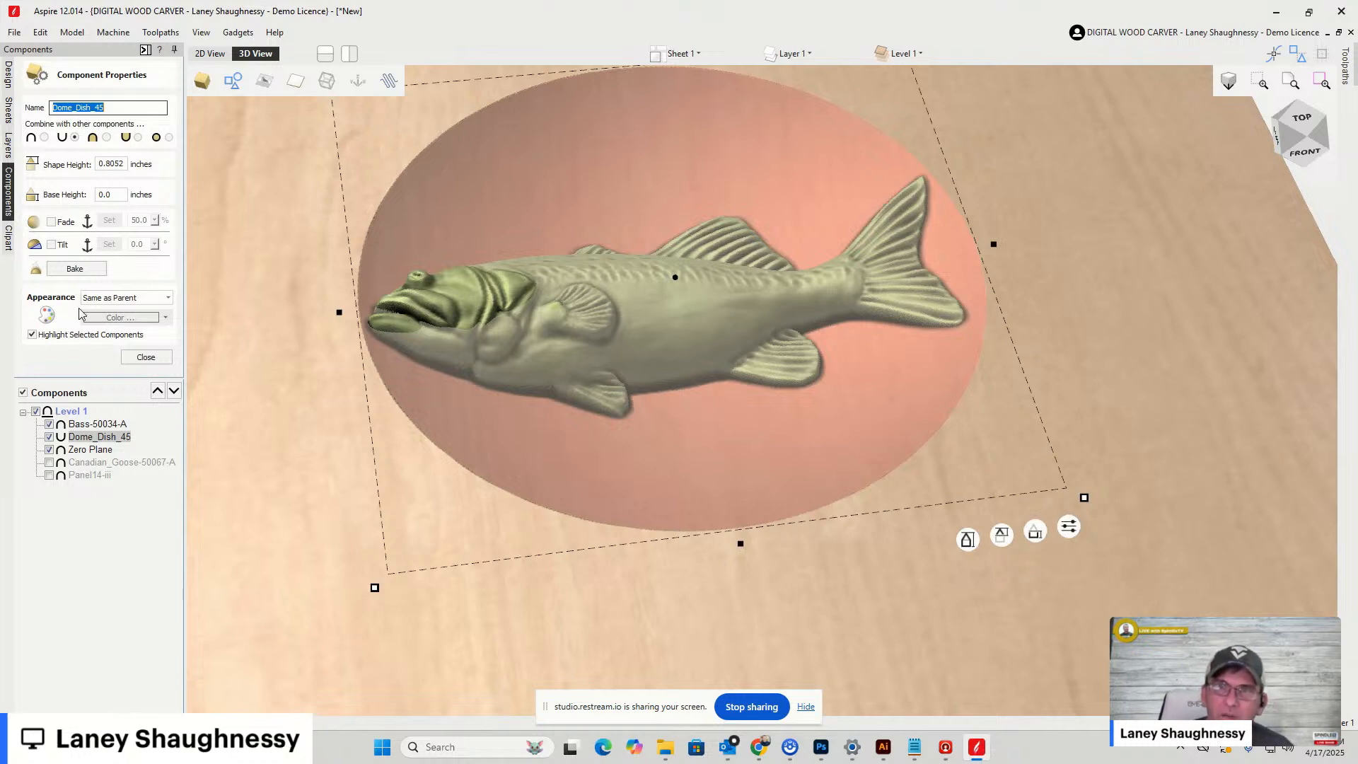
left_click_drag(126, 161, 112, 160)
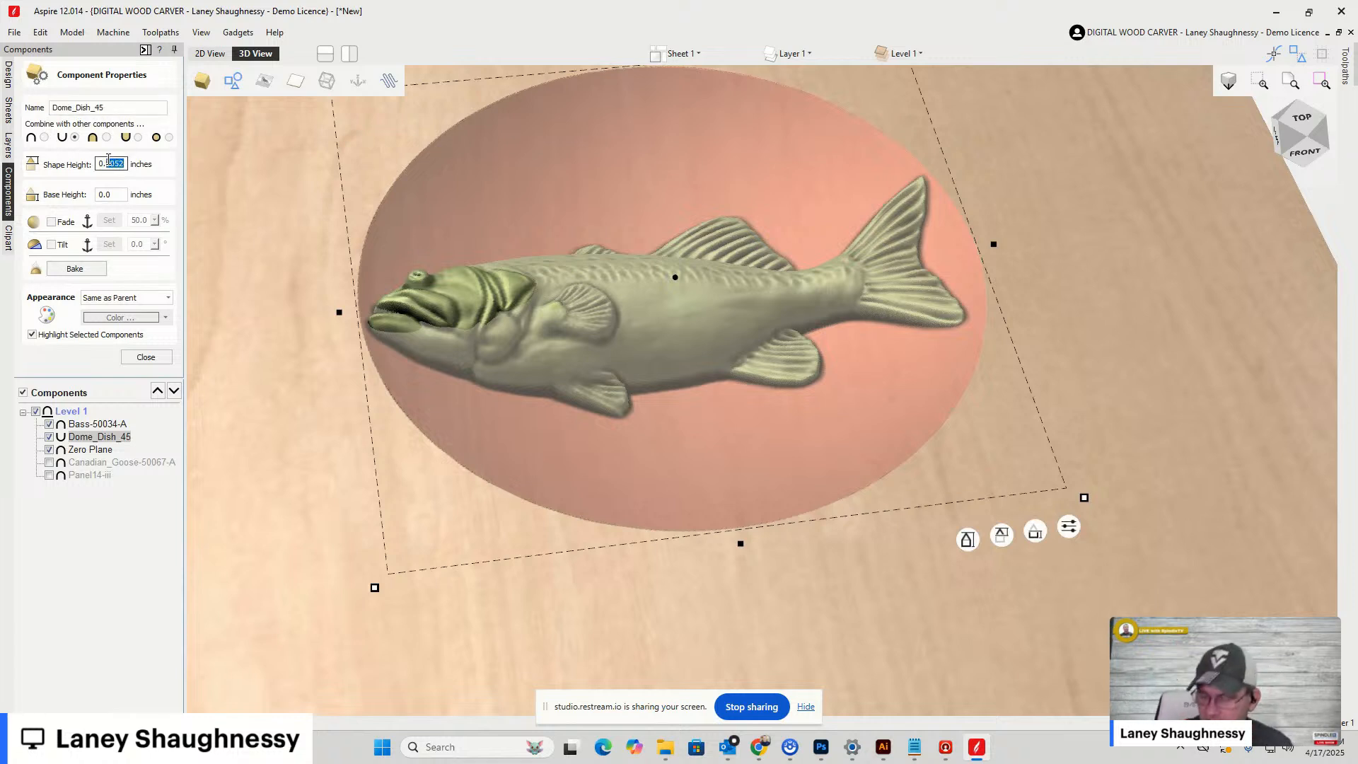
type("6")
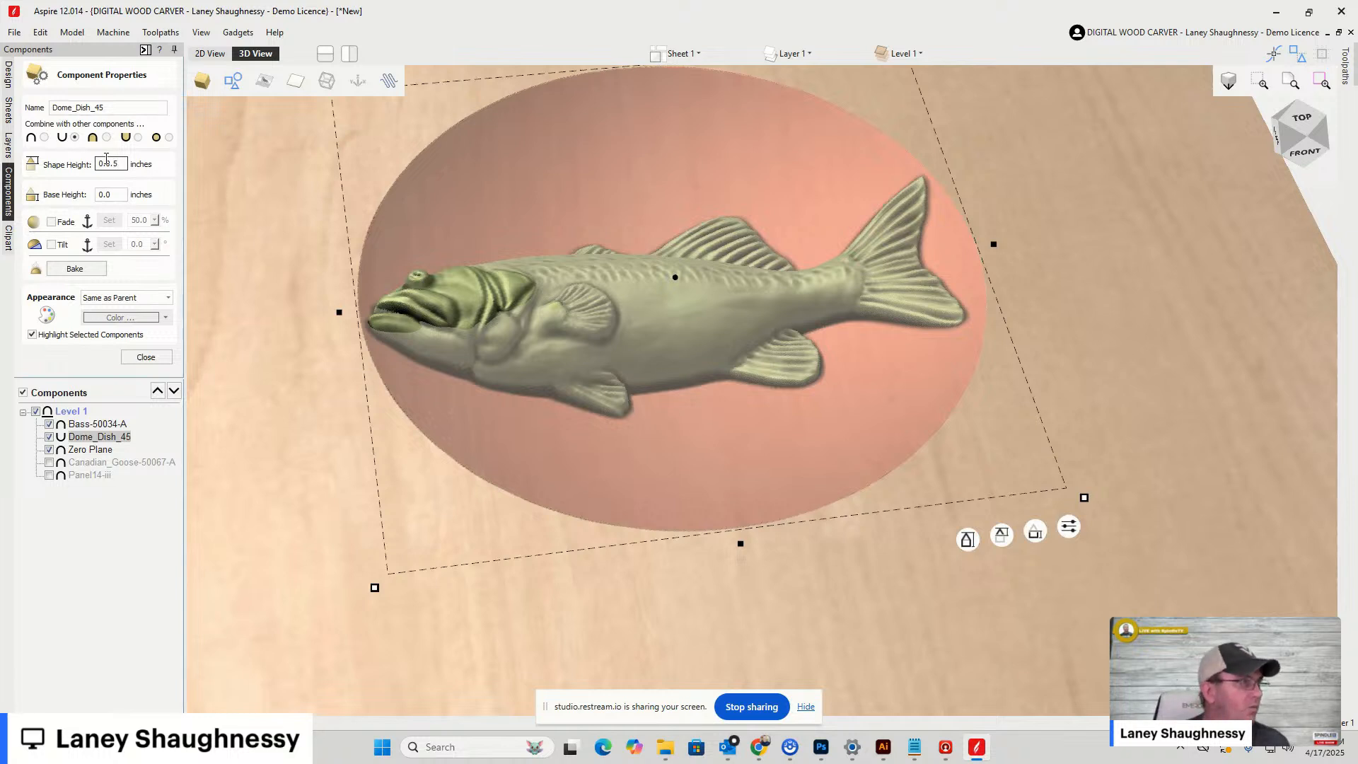
left_click_drag(110, 163, 85, 164)
type("0.")
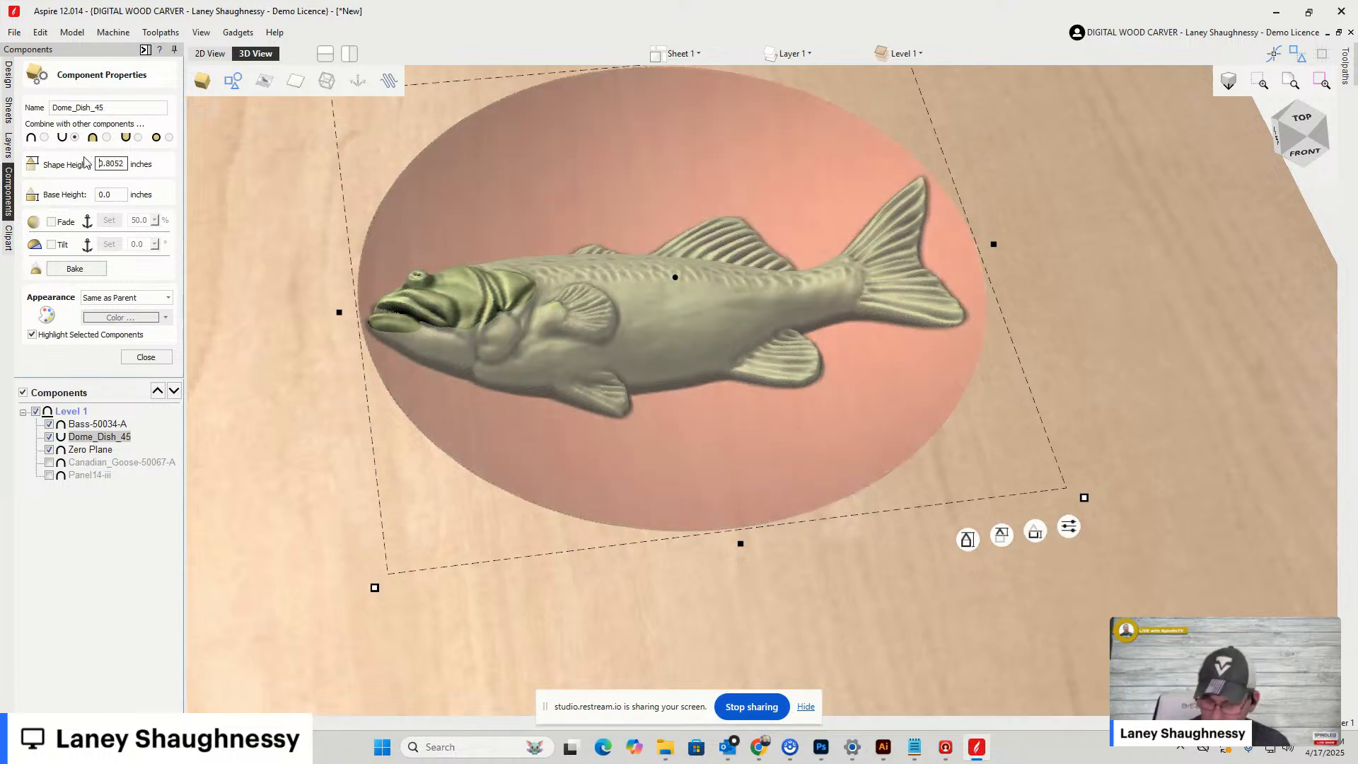
key("Delete")
key("Delete")
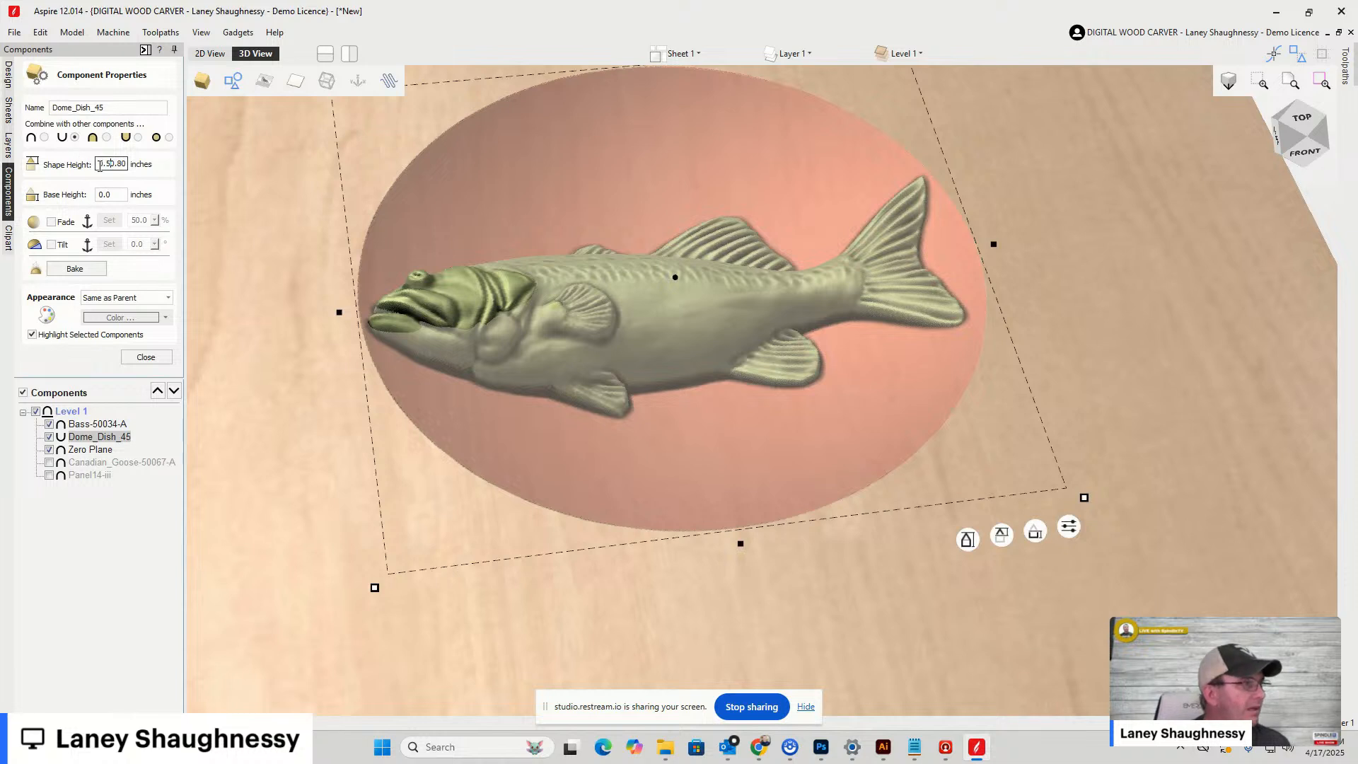
key("Delete")
key("Delete")
key("Delete")
key("Delete")
key("BackSpace")
key("BackSpace")
key("BackSpace")
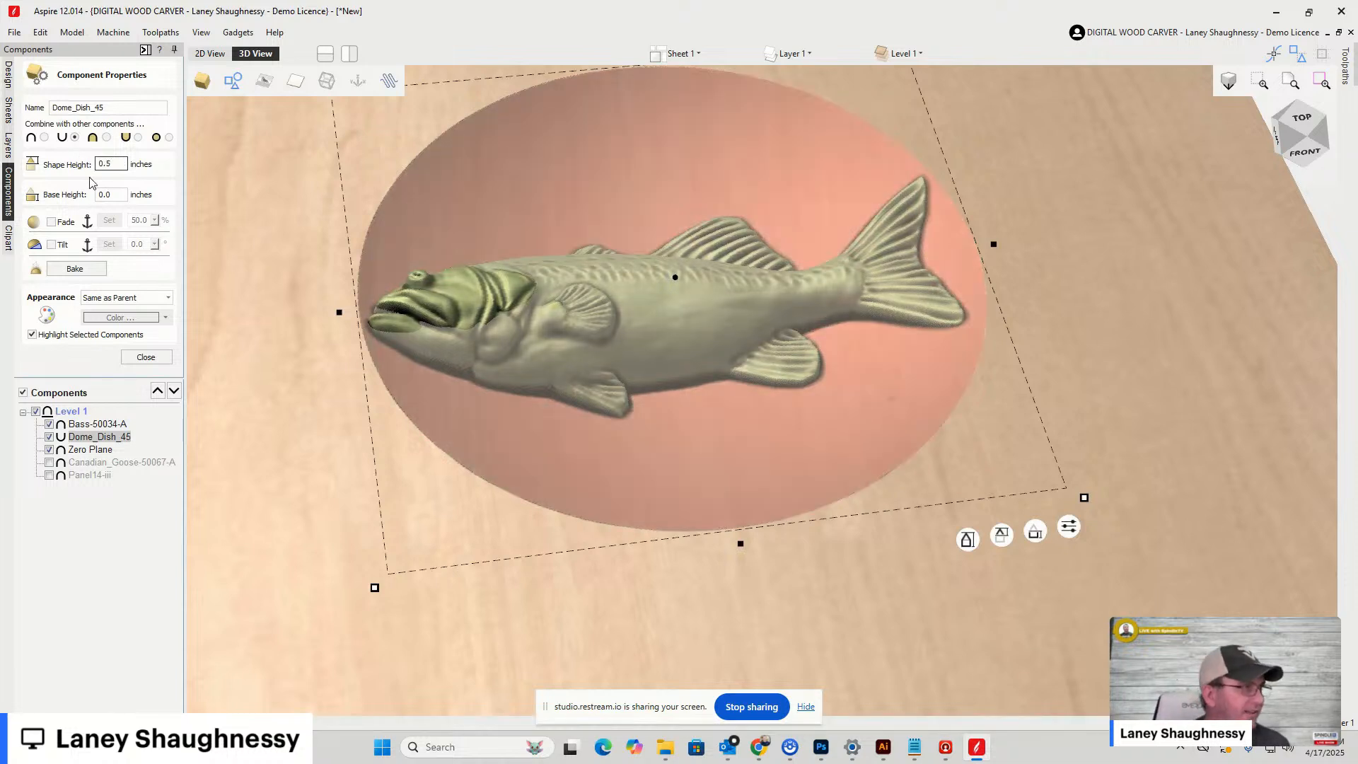
key("Return")
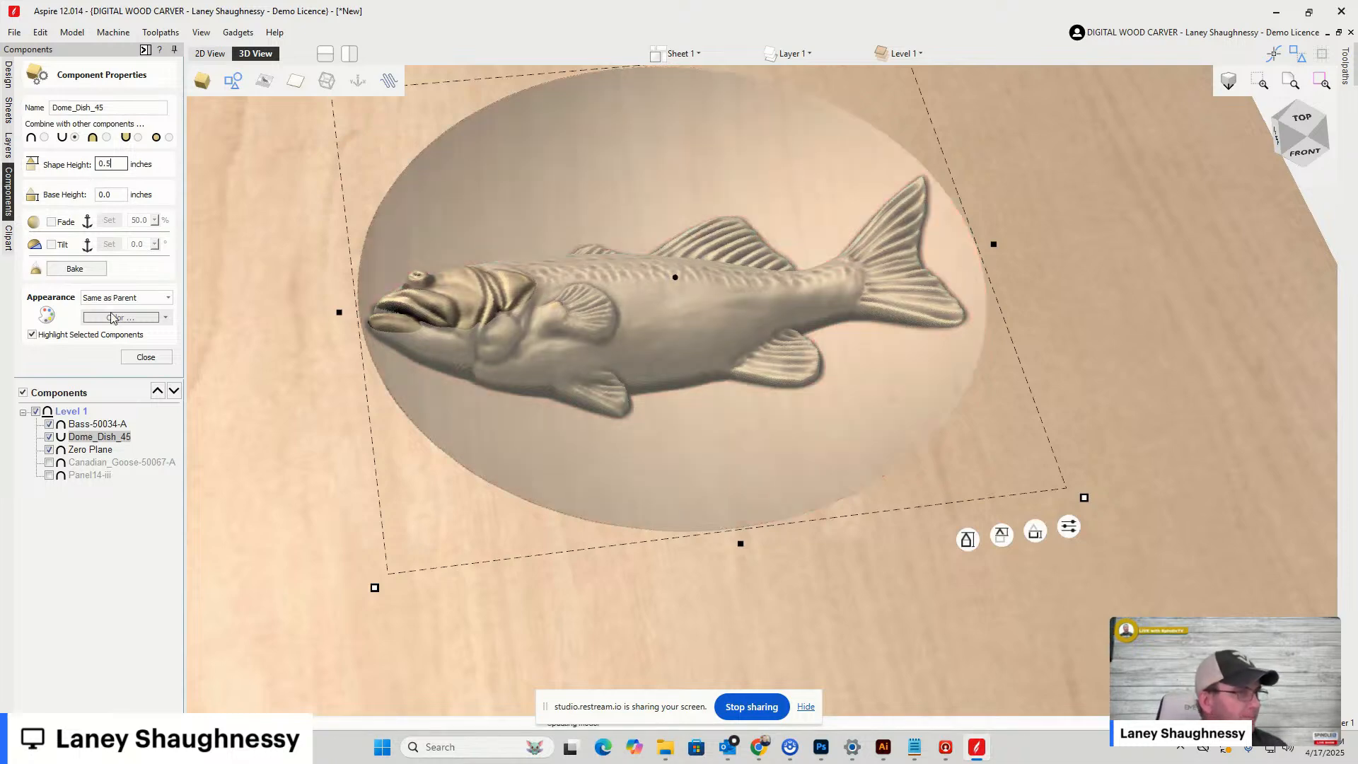
left_click(146, 357)
Deselect the dish and examine from the front and from above how the bass sits in the shallower recess
left_click(1299, 116)
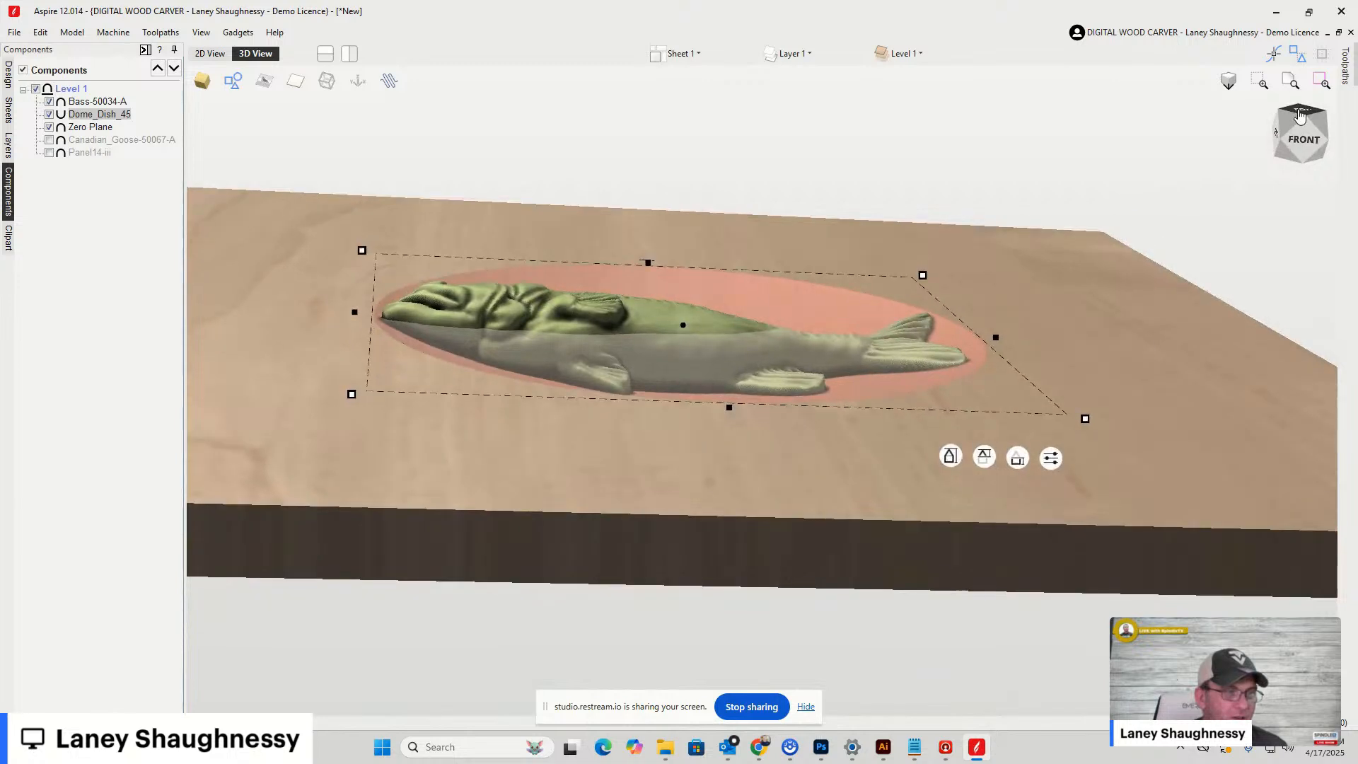
scroll(629, 352, "up", 3)
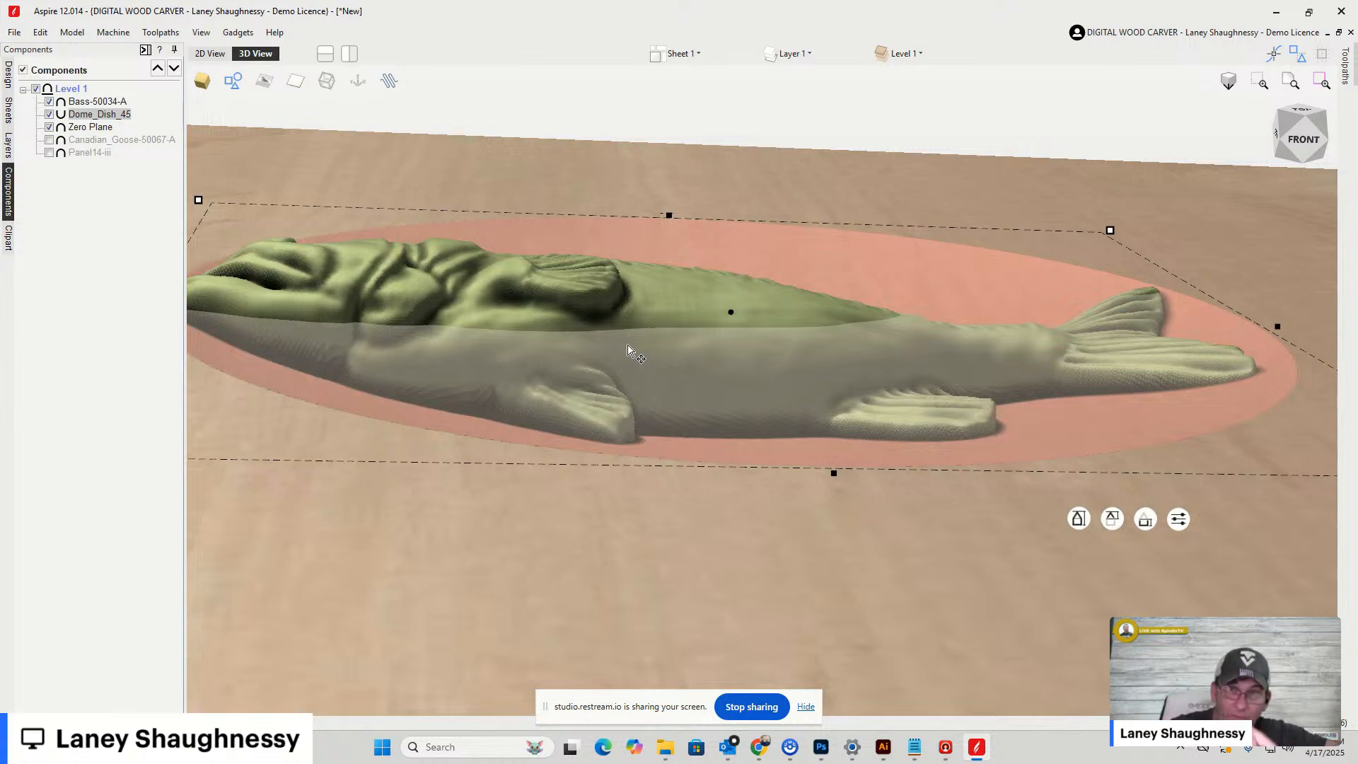
left_click(1300, 120)
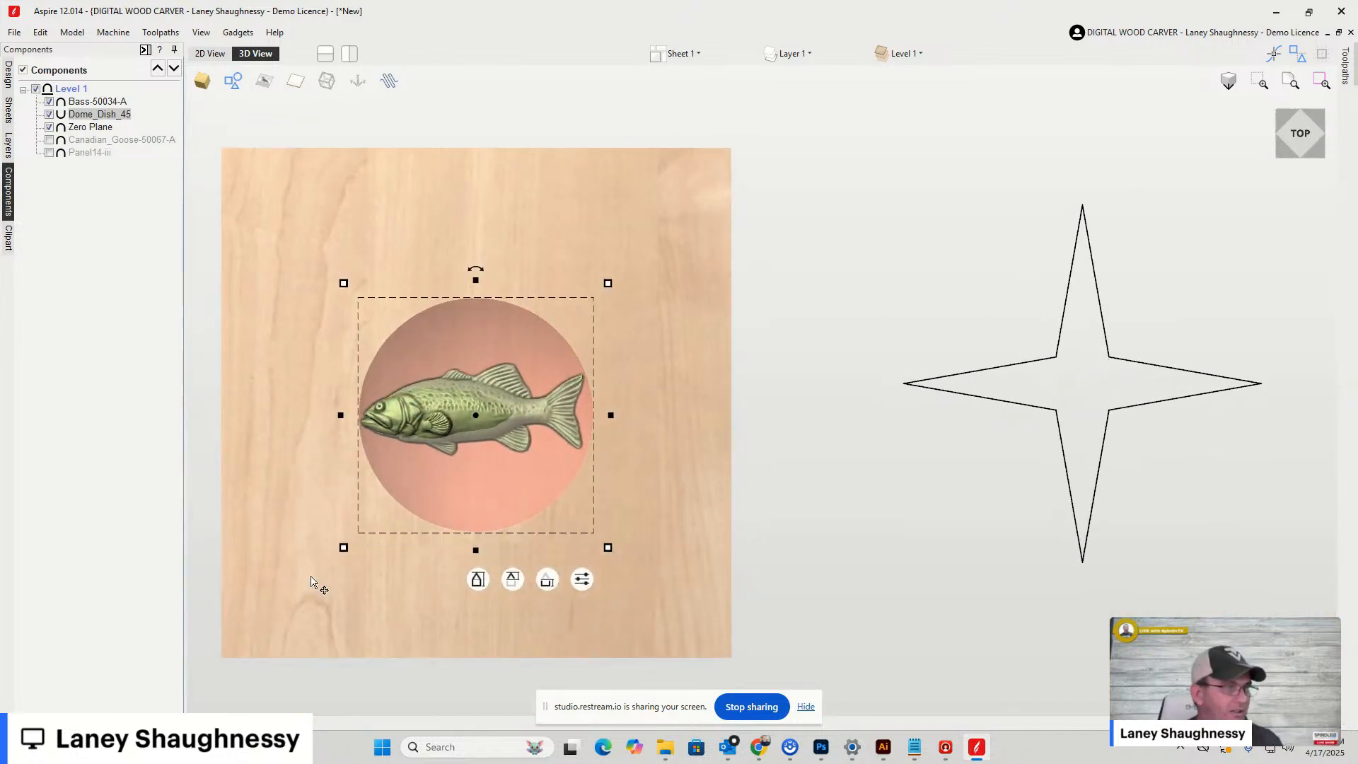
left_click(554, 246)
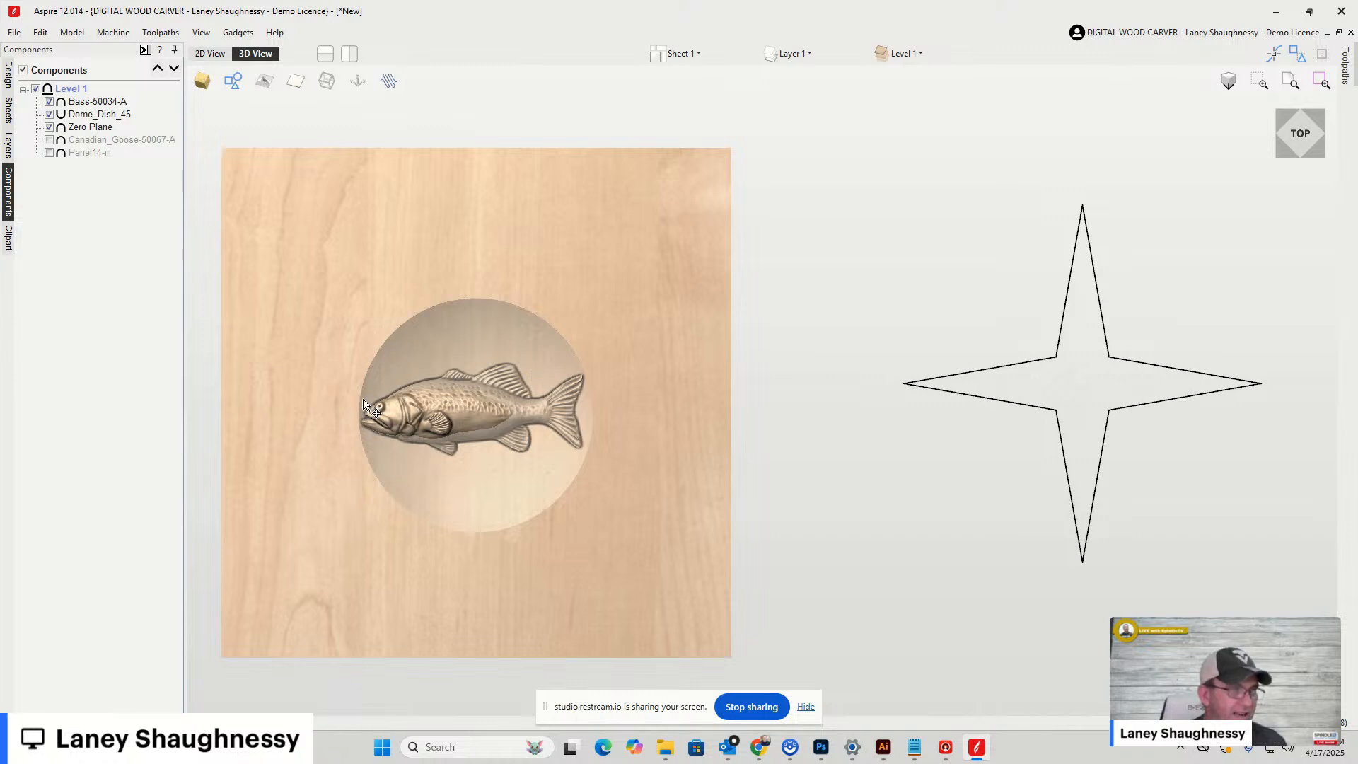
scroll(375, 417, "up", 4)
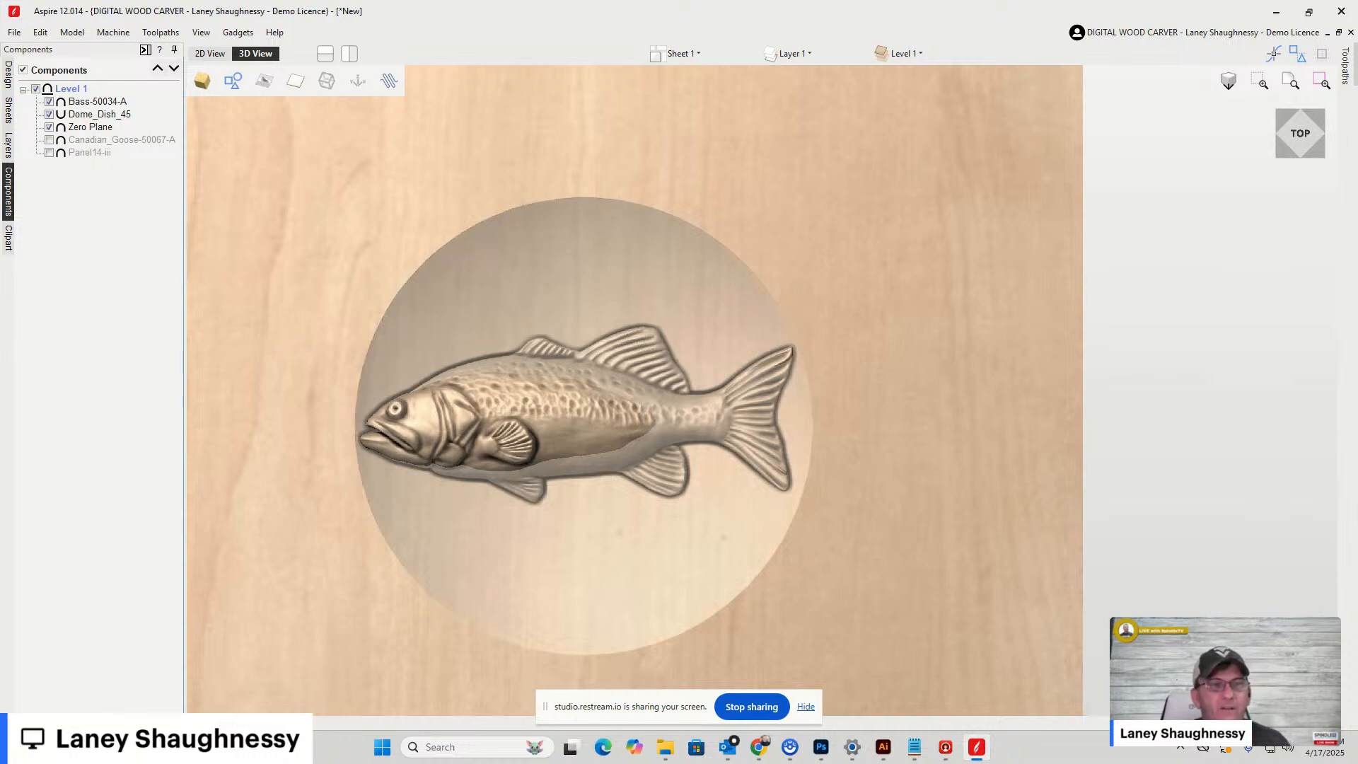
left_click_drag(1297, 147, 1306, 116)
Set the shape height of the Bass-50034-A component to 0.48 inches
left_click(85, 103)
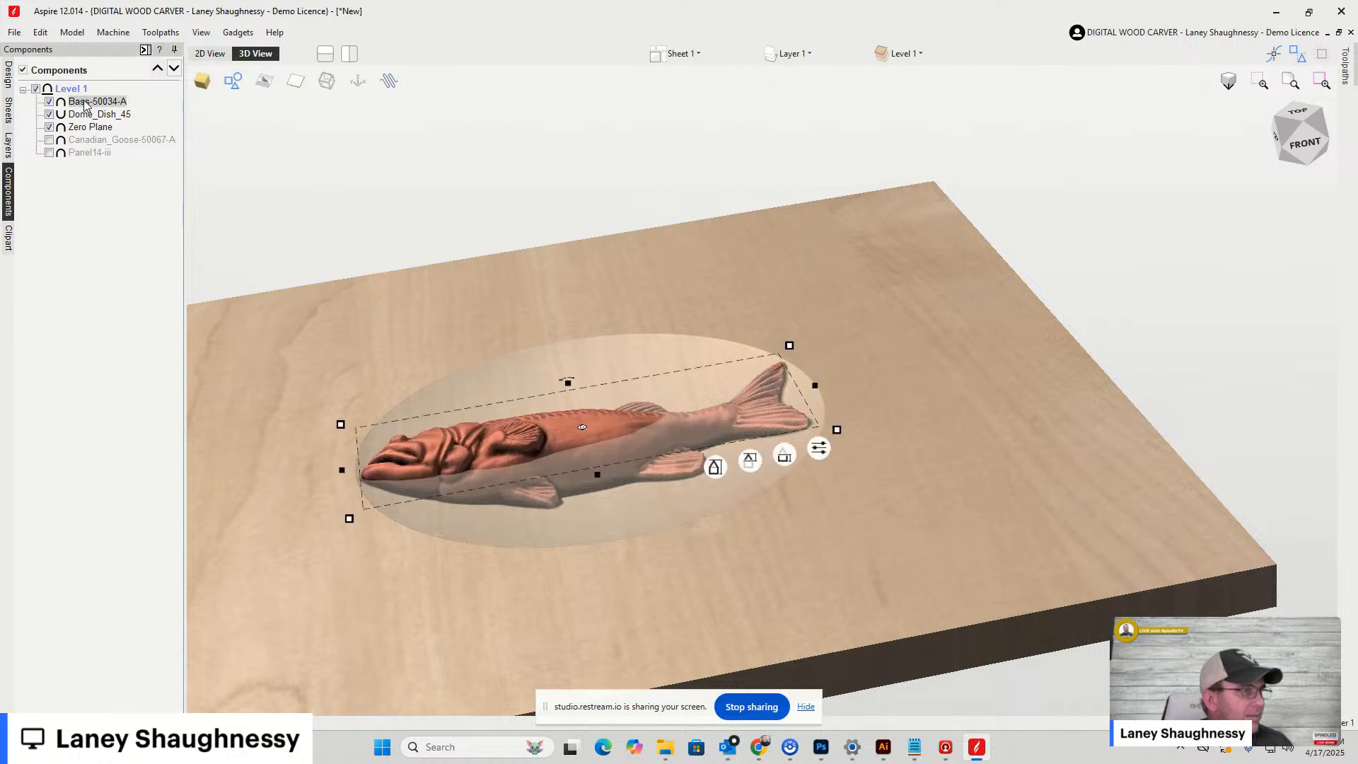
double_click(85, 104)
left_click(118, 163)
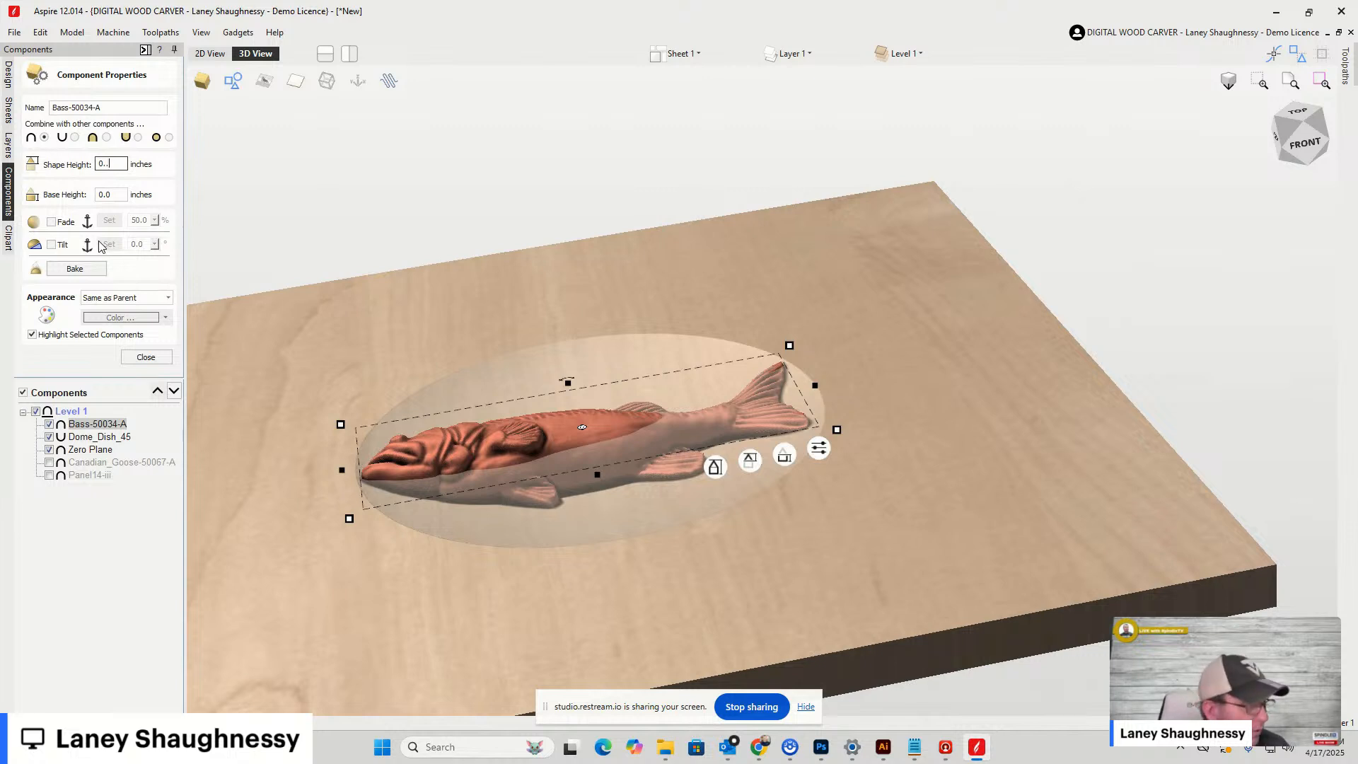
type("48")
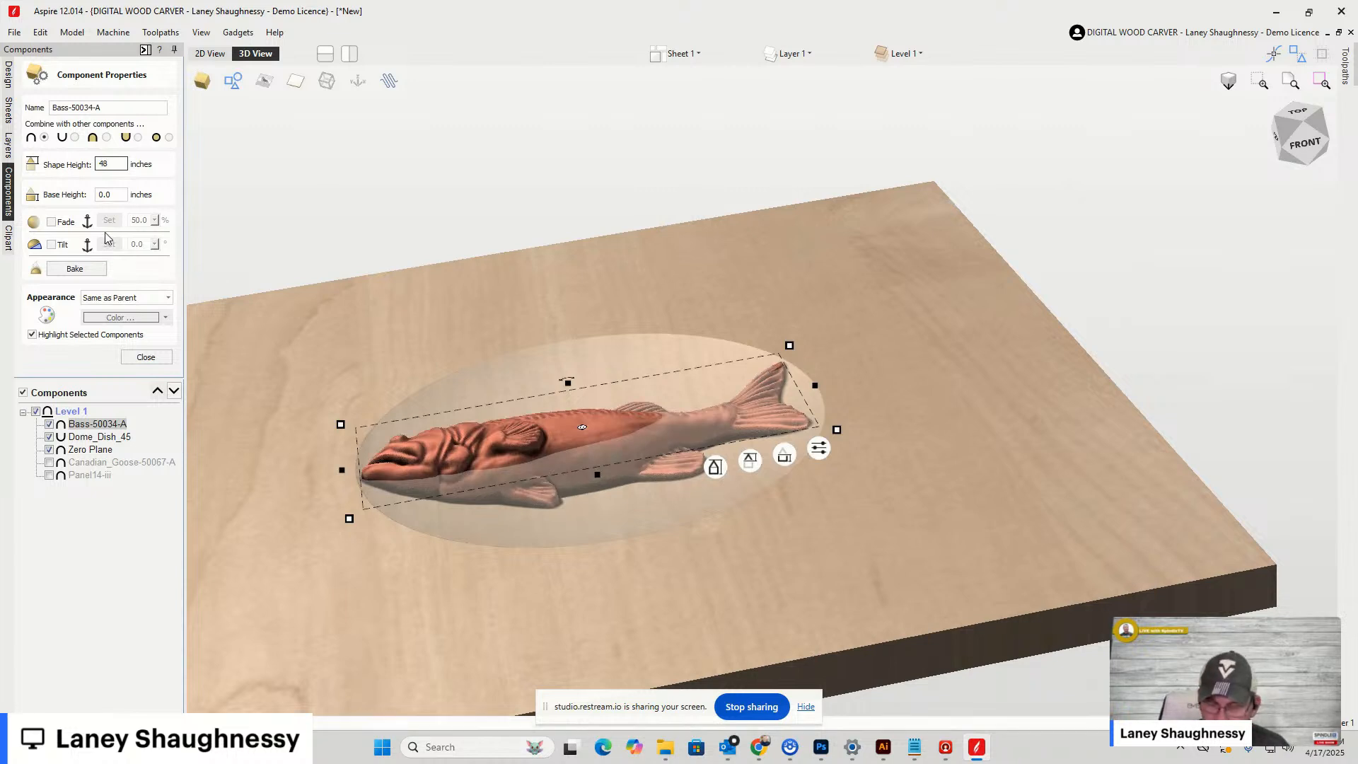
key("Return")
key("BackSpace")
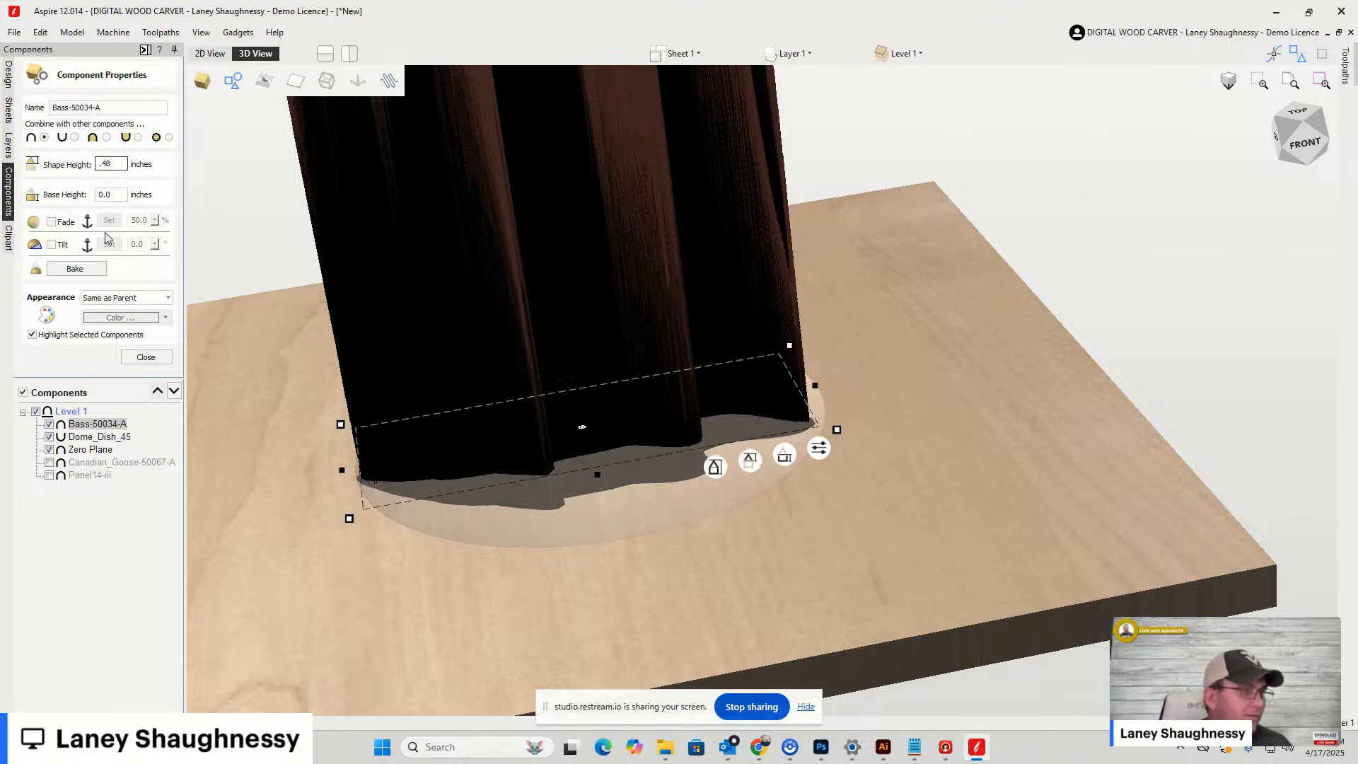
key("Return")
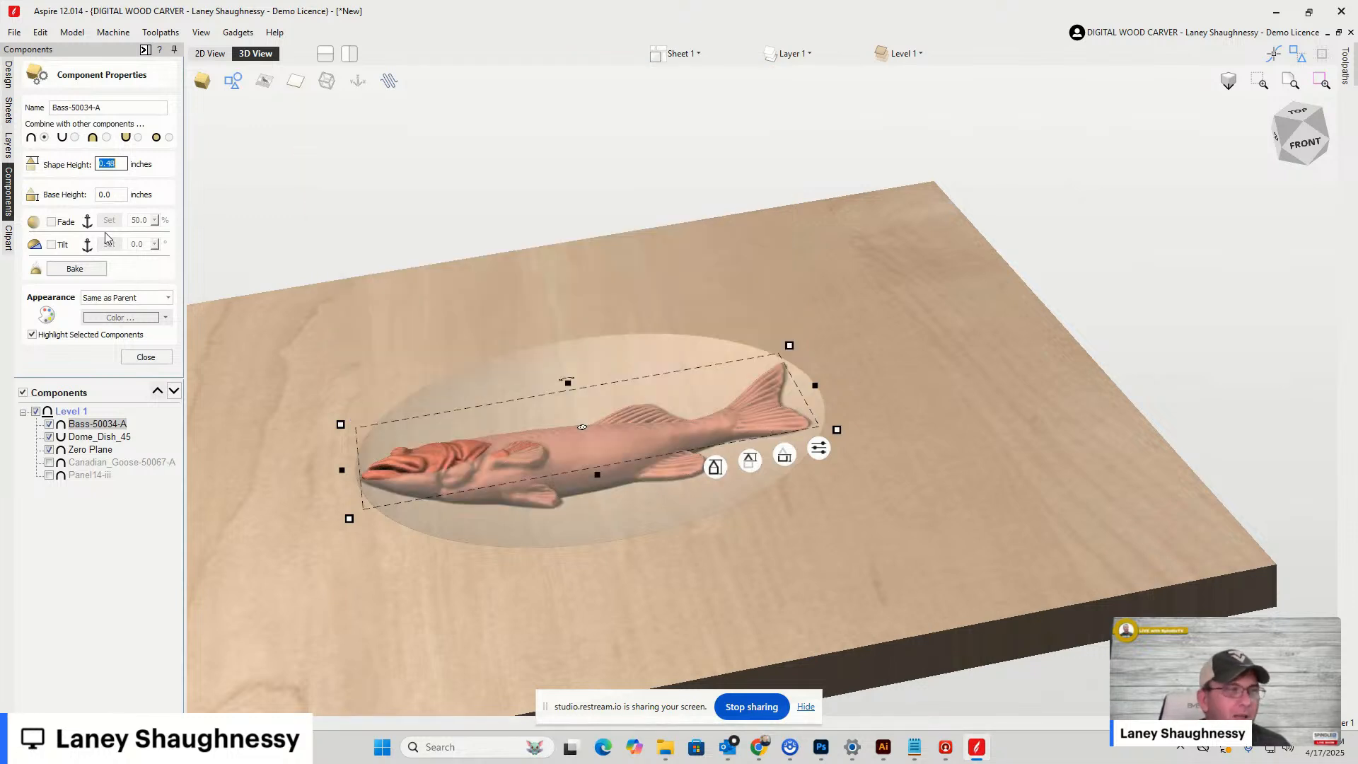
Examine from a low front angle how the lowered bass and its head sit relative to the dish rim
left_click(1288, 138)
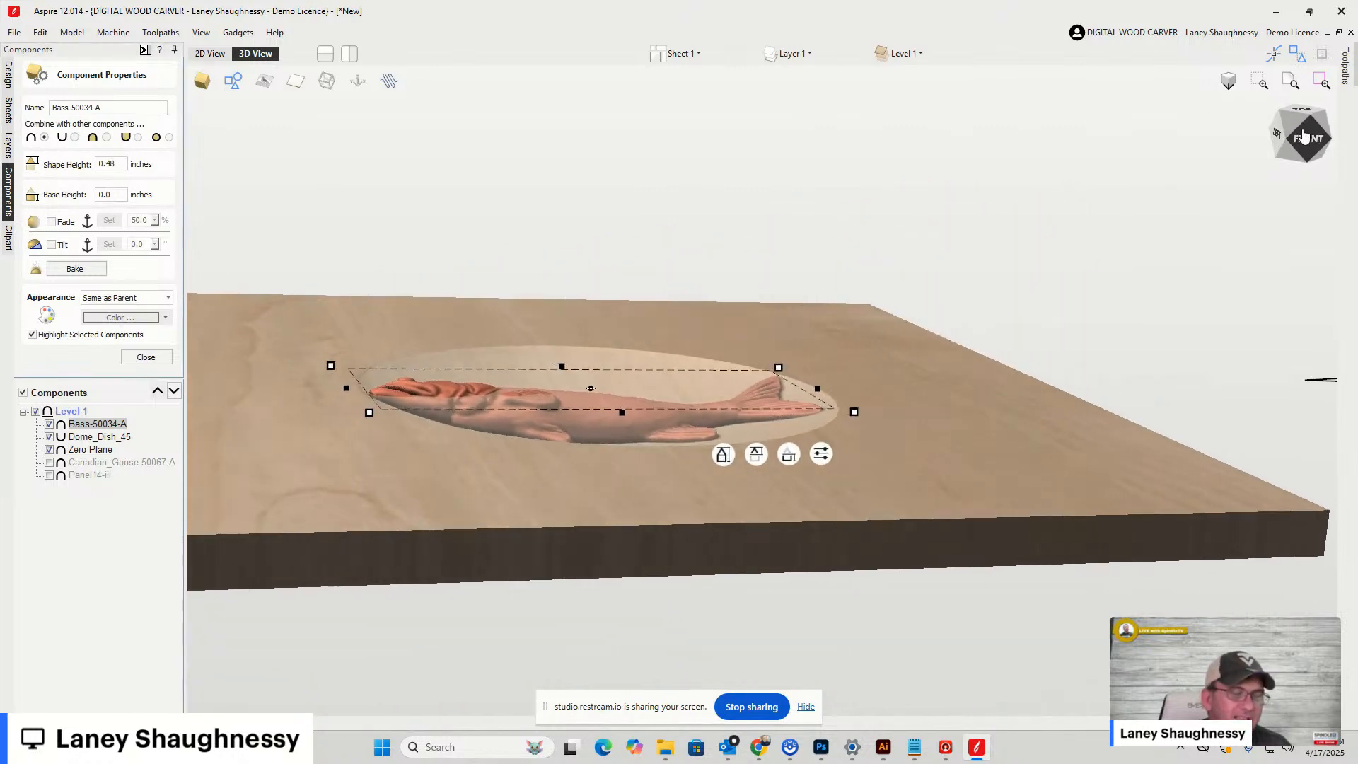
scroll(590, 459, "up", 2)
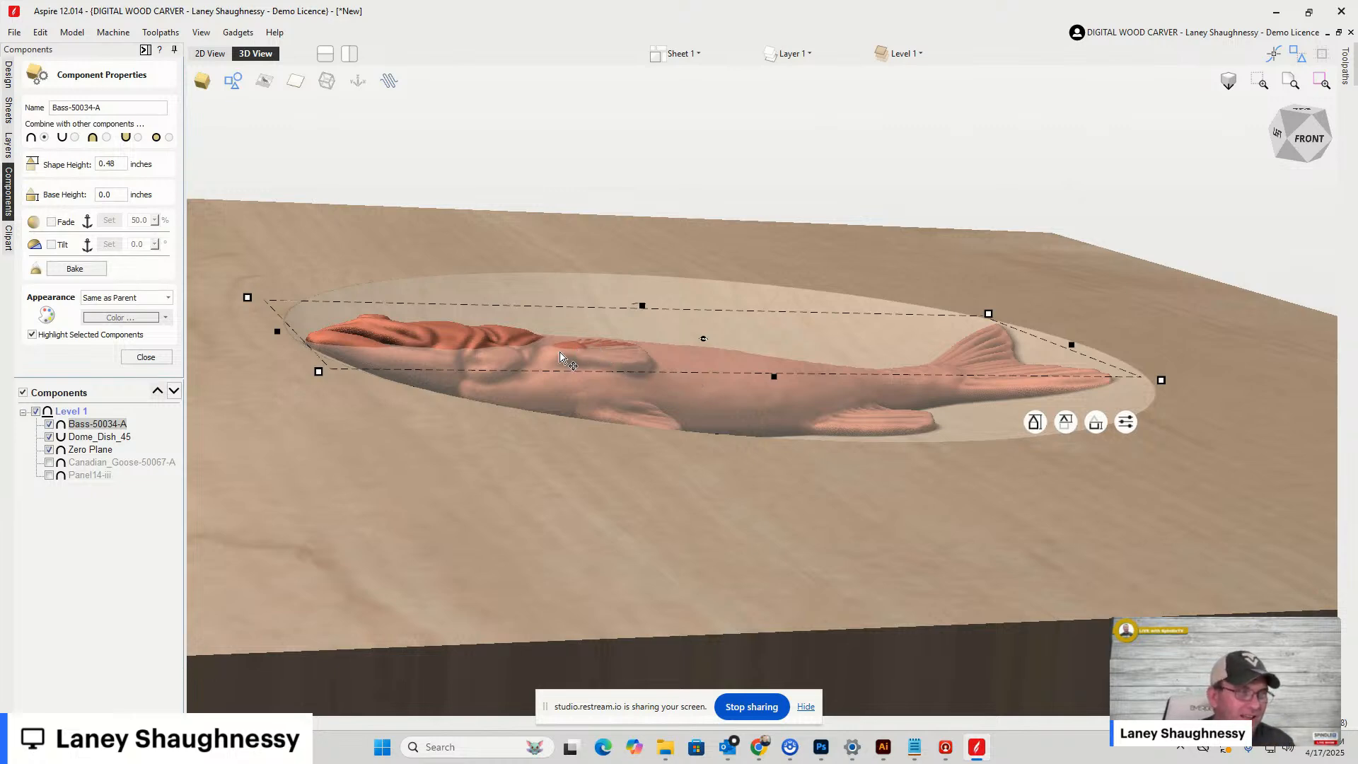
scroll(586, 347, "up", 2)
scroll(597, 388, "down", 2)
scroll(294, 362, "up", 2)
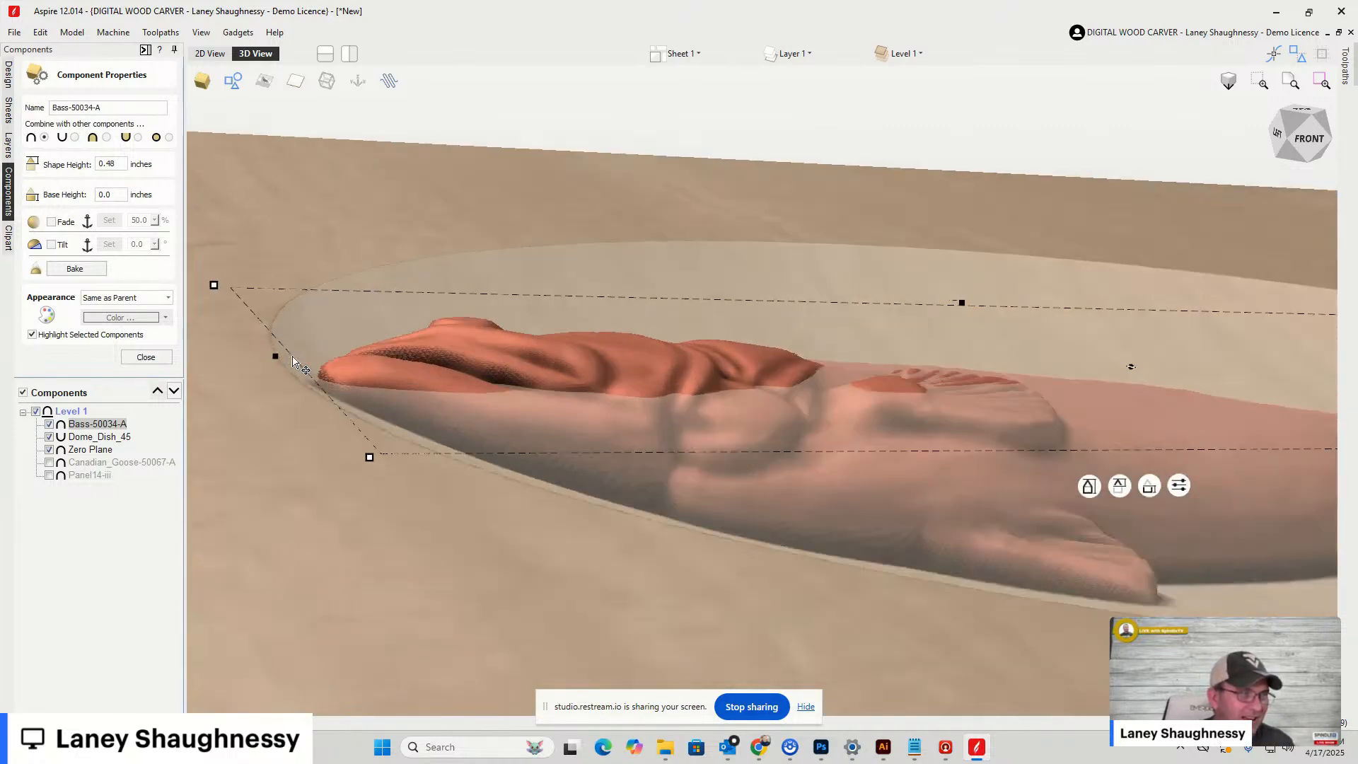
scroll(293, 362, "down", 2)
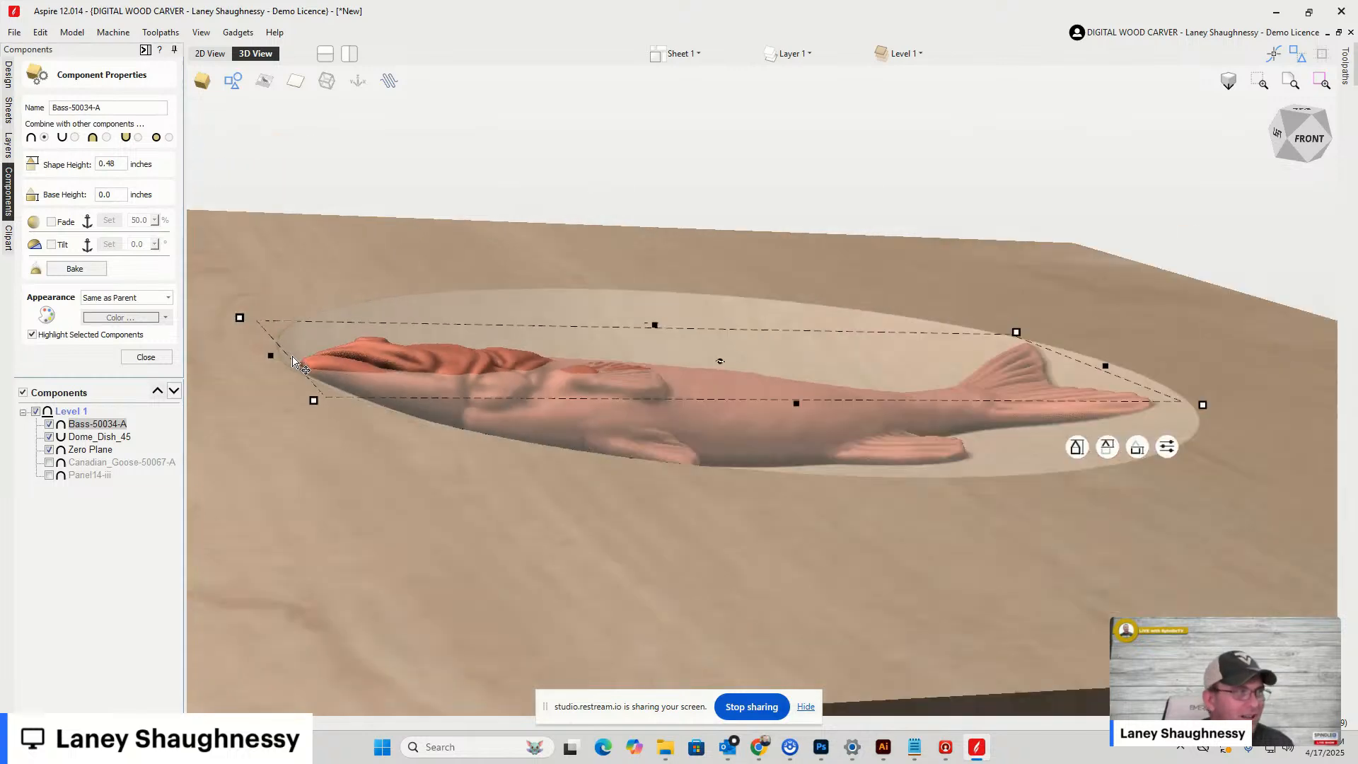
Set the shape height of the Bass-50034-A component to 0.25 inches
left_click(114, 163)
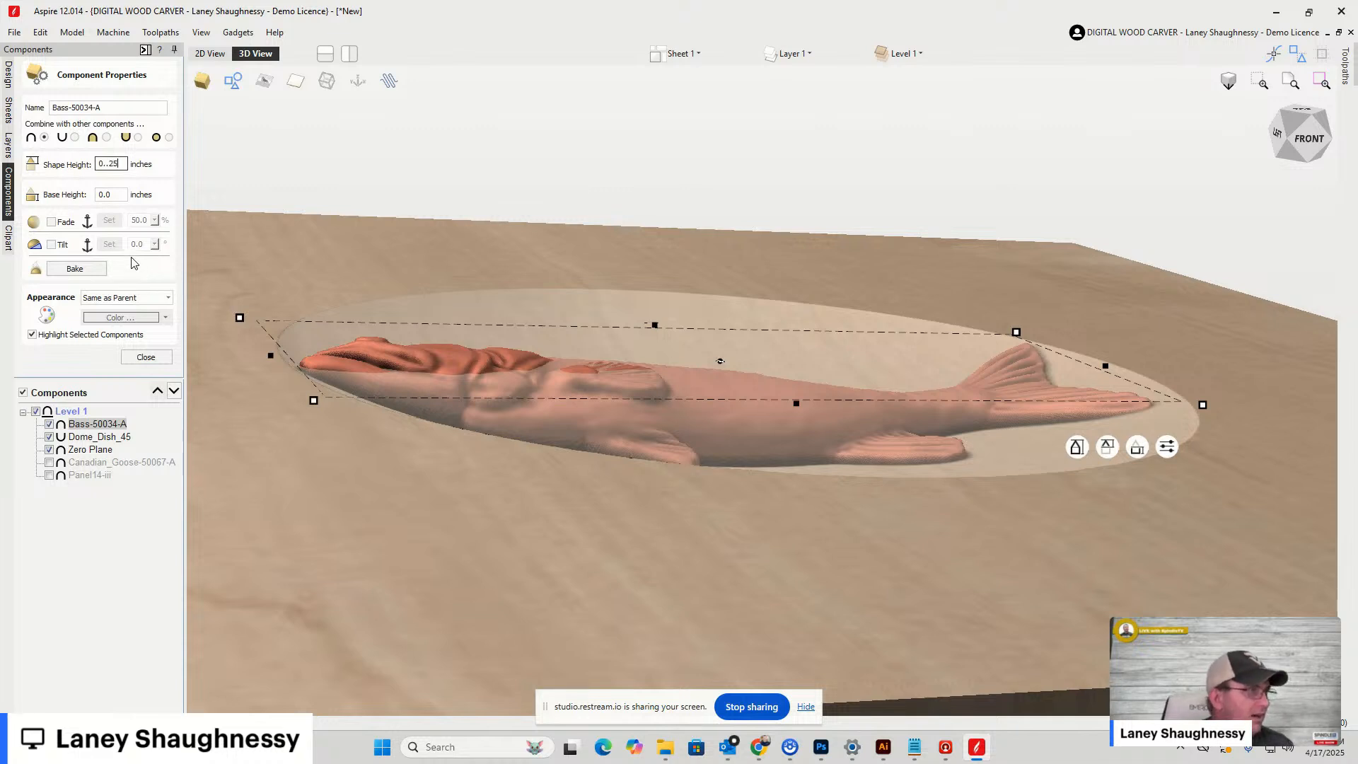
double_click(103, 163)
key("BackSpace")
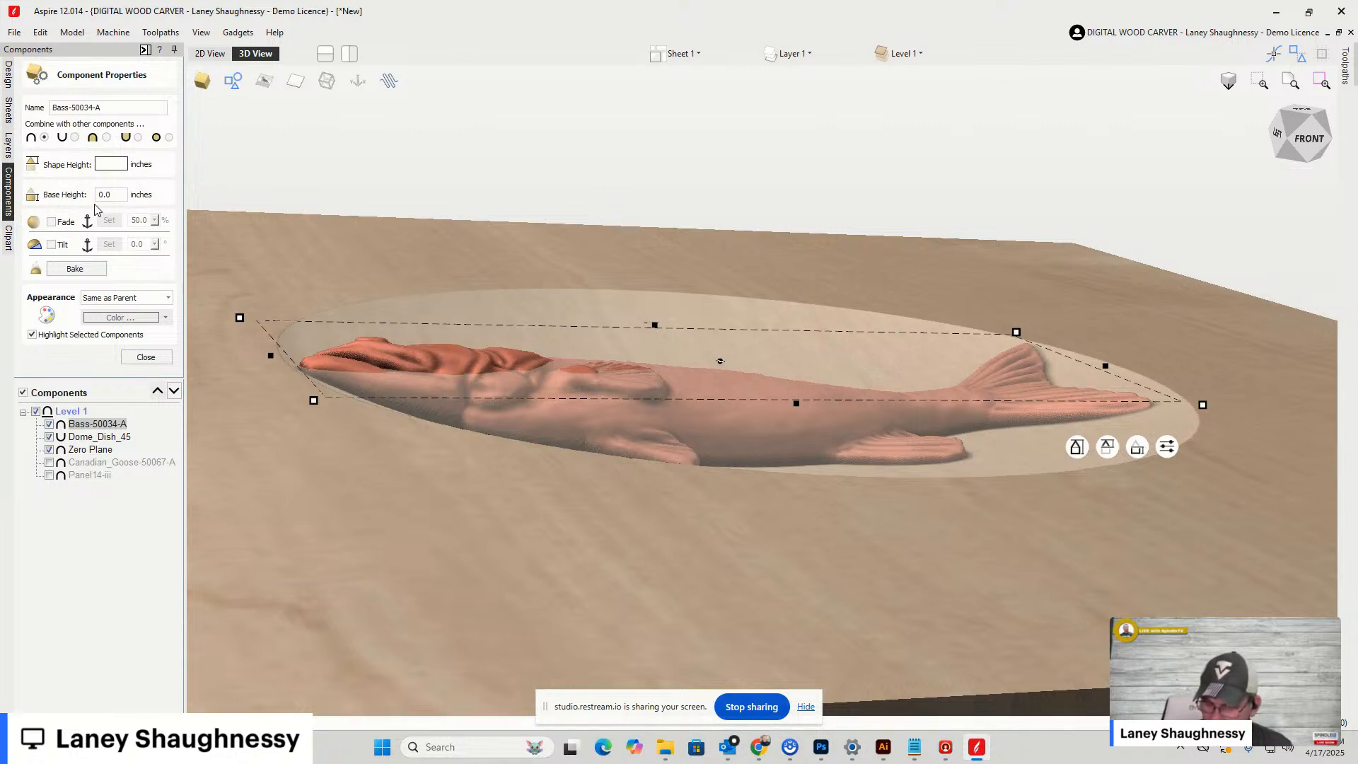
type("25")
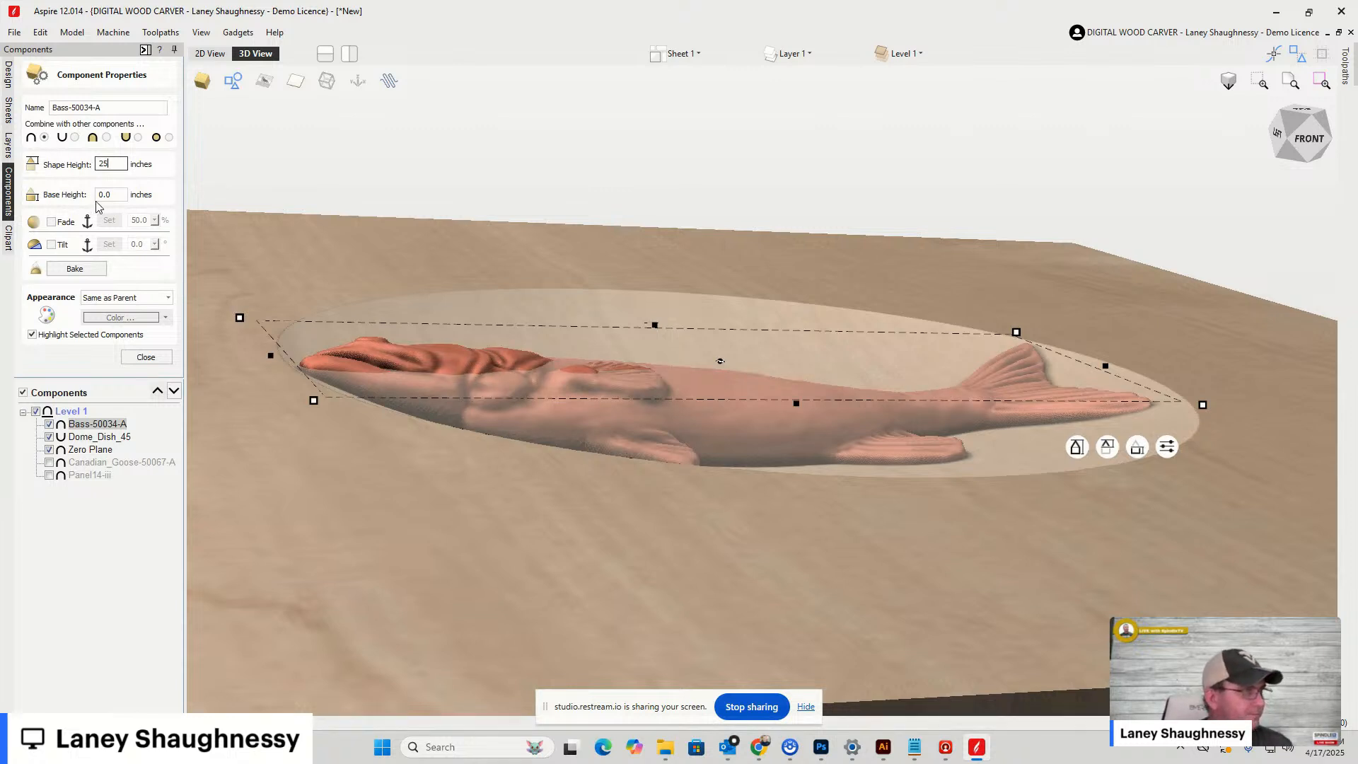
key("Return")
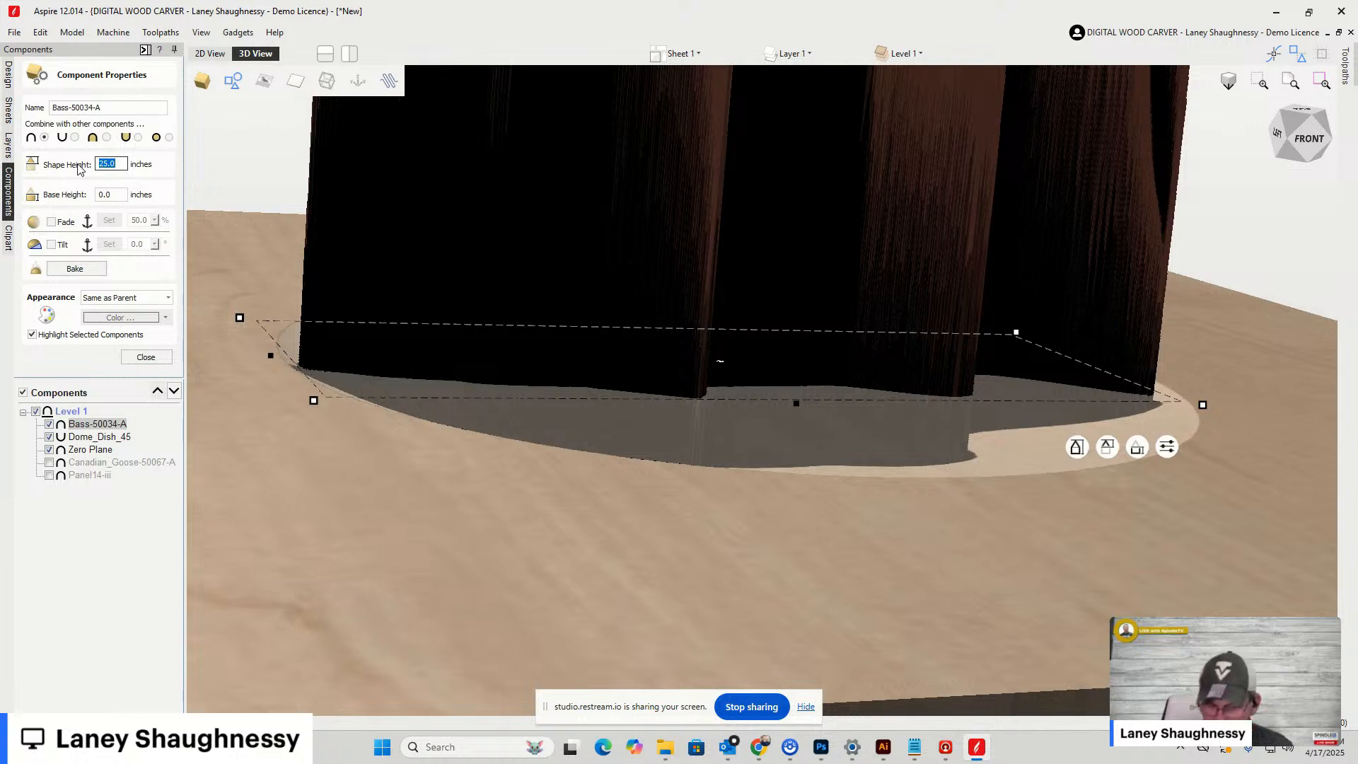
type(".25")
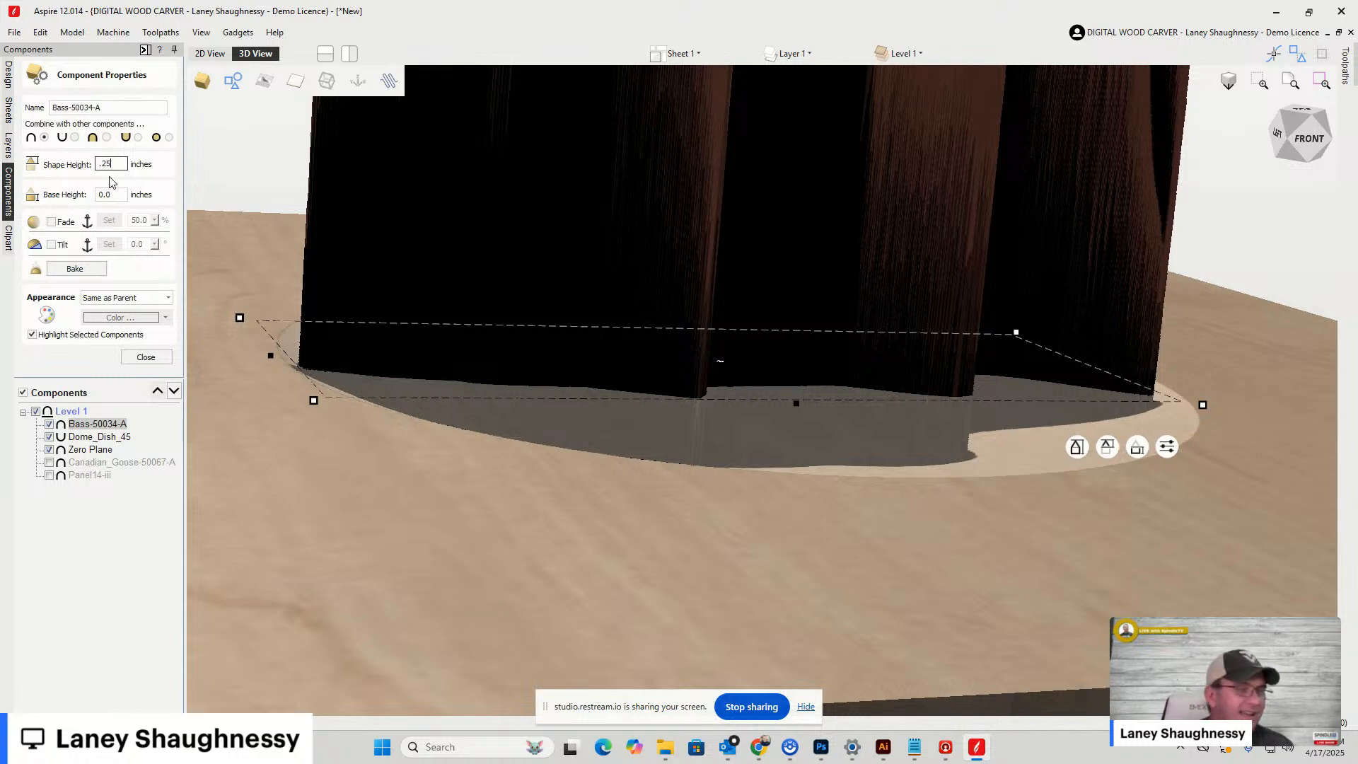
key("Return")
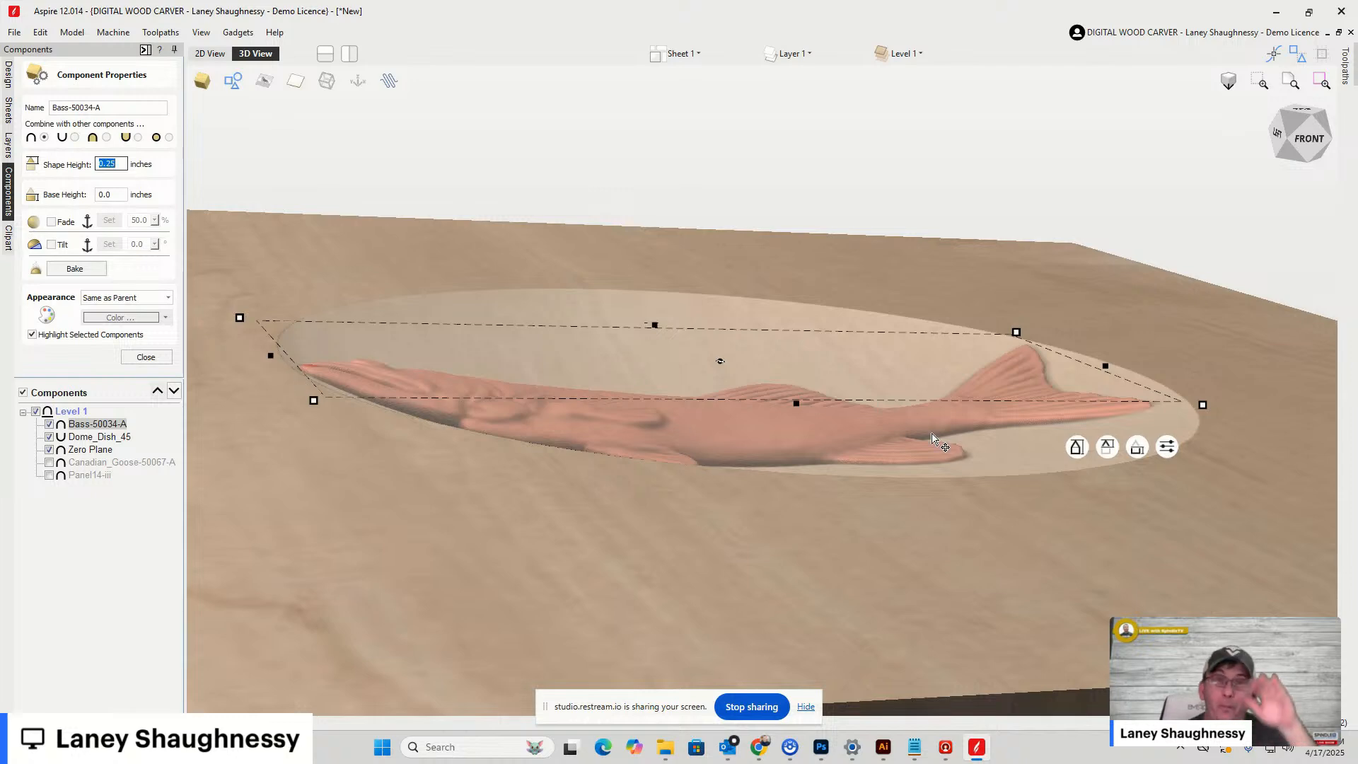
Examine from above and up close how the bass's lower jaw sits against the dish rim
left_click(1305, 147)
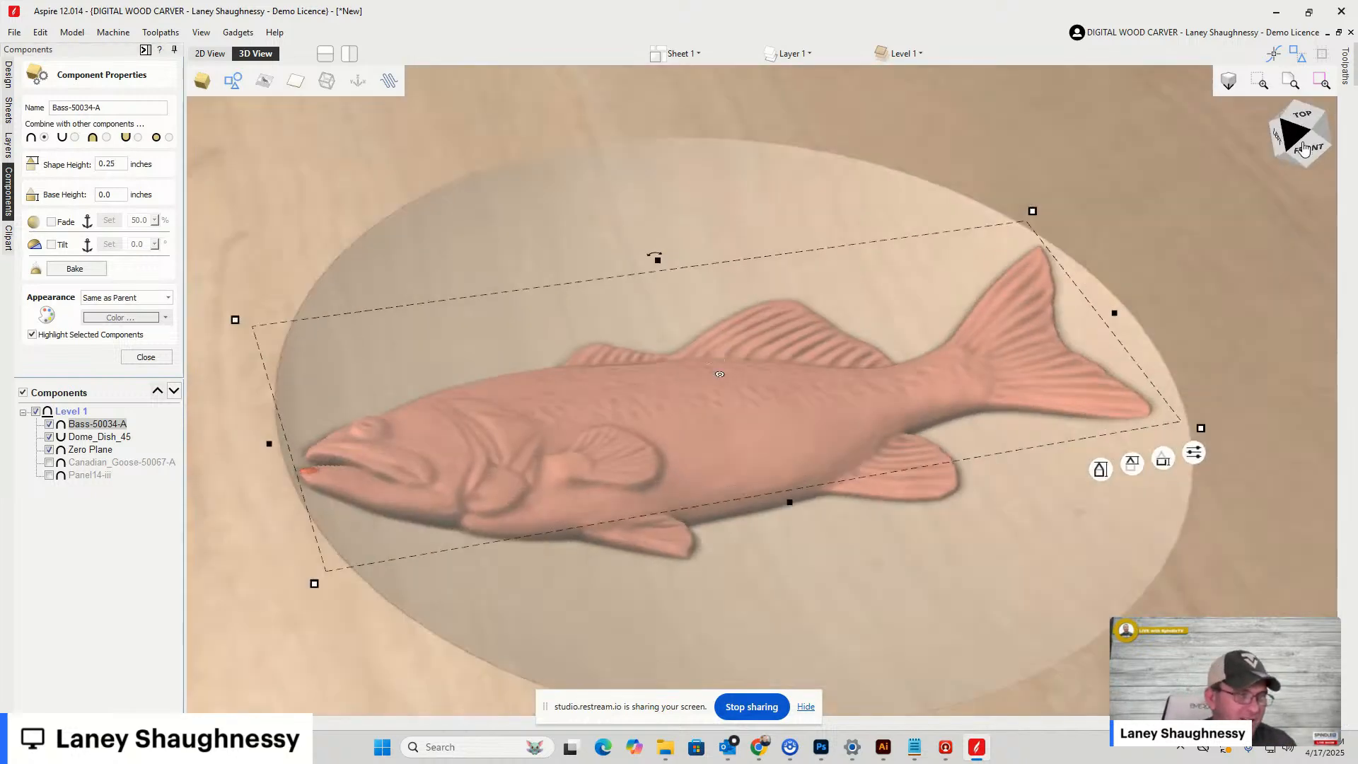
mouse_move(1305, 152)
left_mouse_down()
mouse_move(1292, 142)
mouse_move(1315, 142)
mouse_move(1300, 148)
left_mouse_up()
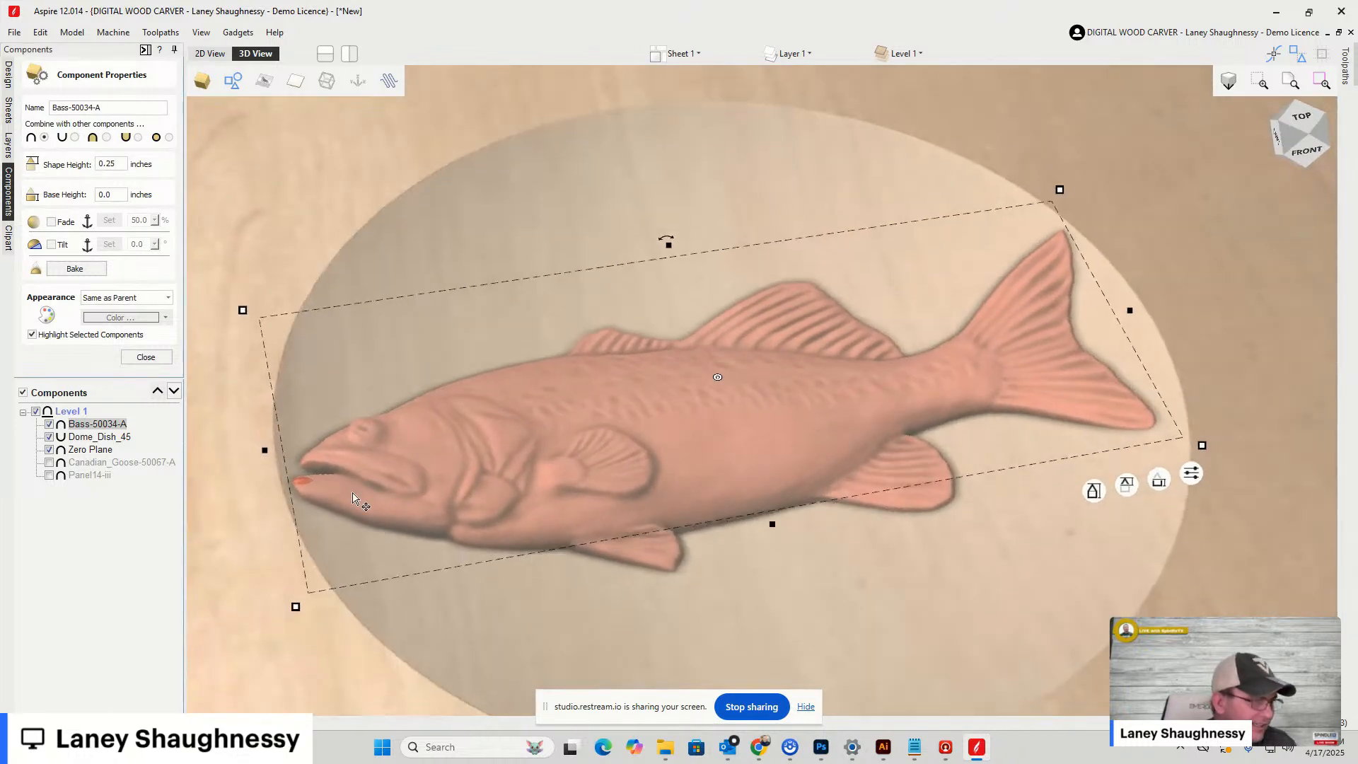
scroll(361, 499, "up", 5)
scroll(195, 494, "up", 6)
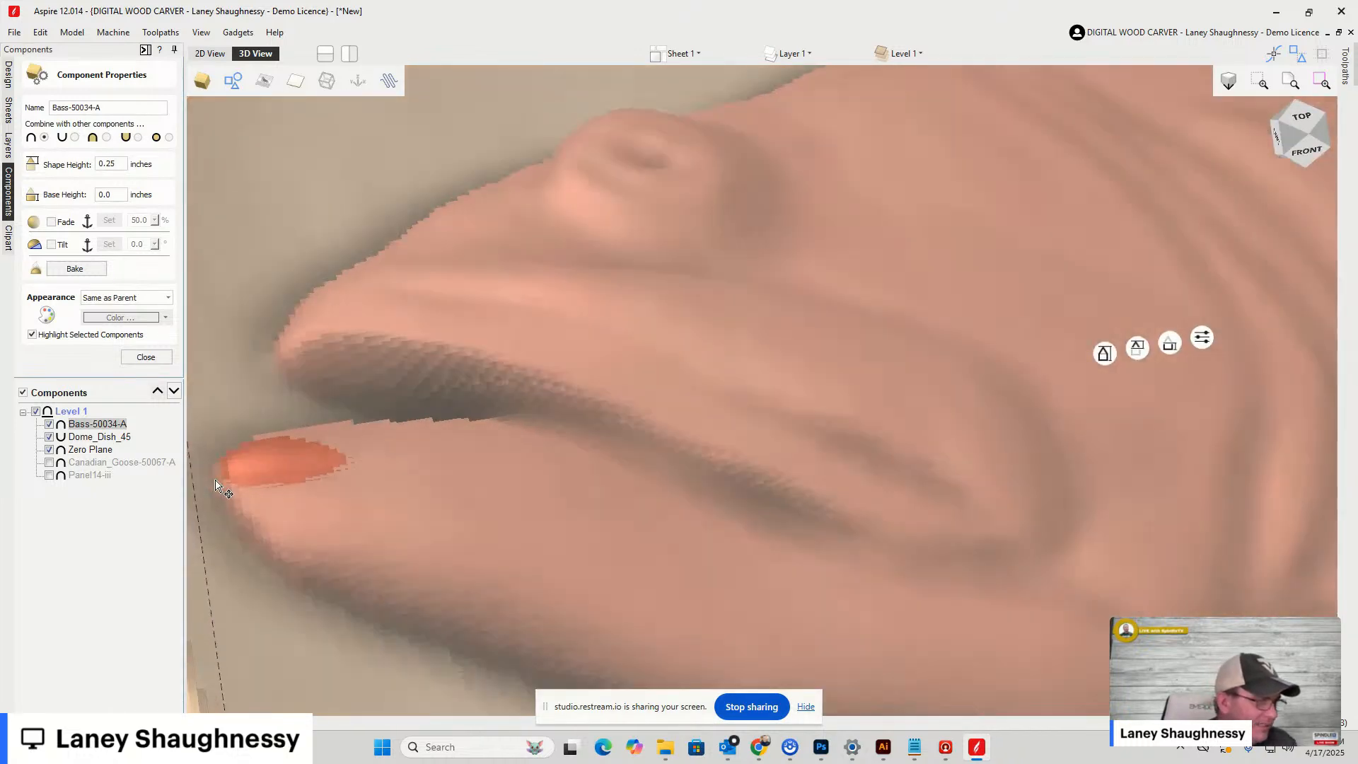
scroll(303, 465, "down", 2)
scroll(303, 465, "down", 4)
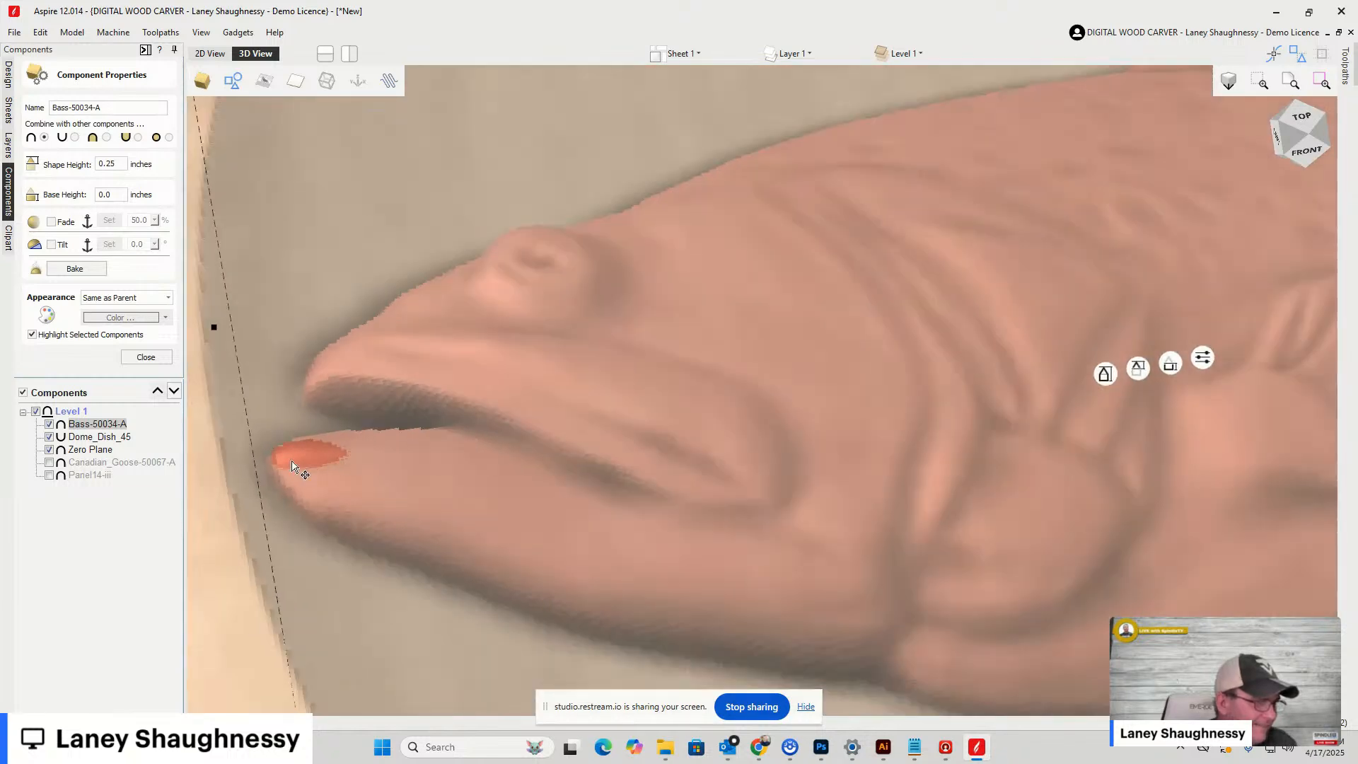
scroll(325, 467, "down", 3)
scroll(317, 470, "down", 3)
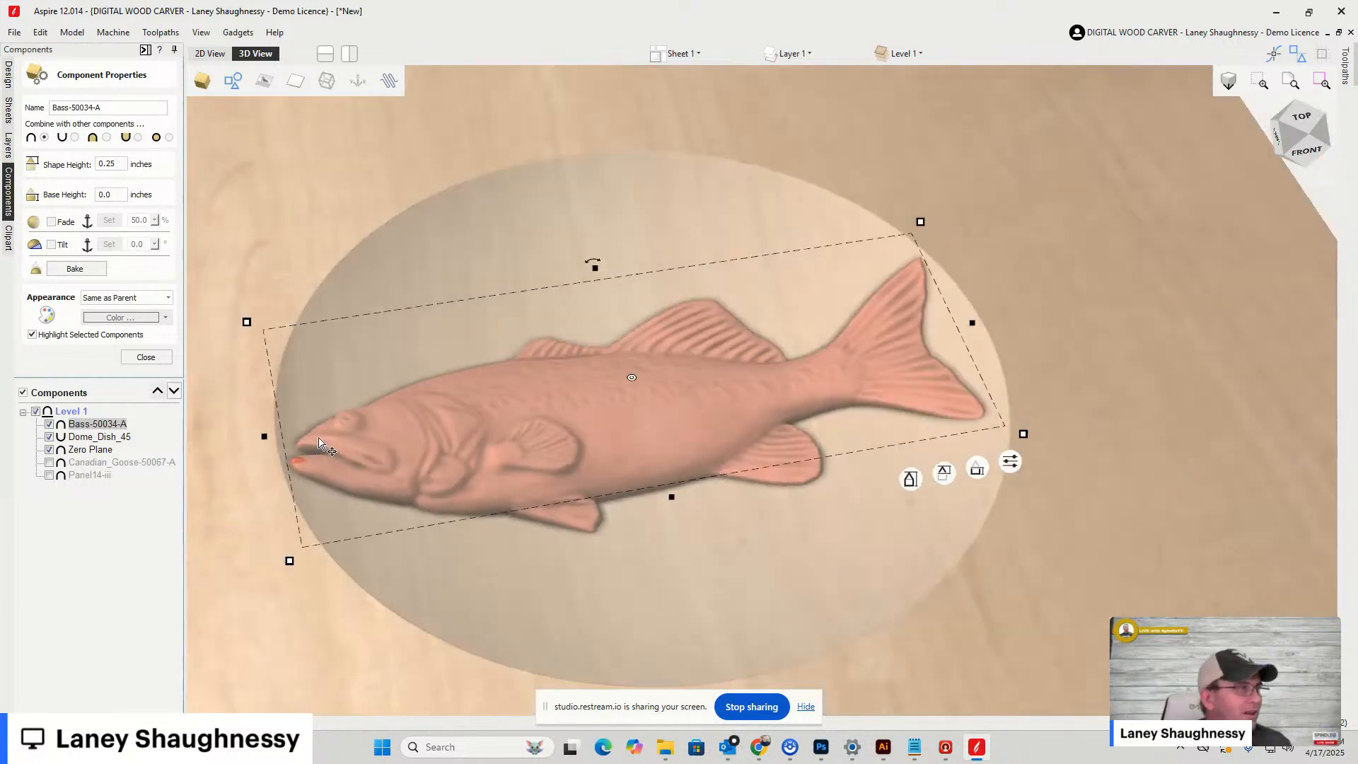
Scale the bass down to about 5.10 by 2.13 inches, check its fit in the dish from several angles, and close its properties
scroll(273, 306, "up", 3)
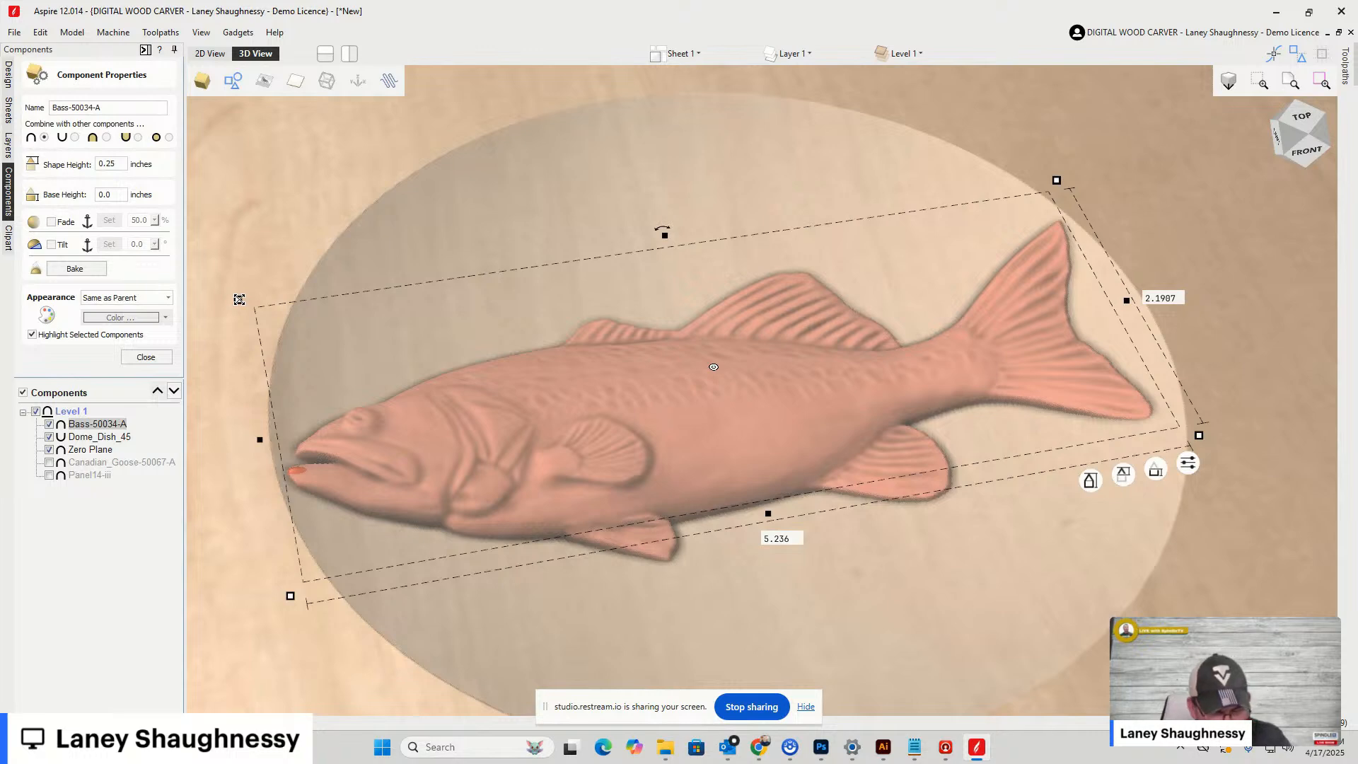
left_click_drag(241, 299, 281, 305)
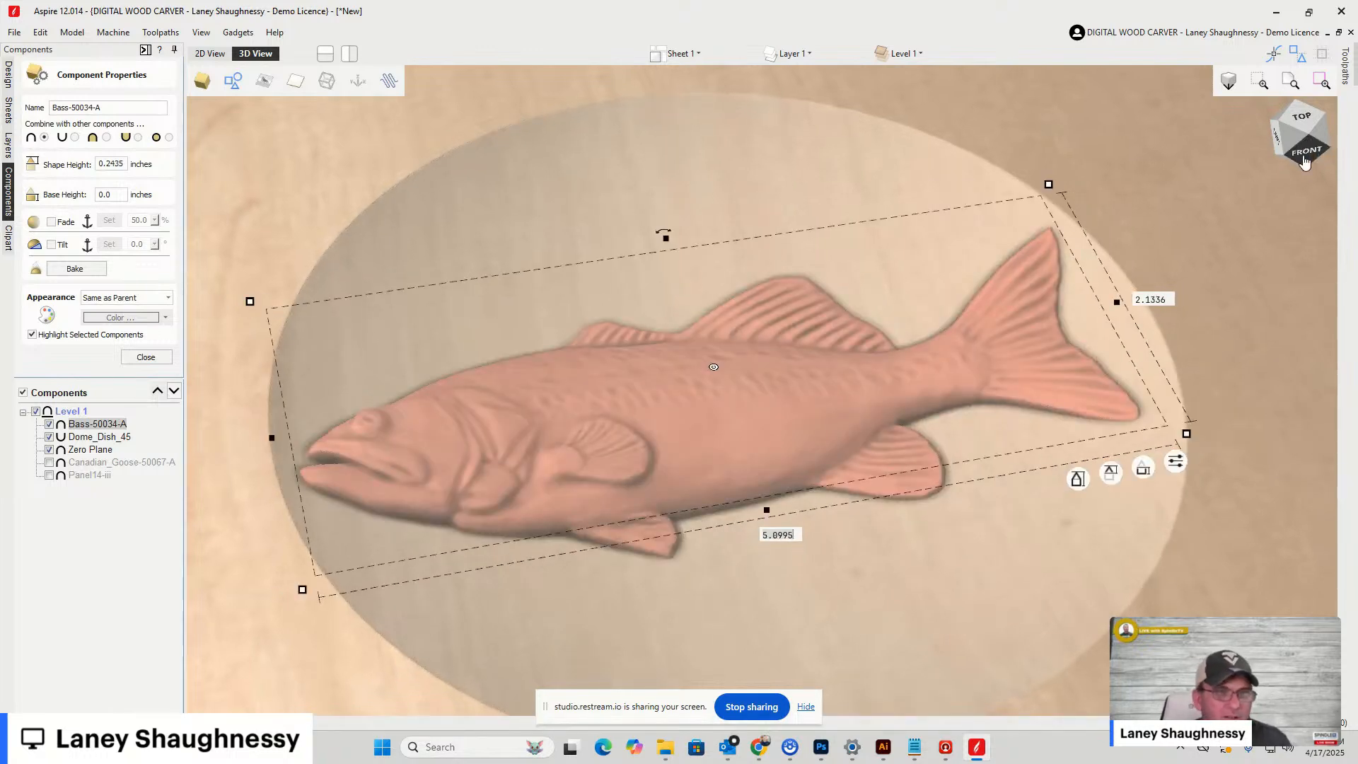
left_click(1295, 144)
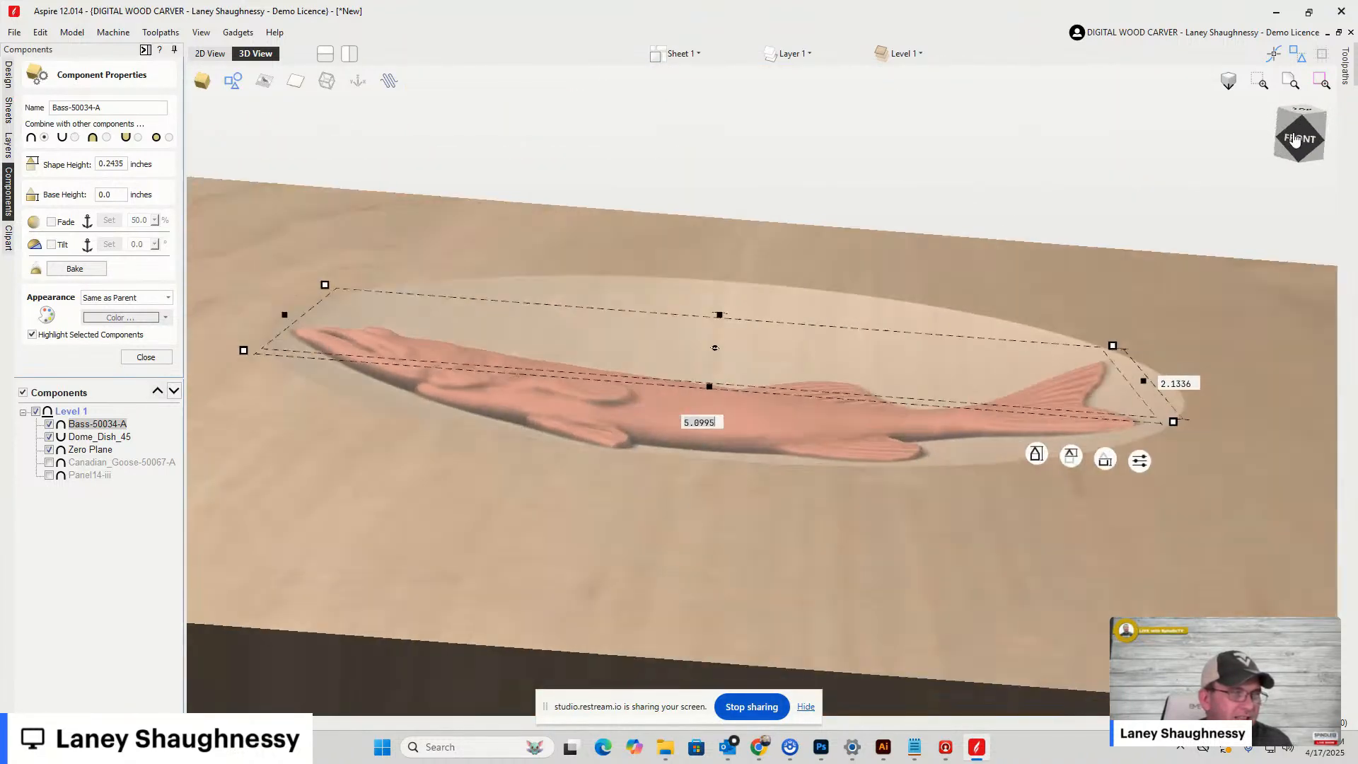
left_click_drag(1295, 141, 1314, 143)
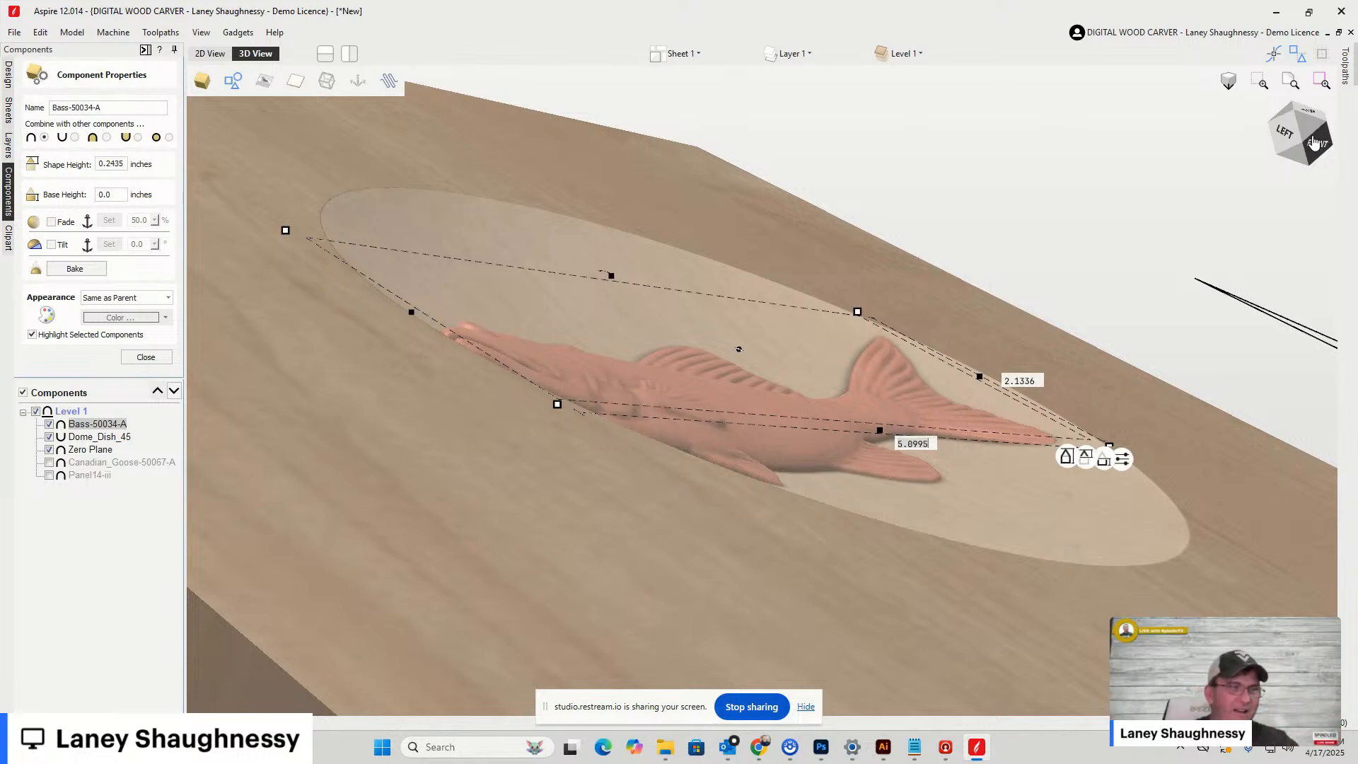
left_click(1309, 139)
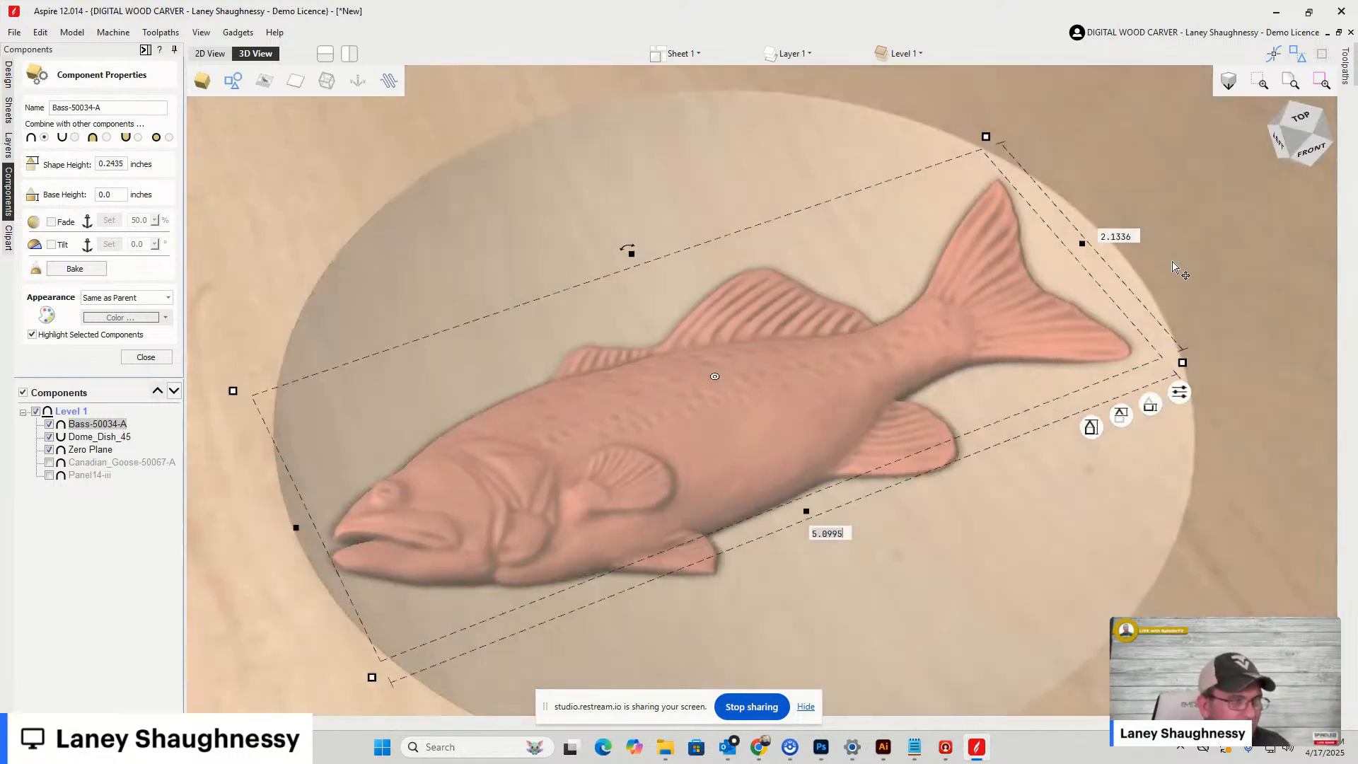
left_click_drag(1278, 149, 1286, 124)
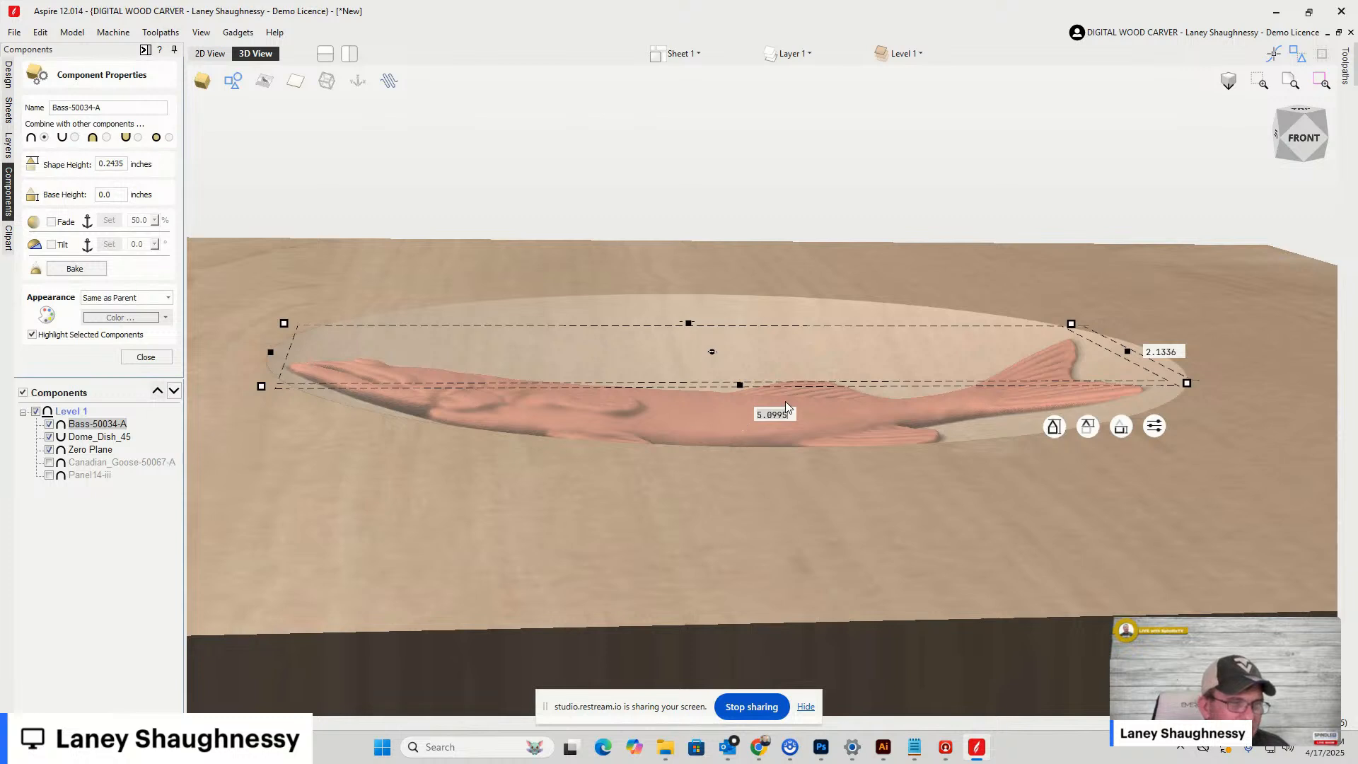
left_click(1292, 149)
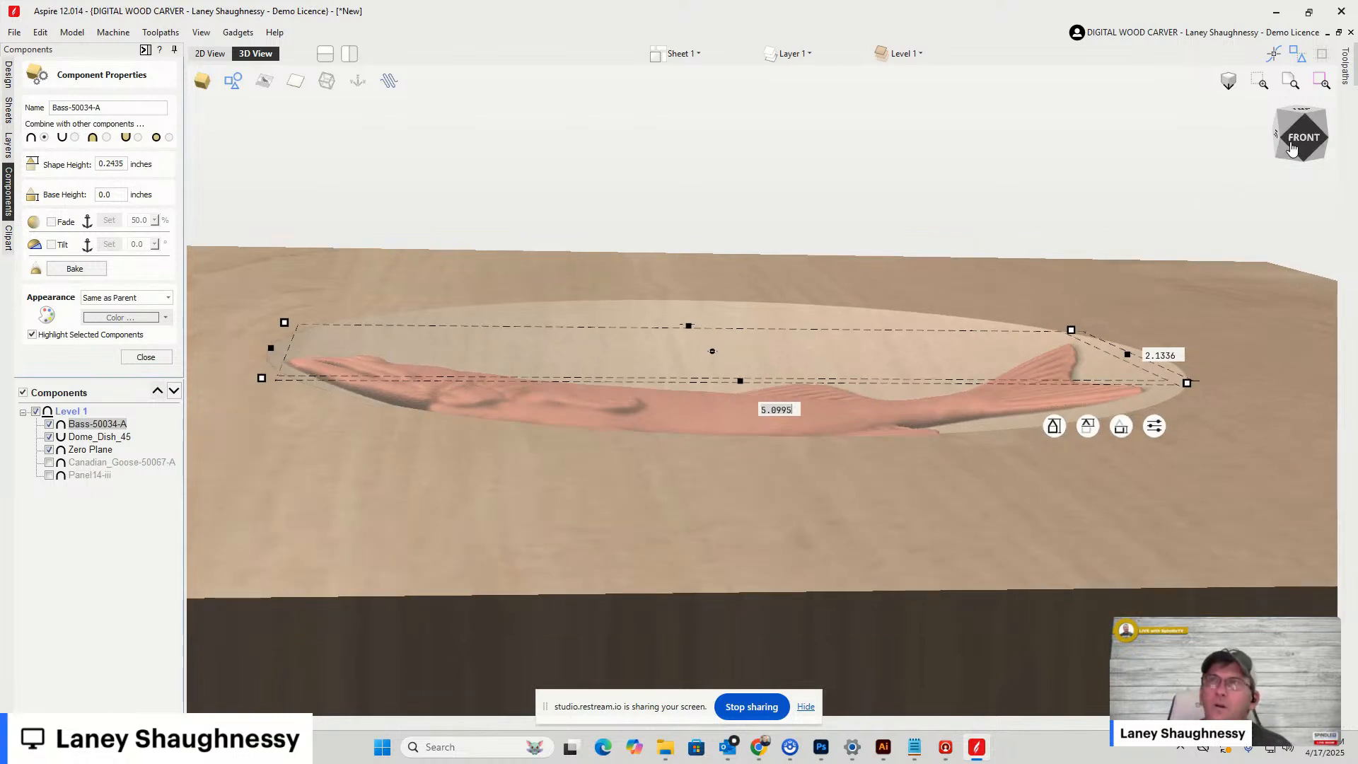
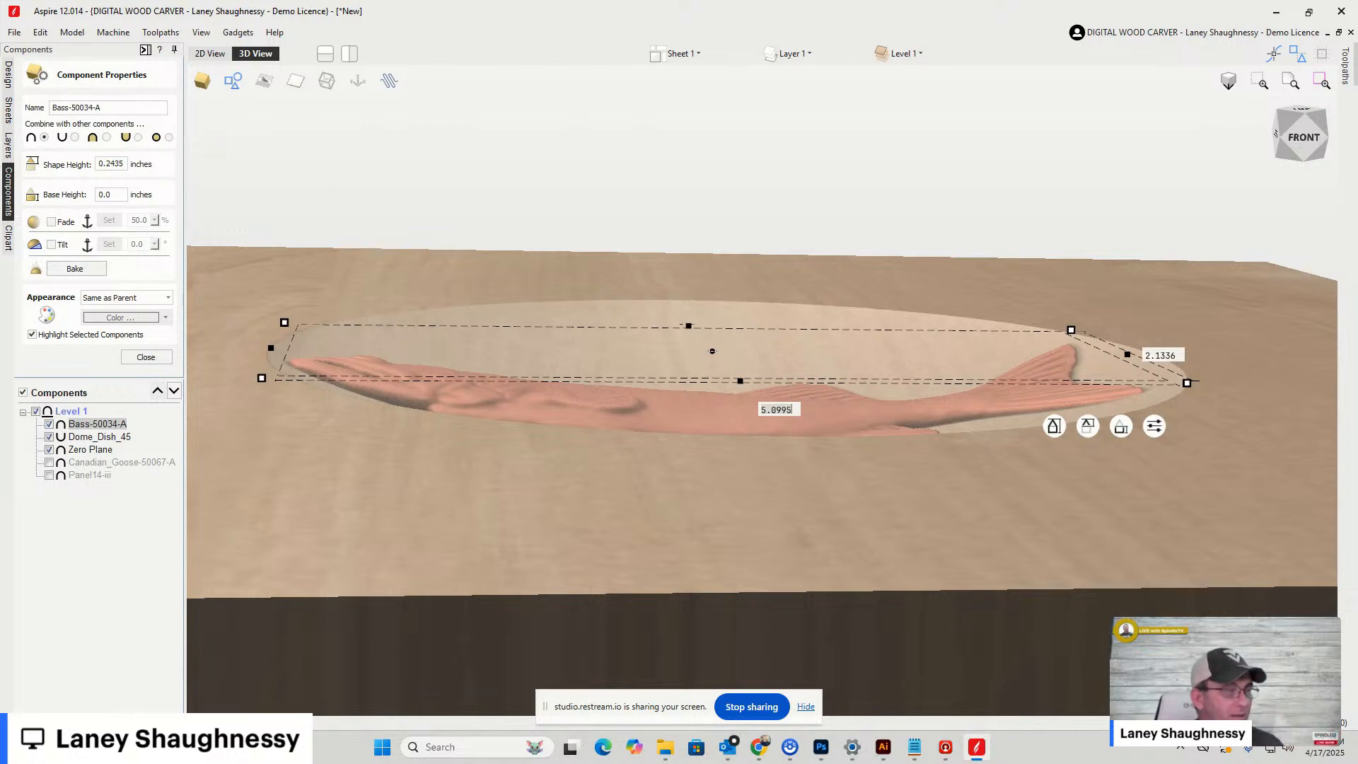
left_click(145, 356)
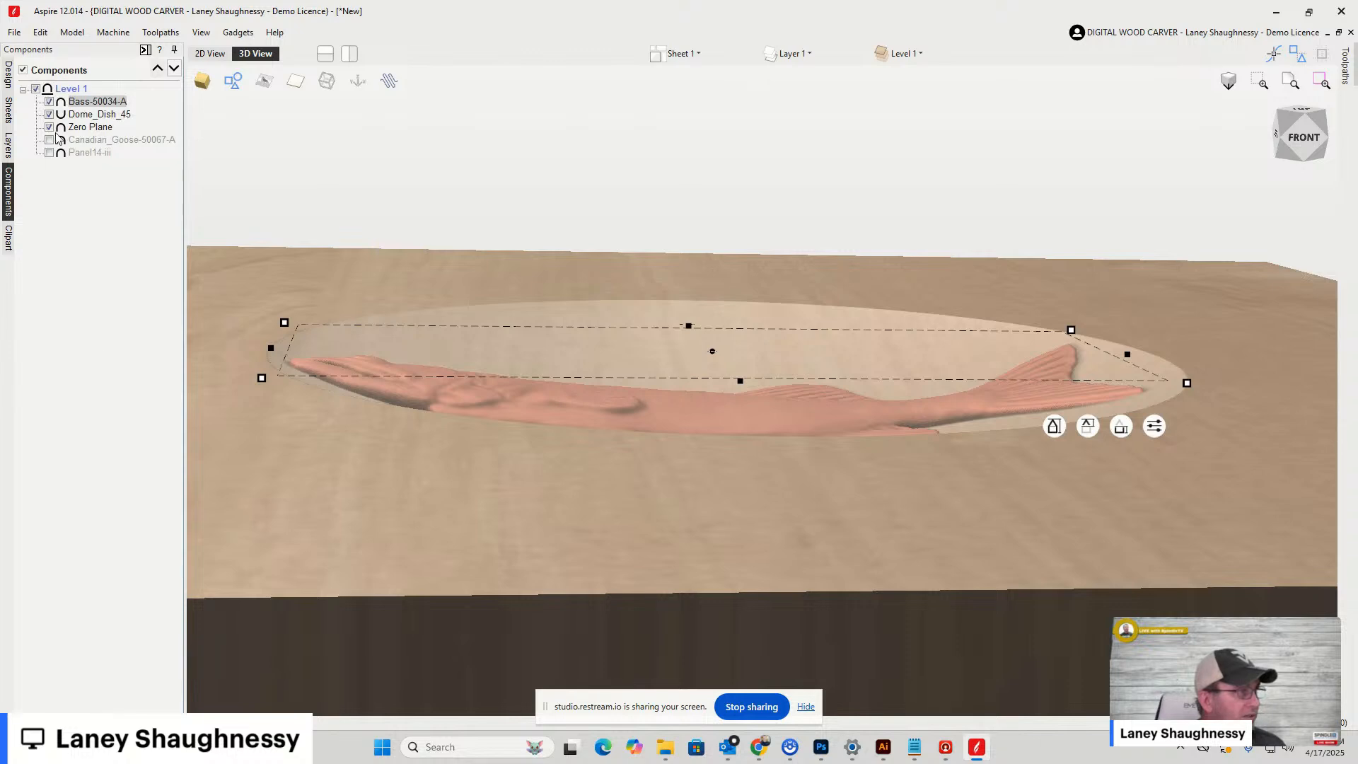
Duplicate the Dome_Dish_45 component
left_click(81, 116)
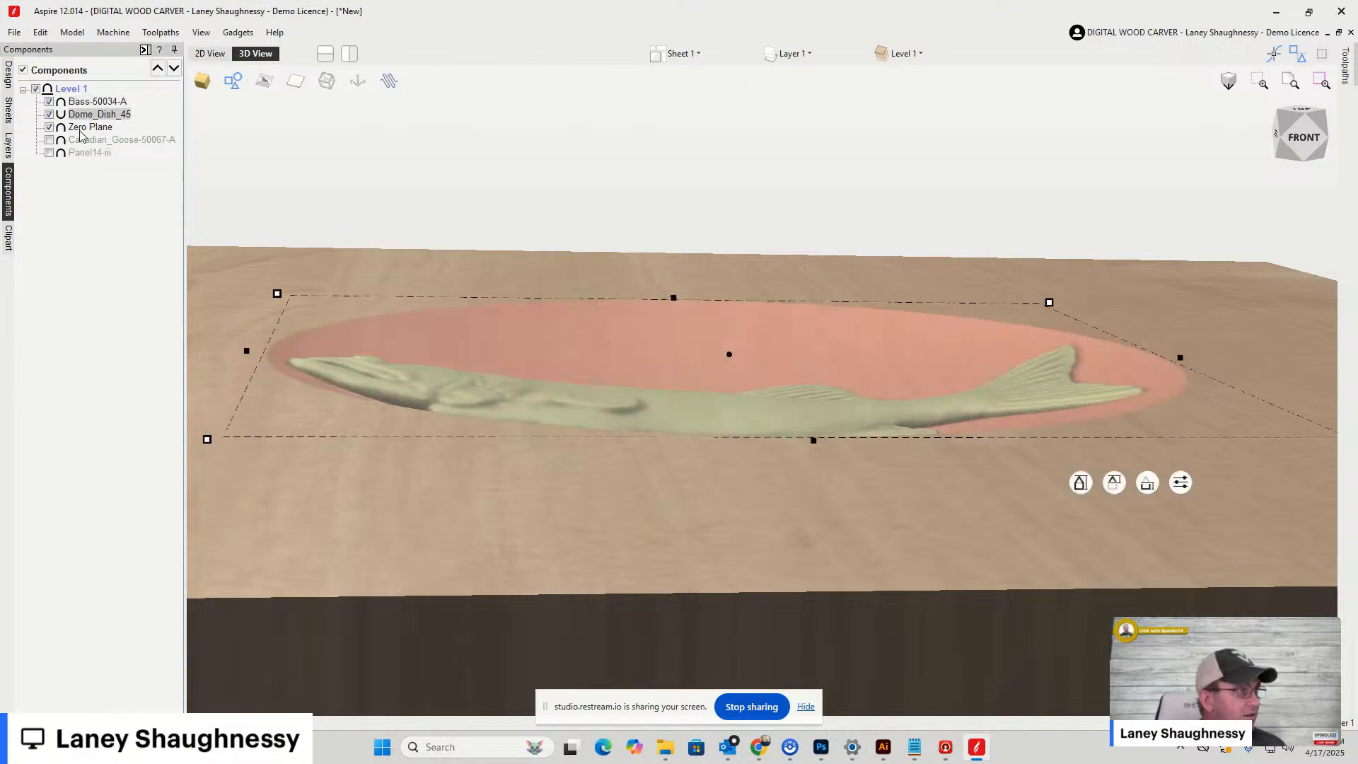
left_click(82, 128)
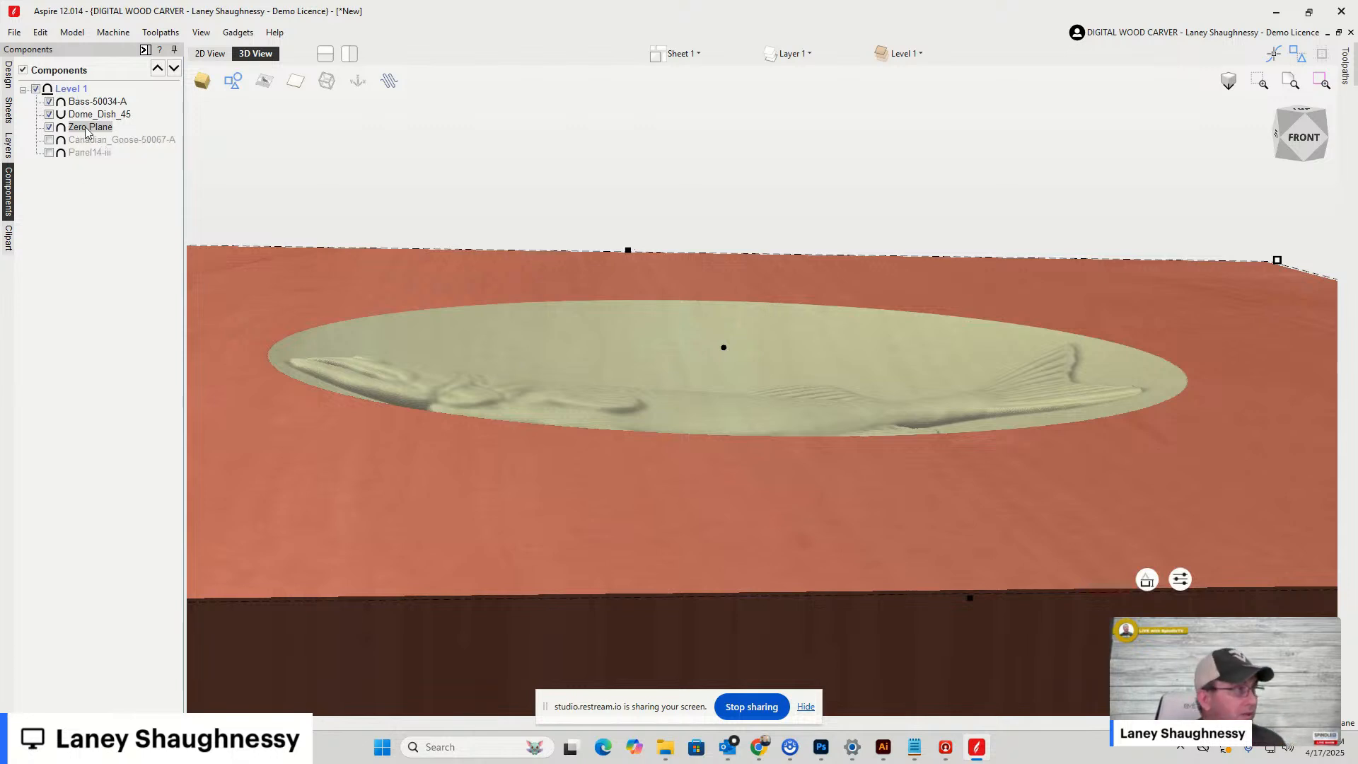
right_click(92, 114)
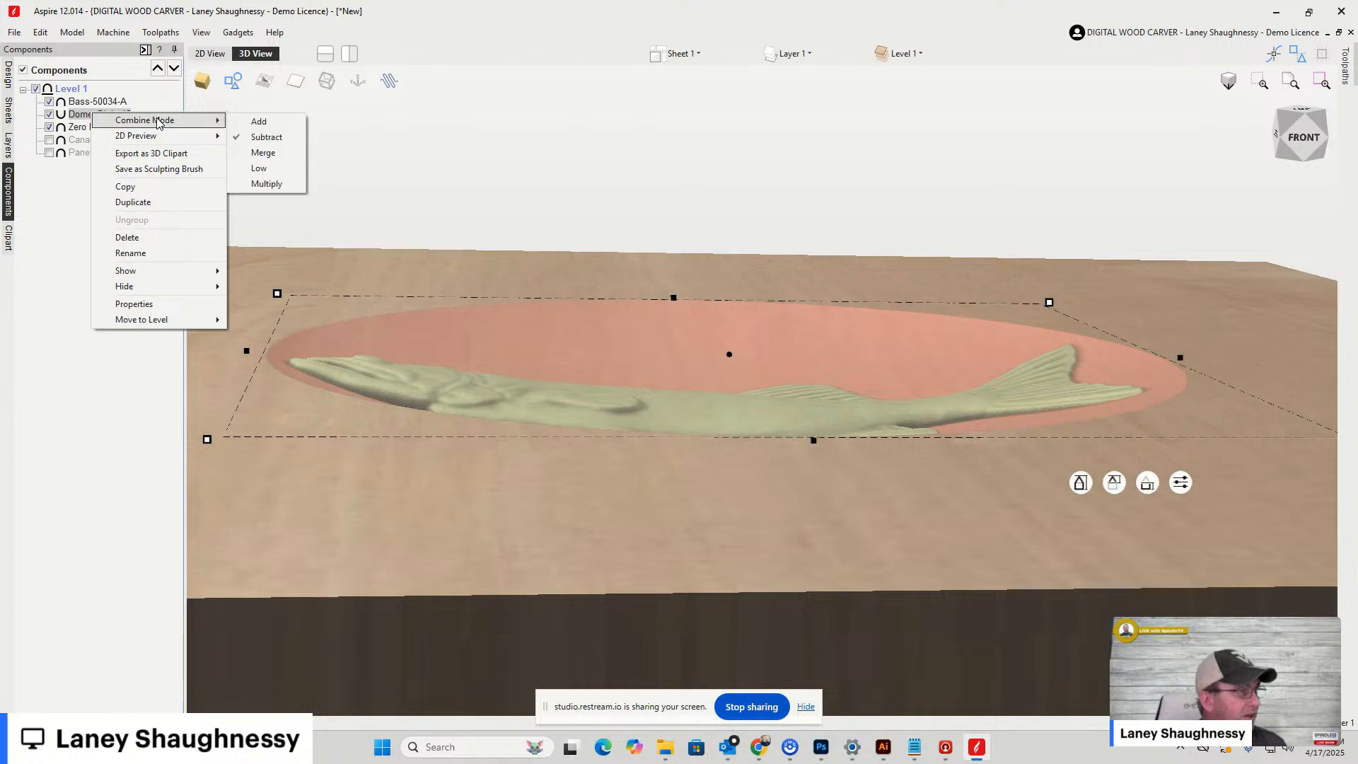
left_click(132, 203)
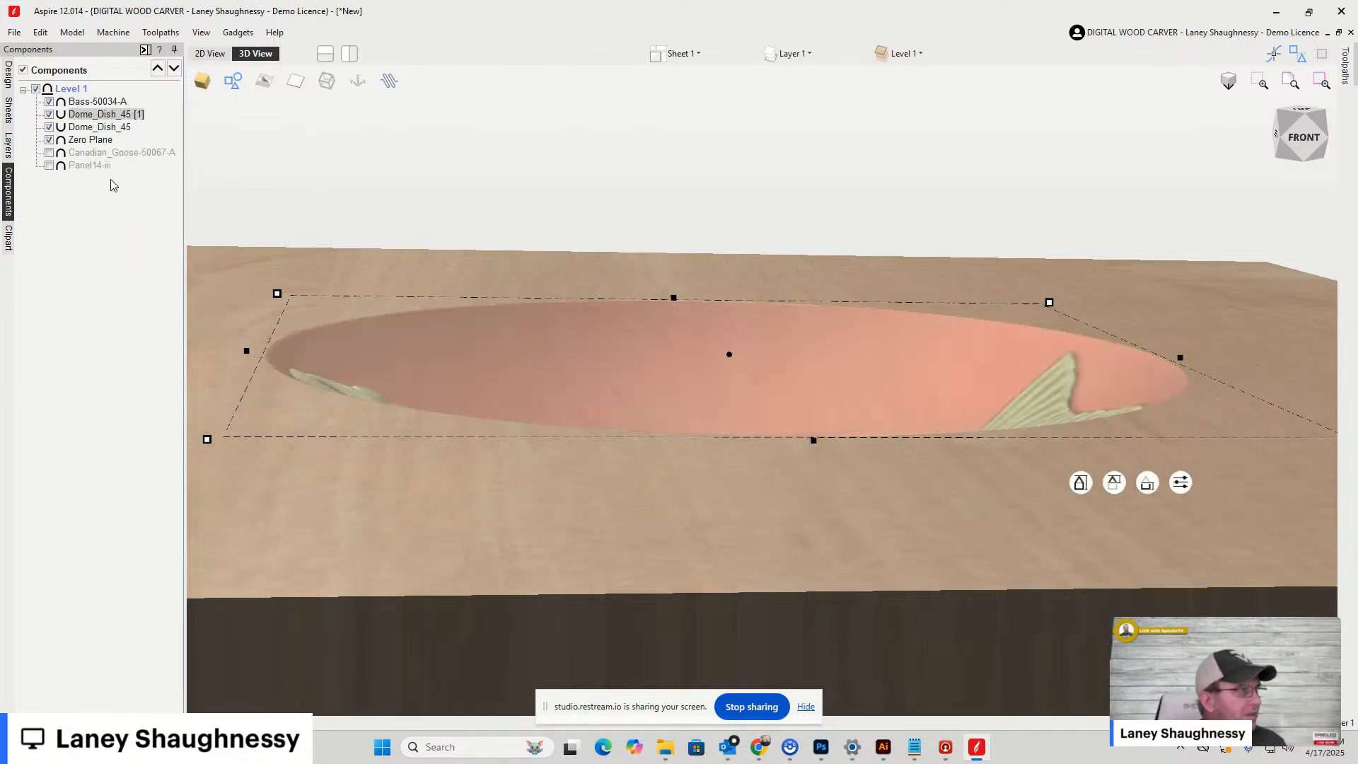
Duplicate the Zero Plane component and move the copy between the two dish components in the component order
left_click(84, 143)
right_click(83, 144)
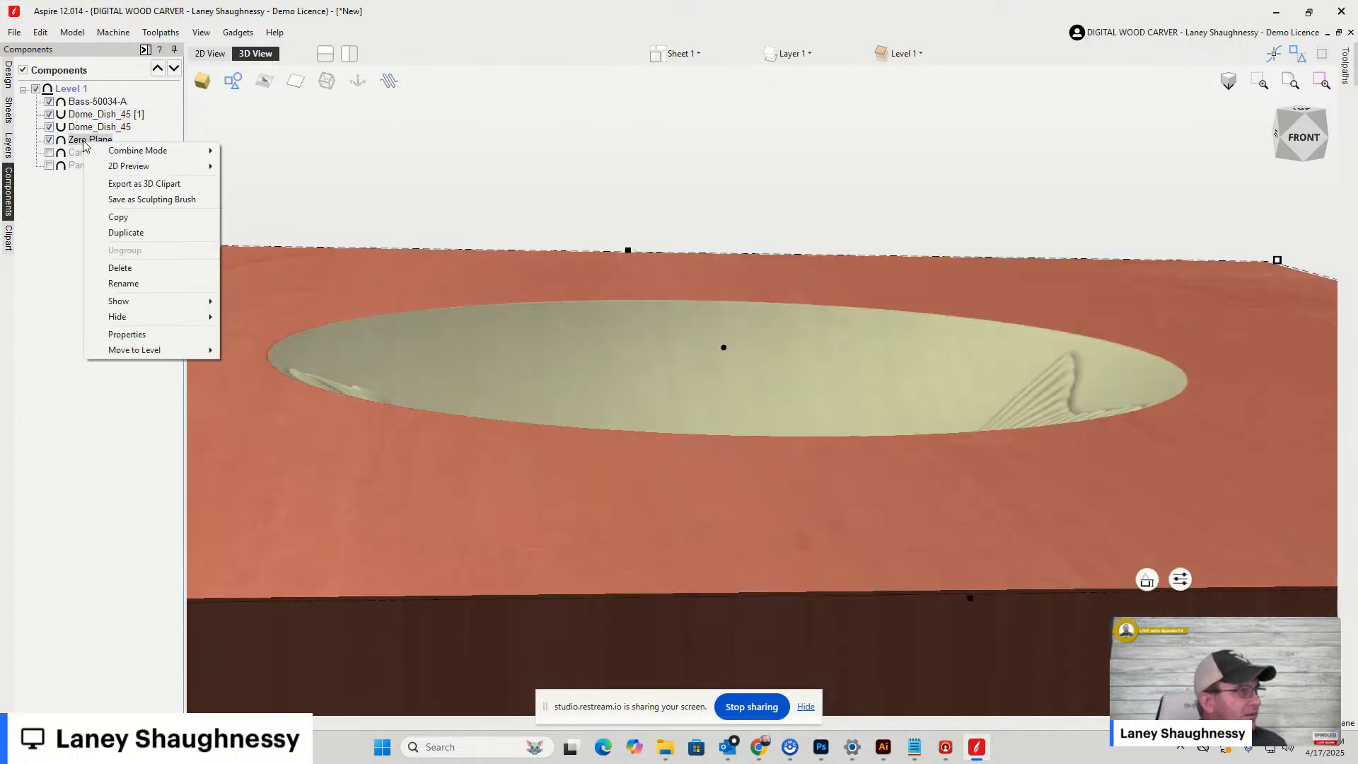
left_click(115, 232)
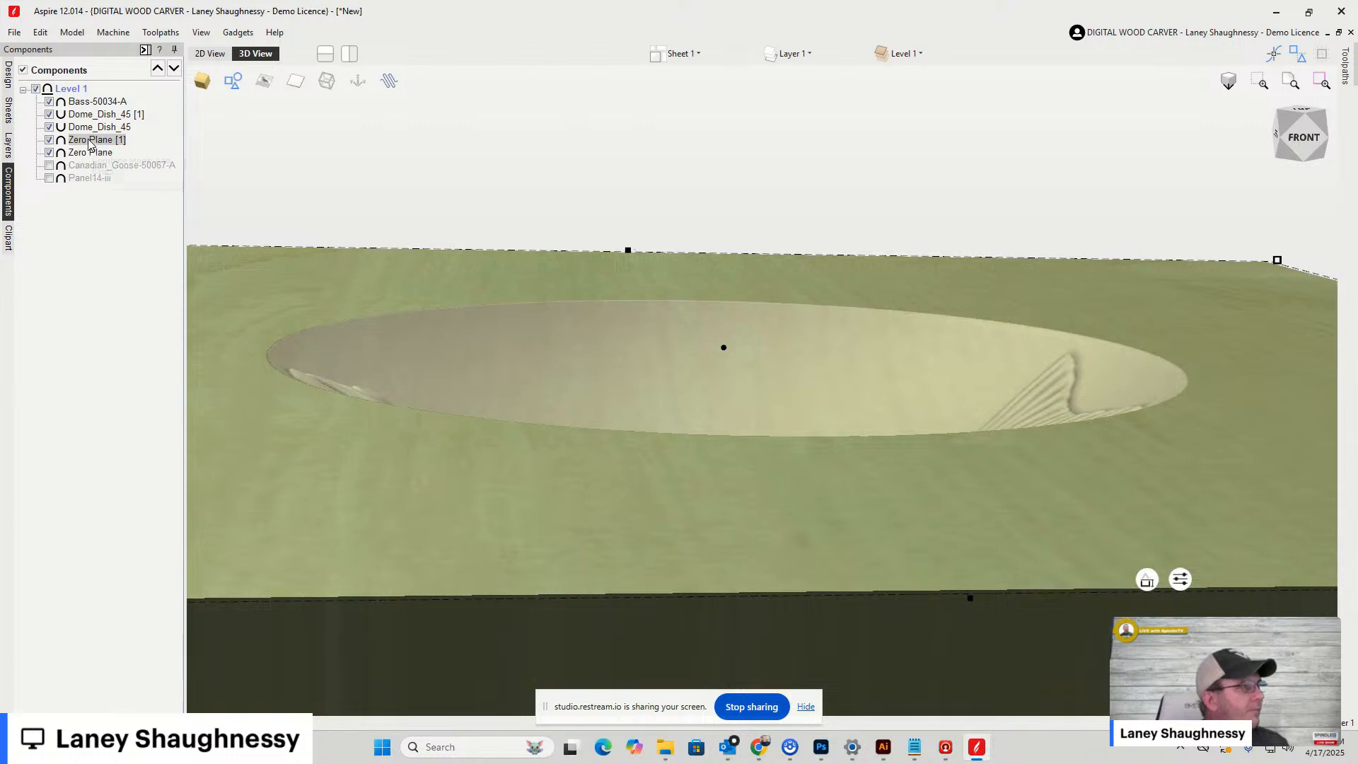
left_click_drag(88, 142, 83, 121)
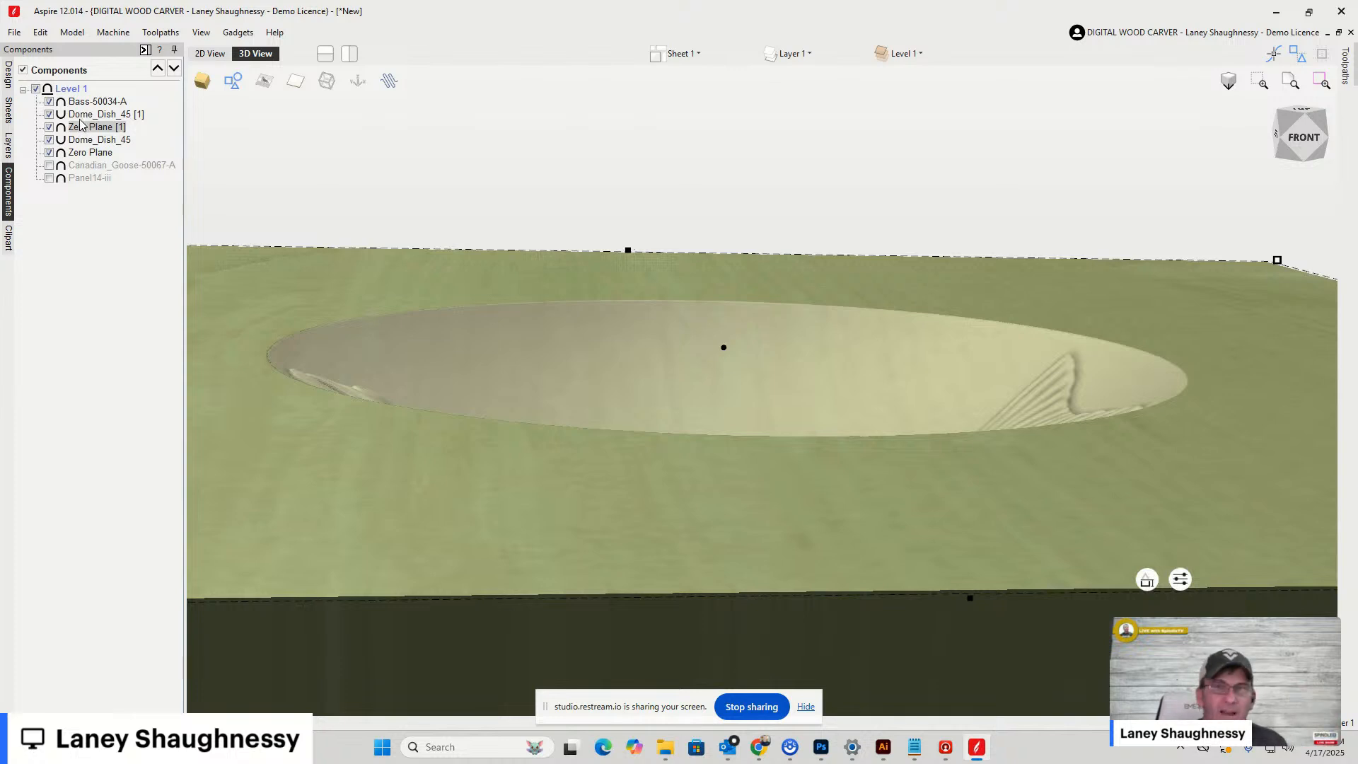
mouse_move(82, 125)
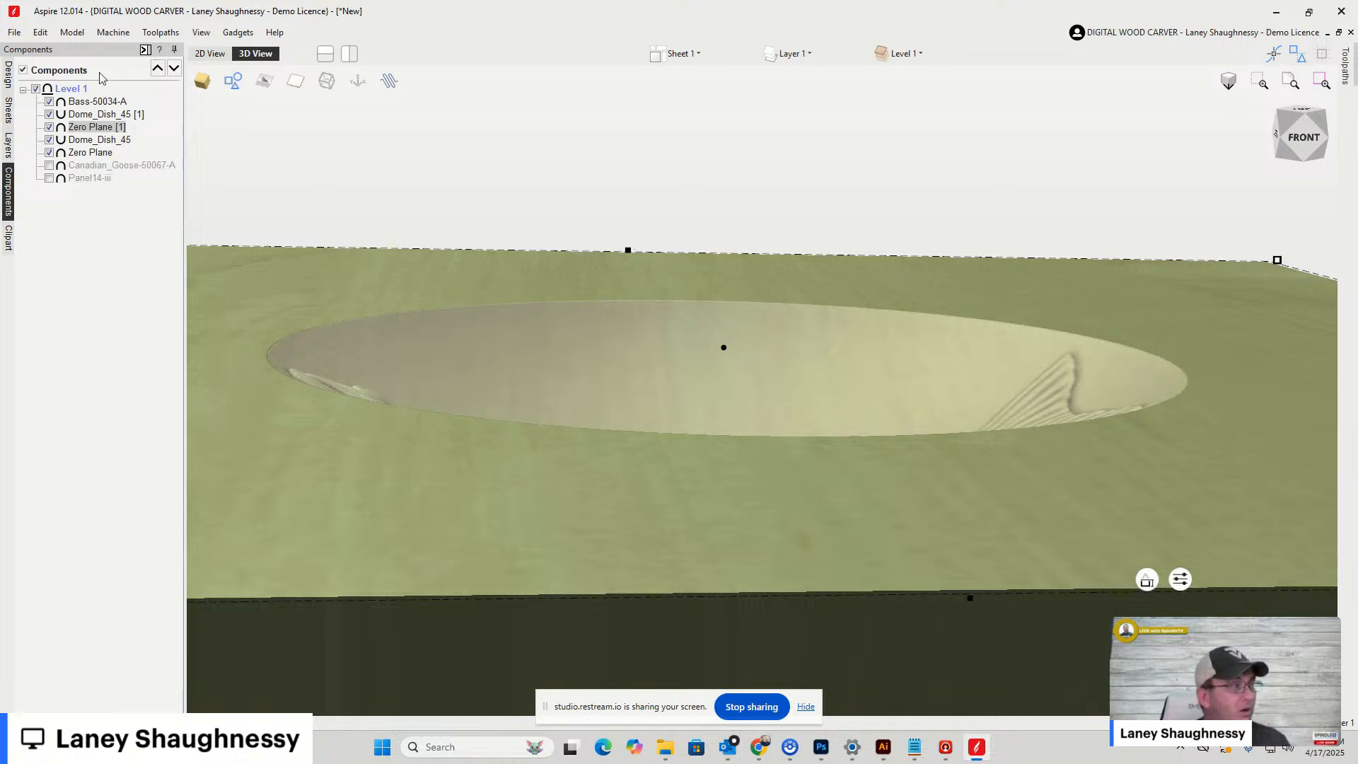
Change the combine mode of the duplicated dish, Dome_Dish_45 [1], to Add
left_click(87, 114)
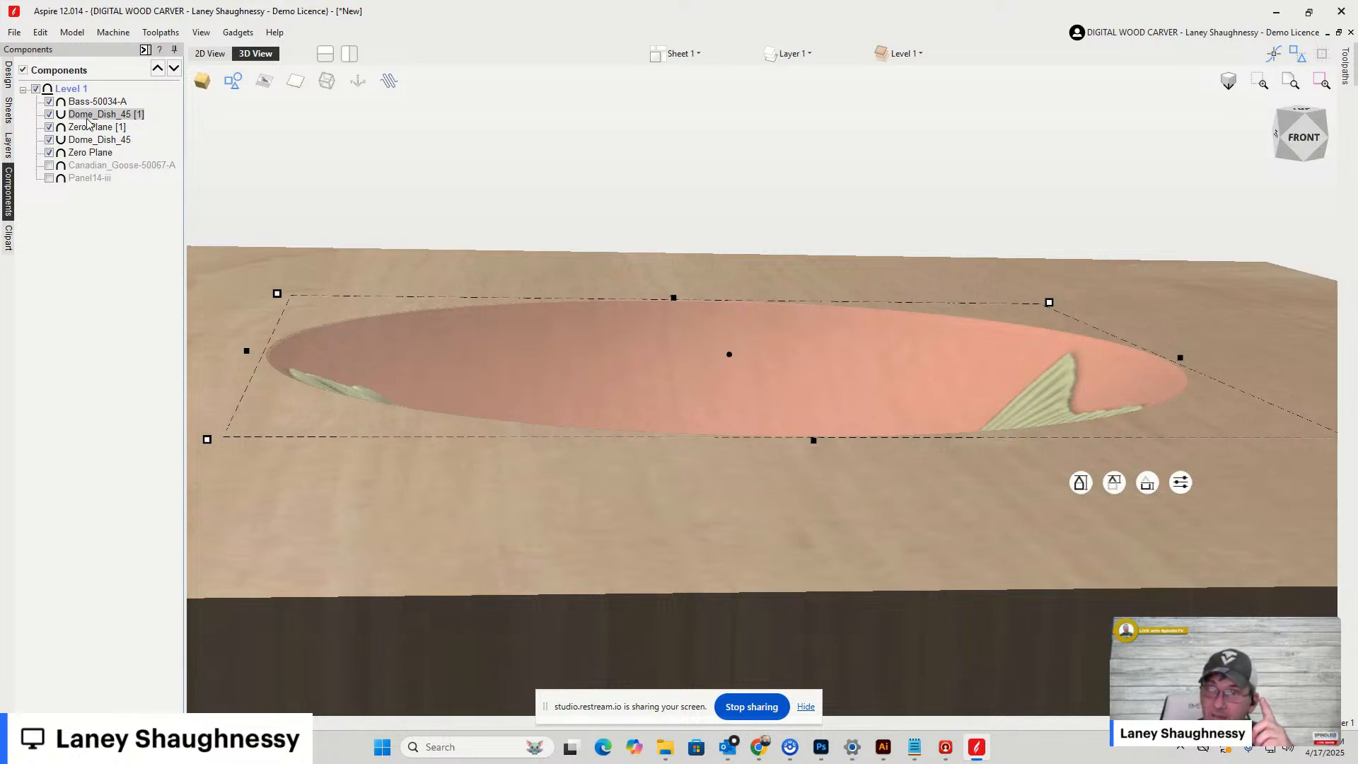
right_click(89, 123)
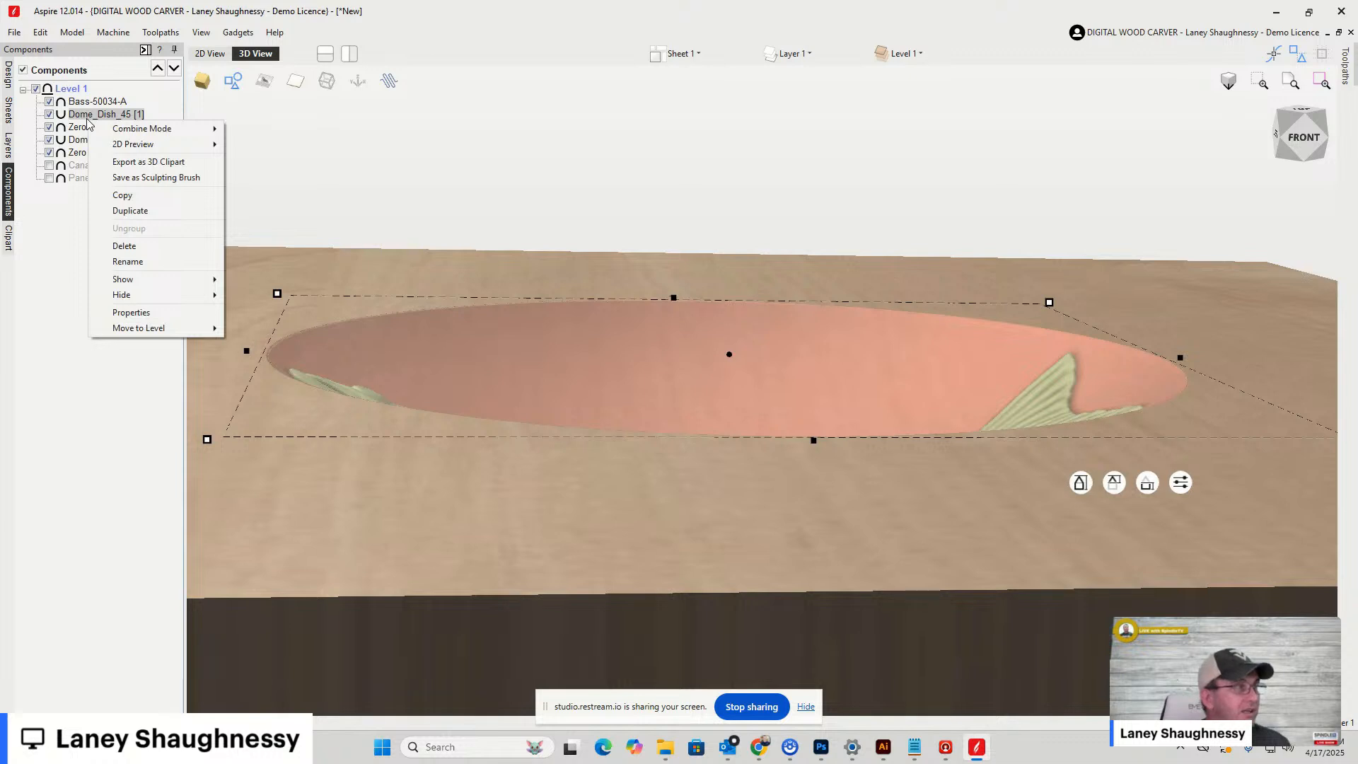
mouse_move(105, 132)
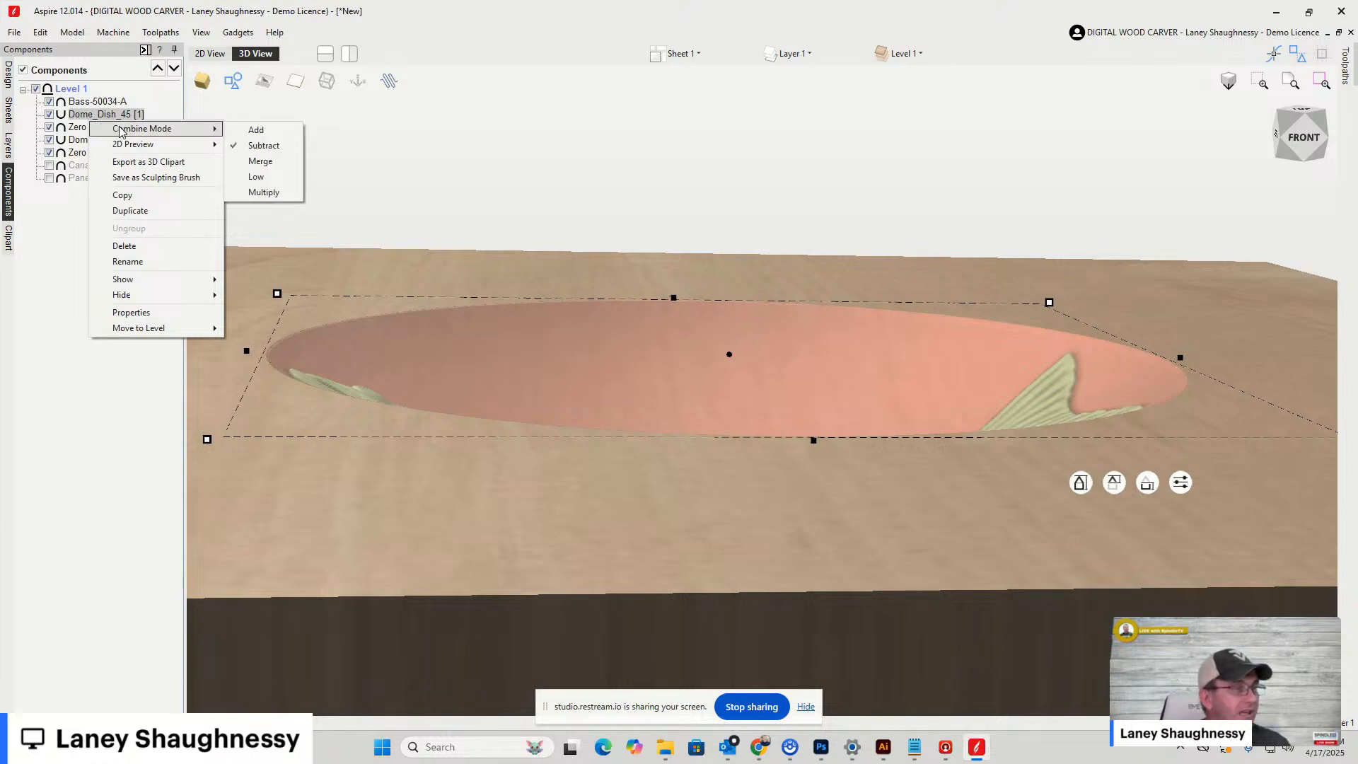
left_click(252, 131)
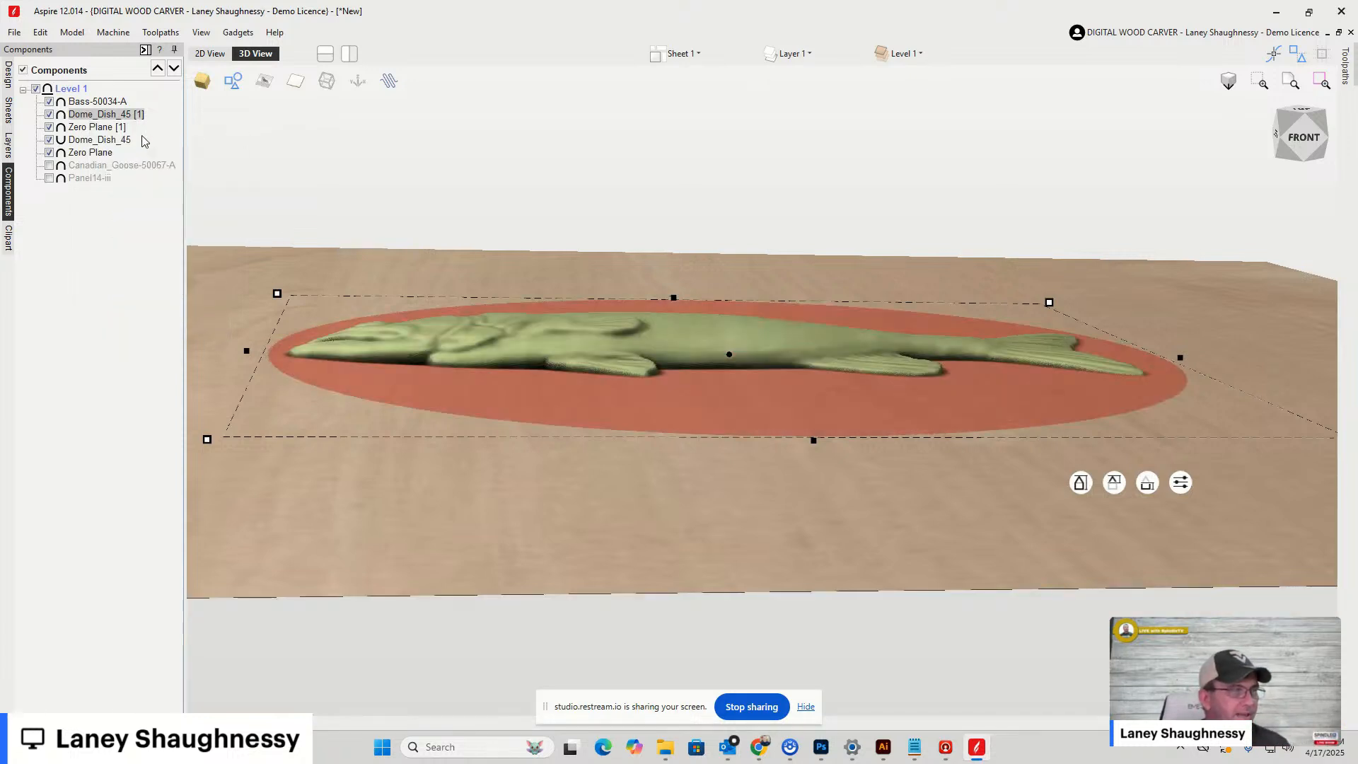
Set the shape height of the duplicated dish, Dome_Dish_45 [1], to 1 inch and close its properties
right_click(100, 120)
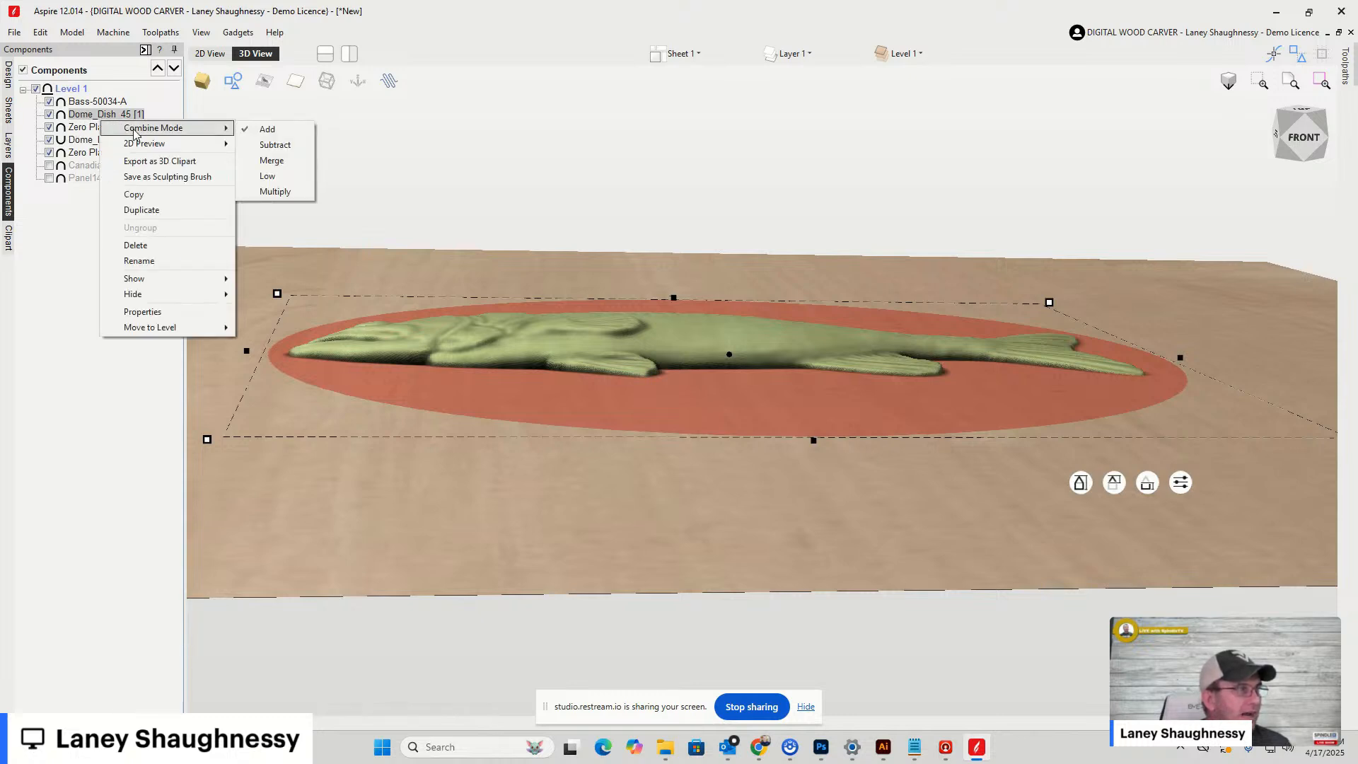
left_click(139, 311)
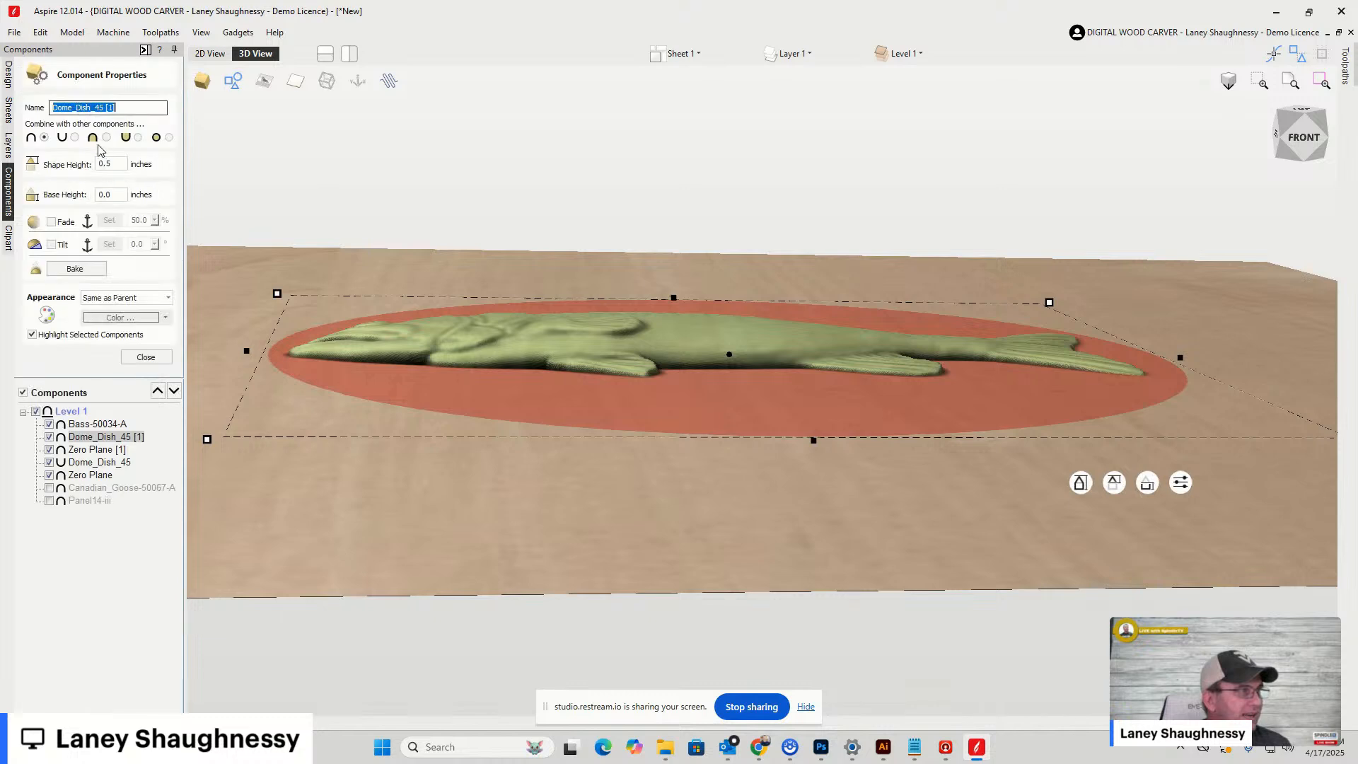
double_click(113, 164)
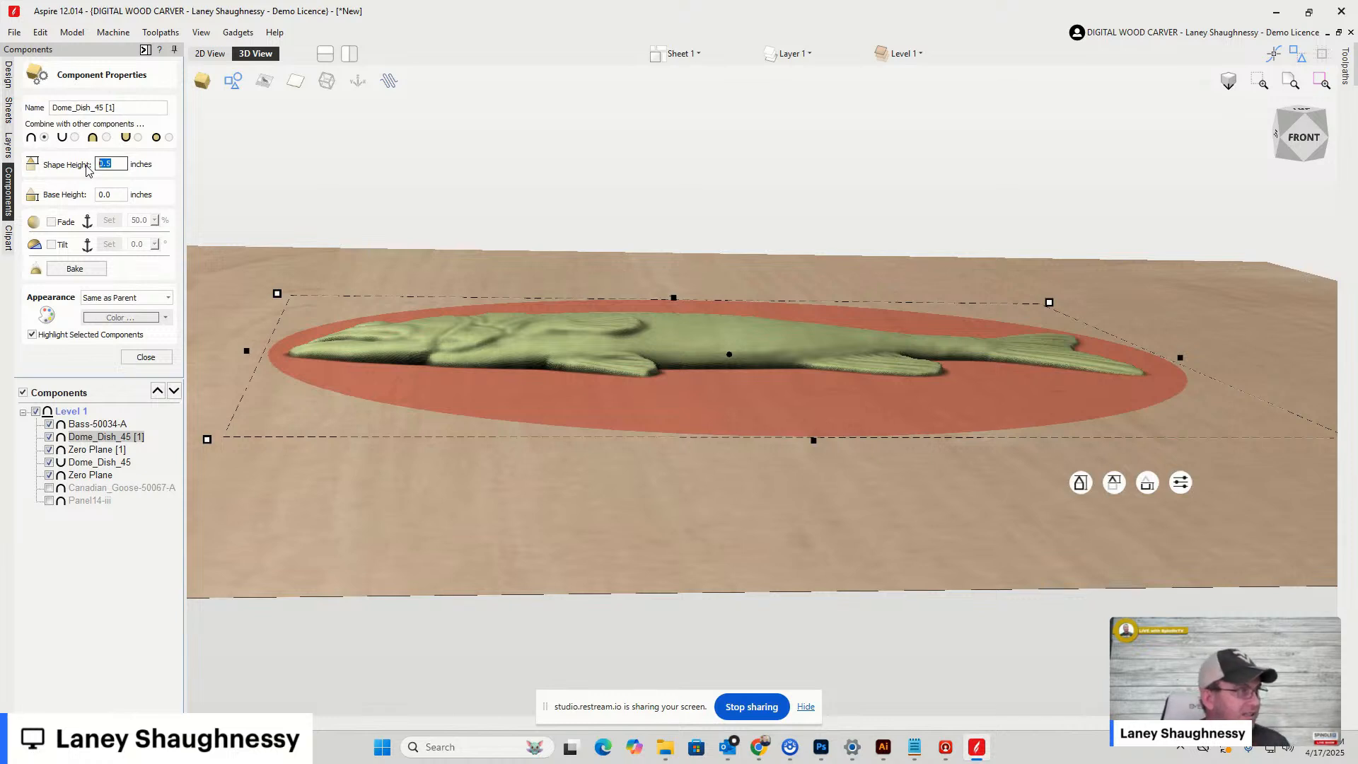
type("1")
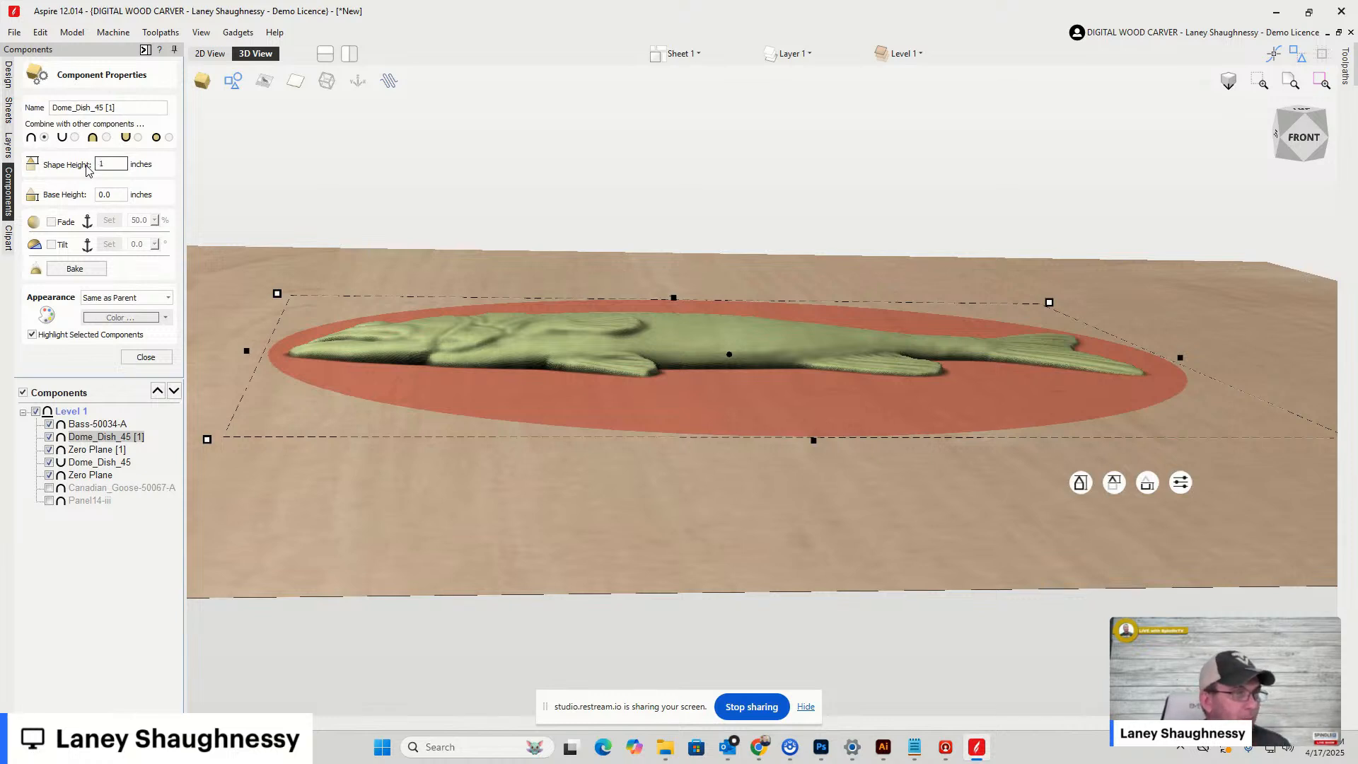
key("Return")
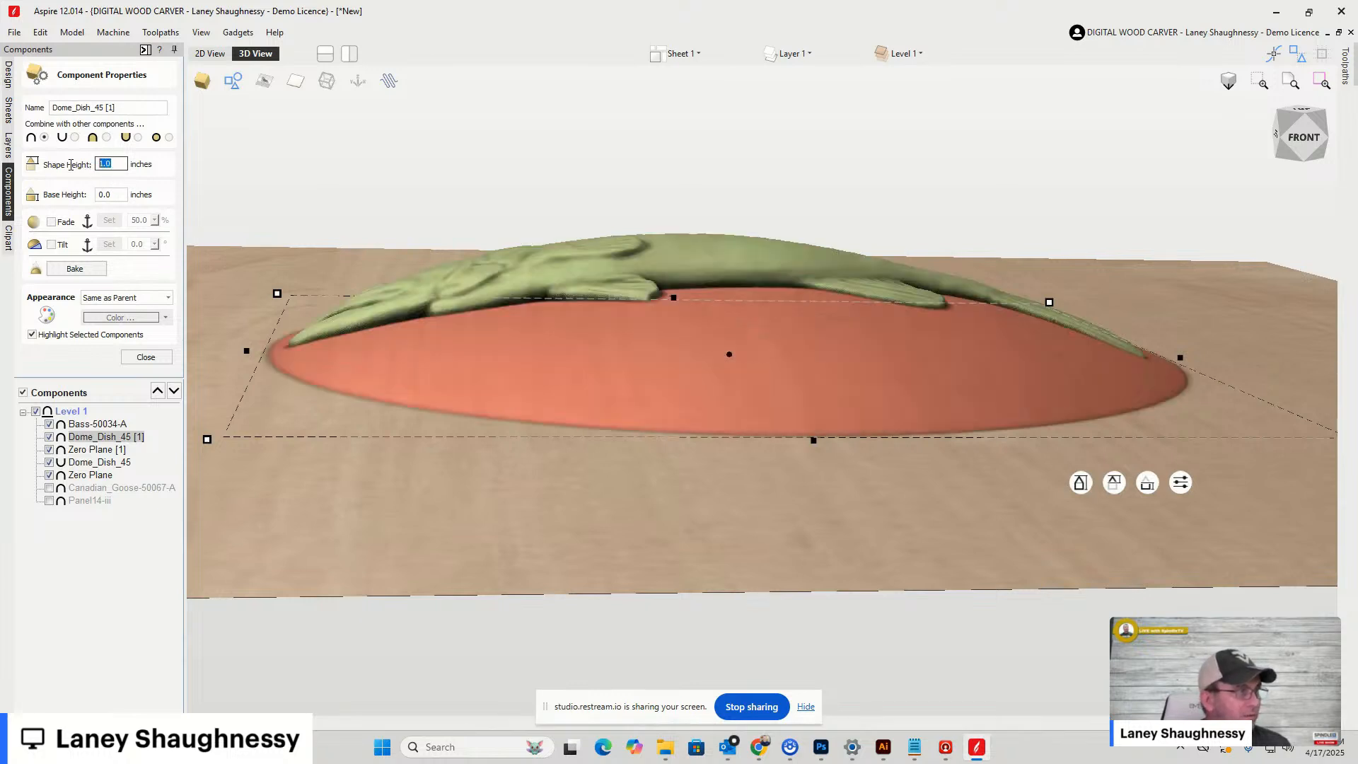
left_click(137, 362)
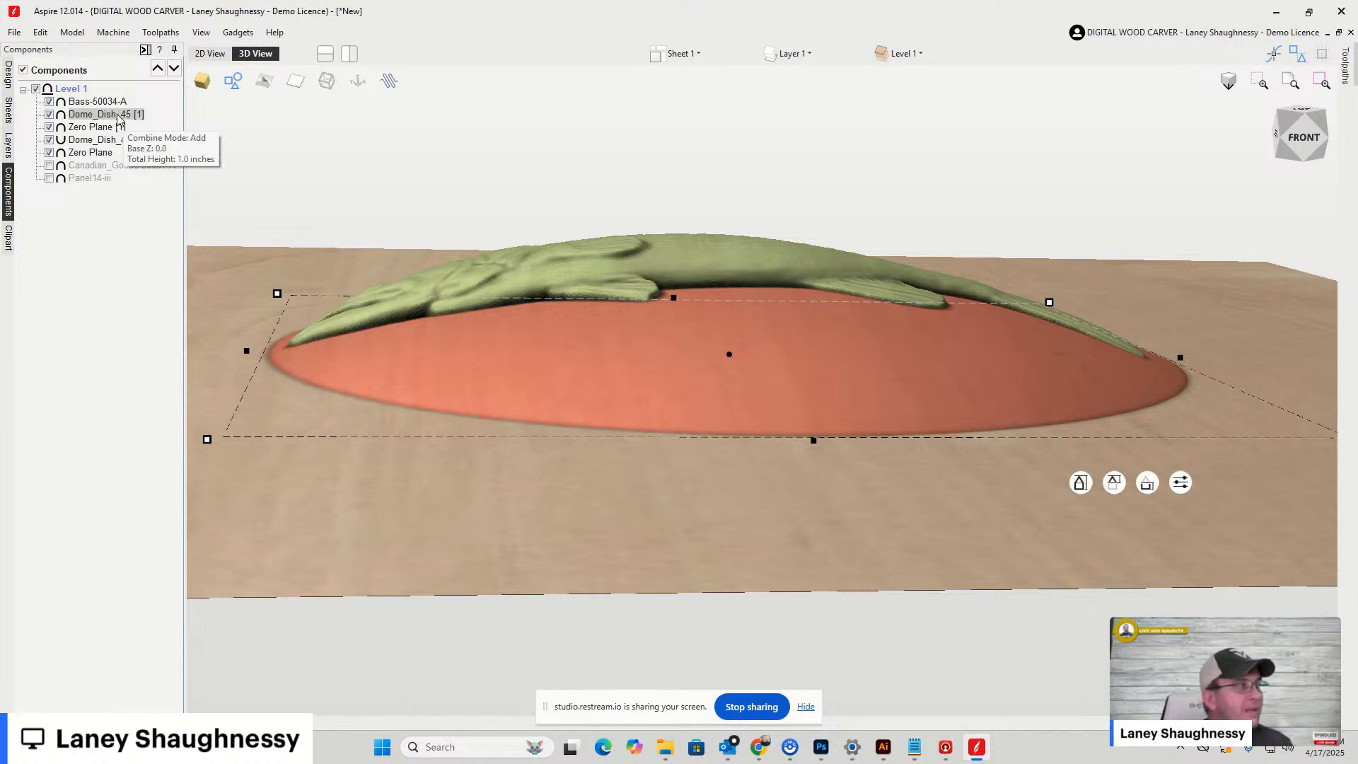
Group the duplicated dish, Dome_Dish_45 [1], with the duplicated zero plane, Zero Plane [1]
left_click(82, 129, "ctrl")
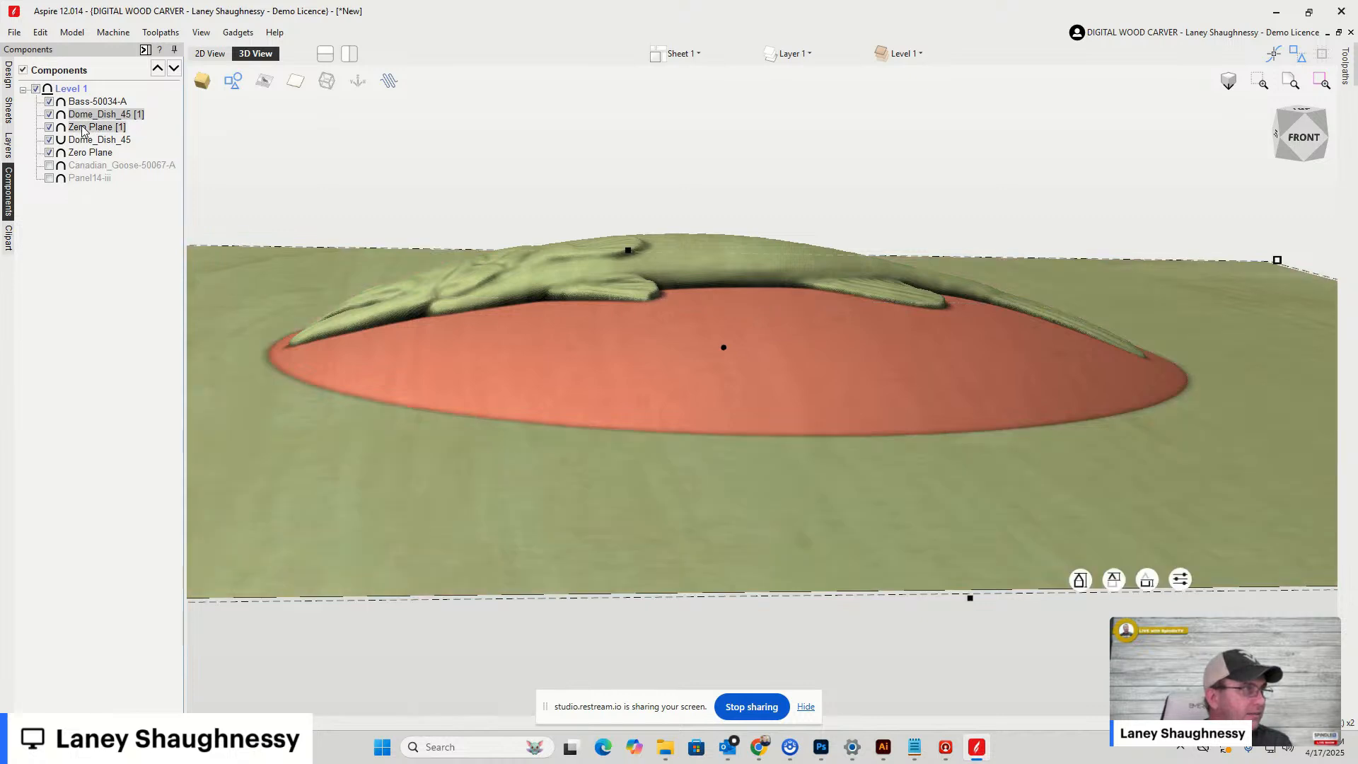
right_click(83, 129)
left_click(110, 188)
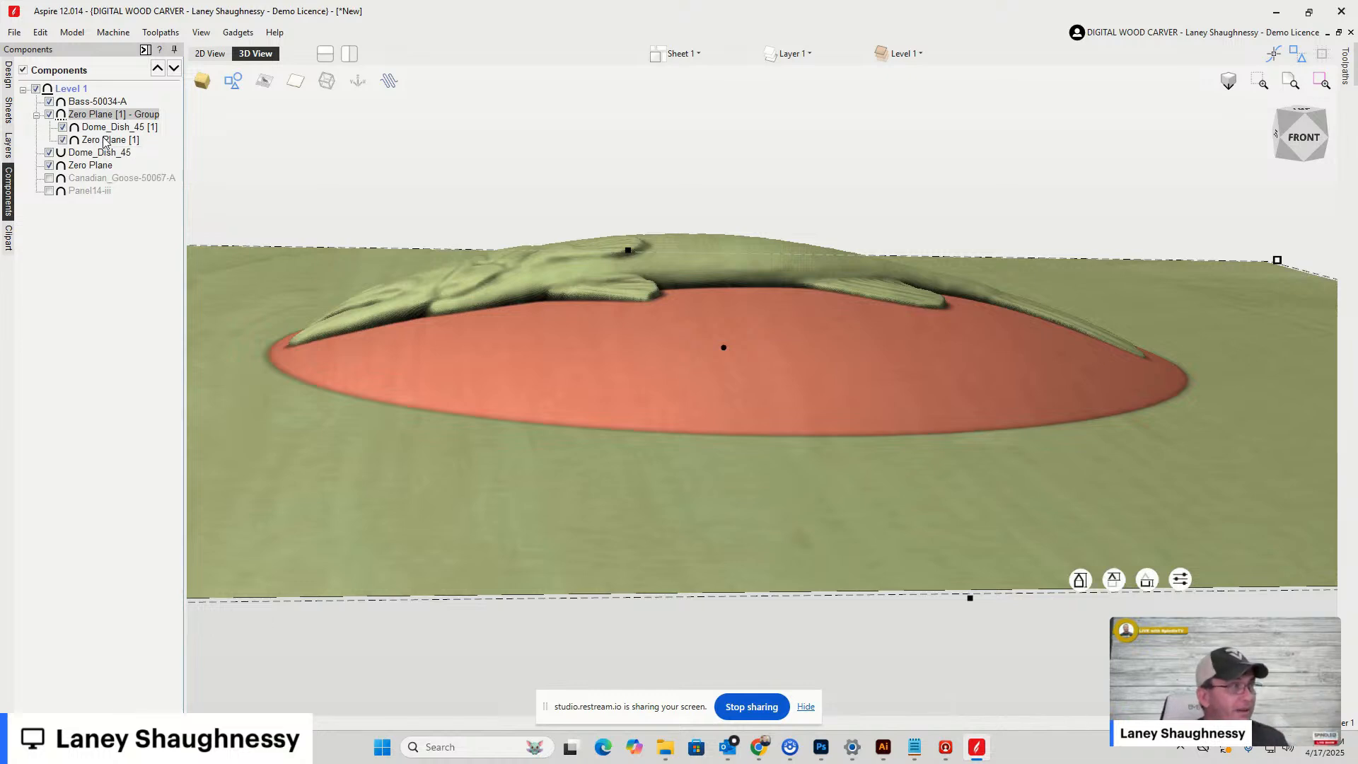
right_click(113, 117)
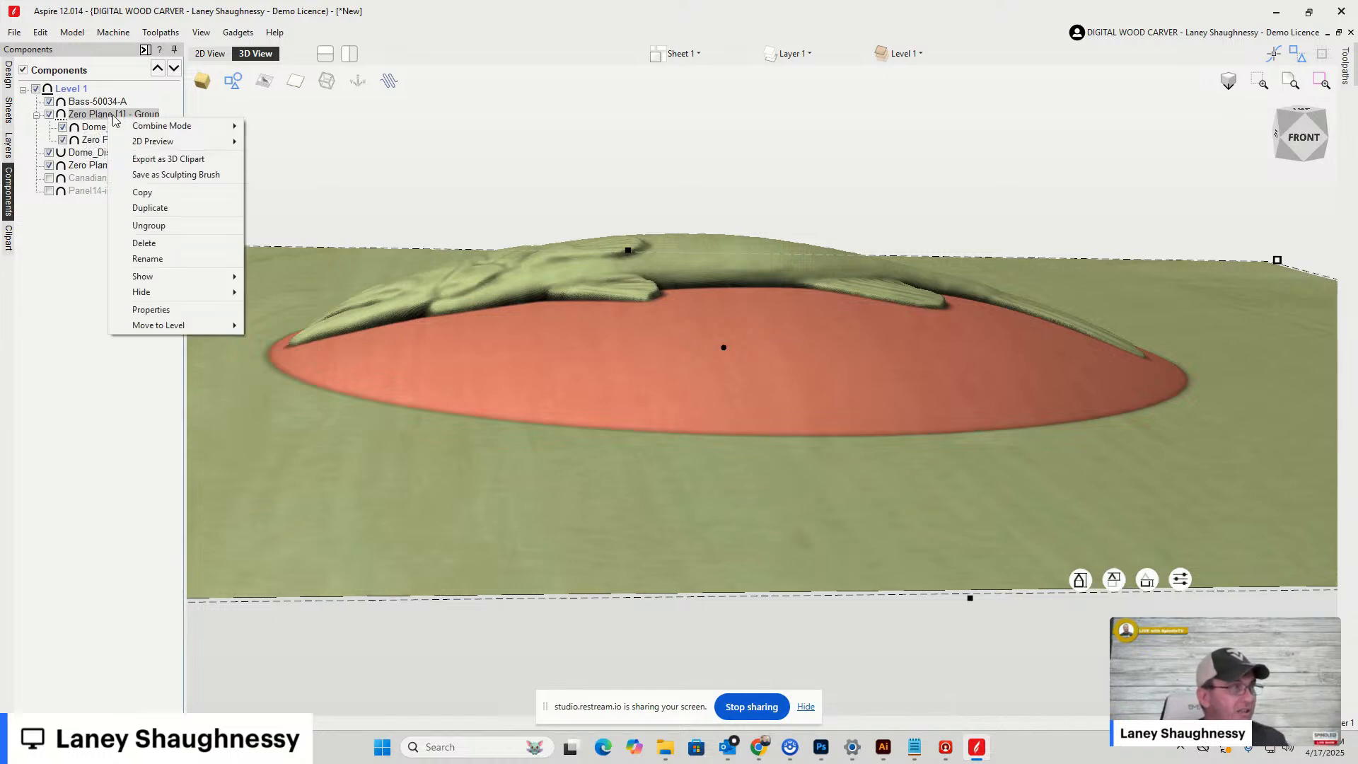
mouse_move(152, 126)
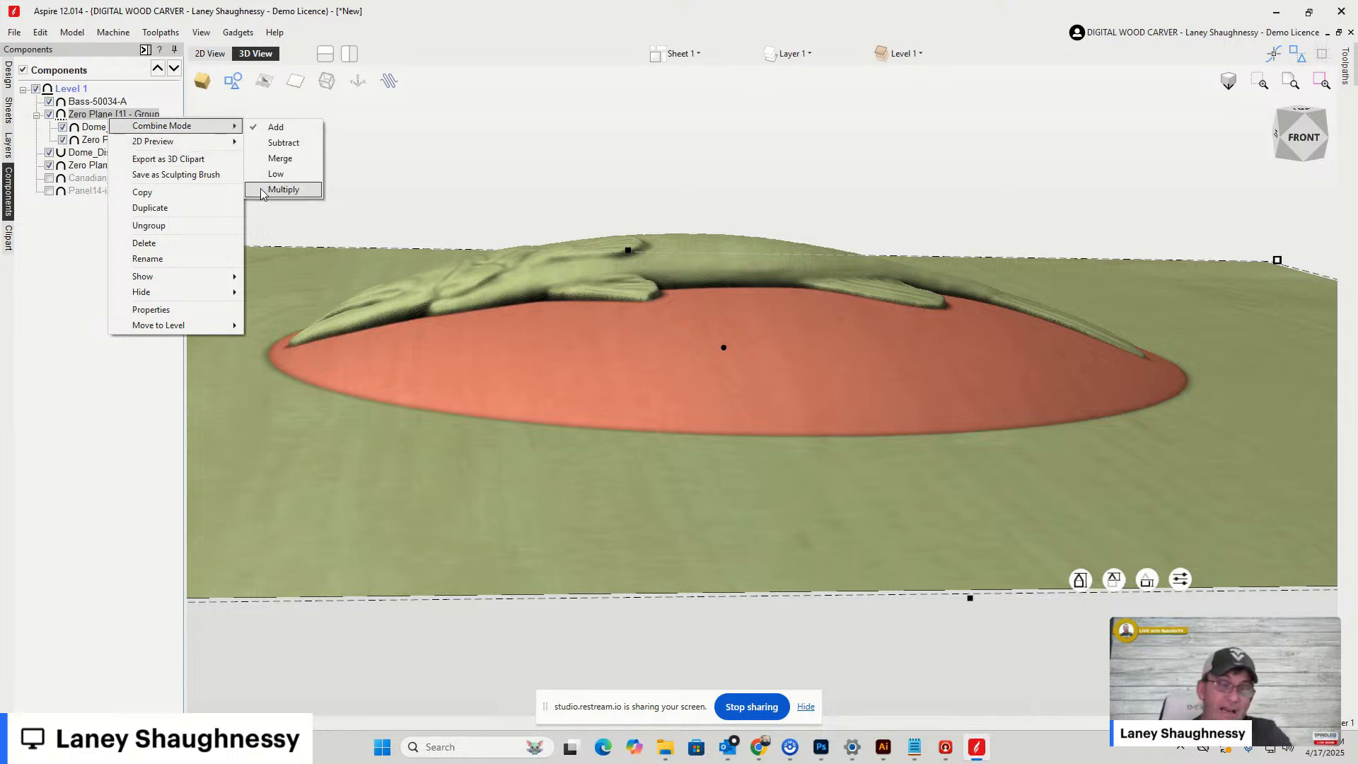
left_click(58, 235)
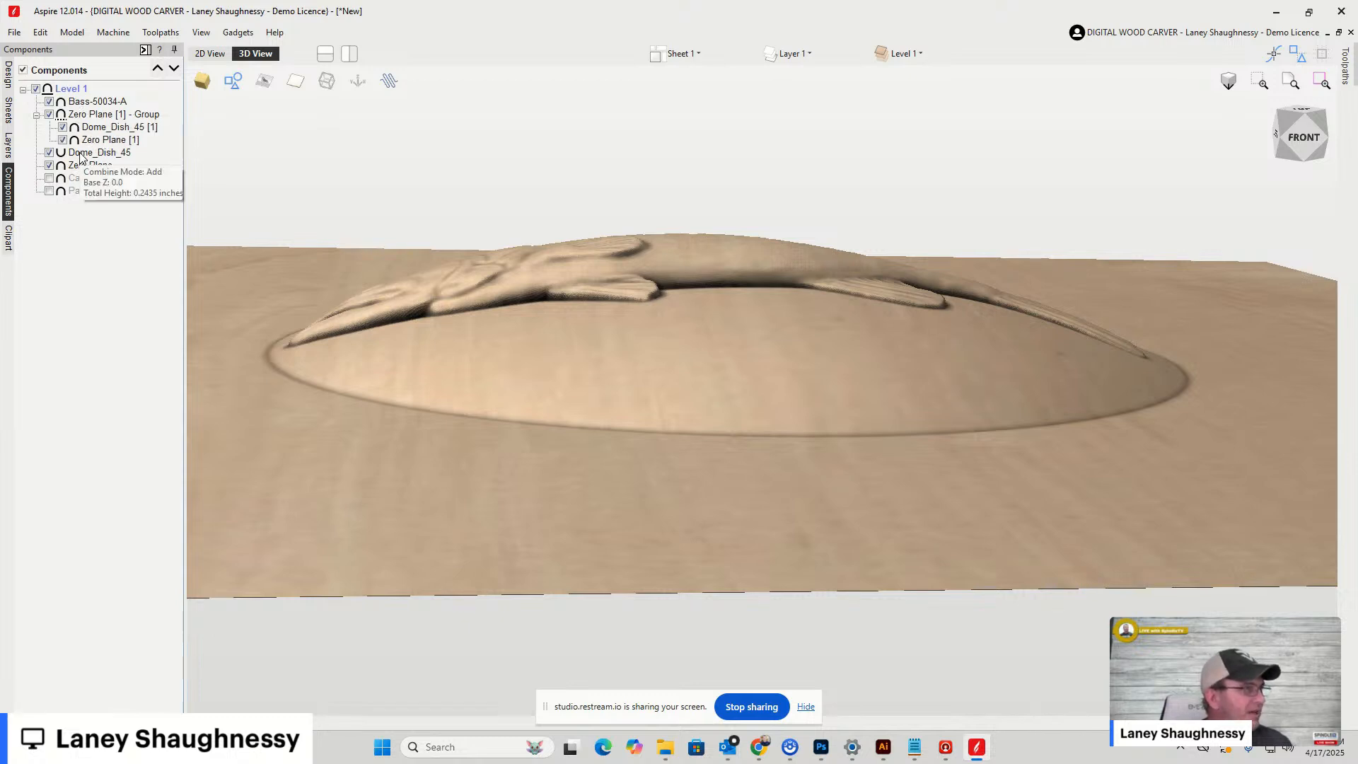
Move the original Dome_Dish_45 and Zero Plane above the new group in the component order, keeping the dish above the plane
left_click_drag(80, 157, 82, 115)
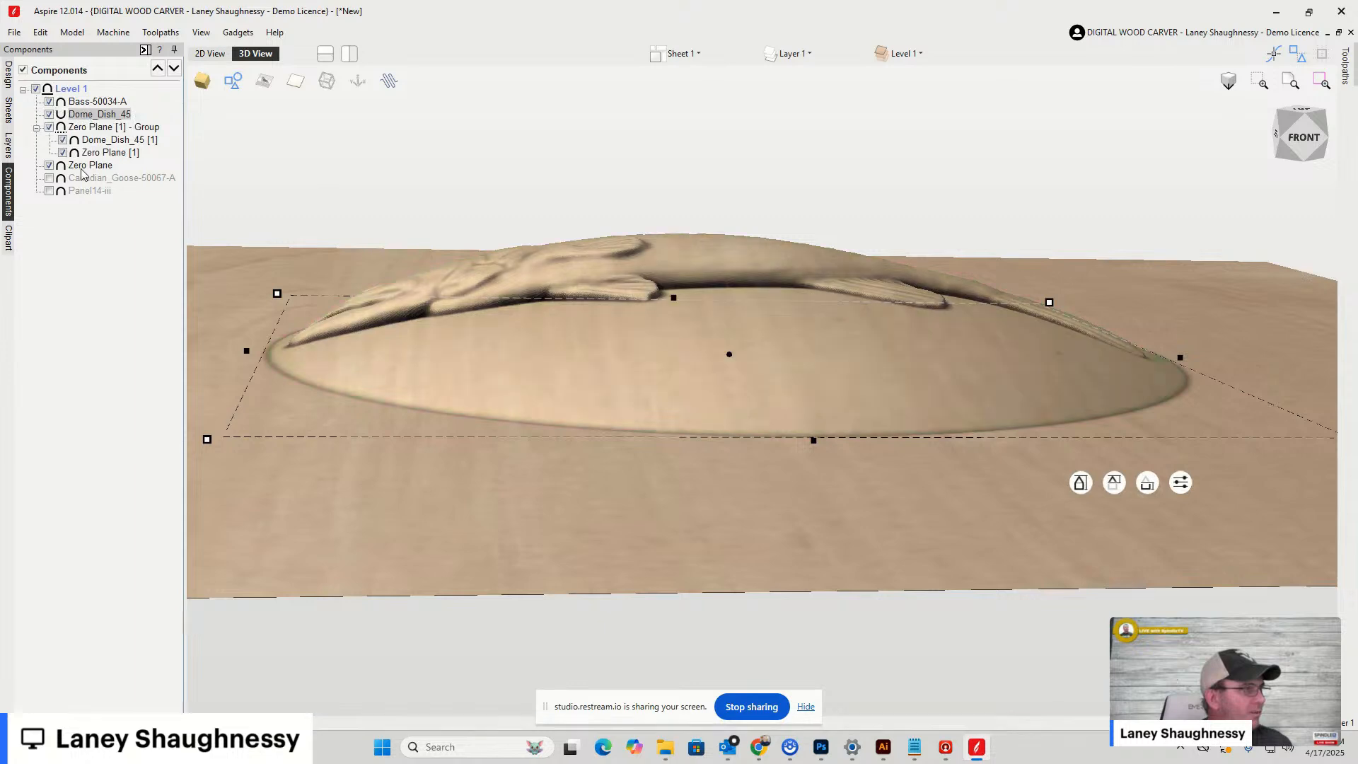
left_click_drag(81, 169, 81, 131)
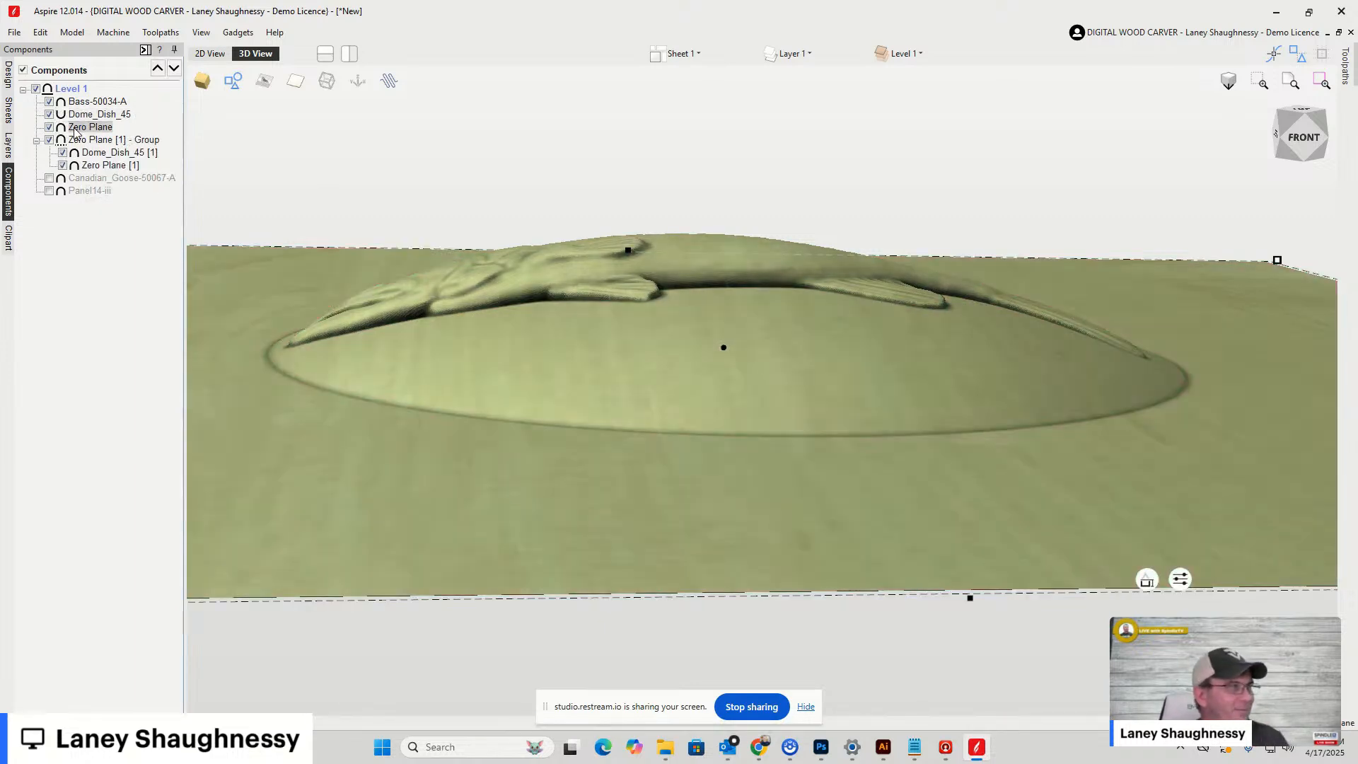
left_click(81, 116)
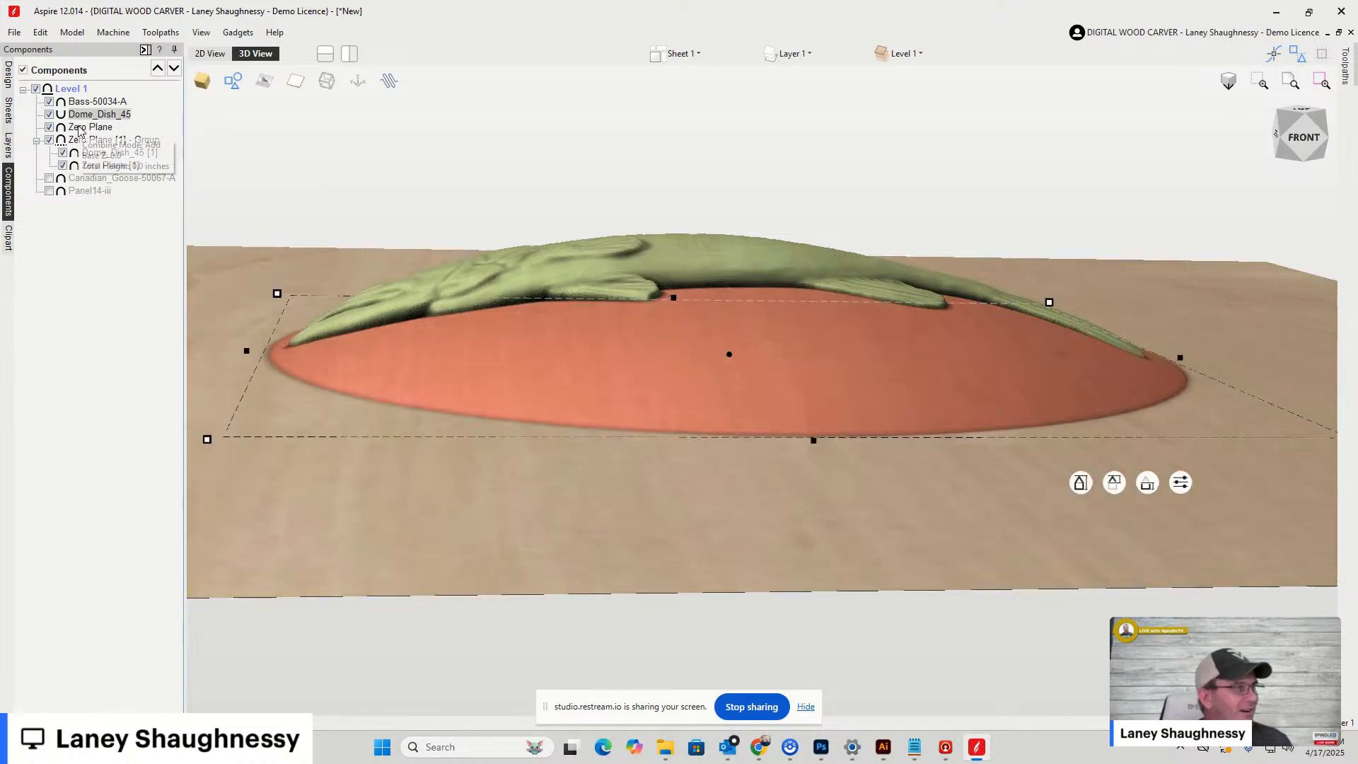
Change the combine mode of the Zero Plane [1] group to Multiply
left_click(86, 144)
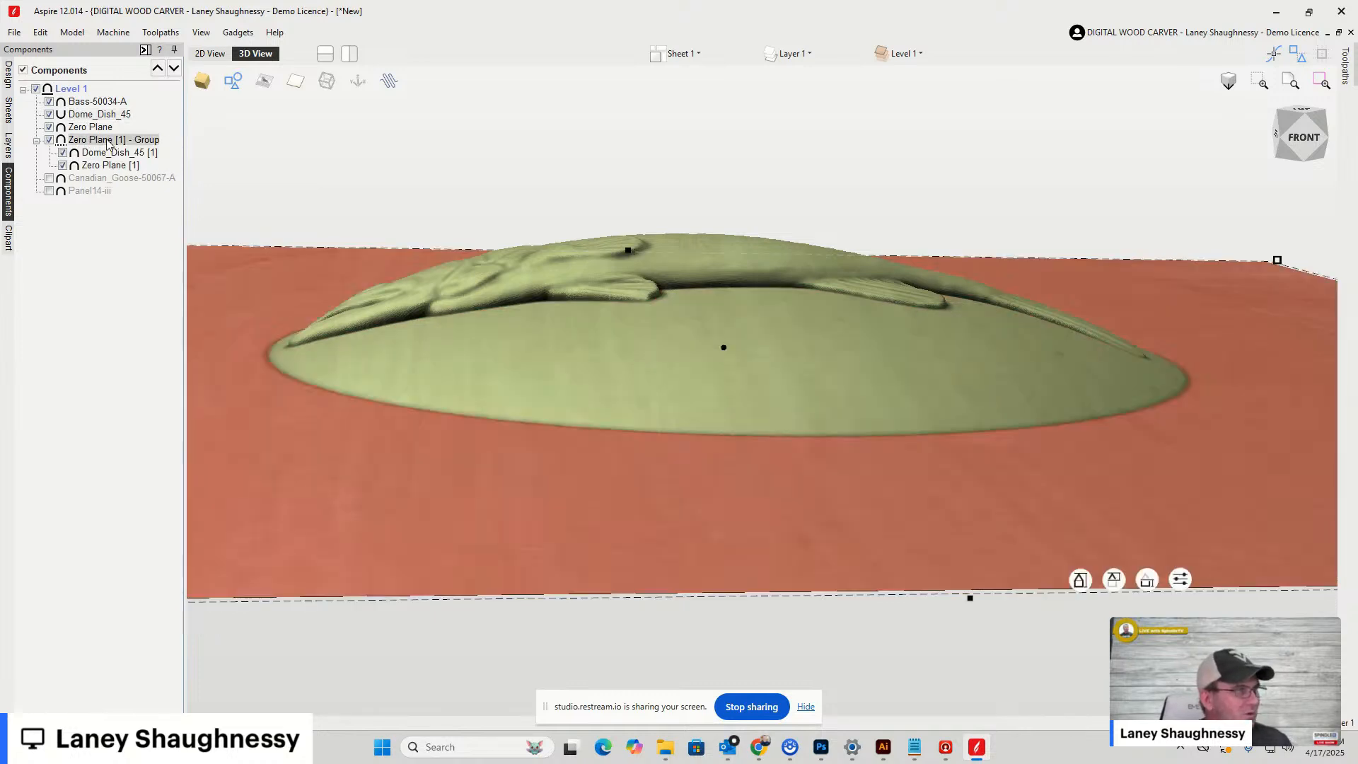
right_click(108, 142)
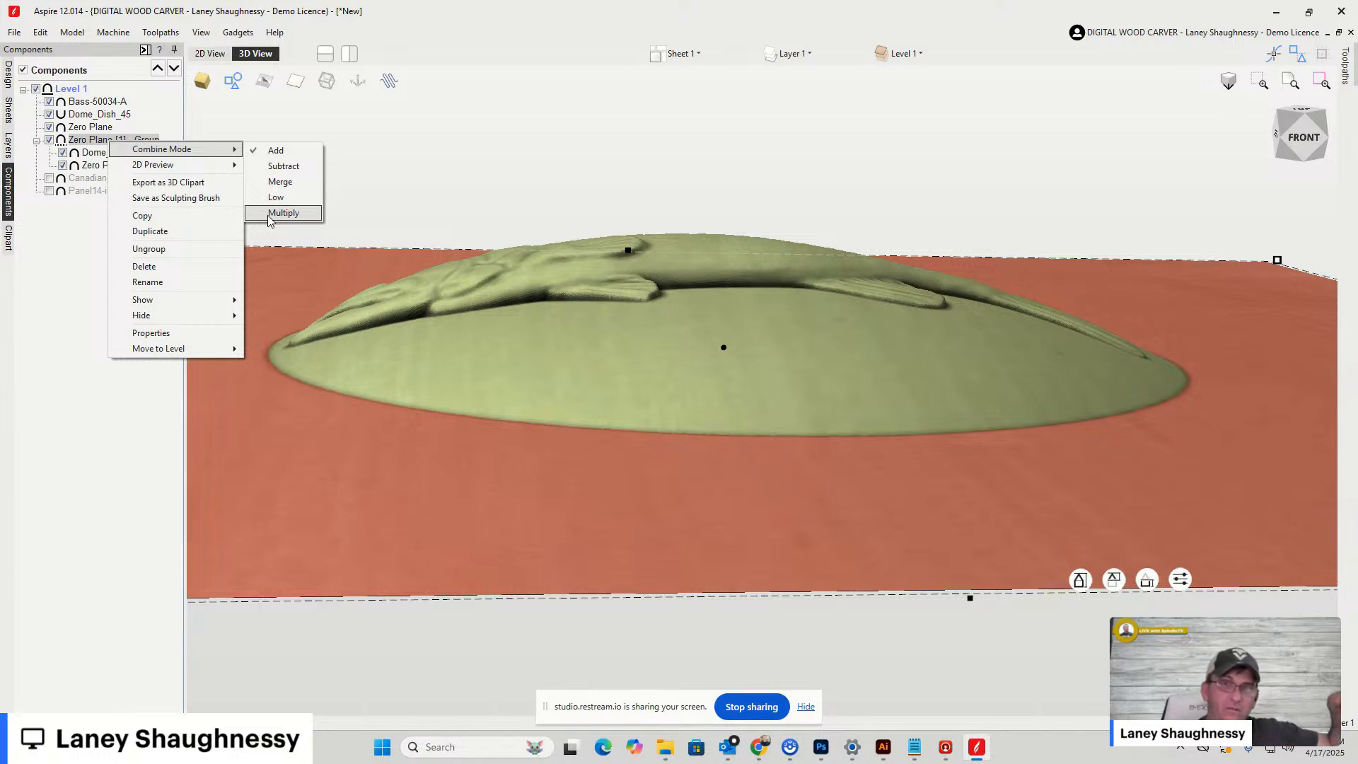
left_click(269, 213)
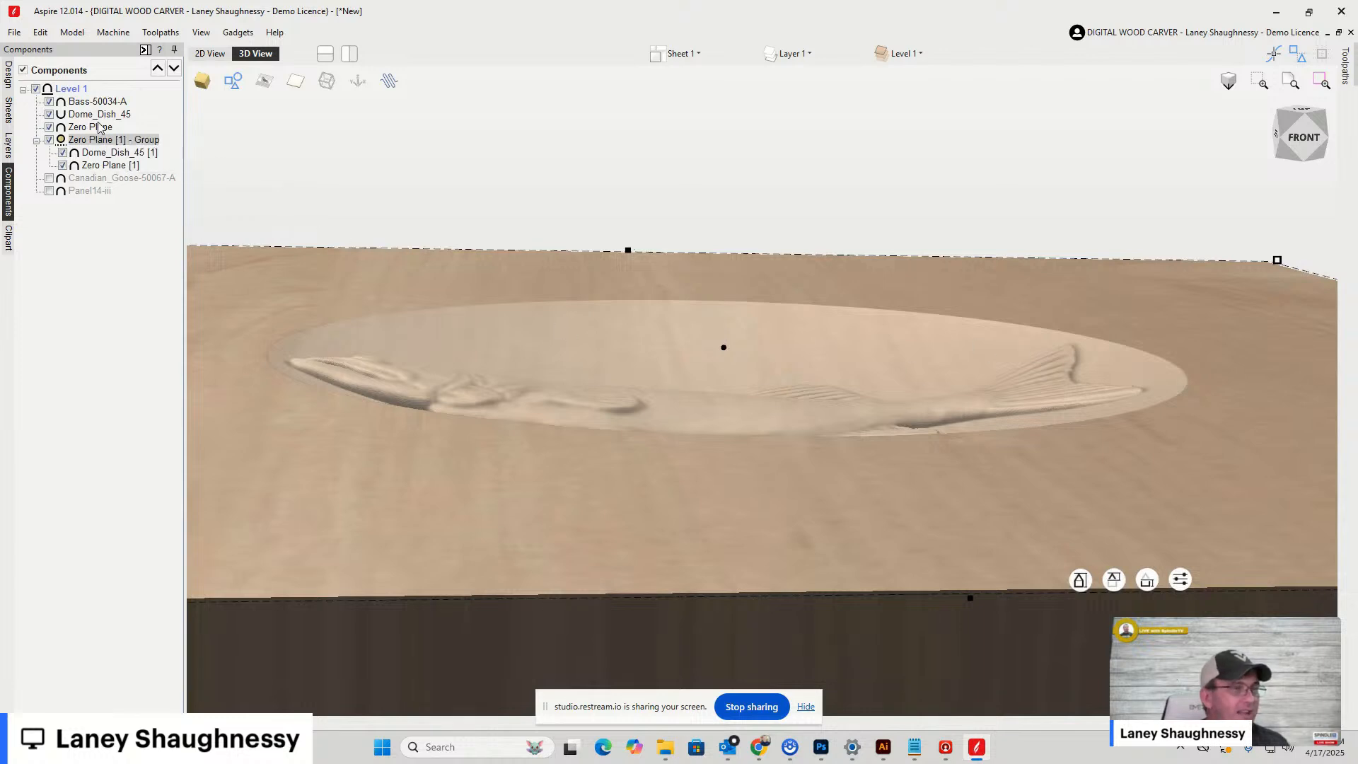
Hide the bass, Dome_Dish_45 and Zero Plane, and examine the multiplied group on its own
mouse_move(99, 122)
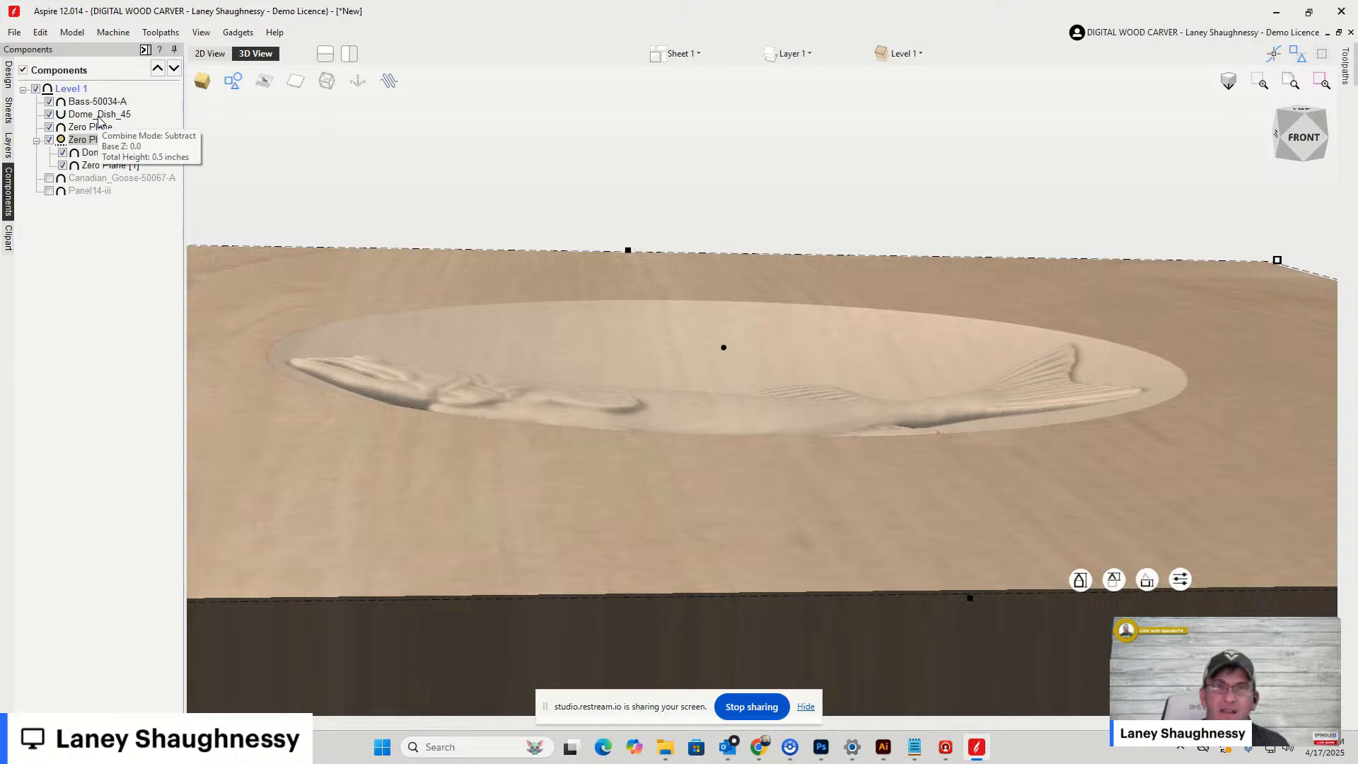
left_click(48, 101)
left_click(48, 114)
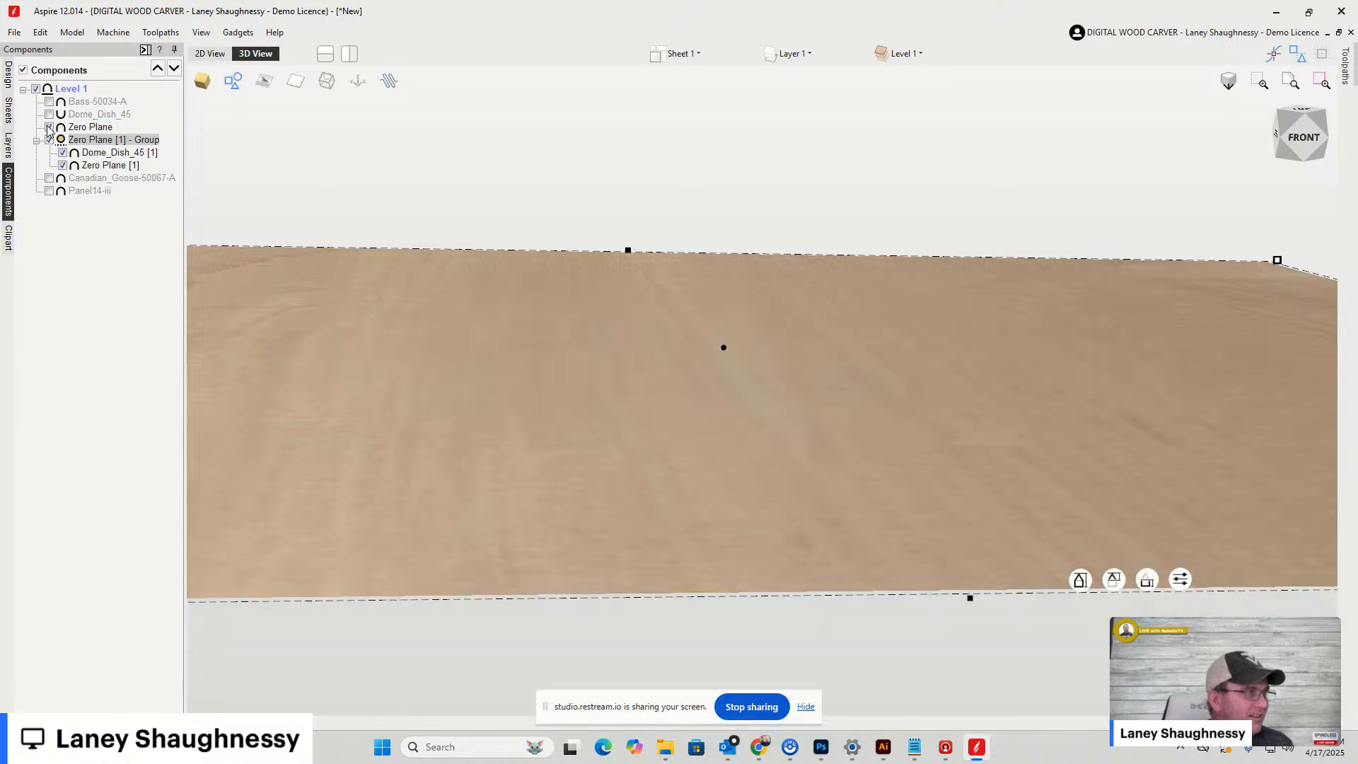
left_click(49, 127)
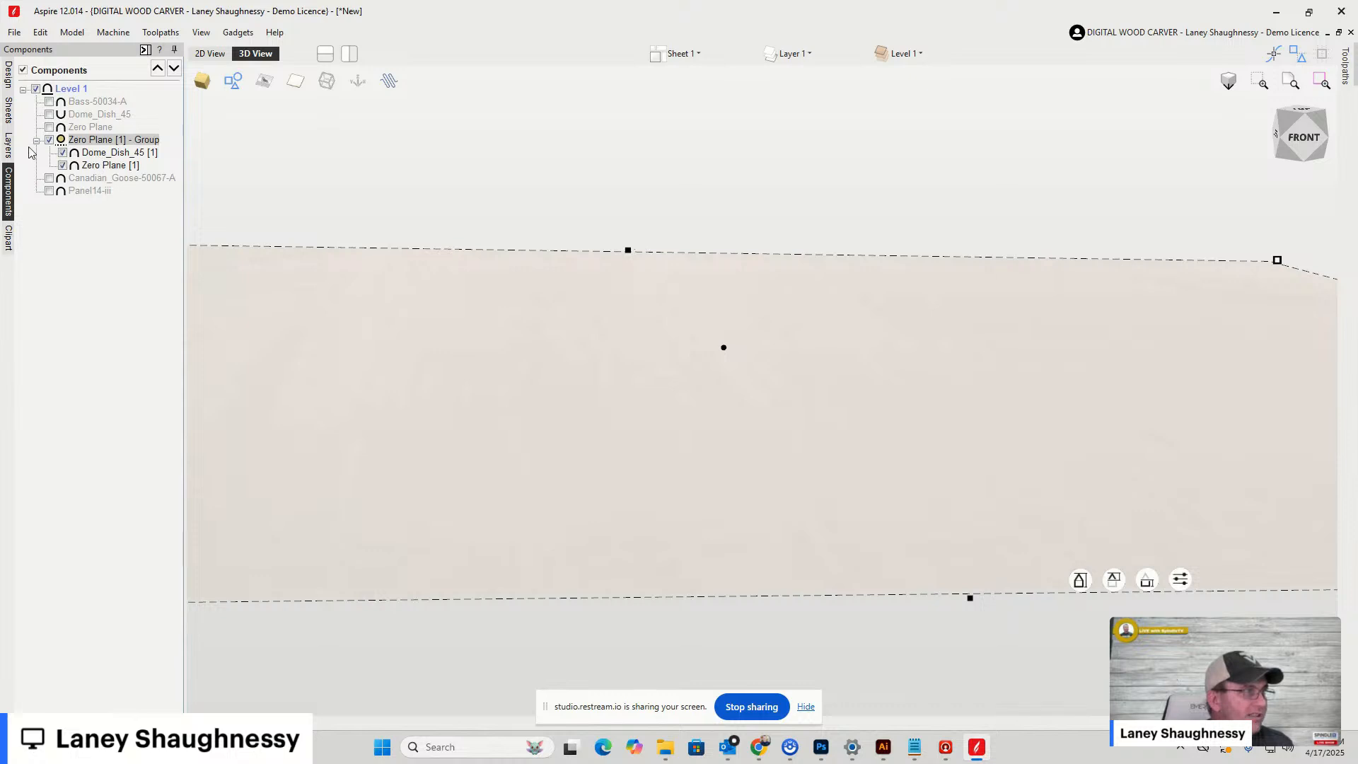
scroll(736, 358, "down", 5)
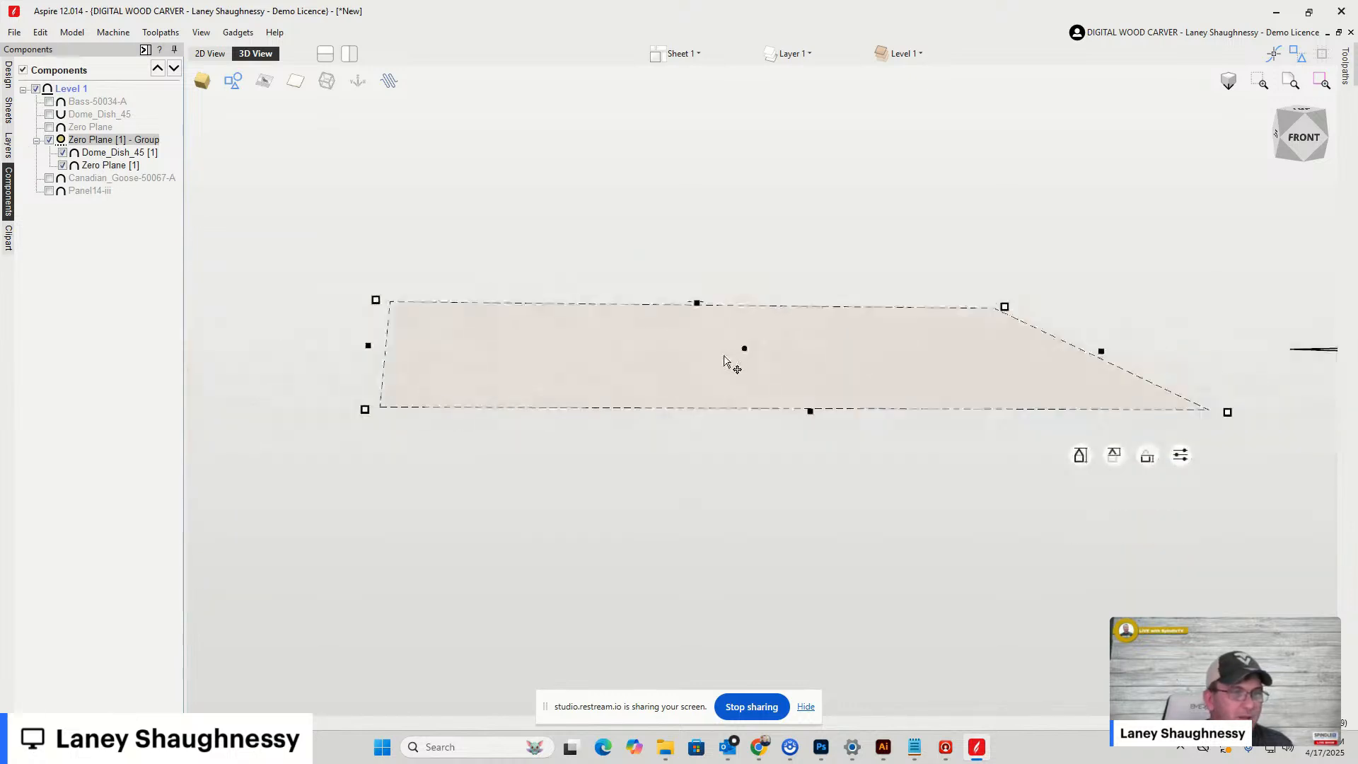
scroll(718, 379, "down", 1)
scroll(717, 377, "up", 3)
scroll(717, 378, "up", 2)
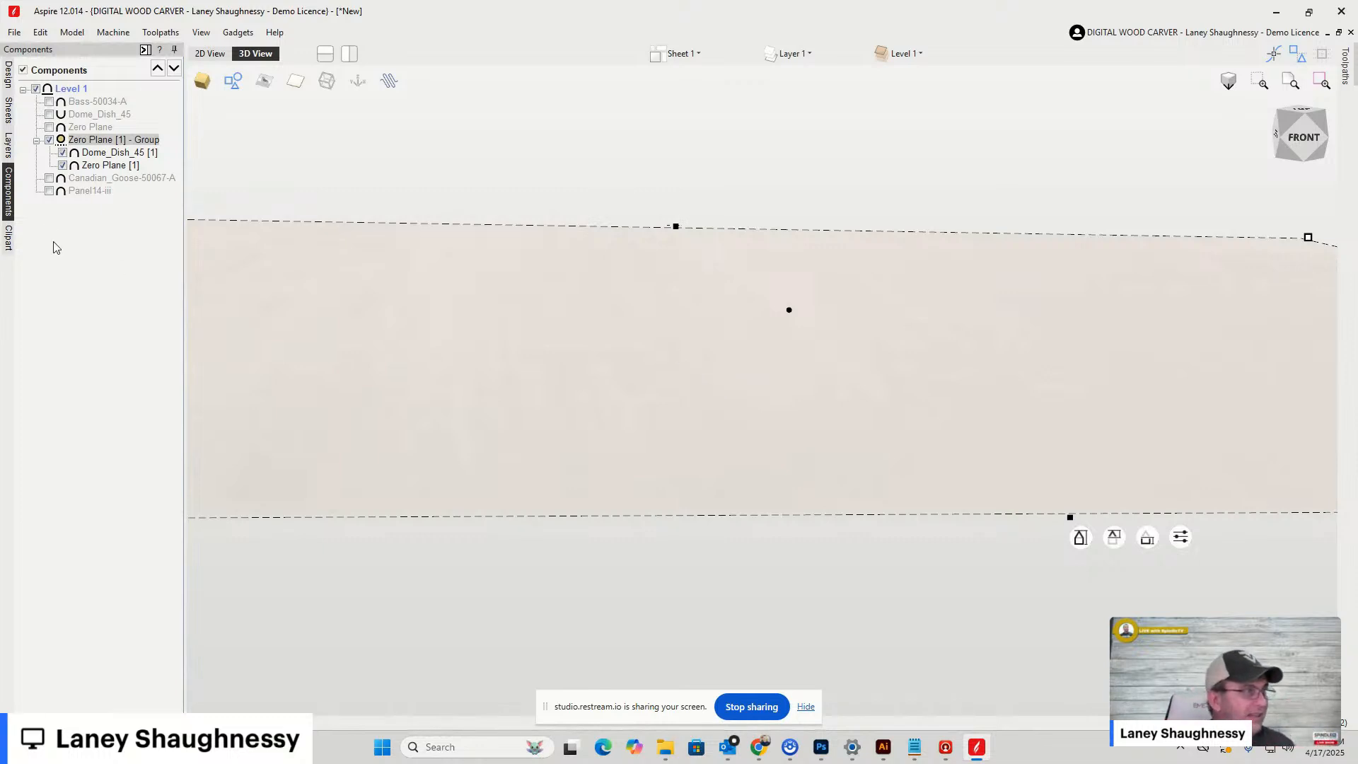
mouse_move(99, 189)
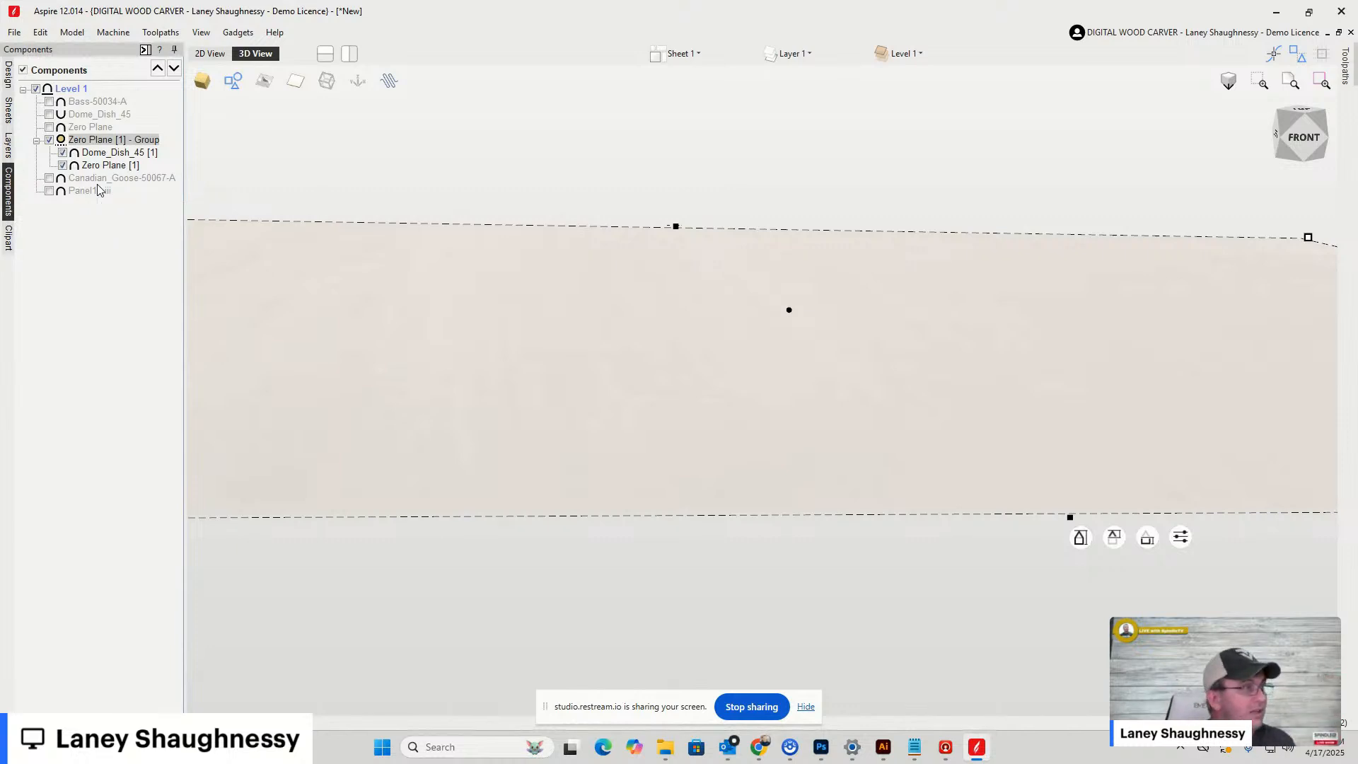
Show Dome_Dish_45 and Zero Plane again, inspect the dish from another angle, and bring back the bass
left_click(49, 114)
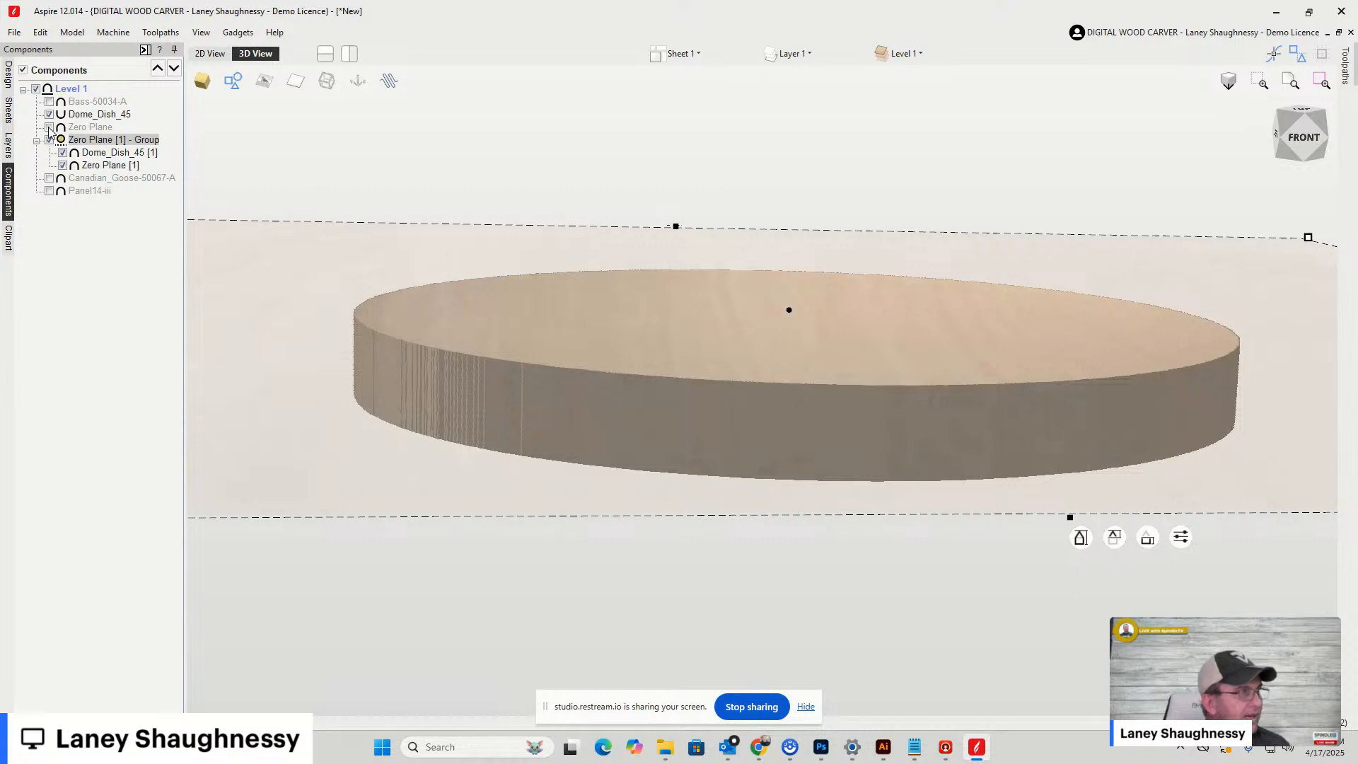
left_click(49, 127)
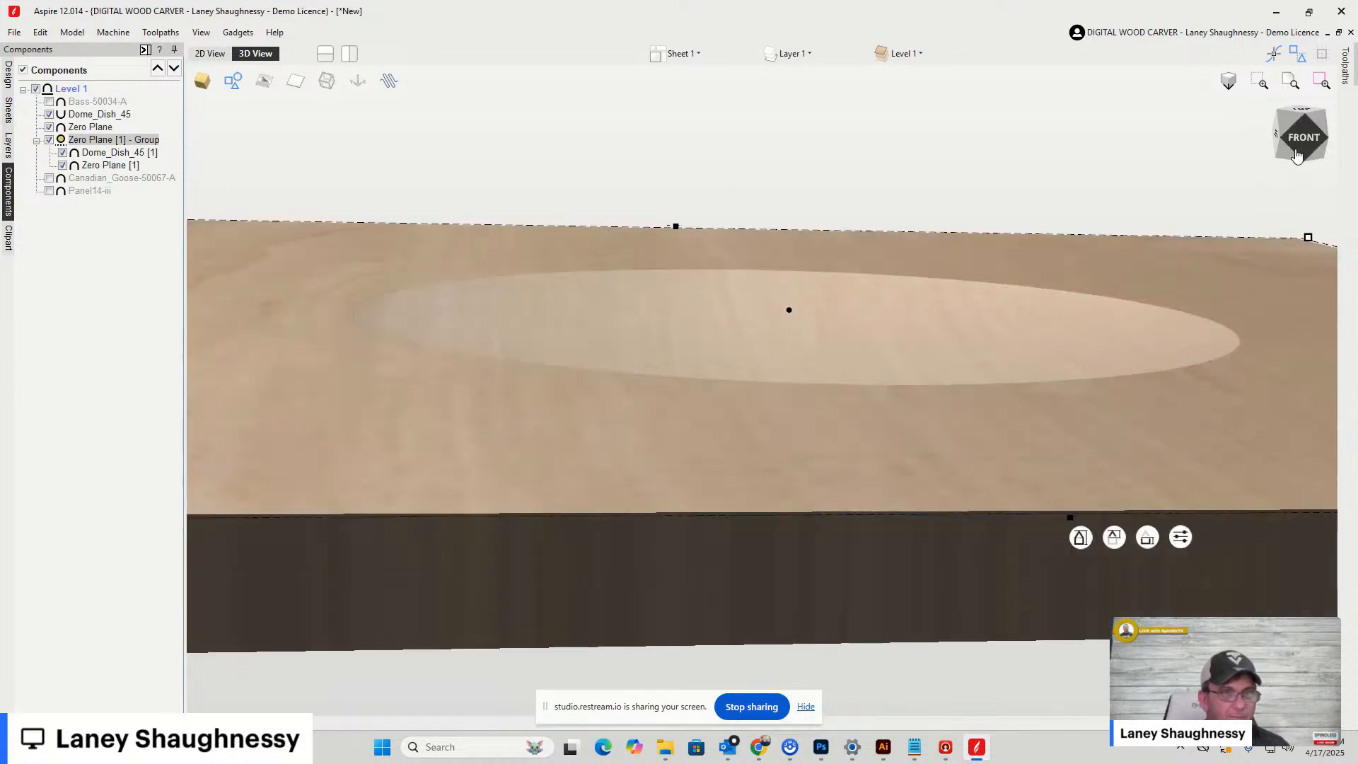
mouse_move(1305, 147)
left_mouse_down()
mouse_move(1289, 147)
mouse_move(1301, 141)
mouse_move(1315, 162)
mouse_move(1301, 131)
left_mouse_up()
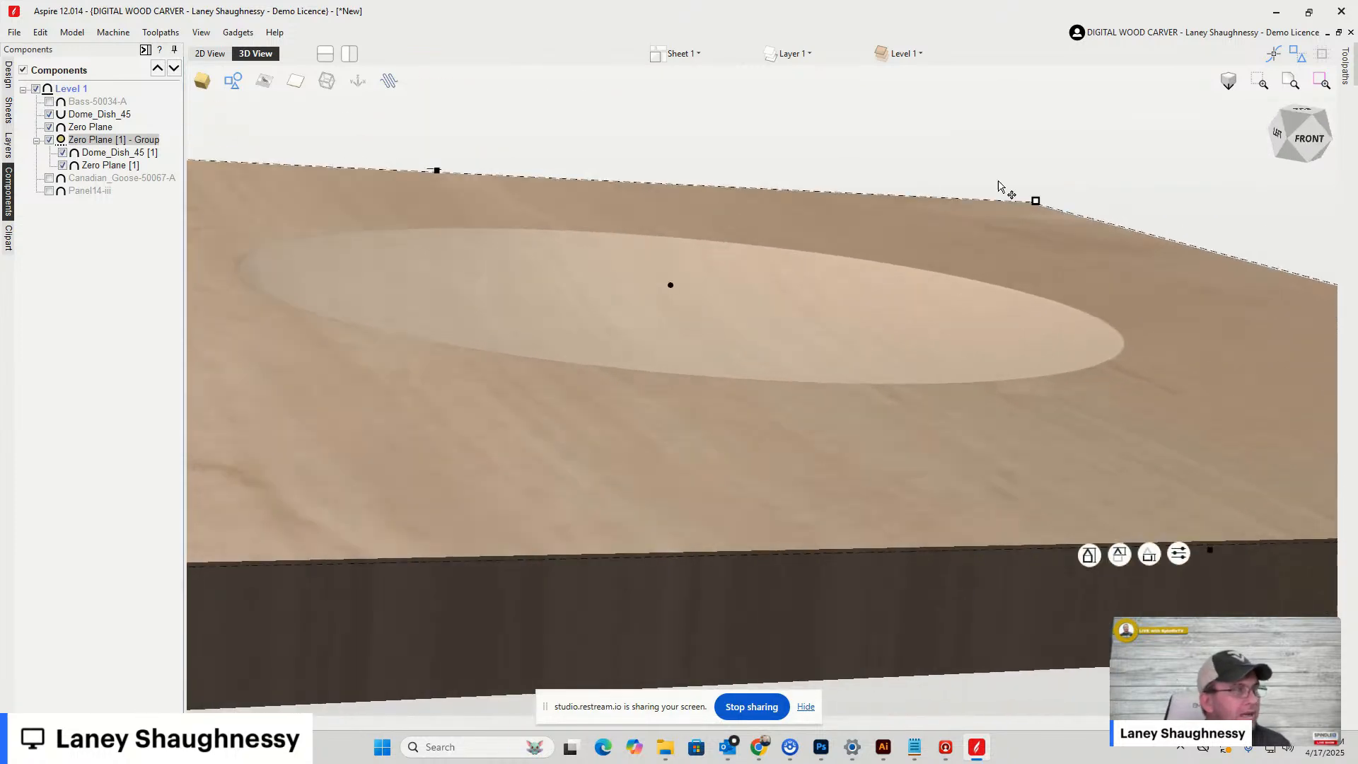
left_click(50, 102)
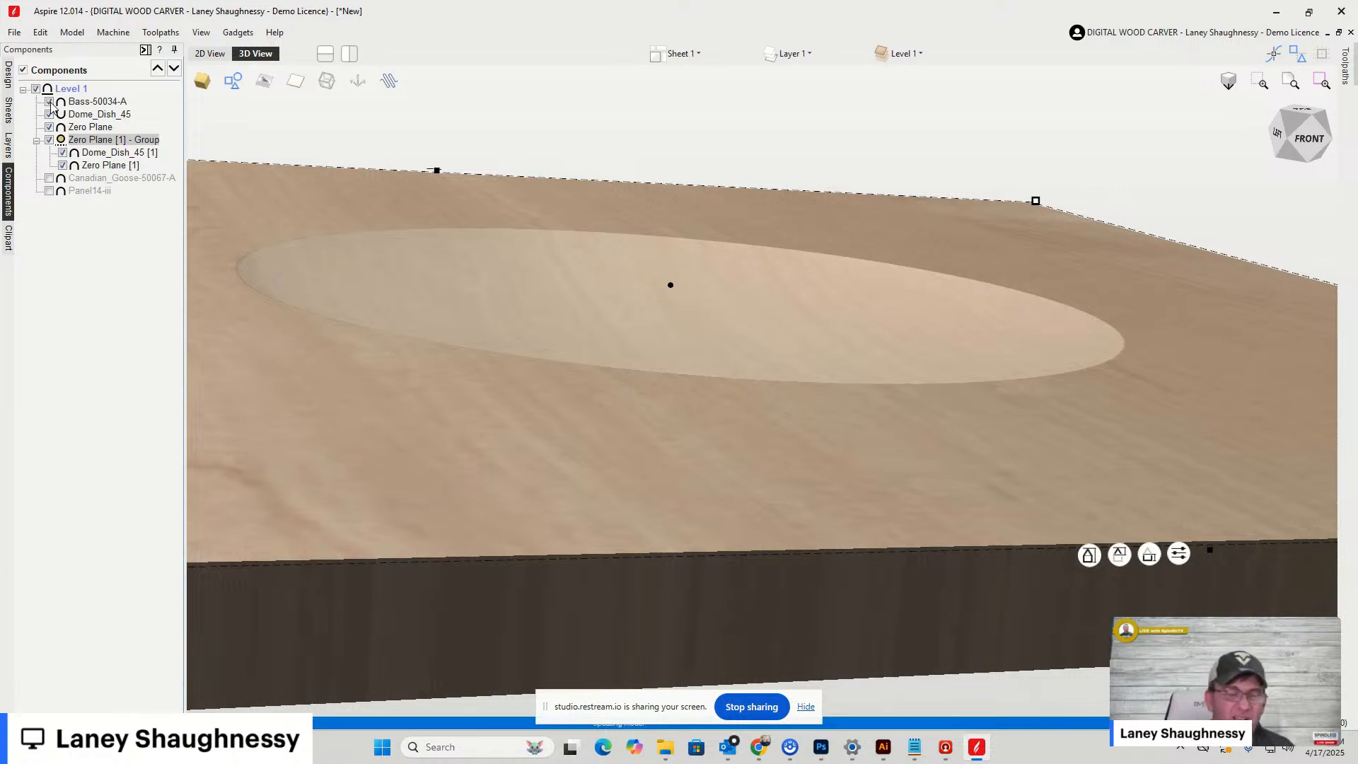
Open the properties of Bass-50034-A and set its shape height to 0.75 inches
double_click(92, 101)
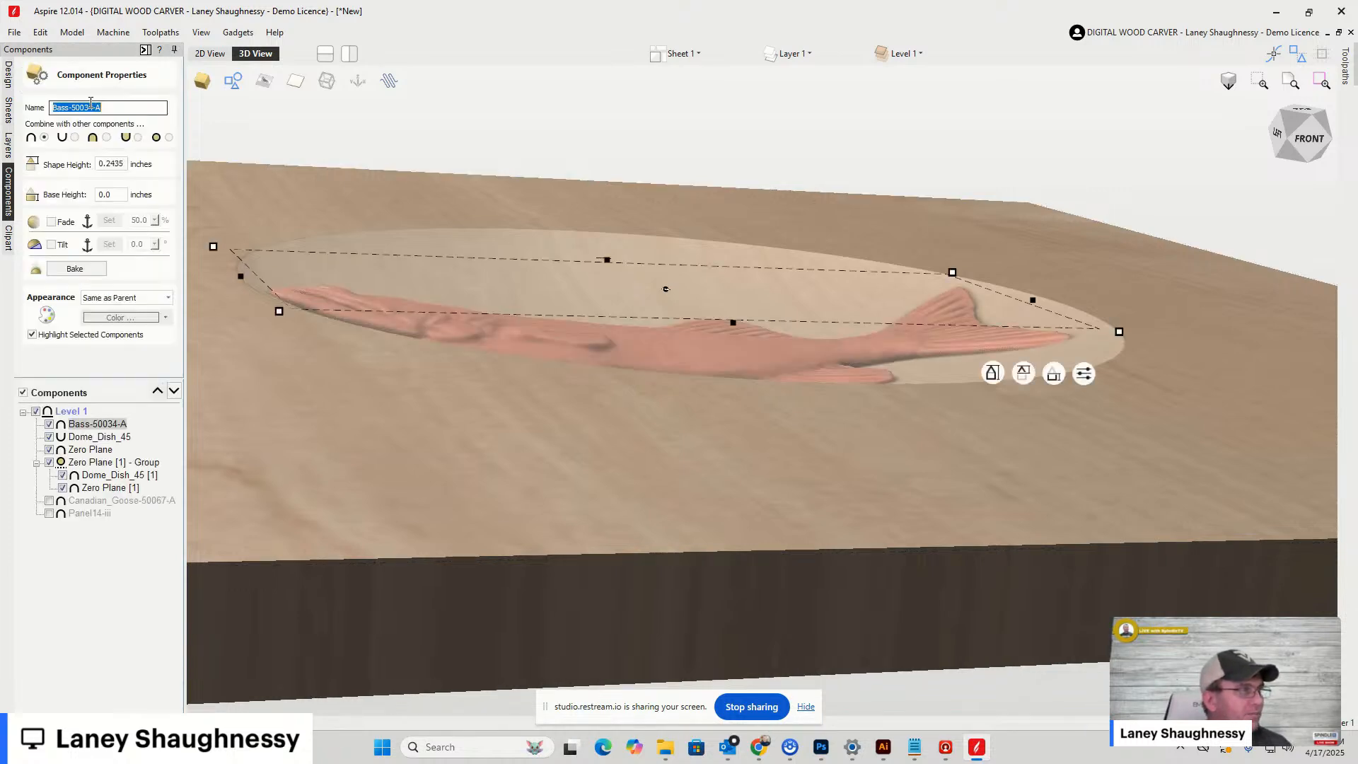
double_click(112, 163)
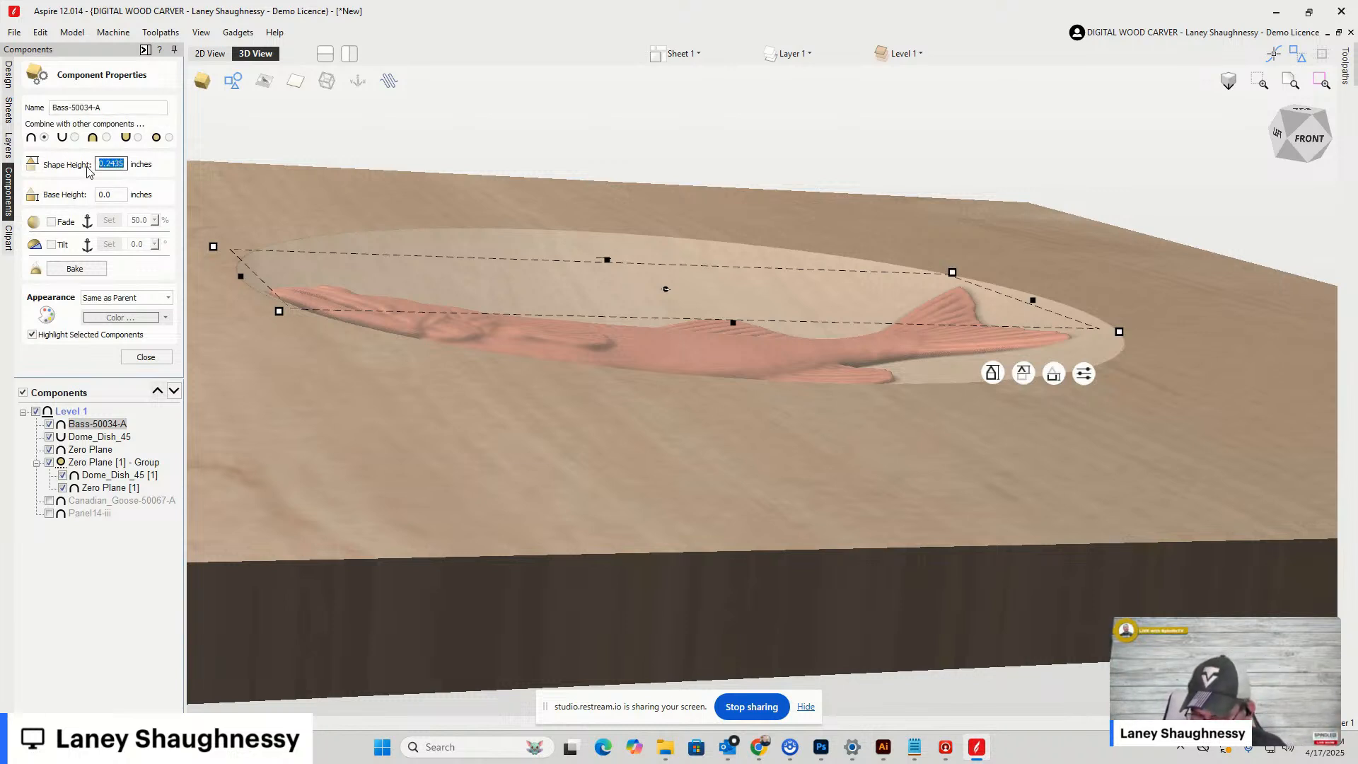
type(".")
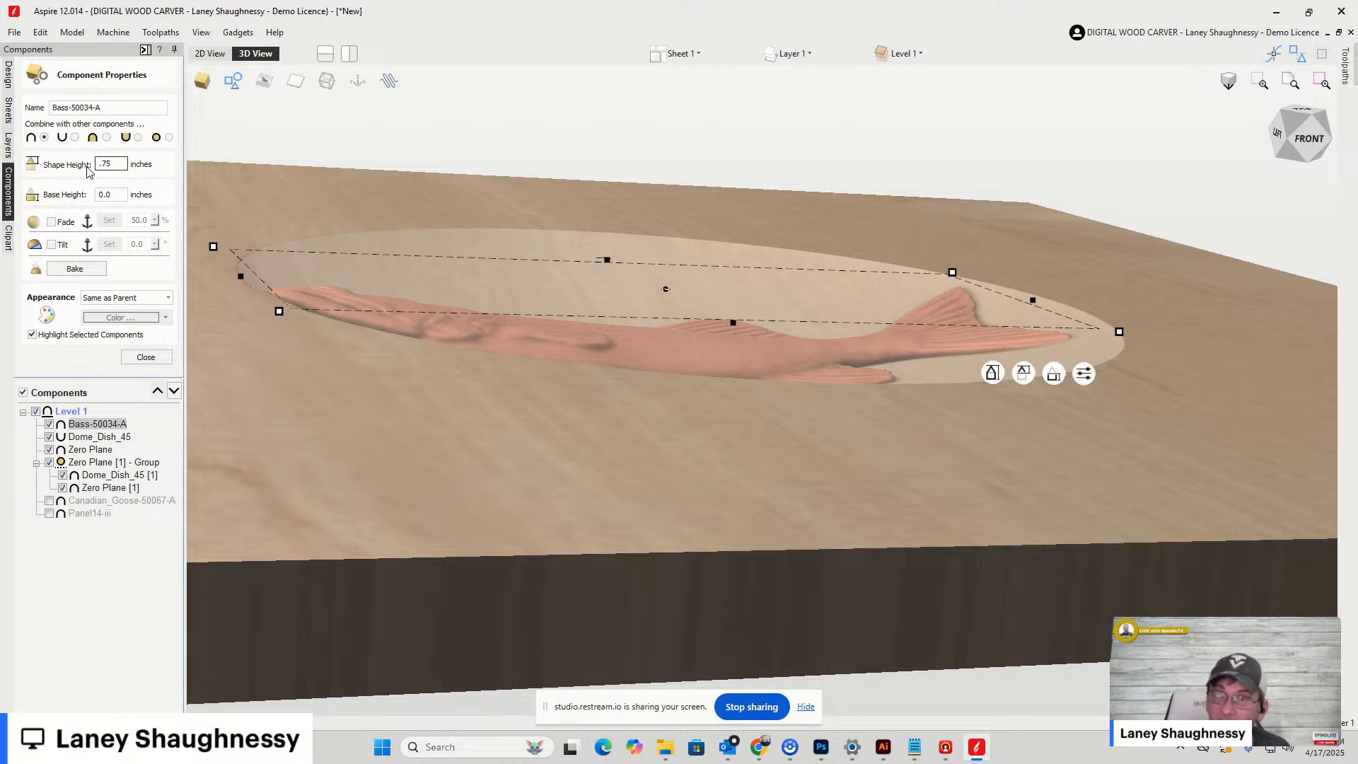
type("75")
key("Return")
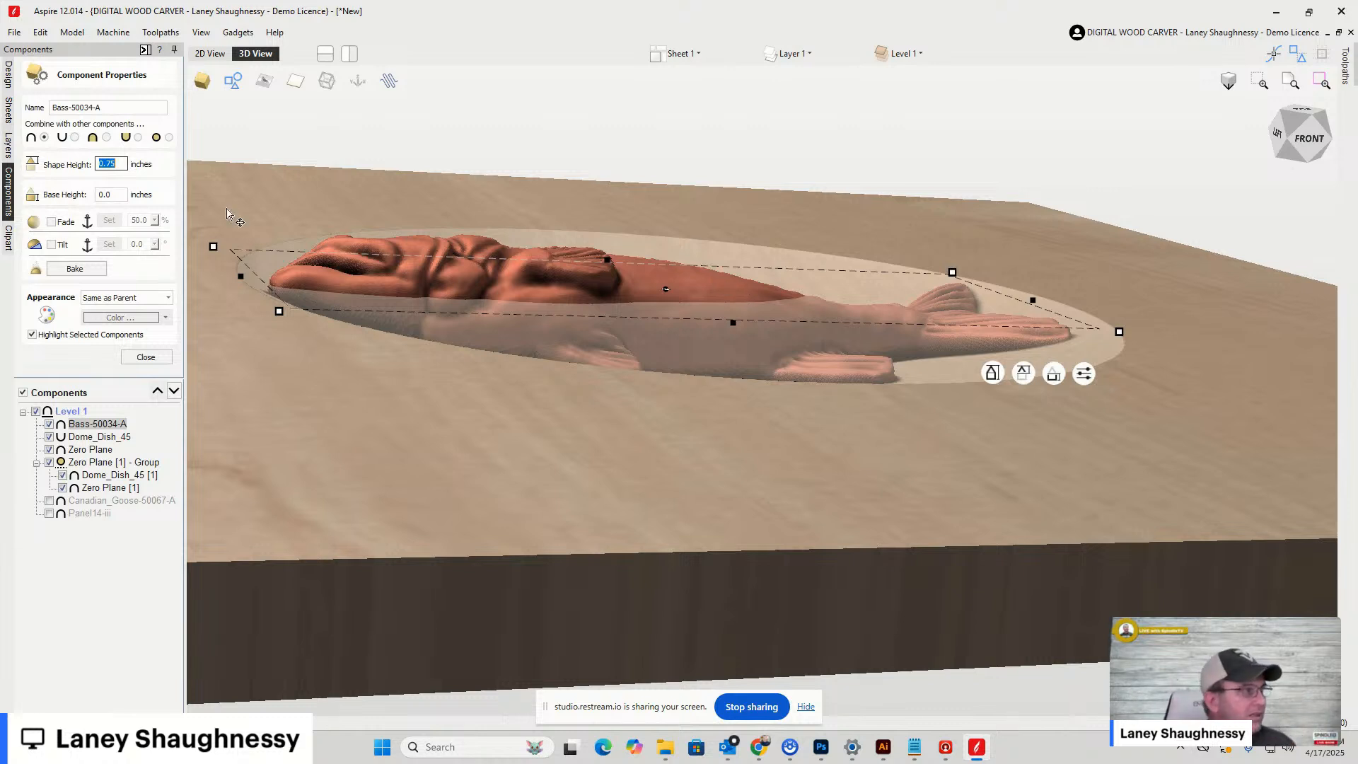
Set the bass's shape height to 0.5 inches
left_click(113, 164)
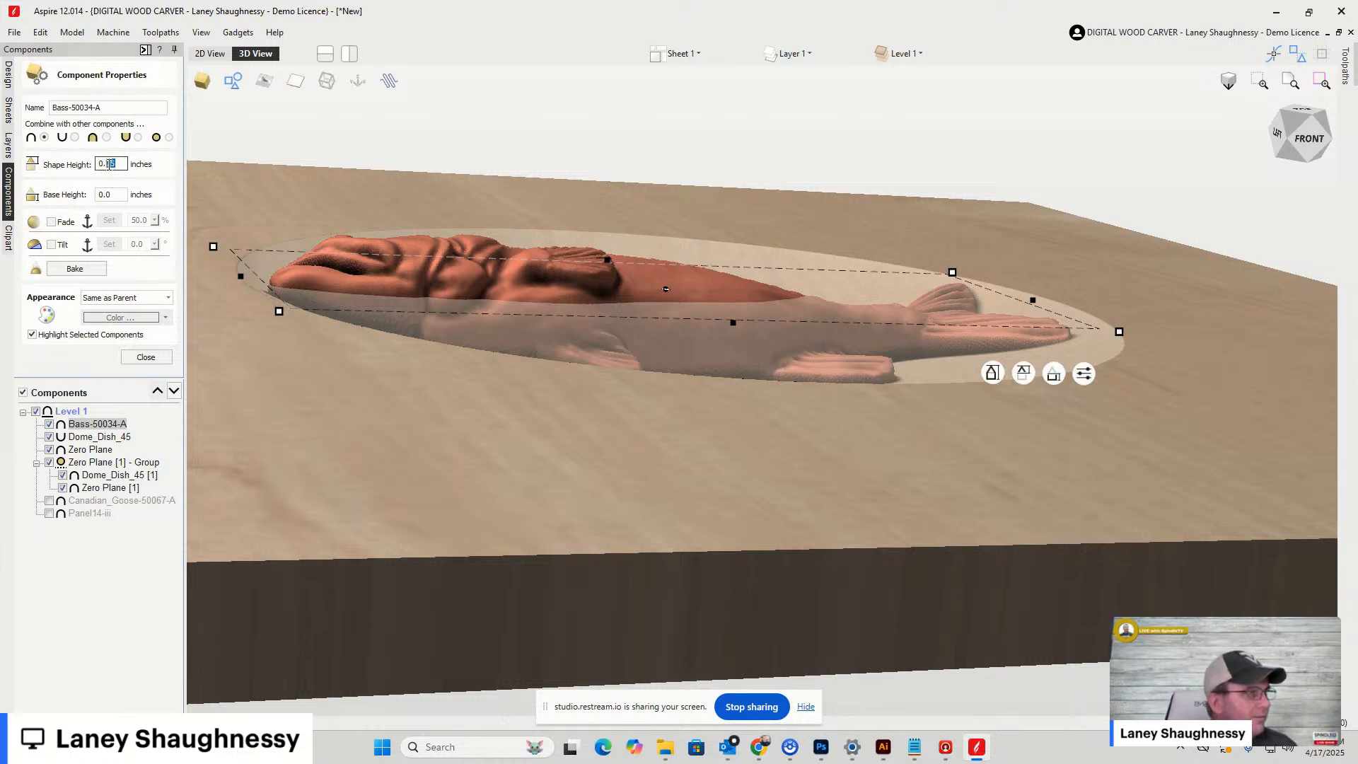
left_click_drag(108, 164, 117, 164)
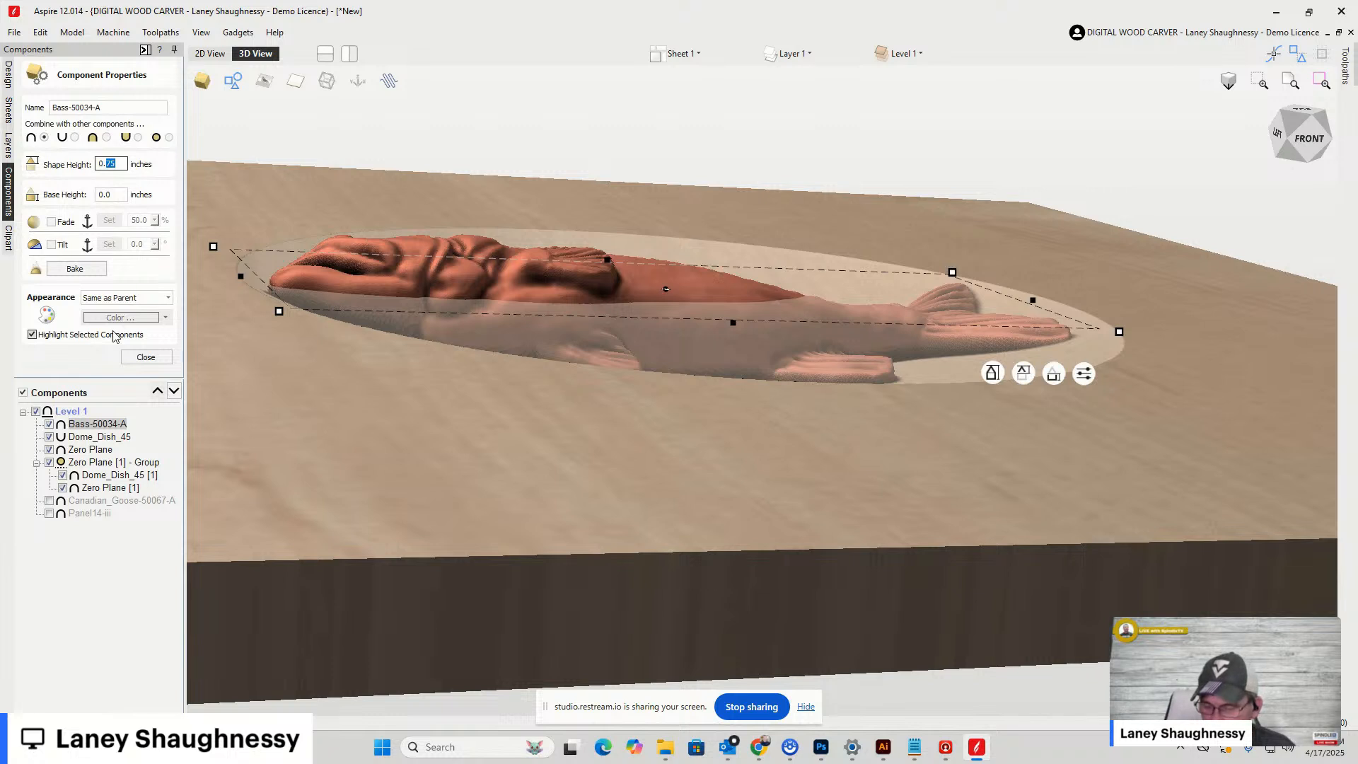
type("5")
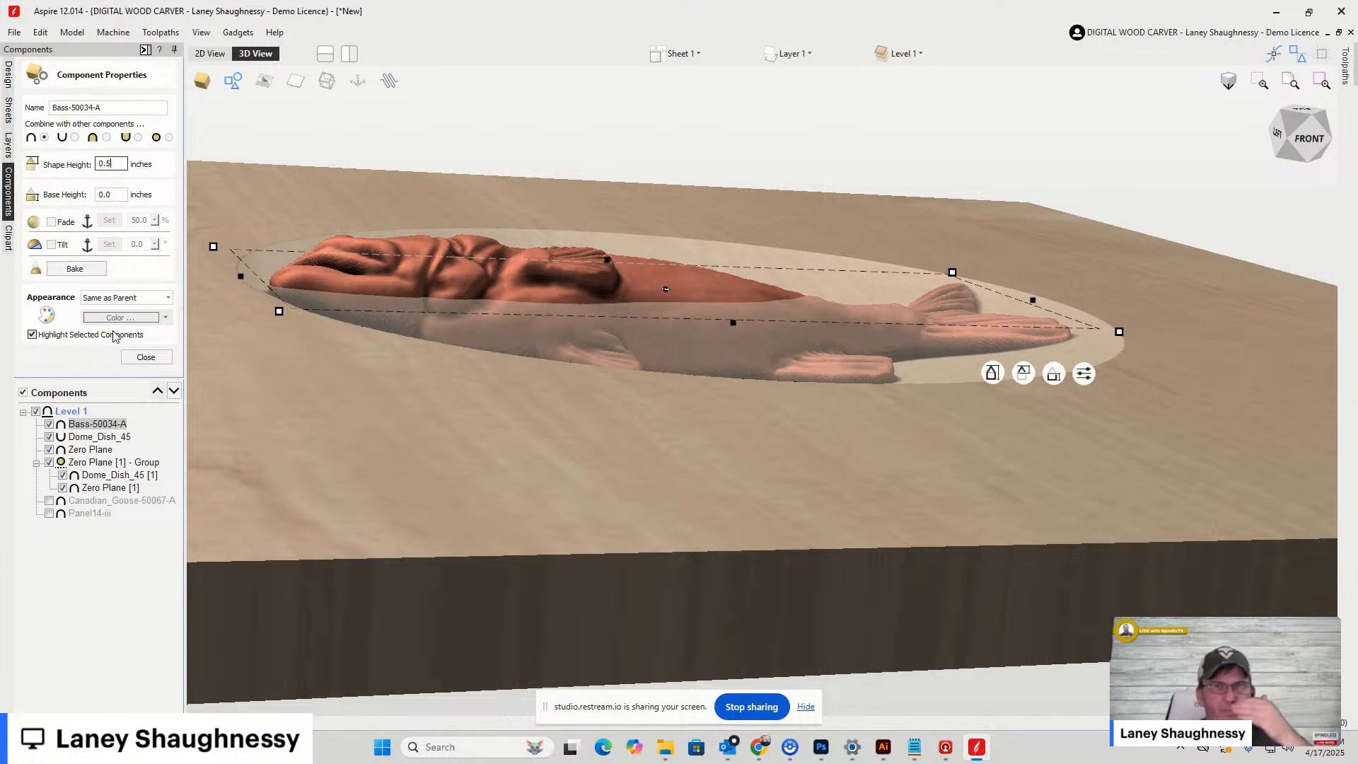
key("Return")
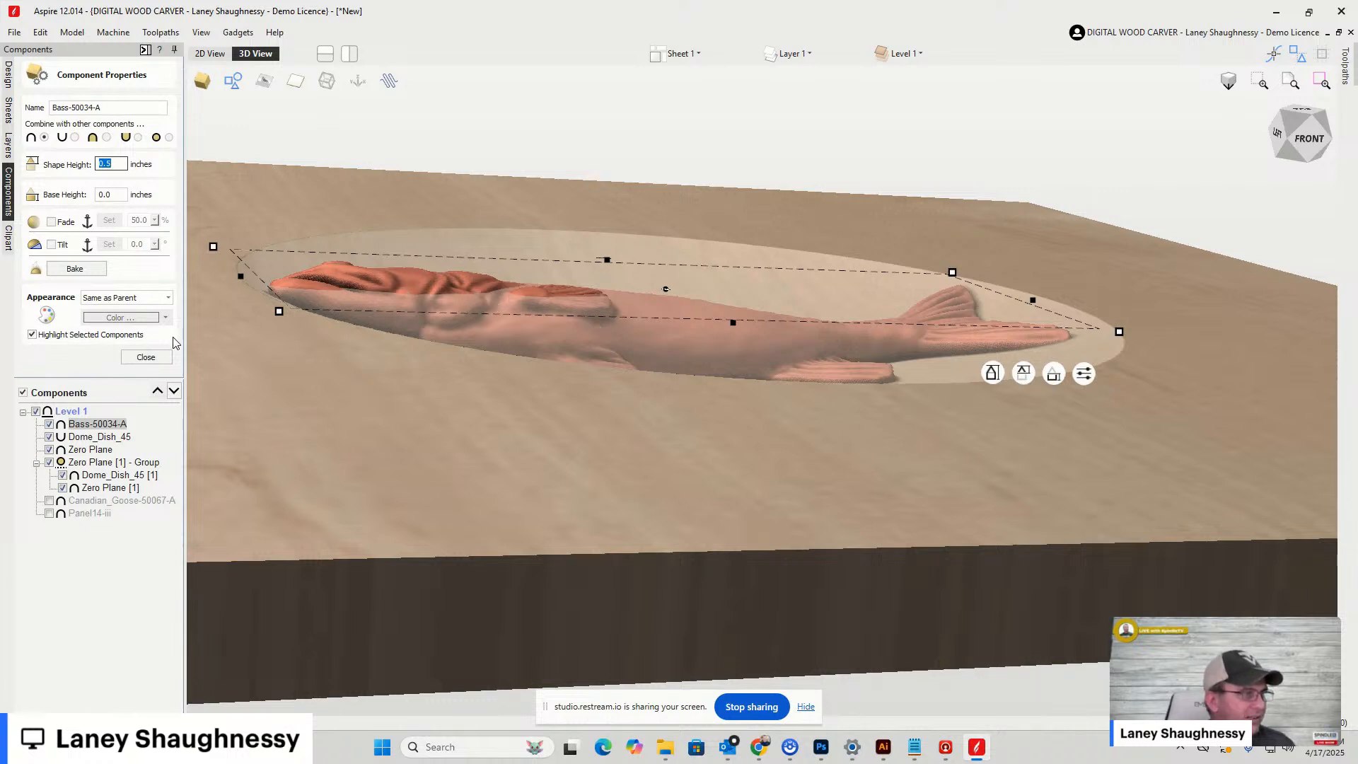
Close the bass's component properties and examine the bass in its dish from above and from a low front angle
left_click(146, 357)
left_click(100, 291)
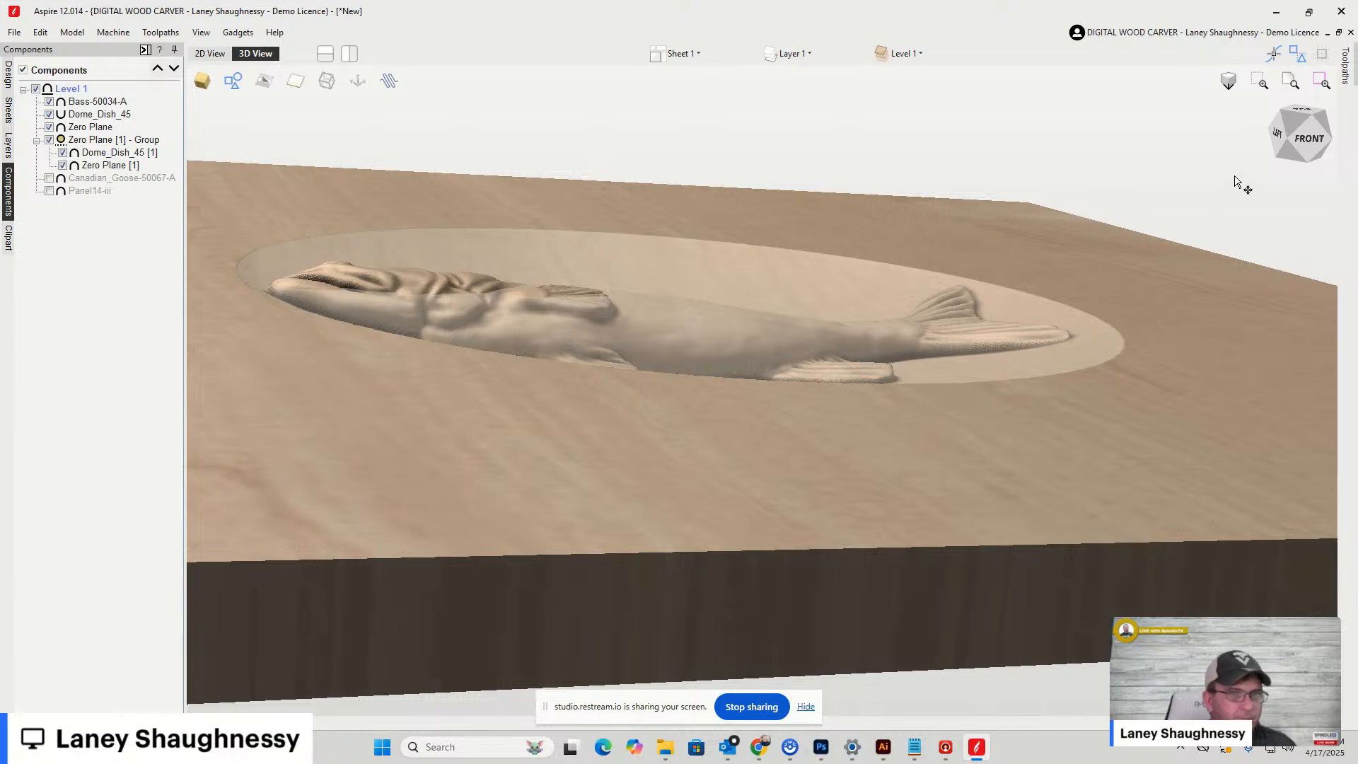
left_click(1291, 154)
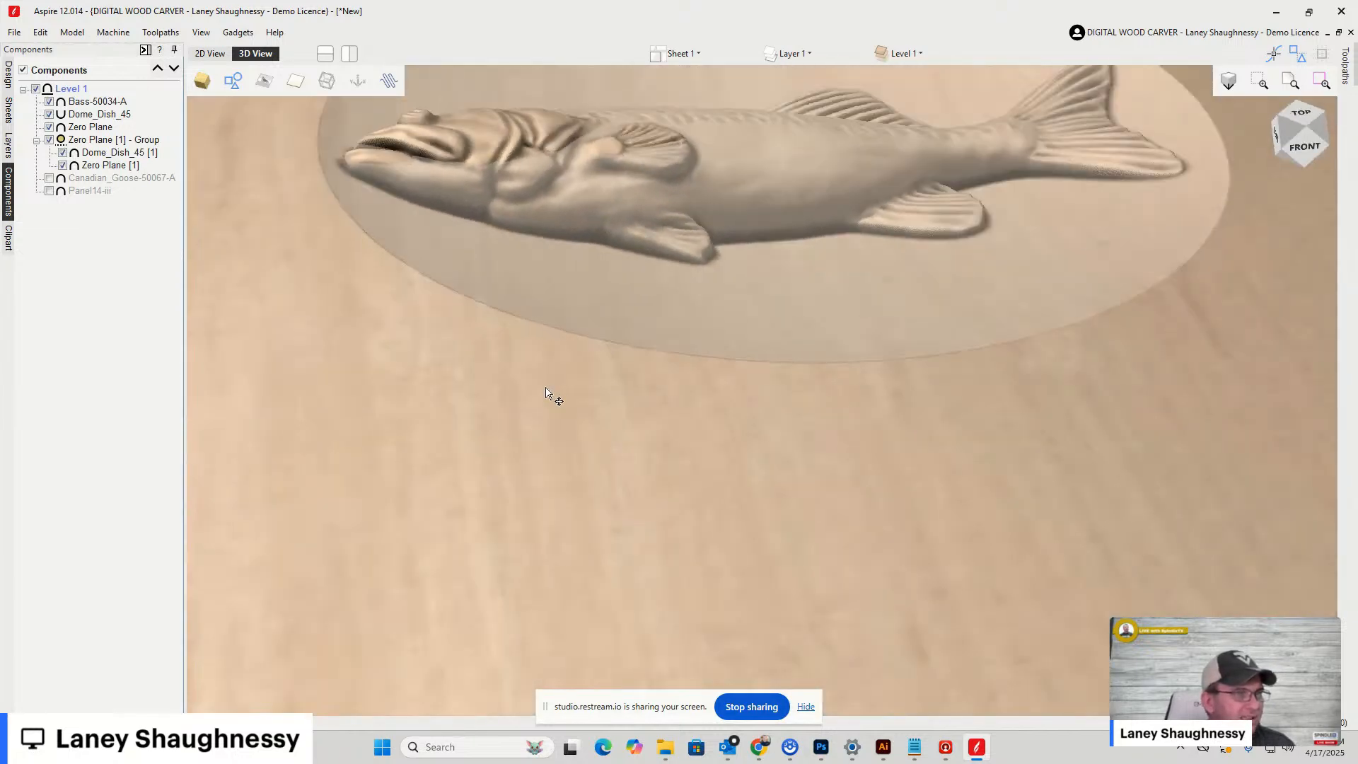
scroll(547, 389, "down", 4)
scroll(543, 225, "up", 5)
scroll(519, 431, "up", 1)
scroll(519, 433, "up", 1)
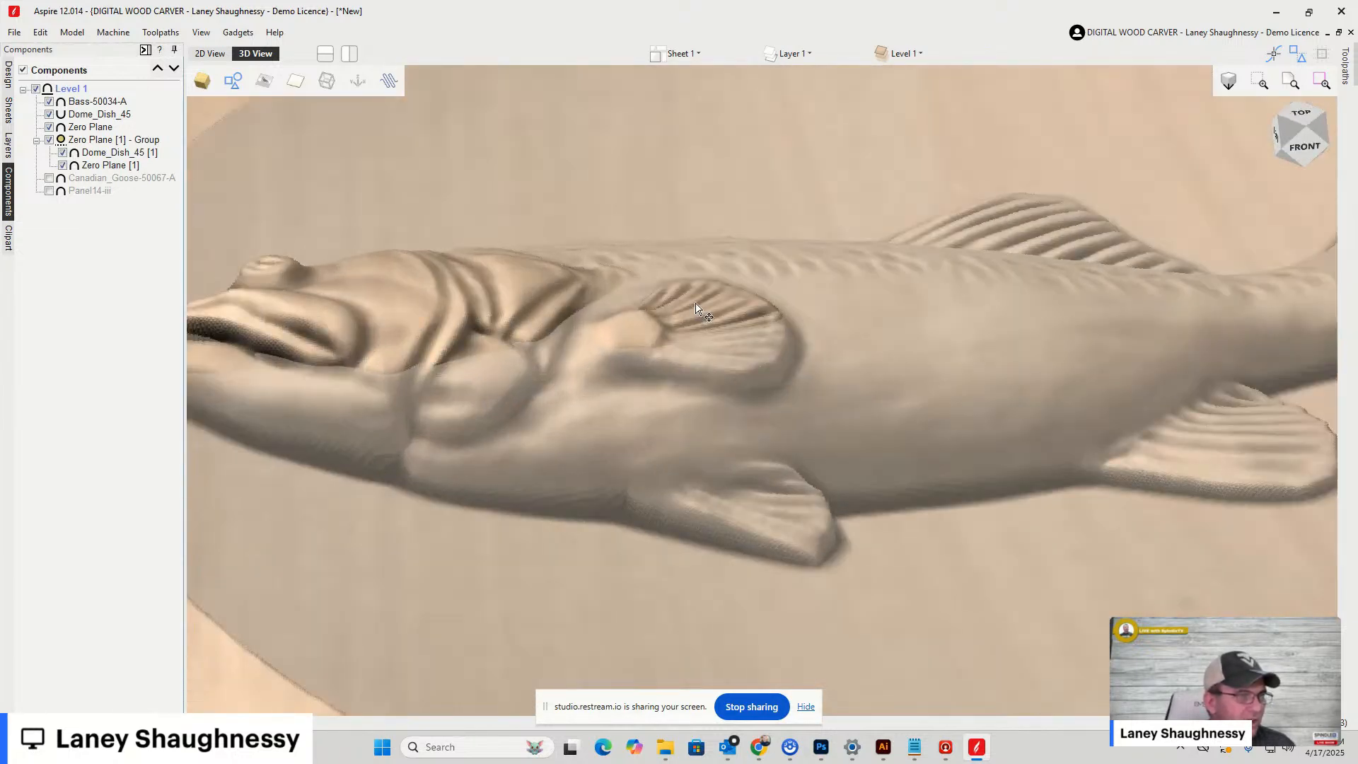
left_click(1300, 136)
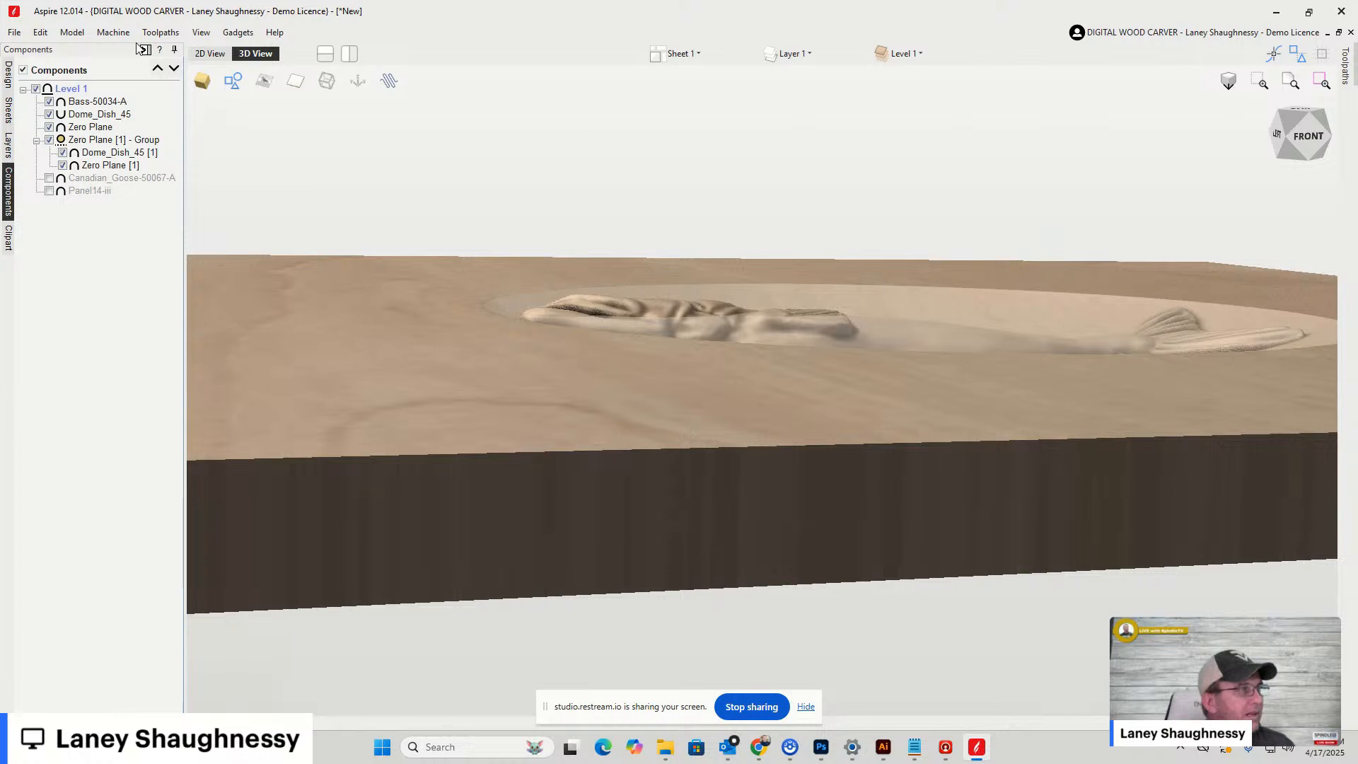
Open Scale Model Height to check the composite model's height and Z range, and leave it without scaling
left_click(9, 76)
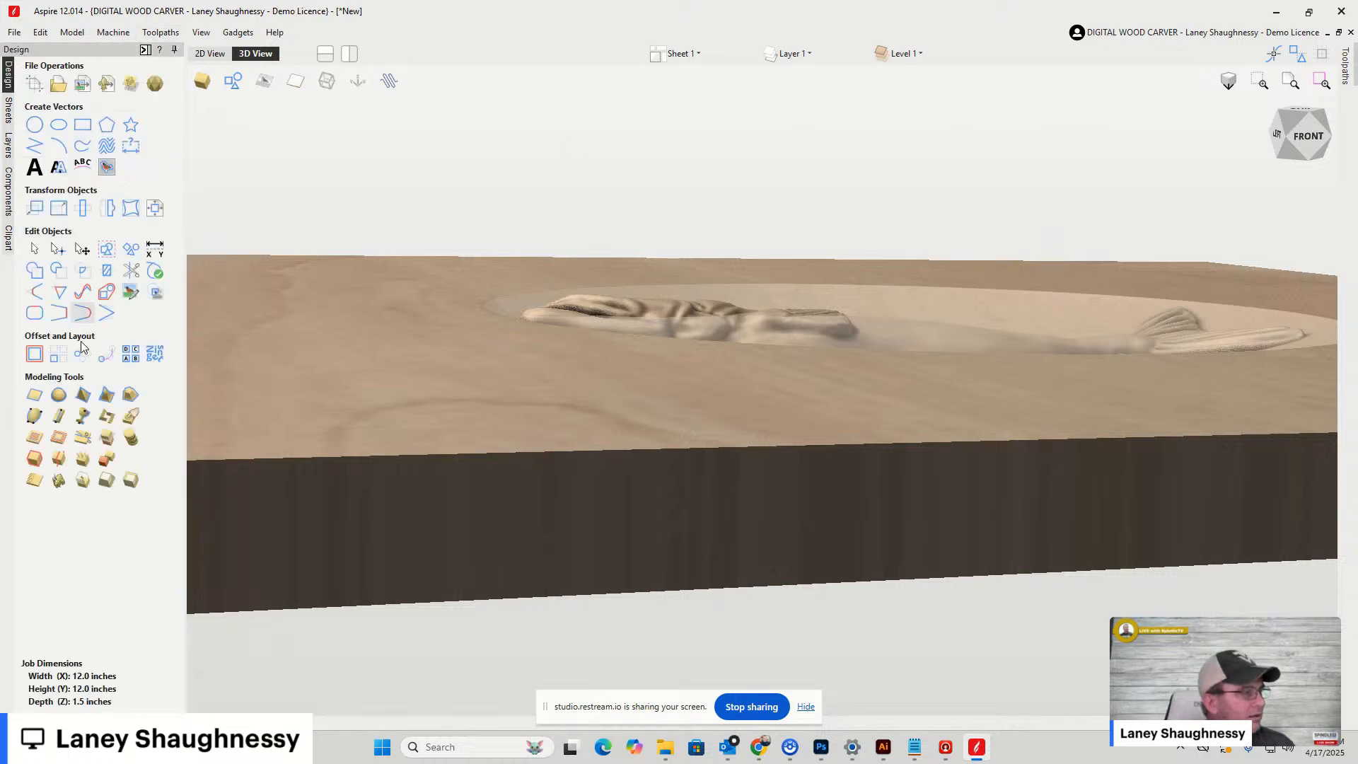
left_click(83, 481)
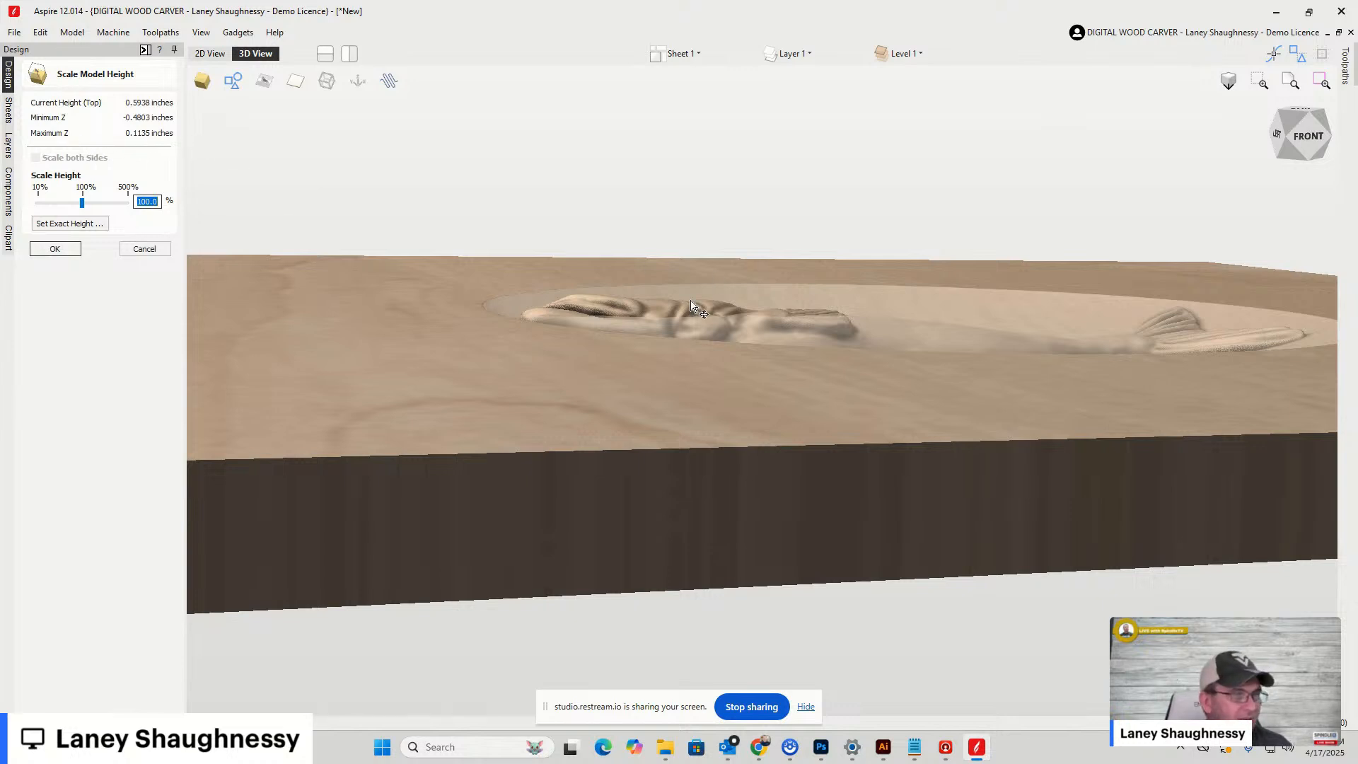
scroll(663, 326, "up", 2)
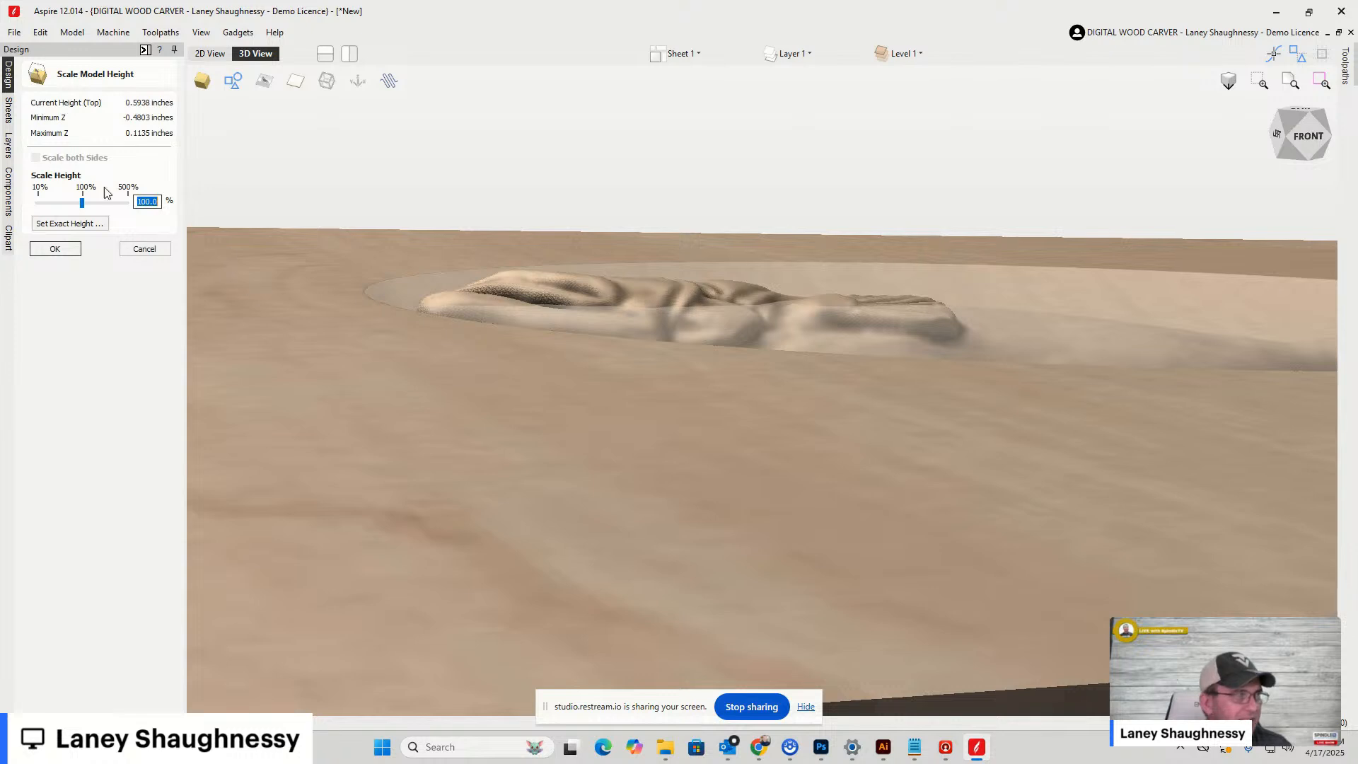
left_click(155, 249)
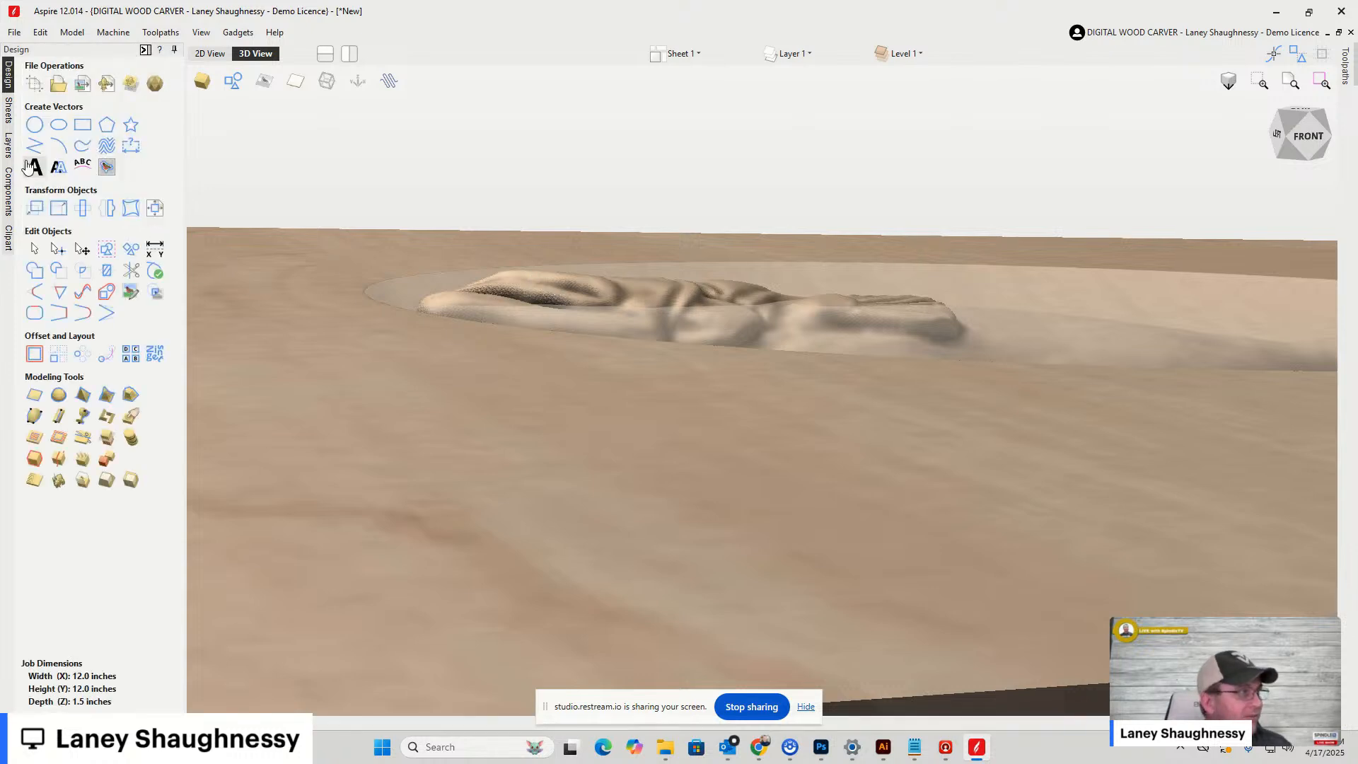
Move Bass-50034-A down the component order to just beneath the multiplied Zero Plane [1] - Group
left_click(9, 191)
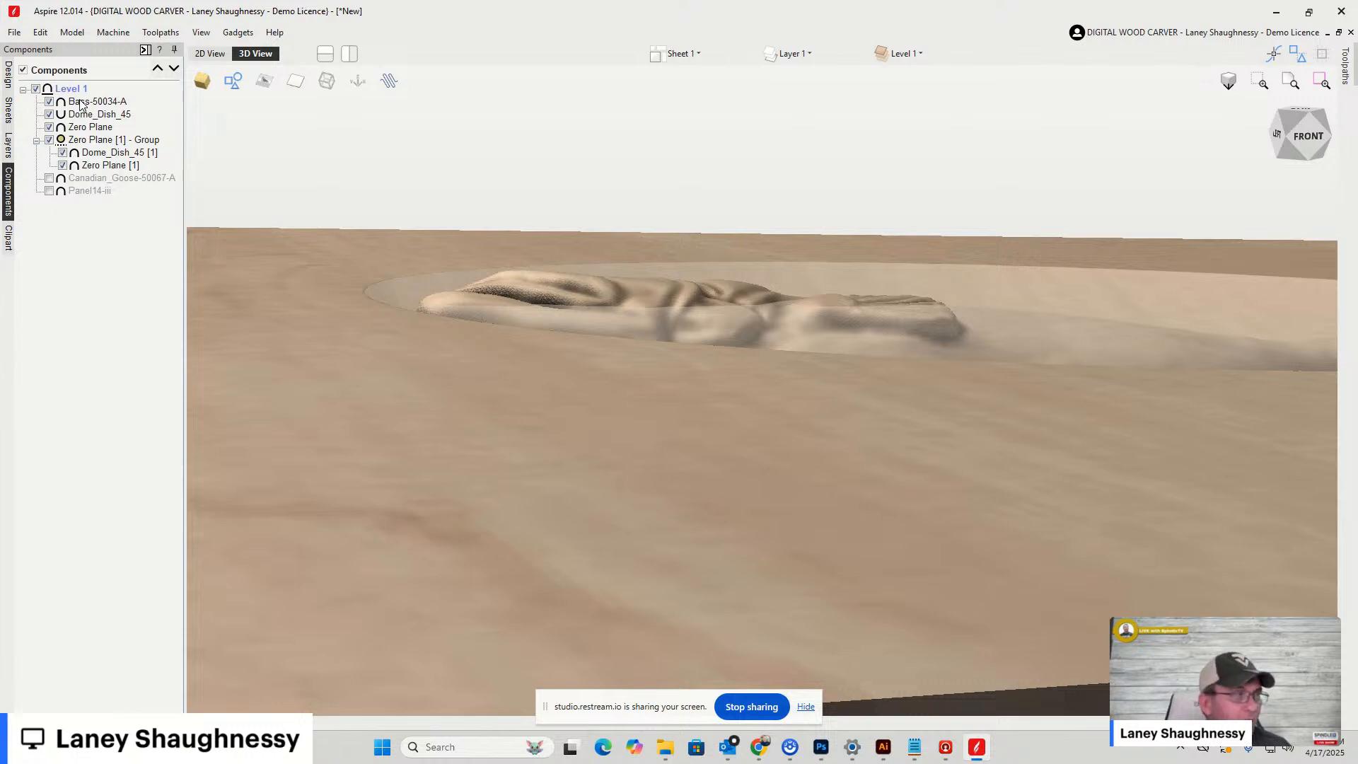
left_click_drag(79, 104, 85, 112)
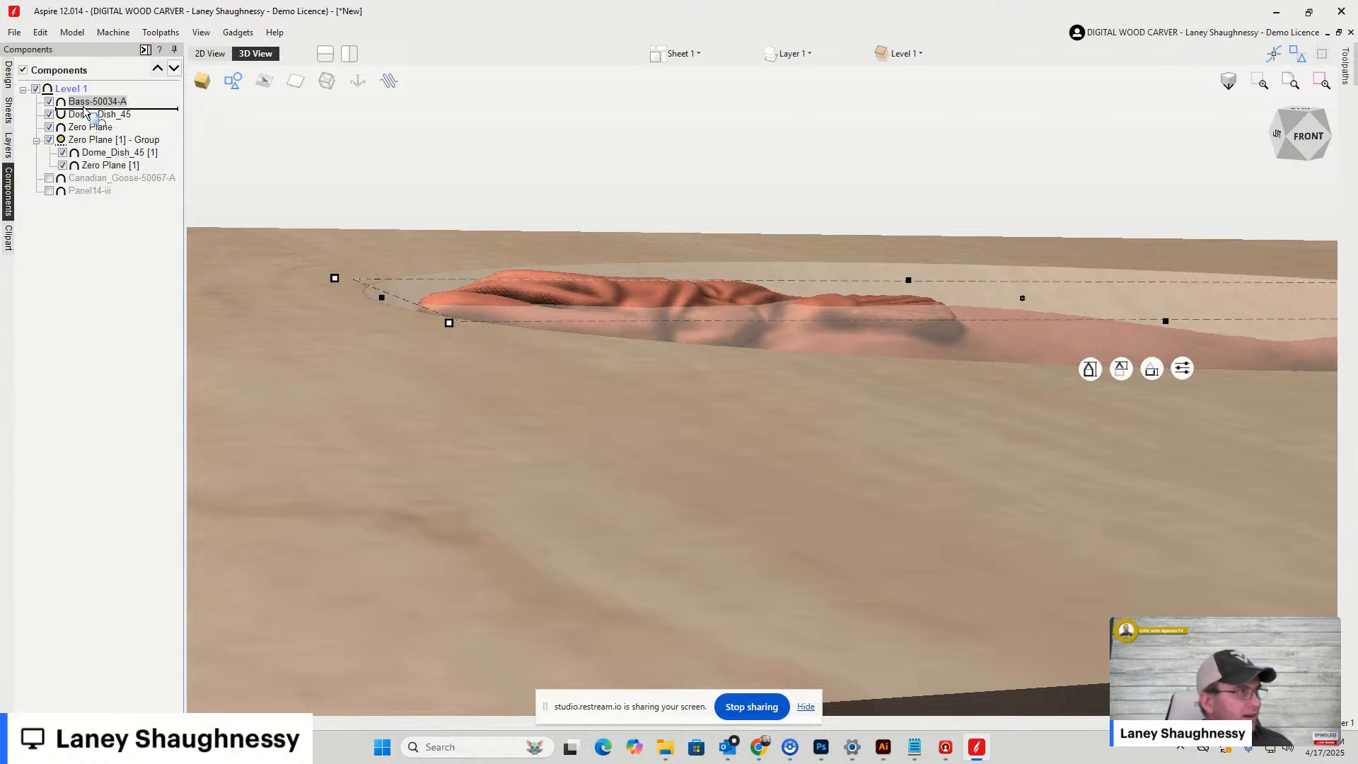
left_click_drag(85, 112, 74, 183)
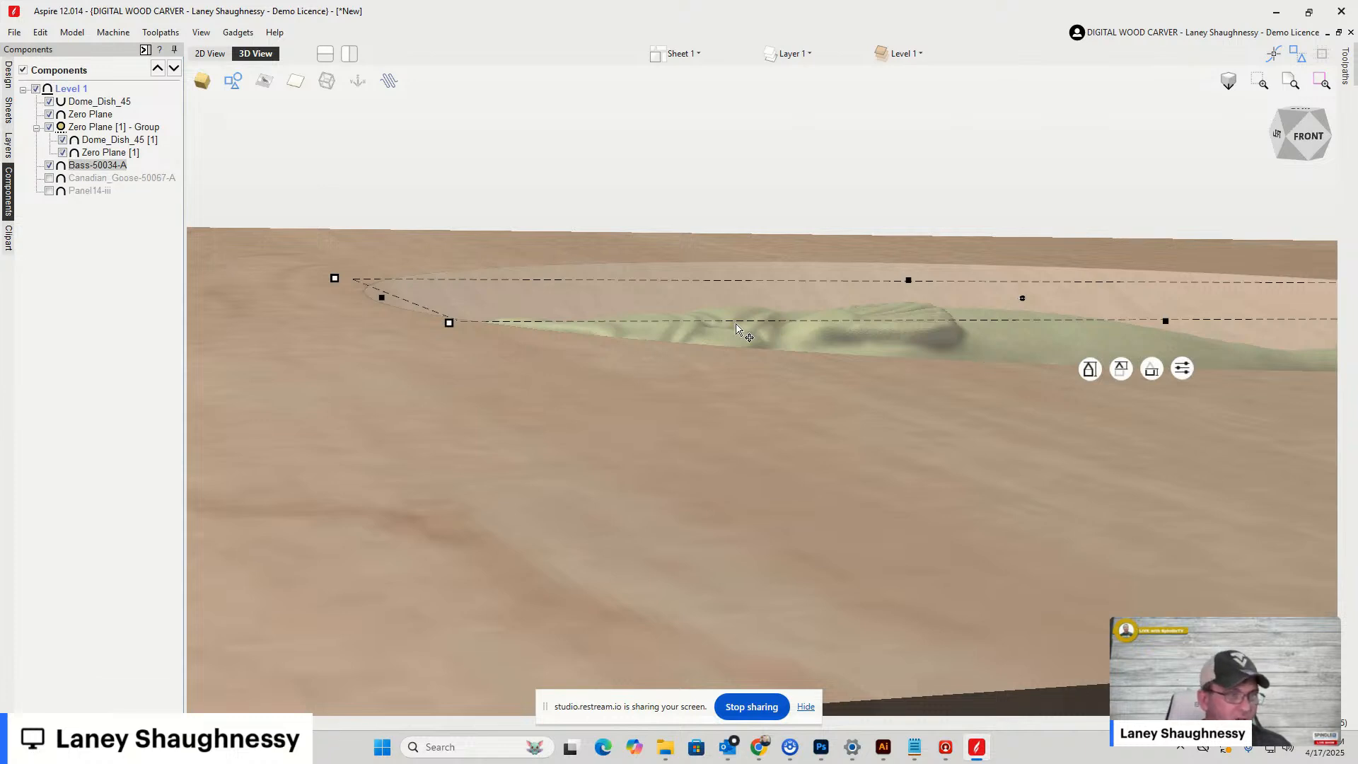
Compare component orders by placing the bass between Dome_Dish_45 and Zero Plane, and return it beneath the multiplied group
left_click_drag(79, 170, 78, 116)
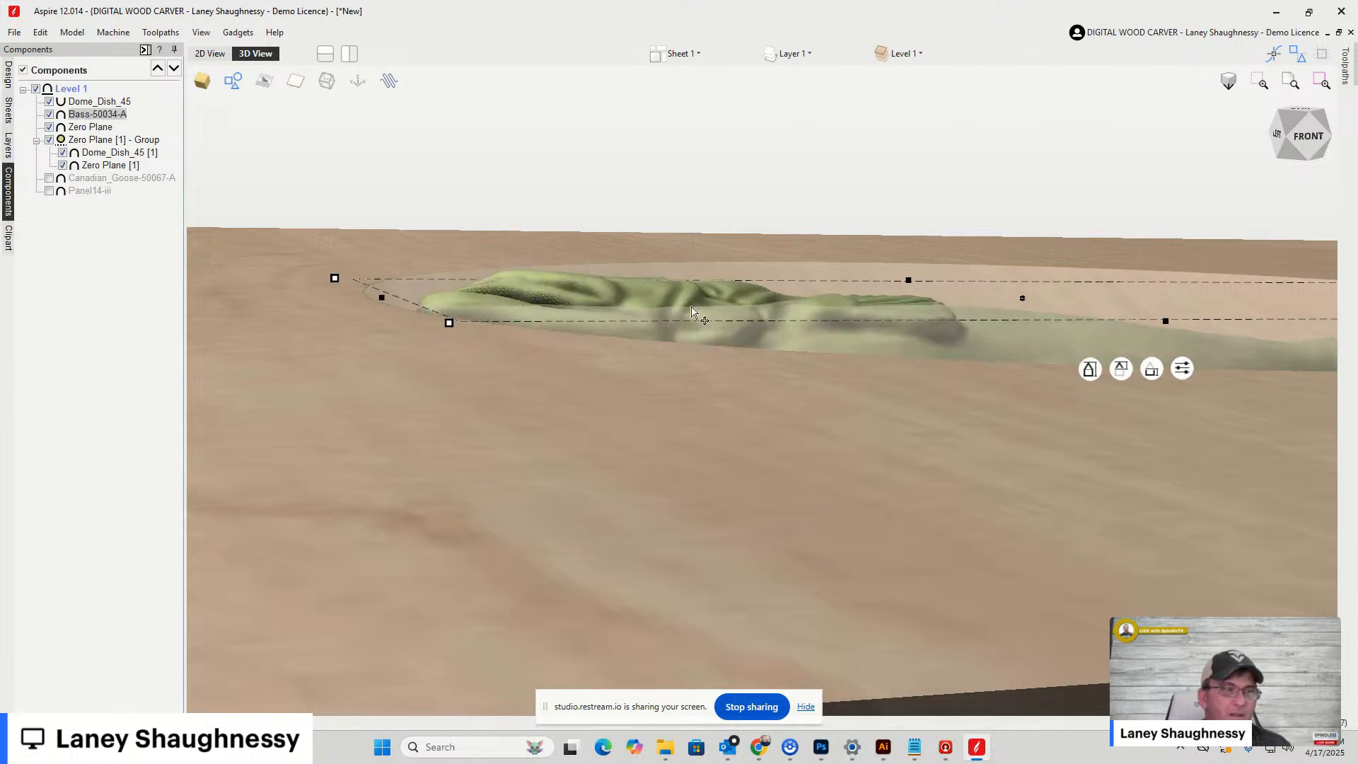
scroll(554, 313, "up", 2)
scroll(554, 313, "up", 1)
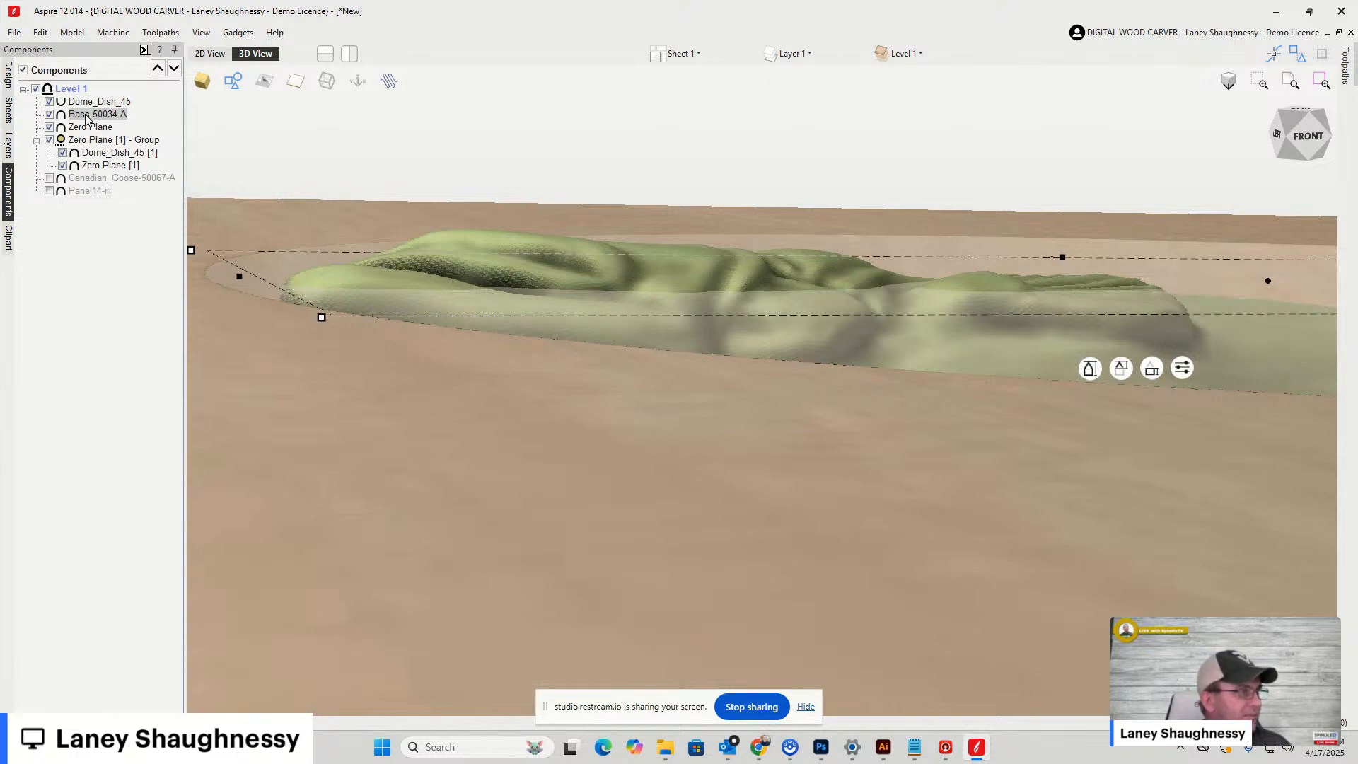
left_click_drag(86, 120, 86, 181)
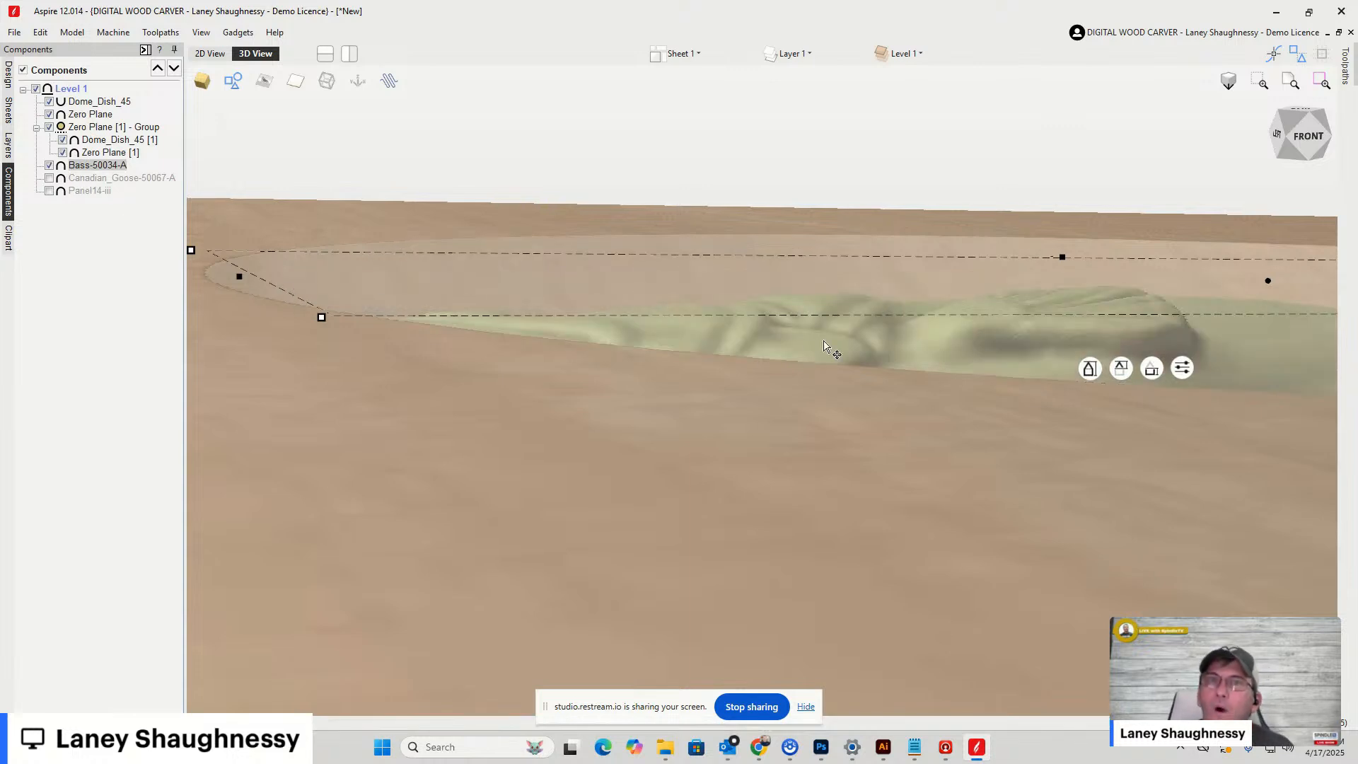
scroll(737, 306, "down", 3)
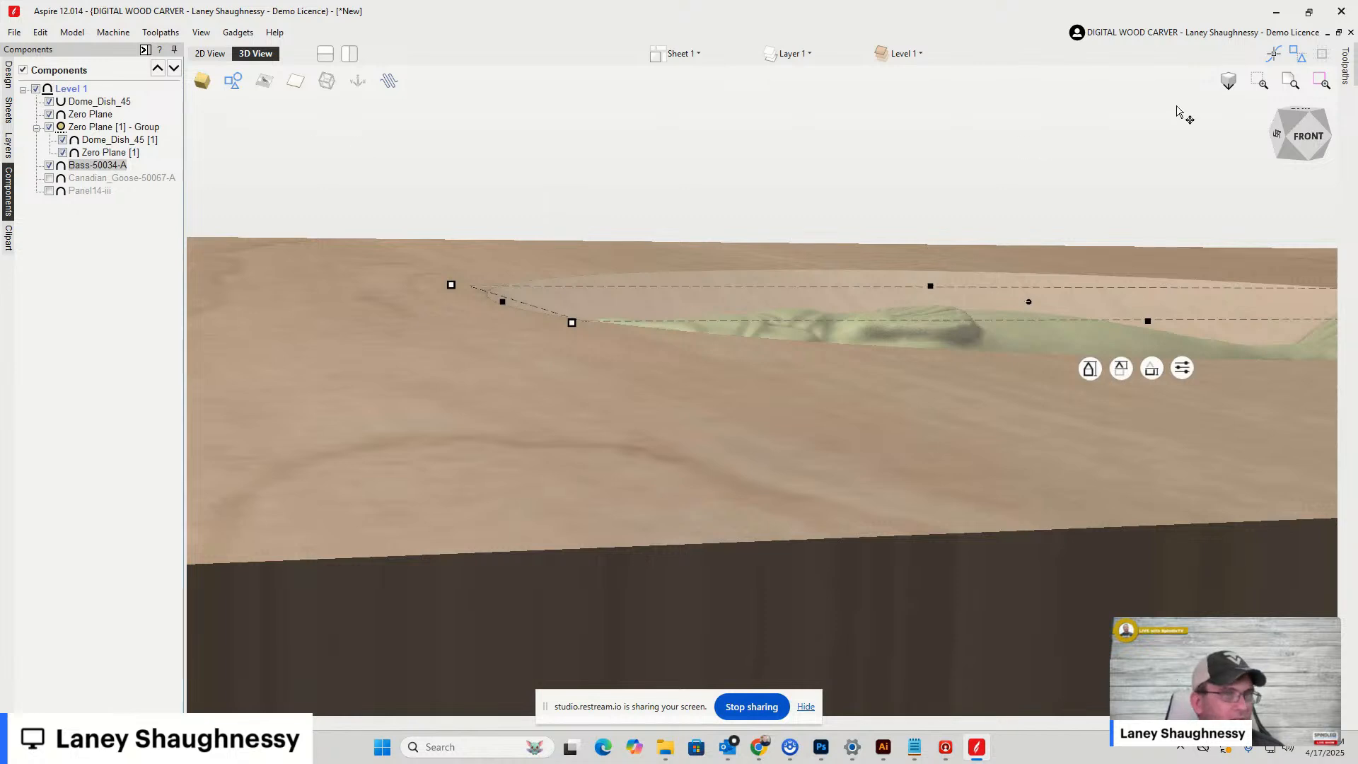
Examine the bass following the dish's curvature from an oblique angle and from directly above, focusing on the head near the rim
left_click_drag(1313, 140, 1308, 151)
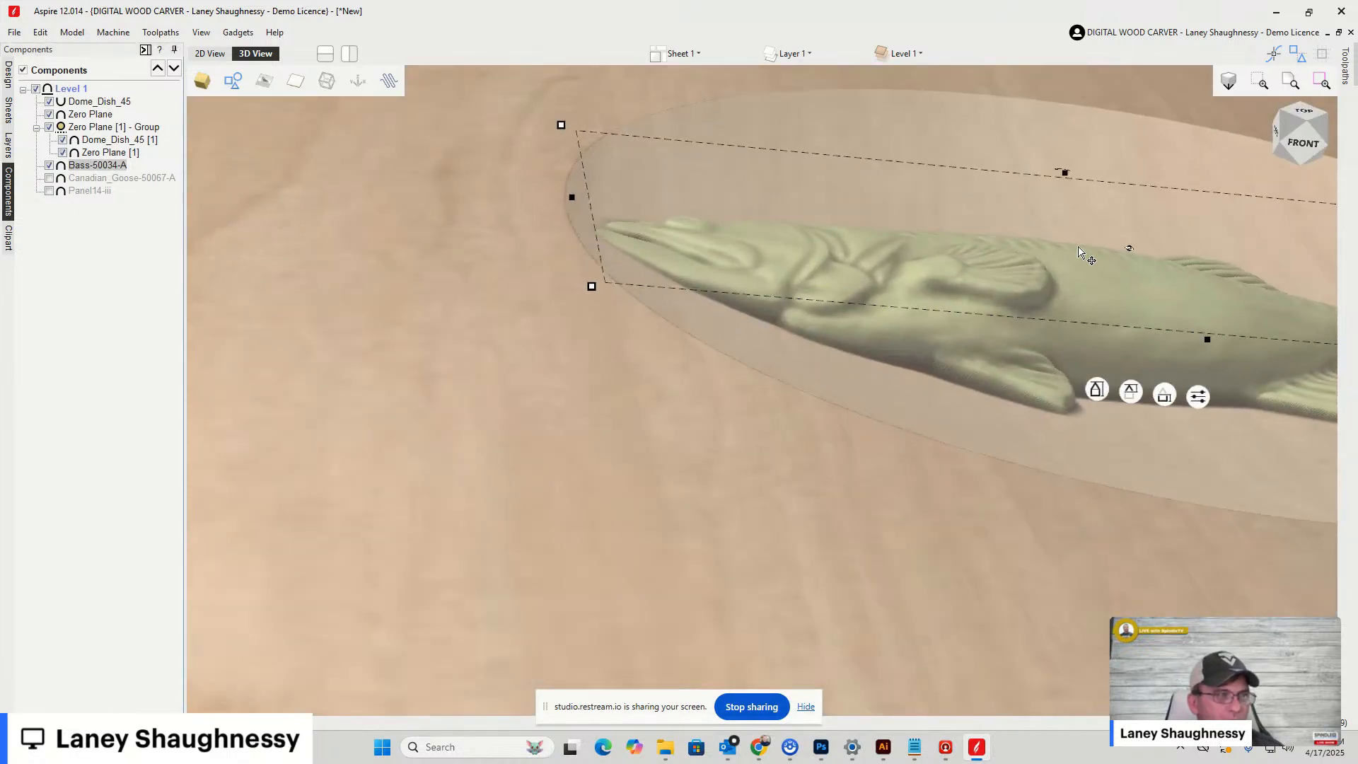
middle_click_drag(902, 311, 609, 315)
scroll(545, 310, "down", 2)
scroll(822, 318, "up", 1)
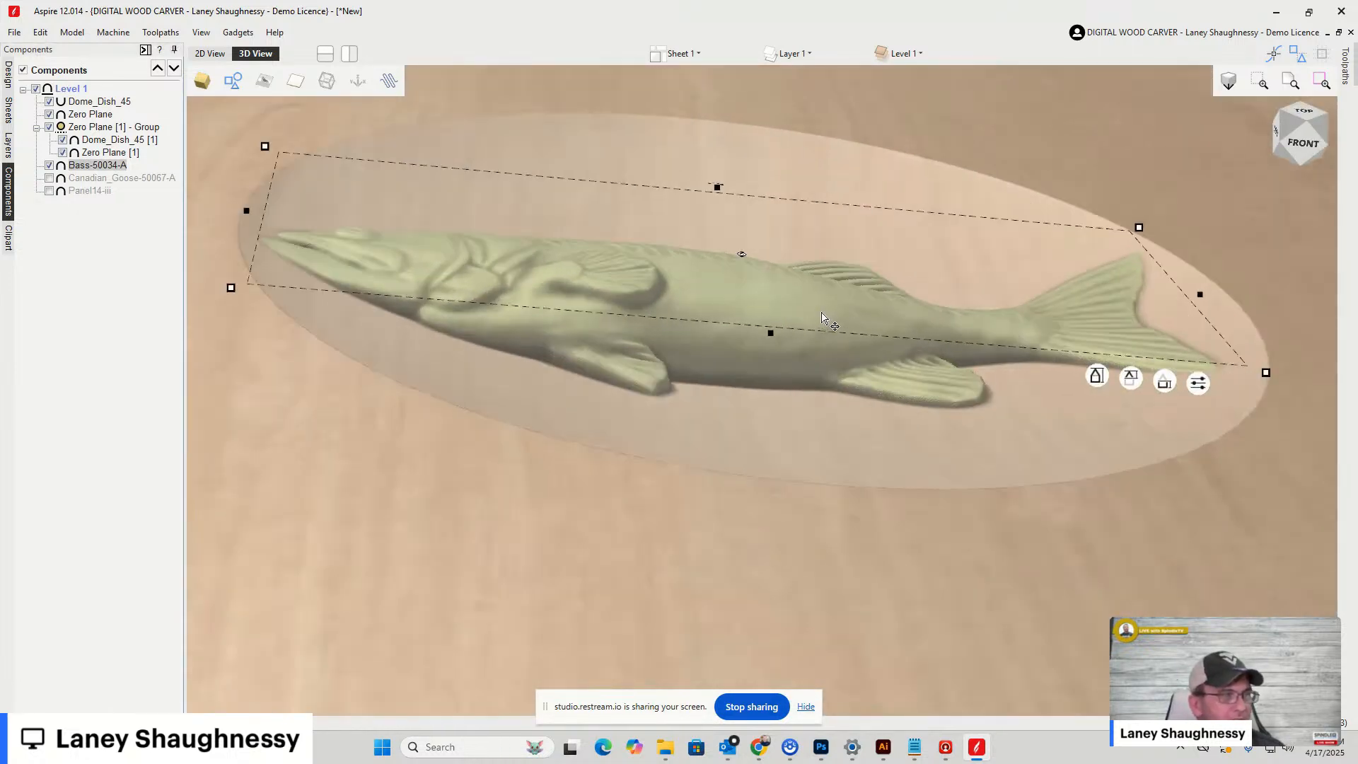
scroll(807, 318, "up", 2)
scroll(814, 315, "down", 1)
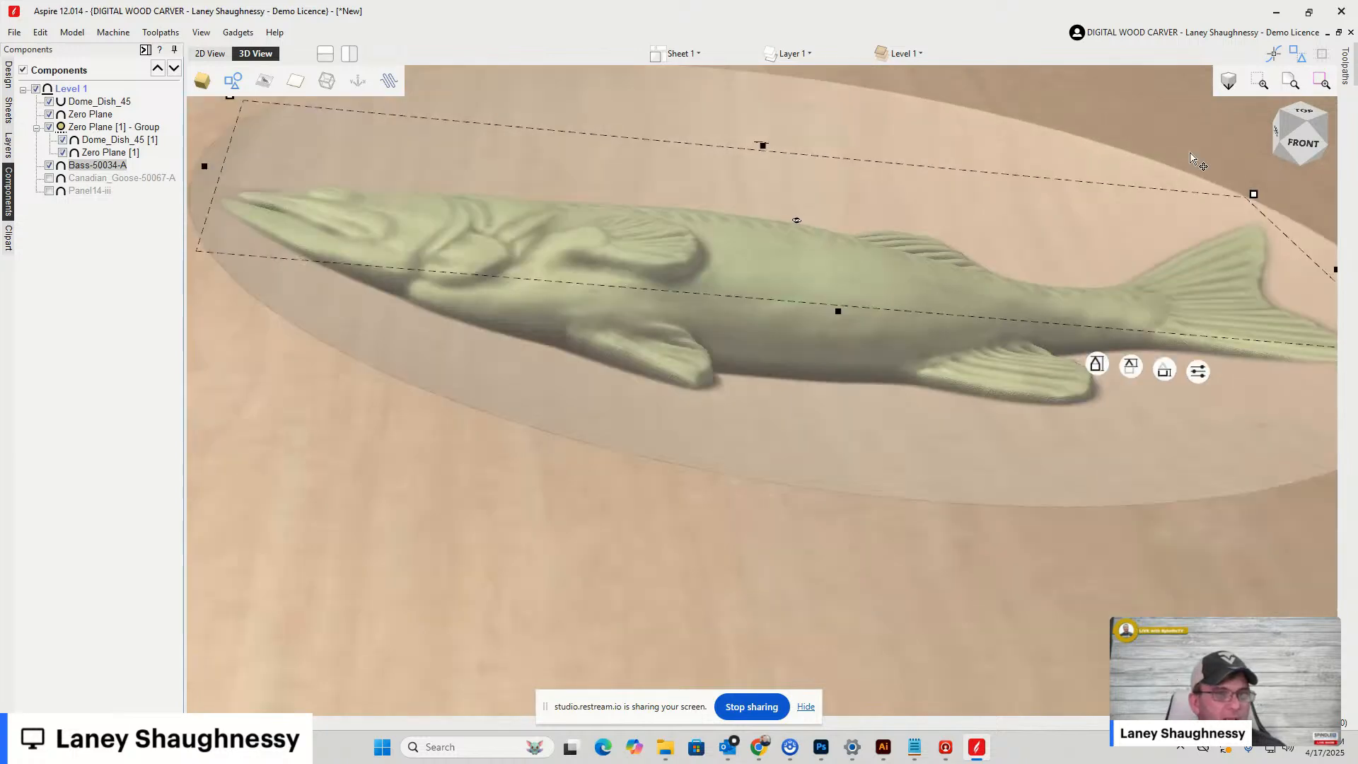
left_click_drag(1297, 130, 1298, 150)
left_click(1298, 133)
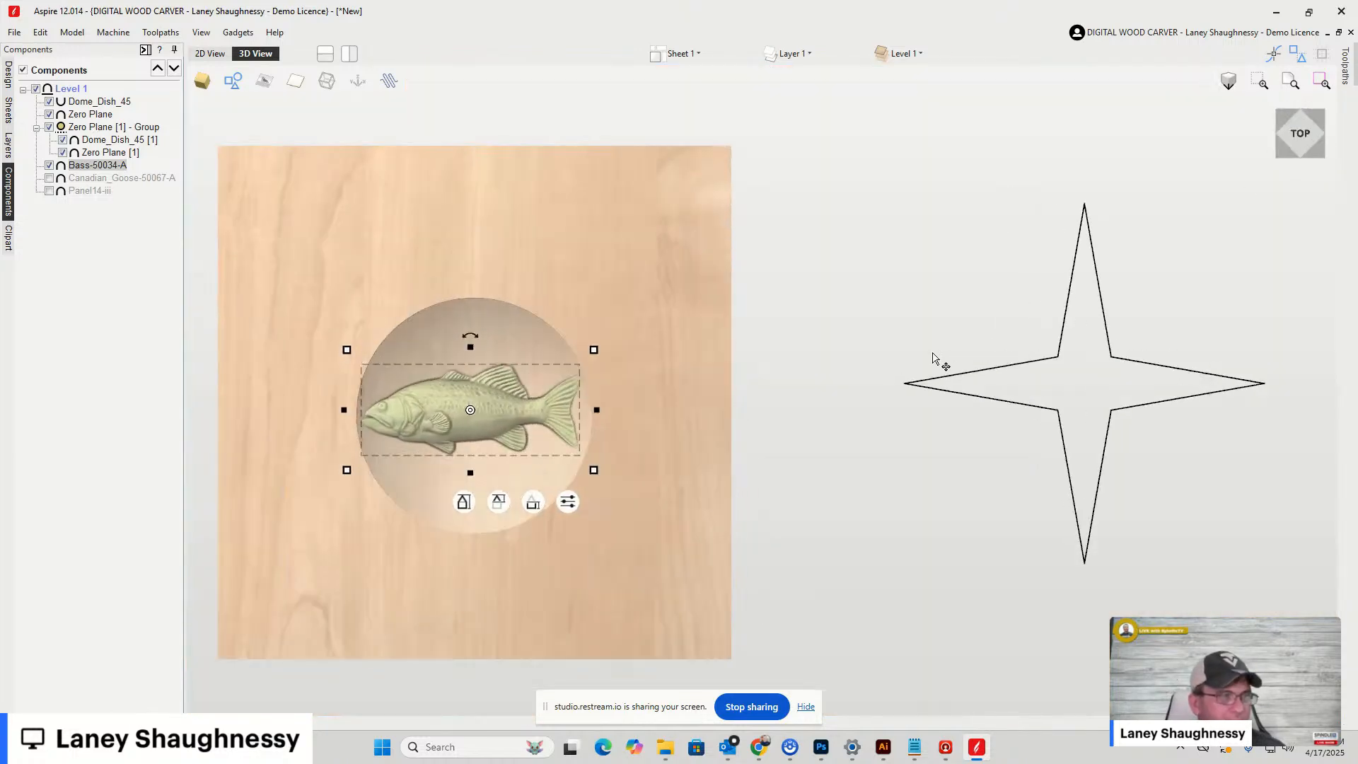
scroll(288, 405, "up", 6)
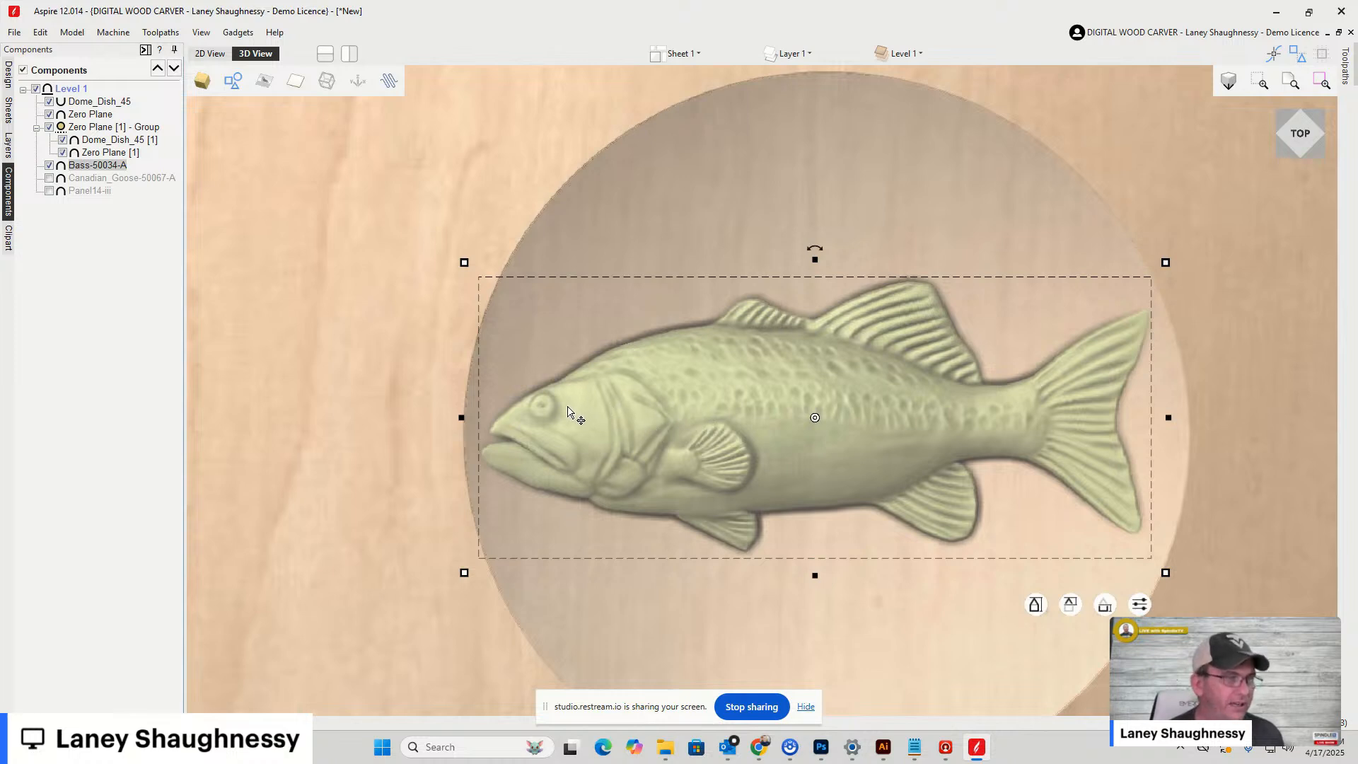
mouse_move(463, 421)
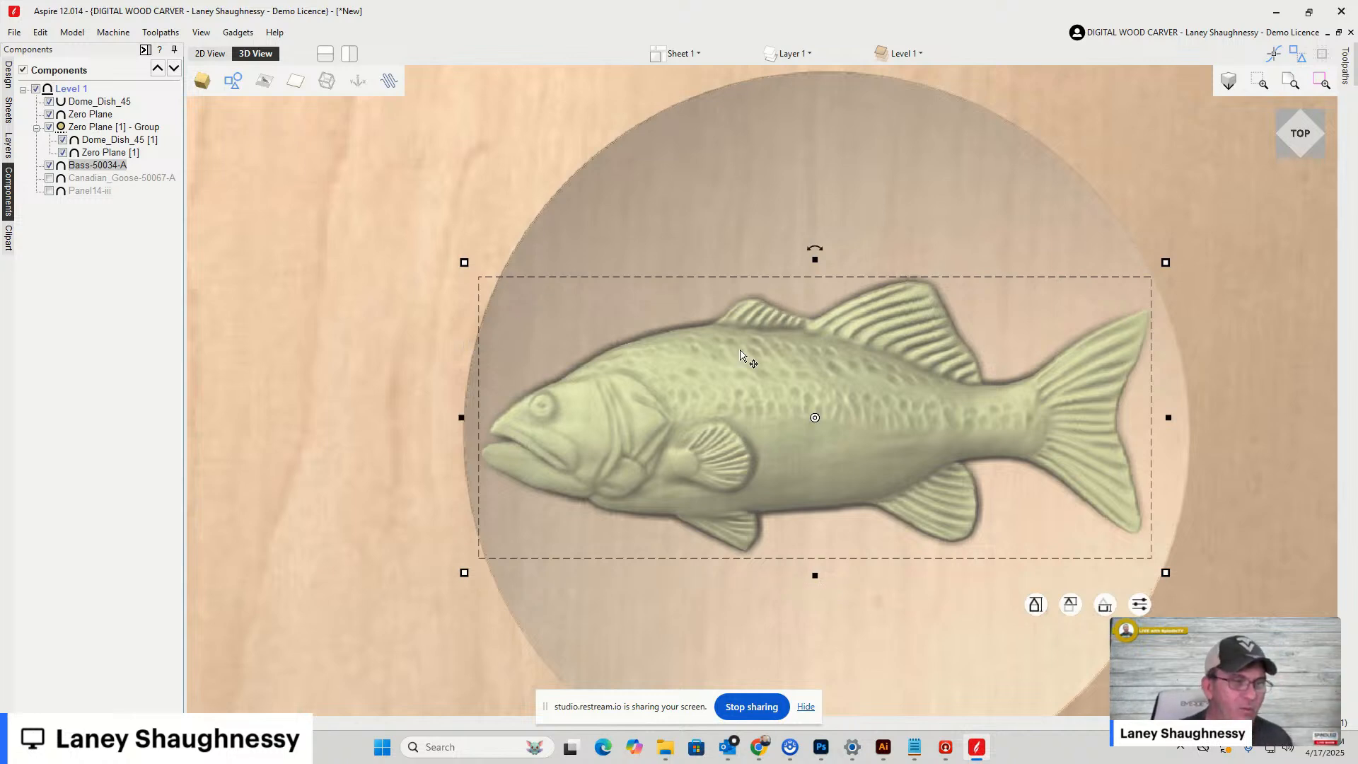
Stretch the bass at its head end past the dish rim, to about 5.75 inches long, and inspect the overhanging snout
left_click_drag(1310, 143, 1310, 115)
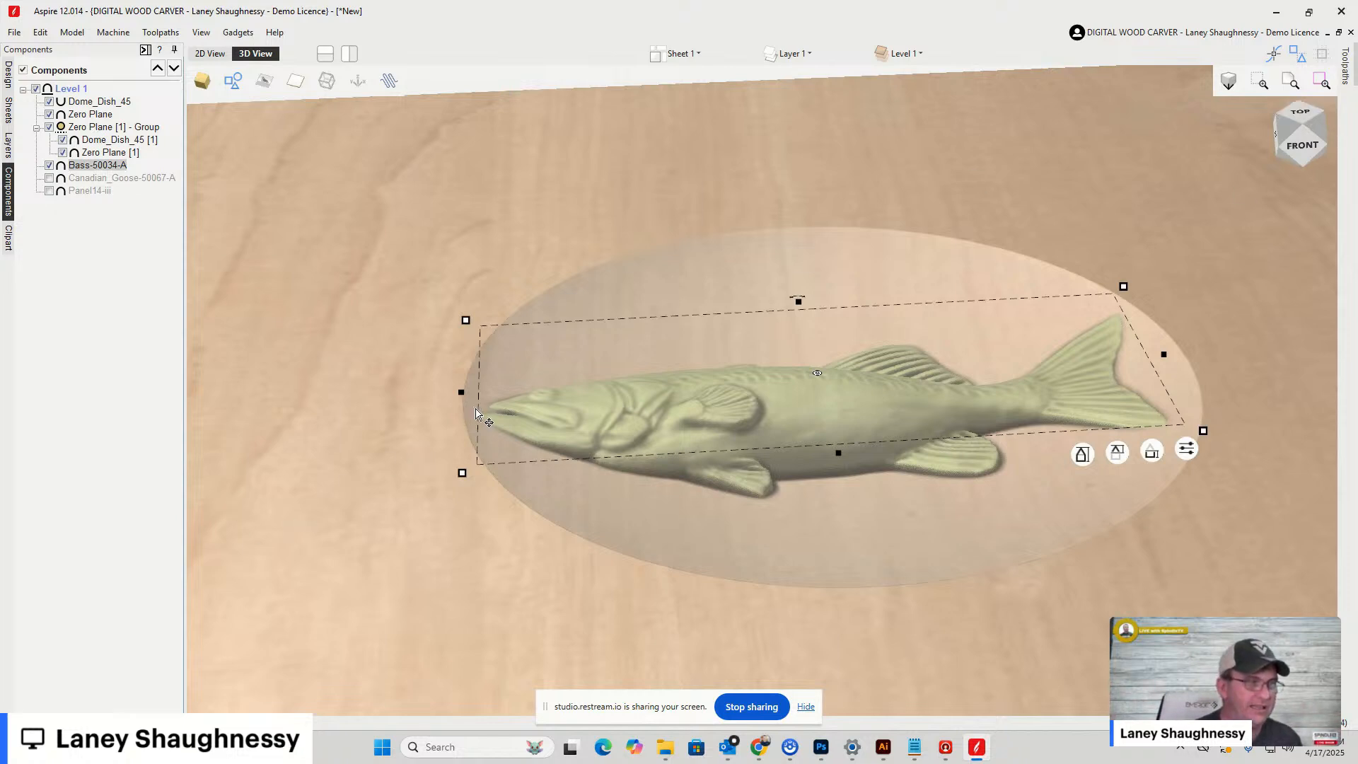
scroll(470, 414, "up", 3)
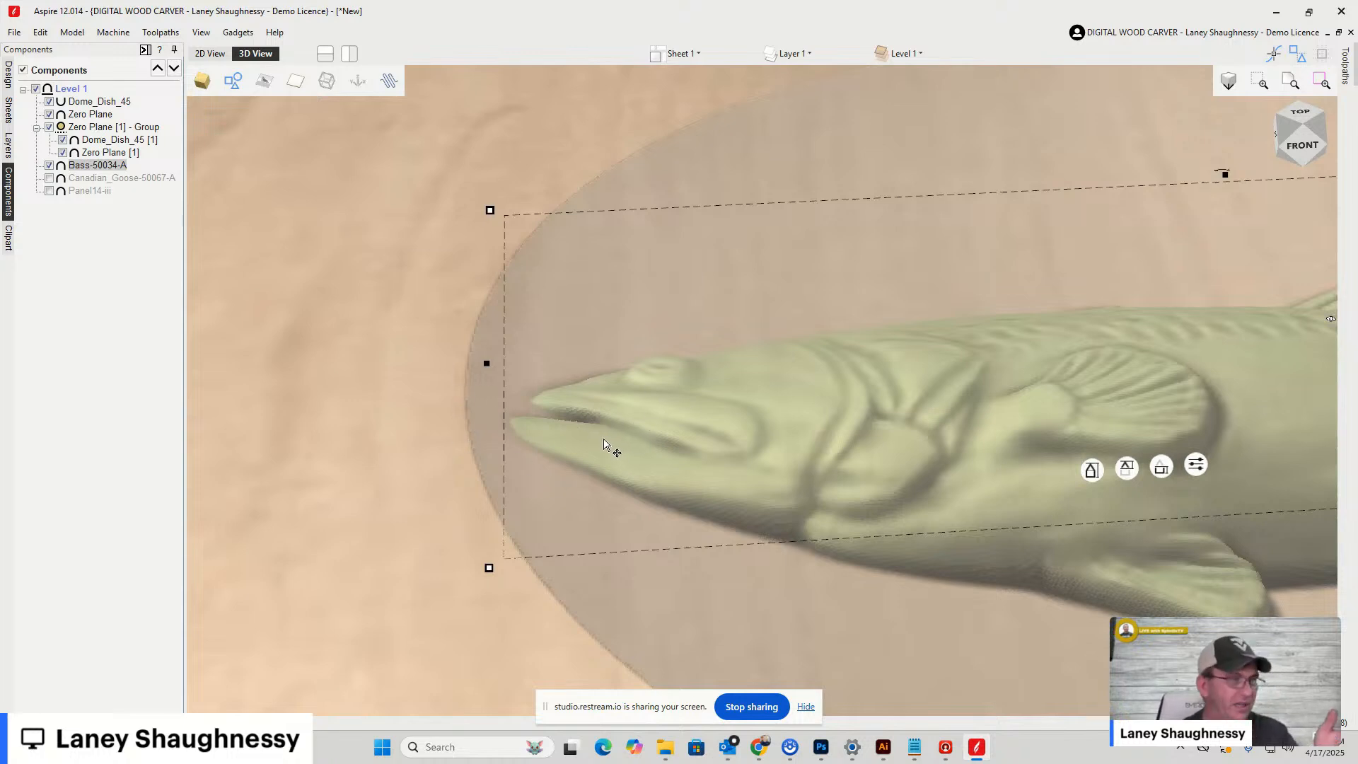
left_click(486, 364)
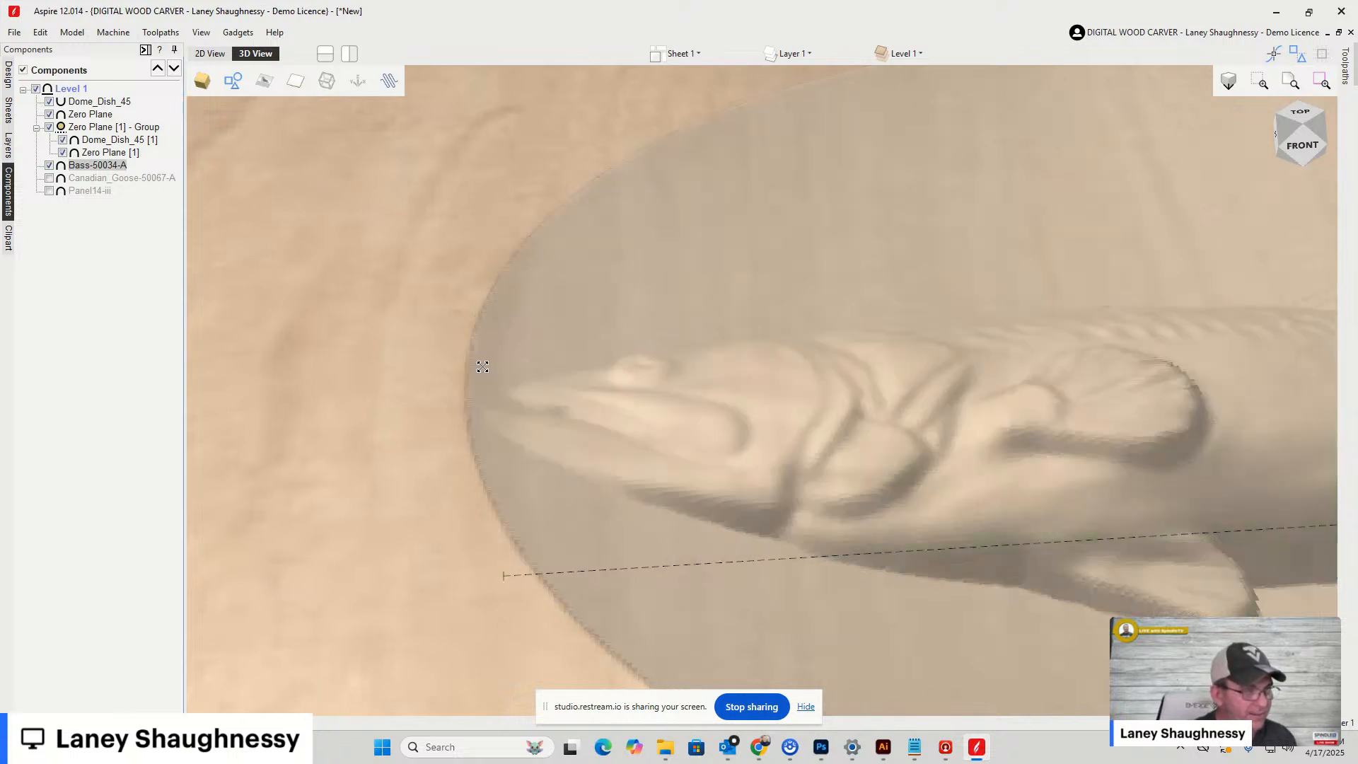
left_click_drag(425, 371, 279, 358)
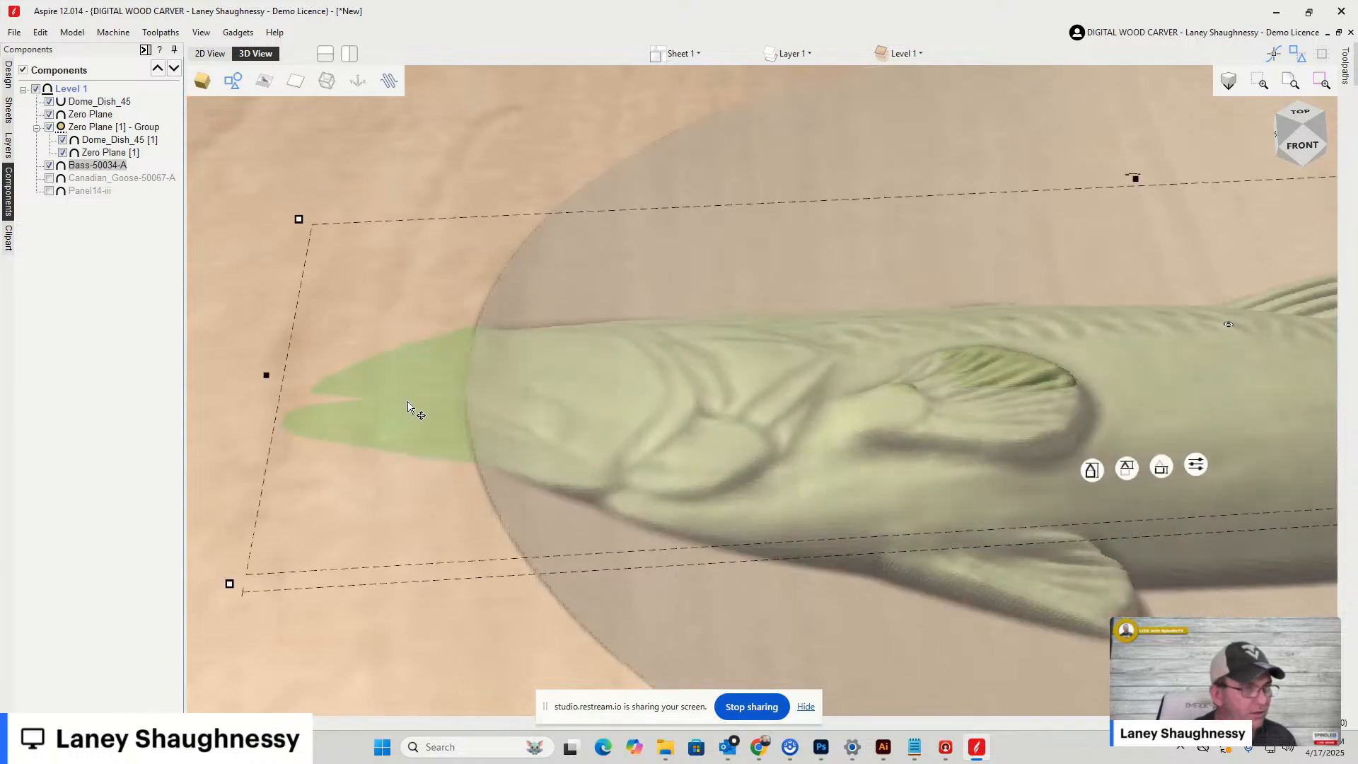
scroll(259, 409, "up", 3)
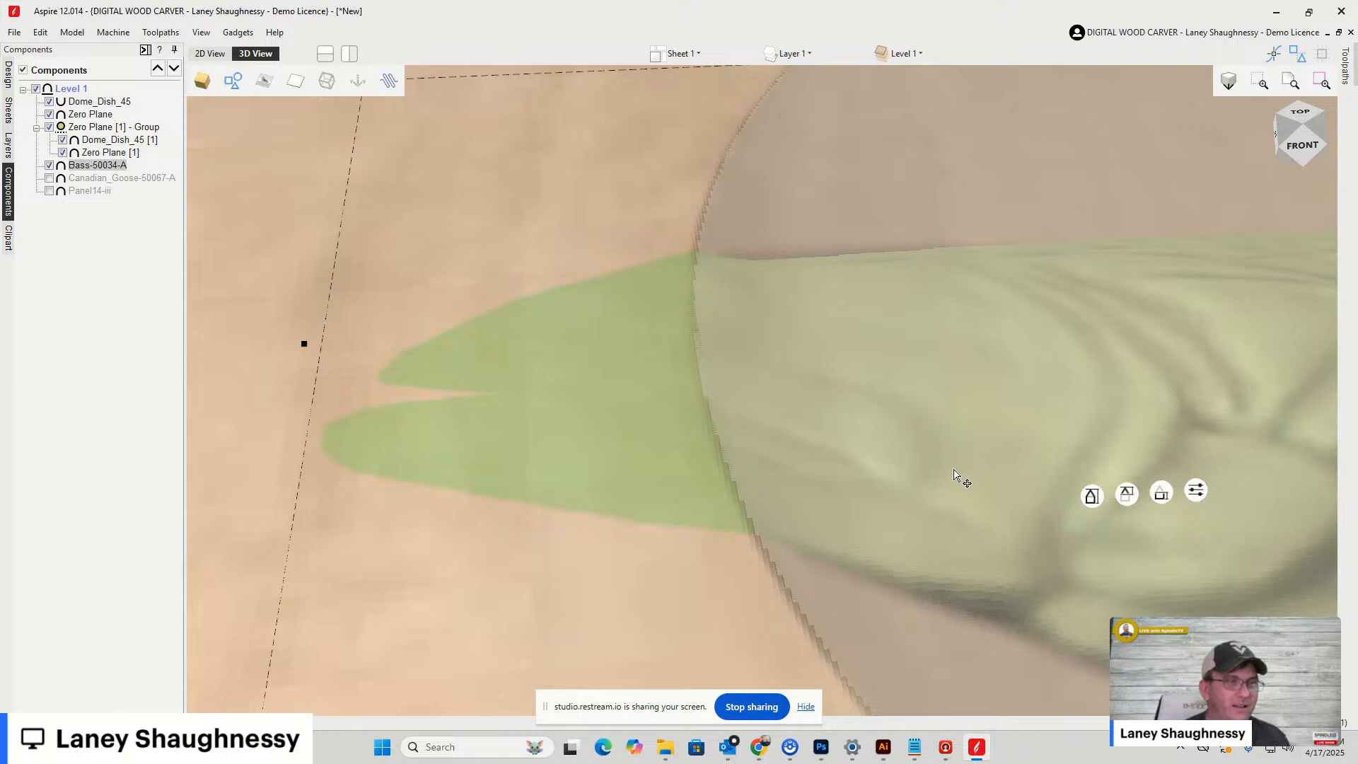
Inspect the overlap at the dish rim and shorten the bass from its head end until the snout lies inside the dish
left_click(1307, 117)
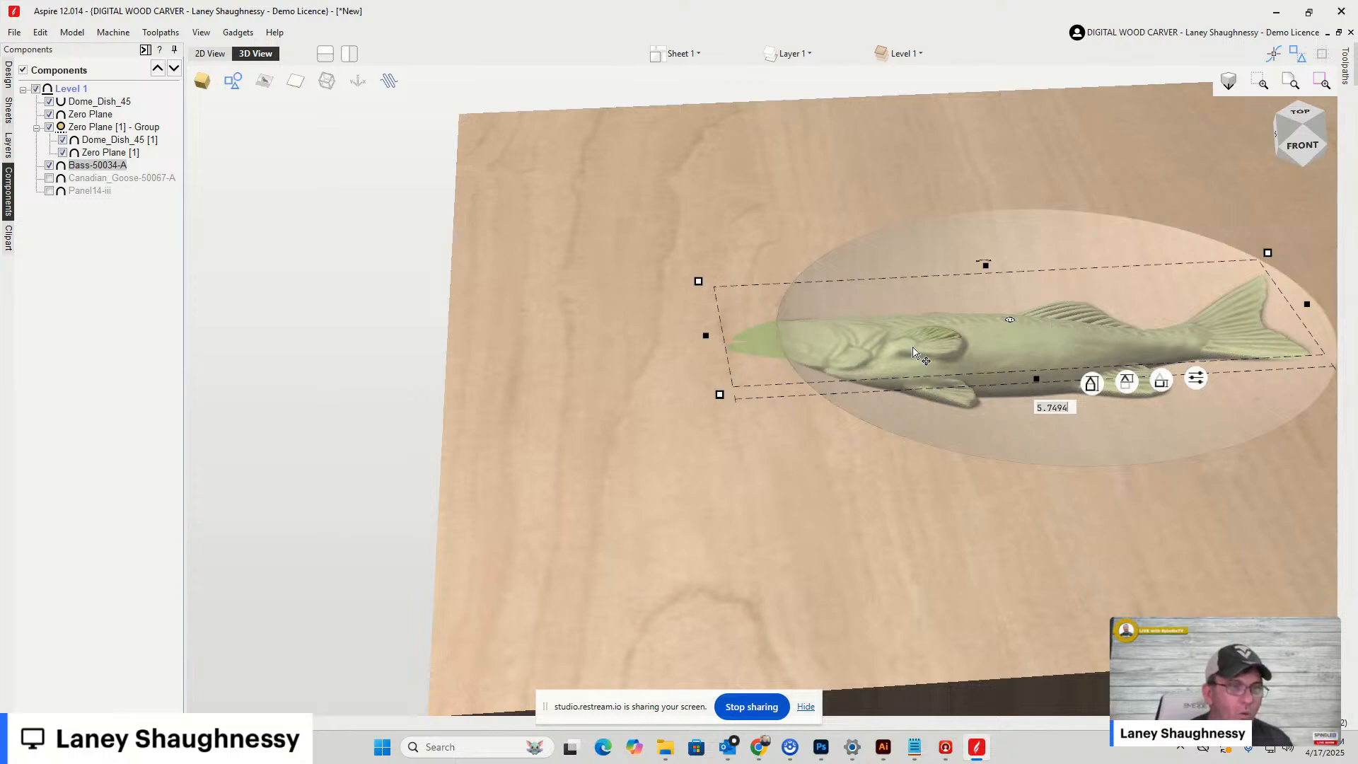
scroll(941, 338, "up", 2)
scroll(944, 339, "up", 2)
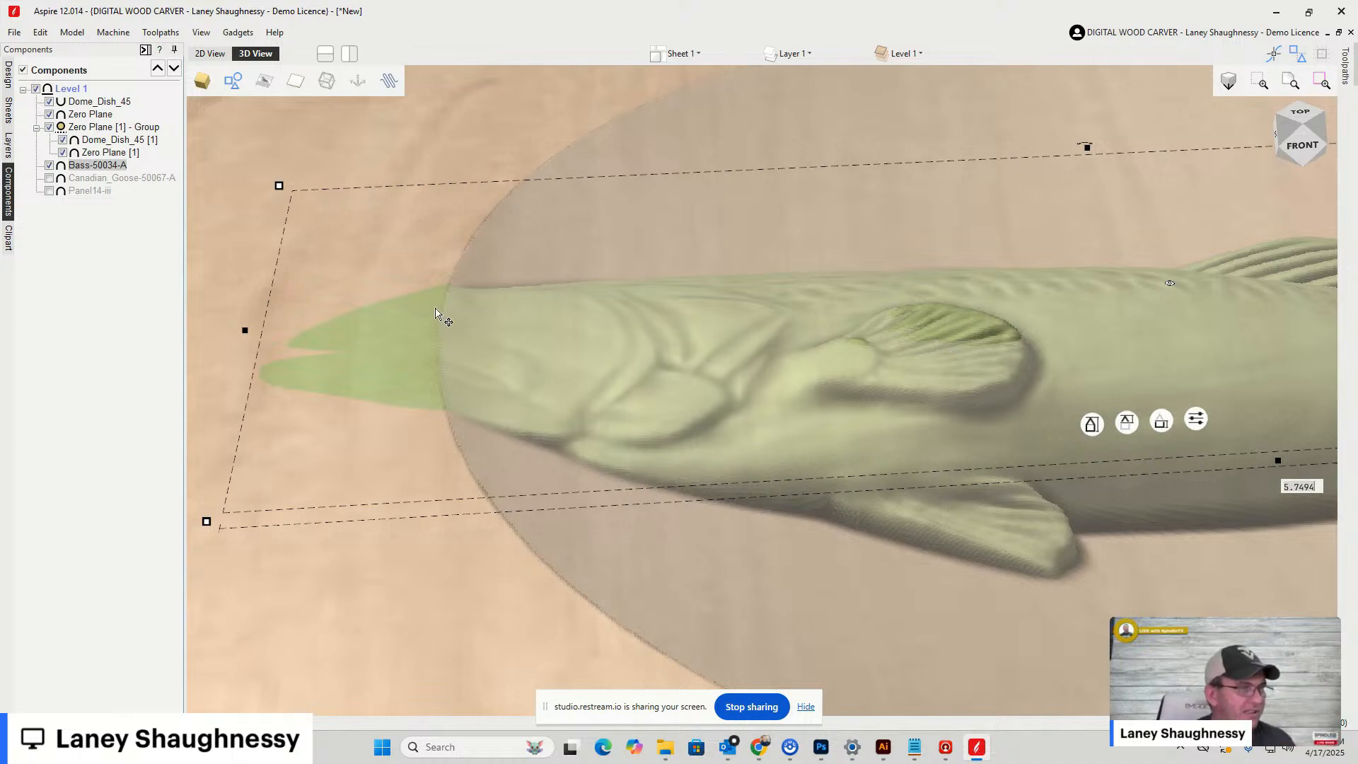
scroll(289, 377, "up", 3)
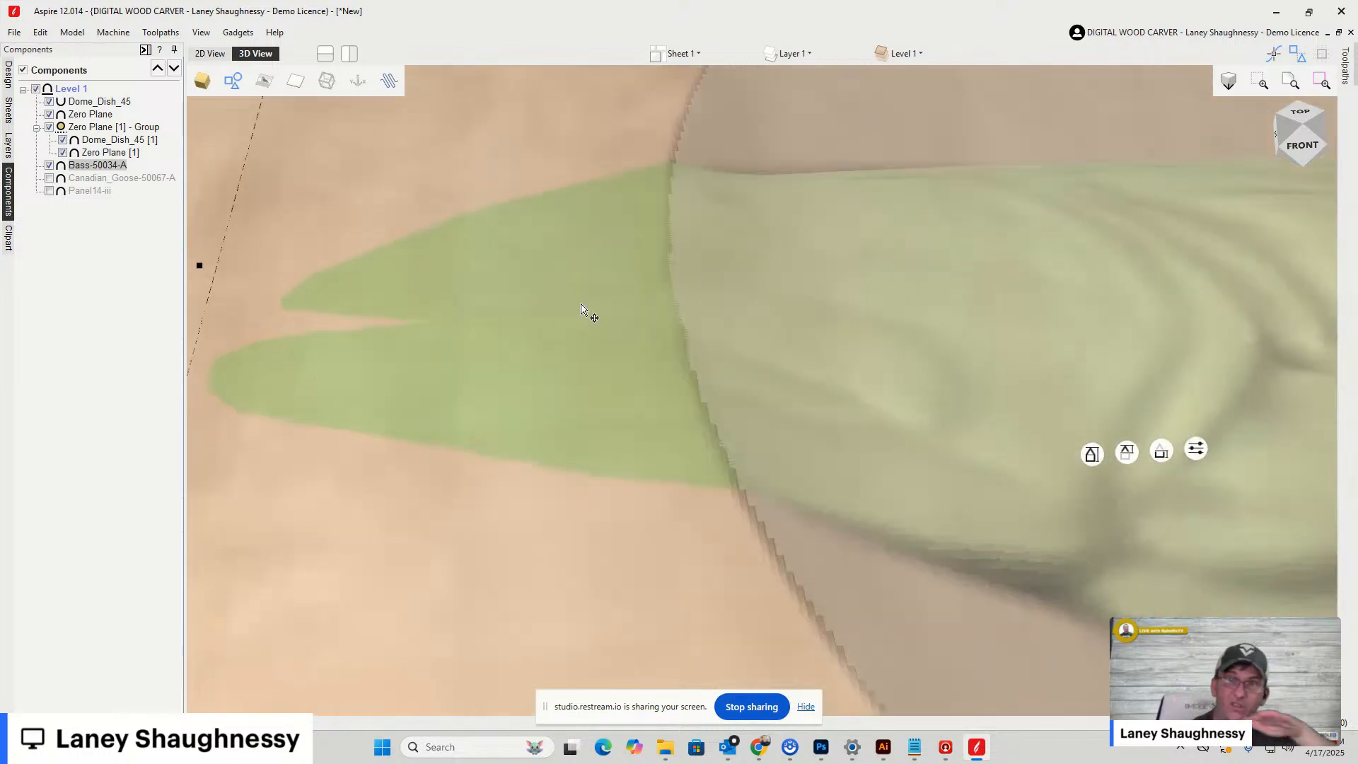
scroll(582, 310, "down", 5)
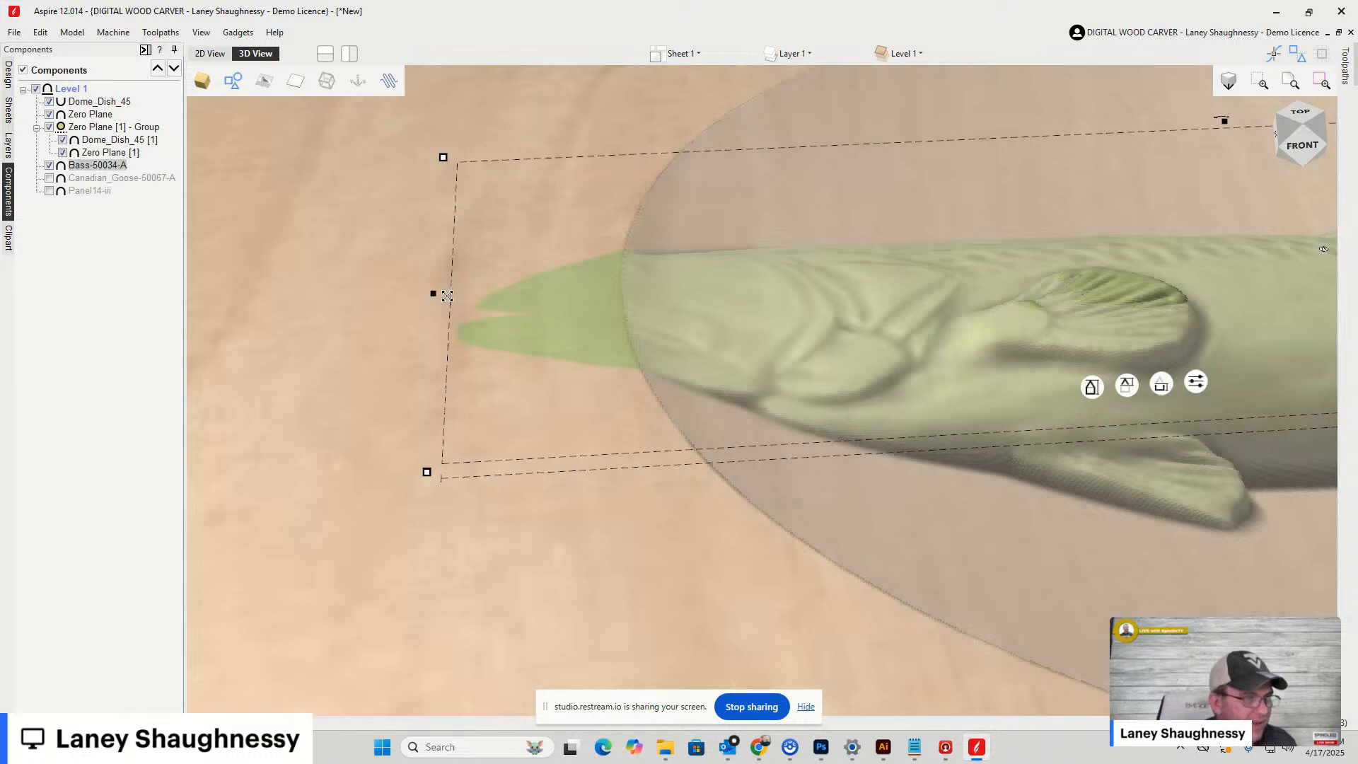
left_click(500, 294)
left_click_drag(528, 300, 641, 320)
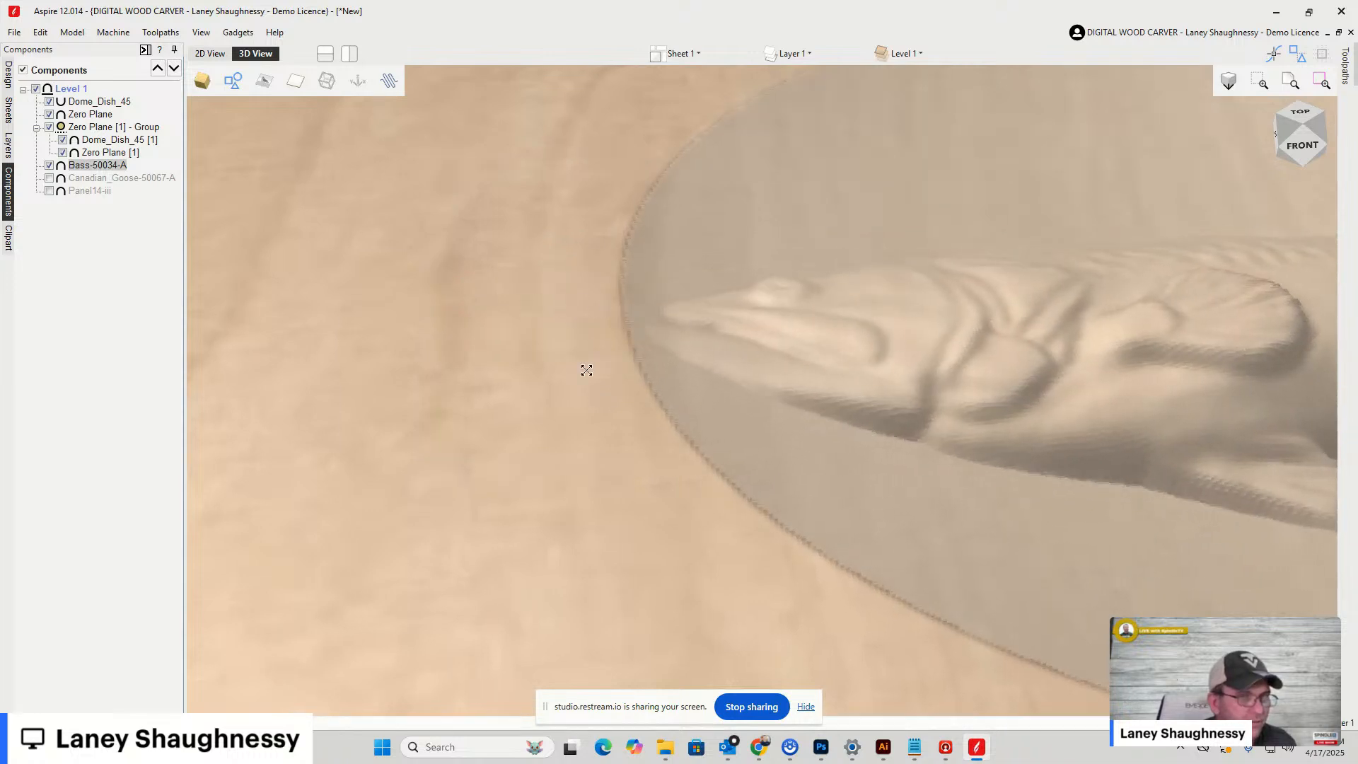
Check the height of the combined dish and bass model with Scale Model Height, without rescaling it
scroll(358, 380, "down", 6)
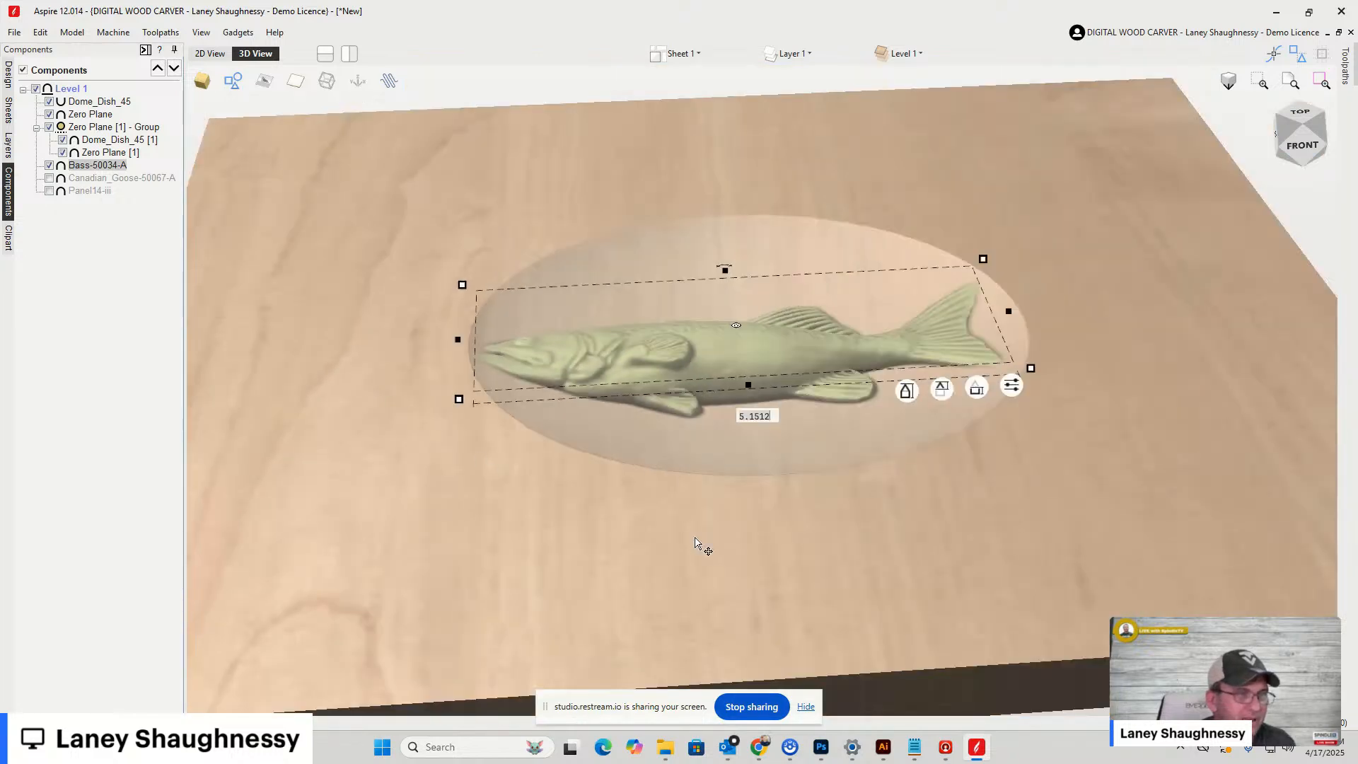
left_click(711, 527)
left_click(1302, 138)
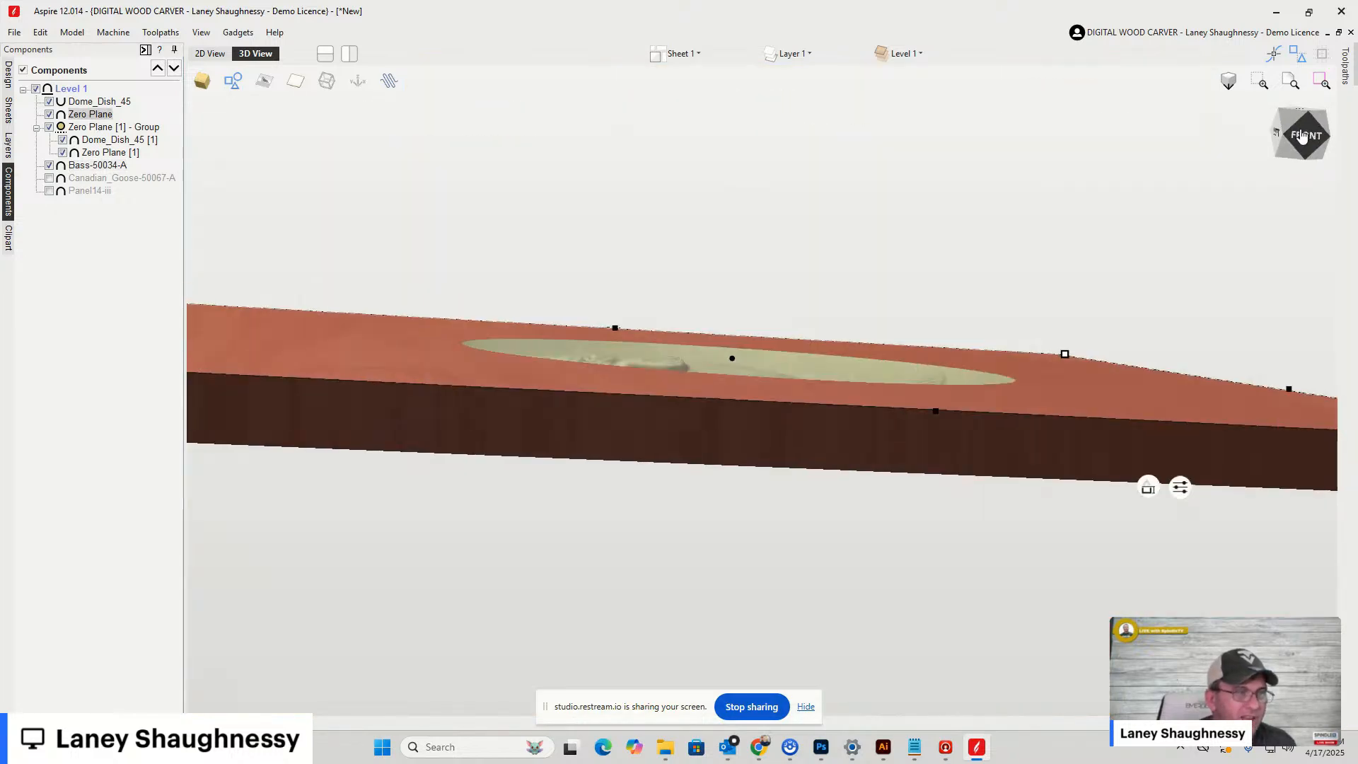
left_click_drag(1303, 136, 1297, 134)
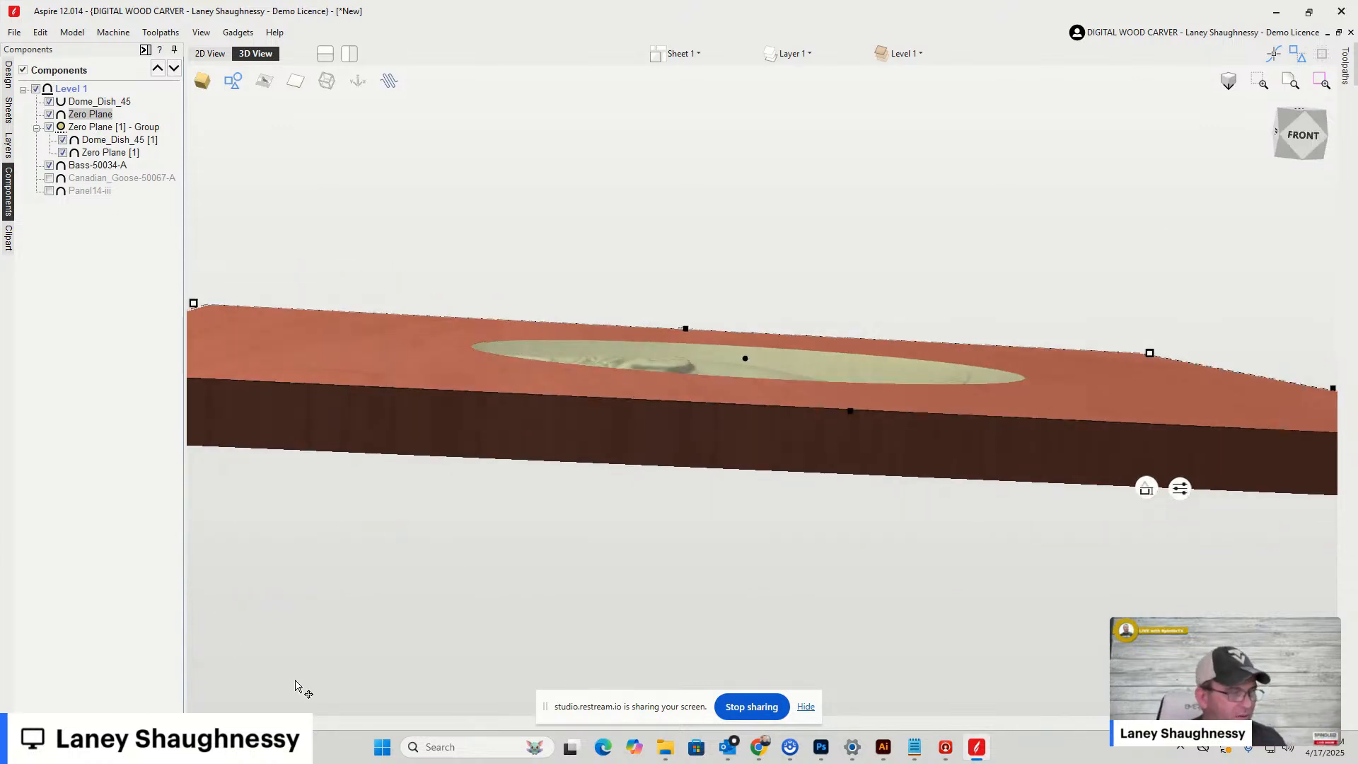
left_click(8, 74)
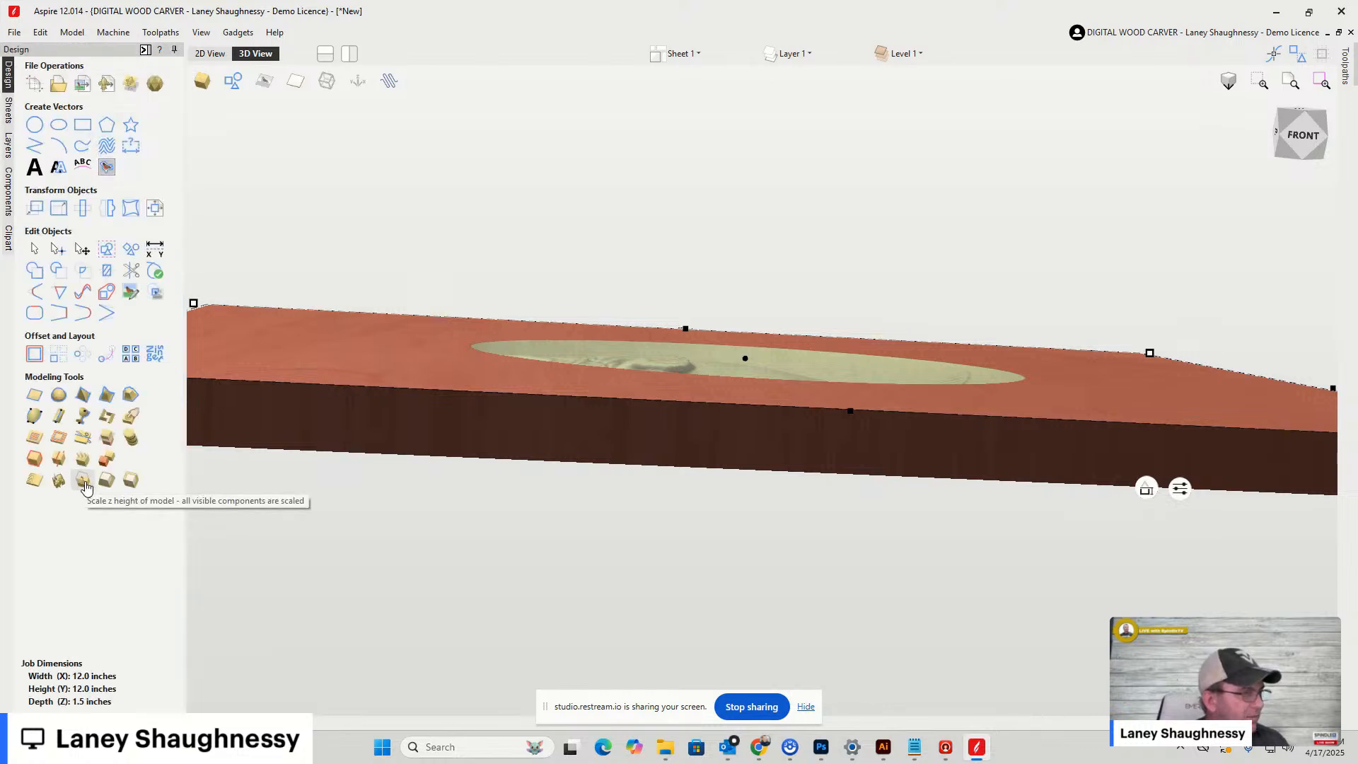
left_click(83, 481)
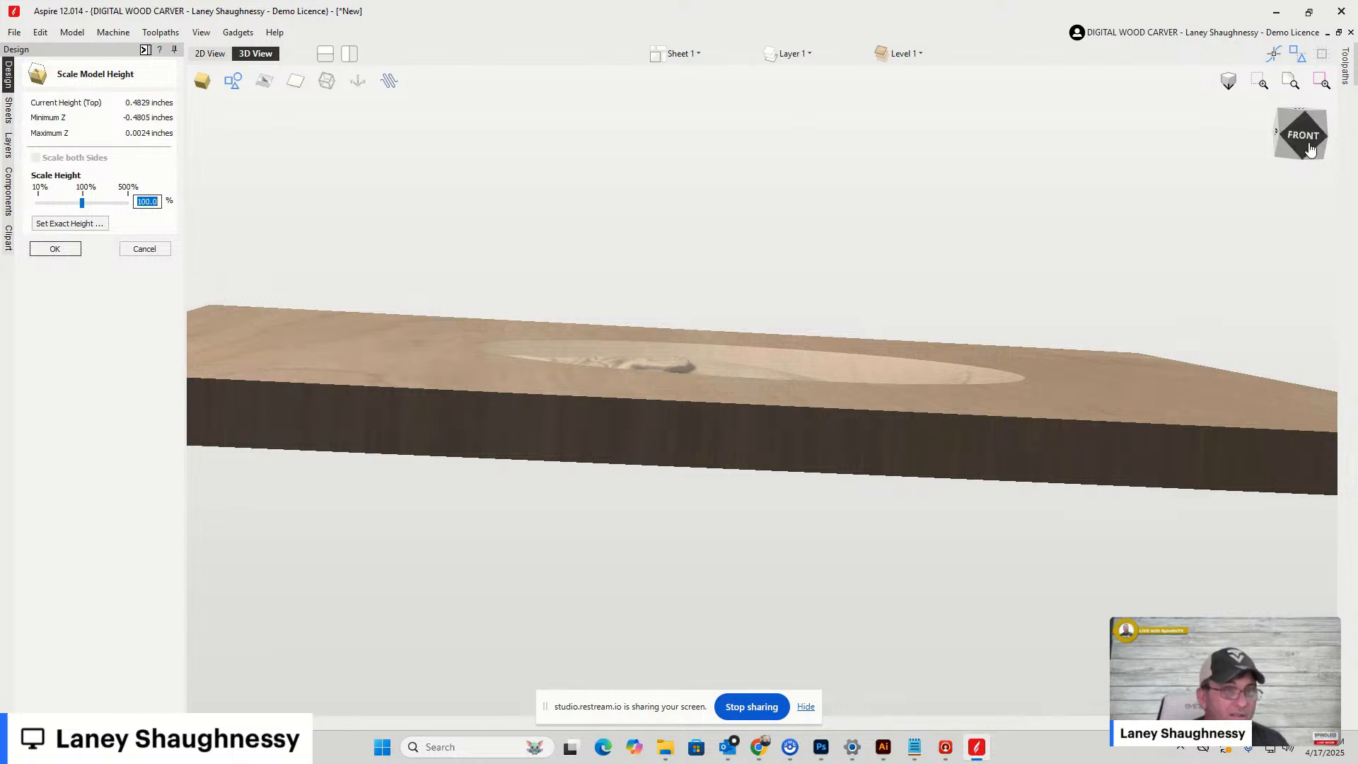
left_click_drag(1311, 149, 1312, 152)
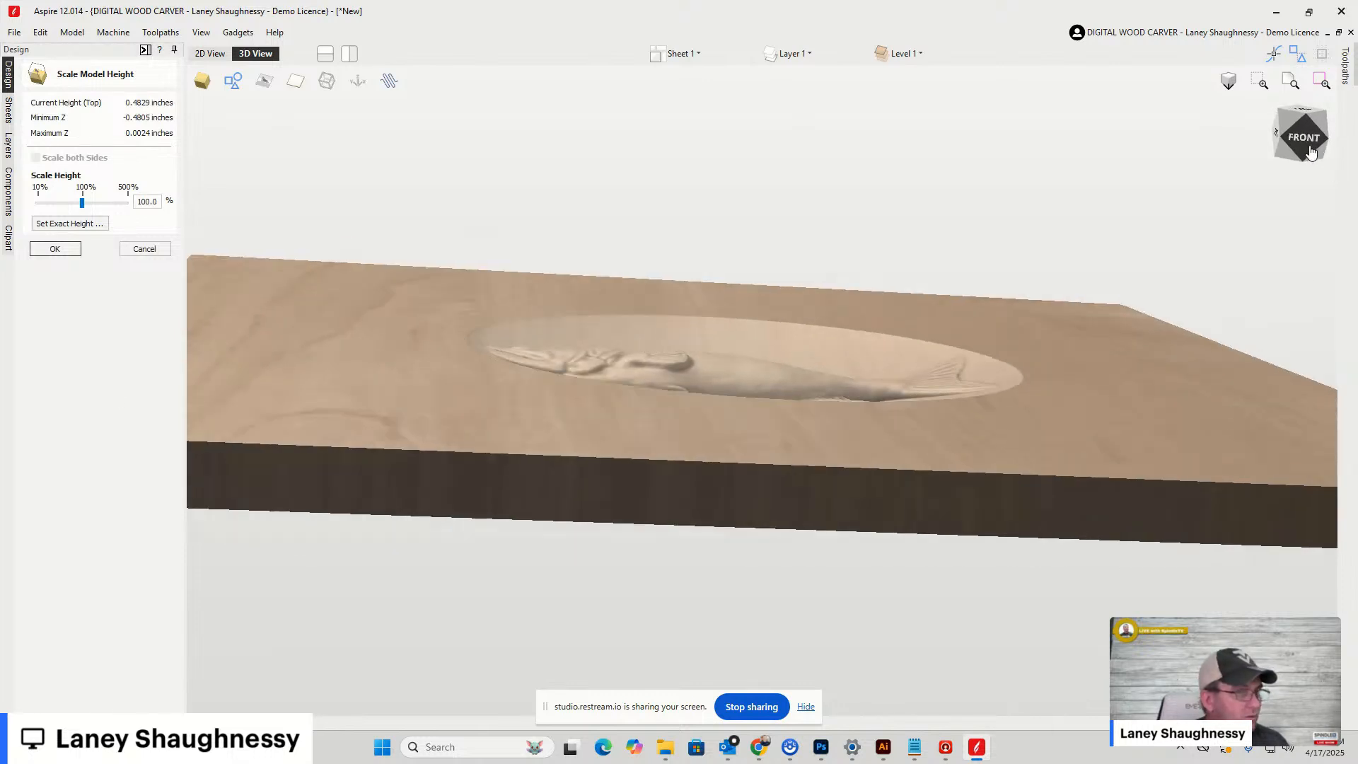
left_click(145, 249)
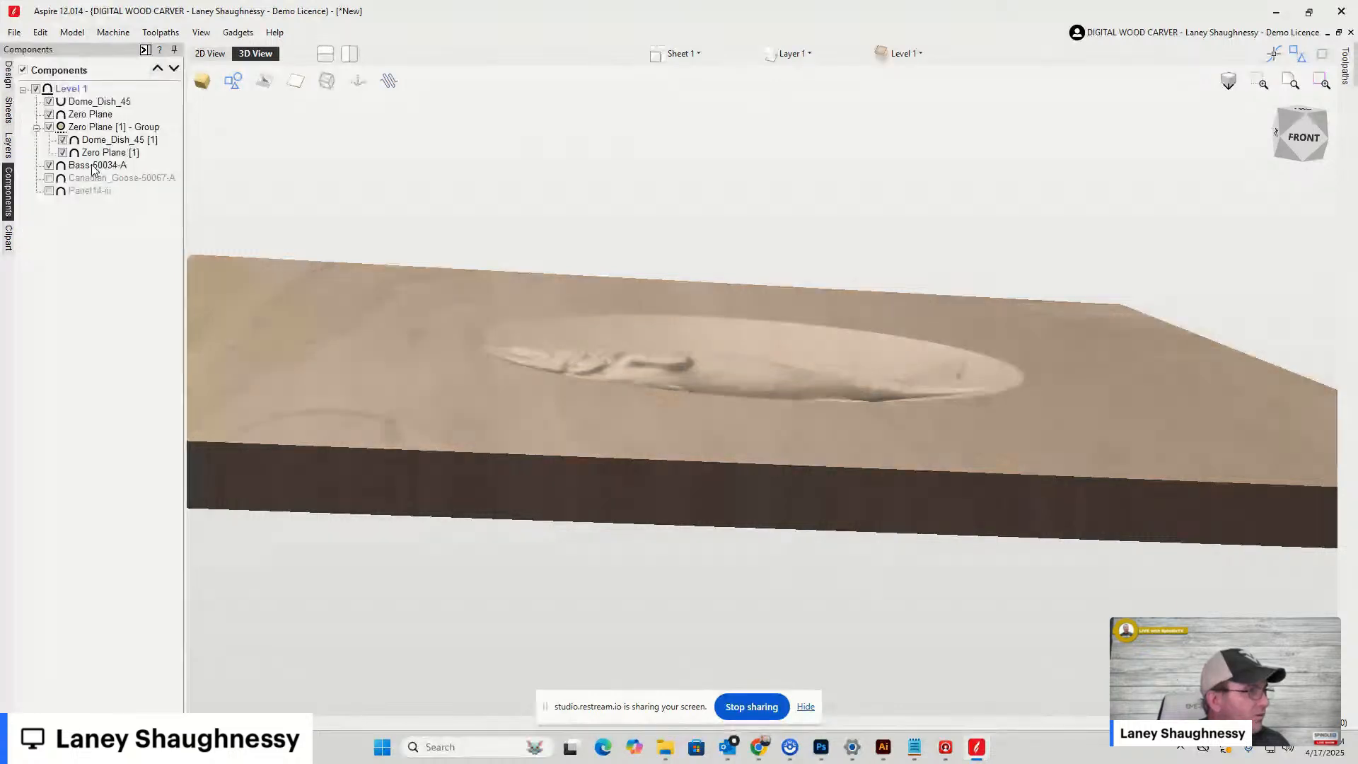
Set the shape height of the Bass-50034-A component to 0.500 inches
left_click(92, 170)
right_click(93, 169)
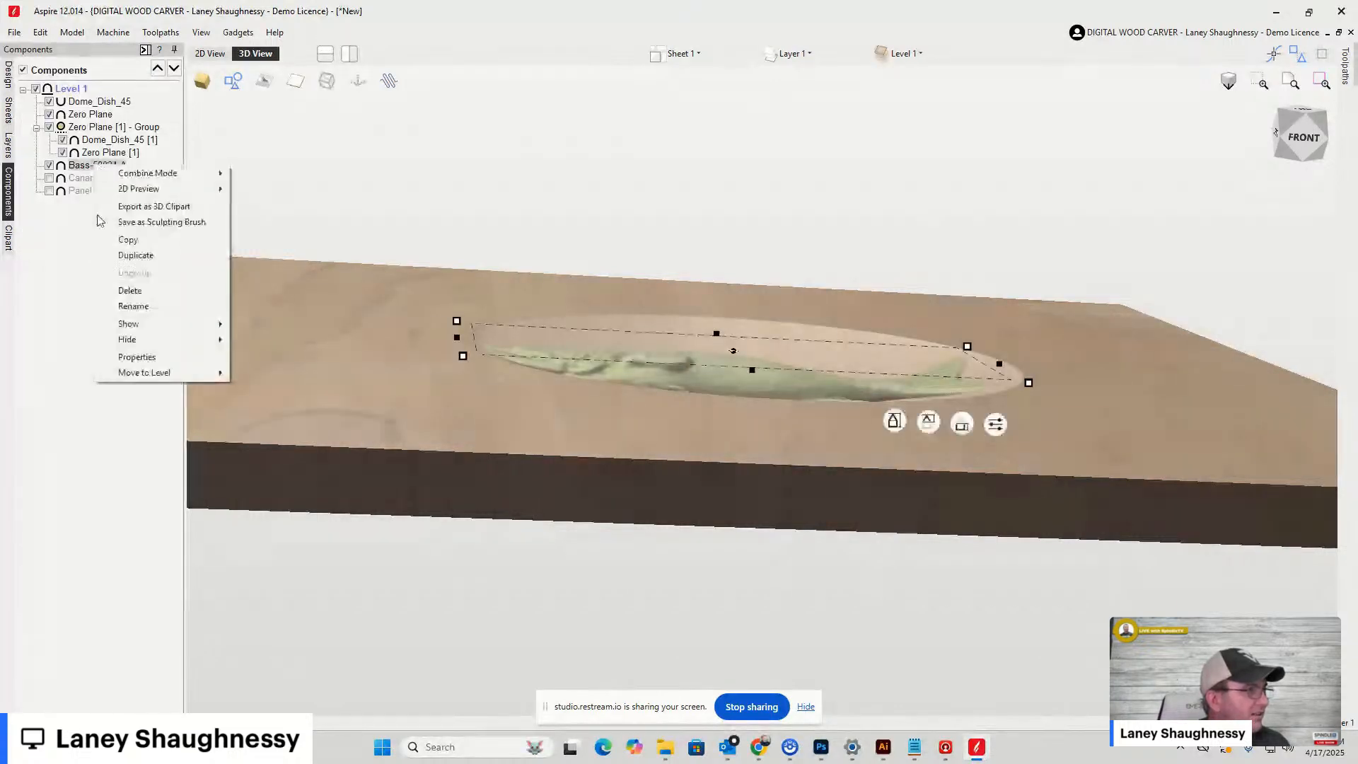
left_click(121, 362)
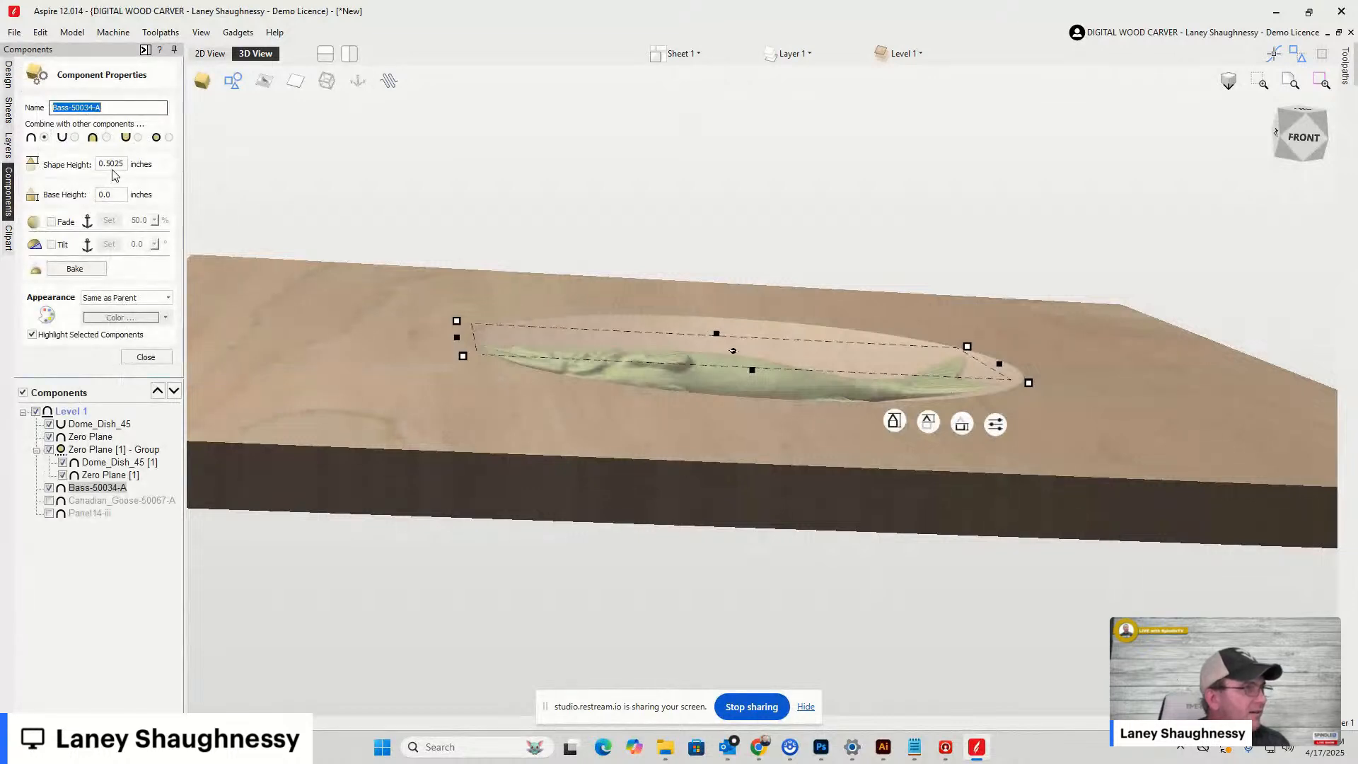
left_click_drag(115, 164, 138, 167)
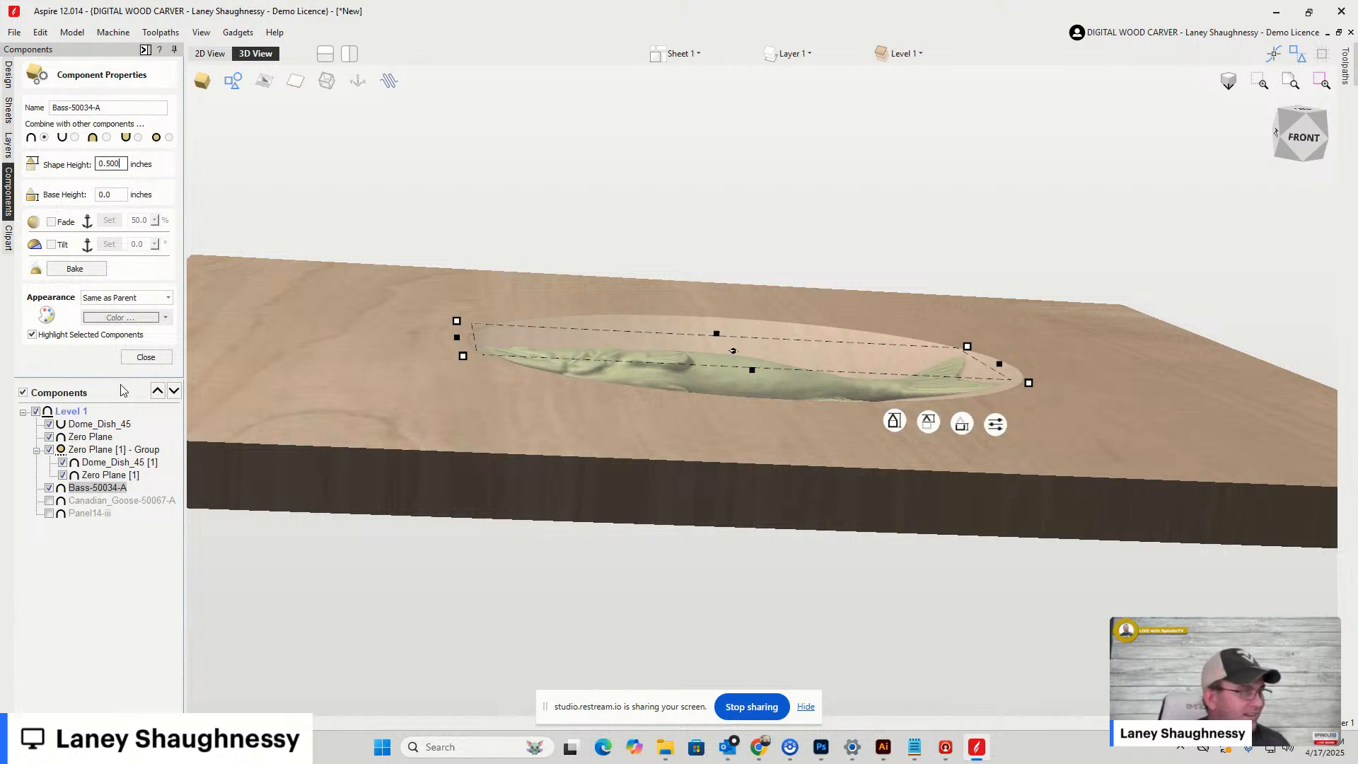
key("Return")
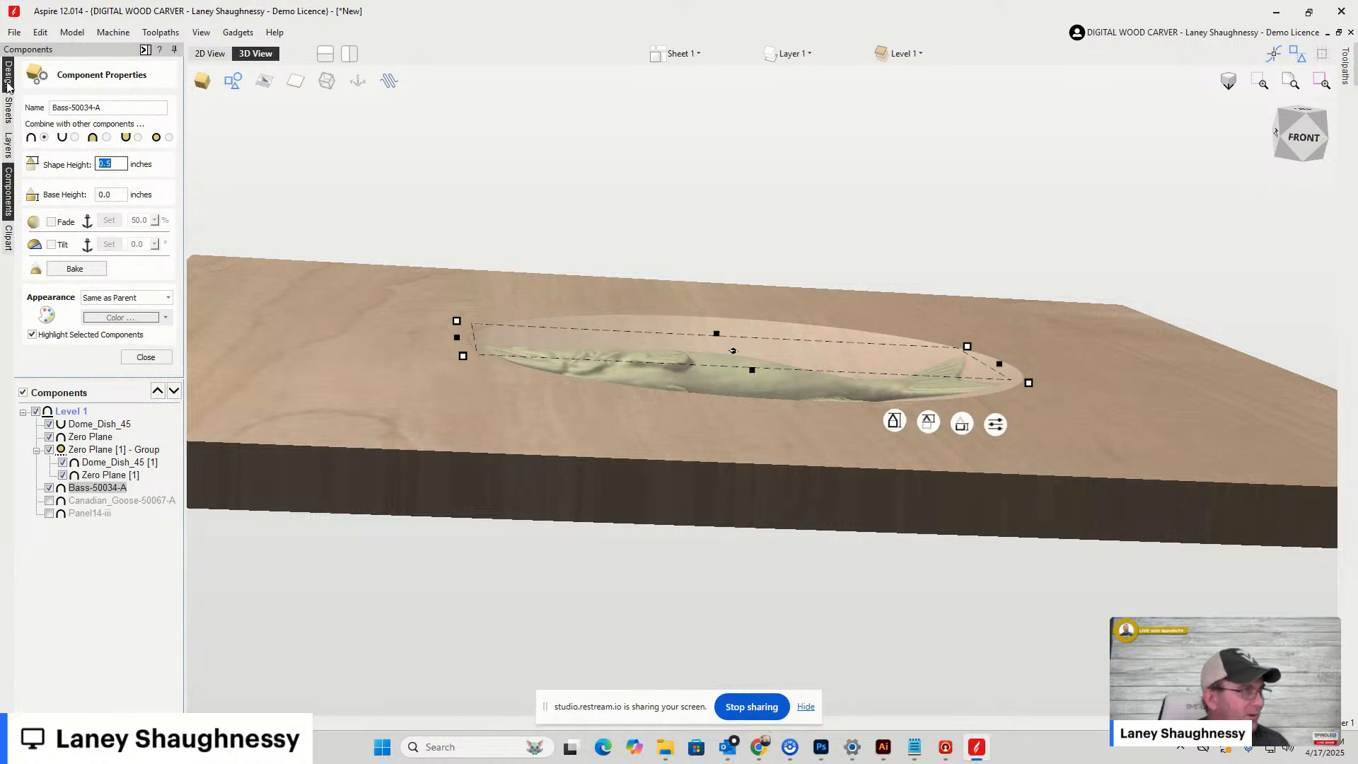
Recheck the combined model's minimum and maximum Z with Scale Model Height, keeping the scale at 100%
left_click(7, 85)
left_click(84, 484)
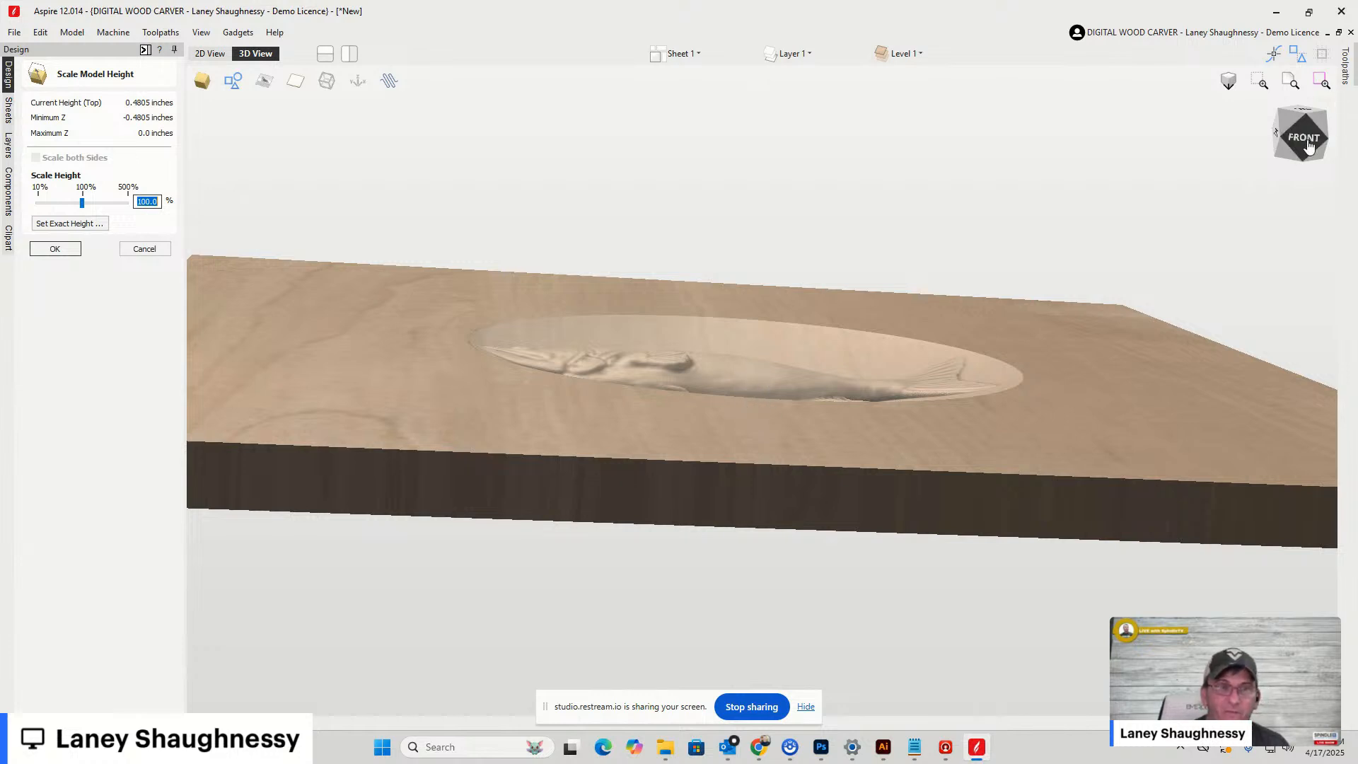
left_click_drag(1309, 143, 1301, 142)
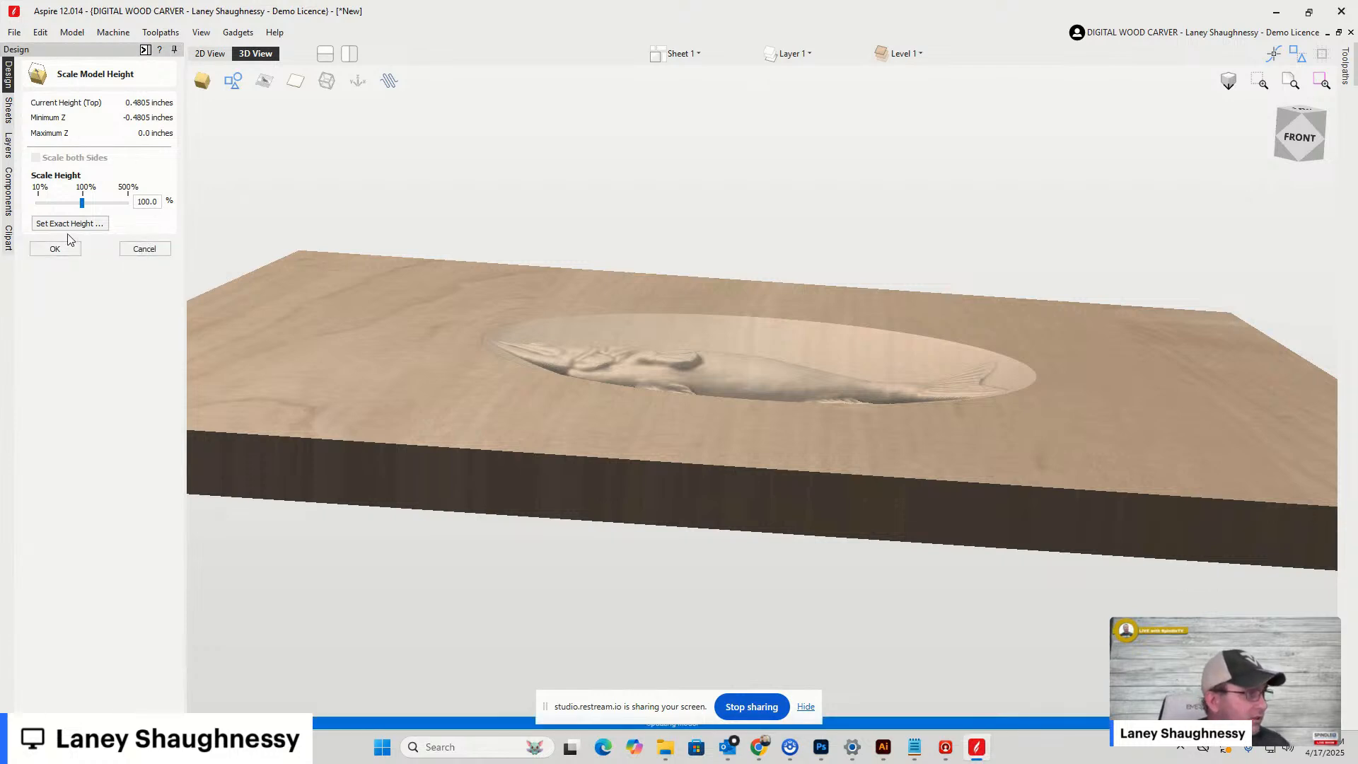
left_click(55, 249)
Hide the bass component and show the Canadian goose, placed directly below Dome_Dish_45 in the component order
left_click(8, 203)
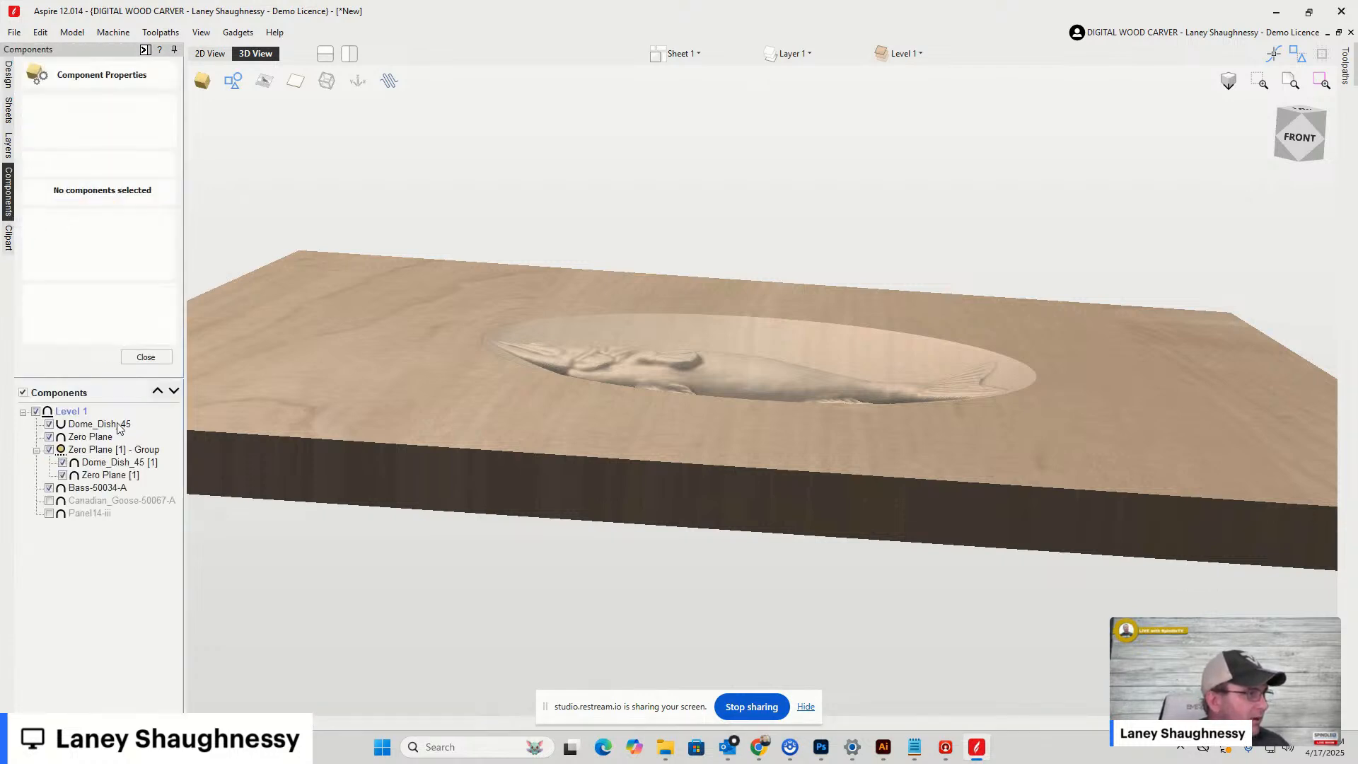
left_click(50, 488)
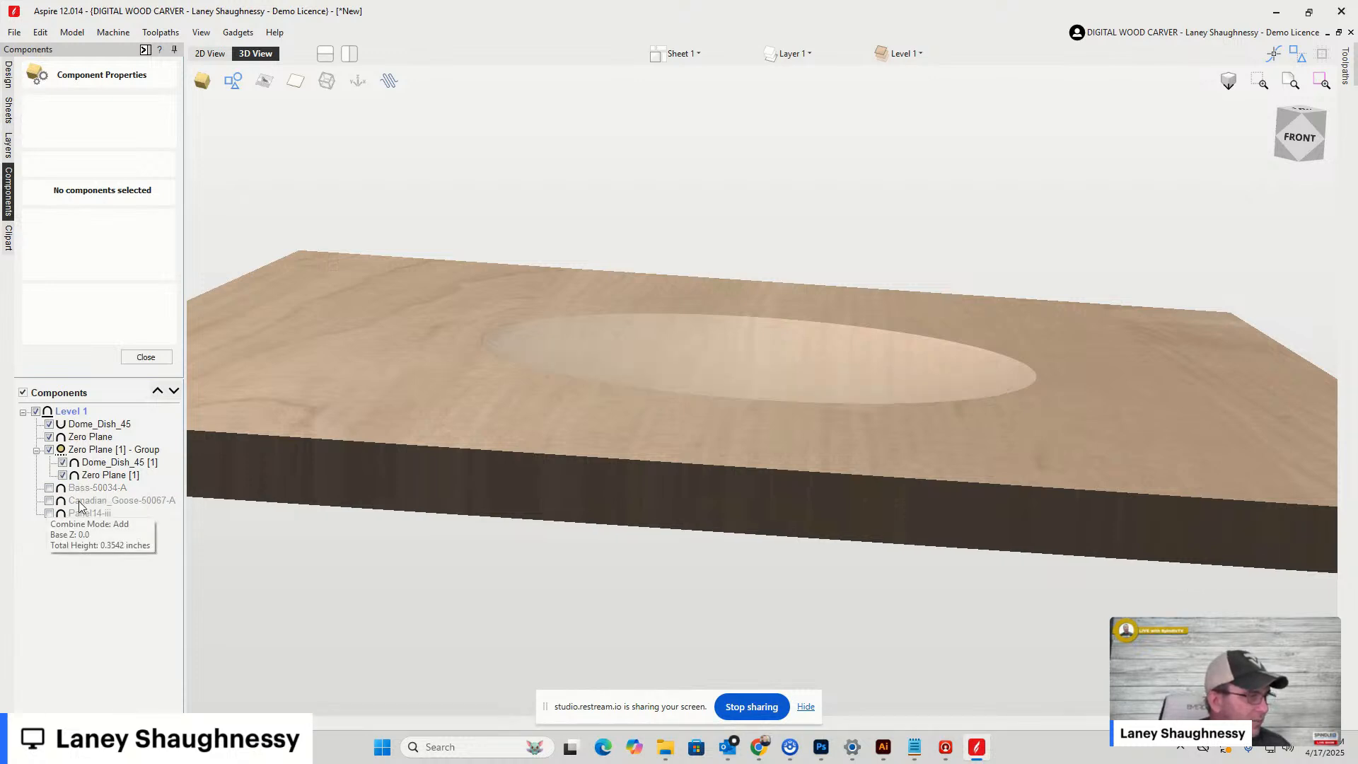
left_click_drag(80, 506, 75, 428)
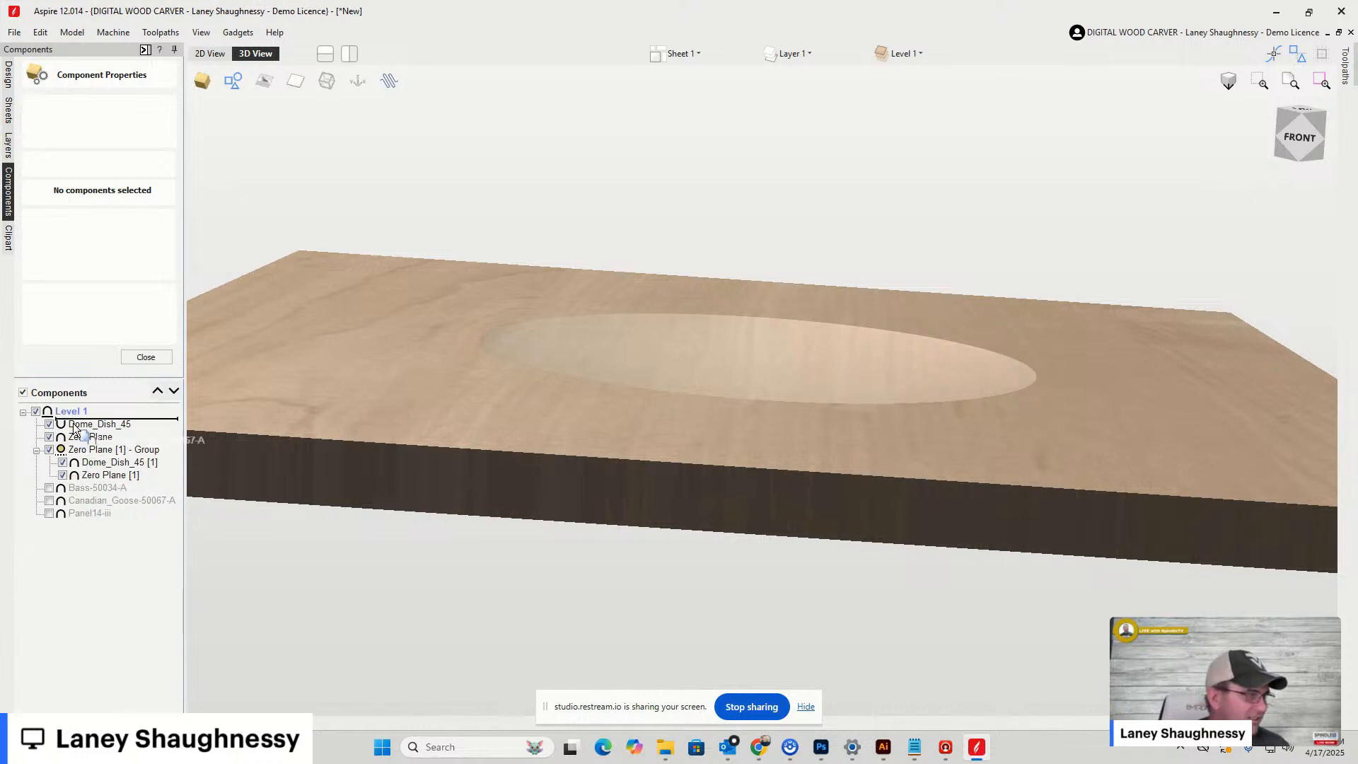
left_click_drag(74, 427, 74, 432)
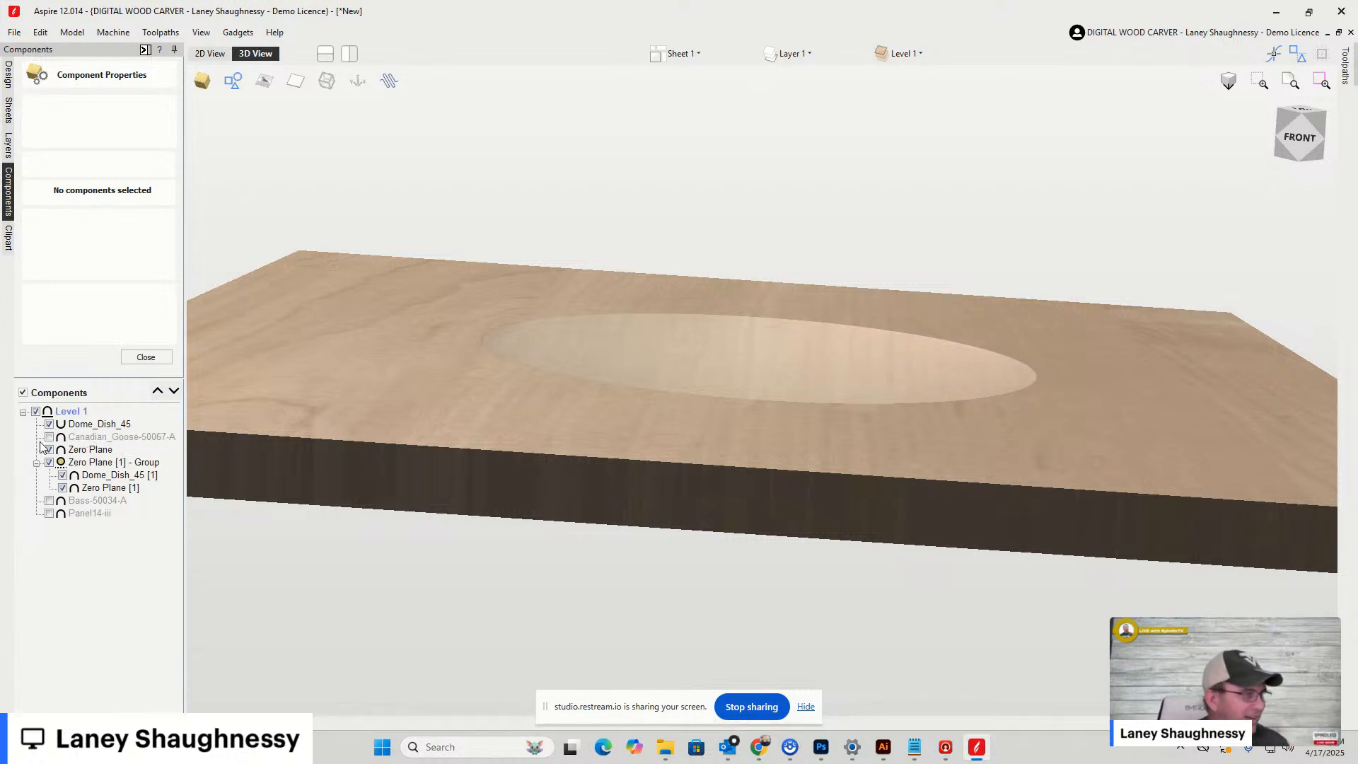
left_click(49, 438)
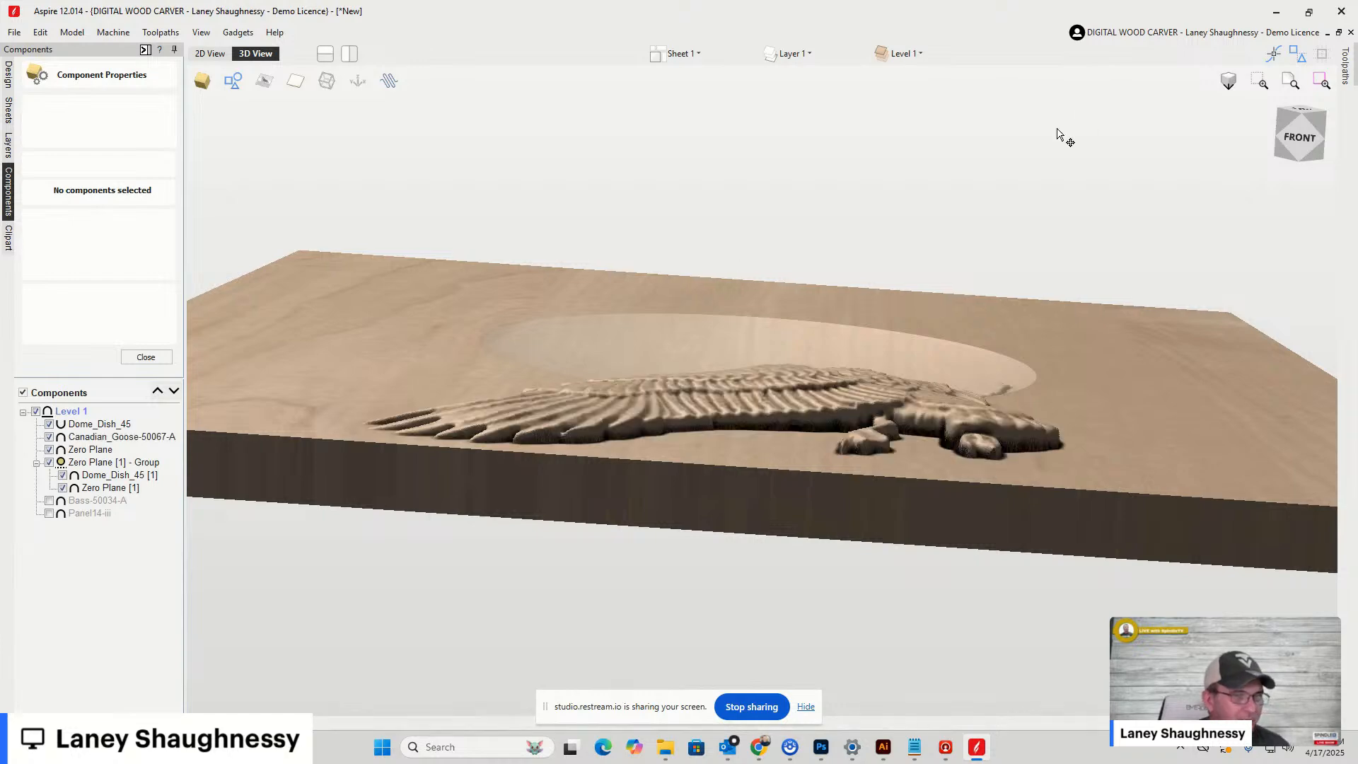
left_click_drag(1284, 126, 1291, 153)
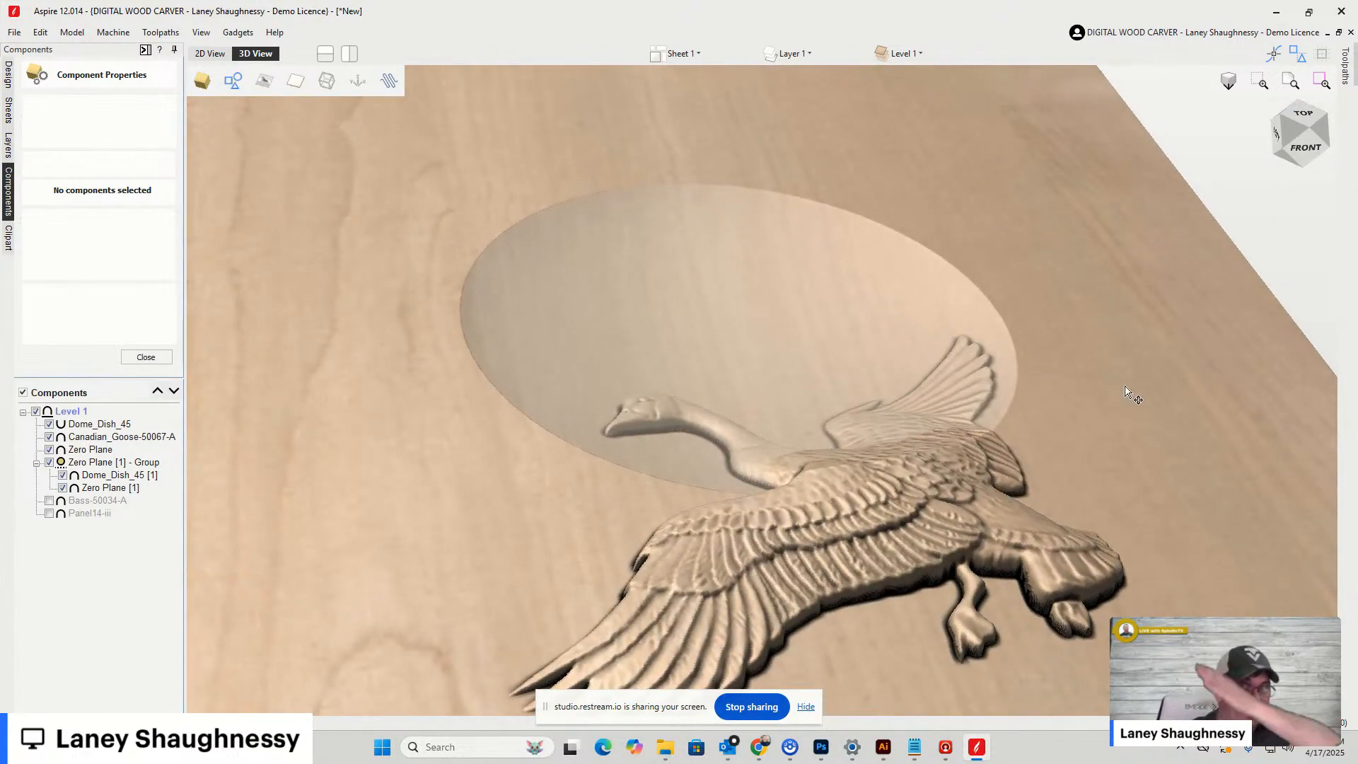
Move the Canadian goose component up in the 2D layout so it sits over the round dish
left_click(210, 53)
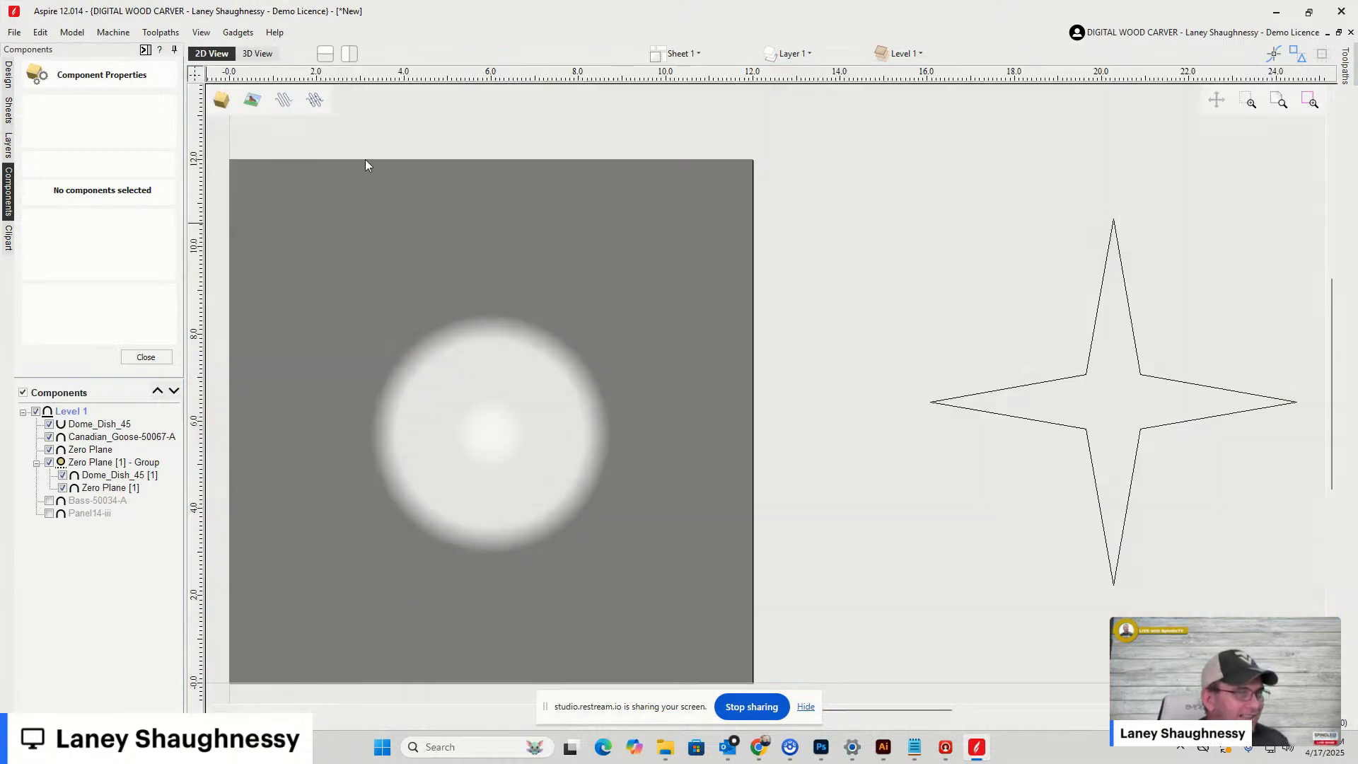
left_click(114, 437)
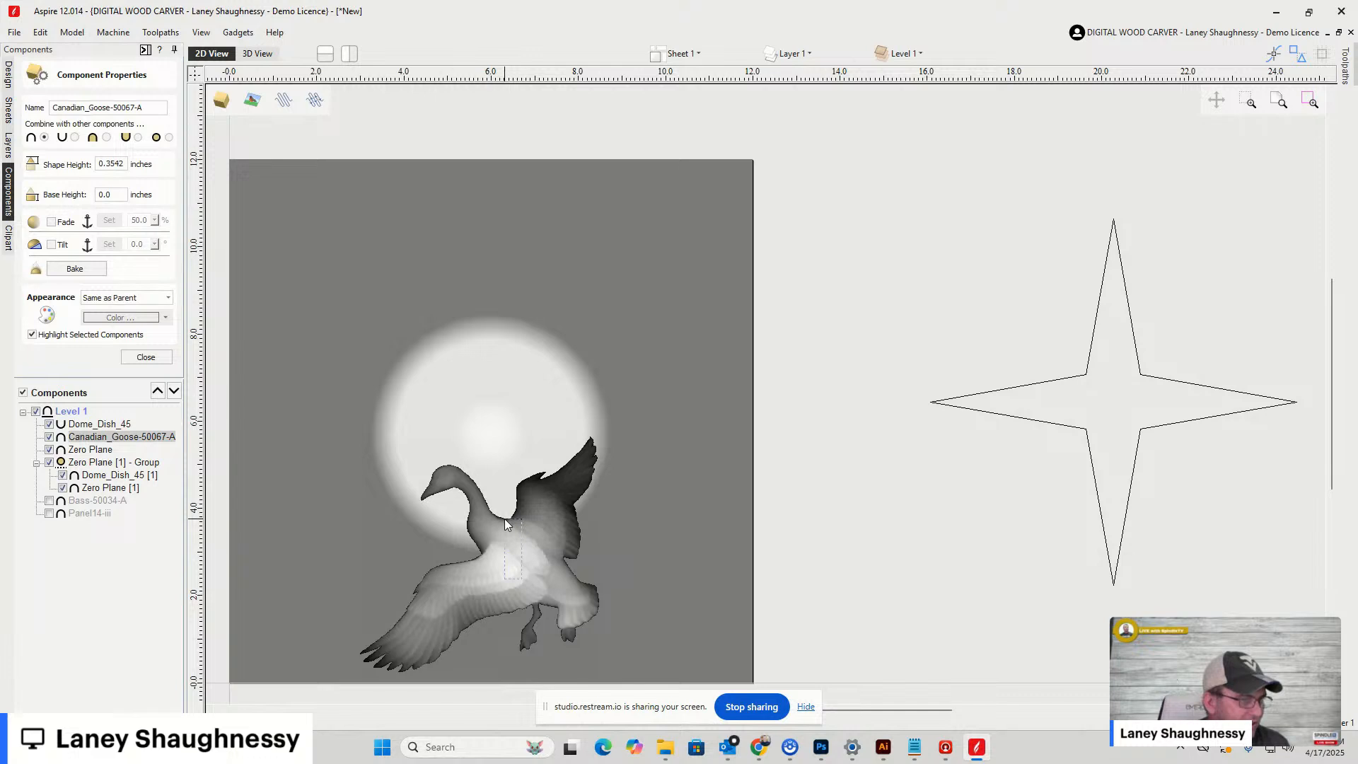
left_click(522, 565, "shift")
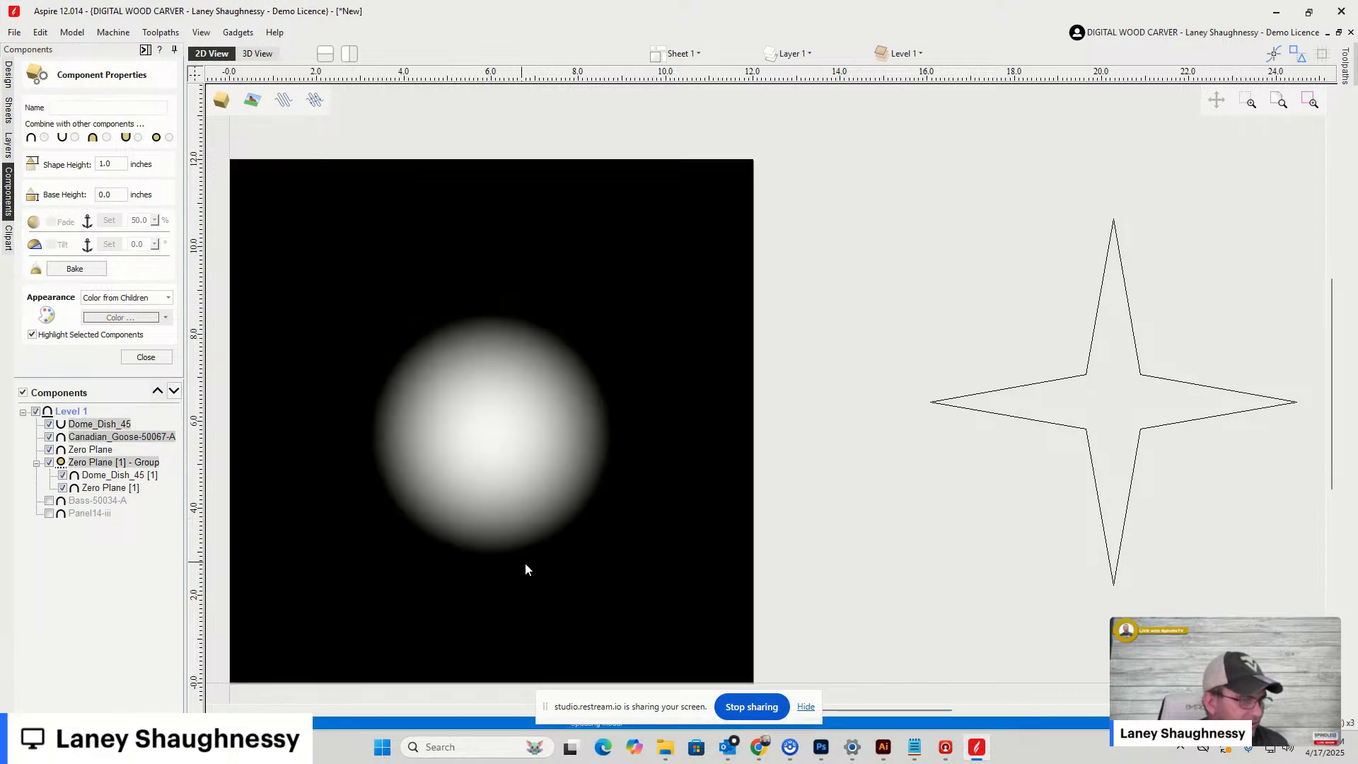
left_click(525, 564)
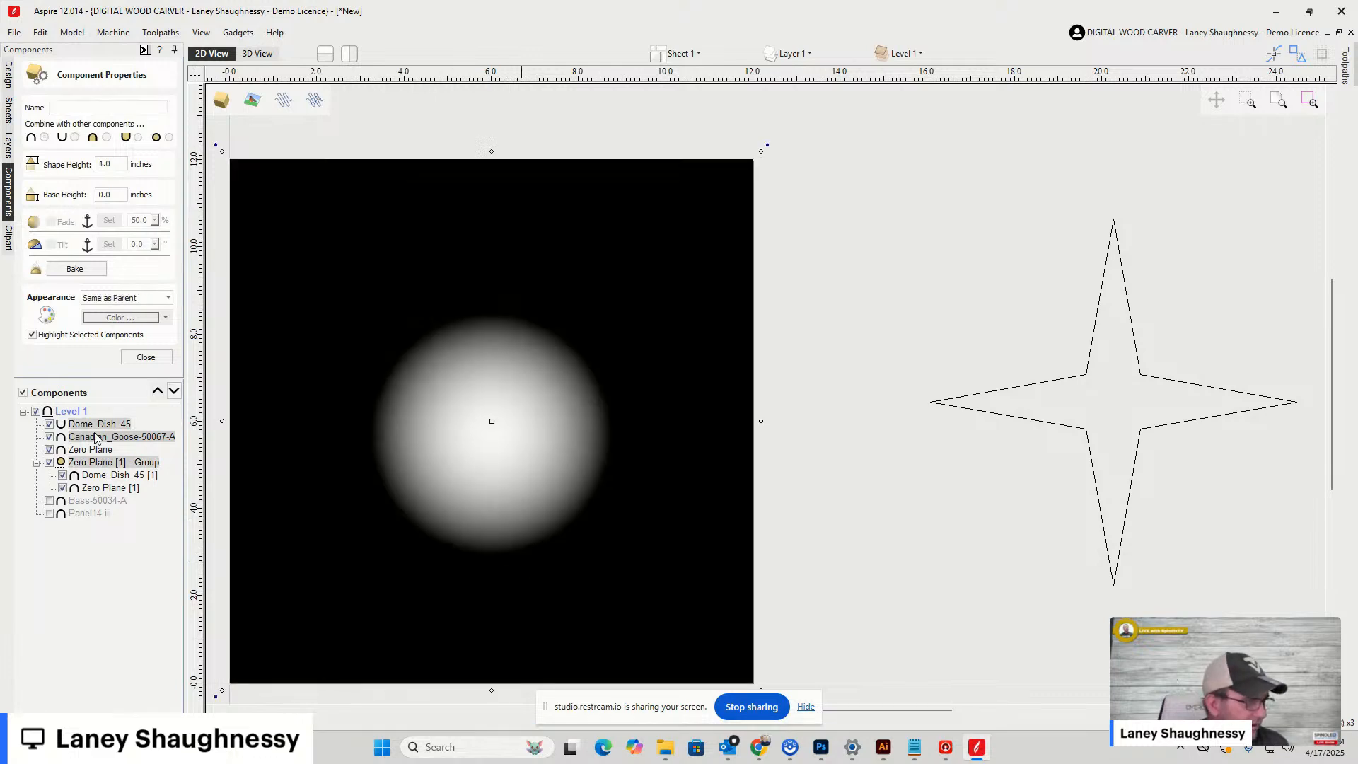
left_click_drag(514, 523, 508, 425)
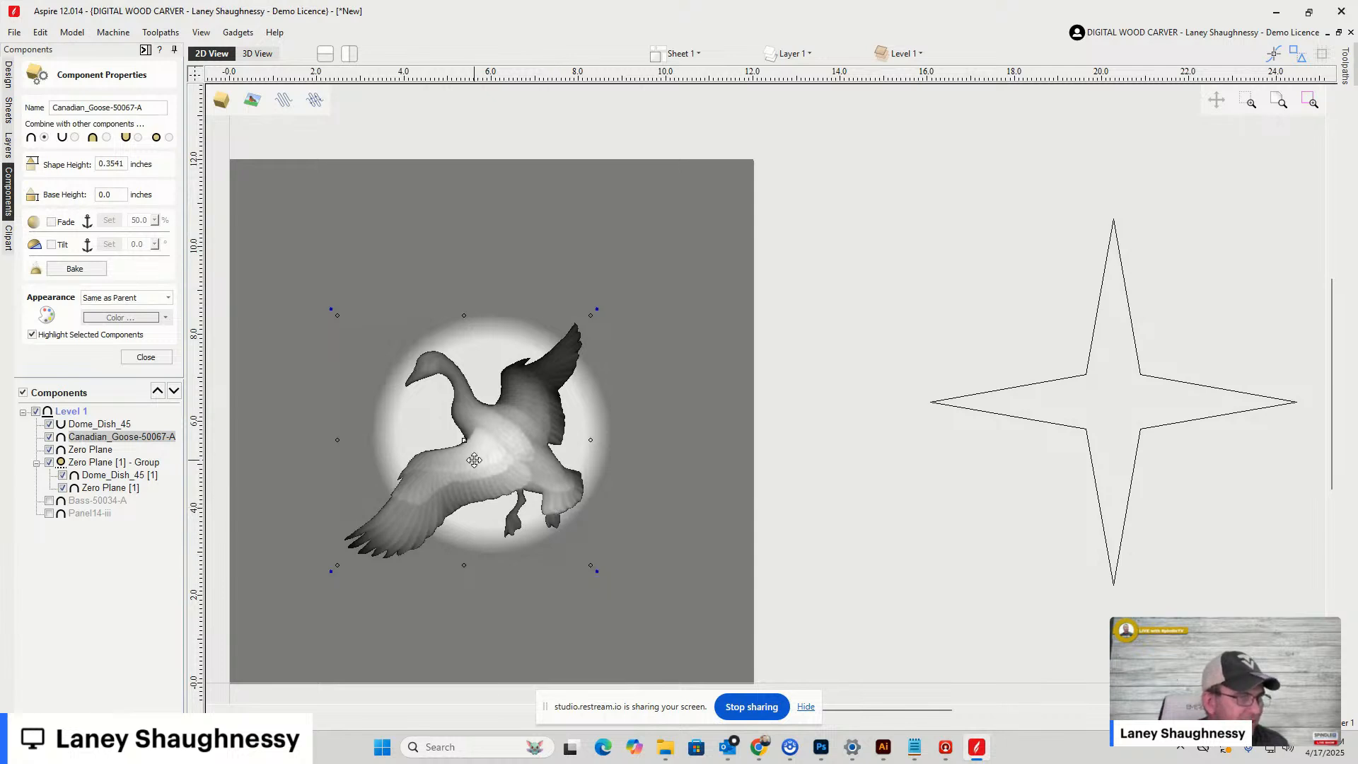
Examine the goose's wing tips and tail against the dish rim and the surrounding flat surface in 2D and 3D
scroll(473, 459, "up", 2)
scroll(389, 513, "up", 3)
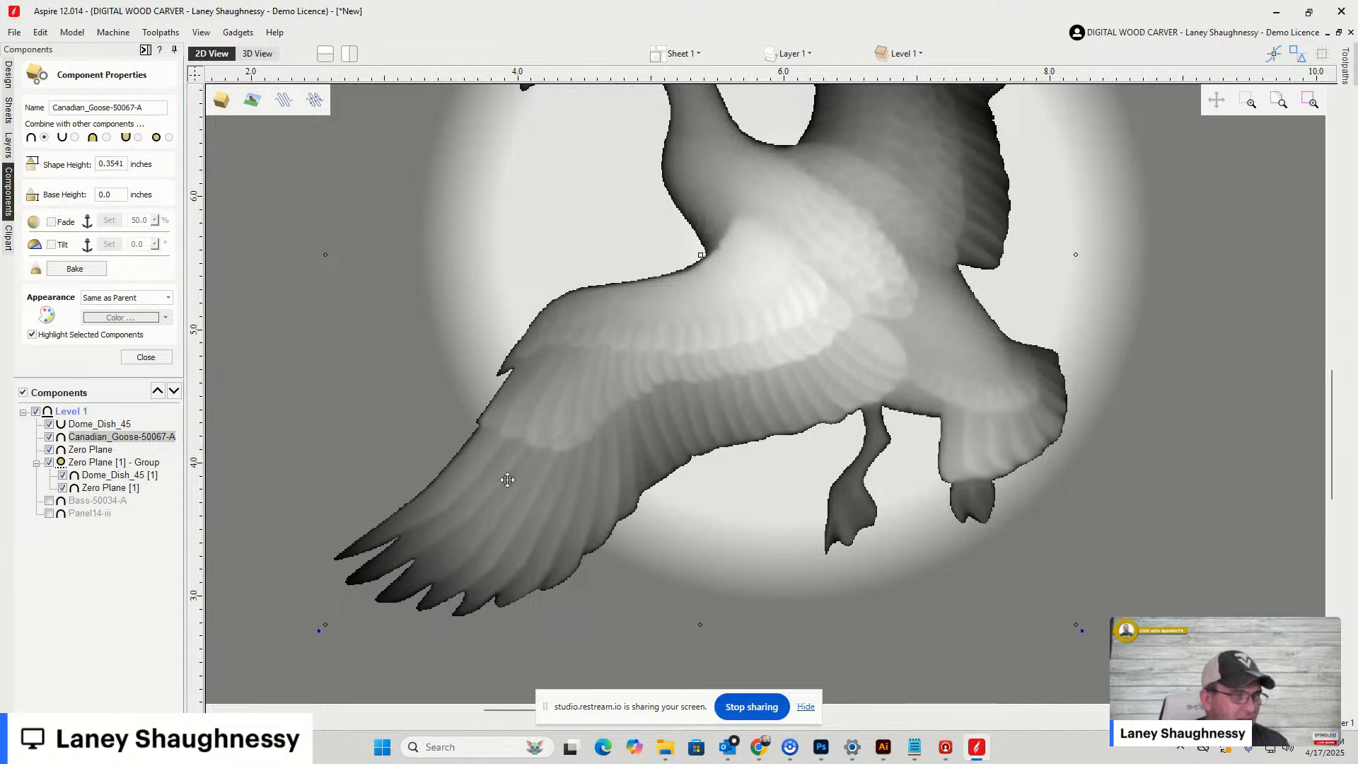
scroll(508, 480, "down", 3)
scroll(615, 354, "up", 4)
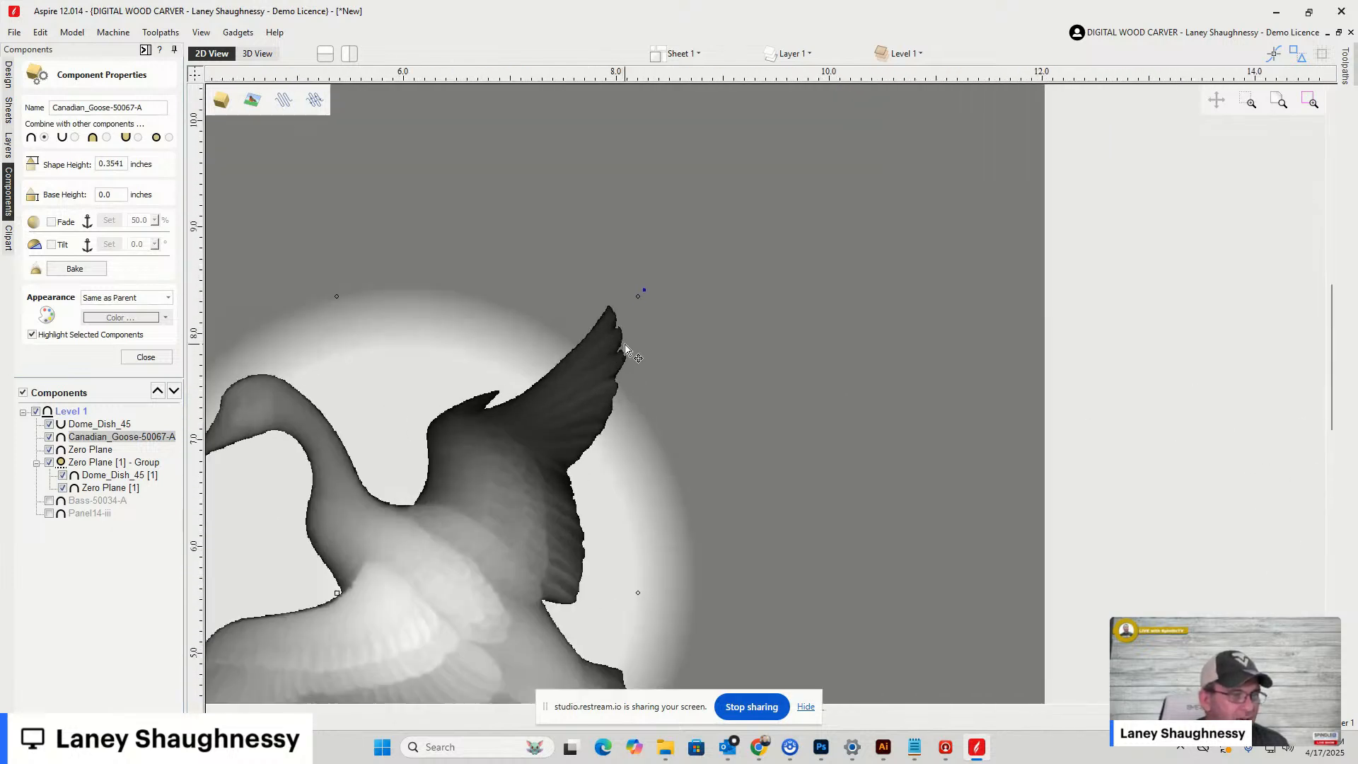
scroll(633, 329, "down", 4)
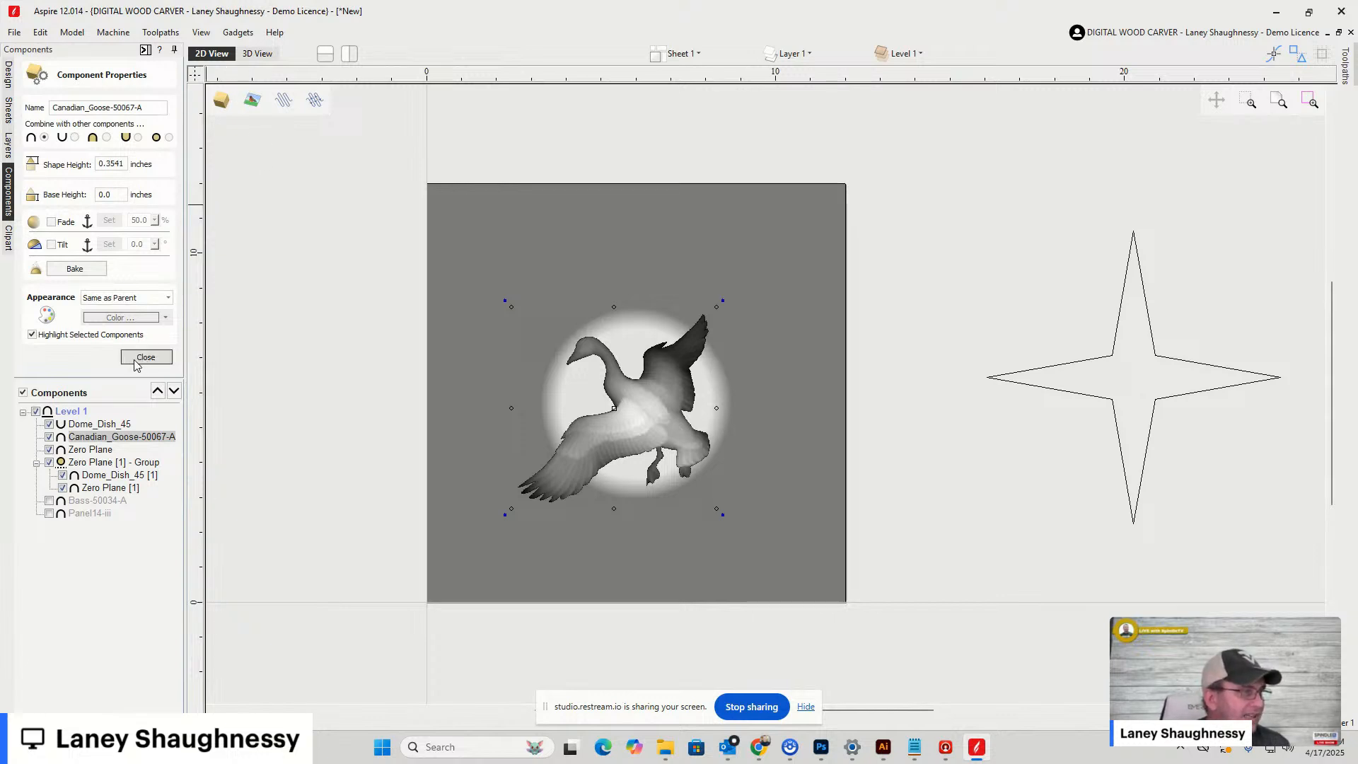
left_click(276, 53)
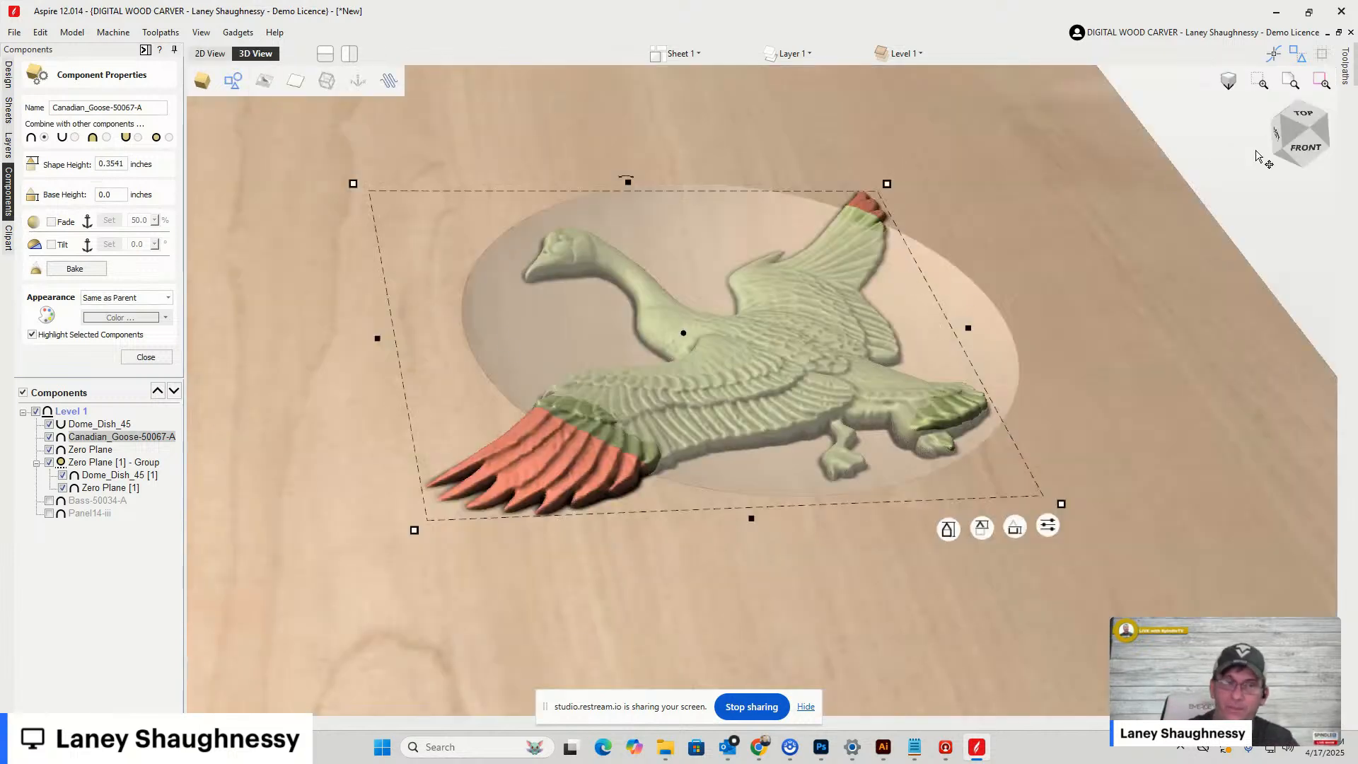
mouse_move(1308, 154)
left_mouse_down()
mouse_move(1264, 143)
mouse_move(1293, 151)
left_mouse_up()
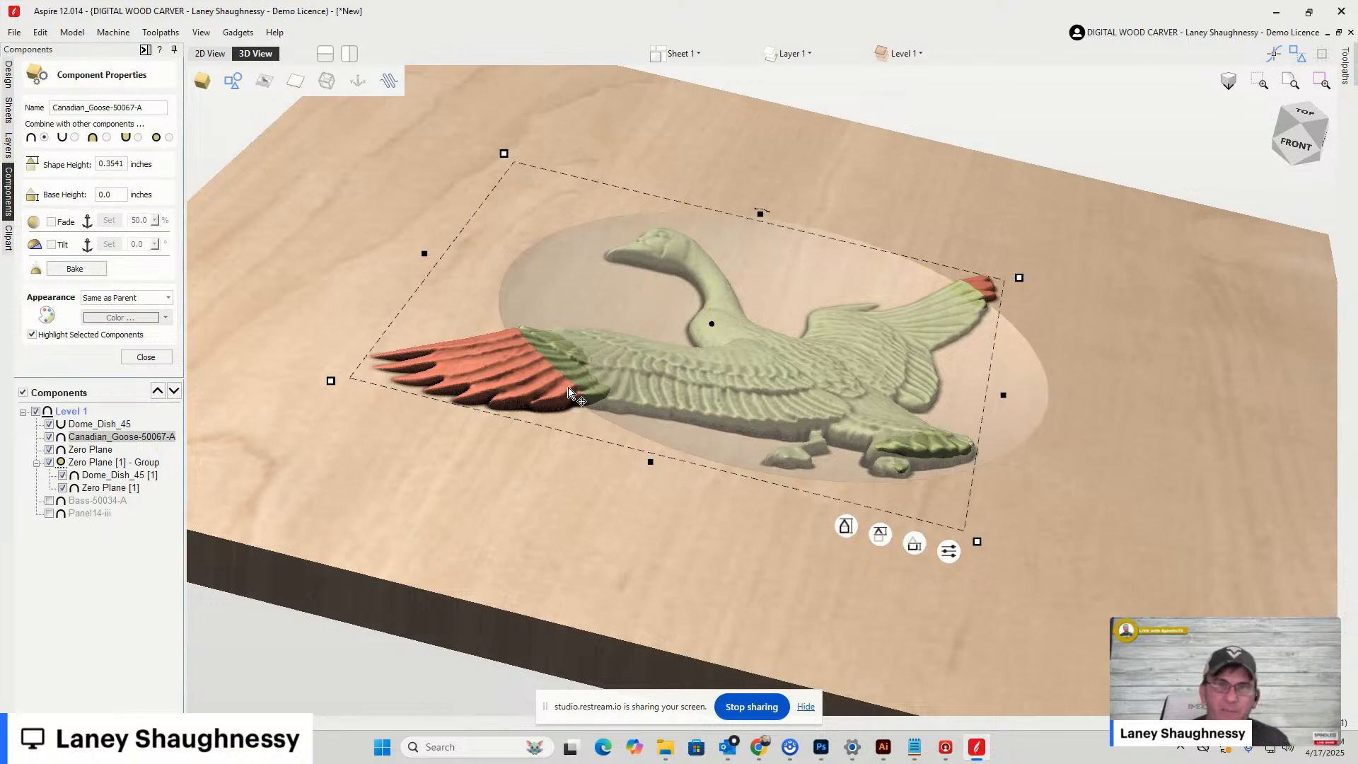
scroll(570, 392, "up", 5)
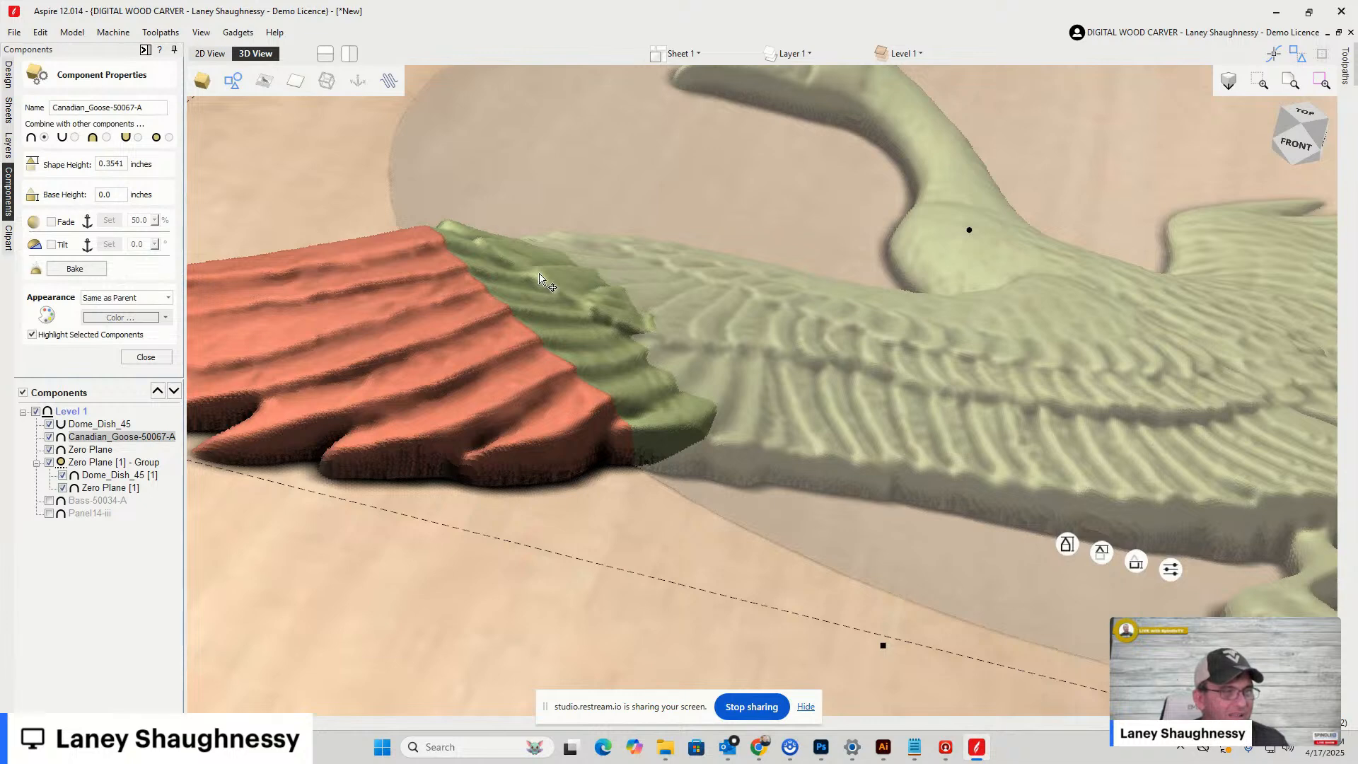
scroll(566, 375, "down", 3)
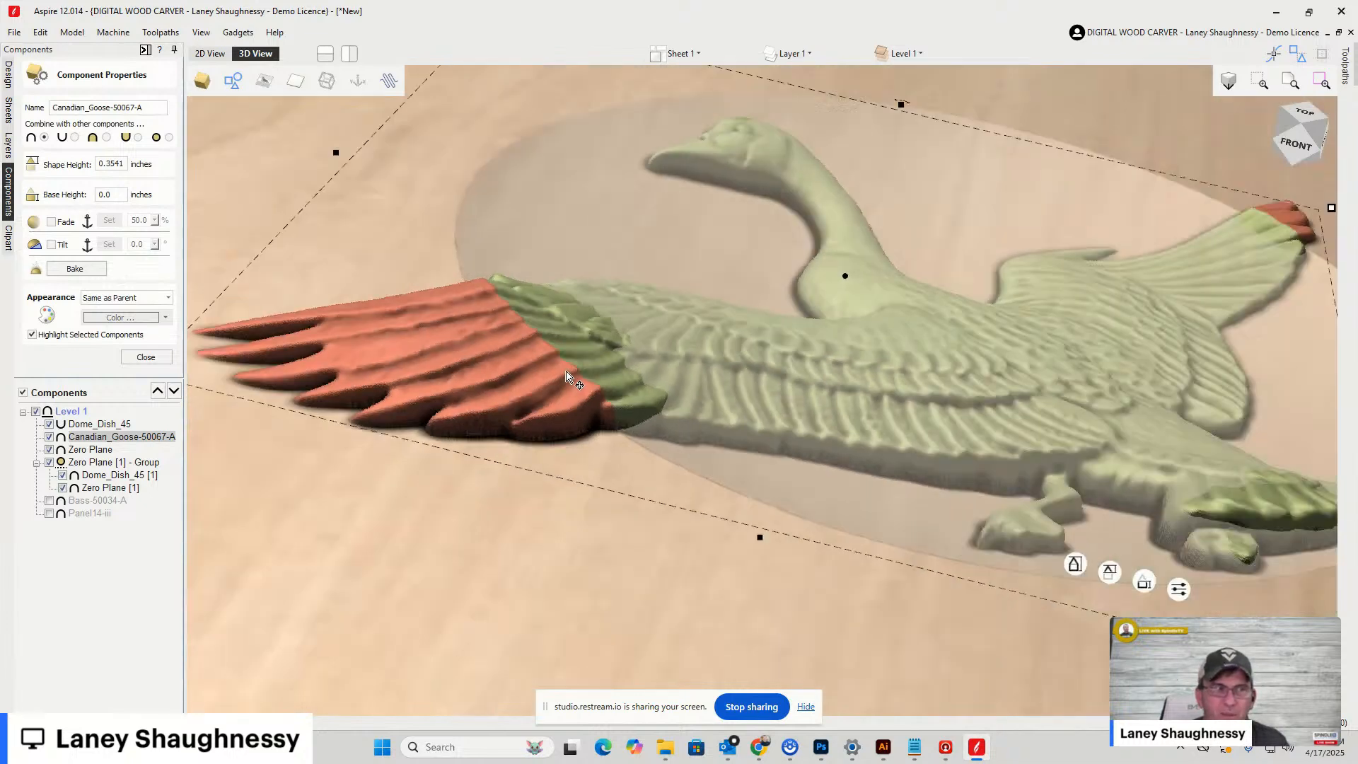
scroll(563, 375, "down", 1)
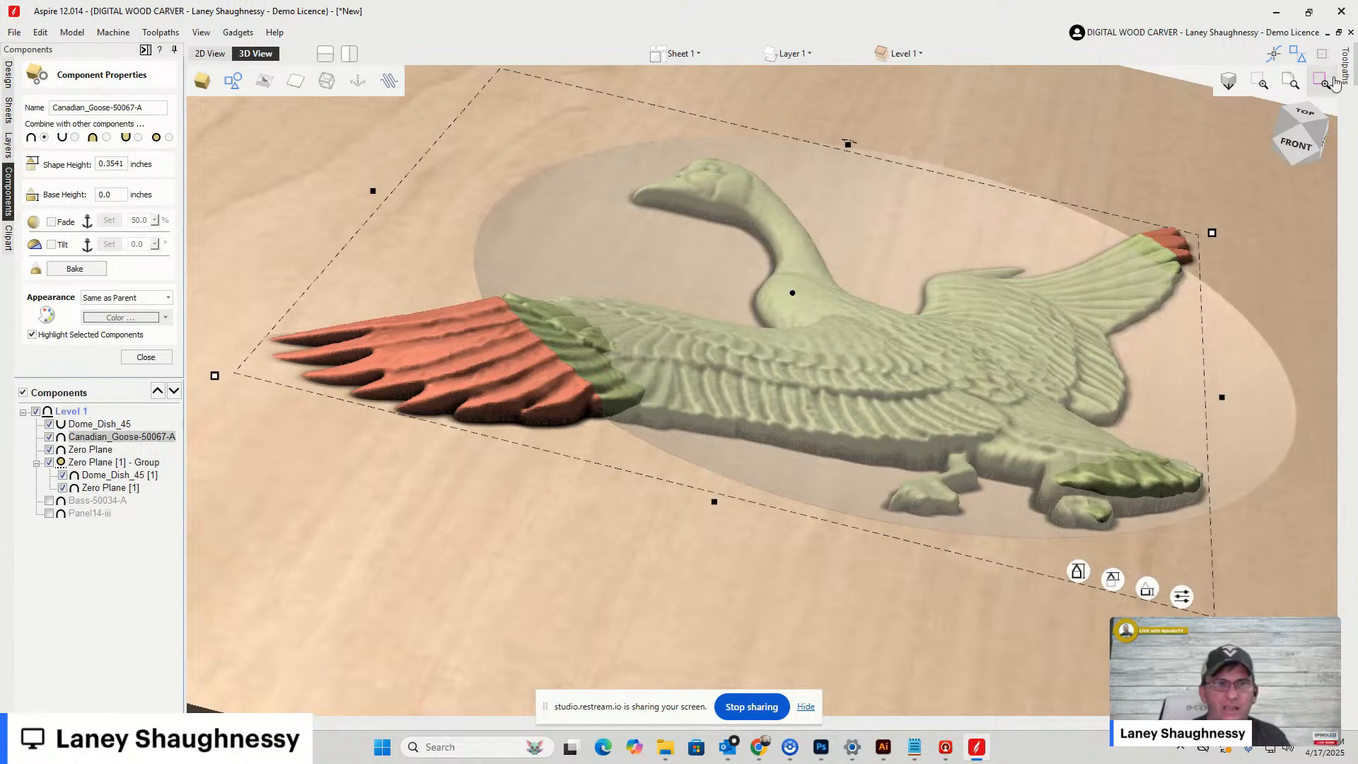
Shift the Canadian goose slightly down and left over the dish, working from the top view in 3D
left_click(1305, 119)
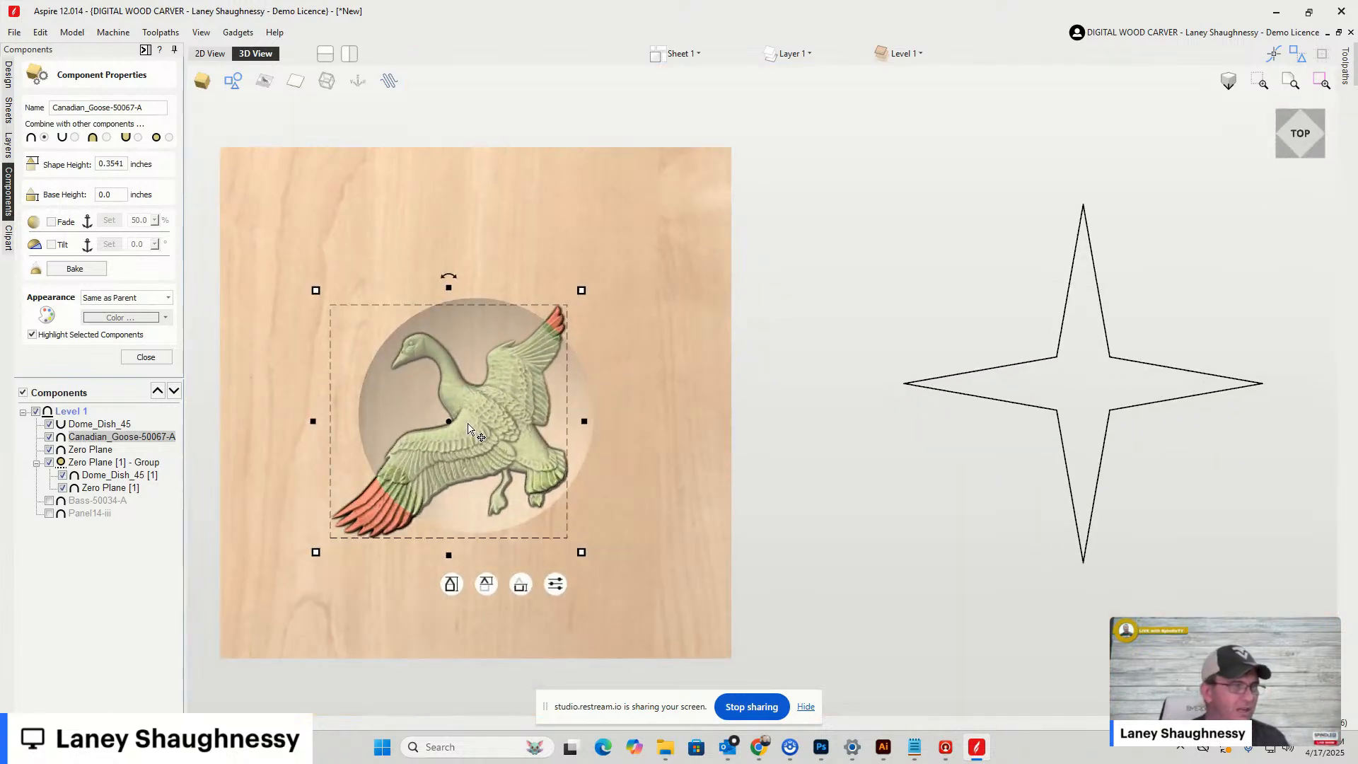
scroll(337, 439, "up", 3)
scroll(948, 375, "down", 1)
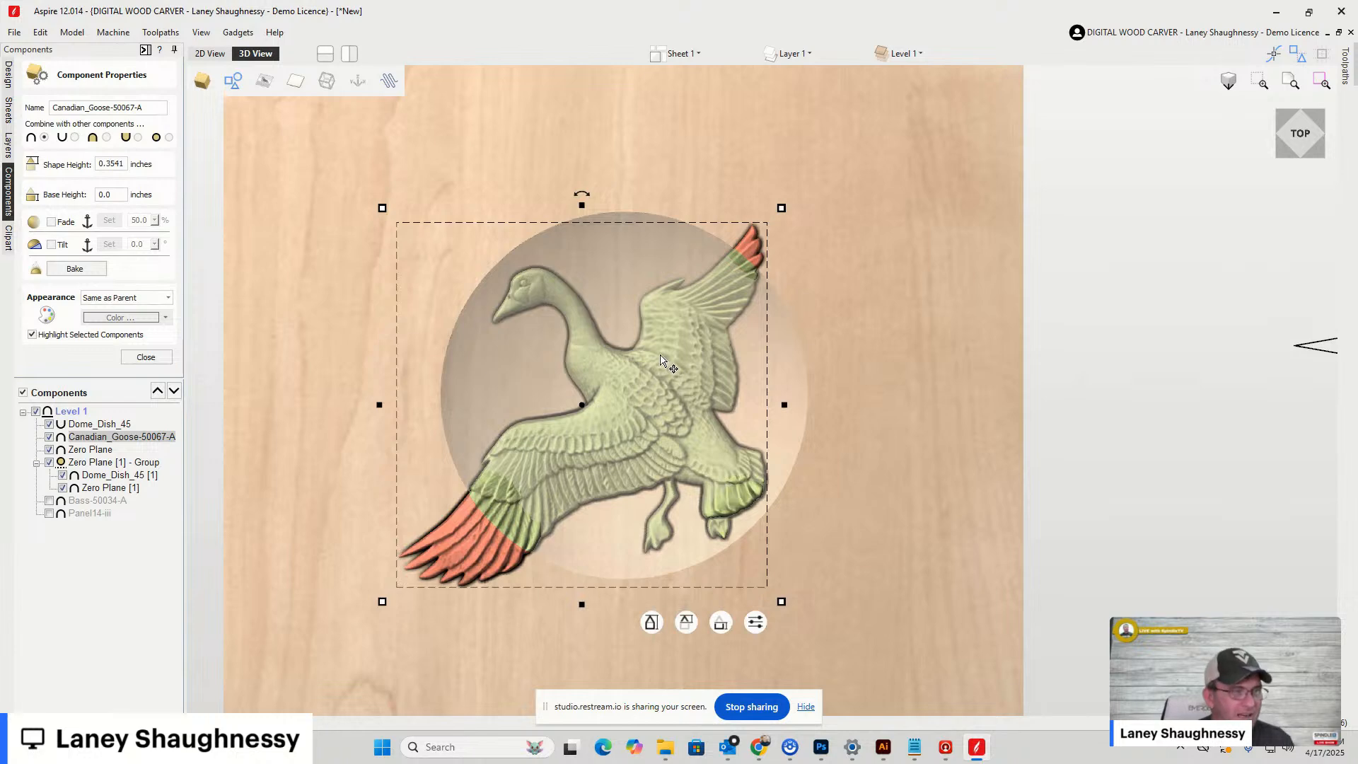
left_click_drag(660, 365, 640, 397)
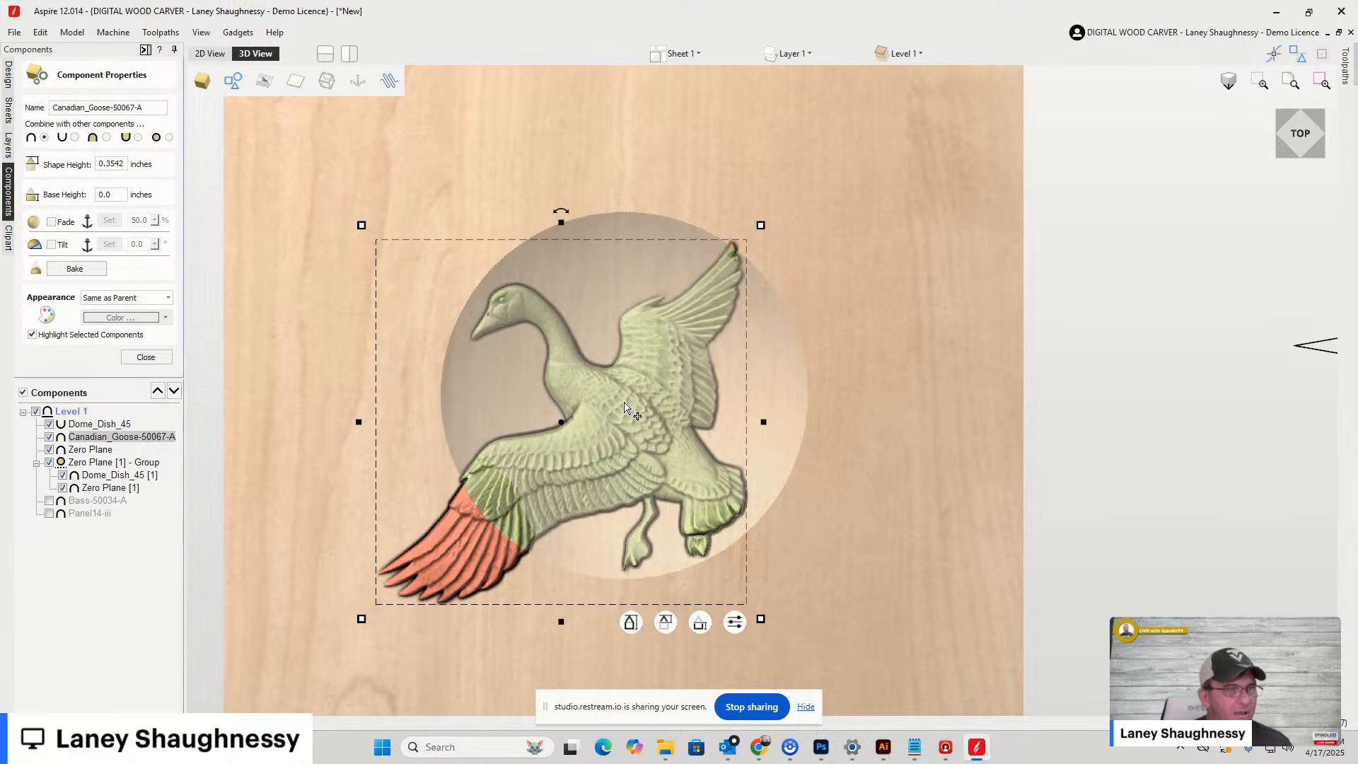
Close the Canadian goose's properties and place its component directly below the Zero Plane [1] - Group in the component order, leaving nothing selected
scroll(729, 235, "up", 4)
scroll(743, 233, "down", 6)
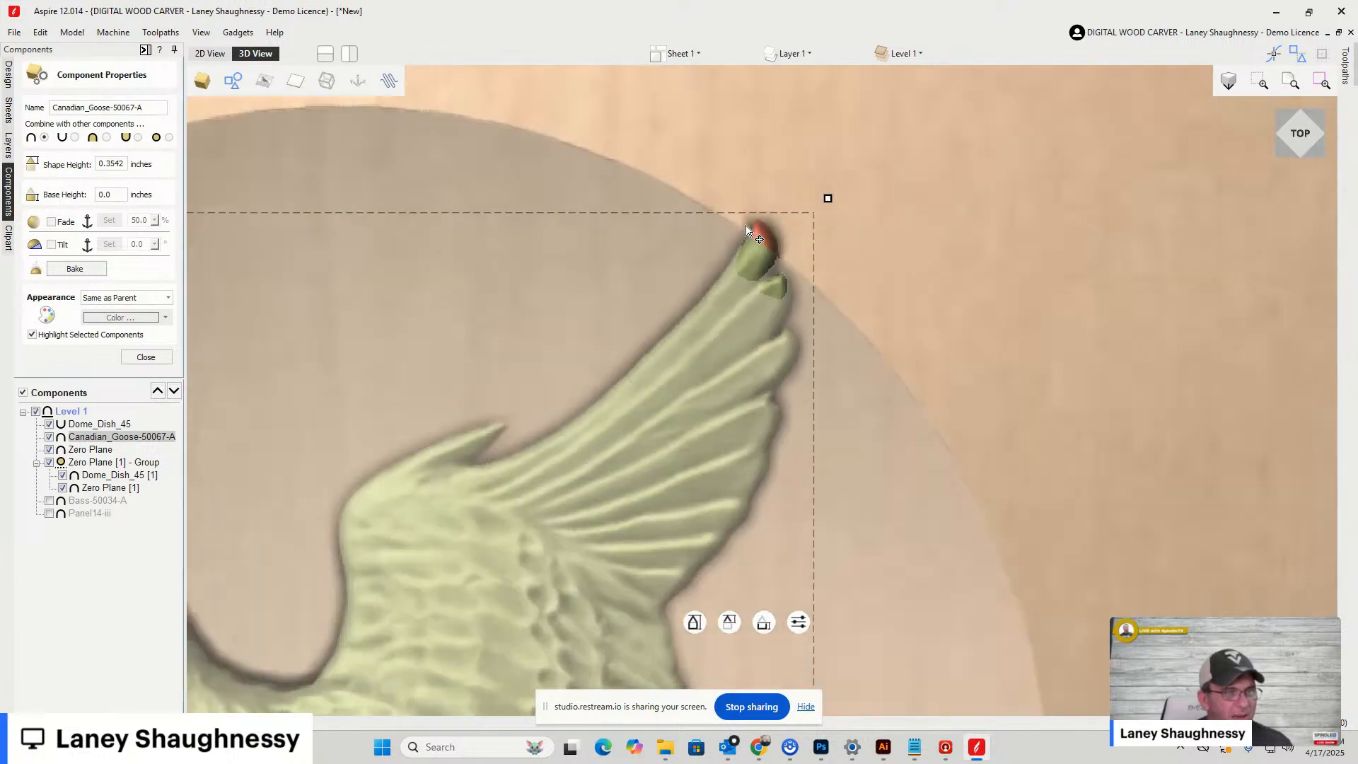
scroll(744, 468, "up", 3)
scroll(744, 458, "down", 2)
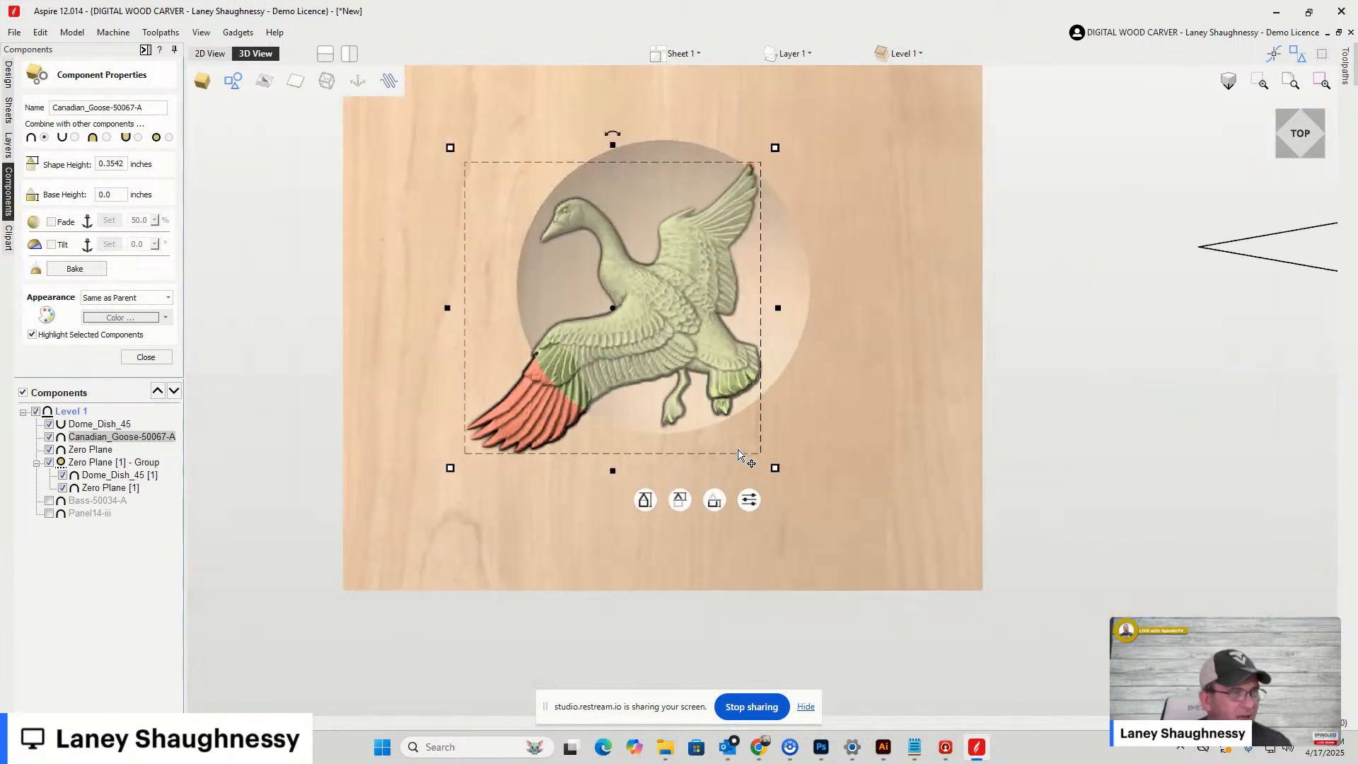
scroll(472, 373, "up", 1)
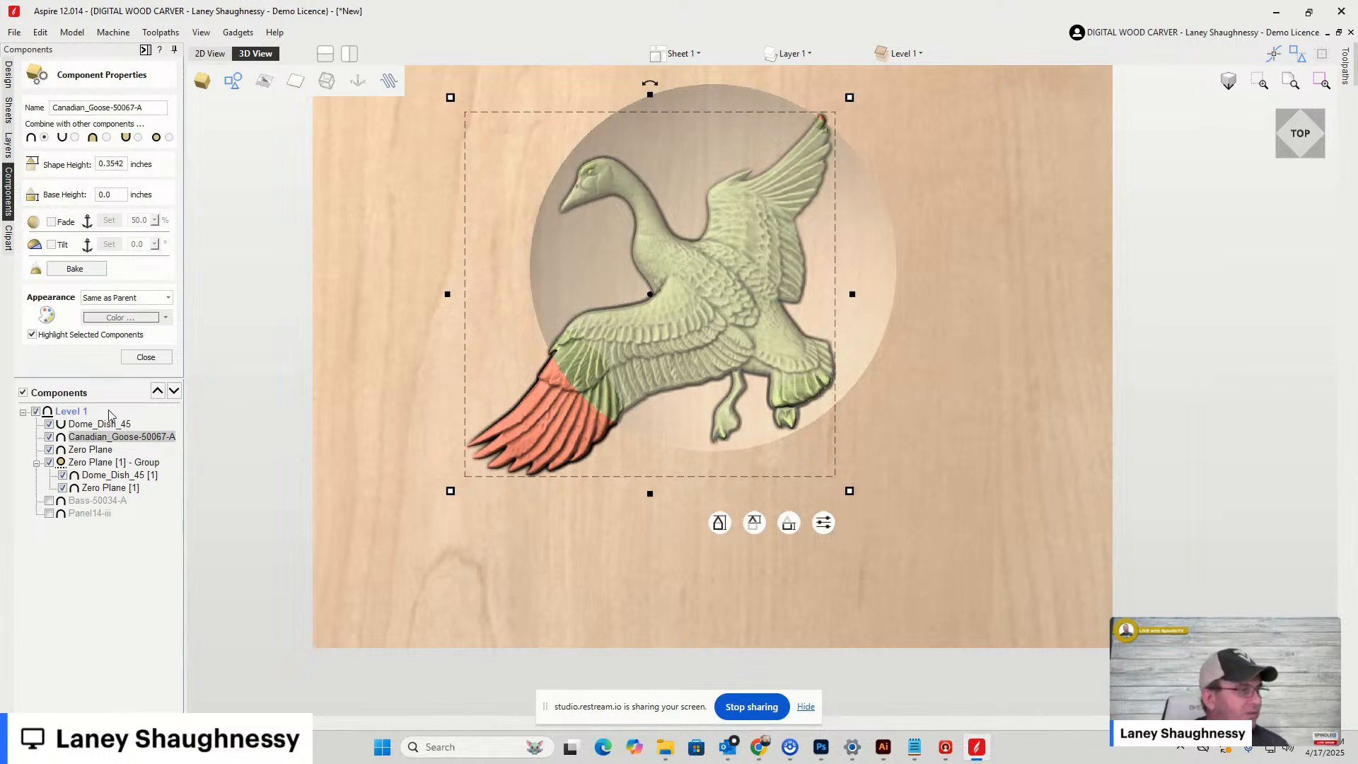
left_click(145, 357)
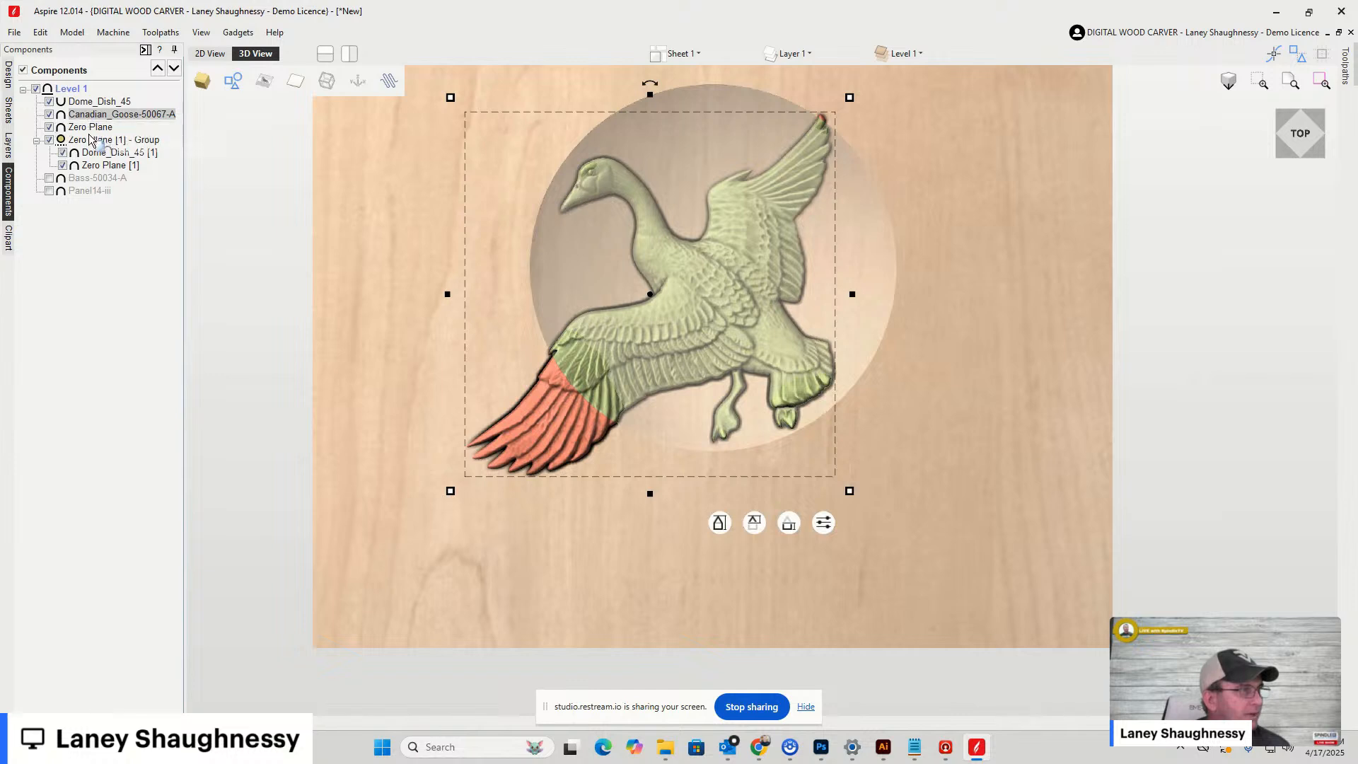
left_click_drag(90, 139, 94, 178)
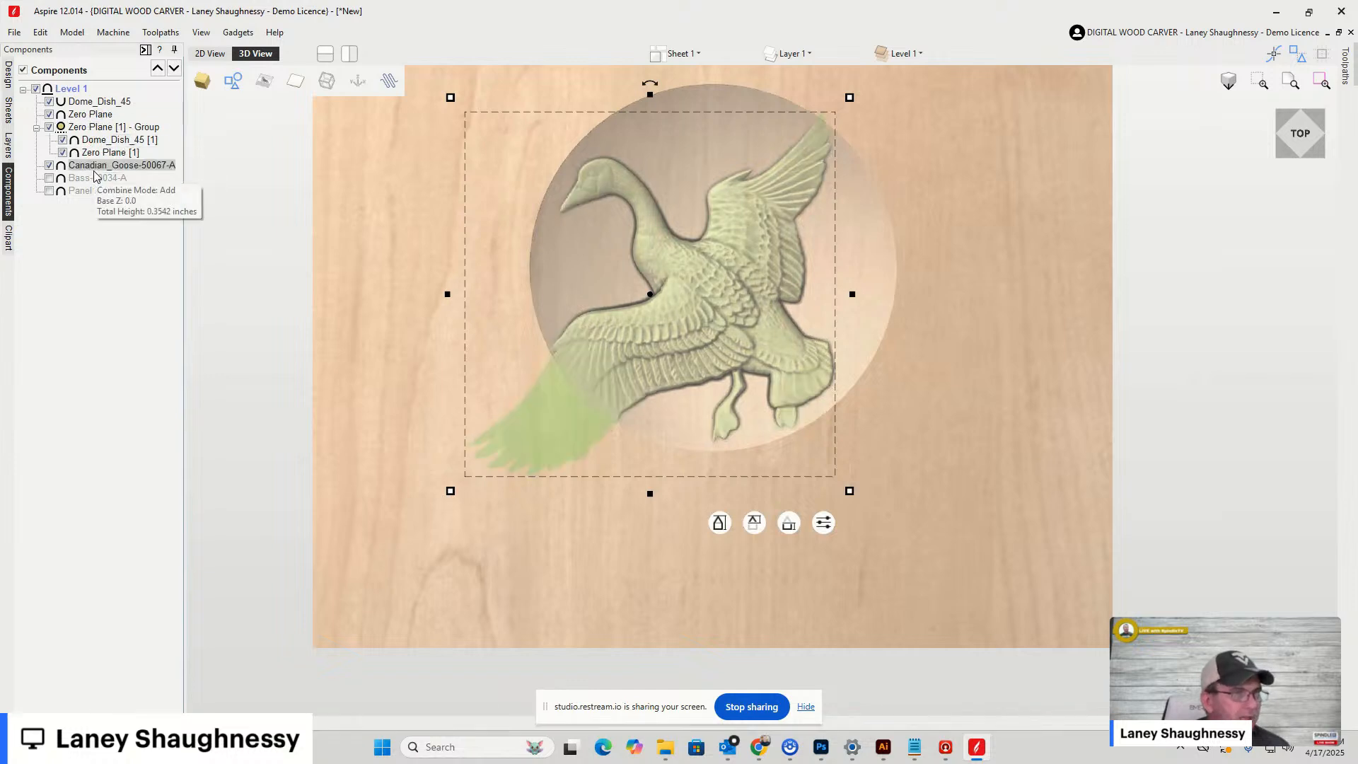
left_click(73, 281)
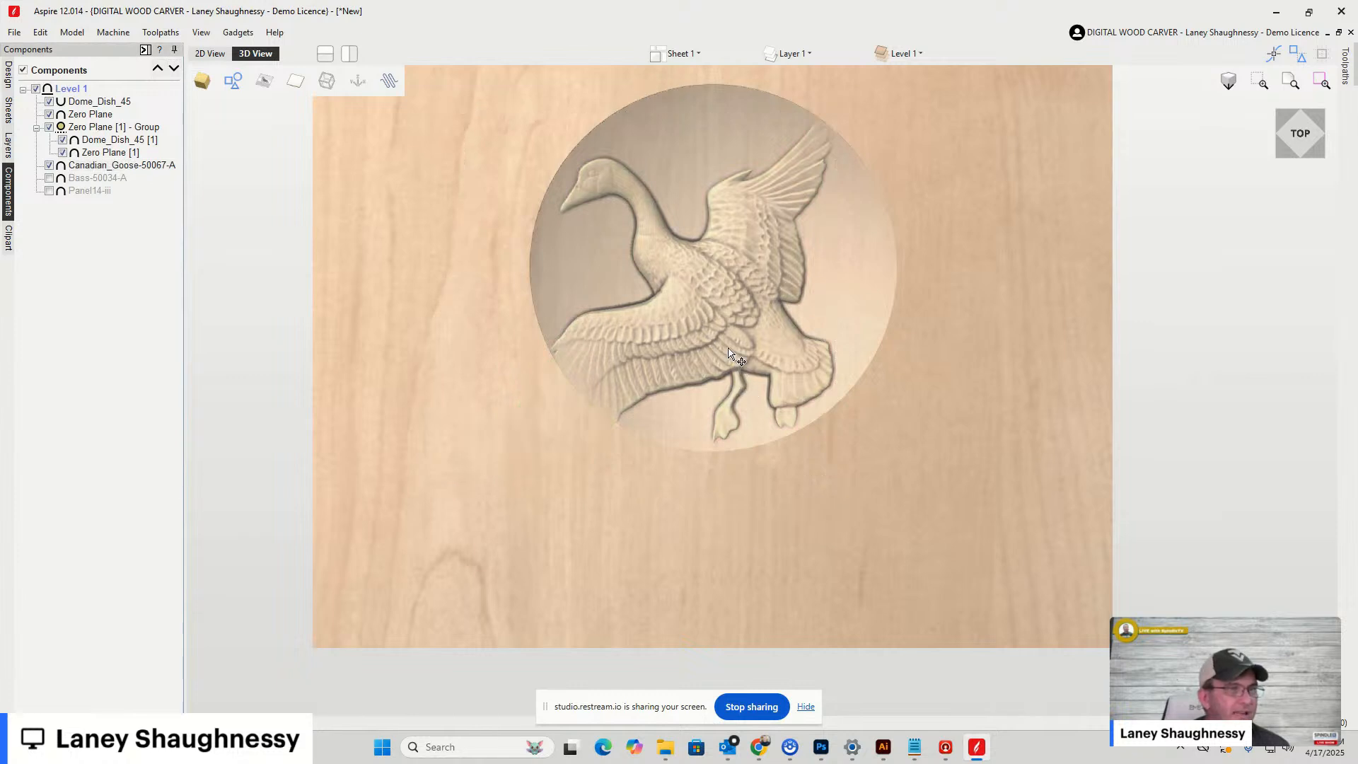
Examine the goose's lower wing at the dish rim from the top view and from low front angles in 3D
scroll(728, 353, "up", 1)
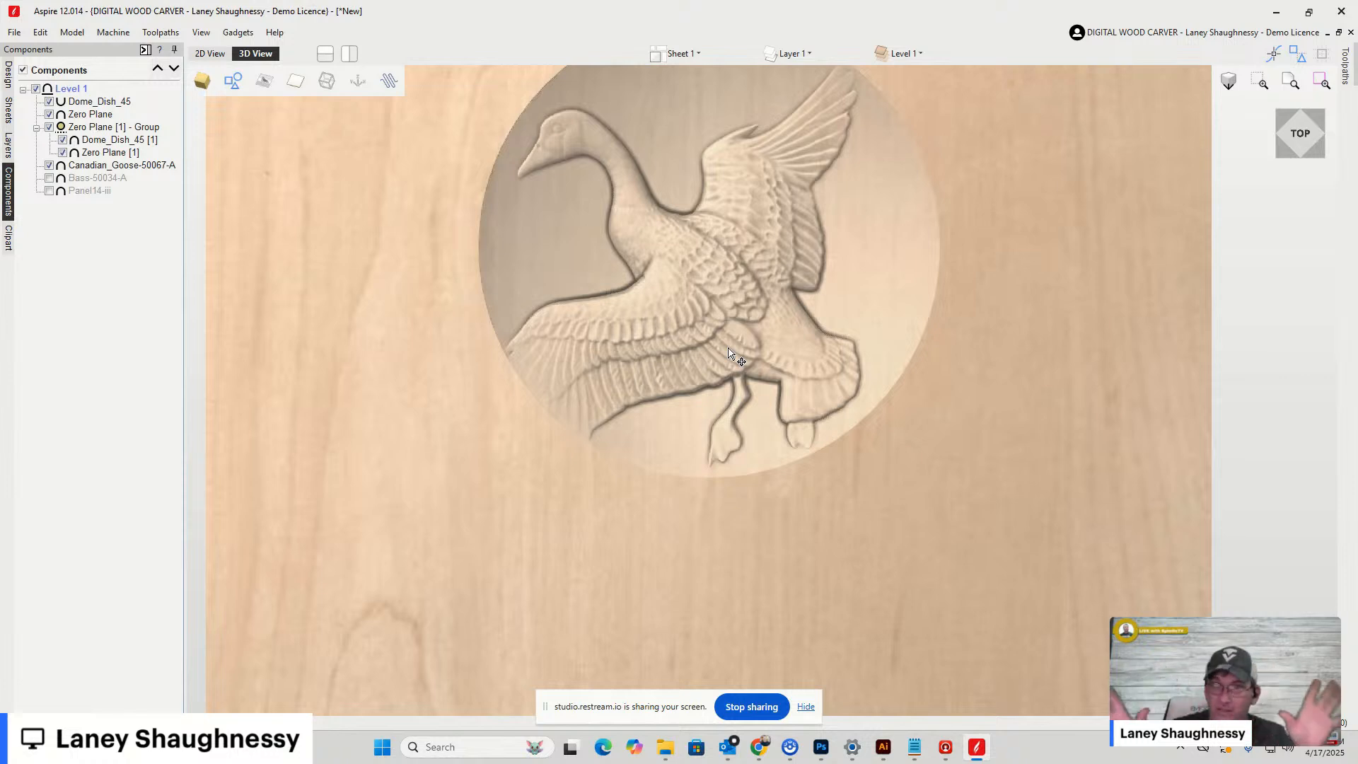
scroll(637, 410, "down", 2)
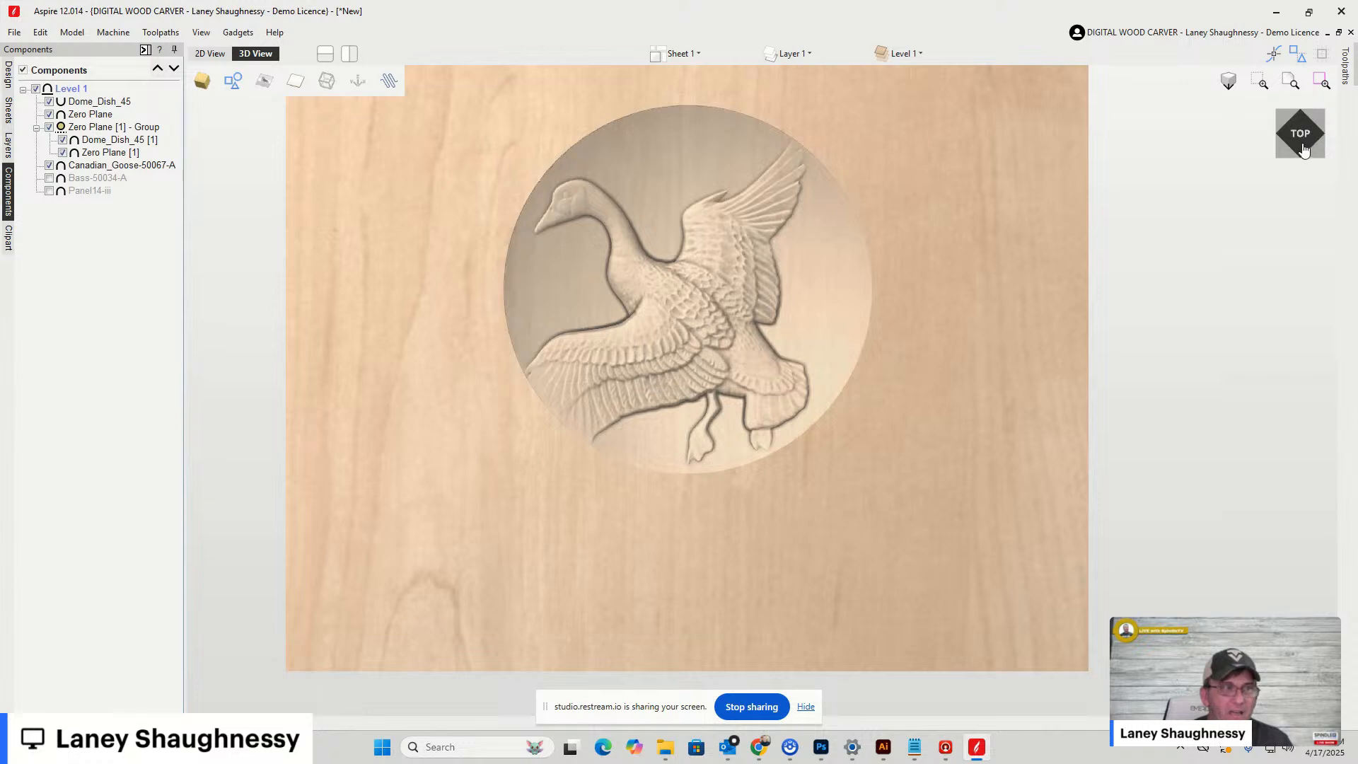
left_click_drag(1317, 129, 1299, 109)
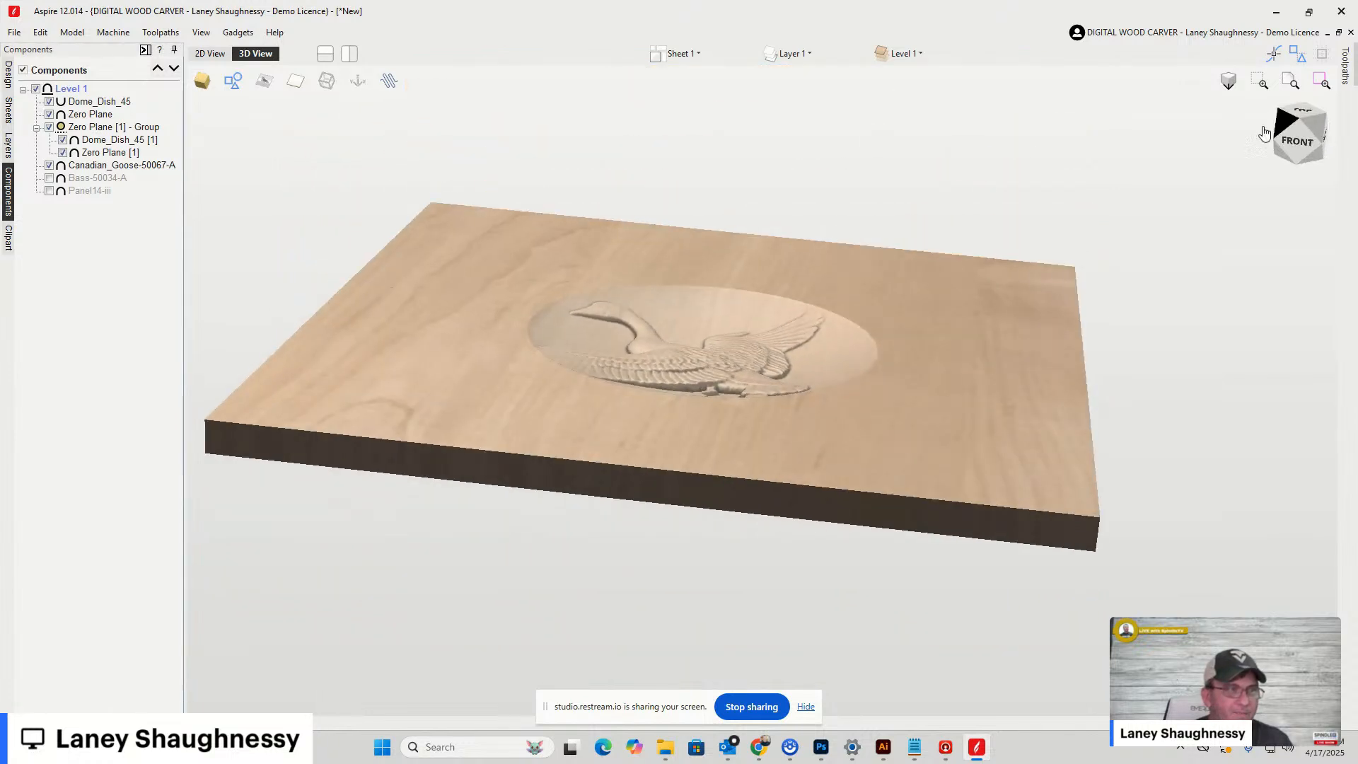
scroll(622, 346, "up", 3)
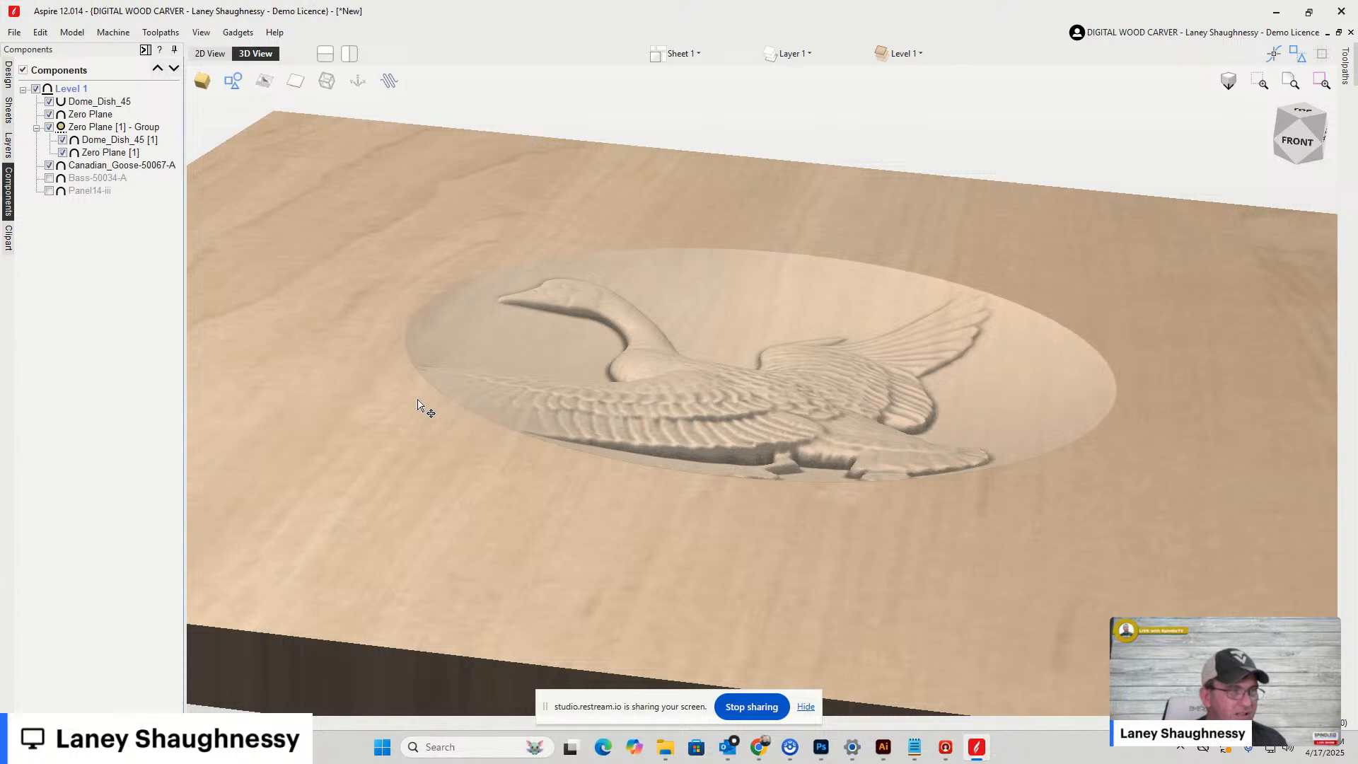
scroll(434, 391, "up", 5)
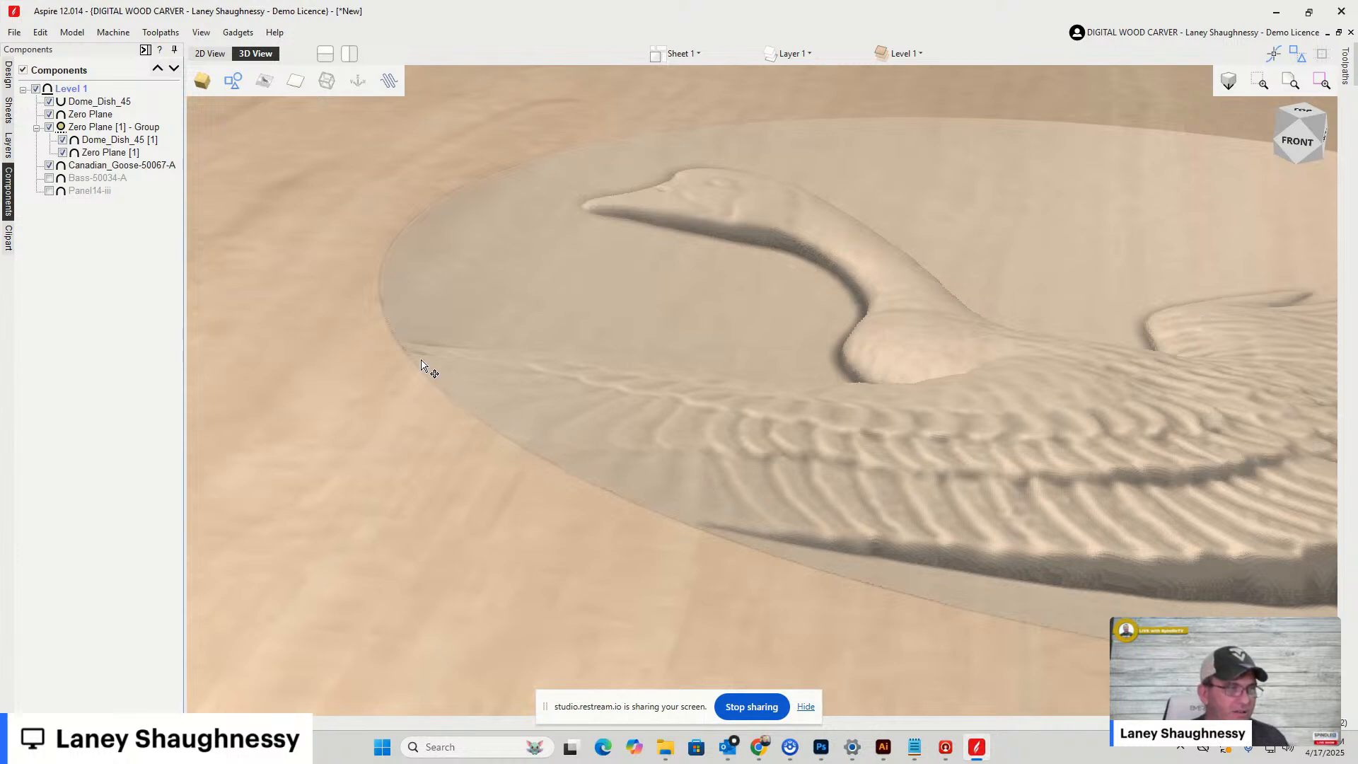
left_click(1303, 120)
key("super+Tab")
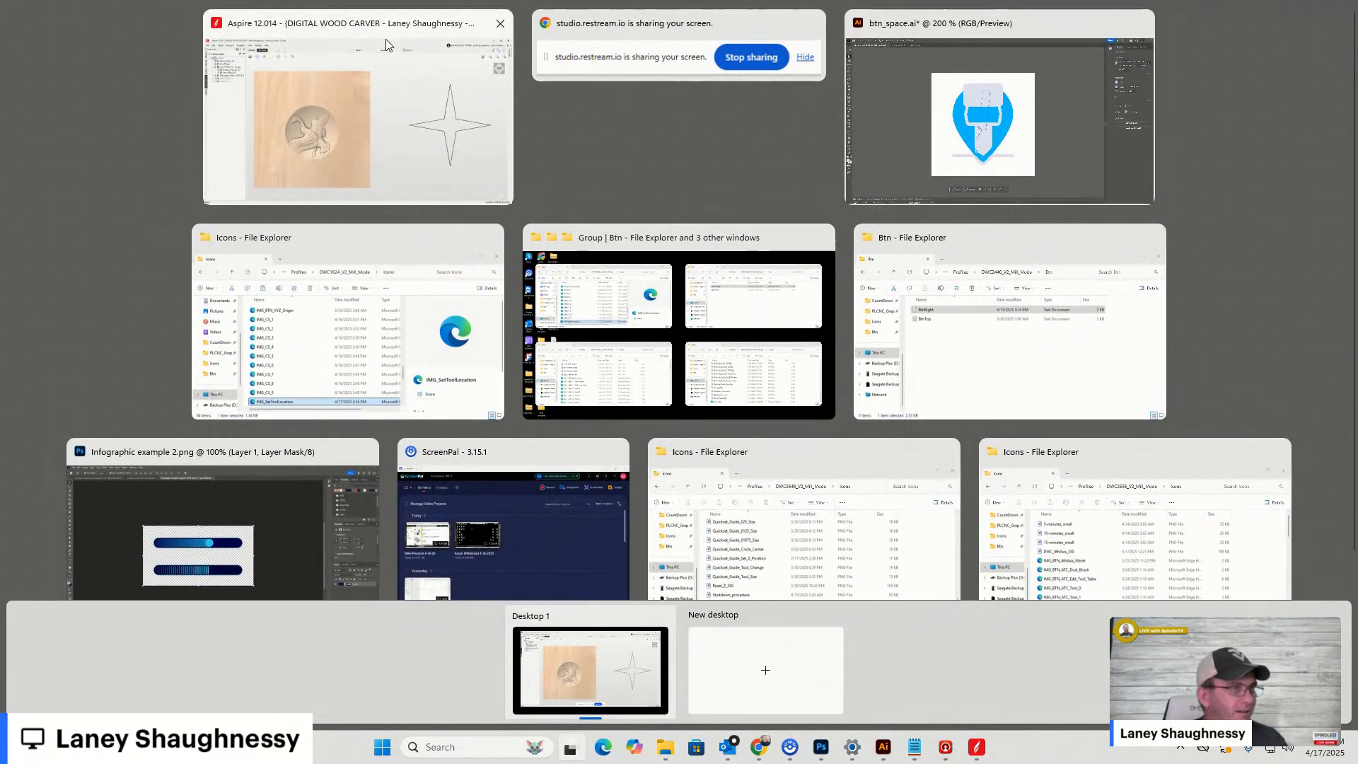
left_click(452, 28)
scroll(312, 488, "up", 5)
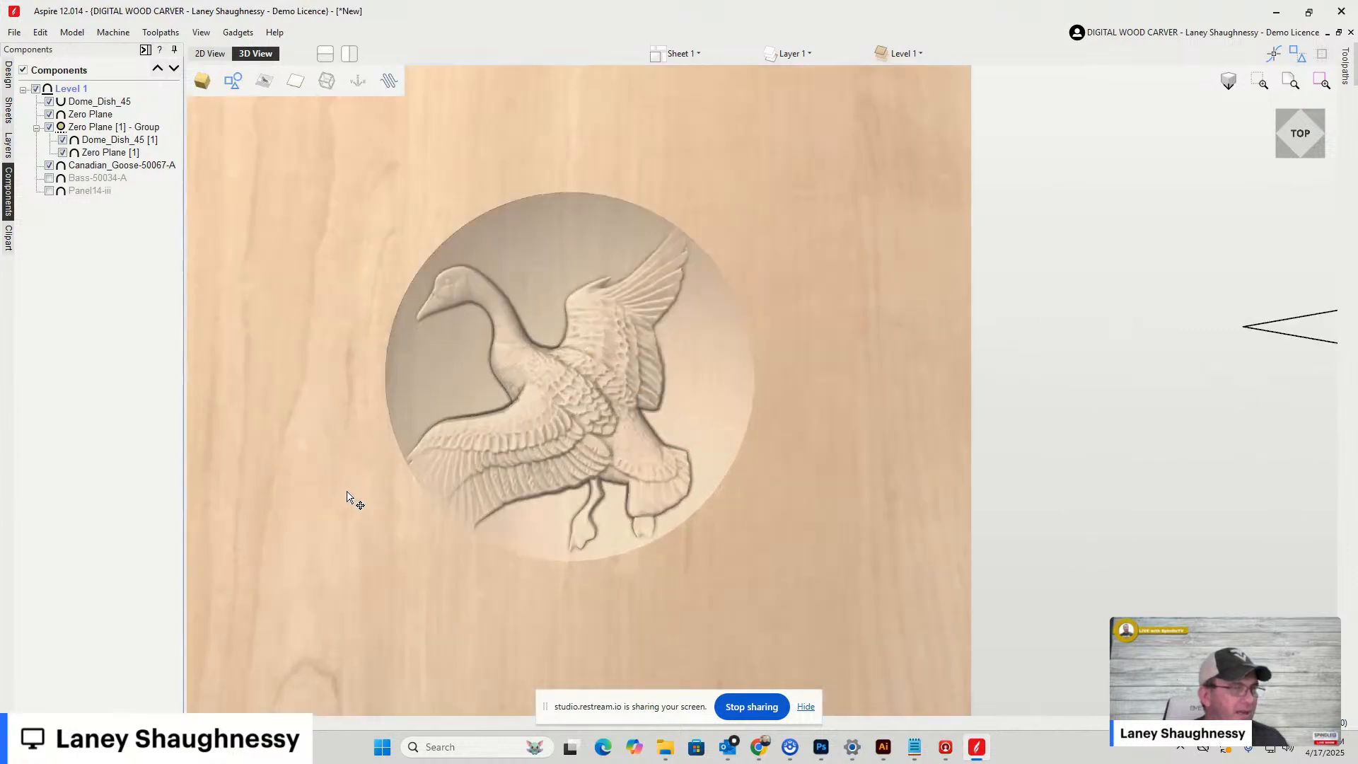
scroll(755, 464, "down", 2)
scroll(756, 464, "up", 2)
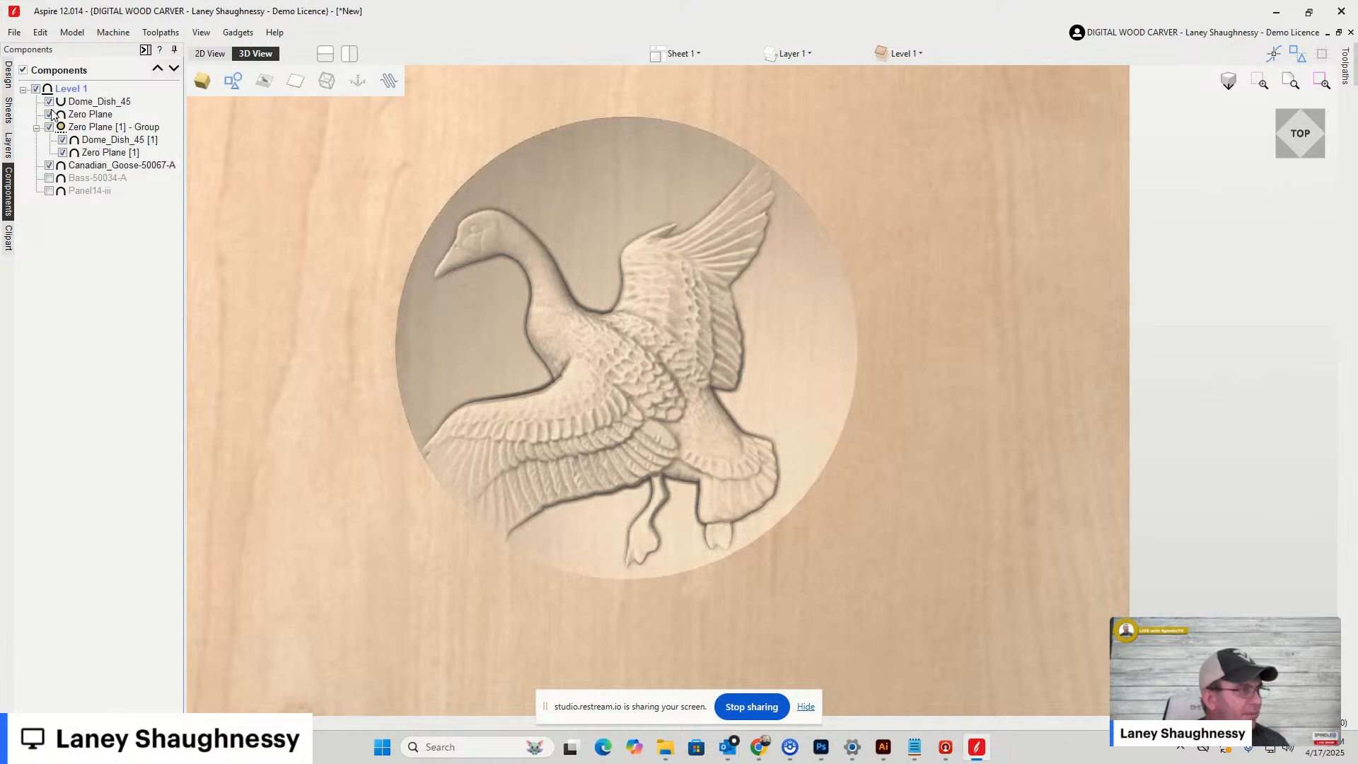
mouse_move(93, 147)
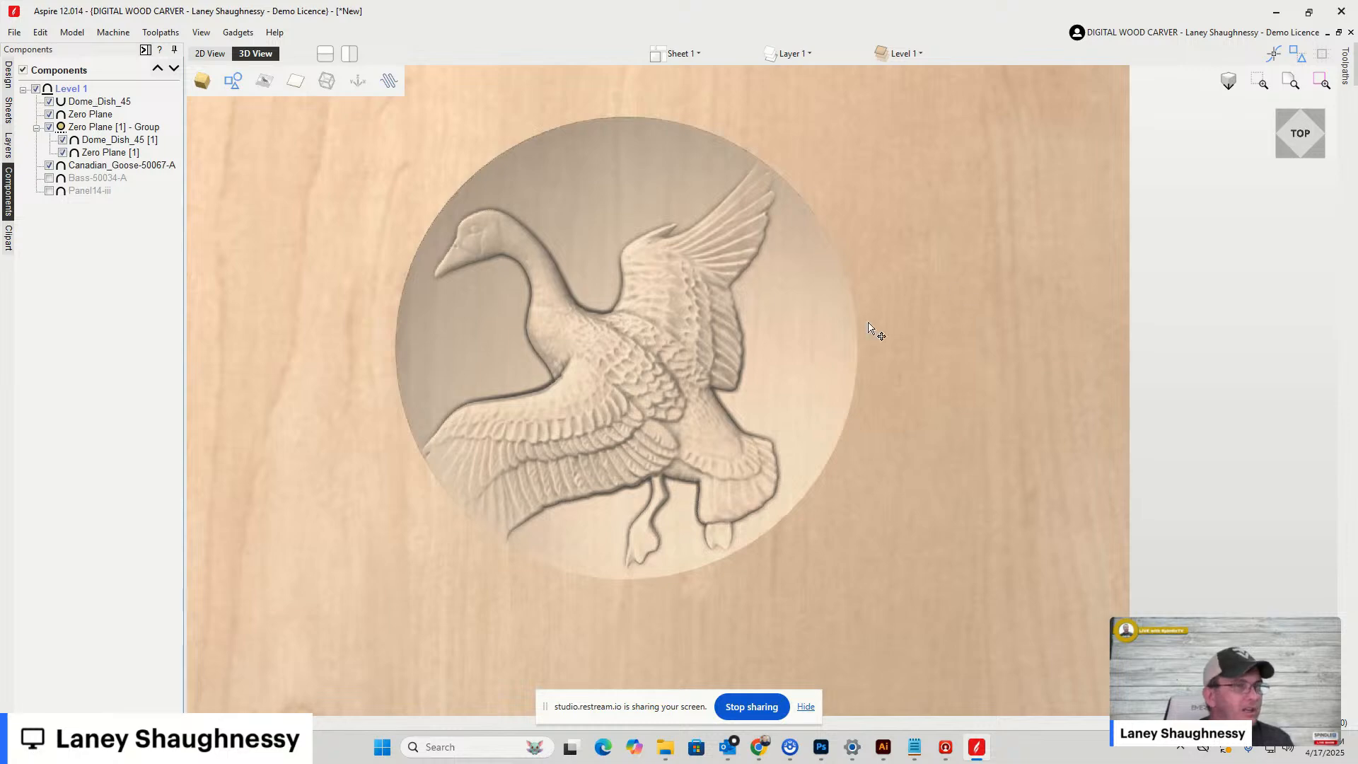
left_click_drag(1304, 140, 1306, 104)
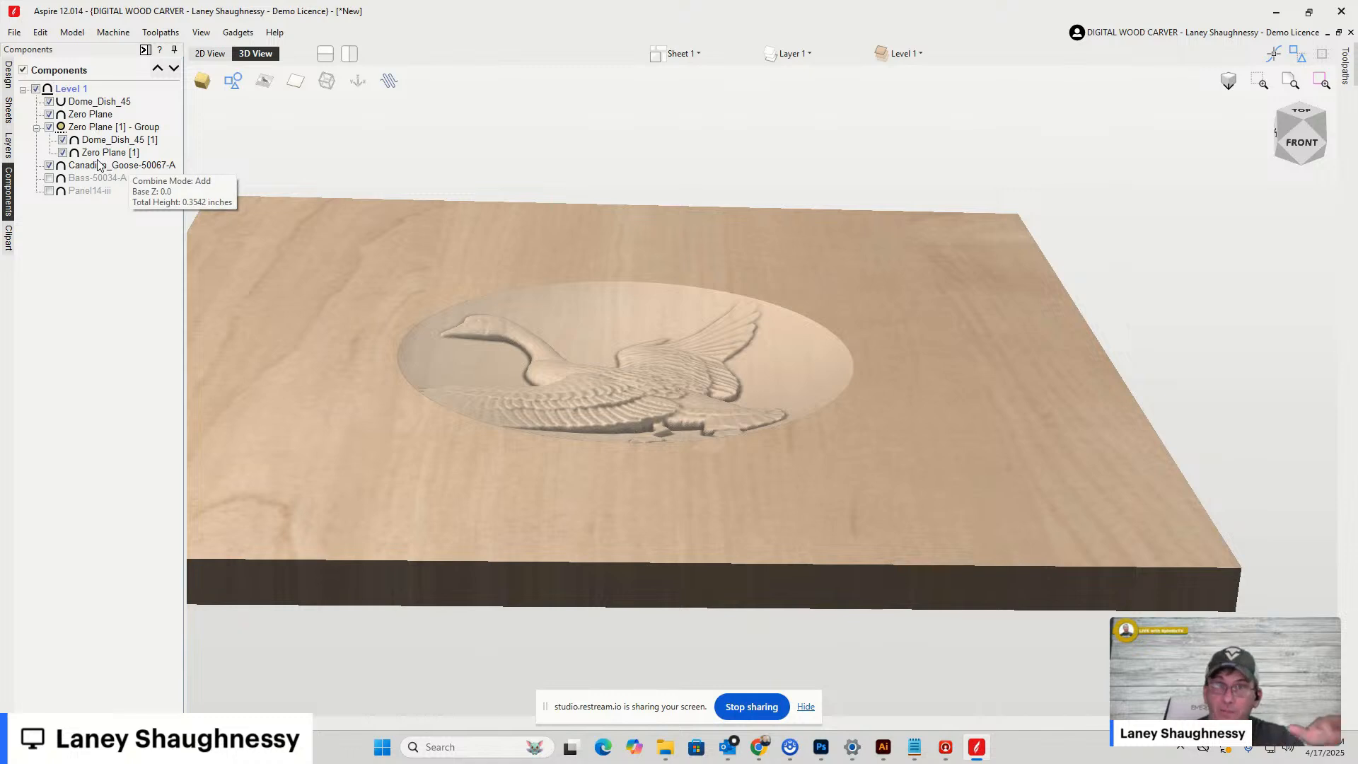
Move the Canadian goose above the Zero Plane [1] - Group in the component order and inspect the wing beyond the dish rim
left_click_drag(99, 165, 99, 131)
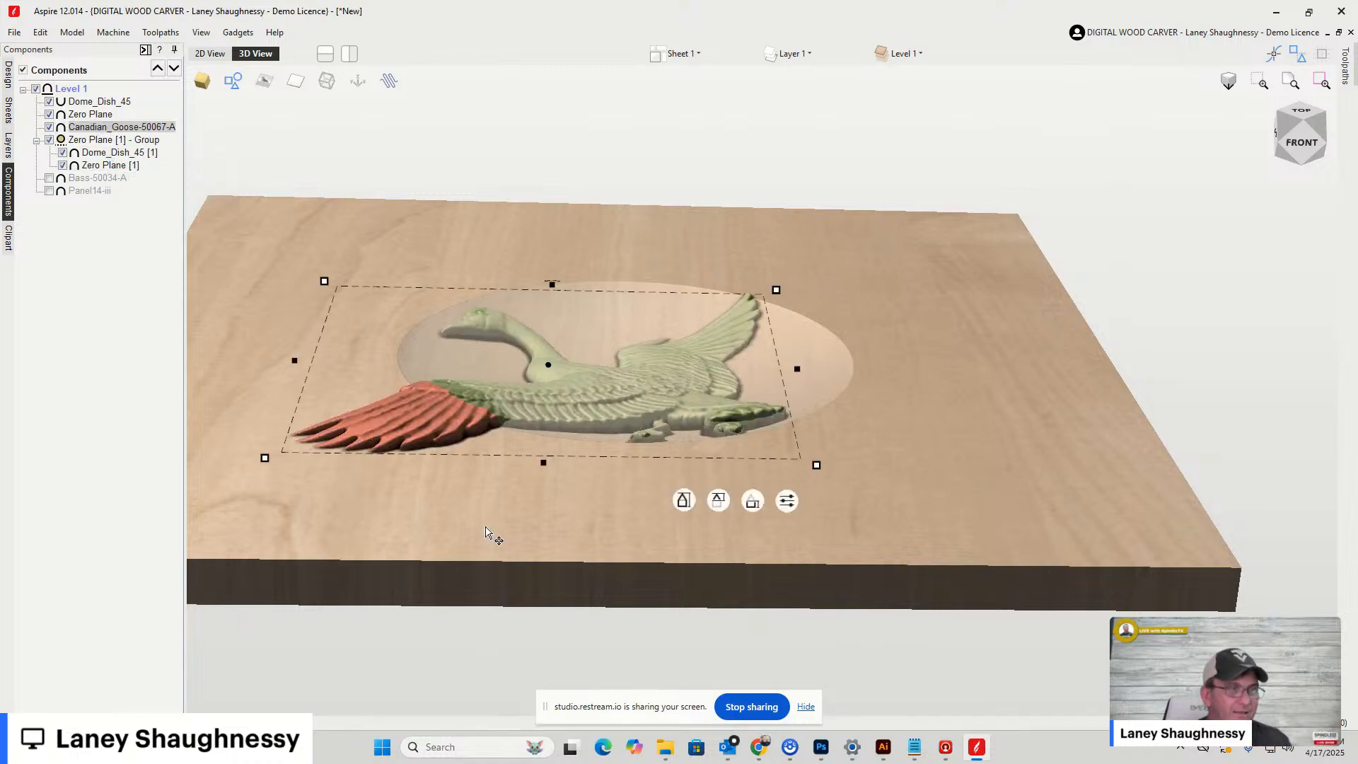
scroll(438, 496, "up", 3)
left_click(437, 487)
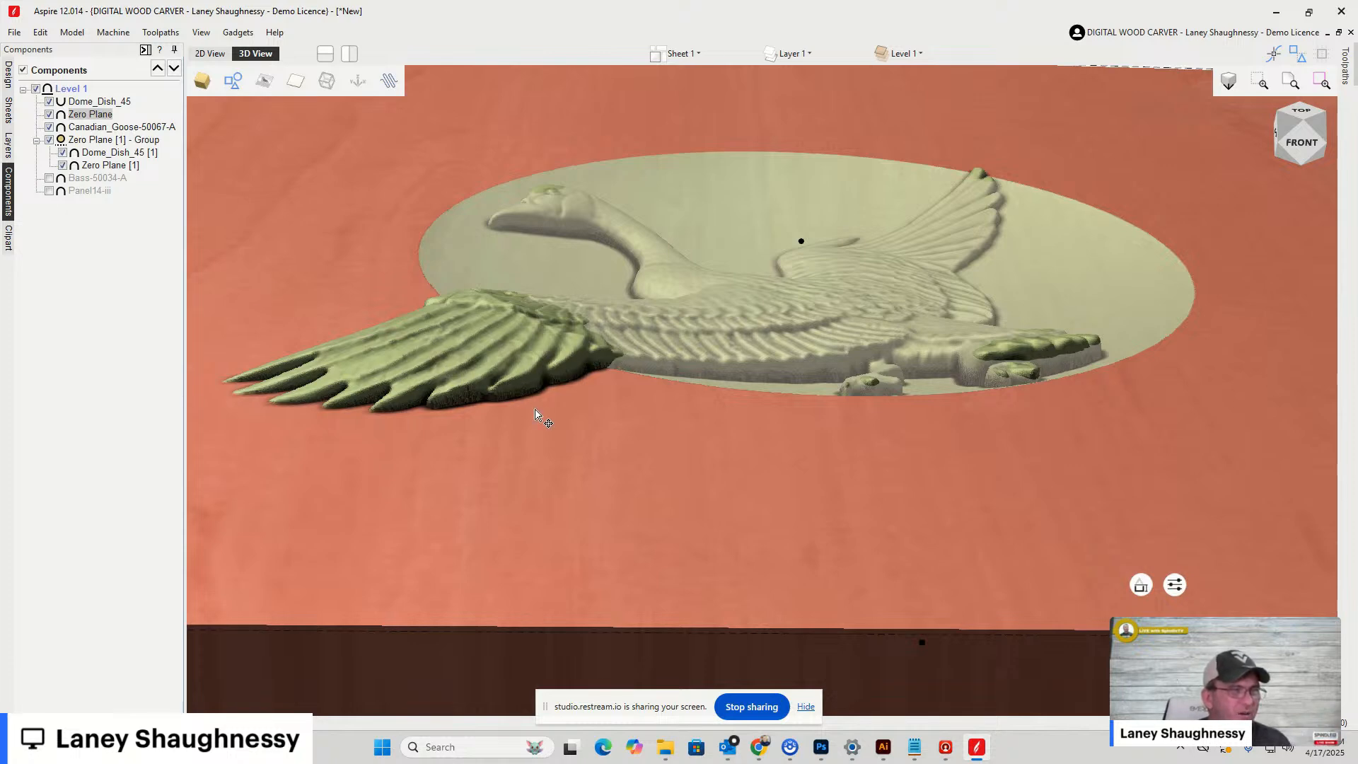
left_click_drag(1288, 130, 1263, 160)
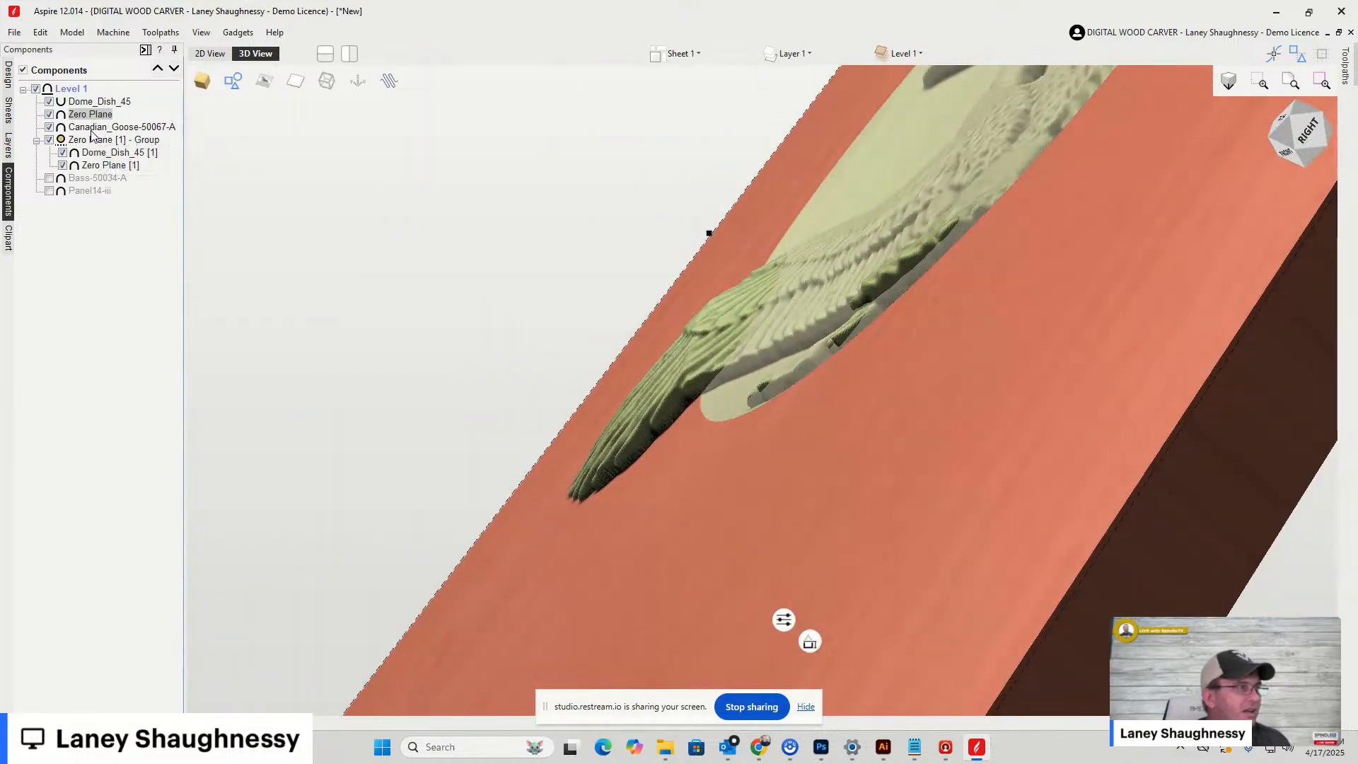
Return the Canadian goose below the Zero Plane [1] - Group in the component order and check the wing at the dish rim
left_click_drag(89, 128, 91, 173)
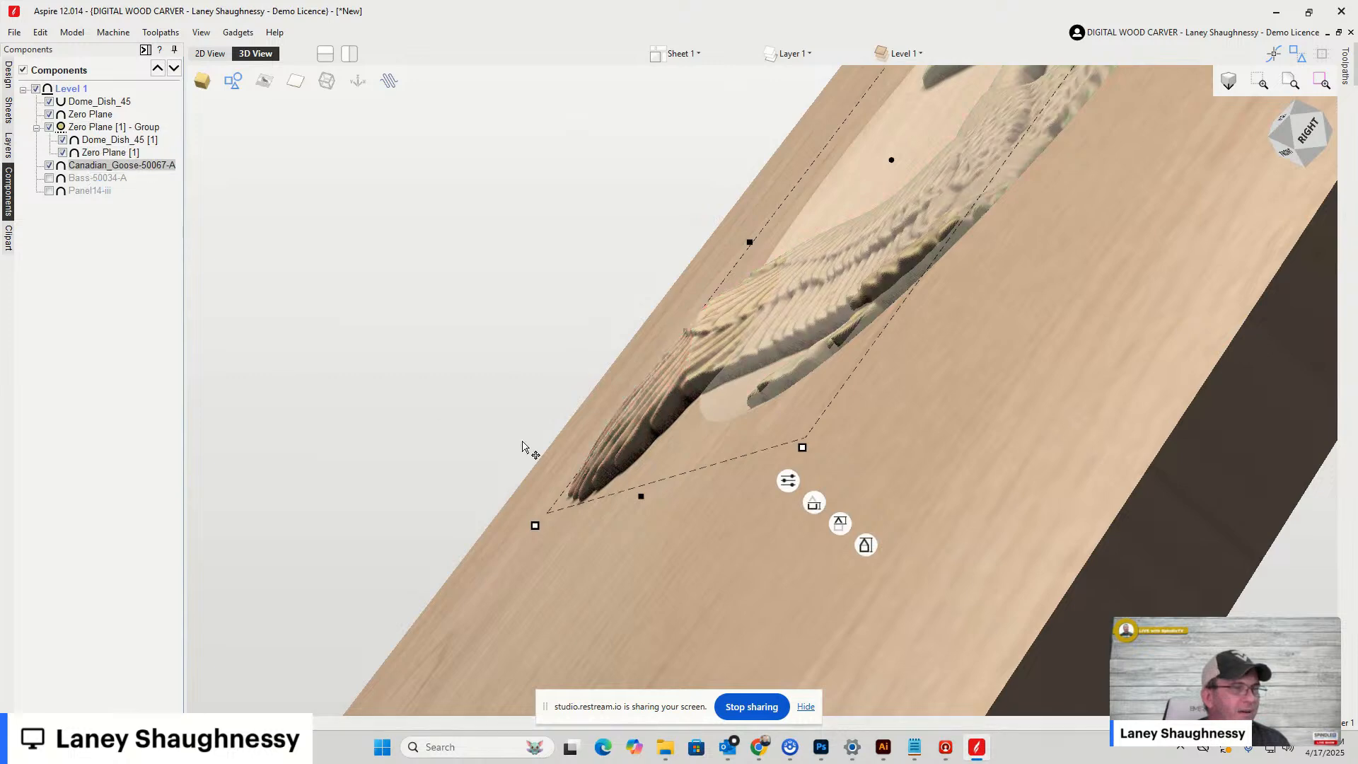
left_click_drag(1305, 122, 1331, 134)
scroll(799, 423, "down", 2)
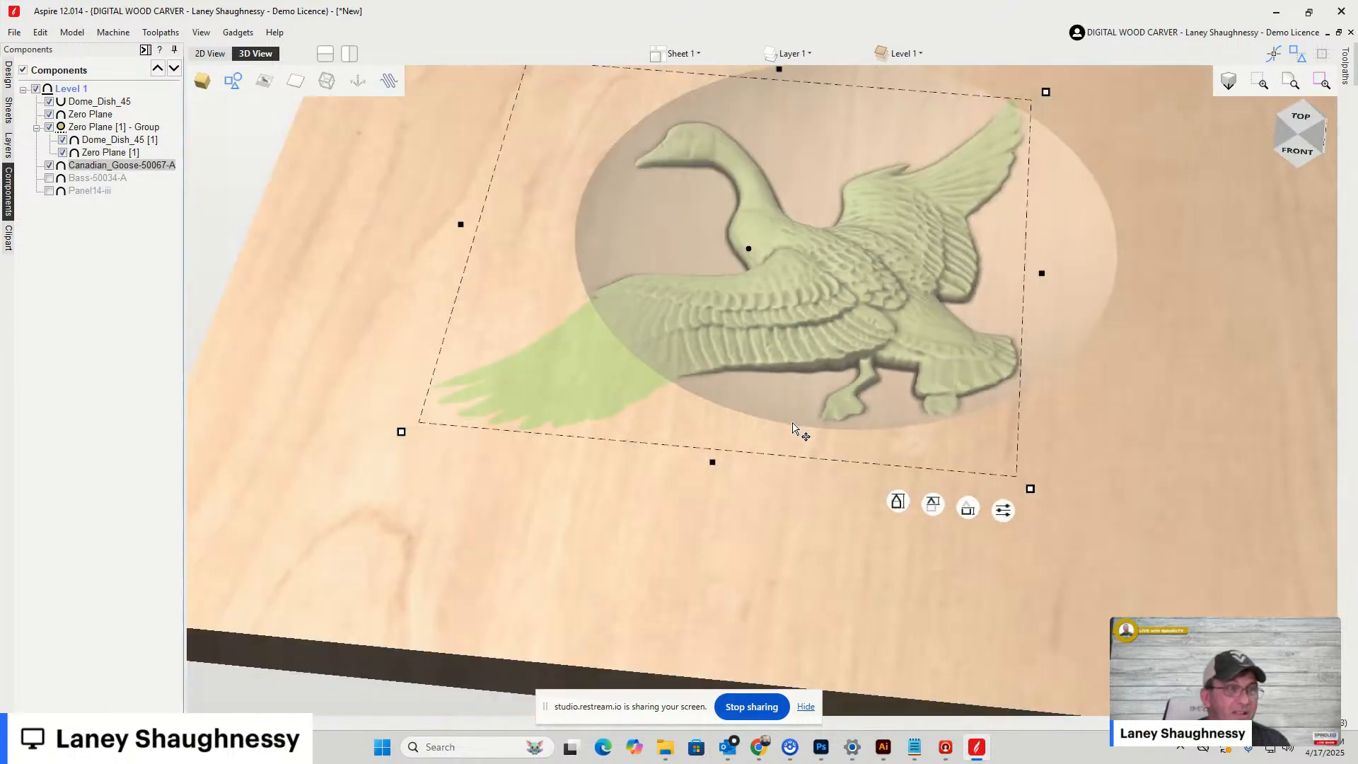
scroll(790, 143, "up", 1)
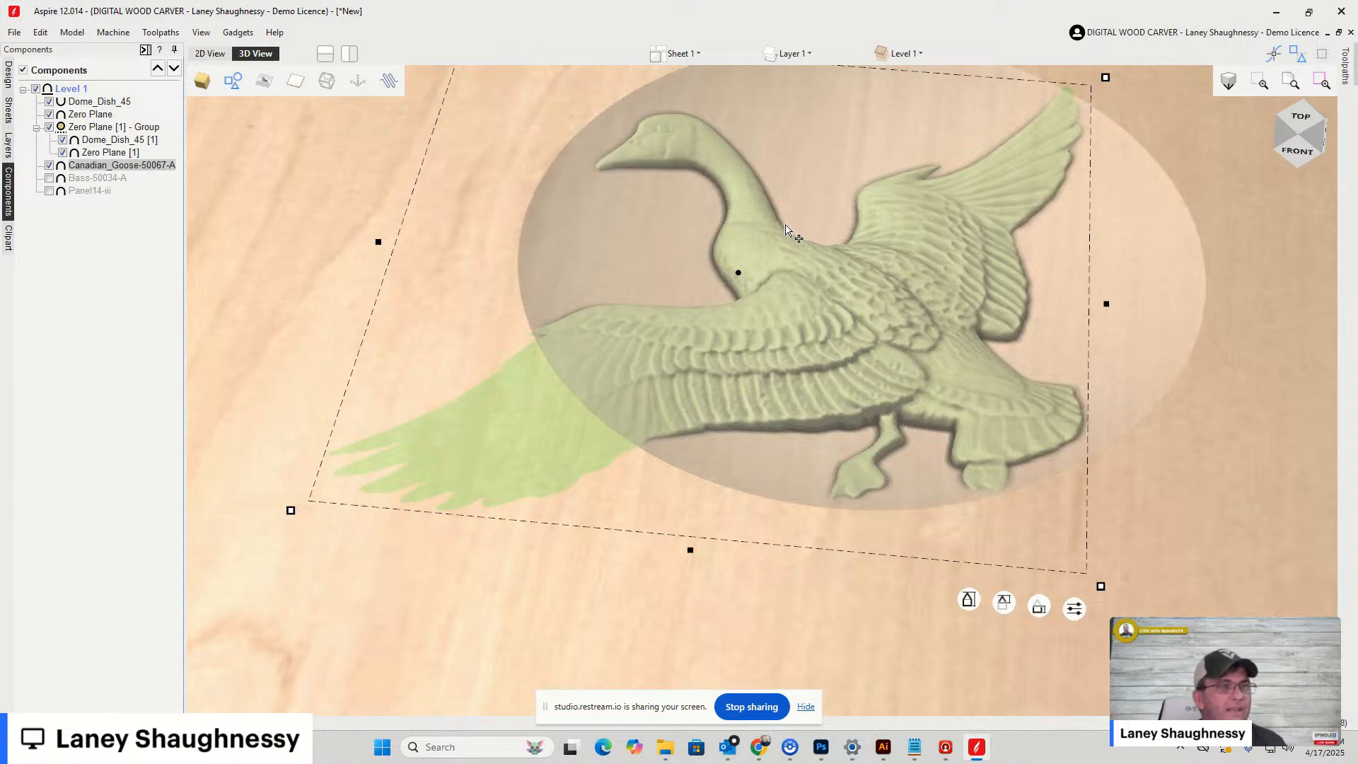
scroll(736, 148, "up", 2)
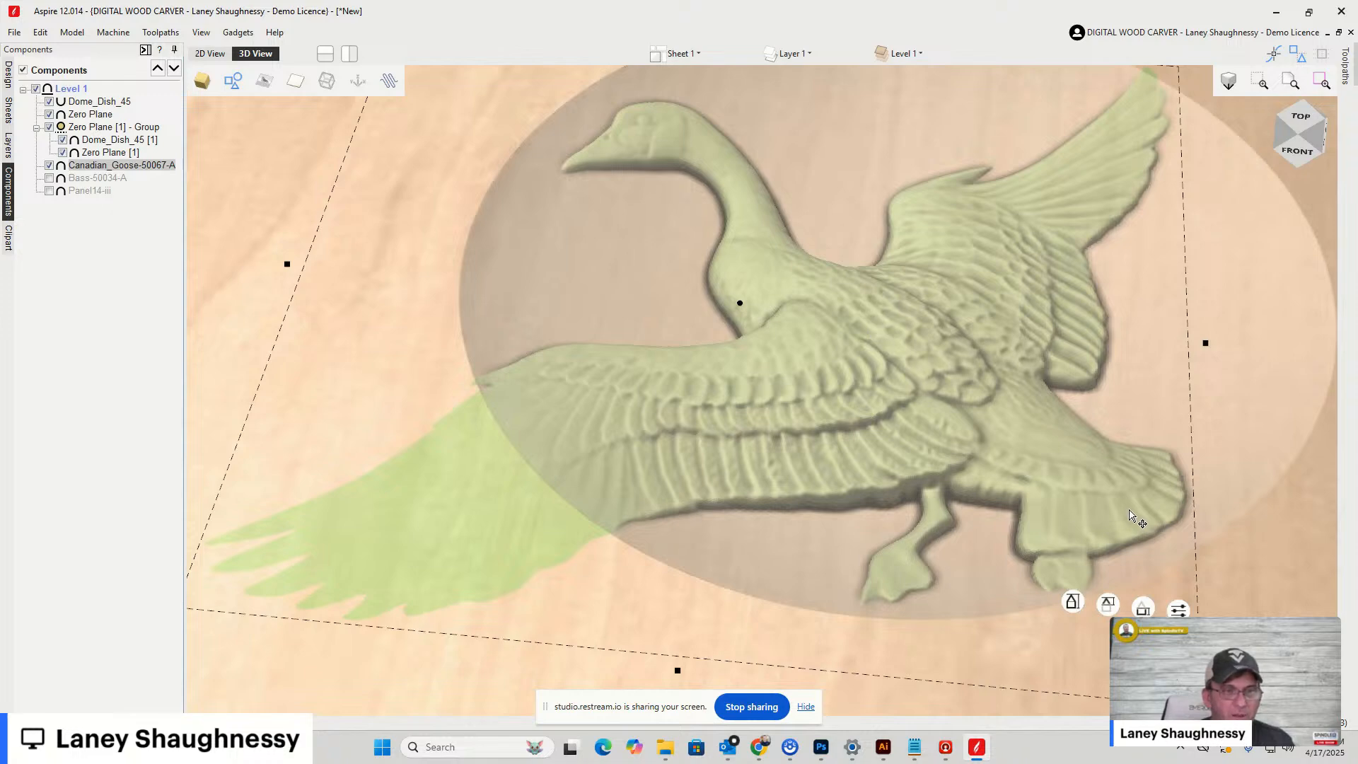
left_click(1305, 145)
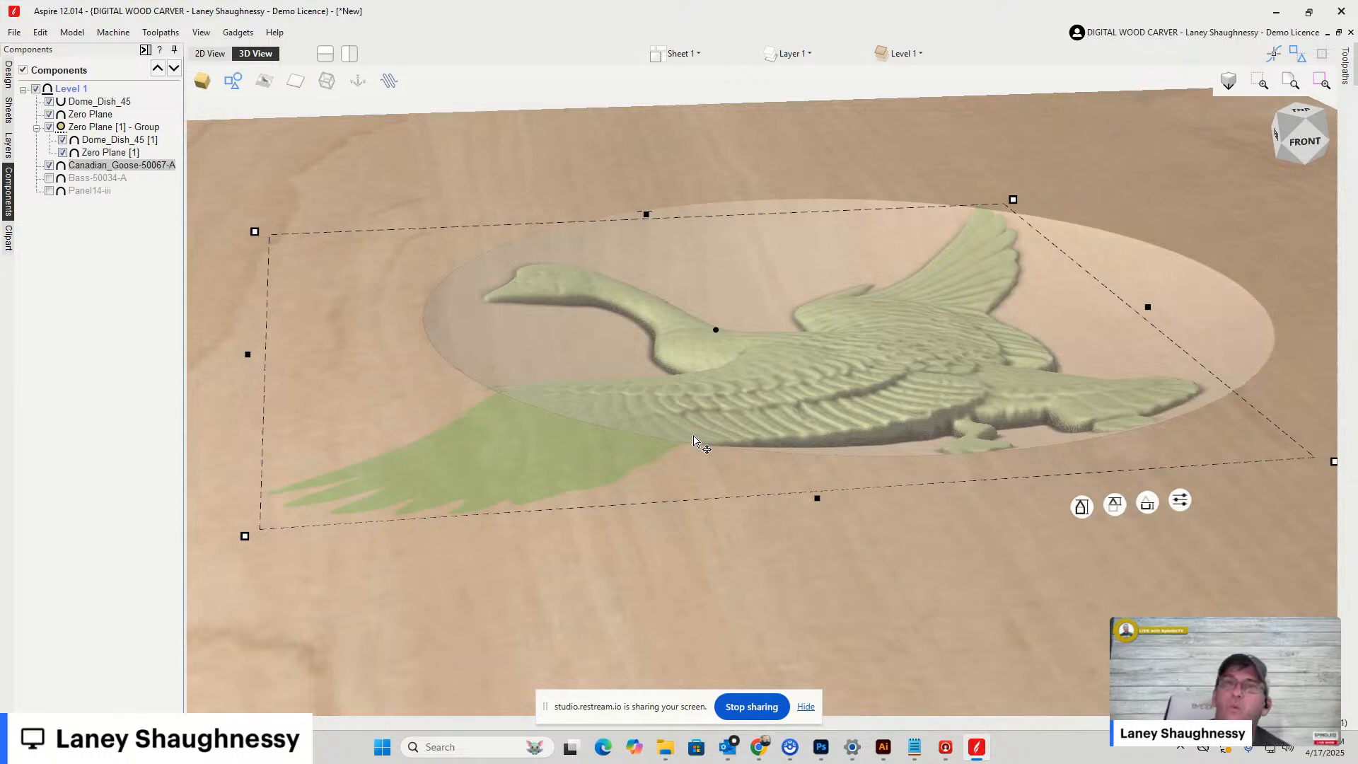
left_click(1310, 115)
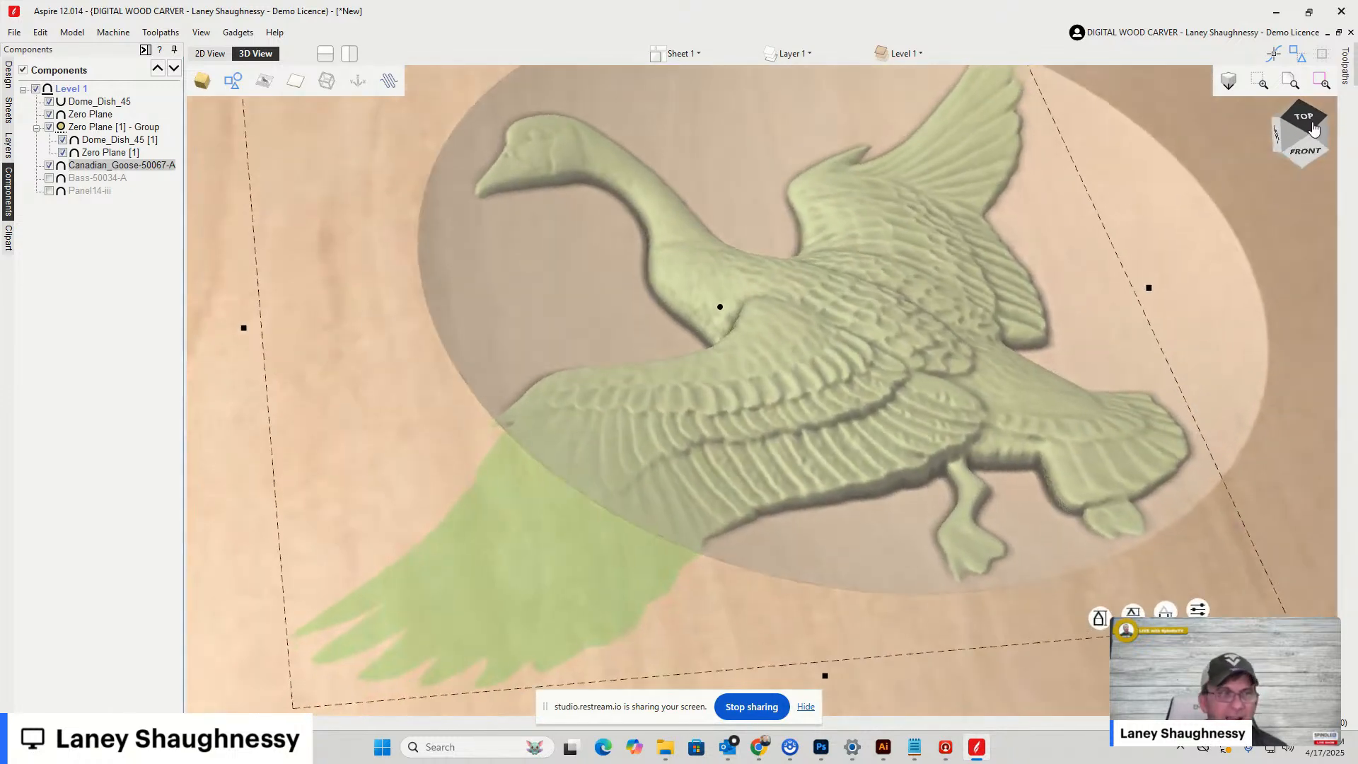
Review the combine mode in the Zero Plane [1] - Group's component properties, leaving the settings as they are
left_click(10, 77)
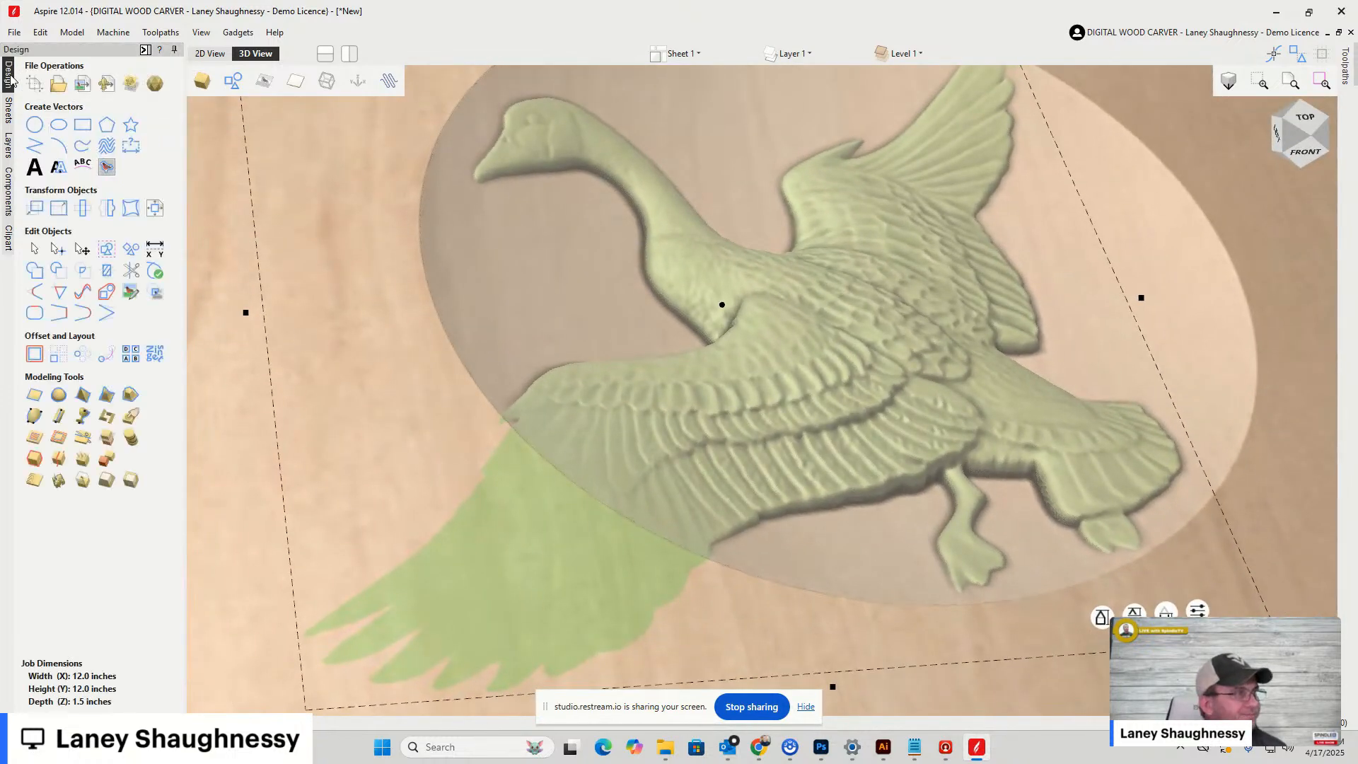
left_click(9, 187)
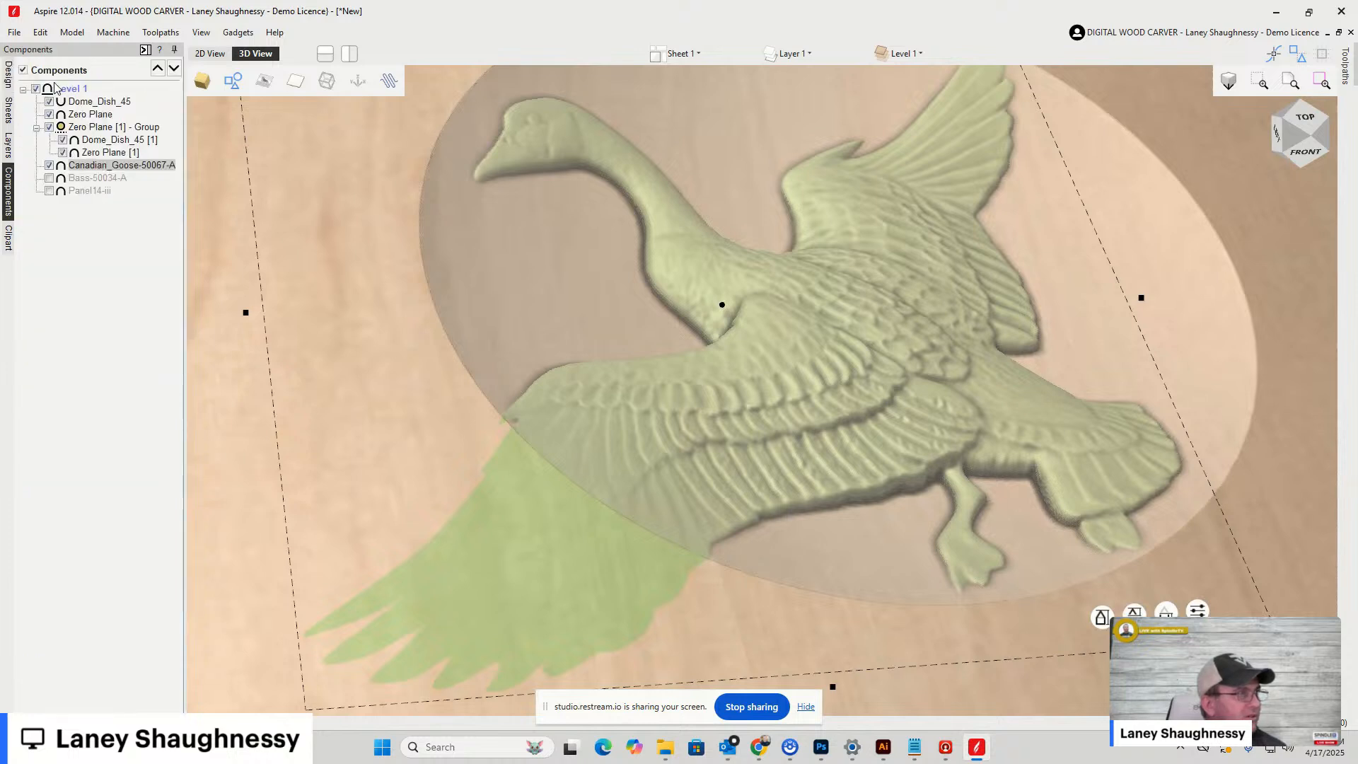
double_click(71, 130)
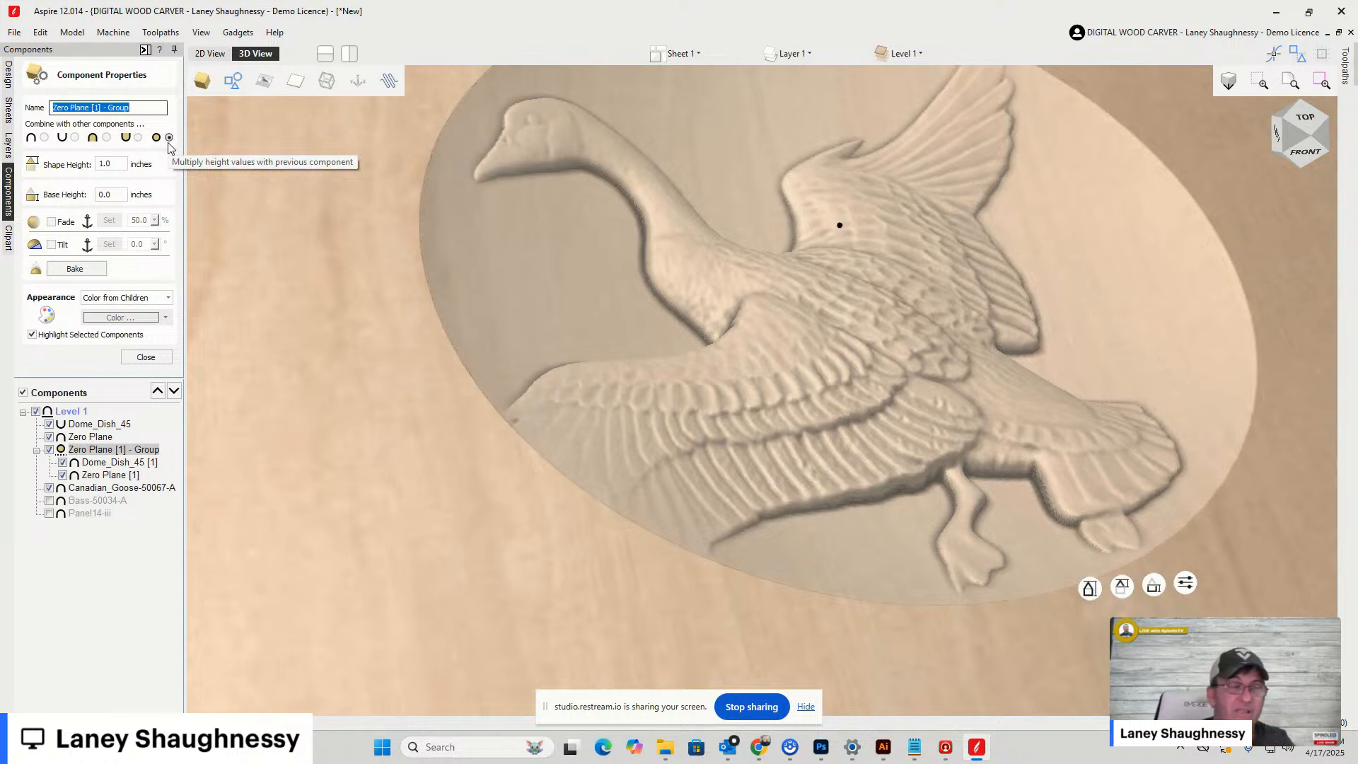
left_click(146, 356)
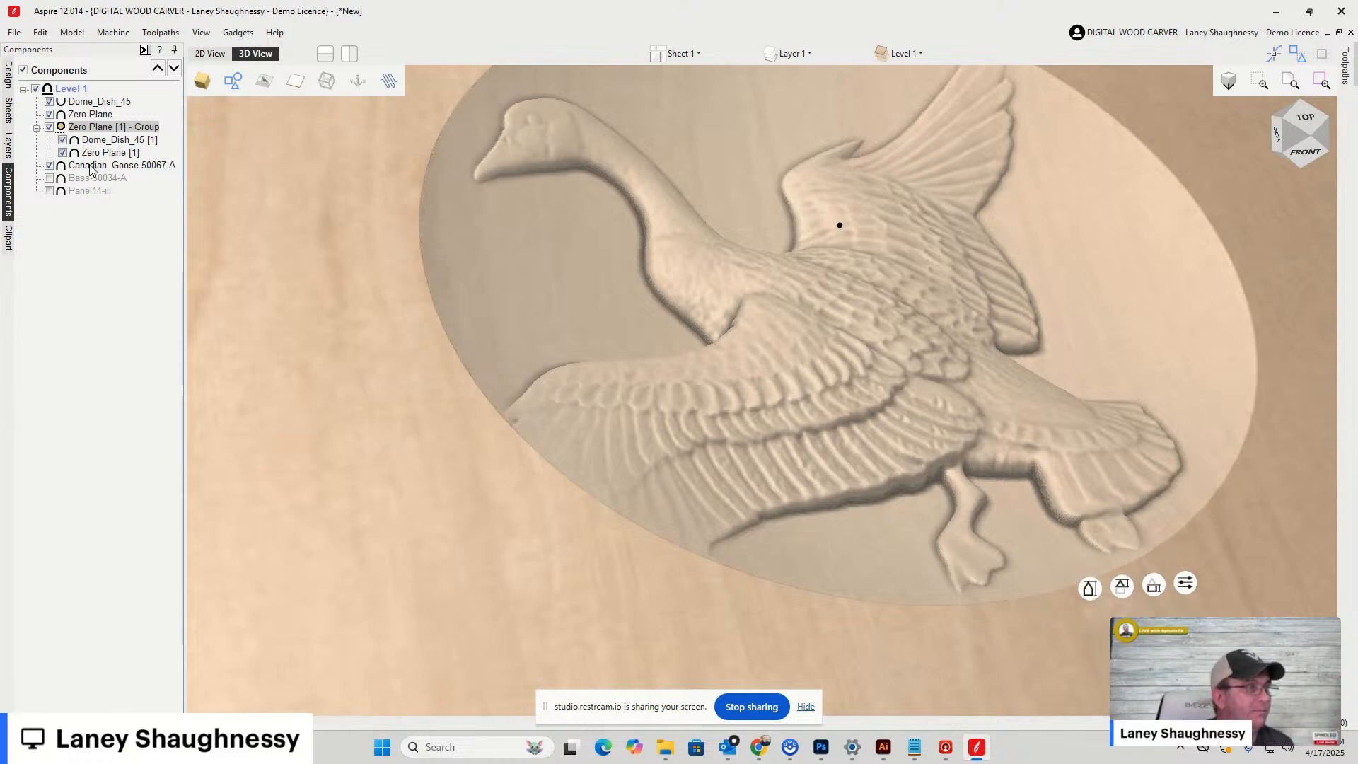
Rename the Zero Plane [1] - Group component as Multiplier
mouse_move(90, 170)
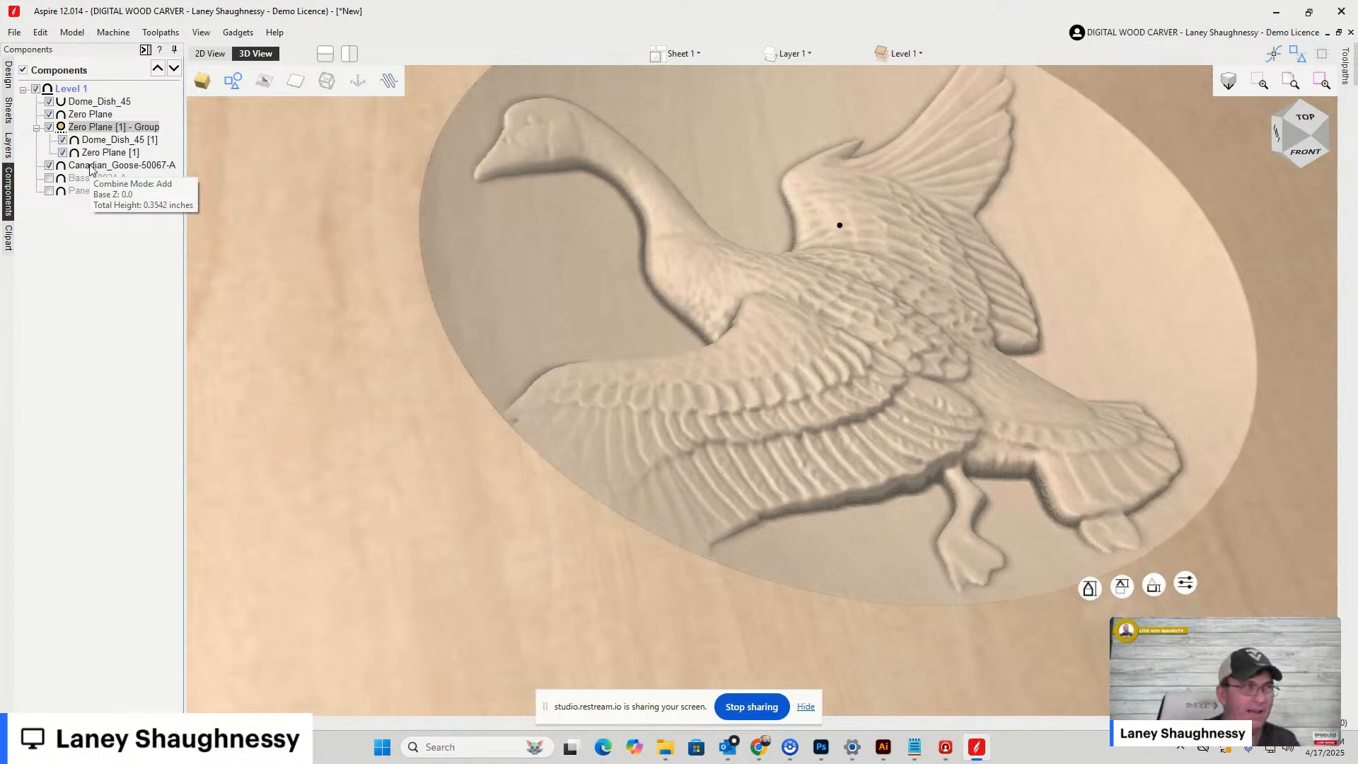
right_click(91, 131)
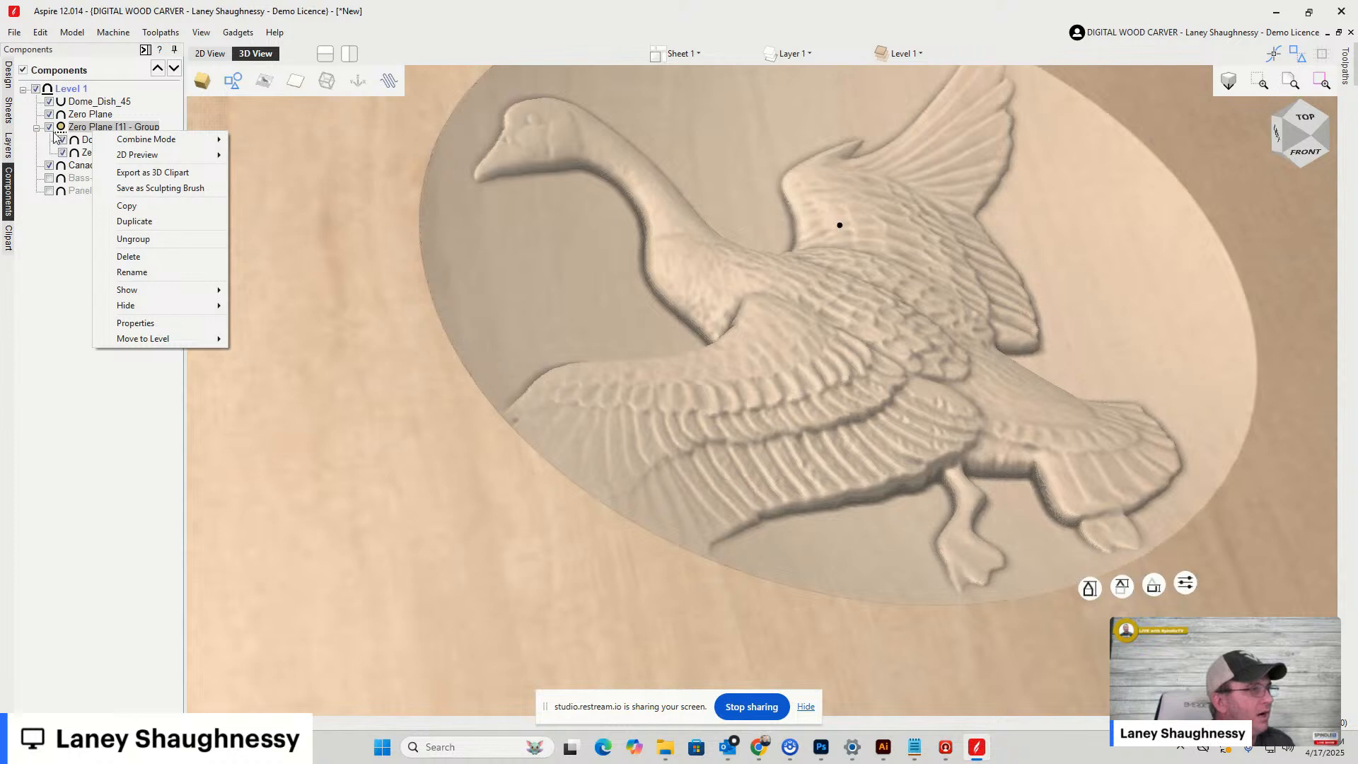
left_click(132, 272)
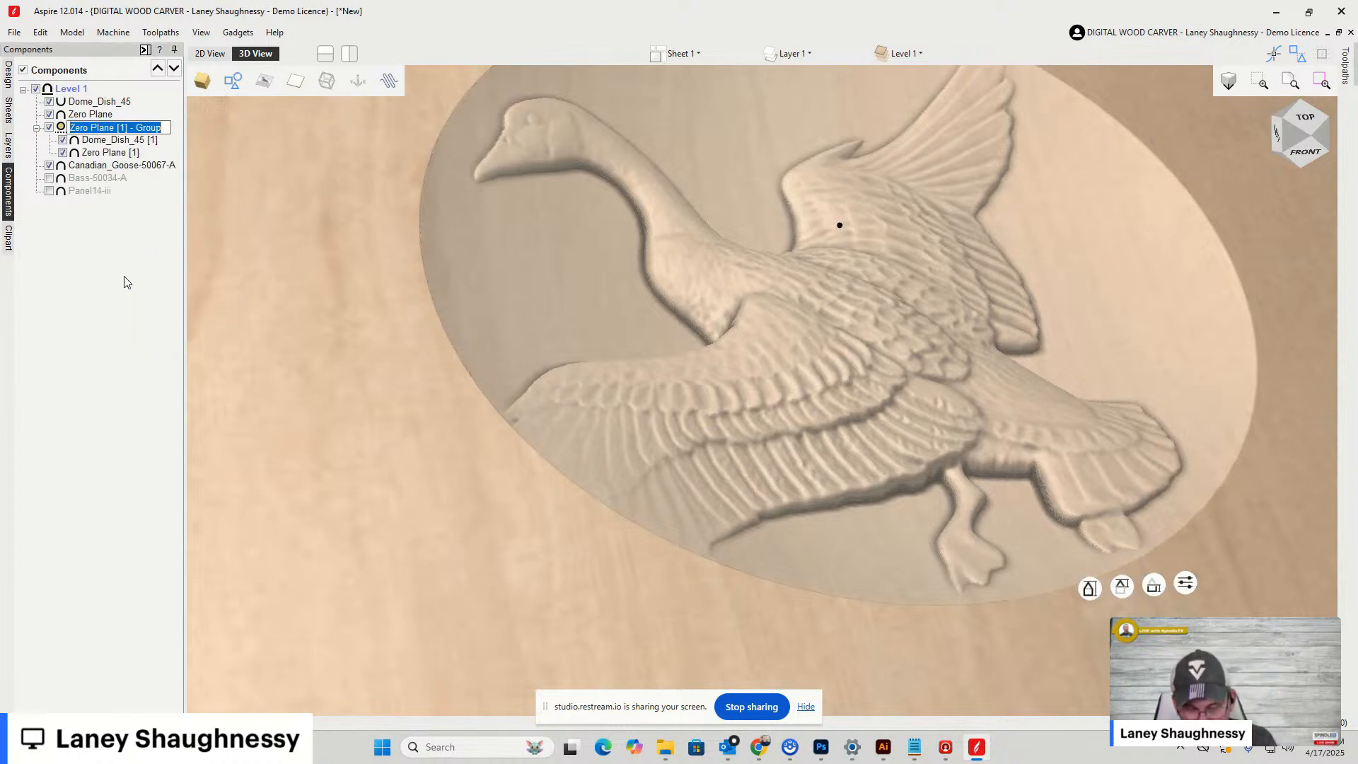
type("Multipl")
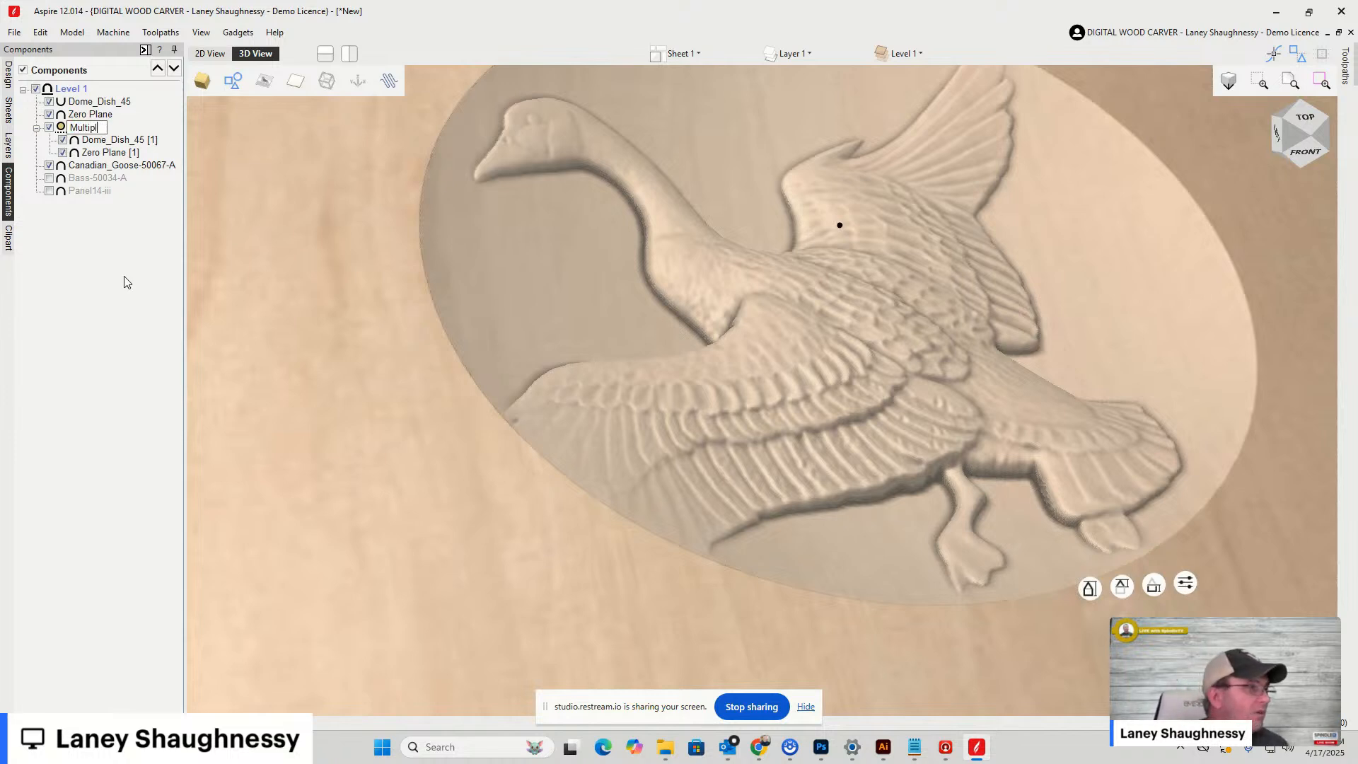
type("ier")
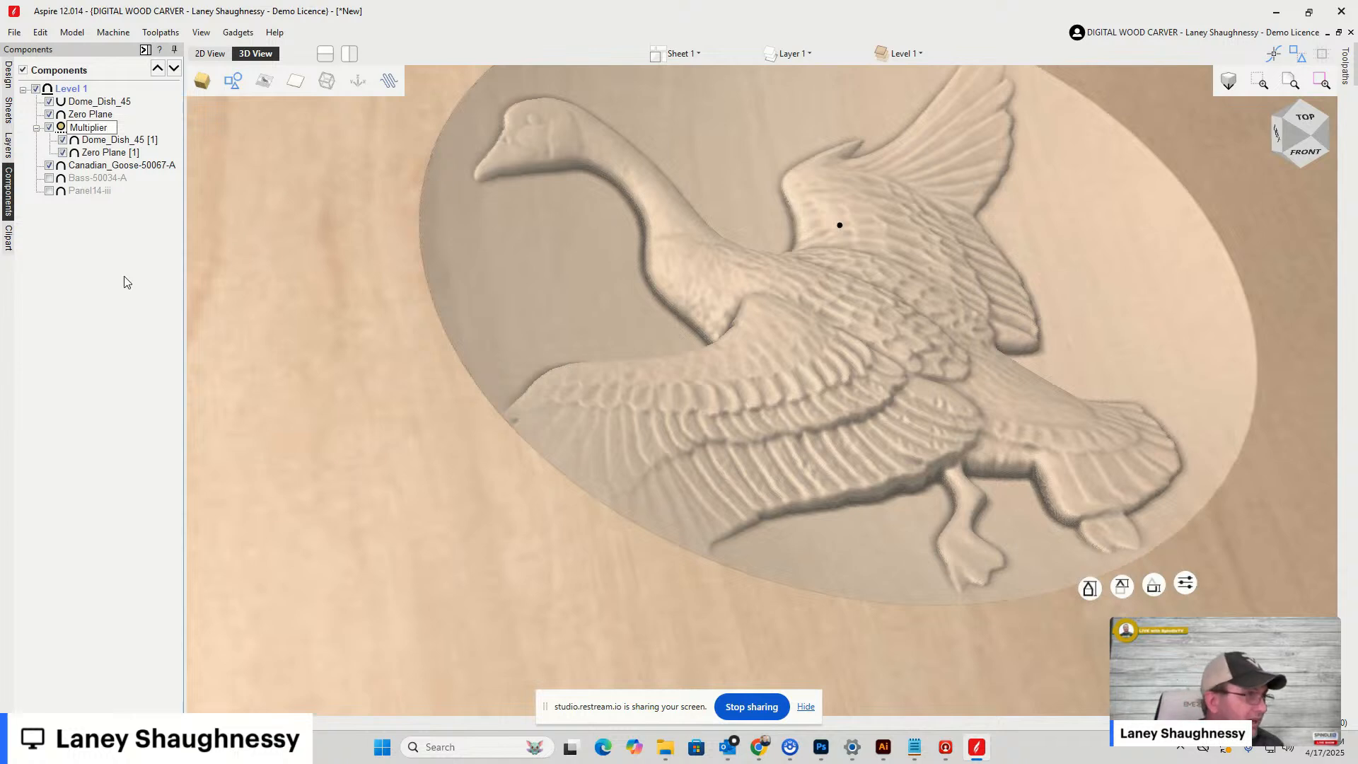
key("Return")
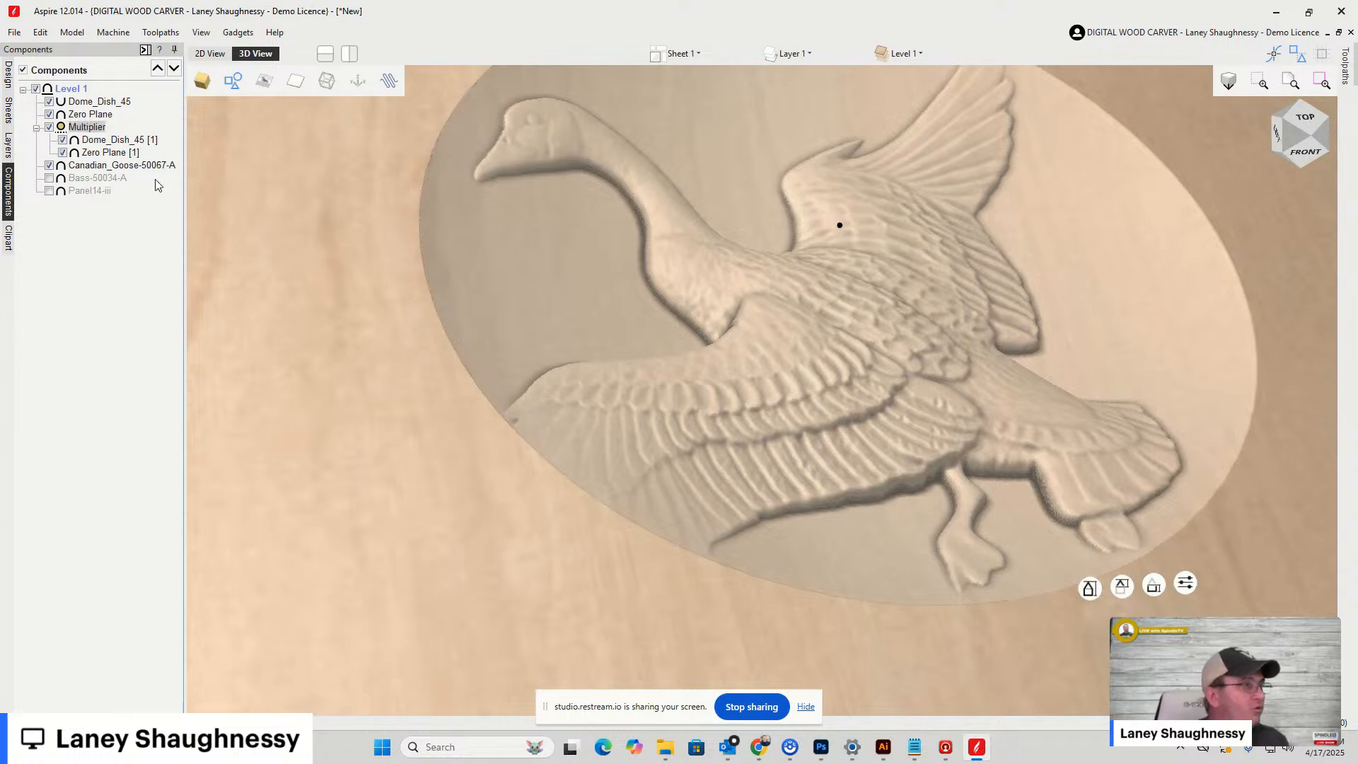
Collapse the Multiplier group in the component list so its two member components are hidden from the list
left_click(36, 129)
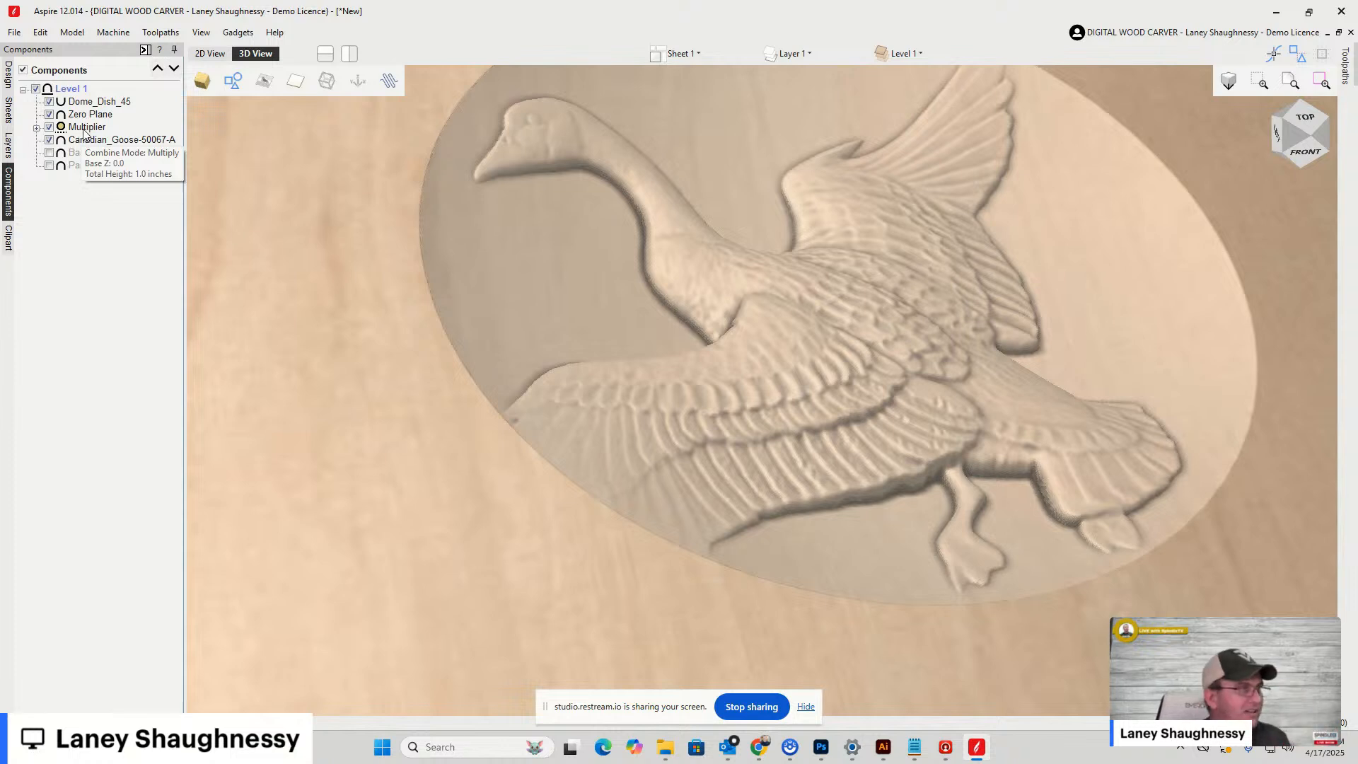
left_click(36, 128)
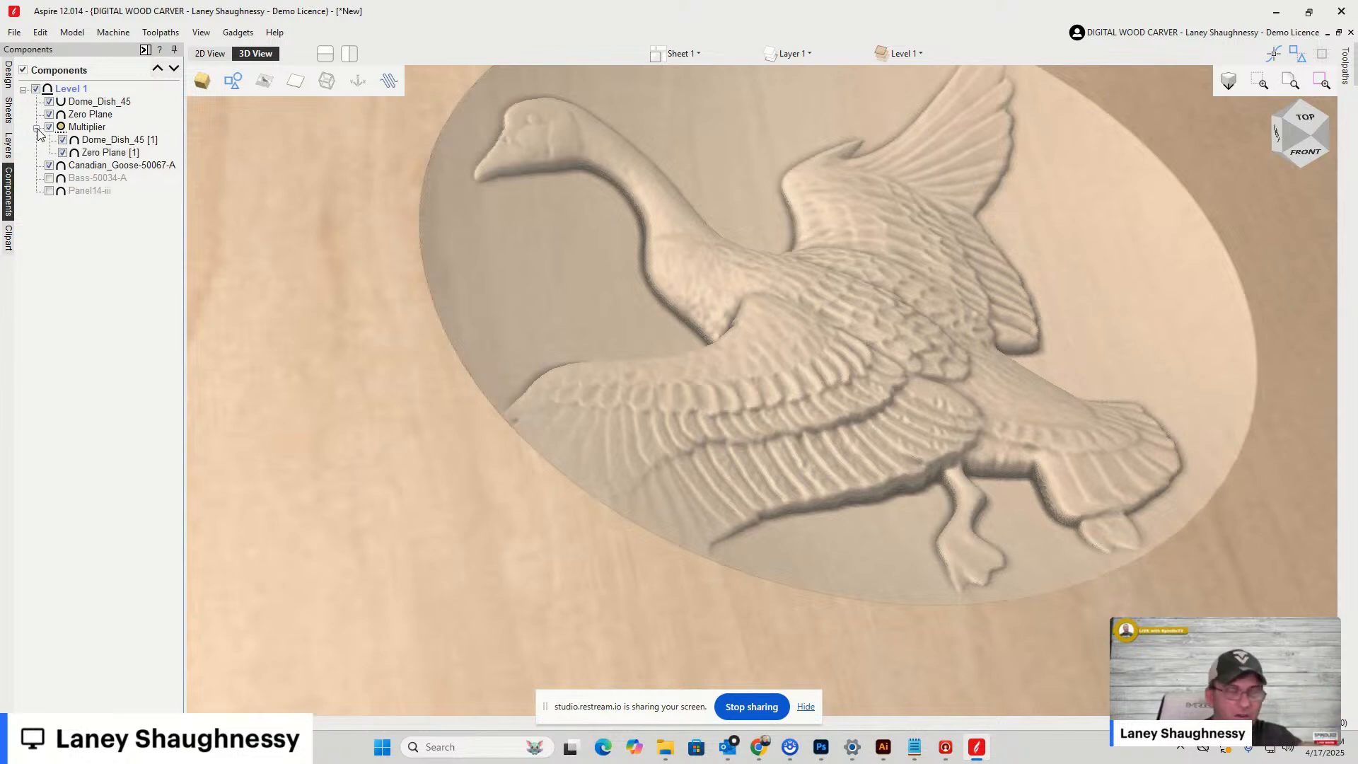
left_click(37, 129)
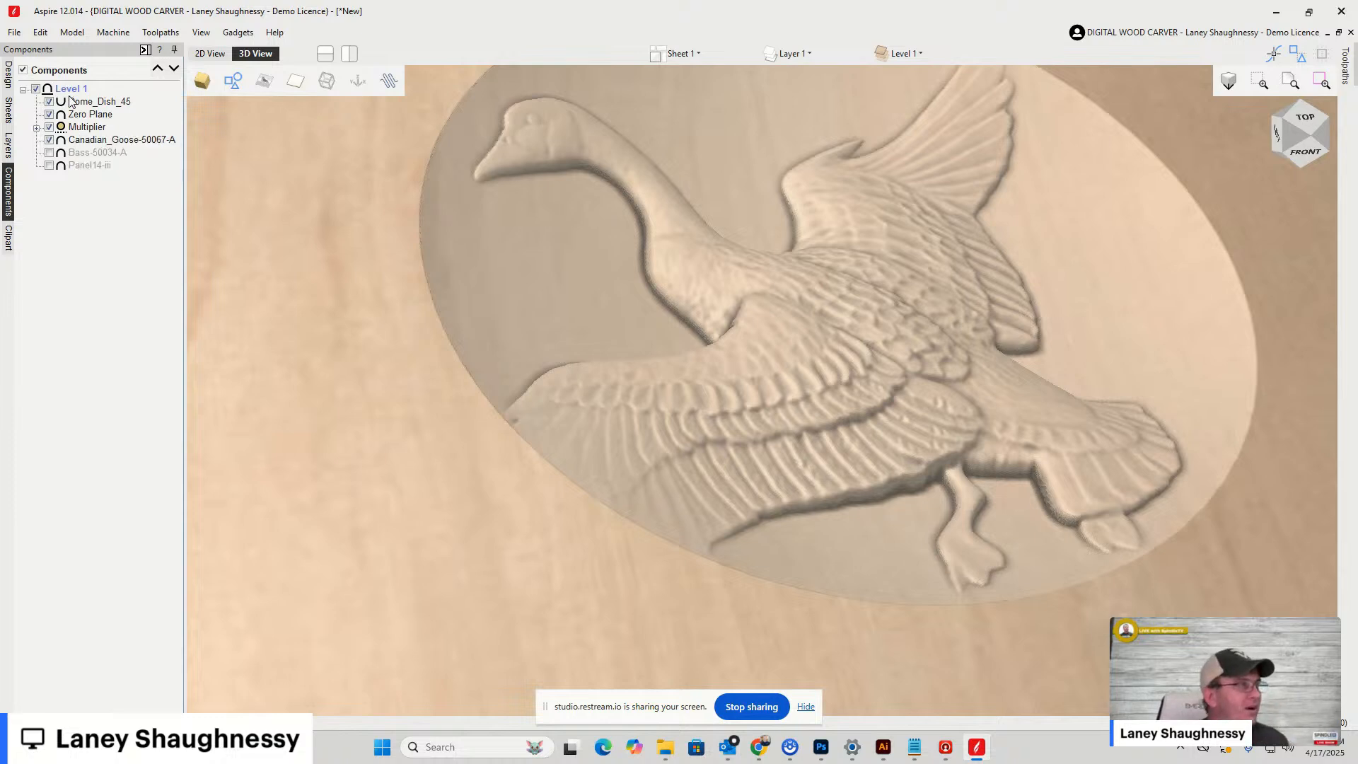
mouse_move(80, 145)
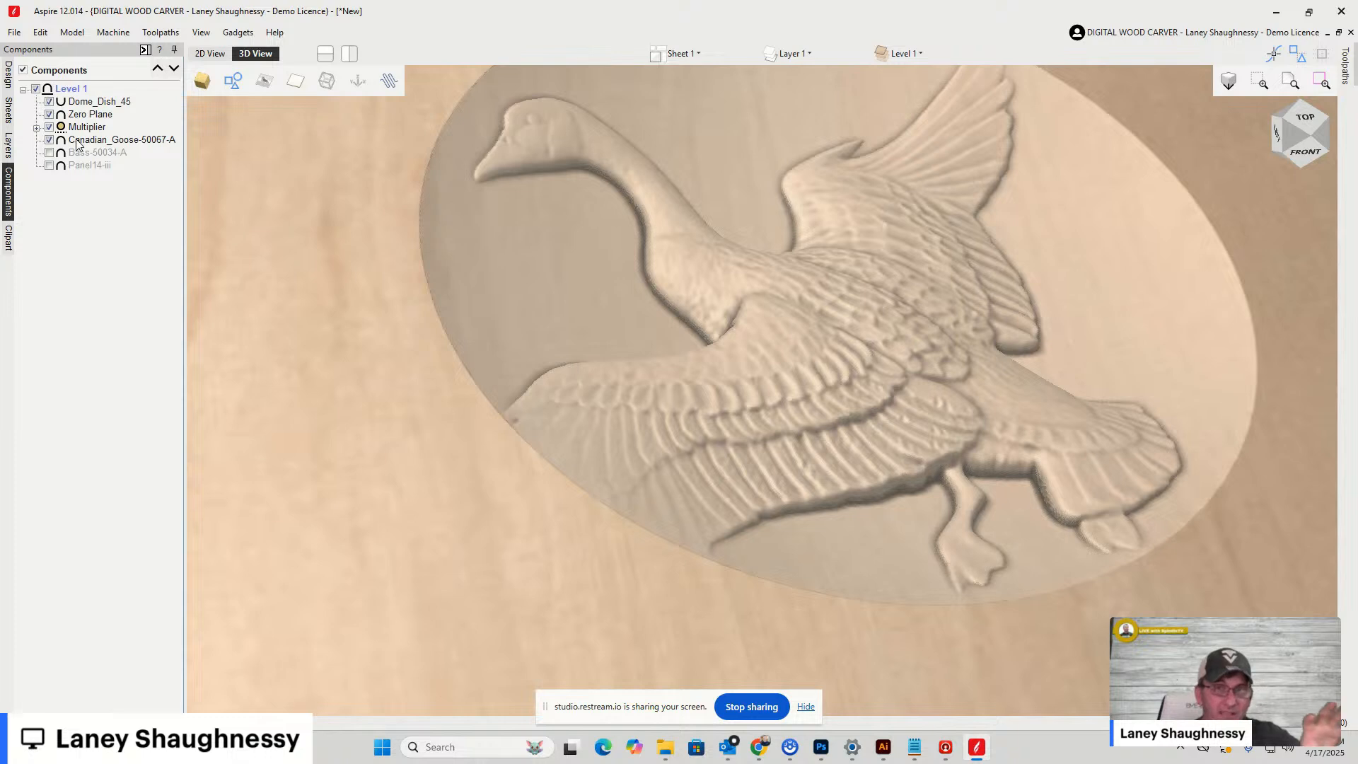
Rename the Dome_Dish_45 component as Main Dish and clear the selection
right_click(74, 103)
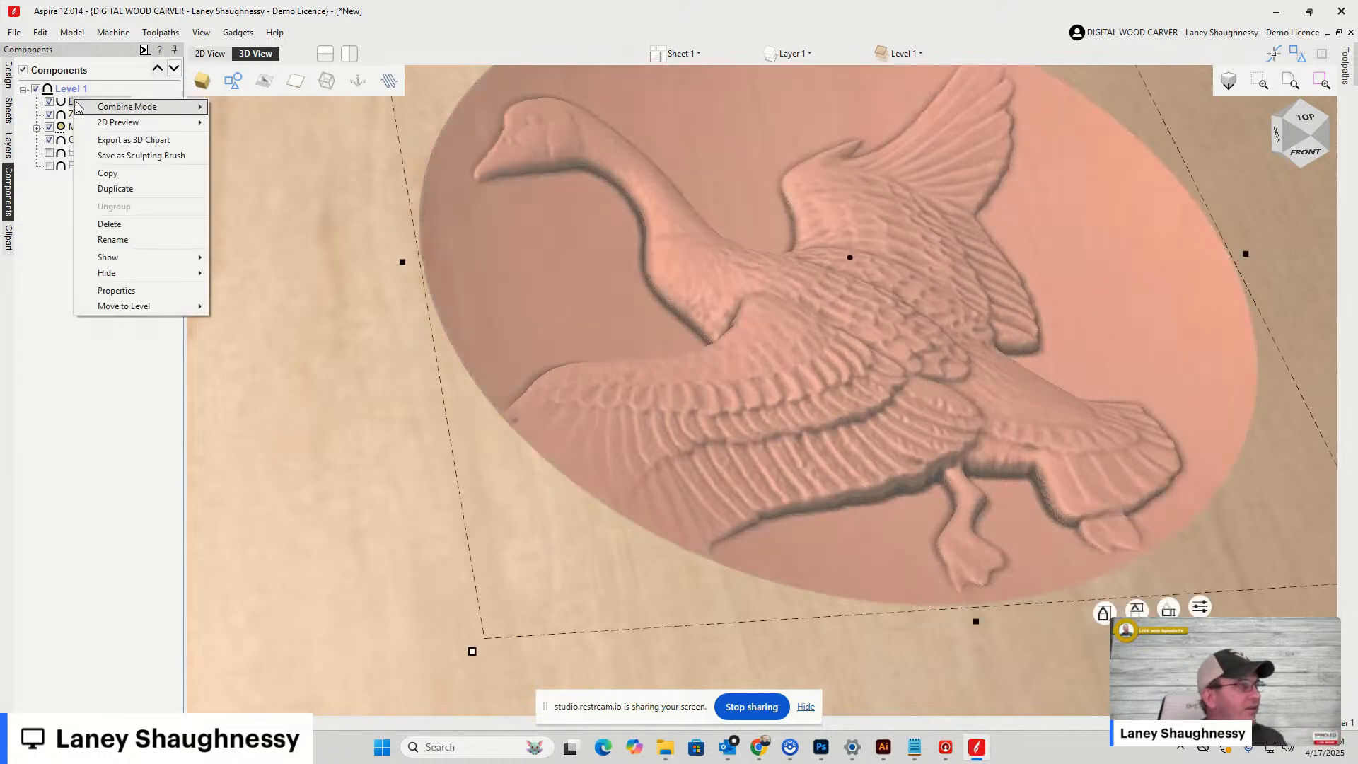
left_click(112, 240)
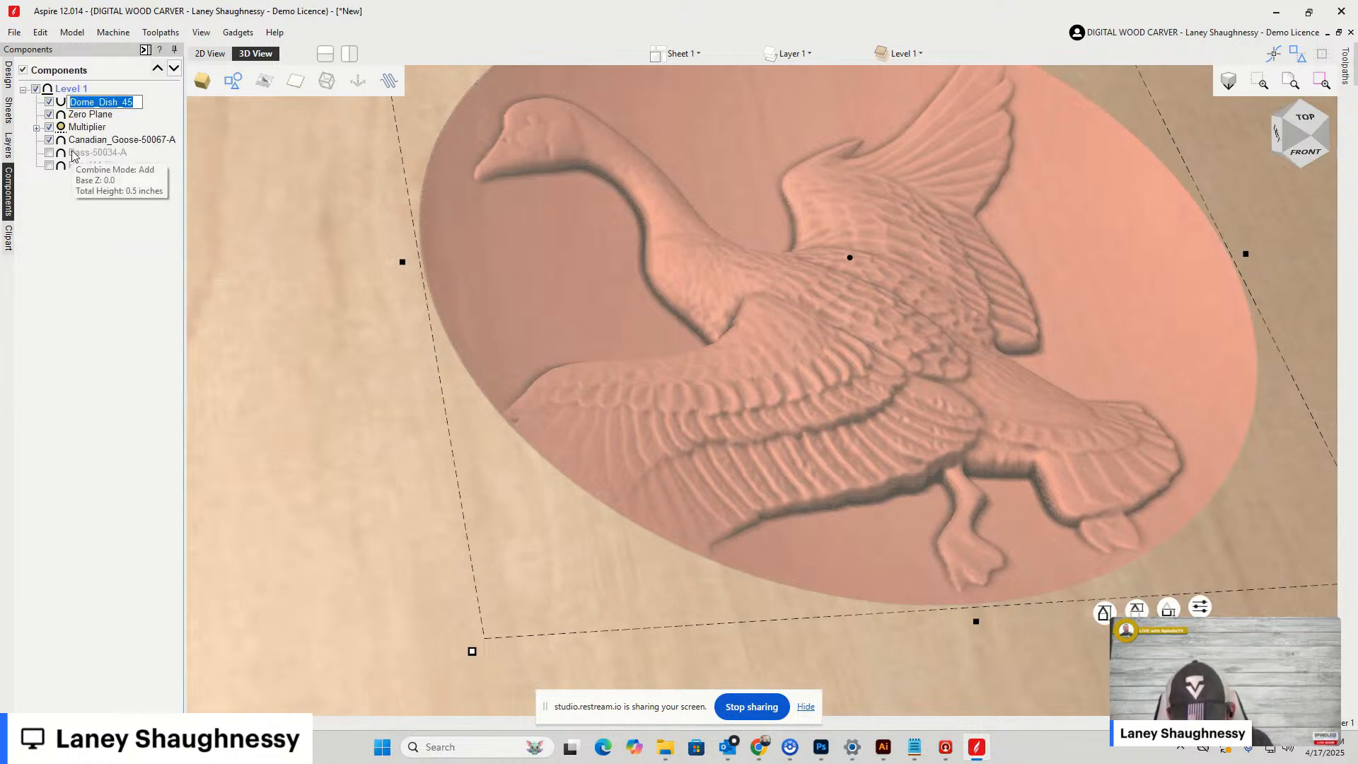
type("Dish")
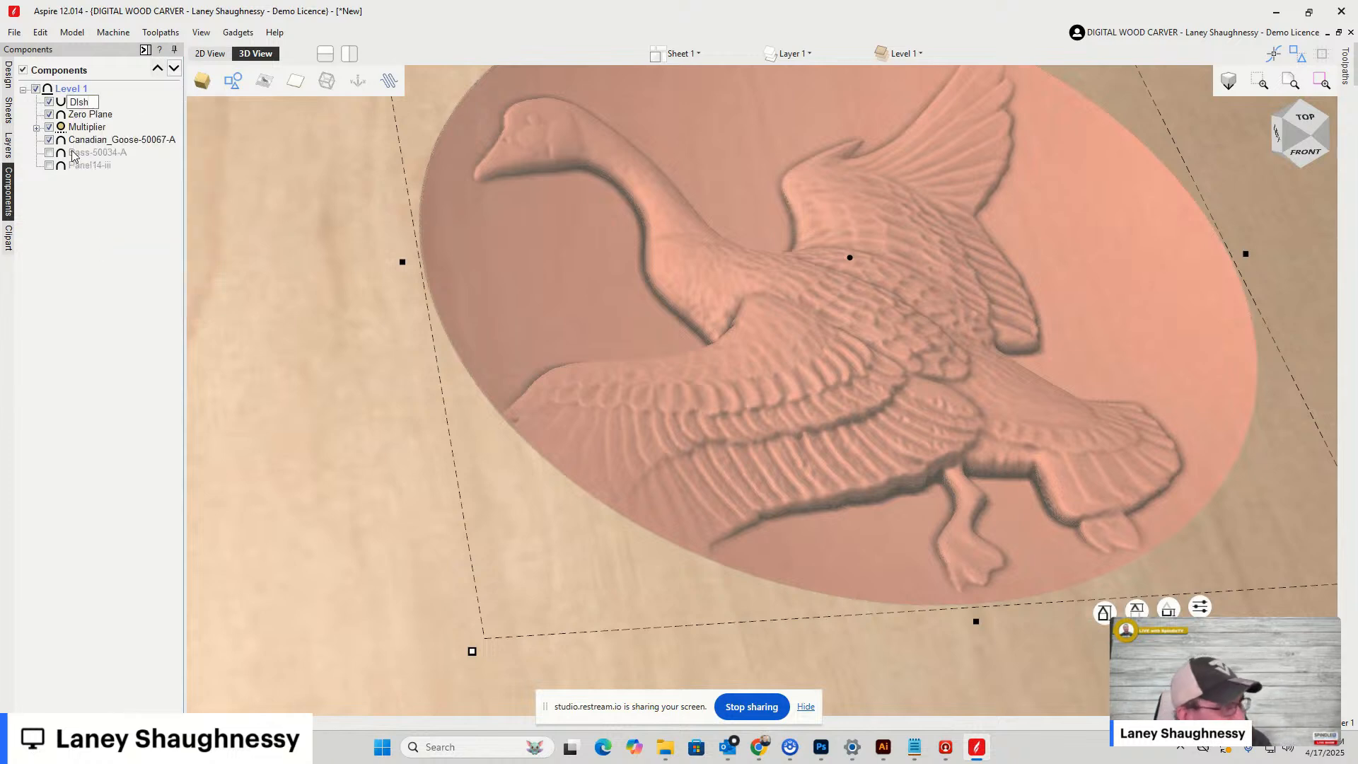
key("BackSpace")
key("BackSpace")
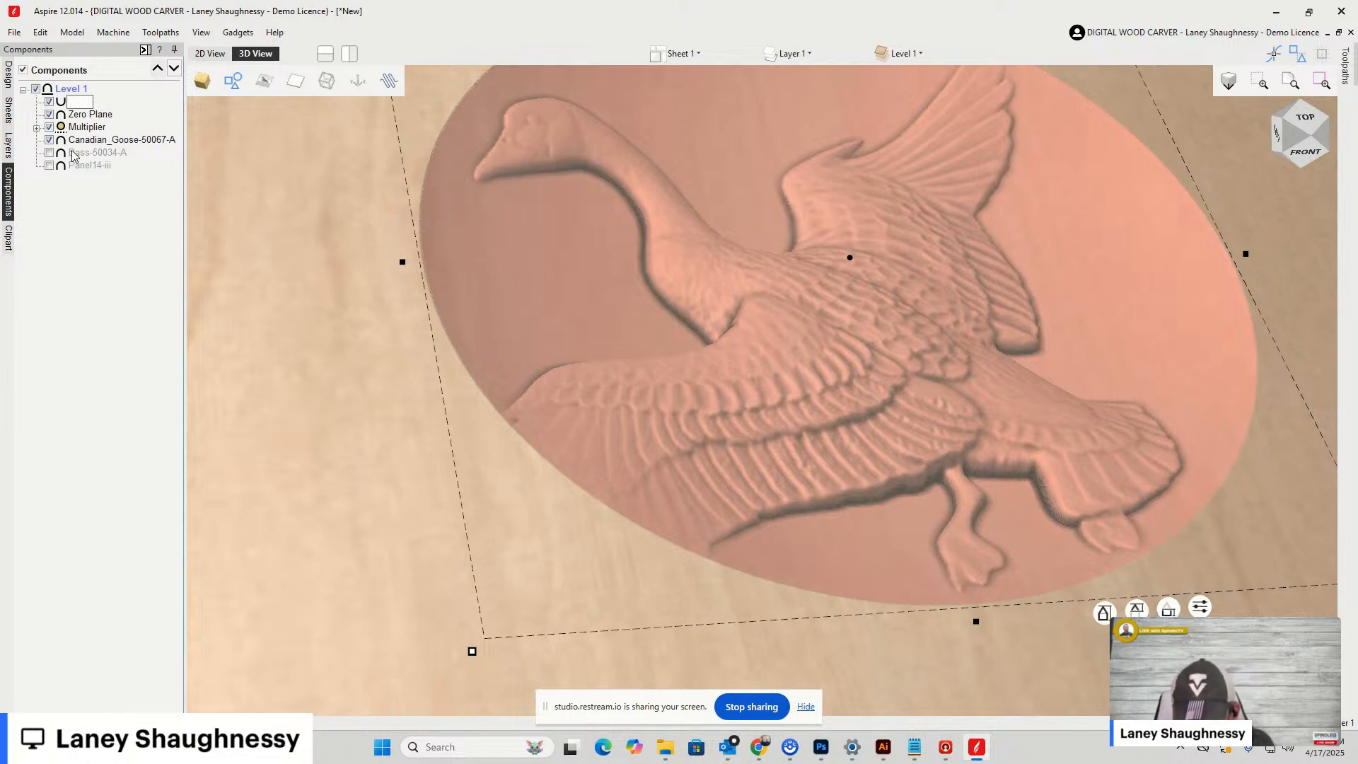
type("Main Dish")
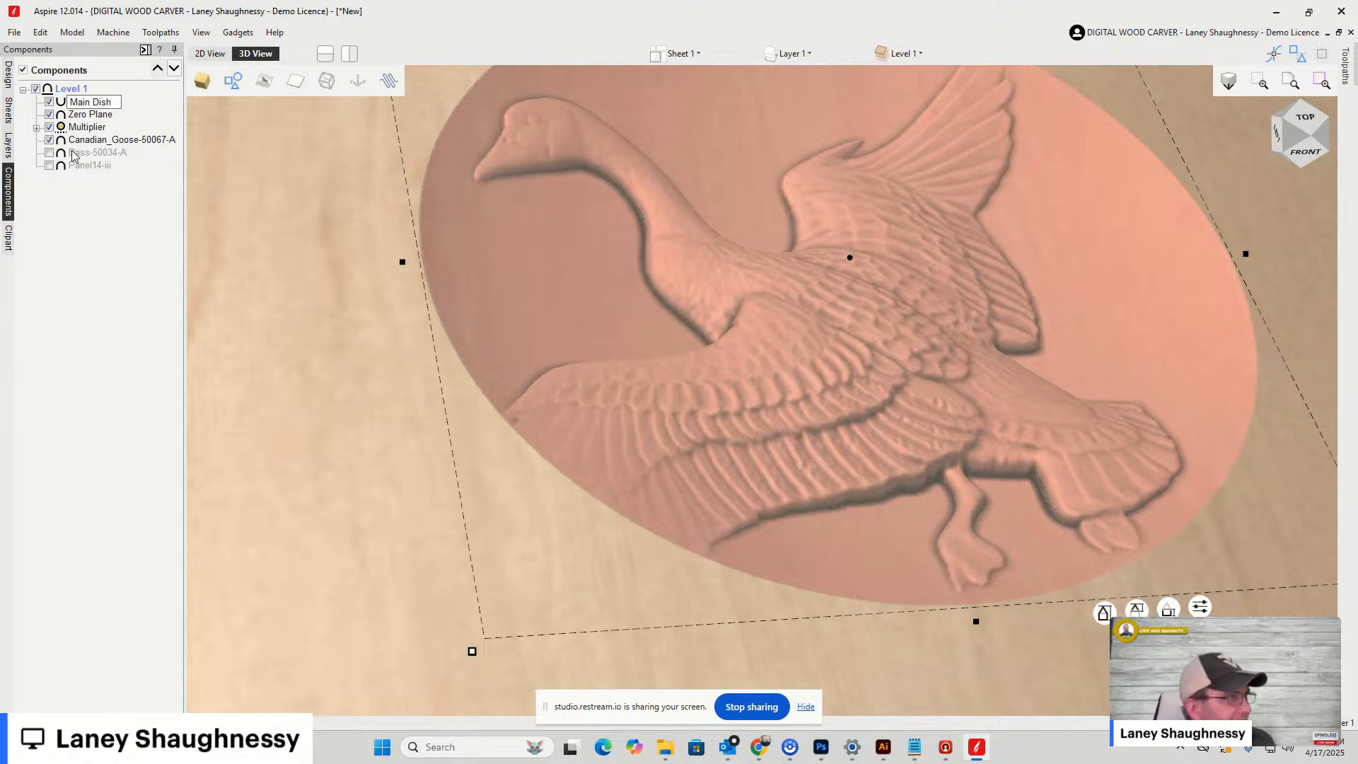
key("Return")
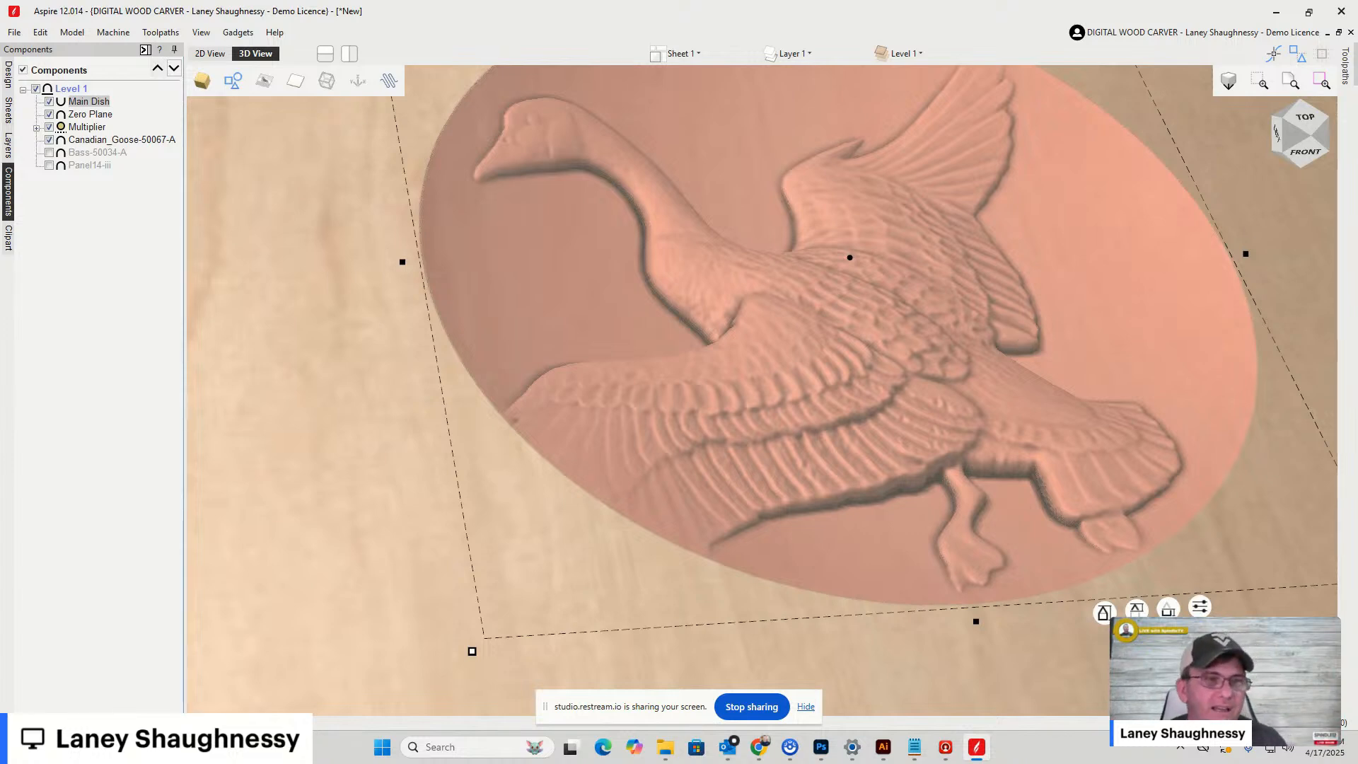
left_click(122, 276)
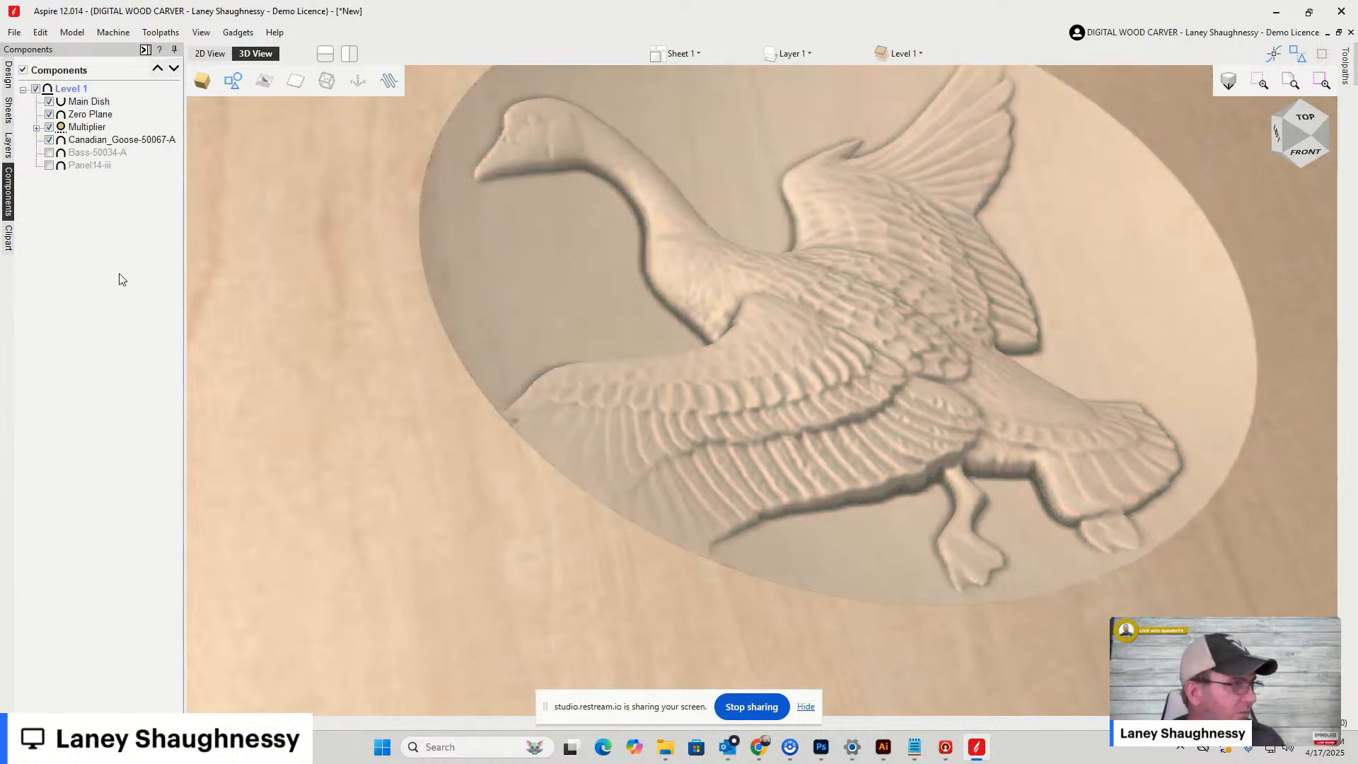
Turn Light Follows Viewer on and back off to compare the shading of the goose relief seen from above
left_click(1299, 121)
scroll(351, 449, "up", 4)
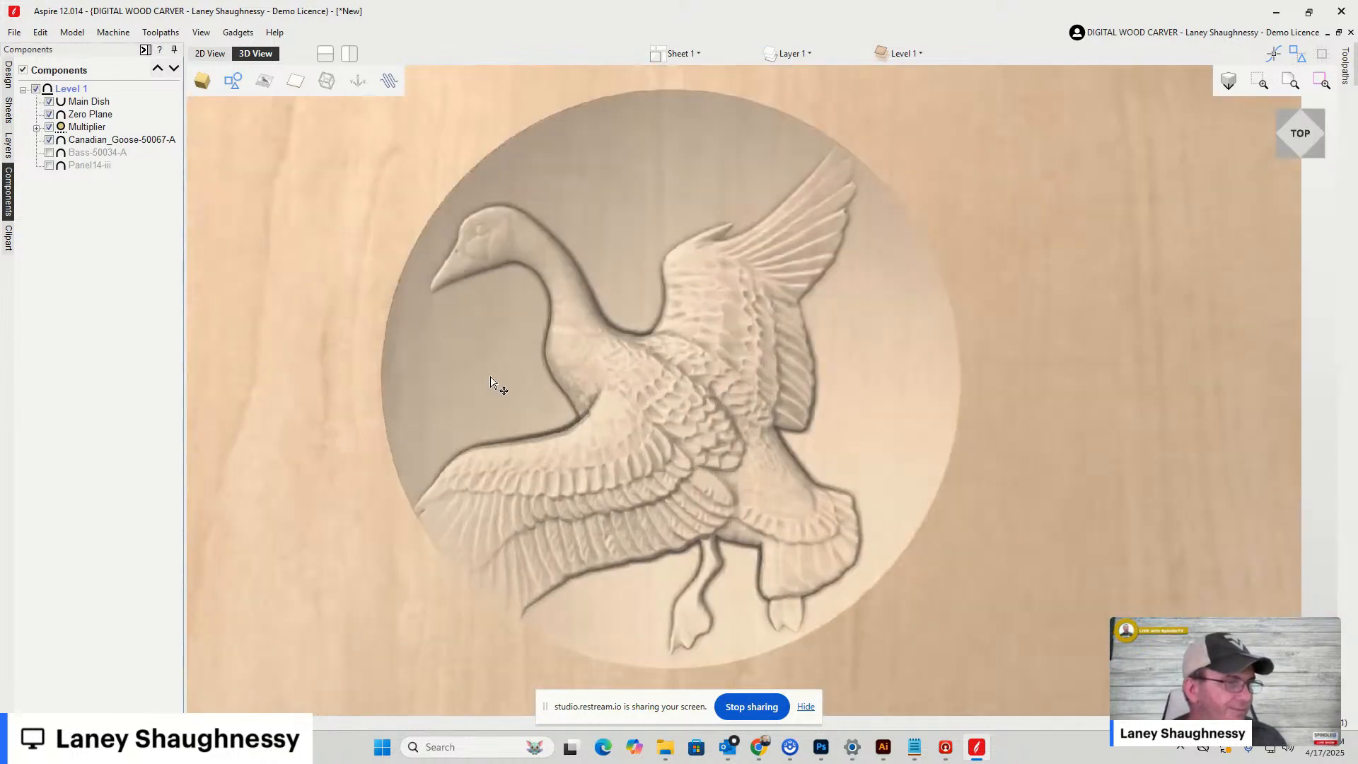
scroll(493, 382, "down", 1)
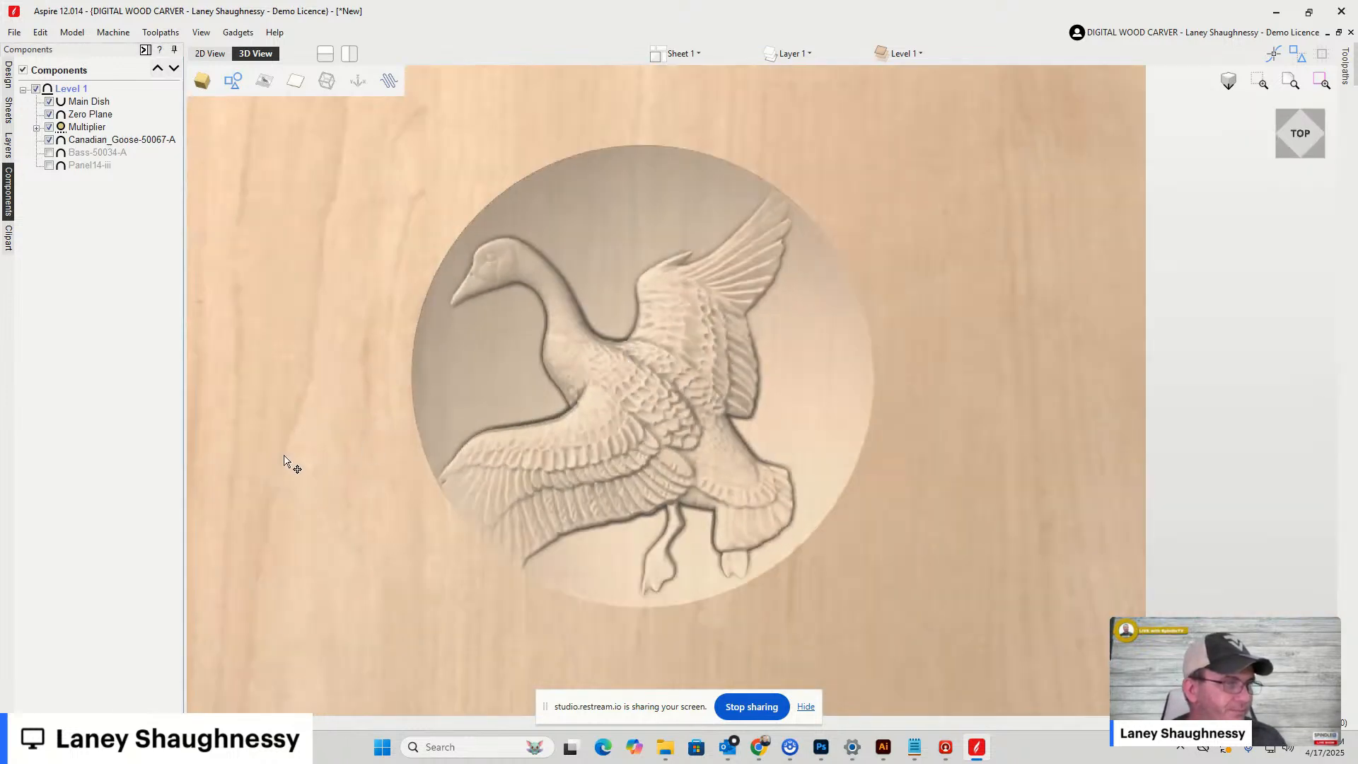
left_click(201, 32)
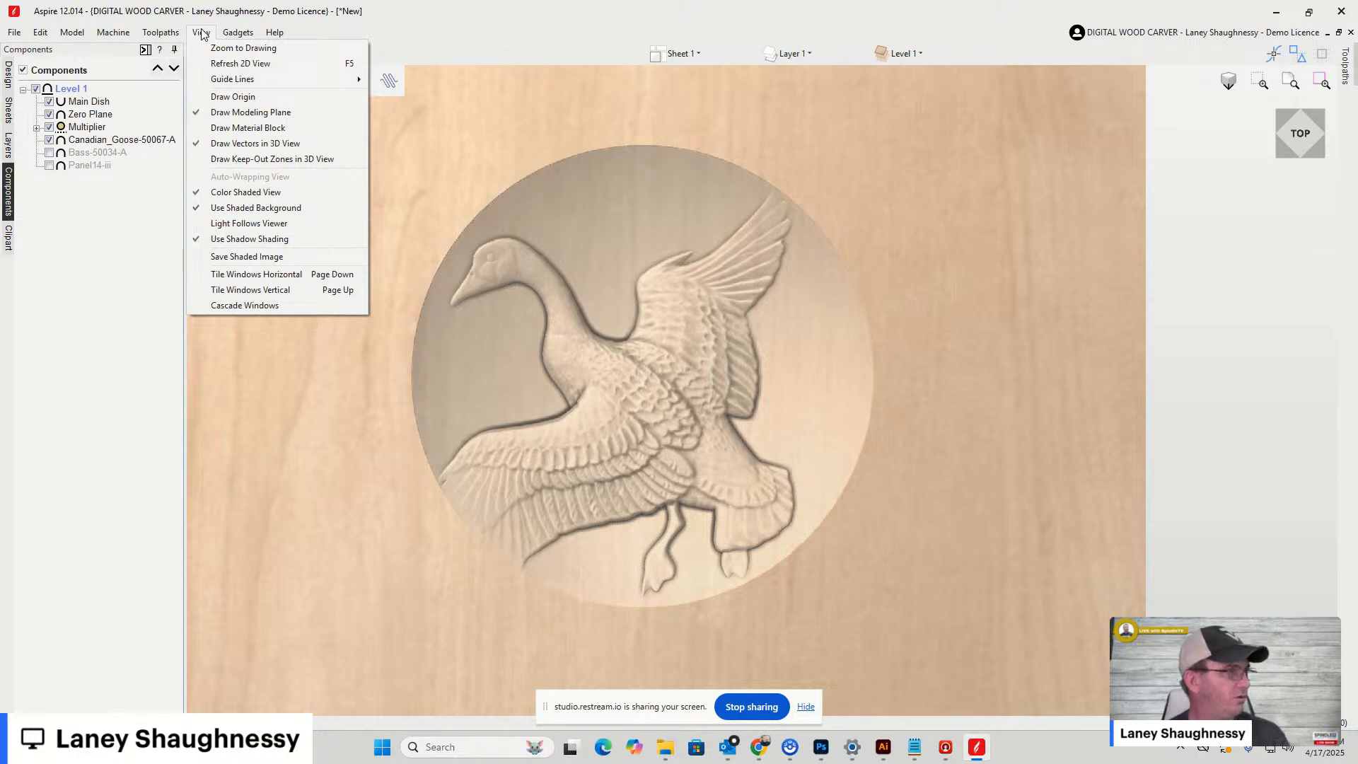
left_click(218, 225)
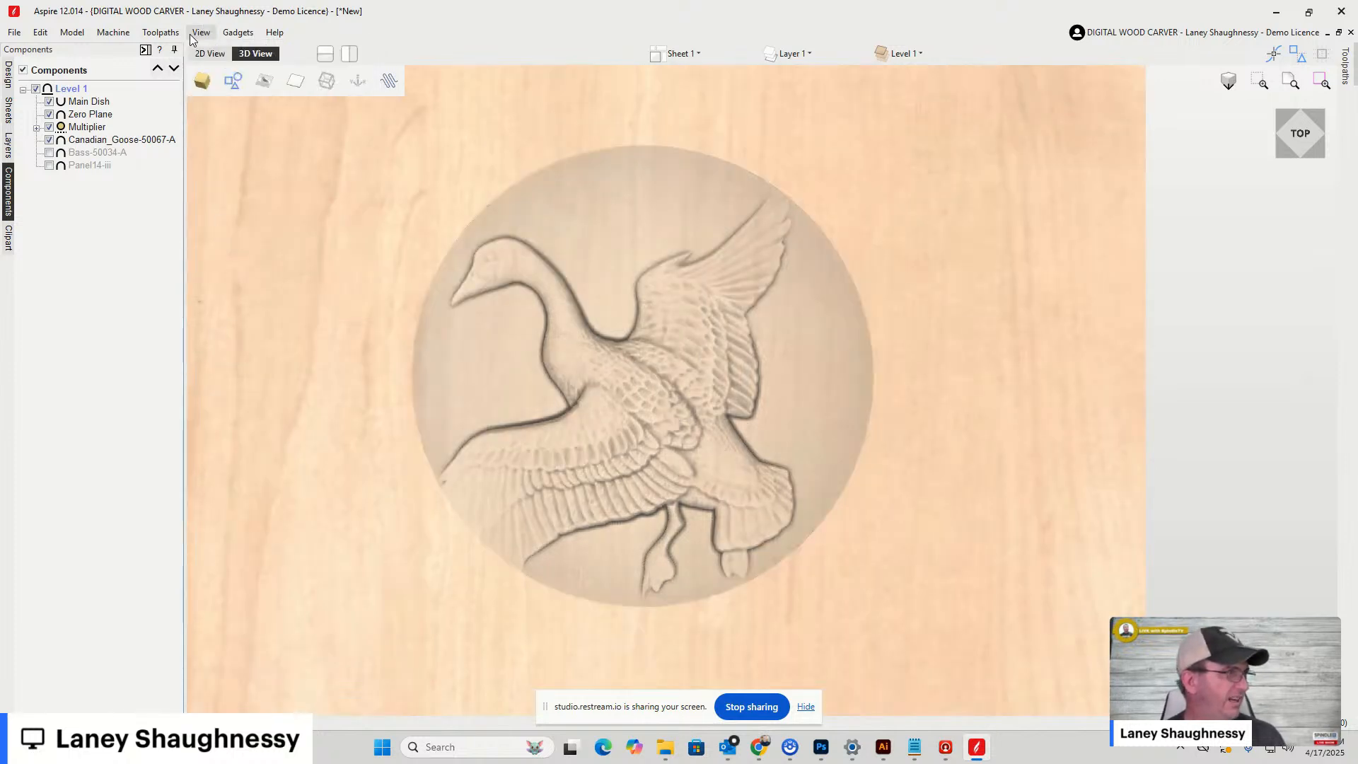
left_click(201, 32)
left_click(215, 225)
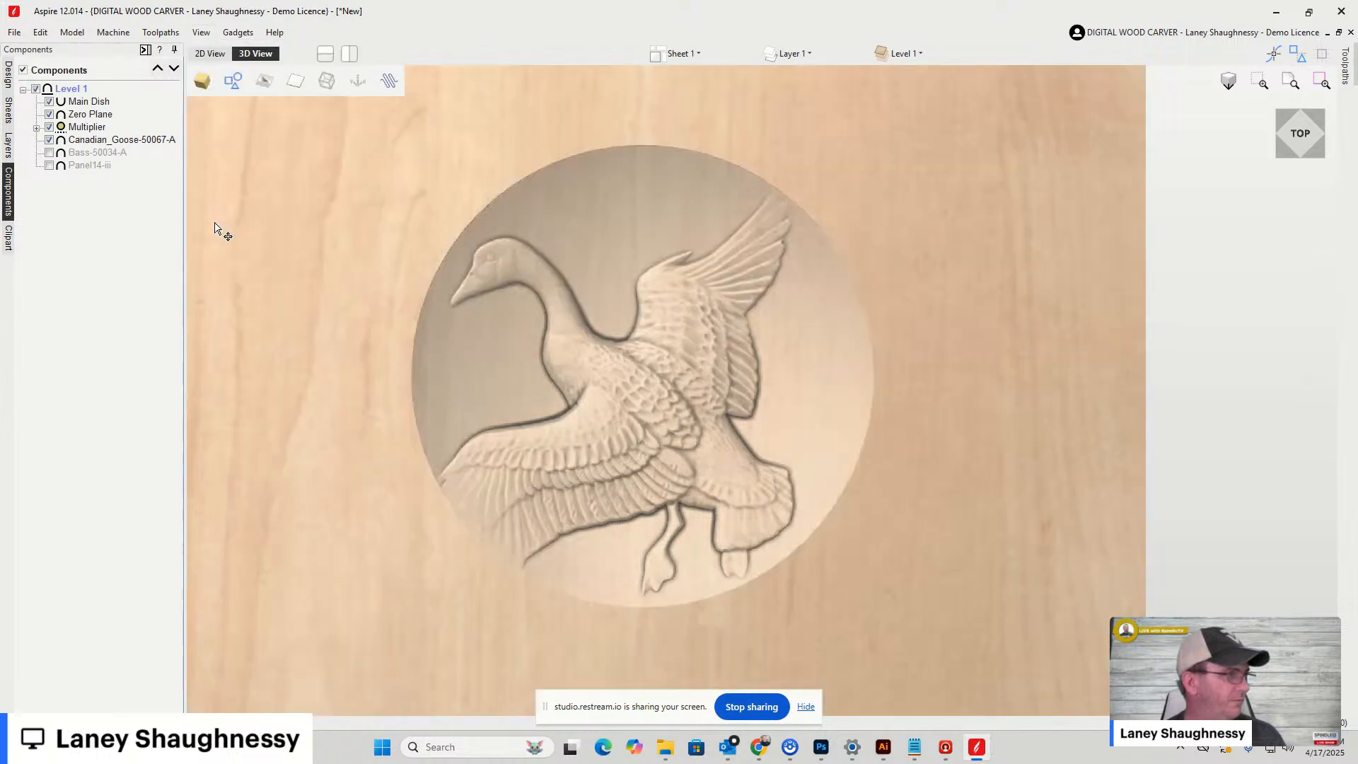
Set the shape height of the Main Dish component to 0.625 inches
left_click_drag(1305, 134, 1268, 144)
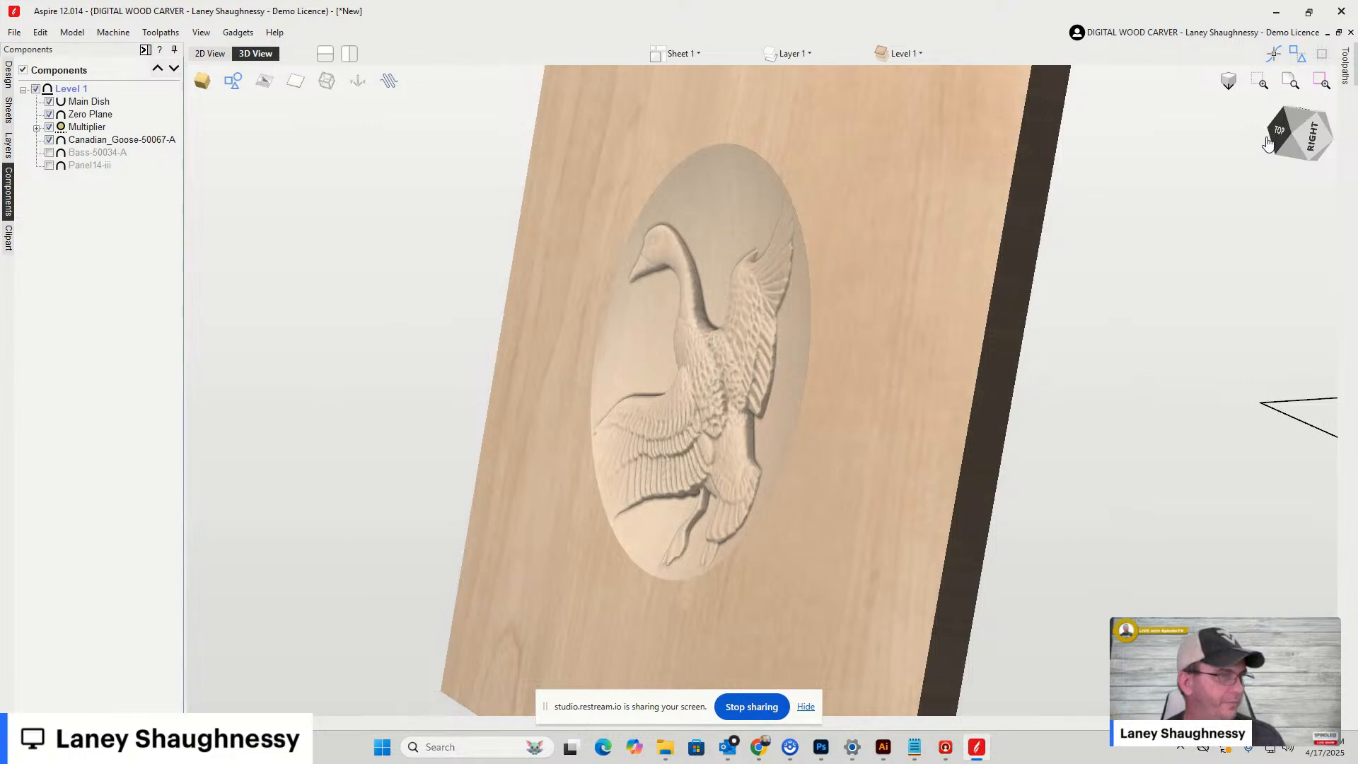
left_click(1277, 133)
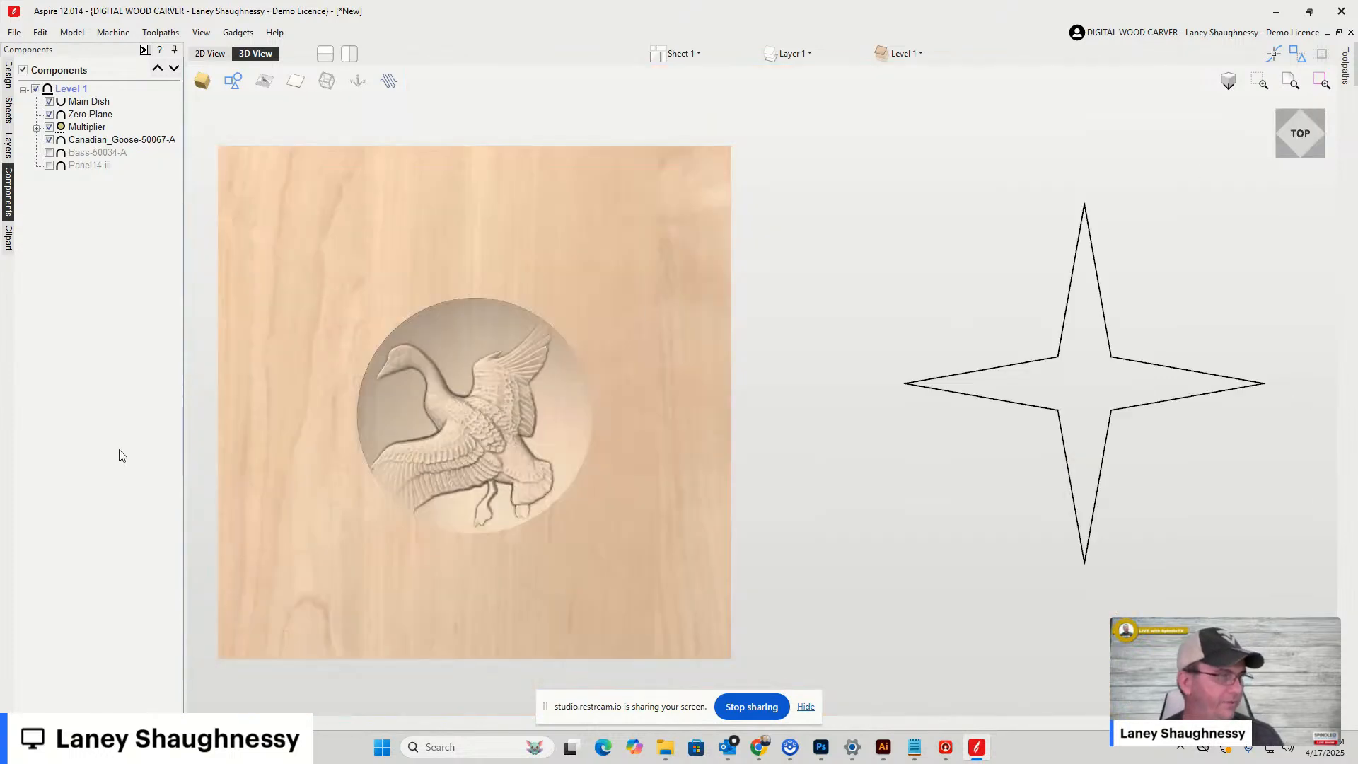
scroll(267, 479, "up", 4)
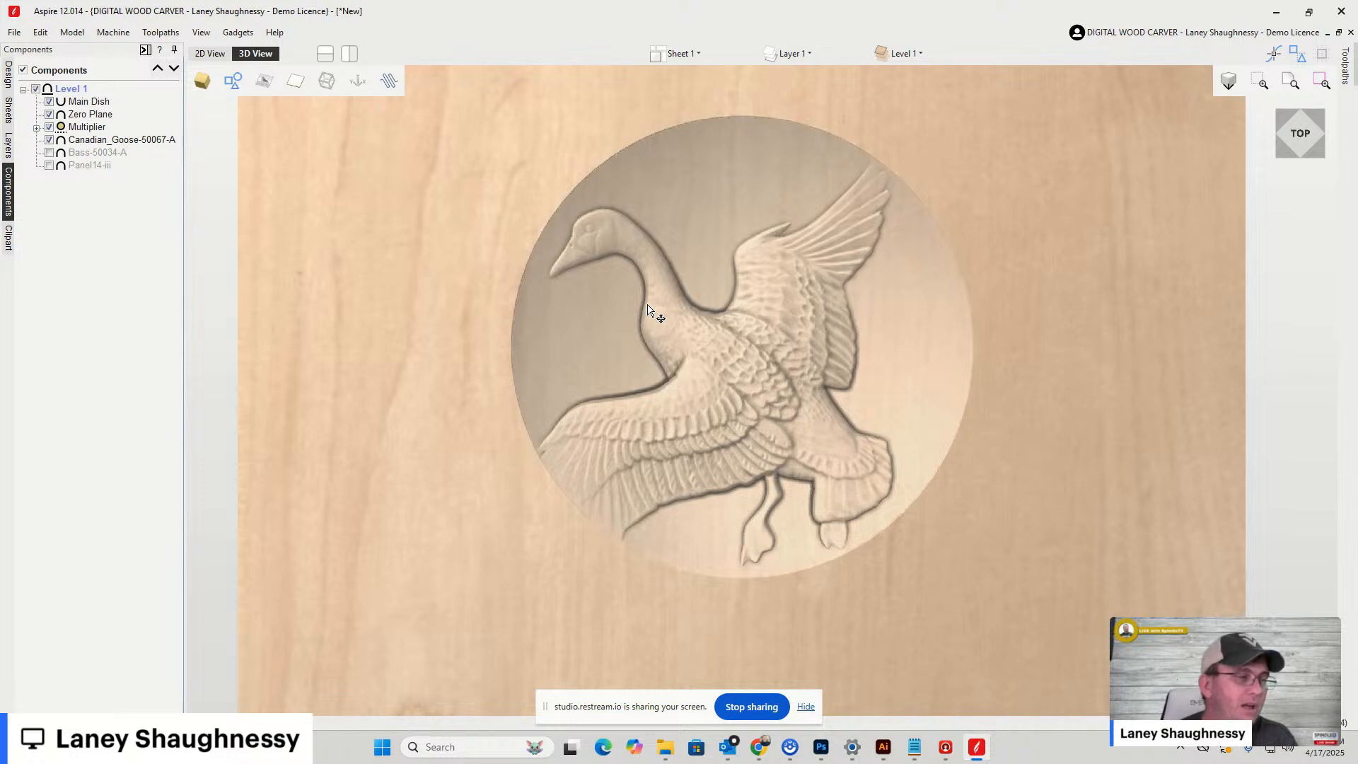
double_click(79, 102)
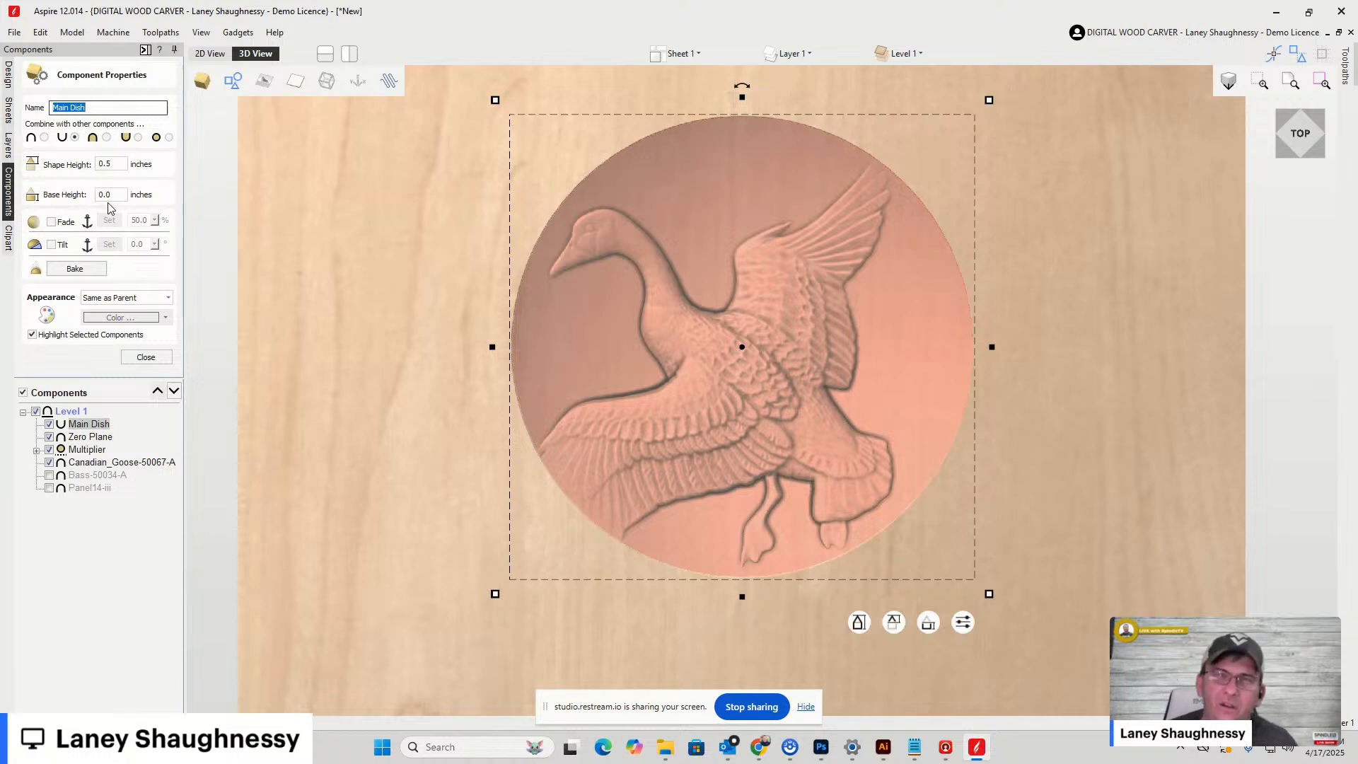
double_click(126, 164)
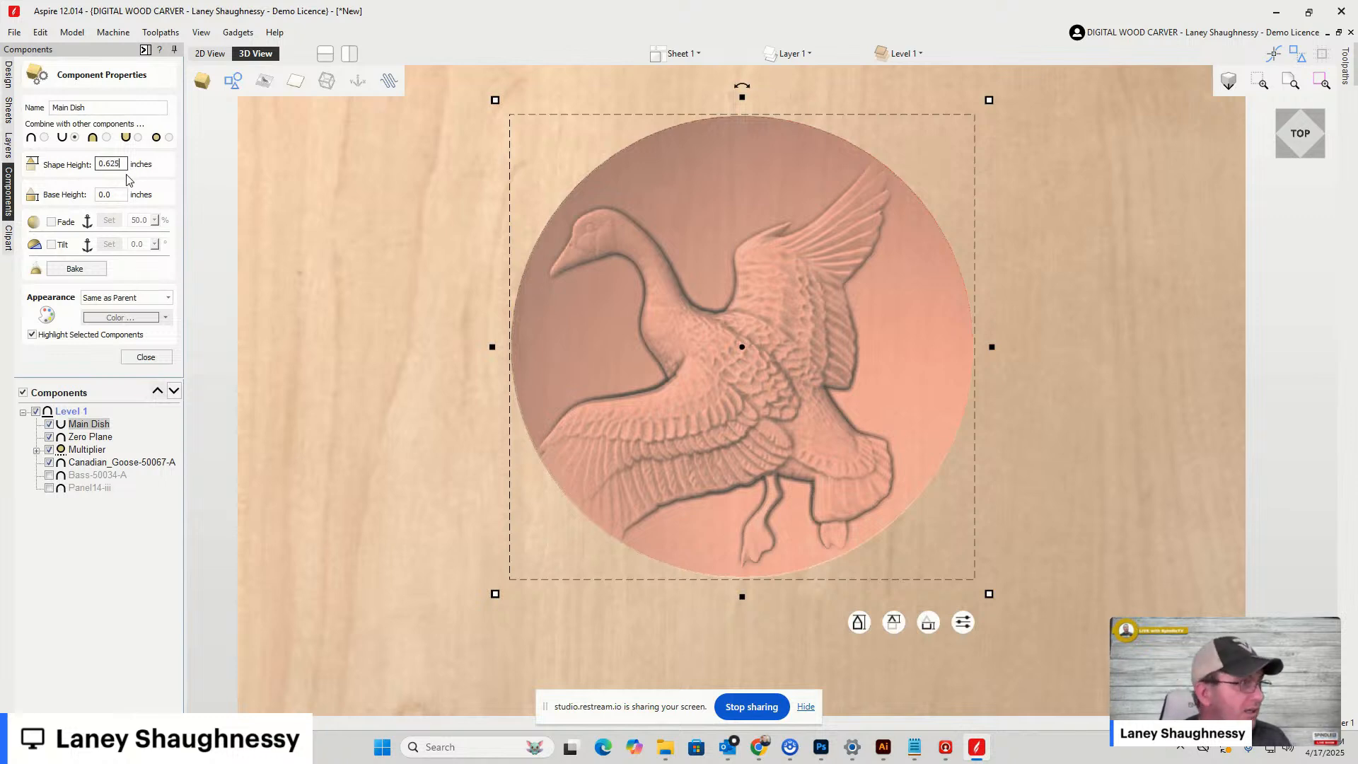
key("Return")
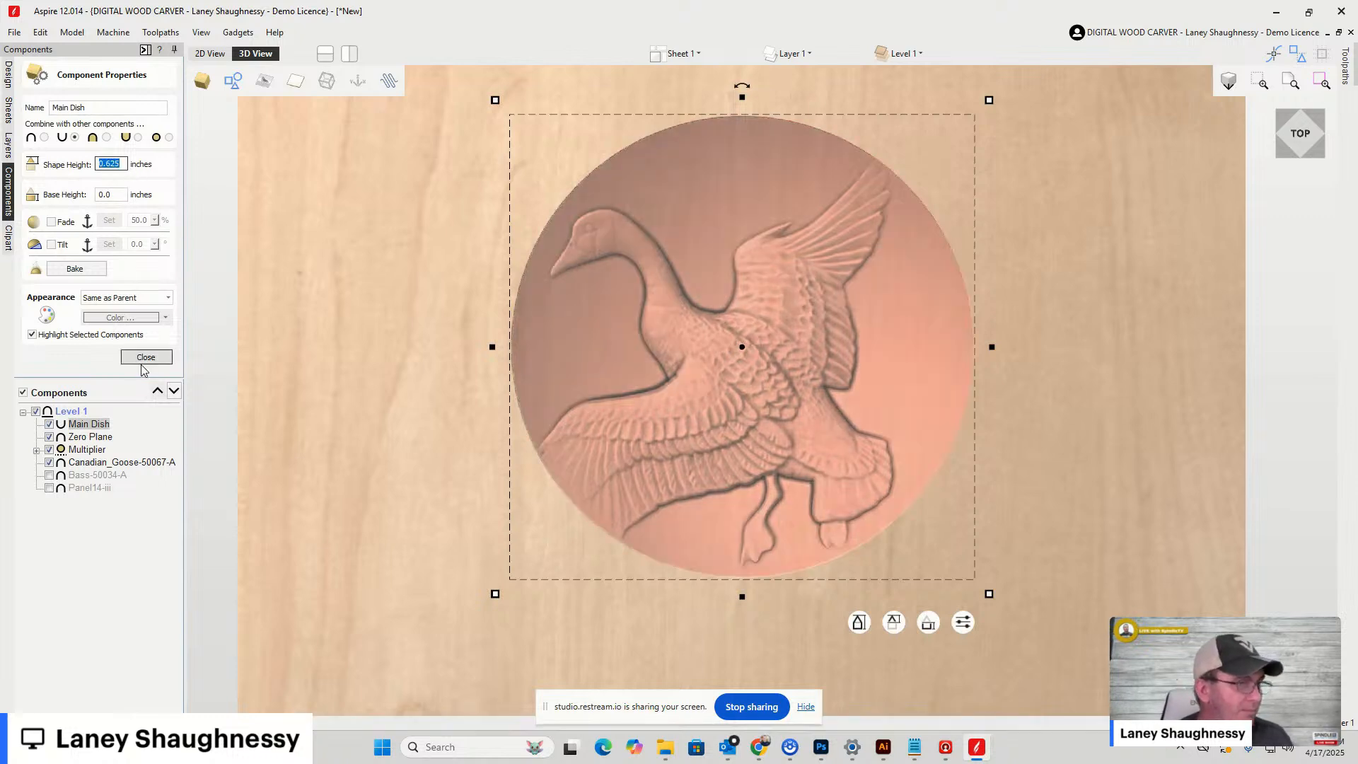
left_click(144, 357)
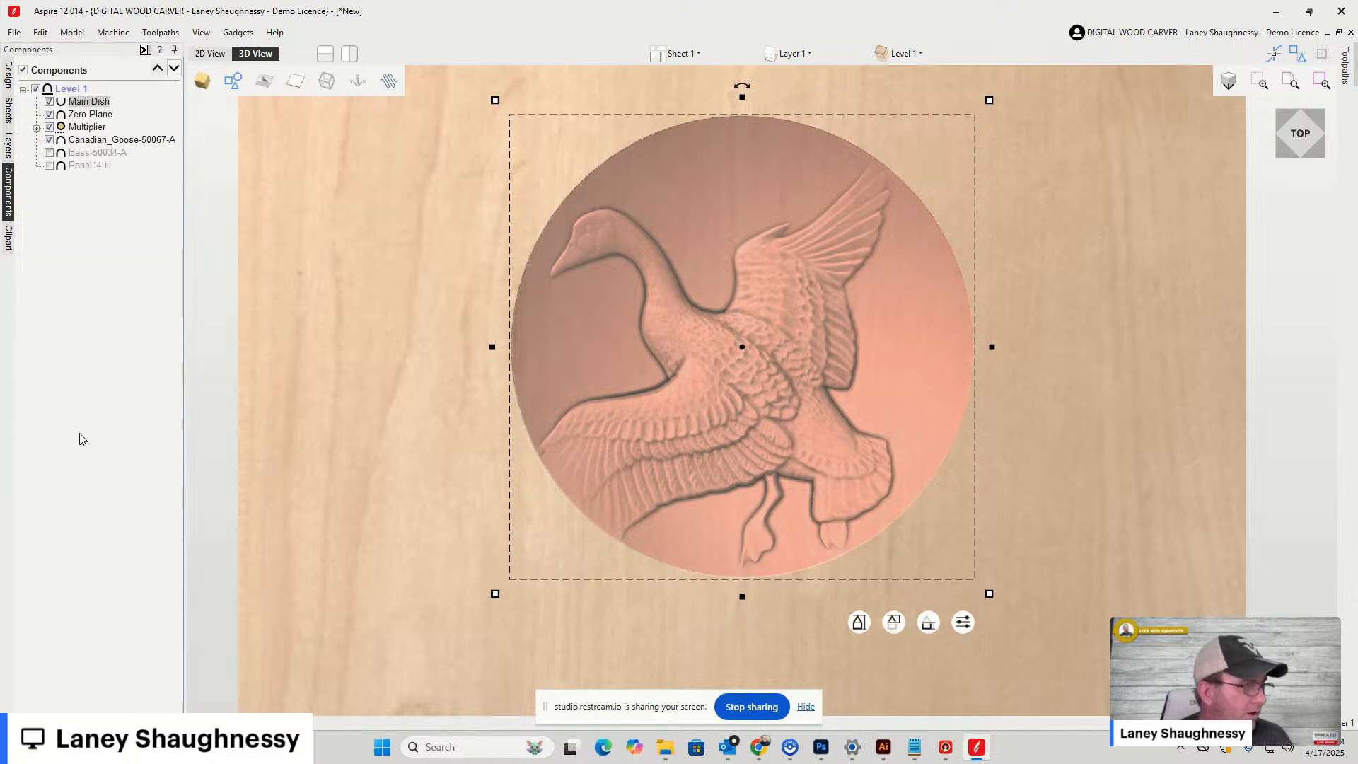
Set the shape height of the Canadian goose component to 0.625 inches and clear the selection
left_click(80, 145)
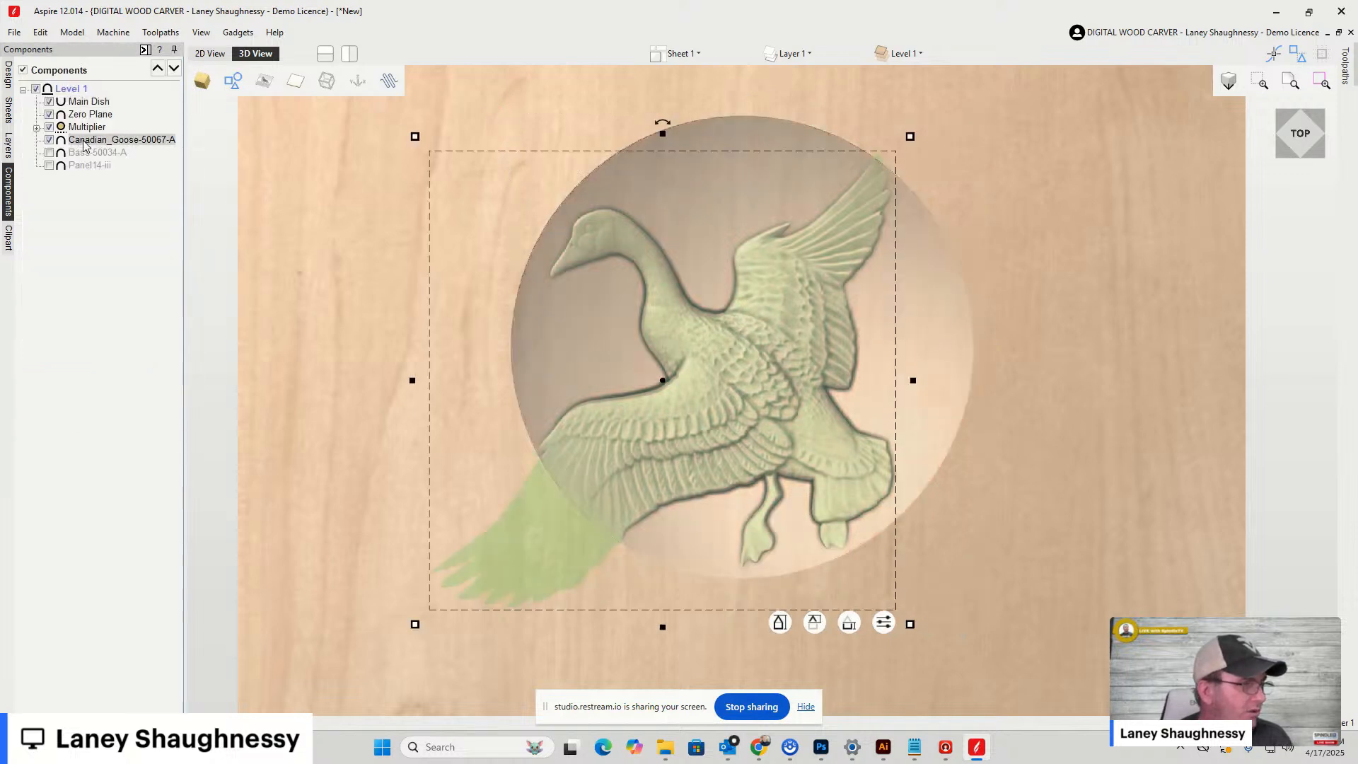
double_click(83, 145)
left_click(111, 164)
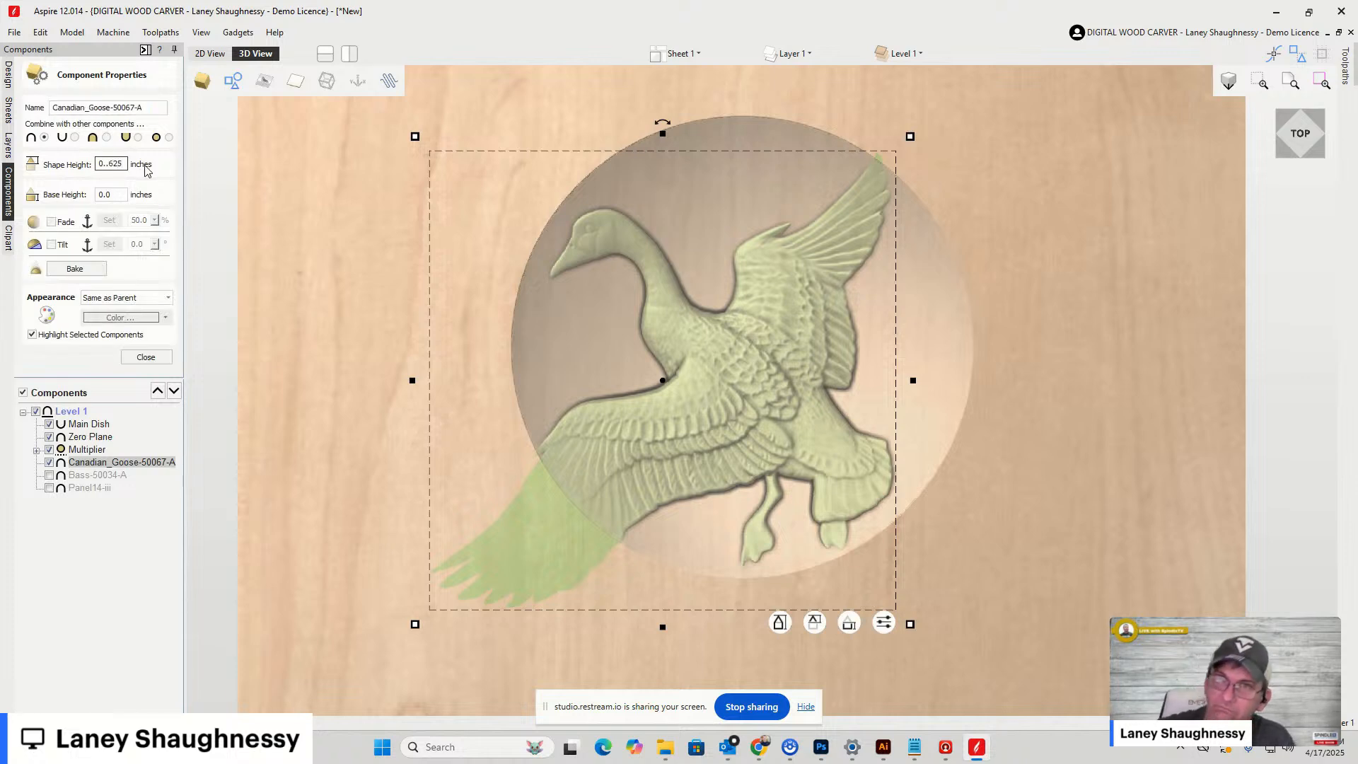
double_click(114, 164)
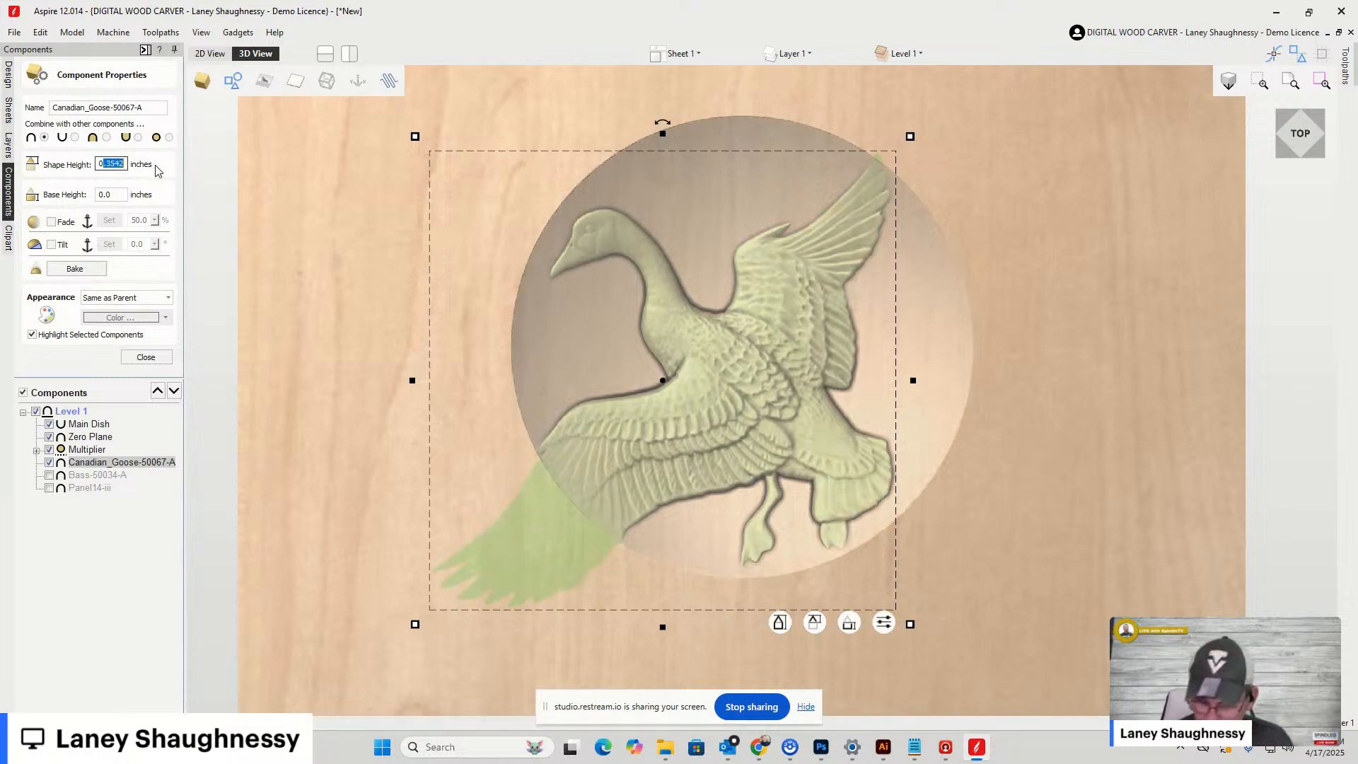
type("0.")
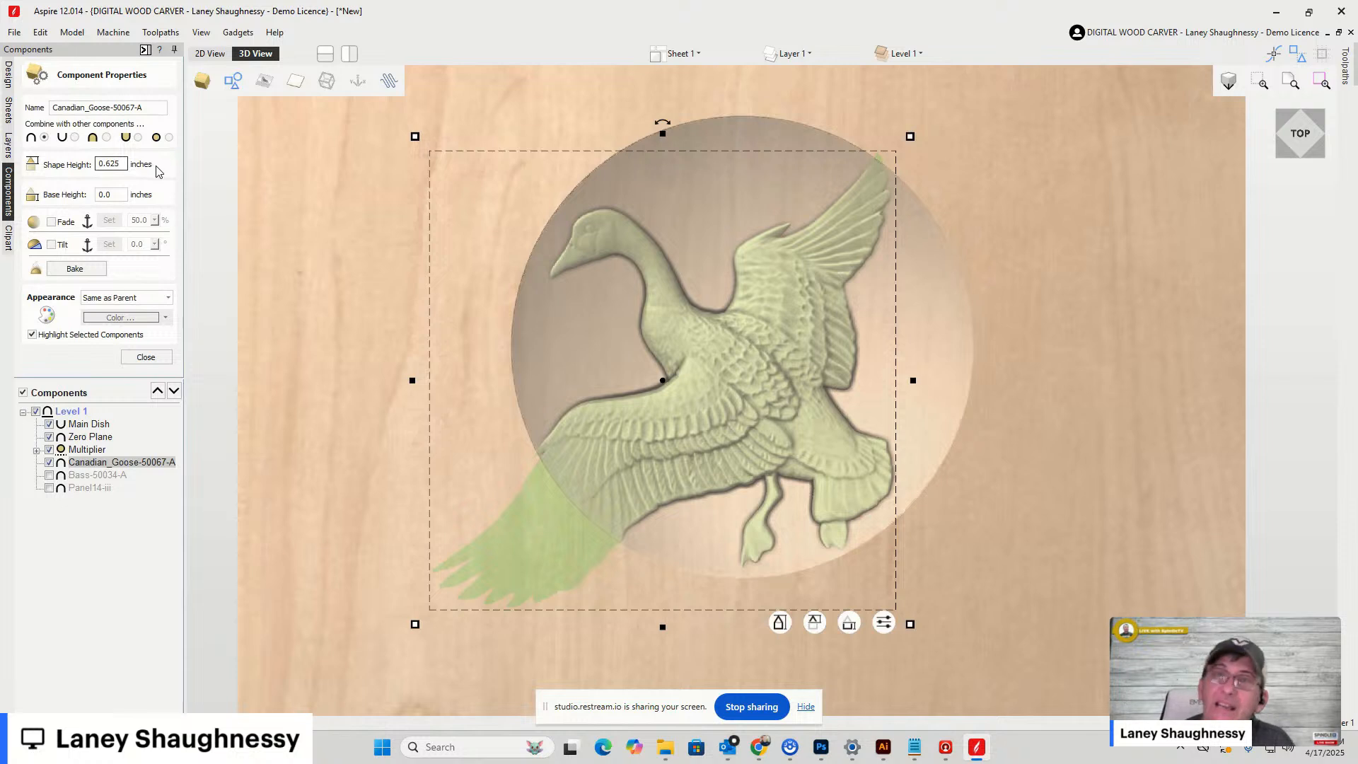
key("Return")
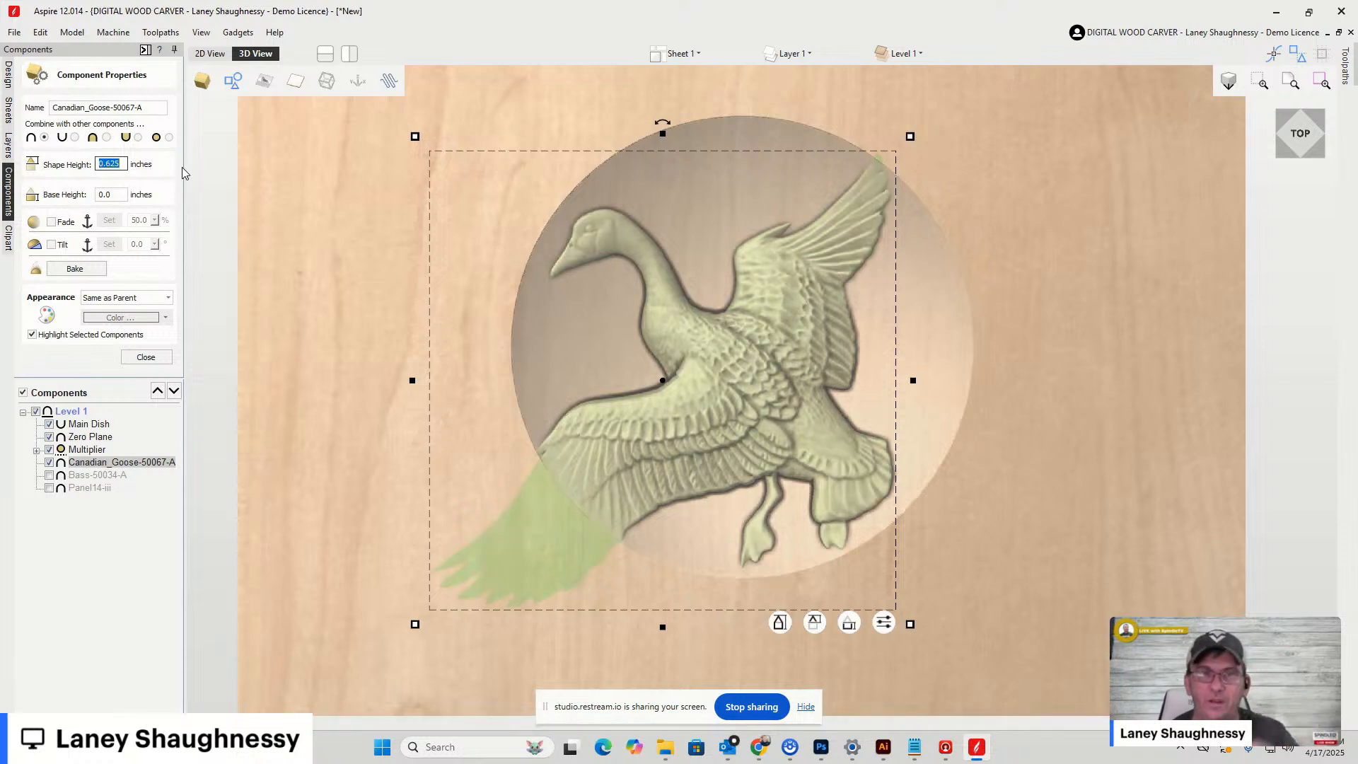
left_click(145, 357)
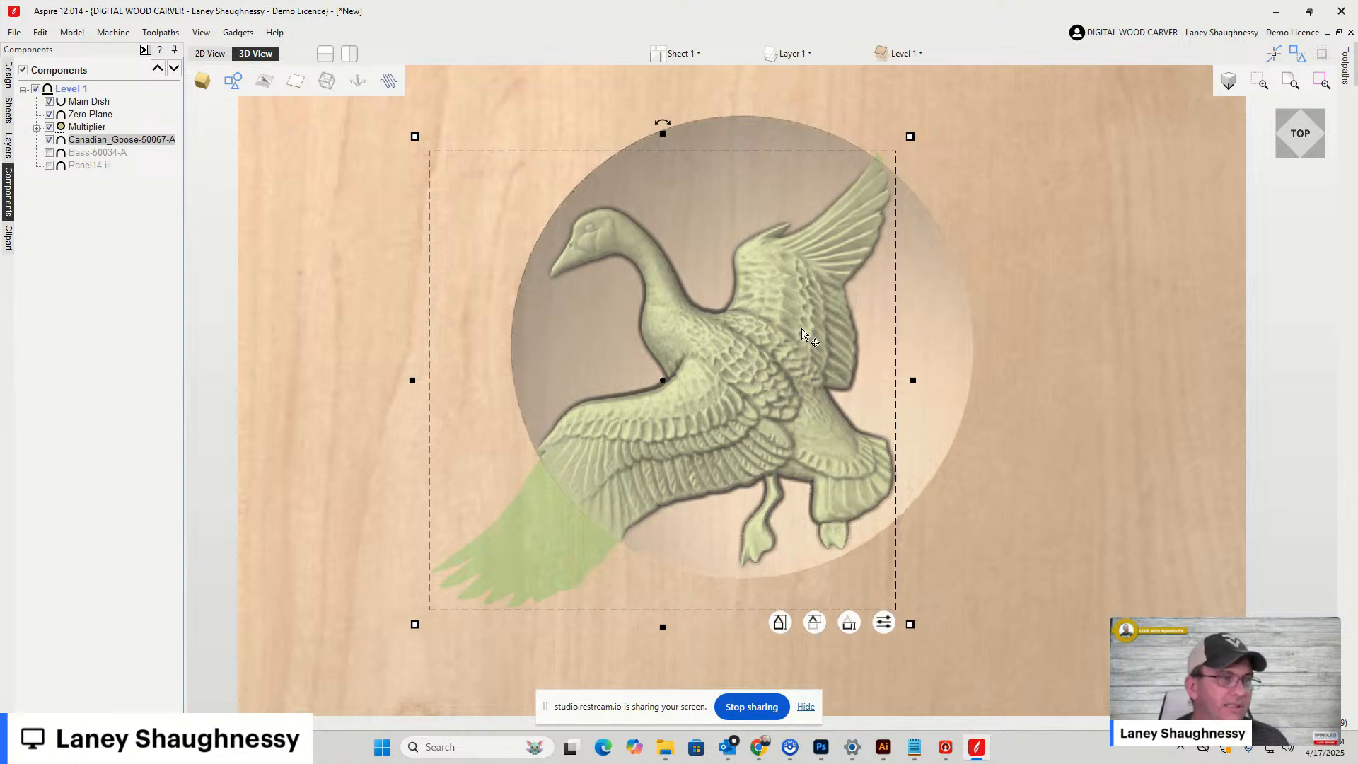
left_click(78, 279)
Inspect the goose relief inside the dish from above and at an angle, and switch to the 2D view
scroll(739, 385, "up", 2)
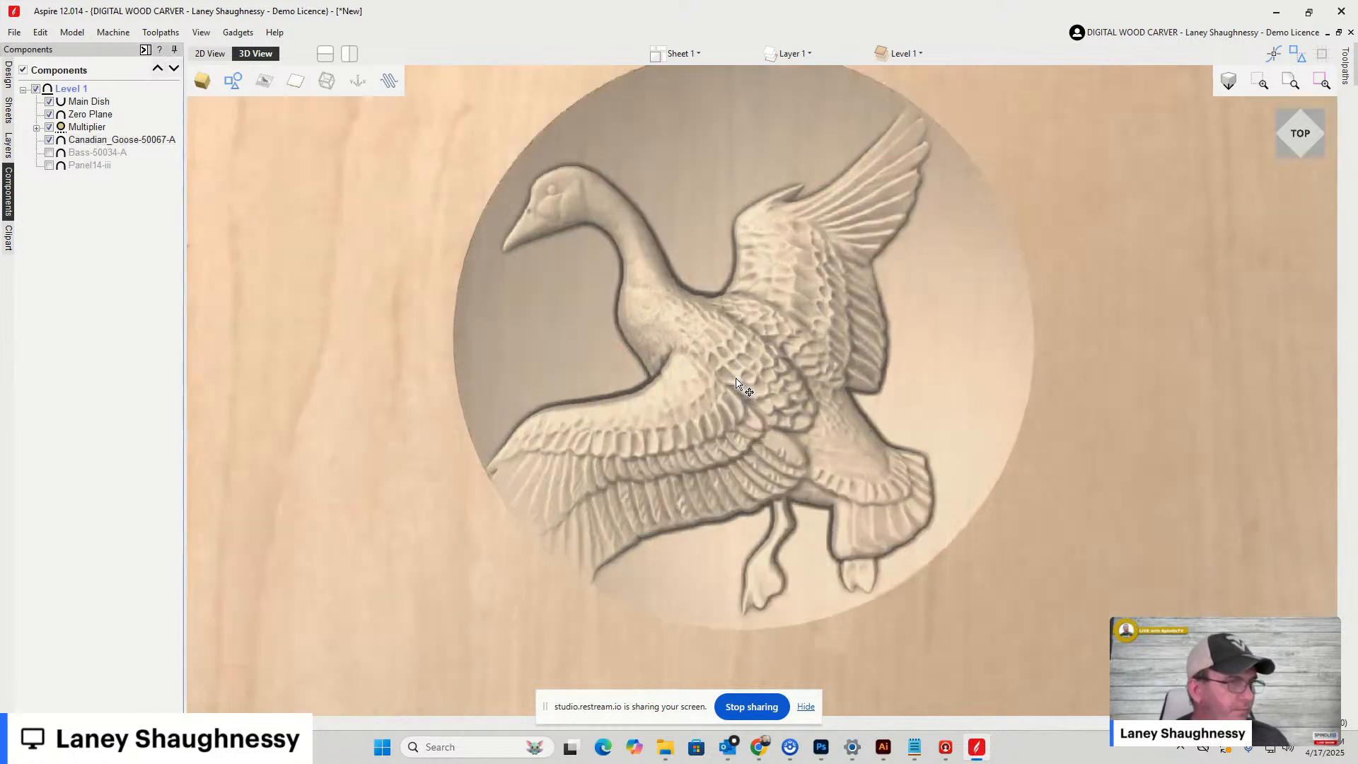
scroll(739, 385, "up", 1)
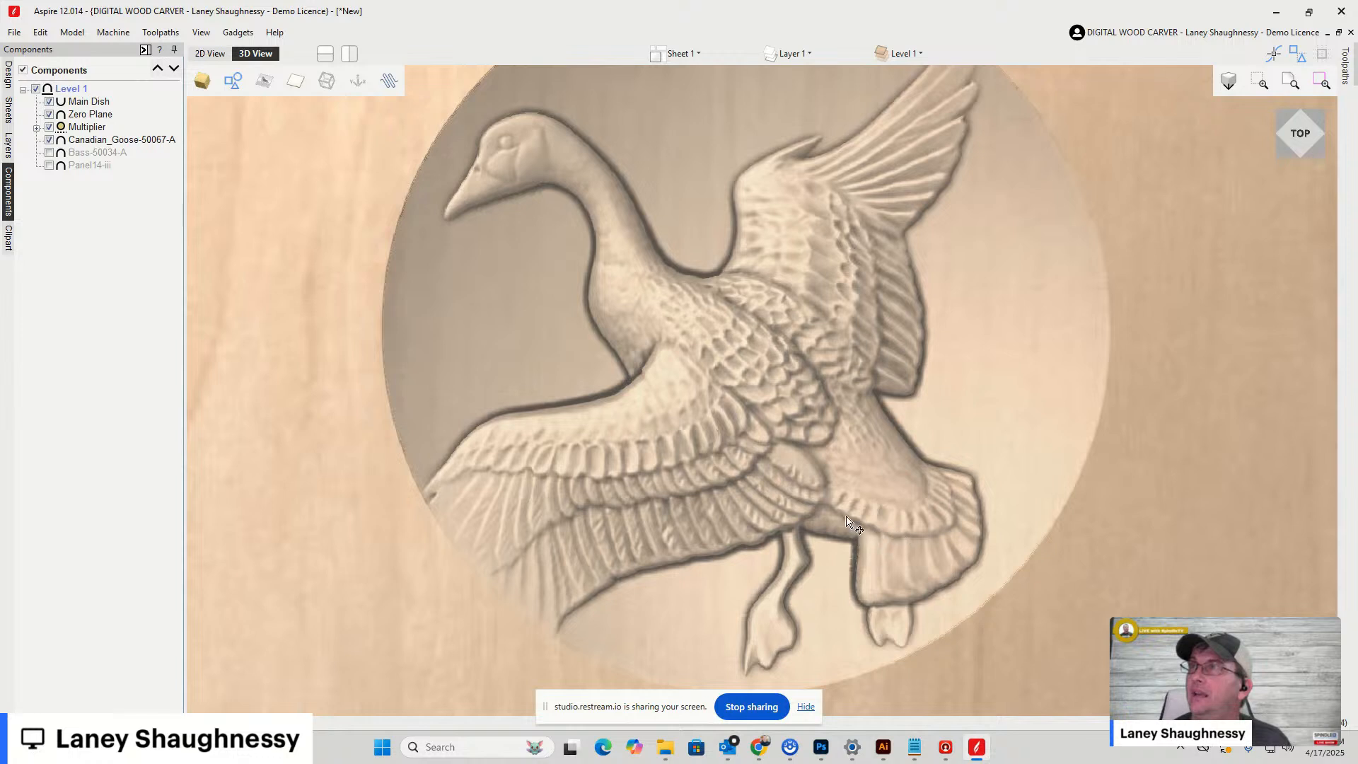
scroll(848, 522, "down", 1)
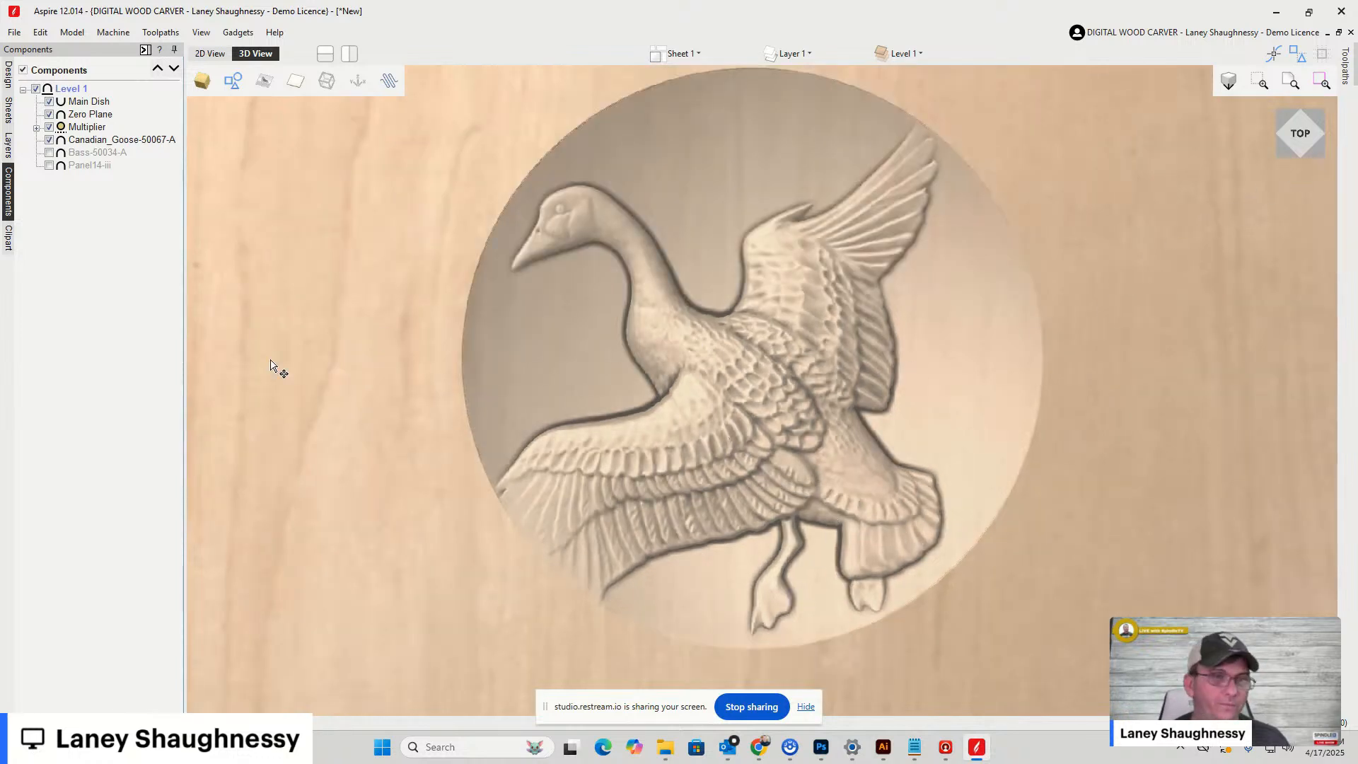
mouse_move(1299, 155)
left_mouse_down()
mouse_move(1282, 112)
mouse_move(1300, 130)
left_mouse_up()
scroll(611, 439, "up", 2)
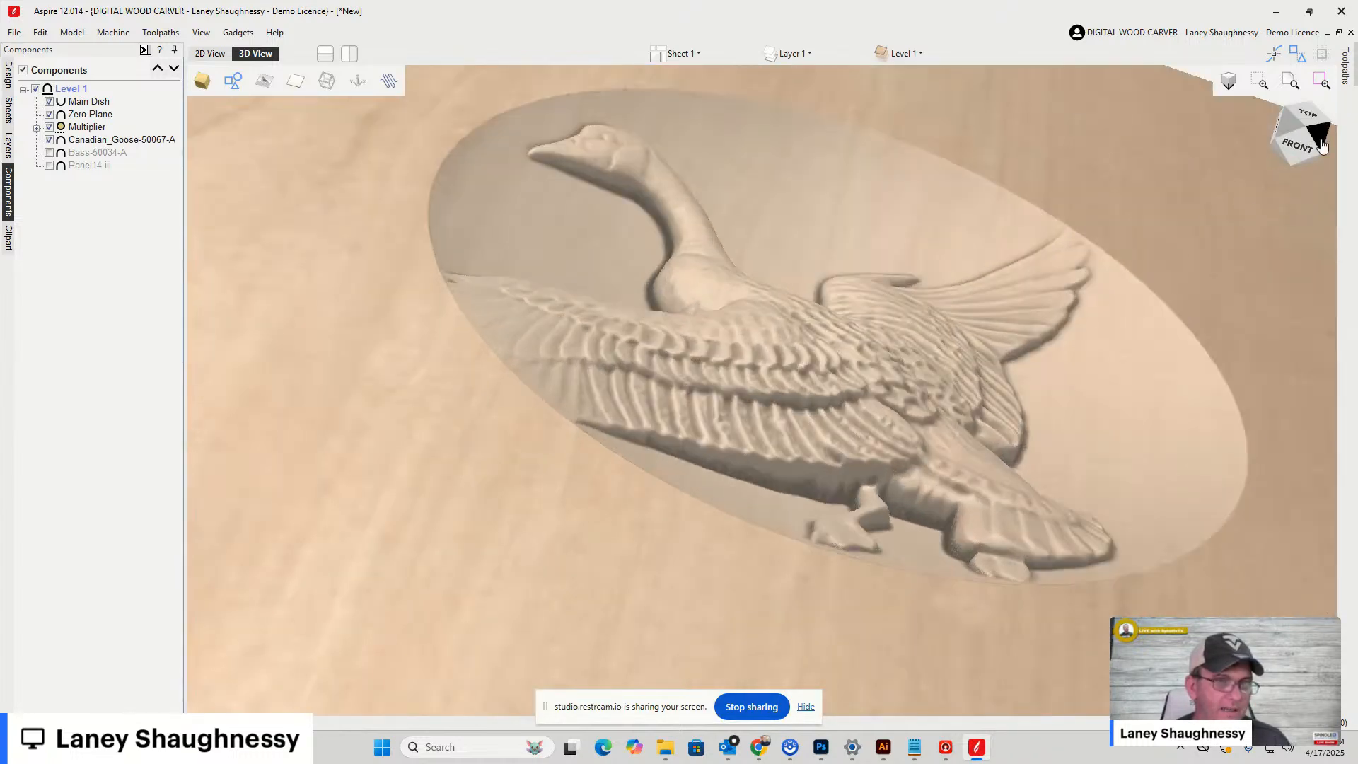
left_click(1300, 120)
scroll(297, 447, "up", 4)
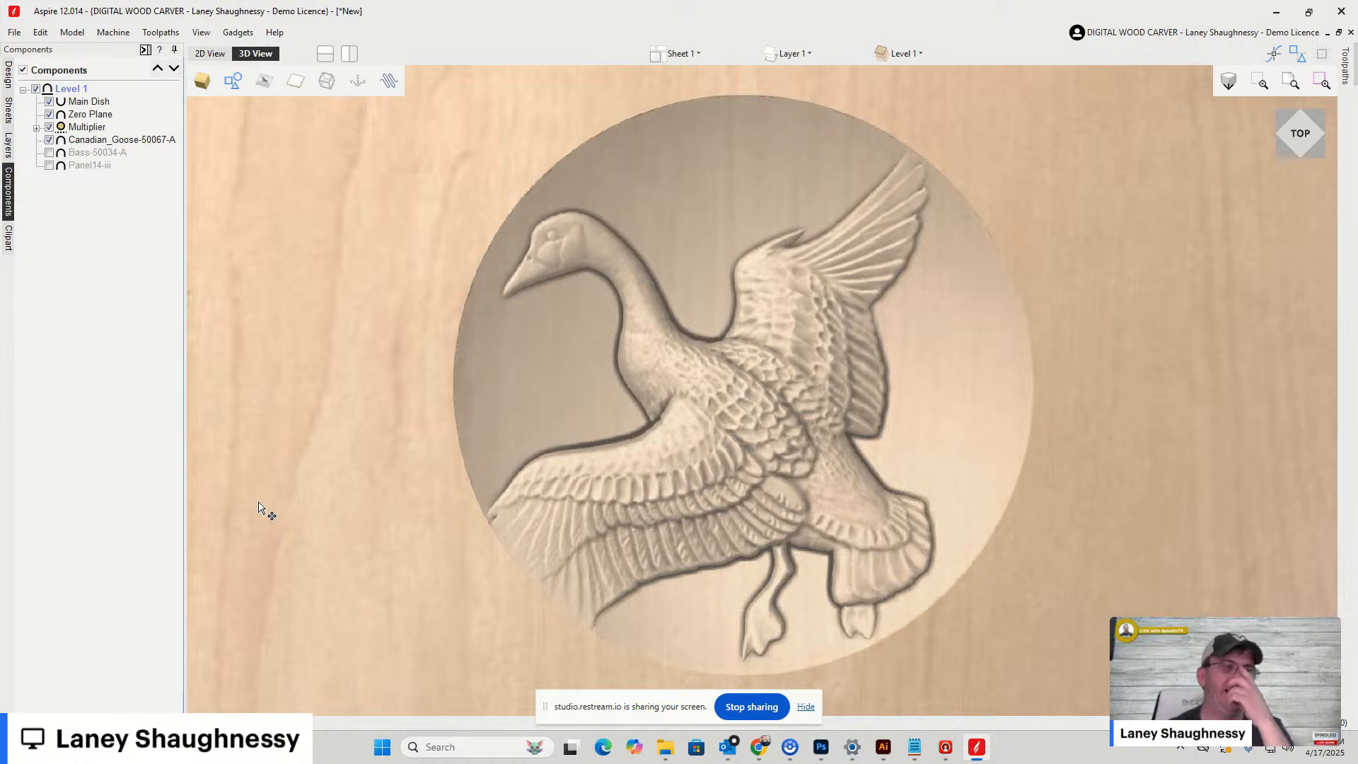
left_click(213, 55)
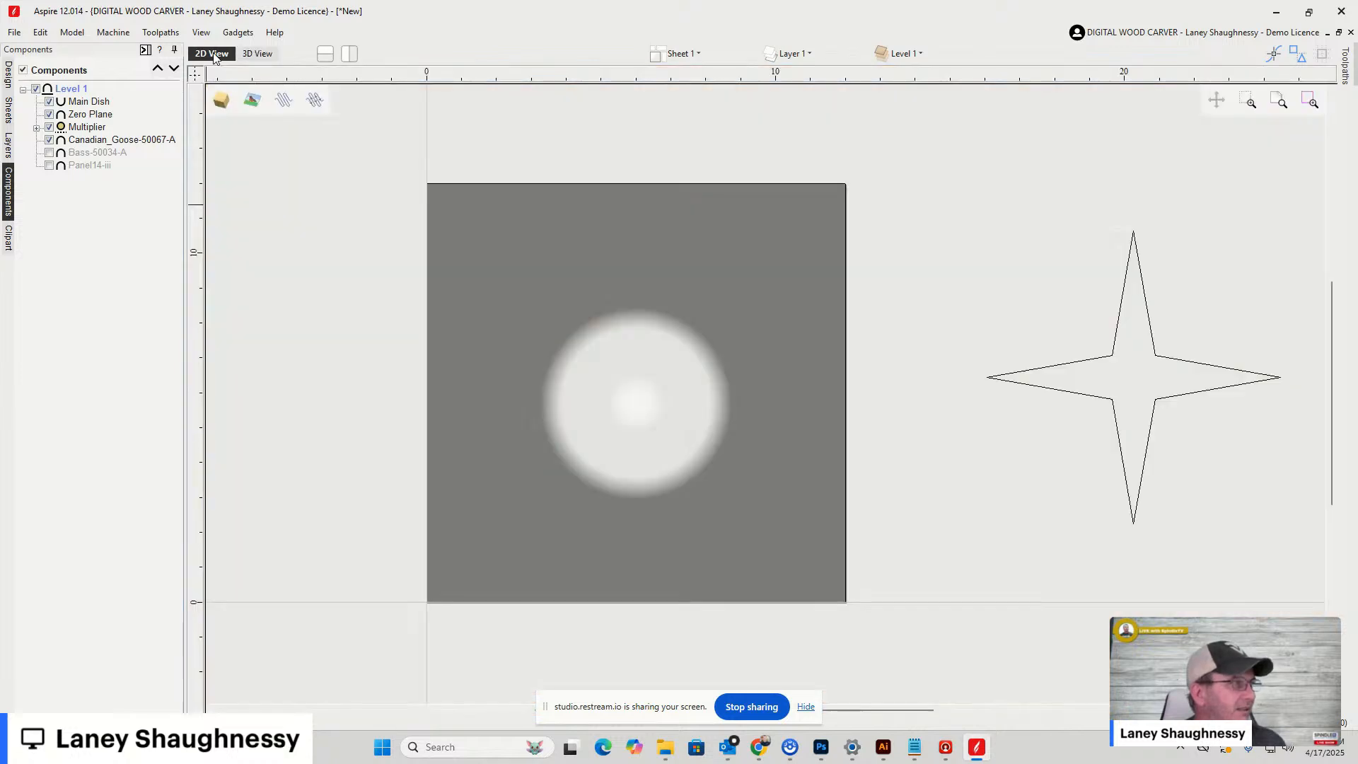
Hide the Main Dish, Zero Plane, Multiplier and Canadian goose components
left_click(50, 102)
left_click(51, 115)
left_click(50, 128)
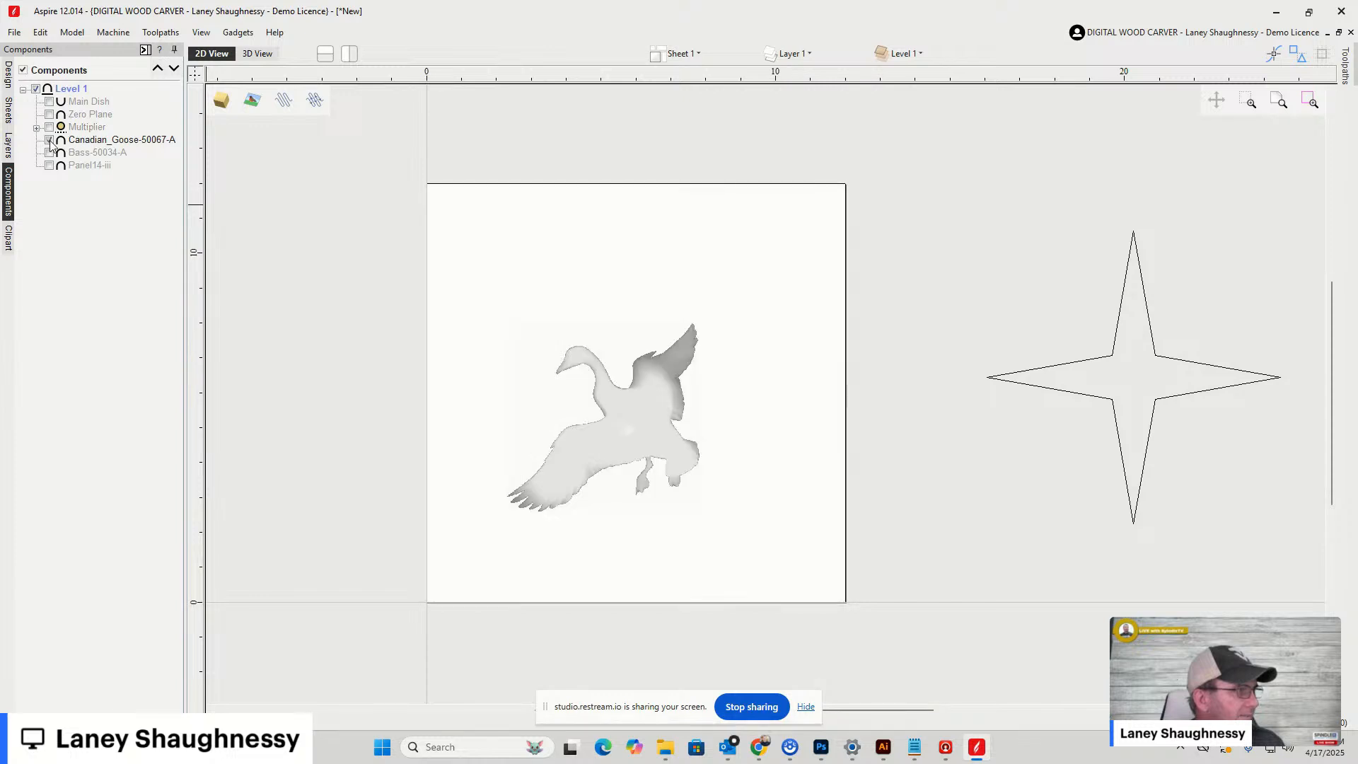
left_click(50, 141)
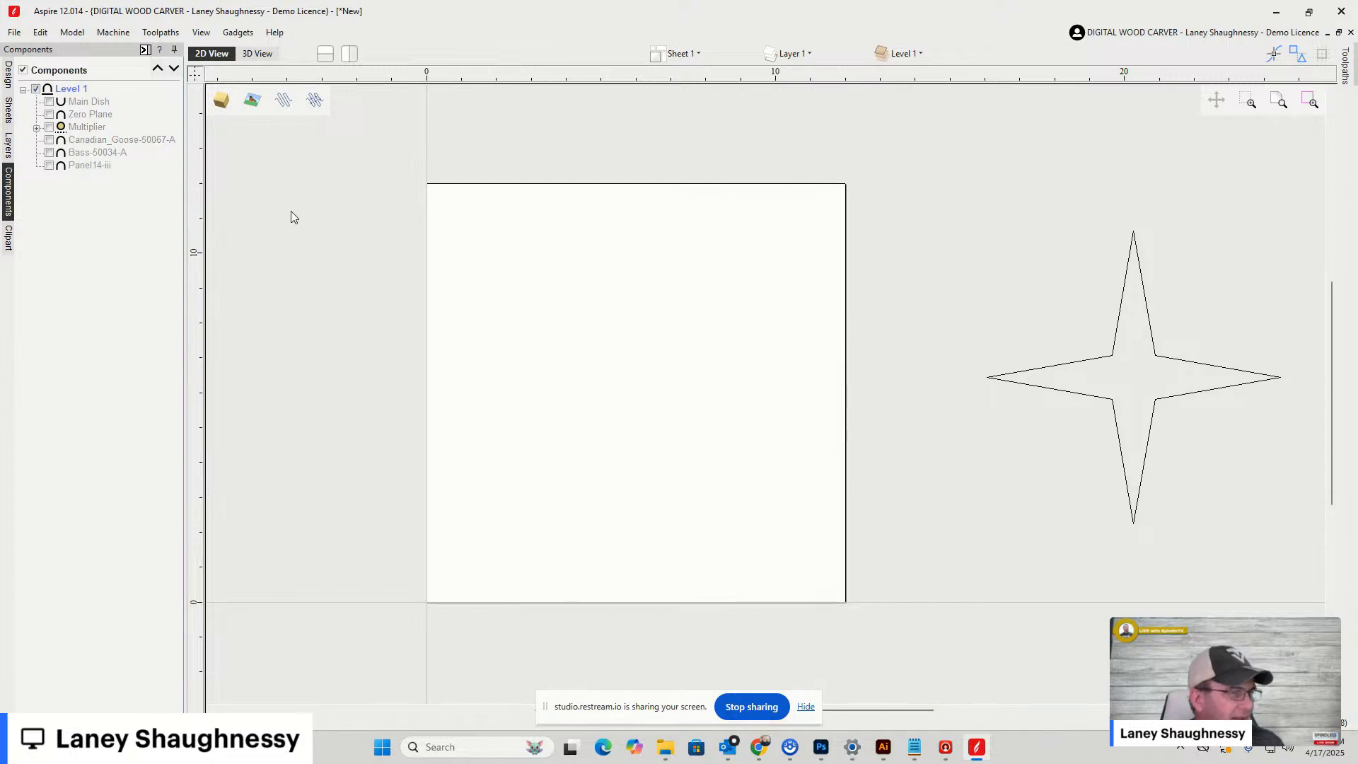
Centre the four-pointed star vector in the material both horizontally and vertically
left_click(1092, 364)
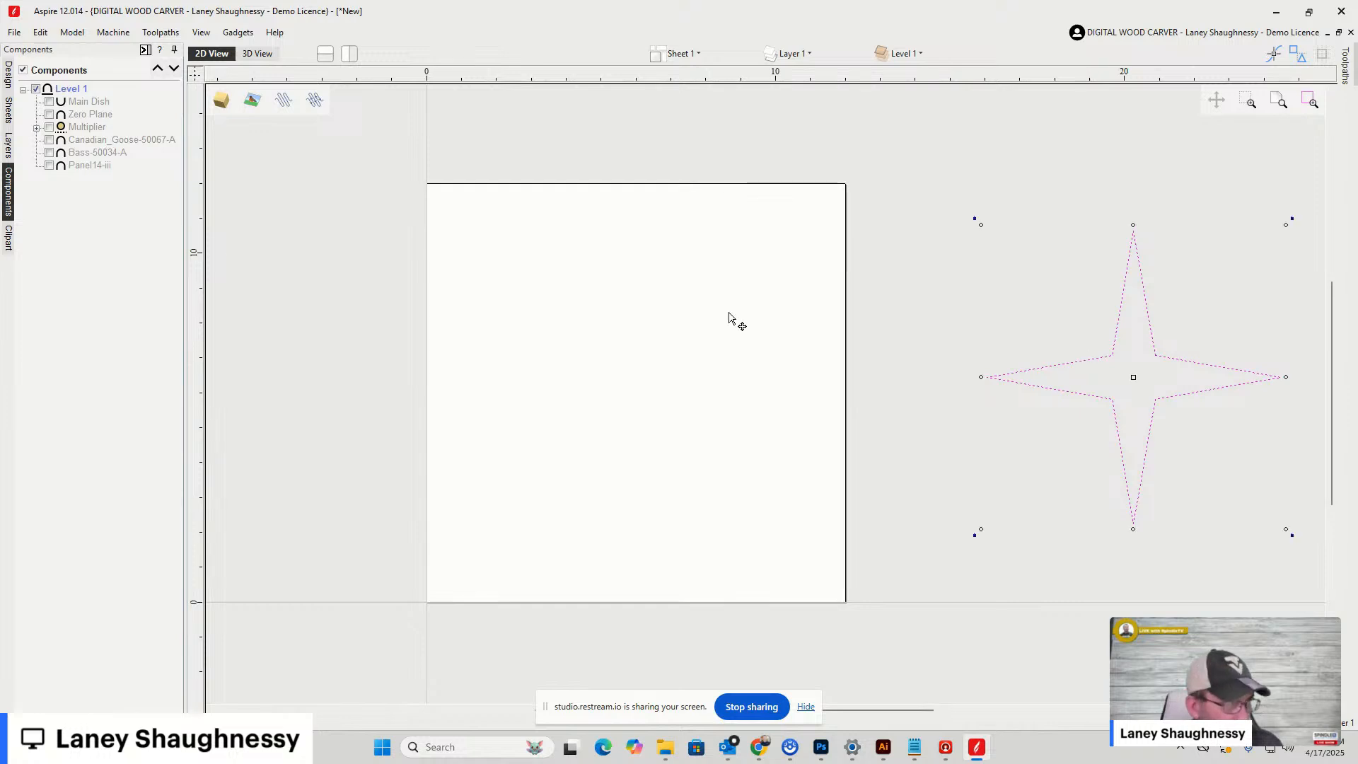
left_click(9, 74)
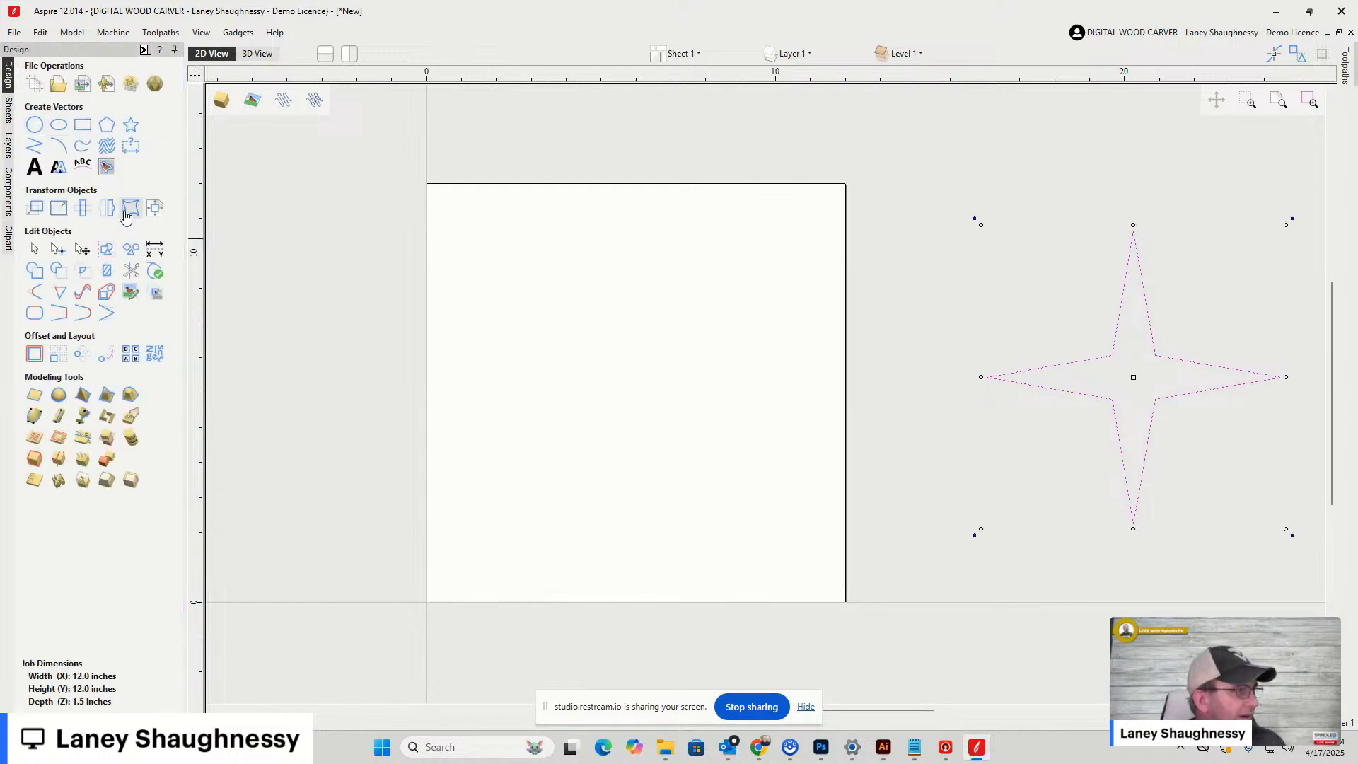
left_click(154, 208)
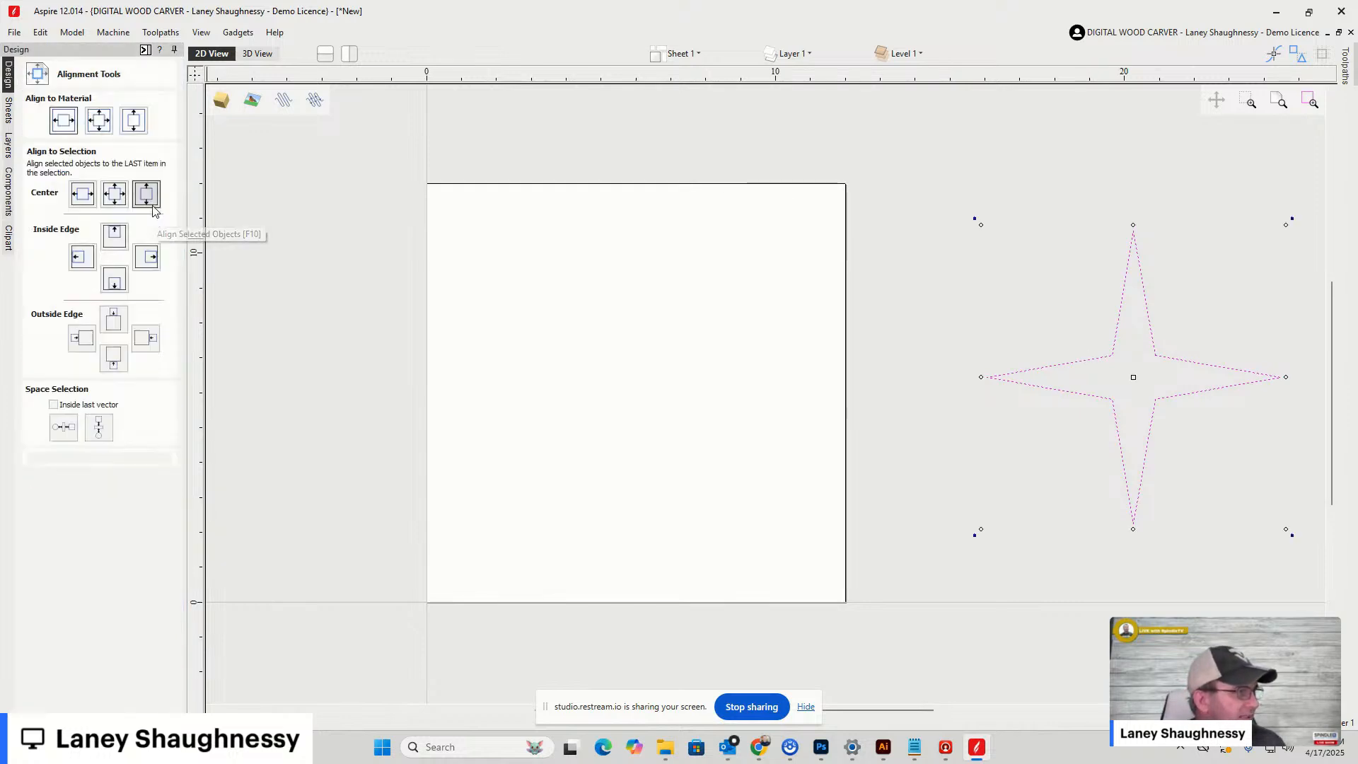
left_click(99, 121)
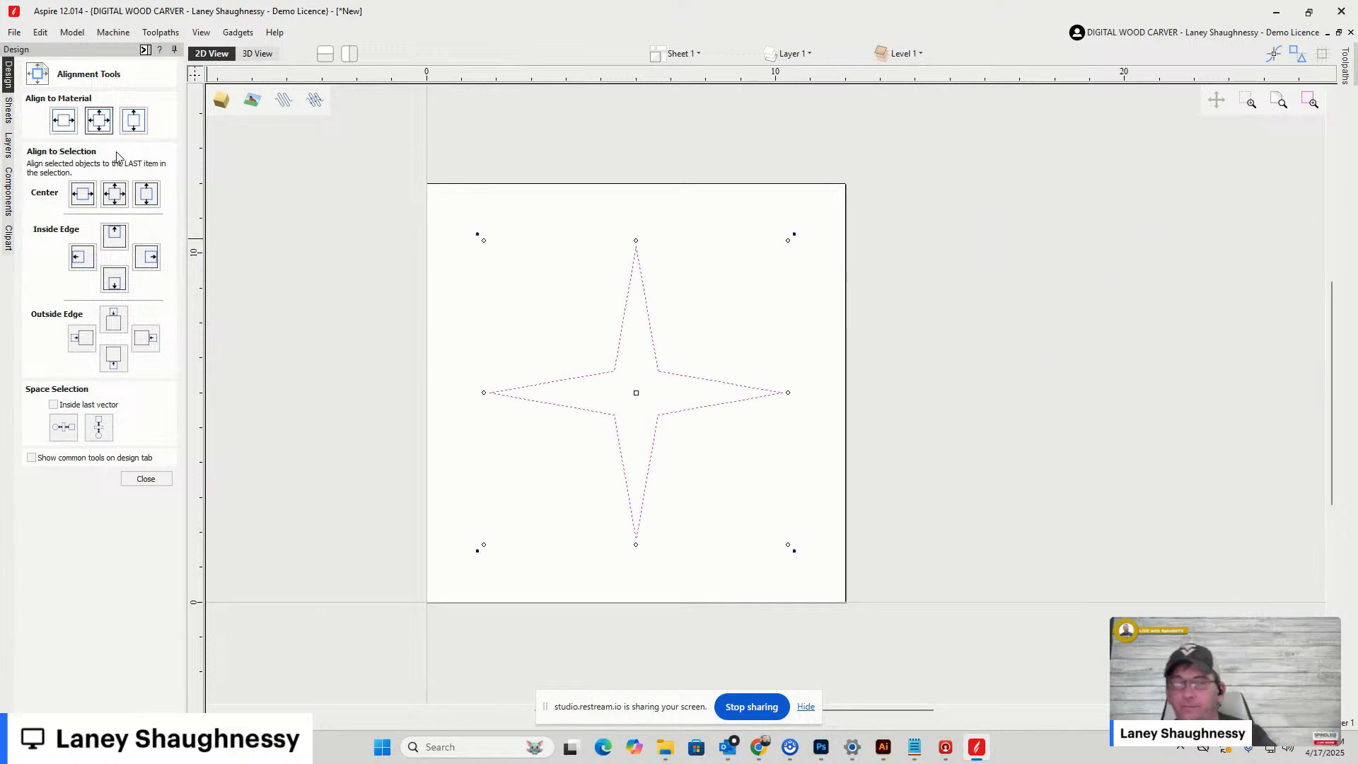
left_click(146, 479)
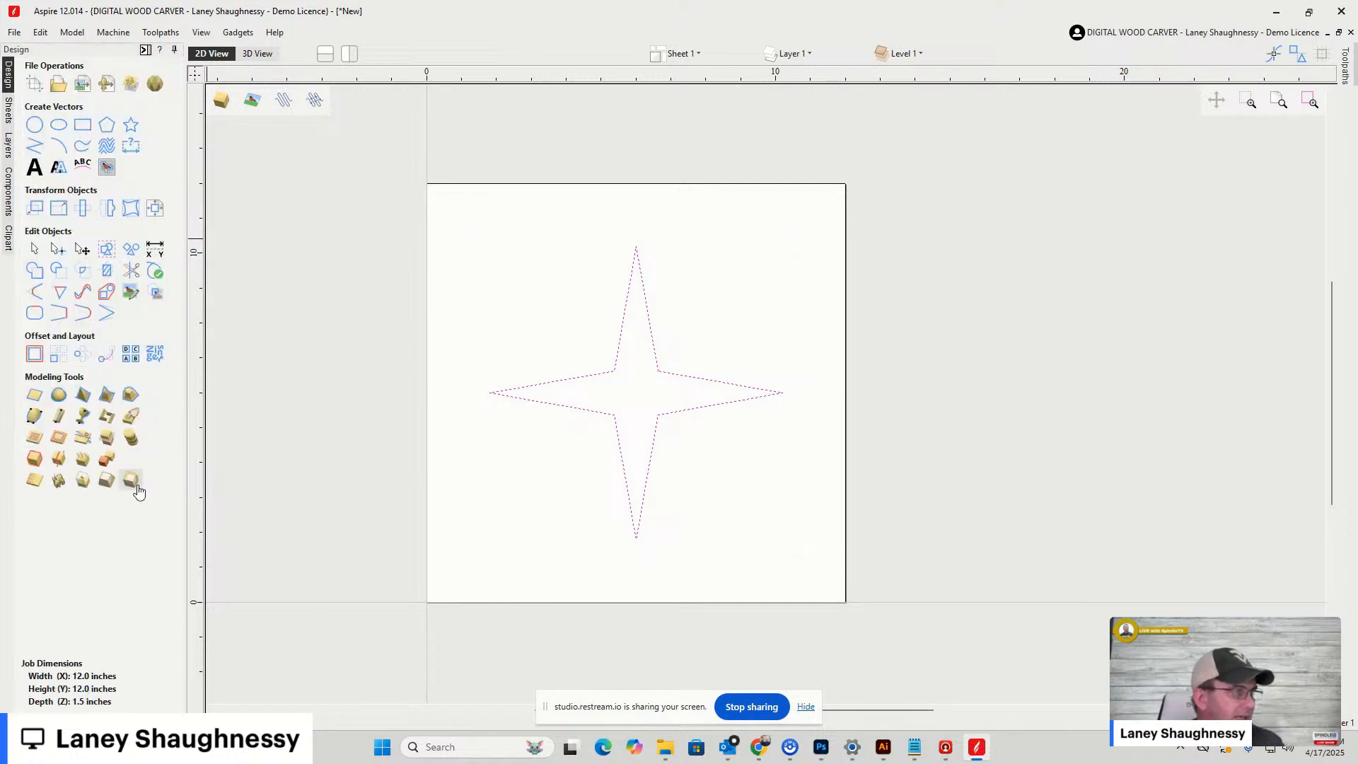
Draw a circle around the star, centred at X 6, Y 6, with a diameter of about 9.8 inches
left_click(36, 126)
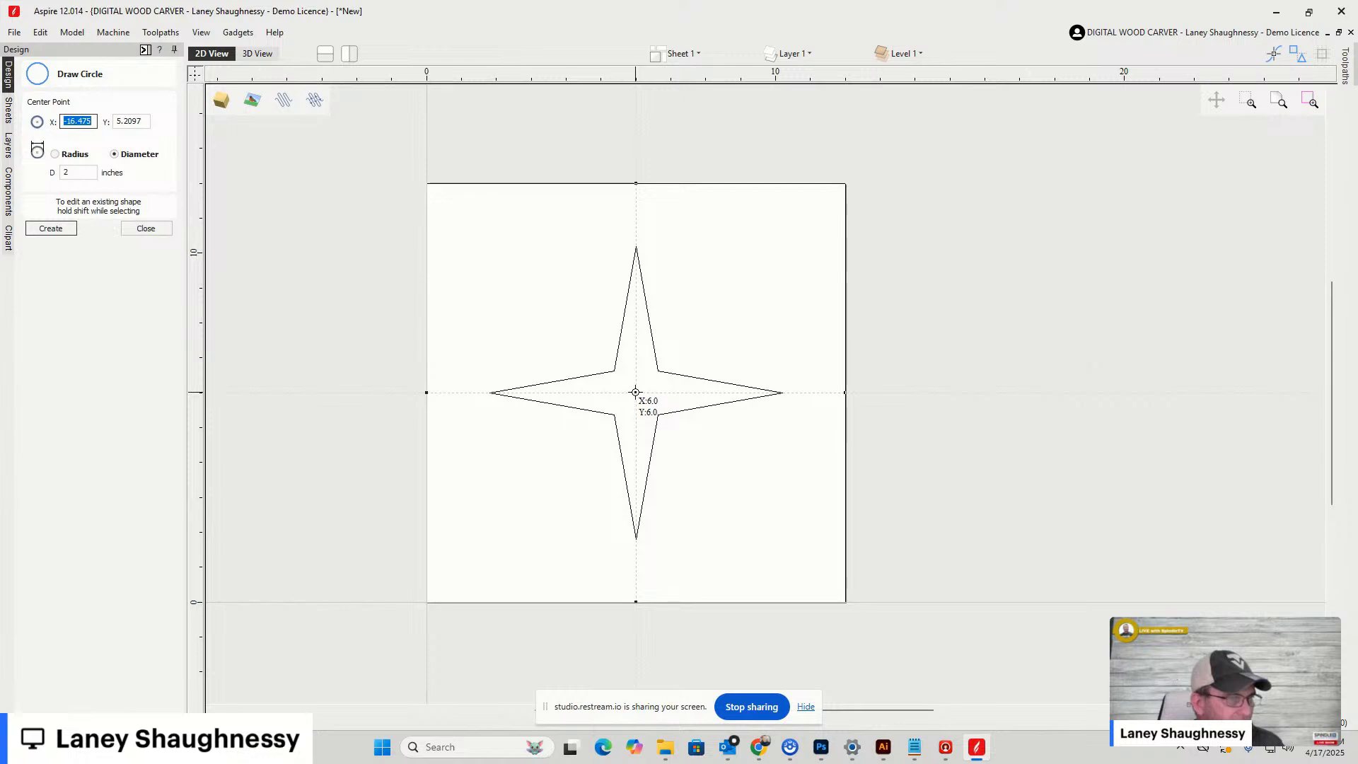
left_click(636, 392)
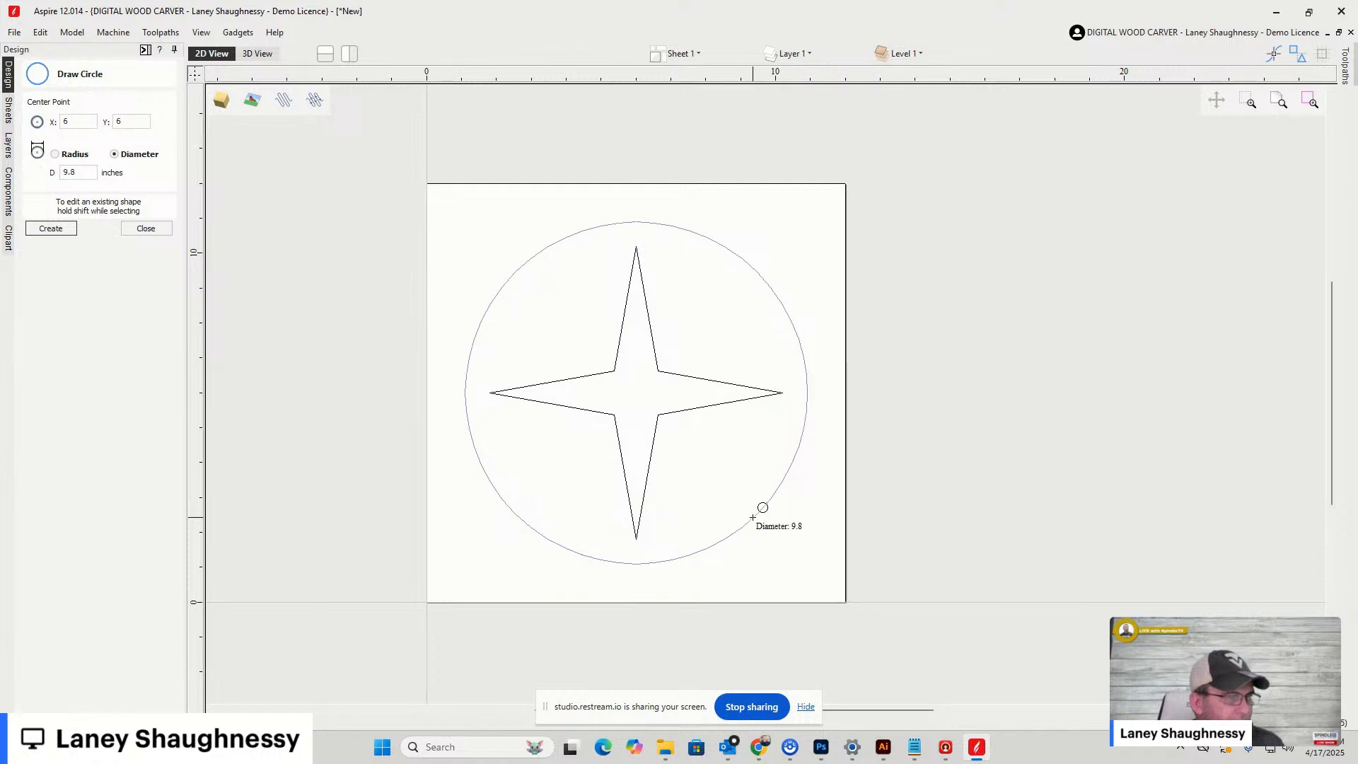
left_click(753, 517)
left_click(145, 228)
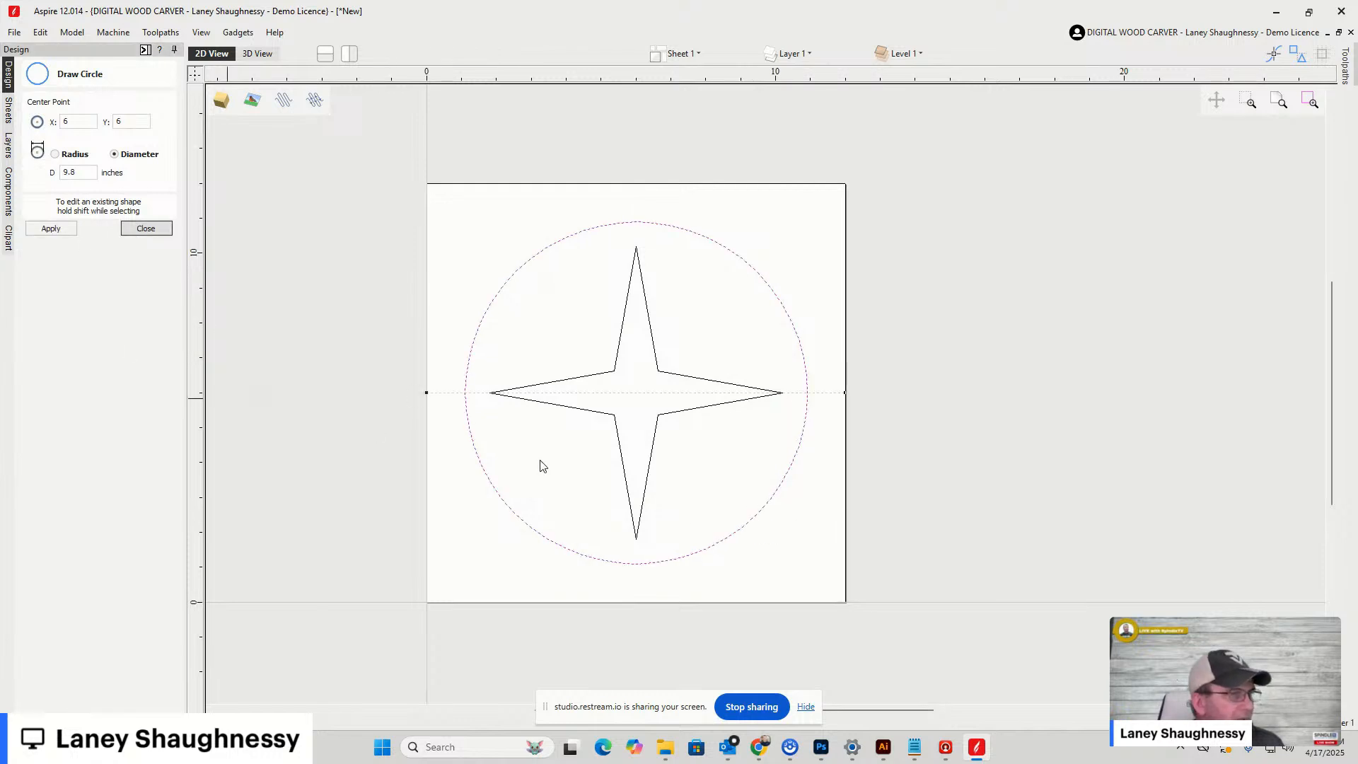
Duplicate the four-pointed star in place
left_click(610, 375)
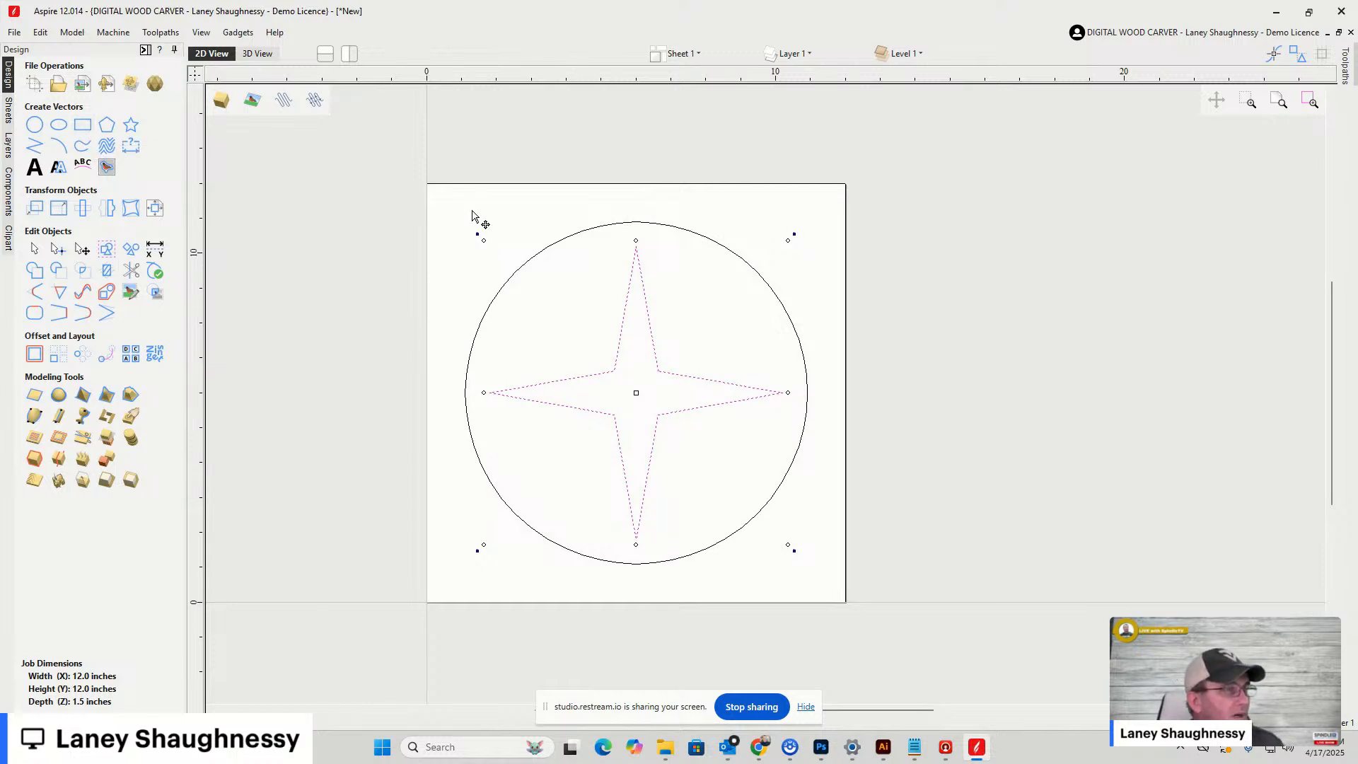
right_click(624, 344)
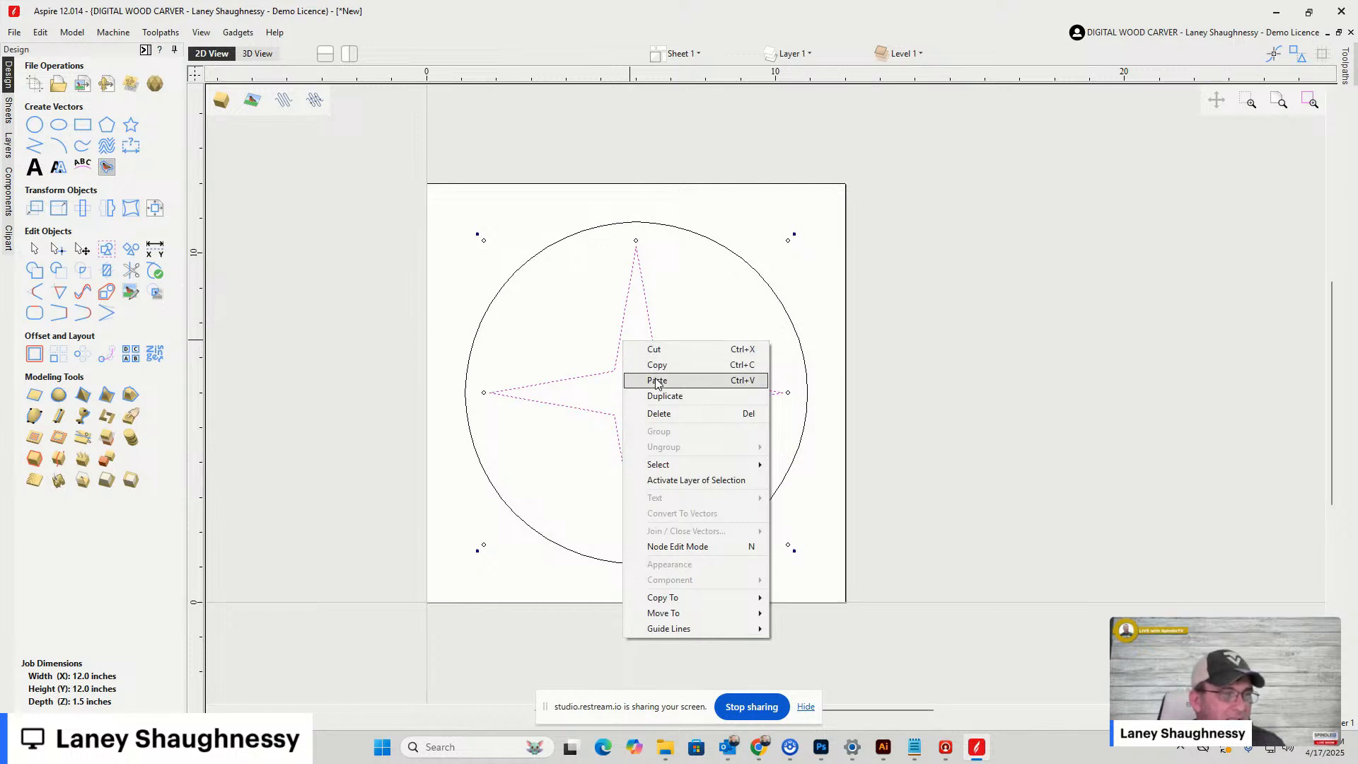
left_click(40, 33)
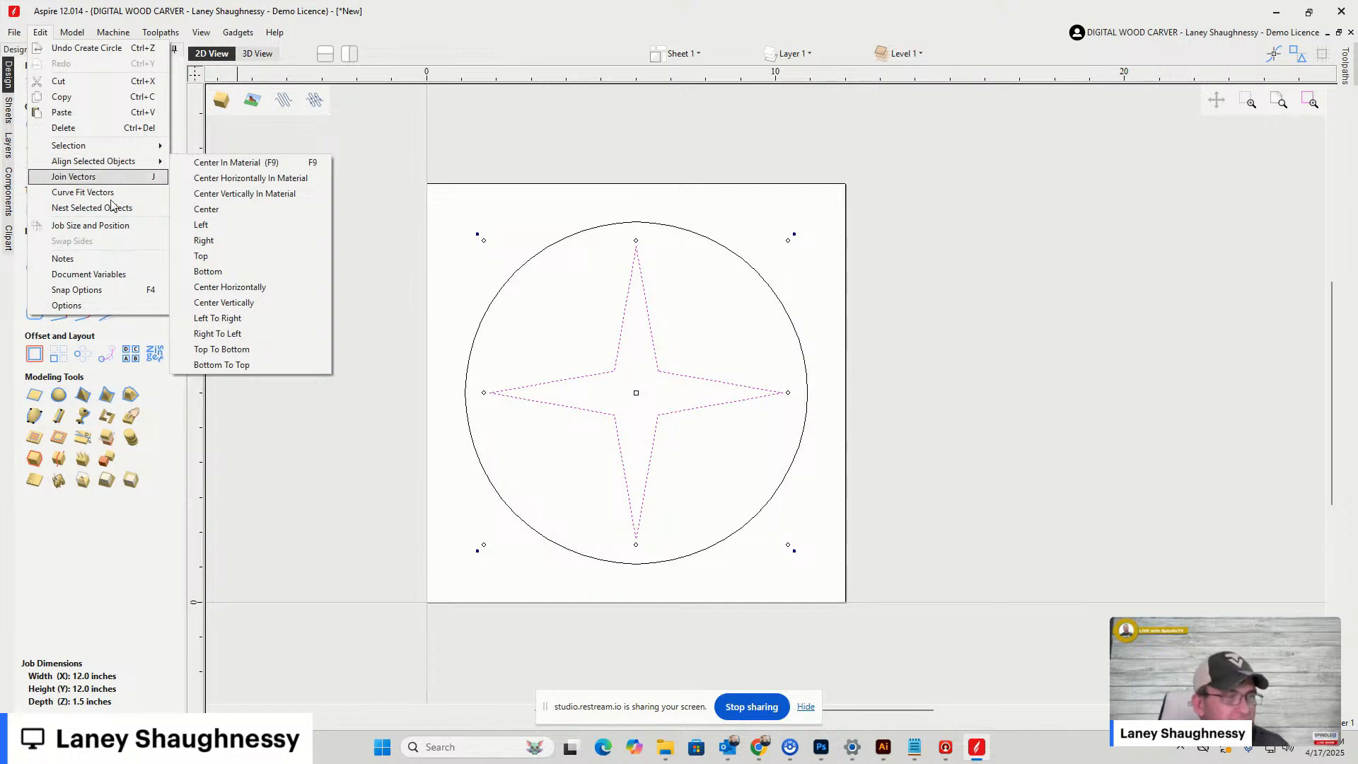
right_click(596, 376)
left_click(596, 376)
right_click(596, 376)
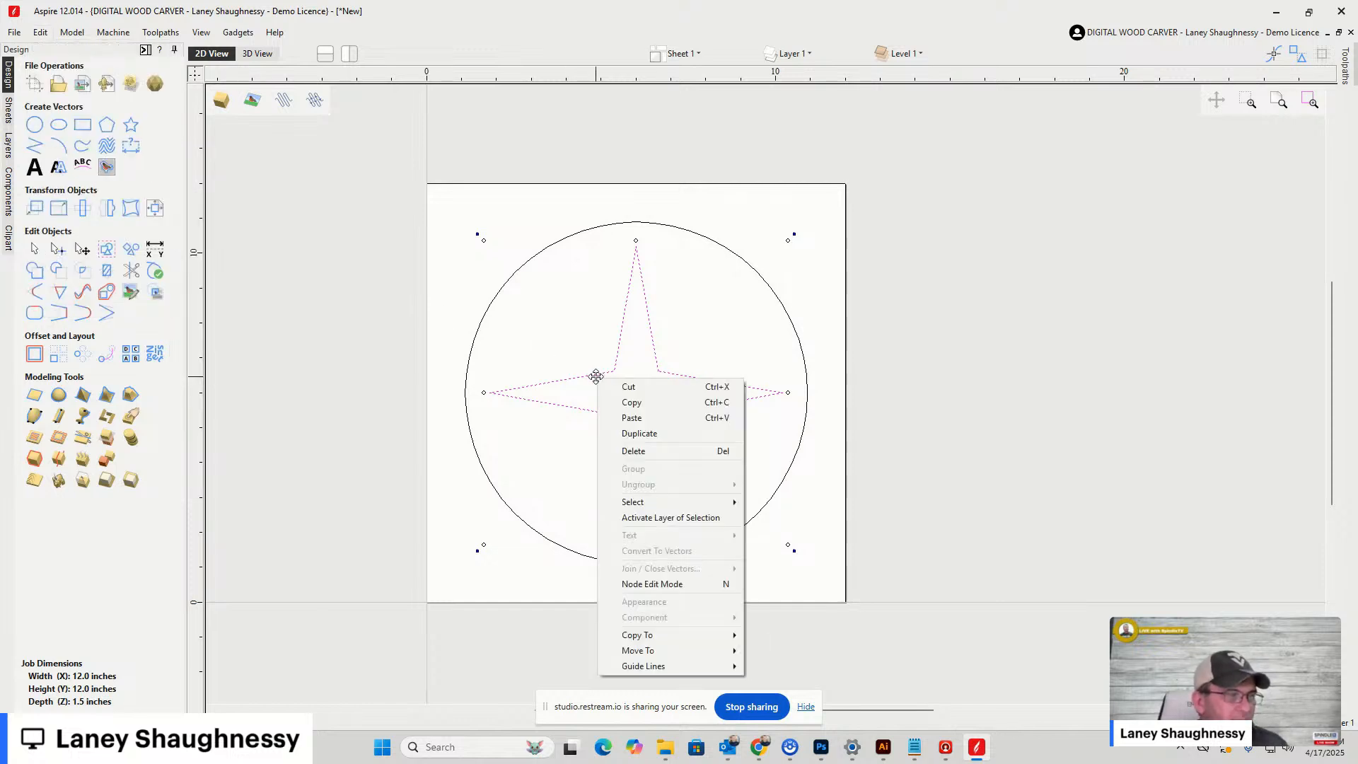
left_click(614, 416)
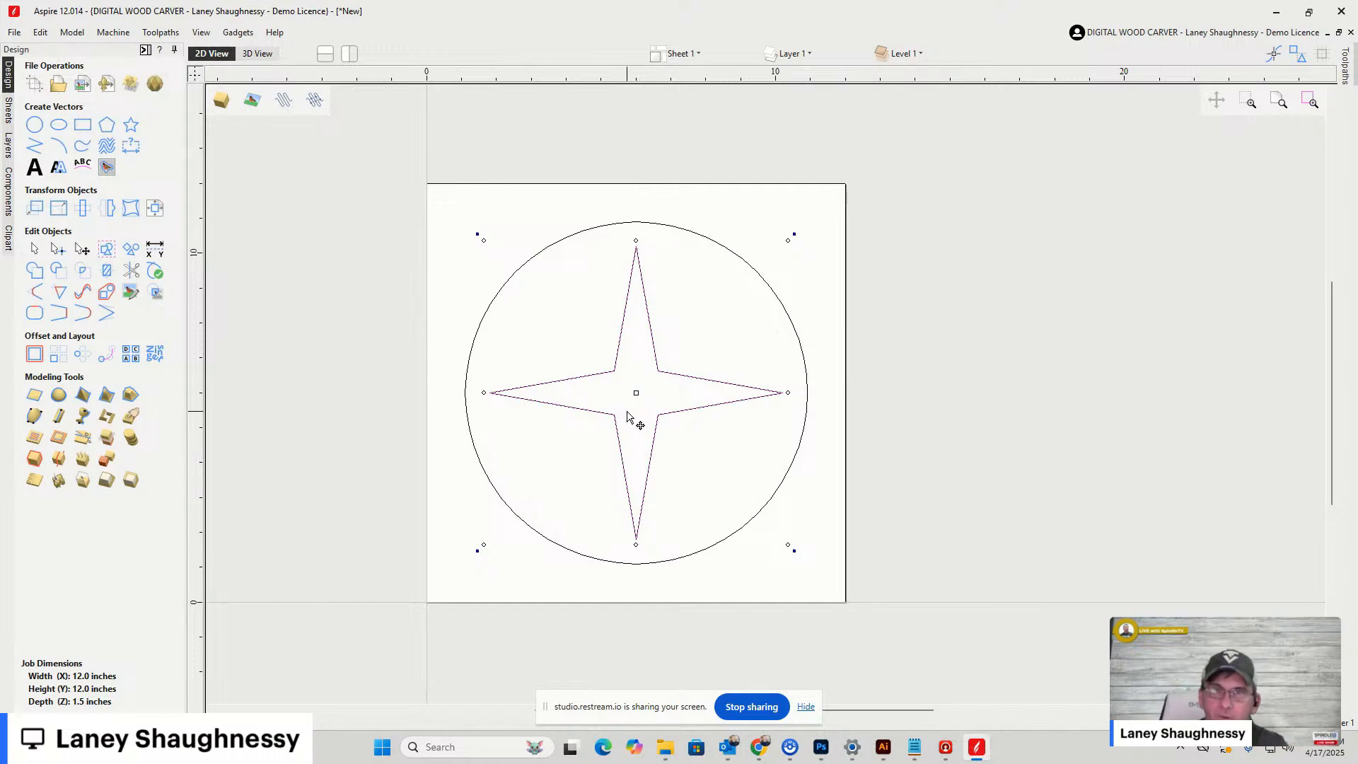
Rotate the star copy 45 degrees and shrink it about its centre so its tips sit between the larger star's points
key("2")
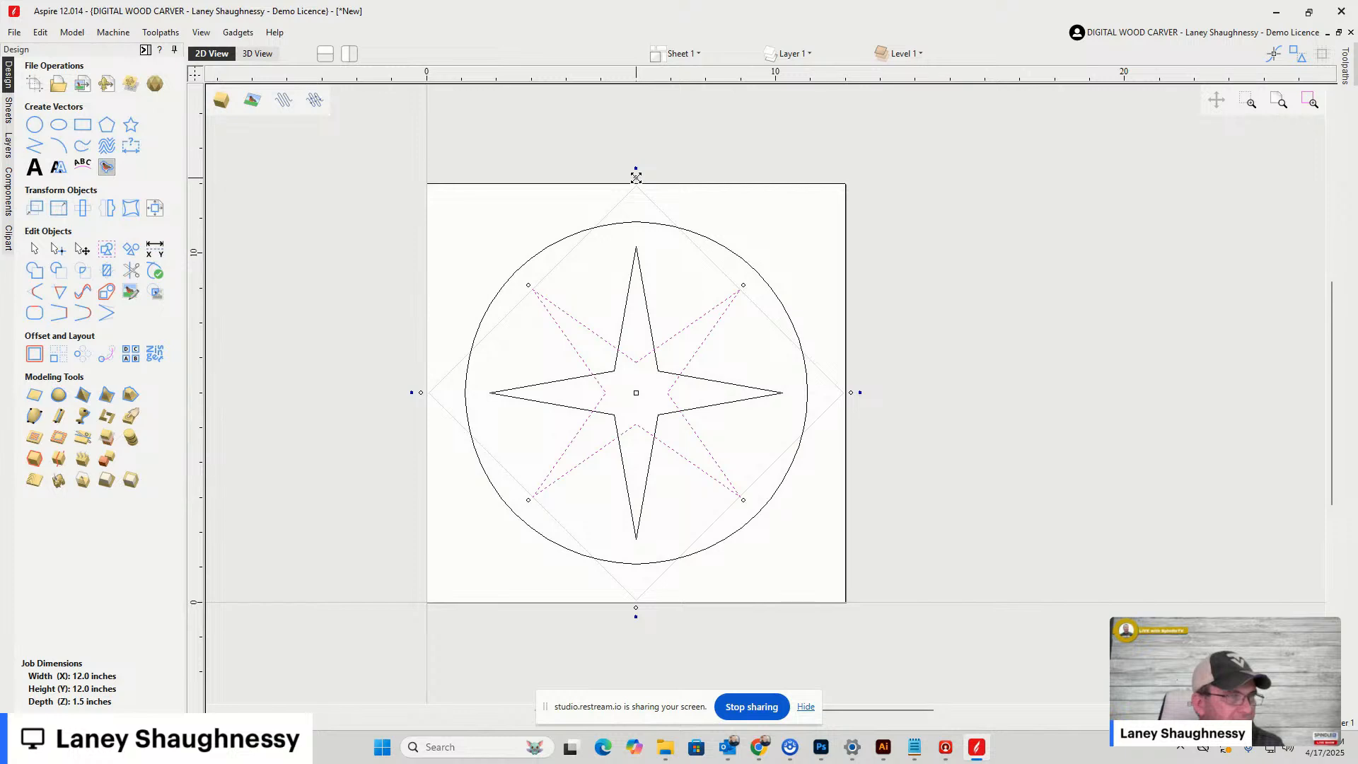
left_click_drag(636, 177, 639, 268)
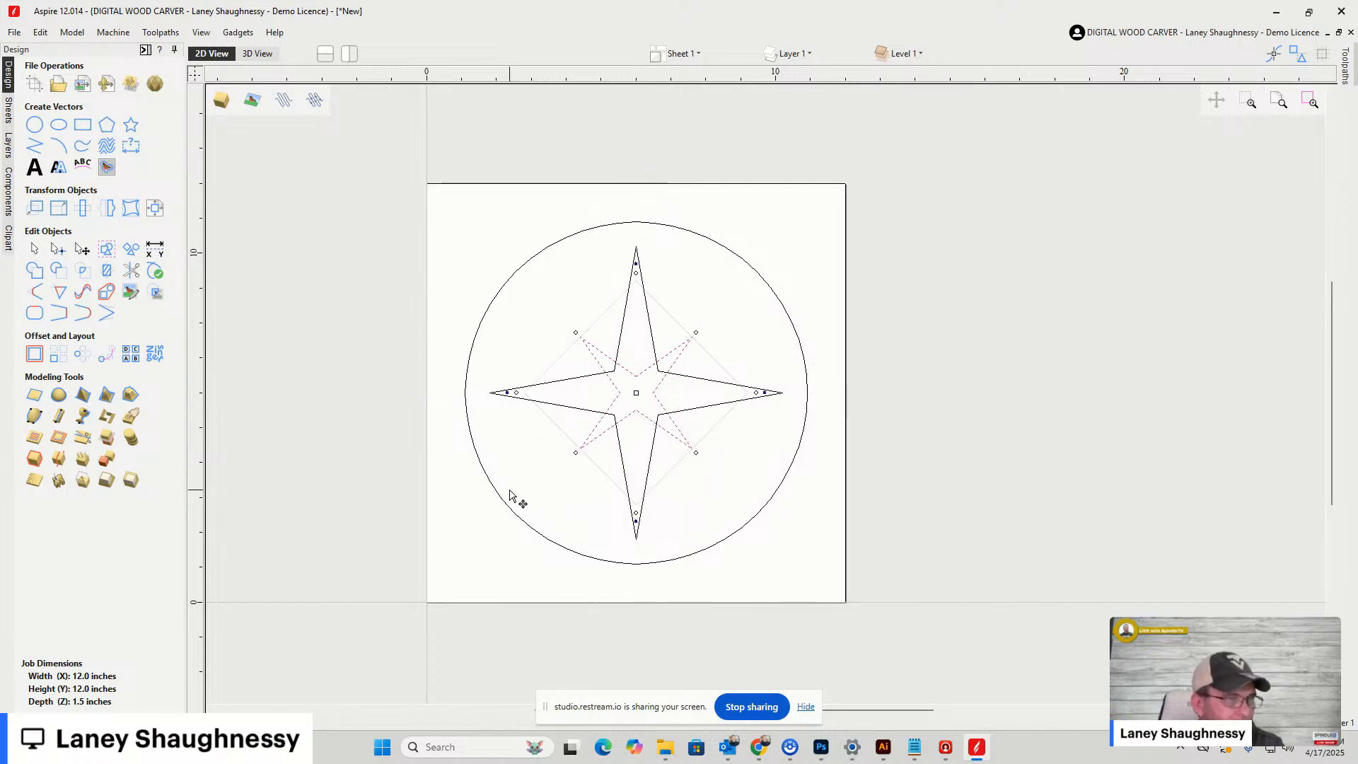
key("Escape")
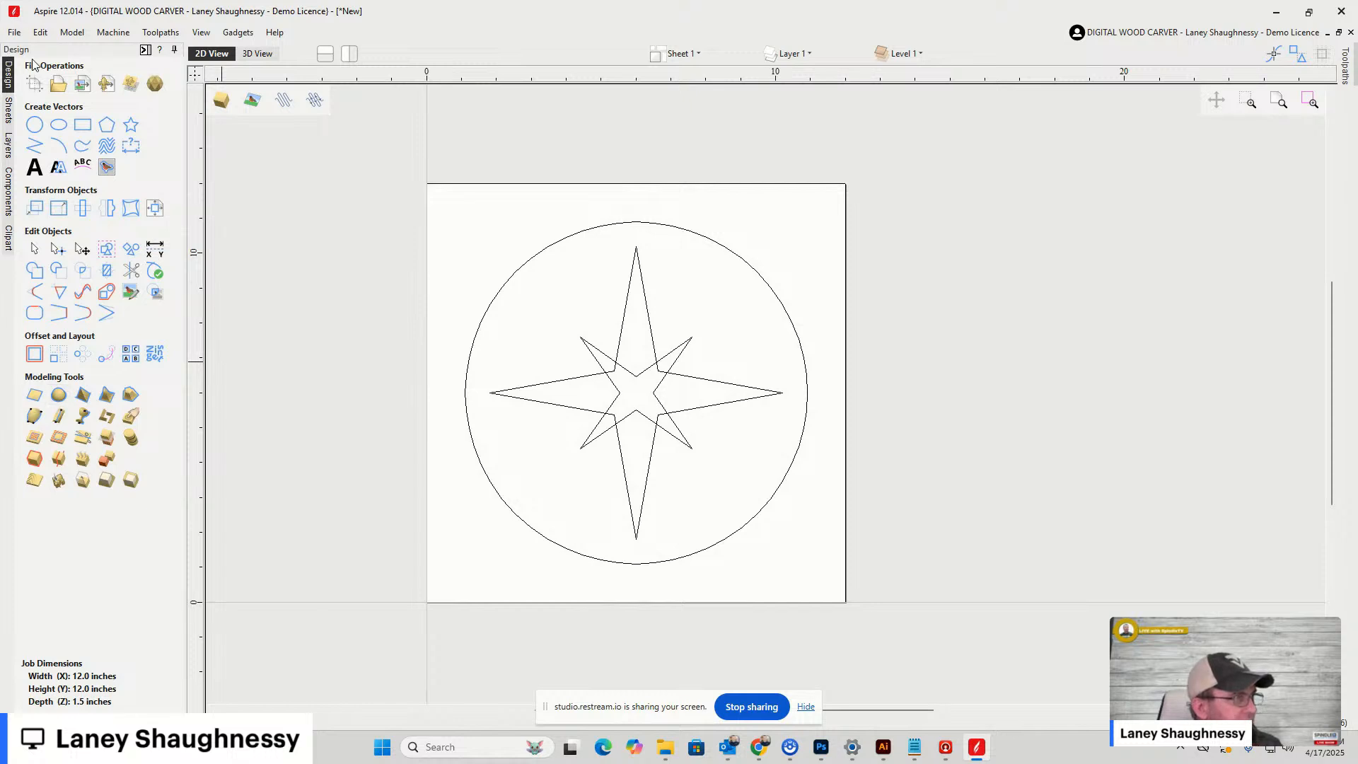
In the 3D view, create a flat plane component named Base from the circle with a base height of 0.25 inches
left_click(256, 54)
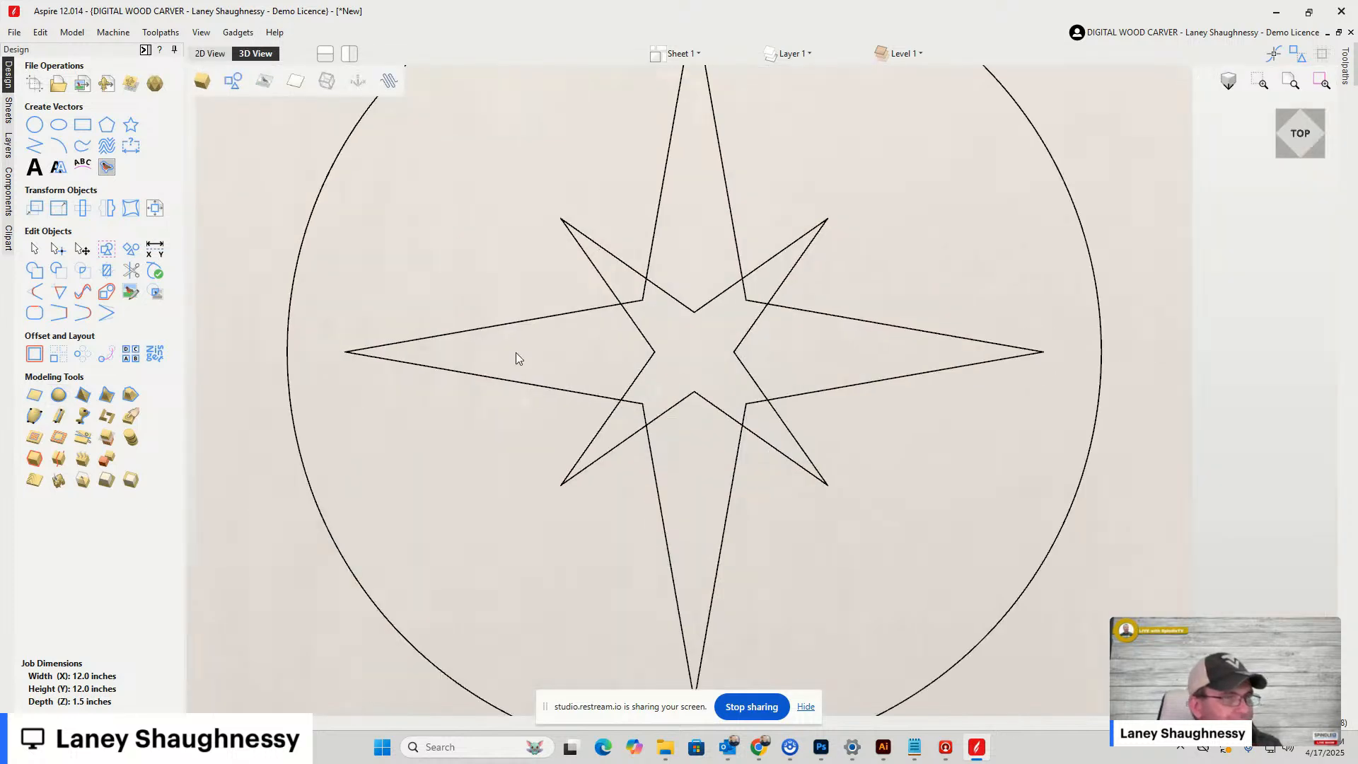
scroll(538, 363, "down", 2)
scroll(561, 107, "up", 3)
scroll(561, 106, "down", 2)
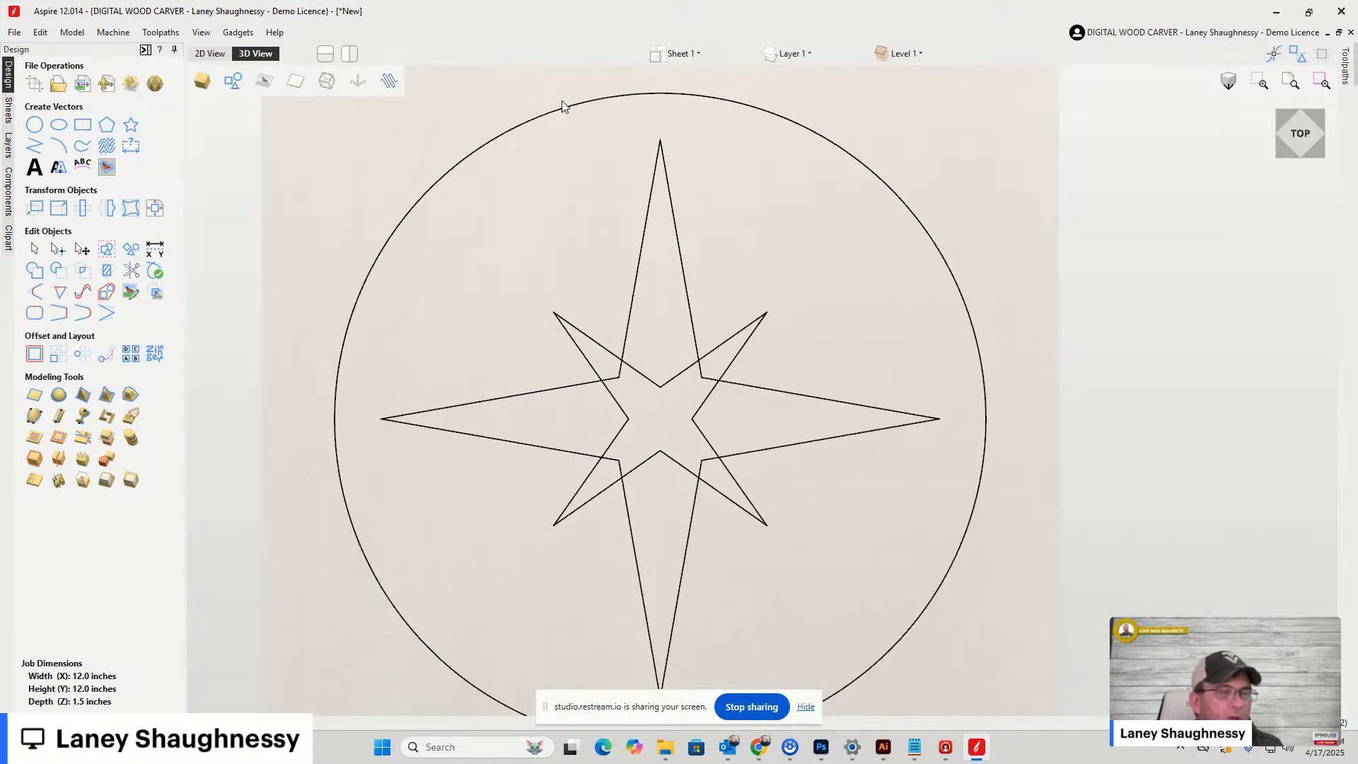
left_click(493, 143)
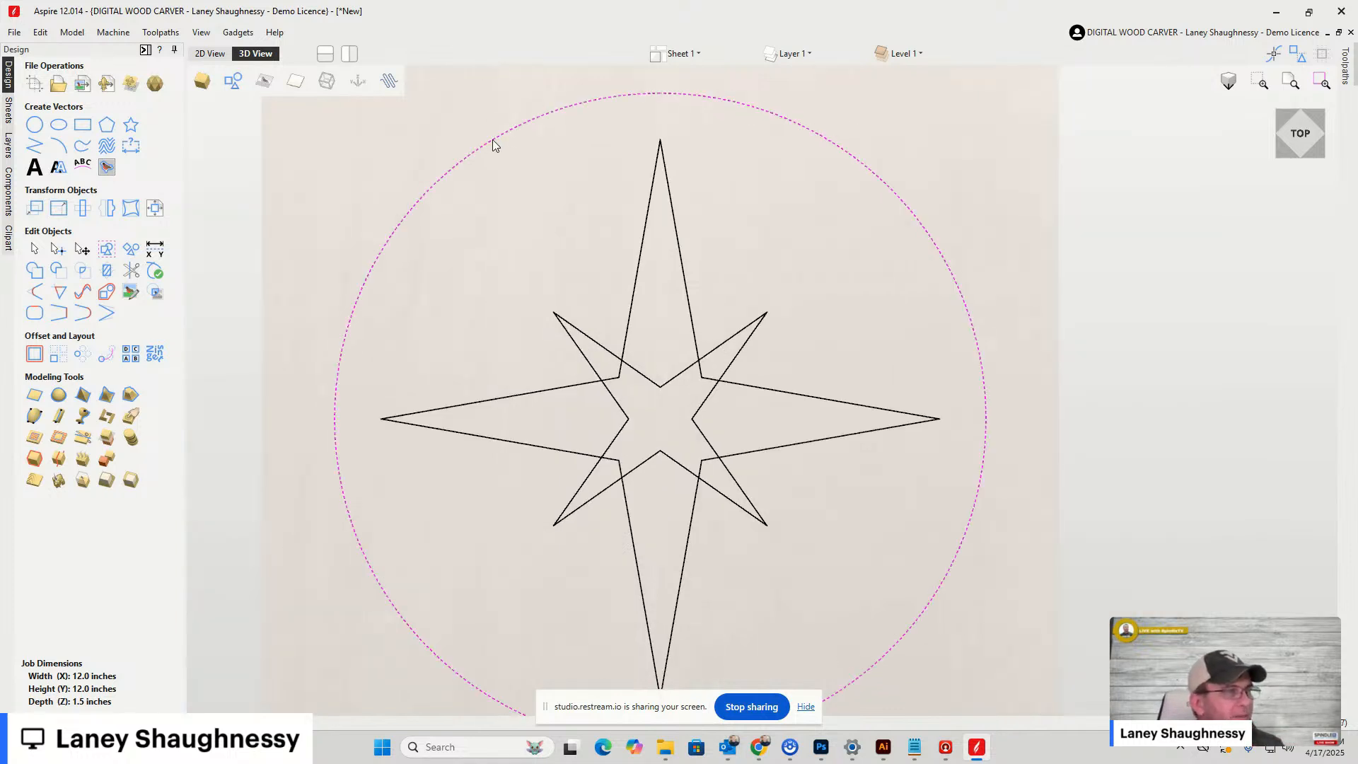
left_click(31, 396)
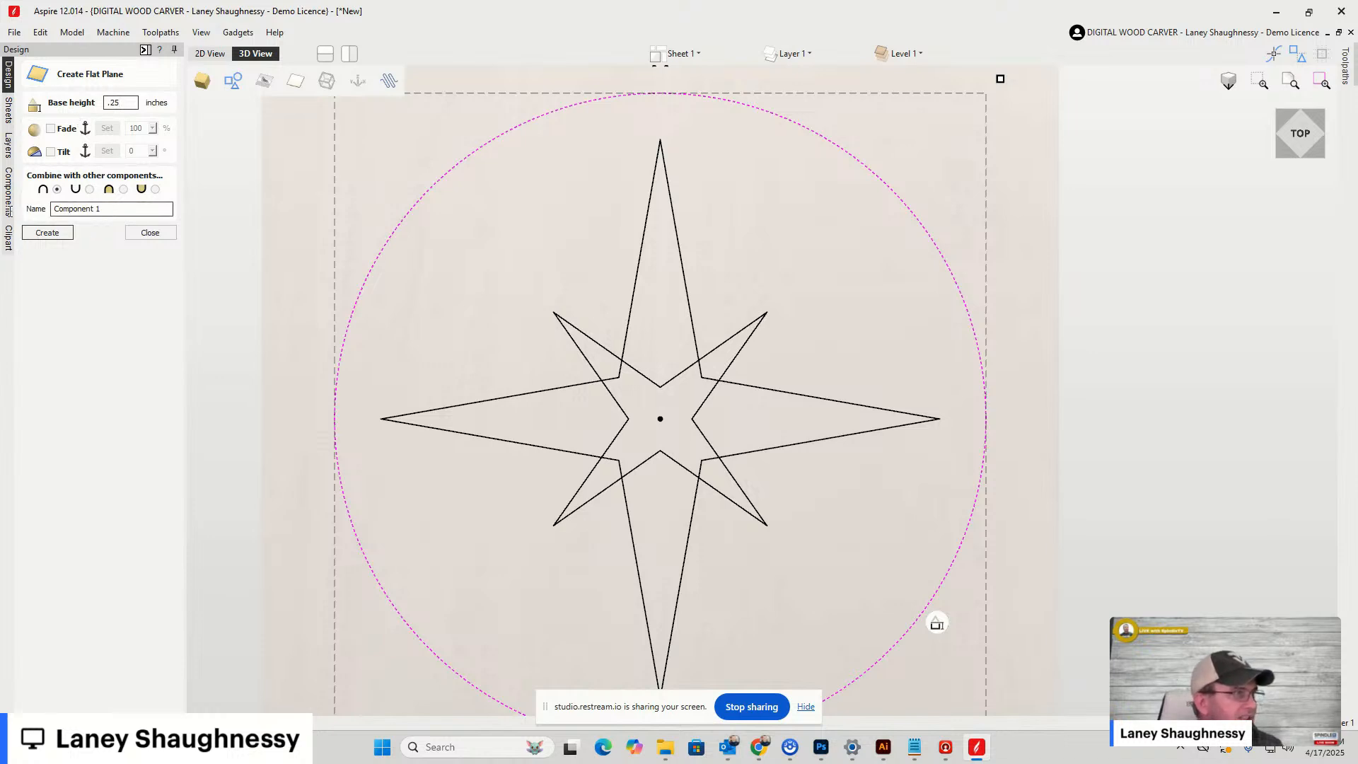
left_click_drag(123, 209, 10, 211)
type("Base")
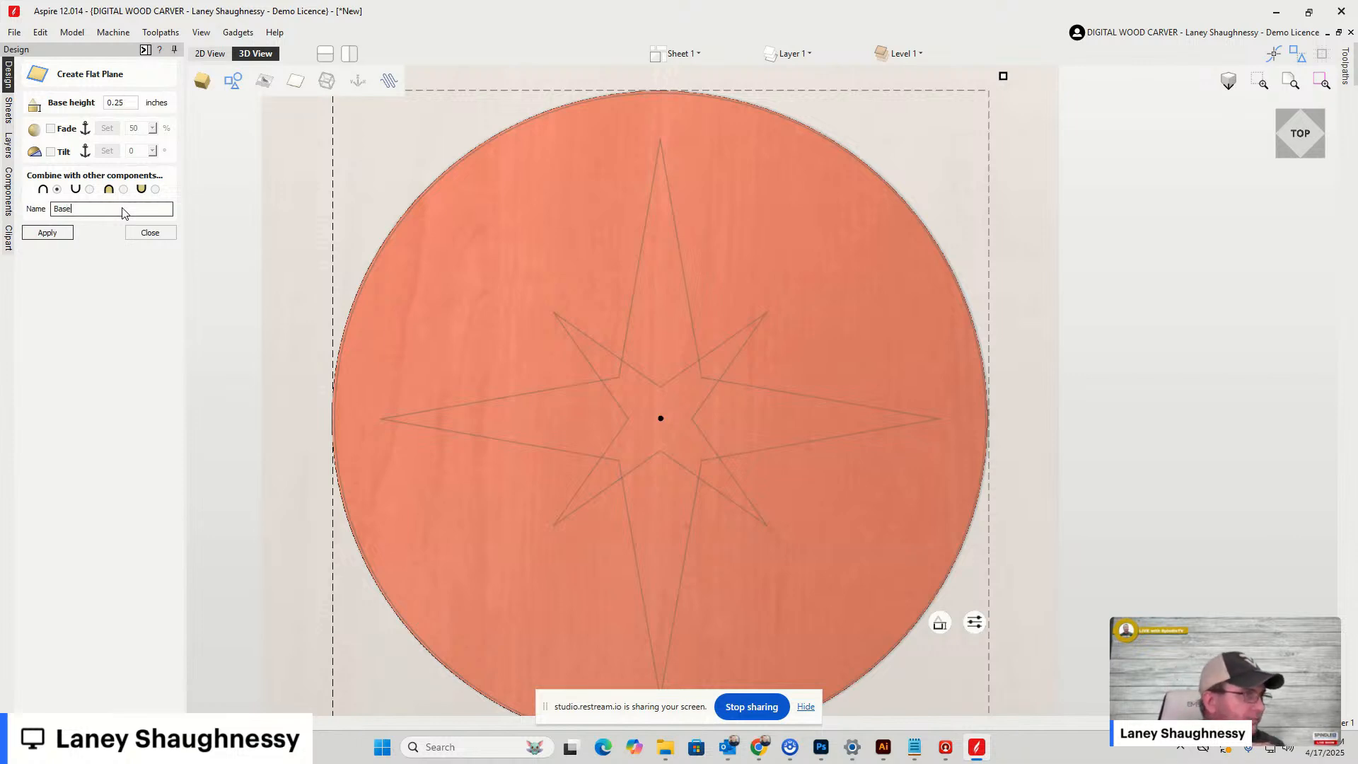
left_click(45, 237)
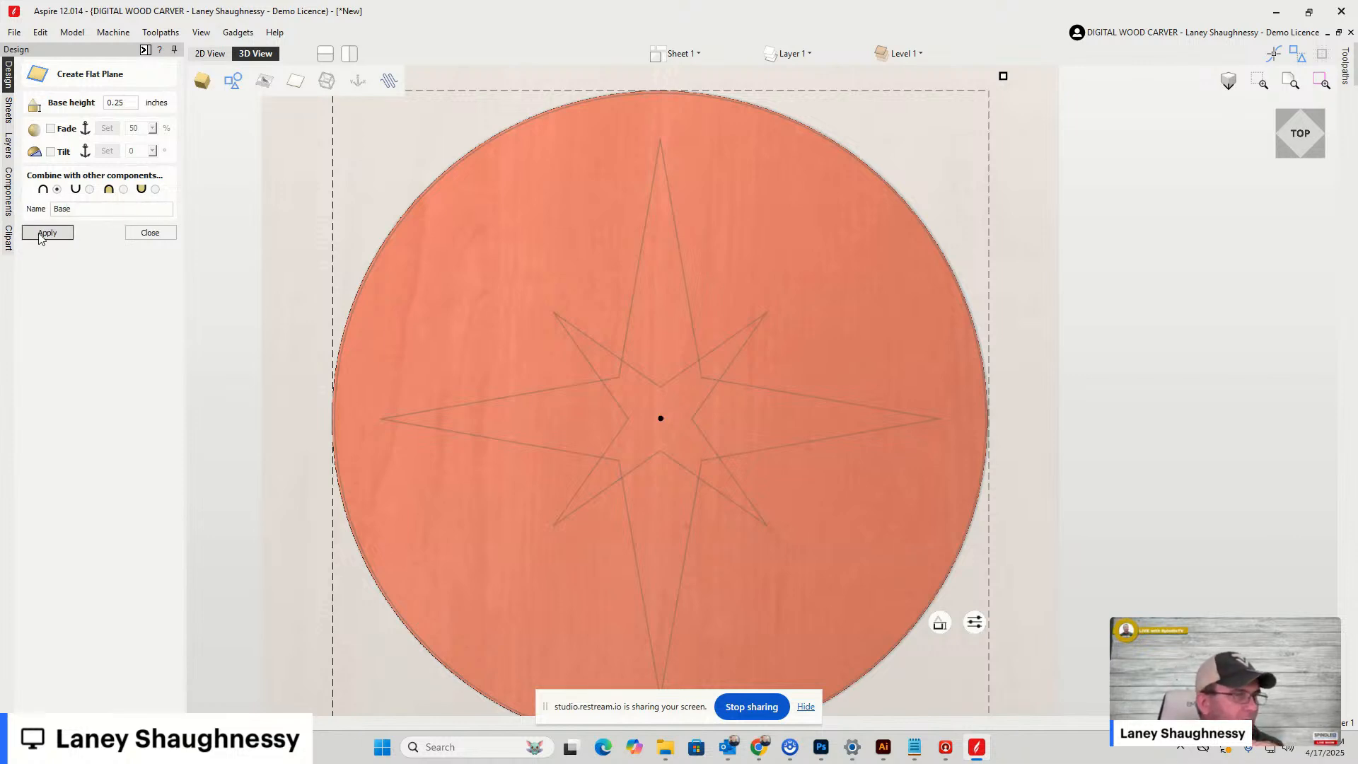
left_click(150, 233)
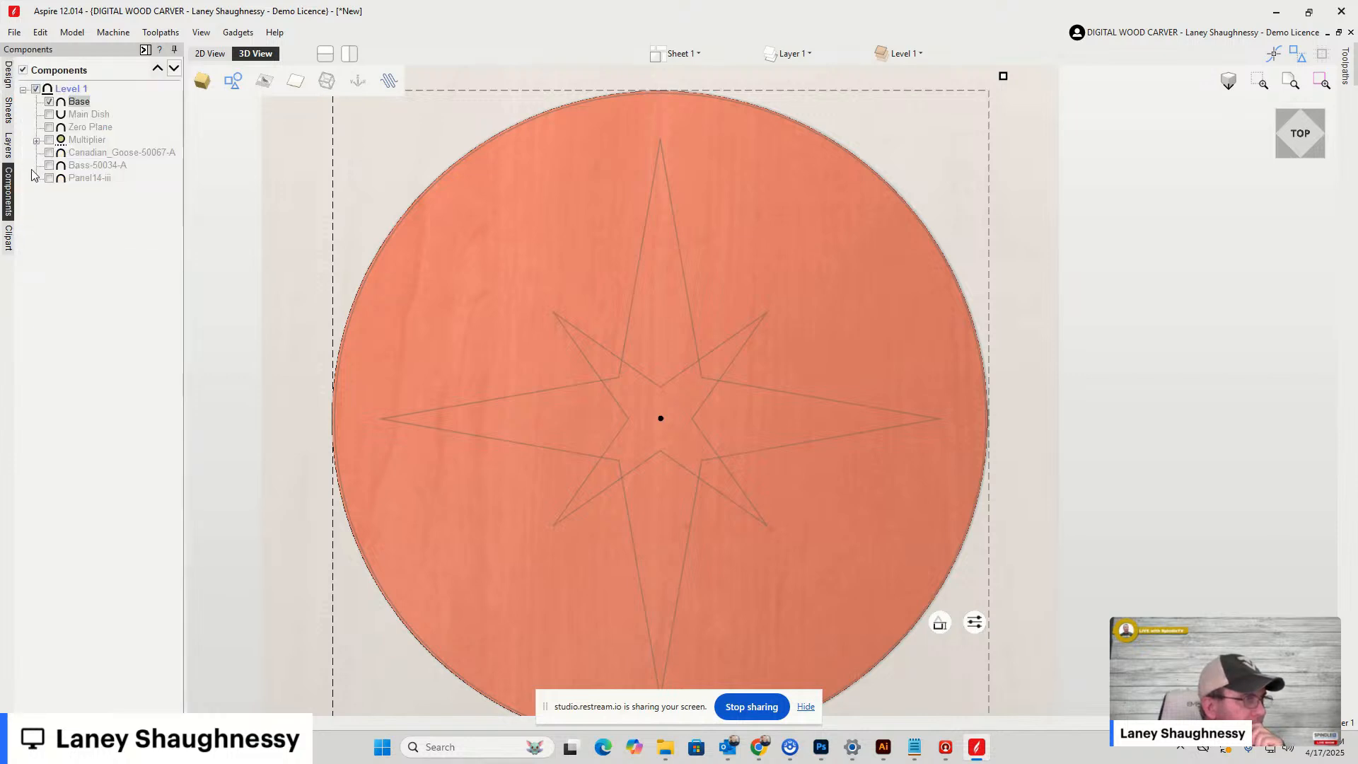
Insert a new component level, move the Base component into it and collapse Level 1
left_click(71, 88)
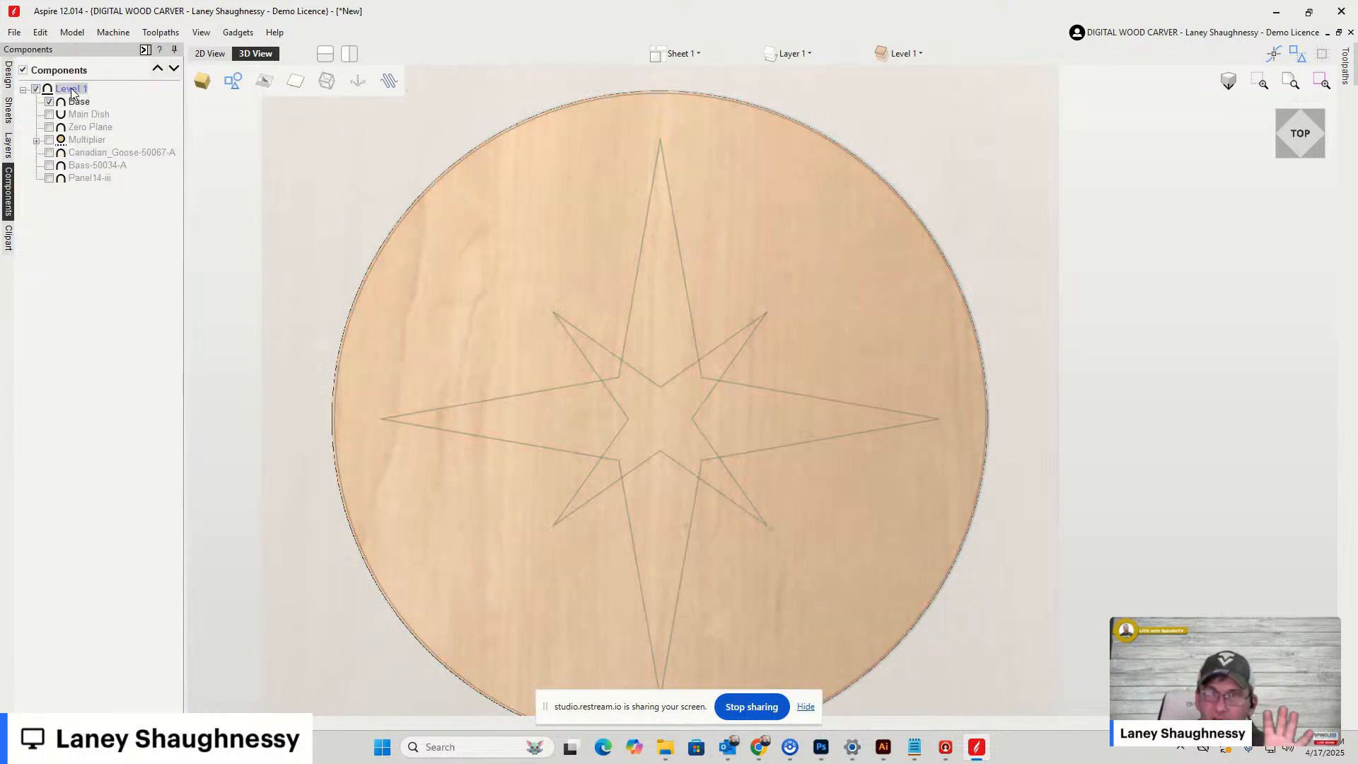
right_click(71, 91)
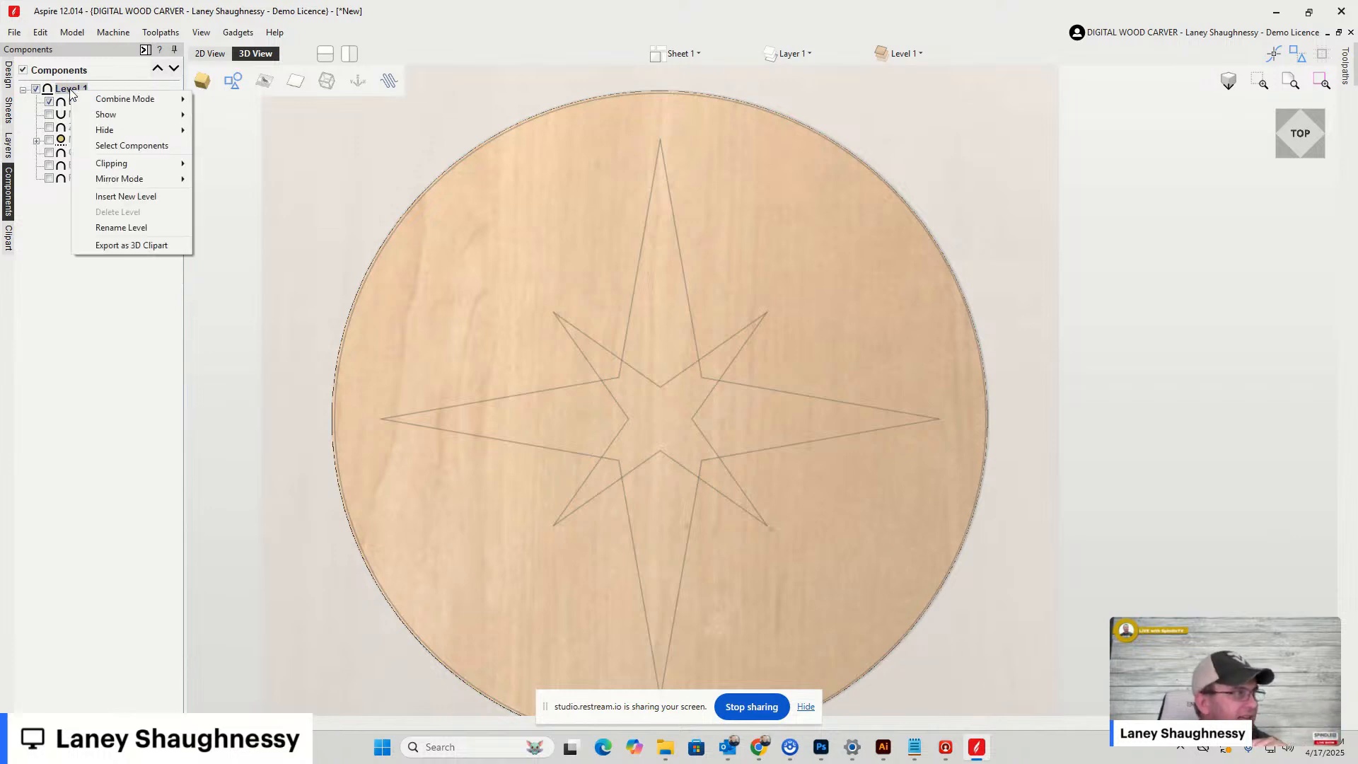
left_click(112, 198)
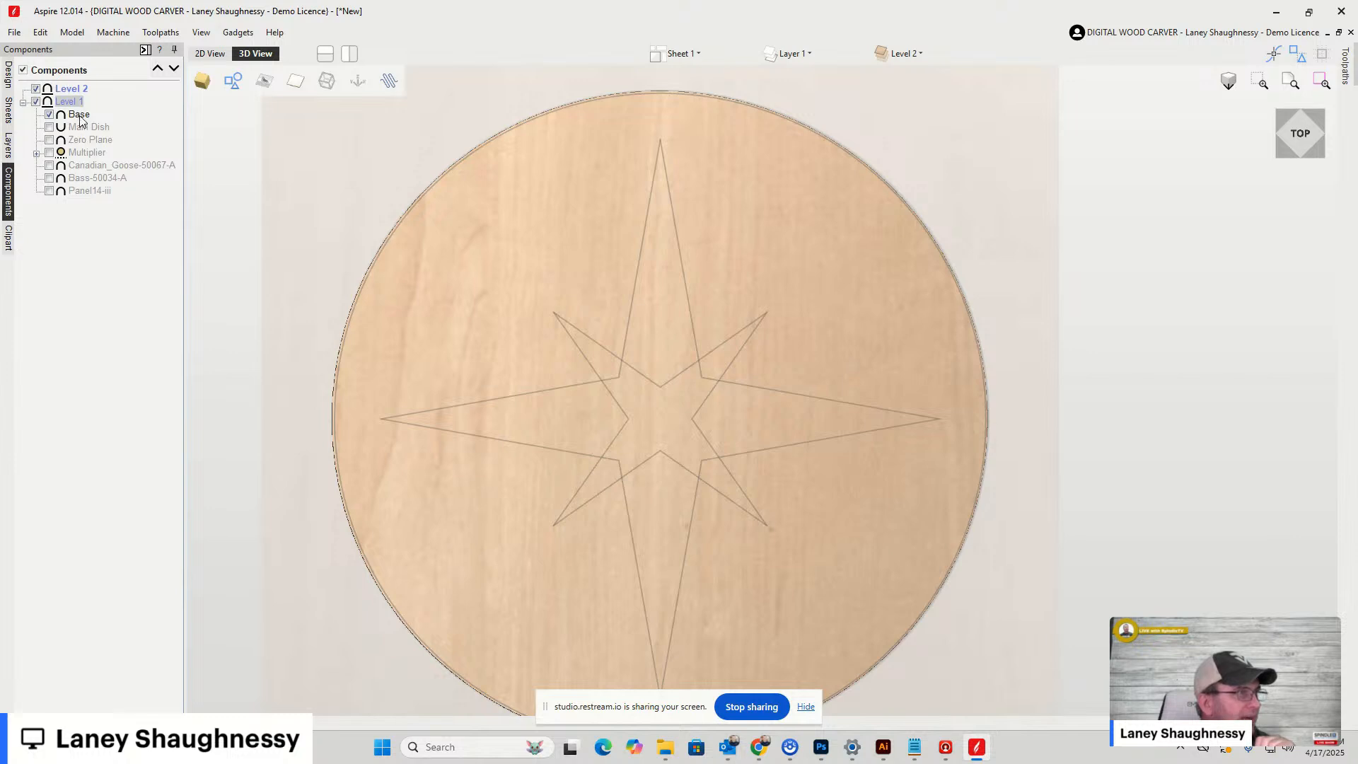
left_click_drag(79, 116, 71, 90)
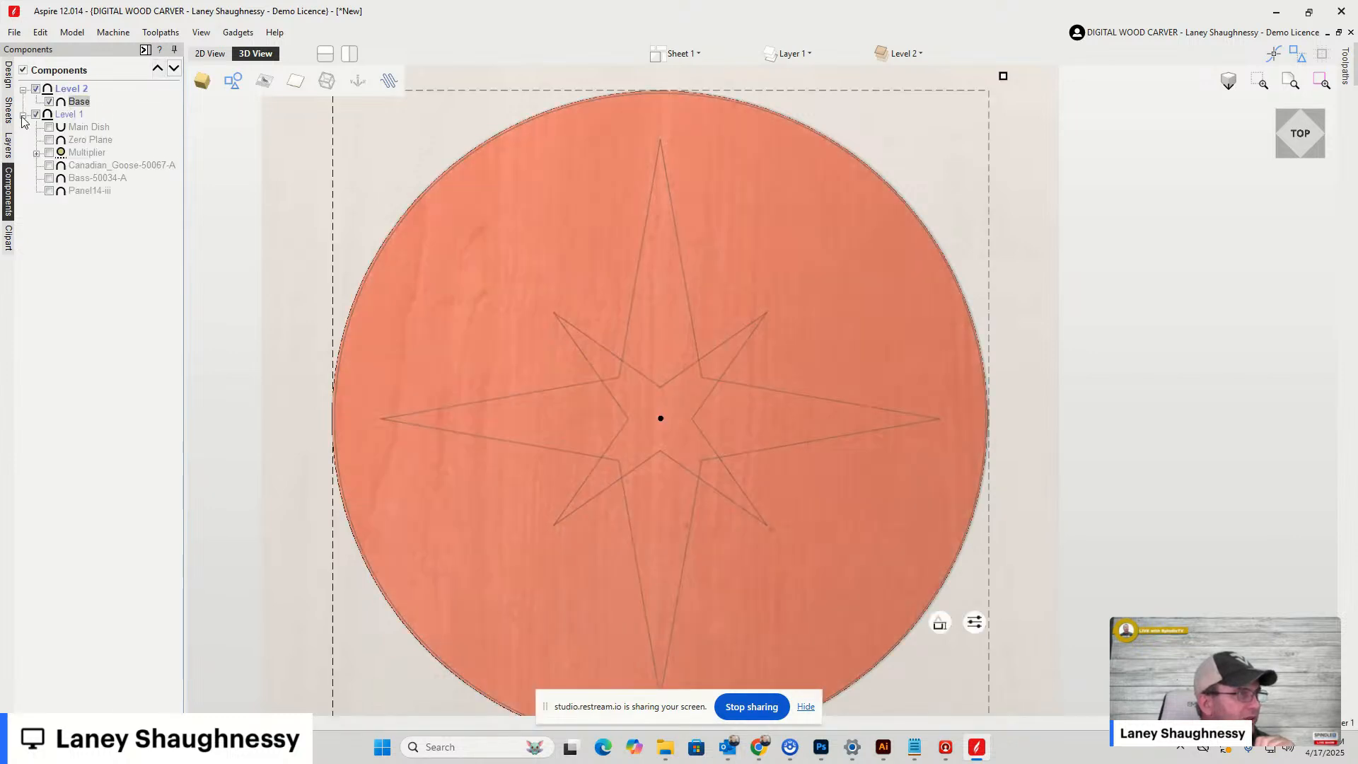
left_click(23, 116)
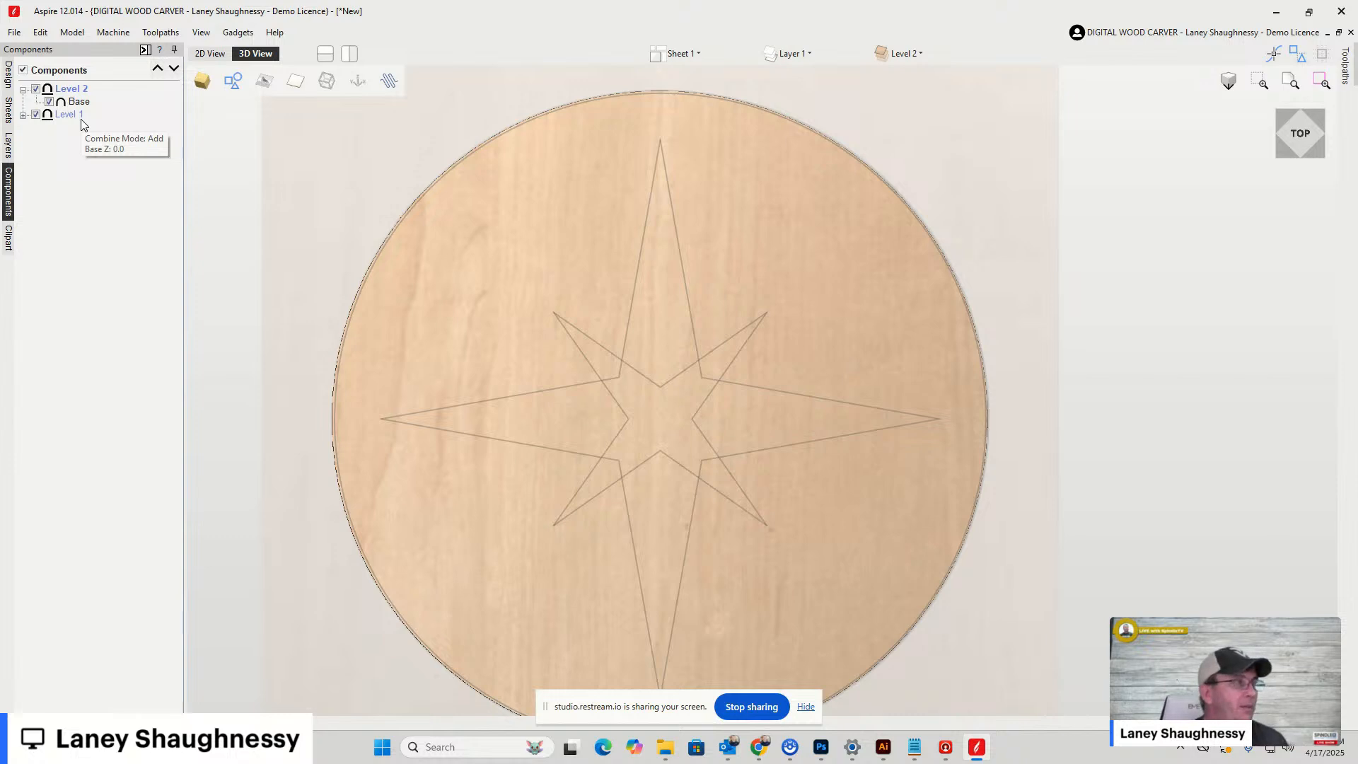
Check which combine modes are available for Level 2, leaving its mode as it is
right_click(76, 90)
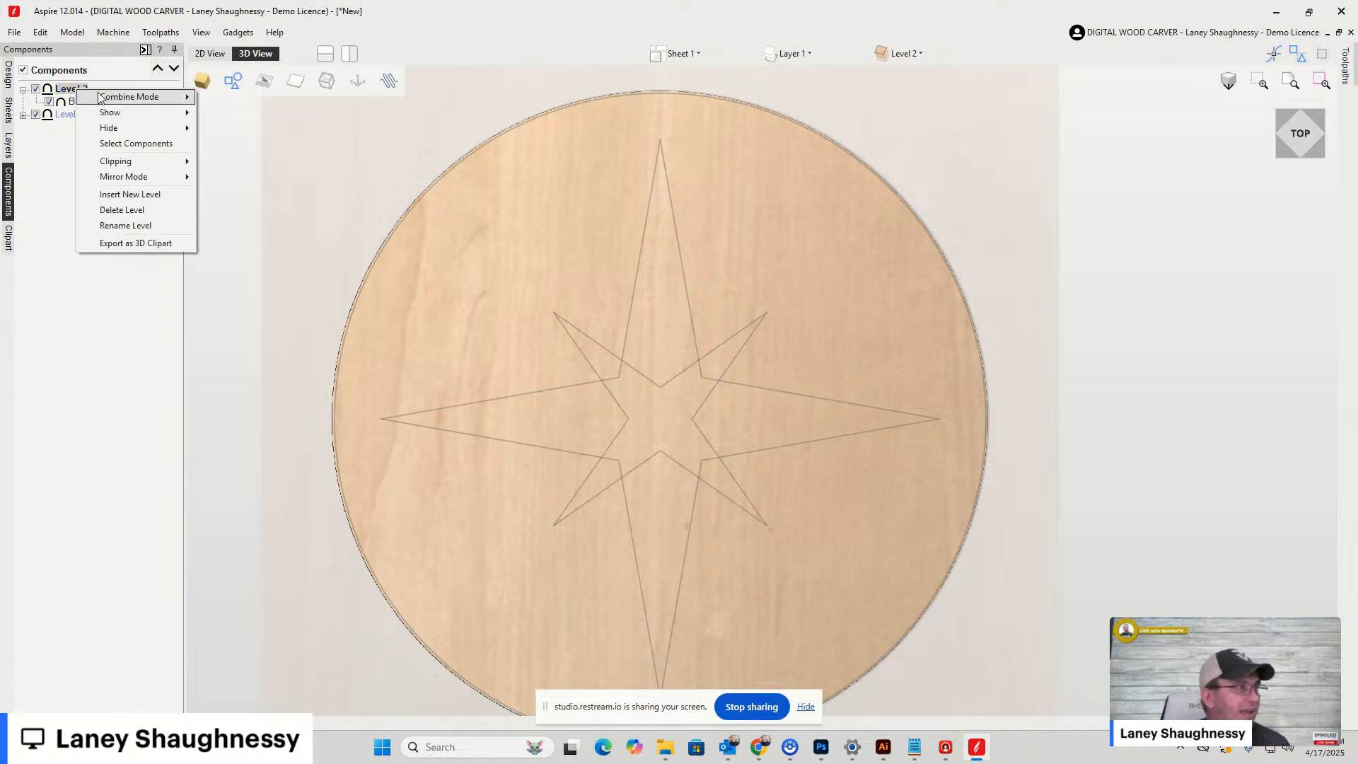
mouse_move(137, 102)
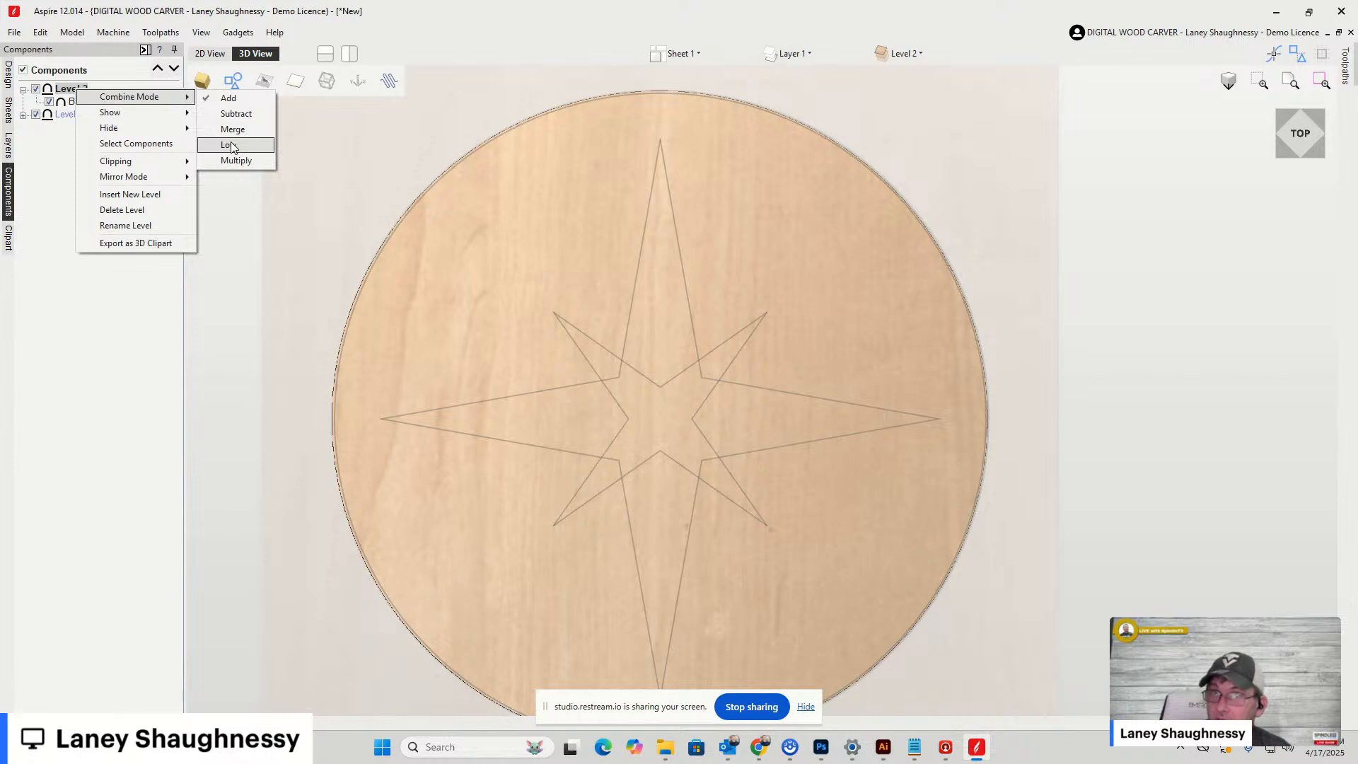
left_click(71, 341)
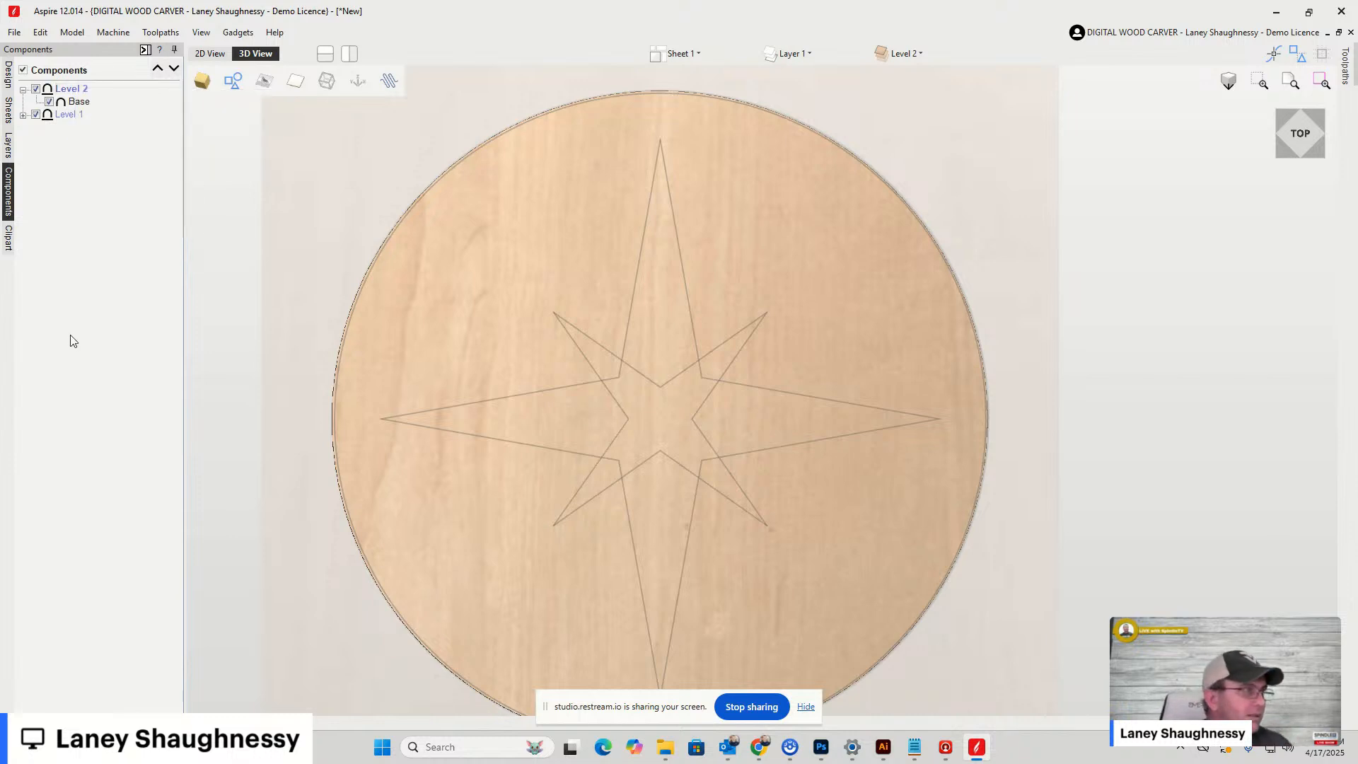
Create an angled shape component named Large Star from the larger star with a 45-degree profile and Preserve internal corners enabled
left_click(640, 264)
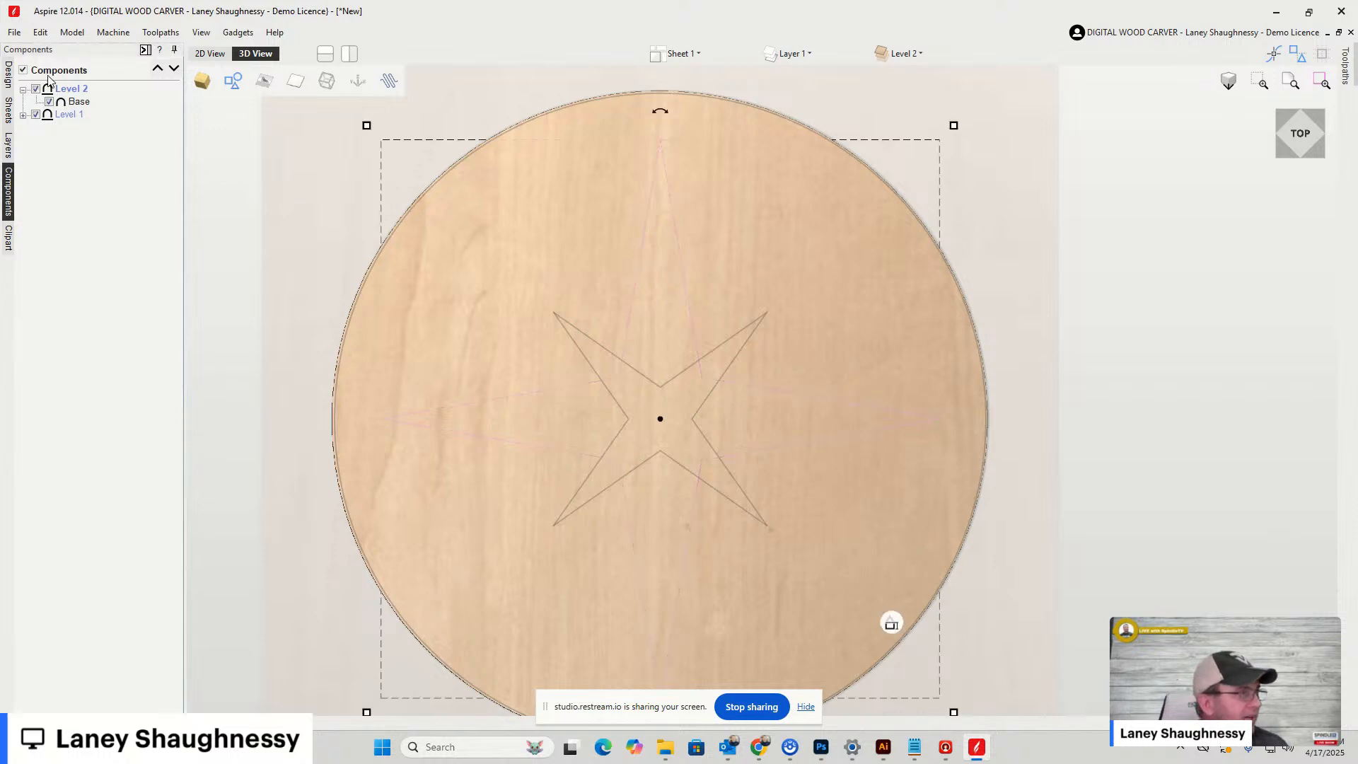
left_click(8, 73)
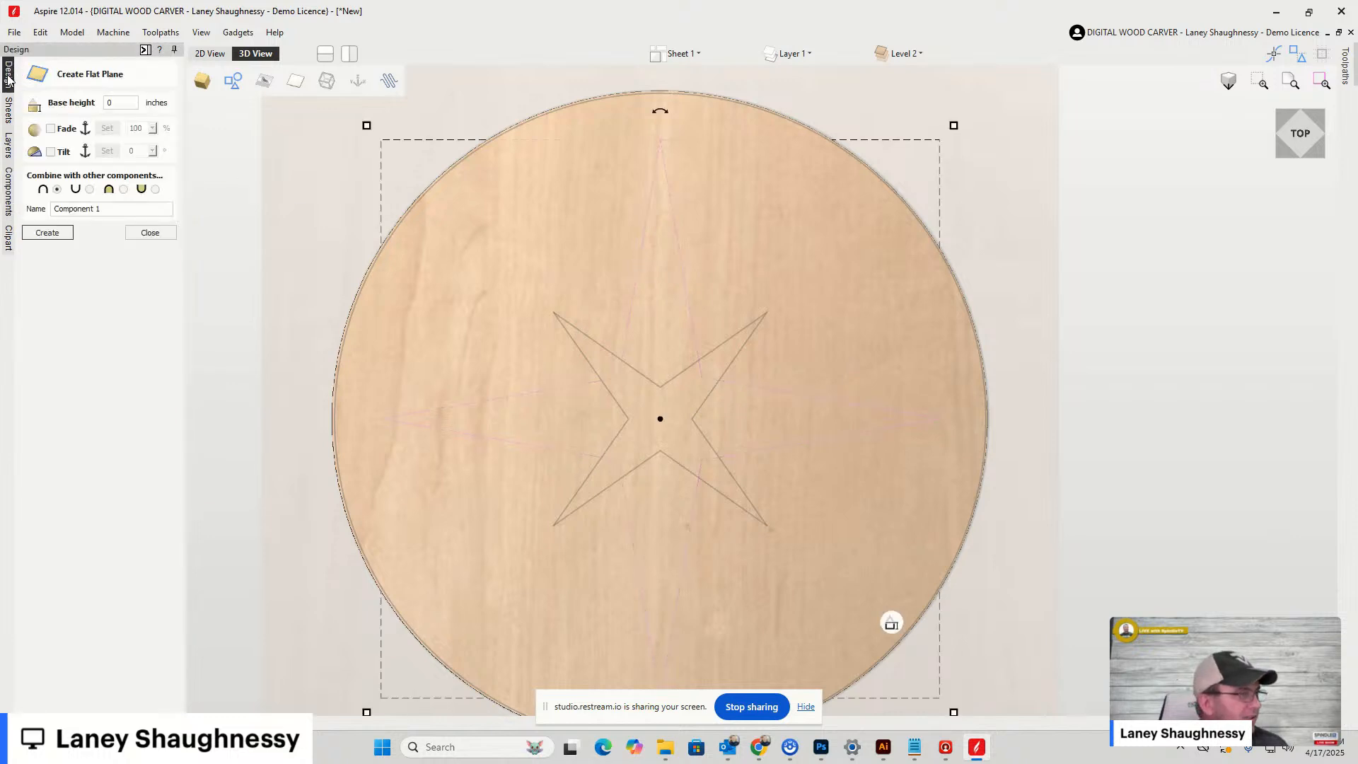
left_click(149, 233)
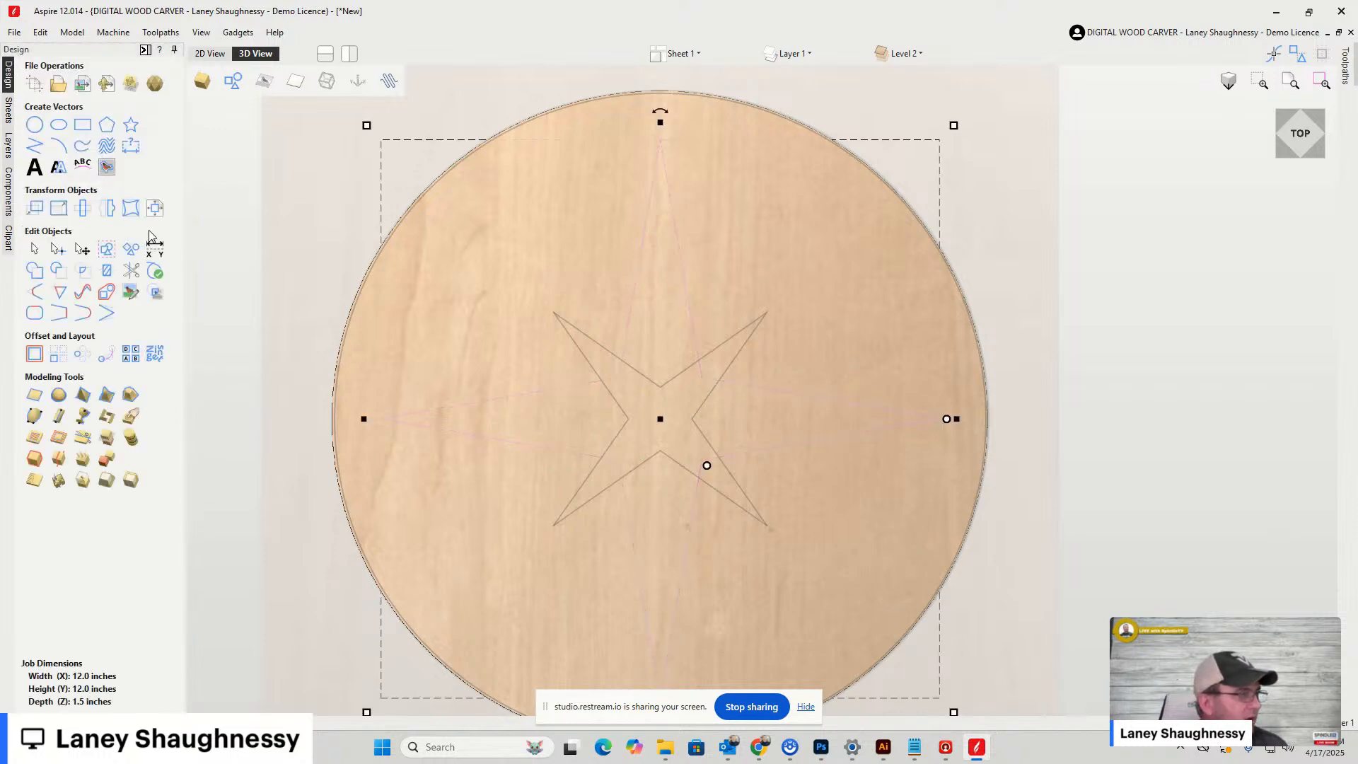
left_click(83, 397)
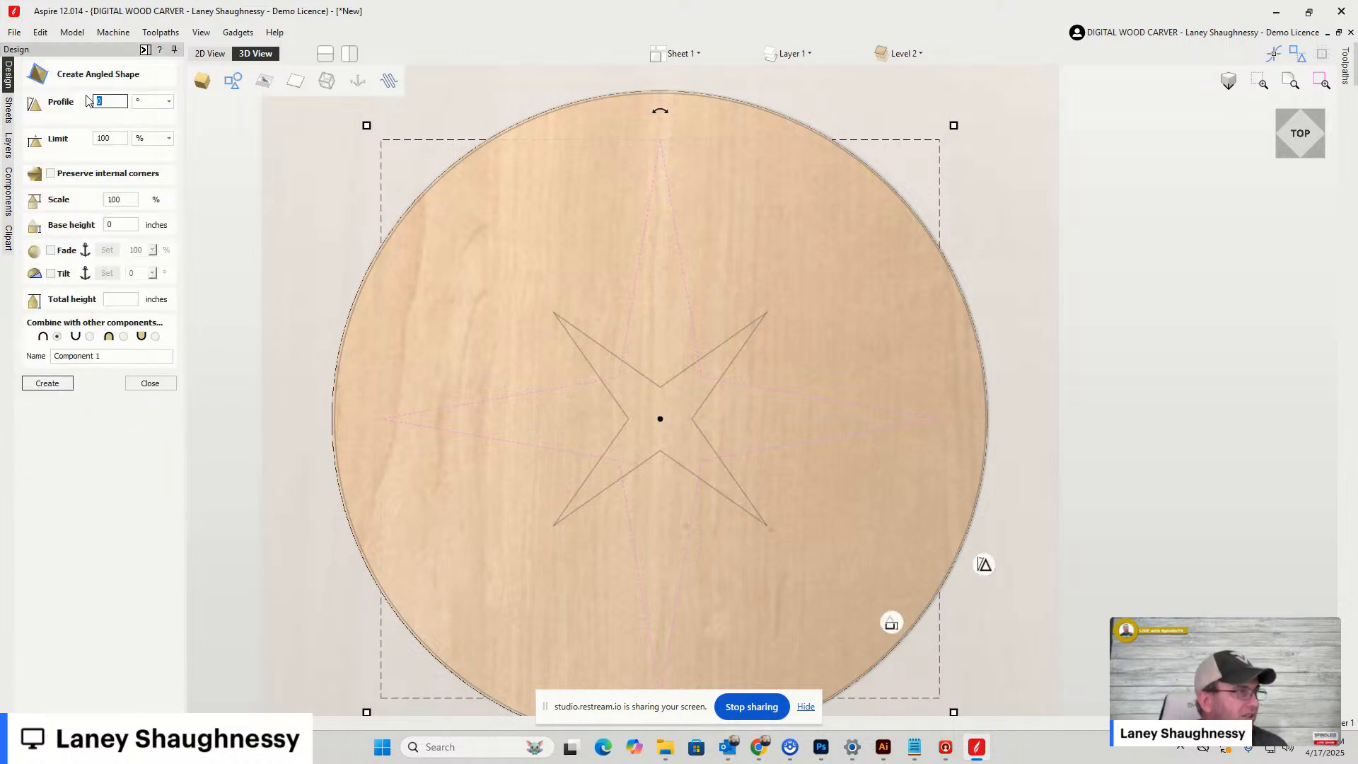
left_click(52, 177)
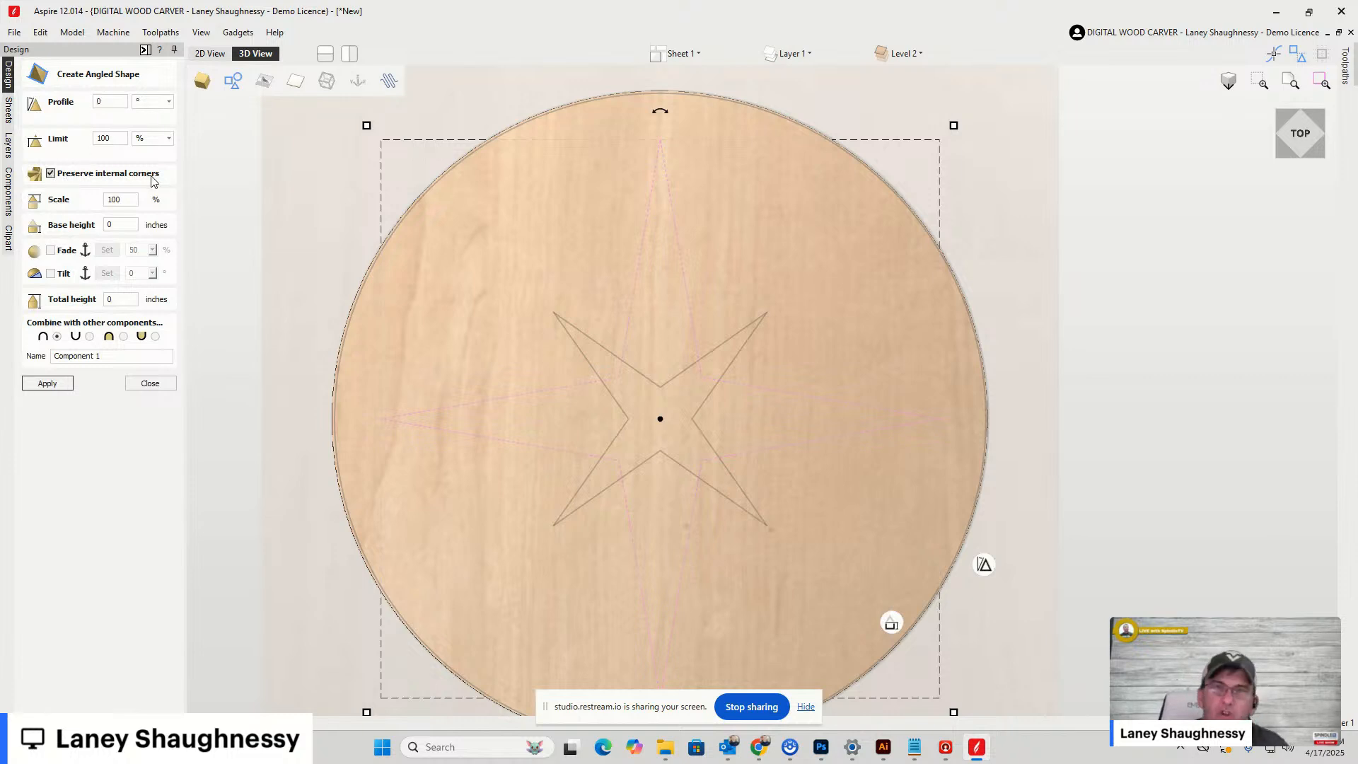
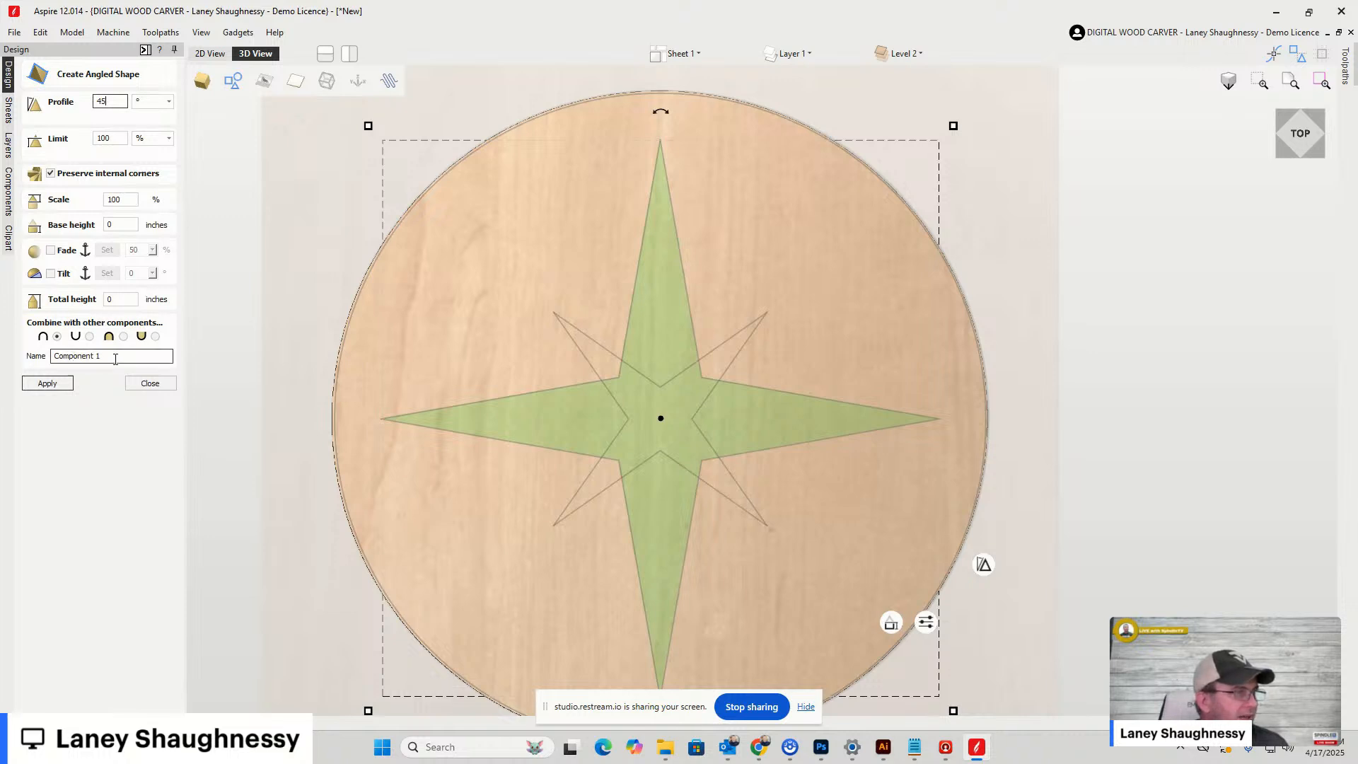
left_click(63, 357)
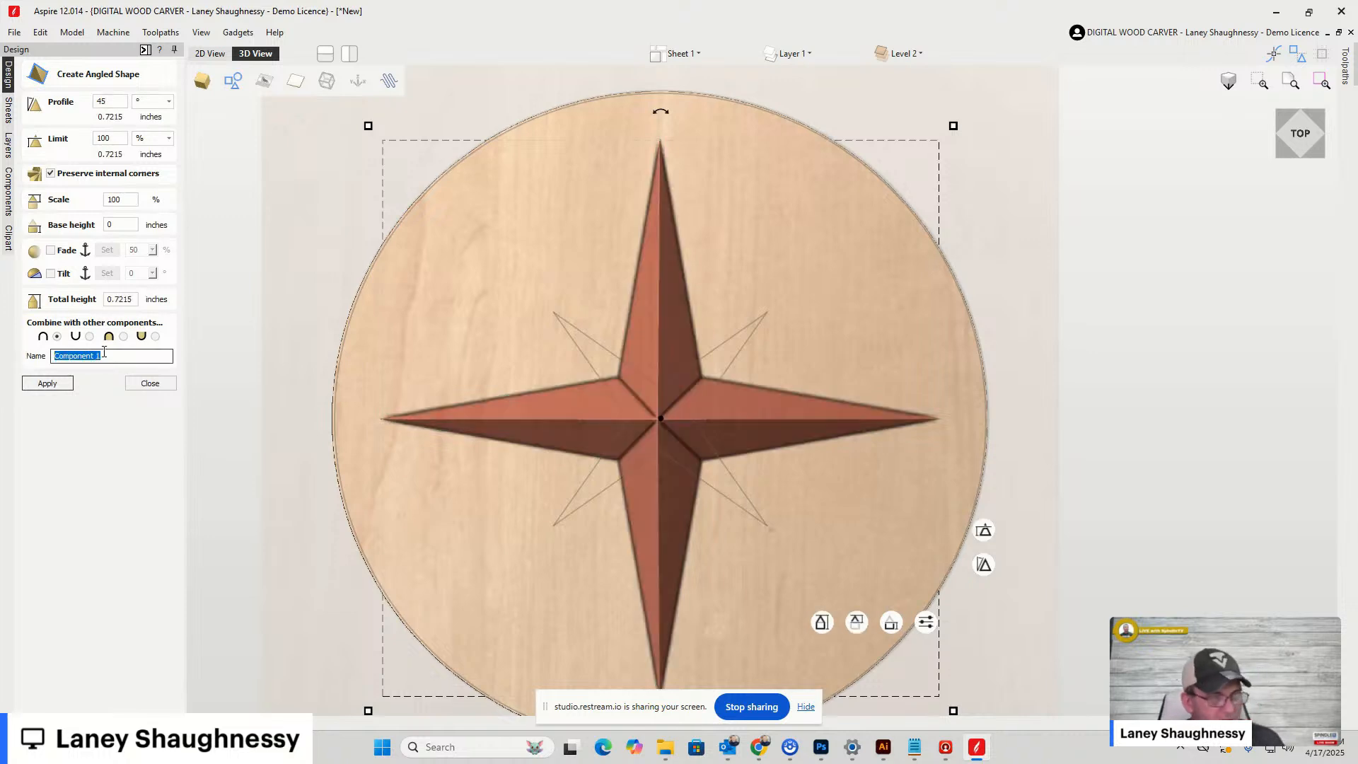
type("Large Star")
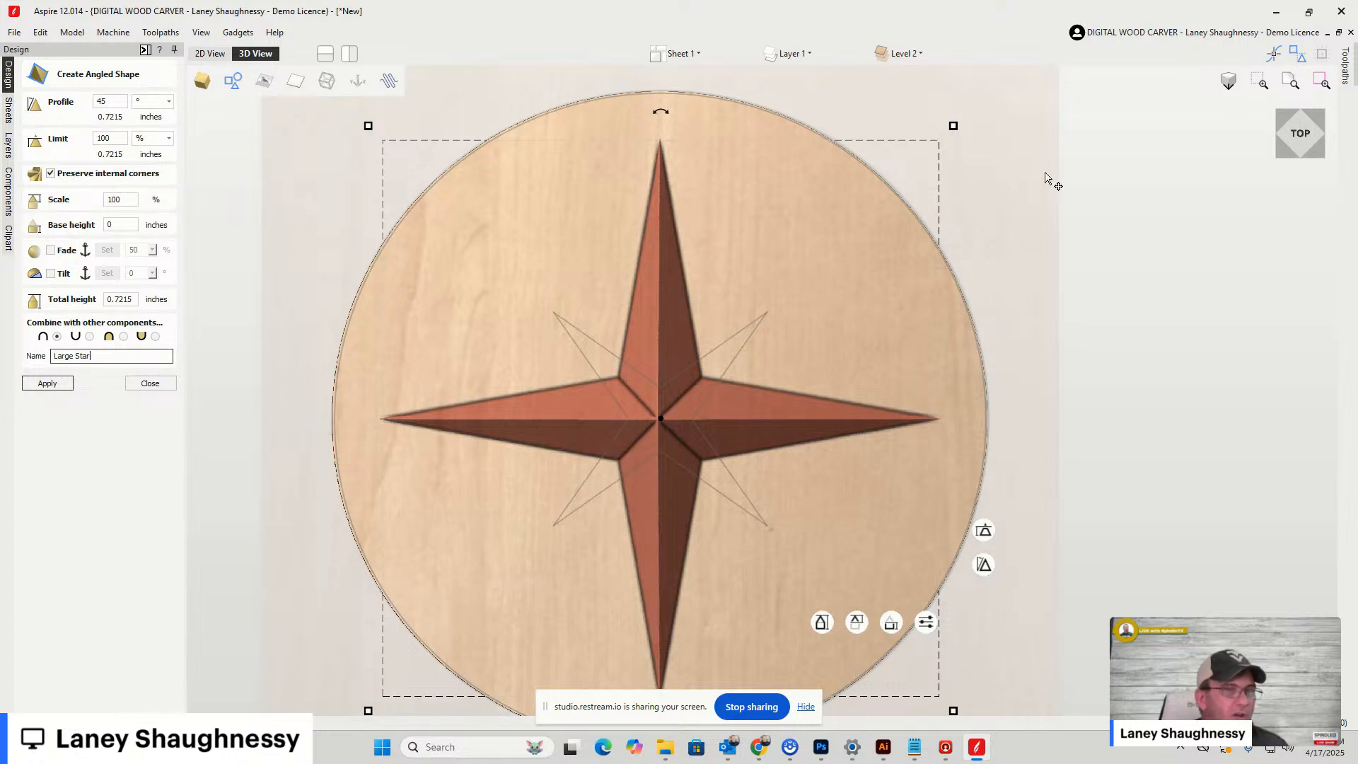
Compare the Large Star's centre with Preserve internal corners turned off and back on
scroll(664, 453, "up", 2)
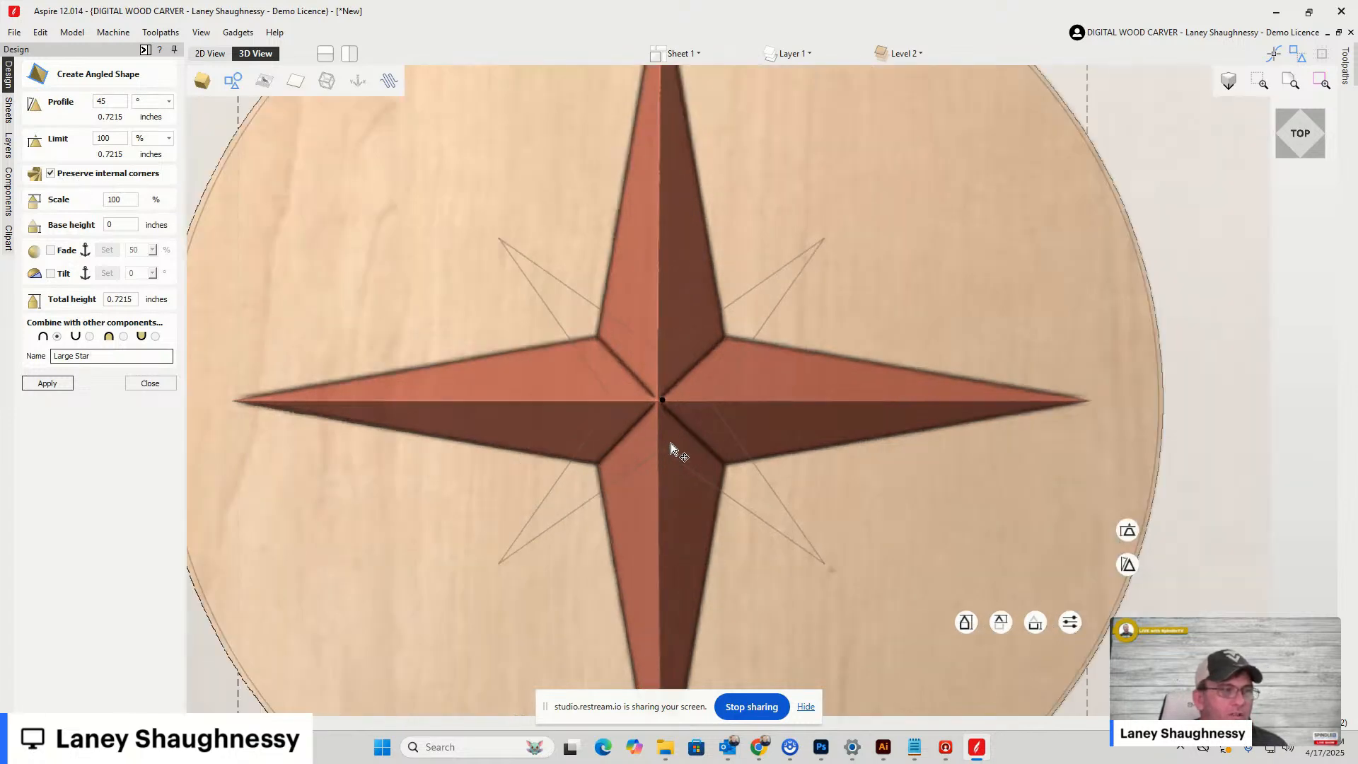
left_click(1309, 137)
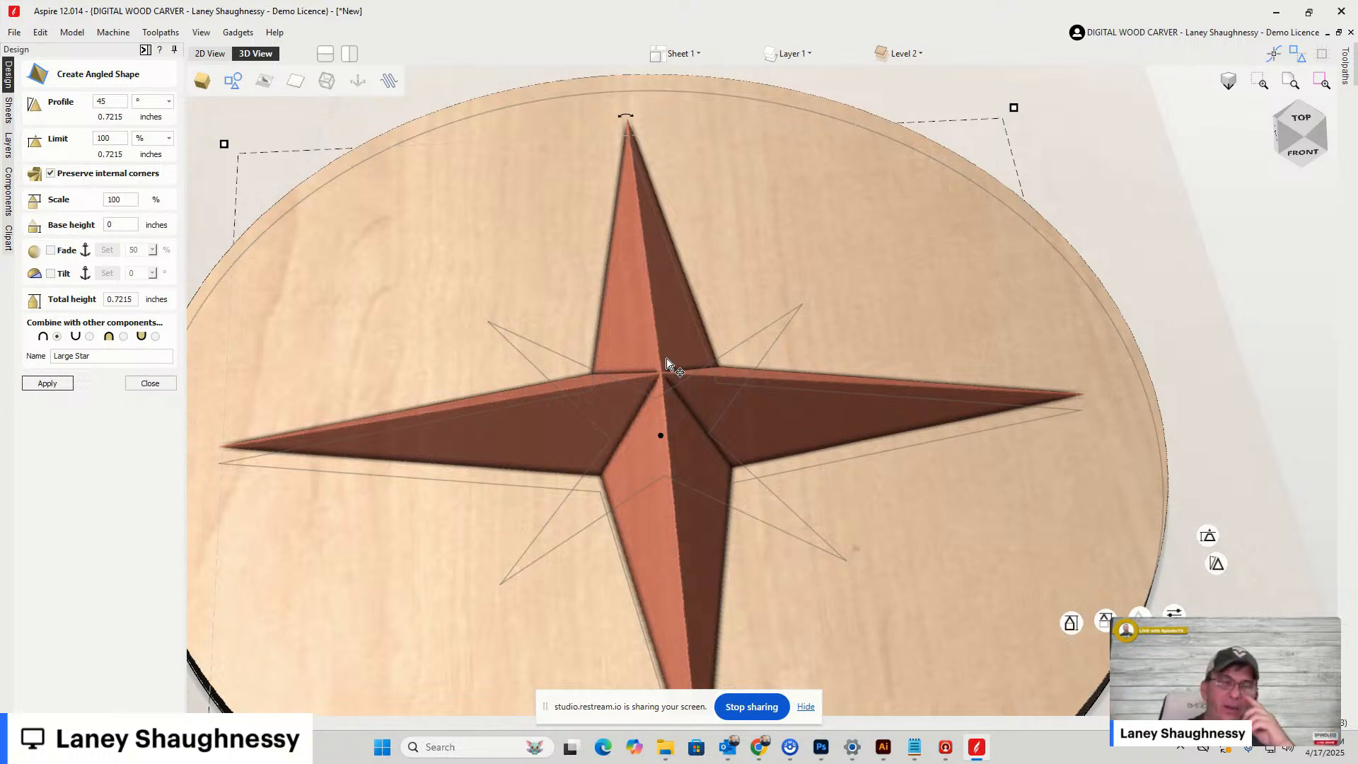
scroll(665, 375, "up", 3)
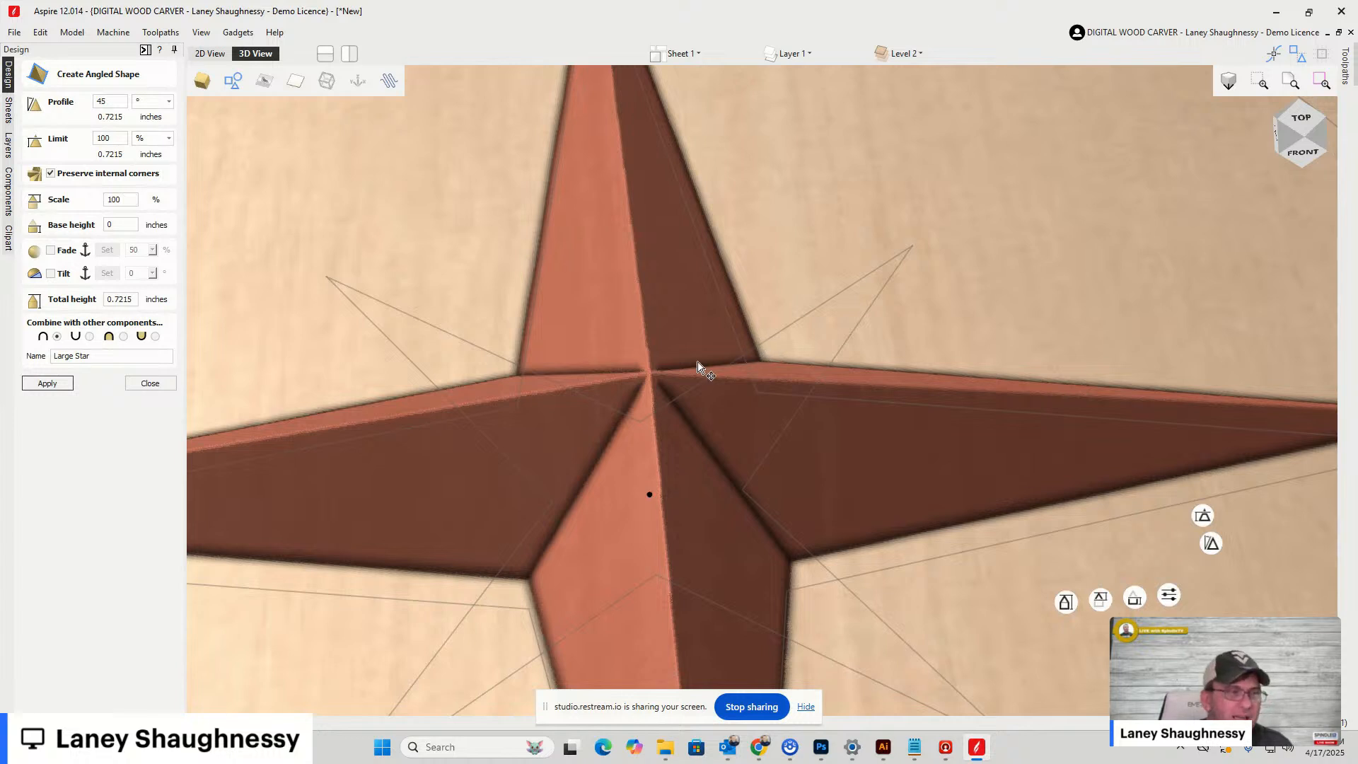
left_click(50, 173)
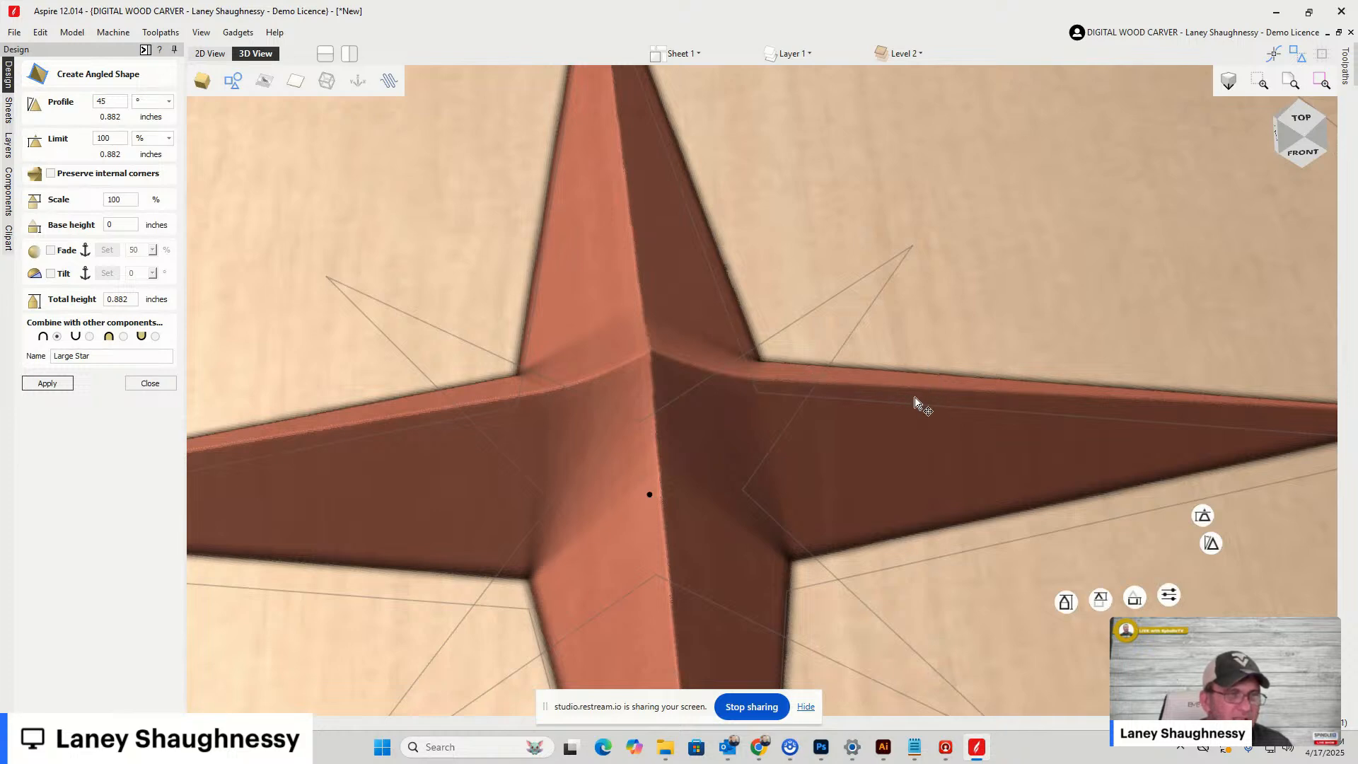
left_click(1314, 140)
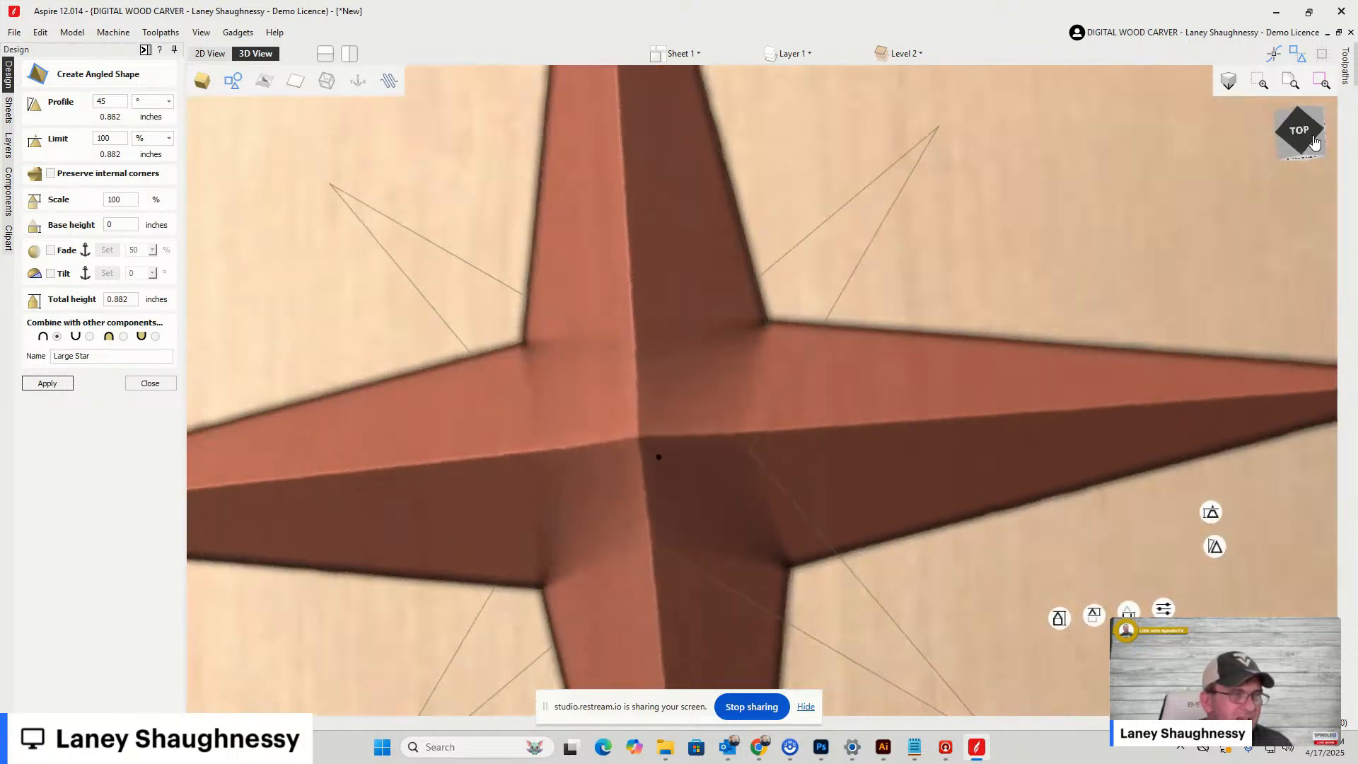
mouse_move(1315, 142)
left_mouse_down()
mouse_move(1354, 135)
mouse_move(1299, 136)
left_mouse_up()
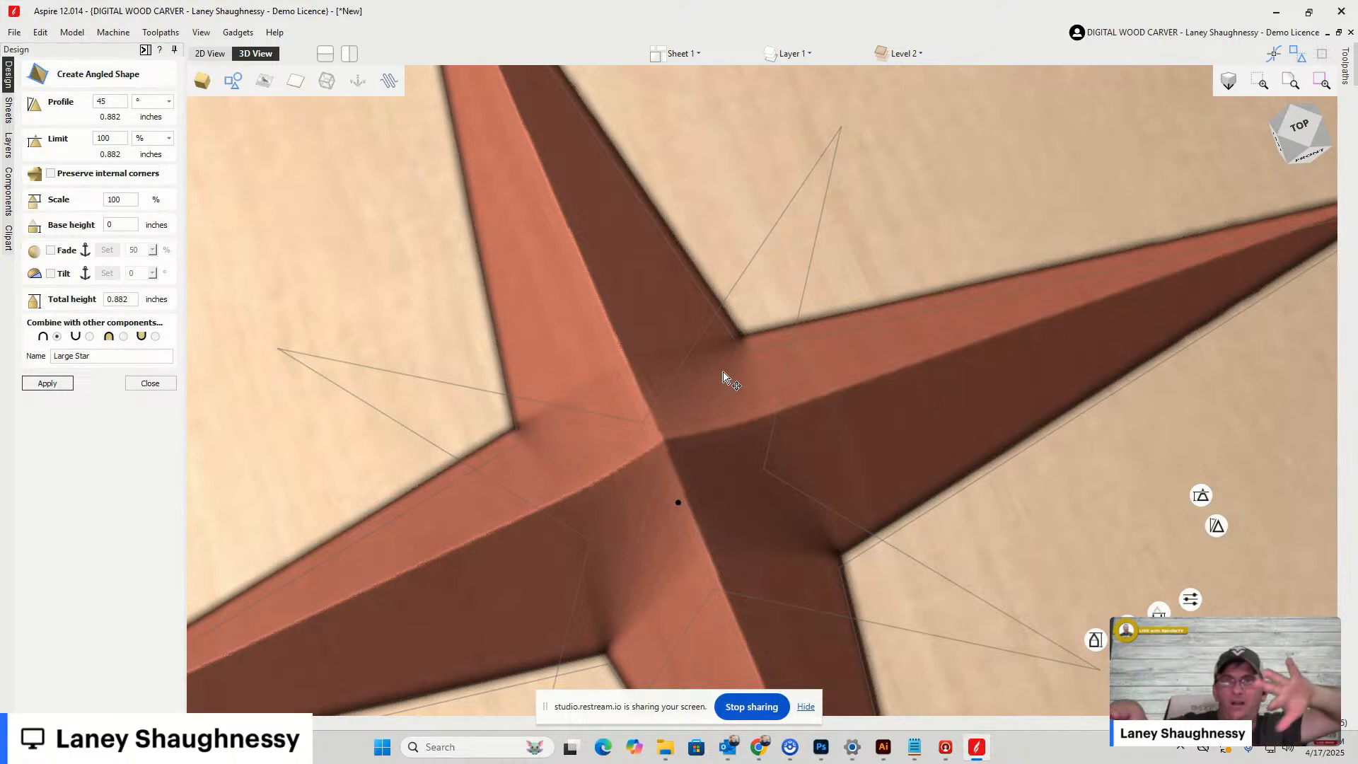
left_click(51, 175)
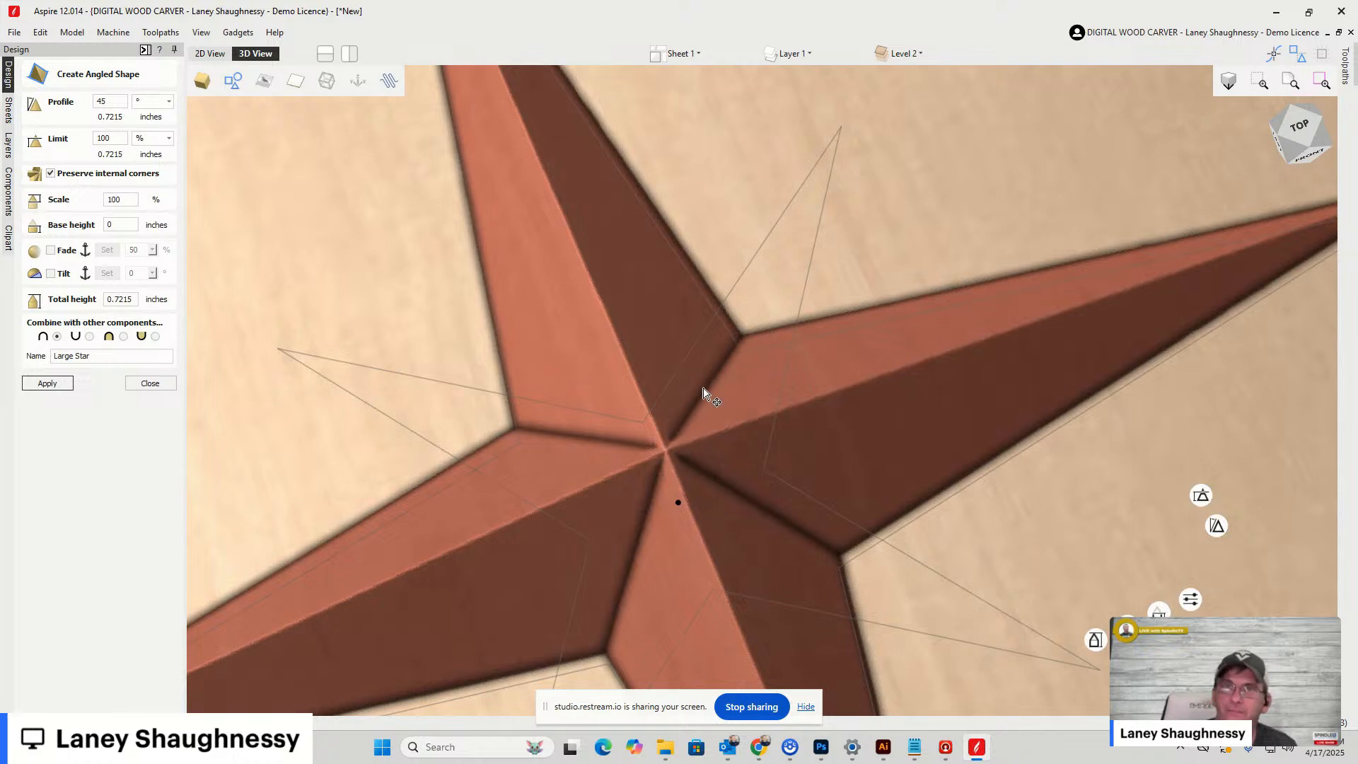
scroll(729, 324, "down", 5)
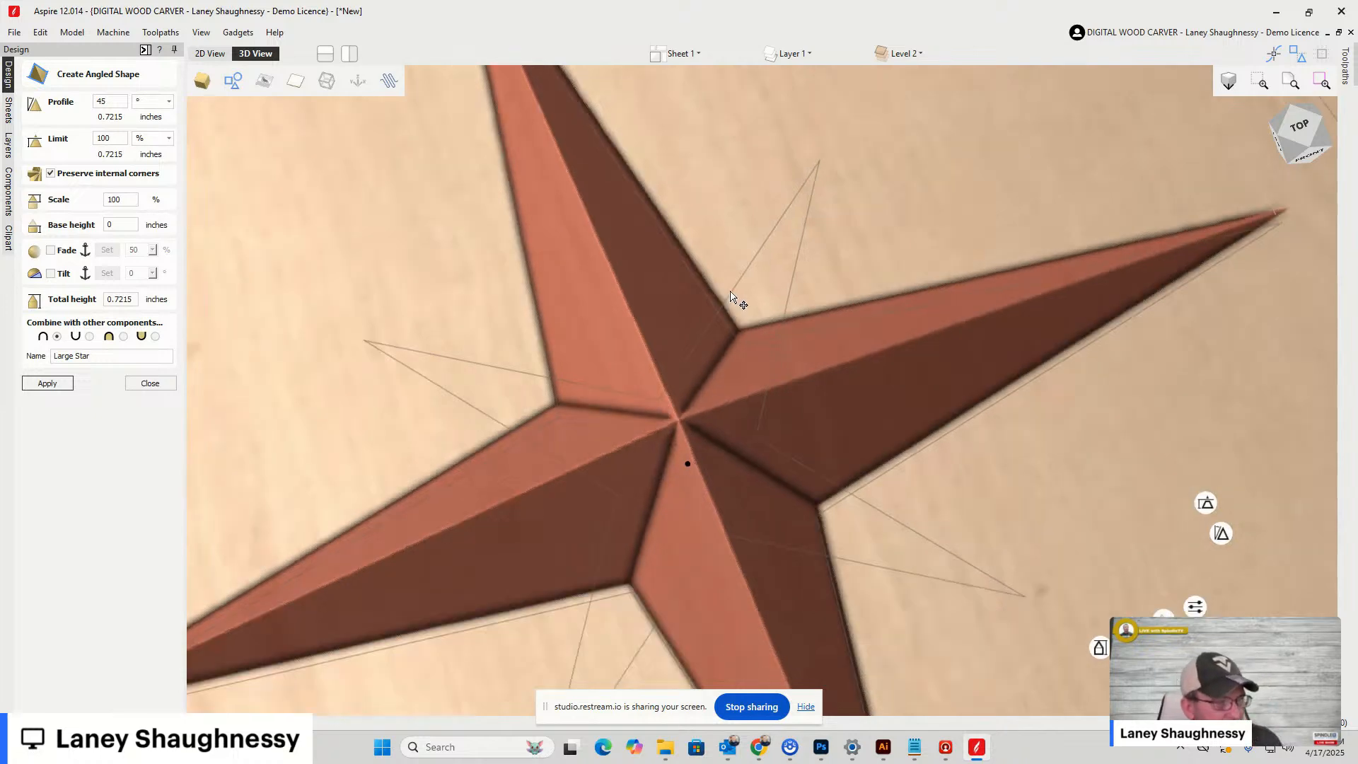
scroll(773, 269, "up", 3)
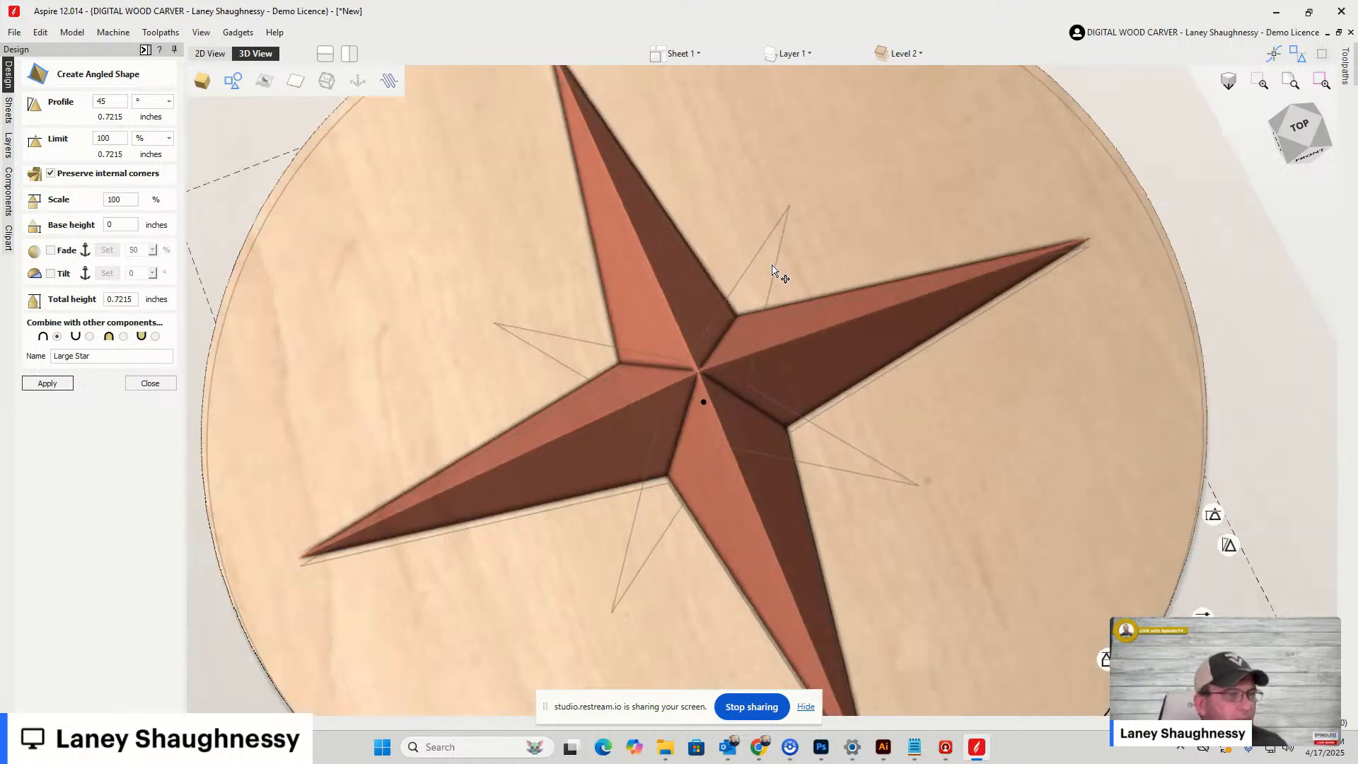
Create an angled shape component named Small Star from the smaller star with a 30-degree profile and Preserve internal corners off
left_click(148, 385)
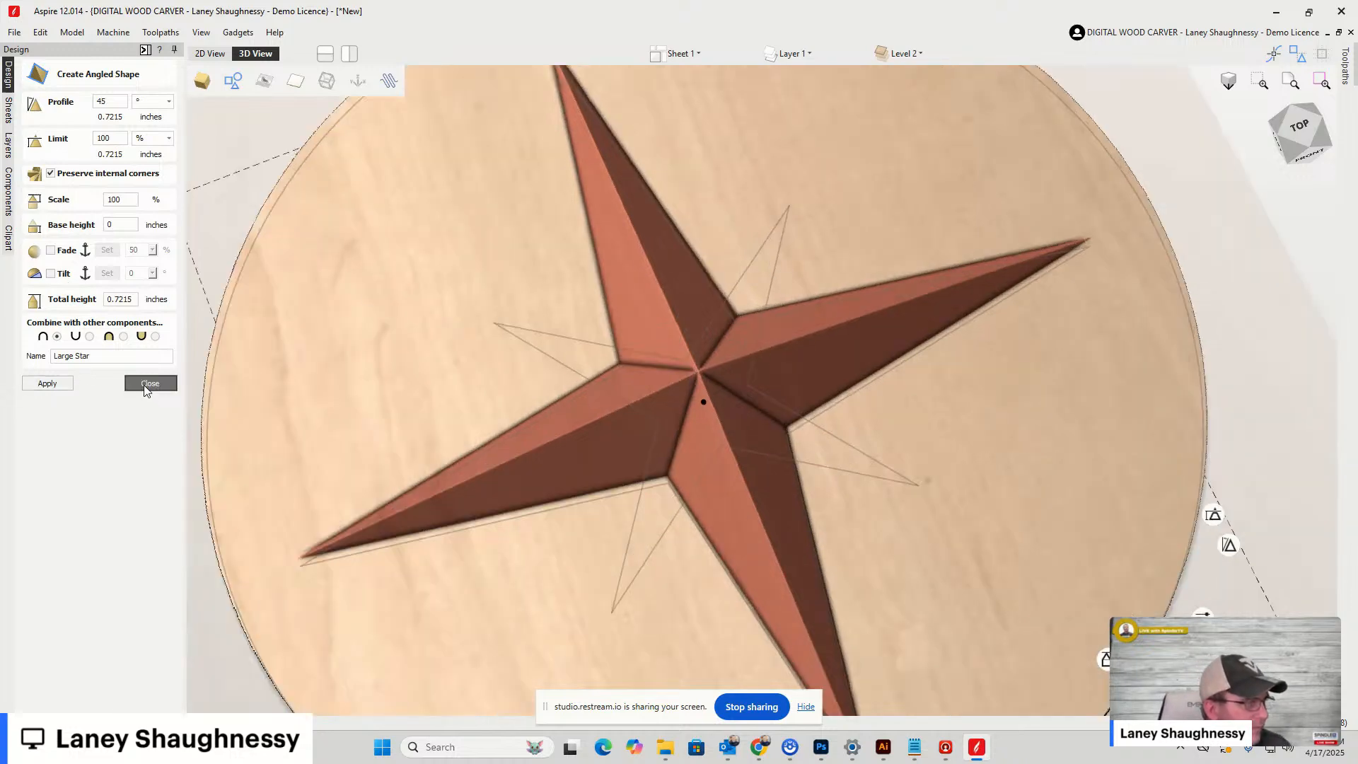
left_click(568, 343)
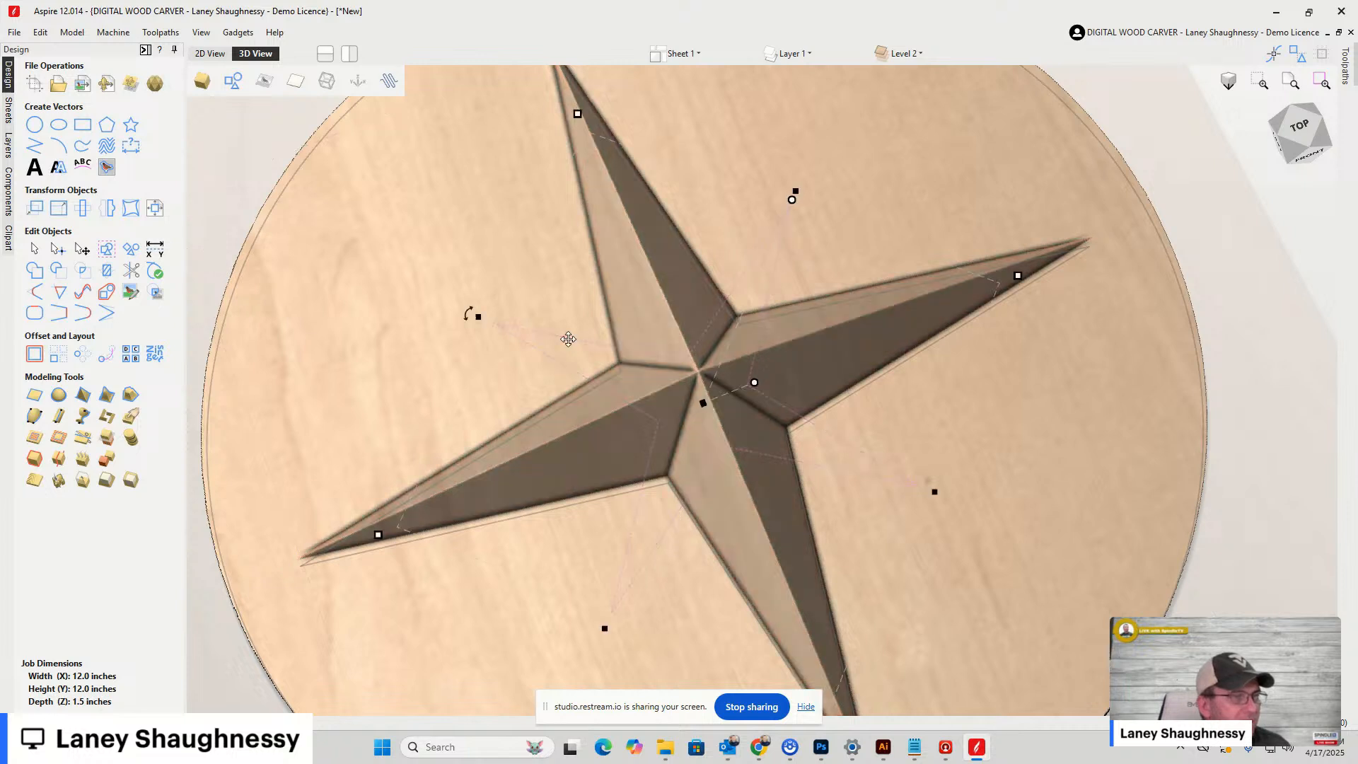
left_click(89, 393)
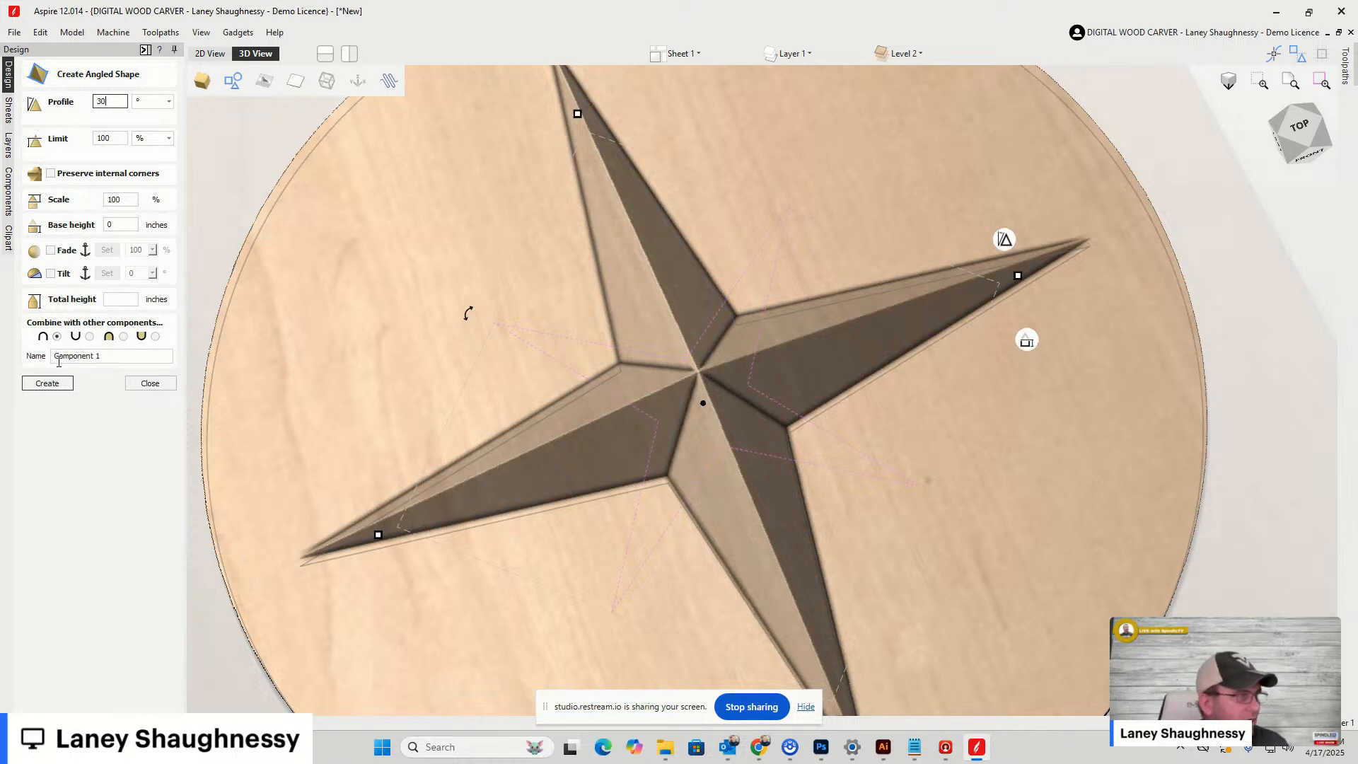
left_click_drag(108, 358, 30, 360)
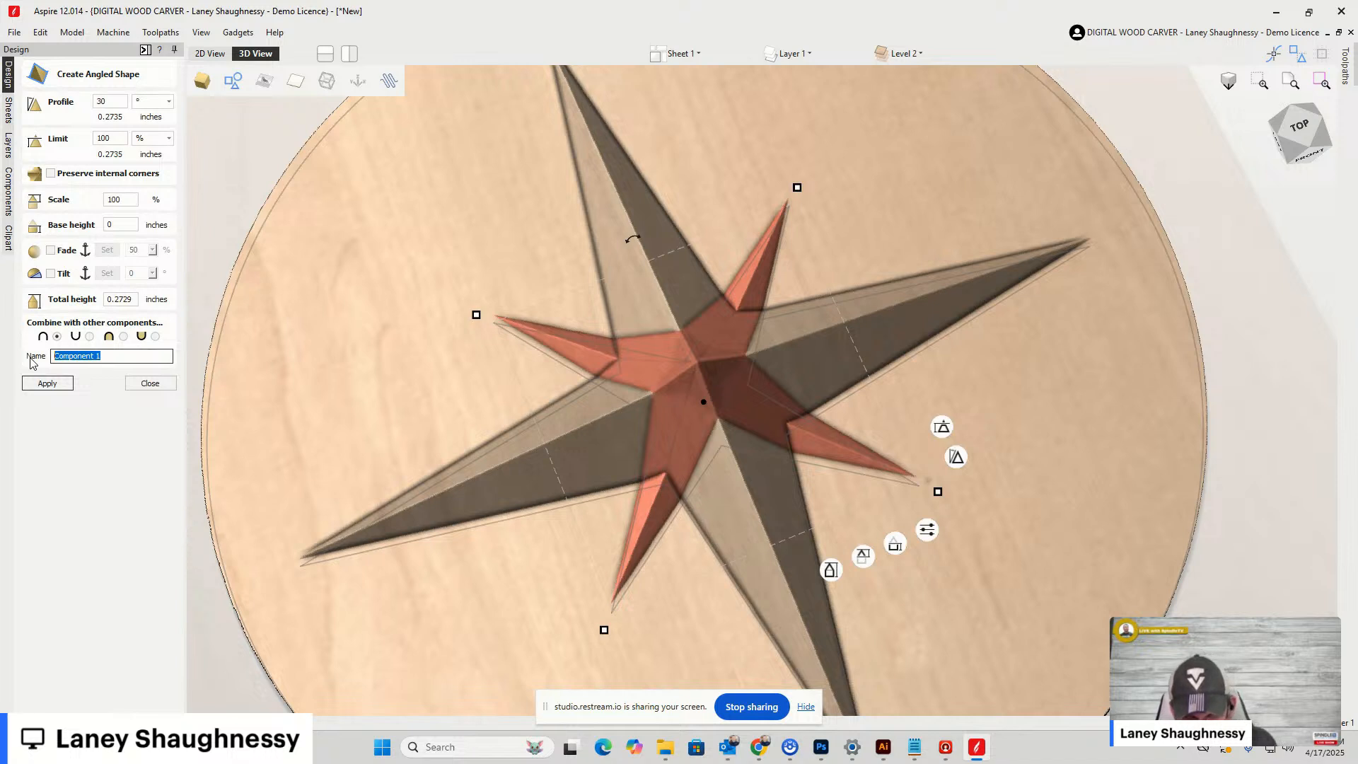
type("Small Star")
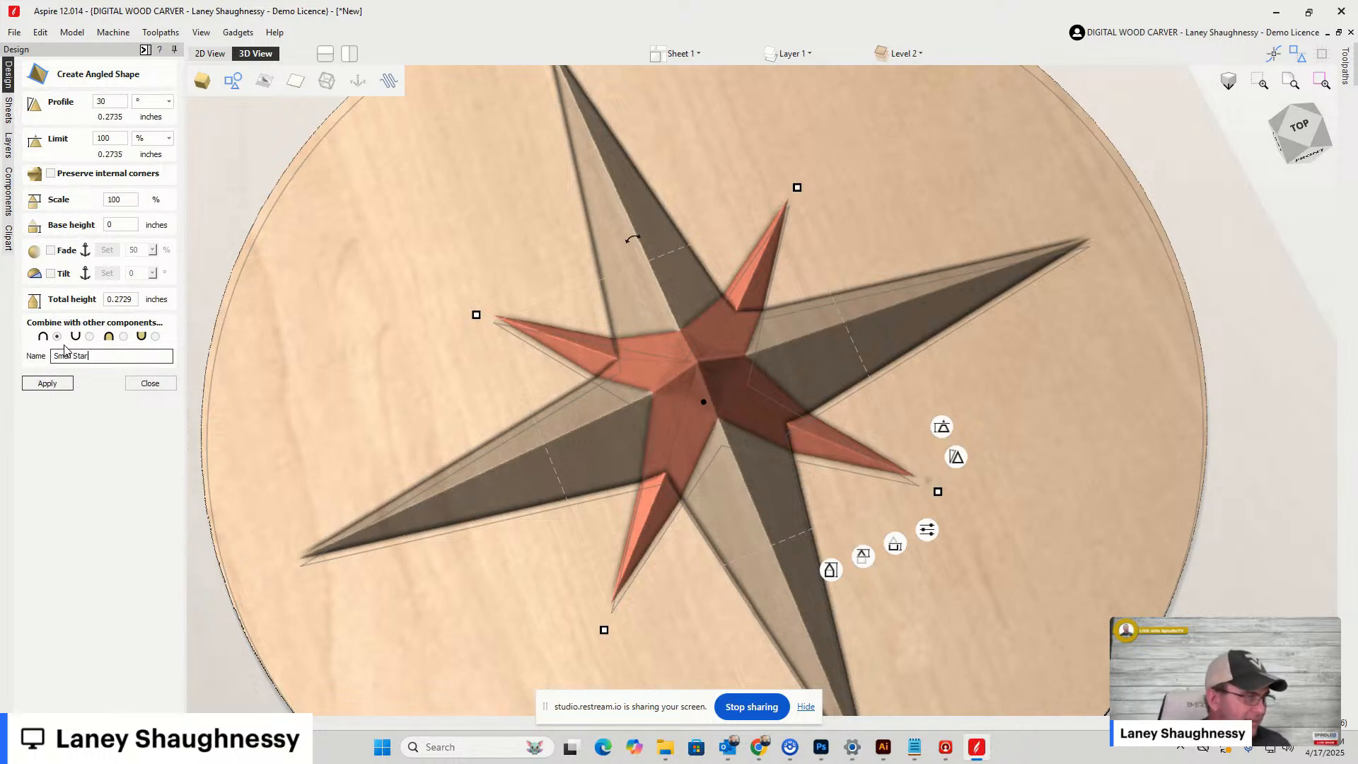
Compare how the Small Star looks when added and subtracted, and set its combine mode to merge highest points
left_click_drag(1308, 133, 1305, 97)
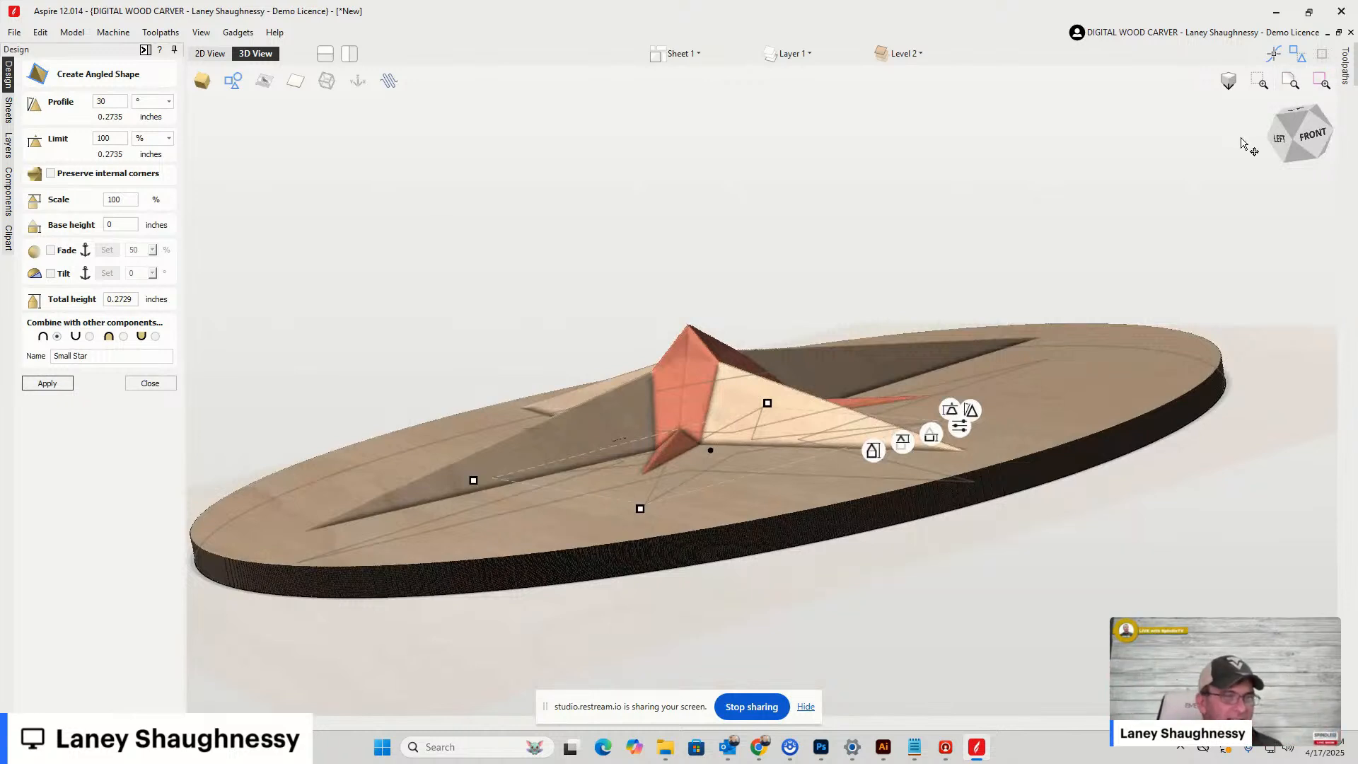
left_click_drag(1296, 118, 1324, 147)
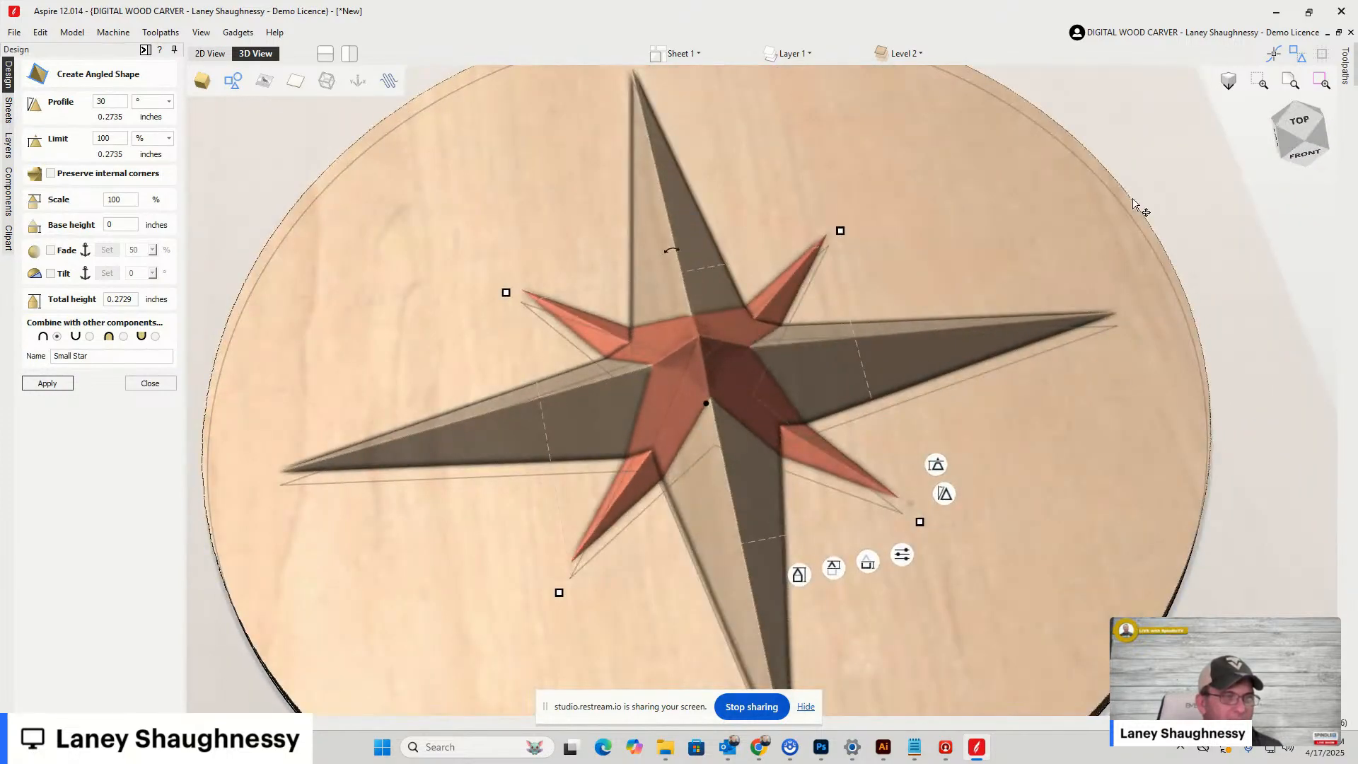
scroll(763, 320, "up", 5)
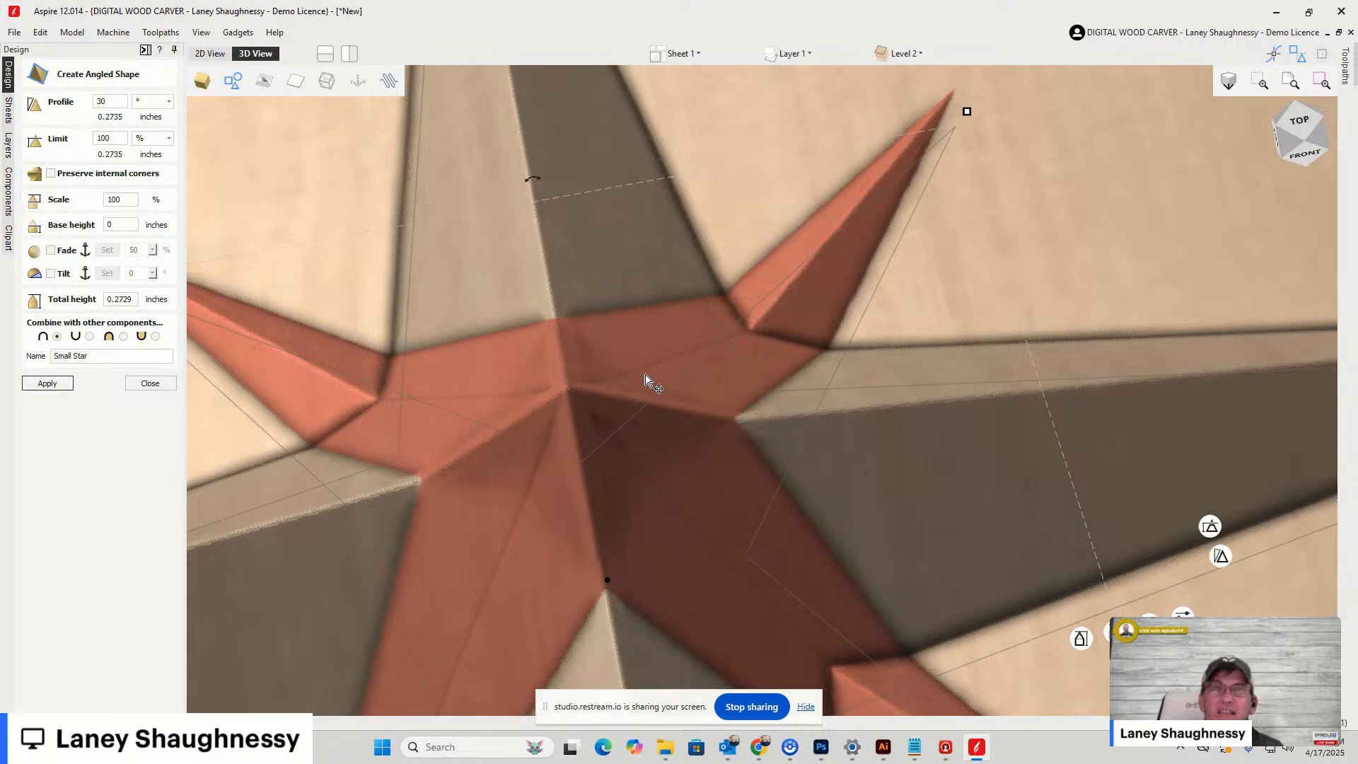
scroll(905, 312, "down", 5)
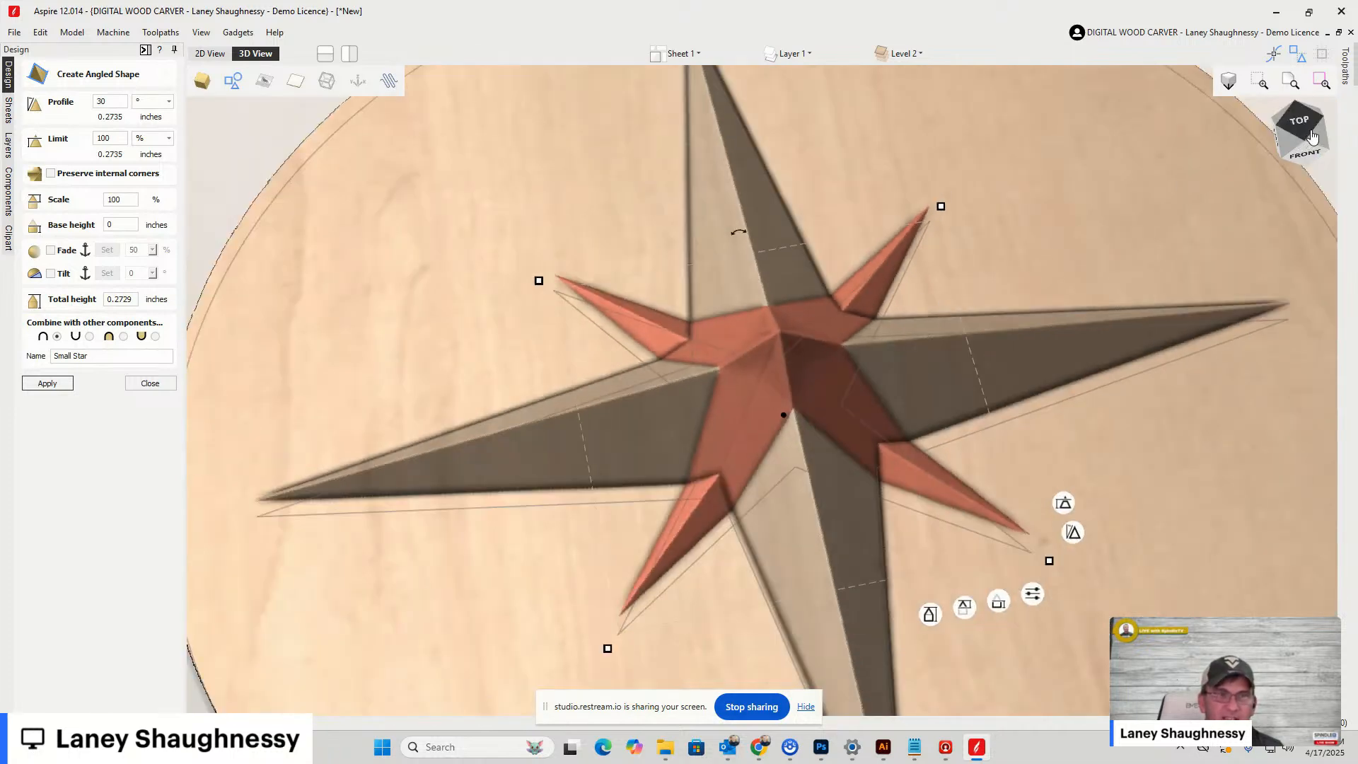
mouse_move(1308, 142)
left_mouse_down()
mouse_move(1319, 113)
mouse_move(1307, 137)
left_mouse_up()
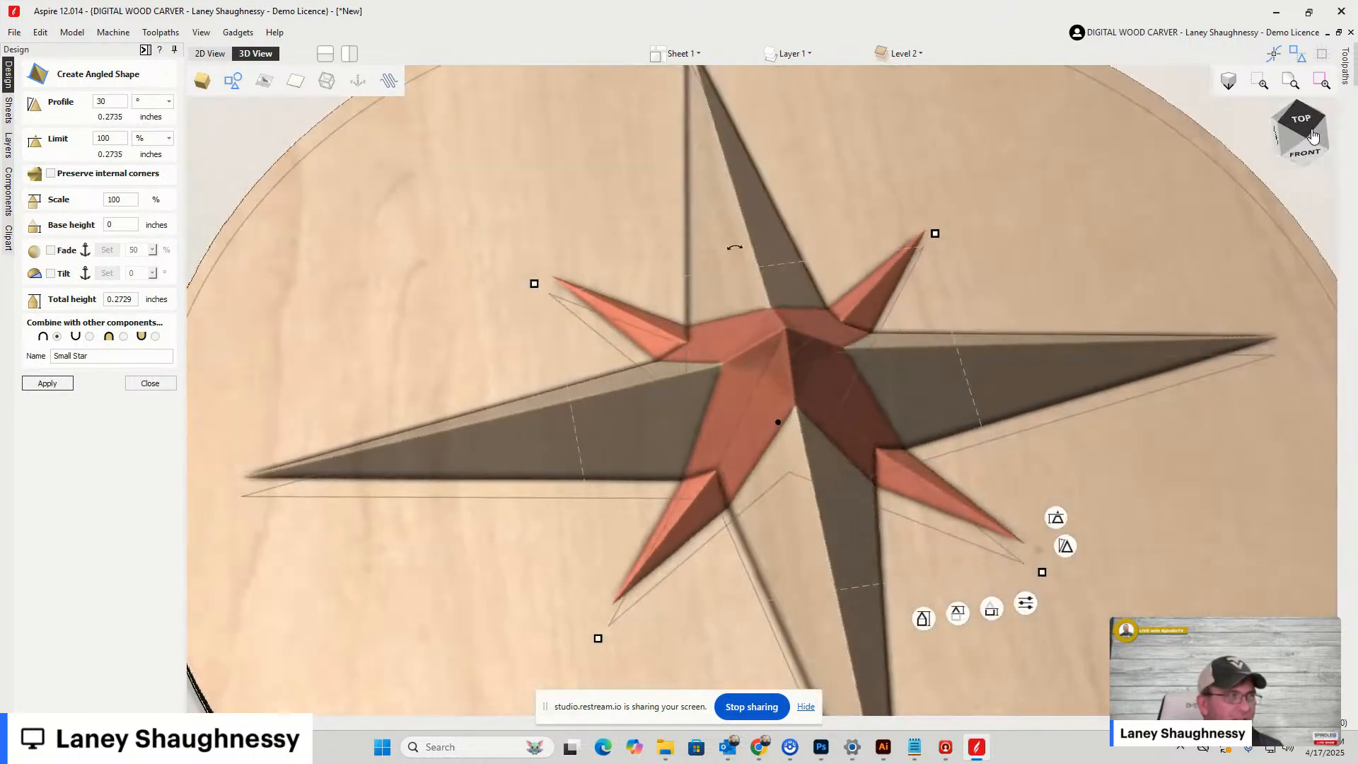
left_click(90, 337)
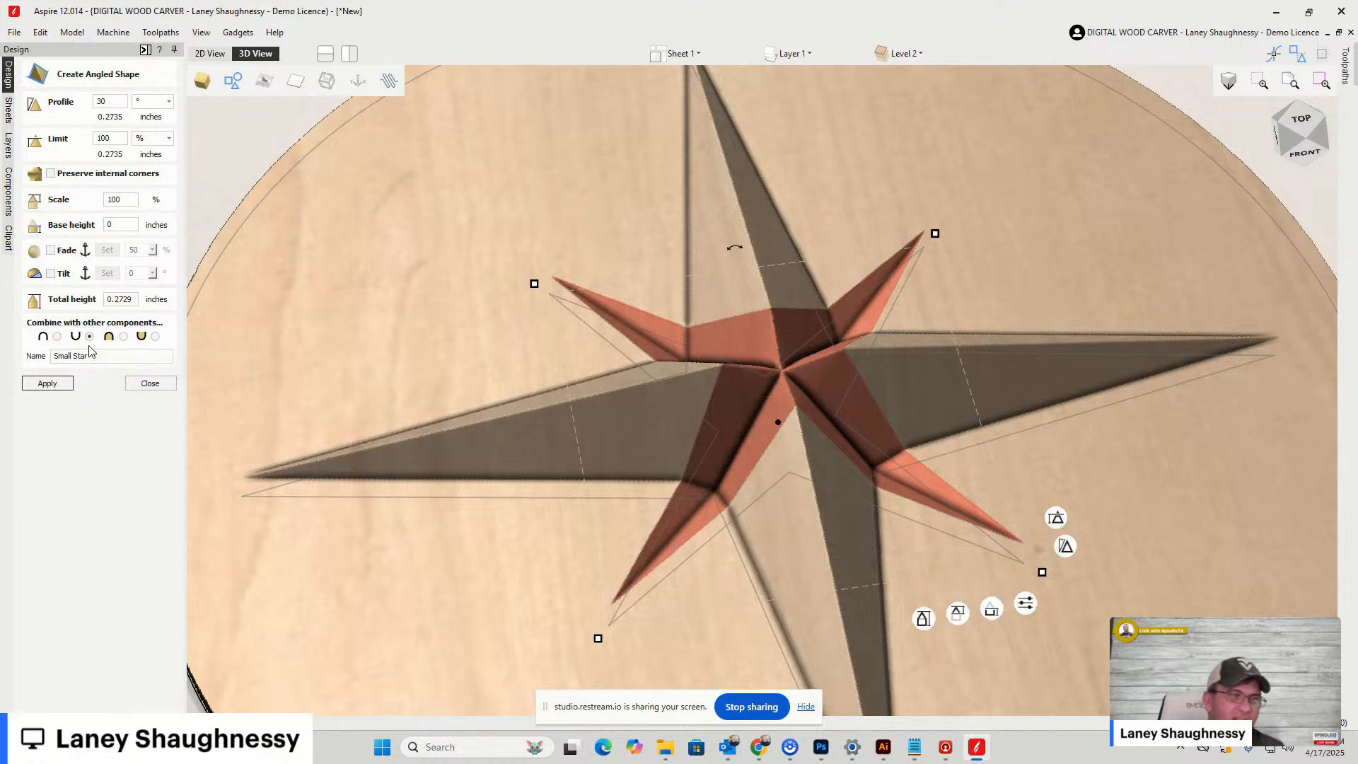
left_click(124, 338)
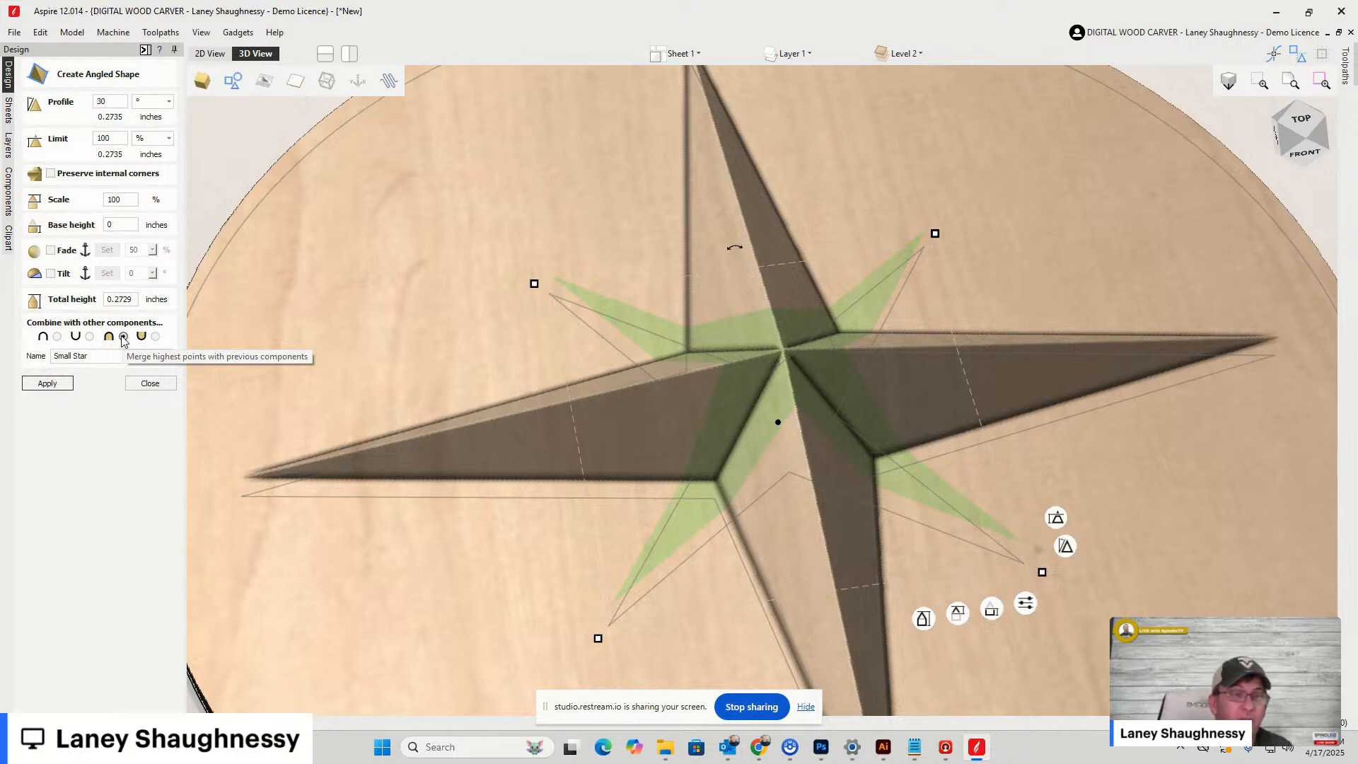
Examine from the side and above how the merged Small Star sits against the Large Star, and check its profile and total height
scroll(499, 336, "down", 4)
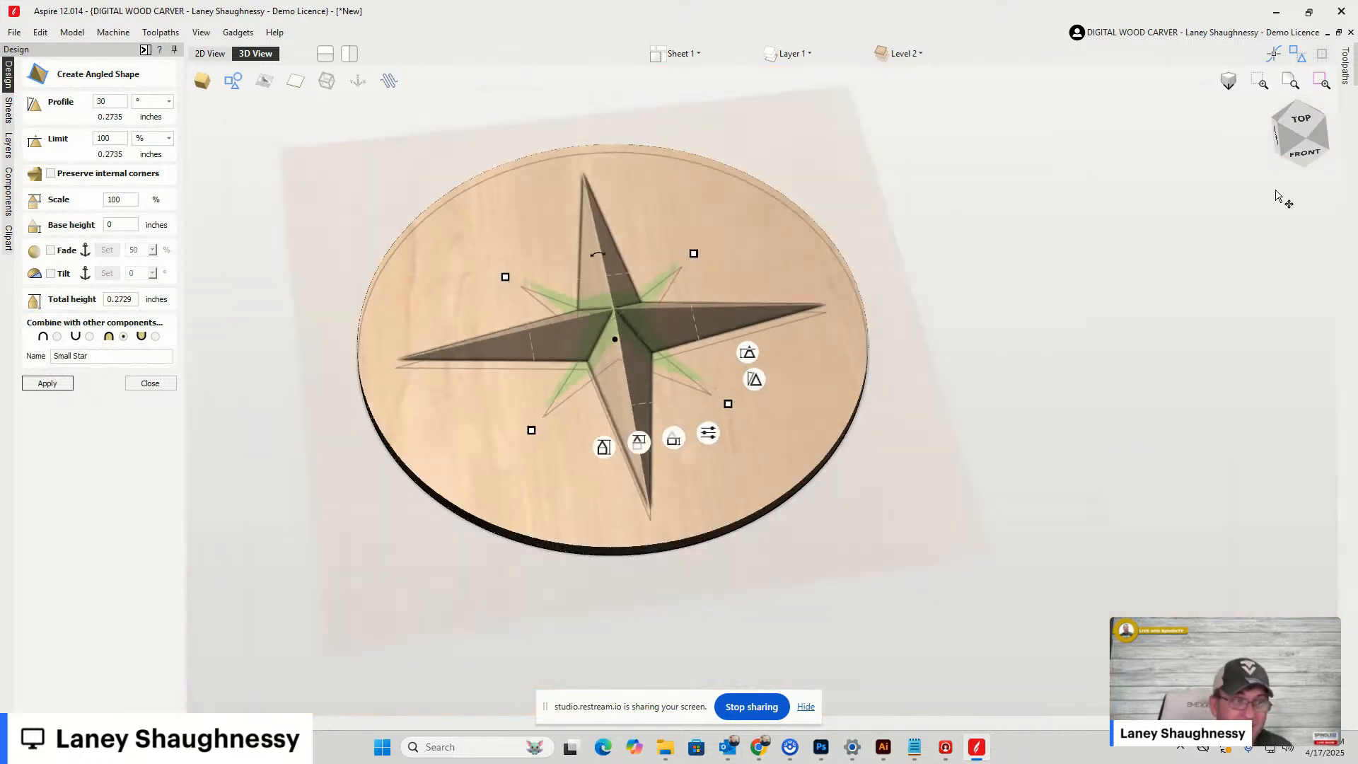
left_click_drag(1294, 143, 1295, 122)
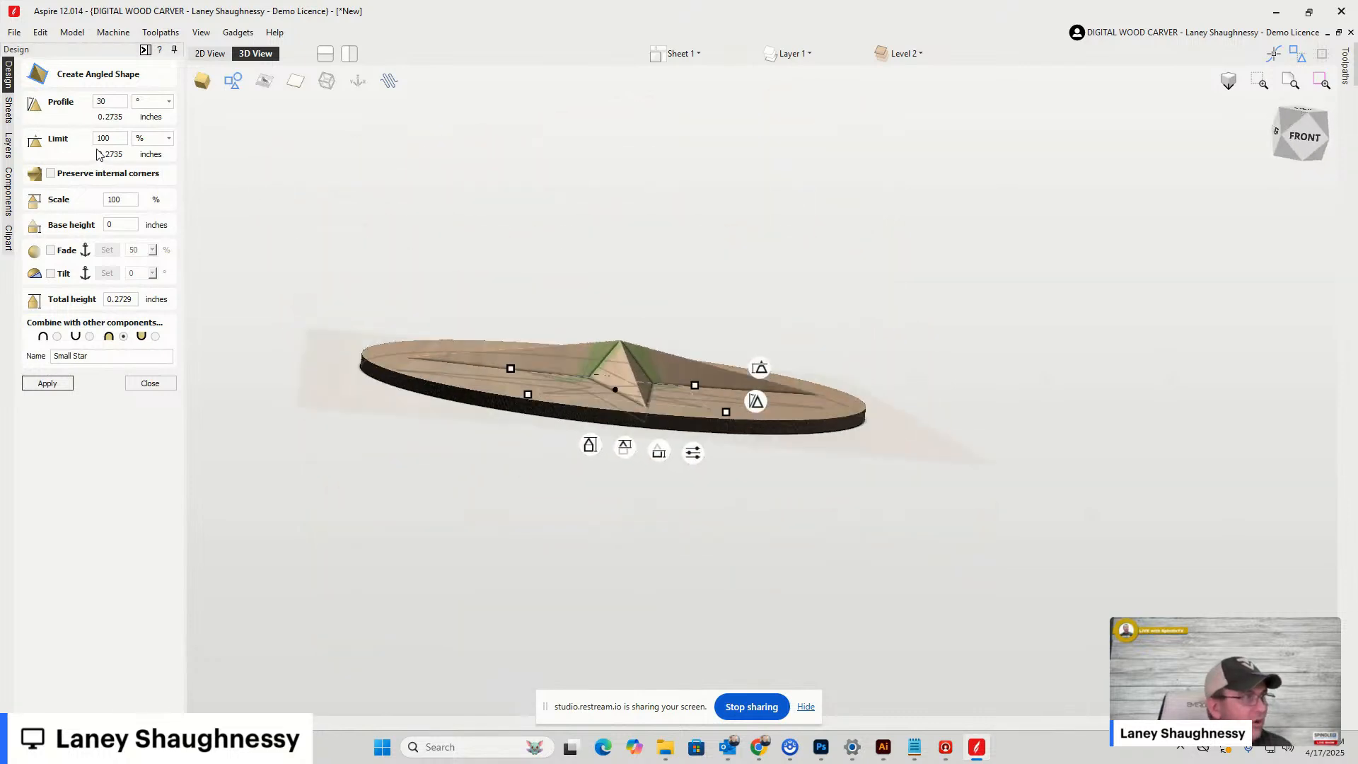
left_click(99, 102)
left_click(134, 300)
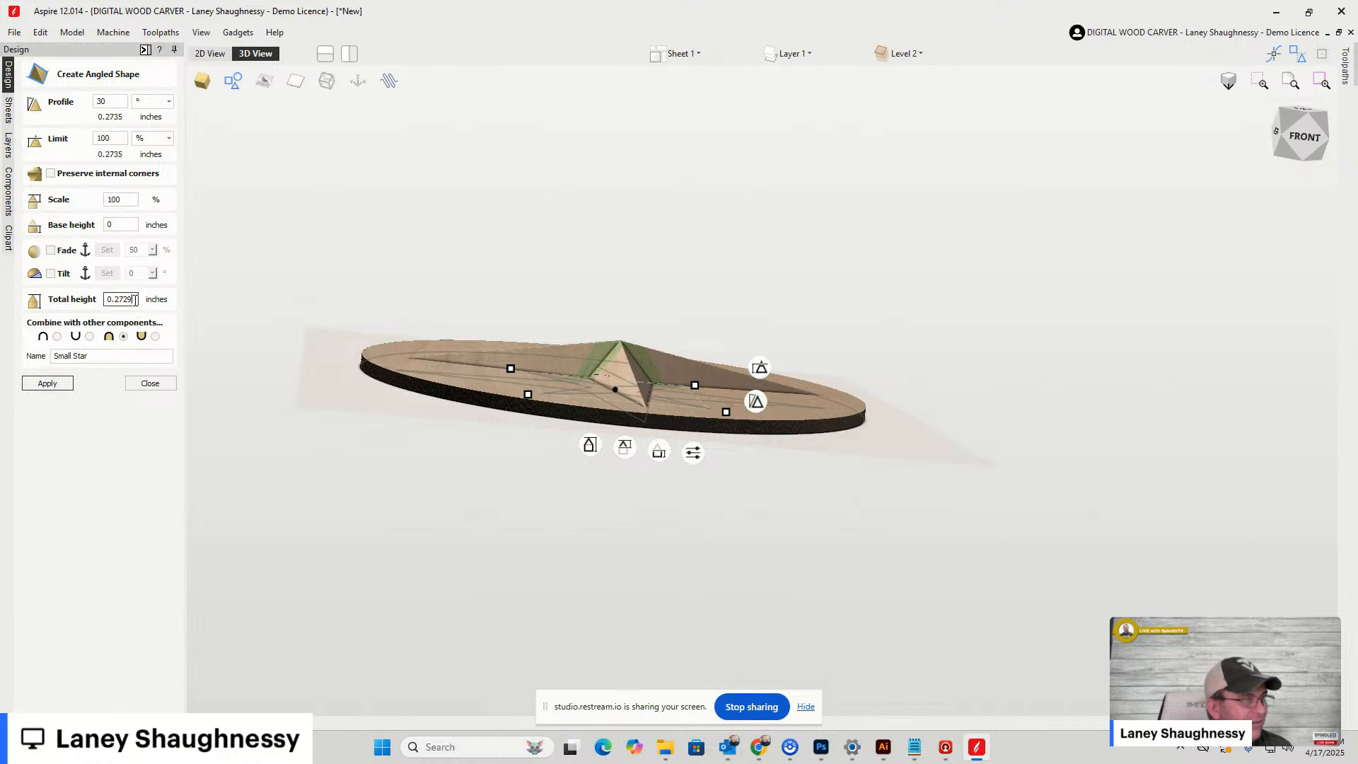
left_click_drag(125, 300, 108, 300)
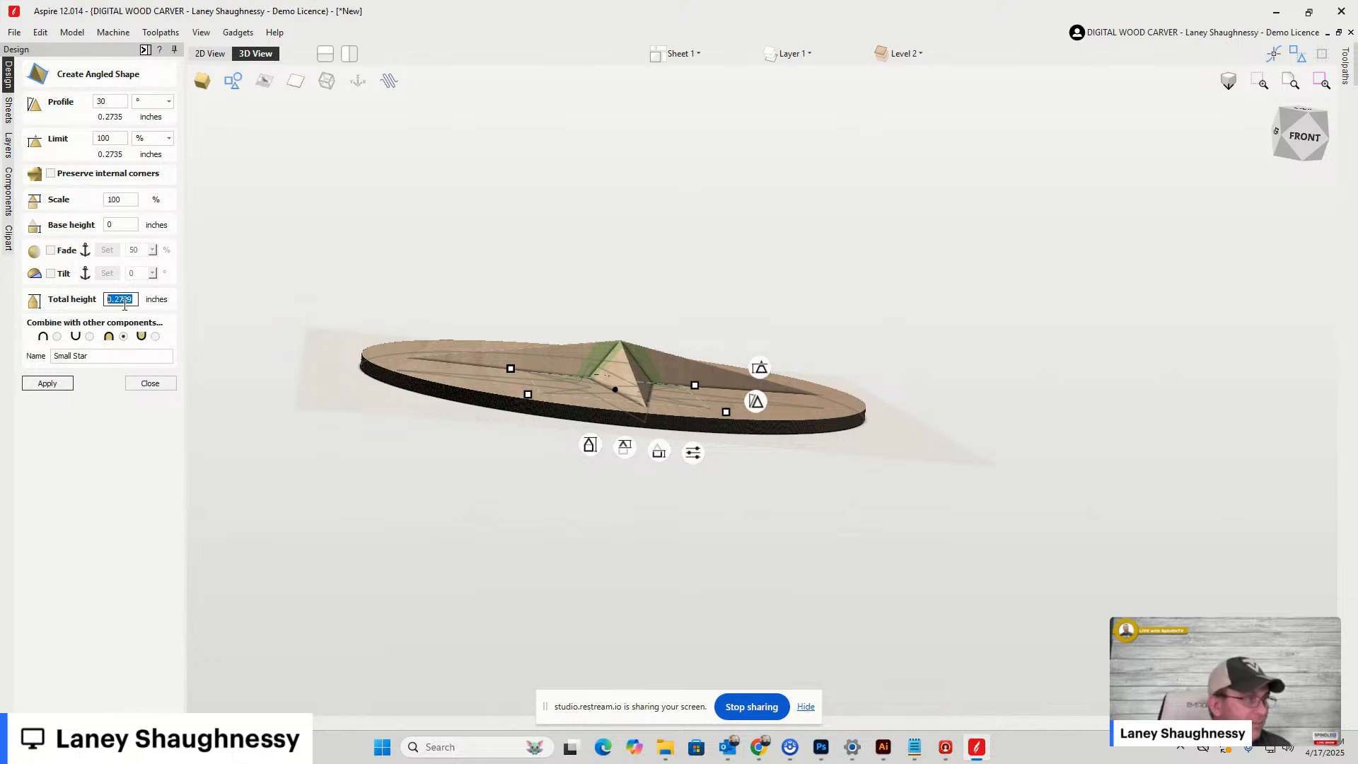
scroll(586, 378, "up", 2)
scroll(586, 379, "up", 1)
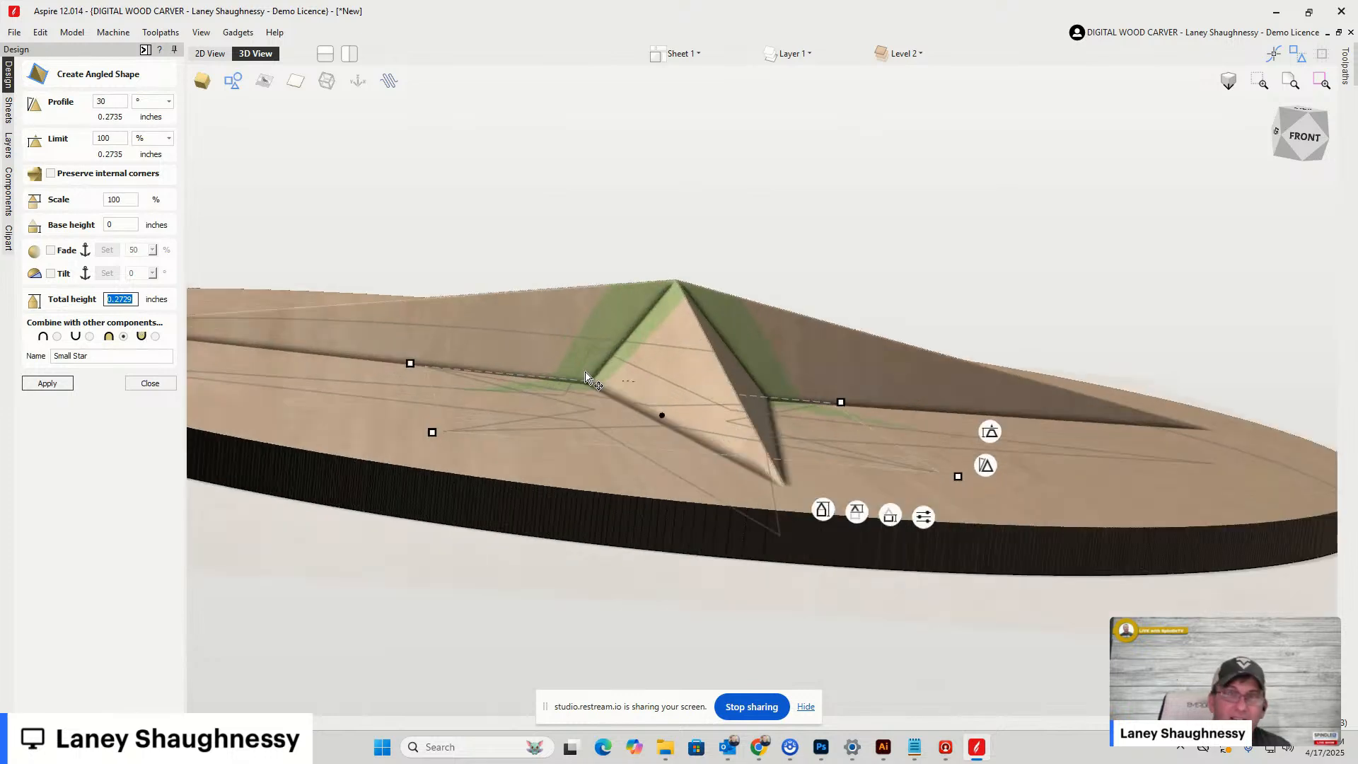
left_click(1299, 152)
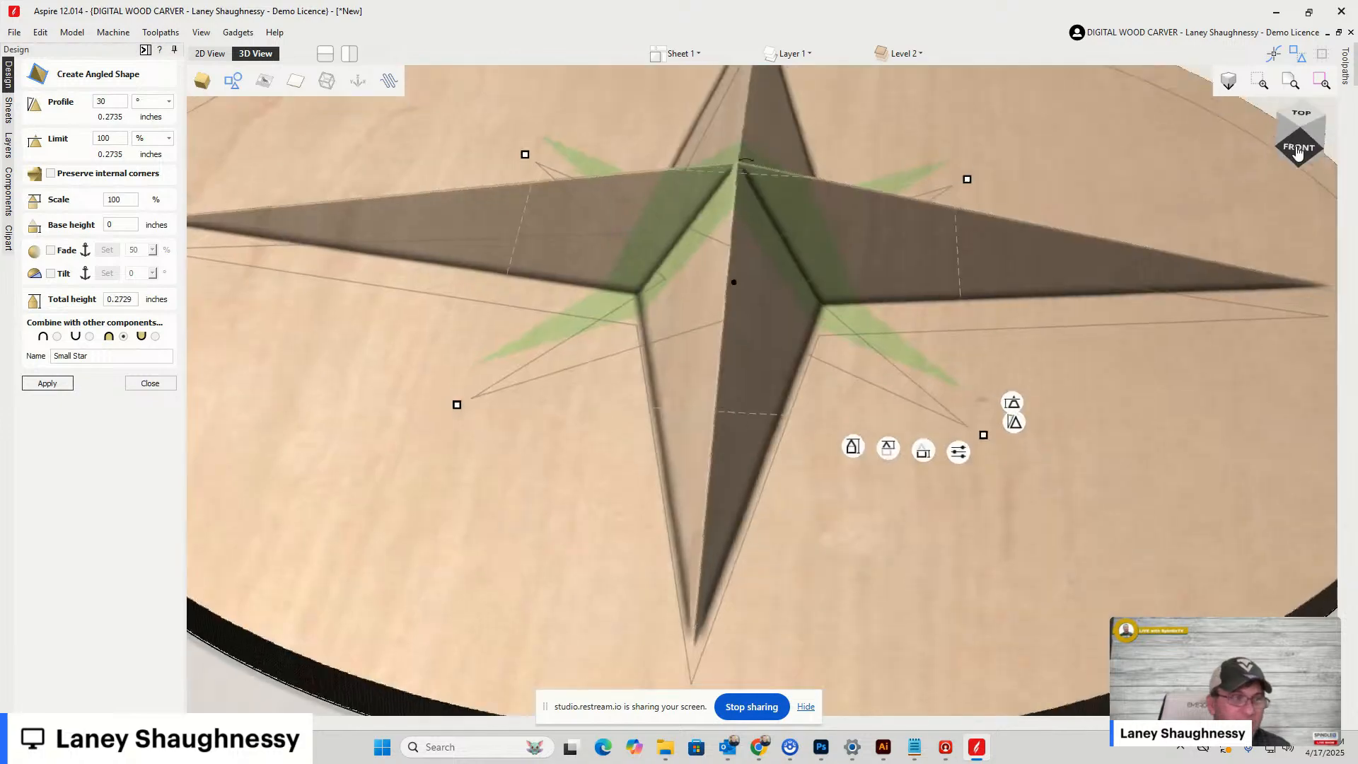
Set the Small Star's base height to 0.25 inches, apply it, and examine the raised star from above
mouse_move(1298, 151)
left_mouse_down()
mouse_move(1321, 167)
mouse_move(1327, 149)
mouse_move(1301, 143)
left_mouse_up()
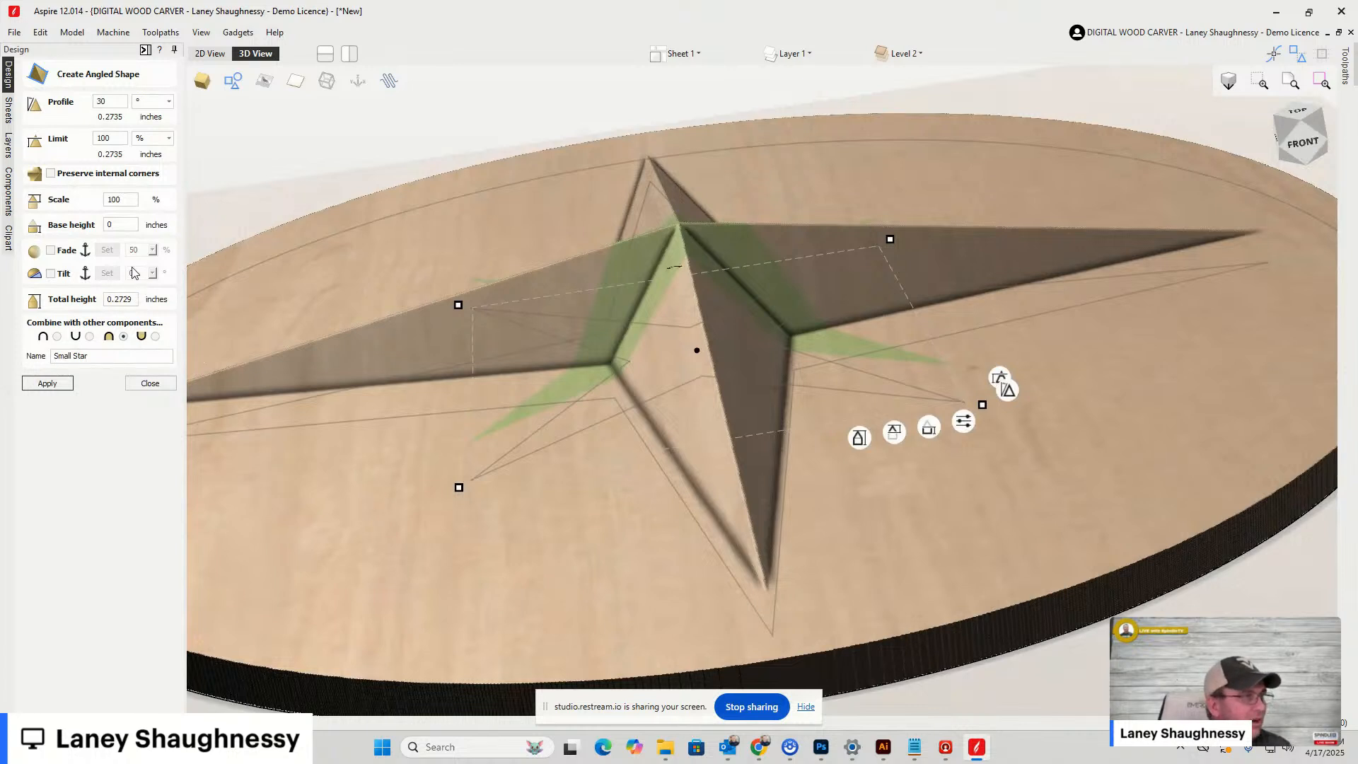
left_click(123, 225)
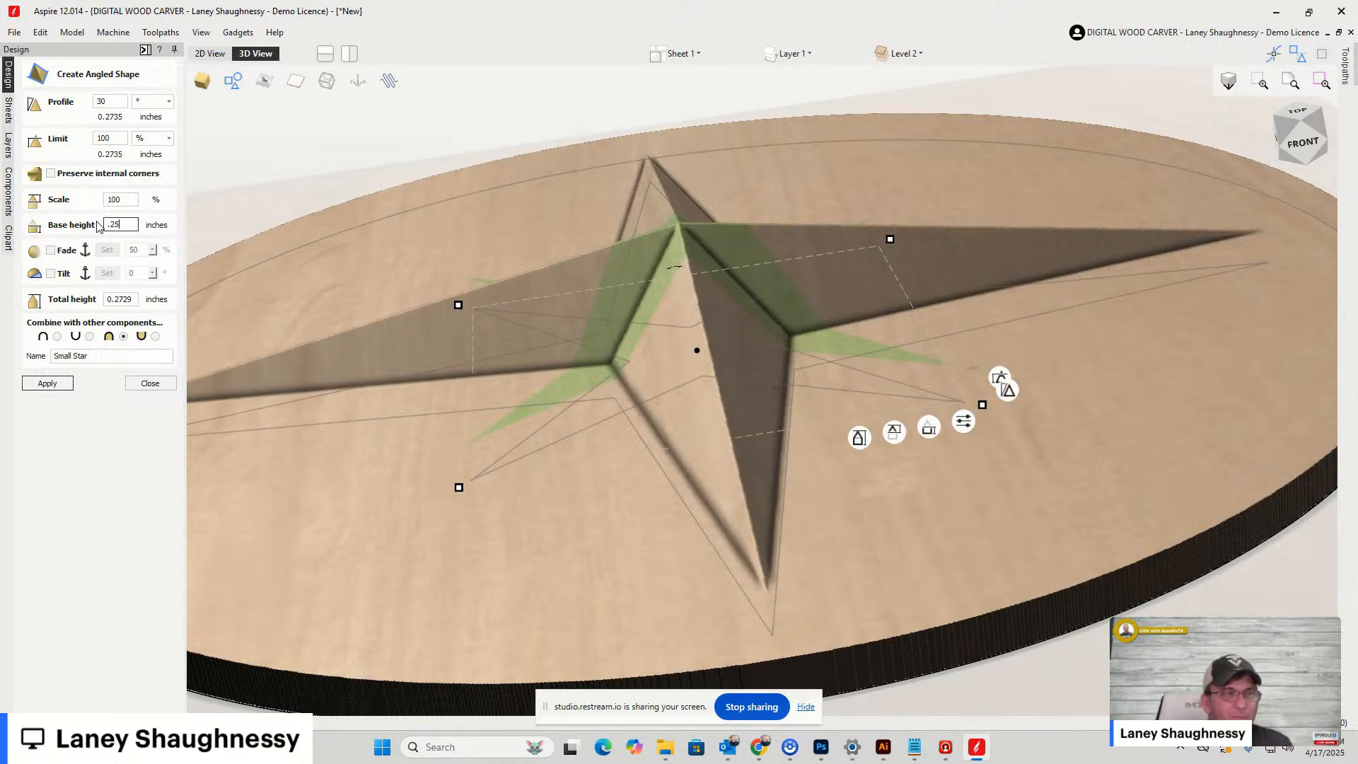
left_click(47, 384)
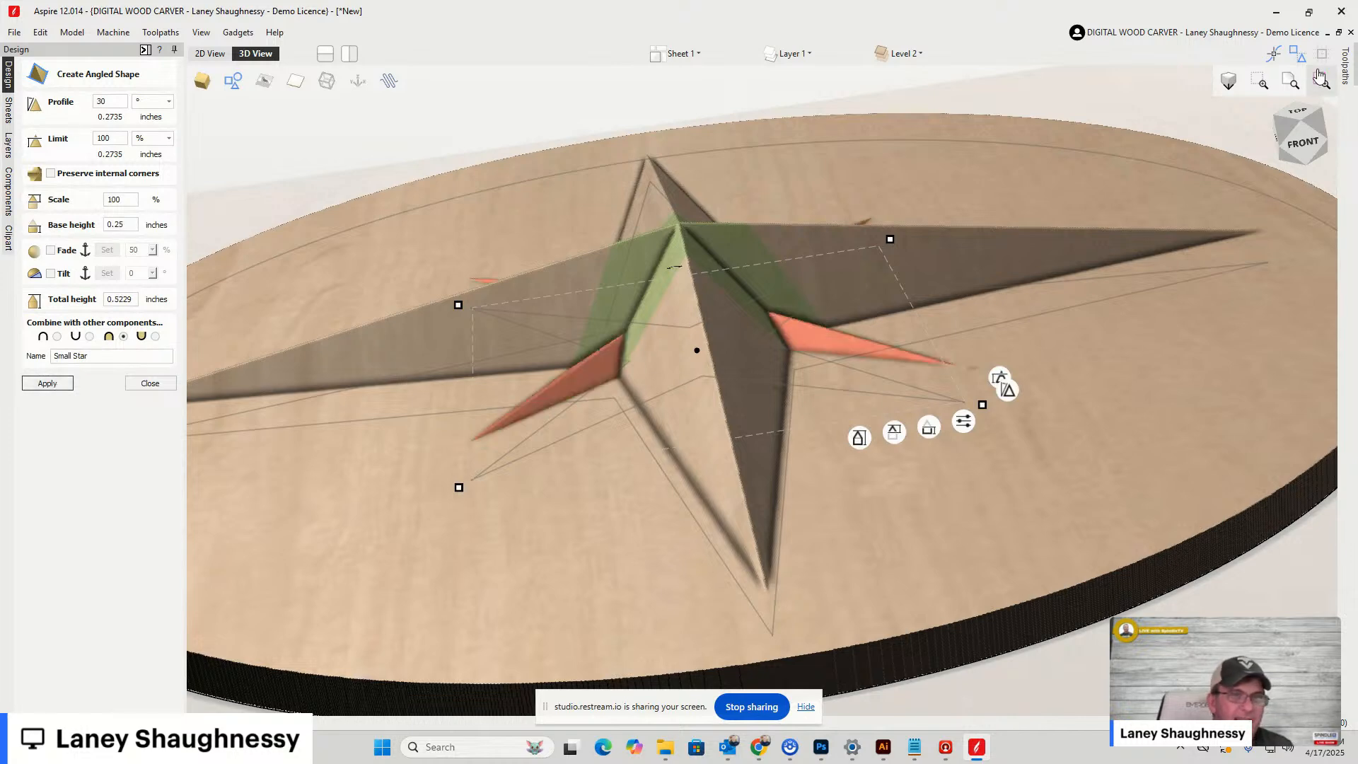
mouse_move(1306, 135)
left_mouse_down()
mouse_move(1337, 158)
mouse_move(1313, 140)
mouse_move(1290, 149)
mouse_move(1213, 94)
mouse_move(1306, 139)
left_mouse_up()
left_click(1316, 135)
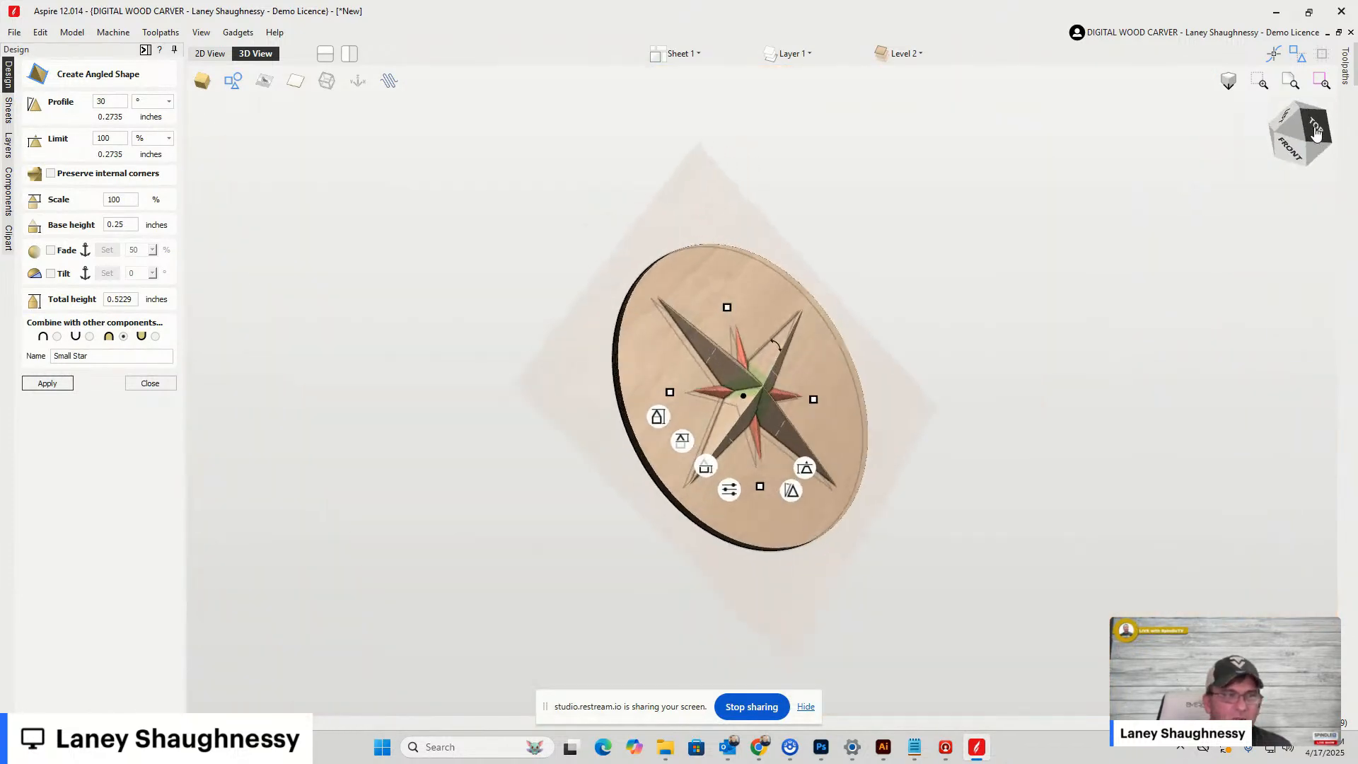
scroll(752, 514, "up", 2)
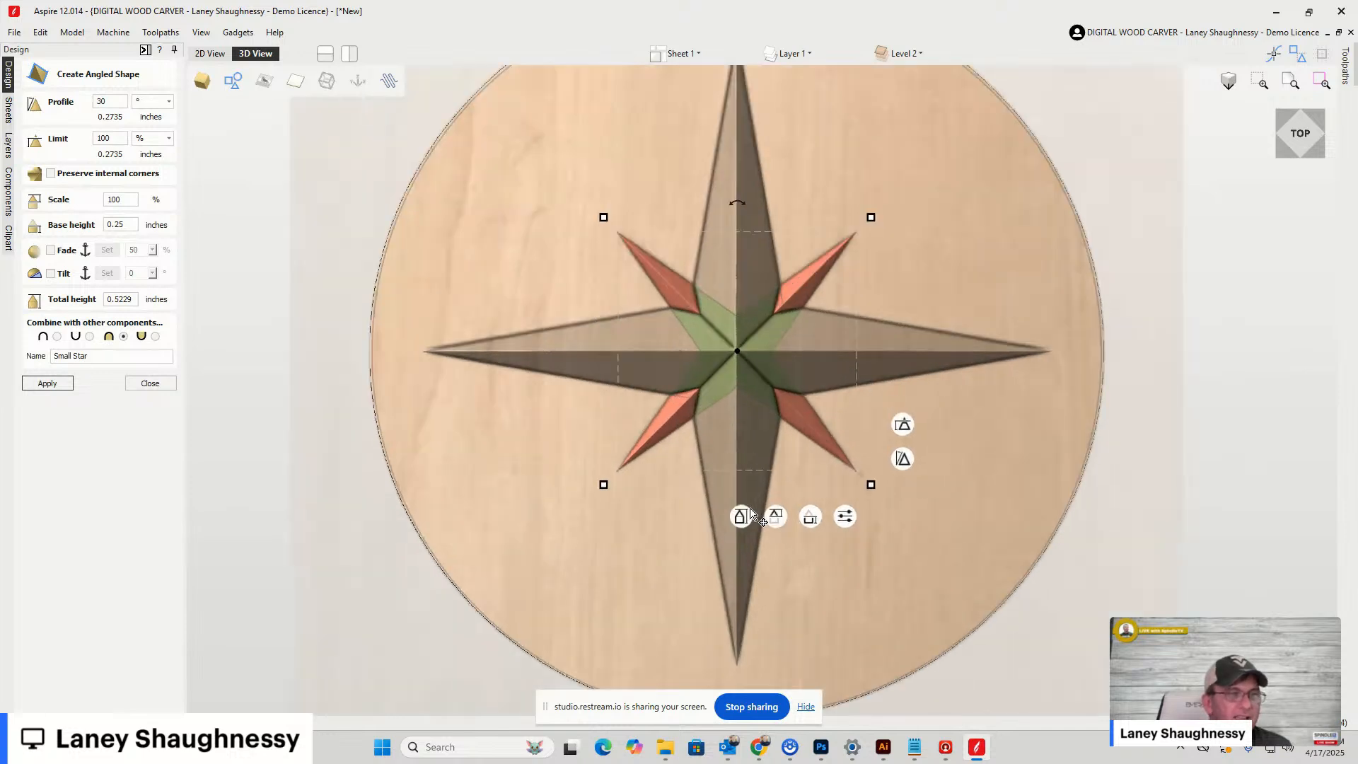
mouse_move(748, 505)
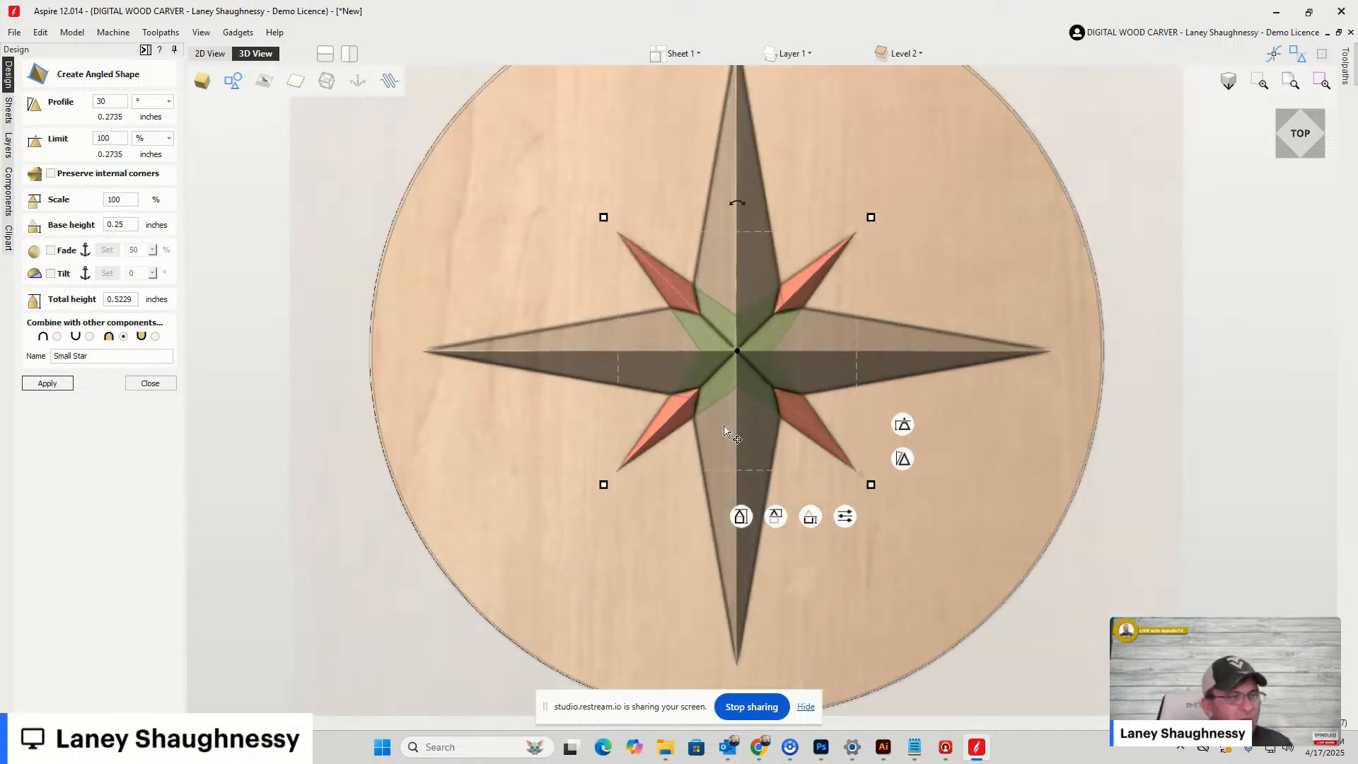
scroll(714, 348, "up", 1)
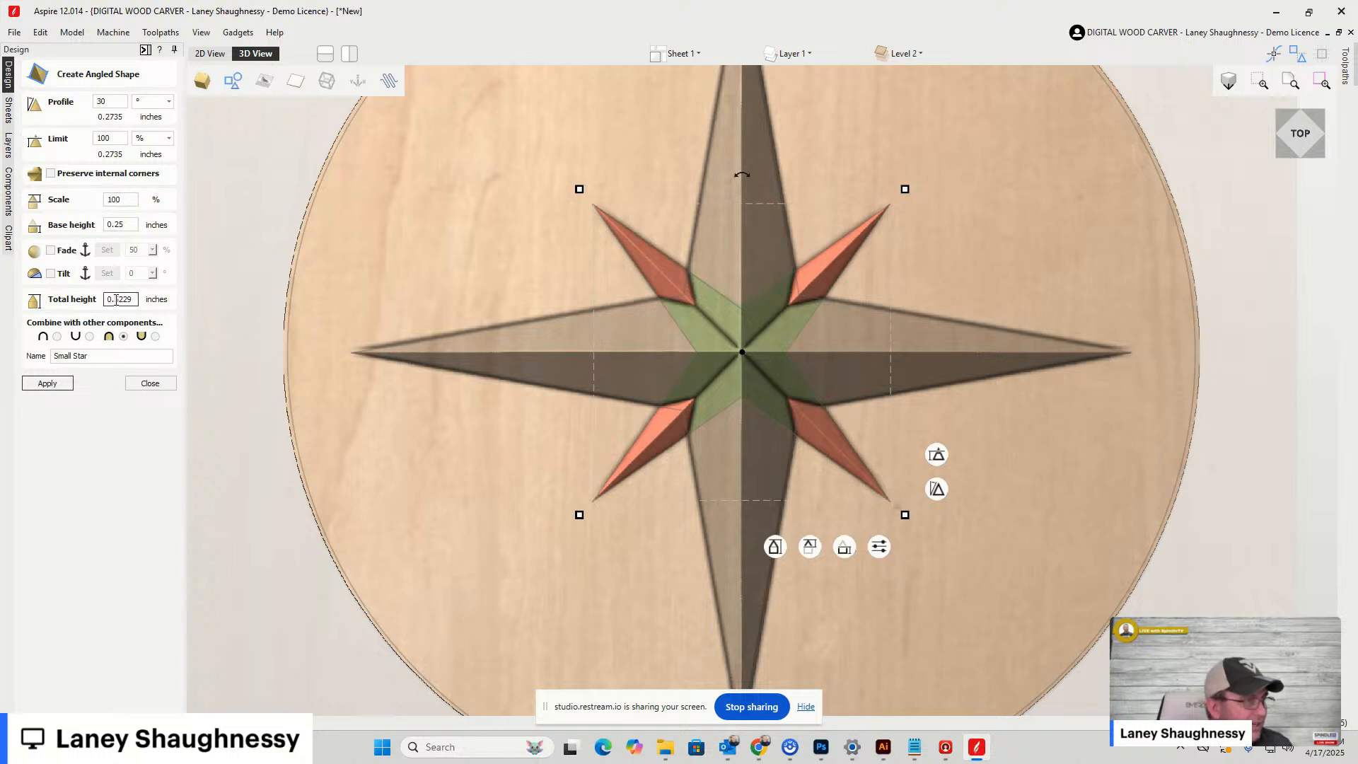
Set the Small Star's base height to 0.375 inches, apply it, finish the shape, and inspect the raised points at an angle
left_click_drag(116, 300, 142, 299)
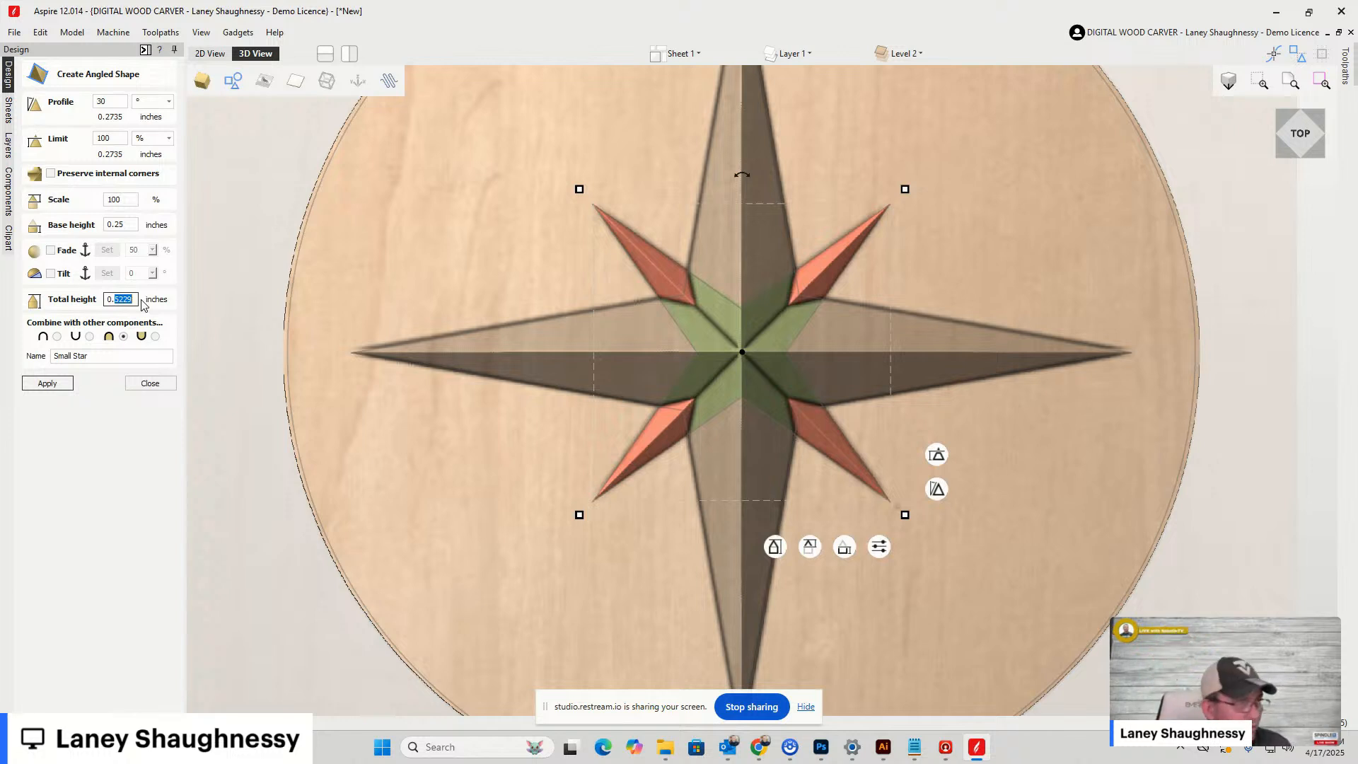
left_click_drag(113, 225, 149, 227)
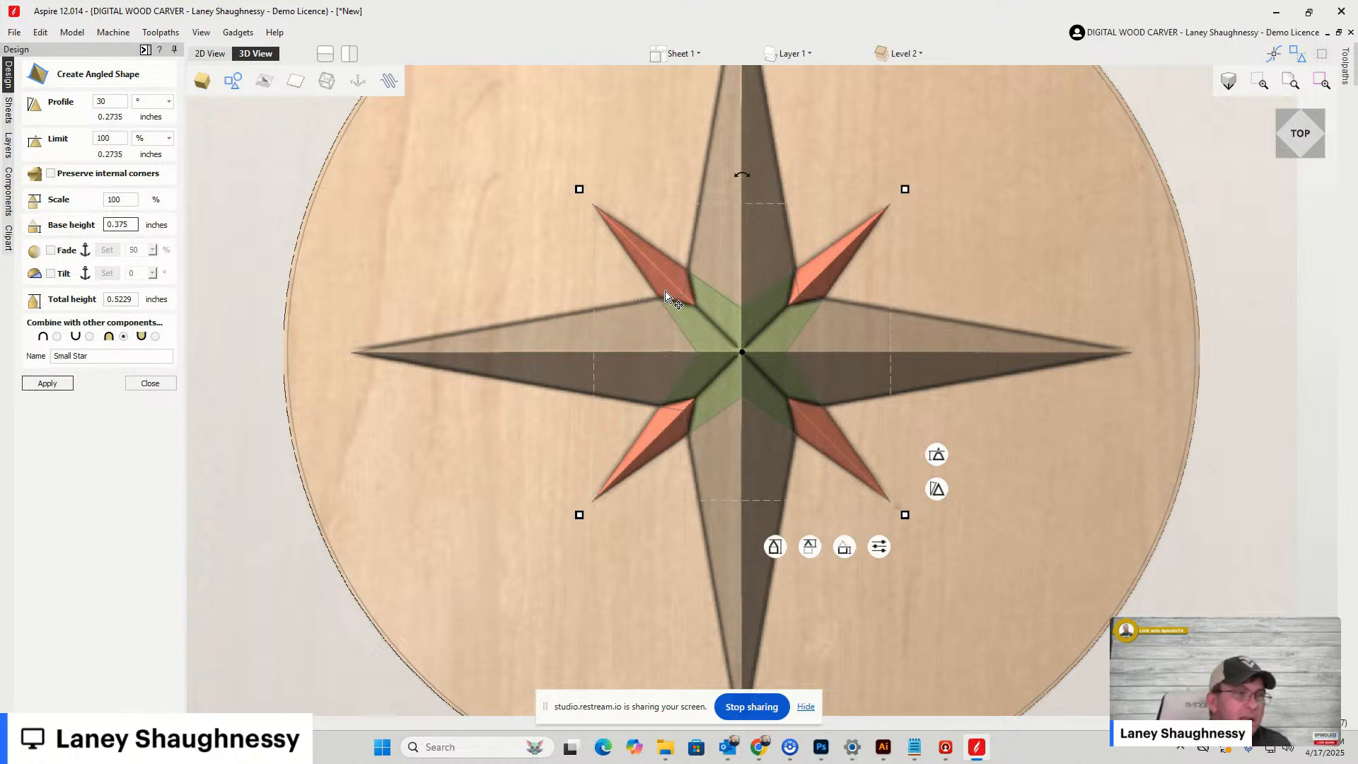
left_click(47, 384)
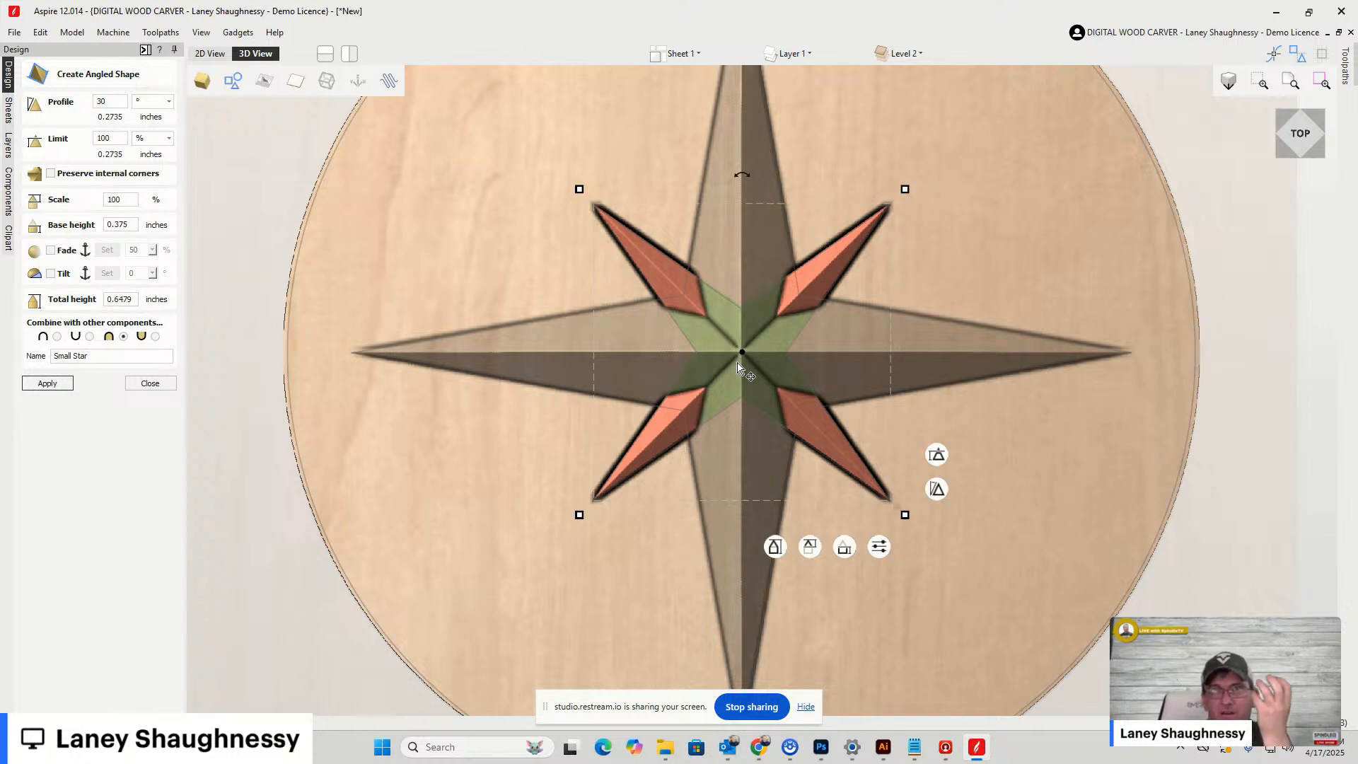
mouse_move(1294, 143)
left_mouse_down()
mouse_move(1300, 103)
mouse_move(1297, 130)
mouse_move(1330, 126)
mouse_move(1304, 124)
left_mouse_up()
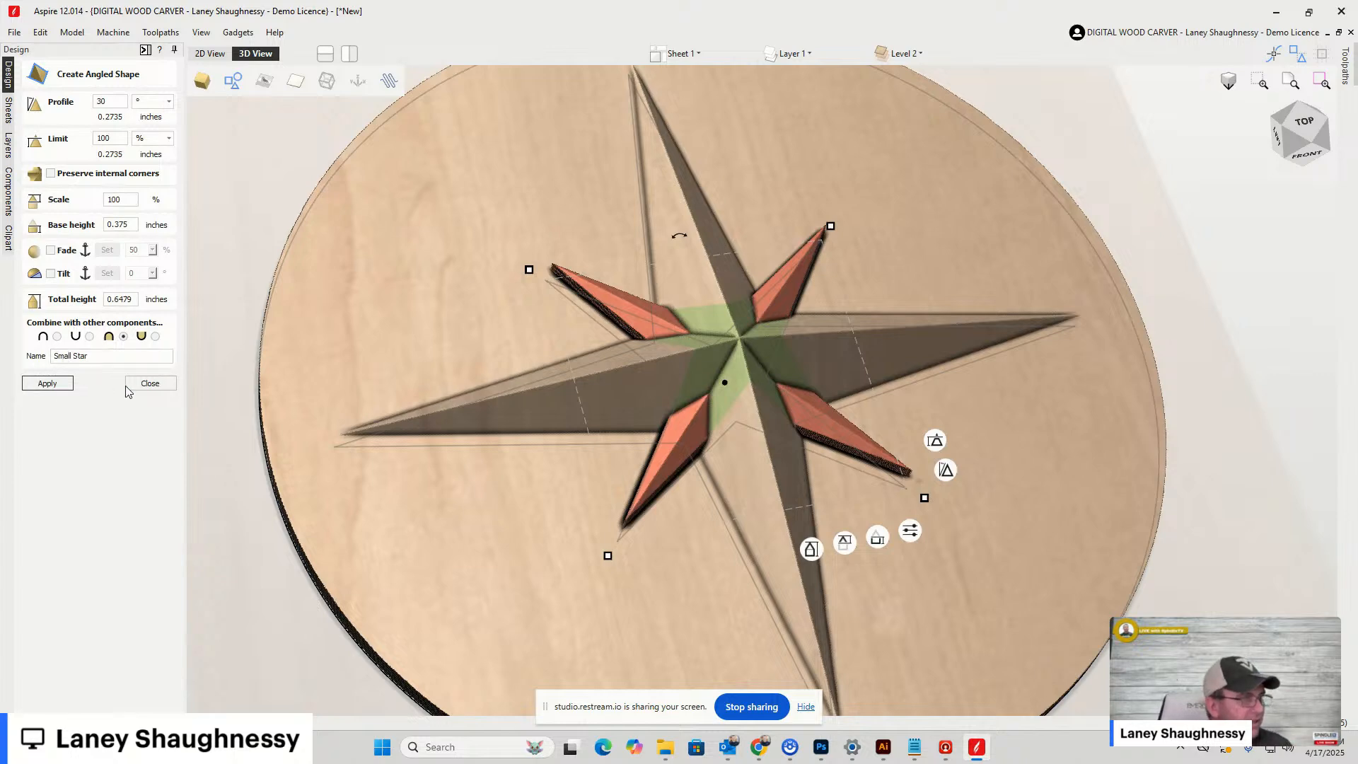
left_click(150, 383)
left_click(1288, 135)
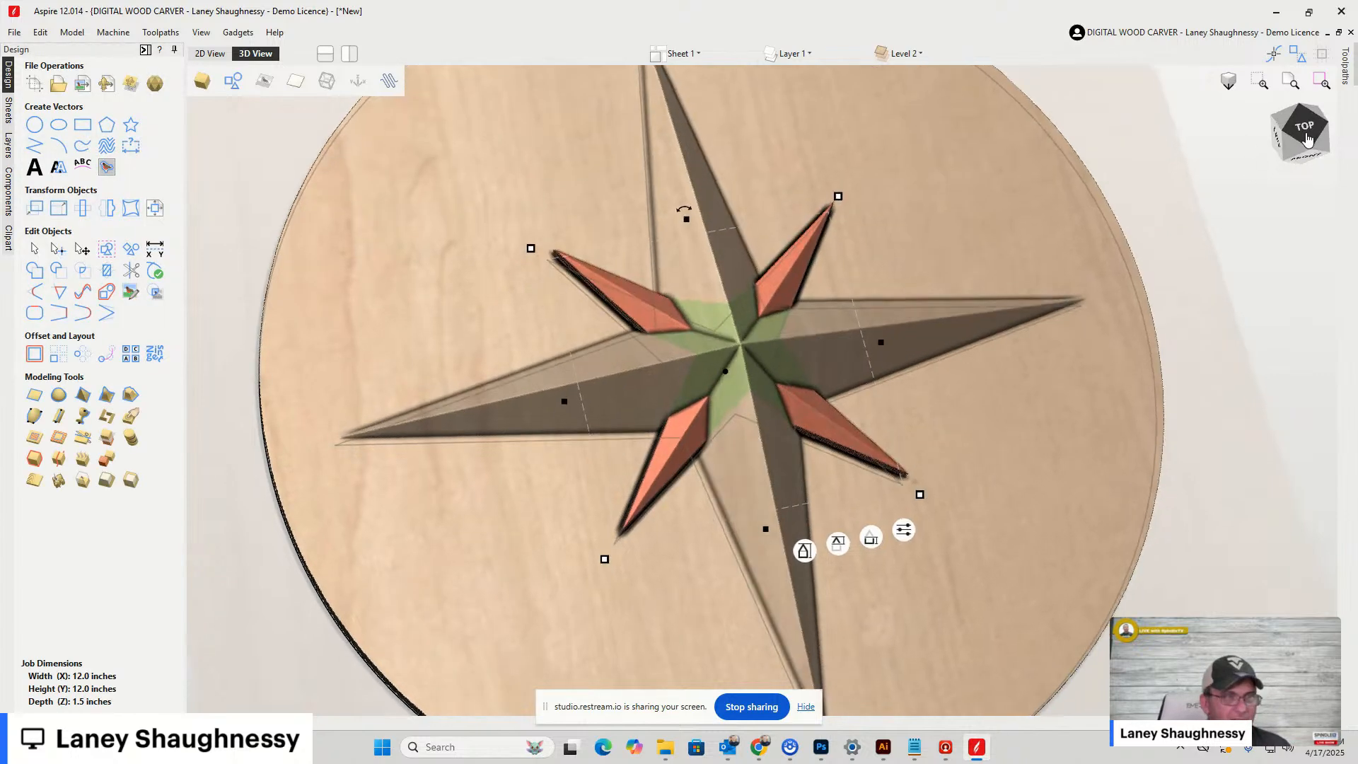
left_click_drag(1288, 134, 1319, 132)
left_click(1318, 131)
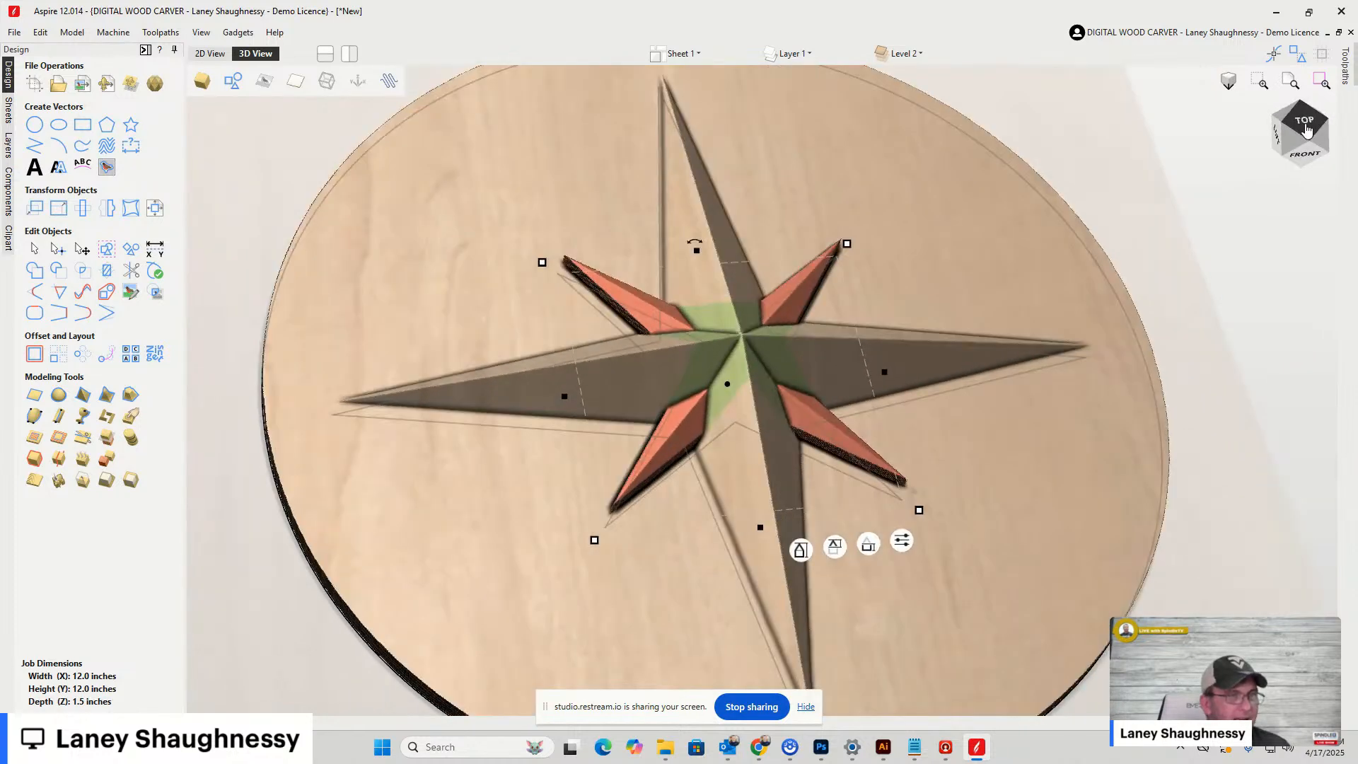
In the 2D view, draw a square-cornered rectangle 0.1 inches wide and 0.375 inches high, extending down from the circle's topmost edge
left_click(210, 54)
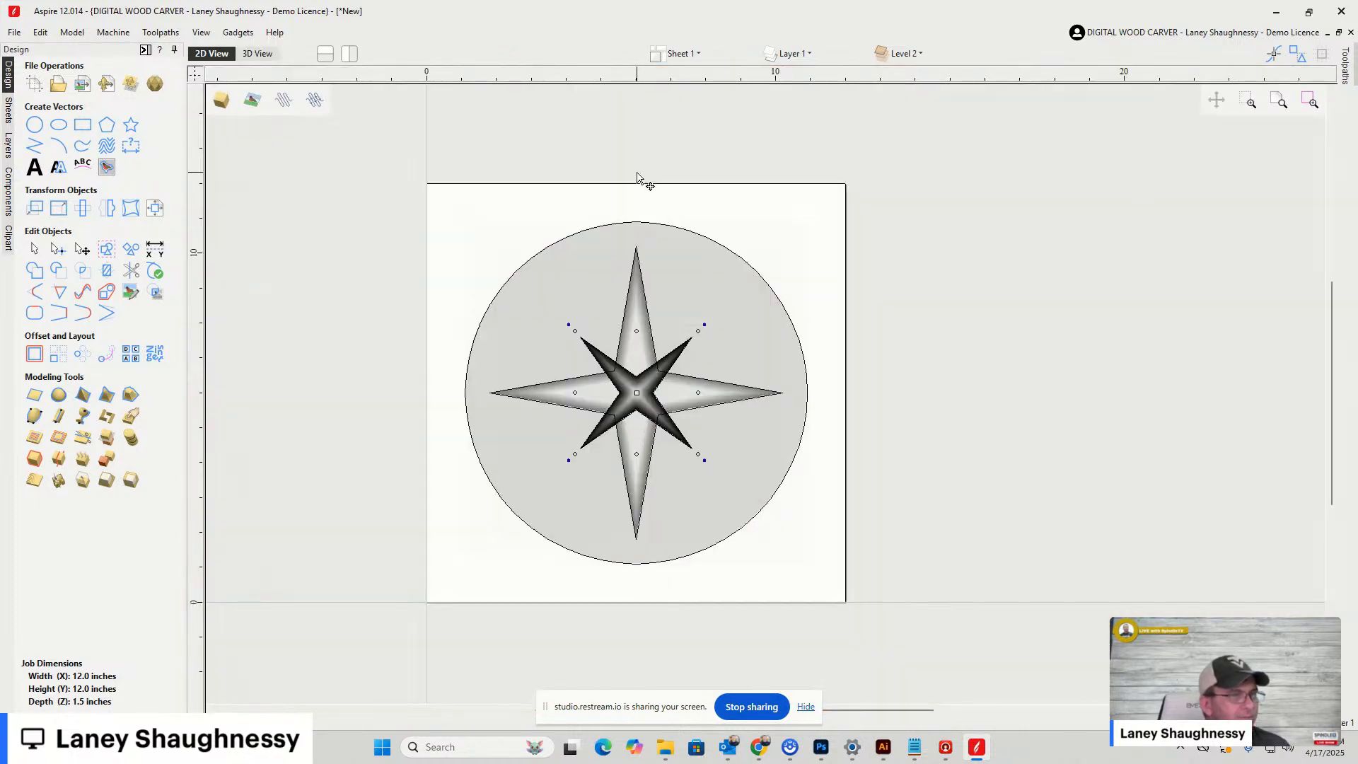
scroll(633, 191, "up", 1)
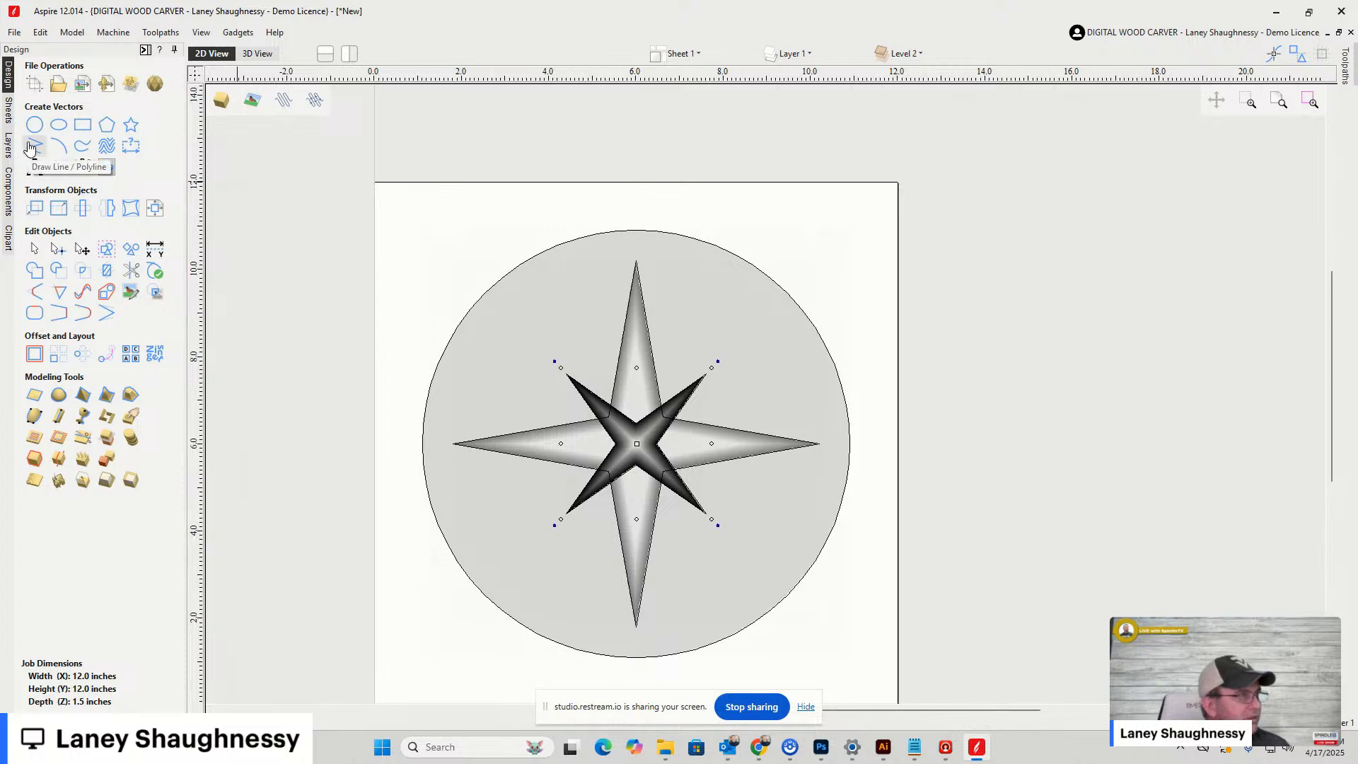
left_click(83, 125)
scroll(630, 236, "up", 3)
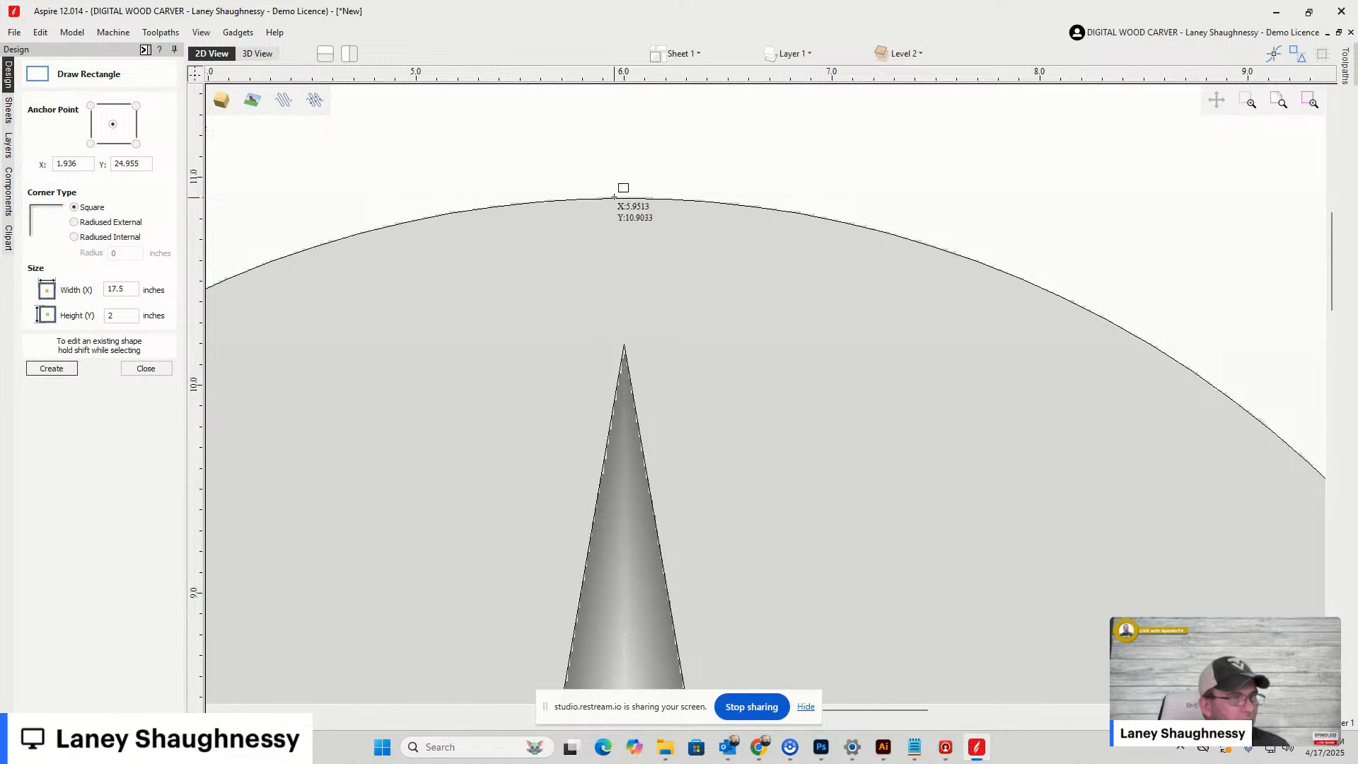
left_click_drag(614, 200, 635, 276)
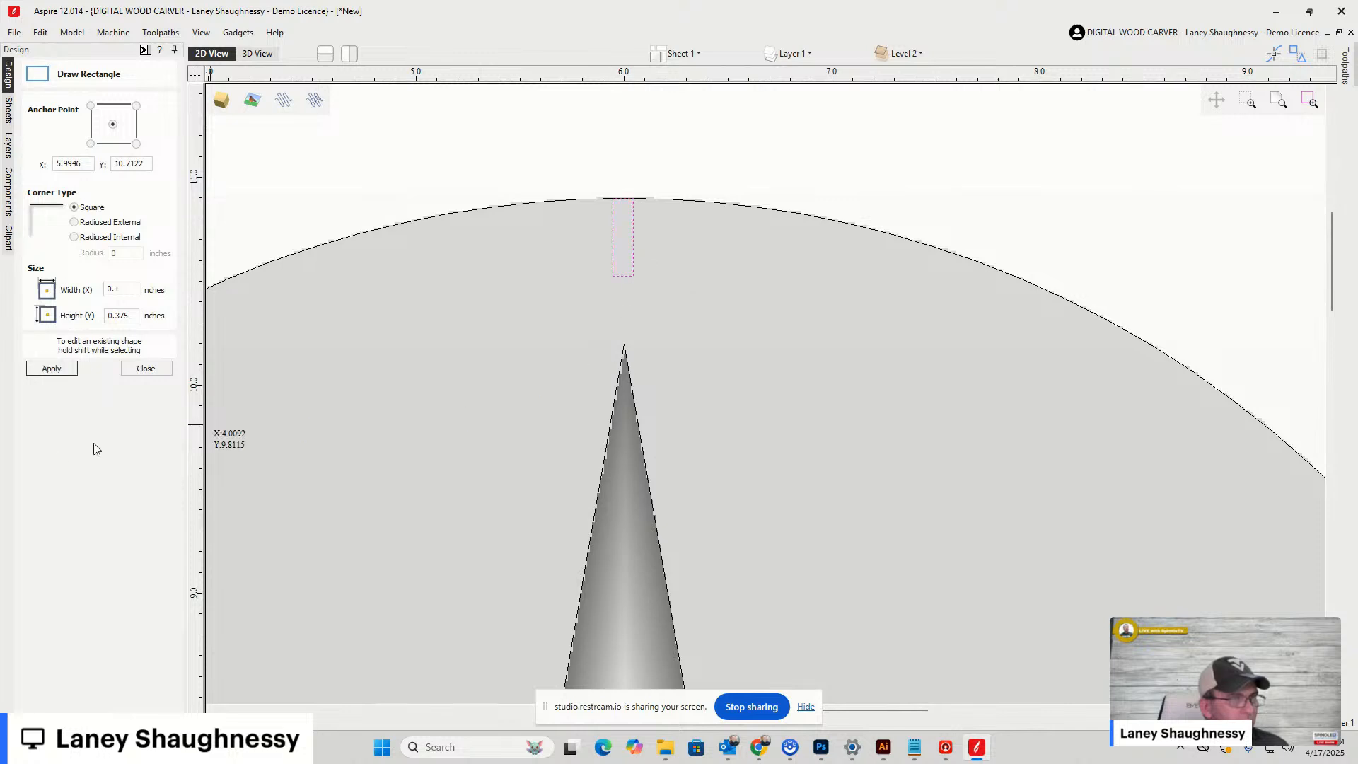
left_click(146, 369)
Nudge the small rectangle upward until its top edge sits slightly above the circle's outline
scroll(640, 168, "up", 5)
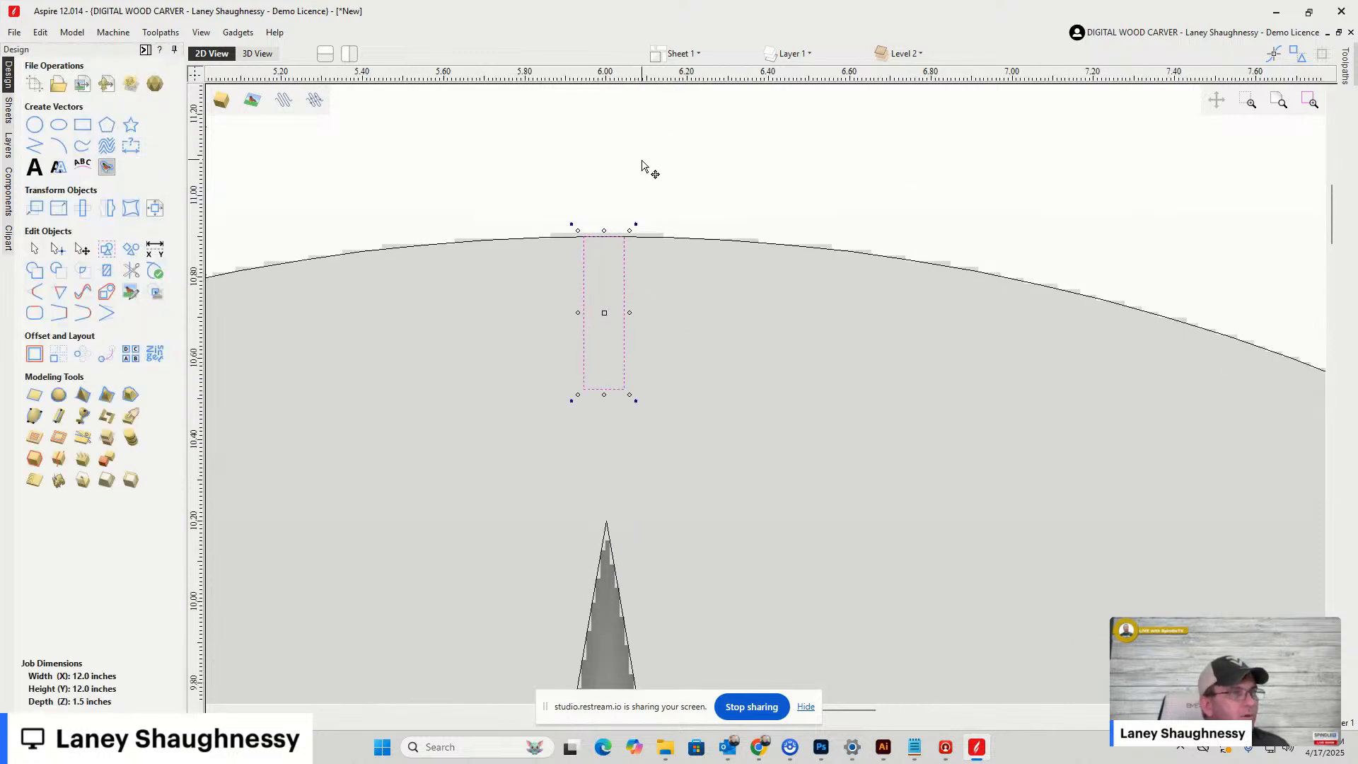
scroll(596, 248, "up", 4)
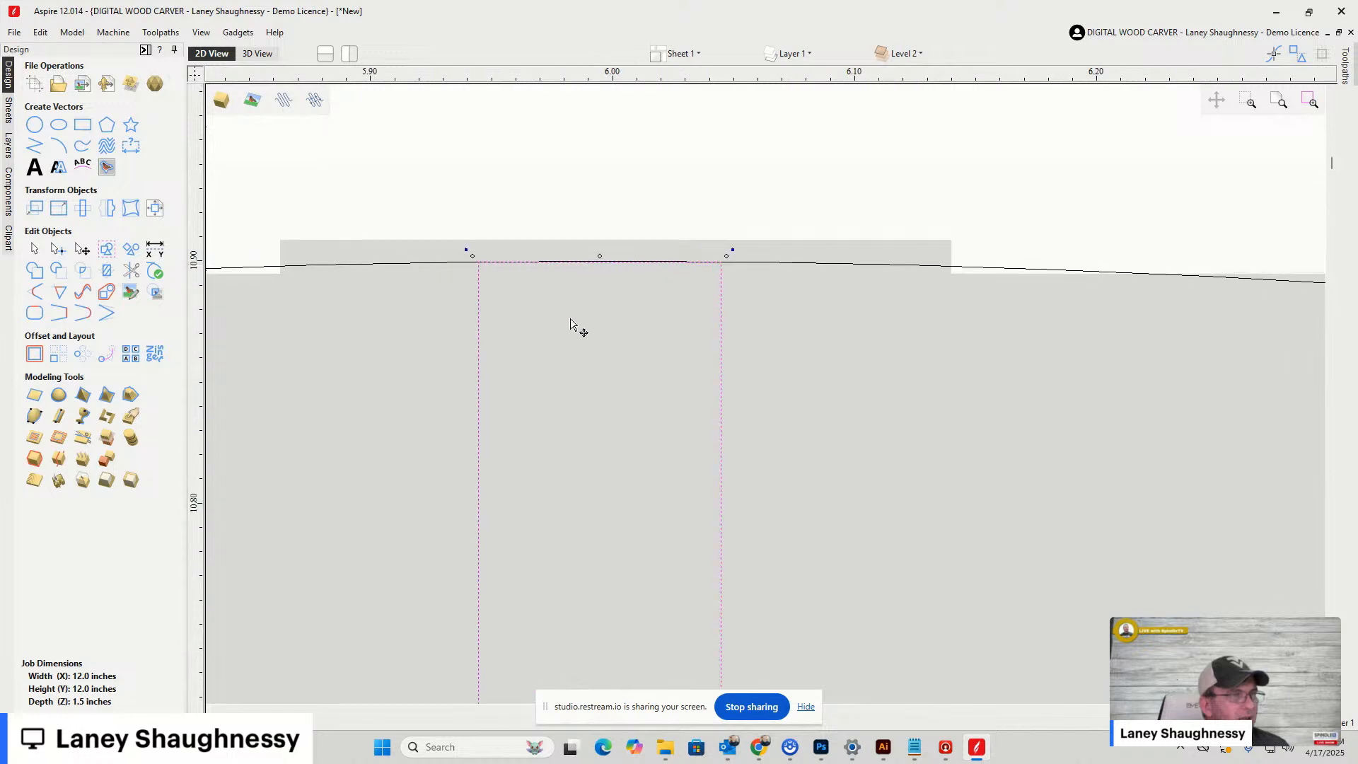
scroll(650, 255, "down", 3)
scroll(646, 288, "up", 3)
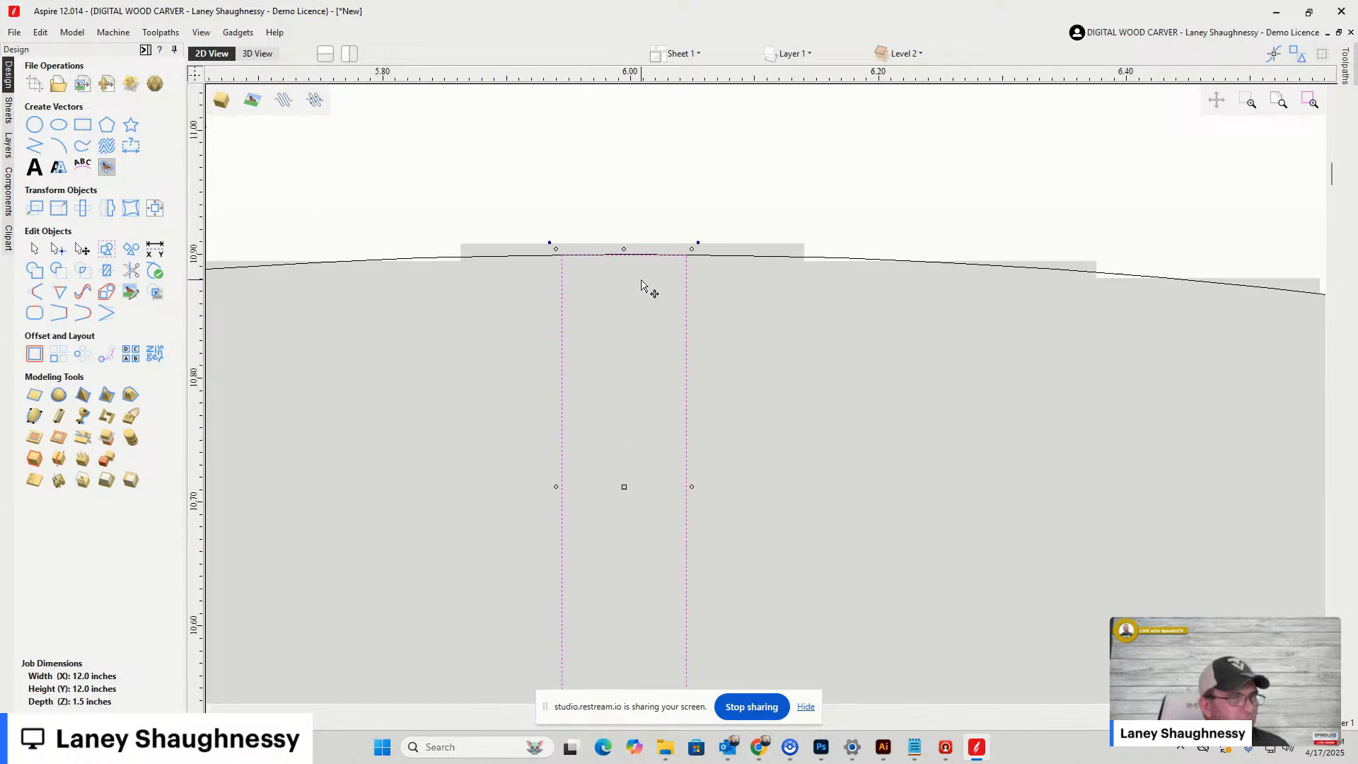
scroll(648, 273, "up", 6)
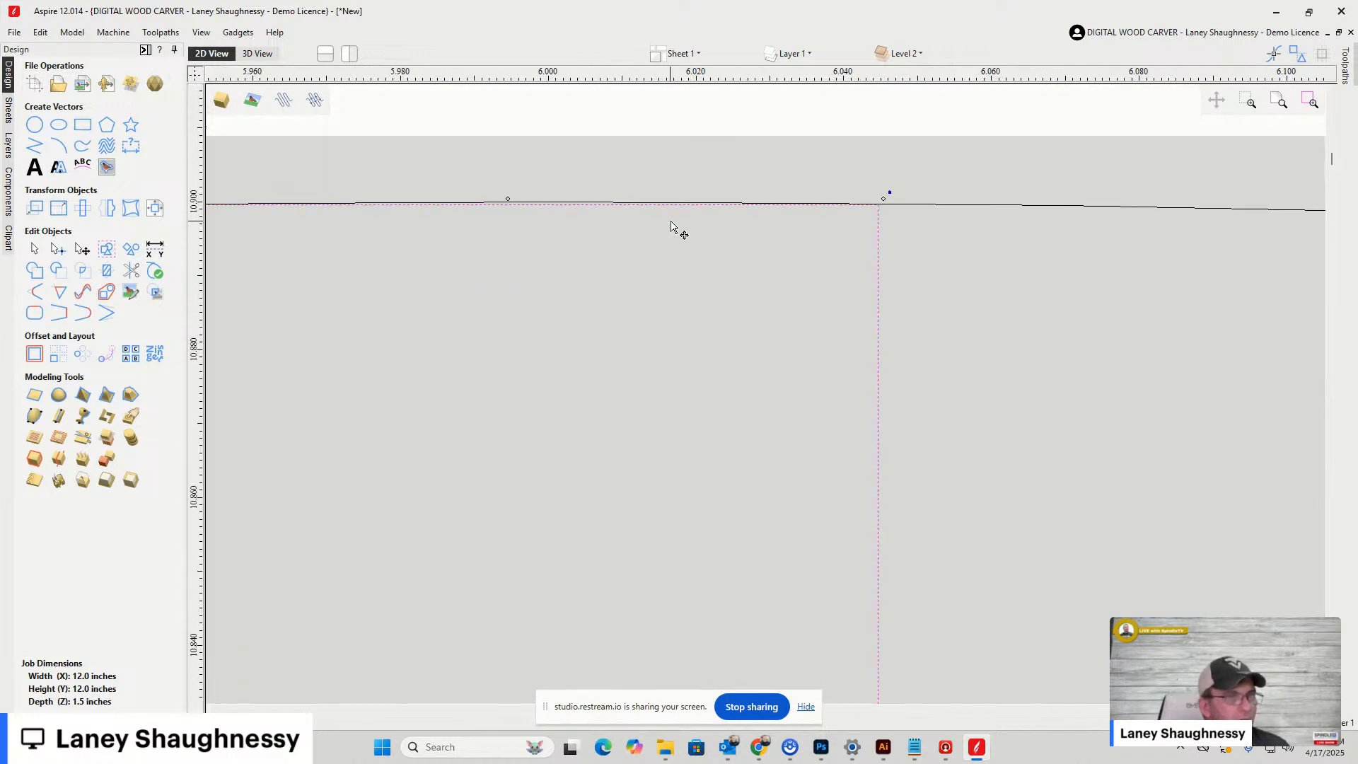
scroll(682, 220, "down", 2)
scroll(636, 230, "down", 2)
scroll(582, 206, "up", 3)
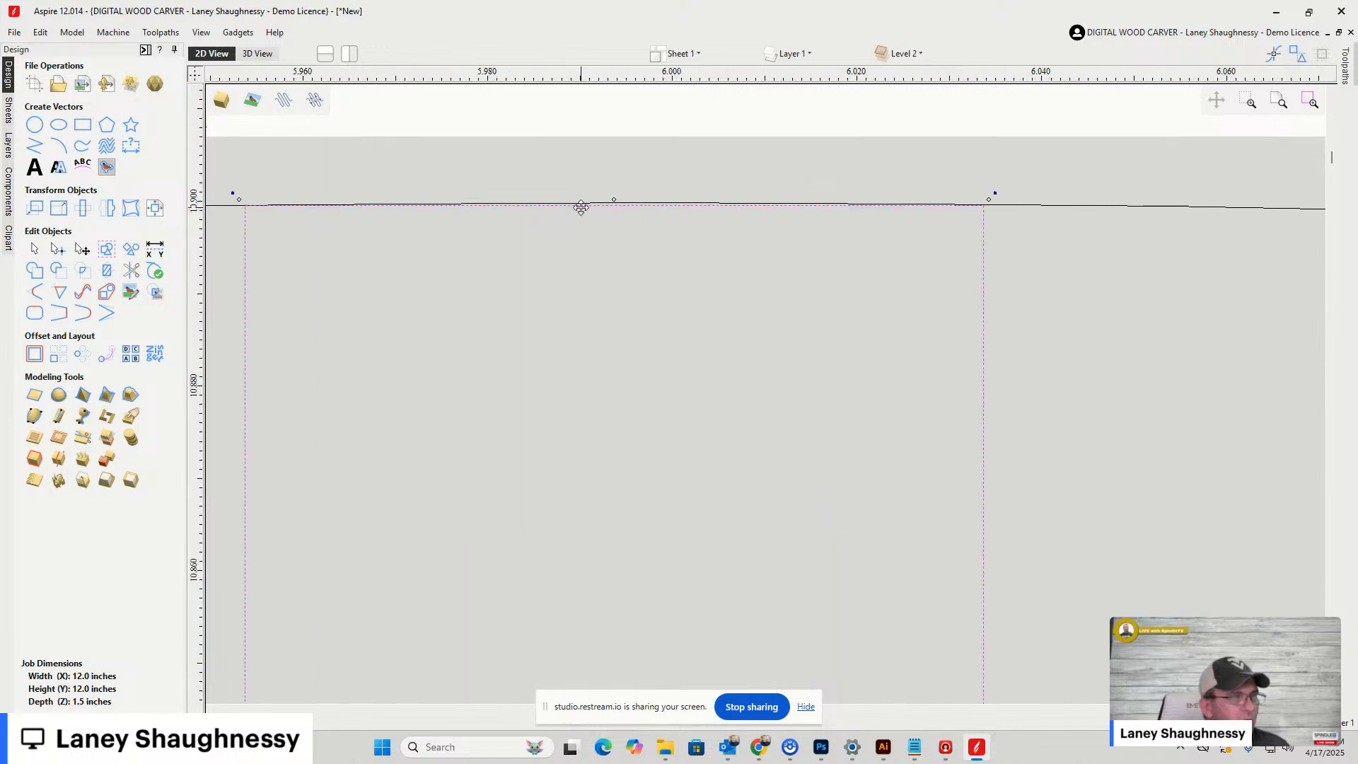
scroll(607, 244, "down", 1)
scroll(607, 244, "down", 2)
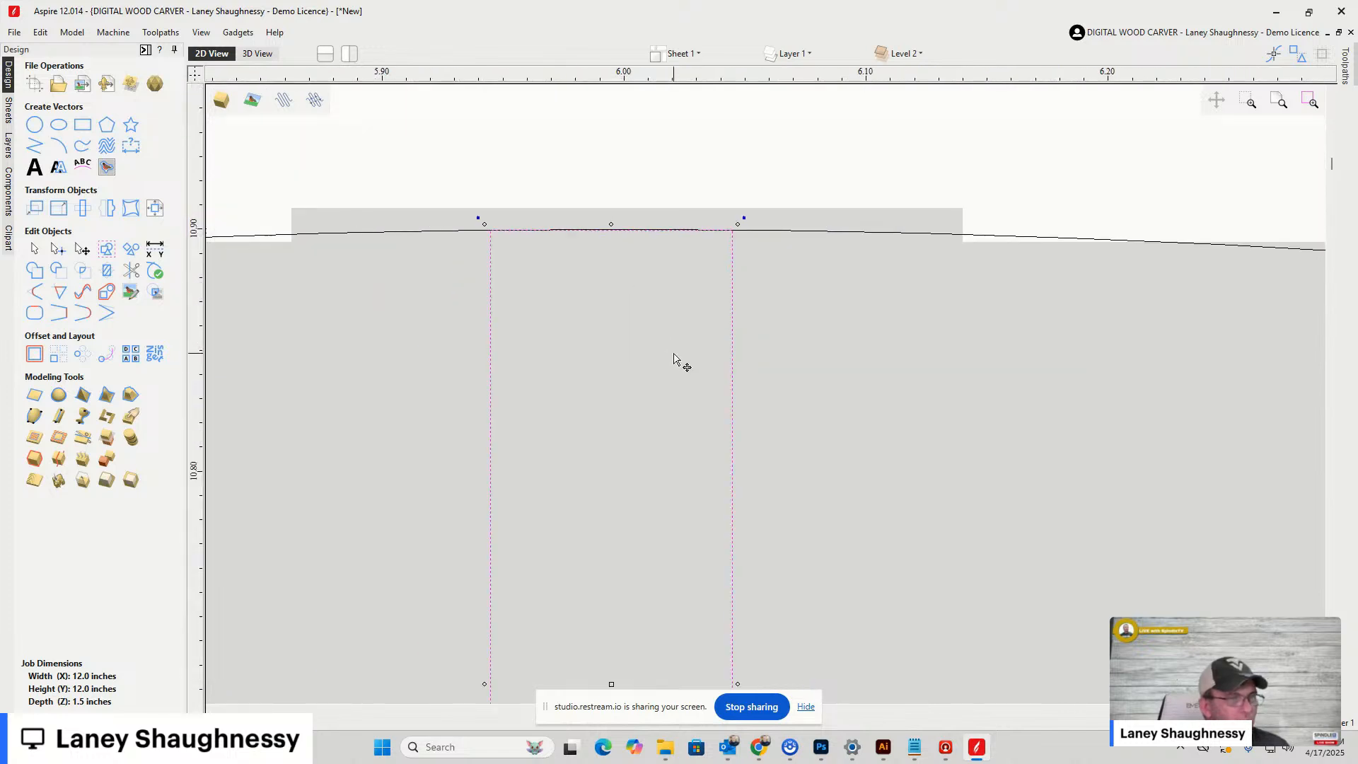
key("Up")
key("Up")
key("Up")
key("Up")
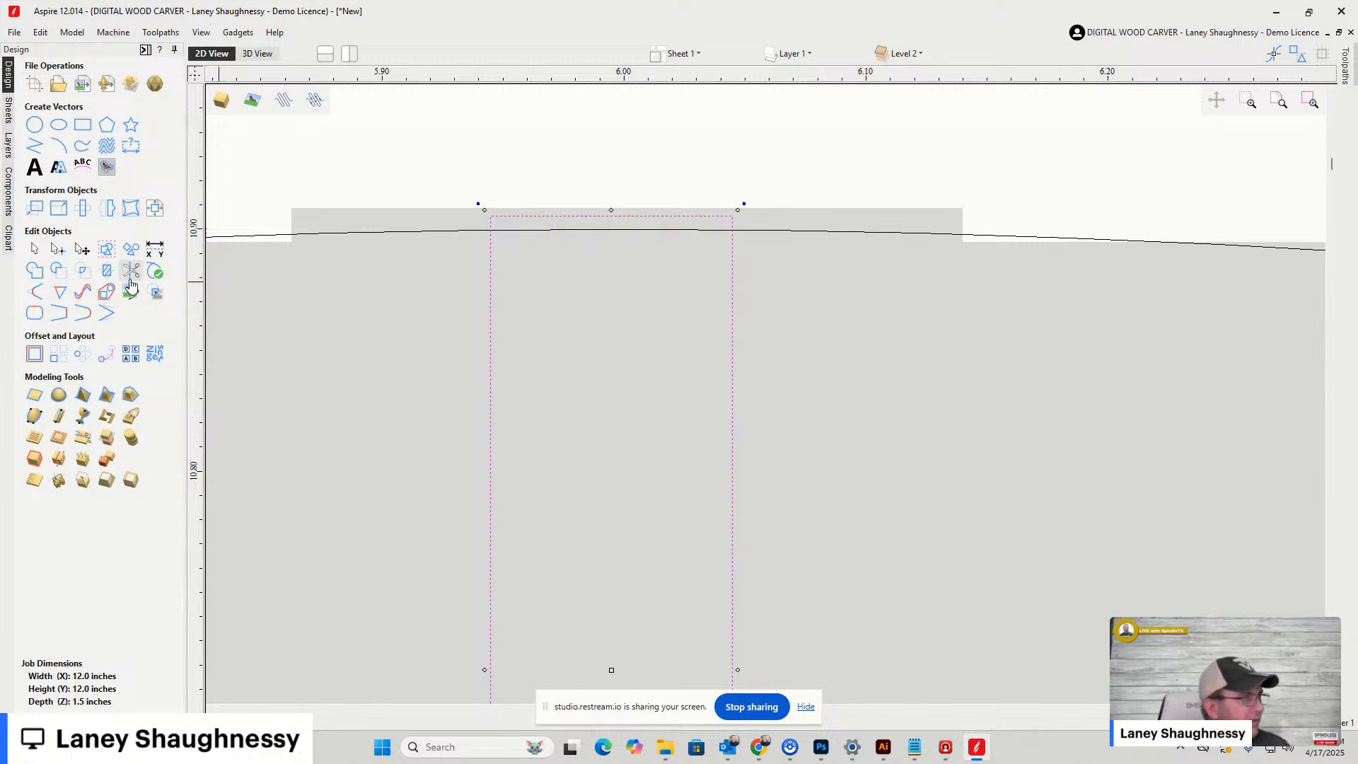
Convert the rectangle's top span to a Bezier curve and move both of its upper corner nodes down onto the circle
left_click(58, 253)
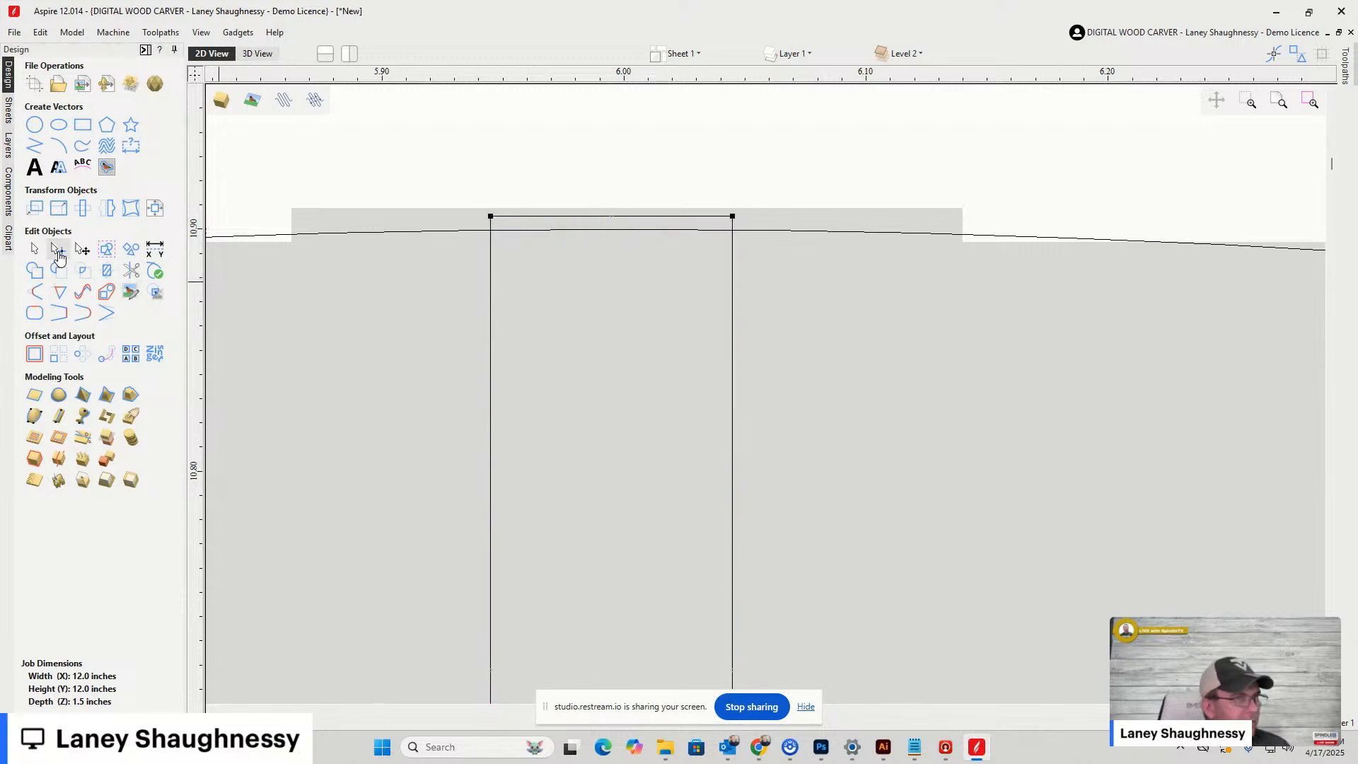
right_click(585, 217)
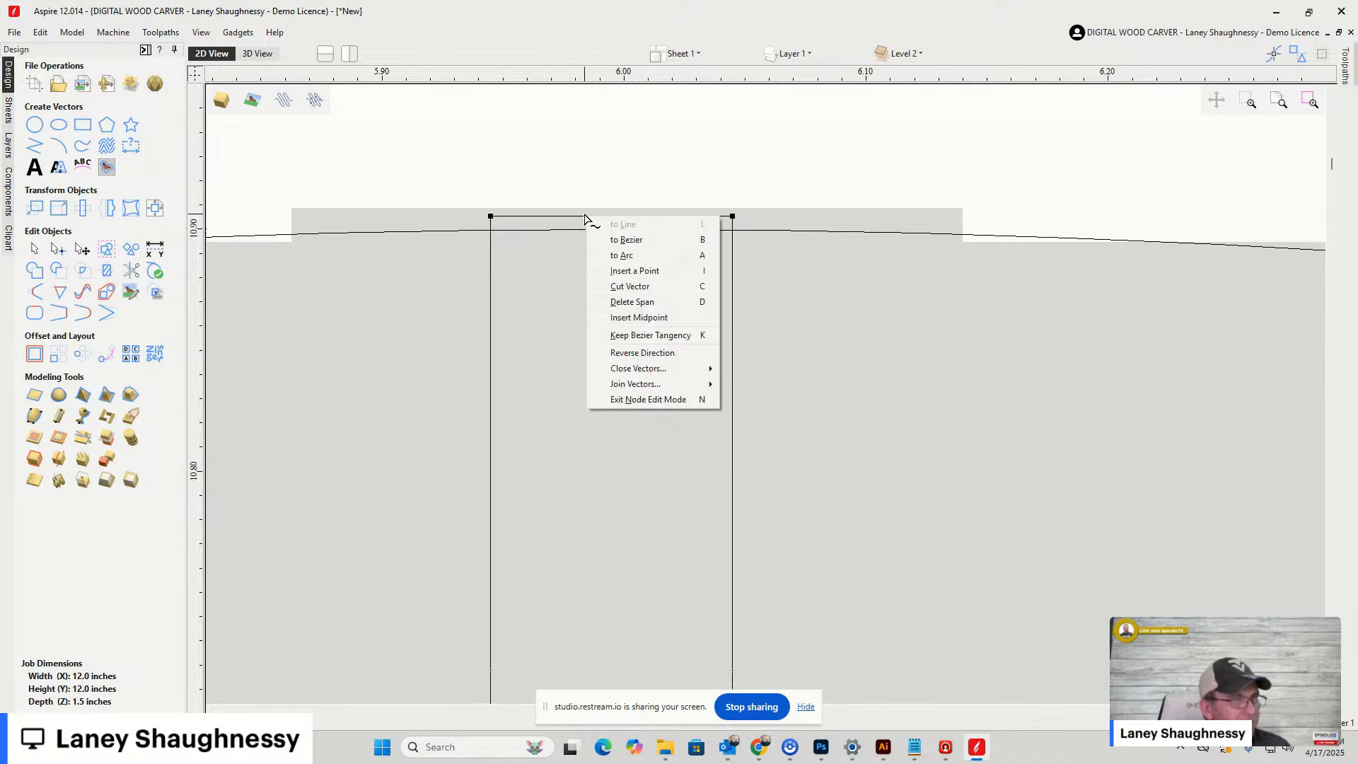
left_click(612, 243)
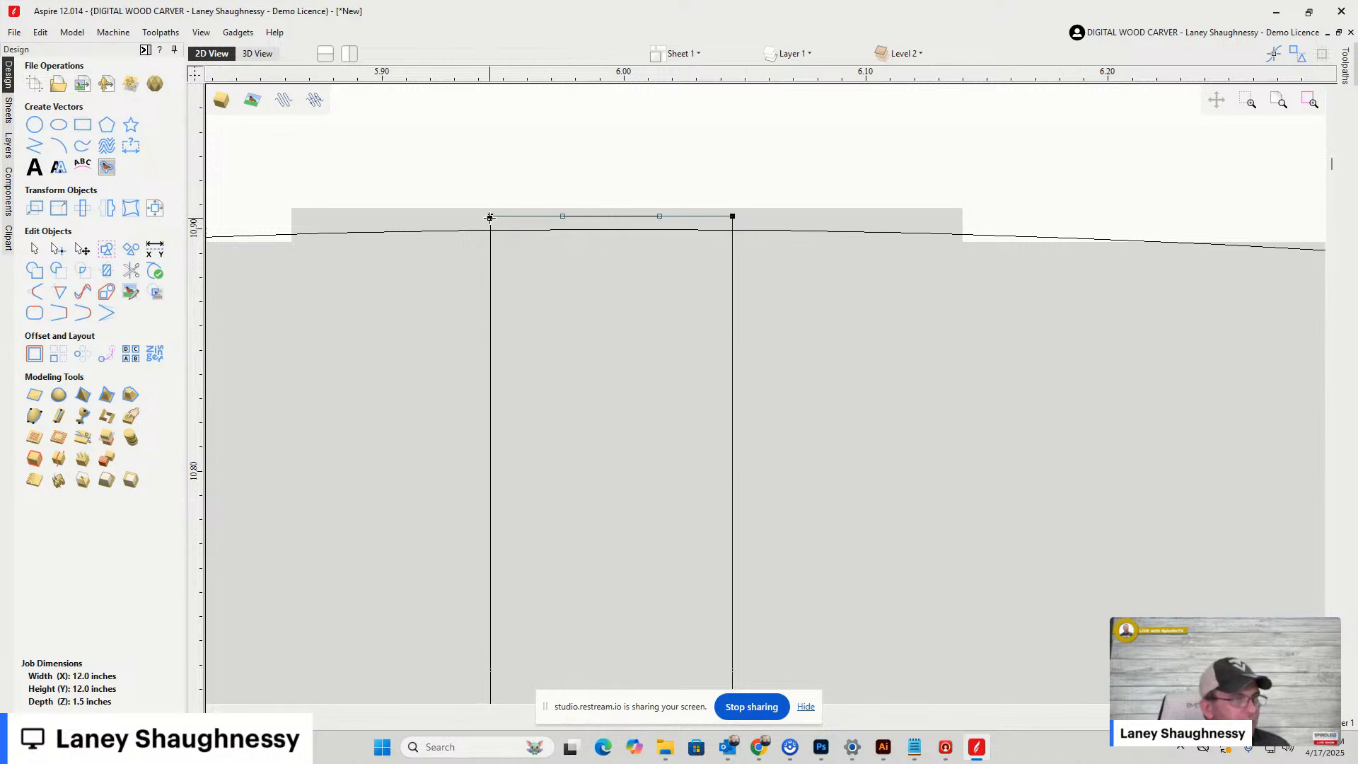
left_click_drag(491, 216, 491, 230)
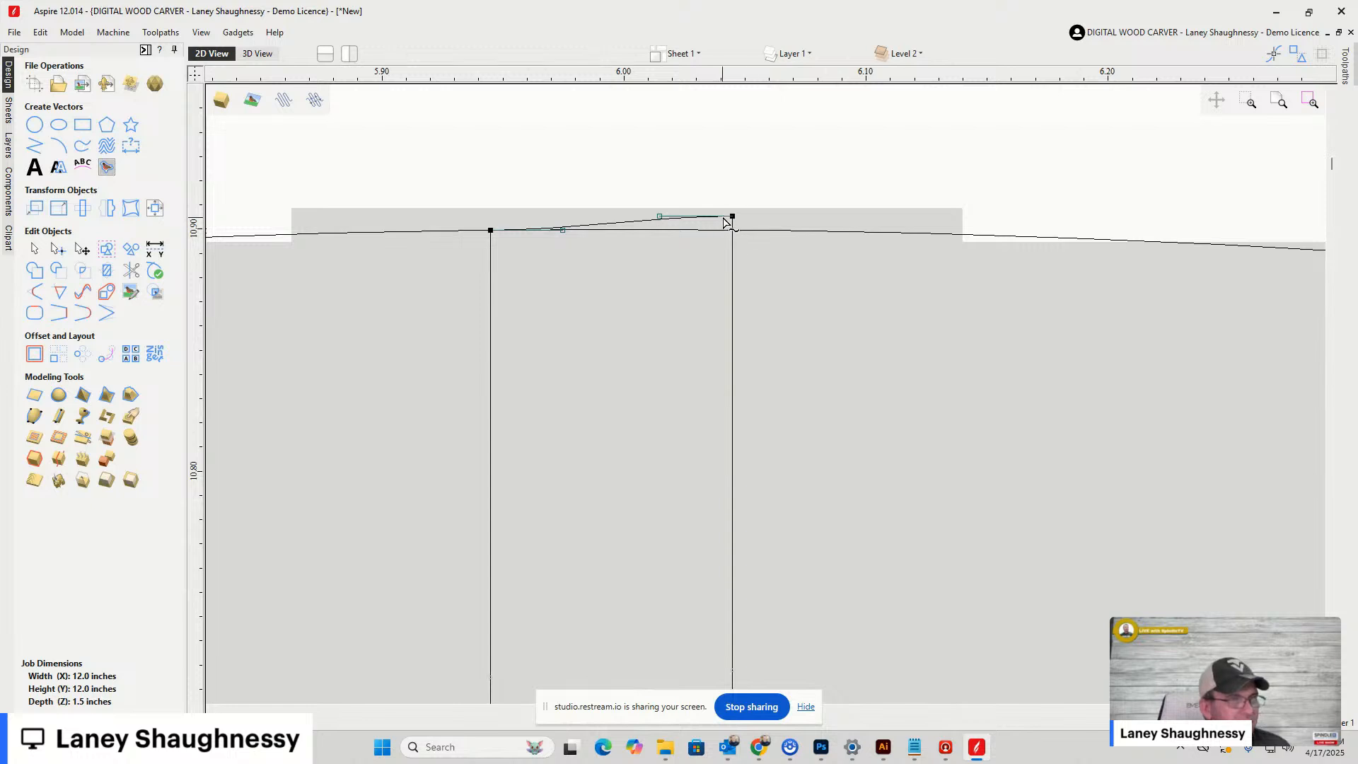
left_click_drag(732, 216, 733, 229)
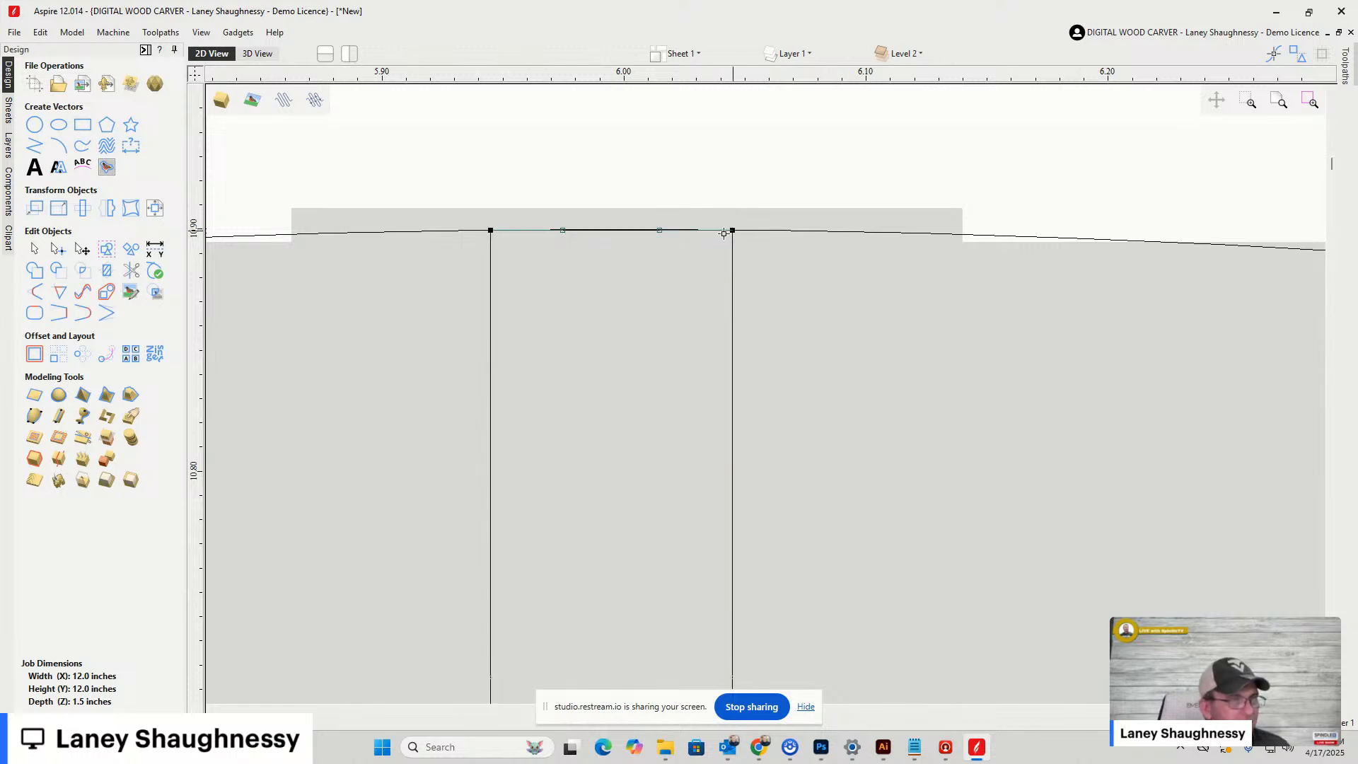
scroll(594, 239, "up", 3)
scroll(527, 228, "up", 2)
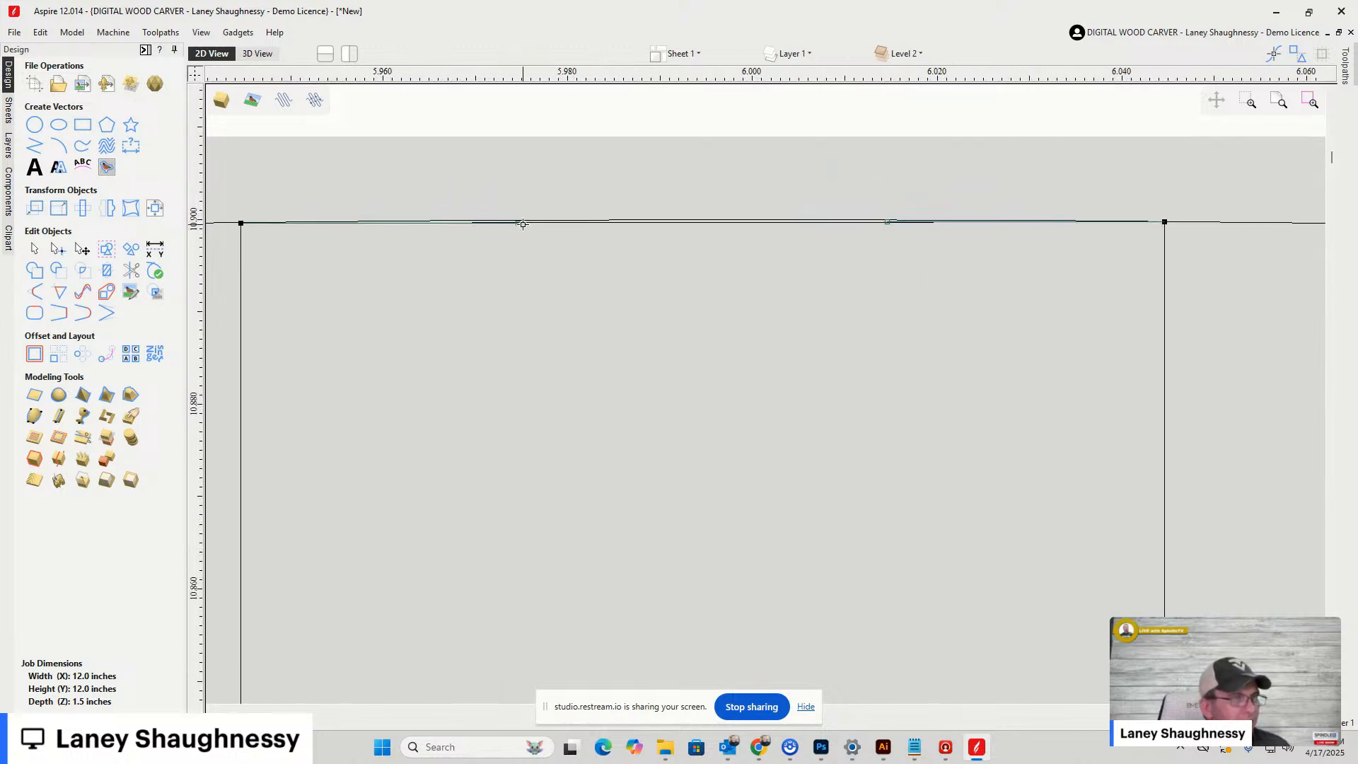
Adjust the Bezier handles of the rectangle's top span so the curve follows the circle's edge
left_click(517, 223)
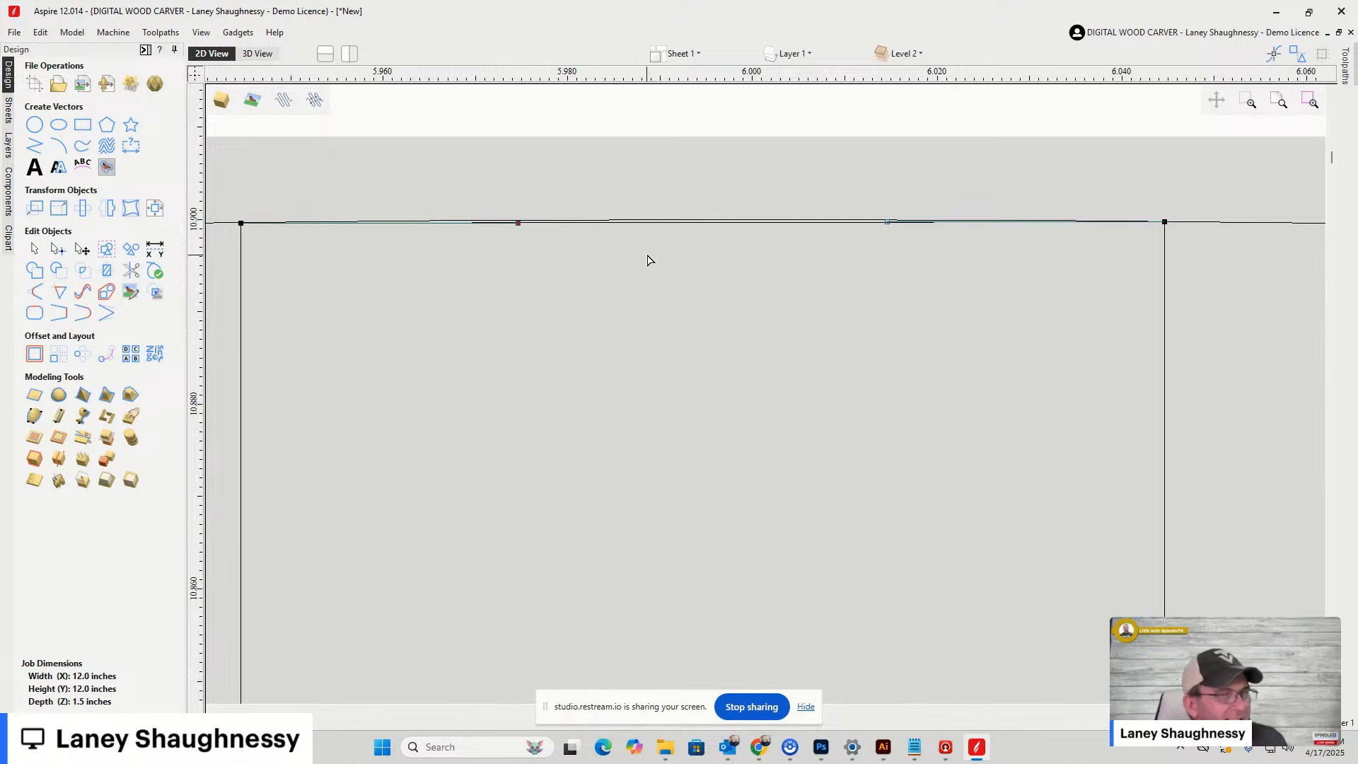
scroll(831, 232, "up", 2)
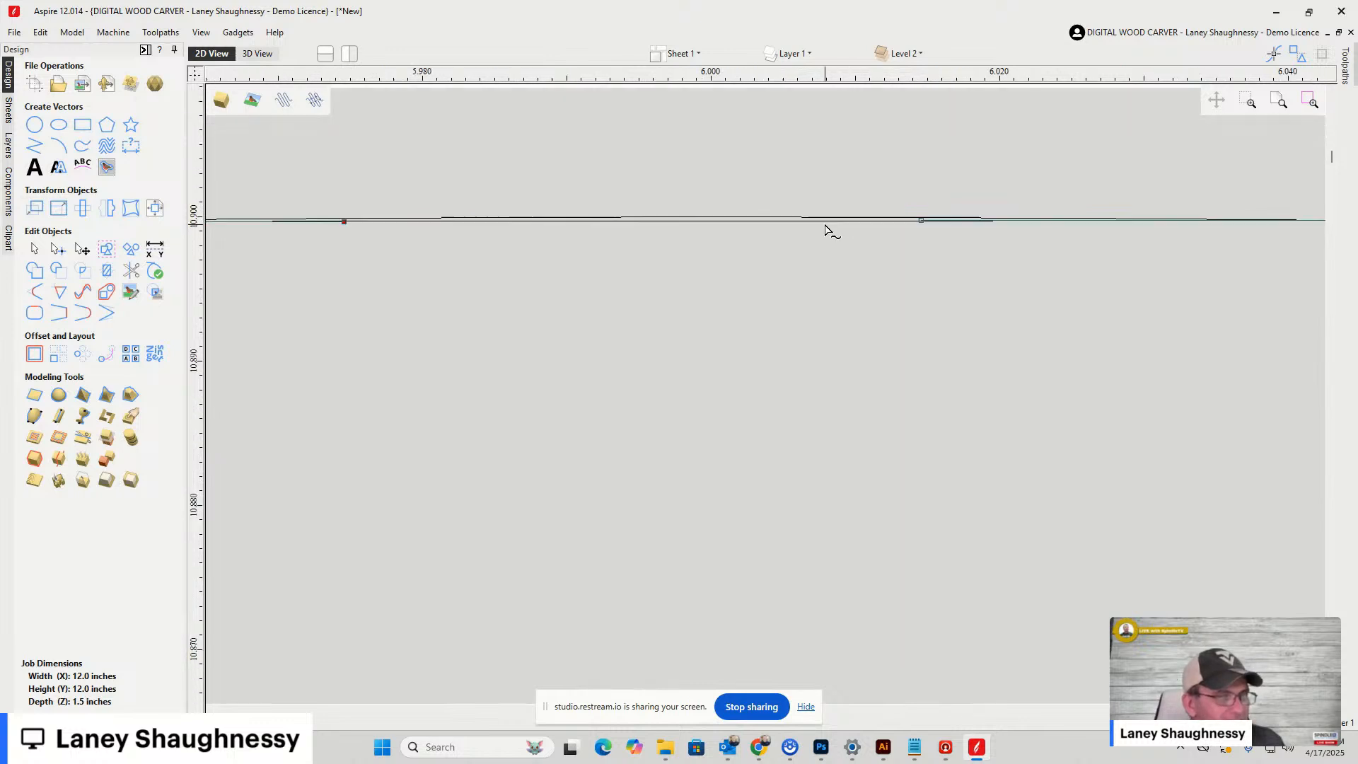
scroll(785, 237, "down", 2)
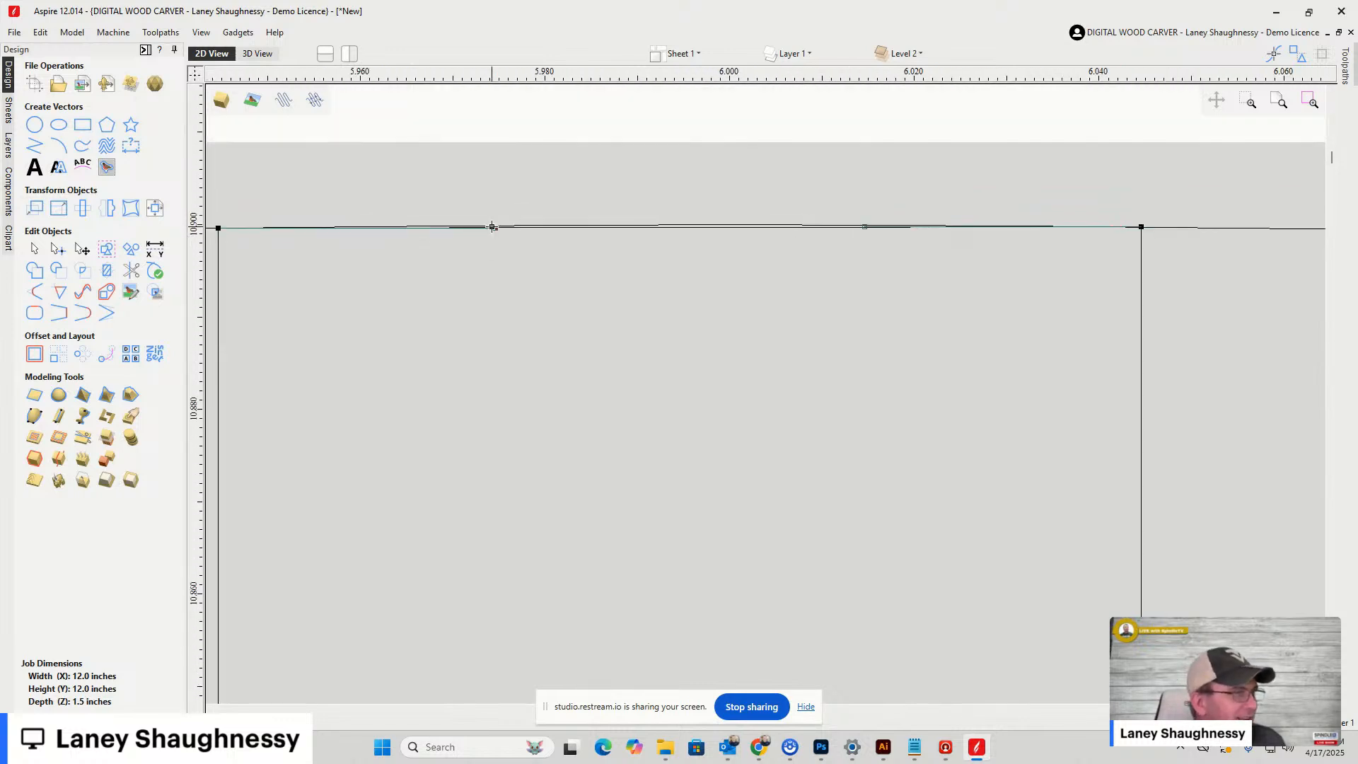
mouse_move(497, 230)
left_mouse_down()
mouse_move(495, 176)
mouse_move(508, 227)
left_mouse_up()
left_click(865, 227)
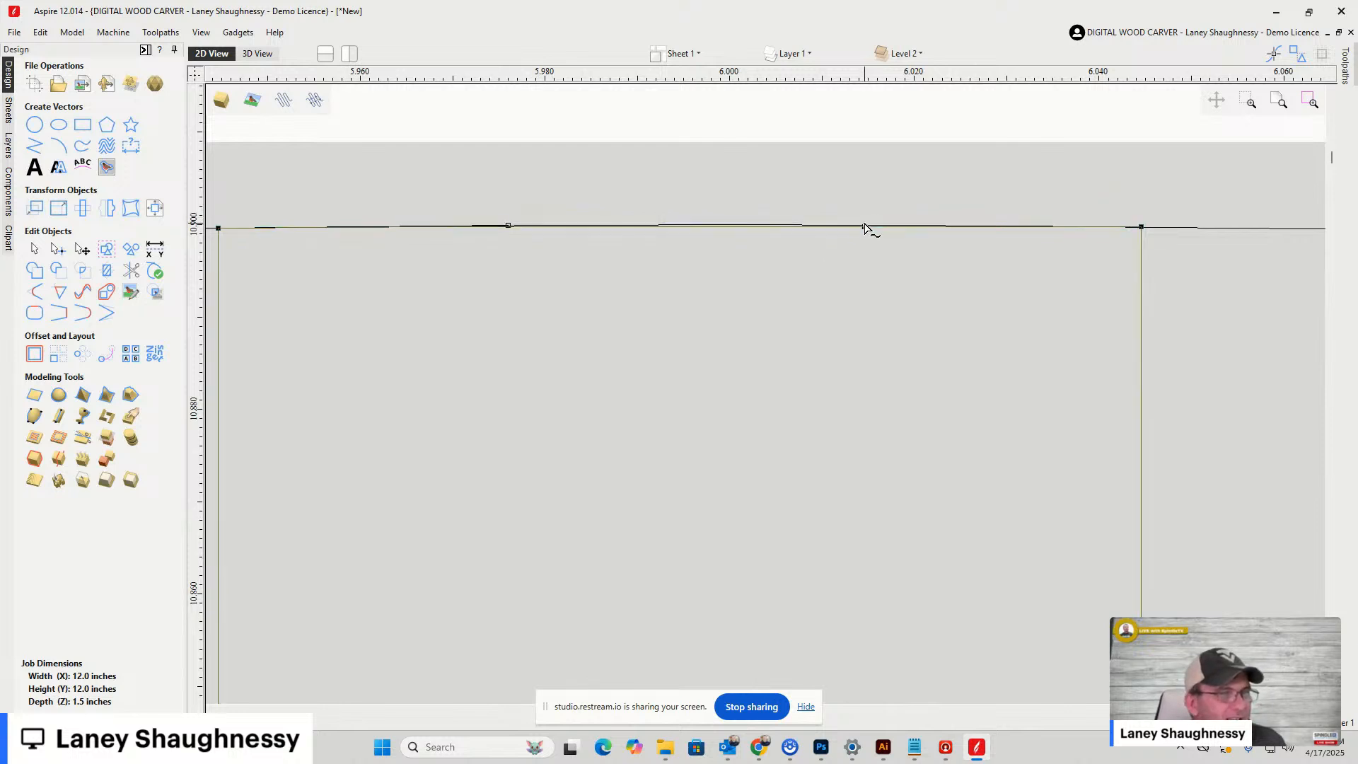
scroll(471, 249, "up", 8)
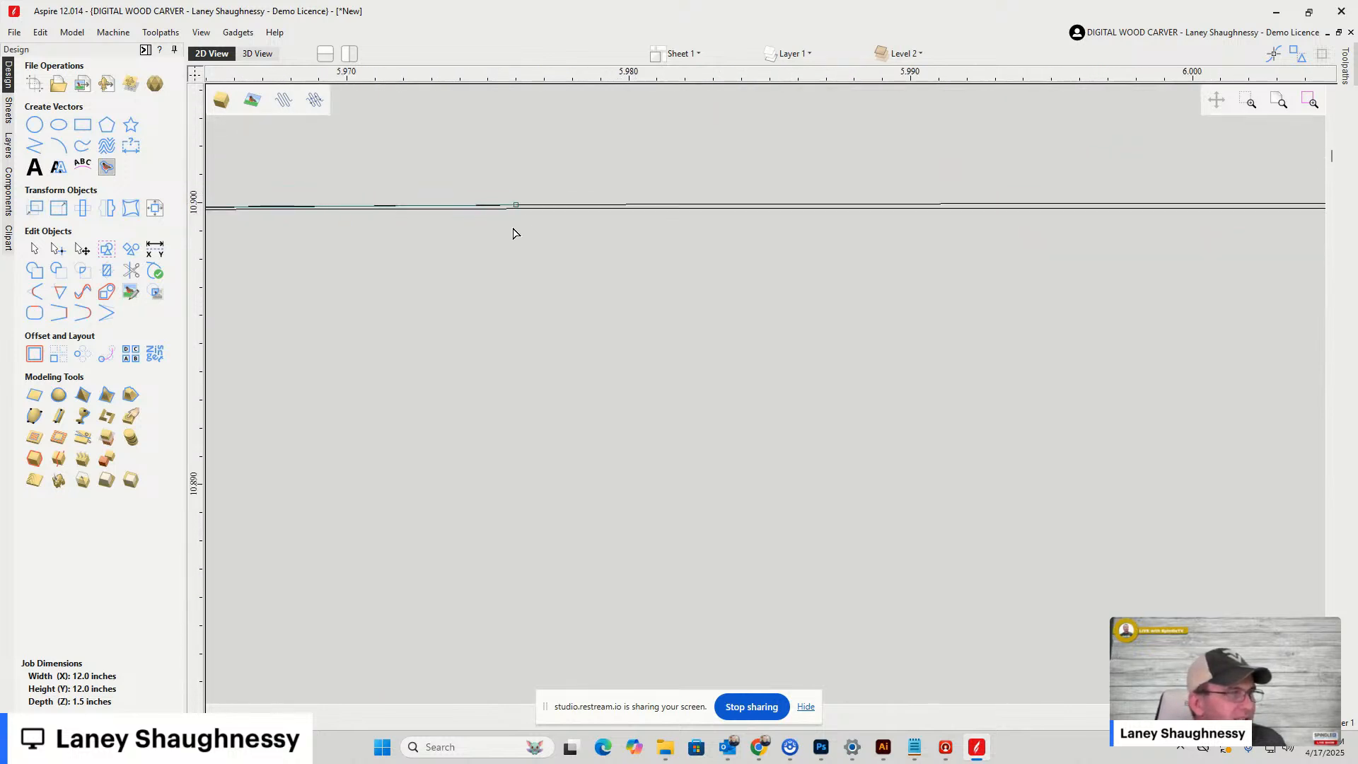
scroll(626, 184, "down", 8)
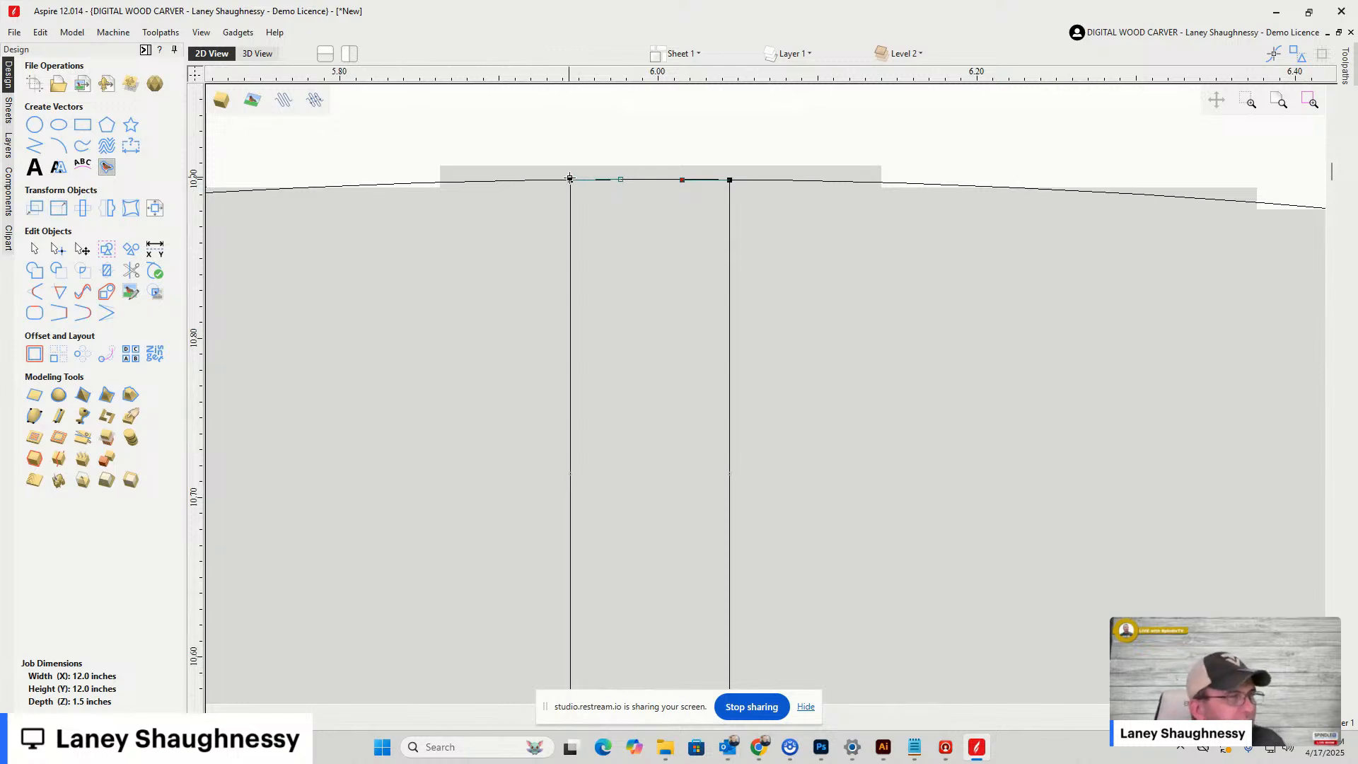
Move both upper corner nodes of the rectangle back up to slightly above the circle's outline
left_click_drag(570, 179, 570, 155)
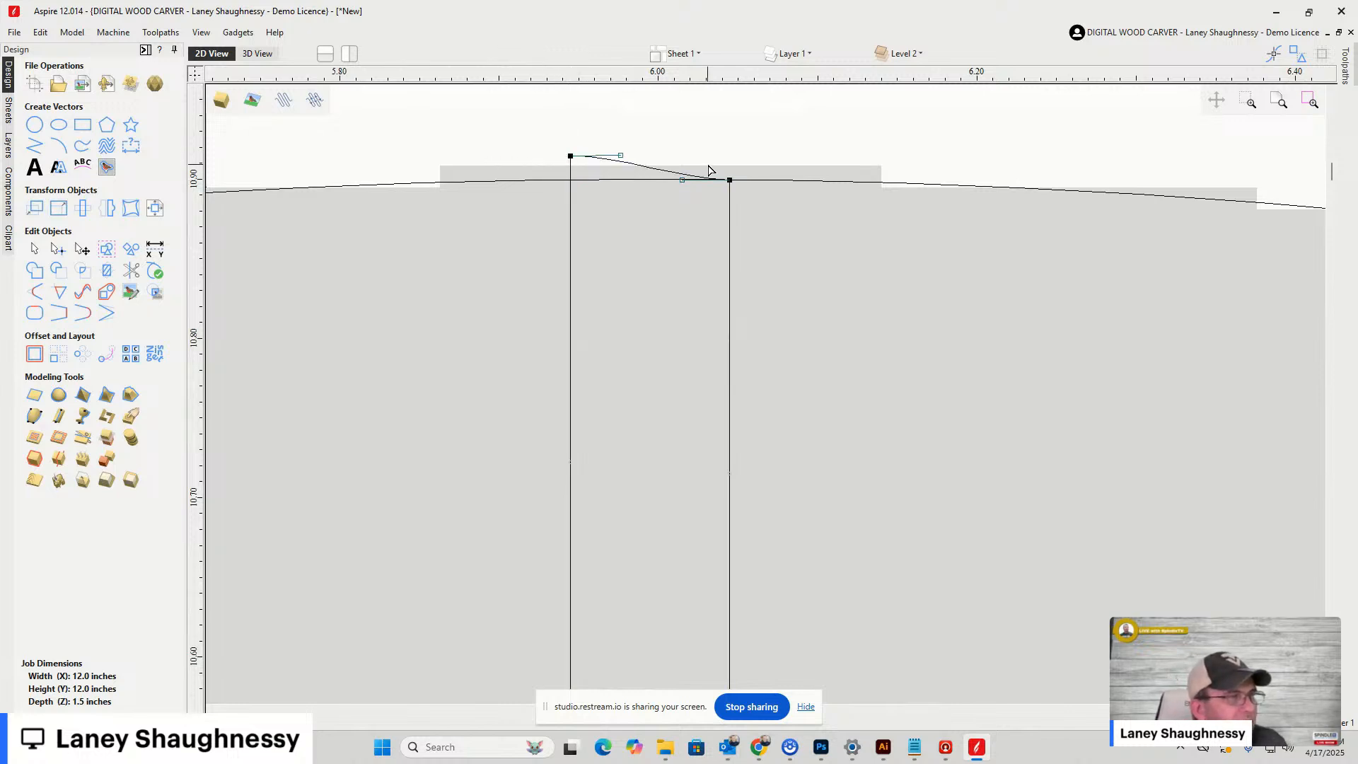
left_click_drag(729, 179, 729, 148)
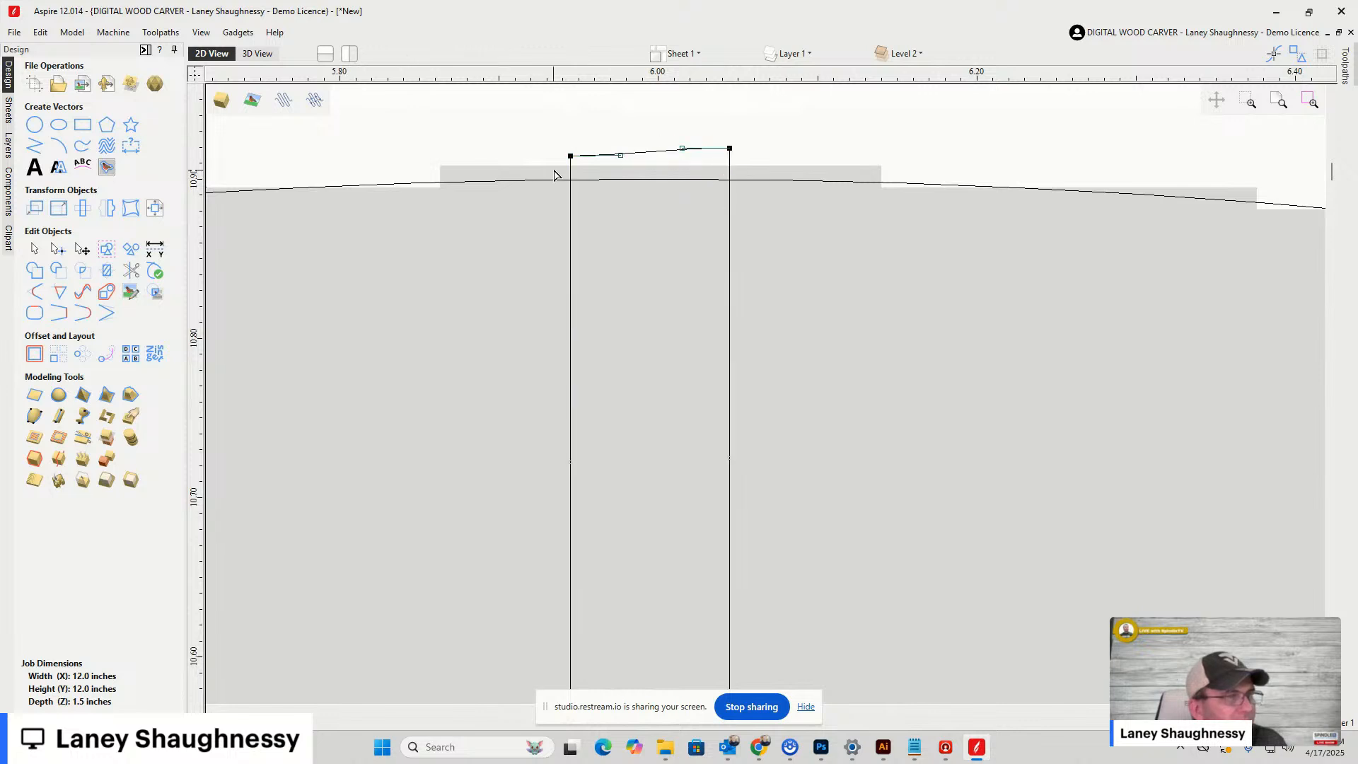
left_click_drag(570, 155, 571, 144)
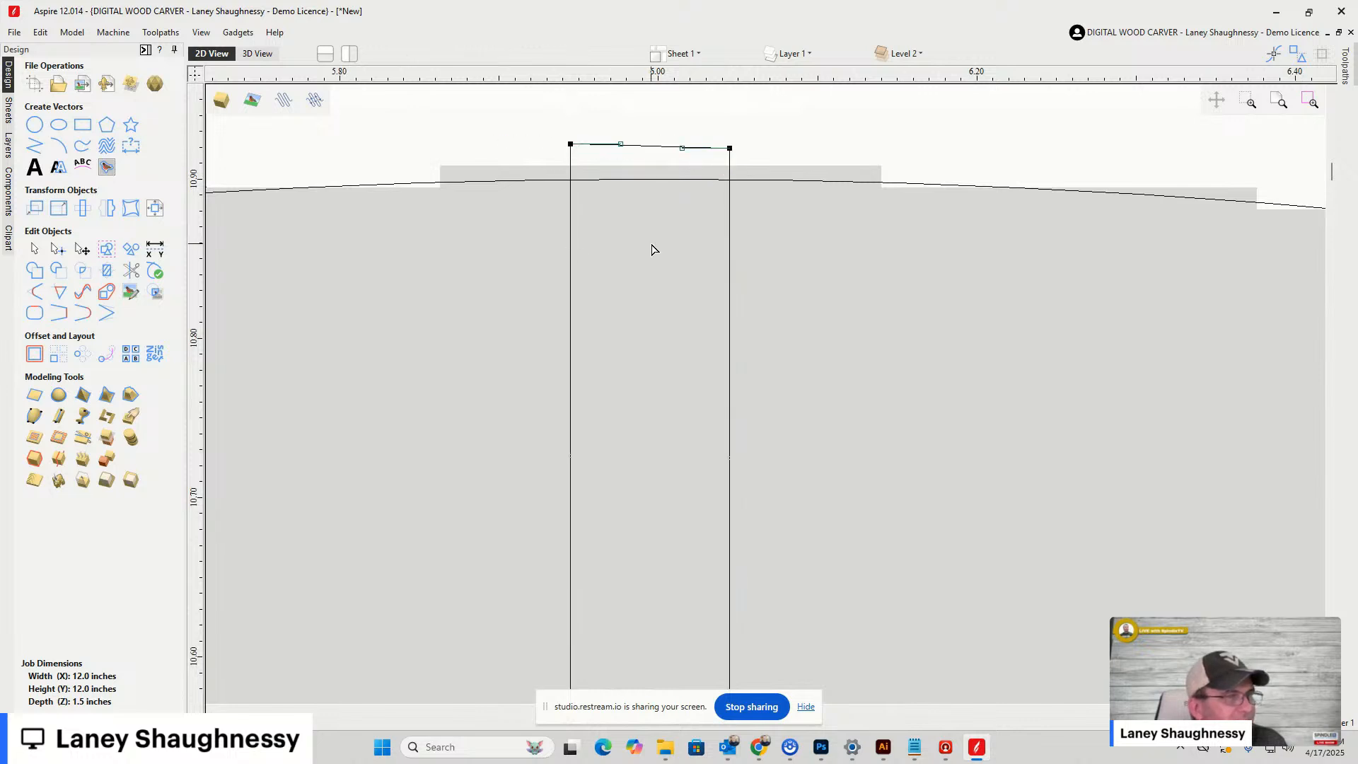
scroll(652, 249, "down", 4)
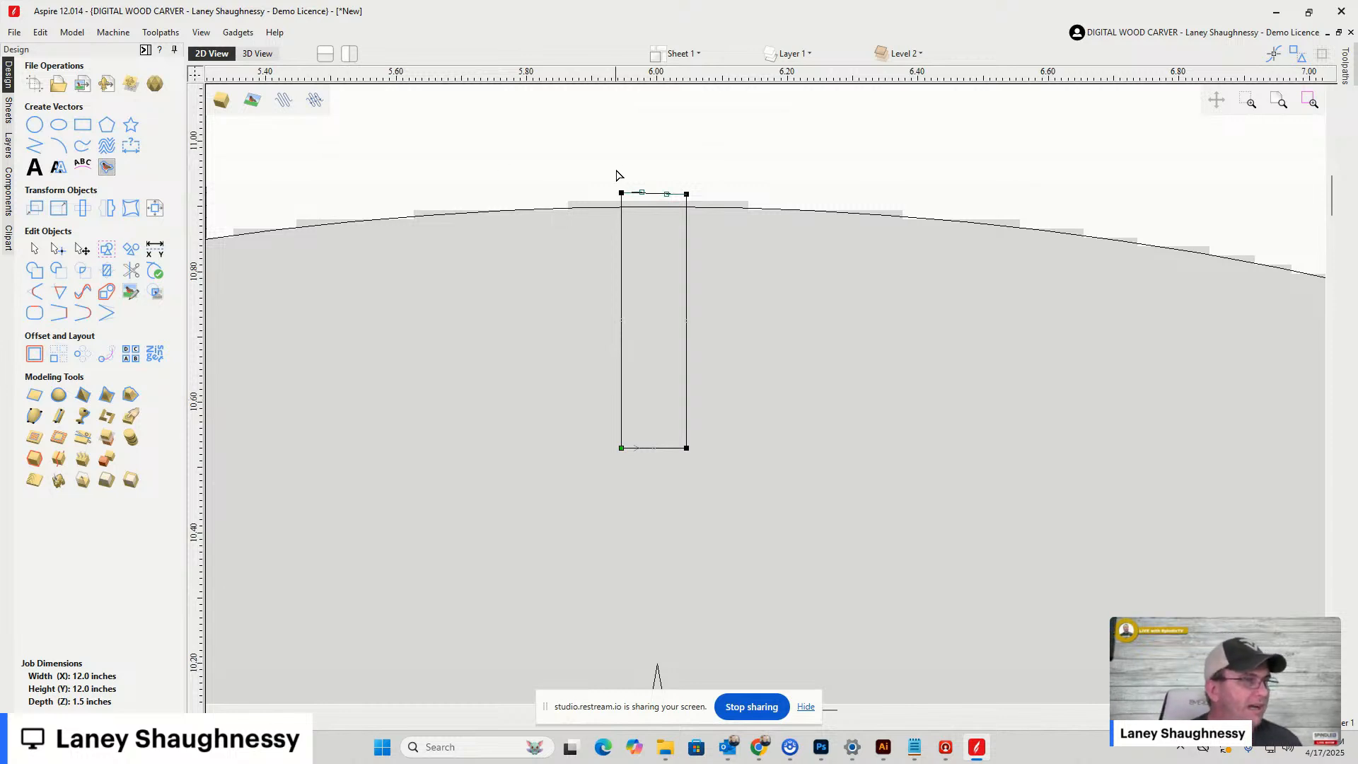
Convert the rectangle's top span to a straight line and align its two corner nodes horizontally
right_click(652, 199)
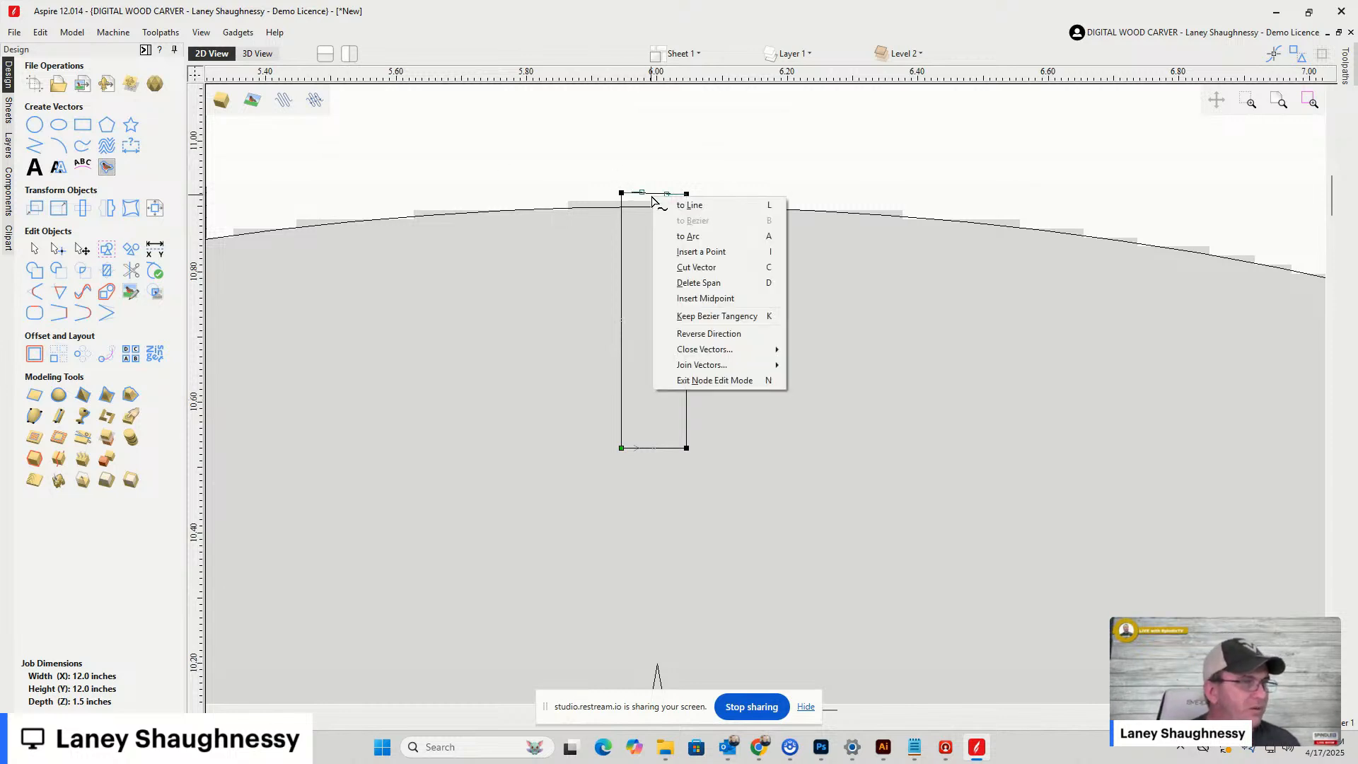
left_click(662, 204)
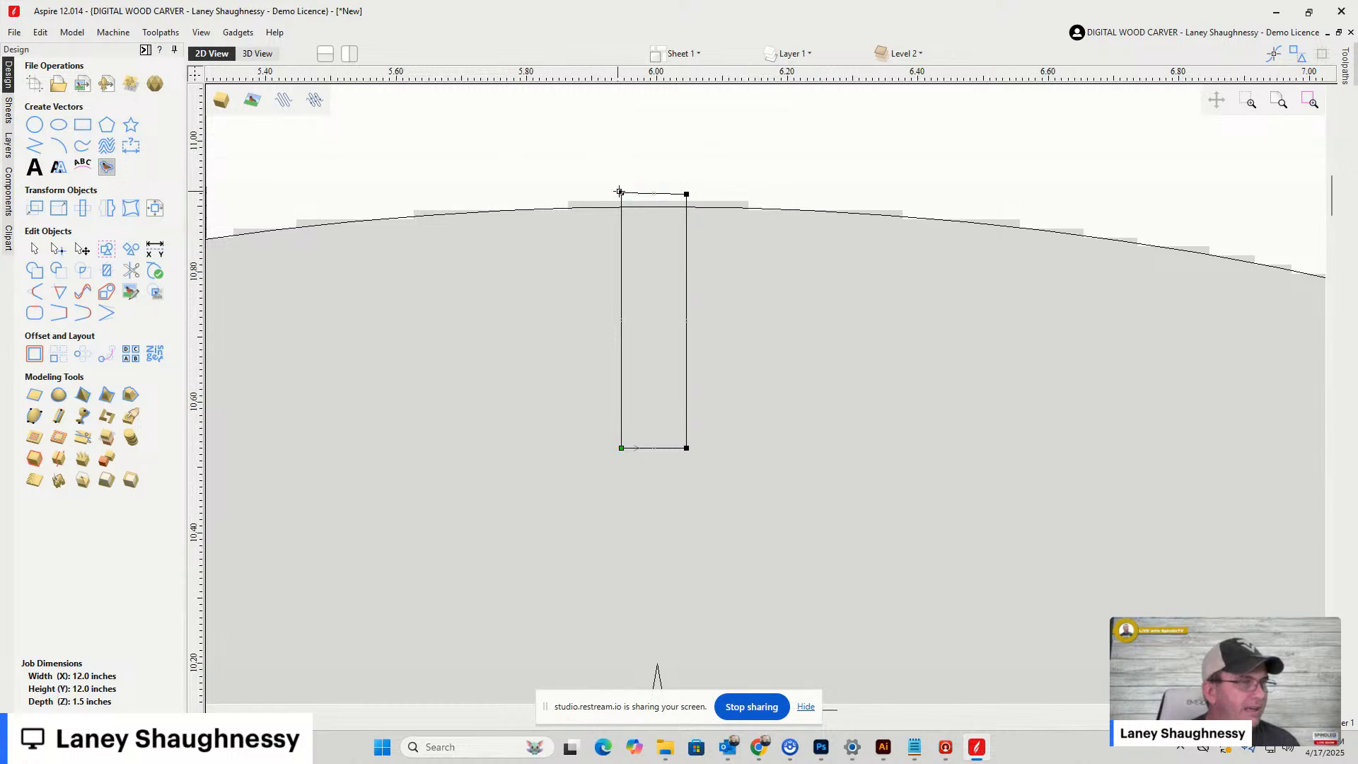
scroll(622, 191, "up", 6)
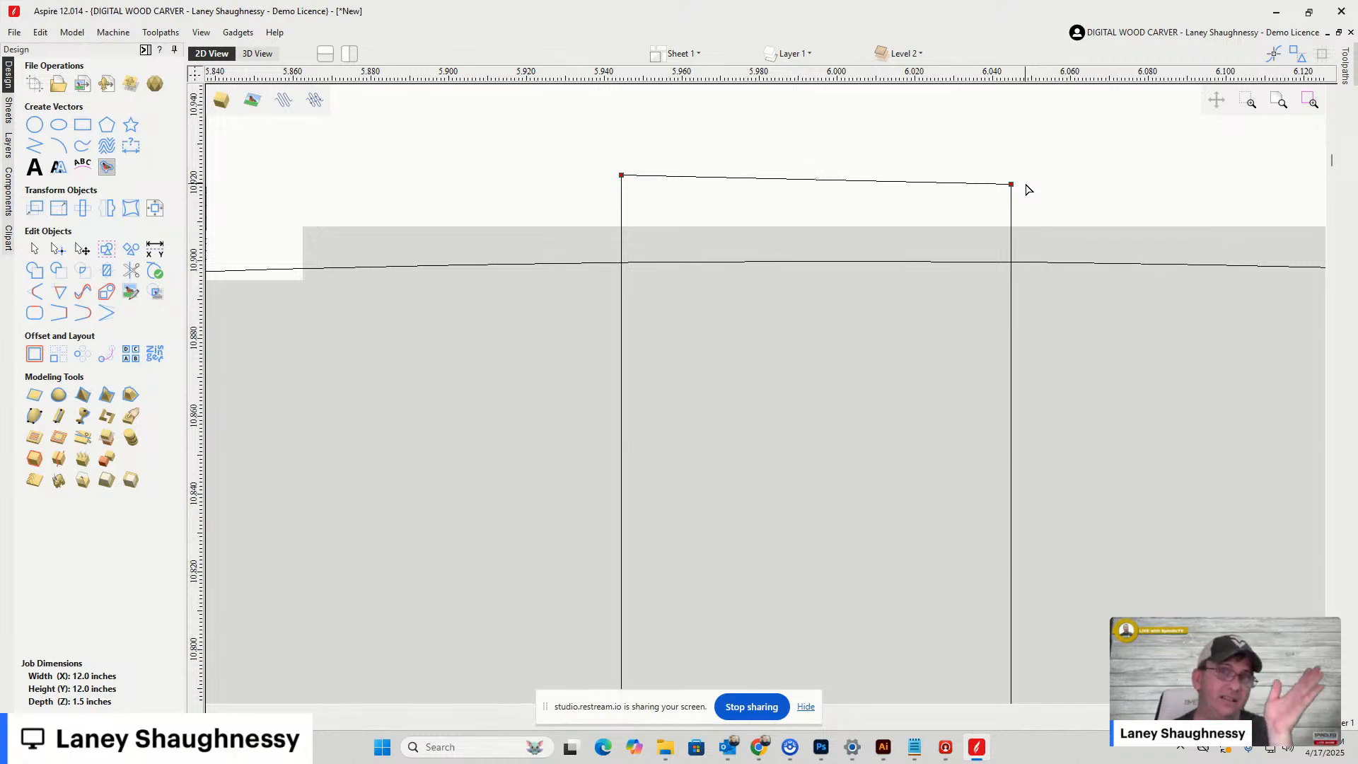
key("y")
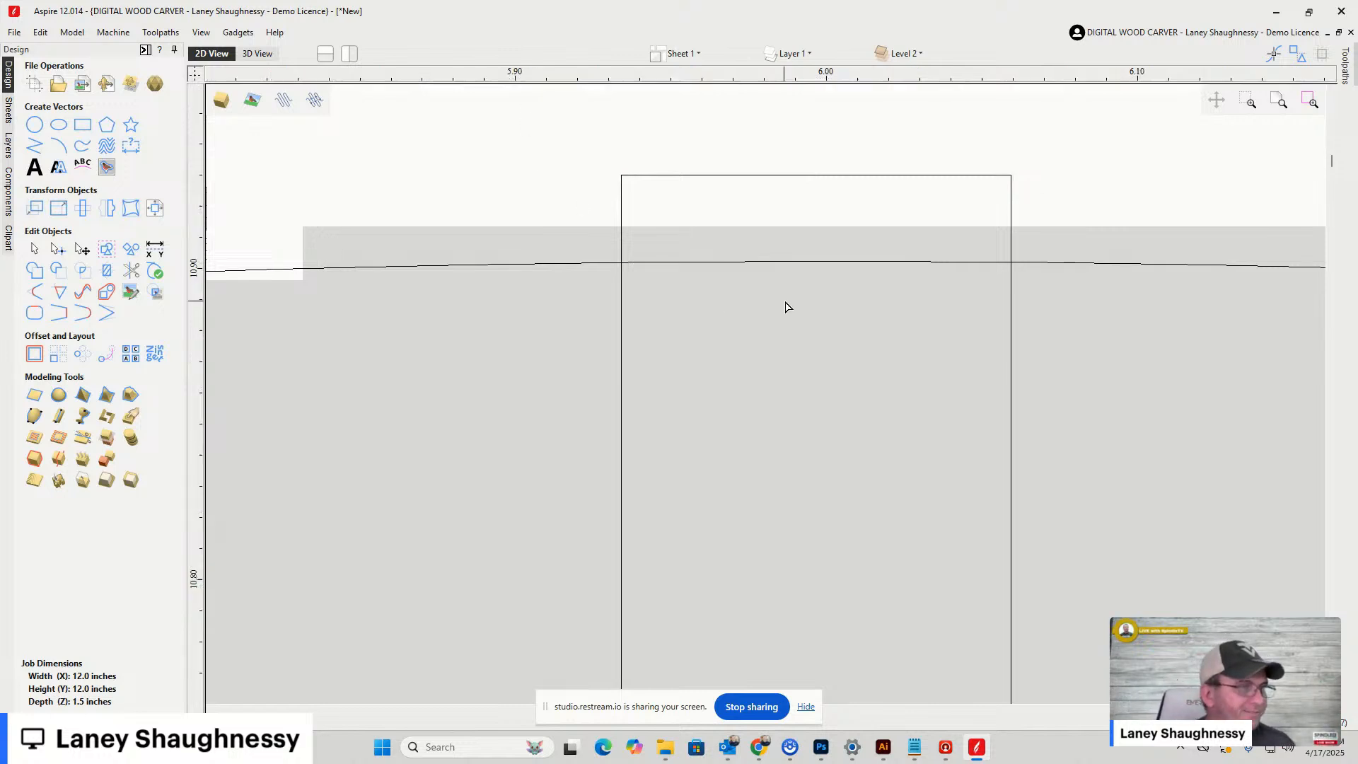
scroll(785, 307, "down", 6)
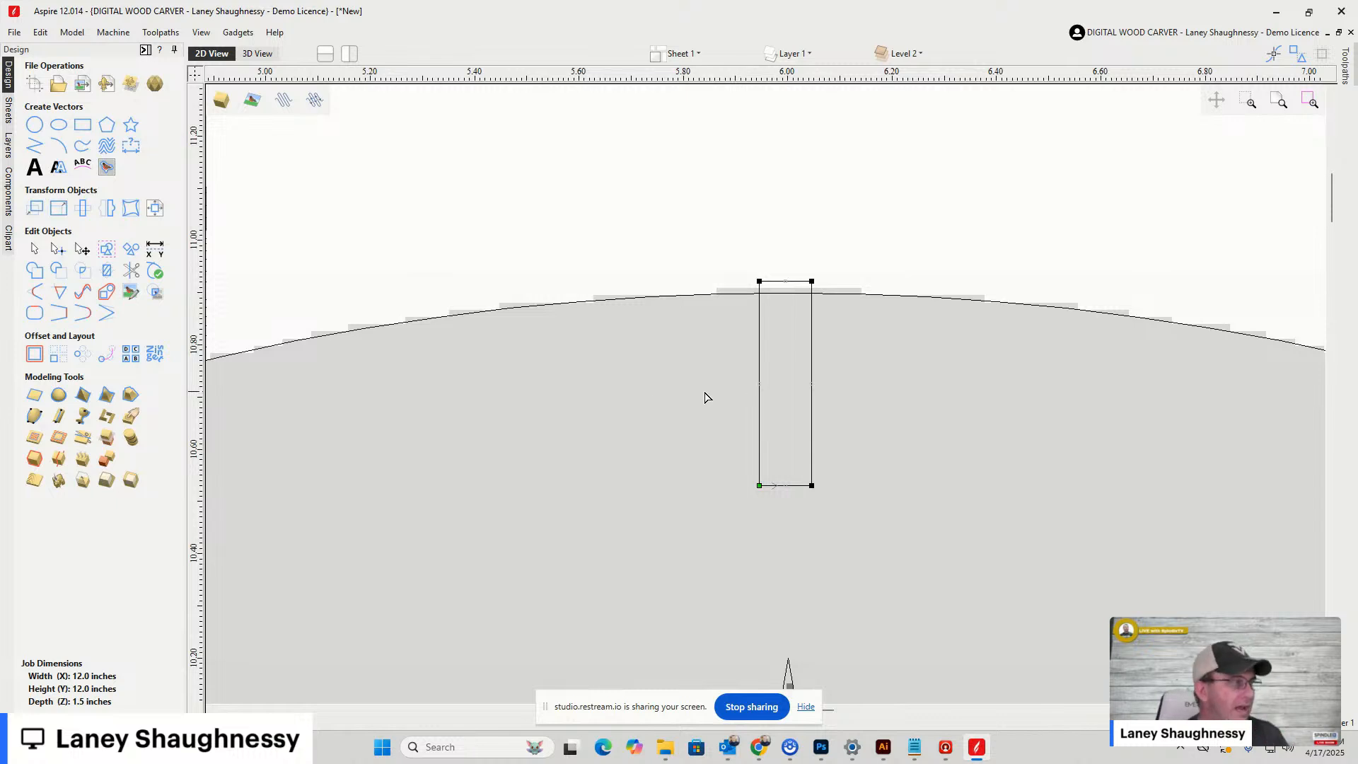
Create an angled shape from the rectangle with a 30° profile and a 25% limit, and inspect it in the 3D view
left_click(84, 396)
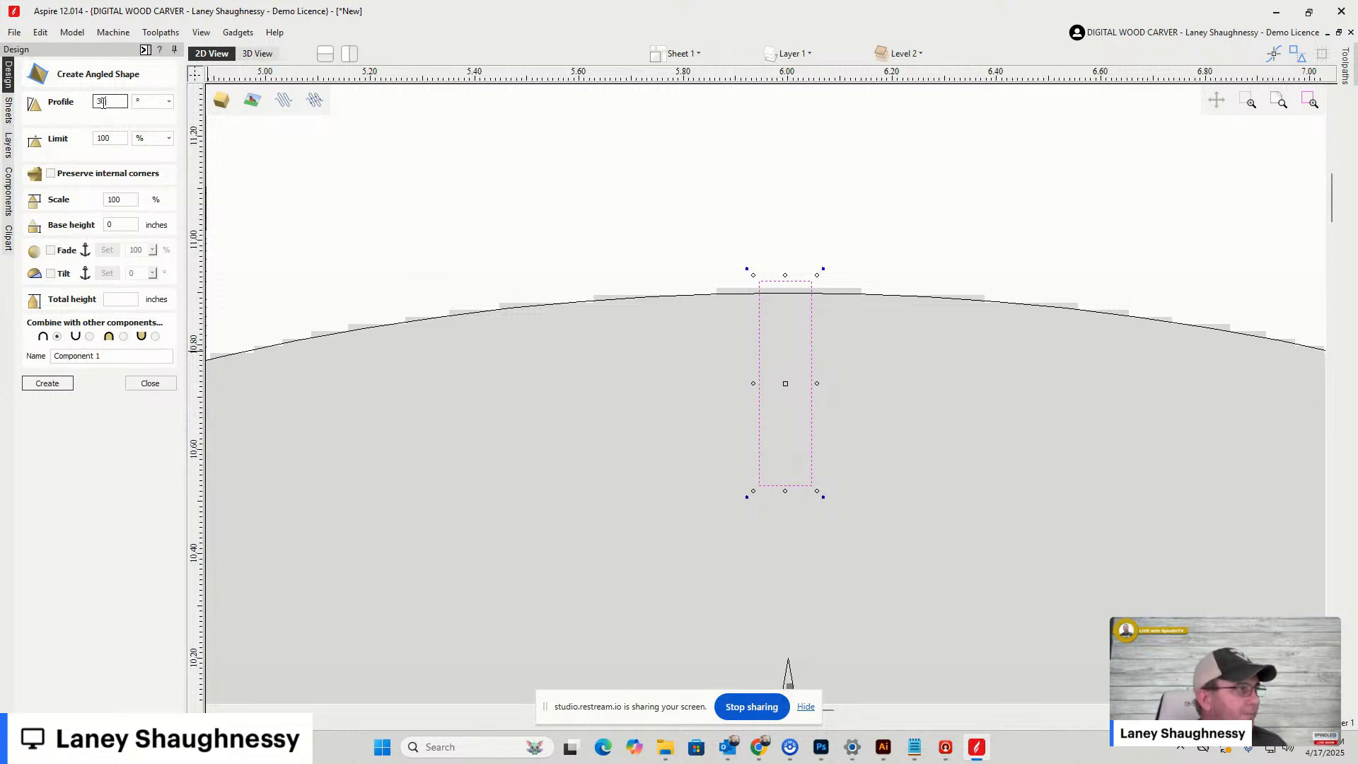
left_click(117, 140)
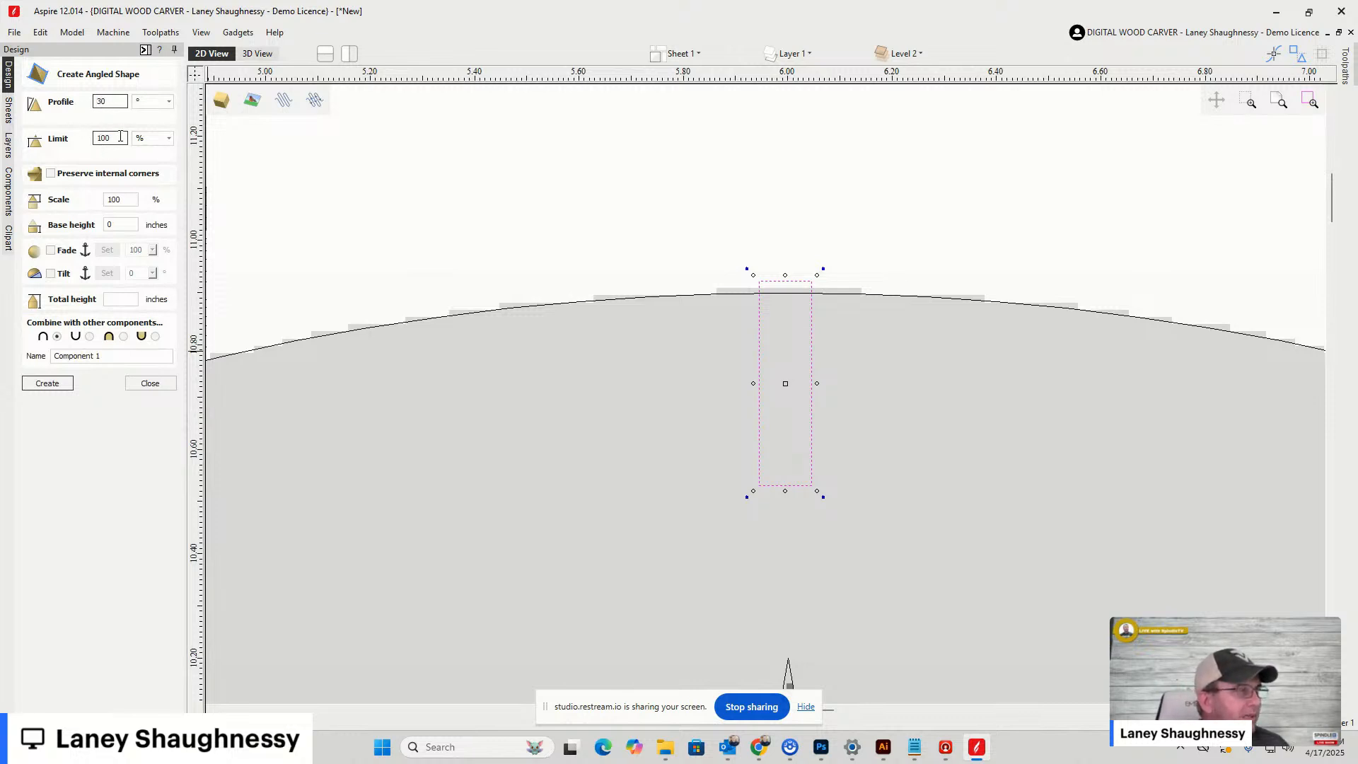
key("Return")
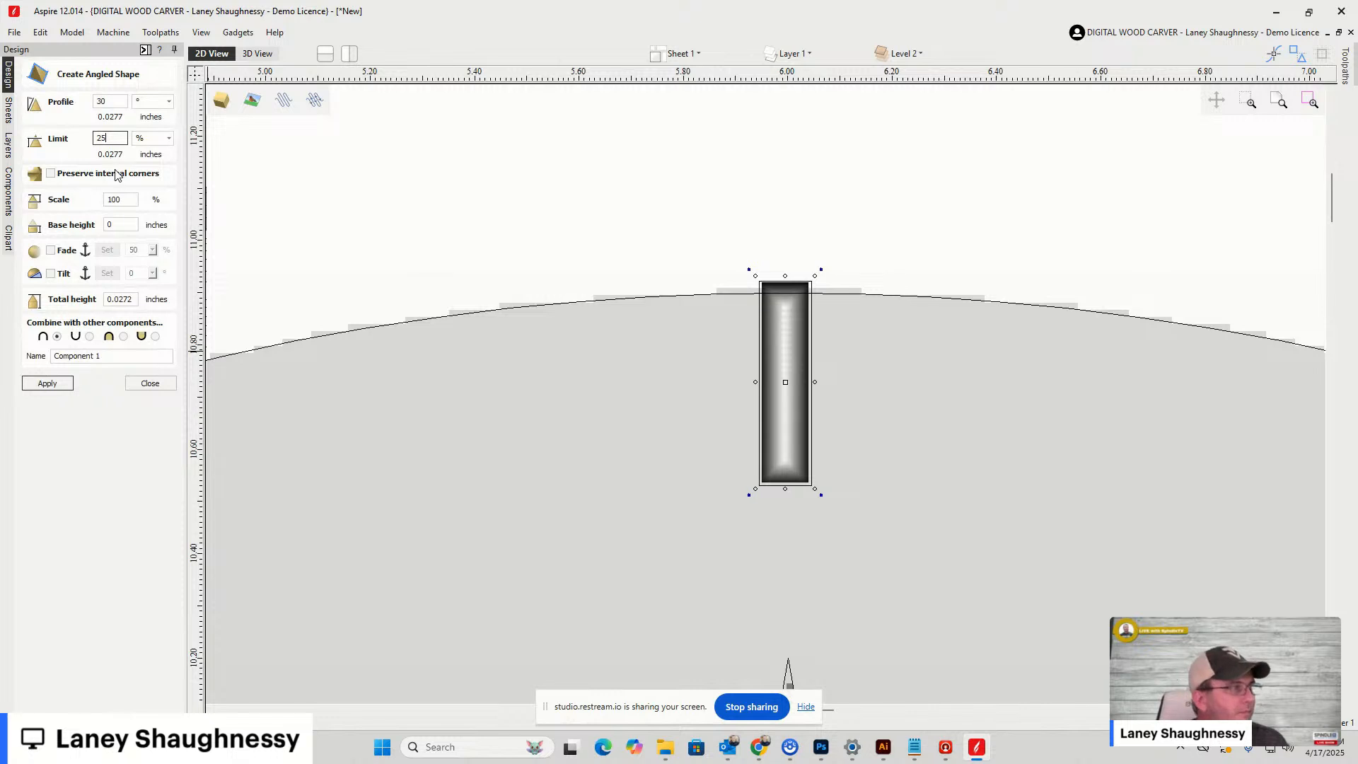
left_click(45, 384)
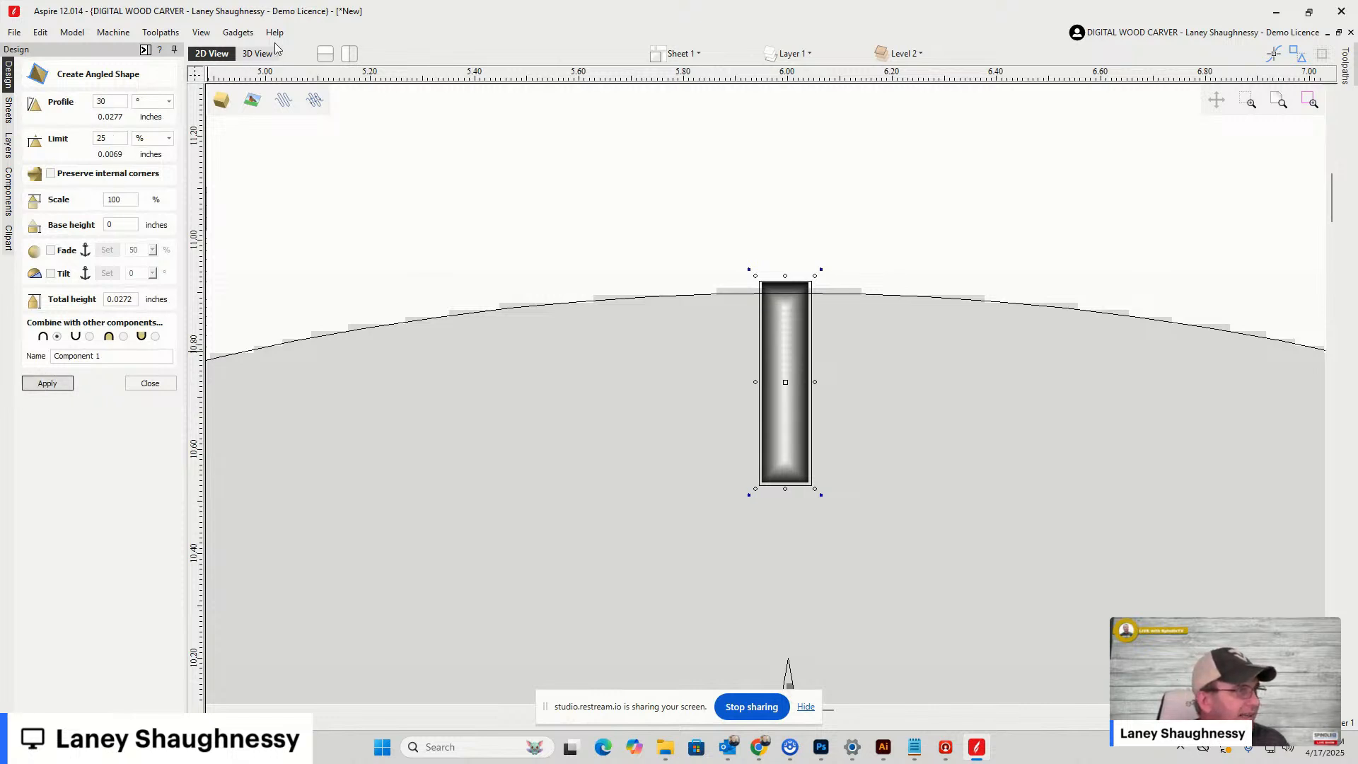
left_click(259, 55)
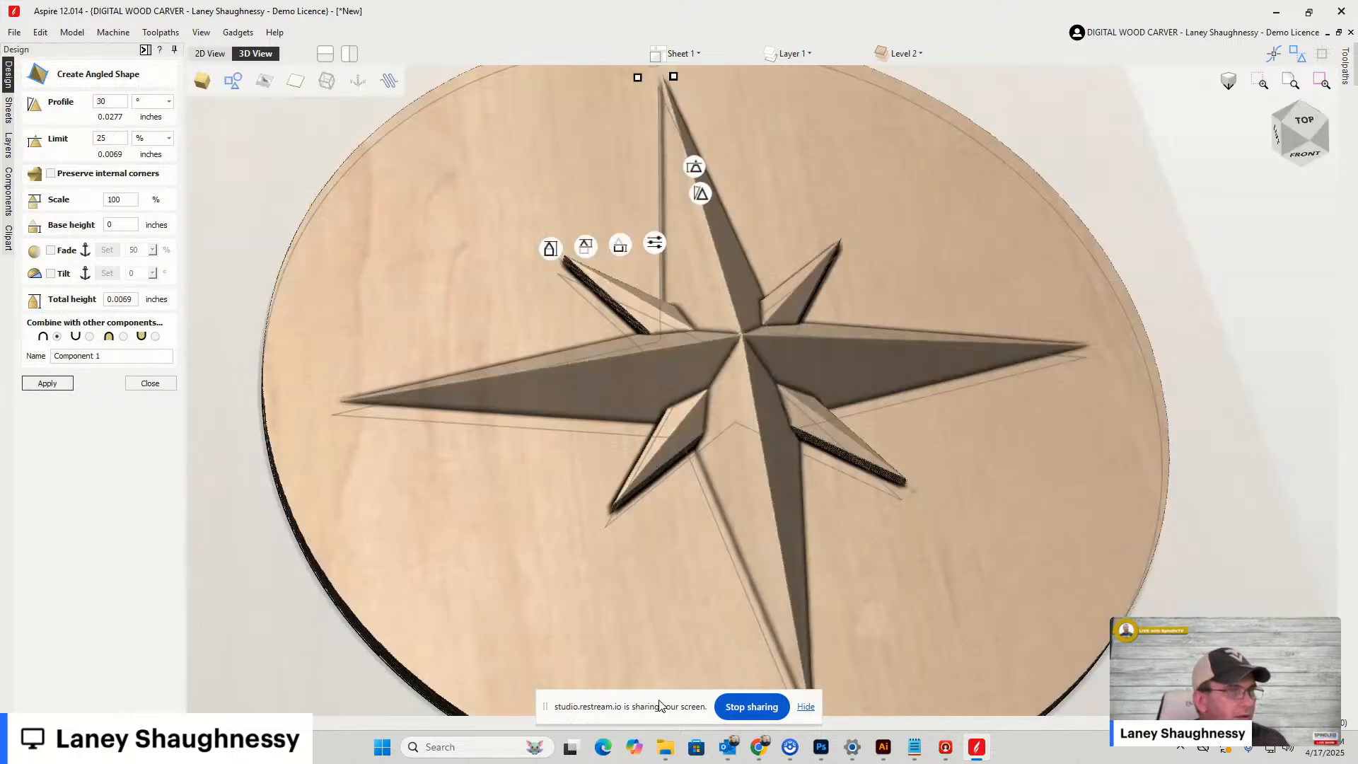
scroll(677, 580, "down", 5)
scroll(648, 460, "up", 6)
scroll(698, 625, "down", 4)
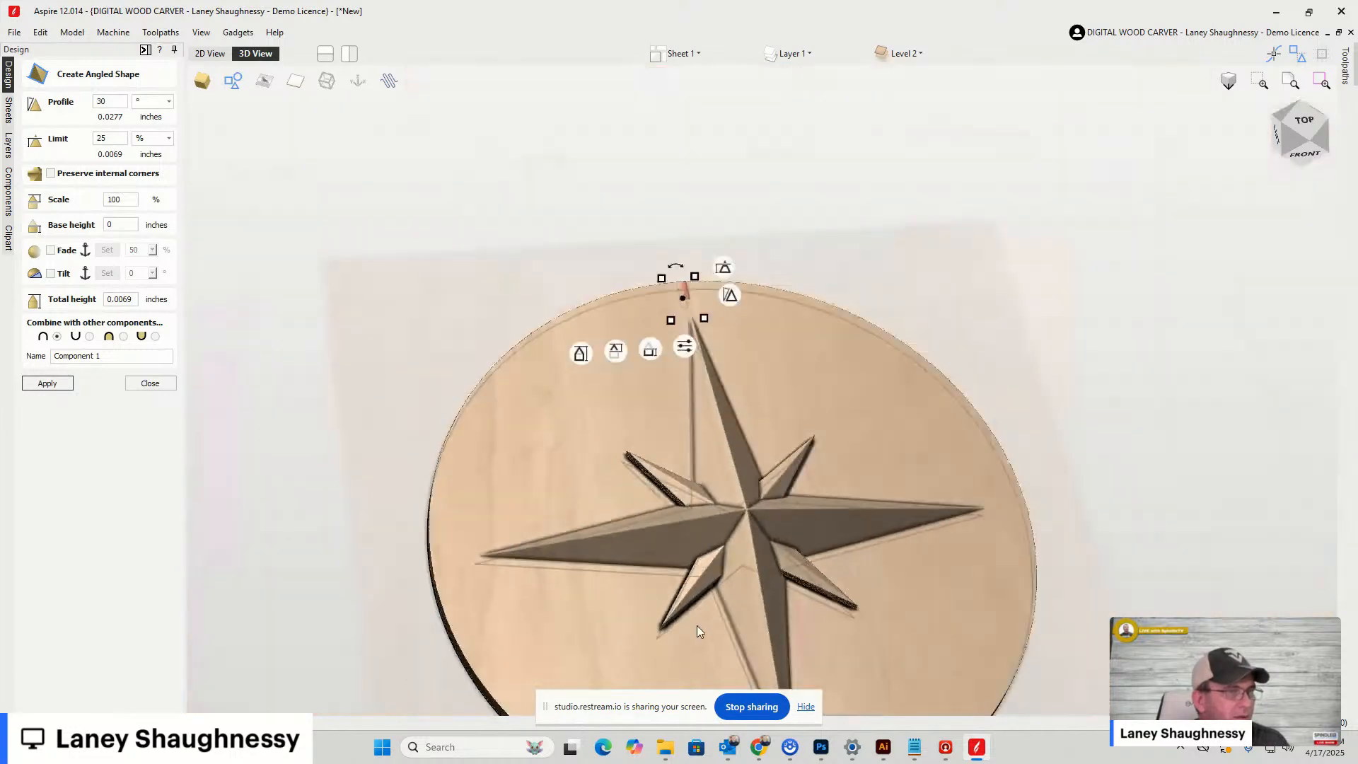
scroll(639, 457, "down", 2)
scroll(709, 421, "up", 8)
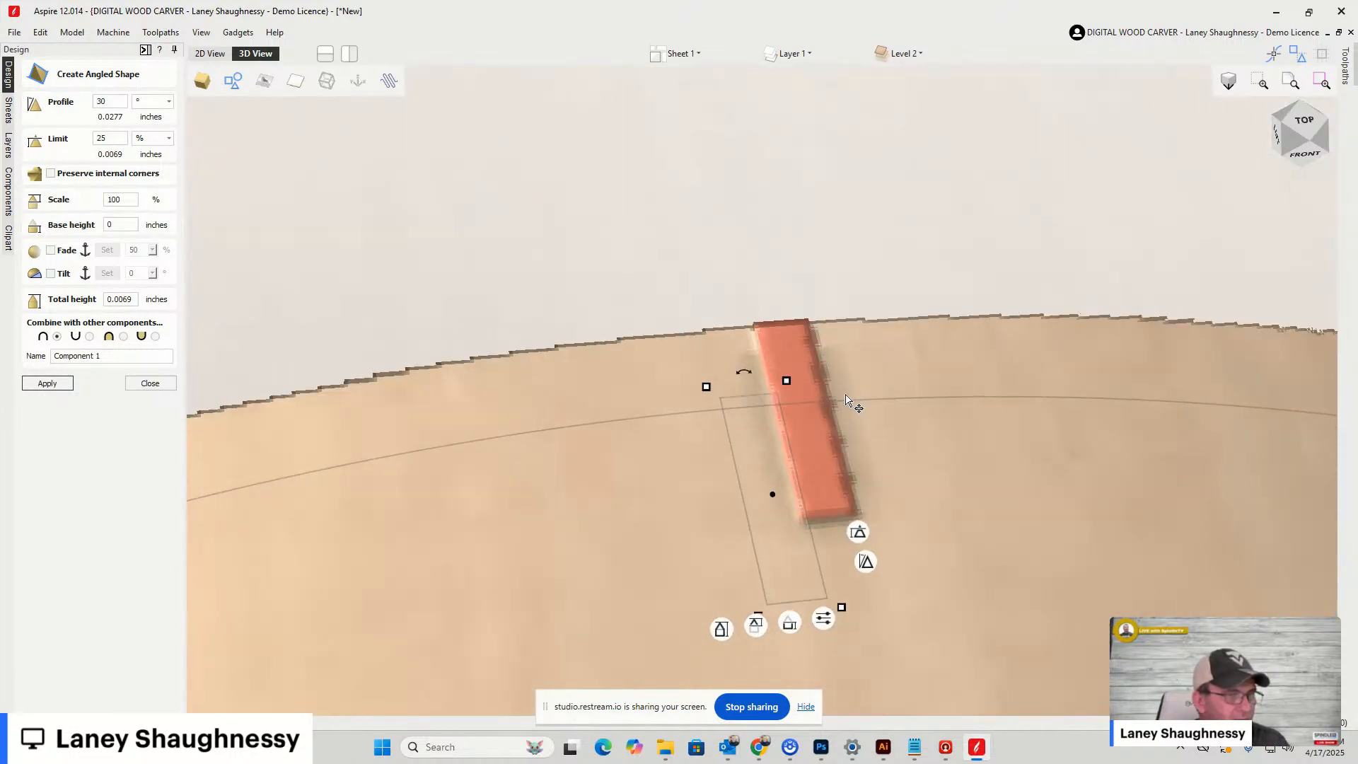
scroll(821, 417, "up", 3)
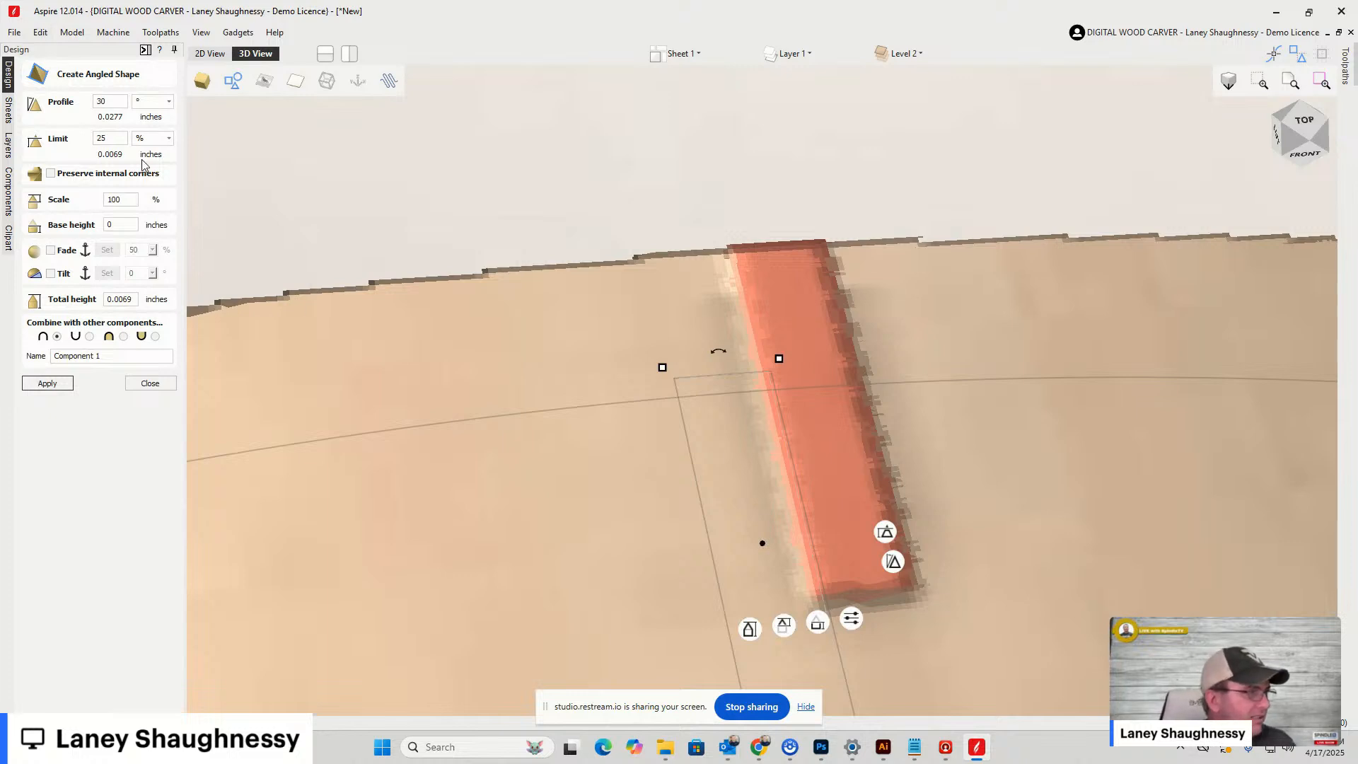
Set the tick mark's base height to 0.125 inches, apply it, and look at it from a lower angle
double_click(121, 225)
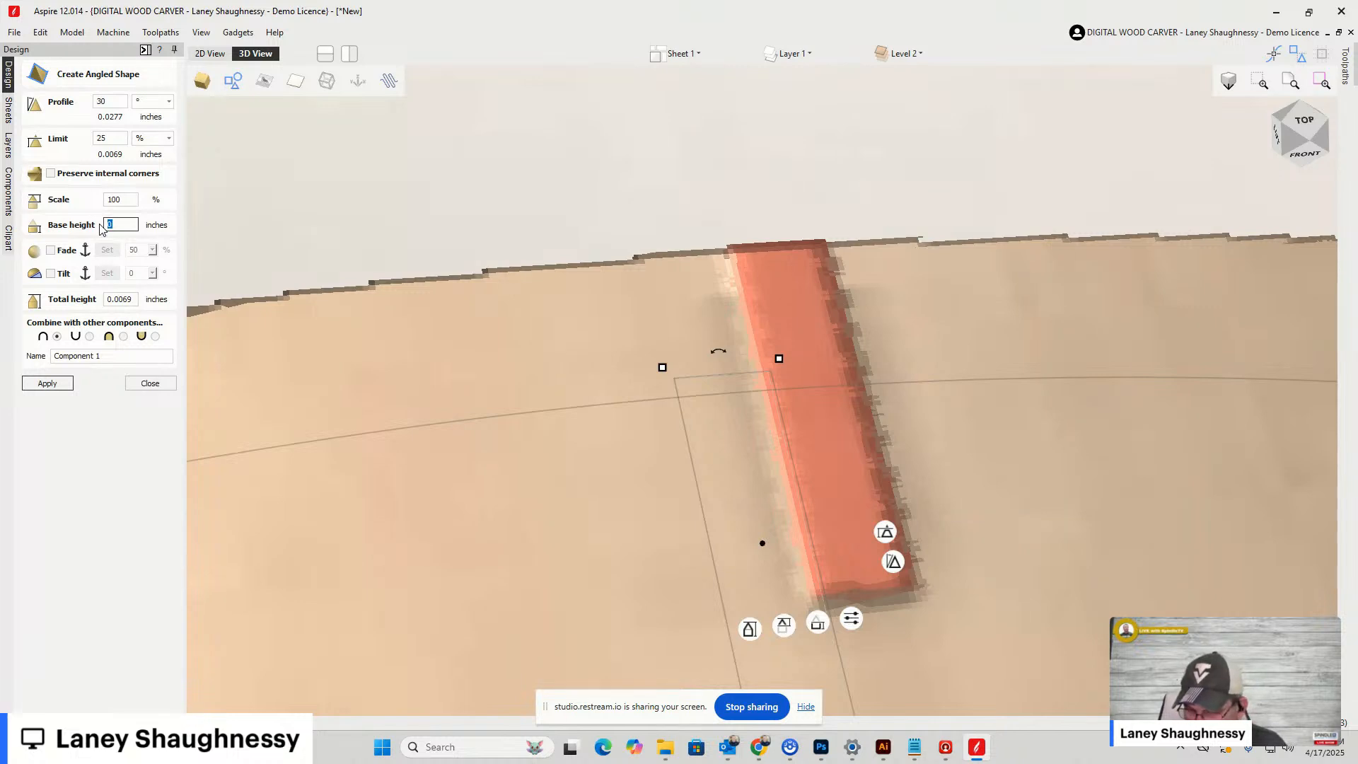
left_click(46, 383)
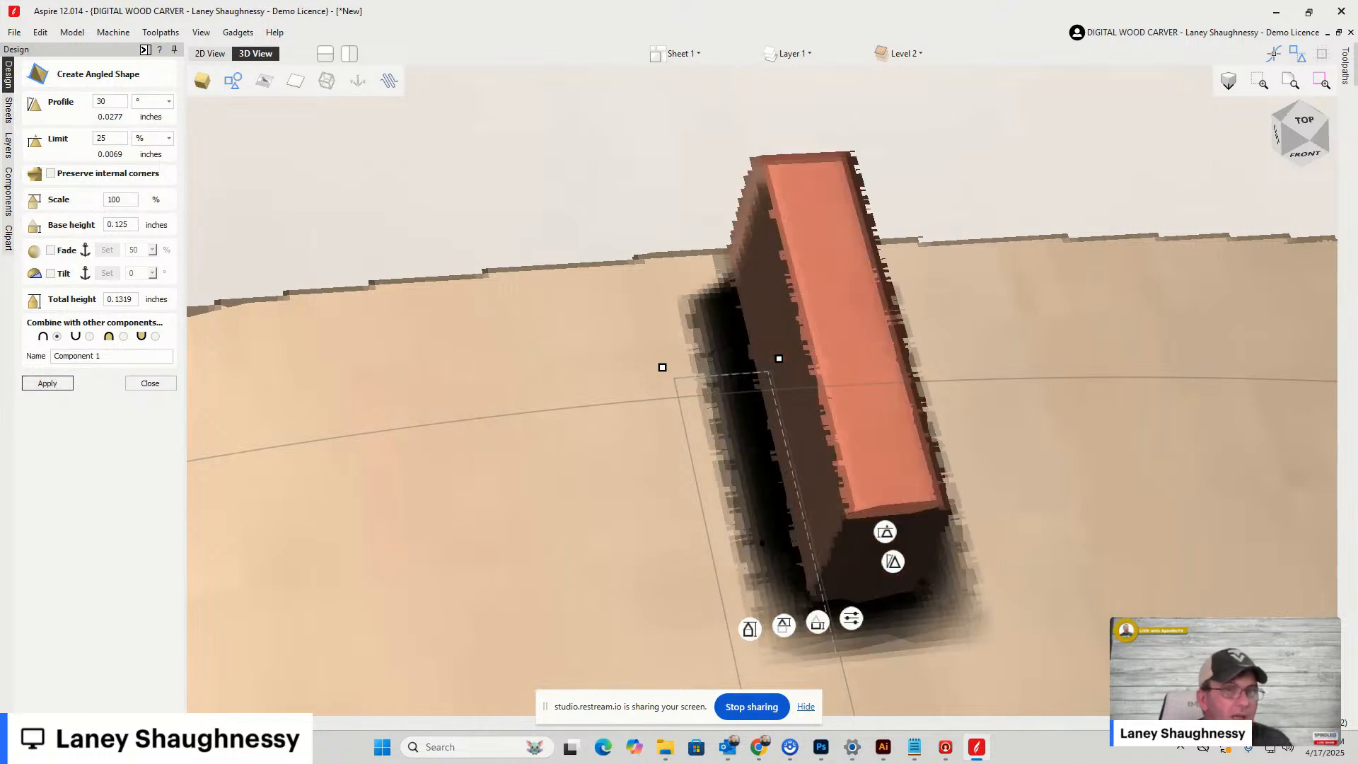
mouse_move(1318, 138)
left_mouse_down()
mouse_move(1315, 114)
mouse_move(1308, 134)
left_mouse_up()
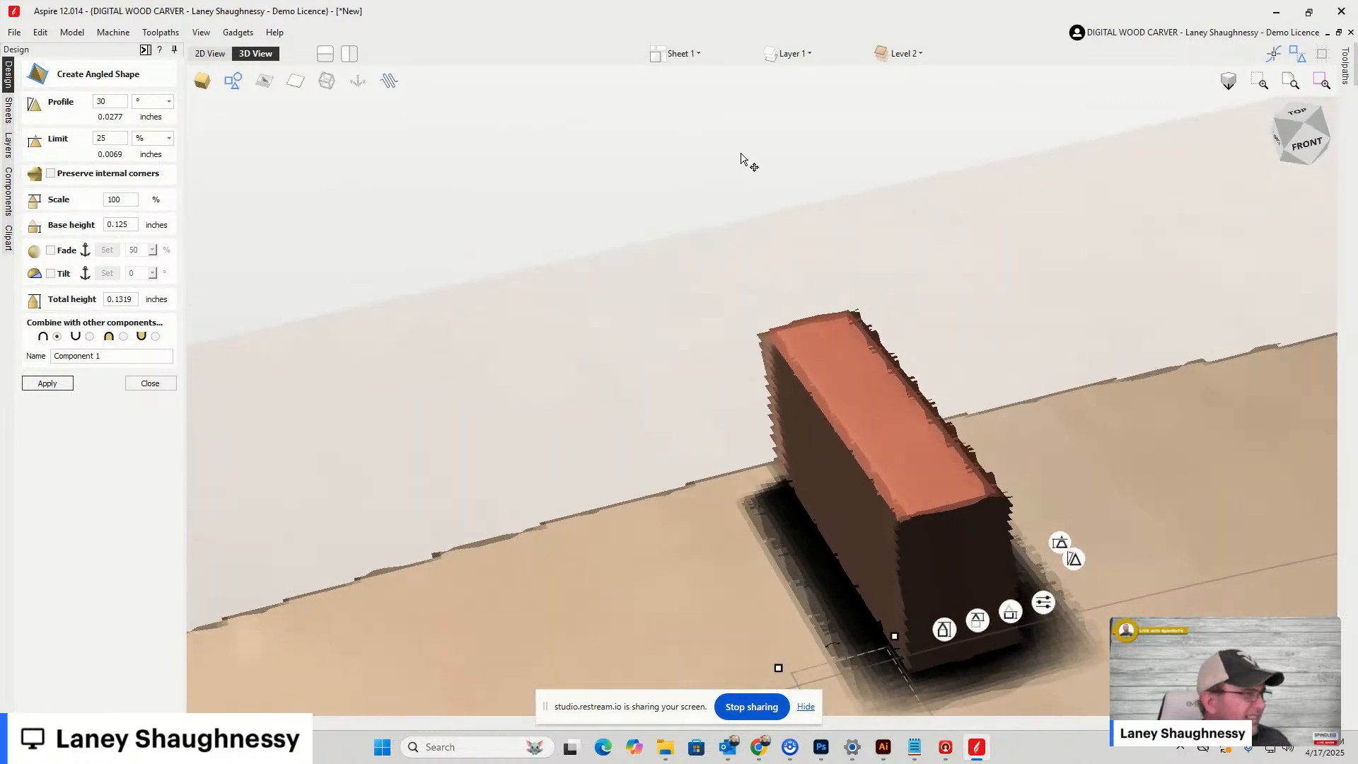
Set the tick mark's base height to 0.0625 inches and its limit to 45%, apply both, and return to the 2D view
double_click(119, 224)
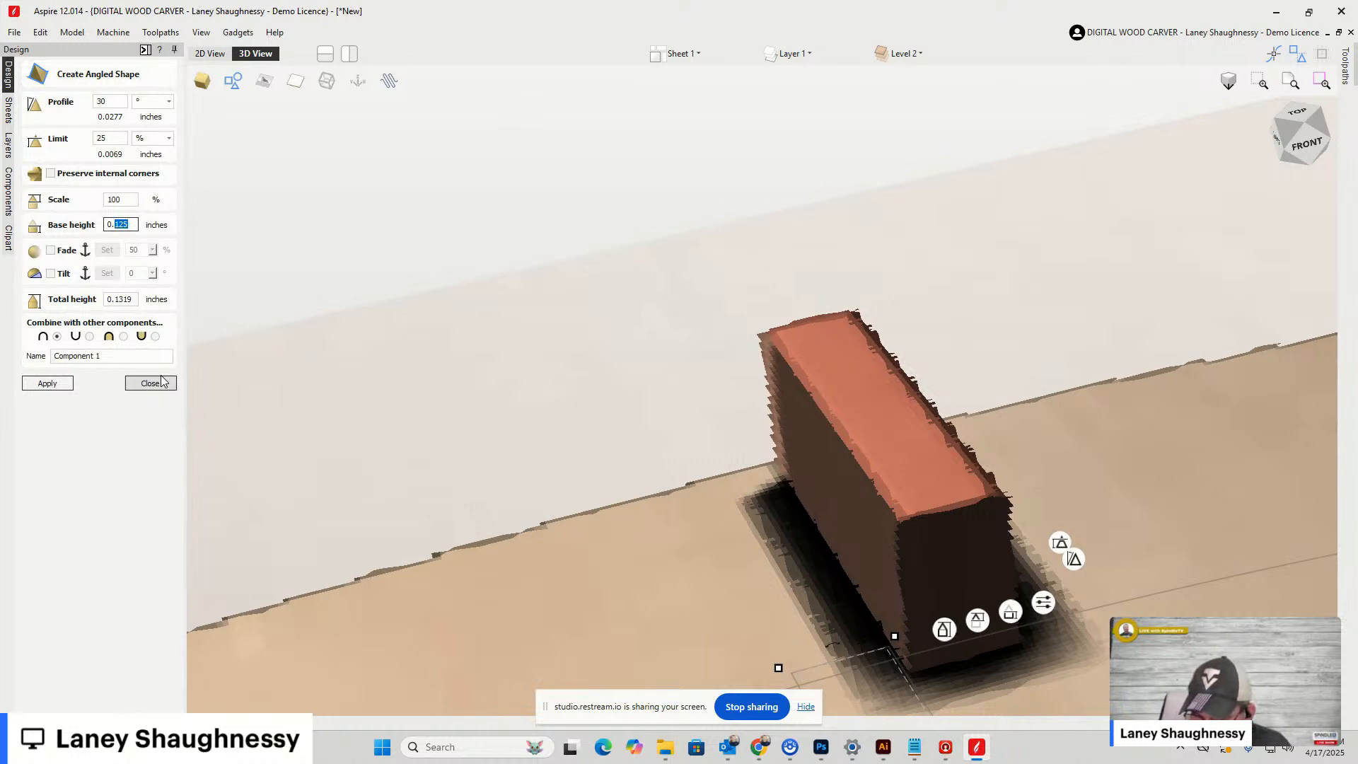
key("BackSpace")
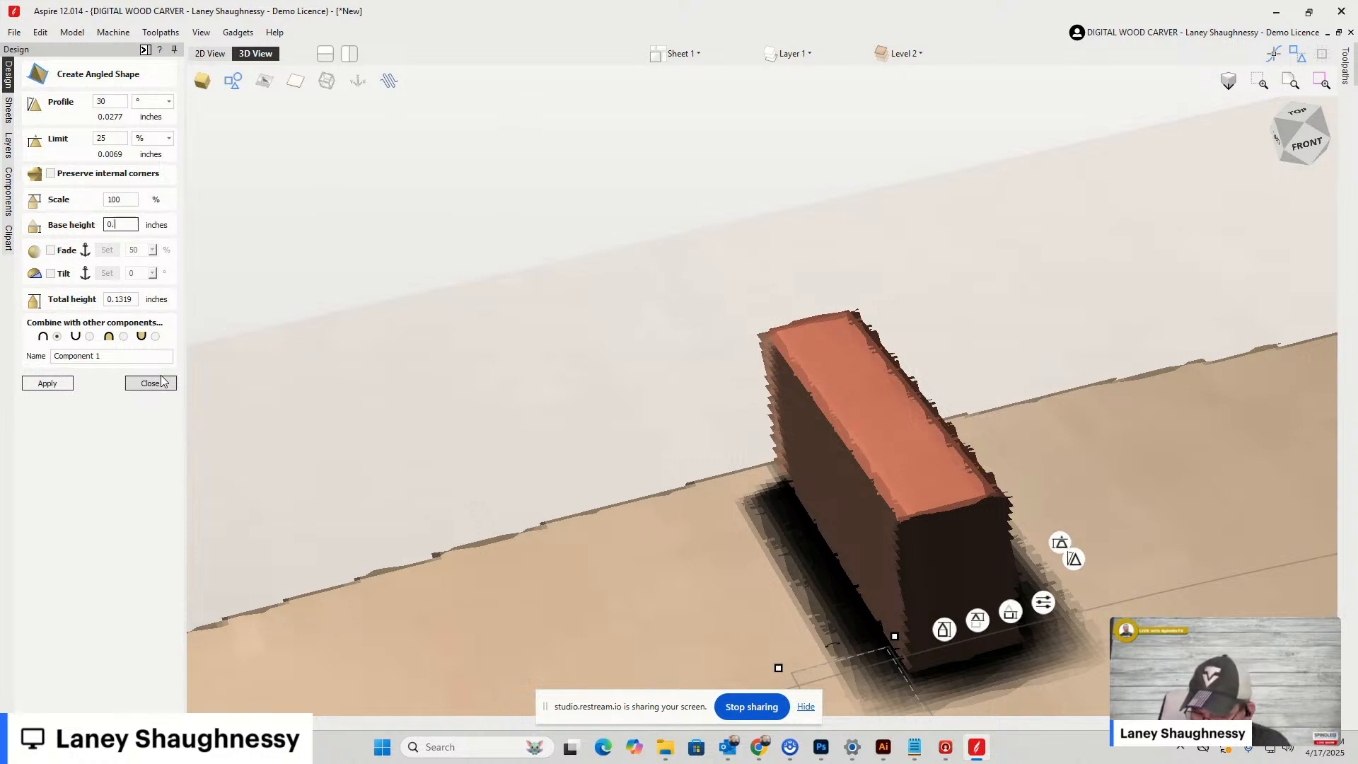
type("0625")
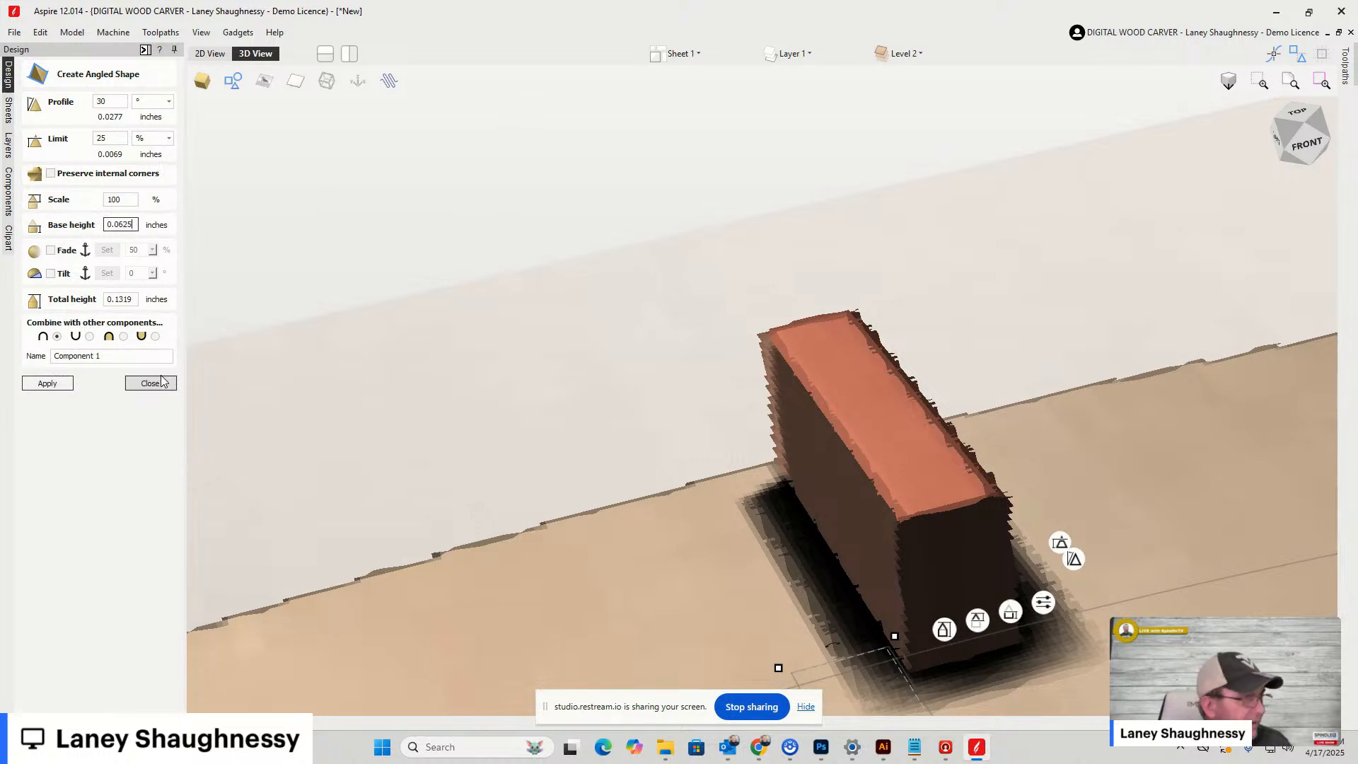
left_click(107, 140)
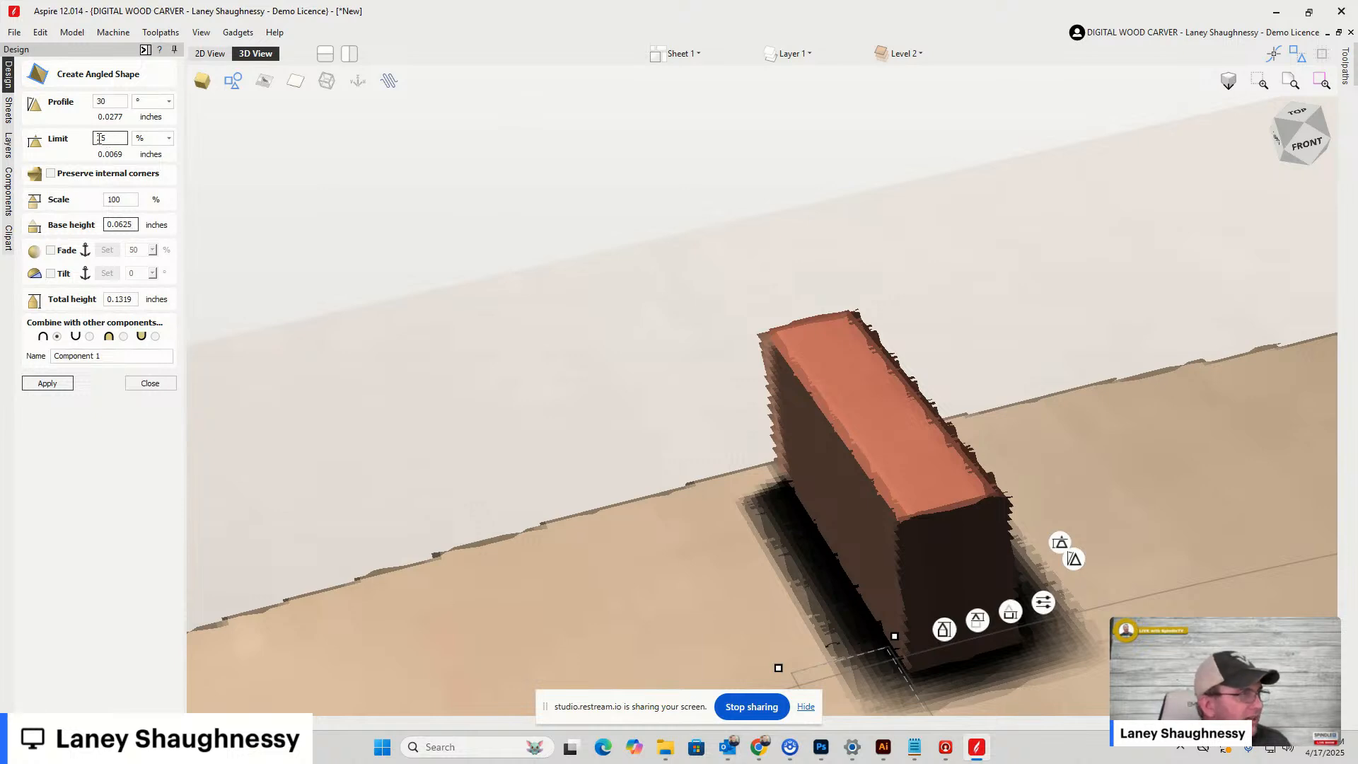
double_click(99, 138)
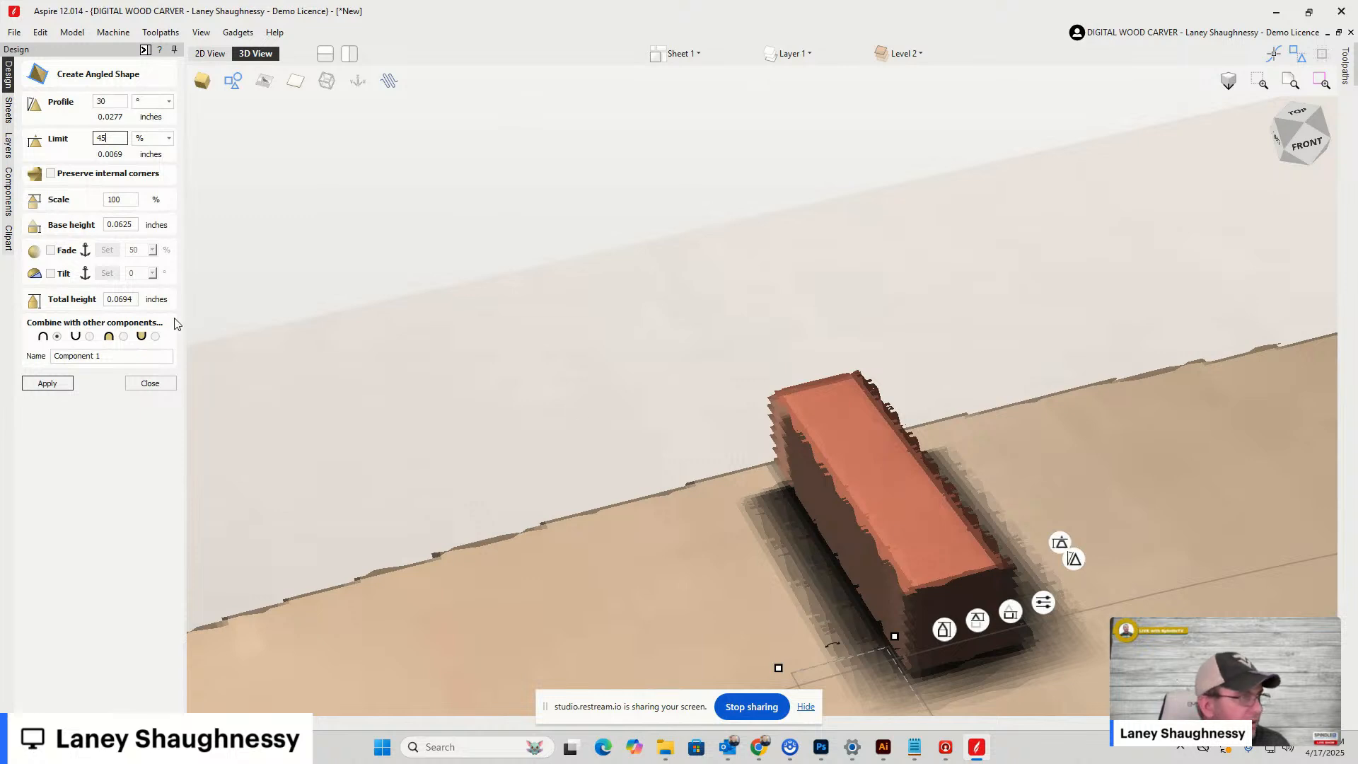
left_click(56, 384)
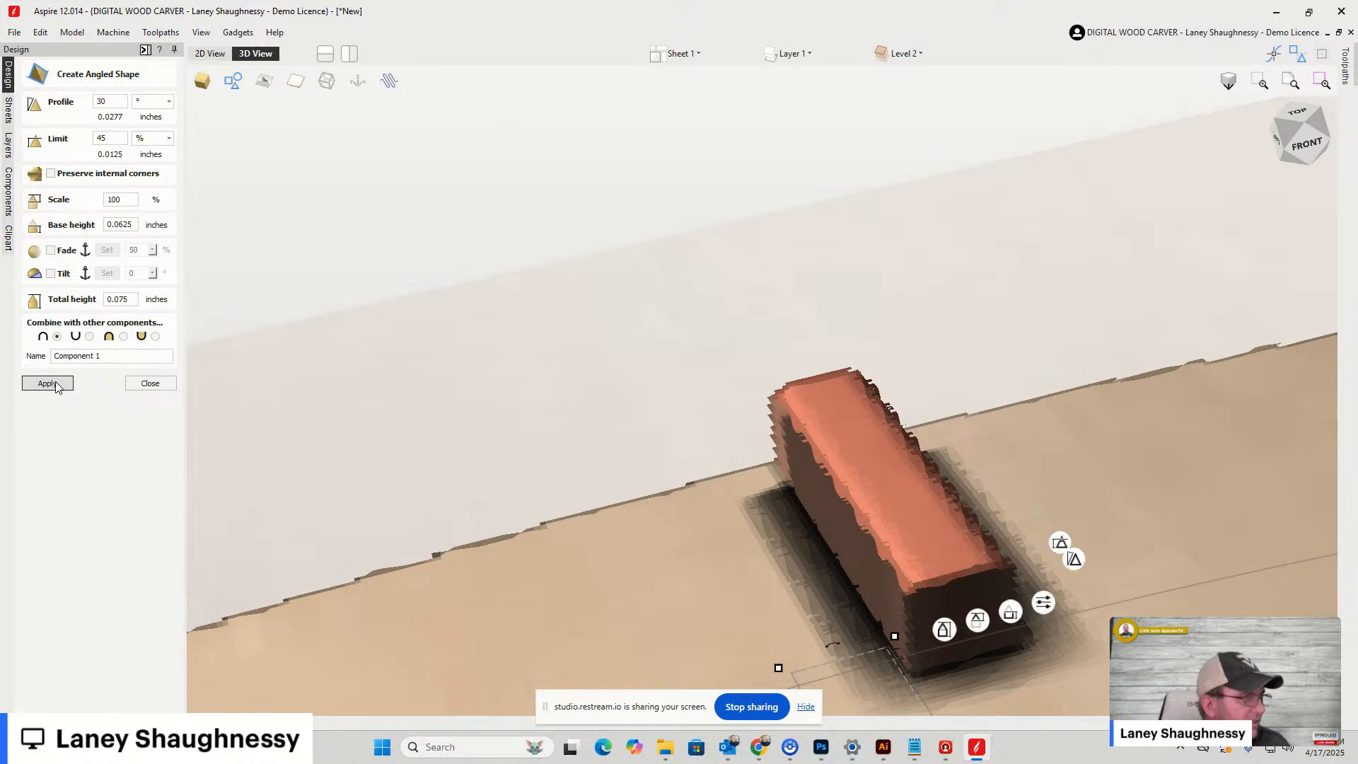
left_click(58, 337)
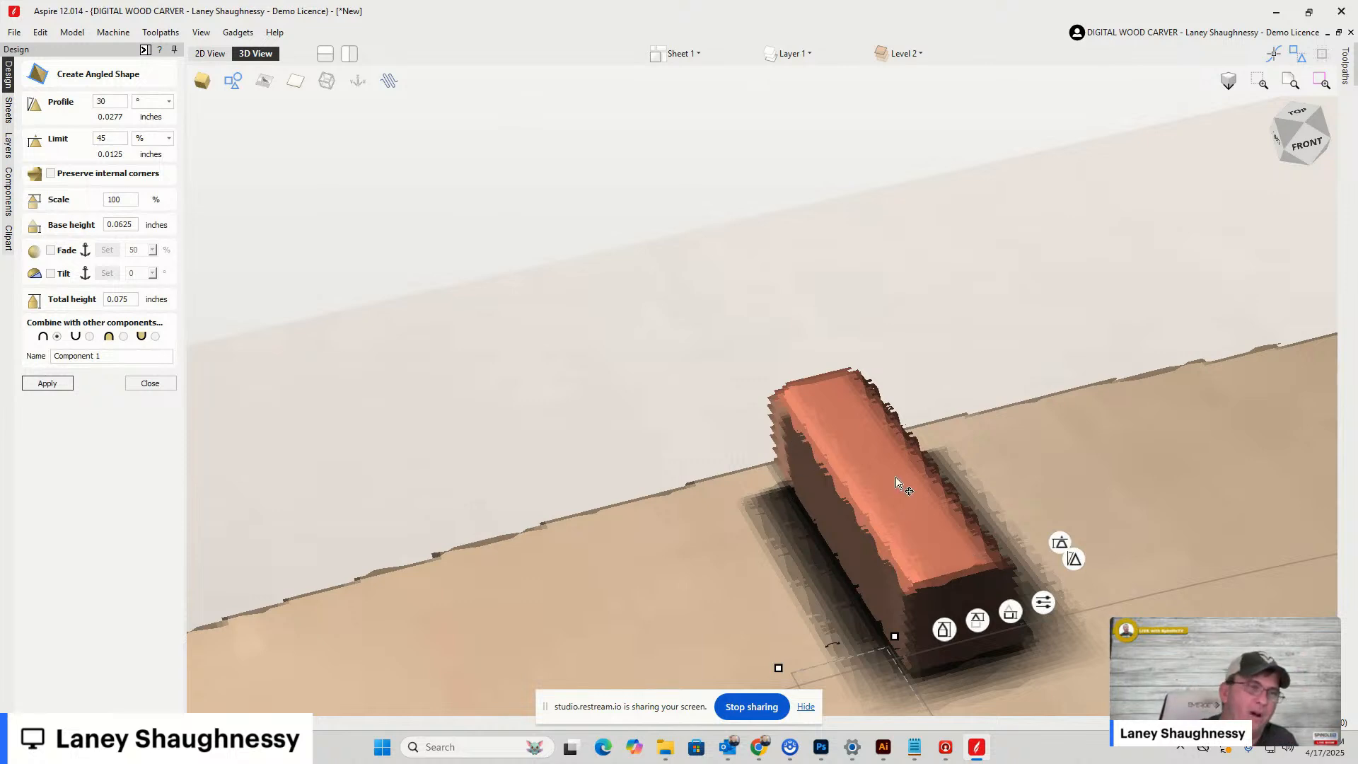
left_click(214, 56)
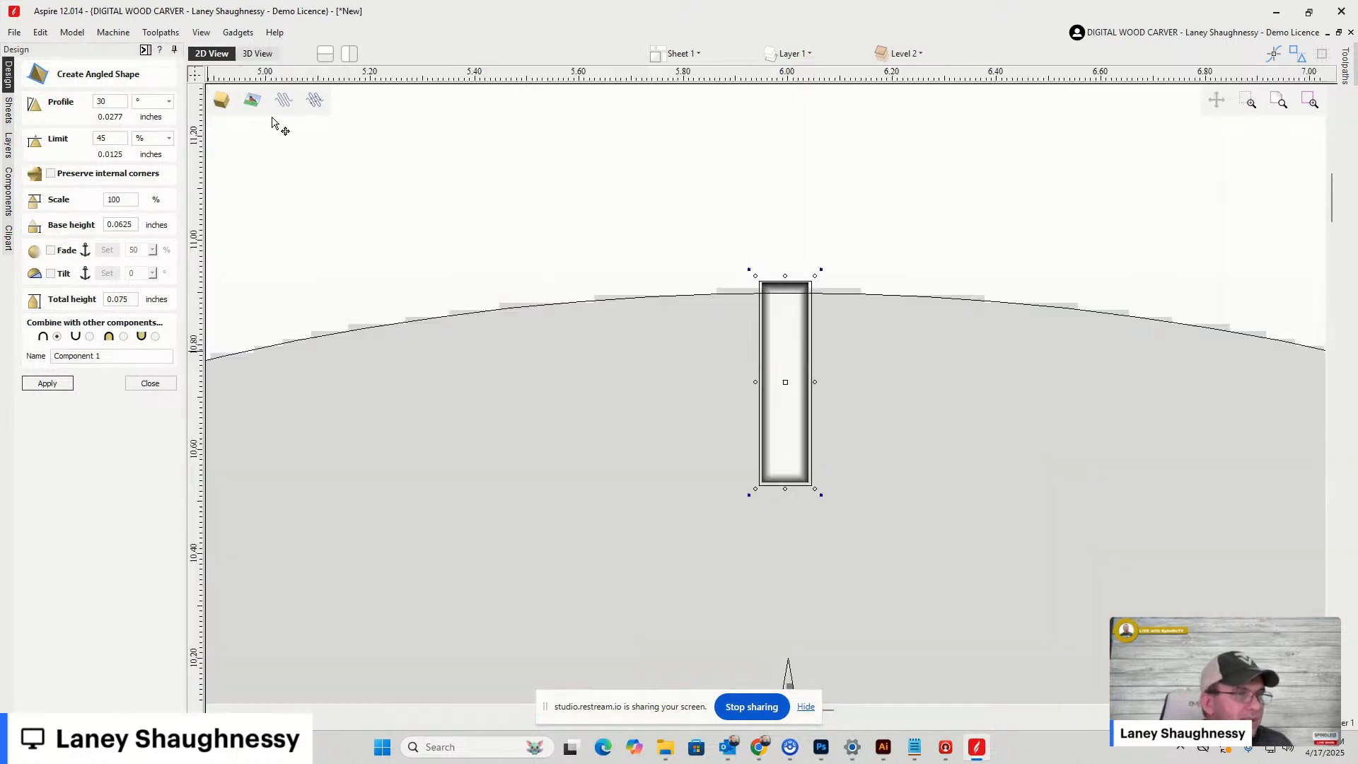
scroll(676, 470, "down", 4)
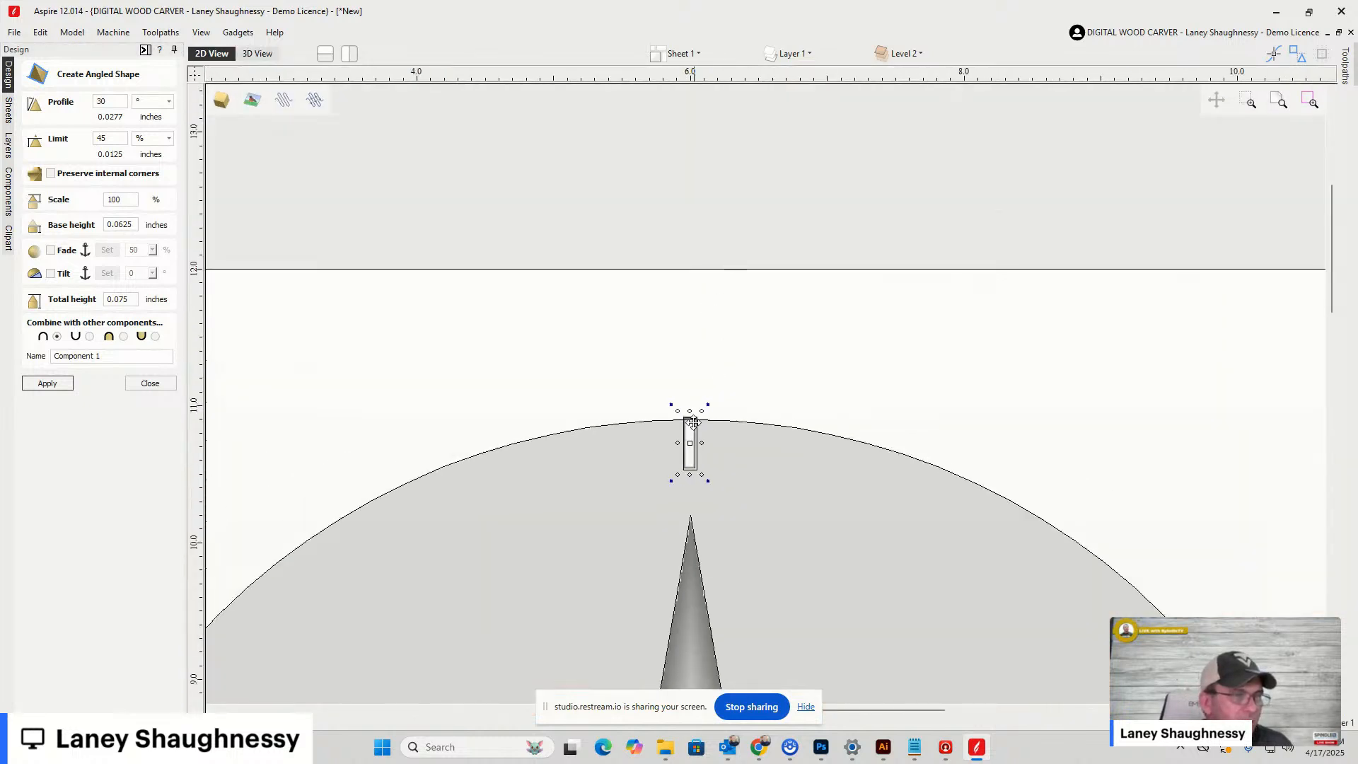
Examine in the 3D view, from the back, how the tick mark sits over the base's outer edge
scroll(693, 422, "up", 6)
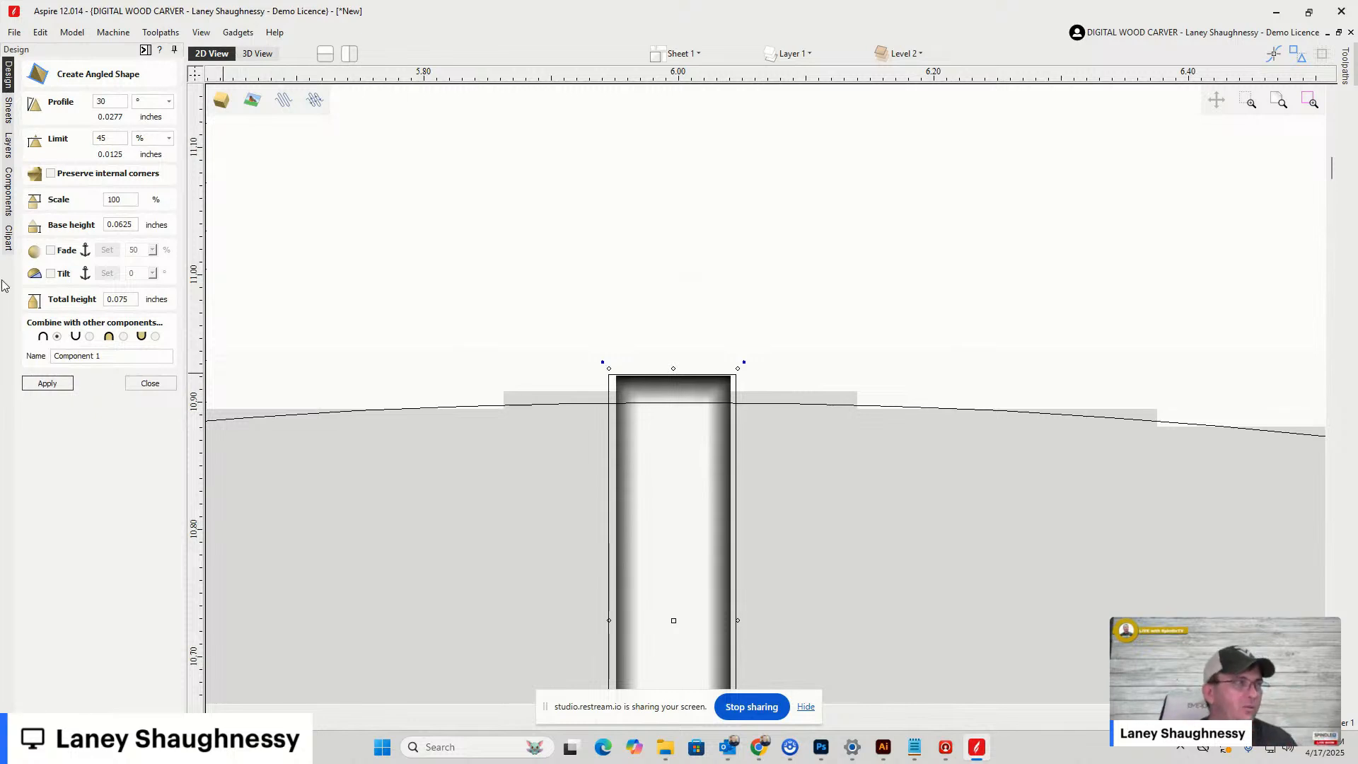
left_click(257, 53)
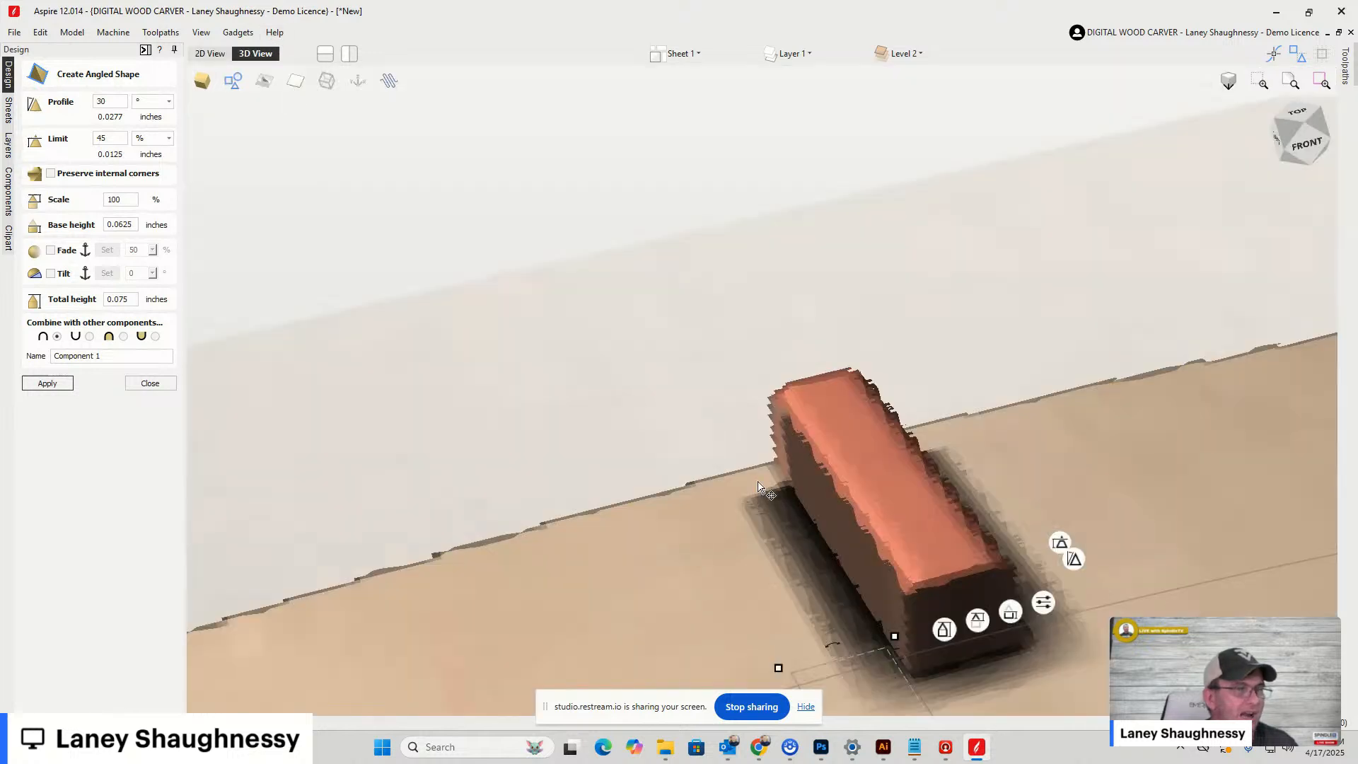
left_click(1304, 155)
left_click_drag(1306, 155, 1352, 130)
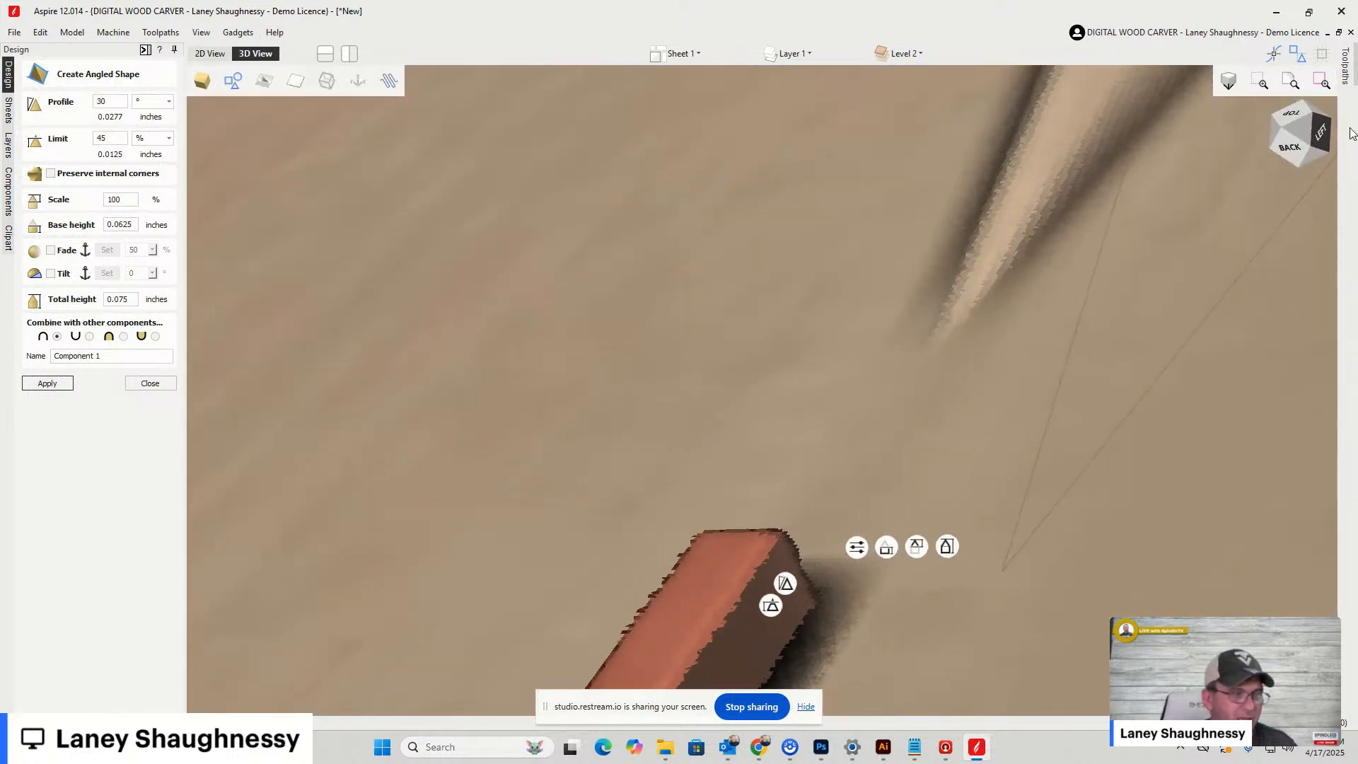
scroll(732, 510, "down", 3)
scroll(739, 577, "down", 5)
scroll(741, 577, "up", 4)
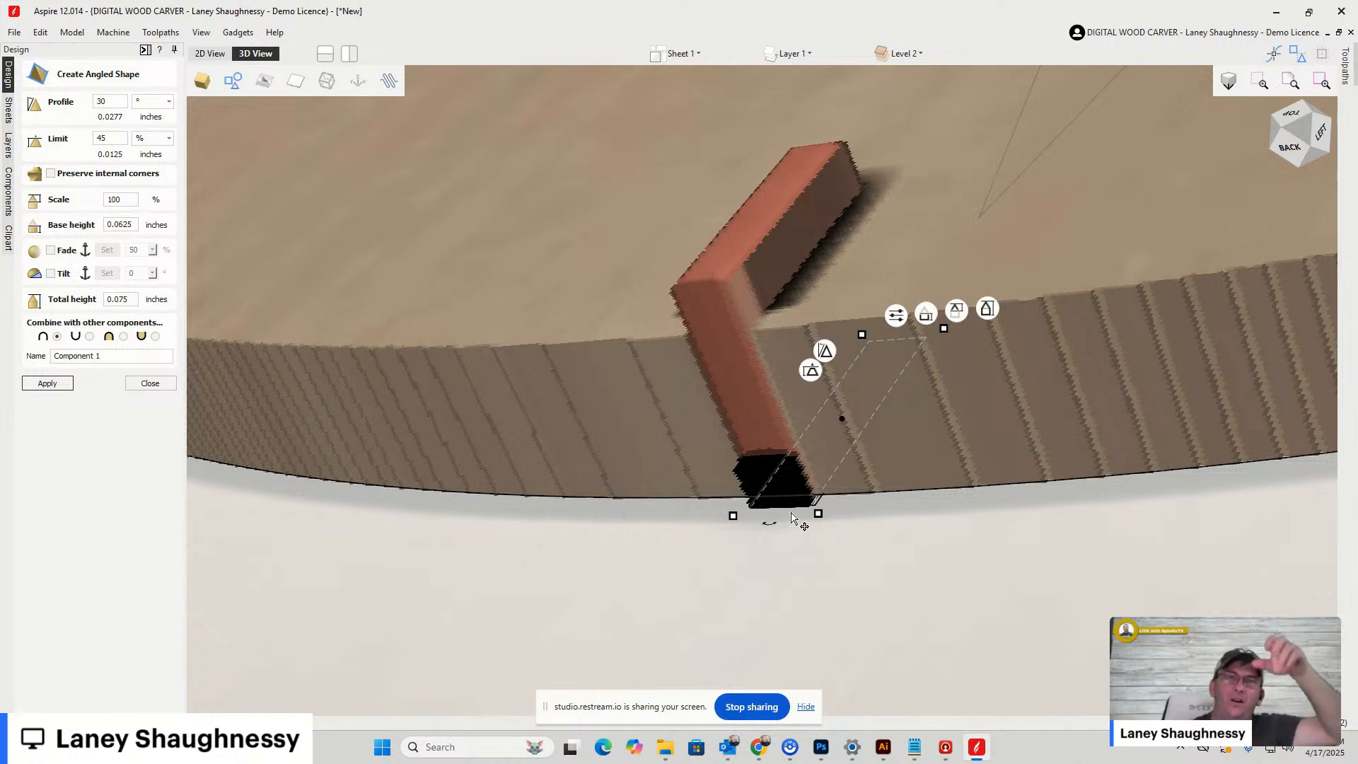
Change the tick mark's combine mode to Merge, set its base height to 0.25 inches, and apply it
left_click(124, 337)
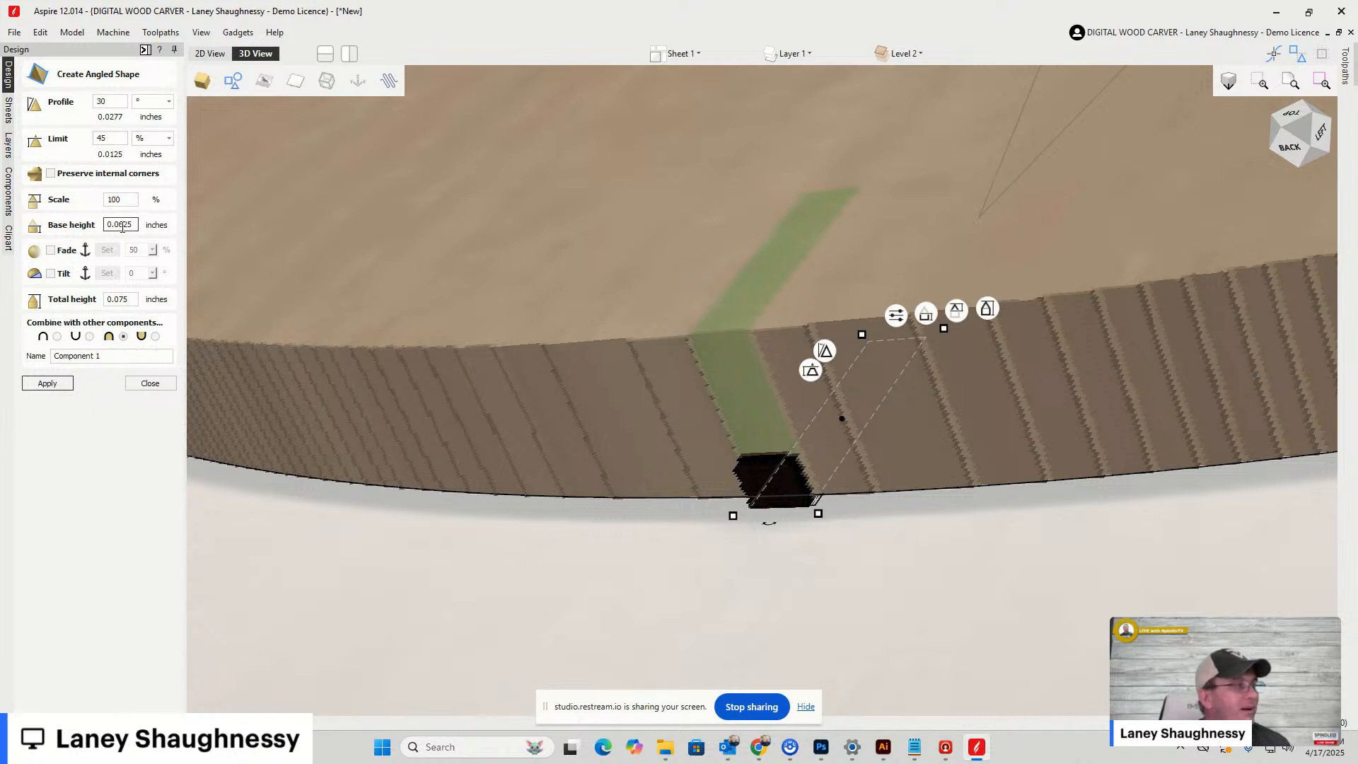
left_click_drag(134, 224, 77, 228)
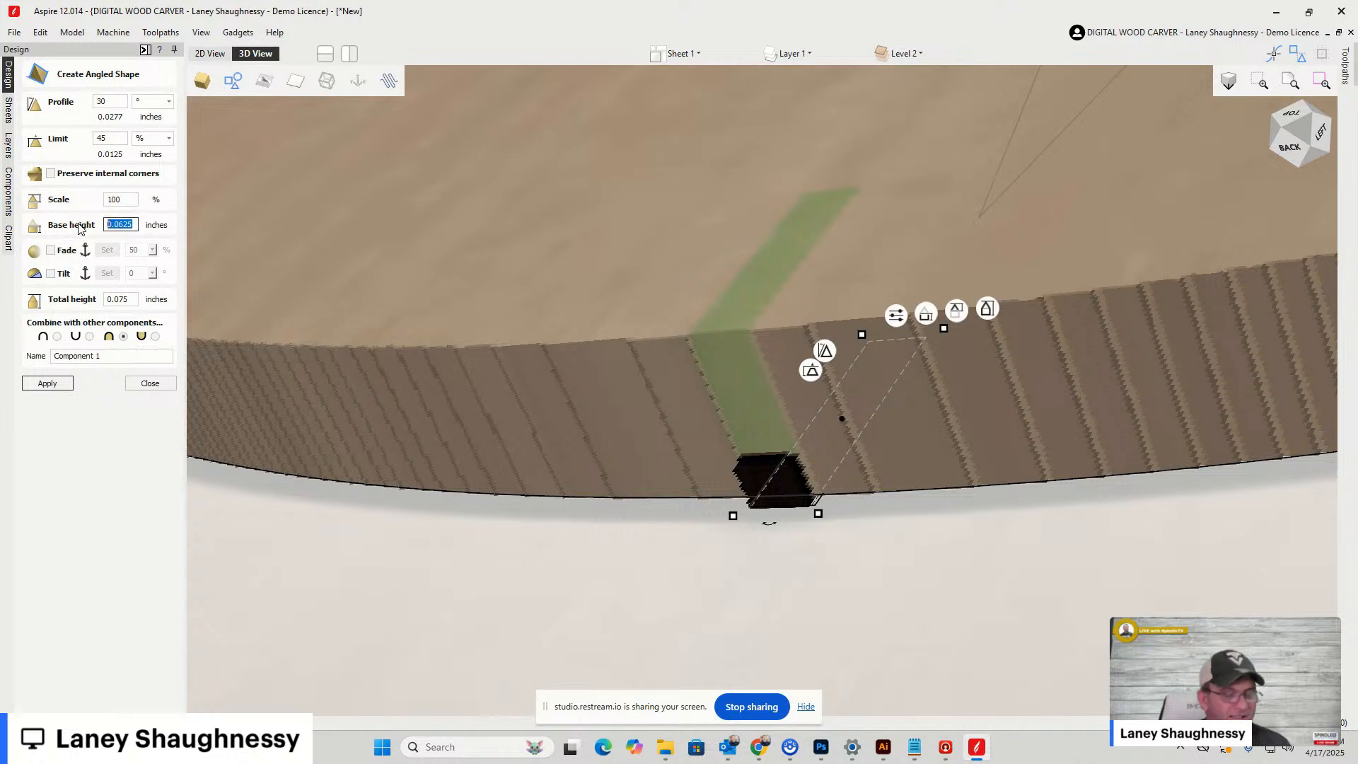
type(".2")
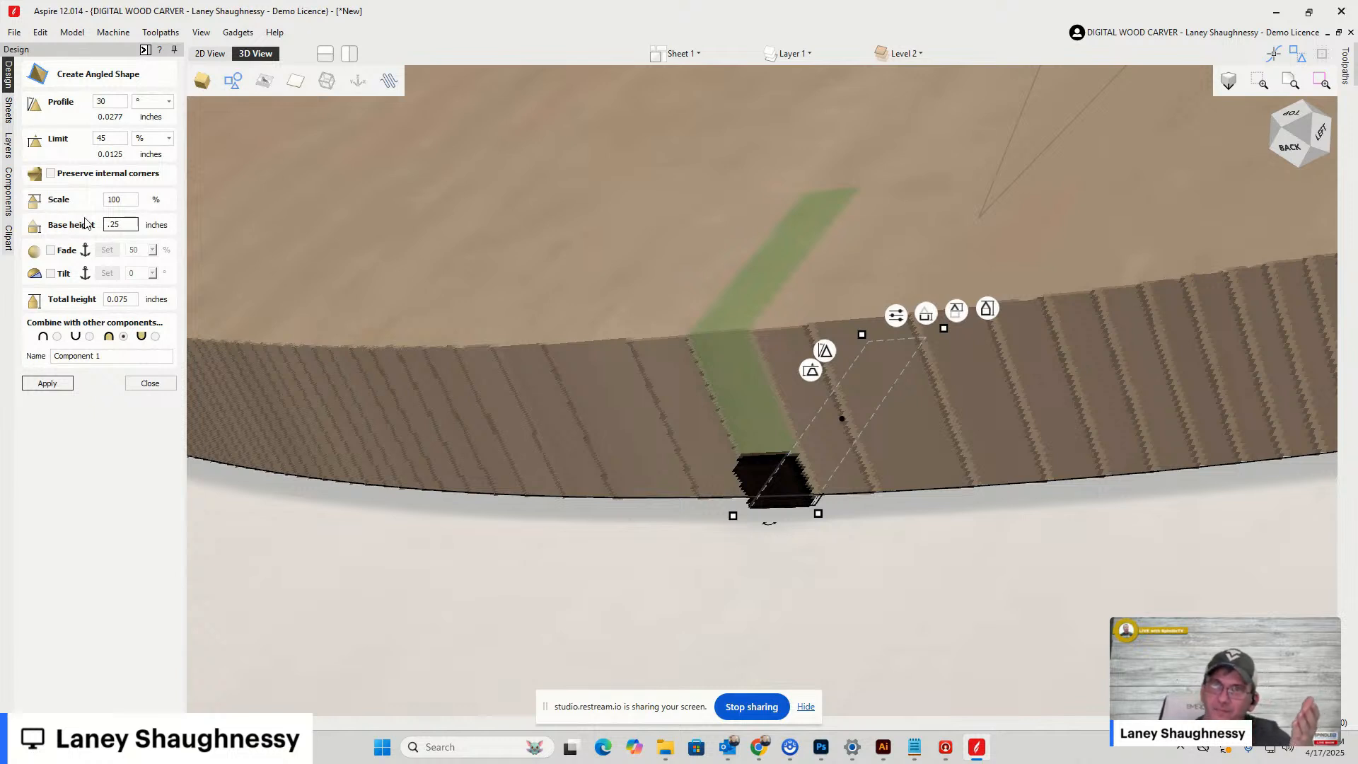
left_click(47, 384)
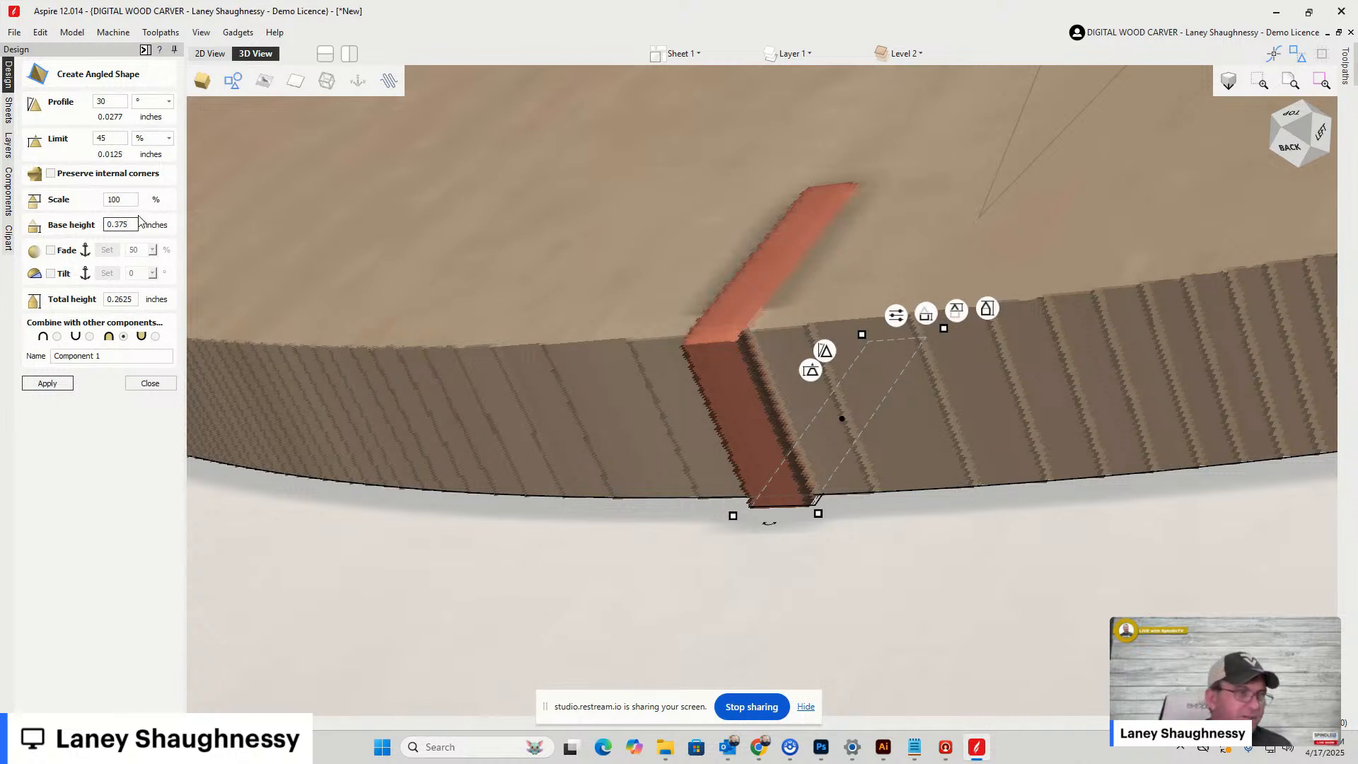
Try a base height of 0.375 inches on the tick mark, and settle on 0.3125 inches, applying each value
left_click(48, 383)
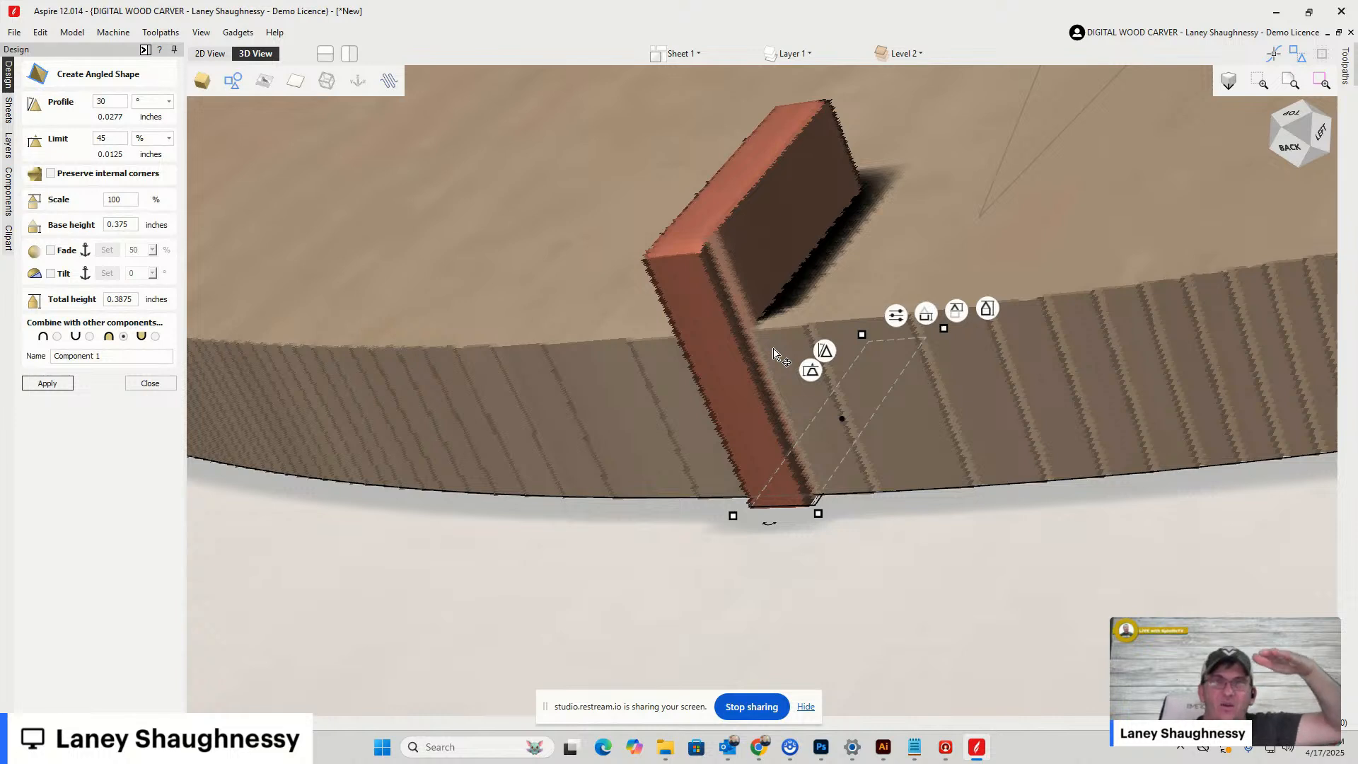
double_click(117, 225)
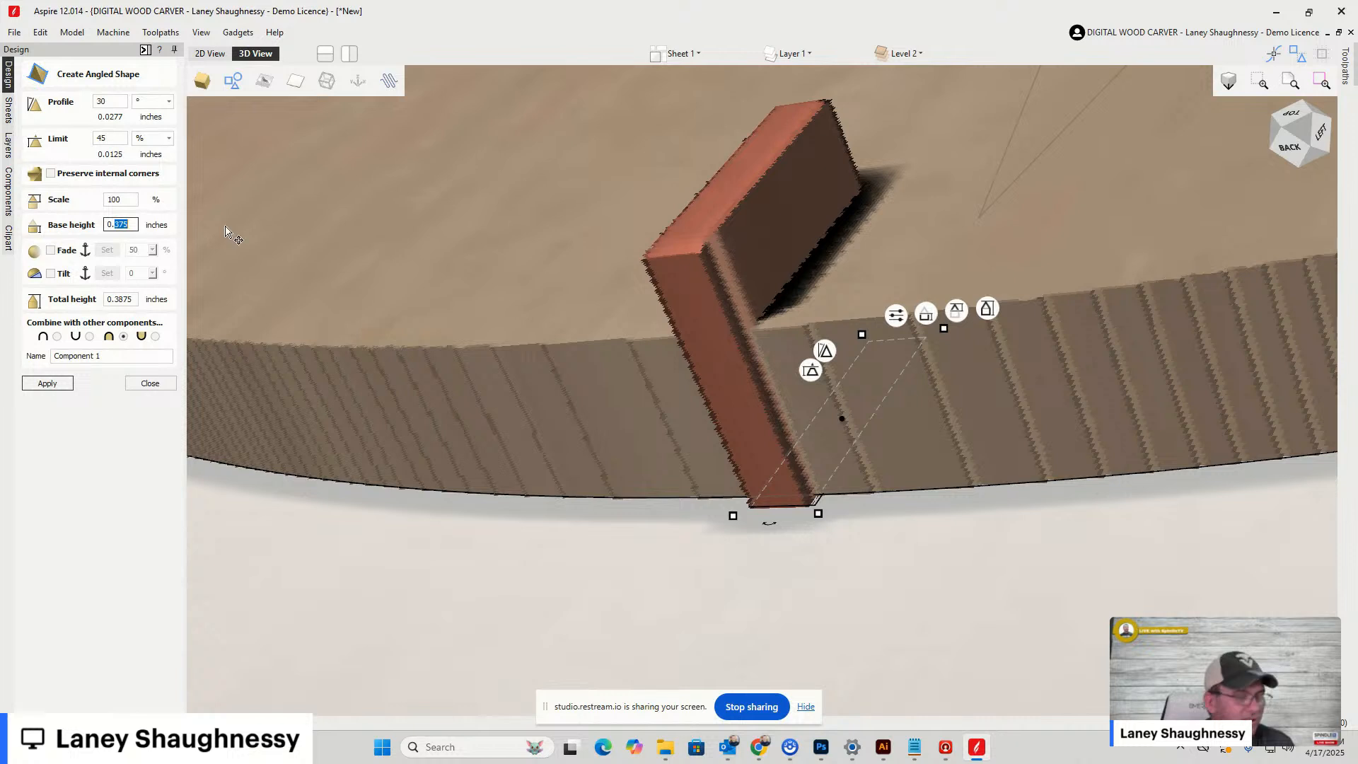
type("3125")
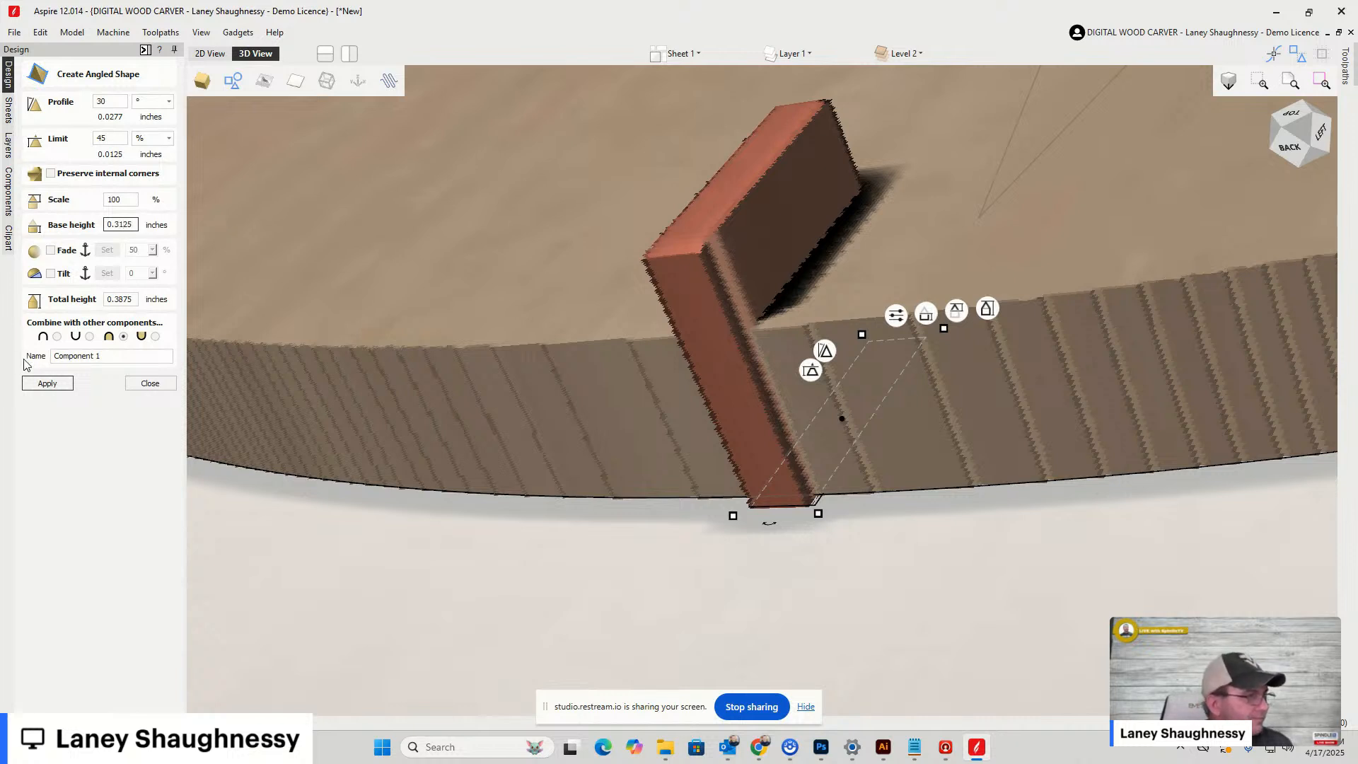
left_click(52, 383)
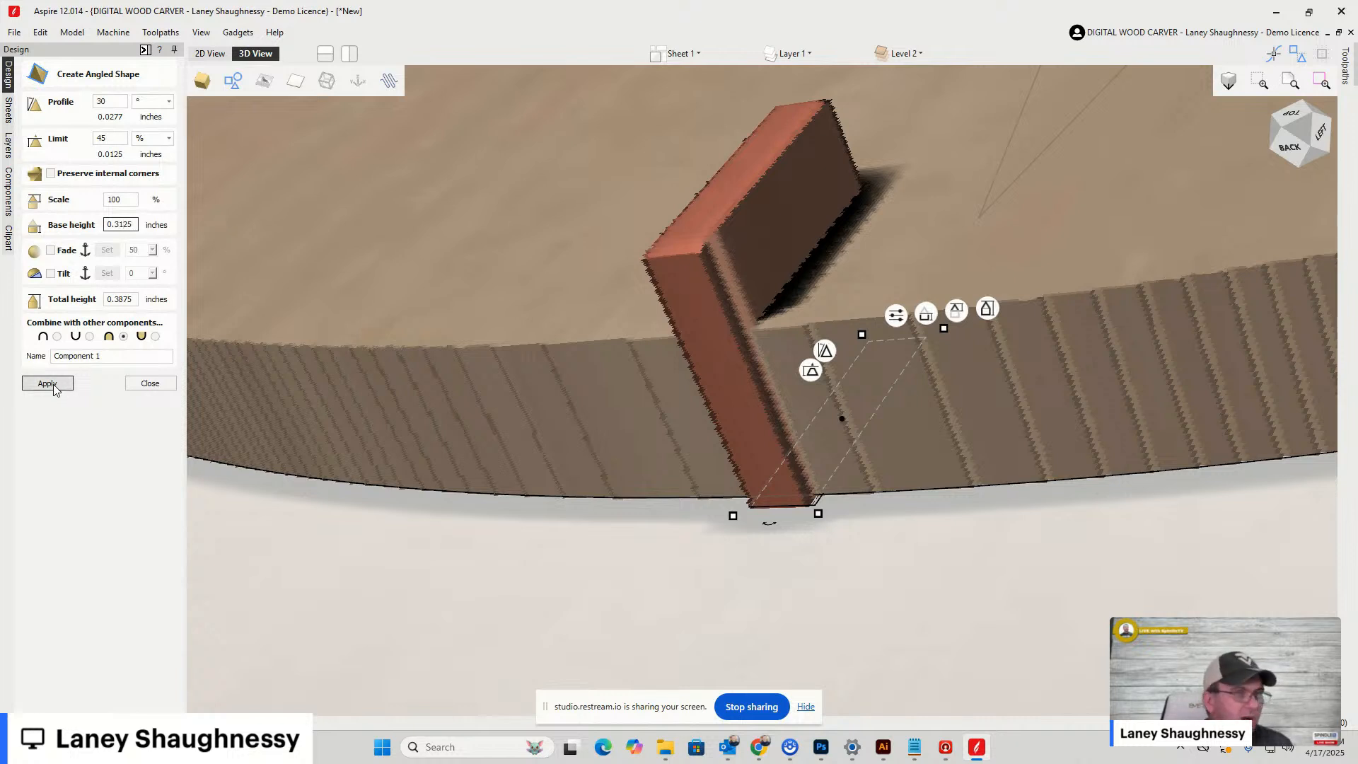
scroll(768, 428, "down", 1)
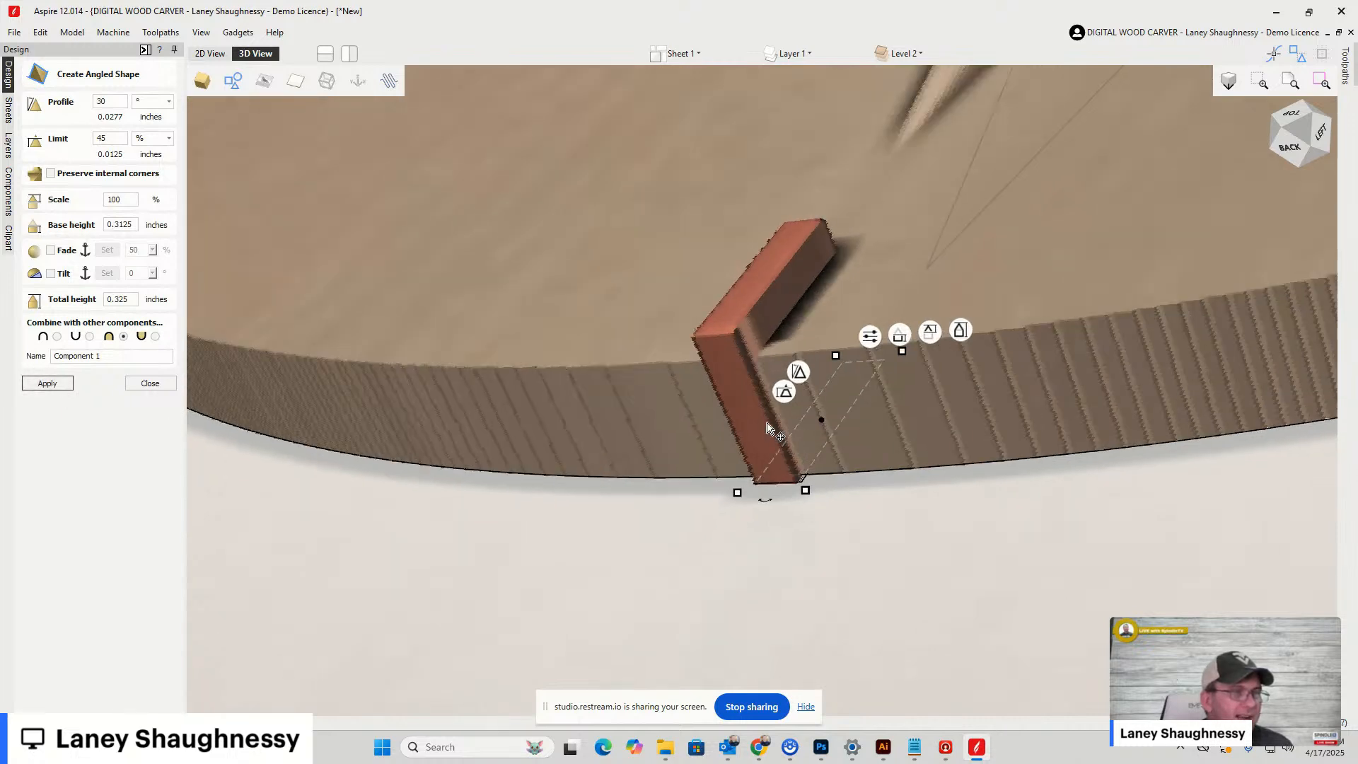
Give the tick mark a 75% limit and a 45° profile, apply both, and close the angled shape tool
left_click(210, 54)
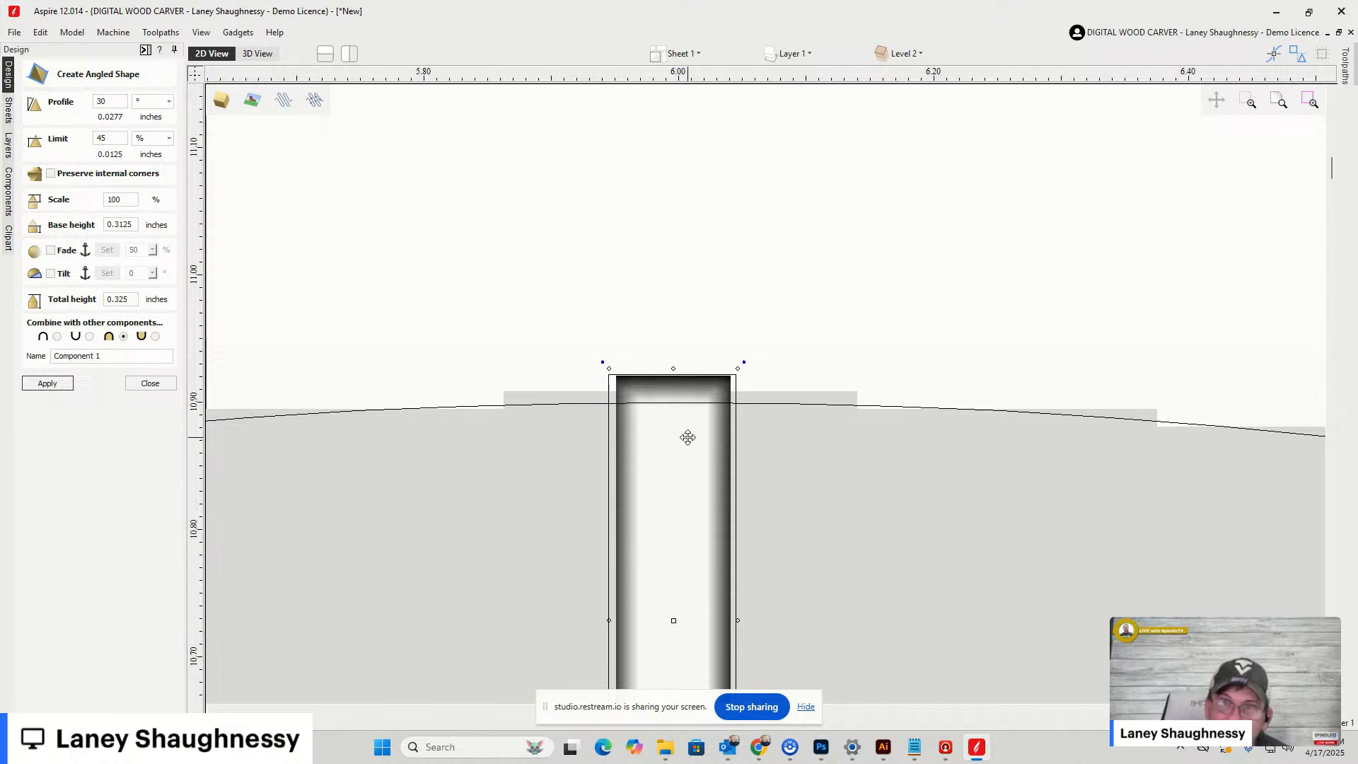
scroll(711, 244, "down", 3)
scroll(711, 244, "down", 1)
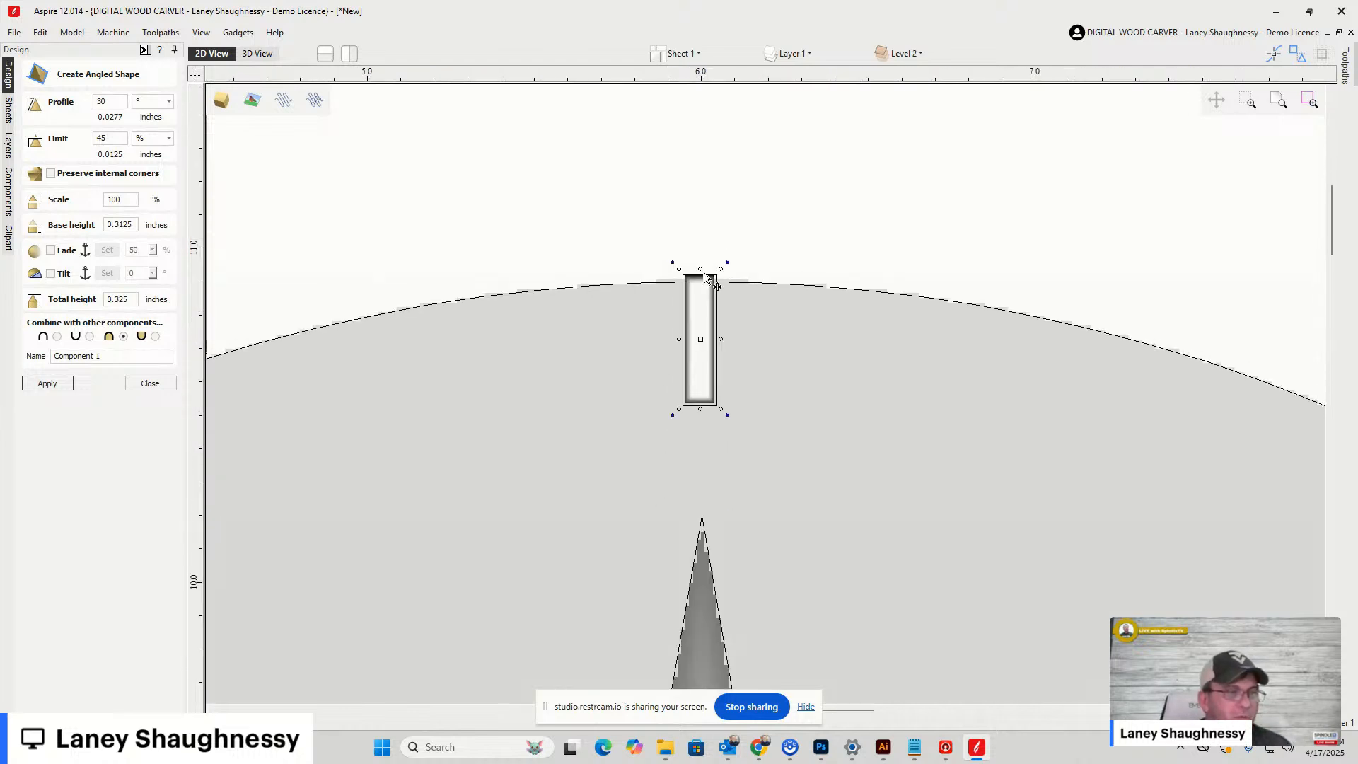
scroll(697, 328, "up", 2)
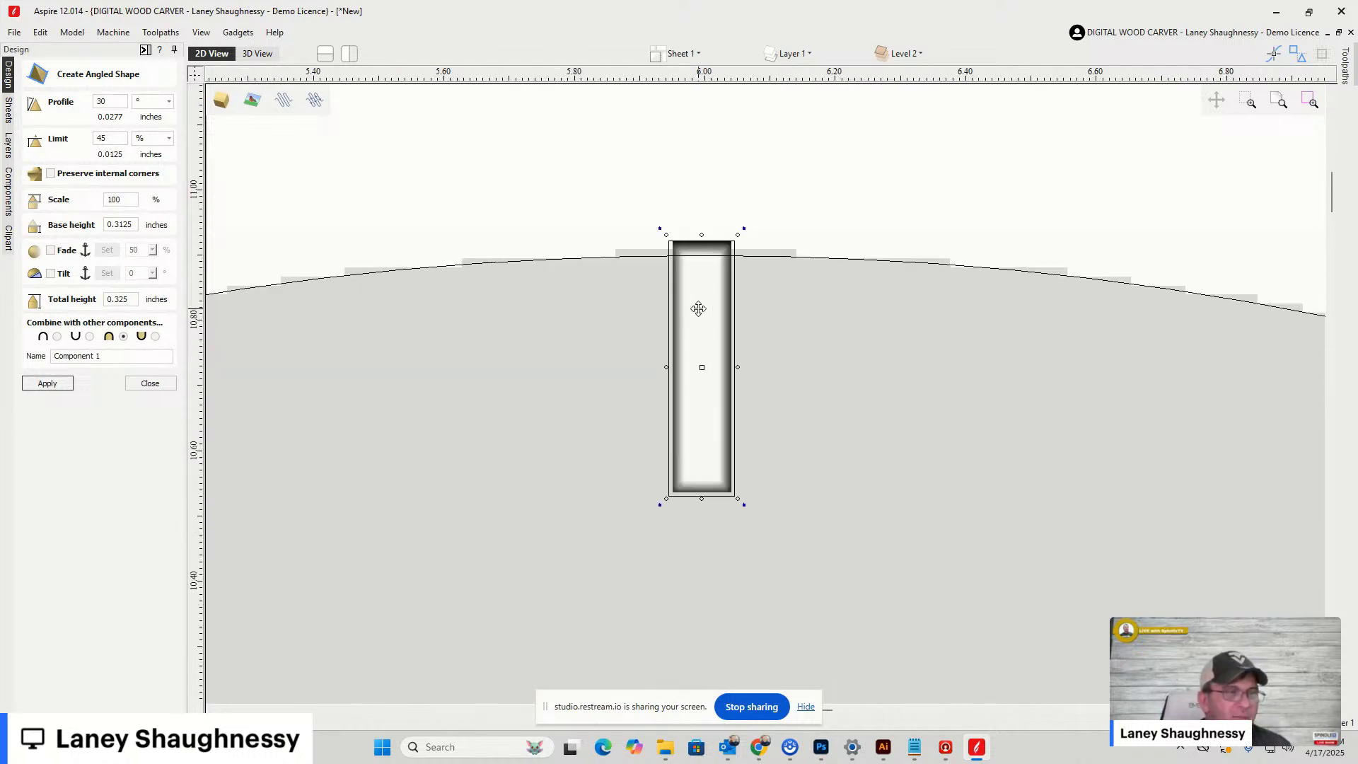
left_click(107, 139)
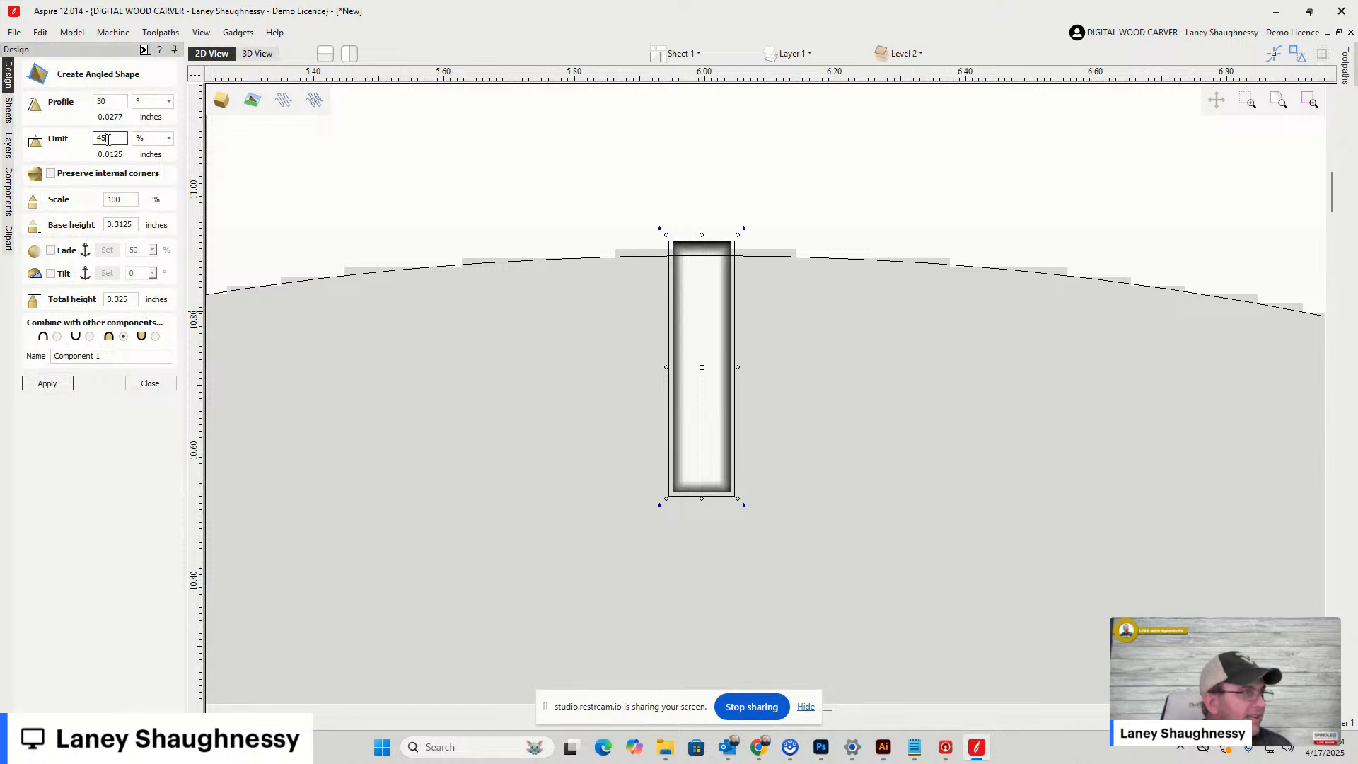
left_click(256, 54)
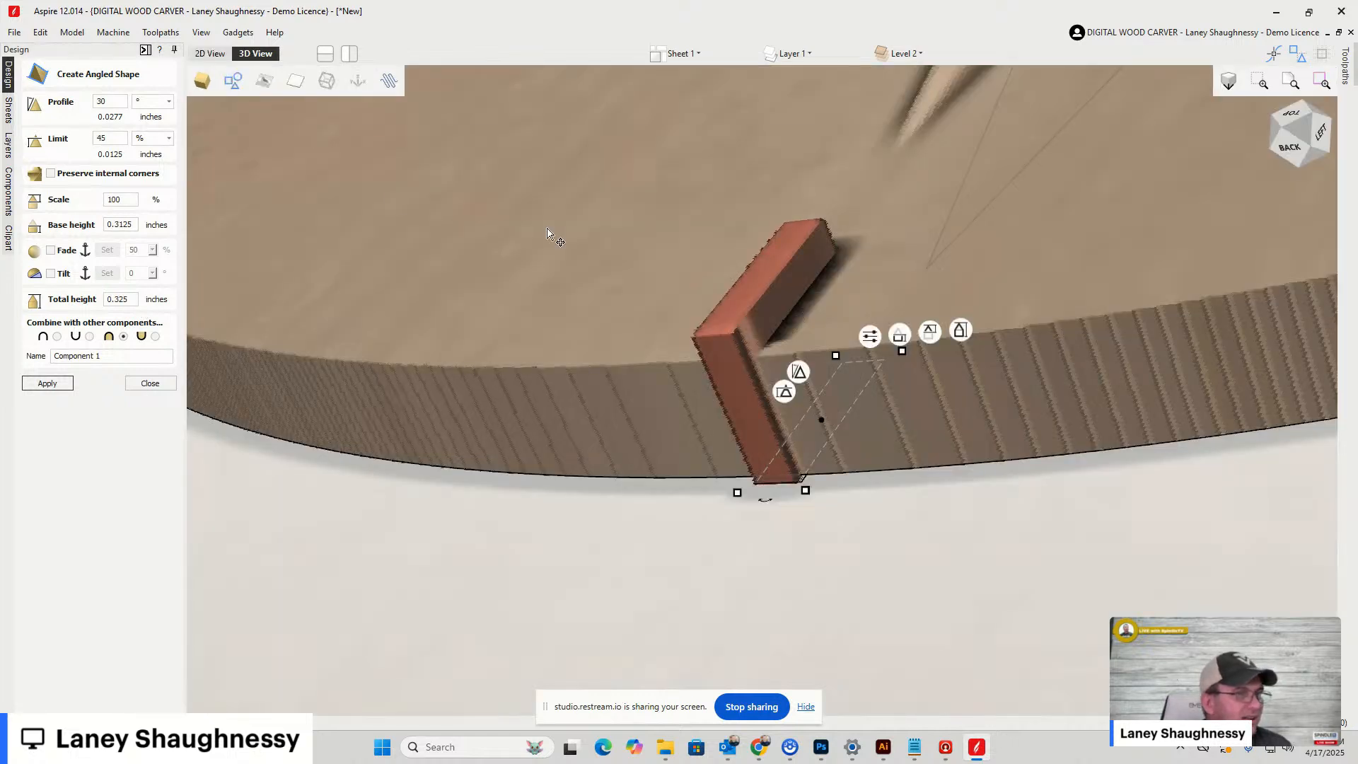
scroll(745, 283, "up", 3)
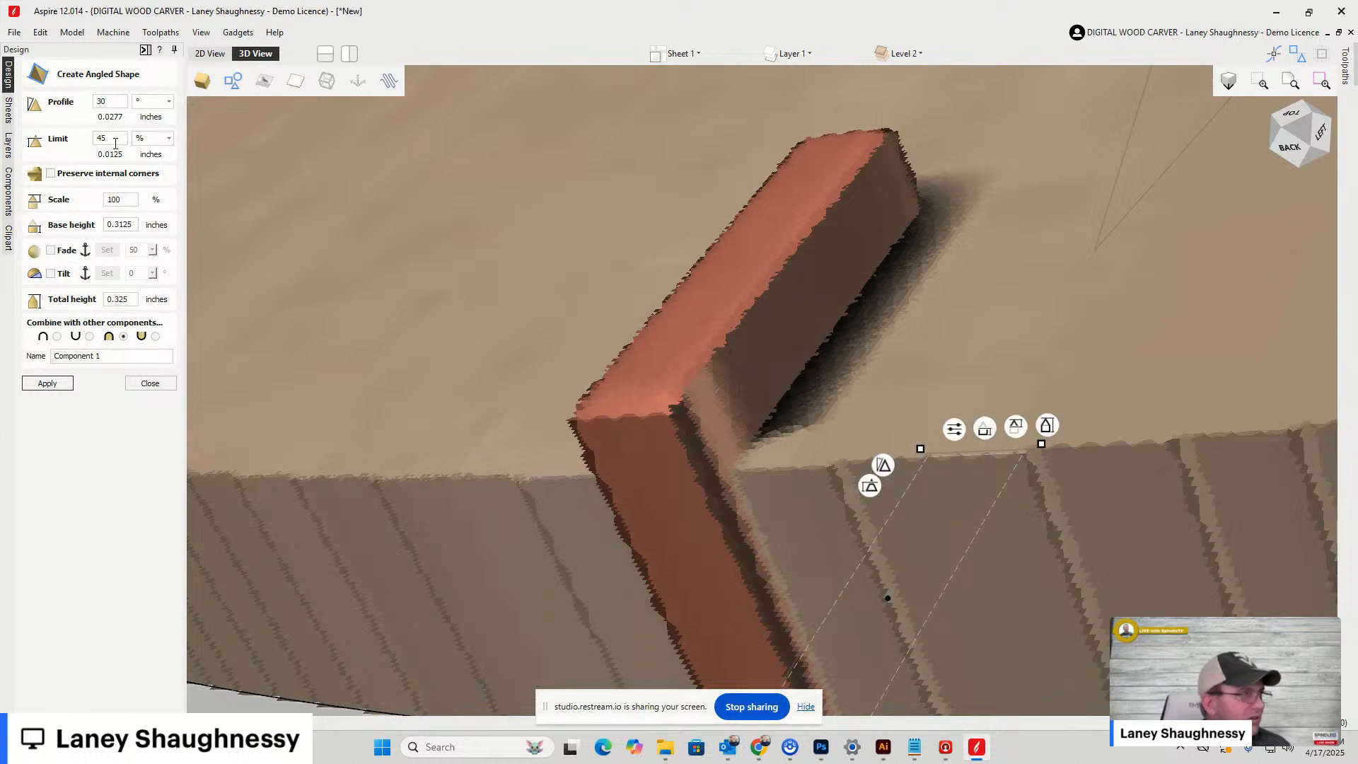
left_click_drag(119, 138, 82, 138)
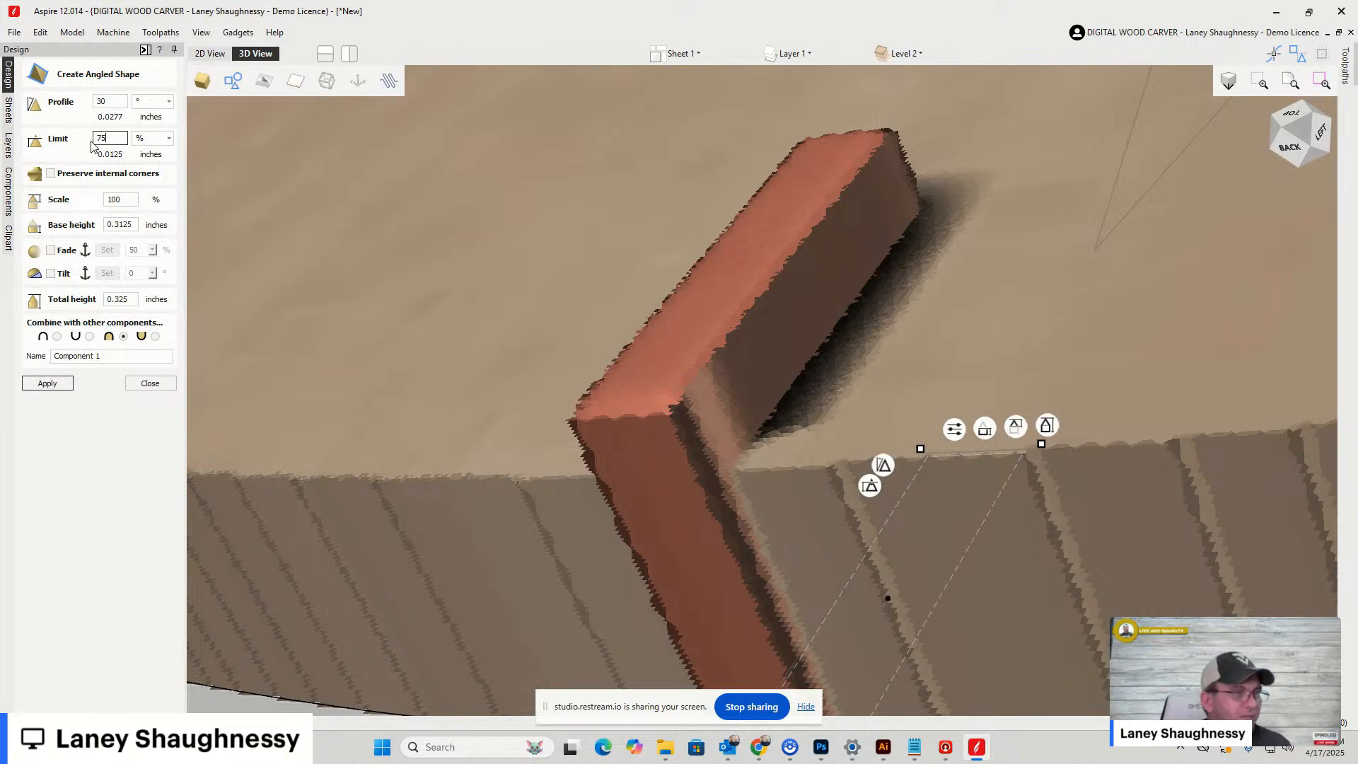
left_click(99, 101)
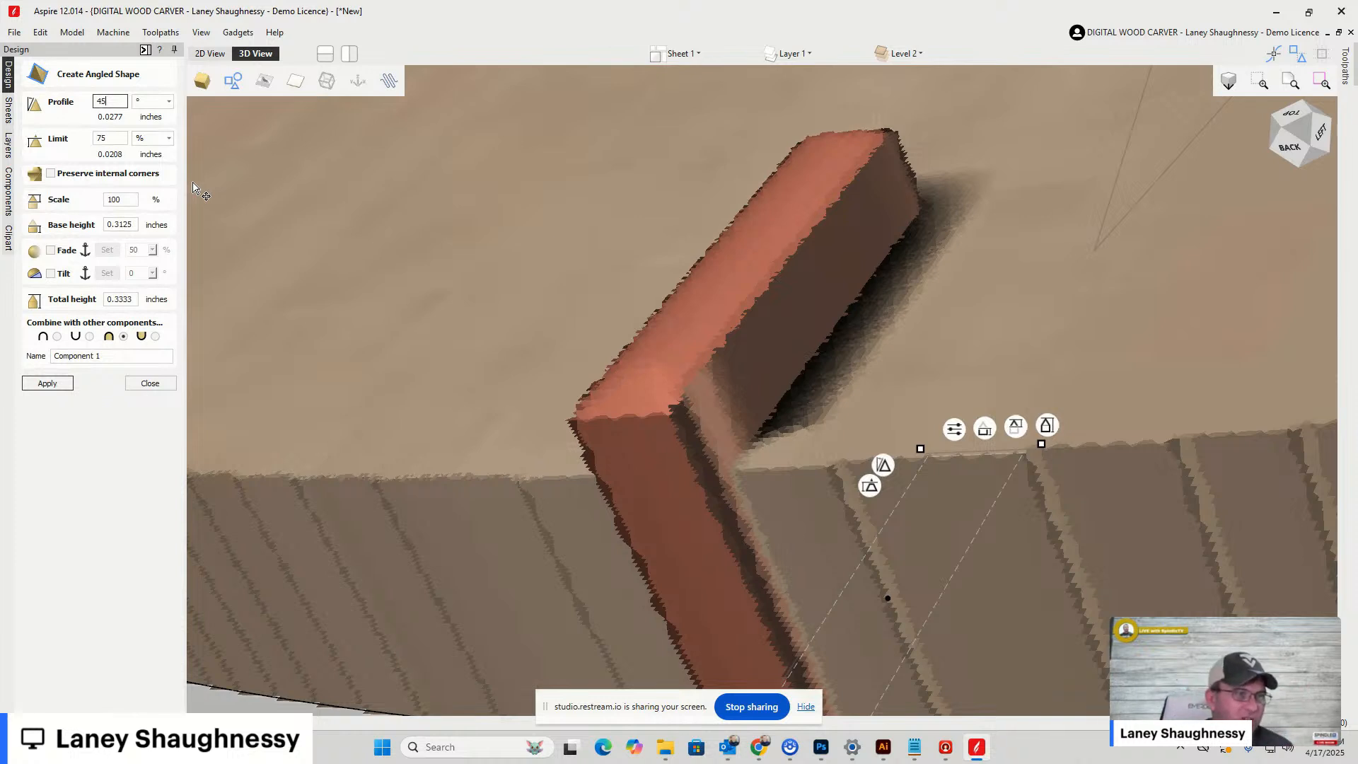
left_click(55, 383)
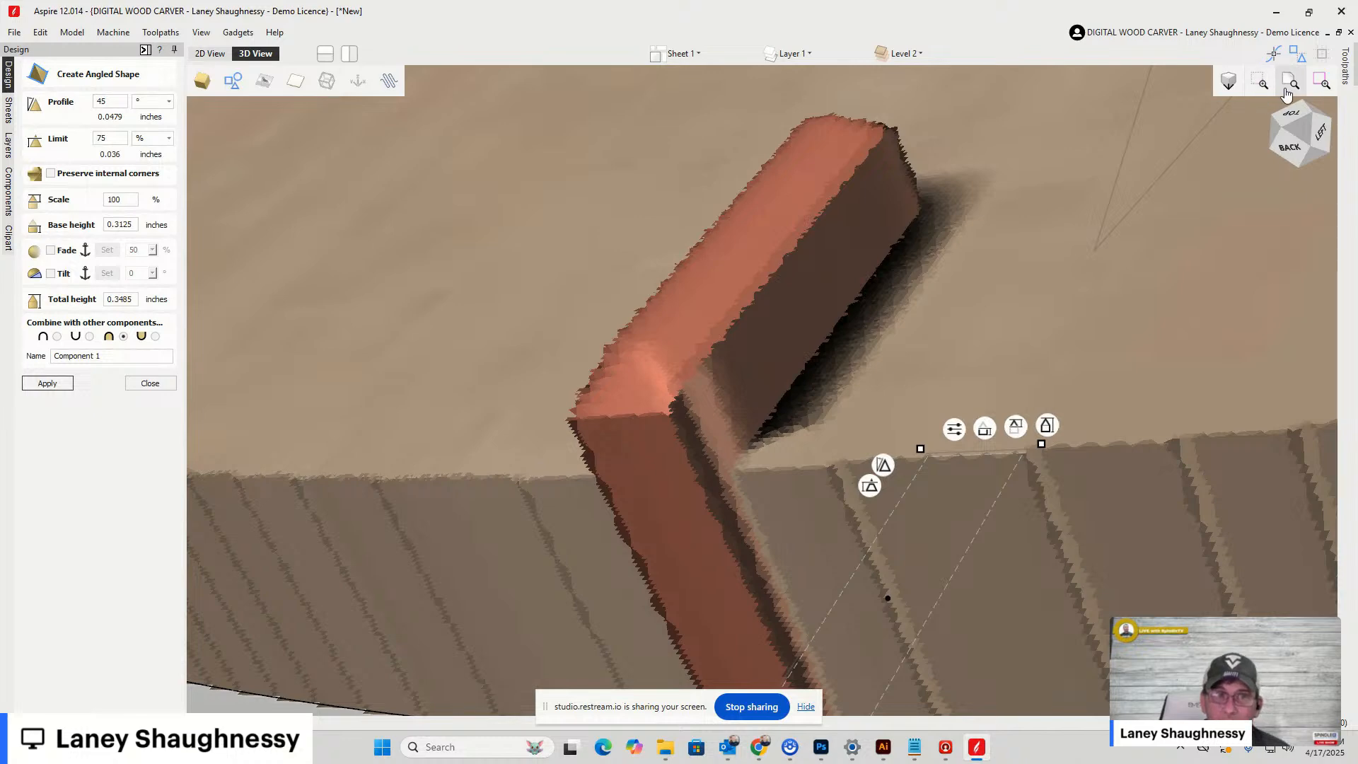
left_click(1289, 120)
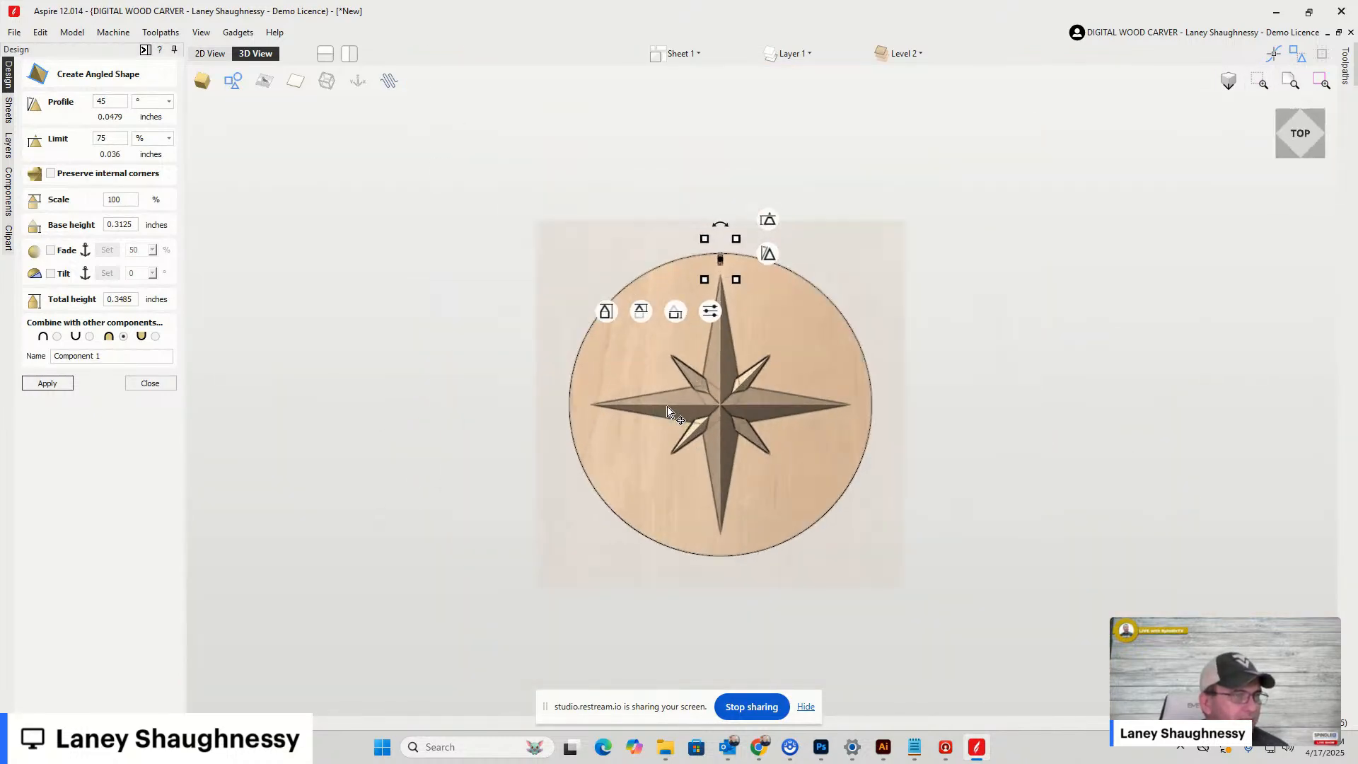
left_click(161, 384)
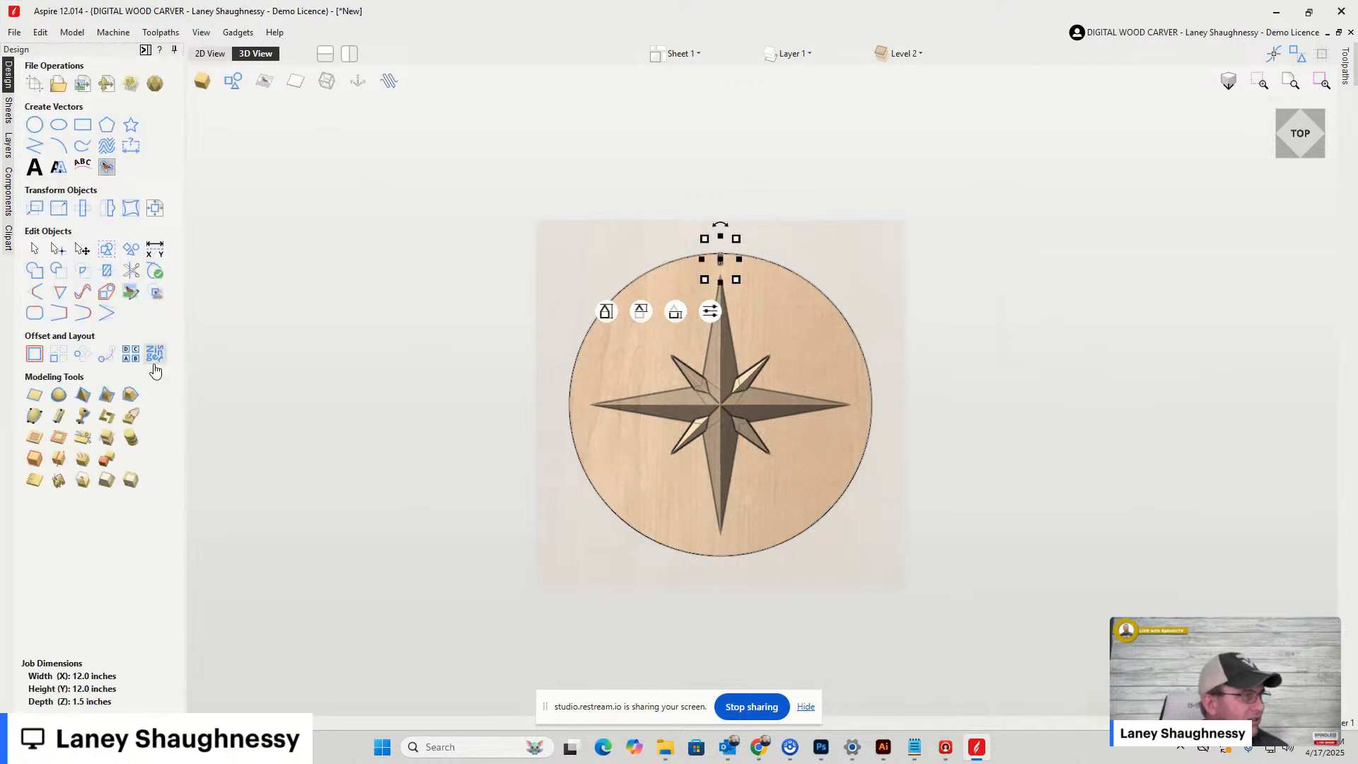
Set the job's modeling resolution to Extremely High (20 x Slower) and inspect the tick mark up close in the 3D view
left_click(32, 86)
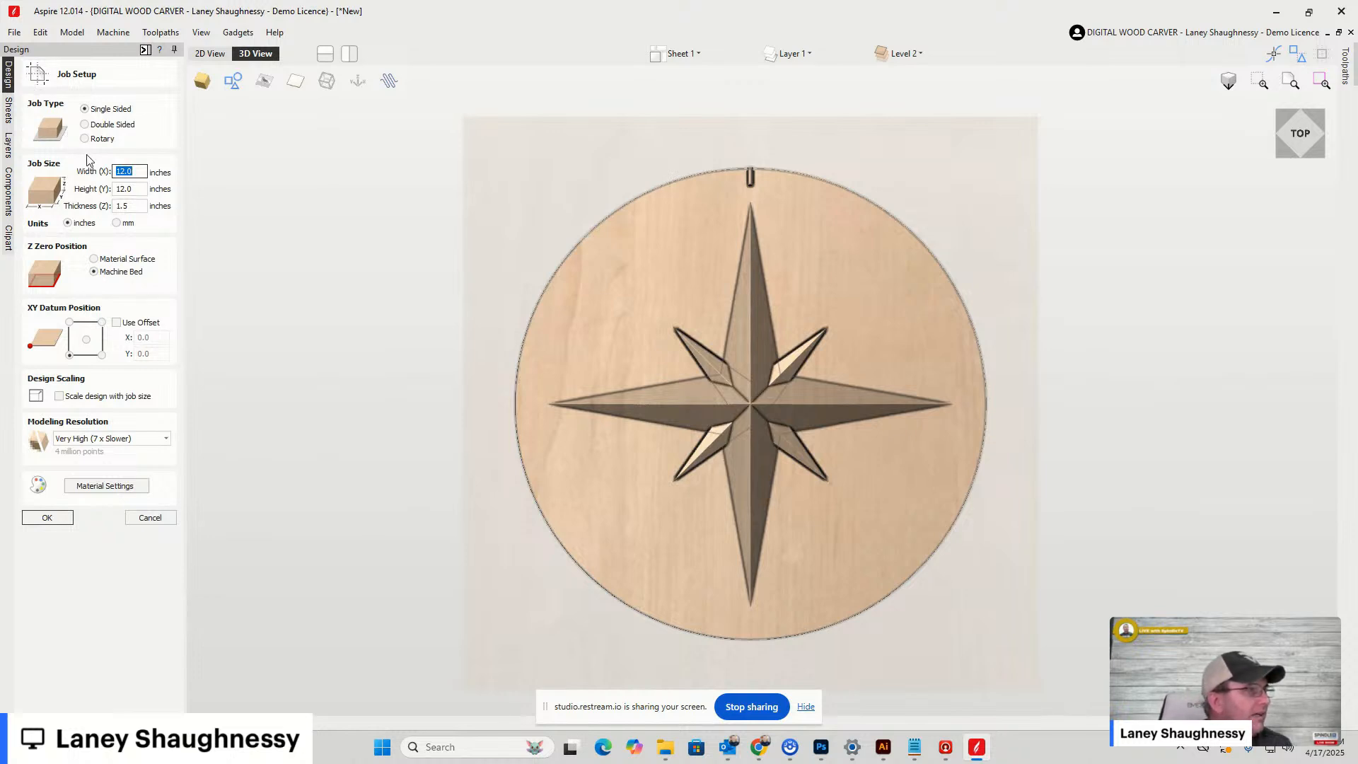
left_click(121, 439)
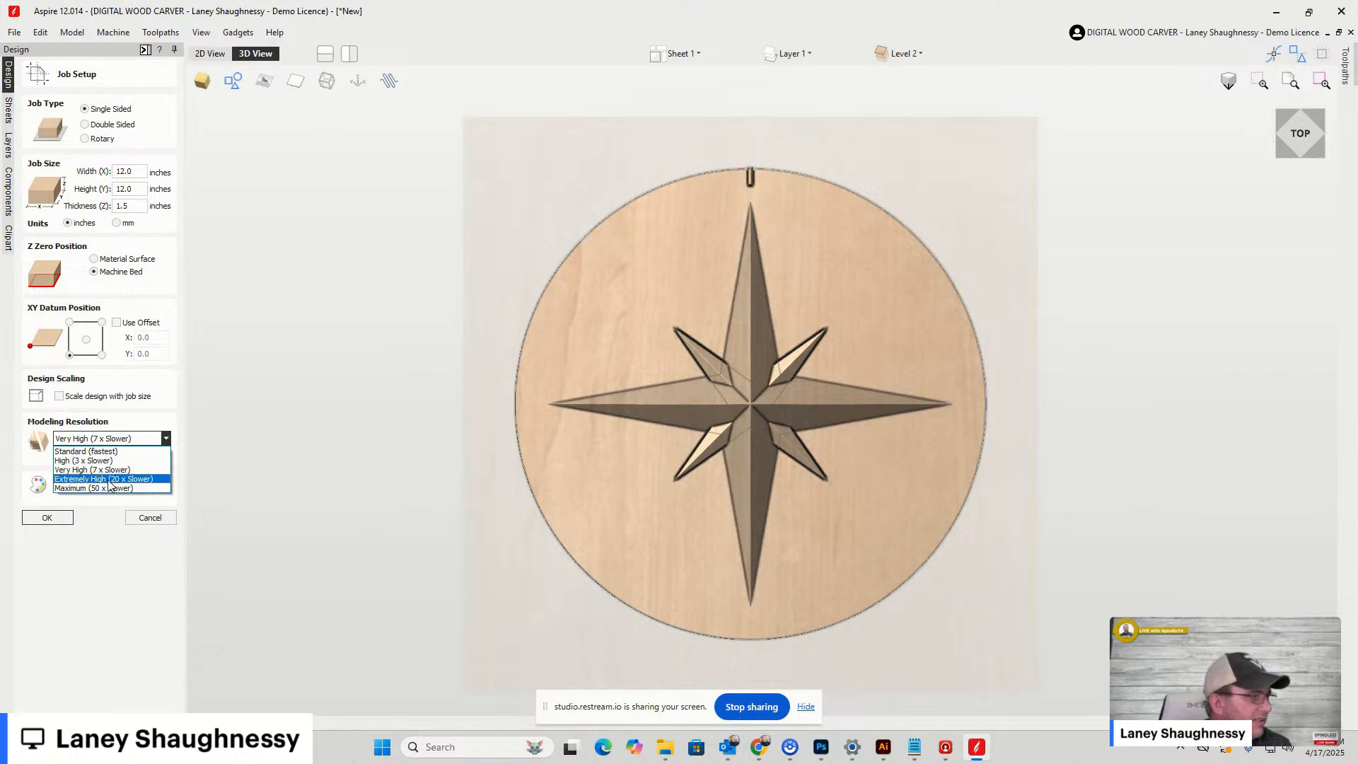
left_click(109, 479)
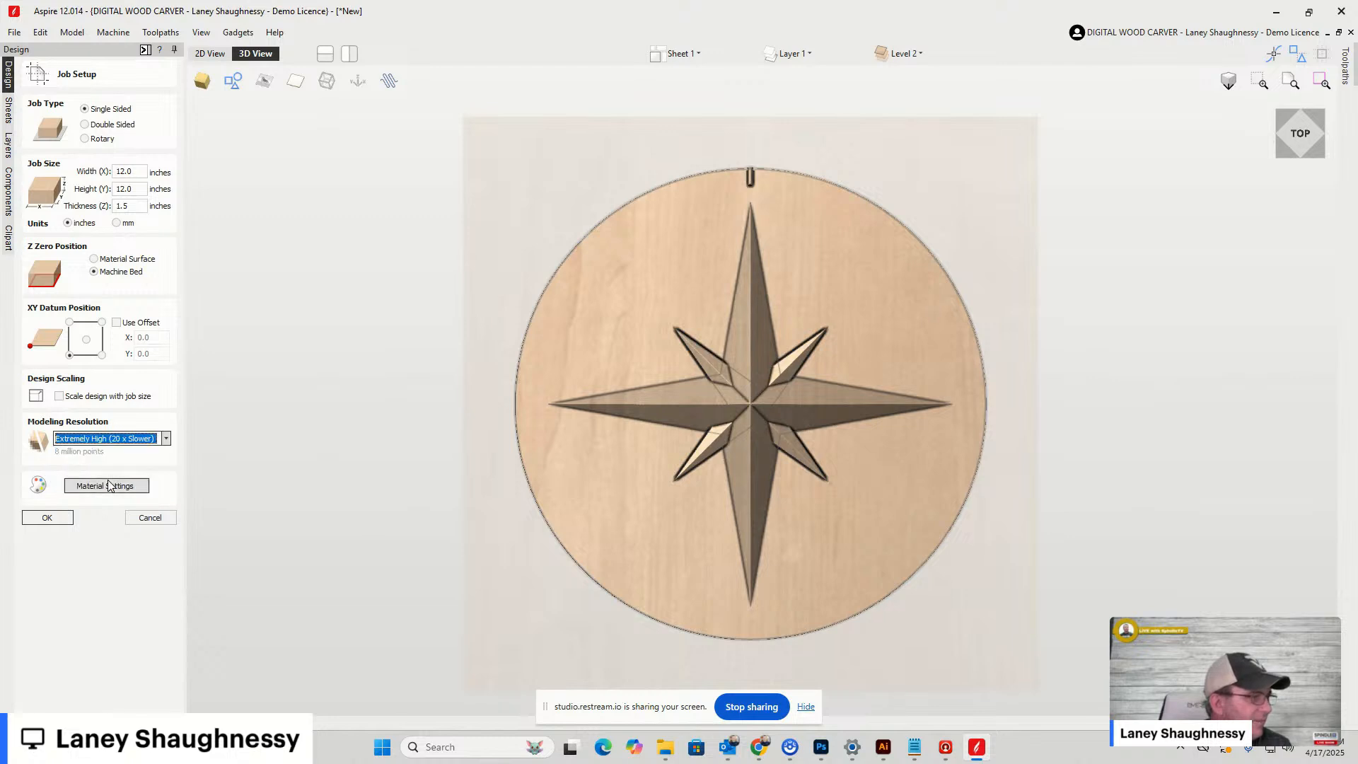
left_click(42, 519)
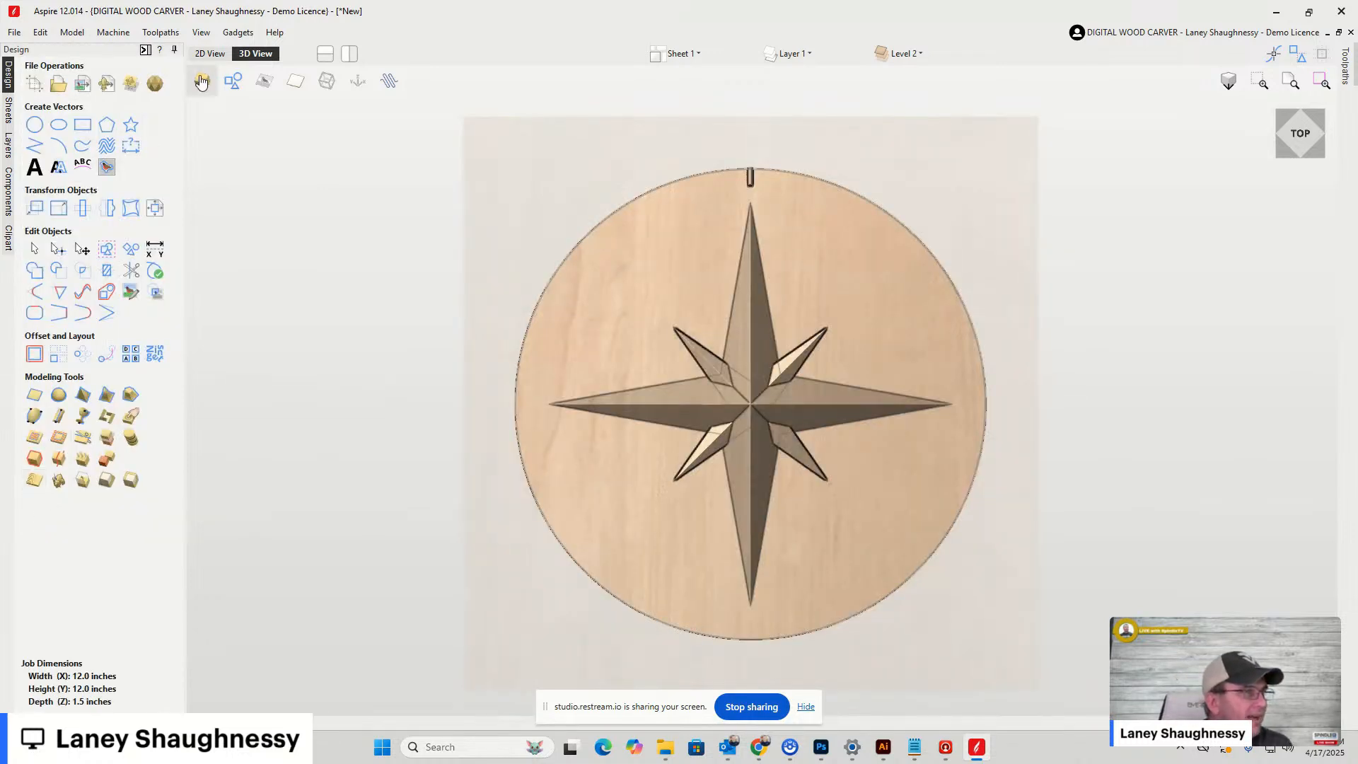
scroll(787, 212, "up", 5)
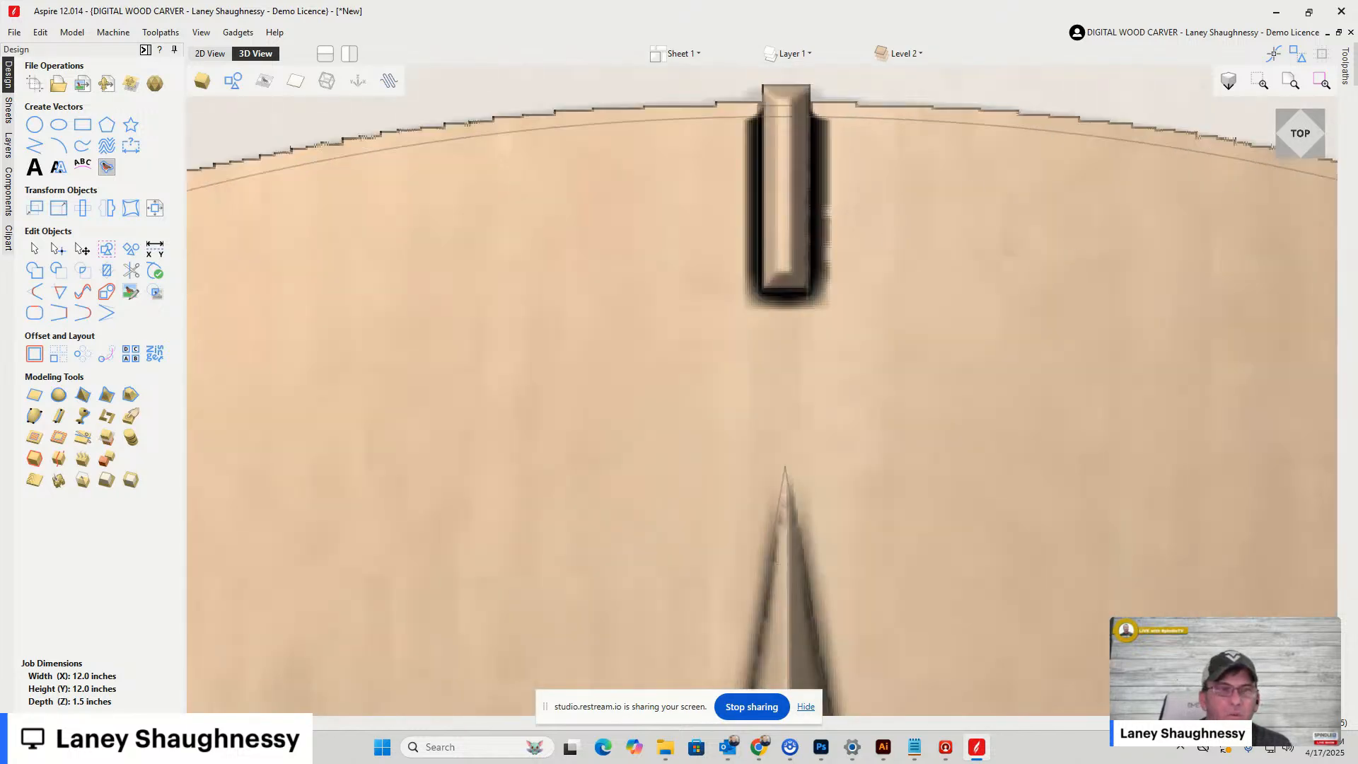
left_click(1309, 151)
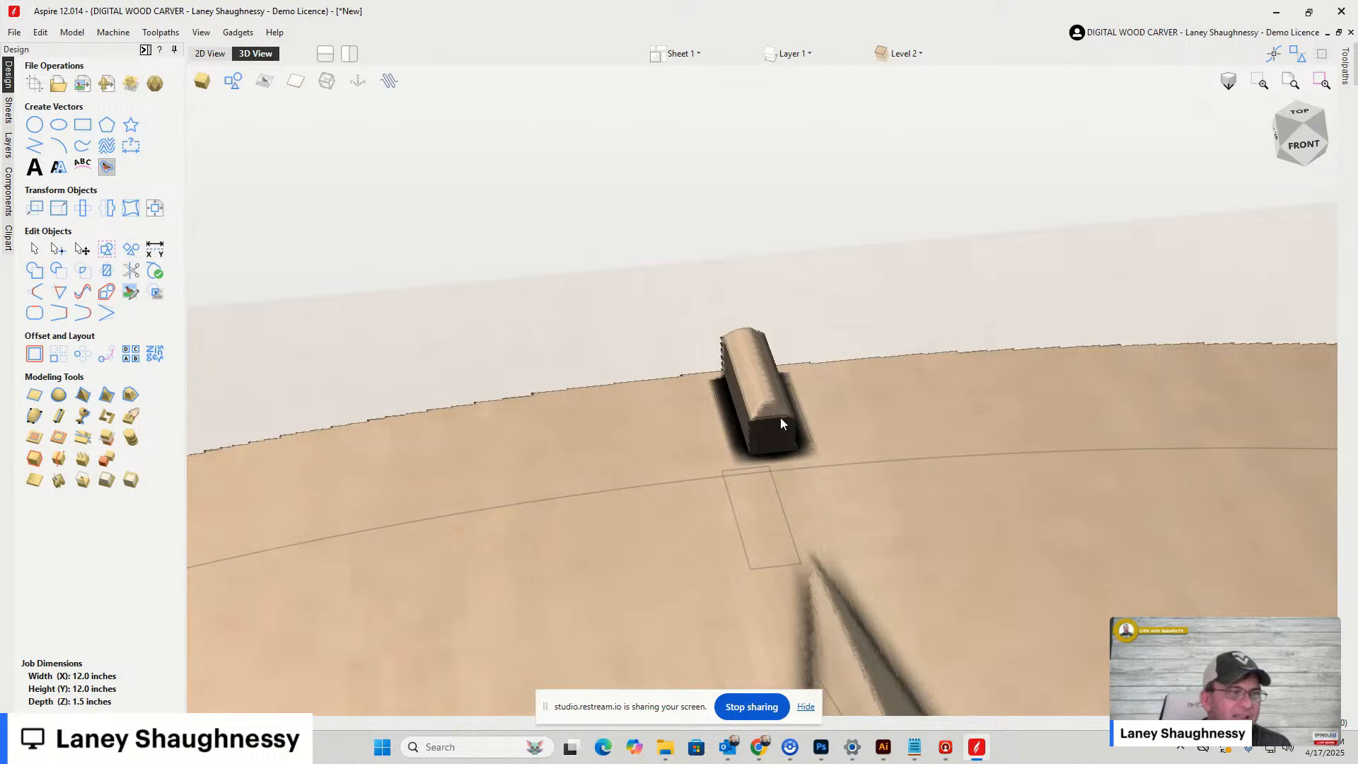
scroll(727, 387, "down", 1)
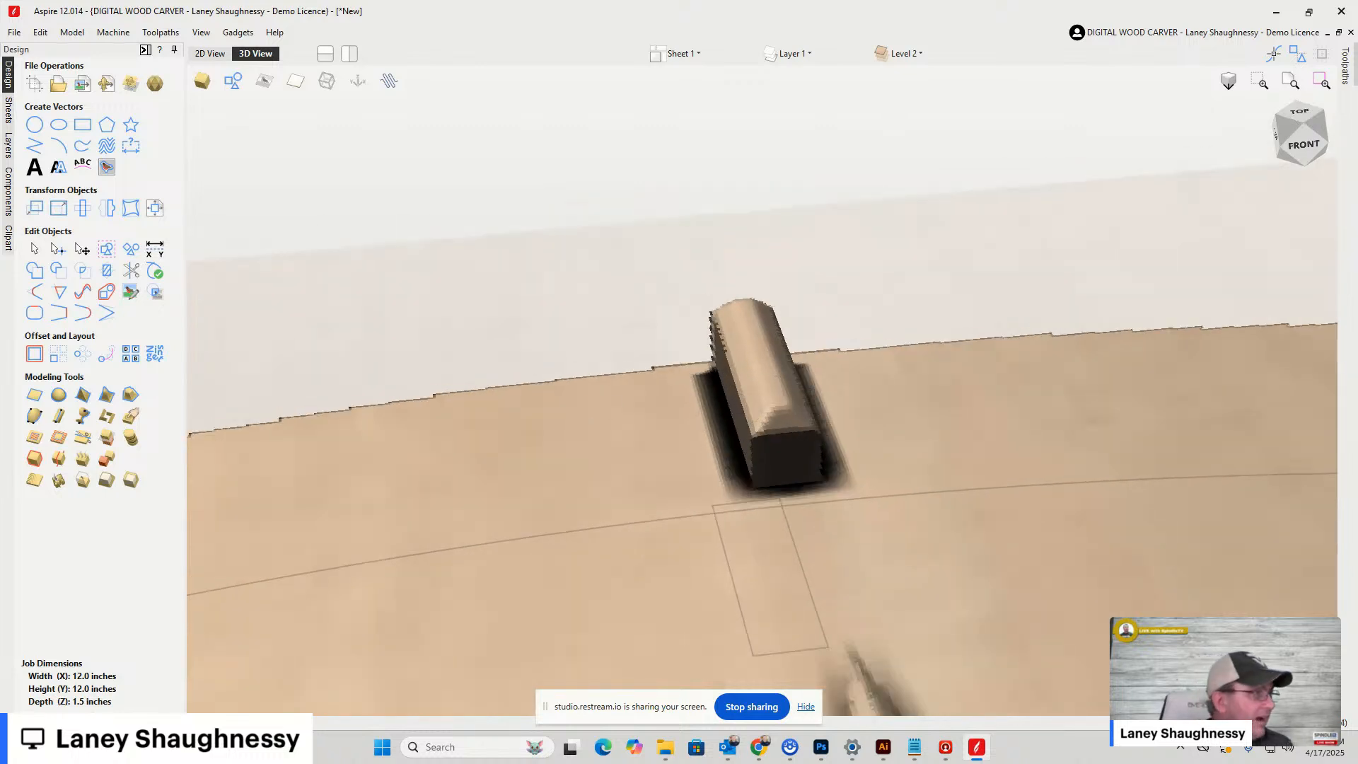
Raise the job's modeling resolution to Maximum (50 x Slower) and inspect the tick mark up close
left_click(34, 83)
left_click(62, 440)
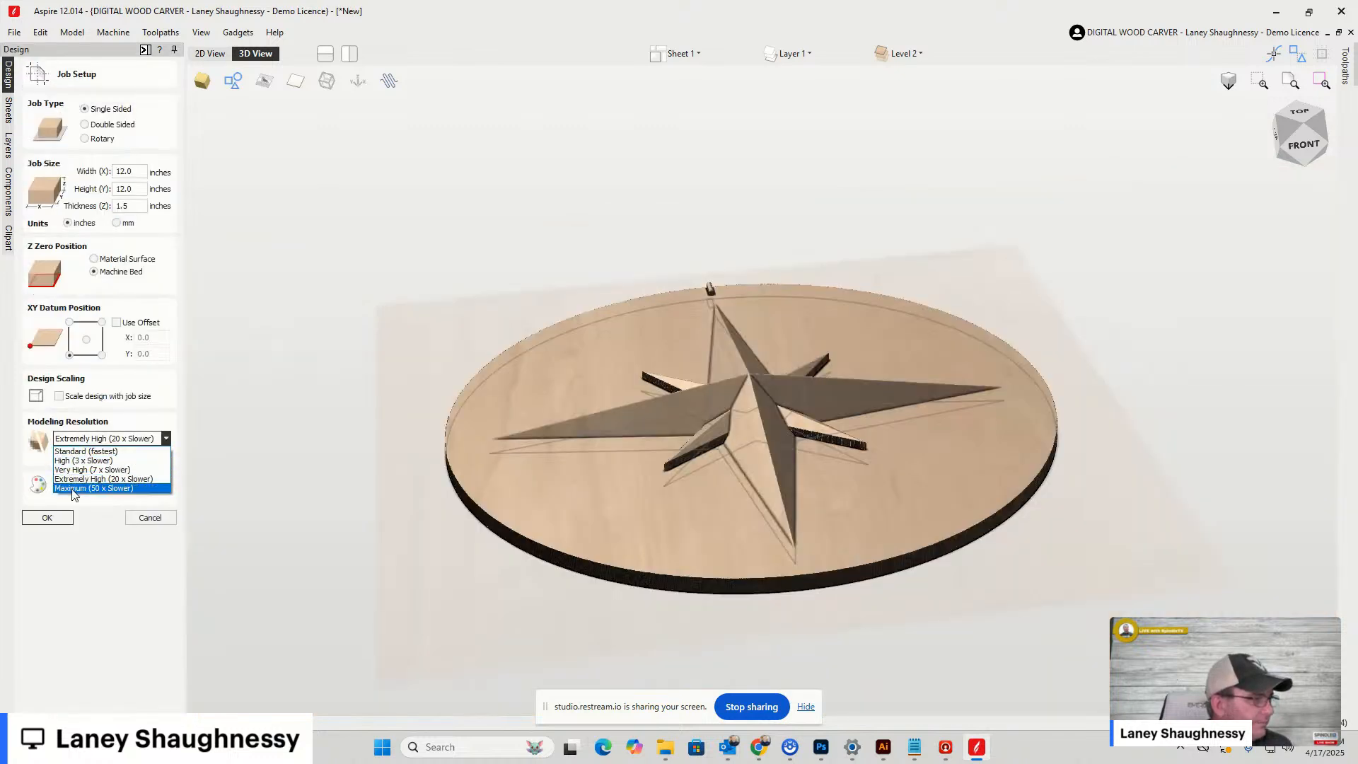
left_click(70, 493)
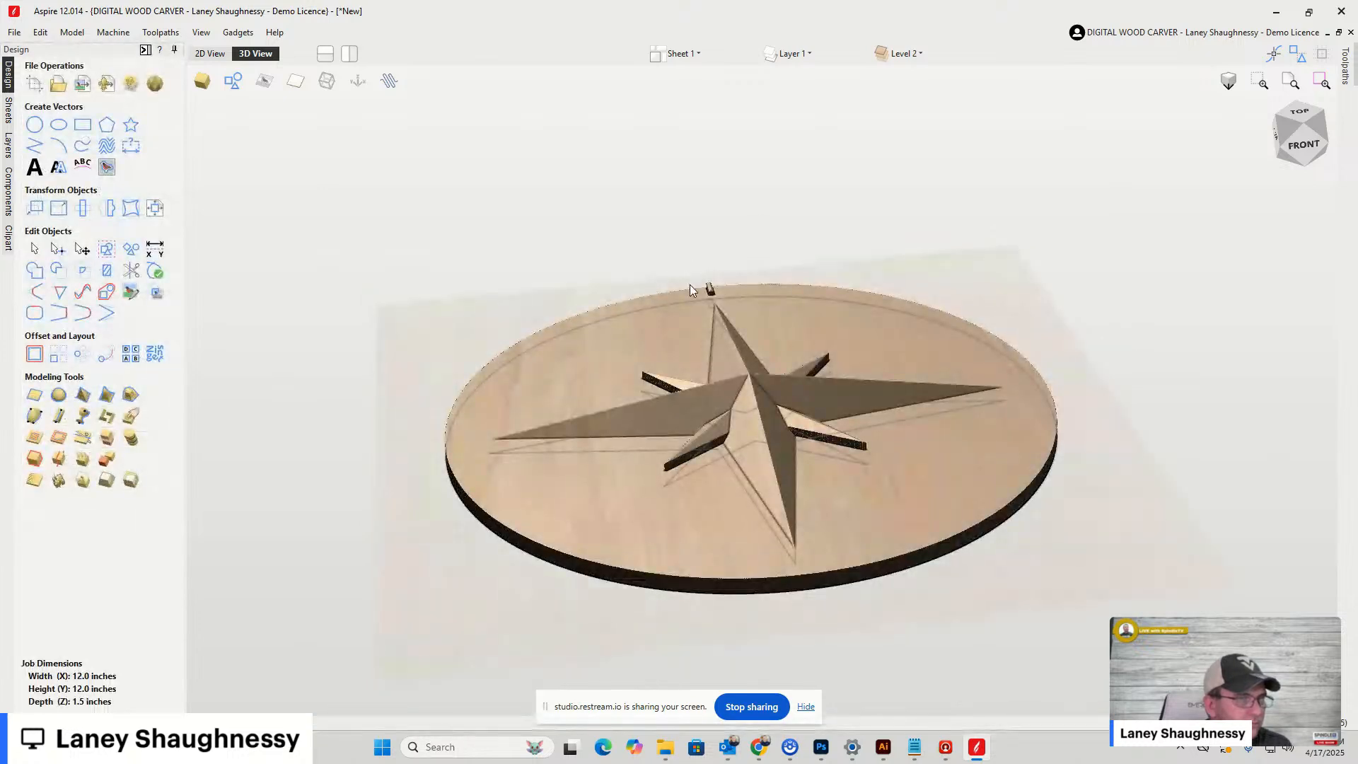
scroll(697, 286, "up", 6)
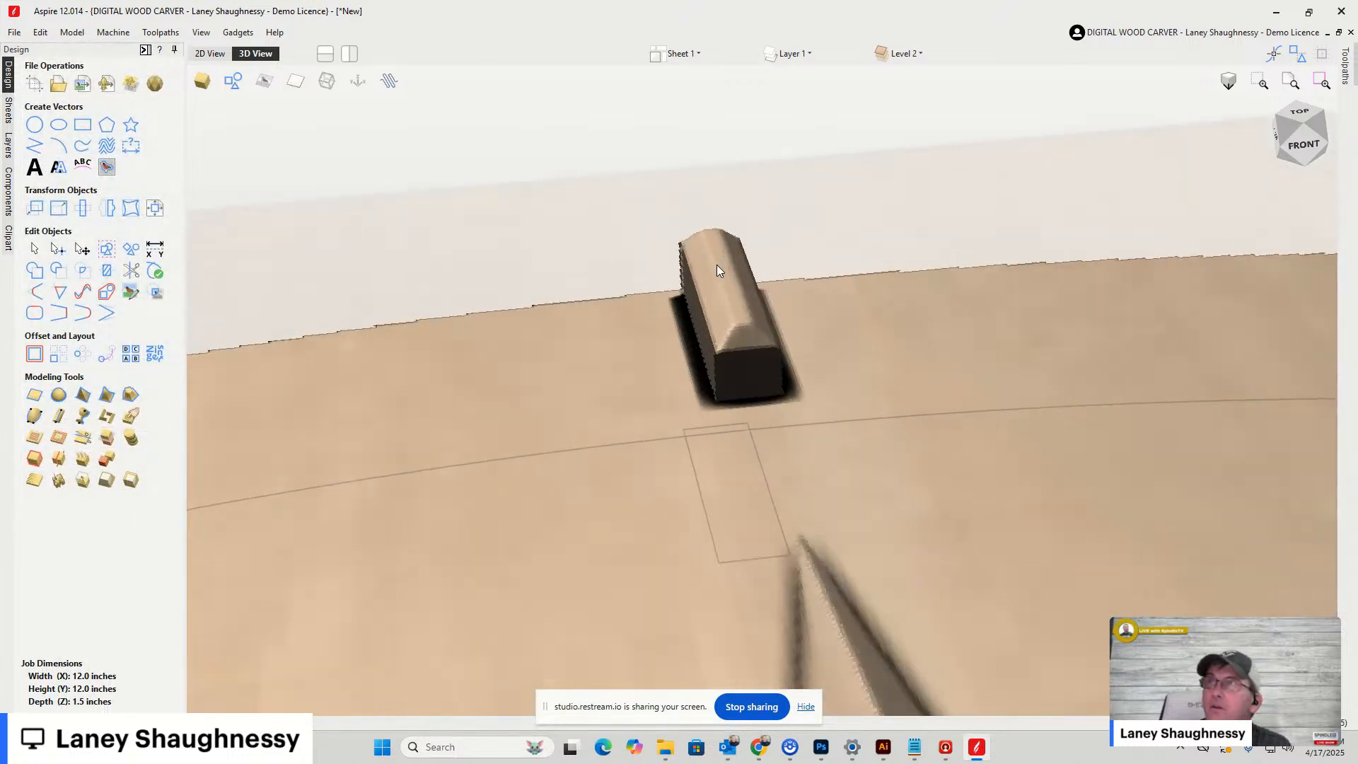
scroll(716, 267, "up", 2)
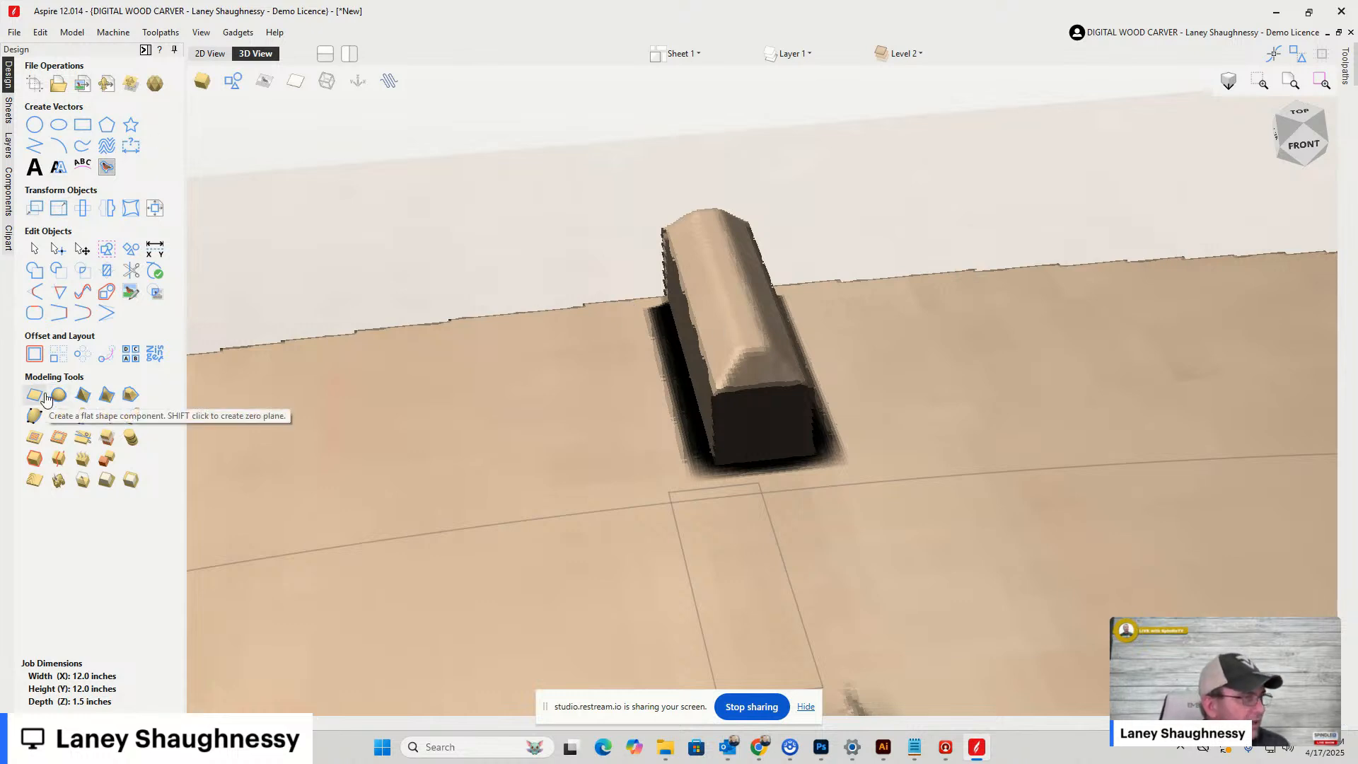
Reopen the tick mark's angled shape settings, apply a 65% limit, and close the tool
left_click(8, 191)
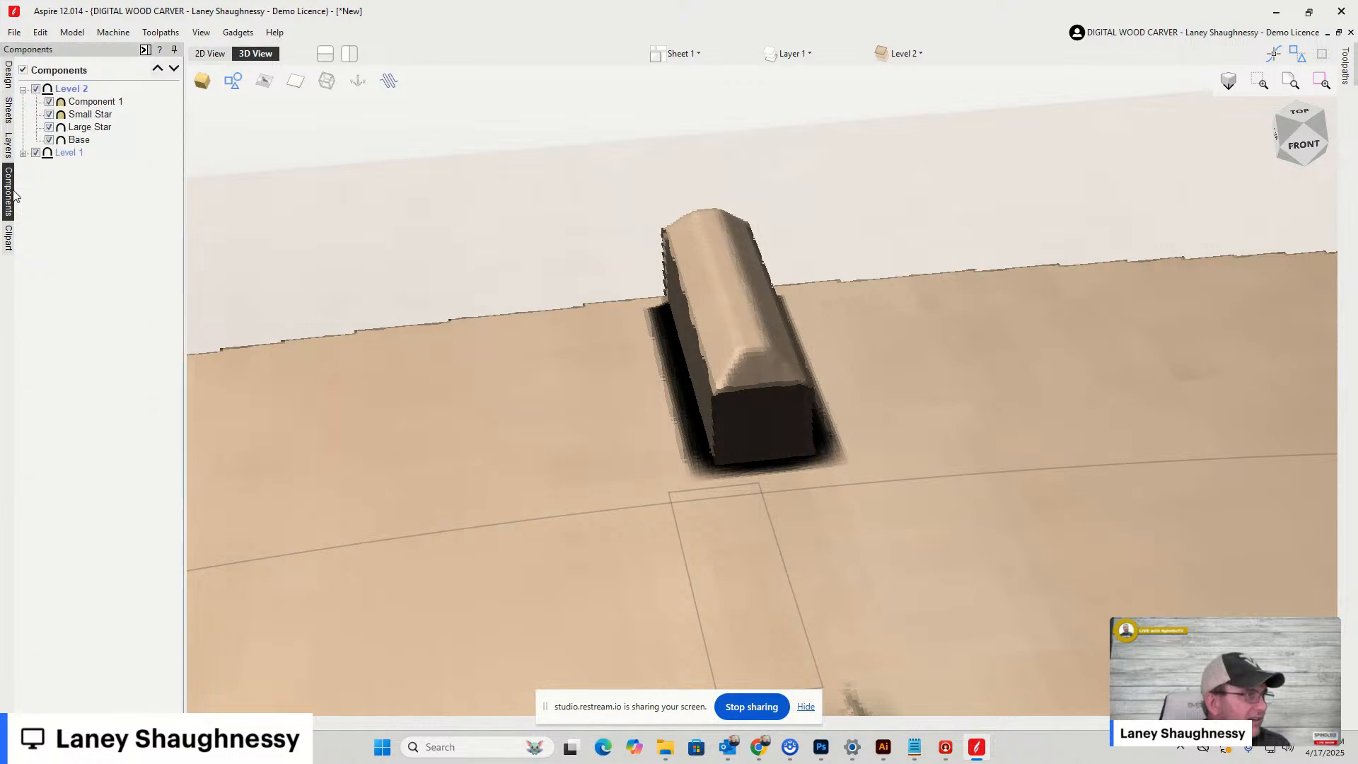
left_click(87, 103)
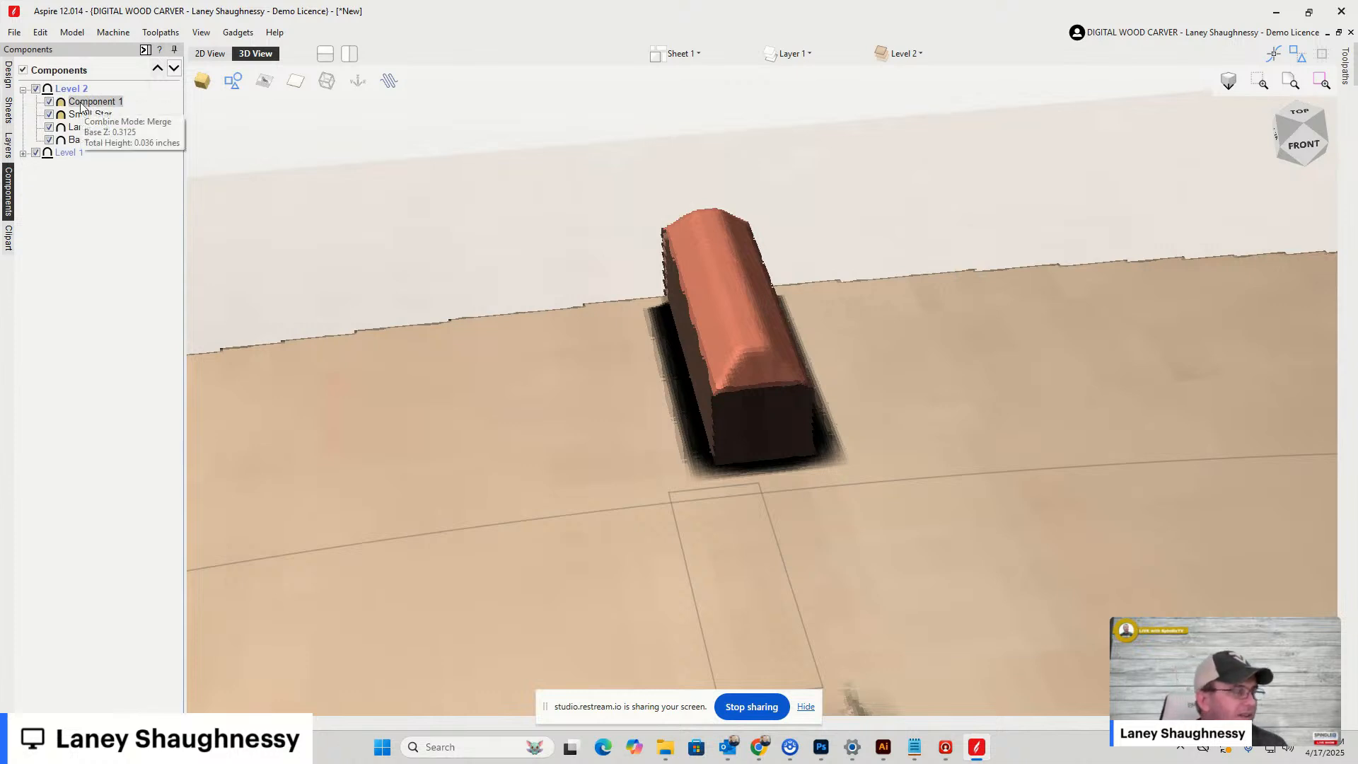
right_click(82, 105)
mouse_move(106, 111)
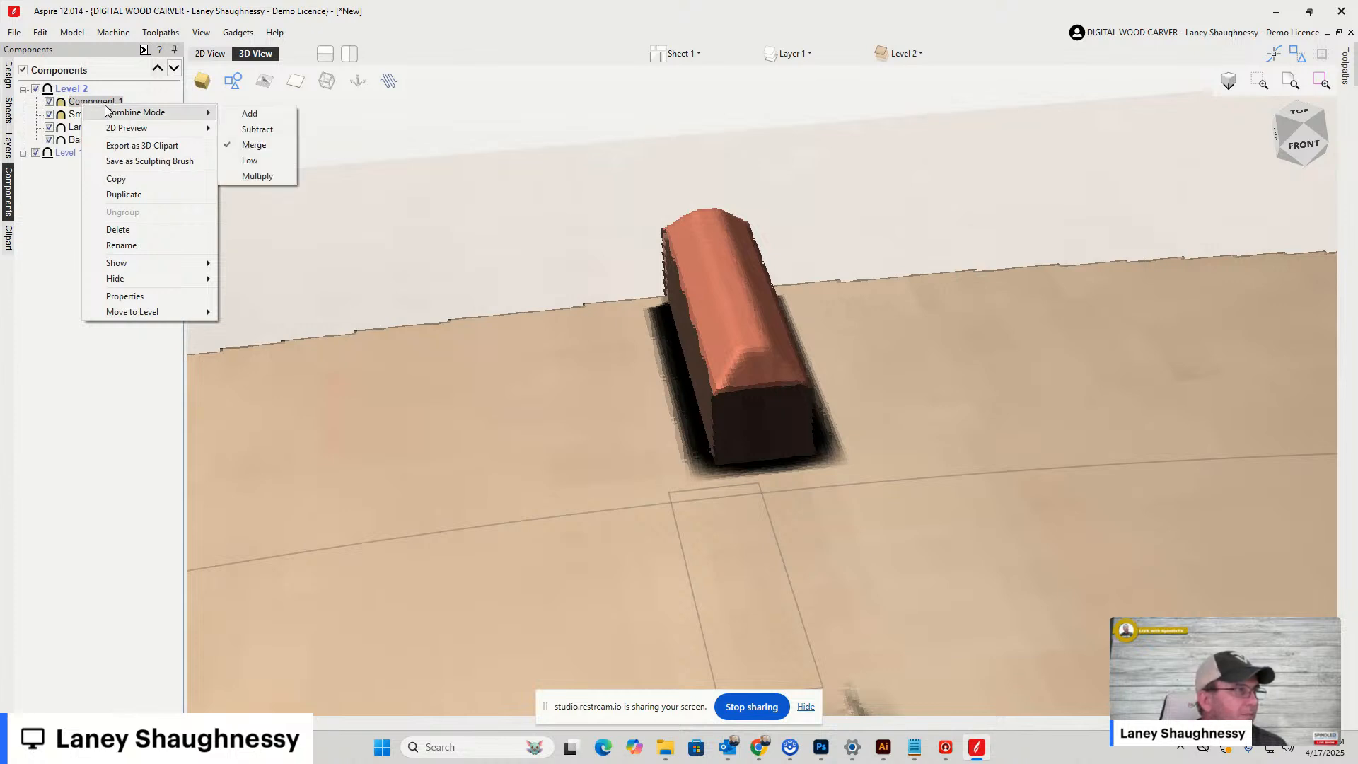
left_click(138, 297)
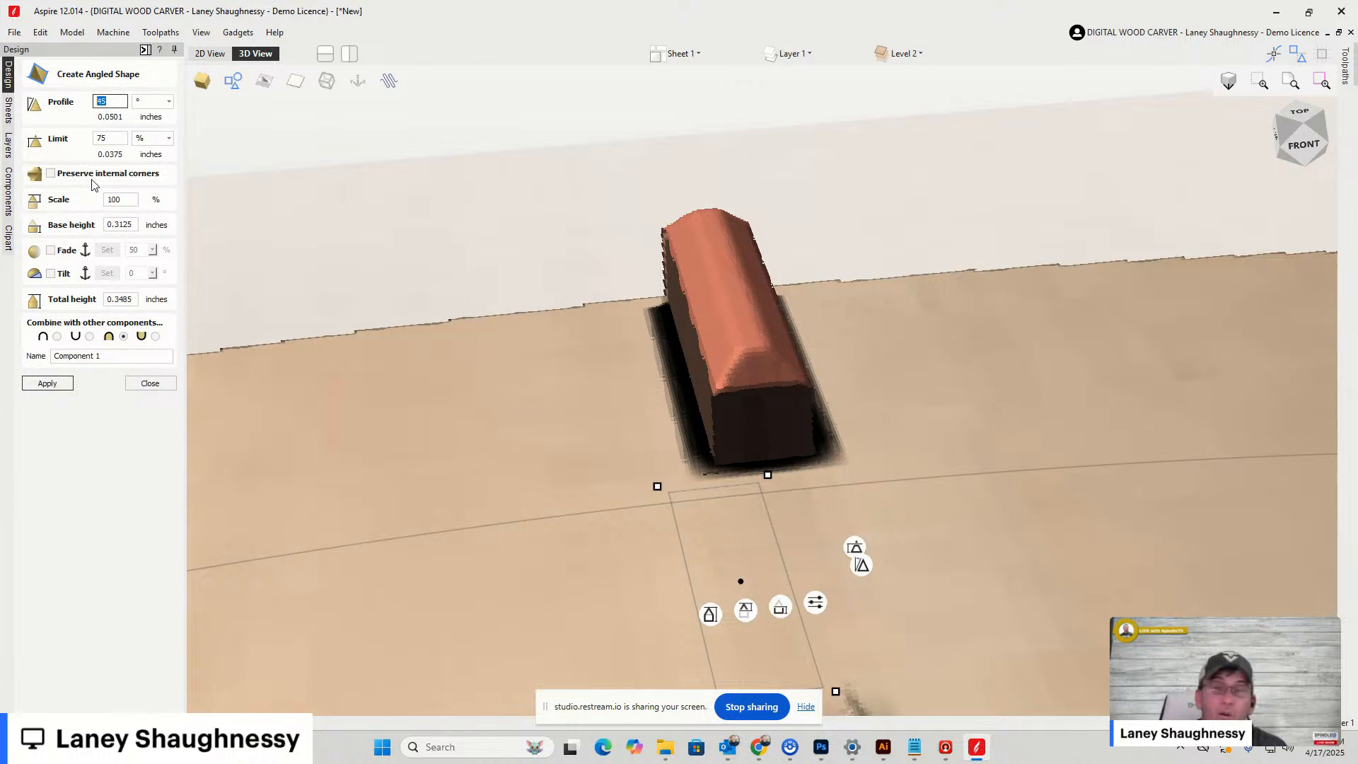
left_click(114, 139)
left_click_drag(114, 139, 83, 142)
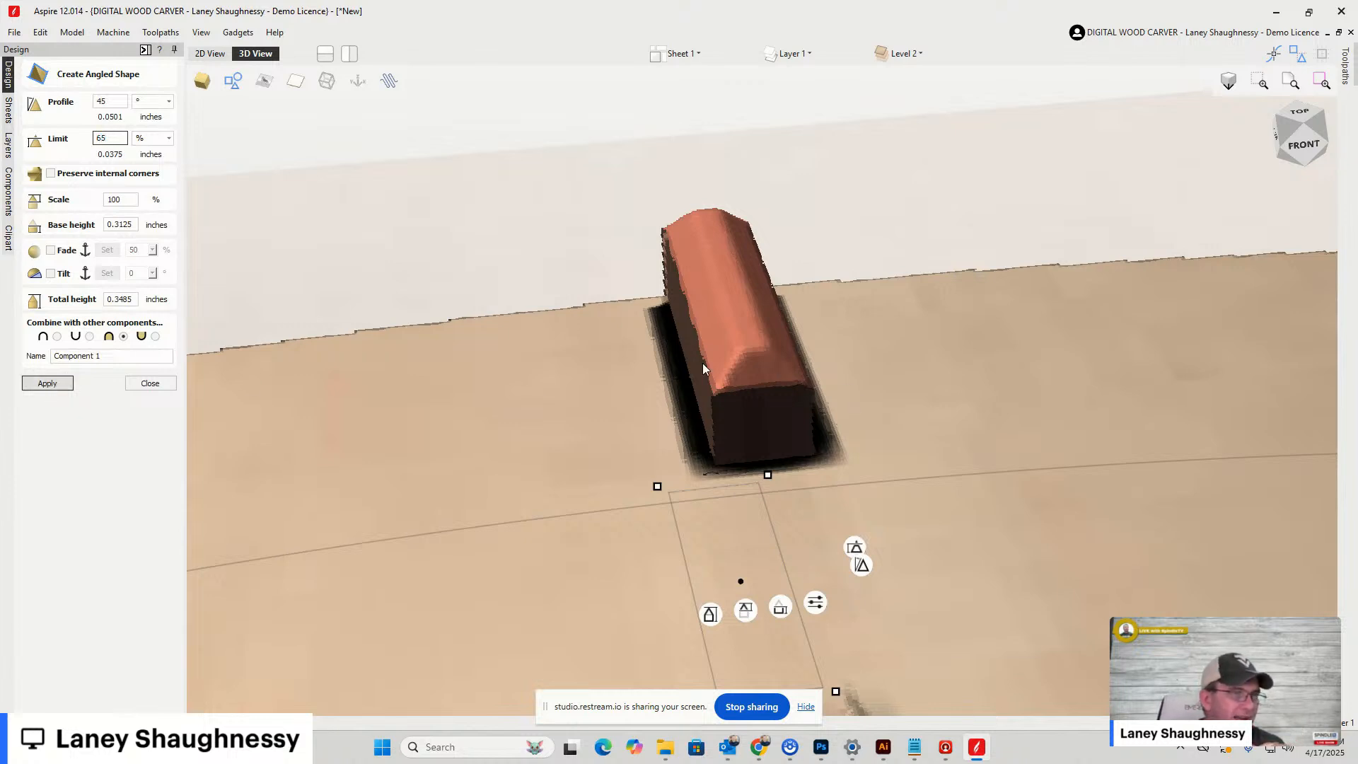
key("Return")
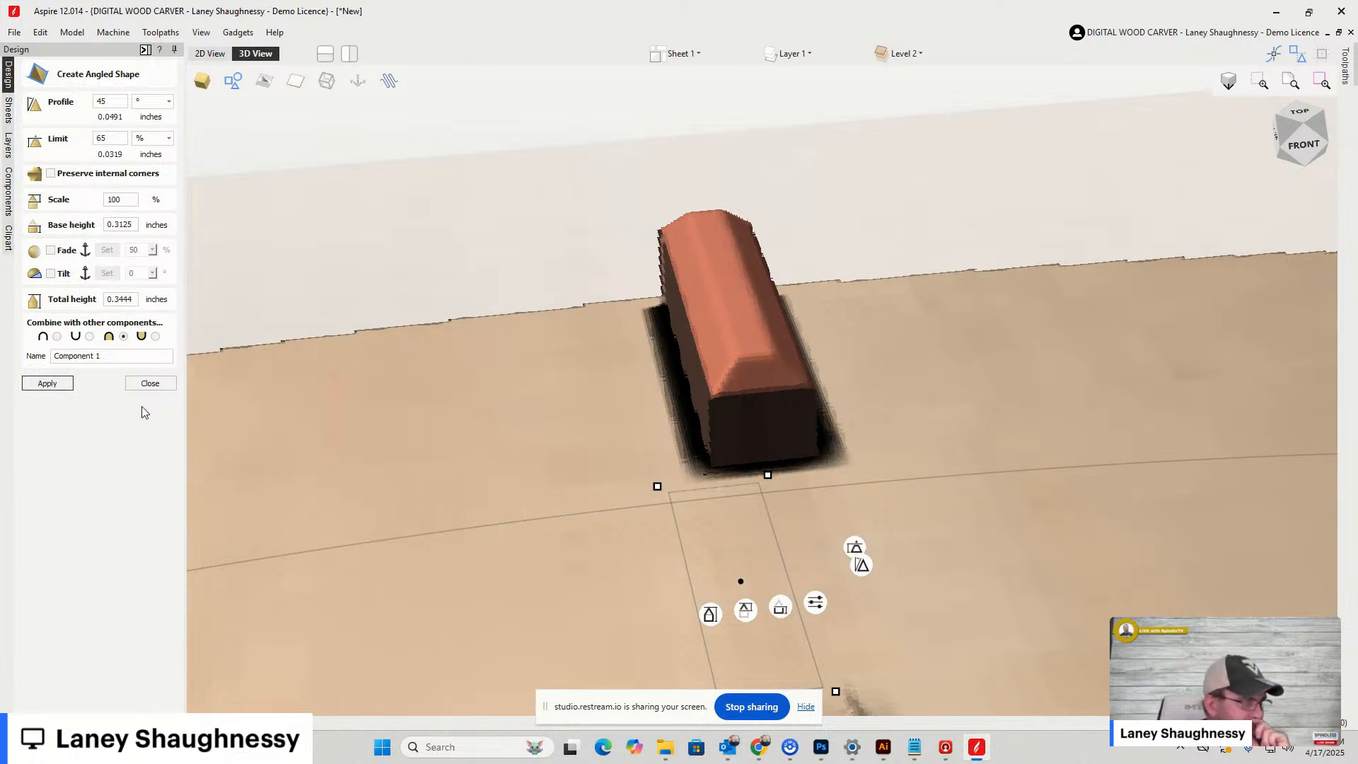
left_click(150, 383)
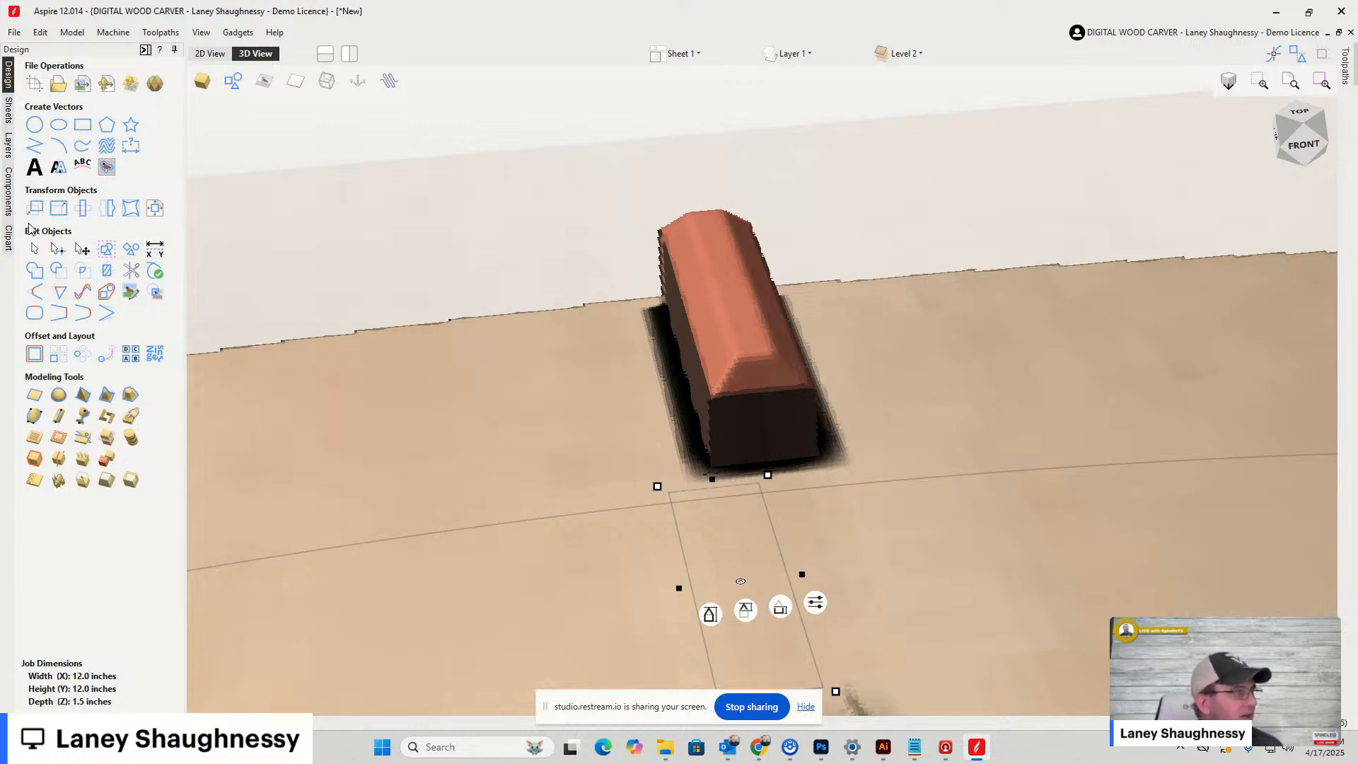
left_click(9, 195)
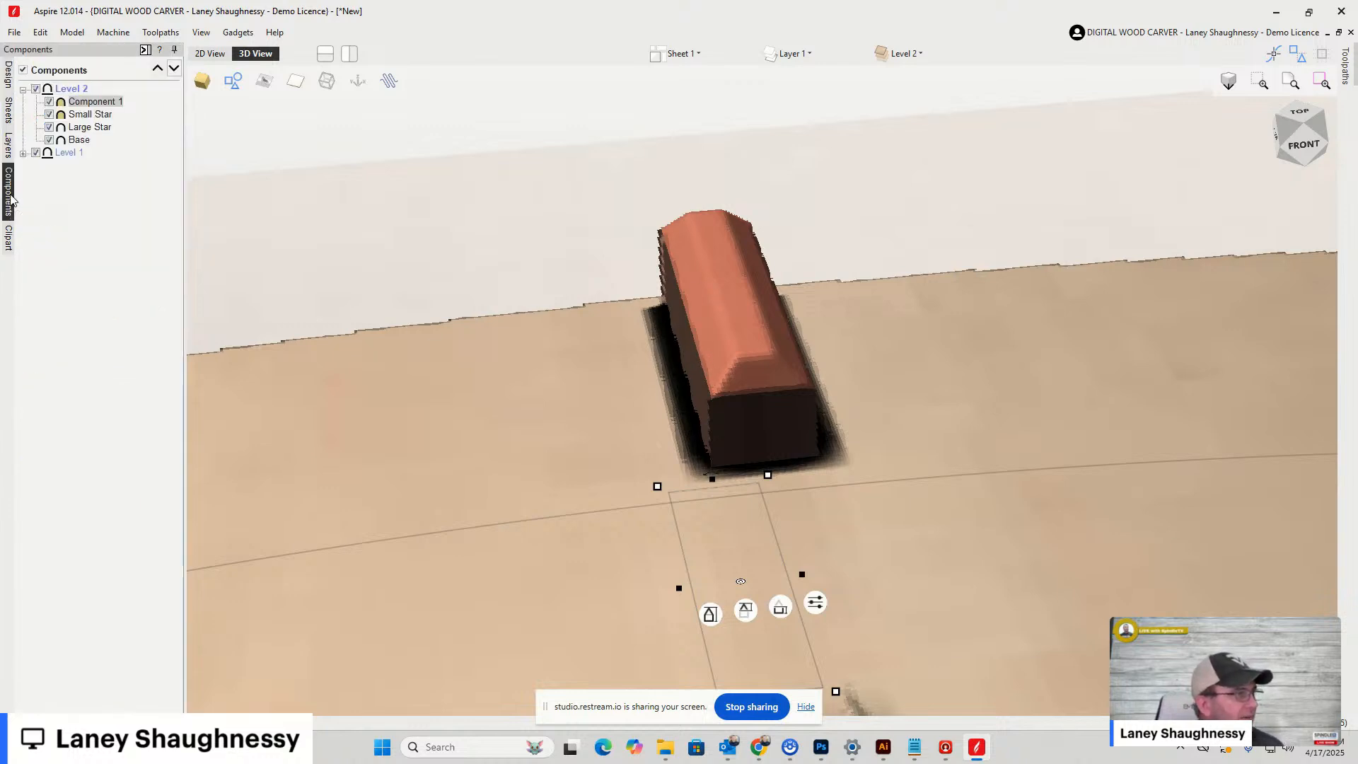
left_click(68, 139)
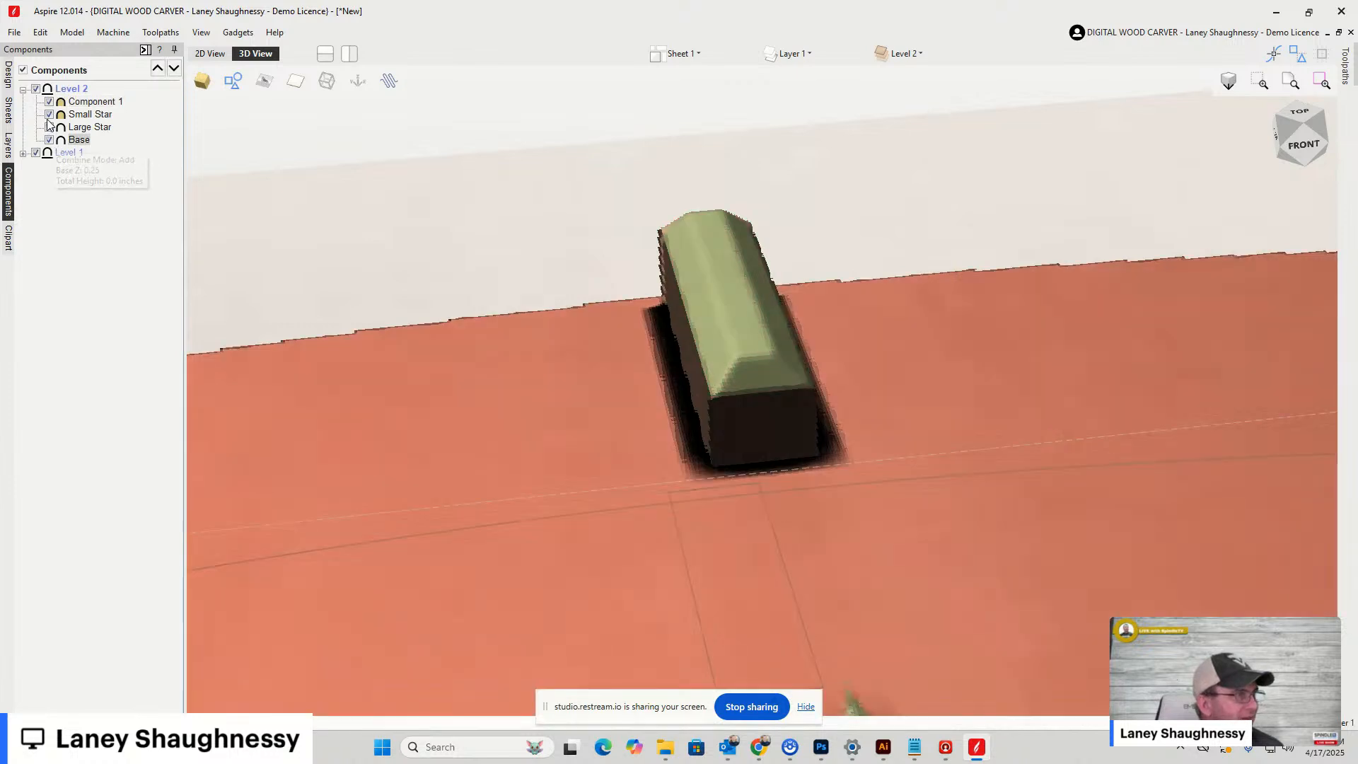
left_click(49, 127)
left_click(49, 127)
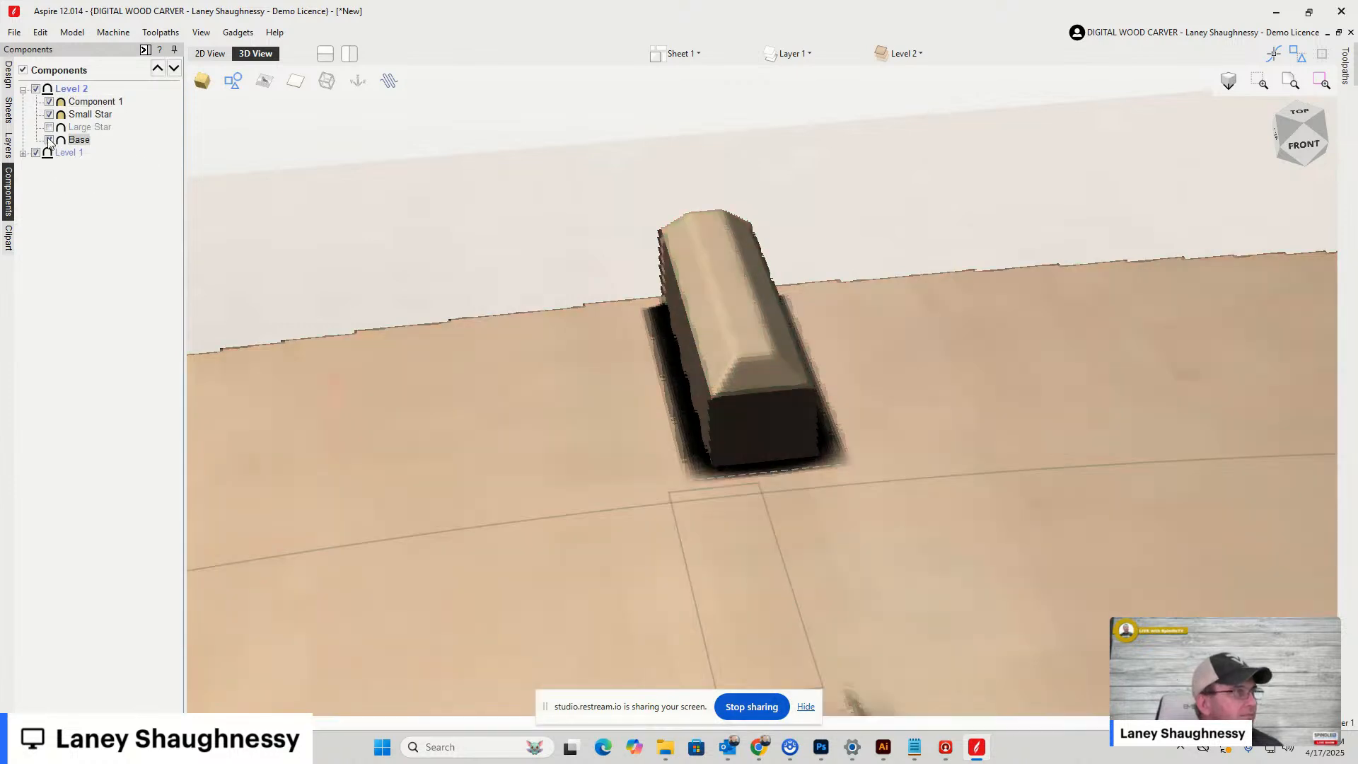
left_click(49, 139)
left_click(49, 140)
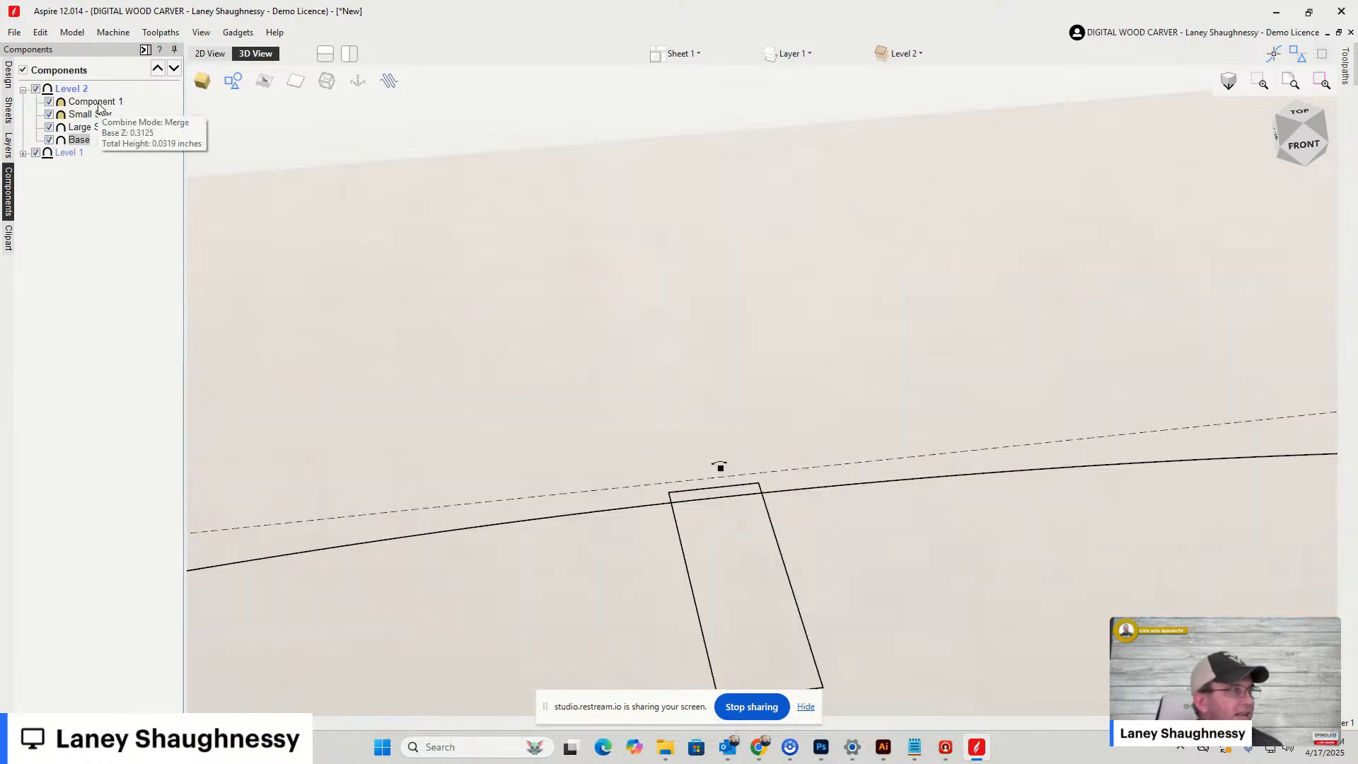
Show only the tick mark component, hiding the stars and base, and examine its vertical sides in the 3D view
right_click(103, 105)
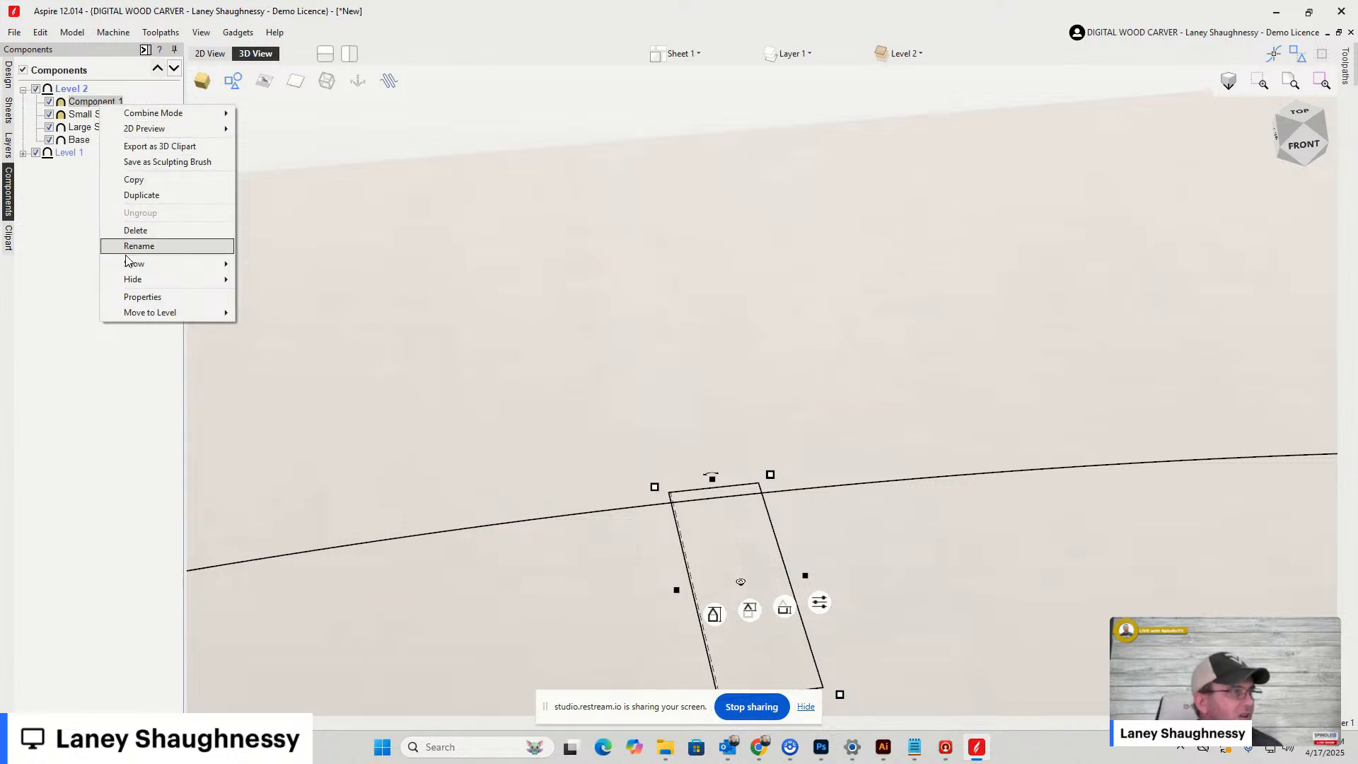
mouse_move(128, 266)
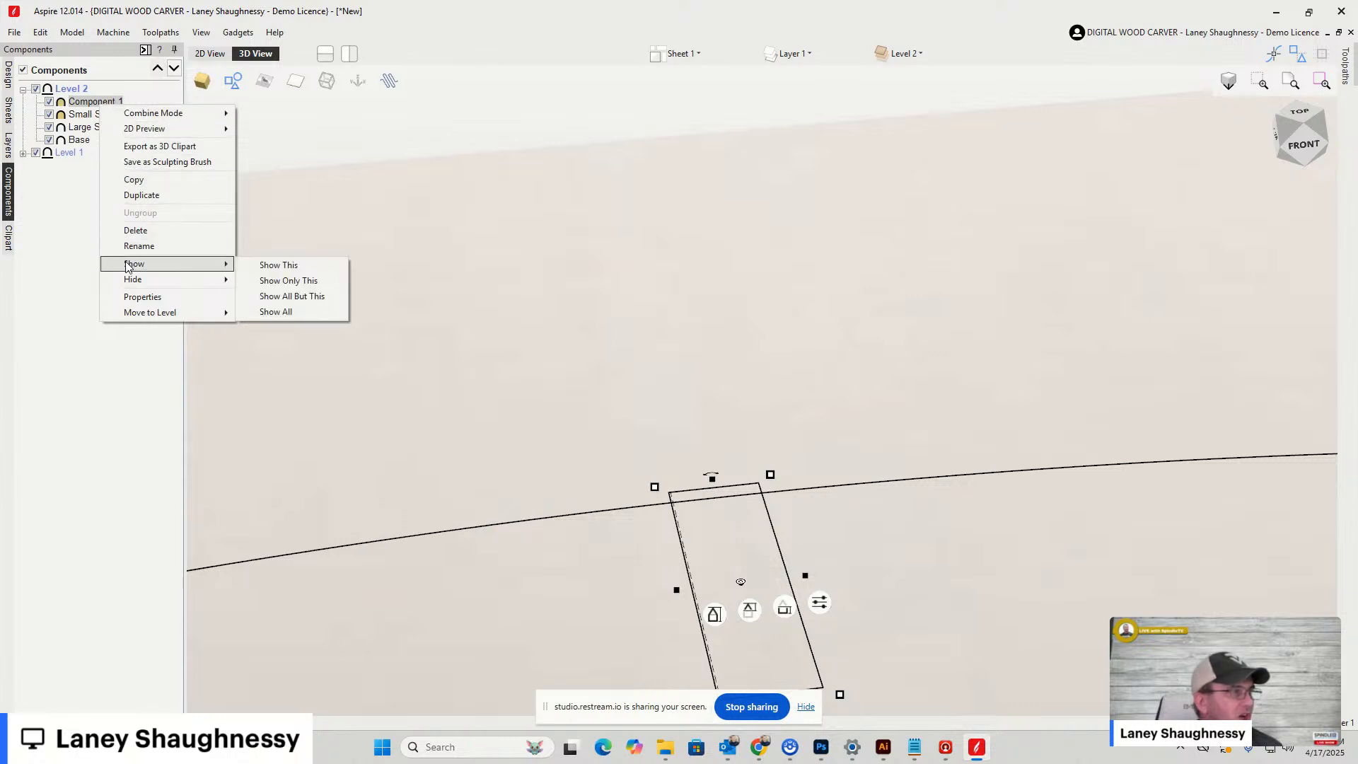
left_click(294, 283)
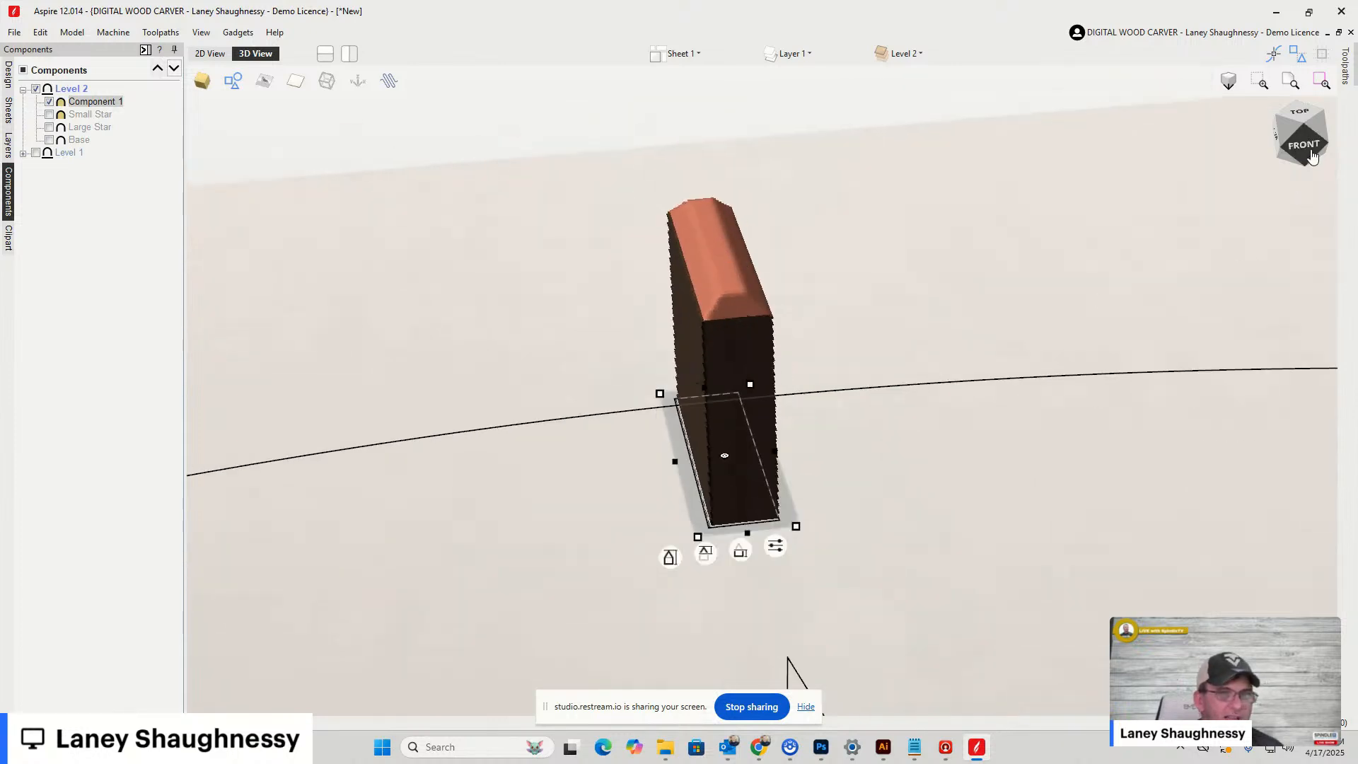
left_click(1351, 141)
left_click_drag(1353, 143, 1249, 152)
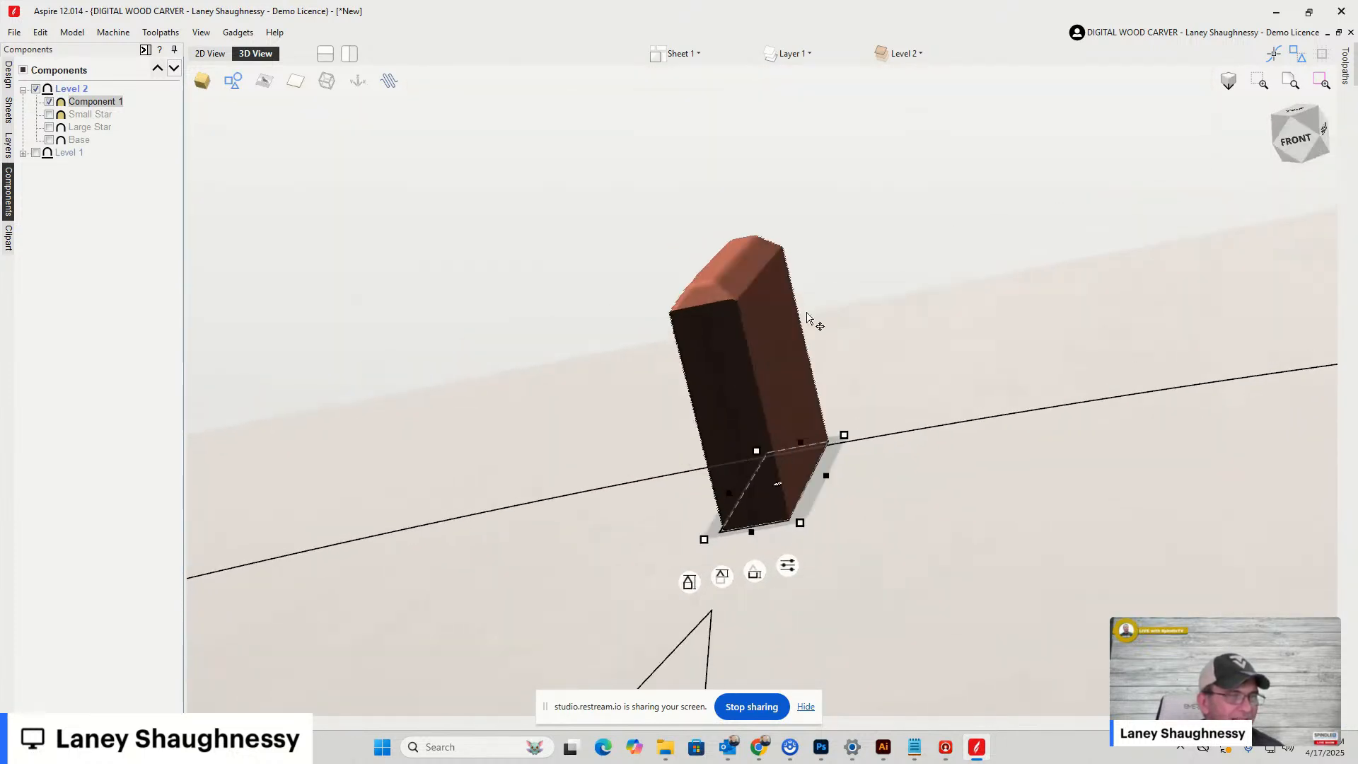
scroll(694, 442, "down", 10)
scroll(695, 442, "up", 10)
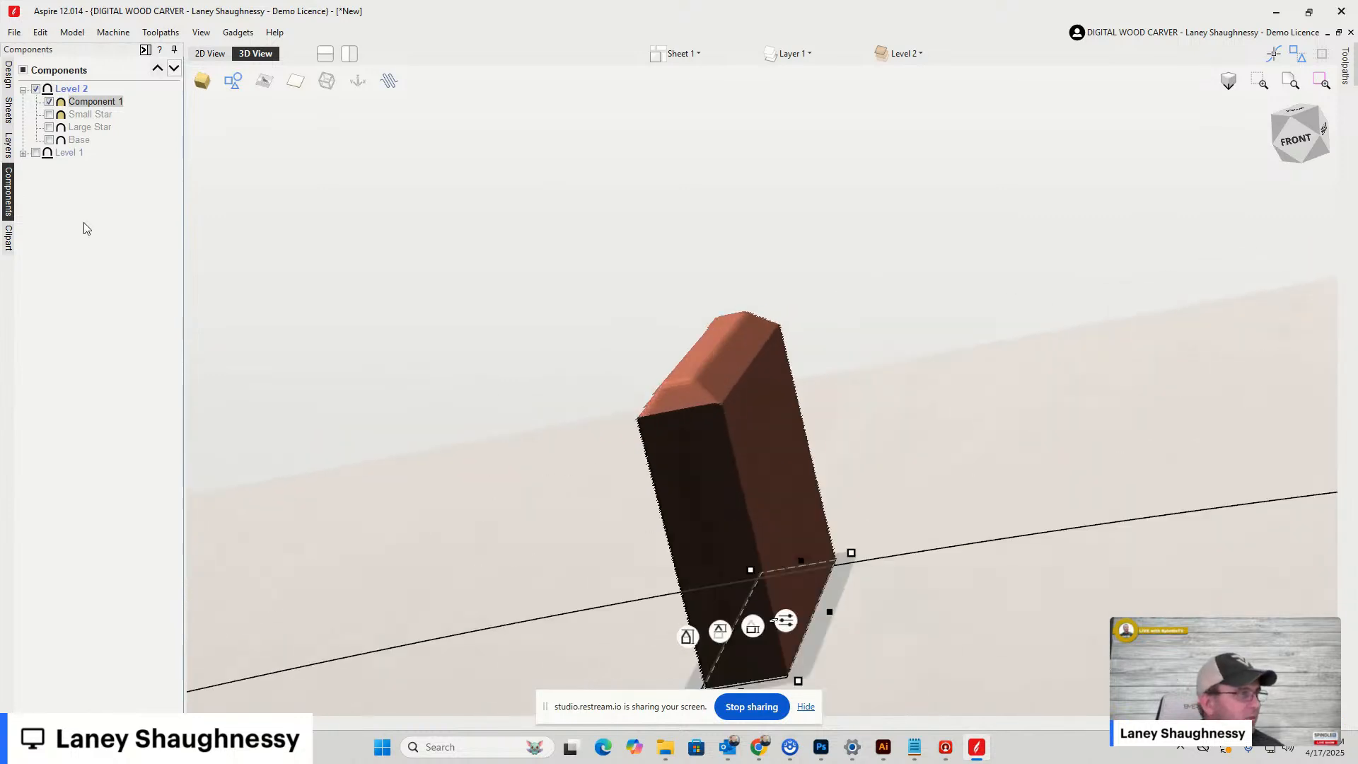
Create a new component from the visible tick mark with a 22.5° draft angle, and close the draft tool
left_click(9, 74)
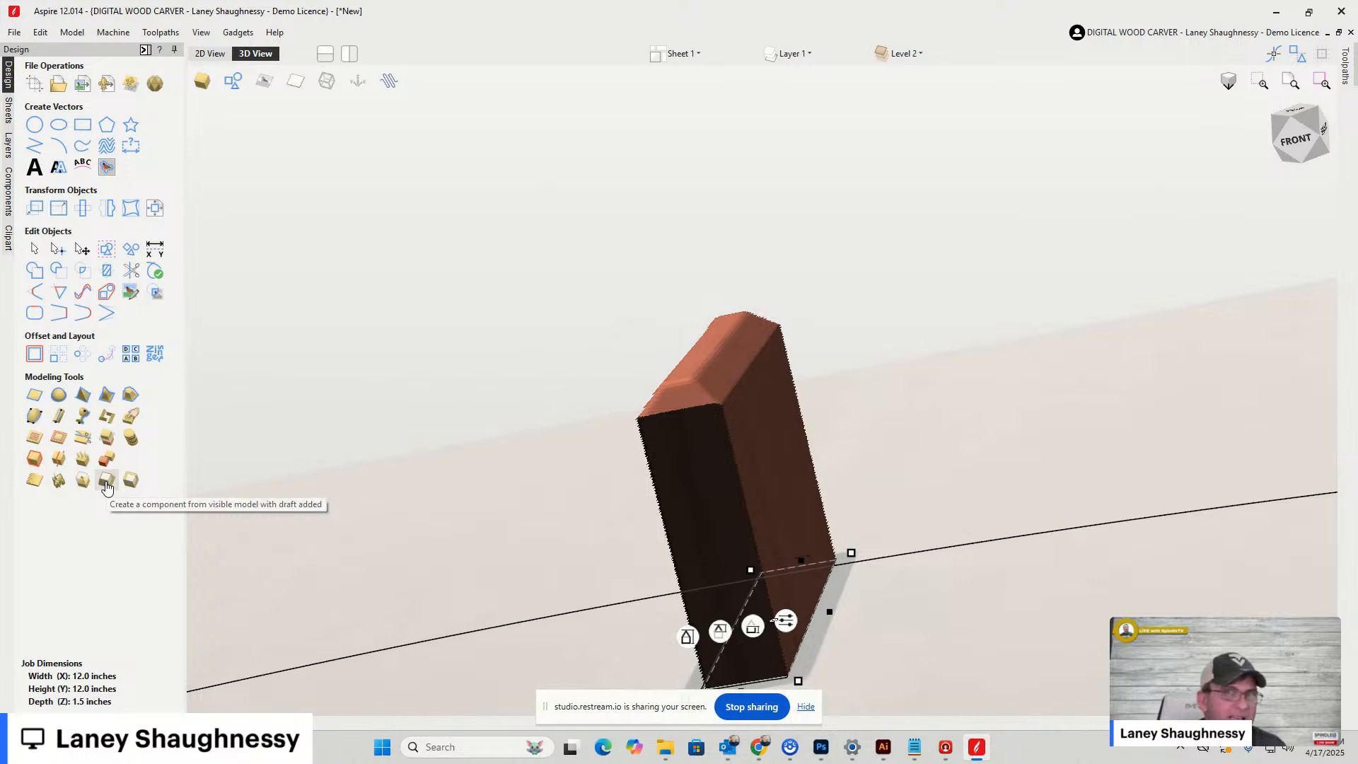
left_click(106, 481)
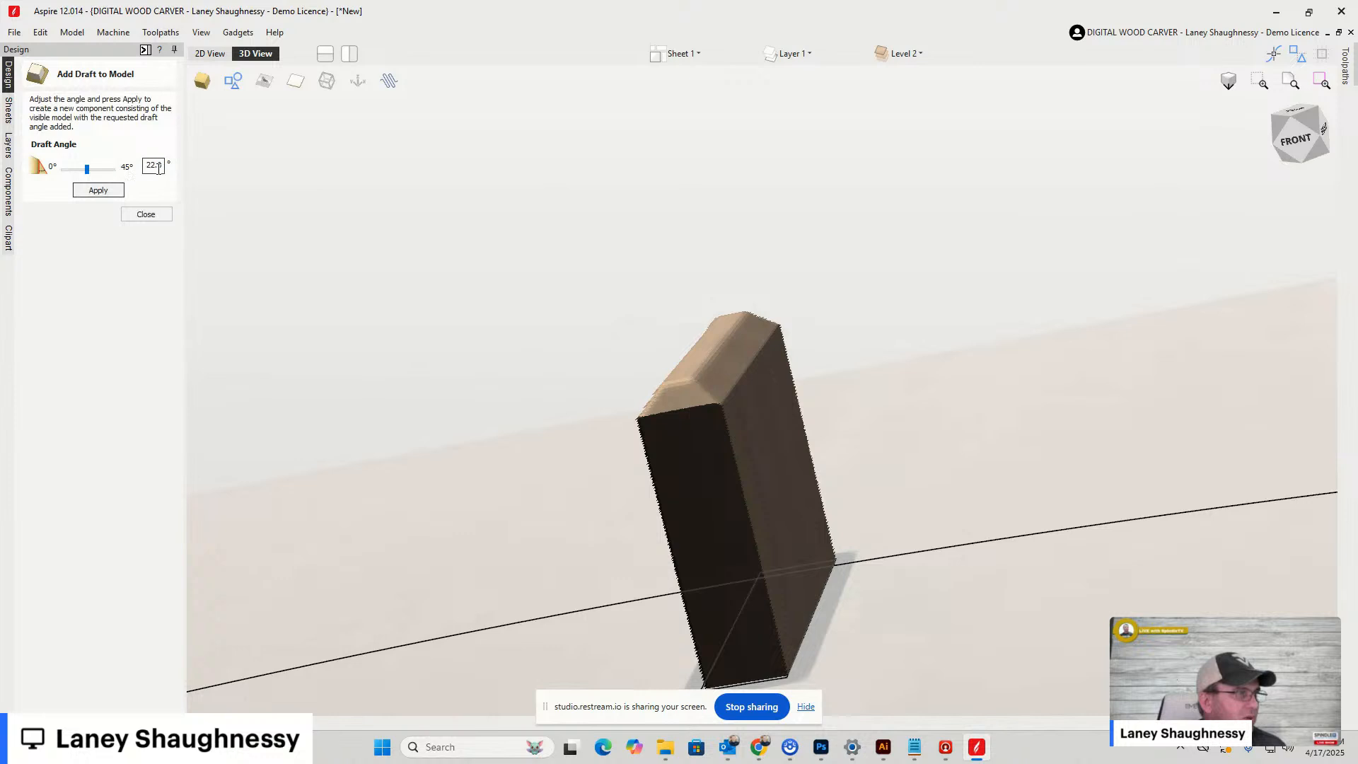
left_click_drag(156, 166, 164, 167)
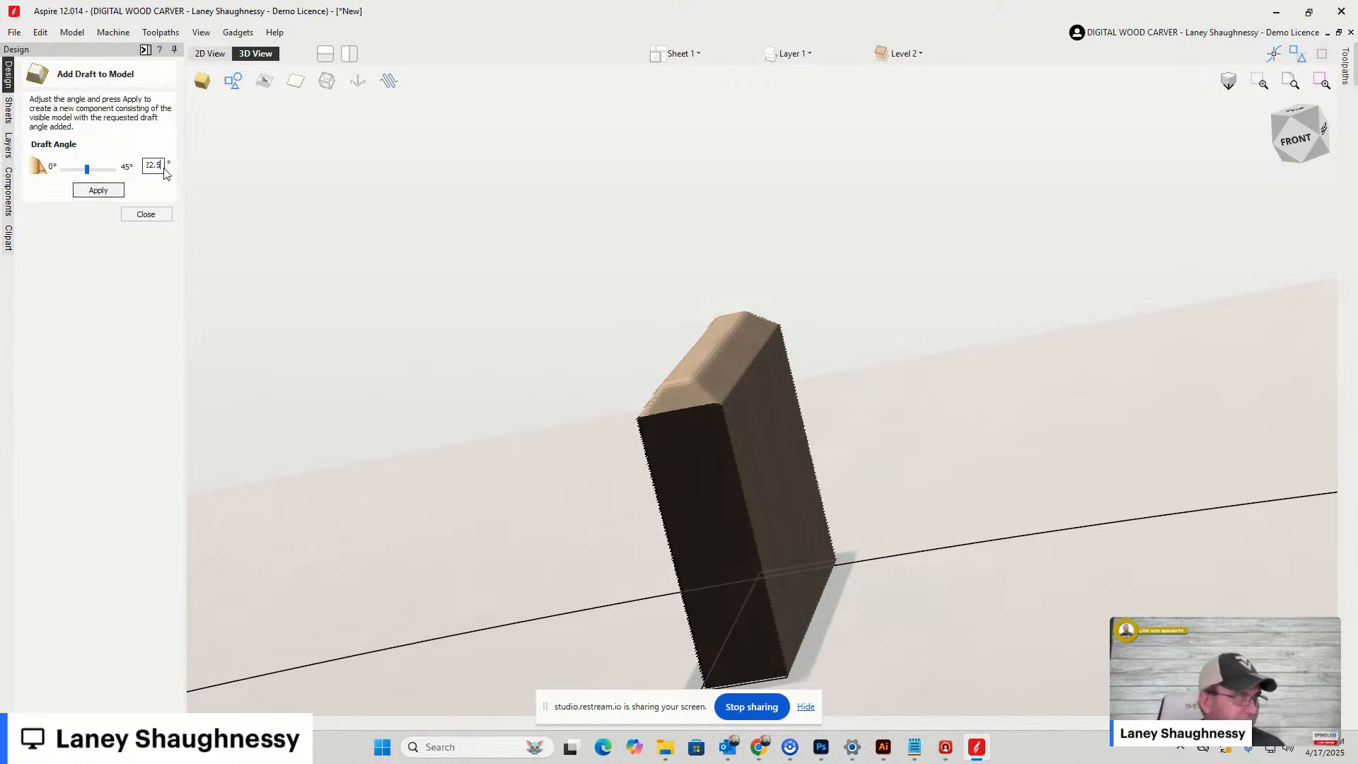
left_click(101, 190)
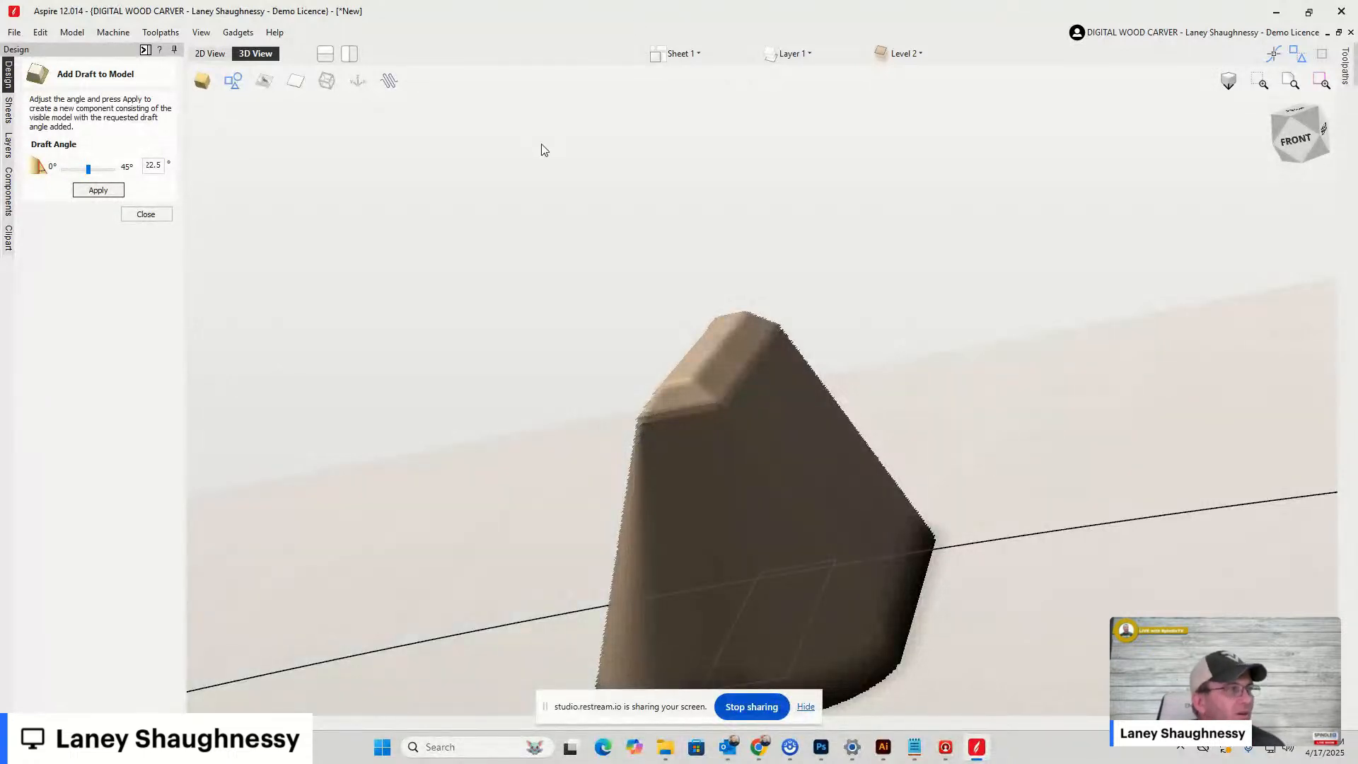
left_click(134, 213)
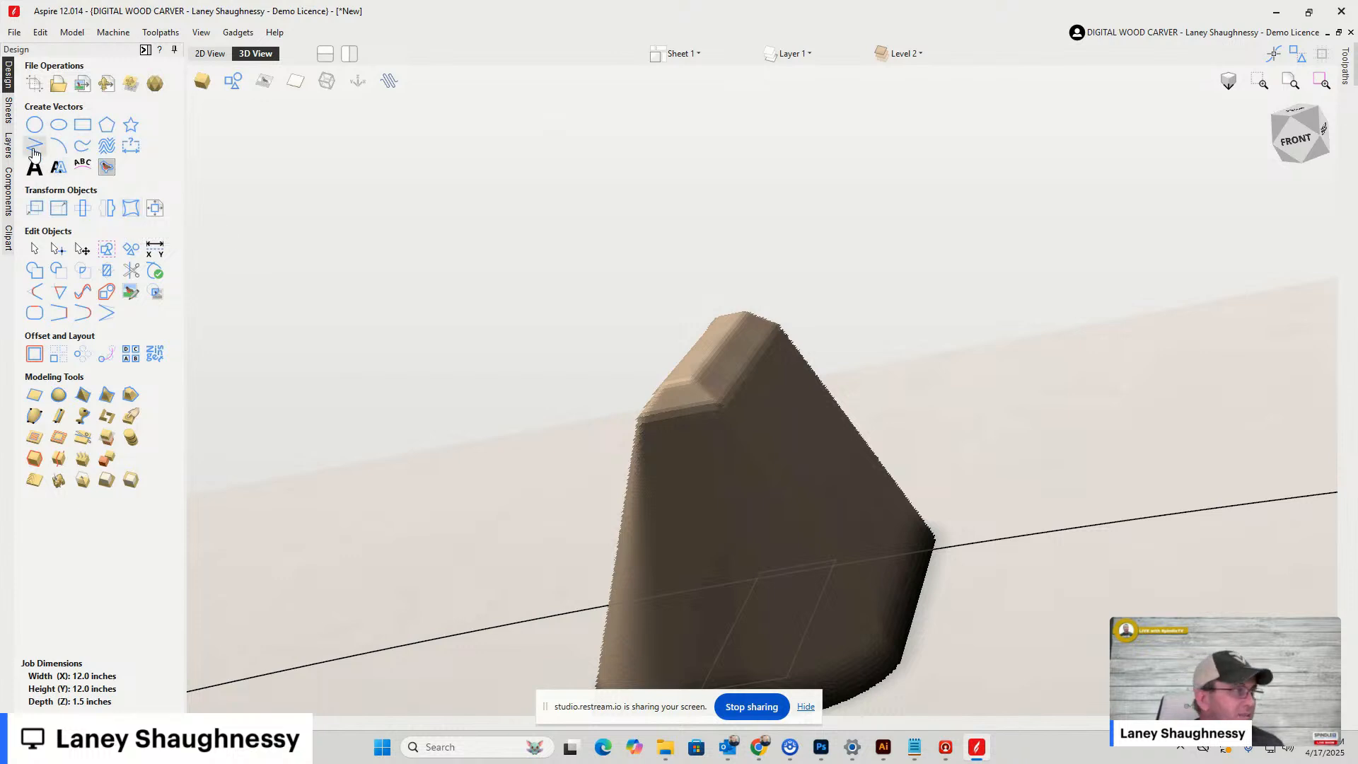
Show the Base, Large Star and Small Star components again, and inspect how the drafted tick mark meets the base's edge
left_click(7, 191)
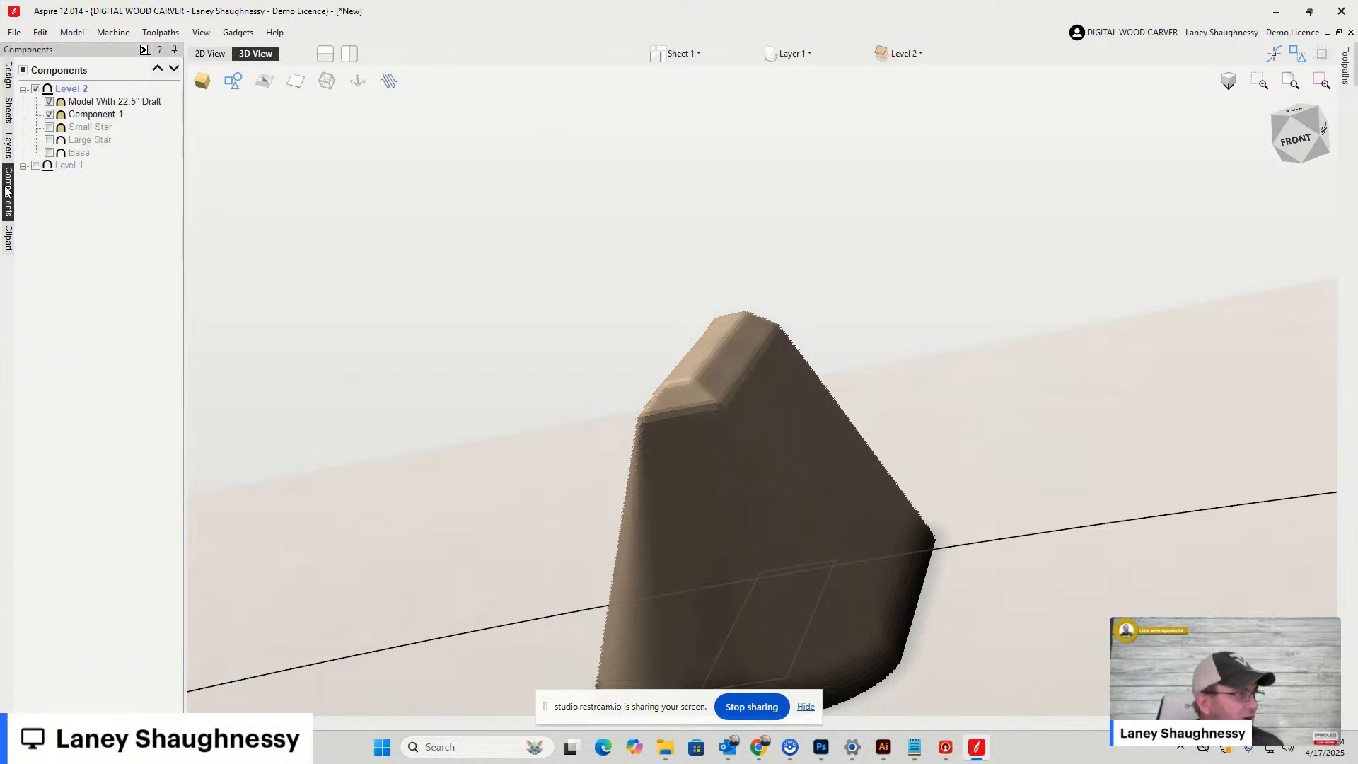
left_click(49, 152)
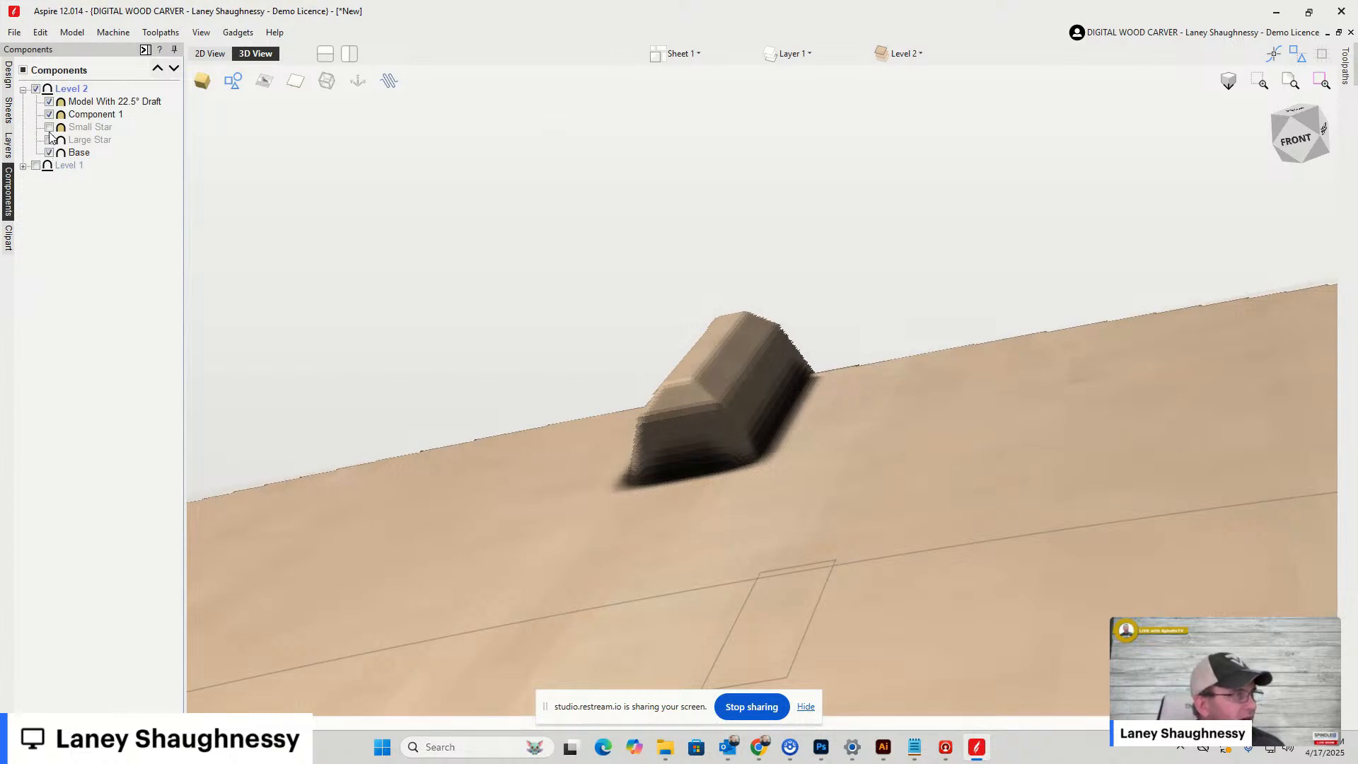
left_click(49, 140)
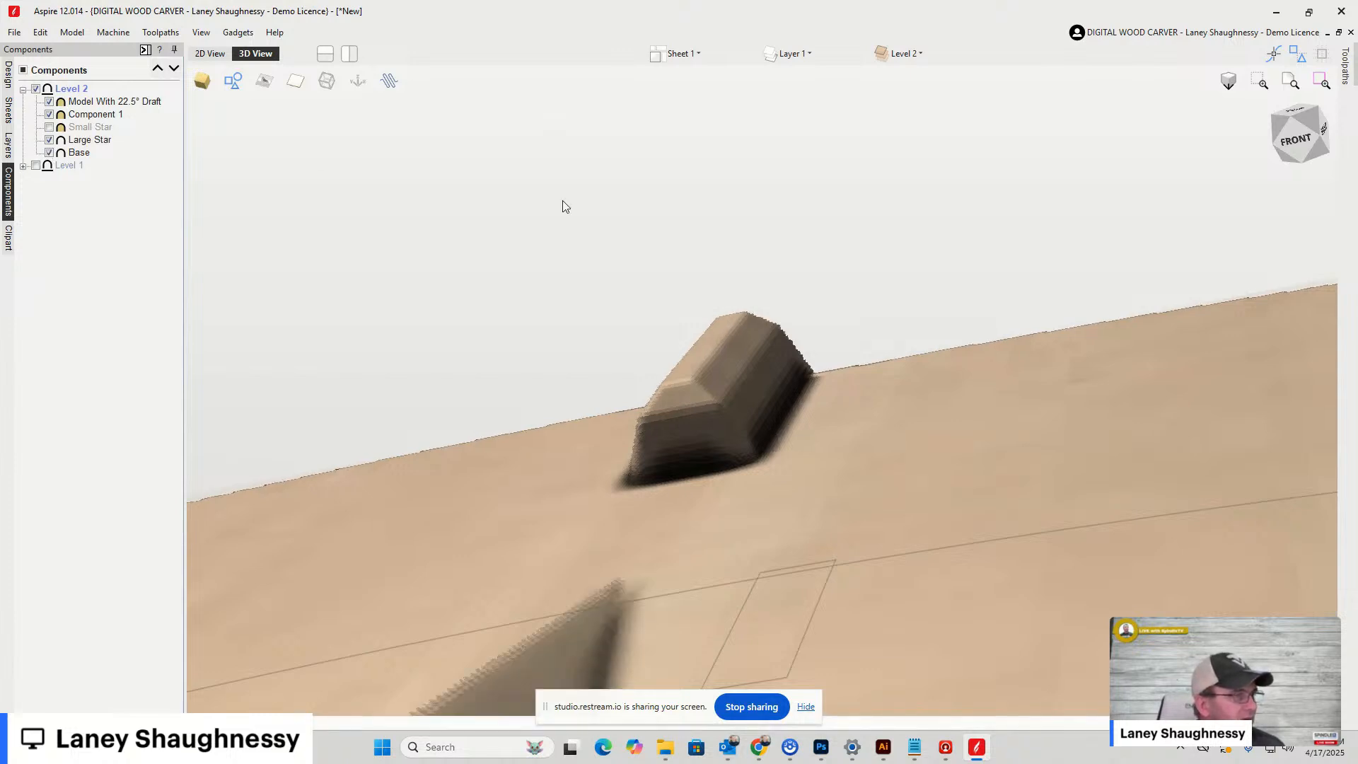
scroll(677, 195, "down", 3)
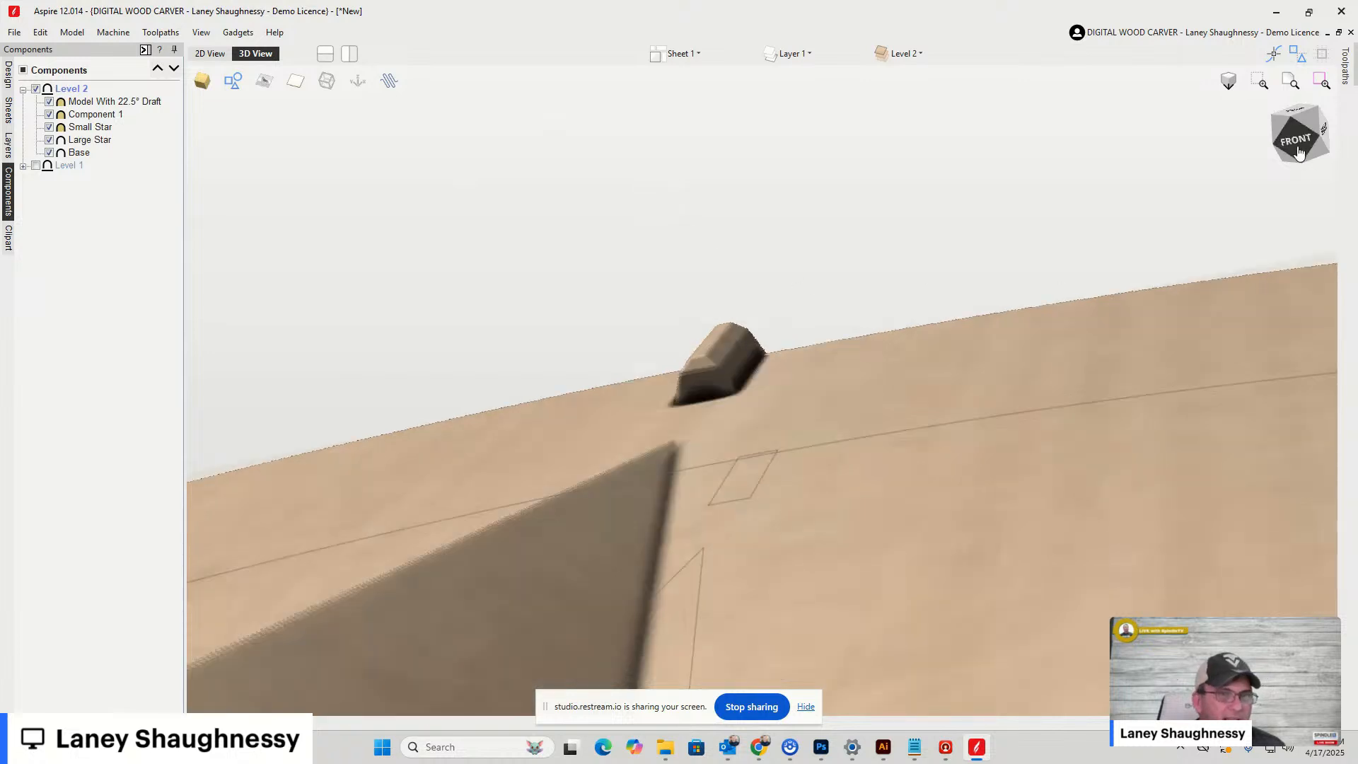
left_click_drag(1299, 152, 1310, 155)
scroll(495, 347, "up", 3)
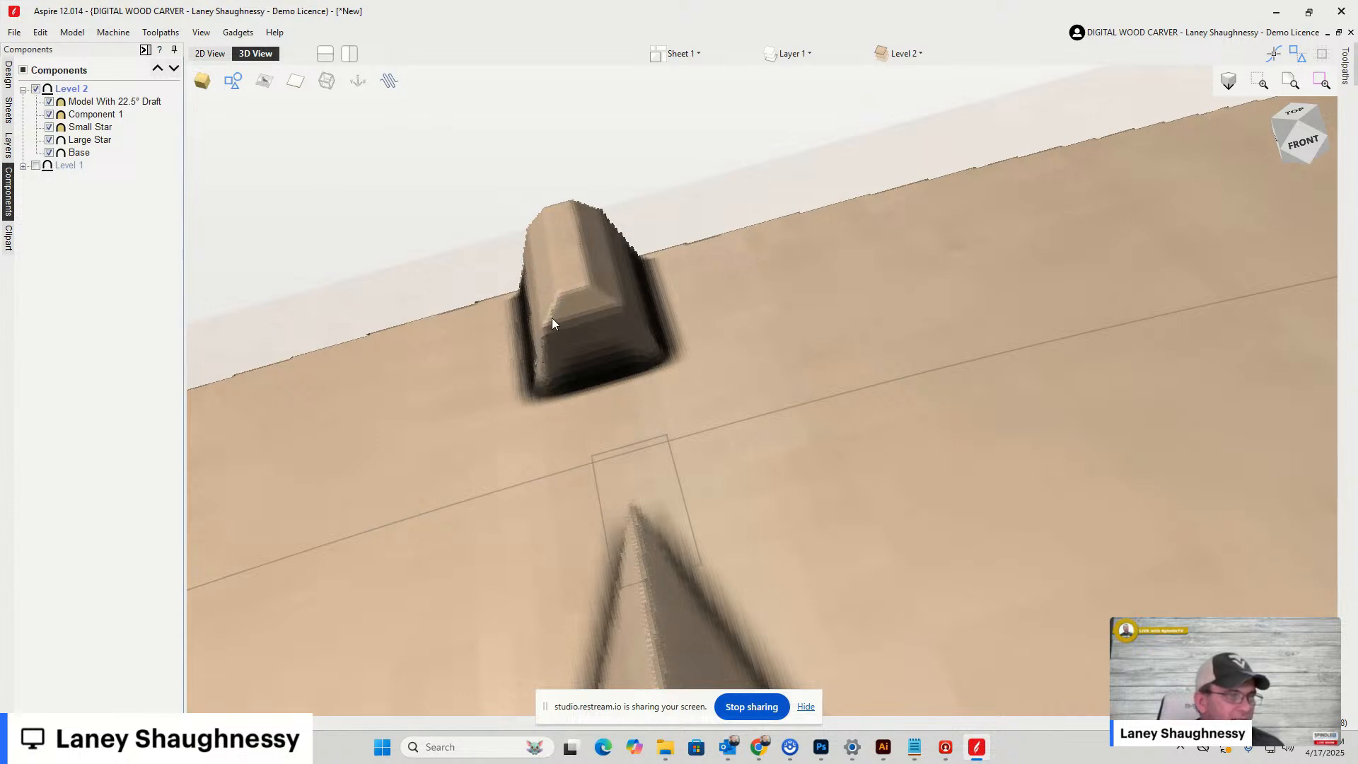
scroll(737, 379, "down", 5)
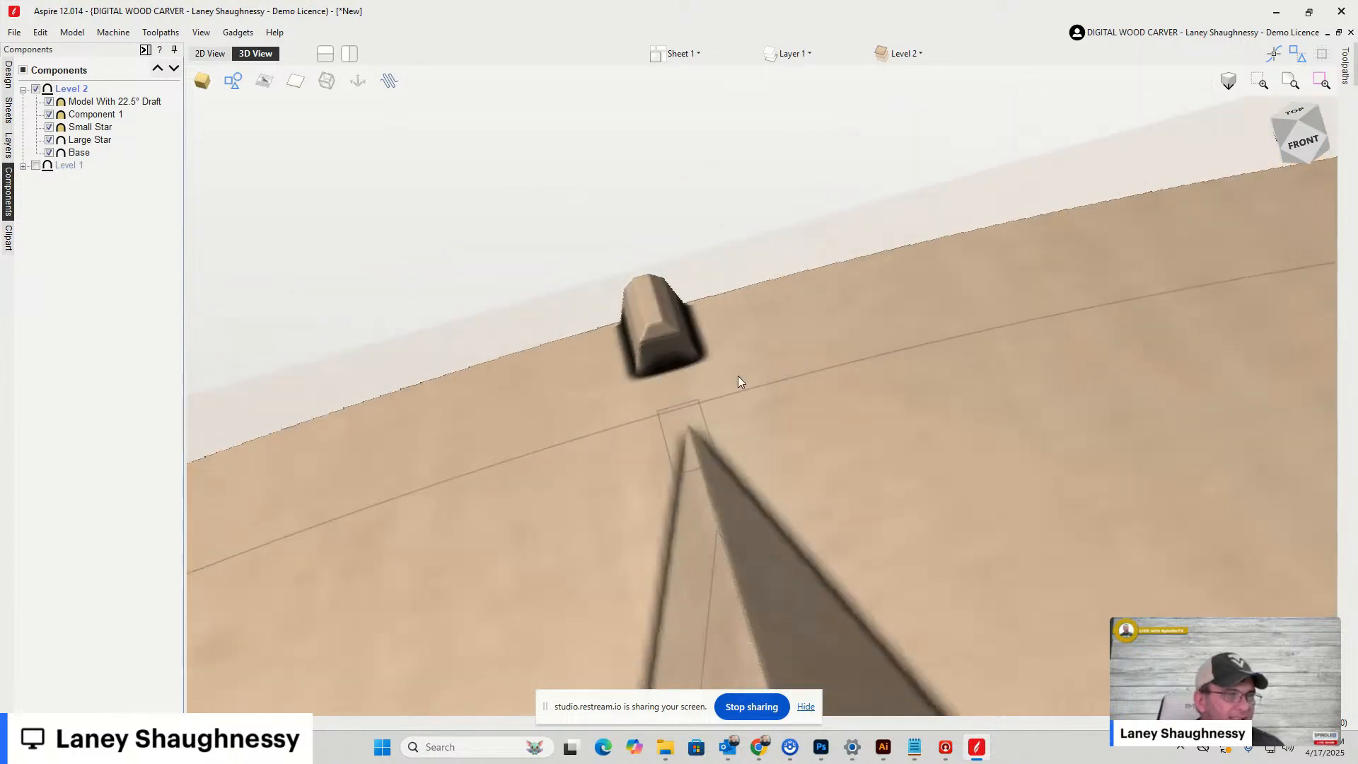
left_click(1304, 161)
mouse_move(1302, 160)
left_mouse_down()
mouse_move(1304, 174)
mouse_move(1279, 170)
left_mouse_up()
scroll(1001, 90, "up", 5)
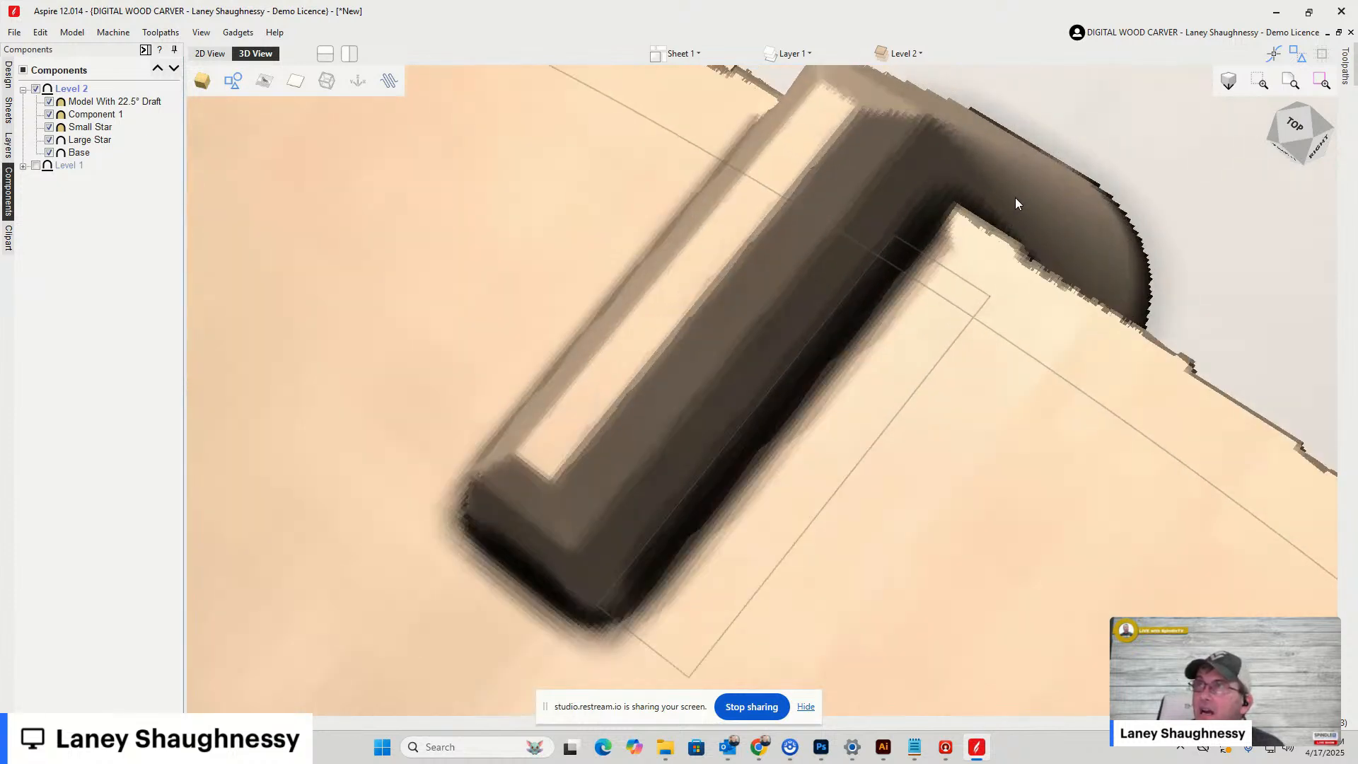
Hide the undrafted Component 1, and clear the part of the drafted tick mark outside the base's circle vector
left_click(208, 55)
left_click(83, 102)
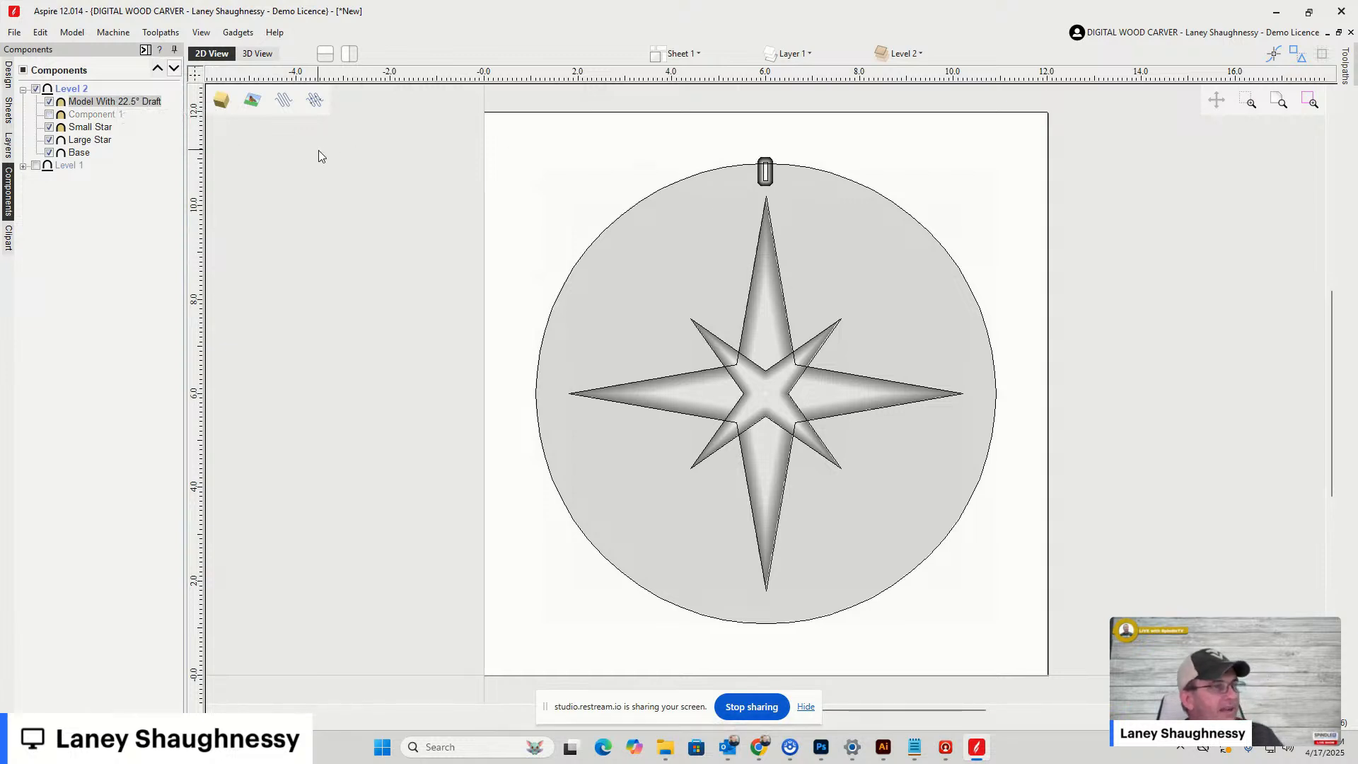
scroll(739, 157, "up", 5)
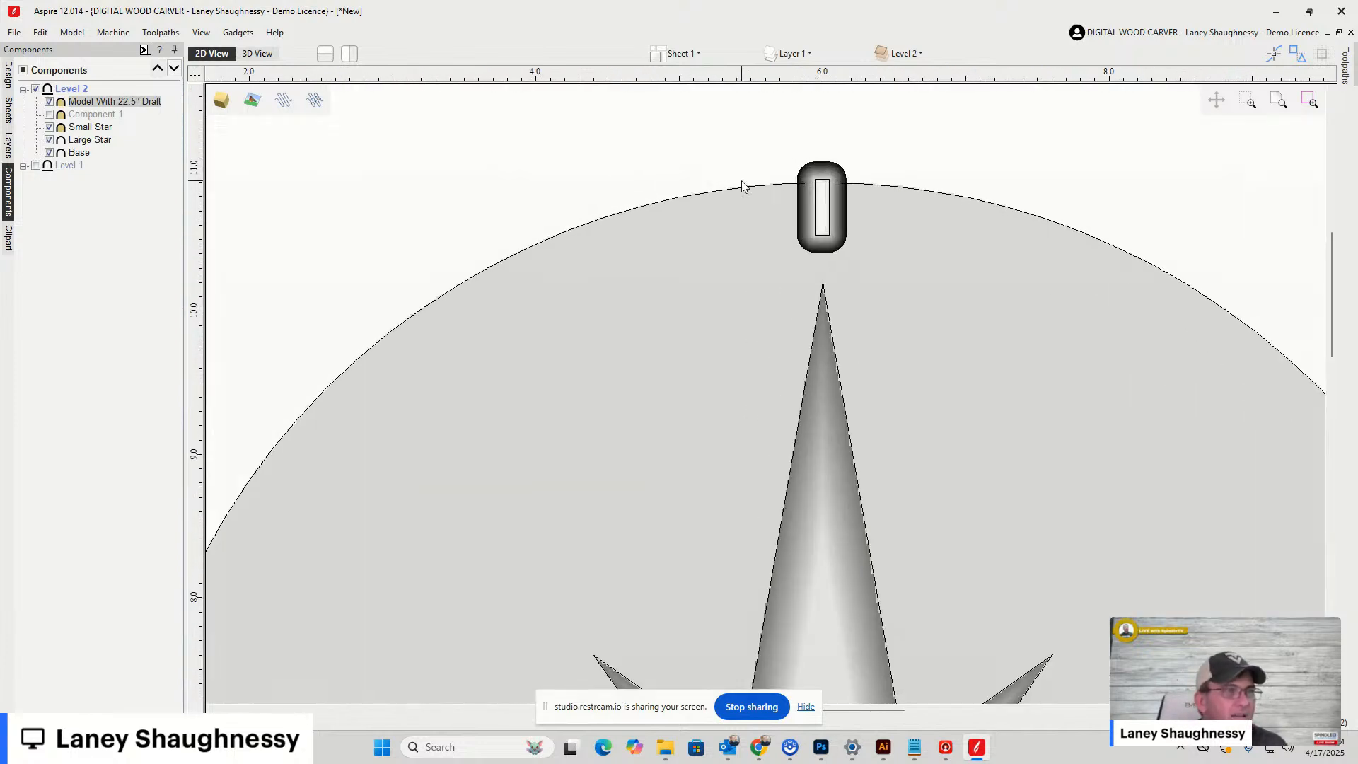
left_click(746, 191)
scroll(747, 183, "down", 4)
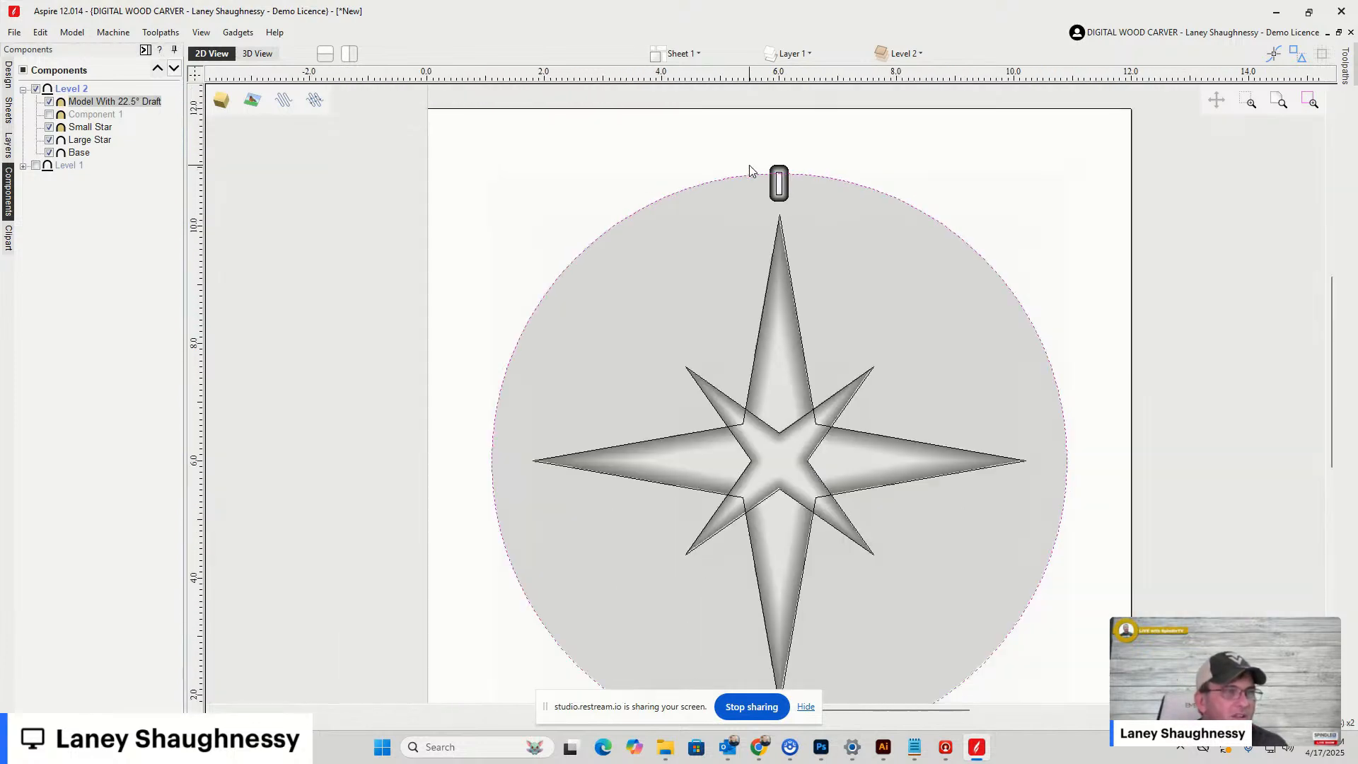
left_click(8, 74)
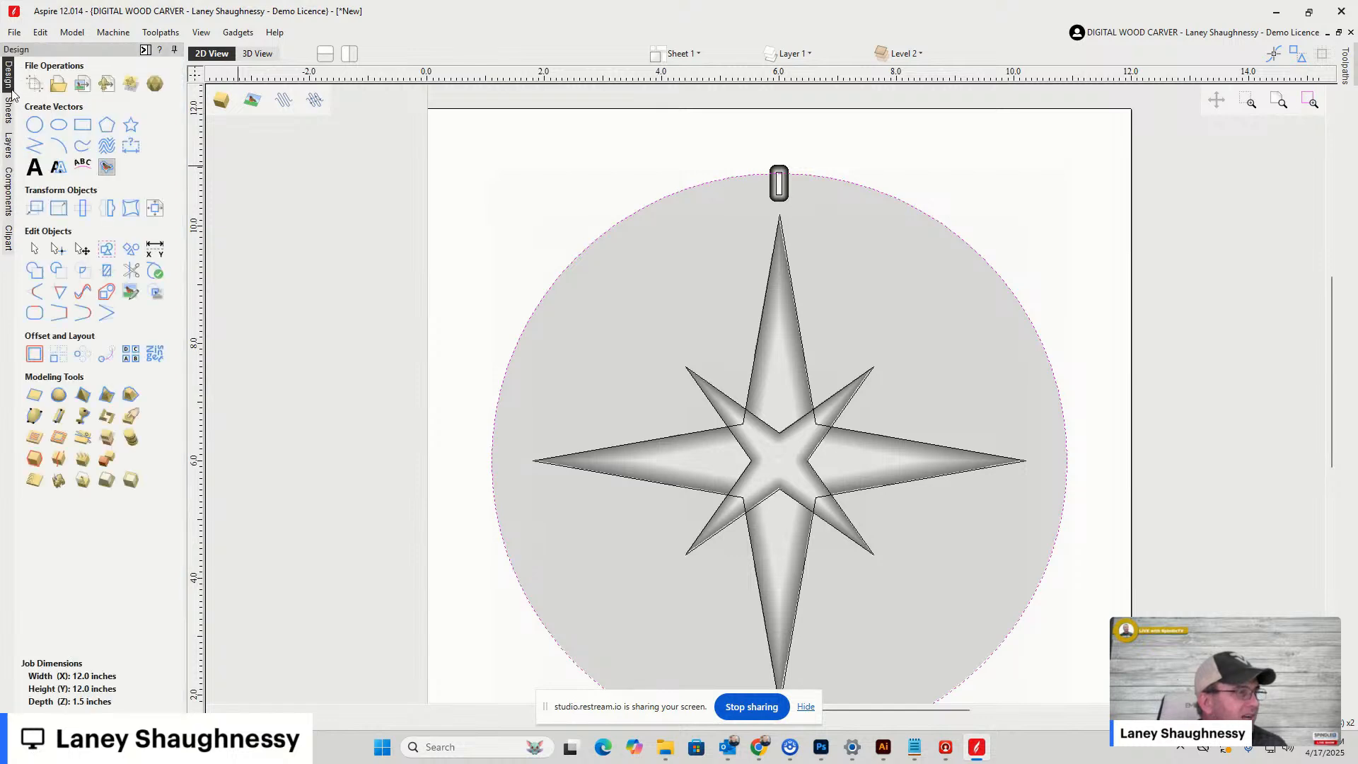
left_click(59, 439)
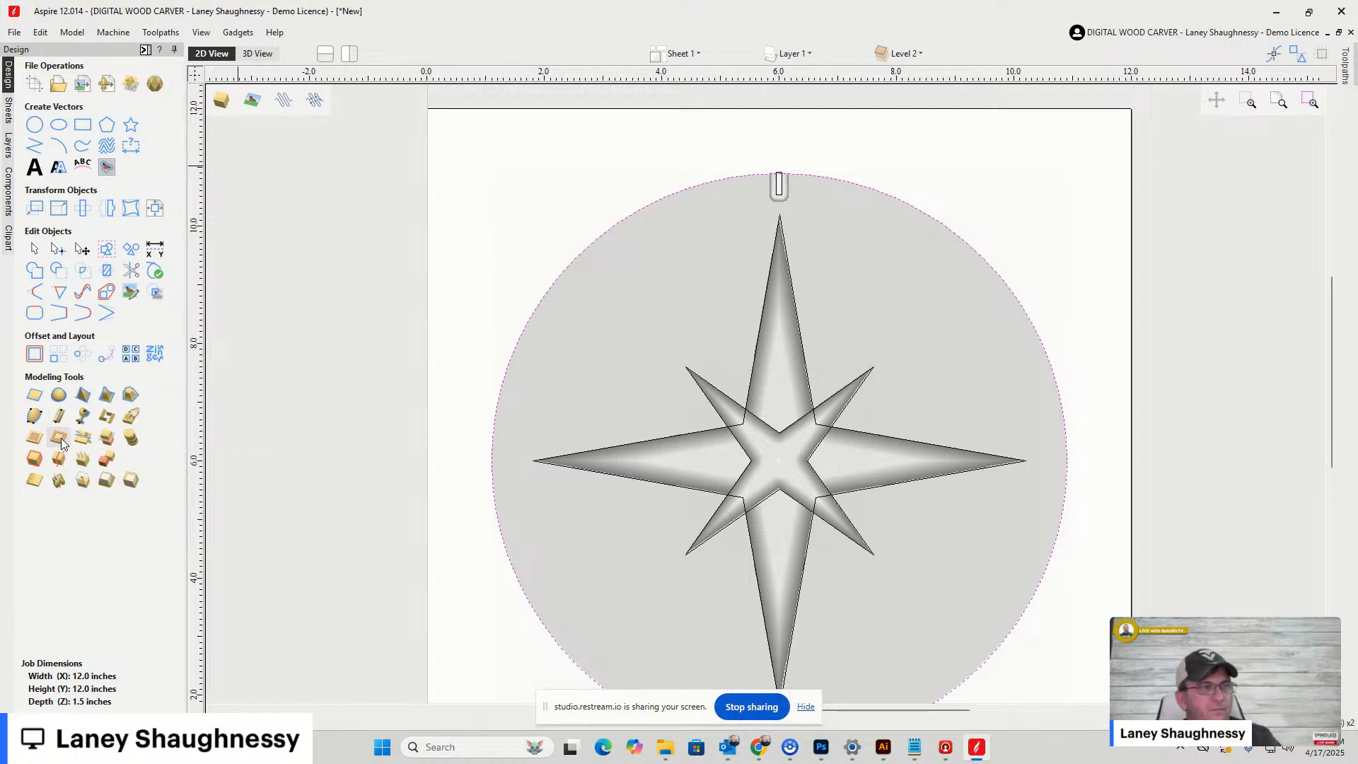
left_click(256, 54)
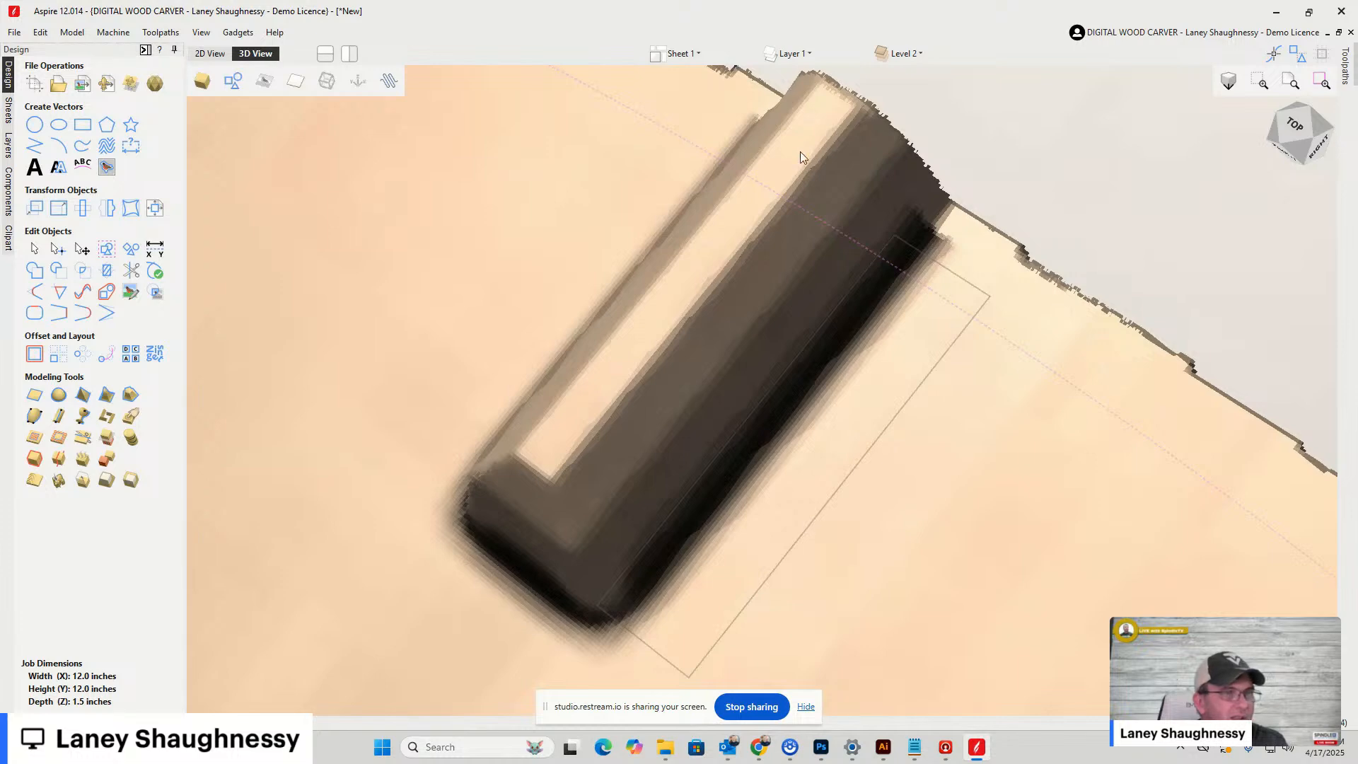
scroll(971, 329, "down", 5)
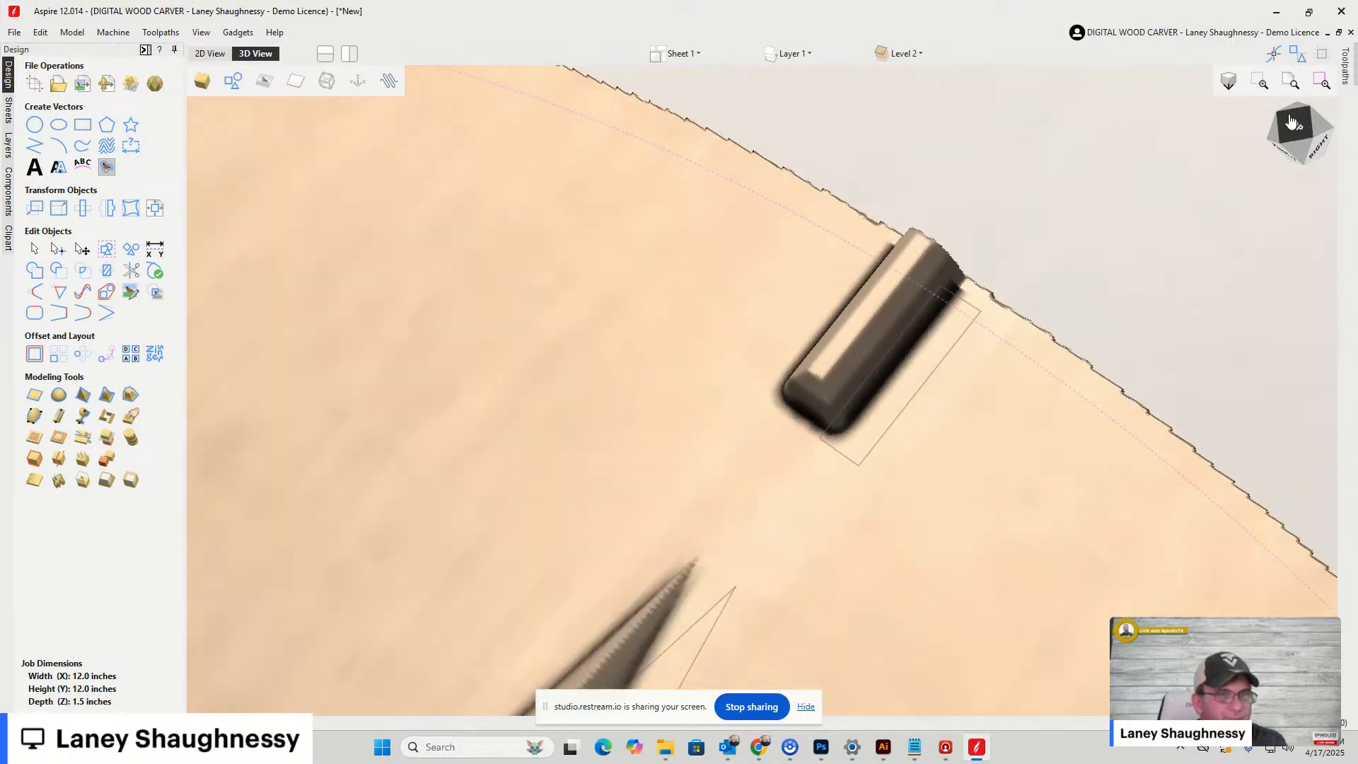
Examine the trimmed tick mark at the base's edge from several angles, and undo the last clearing of it
left_click_drag(1291, 123, 1258, 142)
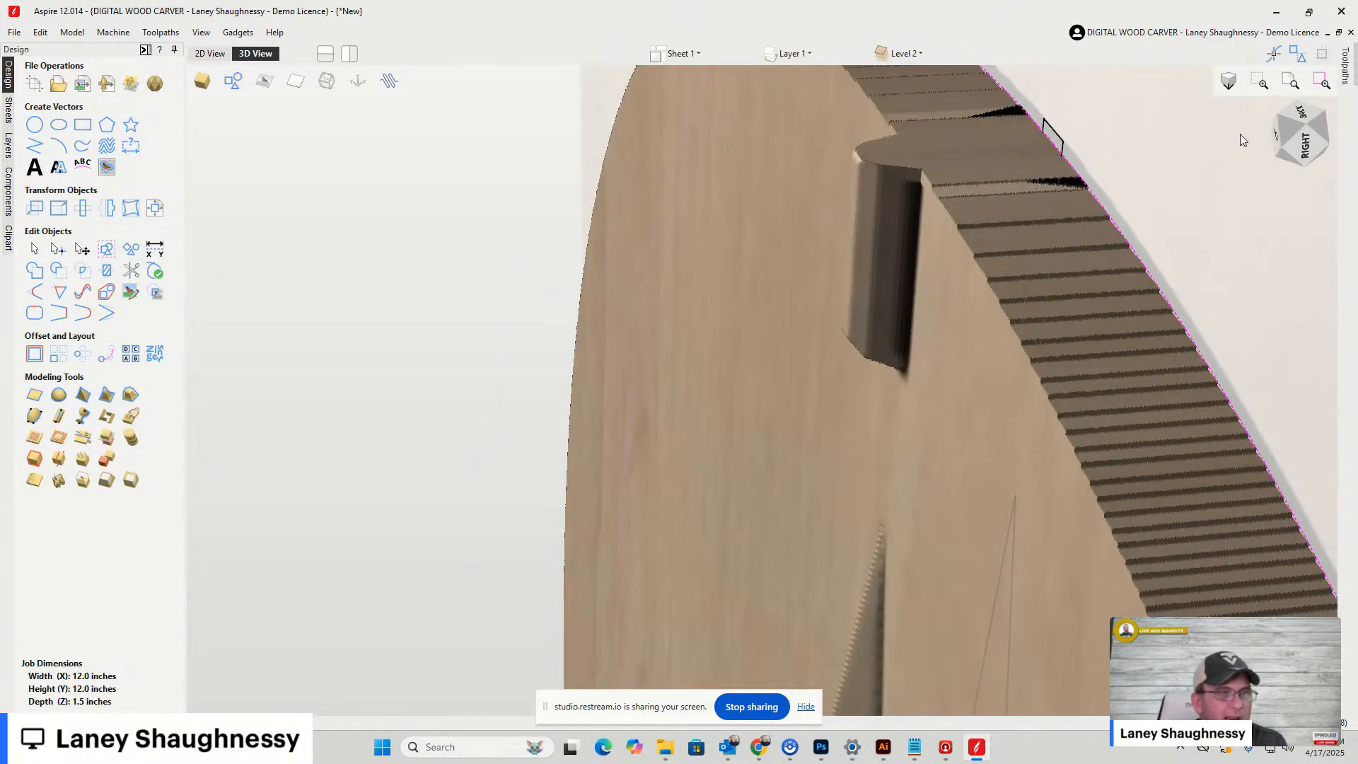
left_click(1309, 118)
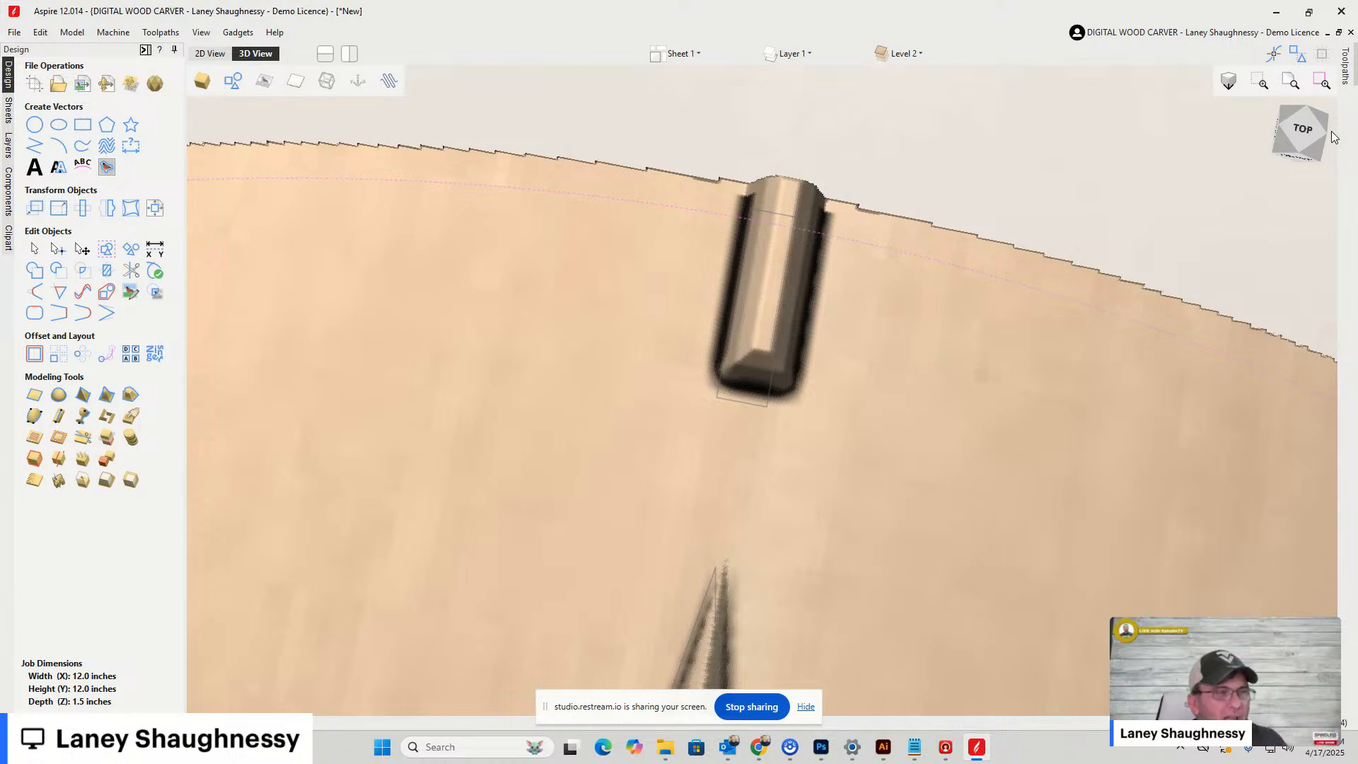
left_click_drag(1304, 136, 1298, 120)
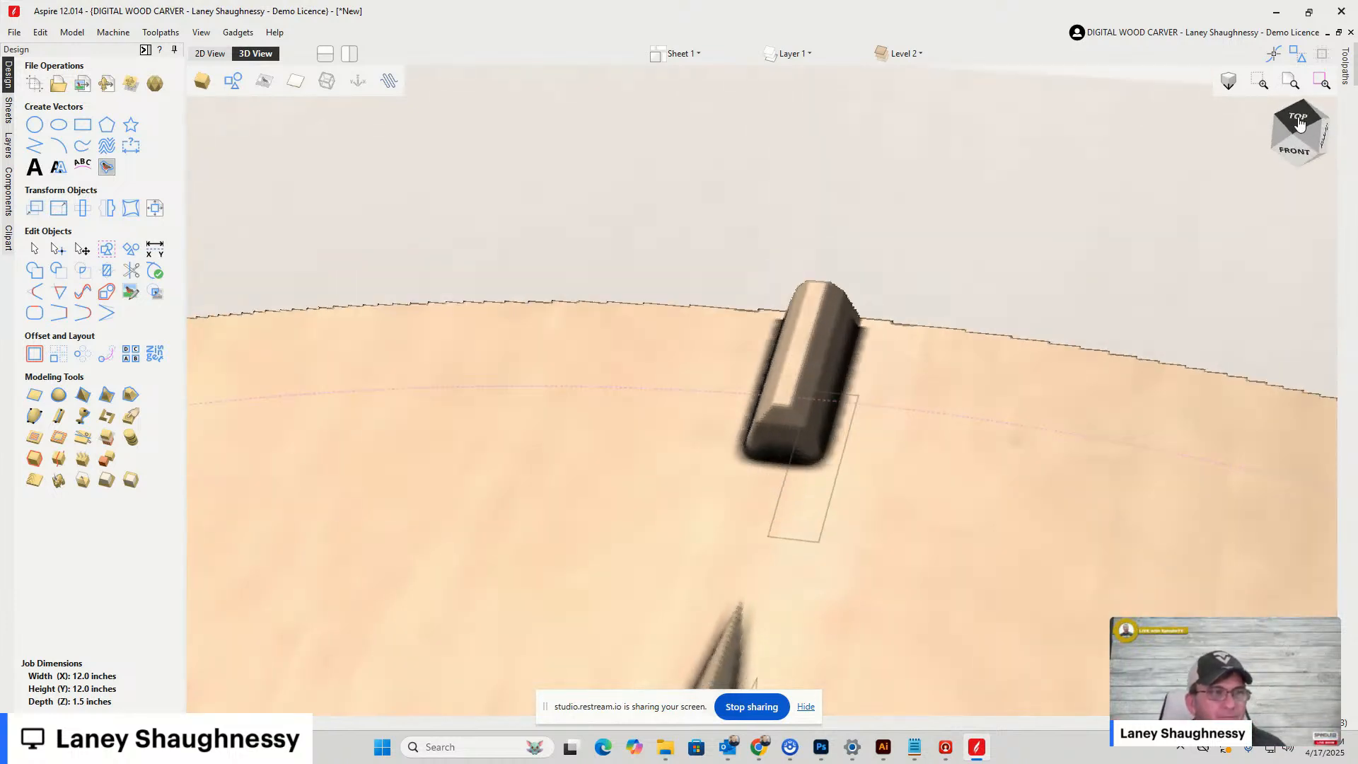
scroll(882, 306, "down", 6)
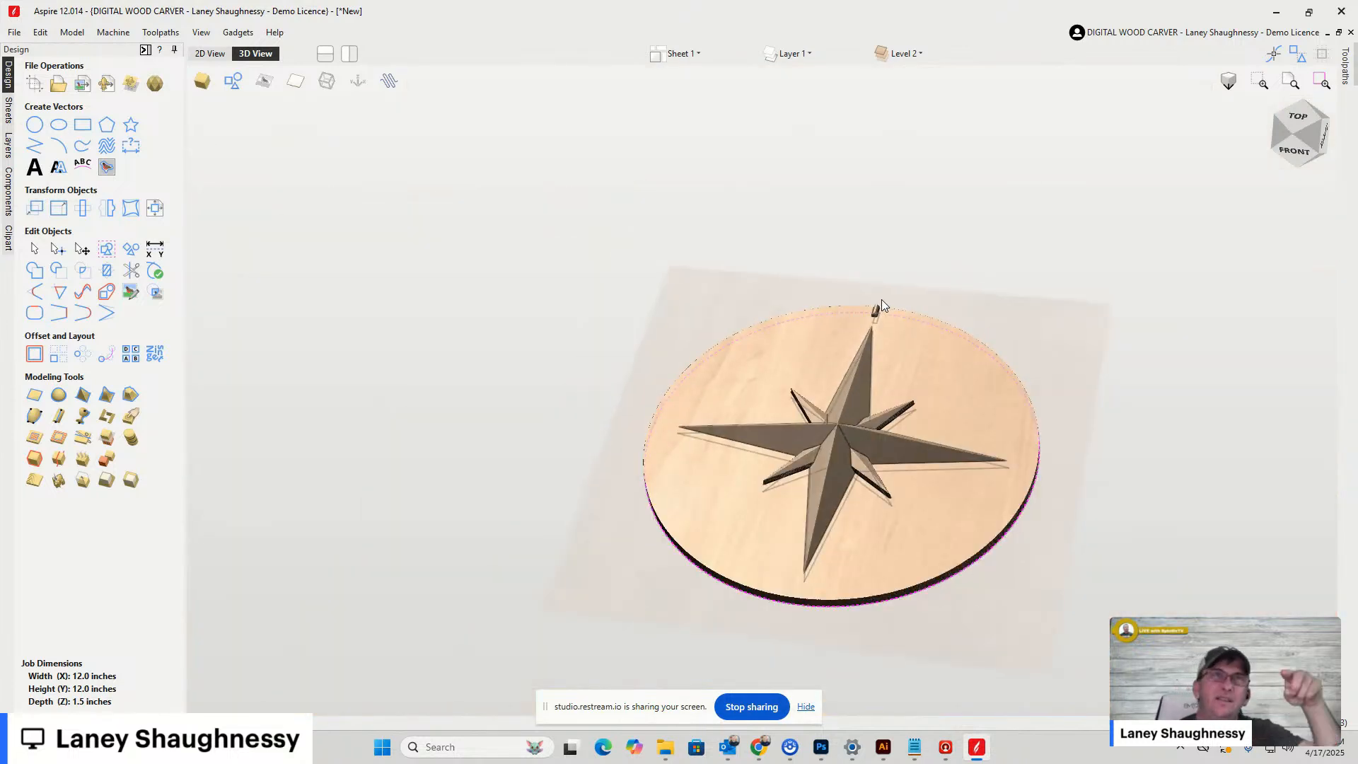
left_click(40, 32)
left_click(56, 48)
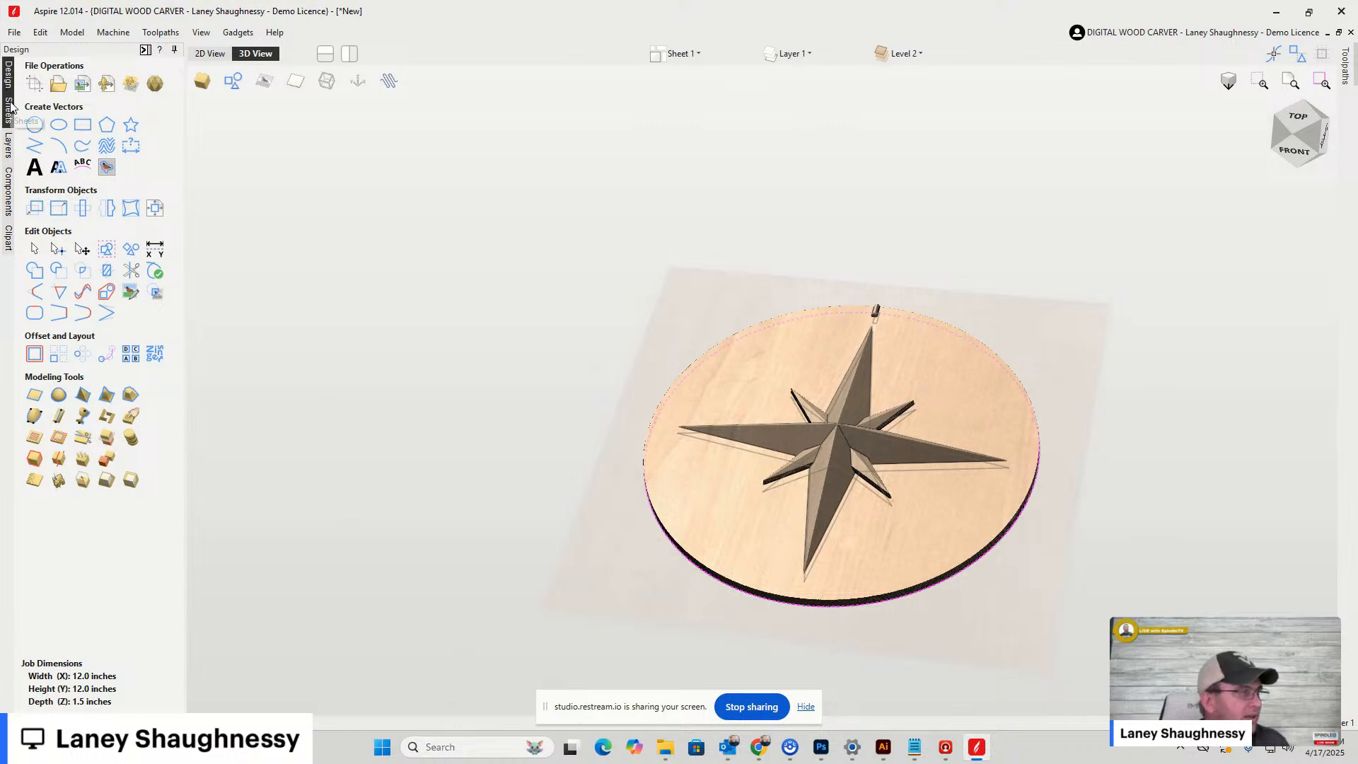
Hide the drafted tick mark, Small Star and Large Star components, and select the remaining Base component
left_click(8, 205)
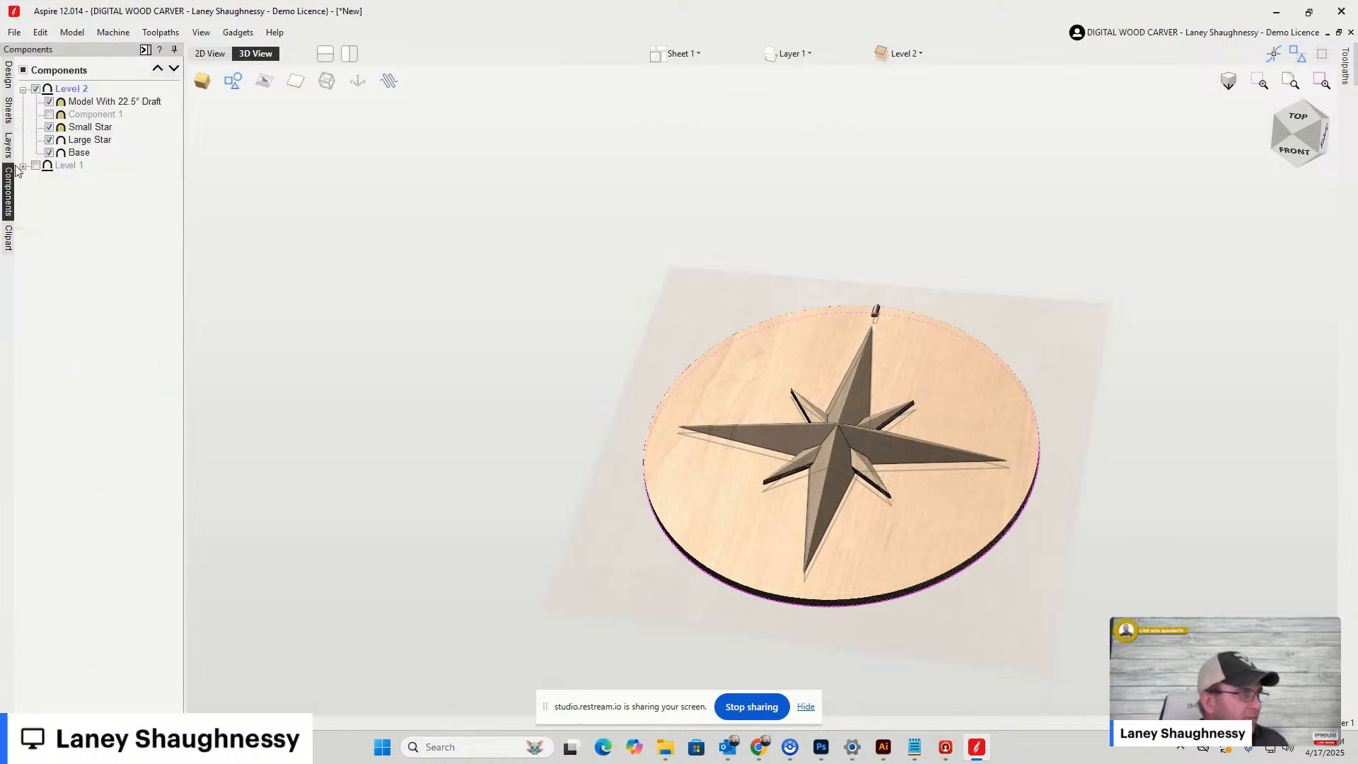
left_click(49, 102)
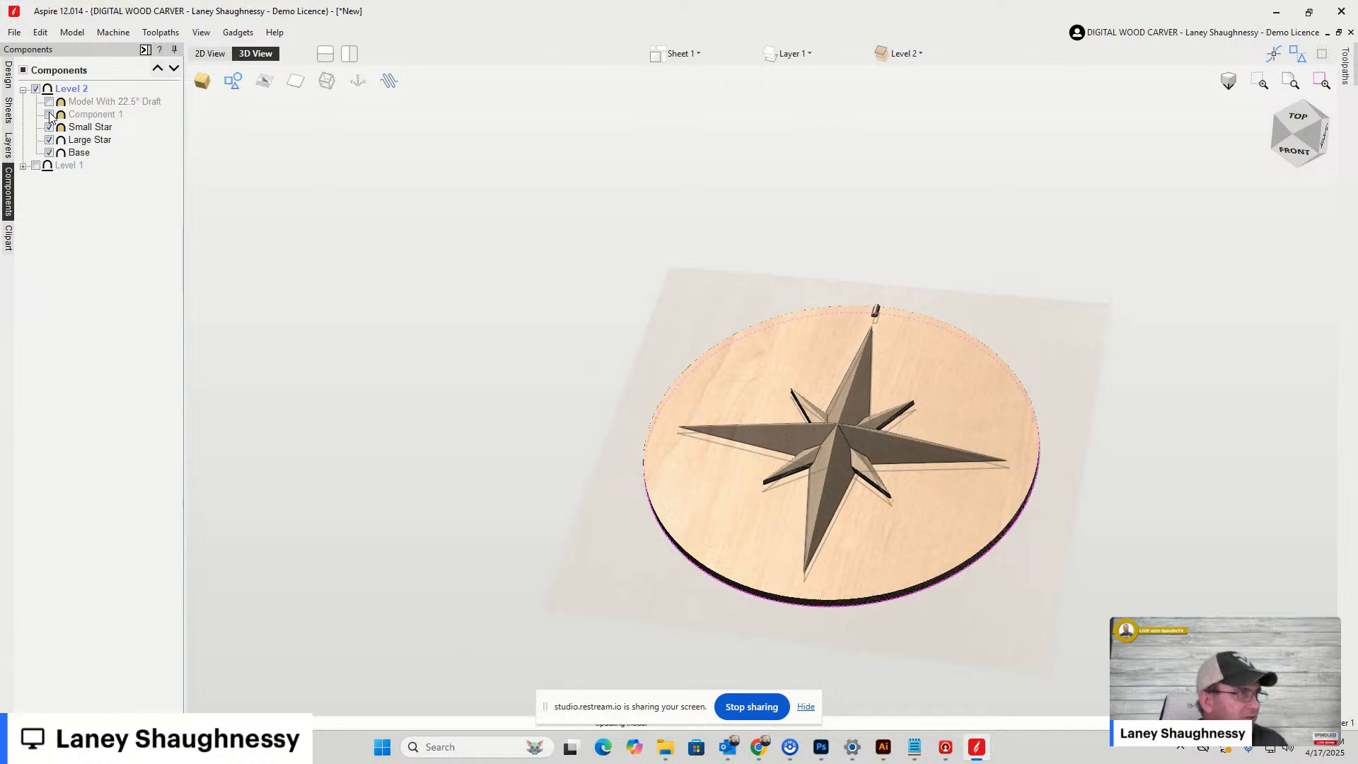
left_click(49, 128)
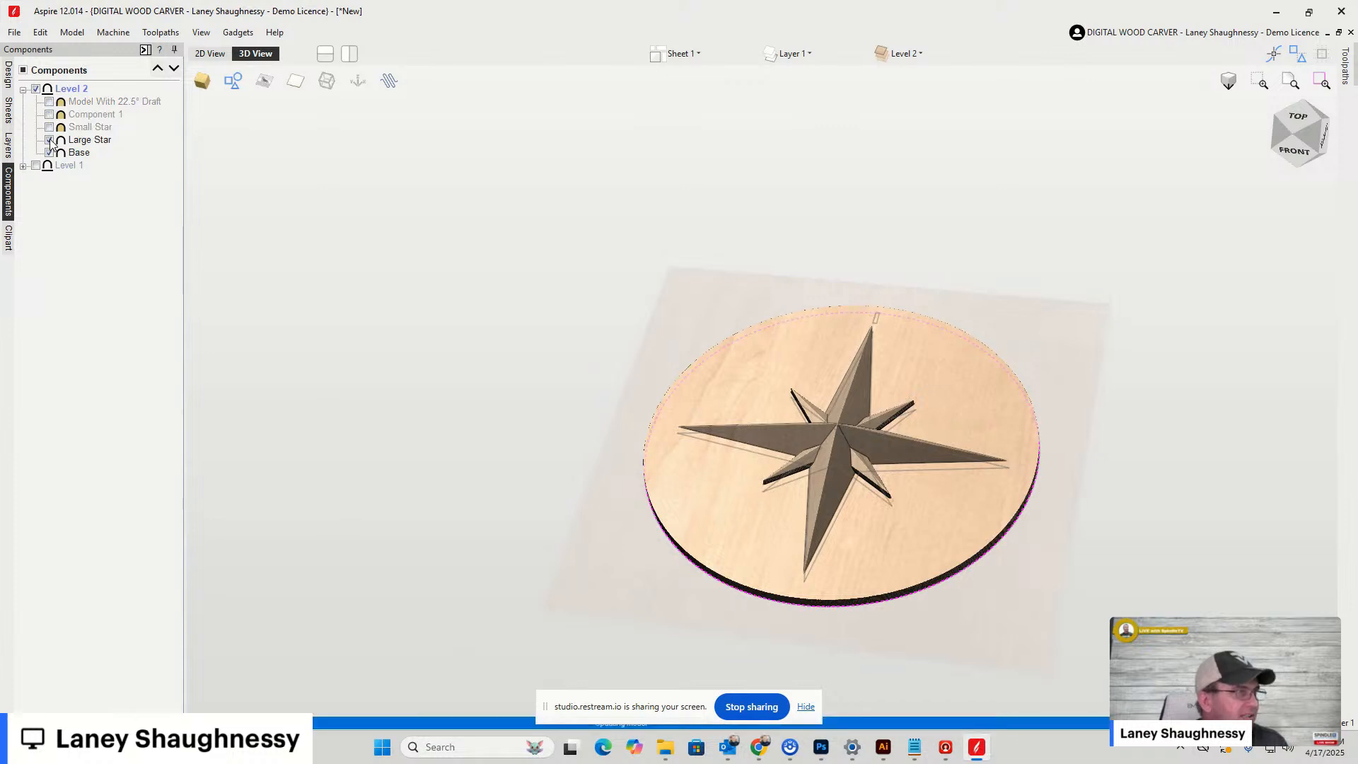
left_click(50, 140)
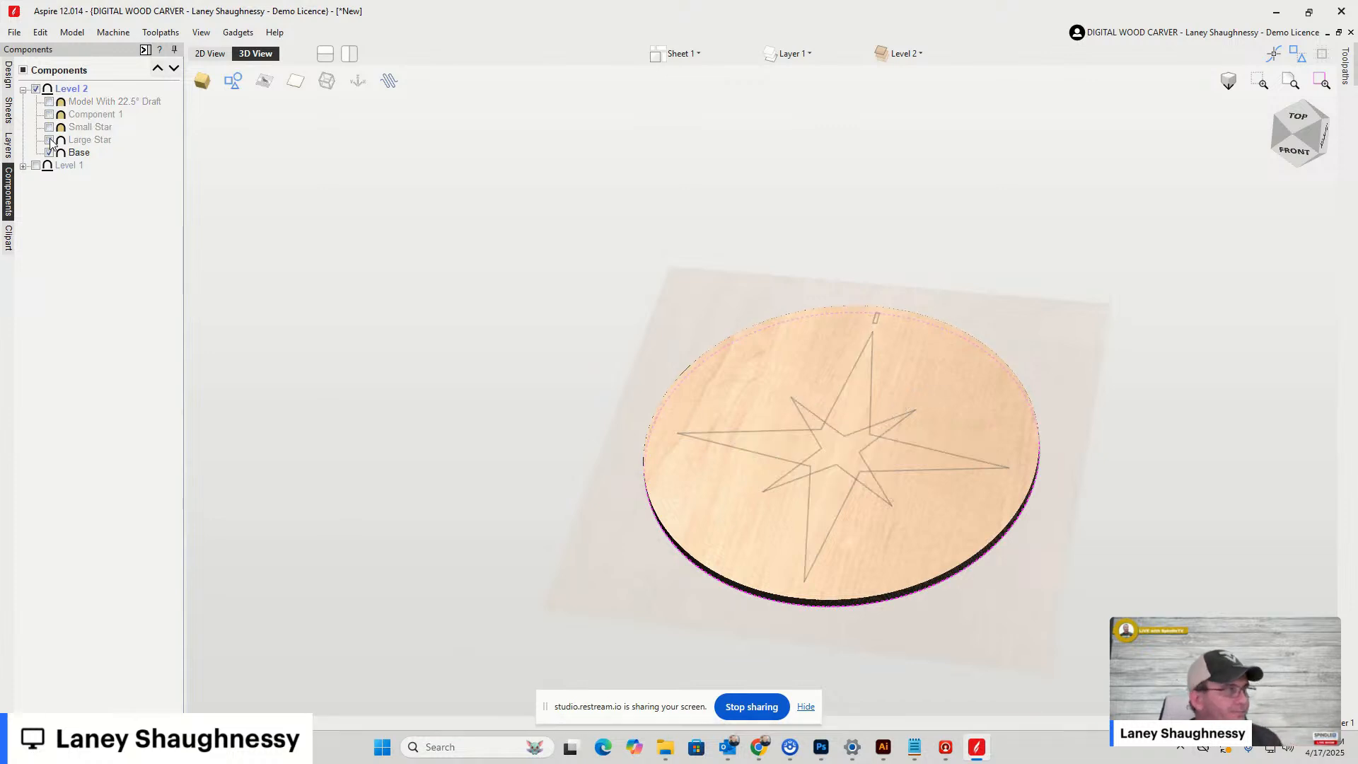
left_click(78, 153)
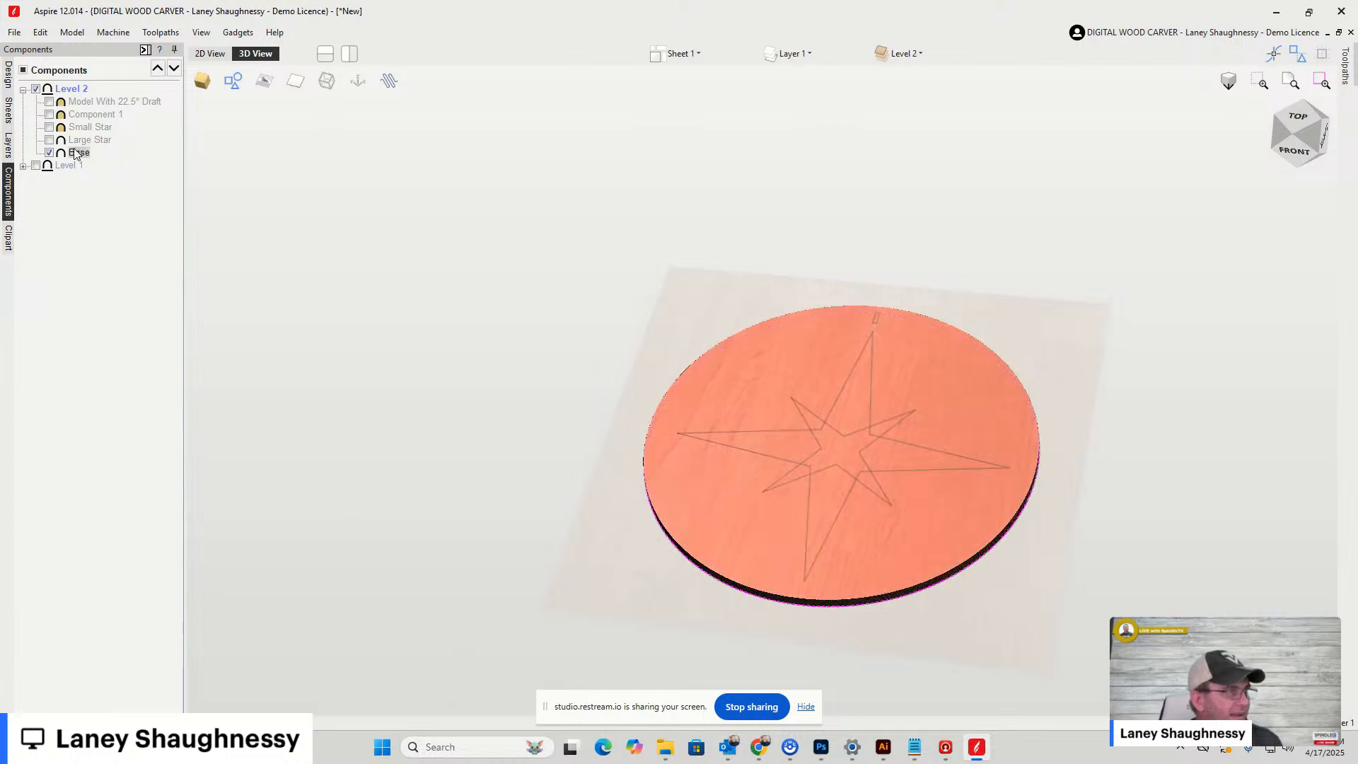
Create a new component from the visible base with a 22.5° draft angle, and inspect its sloped edge
left_click(8, 74)
scroll(751, 626, "up", 3)
scroll(751, 627, "up", 2)
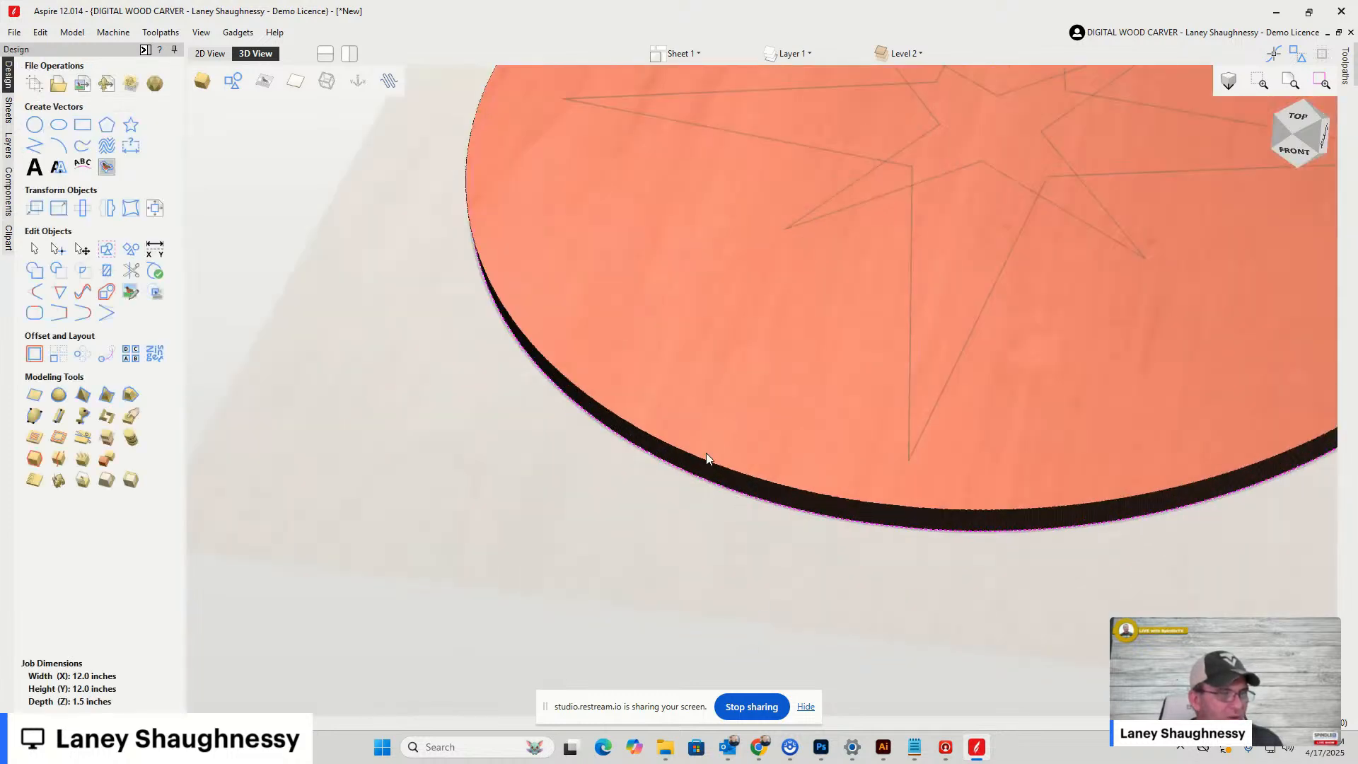
left_click(107, 480)
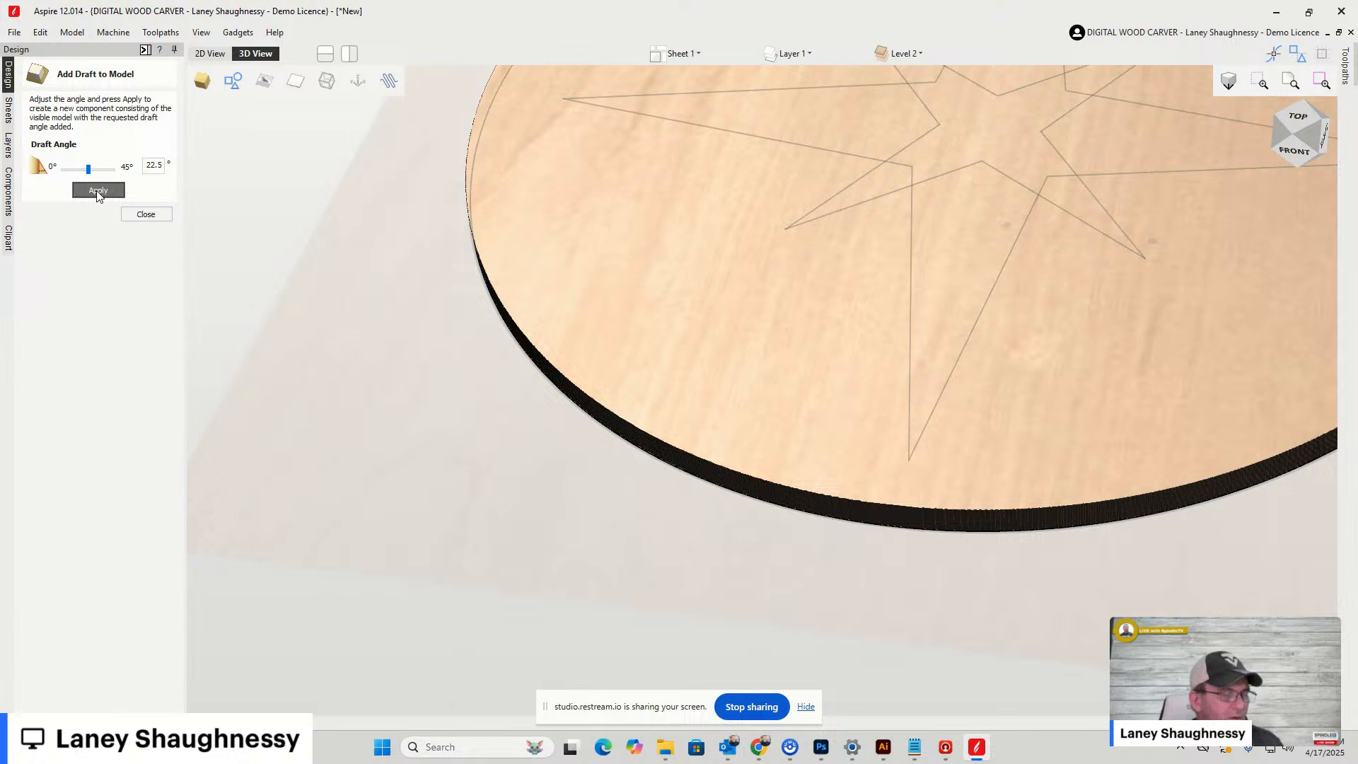
left_click(97, 191)
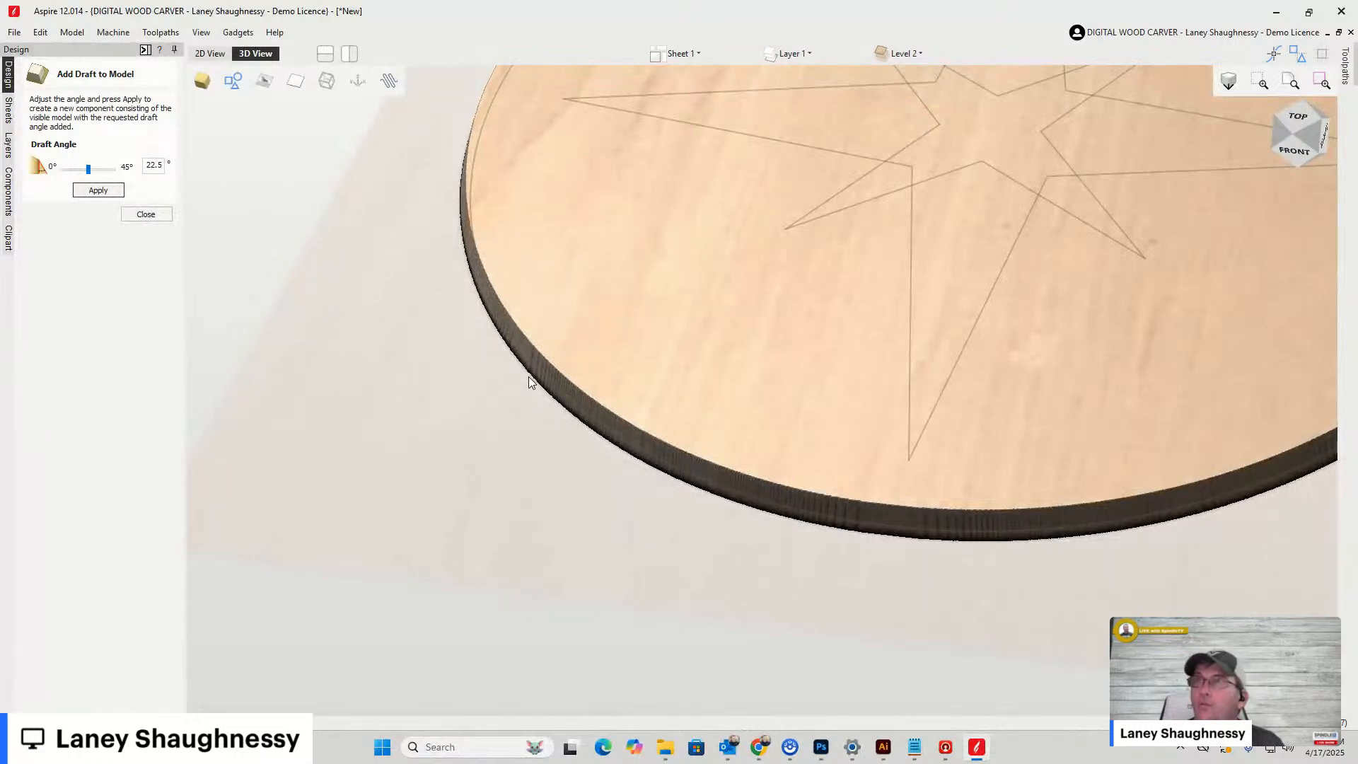
scroll(640, 445, "up", 3)
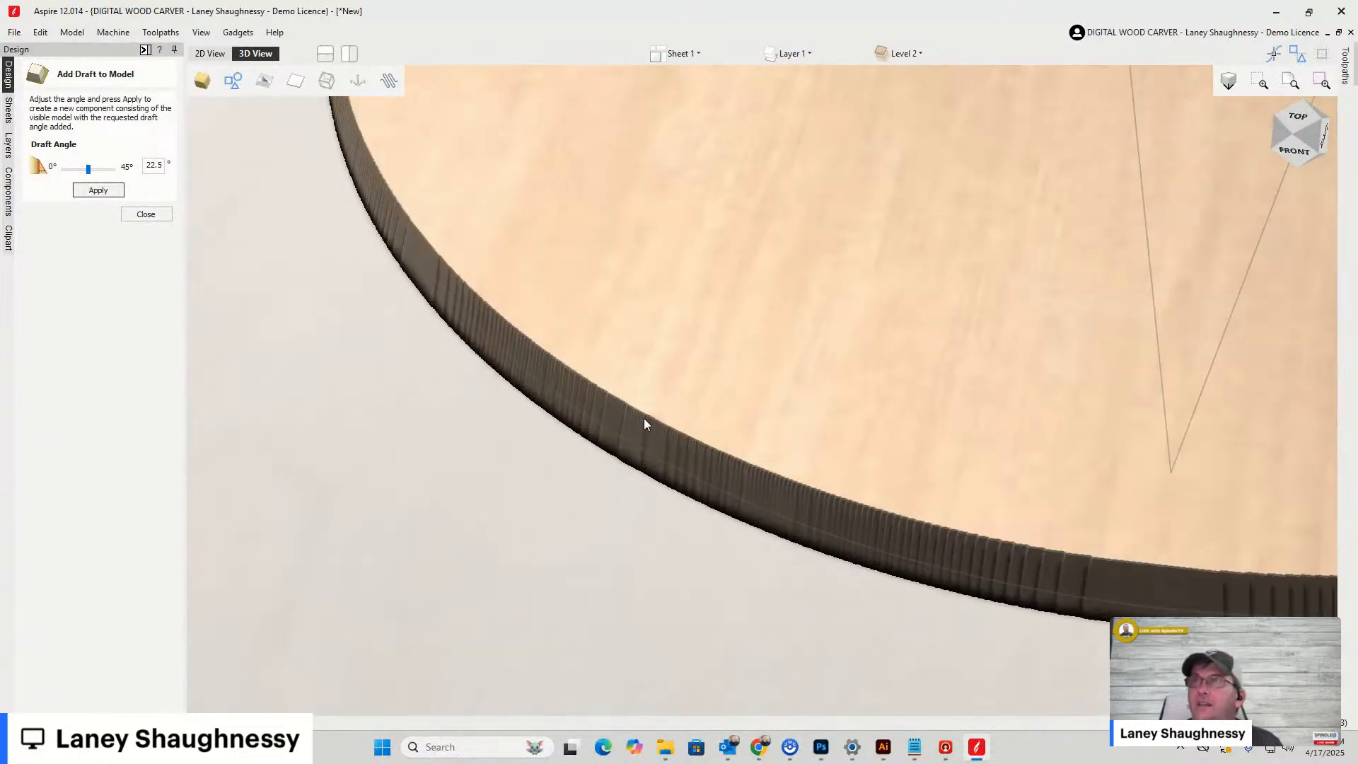
scroll(553, 491, "down", 3)
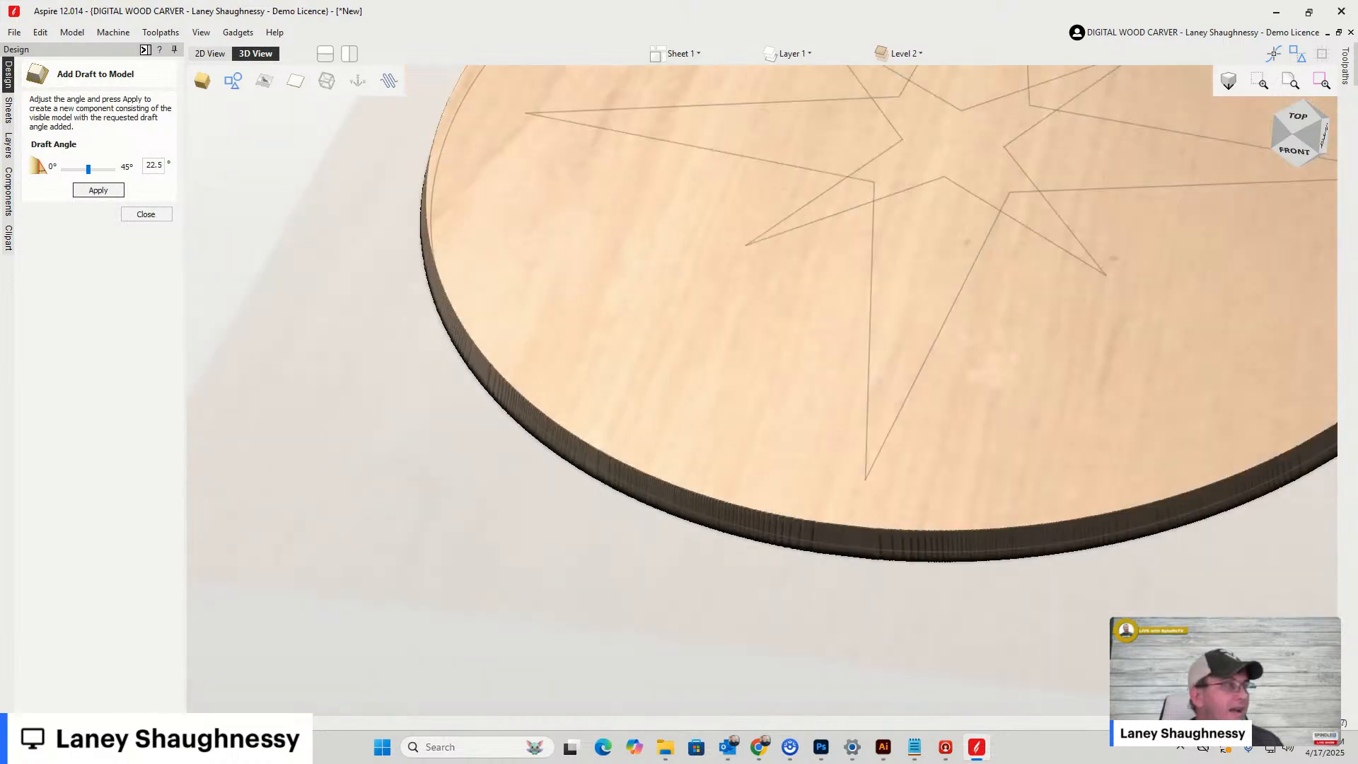
Save the project as a file named compass
left_click(150, 165)
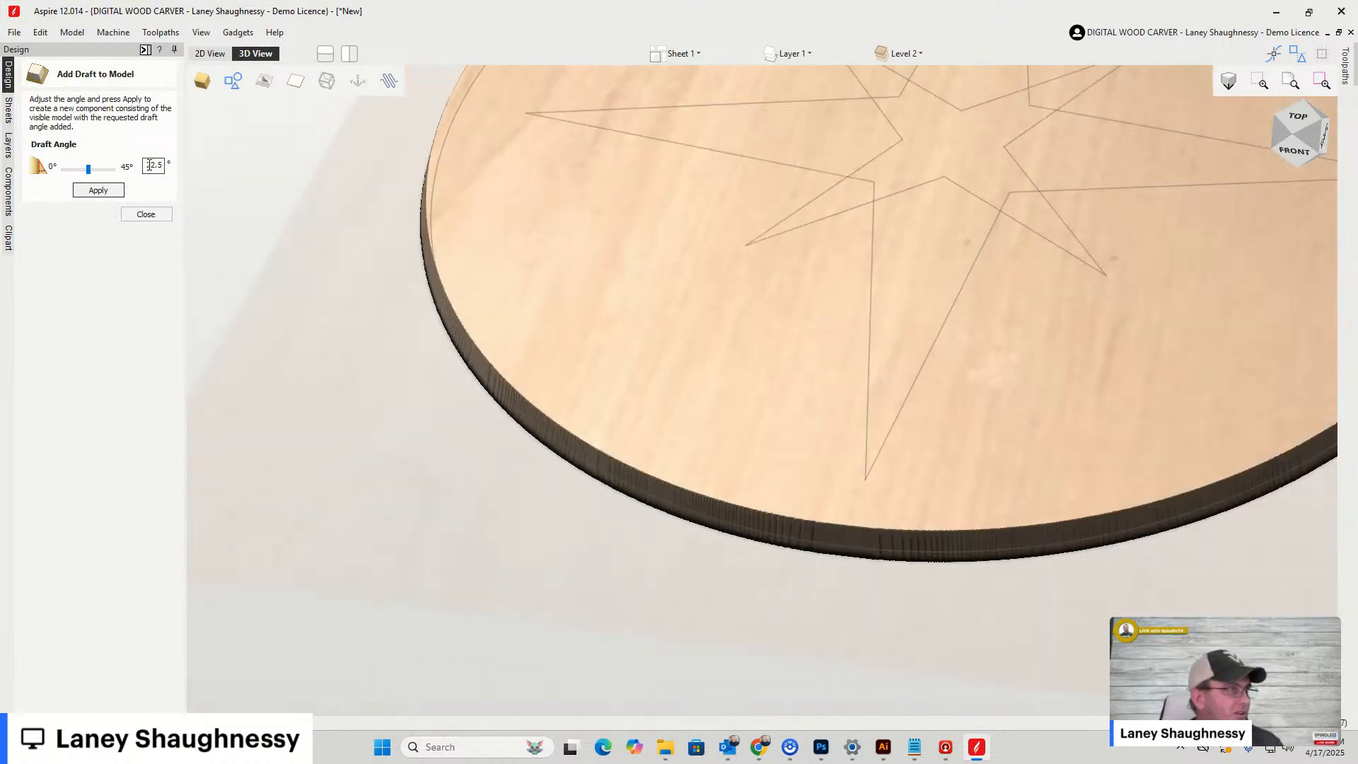
left_click_drag(149, 165, 164, 165)
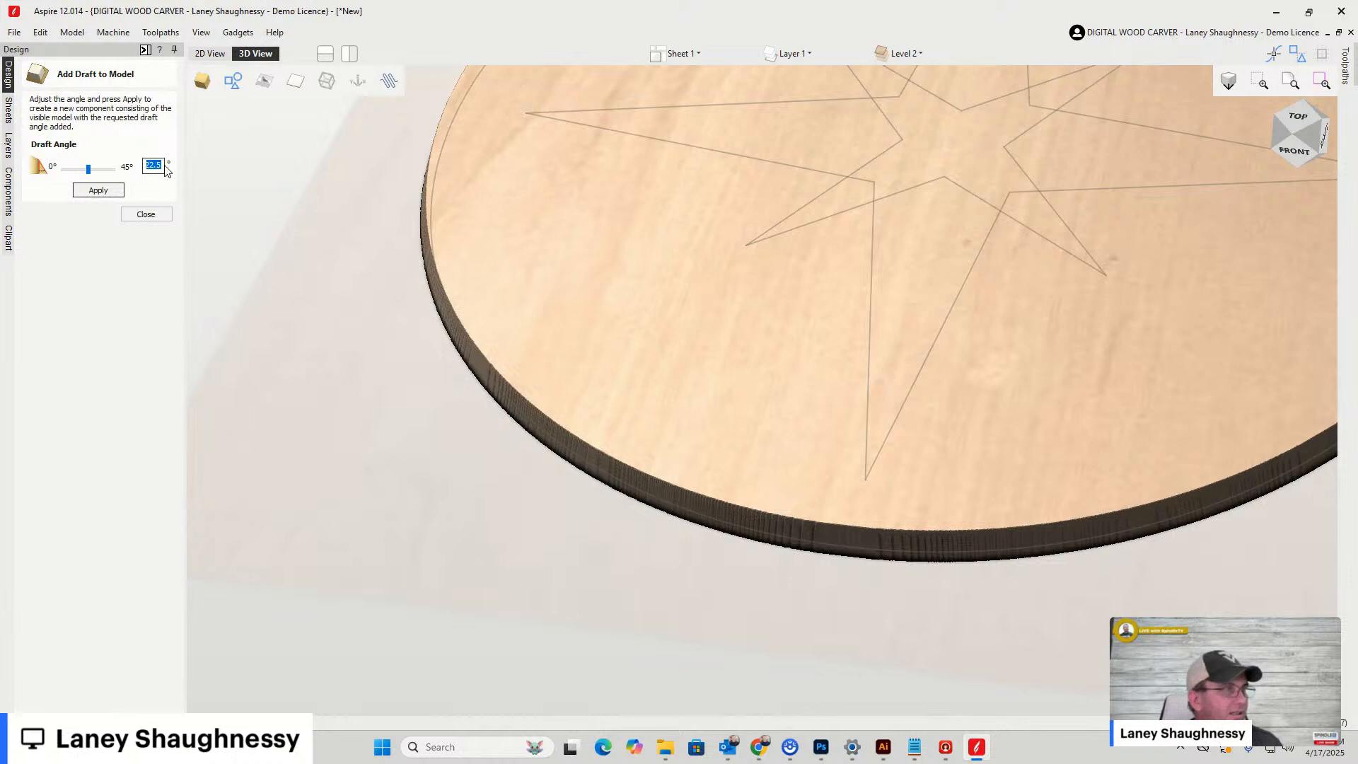
left_click(16, 34)
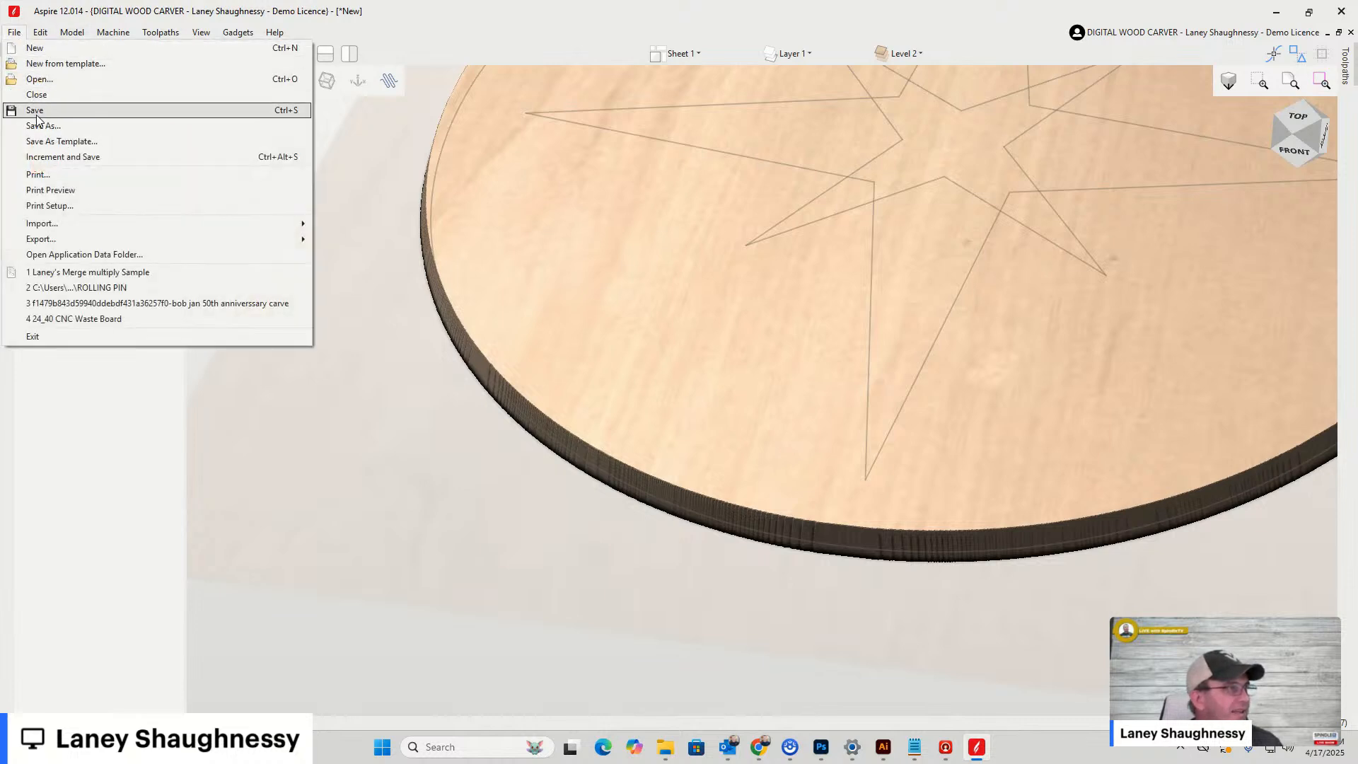
key("Escape")
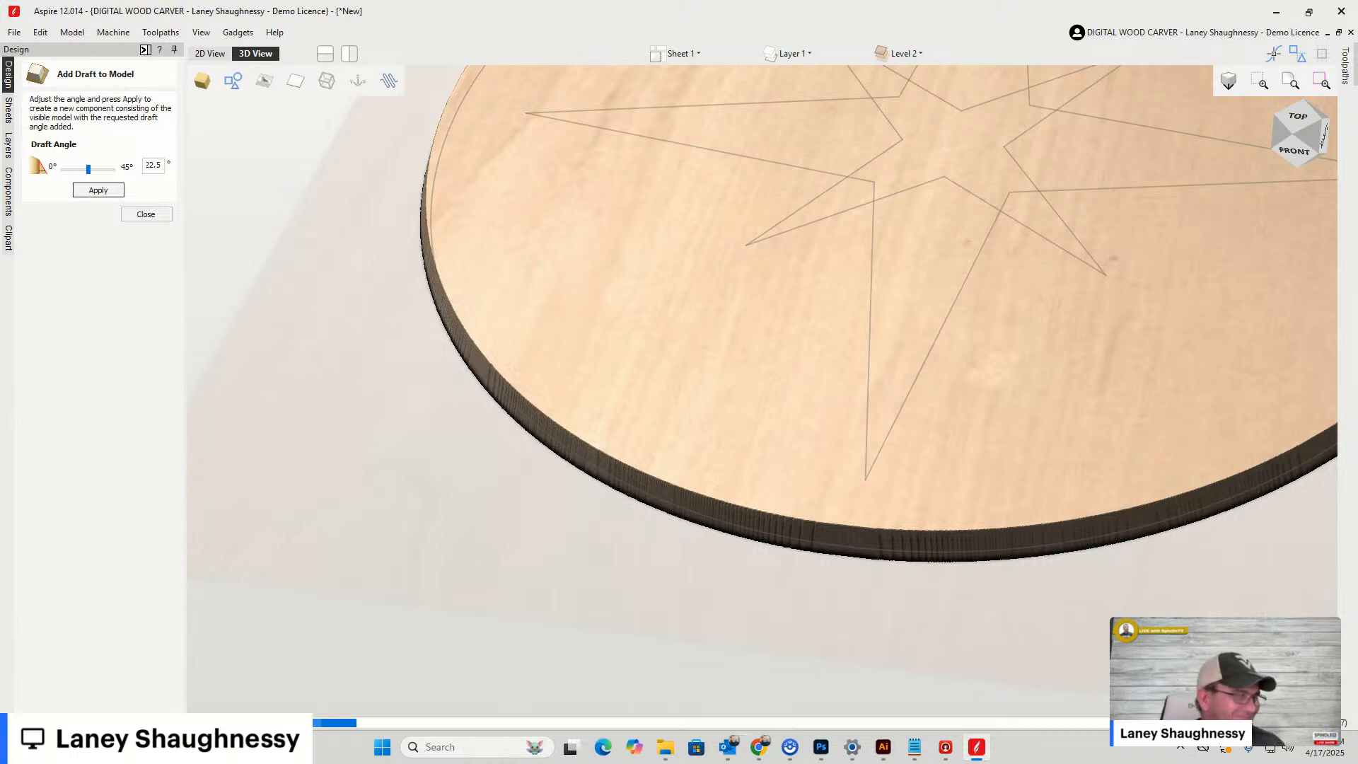
Set the draft angle to 45°, apply it to the visible base as a new component, and close the draft tool
double_click(161, 165)
type("45")
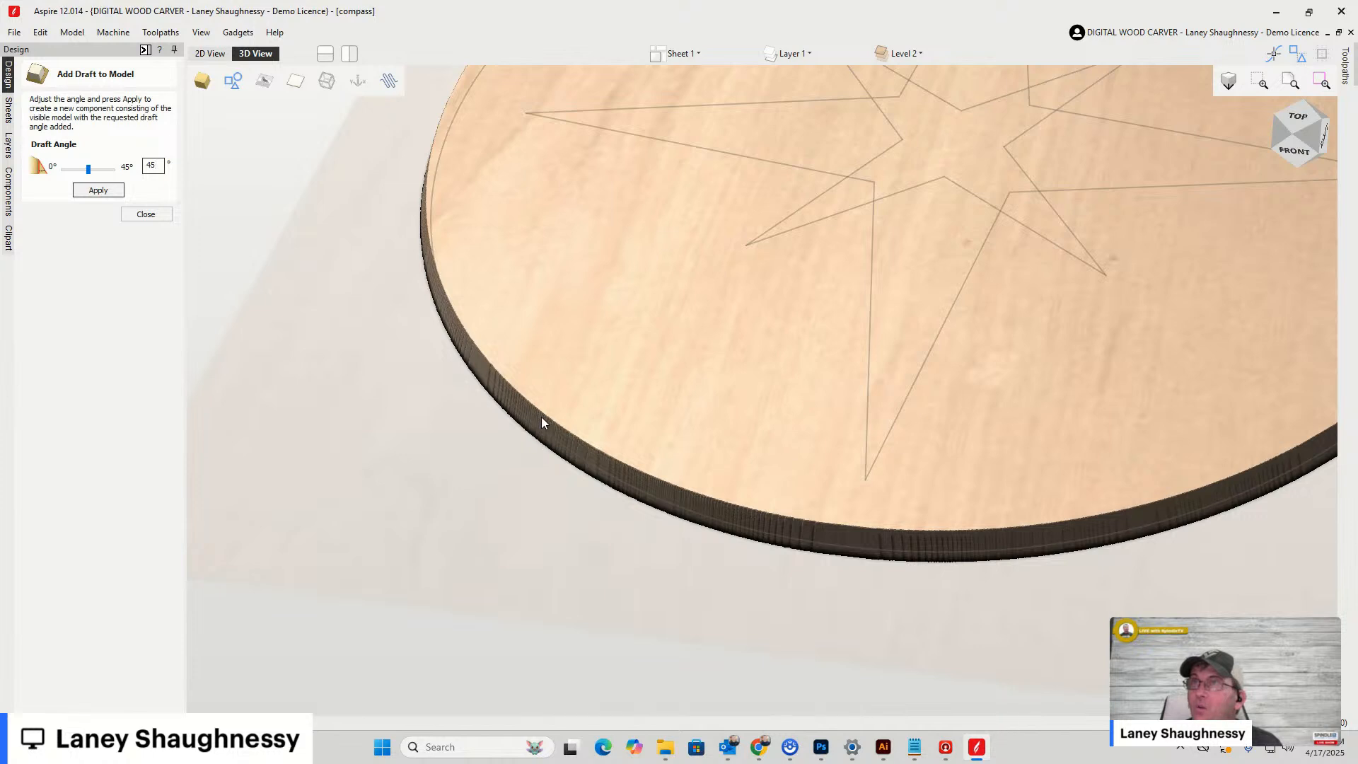
scroll(545, 423, "up", 3)
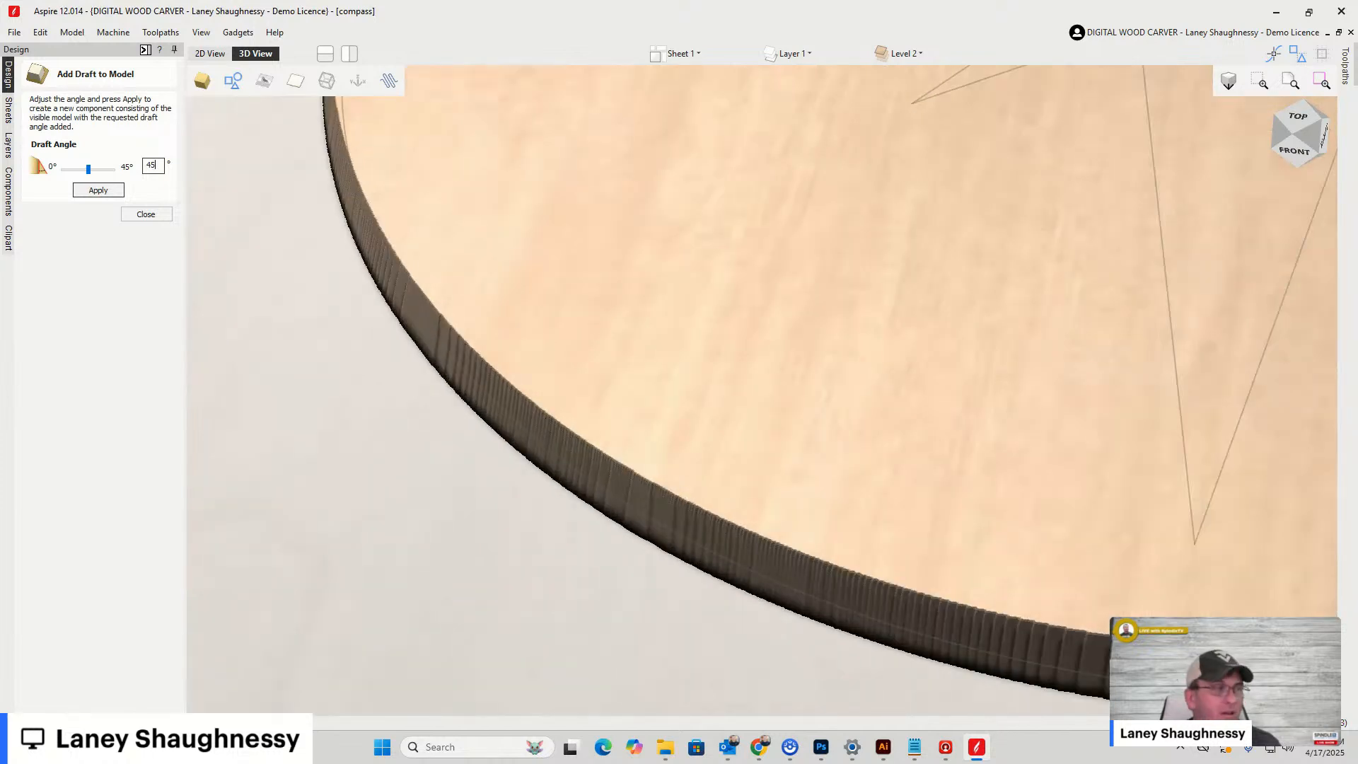
left_click(98, 193)
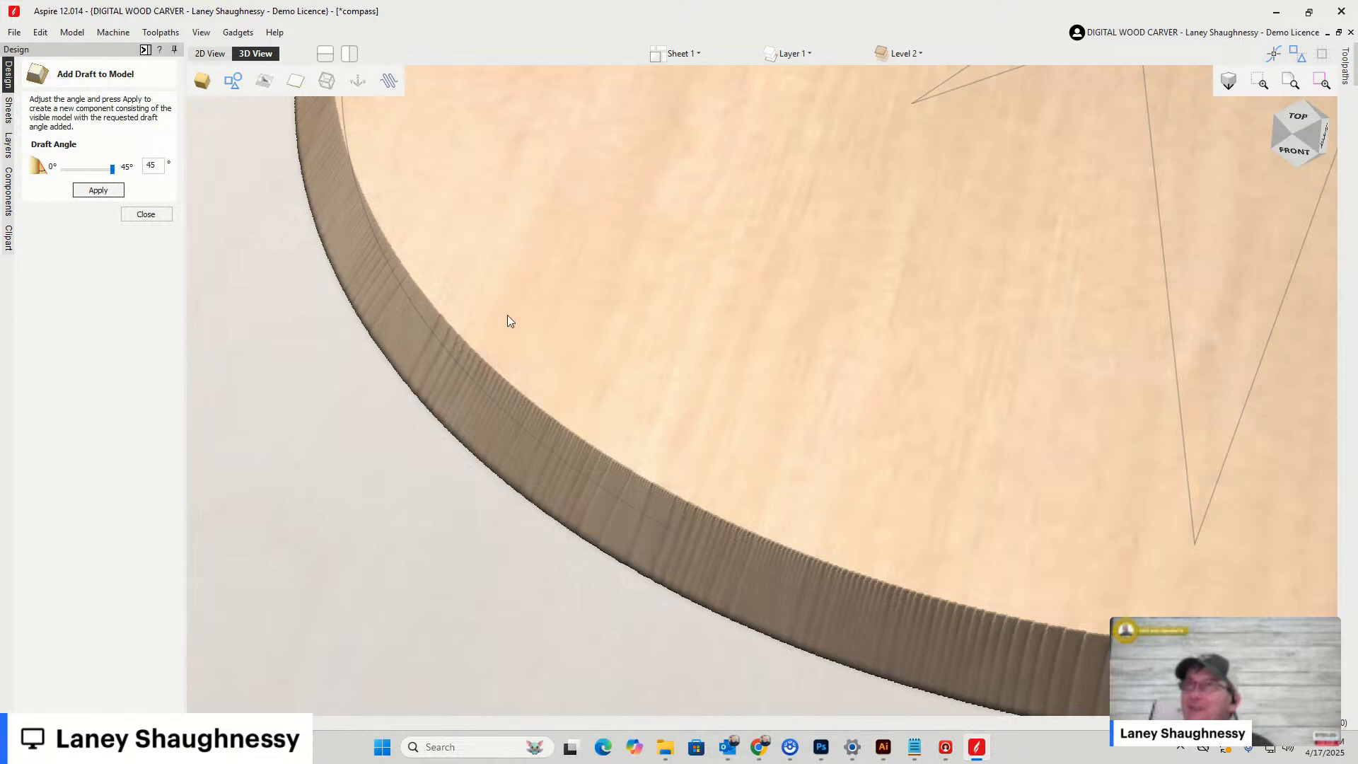
left_click(147, 214)
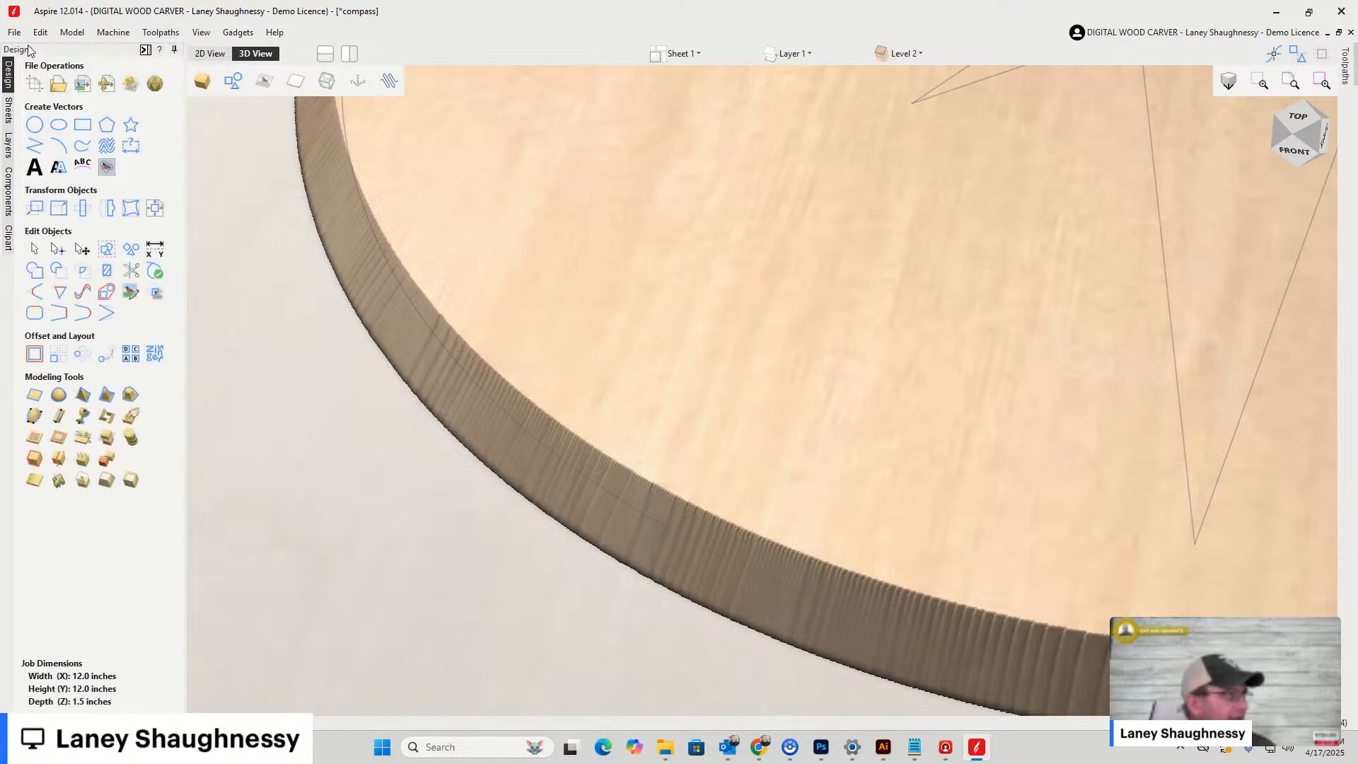
Set the job's modeling resolution to Very High (7 x Slower)
left_click(34, 84)
left_click(96, 440)
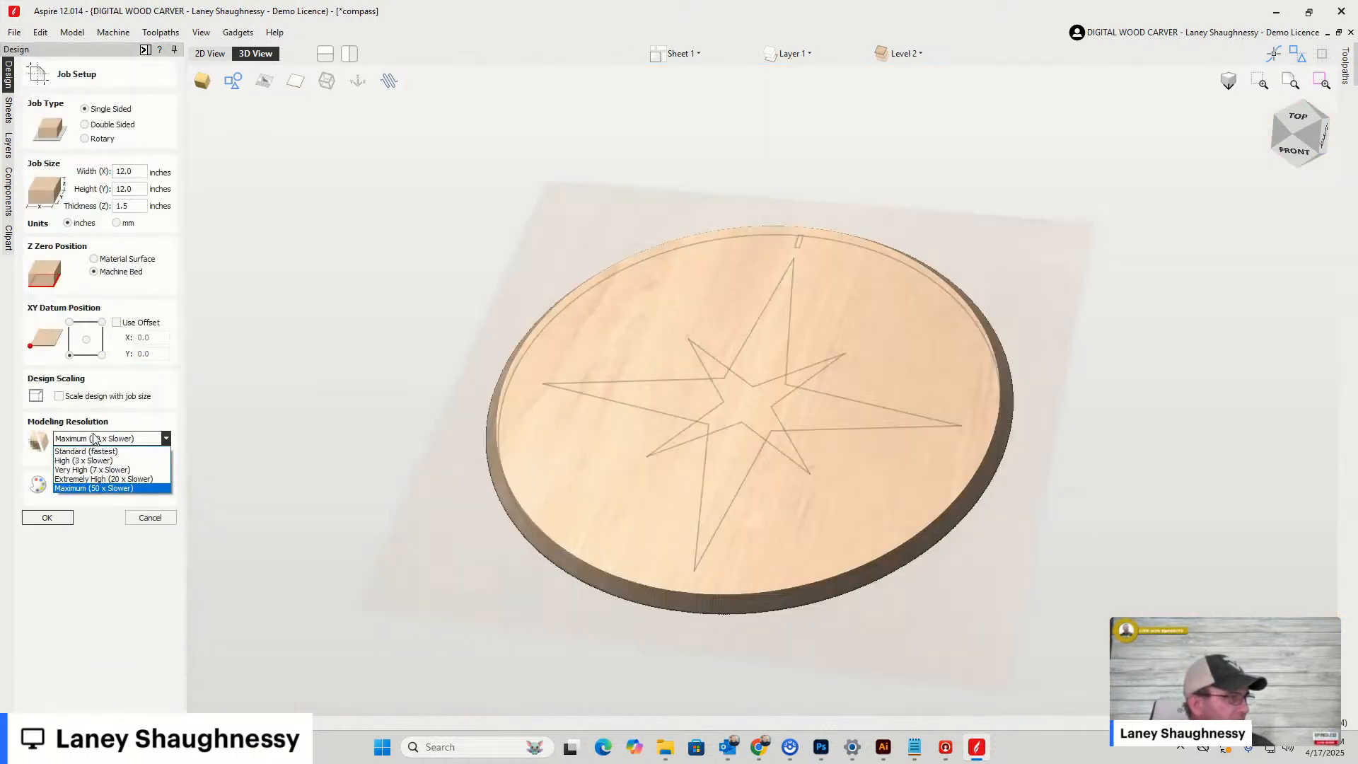
left_click(87, 476)
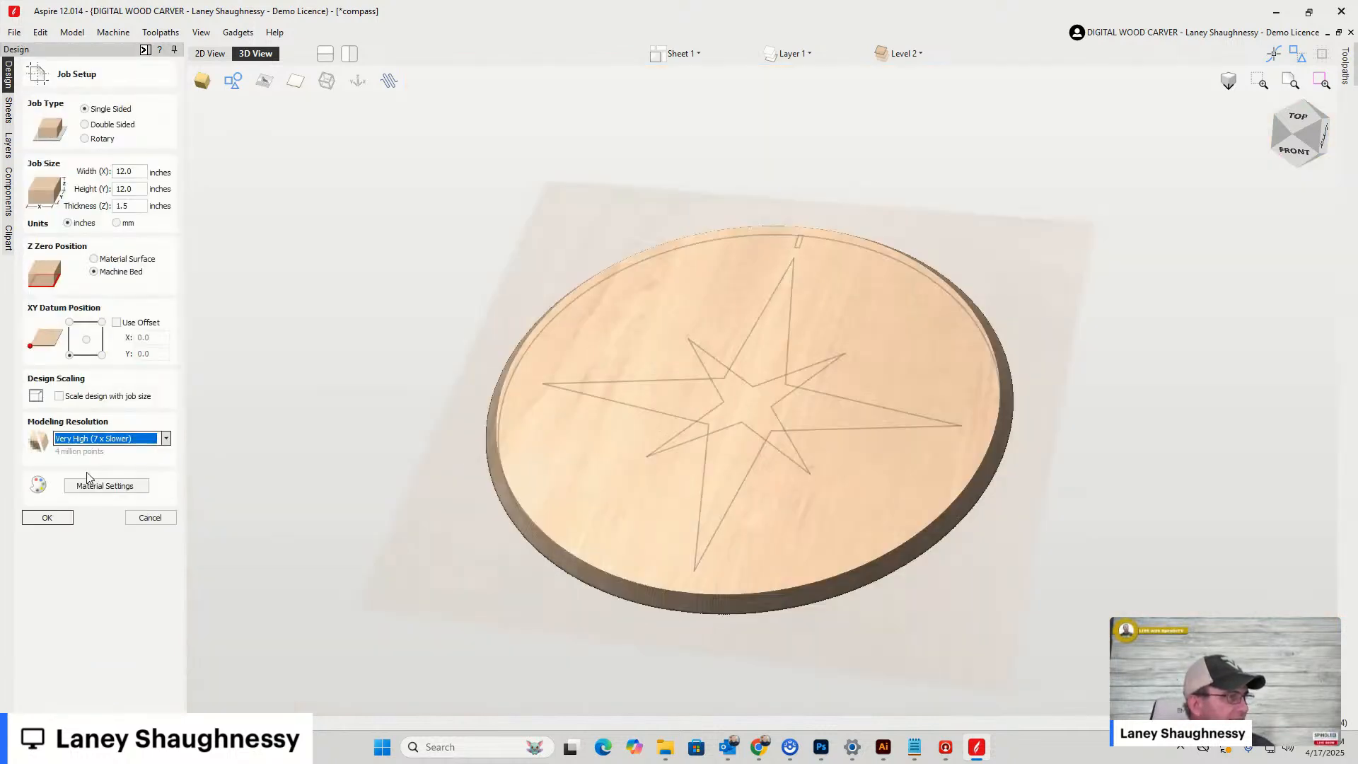
left_click(54, 522)
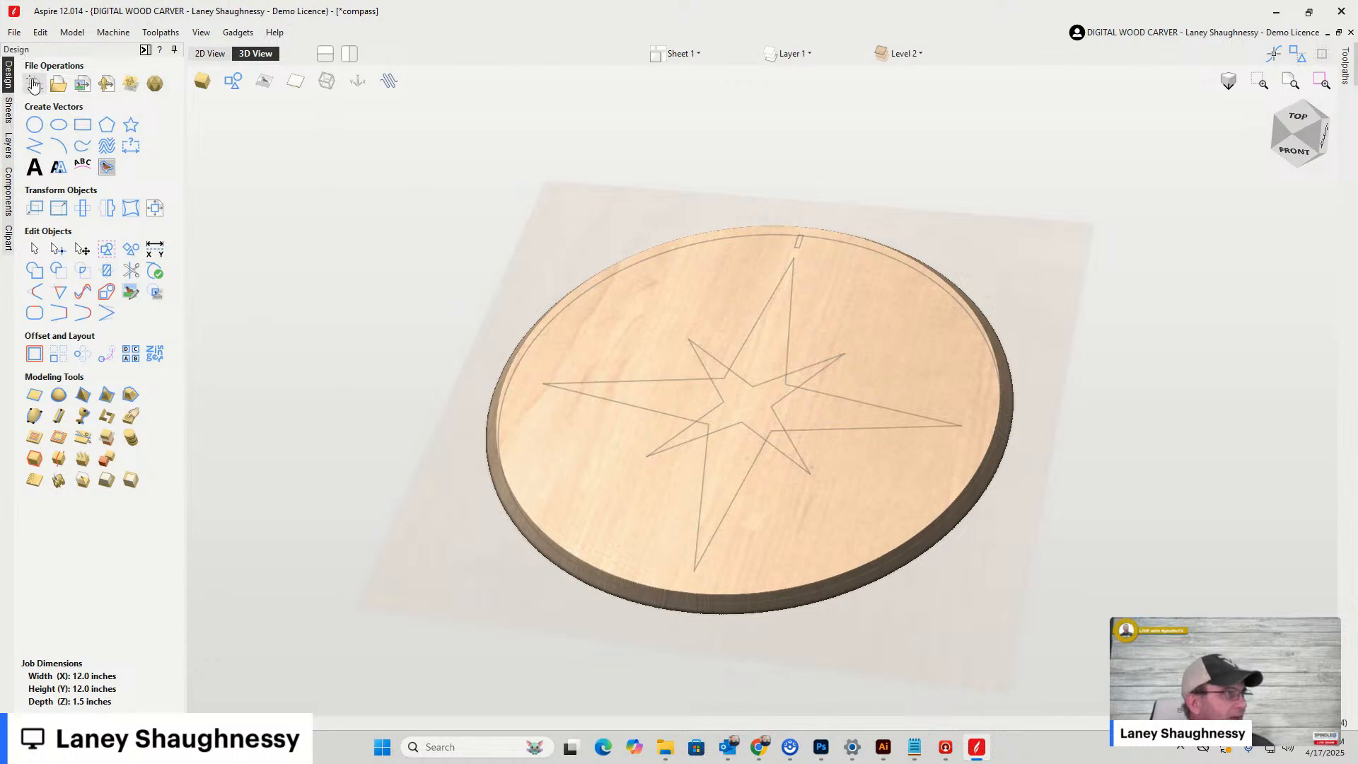
Save the compass file, and inspect the base's drafted edge in the 3D view
left_click(14, 34)
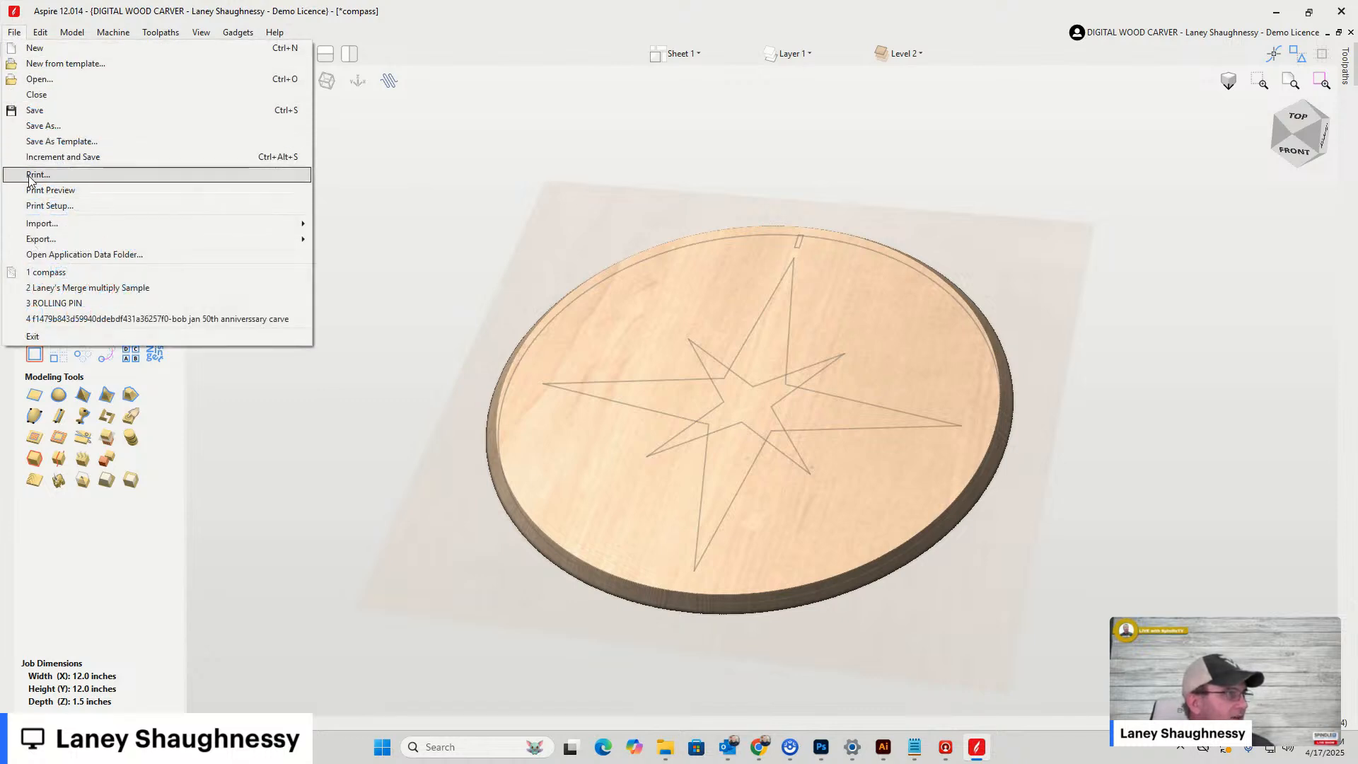
left_click(31, 112)
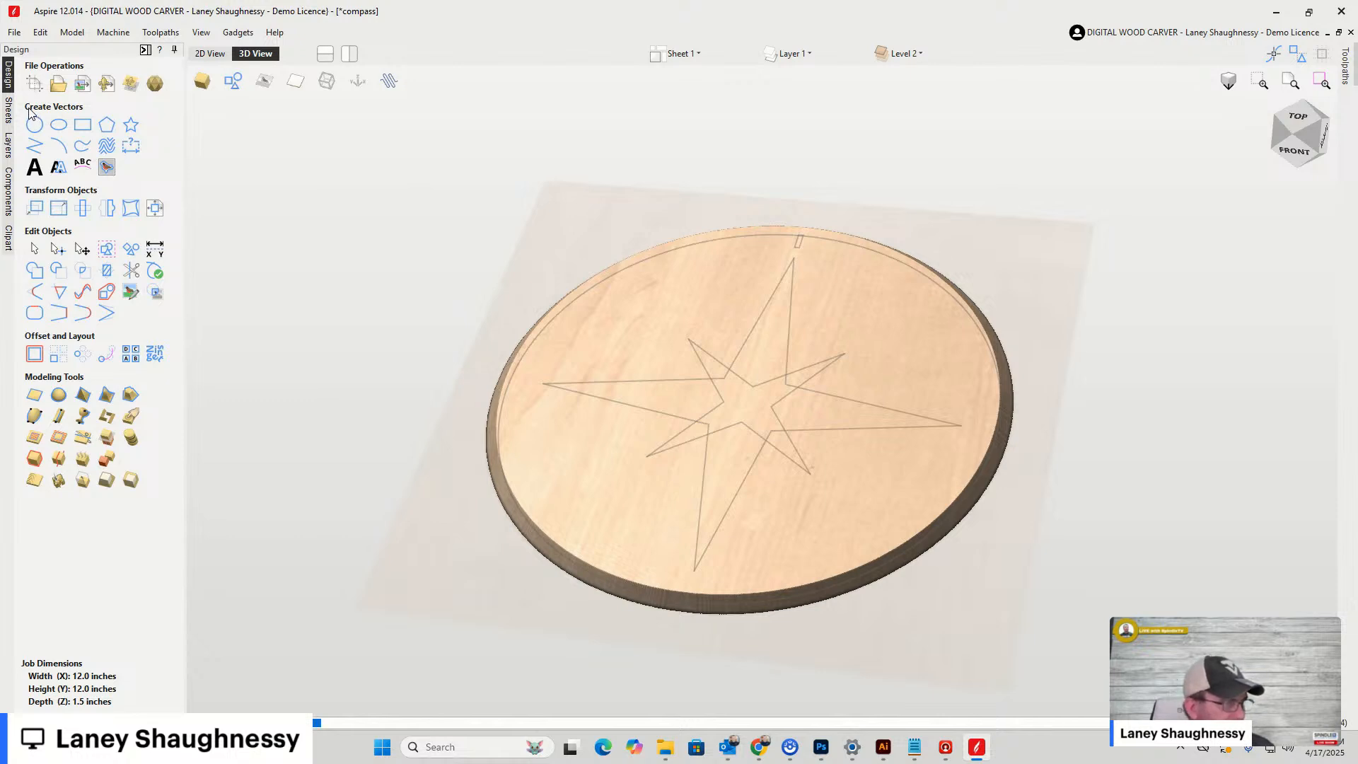
scroll(540, 552, "up", 3)
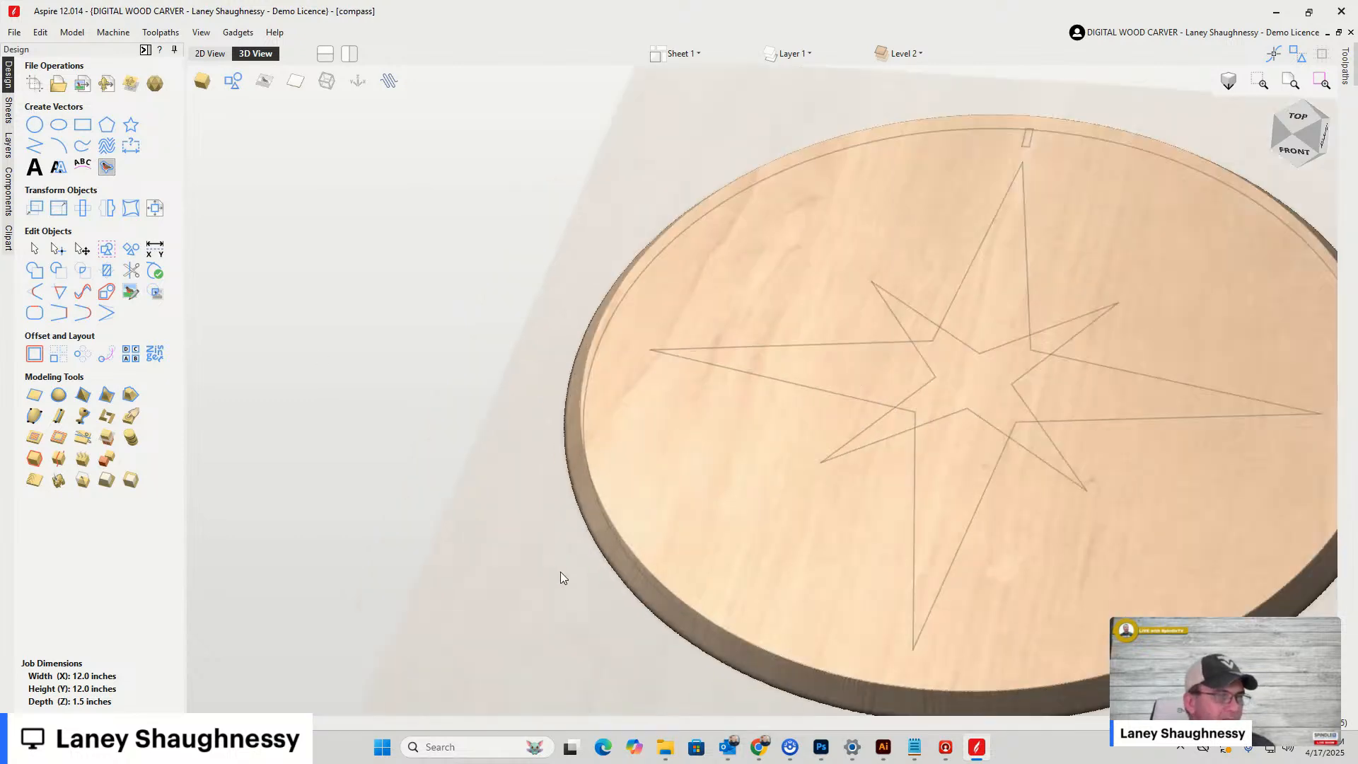
scroll(640, 612, "up", 3)
scroll(646, 585, "down", 5)
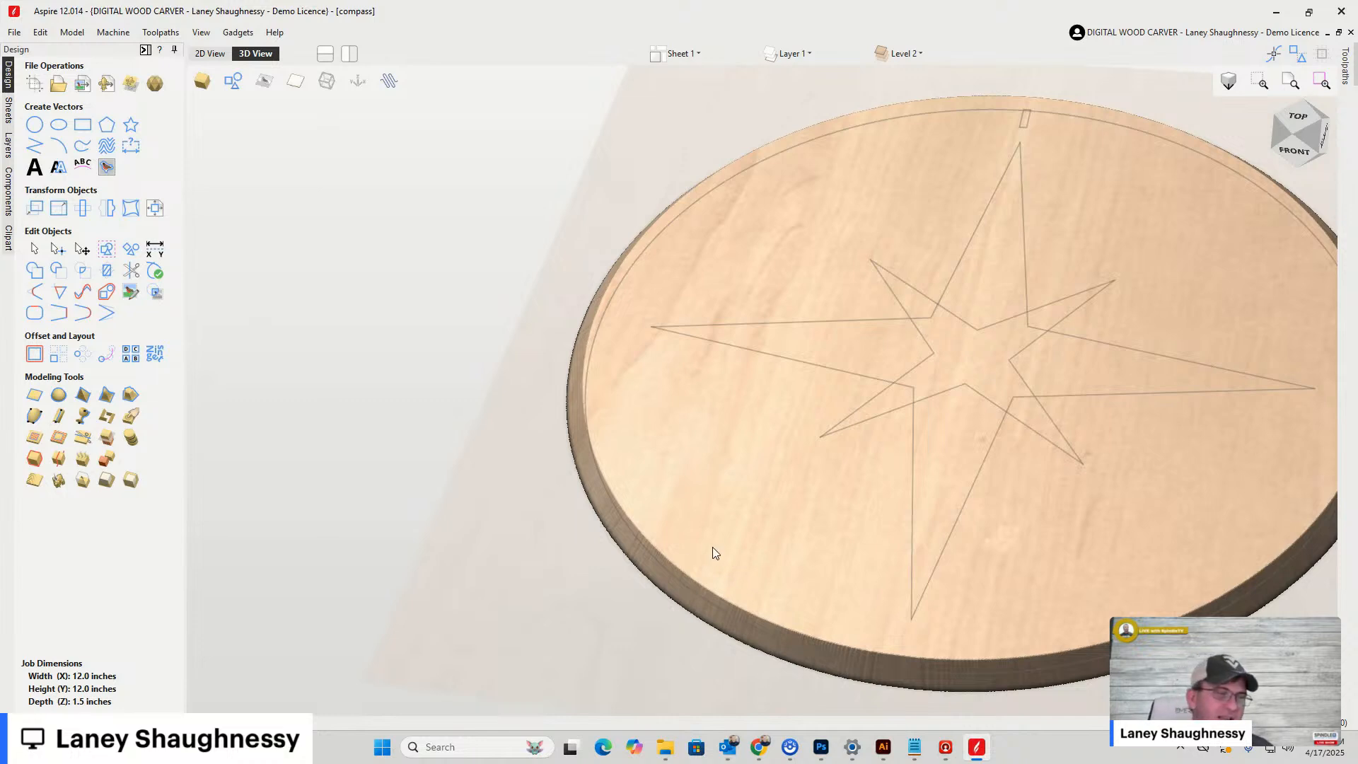
left_click_drag(713, 551, 575, 510)
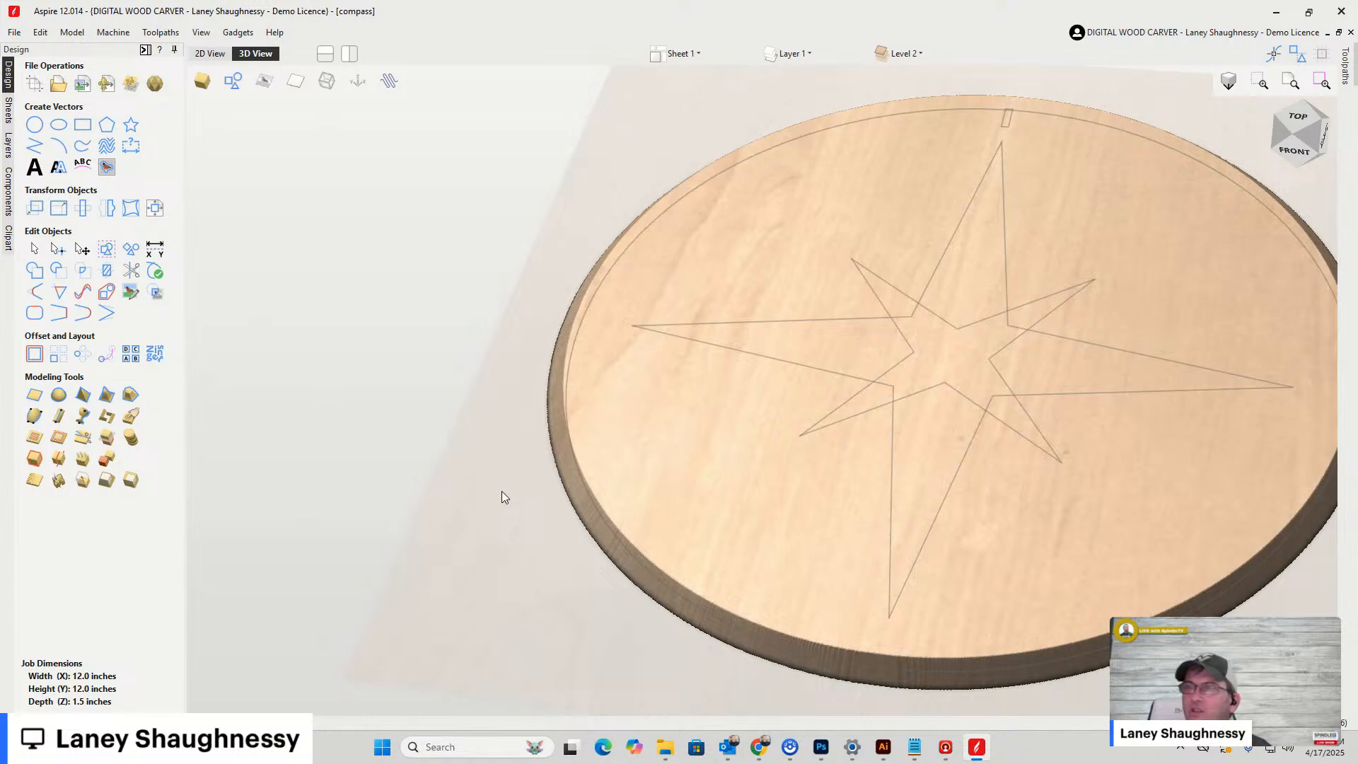
Examine the drafted edge of the round base and the small rectangle near its rim, from an angle and from above
left_click(1302, 124)
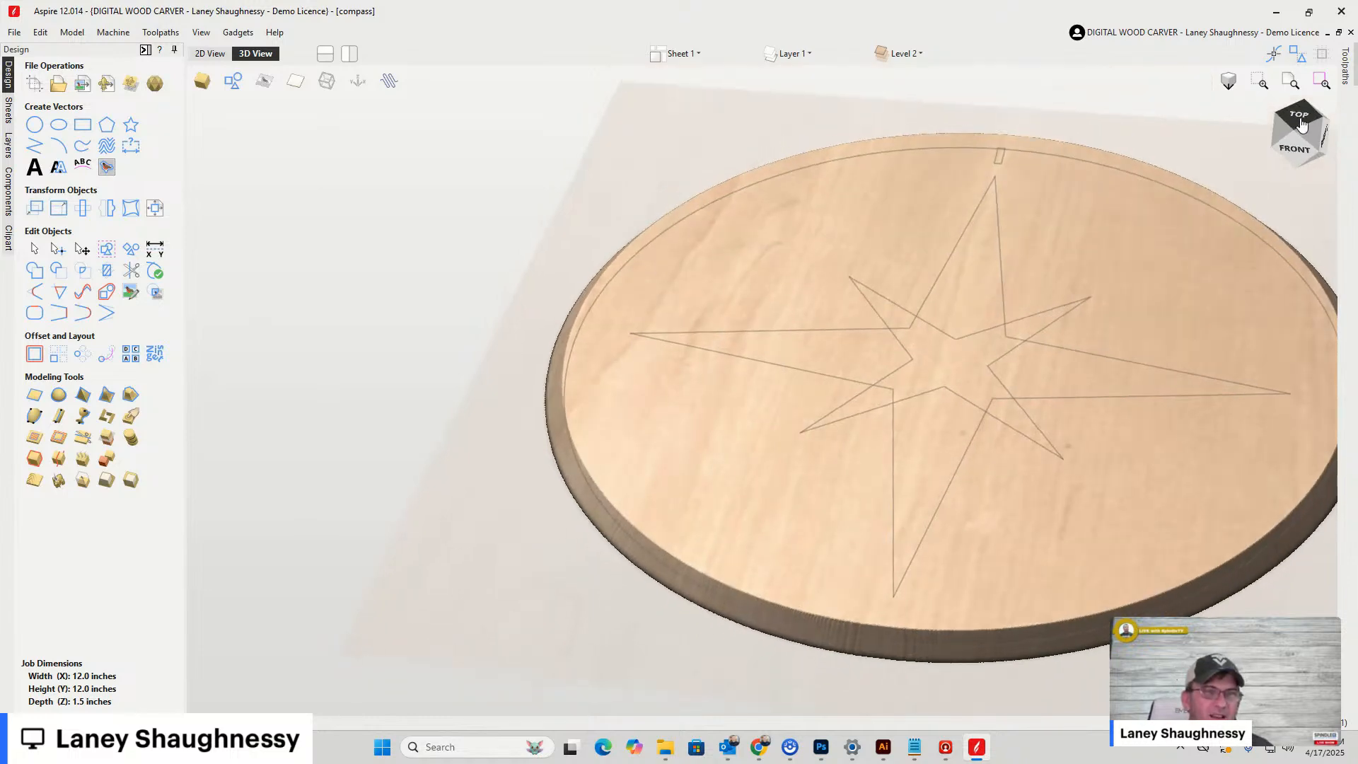
mouse_move(1303, 126)
left_mouse_down()
mouse_move(1315, 107)
mouse_move(1314, 125)
mouse_move(1306, 114)
left_mouse_up()
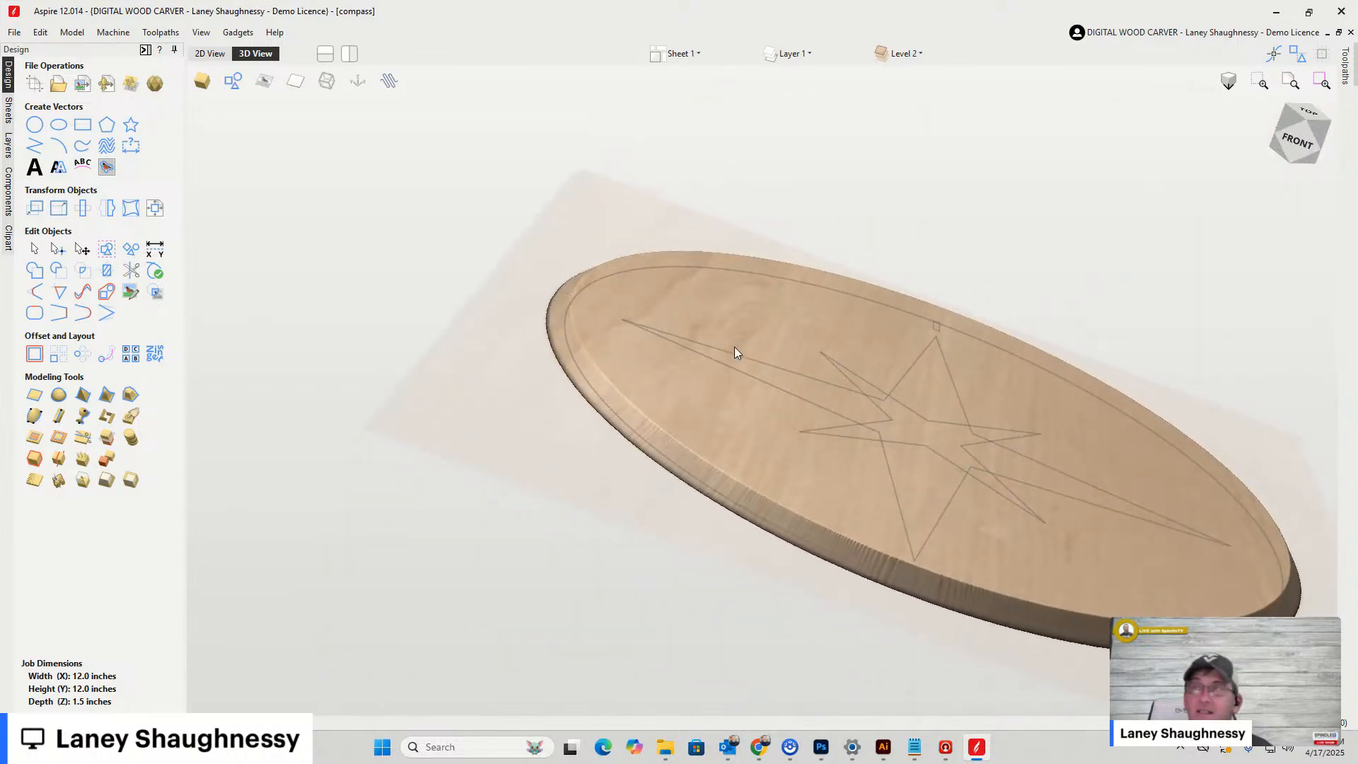
scroll(647, 402, "up", 5)
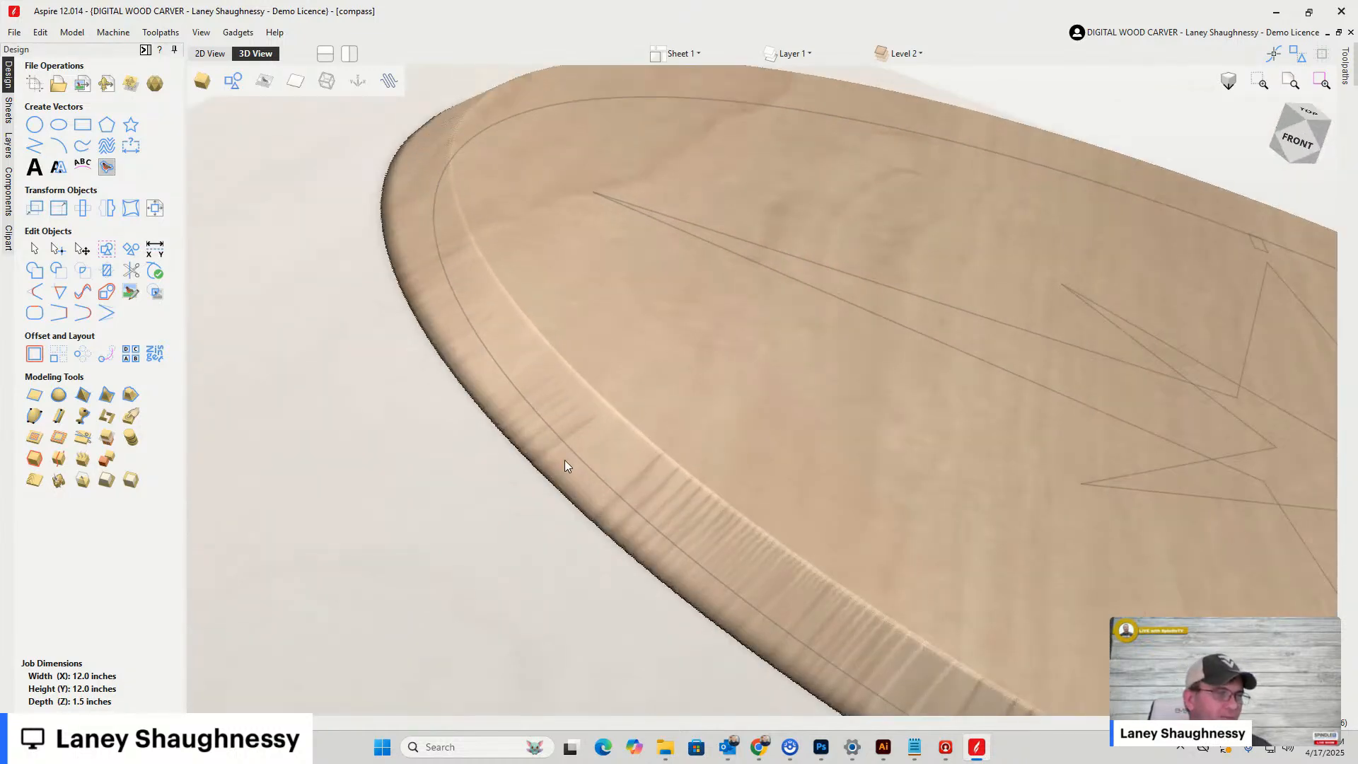
scroll(559, 453, "down", 2)
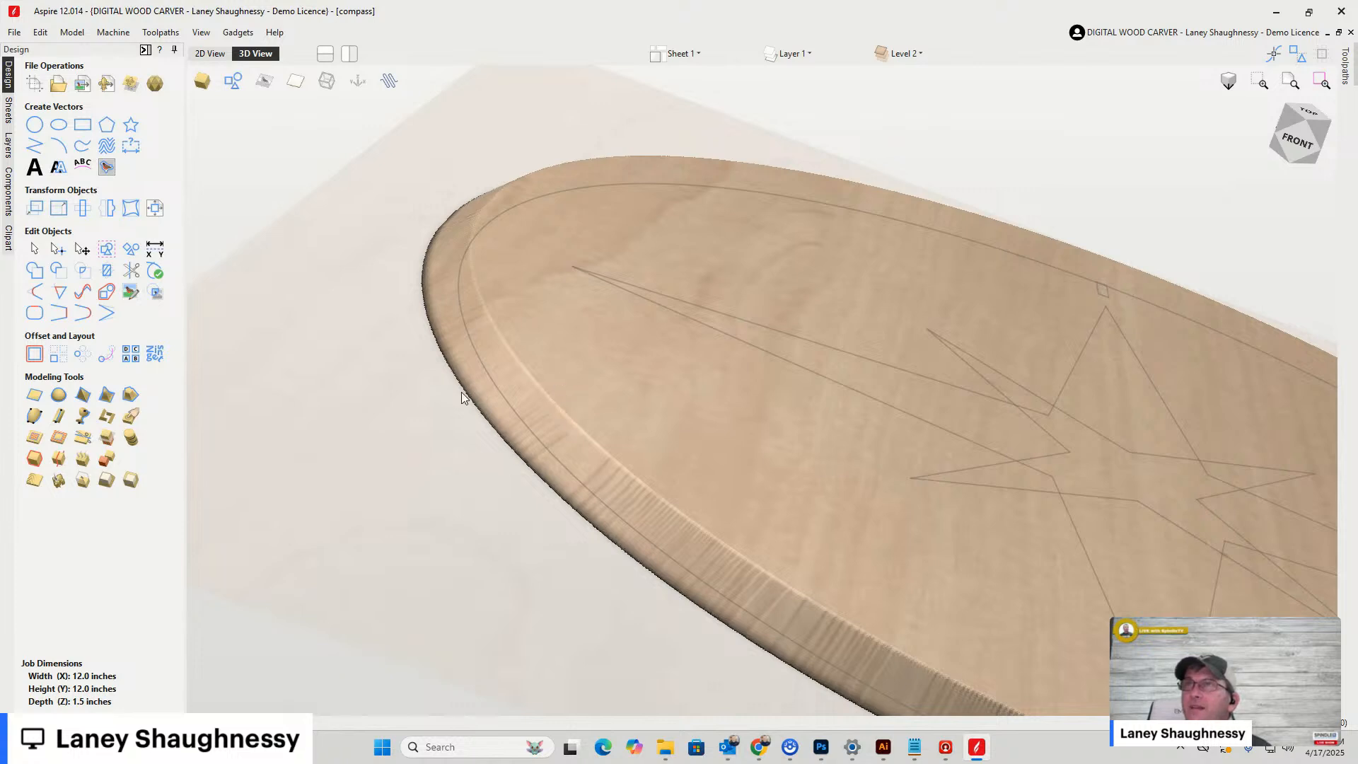
left_click_drag(1293, 145, 1291, 128)
mouse_move(1286, 127)
left_mouse_down()
mouse_move(1268, 134)
mouse_move(1280, 138)
left_mouse_up()
left_click(1294, 115)
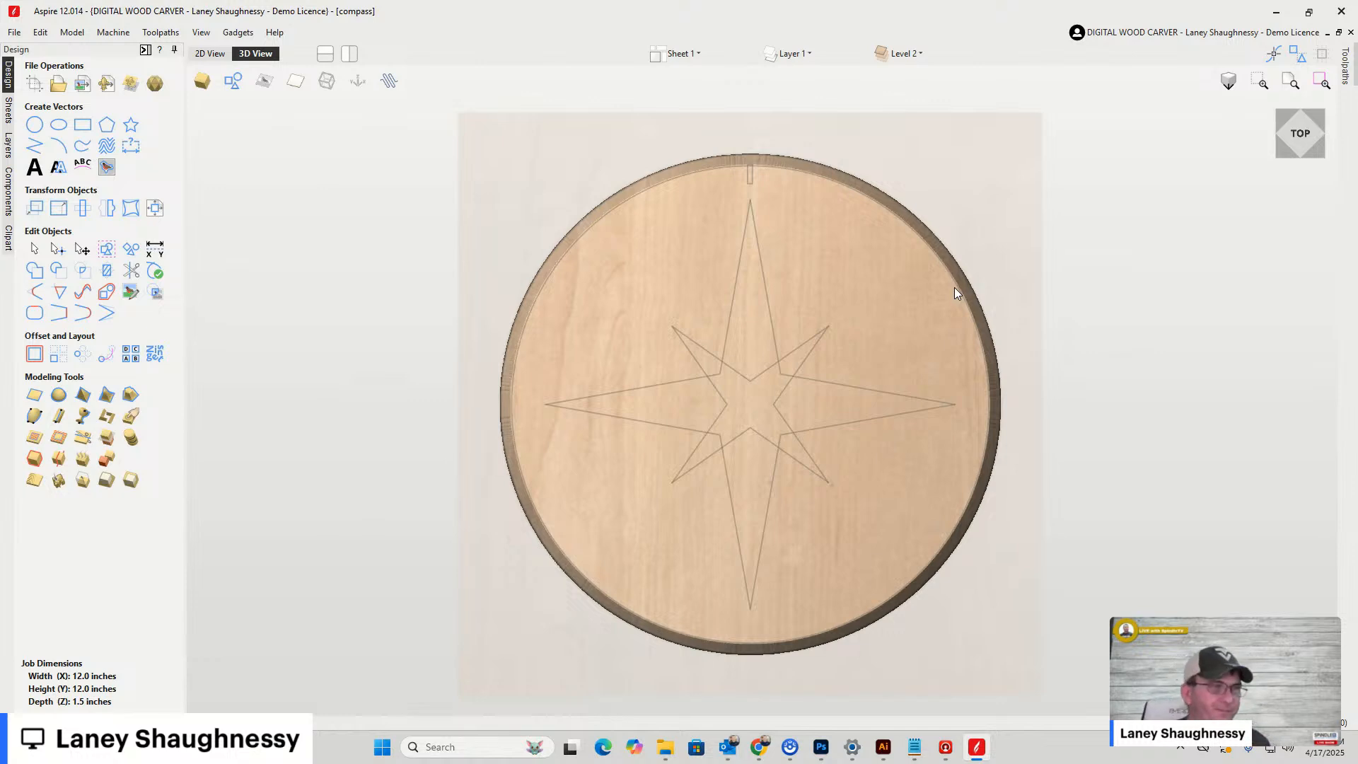
scroll(747, 157, "up", 6)
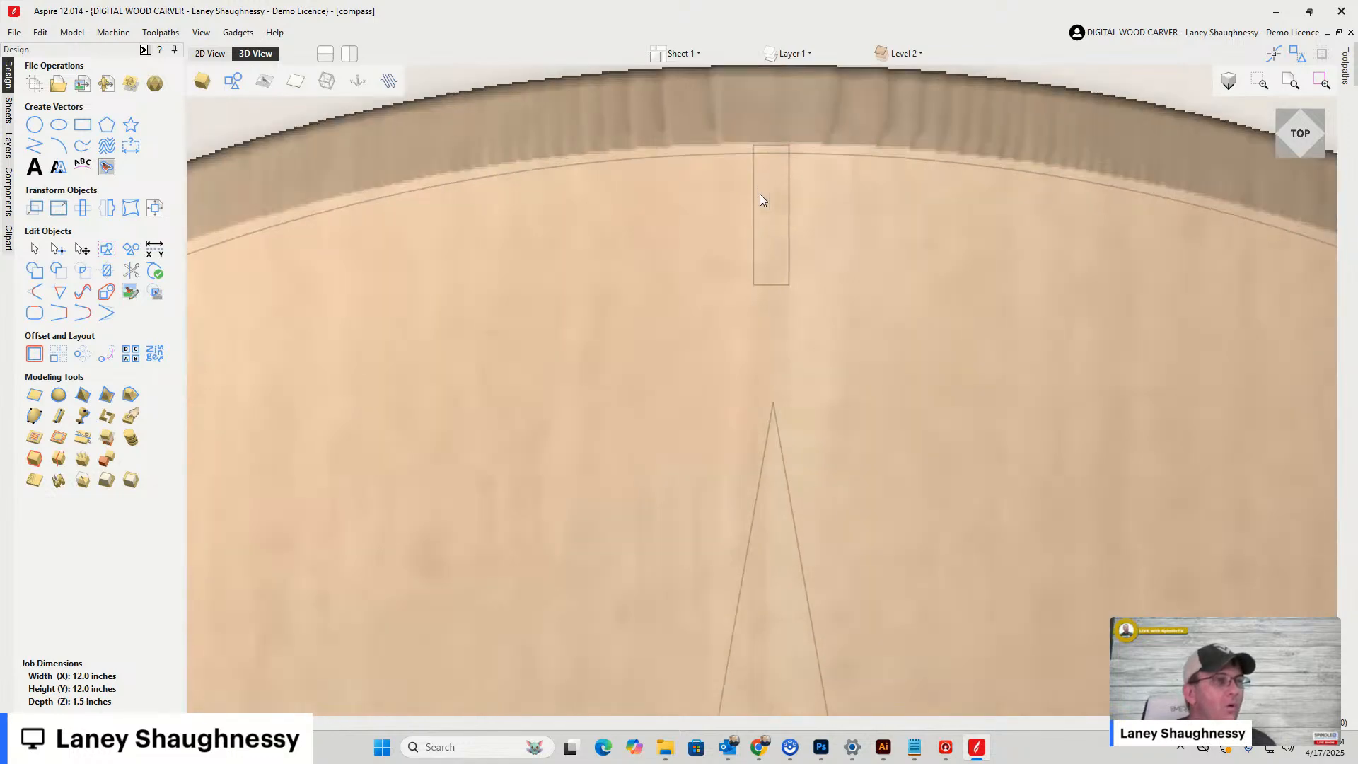
scroll(764, 177, "down", 8)
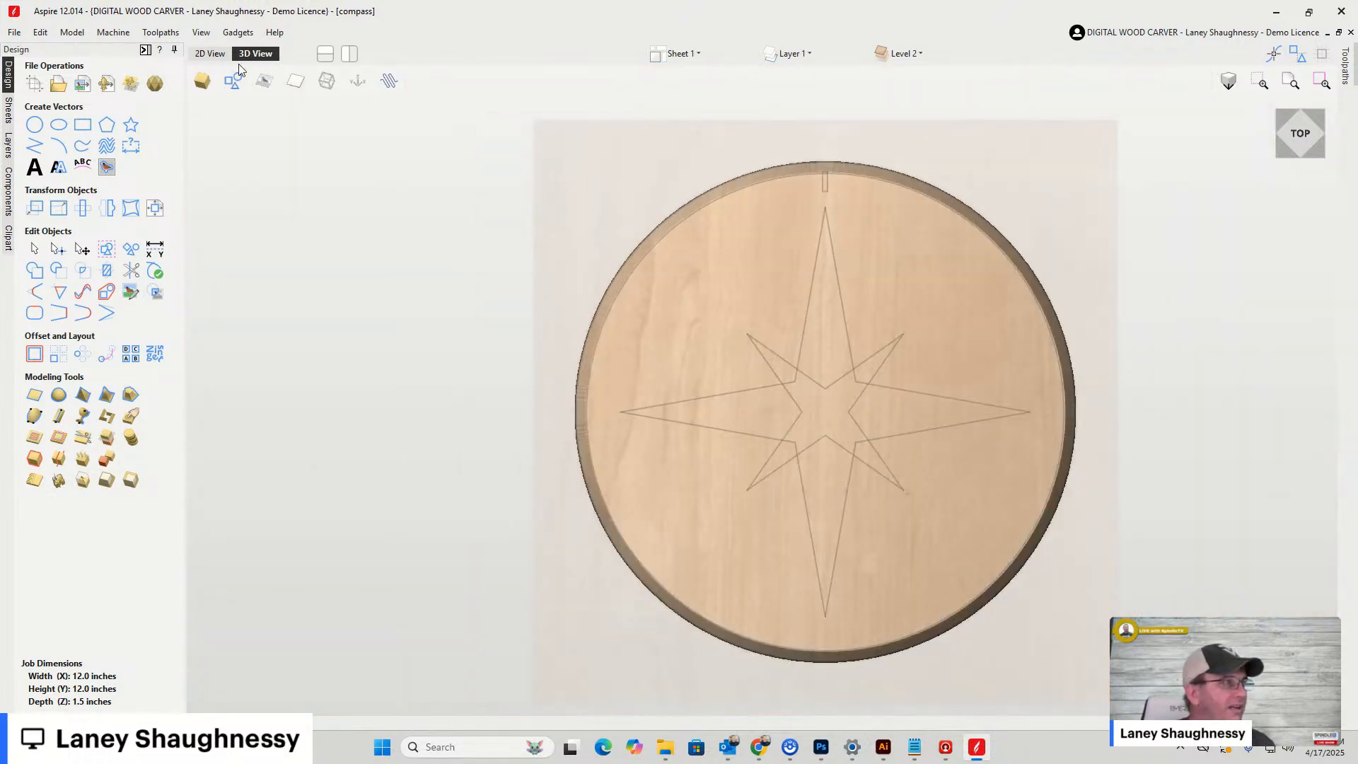
Hide the Base component and show Large Star, Small Star and Model With 22.5° Draft, leaving Component 1 hidden
left_click(8, 191)
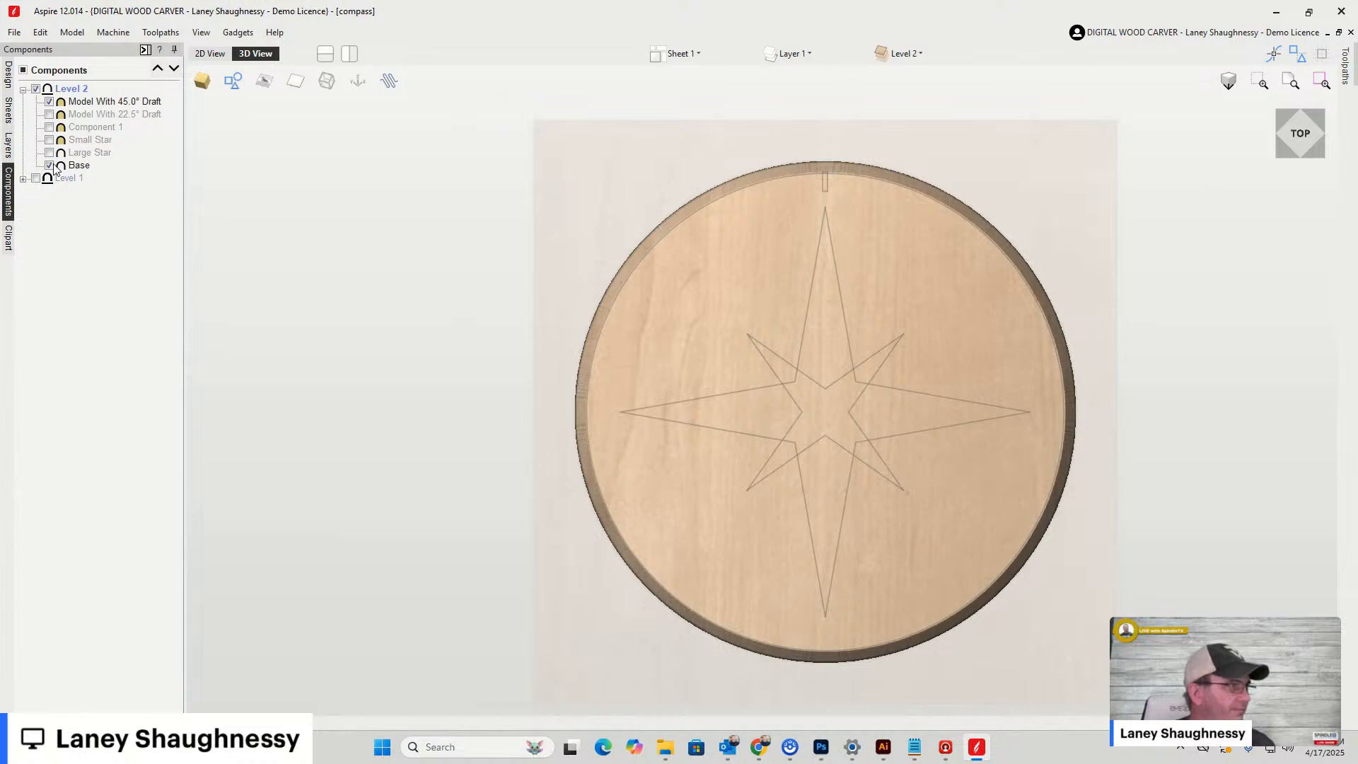
left_click(49, 165)
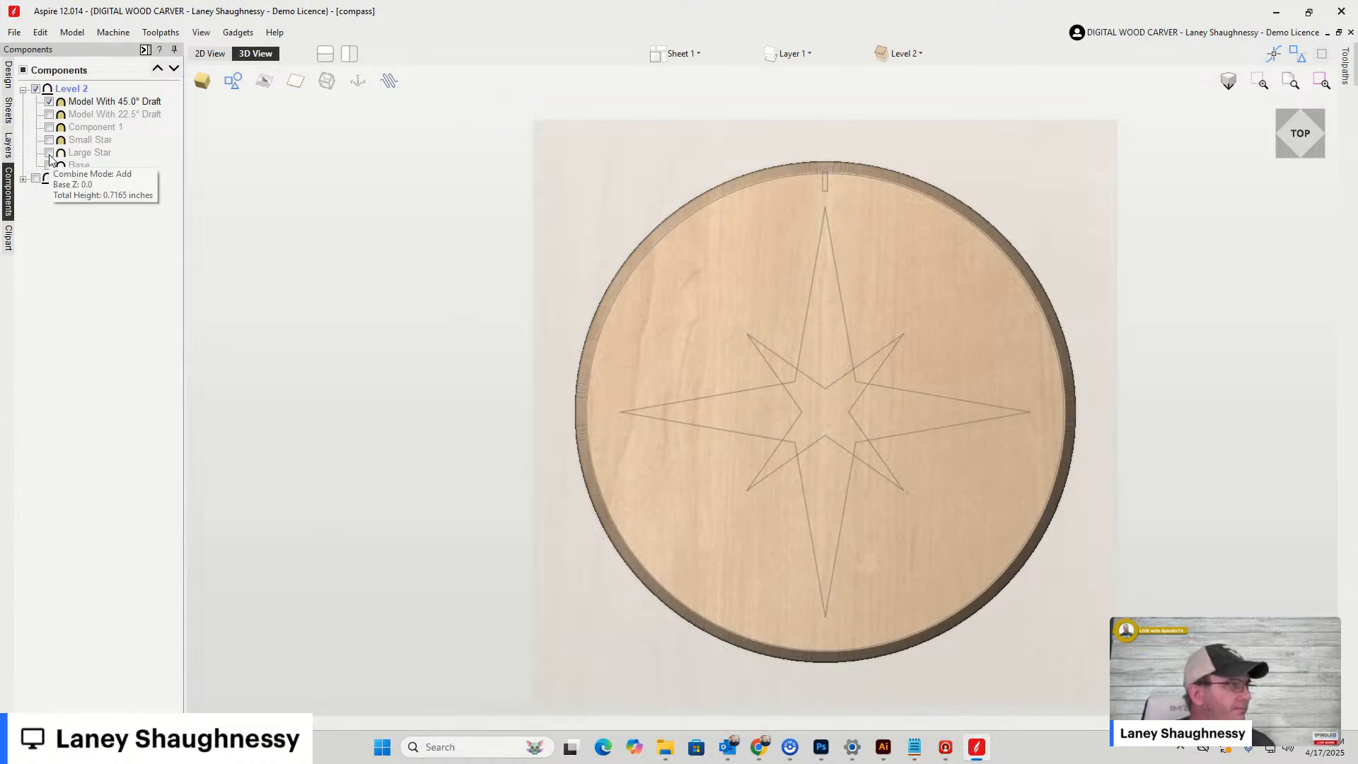
left_click(48, 153)
left_click(49, 139)
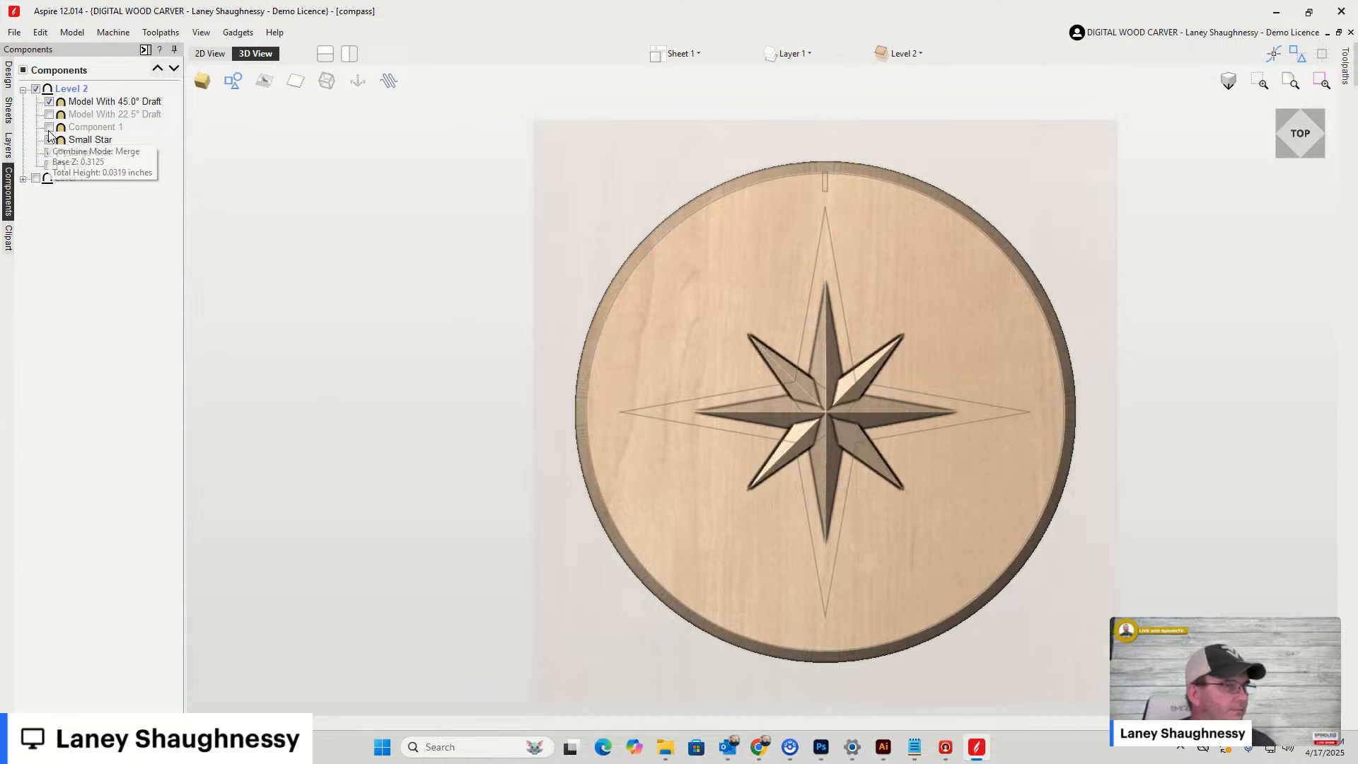
left_click(49, 126)
left_click(49, 114)
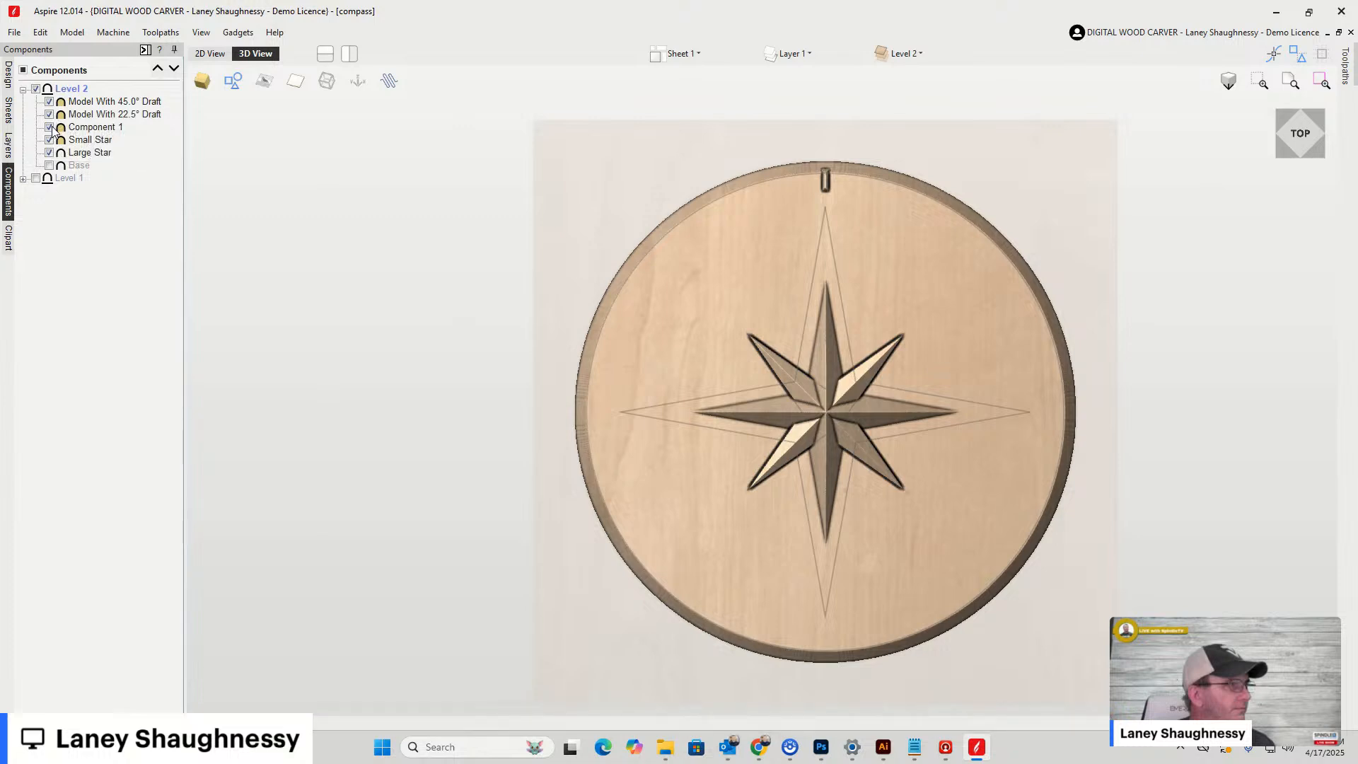
left_click(50, 127)
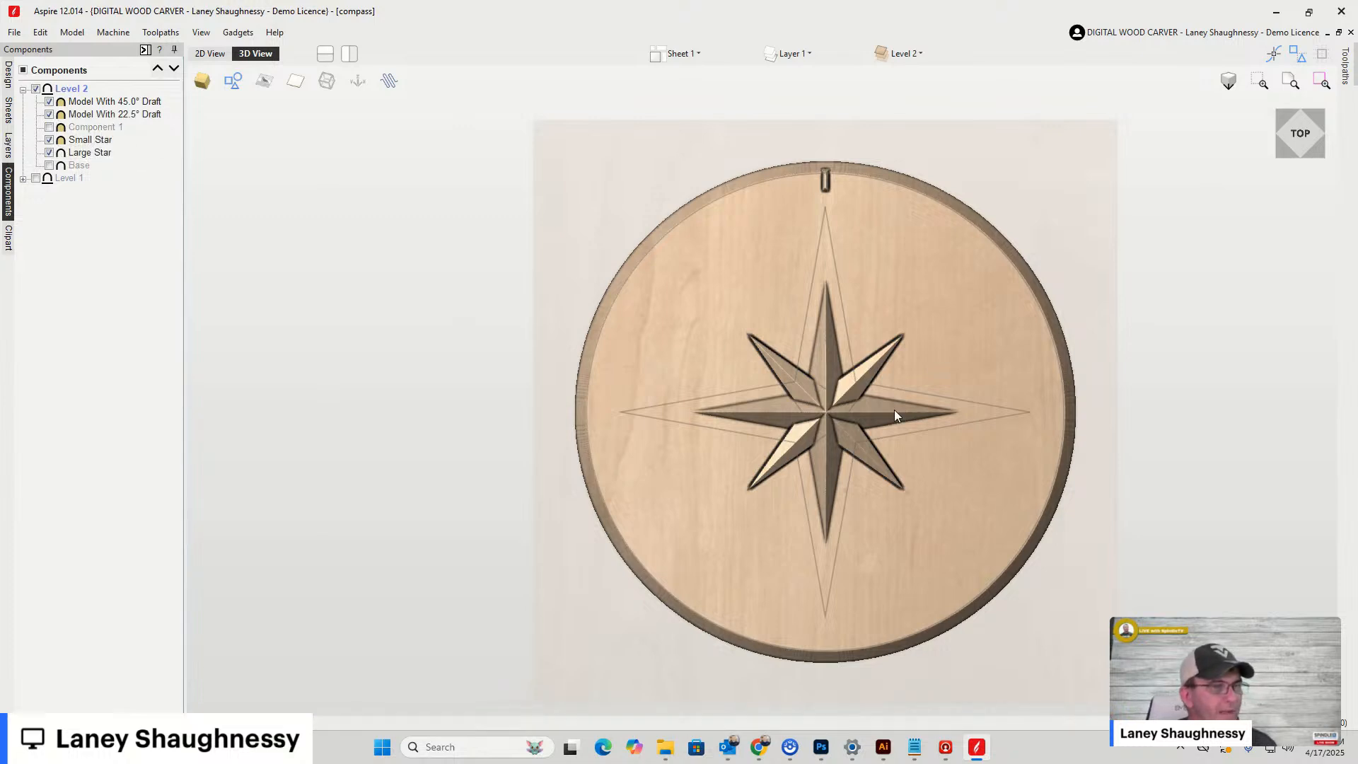
Reorder the Level 2 components so Model With 45.0° Draft sits directly below Large Star and Model With 22.5° Draft directly below Component 1
scroll(857, 400, "up", 4)
scroll(858, 400, "down", 3)
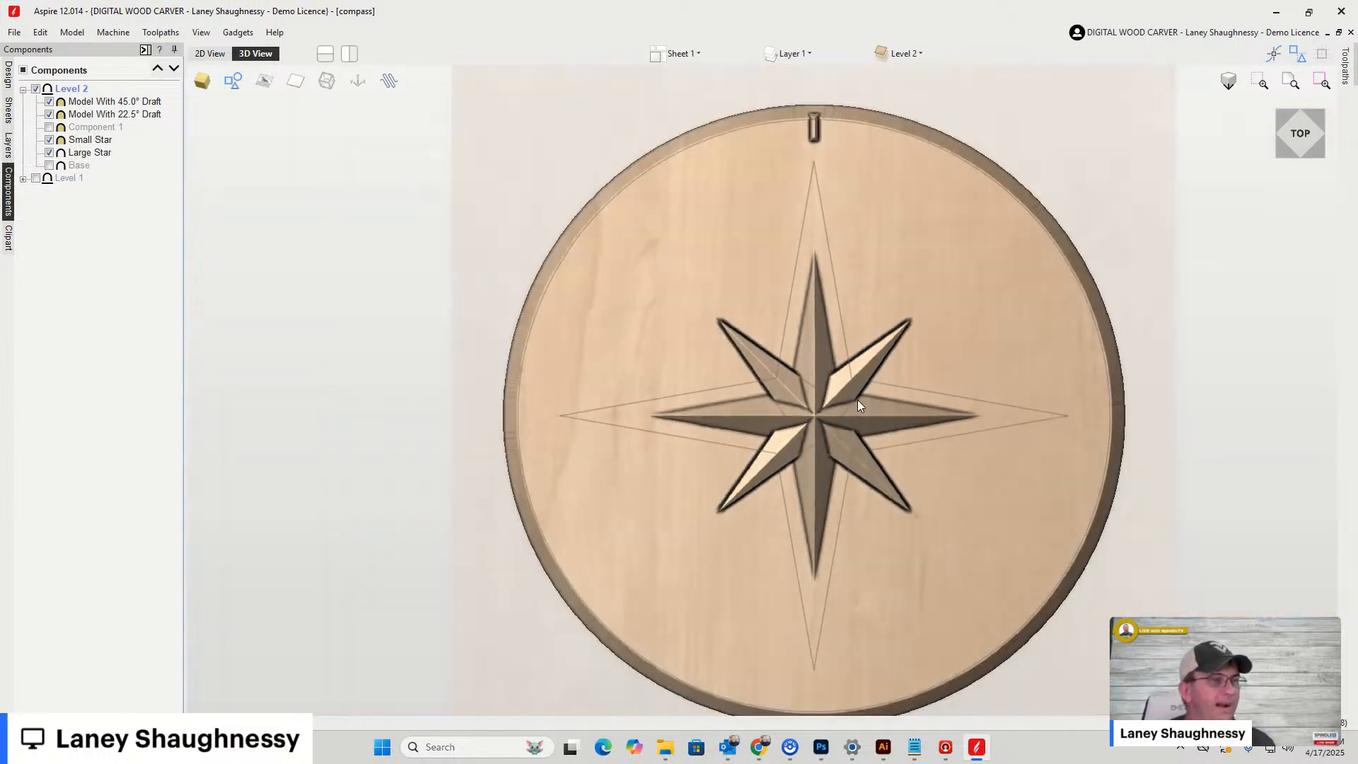
left_click(209, 54)
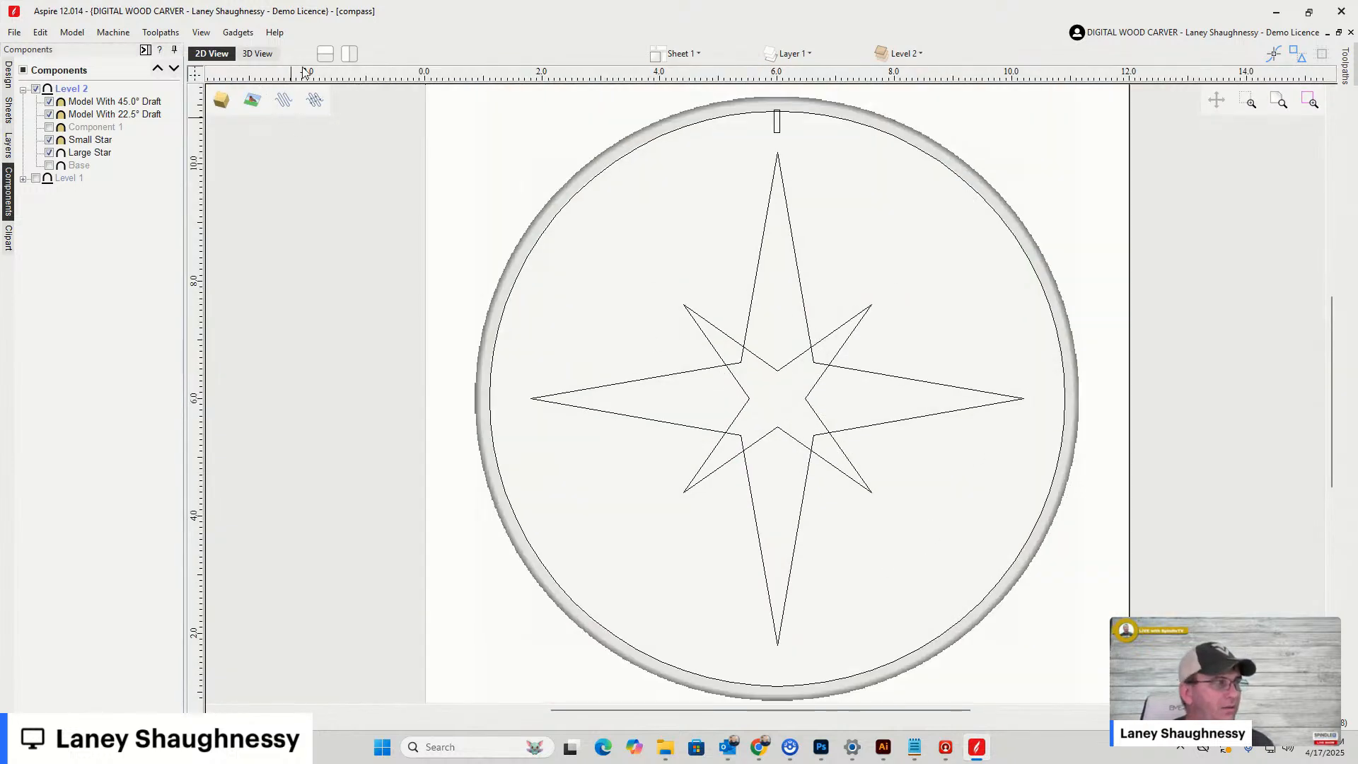
key("F3")
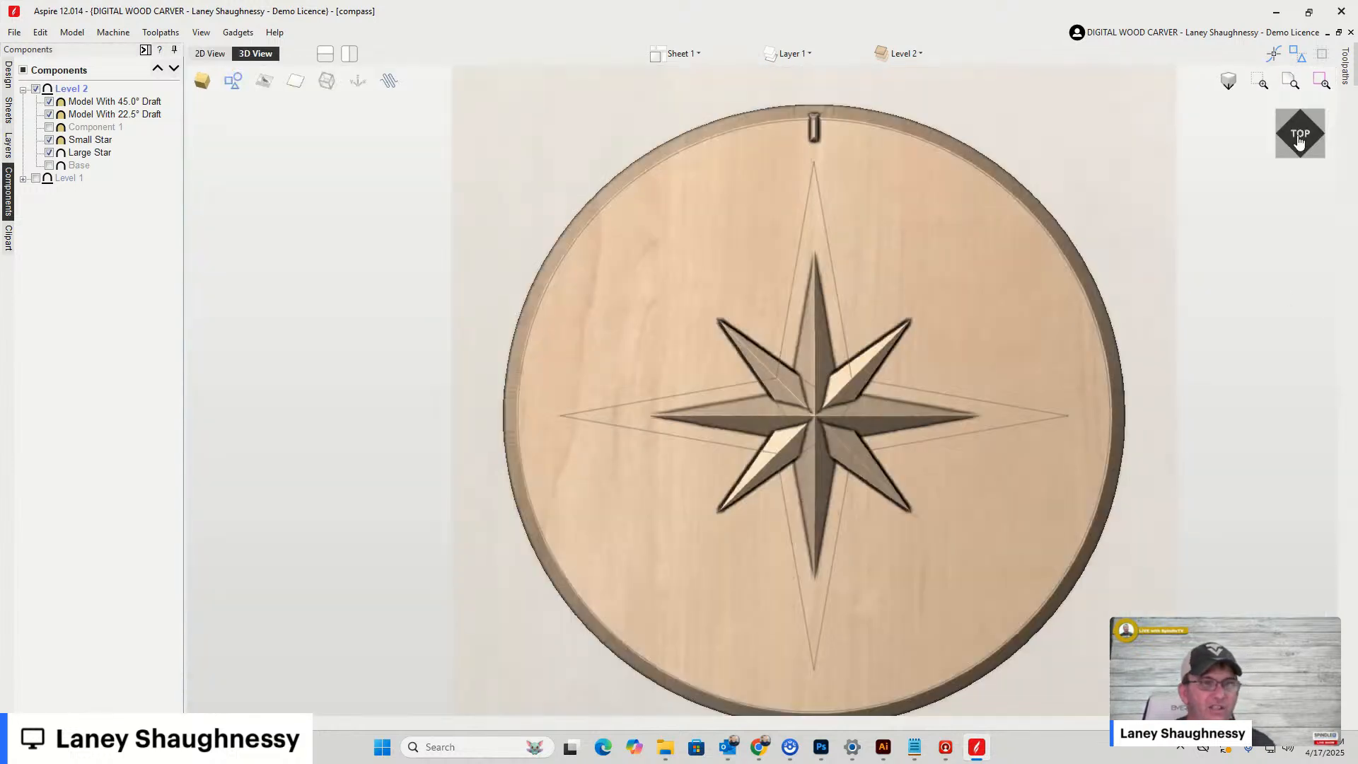
mouse_move(1301, 143)
left_mouse_down()
mouse_move(1304, 111)
mouse_move(1301, 152)
mouse_move(1307, 125)
mouse_move(1276, 128)
mouse_move(1301, 121)
left_mouse_up()
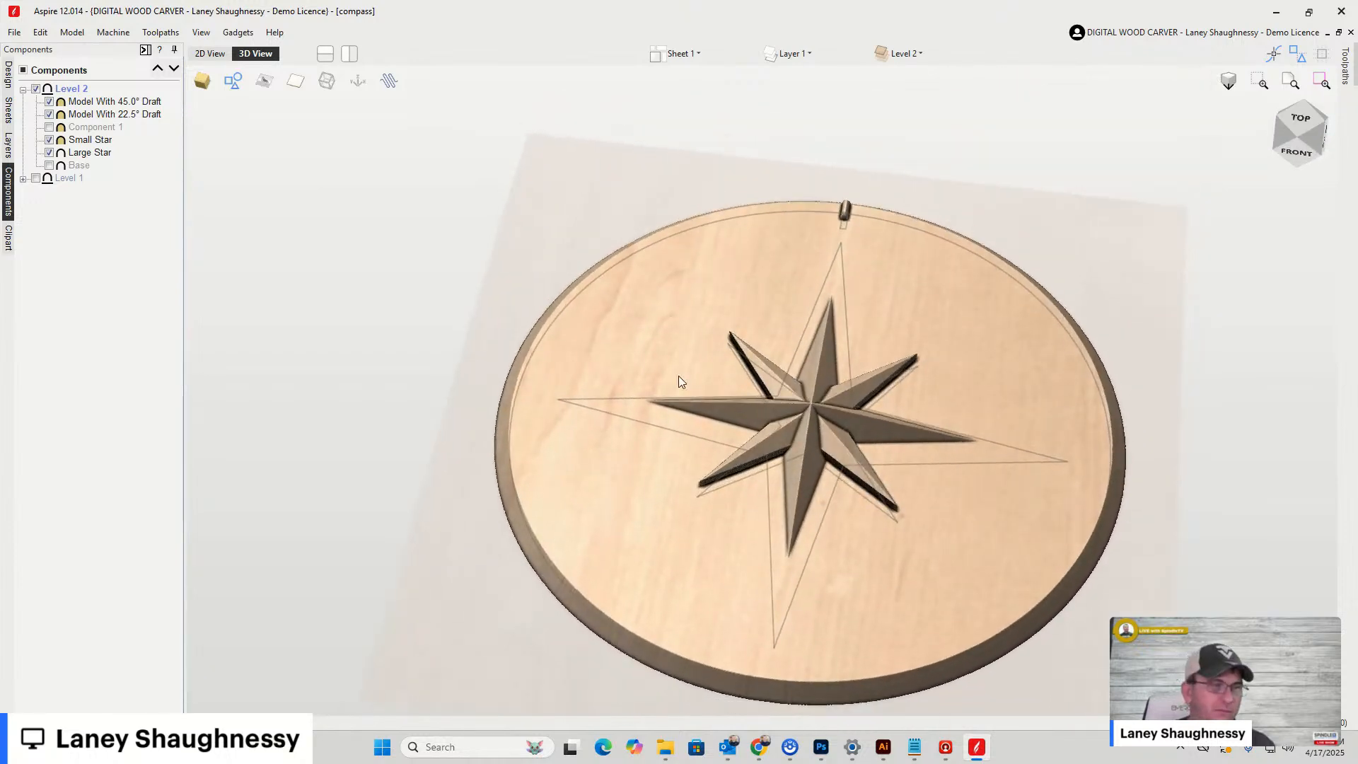
scroll(737, 427, "up", 3)
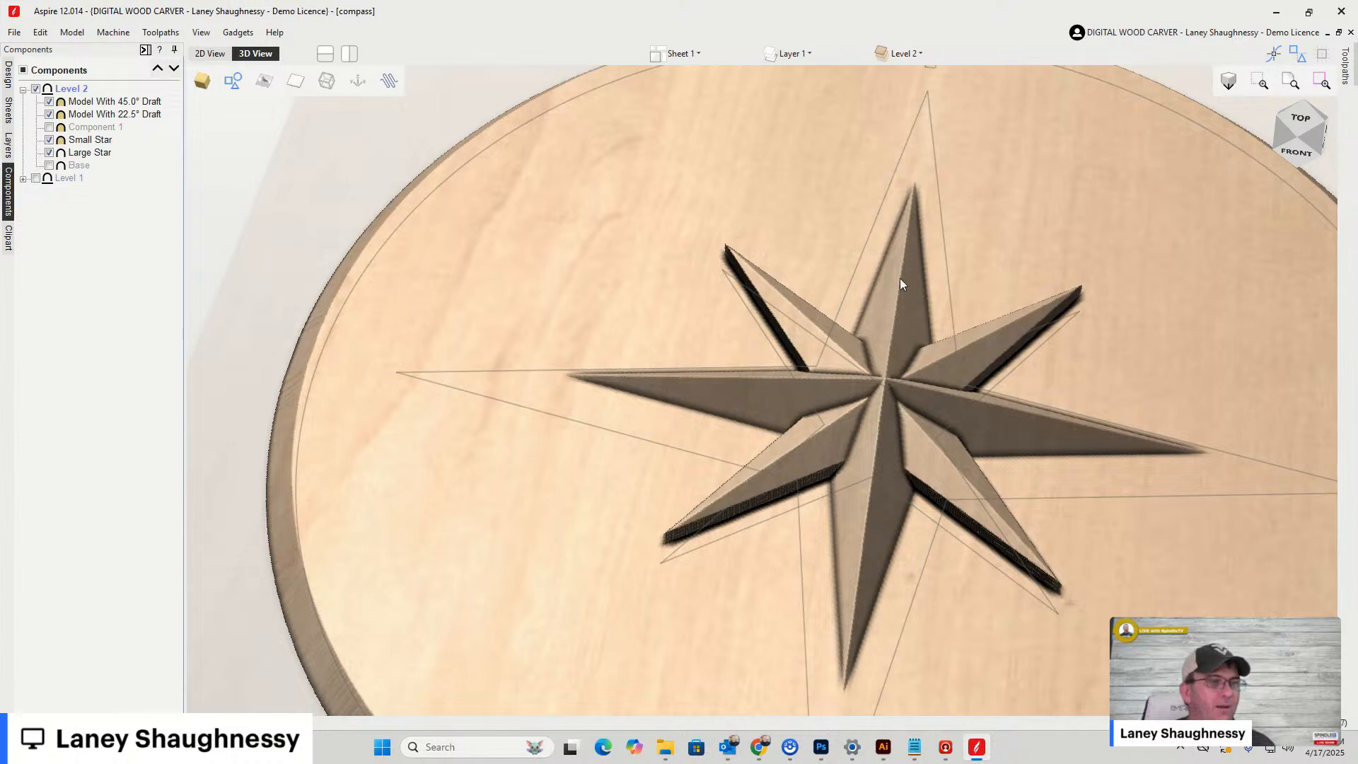
left_click(83, 154)
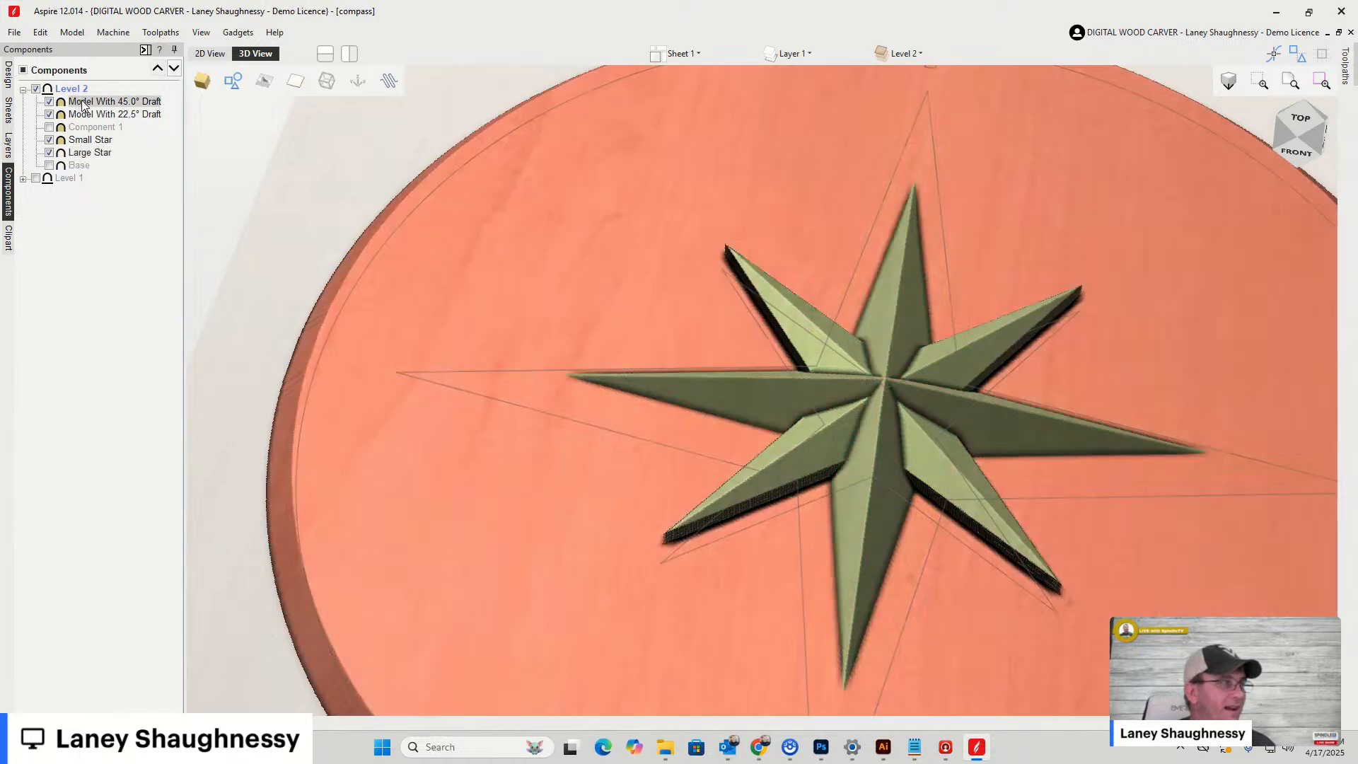
left_click(82, 105)
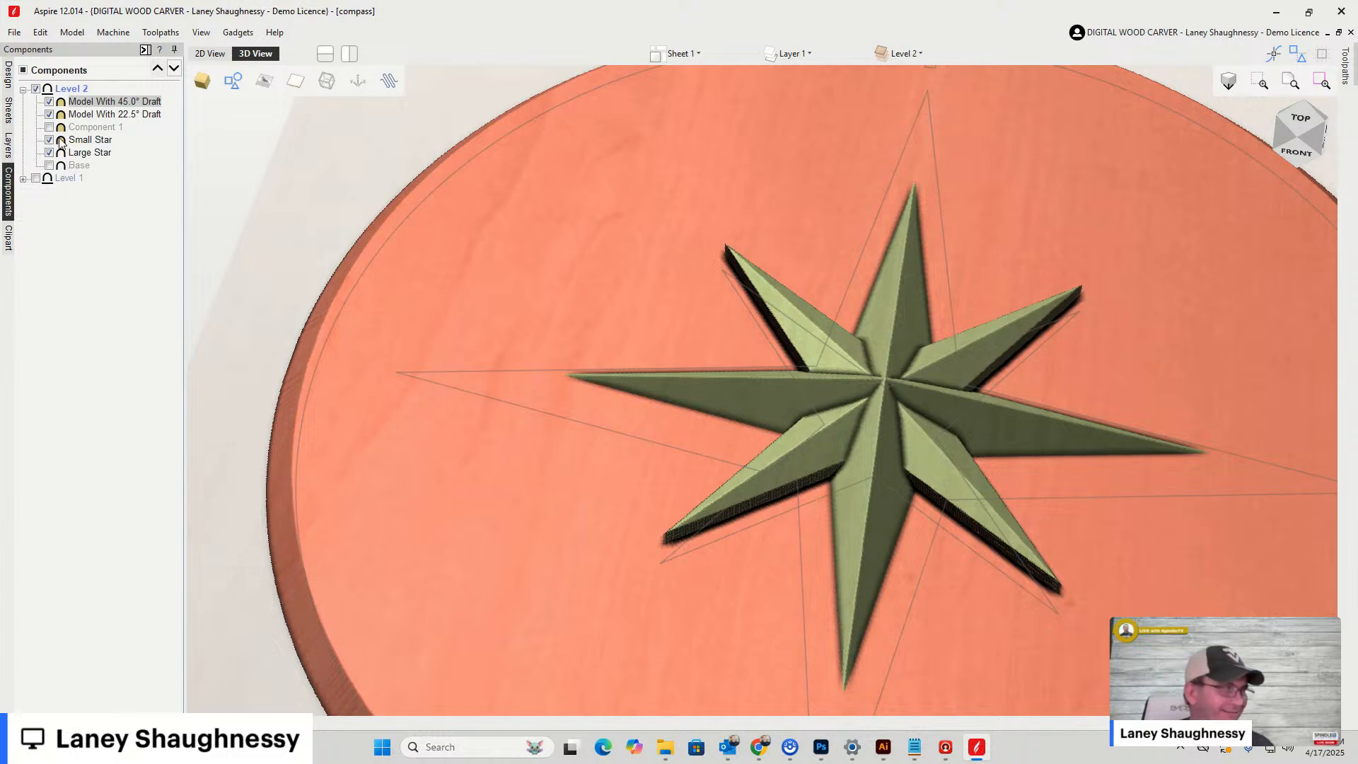
left_click_drag(80, 101, 78, 162)
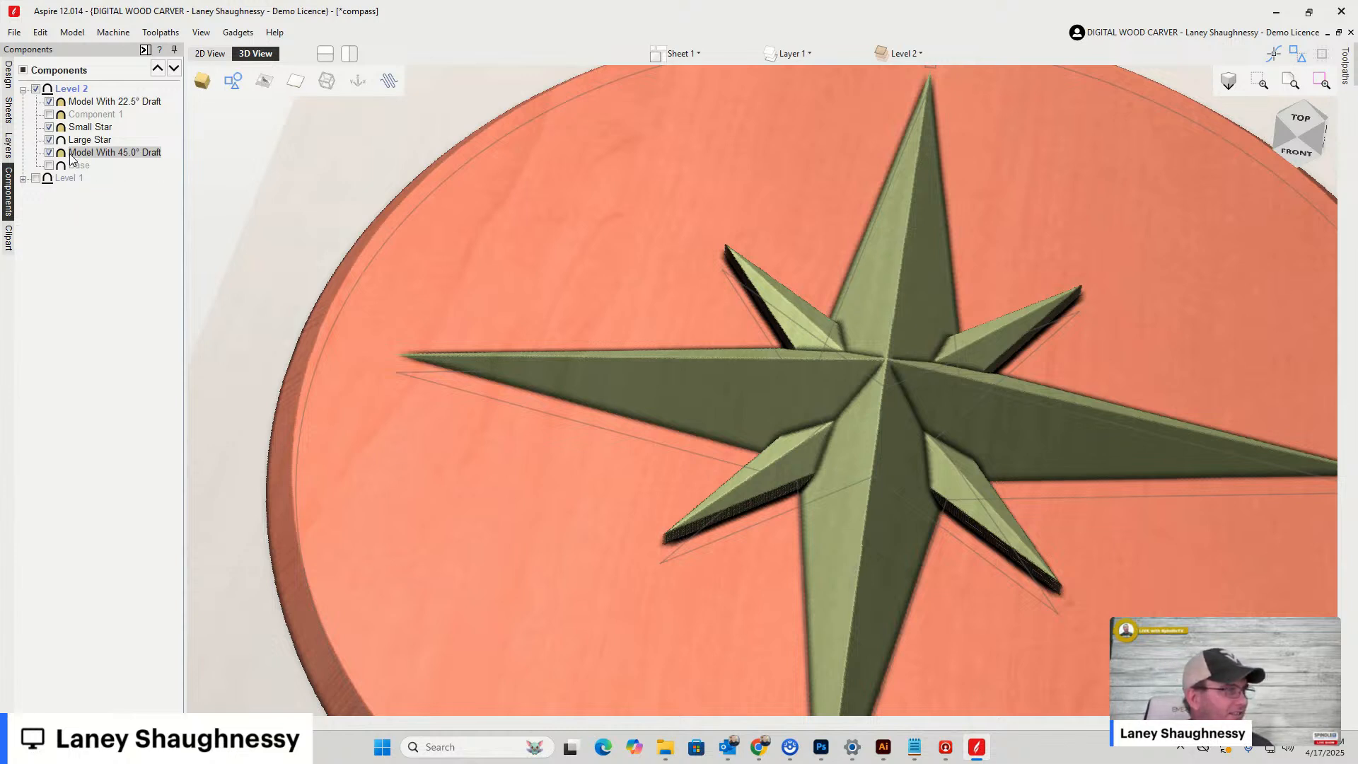
left_click_drag(79, 104, 79, 118)
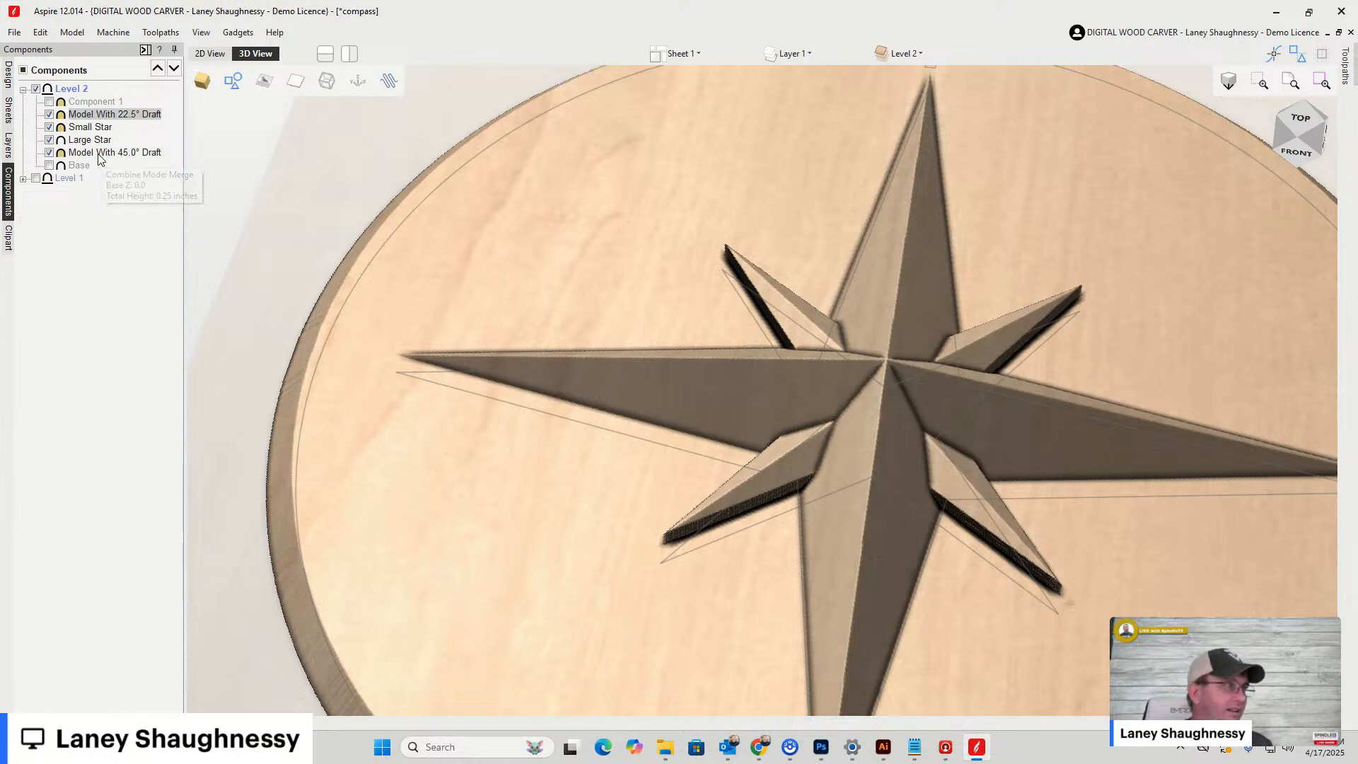
left_click_drag(99, 158, 90, 111)
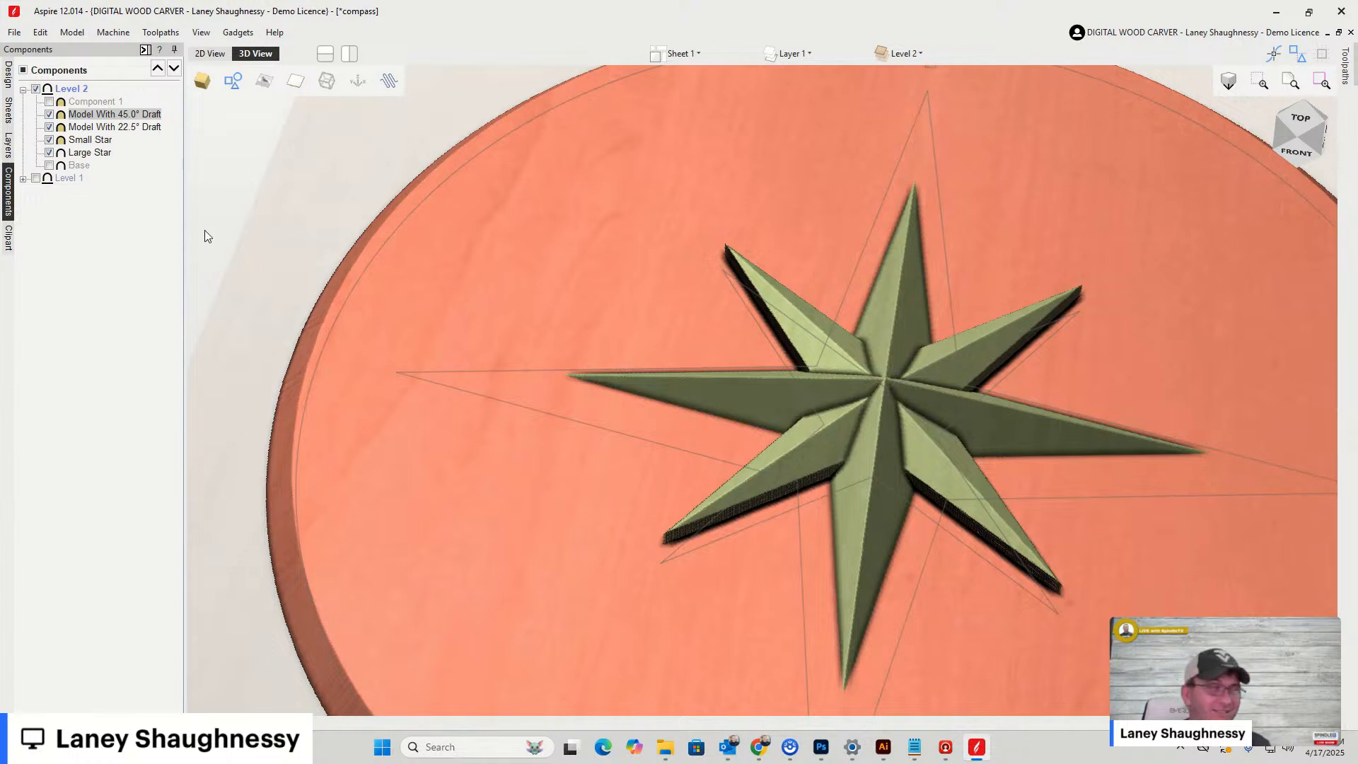
left_click_drag(90, 115, 94, 162)
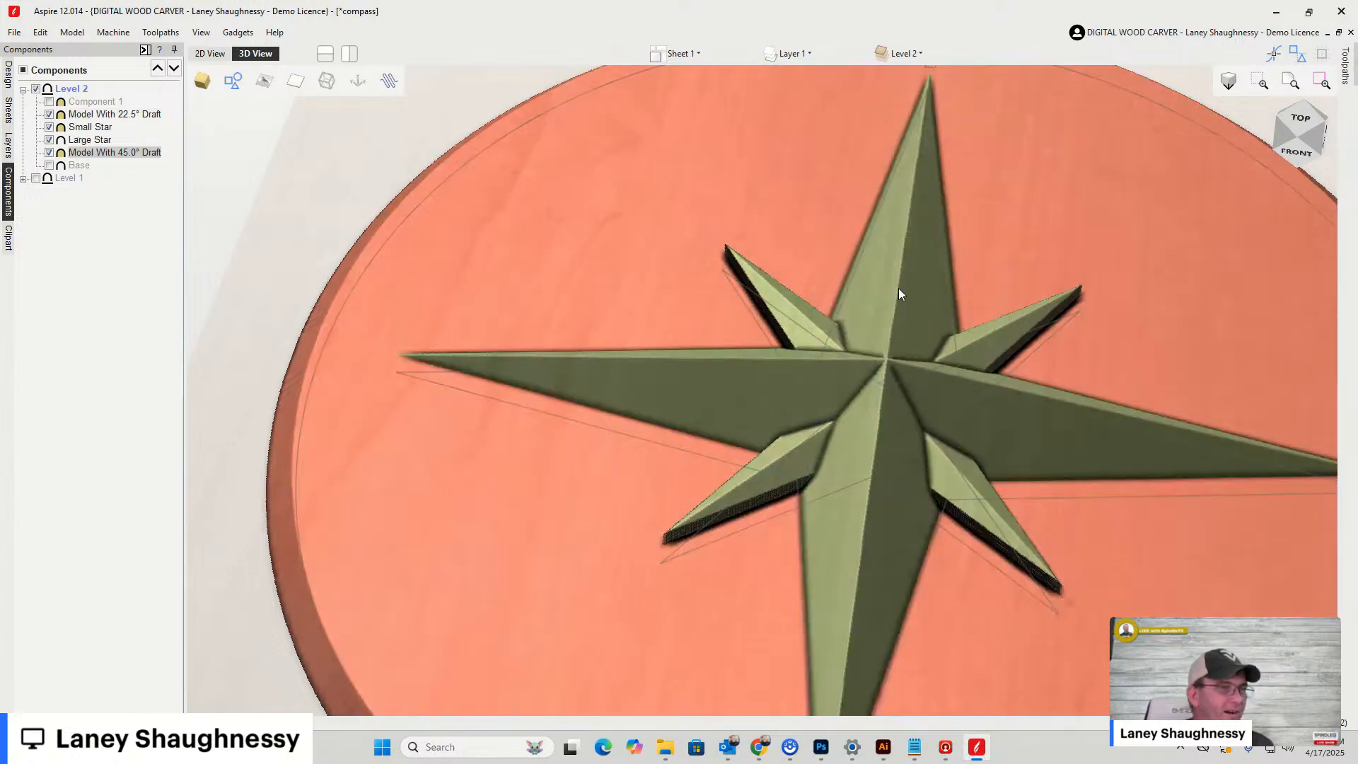
Examine the raised stars and the small tab on the base's drafted rim from several angles in 3D
scroll(743, 303, "down", 5)
scroll(841, 369, "up", 2)
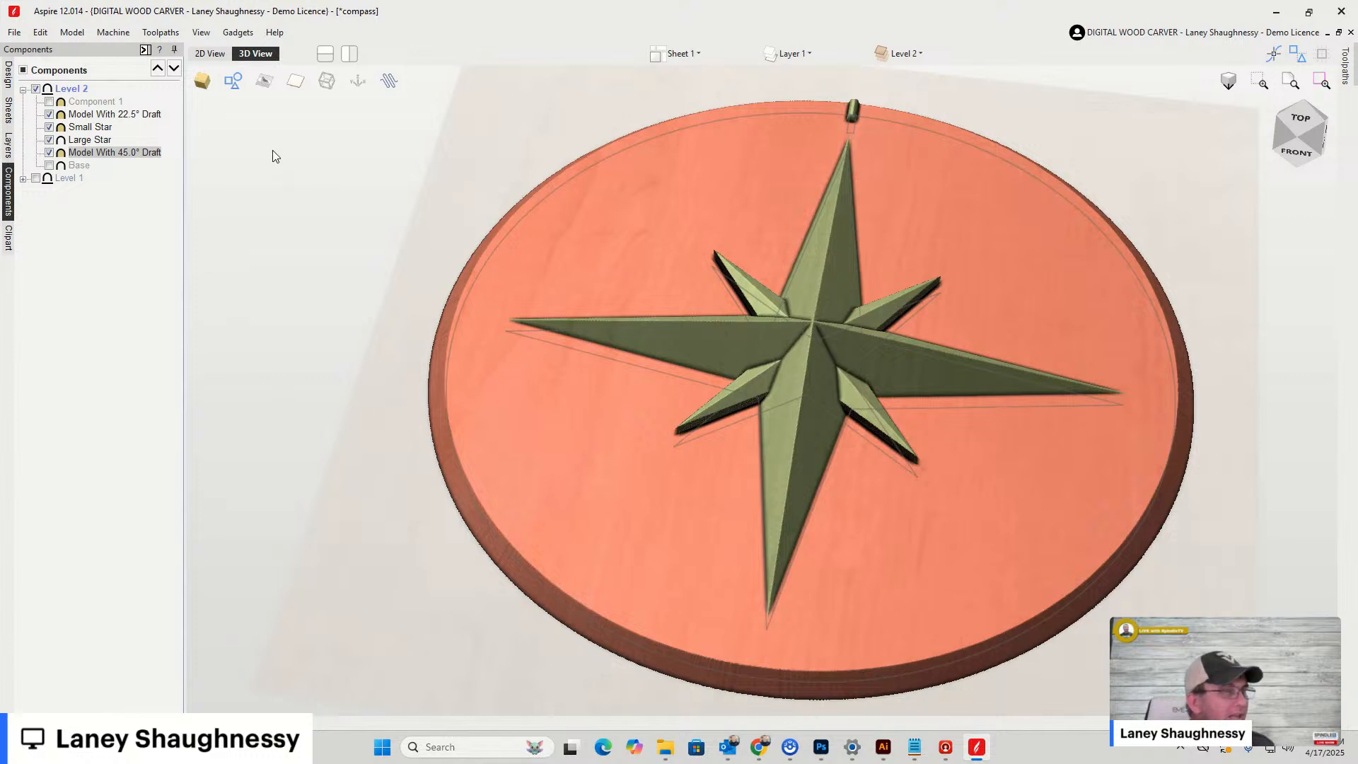
scroll(868, 108, "up", 3)
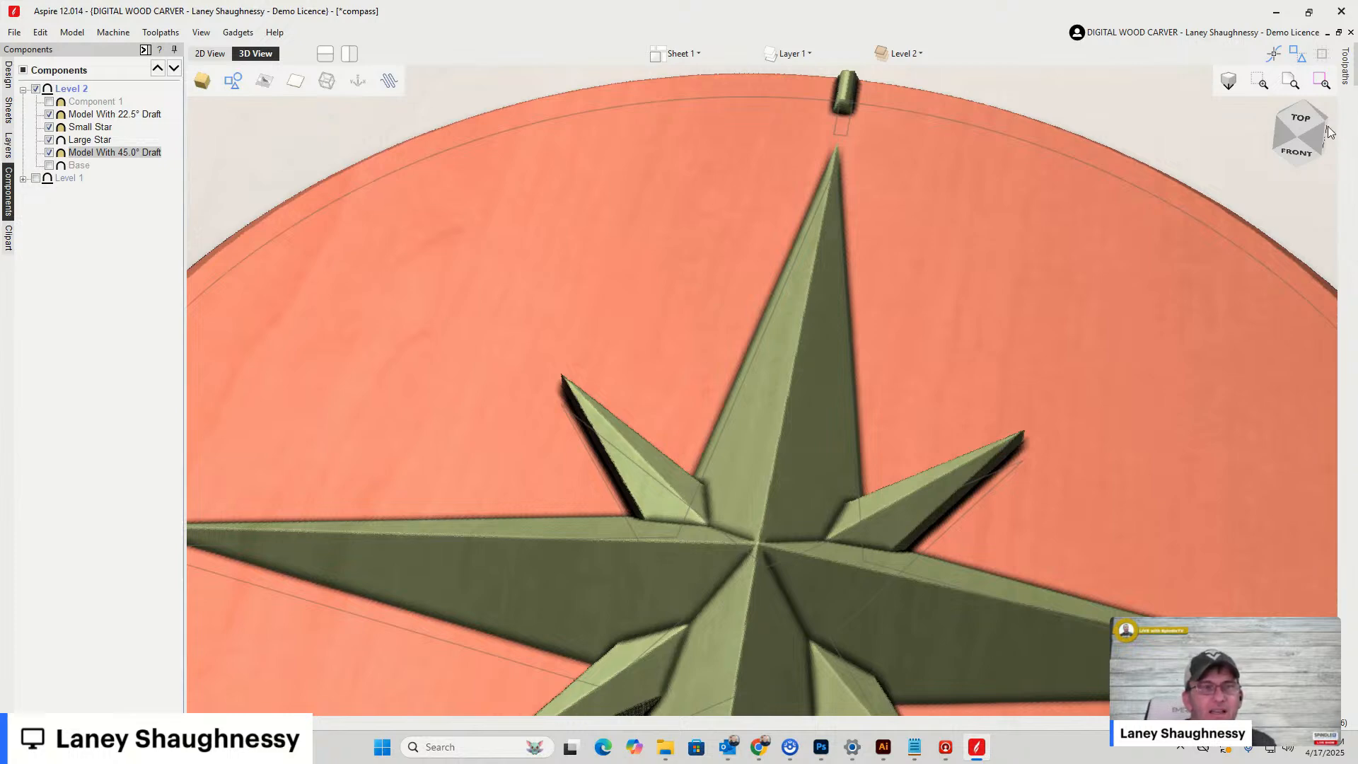
left_click_drag(1303, 133, 1354, 156)
left_click_drag(1284, 118, 1200, 155)
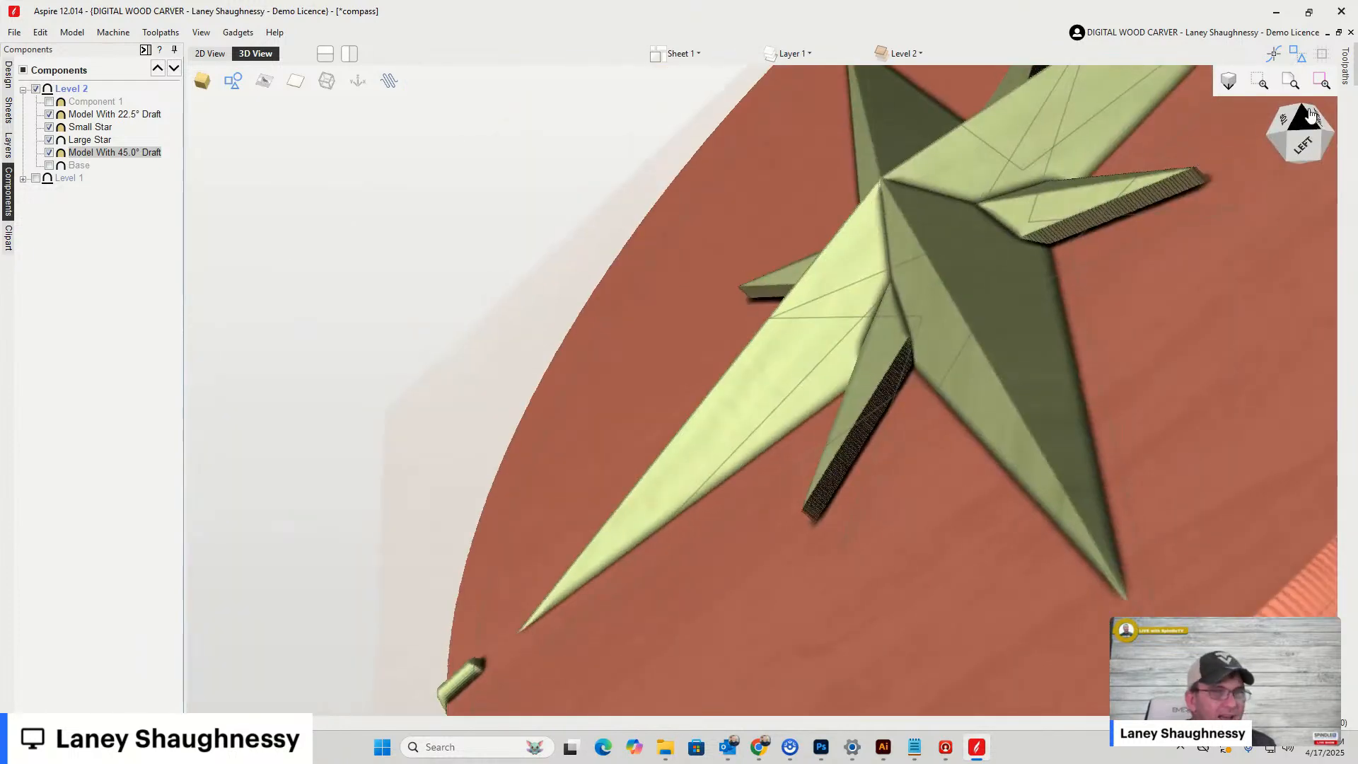
left_click(1334, 108)
left_click_drag(1340, 106, 1357, 84)
left_click_drag(999, 279, 992, 260)
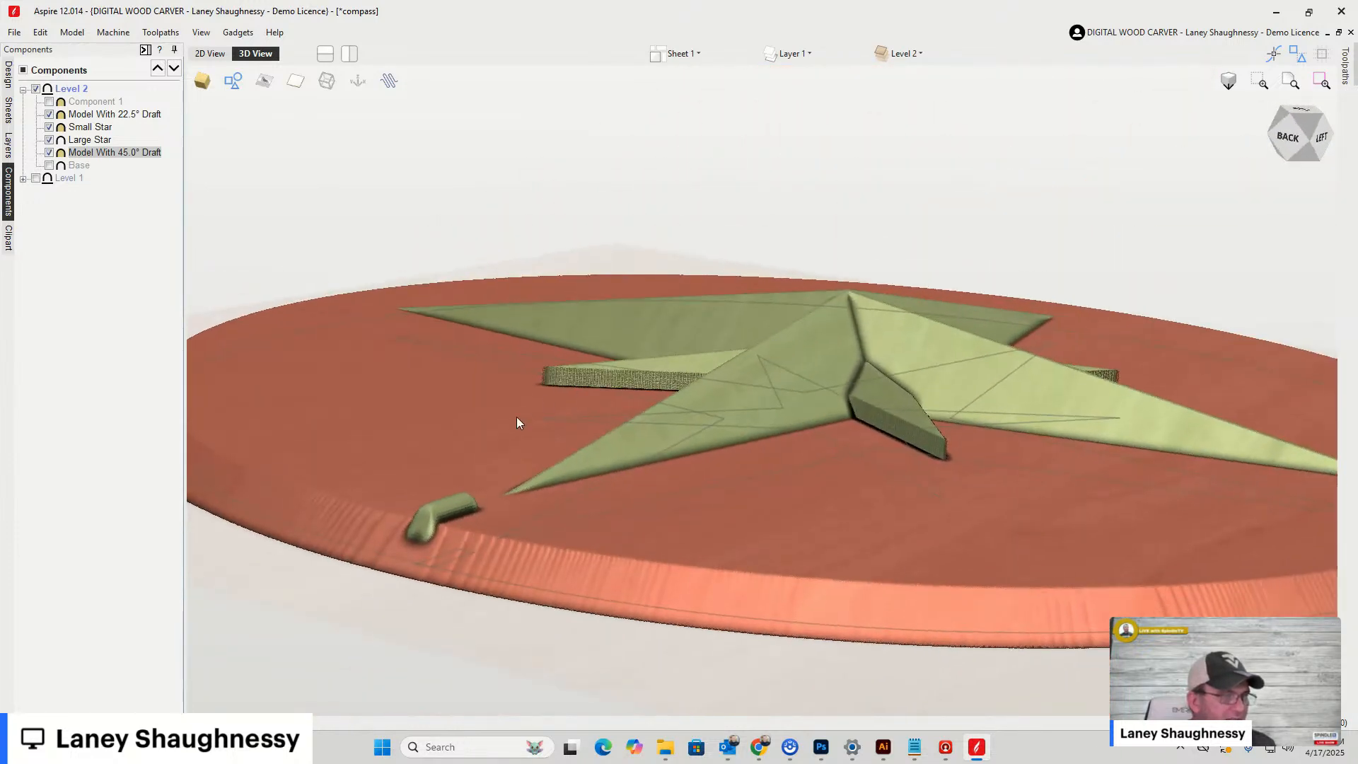
scroll(517, 418, "up", 5)
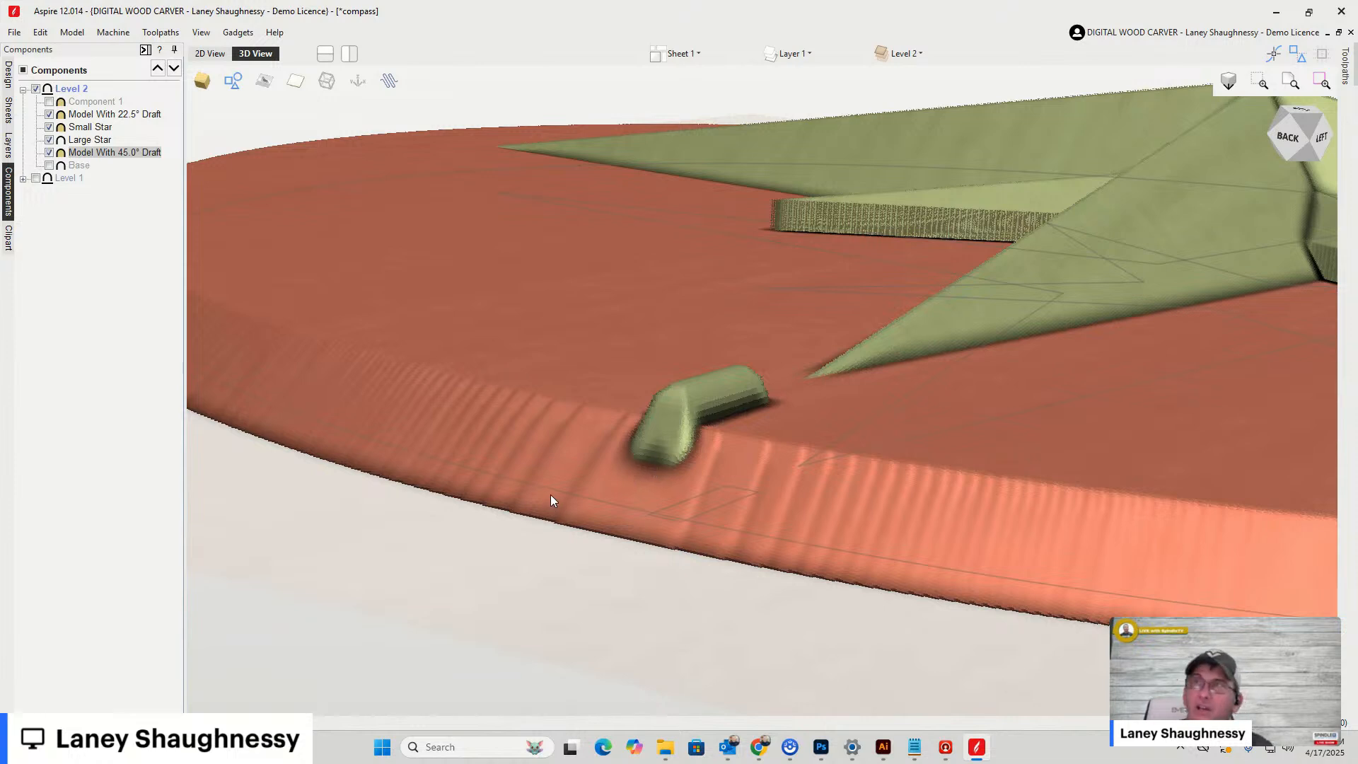
Move the Model With 22.5° Draft tab component slightly inward from the drafted rim towards the large star's point
left_click(210, 54)
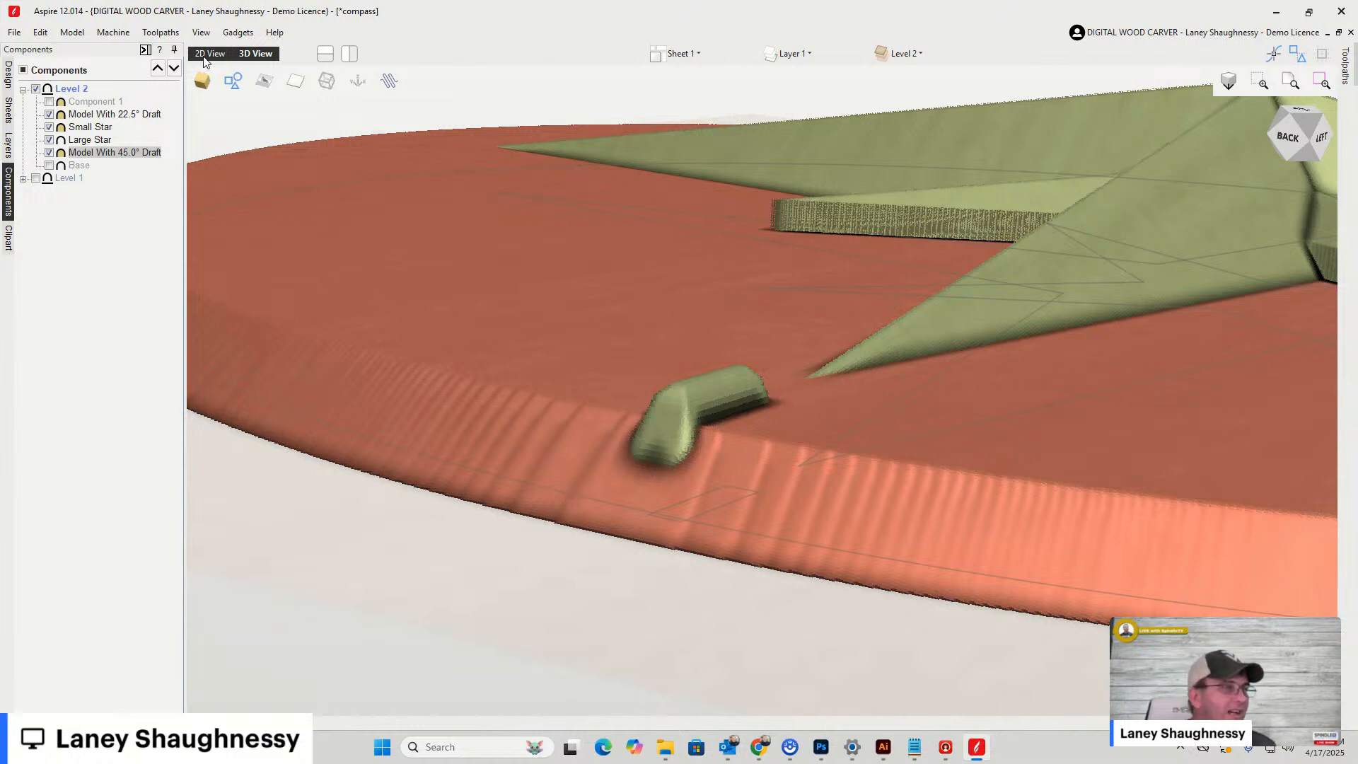
scroll(777, 184, "up", 5)
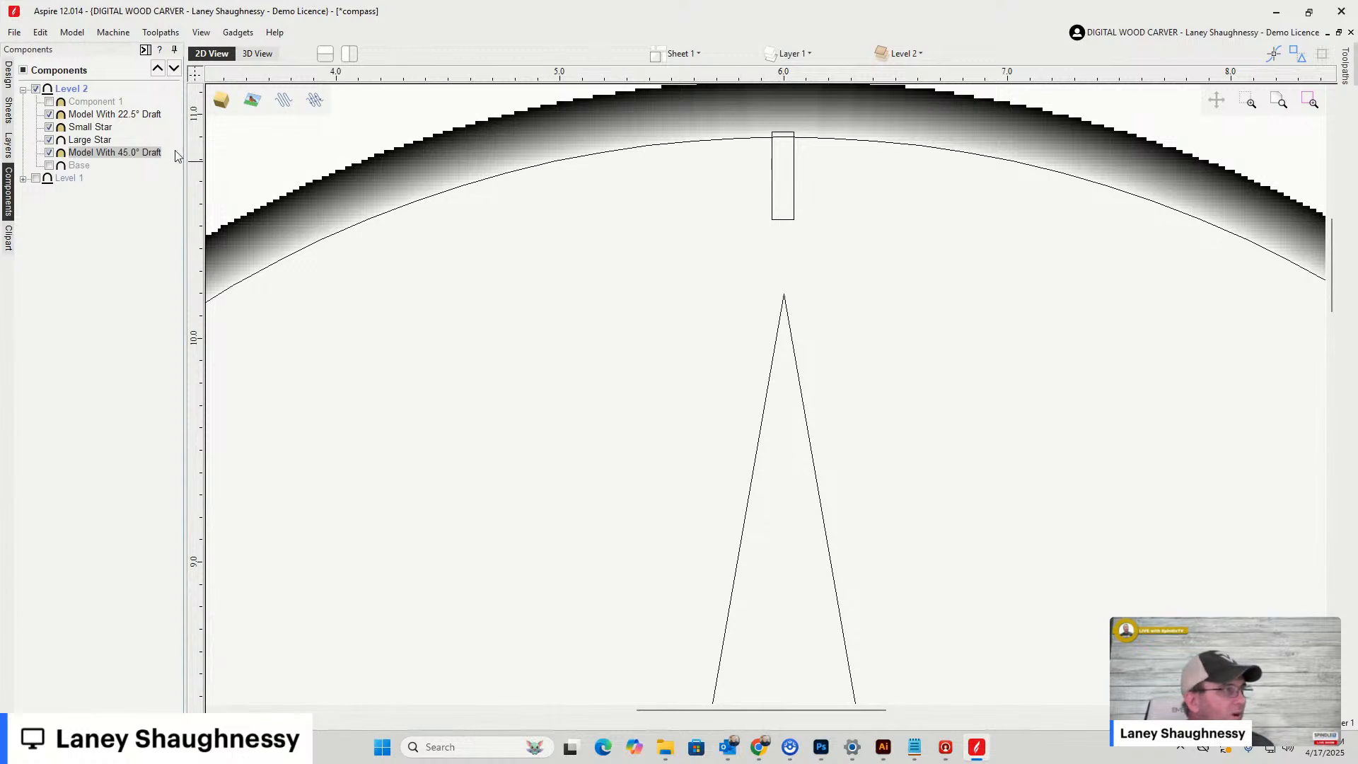
left_click(86, 115)
left_click(86, 116)
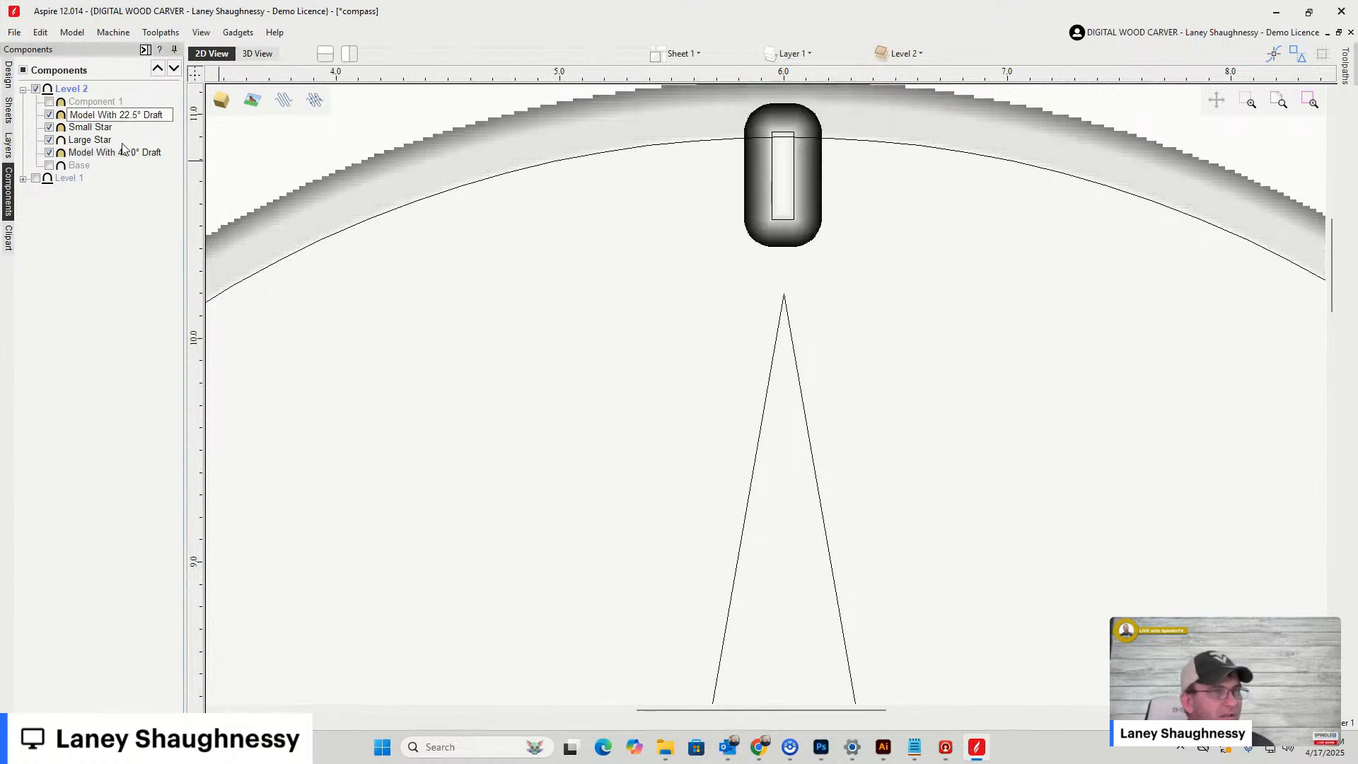
left_click(786, 154)
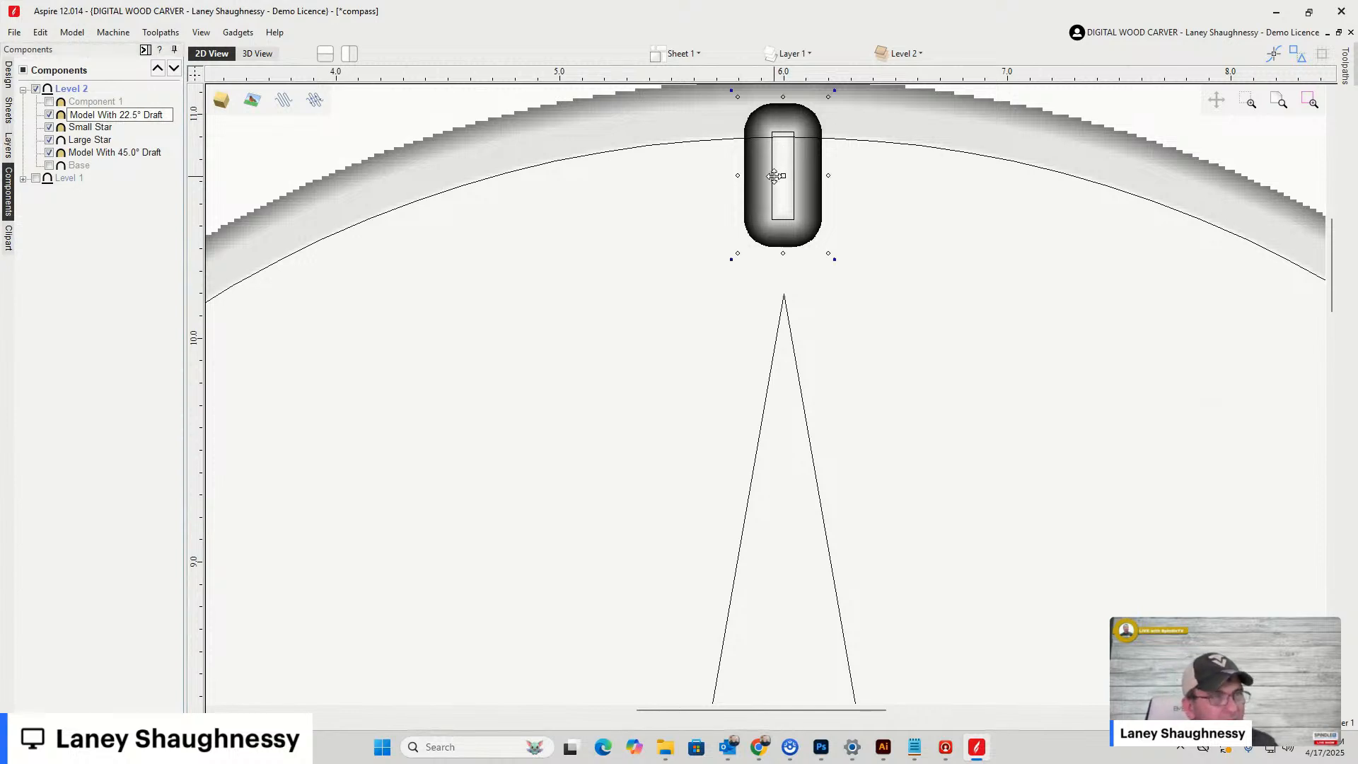
key("Escape")
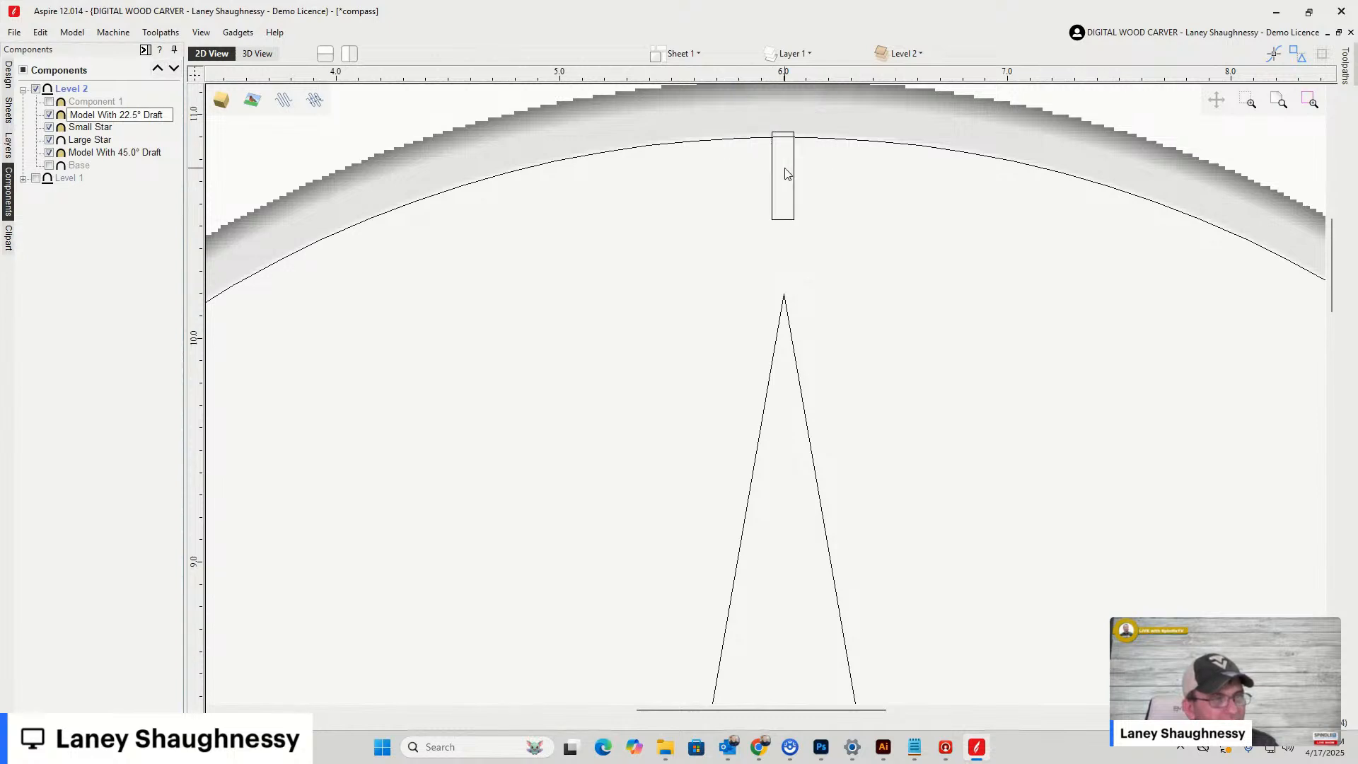
left_click(80, 115)
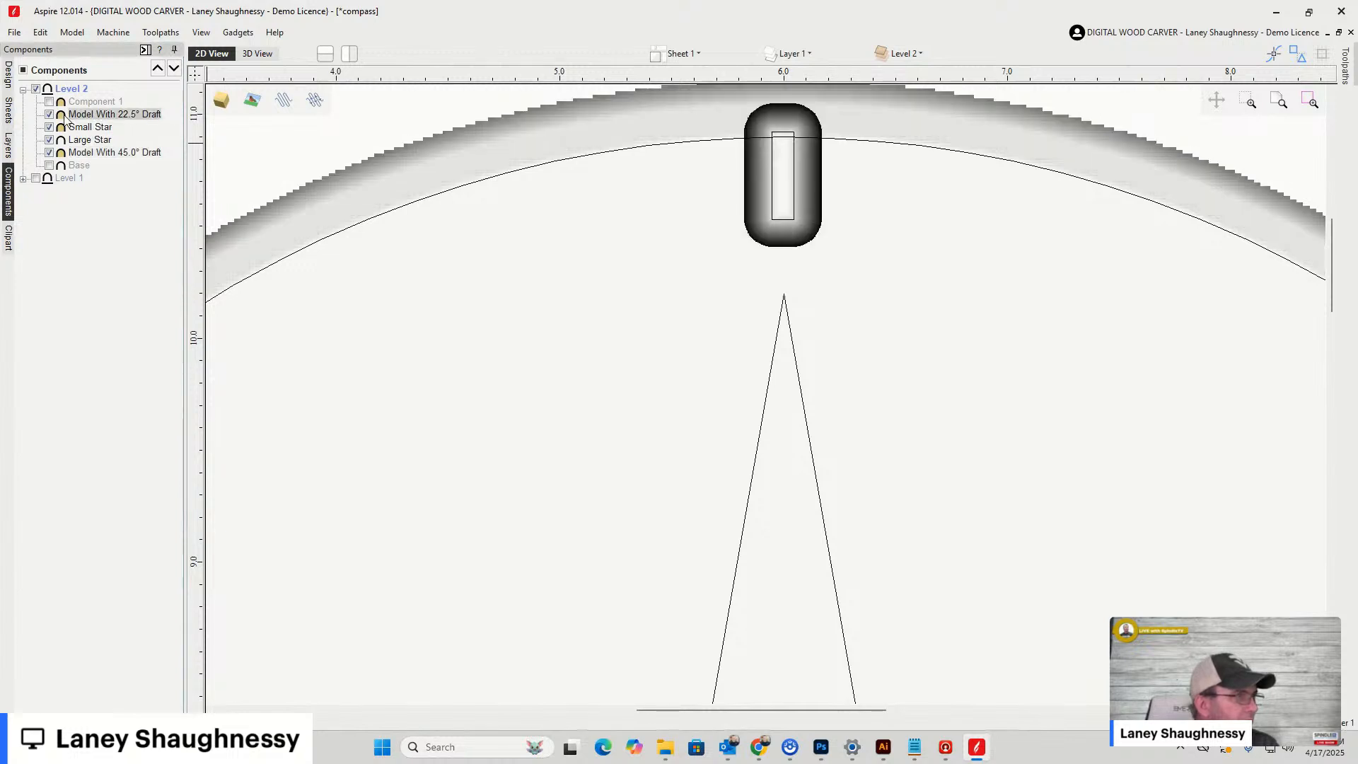
left_click(791, 195)
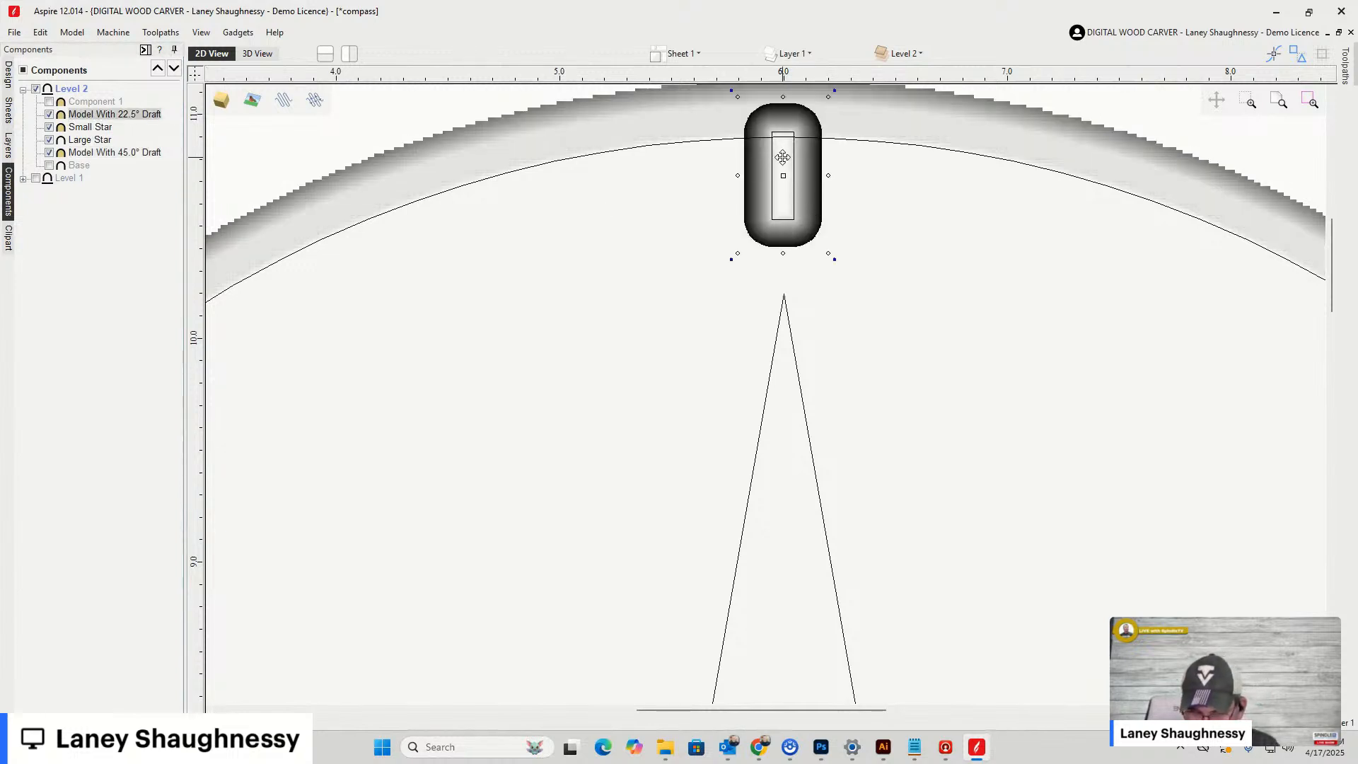
left_click_drag(783, 157, 785, 163)
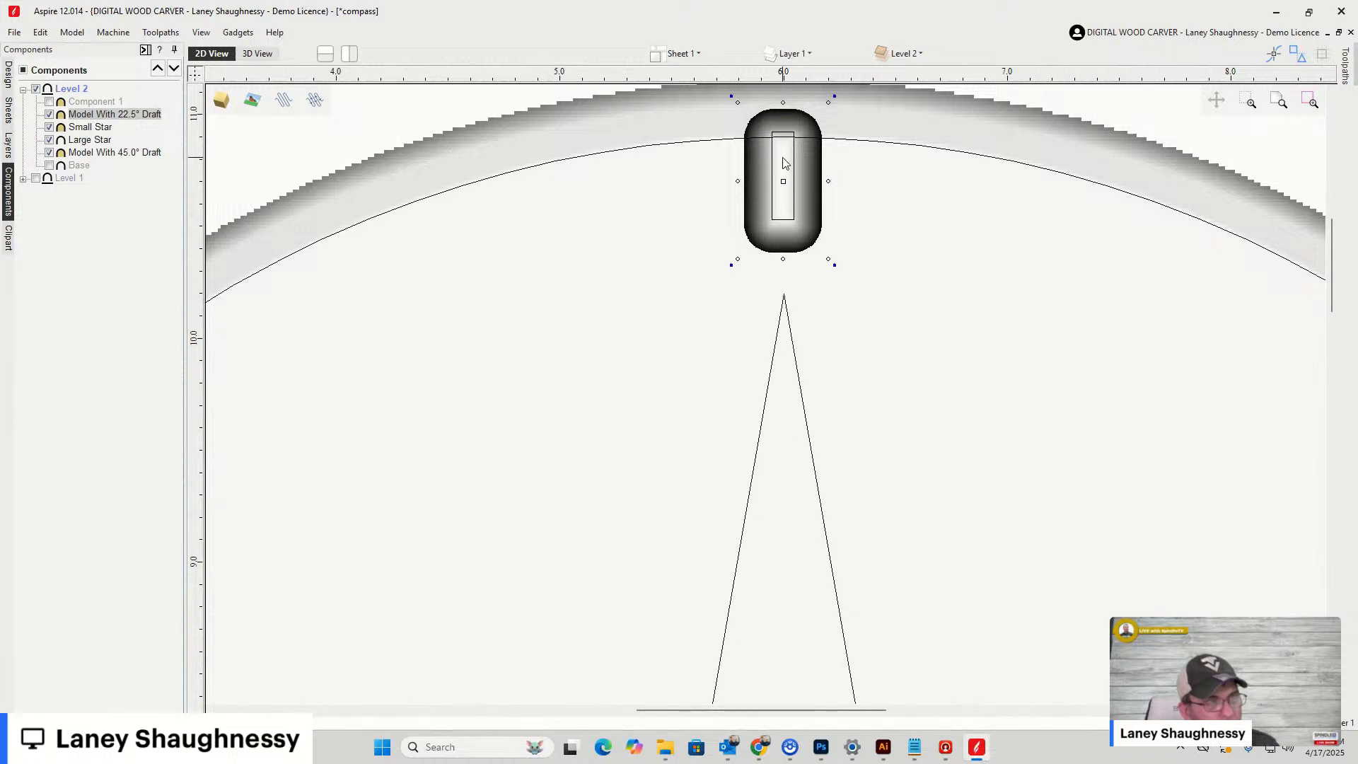
key("Down")
key("Down")
key("Down")
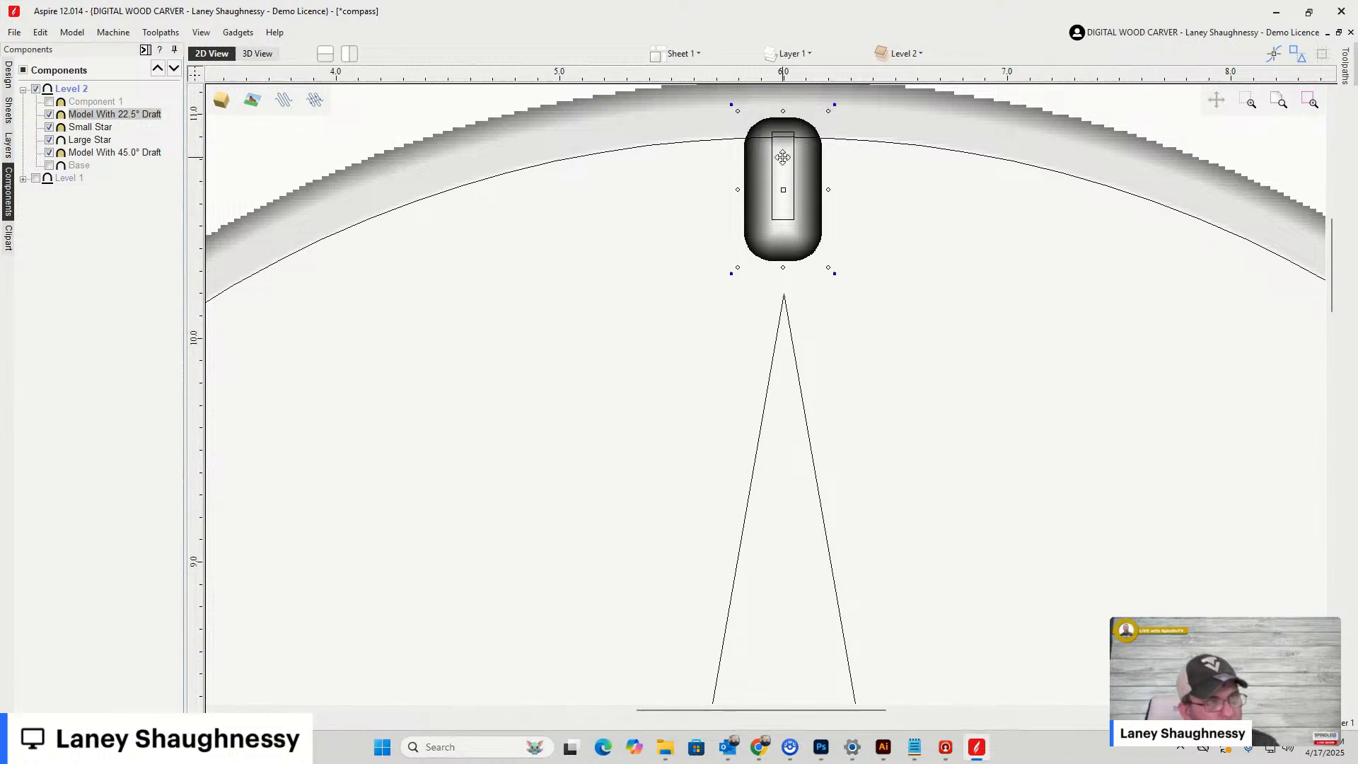
Examine in 3D how the moved tab sits at the base's drafted edge, up close and with the whole compass in view
left_click(256, 56)
scroll(683, 416, "up", 5)
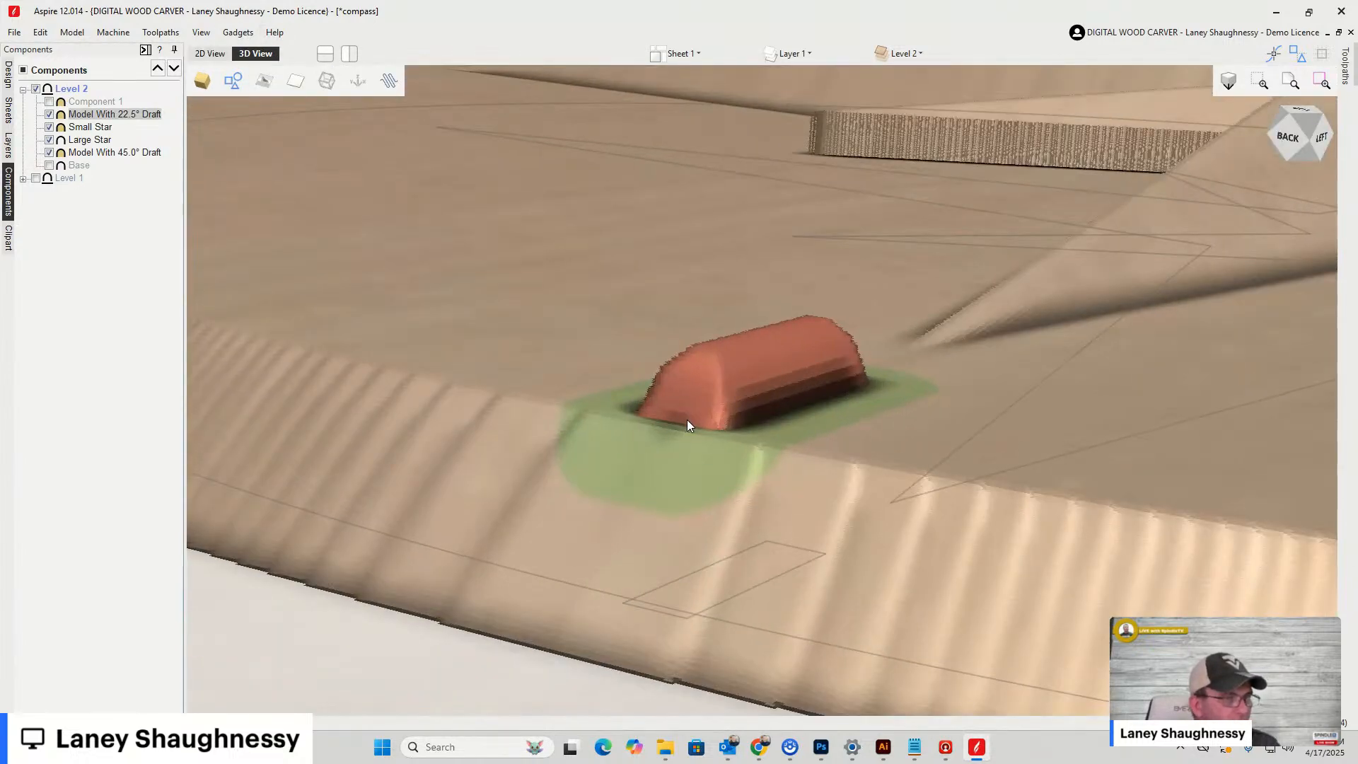
scroll(693, 438, "down", 5)
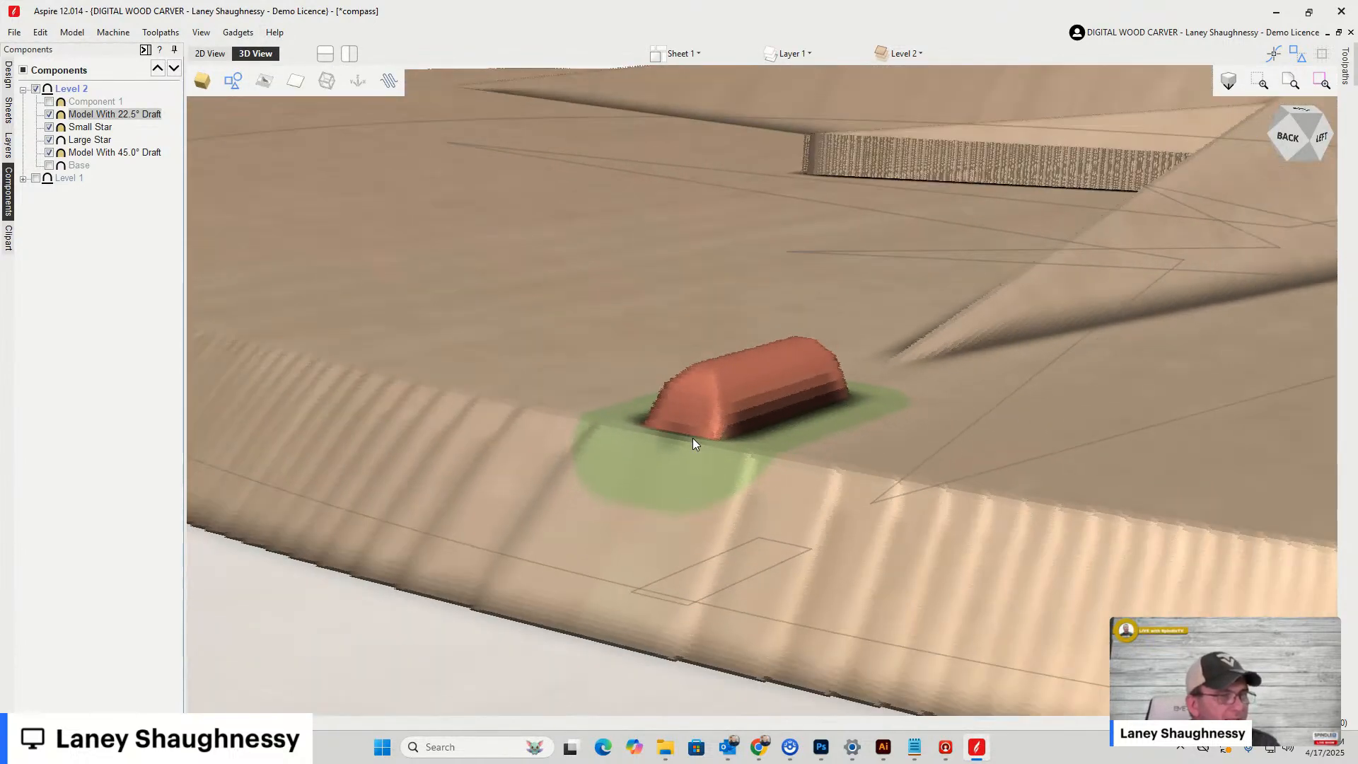
left_click(8, 71)
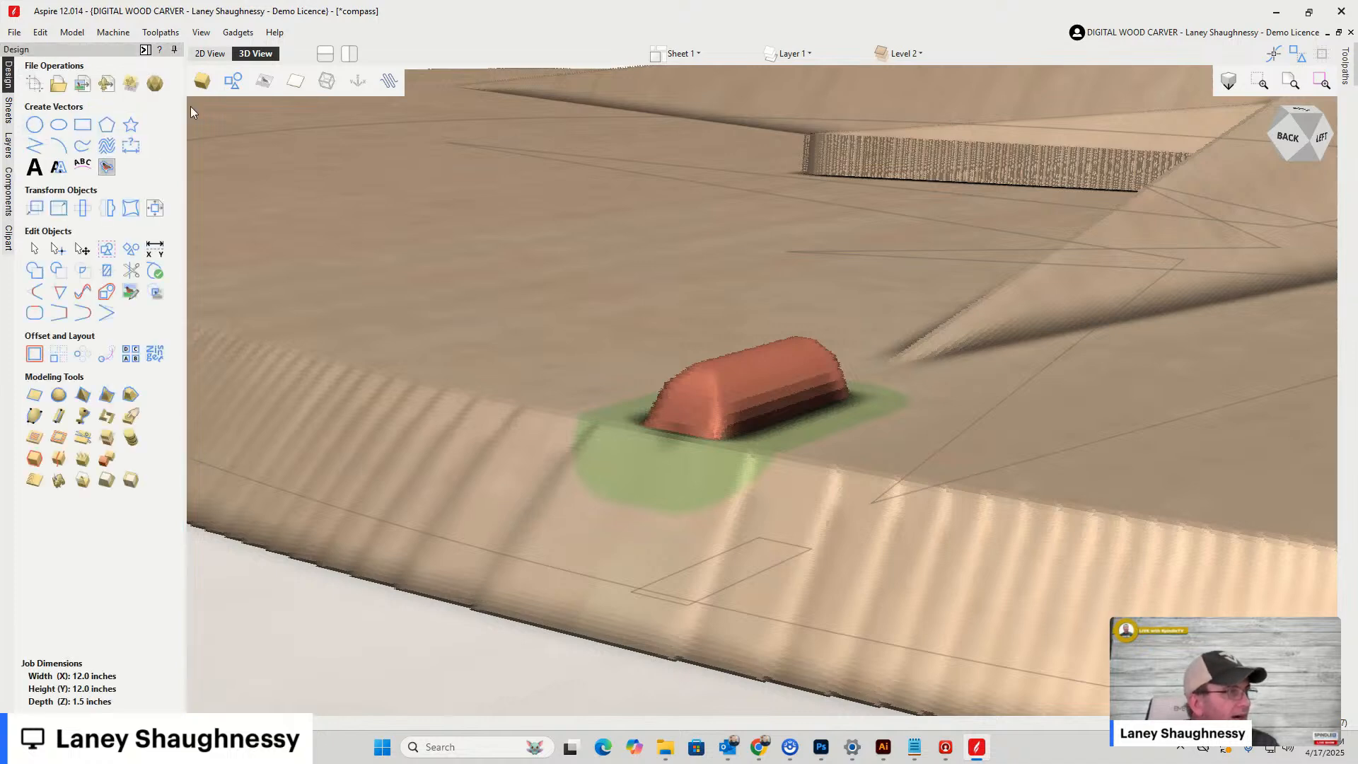
left_click_drag(1304, 123, 1283, 139)
left_click(1291, 82)
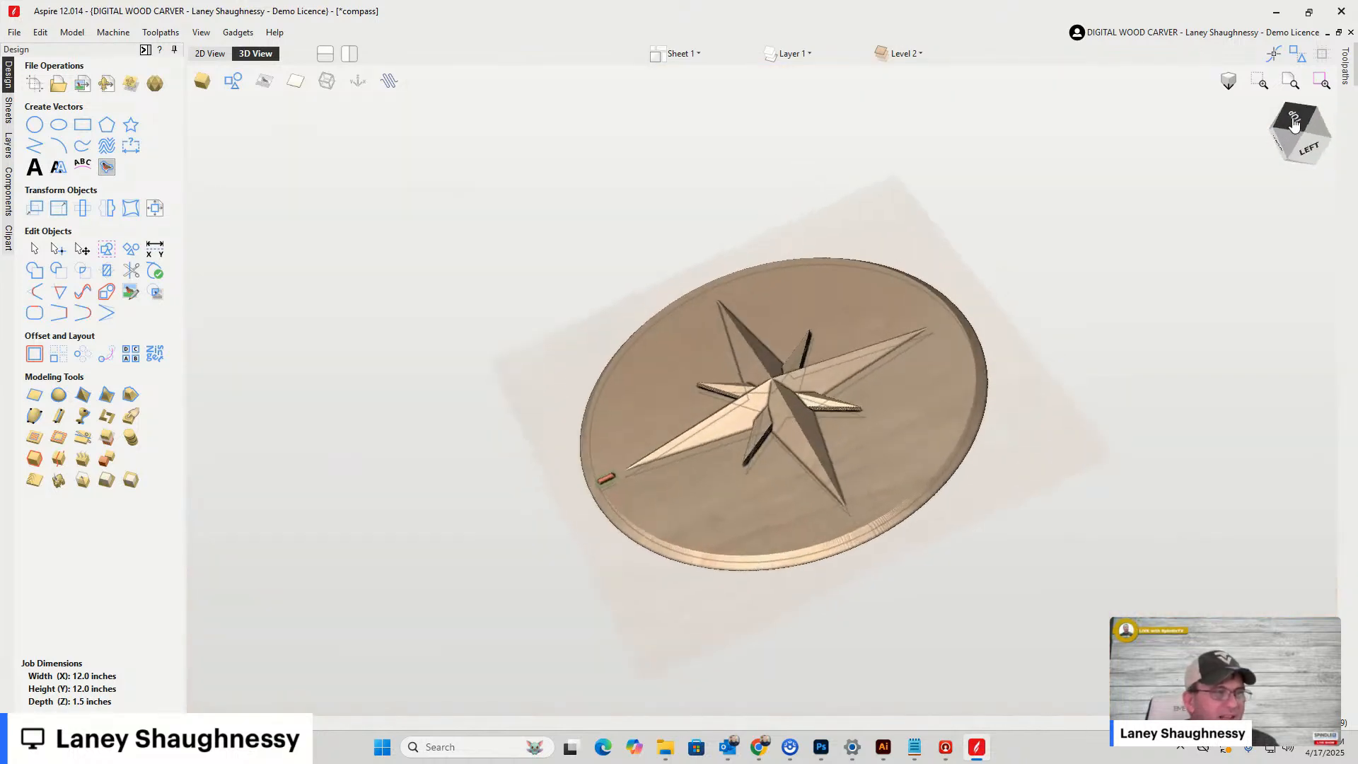
left_click_drag(1189, 212, 1056, 270)
double_click(1056, 270)
Set the Circular Copy rotation center for the rim tab to X 6, Y 6, and close the tool without making copies
left_click(211, 53)
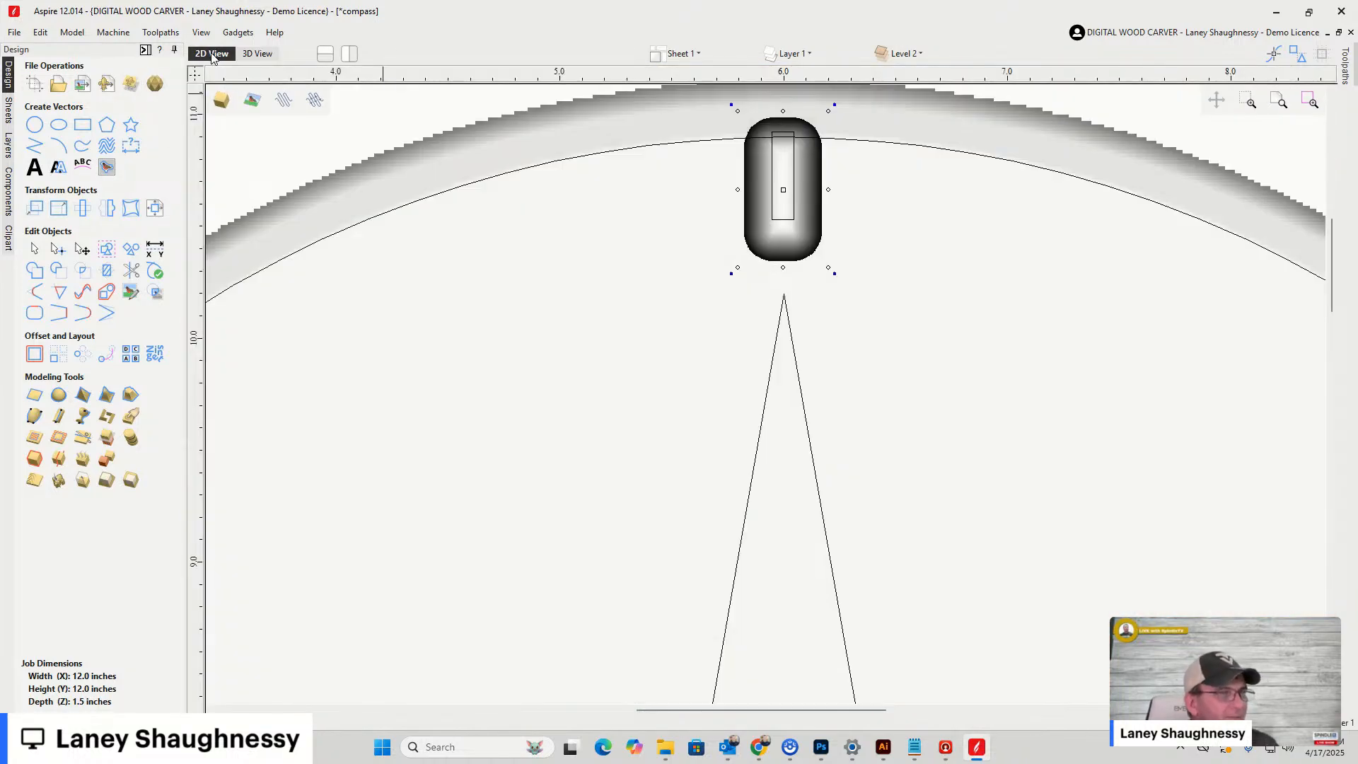
scroll(750, 358, "down", 6)
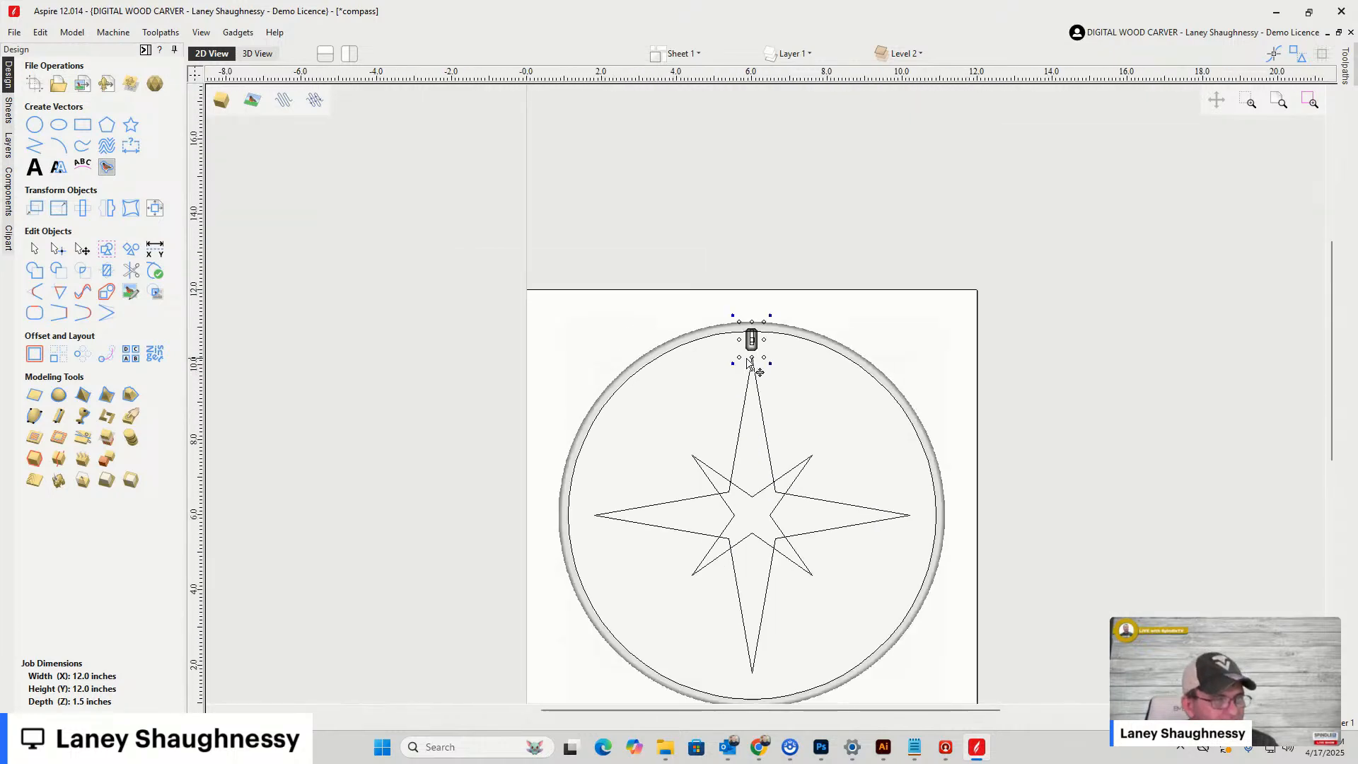
scroll(764, 311, "up", 5)
scroll(768, 303, "up", 2)
scroll(757, 290, "down", 5)
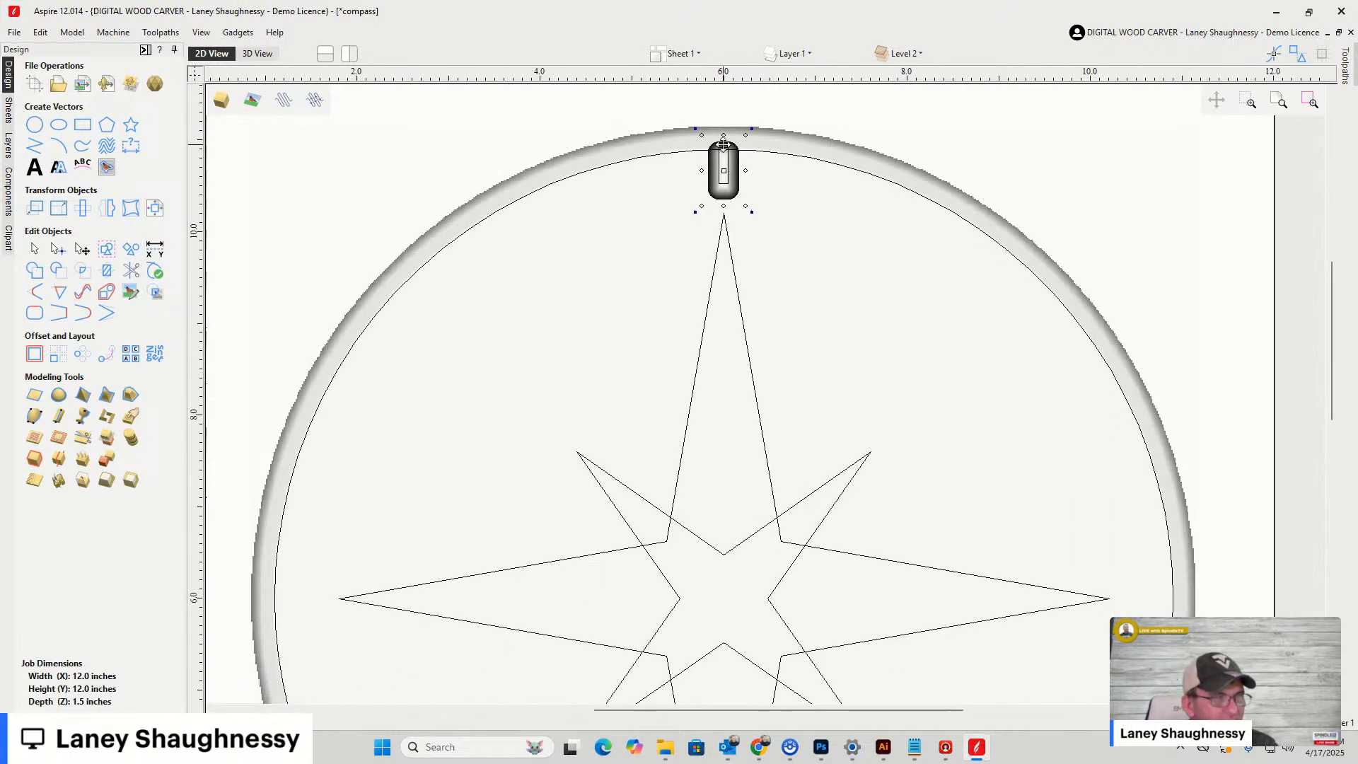
scroll(725, 168, "up", 3)
left_click(723, 167)
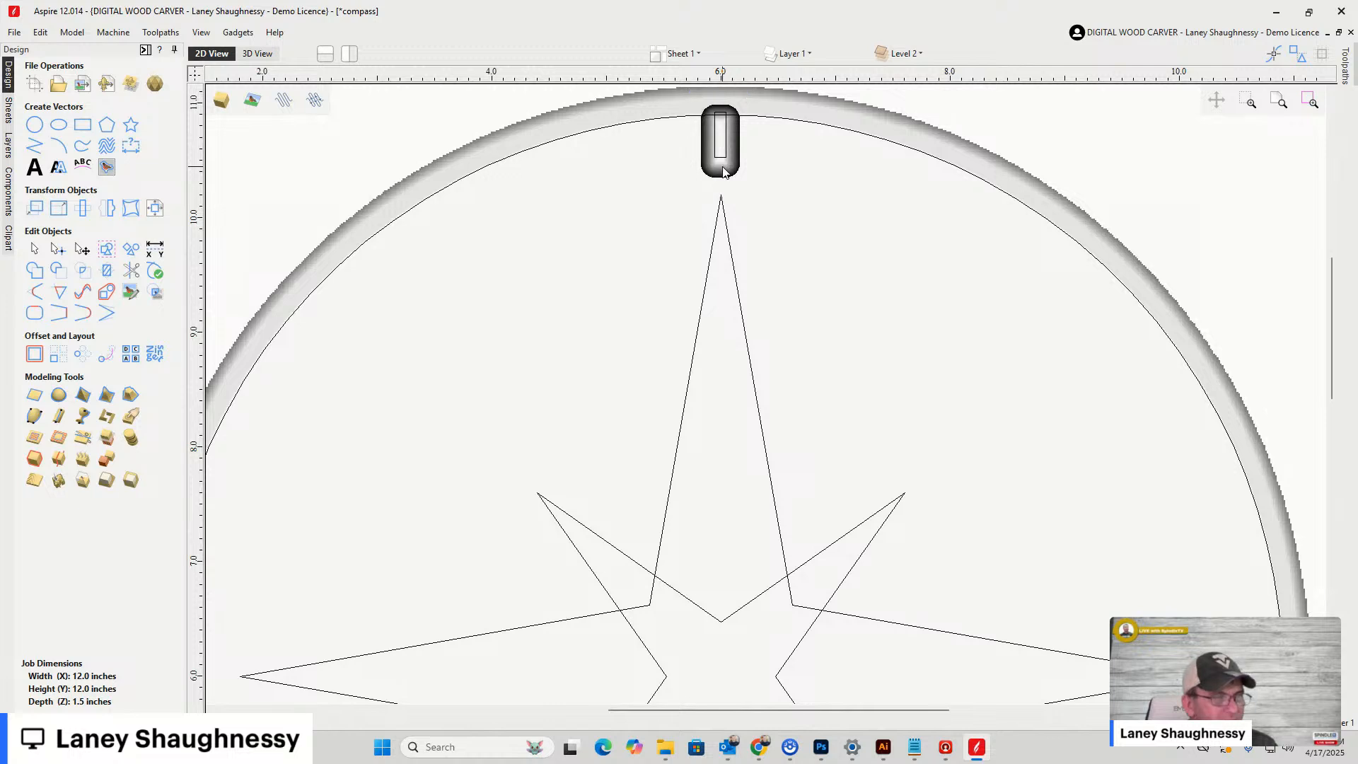
scroll(723, 168, "down", 4)
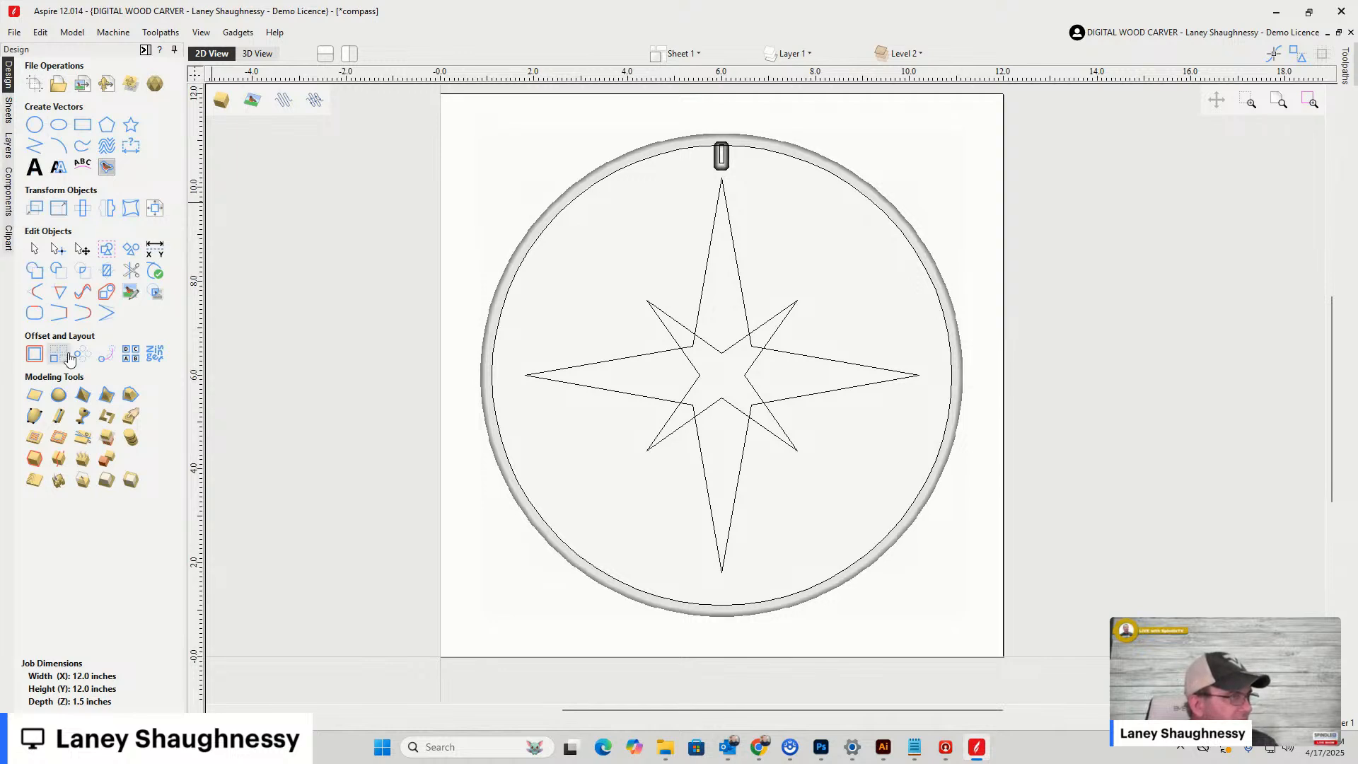
left_click(83, 354)
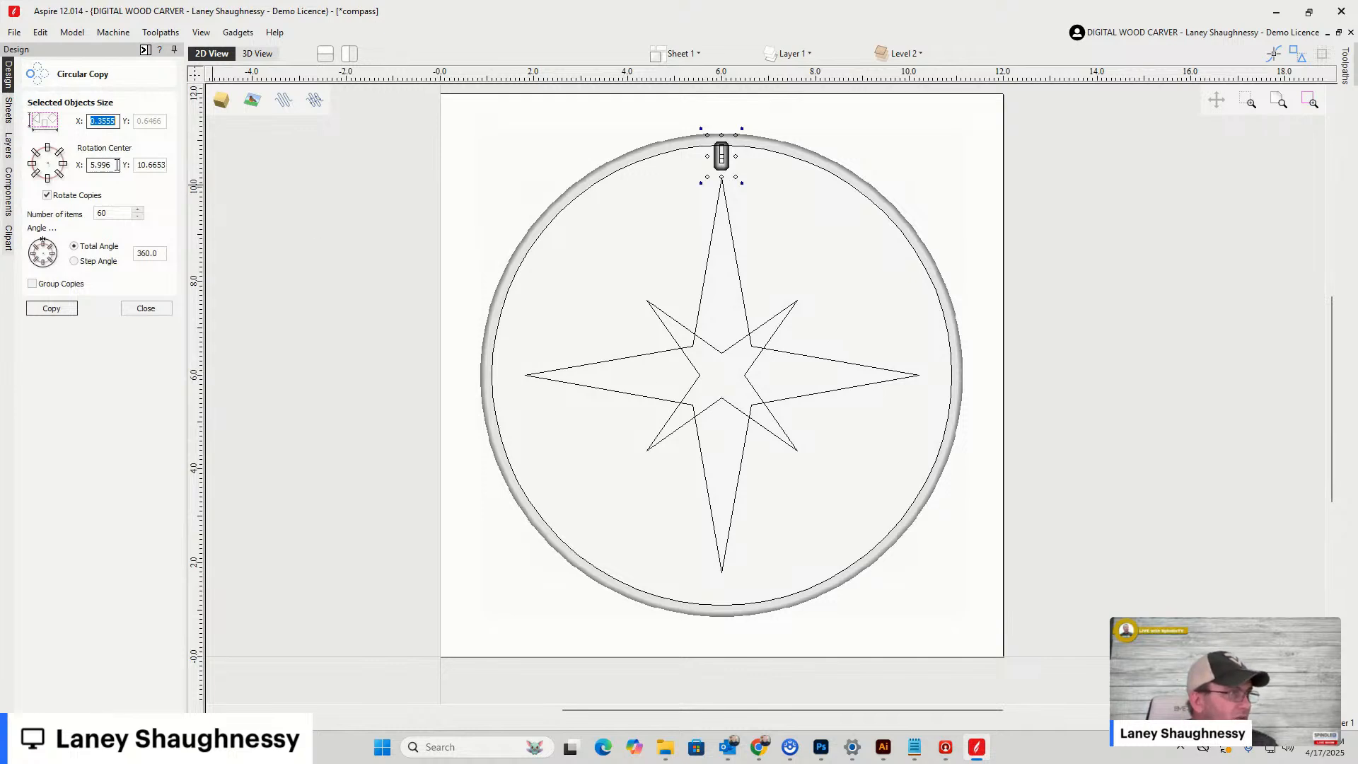
left_click_drag(117, 168, 71, 168)
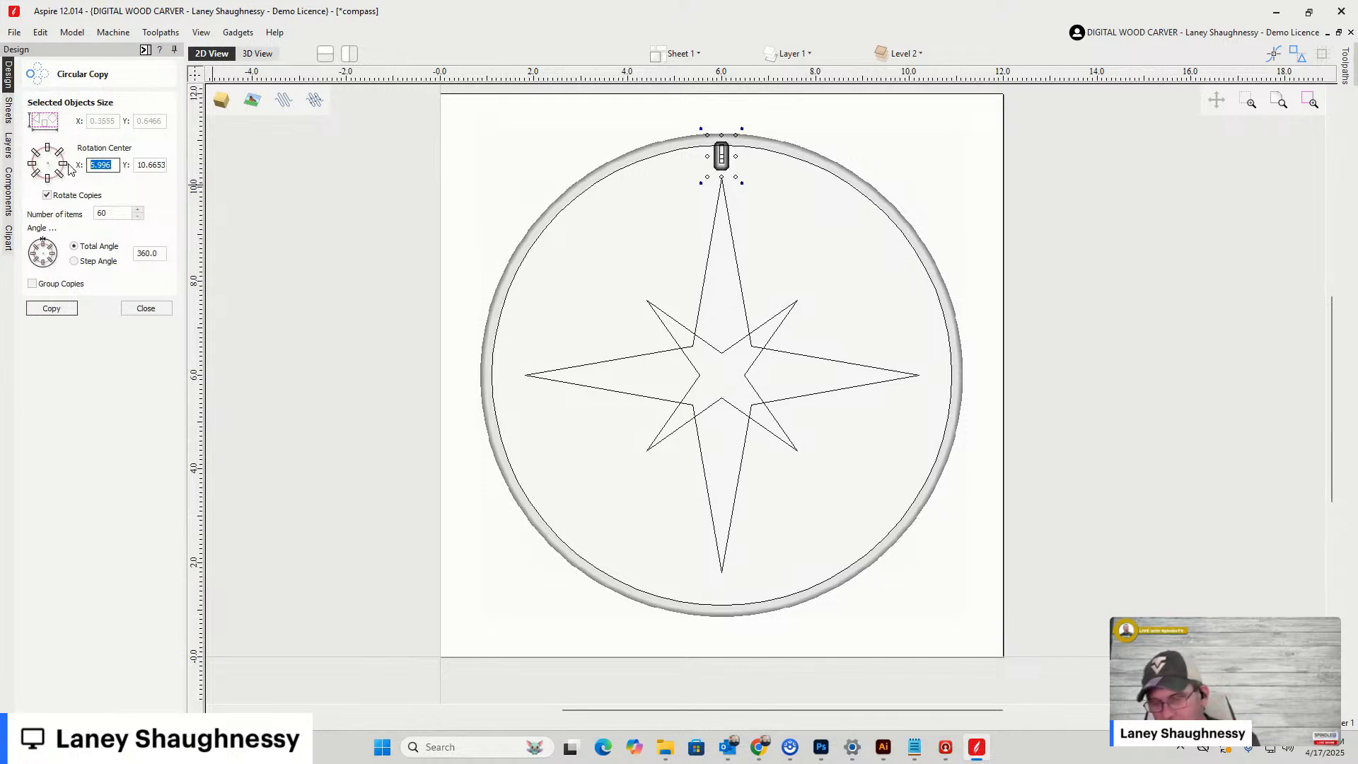
type("6")
left_click_drag(166, 167, 133, 176)
type("6")
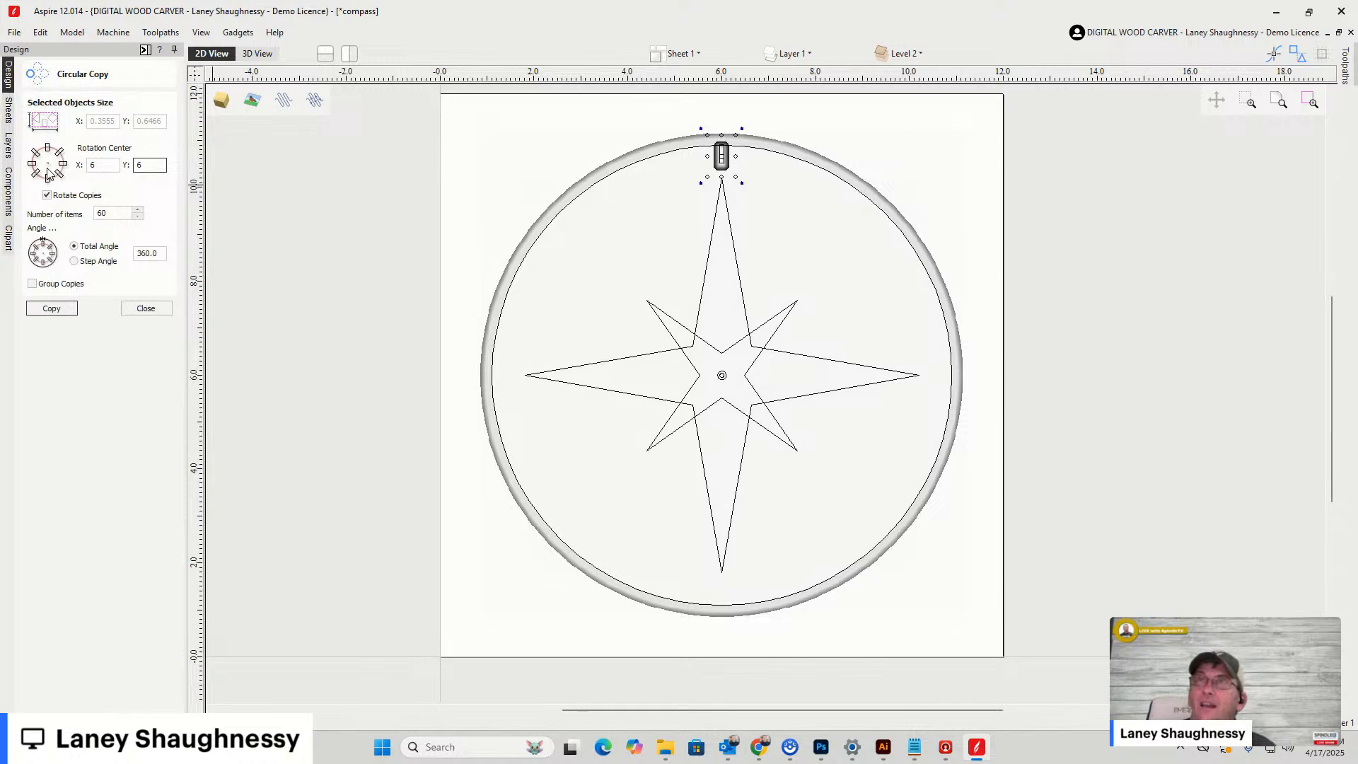
key("Return")
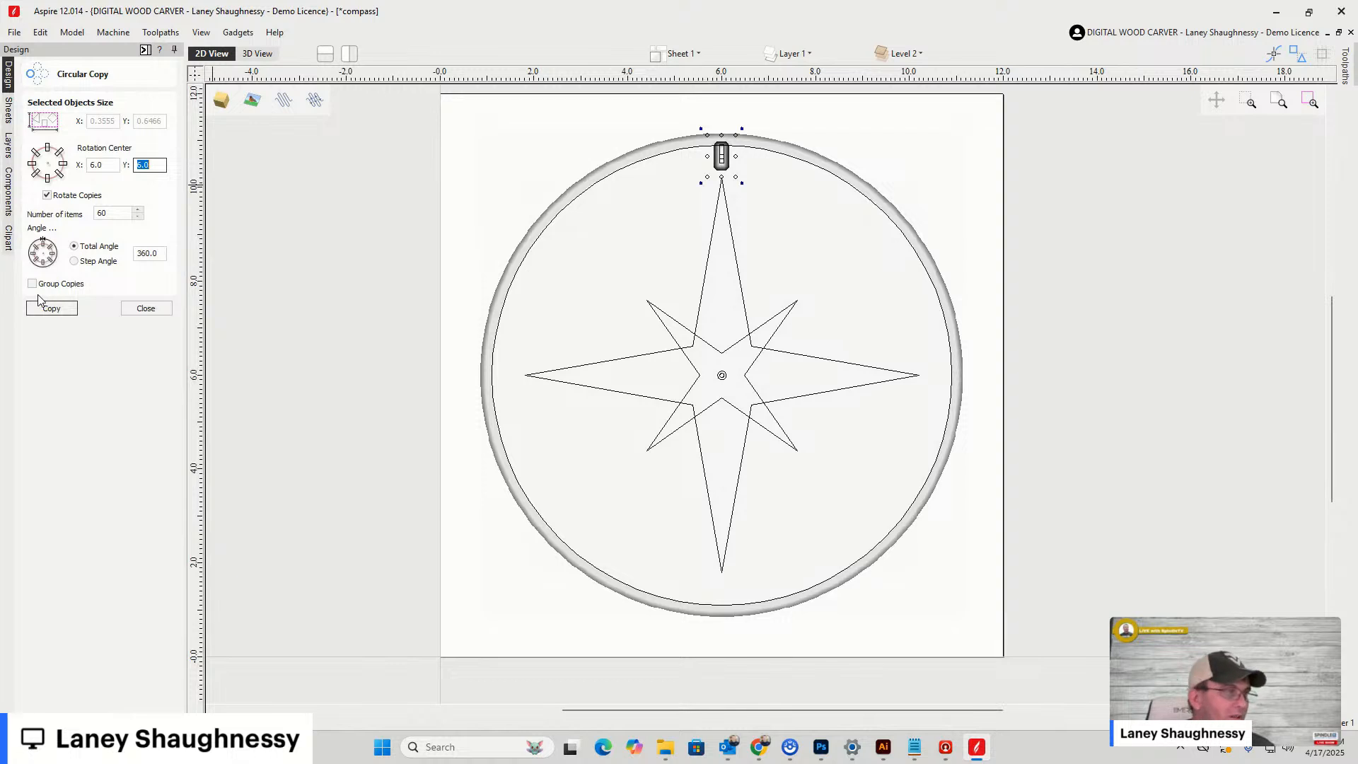
double_click(103, 212)
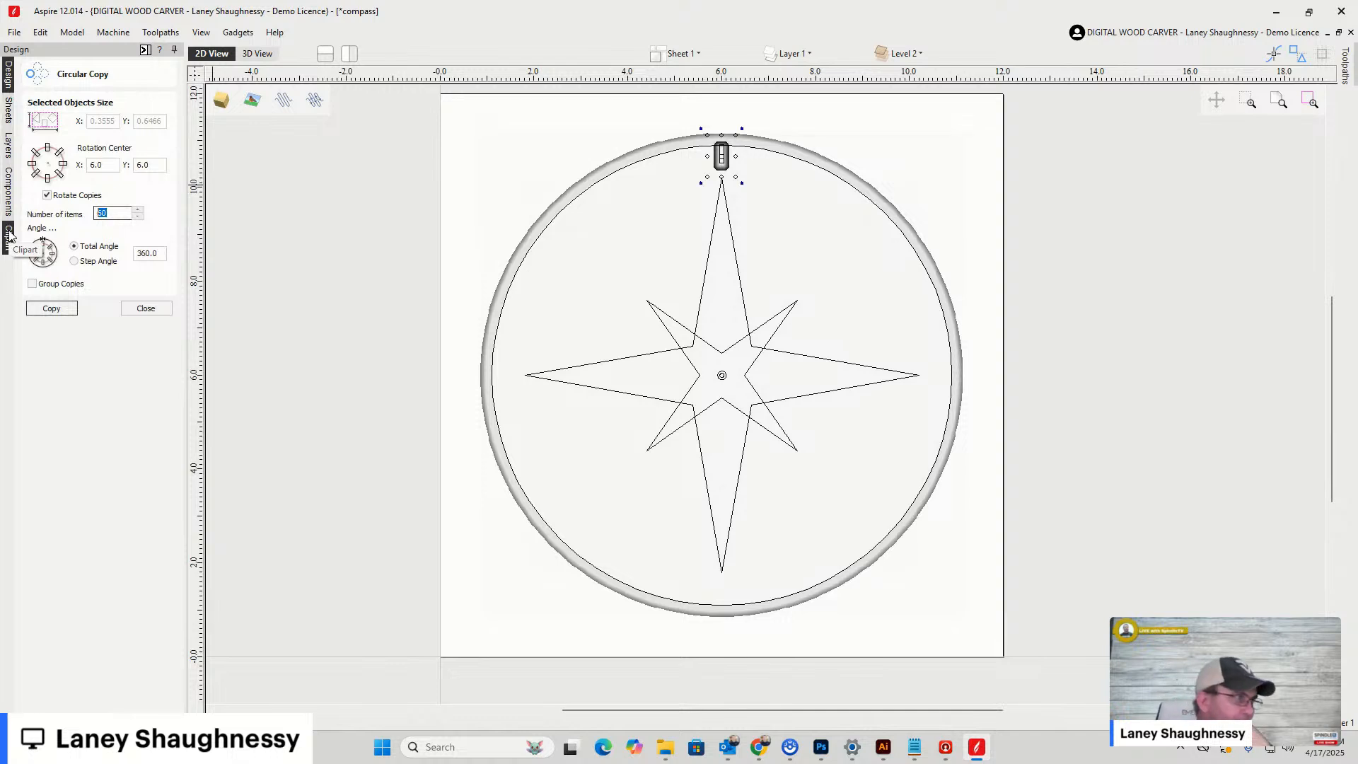
left_click(146, 309)
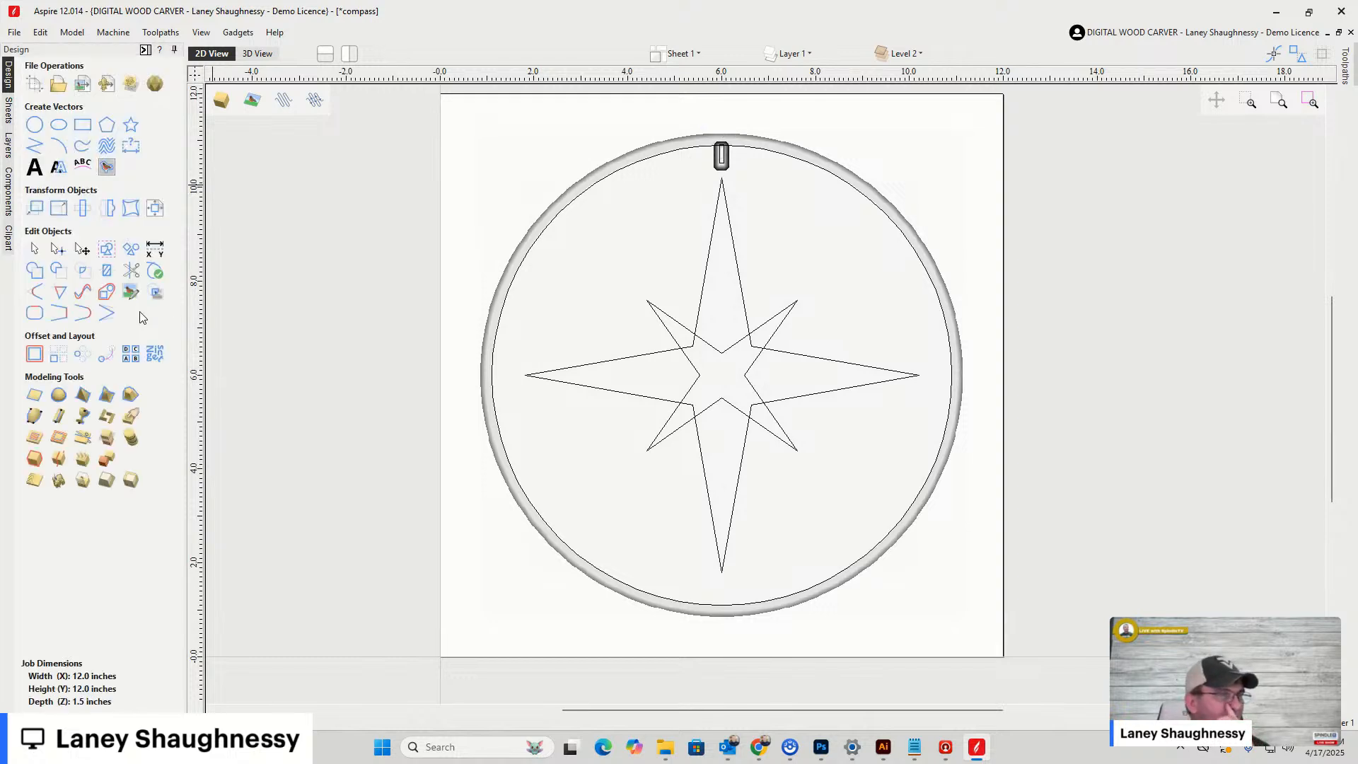
Insert a new component level above Level 2, move Model With 22.5° Draft into it and collapse Level 2
left_click(9, 195)
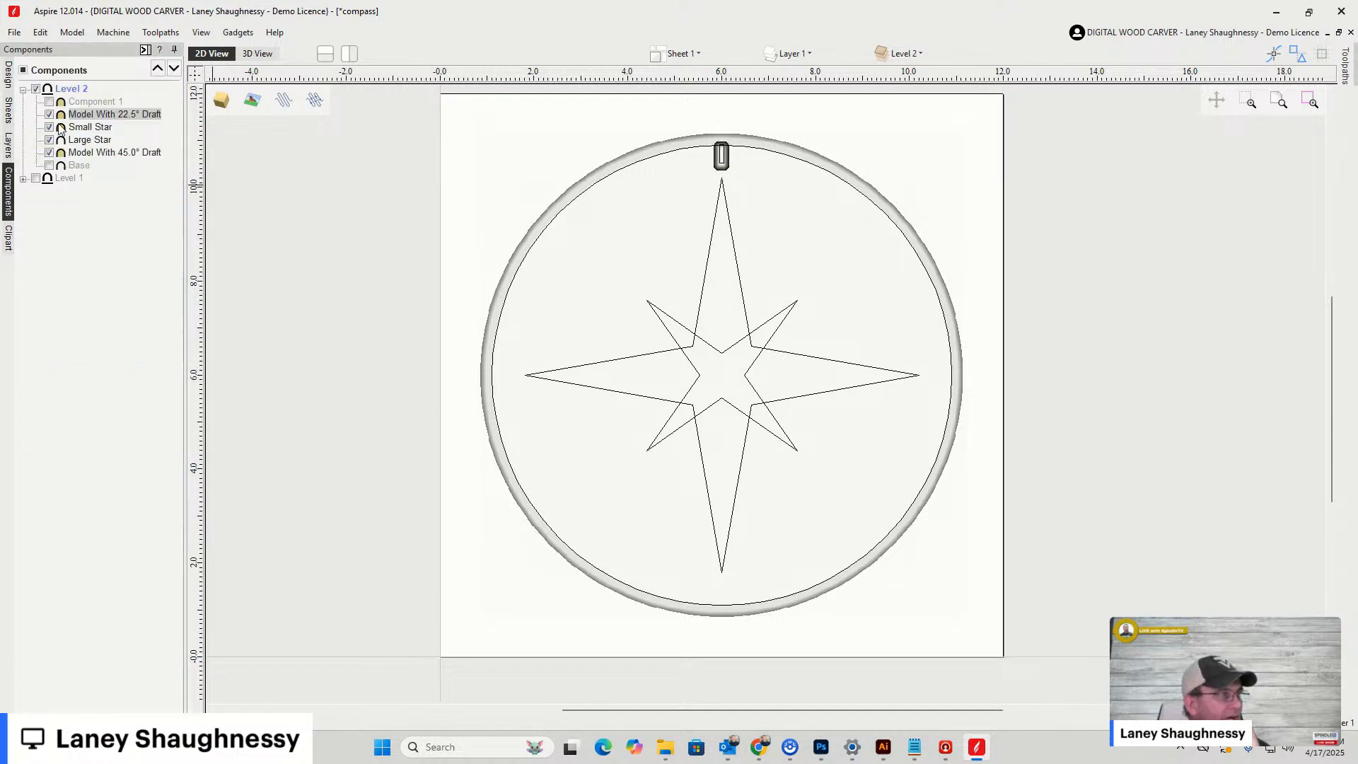
right_click(73, 89)
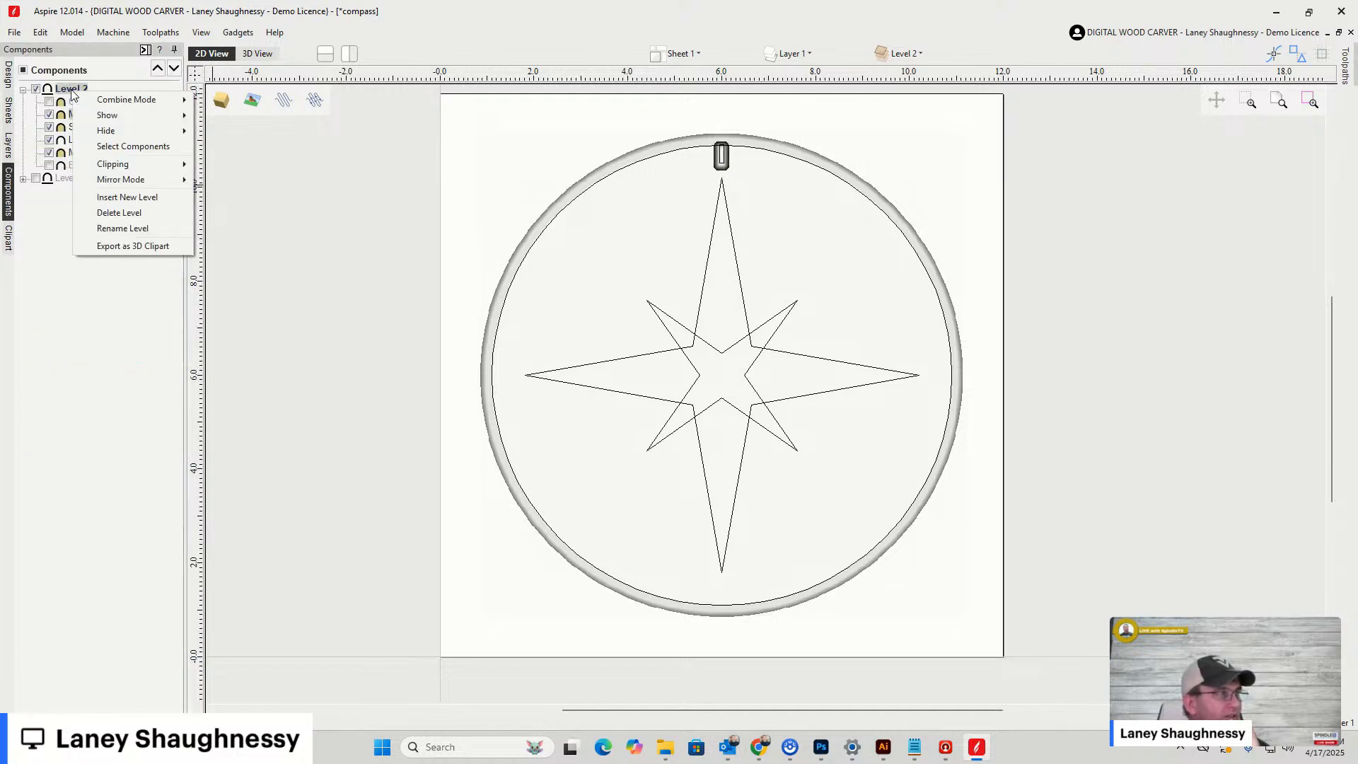
left_click(103, 201)
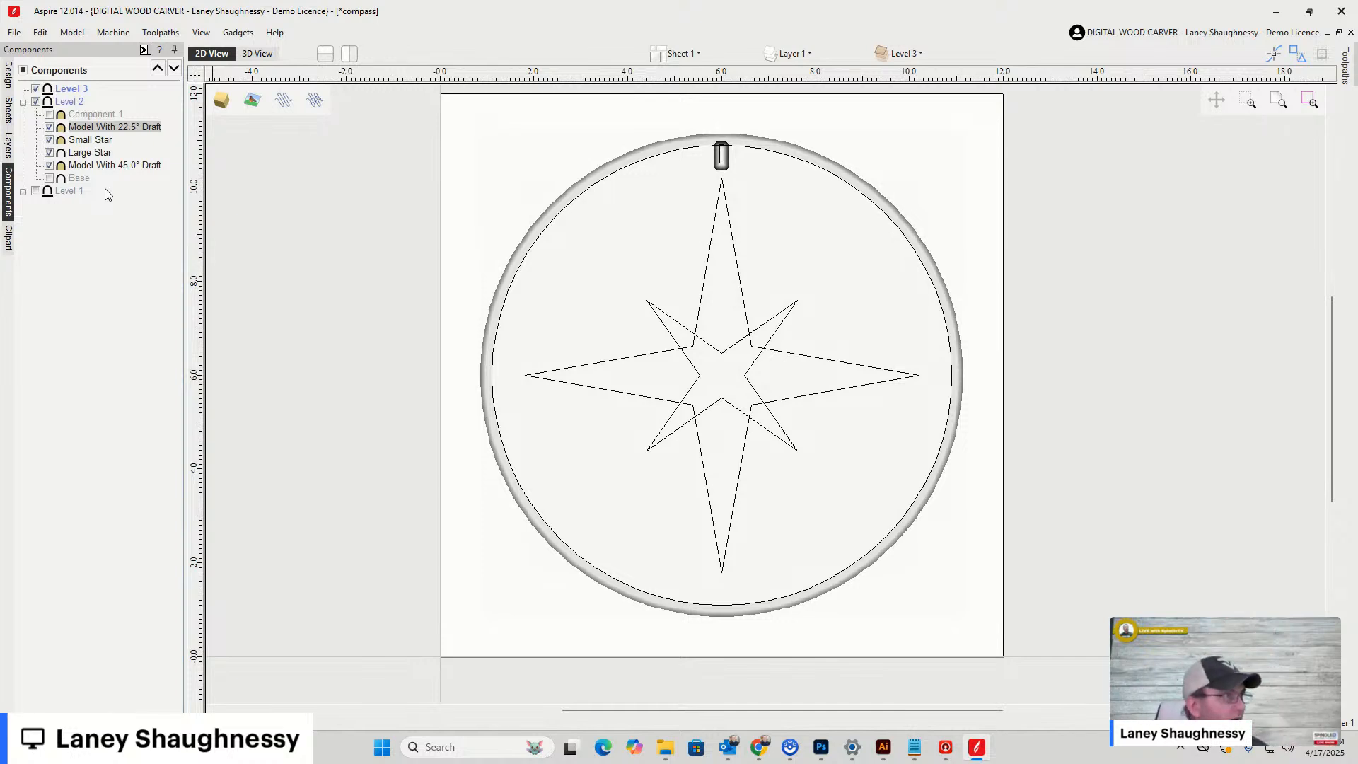
left_click(65, 90)
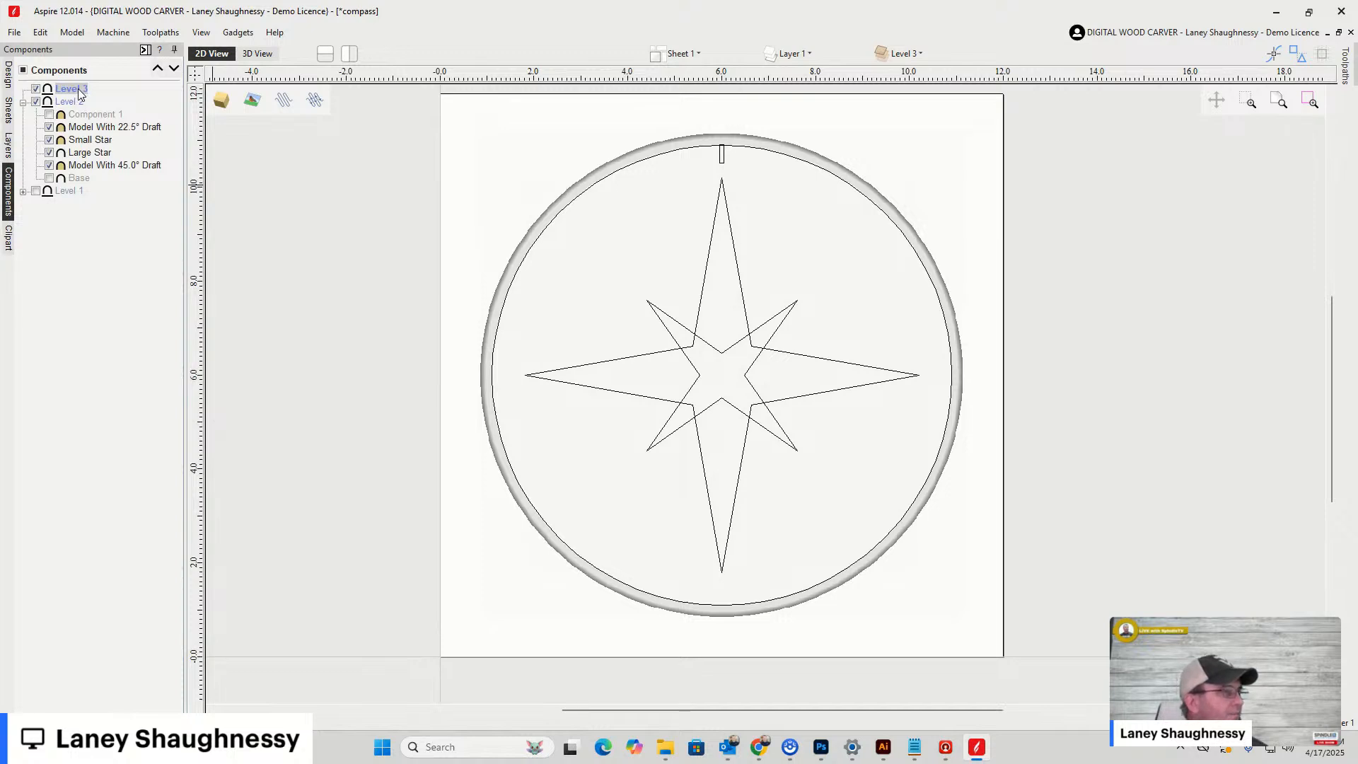
left_click(96, 129)
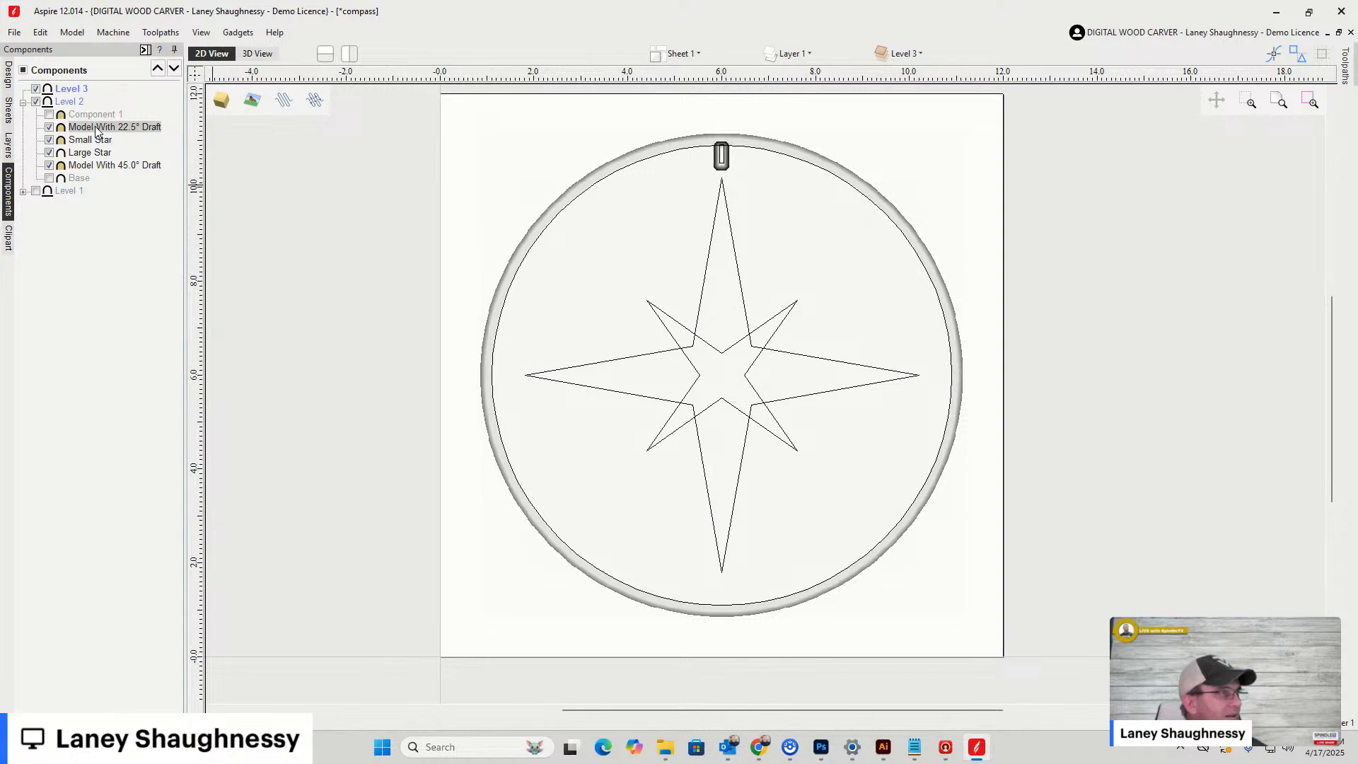
left_click_drag(97, 129, 88, 99)
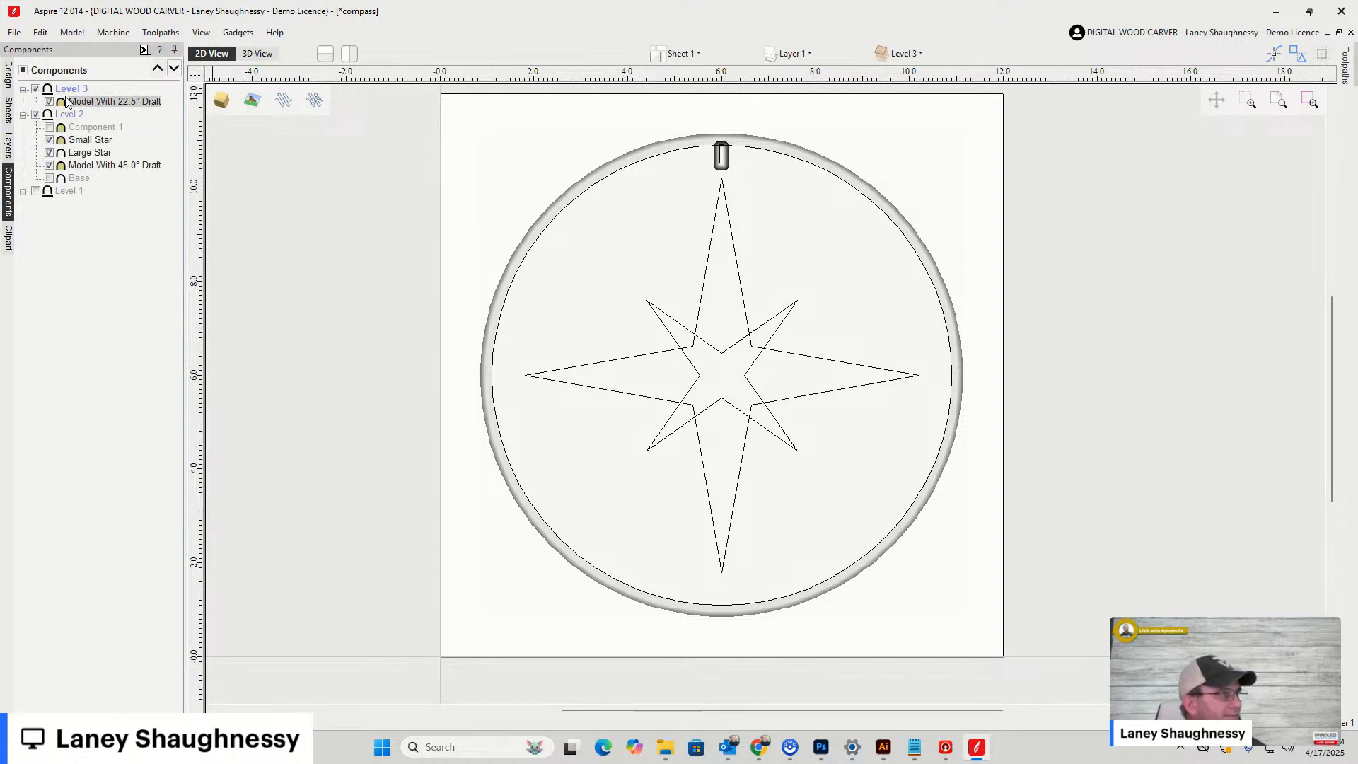
left_click(23, 114)
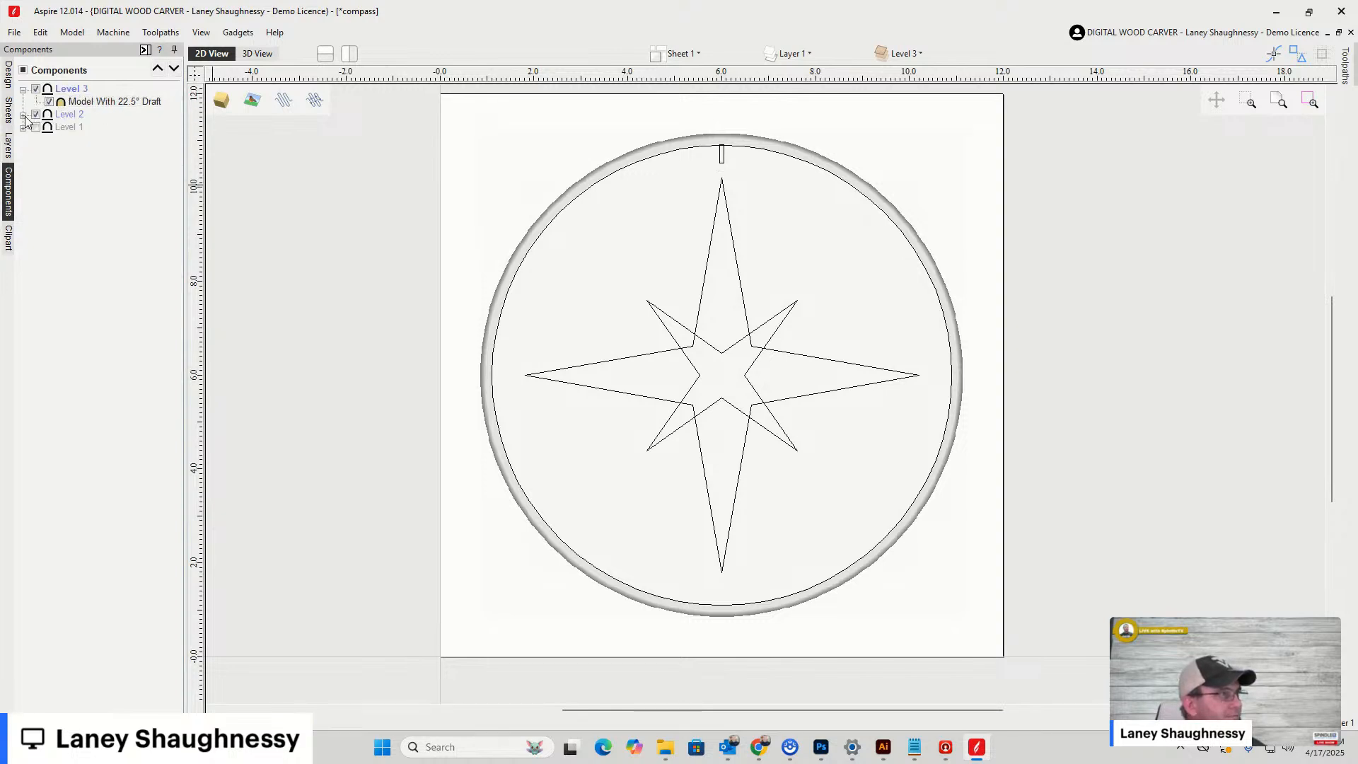
Circularly copy the Model With 22.5° Draft tab into 30 rotated items over a 360° total angle around X 6, Y 6
left_click(105, 106)
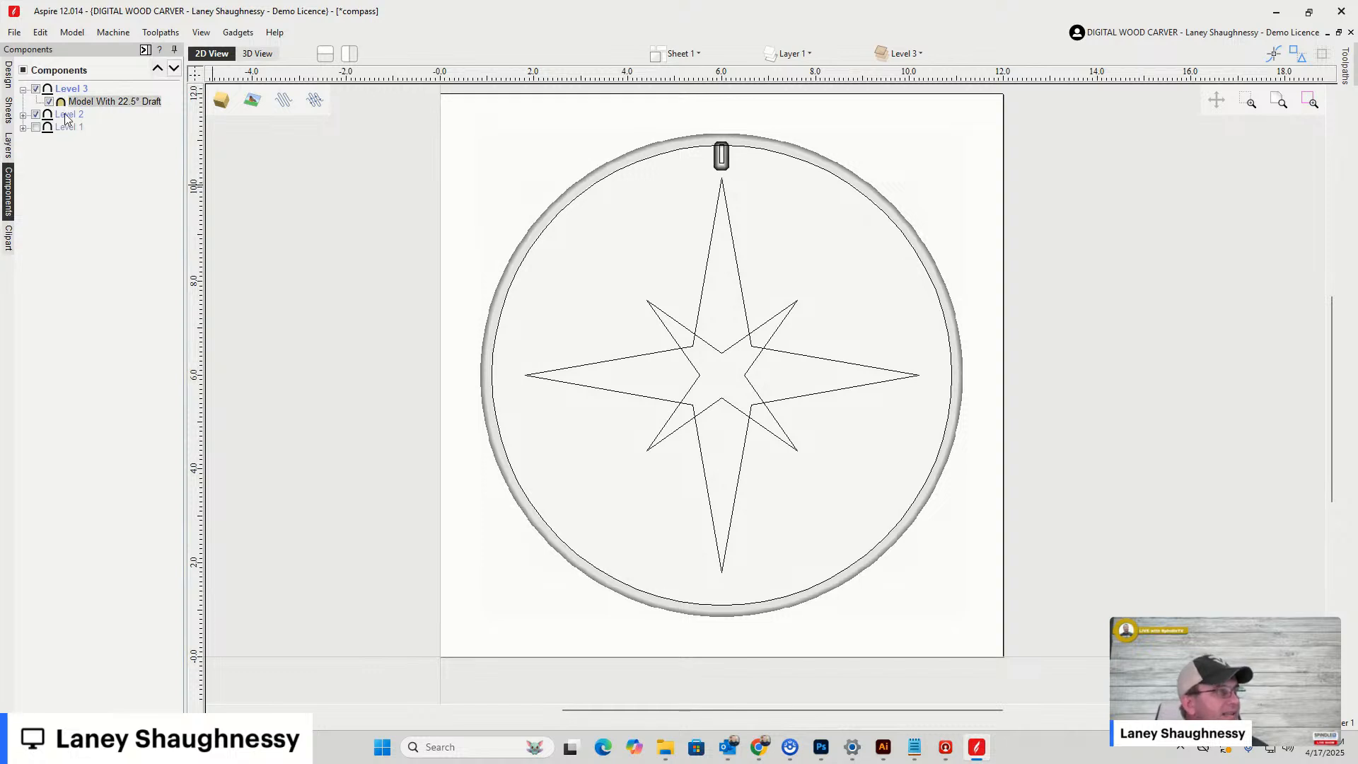
left_click(8, 75)
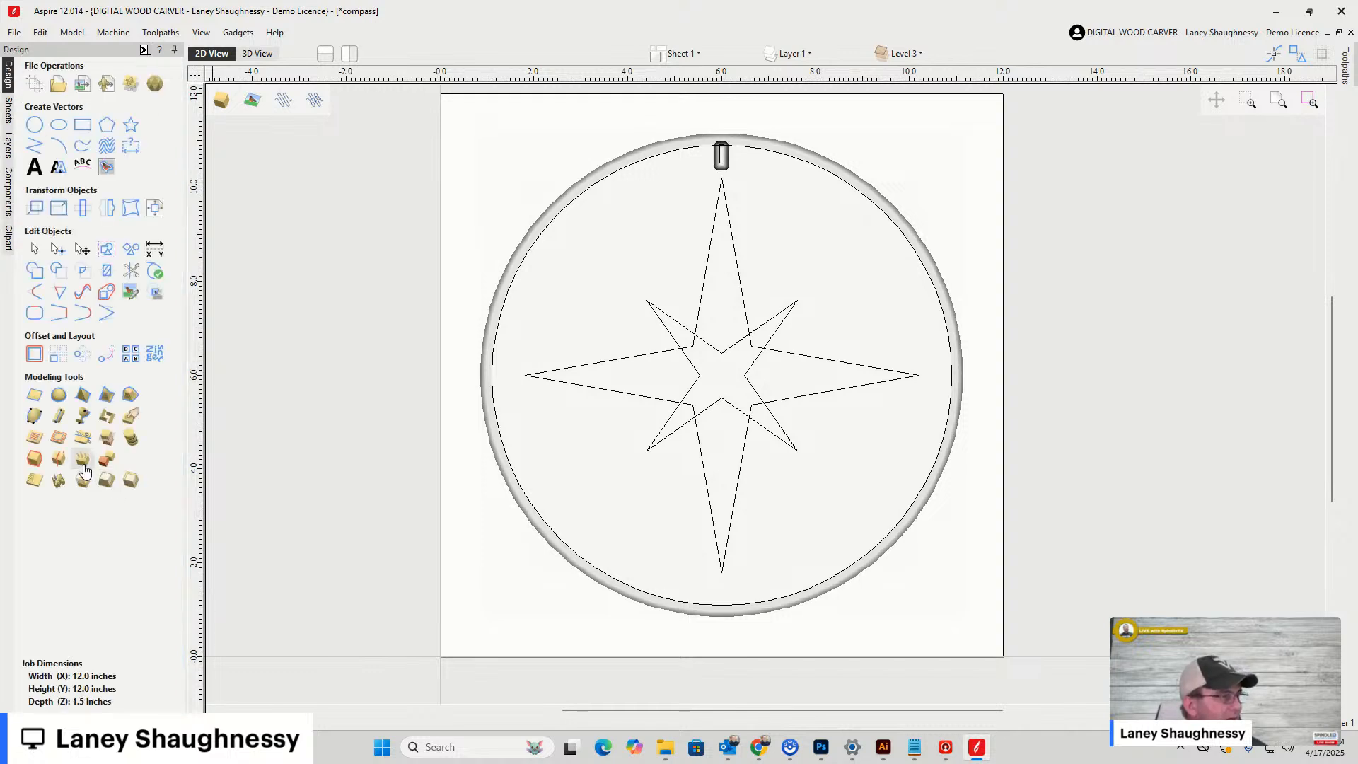
left_click(83, 353)
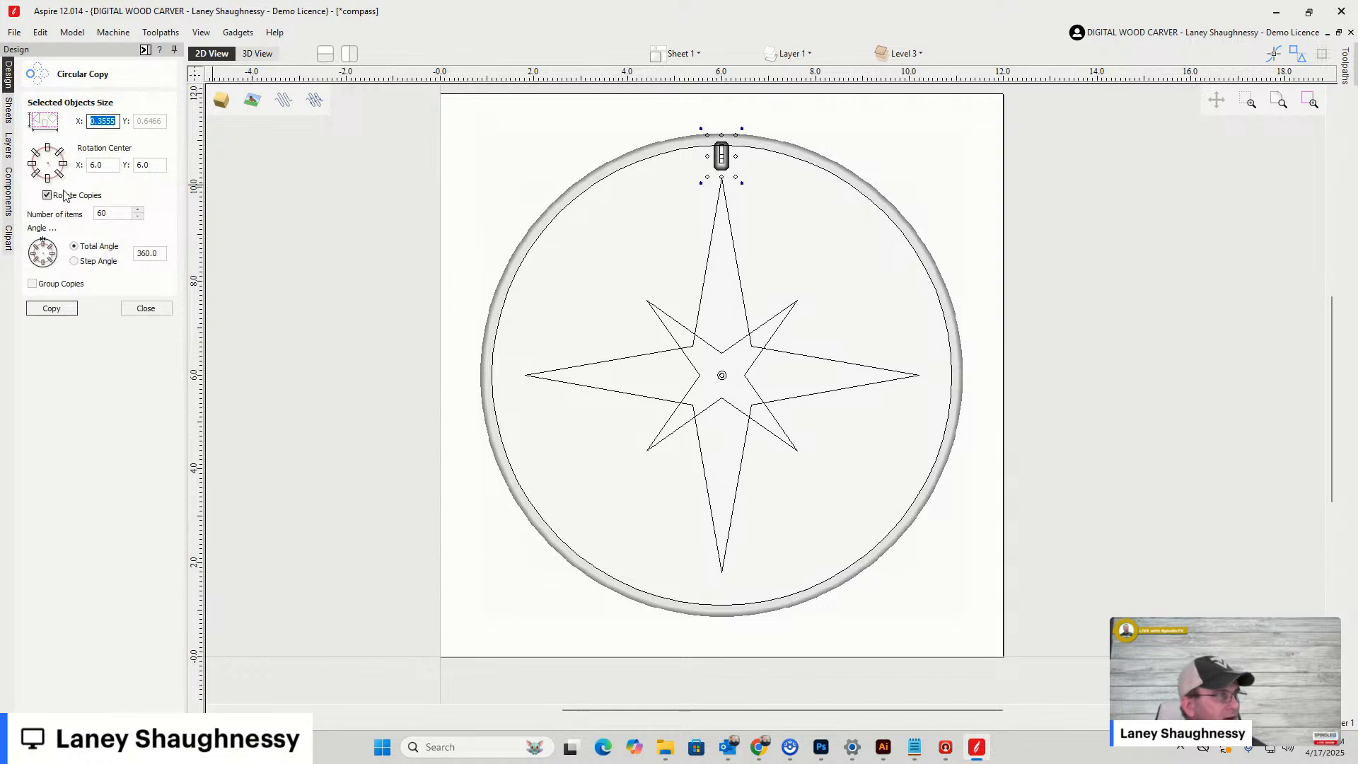
double_click(113, 214)
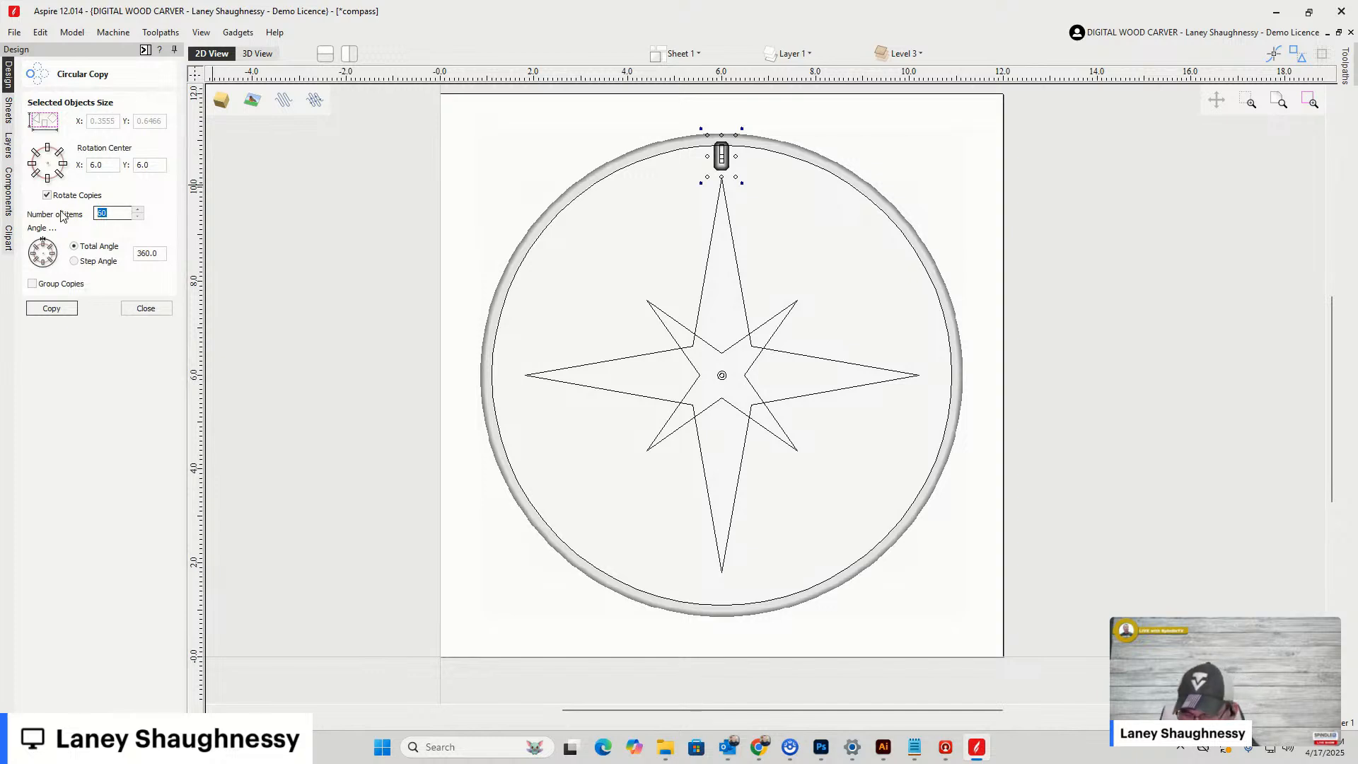
left_click(51, 308)
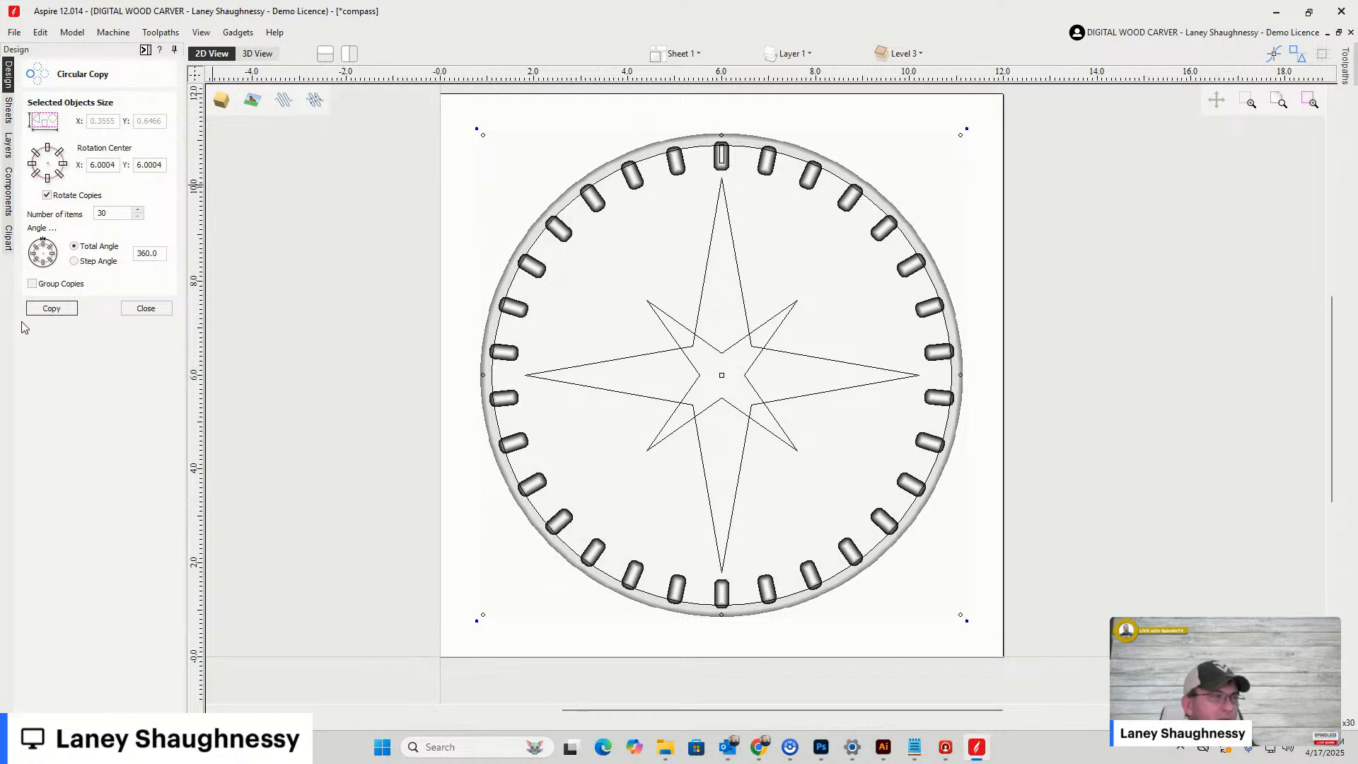
left_click(146, 308)
Examine the copied rim tabs in 3D at an angle and up close, and expand Level 2 to check its components
left_click(256, 55)
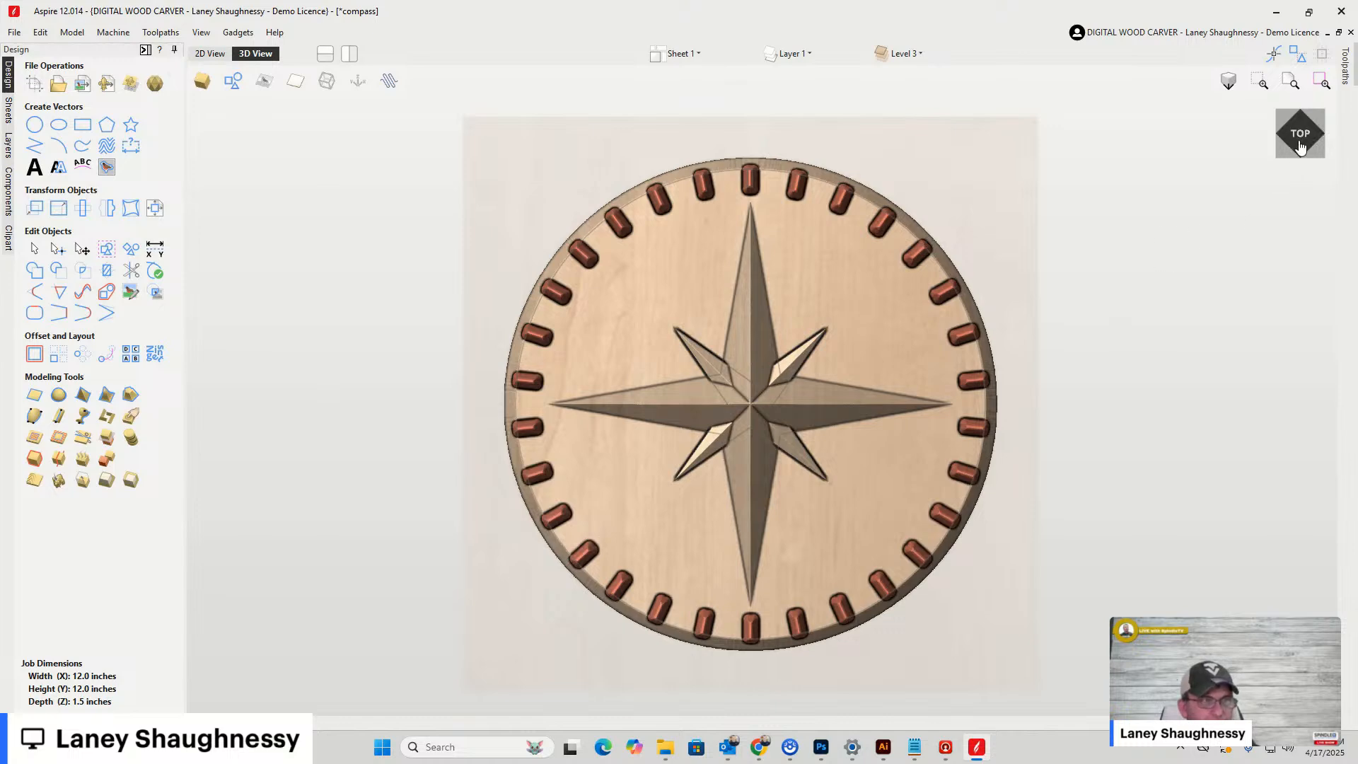
left_click_drag(1321, 133, 1306, 113)
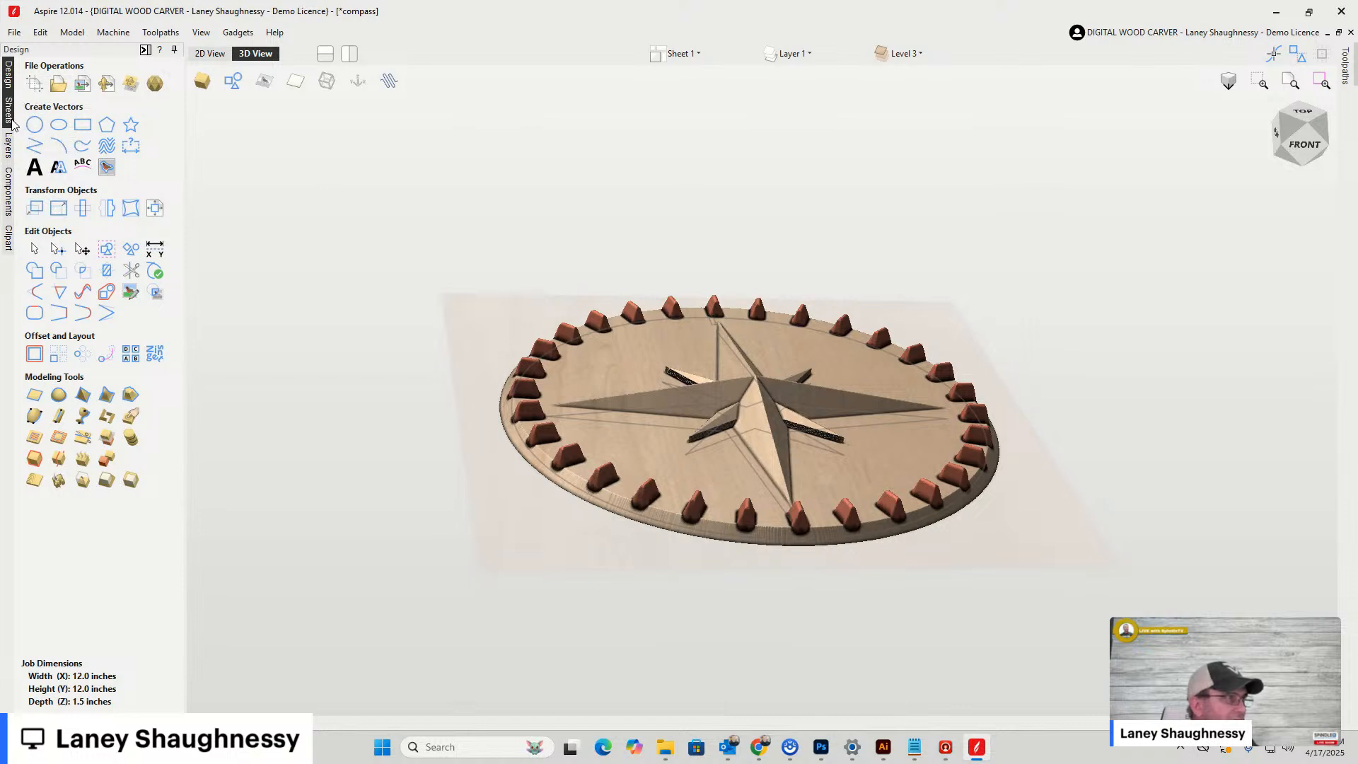
left_click(7, 181)
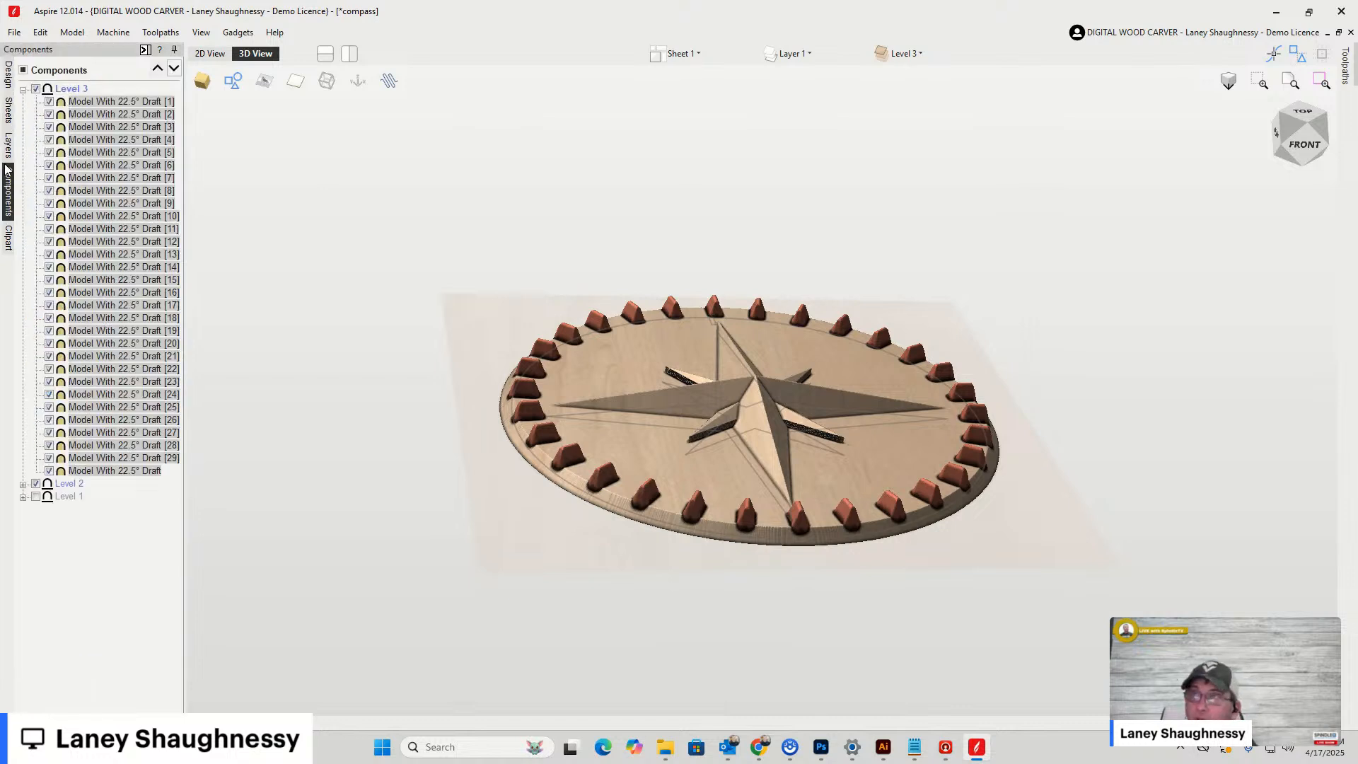
scroll(607, 318, "up", 5)
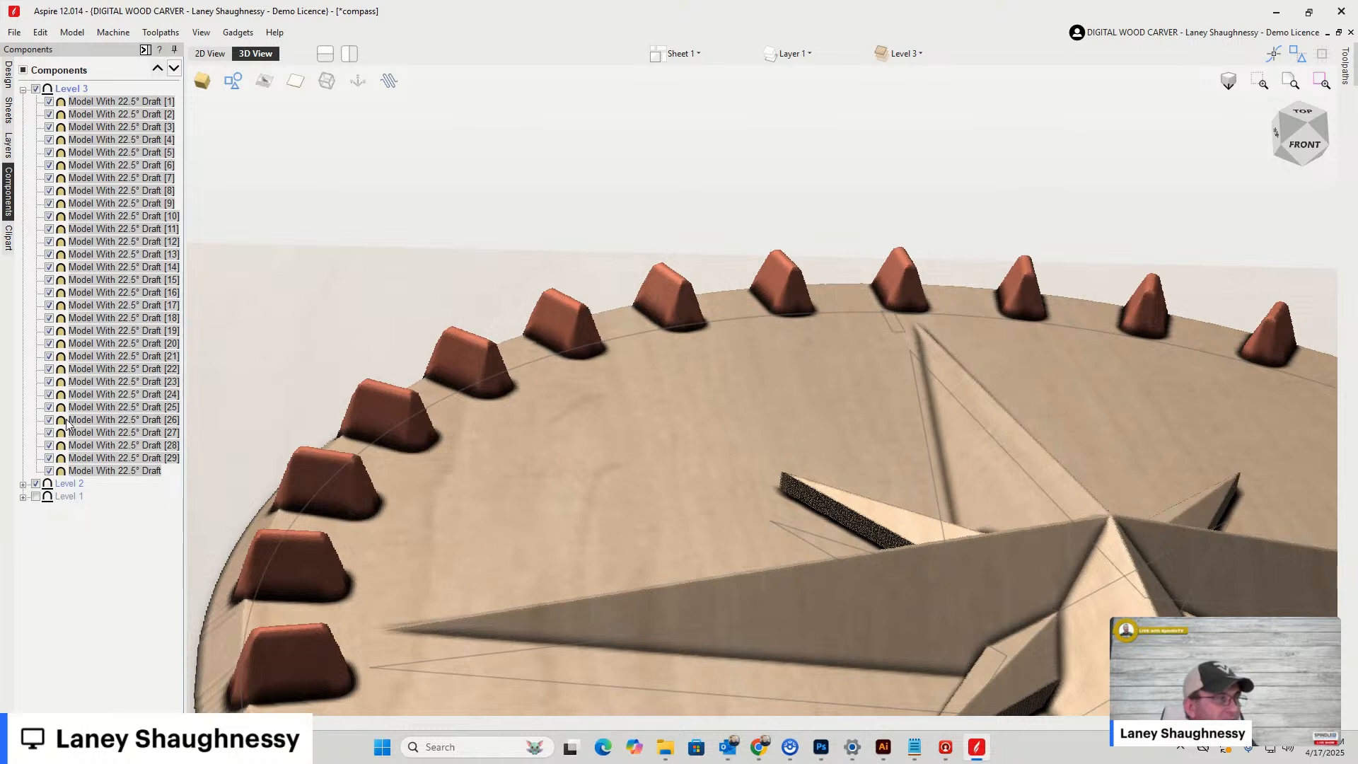
mouse_move(68, 366)
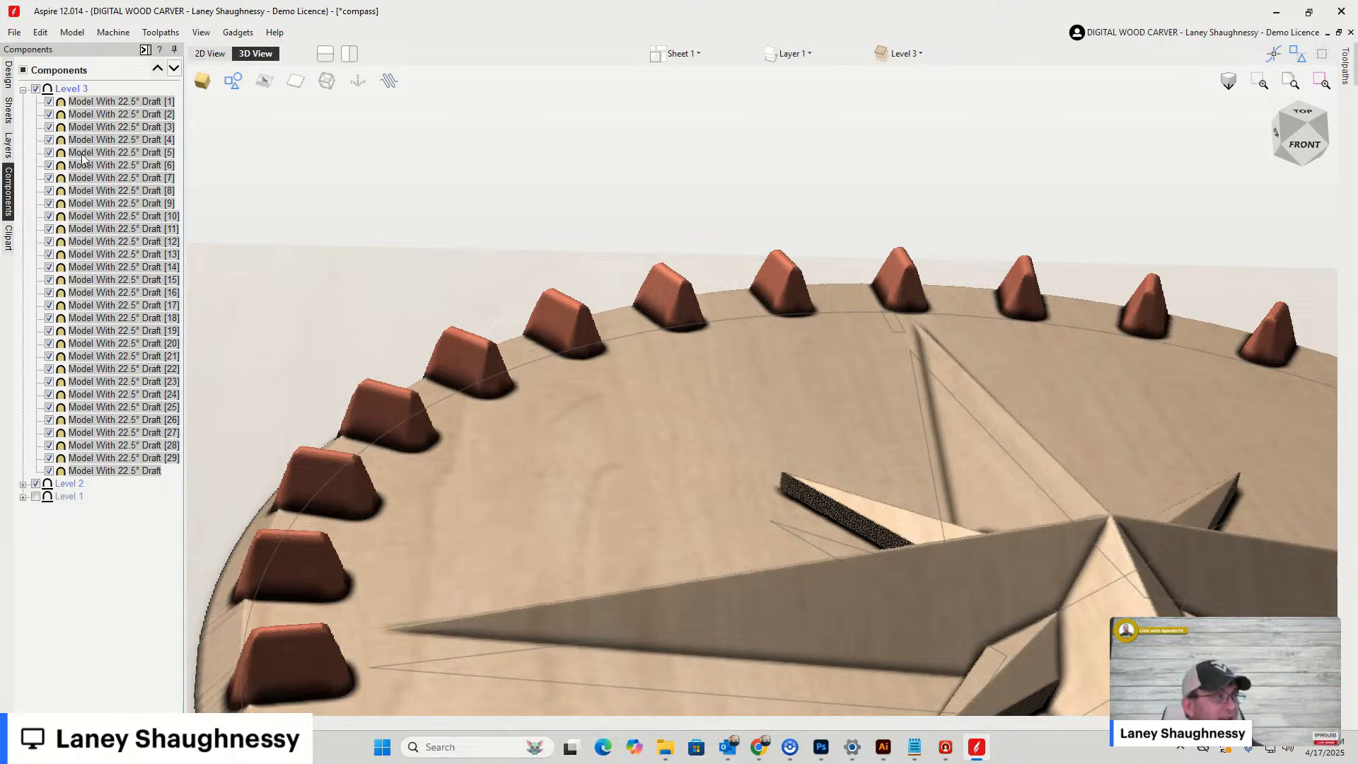
left_click(23, 485)
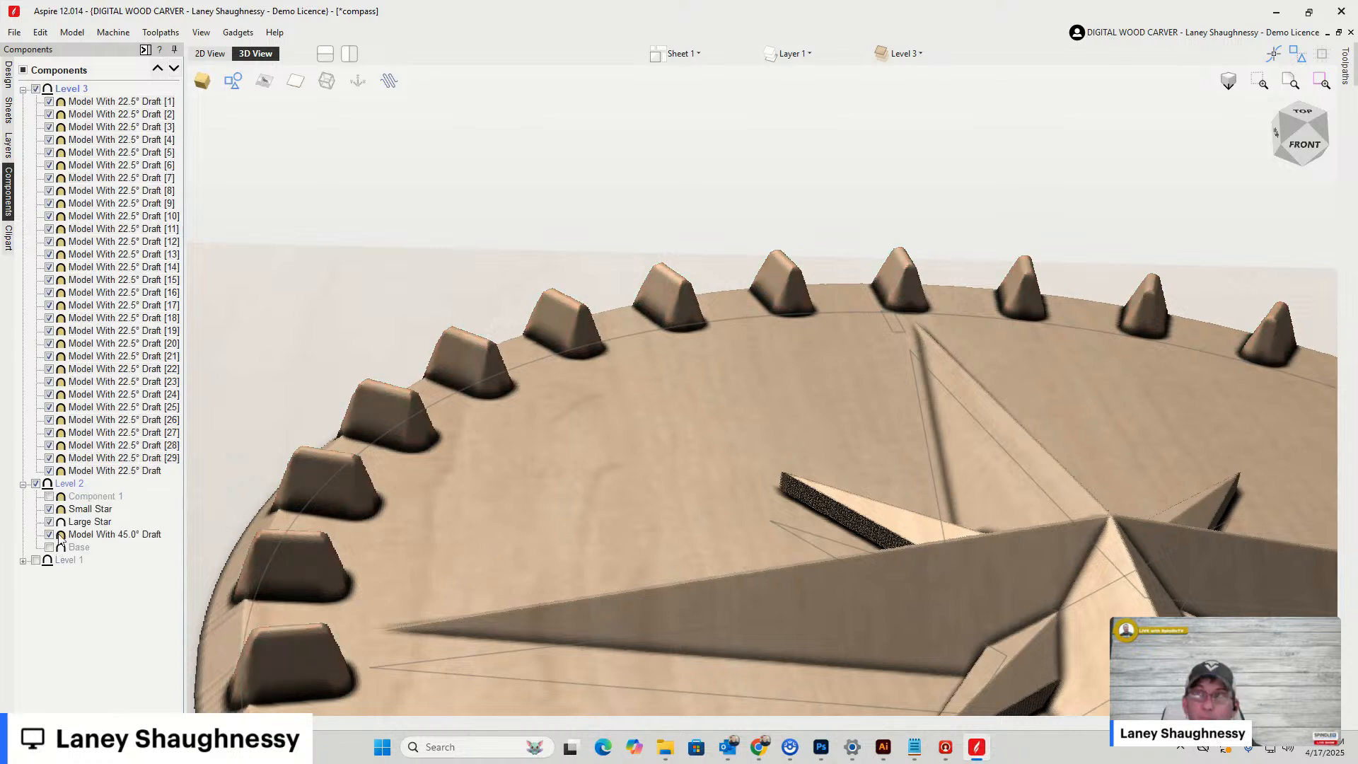
mouse_move(60, 542)
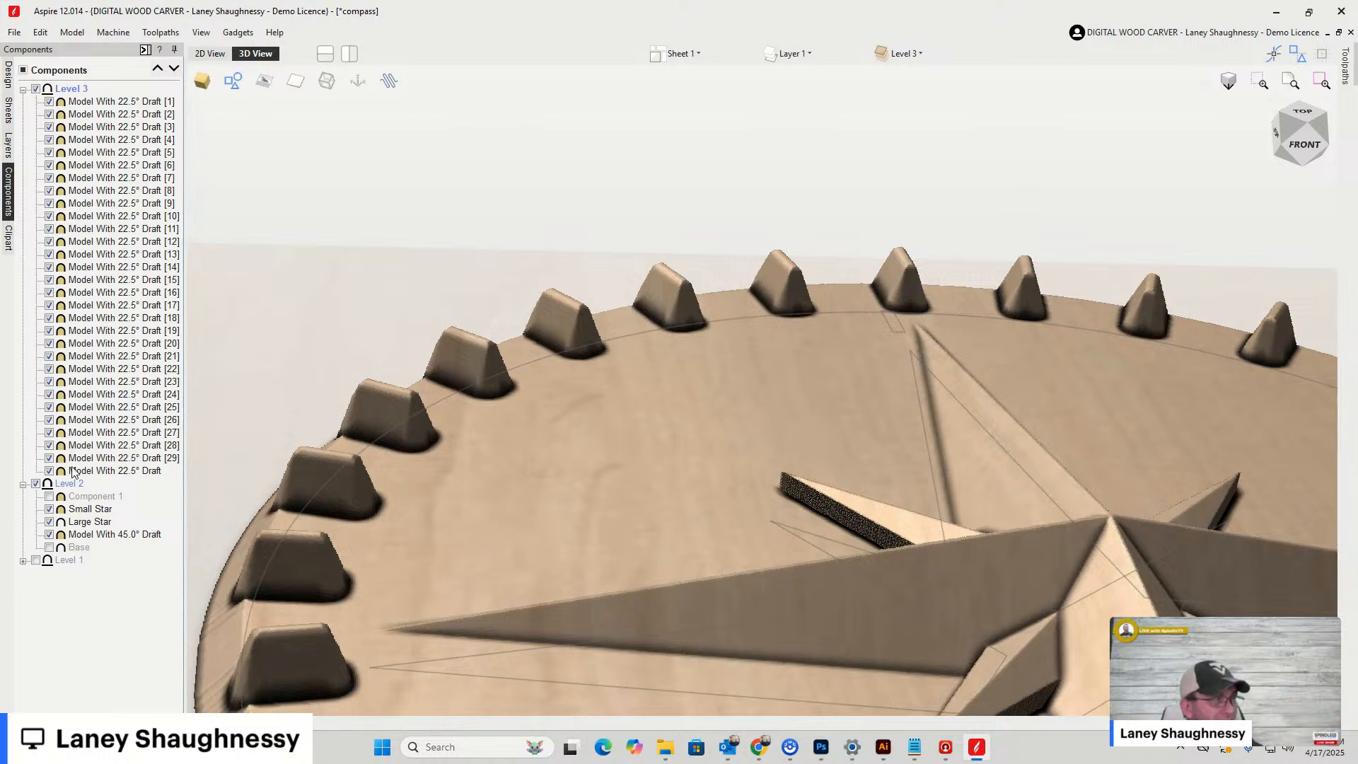
Set the combine mode of Level 3, which holds the rim tabs, to Merge
left_click(47, 89)
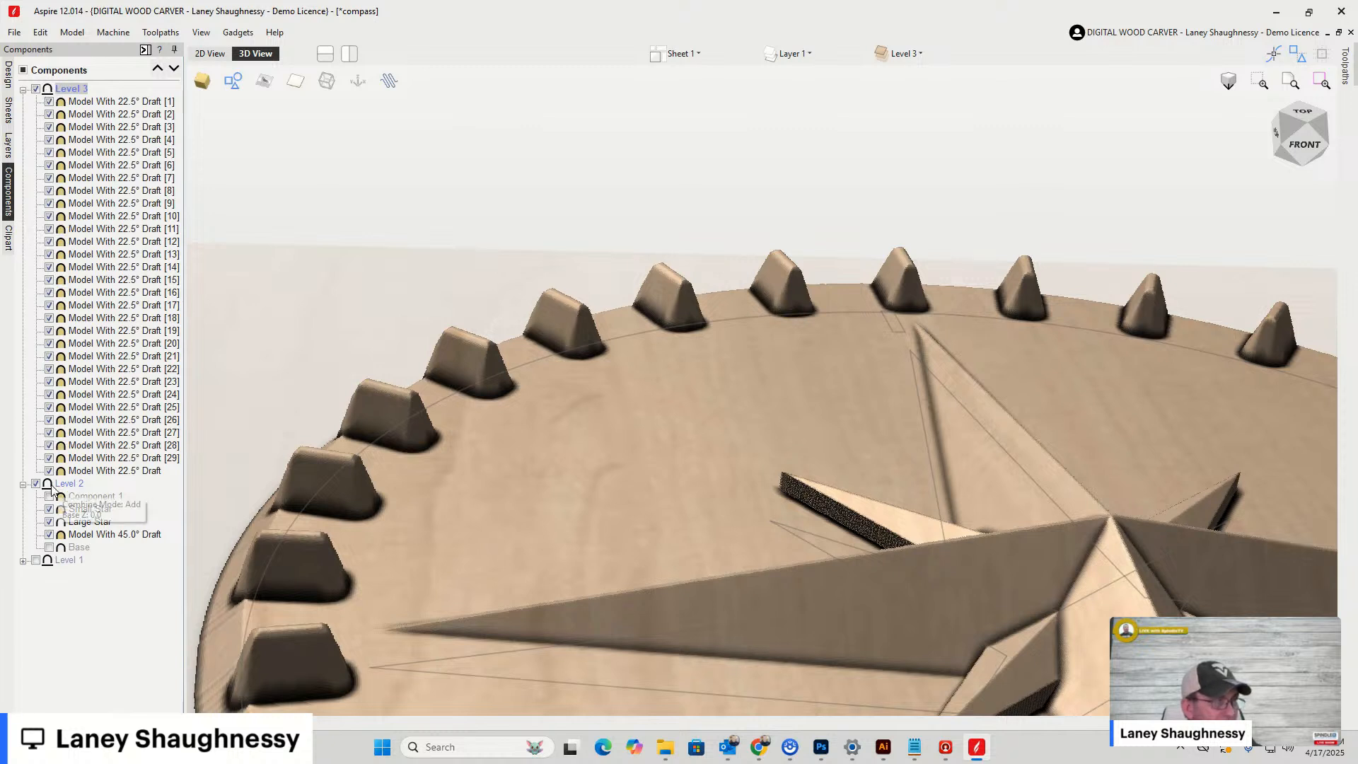
mouse_move(50, 91)
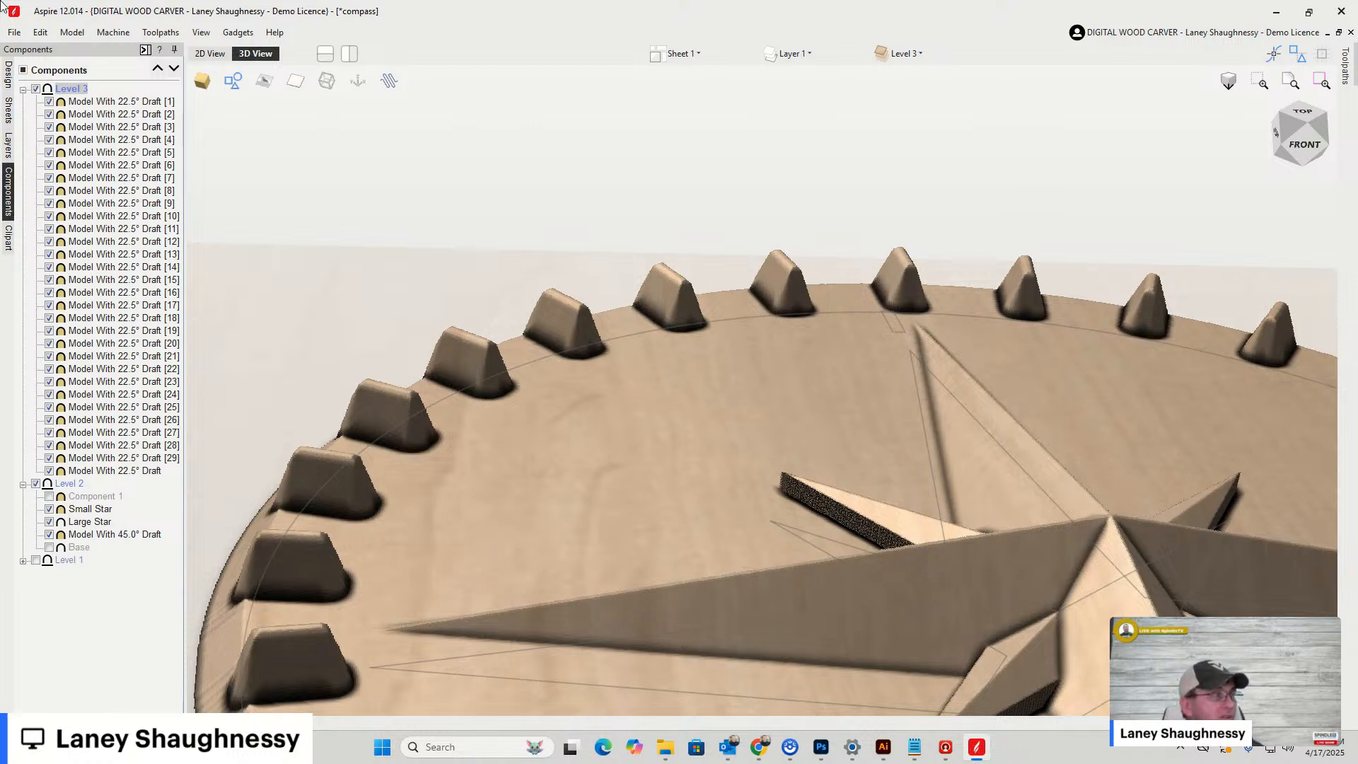
right_click(71, 92)
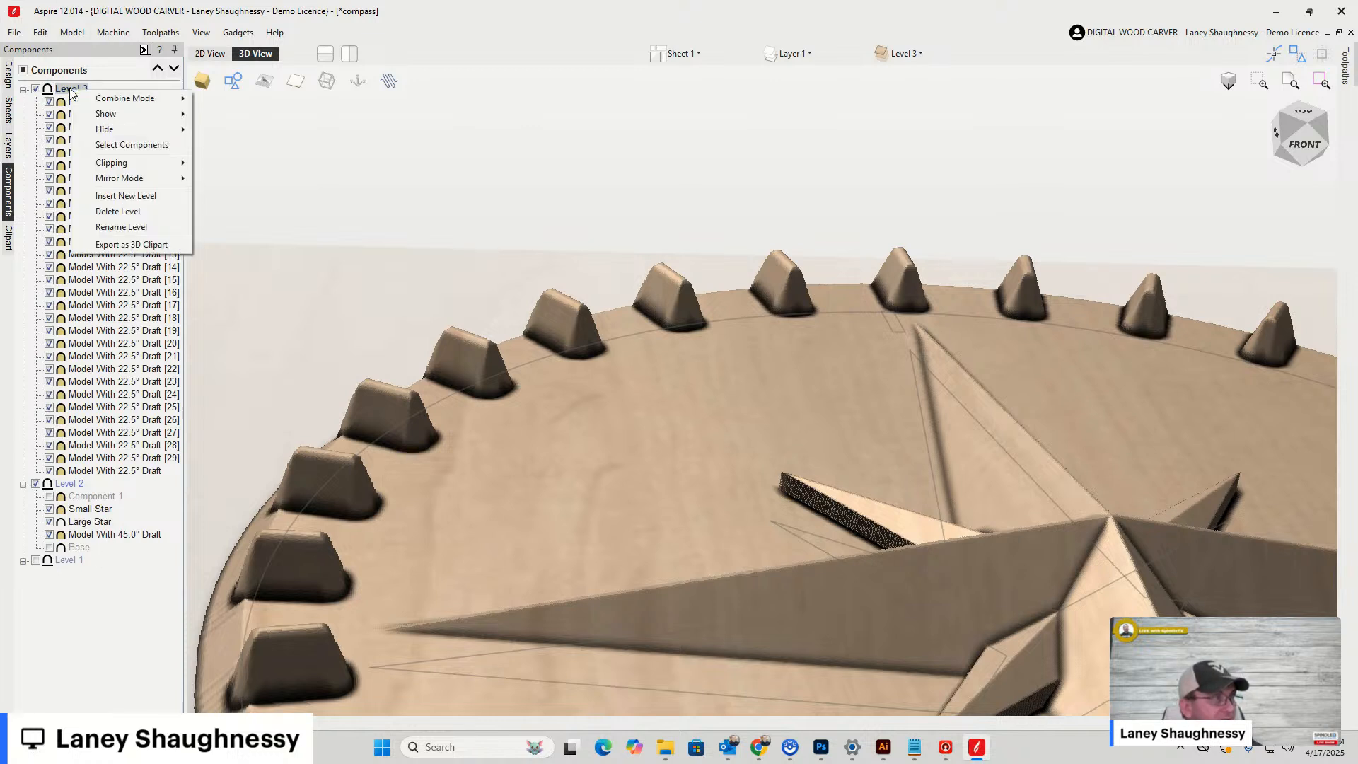
mouse_move(141, 98)
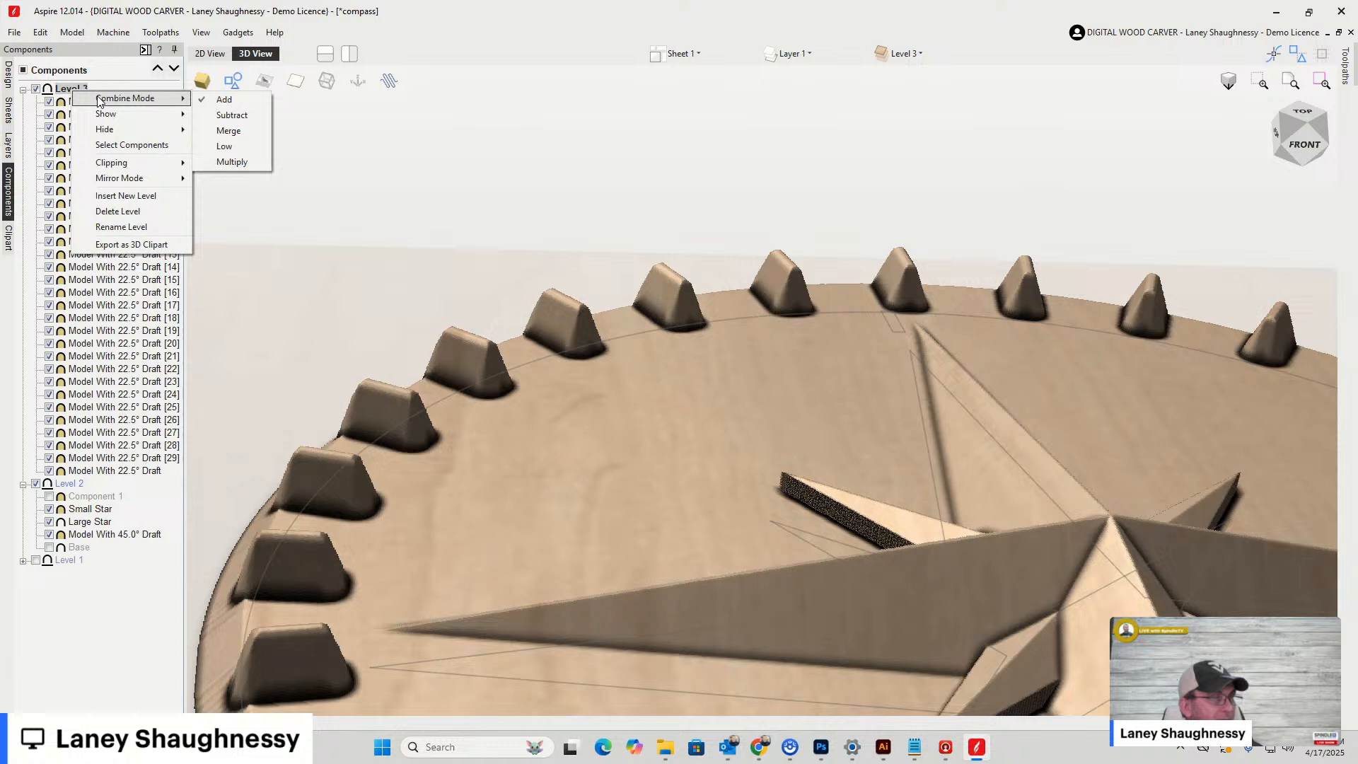
left_click(227, 131)
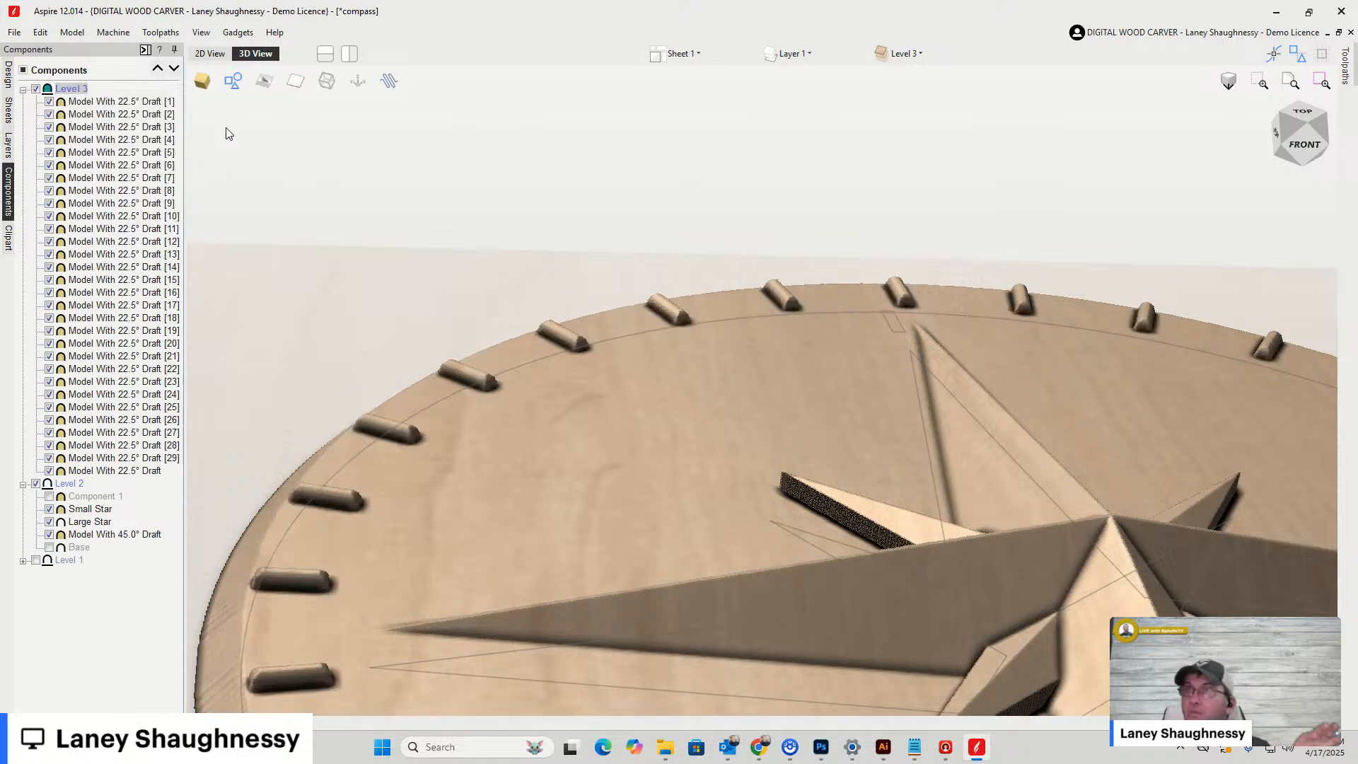
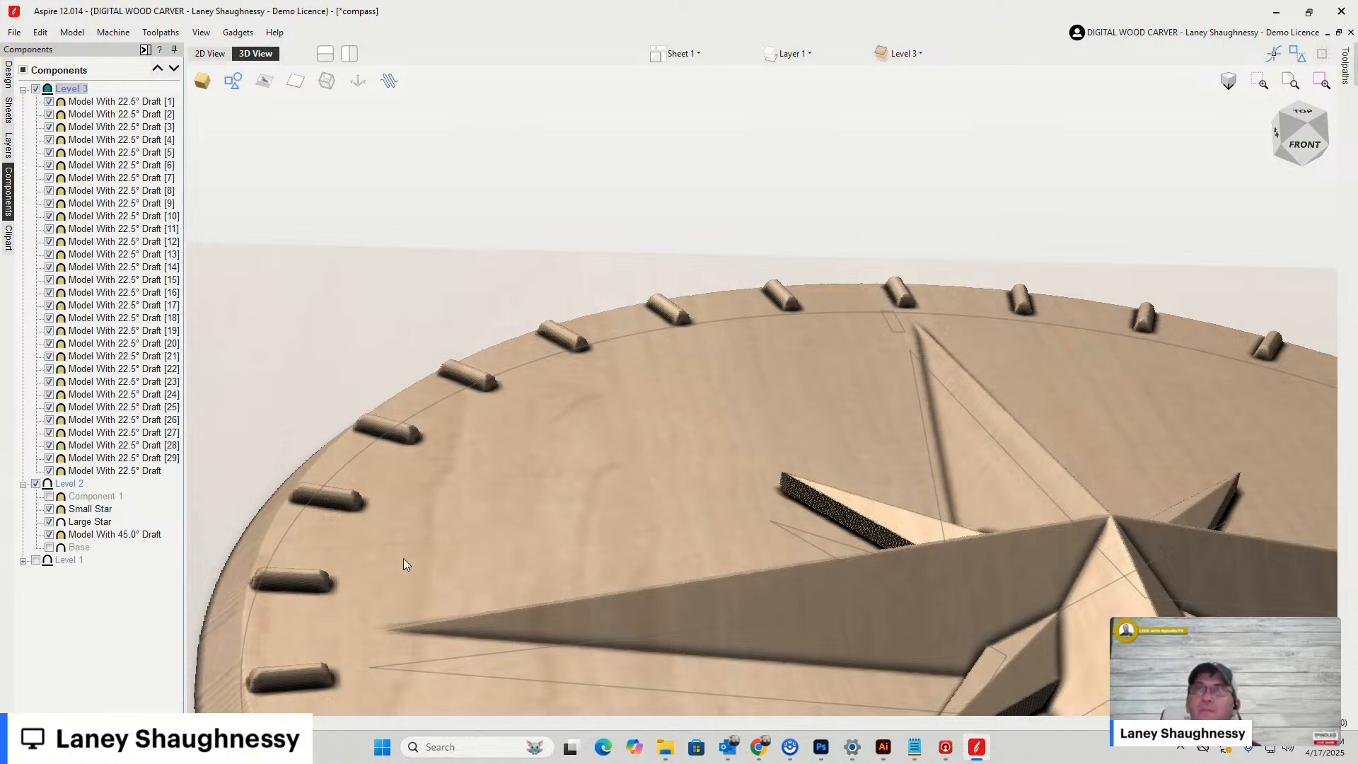
Rename Level 3 as Degrees (60) and collapse it in the component tree
left_click(24, 89)
left_click(23, 89)
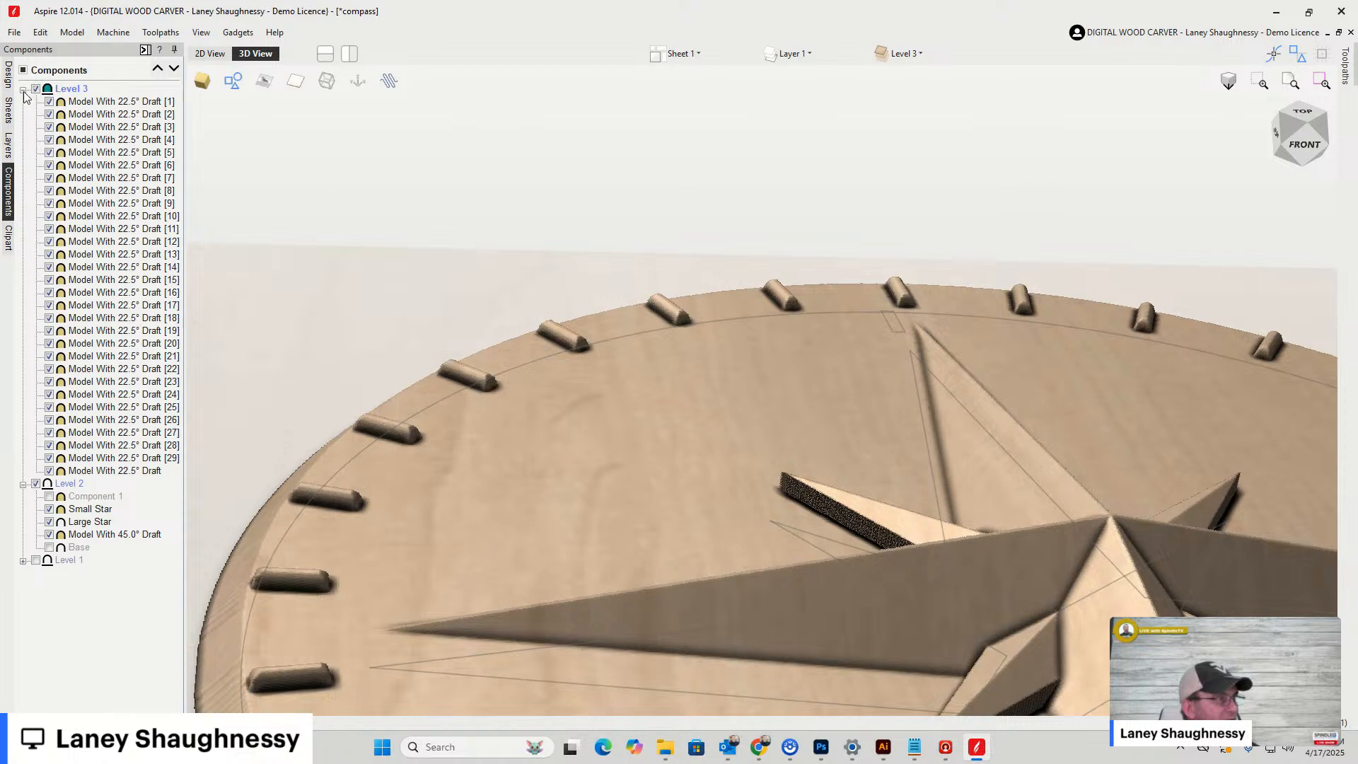
left_click(68, 90)
right_click(68, 91)
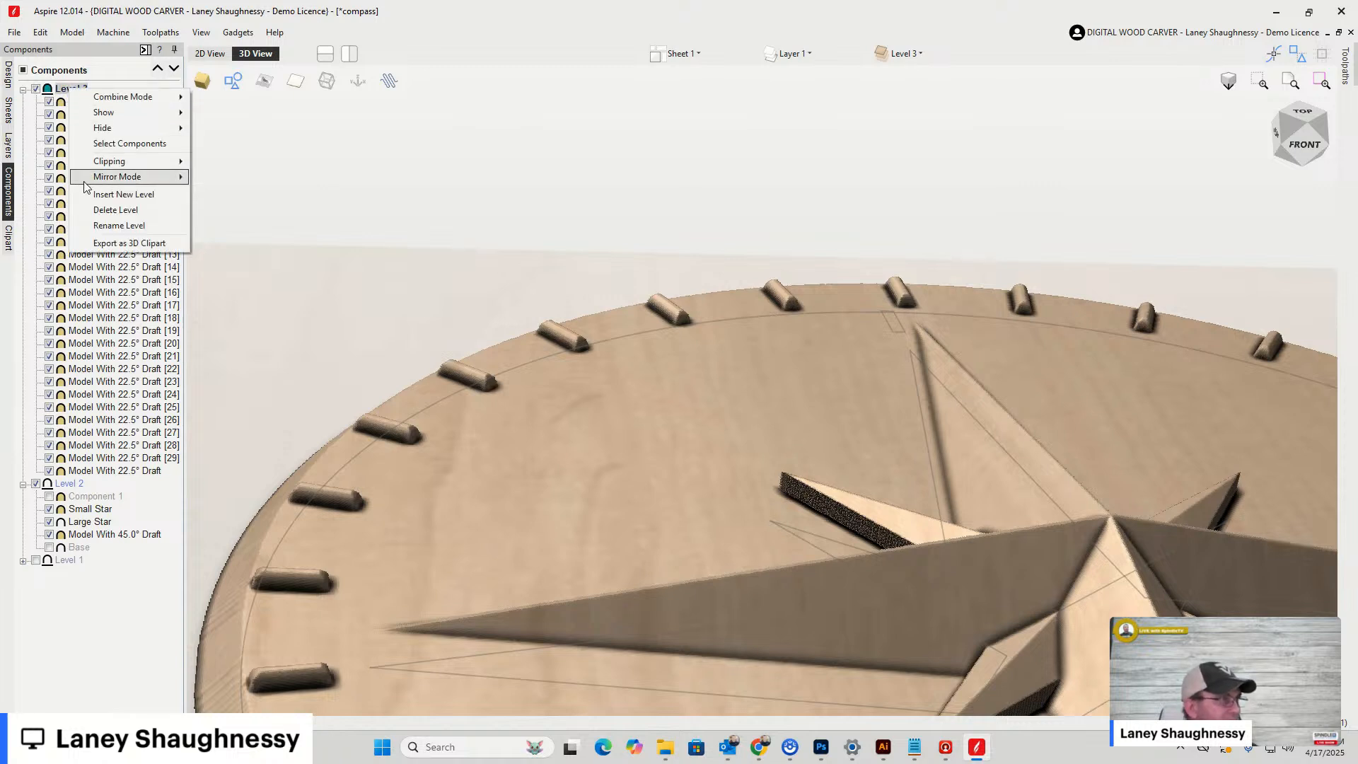
left_click(89, 225)
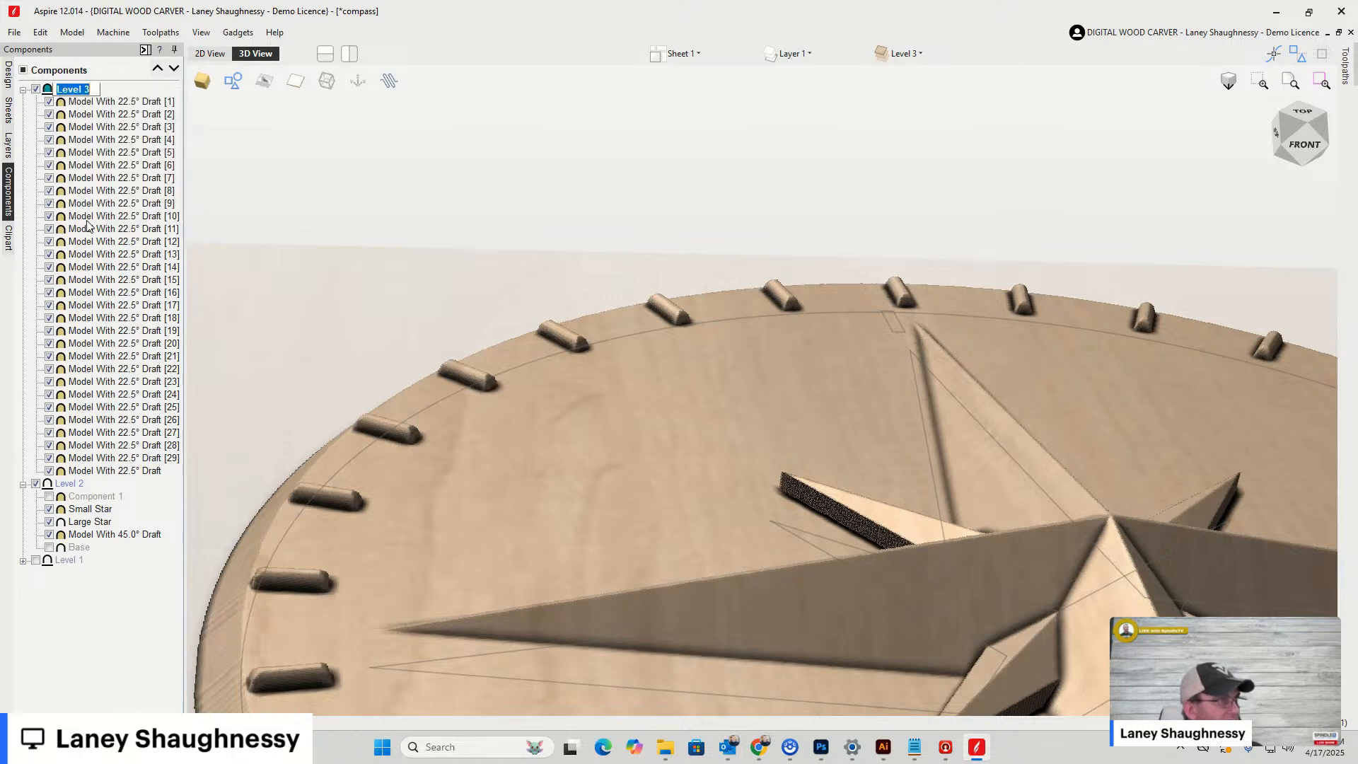
type("Degrees")
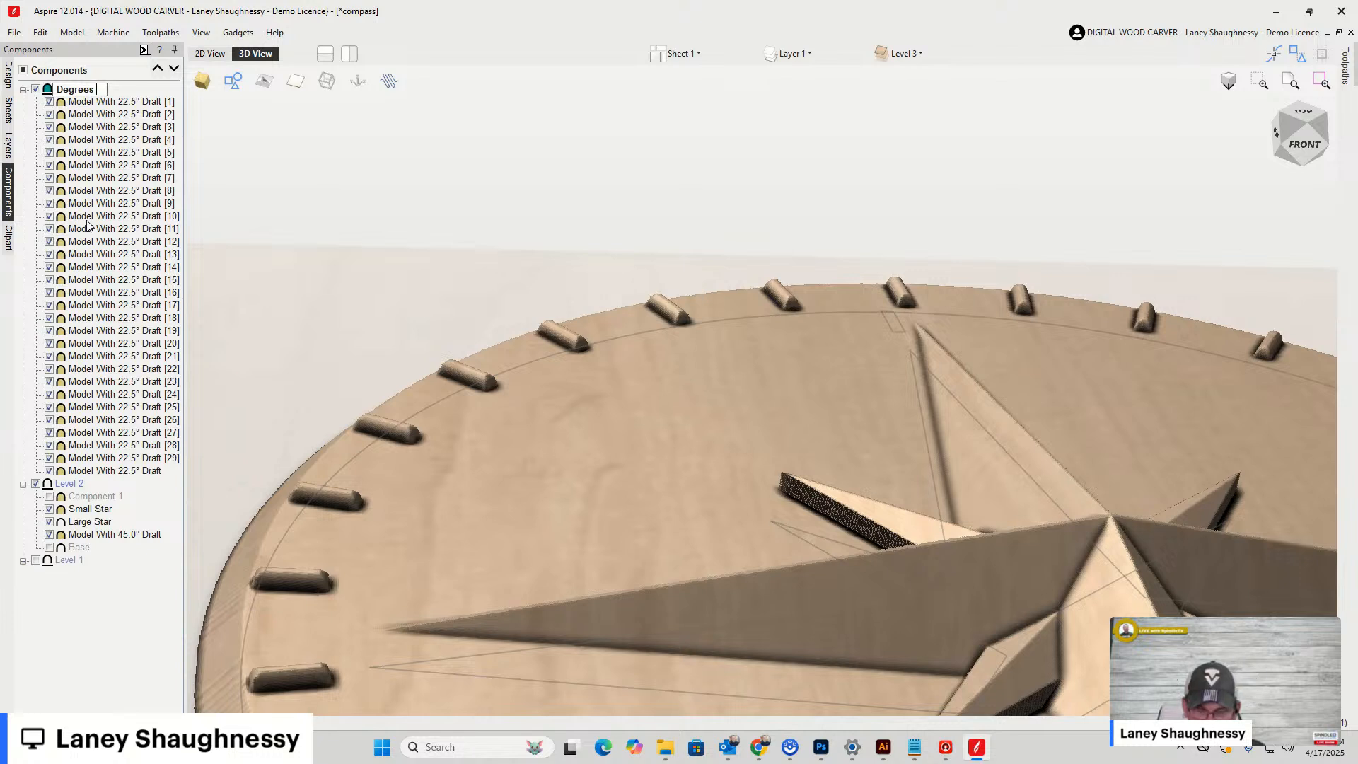
type(" (60)")
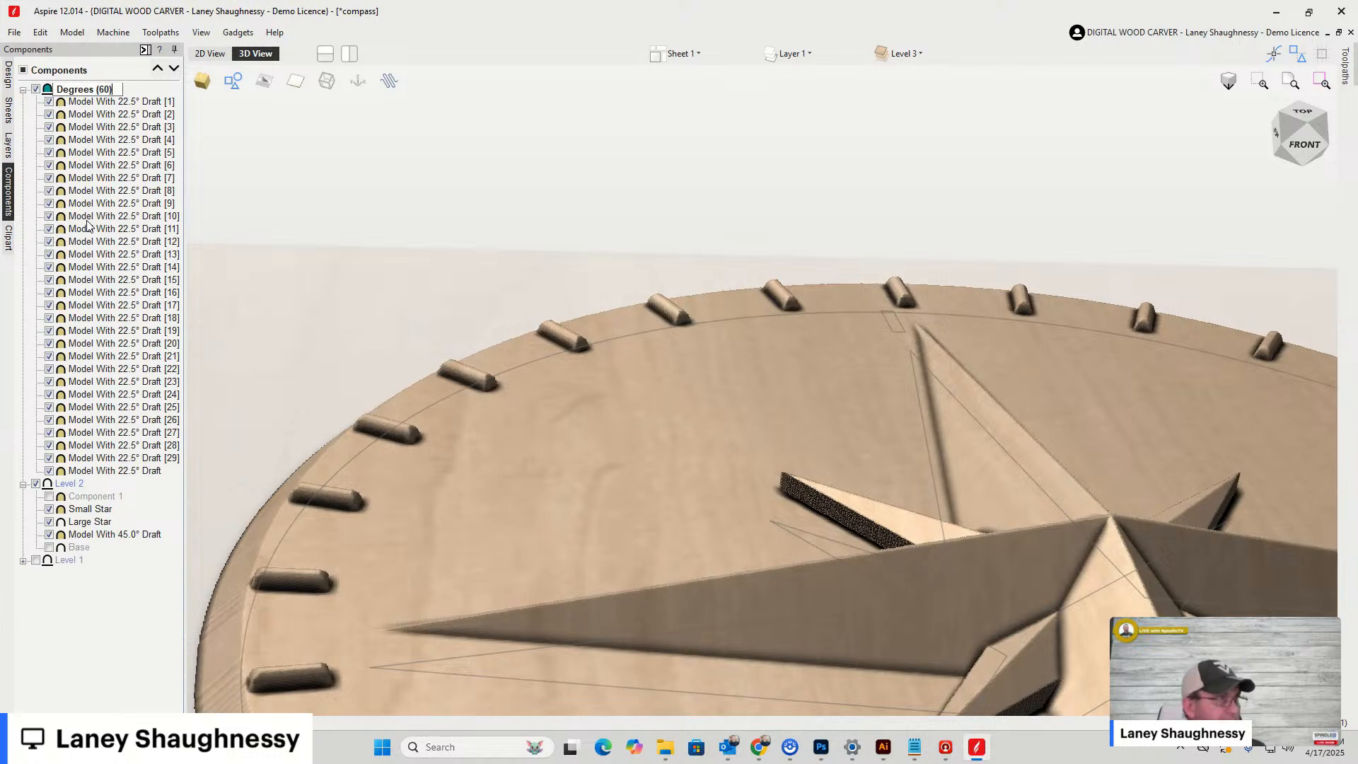
left_click(24, 90)
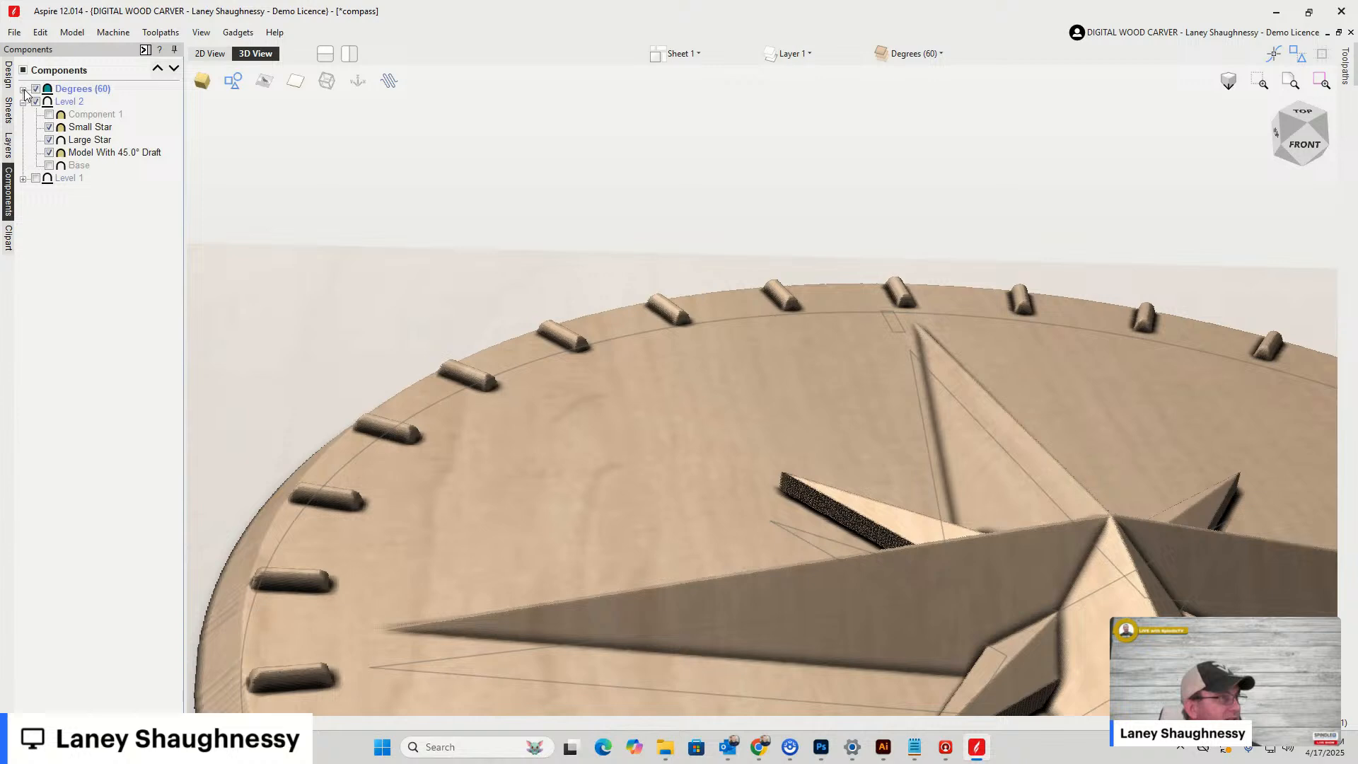
left_click(76, 89)
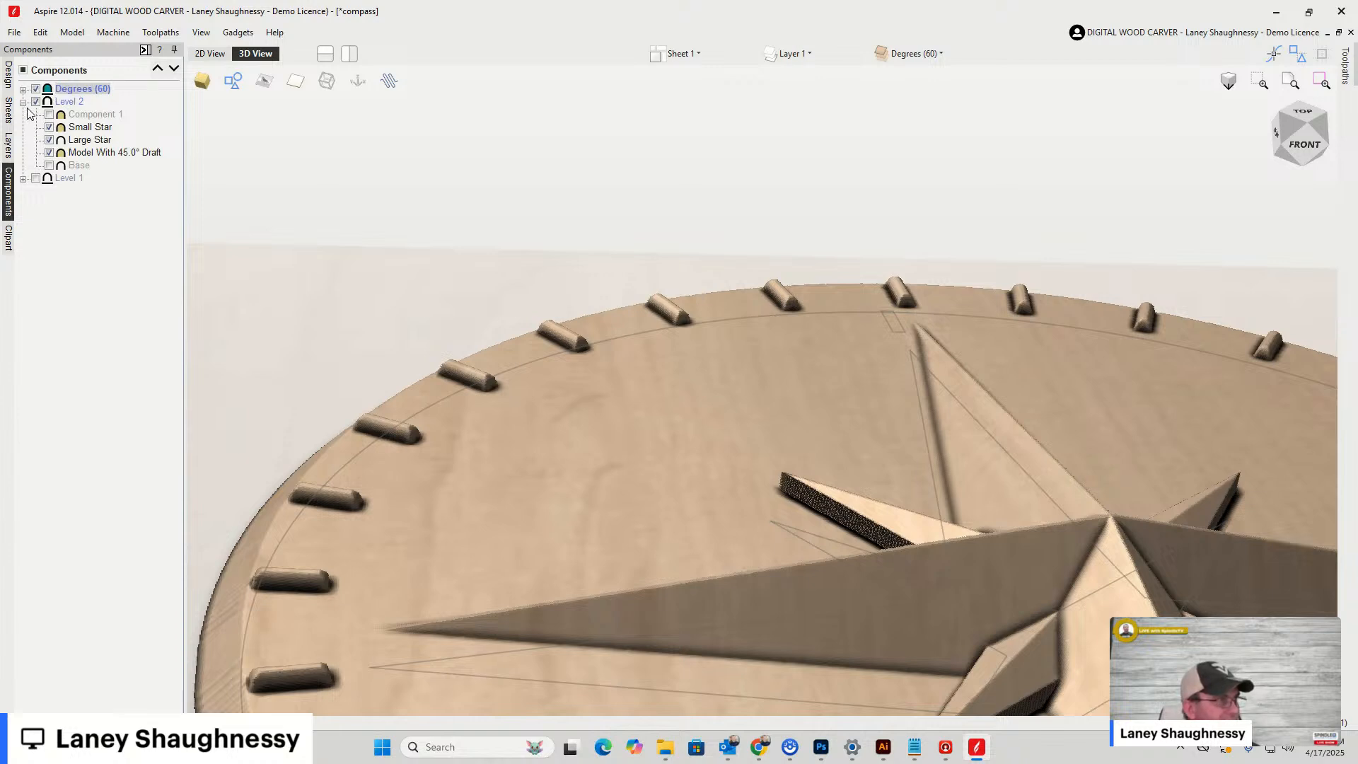
Examine the merged rim tabs and stars in 3D from above and at an angle, both up close and as a whole
scroll(394, 190, "down", 5)
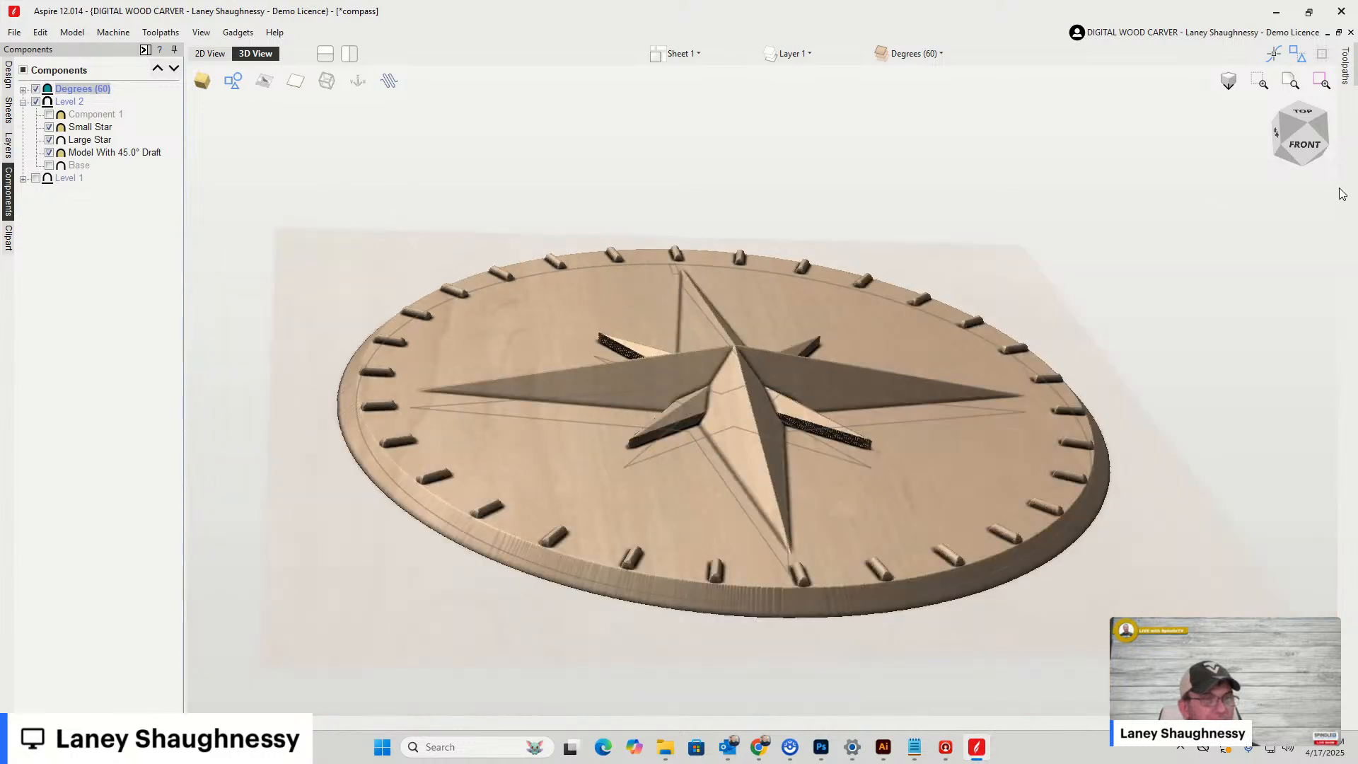
left_click(1300, 116)
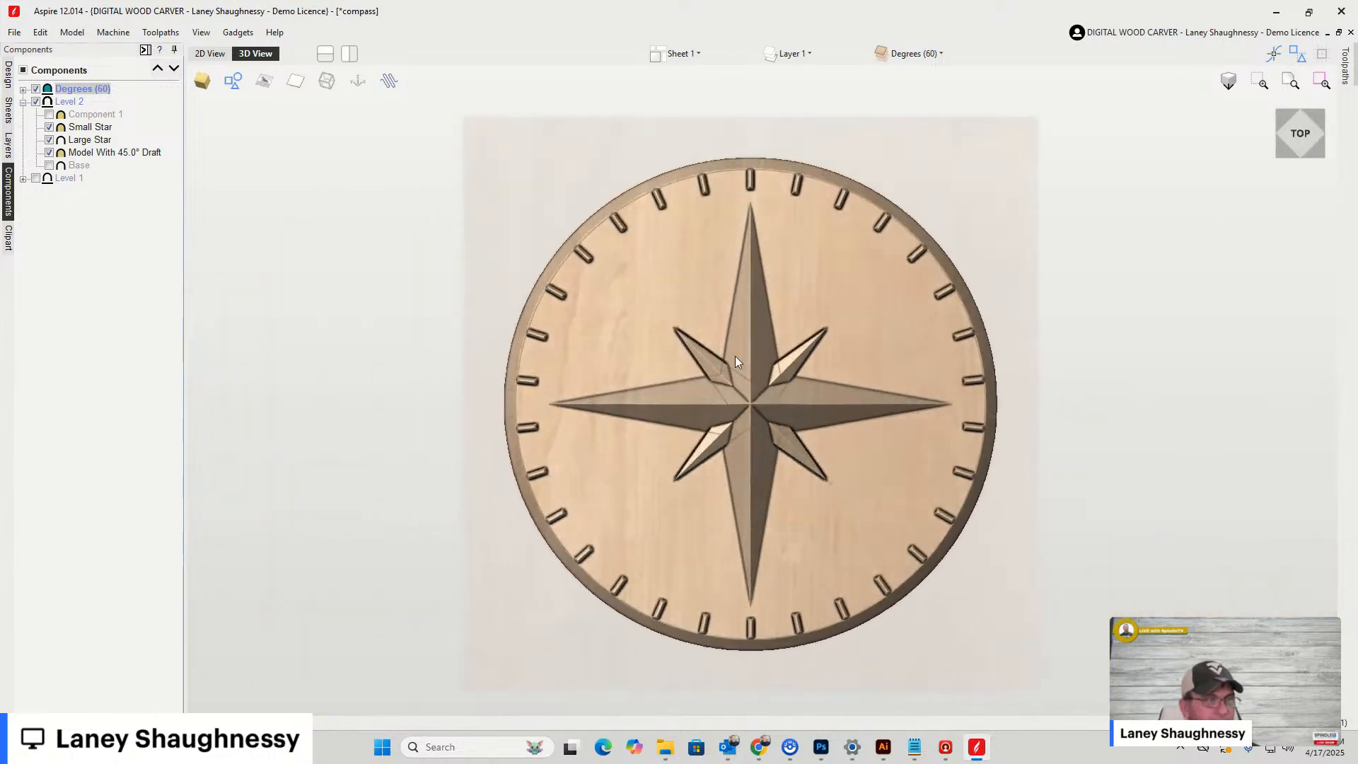
scroll(750, 357, "up", 5)
scroll(774, 359, "up", 1)
scroll(769, 353, "down", 3)
scroll(767, 348, "up", 2)
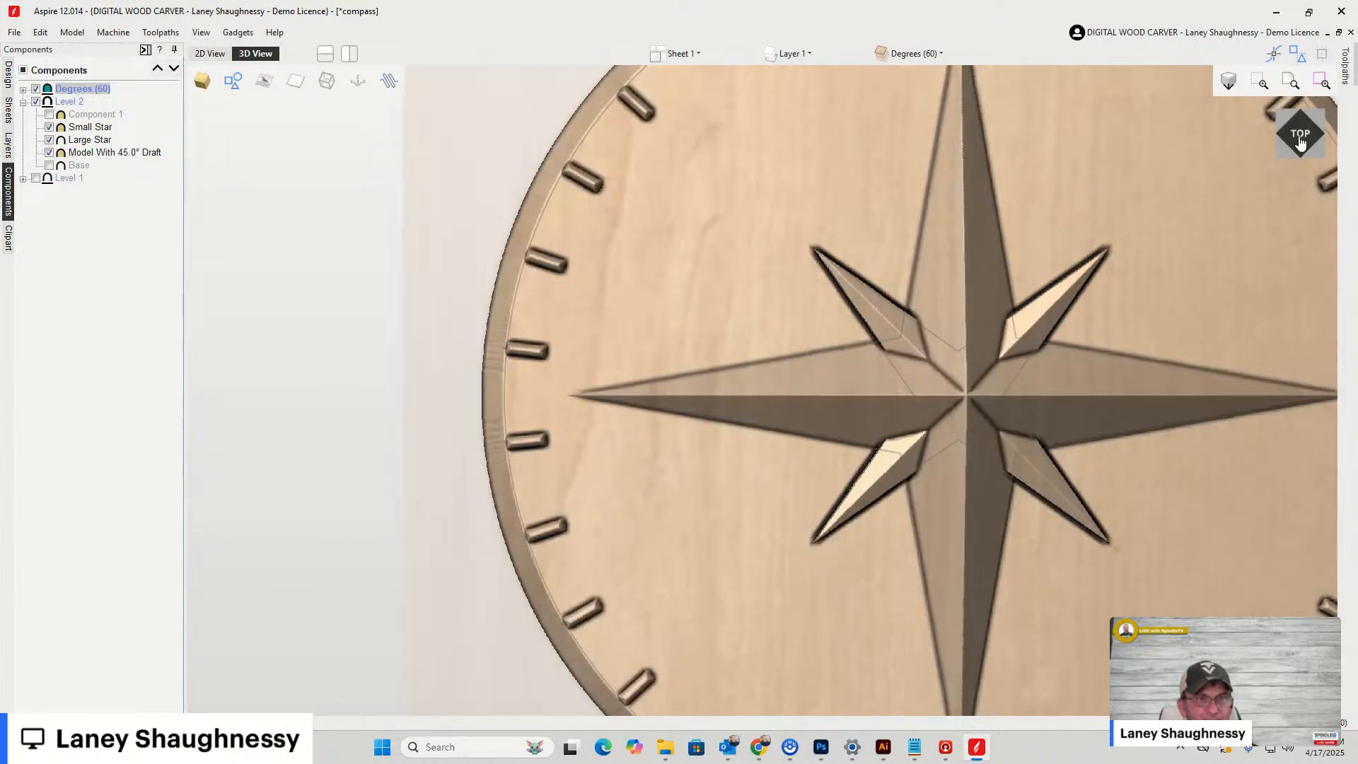
left_click(1299, 141)
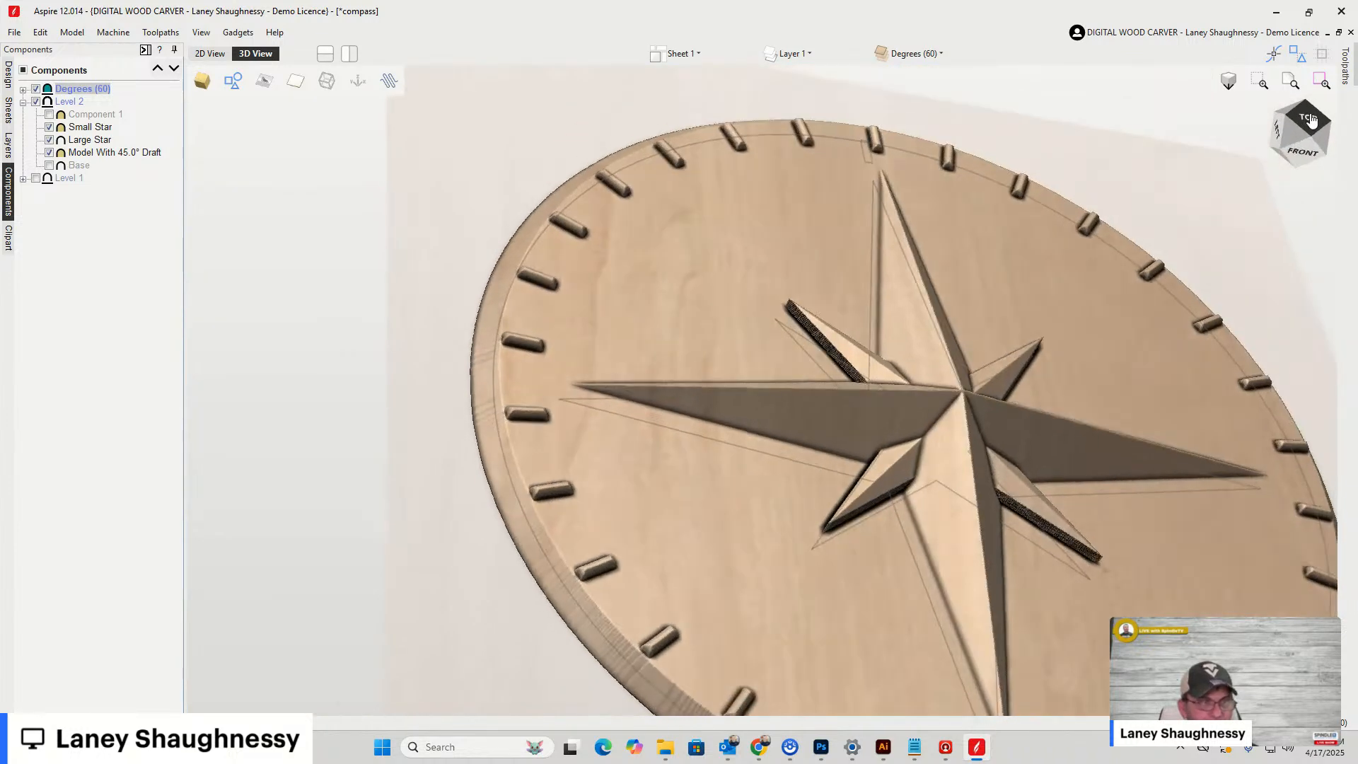
mouse_move(1303, 120)
left_mouse_down()
mouse_move(1316, 114)
mouse_move(1302, 125)
left_mouse_up()
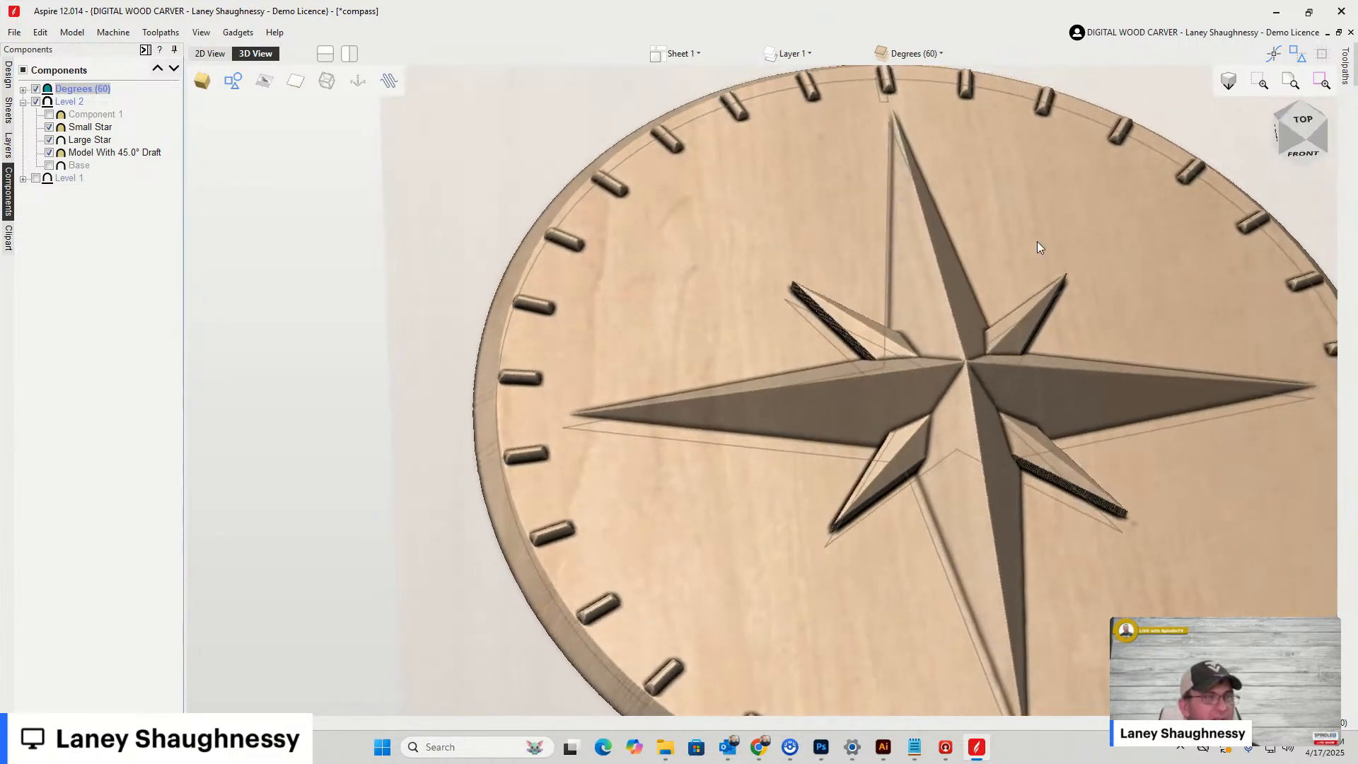
scroll(889, 126, "down", 3)
scroll(836, 146, "up", 4)
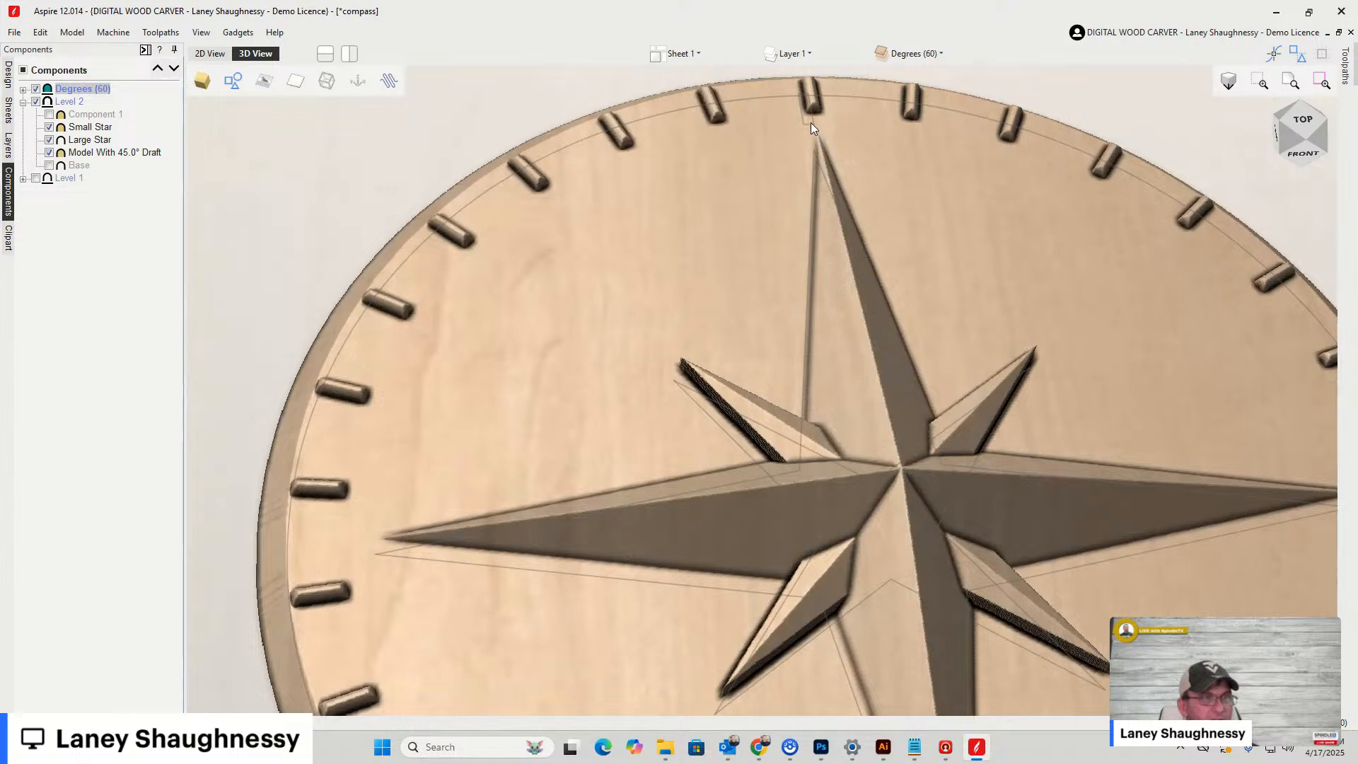
scroll(811, 121, "down", 4)
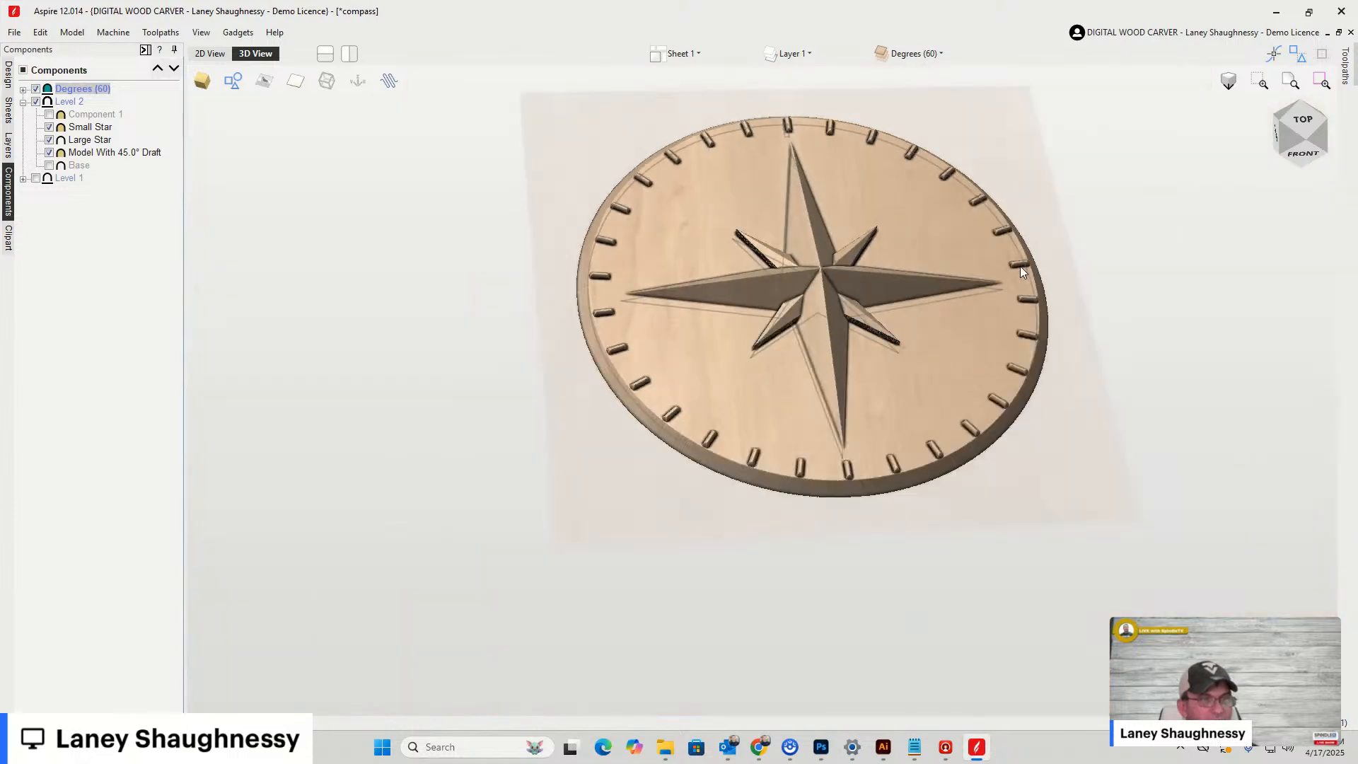
scroll(847, 456, "up", 5)
scroll(848, 451, "down", 4)
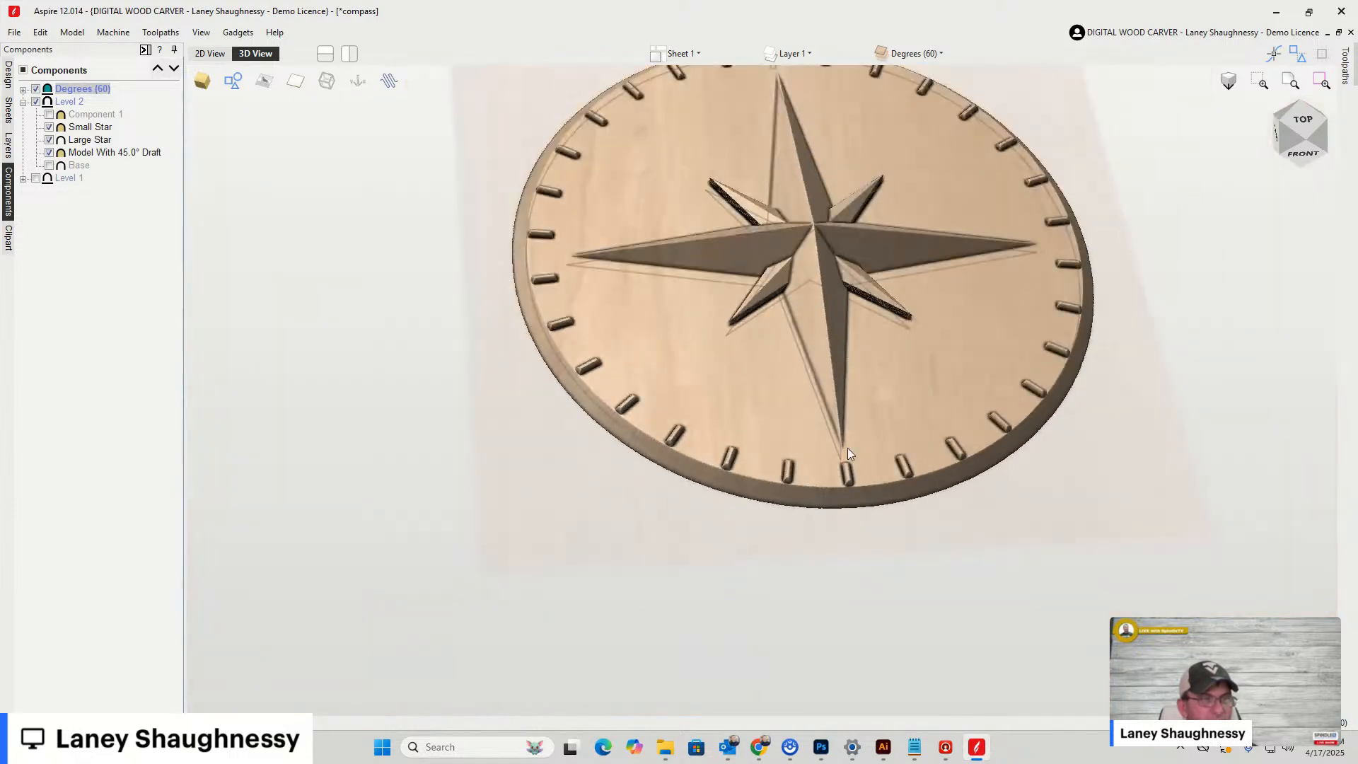
left_click(1303, 121)
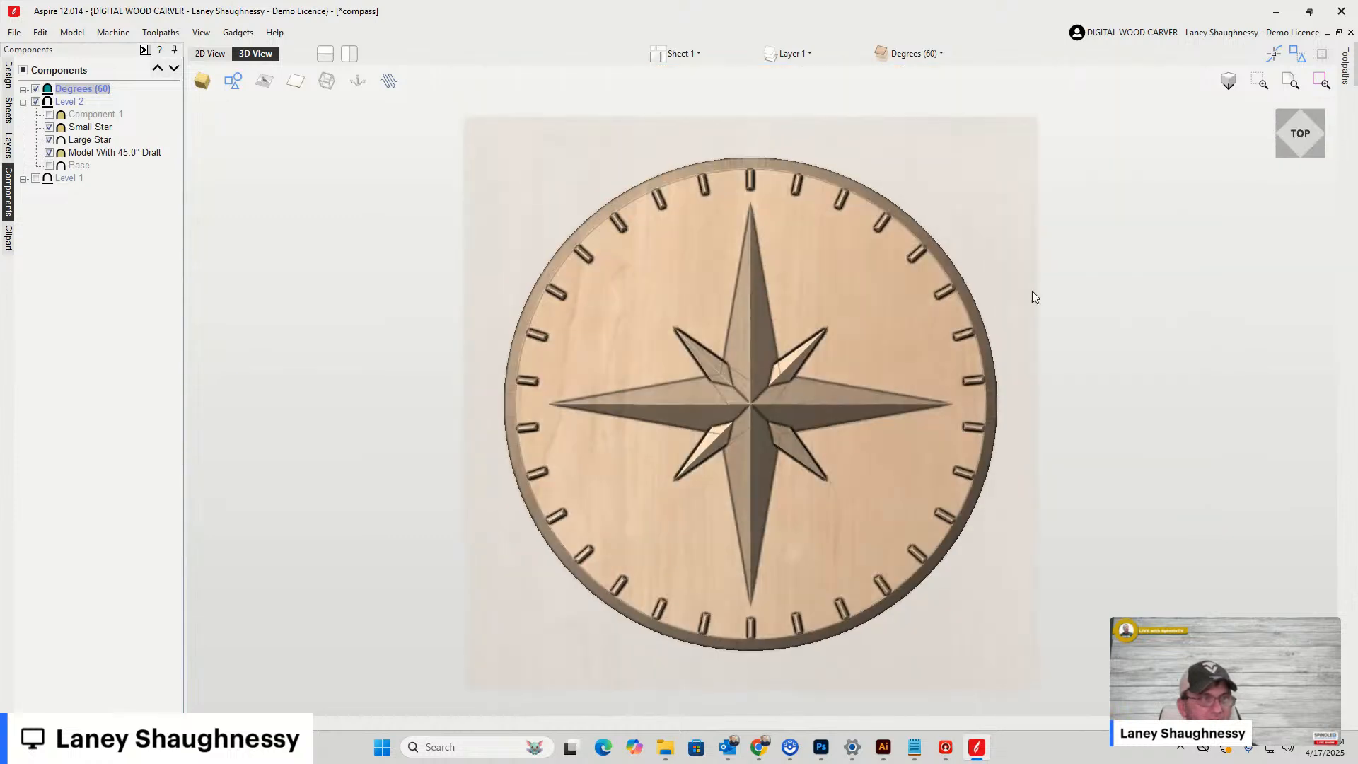
scroll(742, 435, "up", 2)
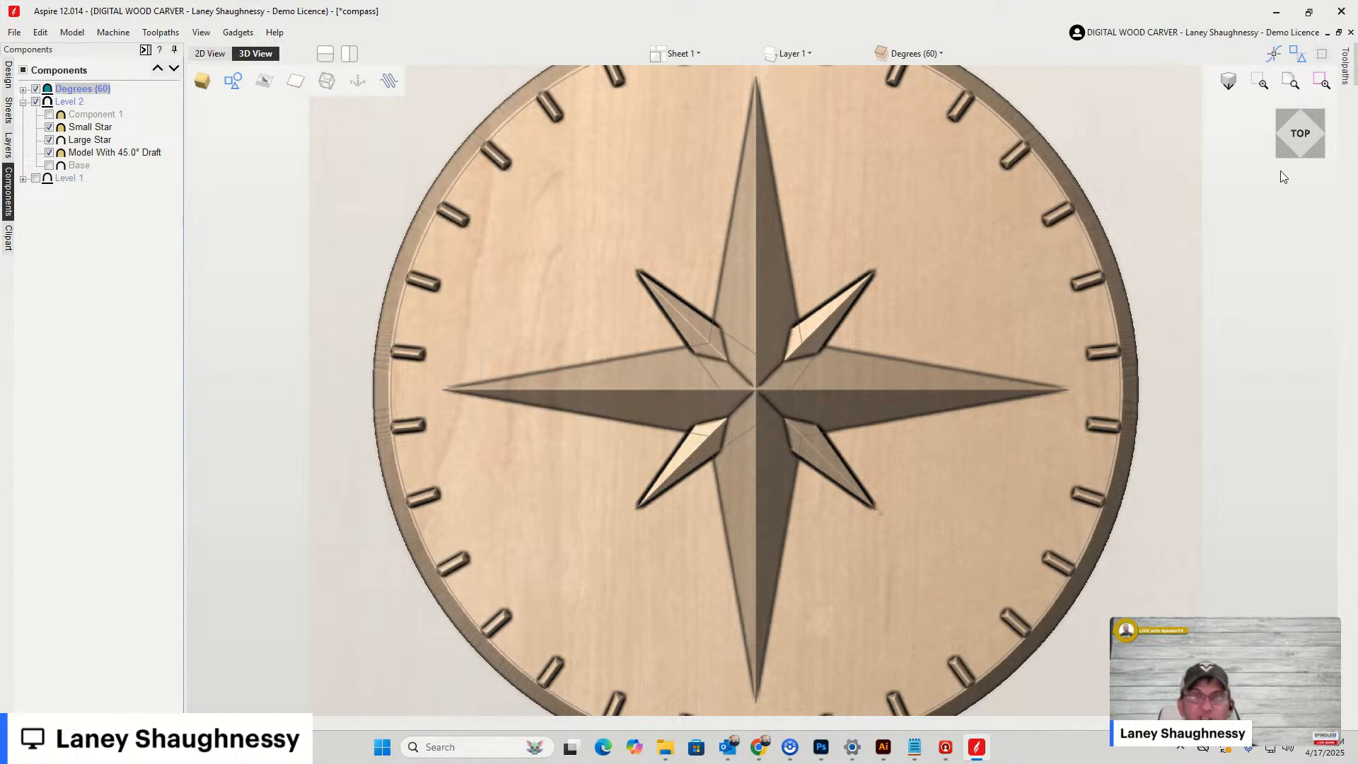
Draw a circle centred on the stars at X 6, Y 6, with a diameter of about 2.11 inches
left_click_drag(1300, 143, 1306, 101)
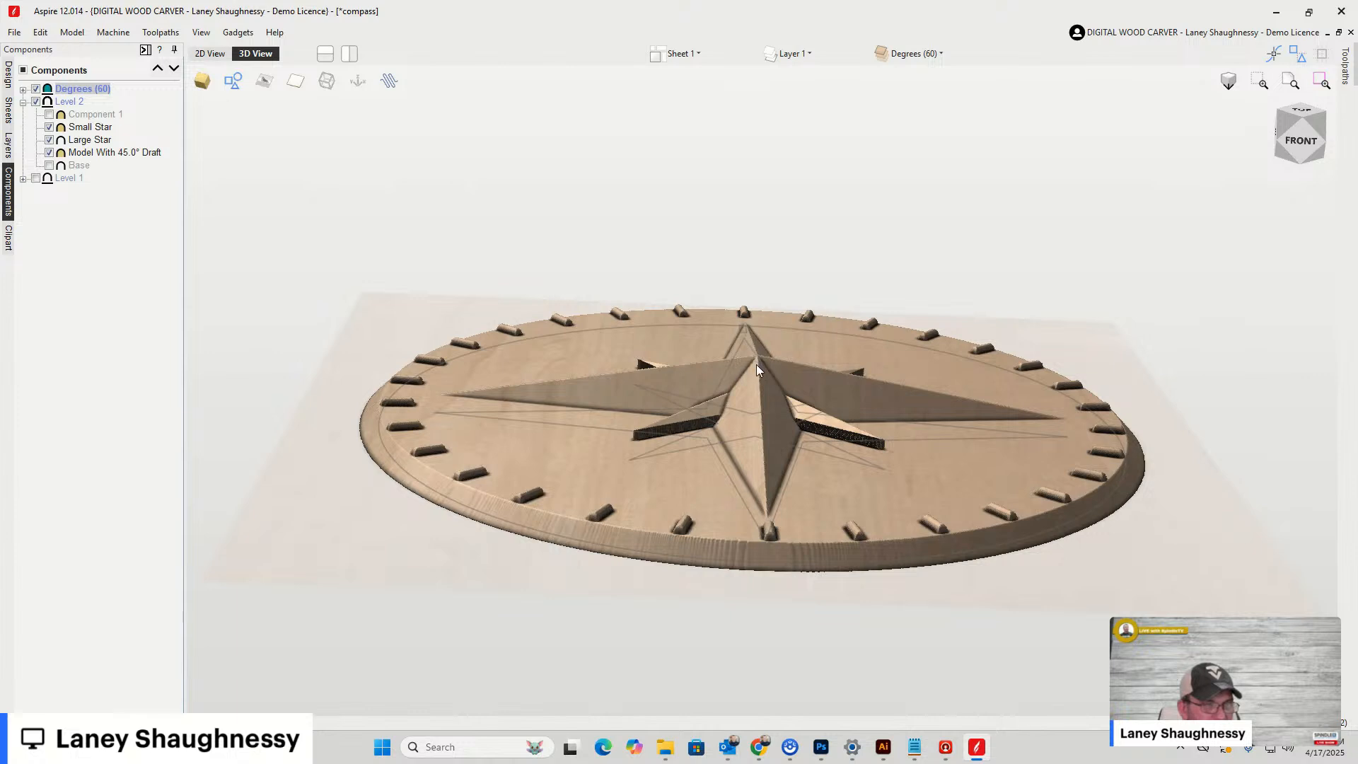
left_click(210, 53)
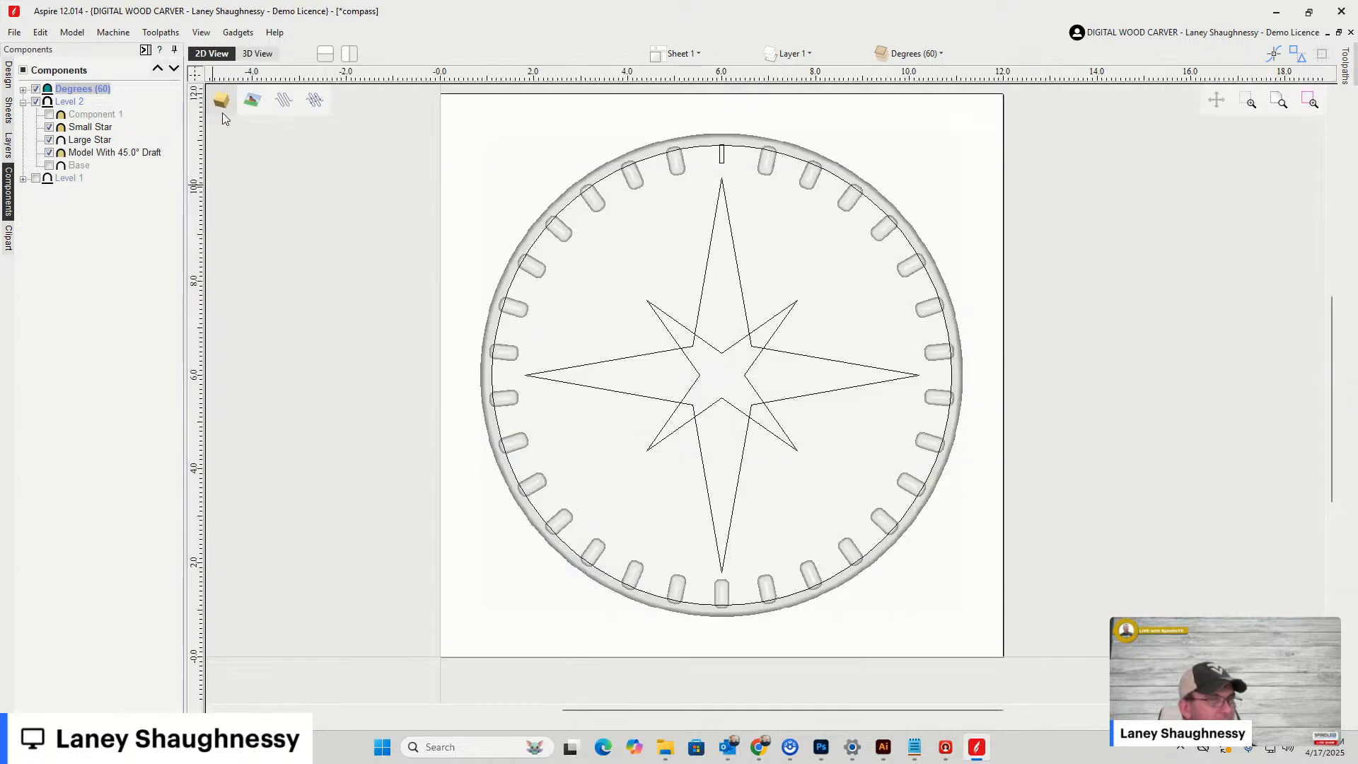
left_click(8, 73)
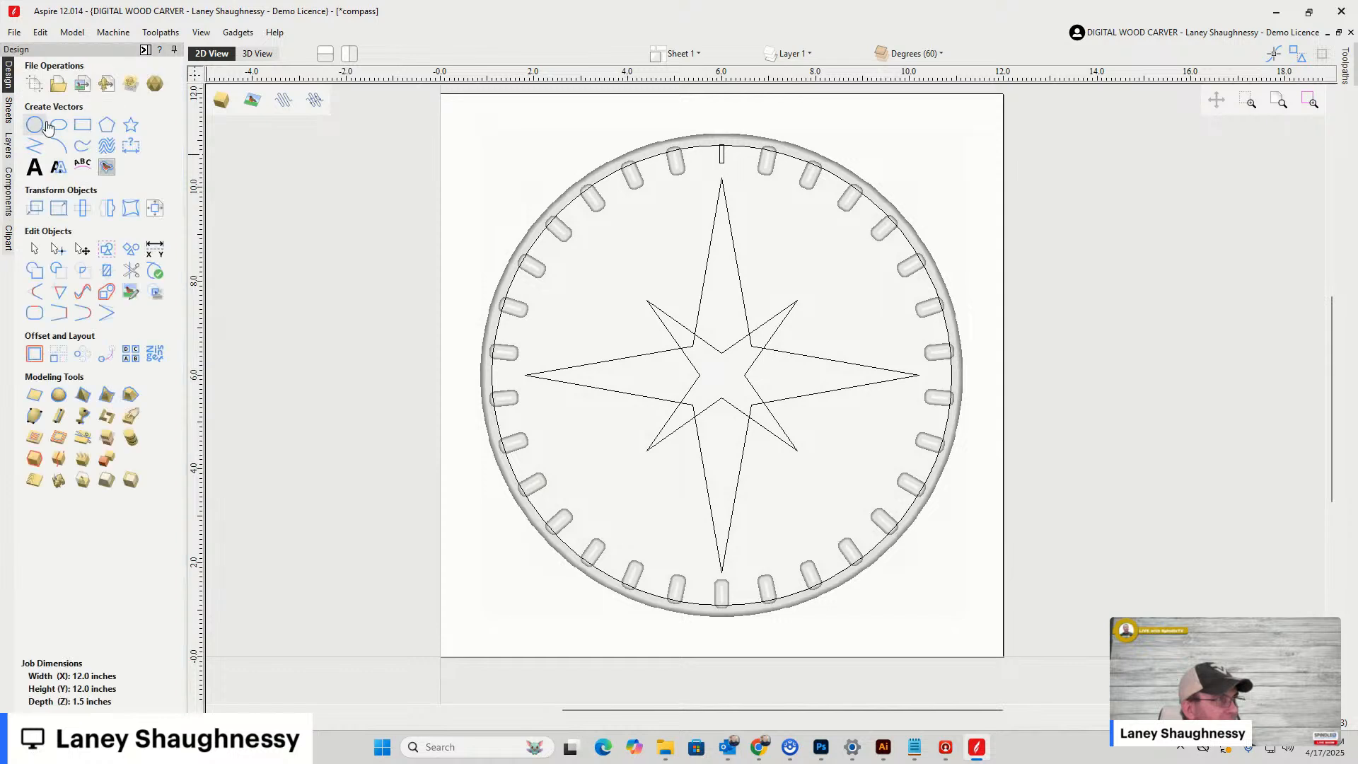
left_click(45, 128)
left_click(721, 376)
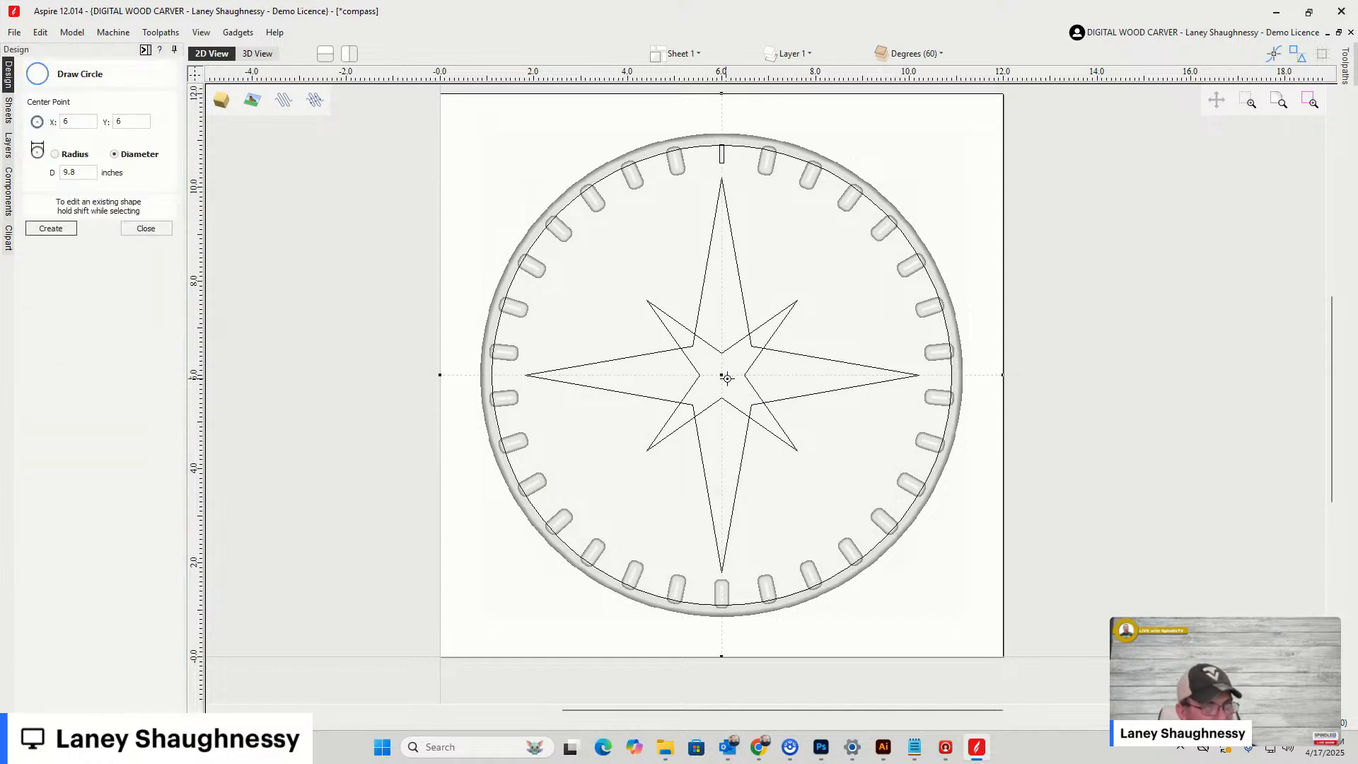
left_click(750, 410)
scroll(752, 414, "up", 3)
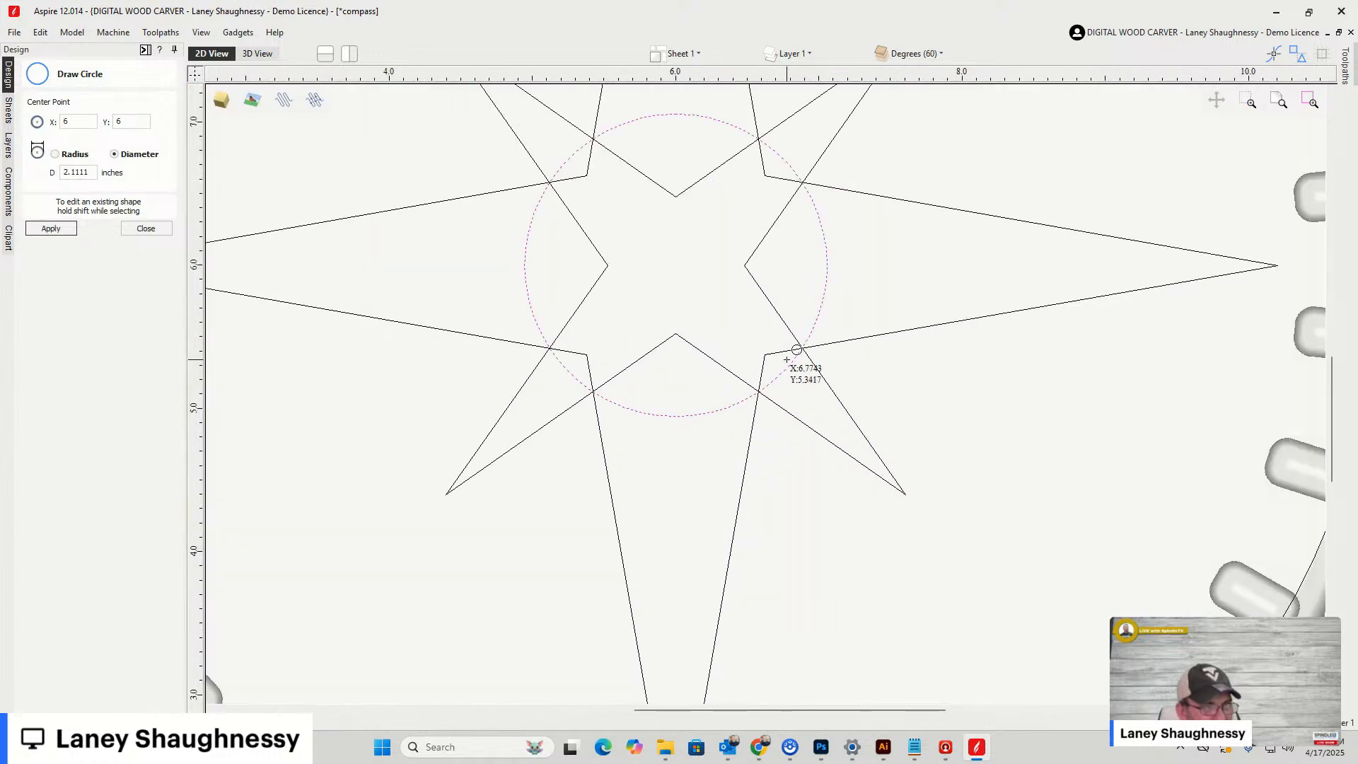
left_click(146, 228)
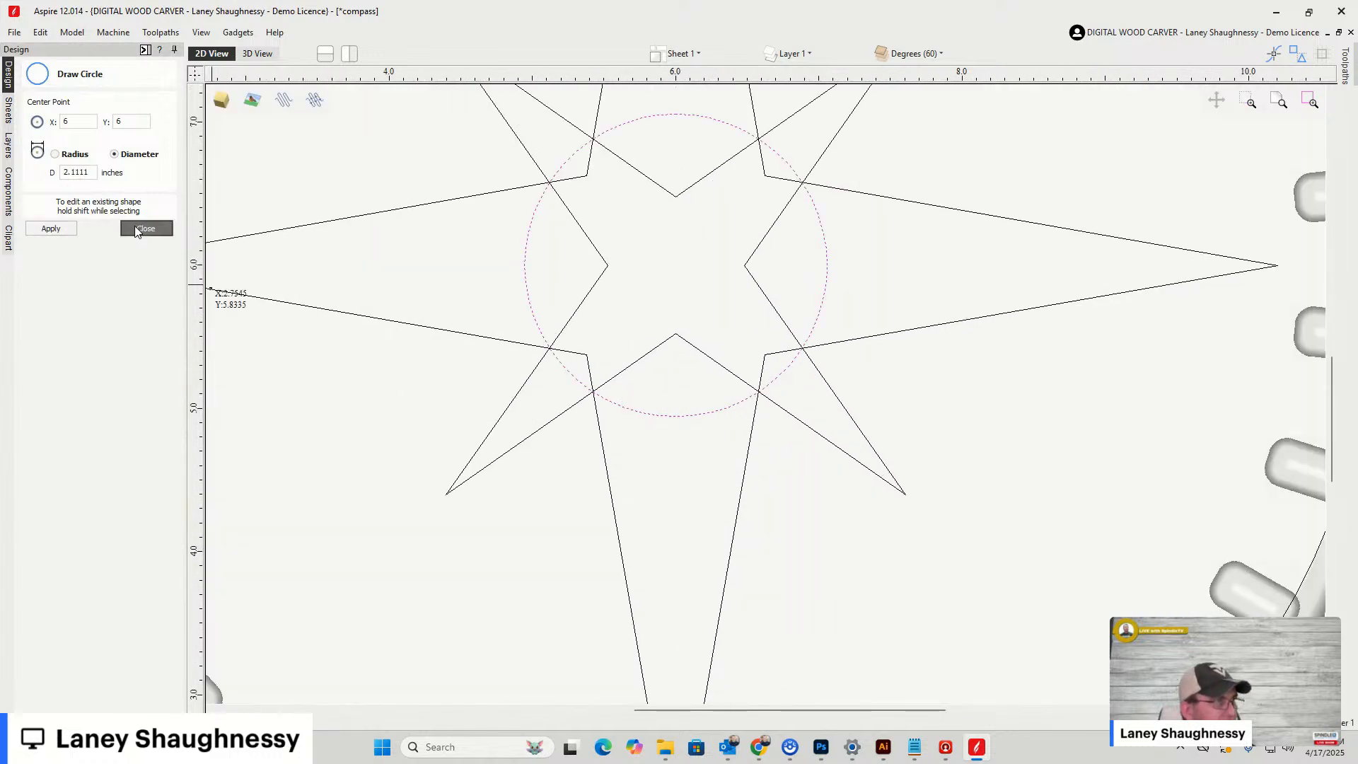
scroll(233, 302, "down", 3)
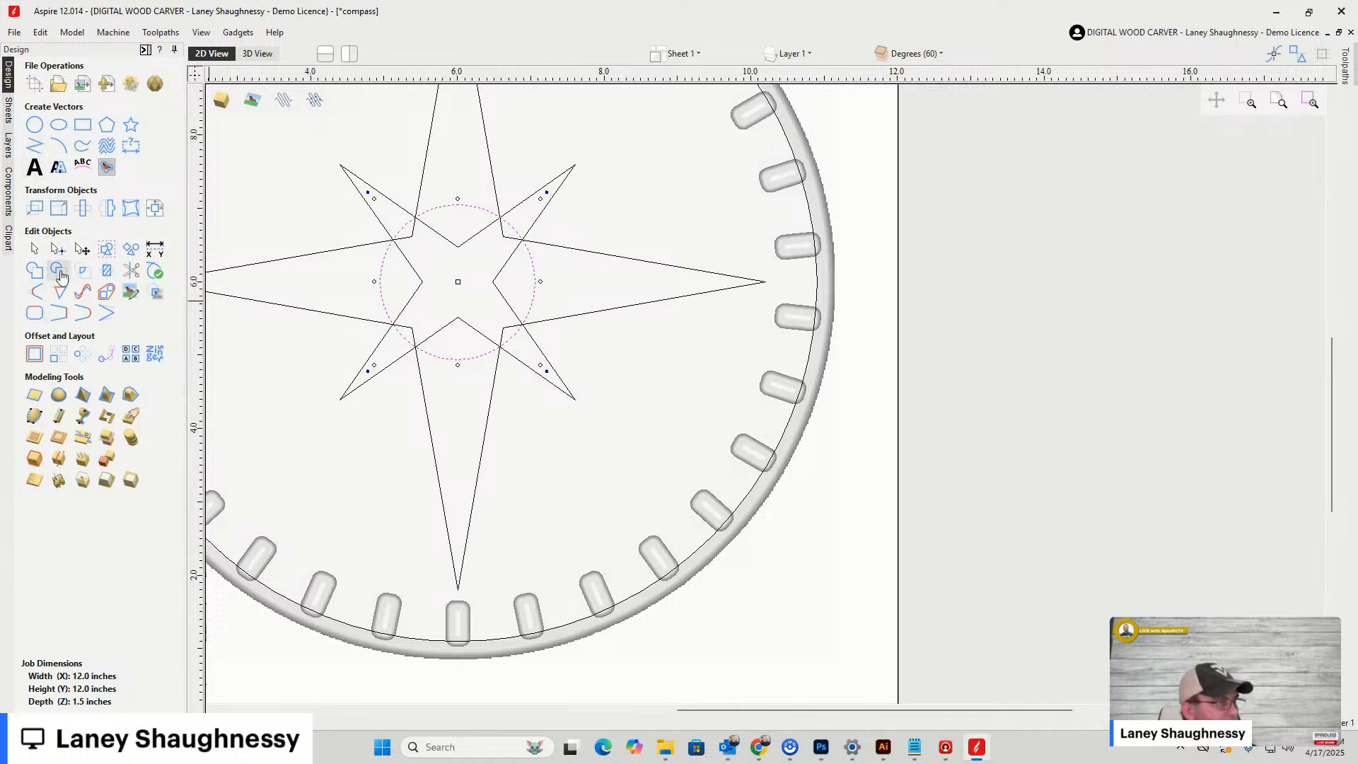
On Level 2, create a flat plane from the centre circle with base height 0.75 inches and Merge combining, and name it Center Circle
left_click(9, 191)
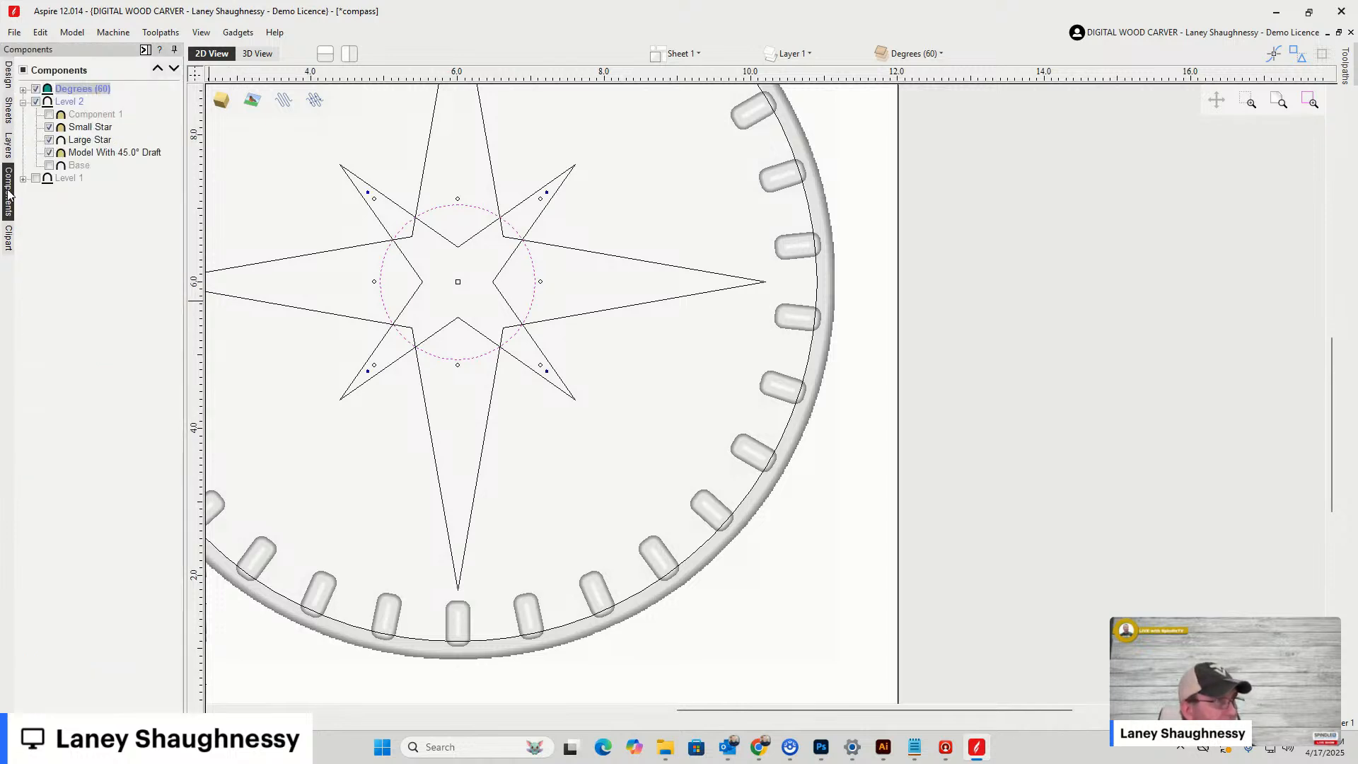
left_click(70, 104)
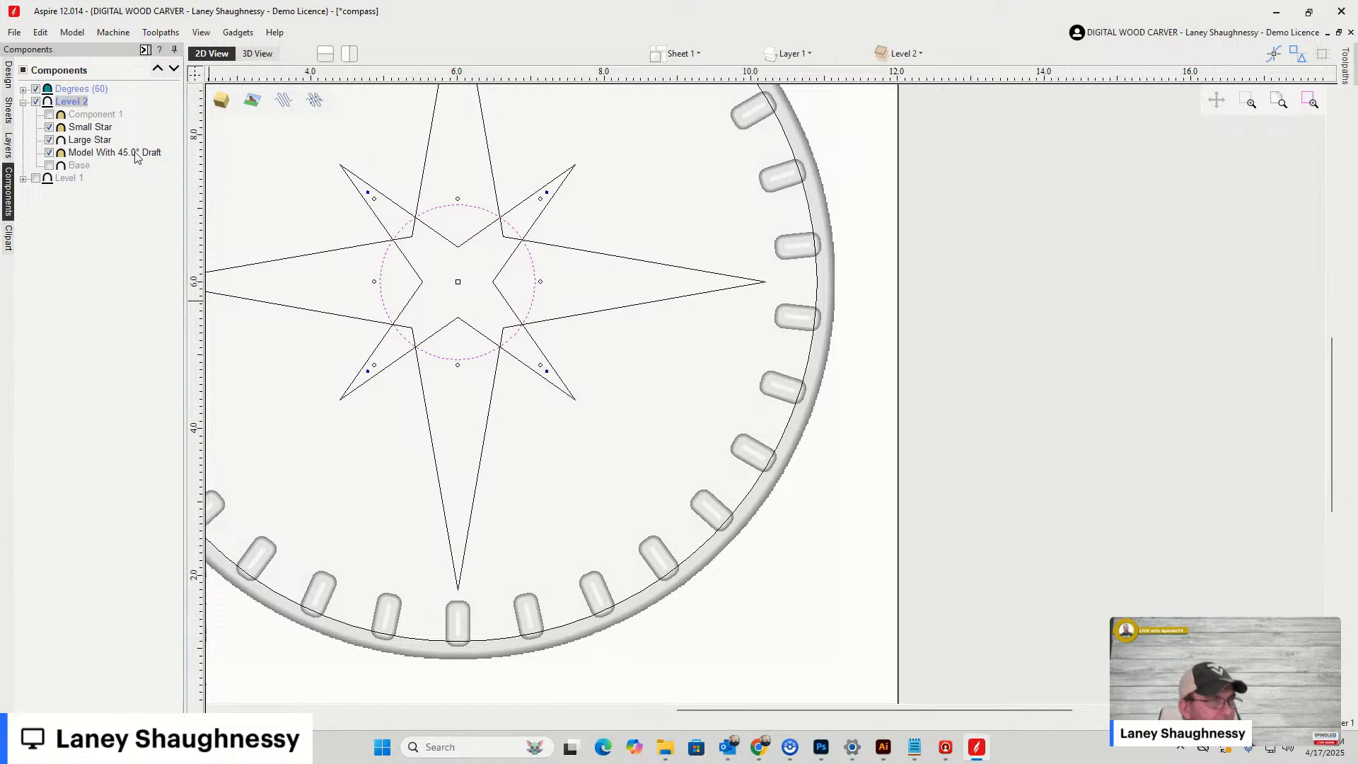
left_click(8, 78)
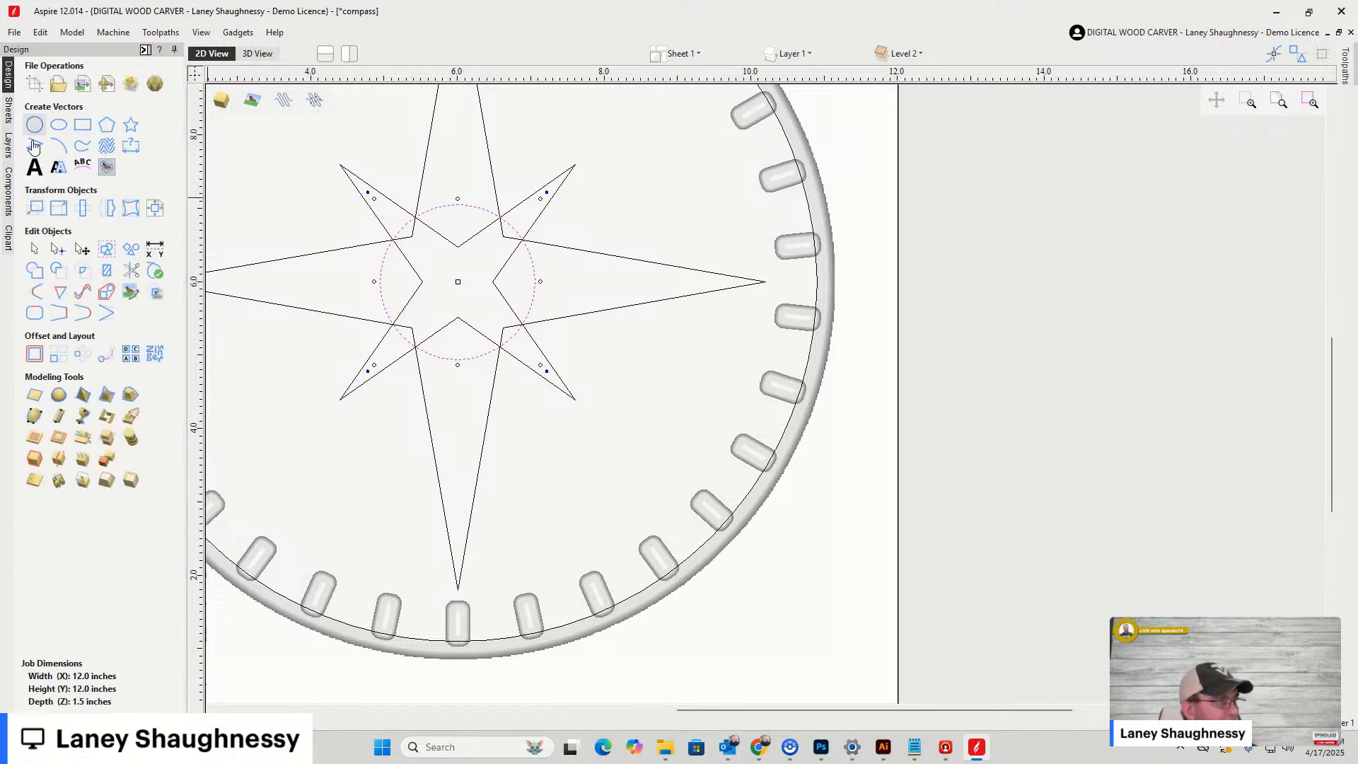
left_click(34, 395)
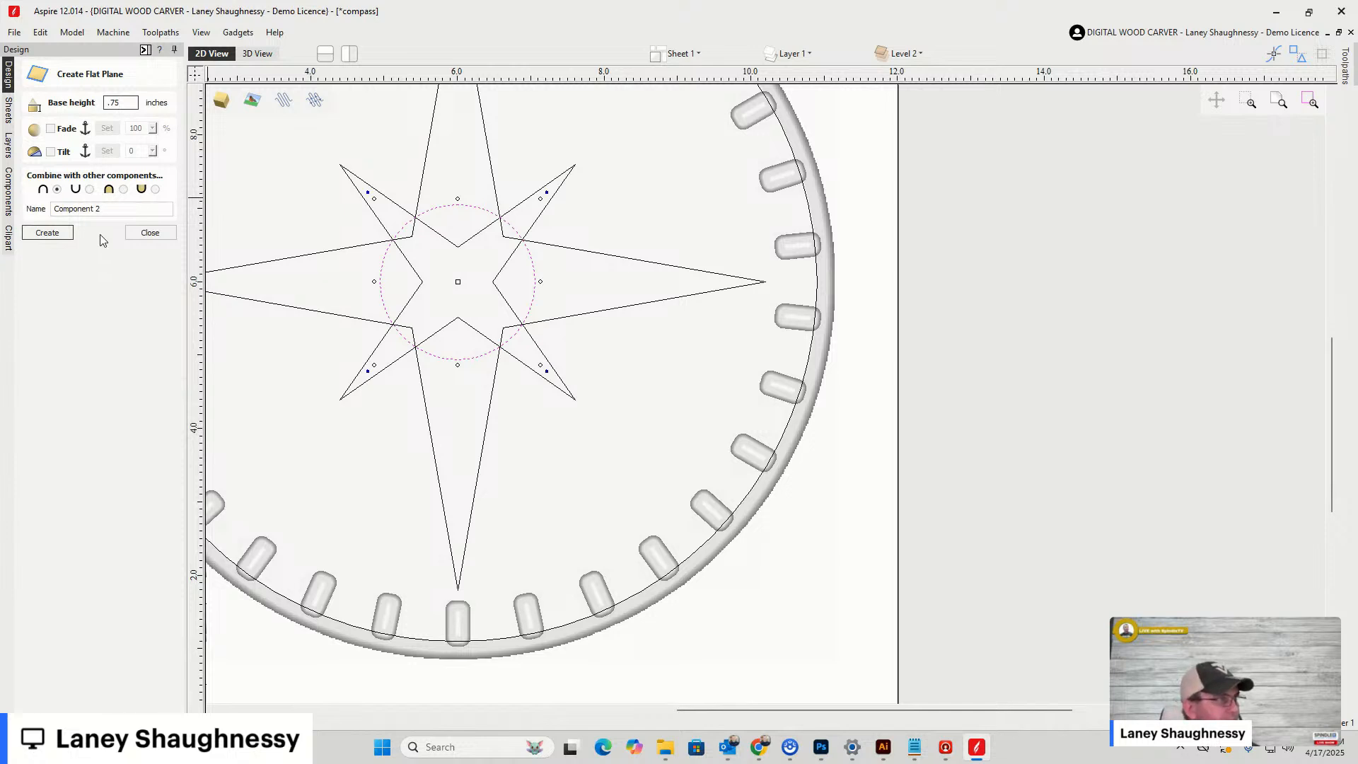
left_click(123, 190)
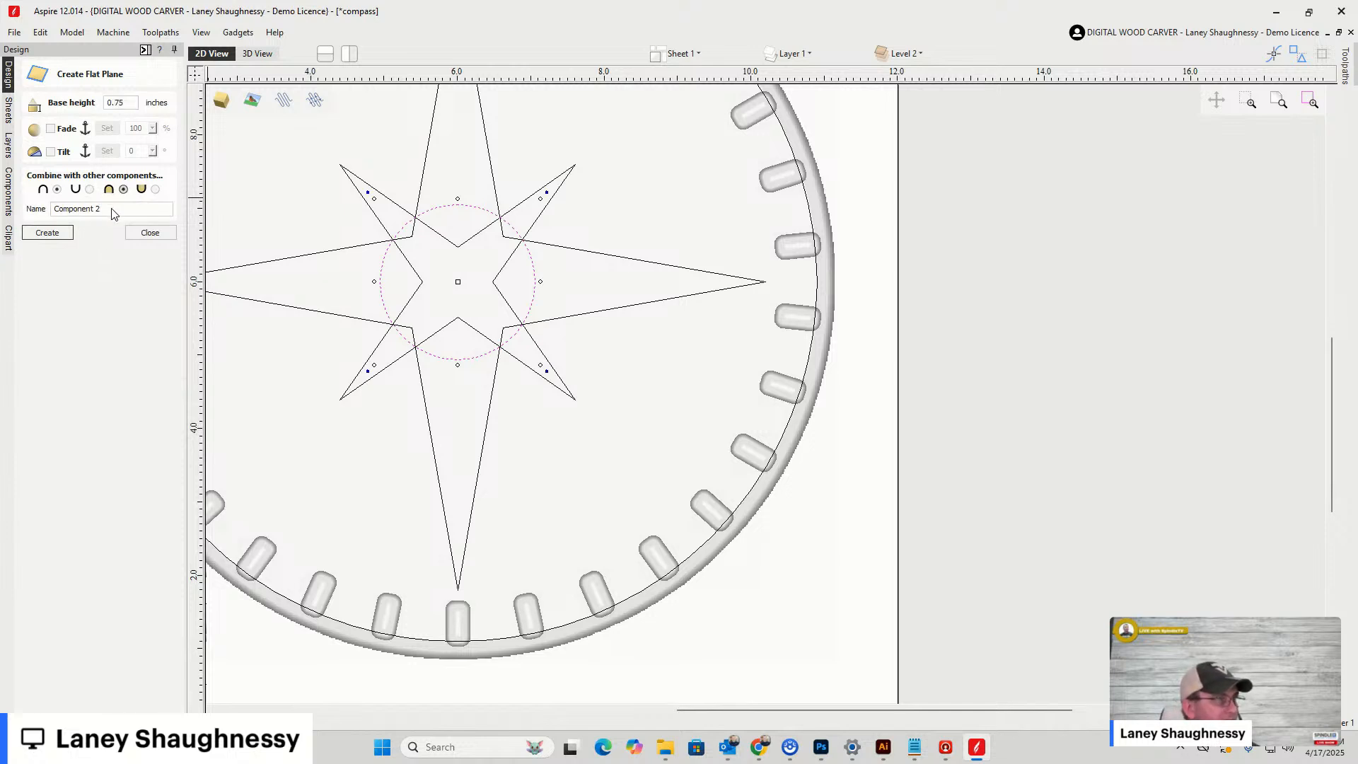
left_click_drag(109, 211, 32, 208)
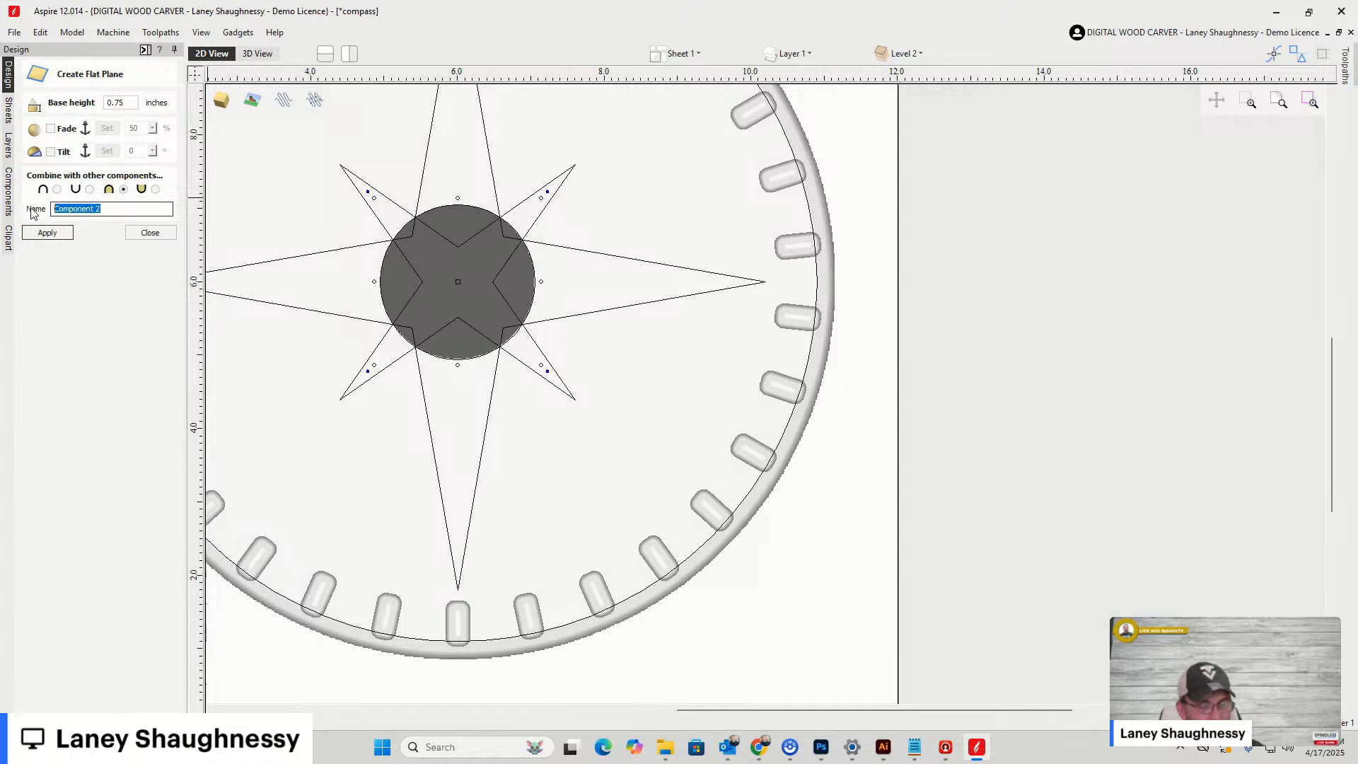
type("Center Circle")
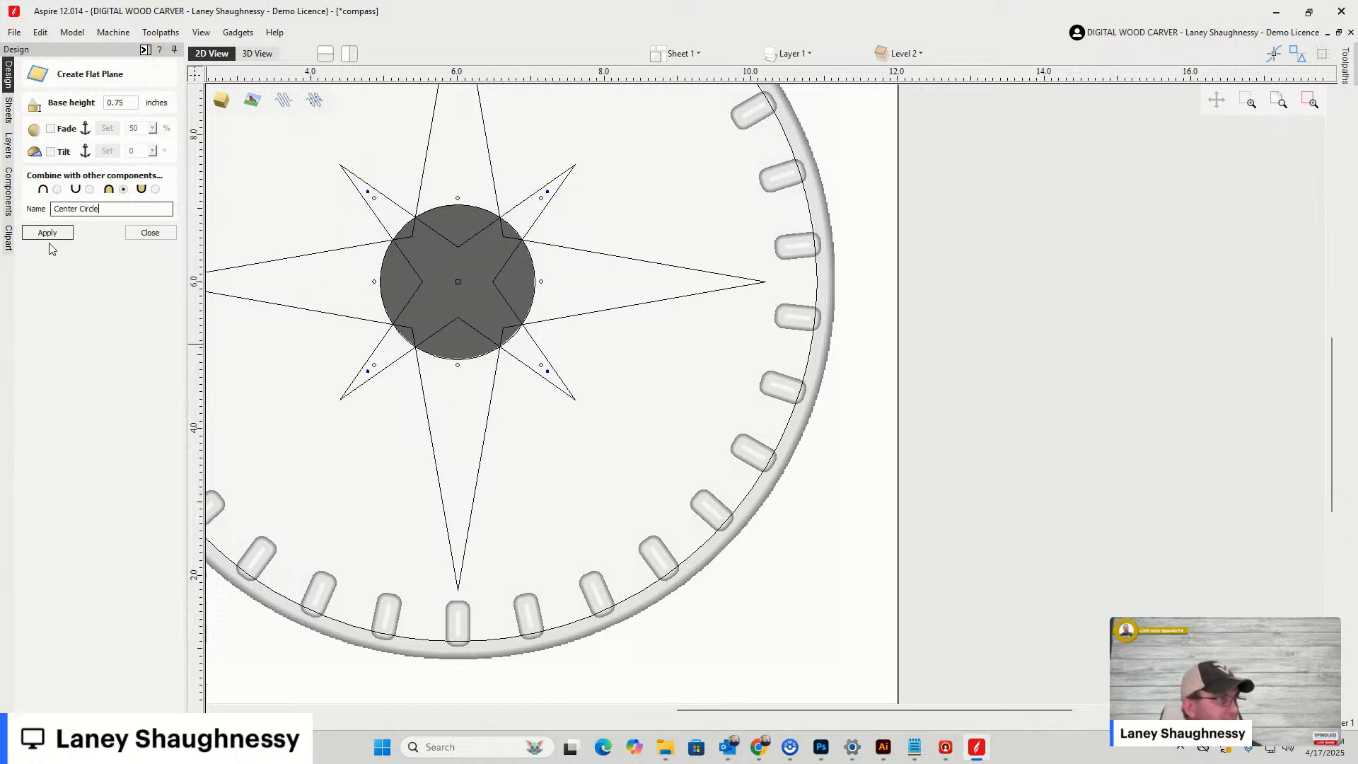
left_click(46, 235)
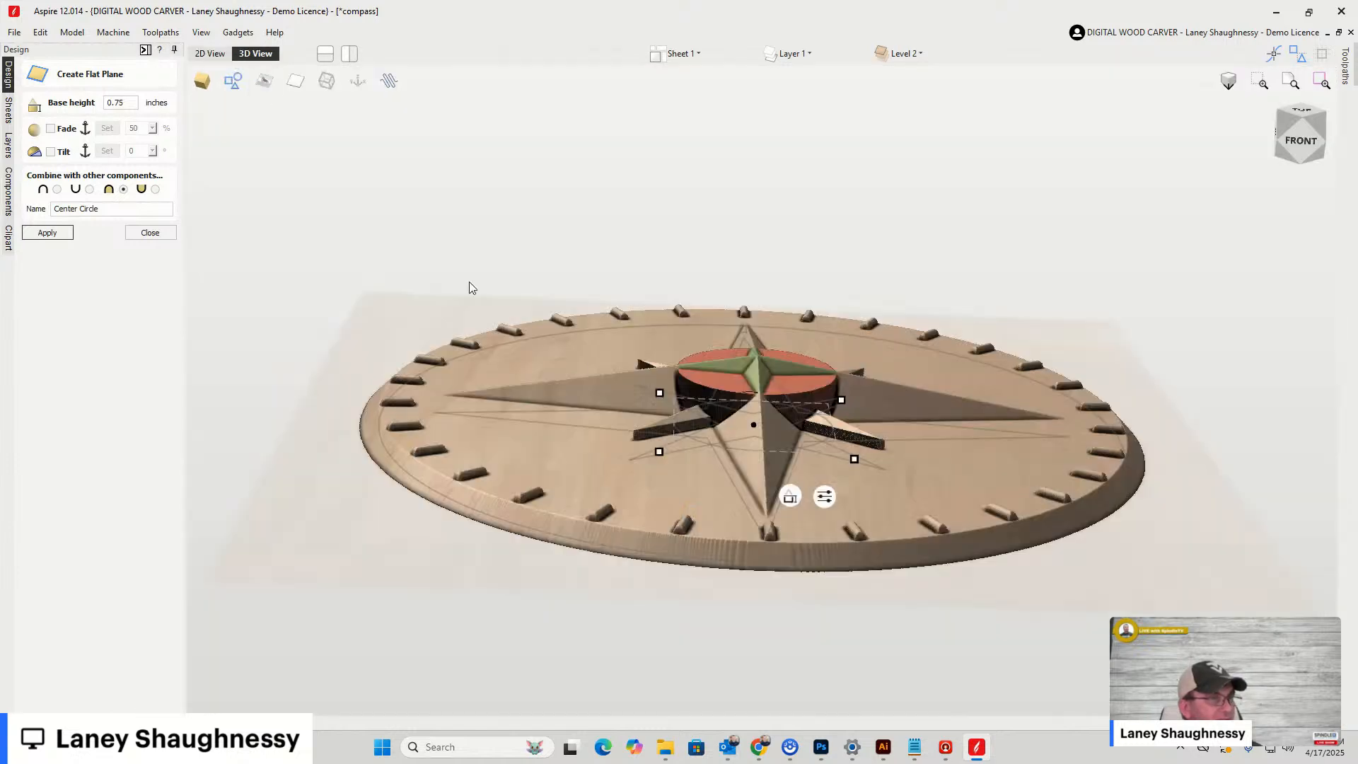
Check the Center Circle component in 3D from above and try a base height of 0.875 inches for it
left_click(256, 56)
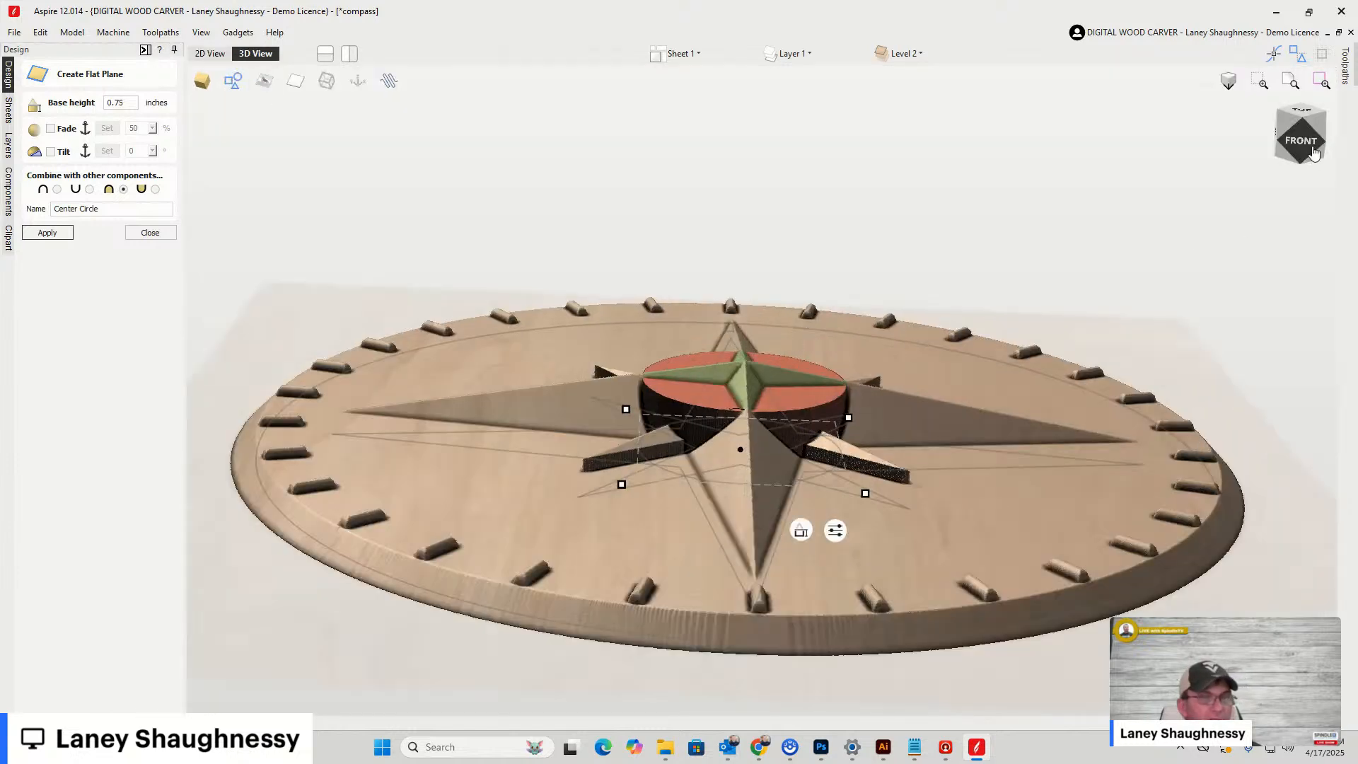
left_click(1309, 160)
scroll(860, 428, "up", 5)
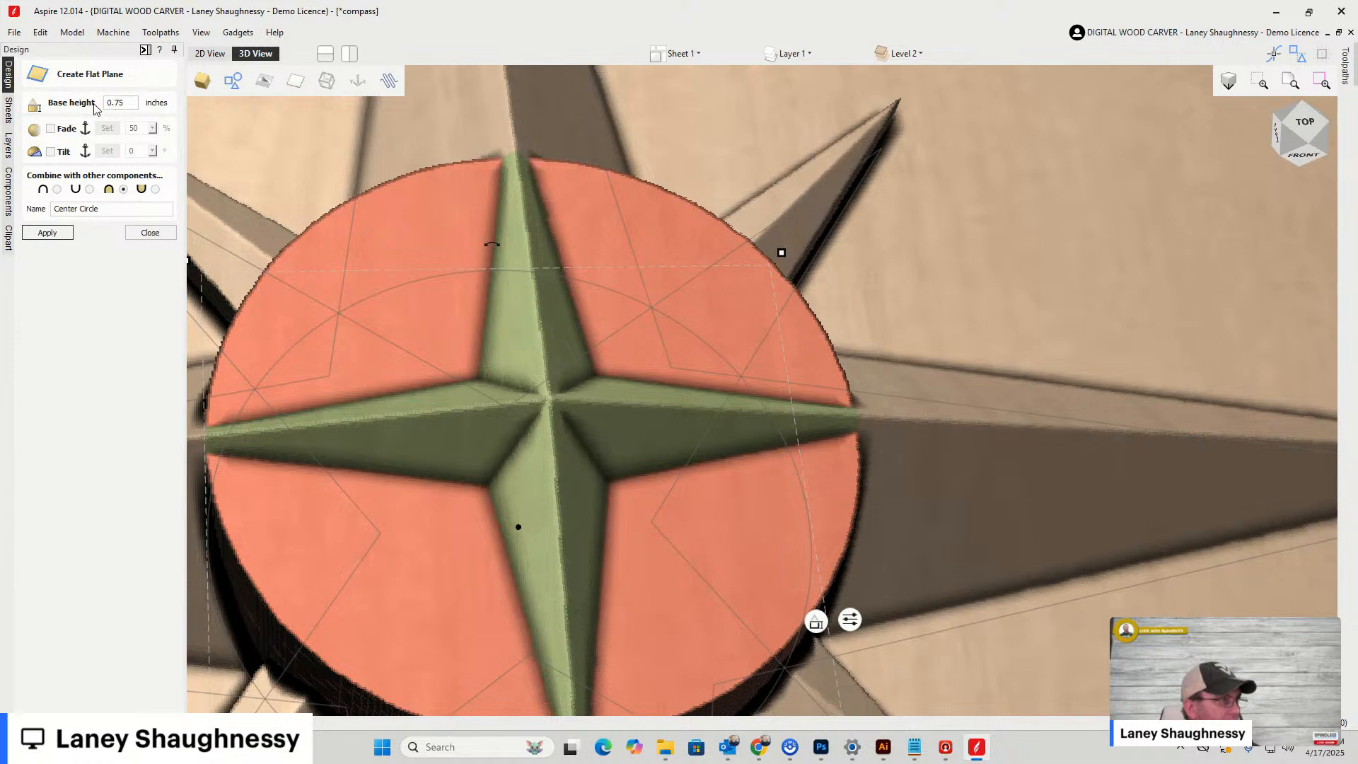
left_click_drag(124, 104, 99, 104)
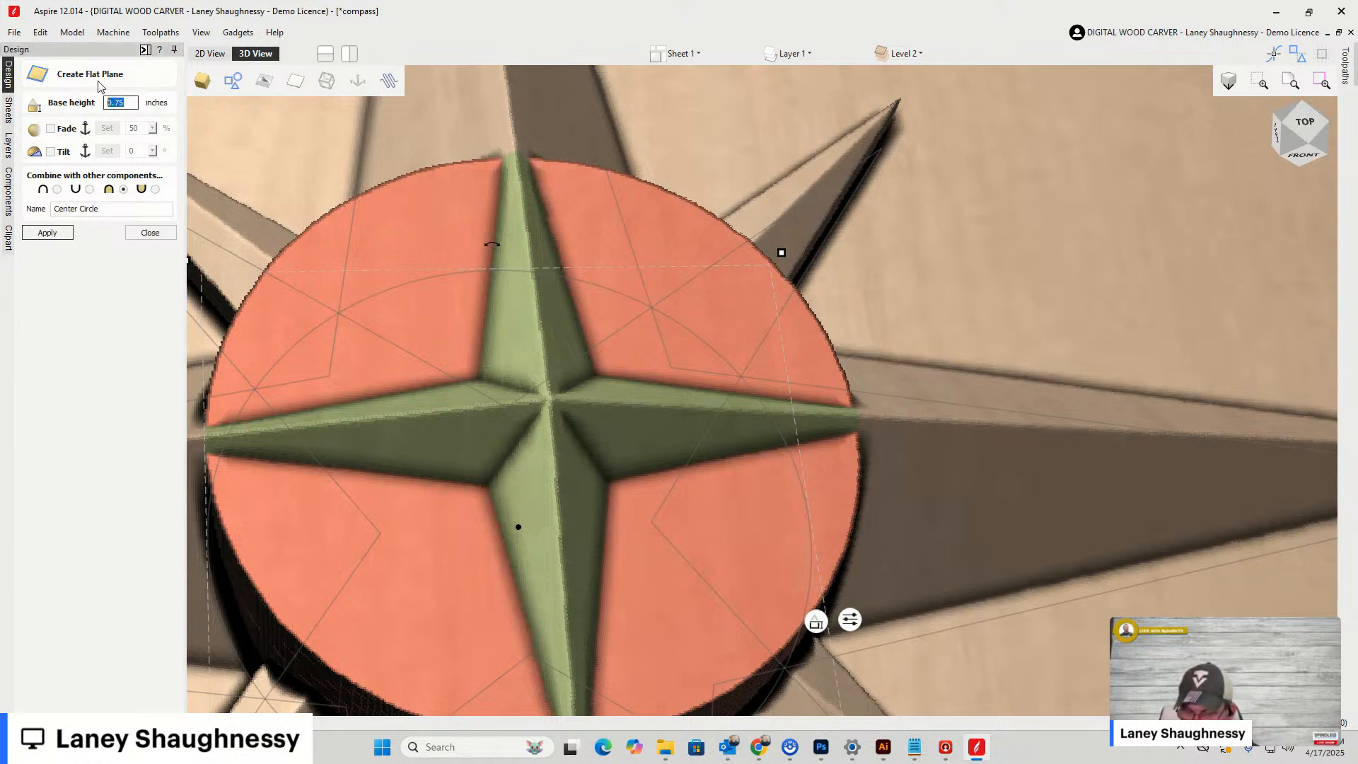
type("0")
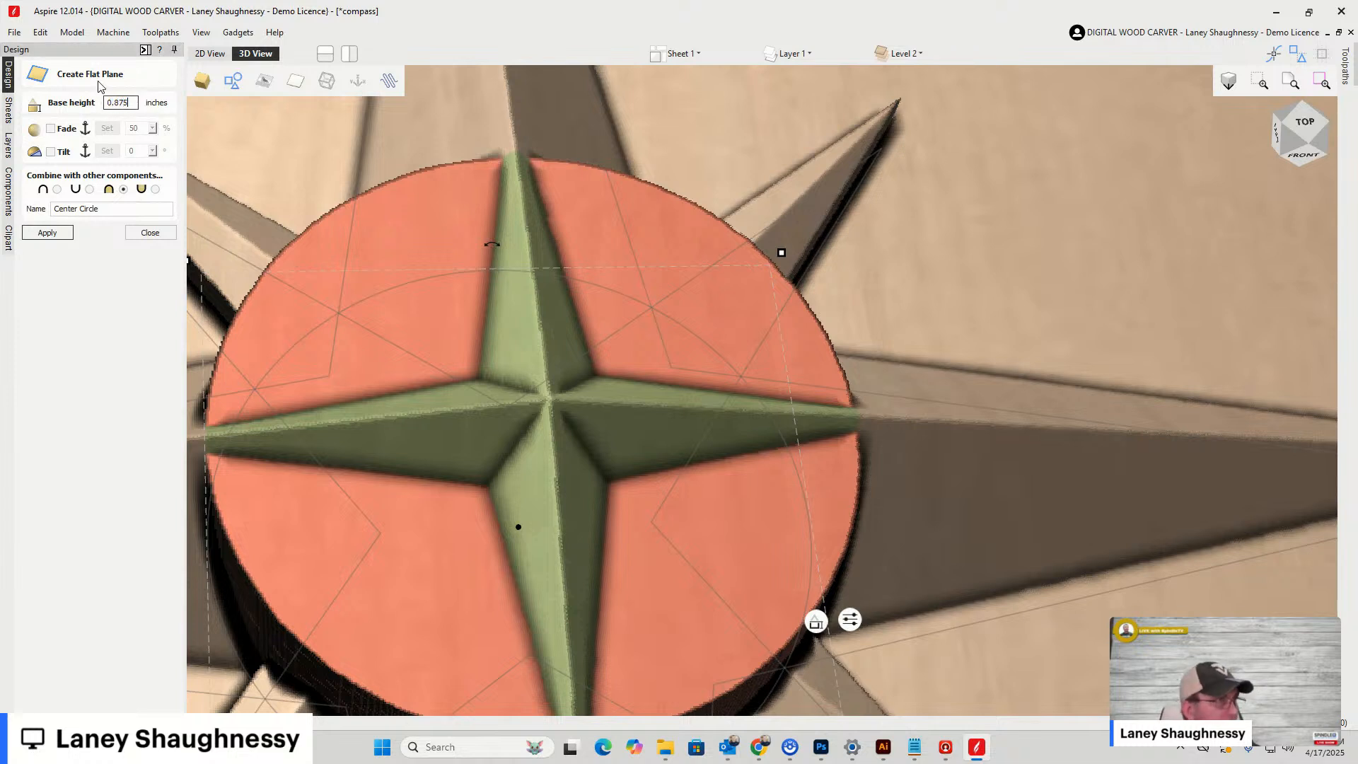
type(".875")
left_click(48, 239)
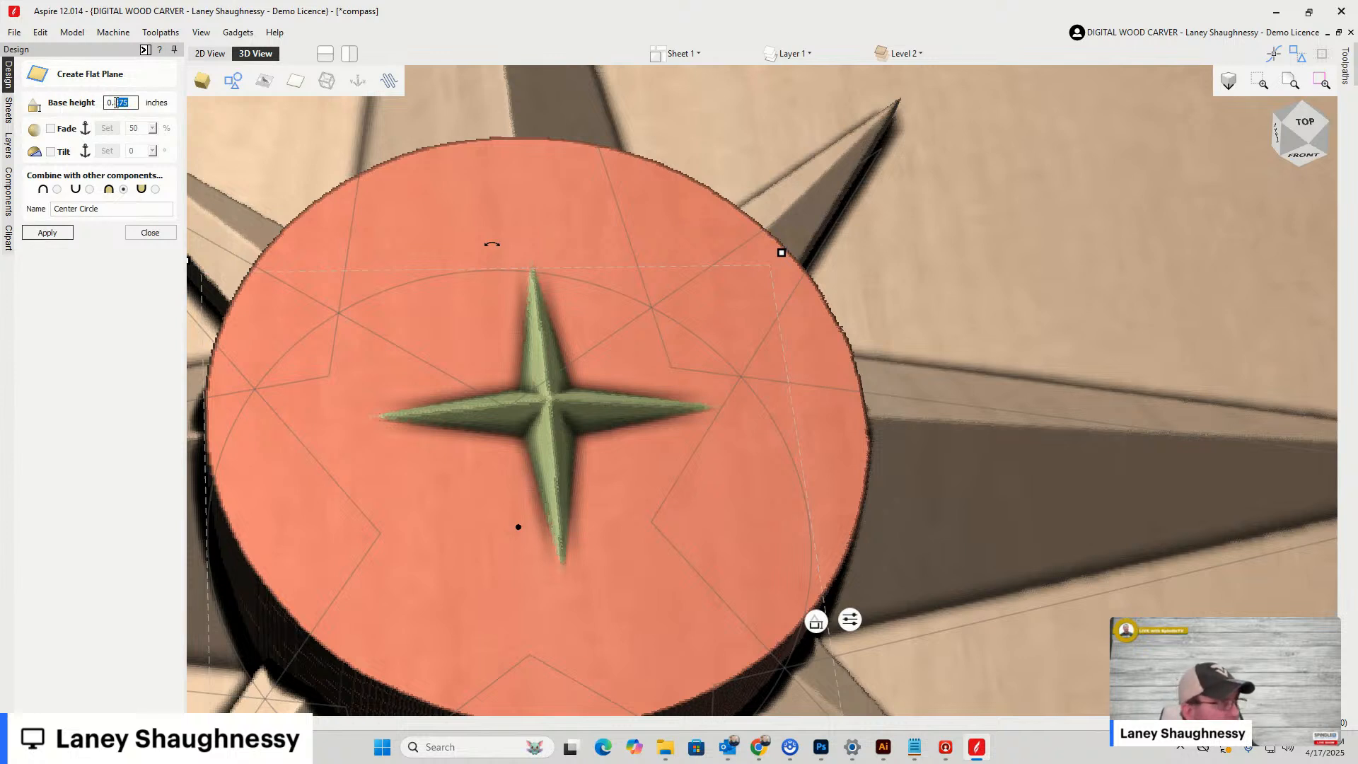
Try base heights of 0.77, 0.79 and 0.8 inches for the Center Circle component
type("7")
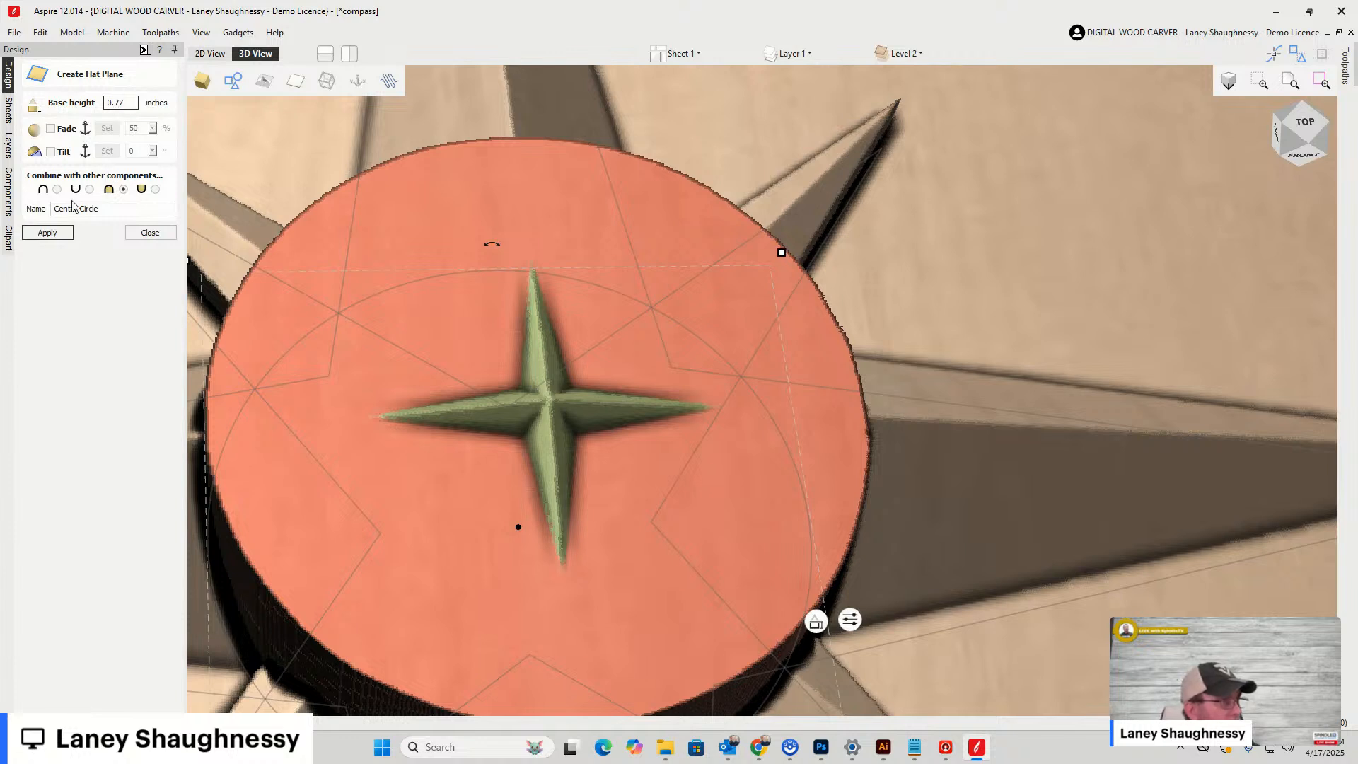
left_click(55, 238)
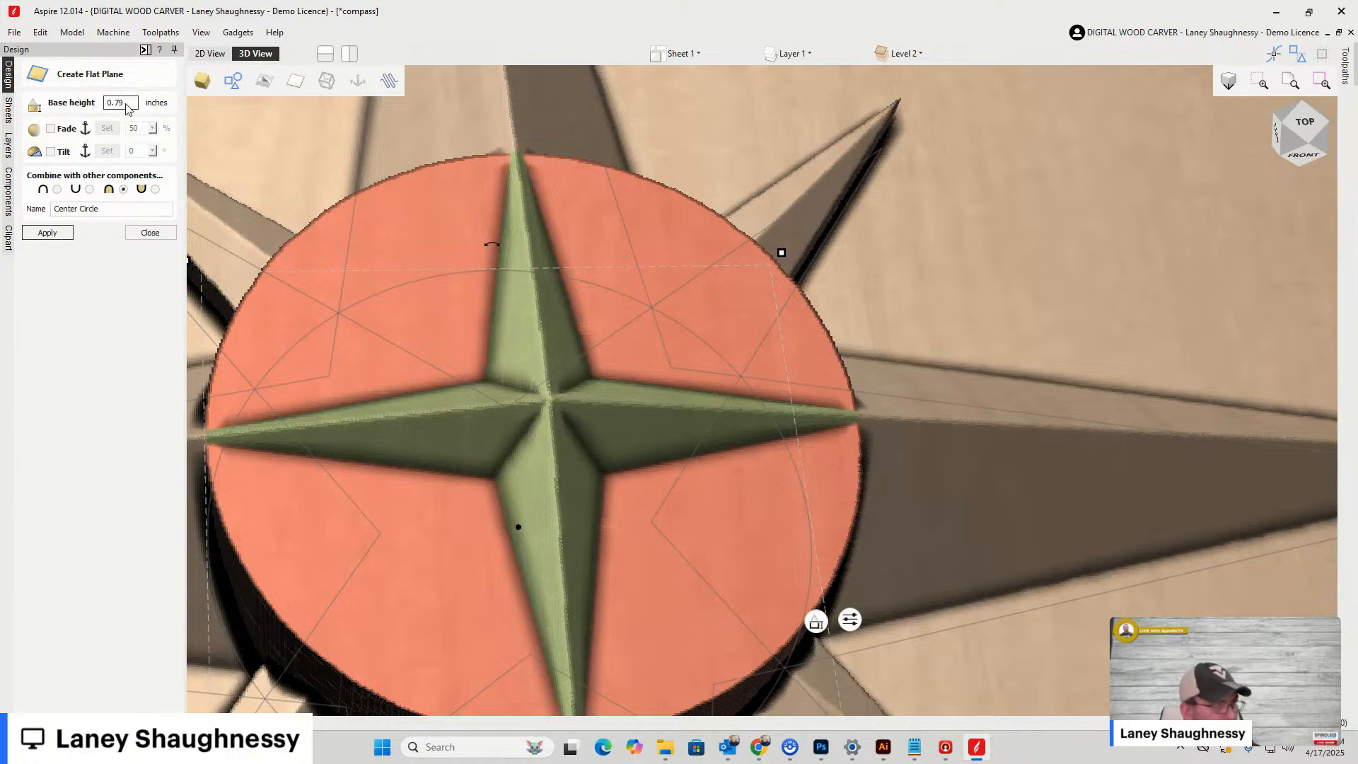
left_click(43, 234)
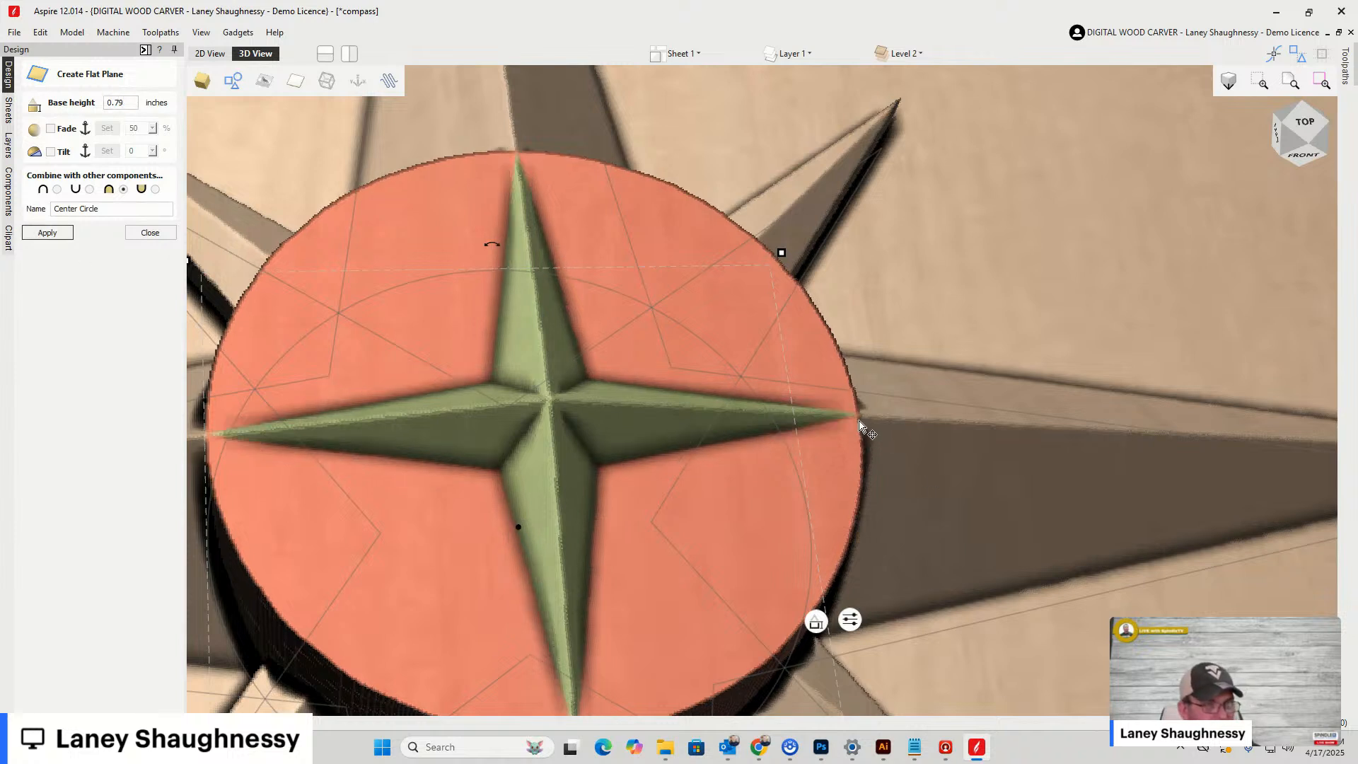
left_click_drag(124, 102, 114, 103)
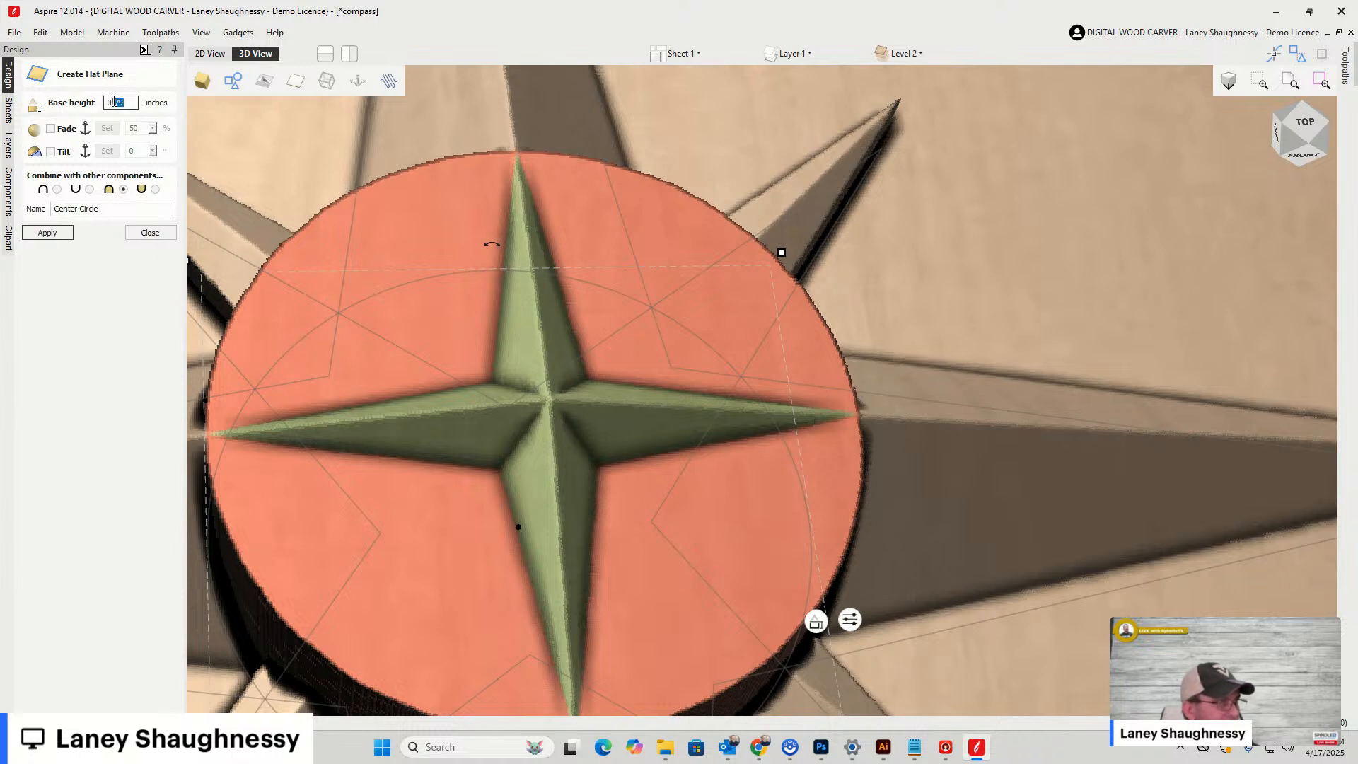
type("8")
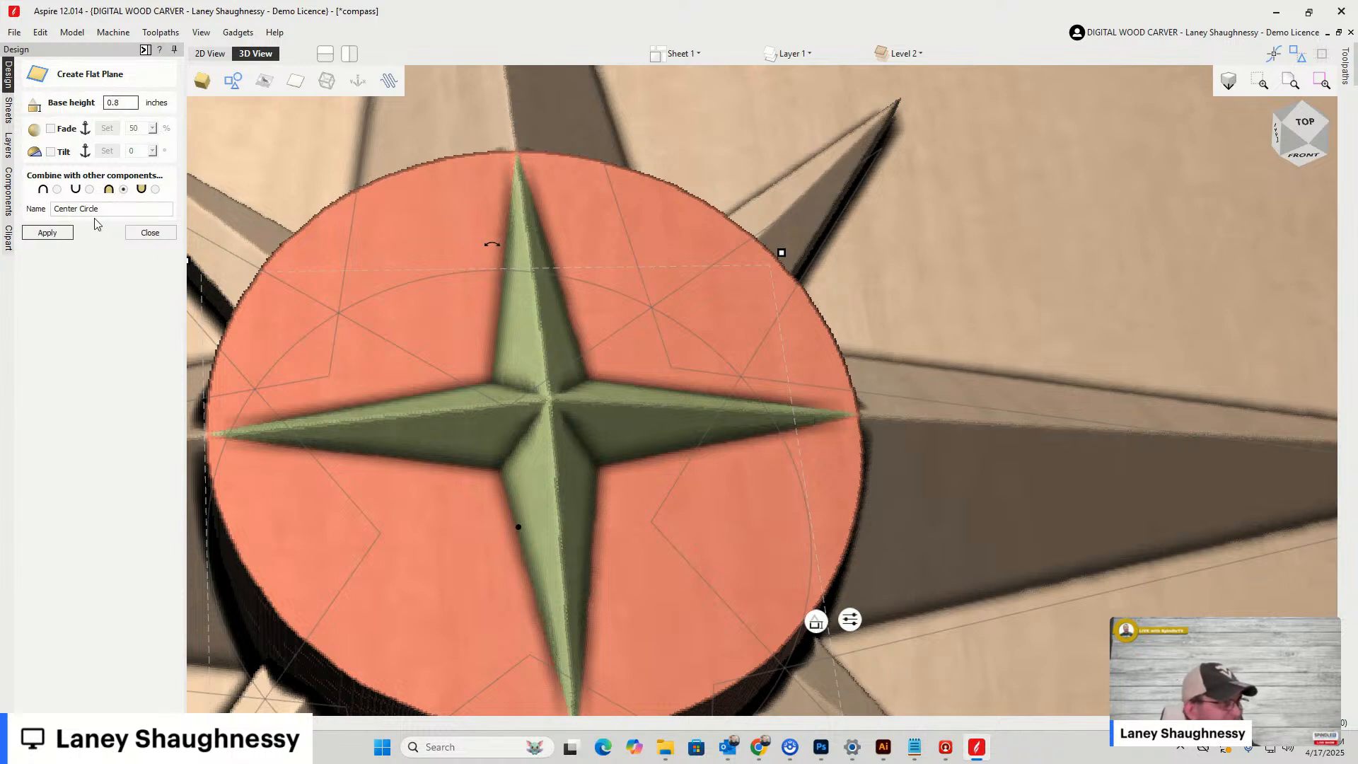
left_click(39, 236)
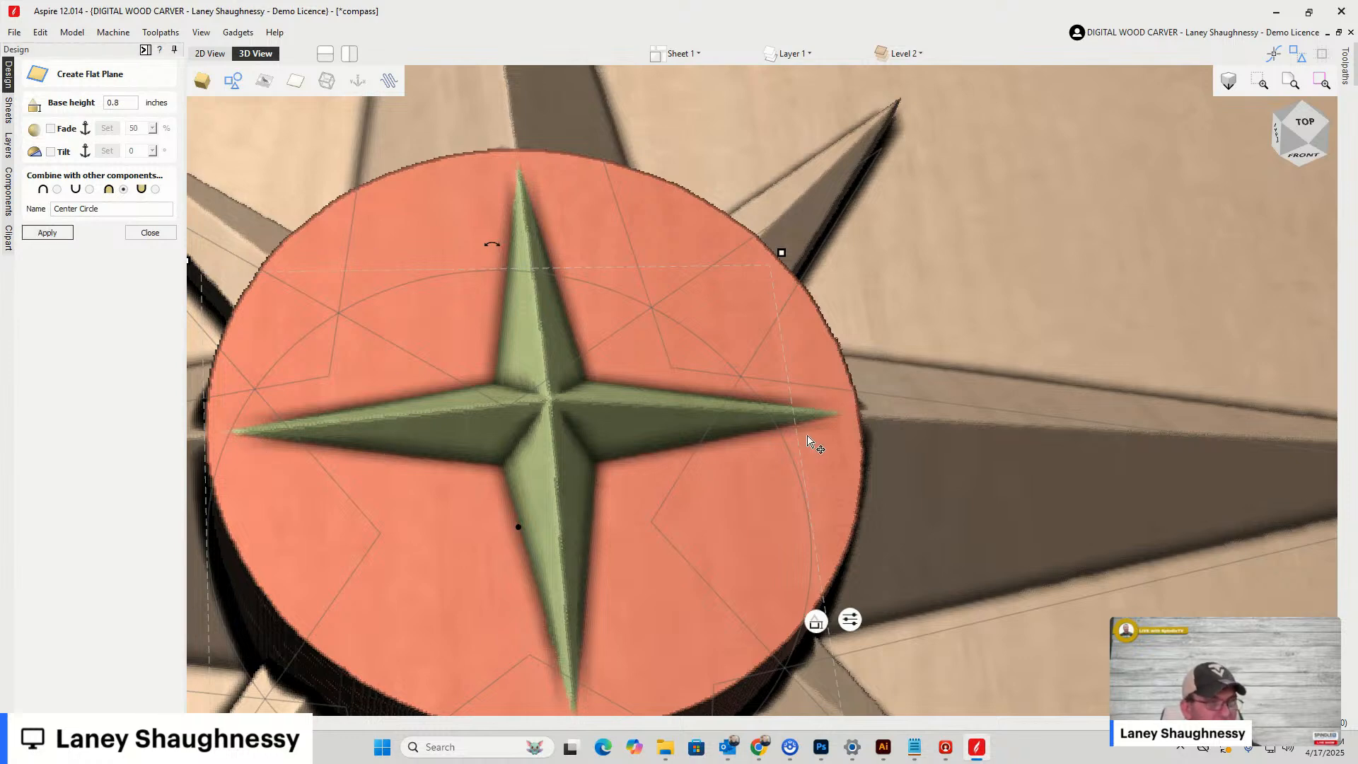
Inspect the rim of the Center Circle at the large star's arm and set its base height to 0.82 inches
scroll(849, 428, "up", 3)
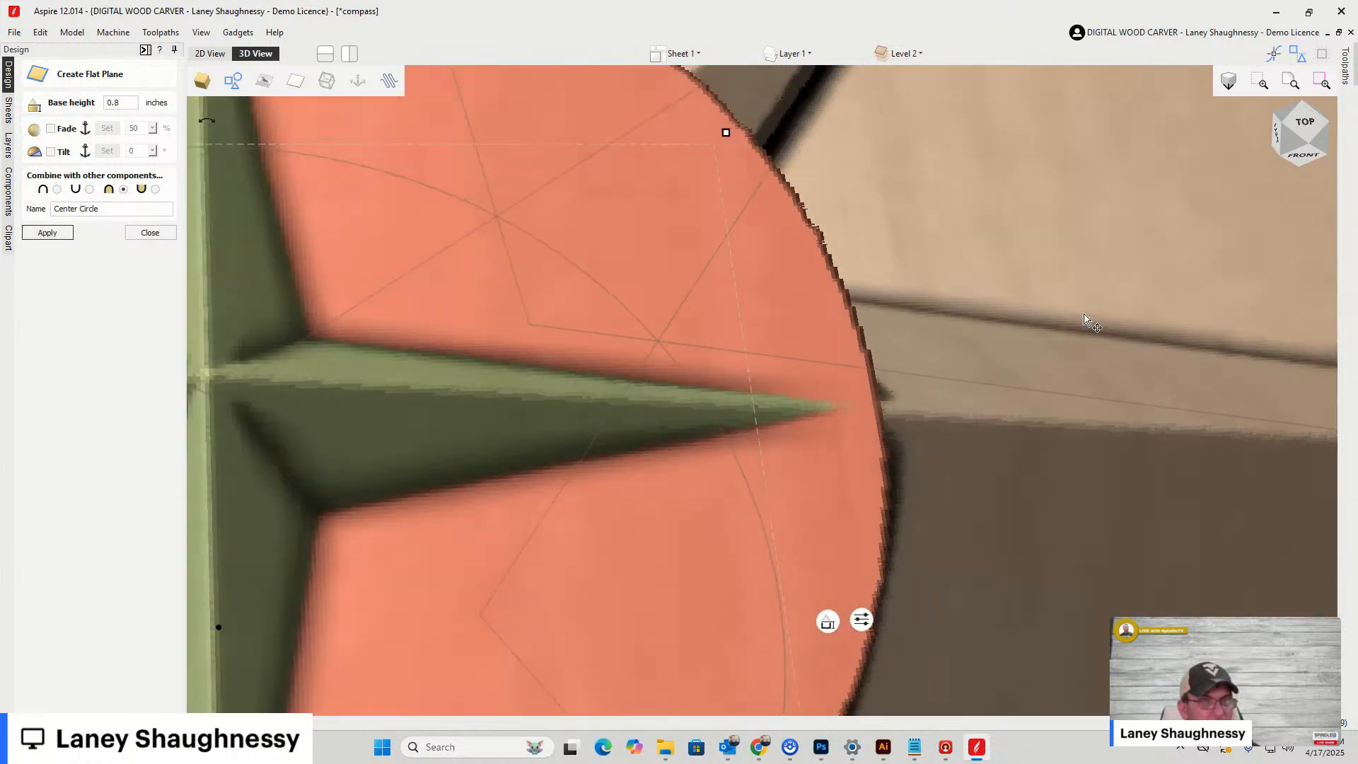
scroll(1086, 319, "down", 1)
left_click_drag(1304, 159, 1271, 134)
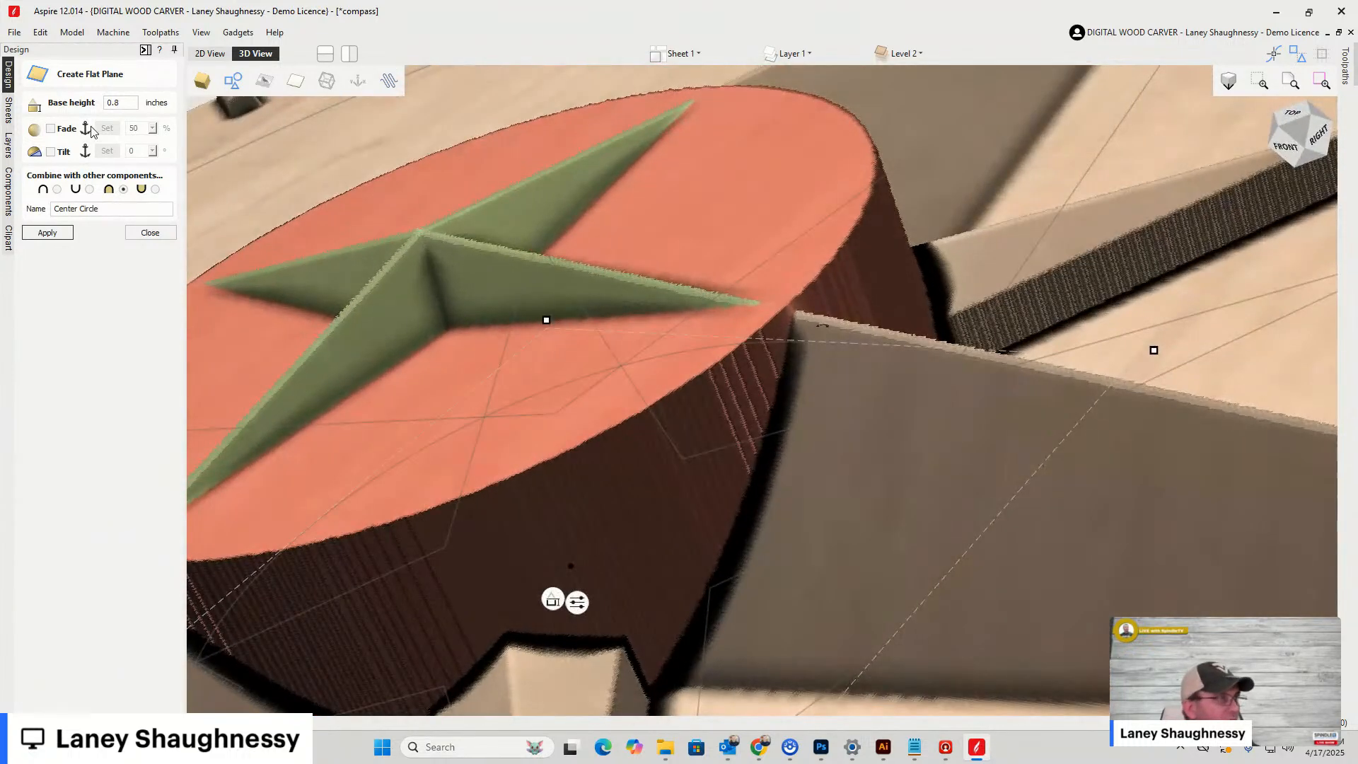
left_click(121, 102)
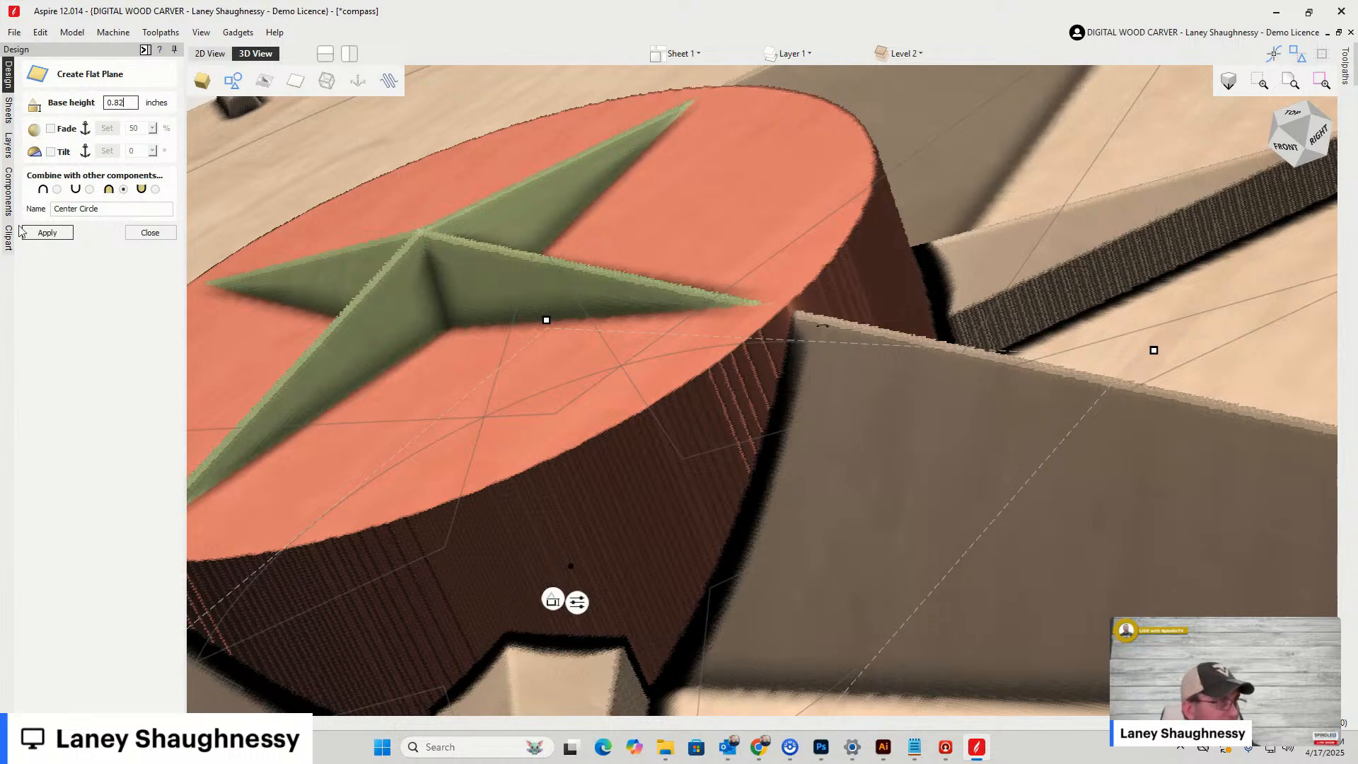
left_click(37, 238)
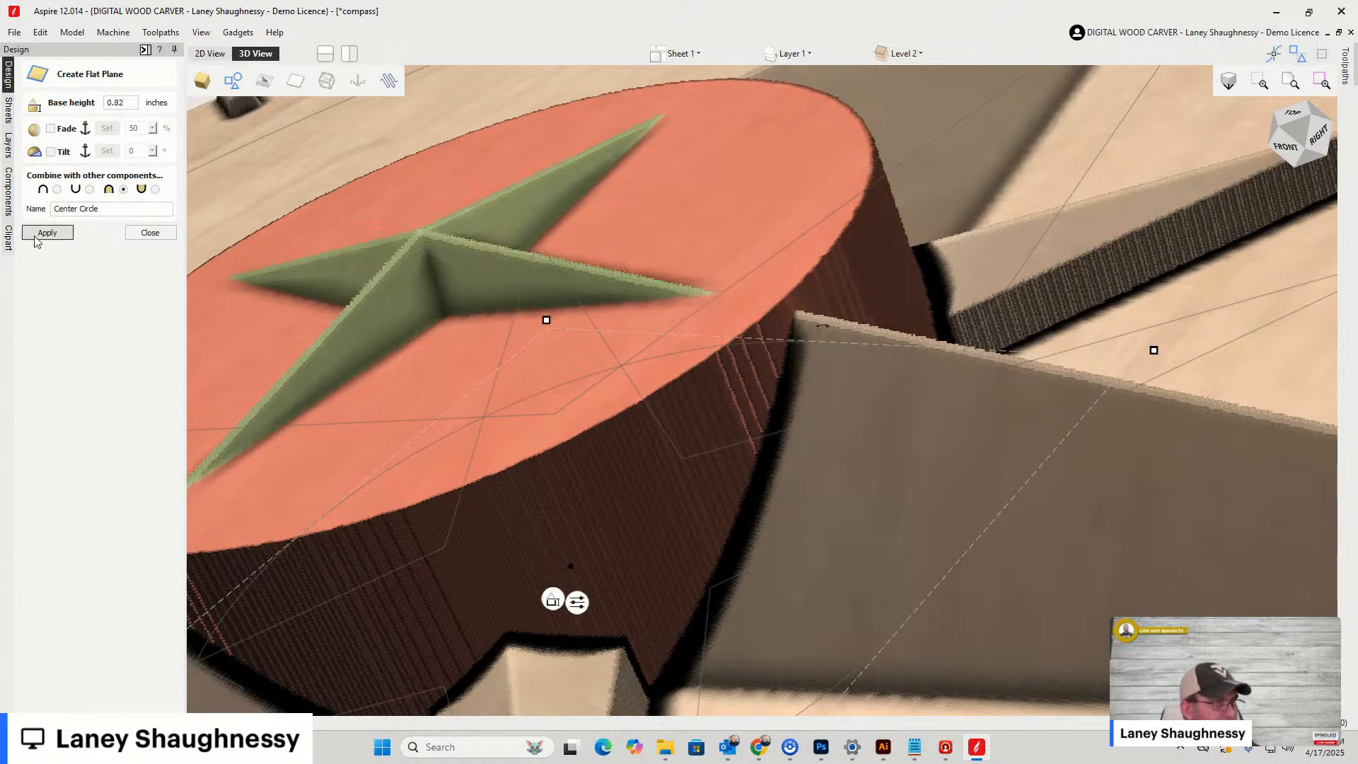
Examine where the raised center circle meets the star arms in 3D, and check the whole compass layout in 2D
mouse_move(1298, 115)
left_mouse_down()
mouse_move(1323, 135)
mouse_move(1290, 113)
left_mouse_up()
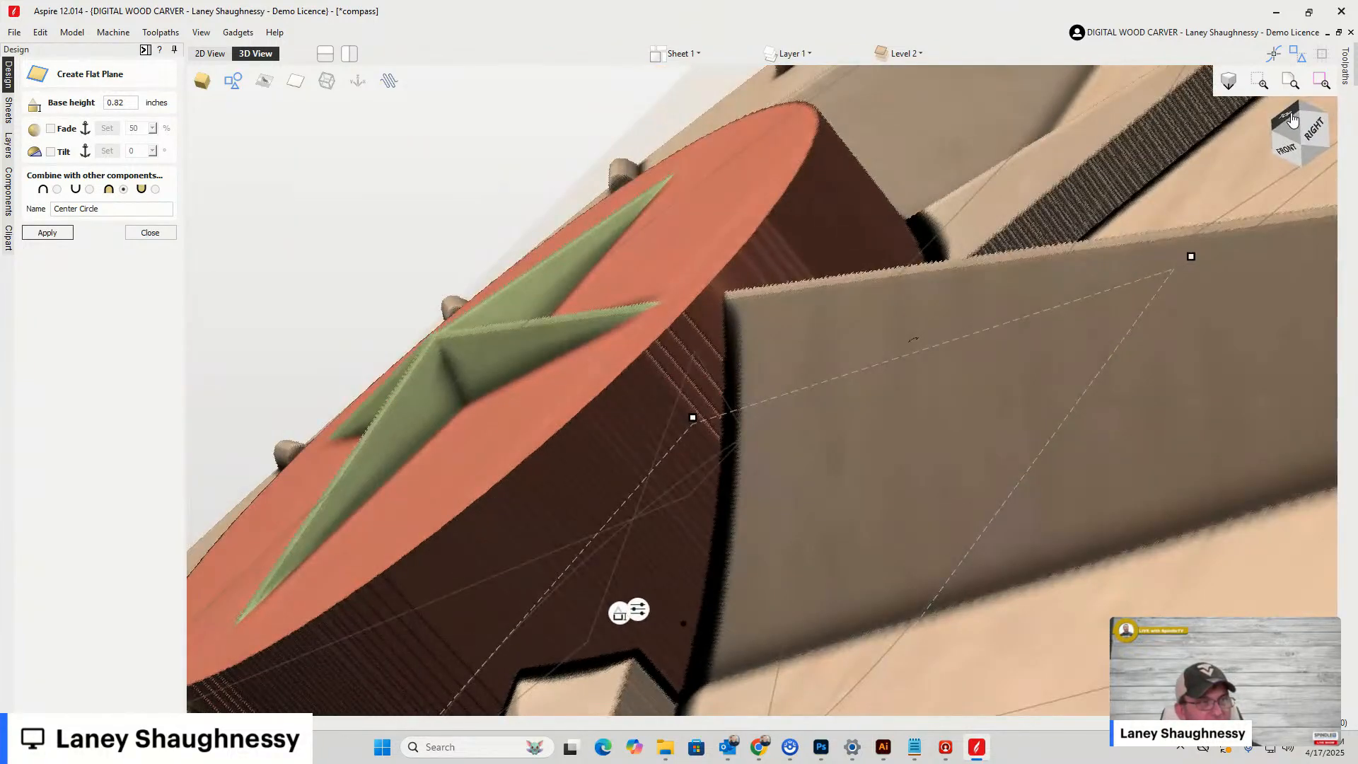
scroll(736, 305, "up", 3)
scroll(750, 248, "down", 4)
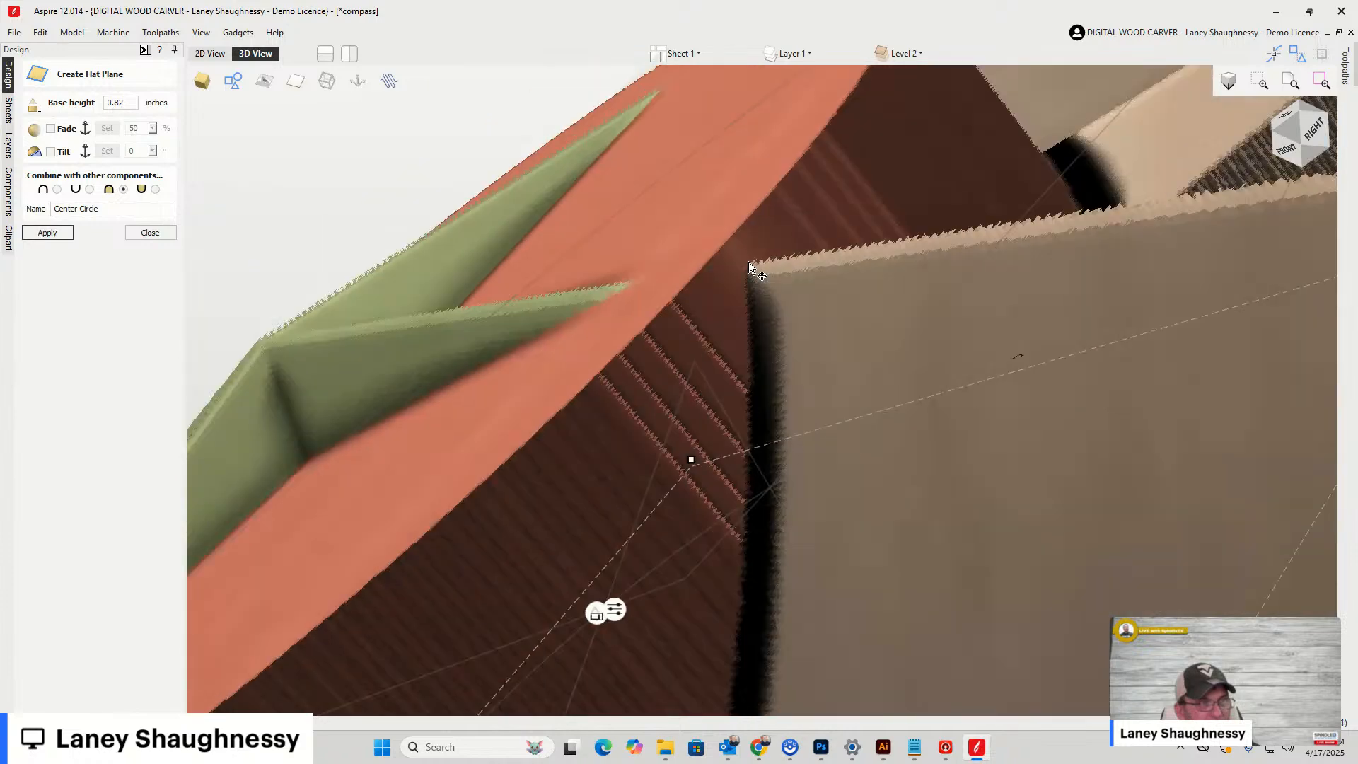
scroll(751, 263, "down", 1)
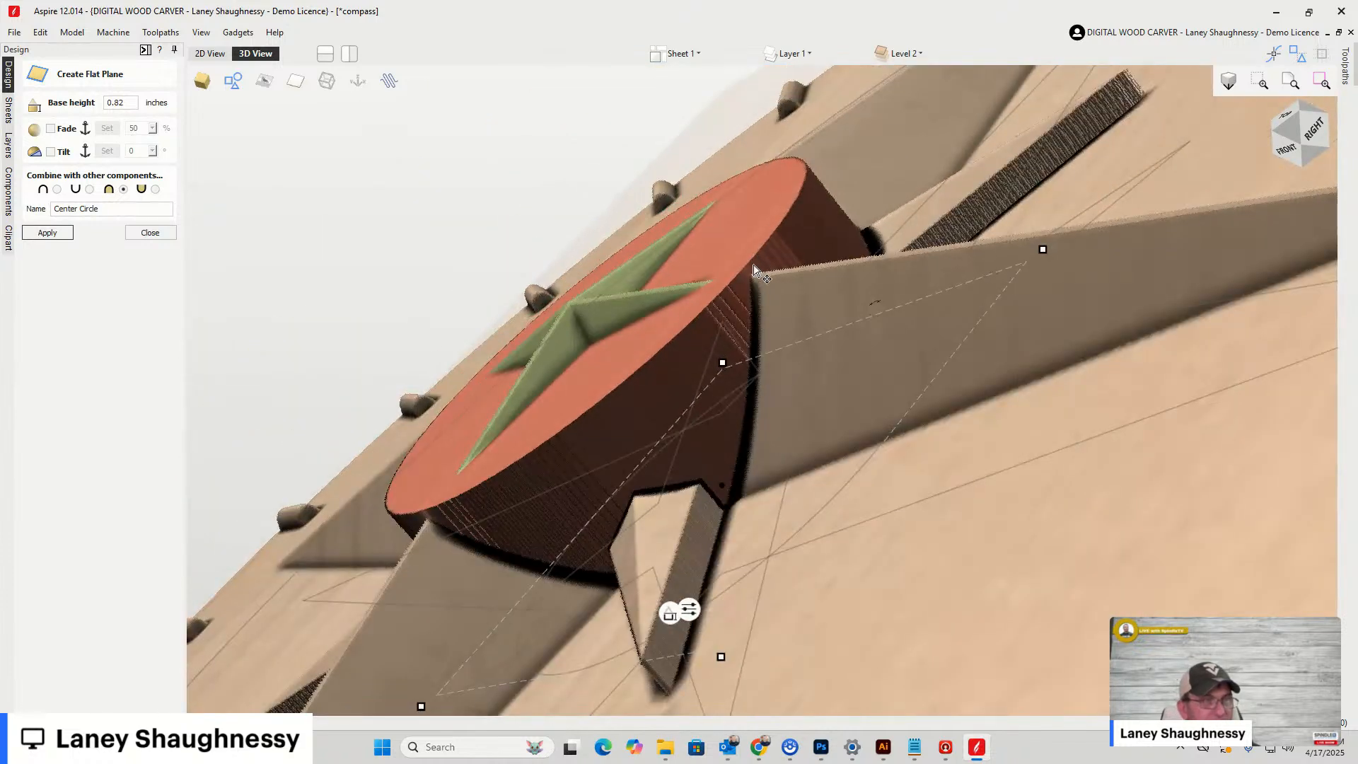
left_click(1312, 128)
left_click(211, 54)
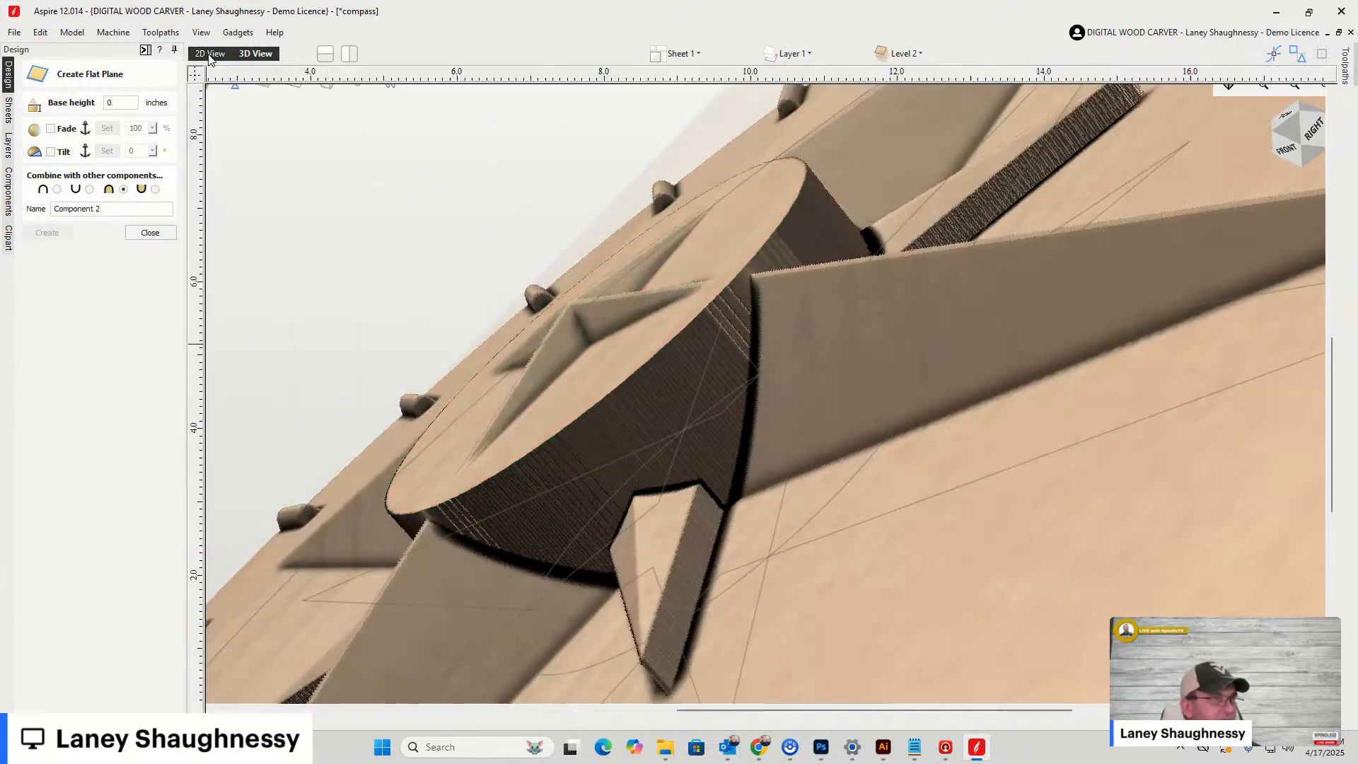
scroll(608, 396, "down", 3)
scroll(576, 312, "up", 1)
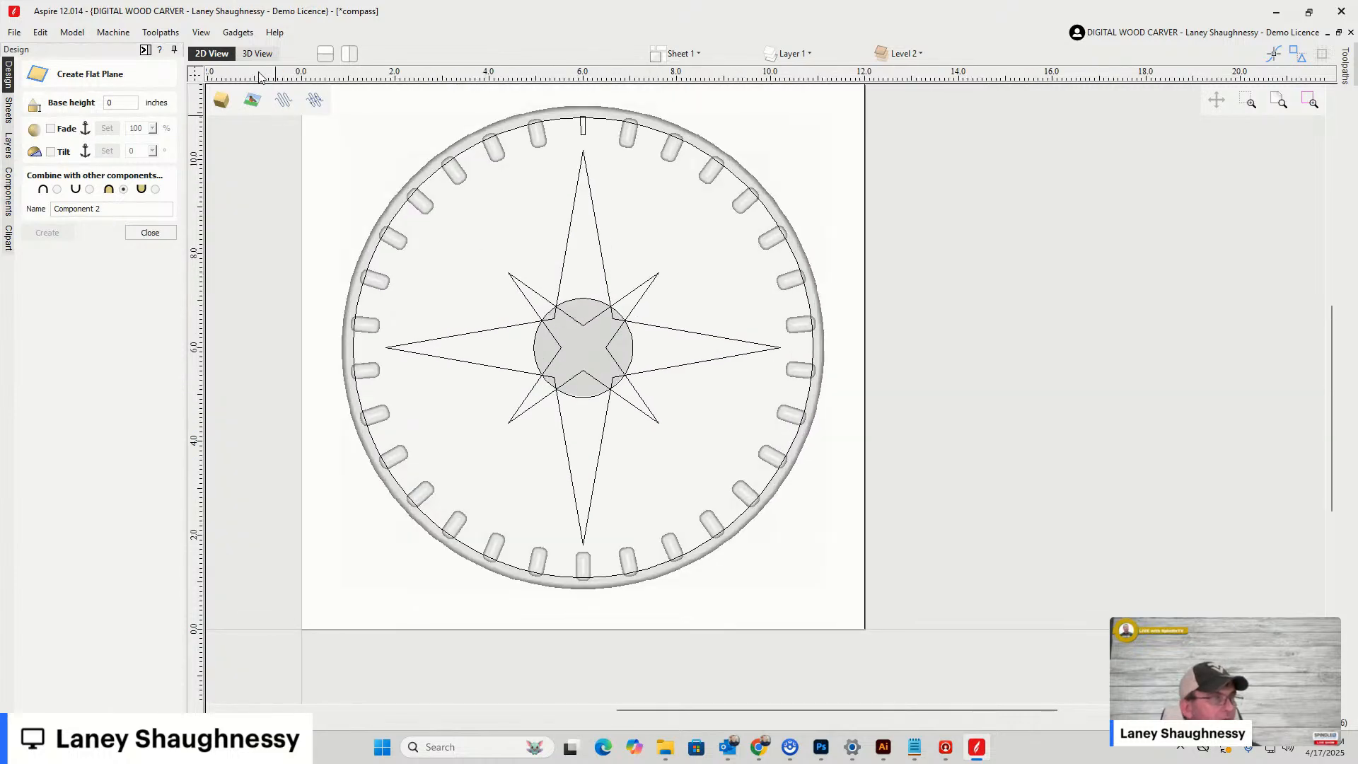
Inspect the center circle and surrounding star arms in 3D from above, and close the flat plane form
left_click(257, 54)
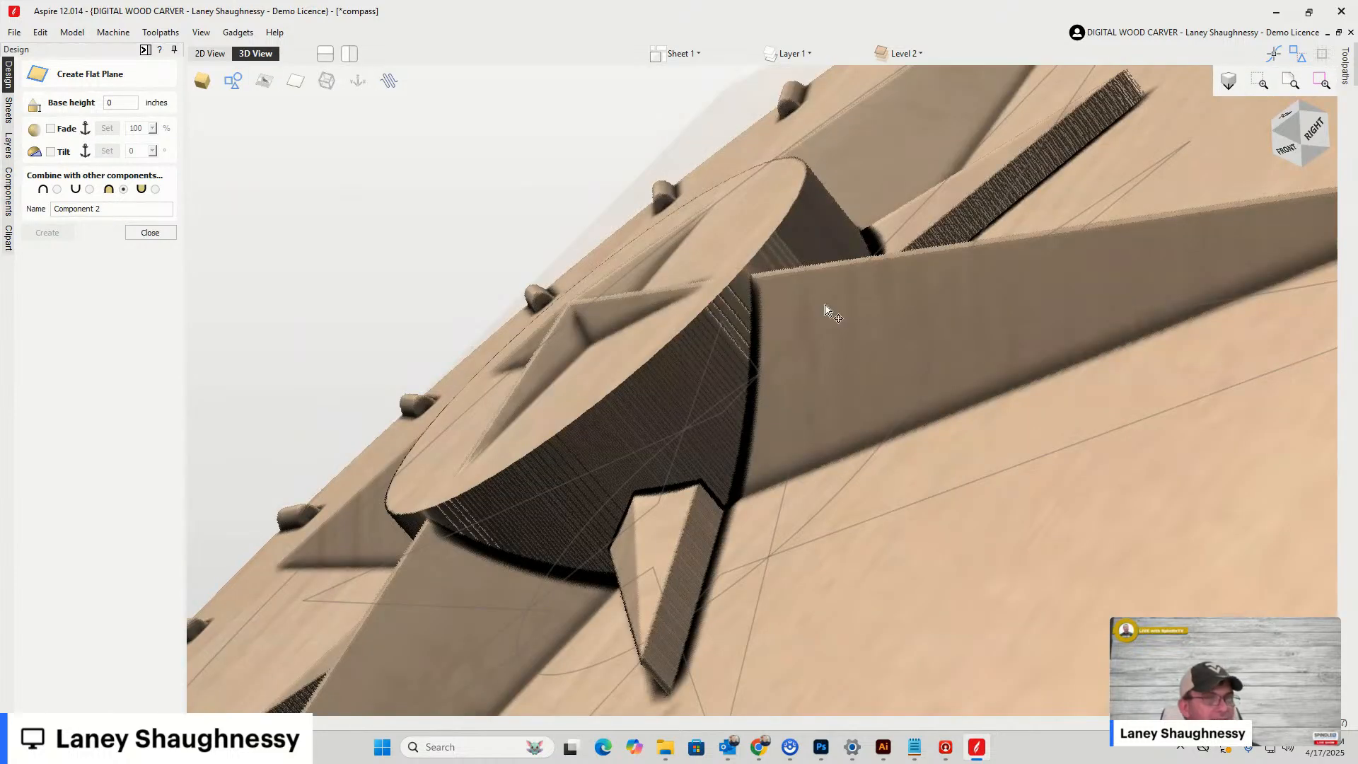
left_click(1283, 122)
scroll(697, 389, "up", 3)
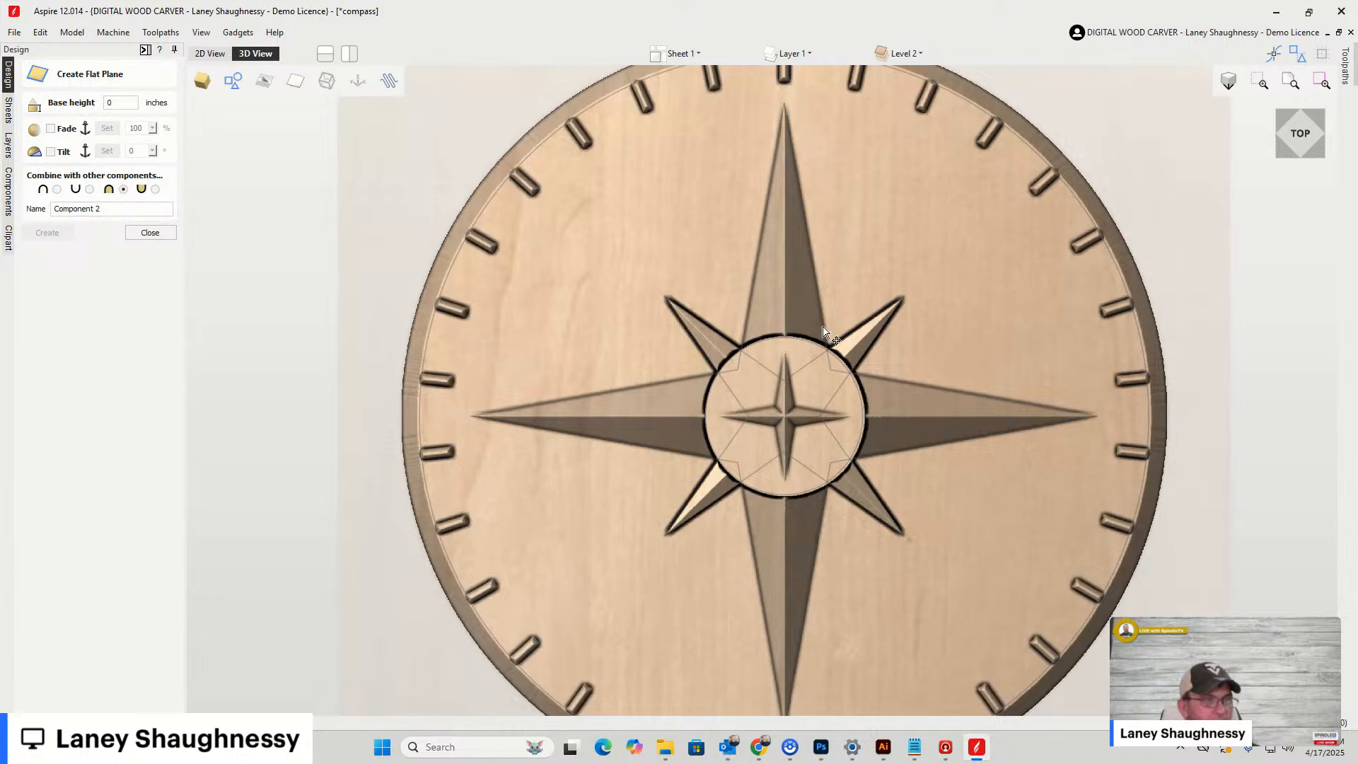
scroll(870, 373, "up", 3)
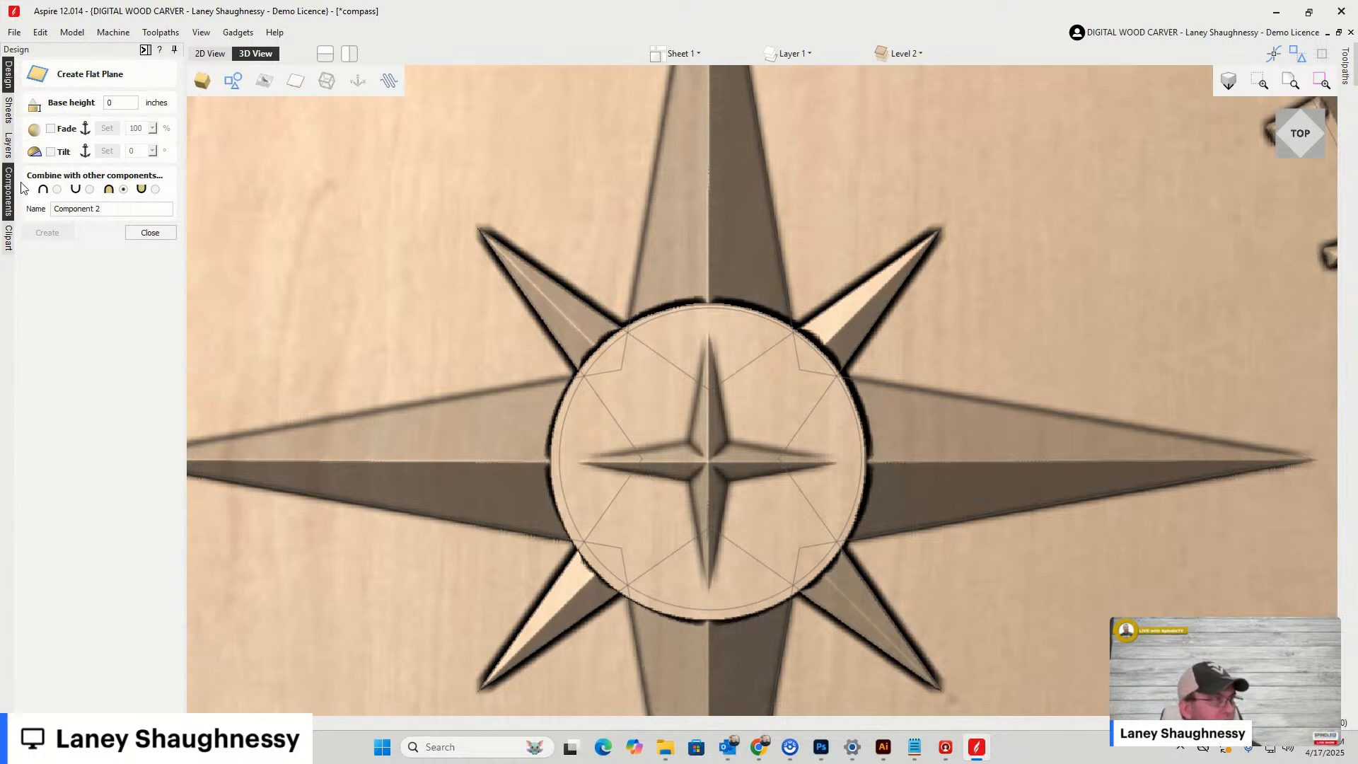
left_click(150, 233)
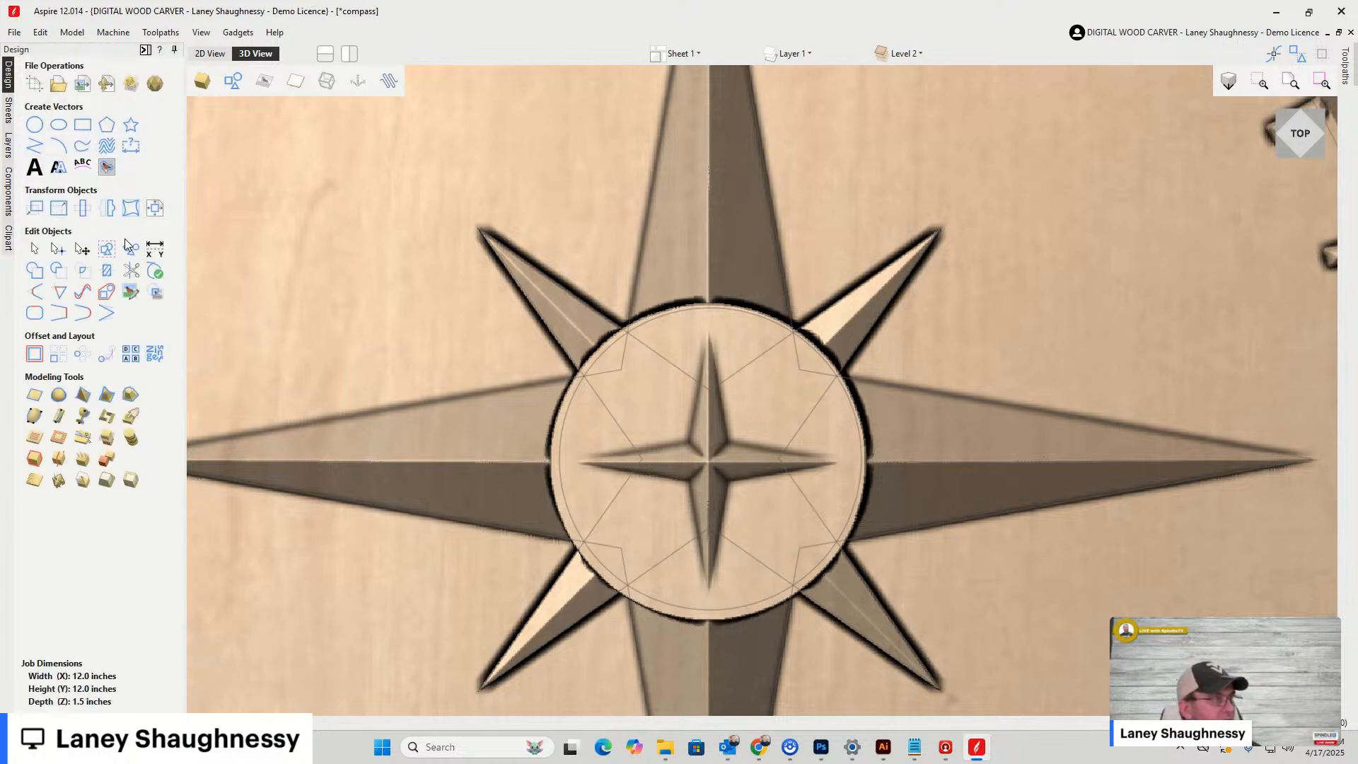
Isolate the Center Circle component so that only it is shown
left_click(9, 193)
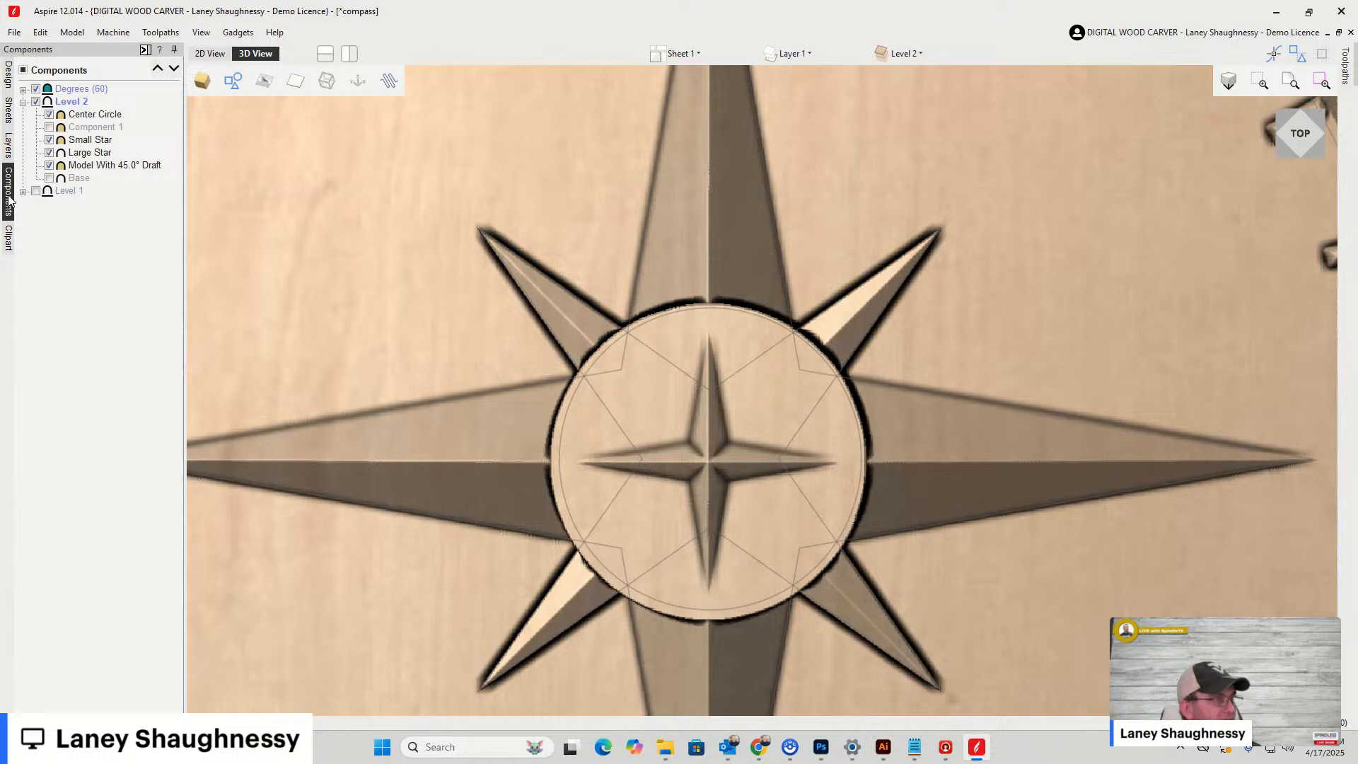
left_click(82, 115)
right_click(88, 116)
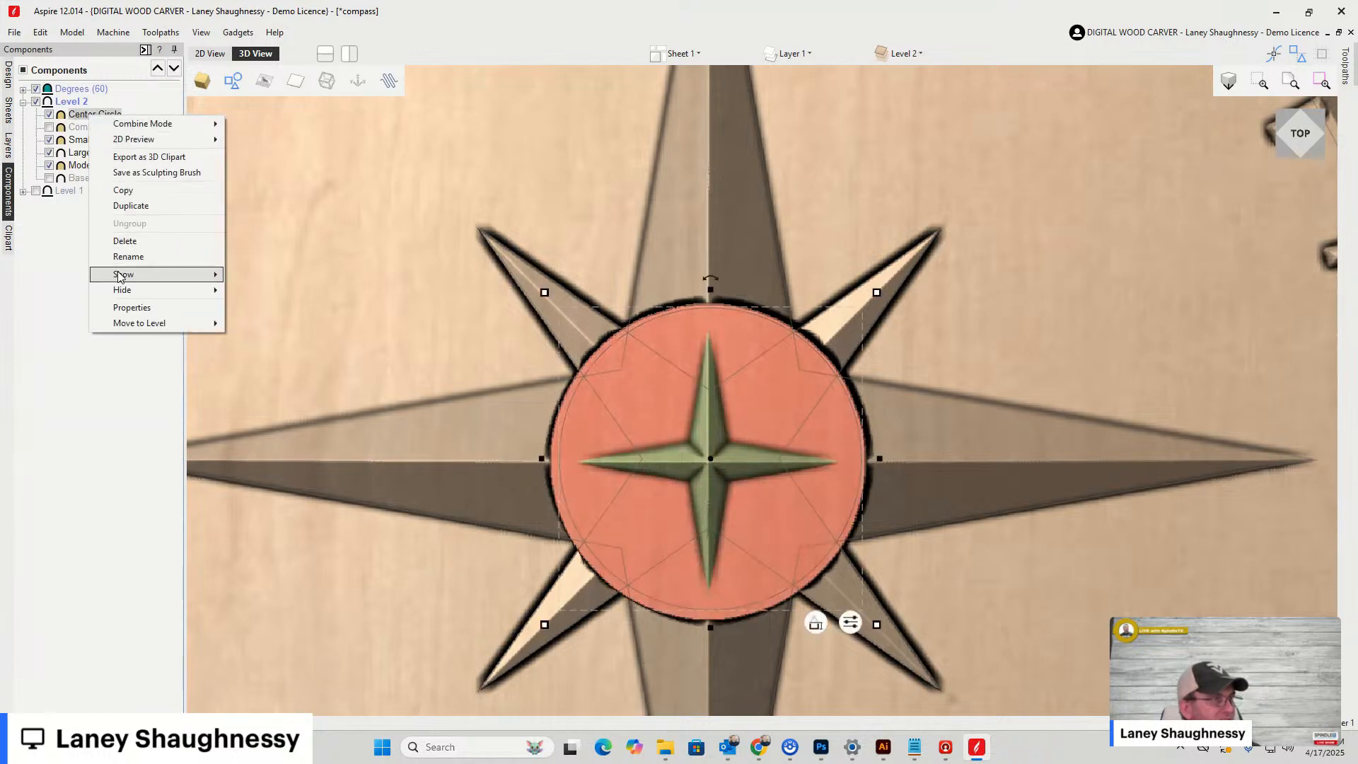
mouse_move(120, 276)
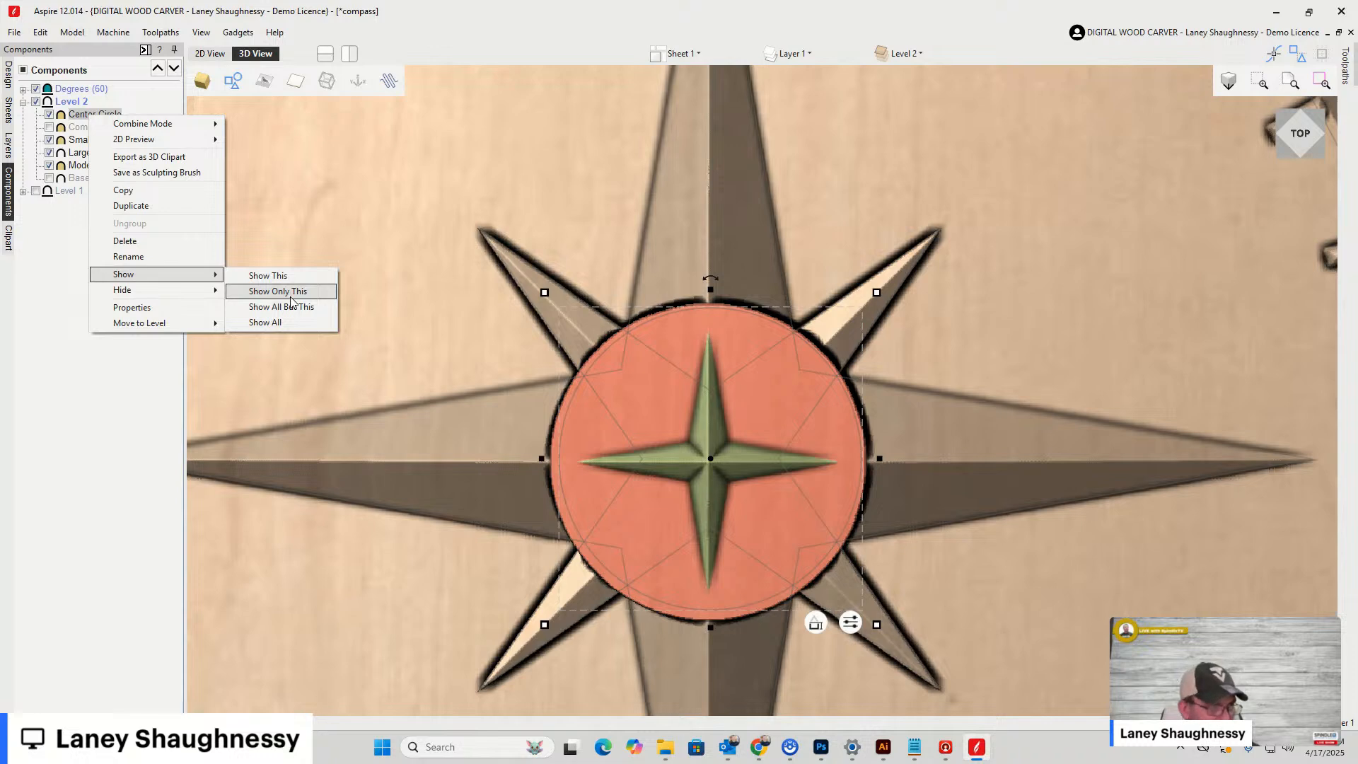
left_click(291, 295)
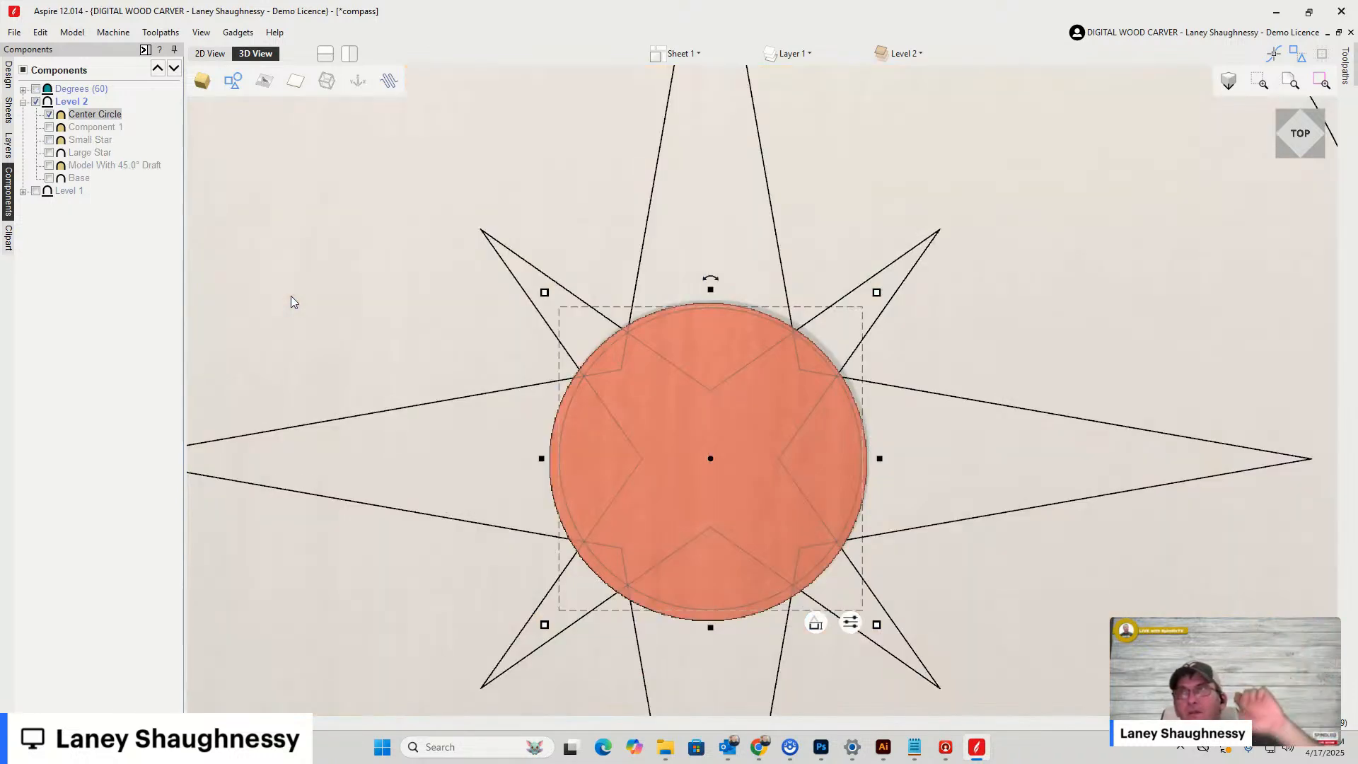
Add a 22.5° draft to the isolated Center Circle model
left_click_drag(1307, 144, 1306, 108)
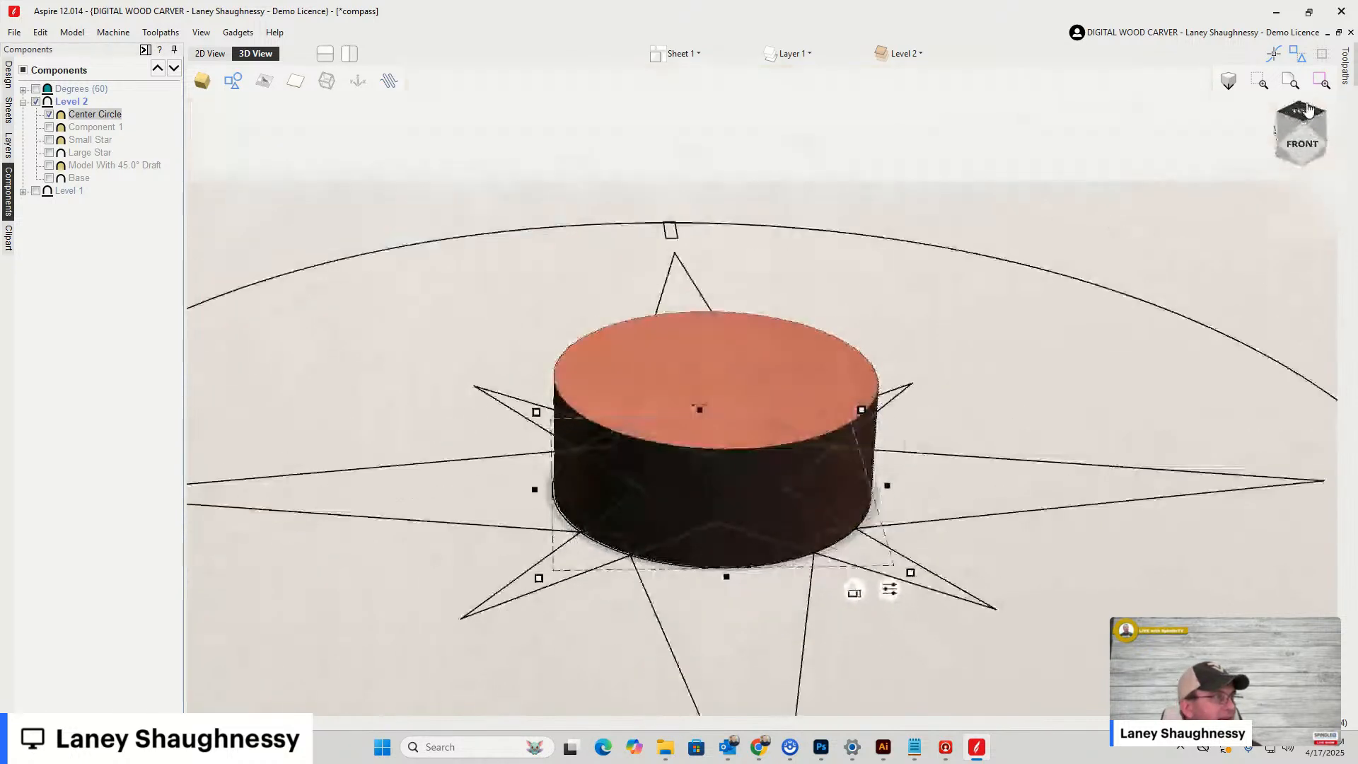
left_click(8, 75)
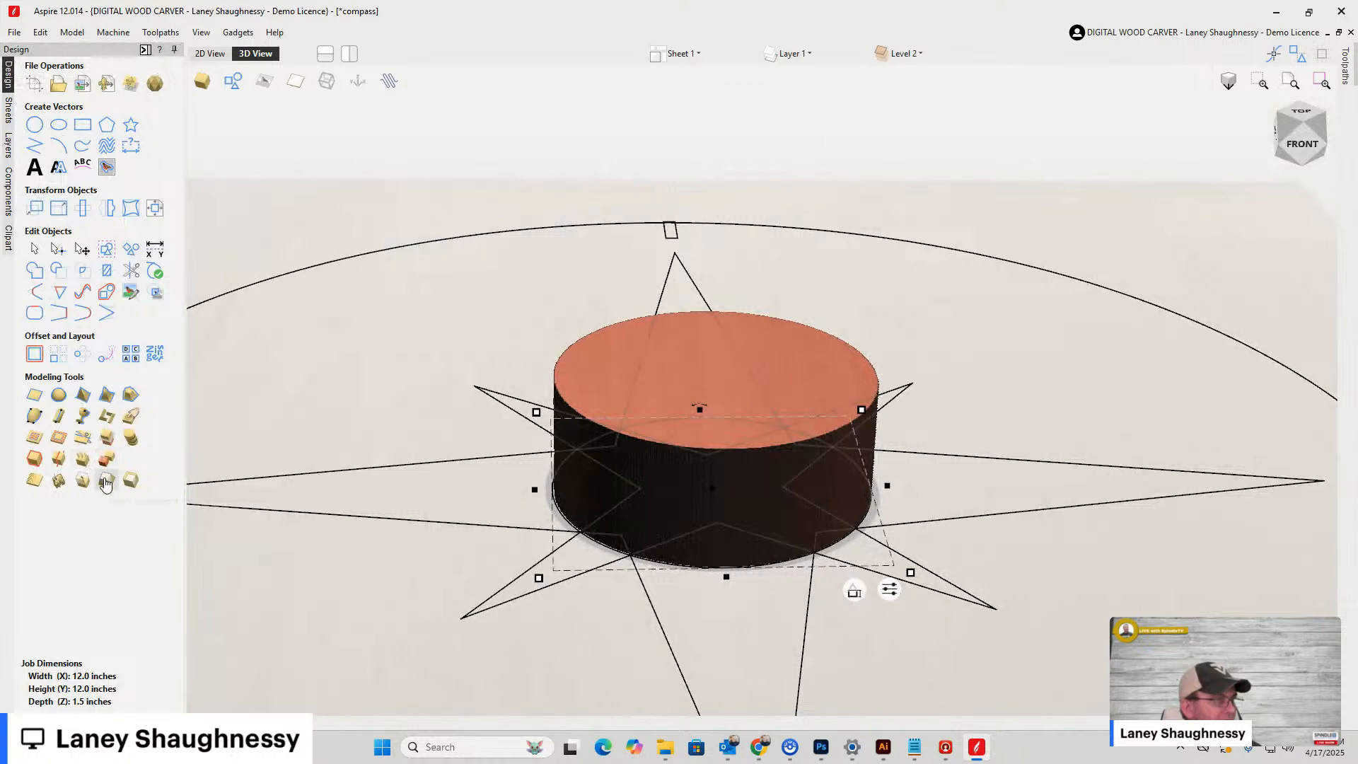
left_click(103, 478)
left_click_drag(112, 169, 91, 174)
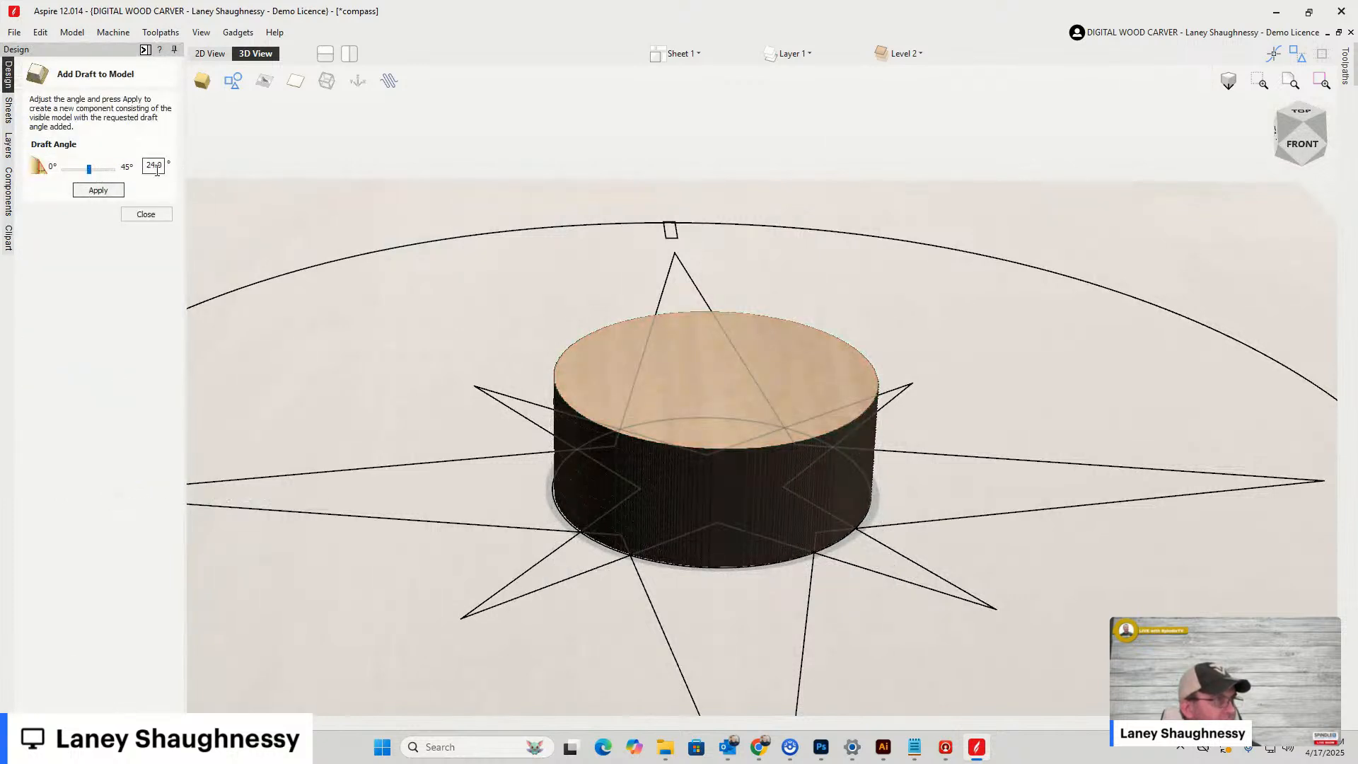
double_click(155, 166)
type("22.5")
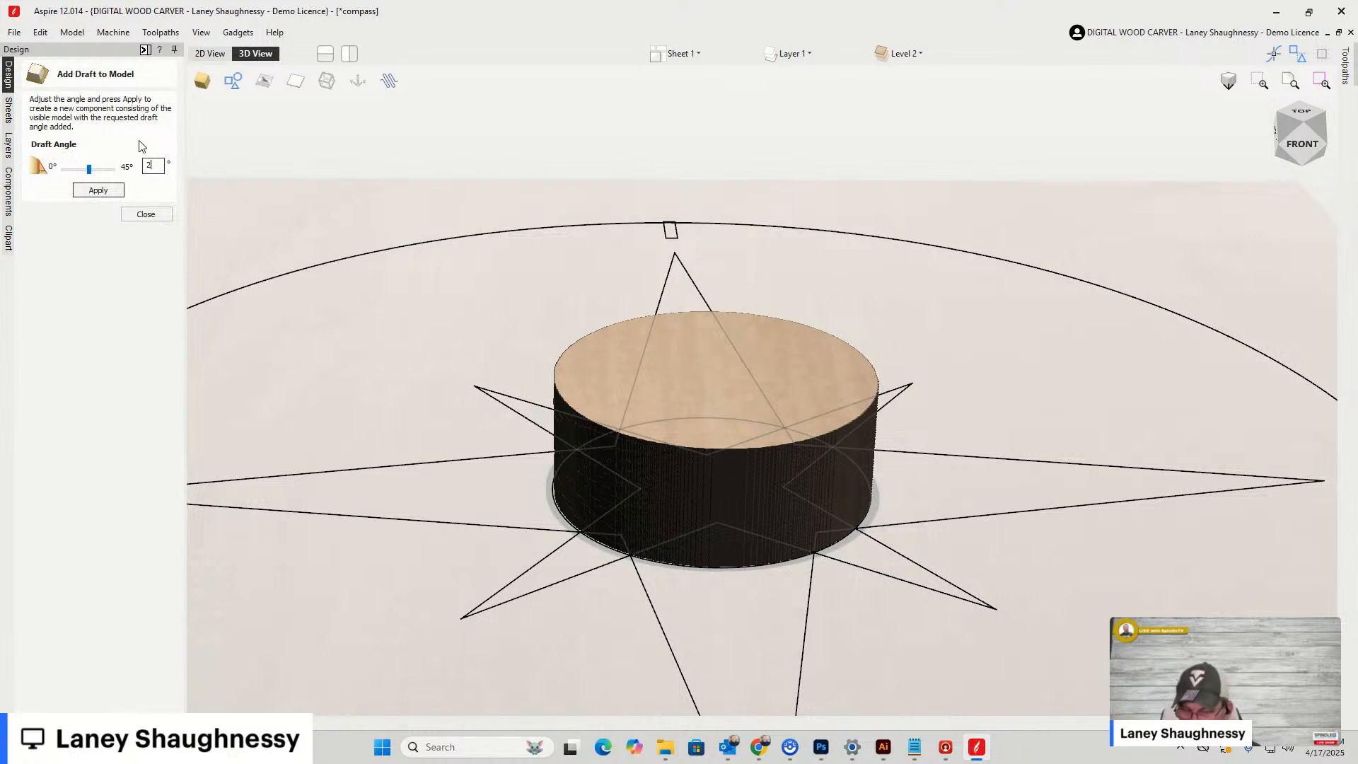
left_click(104, 192)
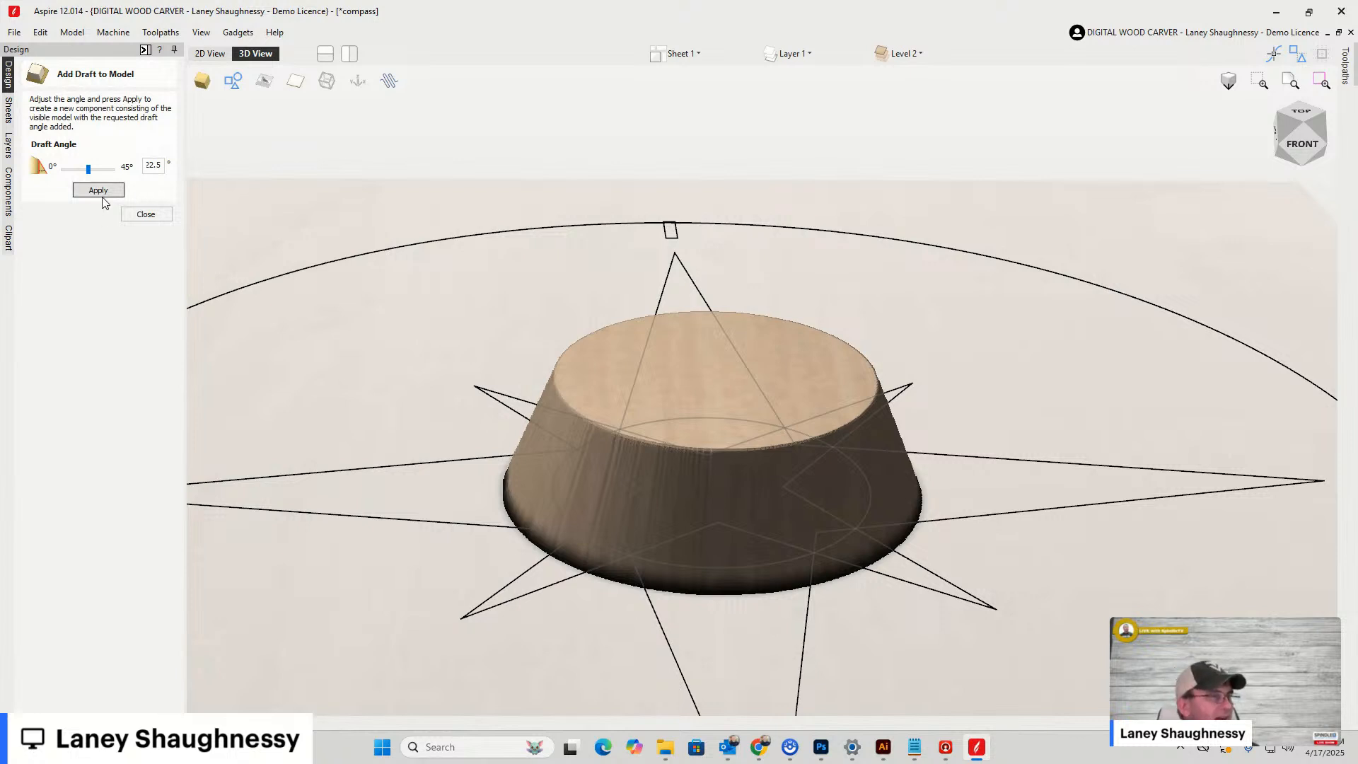
left_click(146, 214)
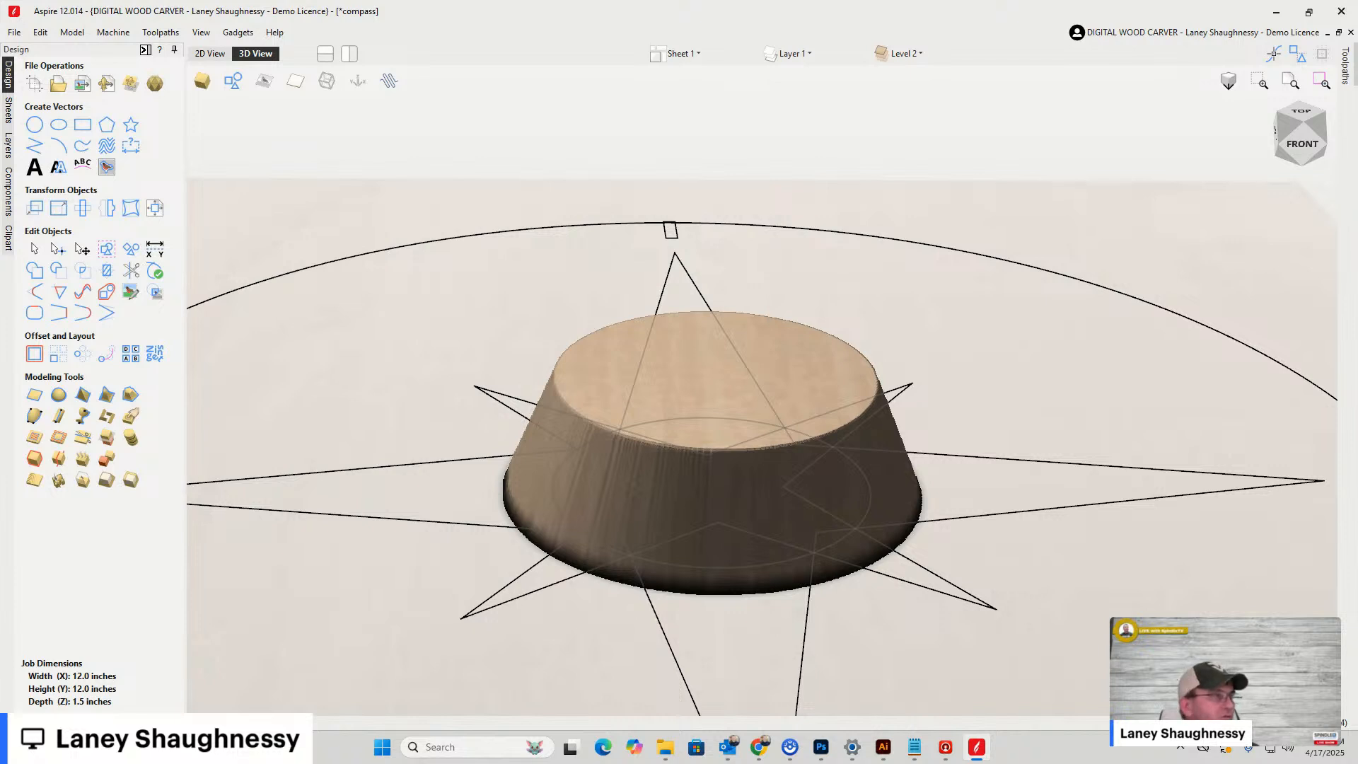
Make the Degrees level active and check the number of items in the Circular Copy settings
left_click(9, 191)
left_click(74, 90)
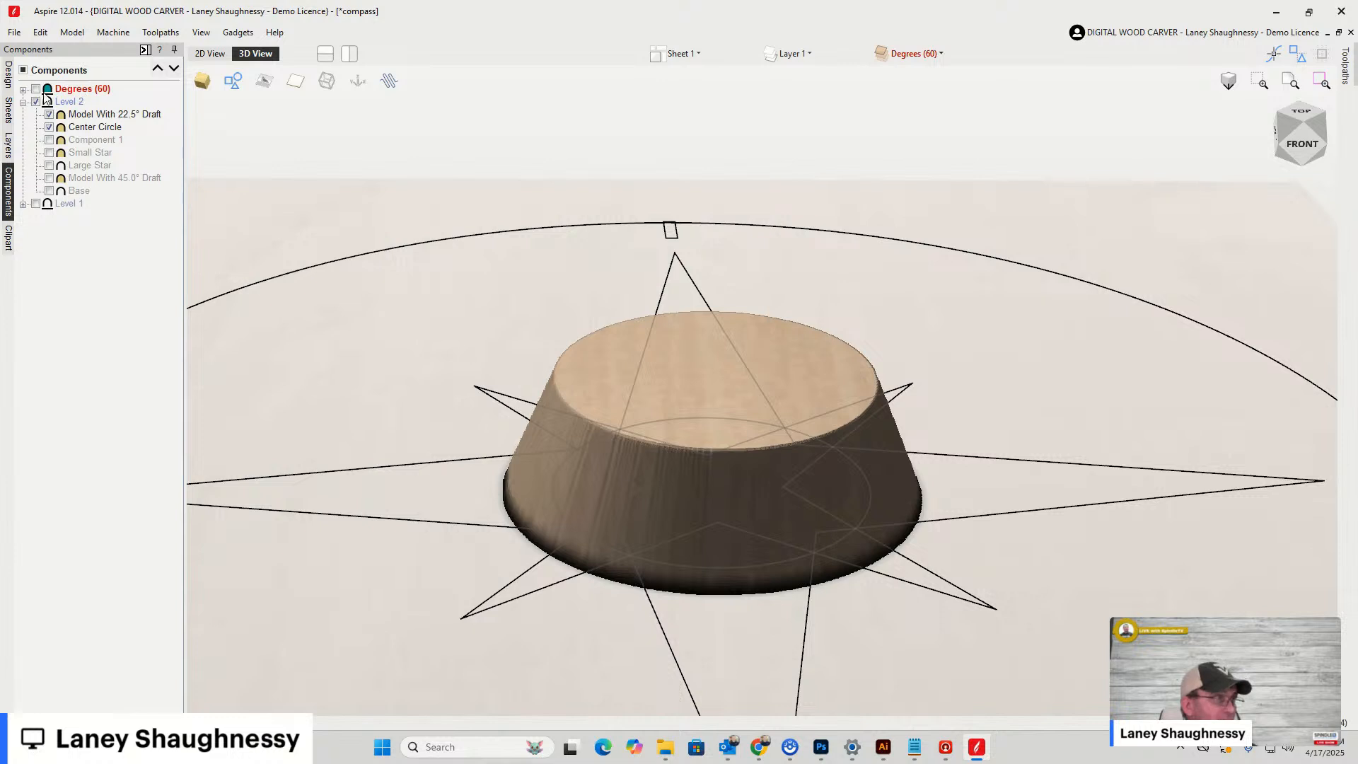
left_click(211, 54)
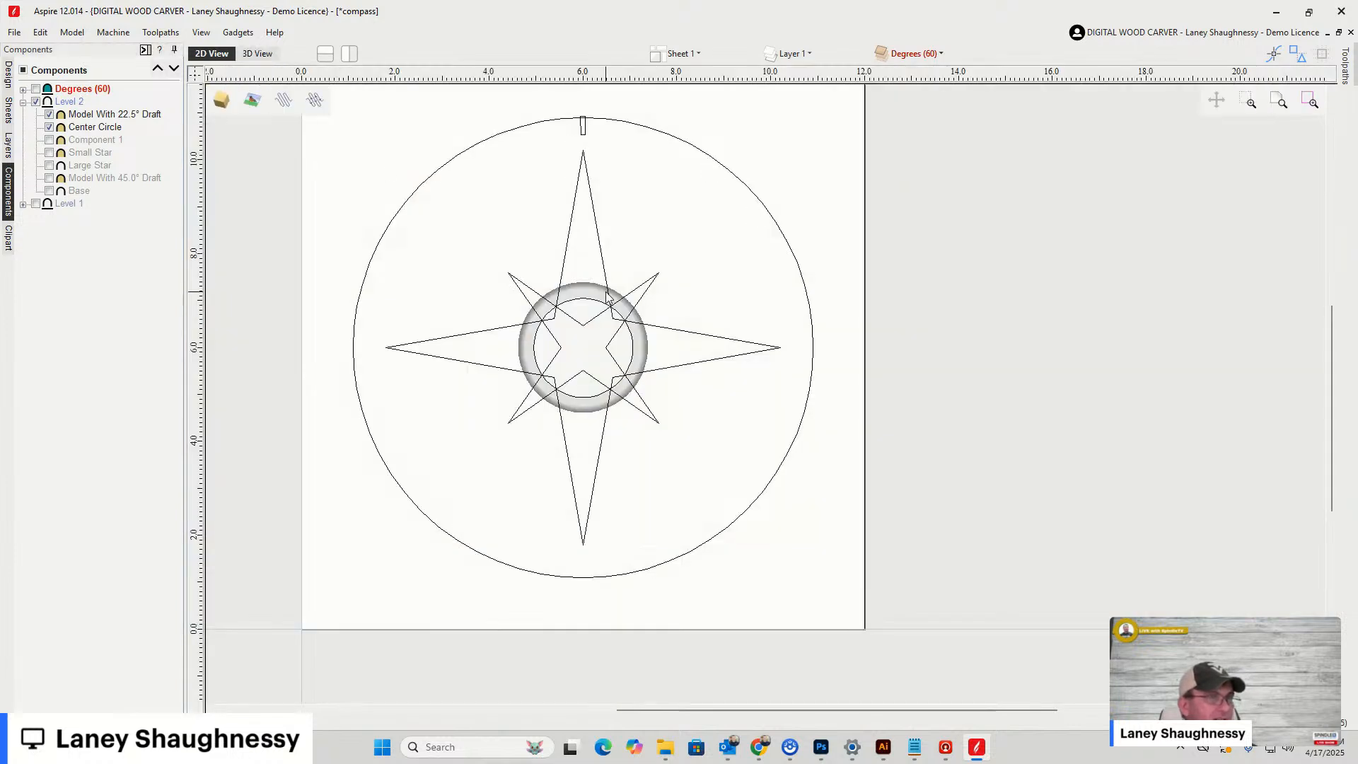
left_click(9, 74)
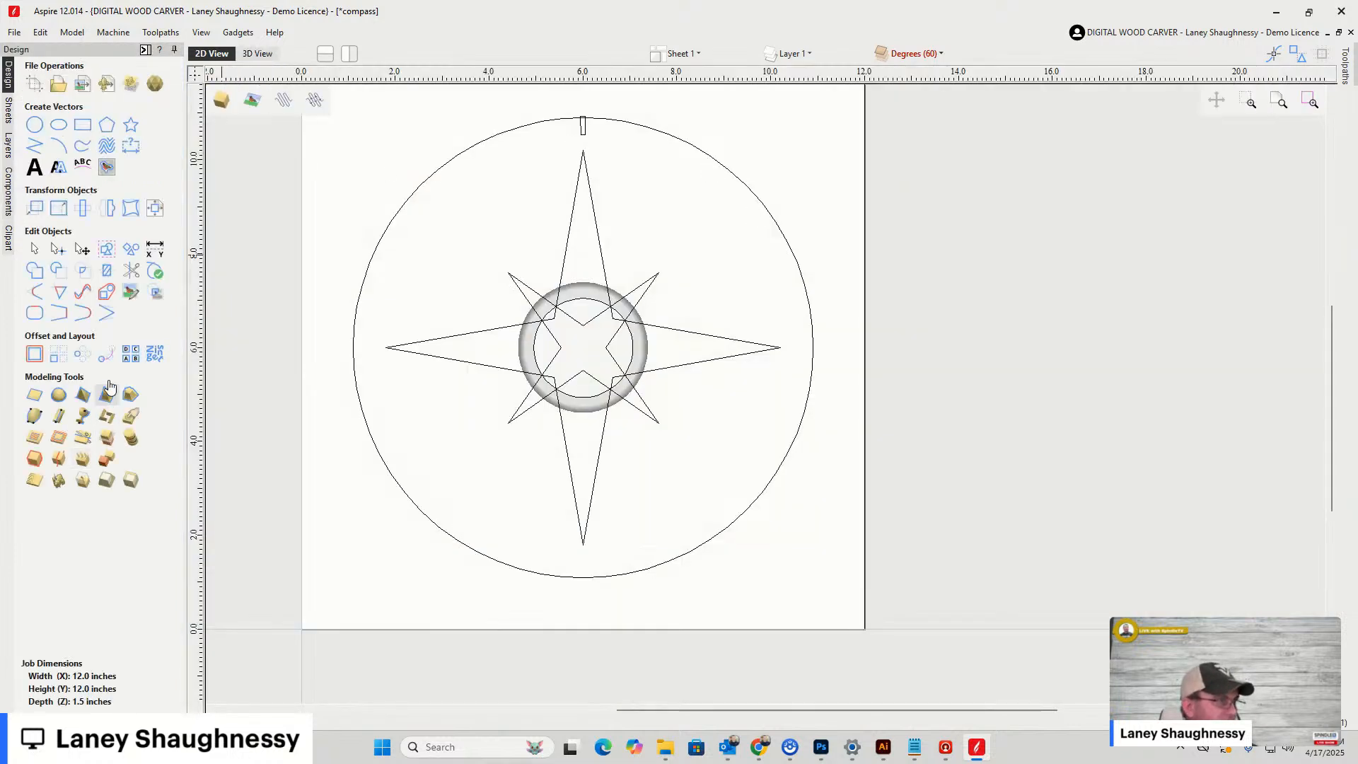
left_click(82, 354)
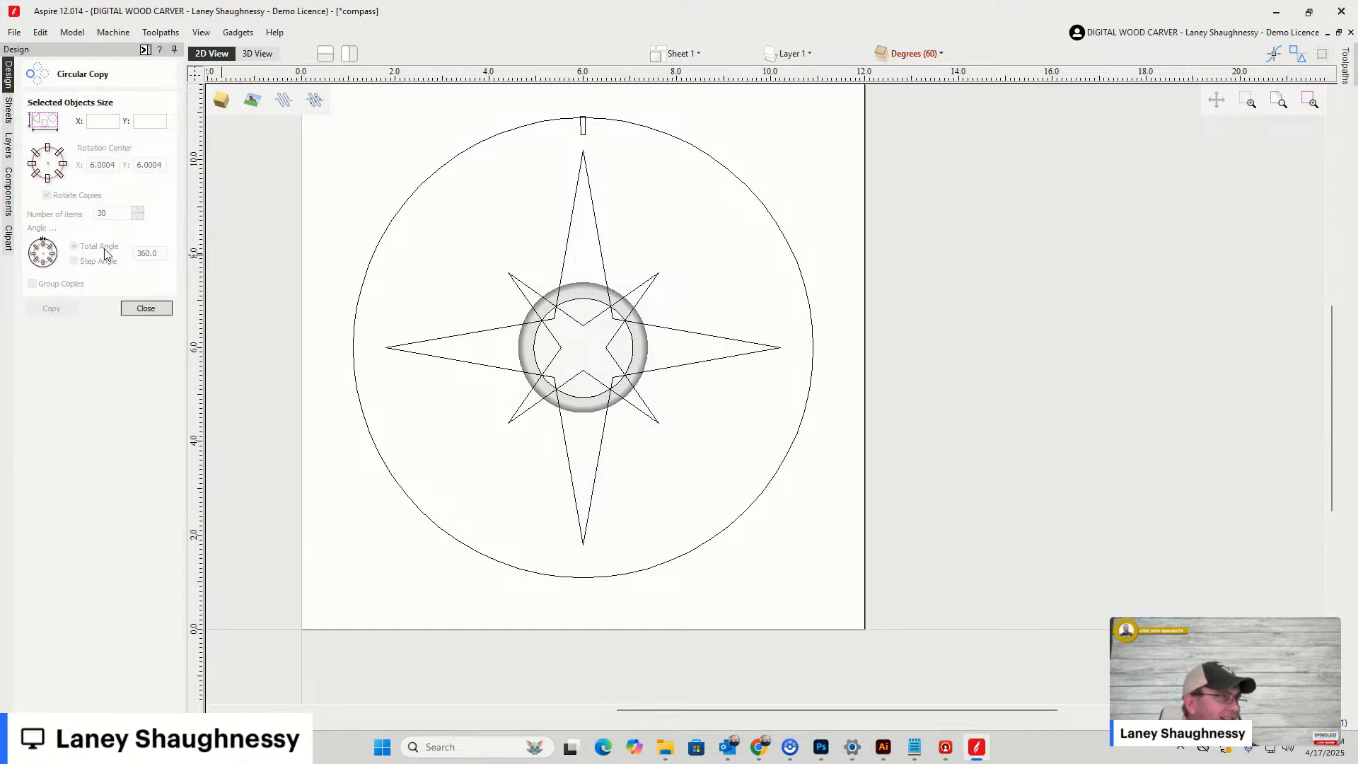
left_click(146, 309)
Try to rename the Degrees (60) level as Degrees (30)
left_click(8, 191)
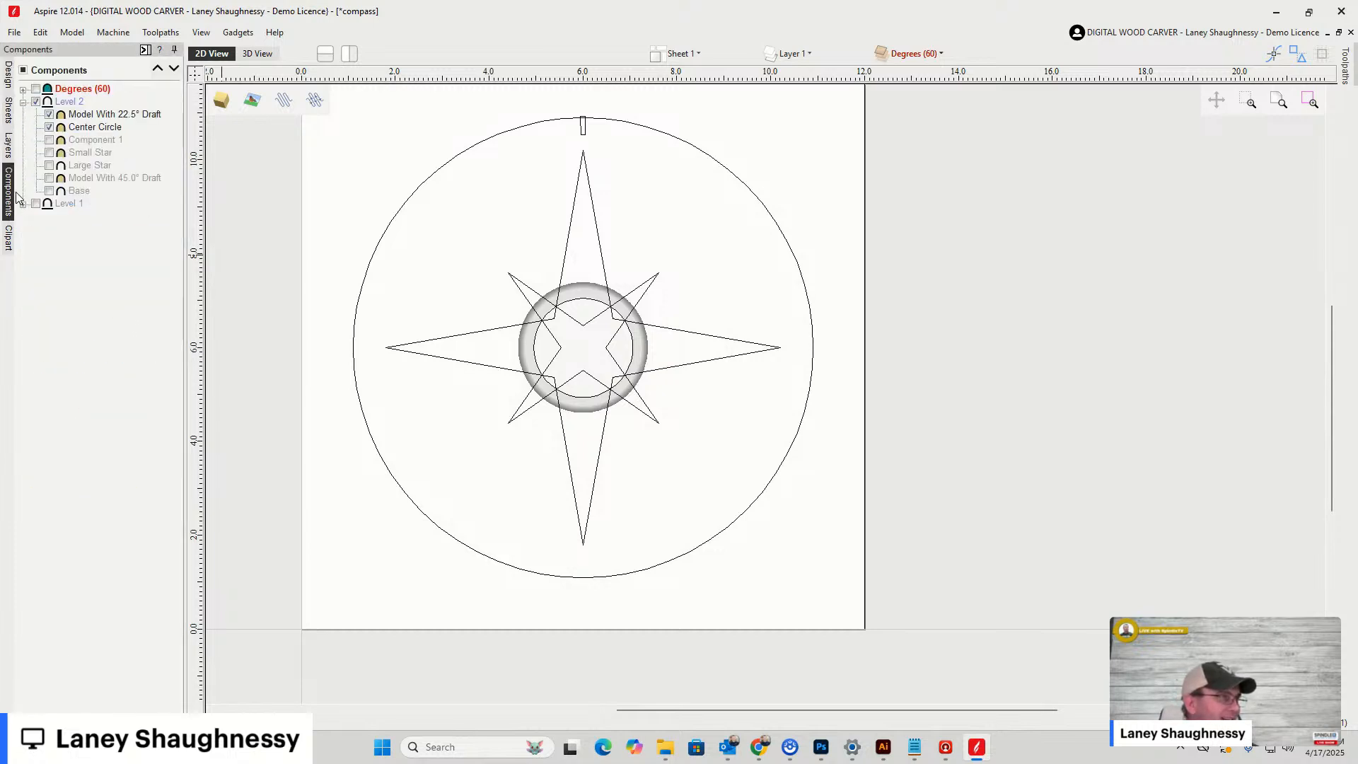
double_click(100, 91)
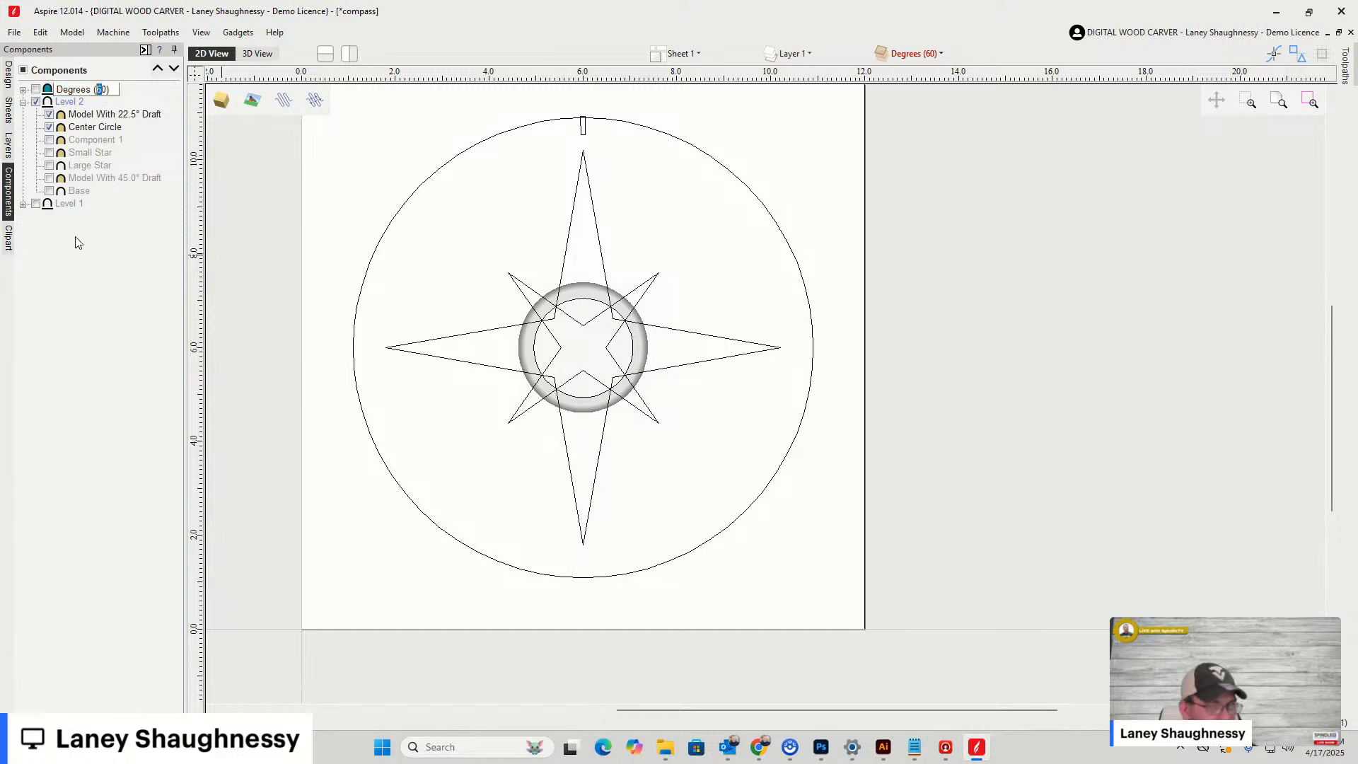
type("3")
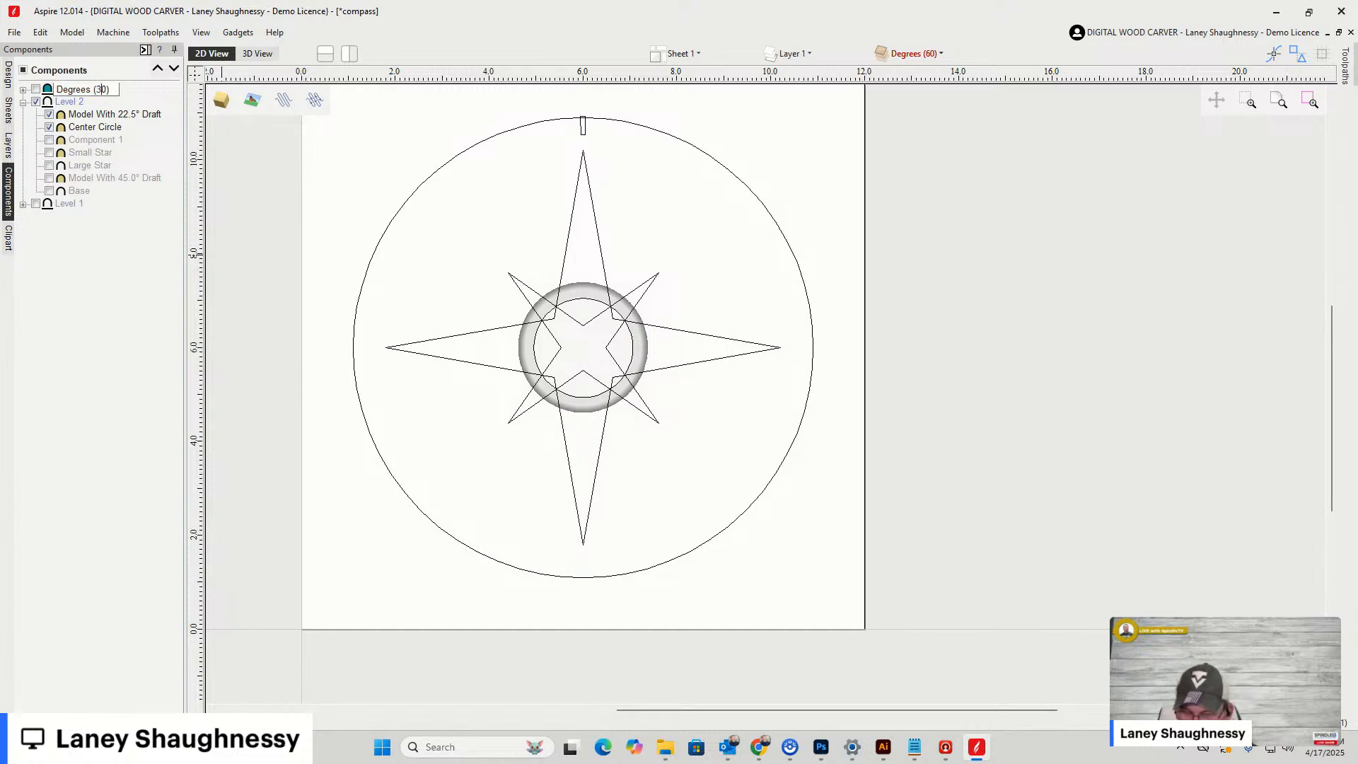
left_click(14, 75)
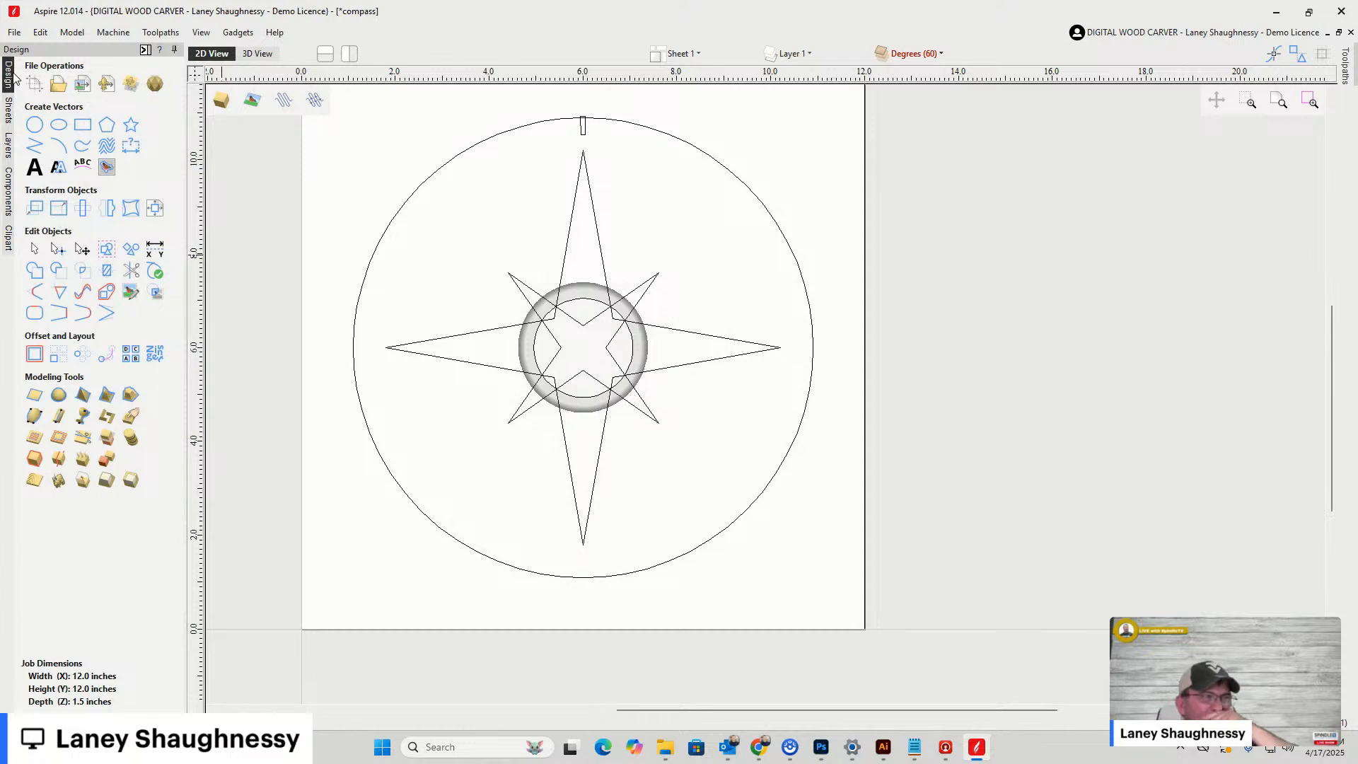
Show the Degrees level, Model With 45.0° Draft, Large Star and Small Star, and hide the undrafted Center Circle component
left_click(259, 54)
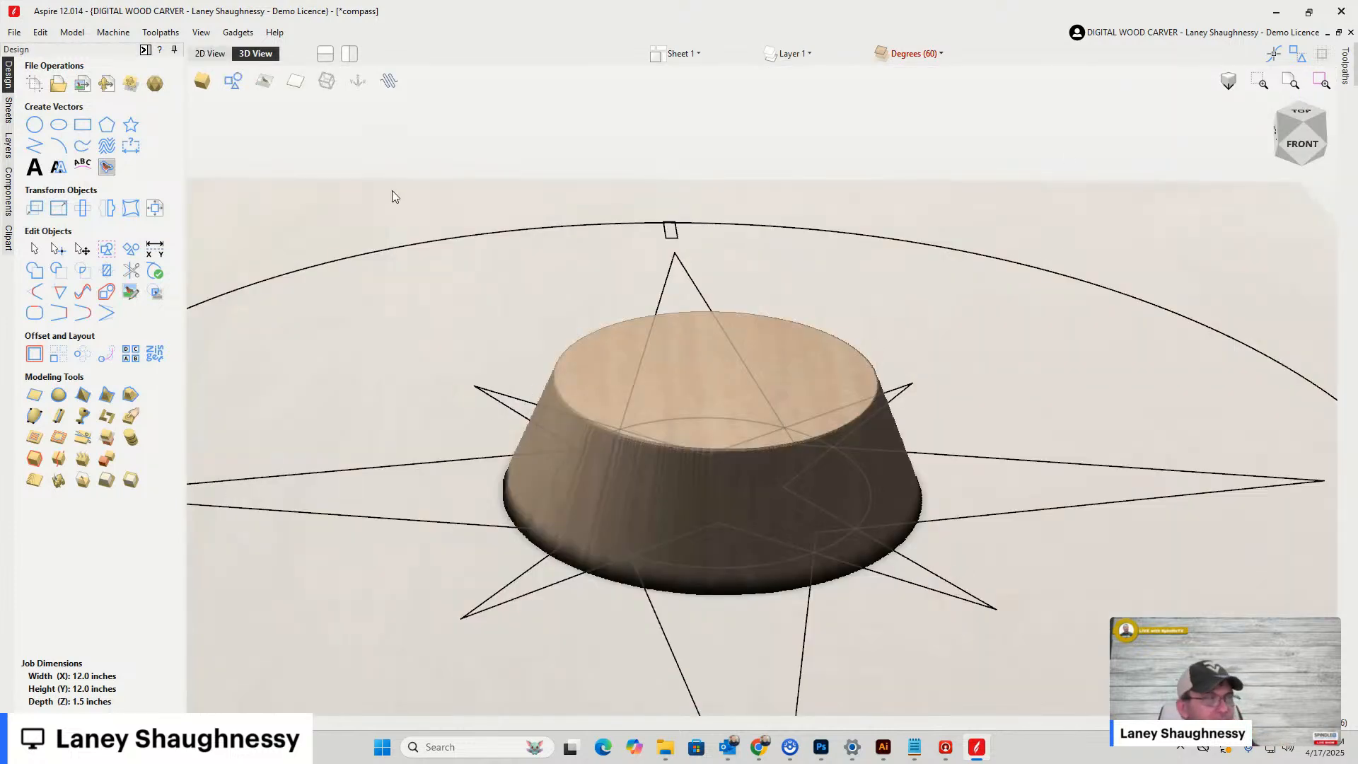
left_click(10, 197)
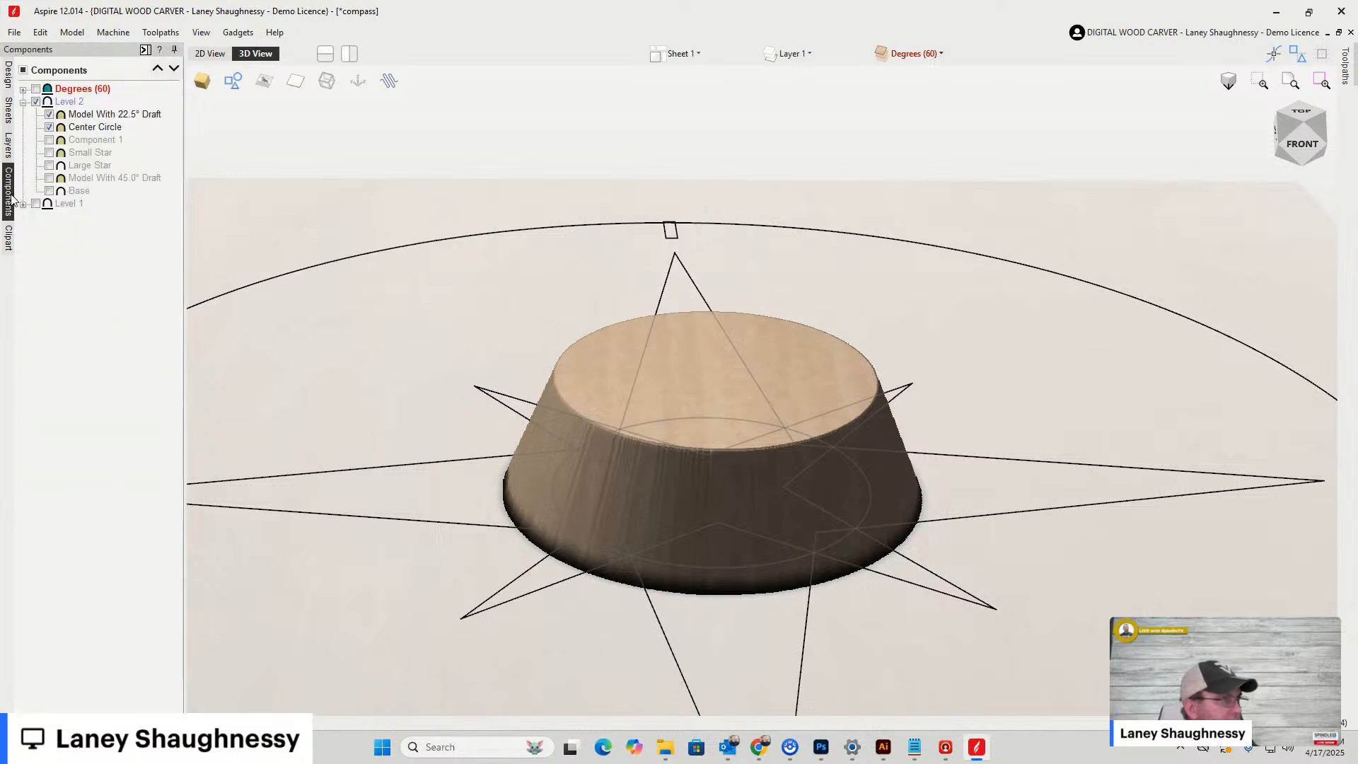
left_click(36, 88)
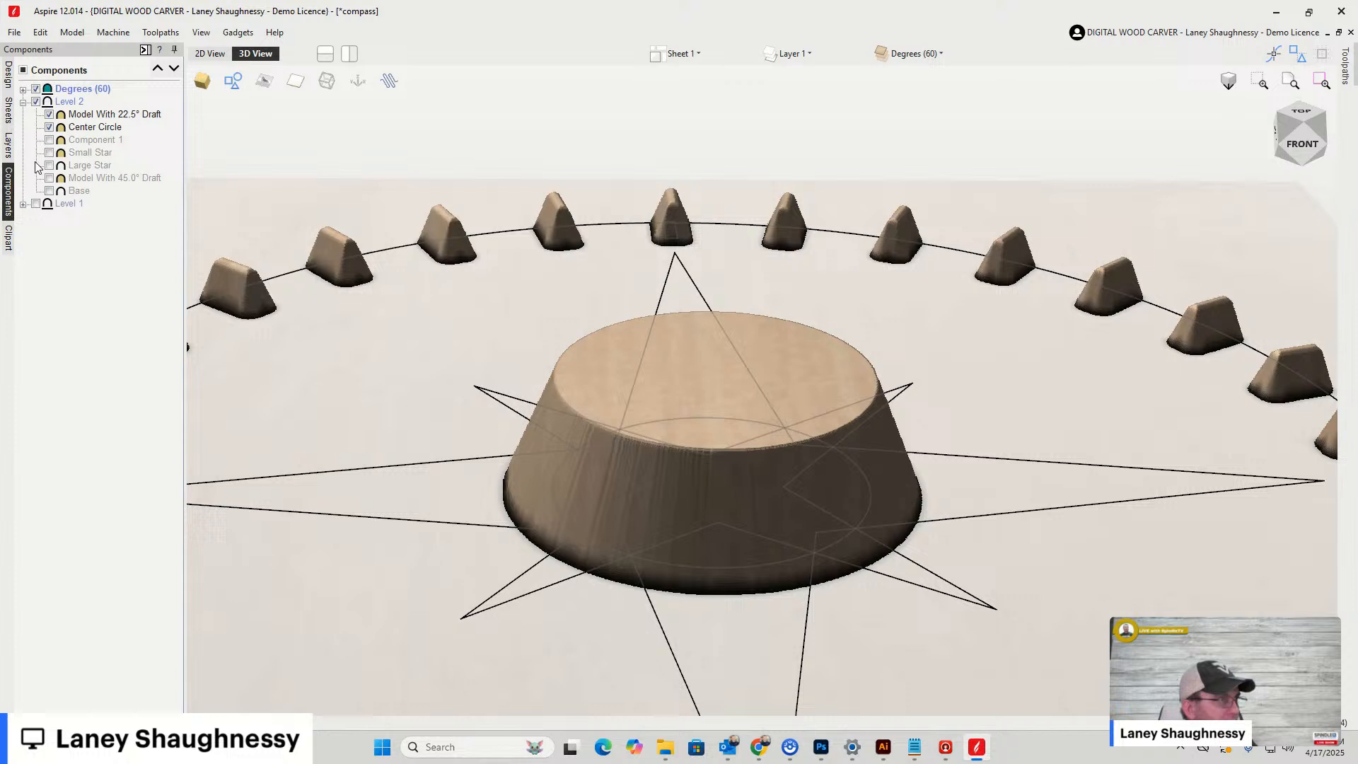
left_click(36, 205)
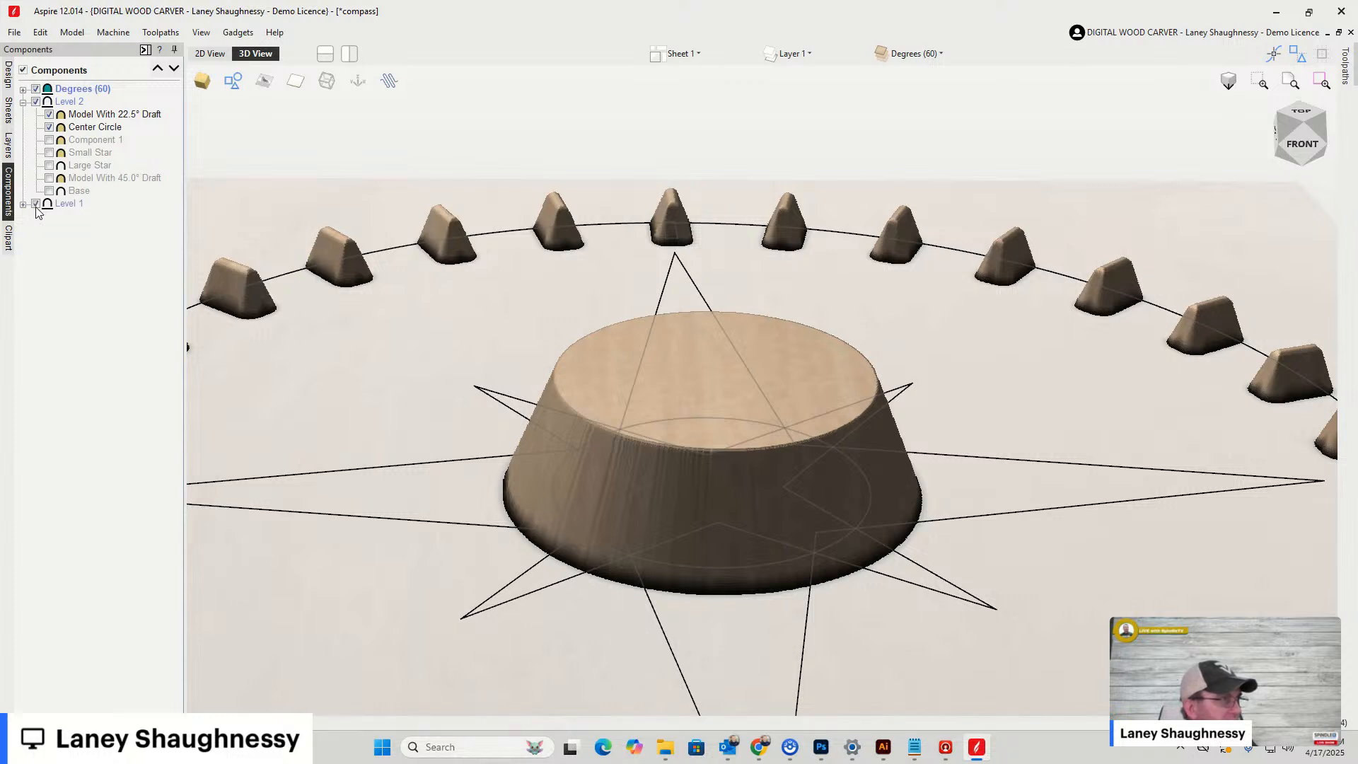
left_click(36, 204)
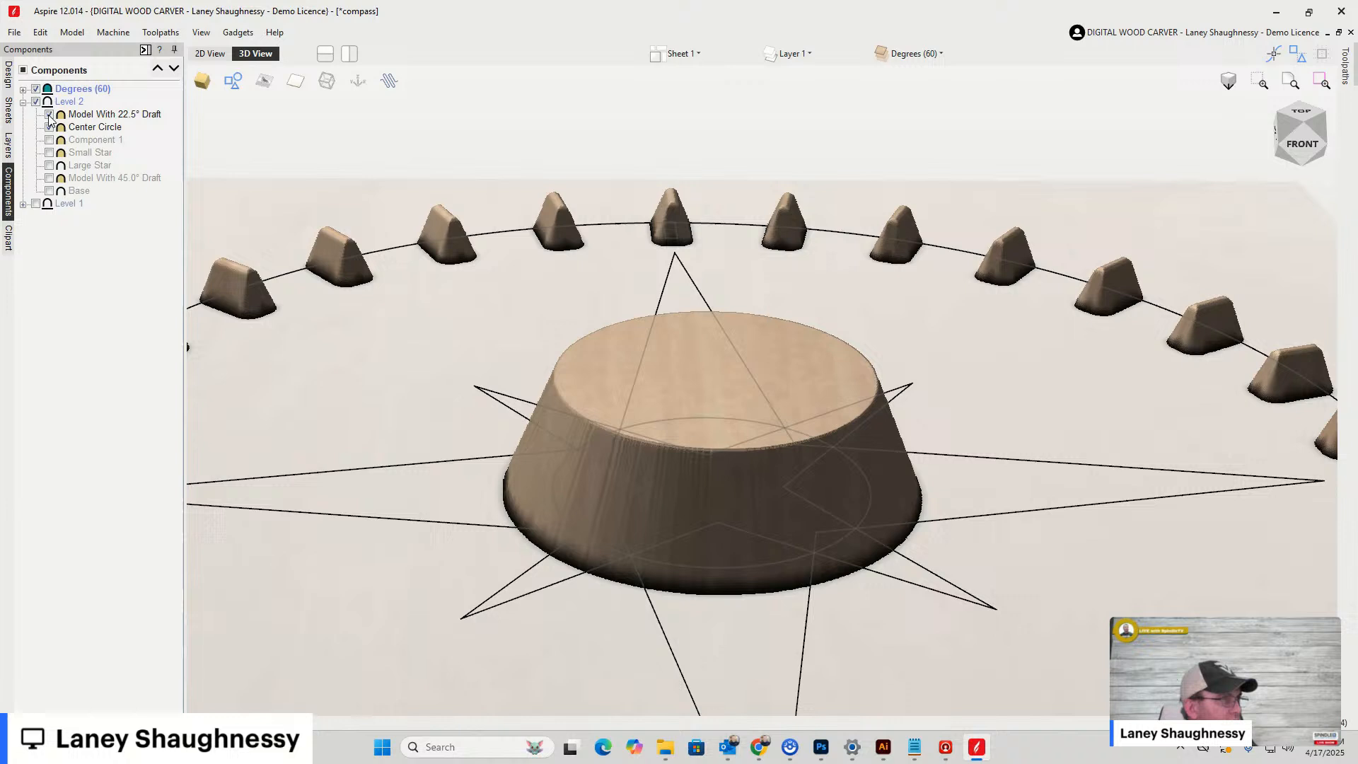
left_click(48, 177)
left_click(50, 166)
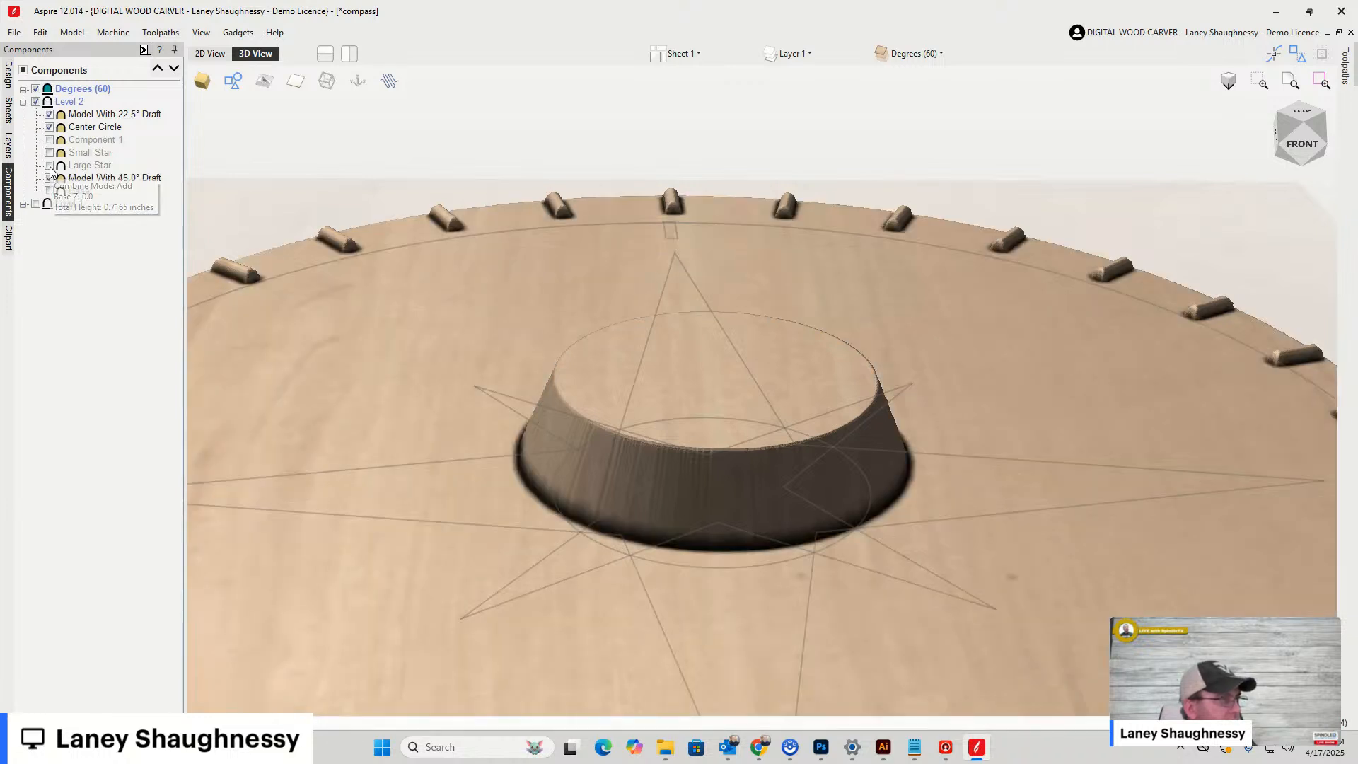
left_click(49, 152)
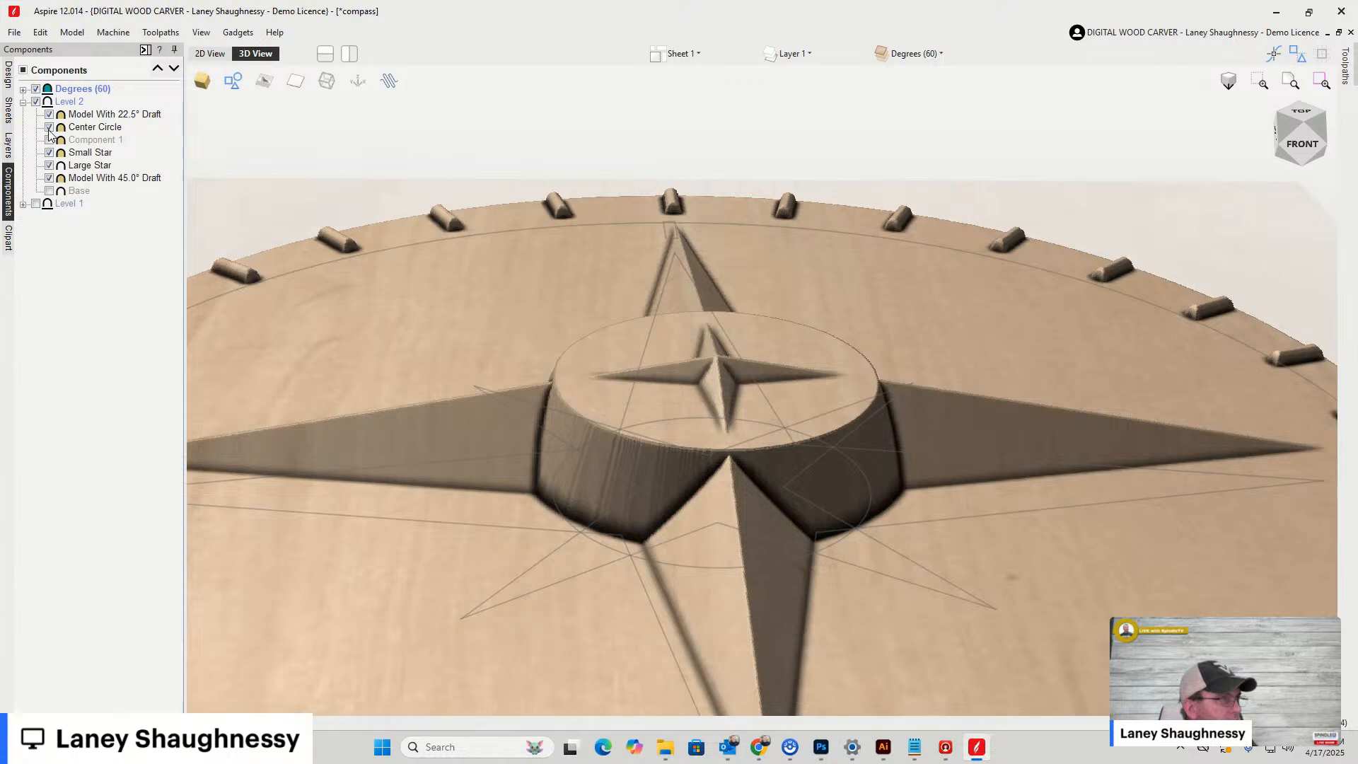
left_click(49, 126)
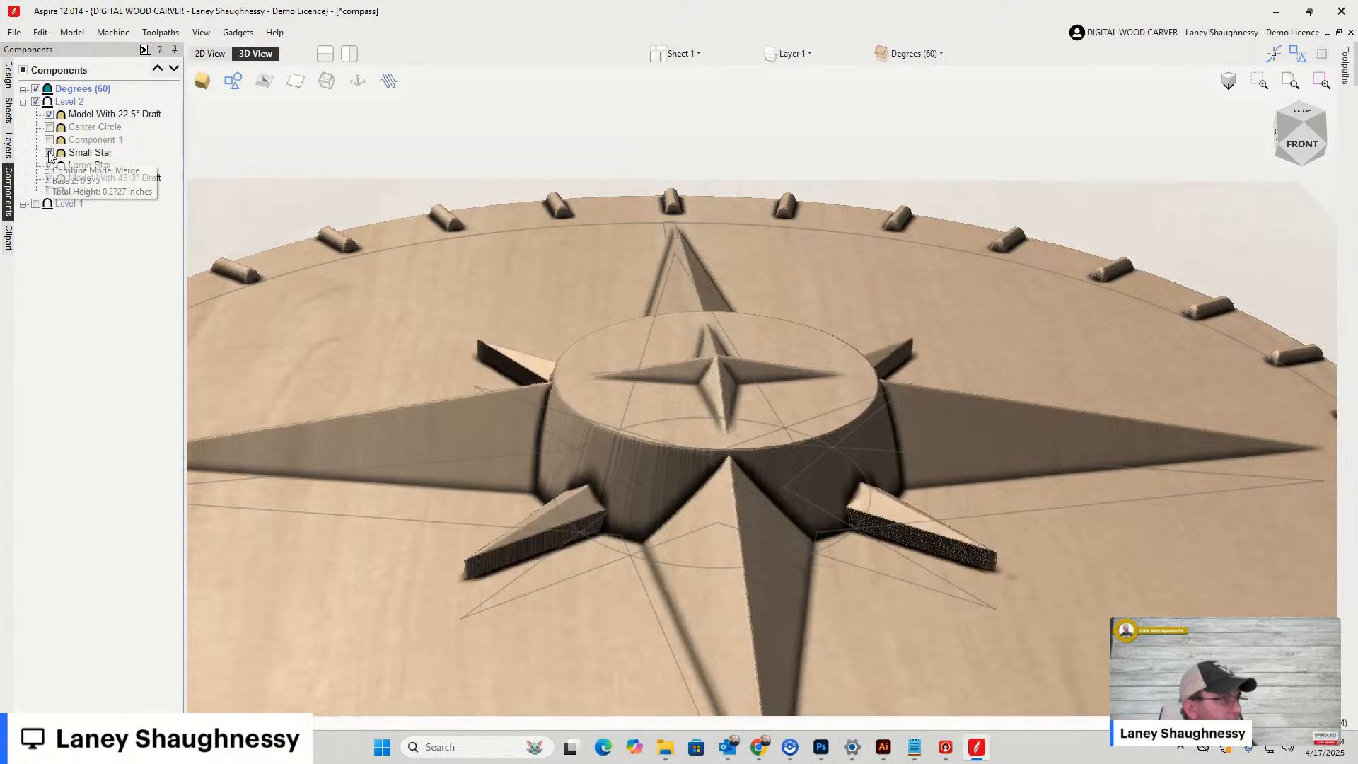
left_click(49, 152)
left_click(48, 152)
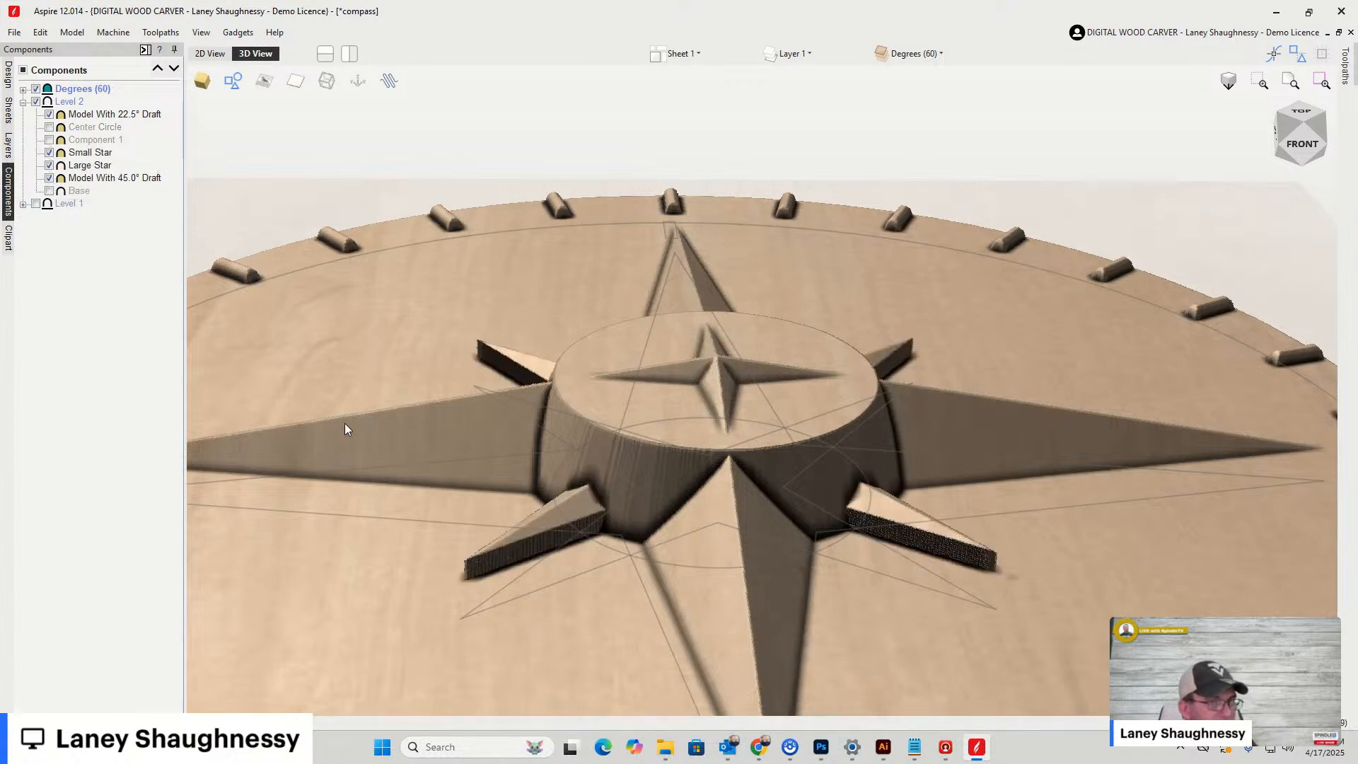
Enlarge the Small Star proportionally about its center to about 3.9 inches wide
double_click(88, 152)
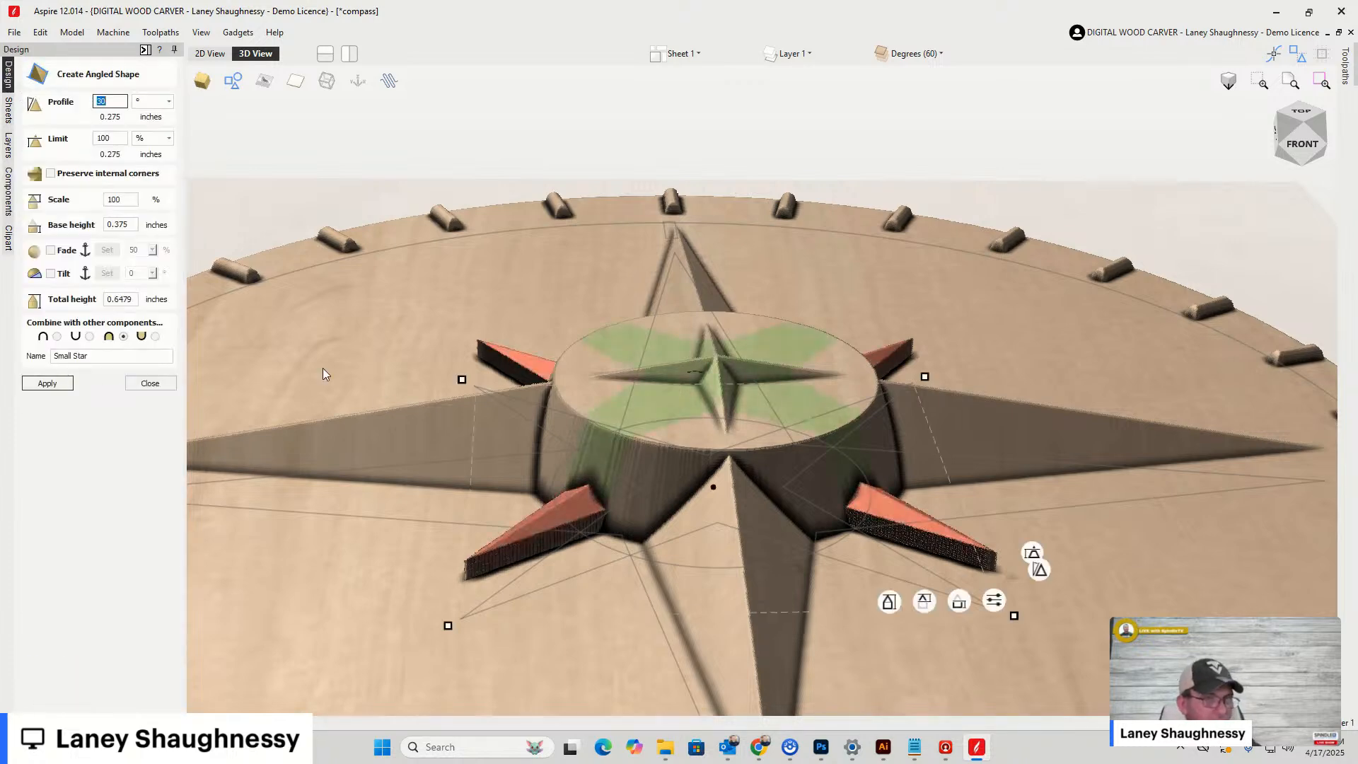
scroll(726, 546, "up", 5)
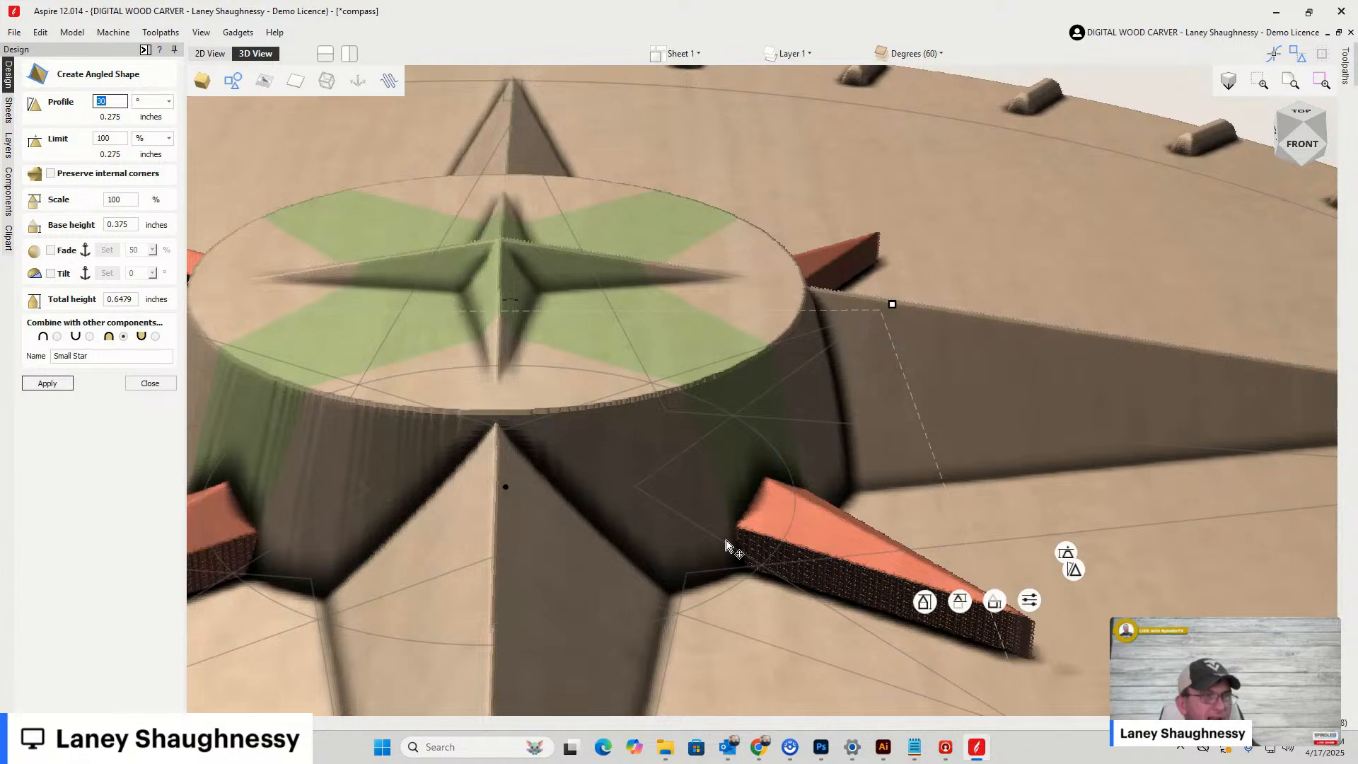
scroll(807, 532, "down", 5)
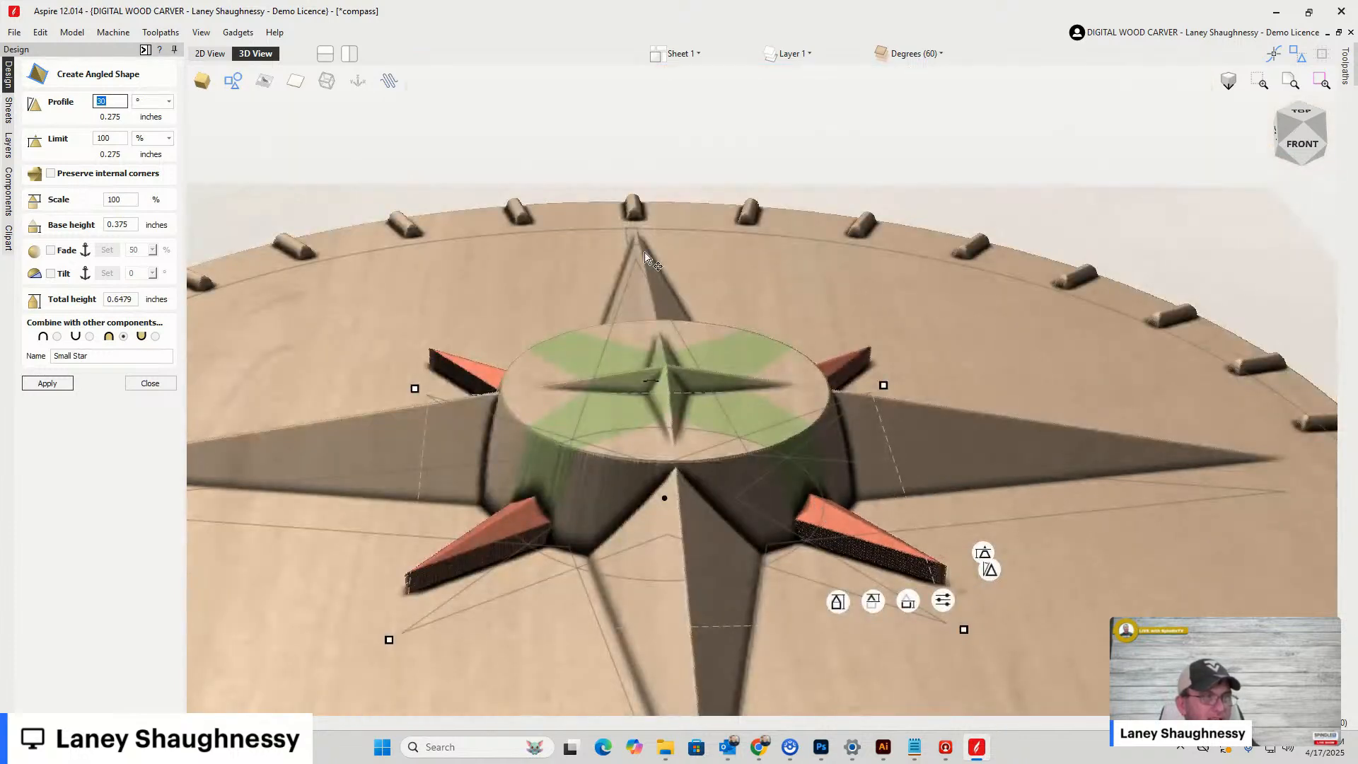
left_click(210, 54)
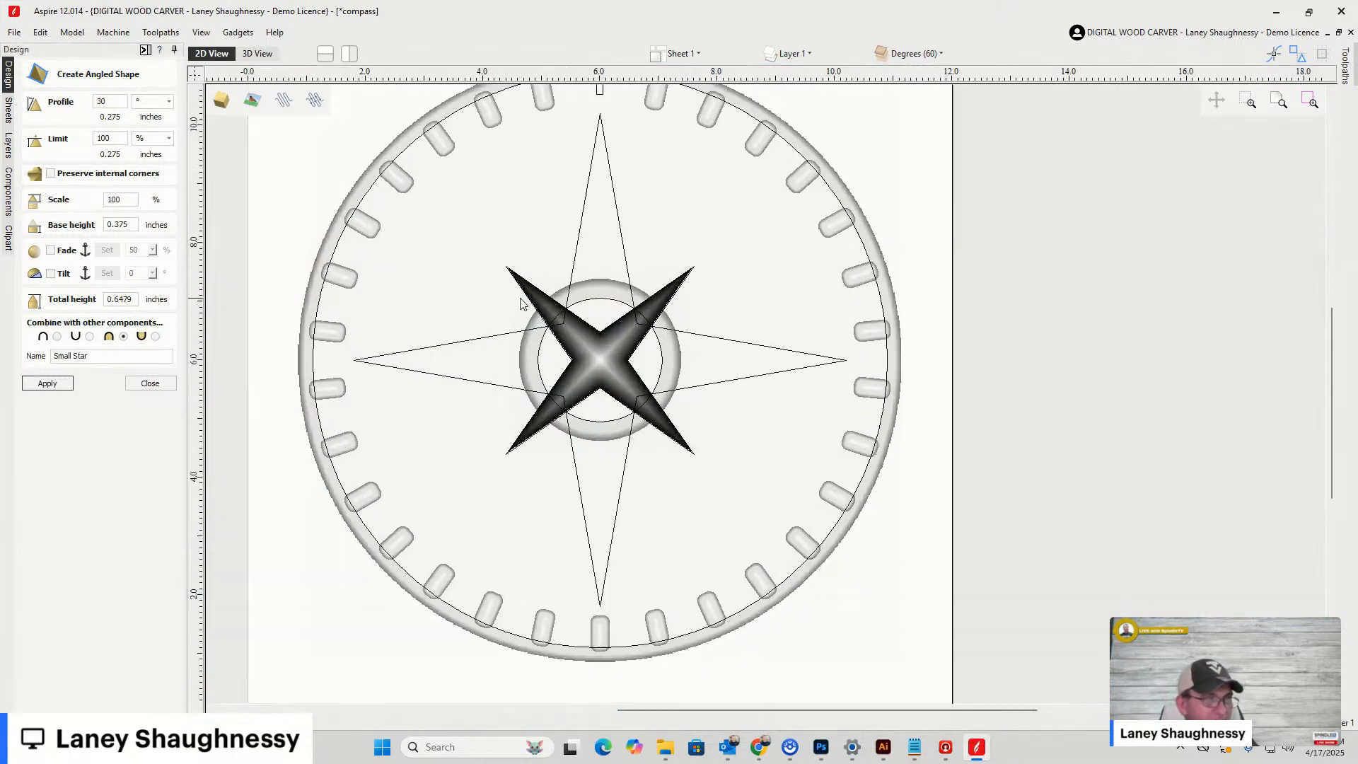
scroll(521, 304, "up", 2)
left_click(547, 293)
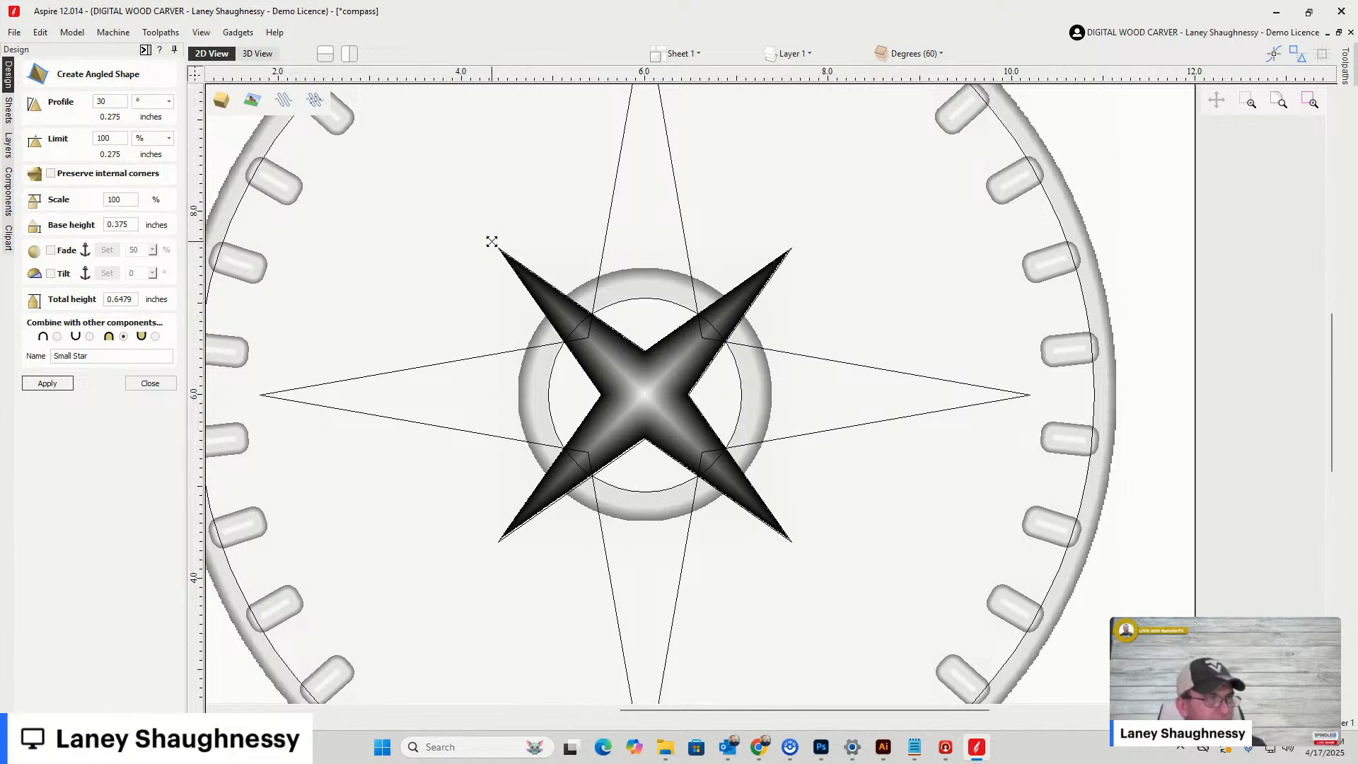
left_click_drag(492, 241, 465, 203)
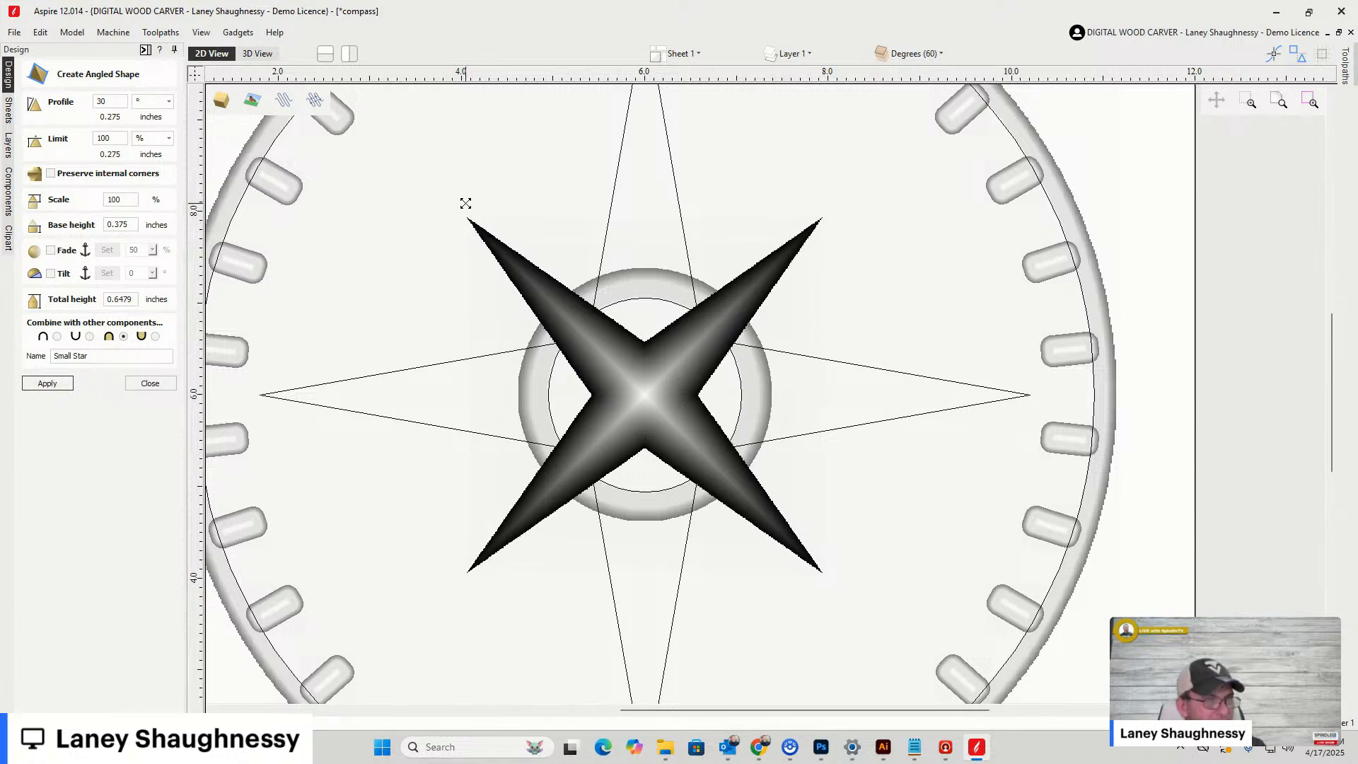
left_click(253, 53)
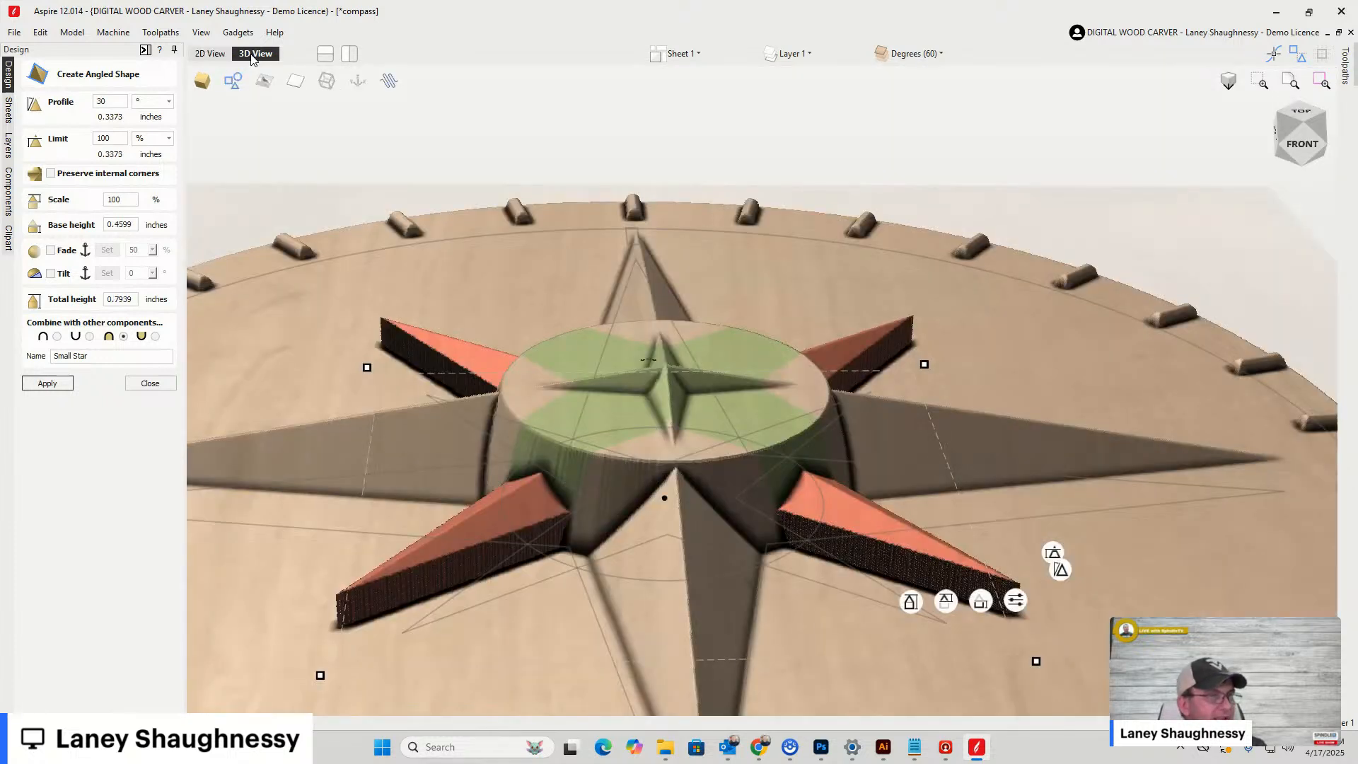
left_click(291, 613)
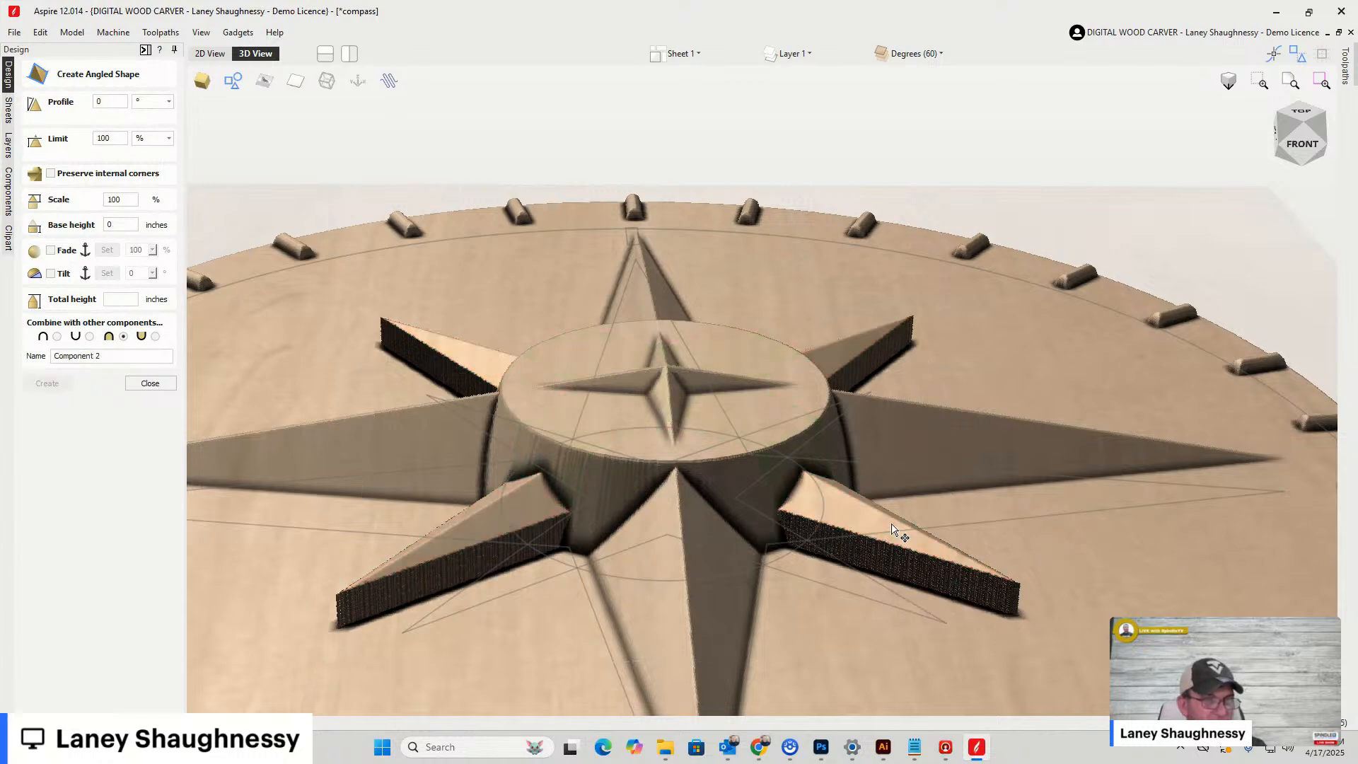
Inspect the enlarged Small Star's arms and vertical side walls around the center circle from an angled view
left_click(1307, 151)
left_click_drag(1307, 150, 1217, 121)
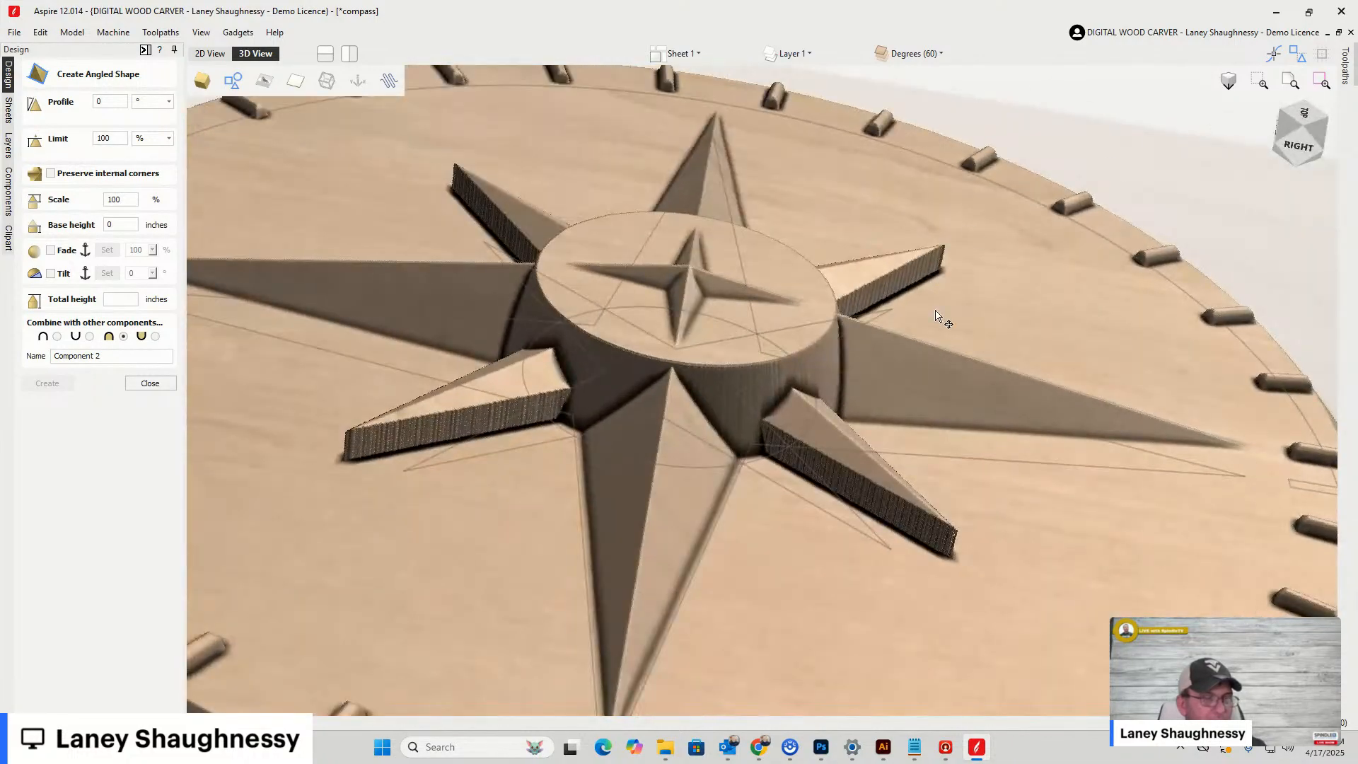
scroll(927, 375, "up", 4)
scroll(743, 339, "down", 2)
scroll(662, 535, "up", 4)
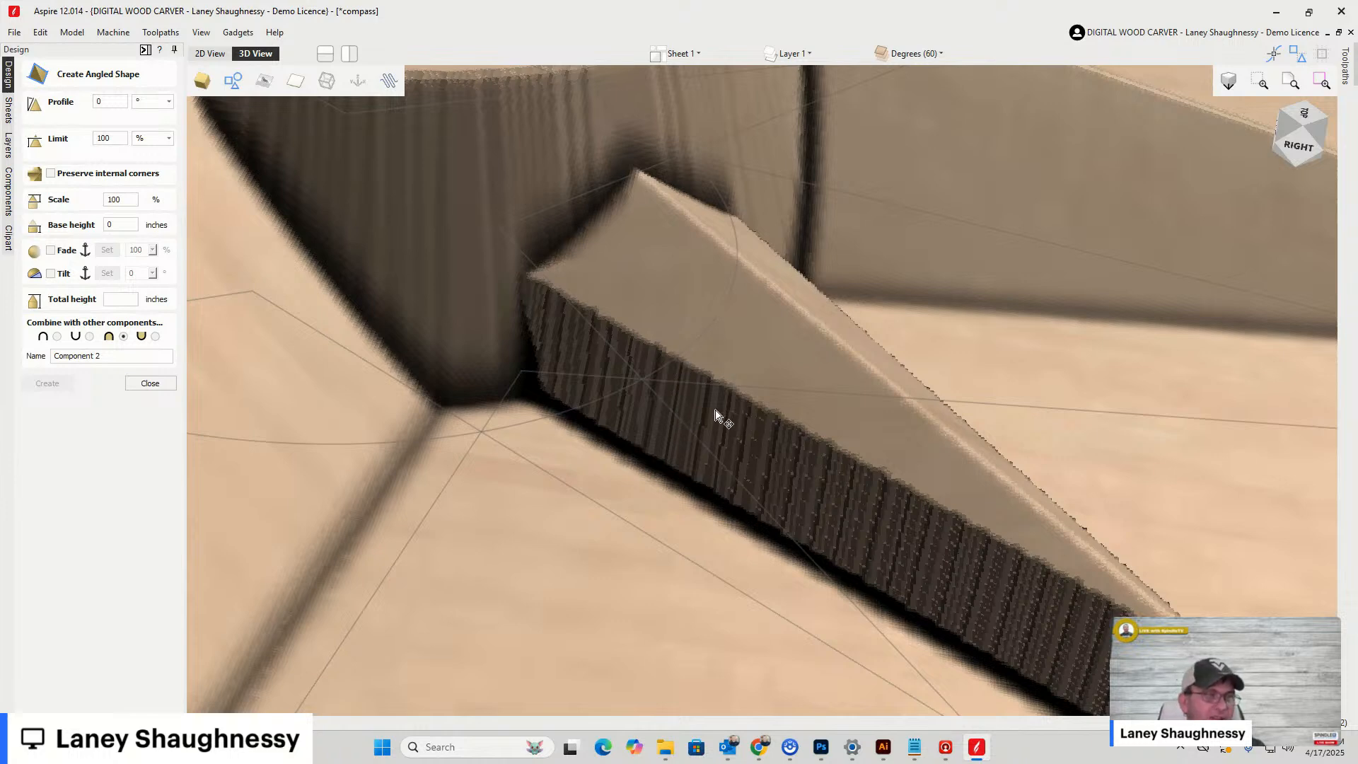
scroll(742, 403, "down", 5)
scroll(533, 502, "up", 3)
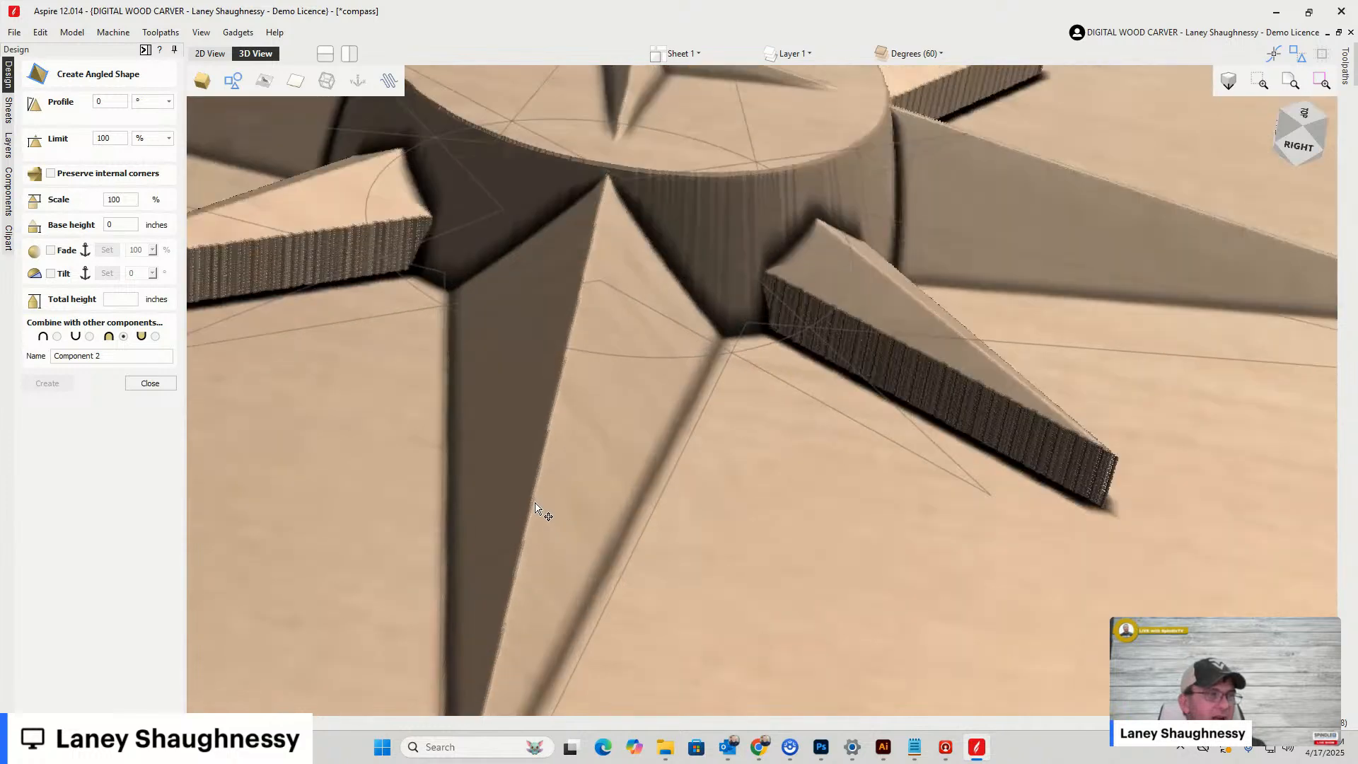
scroll(800, 317, "down", 5)
scroll(871, 328, "up", 2)
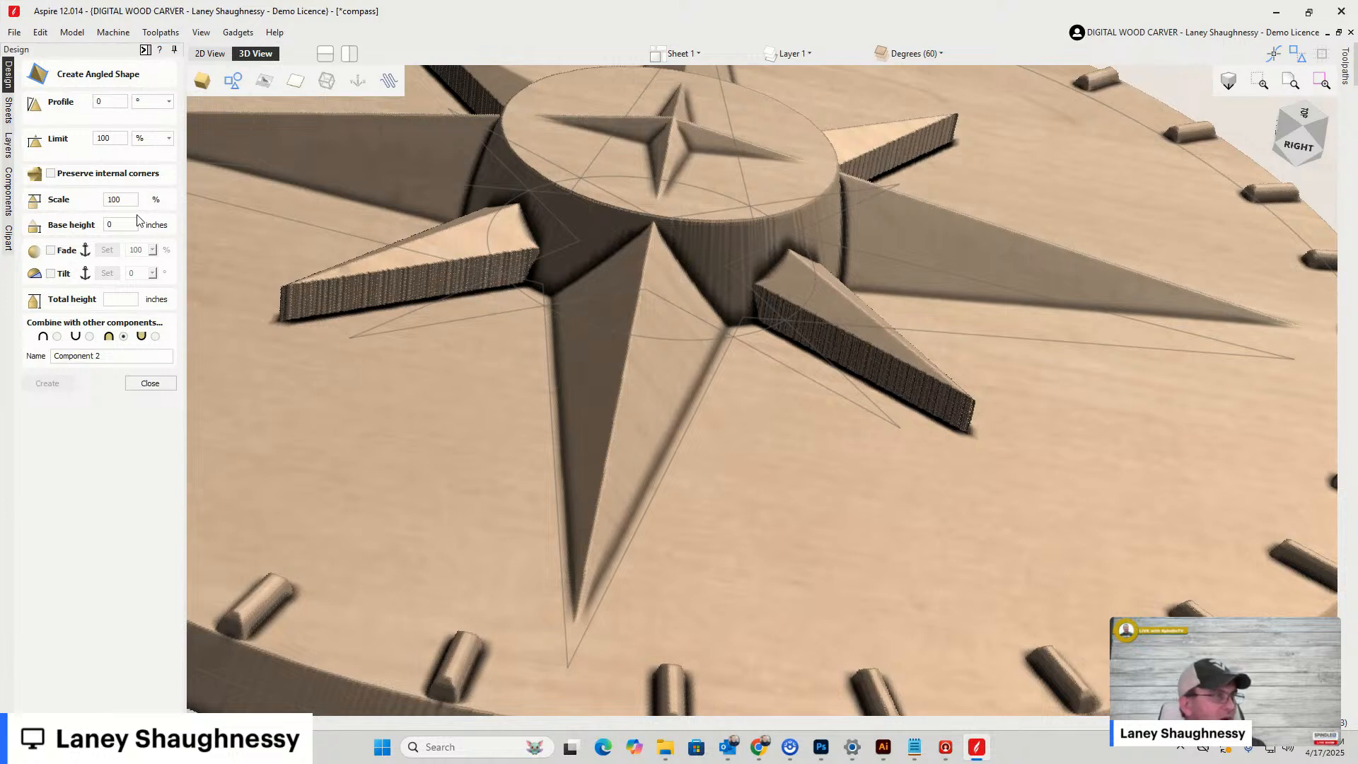
Close the angled shape settings and isolate the Small Star component so only it is shown
left_click(135, 387)
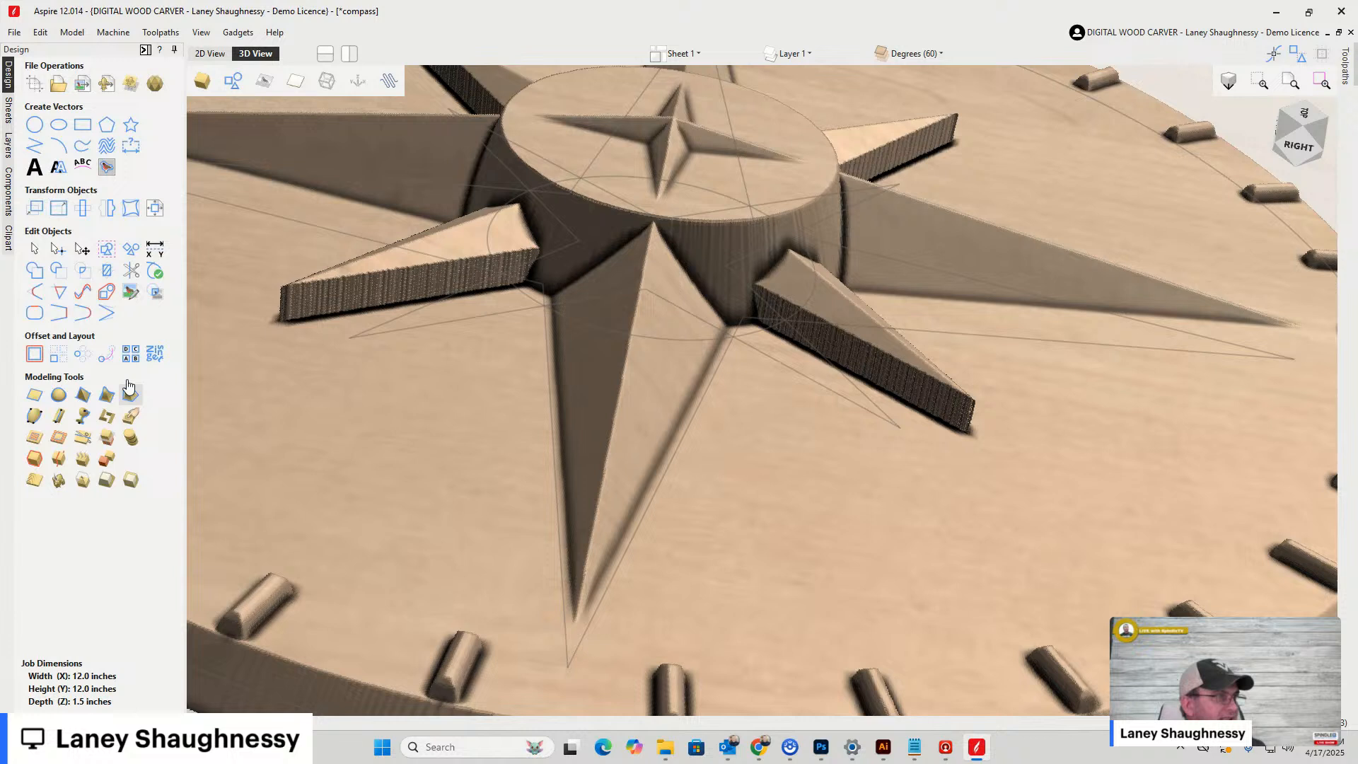
left_click(7, 201)
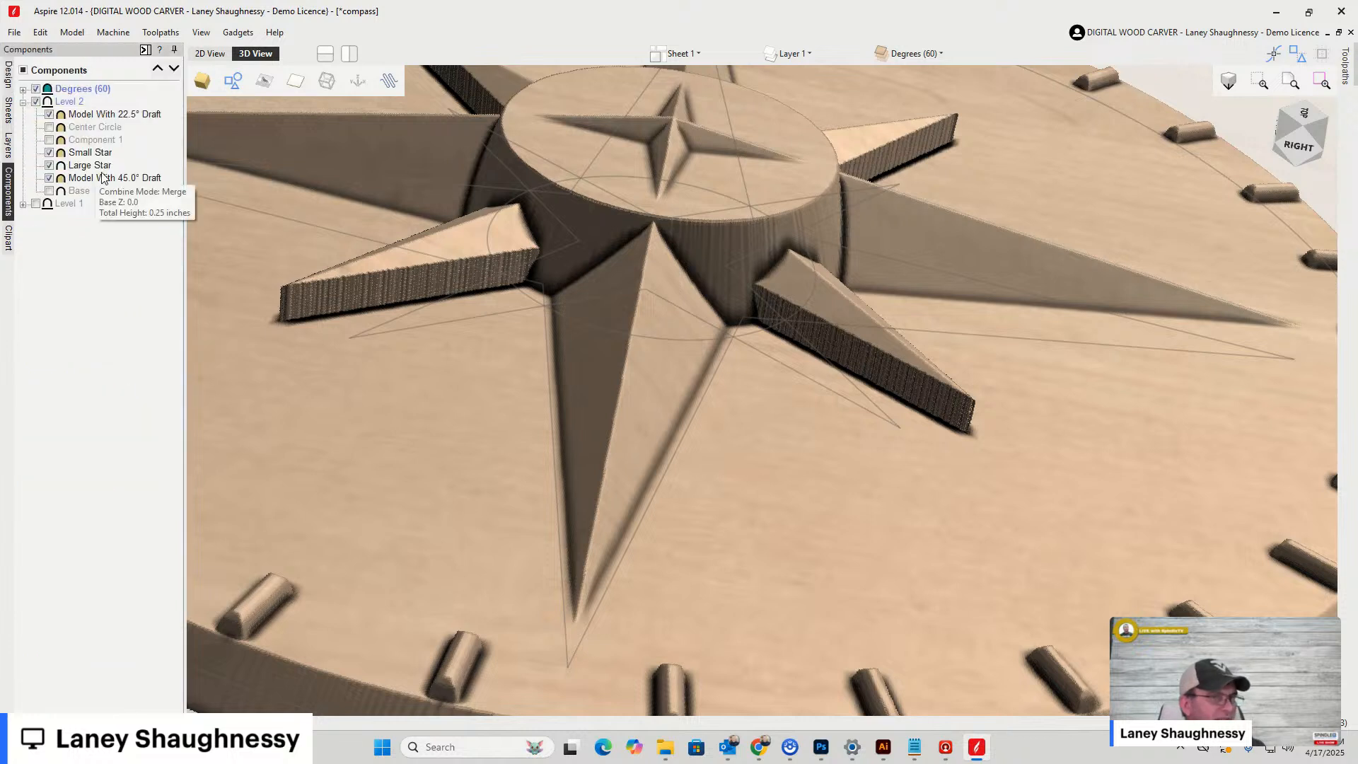
left_click(81, 116)
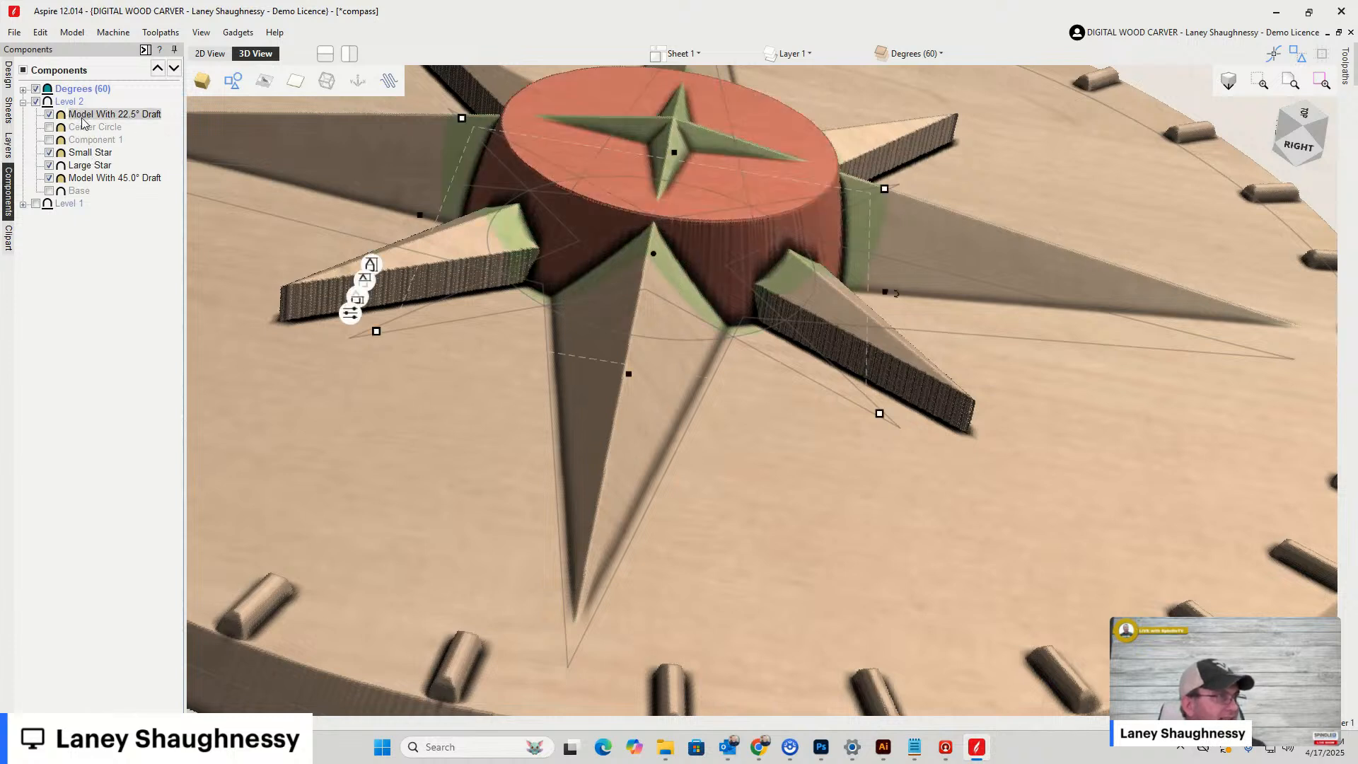
left_click(83, 155)
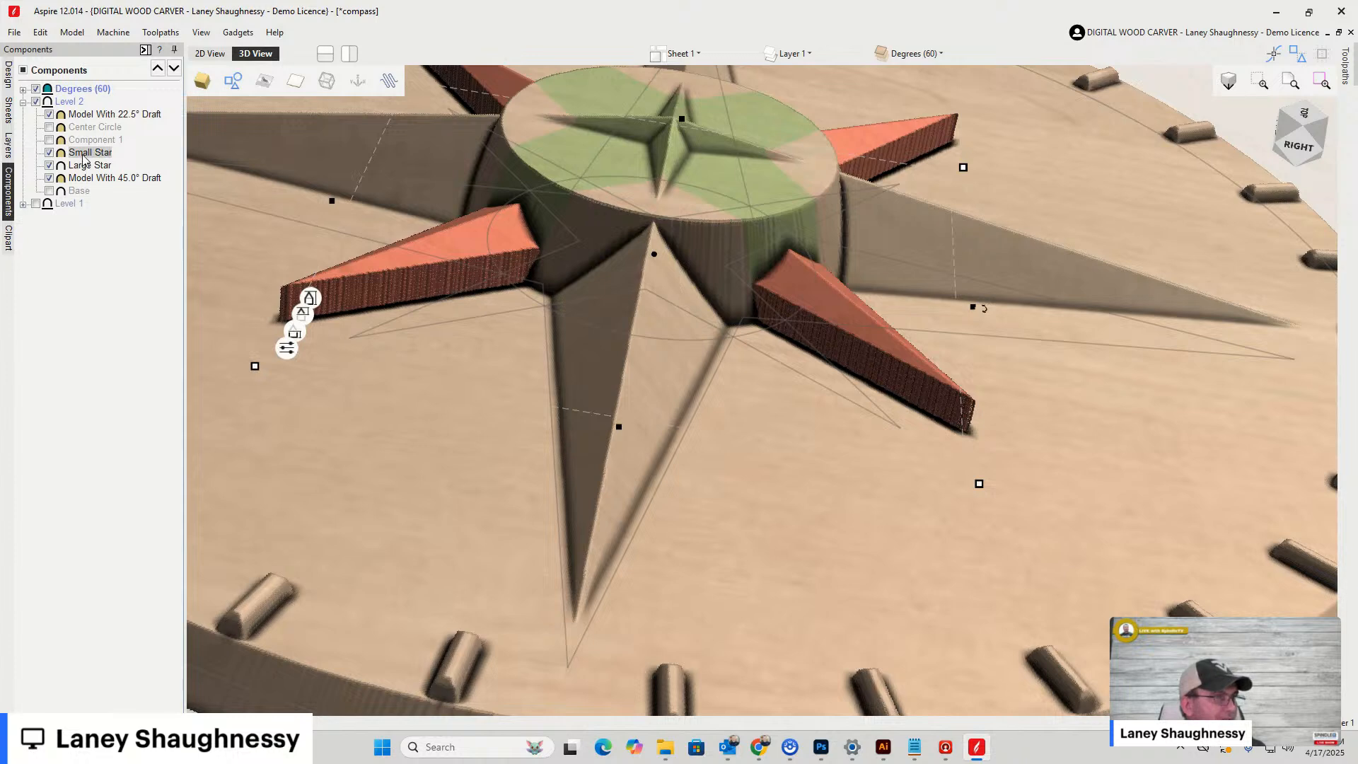
right_click(83, 158)
mouse_move(129, 320)
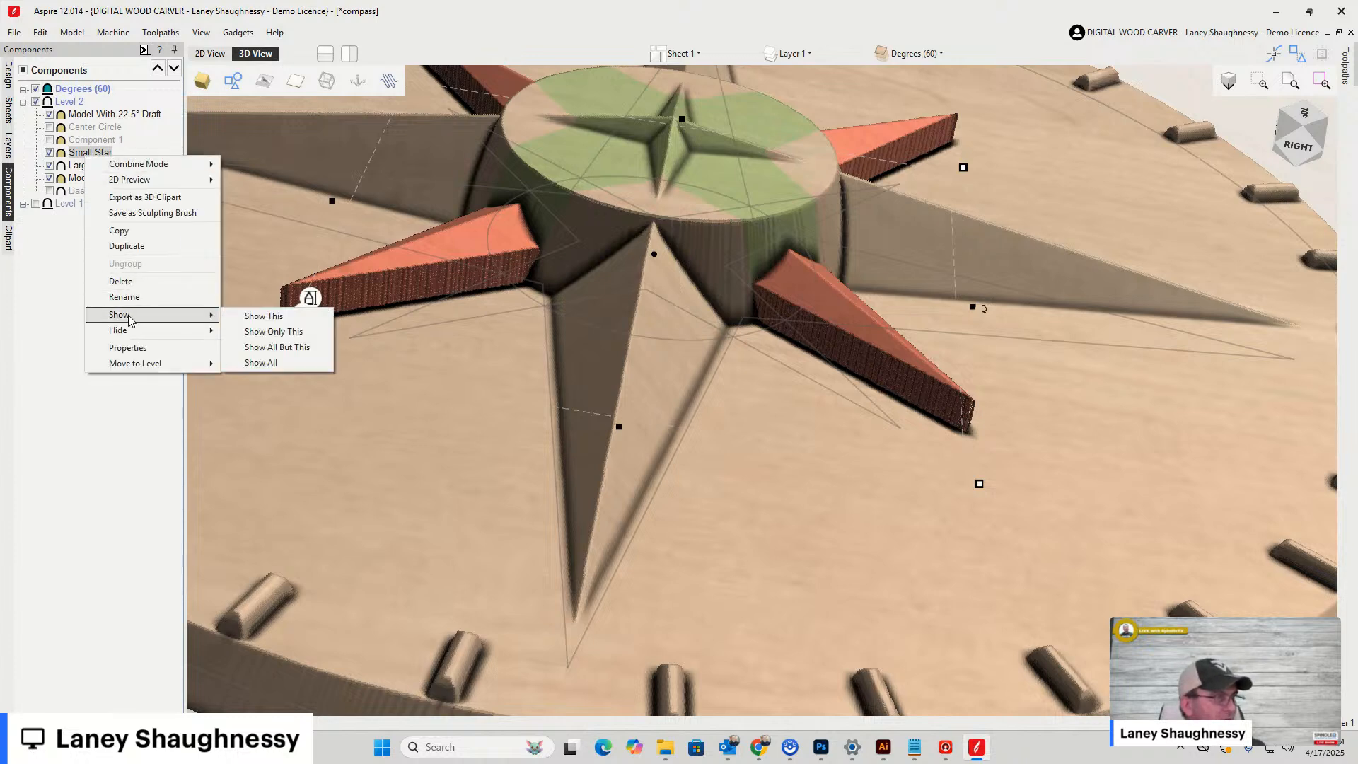
left_click(259, 332)
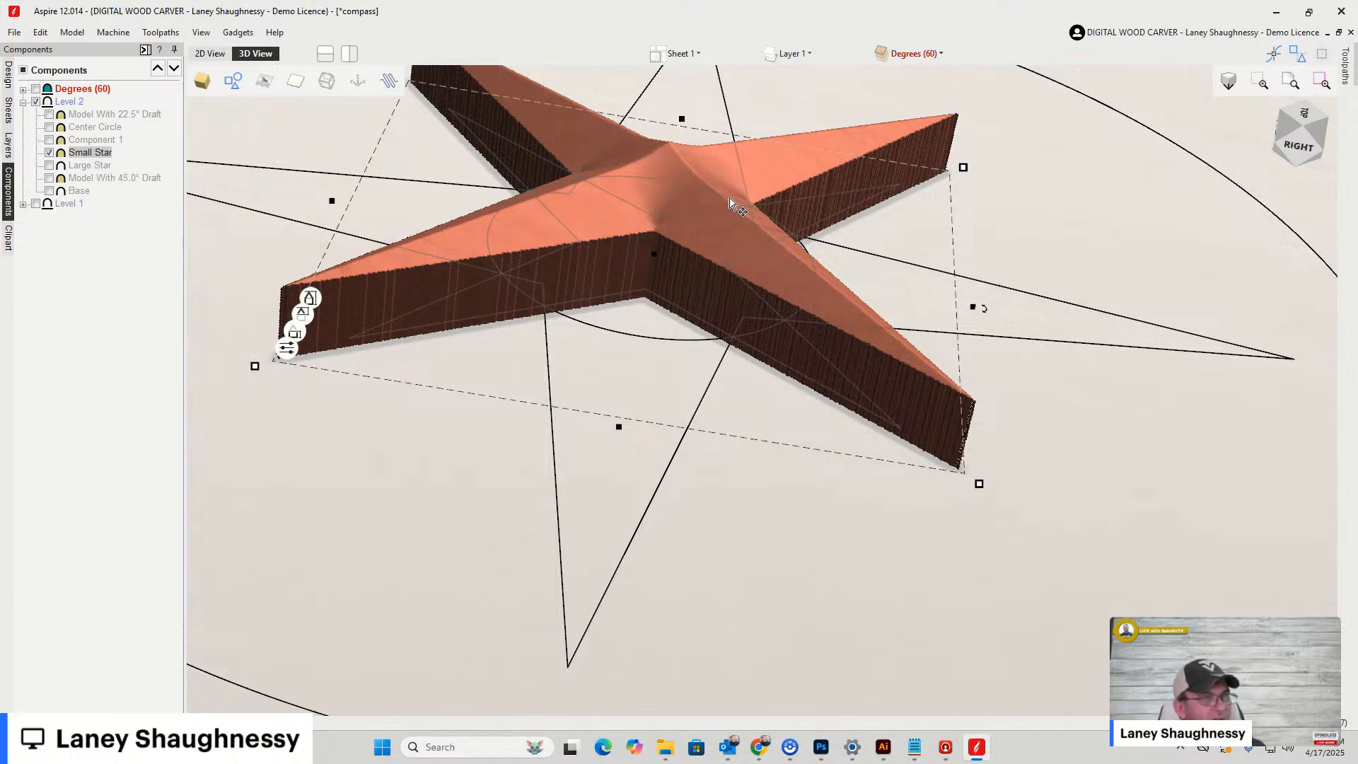
Examine the isolated Small Star's top facets and steep side walls up close, and clear its selection
scroll(732, 203, "up", 3)
scroll(732, 204, "down", 3)
scroll(615, 149, "up", 5)
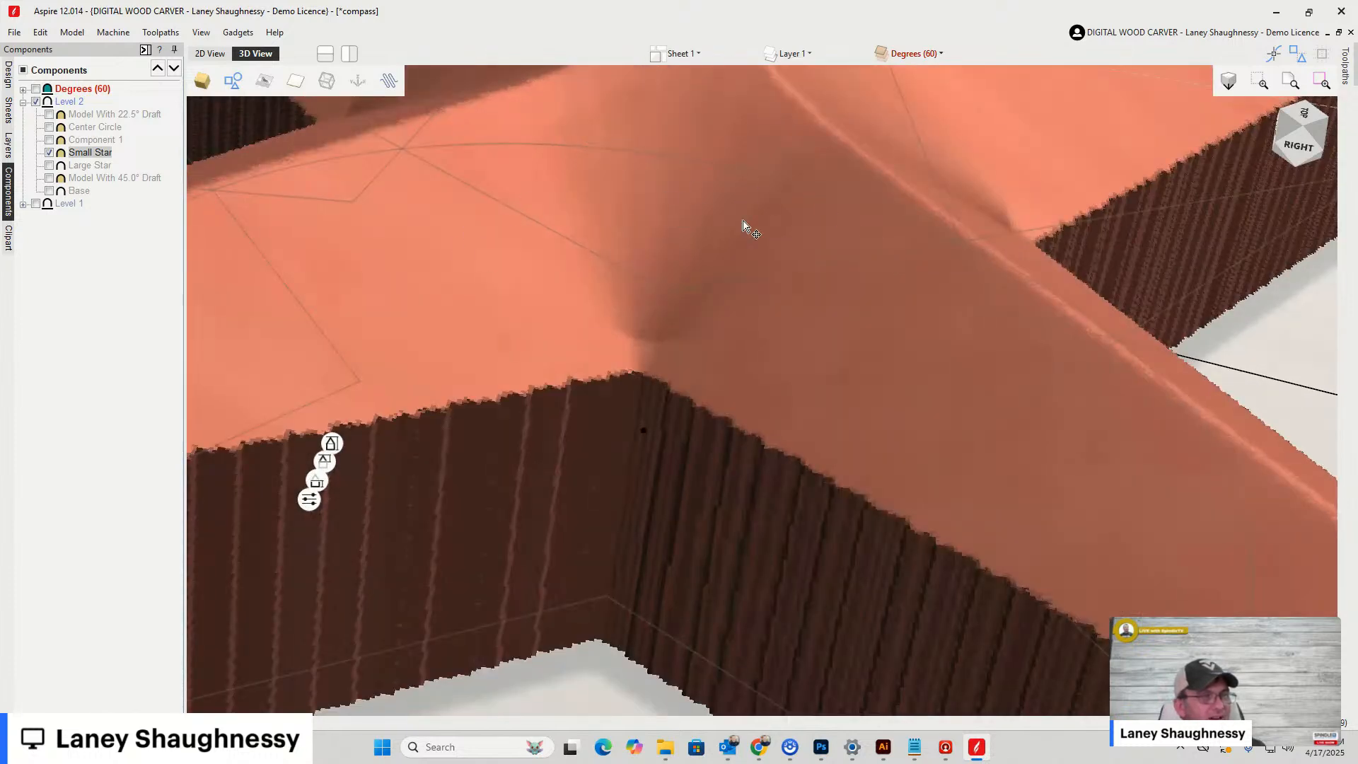
scroll(743, 225, "down", 2)
scroll(797, 262, "down", 3)
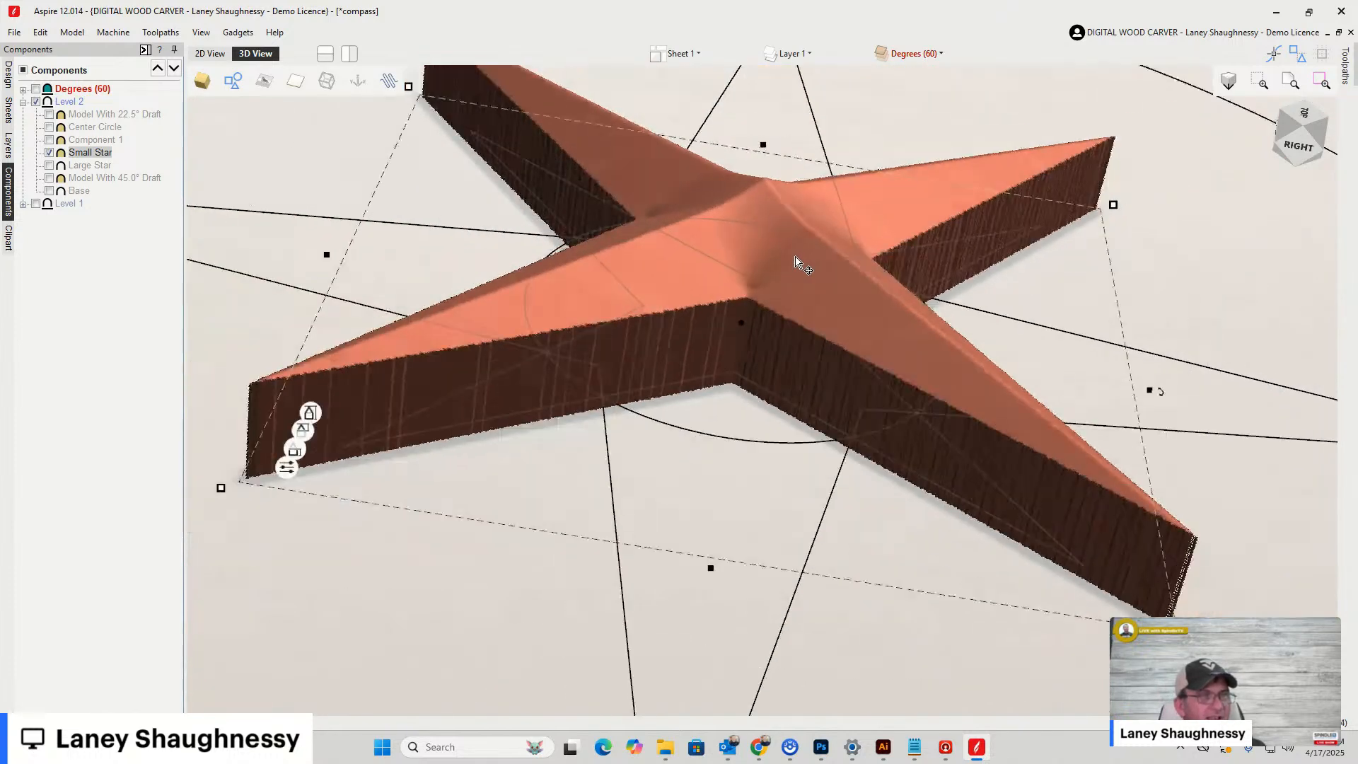
scroll(778, 239, "up", 1)
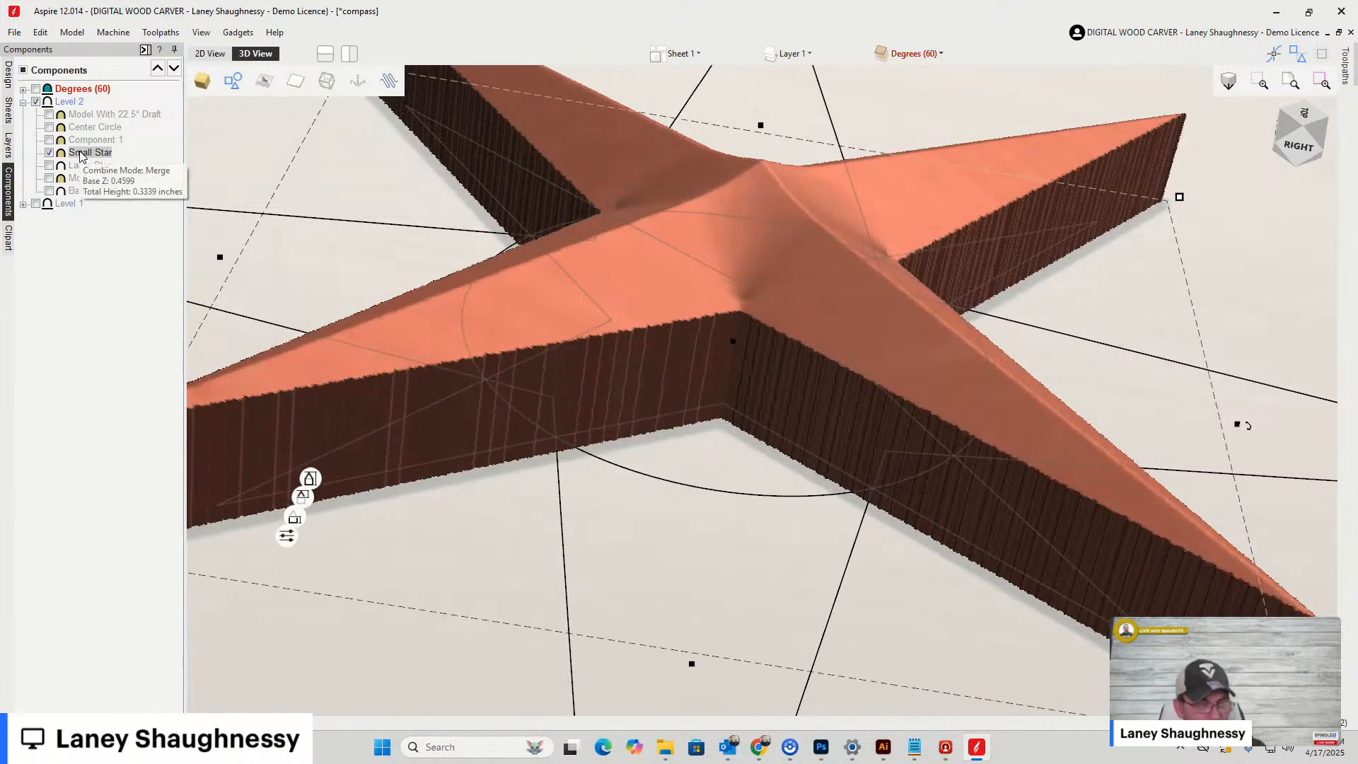
key("Escape")
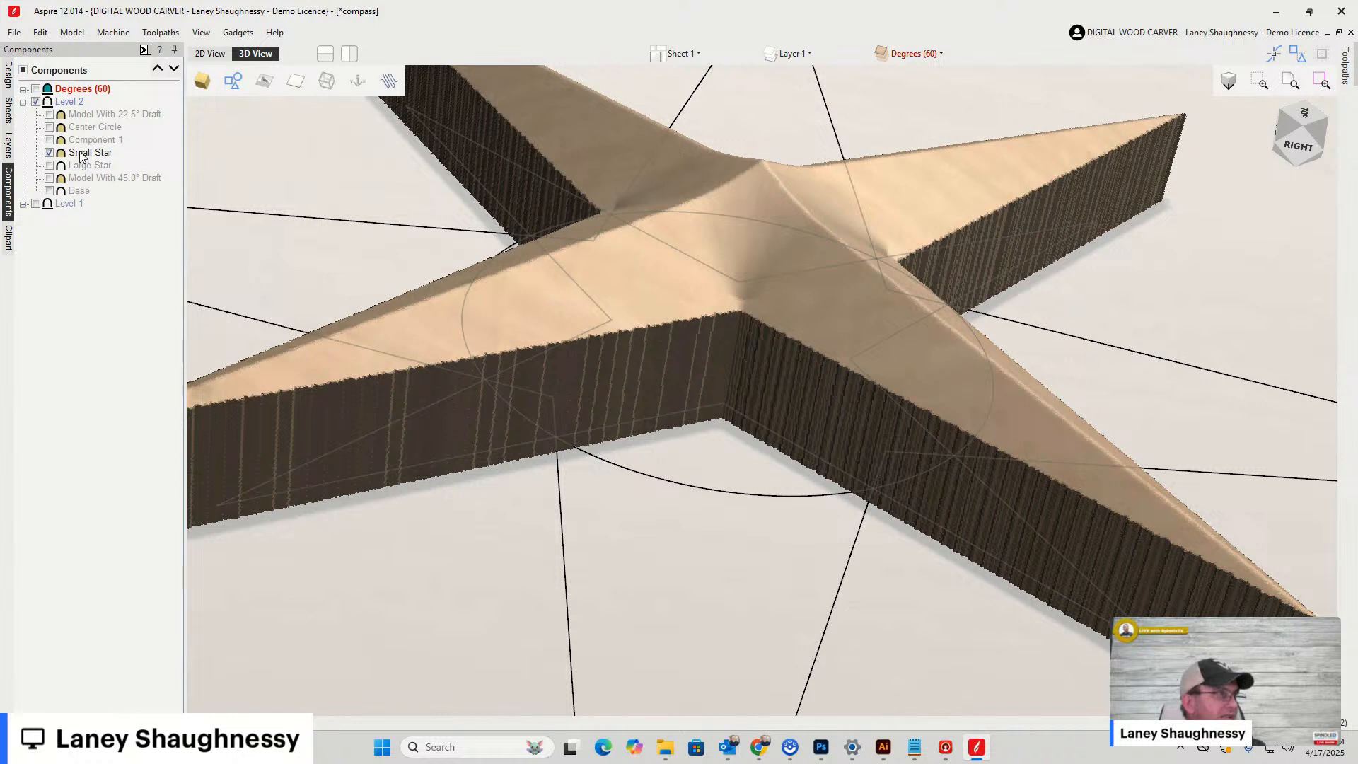
Review the Small Star's component properties and look through the available component and model commands
double_click(61, 155)
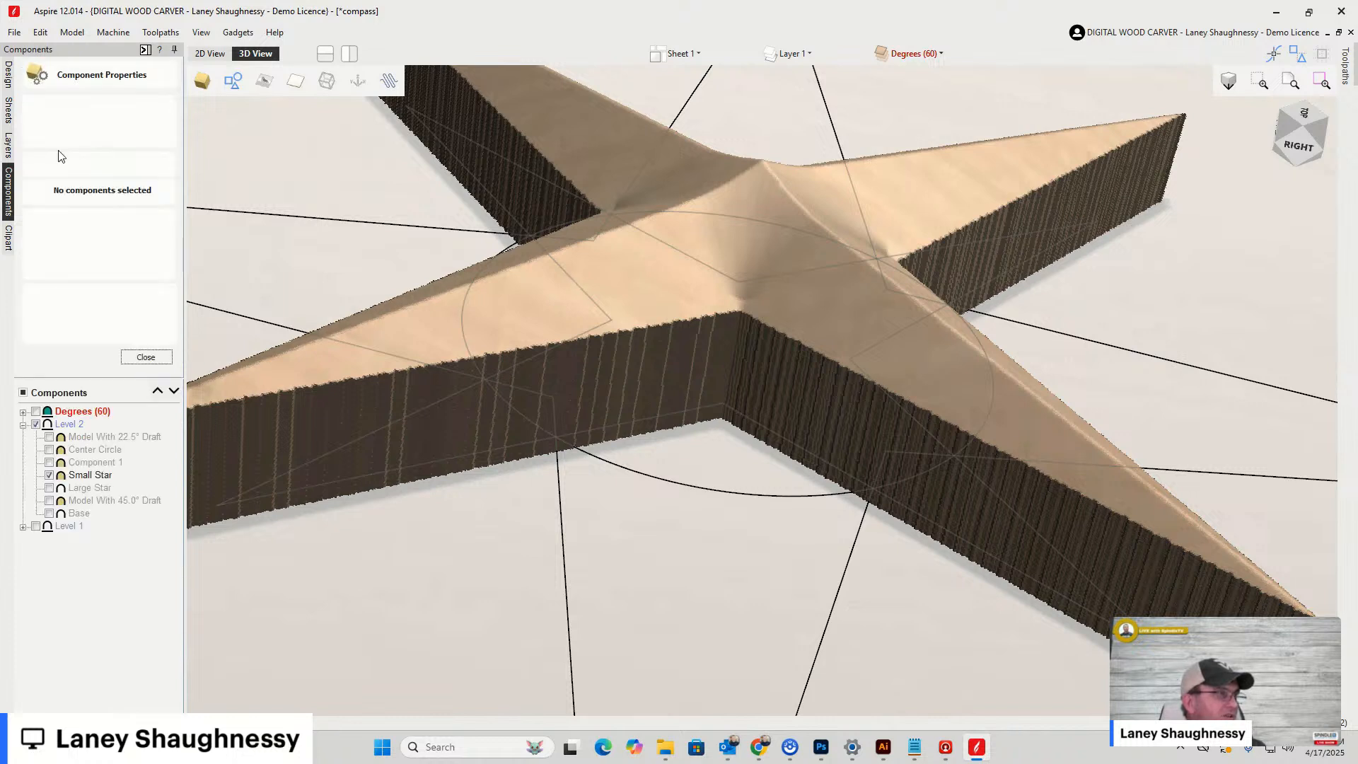
left_click(77, 480)
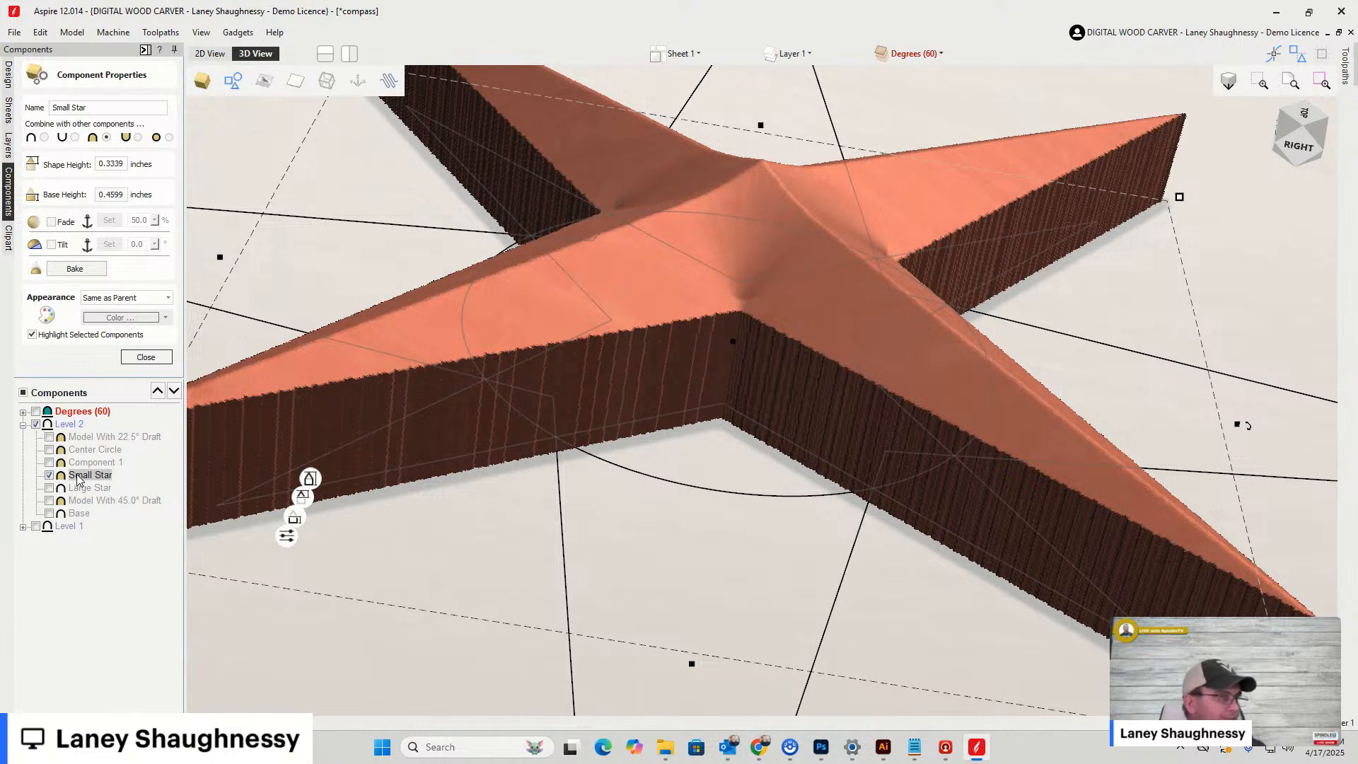
right_click(78, 479)
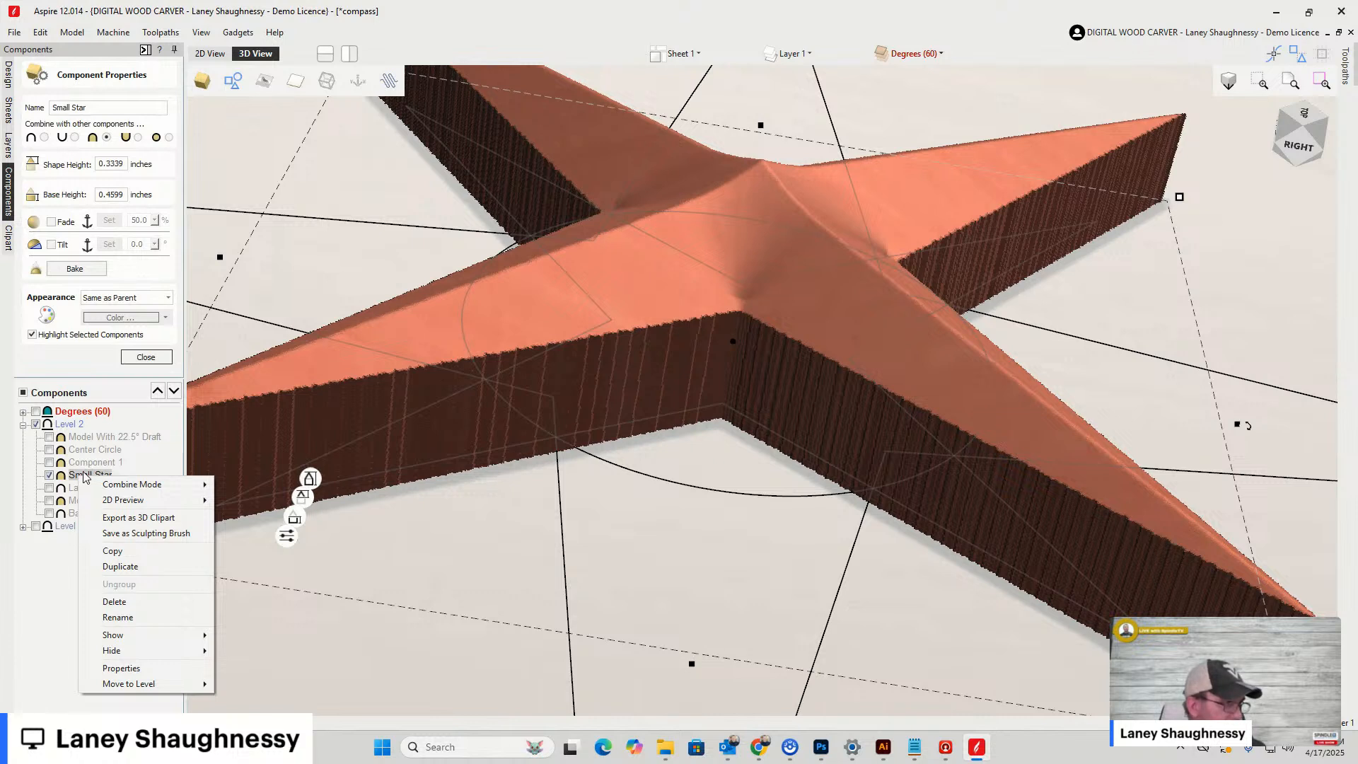
left_click(84, 472)
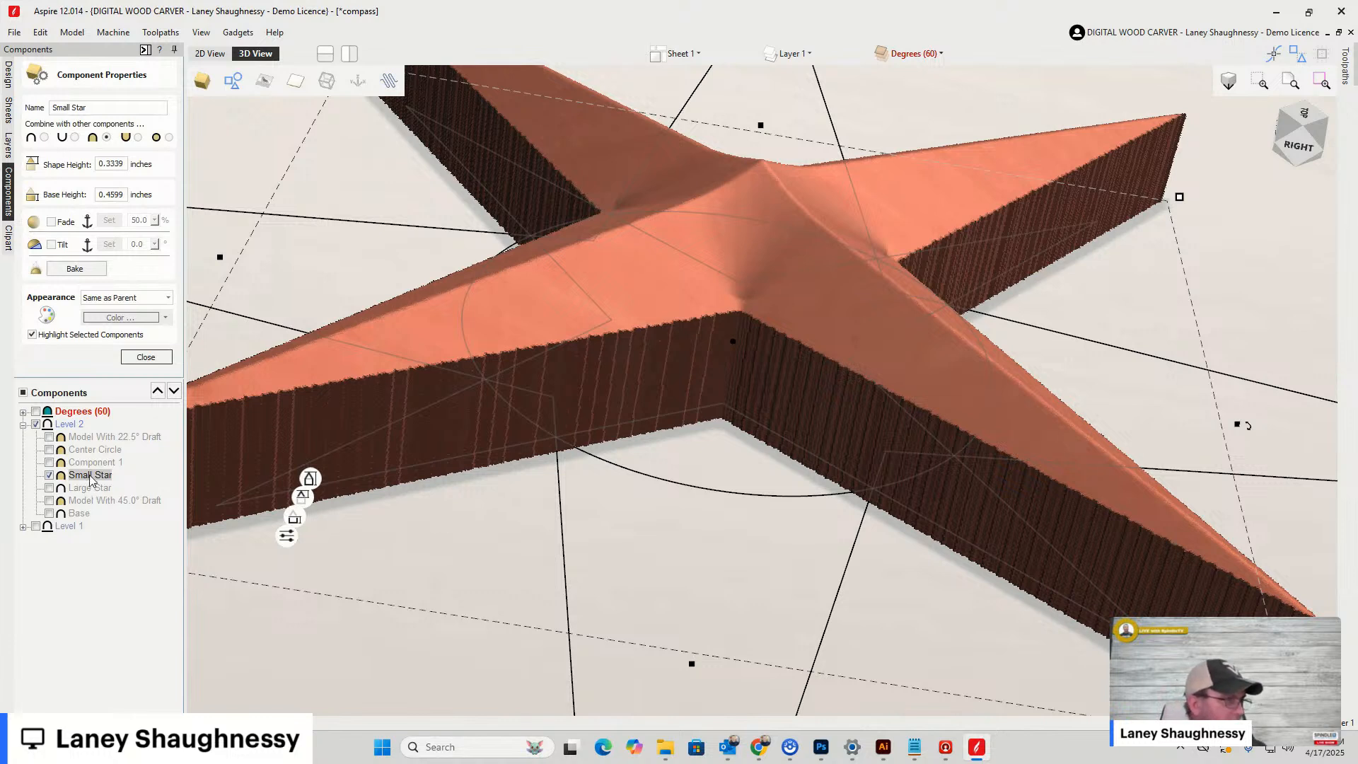
left_click(42, 35)
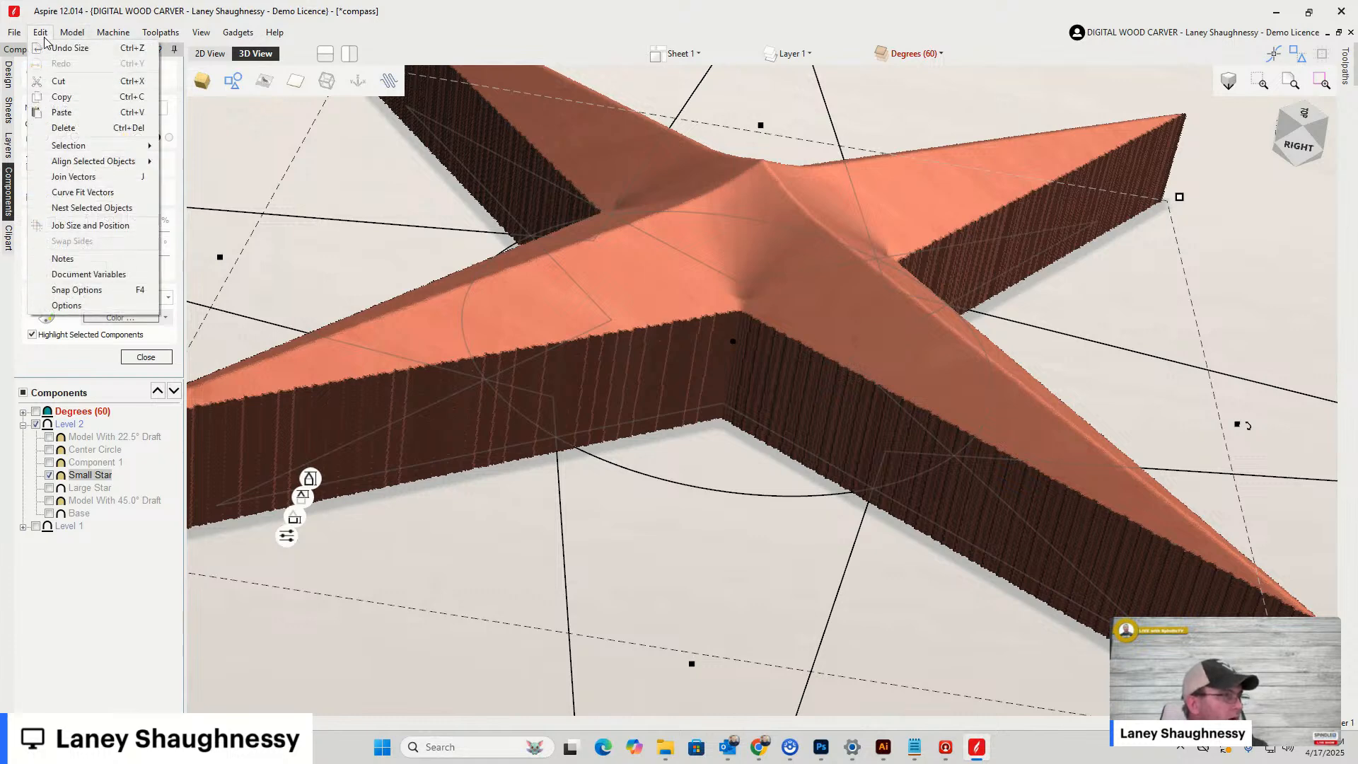
mouse_move(68, 38)
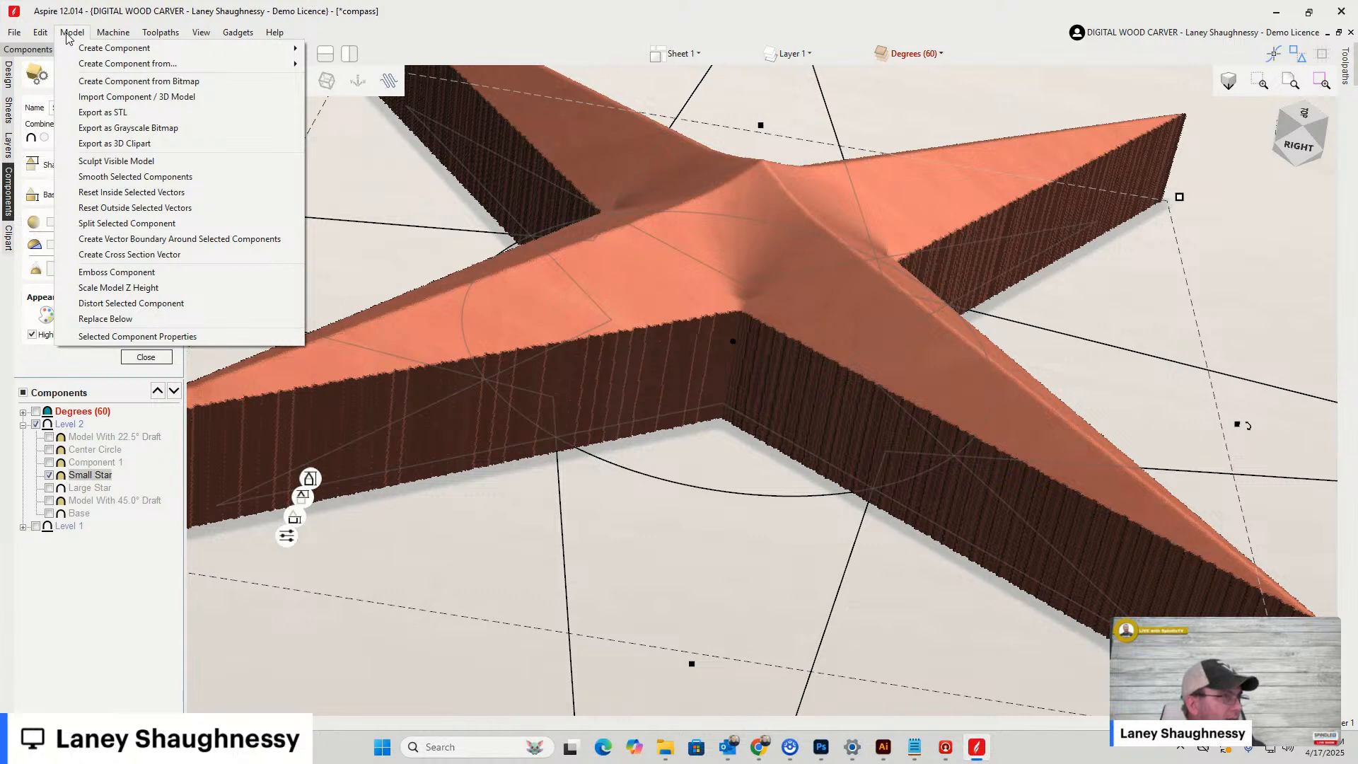
left_click(74, 376)
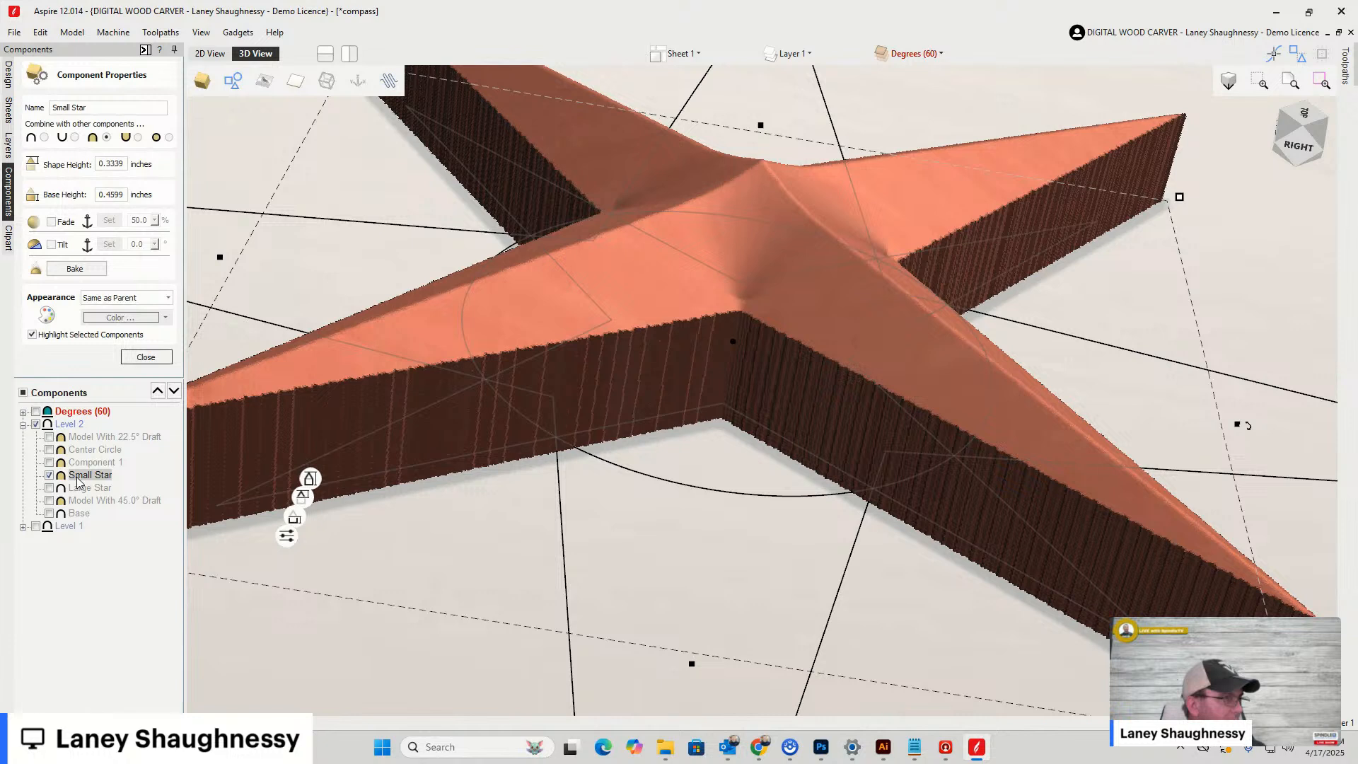
left_click(160, 360)
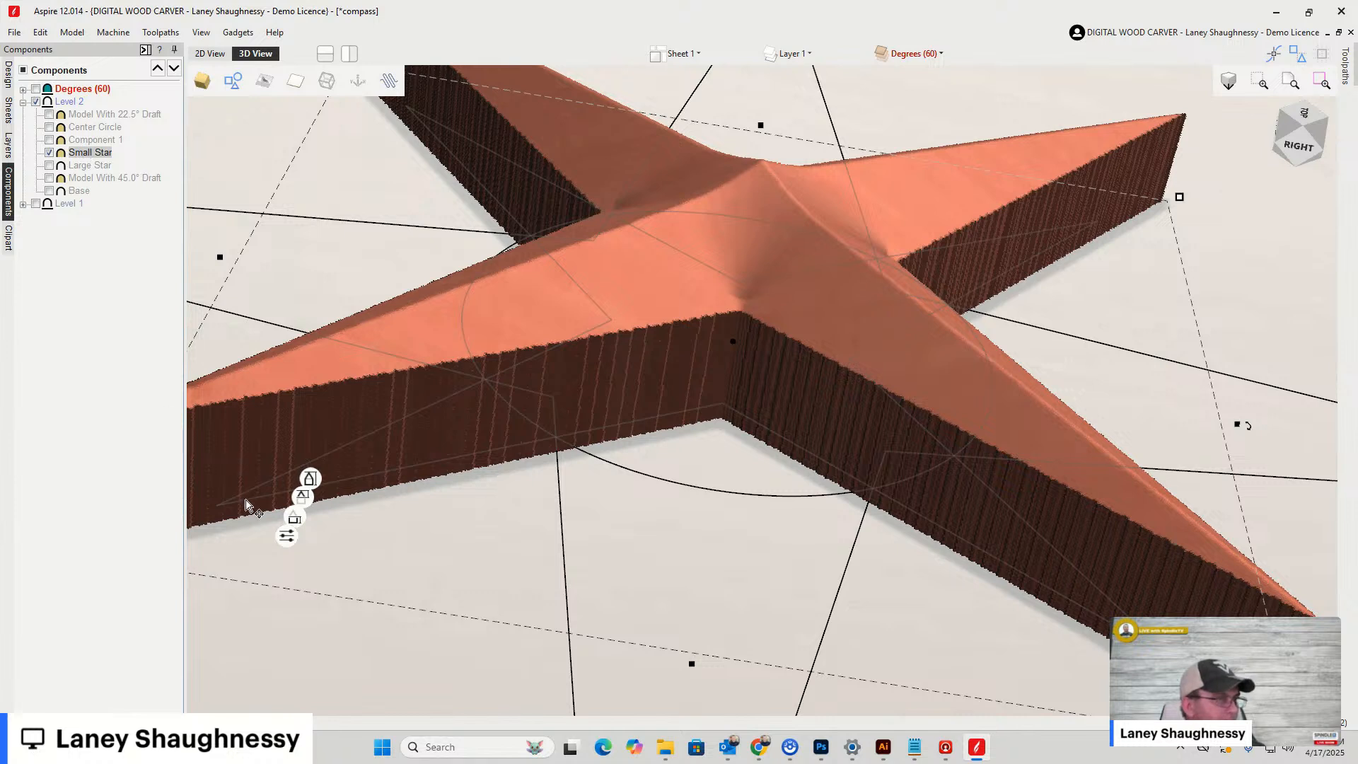
left_click(288, 536)
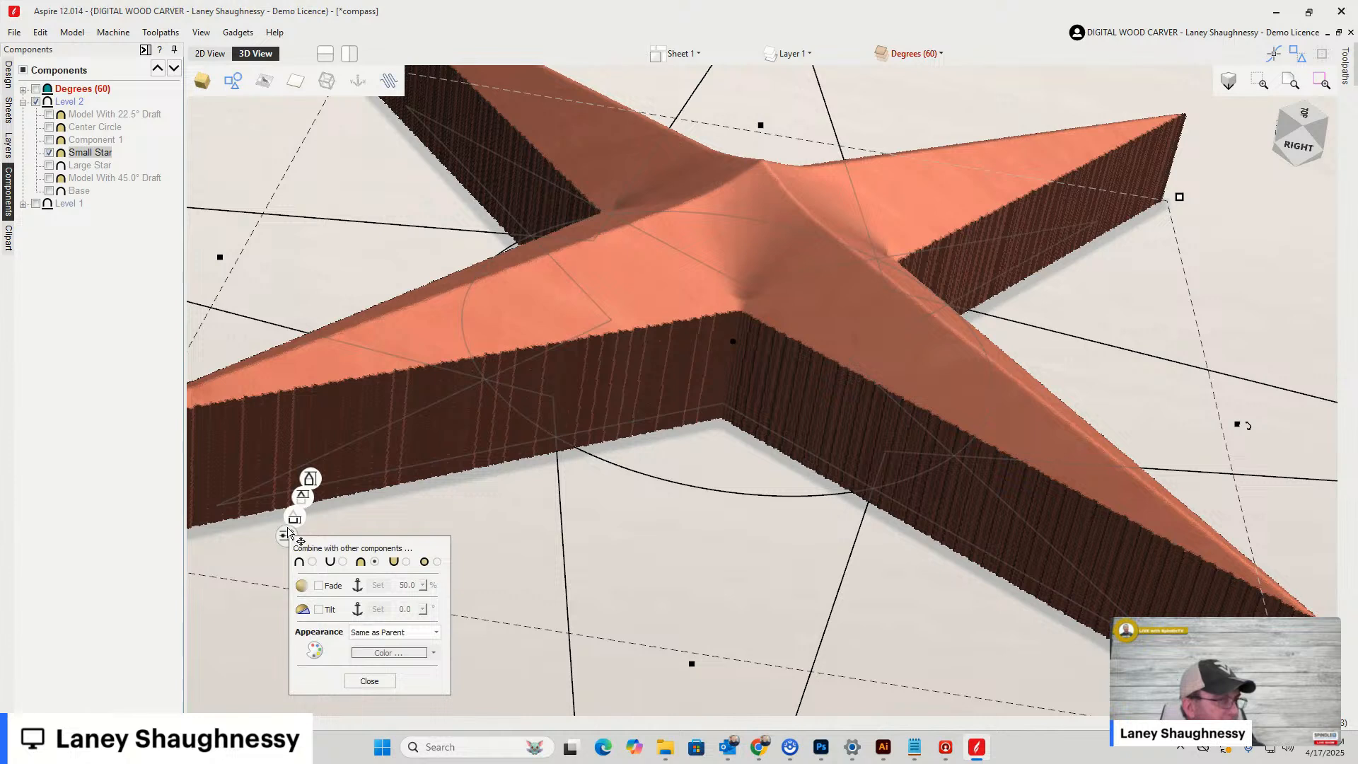
right_click(288, 538)
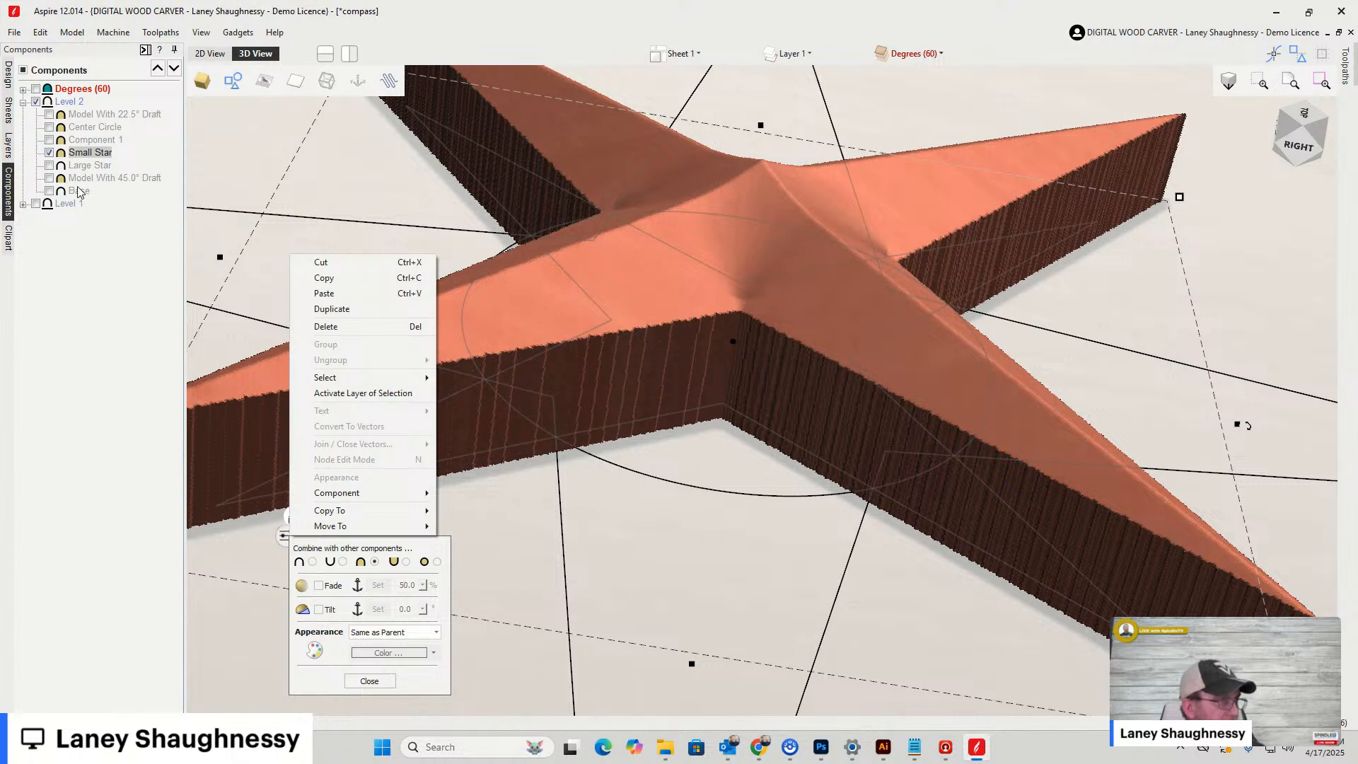
left_click(73, 156)
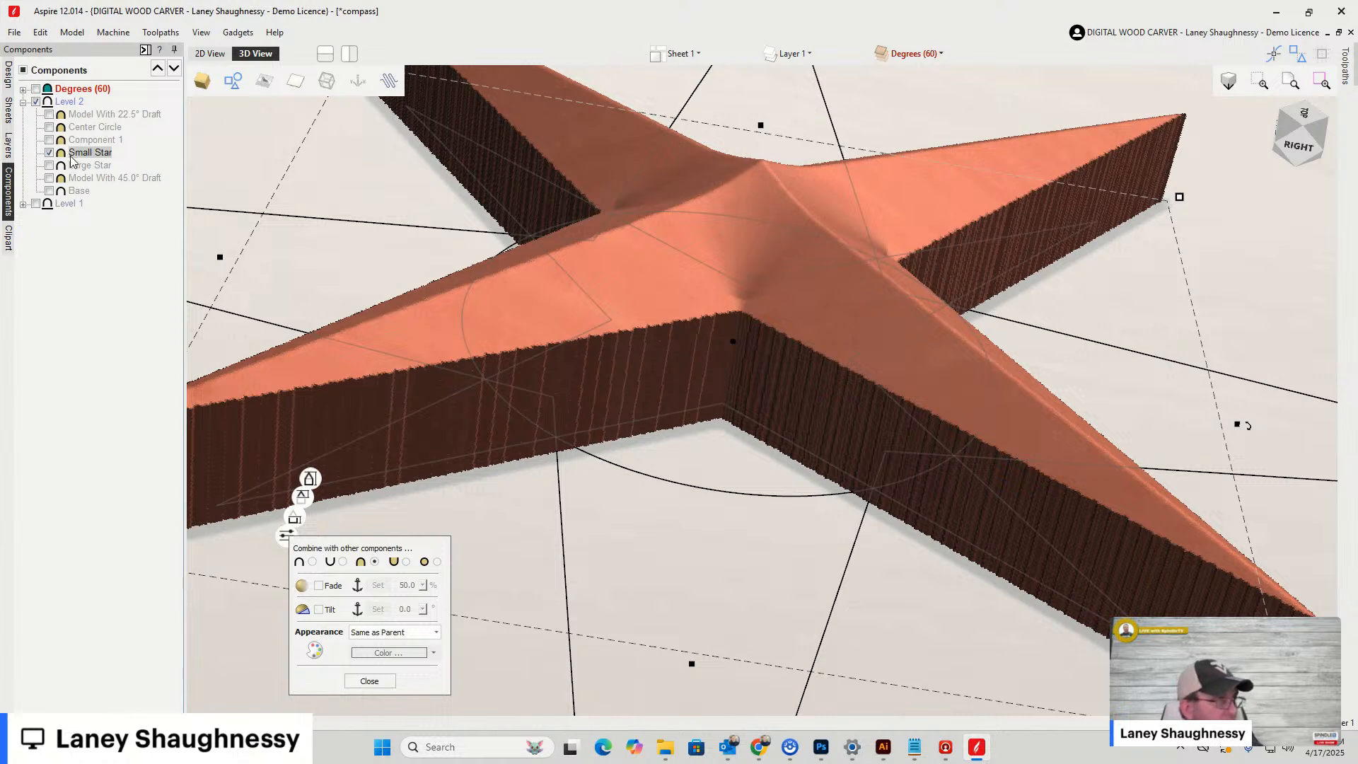
left_click(77, 153)
right_click(77, 154)
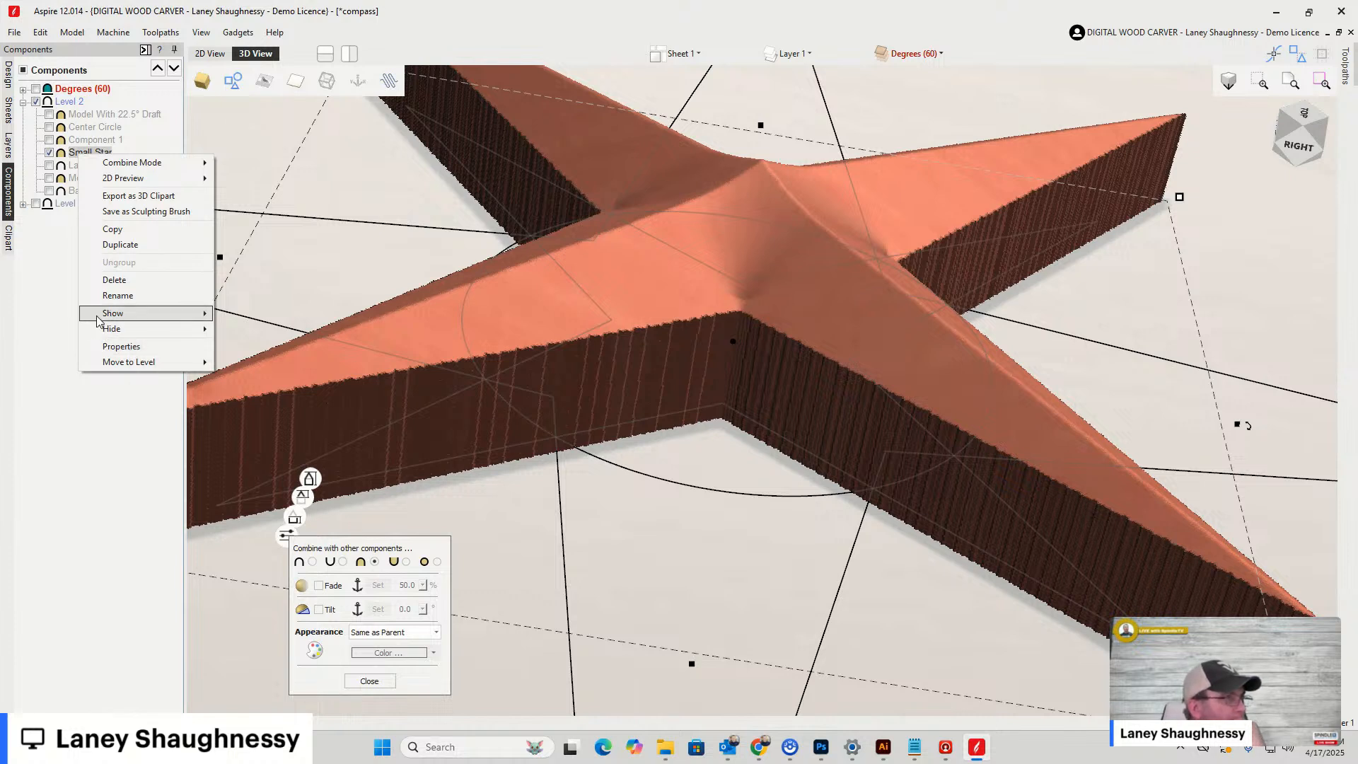
left_click(73, 157)
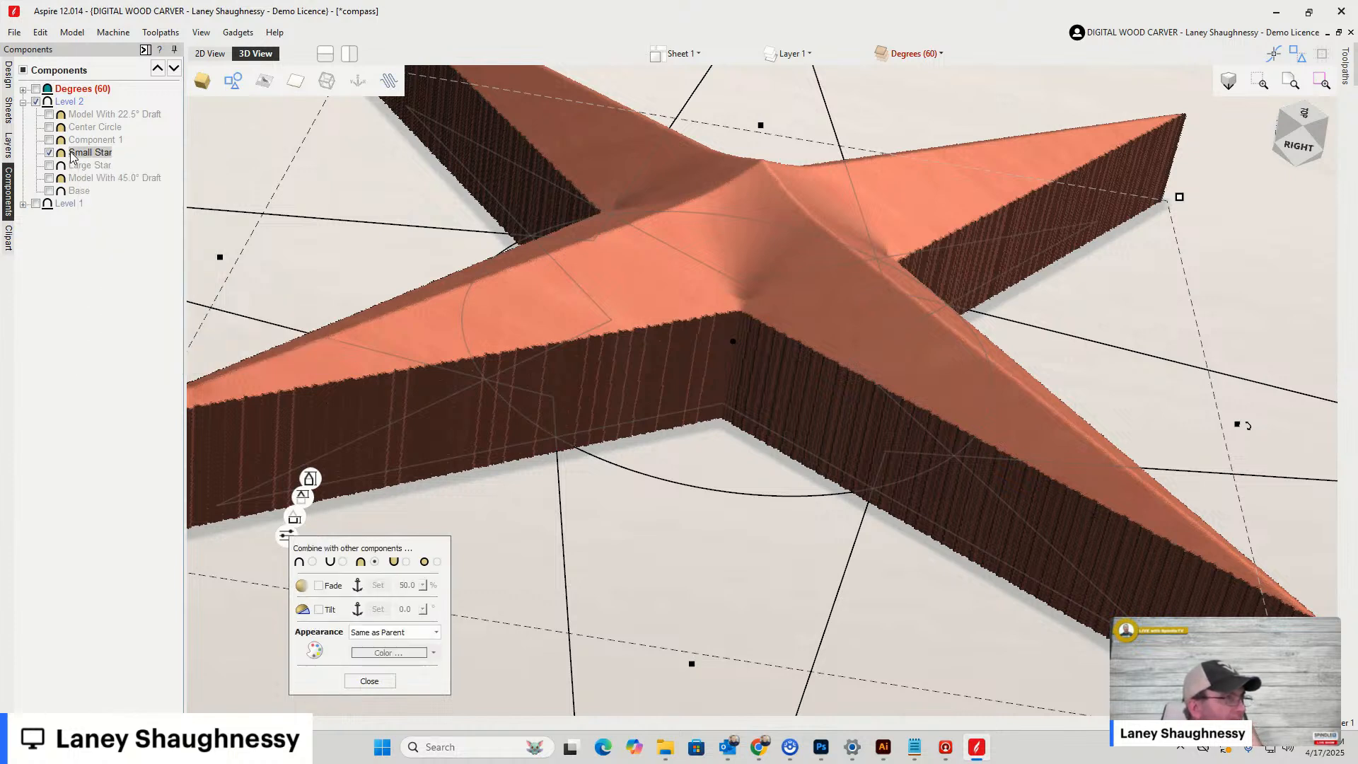
right_click(73, 157)
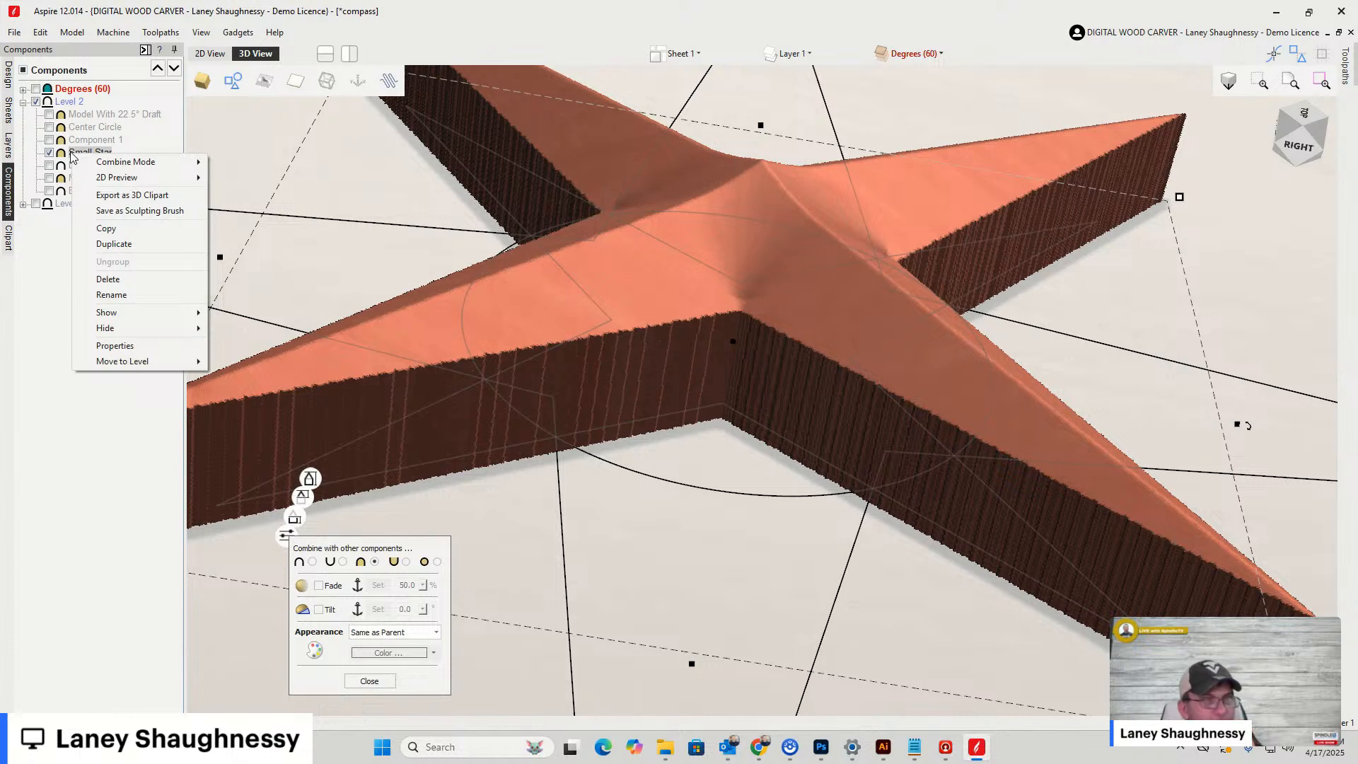
Reopen the Small Star's angled shape settings, apply preserved internal corners, and close the shape and component settings
double_click(70, 153)
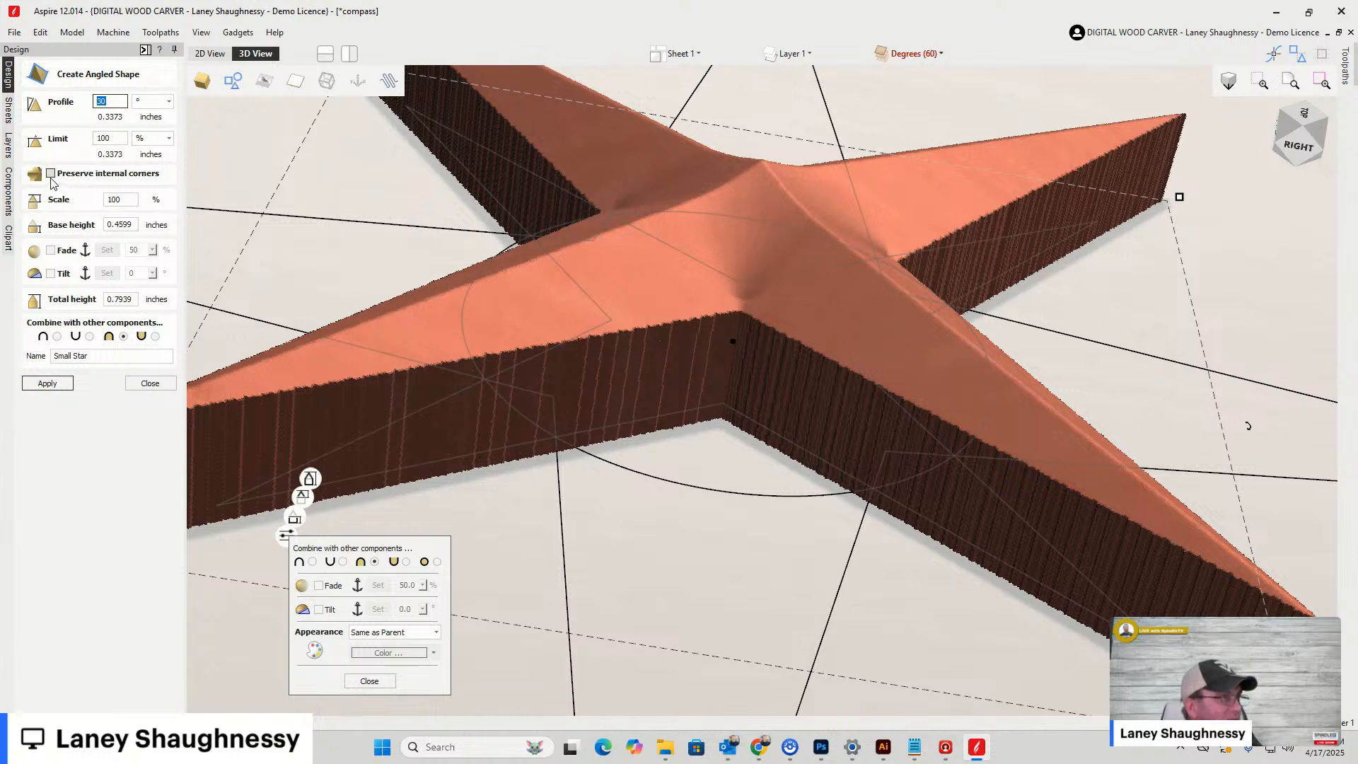
left_click(51, 174)
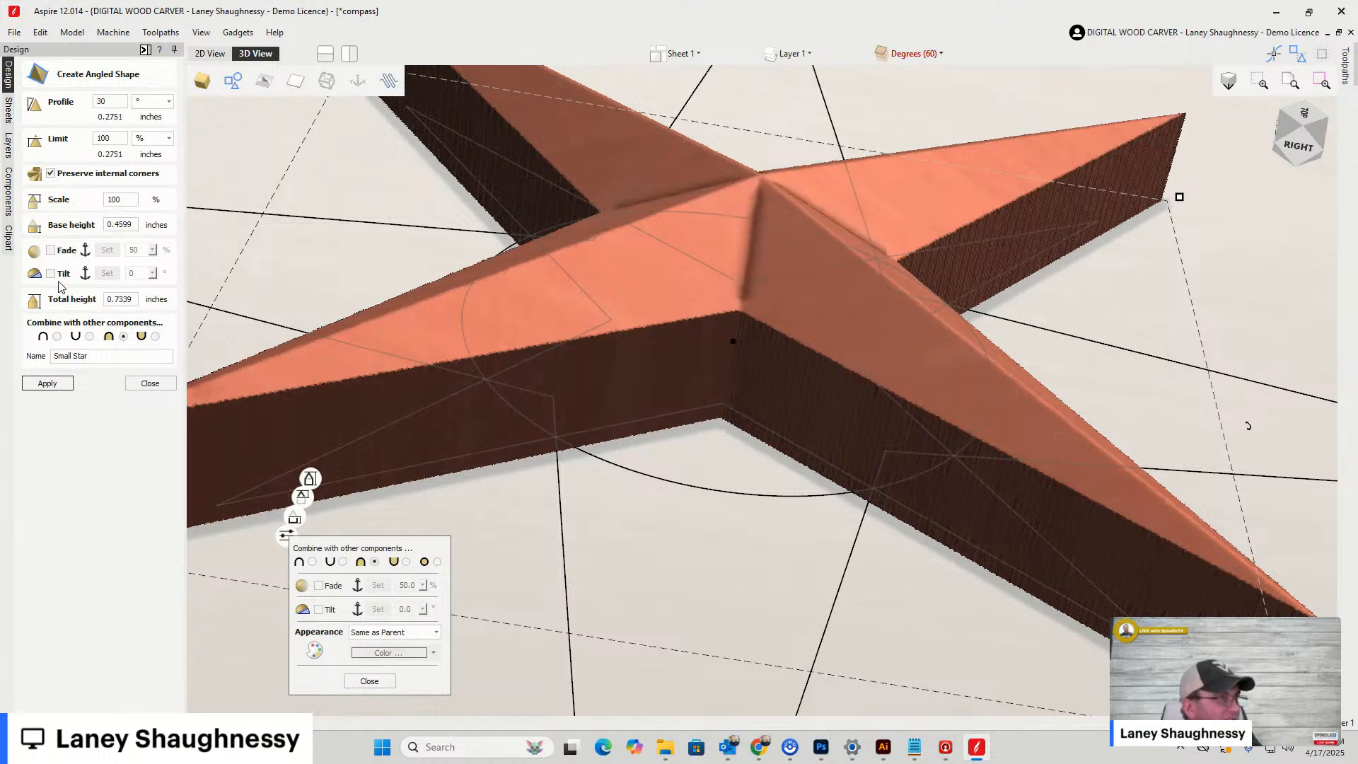
left_click(51, 387)
left_click(51, 384)
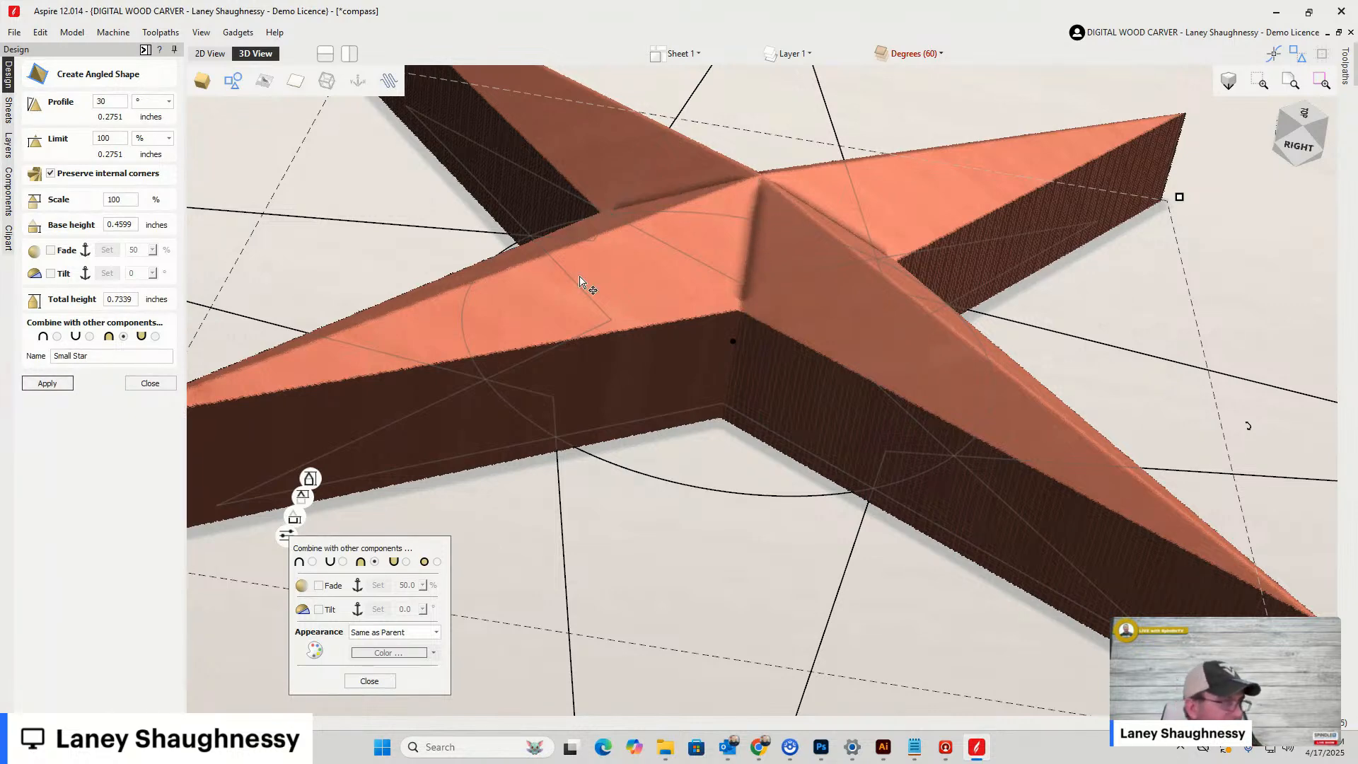
left_click(150, 384)
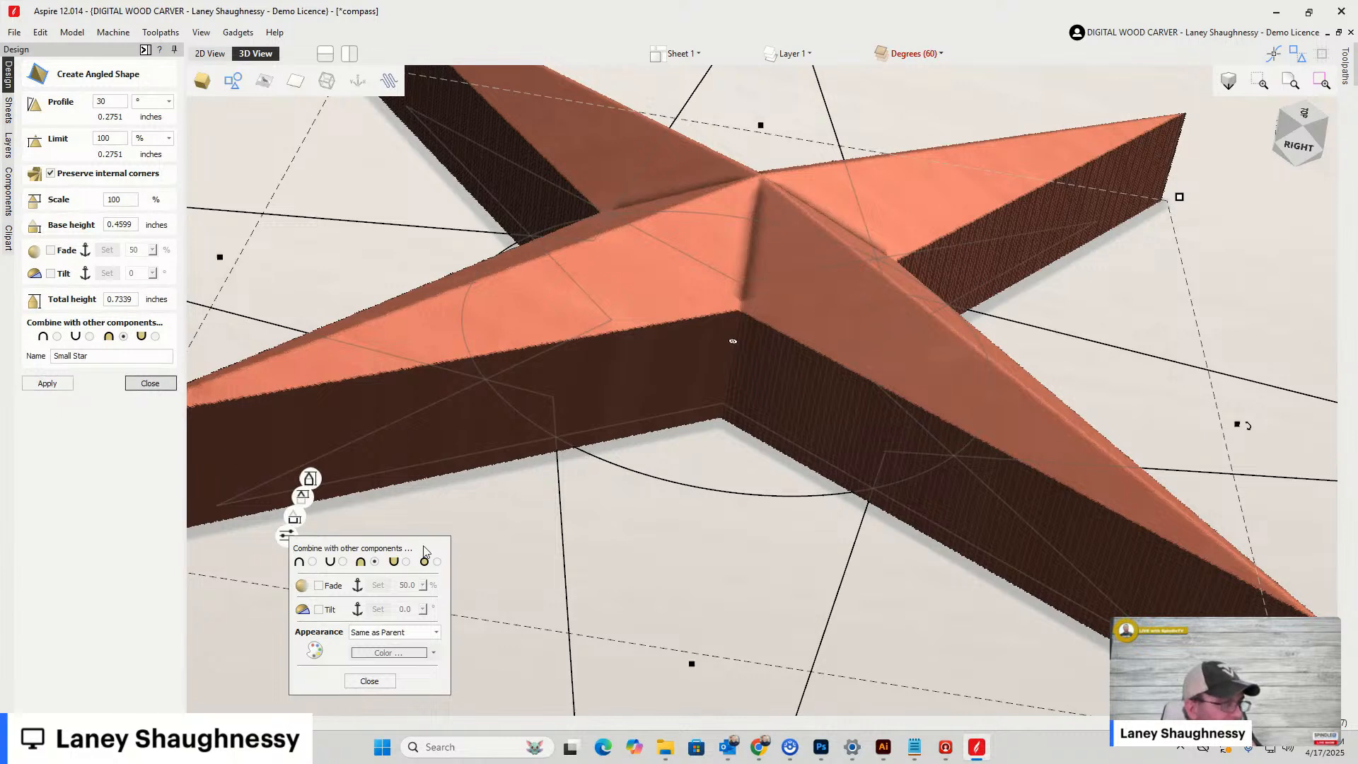
left_click(438, 527)
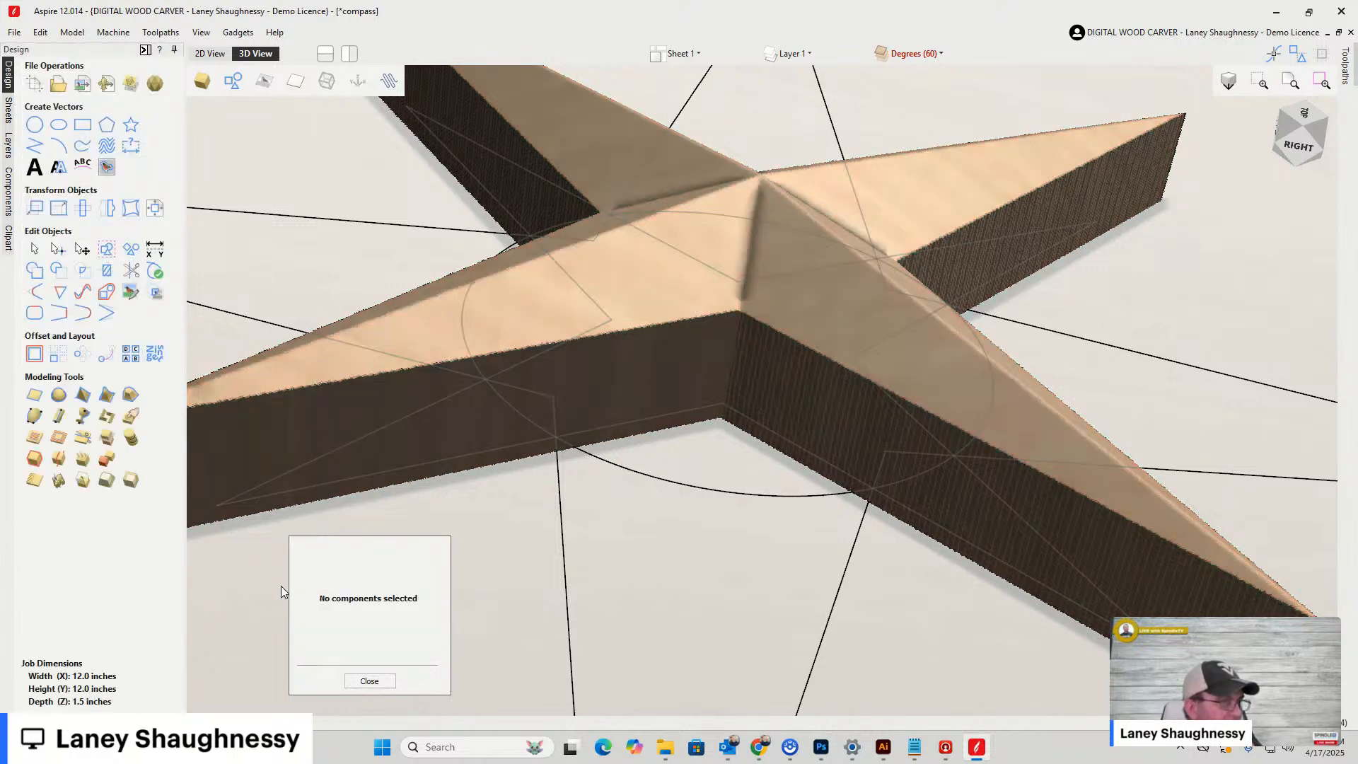
left_click(367, 680)
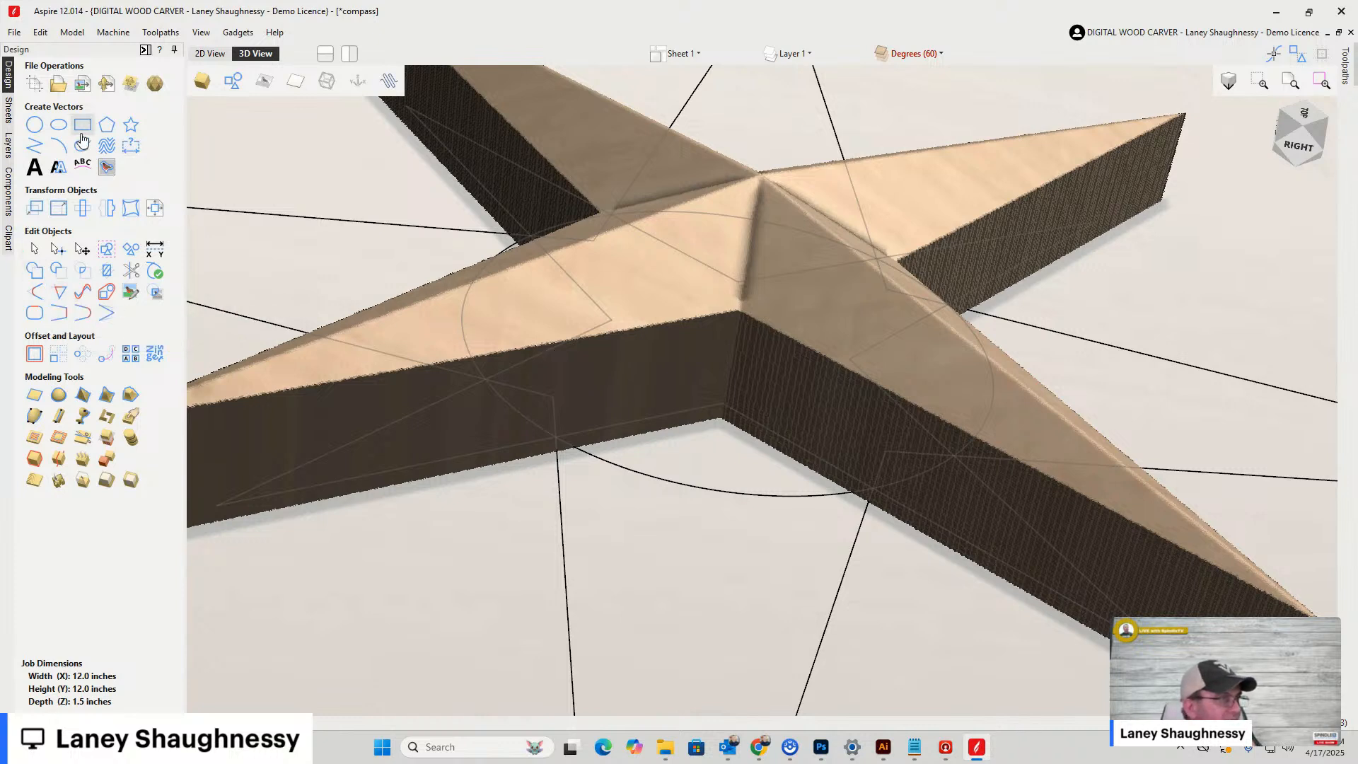
Try a 30-degree draft on the isolated Small Star and inspect its sloped side walls
left_click(106, 481)
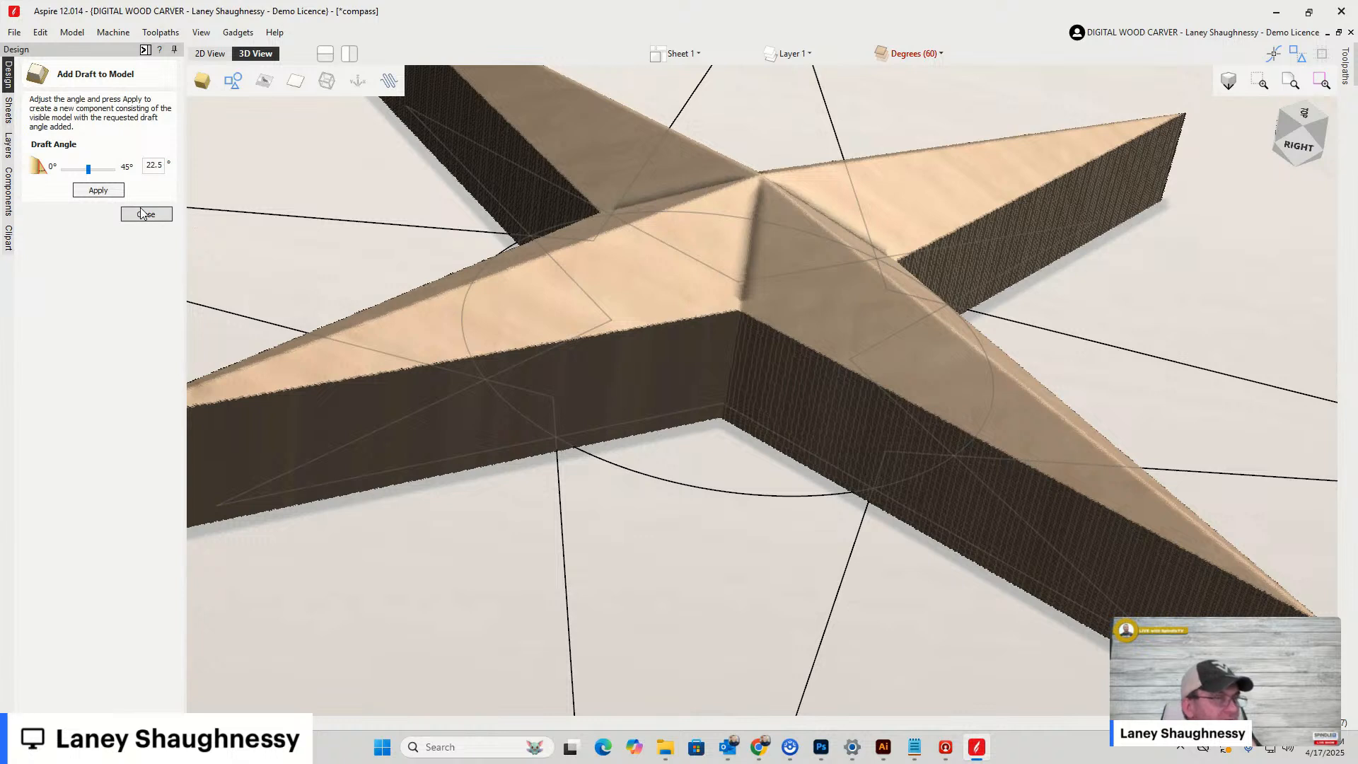
double_click(154, 165)
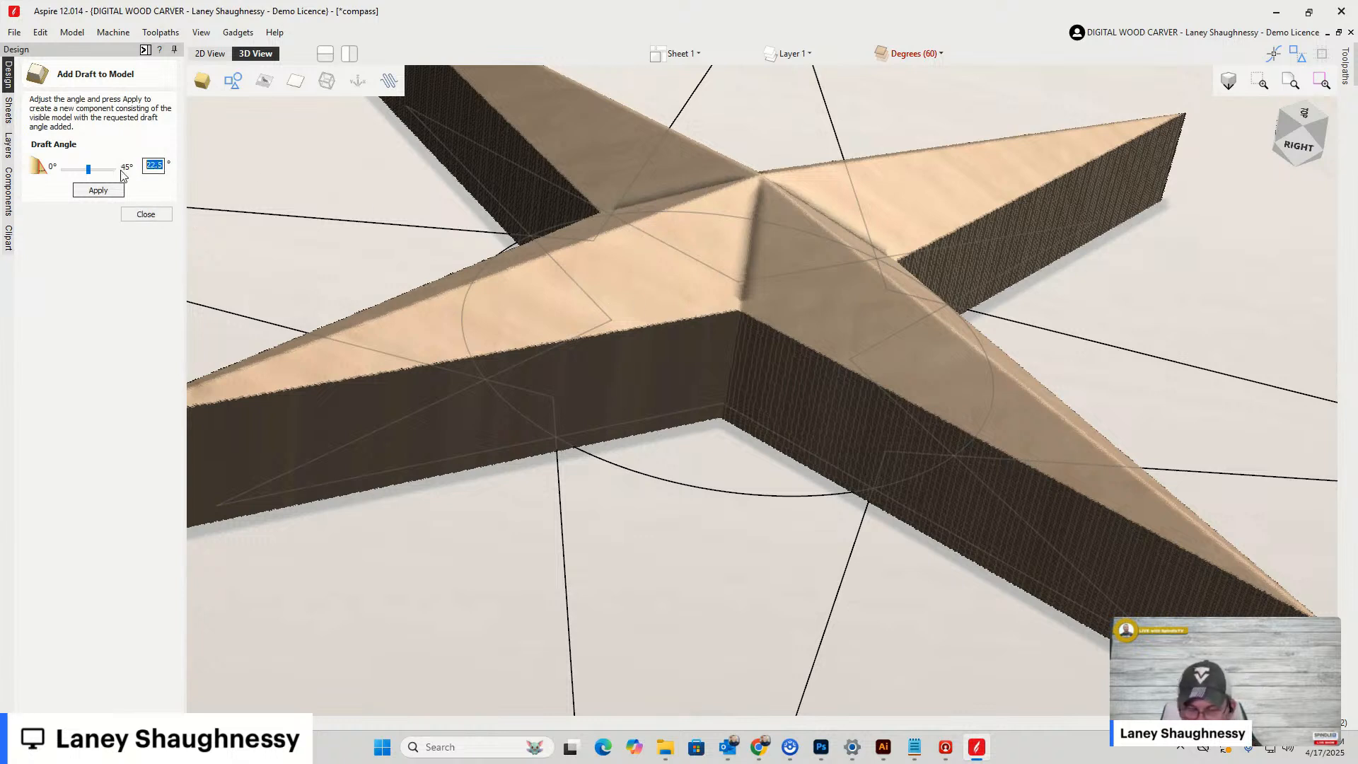
type("30")
left_click(103, 191)
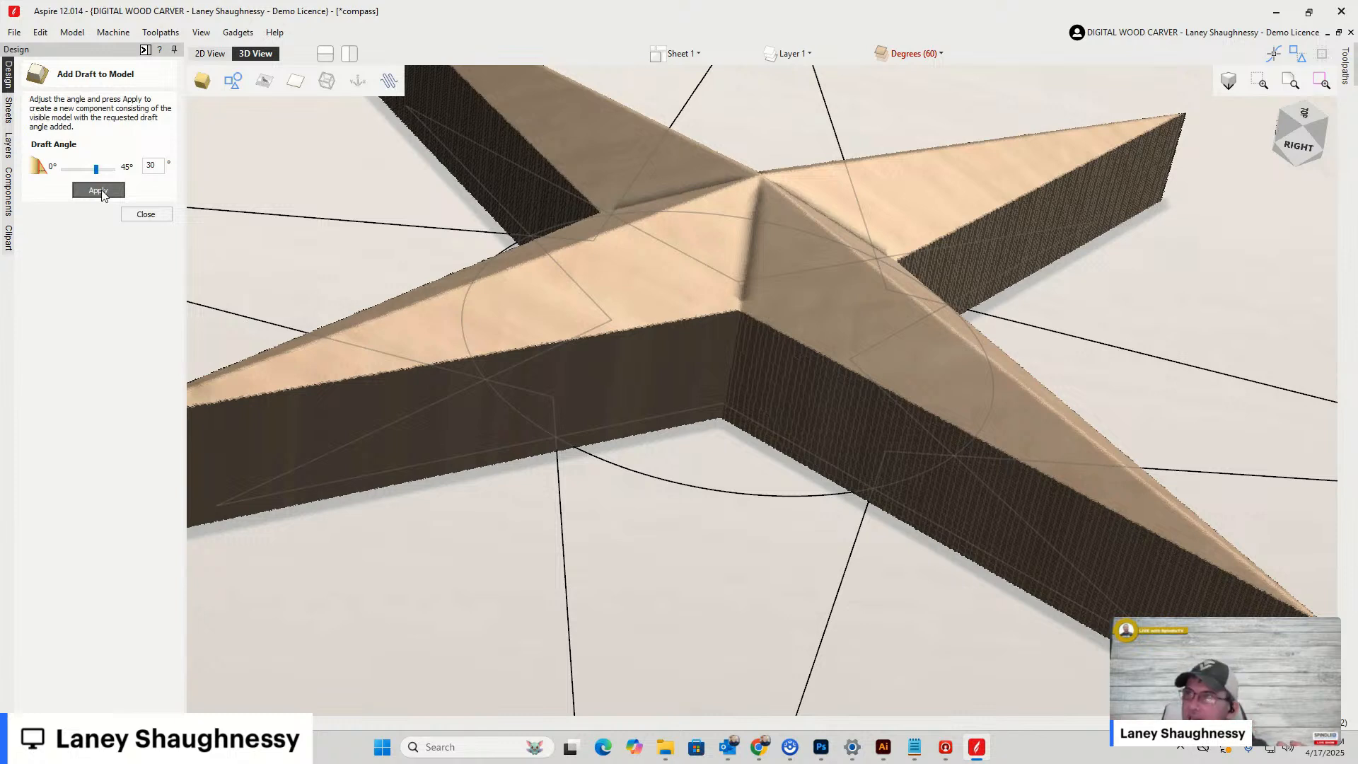
left_click(99, 191)
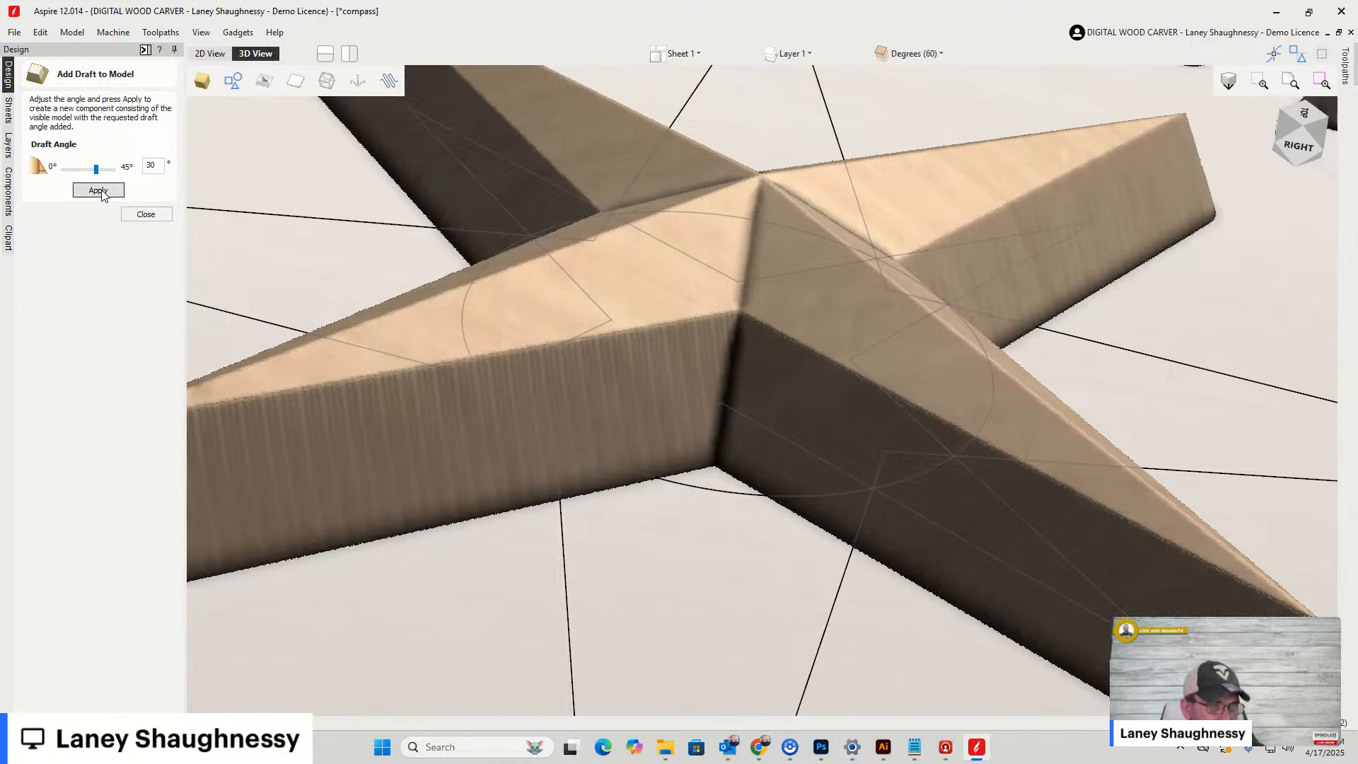
scroll(500, 365, "up", 2)
scroll(500, 363, "down", 3)
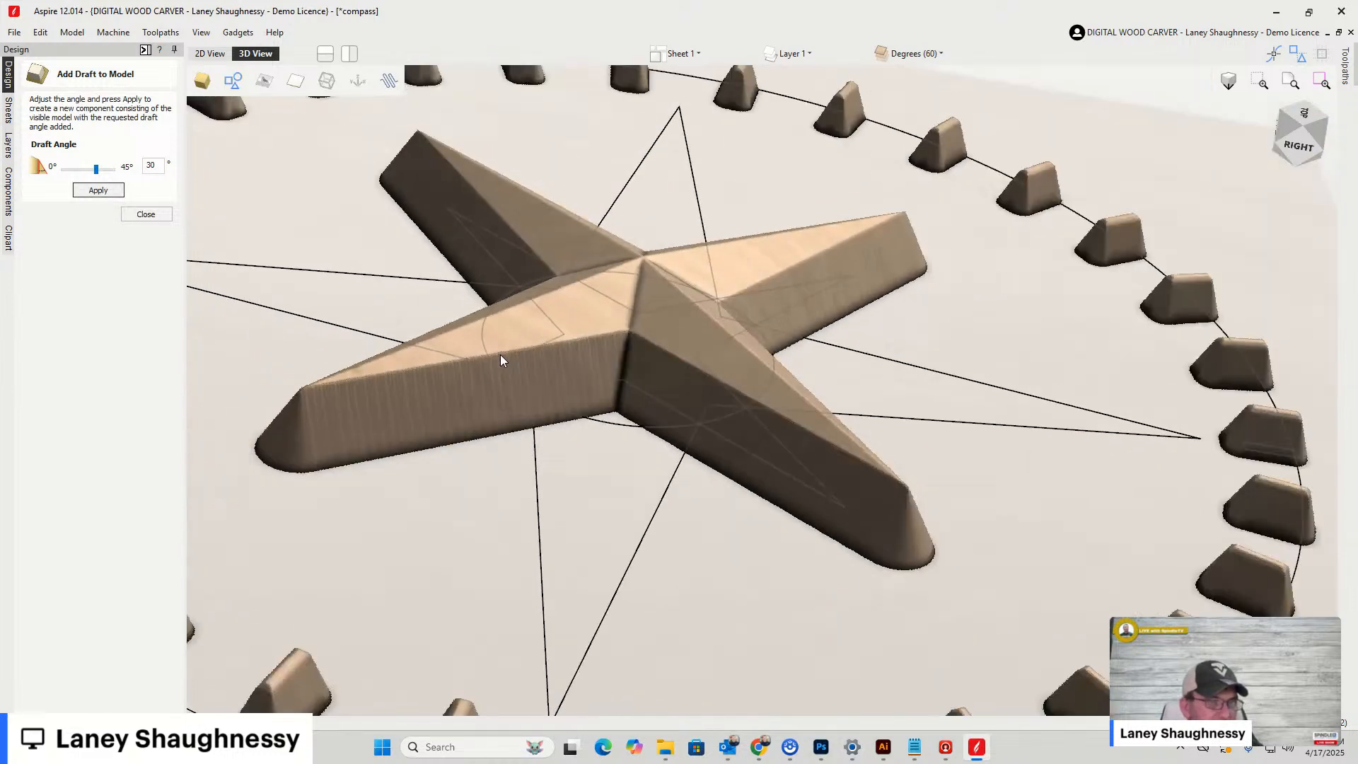
scroll(502, 358, "up", 1)
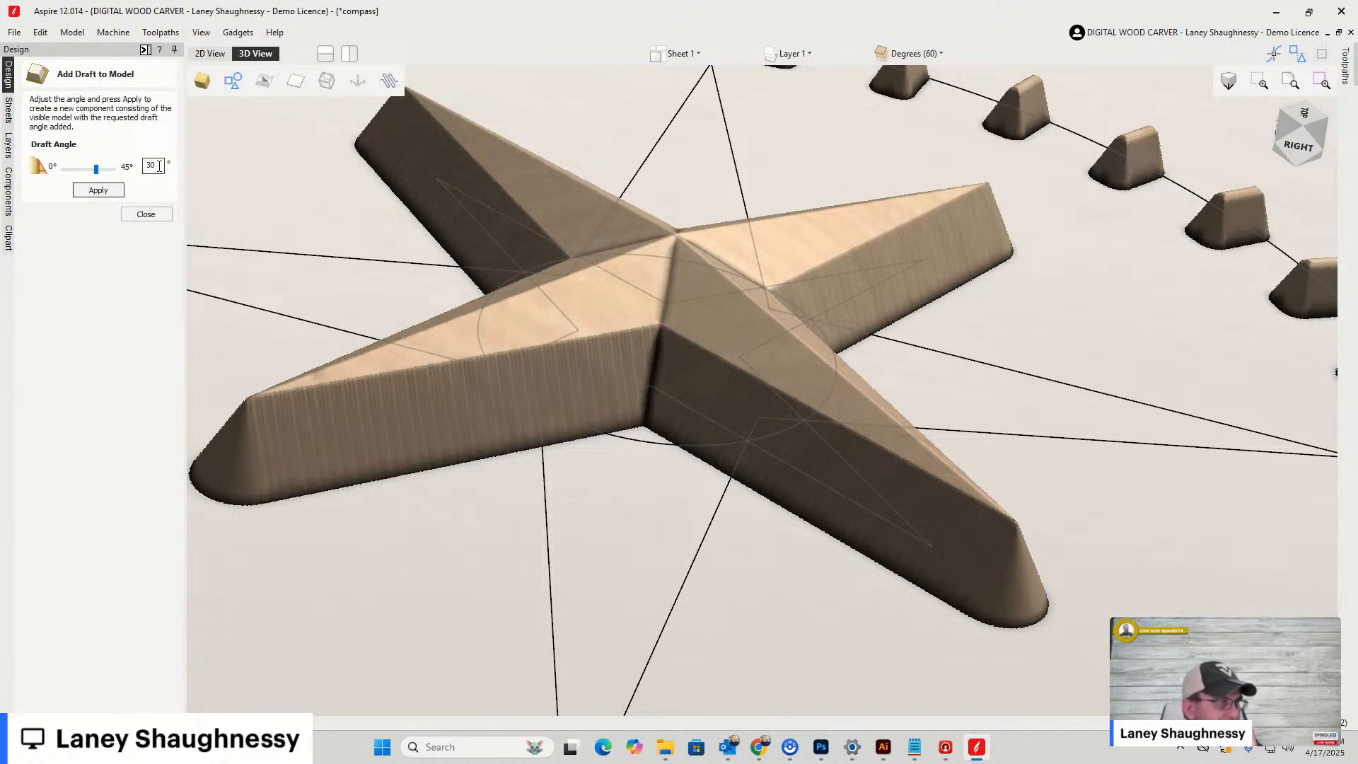
Try a 60-degree draft angle on the Small Star and close the draft settings
left_click_drag(160, 166, 144, 166)
type("60")
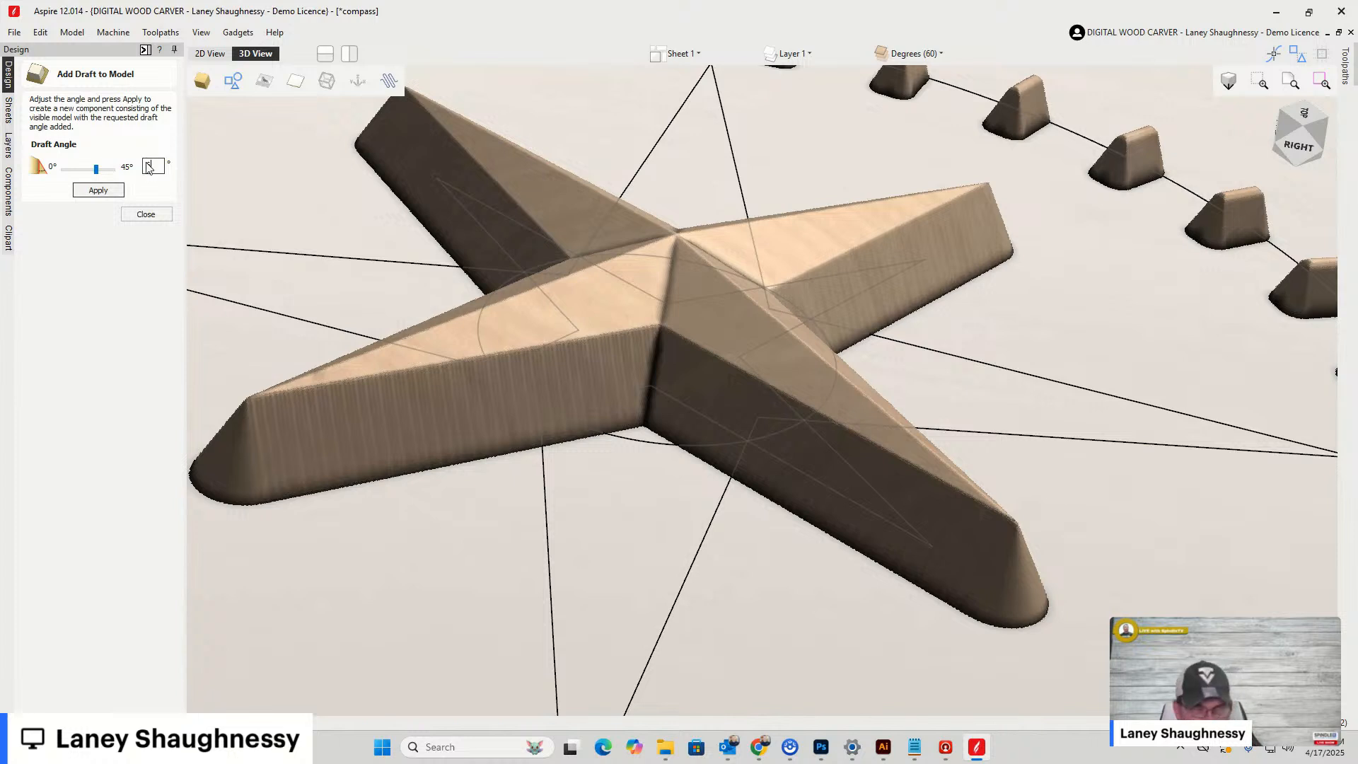
left_click(99, 192)
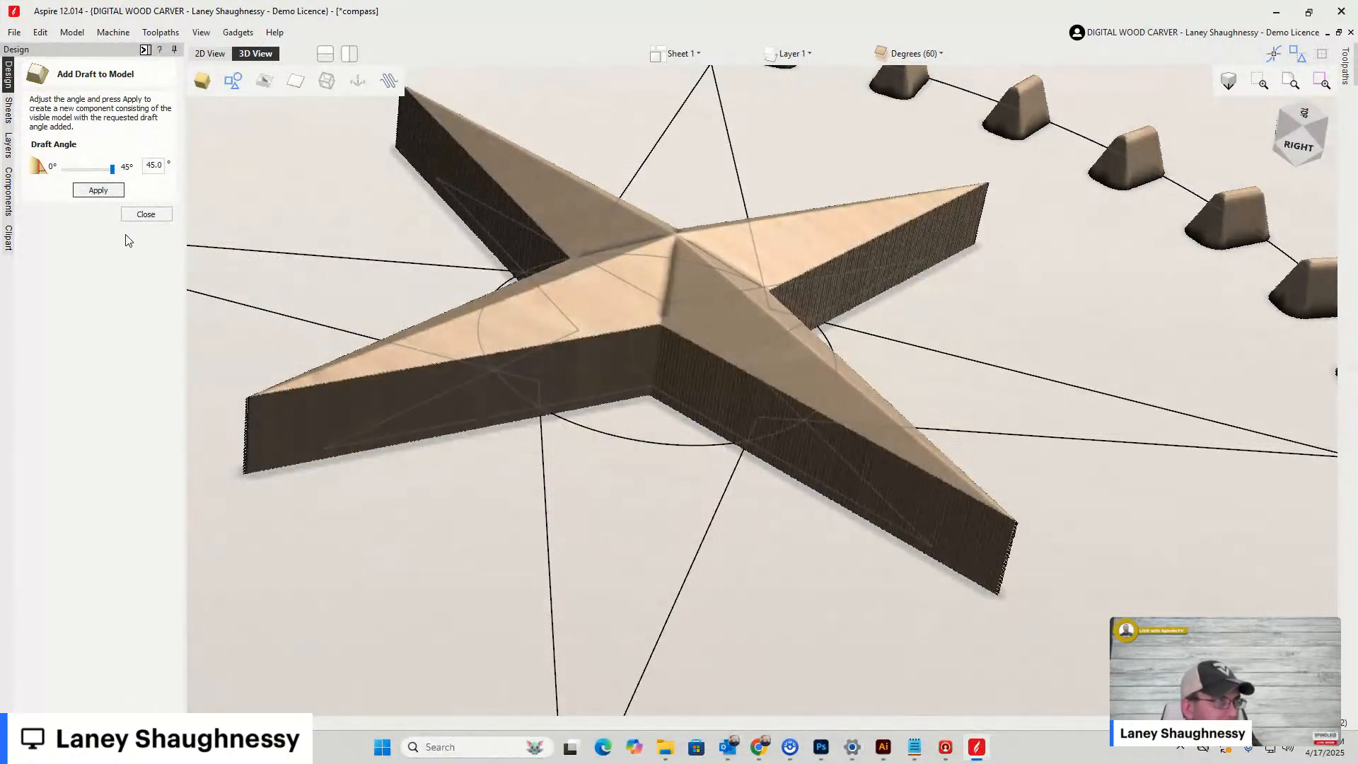
left_click(145, 213)
scroll(1090, 283, "down", 5)
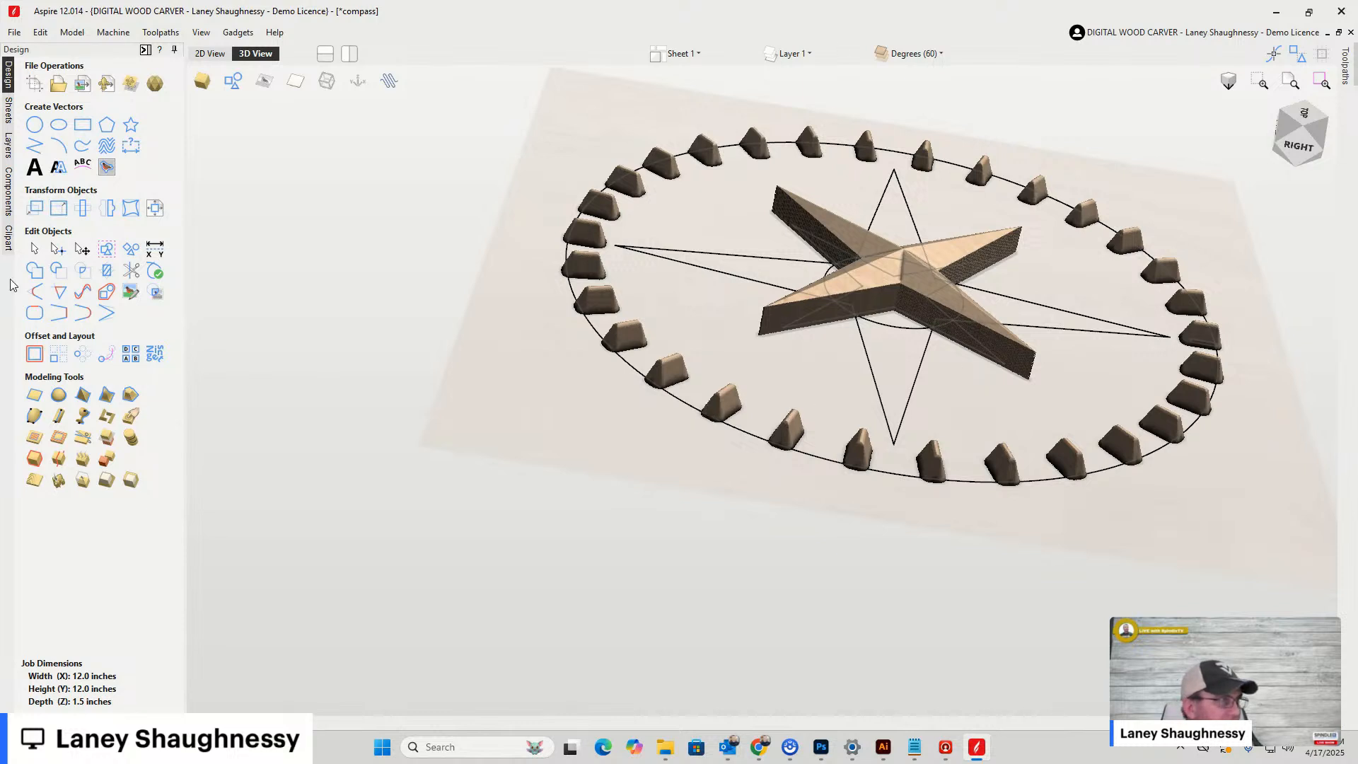
Hide the Degrees level and show only the Small Star component
left_click(8, 186)
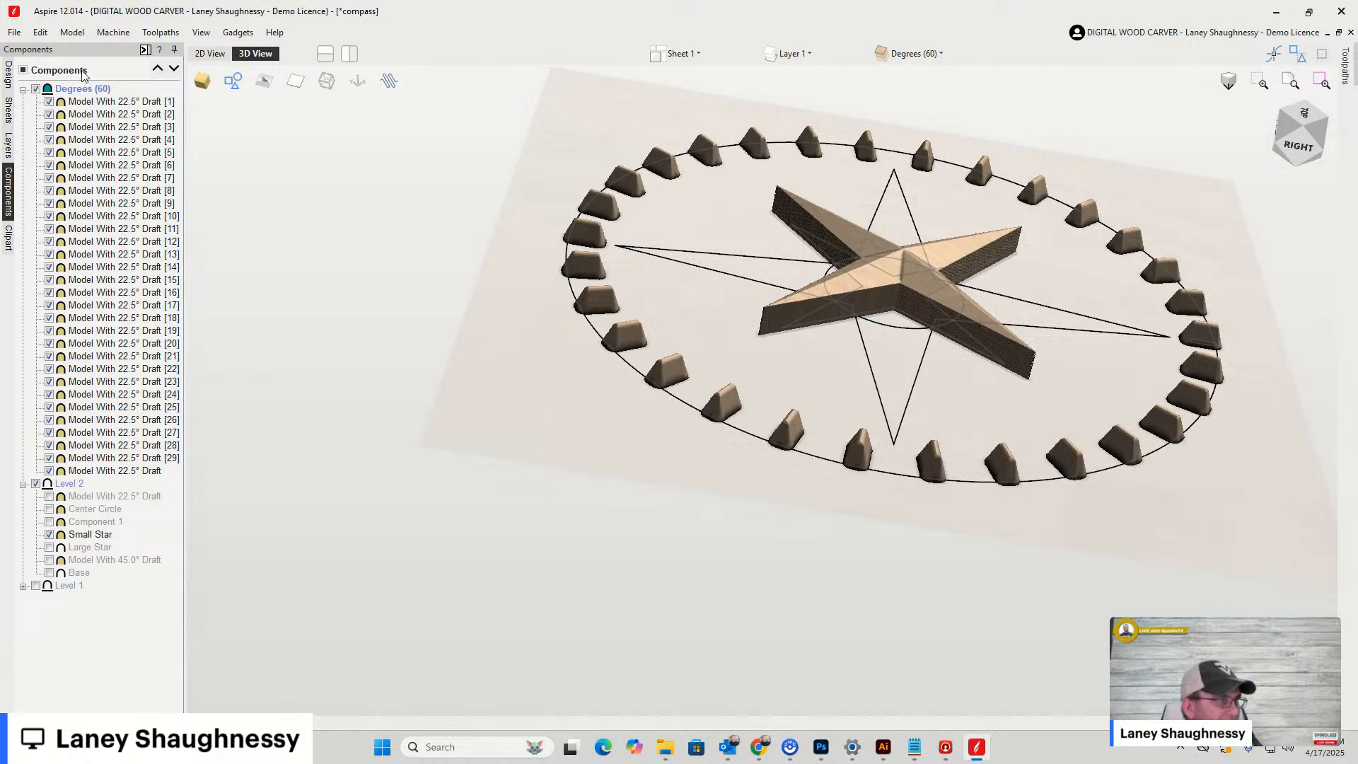
left_click(35, 89)
right_click(82, 539)
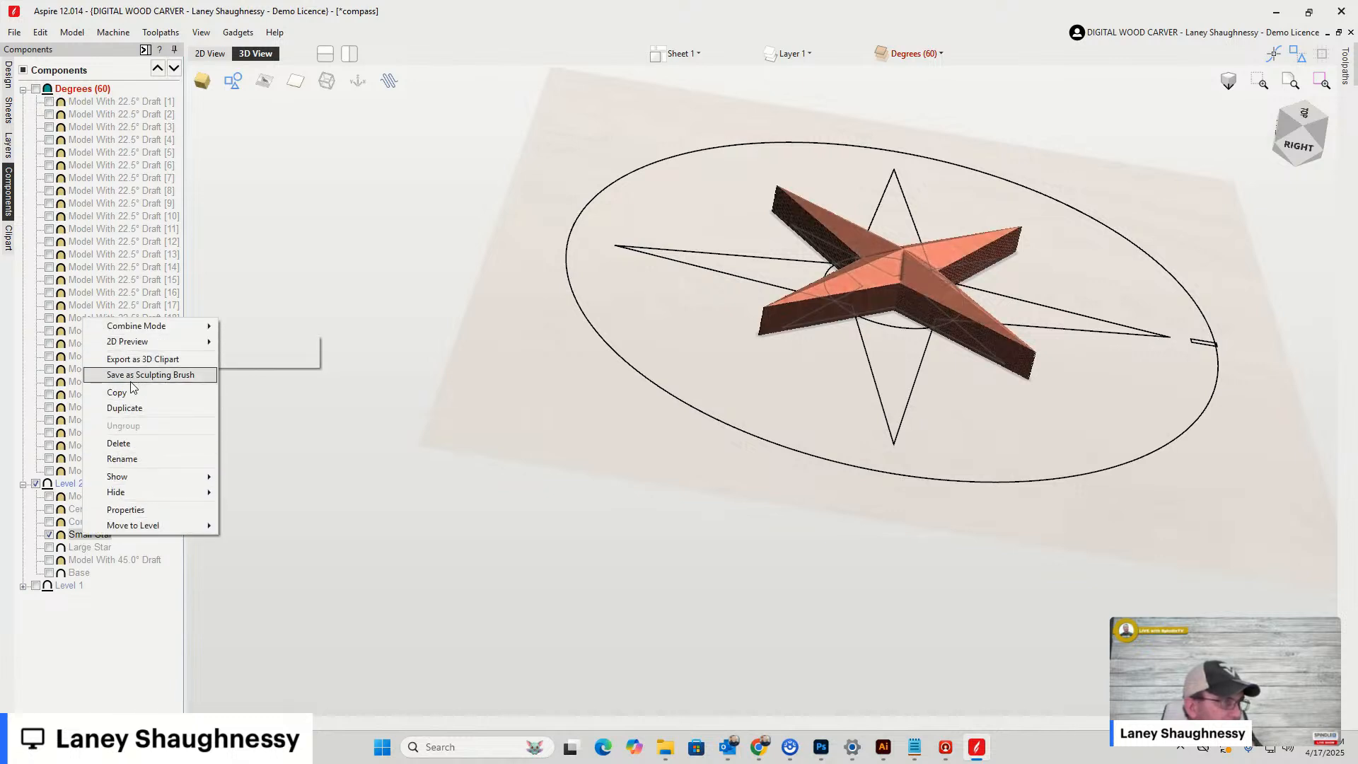
mouse_move(133, 477)
left_click(300, 499)
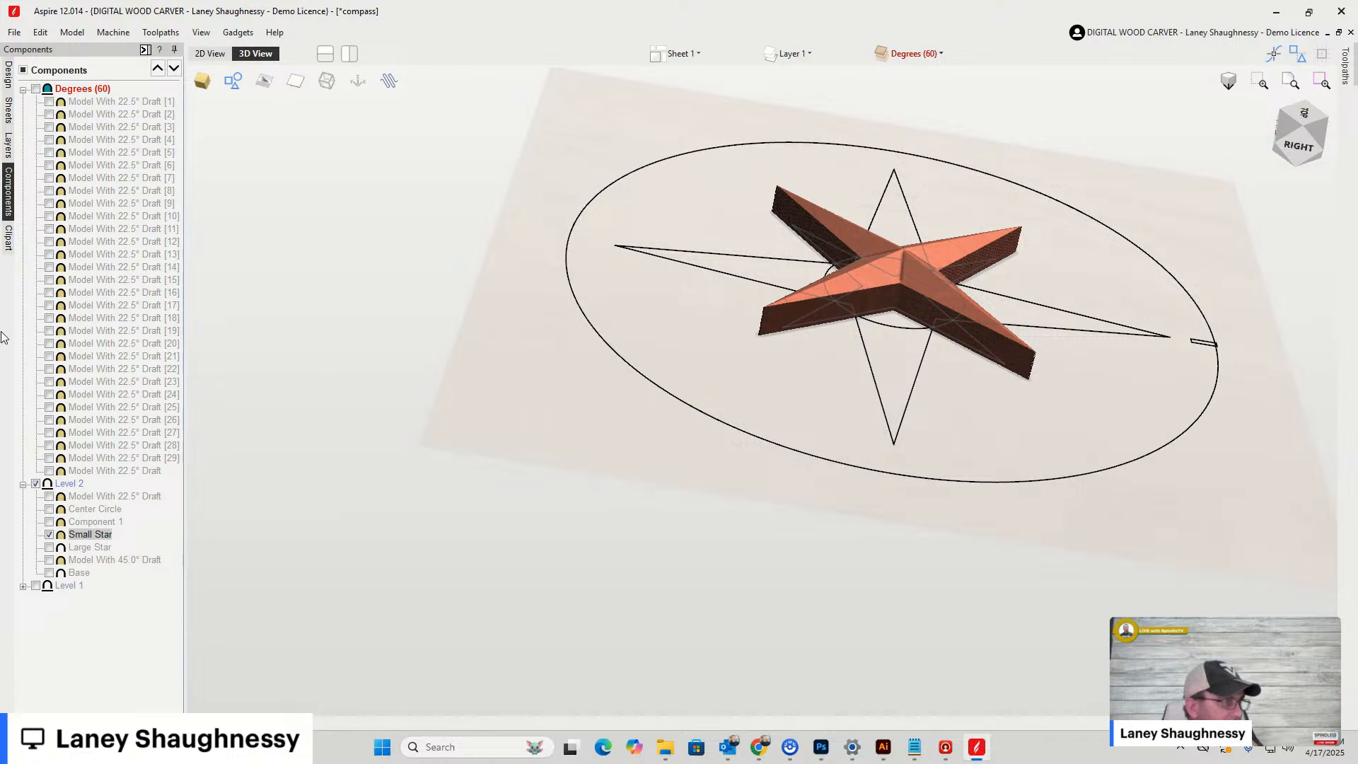
Add a 45-degree draft to the isolated Small Star and close the draft settings
left_click(9, 74)
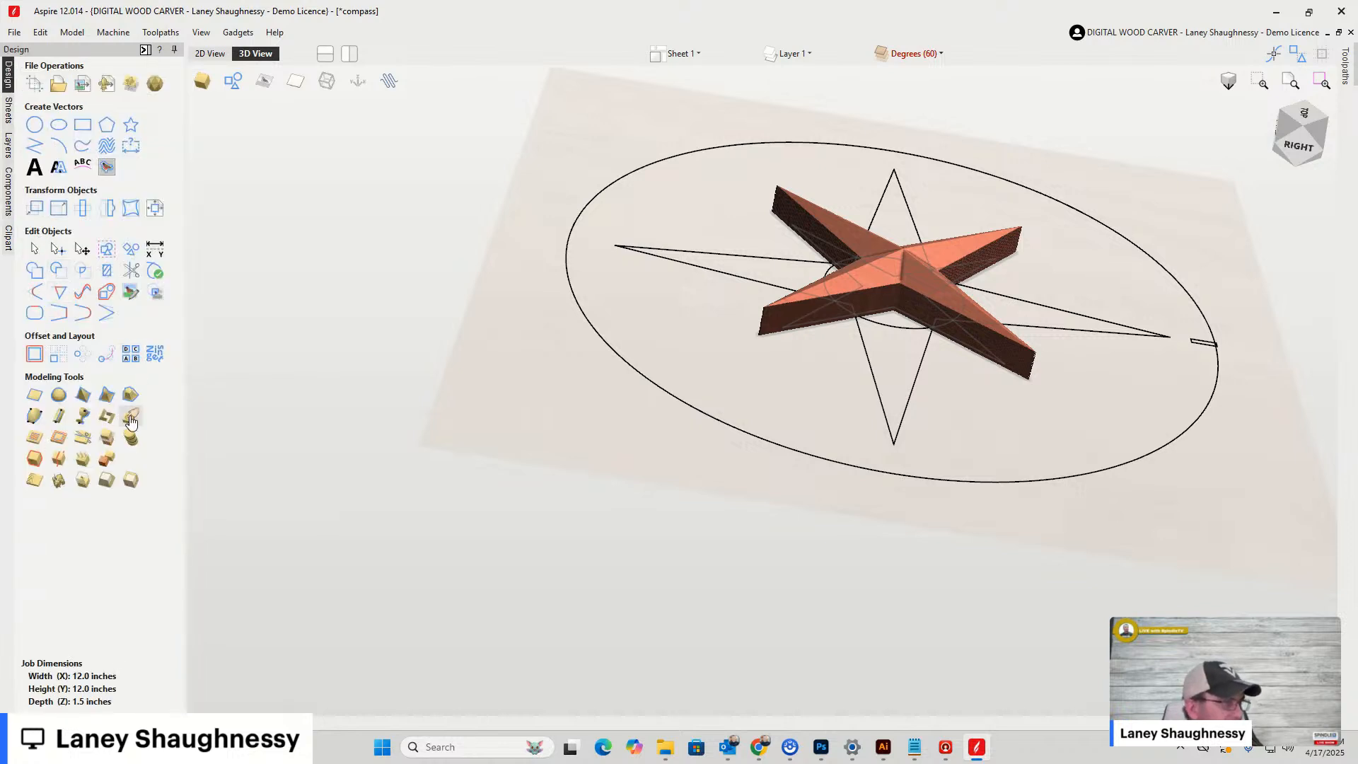
left_click(106, 479)
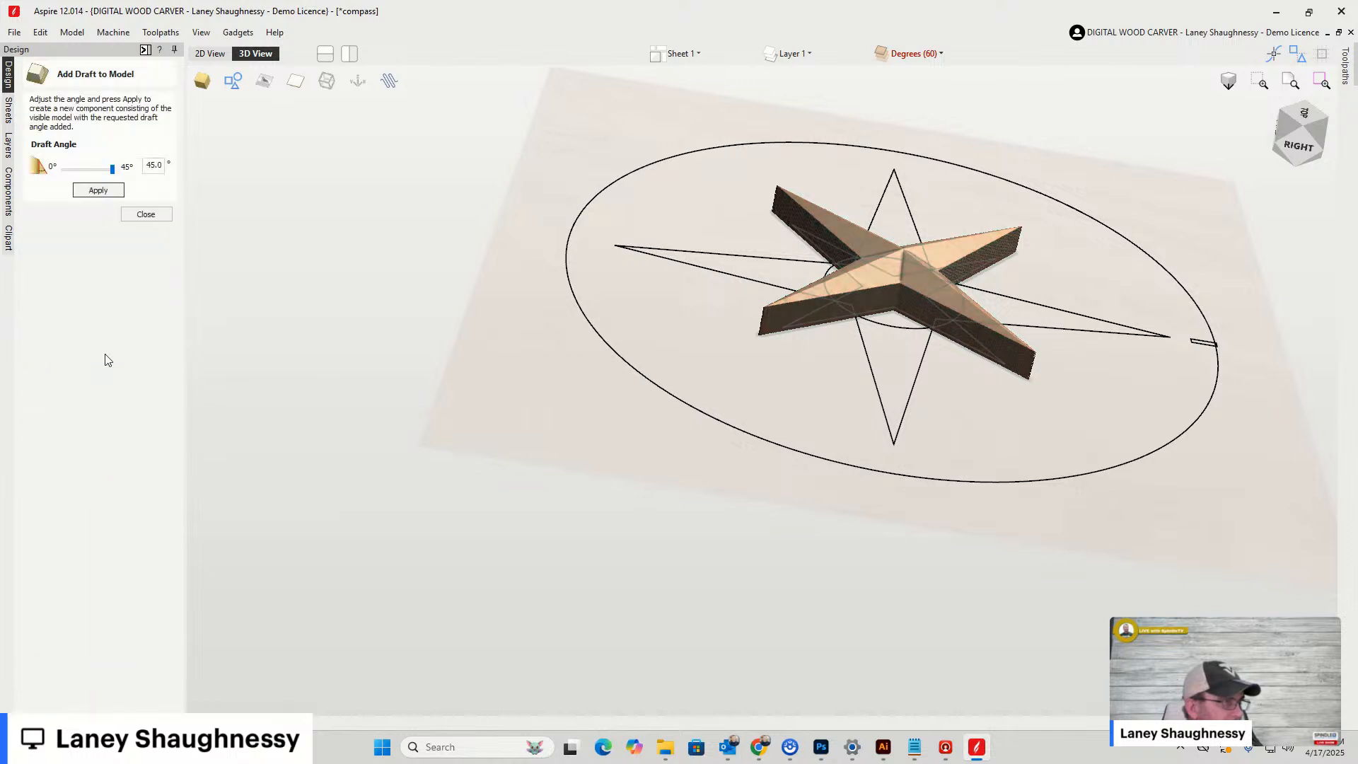
left_click(99, 191)
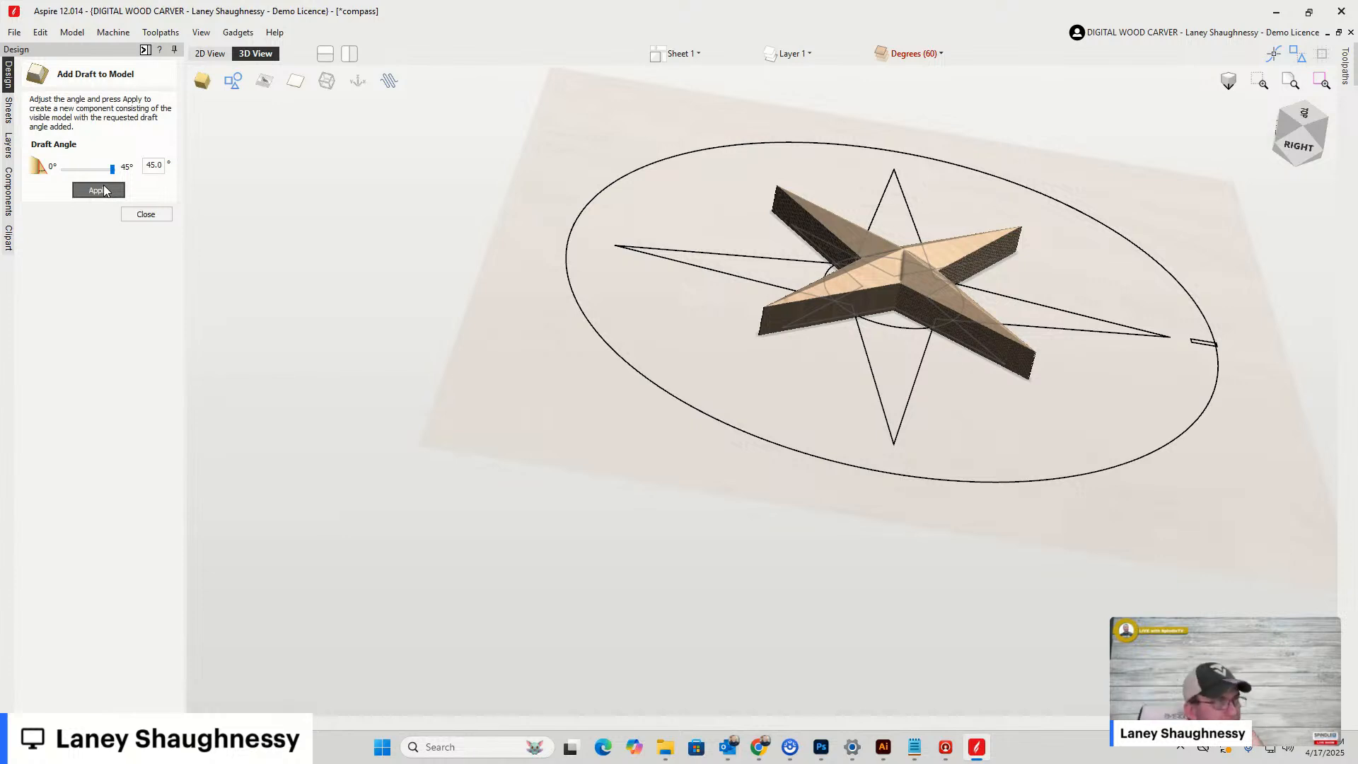
left_click(104, 191)
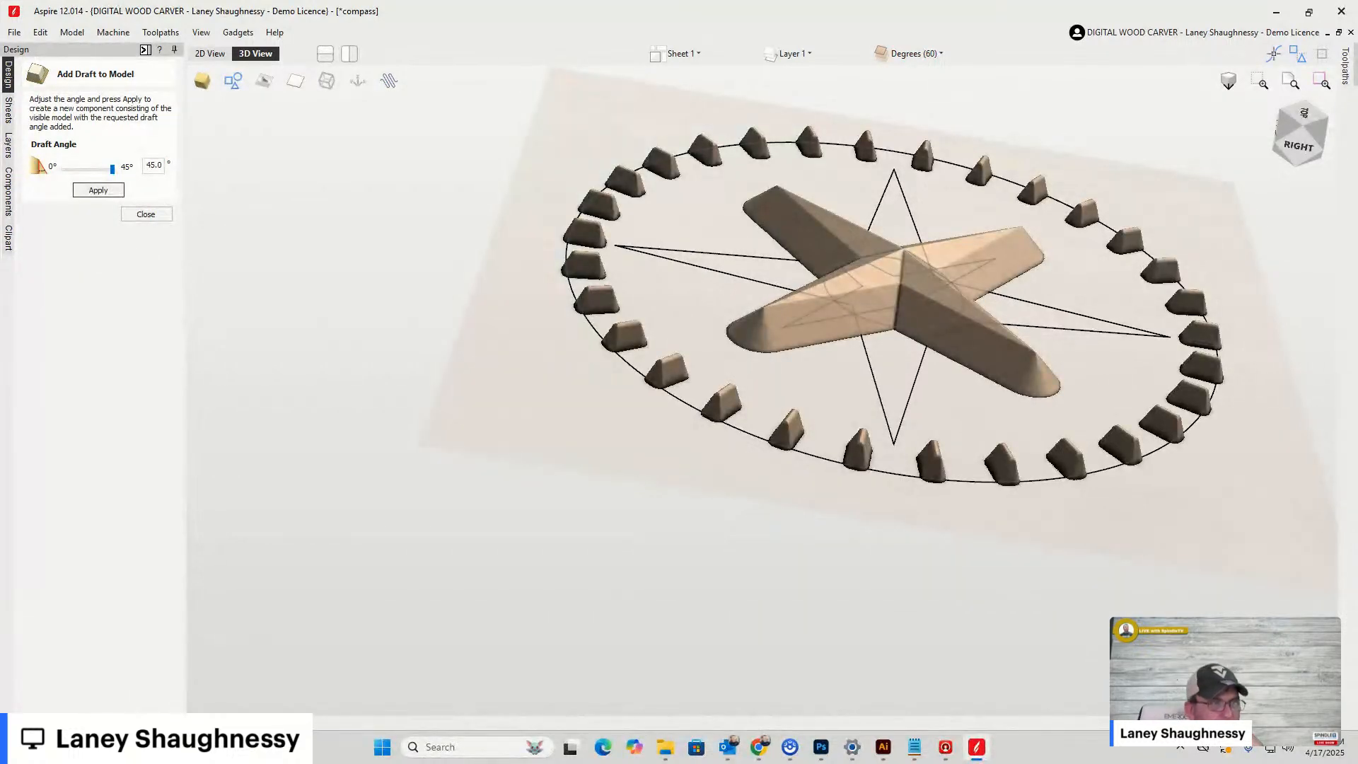
left_click(146, 215)
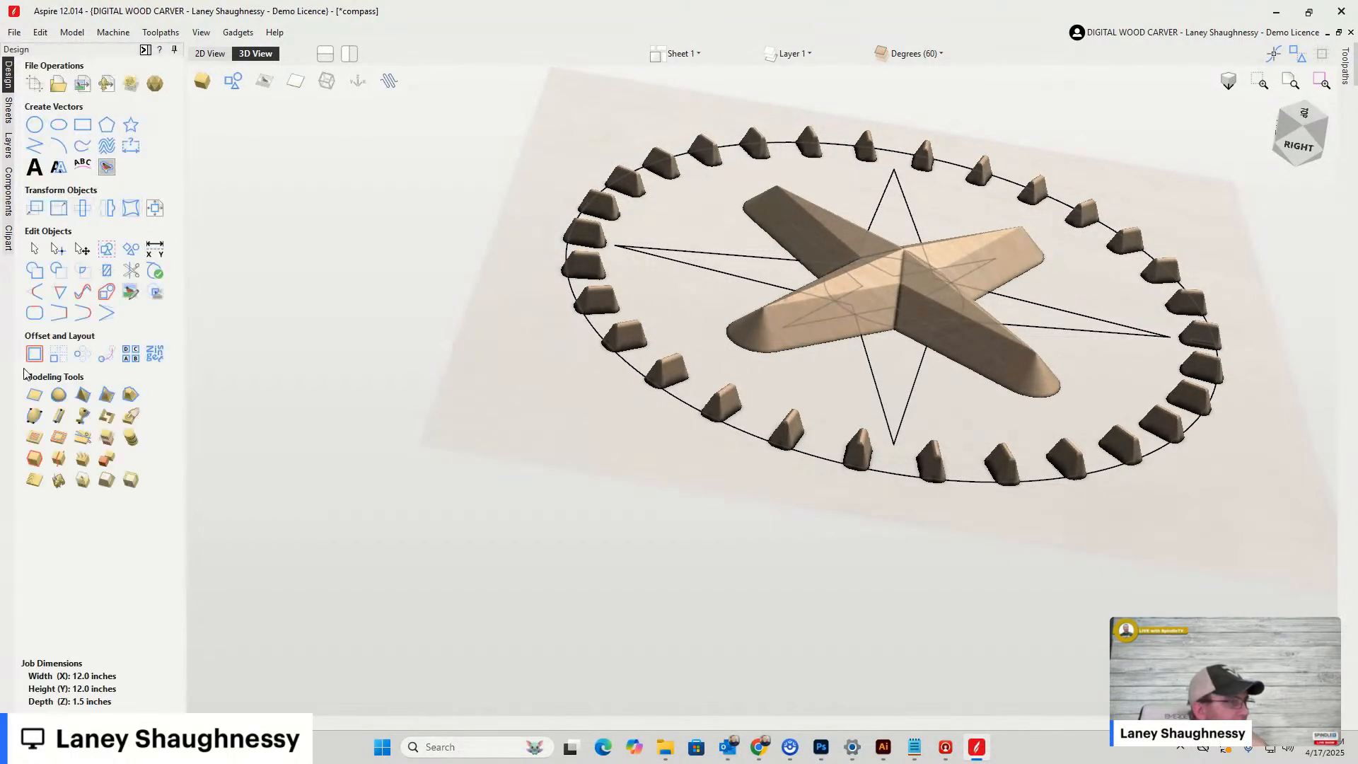
Move the new 45-degree drafted star from the Degrees level into Level 2, directly above Small Star
left_click(8, 190)
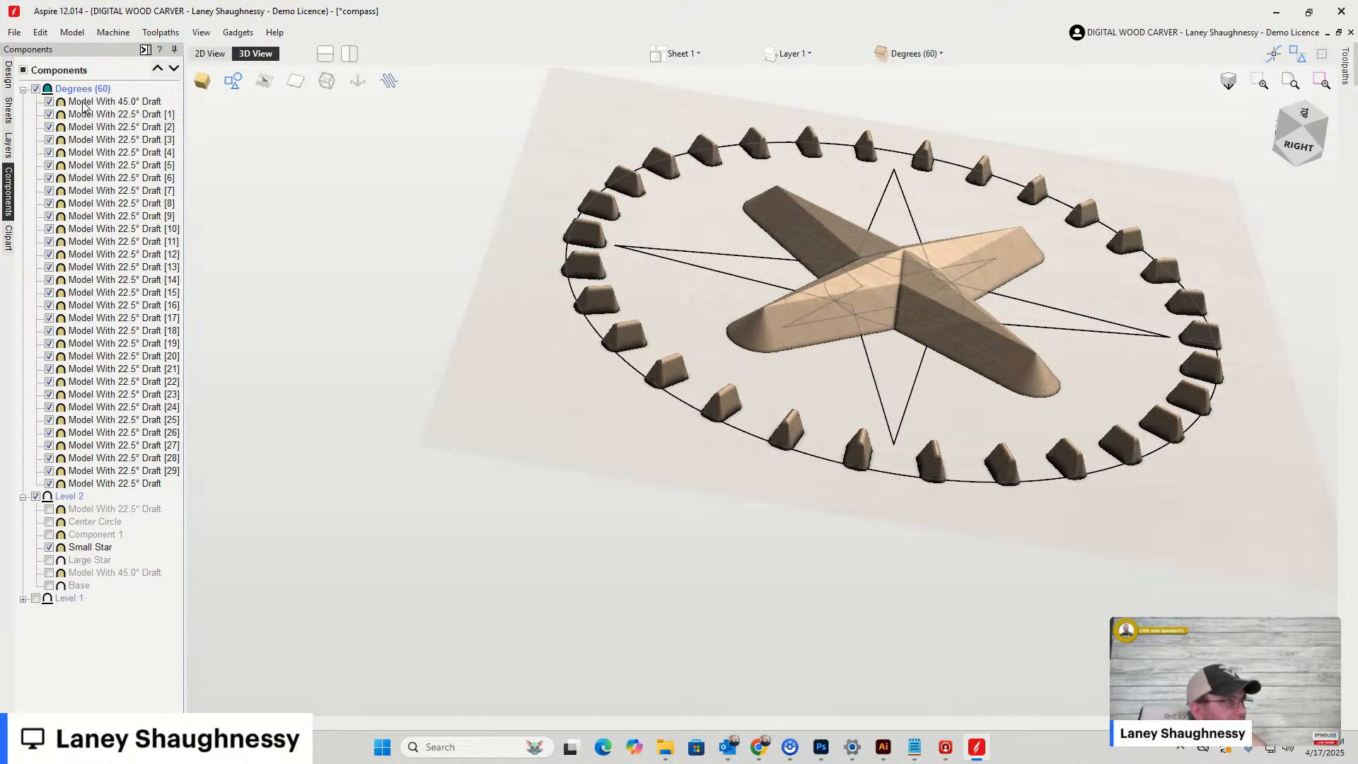
left_click_drag(83, 103, 103, 511)
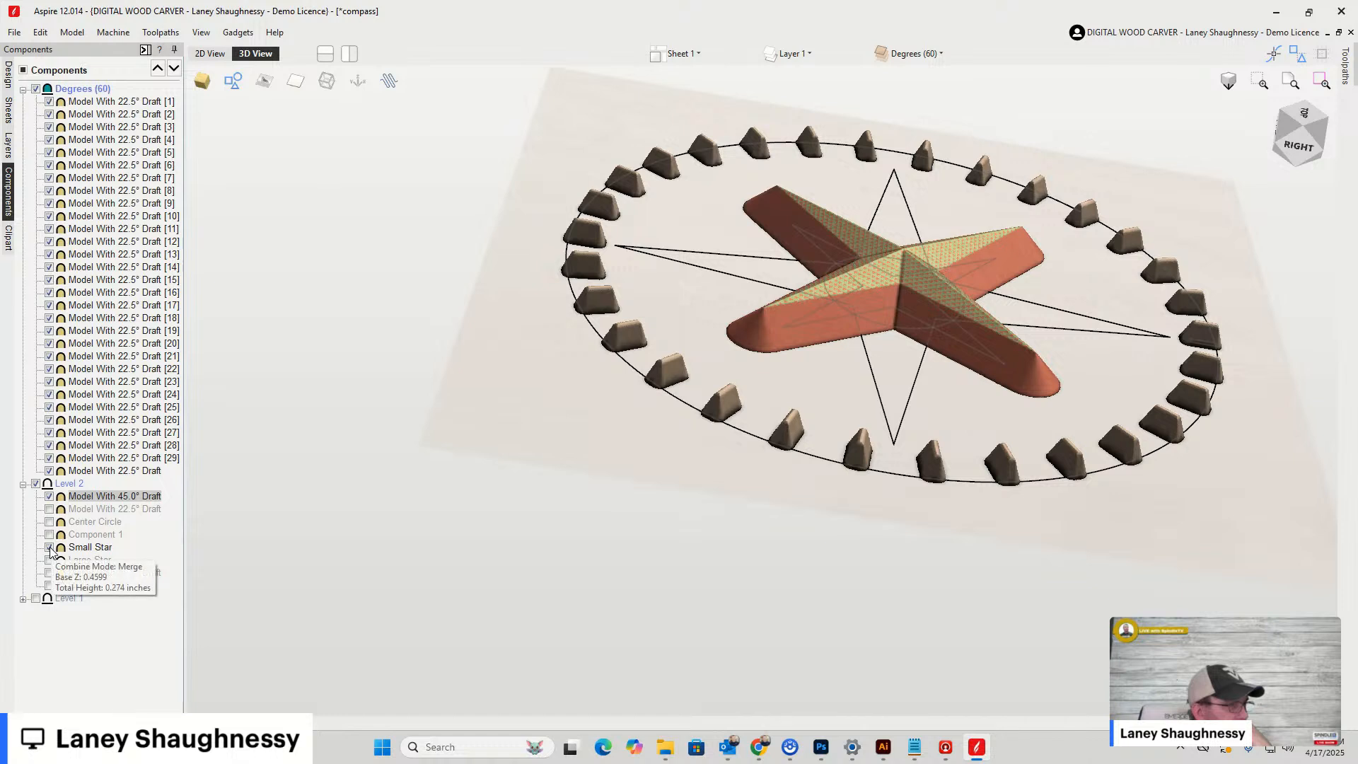
left_click_drag(71, 499, 69, 542)
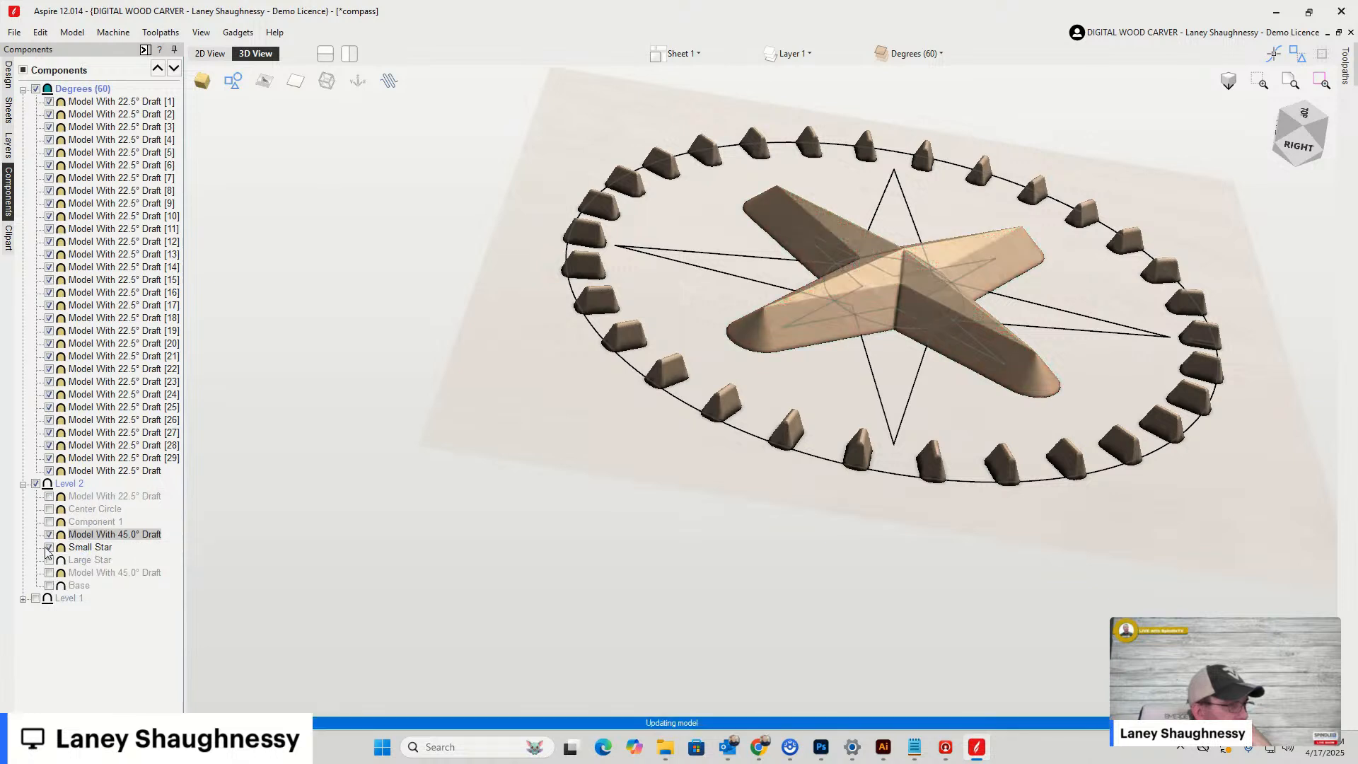
Hide the original Small Star and show the drafted round base and the Large Star in Level 2
left_click(49, 548)
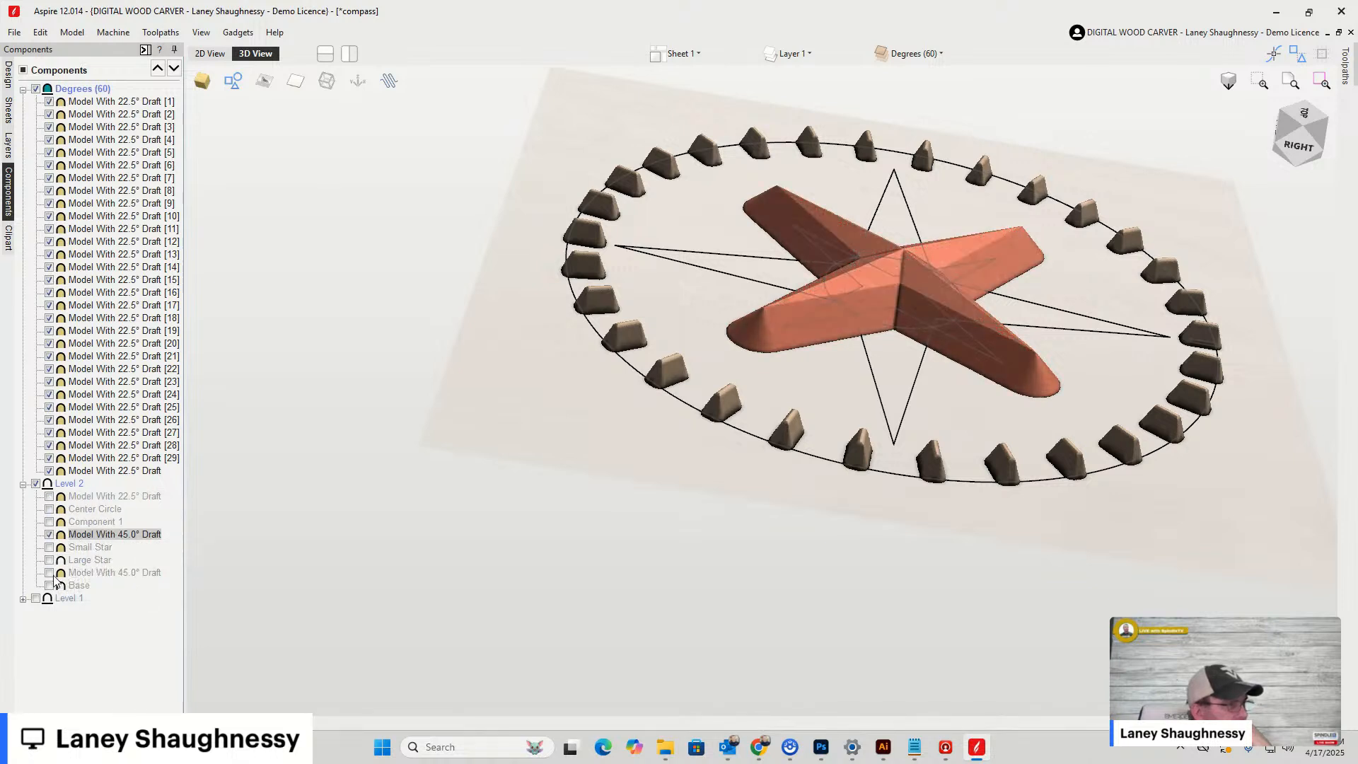
left_click(48, 573)
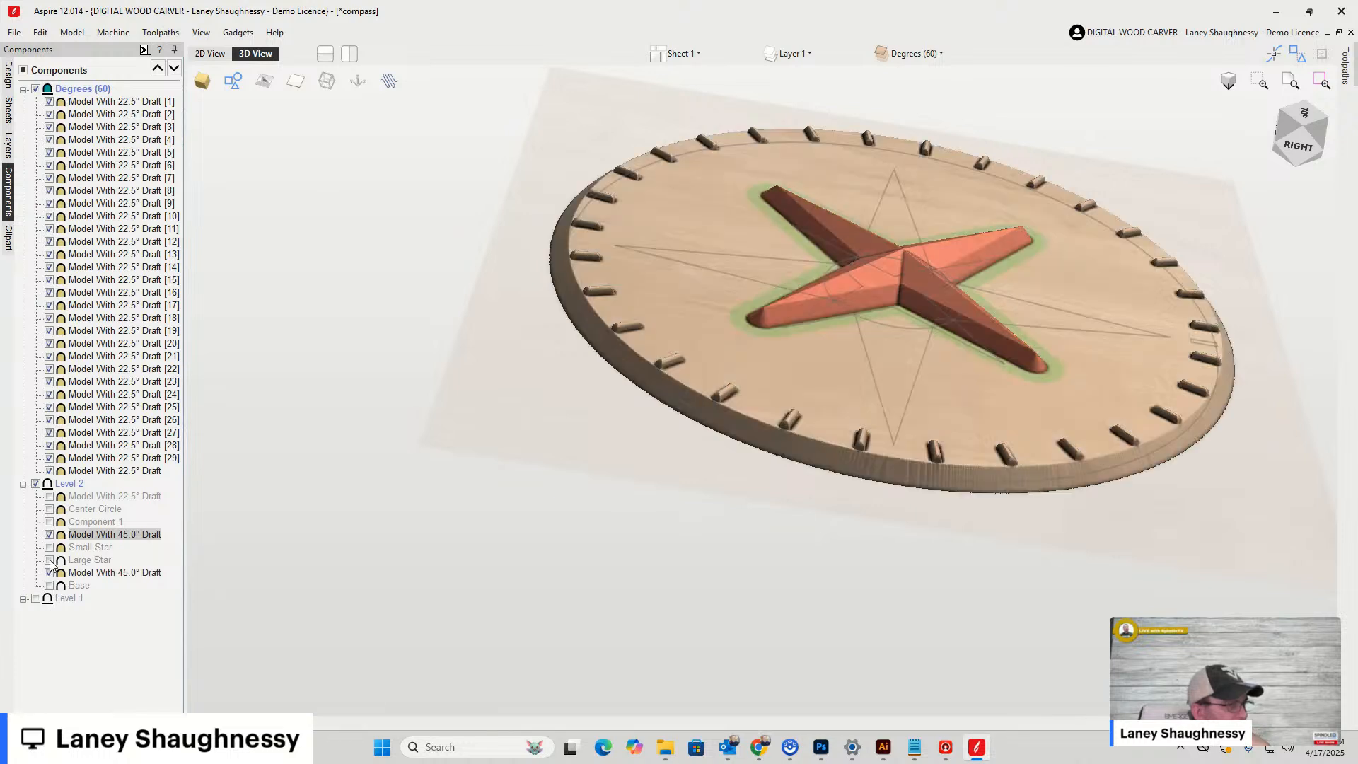
left_click(48, 560)
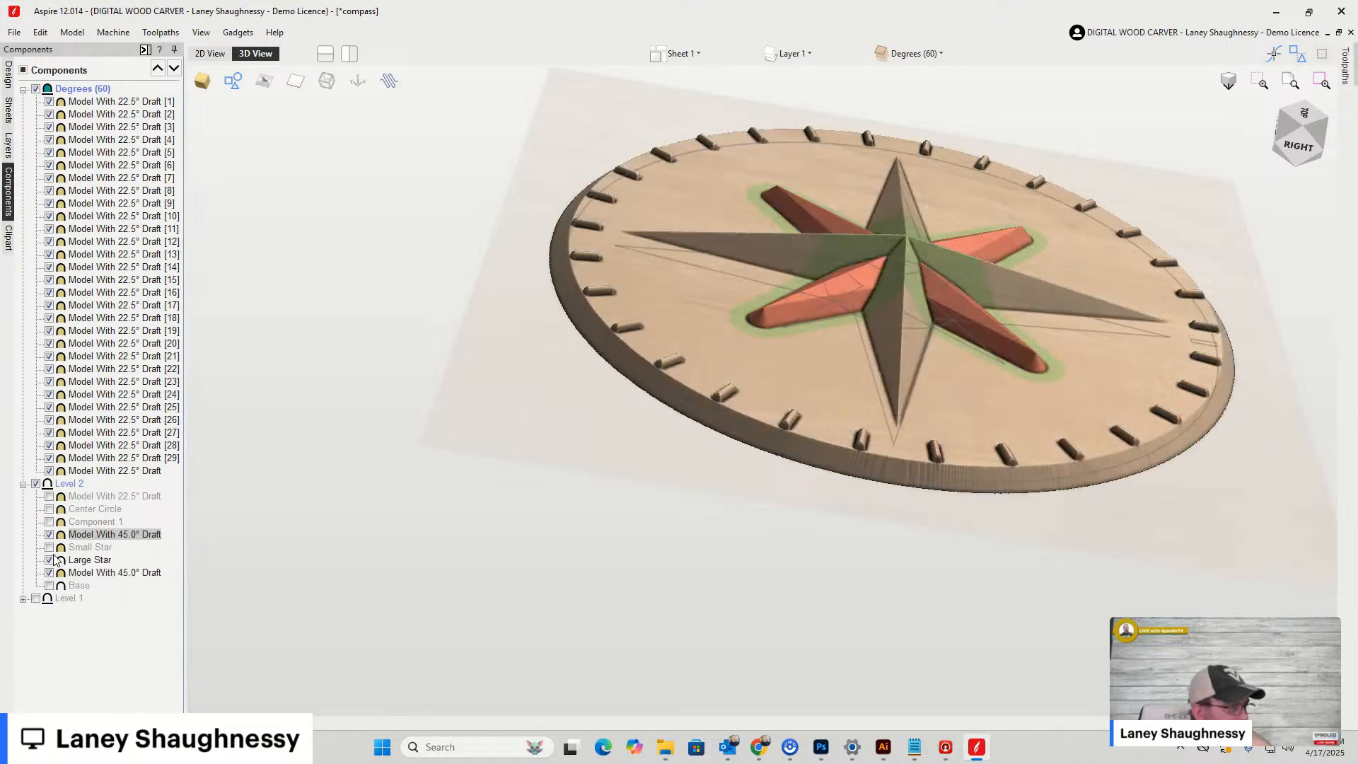
Show the 22.5-degree drafted center circle in Level 2 and clear the component selection
left_click(49, 496)
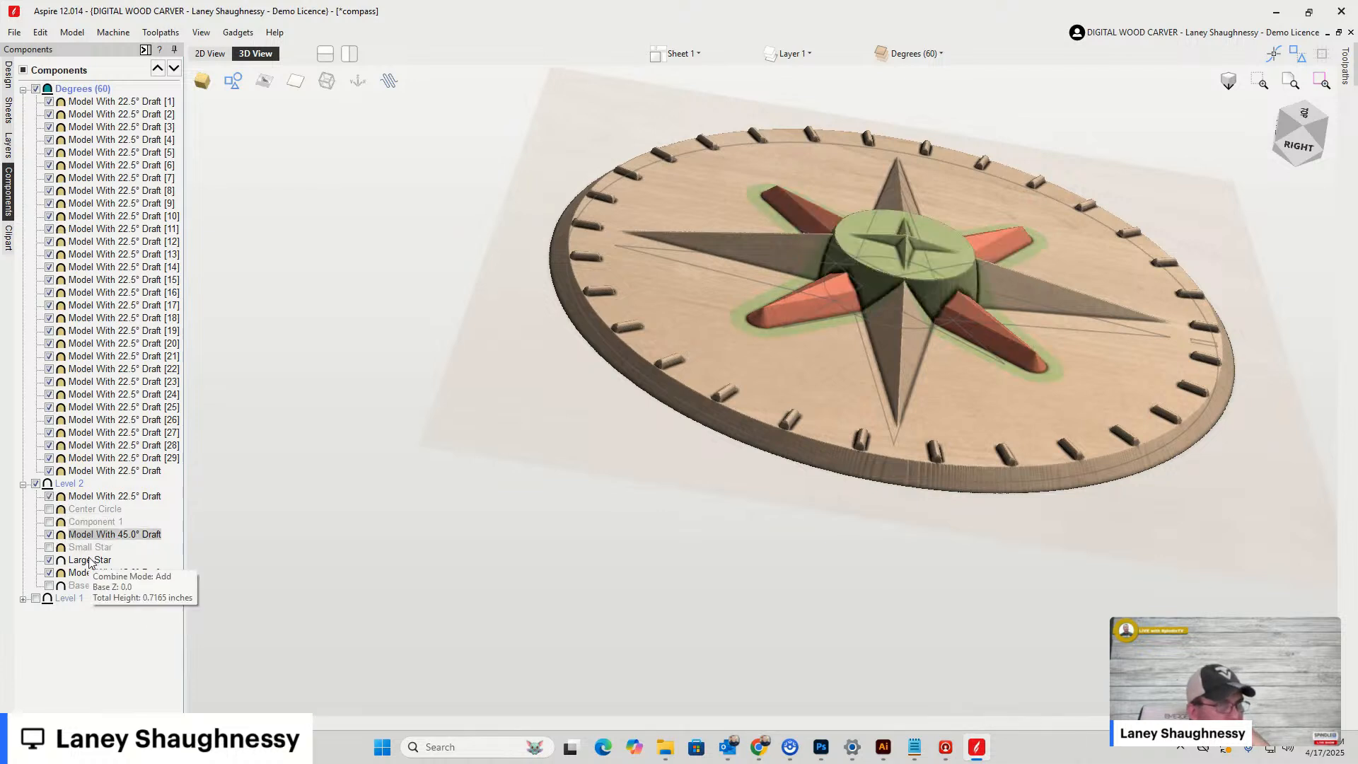
left_click(227, 540)
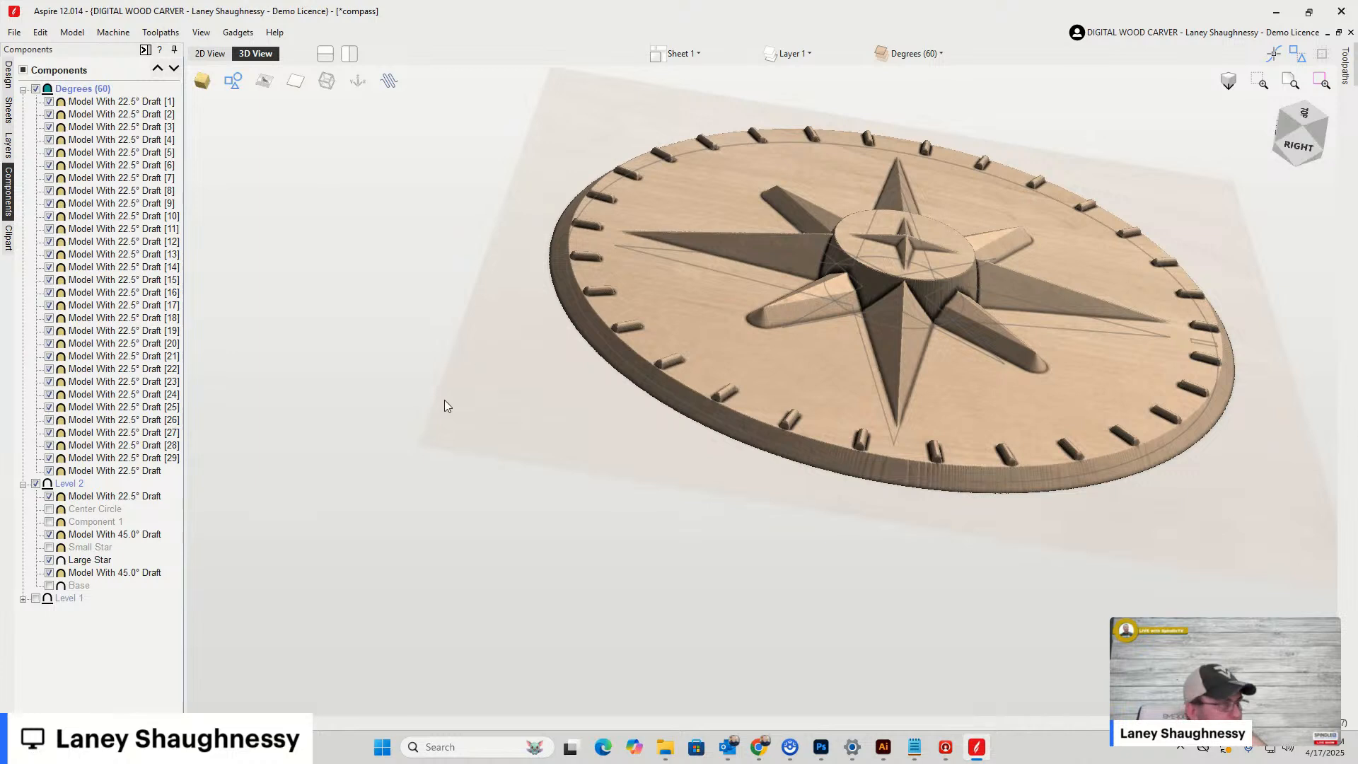
Try a shape height of 0.625 inches on the drafted center circle and undo the change
left_click(117, 497)
double_click(116, 497)
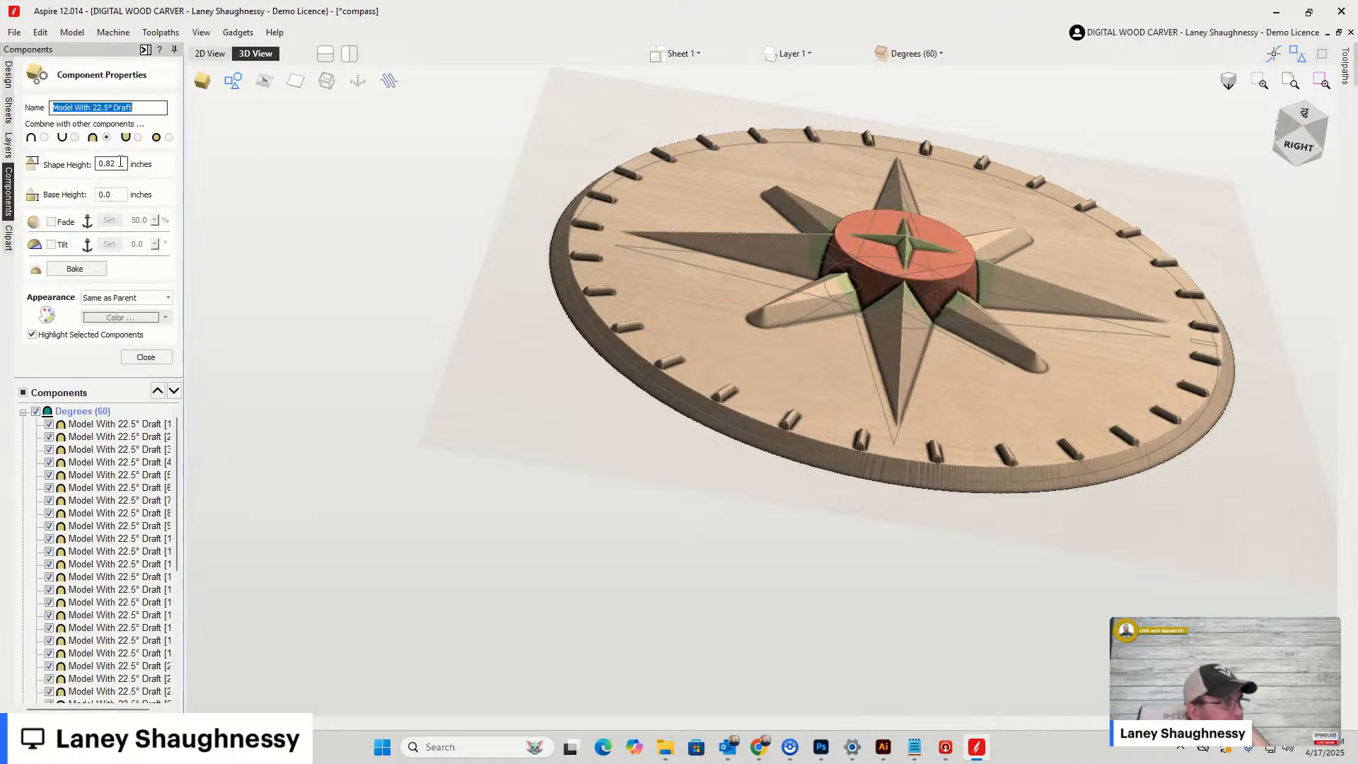
left_click_drag(116, 164, 108, 163)
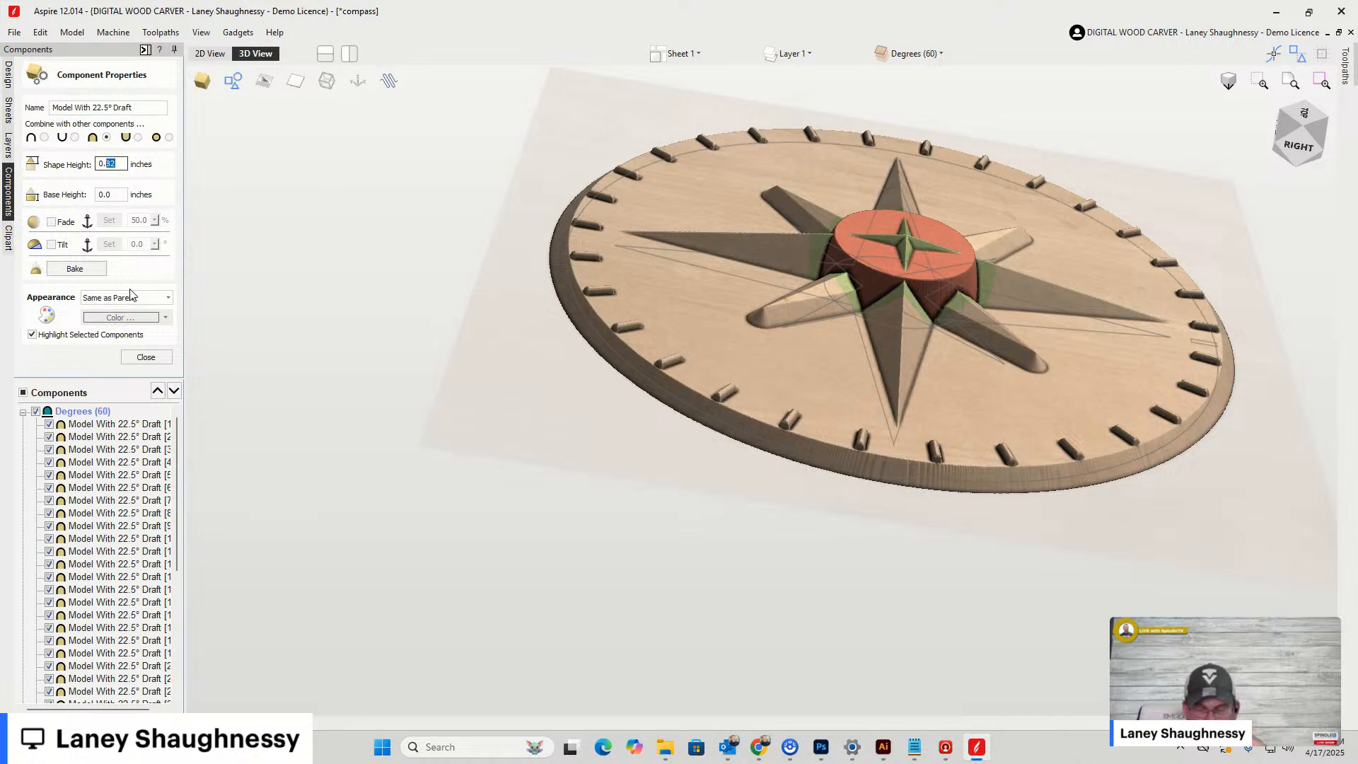
type("625")
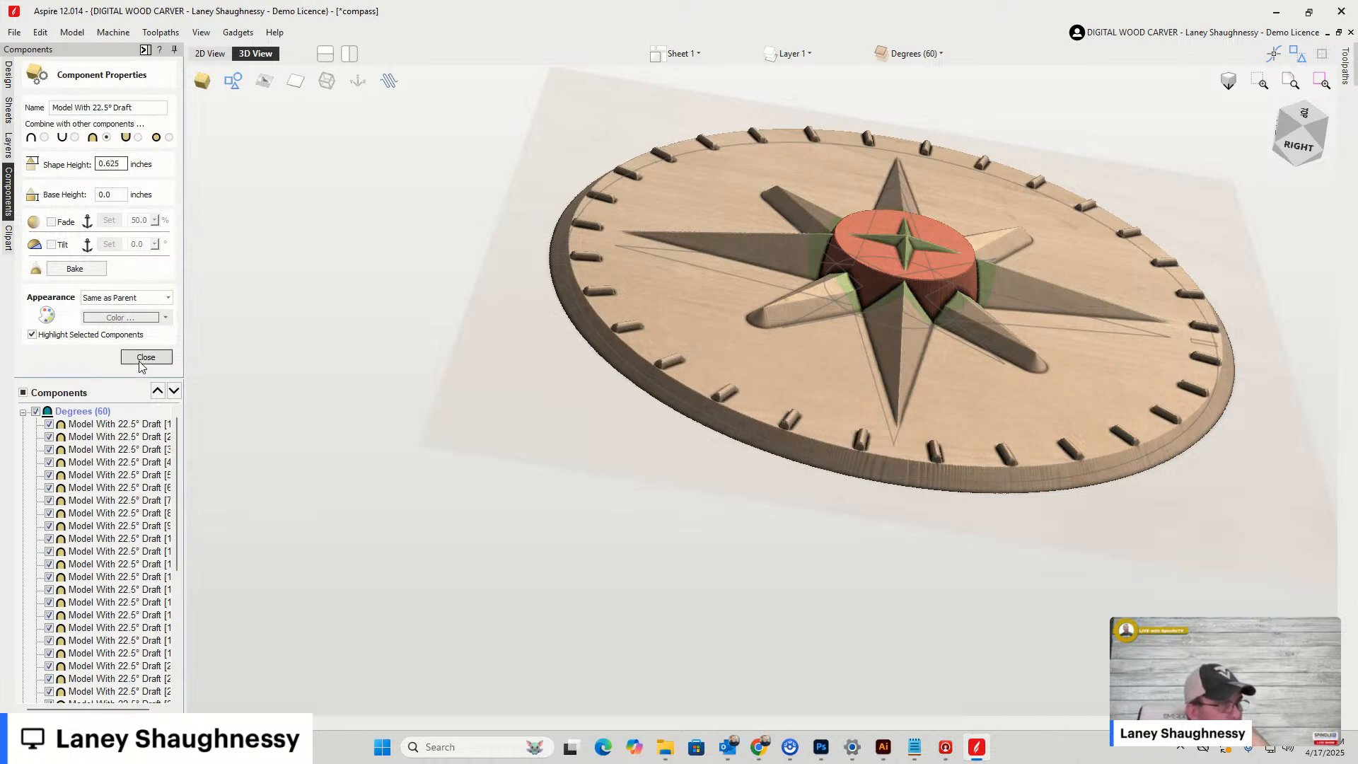
key("Return")
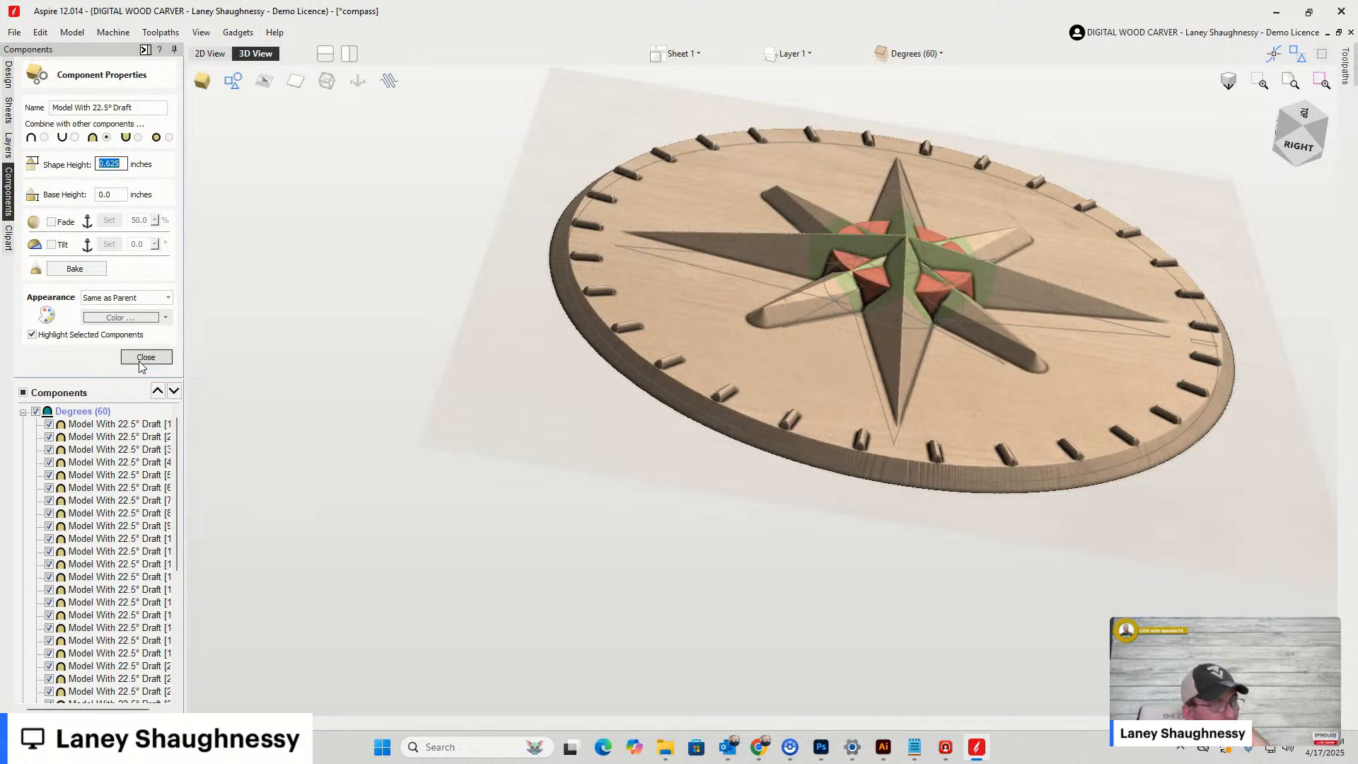
key("ctrl+z")
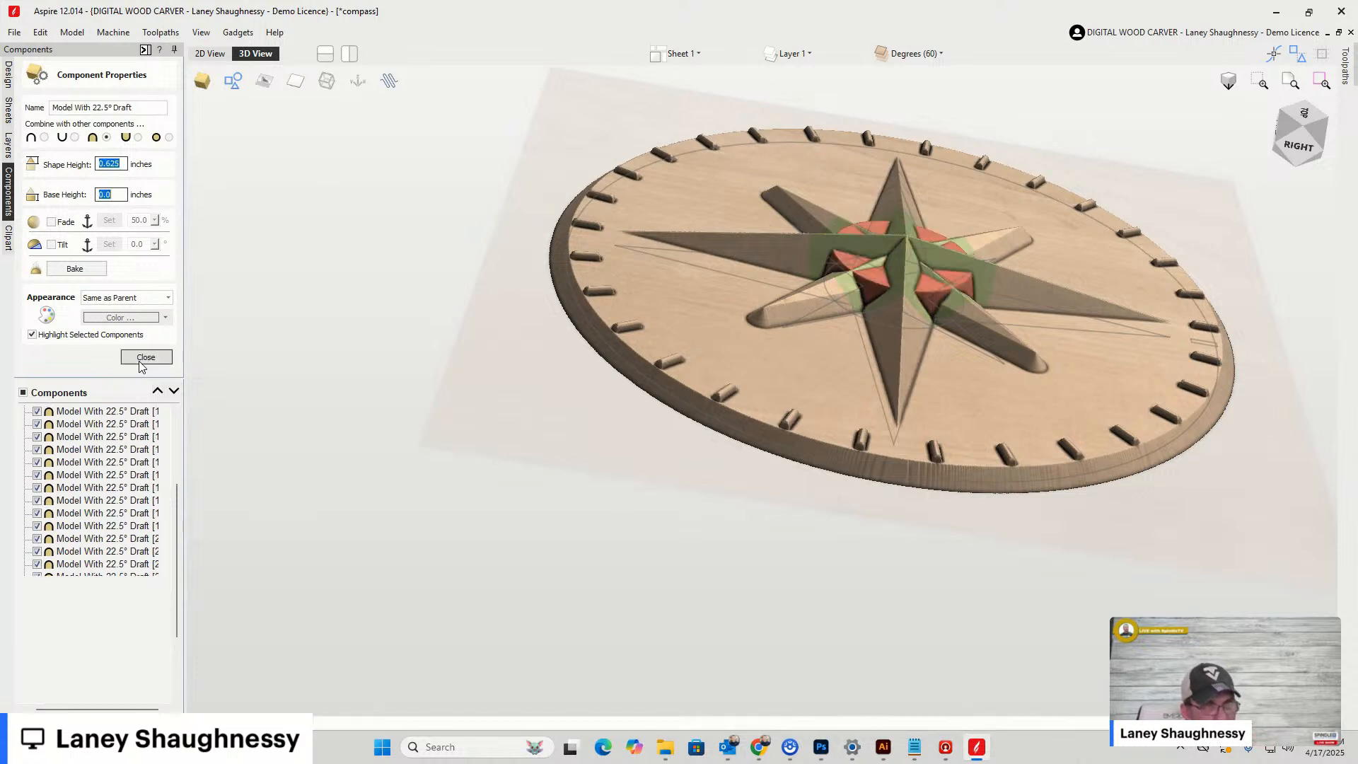
Set the shape height of the 45-degree drafted small star in Level 2 to 0.625 inches
scroll(62, 652, "down", 3)
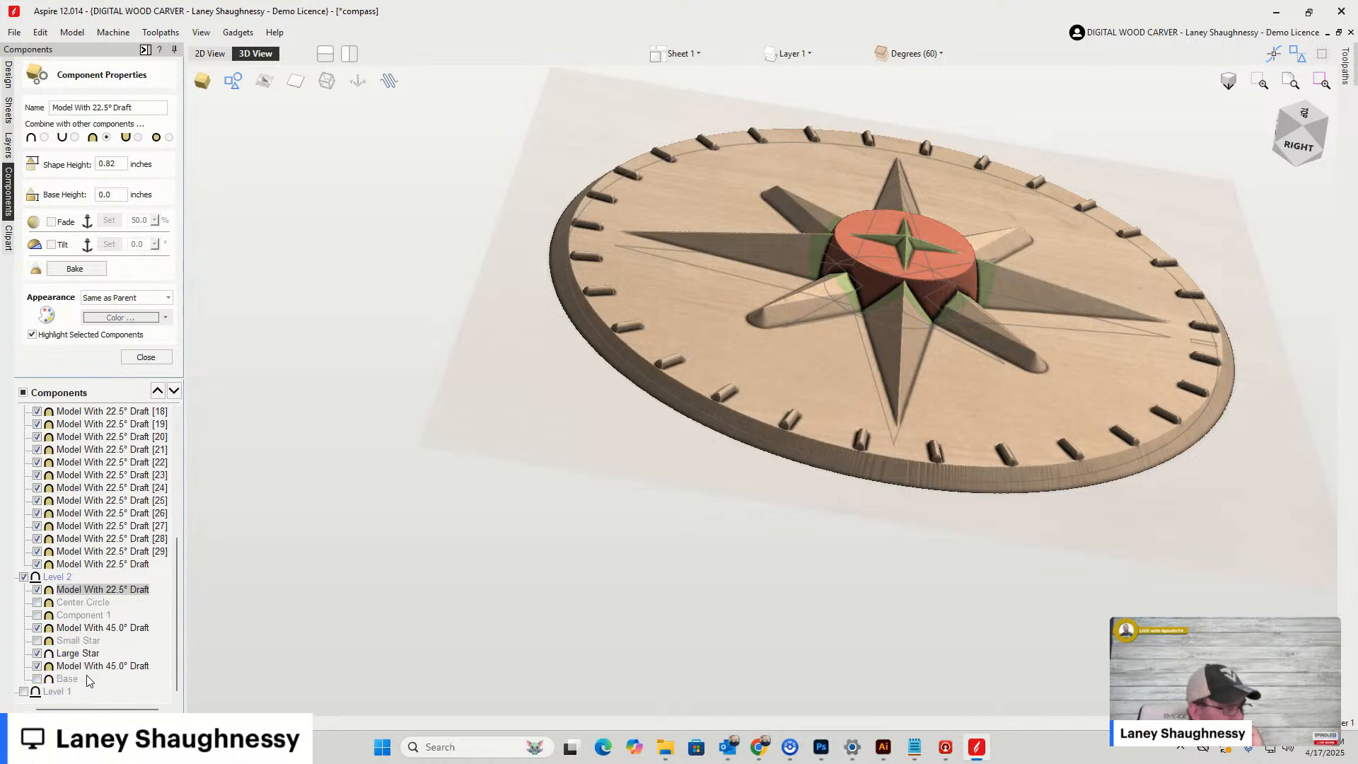
left_click(88, 629)
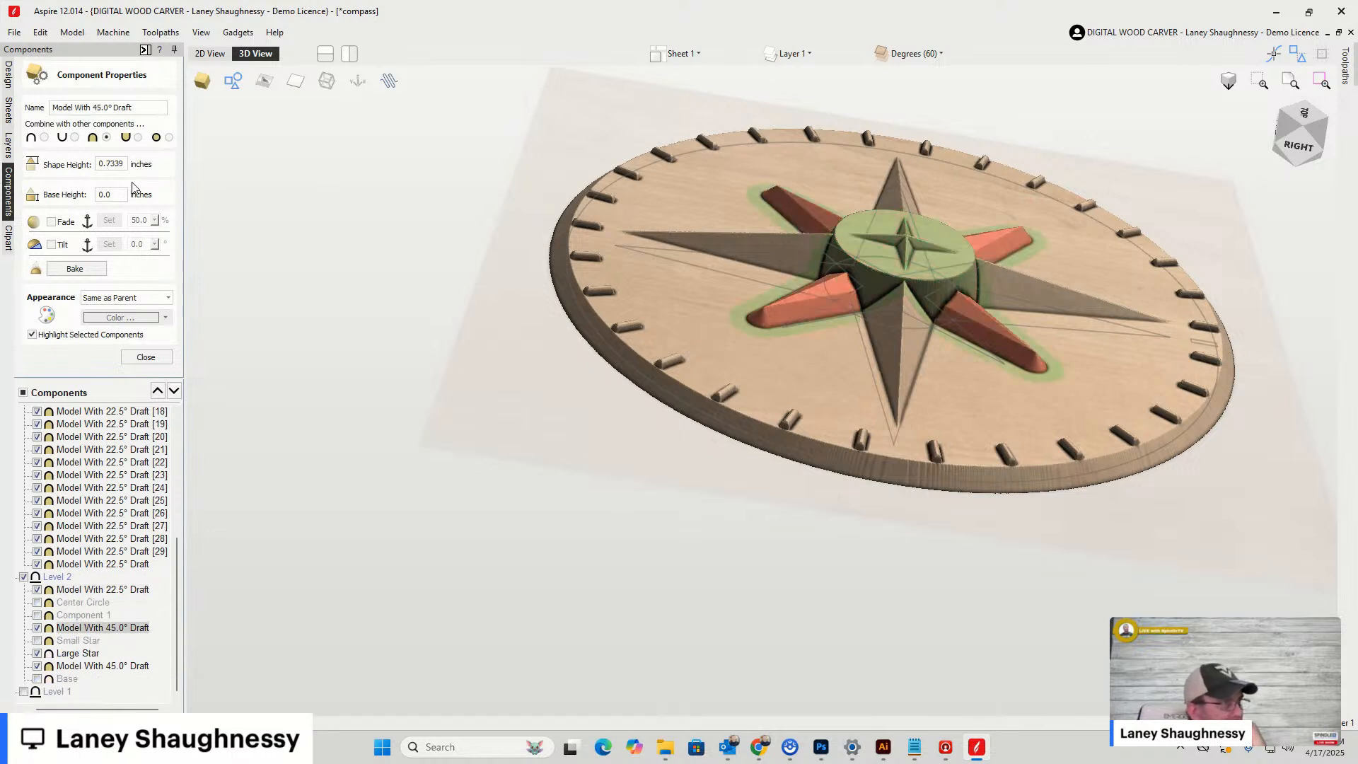
left_click_drag(104, 163, 194, 151)
type("625")
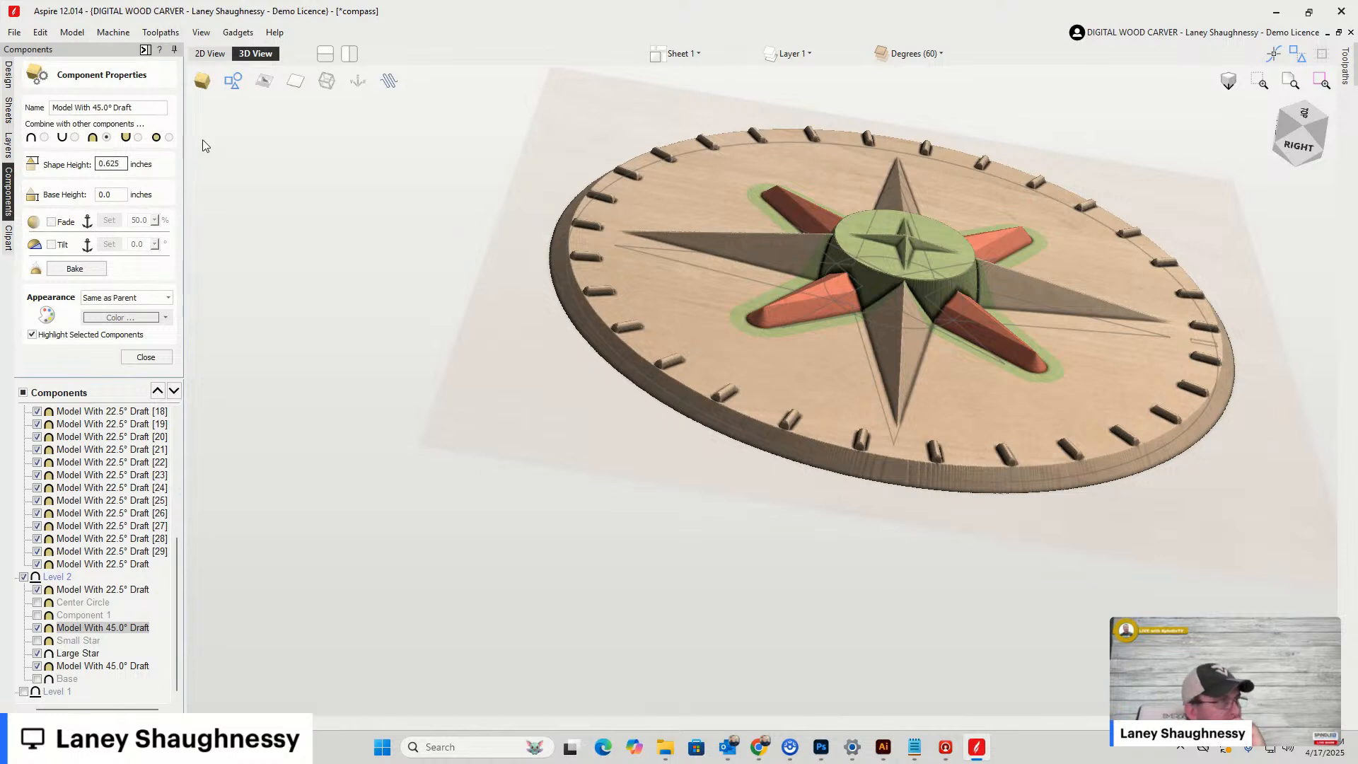
key("Return")
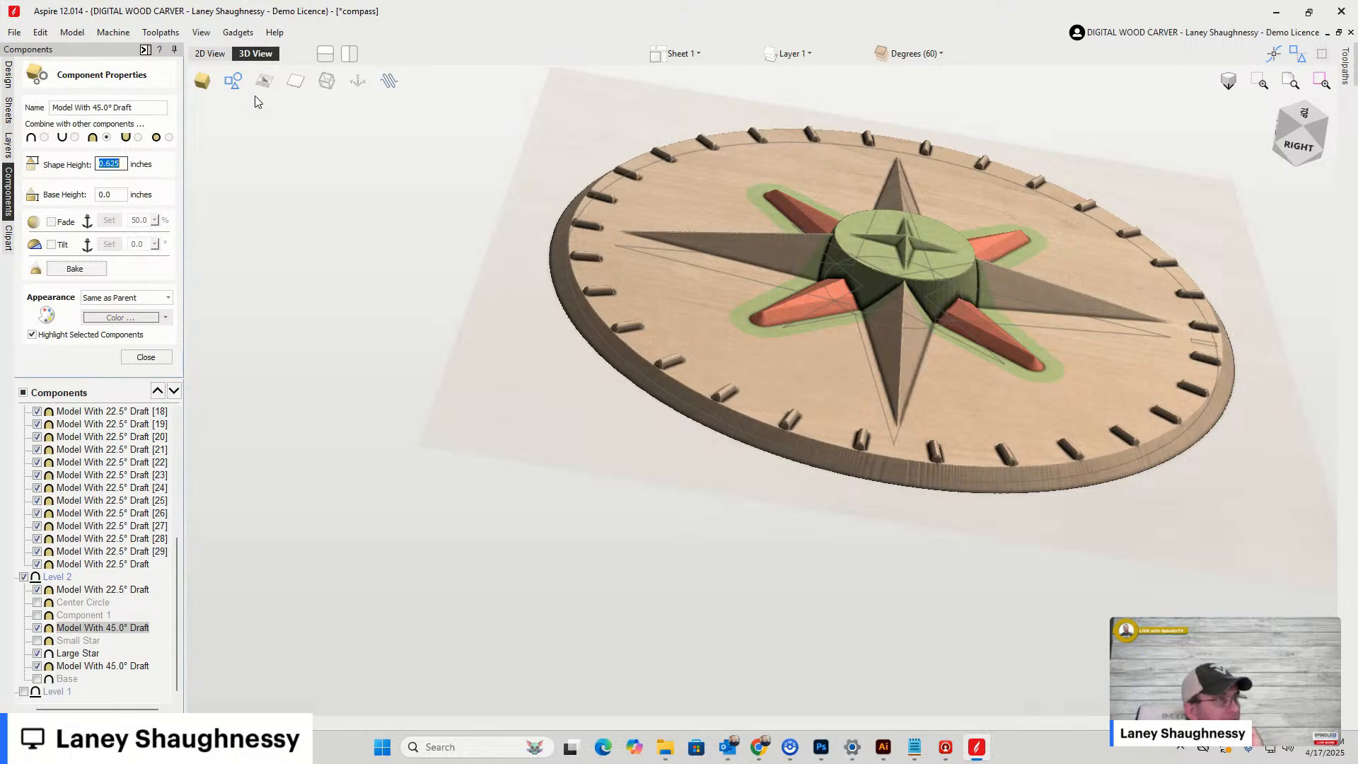
Check the drafted small star's tips from above, hide that star and show the original Small Star instead
left_click(1297, 113)
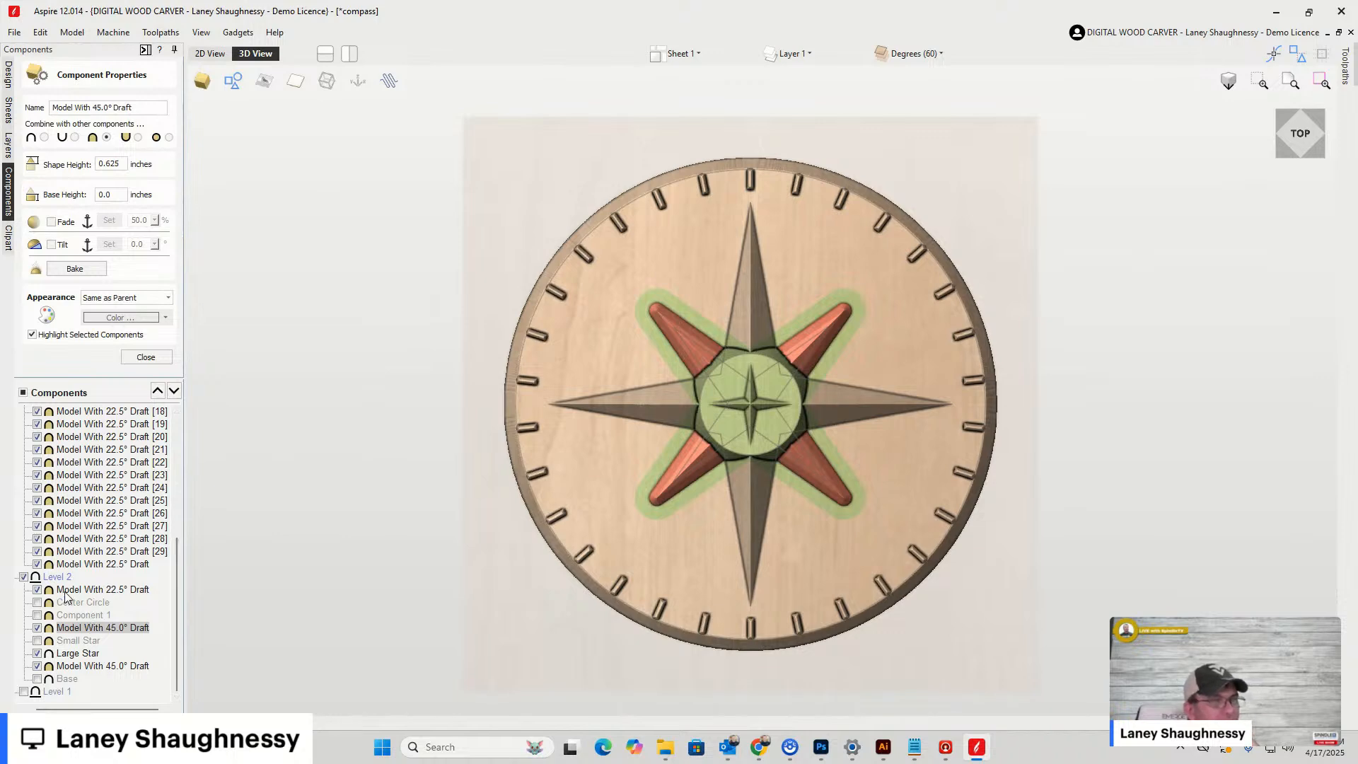
scroll(577, 241, "up", 10)
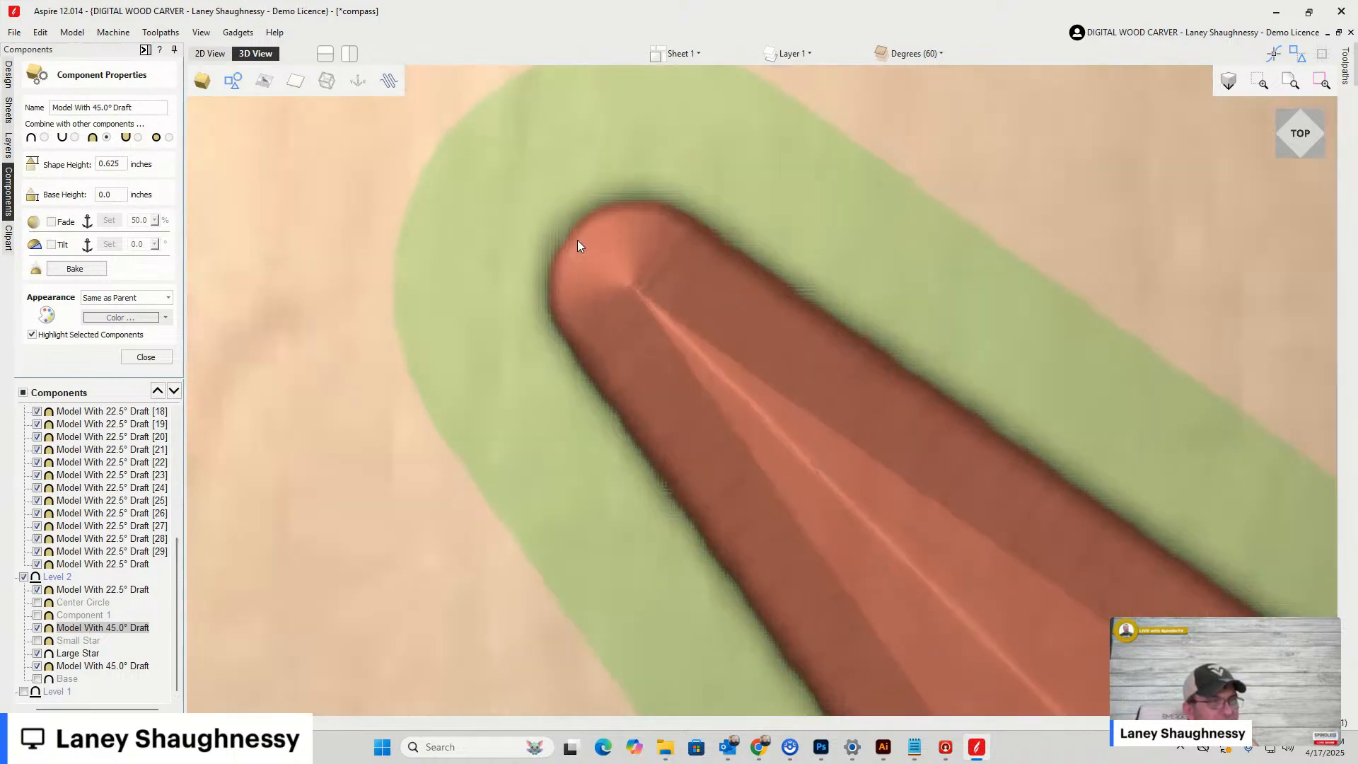
scroll(577, 244, "down", 10)
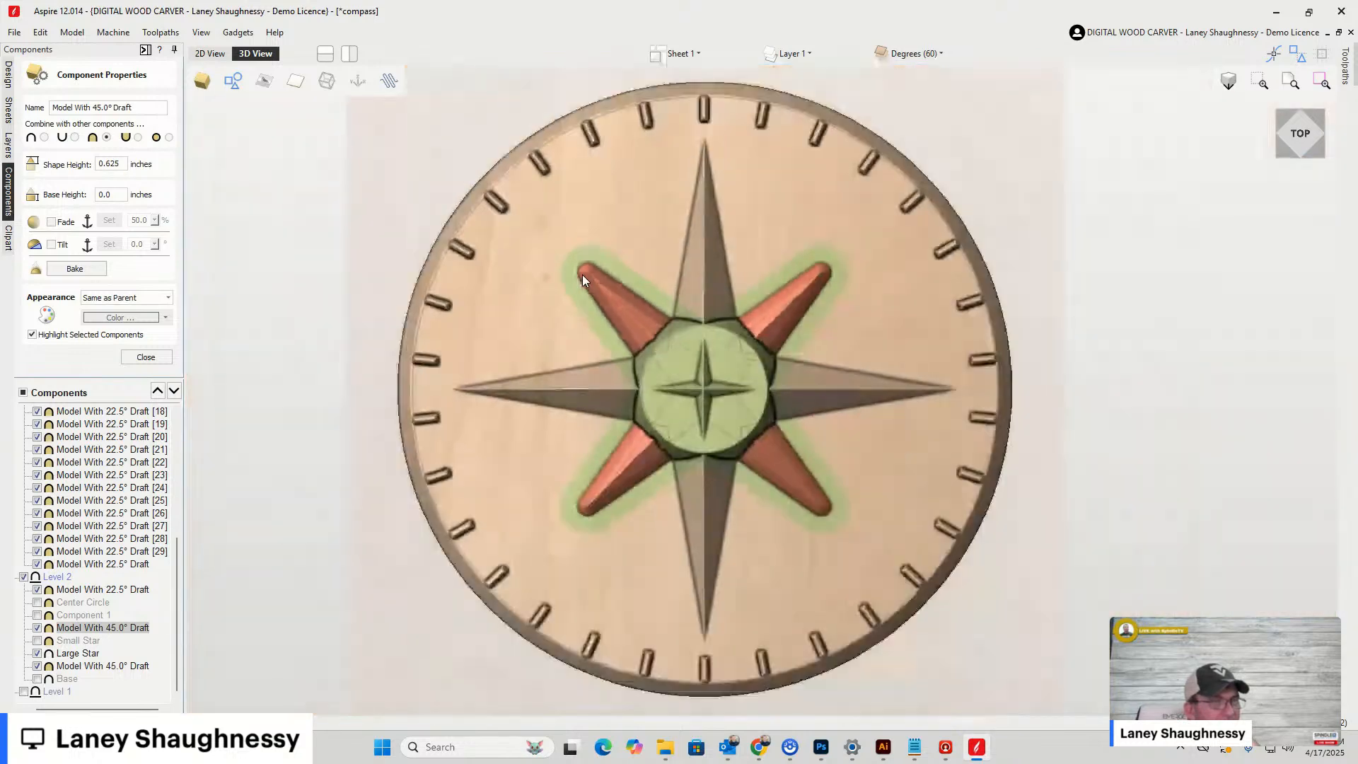
left_click(36, 628)
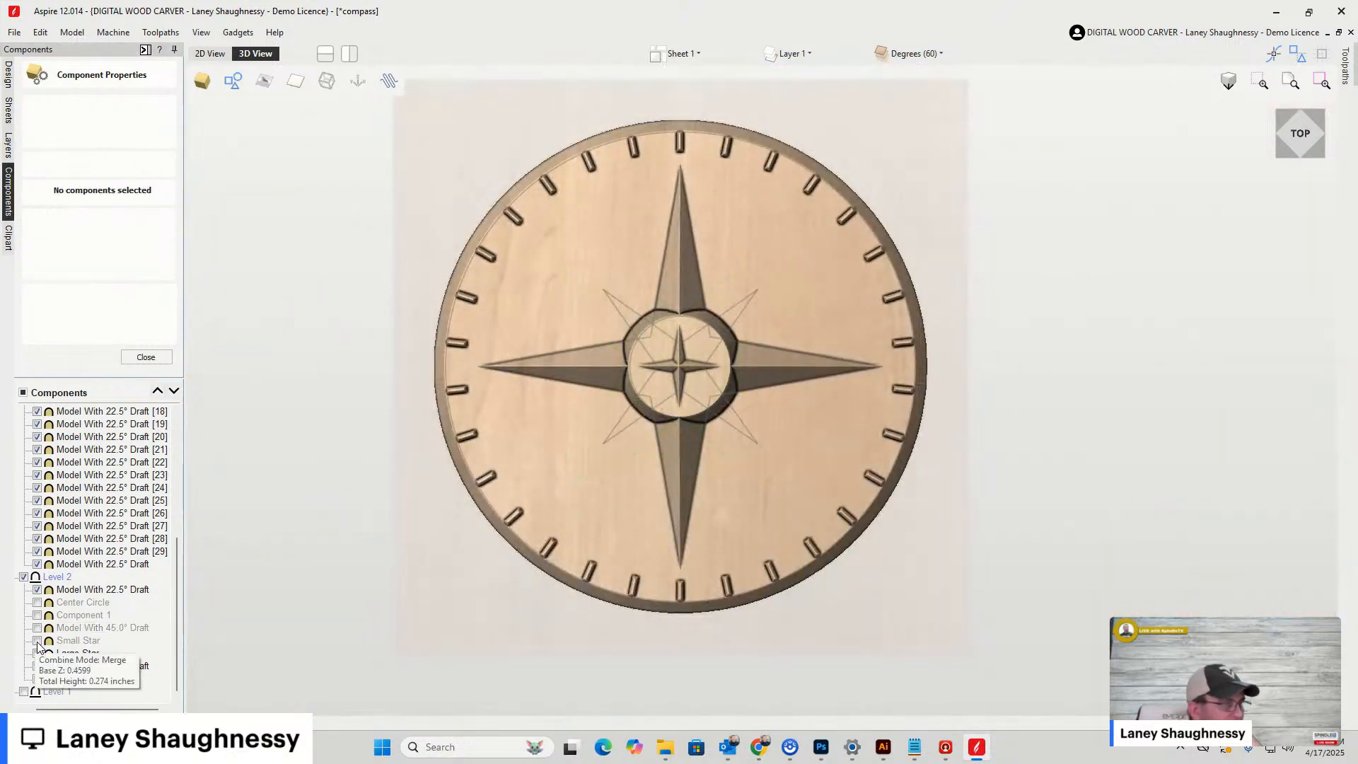
left_click(36, 641)
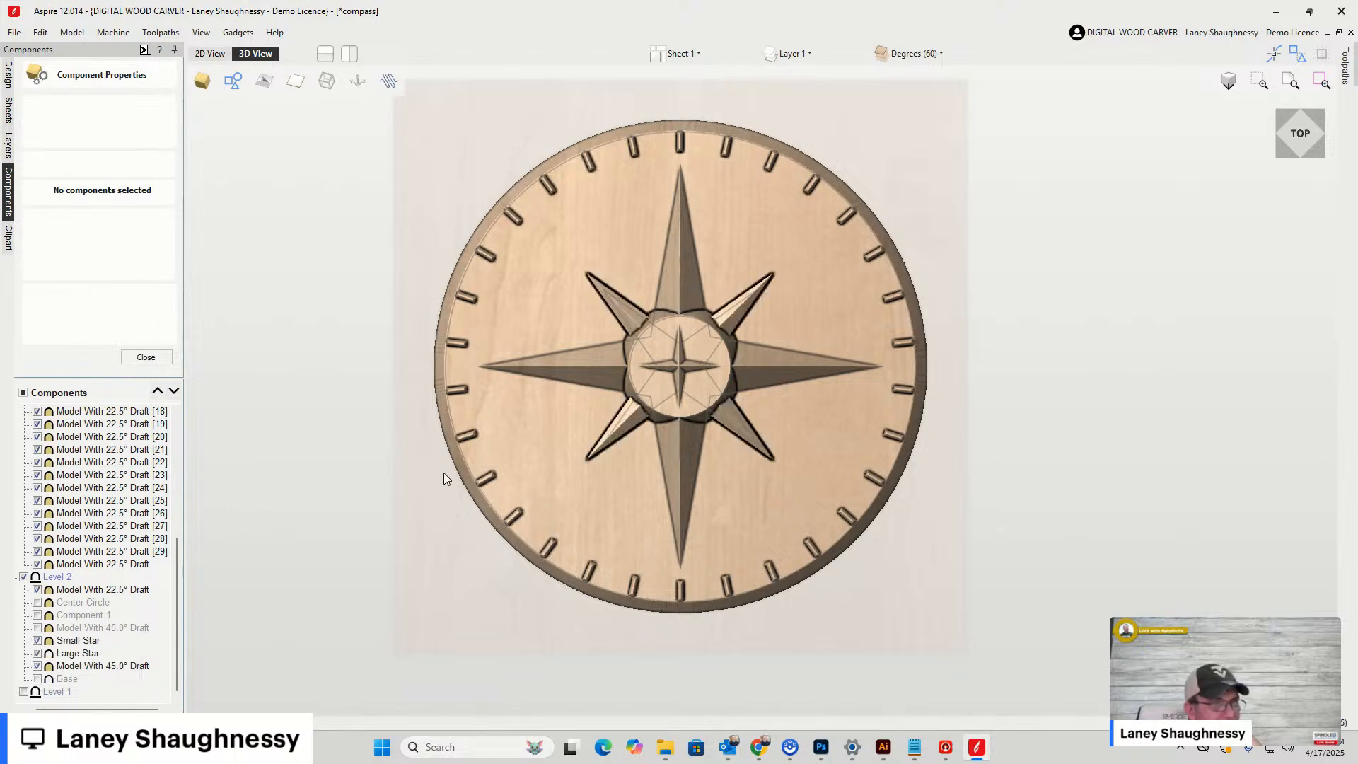
Examine the original Small Star beside the Large Star and center circle, from above and at a slight tilt
scroll(707, 299, "up", 3)
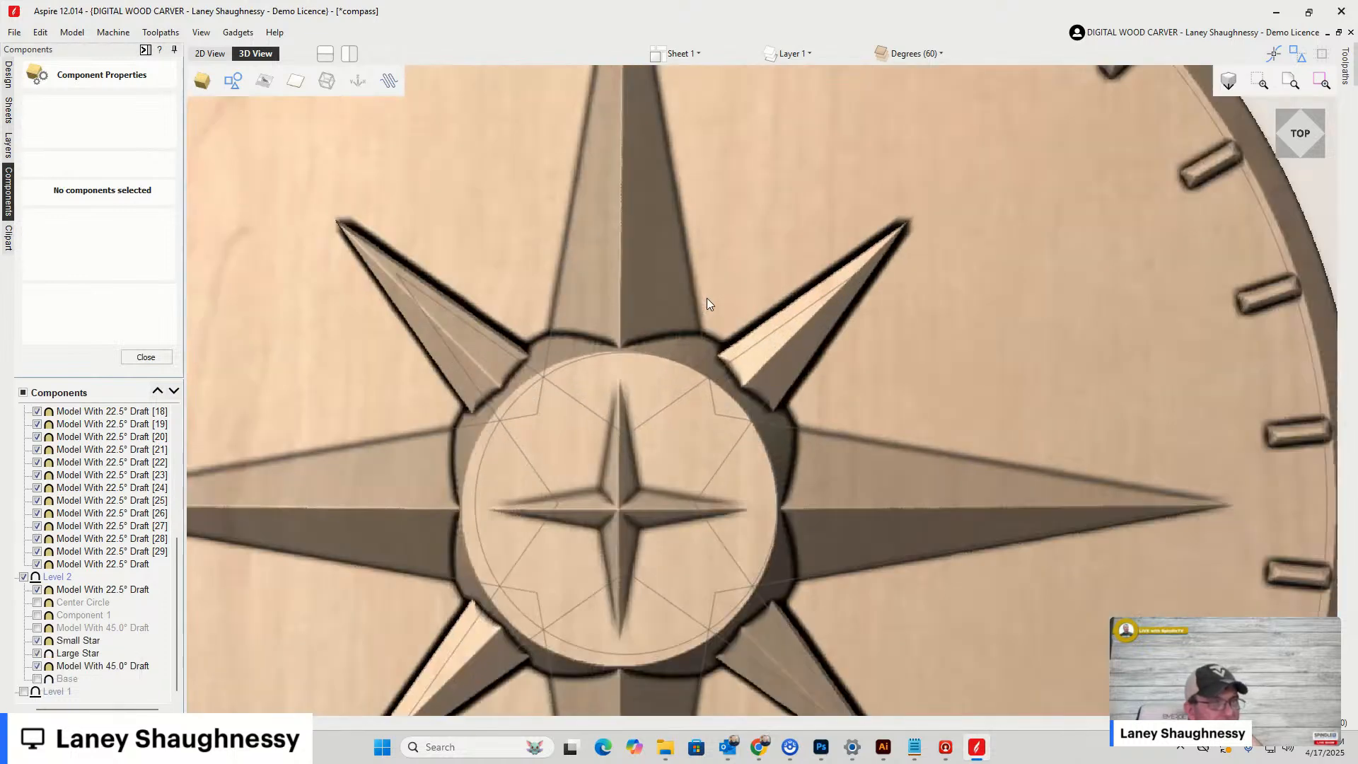
scroll(715, 296, "down", 1)
scroll(716, 297, "down", 2)
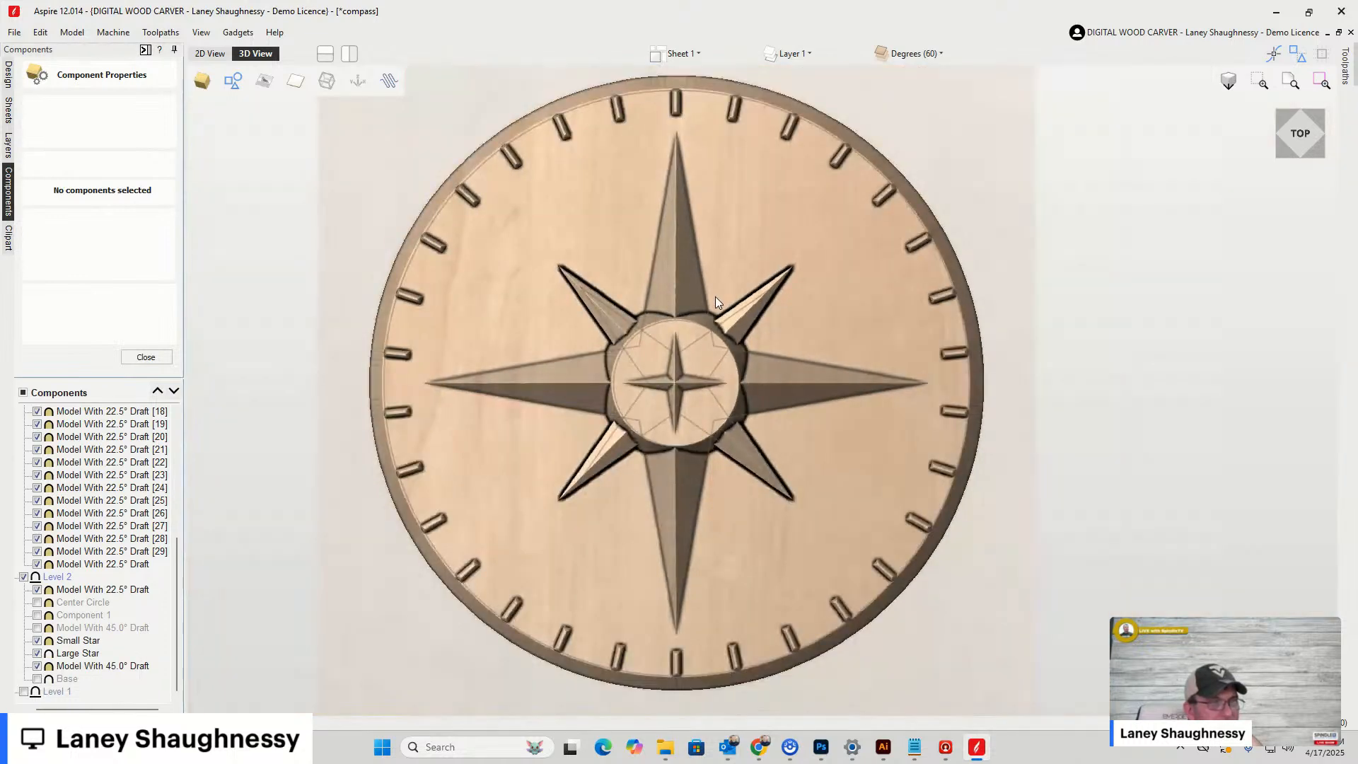
mouse_move(1302, 141)
left_mouse_down()
mouse_move(1284, 128)
mouse_move(1305, 128)
left_mouse_up()
left_click(1305, 128)
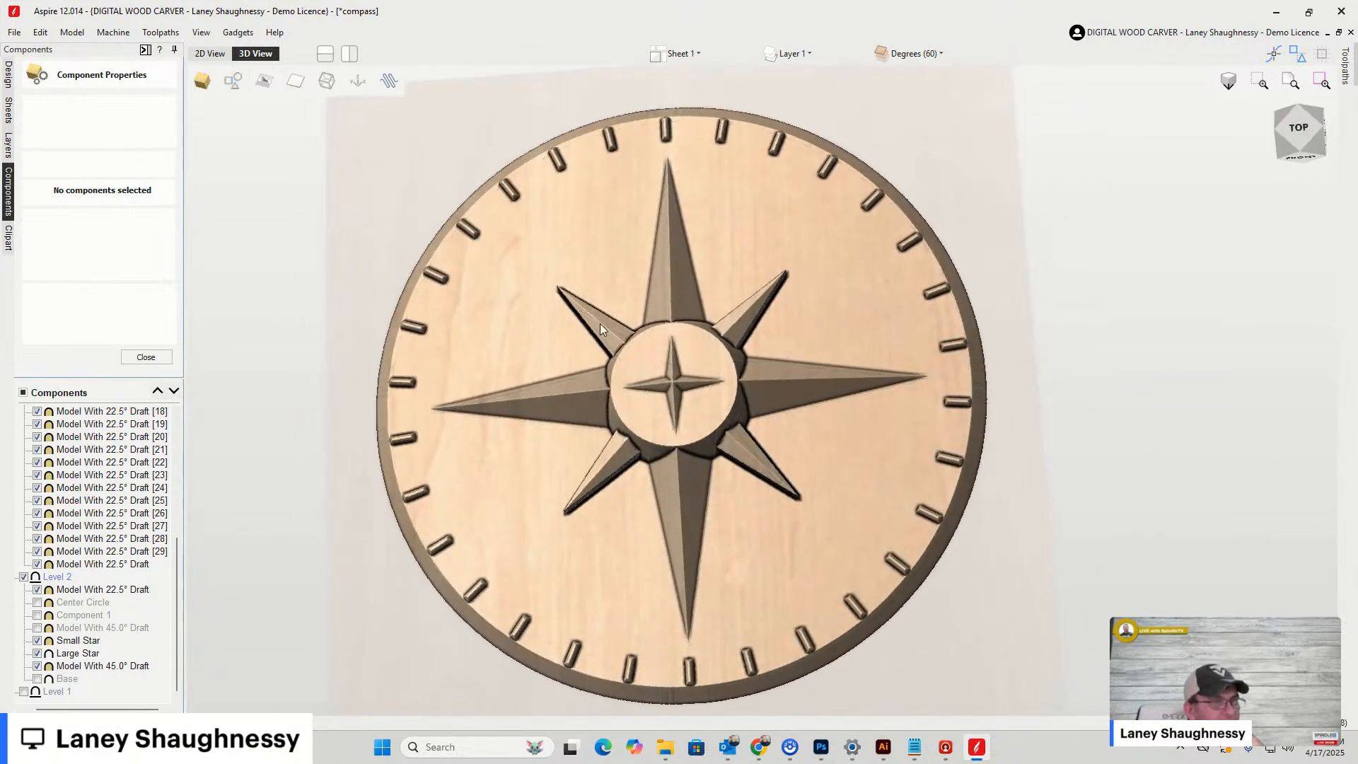
scroll(724, 342, "down", 2)
scroll(662, 372, "up", 5)
scroll(704, 354, "down", 2)
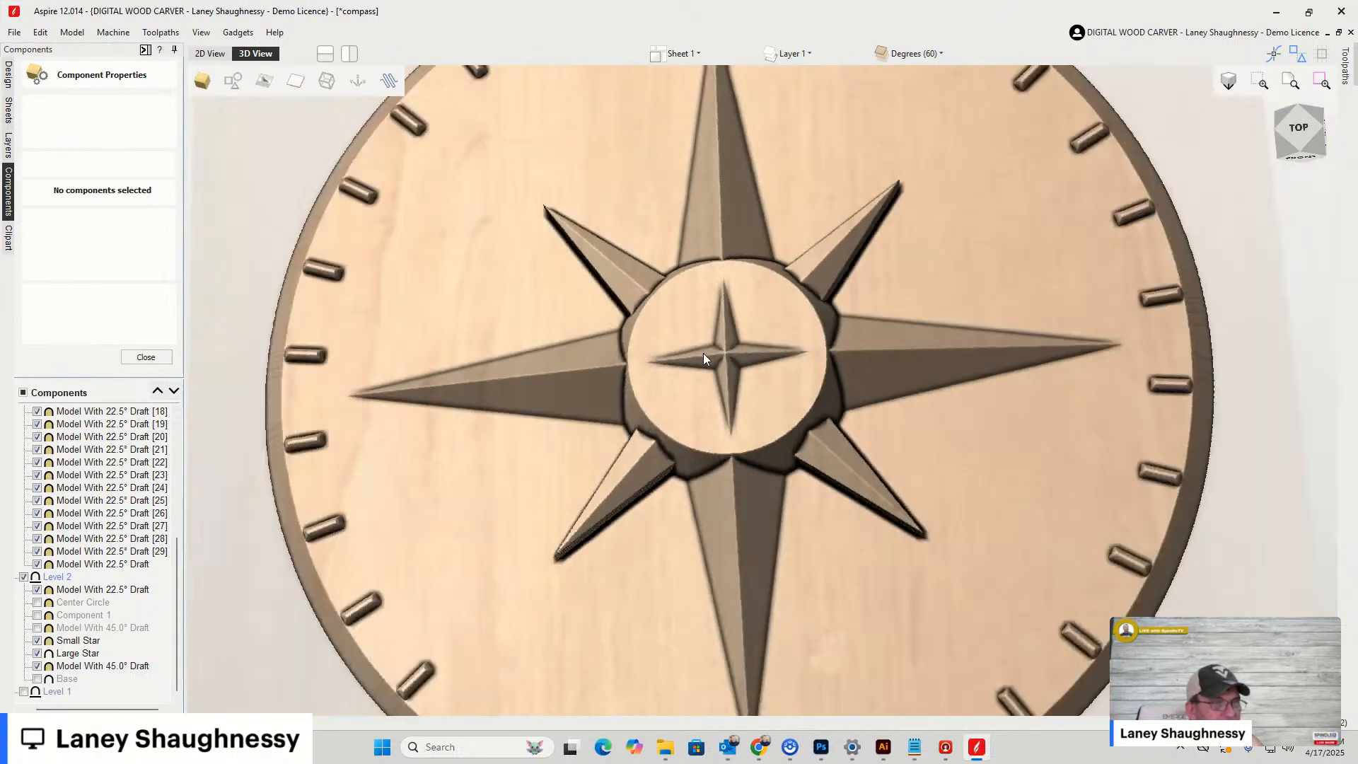
left_click(1295, 133)
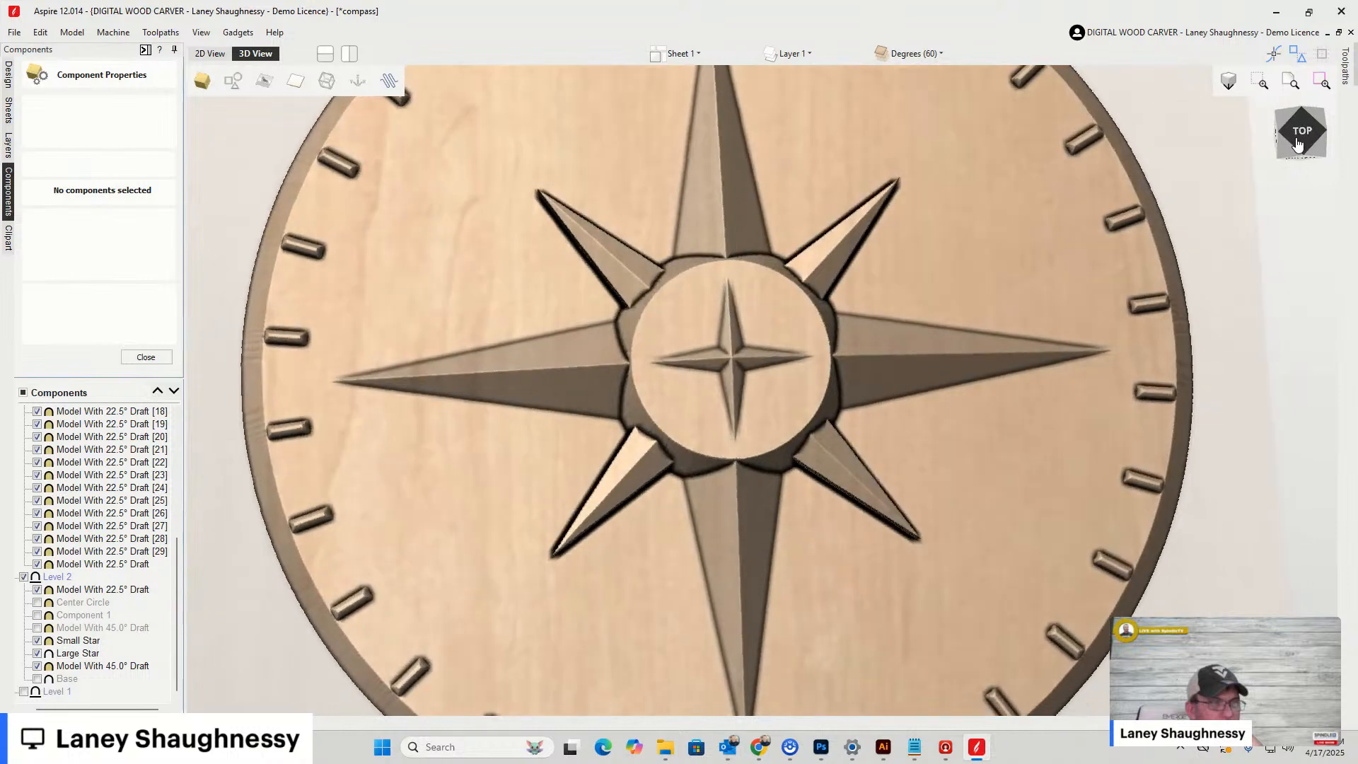
scroll(739, 460, "down", 5)
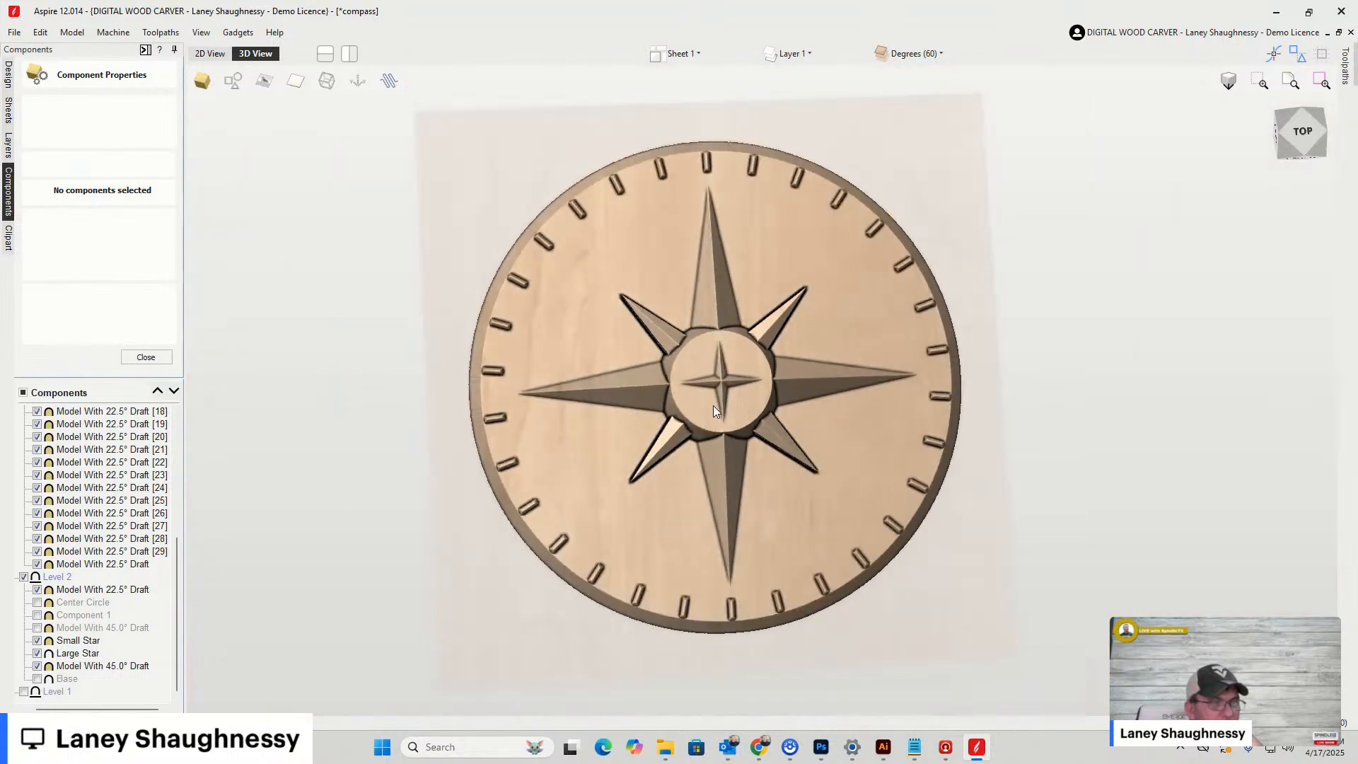
left_click(1293, 136)
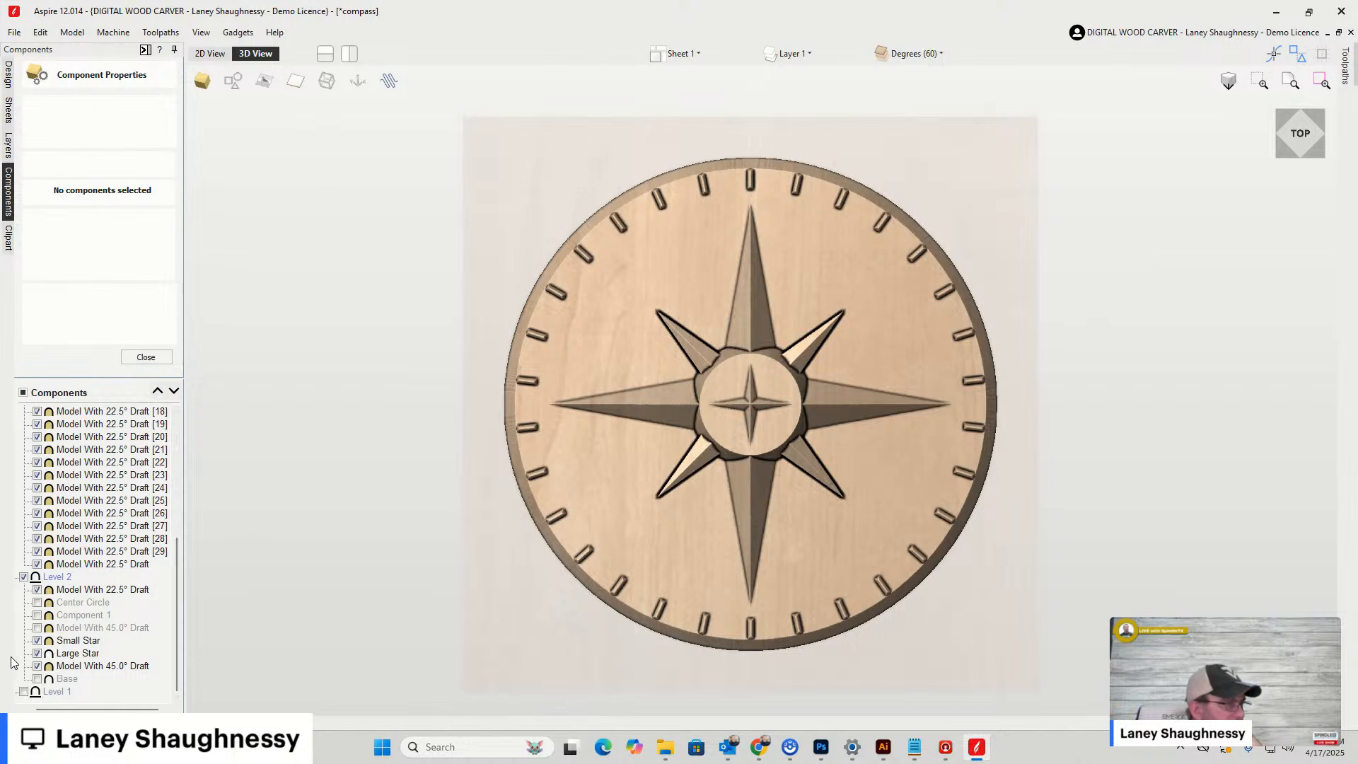
Hide the drafted center circle and inspect where the Small Star and Large Star meet
left_click(38, 595)
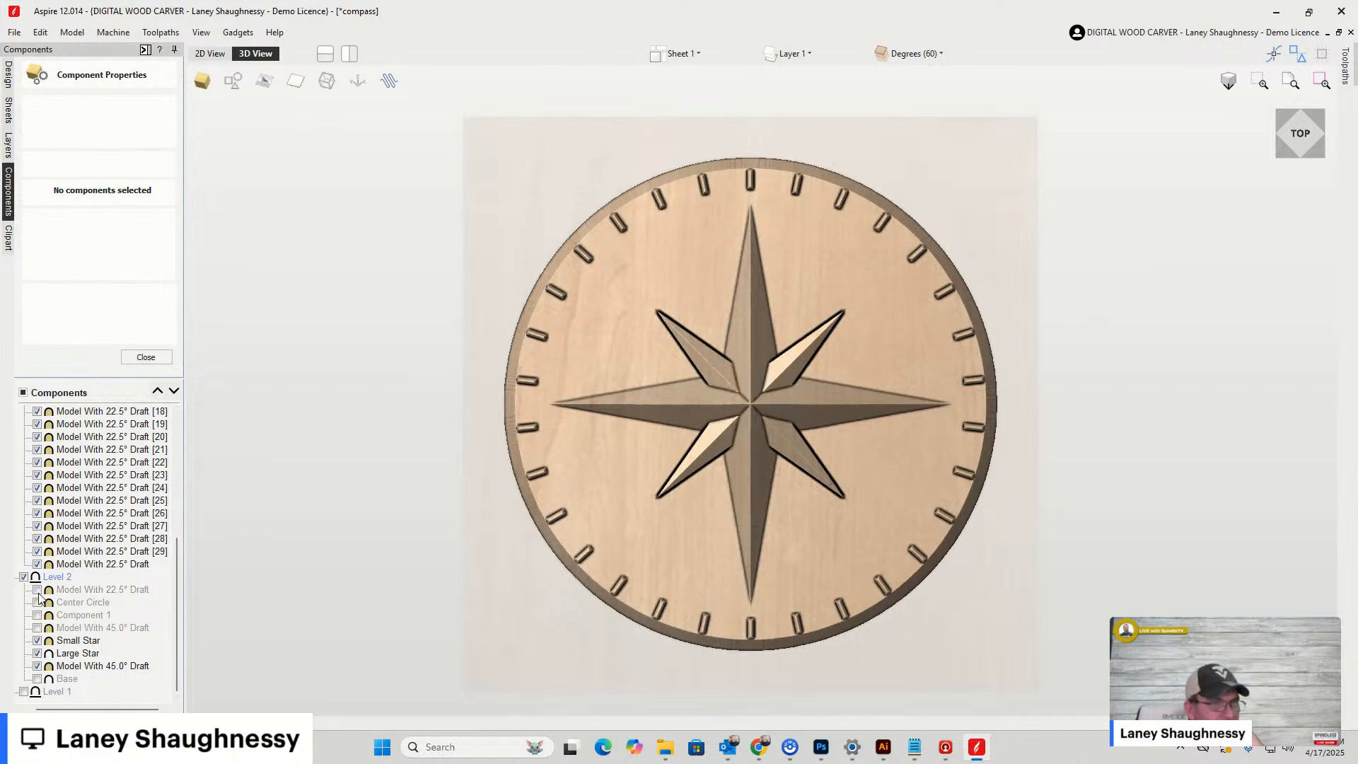
scroll(764, 402, "up", 3)
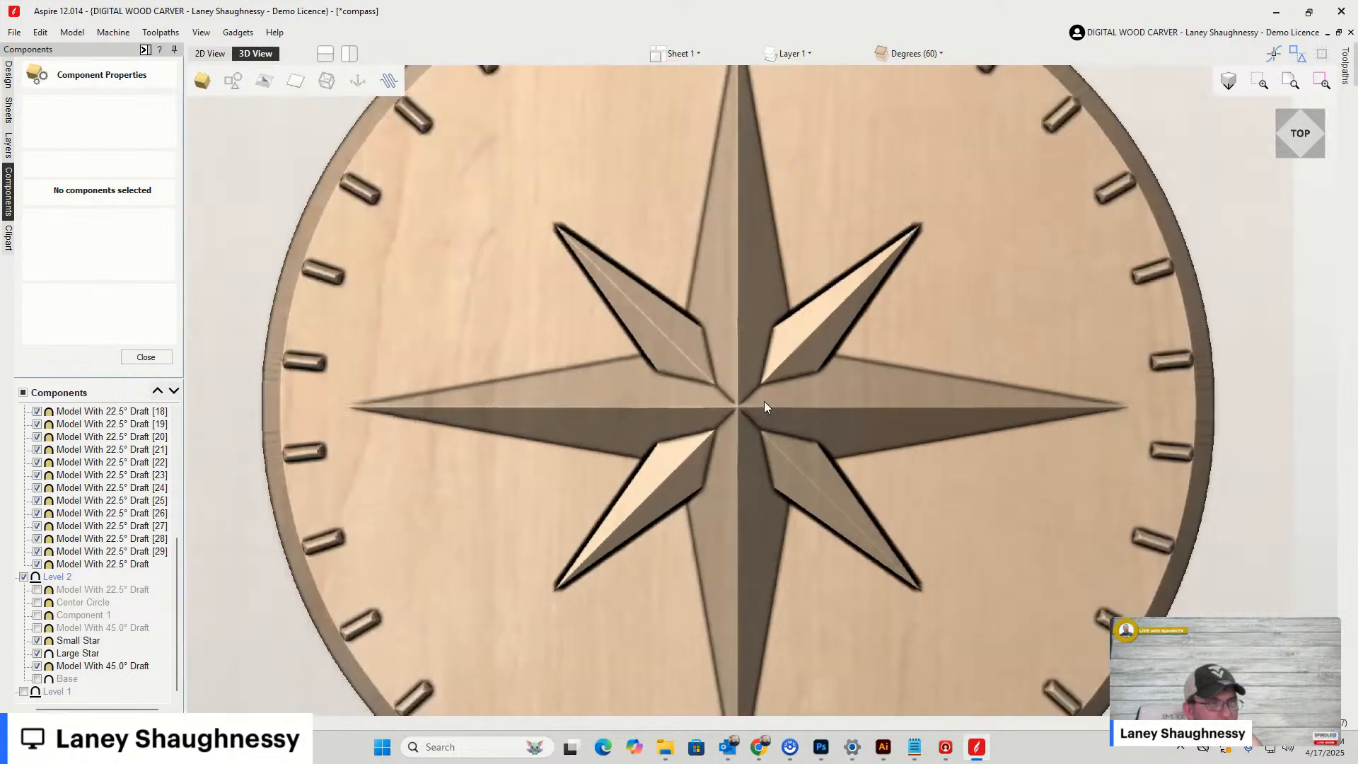
scroll(765, 407, "down", 3)
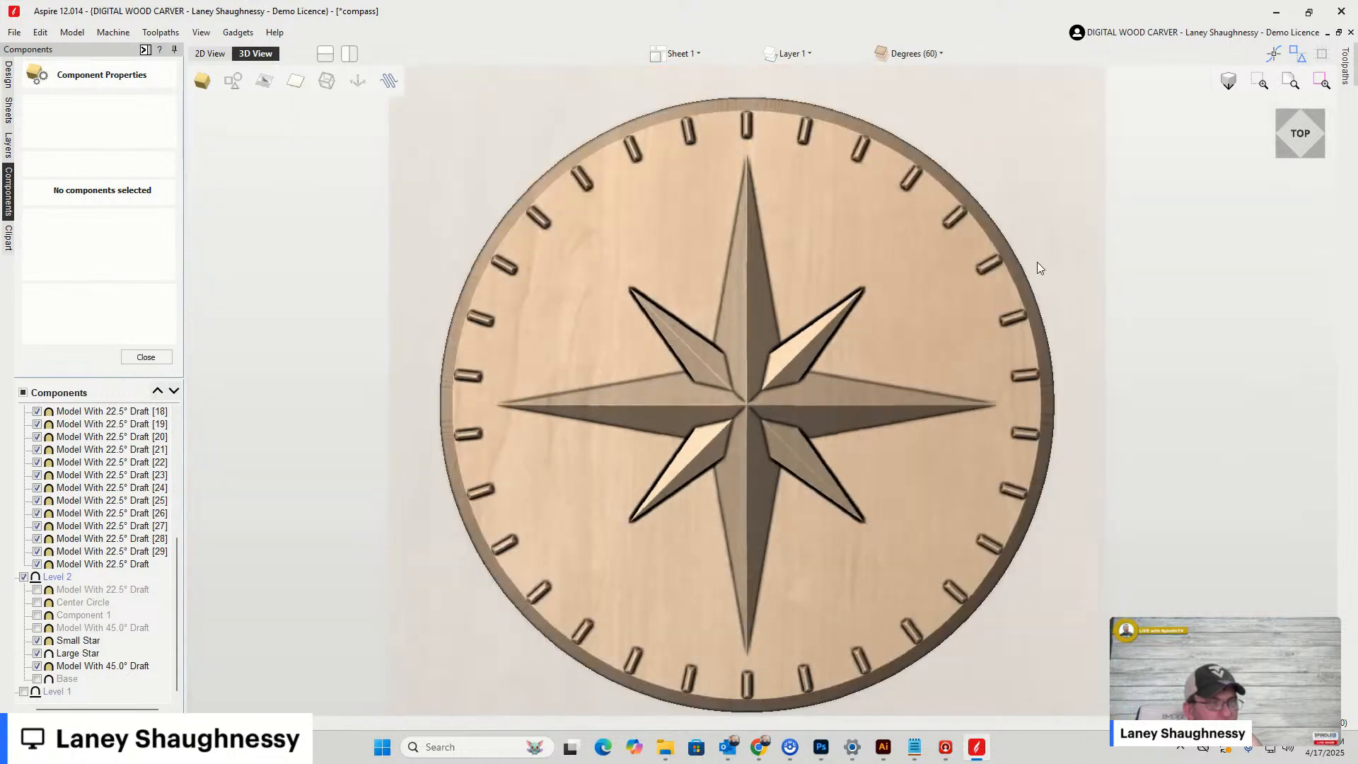
mouse_move(1303, 135)
left_mouse_down()
mouse_move(1328, 133)
mouse_move(1274, 135)
mouse_move(1301, 134)
left_mouse_up()
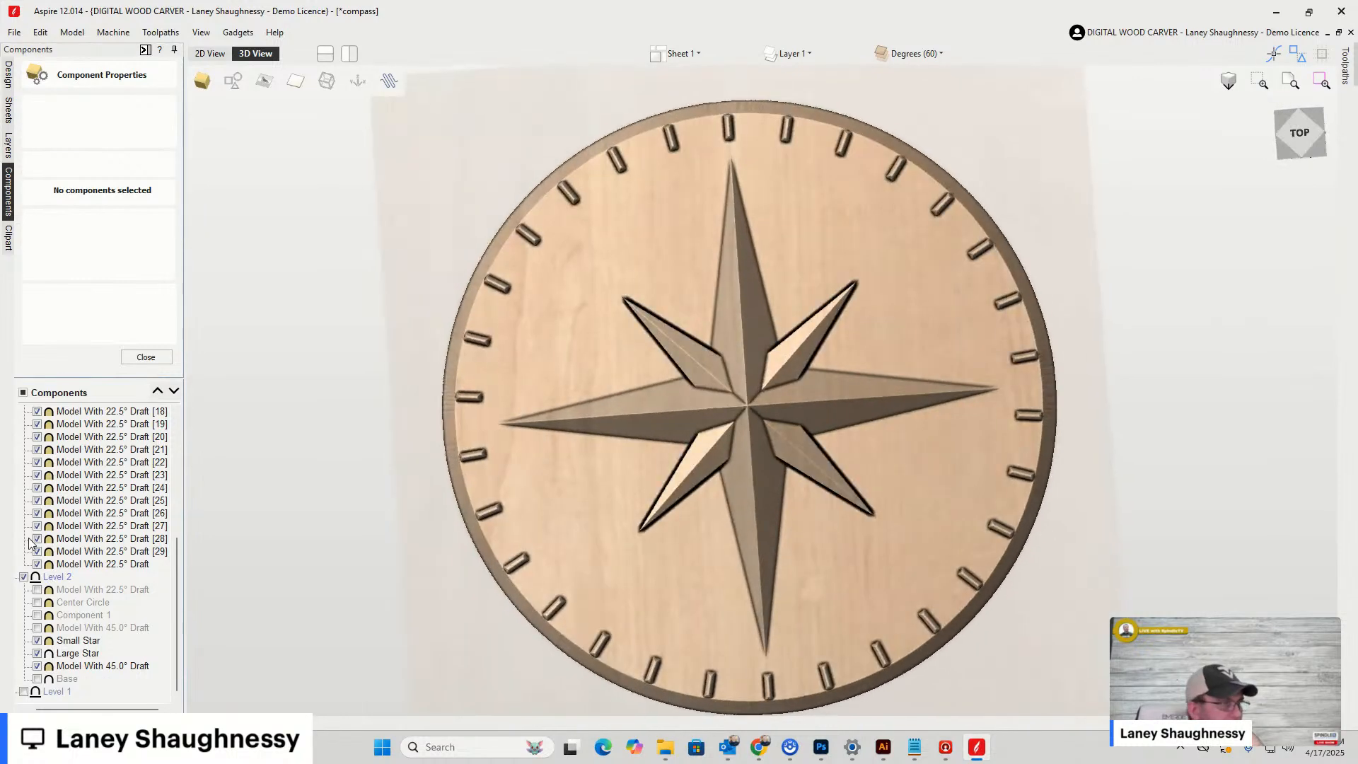
Show the drafted center circle over the stars again, select it and hide it once more
left_click(38, 590)
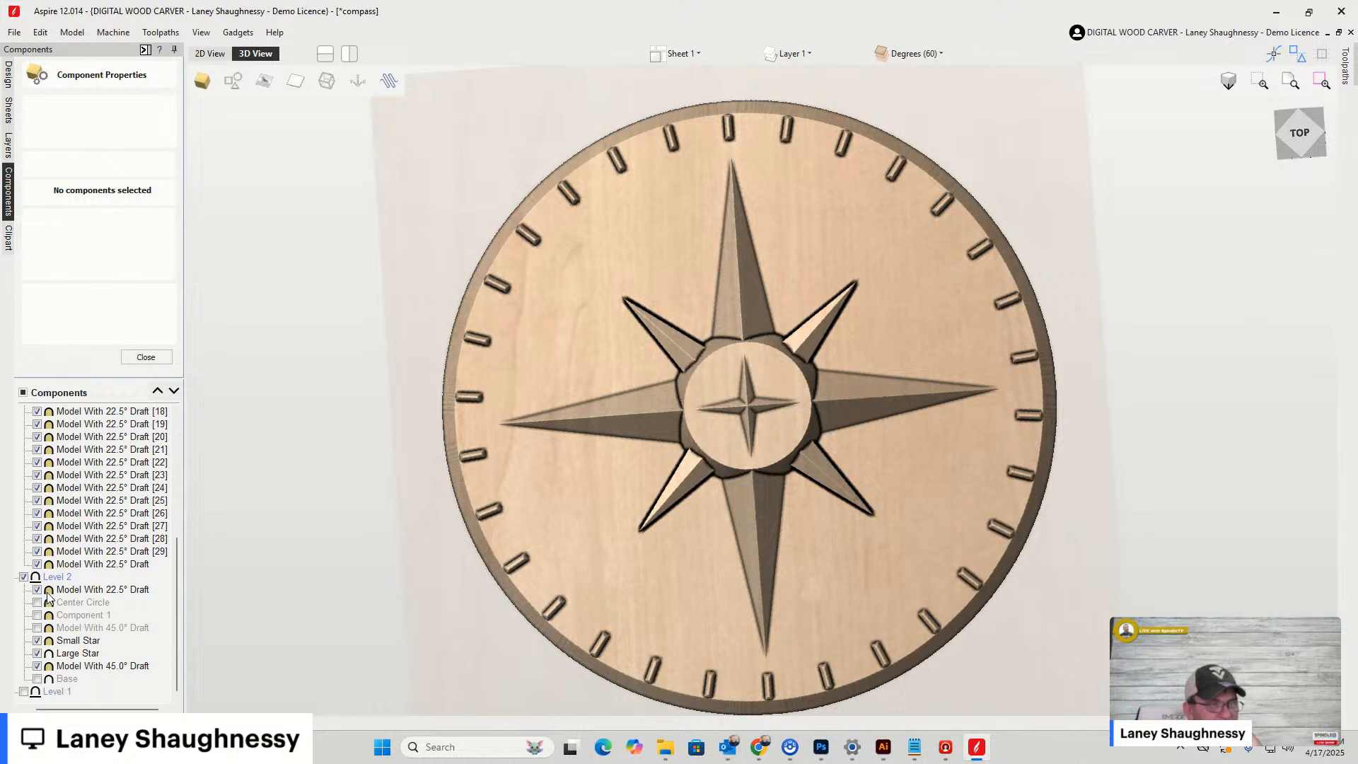
left_click(47, 593)
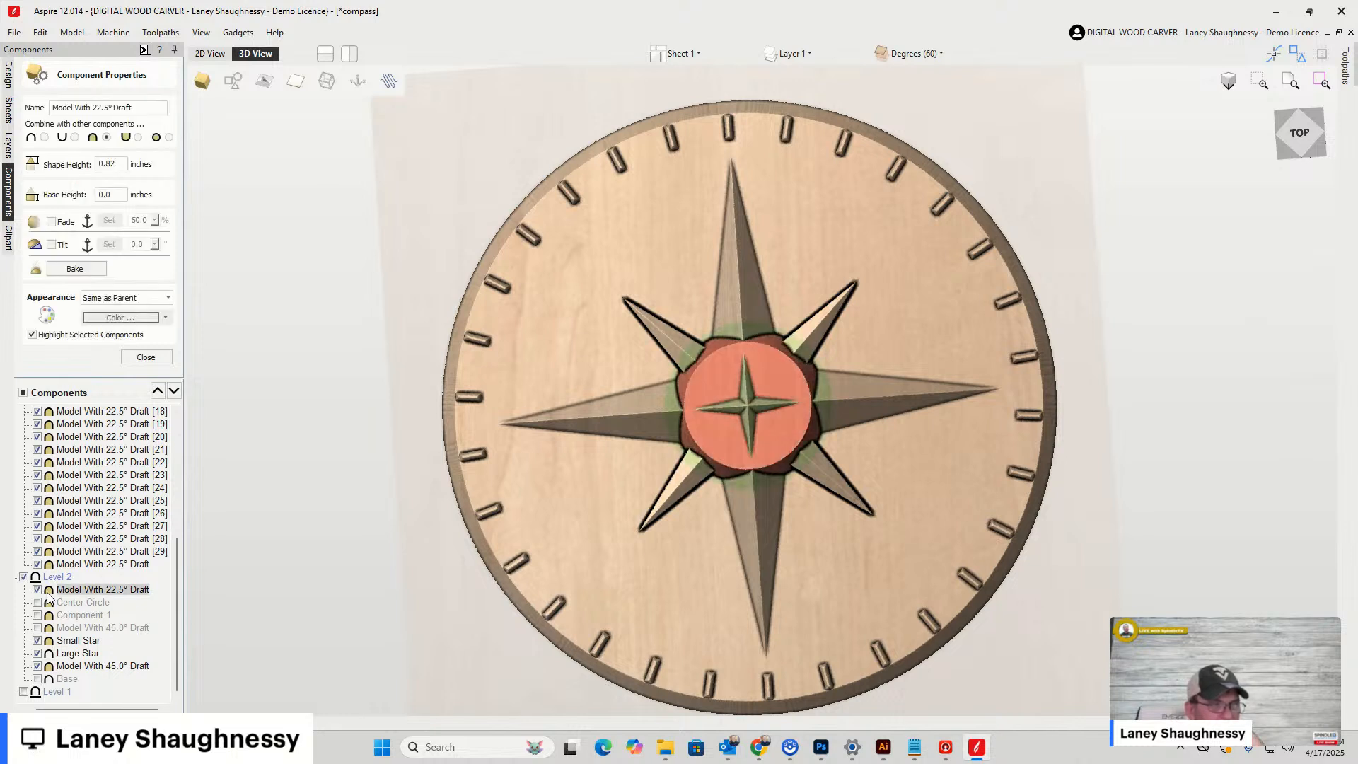
left_click(37, 590)
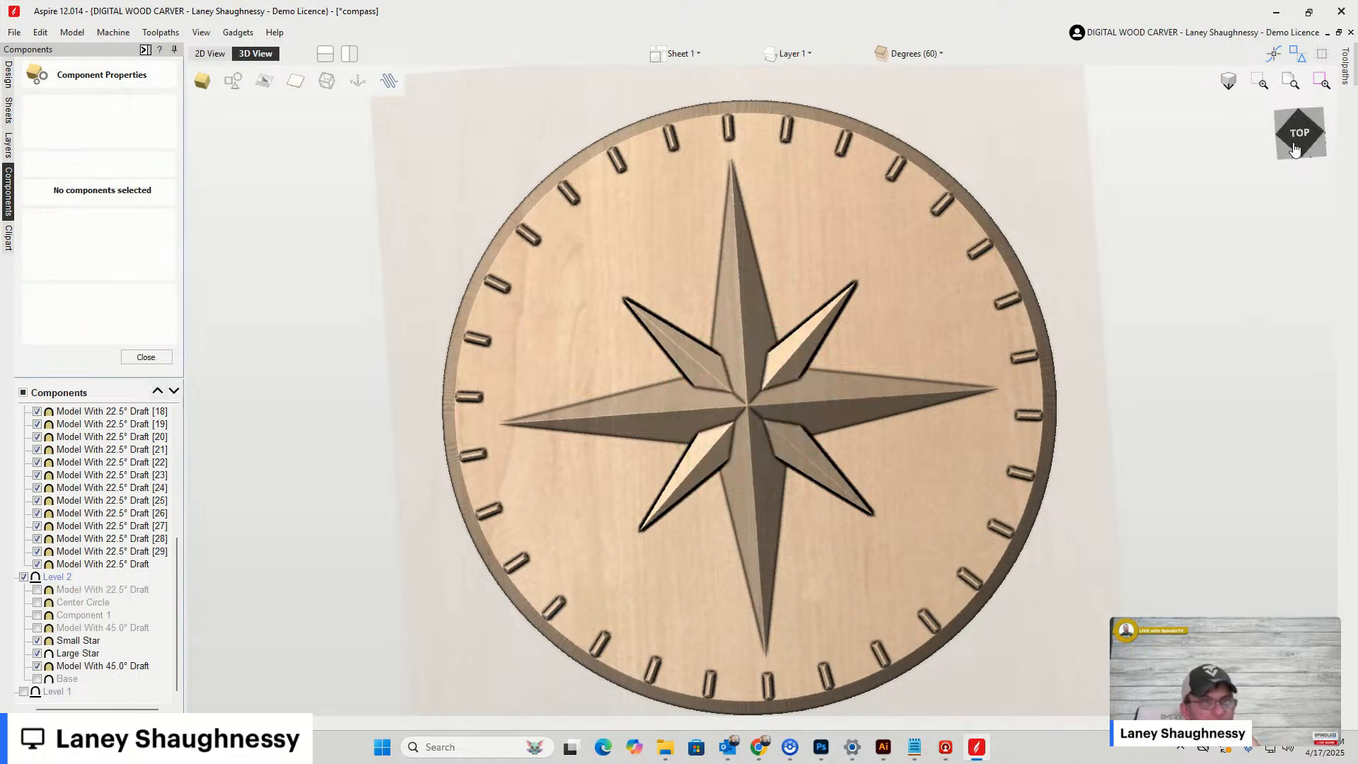
Select the Small Star and examine its side walls and its joints with the Large Star at an angle
left_click(1304, 118)
left_click_drag(1306, 118, 1300, 128)
scroll(738, 417, "up", 3)
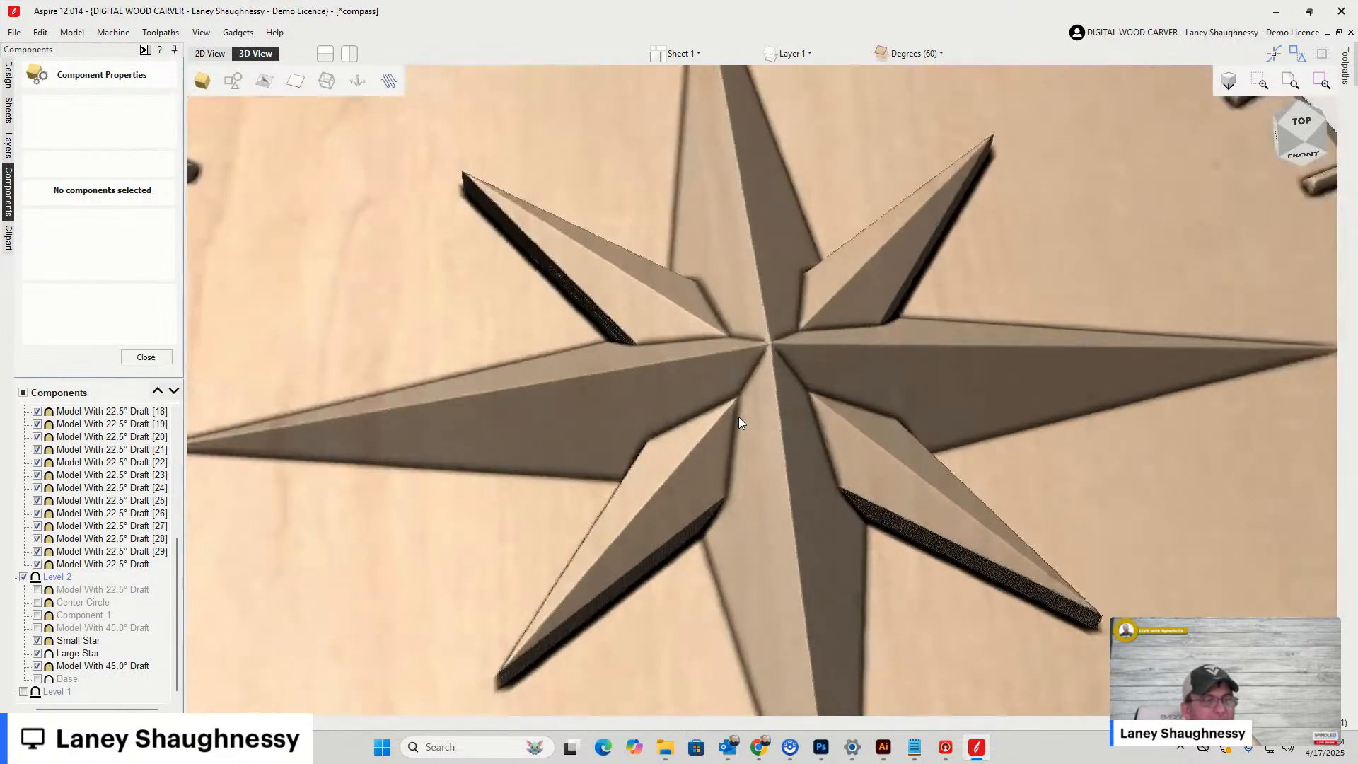
scroll(743, 457, "down", 3)
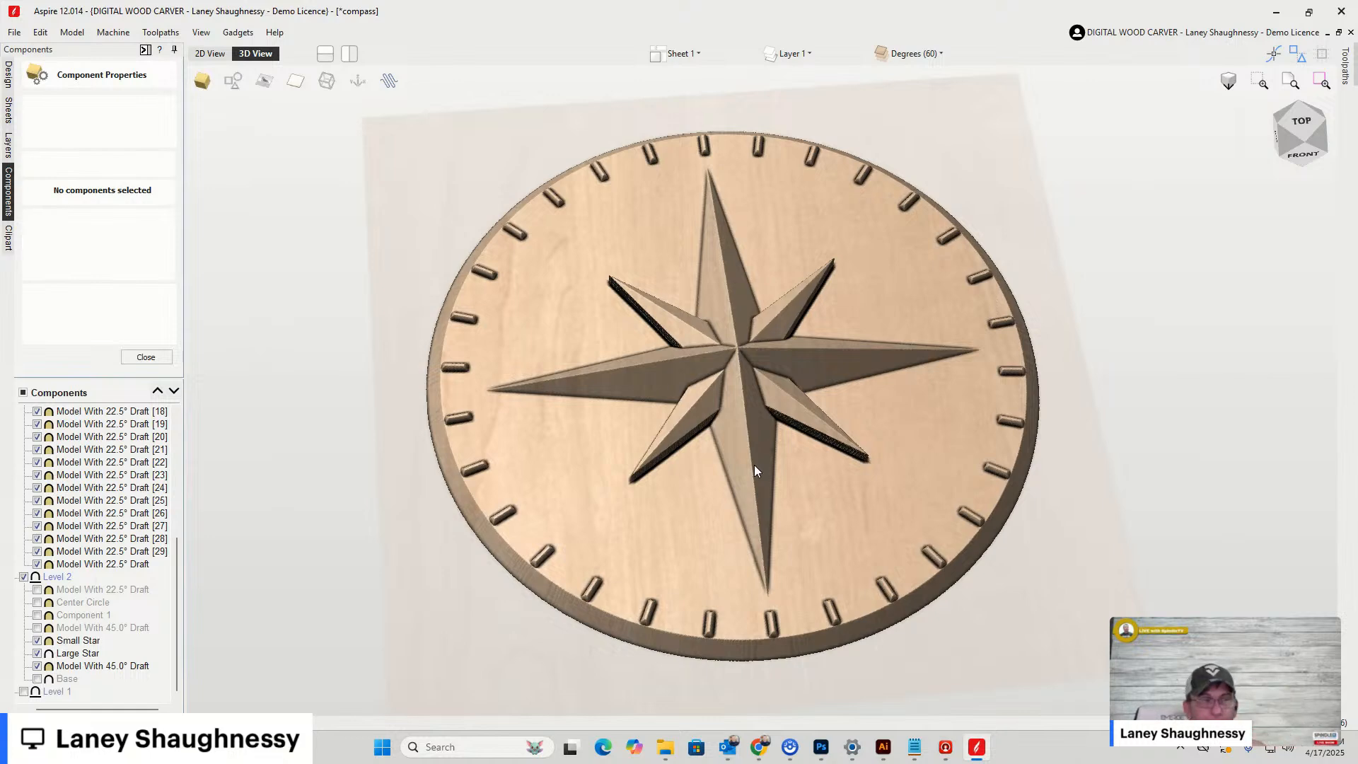
scroll(754, 470, "up", 3)
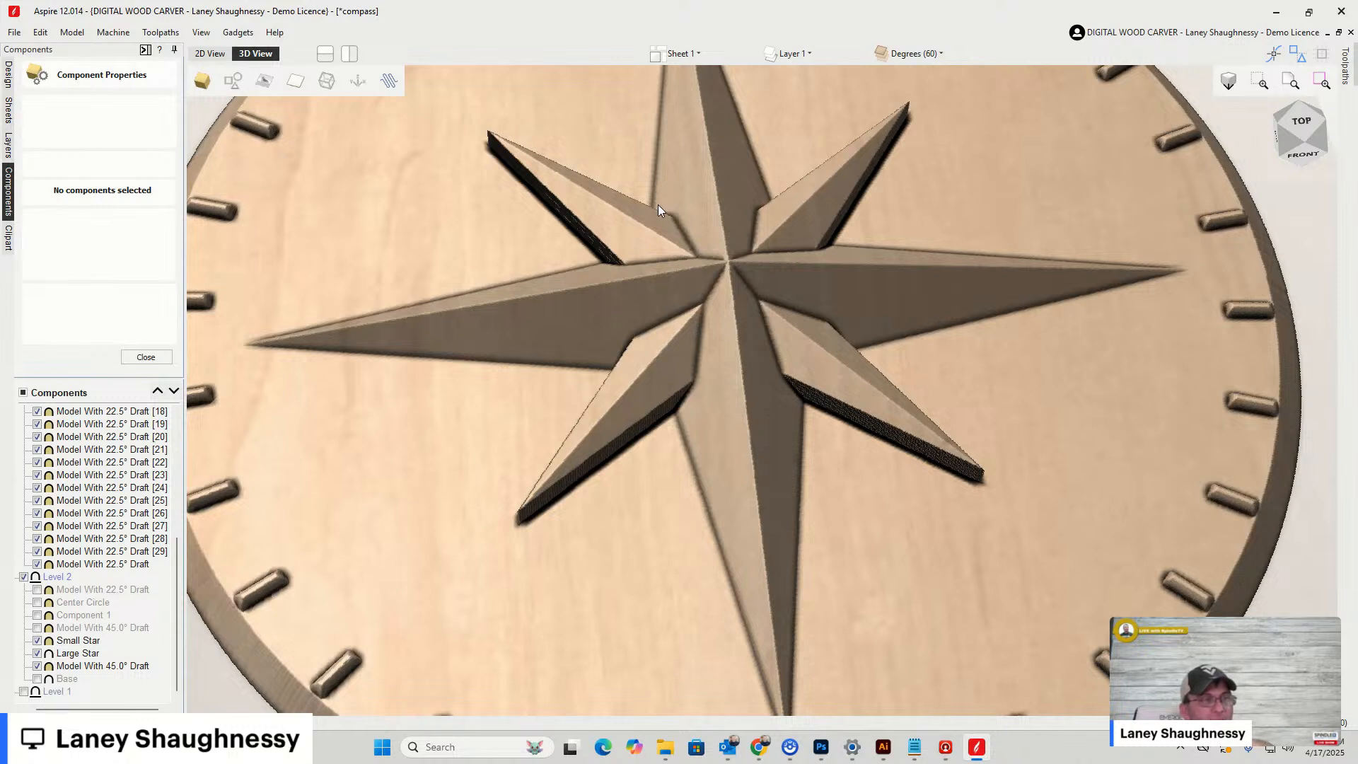
left_click(632, 245)
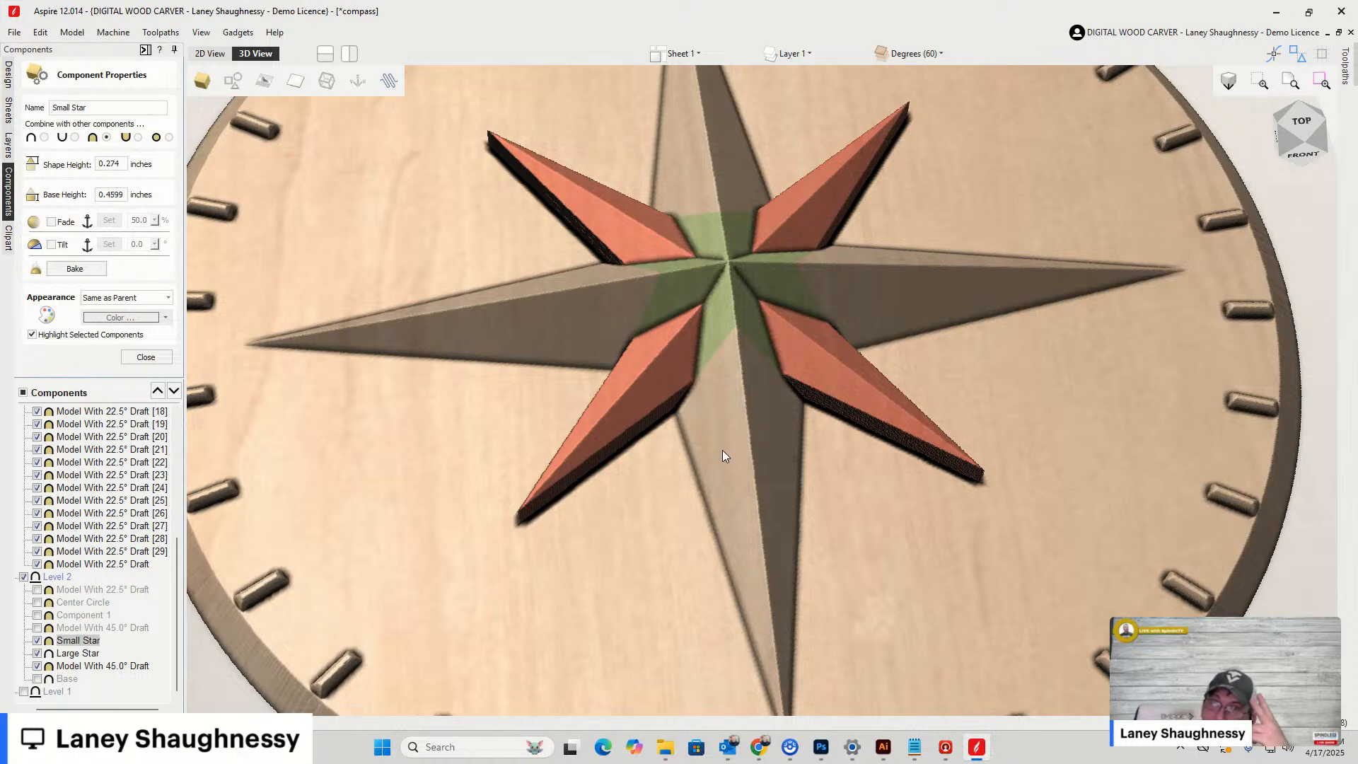
scroll(801, 397, "up", 4)
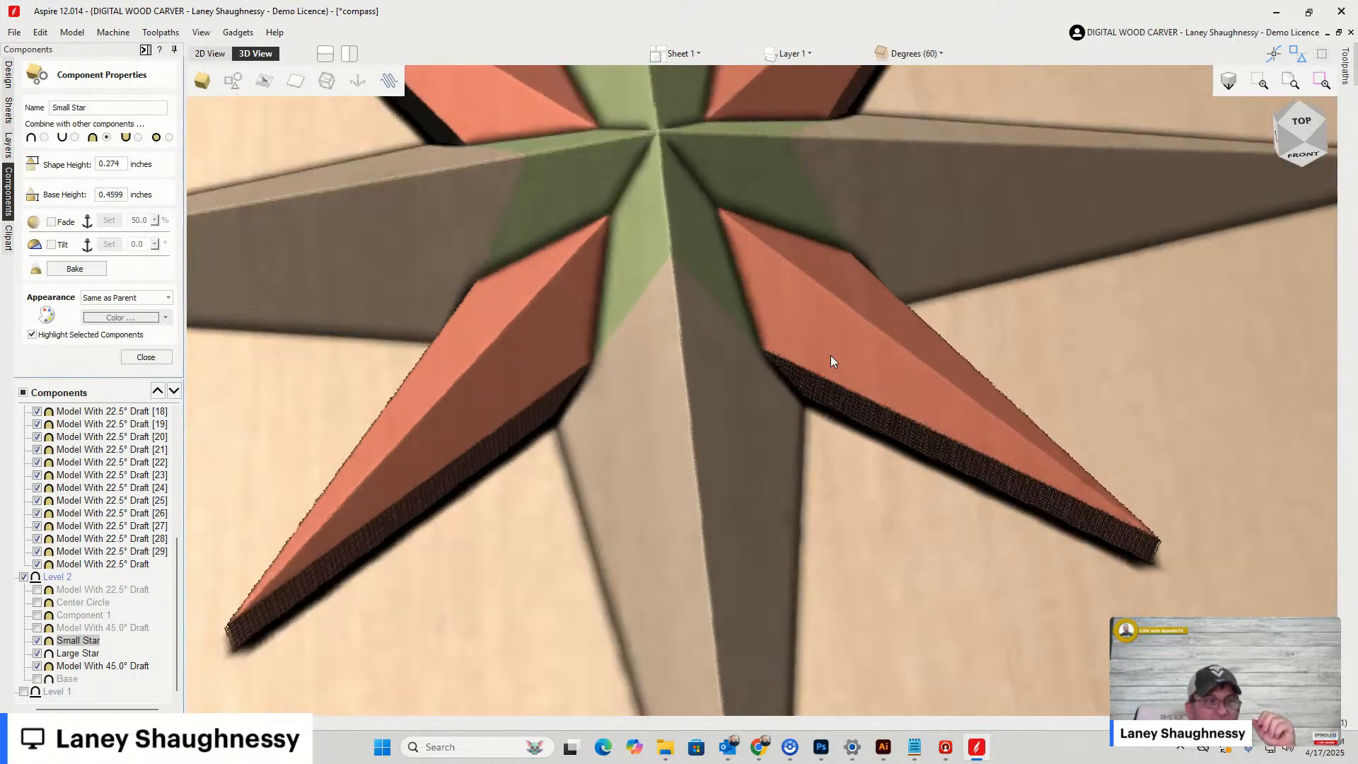
Examine the Small Star's raised side walls from the front and at a tilt, and clear the component selection
left_click(1331, 121)
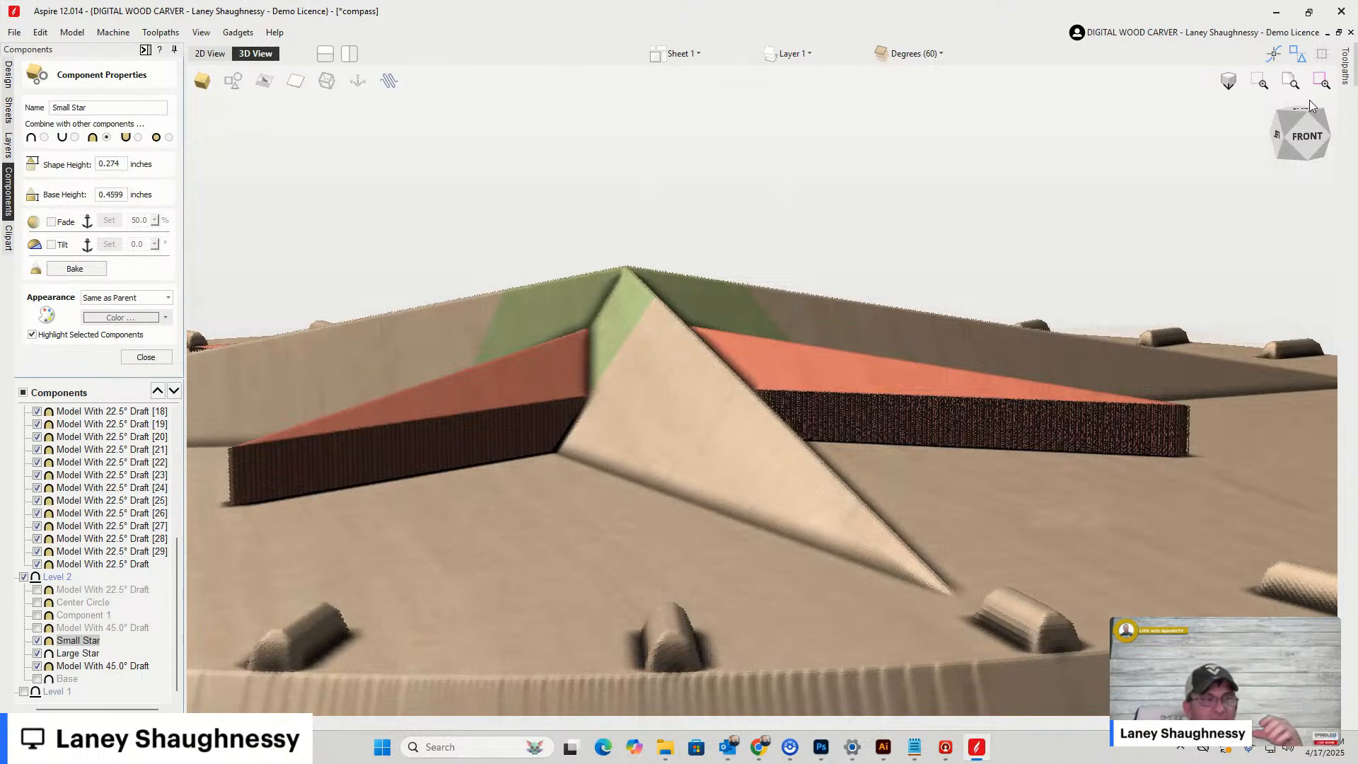
left_click_drag(1302, 139, 1290, 172)
scroll(866, 332, "down", 3)
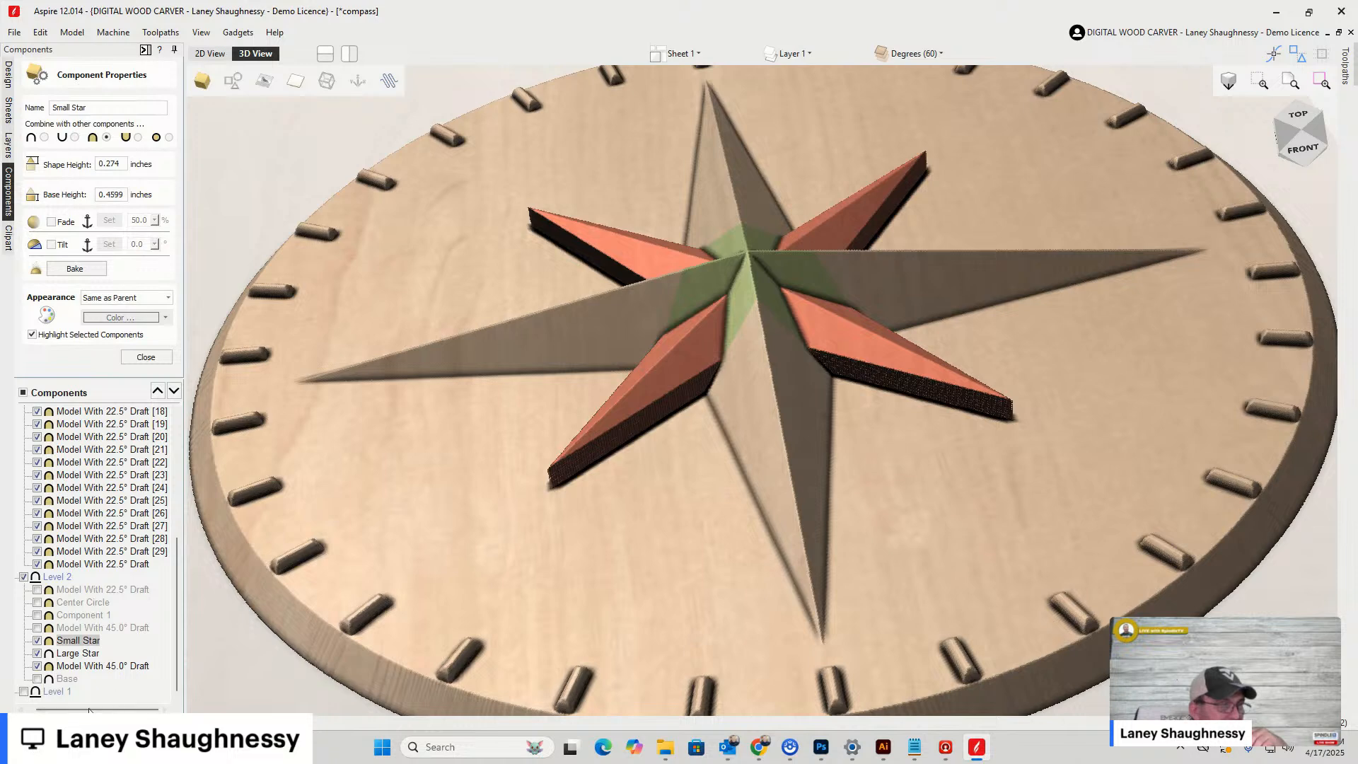
left_click(458, 567)
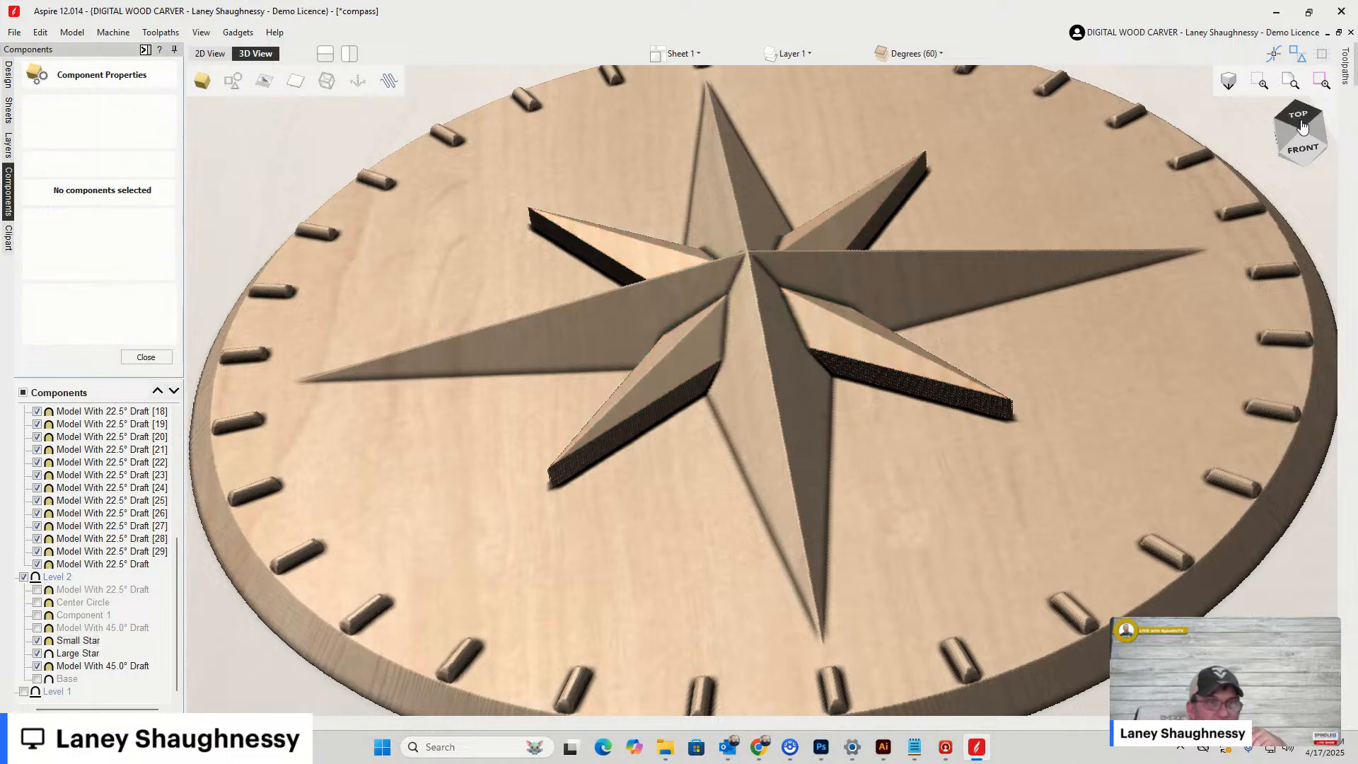
mouse_move(1302, 122)
left_mouse_down()
mouse_move(1335, 136)
mouse_move(1320, 127)
left_mouse_up()
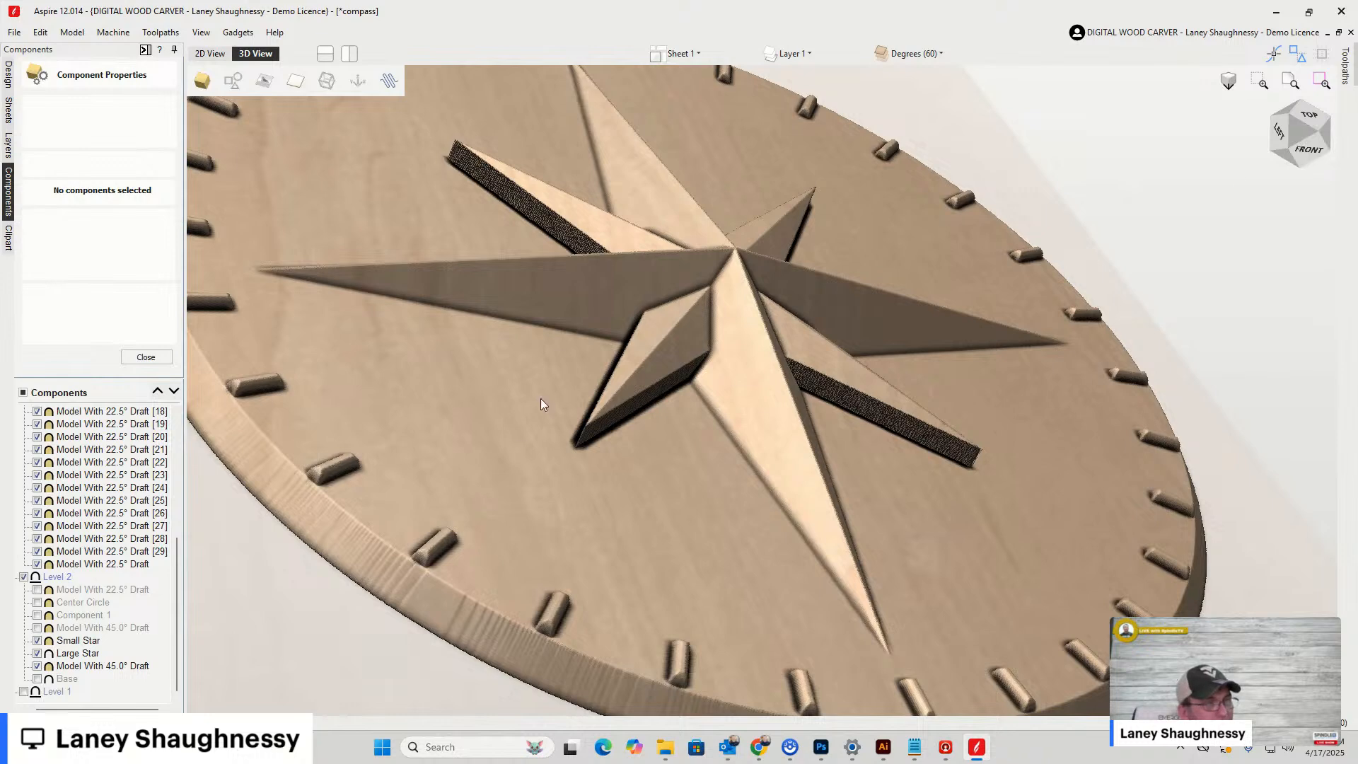
Edit the Small Star's angled shape to a base height of 0.28 inches, apply it and close the settings
double_click(67, 642)
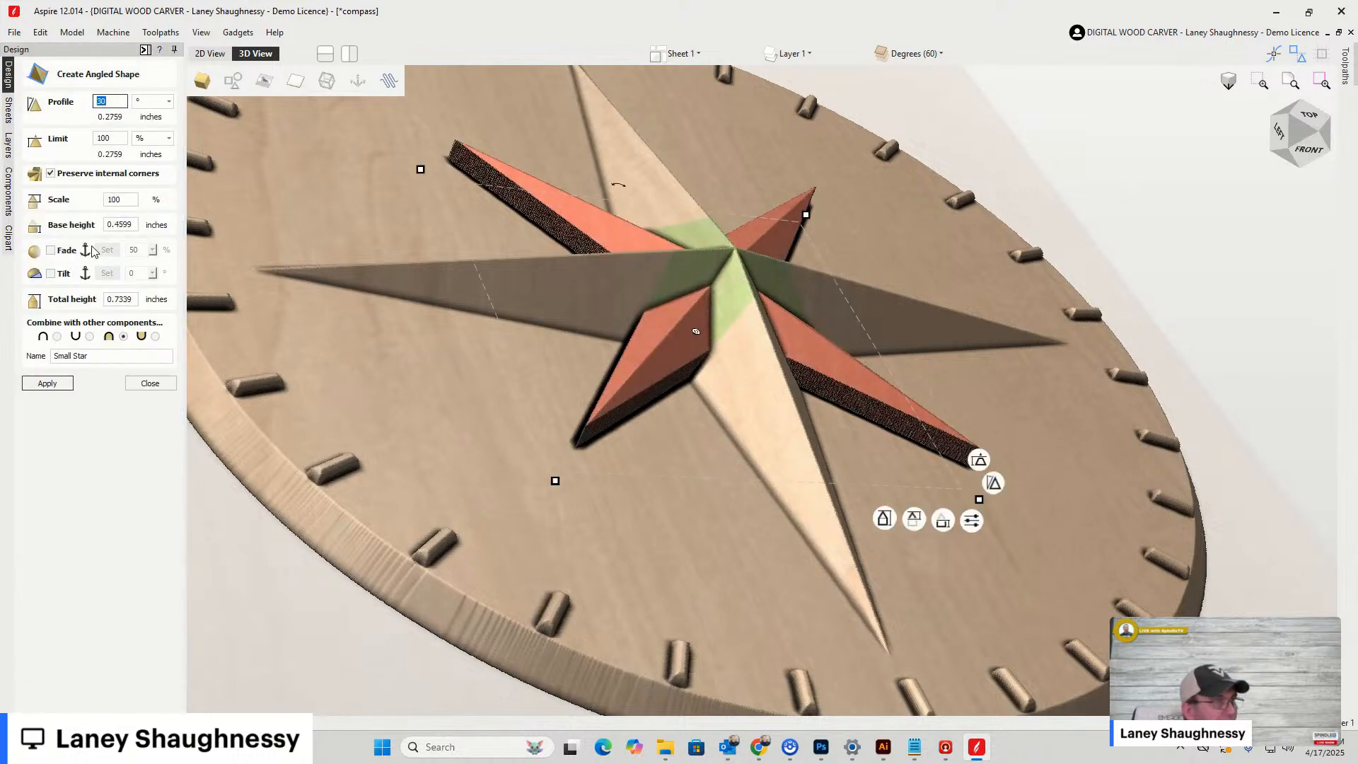
left_click(133, 224)
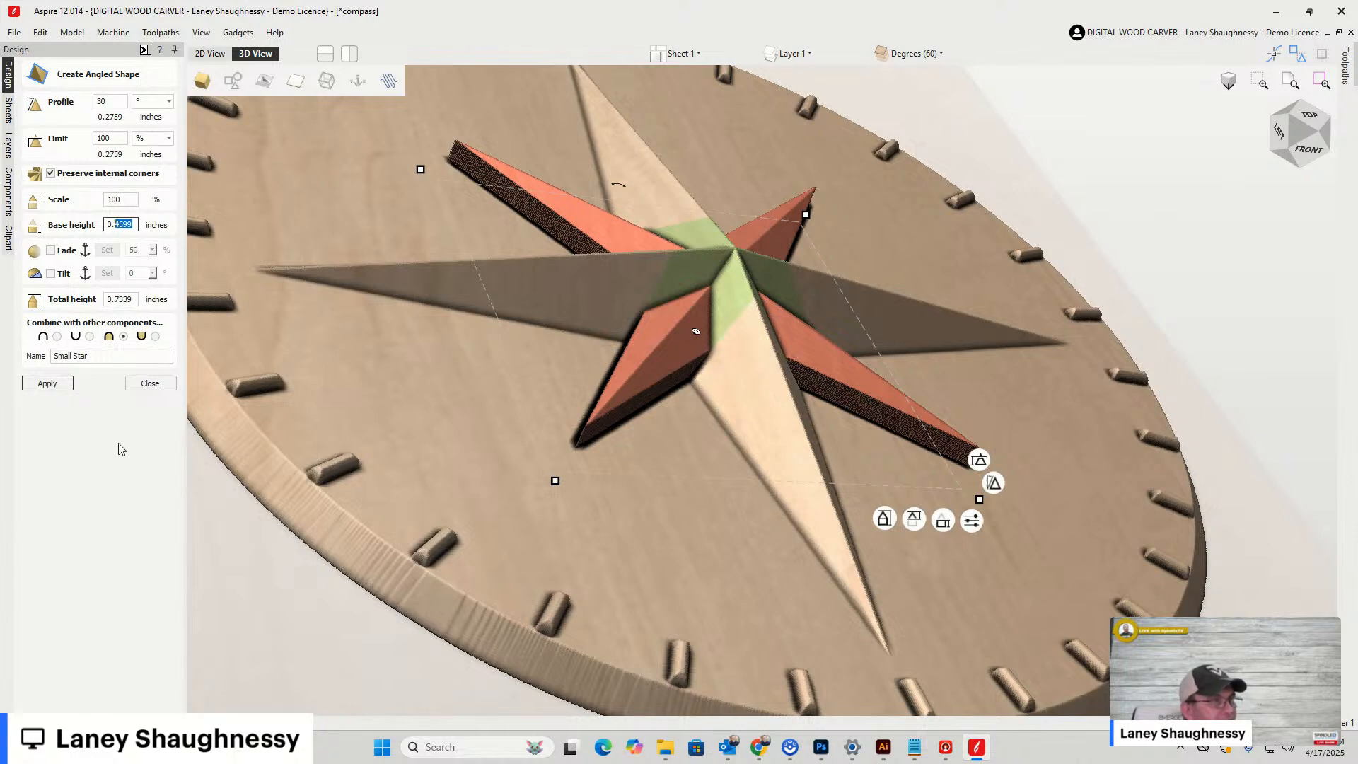
key("BackSpace")
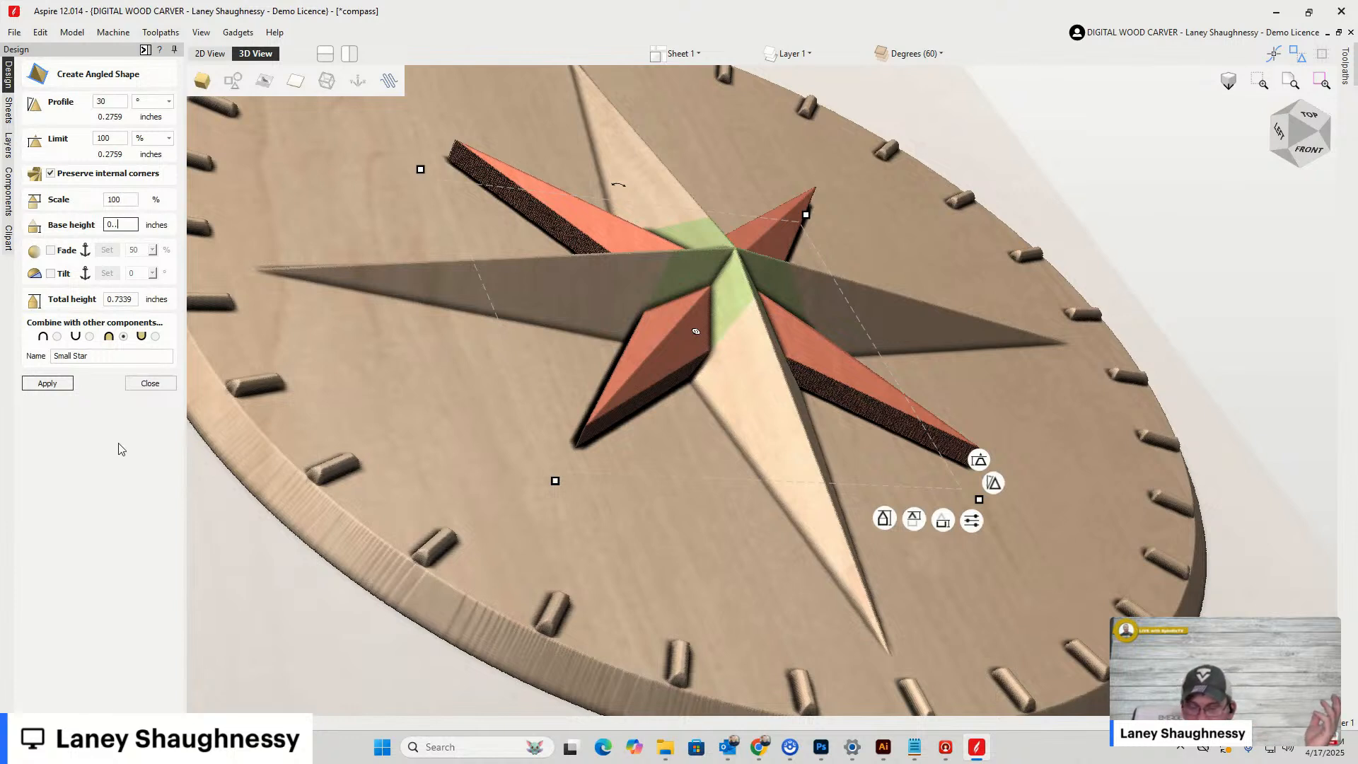
type(".28")
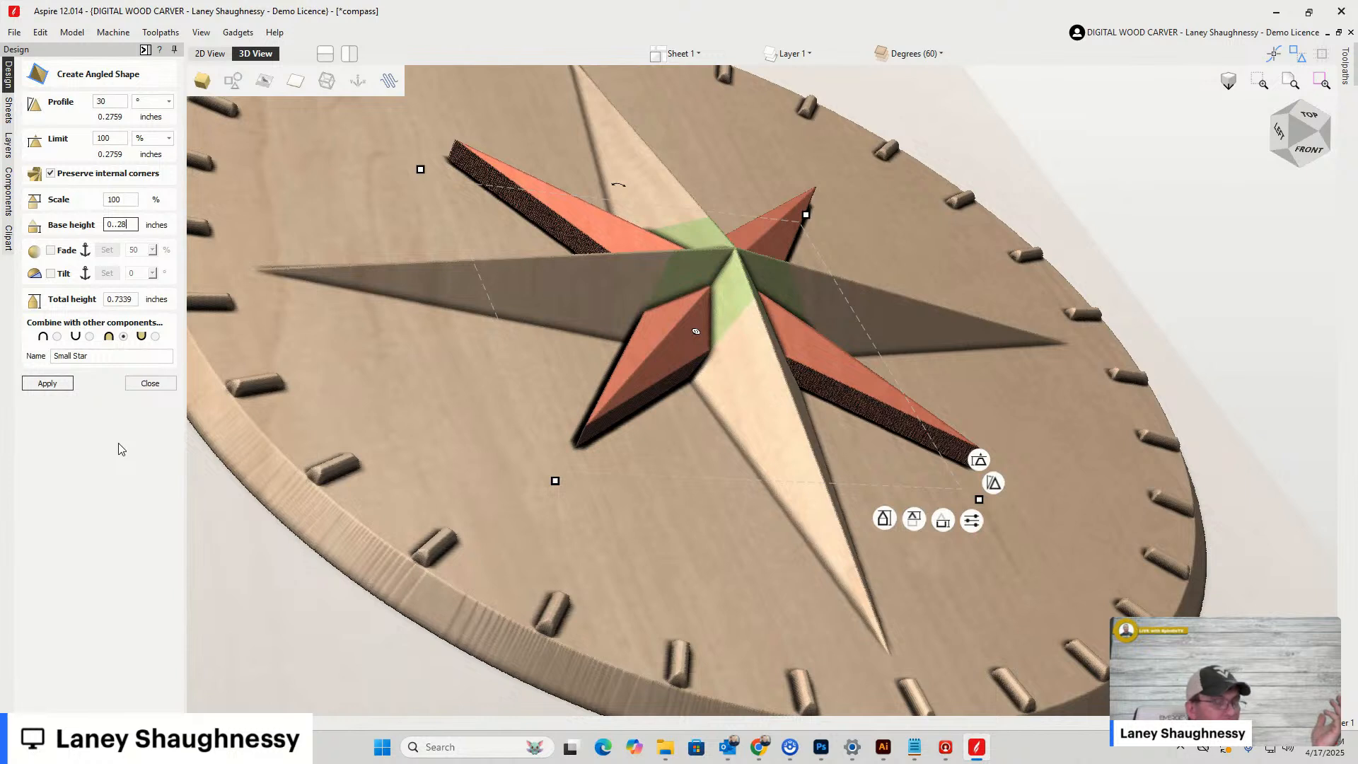
key("BackSpace")
key("BackSpace")
key("BackSpace")
type("2")
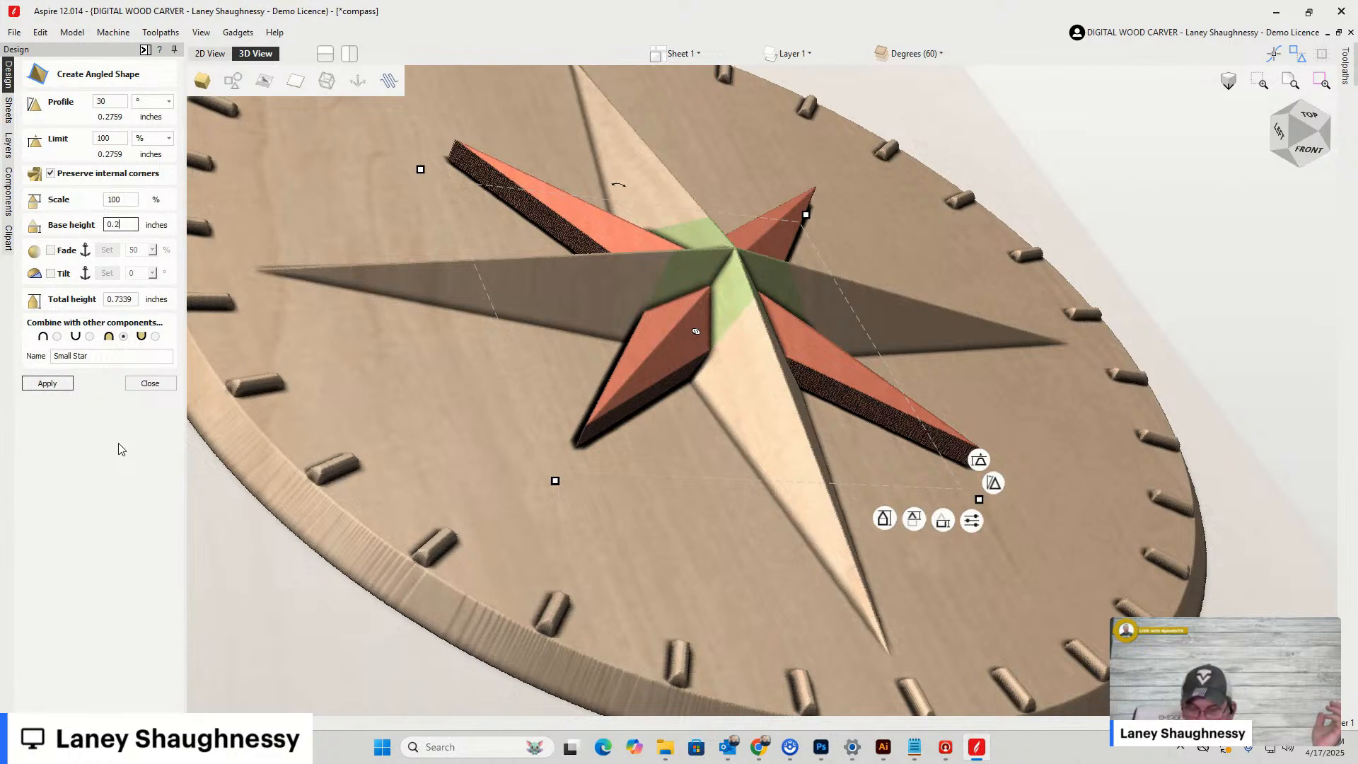
type("8")
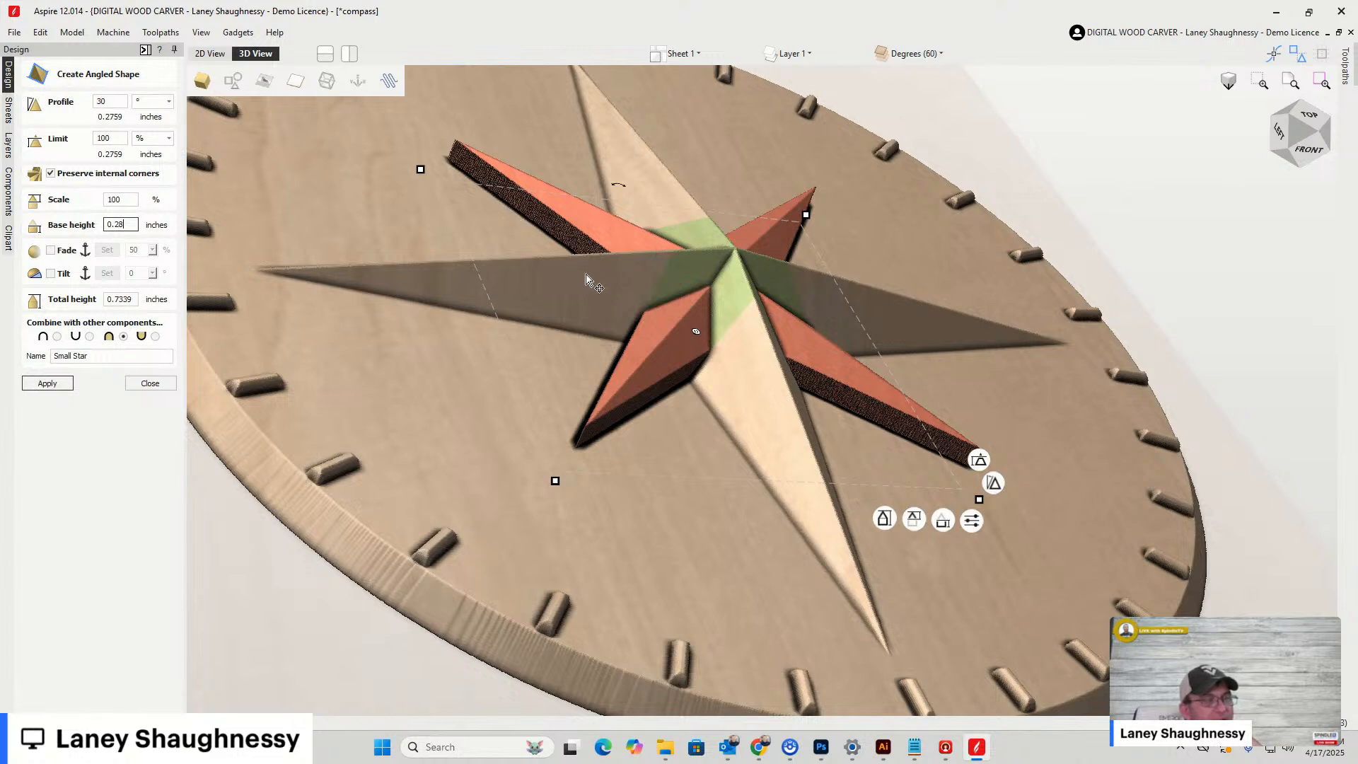
left_click(38, 387)
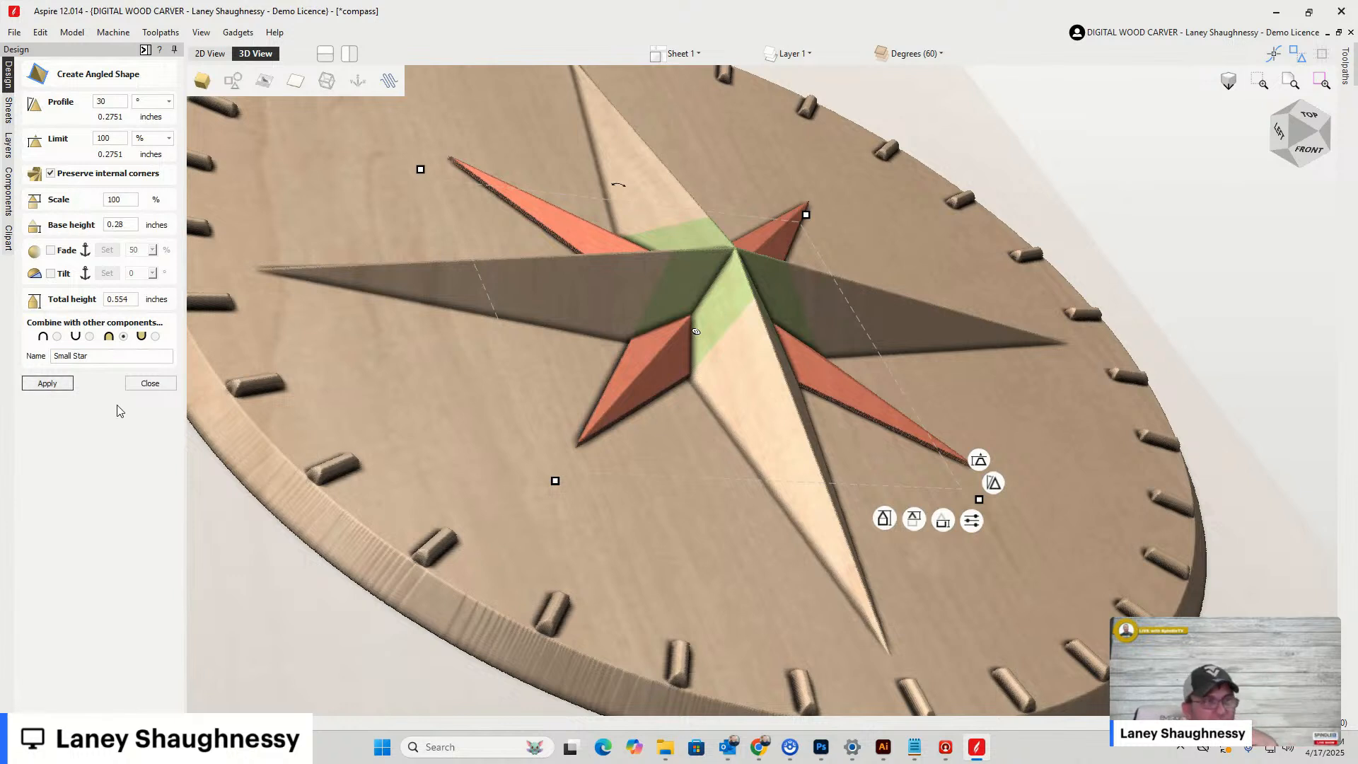
left_click(150, 383)
Examine the Small Star from above and at an angle, and inspect the degree tabs near the Large Star's tip up close
left_click(1307, 119)
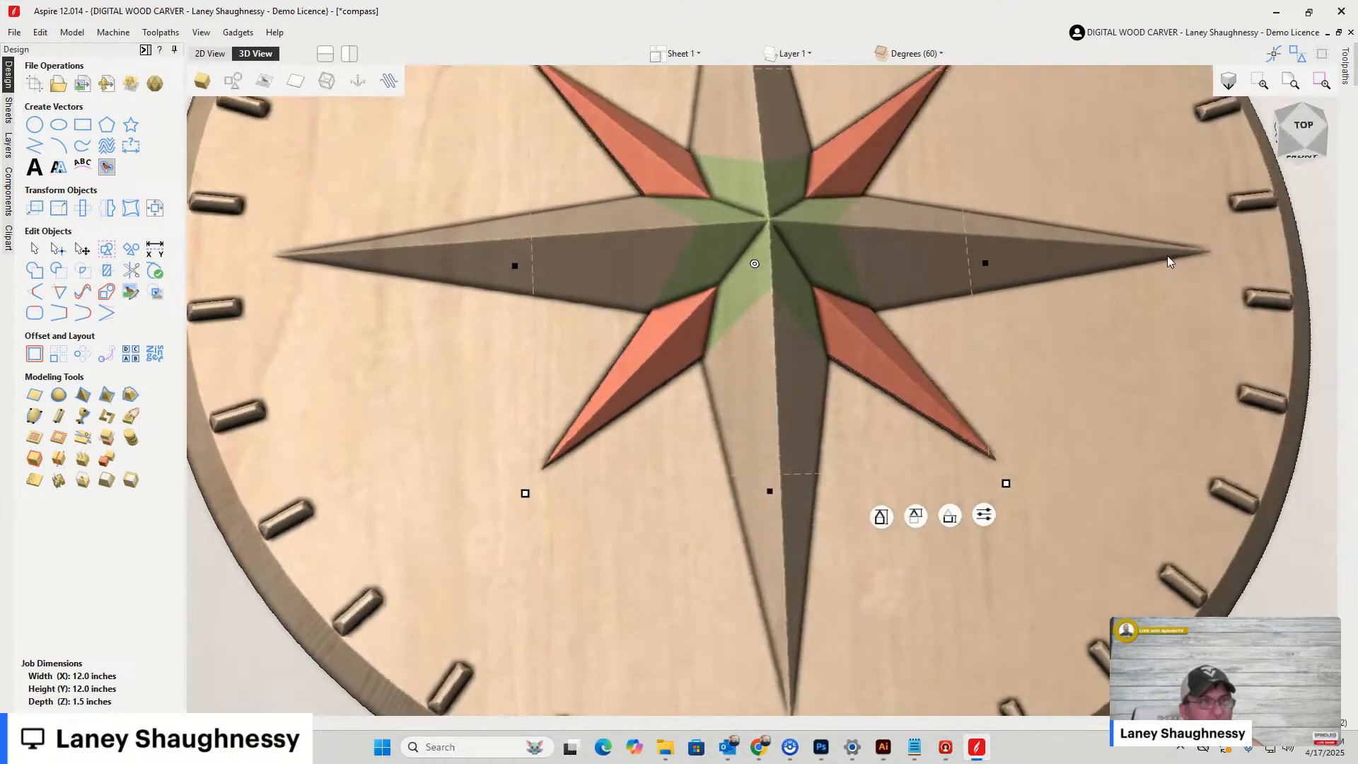
scroll(1020, 376, "down", 3)
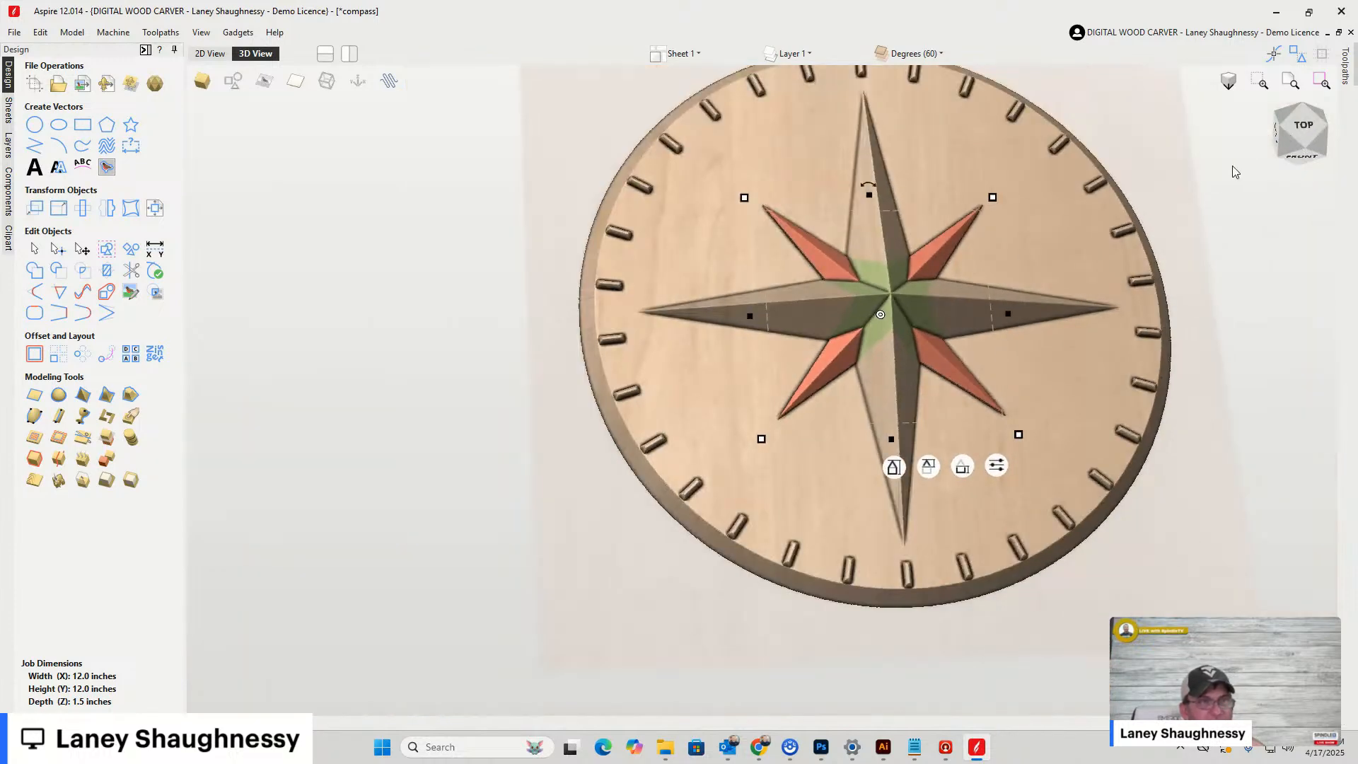
left_click(1323, 134)
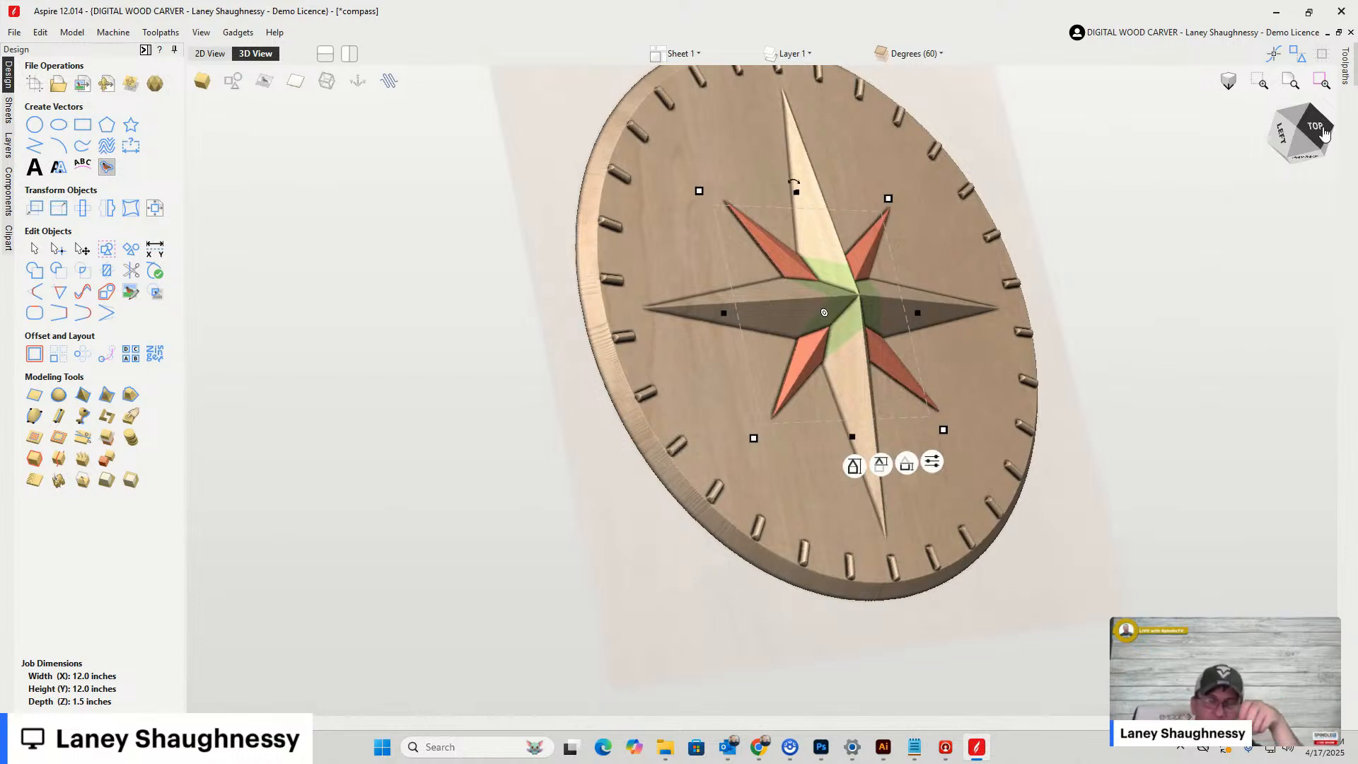
scroll(664, 135, "down", 3)
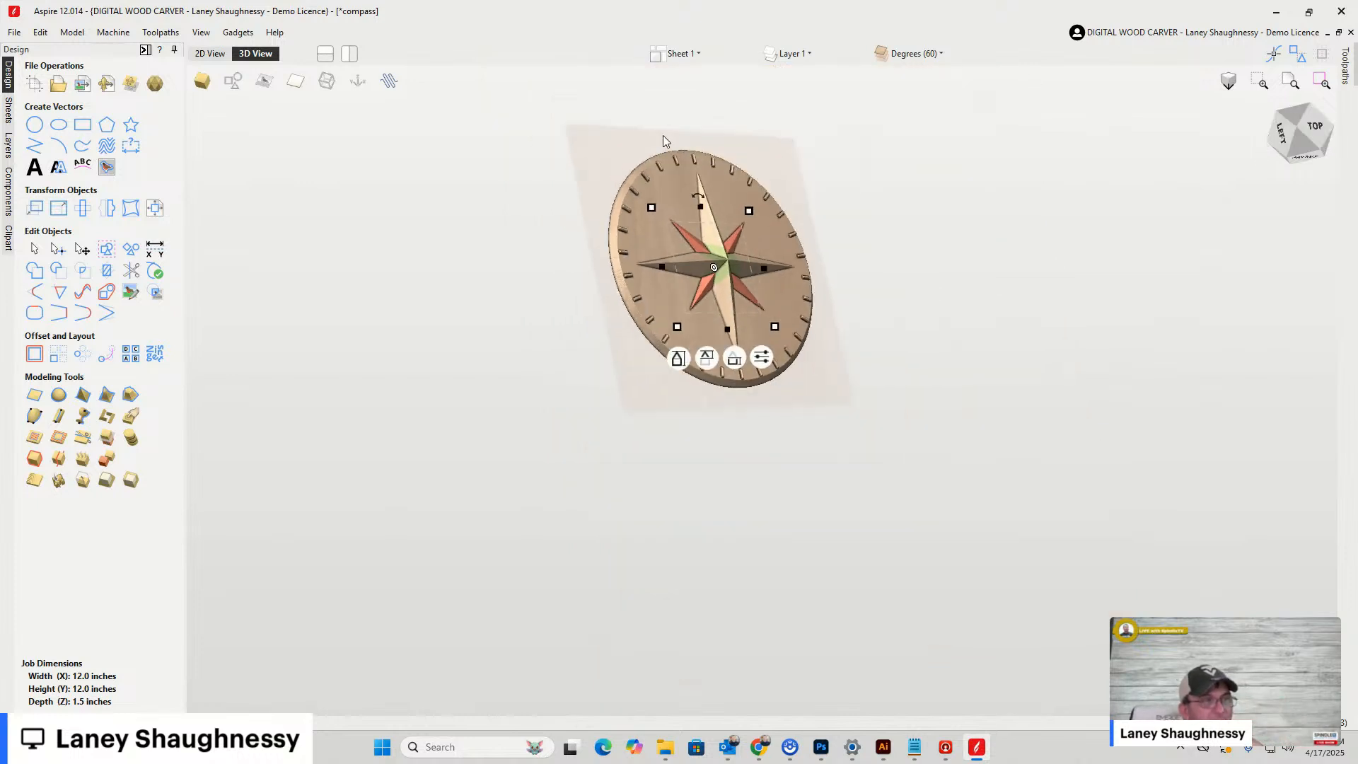
scroll(673, 247, "up", 5)
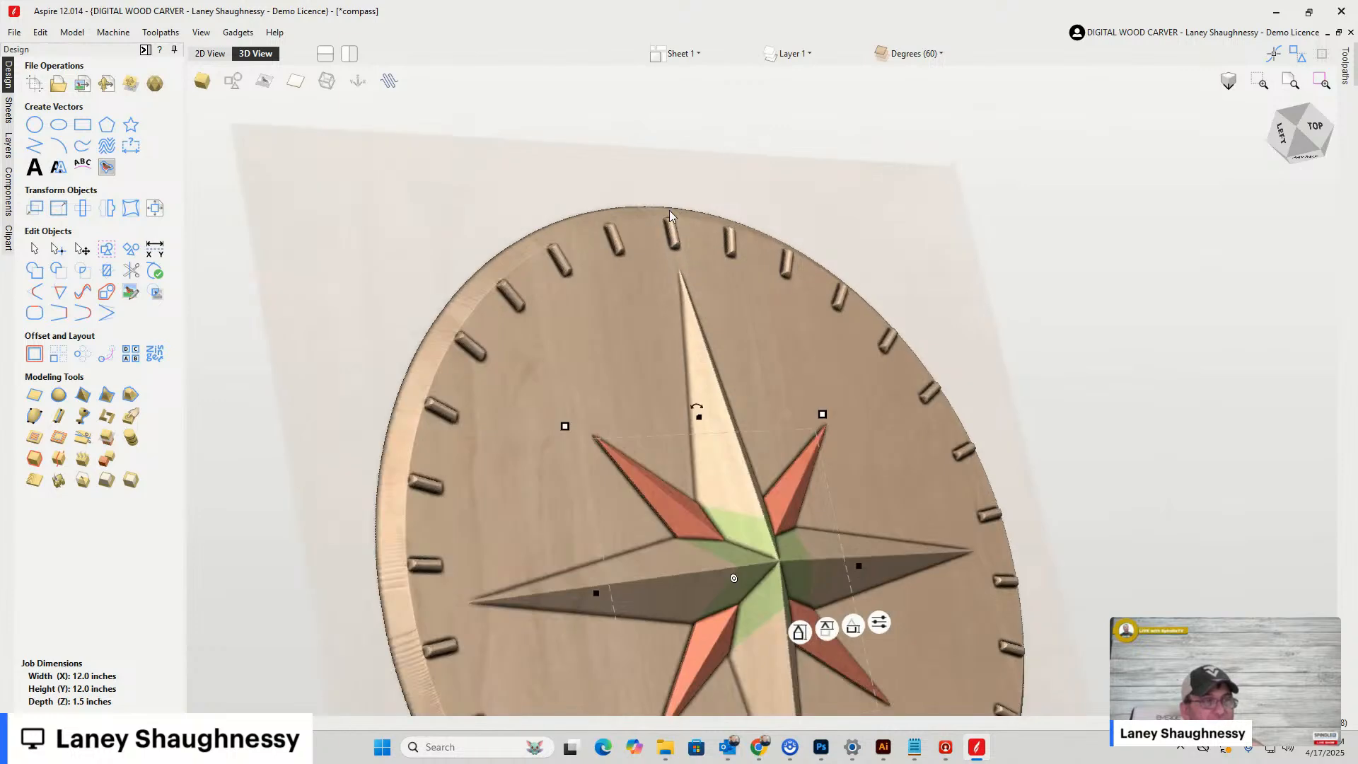
scroll(673, 234, "up", 2)
scroll(664, 252, "down", 5)
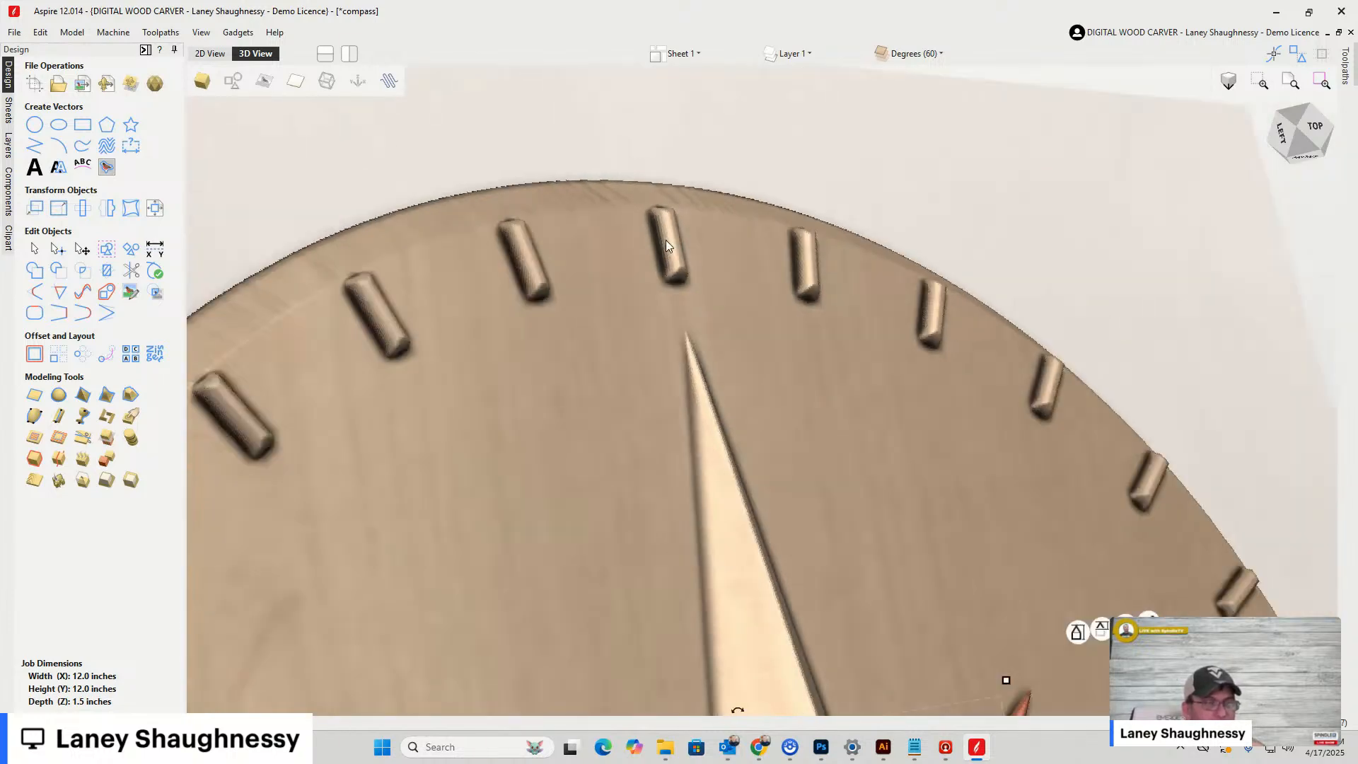
scroll(658, 205, "up", 5)
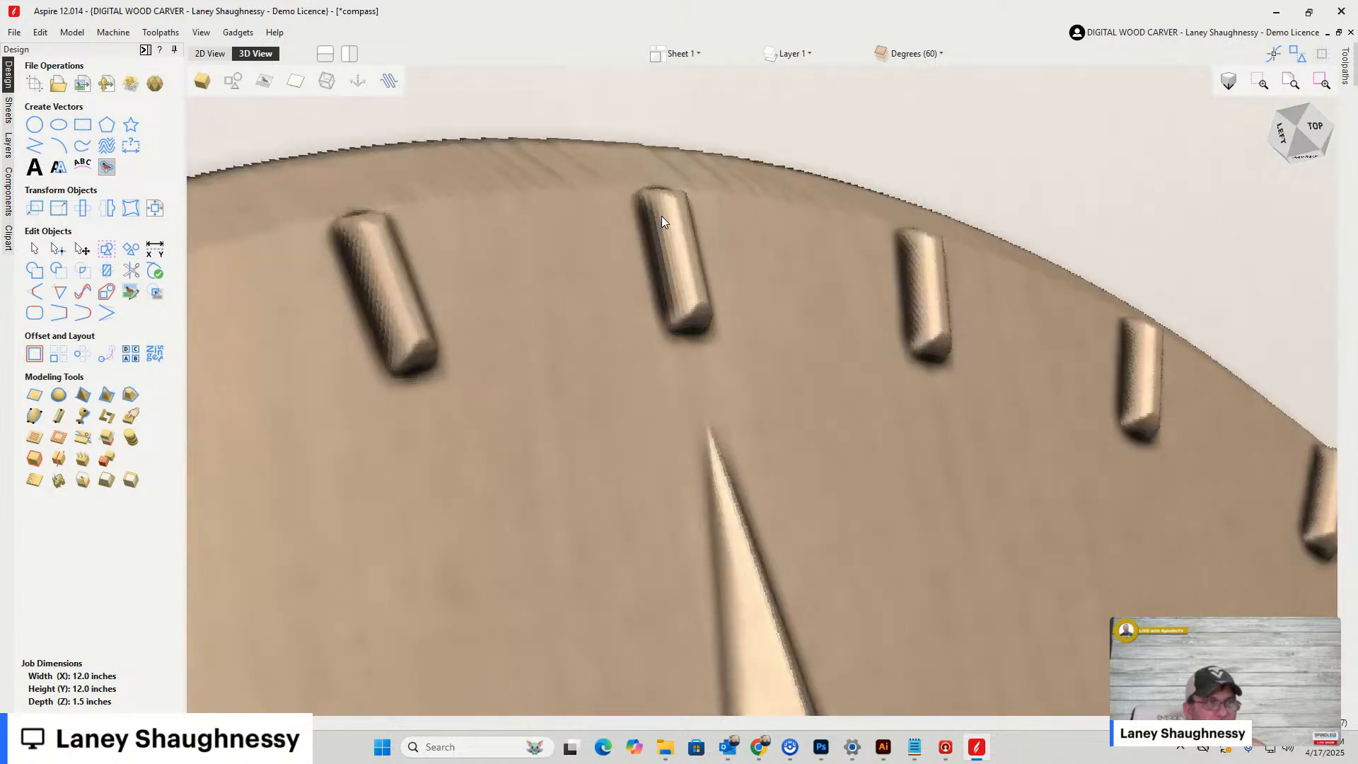
scroll(663, 221, "down", 5)
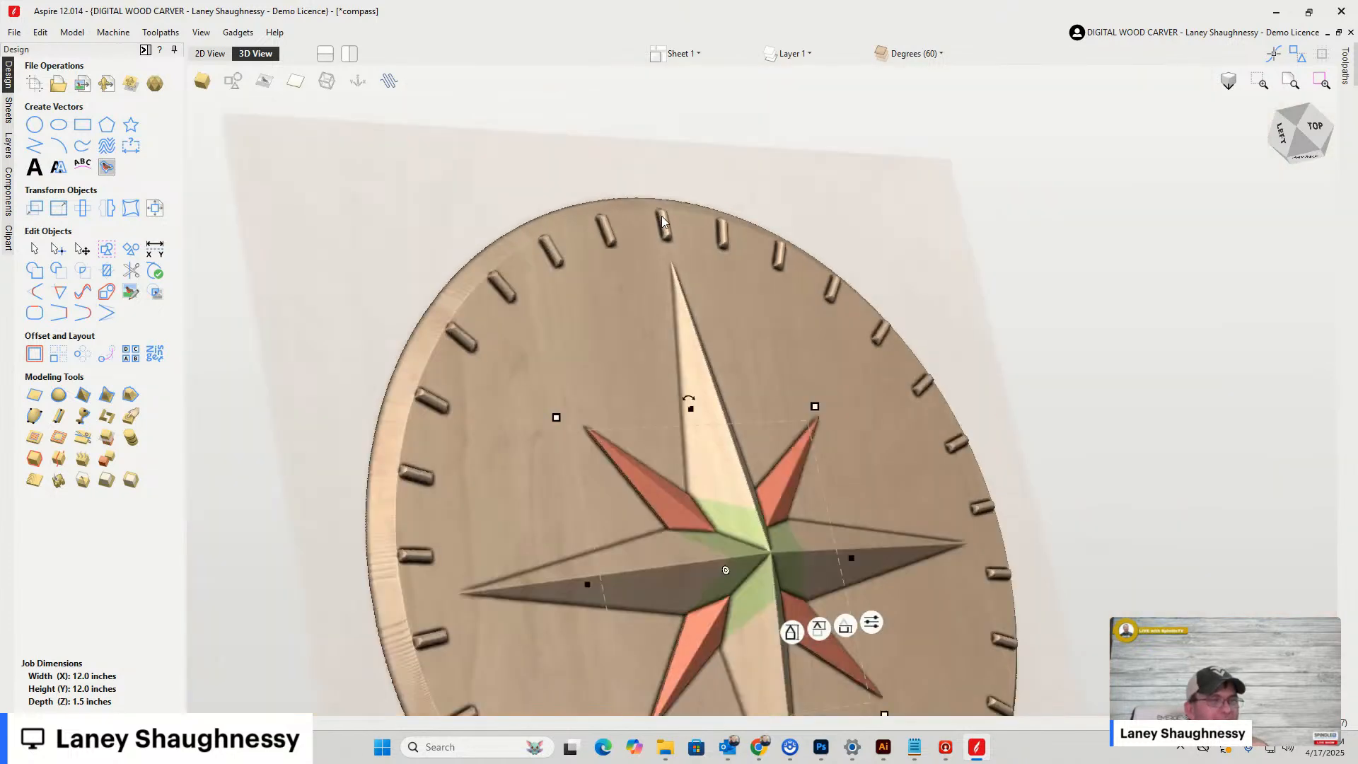
scroll(662, 221, "down", 2)
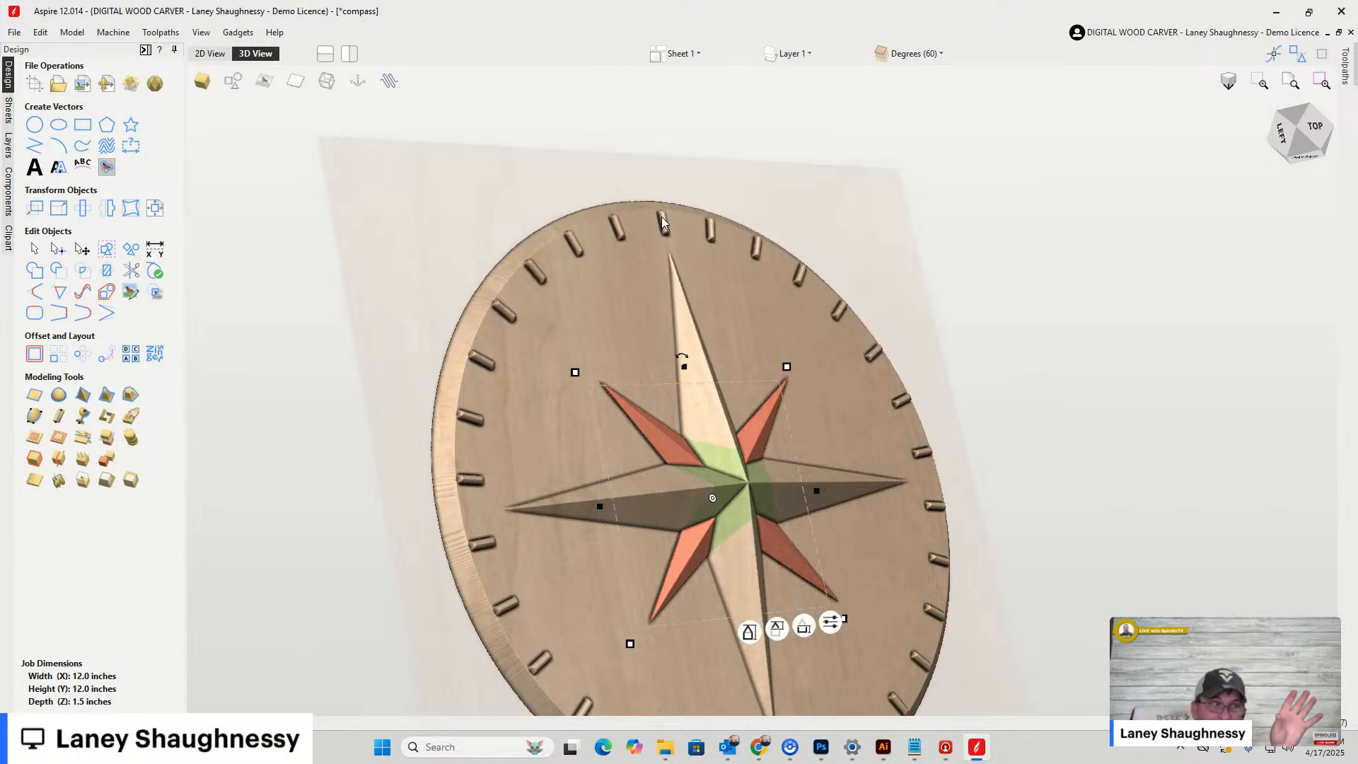
scroll(663, 222, "up", 4)
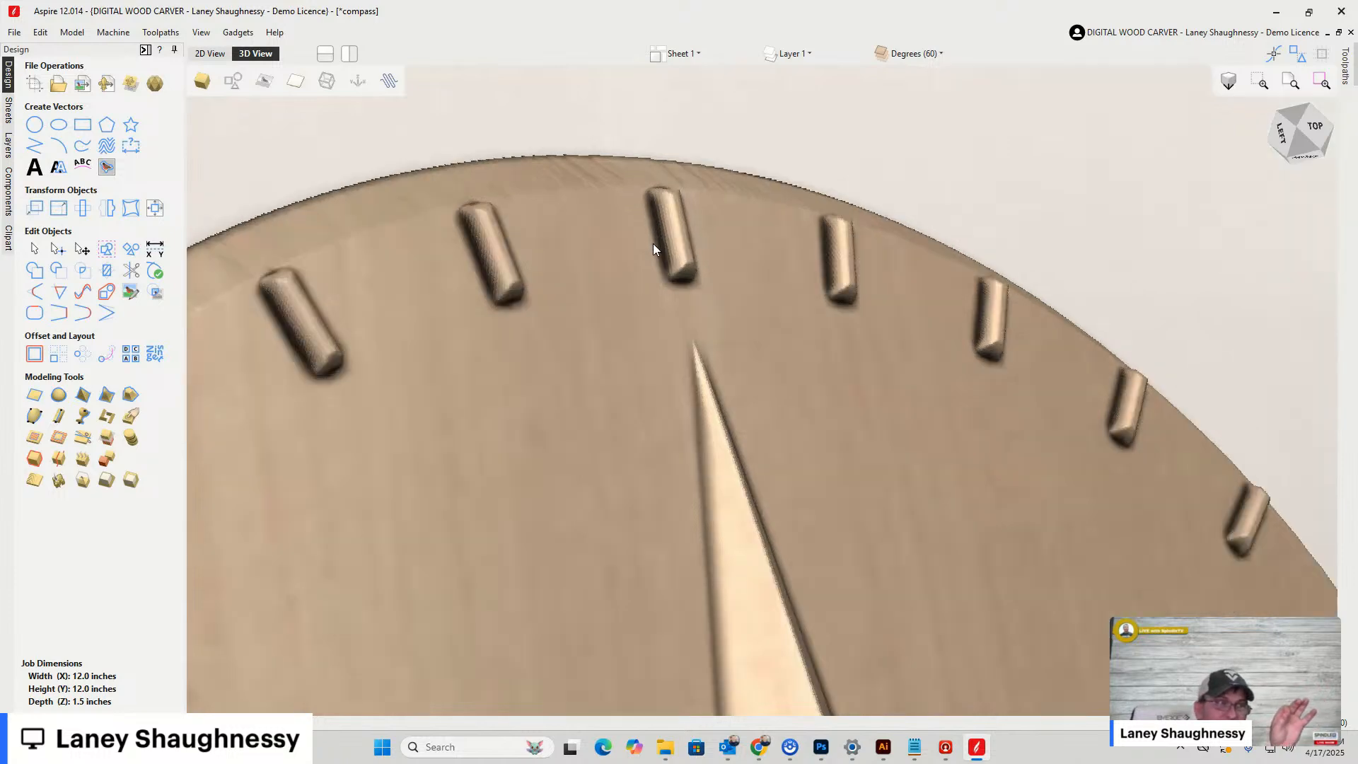
scroll(652, 243, "up", 3)
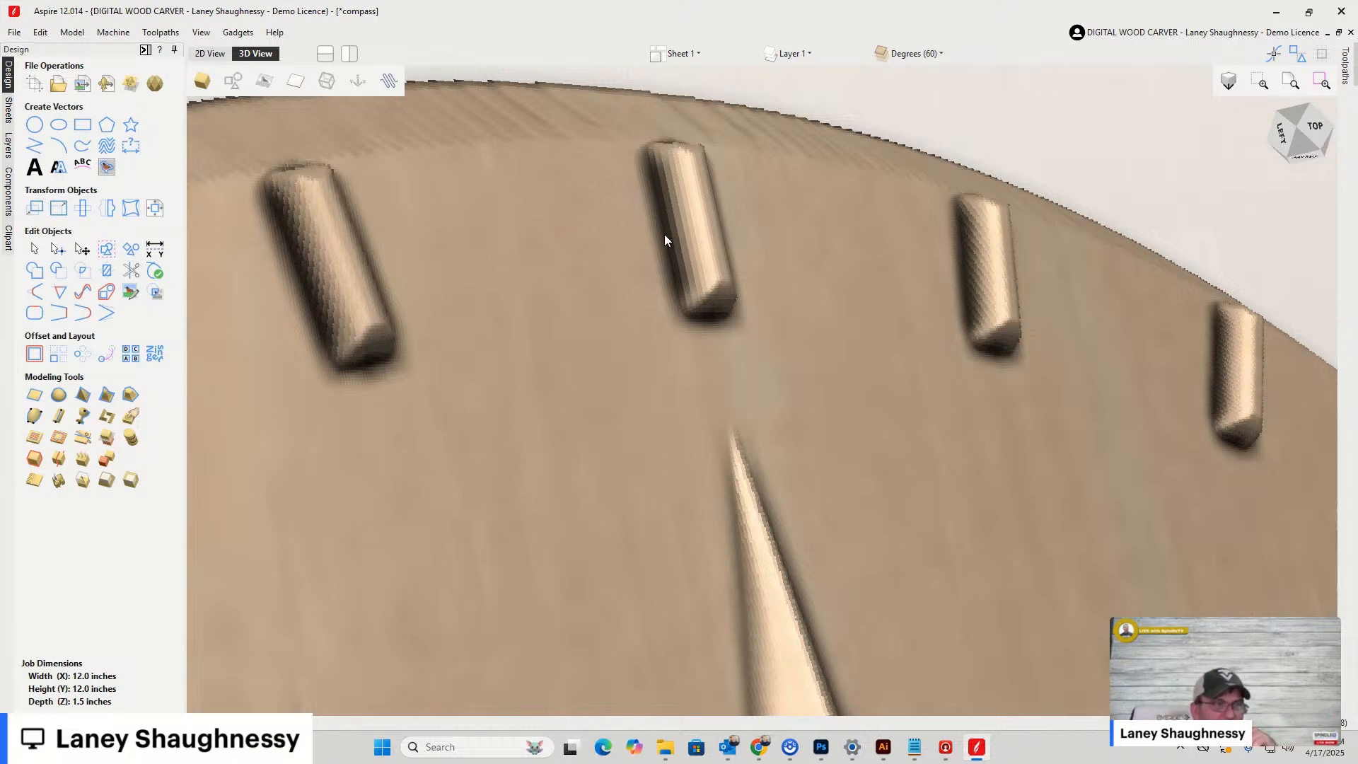
scroll(672, 257, "down", 6)
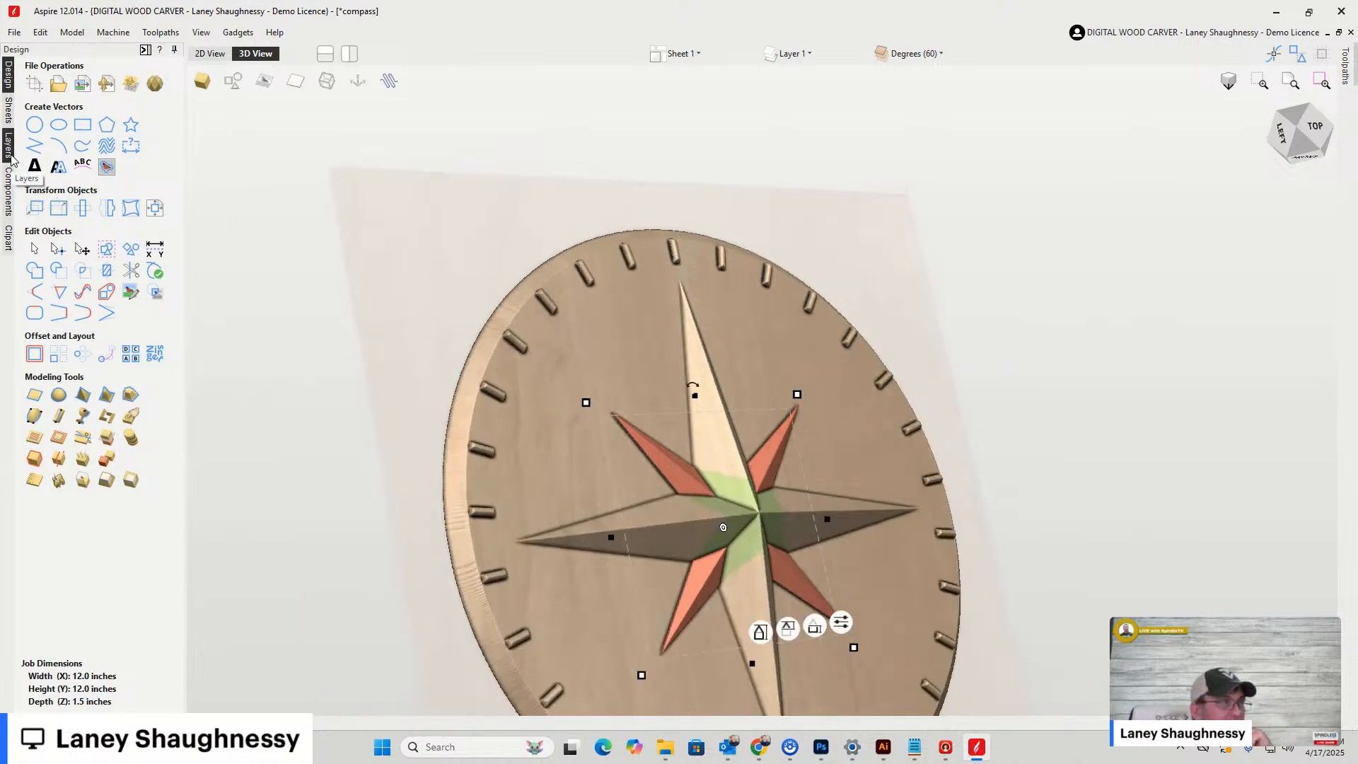
Try the Add combine mode on the Degrees (60) level in the component list
left_click(9, 191)
left_click(146, 357)
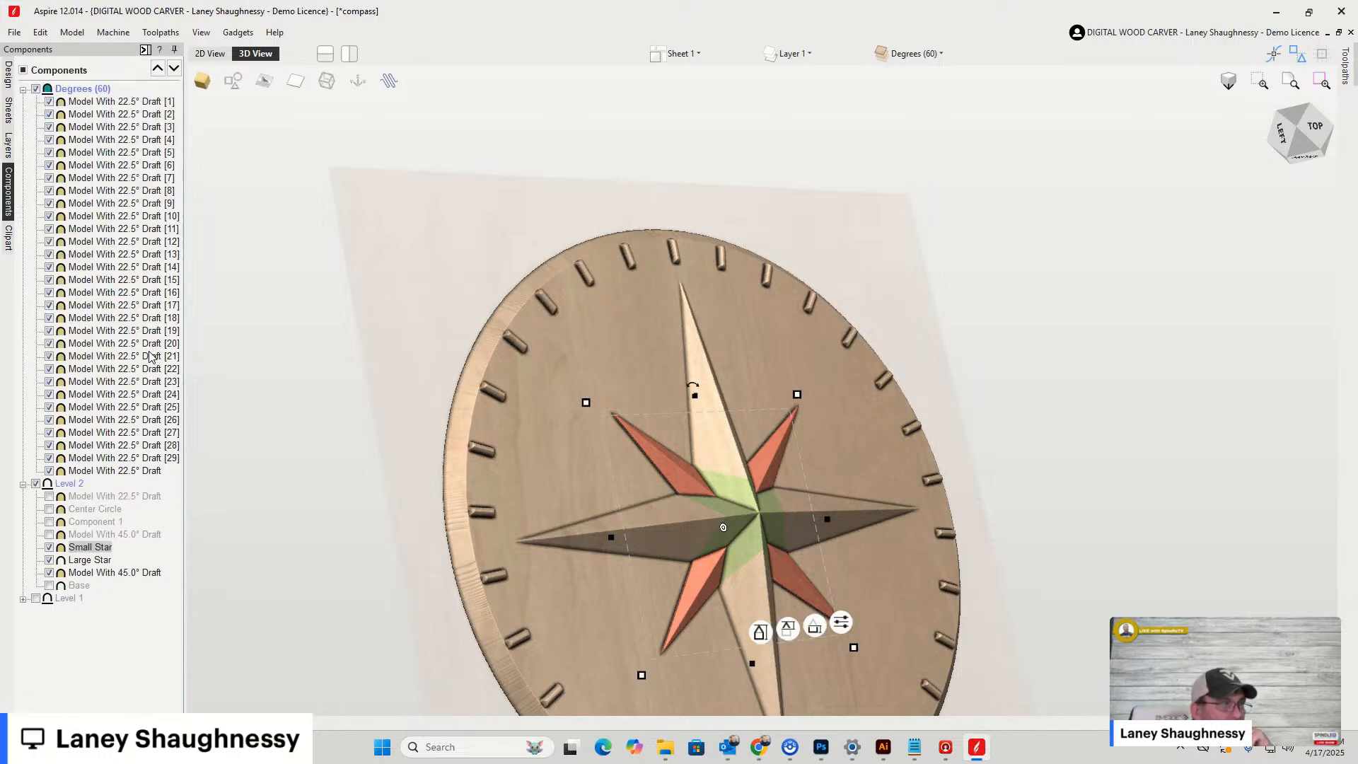
left_click(71, 89)
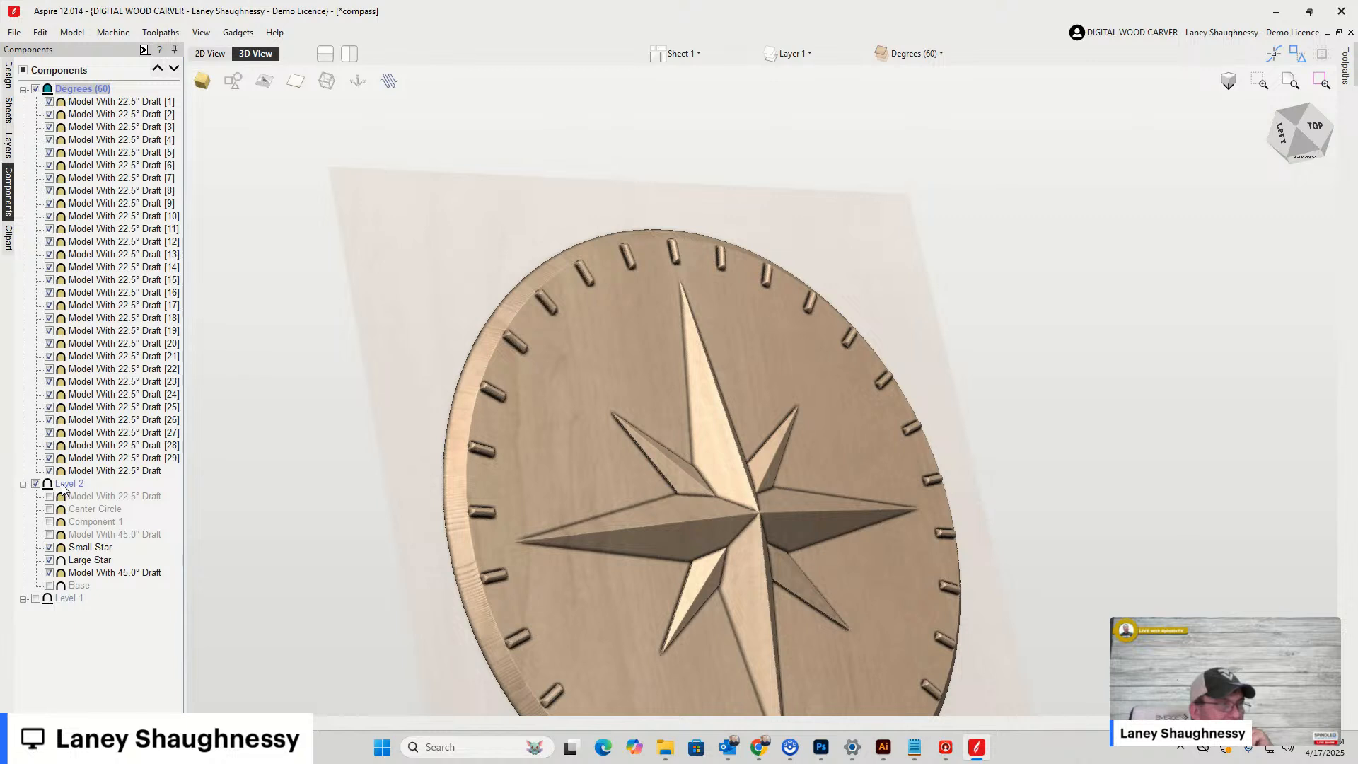
left_click(65, 485)
left_click(78, 89)
right_click(86, 92)
mouse_move(169, 98)
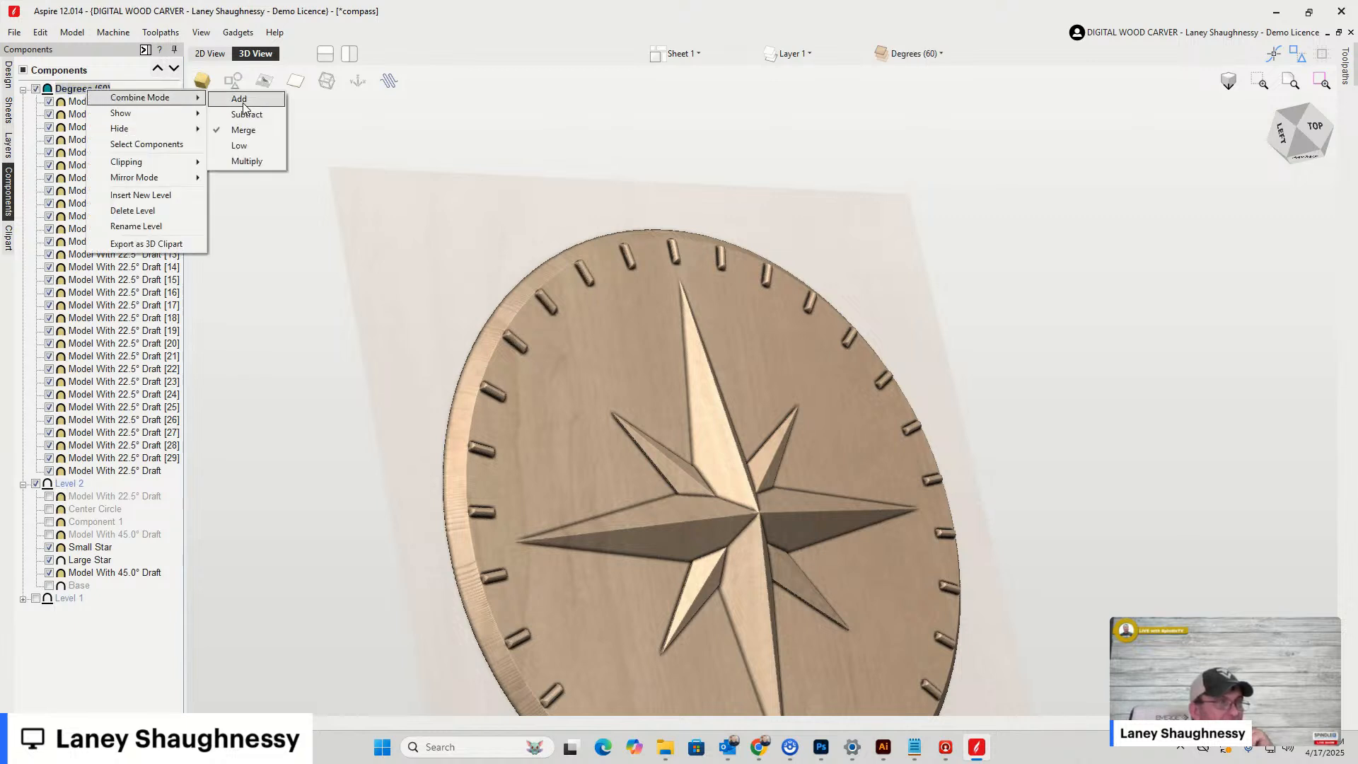
left_click(240, 100)
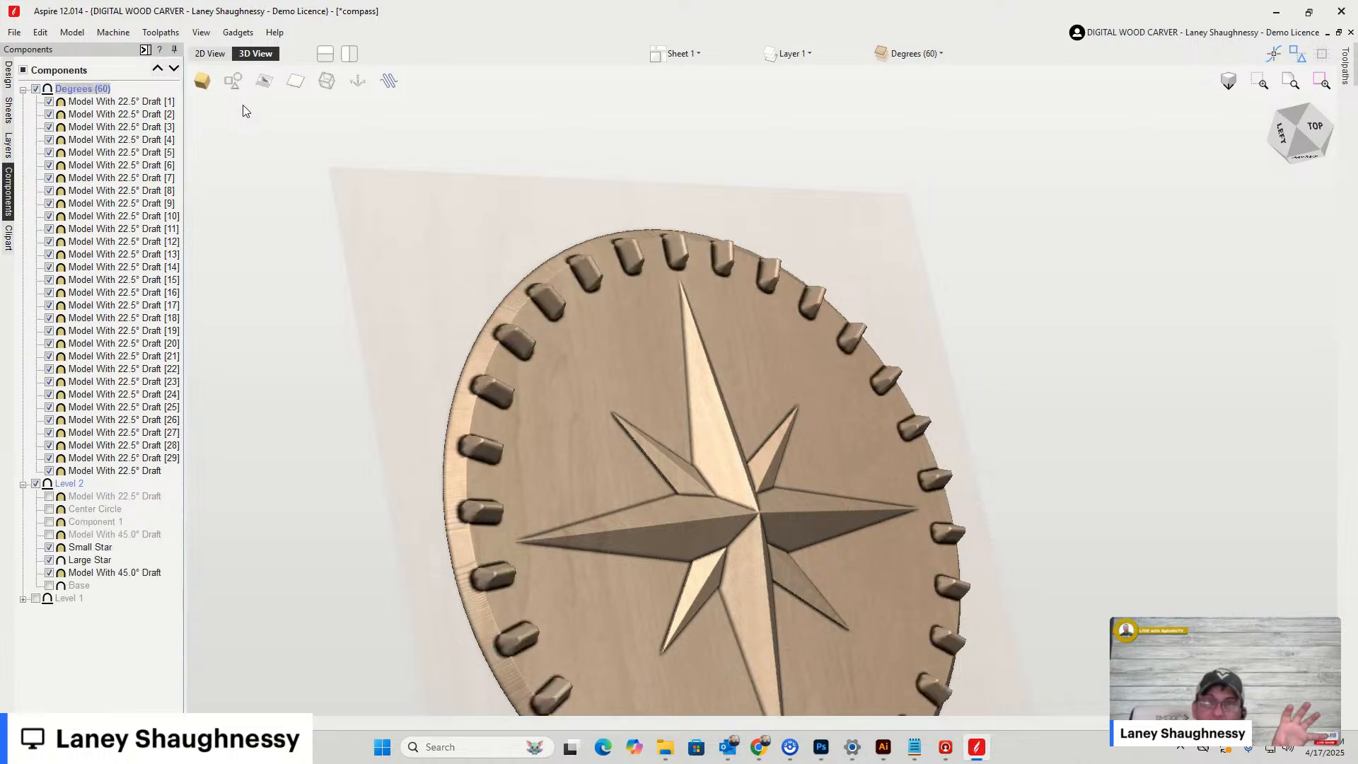
Try the Subtract combine mode on the Degrees (60) level and view the tabs from nearer the top
right_click(83, 92)
mouse_move(177, 95)
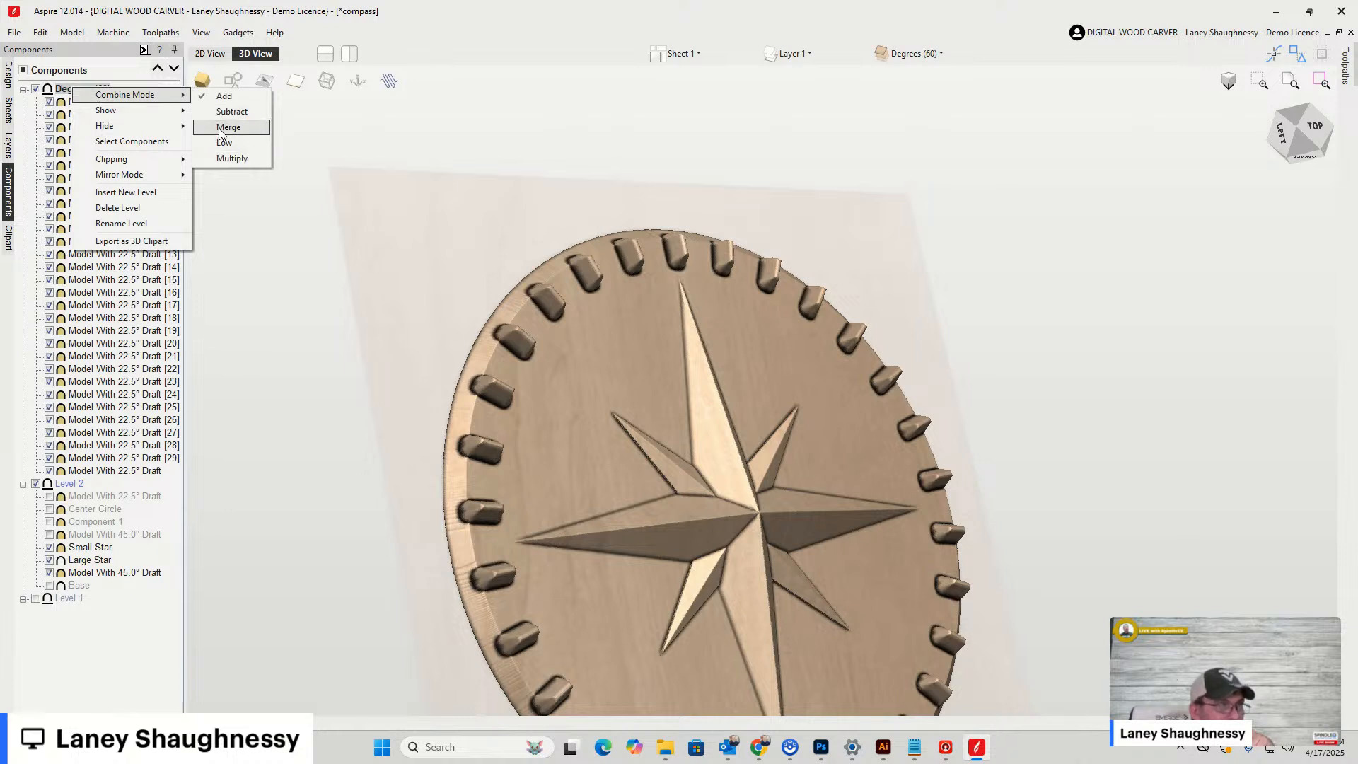
left_click(218, 113)
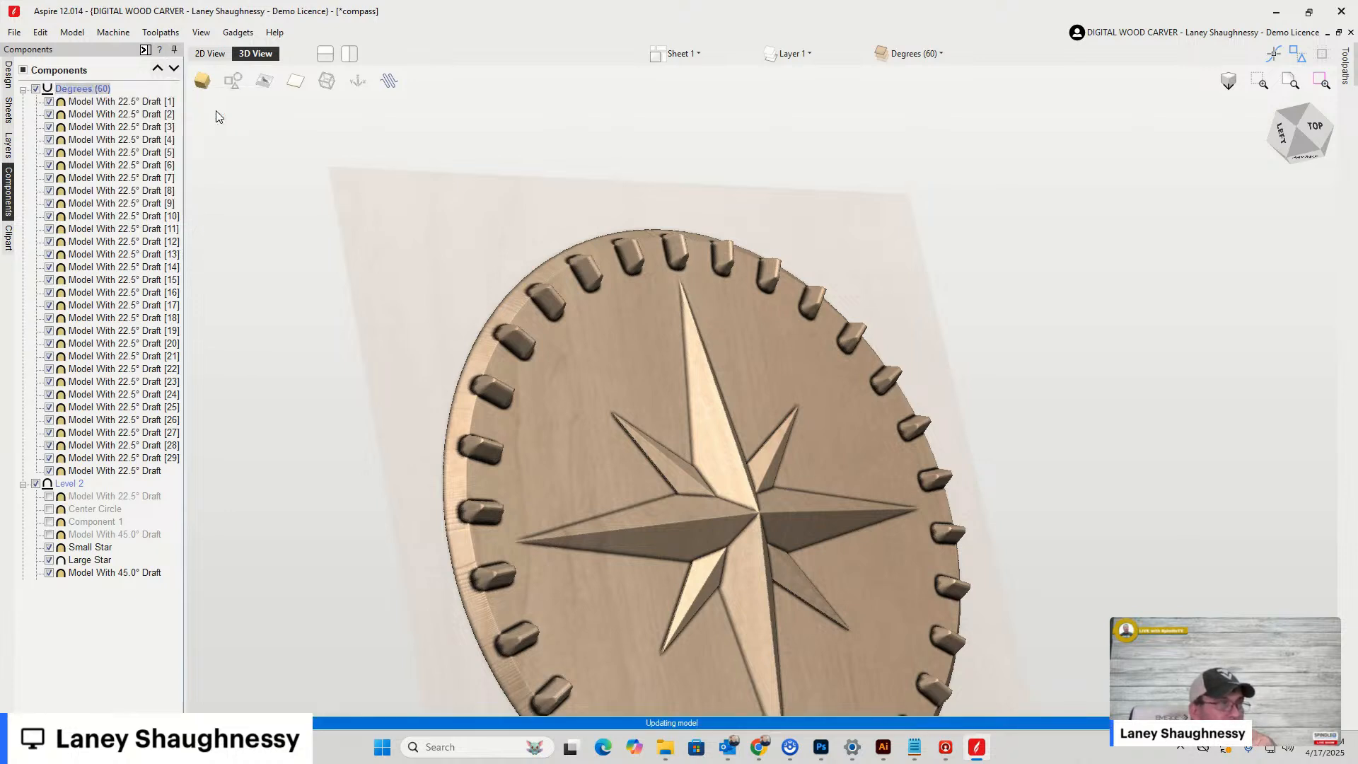
left_click(1304, 130)
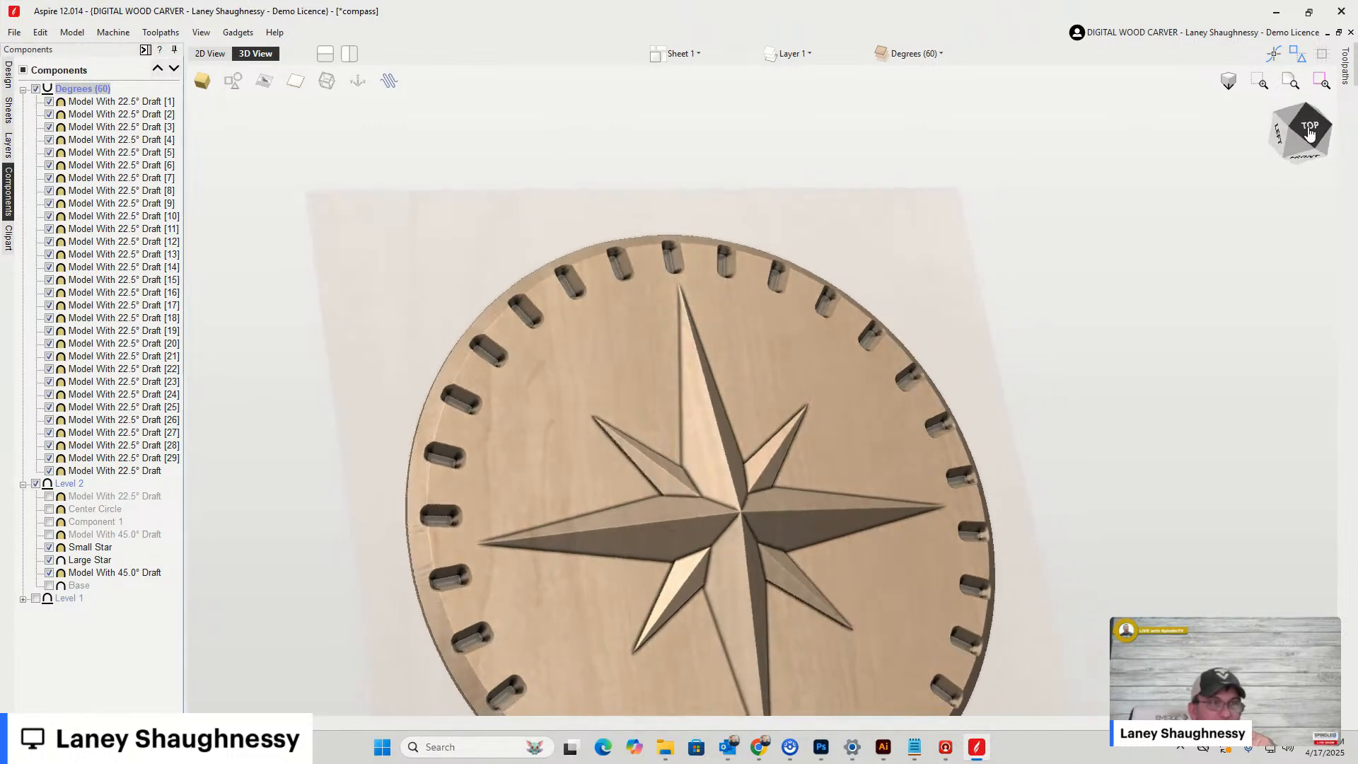
Set the combine mode of the Degrees (60) level back to Merge
right_click(70, 90)
mouse_move(161, 99)
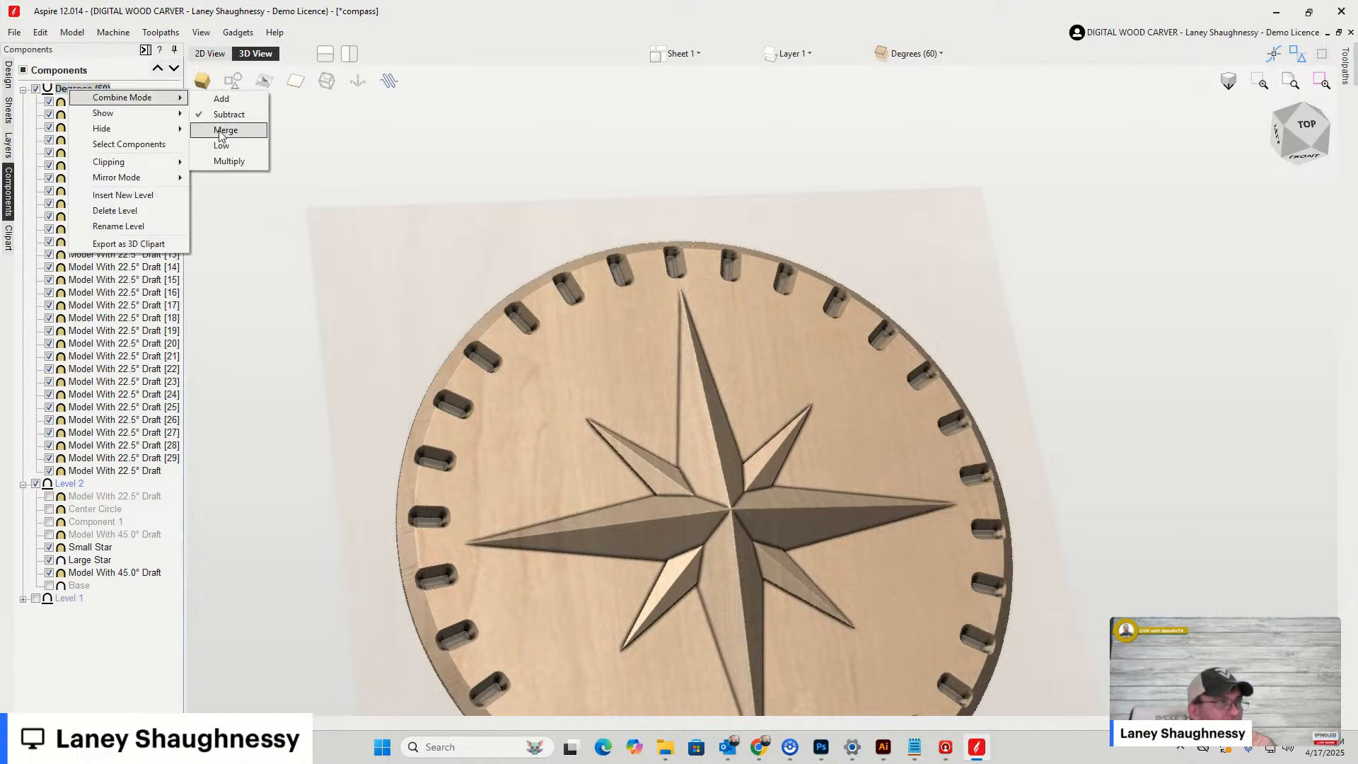
left_click(224, 130)
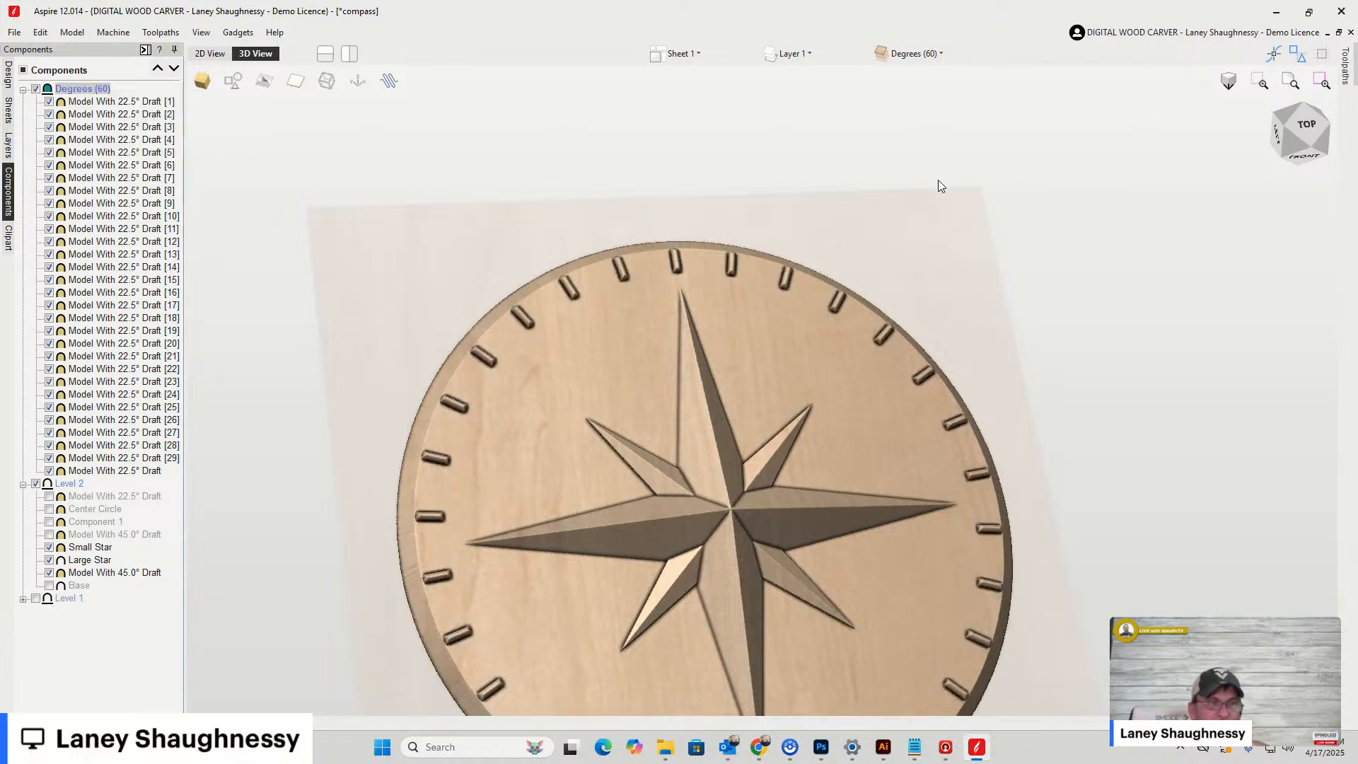
View the compass from the side and straight from above, and bring up the design tools
left_click(1276, 132)
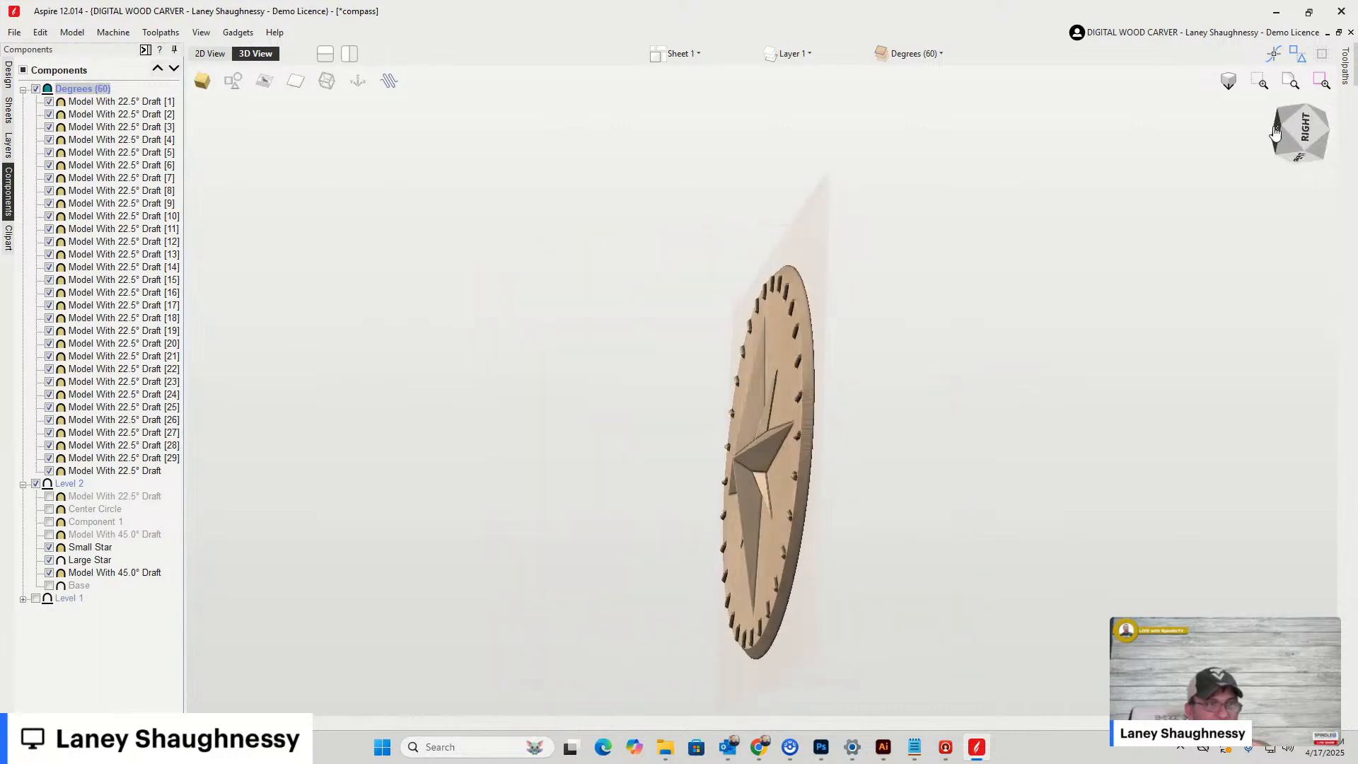
left_click_drag(1276, 133, 1315, 131)
left_click(1302, 127)
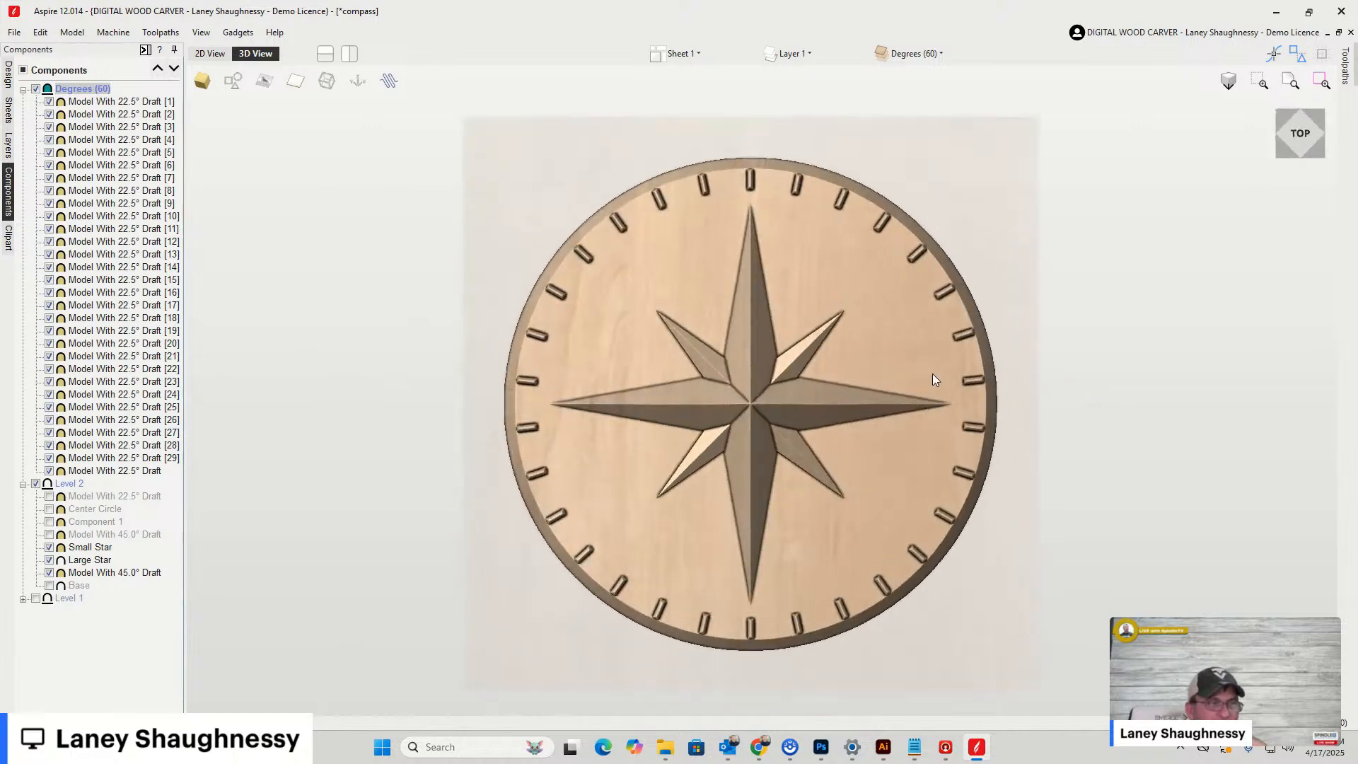
left_click(9, 73)
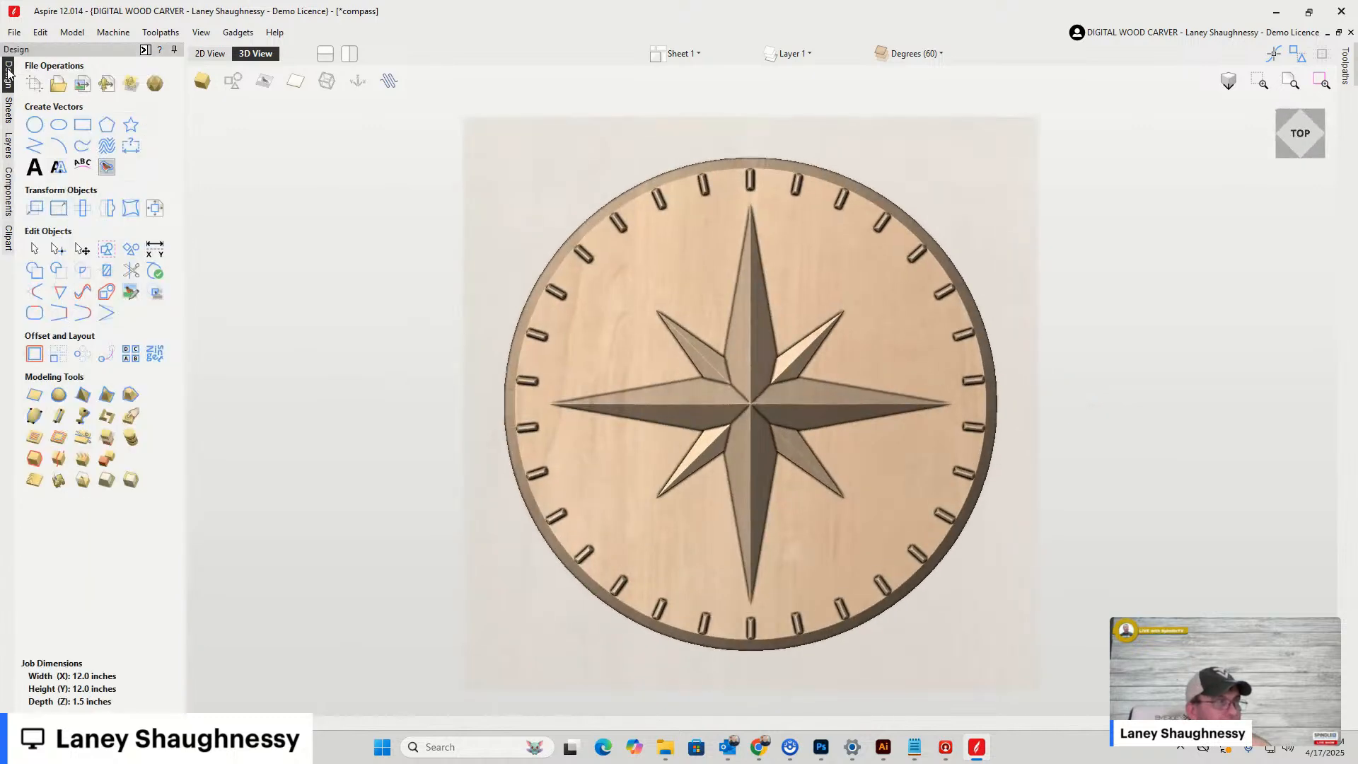
Switch to the 2D view and hide the Degrees (60) level and Level 2 with all their components
left_click(211, 54)
scroll(671, 471, "down", 2)
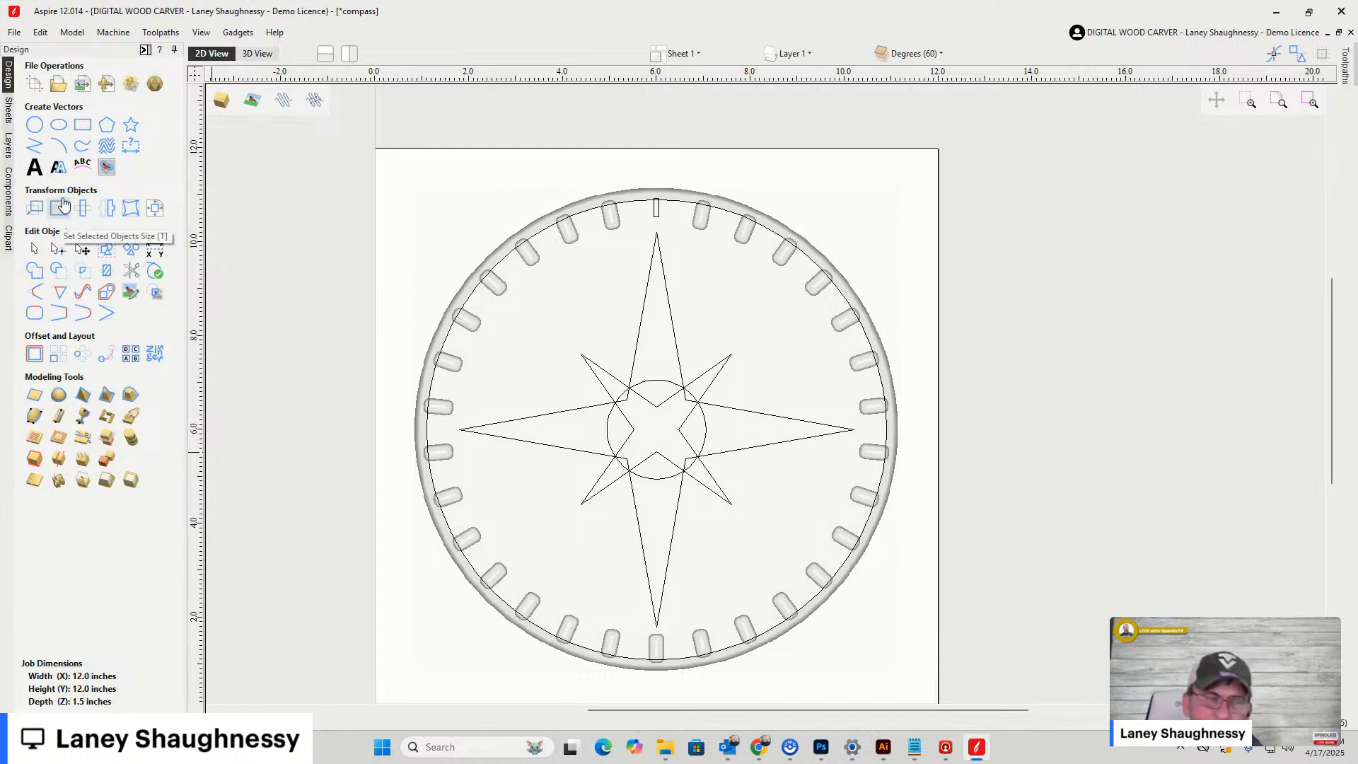
left_click(9, 121)
left_click(9, 193)
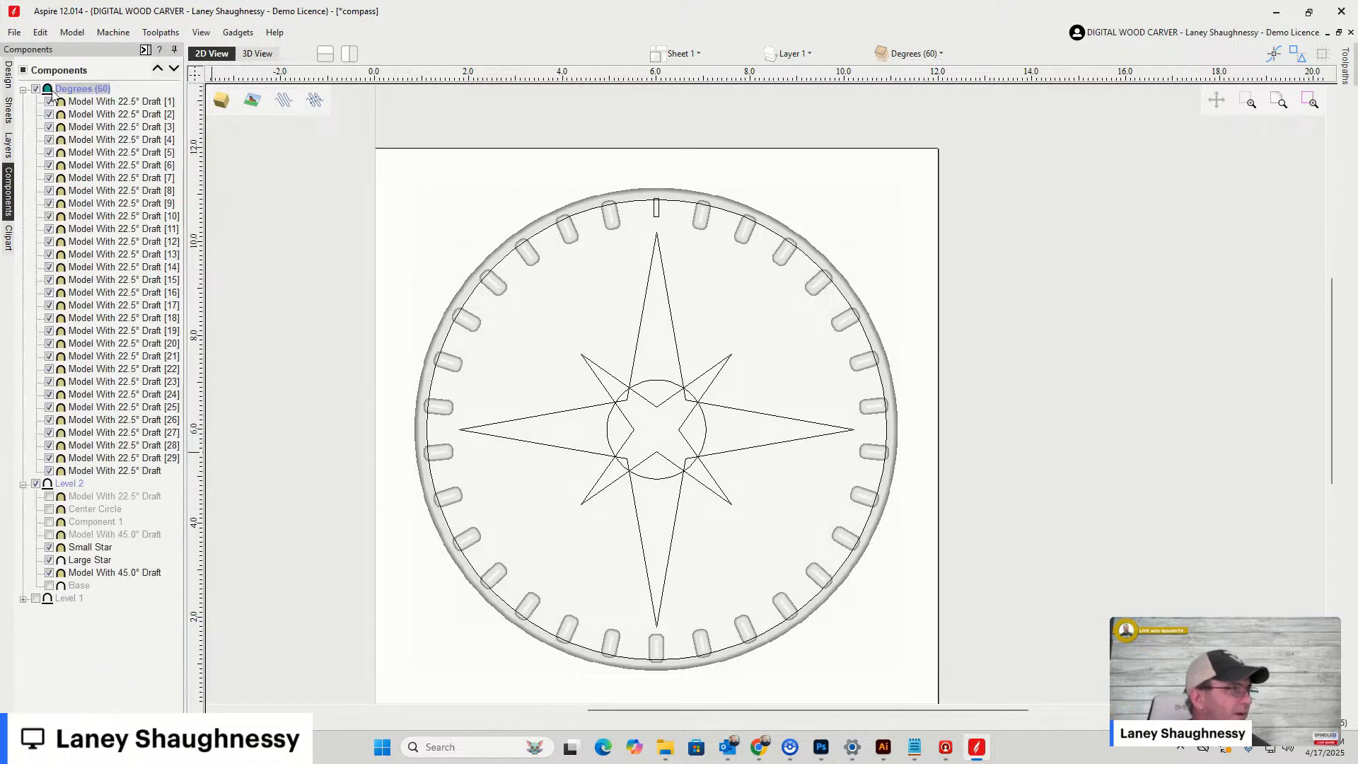
left_click(35, 89)
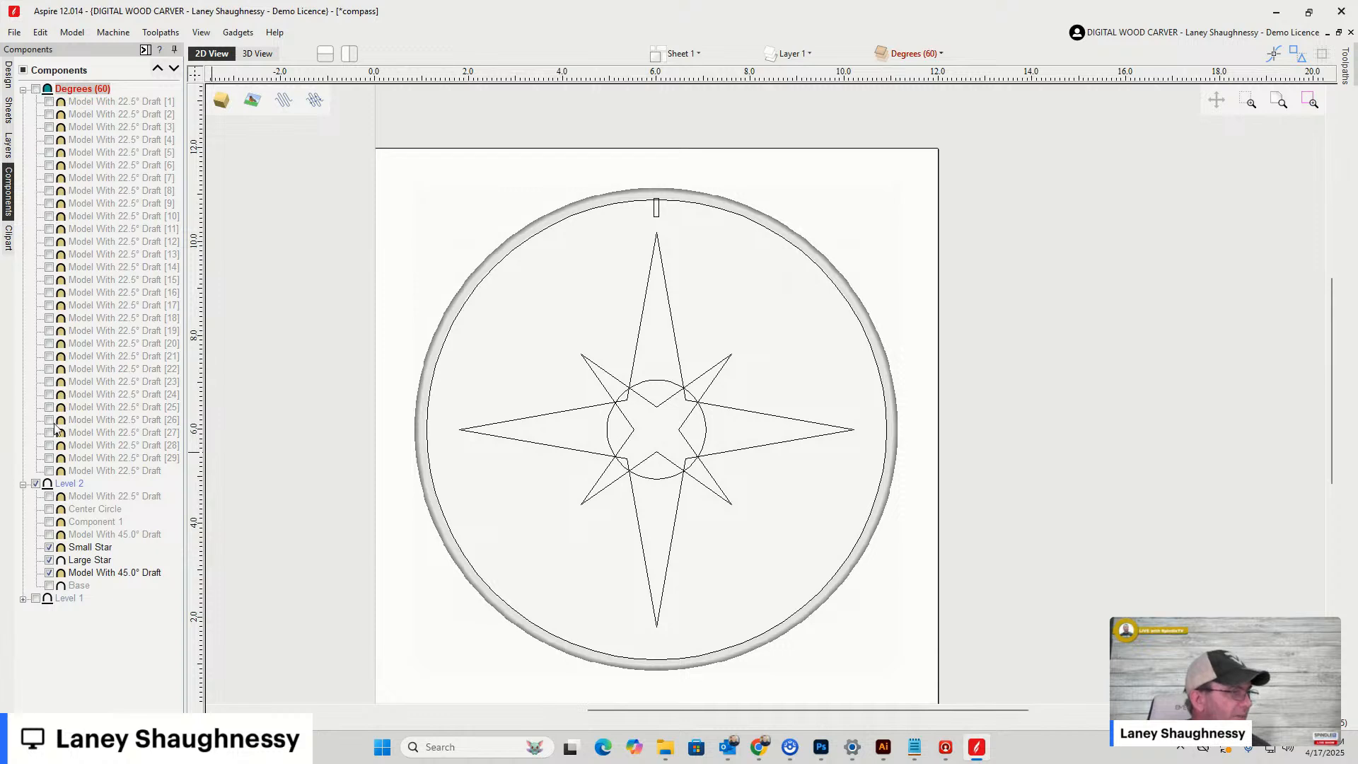
left_click(35, 484)
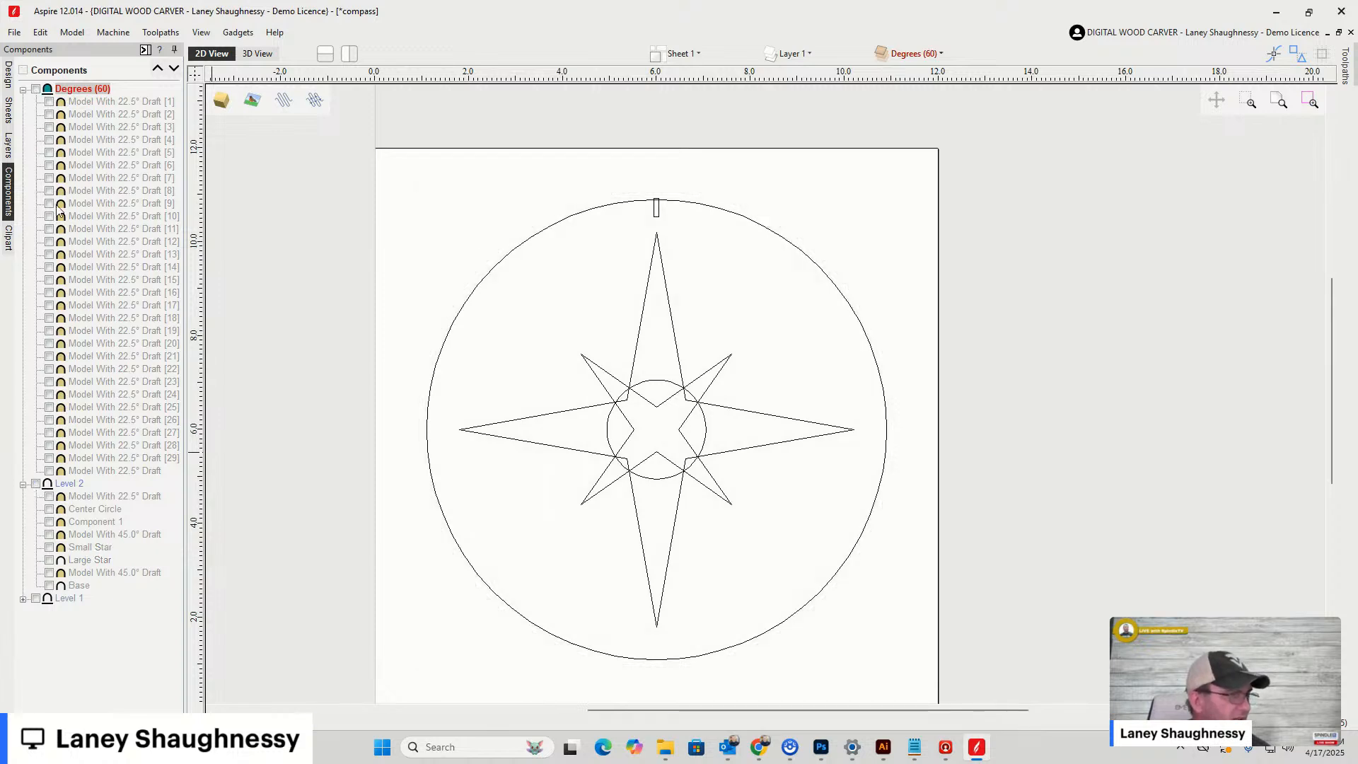
Insert a new component level above Degrees (60), make it active and collapse the component lists of the older levels
right_click(75, 93)
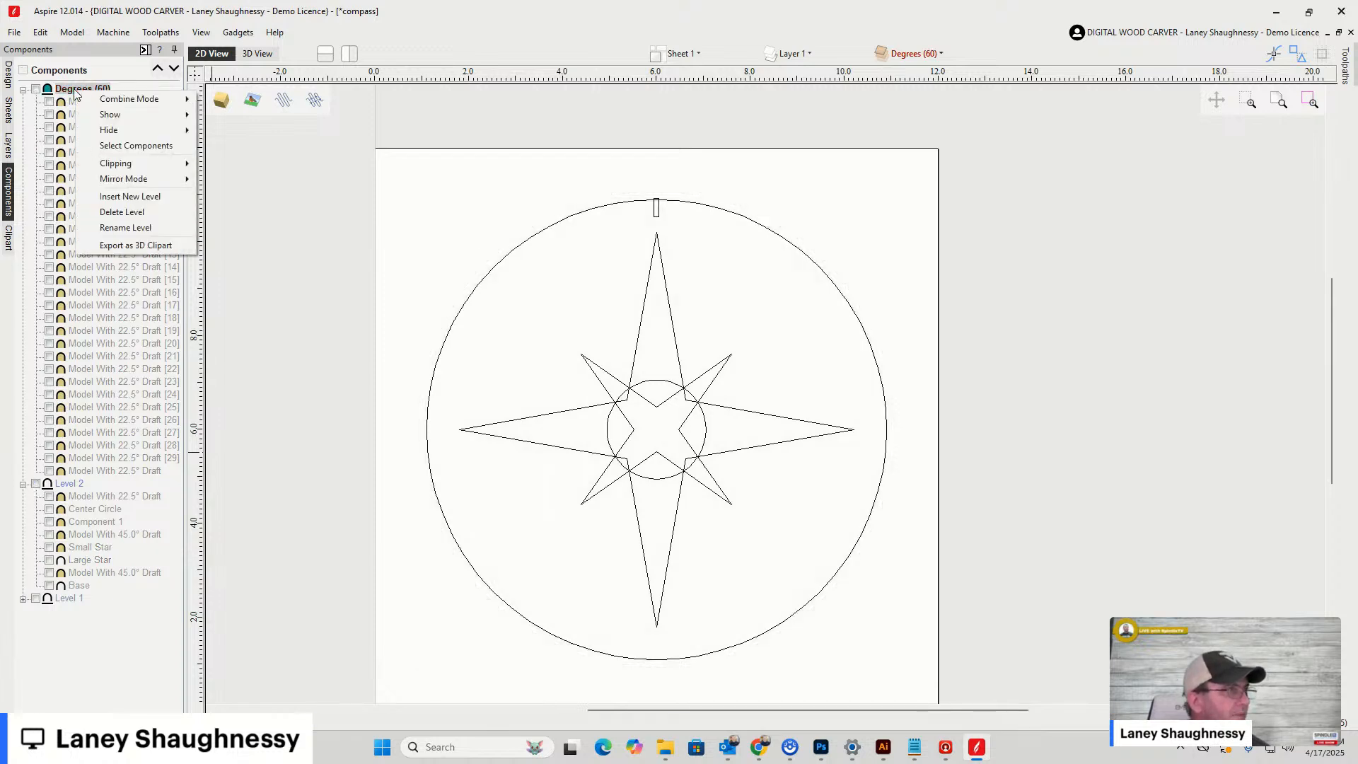
left_click(128, 198)
left_click(23, 101)
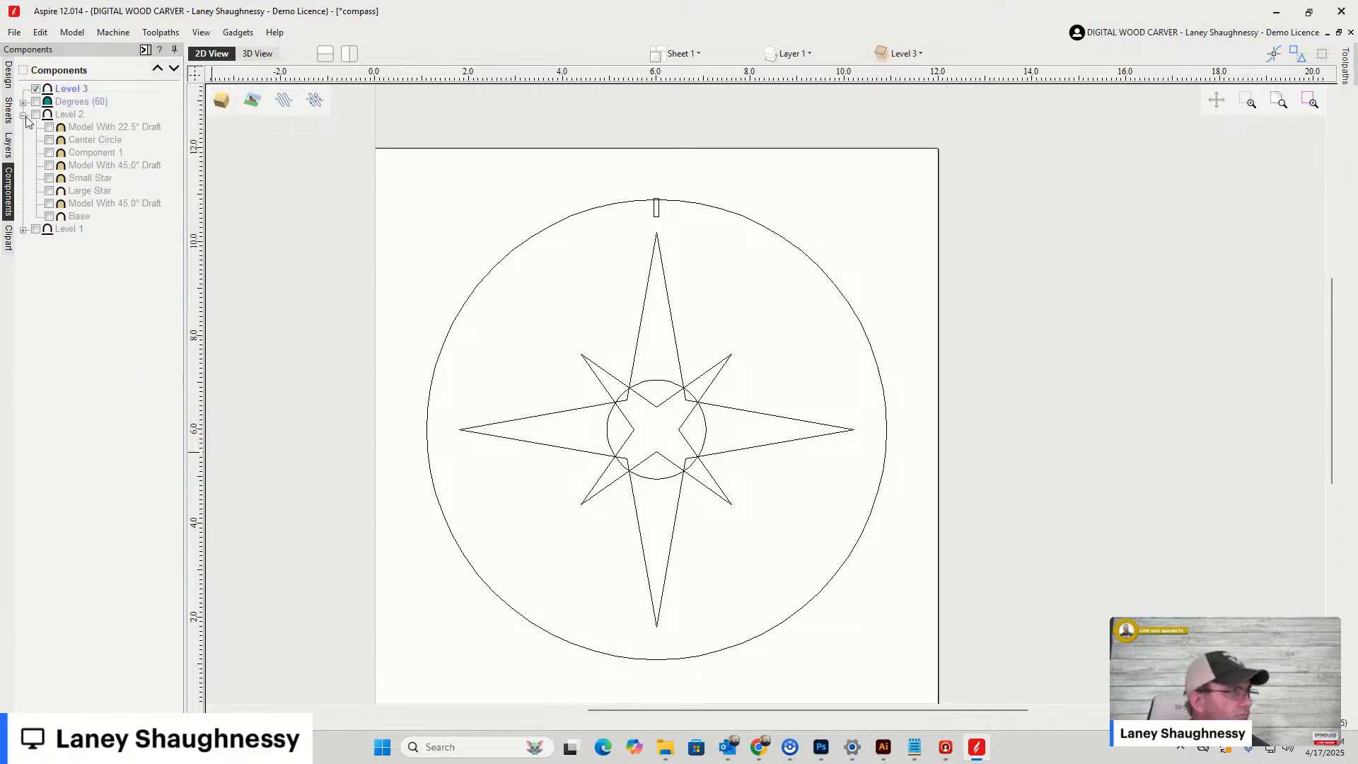
left_click(24, 115)
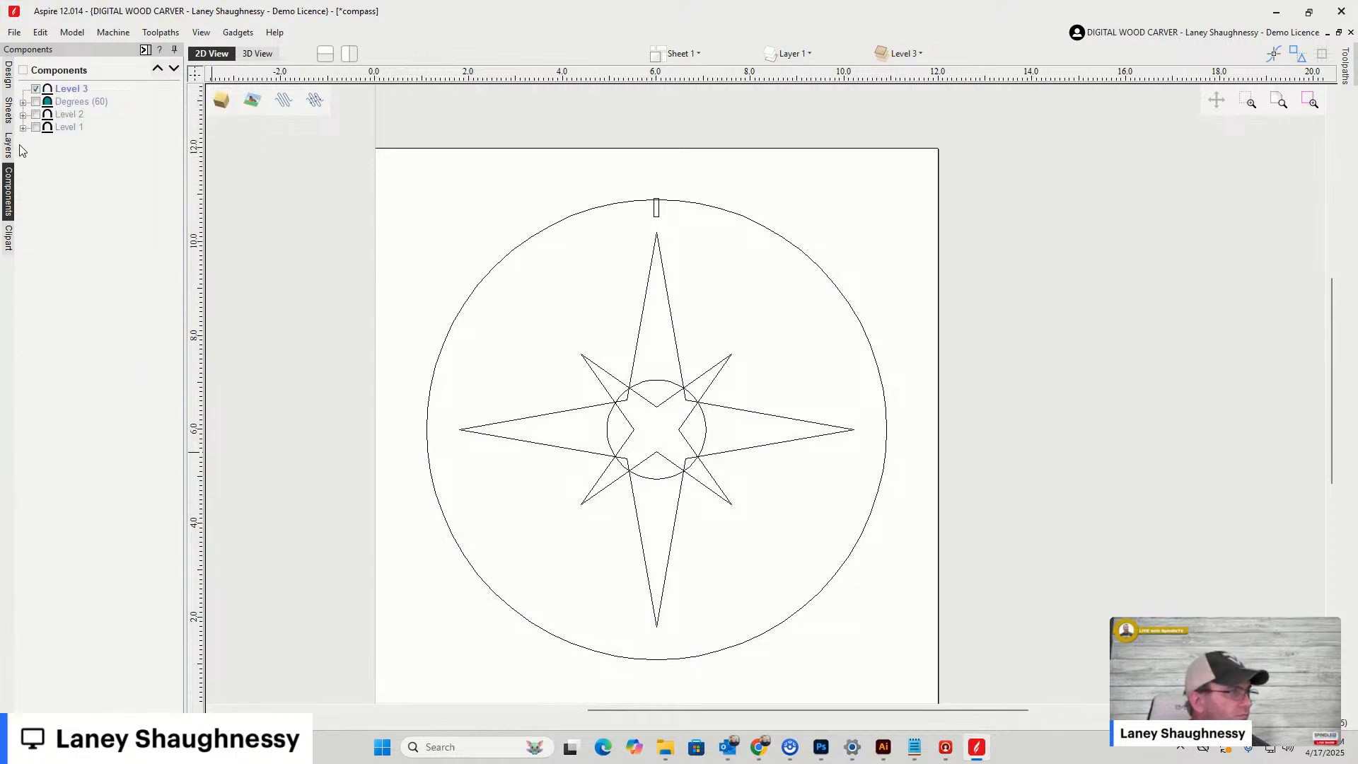
left_click(69, 93)
Move all the compass vectors on the sheet to a new layer named Compass Vectors
scroll(522, 316, "down", 3)
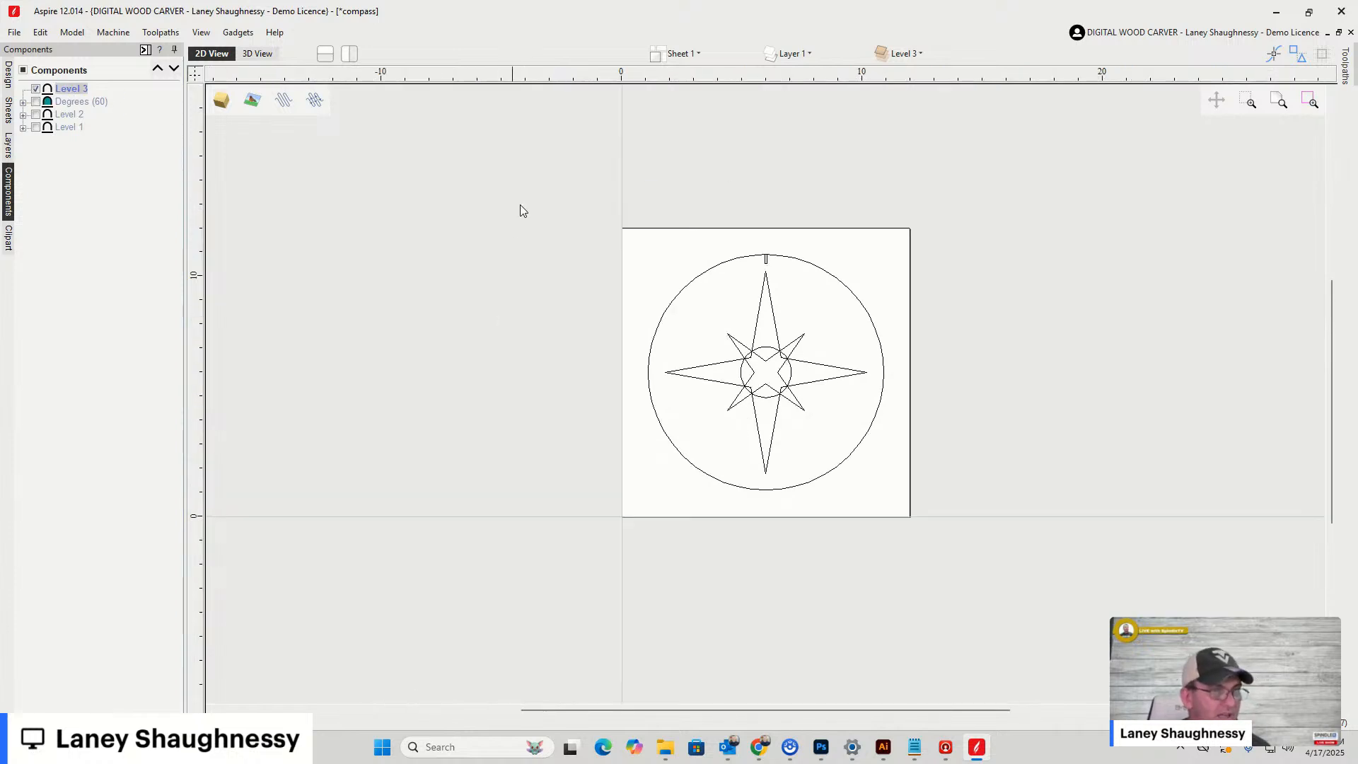
left_click_drag(522, 211, 997, 613)
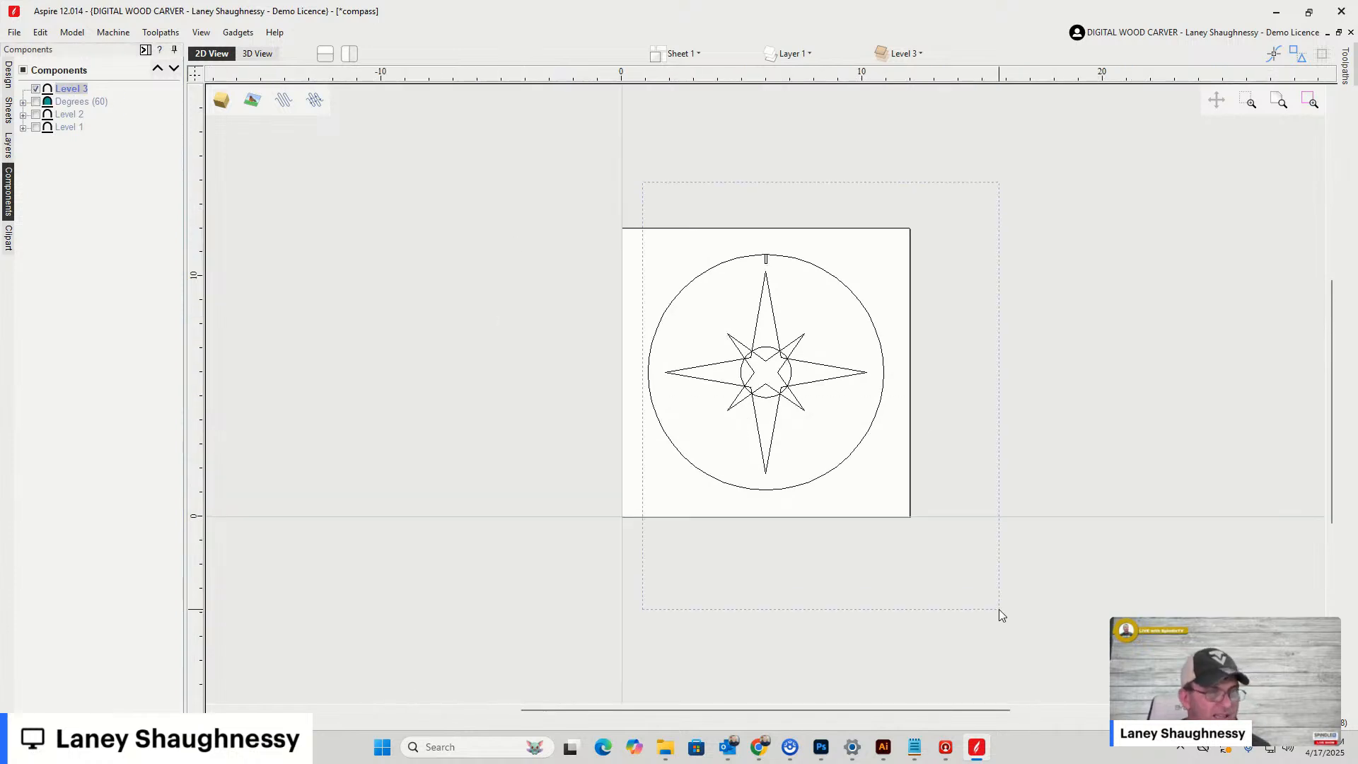
right_click(754, 341)
mouse_move(813, 612)
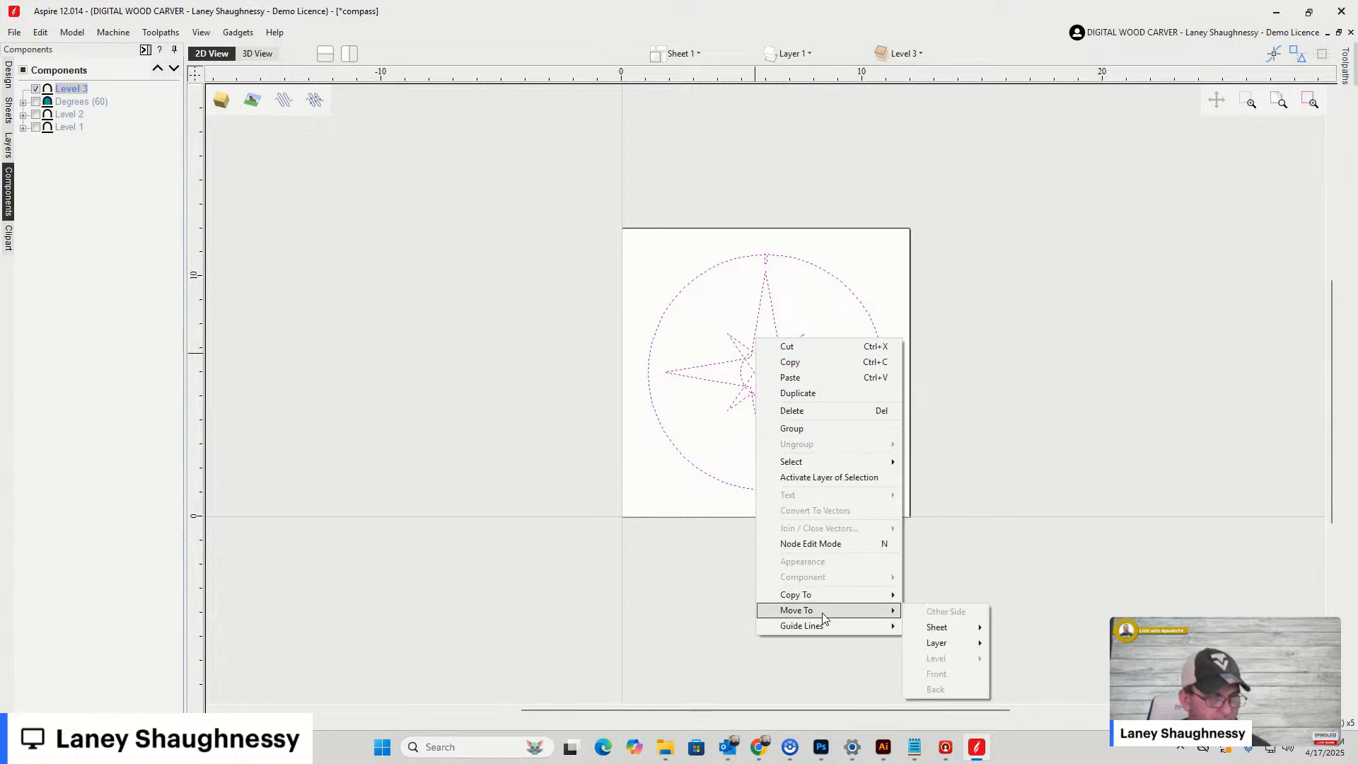
mouse_move(959, 642)
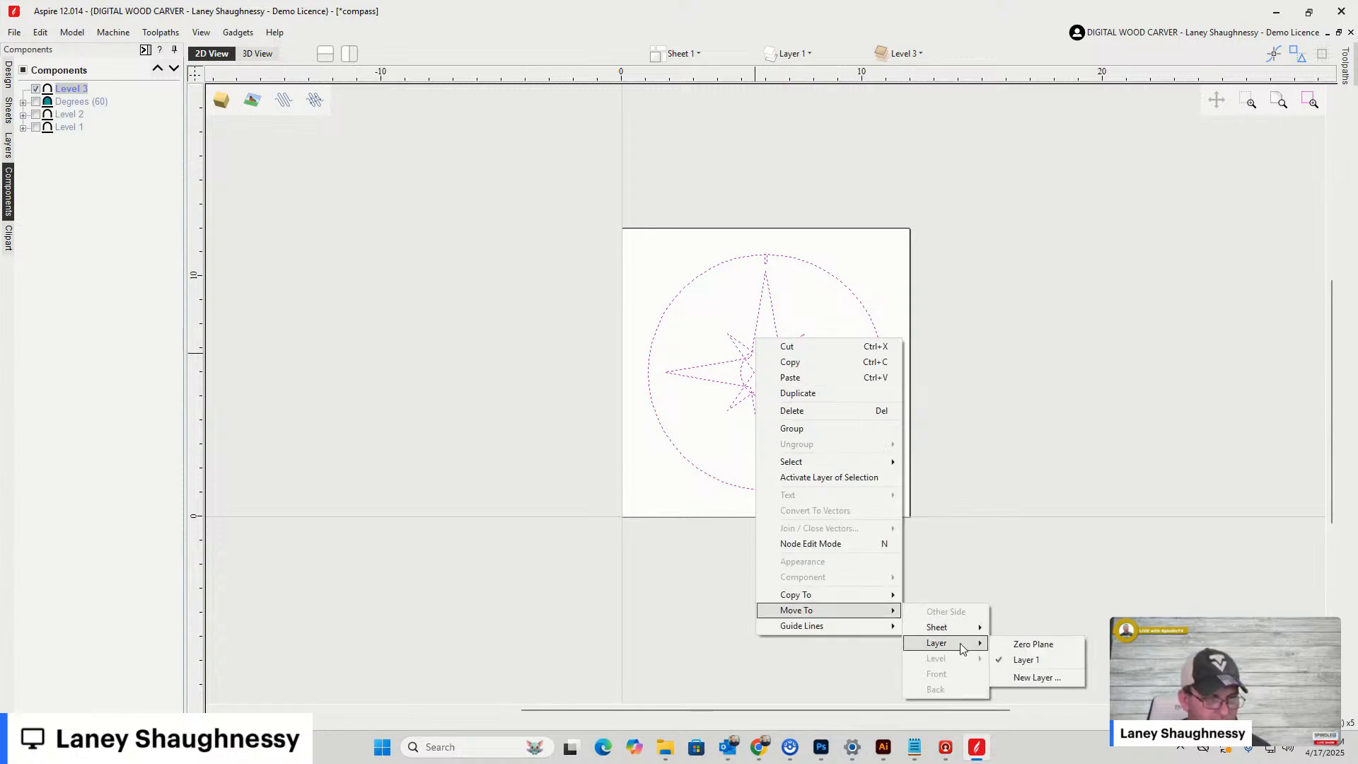
left_click(1018, 681)
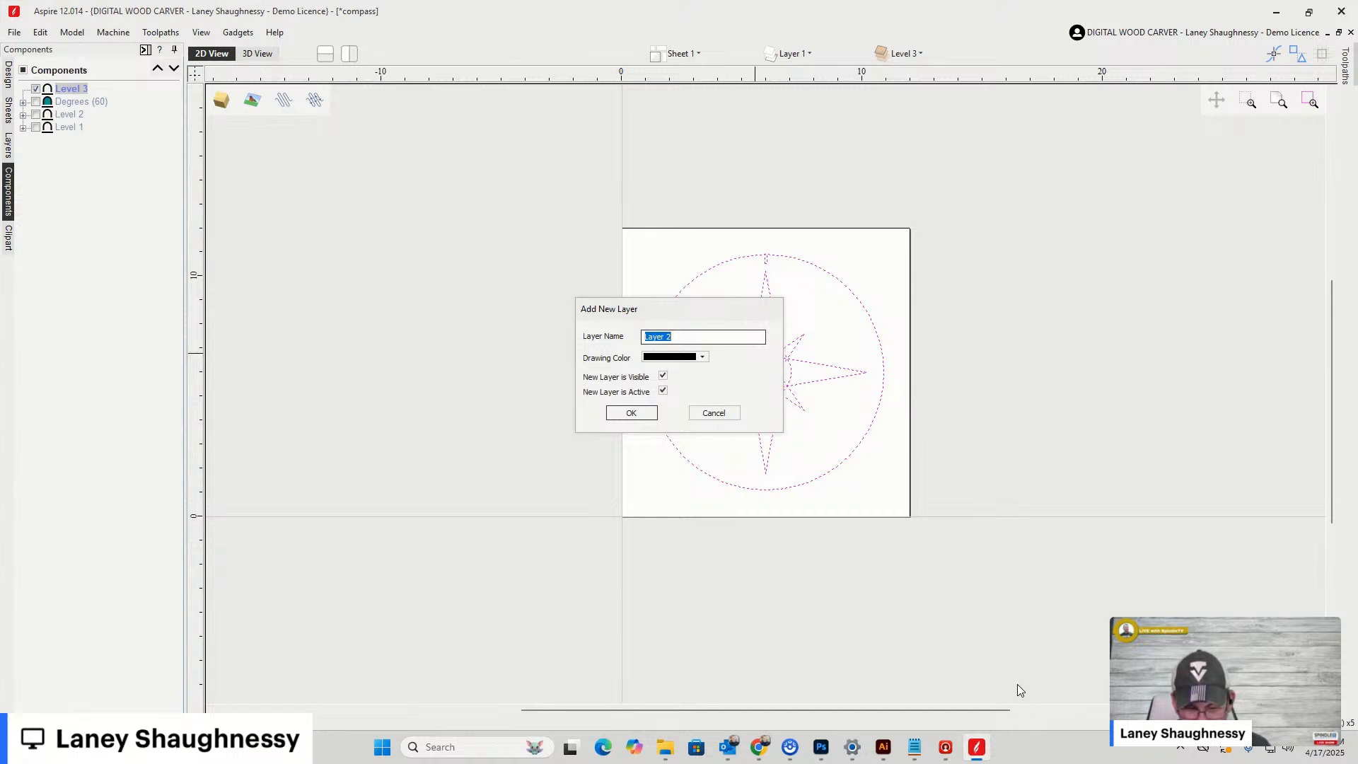
type("Compass Vec")
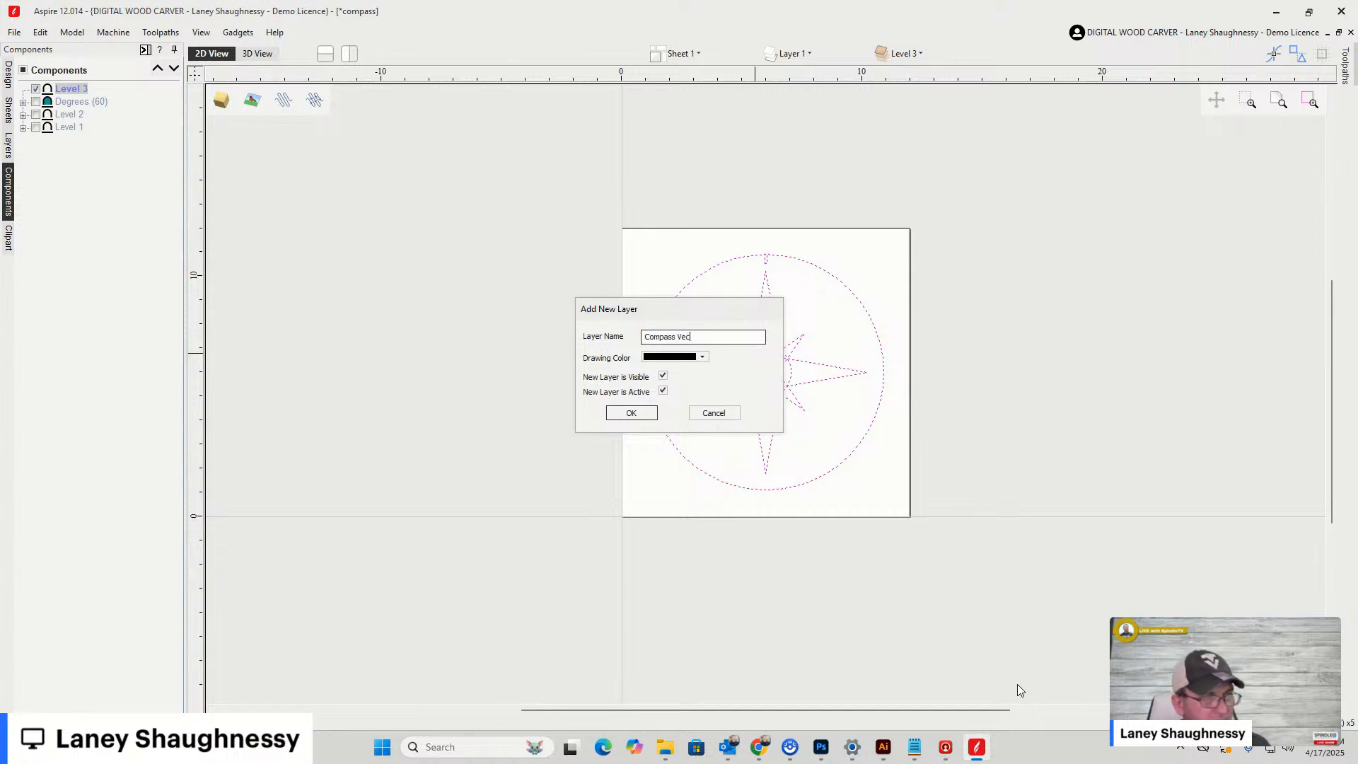
type("tors")
key("Return")
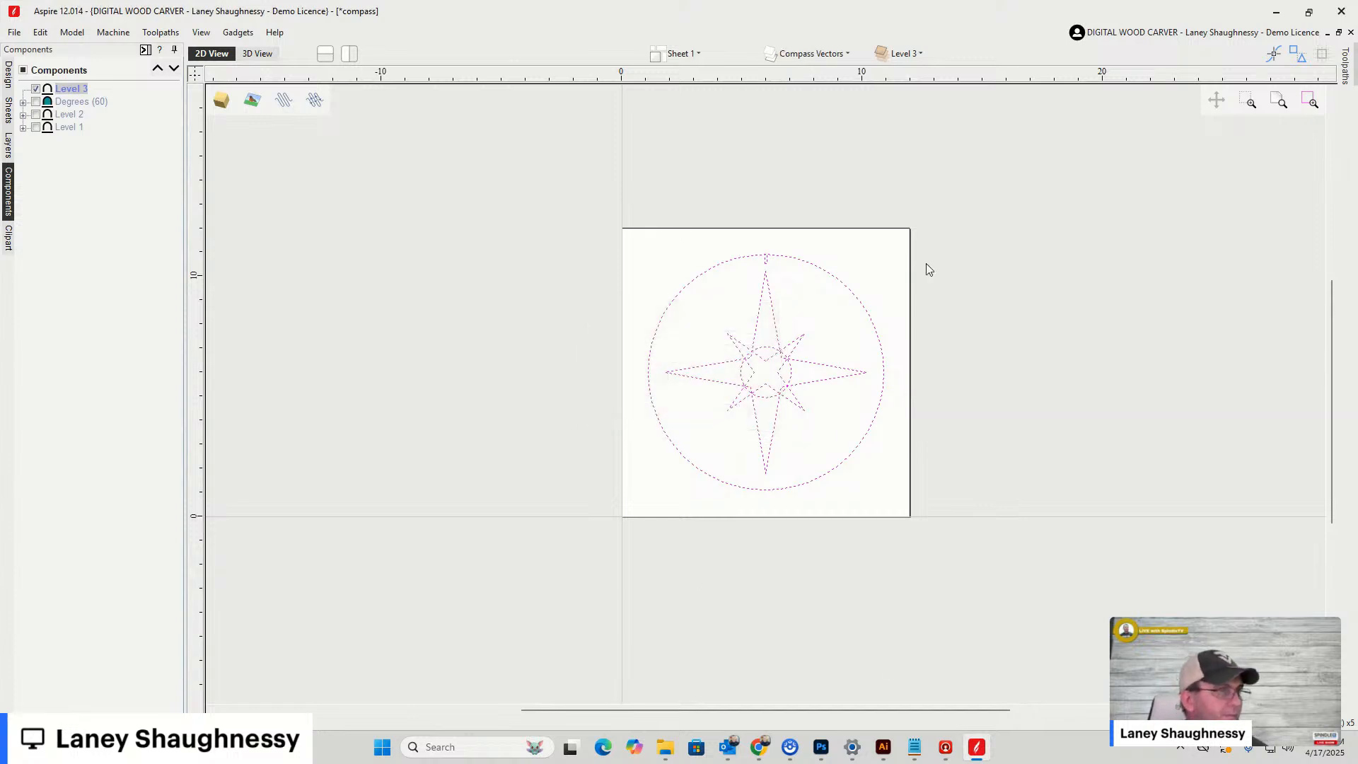
Hide the Compass Vectors layer, leaving the empty Layer 1 as the active layer
left_click(810, 54)
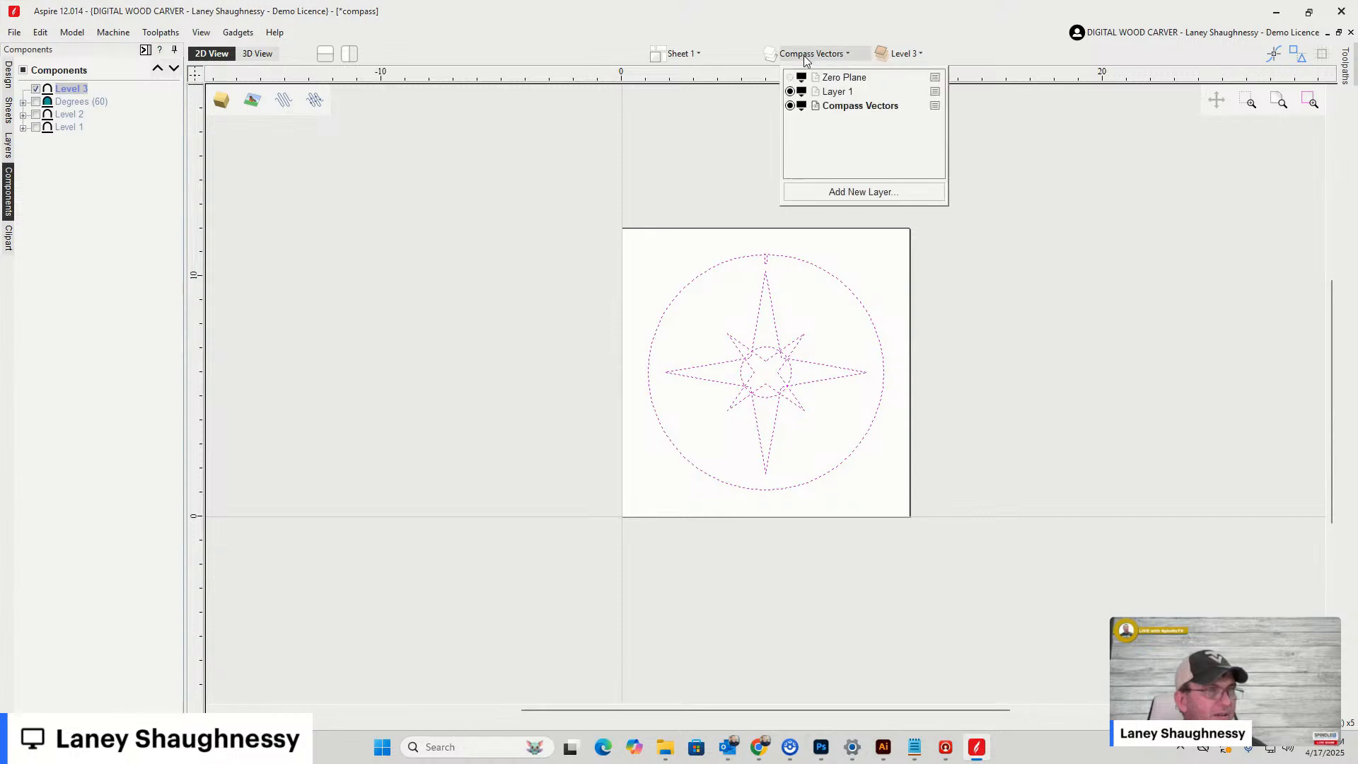
left_click(790, 106)
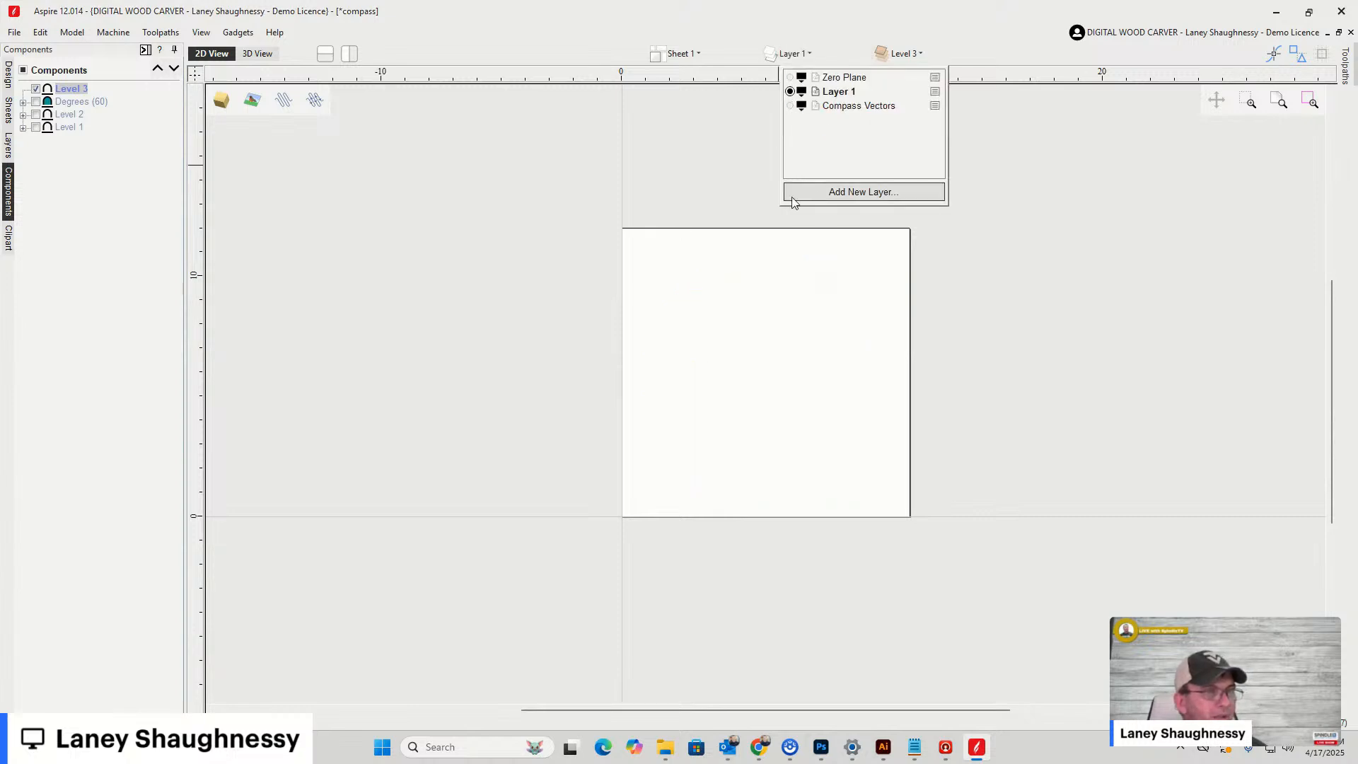
left_click(768, 393)
Draw an upright rectangle 2 in wide and 9.5 in high mid-sheet, and stretch its upper edge up by about 1 in
left_click(8, 73)
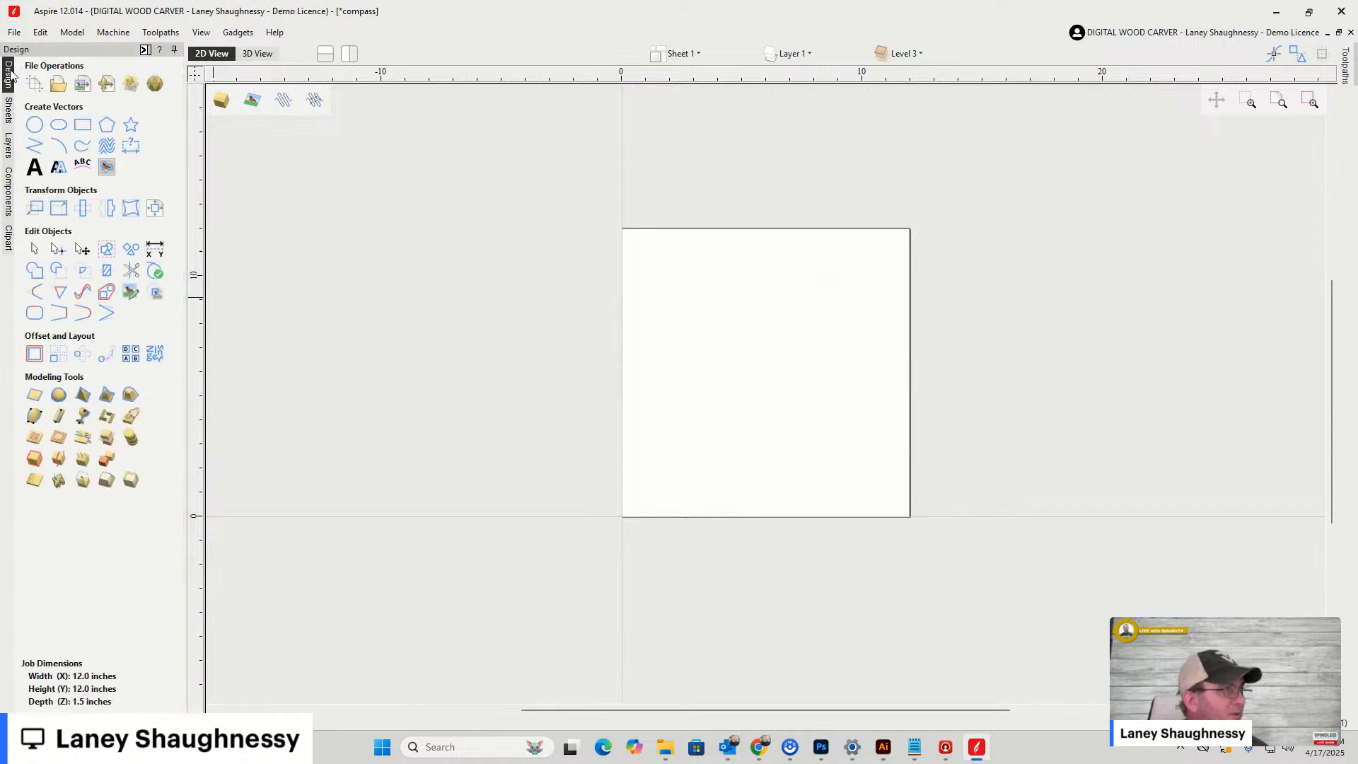
left_click(83, 124)
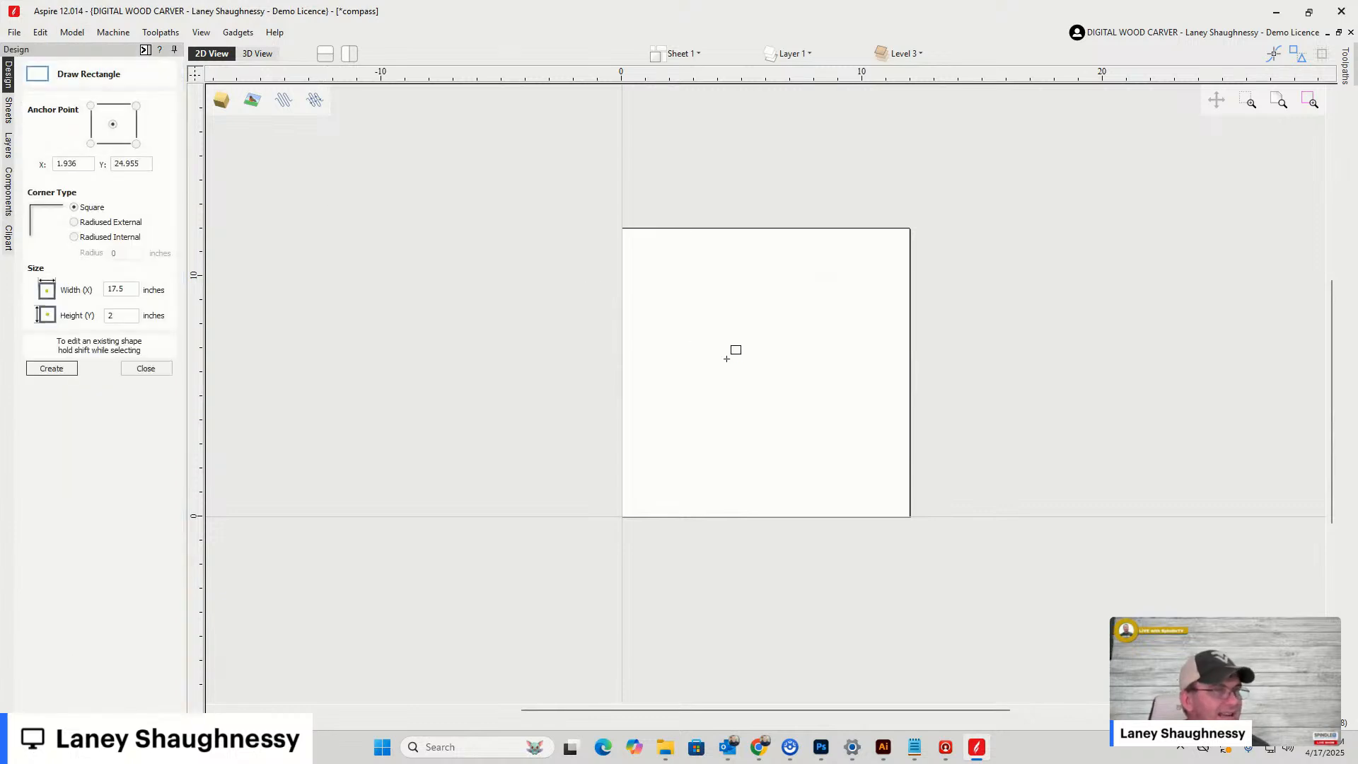
left_click_drag(734, 275, 782, 504)
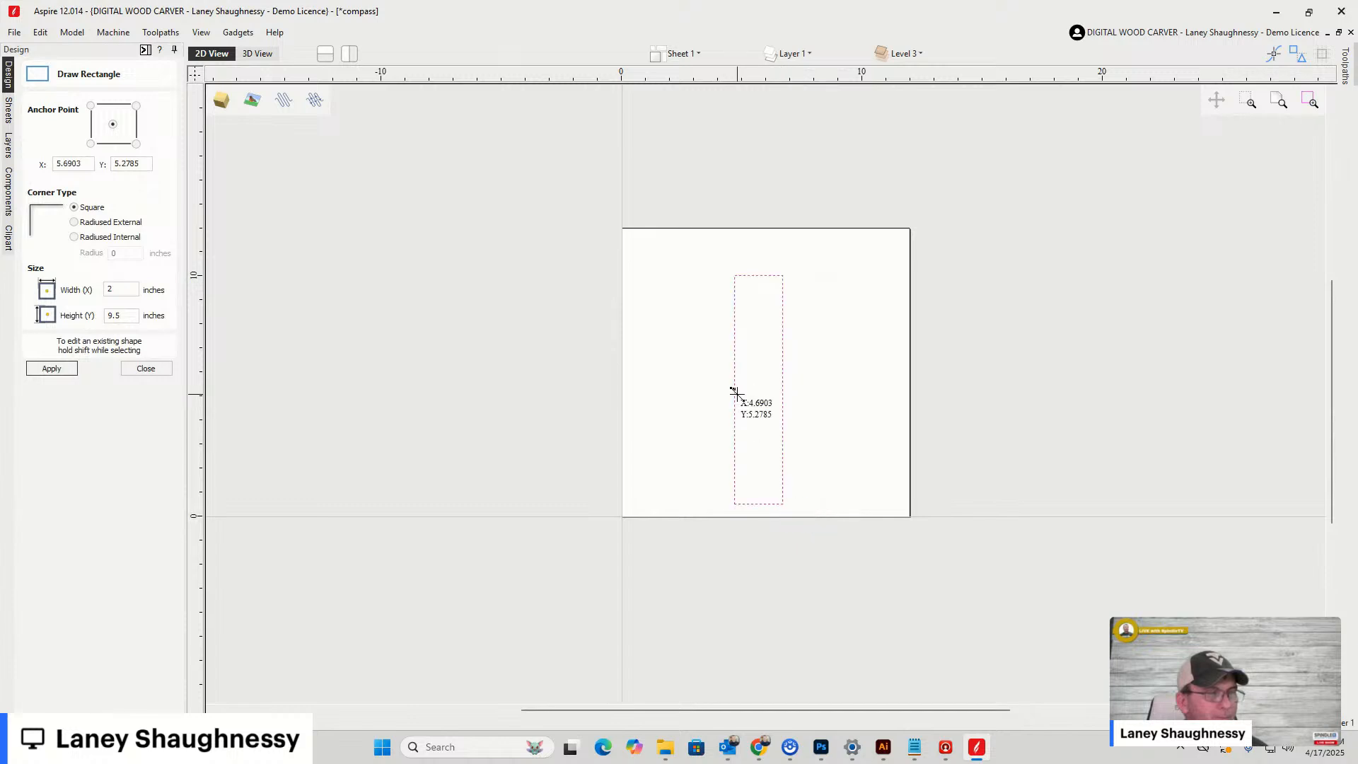
scroll(776, 382, "up", 3)
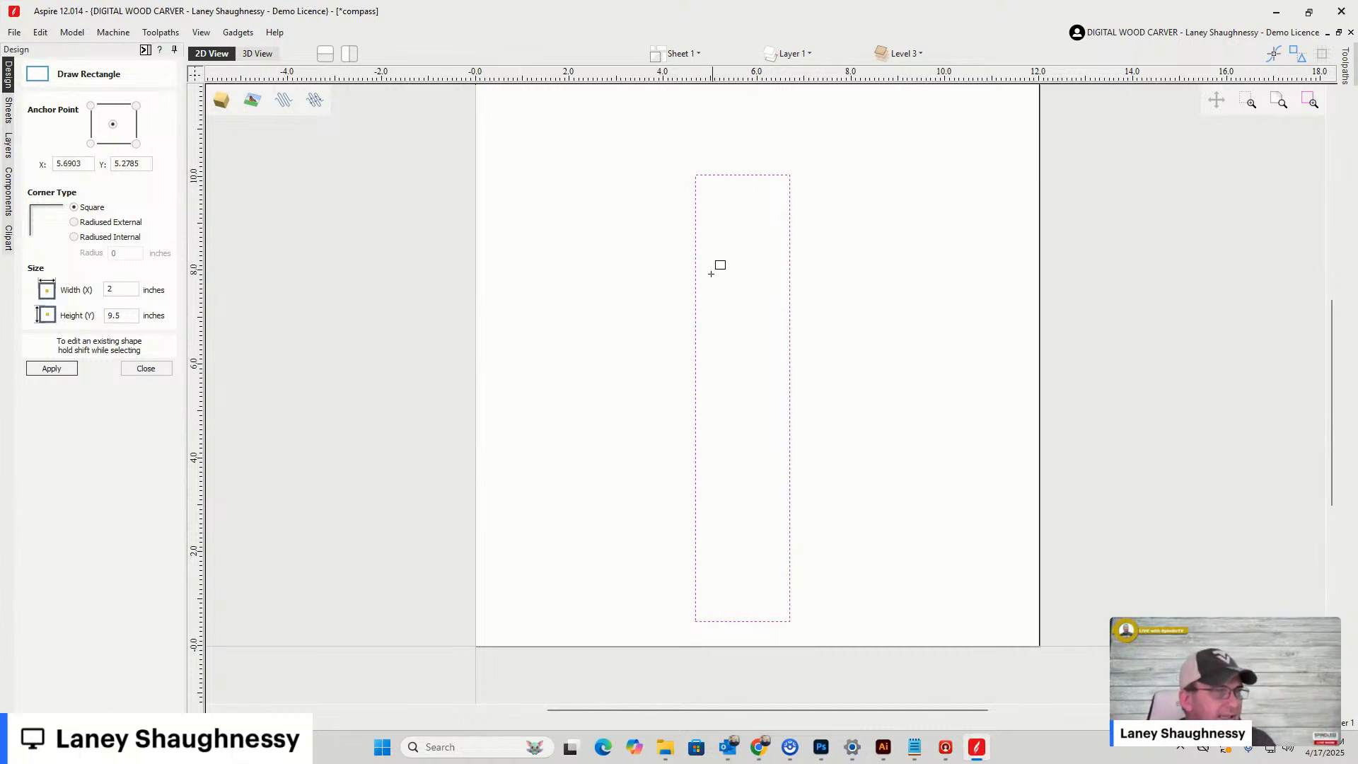
scroll(734, 331, "down", 1)
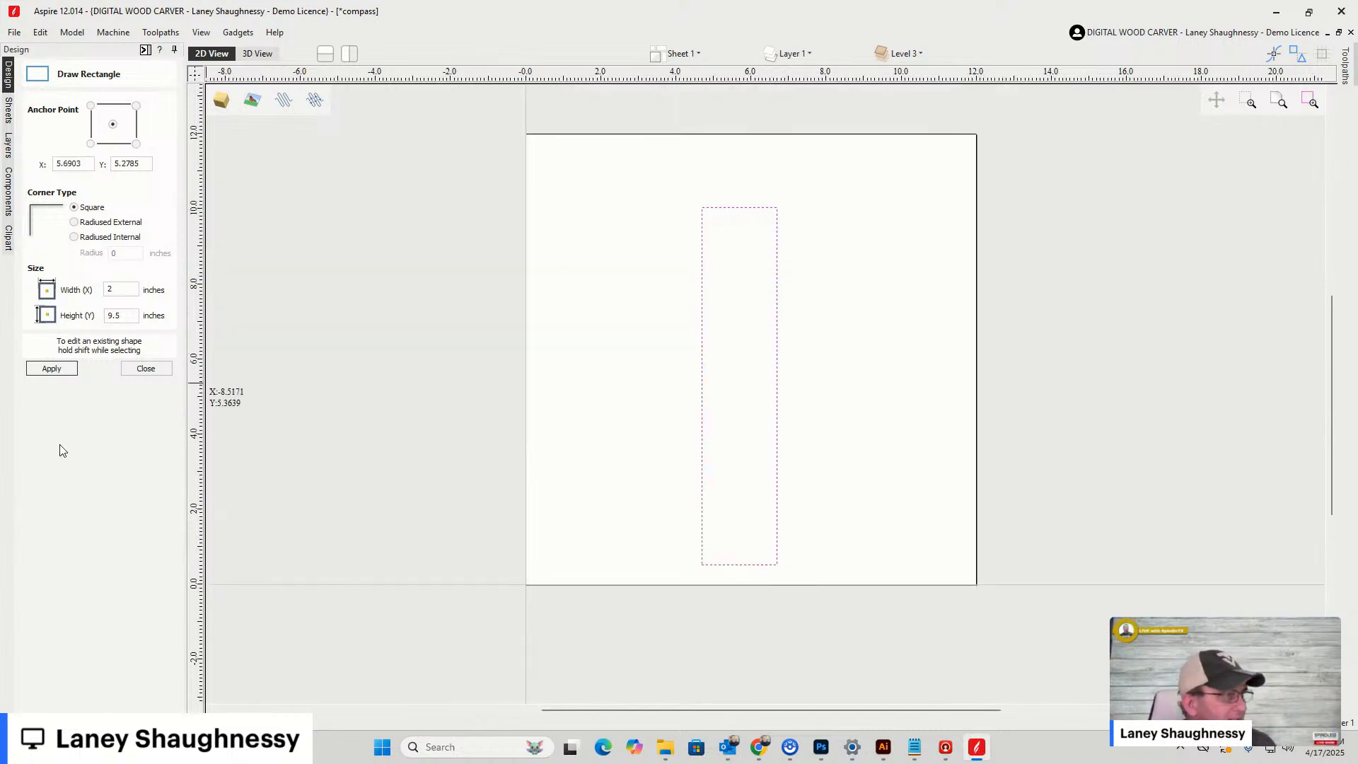
left_click(145, 368)
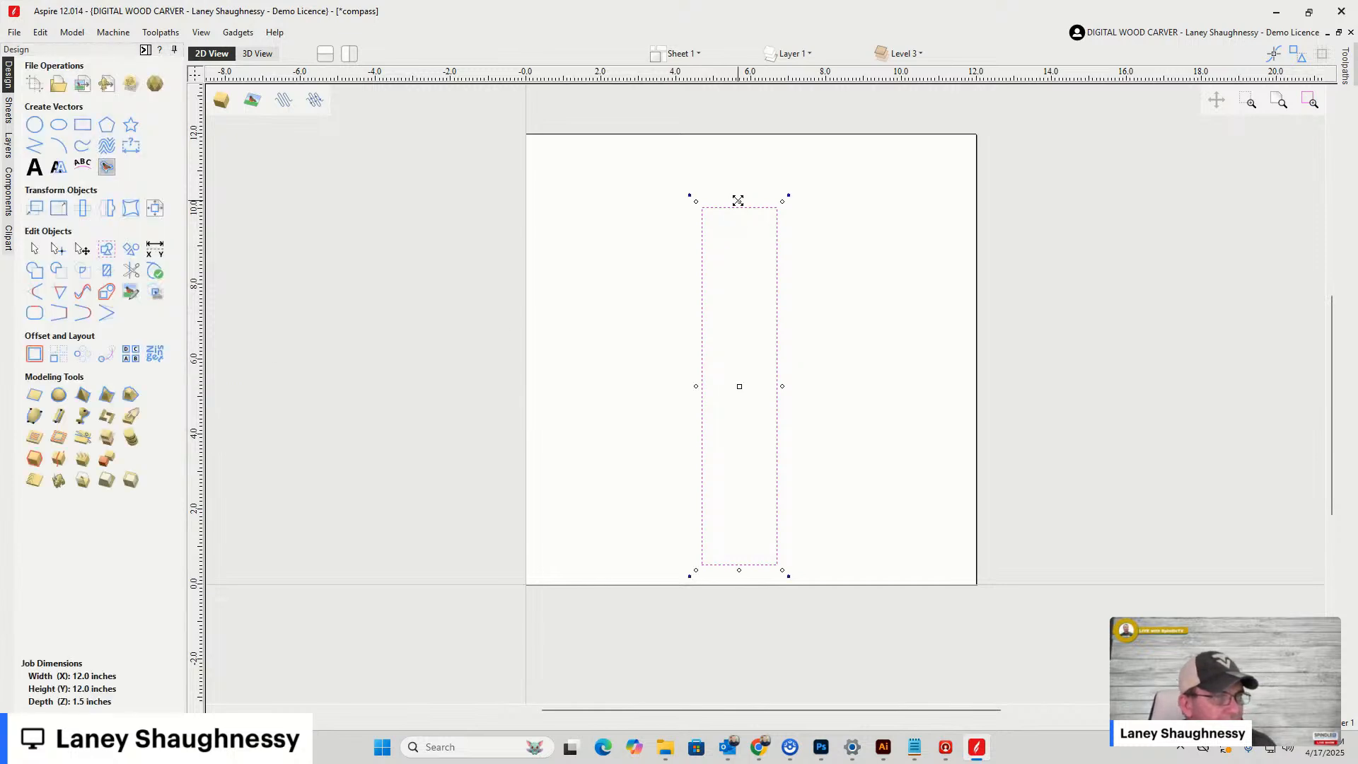
left_click_drag(739, 208, 739, 168)
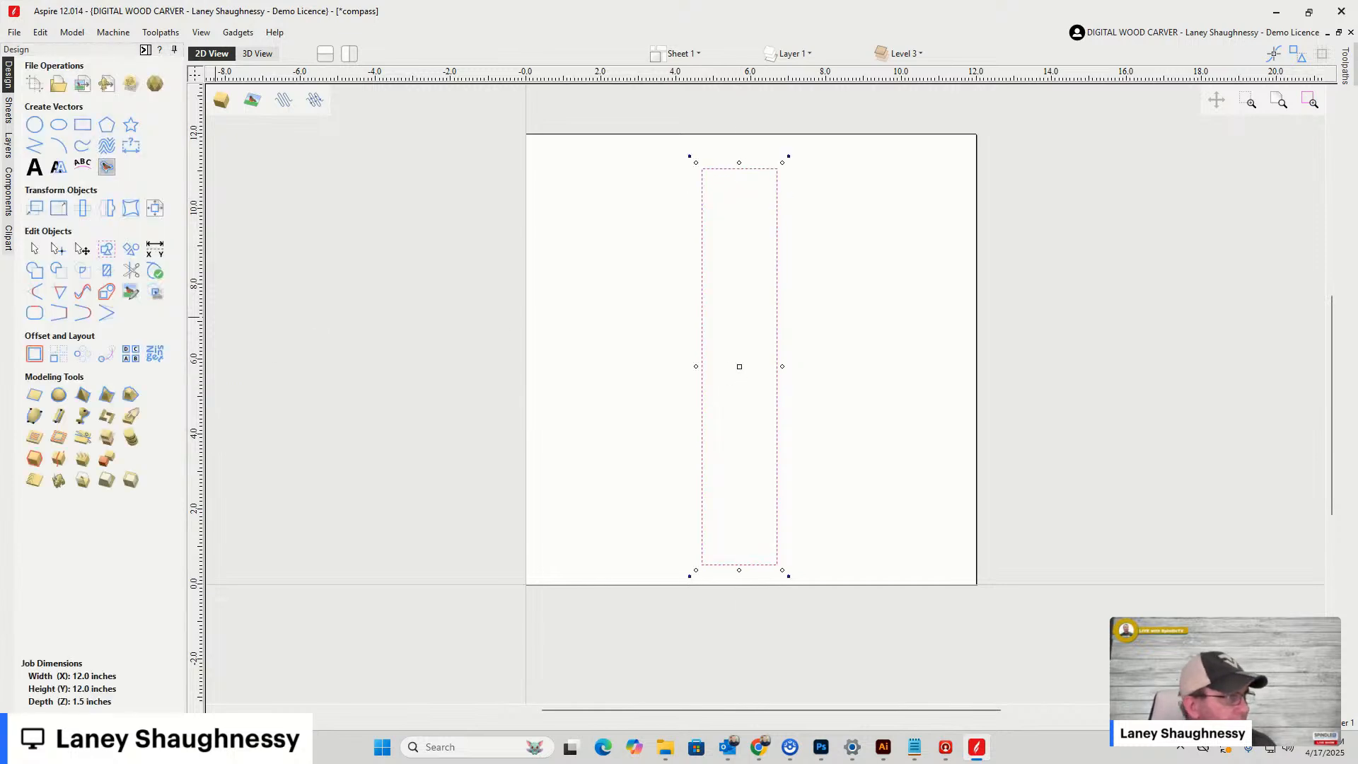
Draw a circle 1.8 in in diameter to the left of the tall rectangle
left_click(37, 126)
left_click_drag(602, 277, 629, 302)
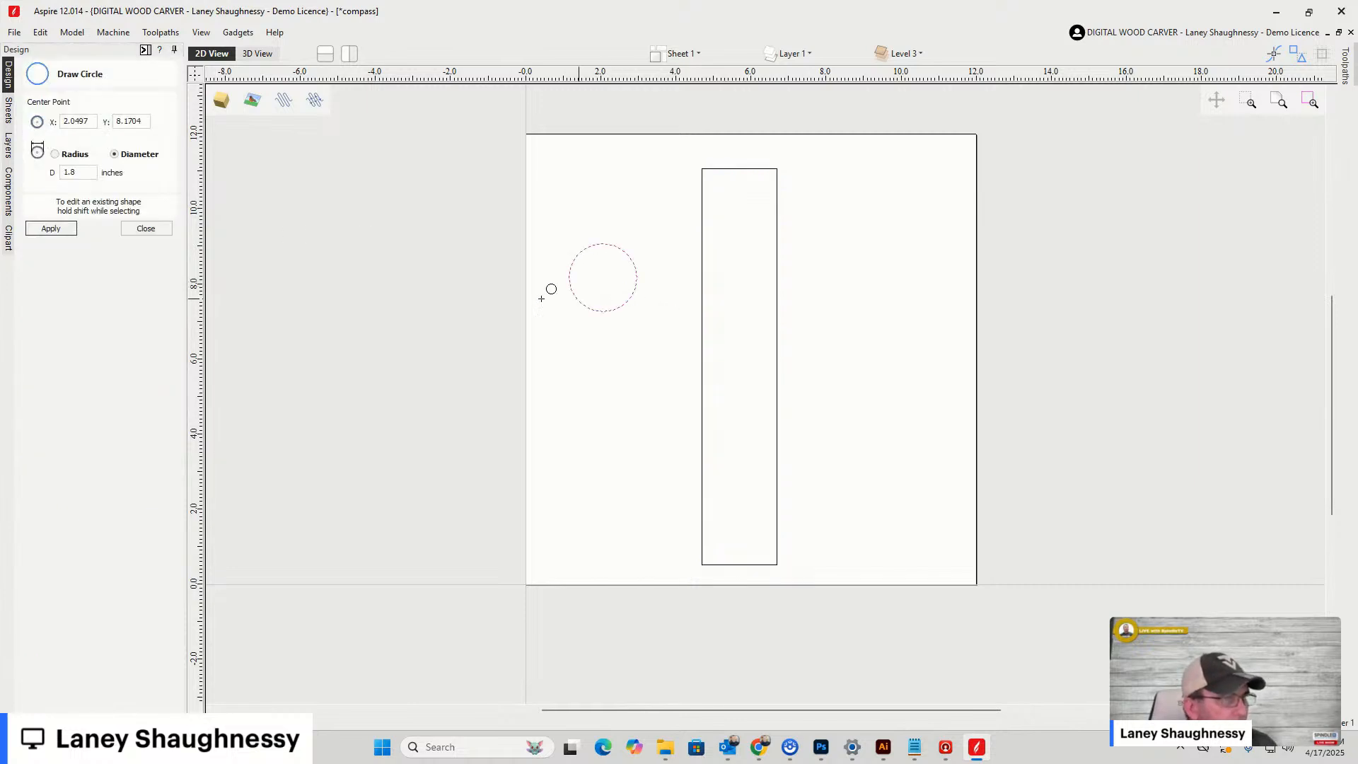
left_click(145, 228)
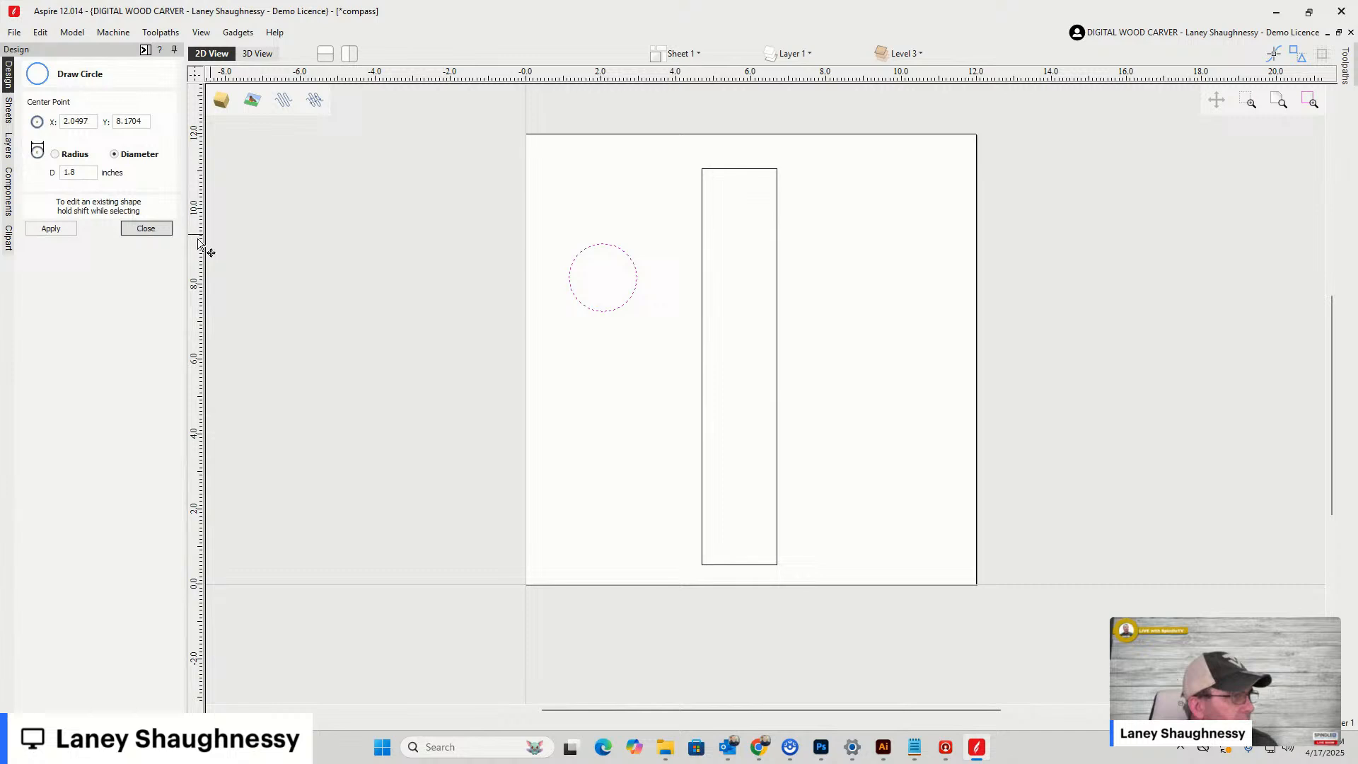
Cut the circle at its two side nodes, delete its lower half and raise the remaining arc's top node slightly
double_click(639, 276)
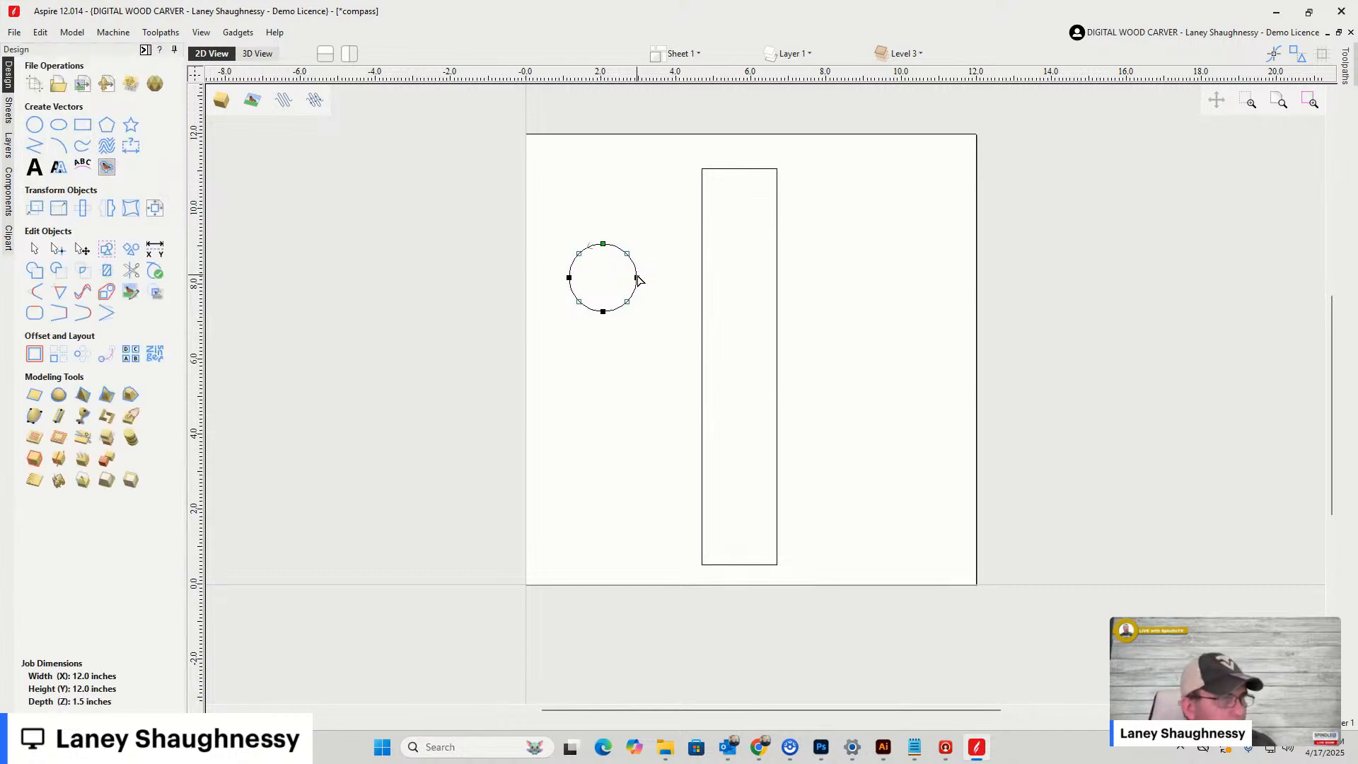
right_click(638, 279)
left_click(667, 331)
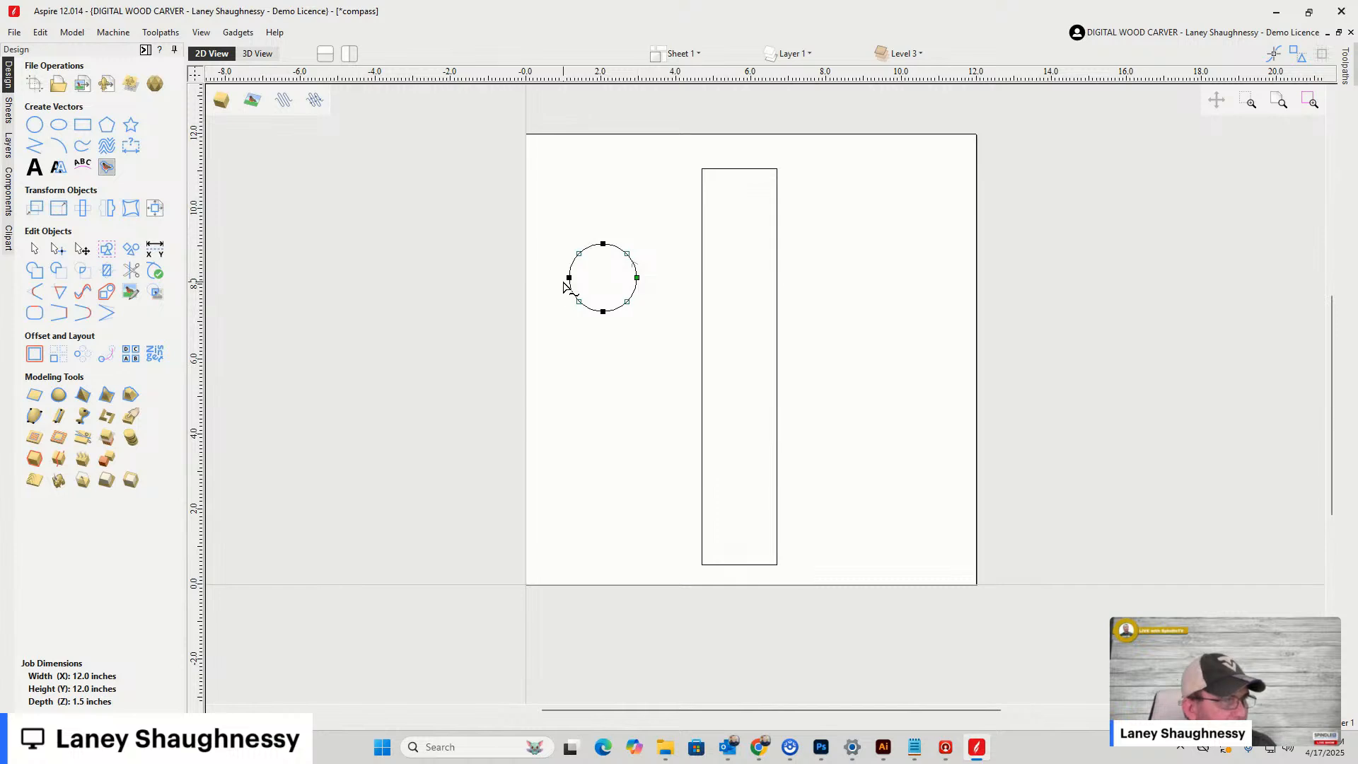
right_click(569, 276)
left_click(591, 331)
key("Delete")
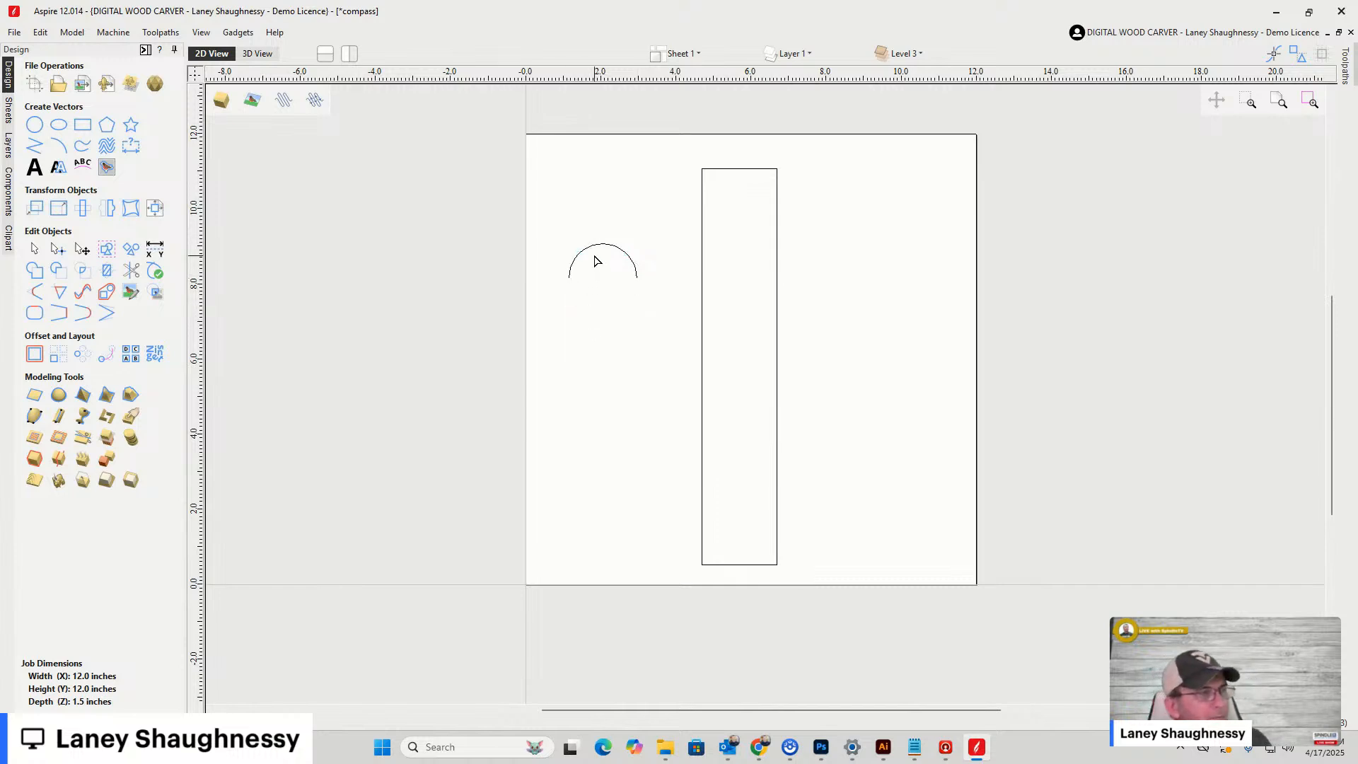
scroll(596, 261, "up", 4)
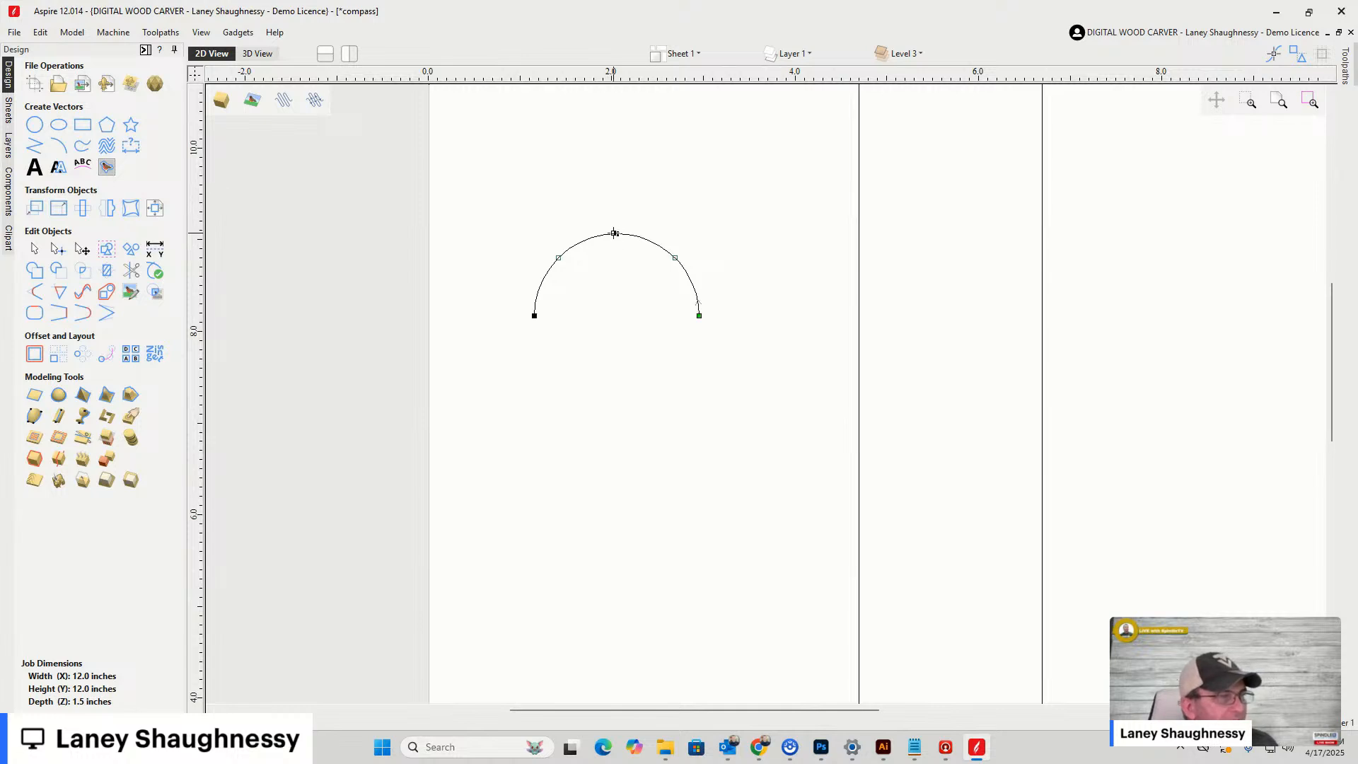
left_click_drag(618, 233, 616, 211)
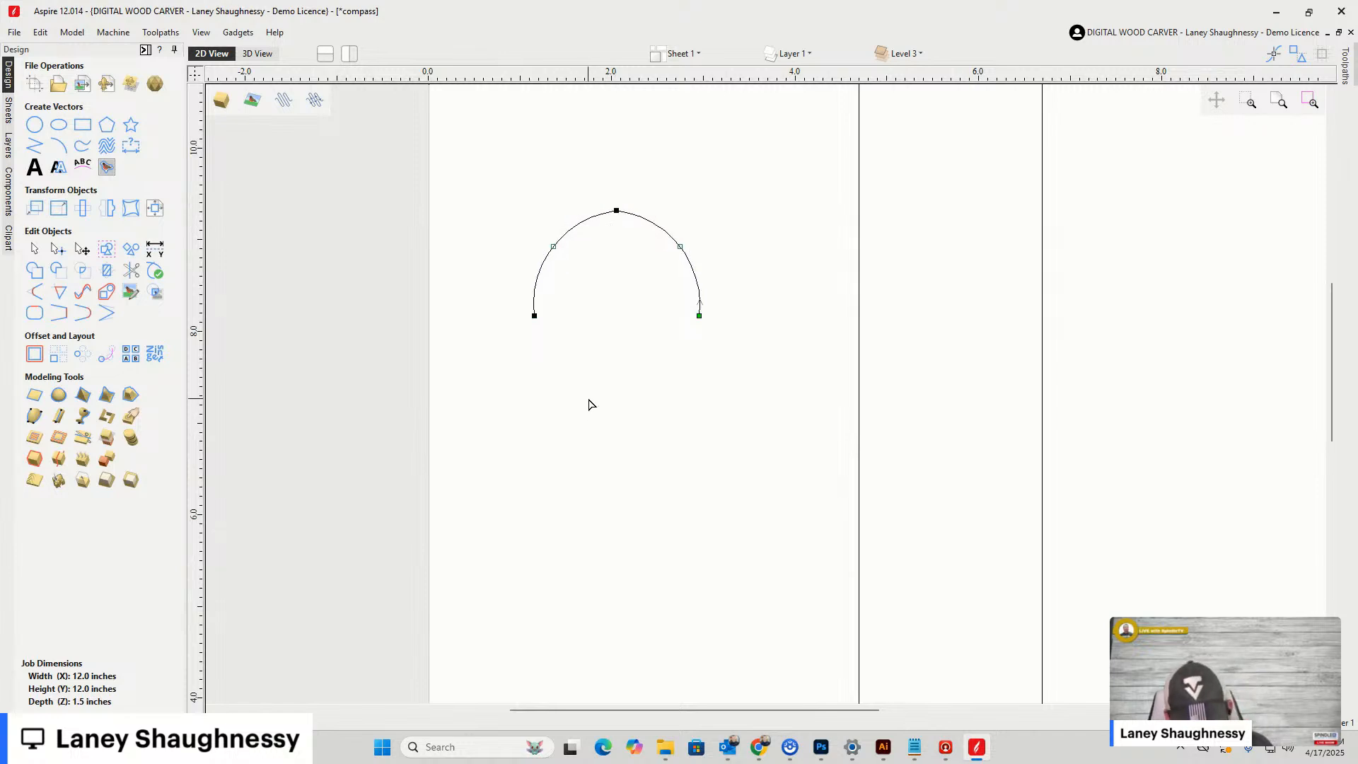
Undo the arc edits back to the full circle and delete the circle
key("ctrl+z")
key("ctrl+z")
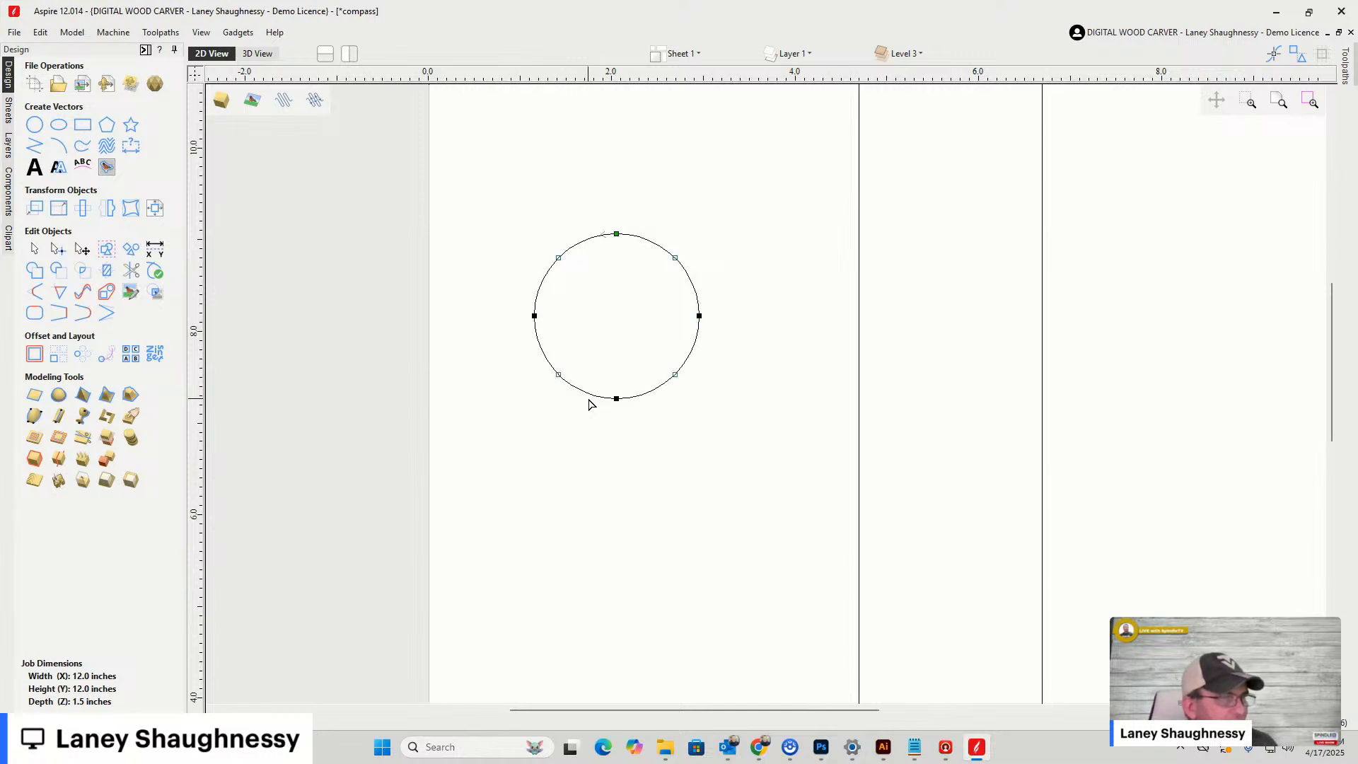
key("Delete")
Draw an upright ellipse 2.5 in wide and 3.7 in high to the left of the tall rectangle
left_click(58, 125)
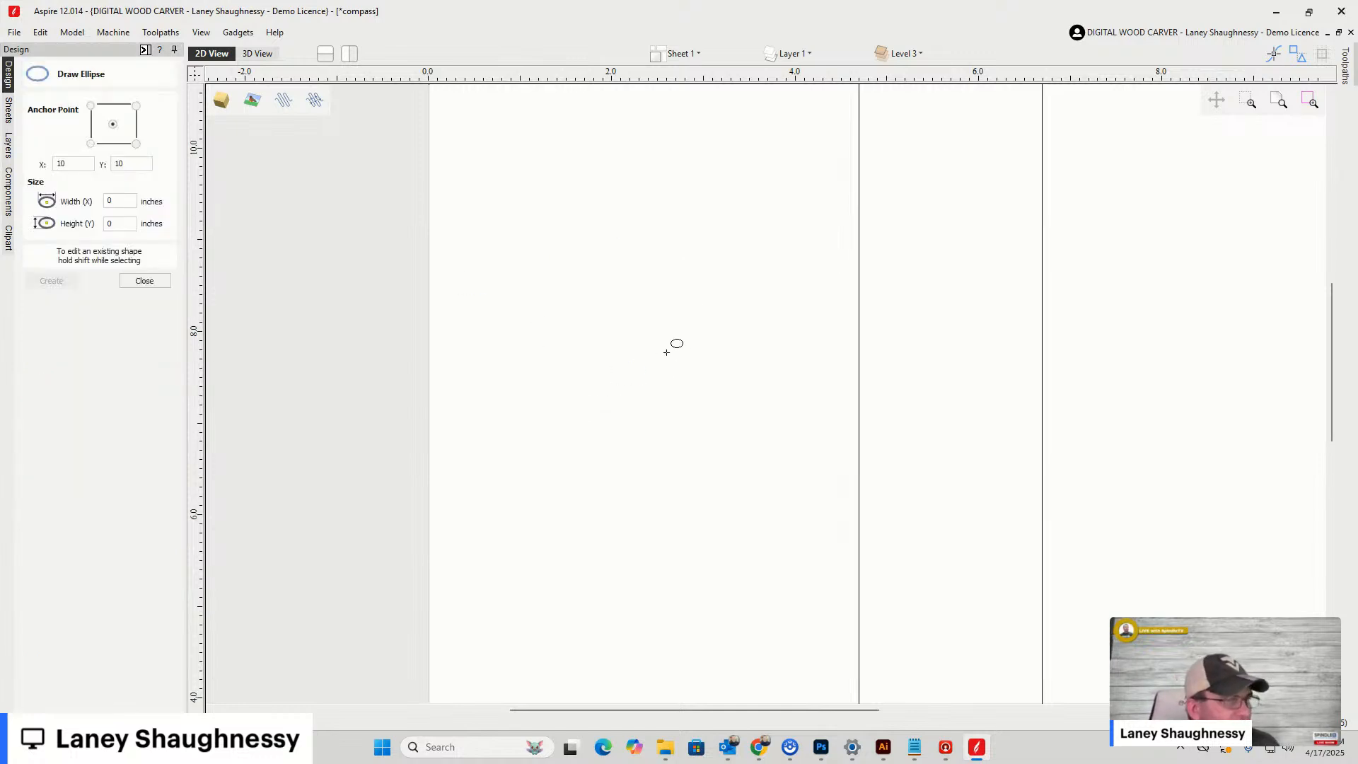
left_click_drag(639, 335, 754, 505)
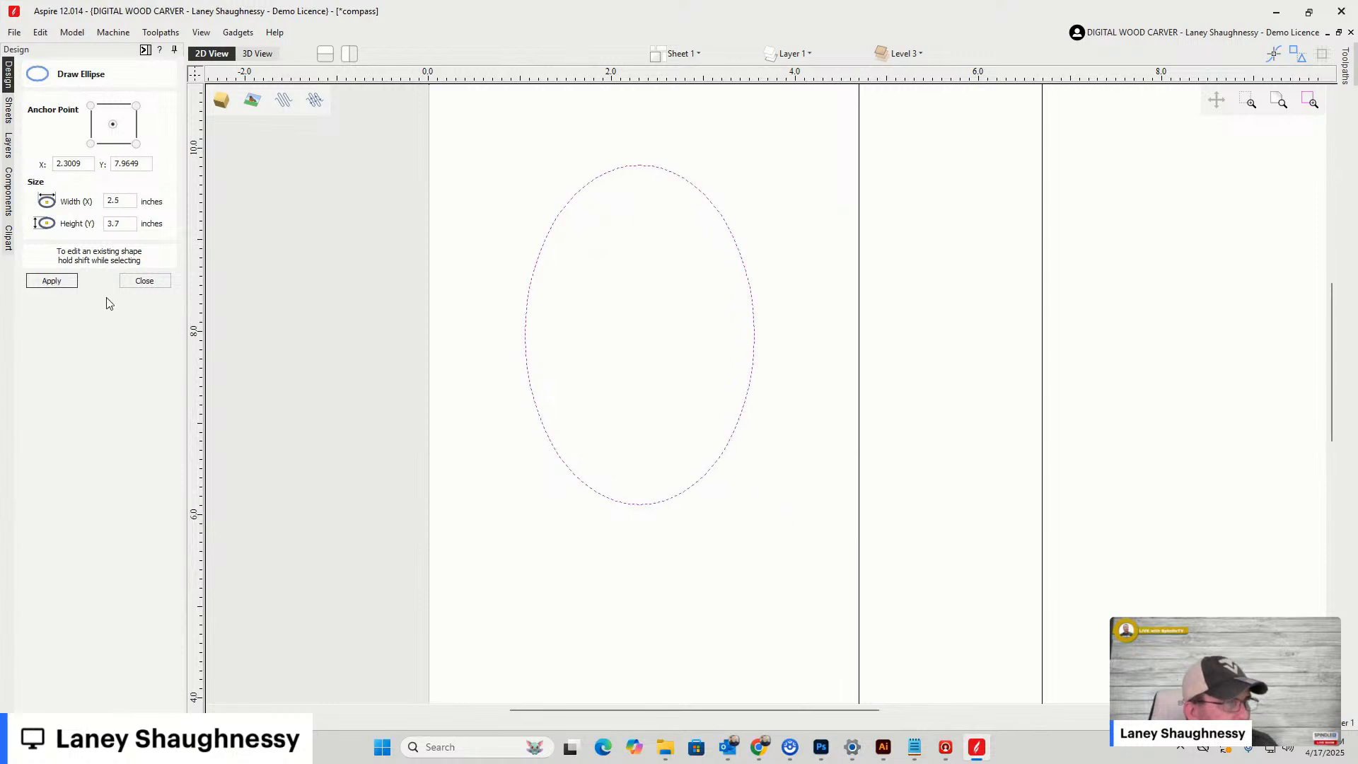
left_click(144, 282)
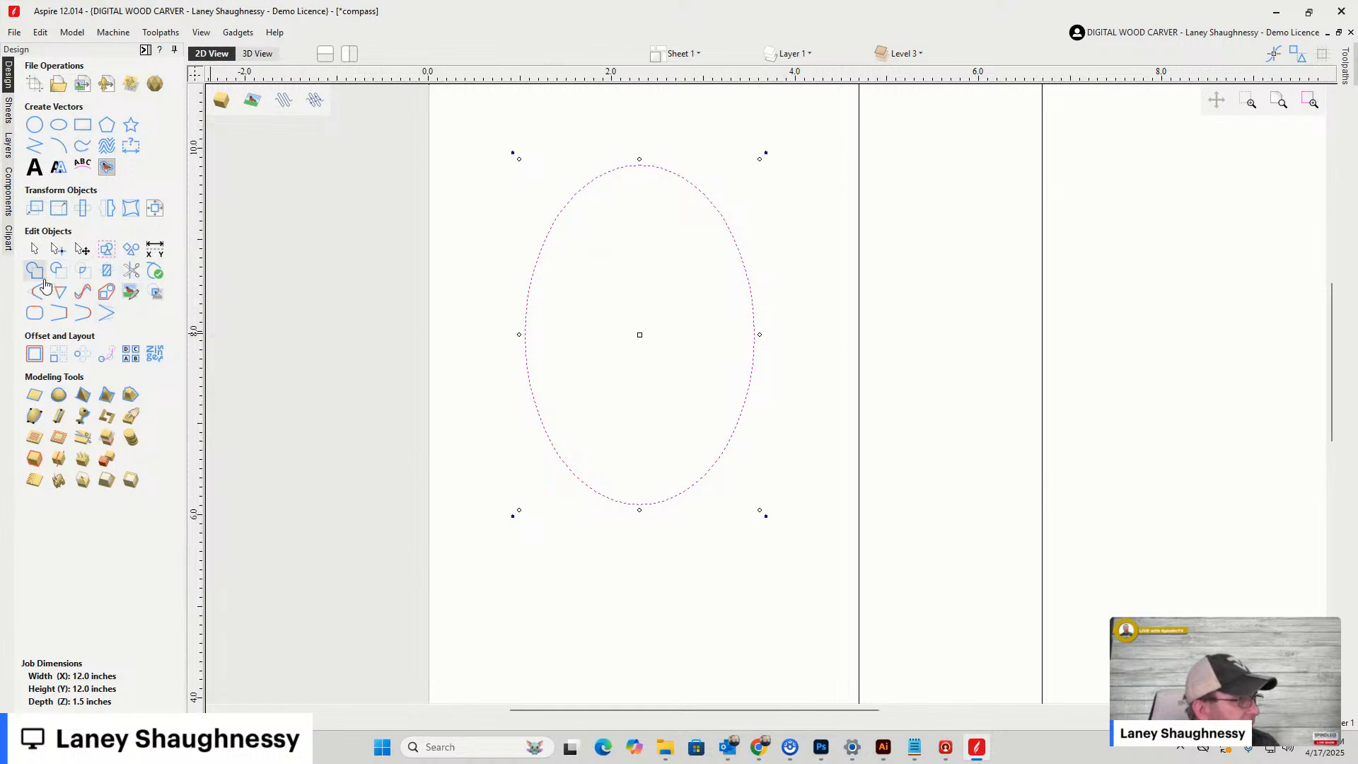
Cut the ellipse at its two side nodes and delete its lower half, keeping the upper arc
left_click(58, 248)
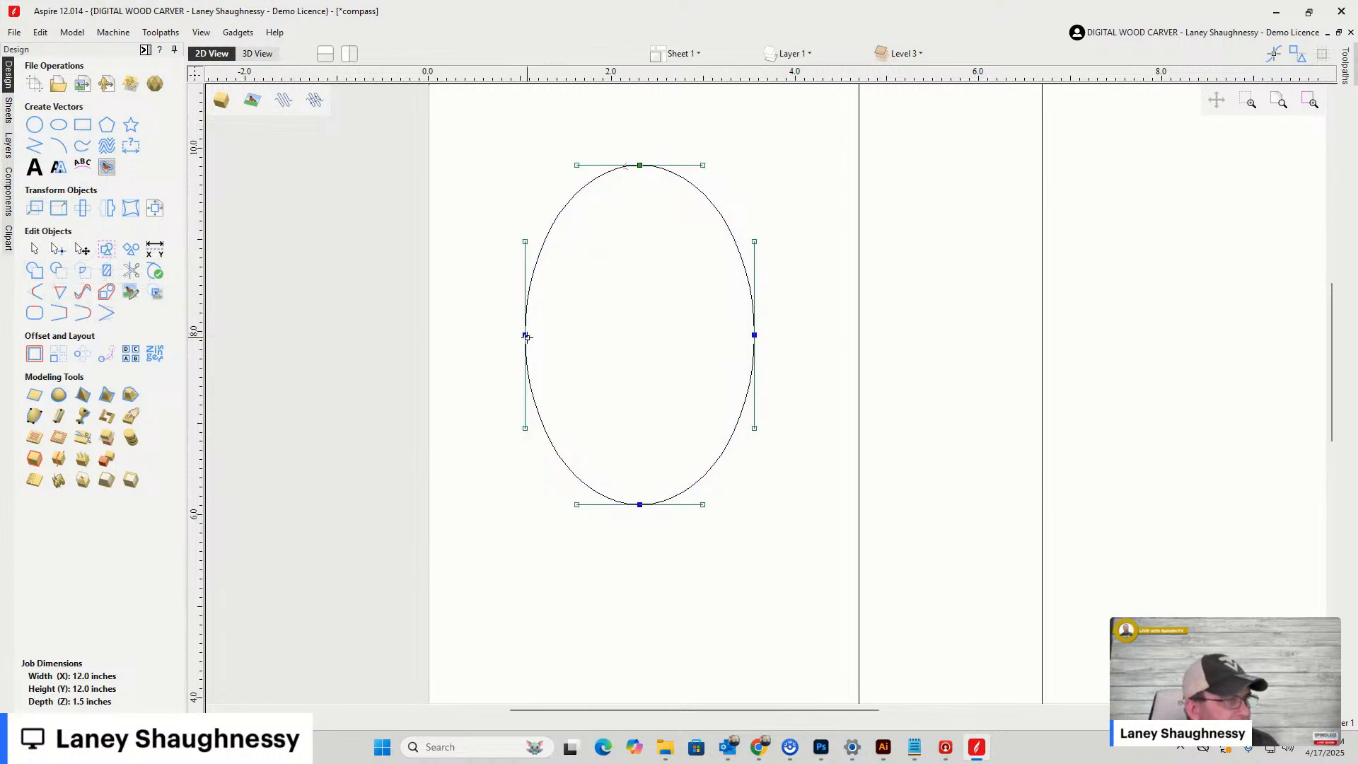
right_click(526, 337)
left_click(588, 406)
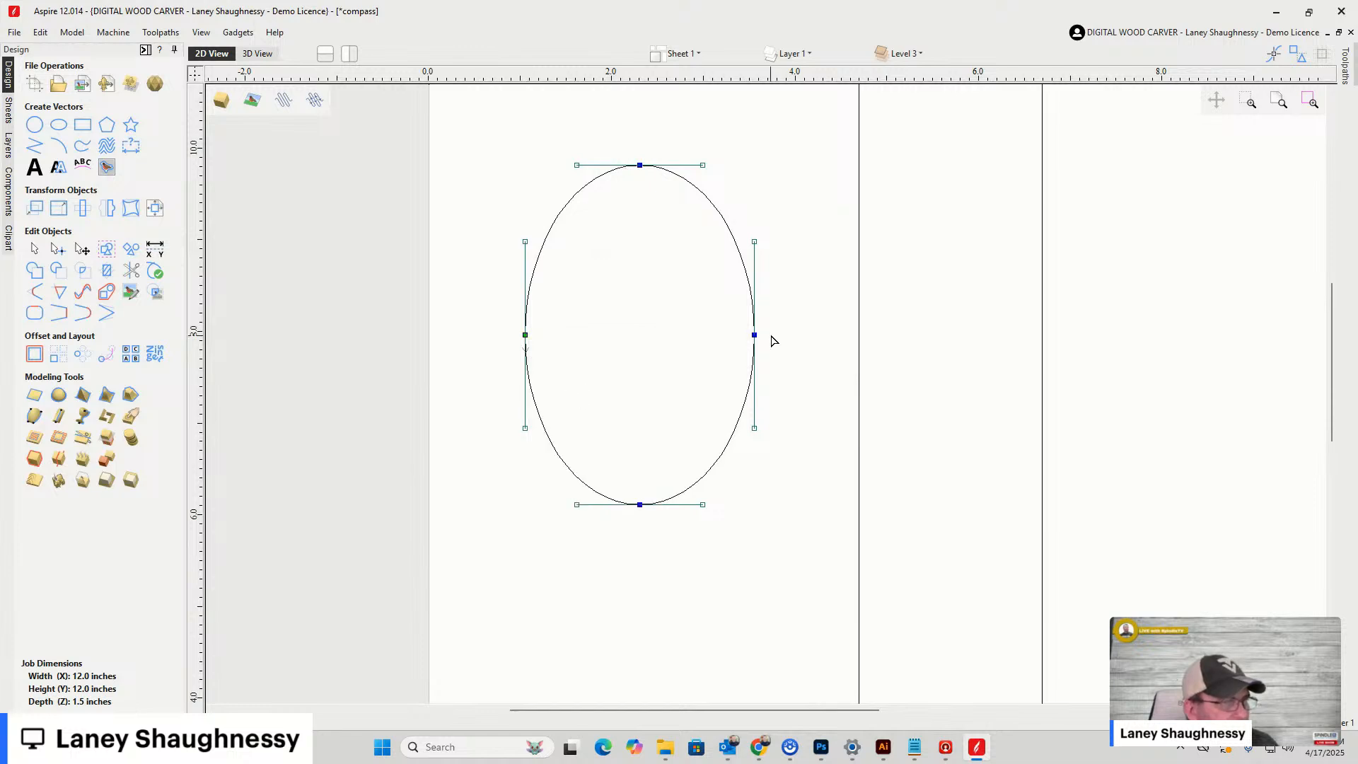
right_click(756, 336)
left_click(783, 391)
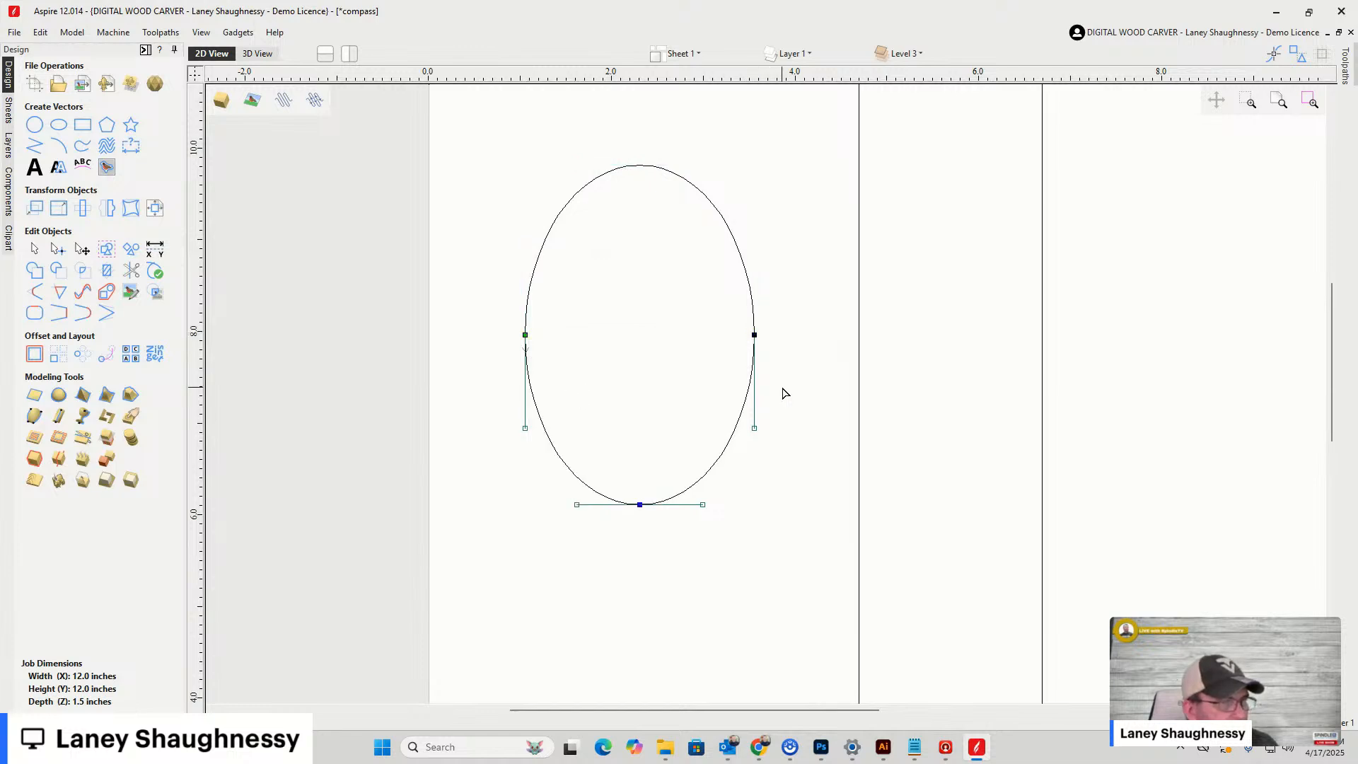
key("Delete")
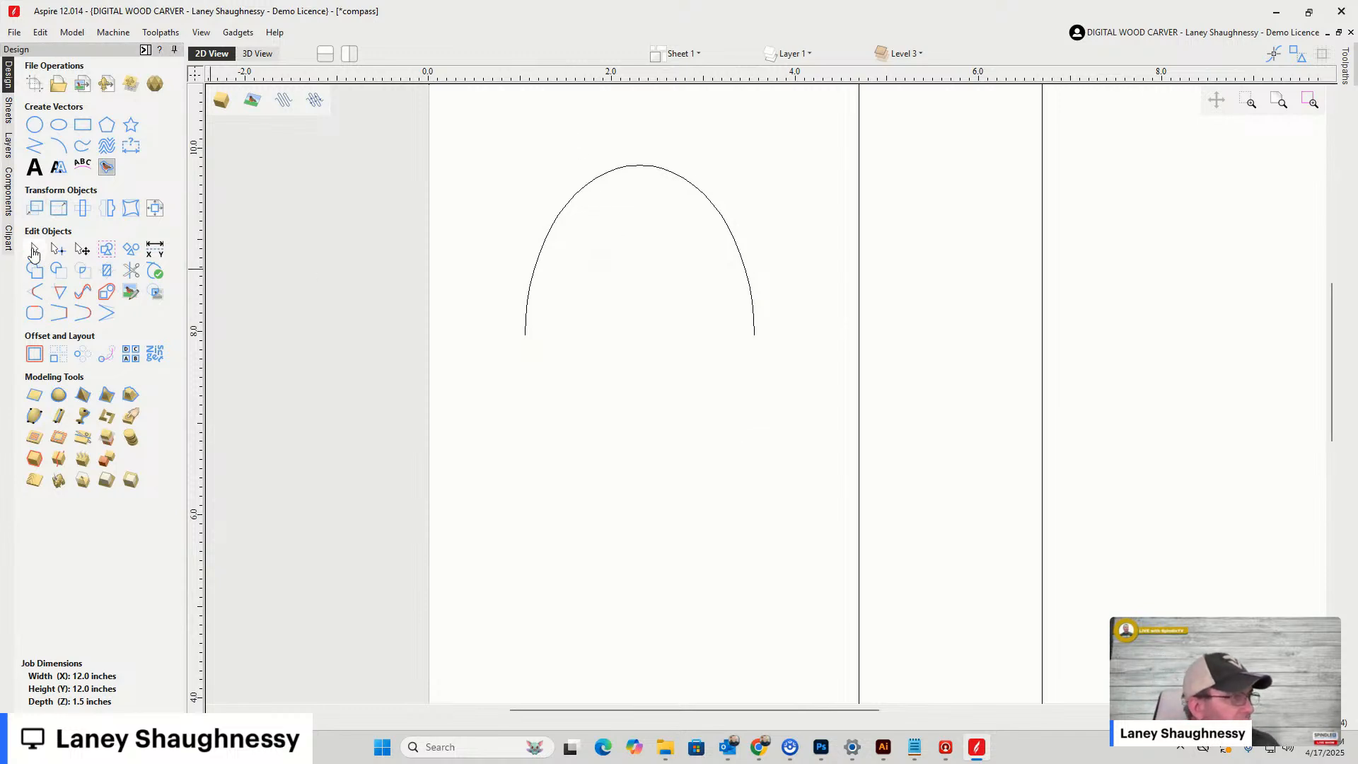
Make a scaled-down copy of the arc, about 1.9 in wide, centered inside the original arc
left_click(614, 172)
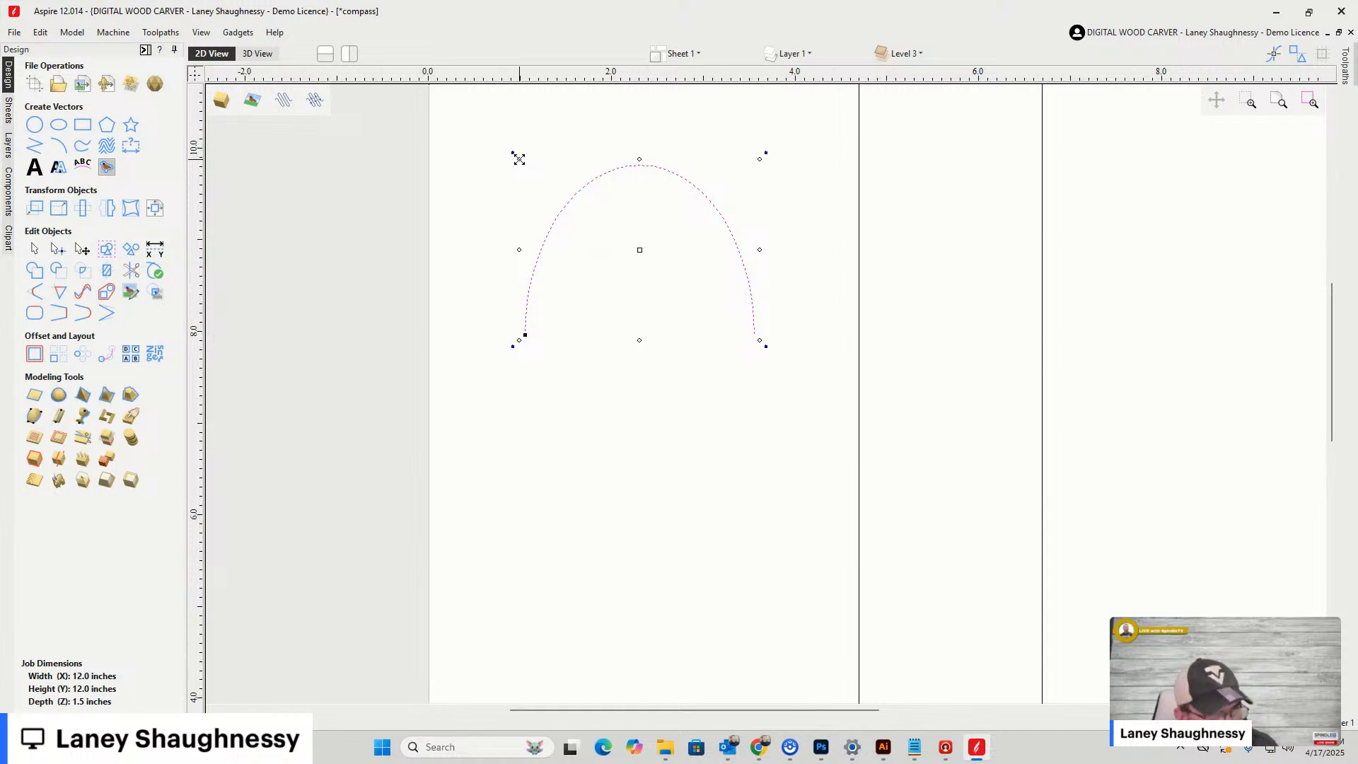
left_click_drag(520, 159, 555, 191)
left_click(559, 352)
Center the tall rectangle horizontally and vertically on the material
scroll(615, 363, "down", 4)
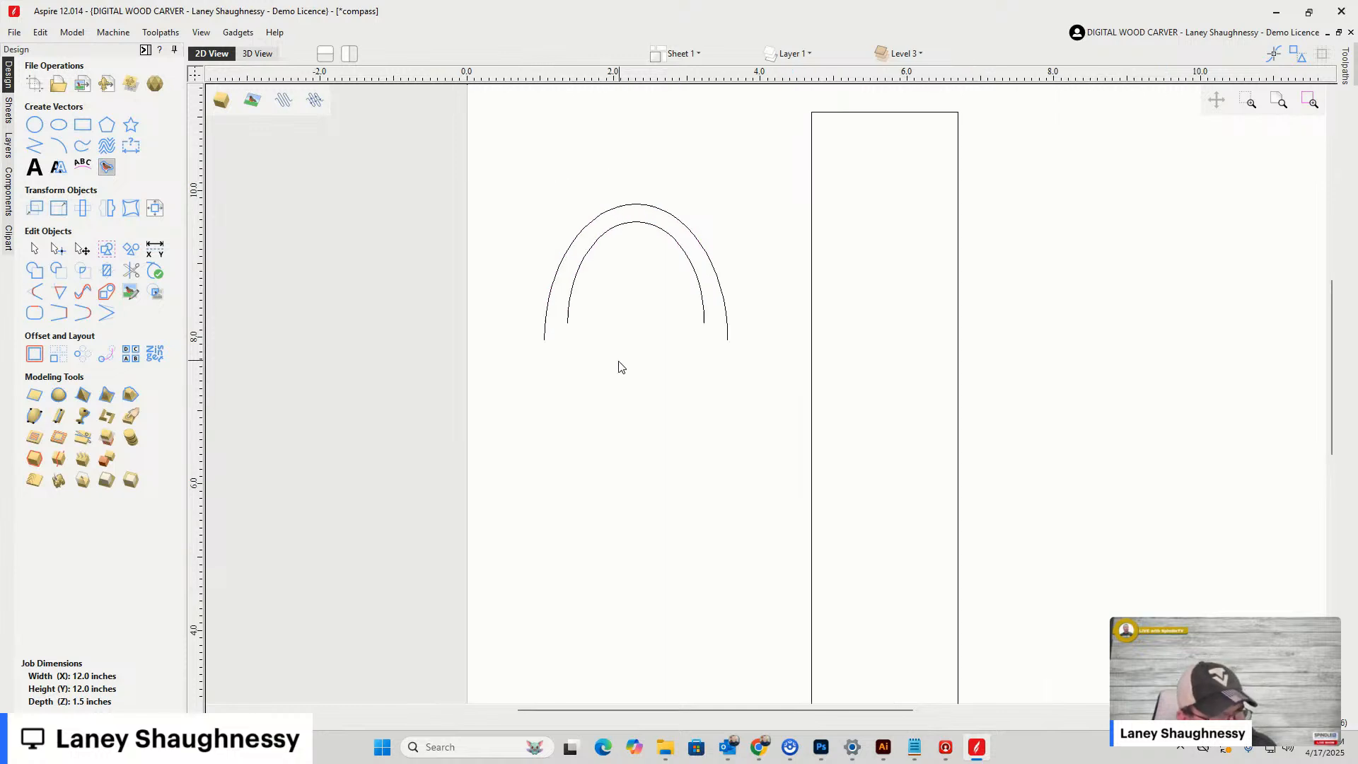
left_click(717, 320)
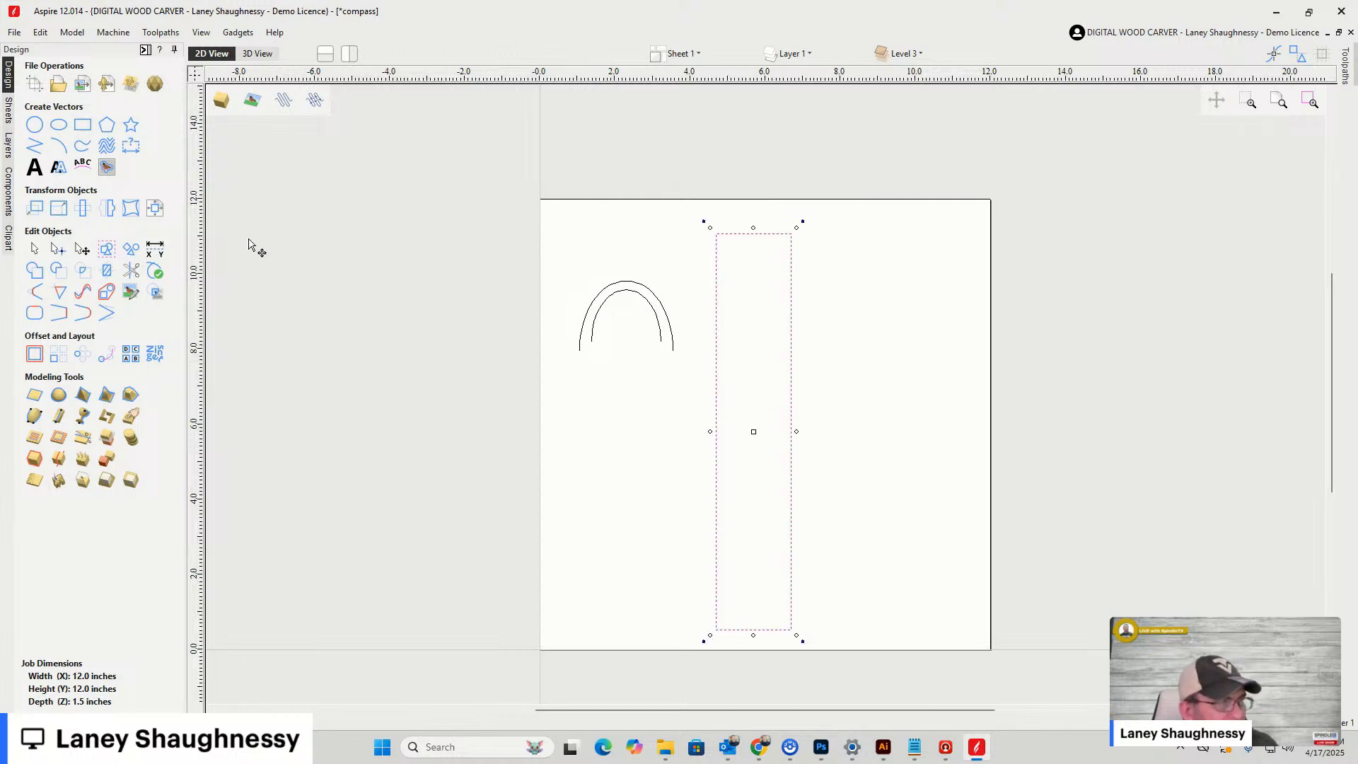
left_click(155, 208)
left_click(99, 120)
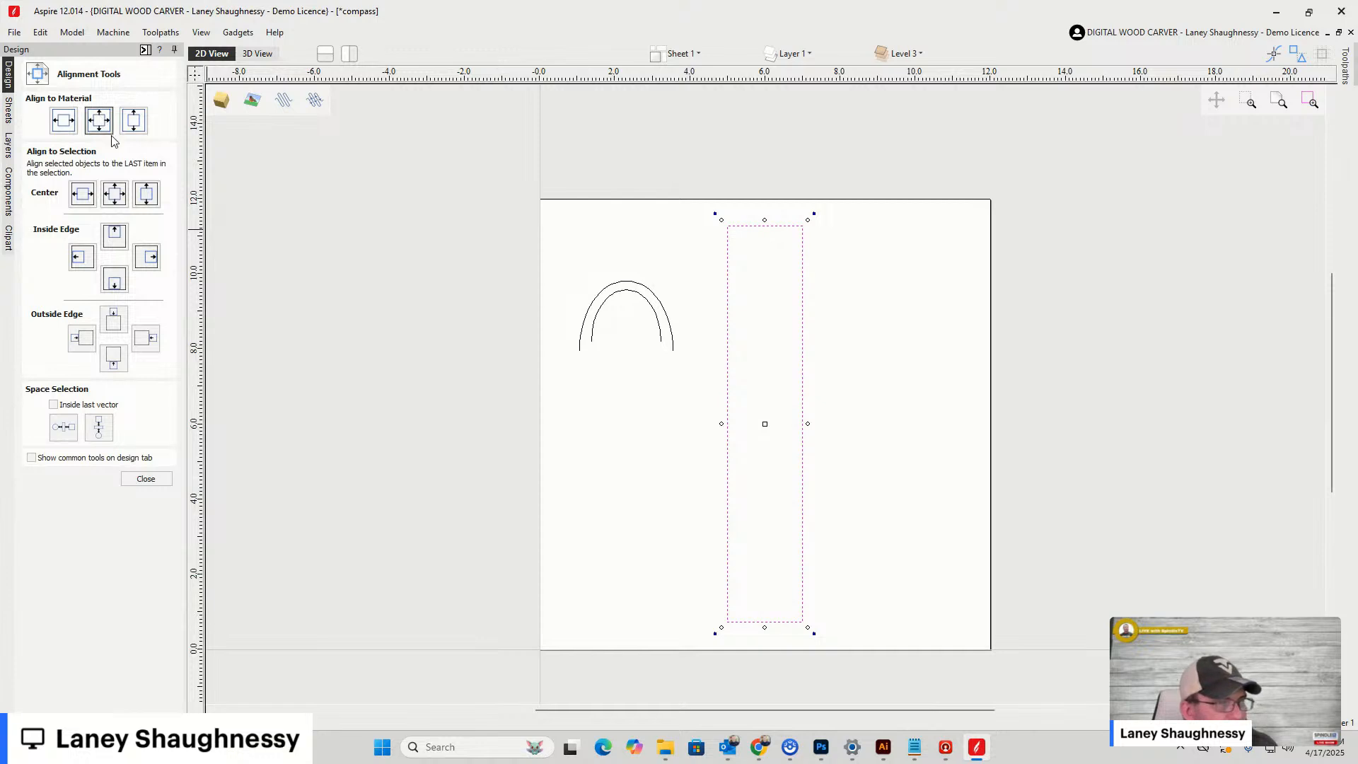
left_click(145, 479)
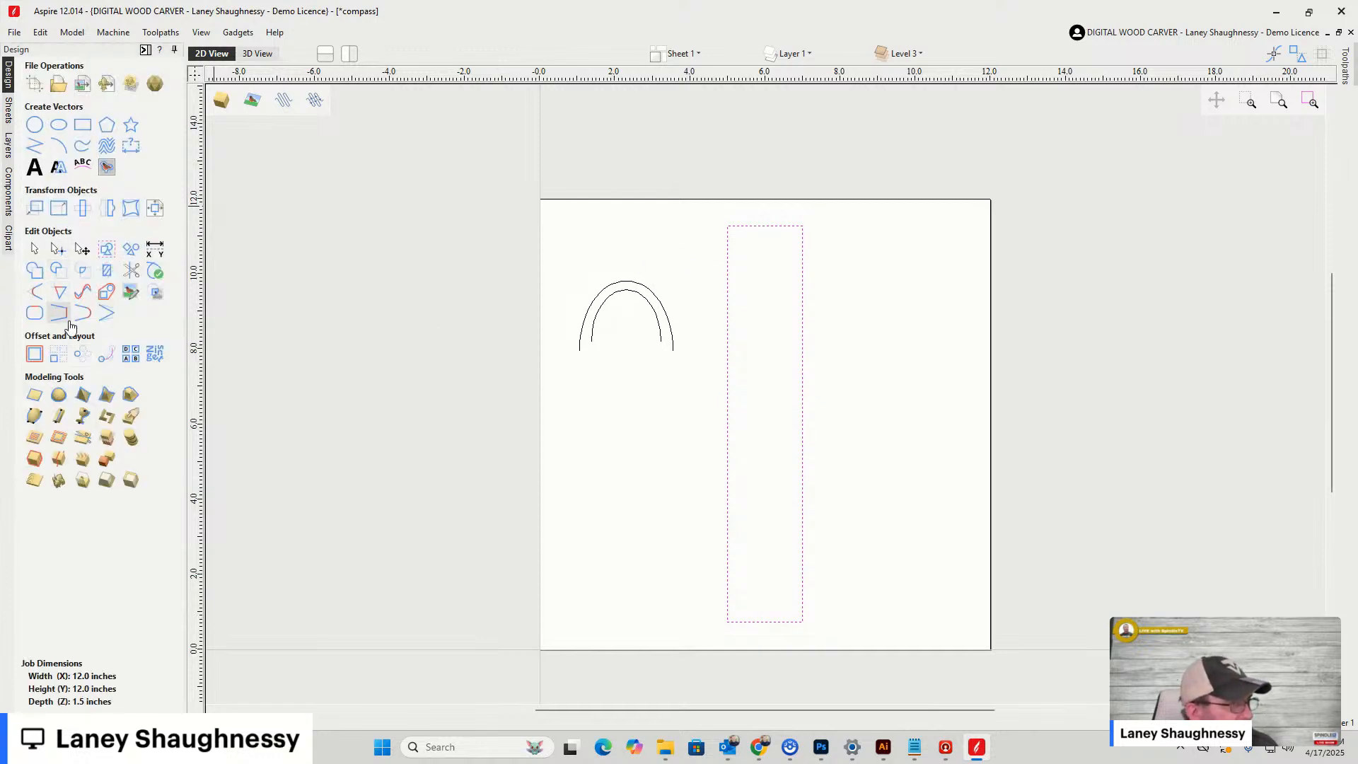
Put the tall rectangle into node editing and open the editing options for its top edge
left_click(58, 249)
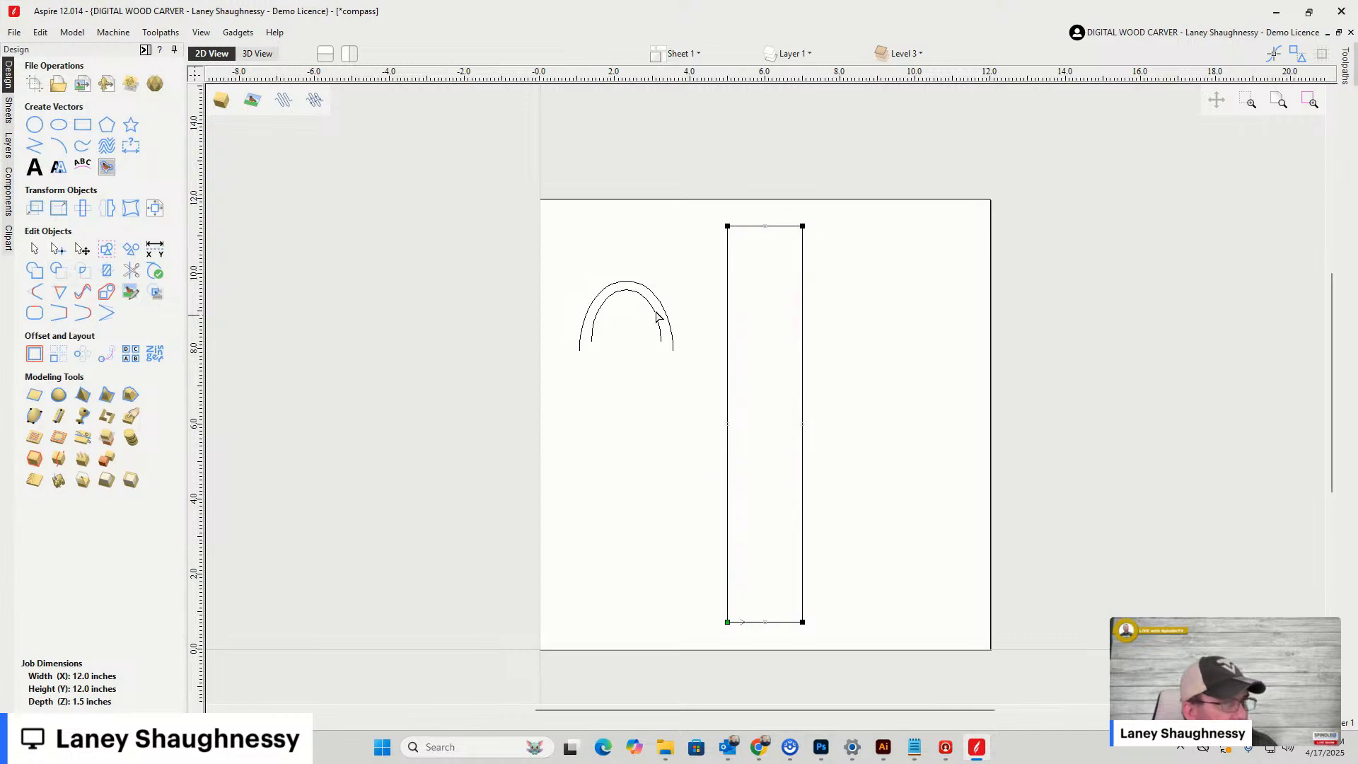
right_click(742, 227)
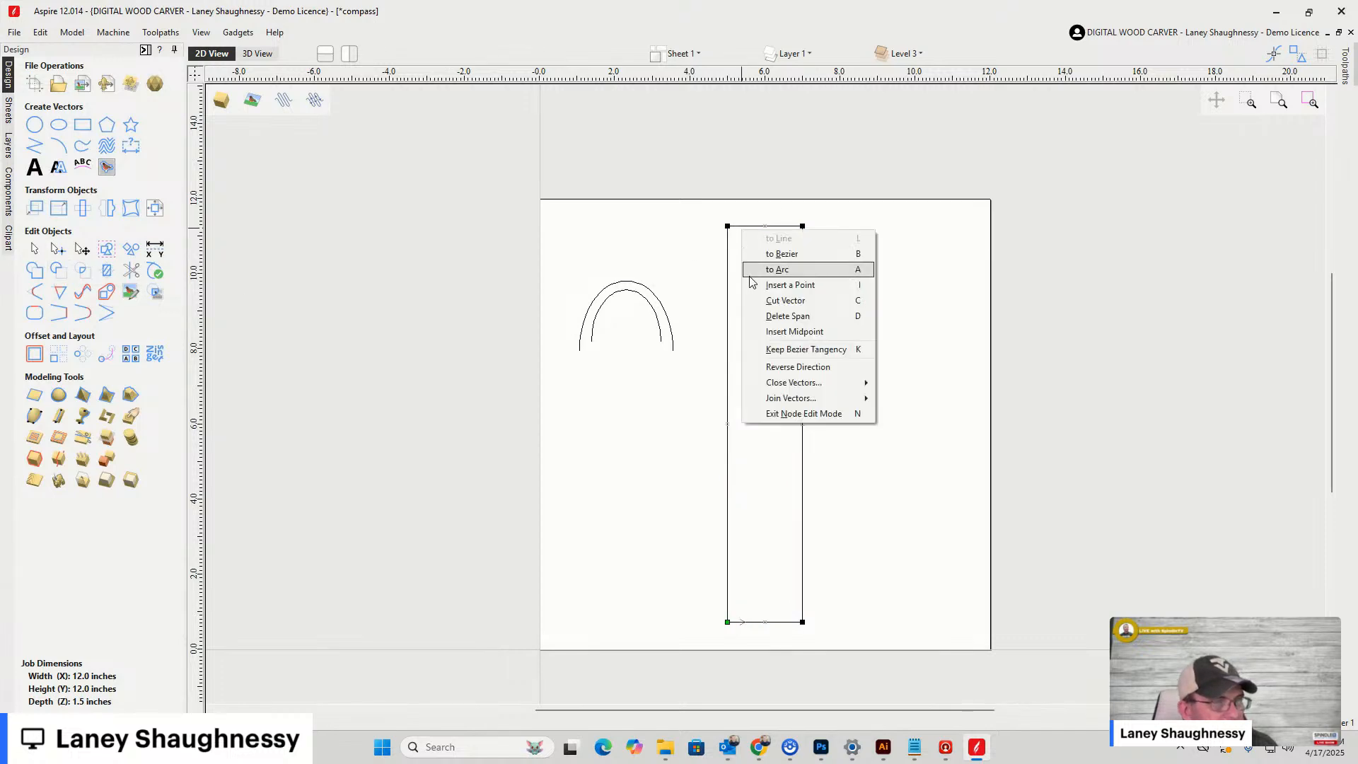
Delete the top and bottom spans of the tall rectangle, keeping only its two vertical sides
left_click(769, 317)
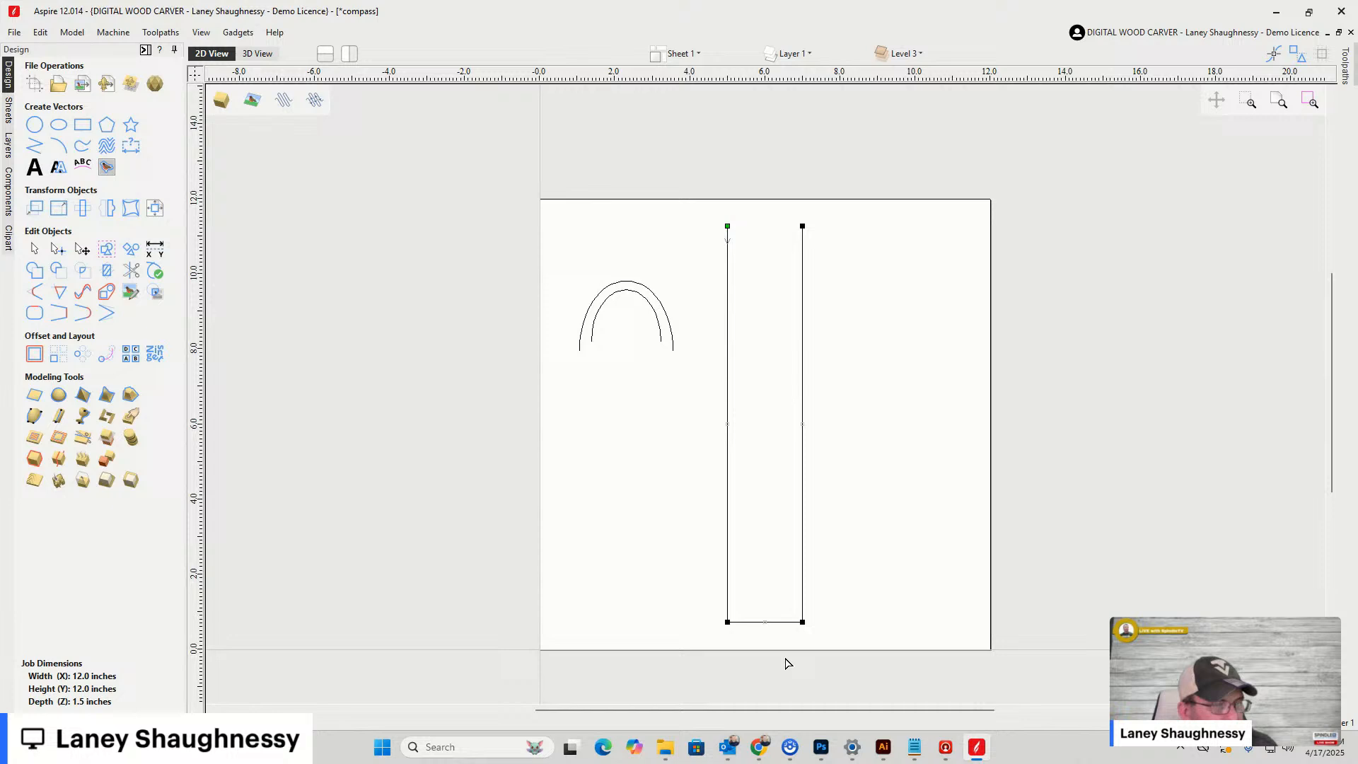
right_click(751, 624)
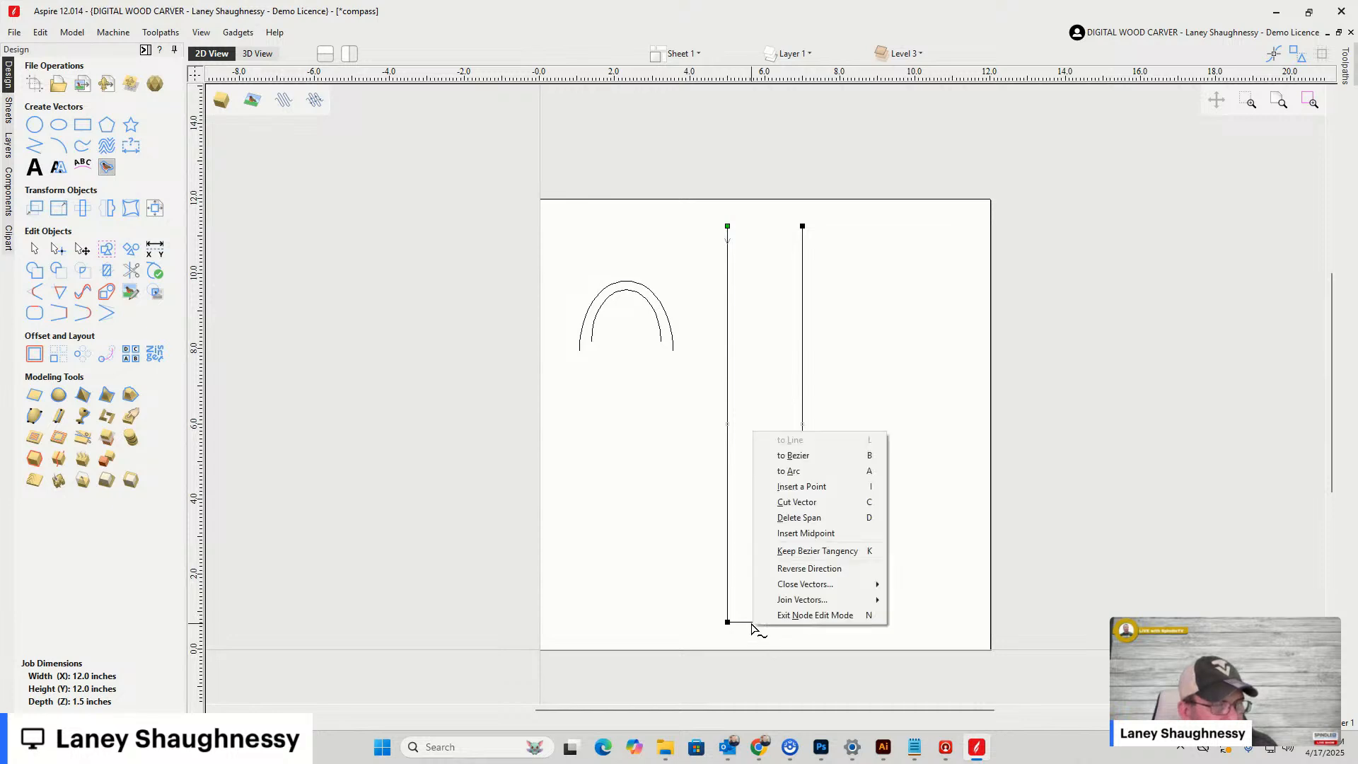
left_click(778, 520)
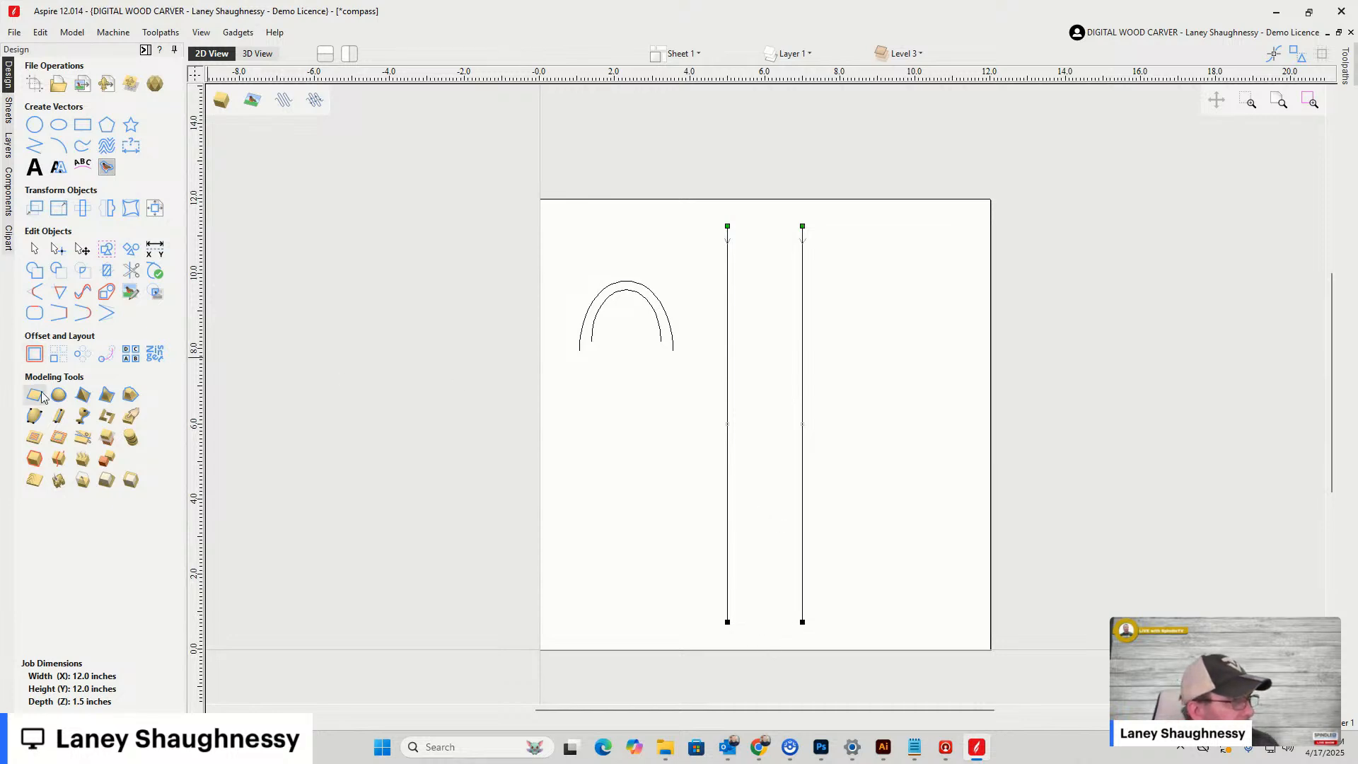
Place the Flourish_80C-57368-A clip art from the Decorative library on the job, to the right of the two vertical lines
left_click(8, 208)
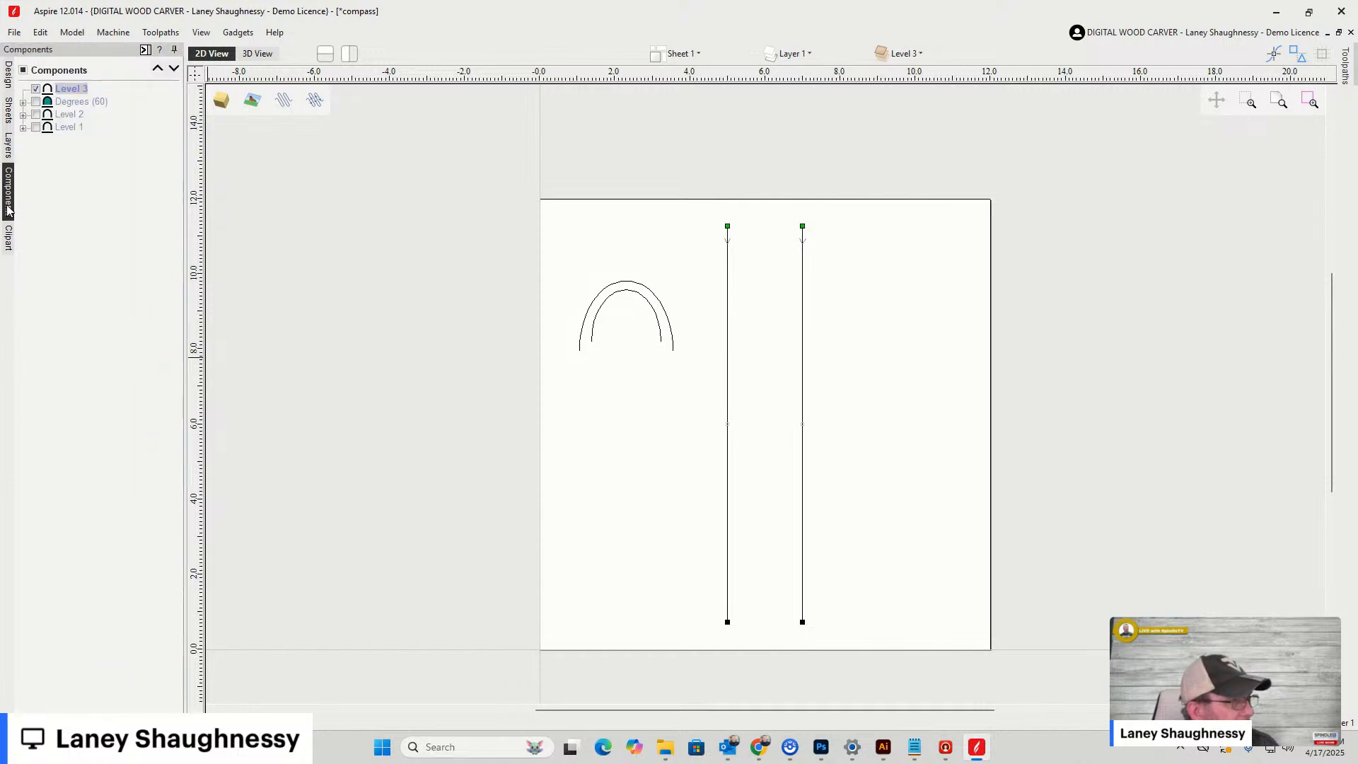
left_click(9, 237)
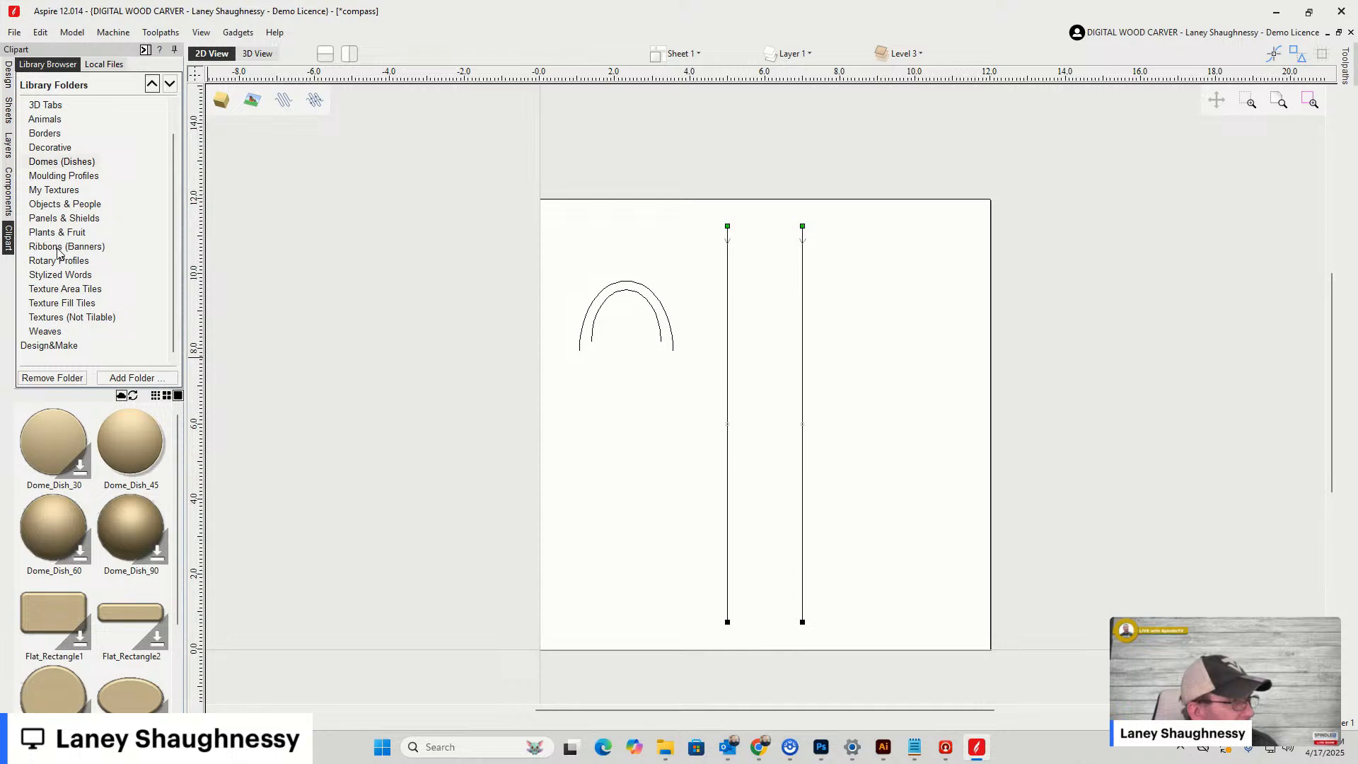
left_click(51, 148)
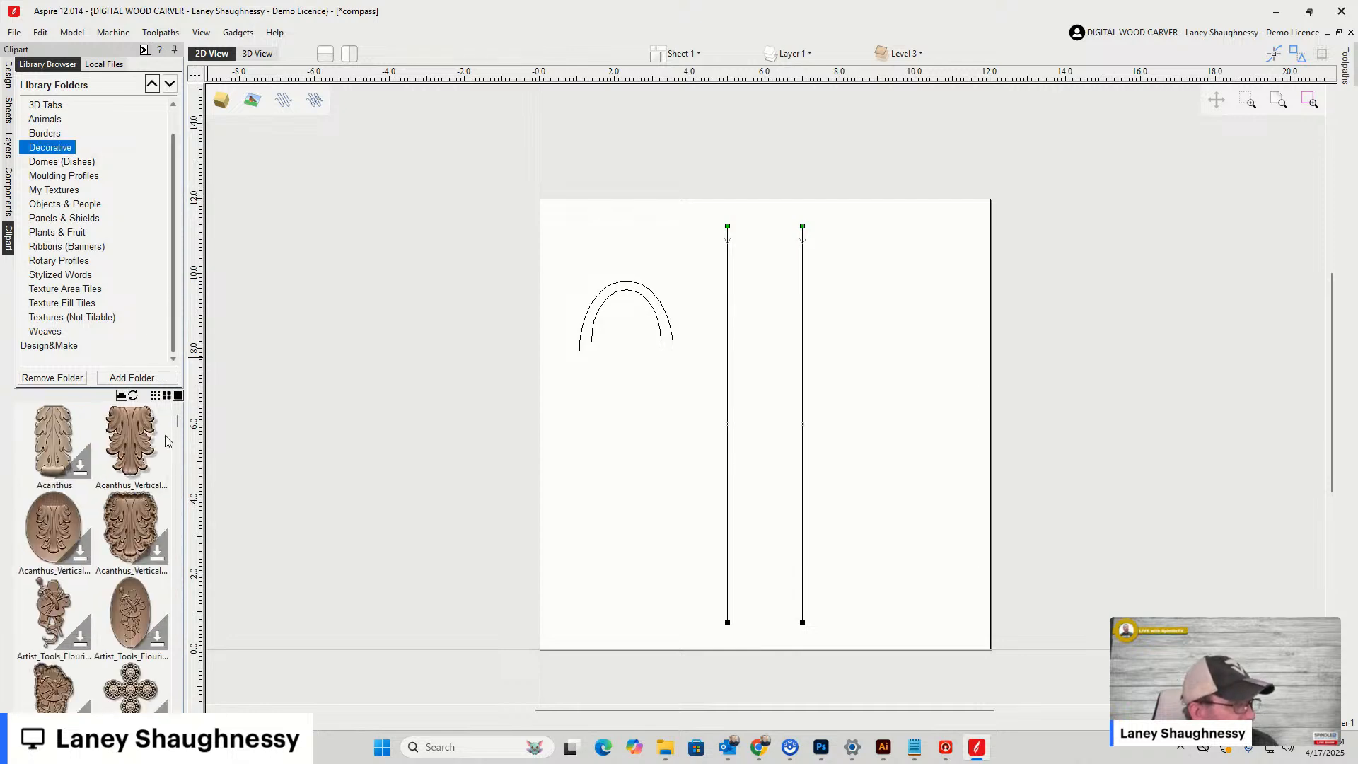
left_click_drag(178, 433, 181, 481)
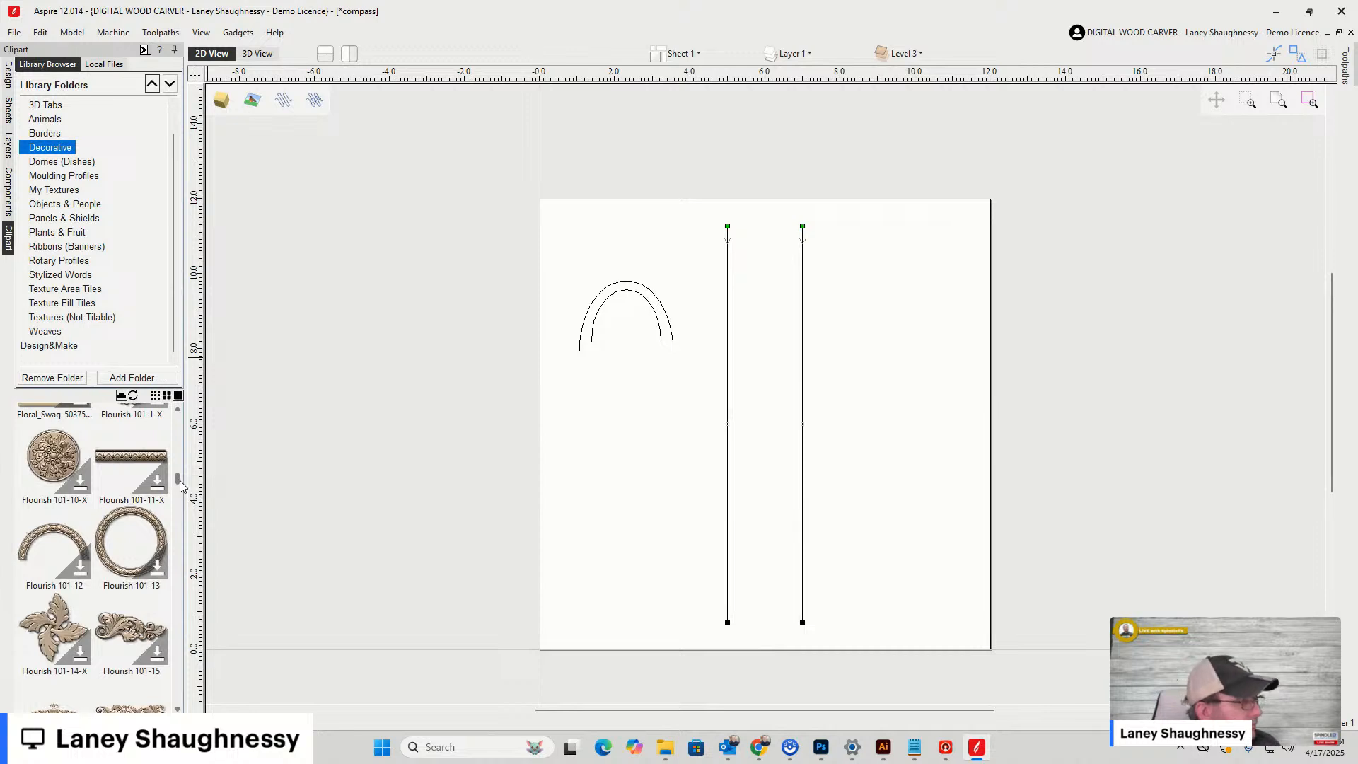
left_click_drag(181, 481, 181, 485)
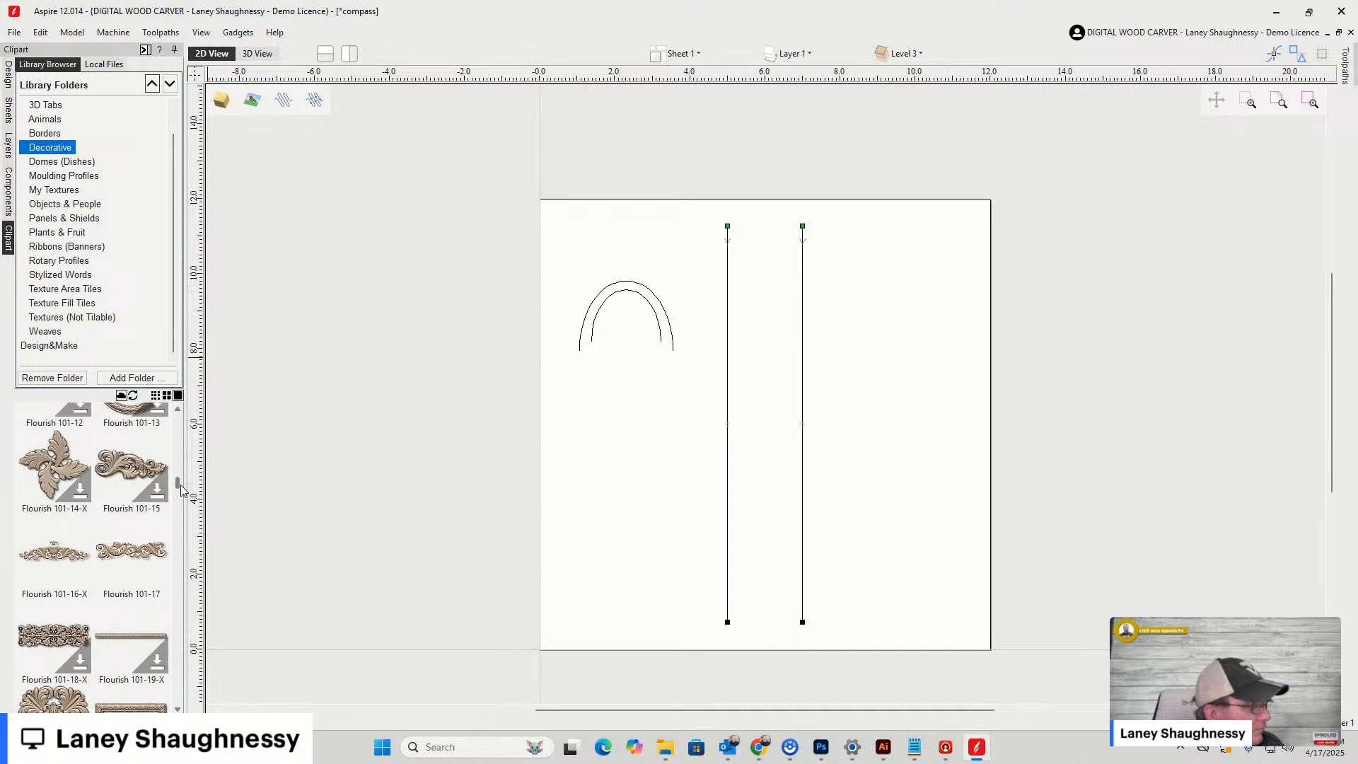
left_click_drag(181, 486, 176, 600)
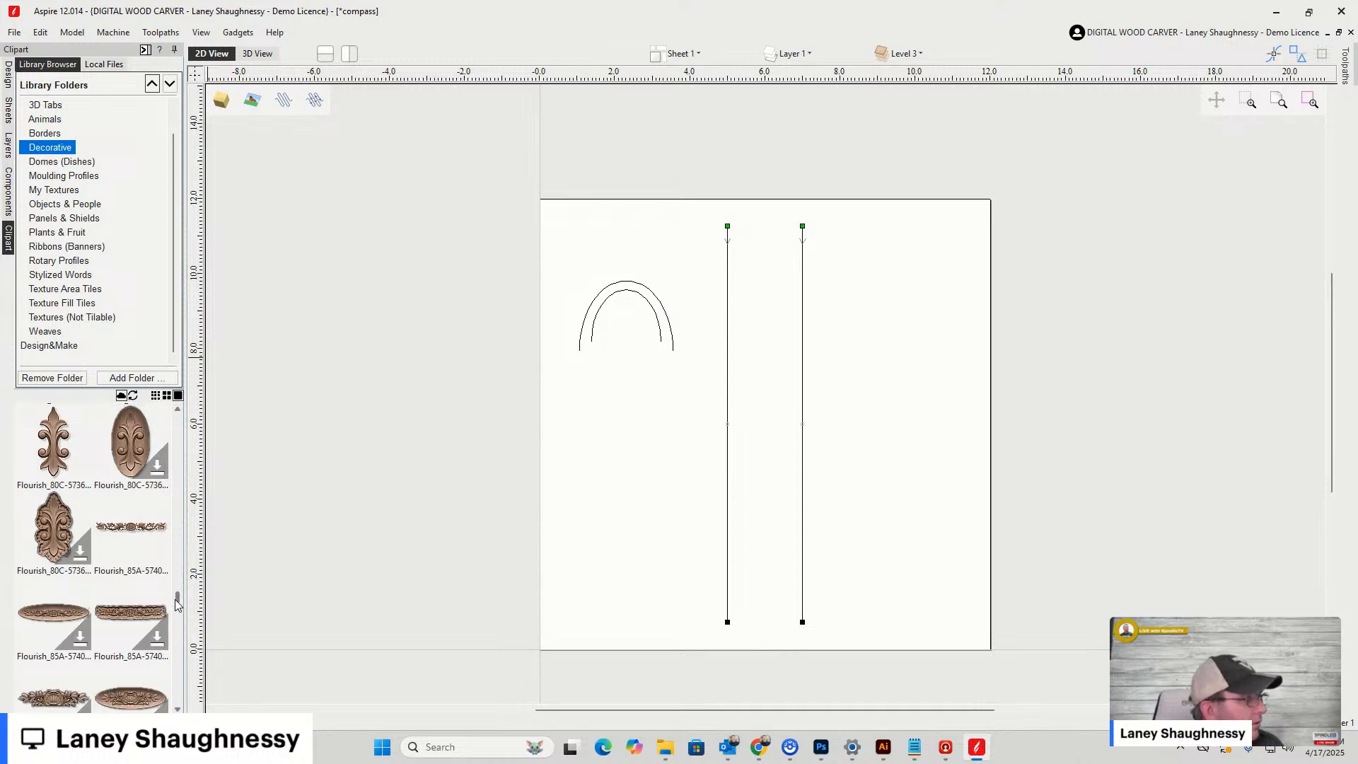
left_click_drag(55, 435, 893, 393)
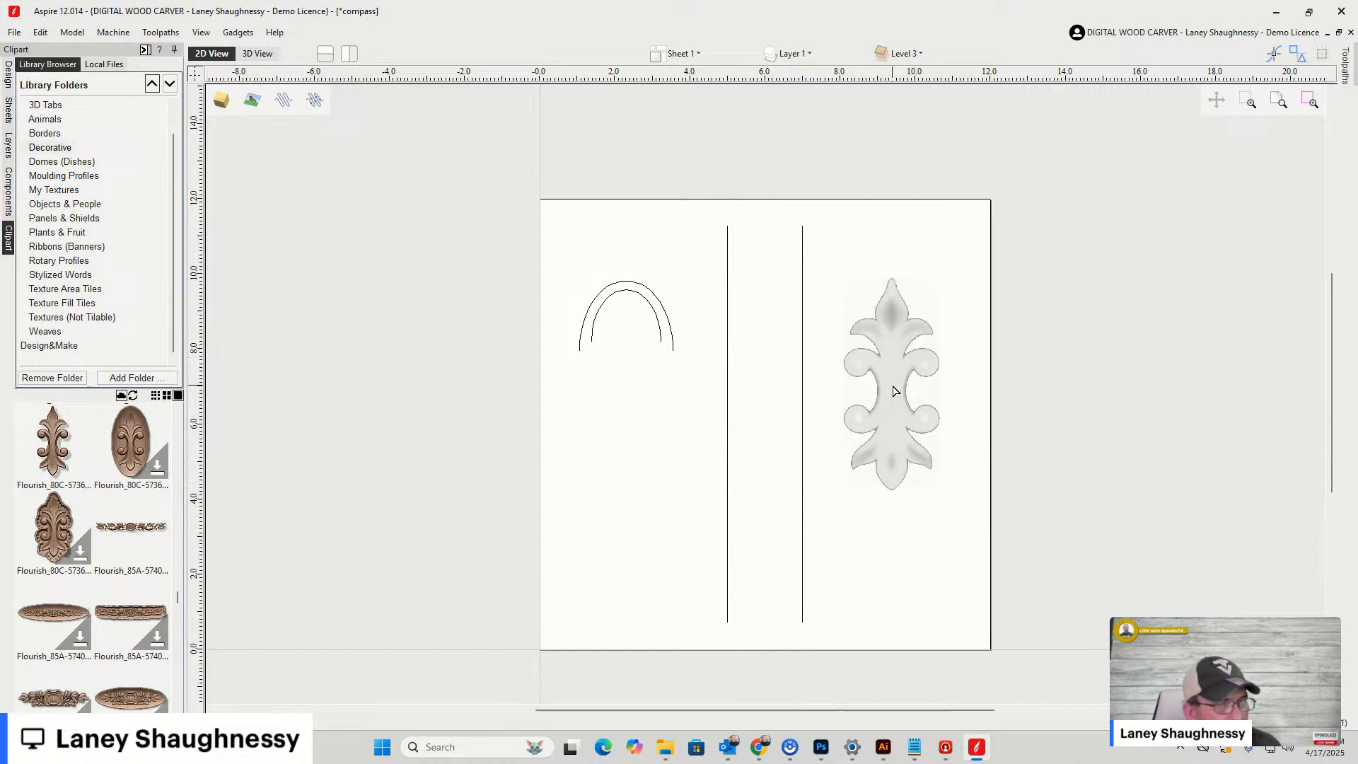
Scale shortened copies of the two vertical lines about their common center
left_click(9, 74)
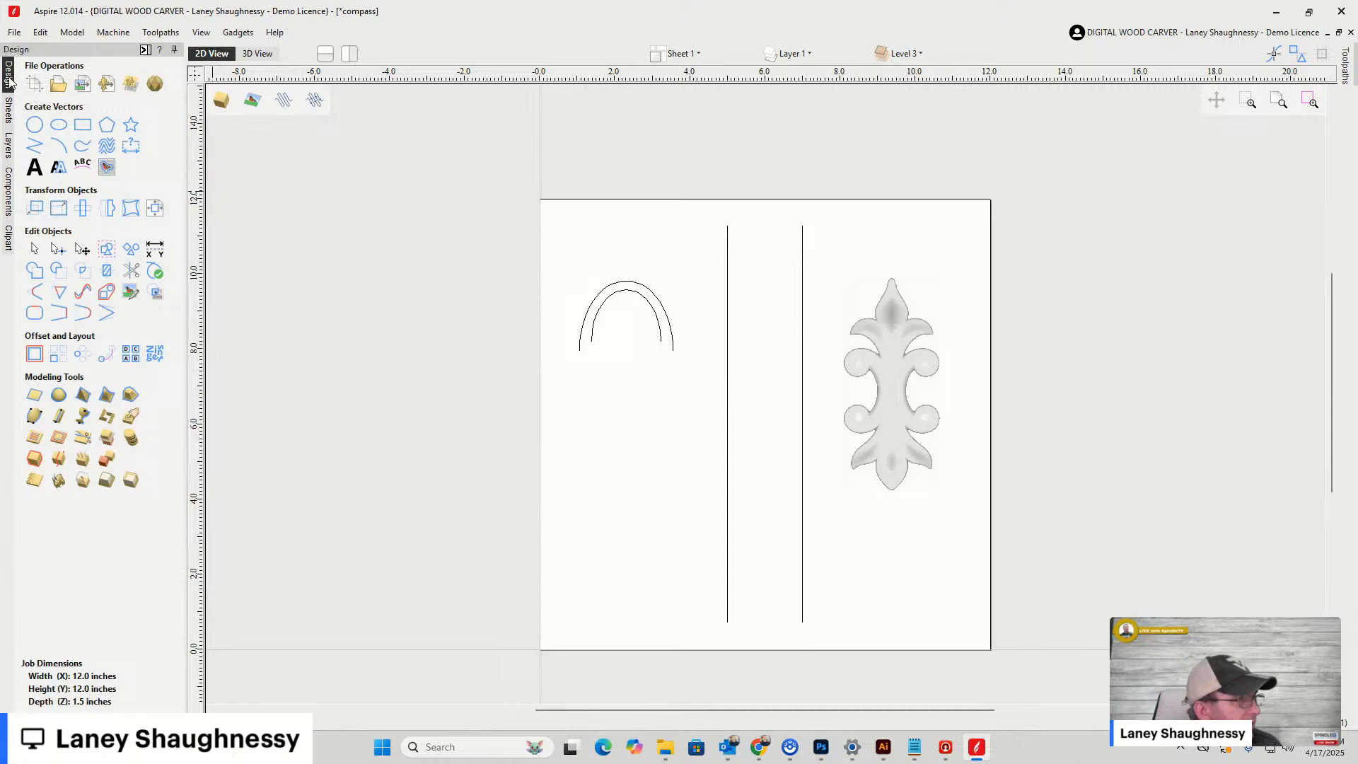
left_click_drag(823, 408, 698, 360)
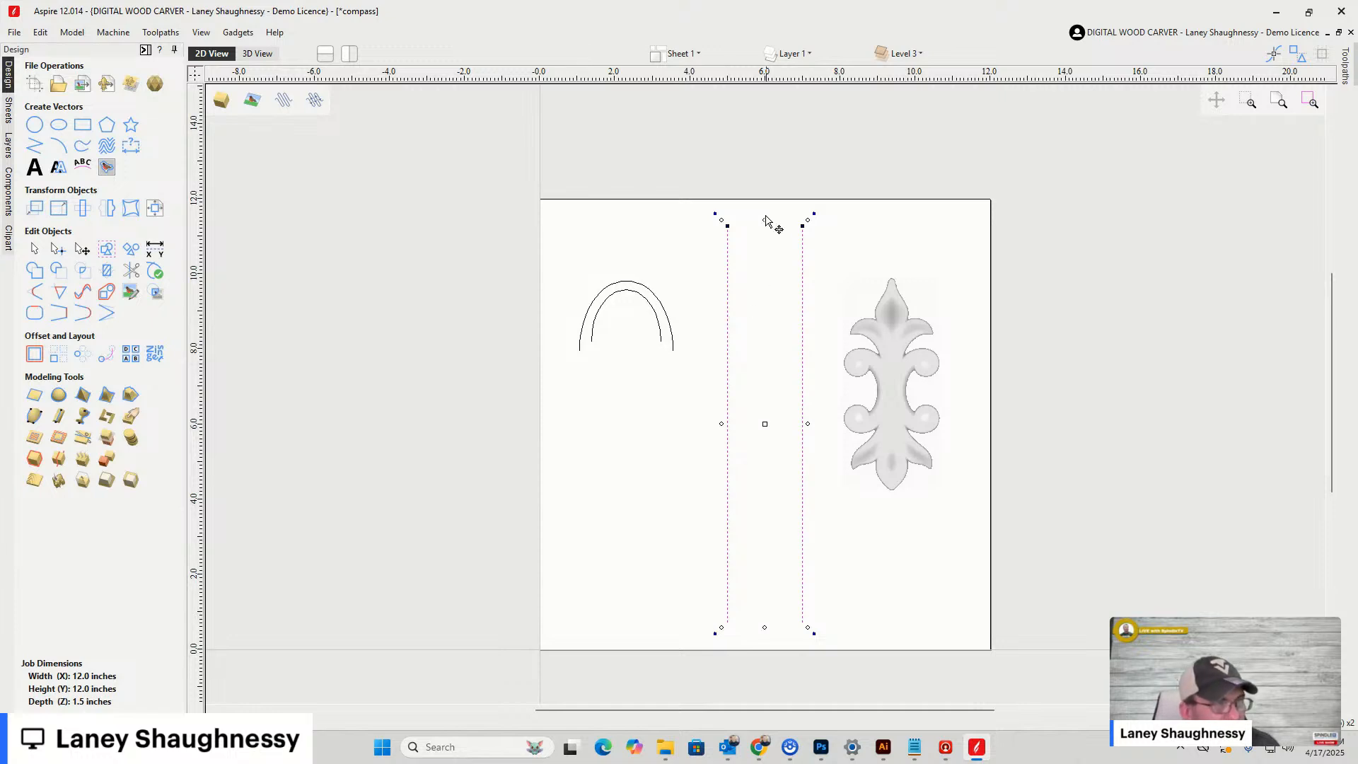
left_click_drag(766, 219, 765, 278)
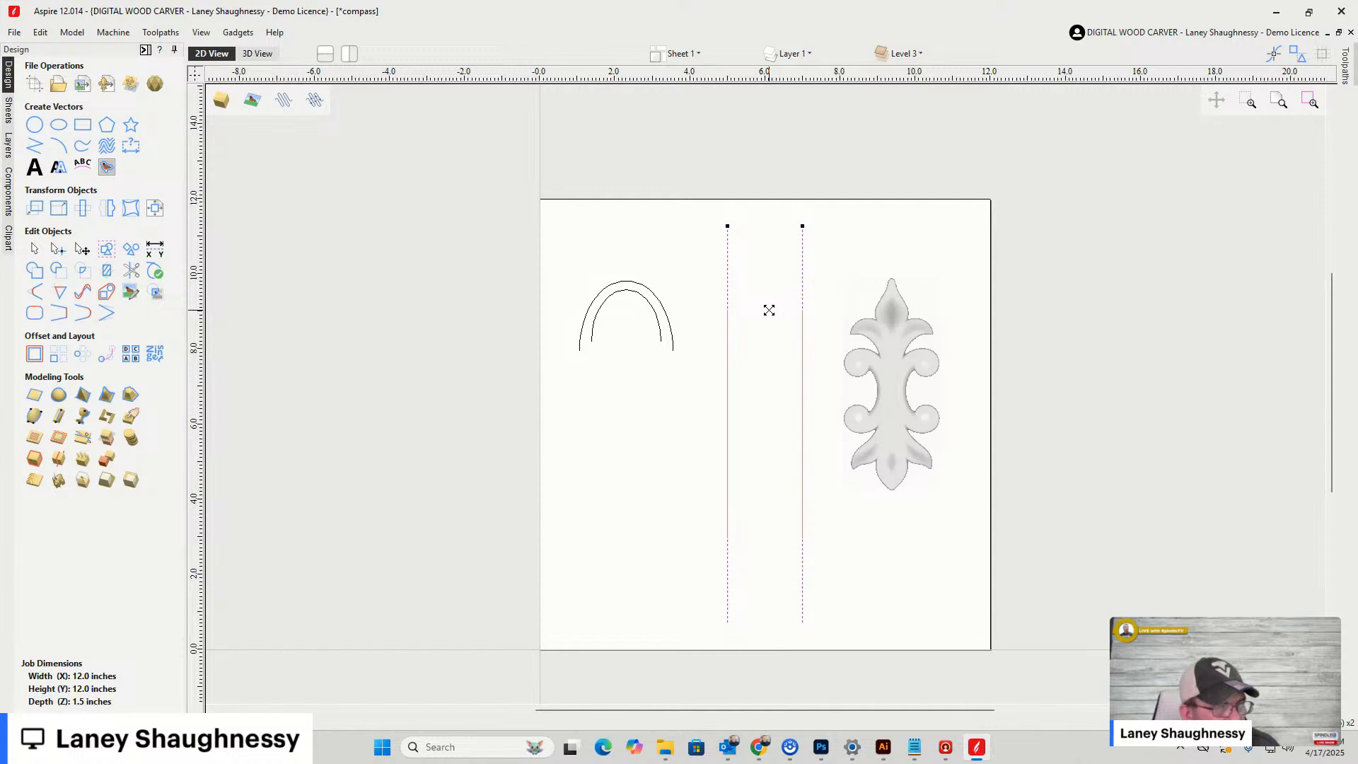
left_click_drag(769, 310, 771, 312)
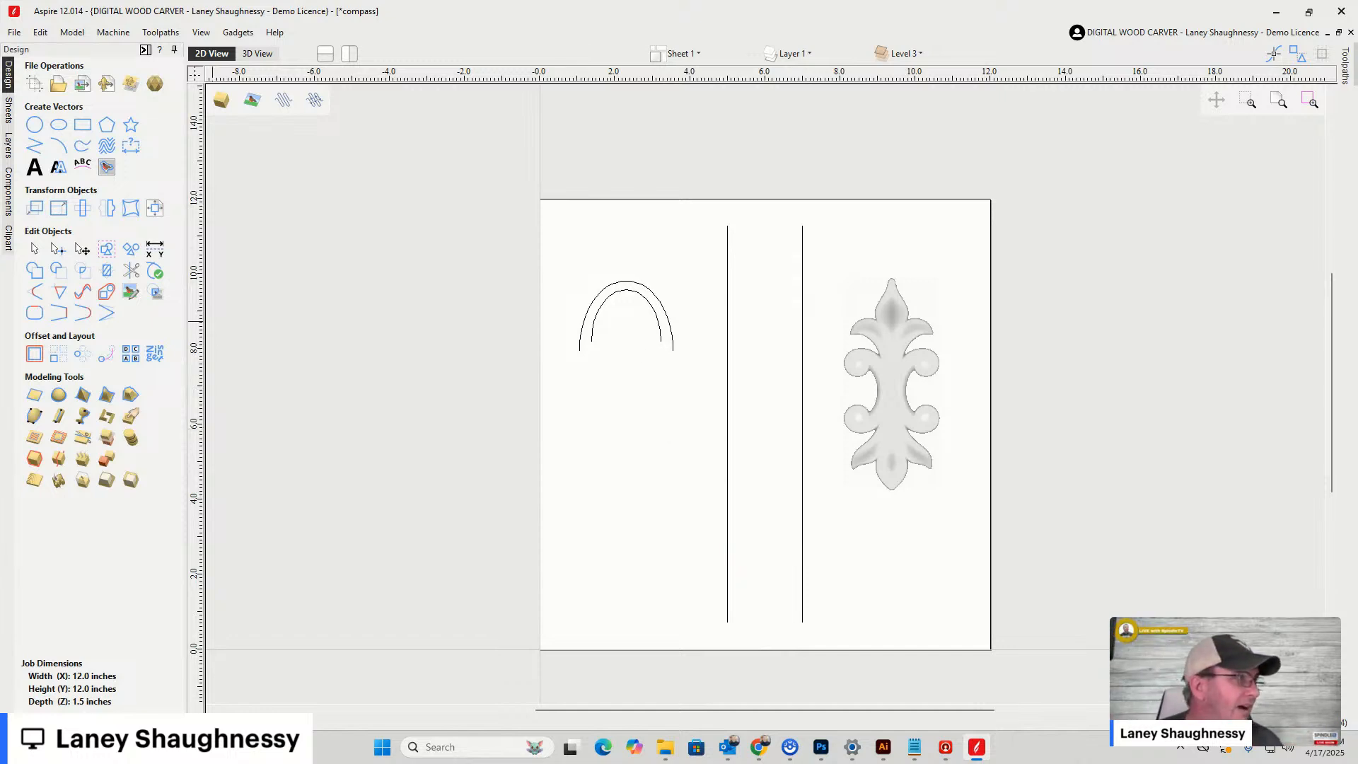
Expand the Degrees (60) and Level 2 groups in the component tree to examine the components they contain
left_click(8, 191)
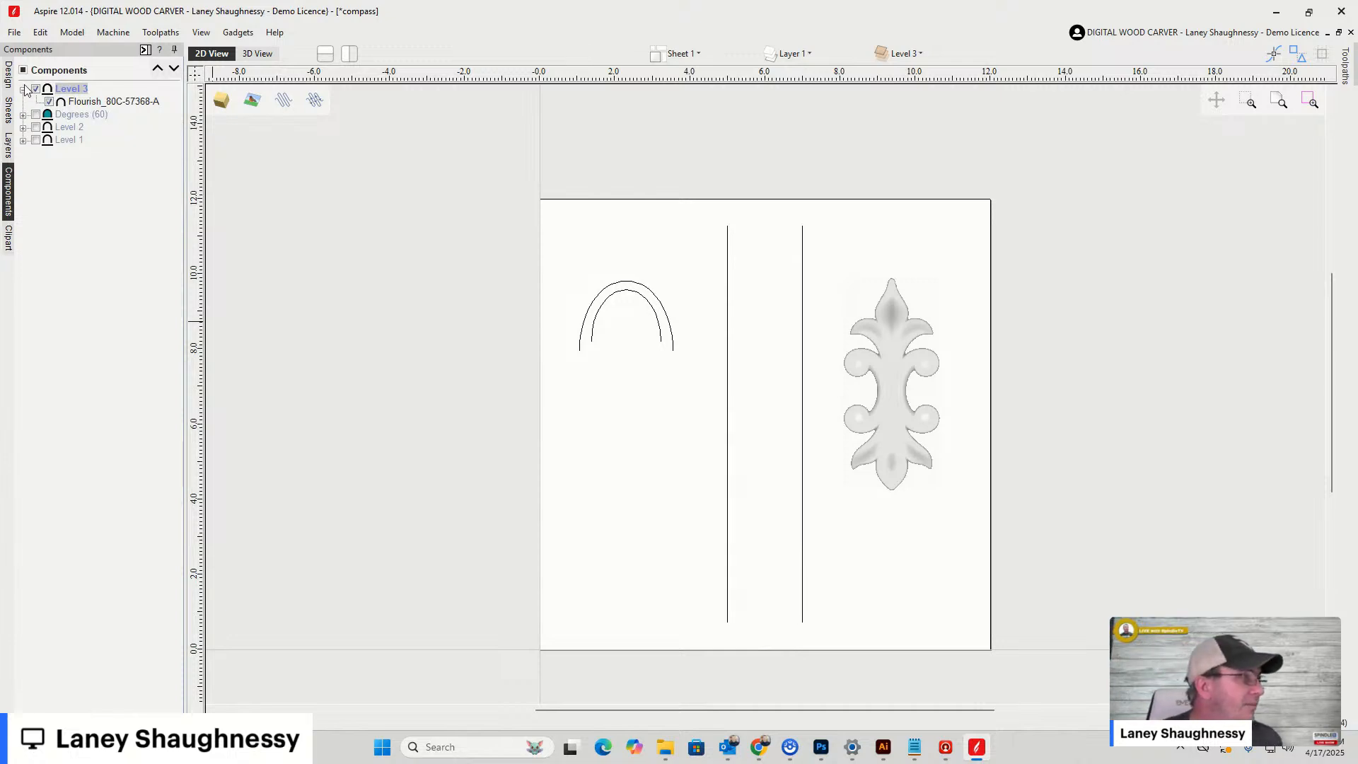
left_click(67, 115)
left_click(23, 114)
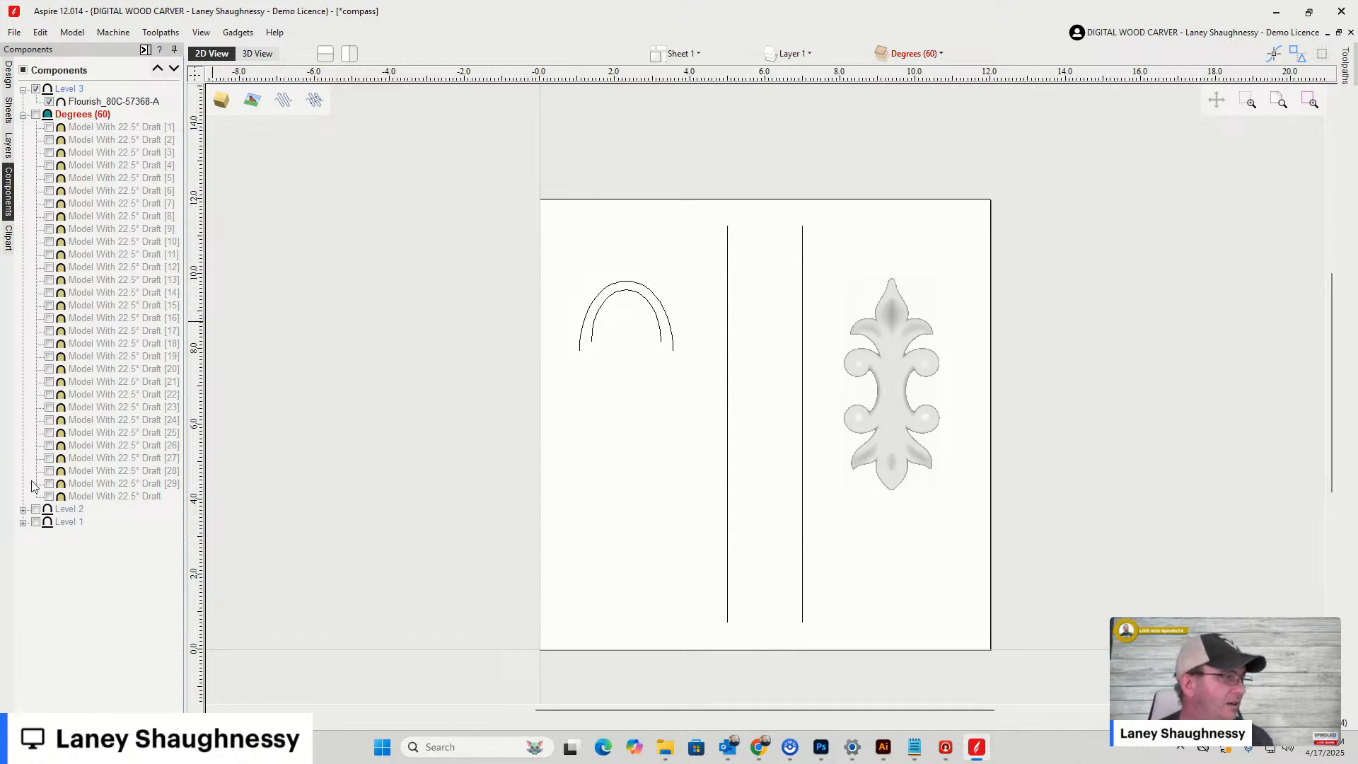
left_click(60, 511)
left_click(24, 510)
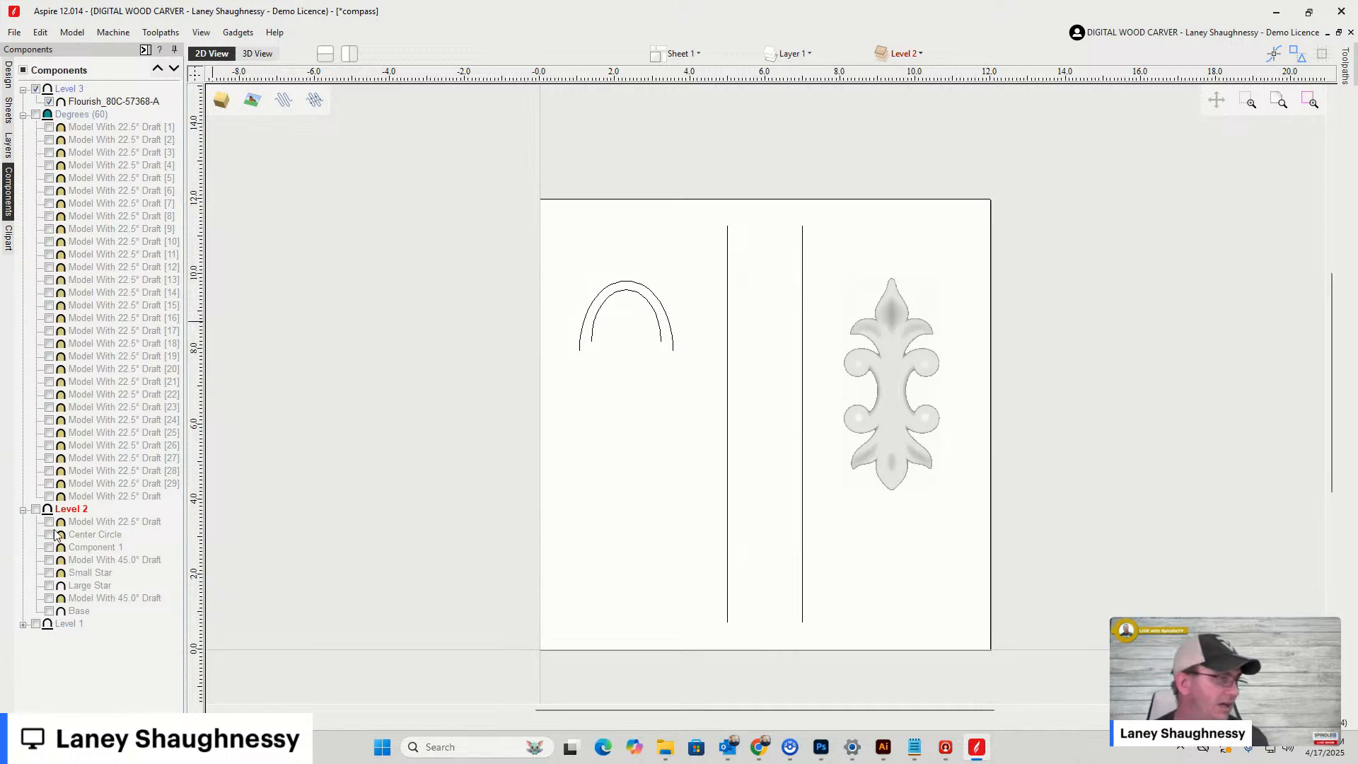
Preview Level 2 with its Model With 22.5° Draft component shown, hide the level again and collapse both expanded groups
left_click(37, 510)
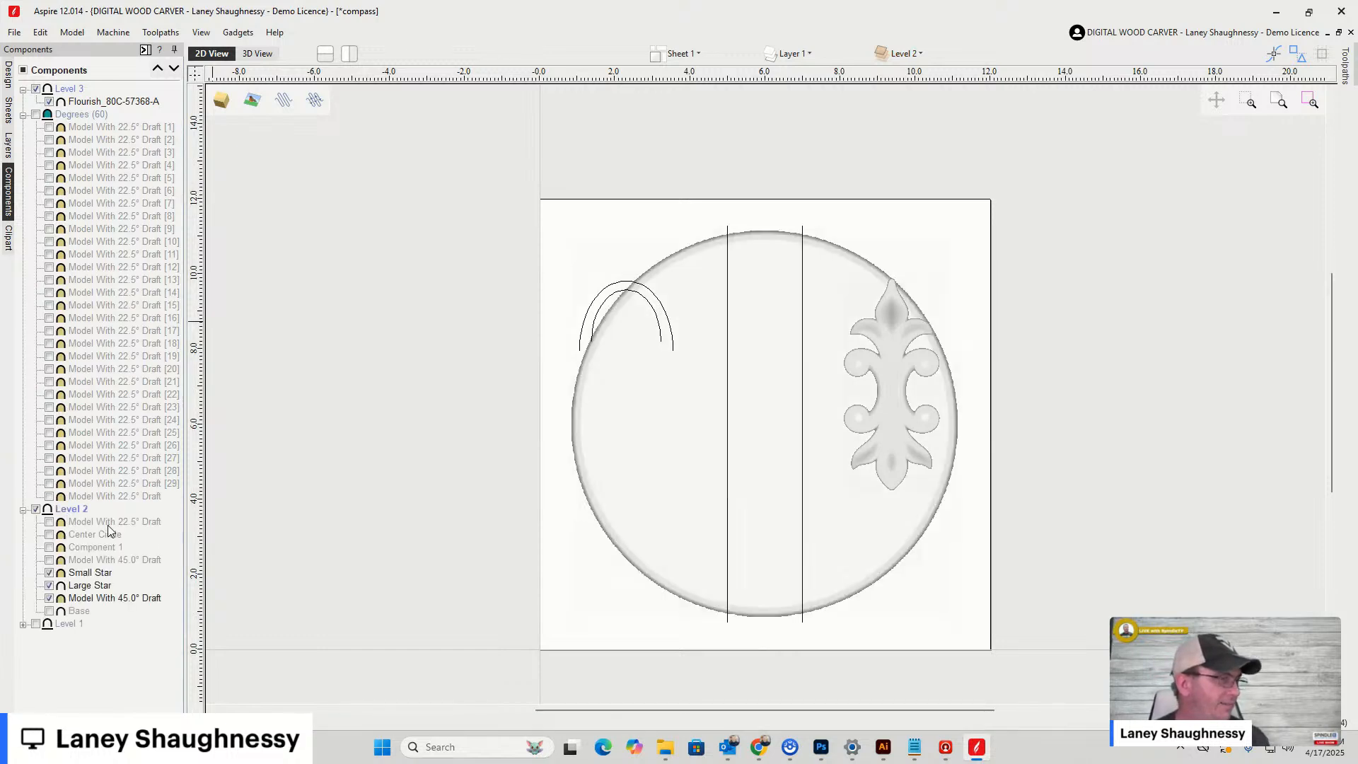
left_click(49, 522)
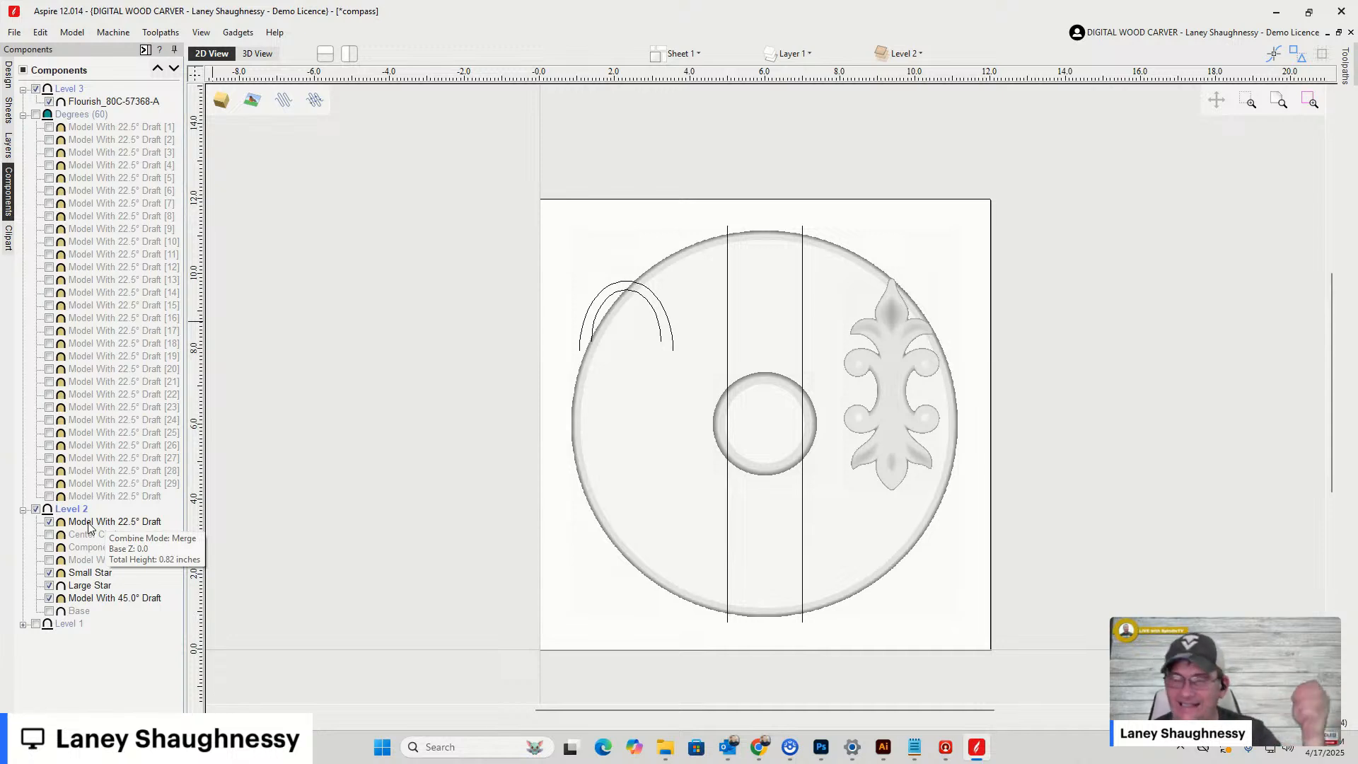
left_click(36, 510)
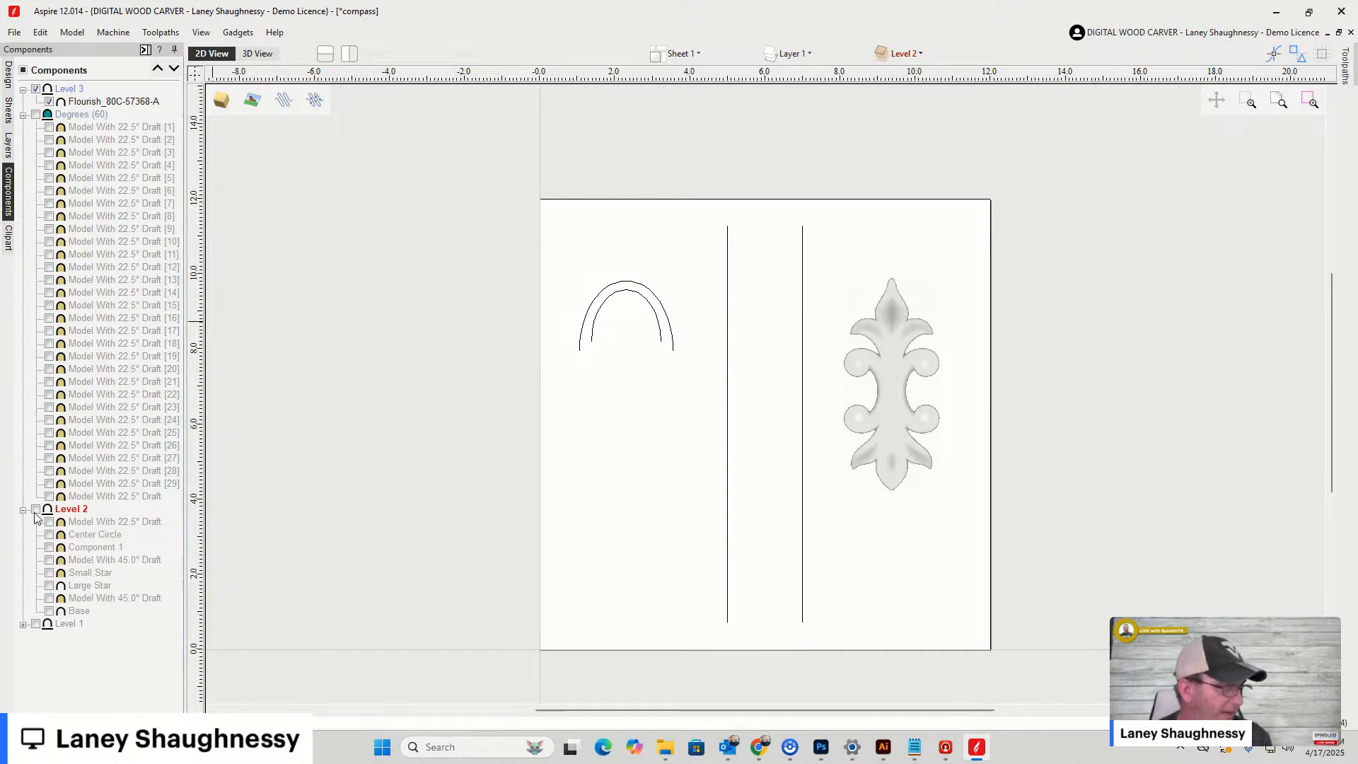
left_click(35, 510)
left_click(35, 511)
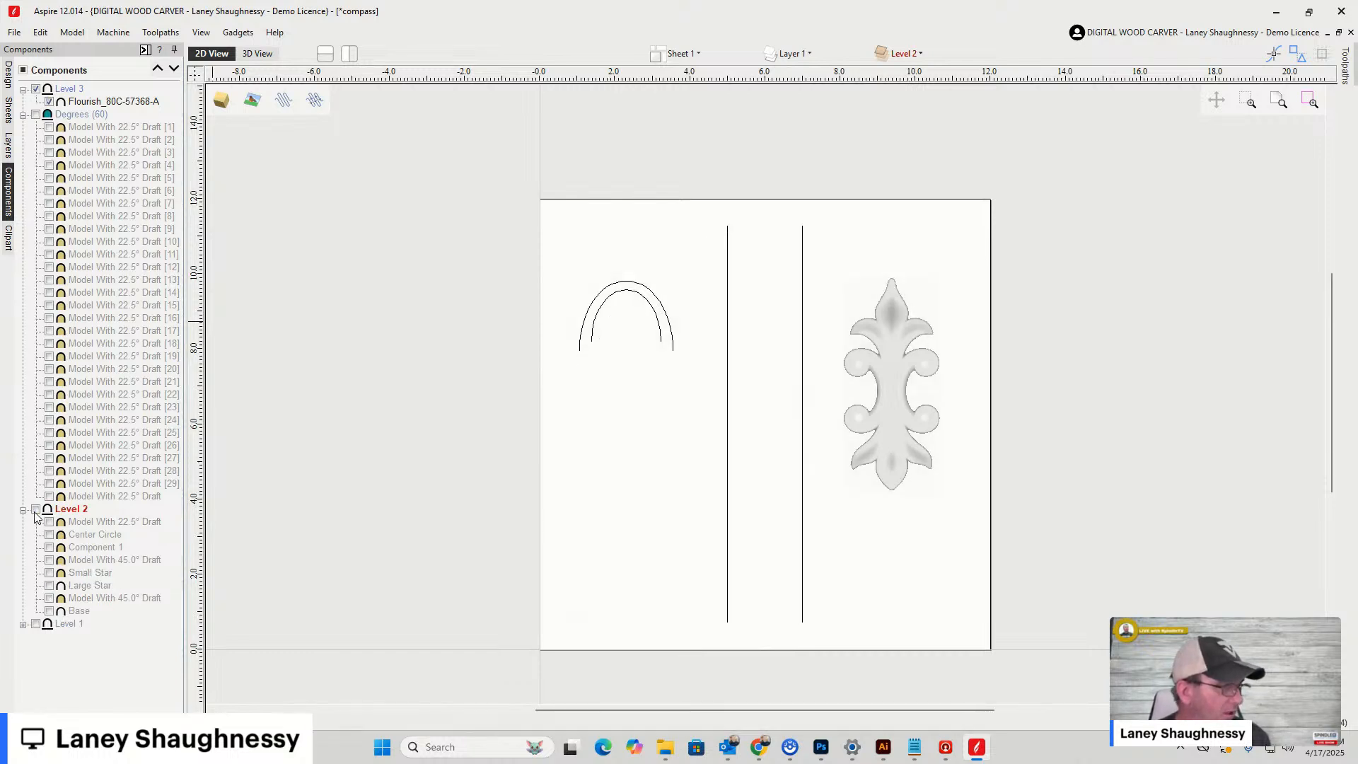
left_click(23, 115)
left_click(22, 128)
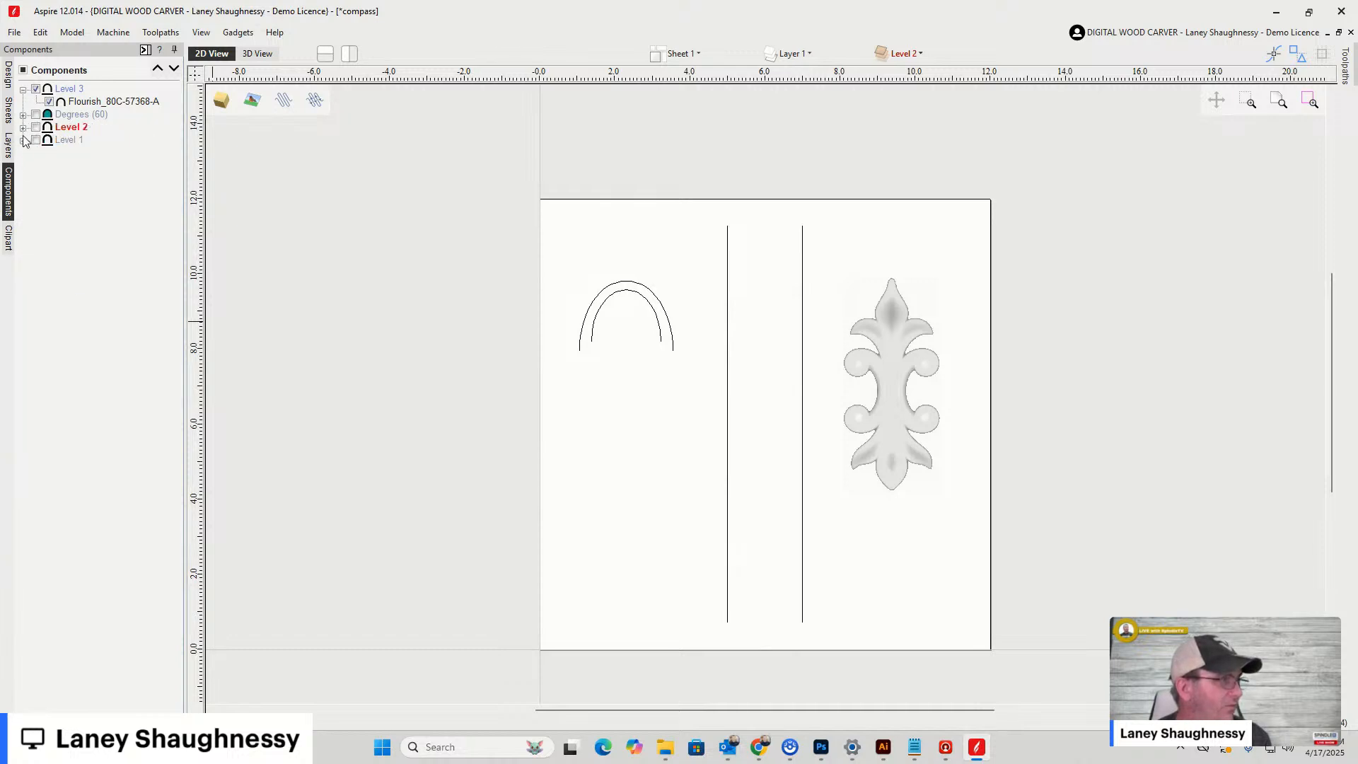
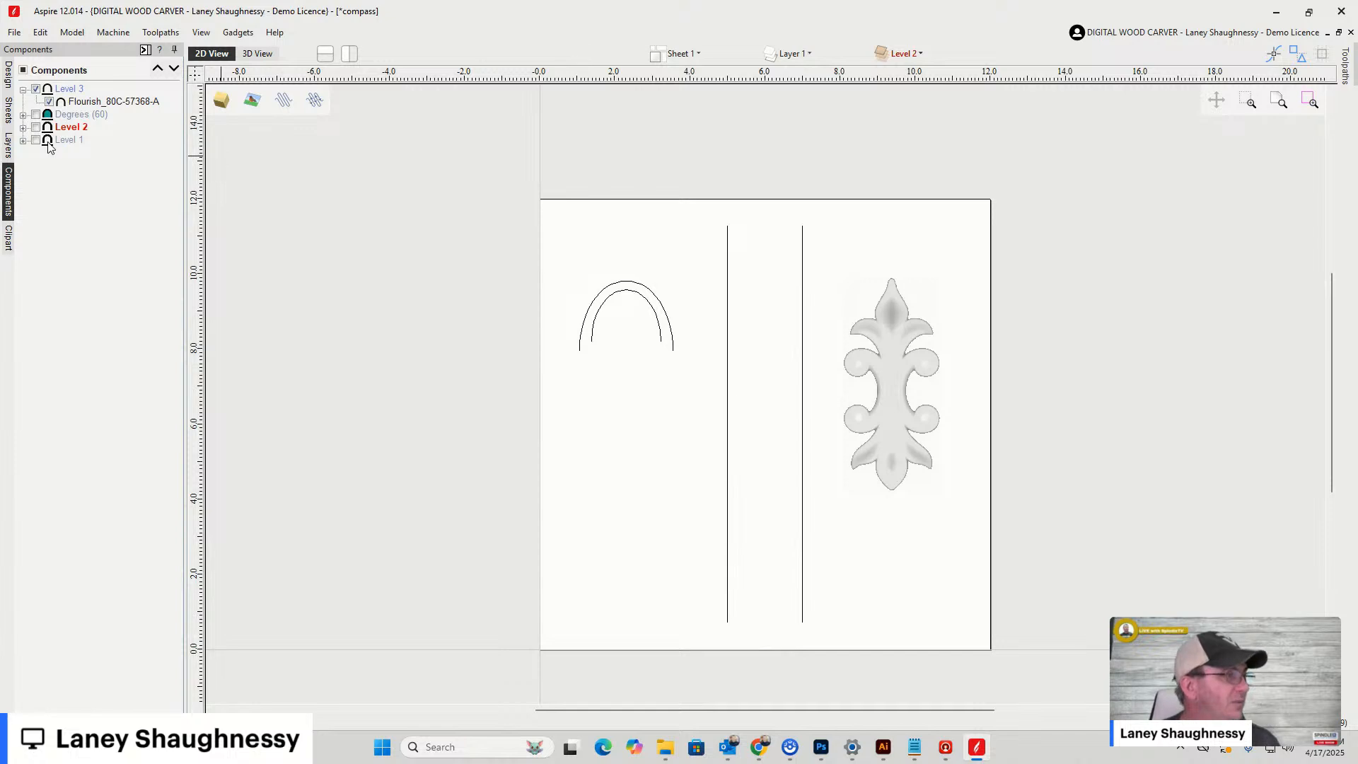
Make Level 3, which holds the flourish, the active component level
left_click(74, 89)
left_click(82, 90)
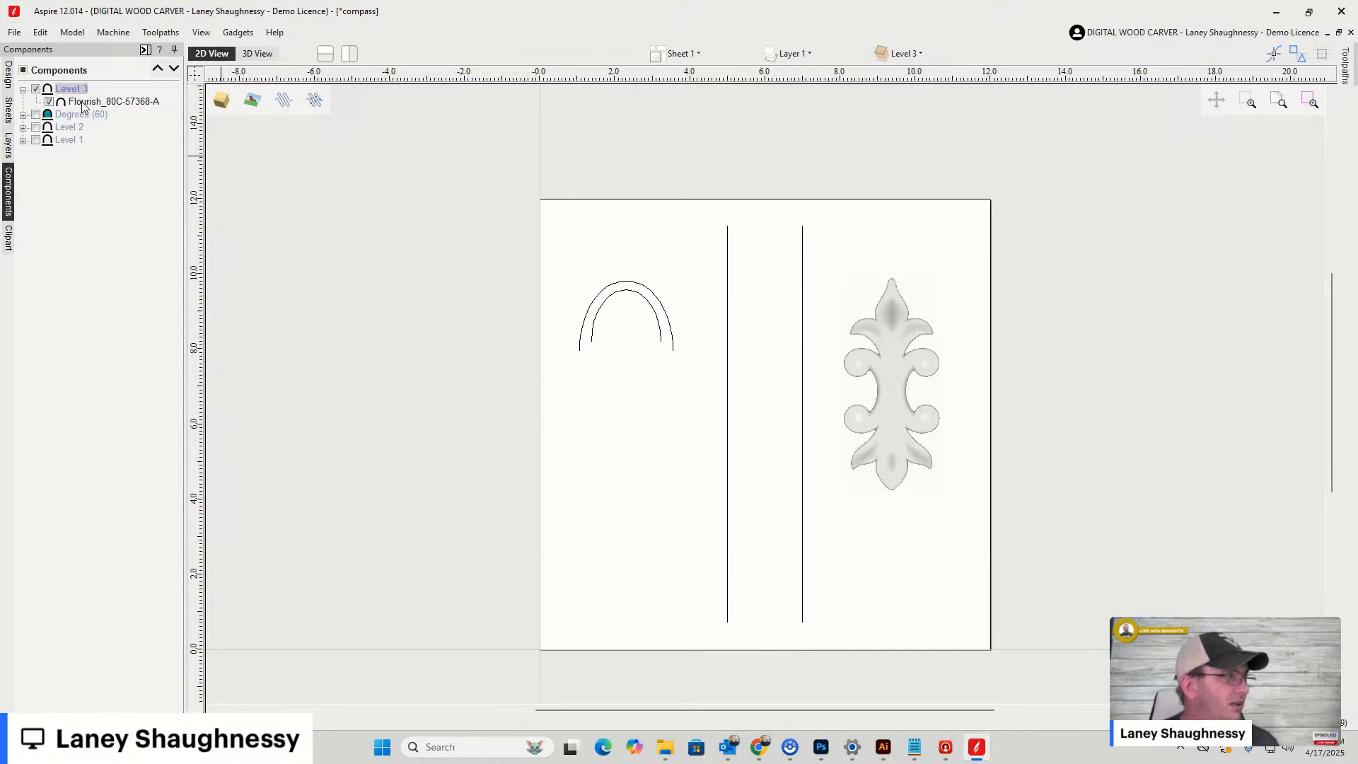
left_click(92, 103)
left_click(75, 90)
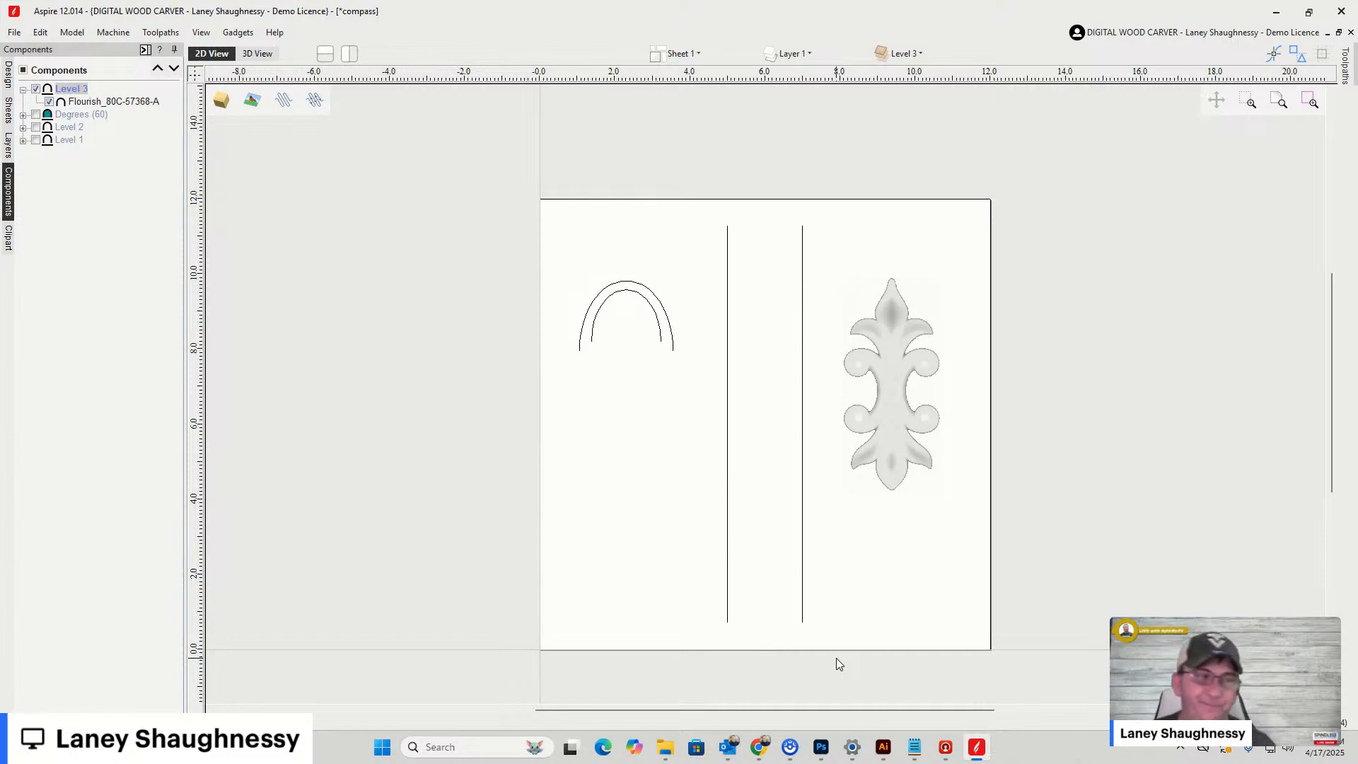
Show the job in 3D and select the two full-length vertical lines, leaving out the shorter overlapping ones
scroll(667, 355, "down", 2)
scroll(753, 356, "up", 3)
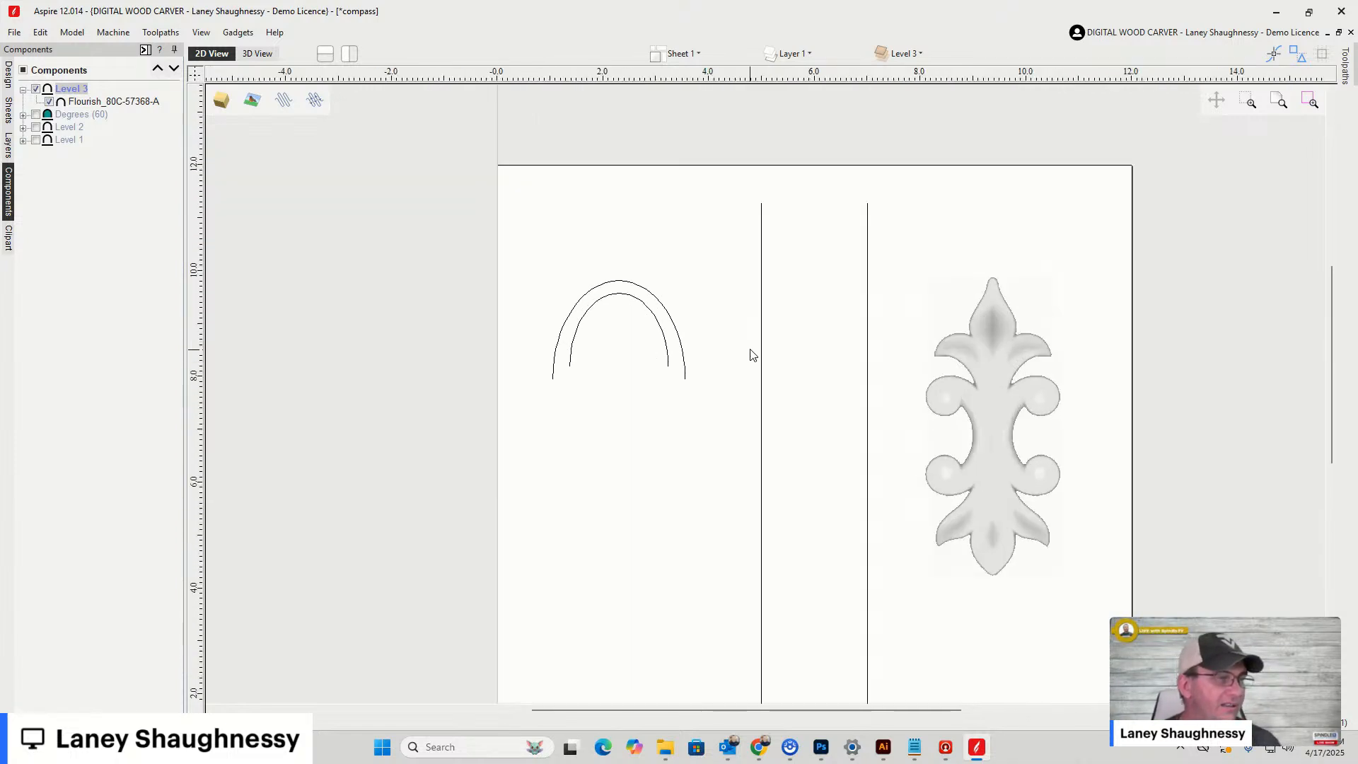
scroll(790, 300, "down", 4)
scroll(736, 250, "up", 3)
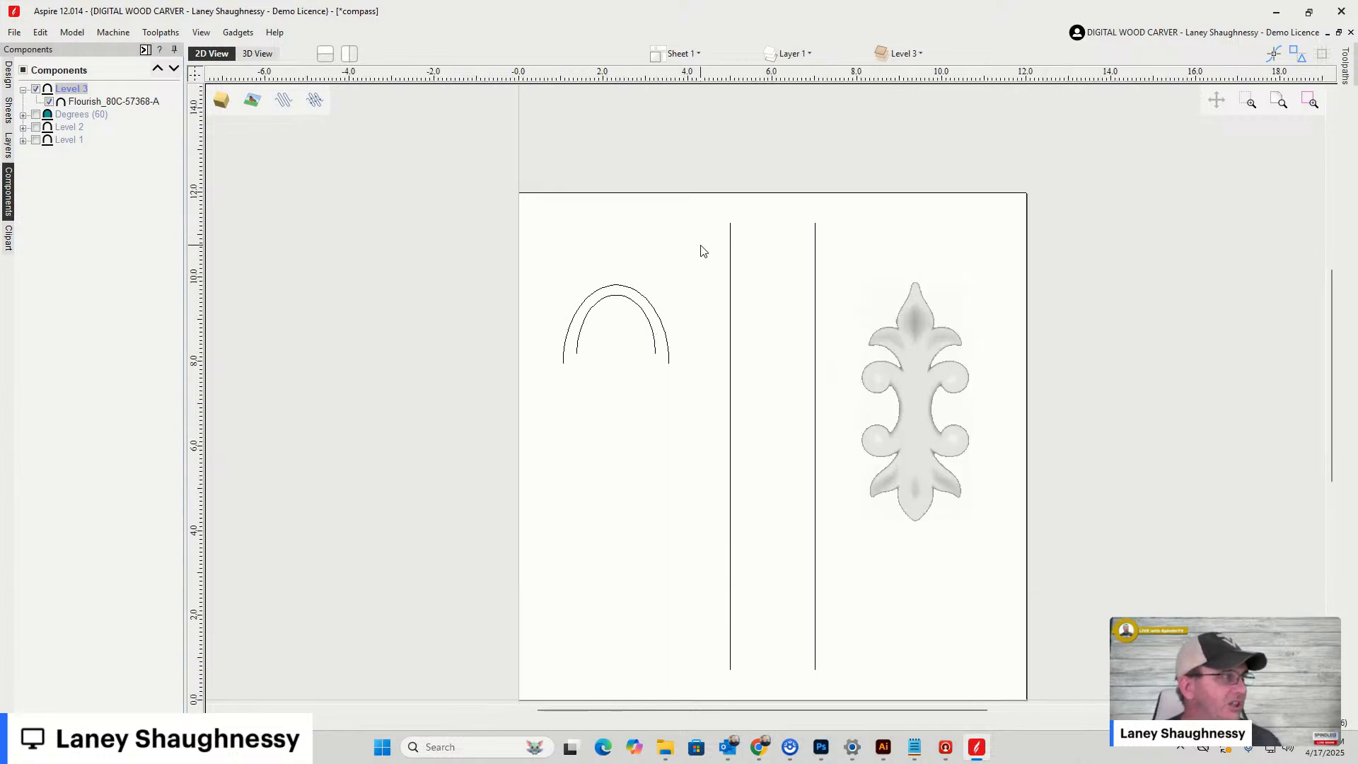
left_click(255, 54)
left_click(234, 82)
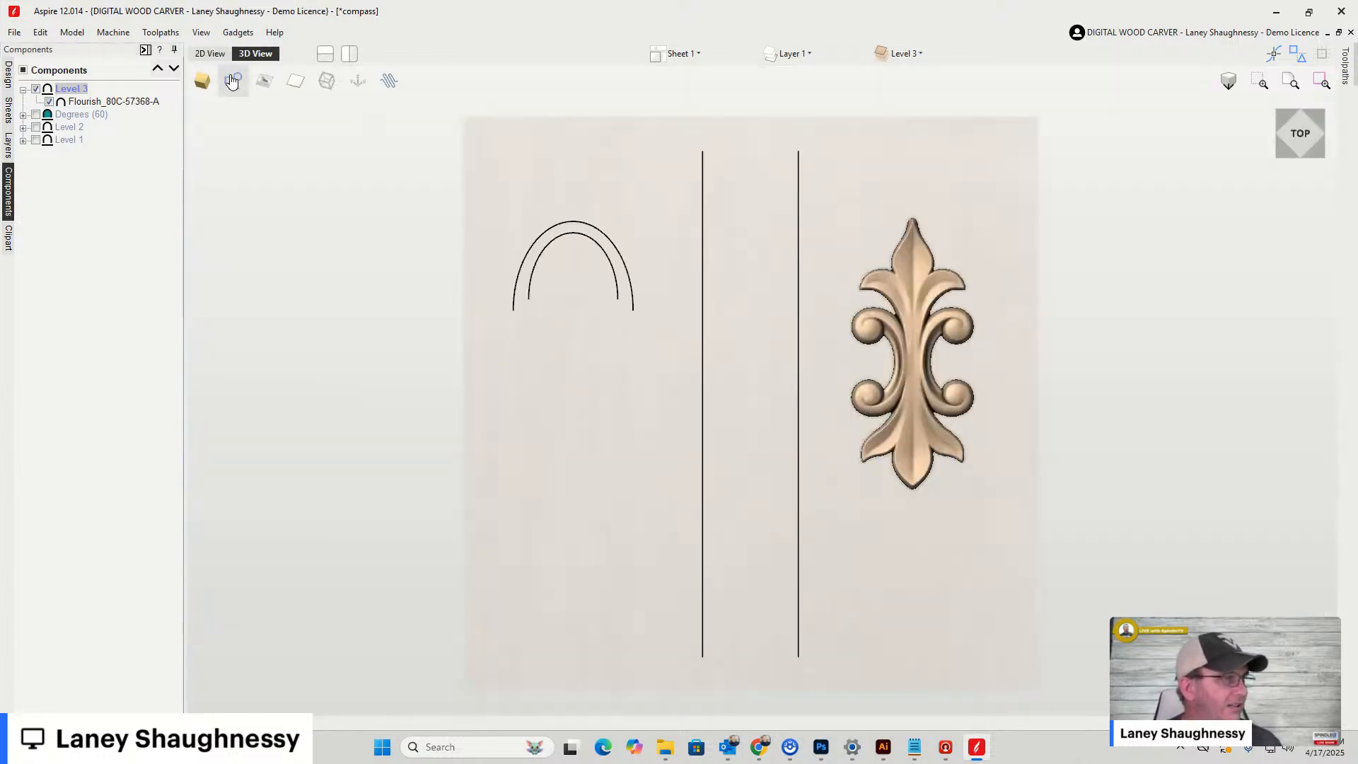
scroll(729, 298, "up", 2)
scroll(729, 309, "down", 4)
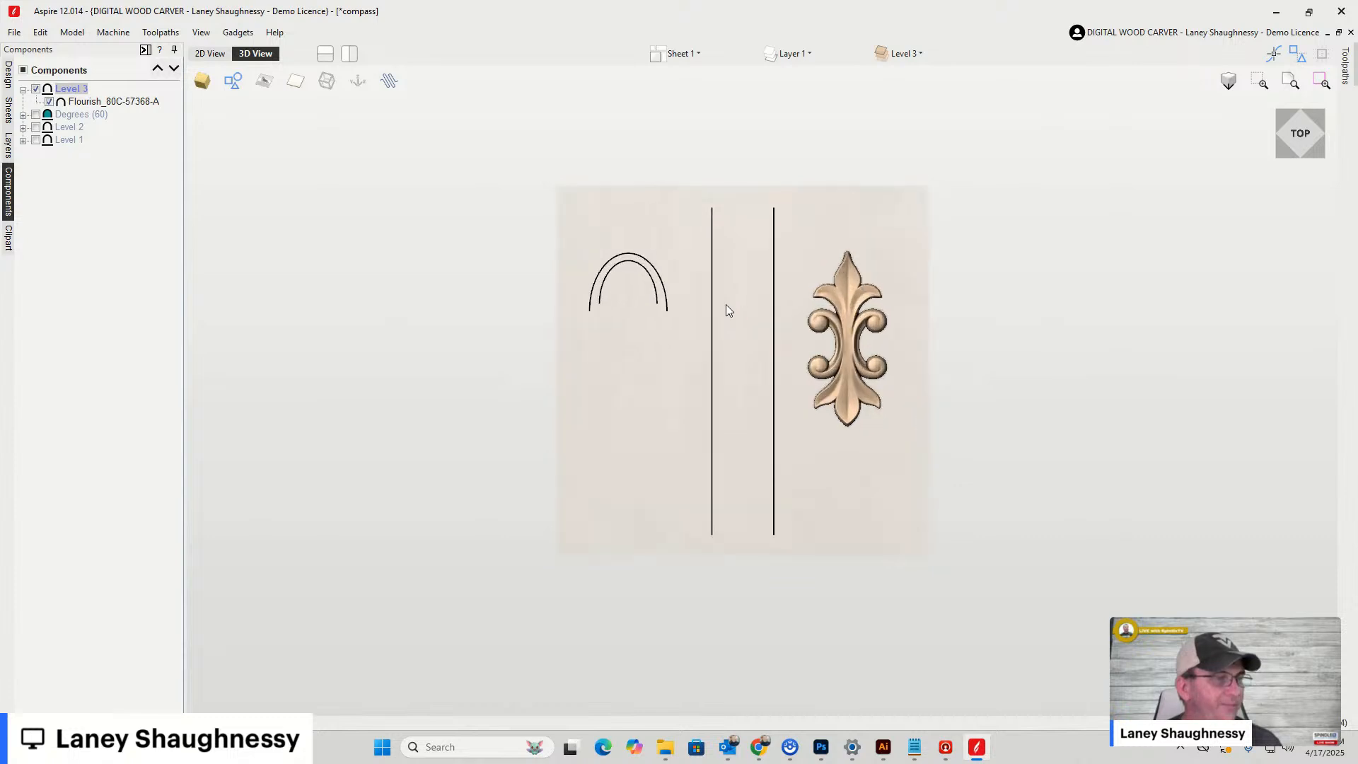
scroll(726, 304, "up", 1)
left_click(709, 299)
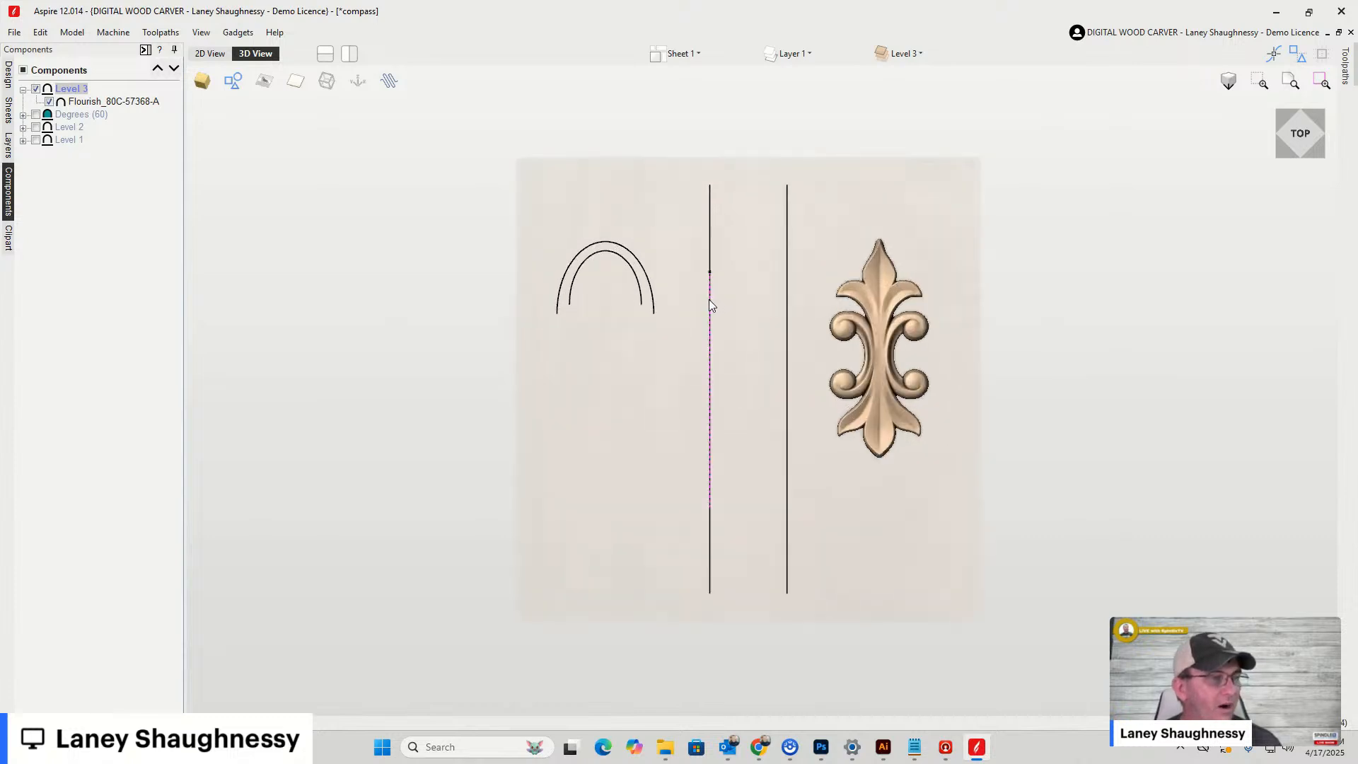
left_click(709, 246, "shift")
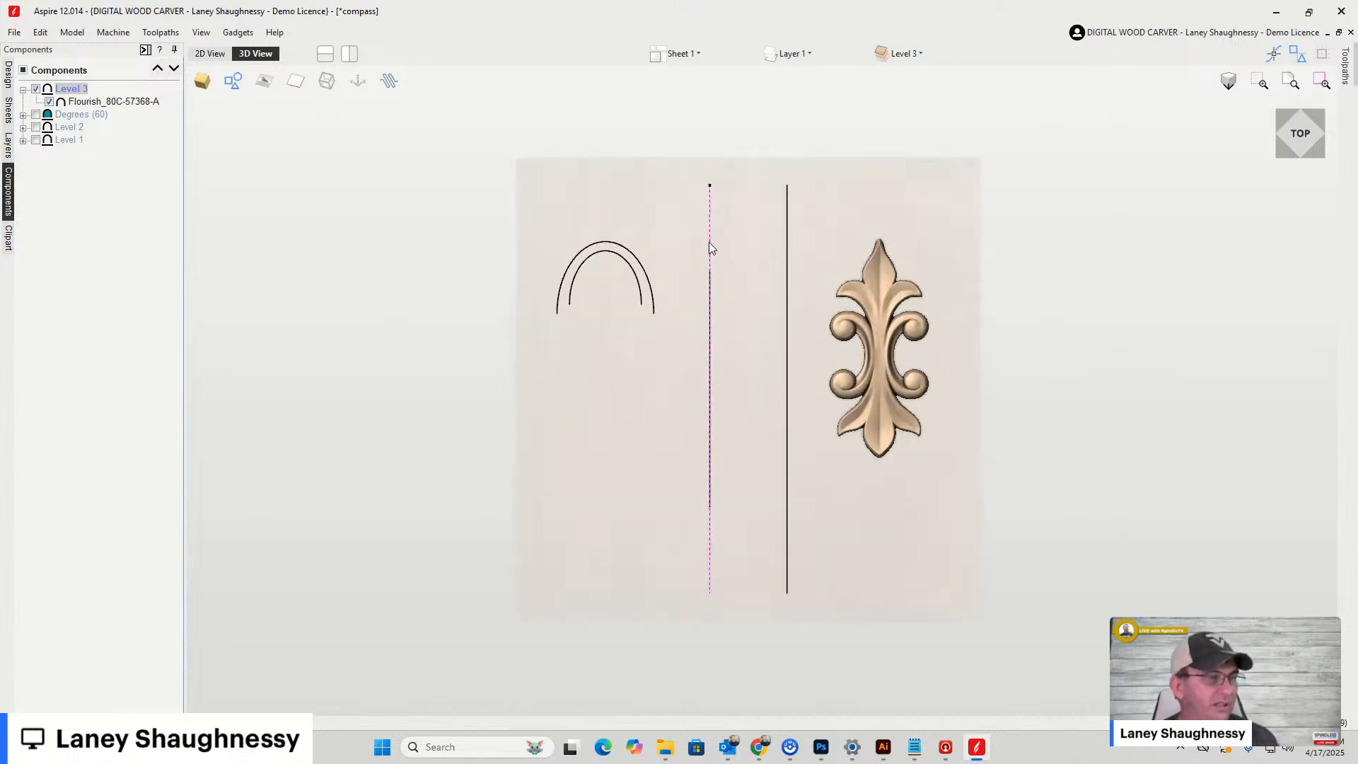
left_click(788, 213, "shift")
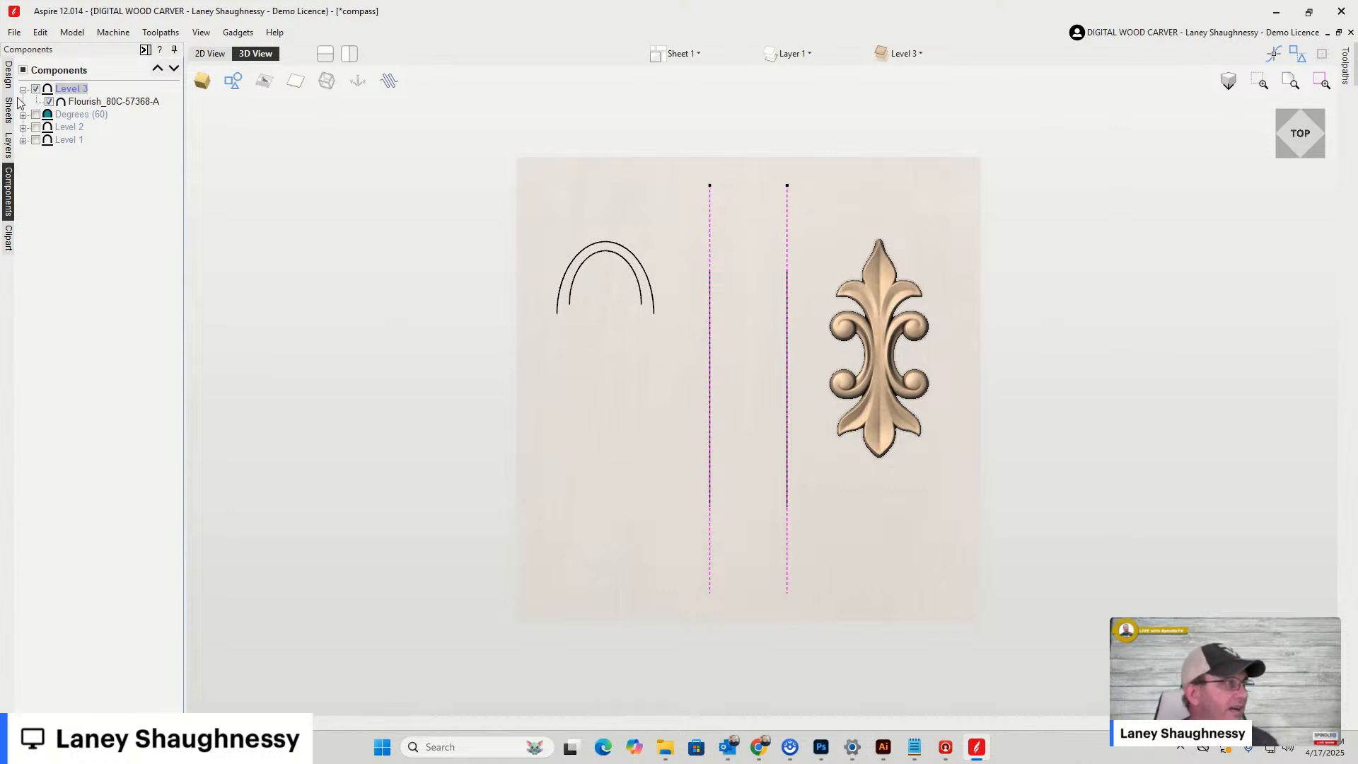
Create a Two Rail Sweep of the larger outer arch along the two selected full-length lines and view it in 3D
left_click(9, 68)
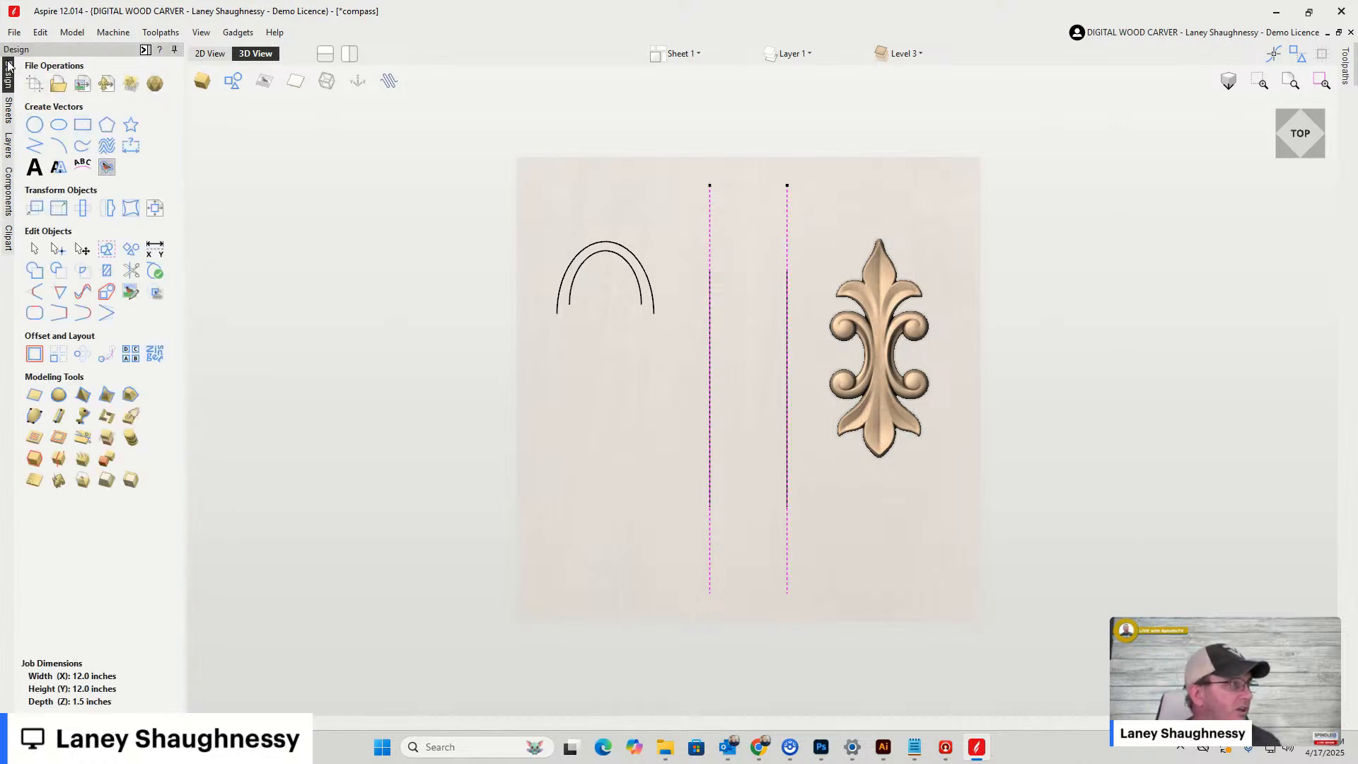
left_click(35, 416)
left_click(138, 115)
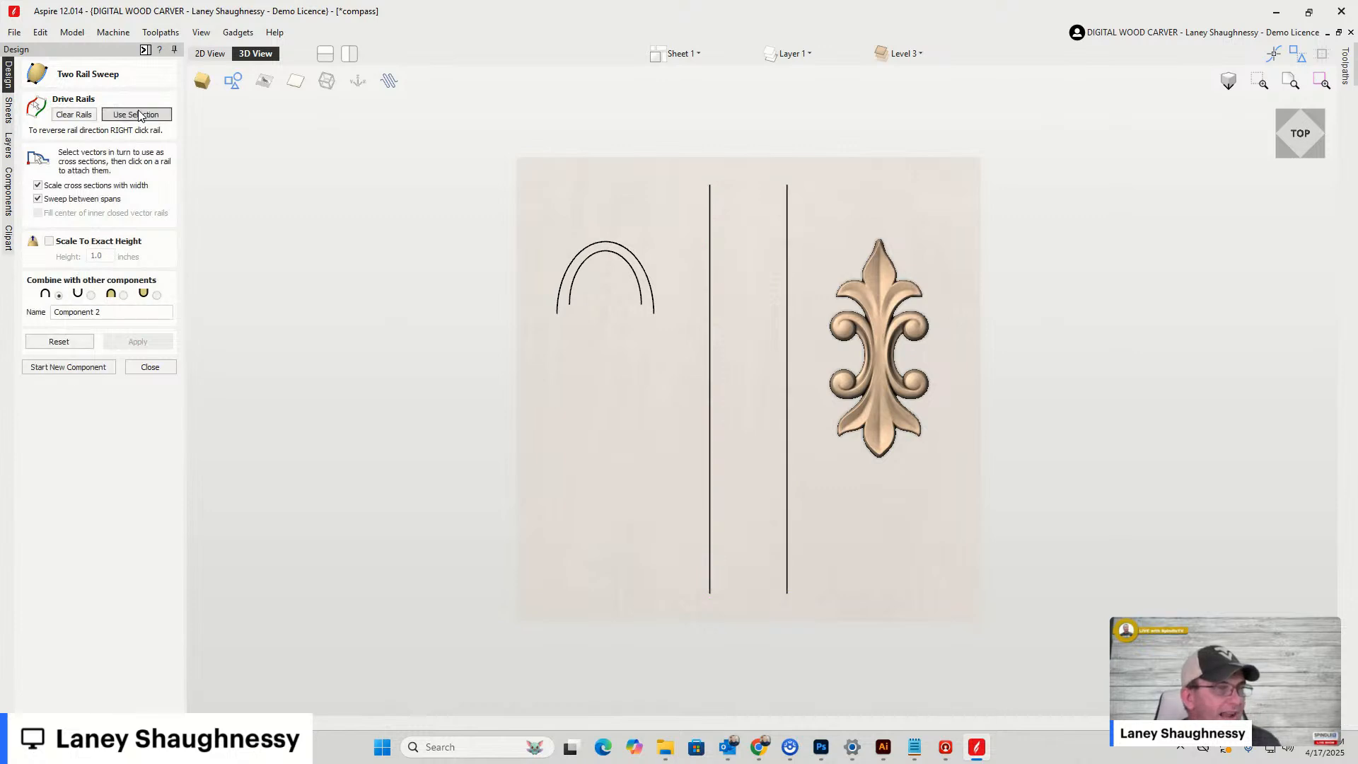
left_click(607, 246)
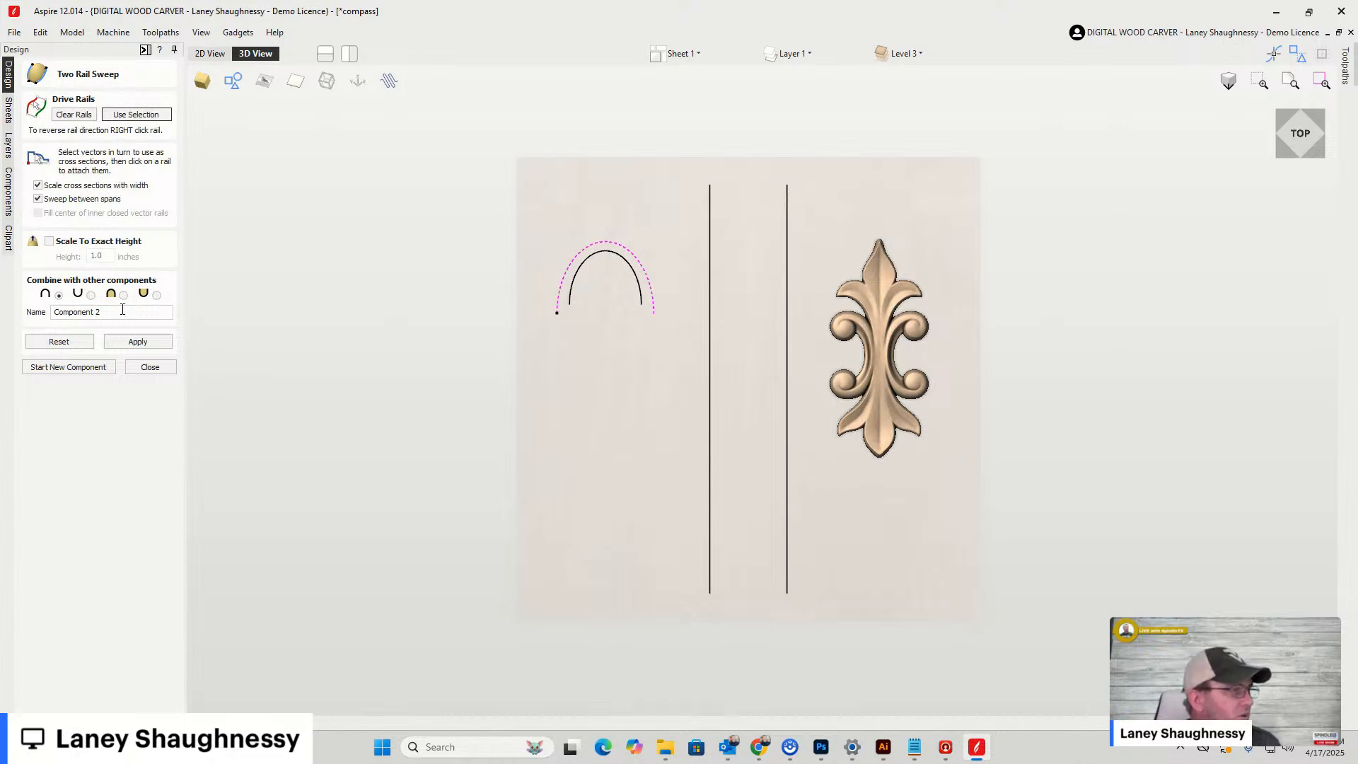
left_click(121, 345)
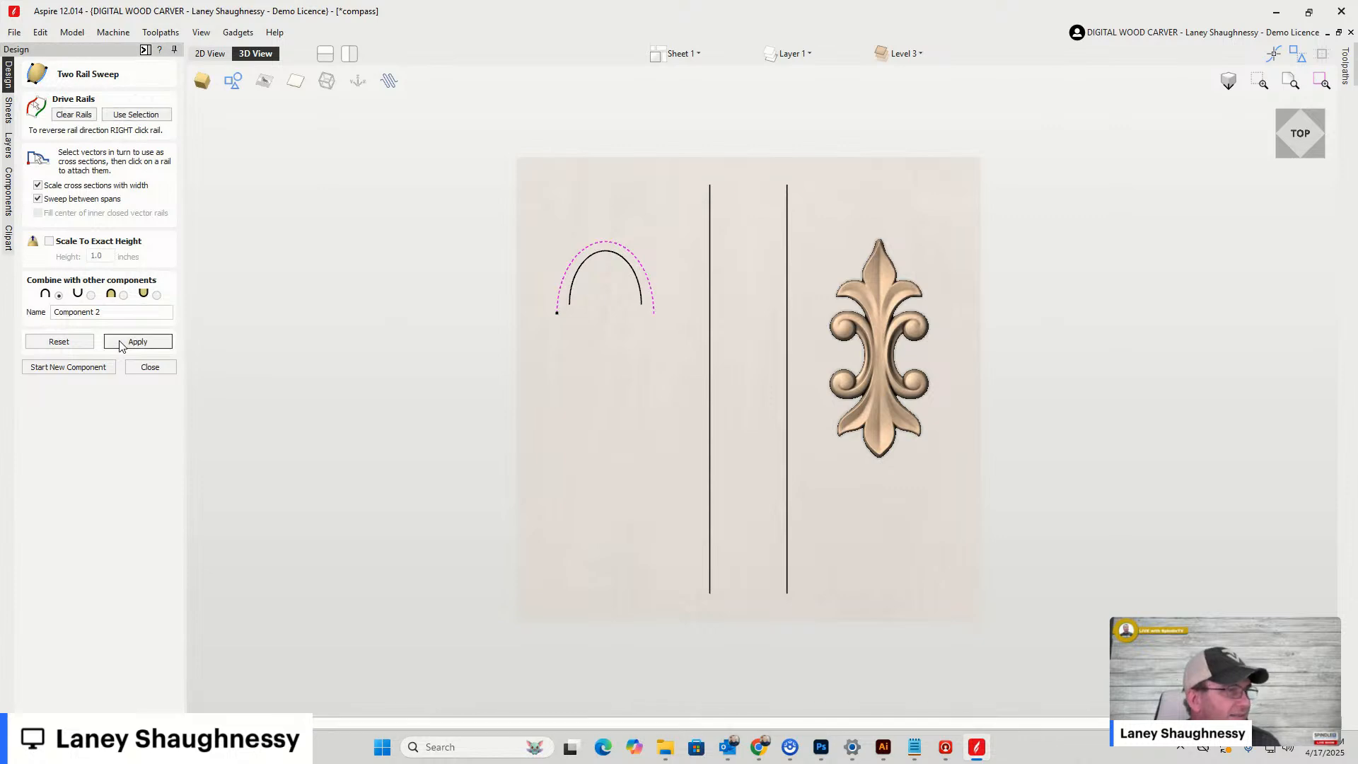
left_click(120, 345)
mouse_move(1292, 134)
left_mouse_down()
mouse_move(1306, 112)
mouse_move(1304, 129)
left_mouse_up()
scroll(716, 406, "up", 3)
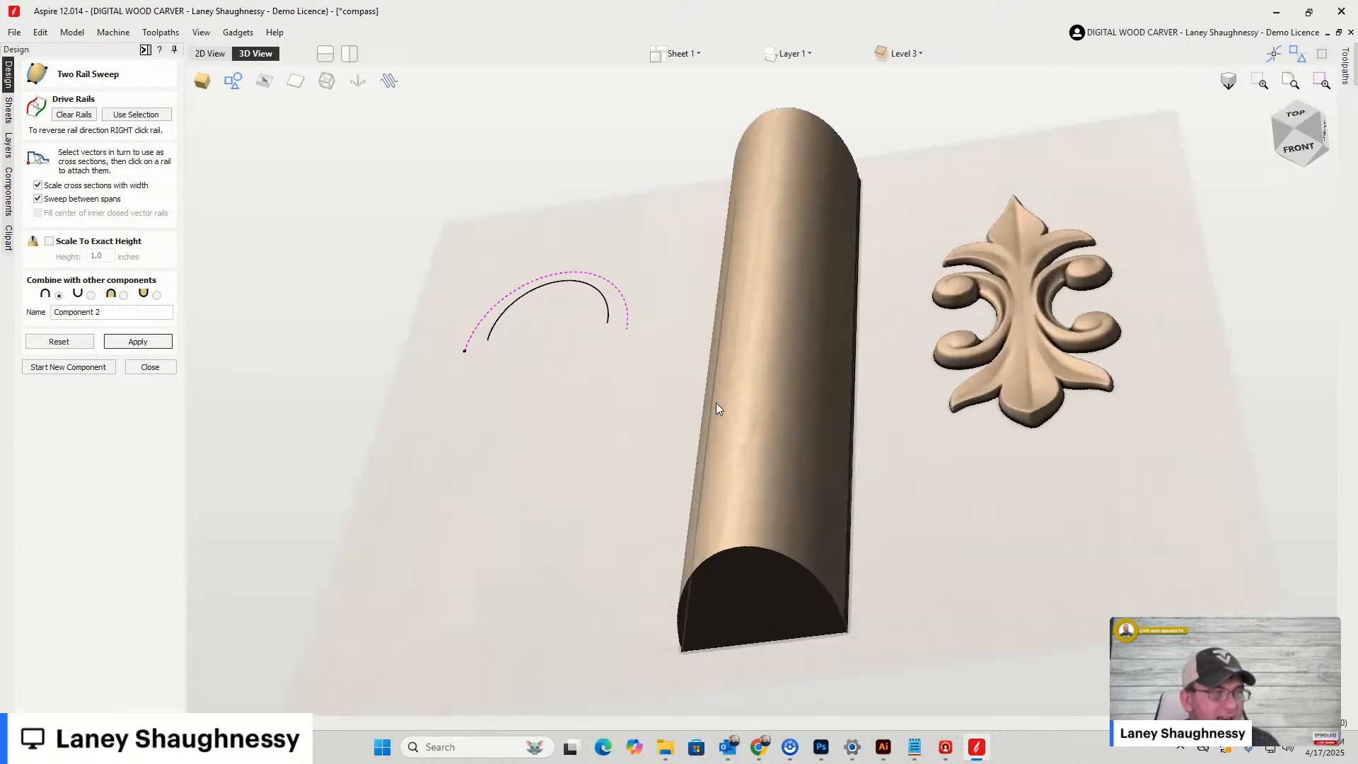
scroll(717, 409, "up", 2)
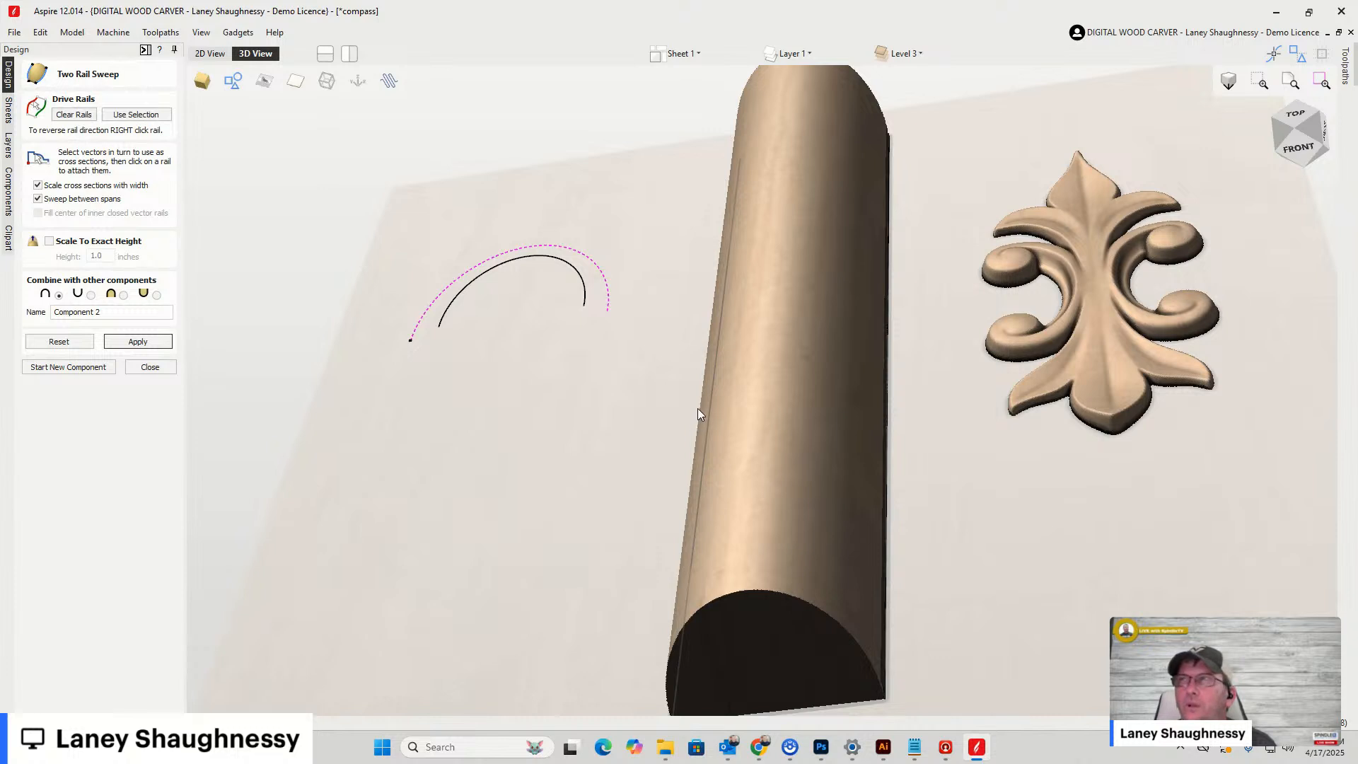
Start a new sweep component with the two shorter overlapping lines as drive rails and the smaller inner arch as cross section
left_click(204, 53)
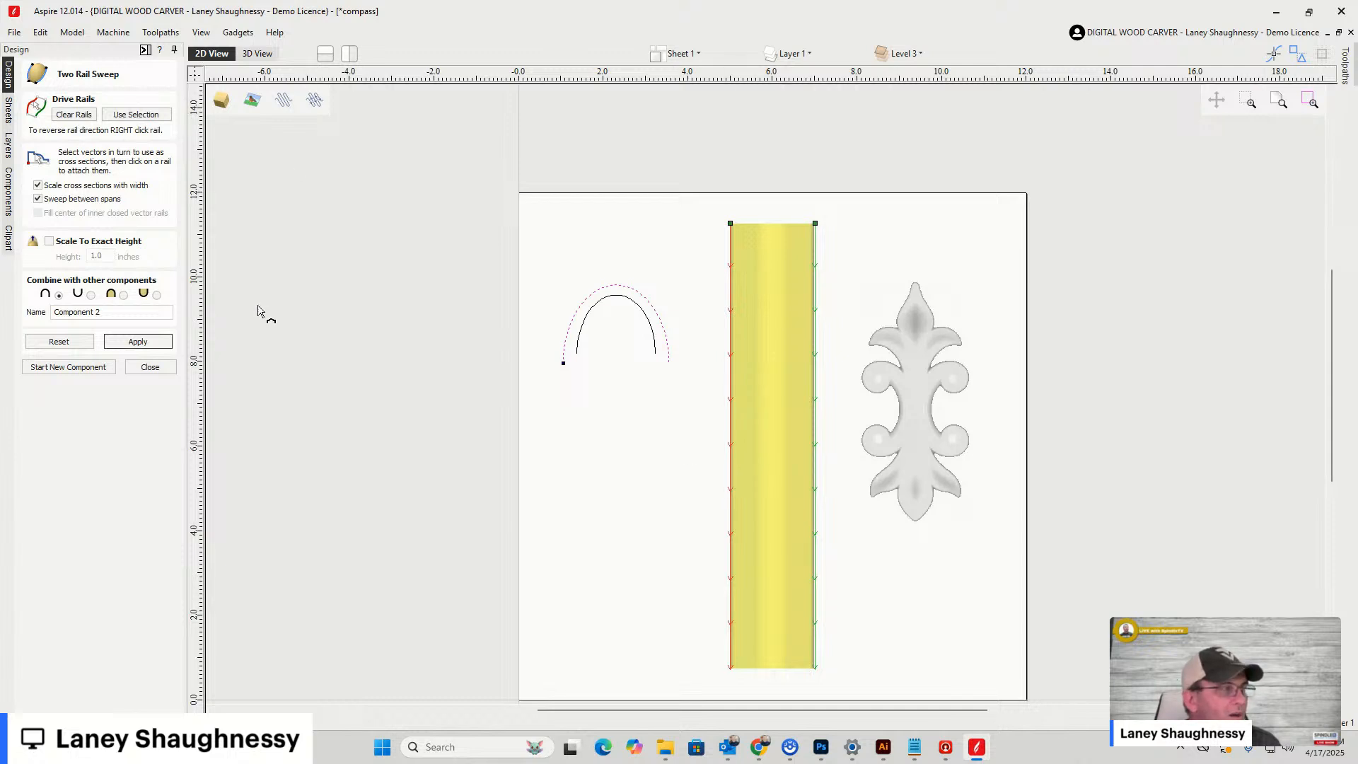
left_click(69, 367)
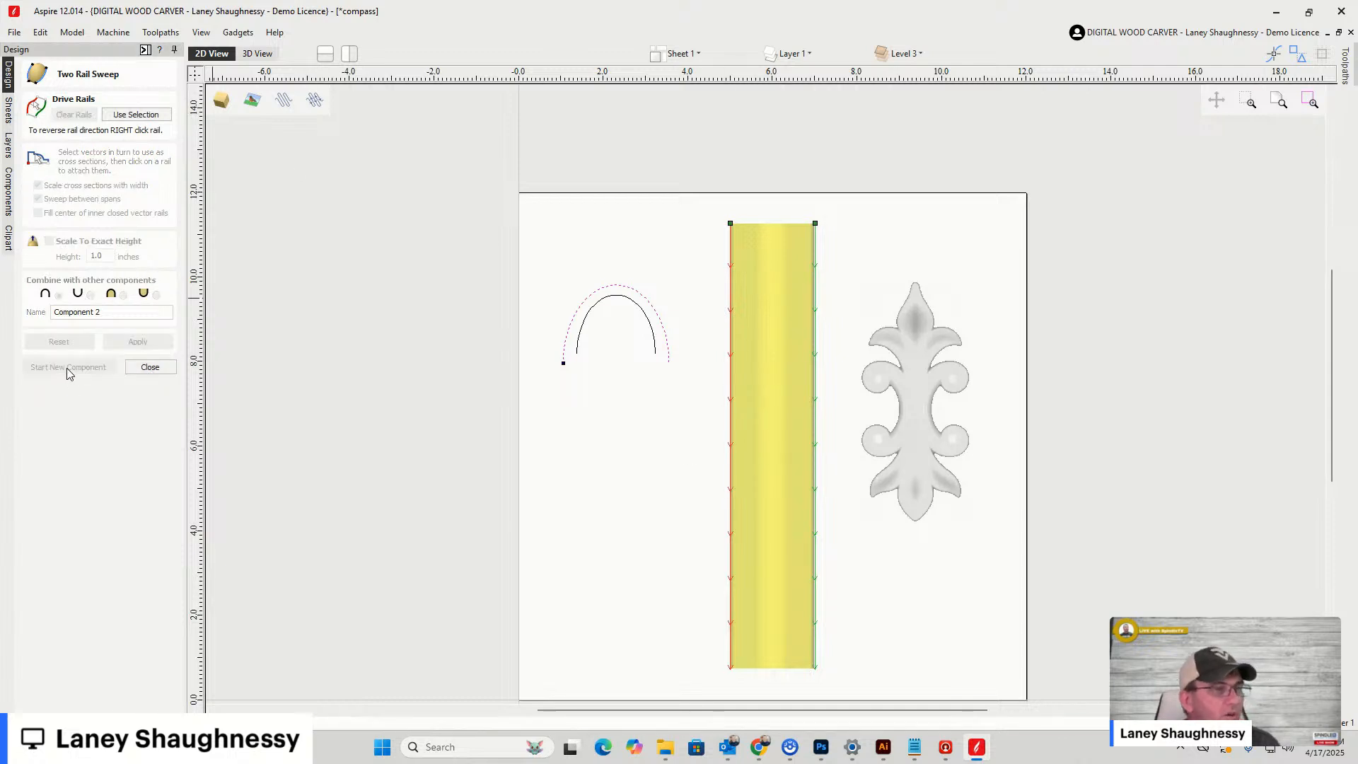
left_click(731, 383)
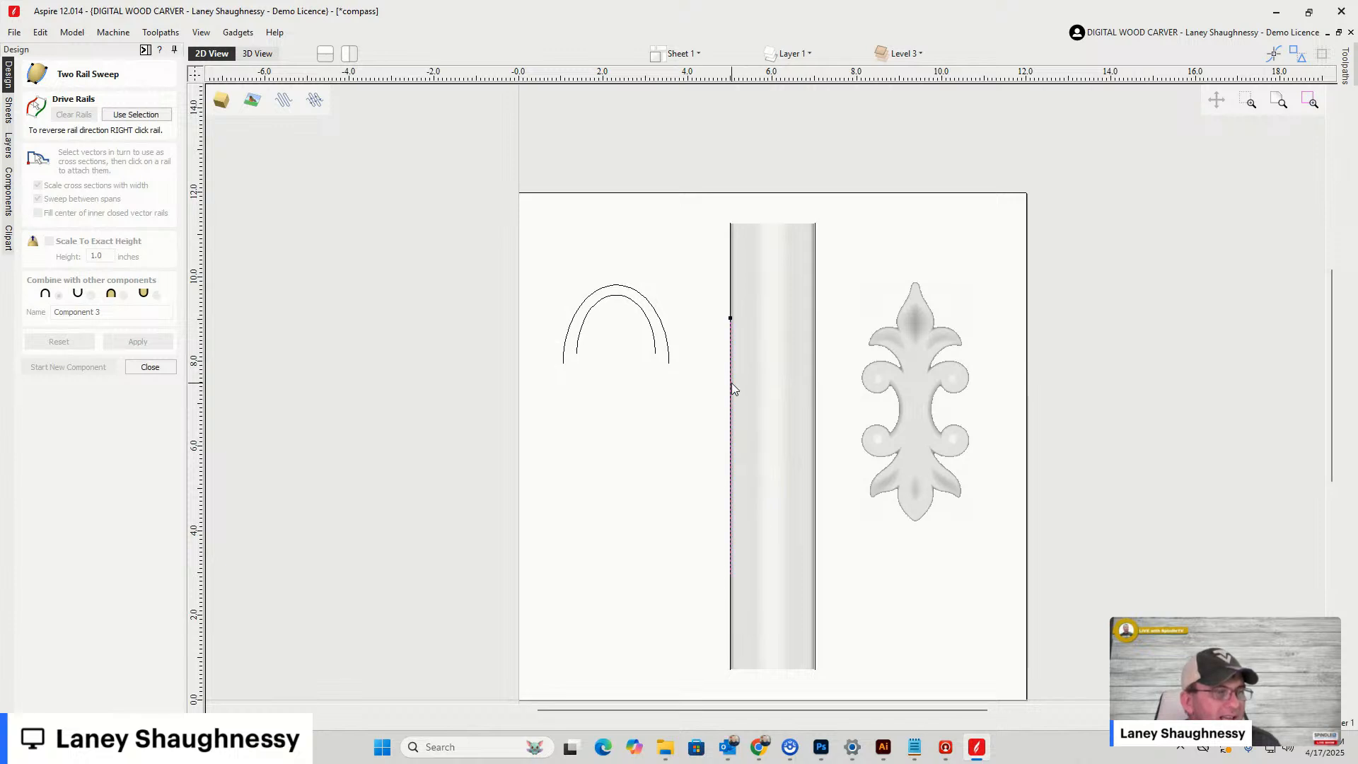
left_click(817, 394)
left_click(119, 114)
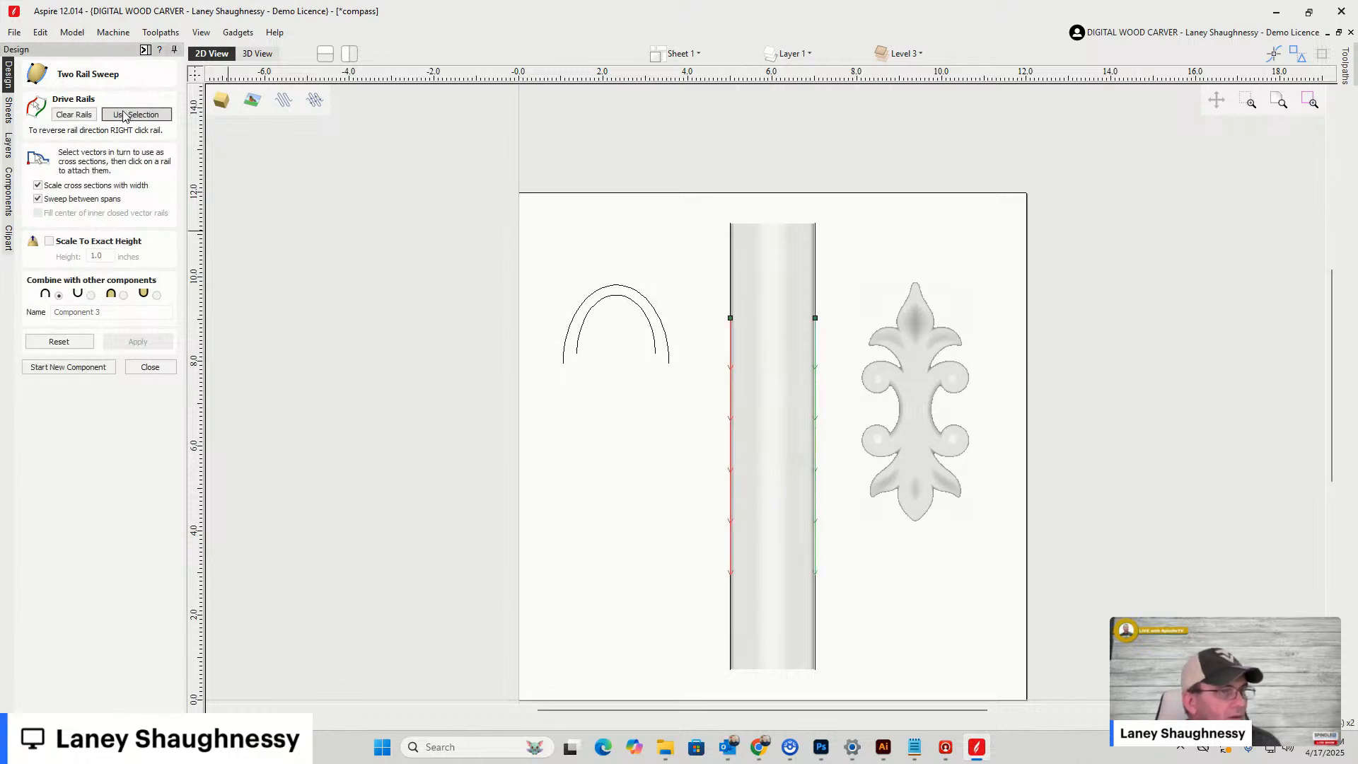
left_click(613, 299)
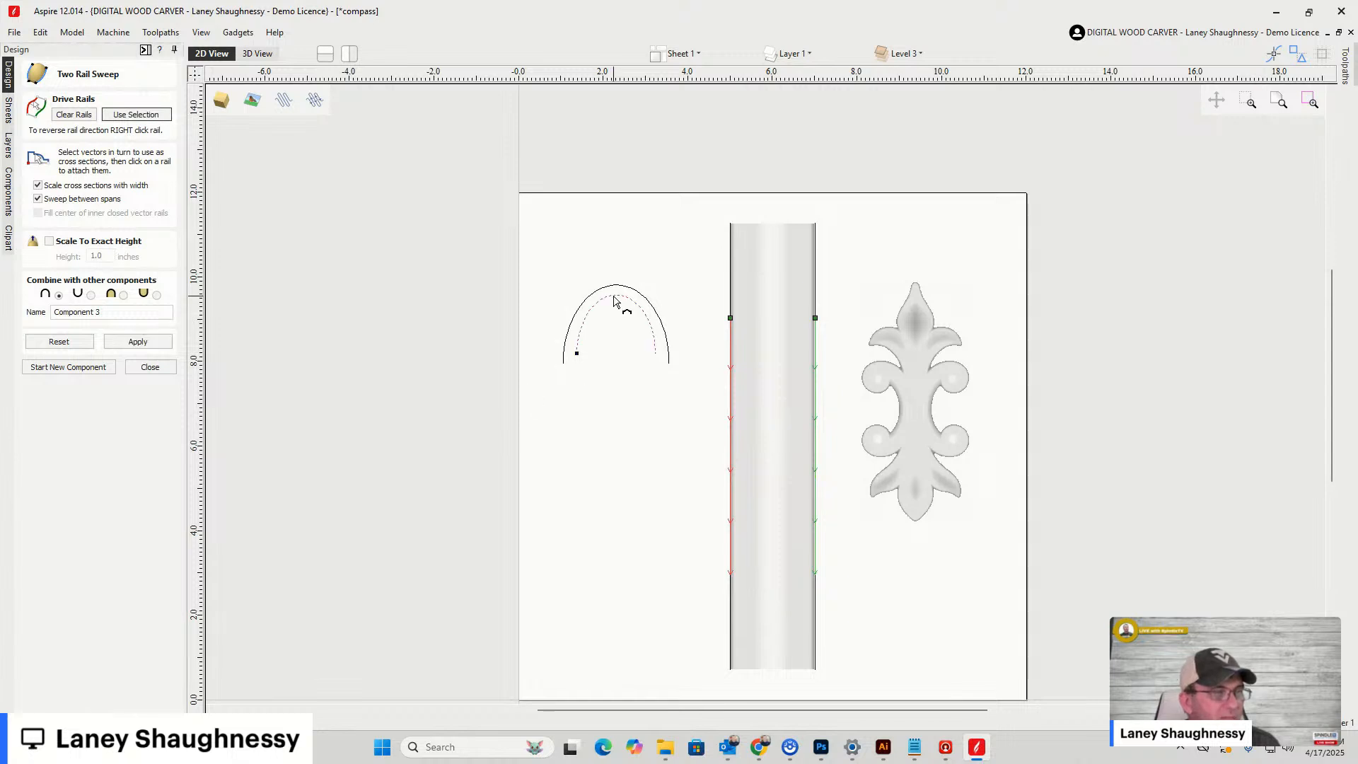
scroll(609, 320, "up", 3)
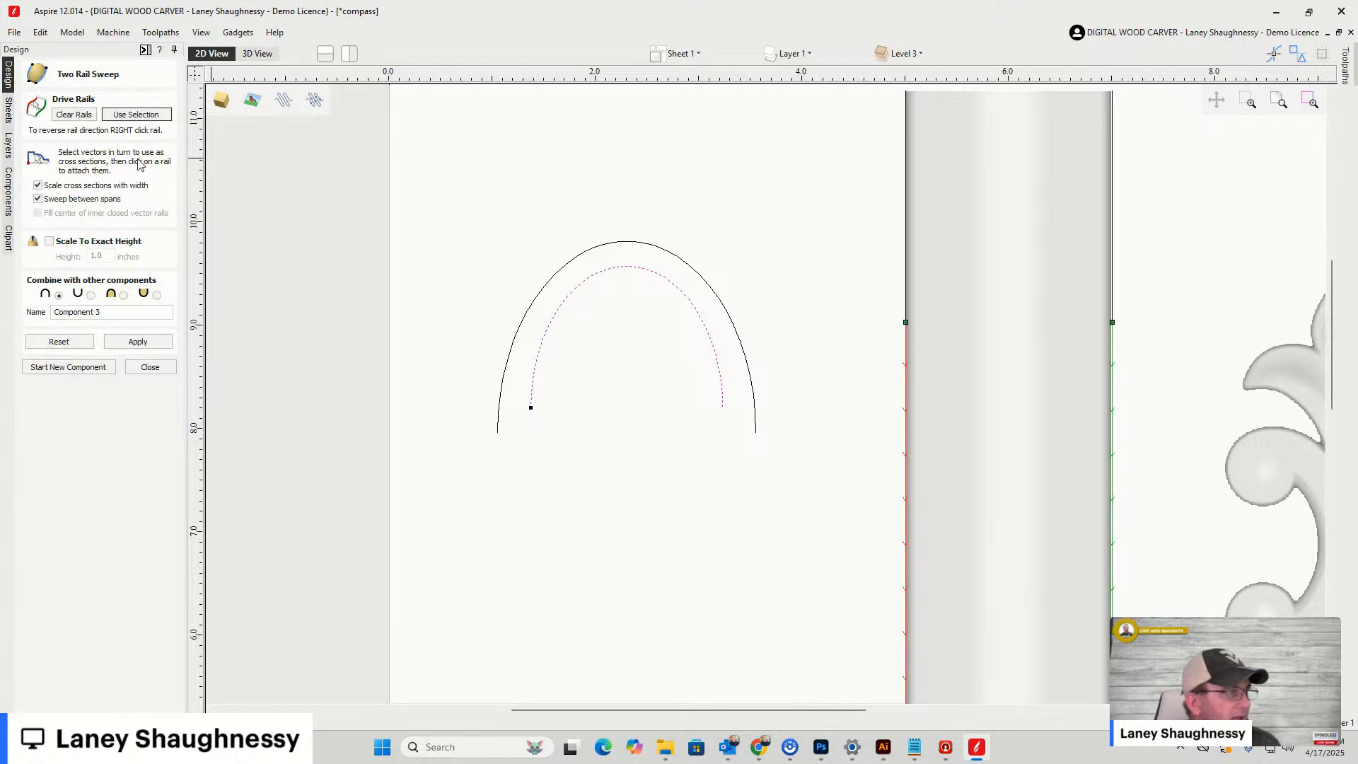
Apply the inner-arch sweep with the Add combine mode and inspect its ends from the side in 3D
left_click(124, 296)
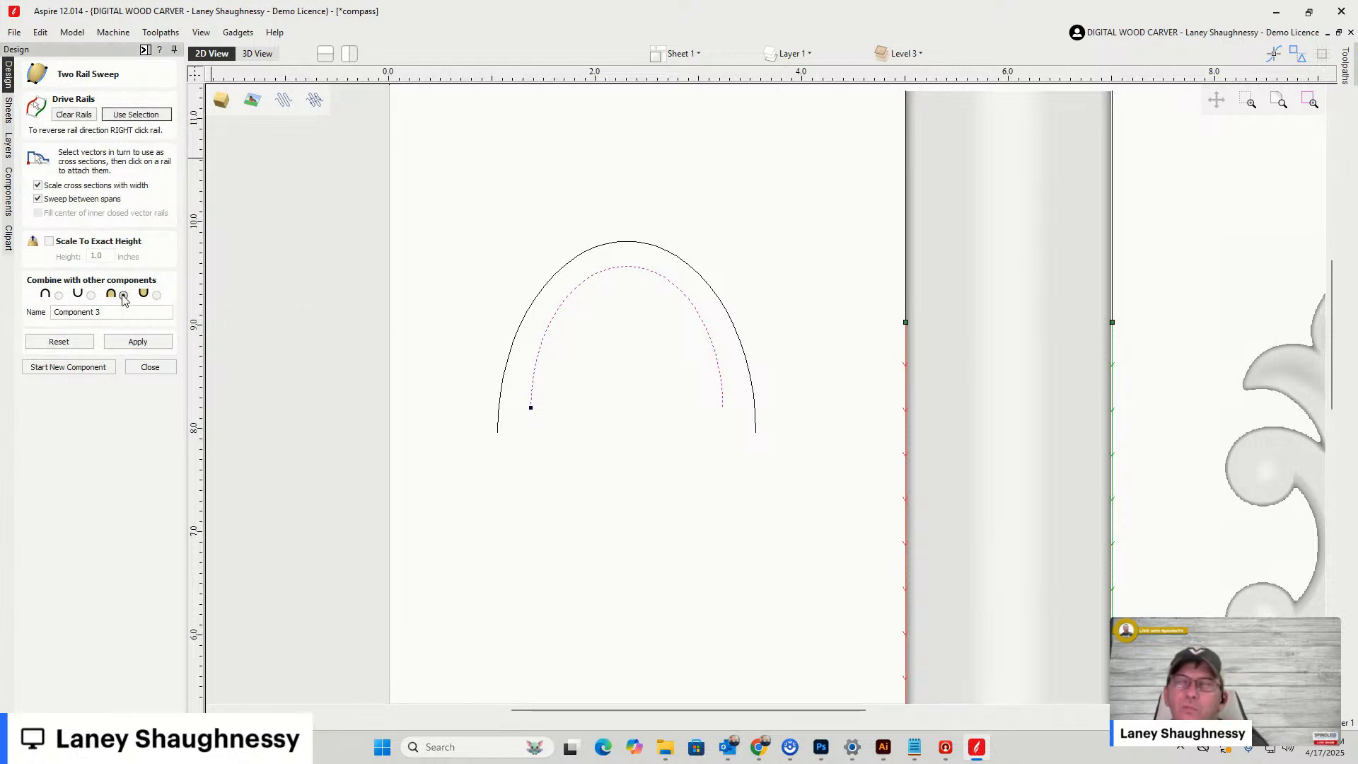
left_click(59, 295)
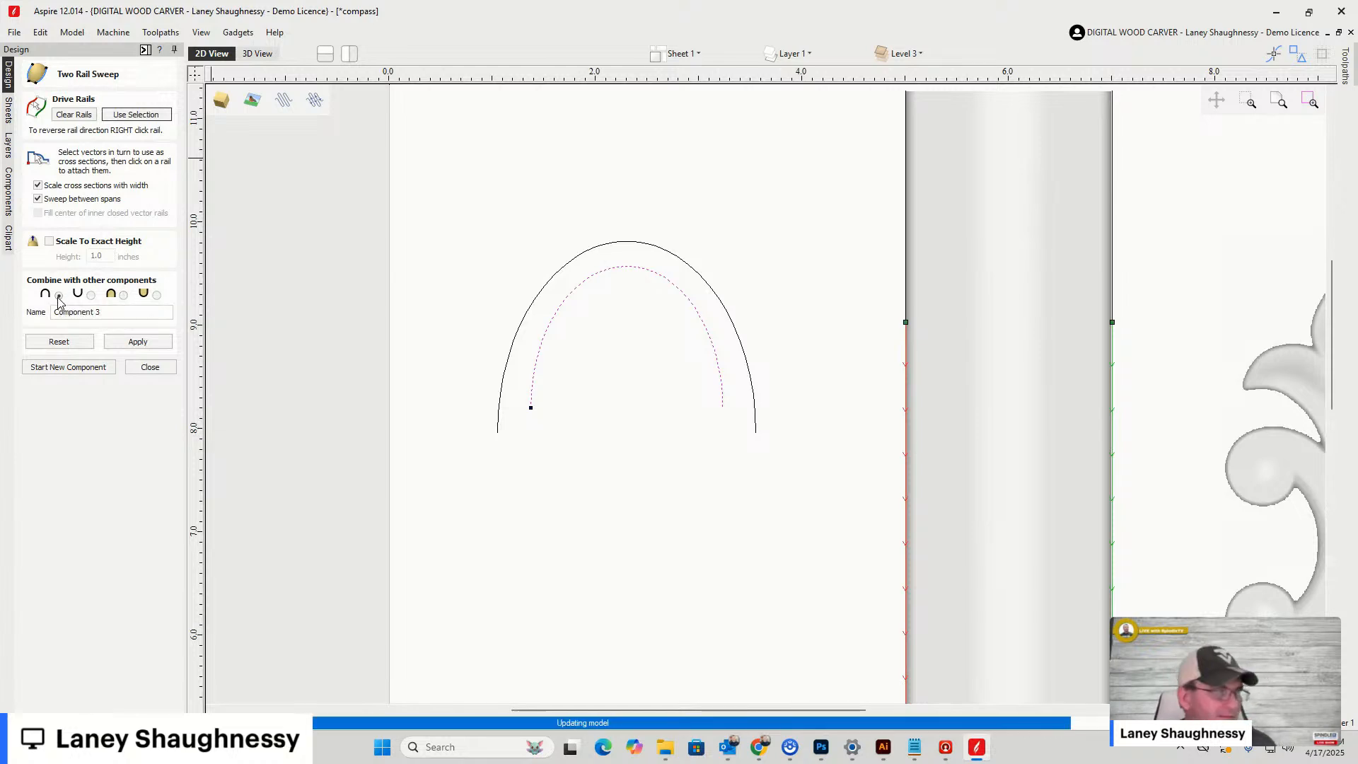
left_click(135, 343)
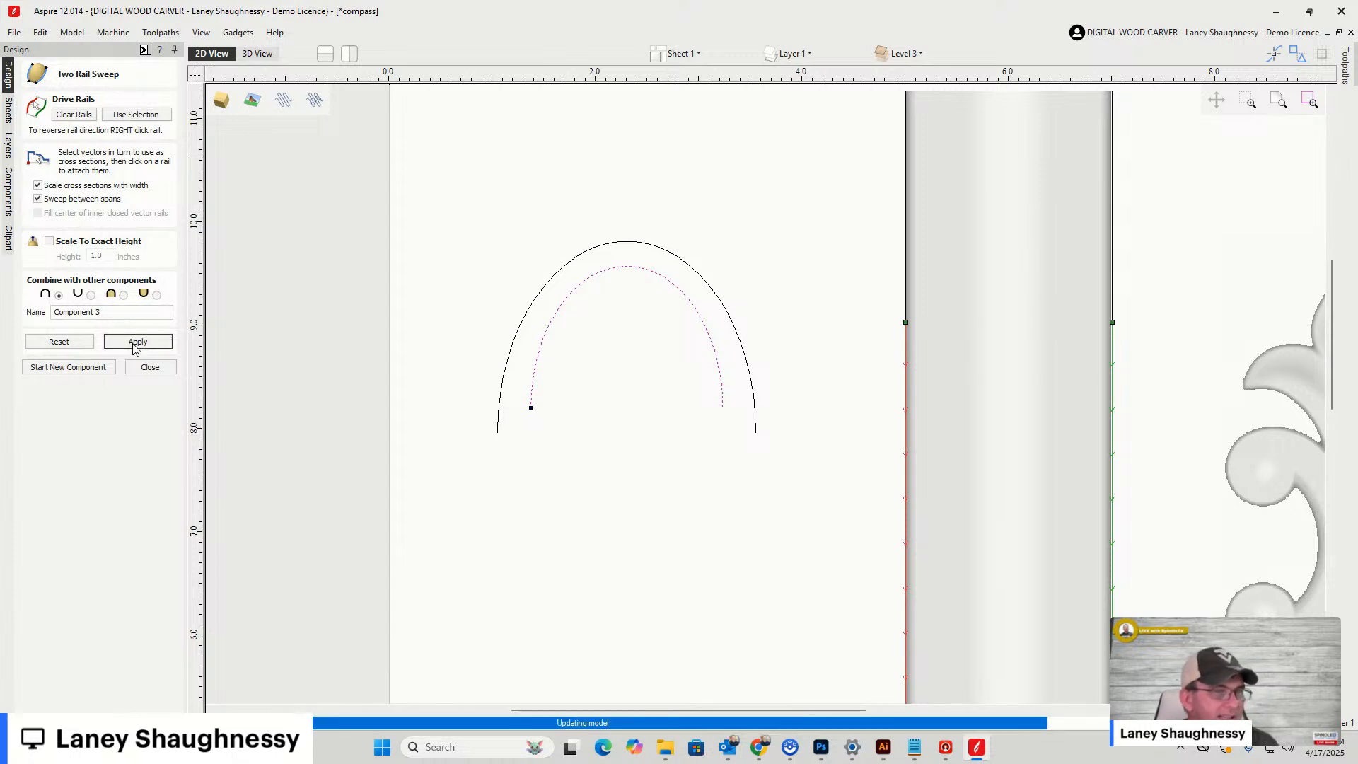
left_click(262, 55)
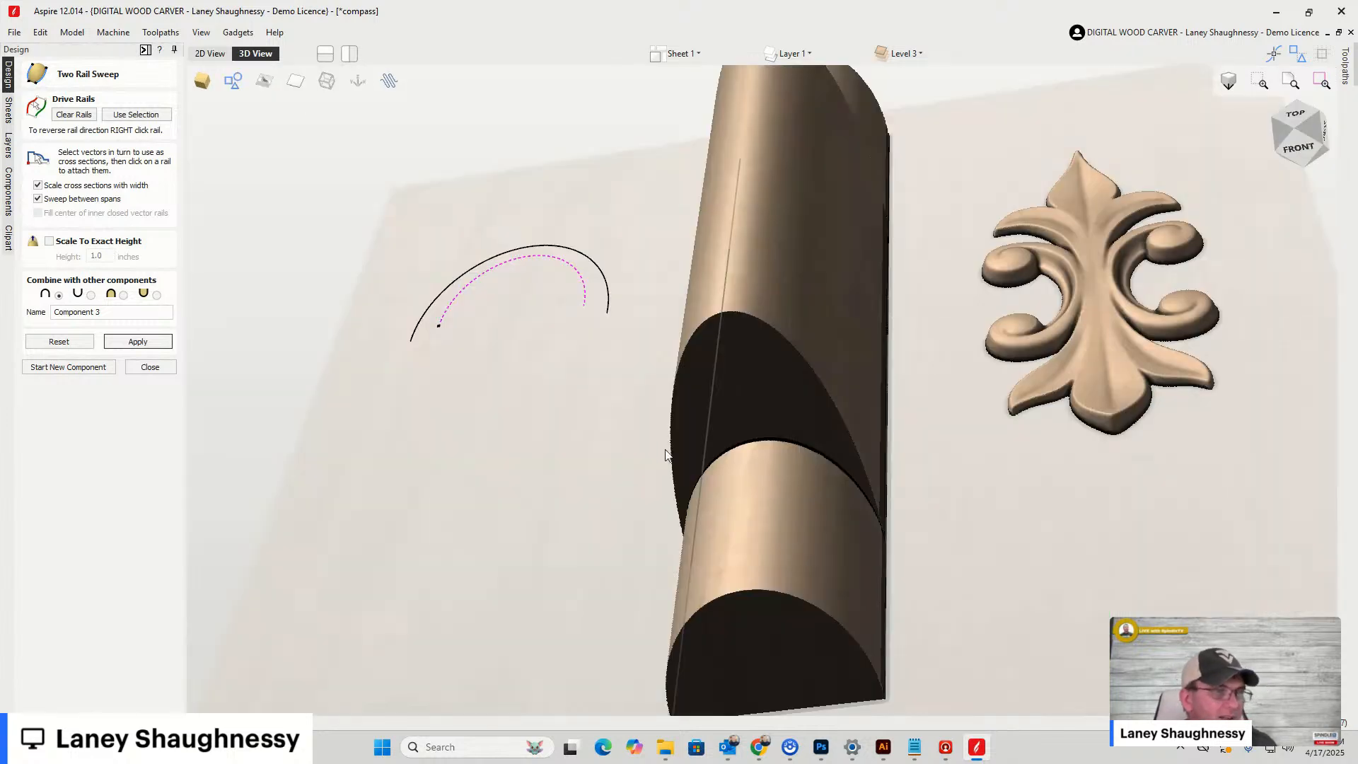
scroll(852, 487, "down", 4)
scroll(728, 341, "up", 2)
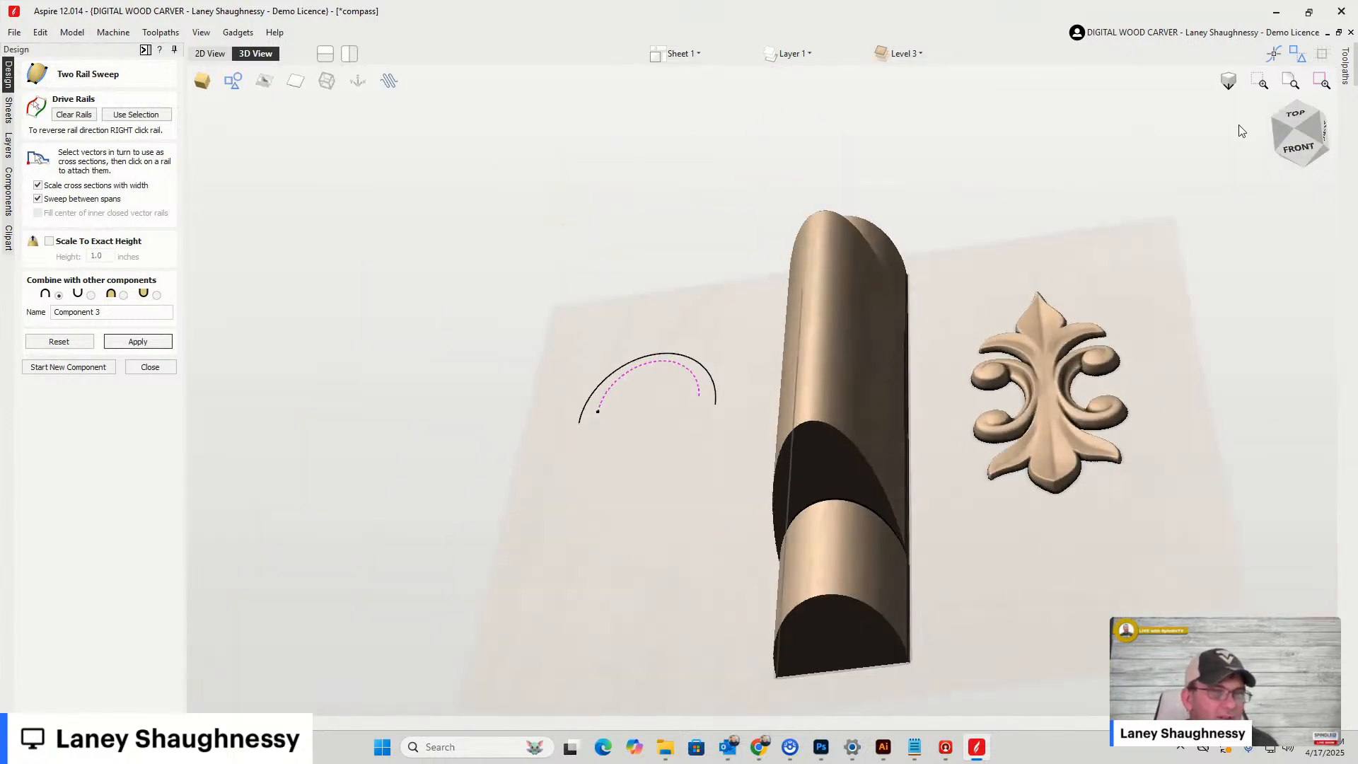
left_click_drag(1310, 147, 1342, 145)
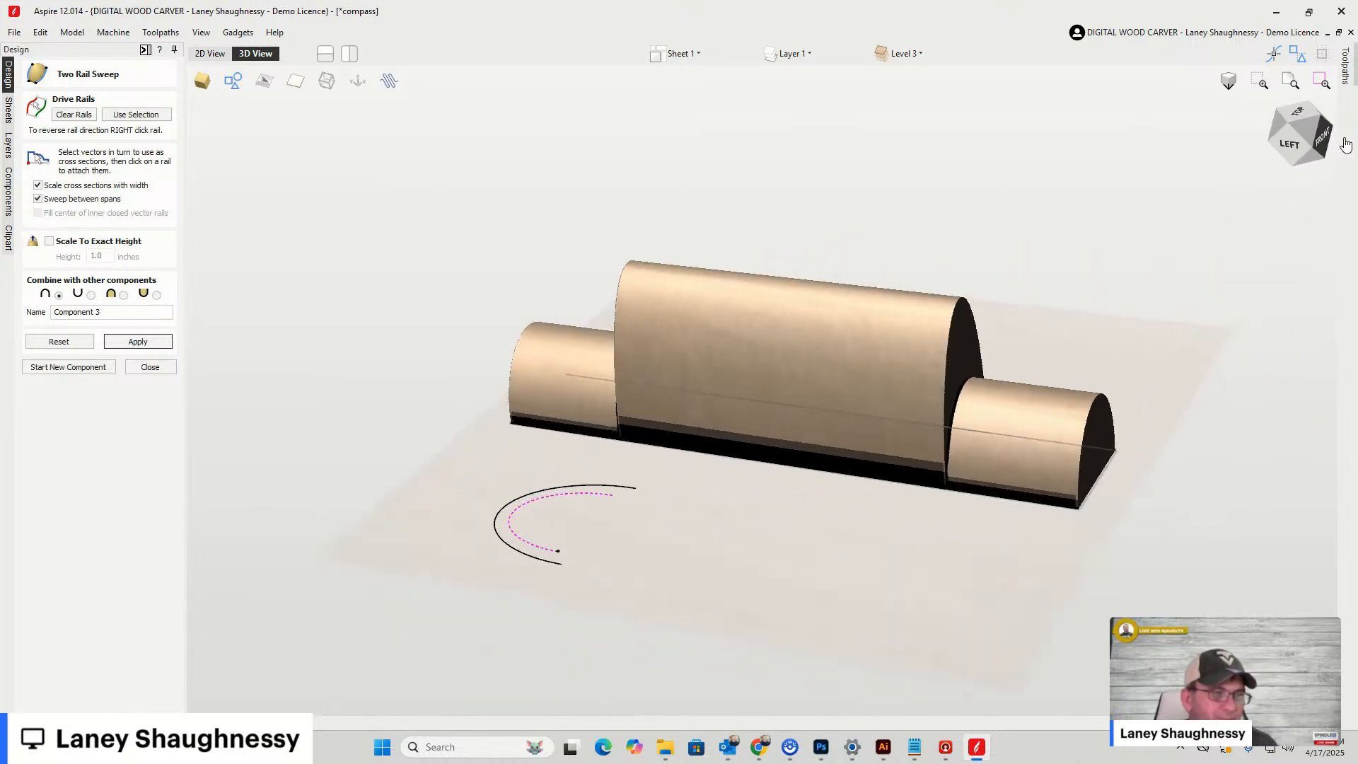
Try the Subtract combine mode on the shorter sweep, settle on Merge and close the sweep tool
left_click(91, 295)
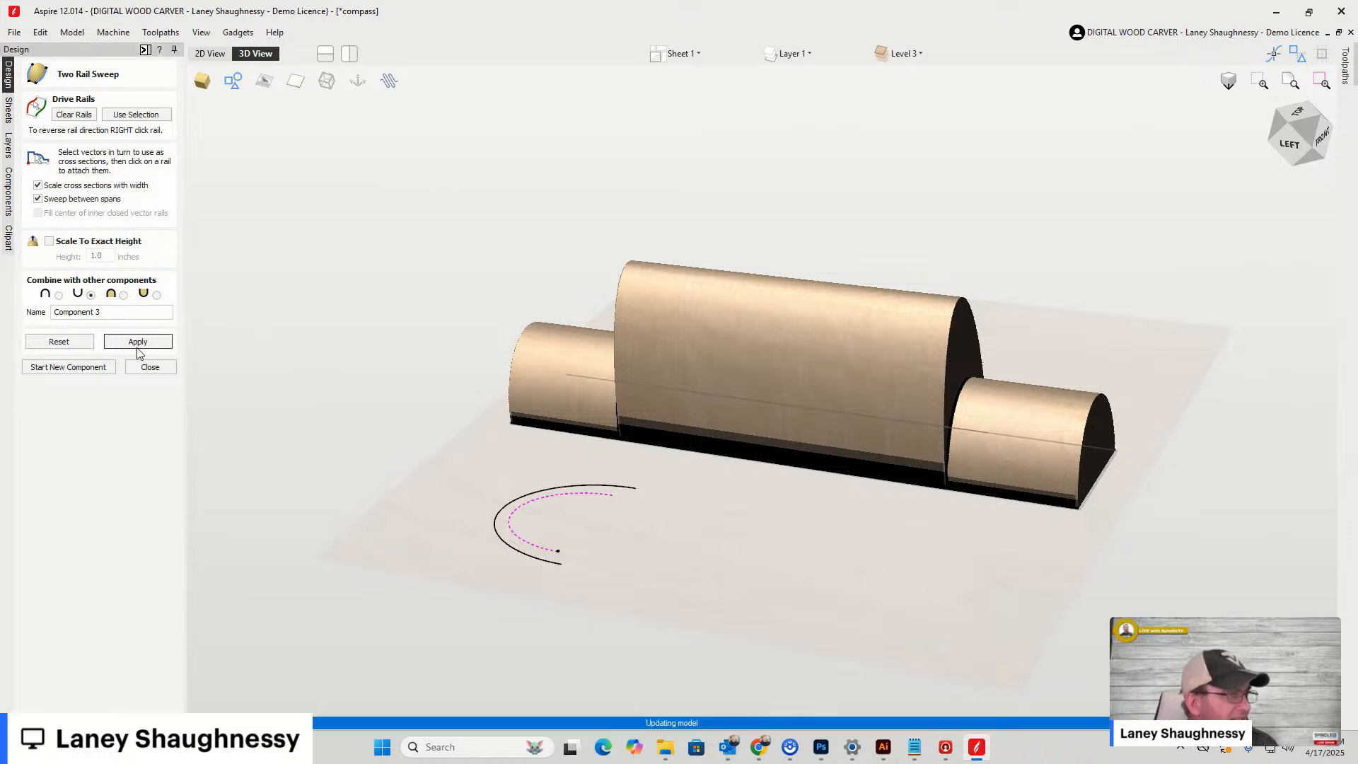
left_click(136, 341)
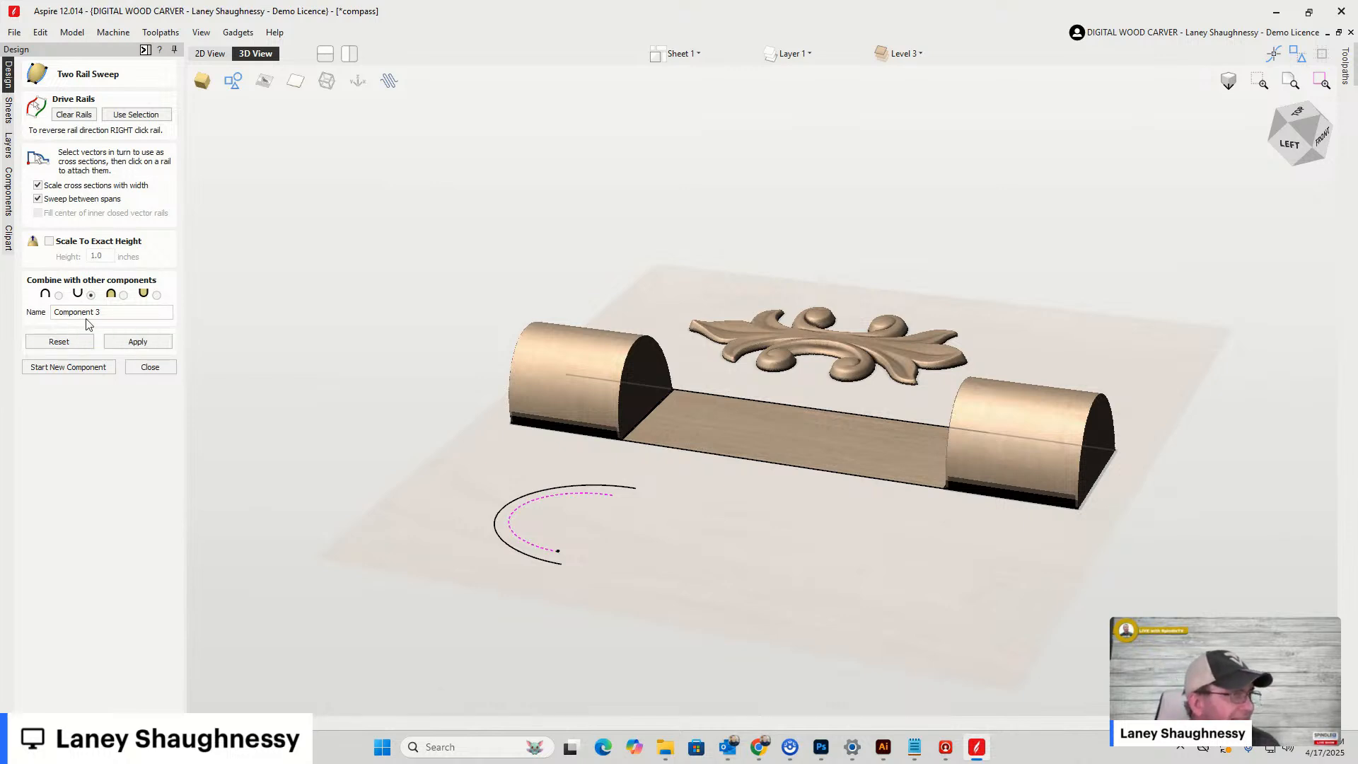
left_click(123, 296)
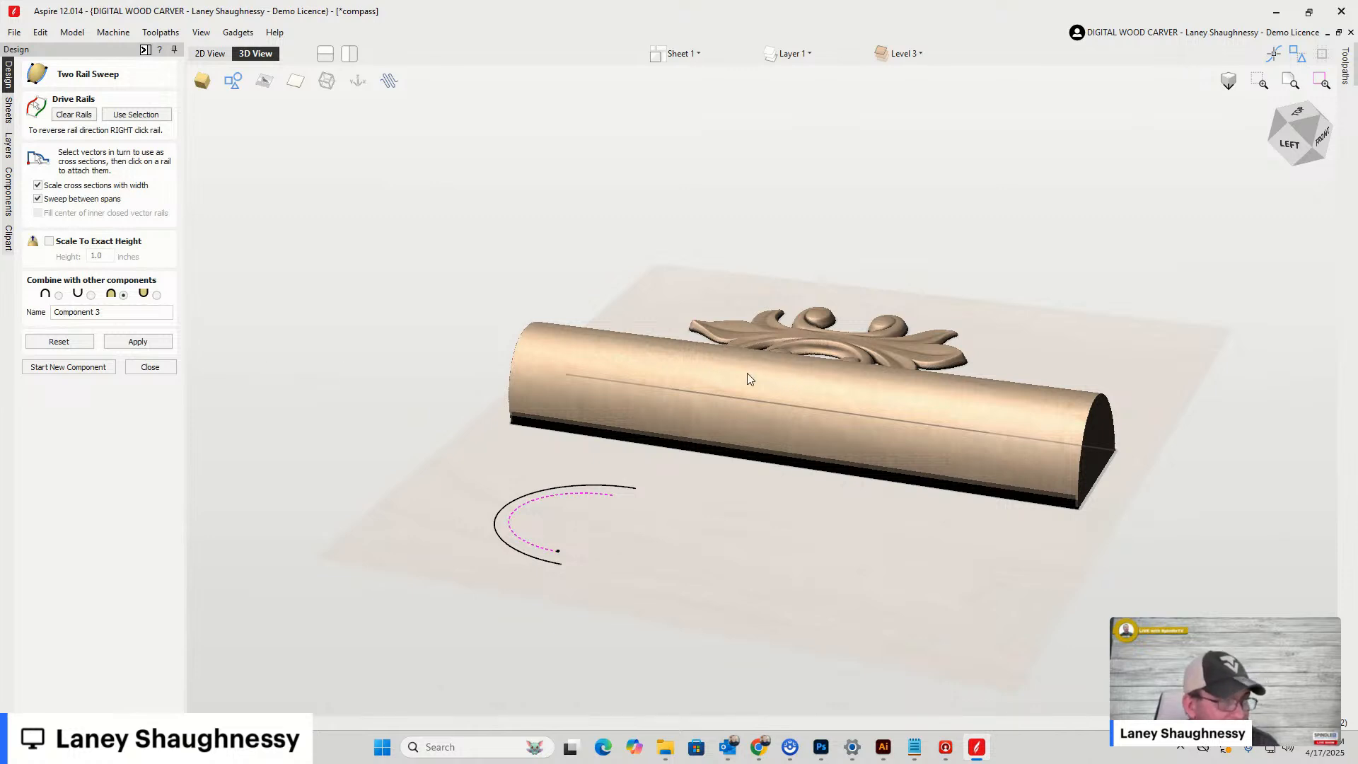
left_click(150, 367)
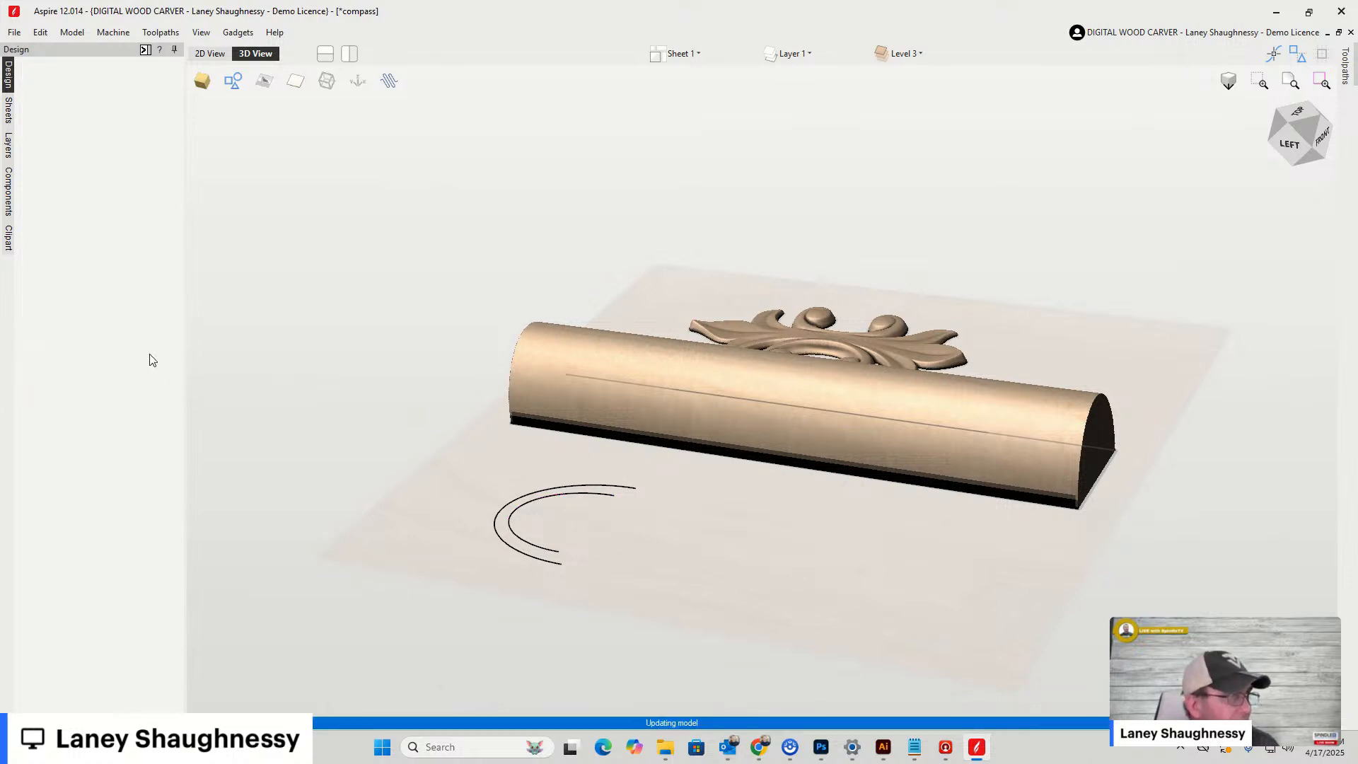
Highlight the merged shorter sweep in the component tree and examine it with the full-length sweep hidden and shown again
left_click(9, 207)
left_click(95, 101)
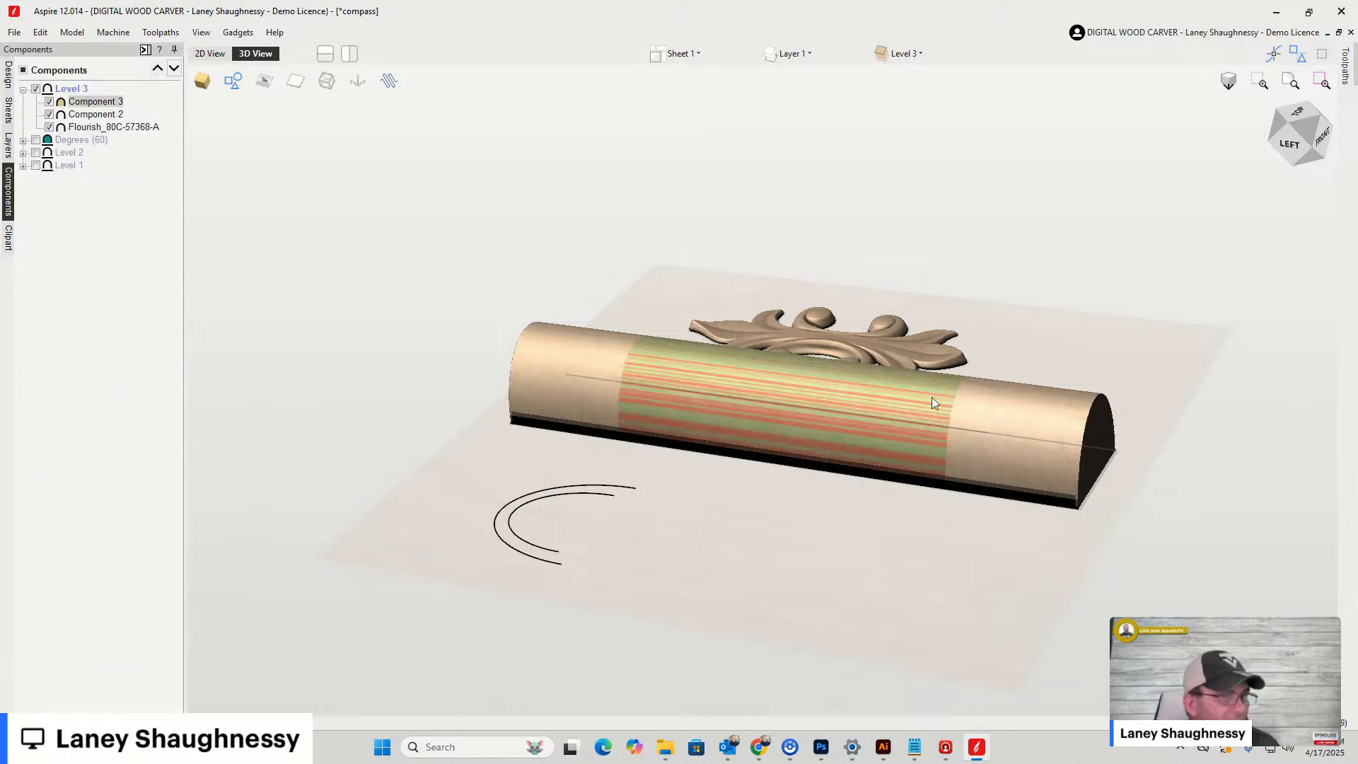
mouse_move(1307, 137)
left_mouse_down()
mouse_move(1280, 169)
mouse_move(1297, 127)
left_mouse_up()
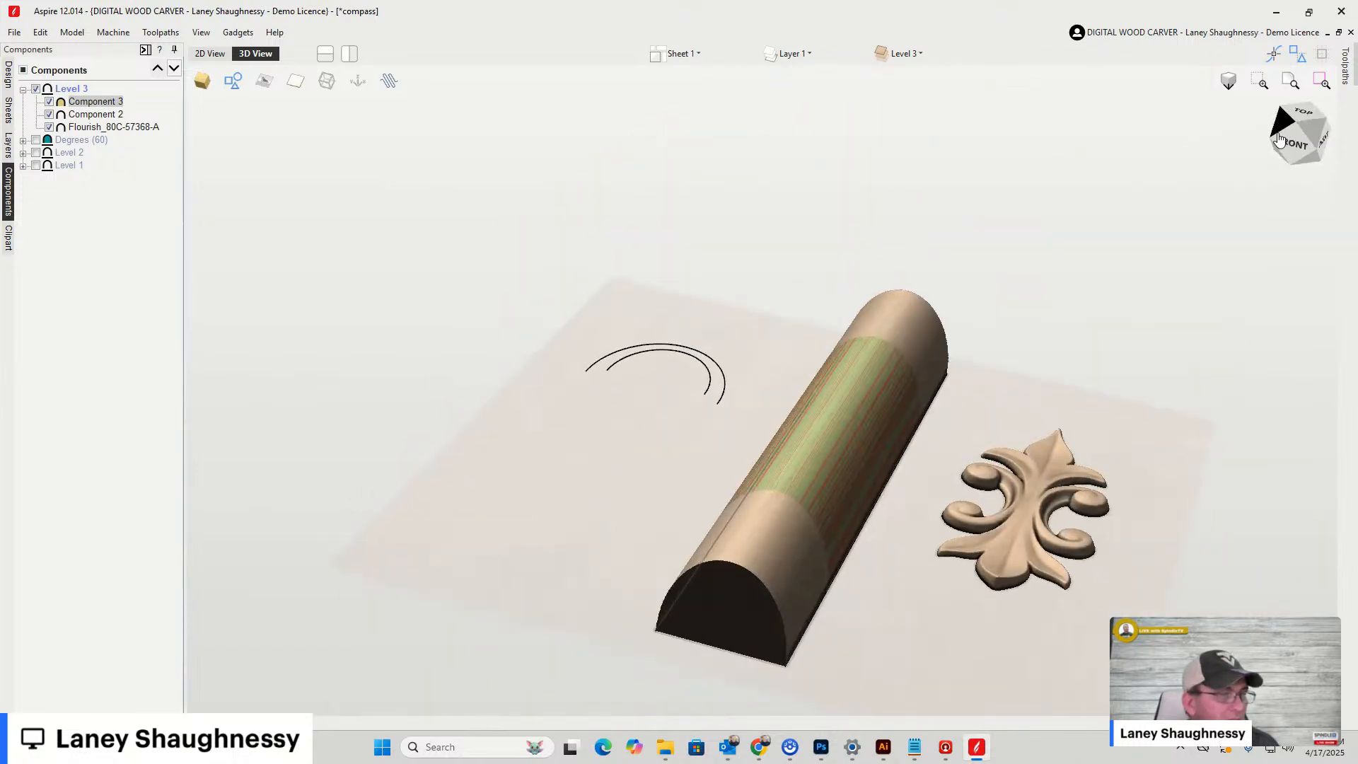
left_click(49, 116)
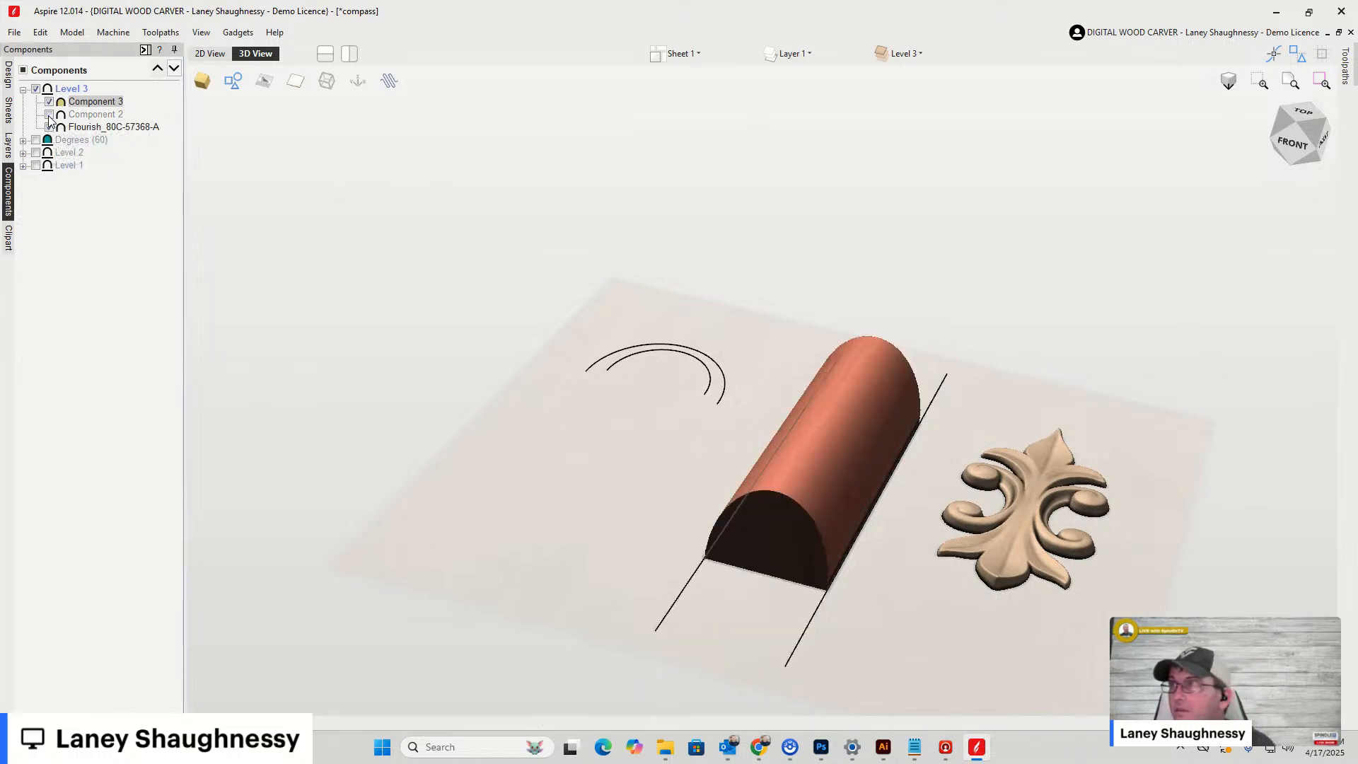
left_click(49, 115)
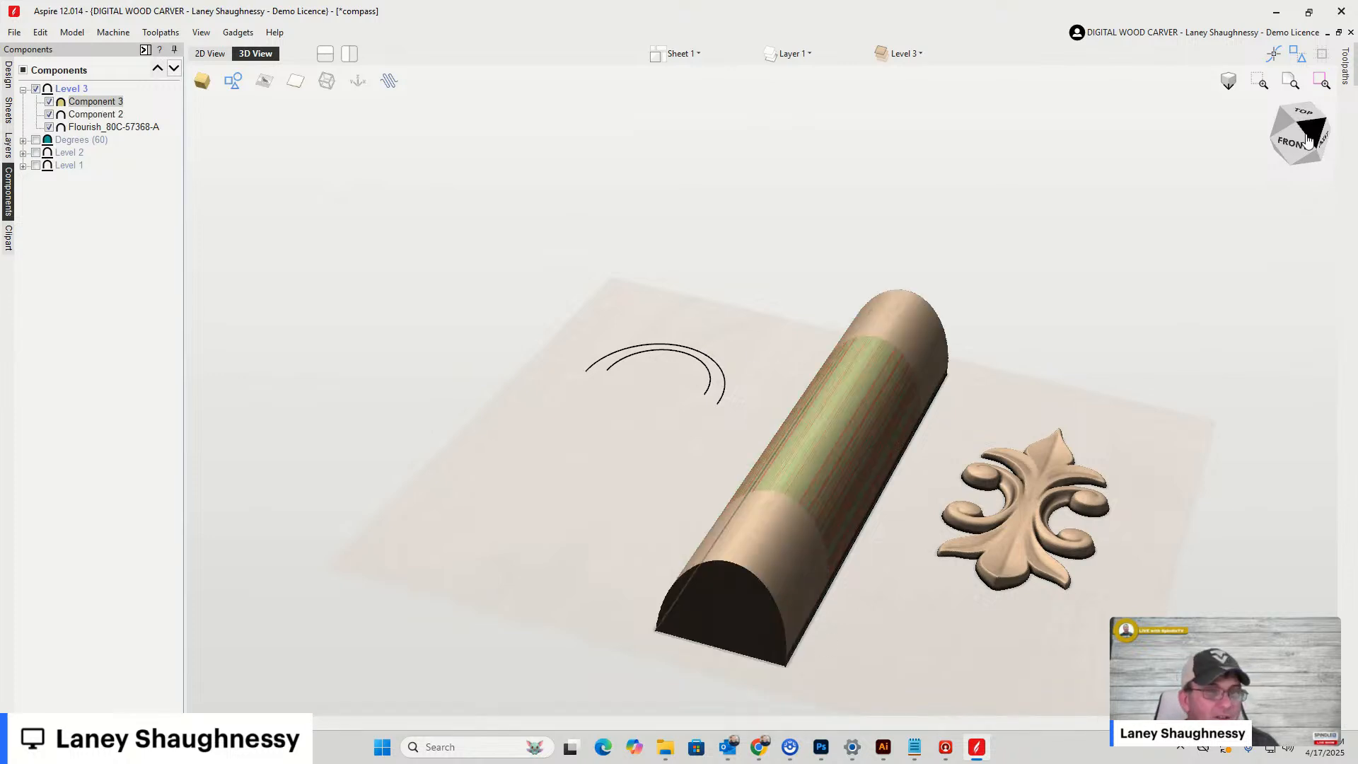
mouse_move(1310, 142)
left_mouse_down()
mouse_move(1332, 122)
mouse_move(1299, 145)
mouse_move(1331, 151)
left_mouse_up()
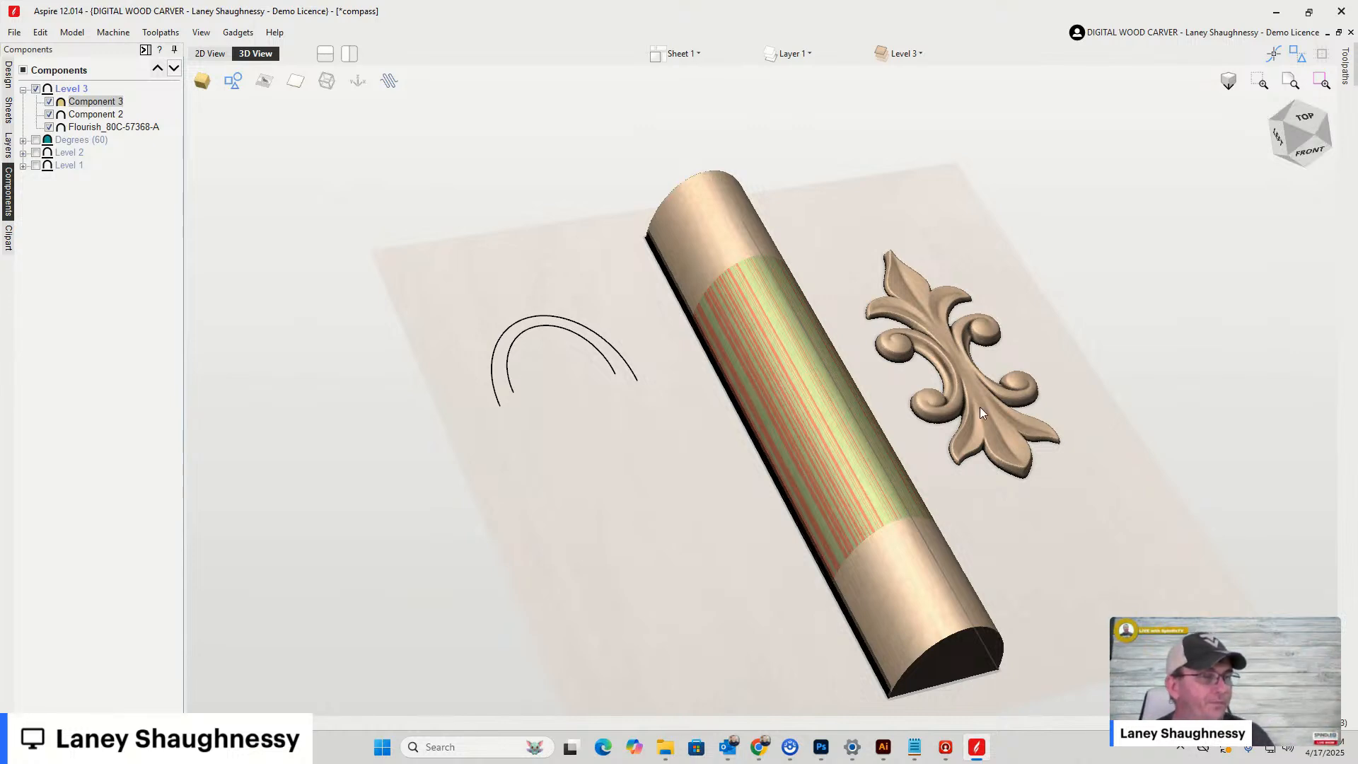
Move the flourish in the 2D view onto the middle of the swept half-round bar
left_click(205, 54)
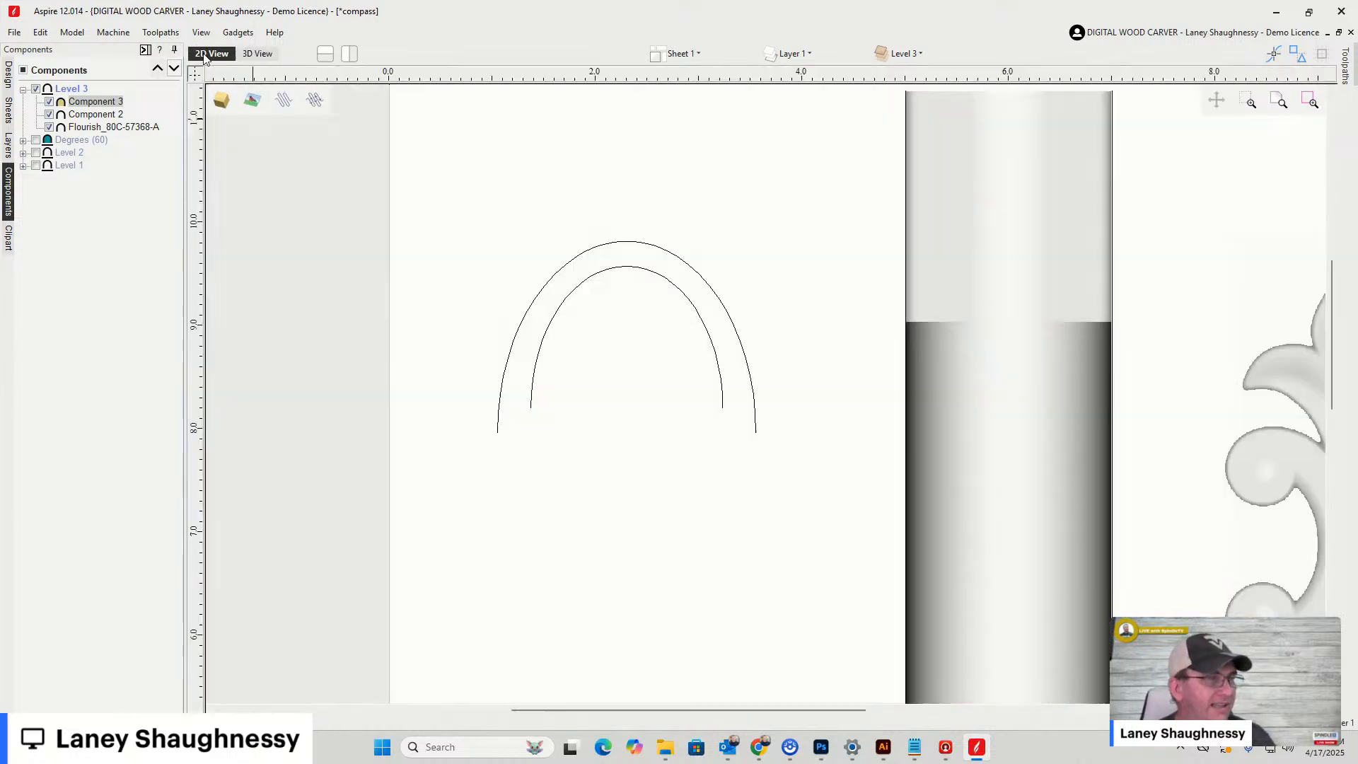
scroll(1000, 325, "down", 3)
left_click(1171, 431)
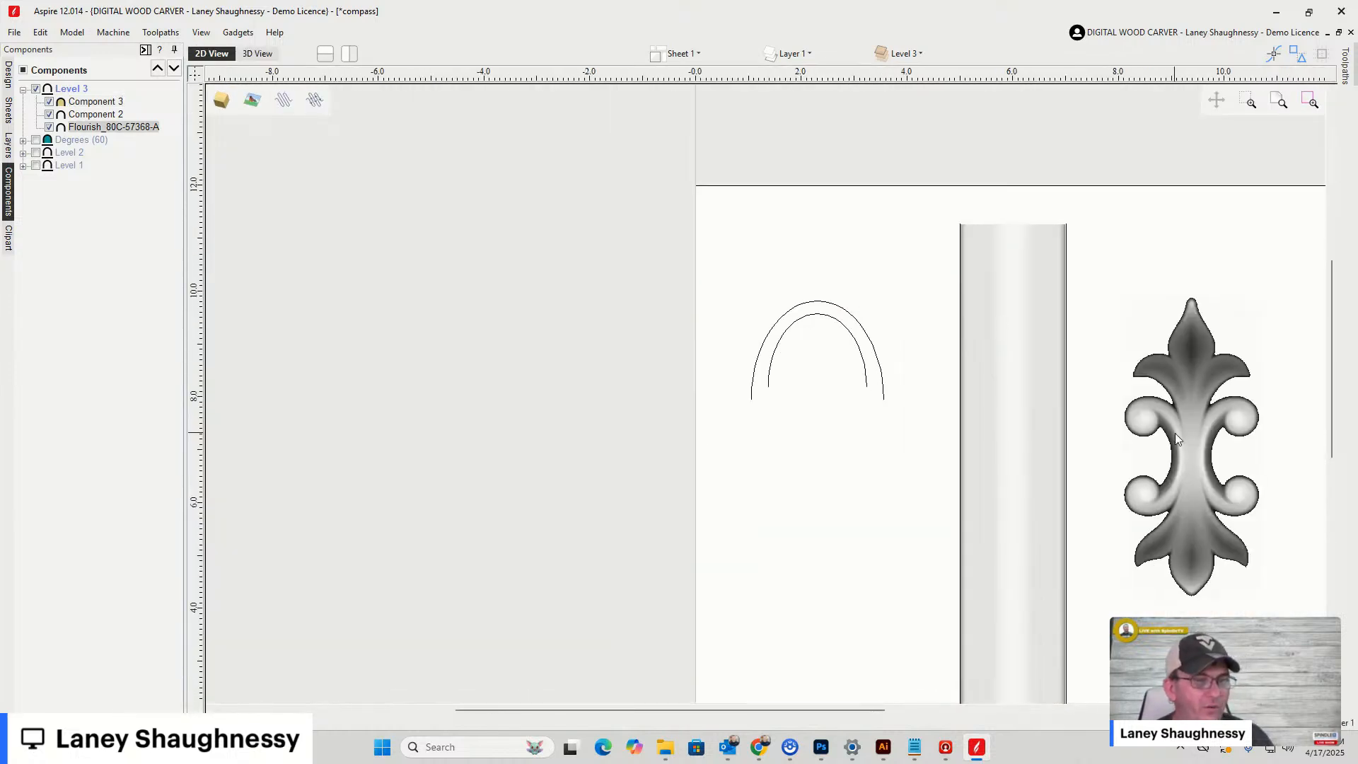
left_click_drag(1196, 442, 1020, 507)
Scale the flourish down proportionally to roughly the width of the bar and deselect it
scroll(878, 520, "down", 1)
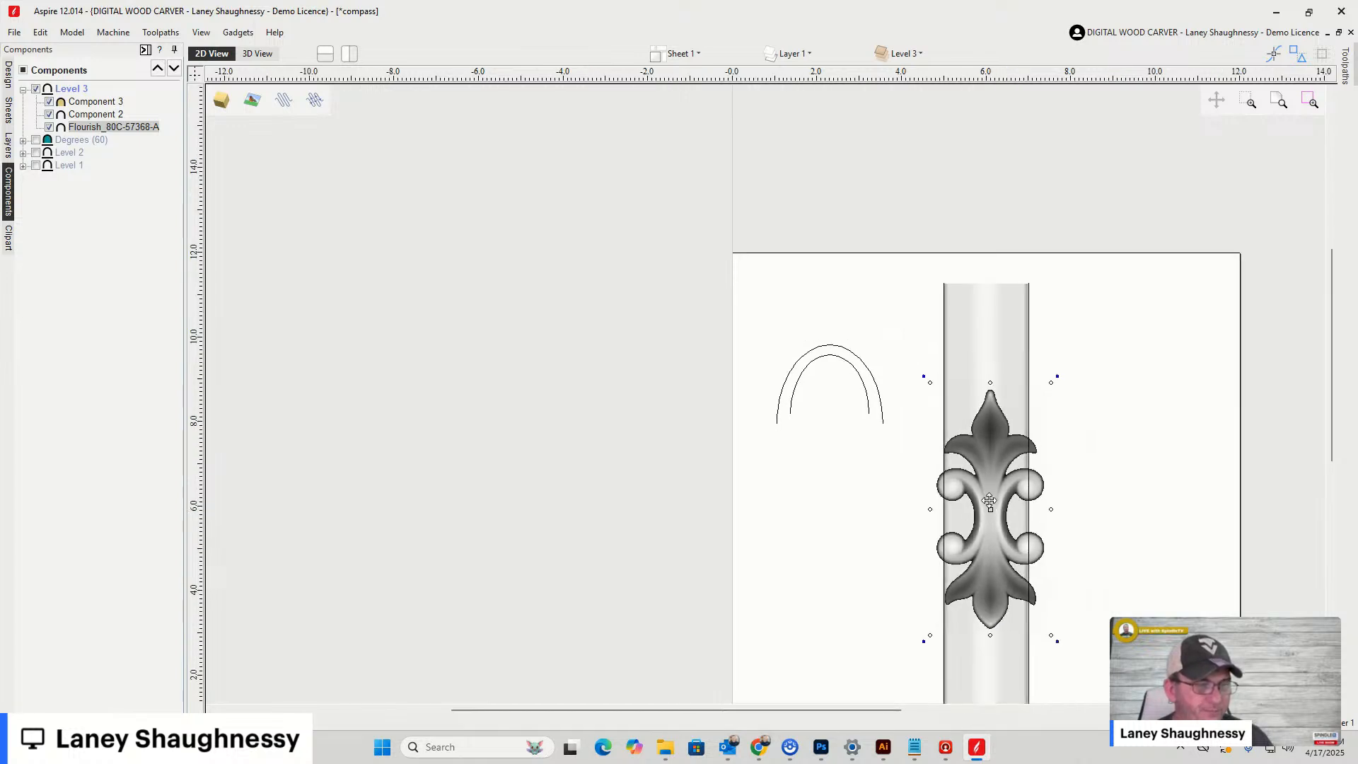
scroll(979, 595, "up", 4)
scroll(947, 274, "down", 2)
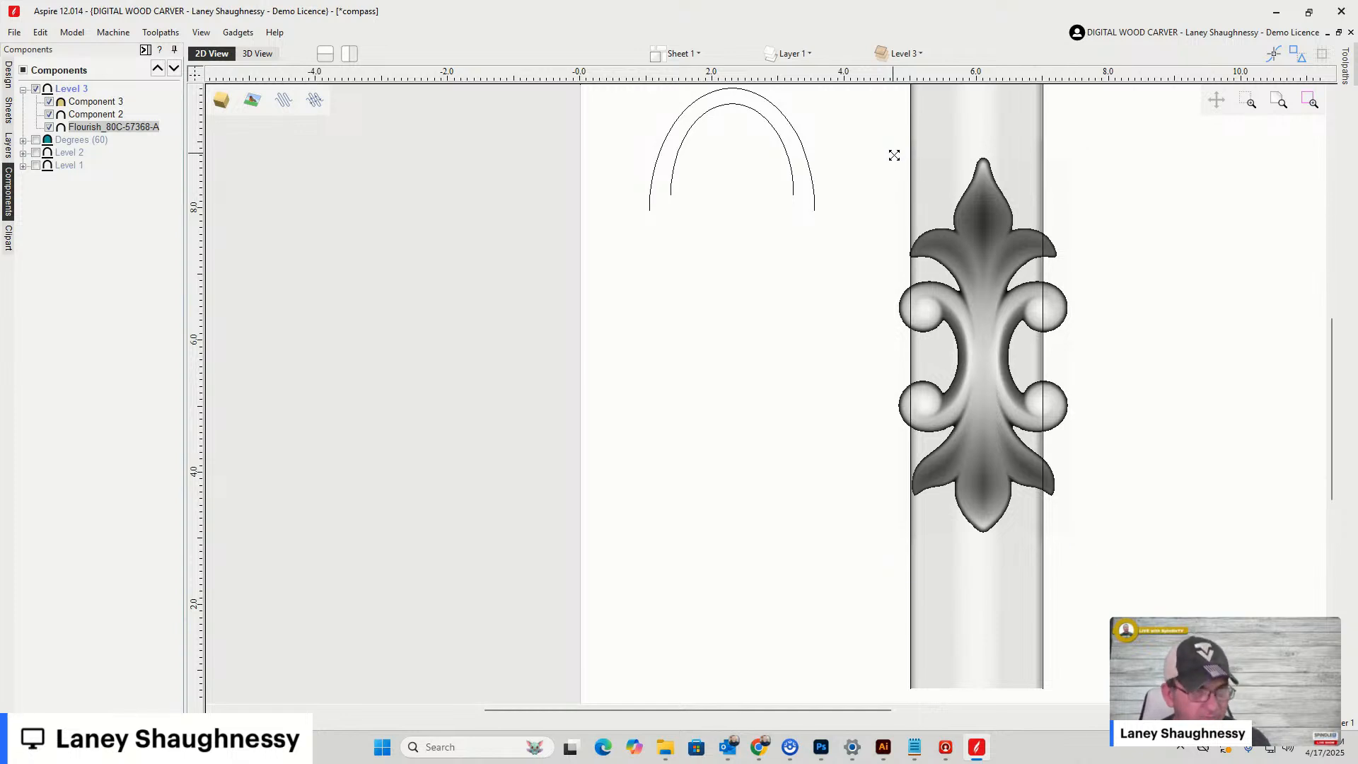
left_click_drag(894, 155, 919, 191)
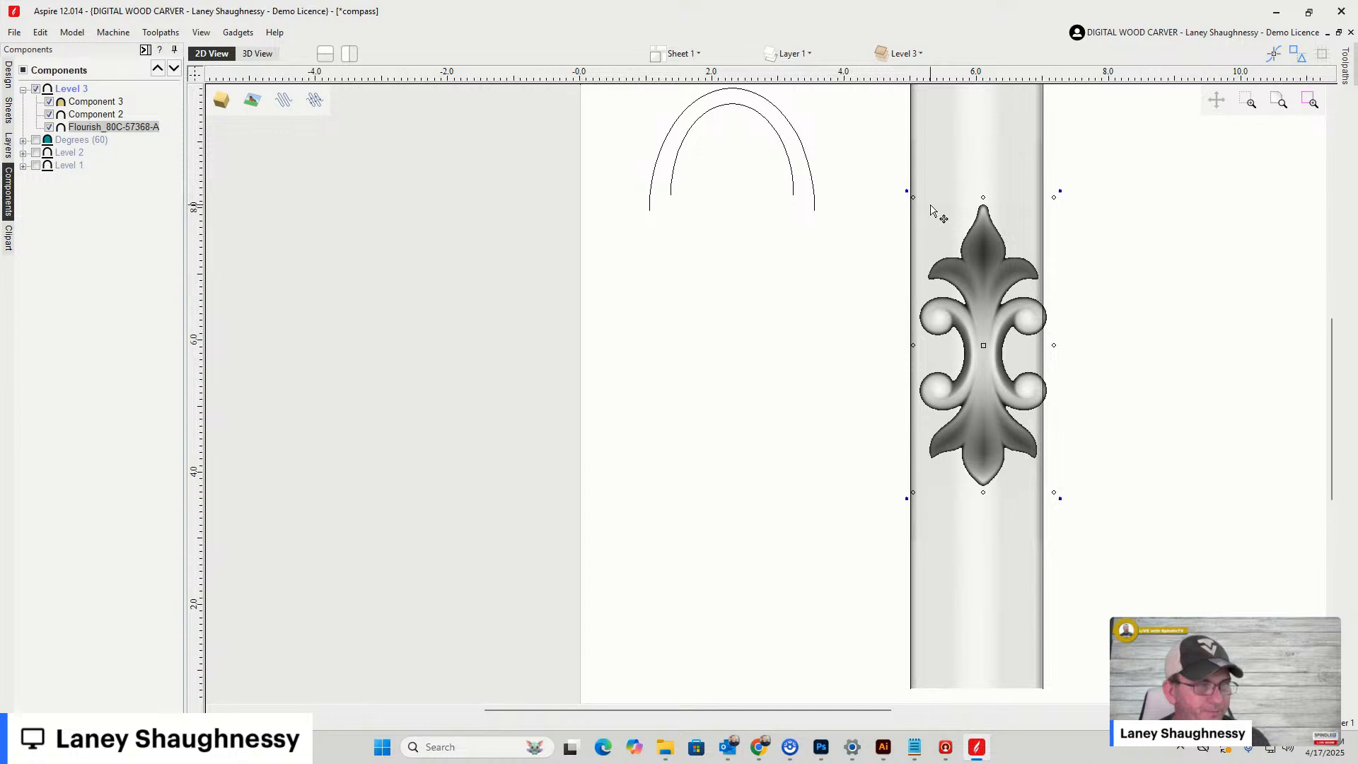
left_click(932, 206)
Centre the flourish horizontally and vertically on the shorter sweep with the Alignment Tools
left_click(1048, 313)
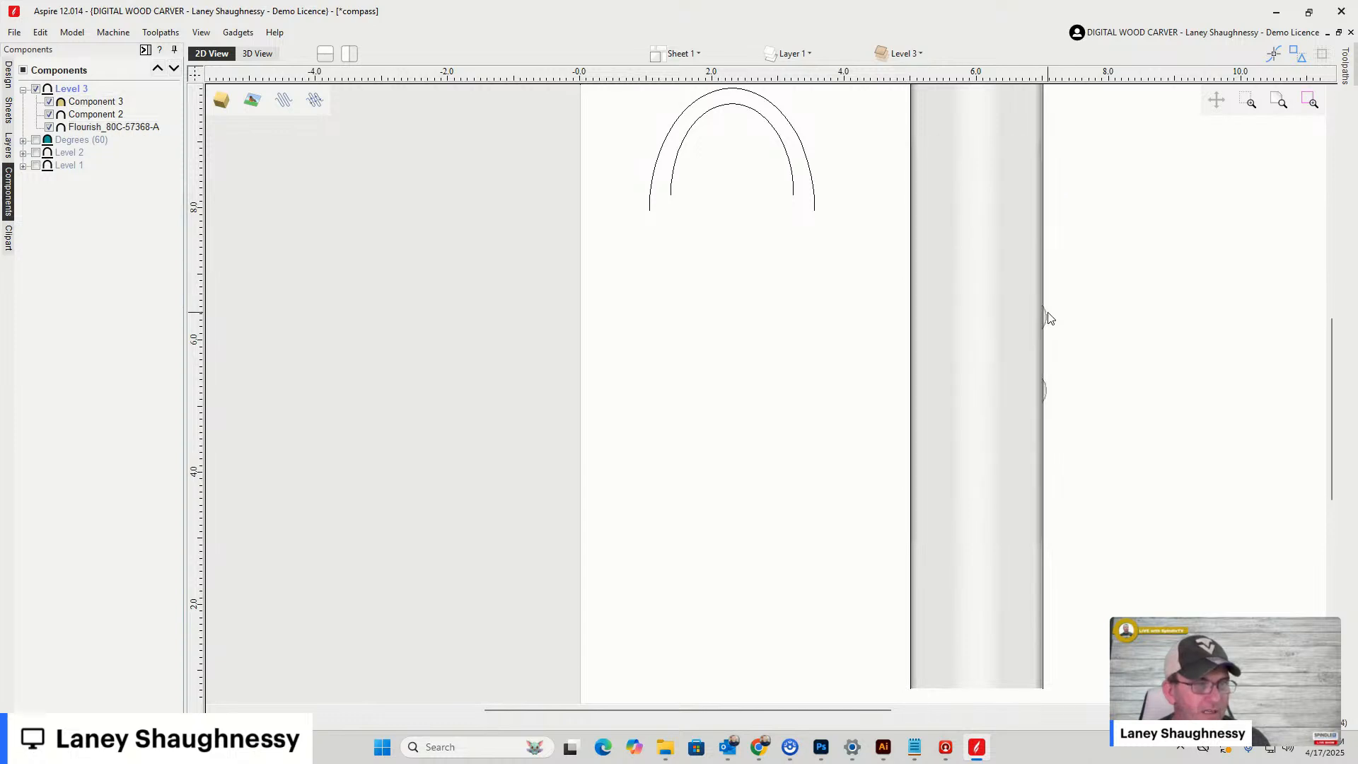
left_click(960, 167)
left_click(8, 74)
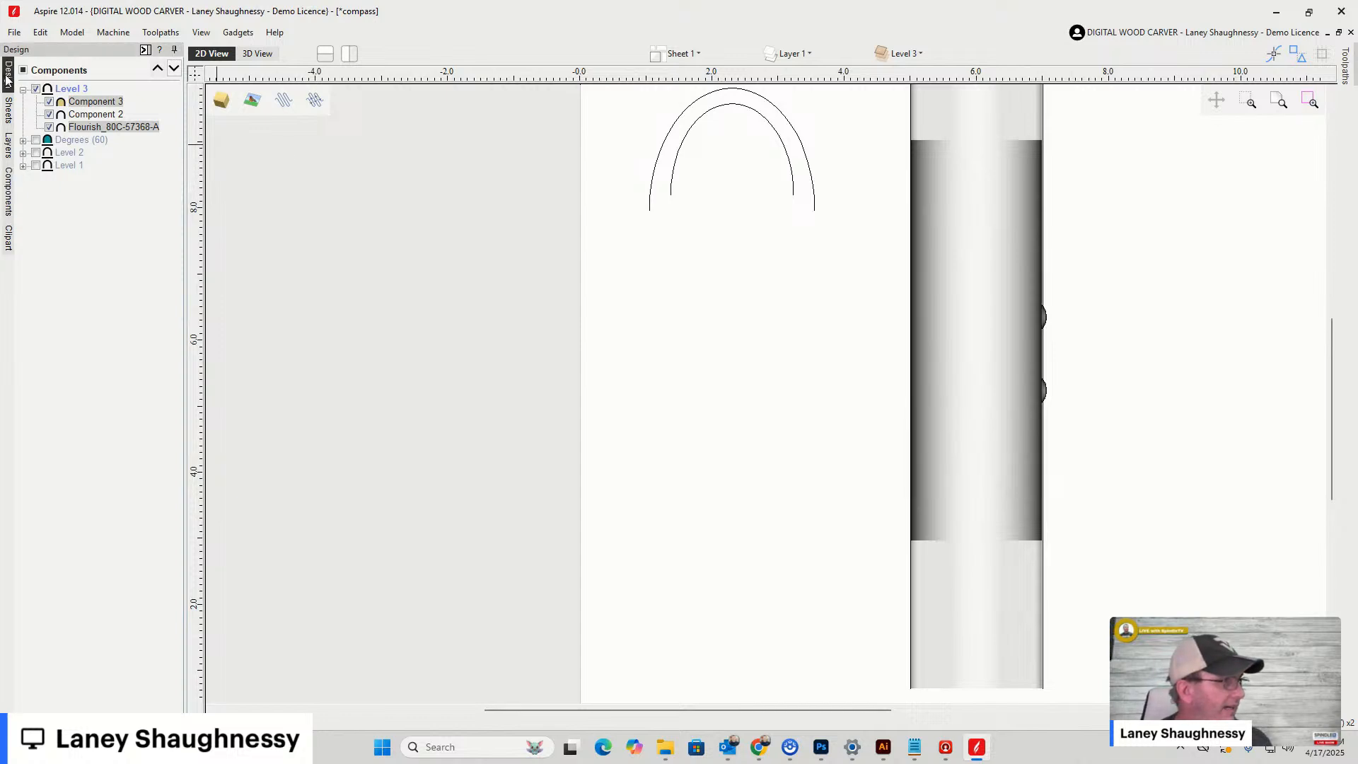
left_click(155, 212)
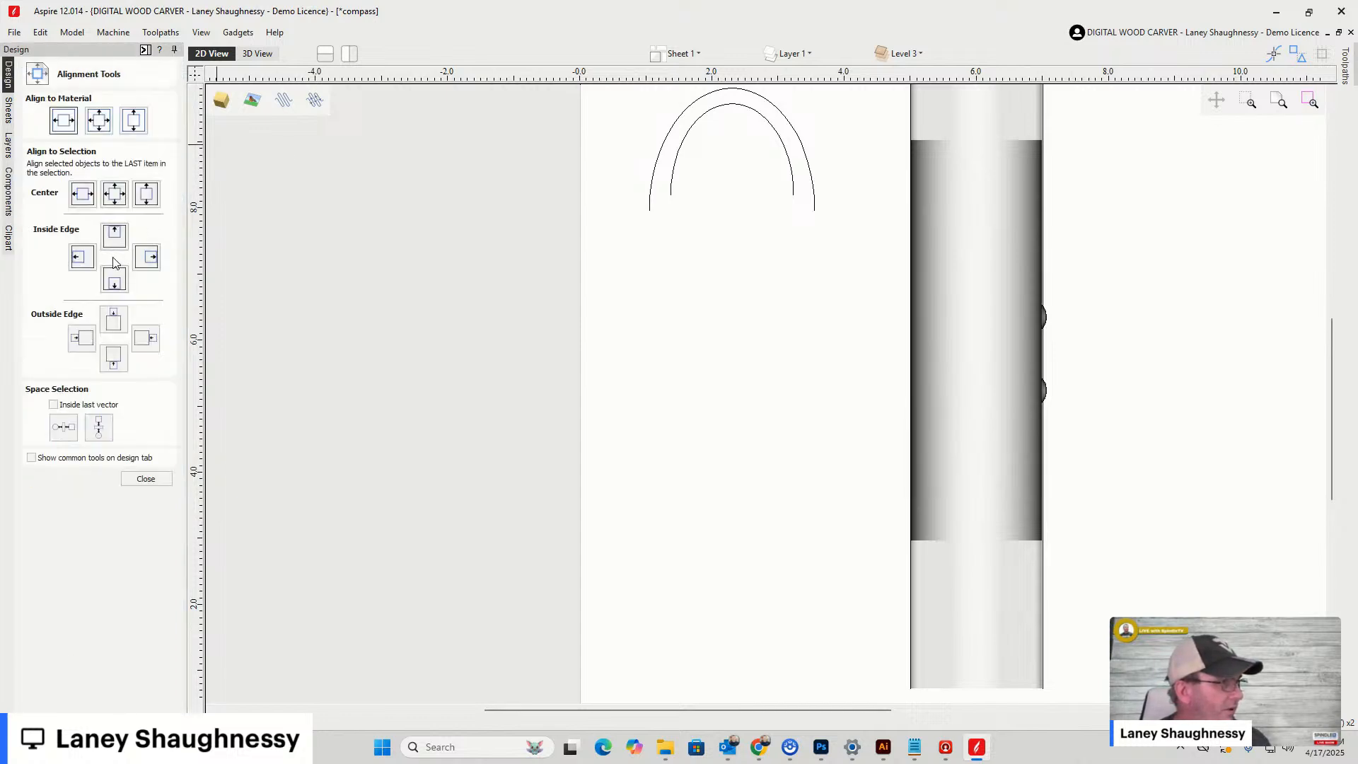
left_click(111, 200)
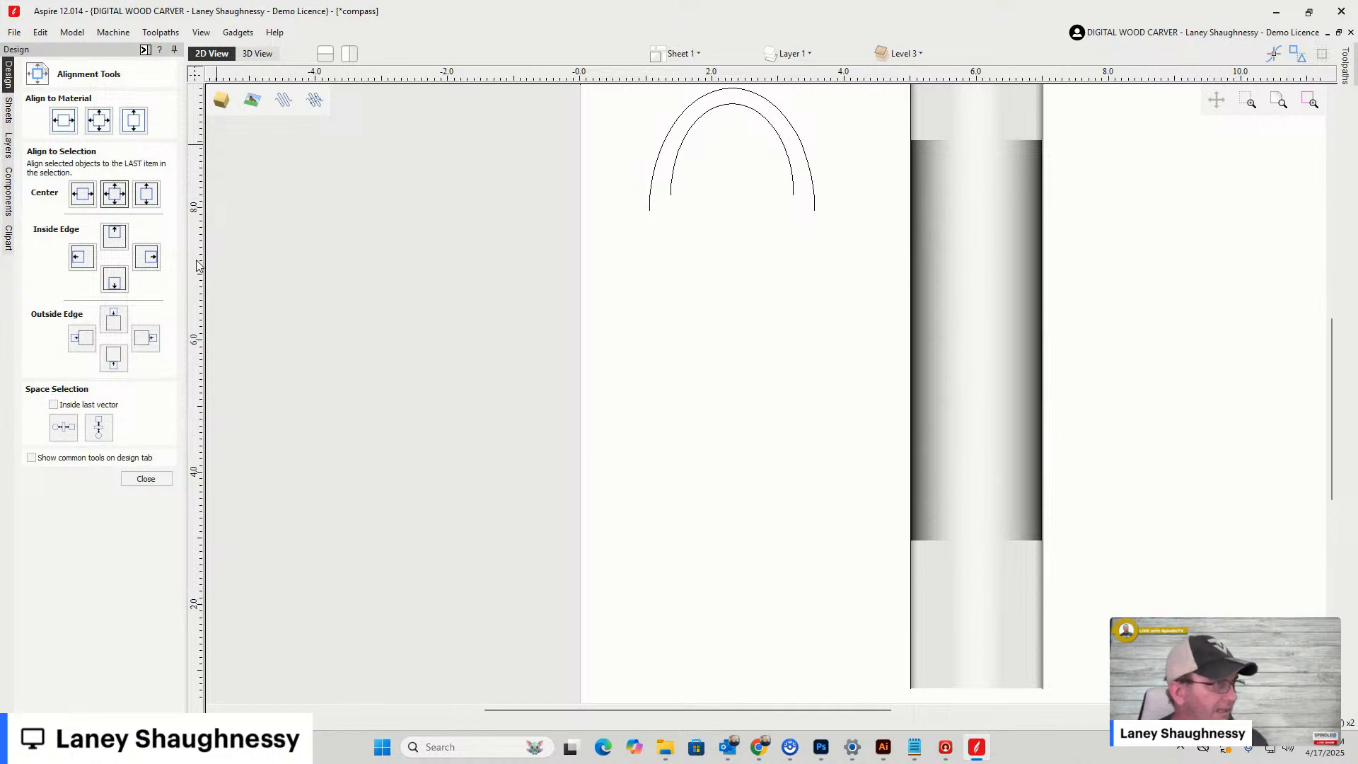
Examine the centred flourish on the bar in the 3D view and close the Alignment Tools
left_click(257, 54)
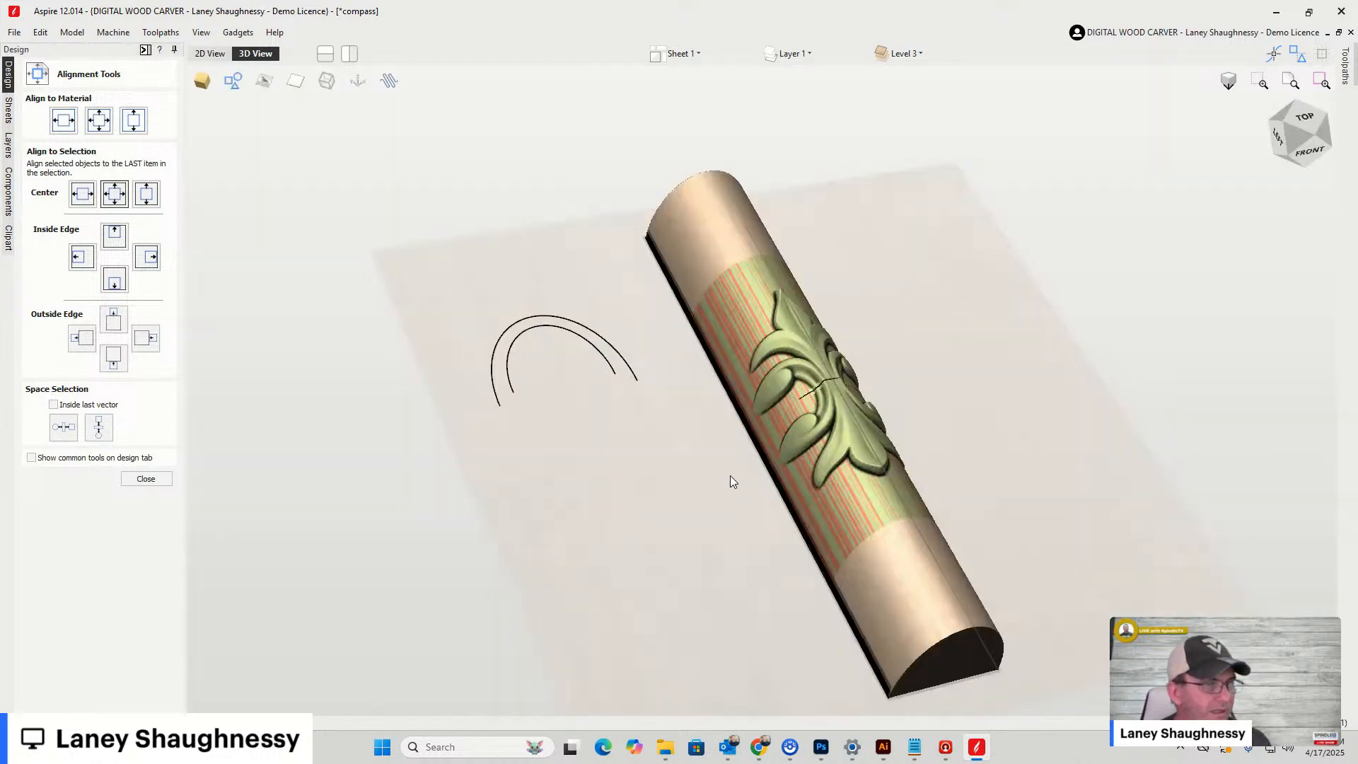
scroll(783, 371, "up", 4)
scroll(797, 368, "up", 2)
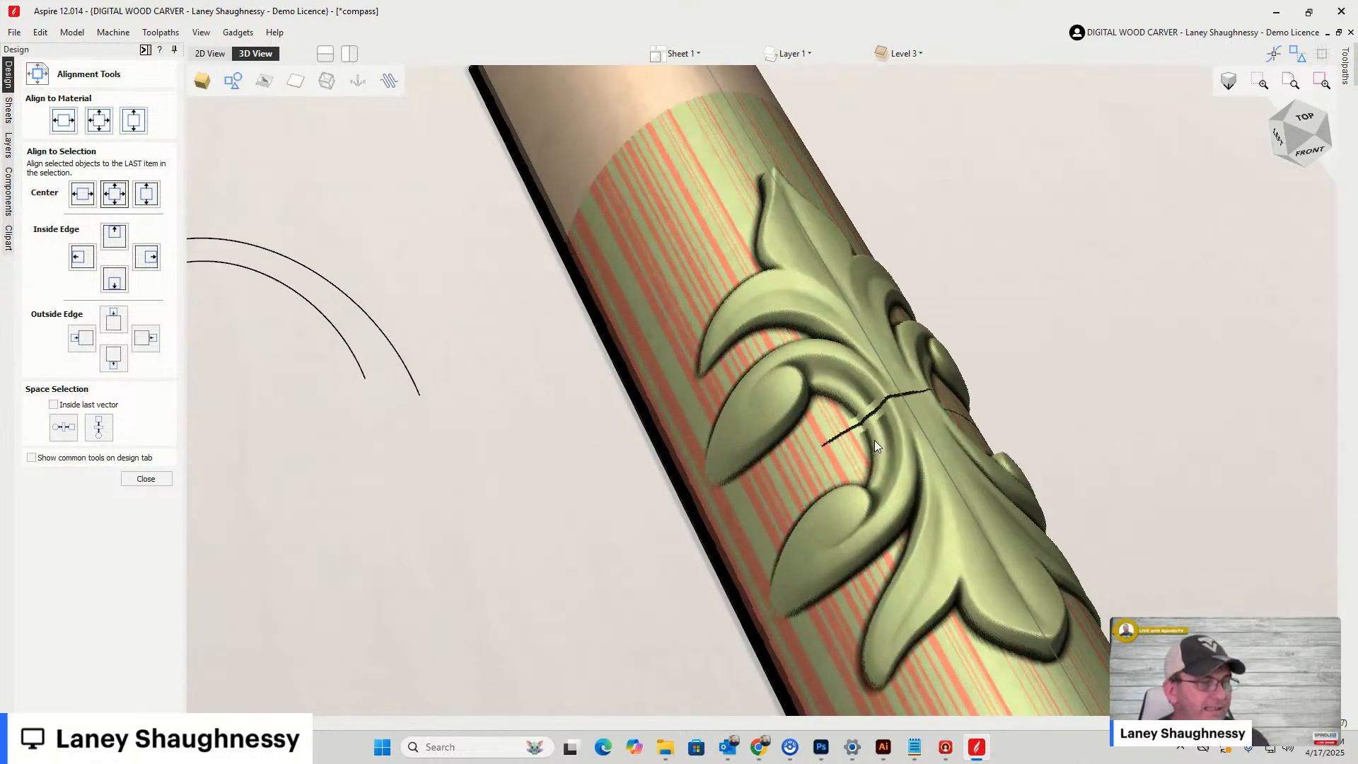
scroll(875, 437, "down", 2)
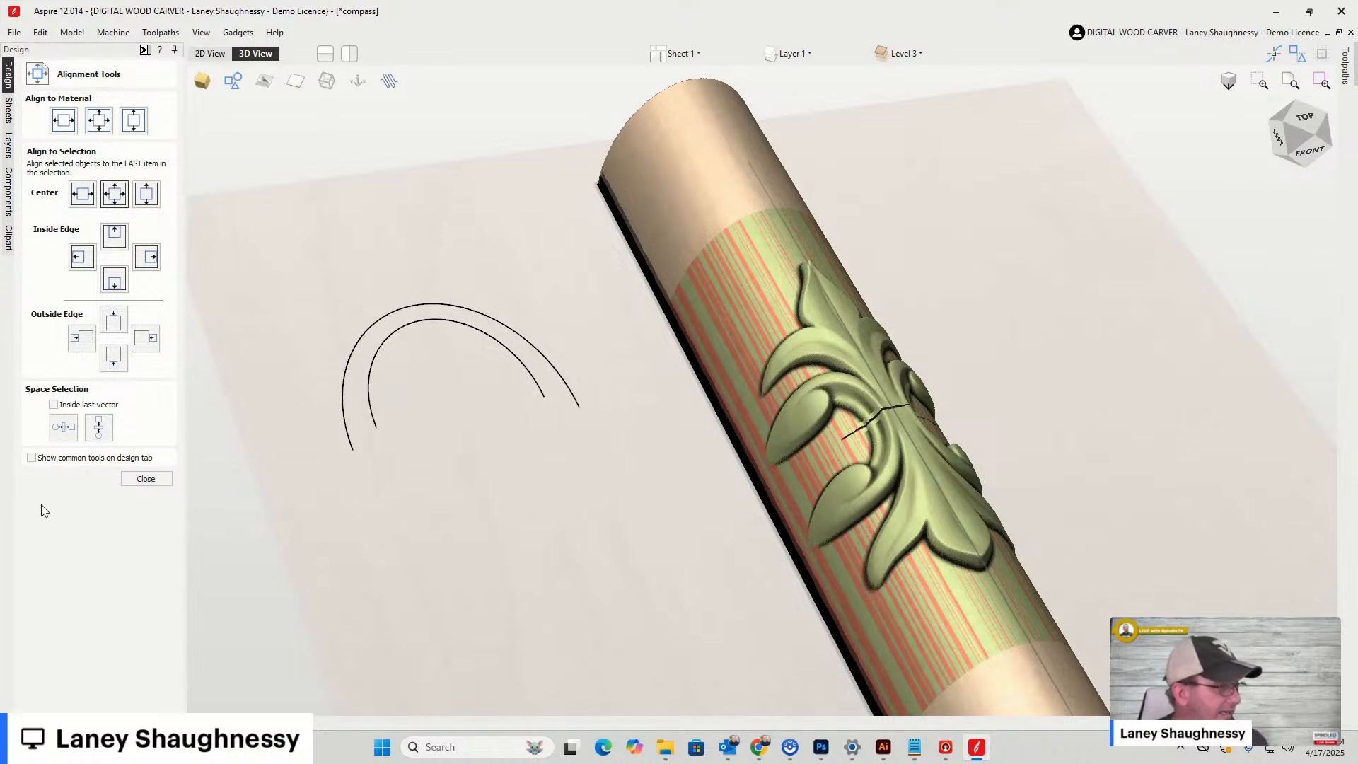
left_click(146, 479)
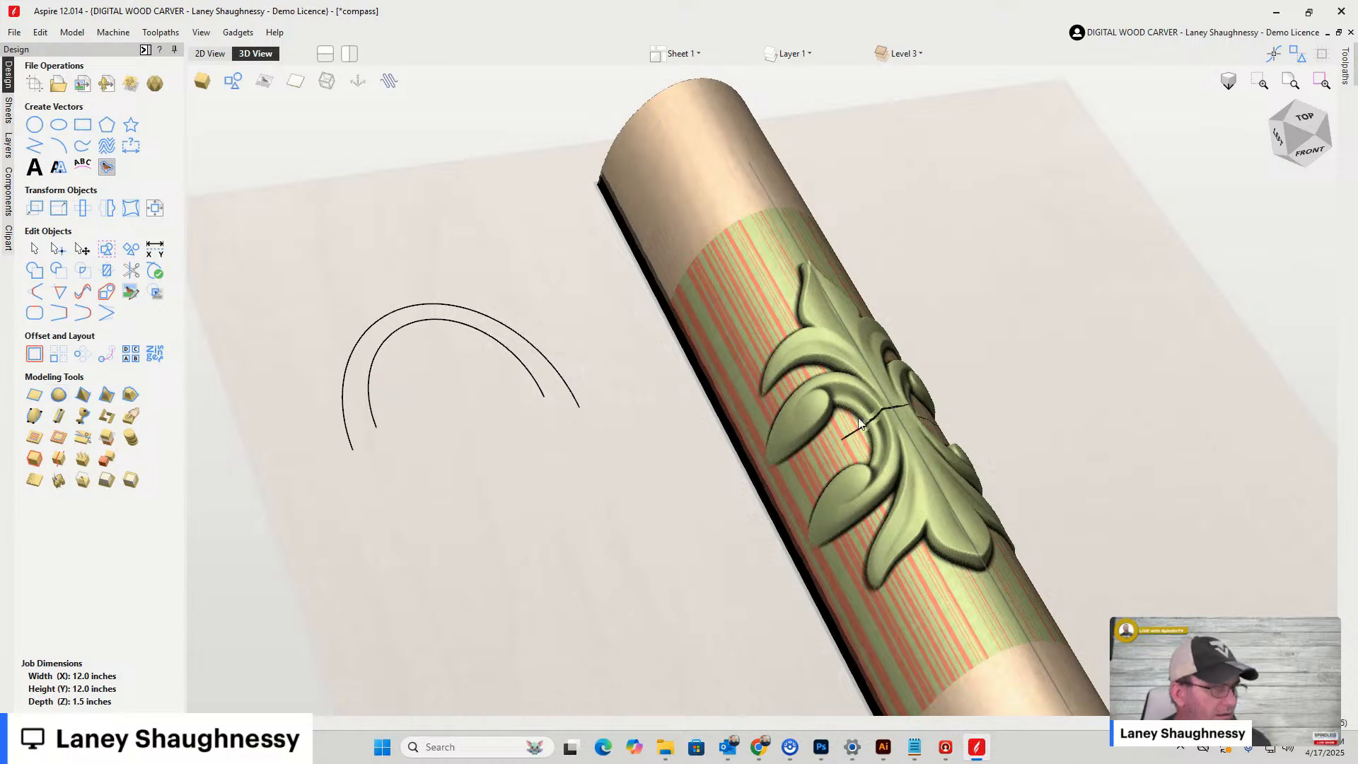
scroll(881, 404, "up", 5)
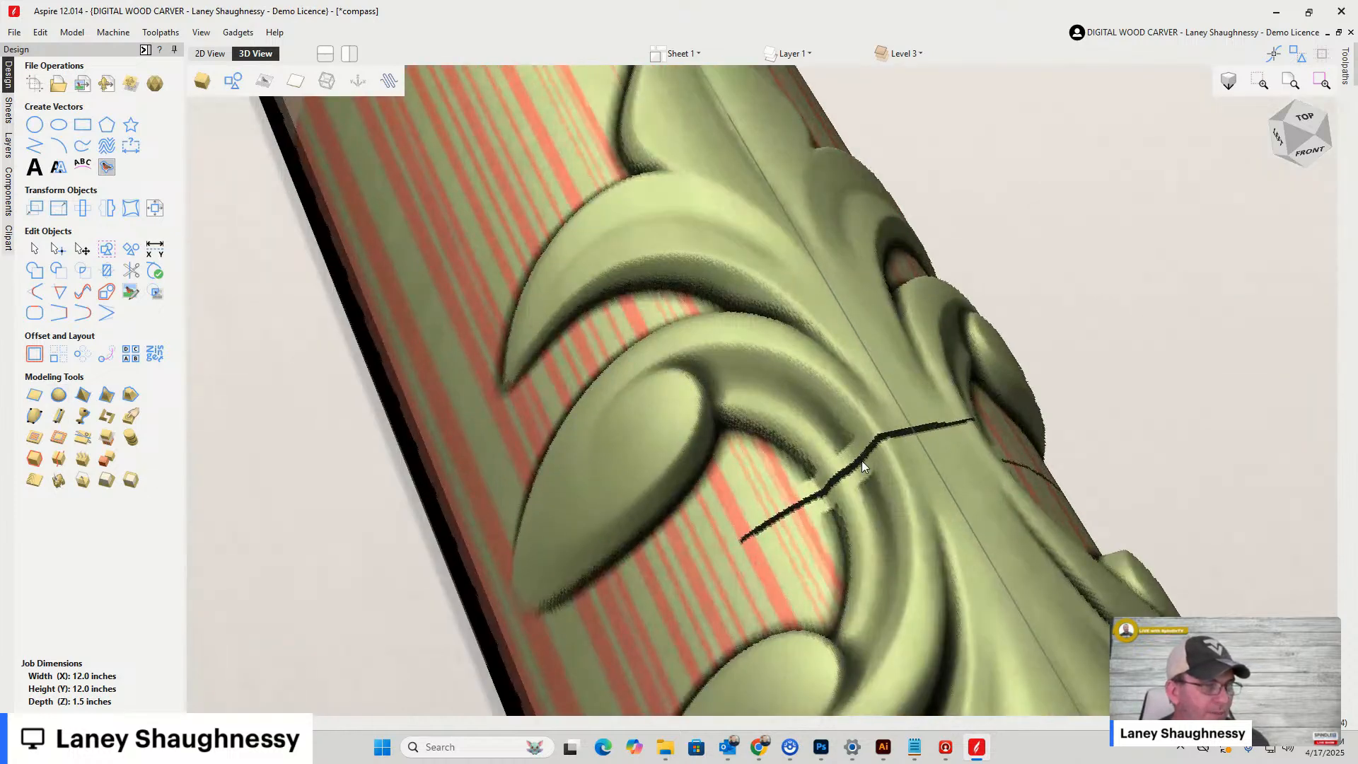
scroll(884, 461, "down", 5)
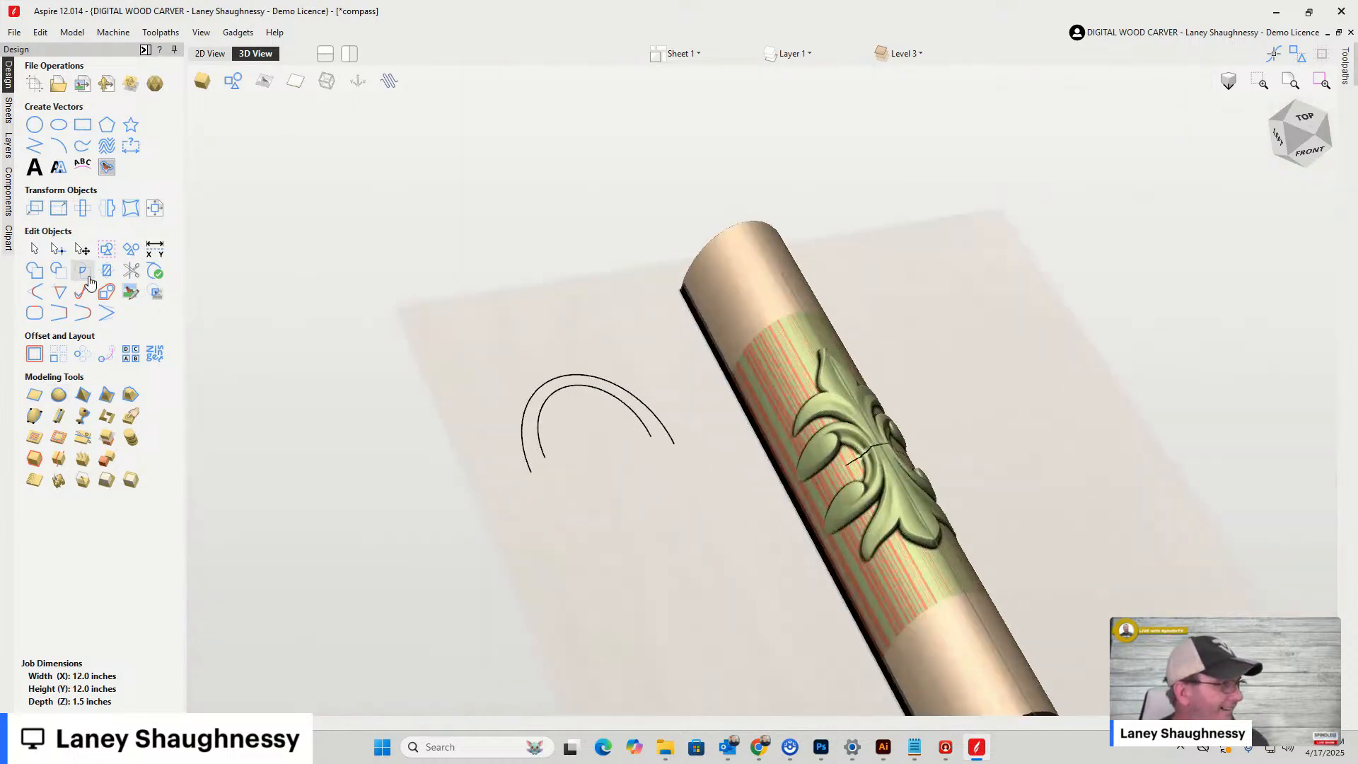
Reorder the component tree so the flourish sits above Component 3 at the start of Level 3
left_click(8, 192)
left_click(84, 104)
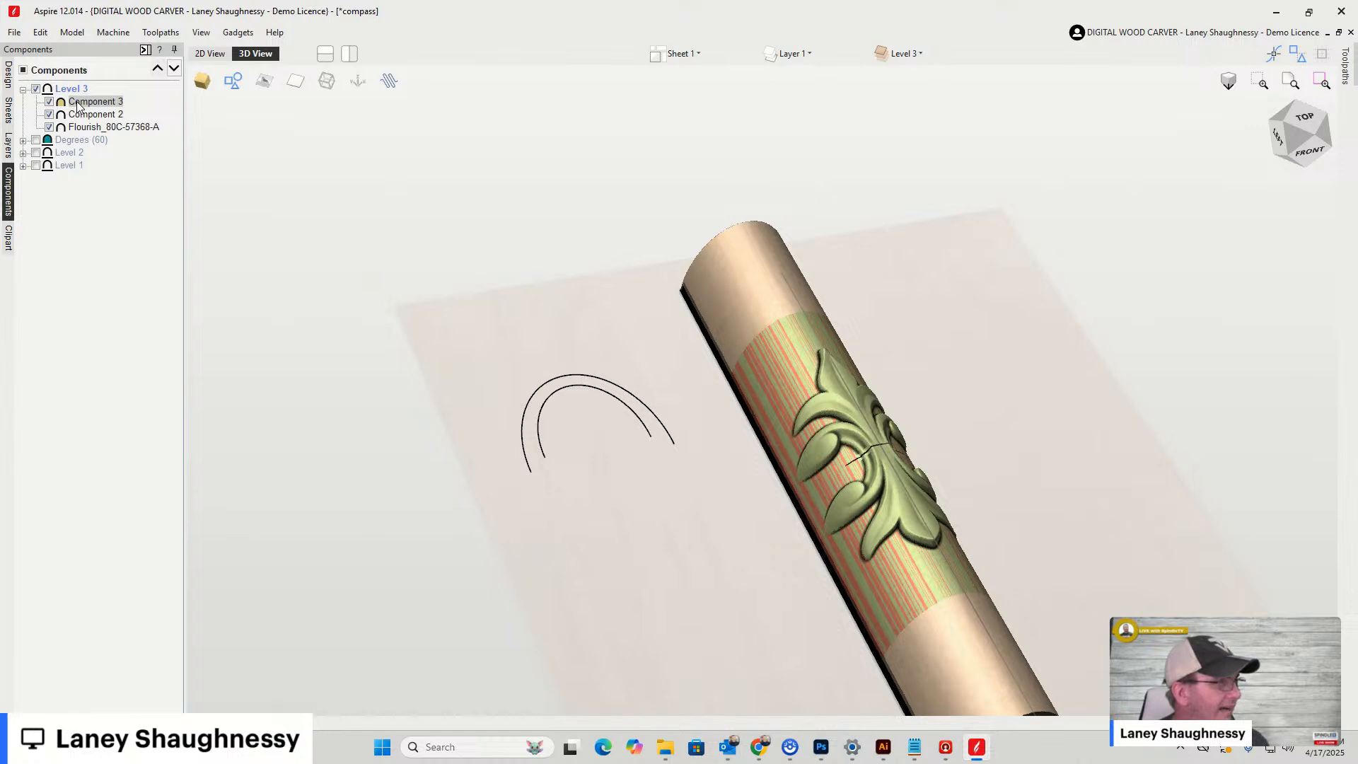
left_click(90, 129)
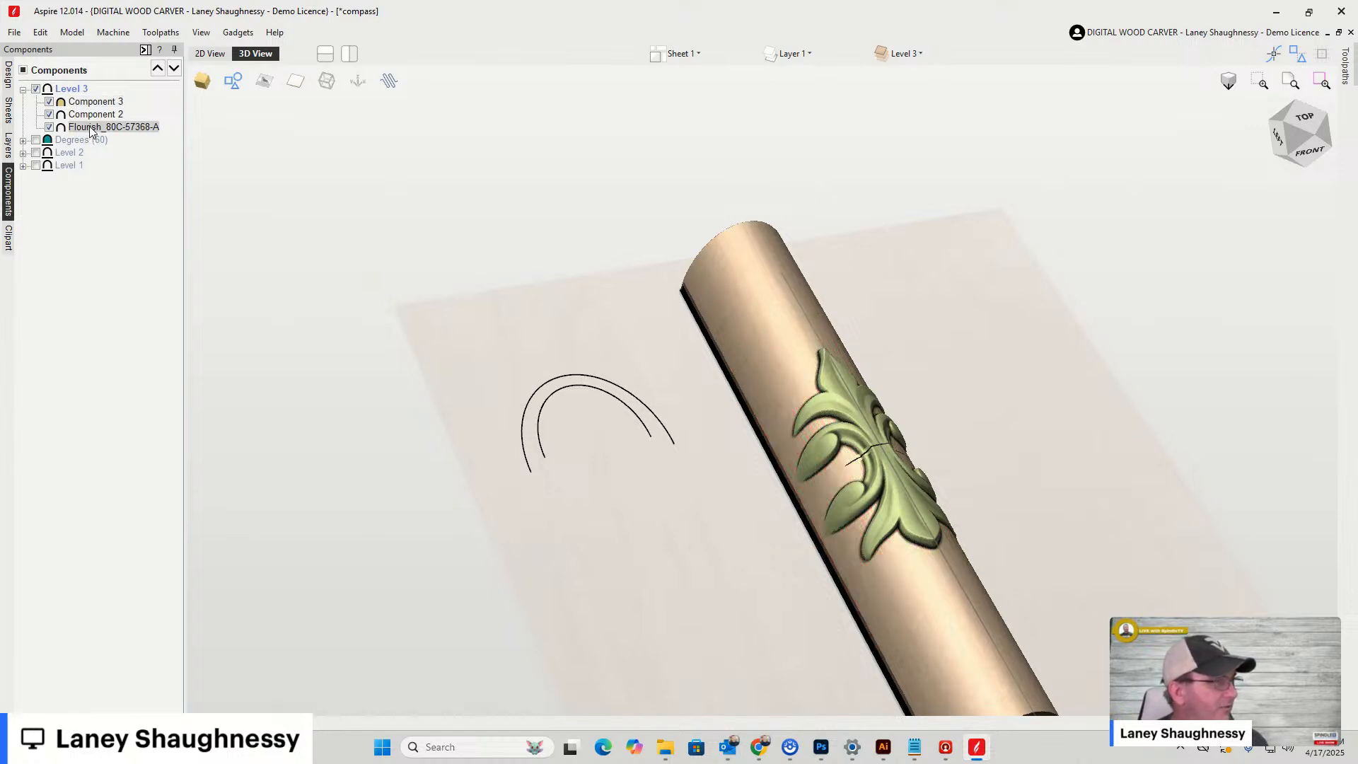
left_click_drag(90, 130, 89, 102)
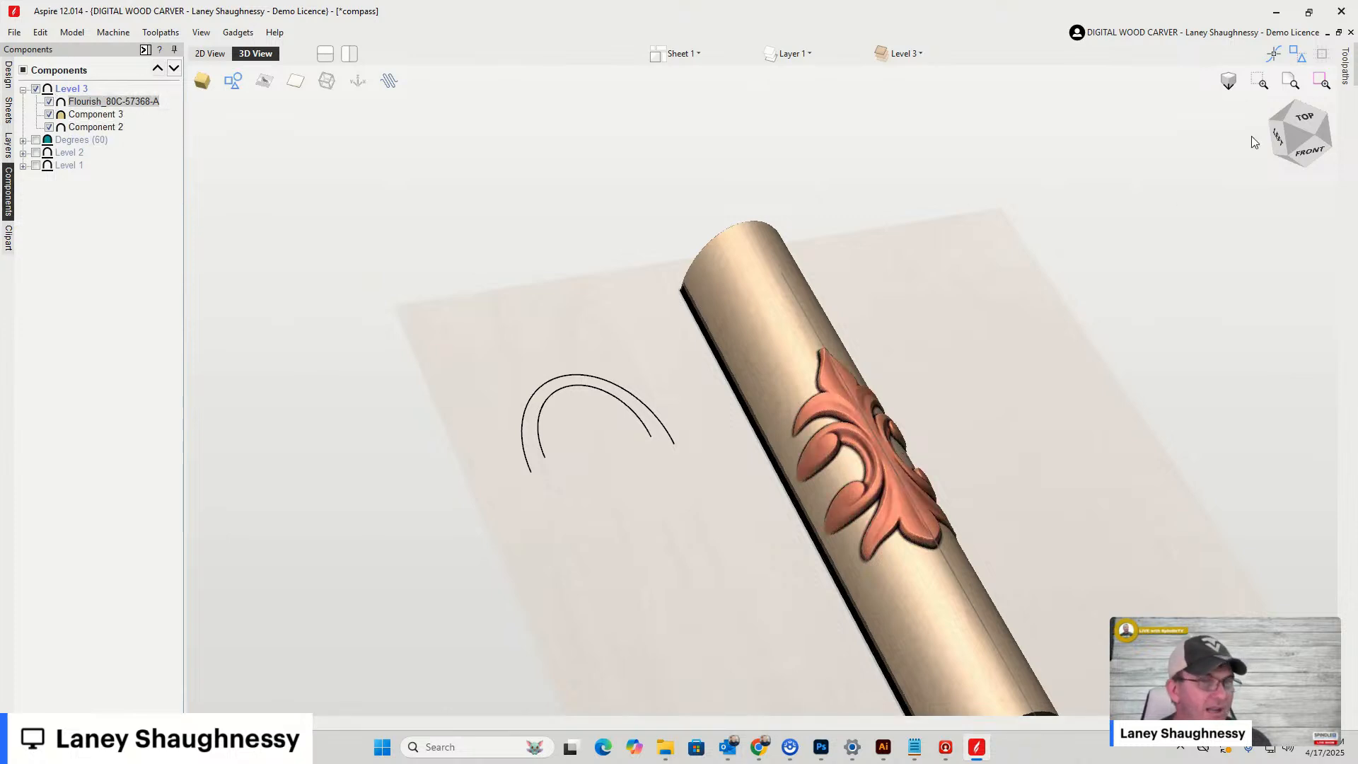
mouse_move(1316, 147)
left_mouse_down()
mouse_move(1282, 143)
mouse_move(1338, 133)
mouse_move(1313, 140)
left_mouse_up()
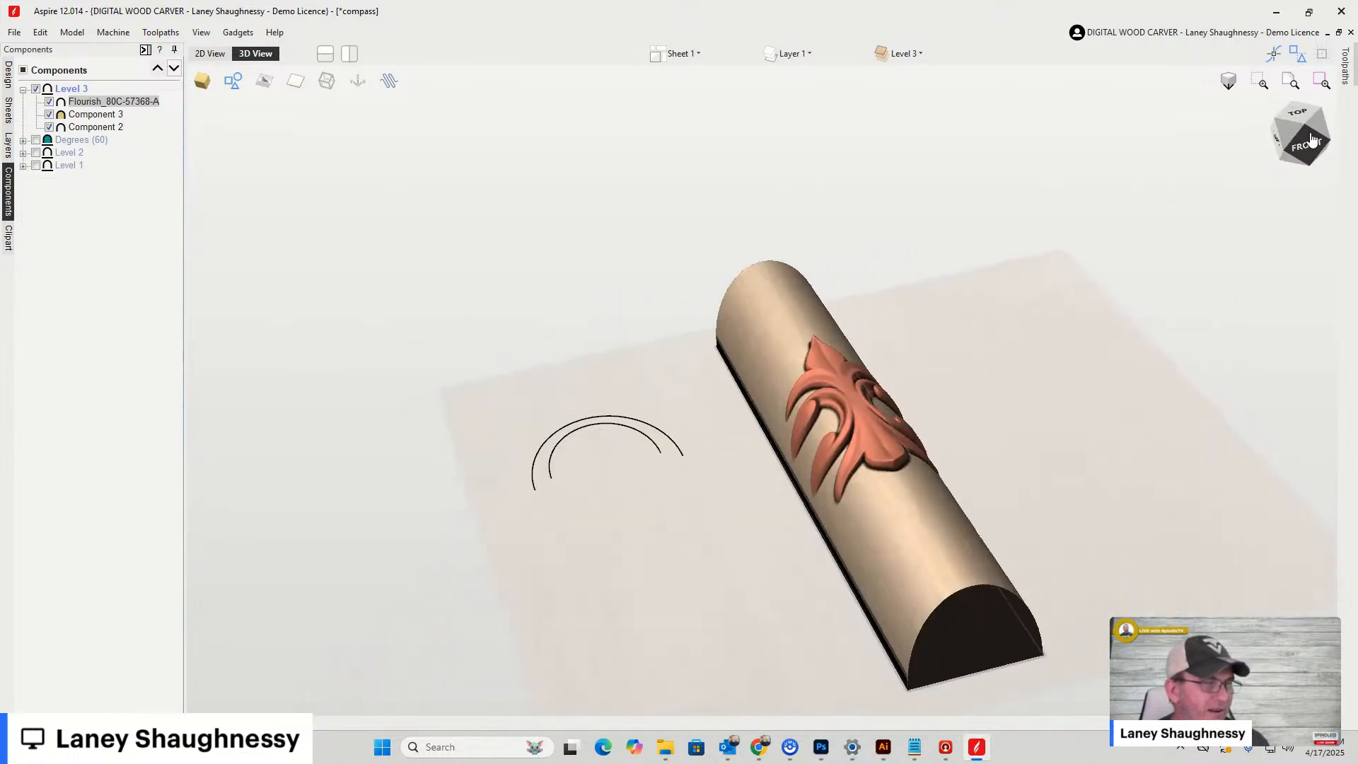
Narrow the flourish symmetrically about its centre in the 2D view, and check it on the bar in 3D from above
left_click(214, 56)
scroll(967, 329, "up", 3)
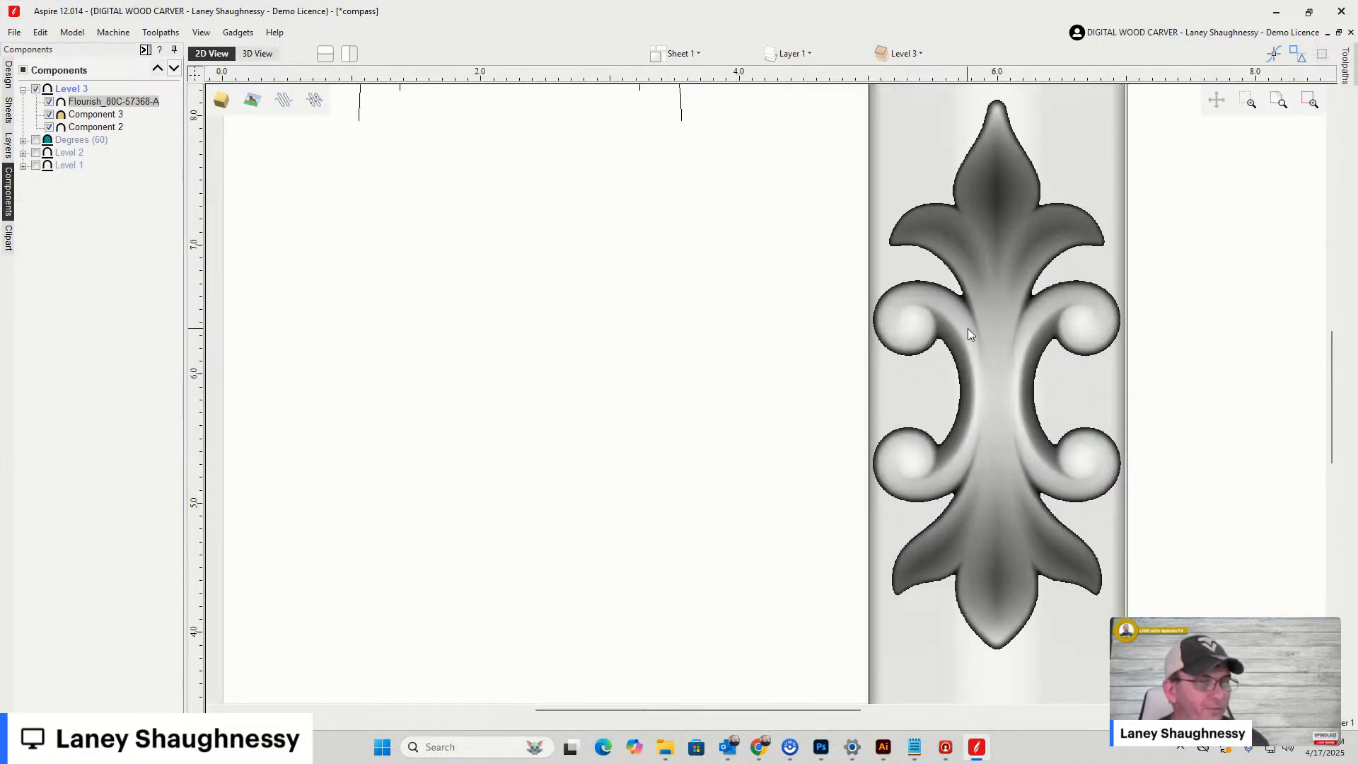
scroll(988, 318, "down", 2)
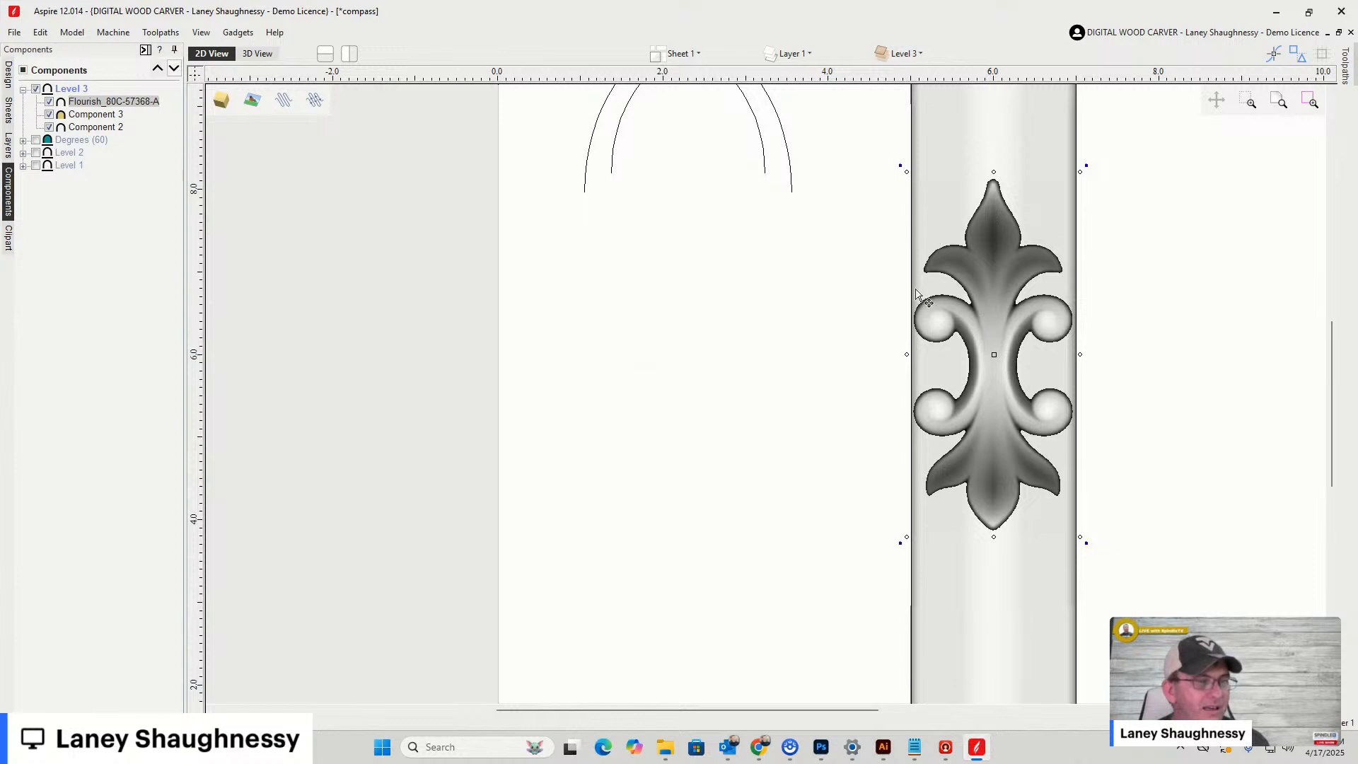
left_click_drag(908, 355, 938, 355, "alt")
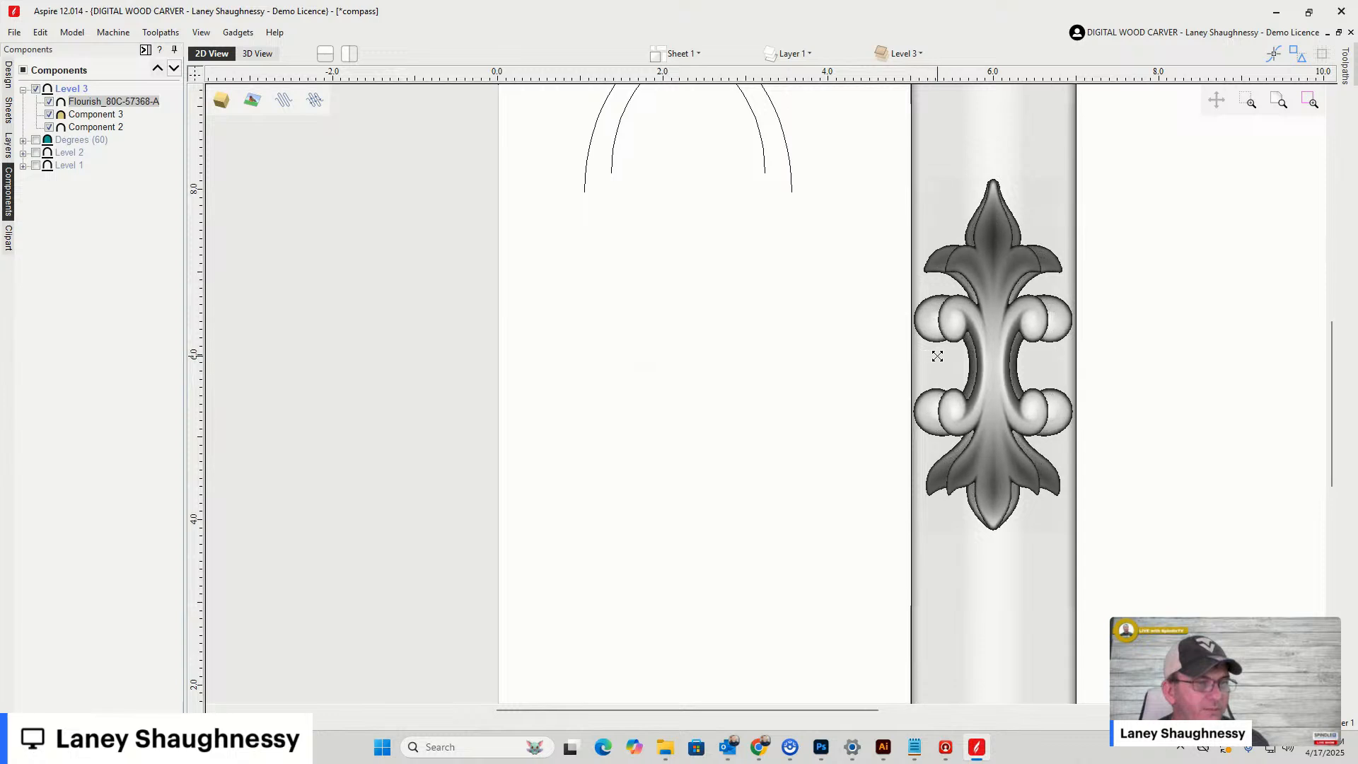
left_click(257, 55)
scroll(813, 444, "up", 3)
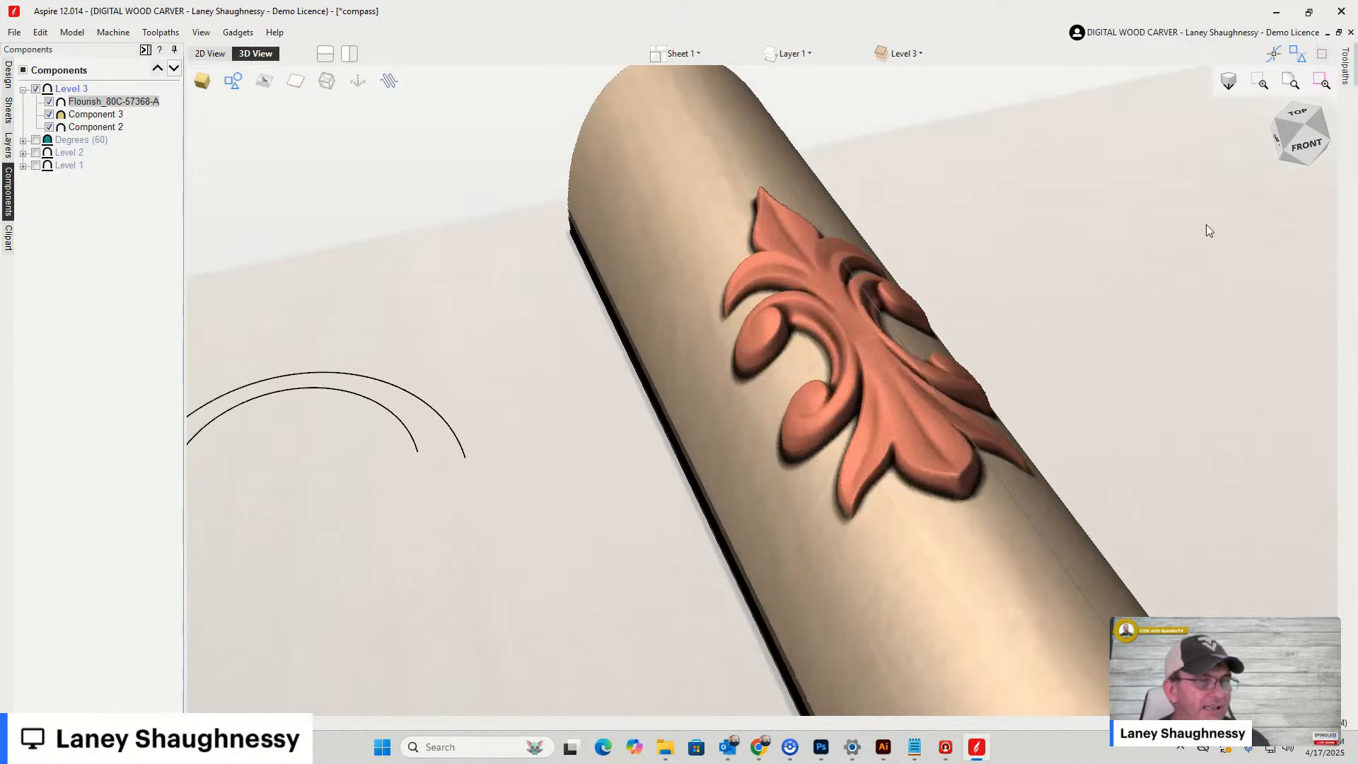
left_click(1300, 124)
scroll(746, 572, "up", 3)
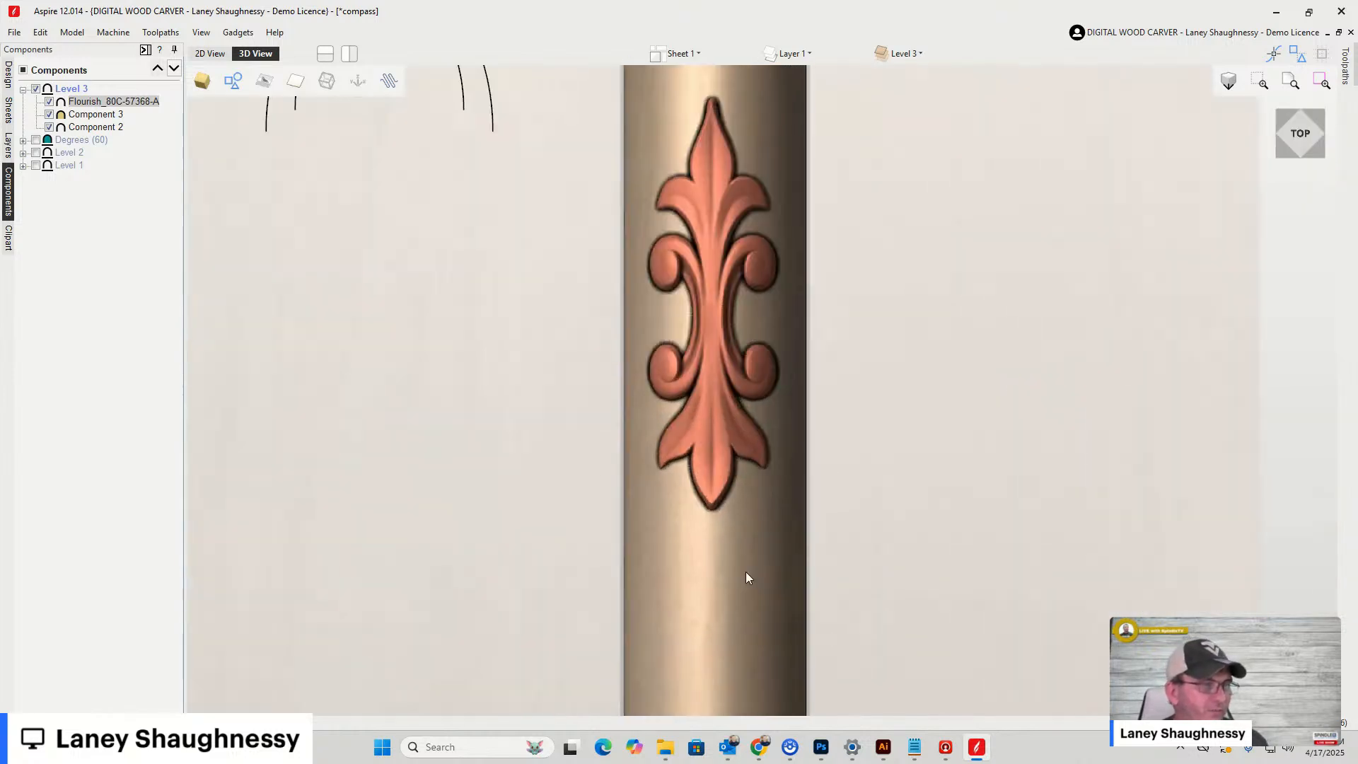
scroll(729, 554, "down", 1)
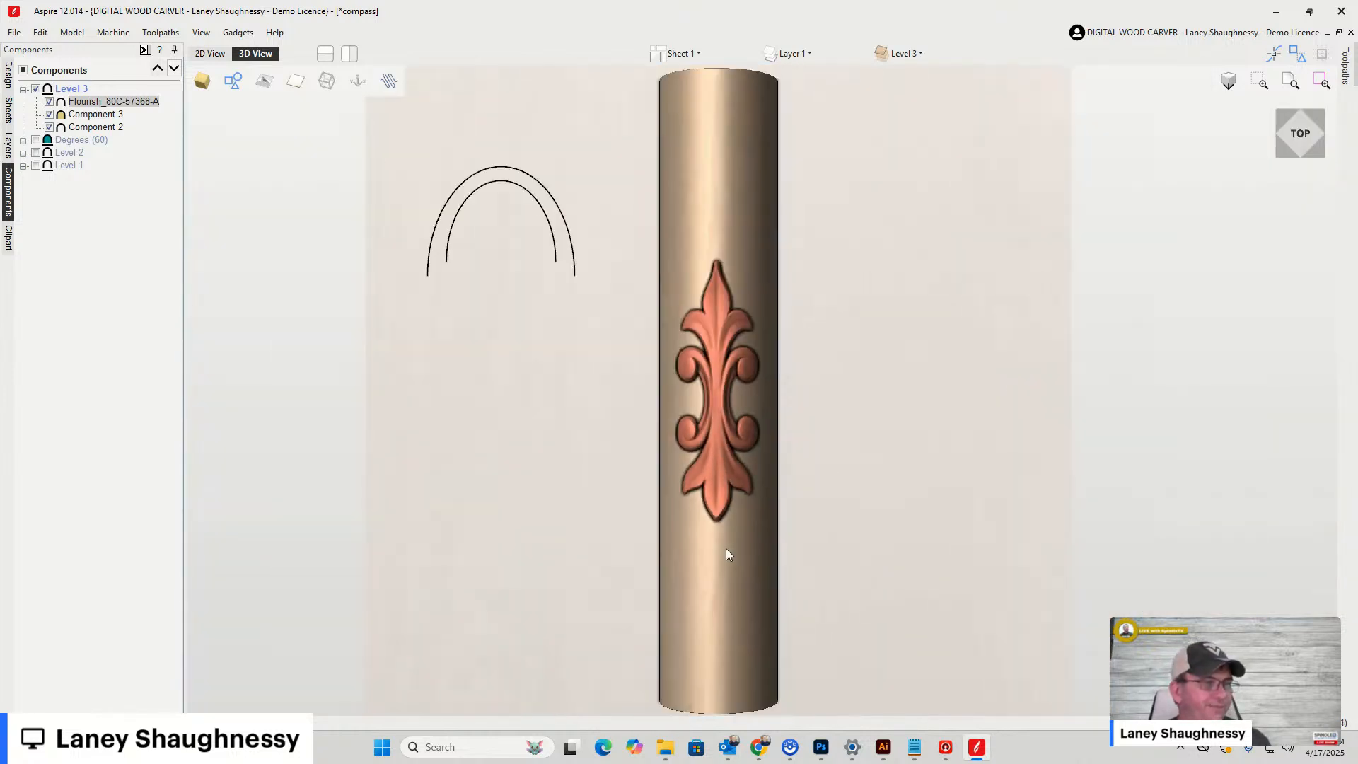
left_click(1300, 141)
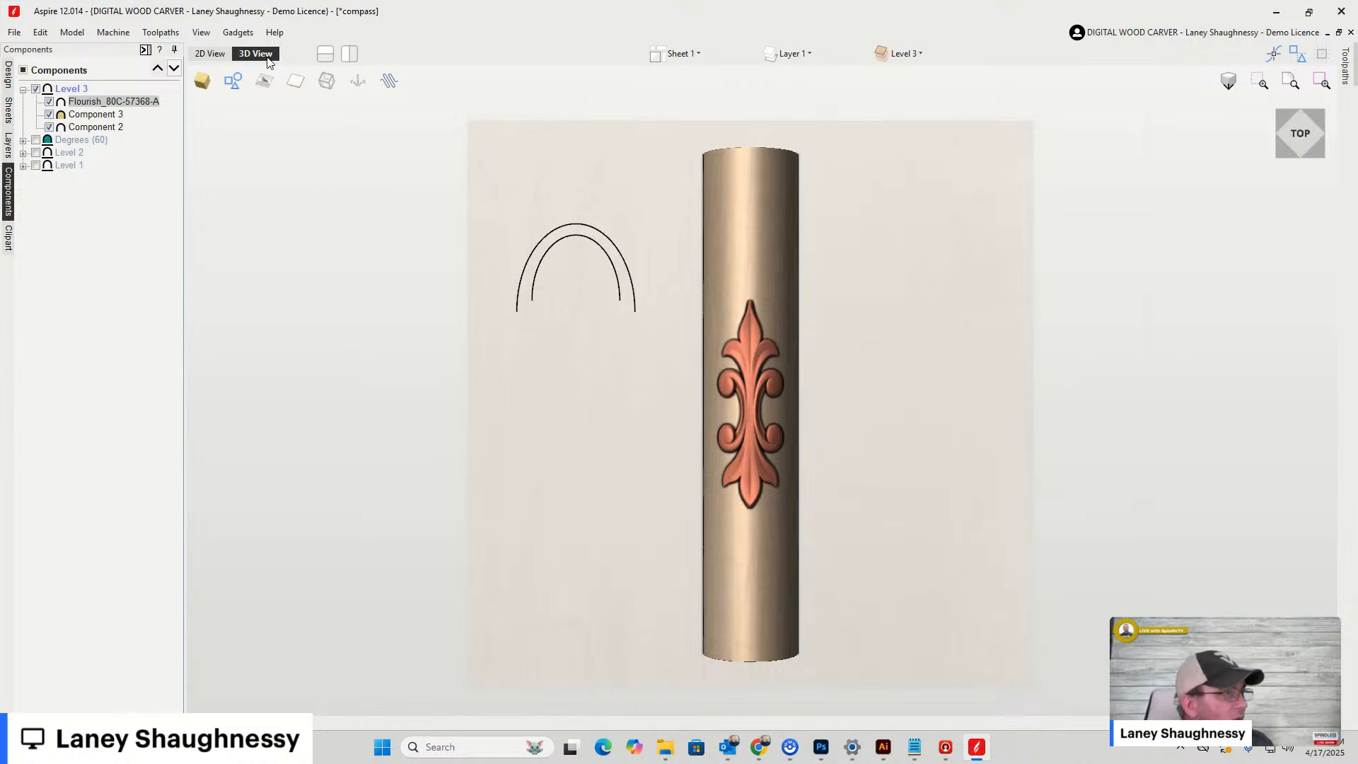
Hide the full-length sweep and stretch the flourish symmetrically to about 5.64 inches long in the 3D view
left_click(49, 128)
left_click(49, 128)
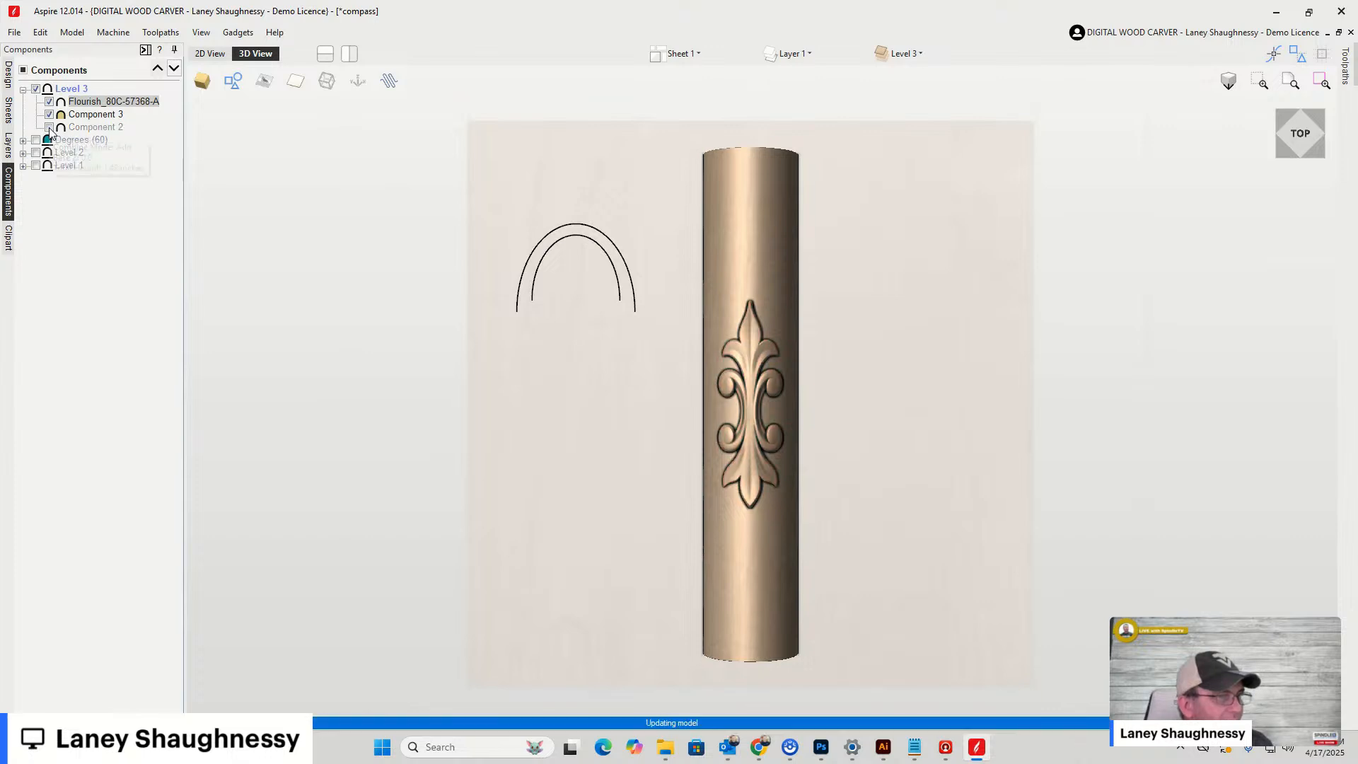
left_click(757, 361)
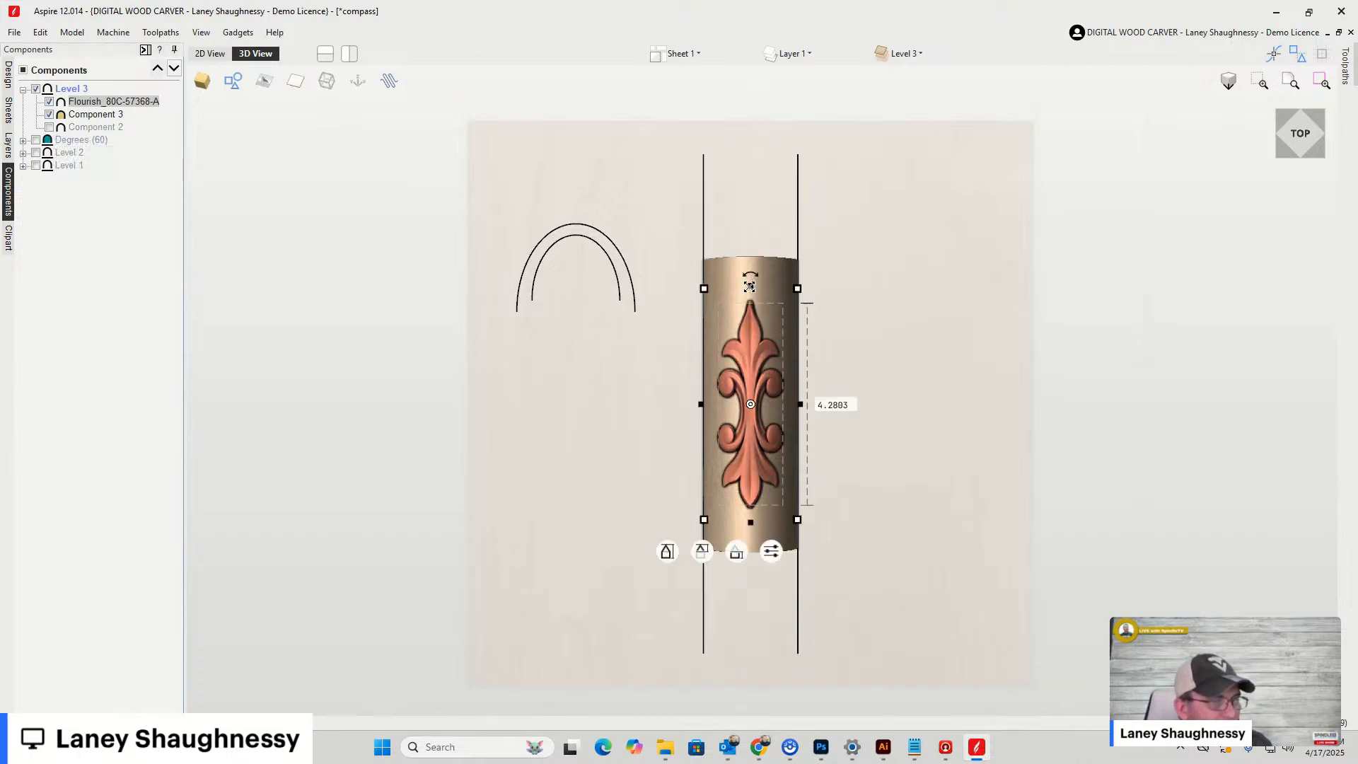
left_click_drag(749, 286, 750, 272)
scroll(745, 422, "up", 1)
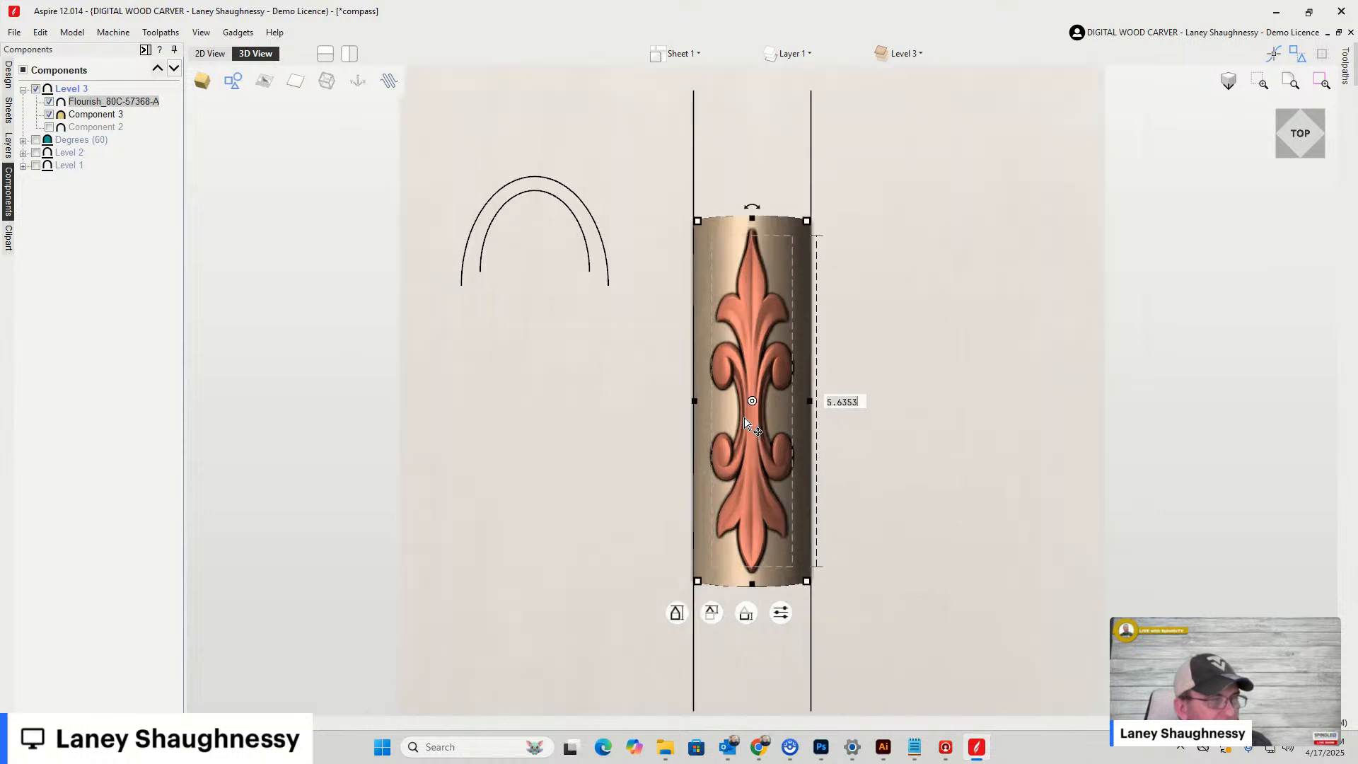
scroll(745, 423, "up", 2)
mouse_move(1297, 139)
left_mouse_down()
mouse_move(1295, 108)
mouse_move(1312, 128)
mouse_move(1275, 136)
mouse_move(1300, 134)
left_mouse_up()
Show the full-length sweep, Component 2, again and inspect the lengthened flourish in 3D from above and from the side
left_click(210, 55)
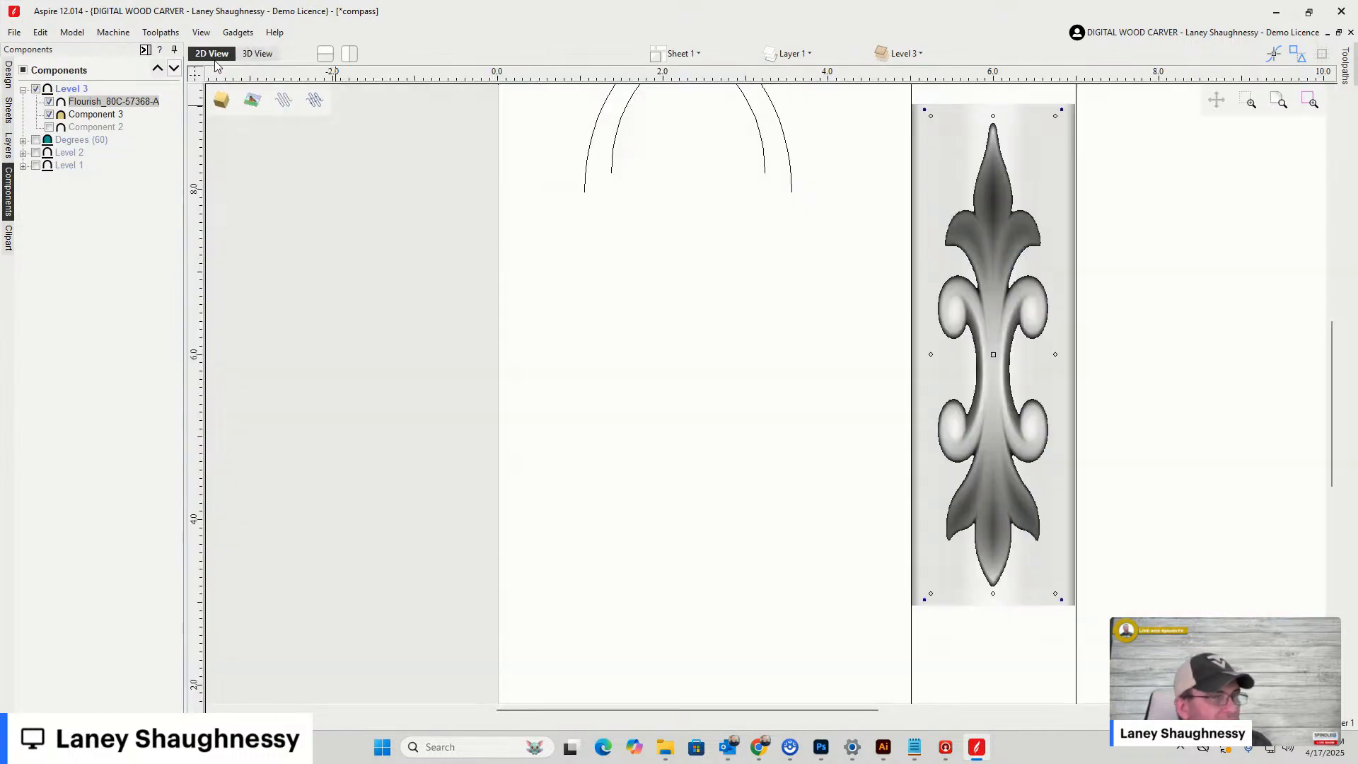
left_click(49, 128)
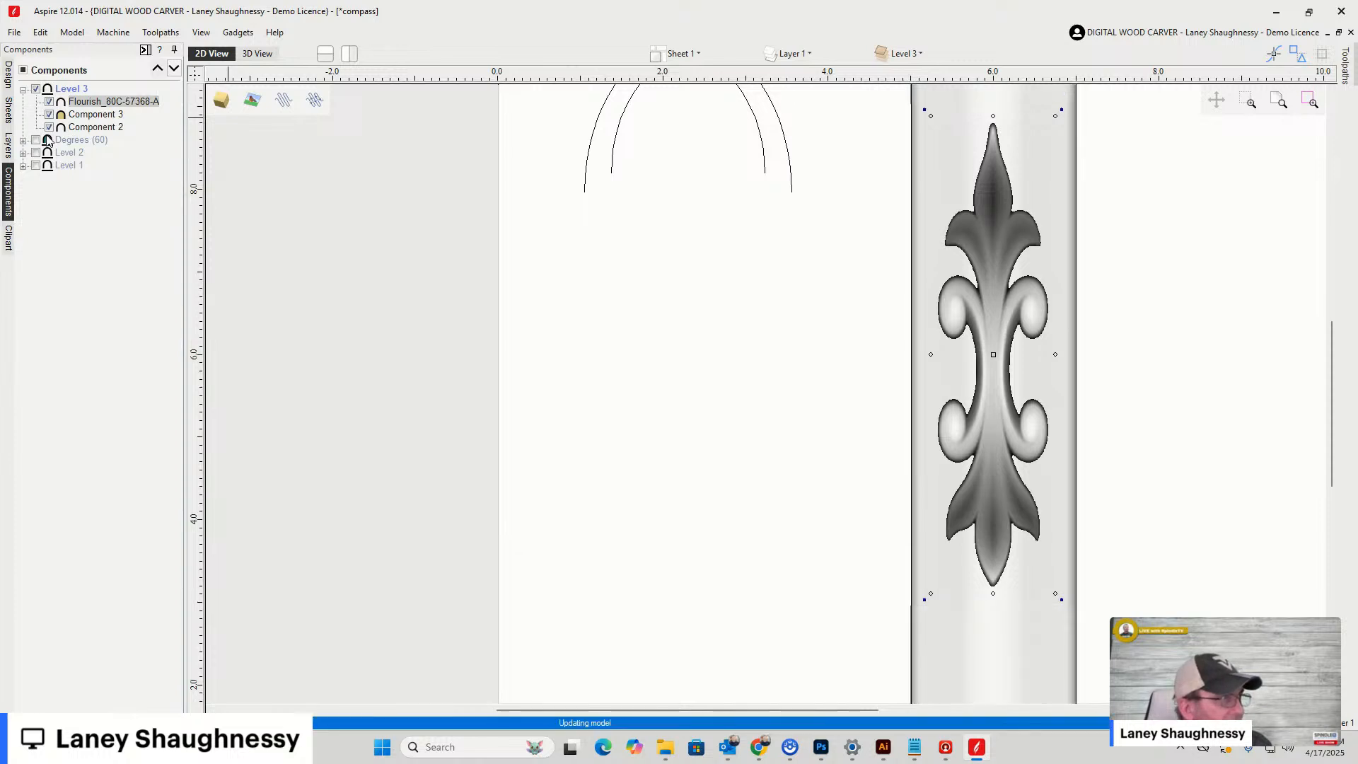
scroll(674, 439, "down", 3)
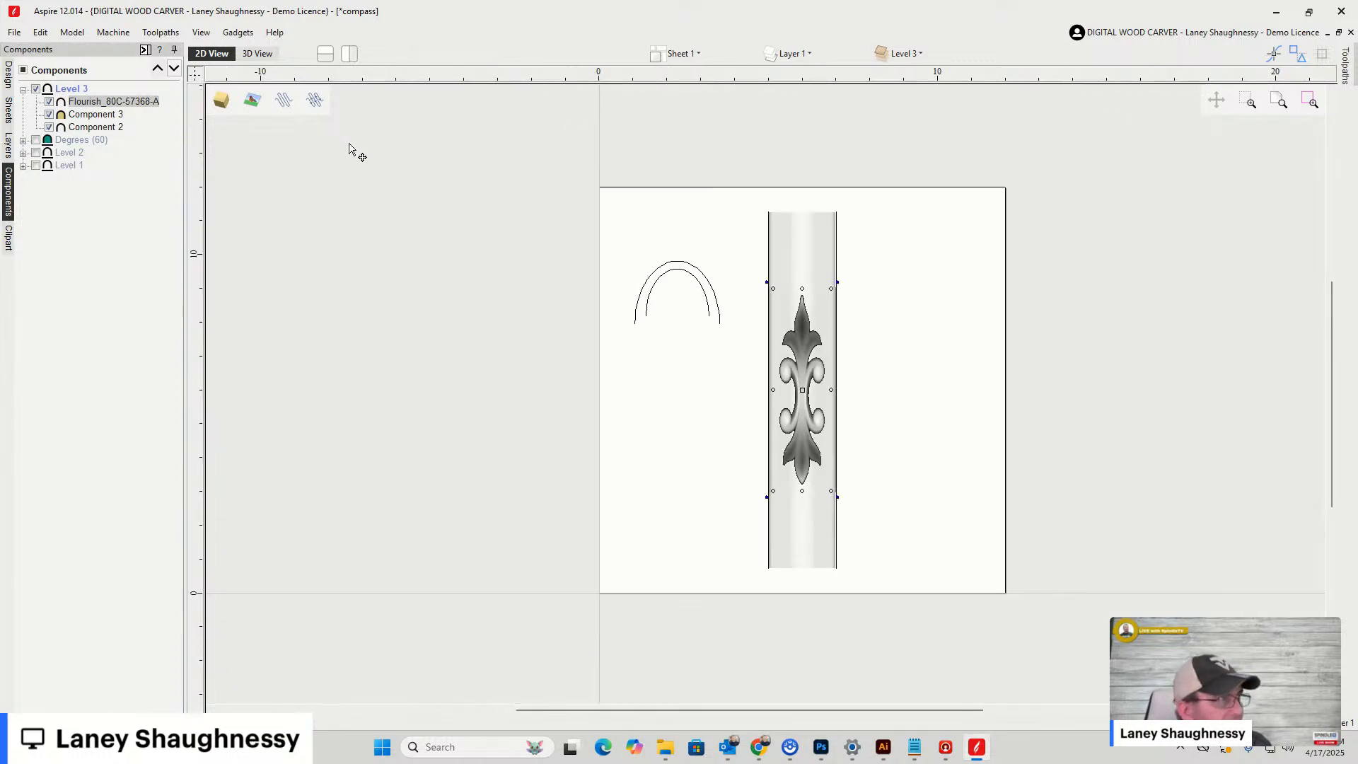
left_click(257, 54)
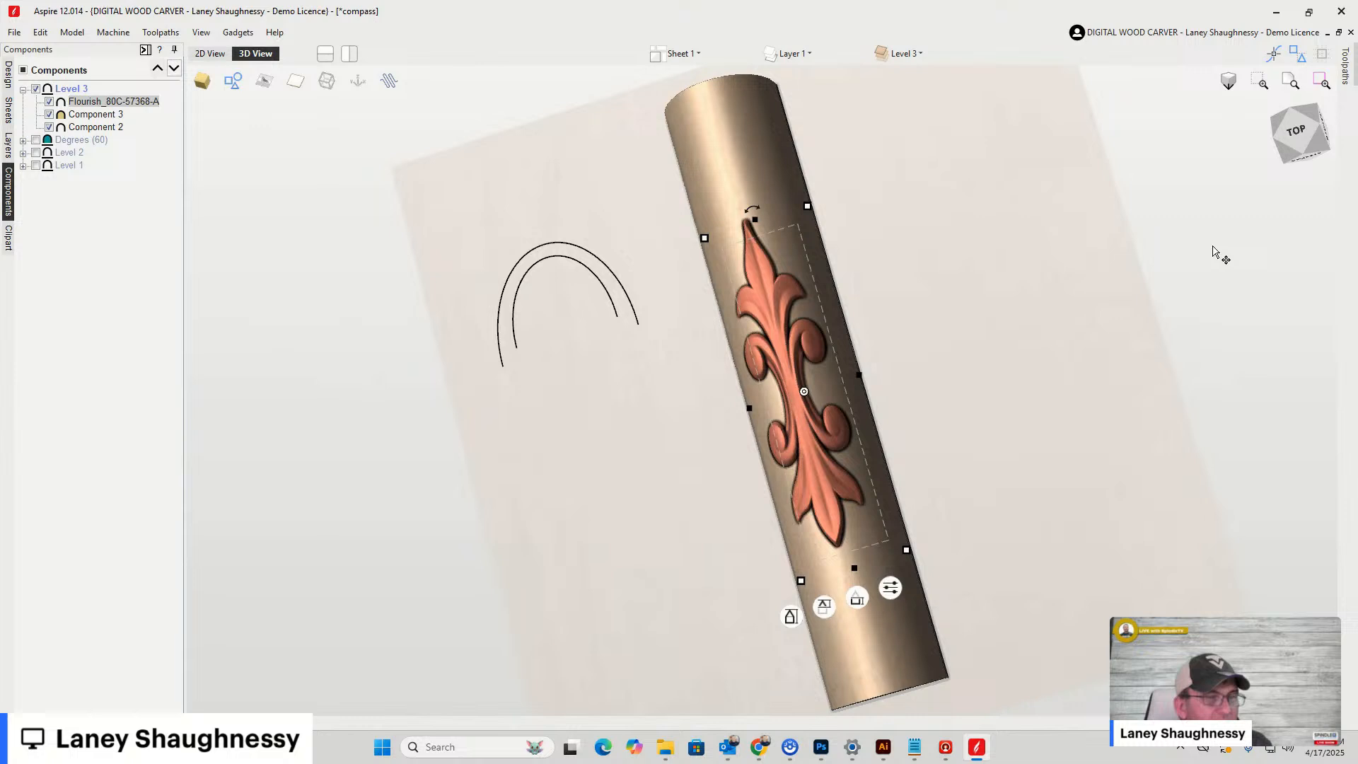
left_click(1295, 145)
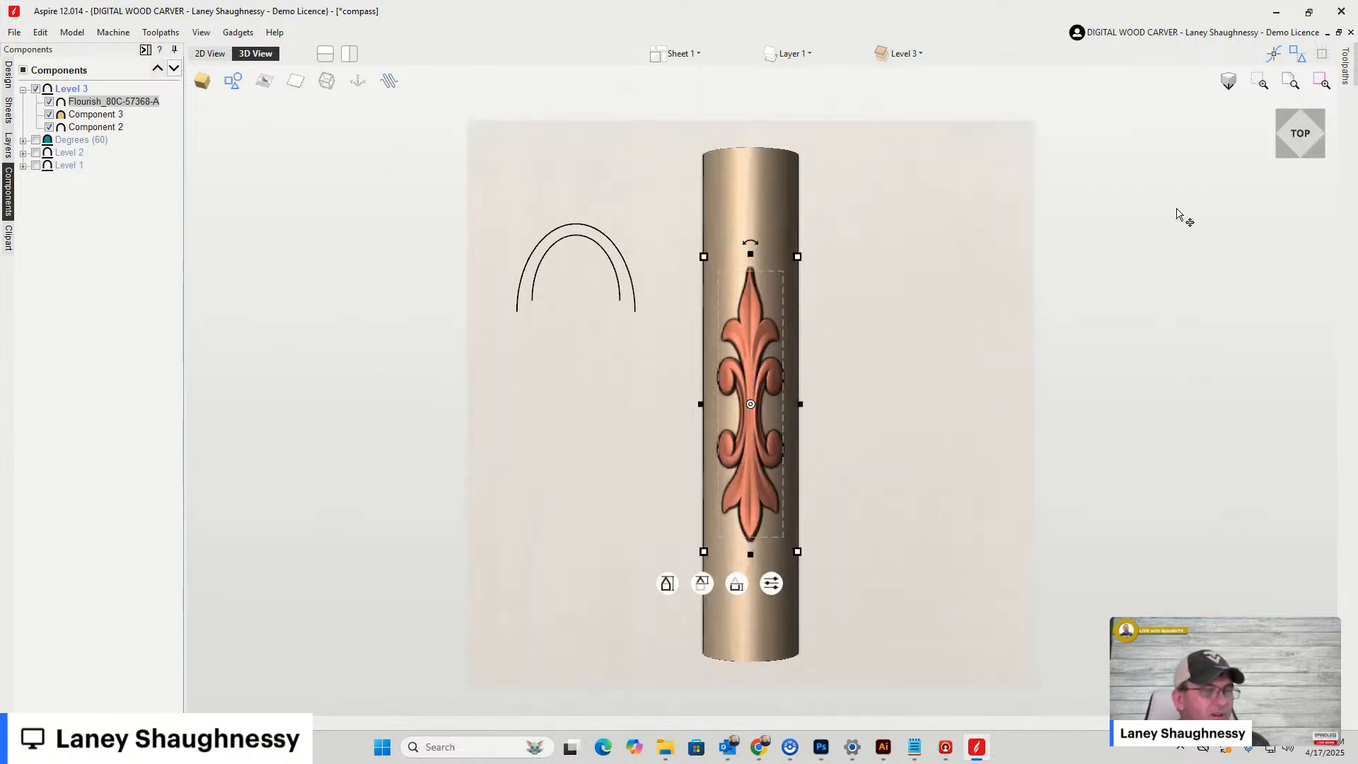
left_click(1305, 141)
left_click_drag(1305, 141, 1287, 141)
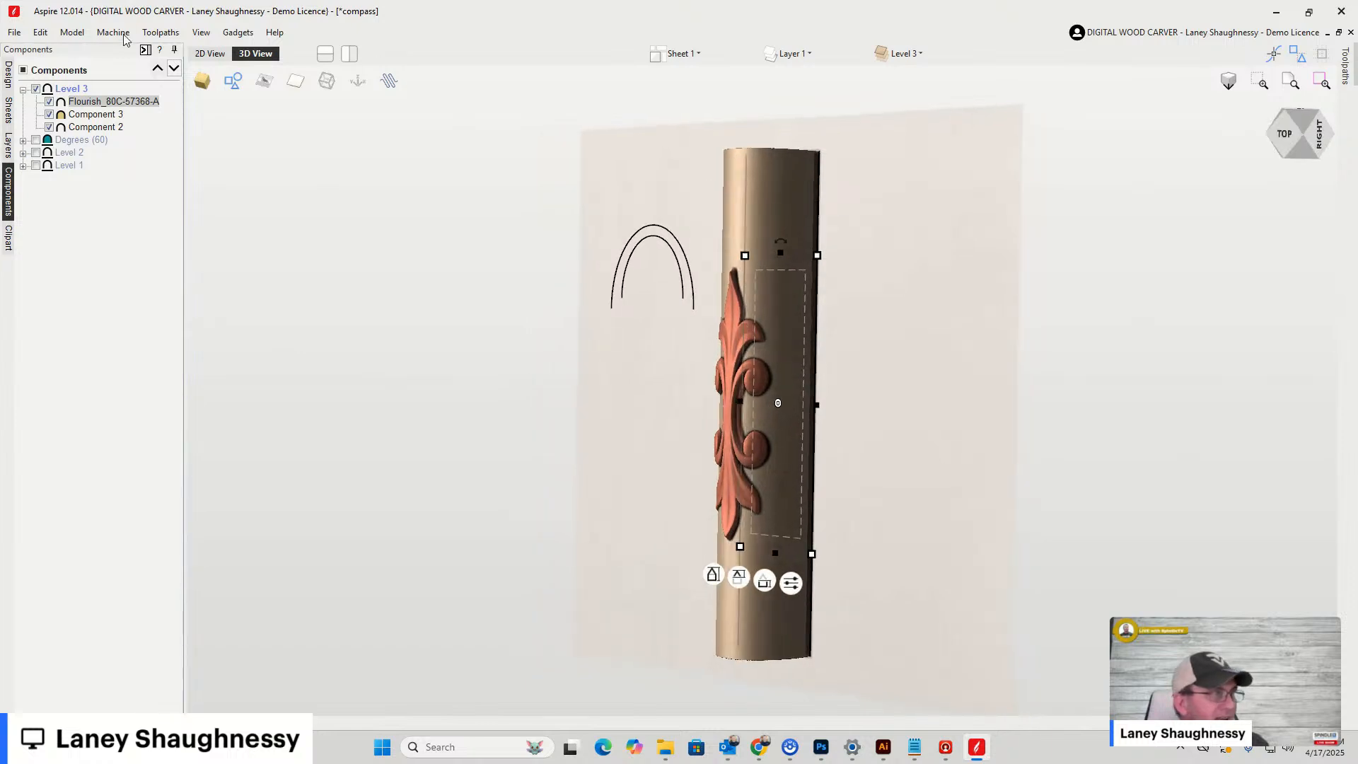
Hide the vectors in the 3D view and deselect the flourish to inspect the bar
left_click(239, 84)
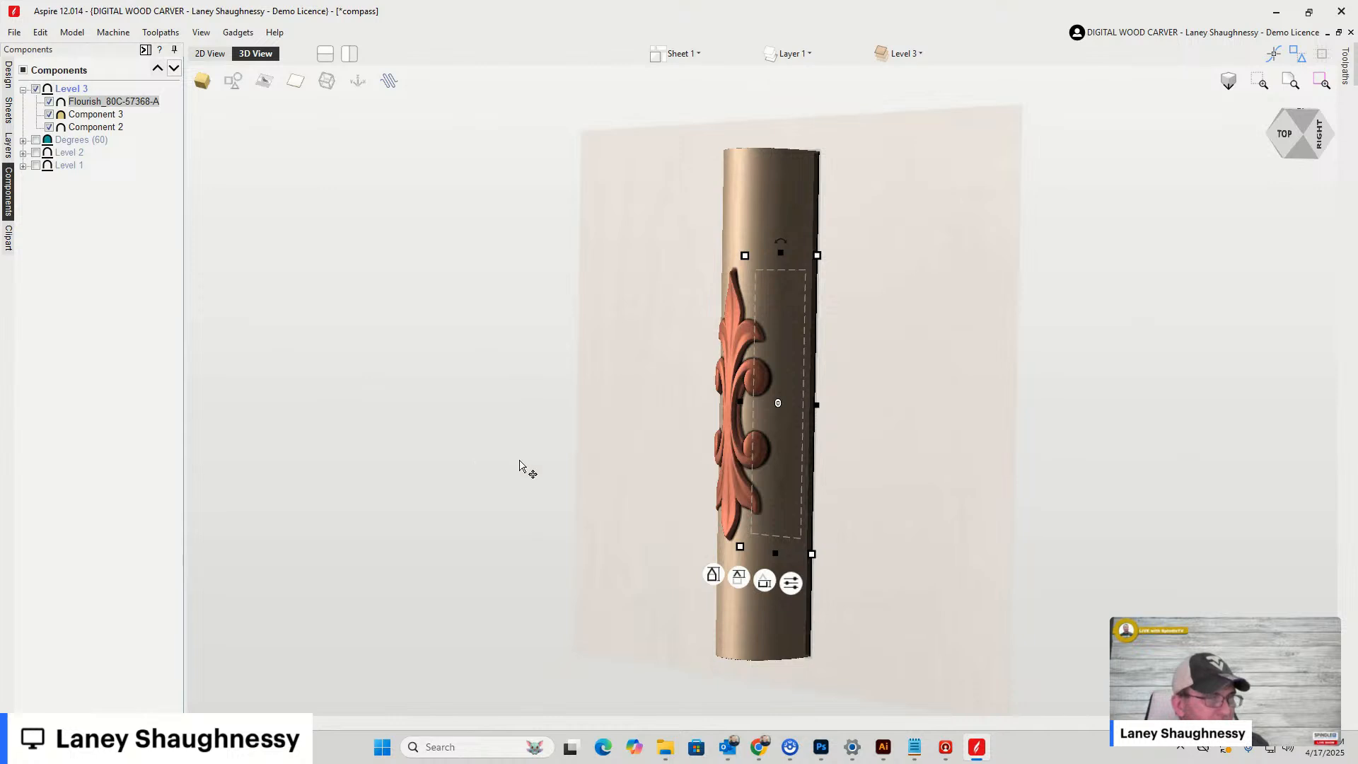
left_click(57, 304)
scroll(743, 456, "up", 5)
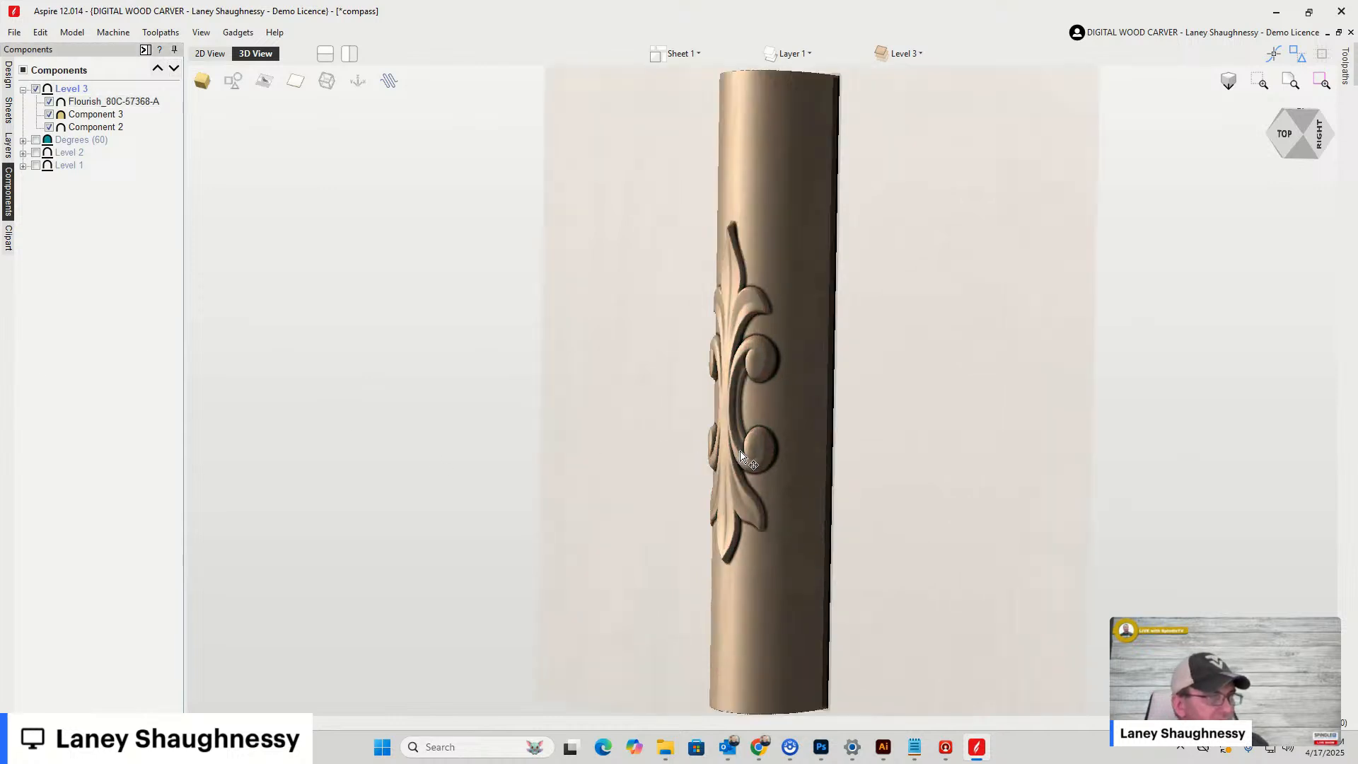
scroll(741, 459, "down", 2)
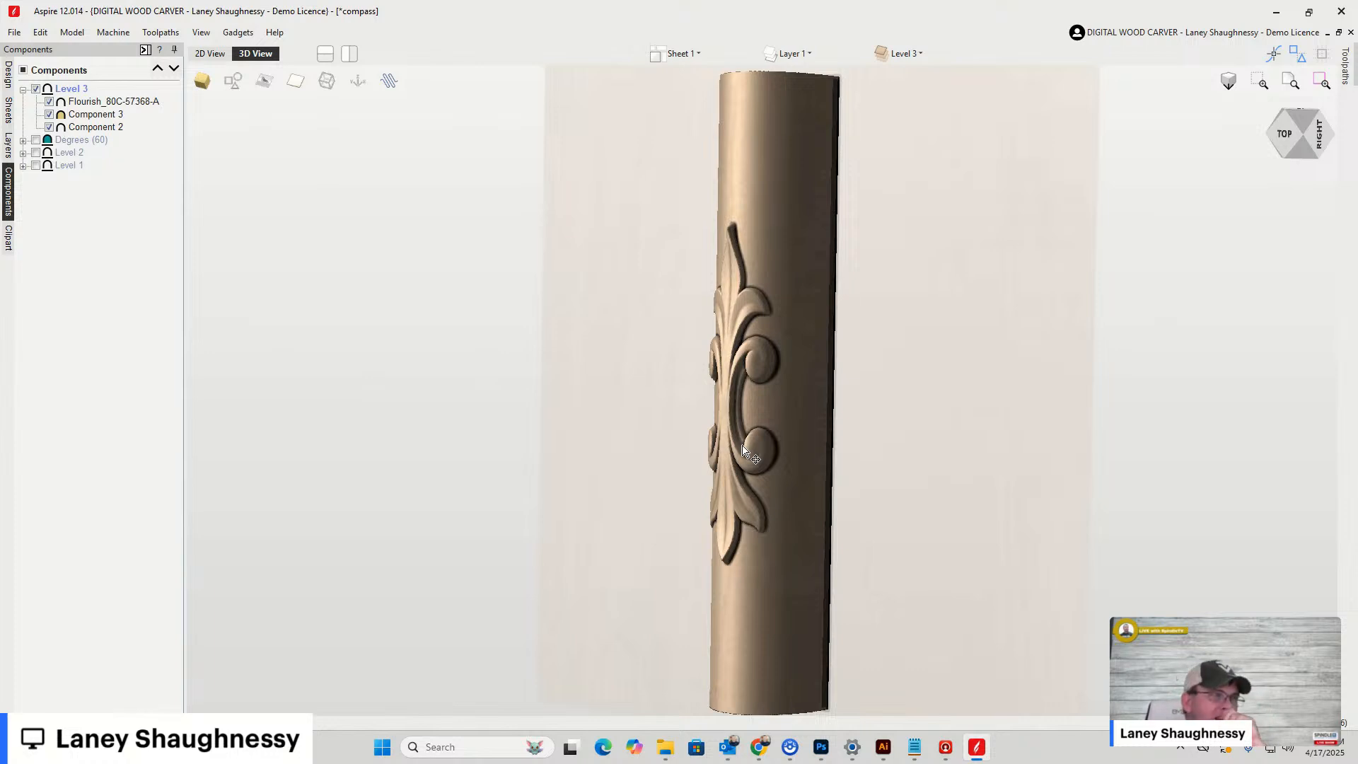
Set the combine mode of Component 3, the shorter arch sweep, to Low
left_click(89, 114)
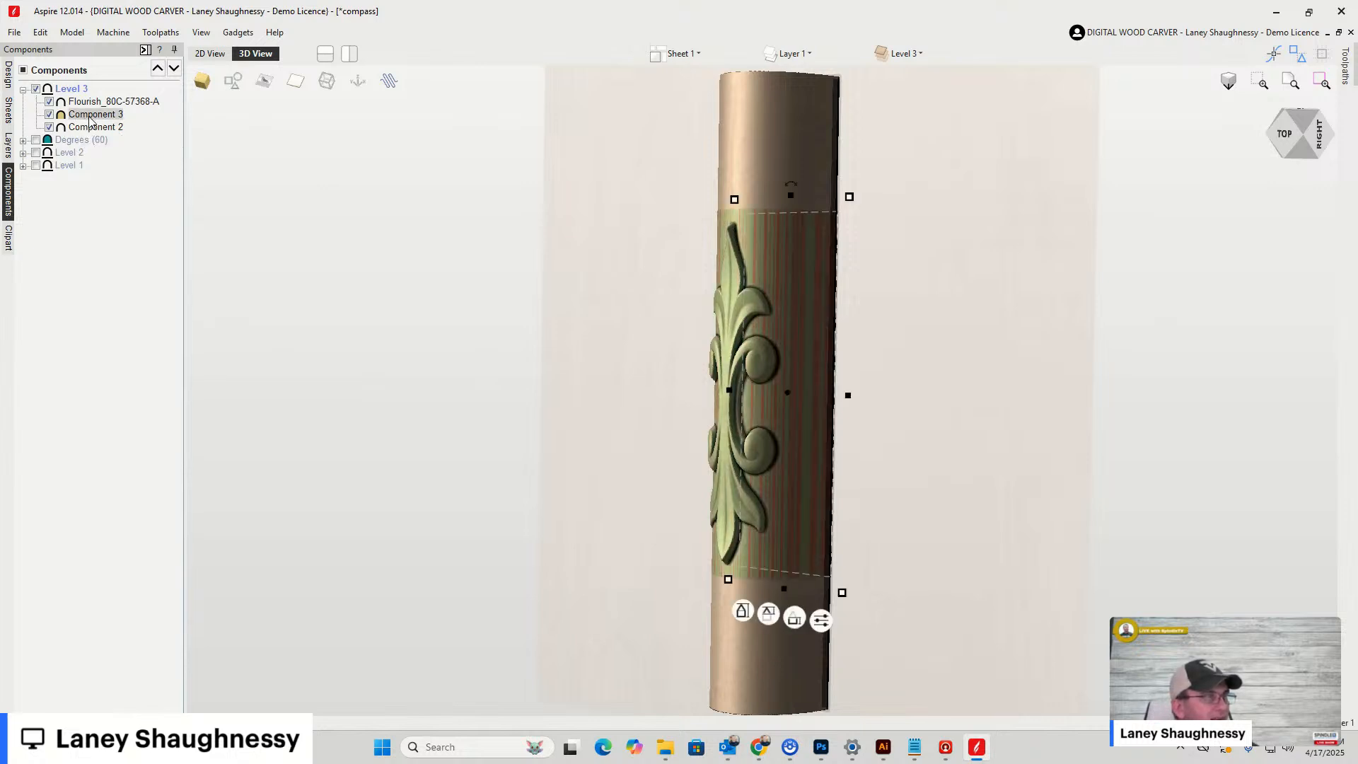
right_click(90, 121)
mouse_move(196, 129)
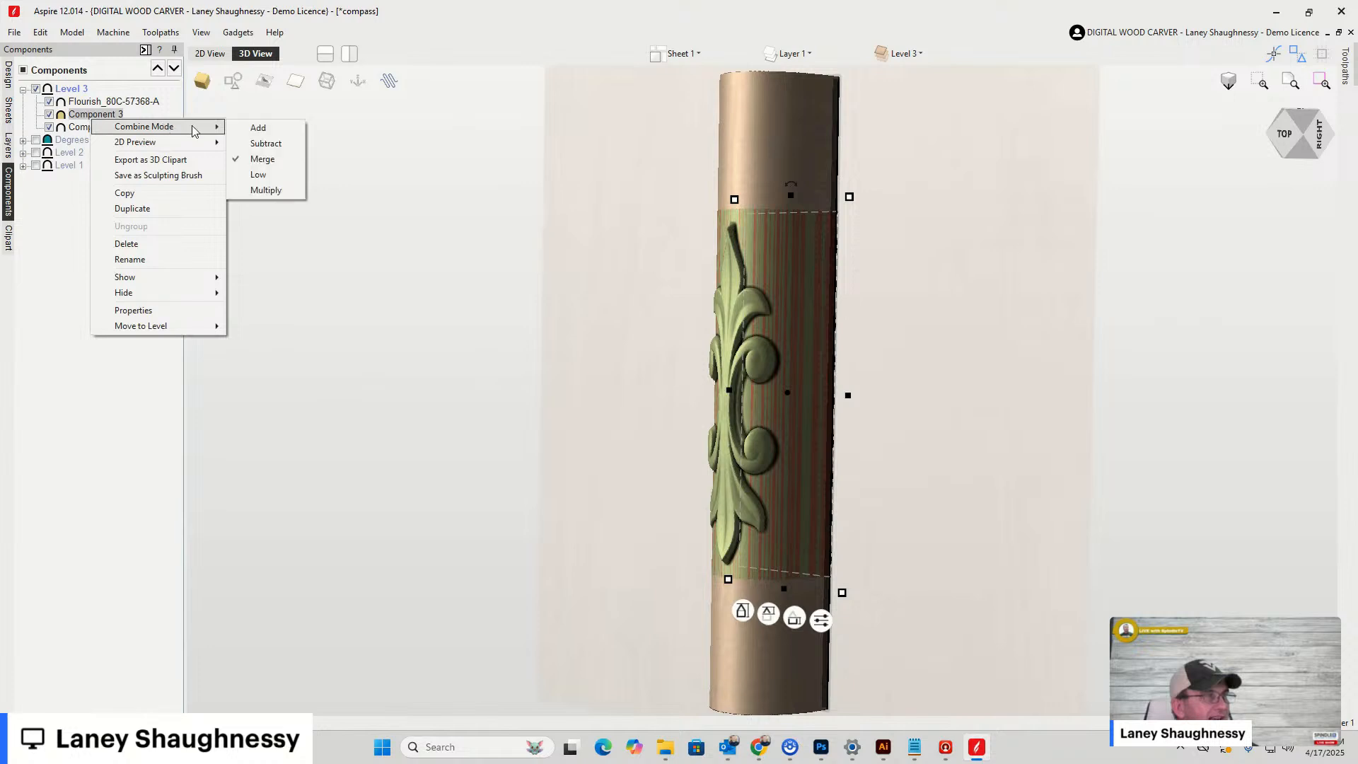
left_click(257, 176)
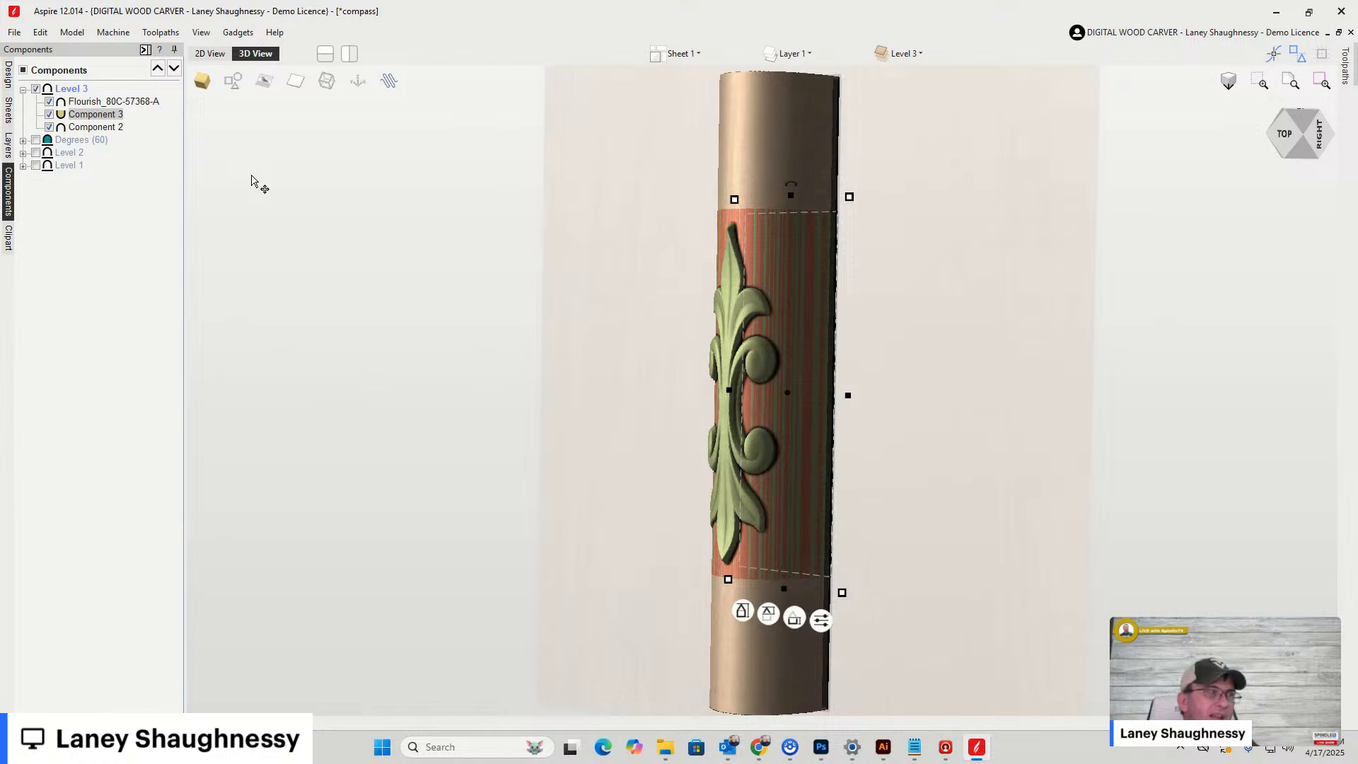
Set the combine mode of the full-length sweep, Component 2, to Low as well and deselect it
mouse_move(89, 123)
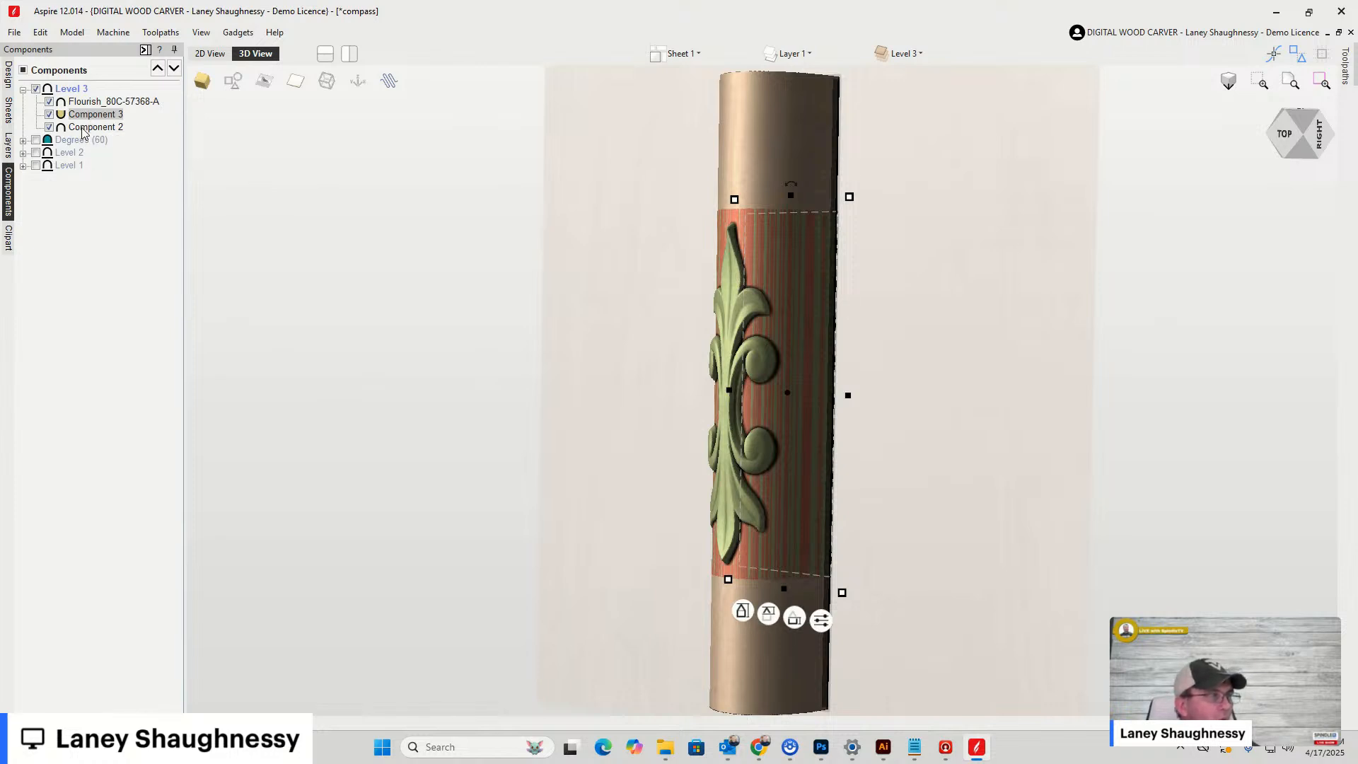
left_click(82, 129)
right_click(89, 132)
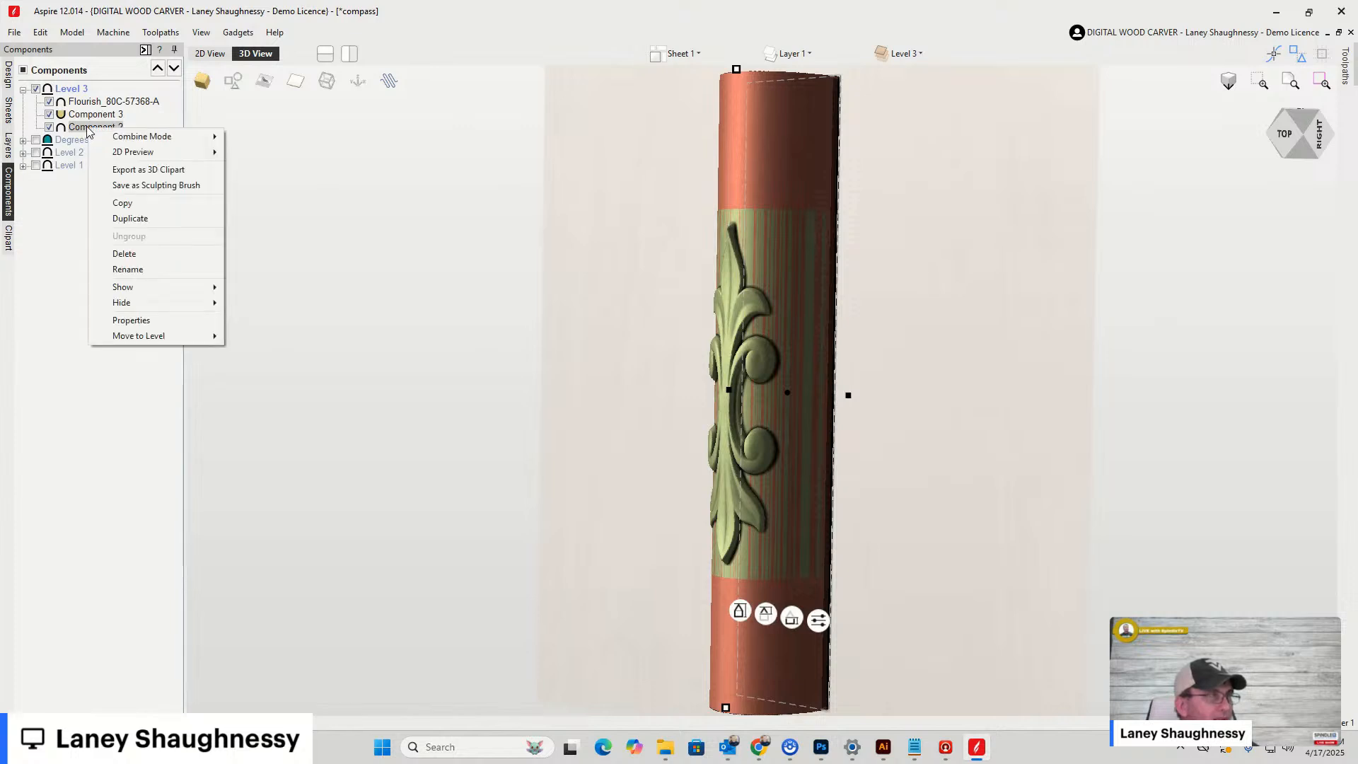
mouse_move(209, 138)
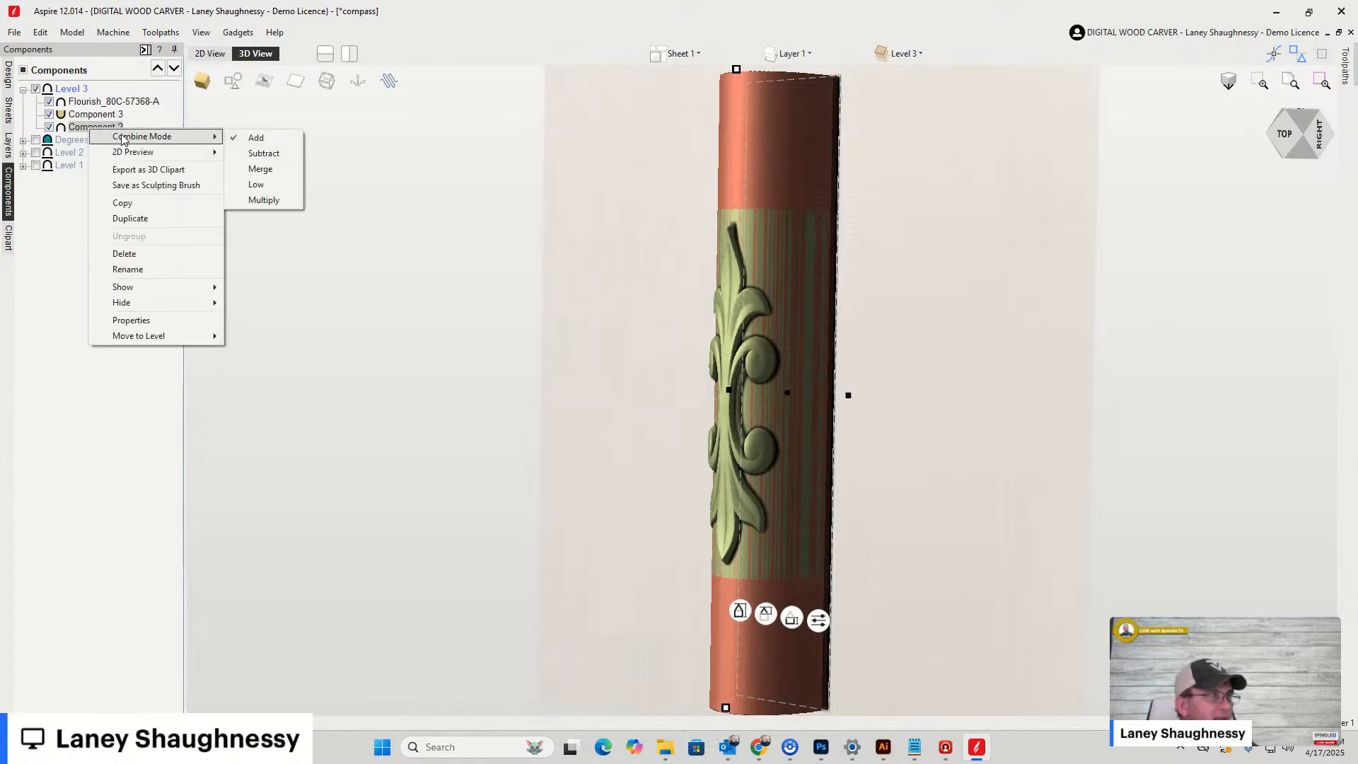
left_click(256, 184)
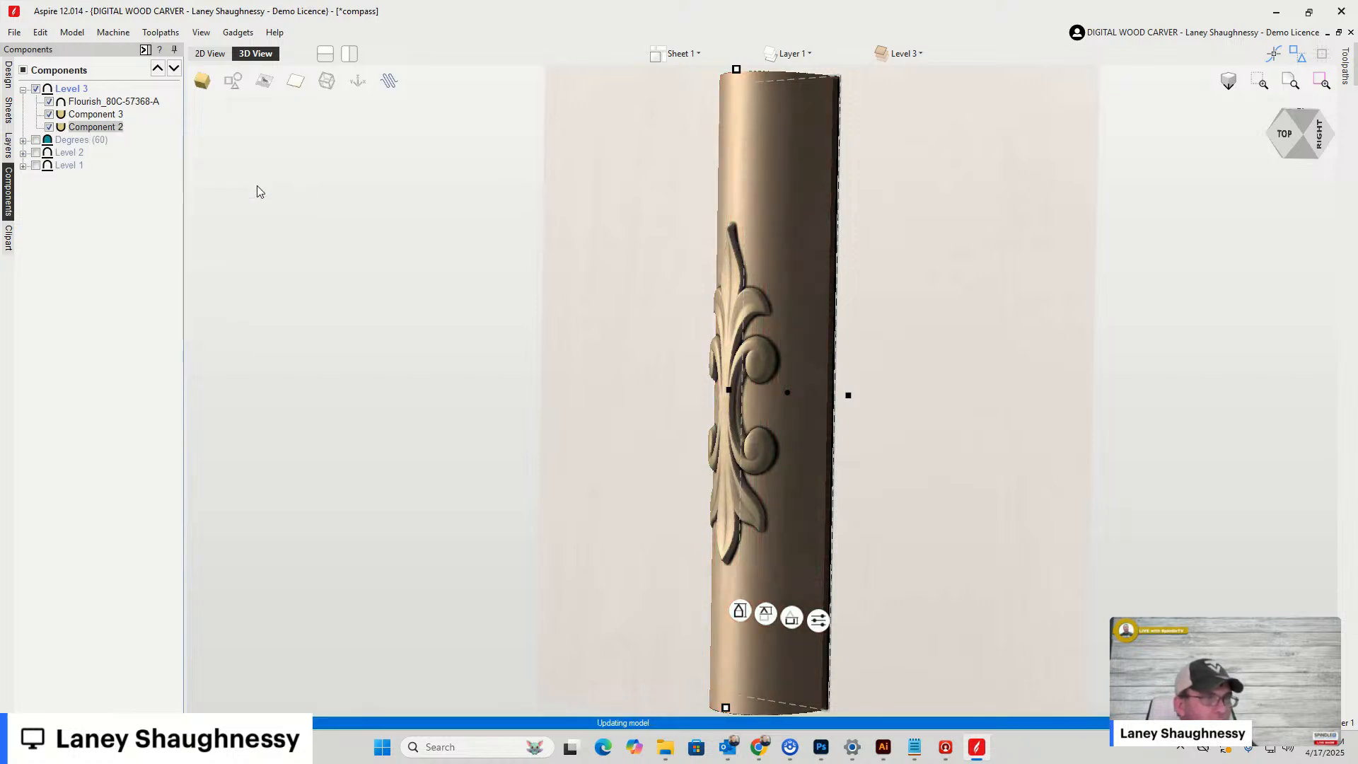
key("Escape")
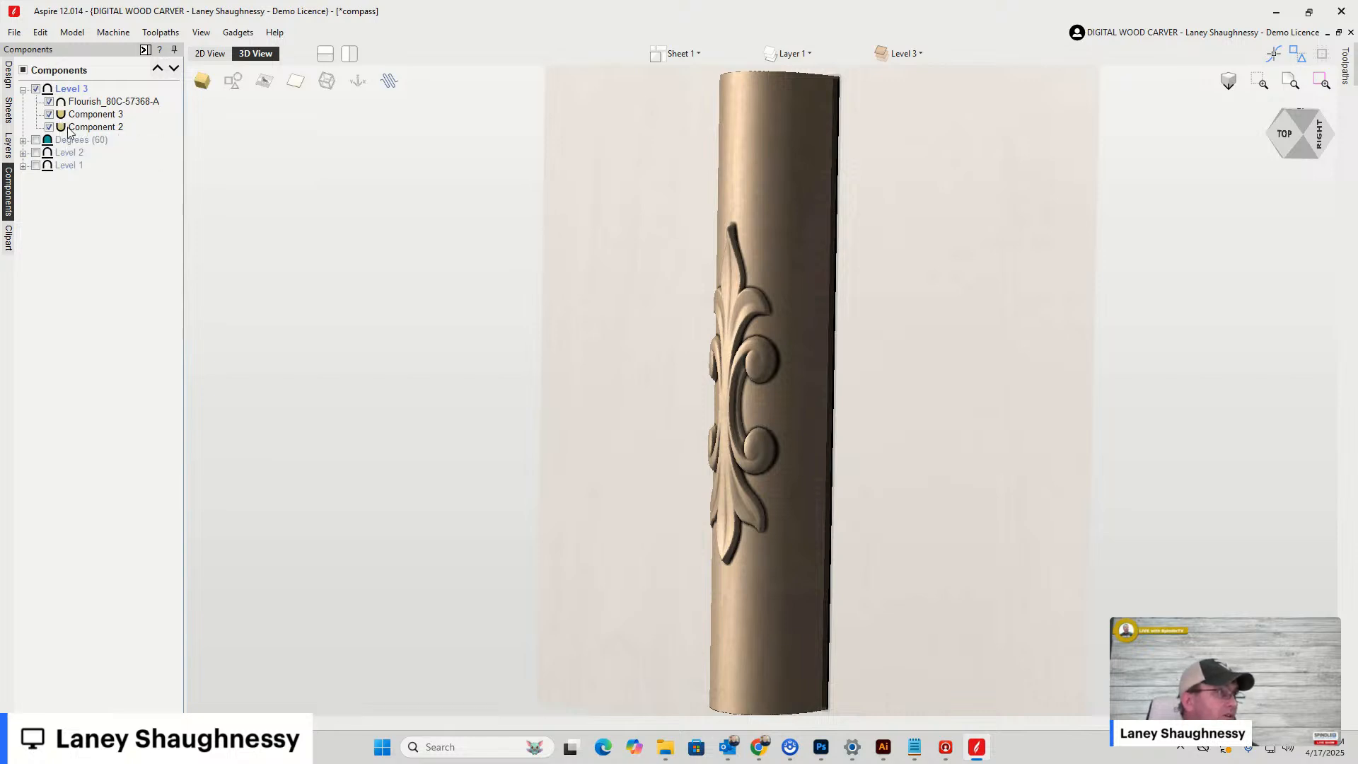
Check Component 2's combine mode, then select Component 3 and examine its overlap with the bar from the side in 3D
mouse_move(71, 135)
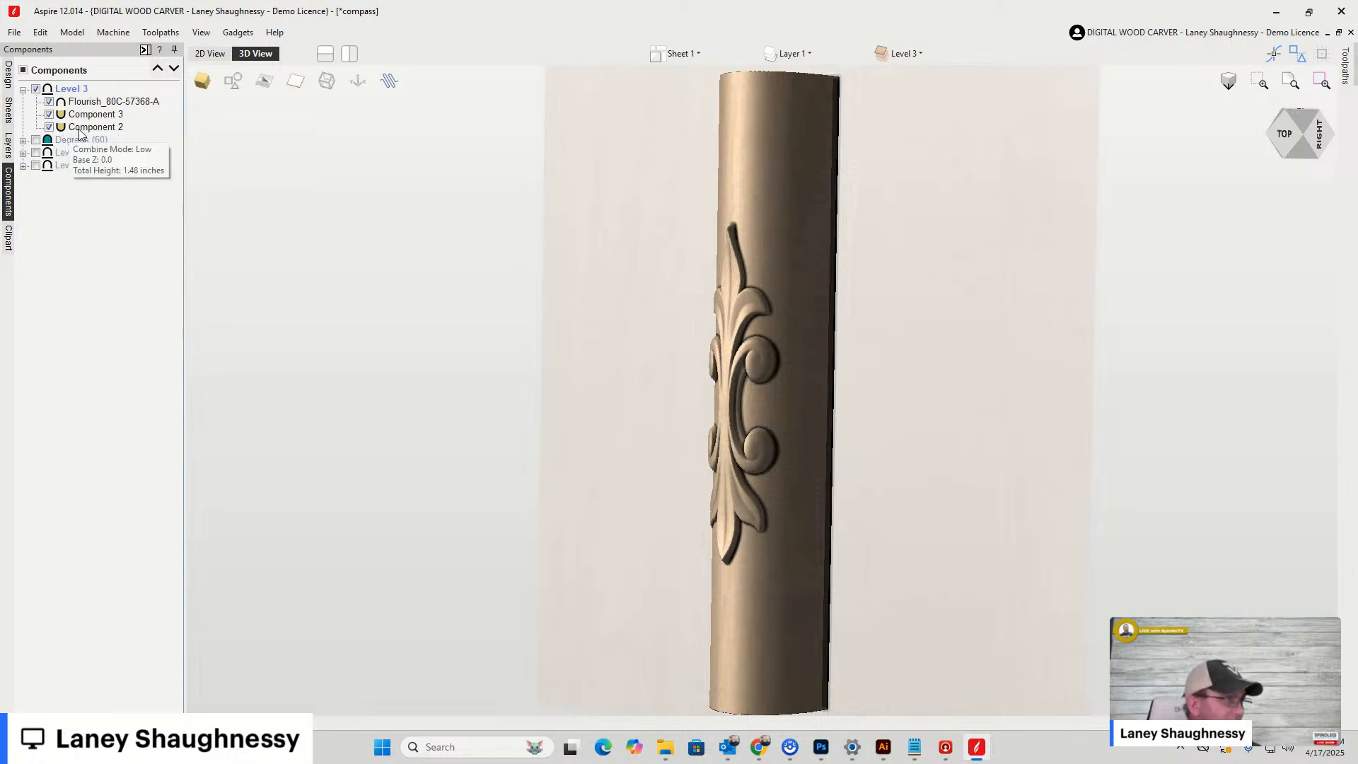
left_click(80, 129)
left_click(99, 116)
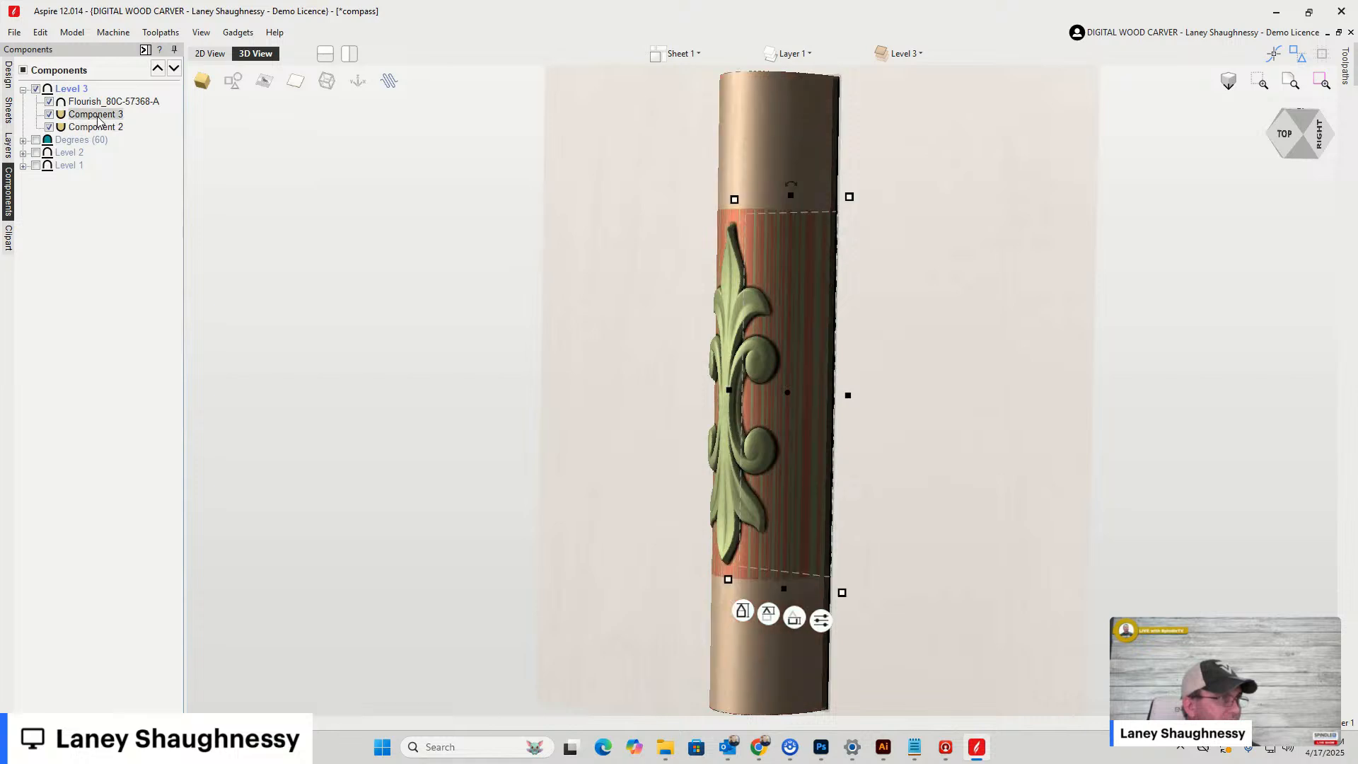
left_click(1323, 139)
left_click_drag(1323, 139, 1331, 97)
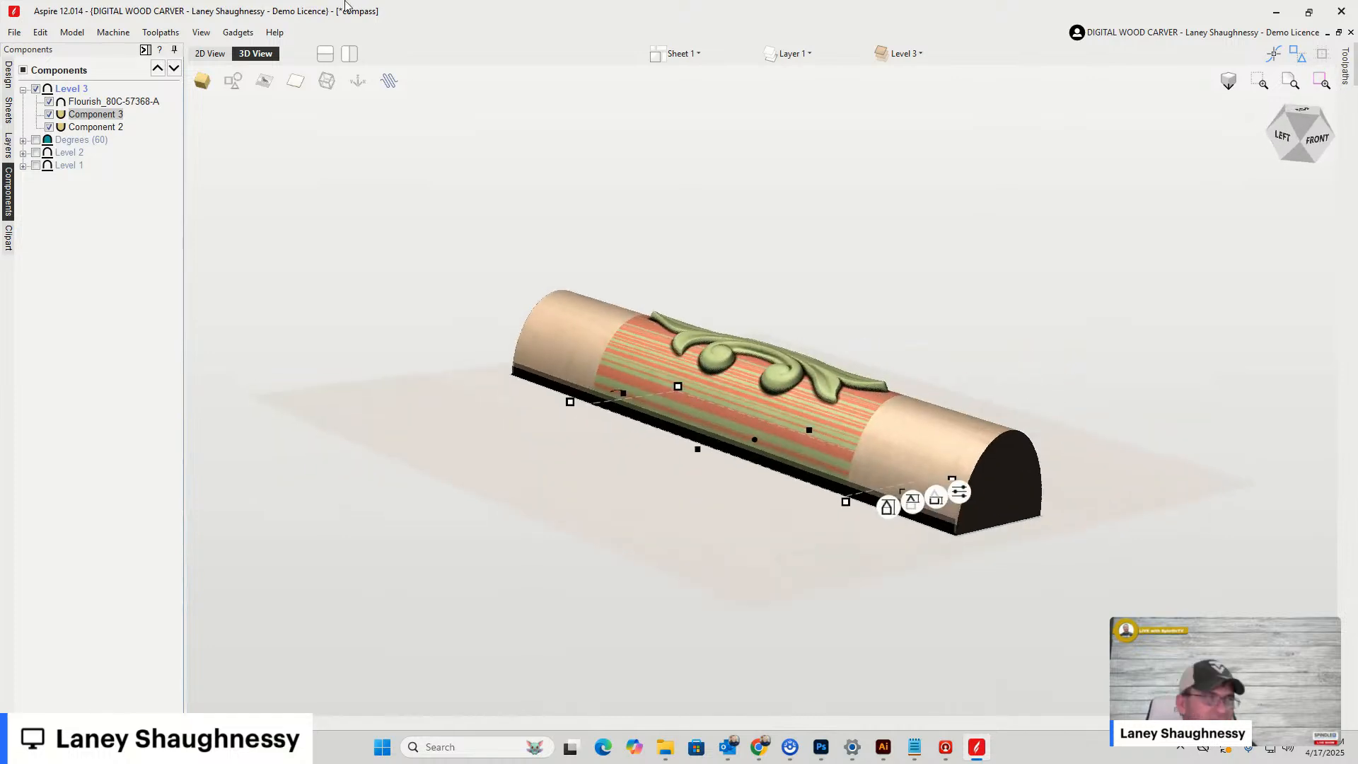
Compare the shape heights of Component 3 and Component 2 in their properties, and check the sheet's thickness
left_click(96, 116)
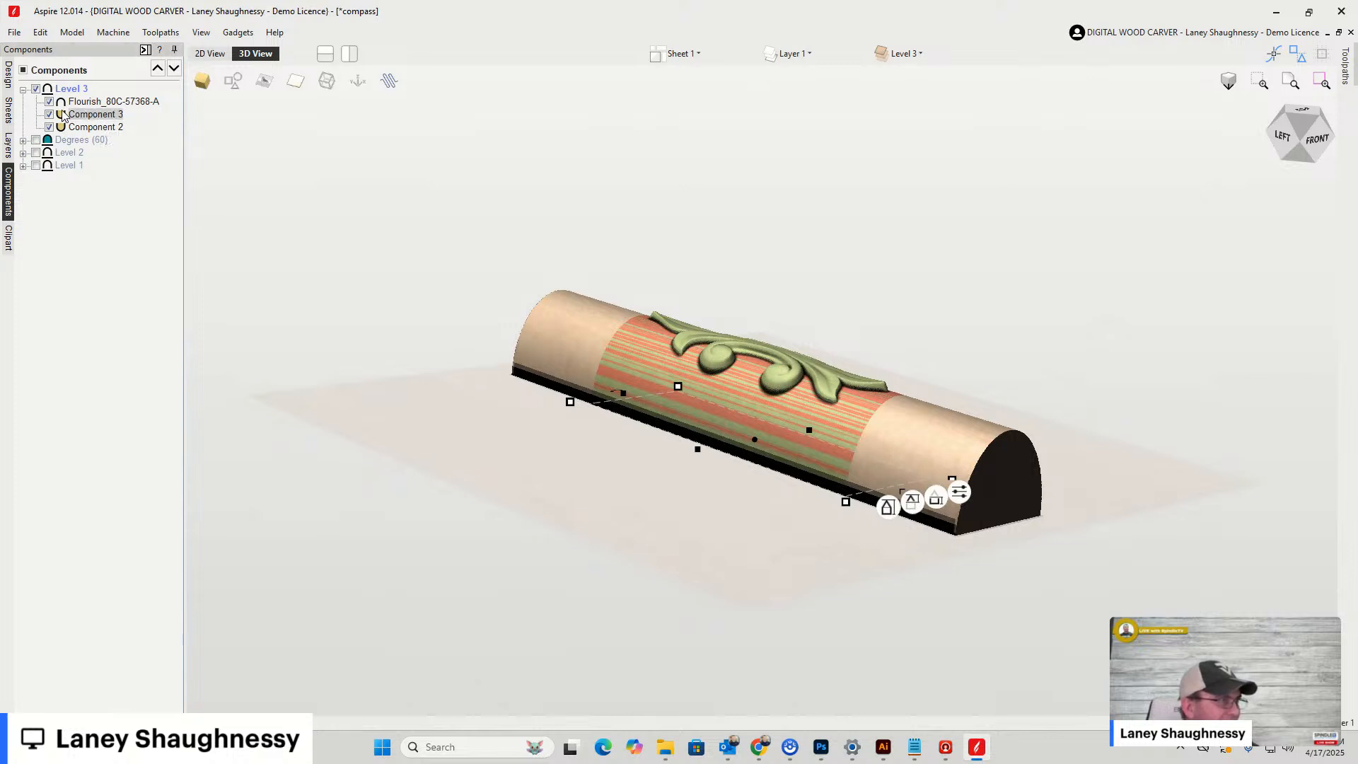
double_click(65, 118)
left_click(116, 164)
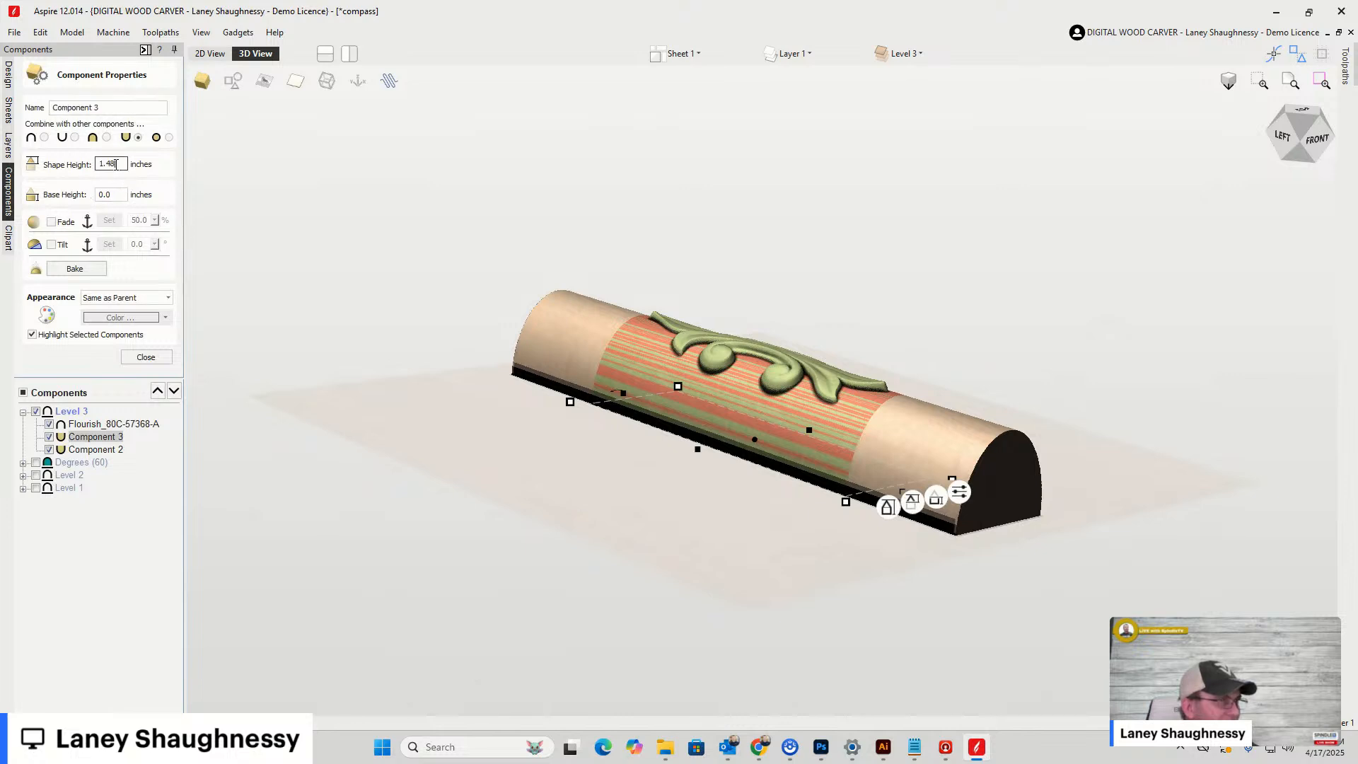
left_click(141, 361)
double_click(88, 128)
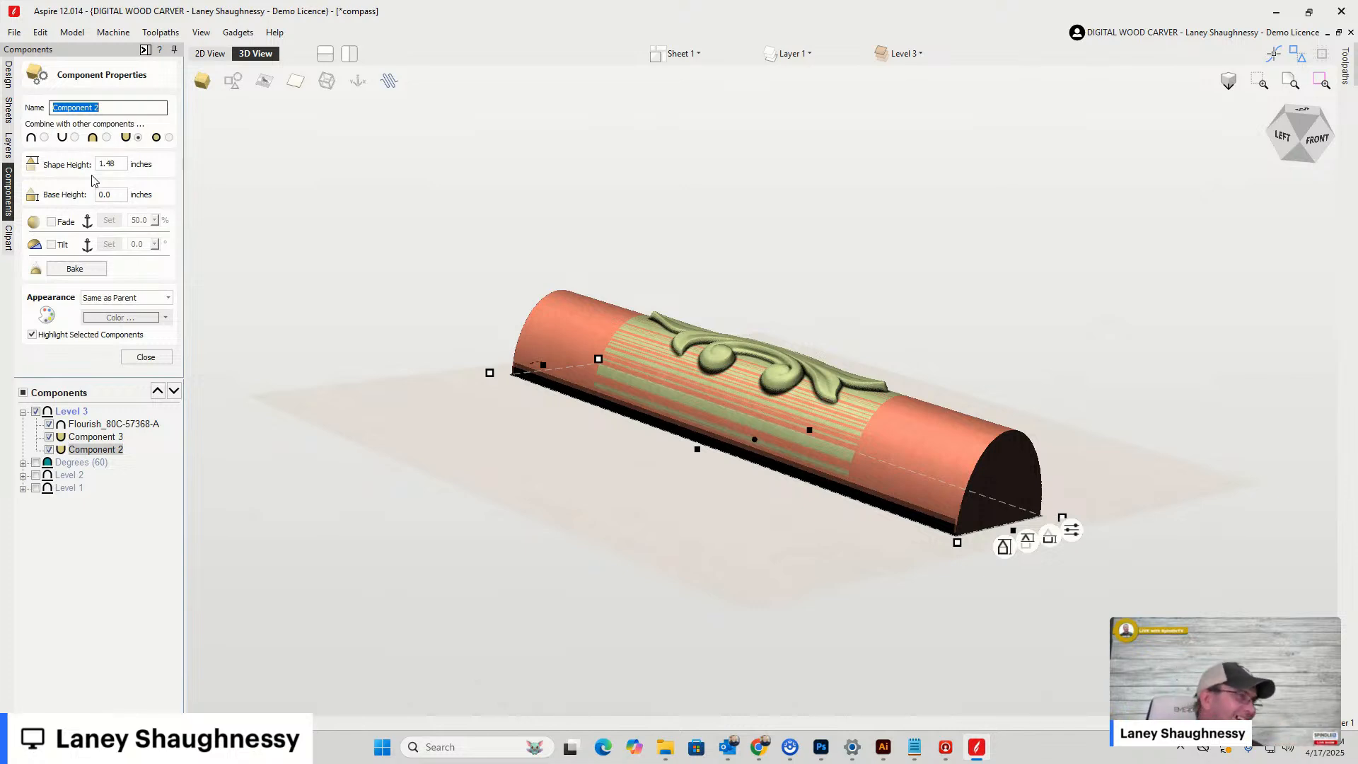
left_click(9, 109)
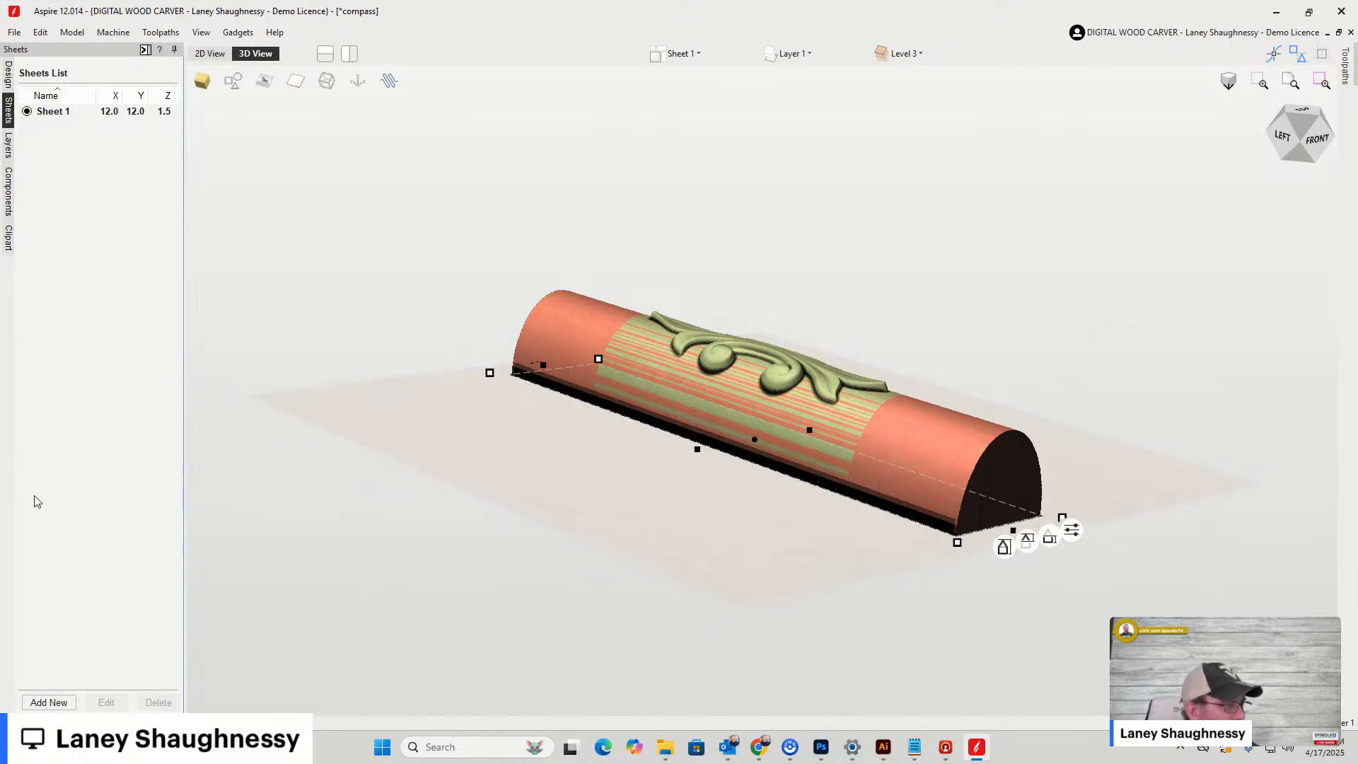
left_click(8, 190)
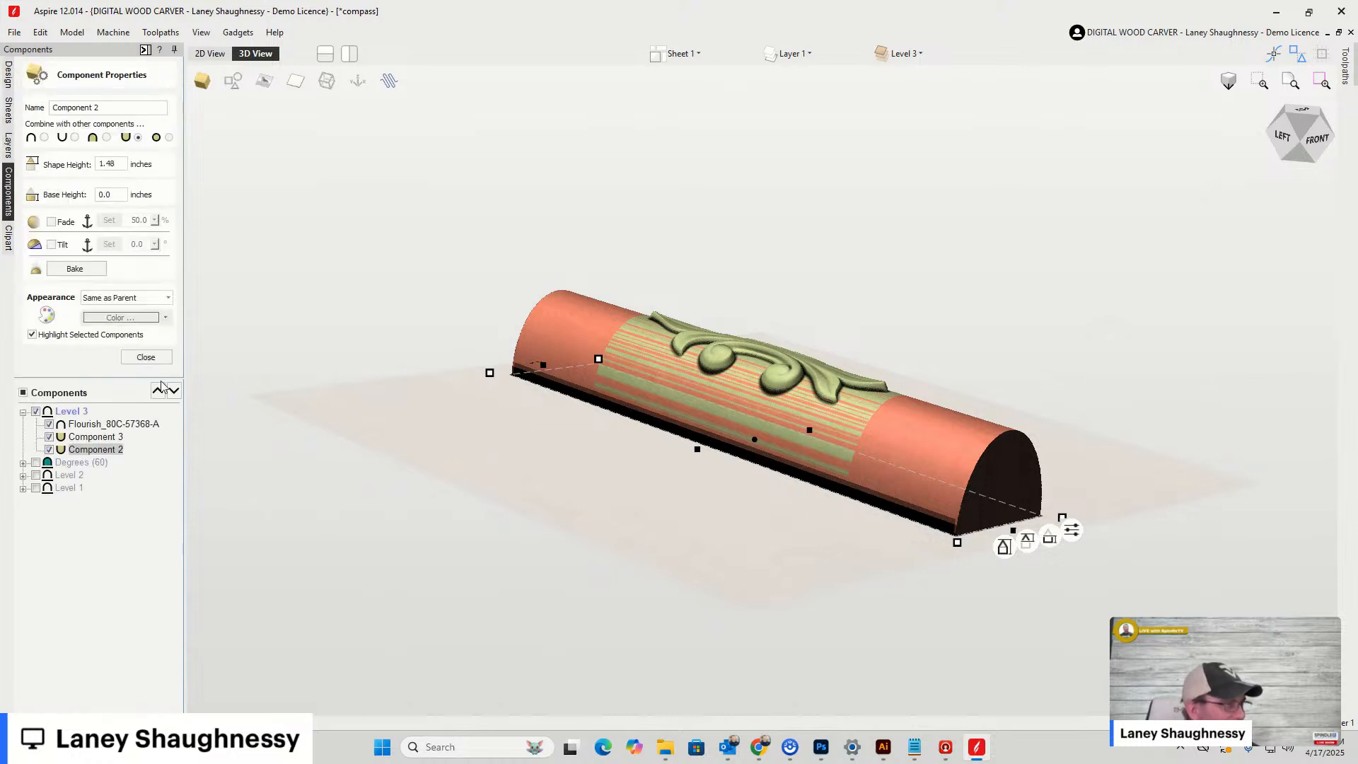
Set the shape height of Component 3 to 1.375 inches and inspect the recess from above and from the front
left_click(92, 437)
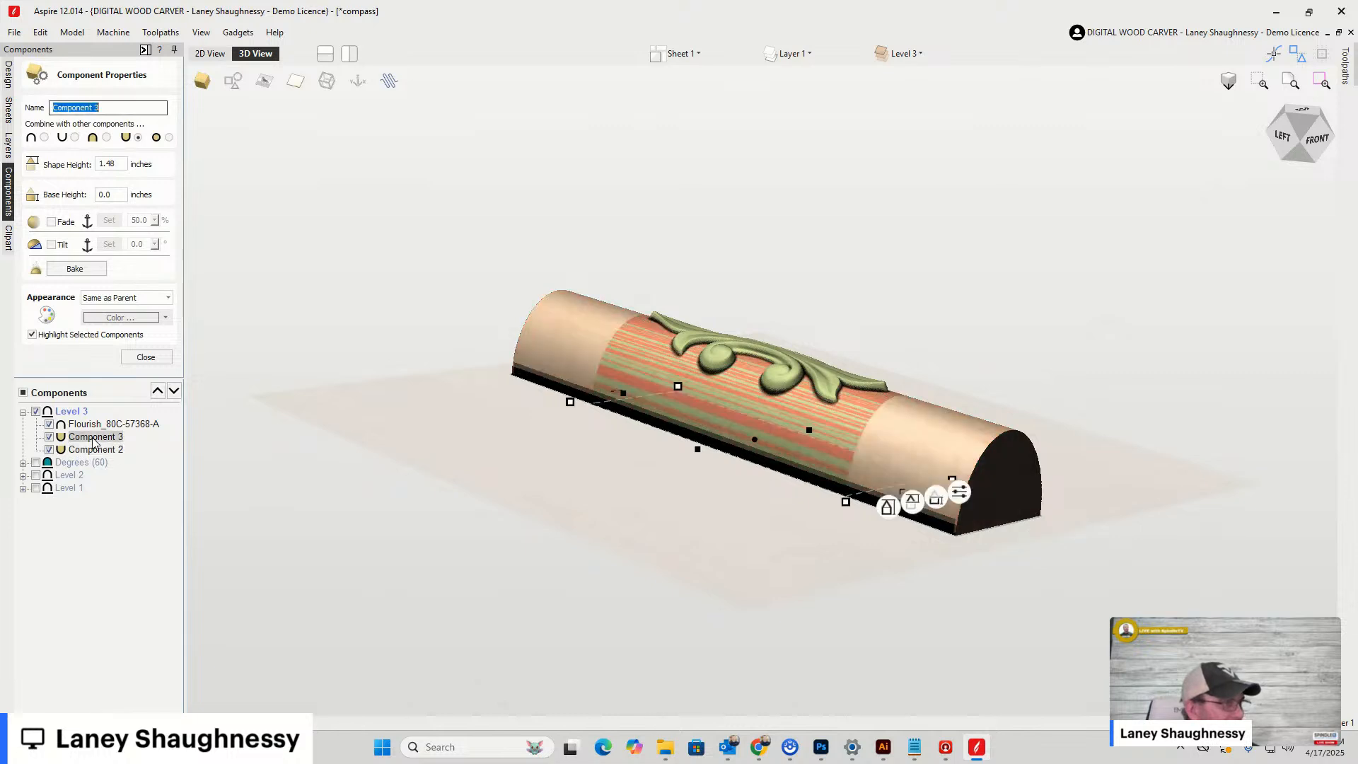
left_click(119, 164)
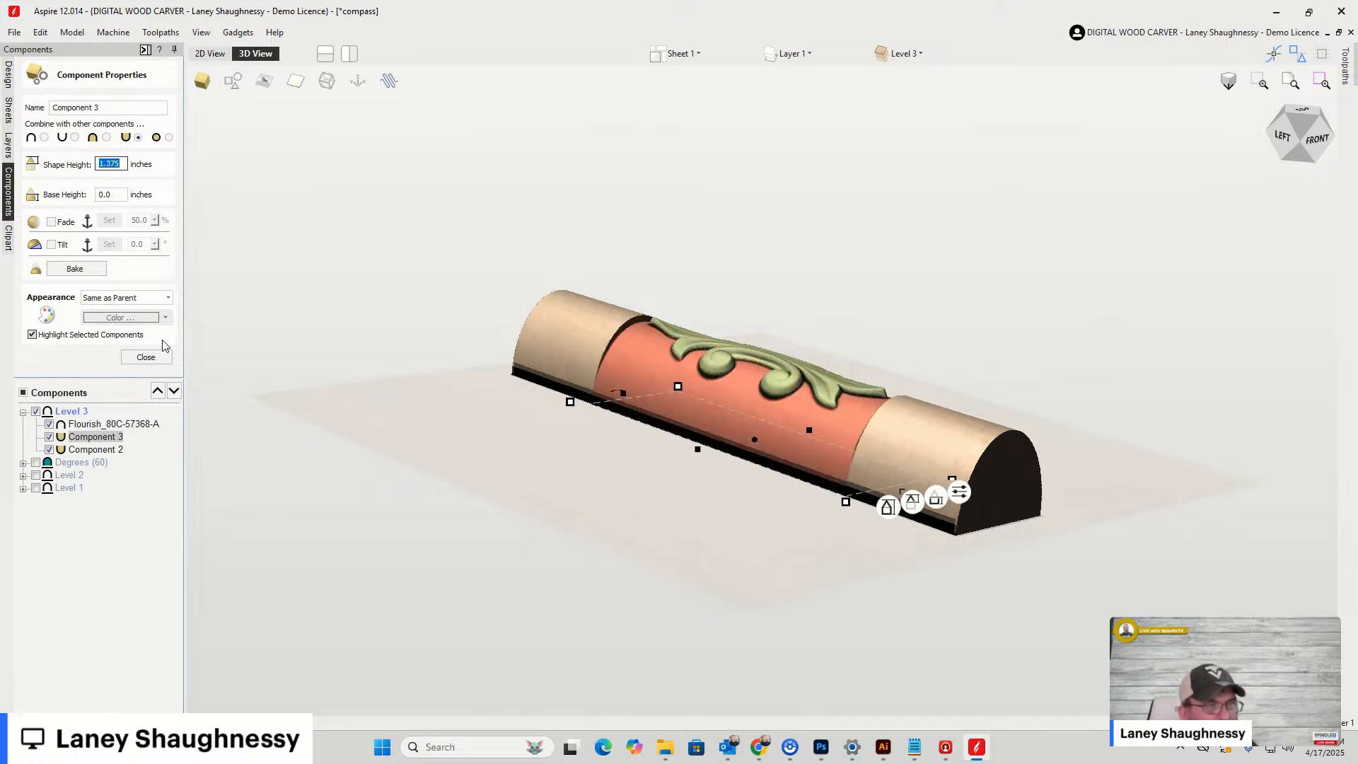
left_click(1292, 126)
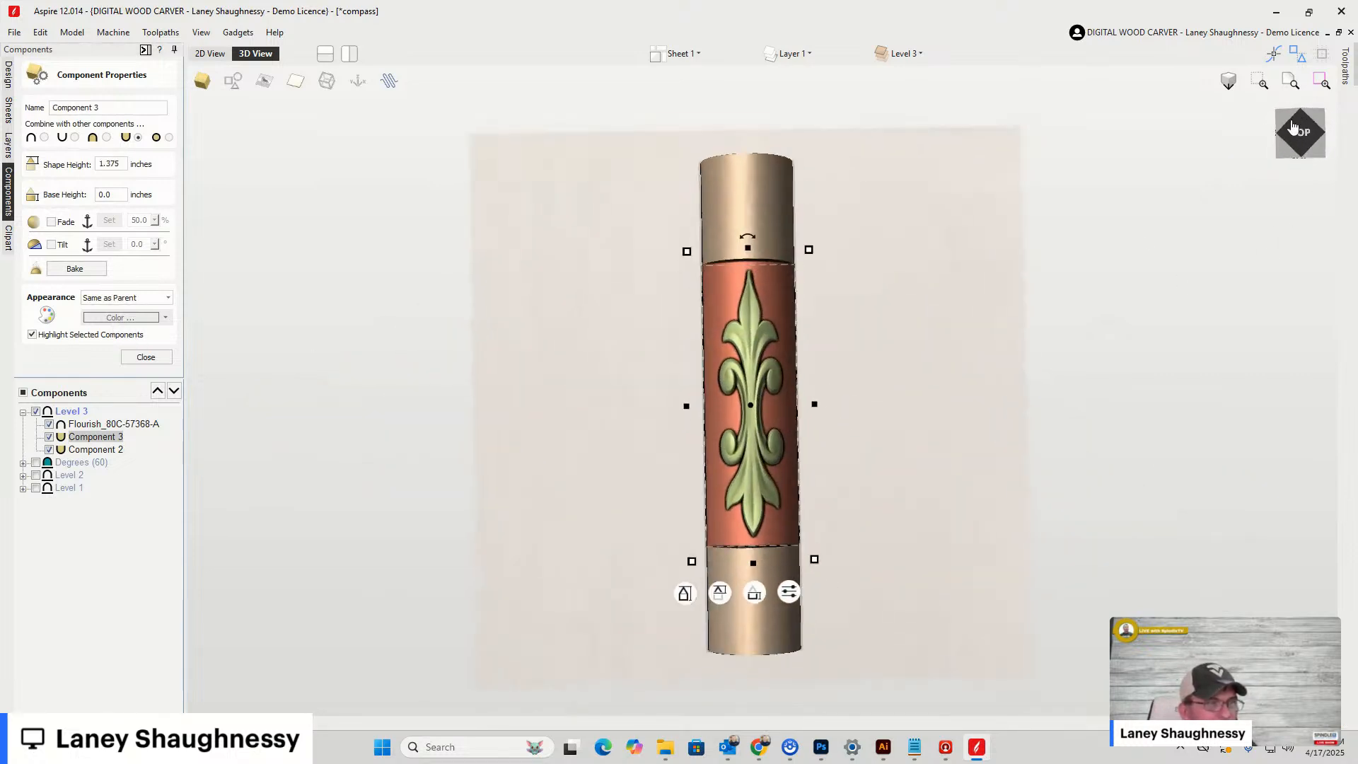
scroll(716, 447, "up", 2)
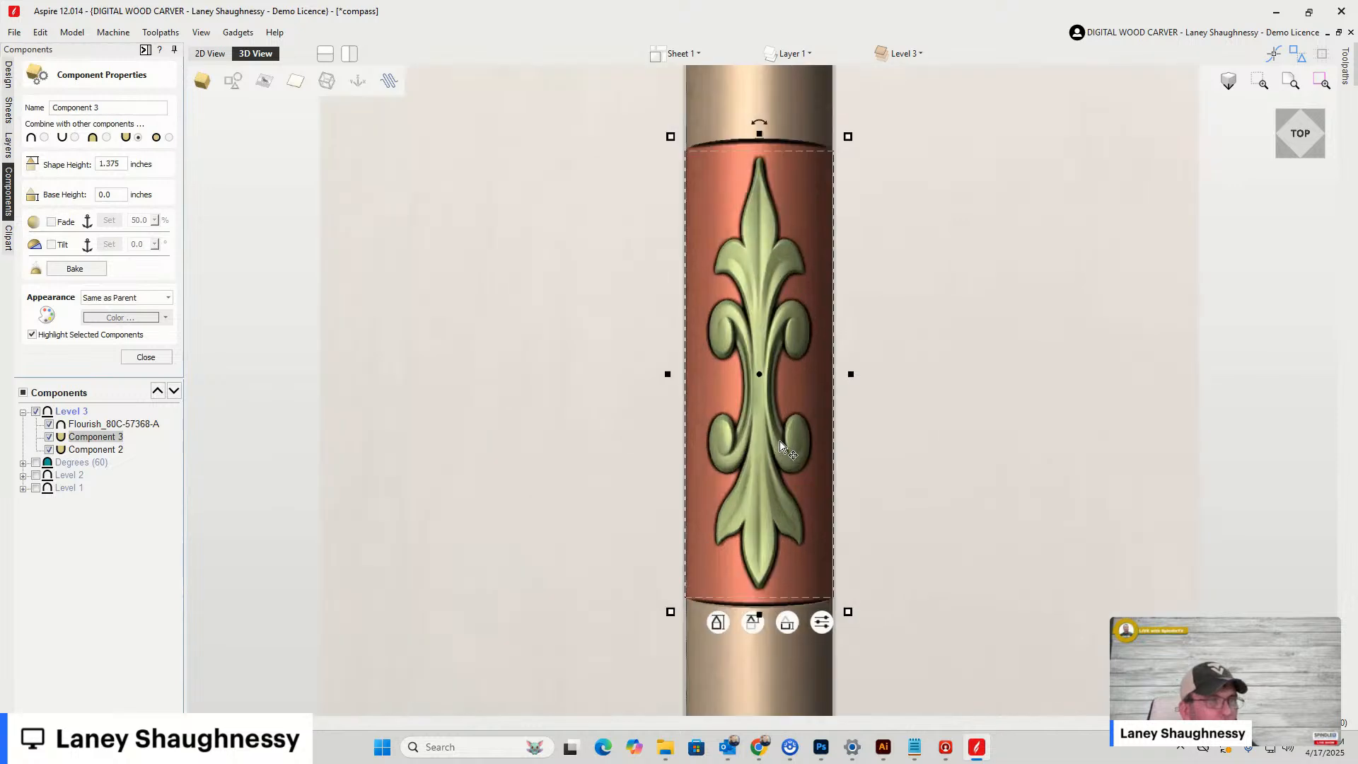
left_click(1306, 145)
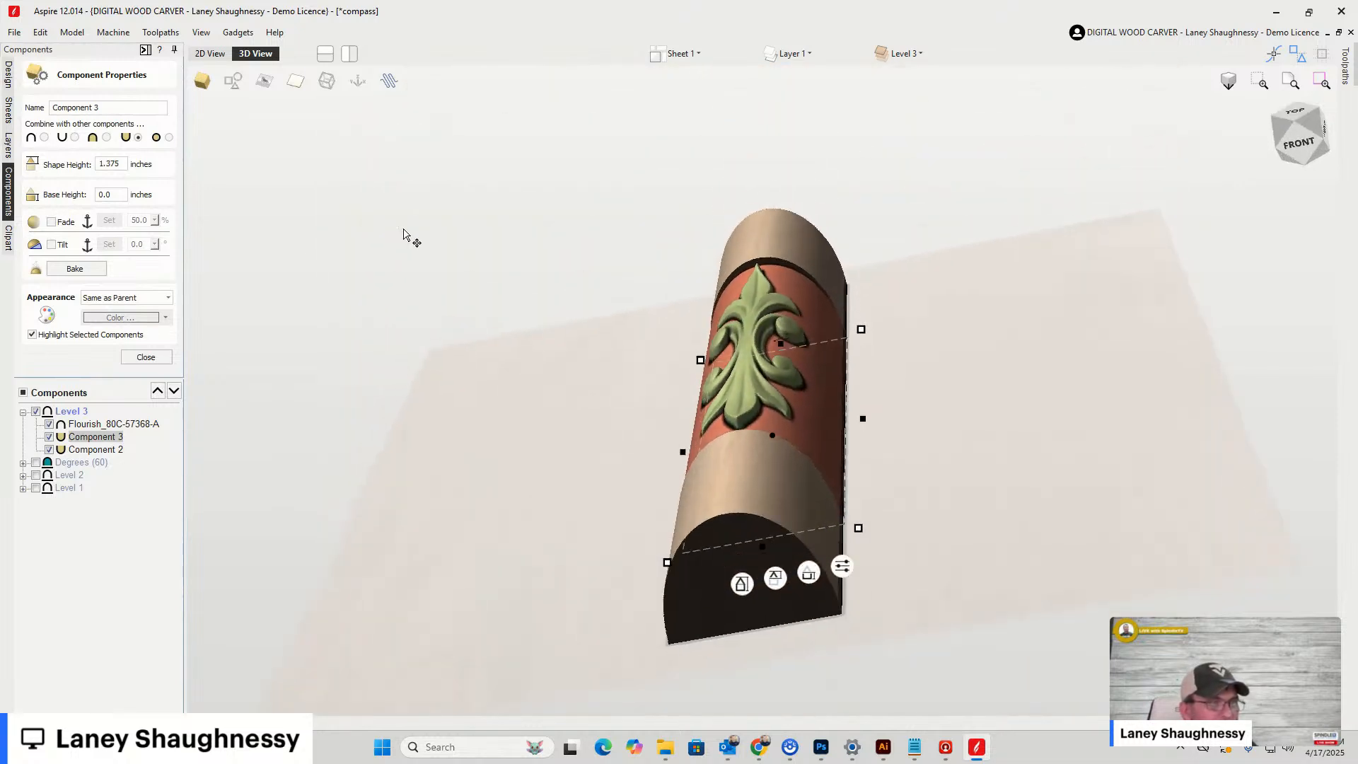
Set the shape height of Component 3 to 1.25 inches and close its properties
left_click_drag(105, 164, 154, 163)
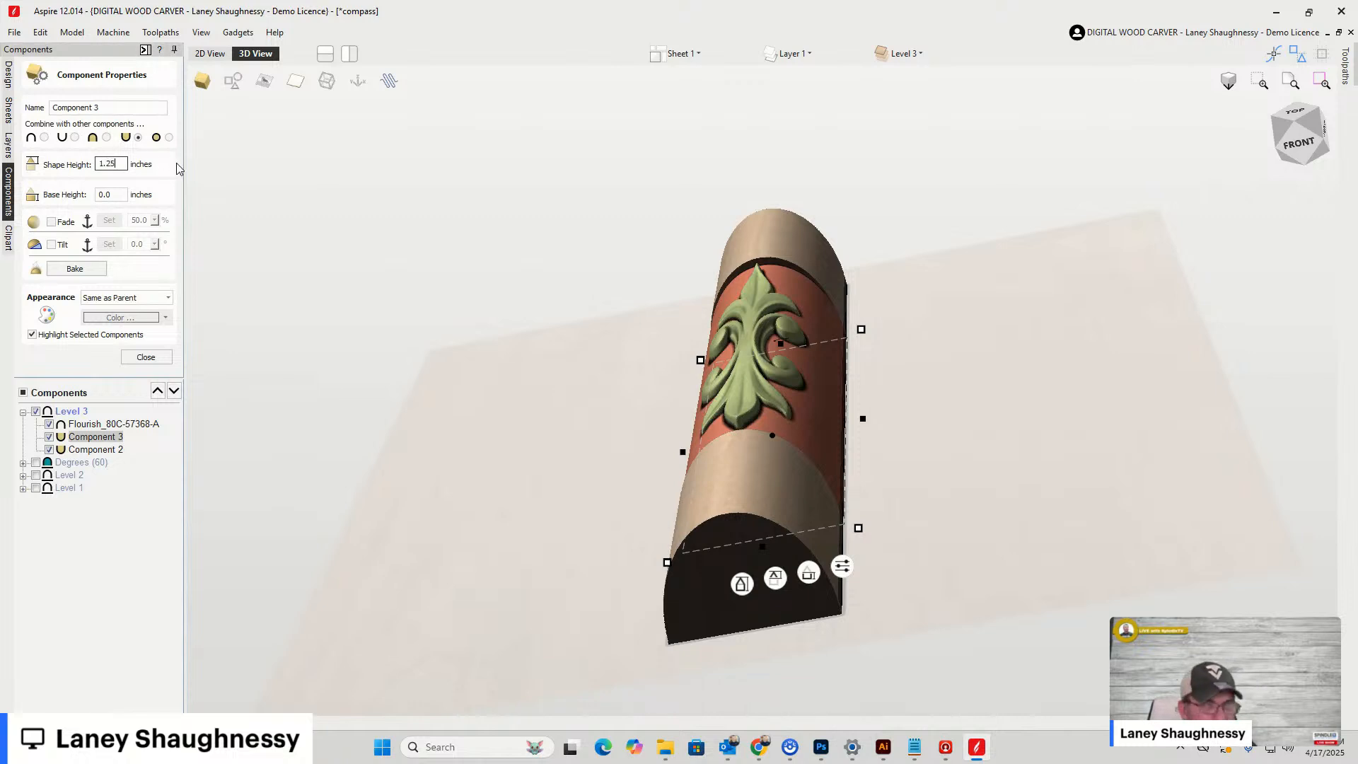
type(".25")
key("Return")
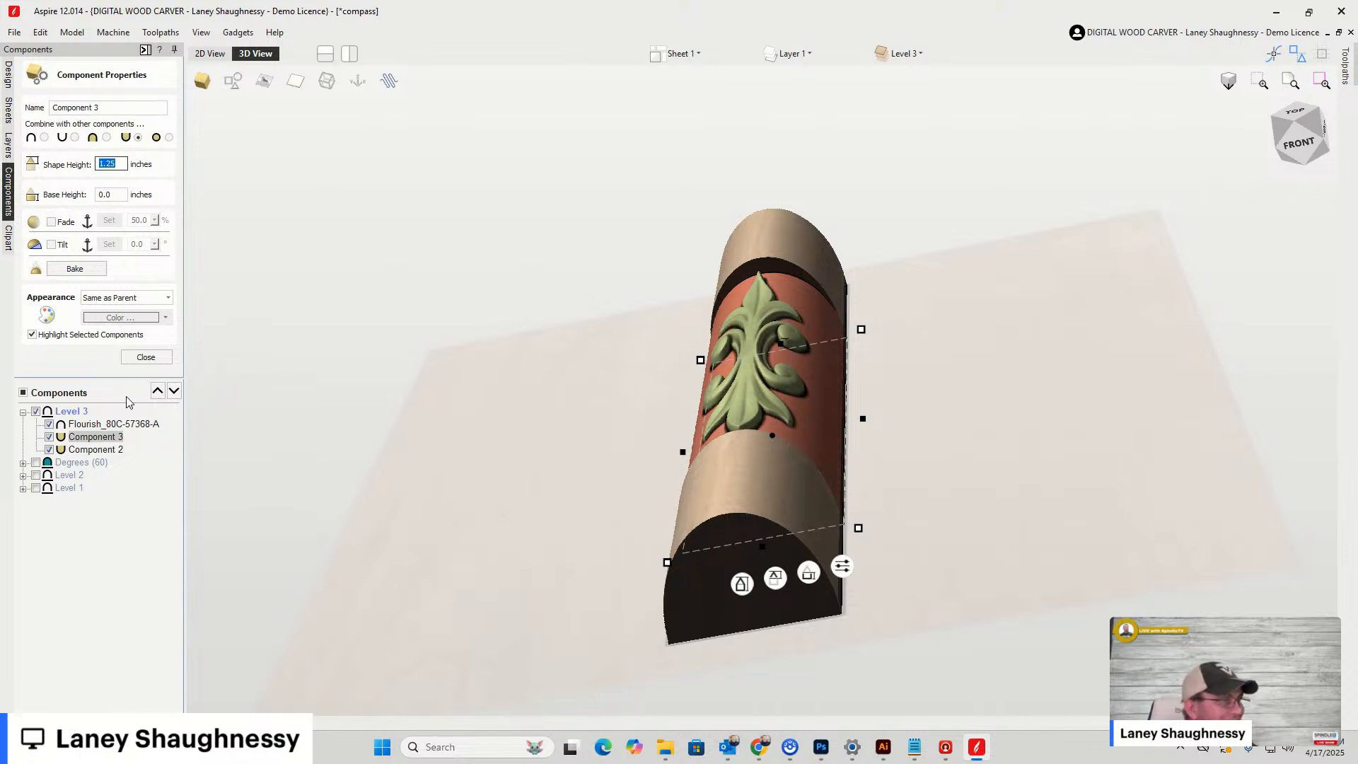
left_click(141, 356)
Inspect the ends of the recess and the flourish up close from the side in 3D
left_click(1307, 145)
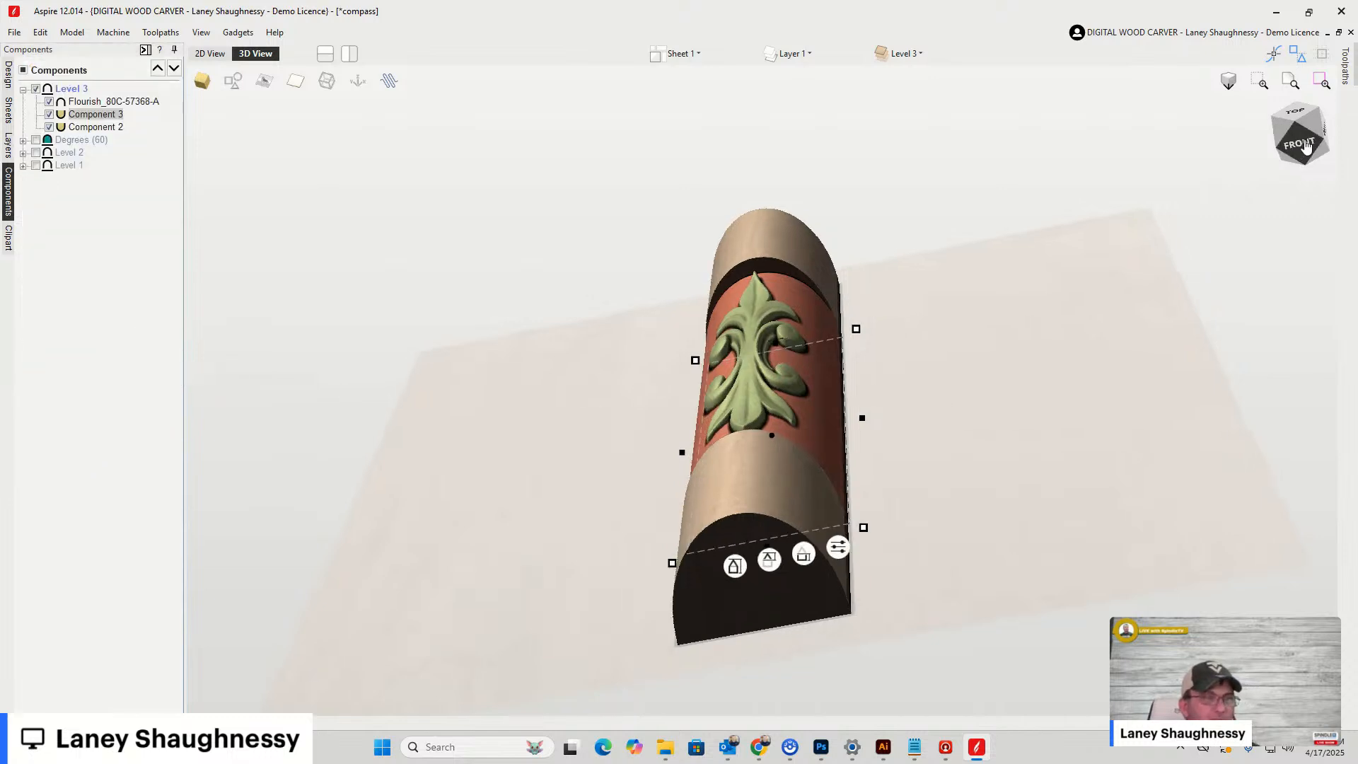
left_click_drag(1307, 145, 1346, 127)
scroll(809, 447, "up", 2)
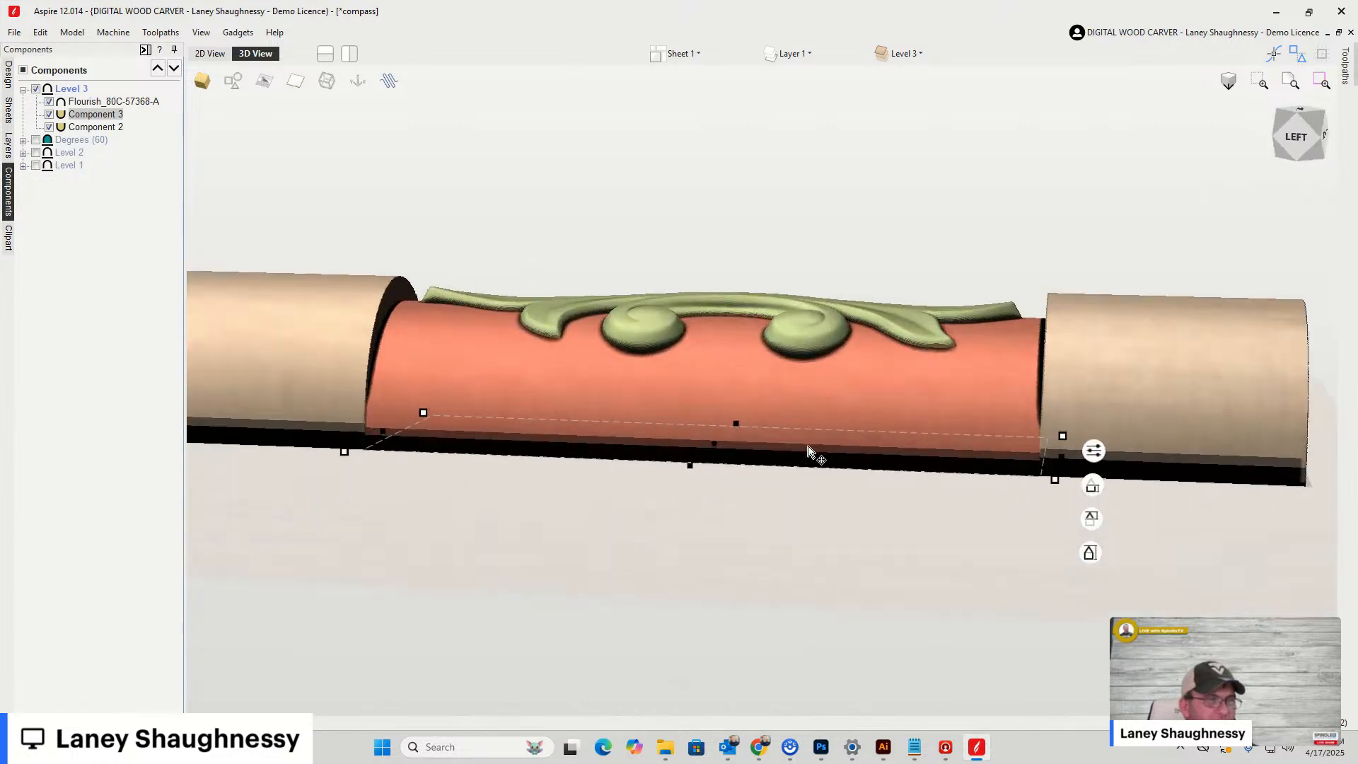
scroll(809, 447, "up", 1)
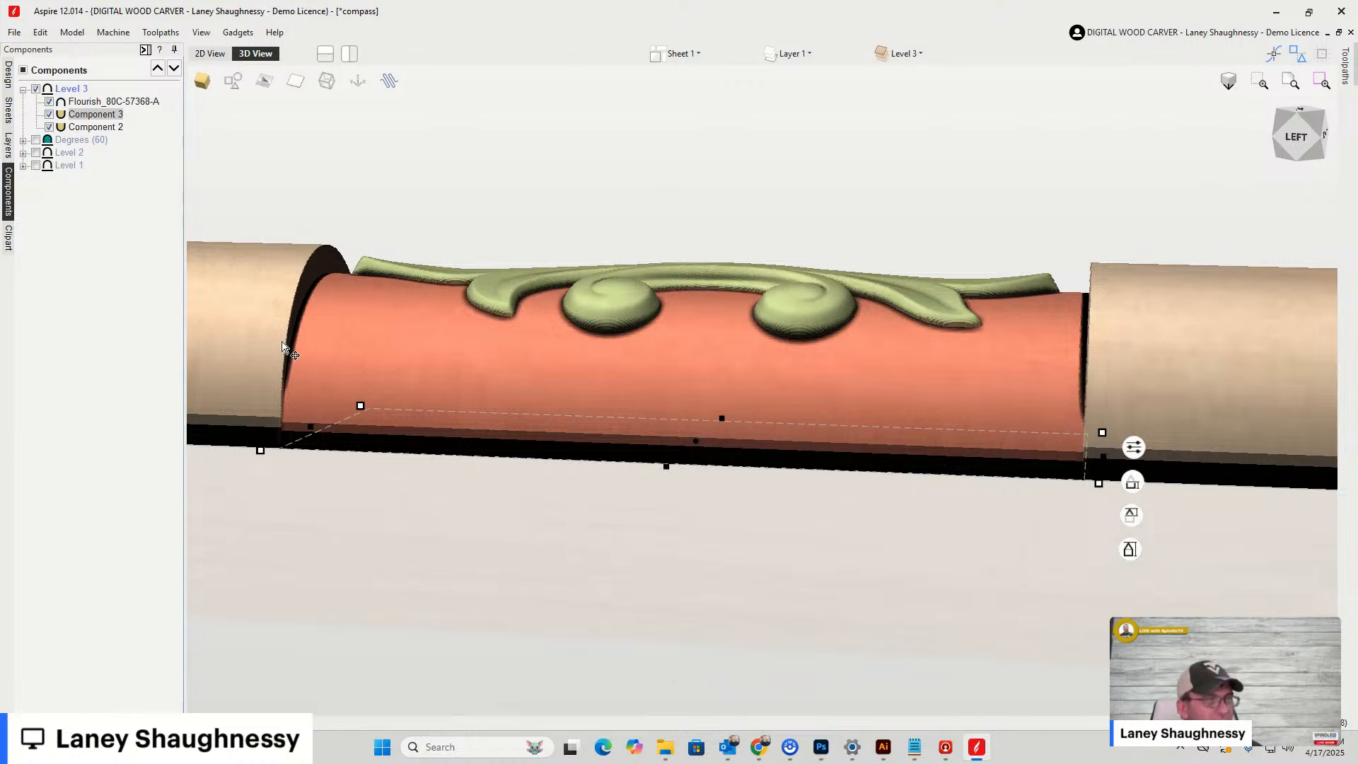
scroll(1123, 371, "down", 2)
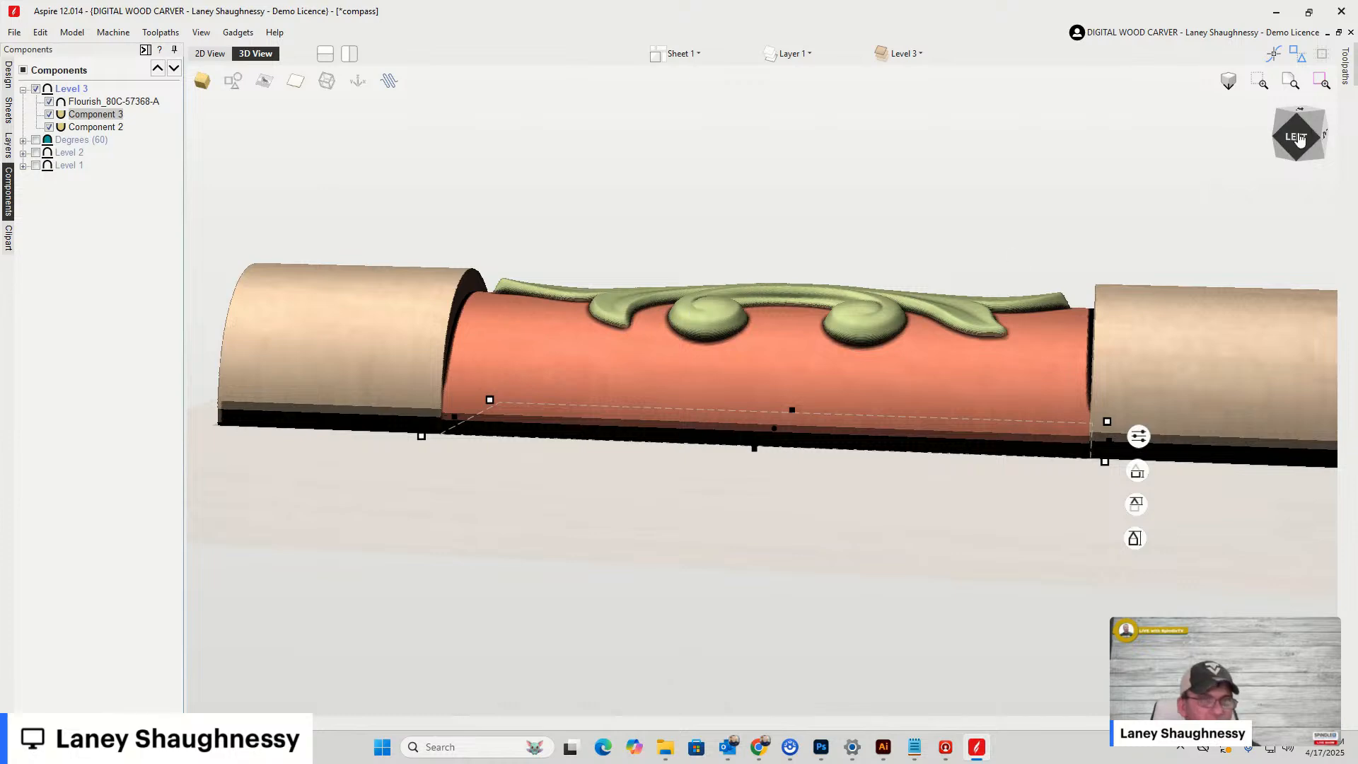
left_click_drag(1301, 140, 1256, 147)
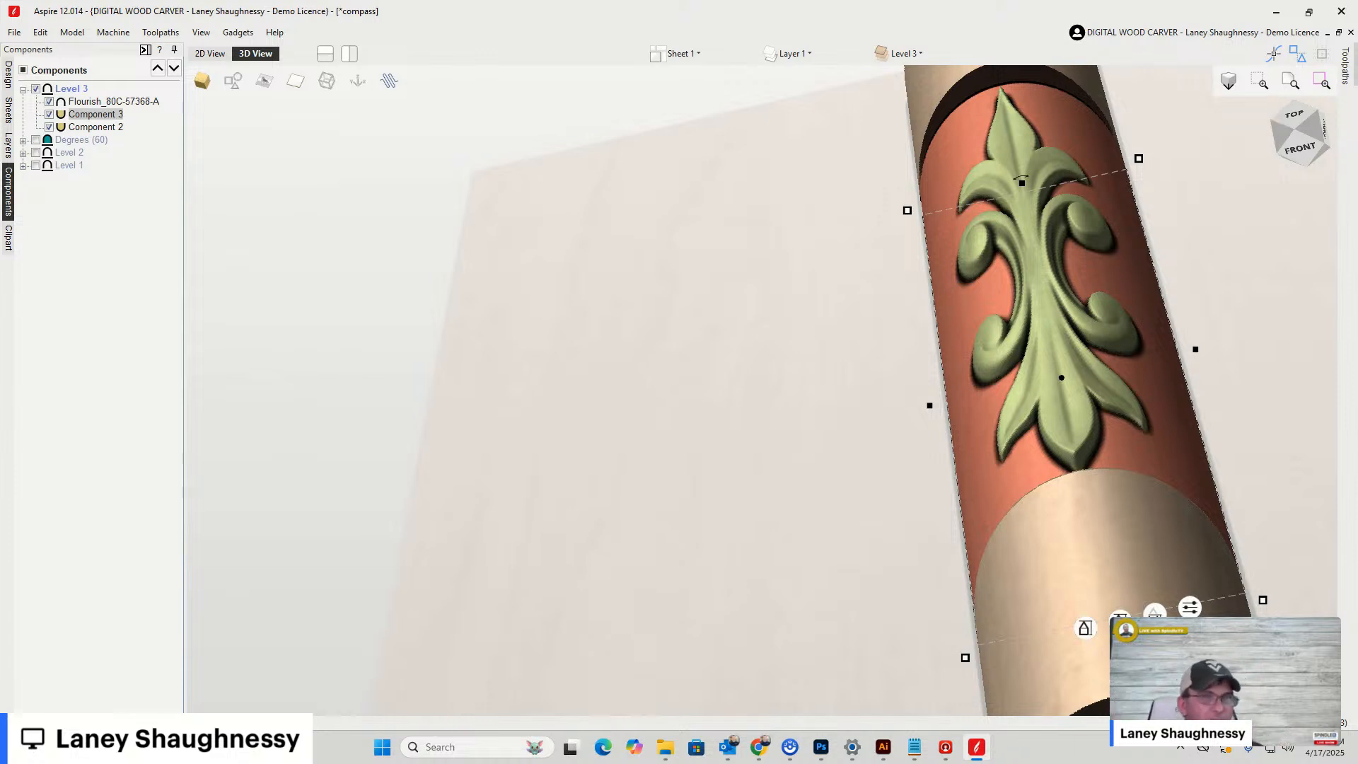
Narrow Component 3 symmetrically about its centre to about 1.61 inches wide in the top 3D view, and deselect it
left_click(1293, 113)
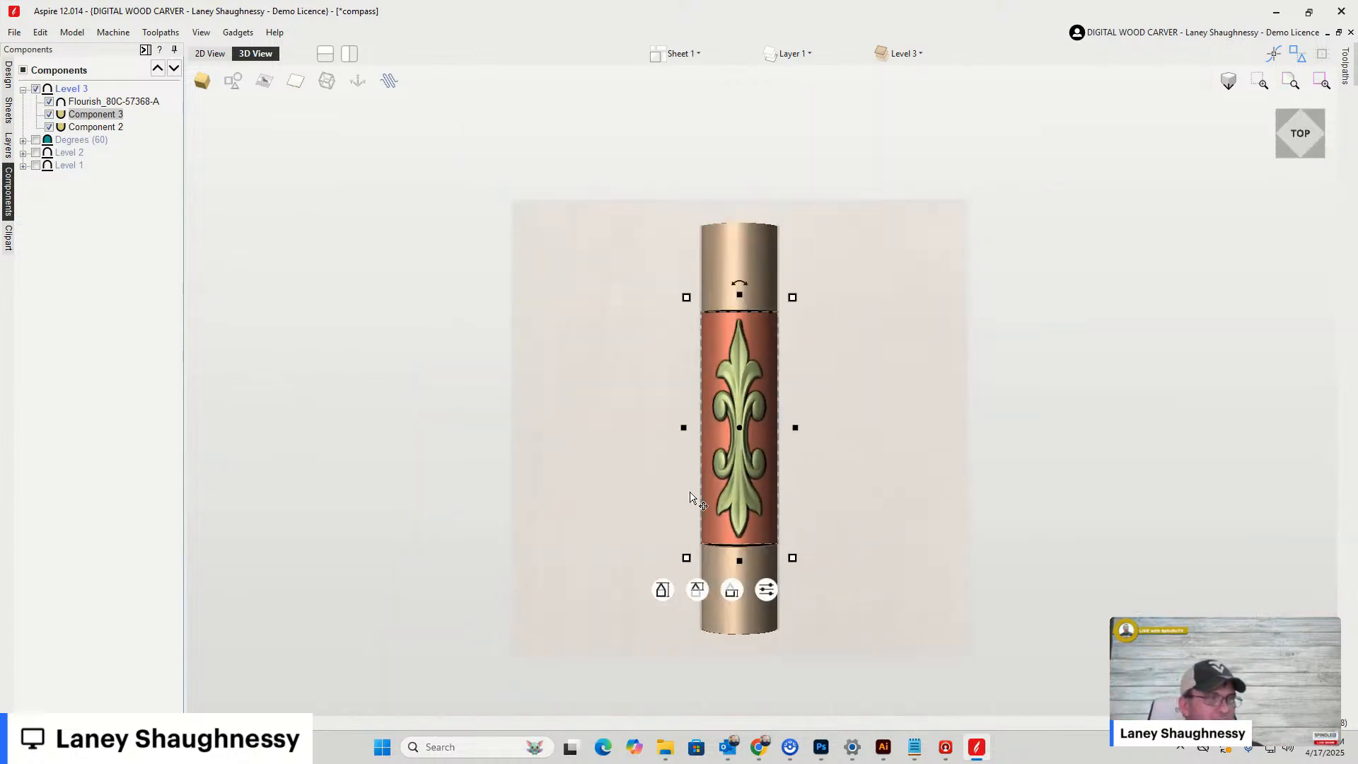
scroll(692, 495, "up", 4)
scroll(694, 491, "down", 2)
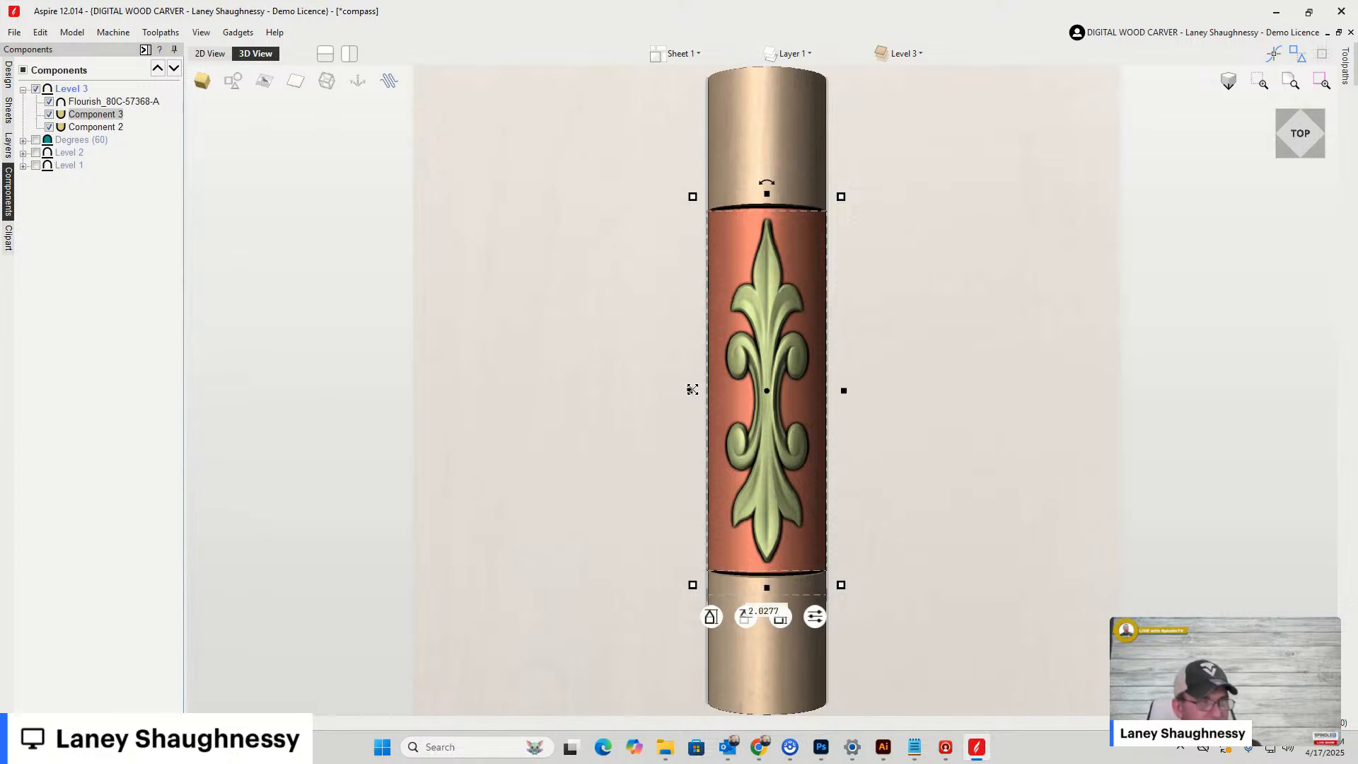
left_click_drag(694, 390, 720, 390)
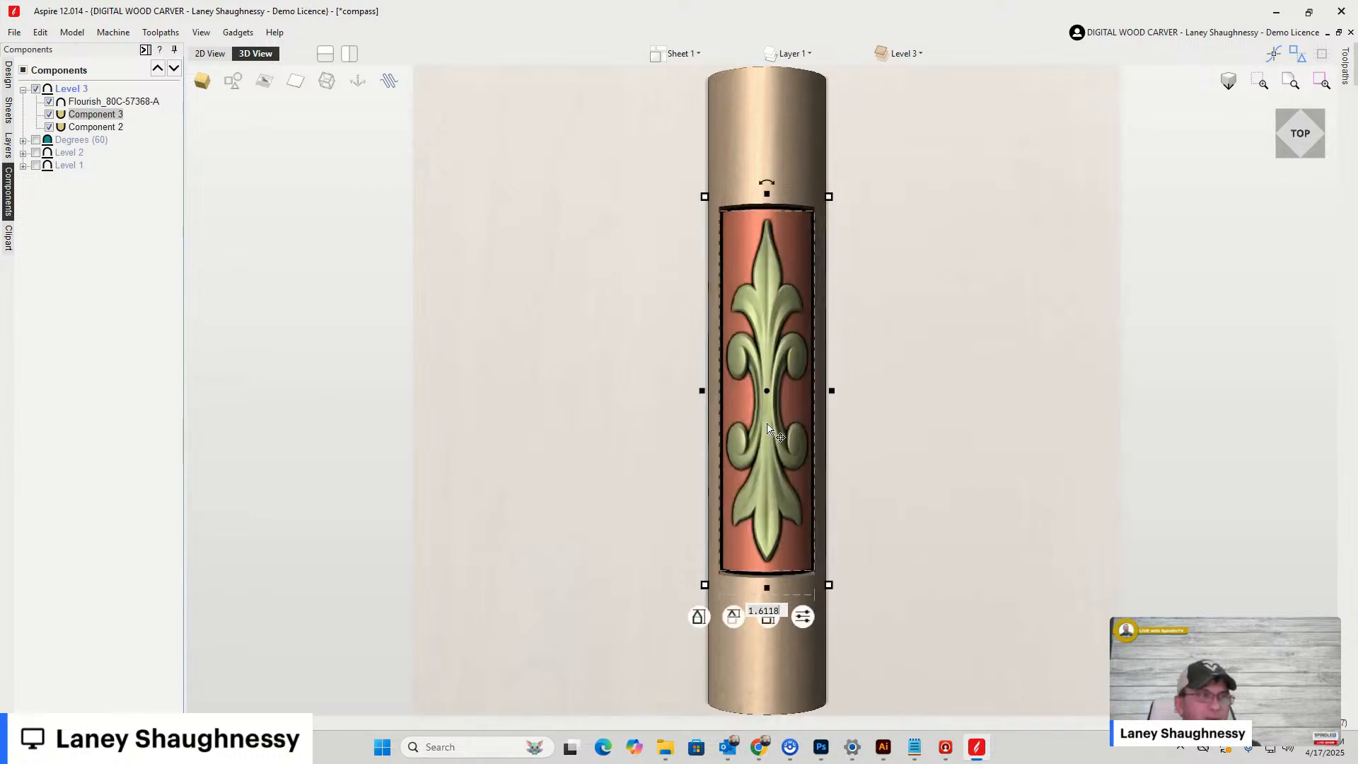
left_click(125, 245)
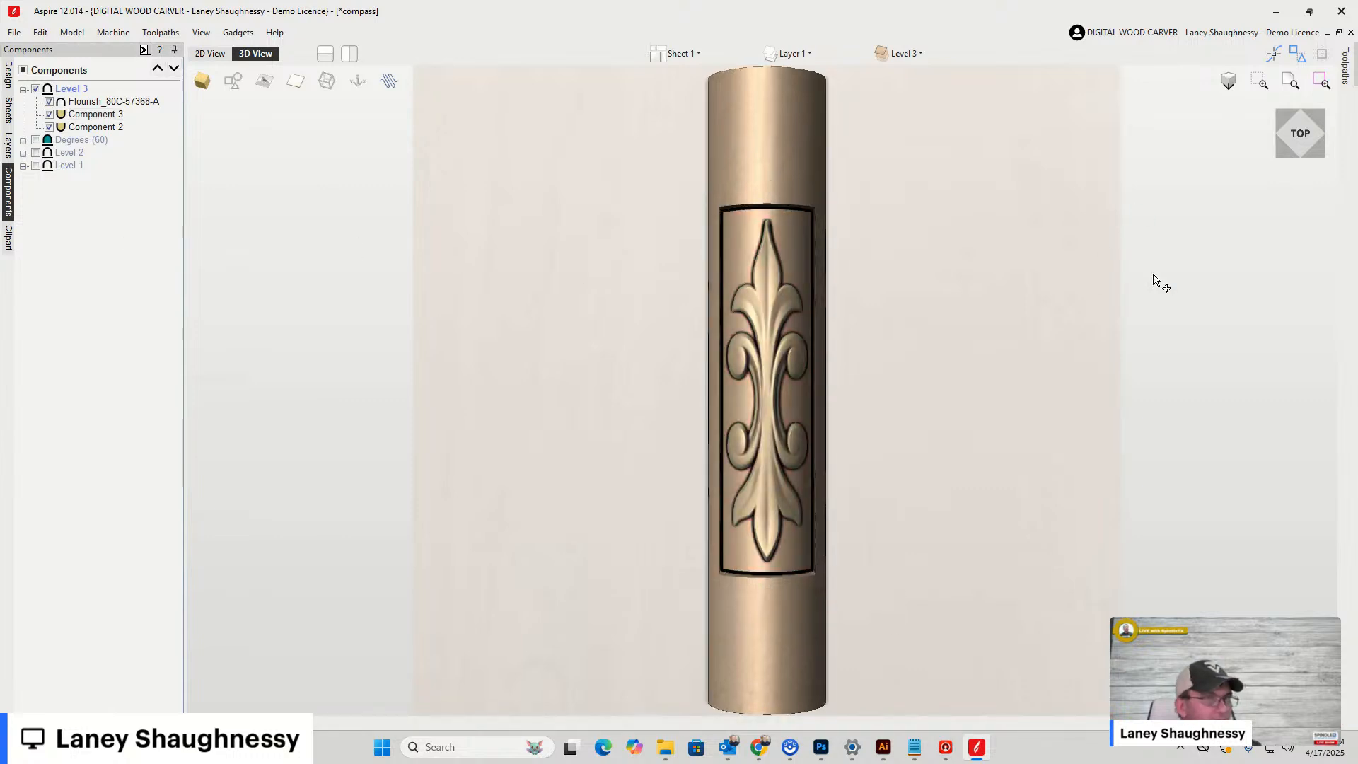
Inspect the narrowed recess and flourish in 3D from an angle and from the bar's front end
left_click(1316, 141)
left_click_drag(1289, 138, 1281, 140)
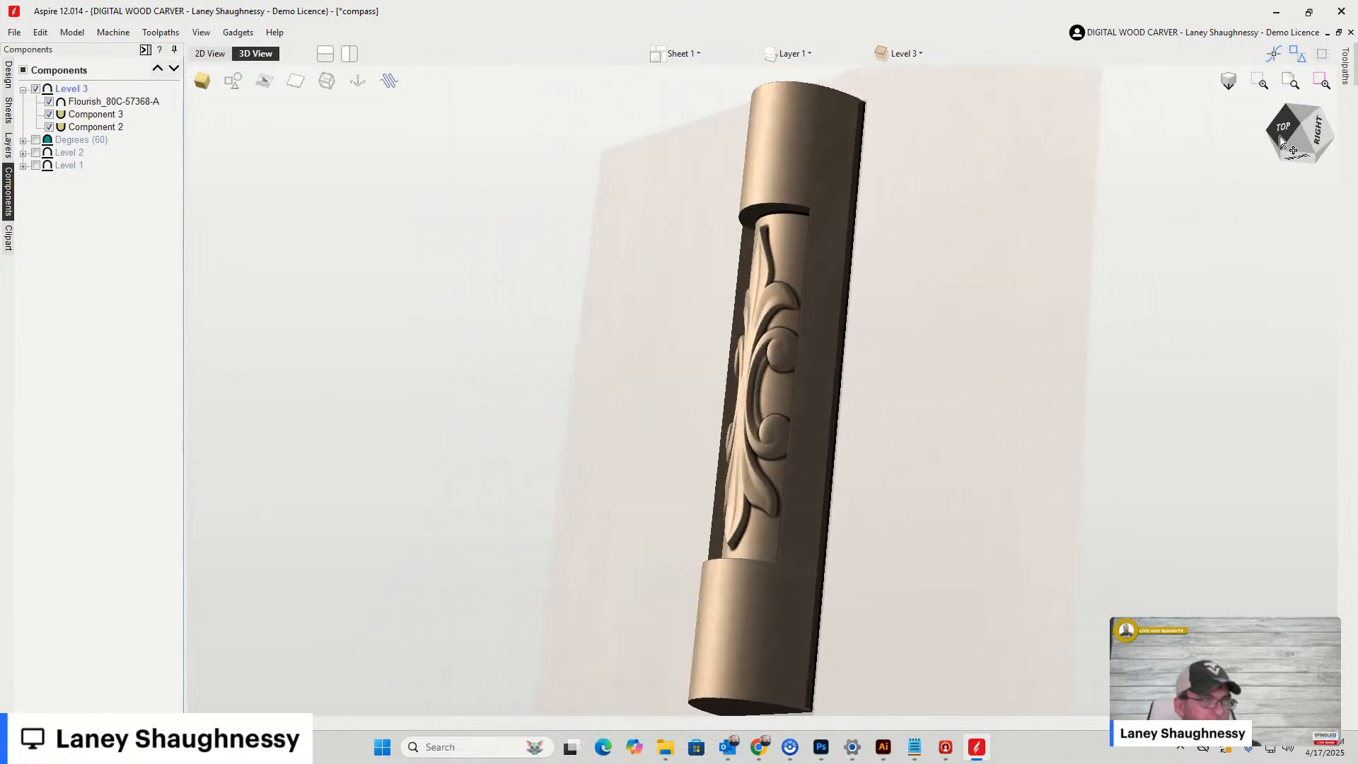
scroll(736, 502, "up", 2)
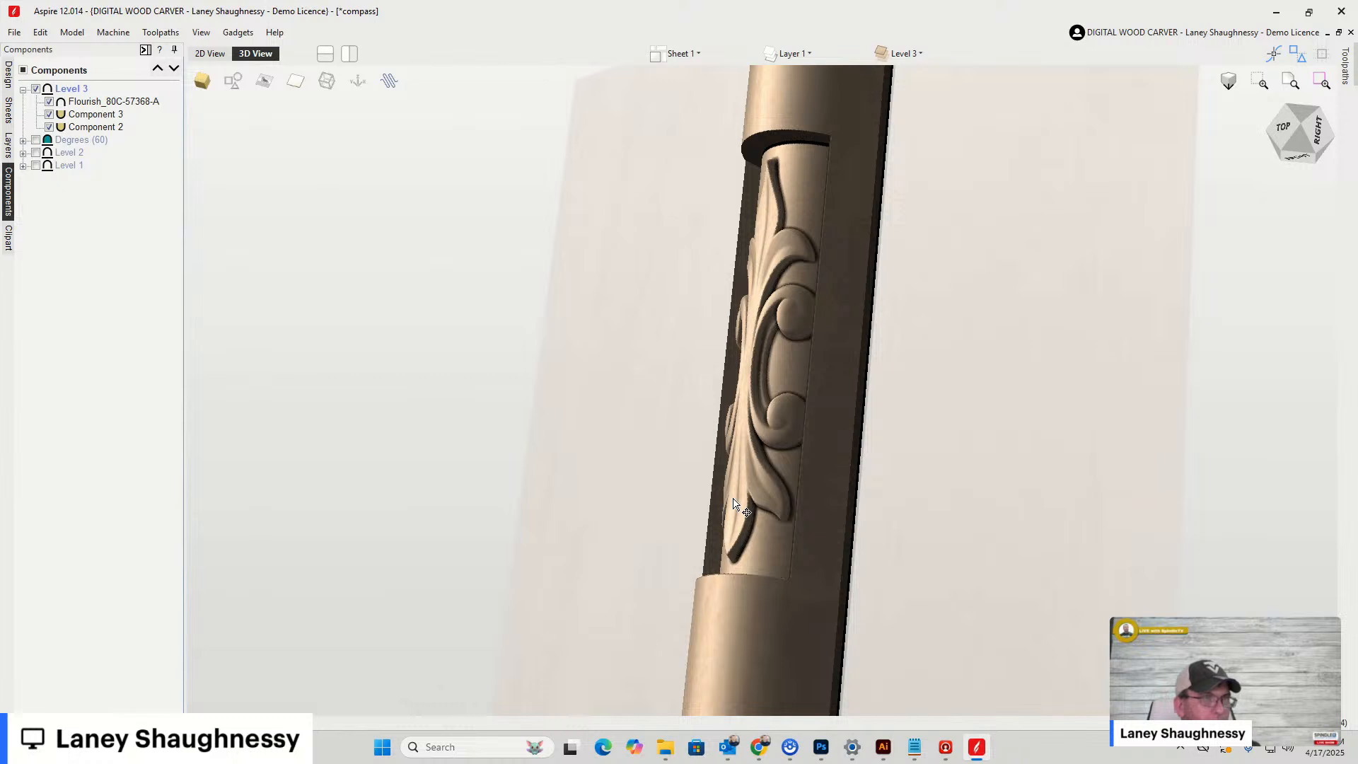
left_click_drag(1306, 134, 1309, 100)
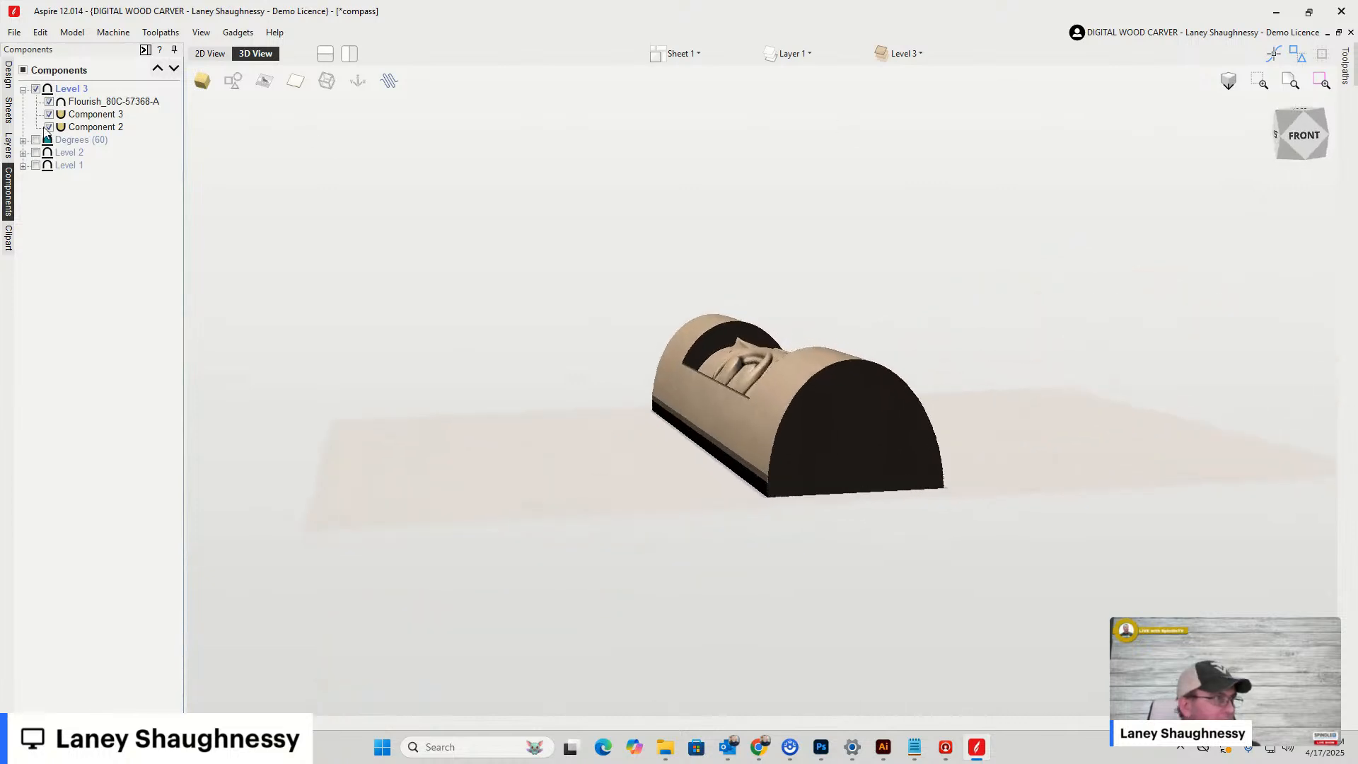
Set the shape height of Component 3 to 1.3 inches, check the recessed flourish in 3D, and close the component properties
double_click(87, 115)
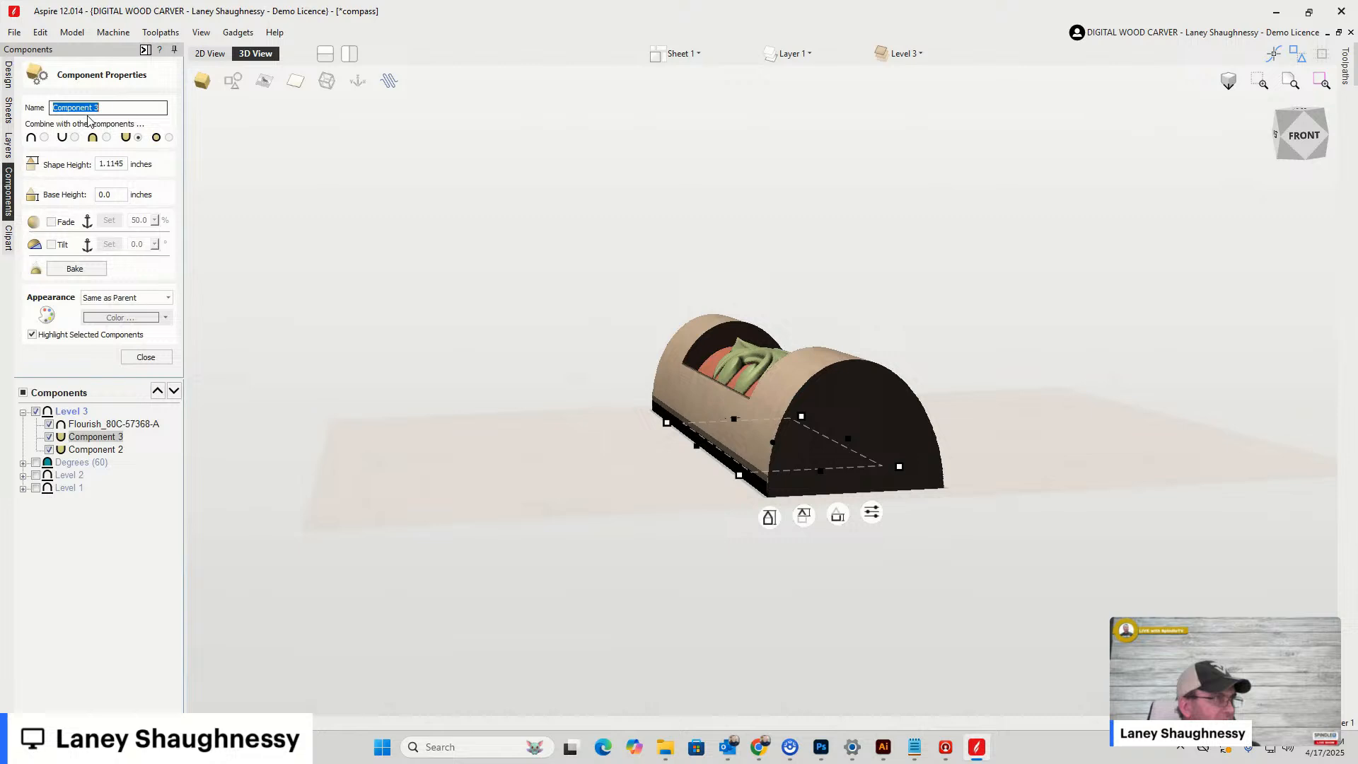
left_click(110, 165)
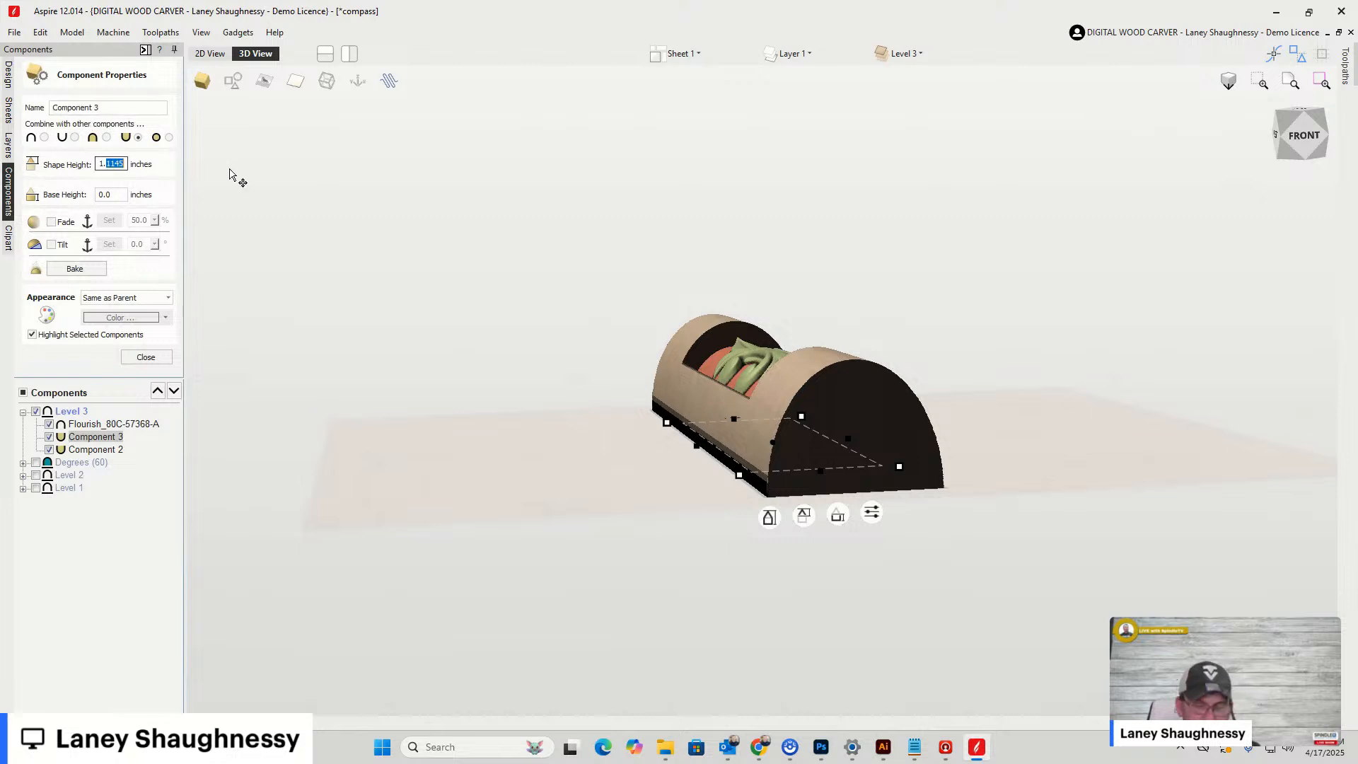
type("3")
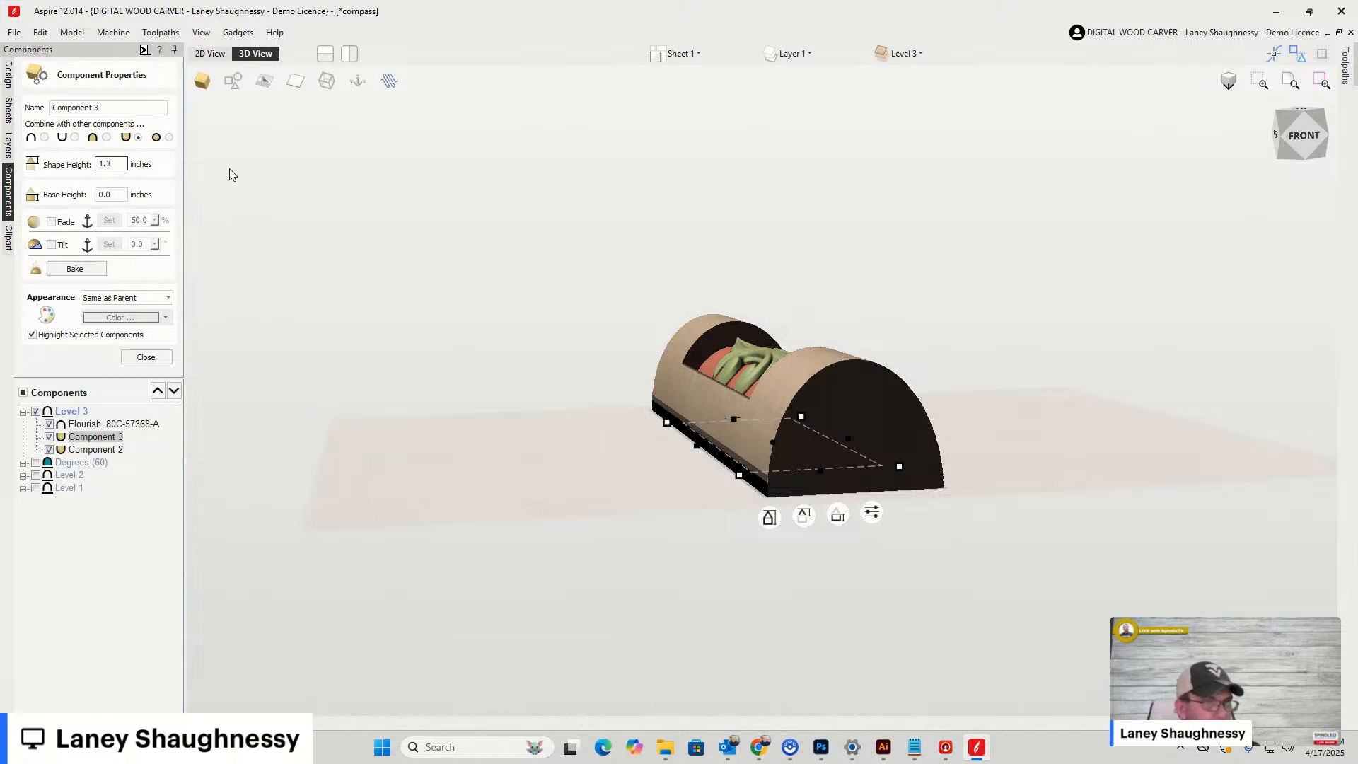
left_click(1306, 157)
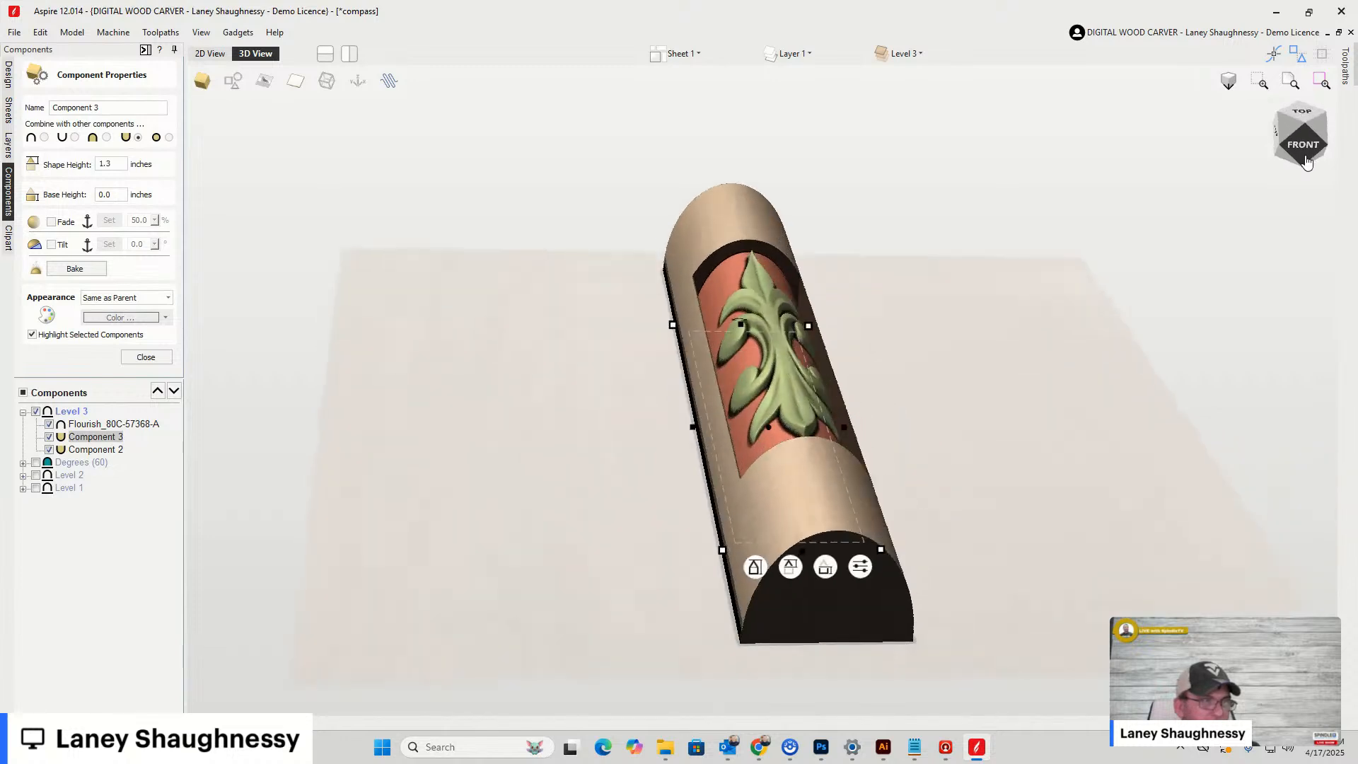
left_click(394, 554)
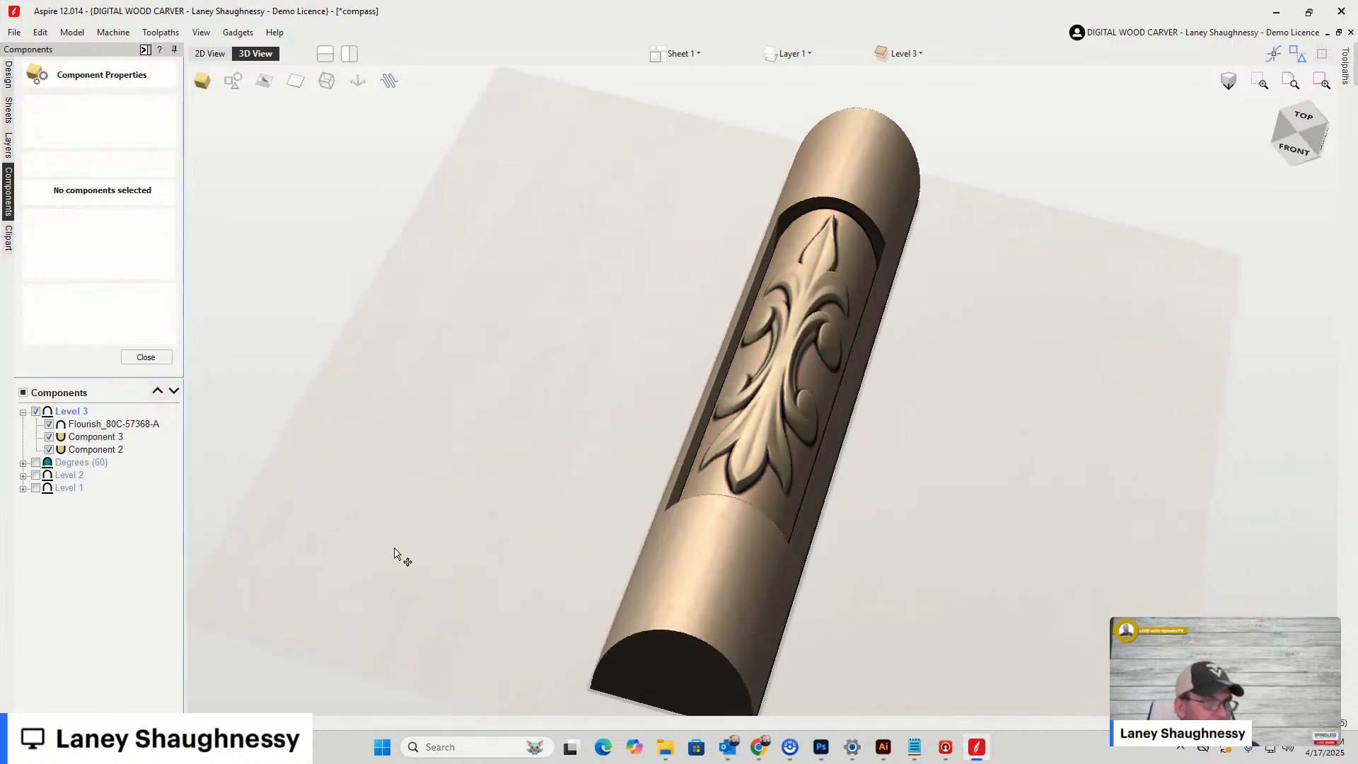
left_click(1289, 133)
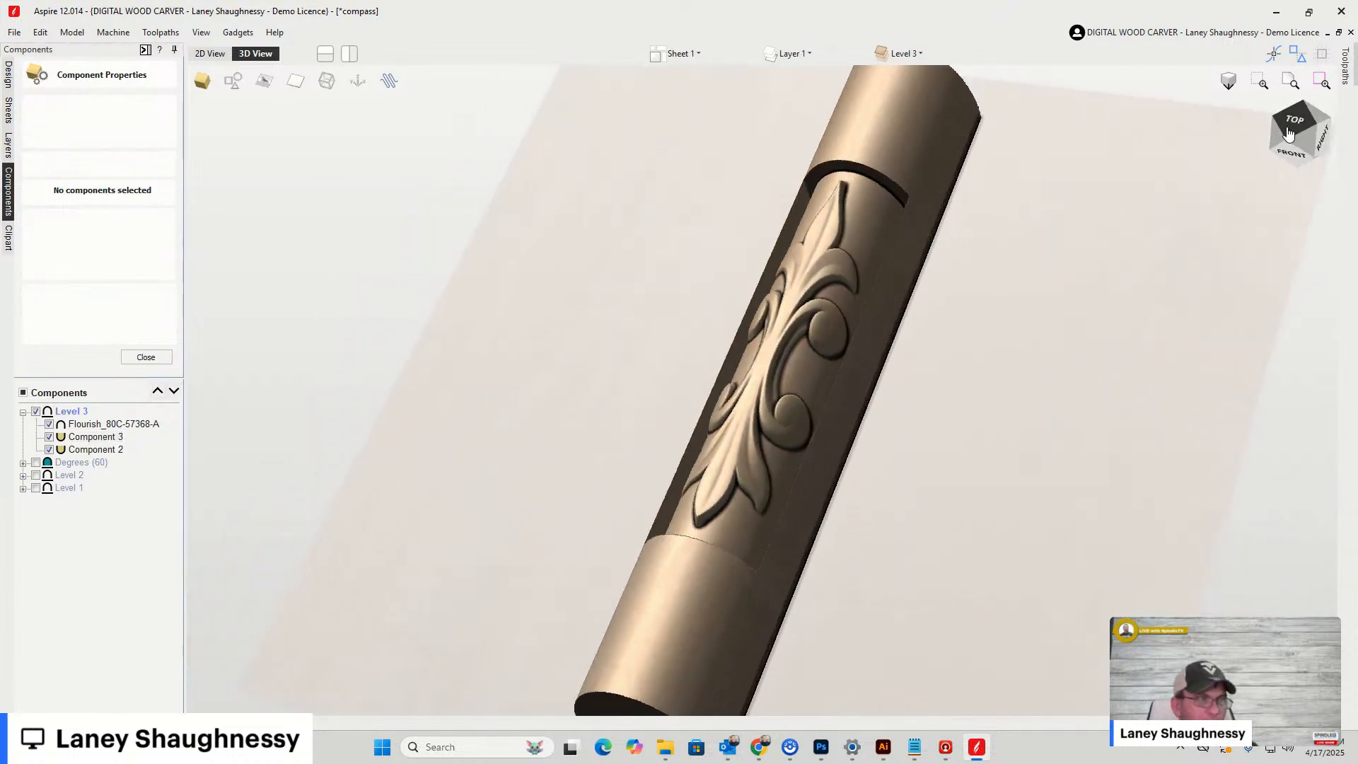
left_click_drag(1289, 135, 1306, 140)
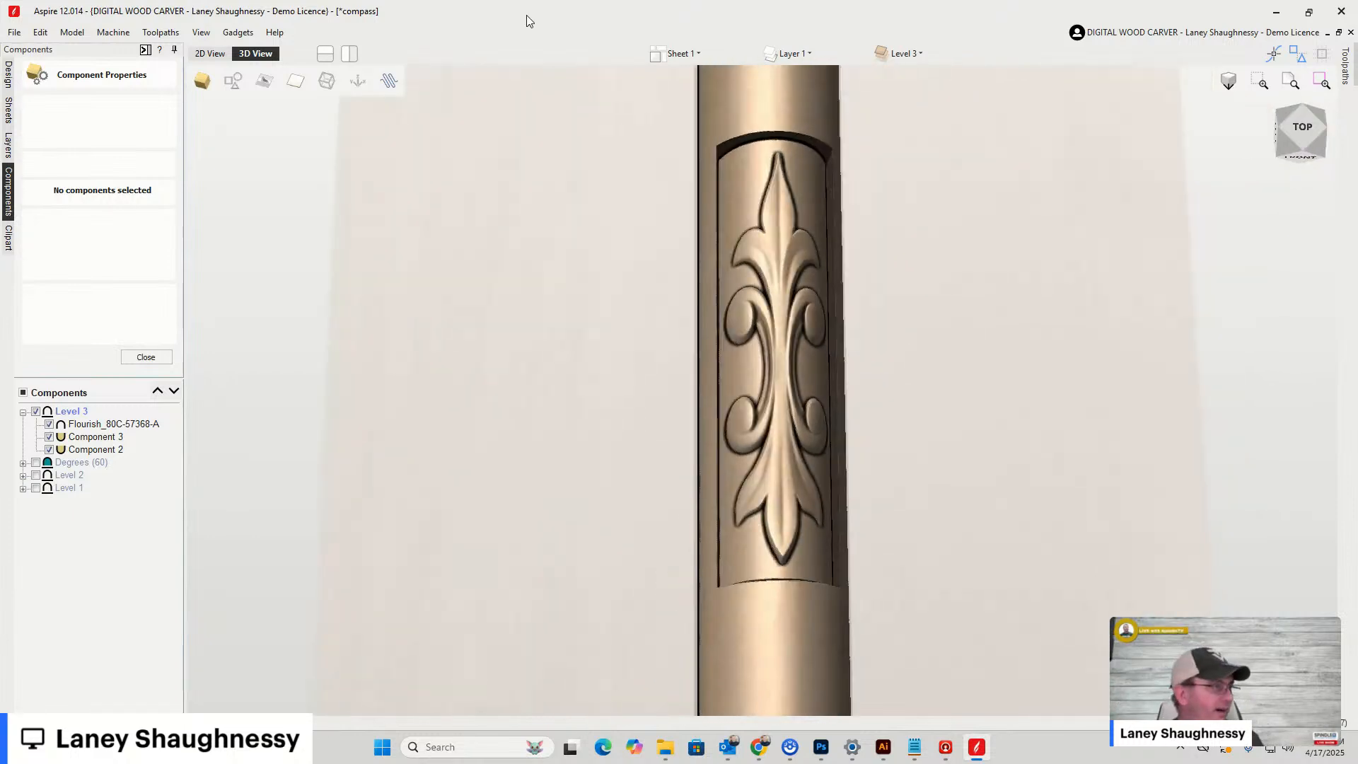
left_click(146, 357)
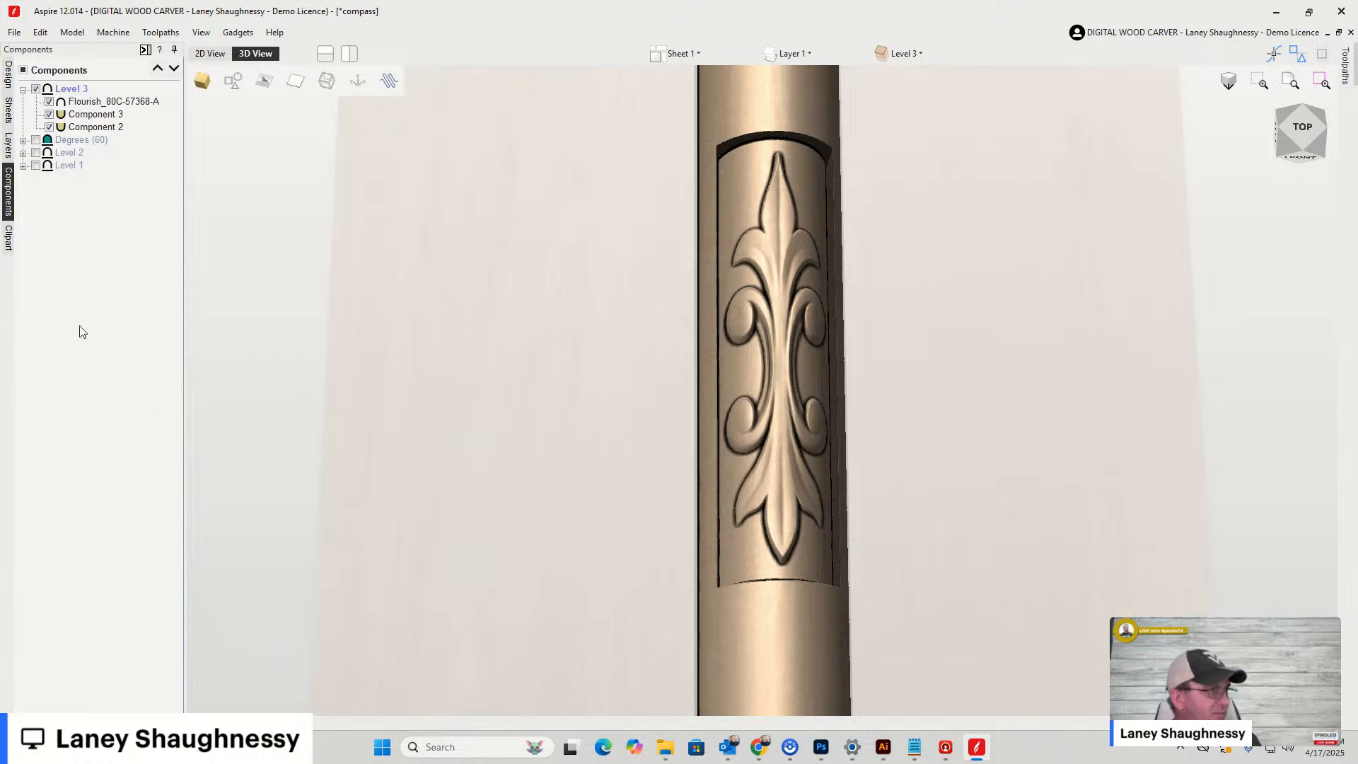
Hide Component 2 and the flourish to view Component 3 on its own in 3D from an angle
left_click(49, 127)
left_click(49, 102)
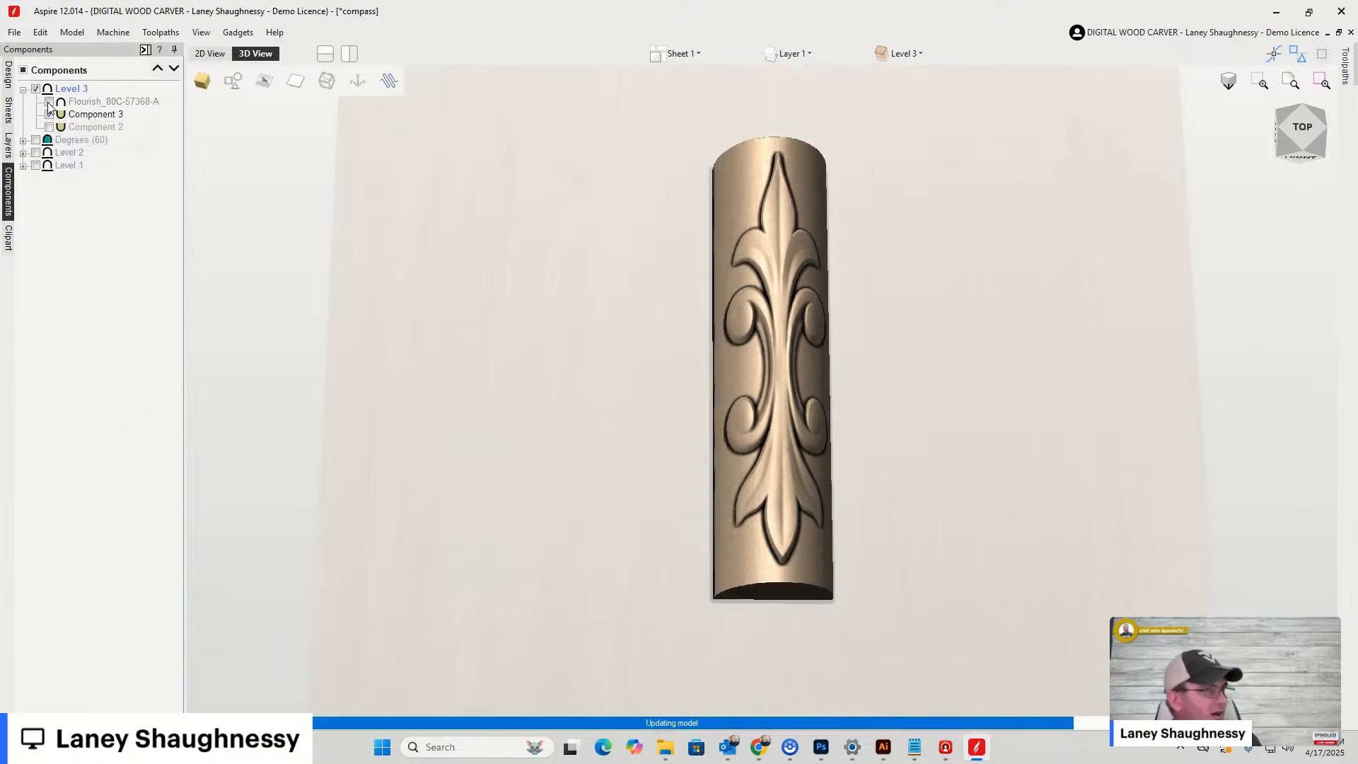
left_click_drag(1311, 136, 1313, 117)
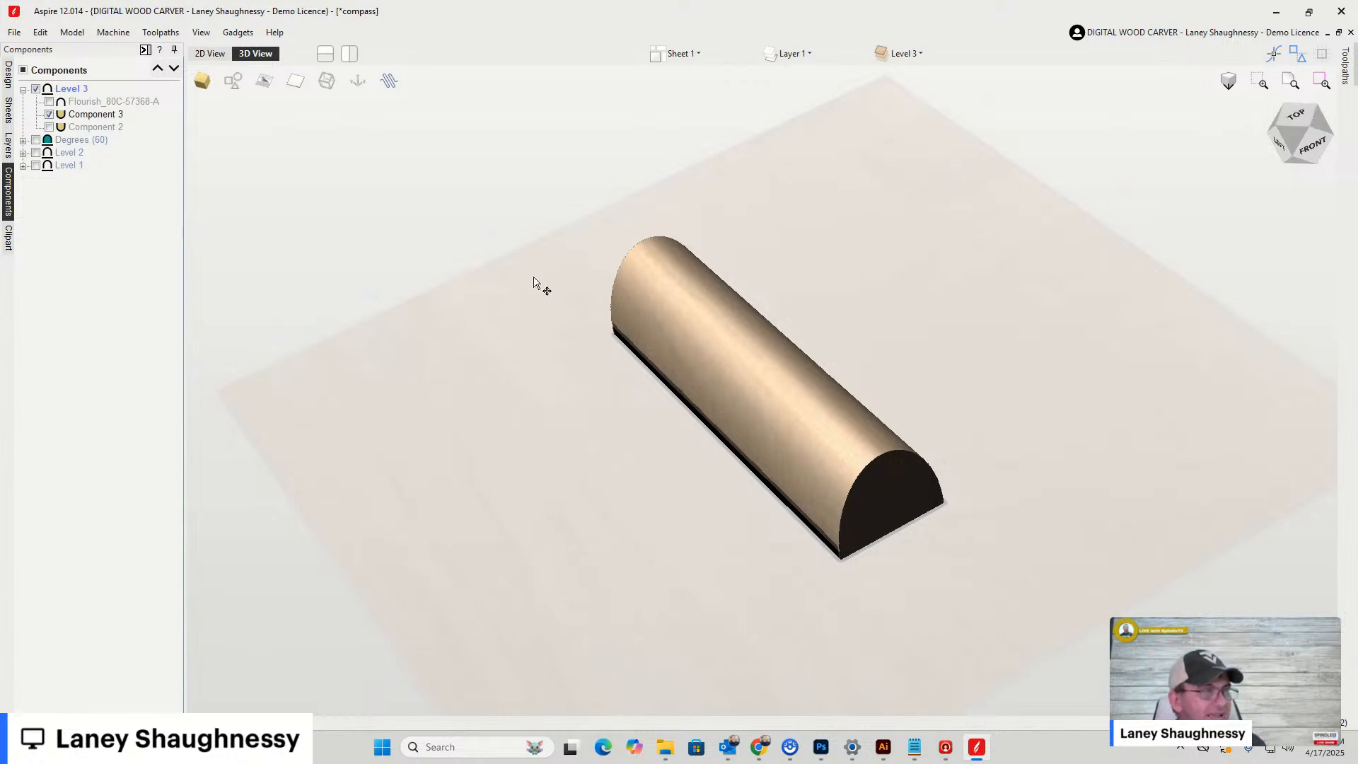
View Component 2 on its own, and show Component 3 with it again to examine the gaps along the recess's sides
left_click(49, 114)
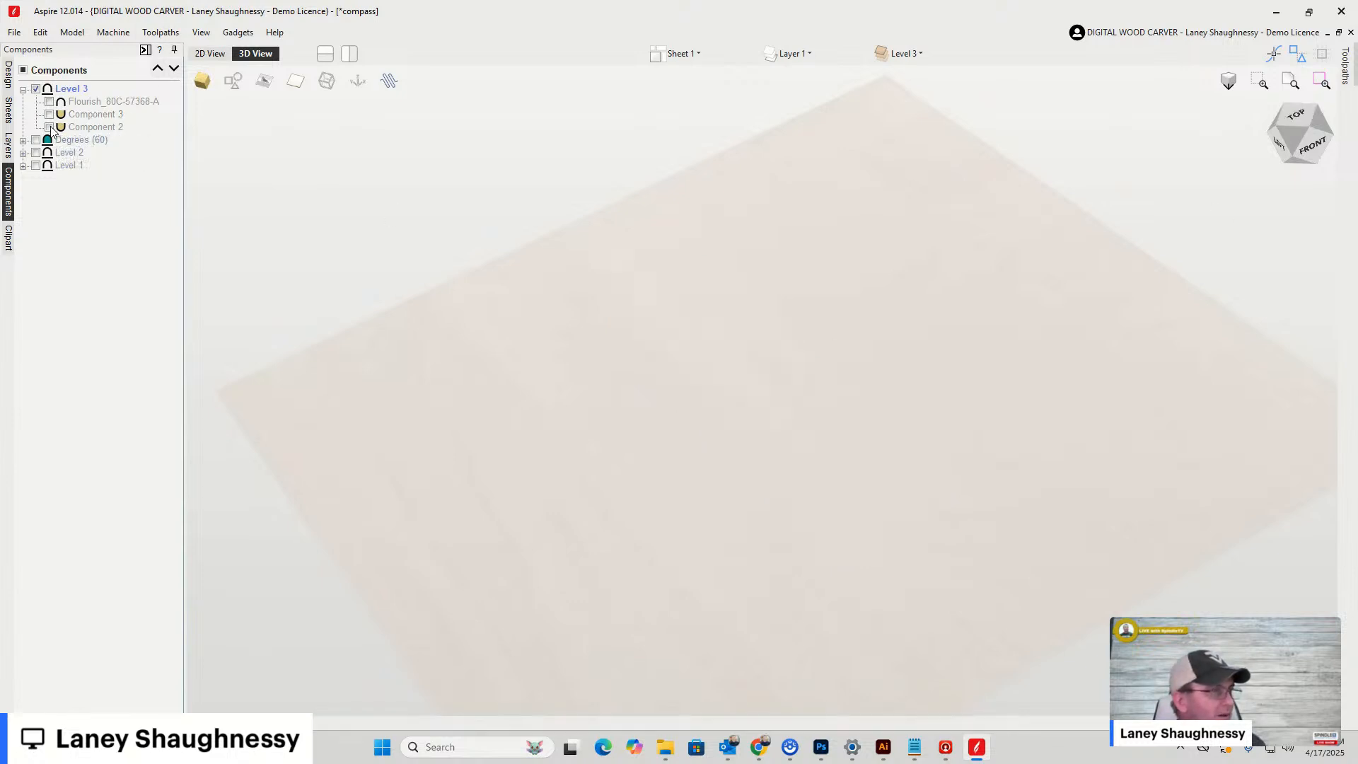
left_click(48, 126)
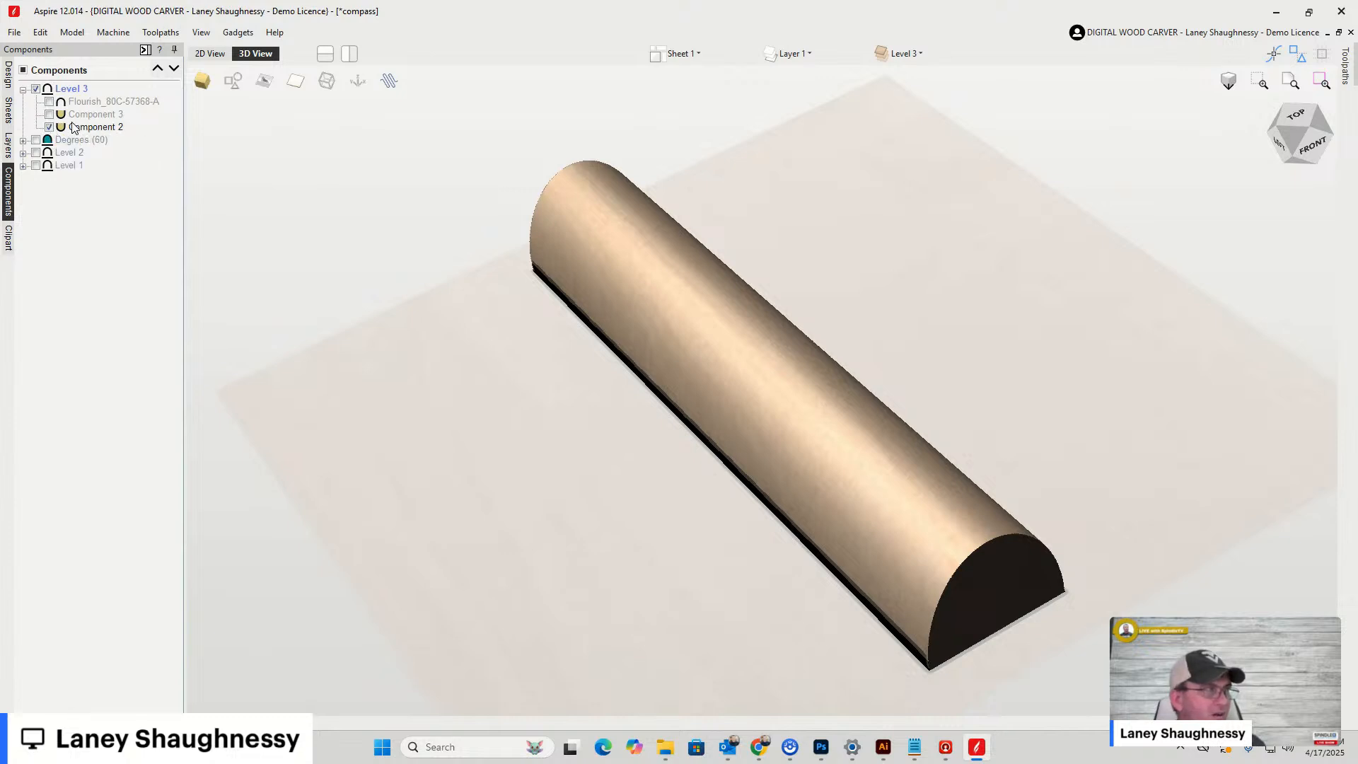
left_click(49, 115)
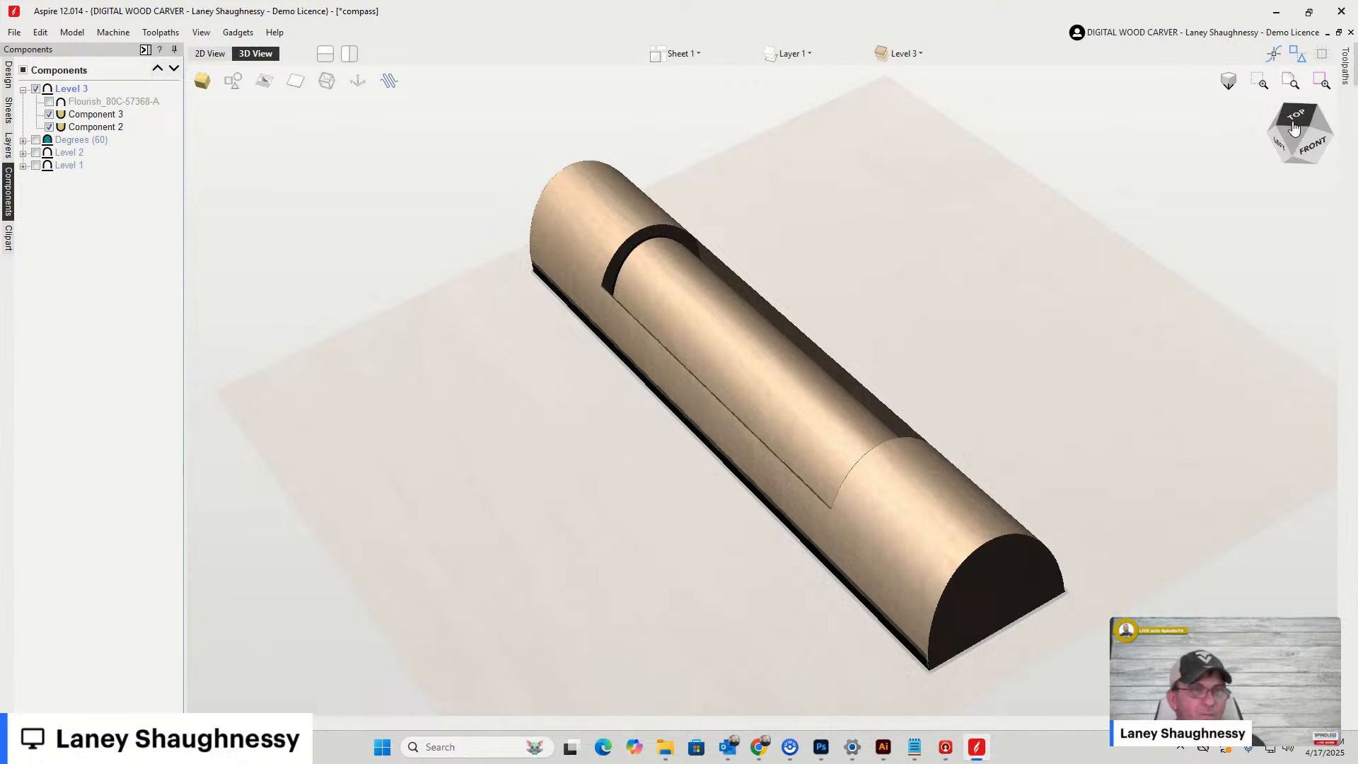
mouse_move(1296, 120)
left_mouse_down()
mouse_move(1277, 136)
mouse_move(1289, 138)
left_mouse_up()
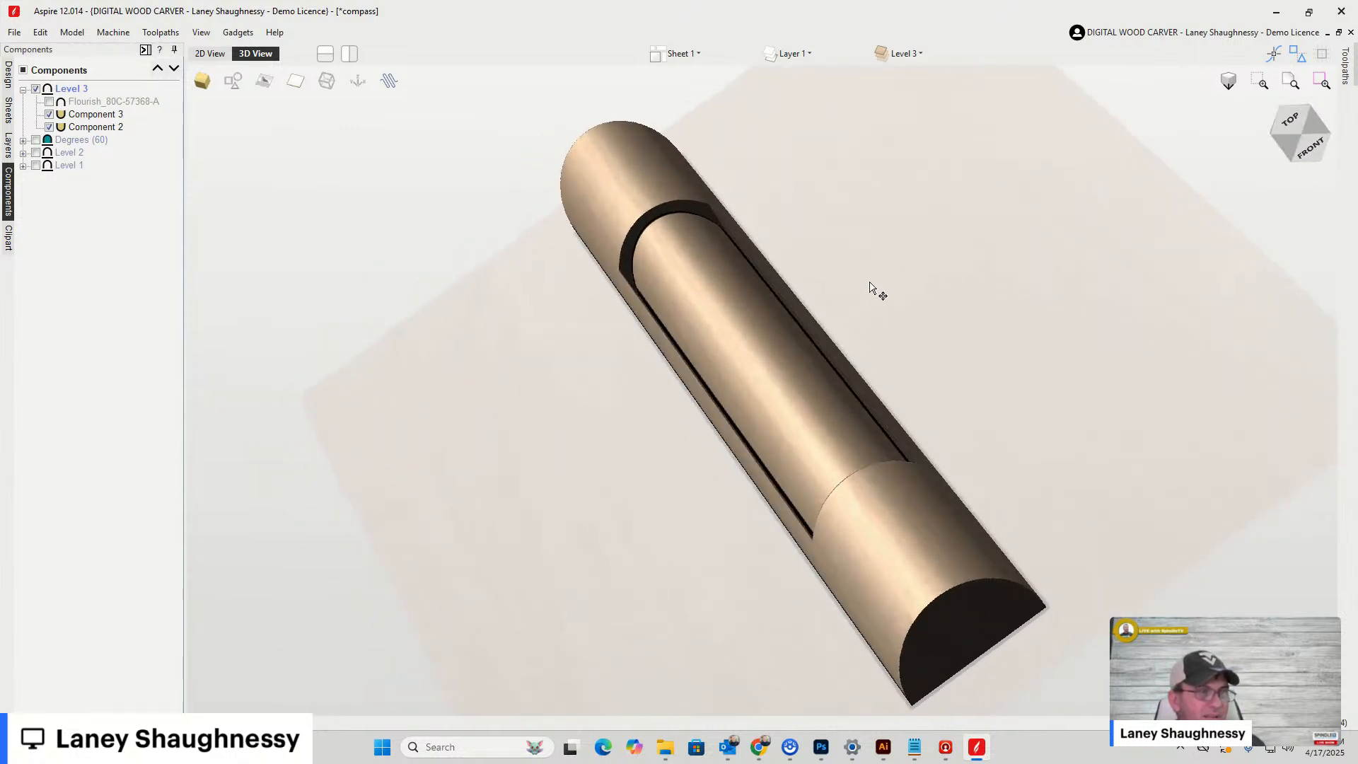
scroll(804, 355, "up", 10)
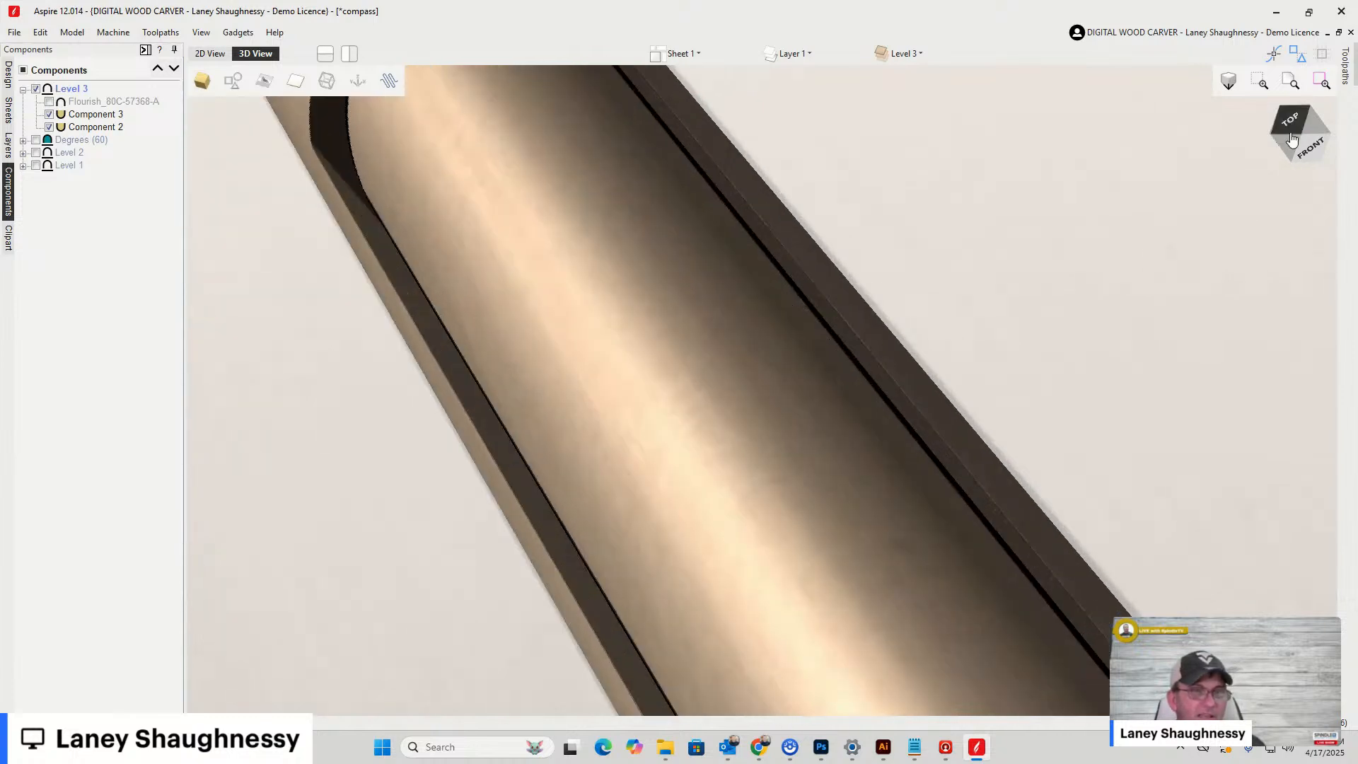
left_click_drag(1292, 127, 1289, 134)
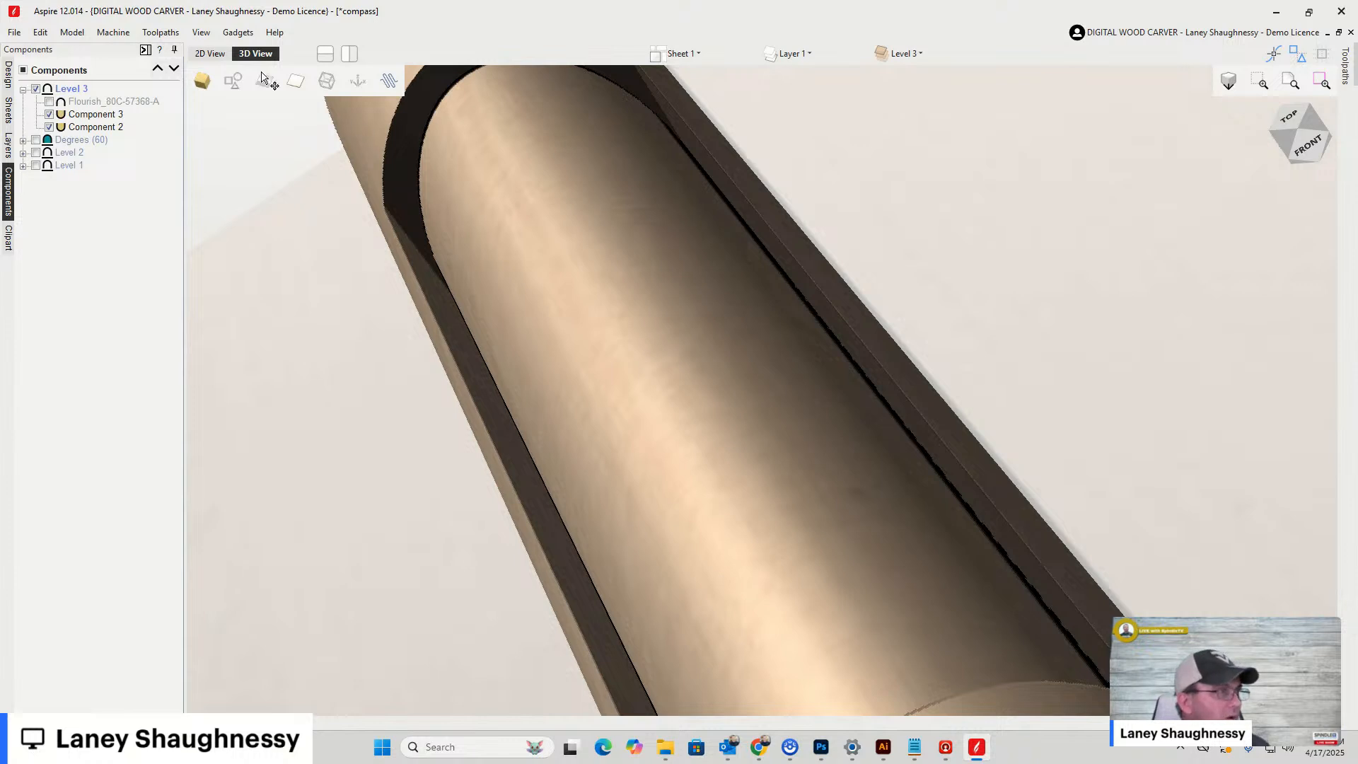
Enlarge Component 3 symmetrically about its centre in 3D to about 6.39 inches long, bringing its sides closer to the bar's edges
double_click(92, 116)
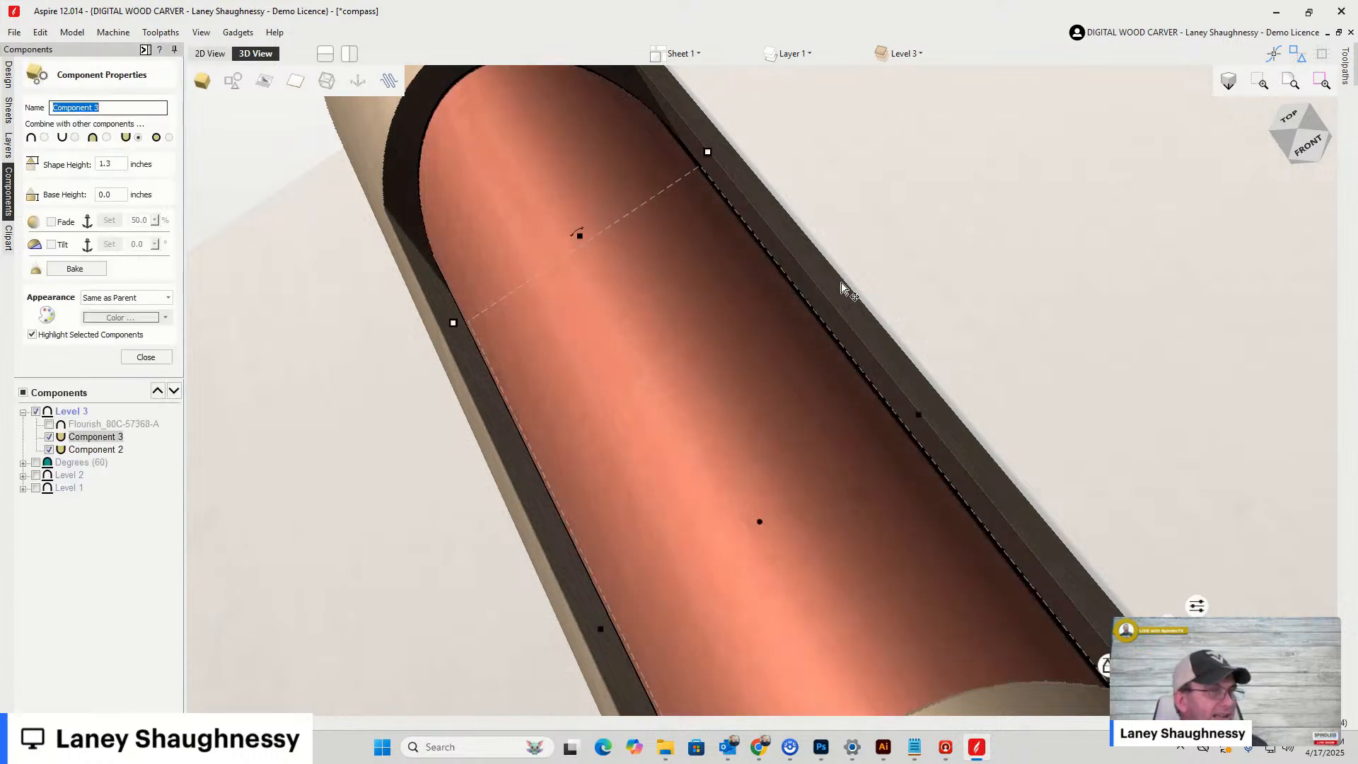
left_click(1288, 121)
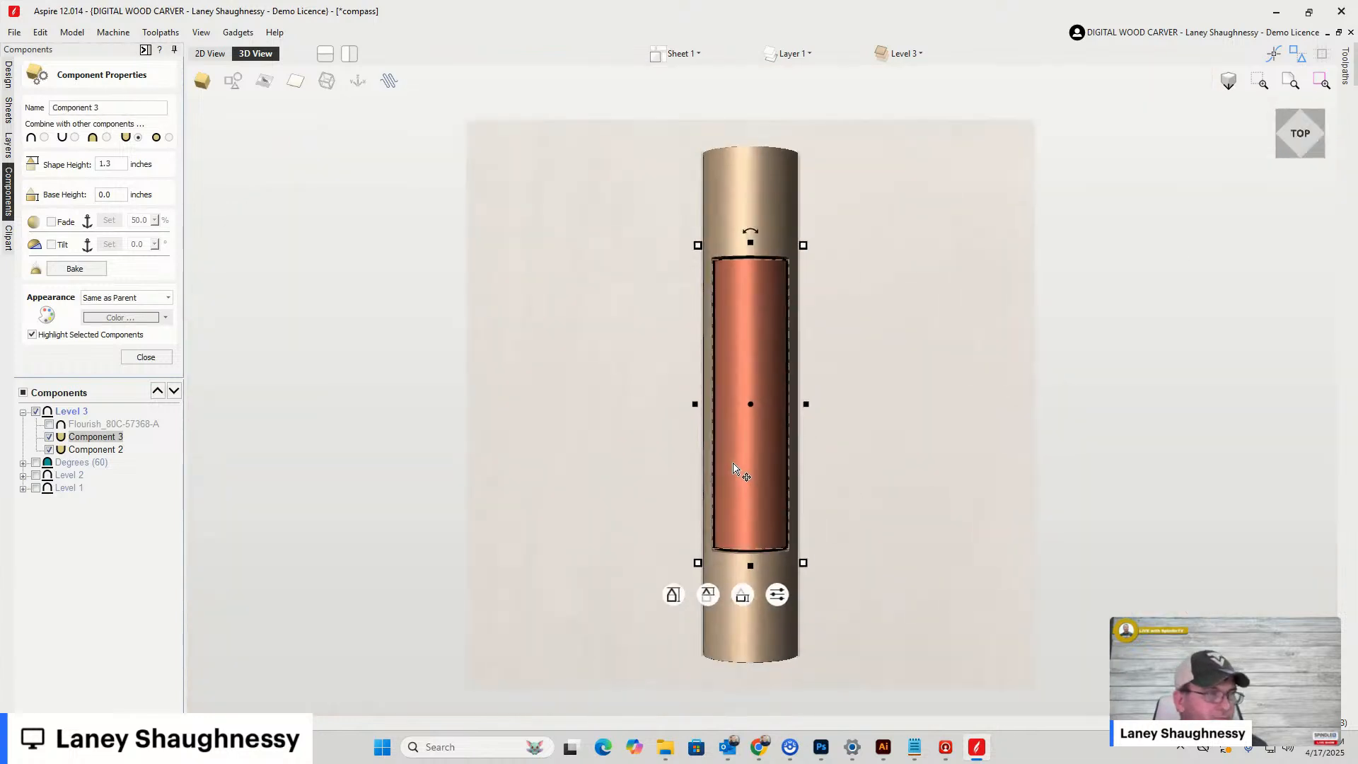
scroll(737, 470, "up", 3)
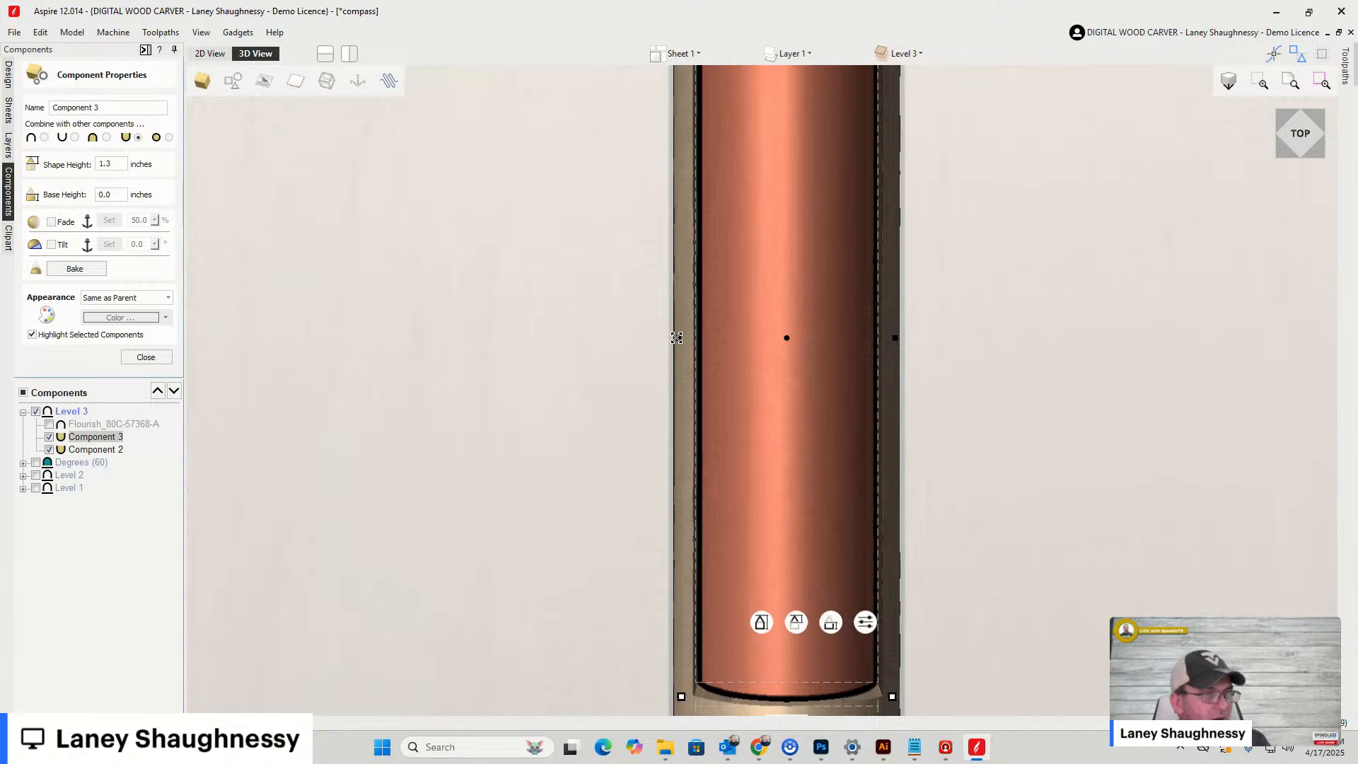
scroll(677, 337, "up", 3)
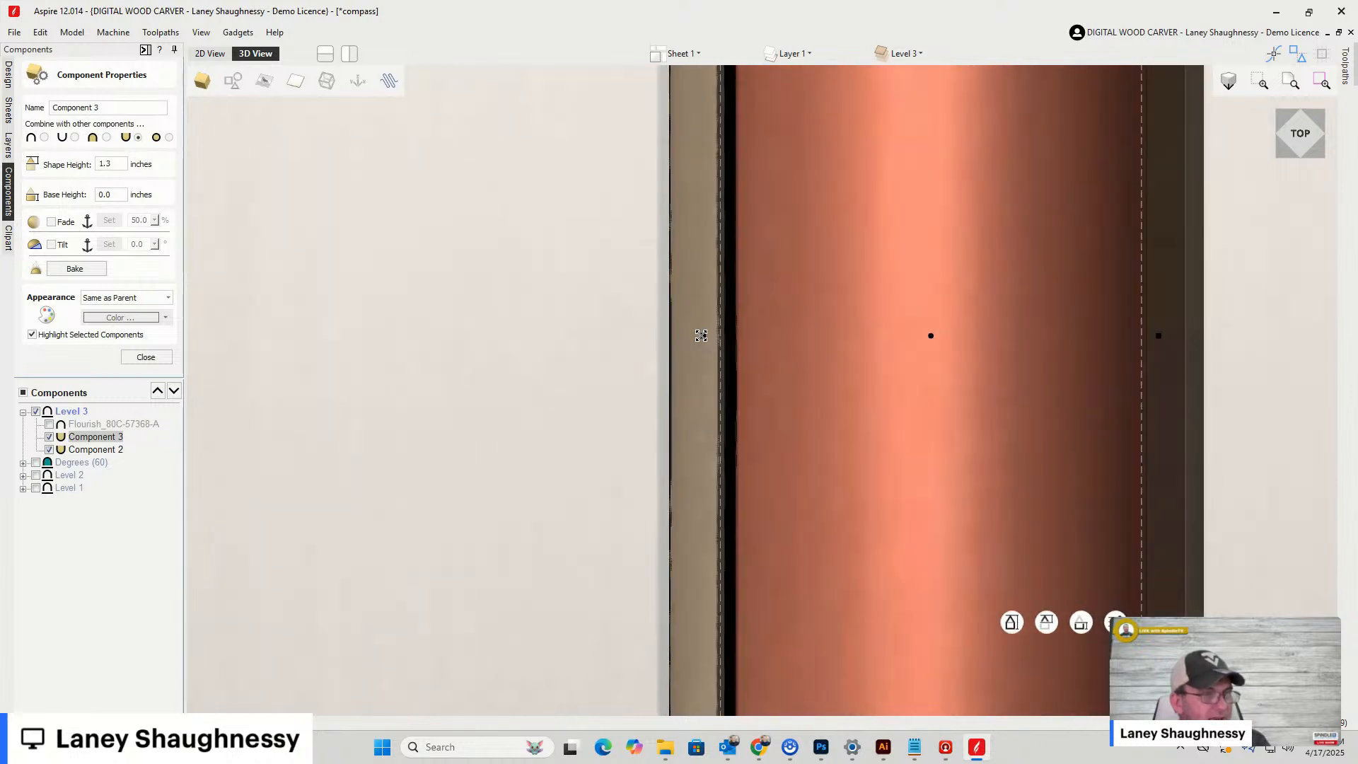
left_click_drag(701, 336, 695, 338)
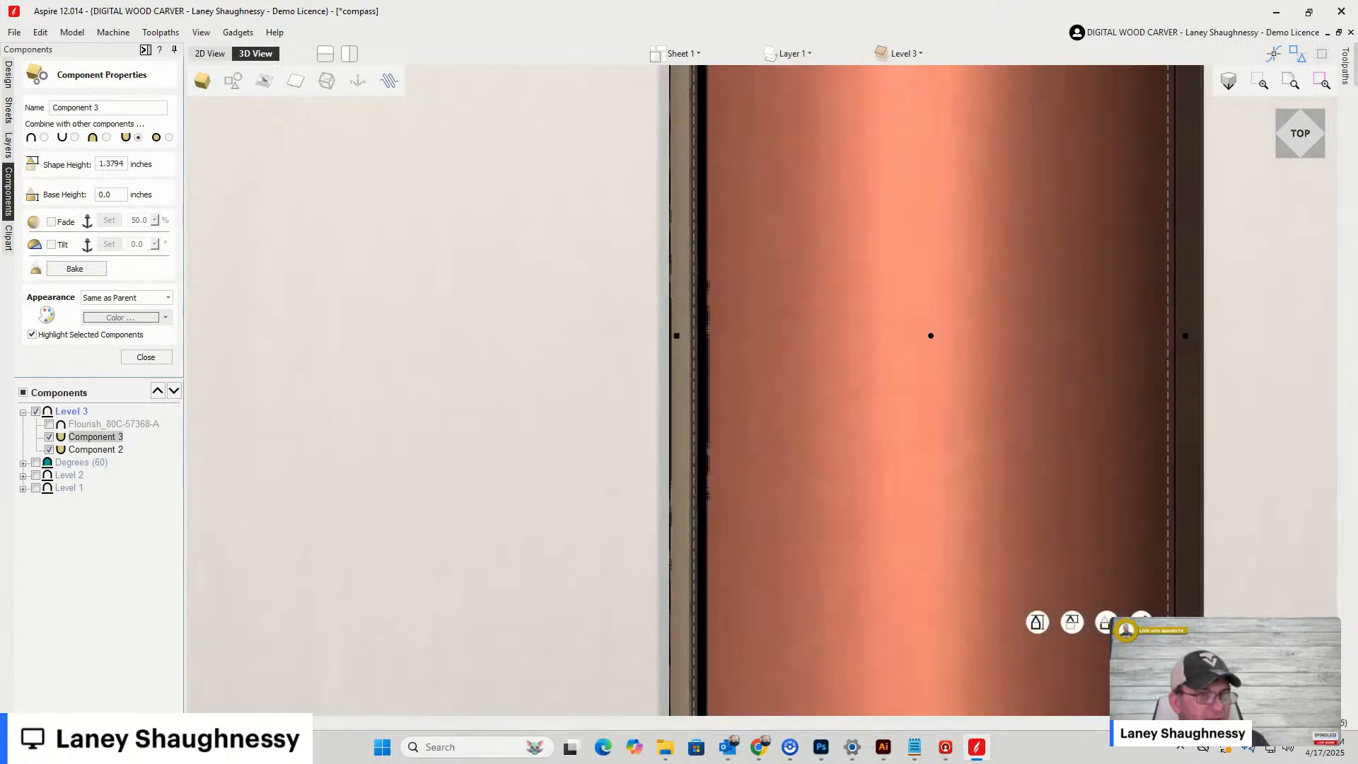
left_click_drag(1303, 143, 1295, 105)
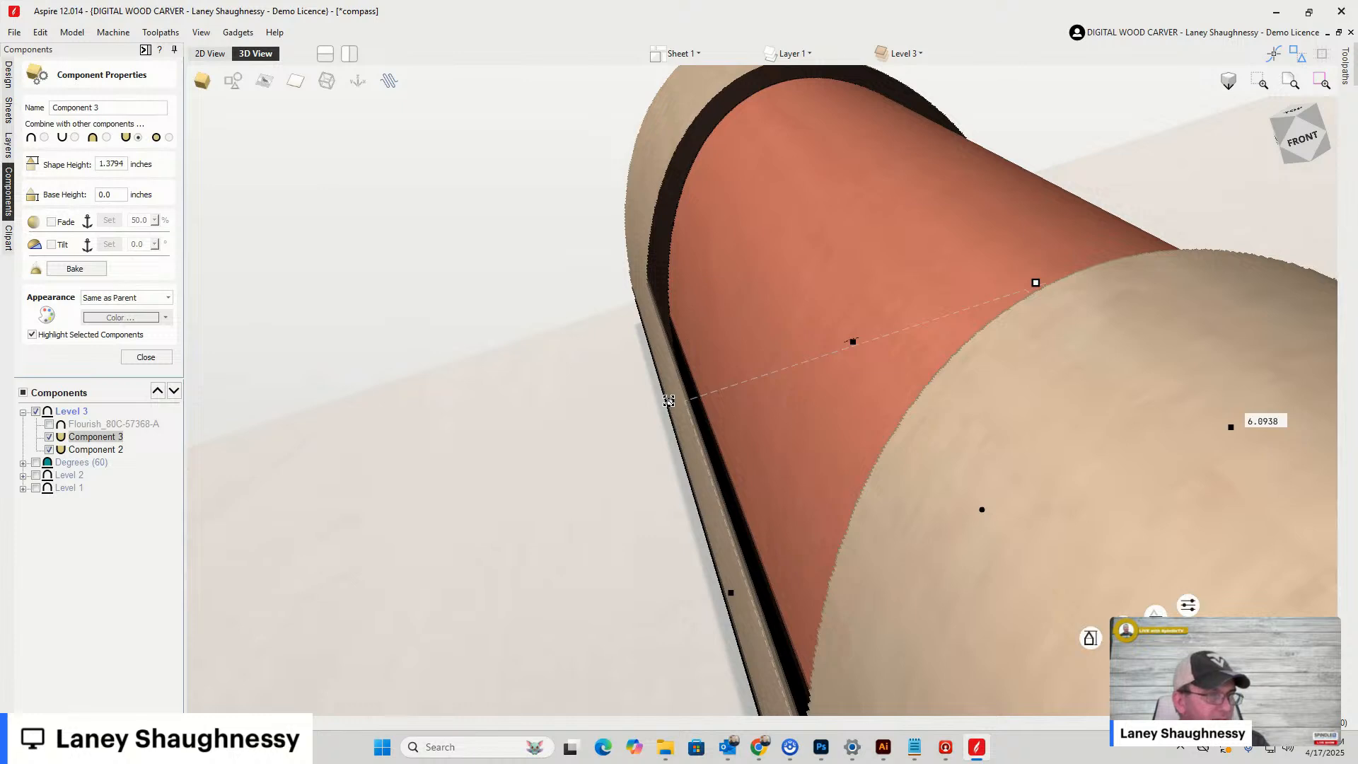
mouse_move(669, 401)
left_mouse_down()
mouse_move(620, 400)
mouse_move(673, 394)
left_mouse_up()
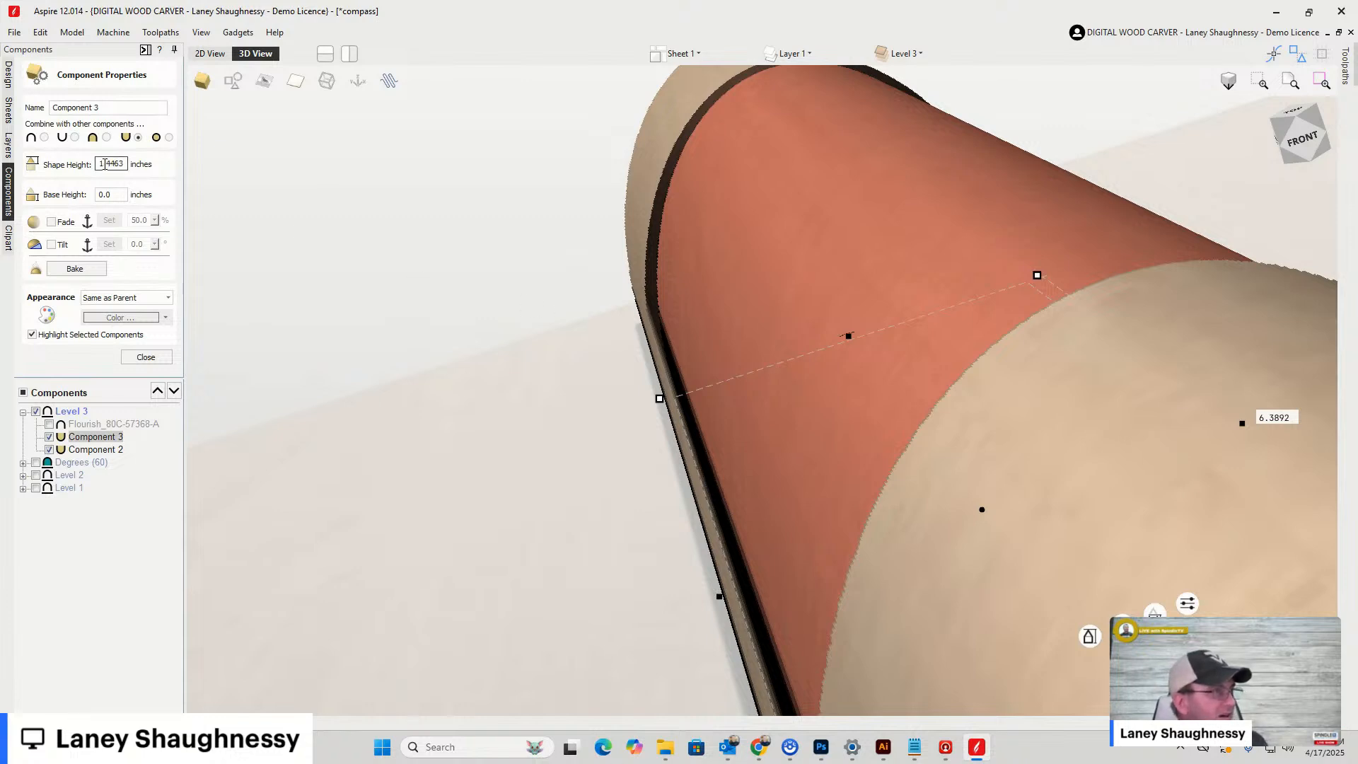
Try a shape height of 1.375 inches for the enlarged Component 3, settle on 1.3 inches, and deselect it
left_click_drag(105, 164, 108, 164)
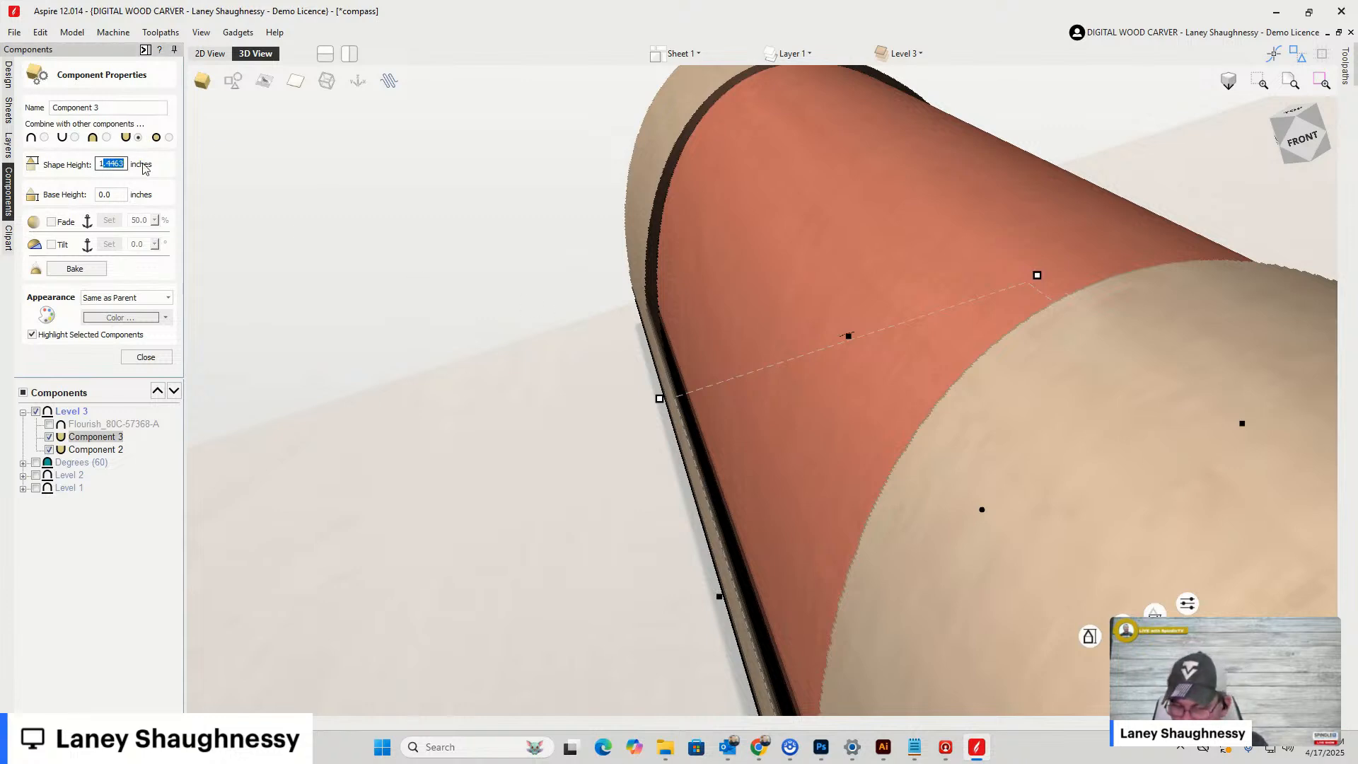
type(".")
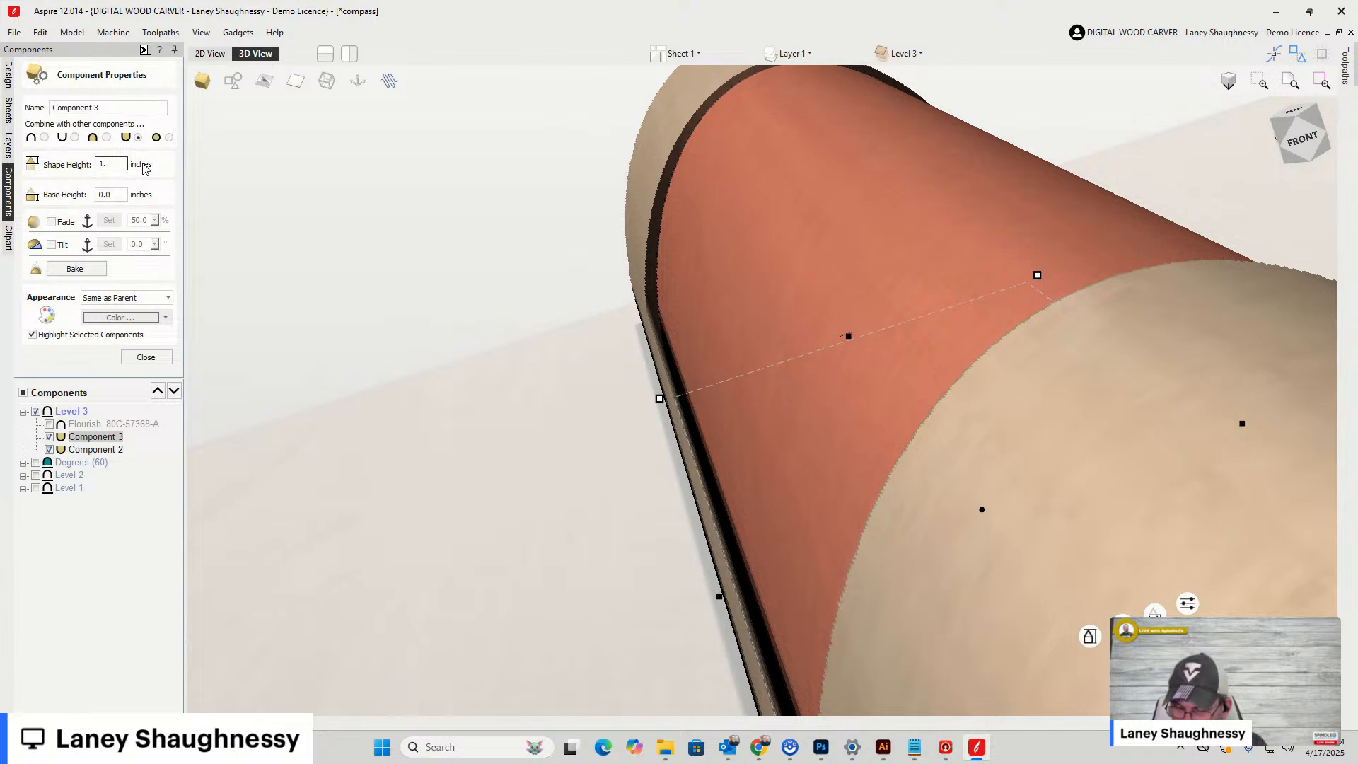
type("0")
key("Return")
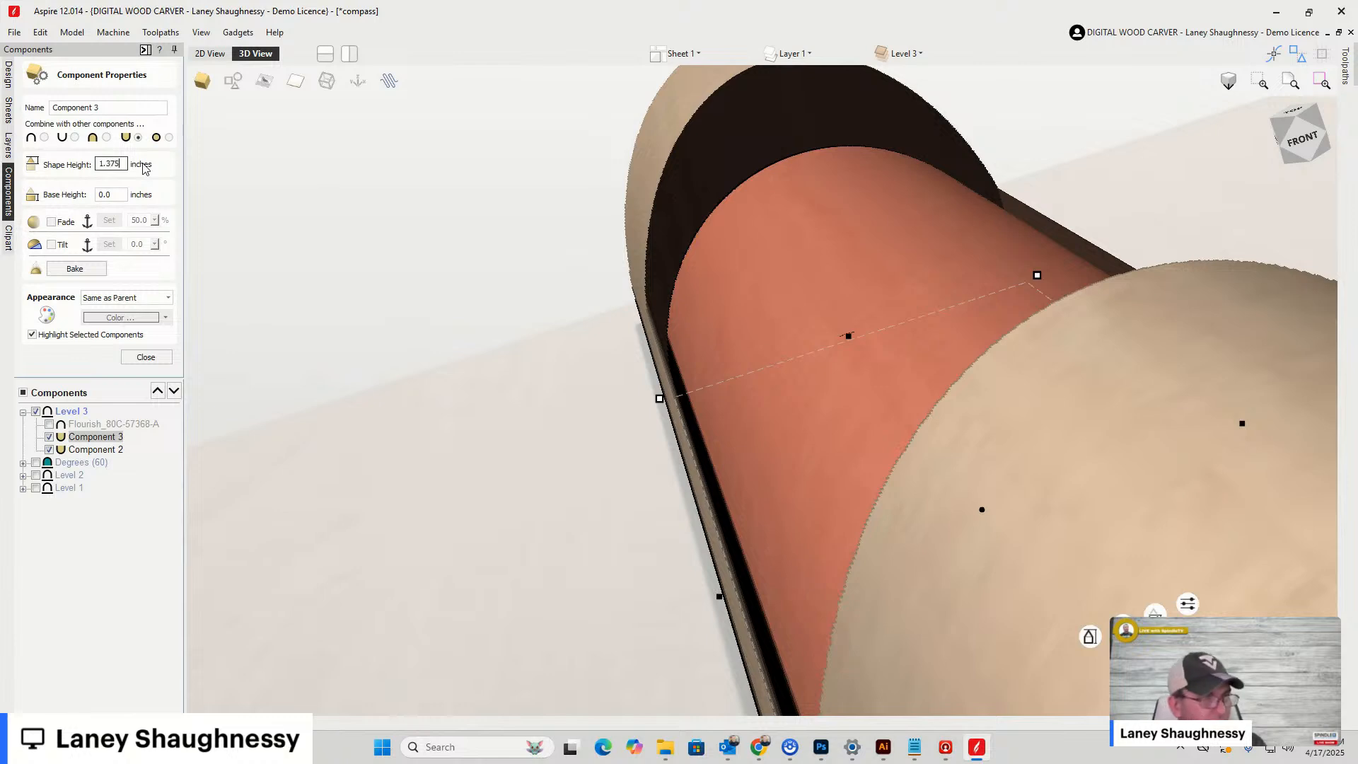
key("Return")
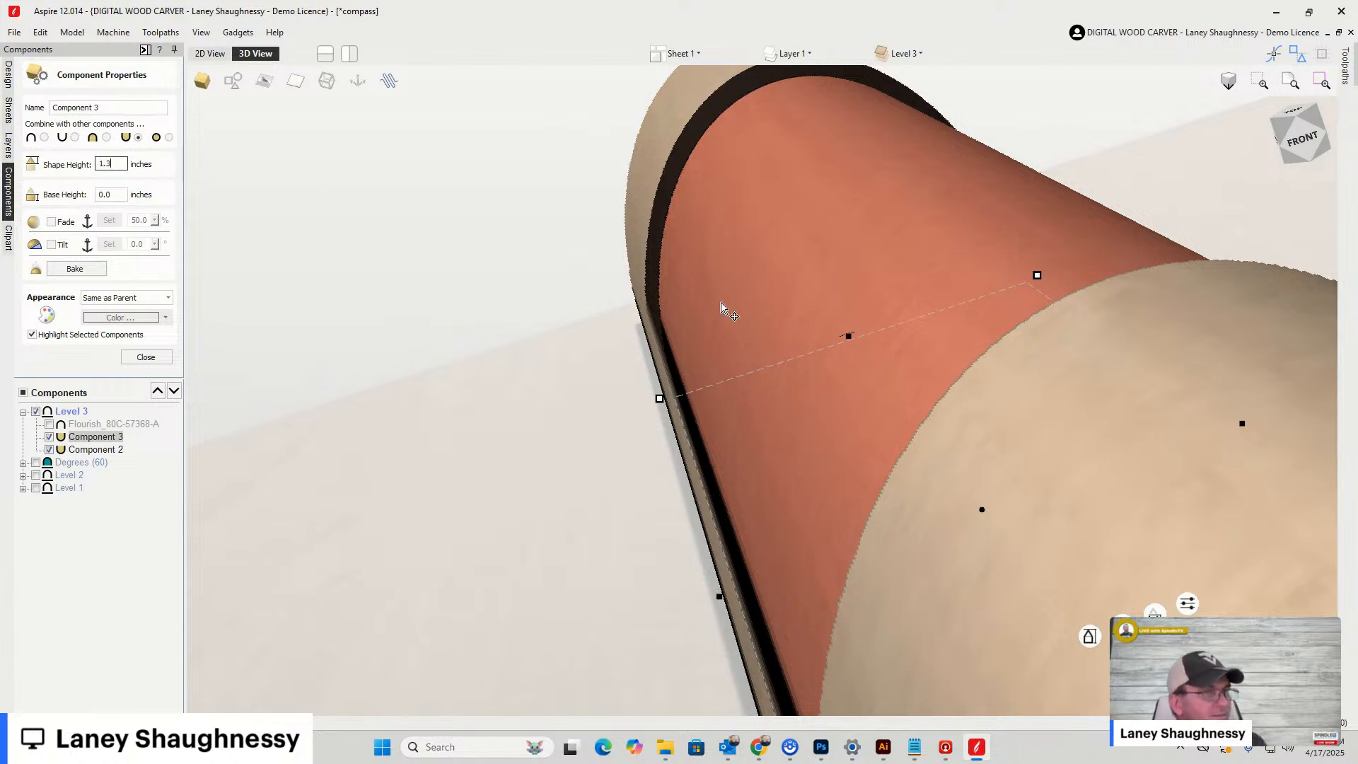
key("Return")
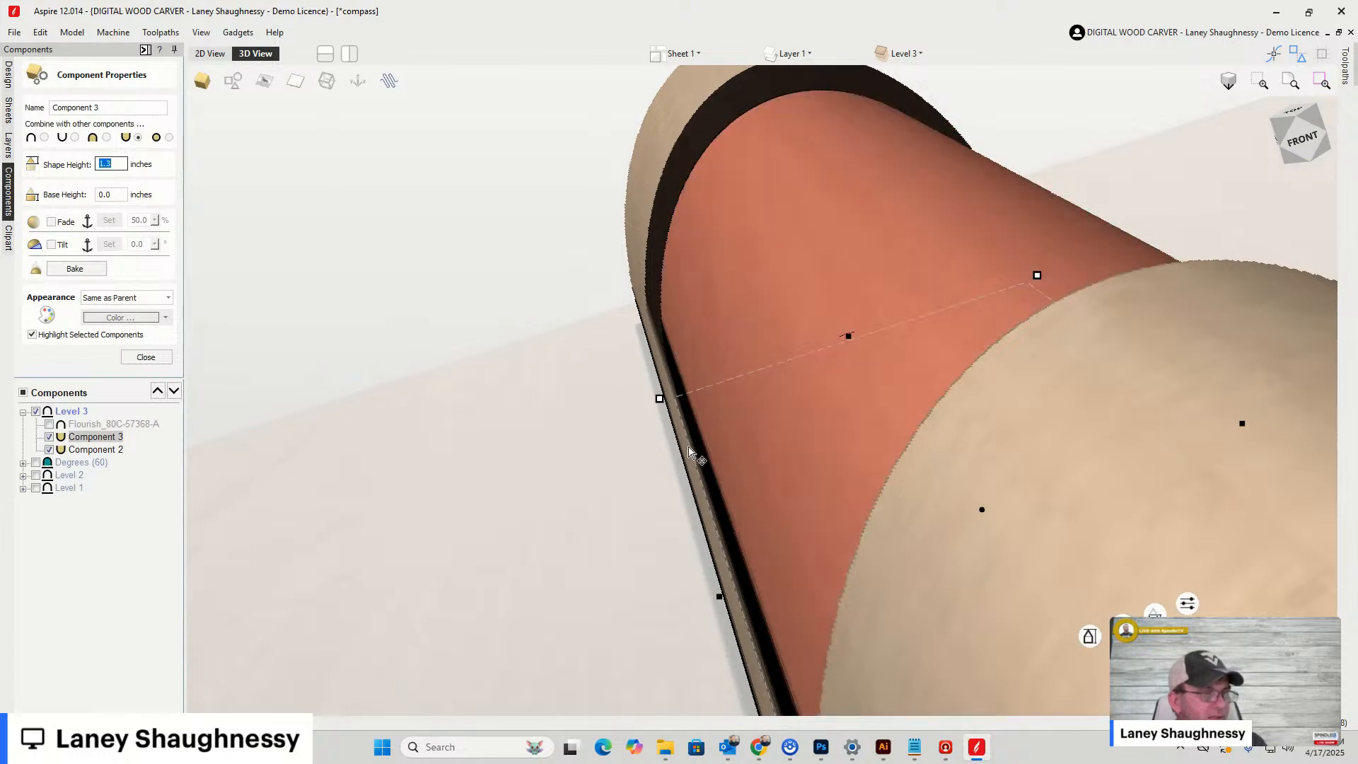
left_click(1294, 121)
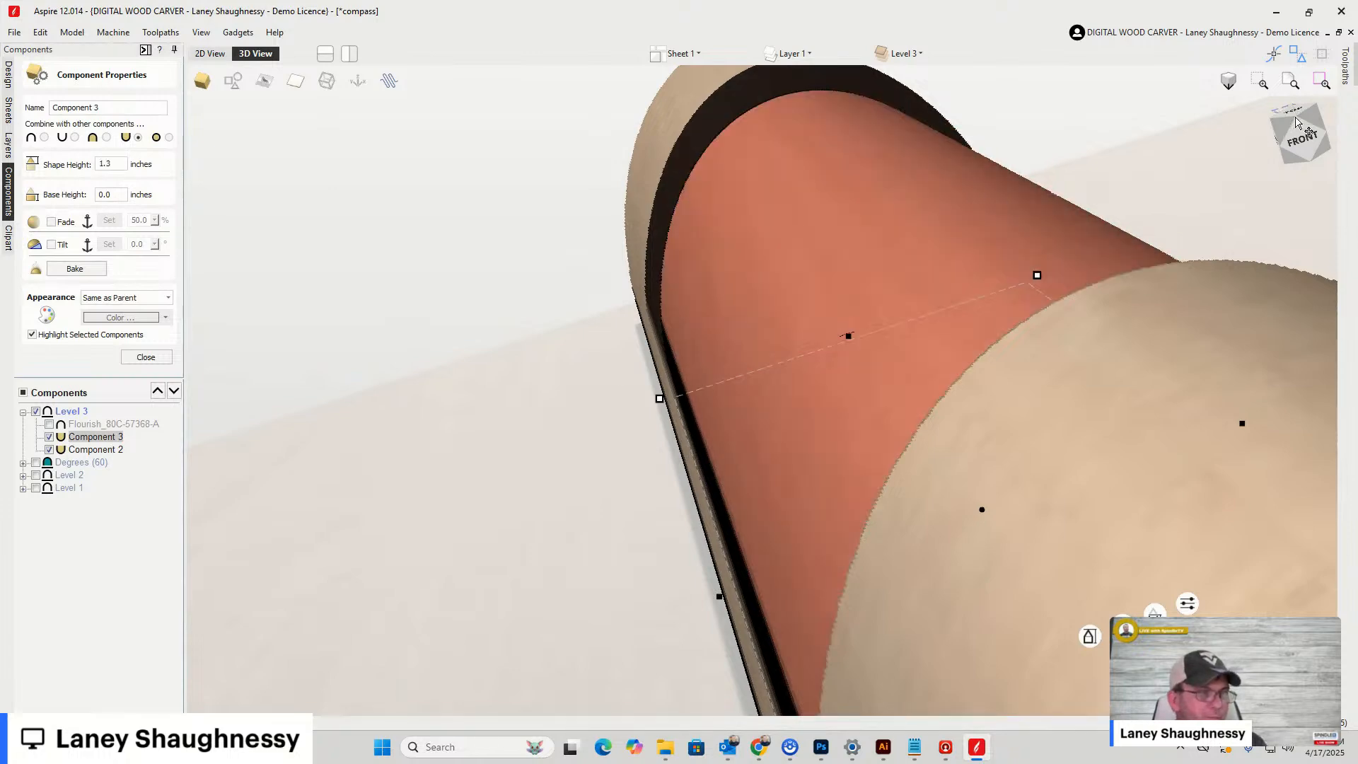
left_click_drag(1294, 126, 1307, 120)
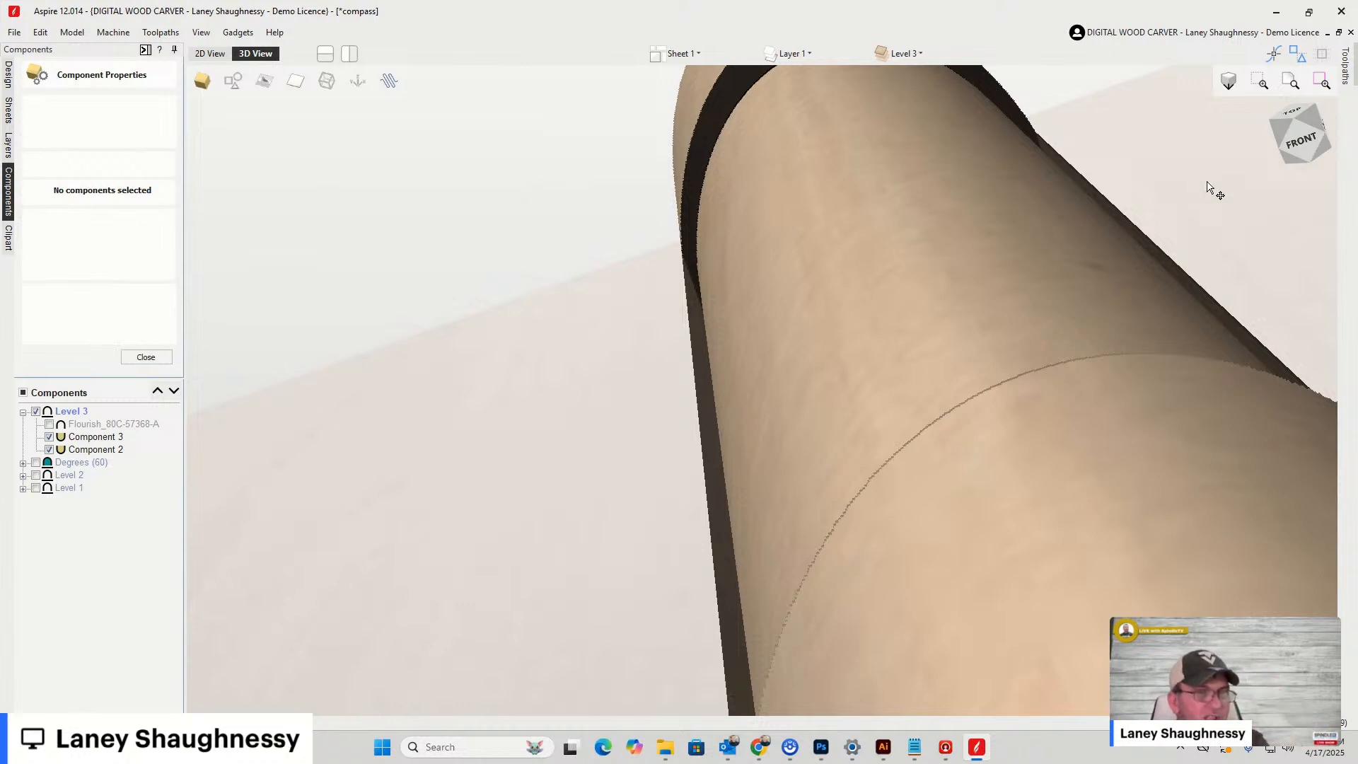
left_click_drag(1313, 145, 1304, 108)
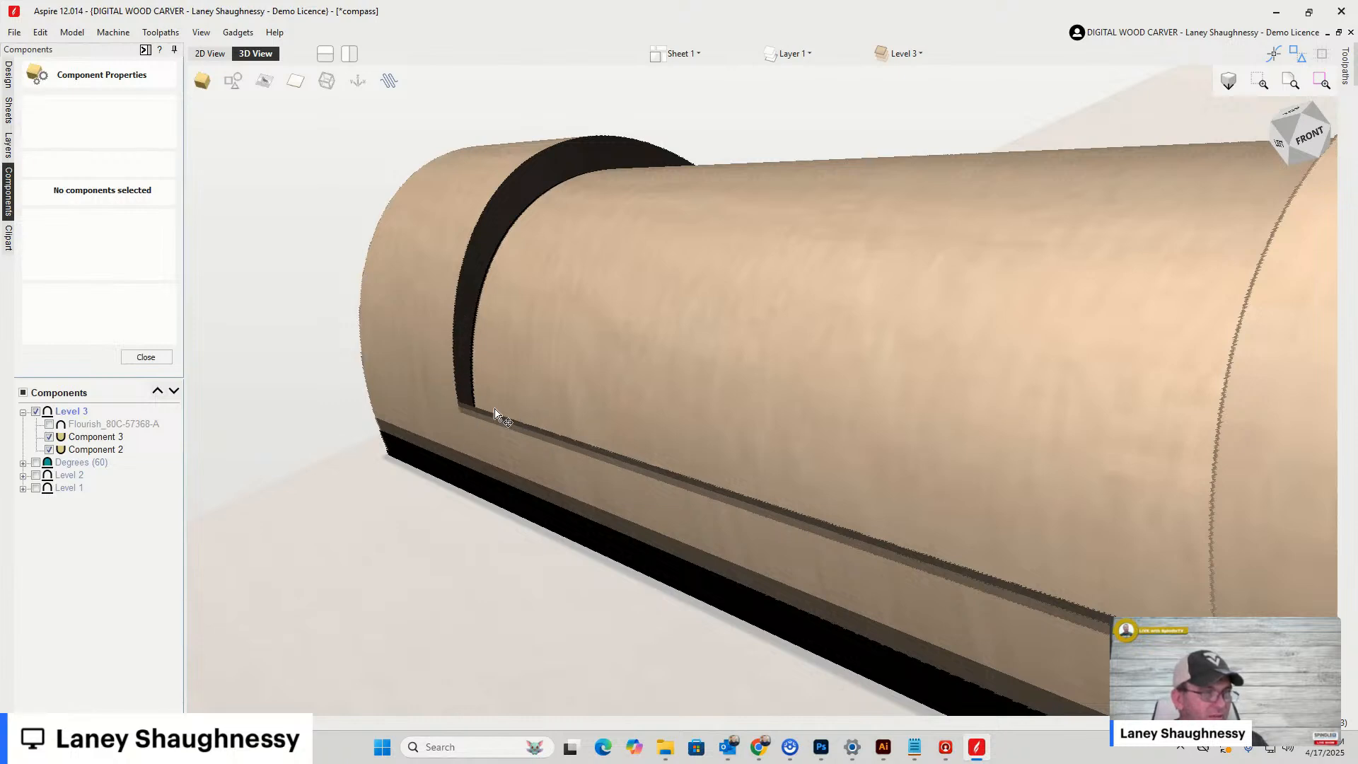
Show the flourish again and inspect it on the recessed surface from the top and at an angle
left_click(49, 425)
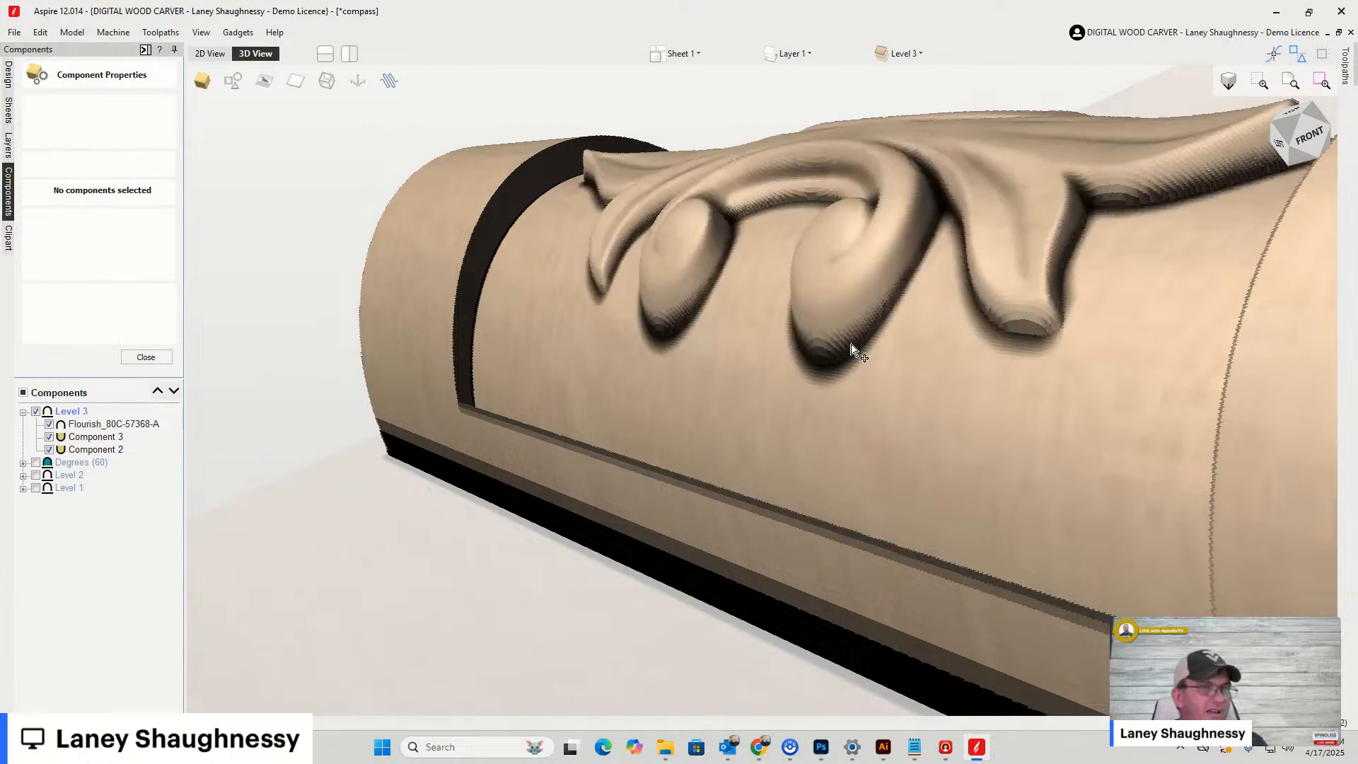
left_click(1288, 133)
left_click(1288, 133)
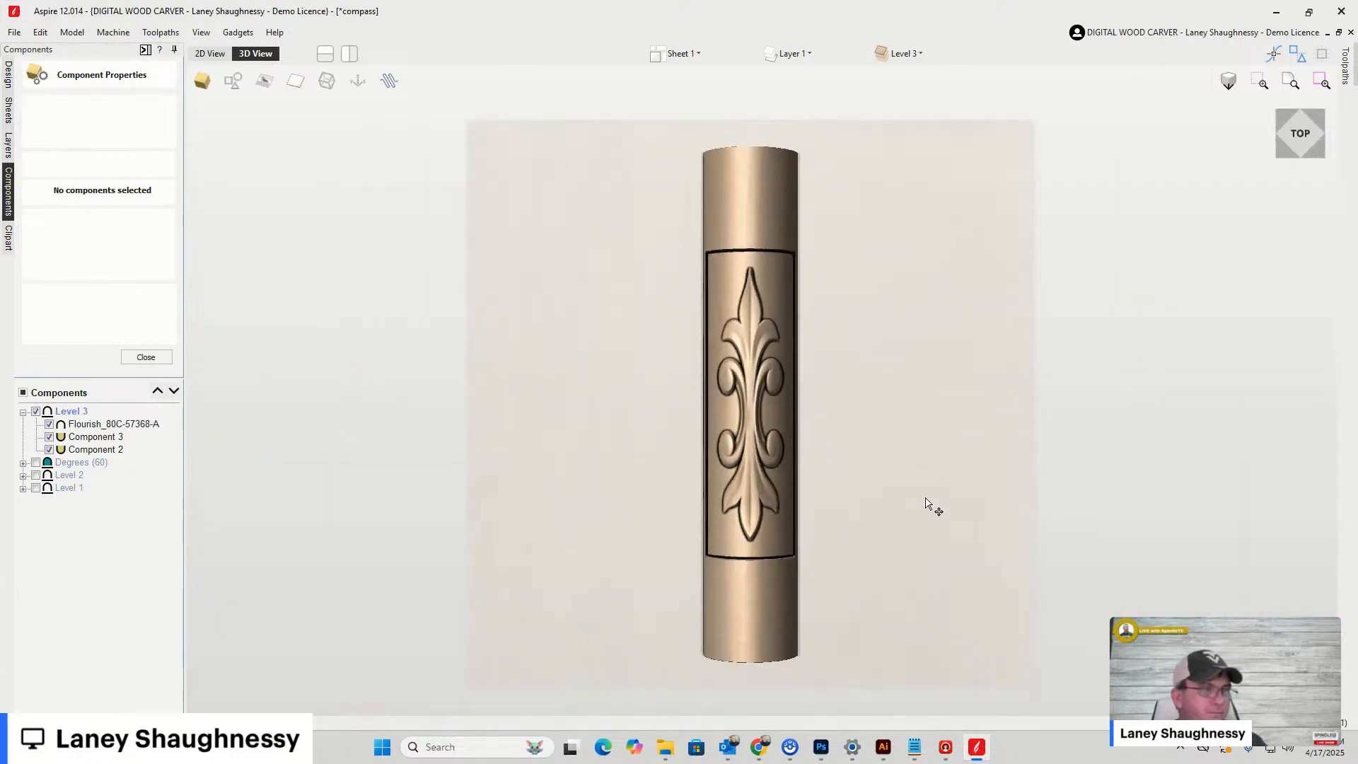
left_click(1296, 133)
mouse_move(1296, 134)
left_mouse_down()
mouse_move(1277, 142)
mouse_move(1348, 137)
mouse_move(1282, 141)
mouse_move(1292, 135)
left_mouse_up()
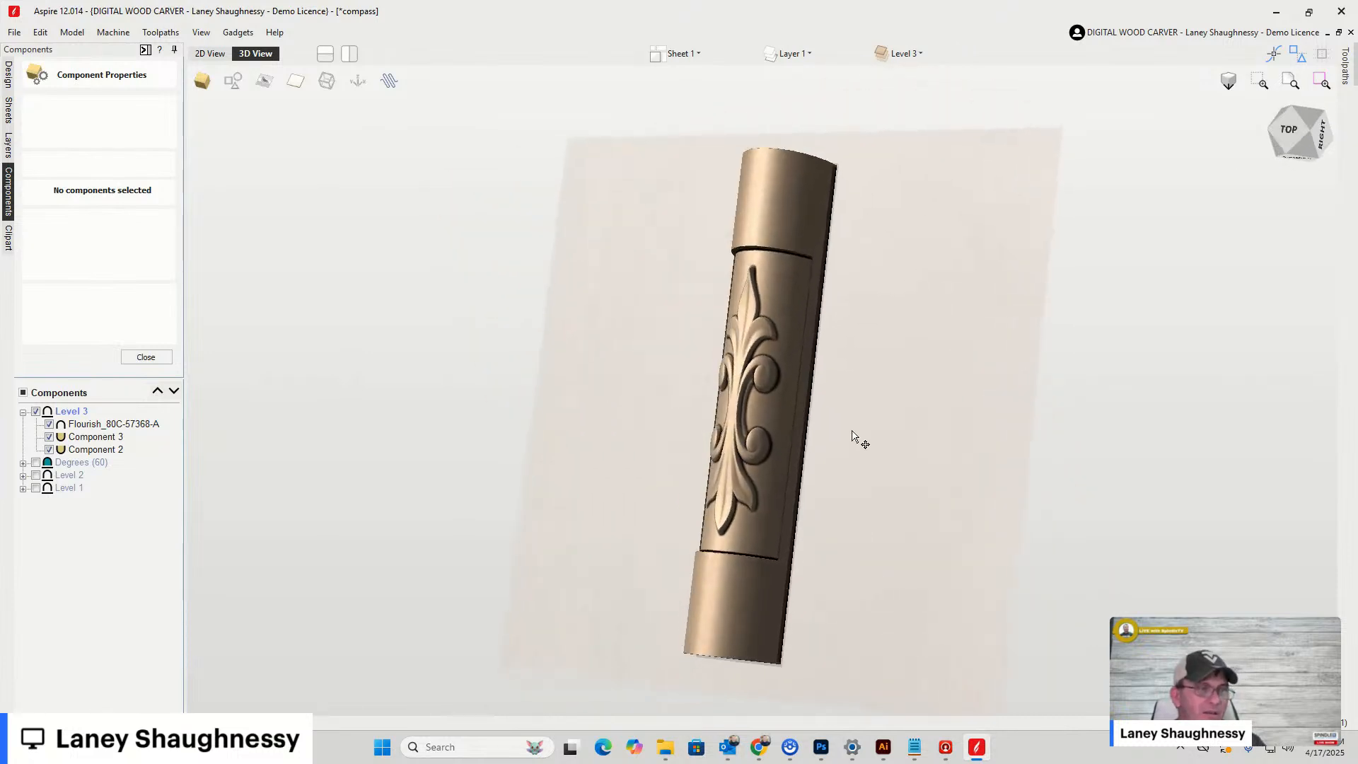
scroll(814, 446, "up", 5)
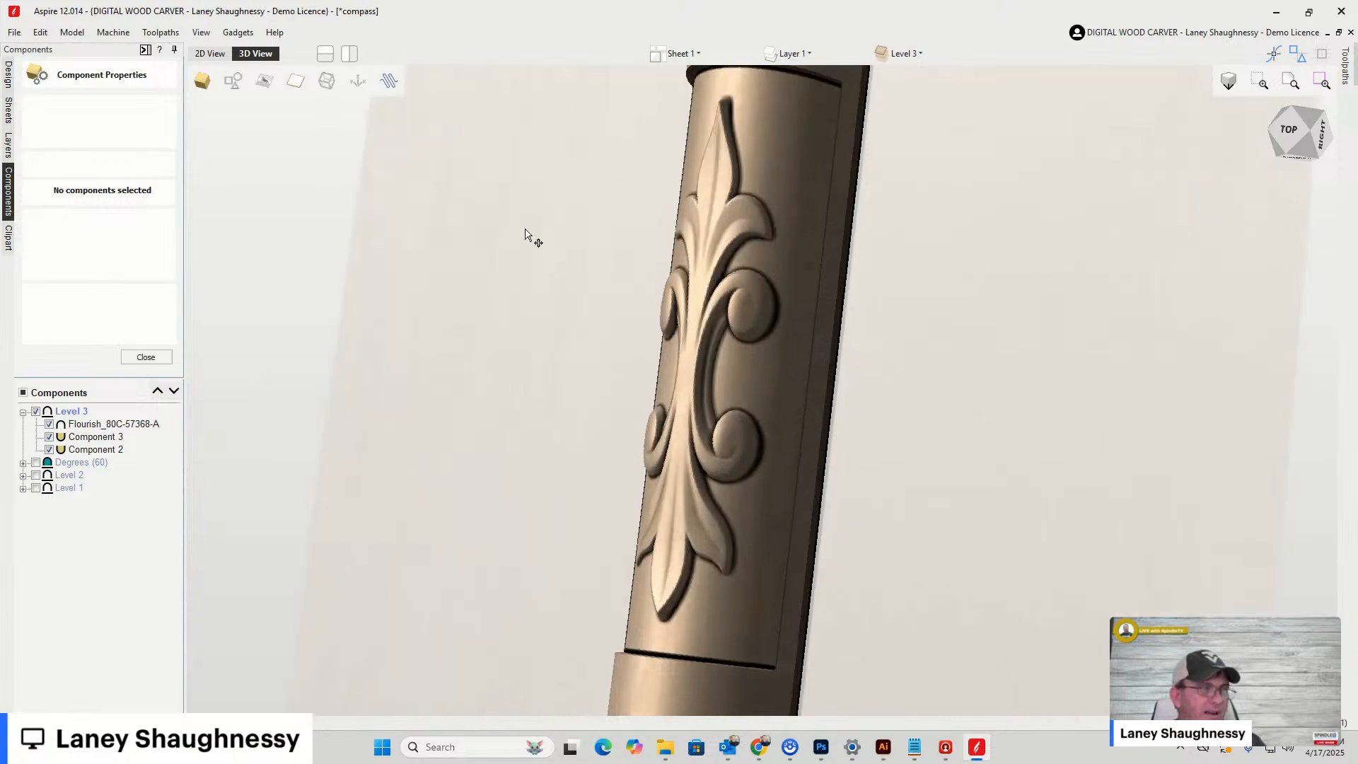
Select Component 3 in the 2D view and return to the 3D view to see it highlighted
left_click(210, 54)
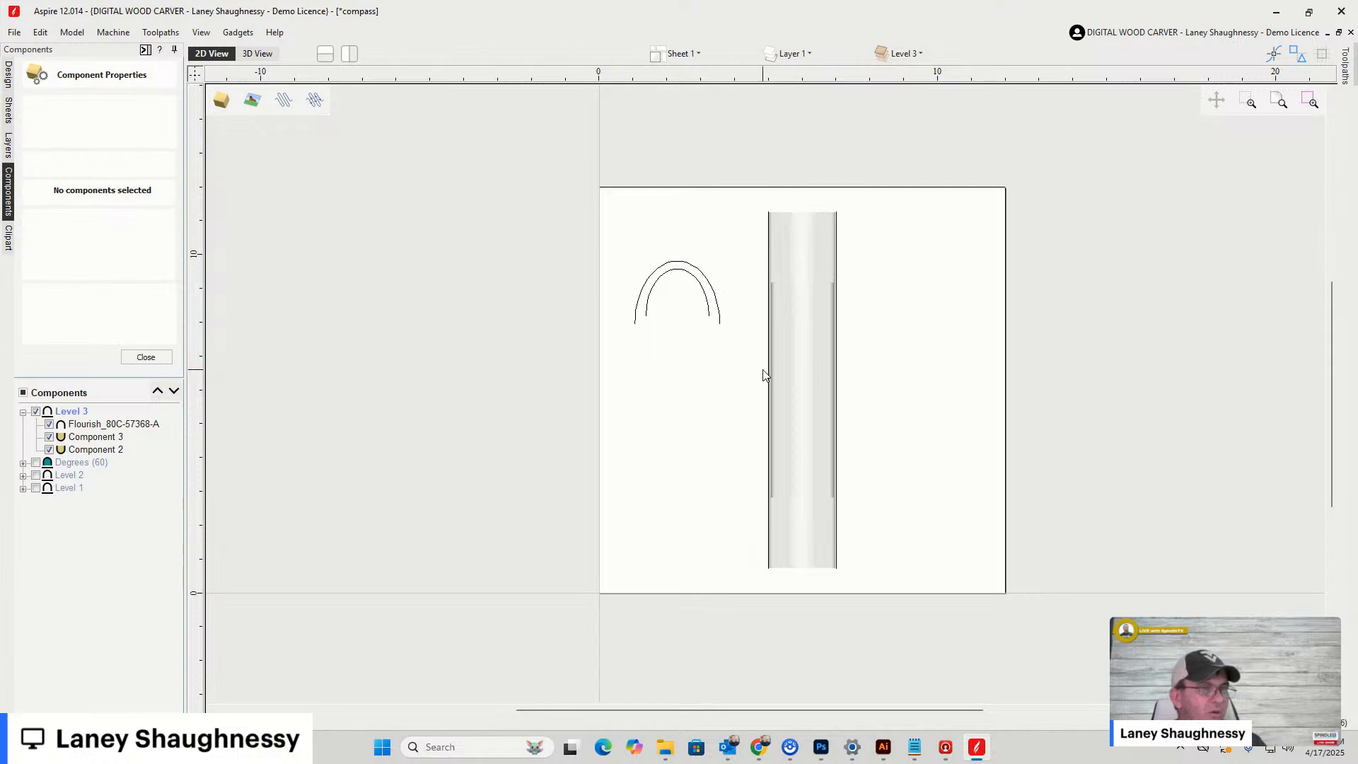
left_click(807, 370)
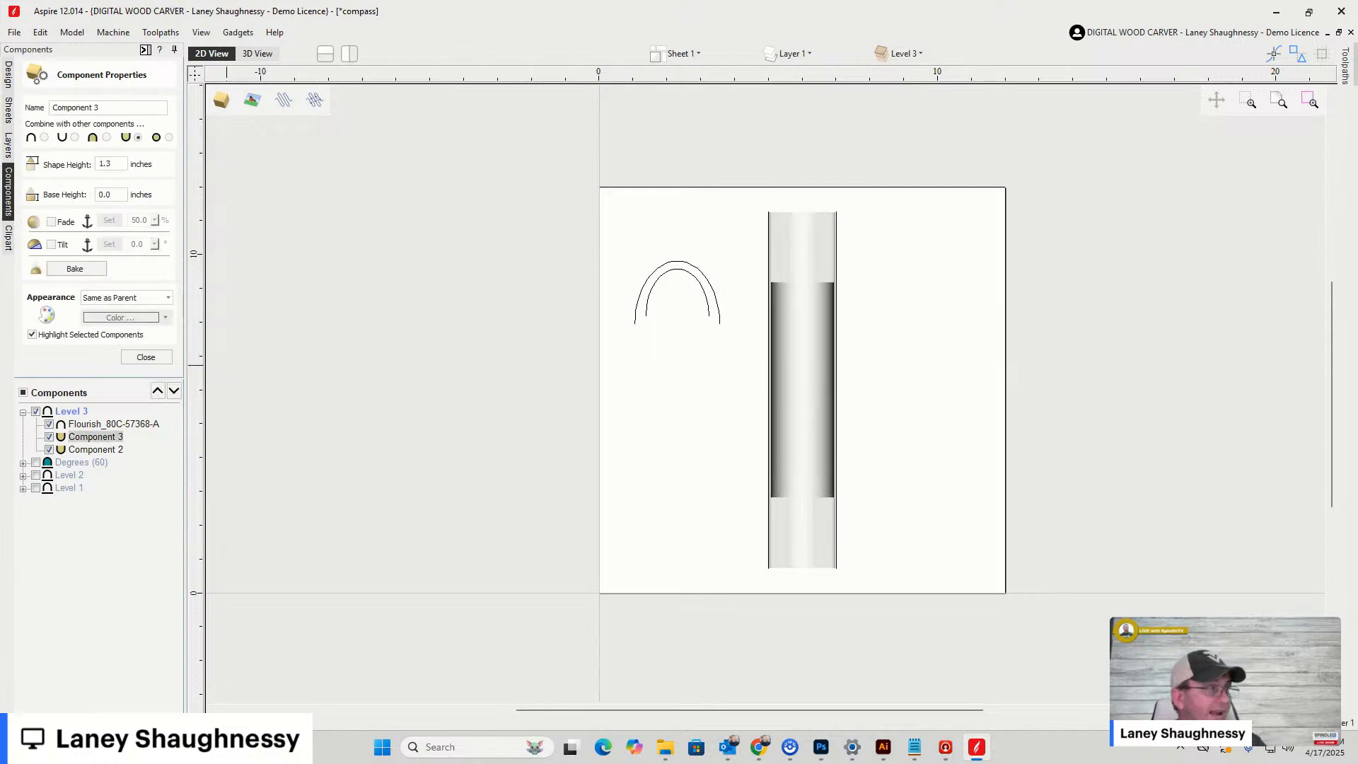
left_click(90, 438)
double_click(65, 437)
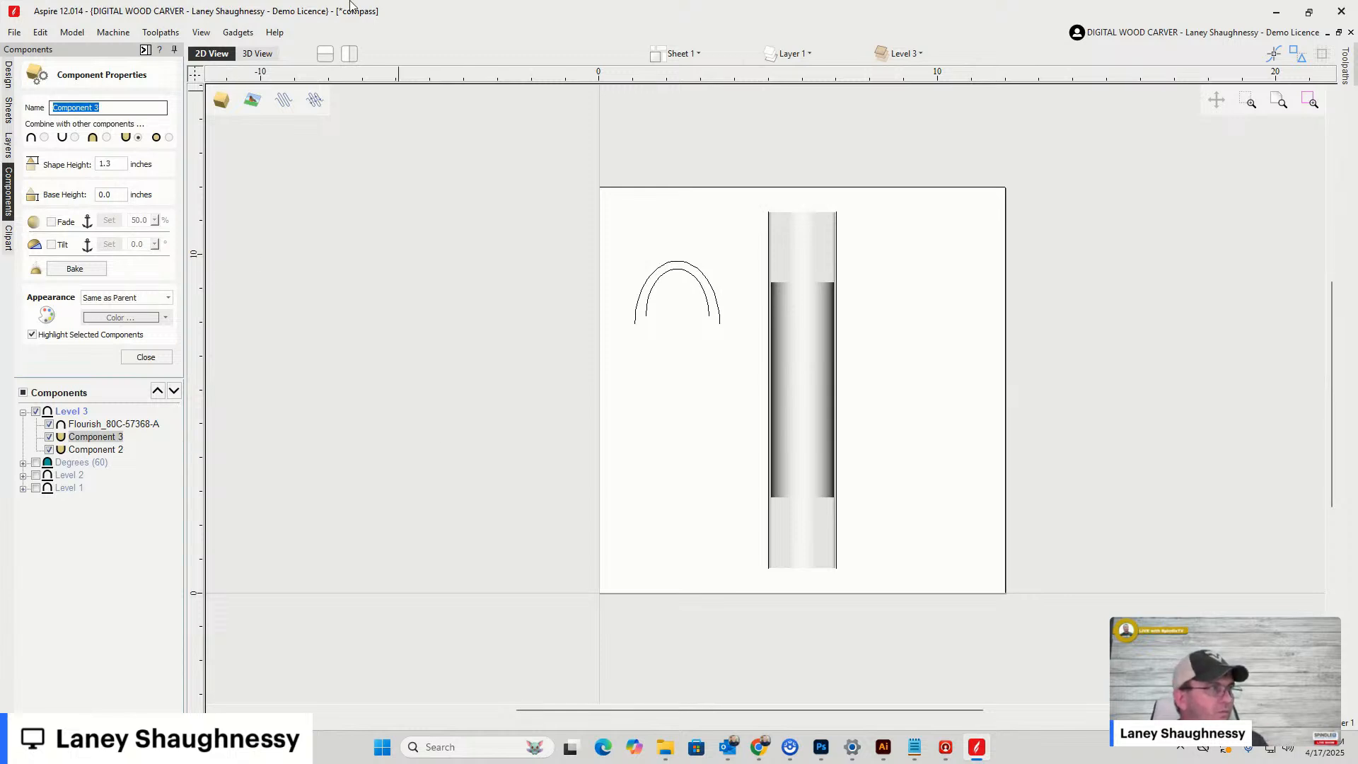
left_click(257, 54)
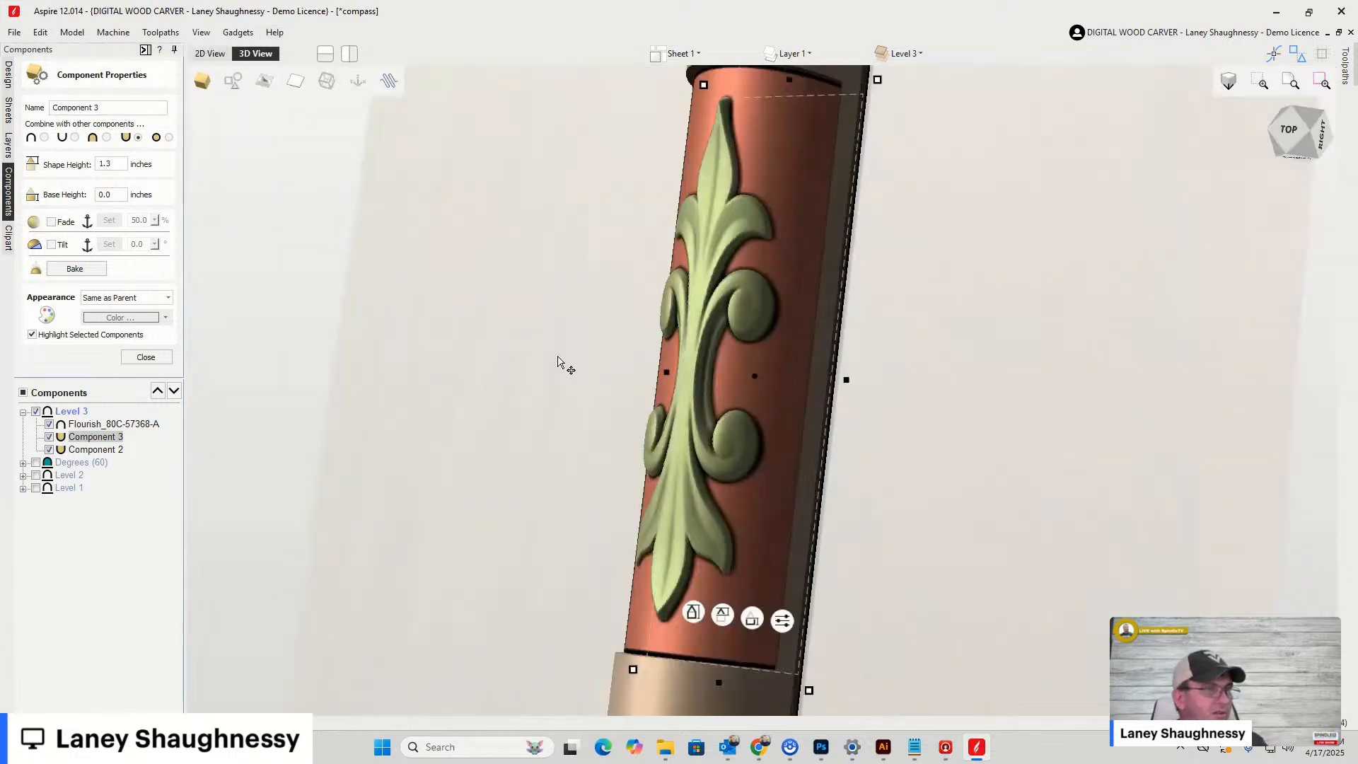
Try widening Component 3 symmetrically about its centre to about 2.066 inches, and check its sides at an angle
left_click(1282, 128)
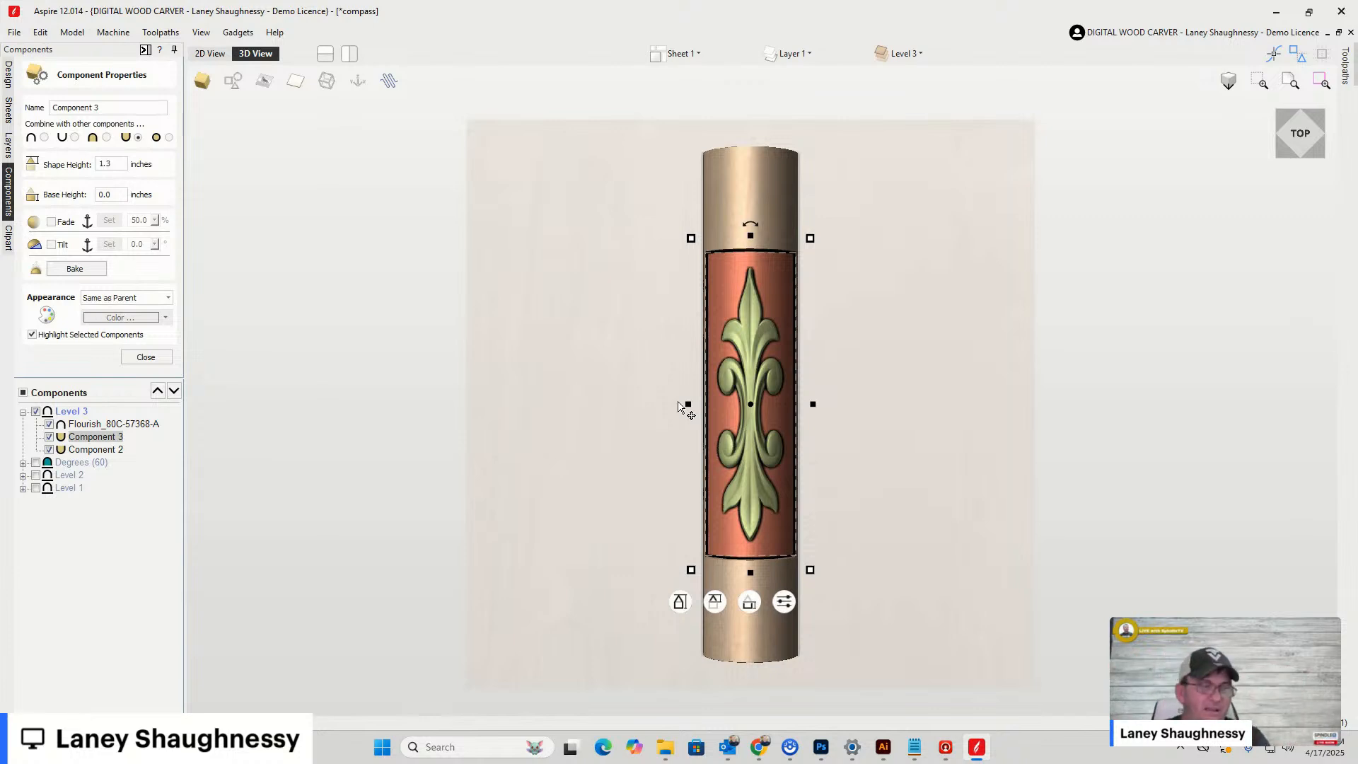
mouse_move(687, 405)
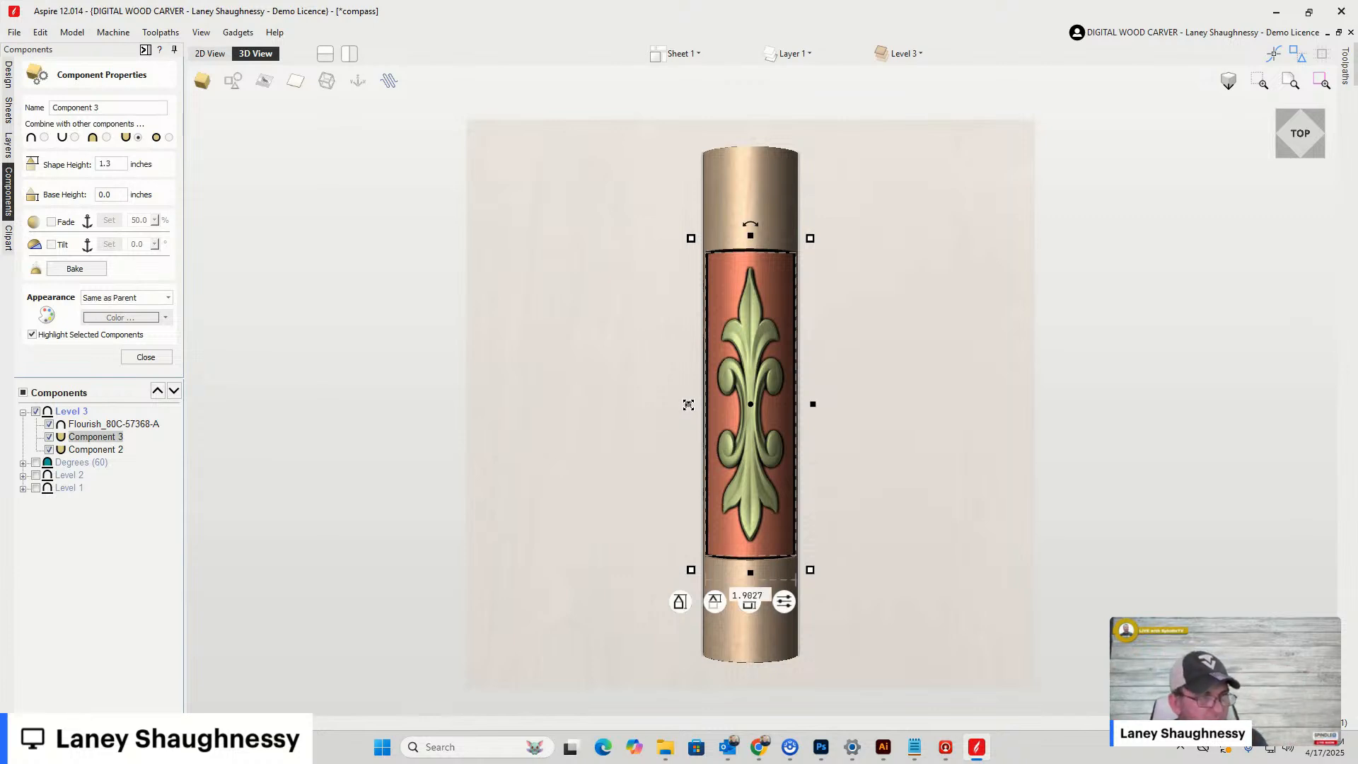
mouse_move(688, 405)
left_mouse_down()
mouse_move(615, 404)
mouse_move(702, 411)
left_mouse_up()
left_click(1319, 126)
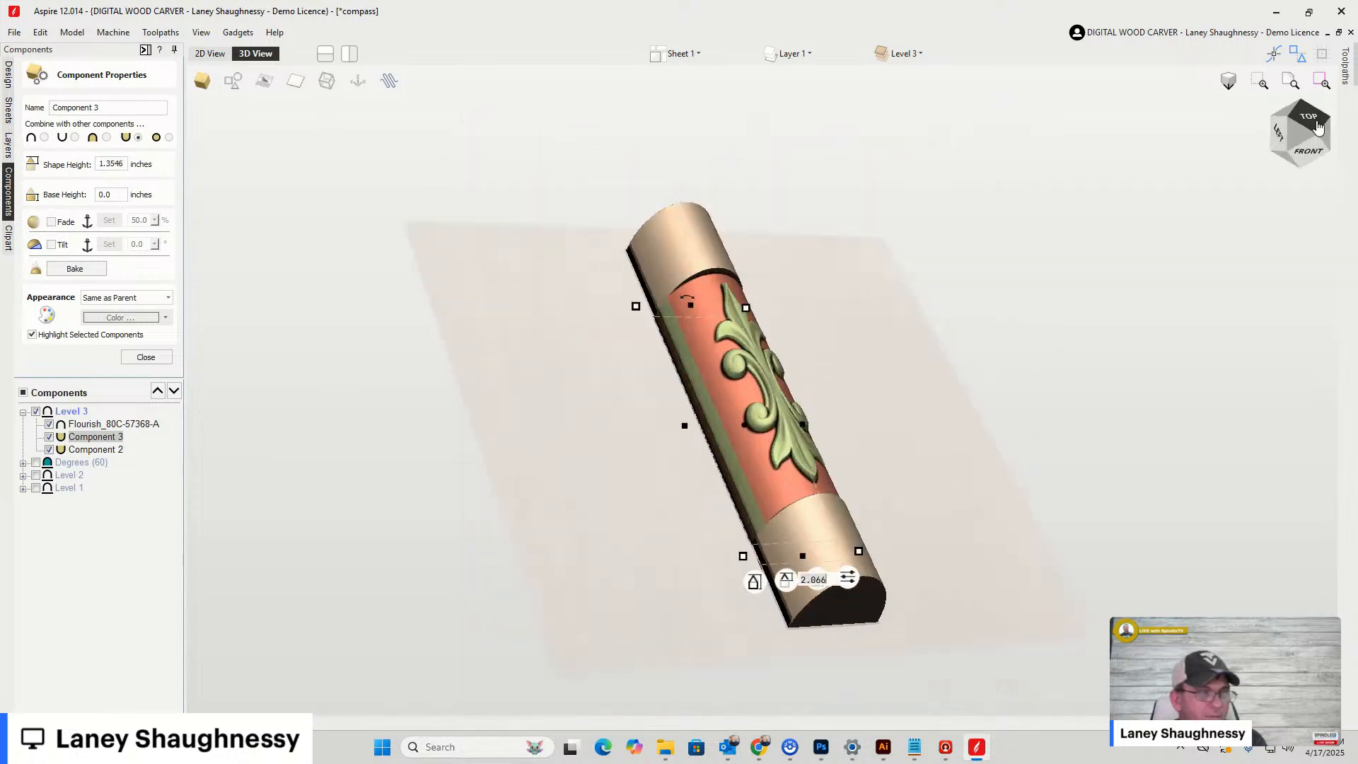
mouse_move(1319, 126)
left_mouse_down()
mouse_move(1327, 105)
mouse_move(1306, 119)
left_mouse_up()
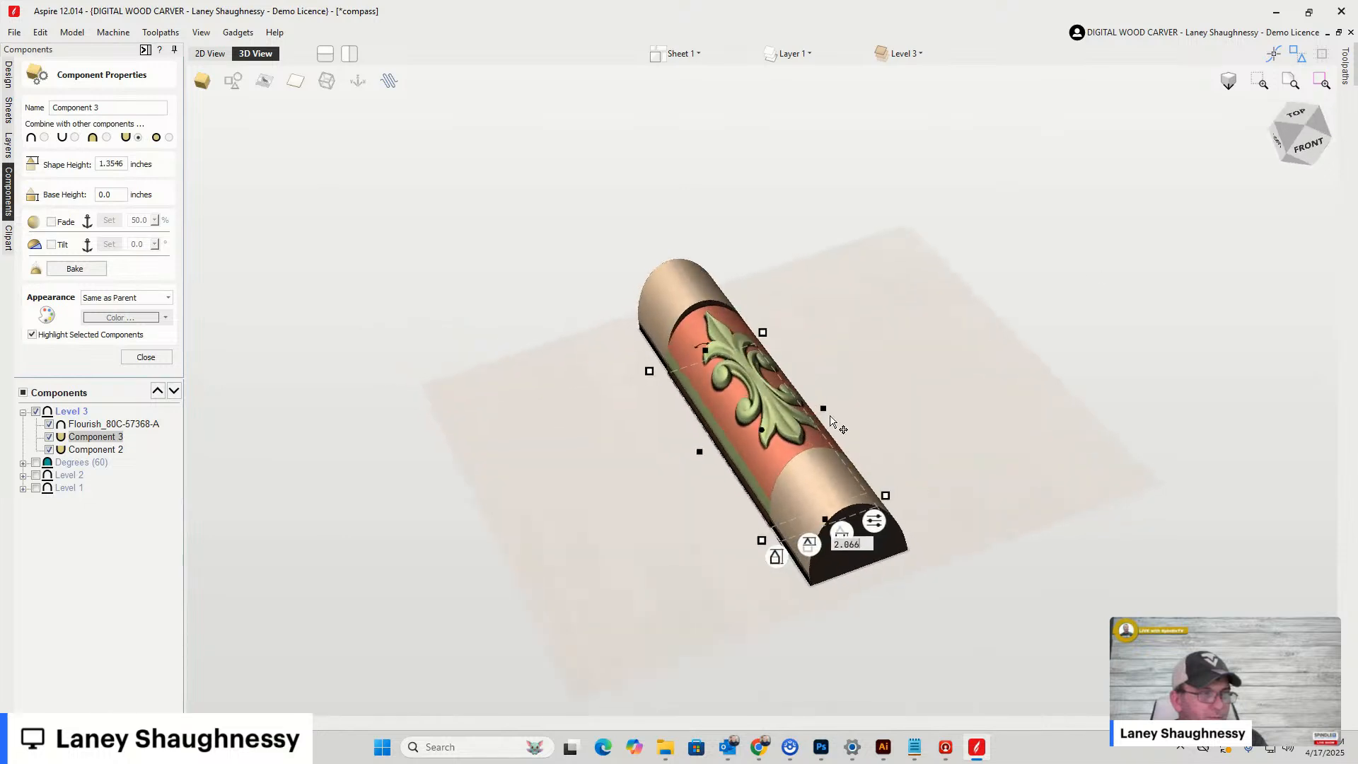
Narrow Component 3 symmetrically about its centre to about 1.702 inches wide, and deselect it
left_click_drag(700, 451, 723, 441)
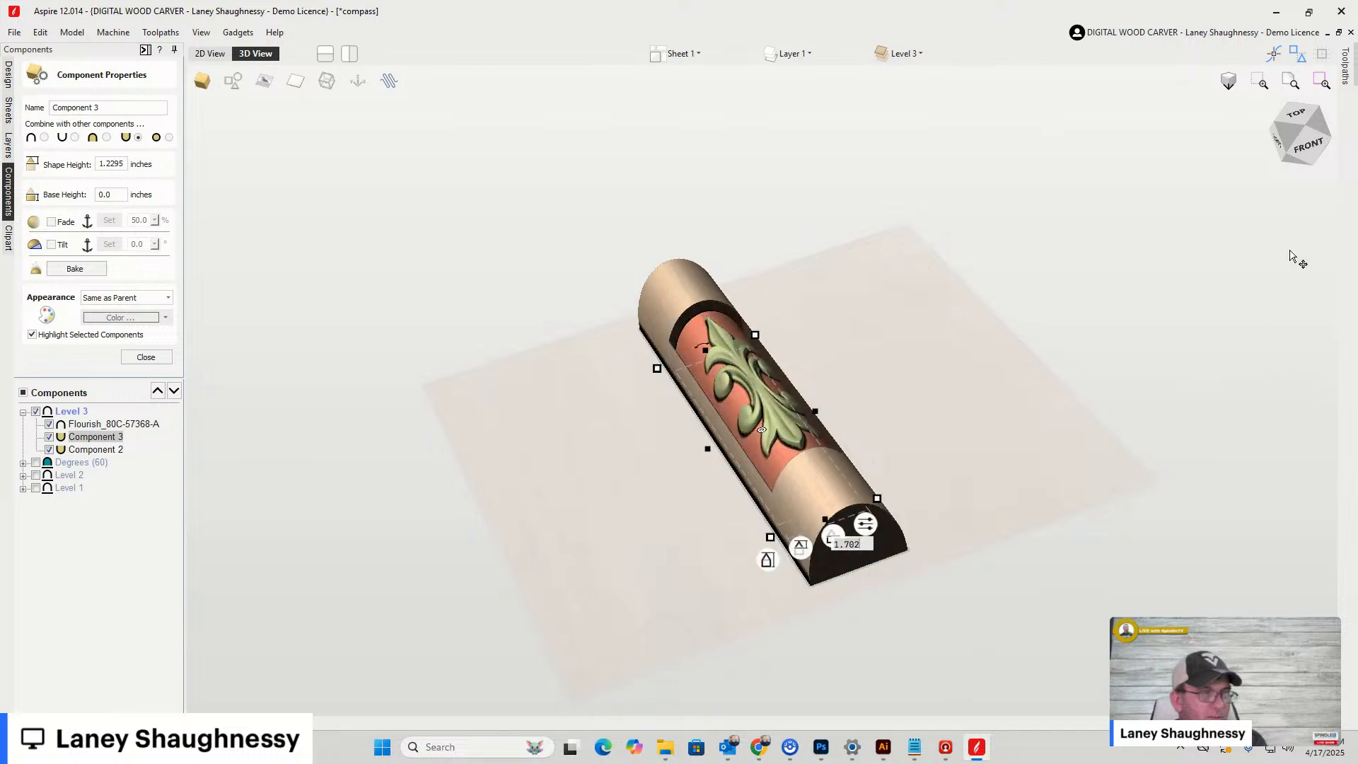
mouse_move(1306, 136)
left_mouse_down()
mouse_move(1343, 147)
mouse_move(1284, 163)
mouse_move(1309, 140)
mouse_move(1255, 139)
mouse_move(1323, 146)
mouse_move(1302, 143)
left_mouse_up()
left_click(75, 562)
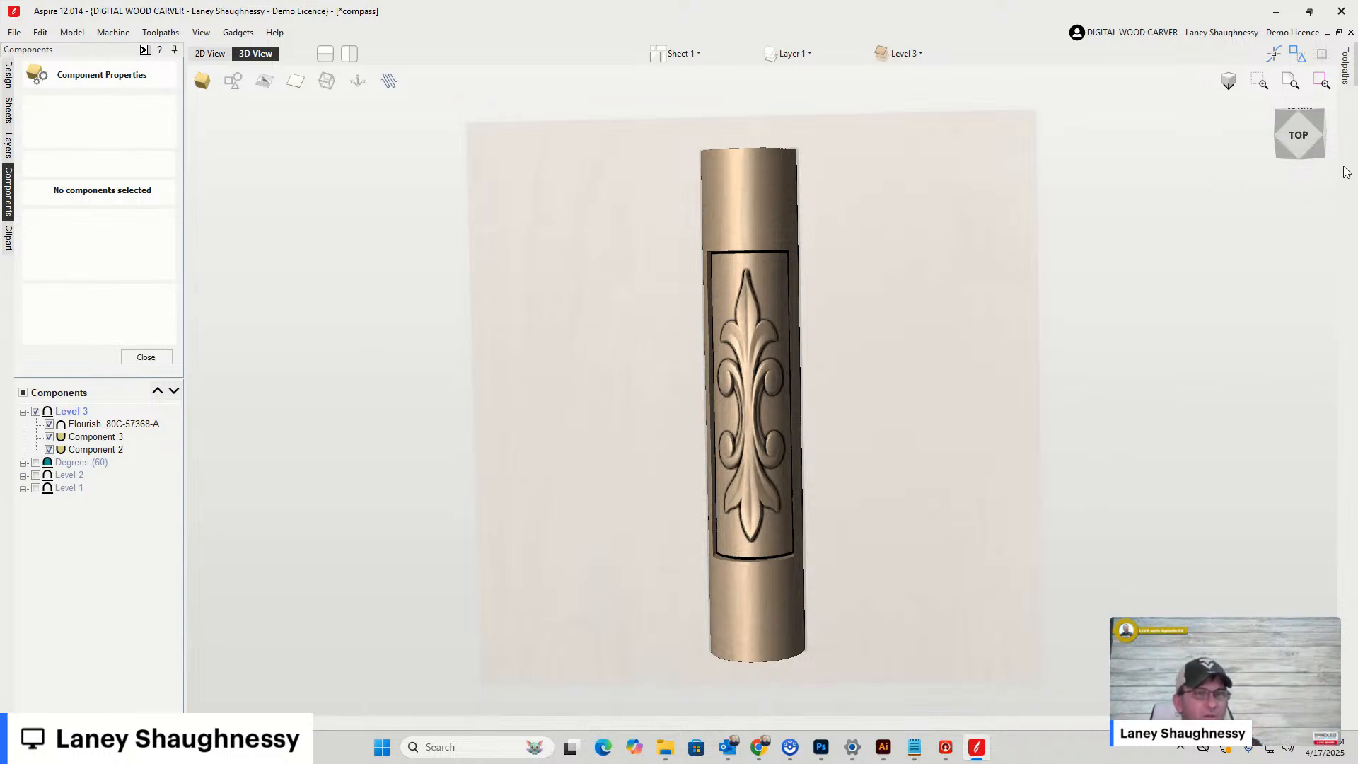
Inspect the recessed flourish from above and from the left side of the bar, and close the component properties
left_click_drag(1277, 145, 1325, 140)
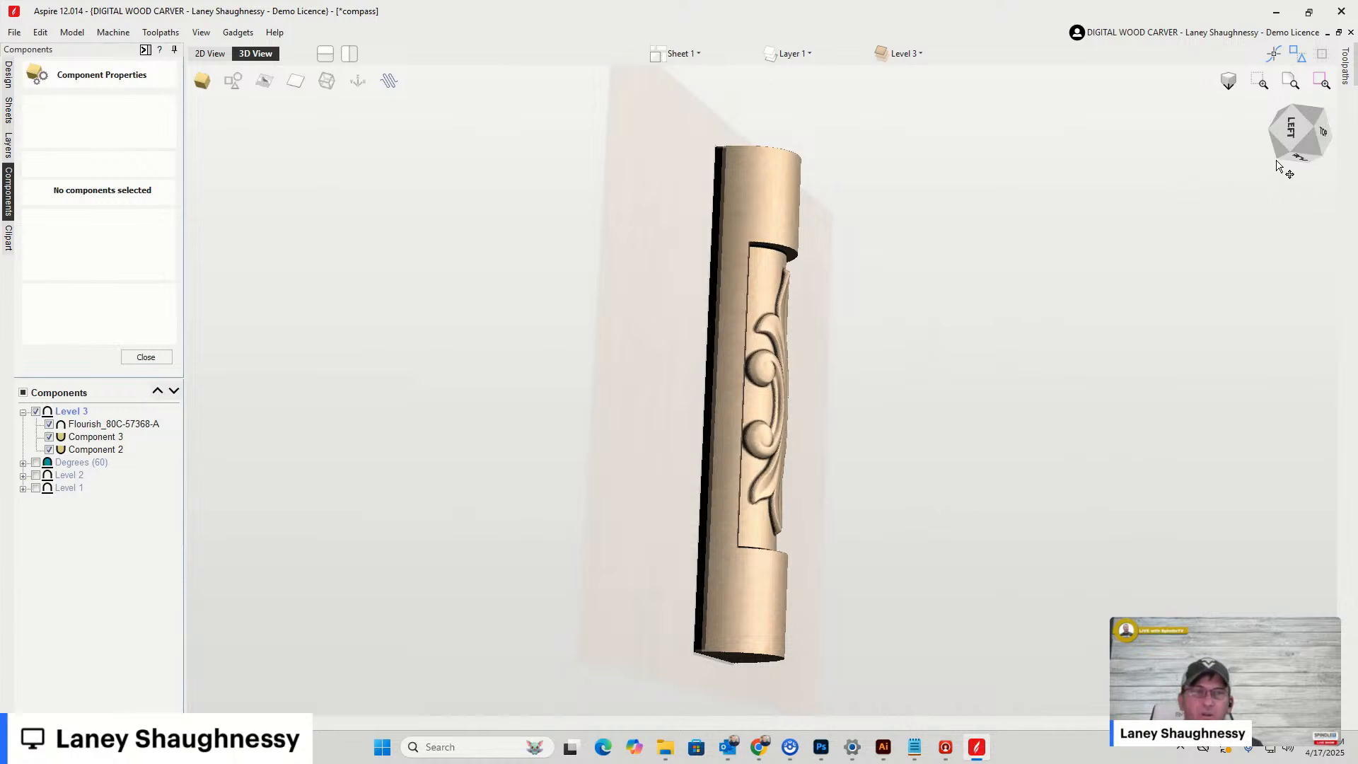
left_click(1292, 156)
left_click_drag(1293, 160, 1282, 126)
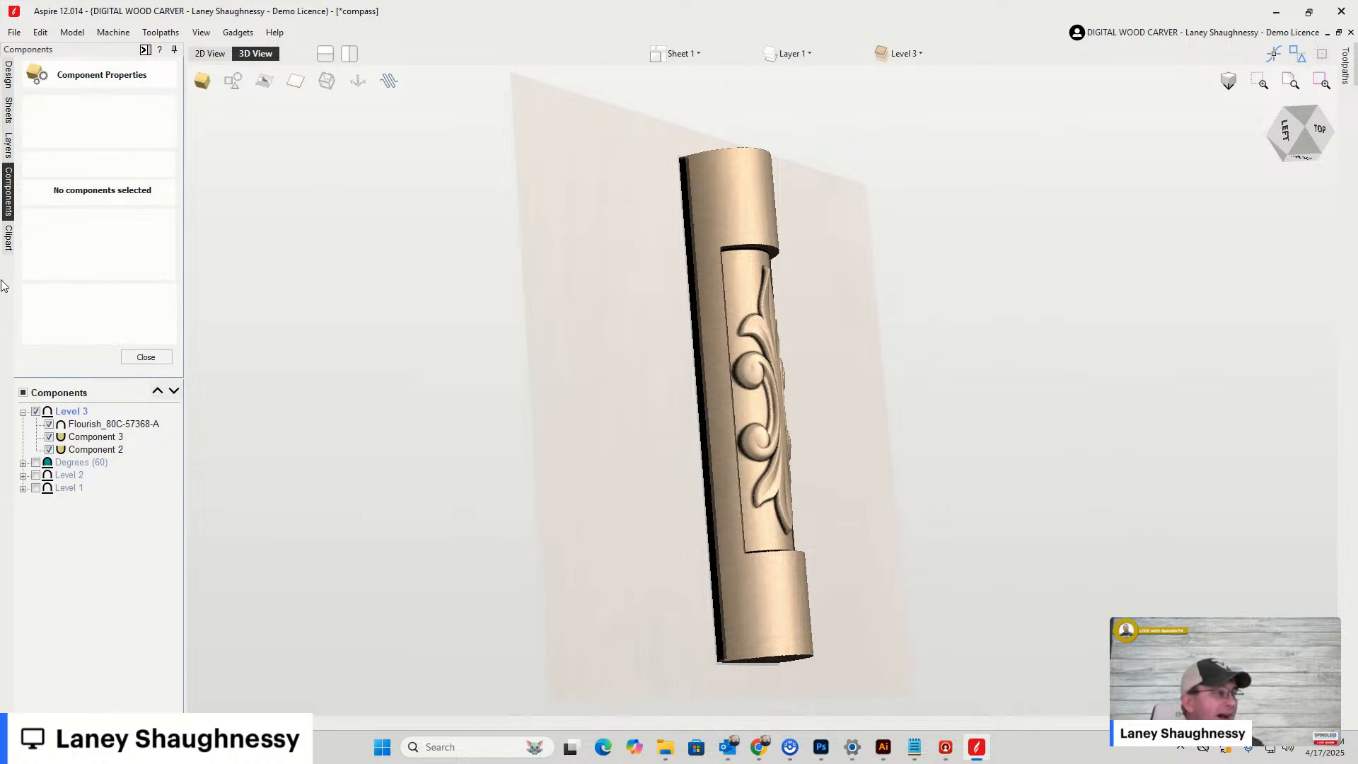
left_click(146, 357)
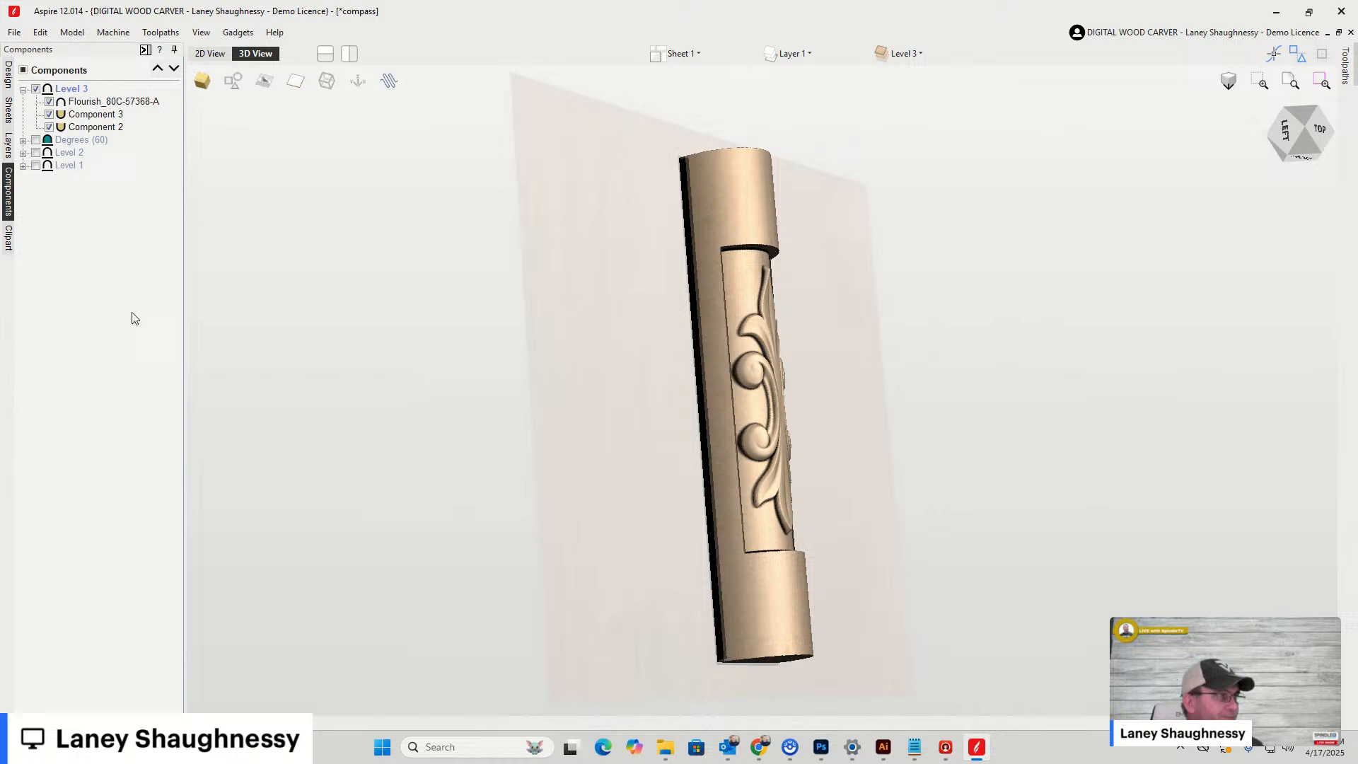
Isolate Component 2 to view the plain bar, and restore Component 3 and the flourish one after the other
left_click(85, 128)
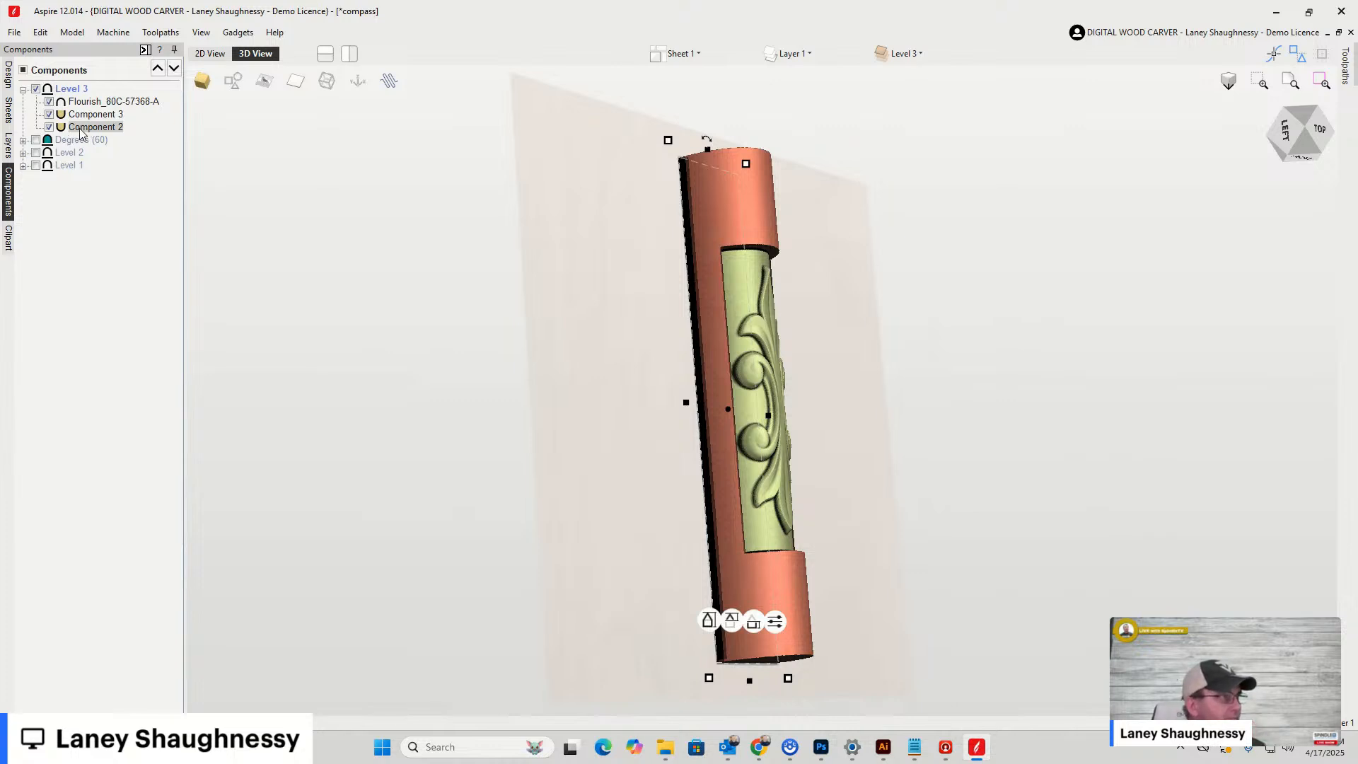
right_click(81, 132)
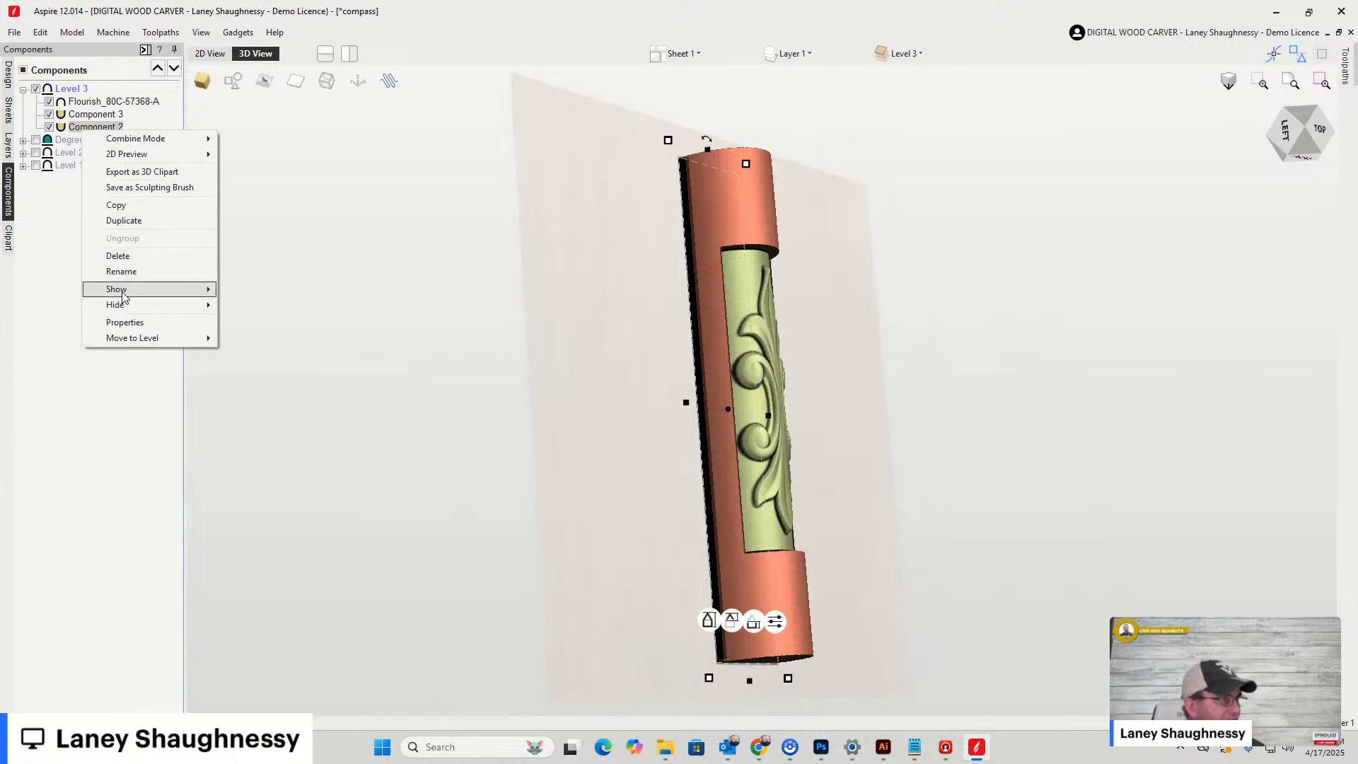
mouse_move(122, 296)
left_click(300, 308)
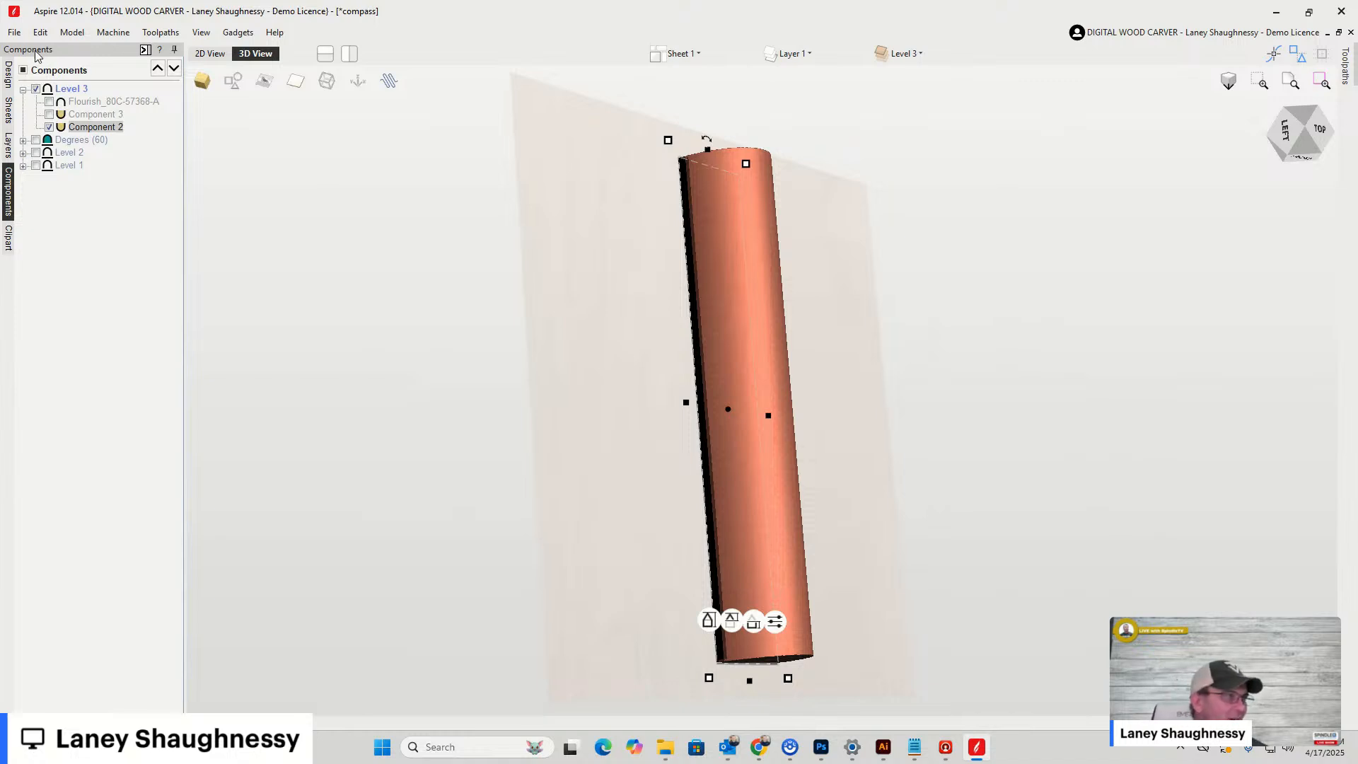
left_click(49, 114)
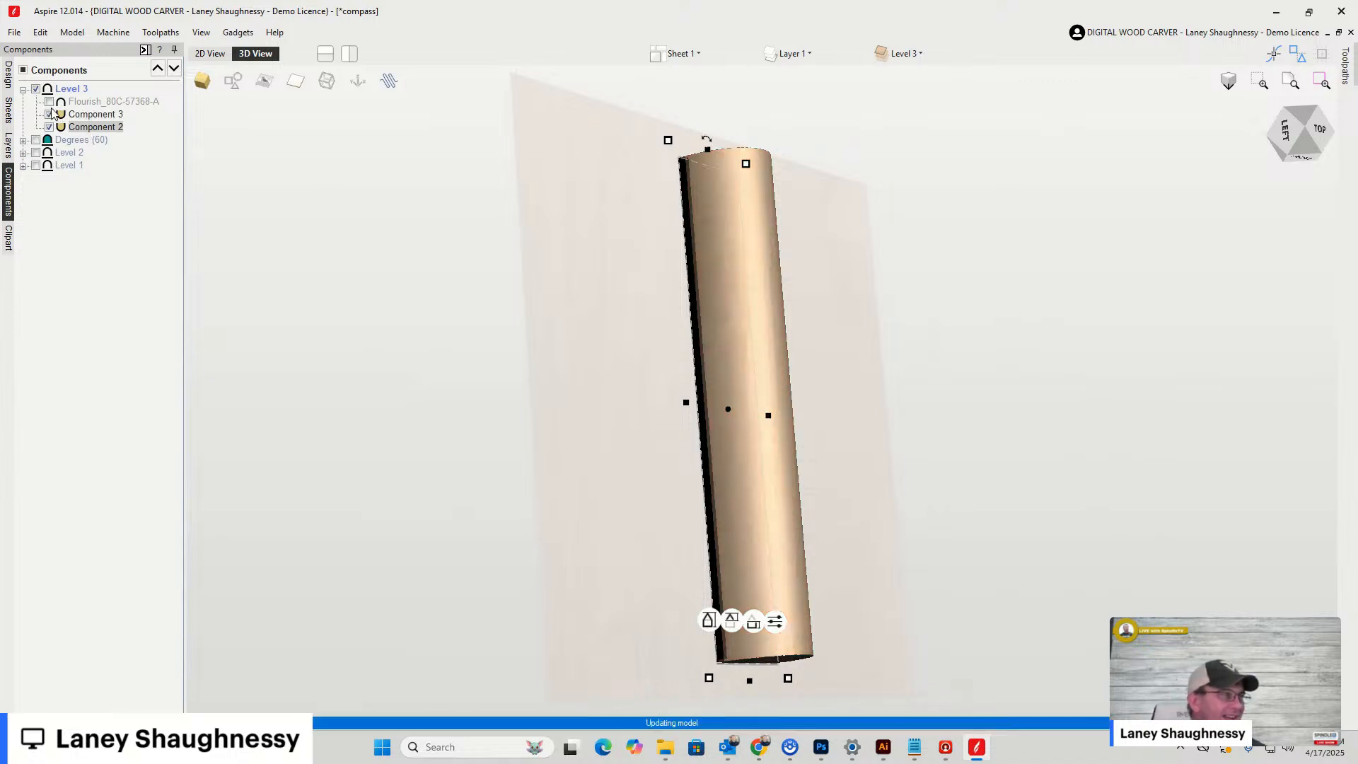
left_click(50, 101)
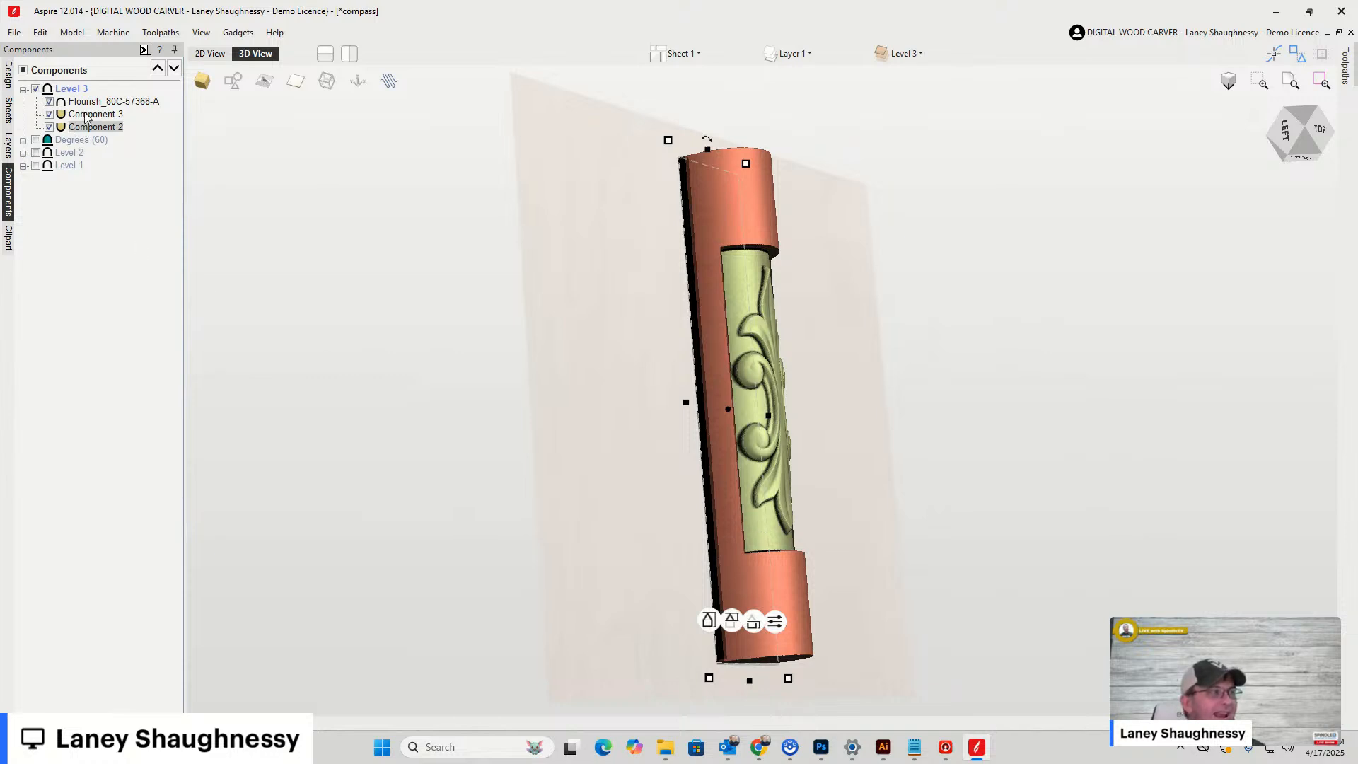
mouse_move(87, 126)
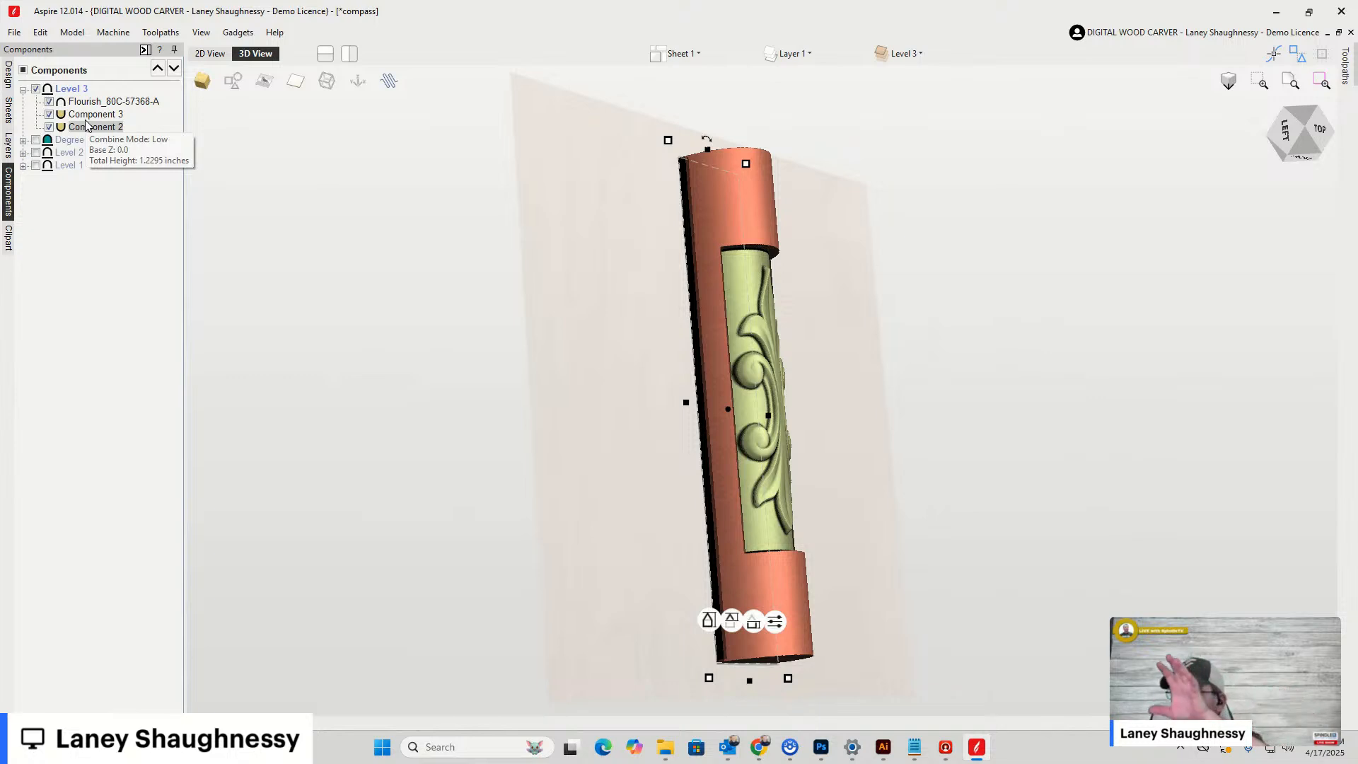
left_click(84, 224)
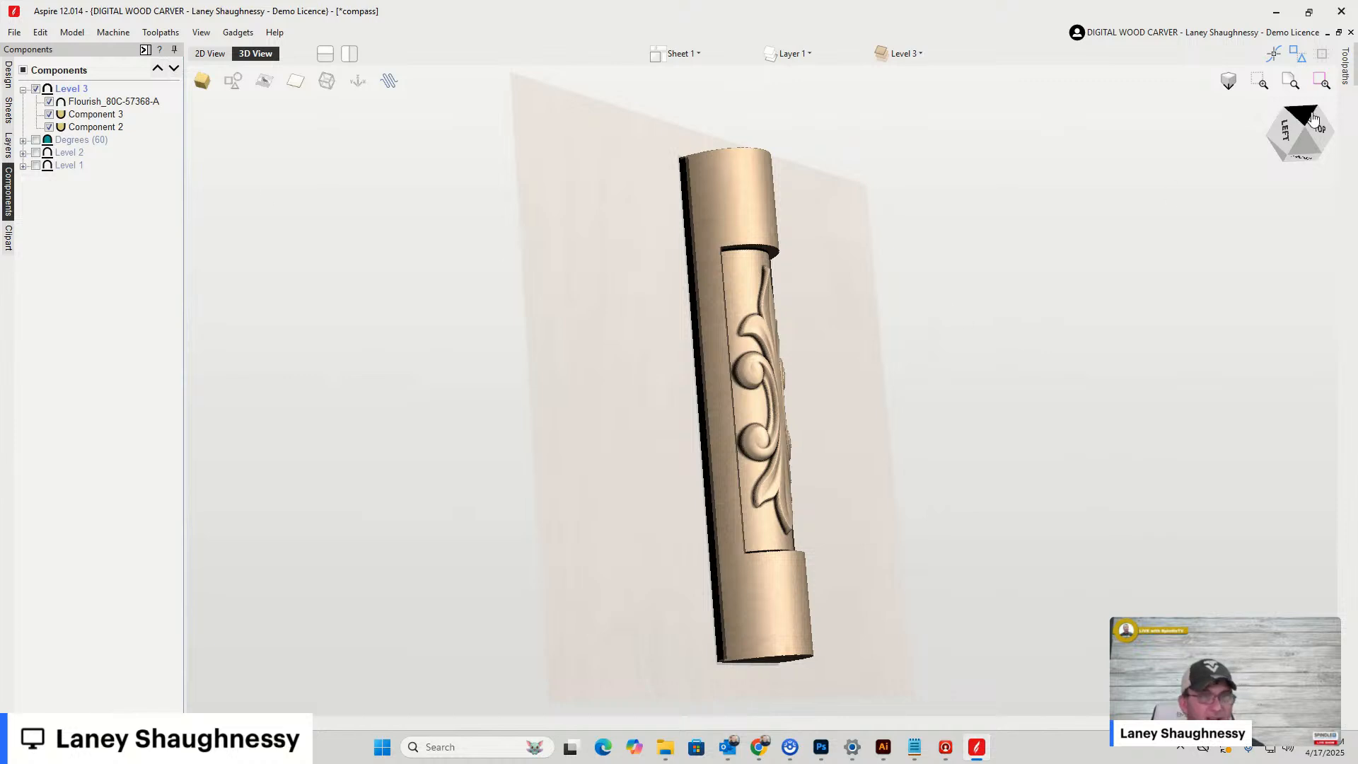
Create a single new component from the visible model of bar, recess and flourish
left_click(1285, 133)
mouse_move(1285, 133)
left_mouse_down()
mouse_move(1305, 133)
mouse_move(1293, 131)
left_mouse_up()
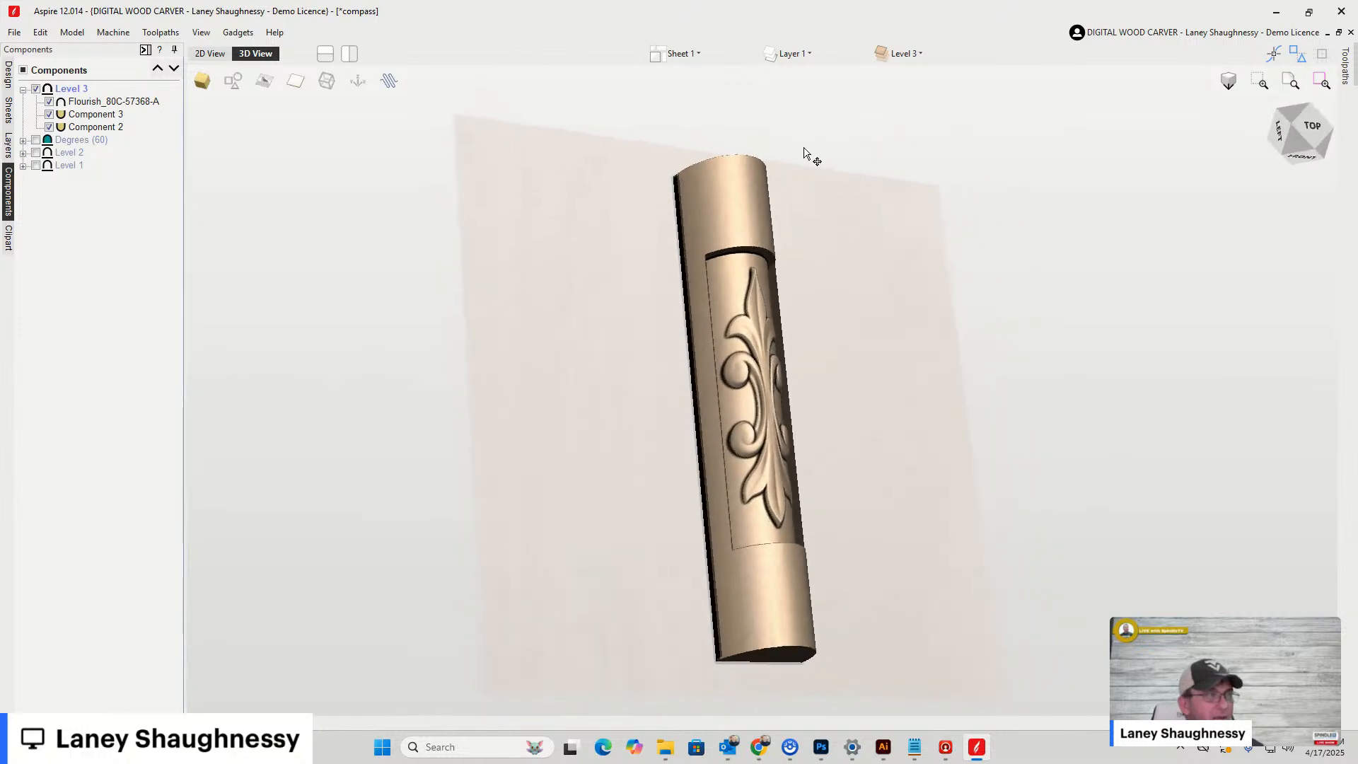
left_click(8, 74)
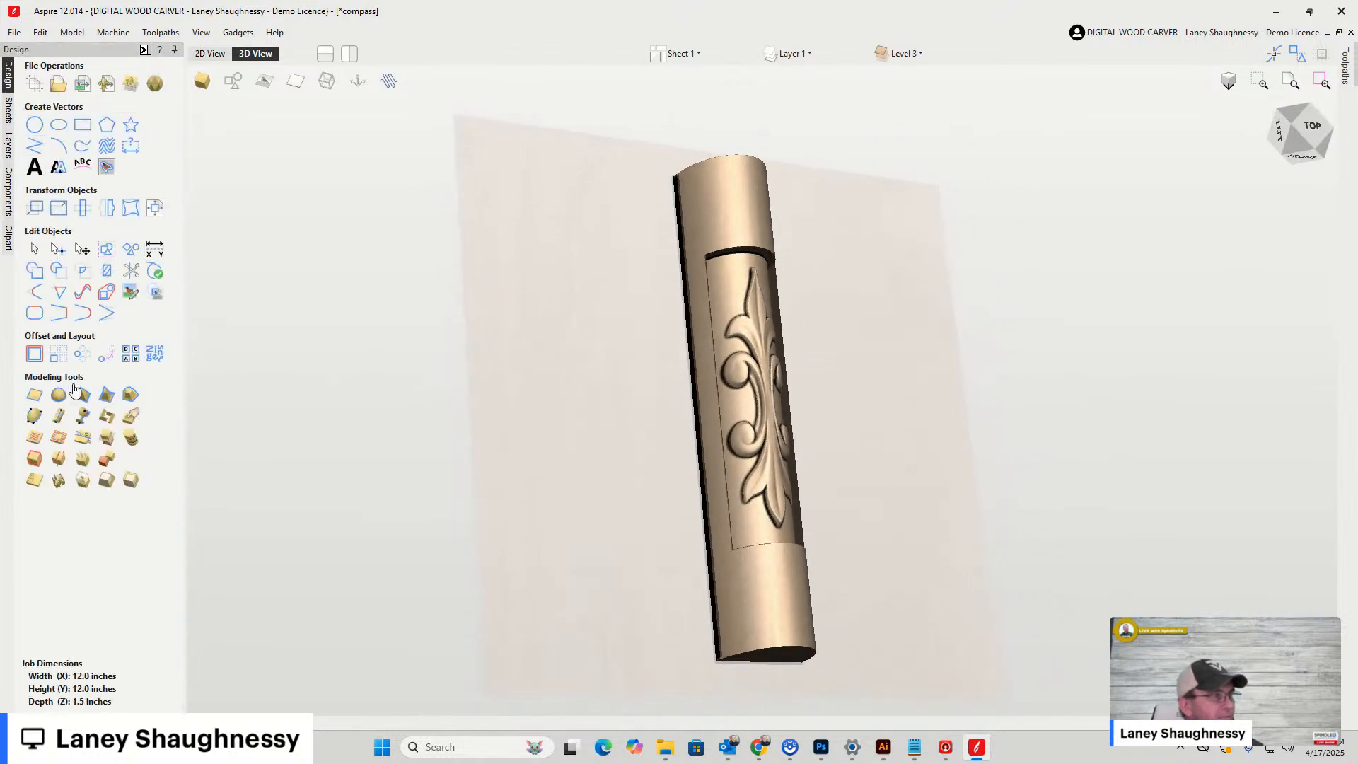
left_click(107, 461)
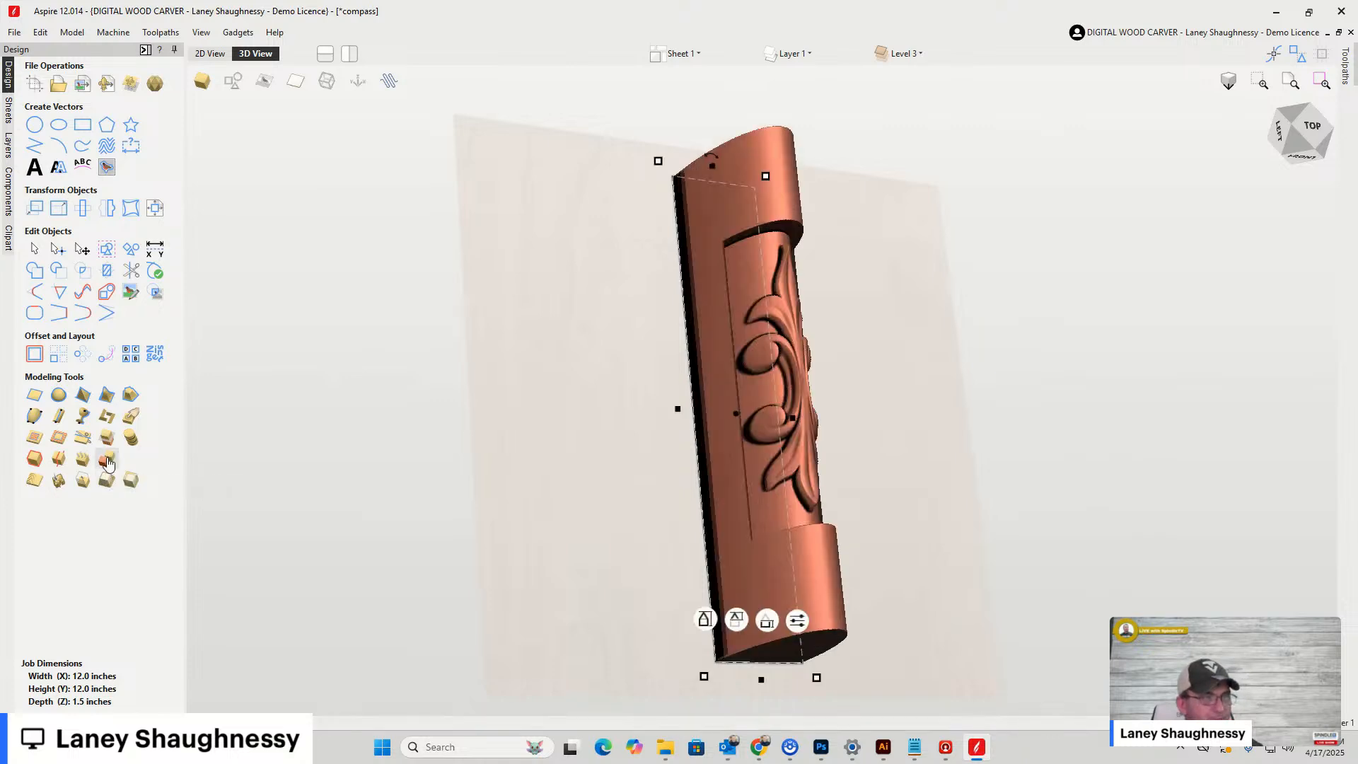
Hide the flourish, Component 3 and Component 2, leaving only the visible-model copy shown, and delete the original flourish
left_click(8, 189)
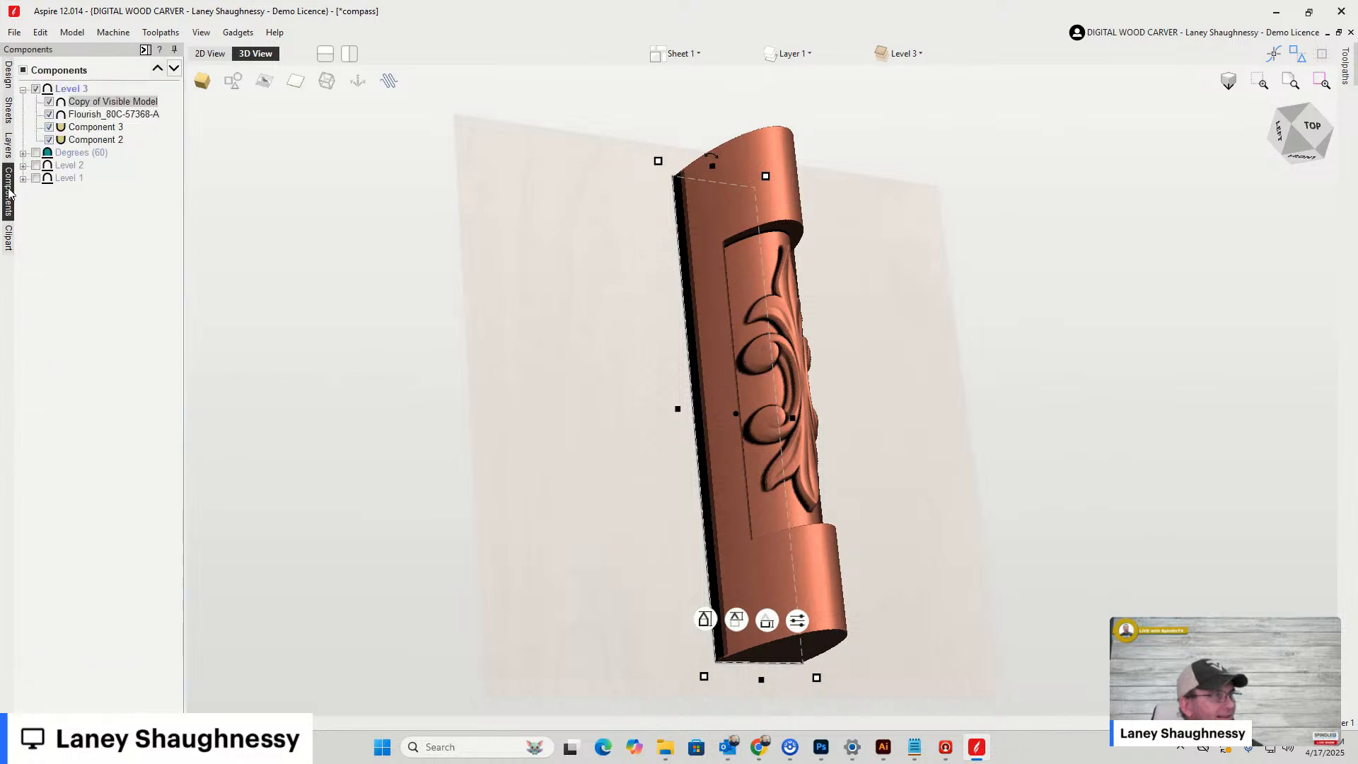
left_click(48, 114)
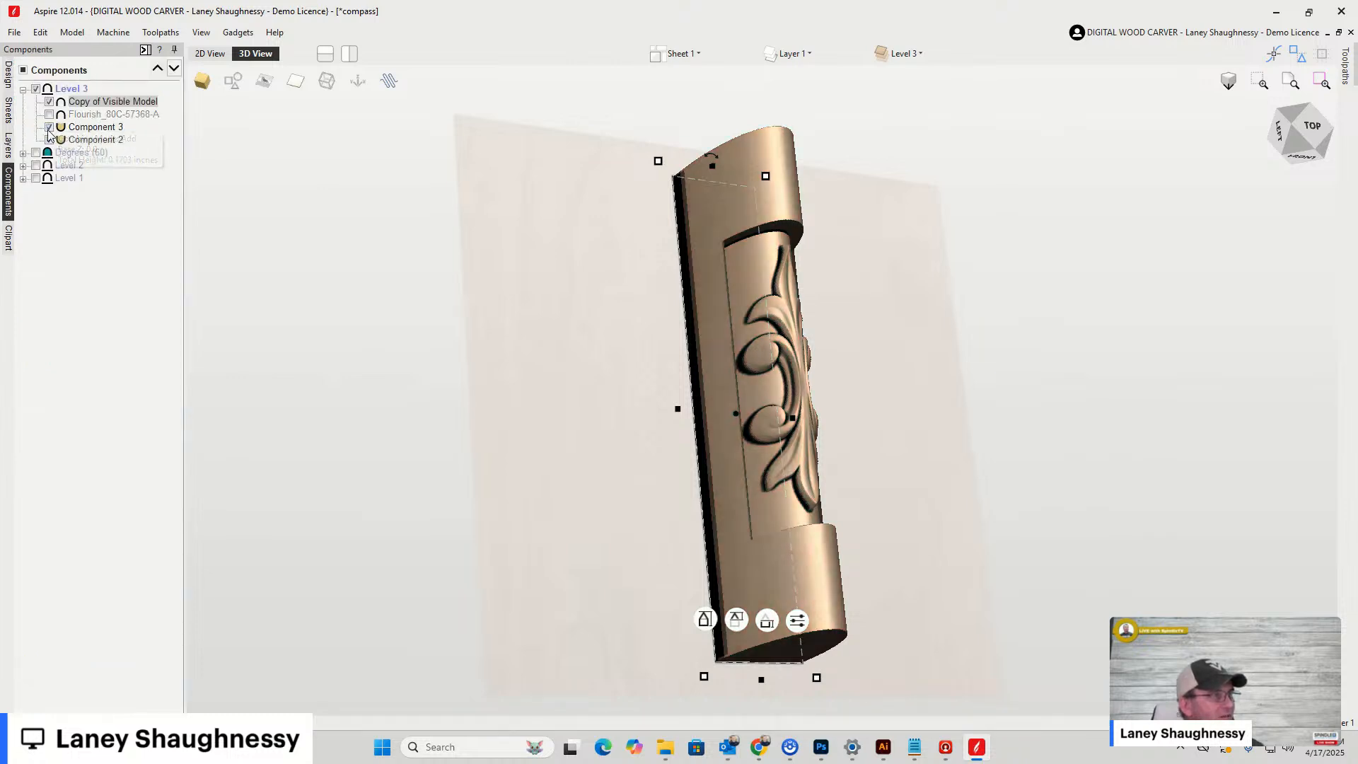
left_click(49, 127)
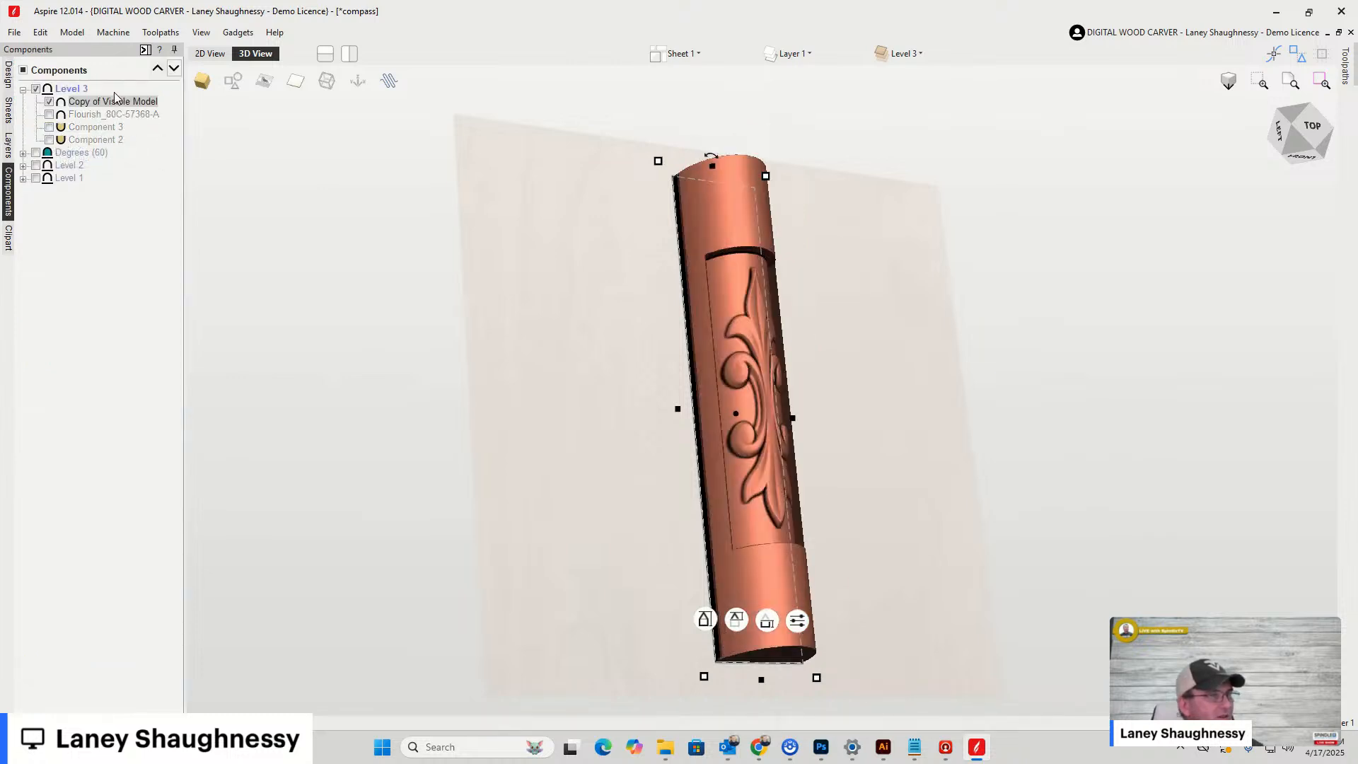
key("Delete")
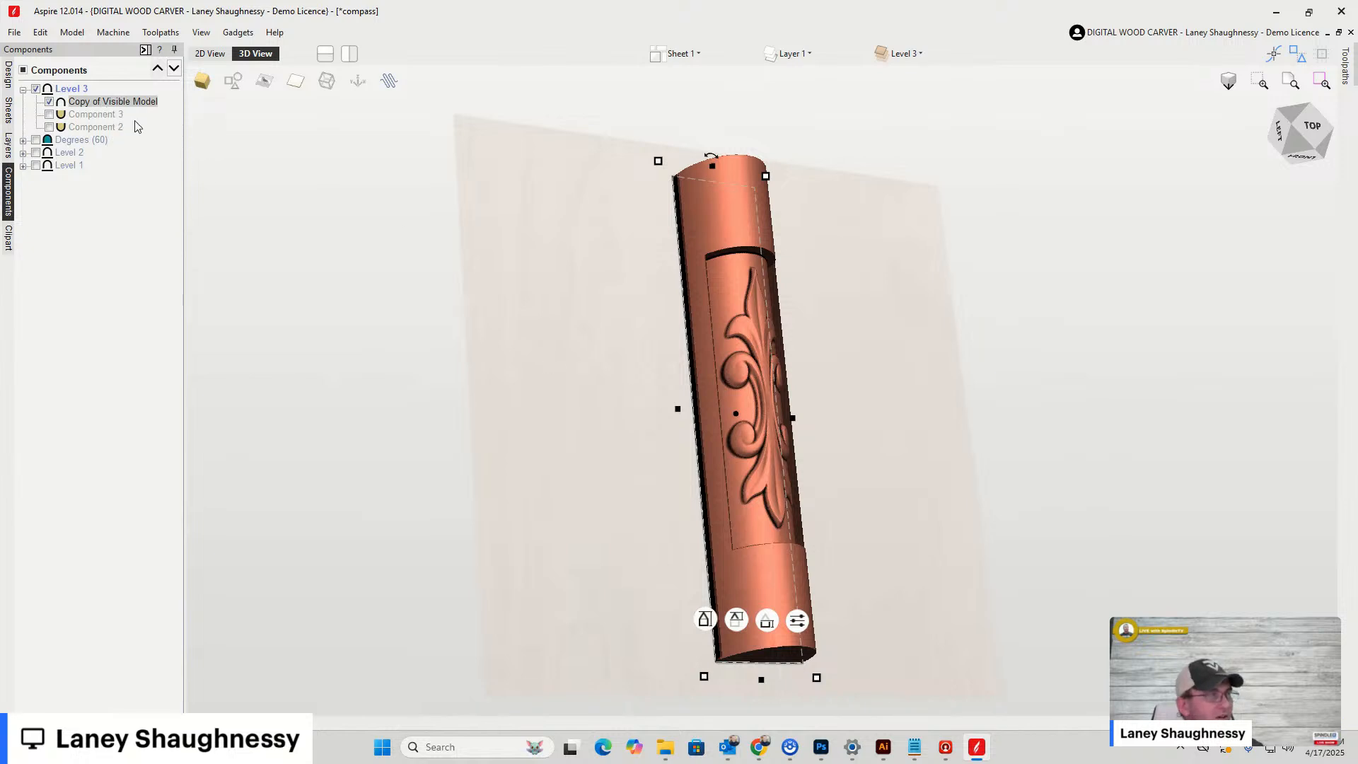
Add a 22.5-degree draft angle to the visible model with Add Draft to Model, and close the tool
left_click(9, 73)
left_click(107, 479)
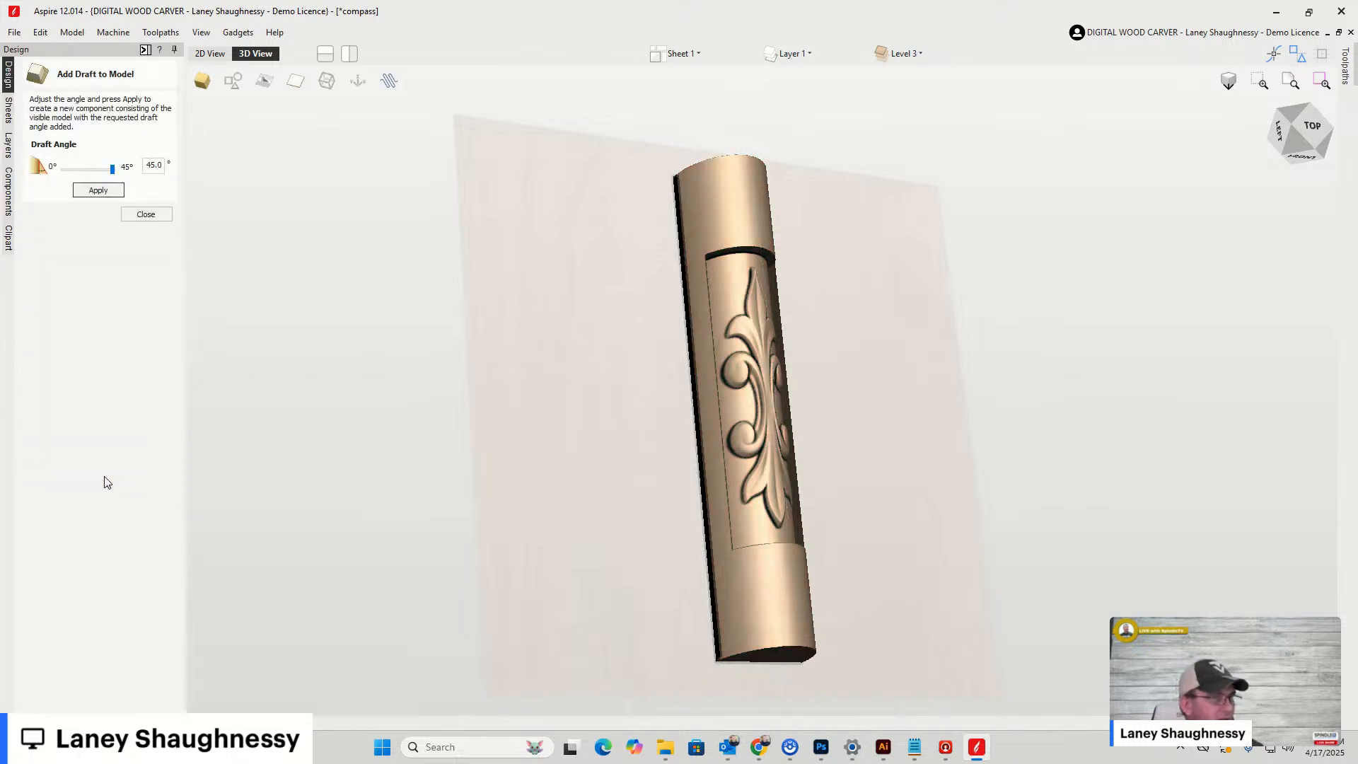
scroll(768, 244, "up", 5)
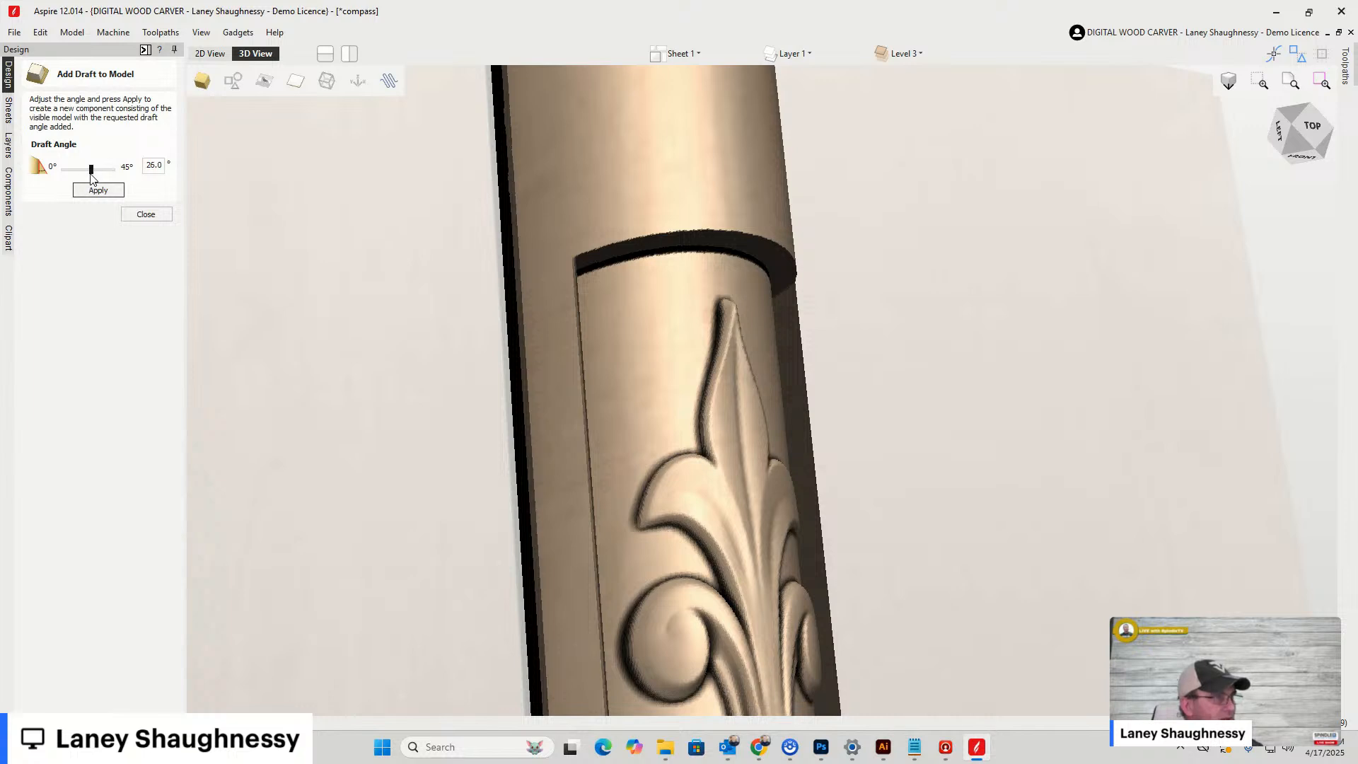
left_click_drag(161, 166, 144, 165)
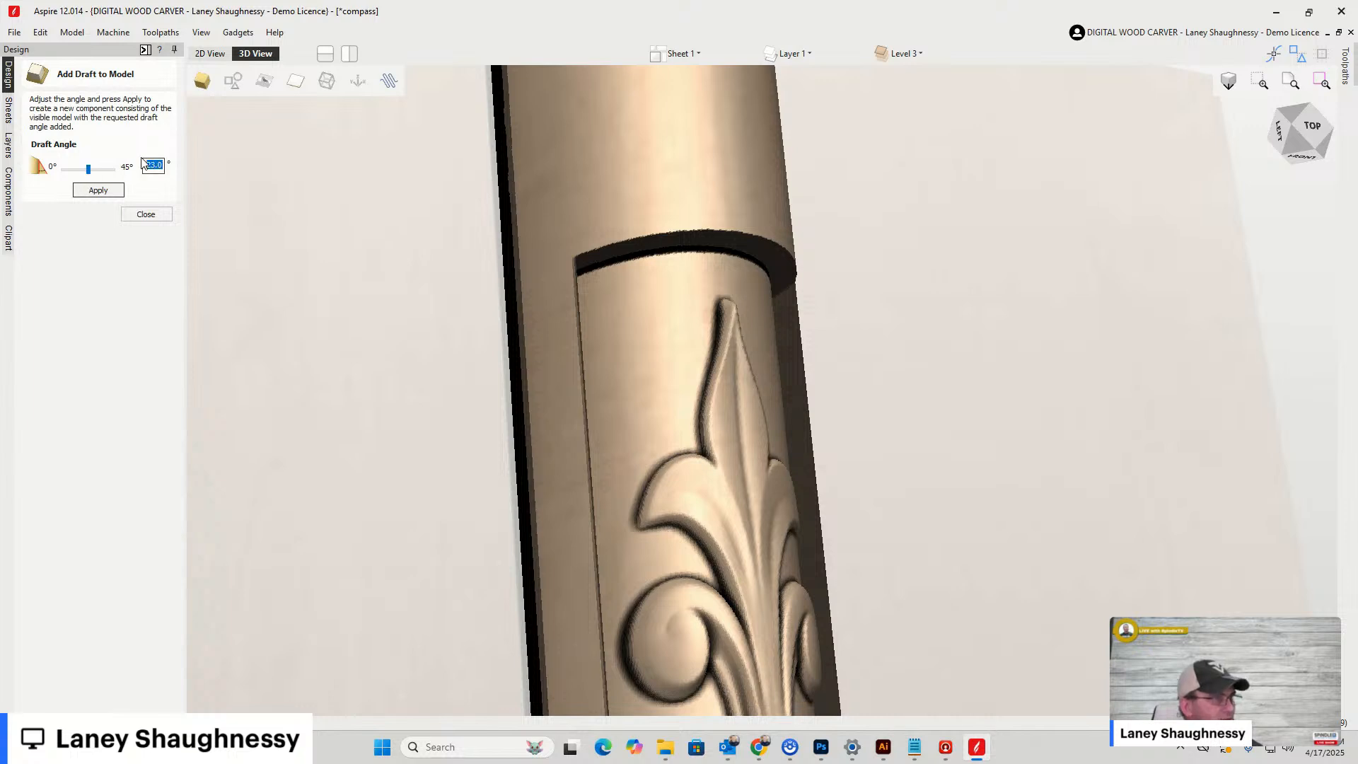
type("32.5")
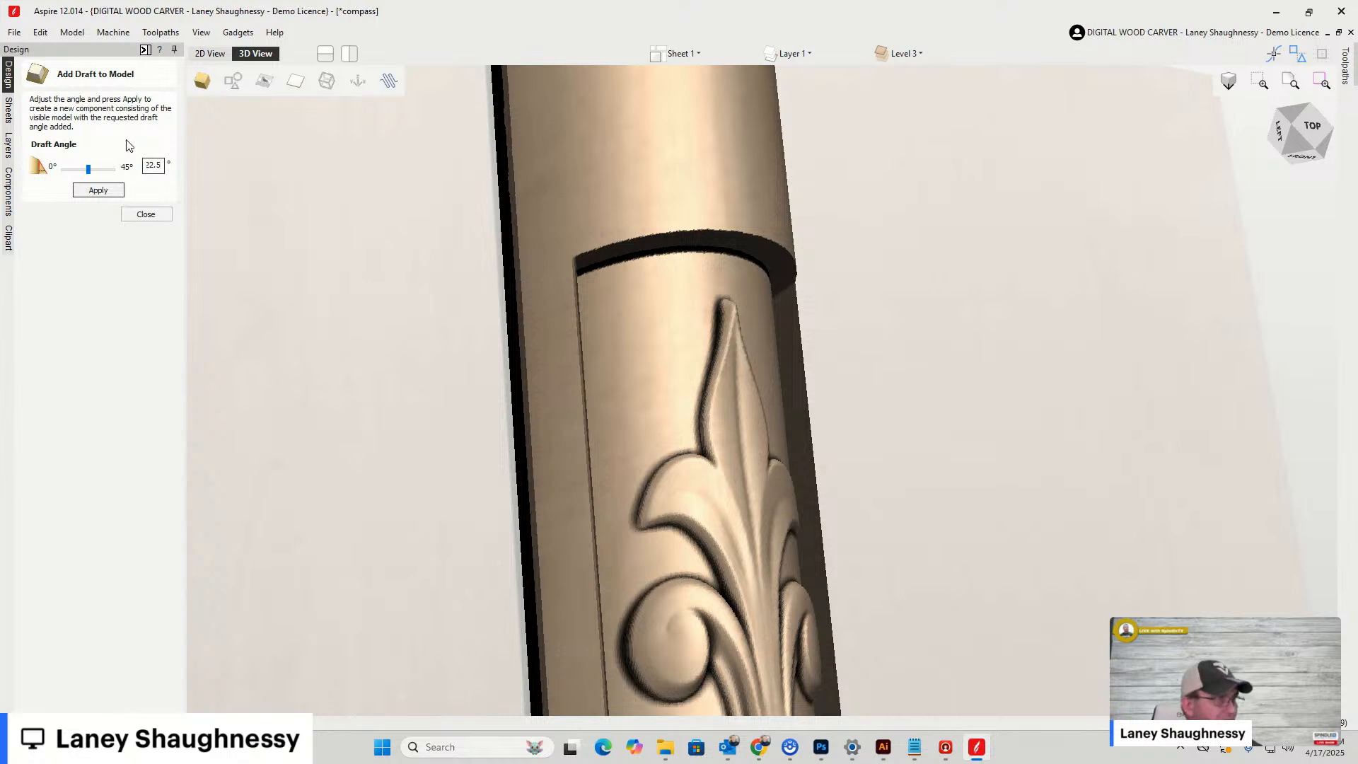
scroll(701, 245, "up", 2)
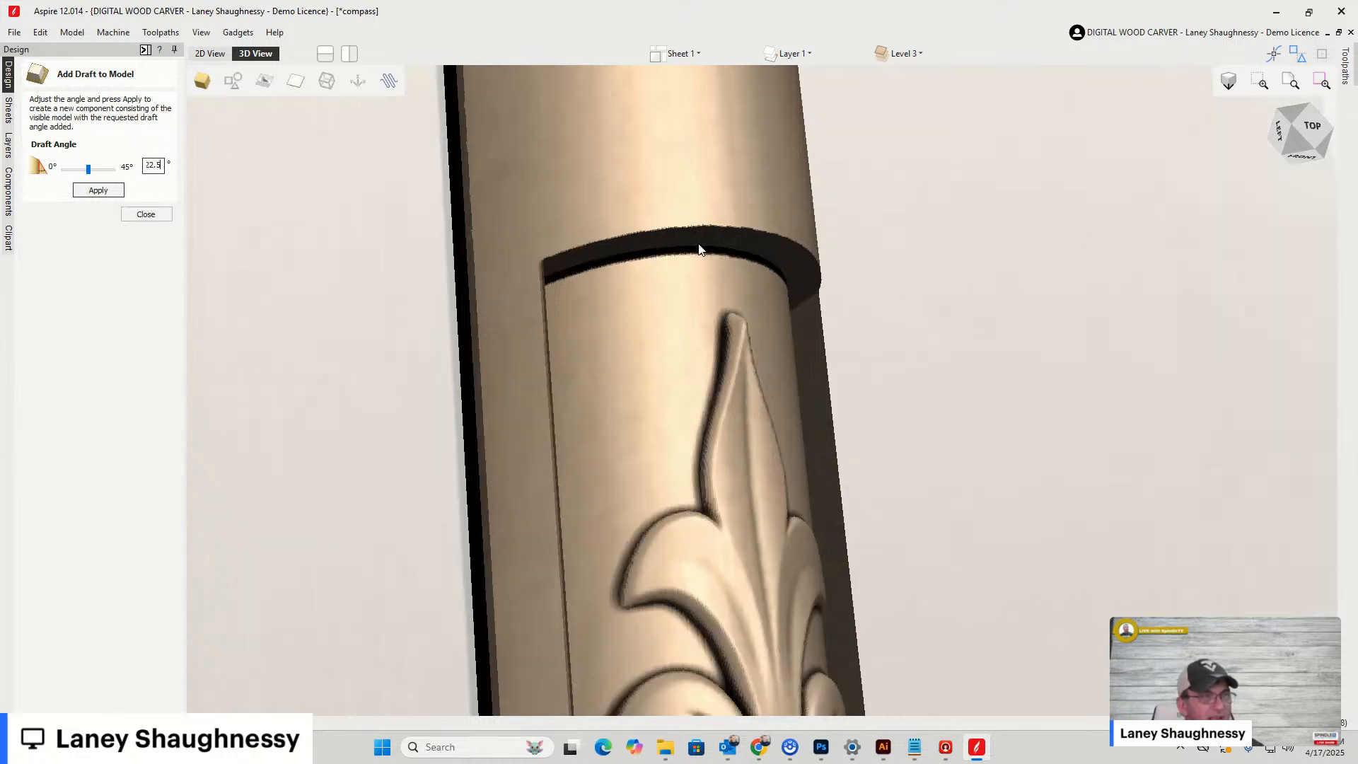
left_click(89, 193)
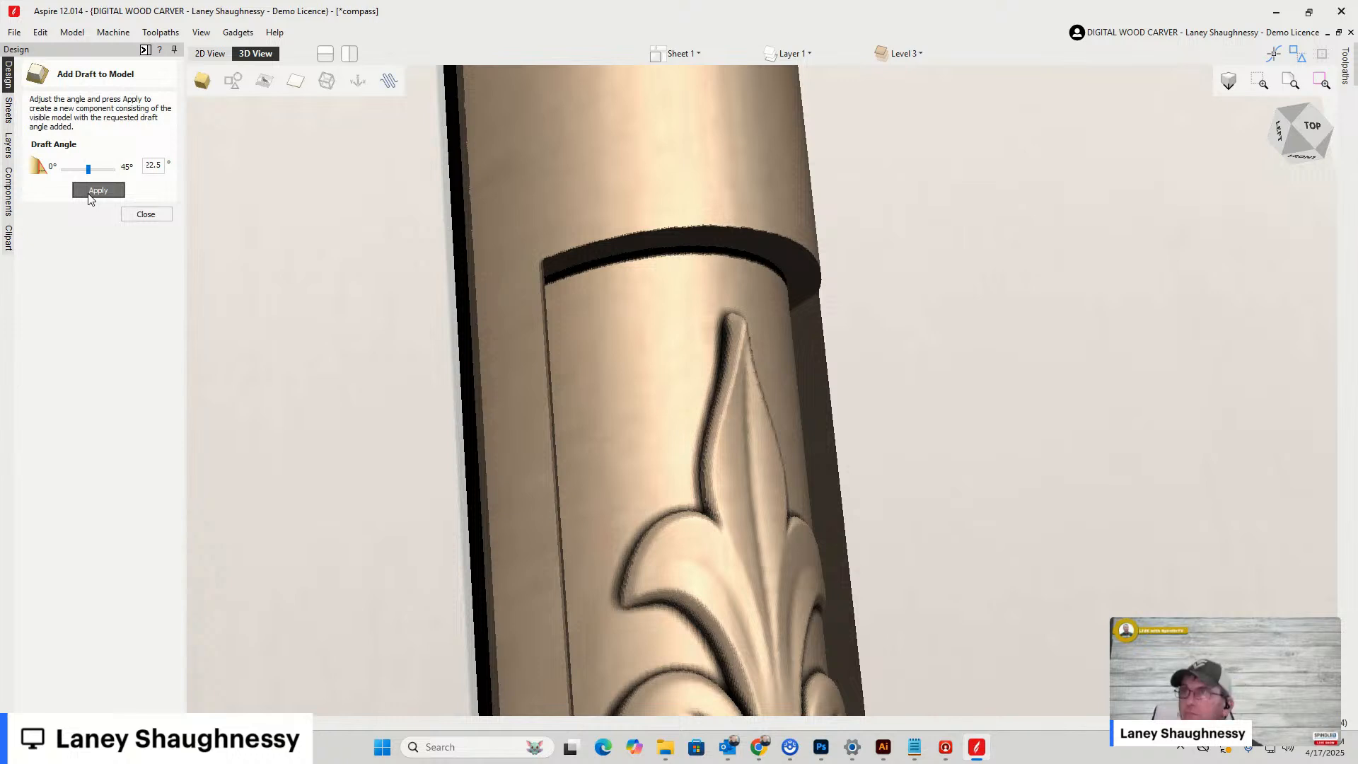
left_click(98, 191)
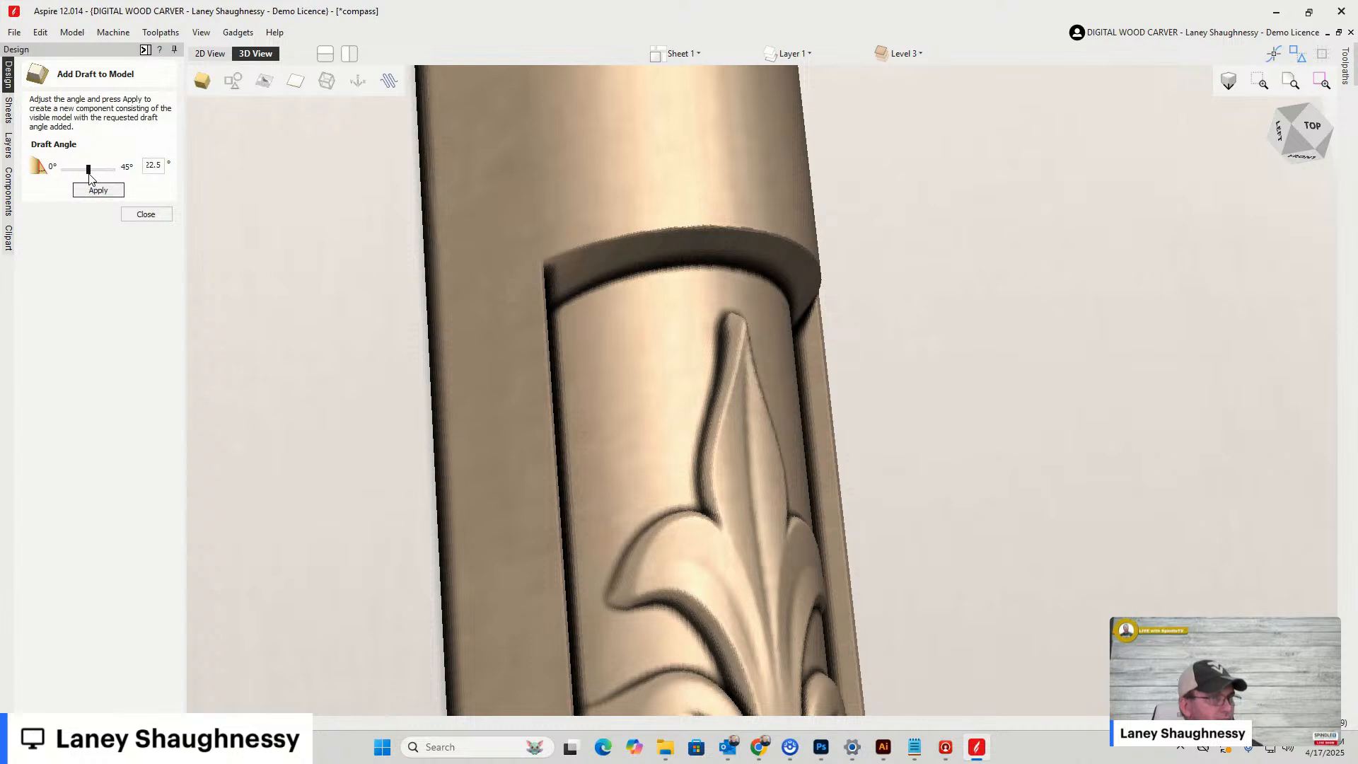
left_click(146, 214)
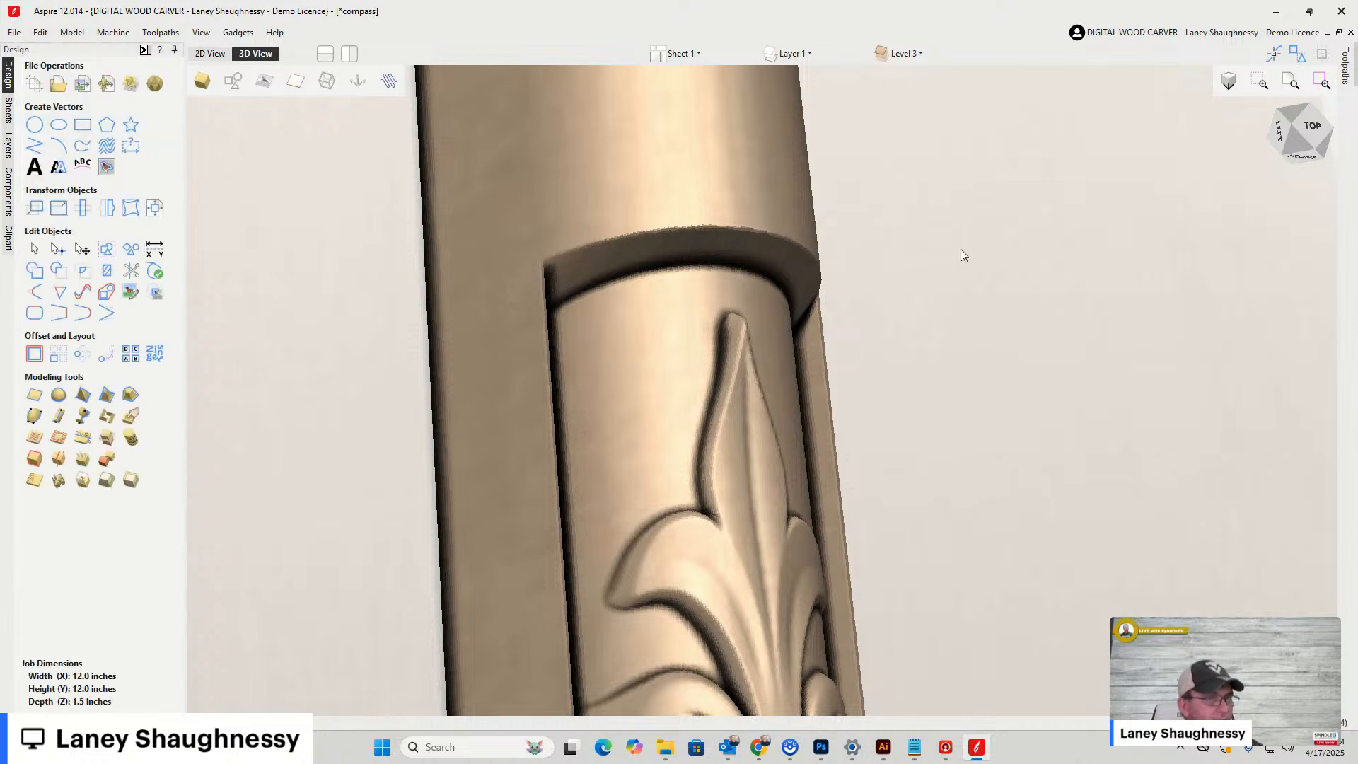
Examine the drafted bar's recess ends, side walls and flourish scrolls from several angles and up close
scroll(986, 344, "down", 3)
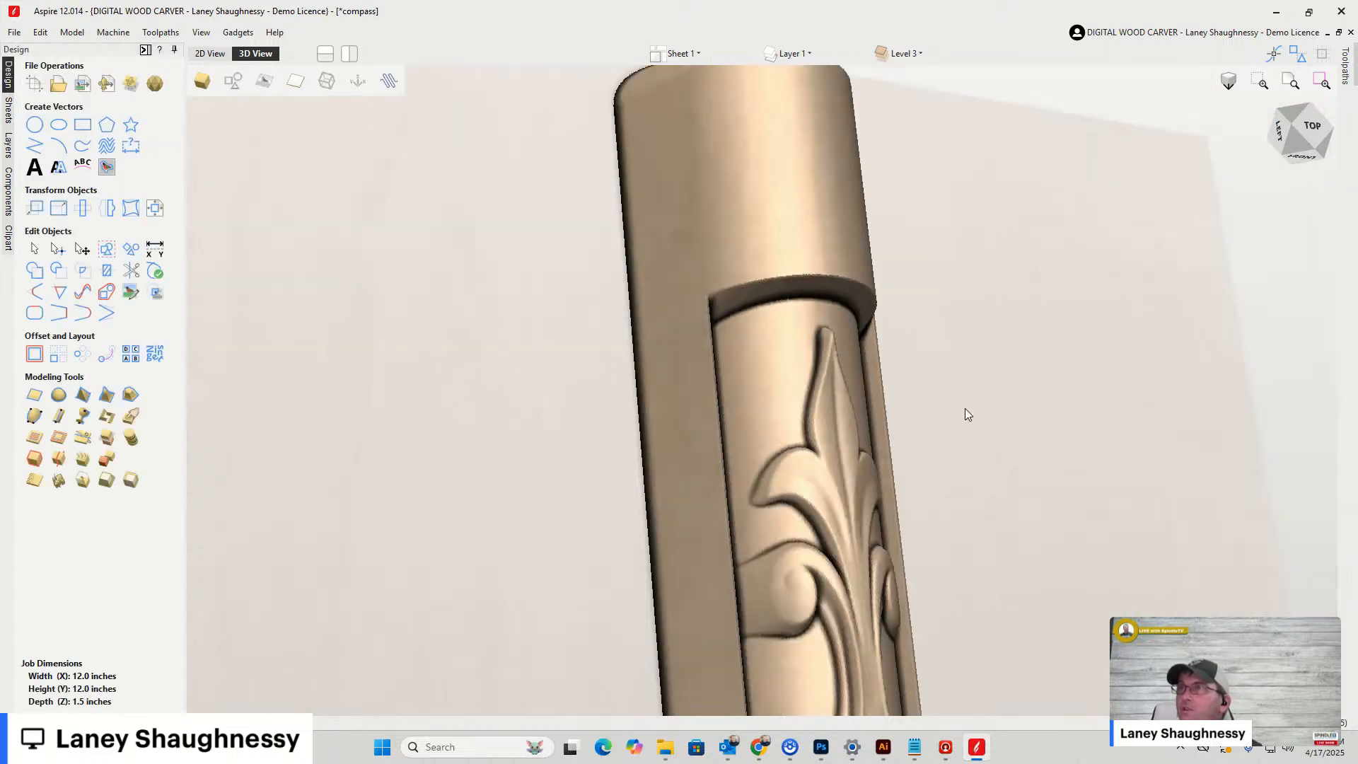
scroll(682, 233, "down", 5)
scroll(788, 459, "up", 6)
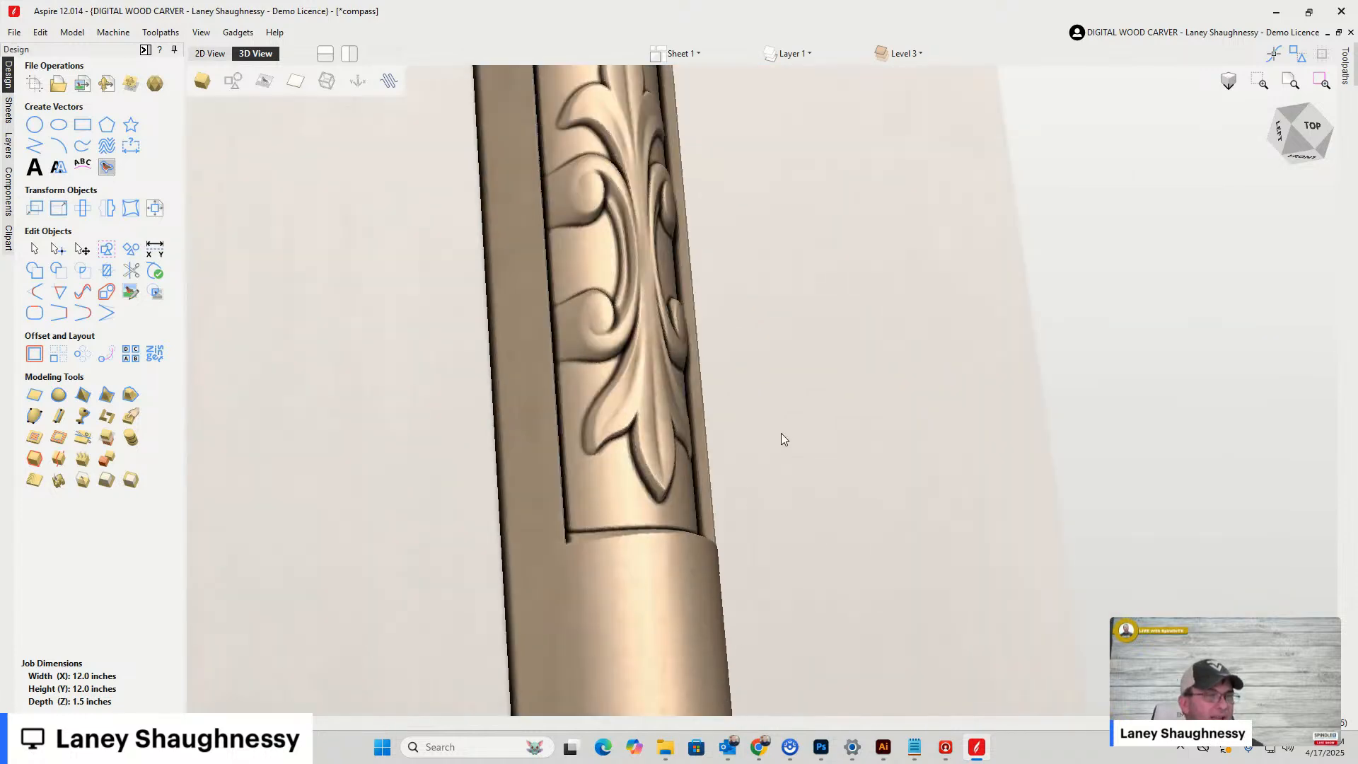
scroll(780, 437, "down", 1)
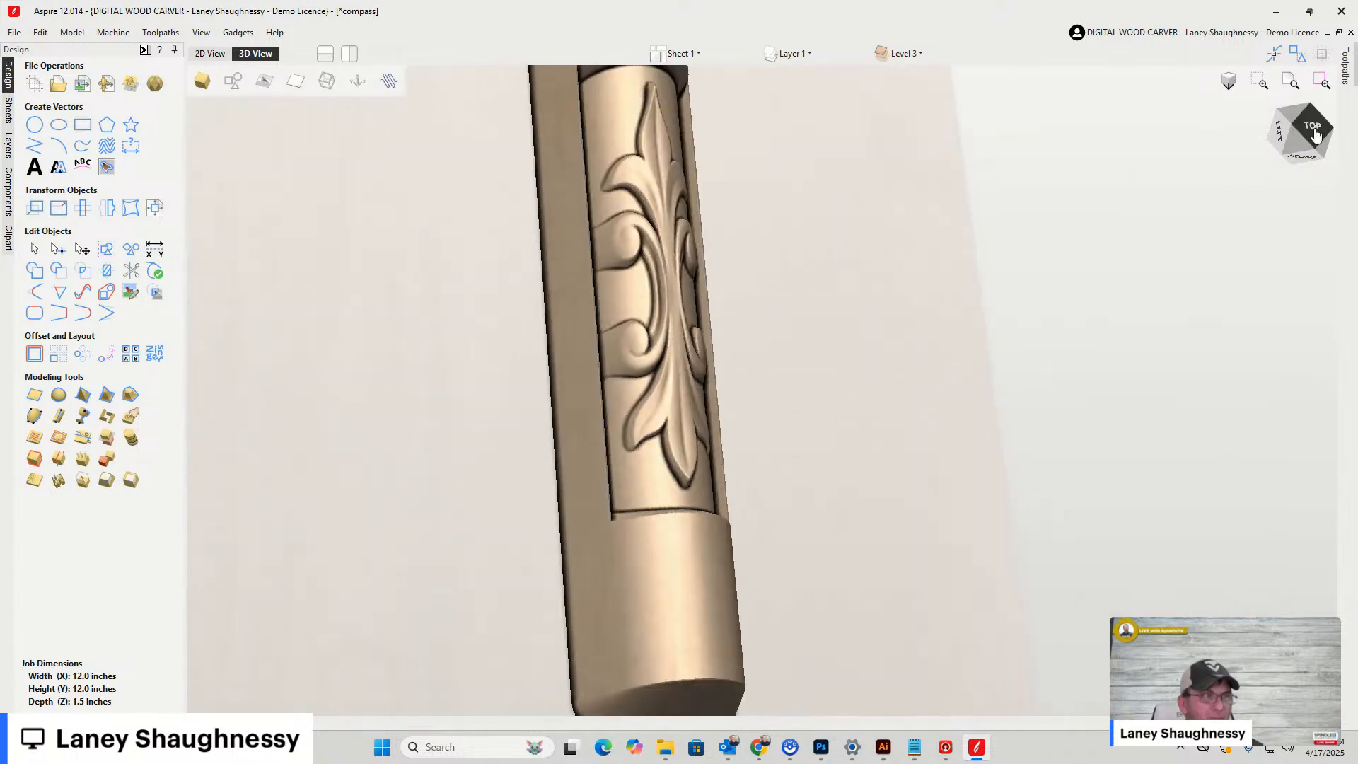
left_click_drag(1315, 134, 1289, 132)
left_click_drag(1277, 132, 1334, 129)
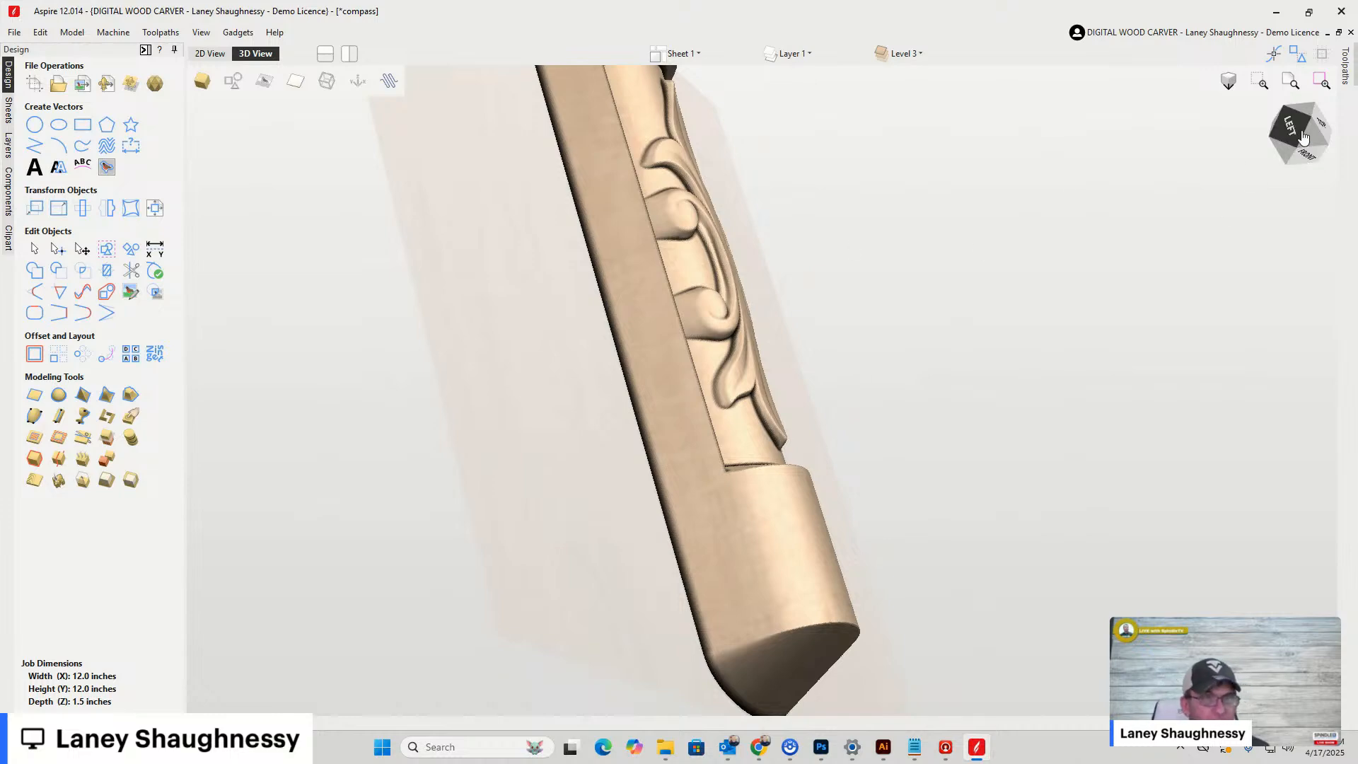
left_click(1259, 156)
left_click_drag(1259, 155, 1337, 114)
scroll(536, 325, "up", 5)
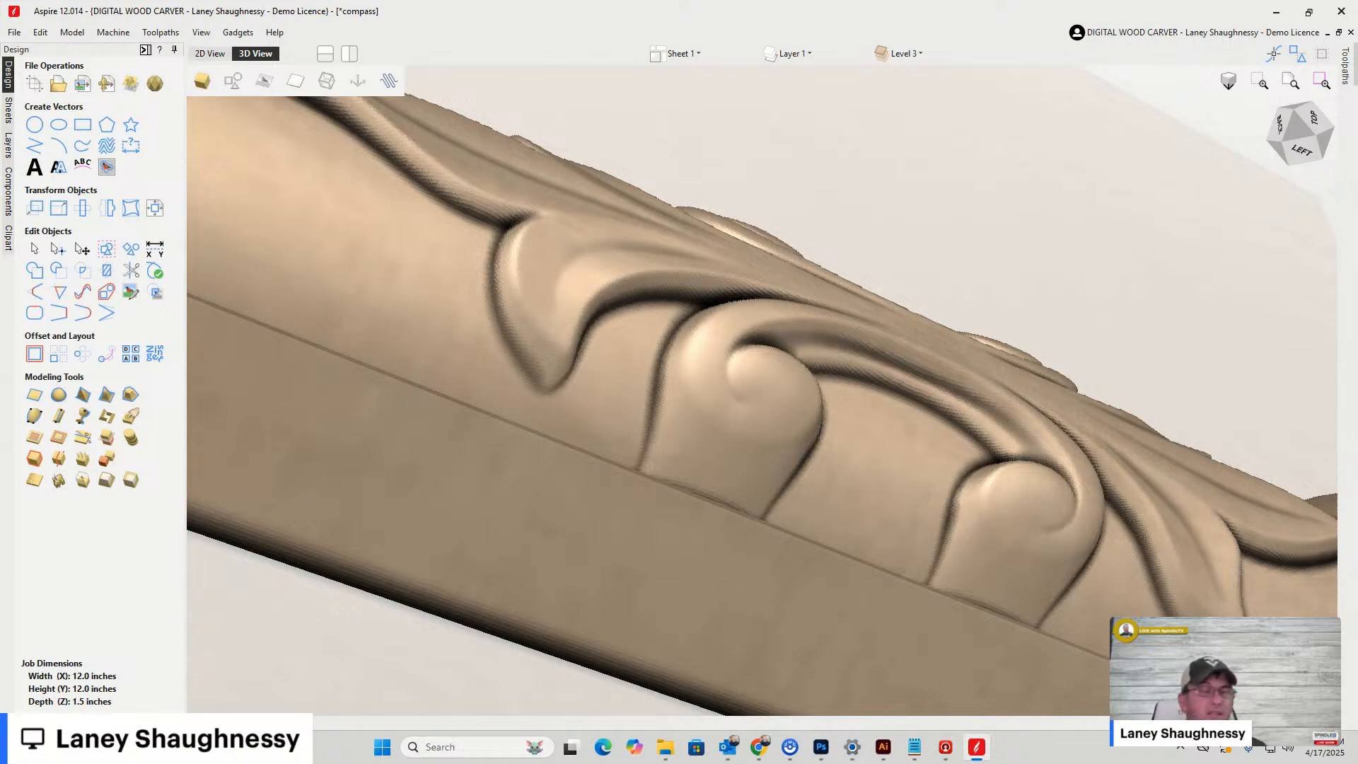
Undo the 22.5-degree draft added to the bar with the flourish
left_click(40, 32)
left_click(48, 49)
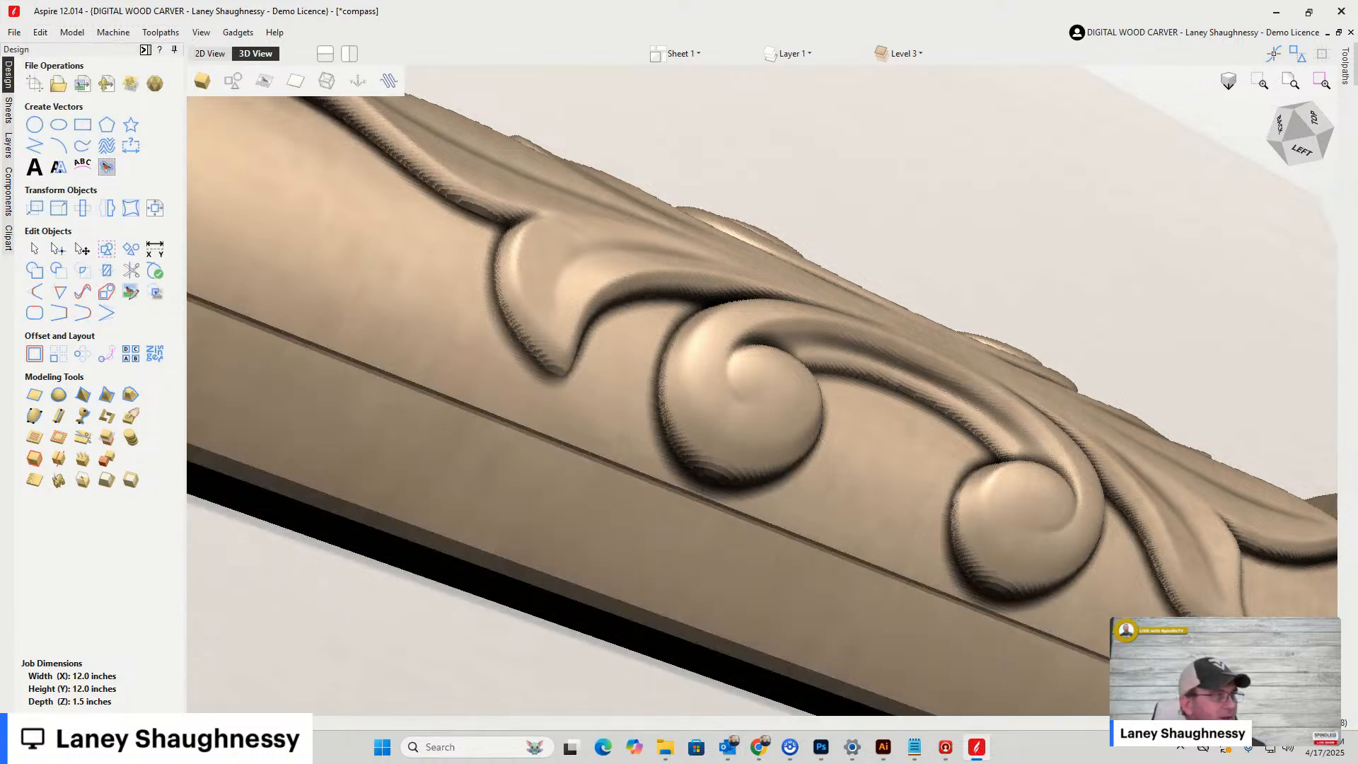
left_click(41, 32)
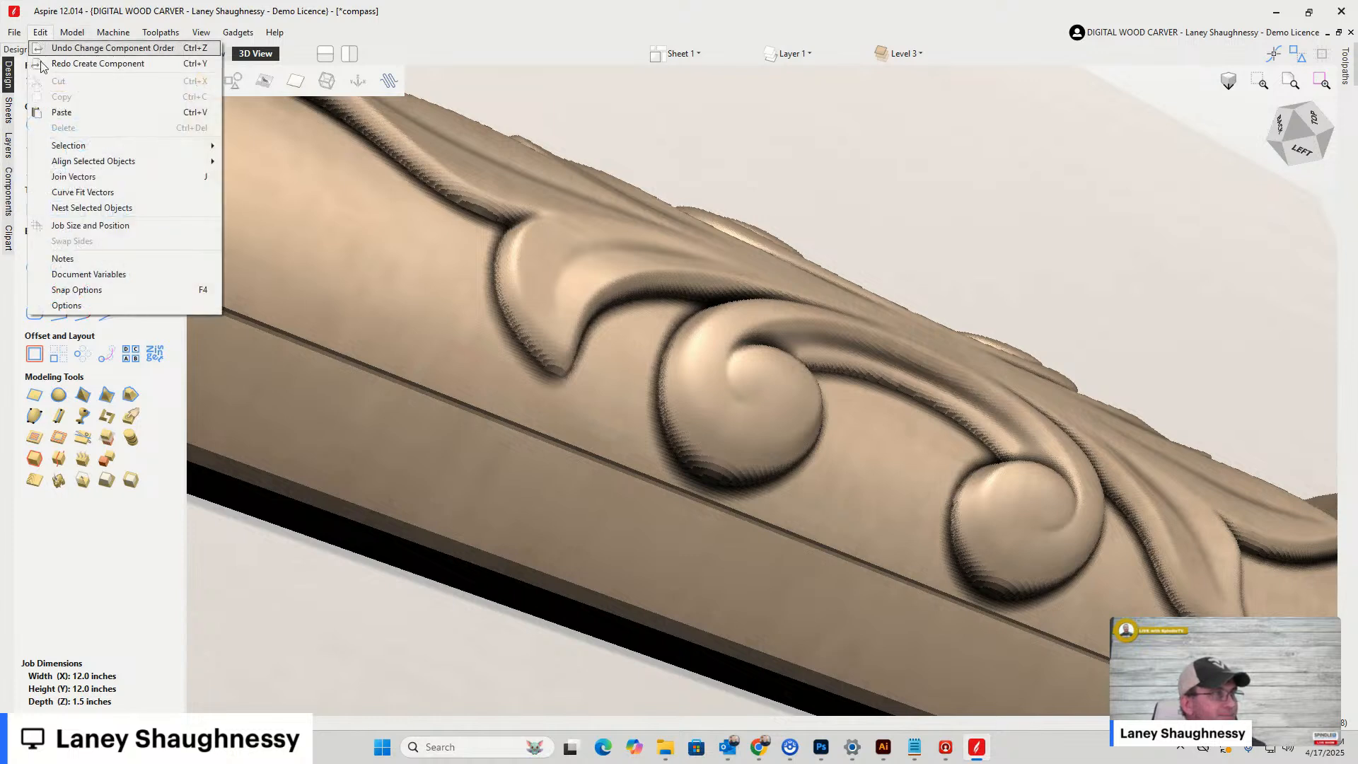
left_click(6, 357)
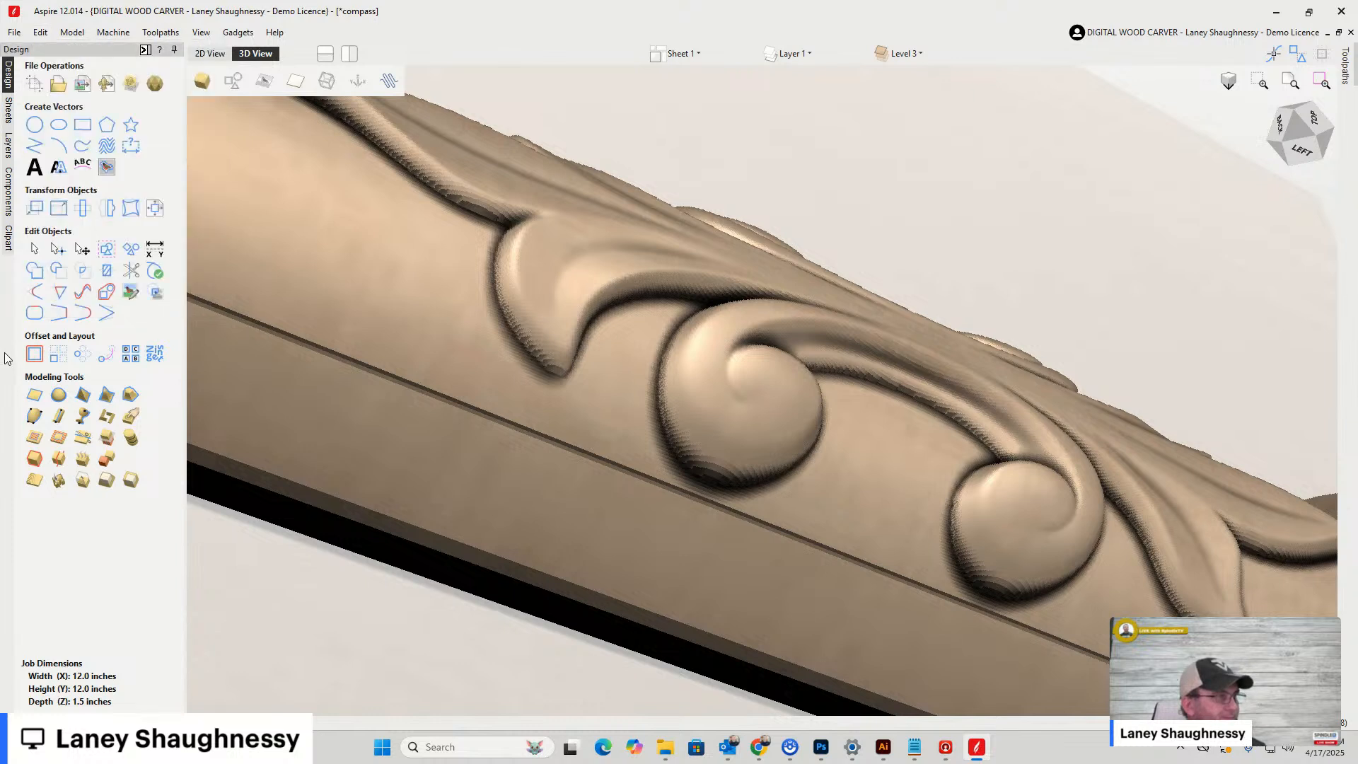
Hide the copy of the visible model on Level 3, and show Component 2 and Component 3
left_click(8, 182)
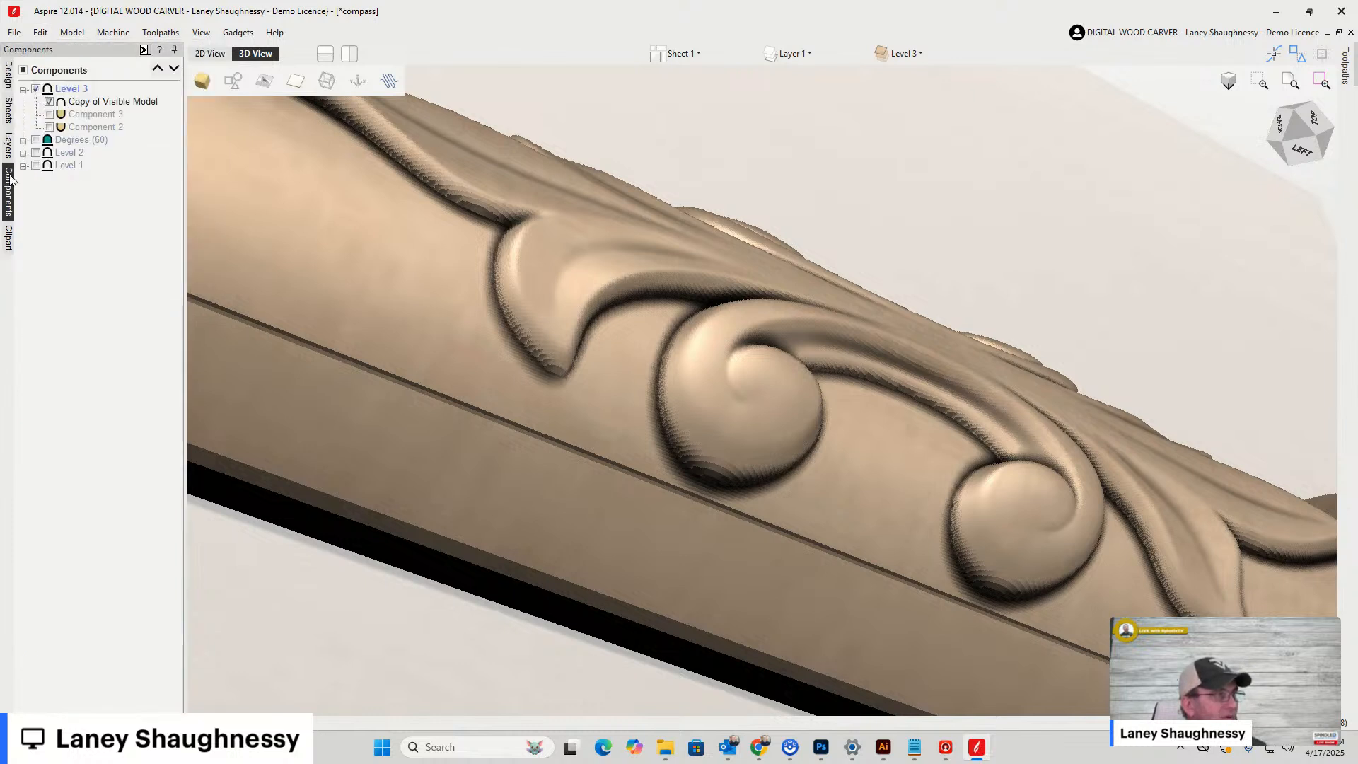
left_click(50, 102)
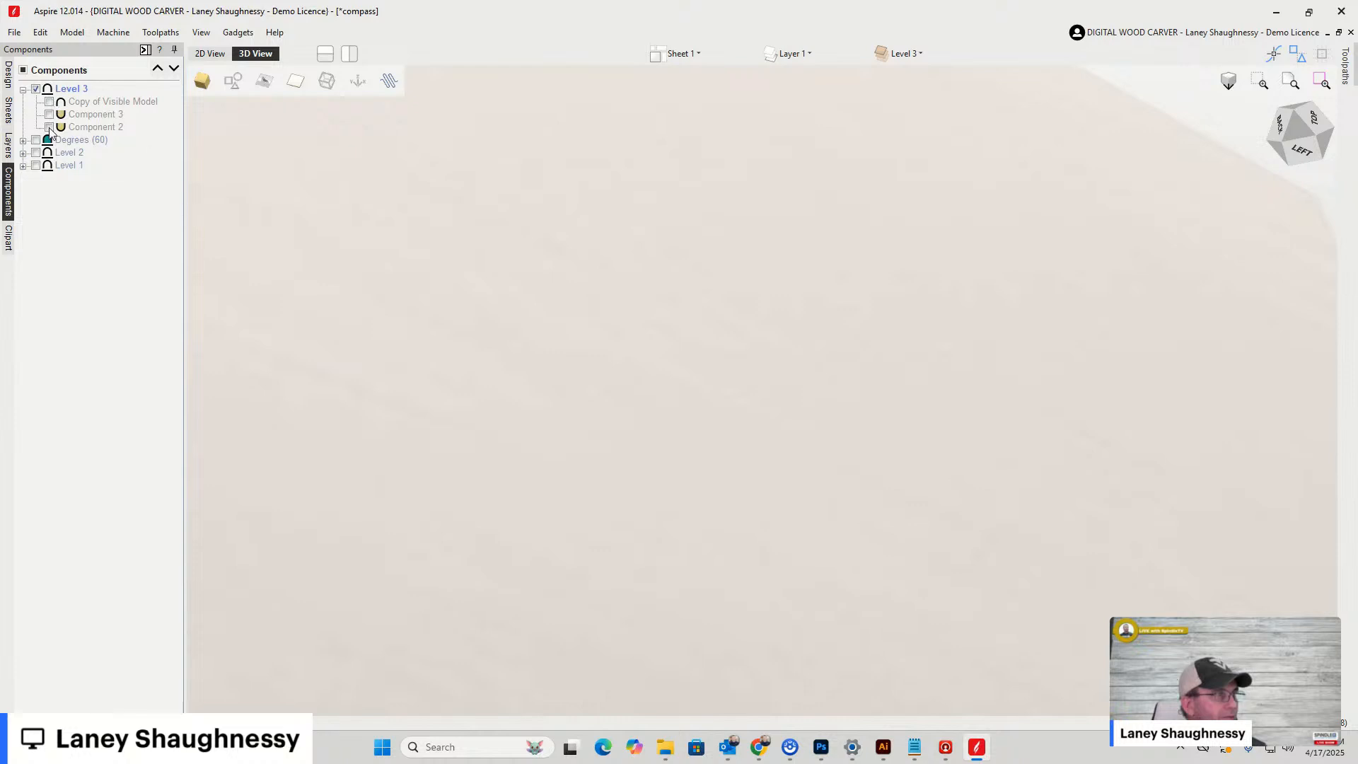
left_click(49, 127)
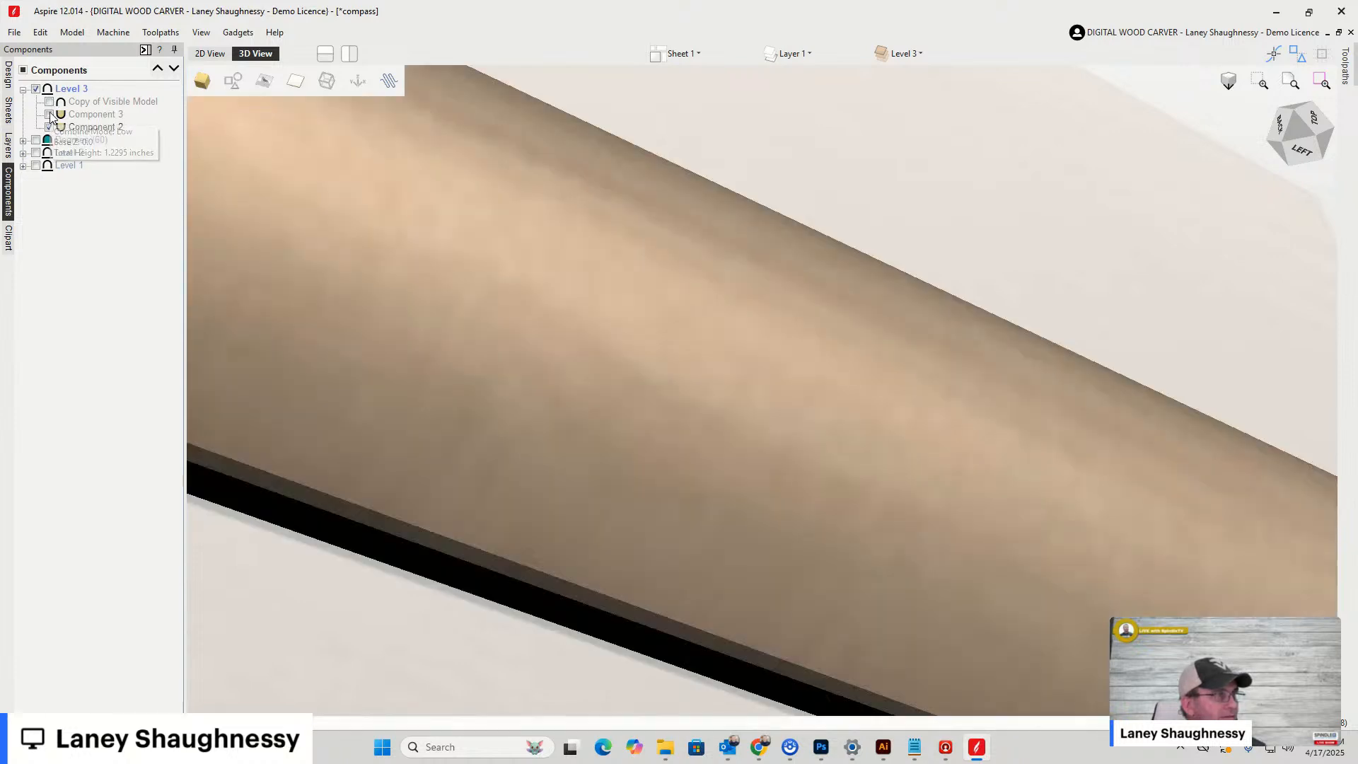
left_click(50, 114)
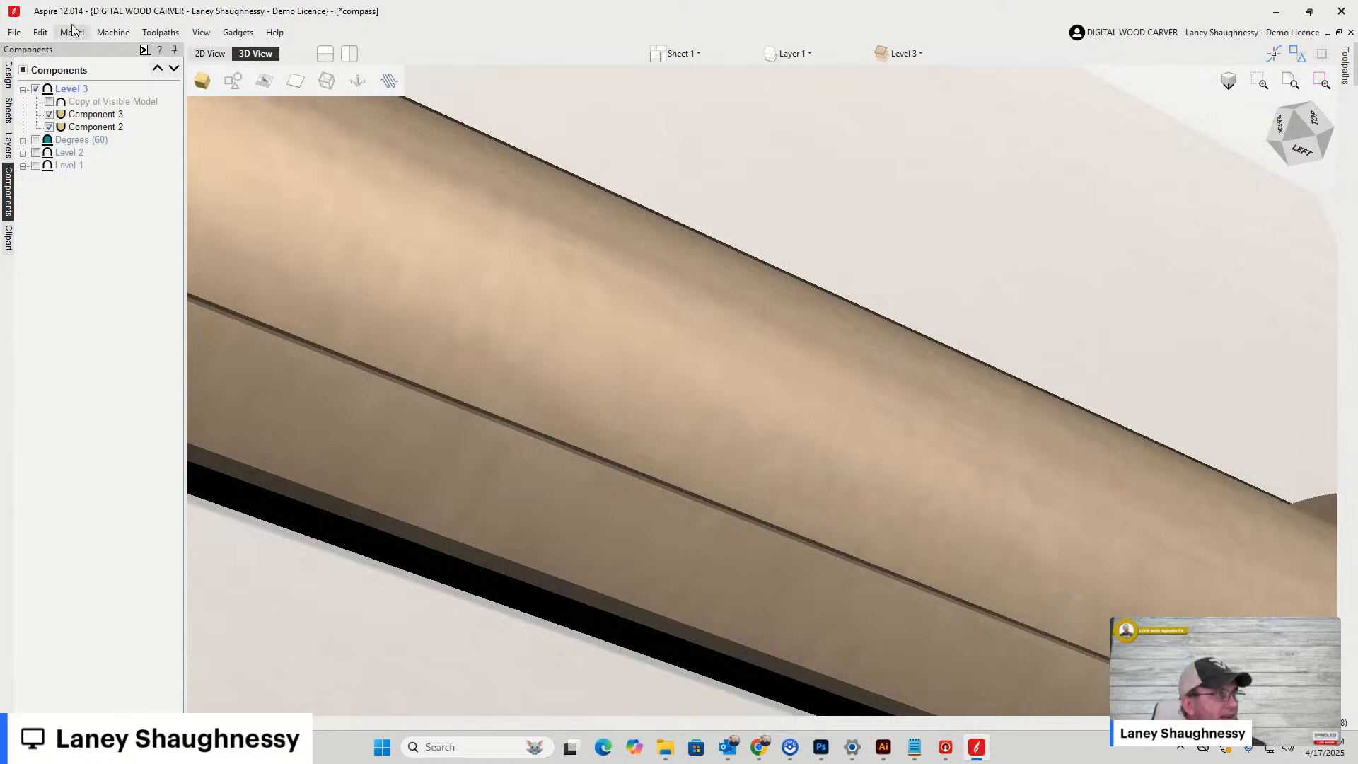
Undo the deletion of the flourish, and show it briefly on the recessed bar before hiding it again
left_click(41, 33)
left_click(59, 49)
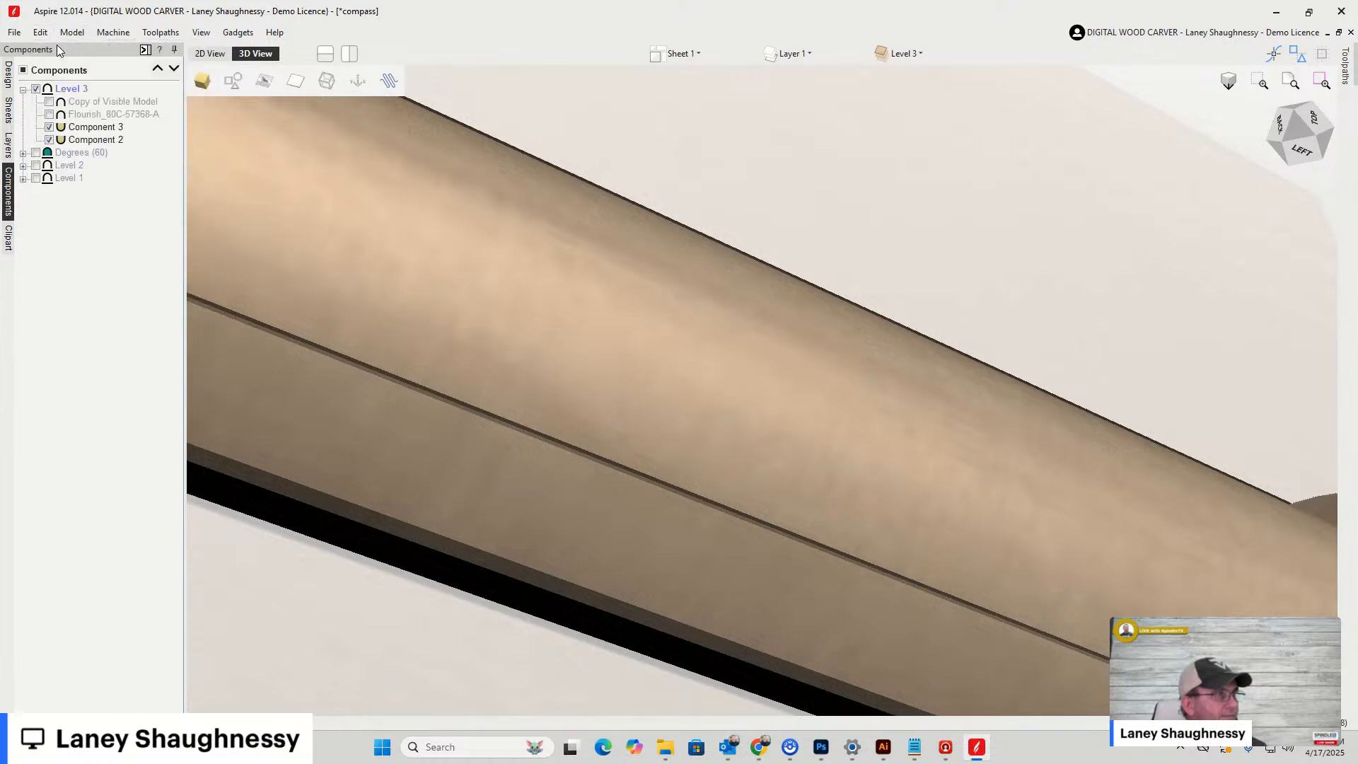
left_click(49, 116)
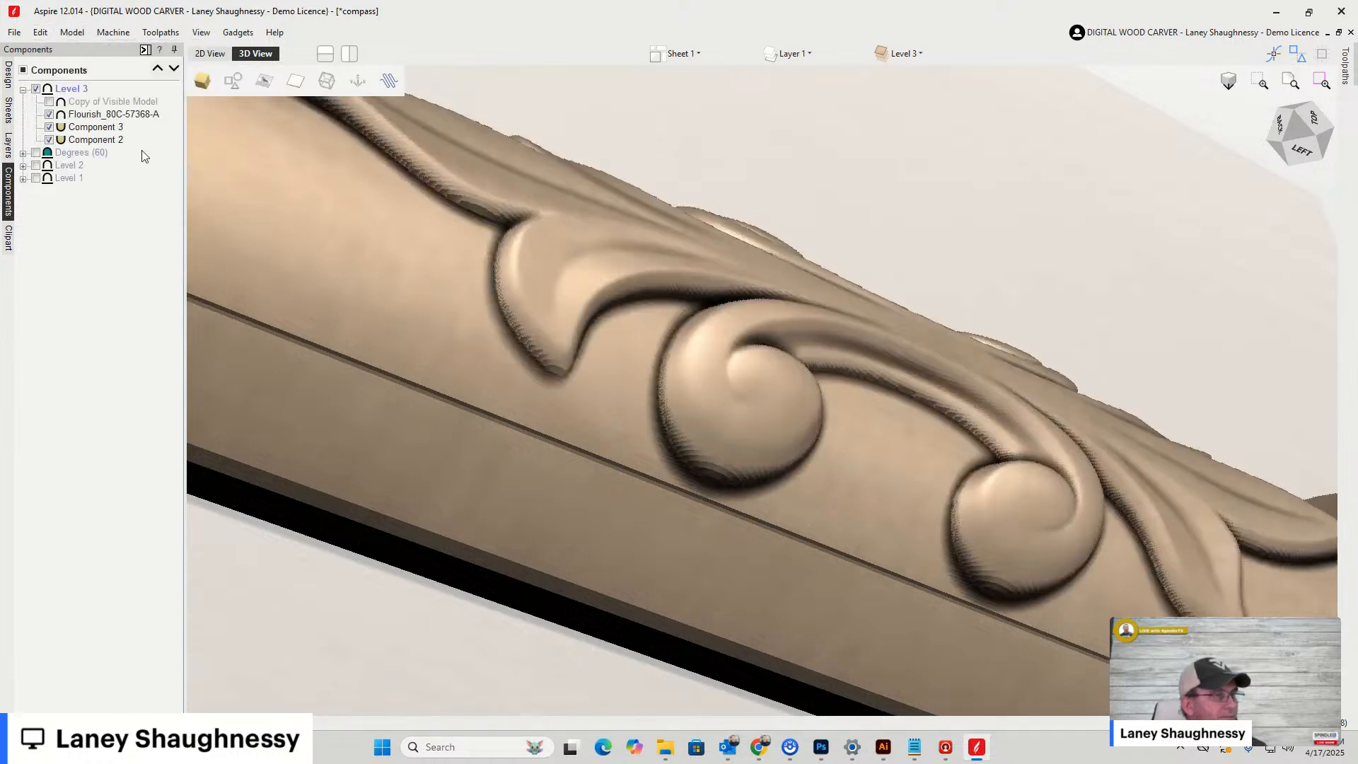
scroll(630, 444, "down", 4)
scroll(628, 444, "up", 3)
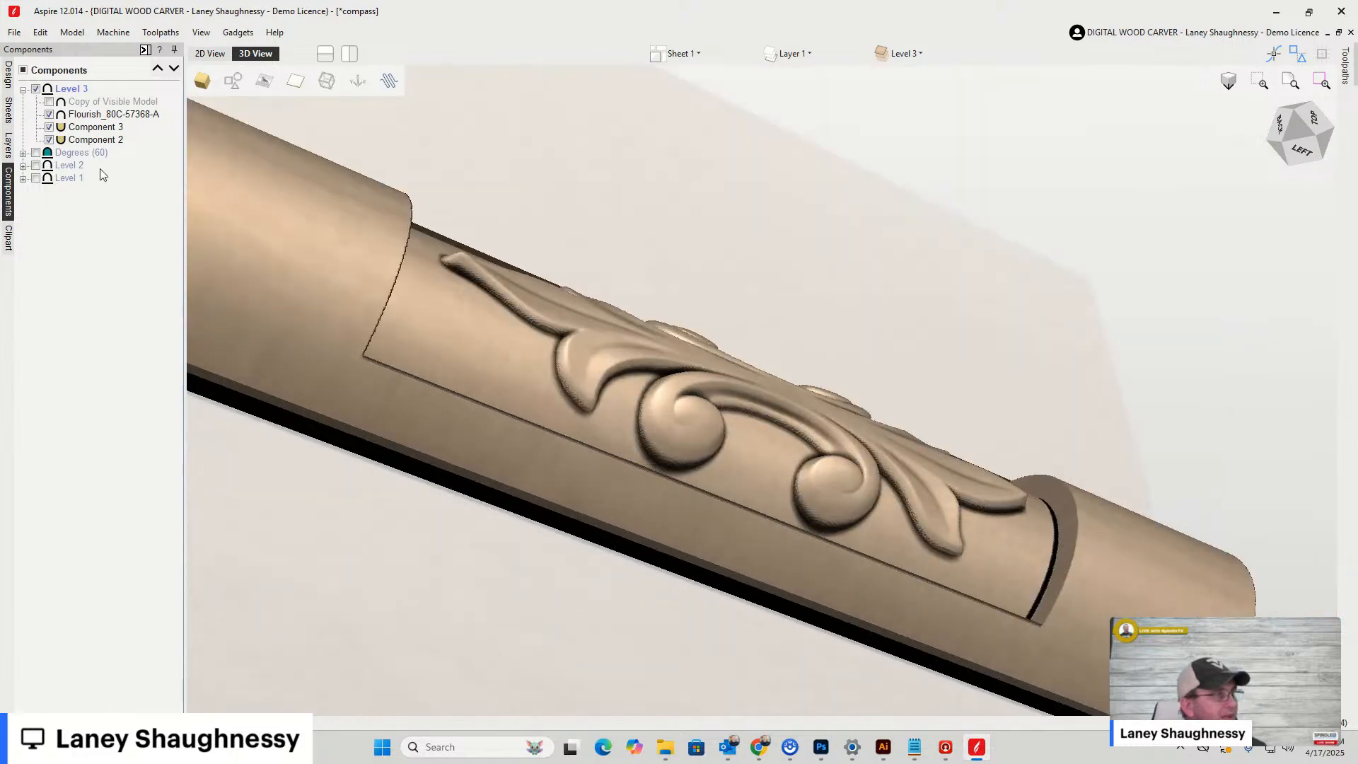
left_click(49, 115)
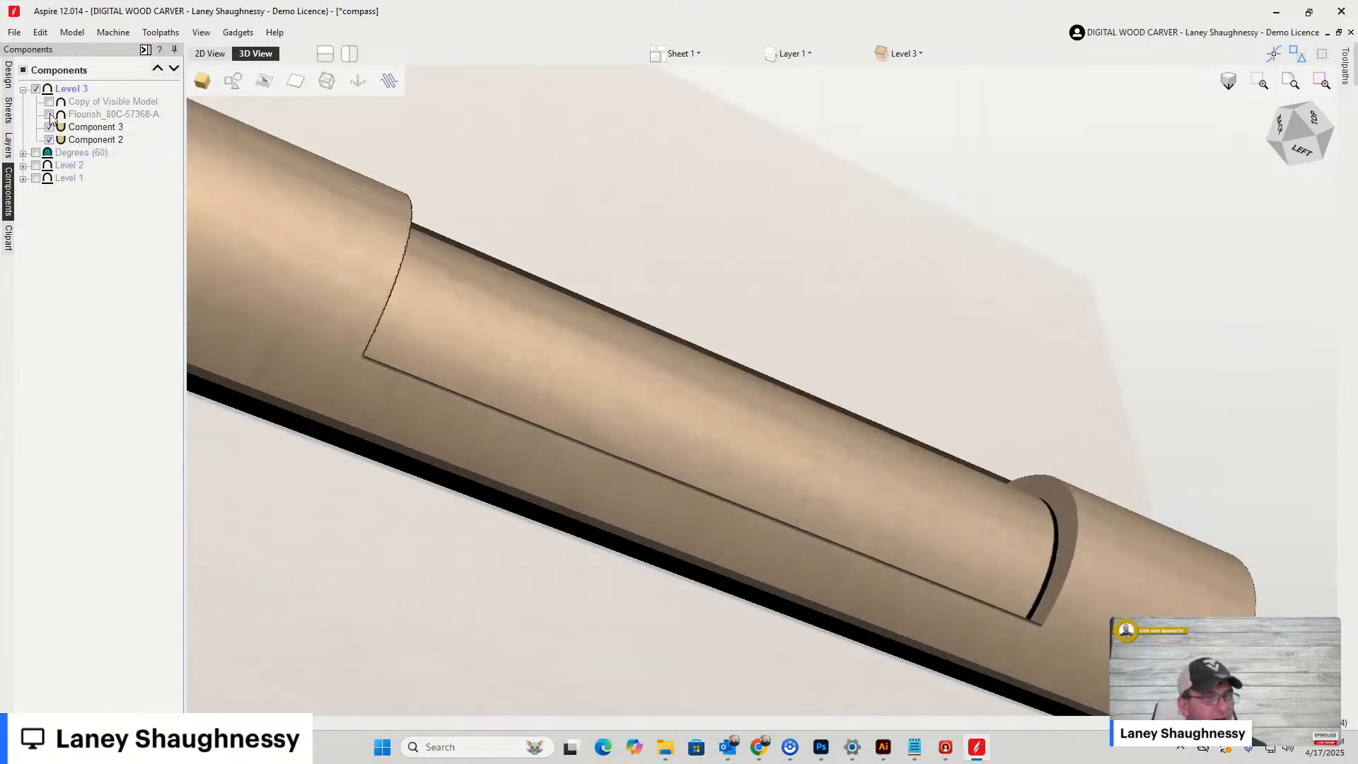
Create a component from the visible recessed bar without the flourish, and hide Component 3 and Component 2
left_click_drag(1303, 138, 1254, 130)
scroll(828, 332, "down", 3)
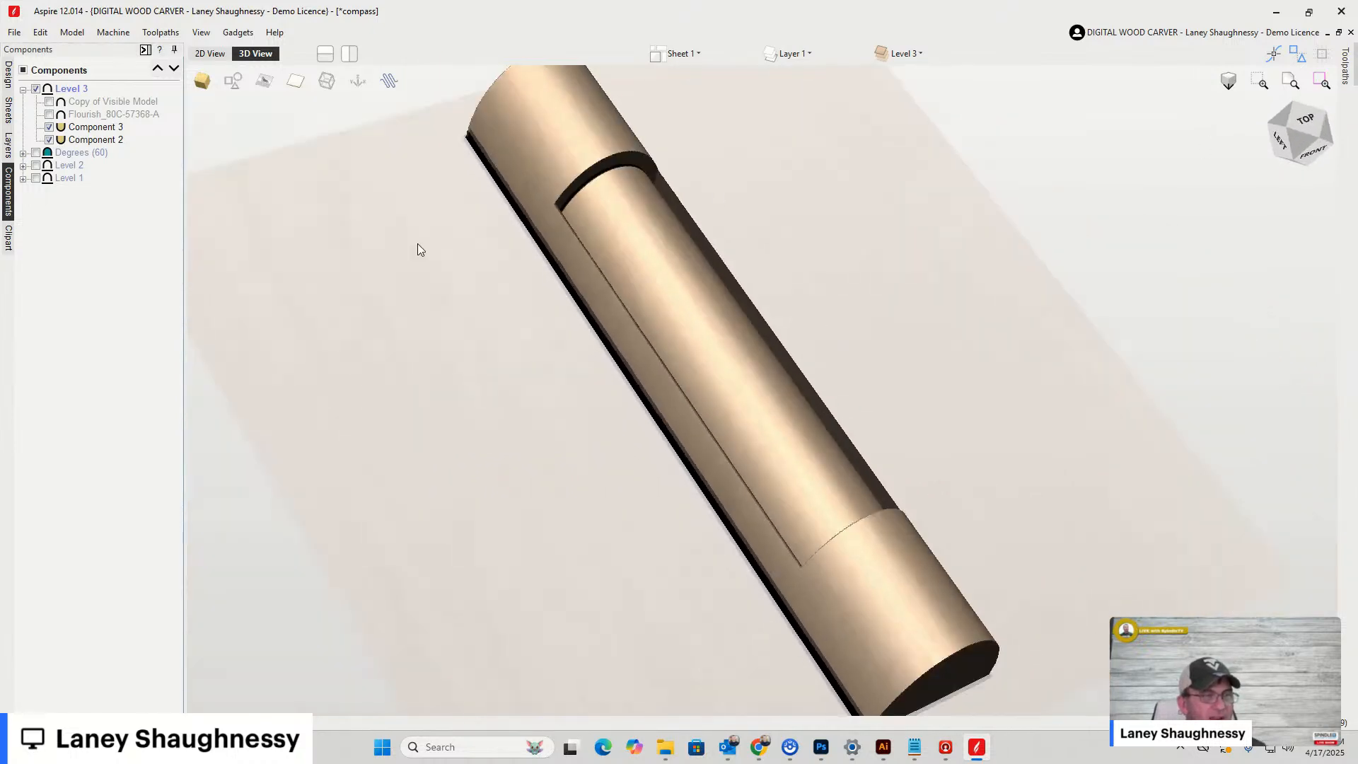
left_click(9, 74)
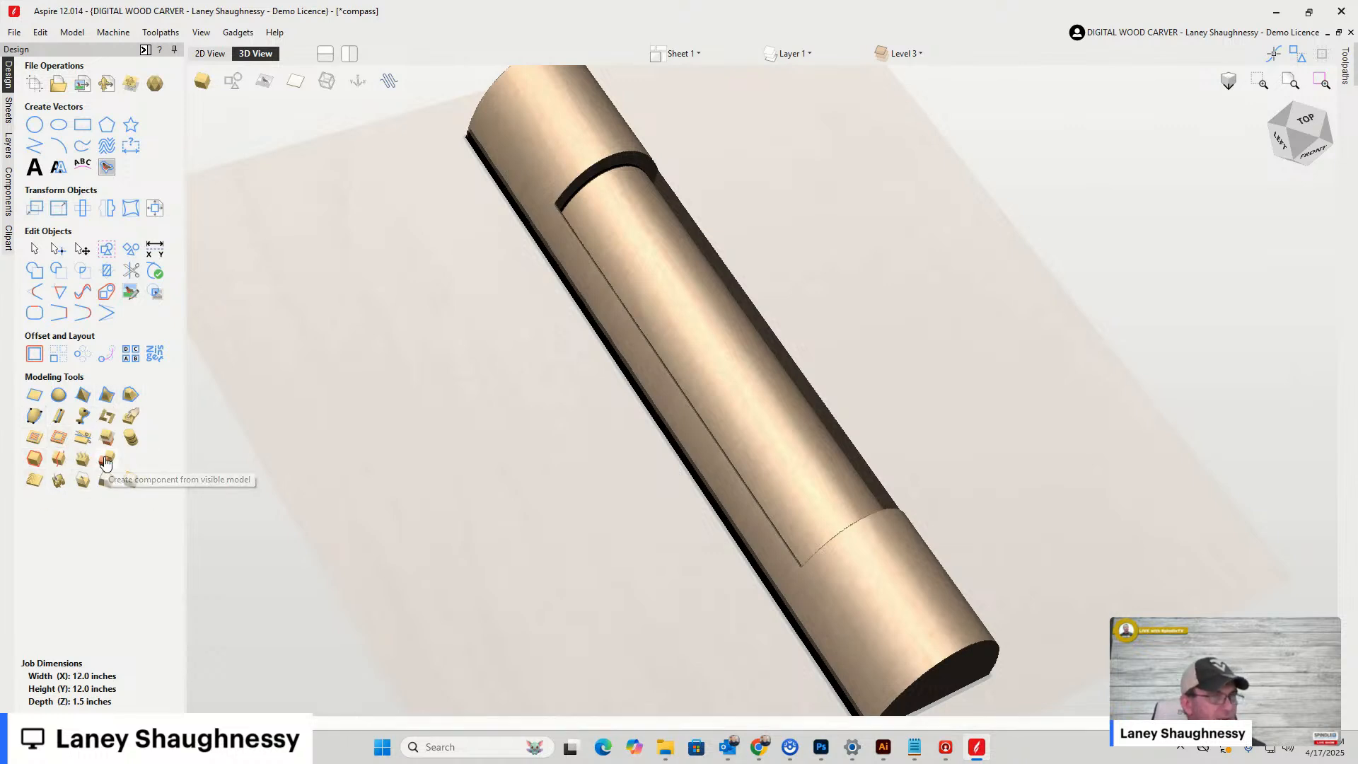
left_click(106, 460)
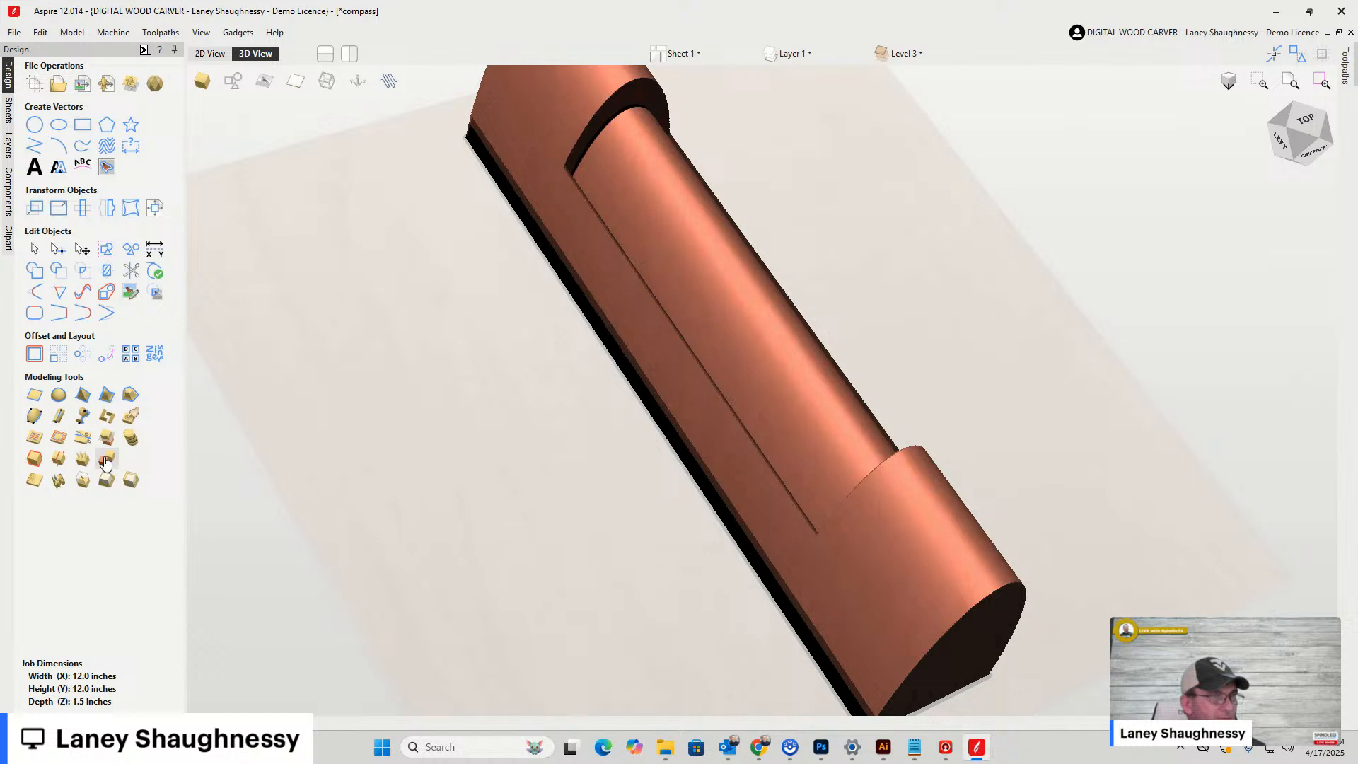
left_click(8, 192)
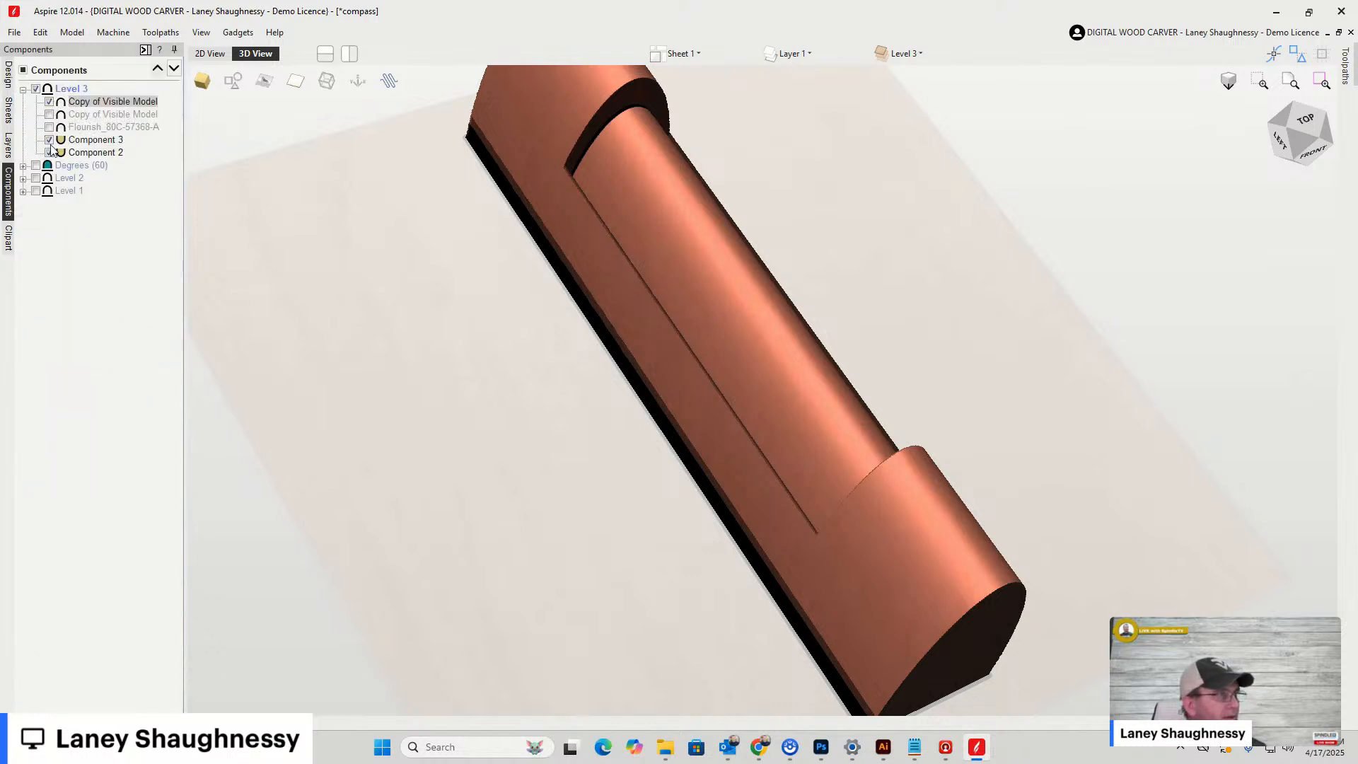
left_click(49, 140)
left_click(49, 152)
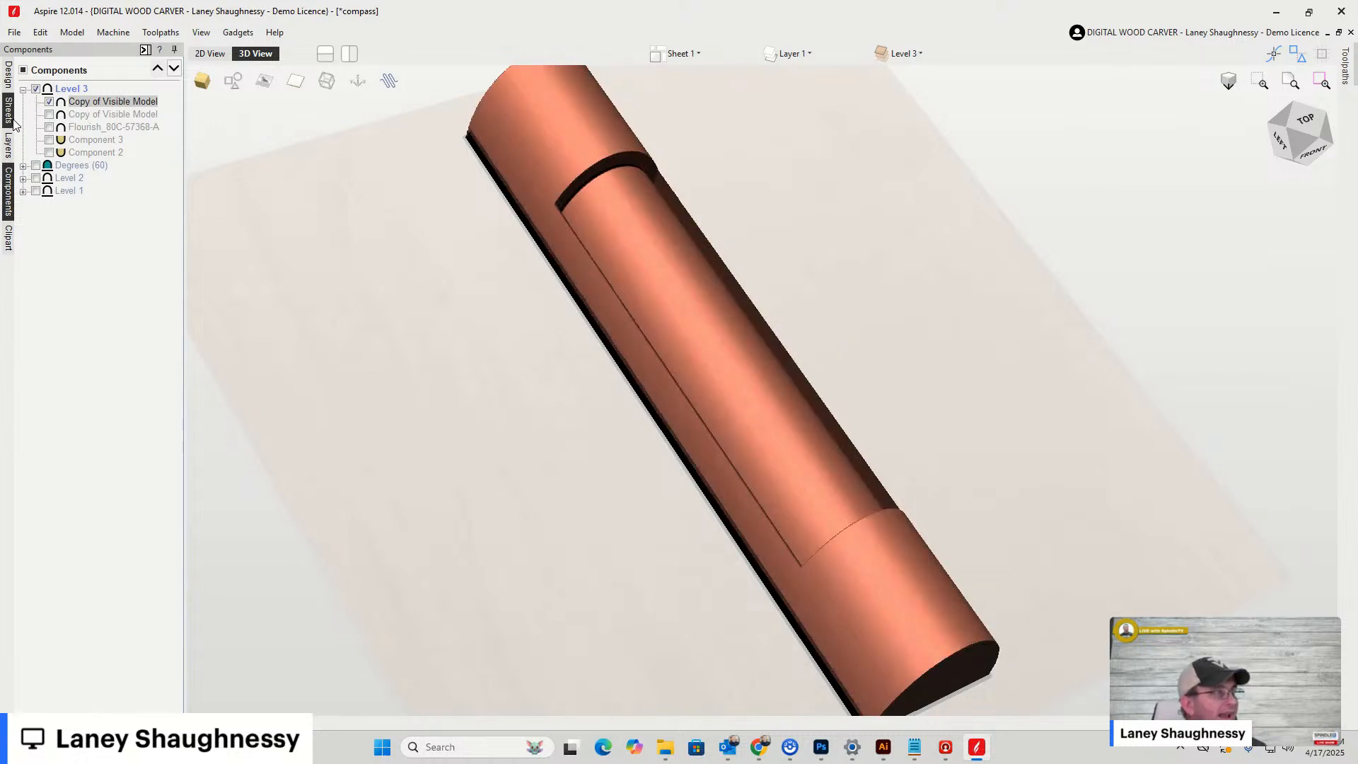
Add a 30-degree draft angle to the plain recessed bar with Add Draft to Model, and close the tool
left_click(9, 83)
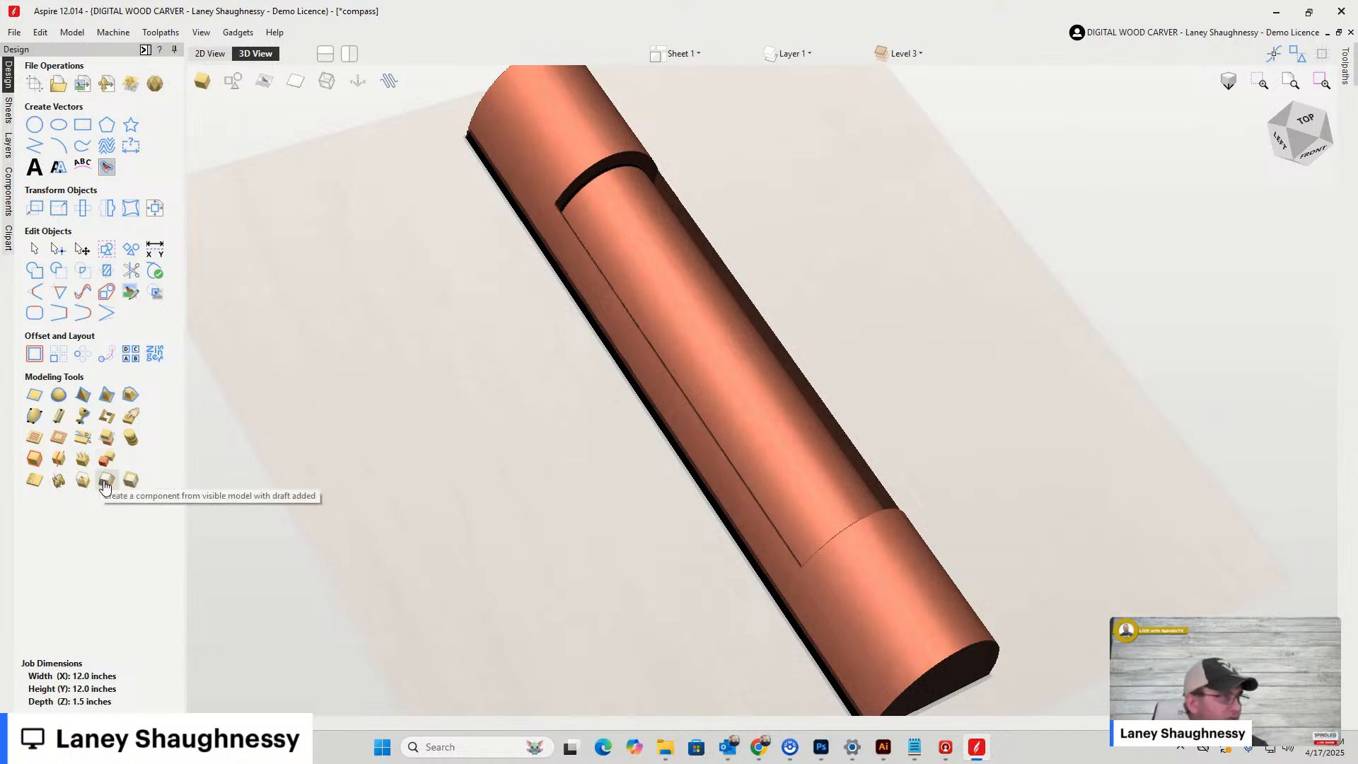
left_click(105, 483)
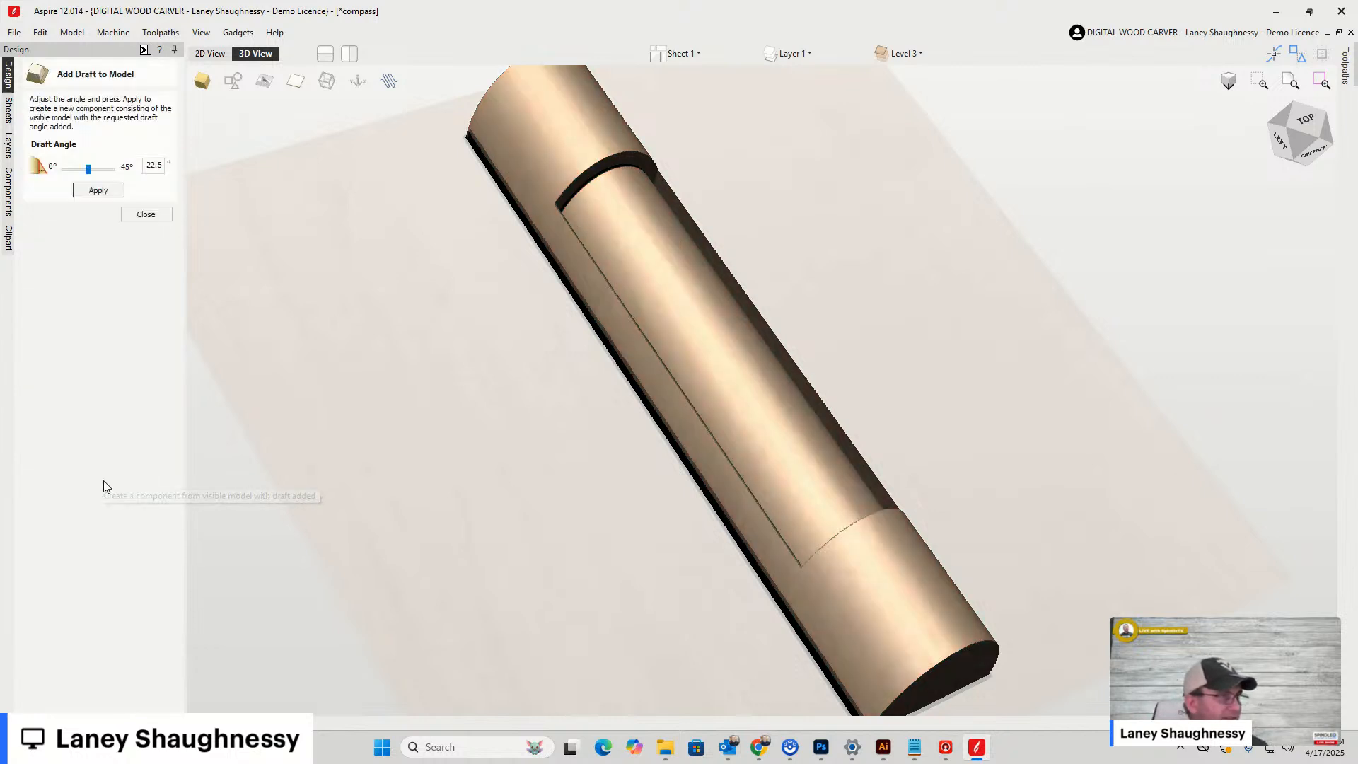
double_click(152, 165)
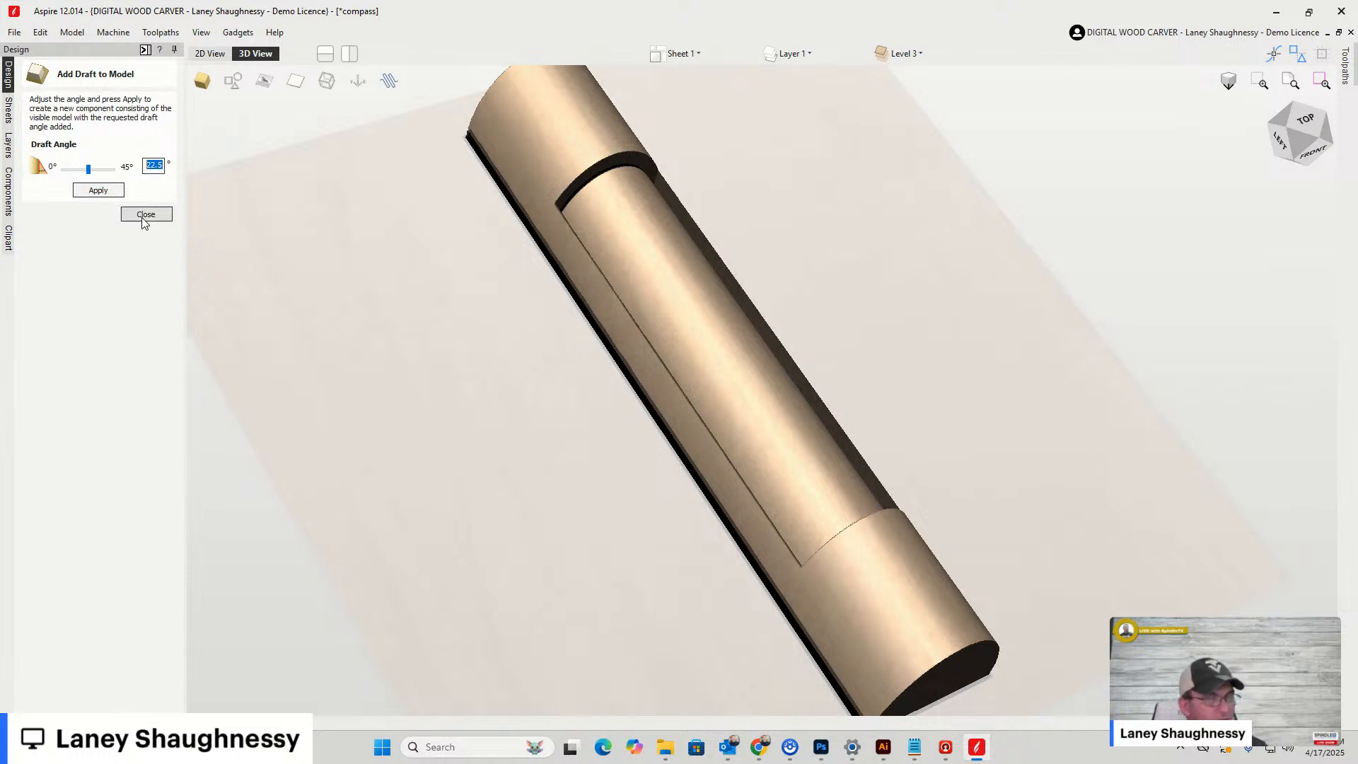
type("30")
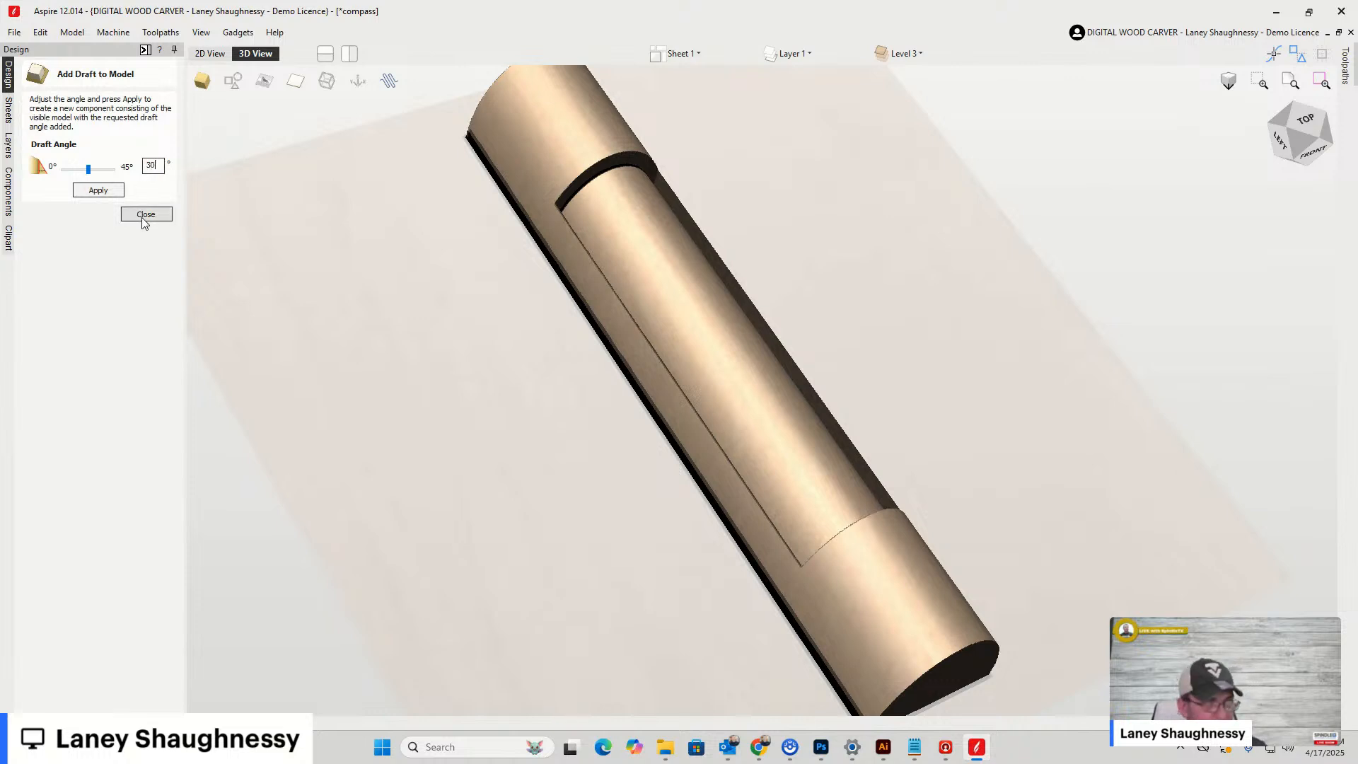
left_click(96, 191)
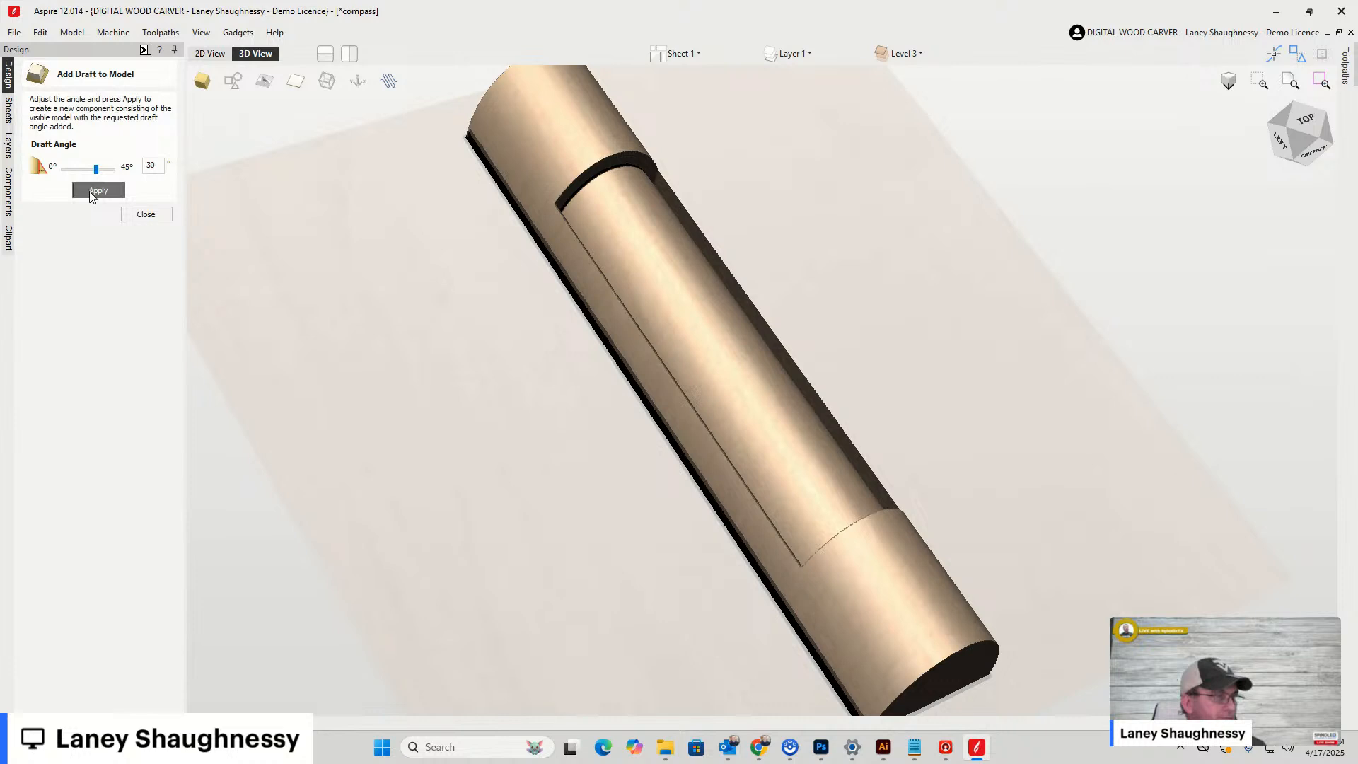
left_click(95, 191)
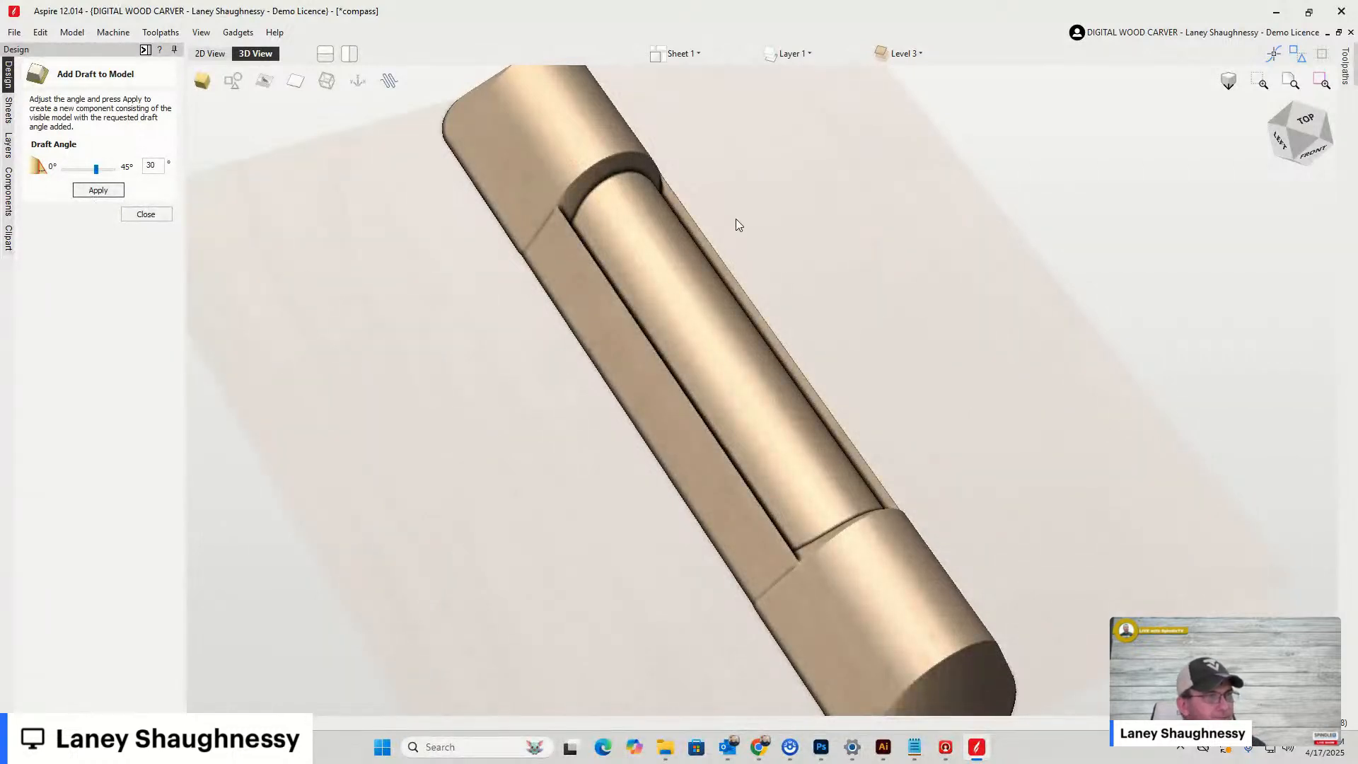
scroll(734, 219, "up", 2)
scroll(684, 223, "down", 3)
scroll(665, 437, "up", 2)
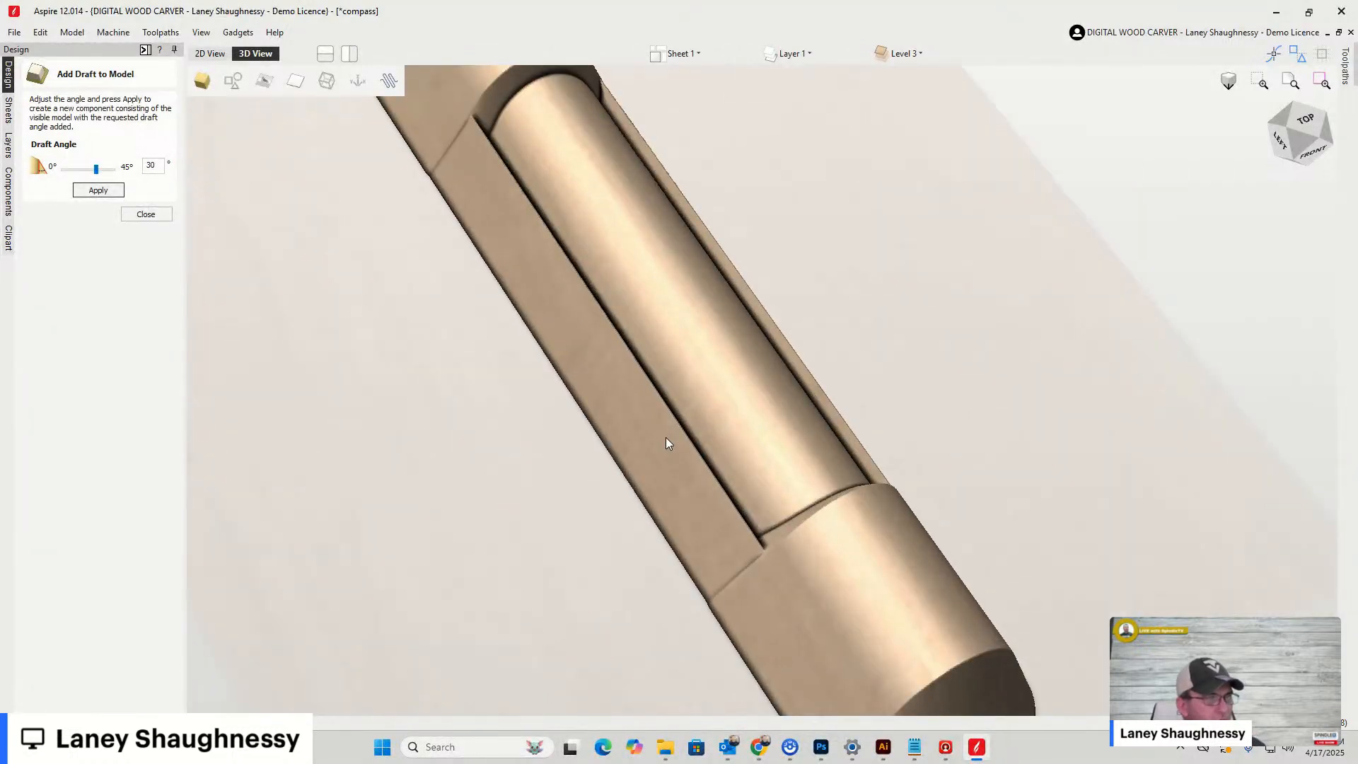
scroll(665, 437, "down", 2)
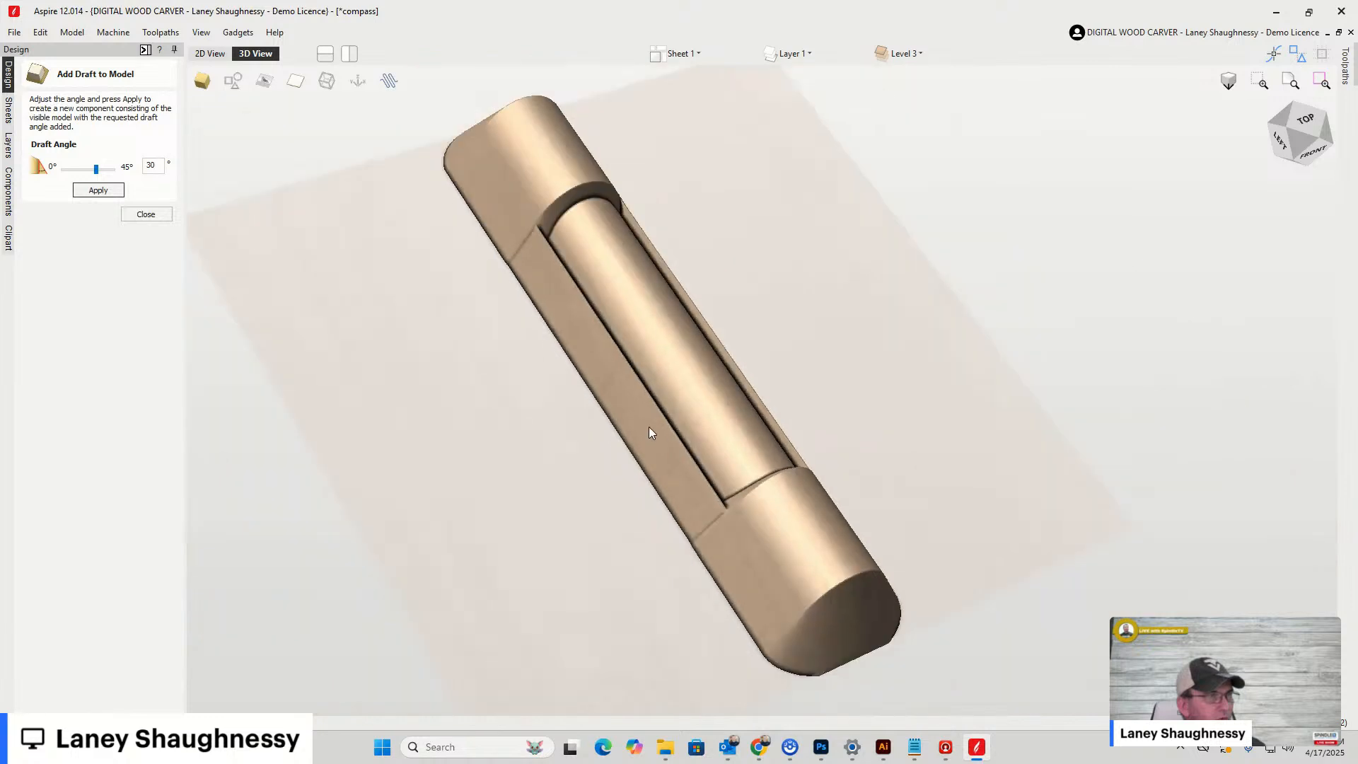
left_click(145, 214)
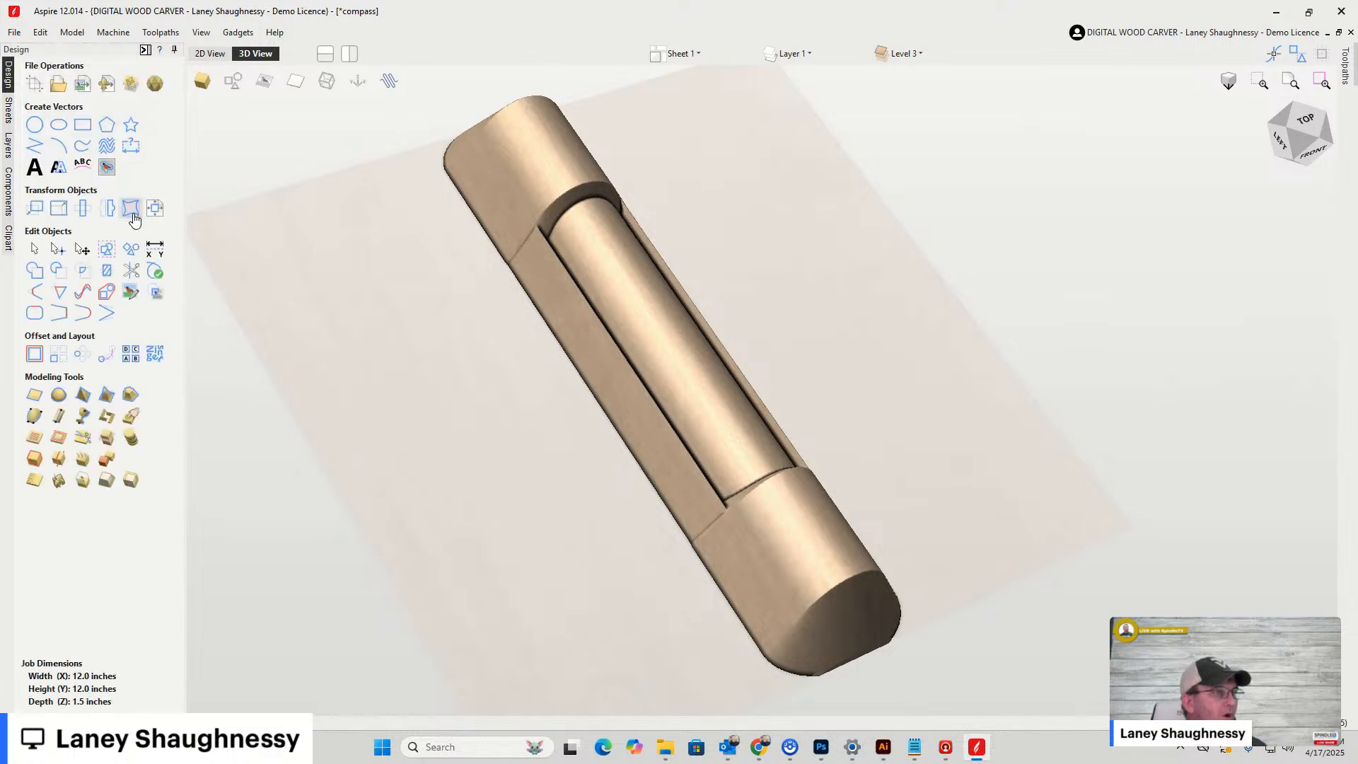
Examine the drafted recess and side walls from both sides of the bar, and bring up the component list
scroll(613, 360, "down", 3)
scroll(613, 360, "up", 5)
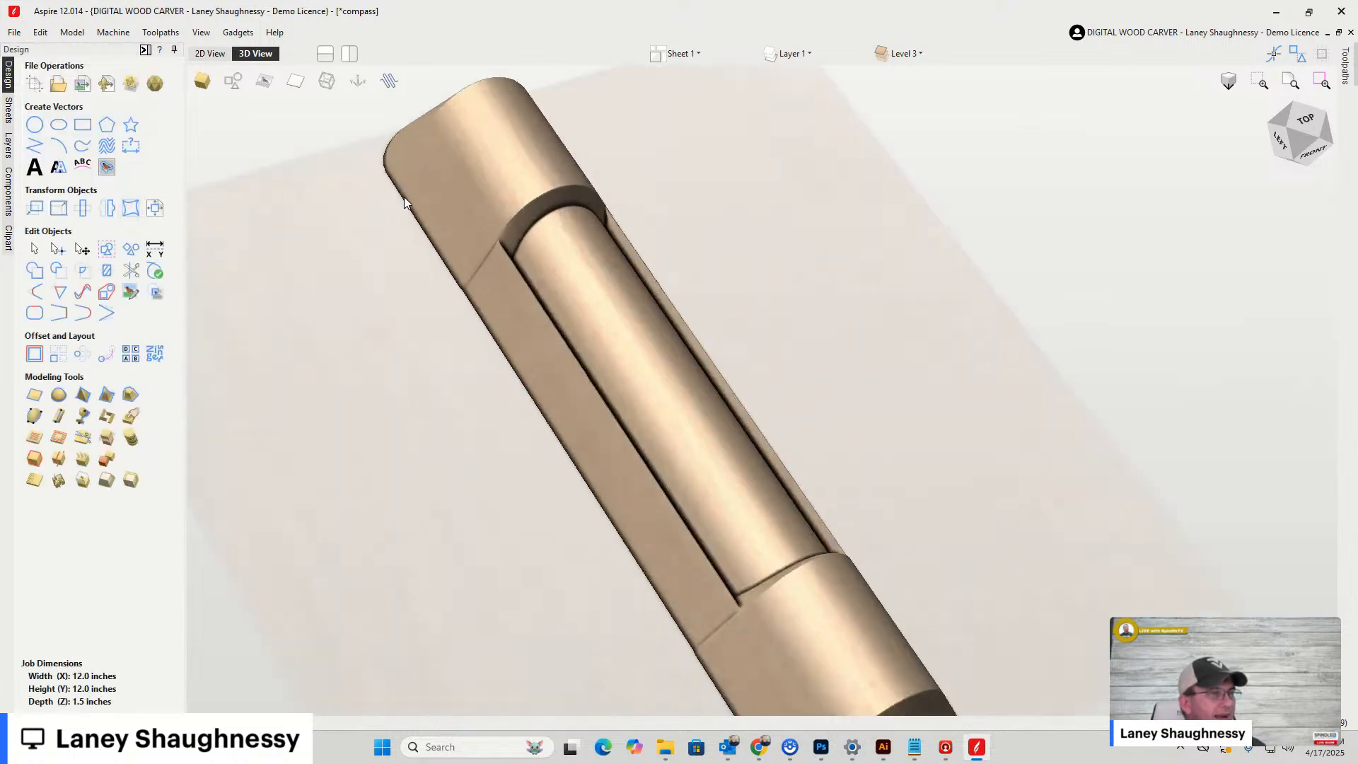
scroll(536, 261, "up", 2)
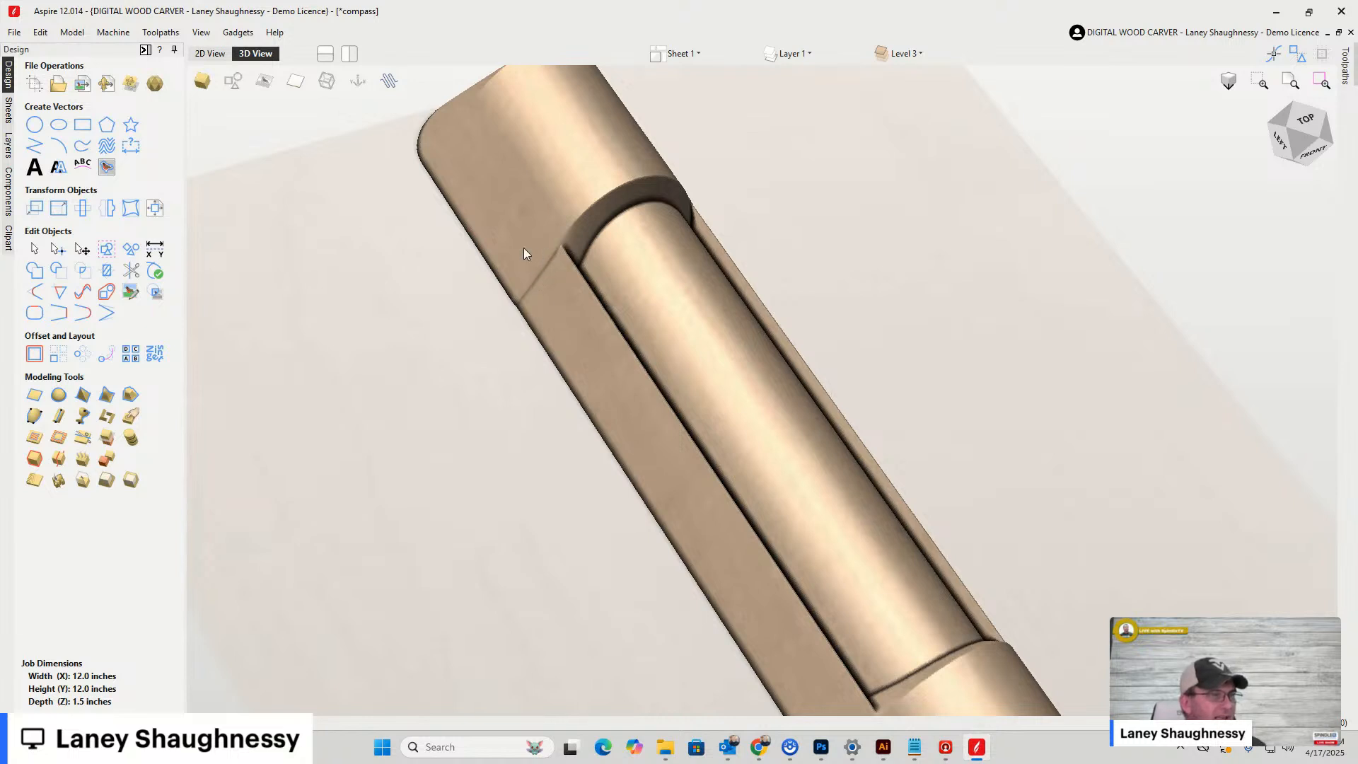
left_click(1292, 129)
mouse_move(1292, 132)
left_mouse_down()
mouse_move(1273, 170)
mouse_move(1250, 148)
mouse_move(1306, 156)
mouse_move(1296, 140)
mouse_move(1219, 160)
mouse_move(1274, 127)
mouse_move(1266, 136)
left_mouse_up()
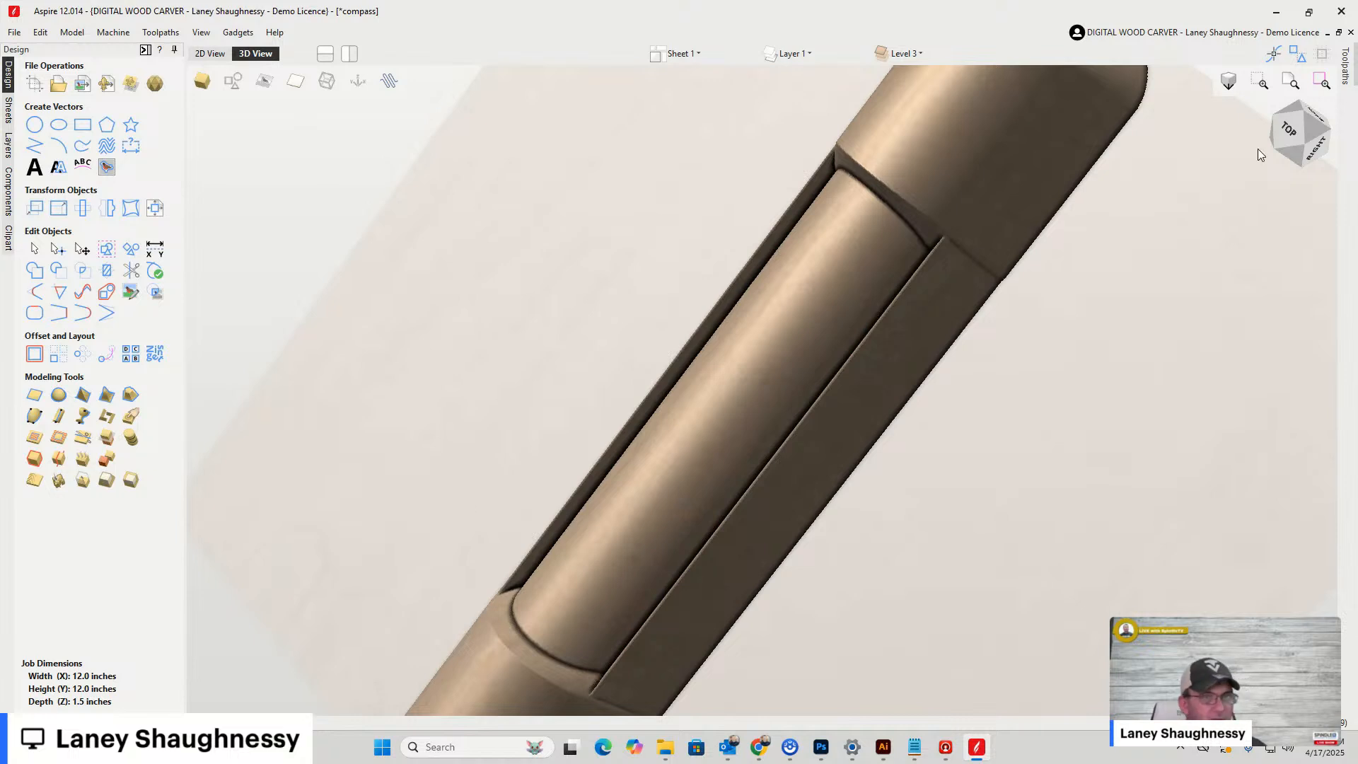
mouse_move(1309, 133)
left_mouse_down()
mouse_move(1287, 116)
mouse_move(1308, 114)
left_mouse_up()
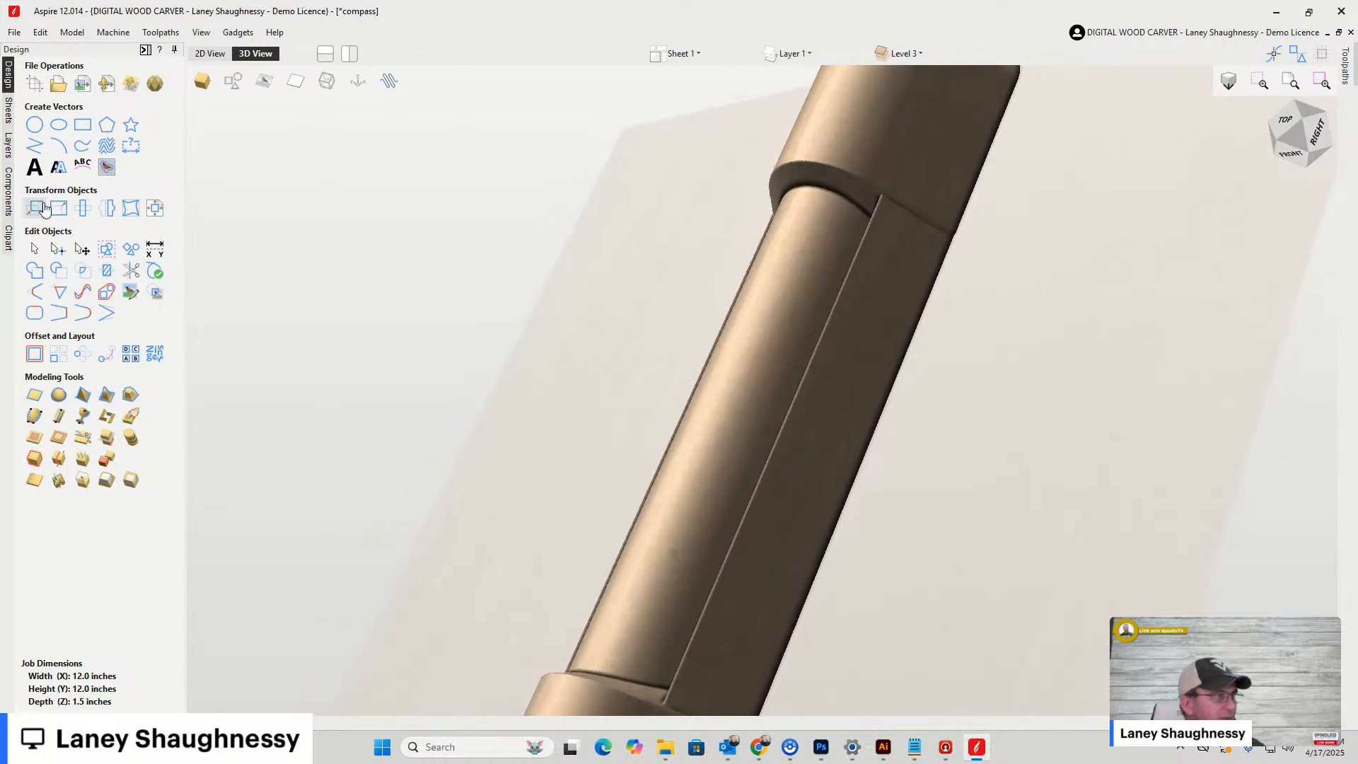
left_click(9, 177)
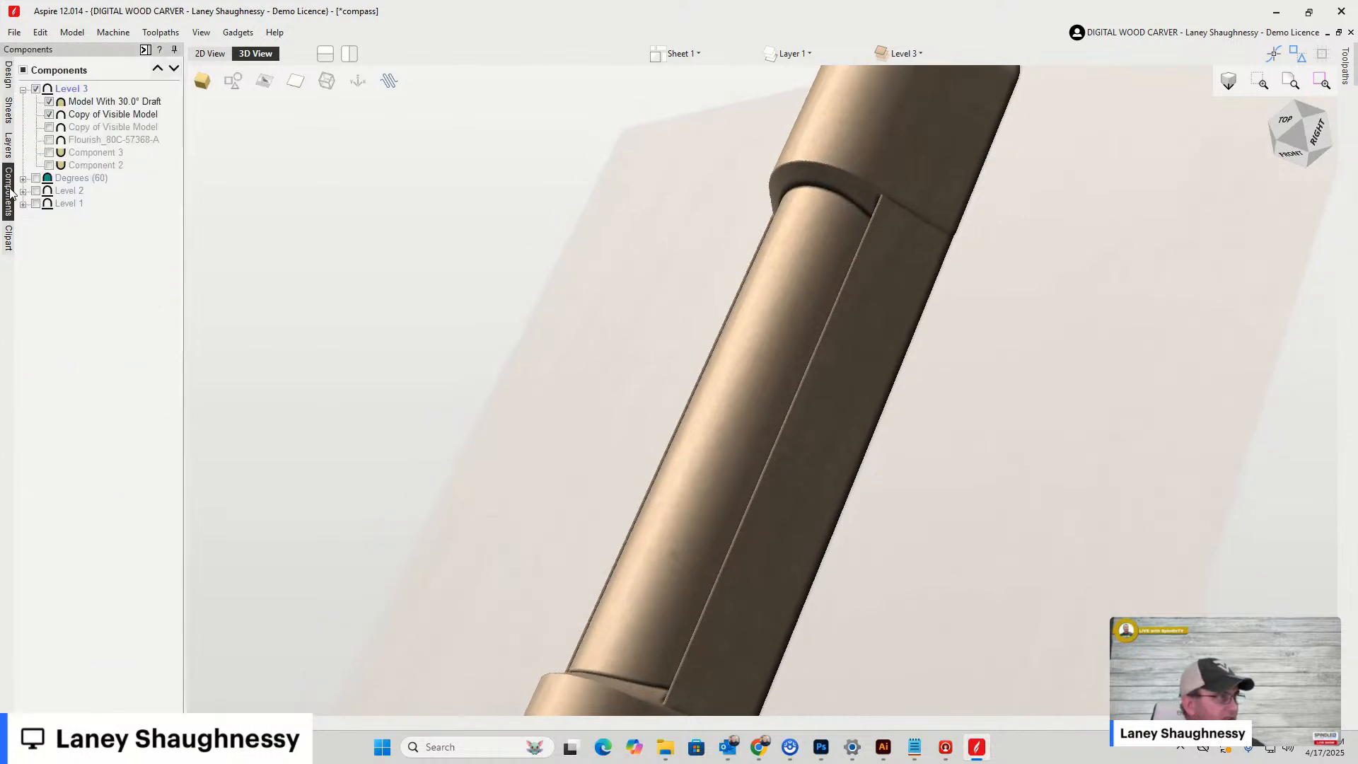
Hide the undrafted Copy of Visible Model, show Flourish_80C-57368-A, and move it above Model With 30.0° Draft in the component order
left_click(49, 116)
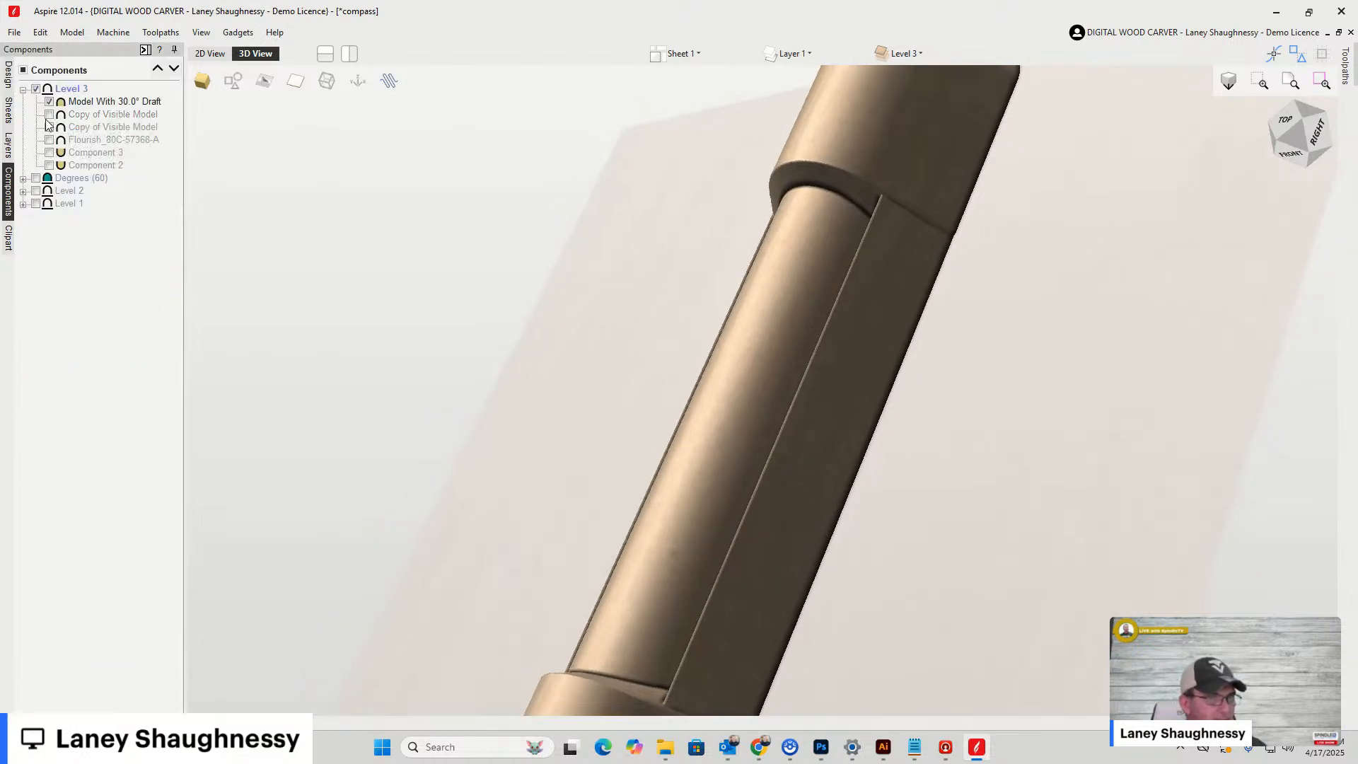
left_click(49, 140)
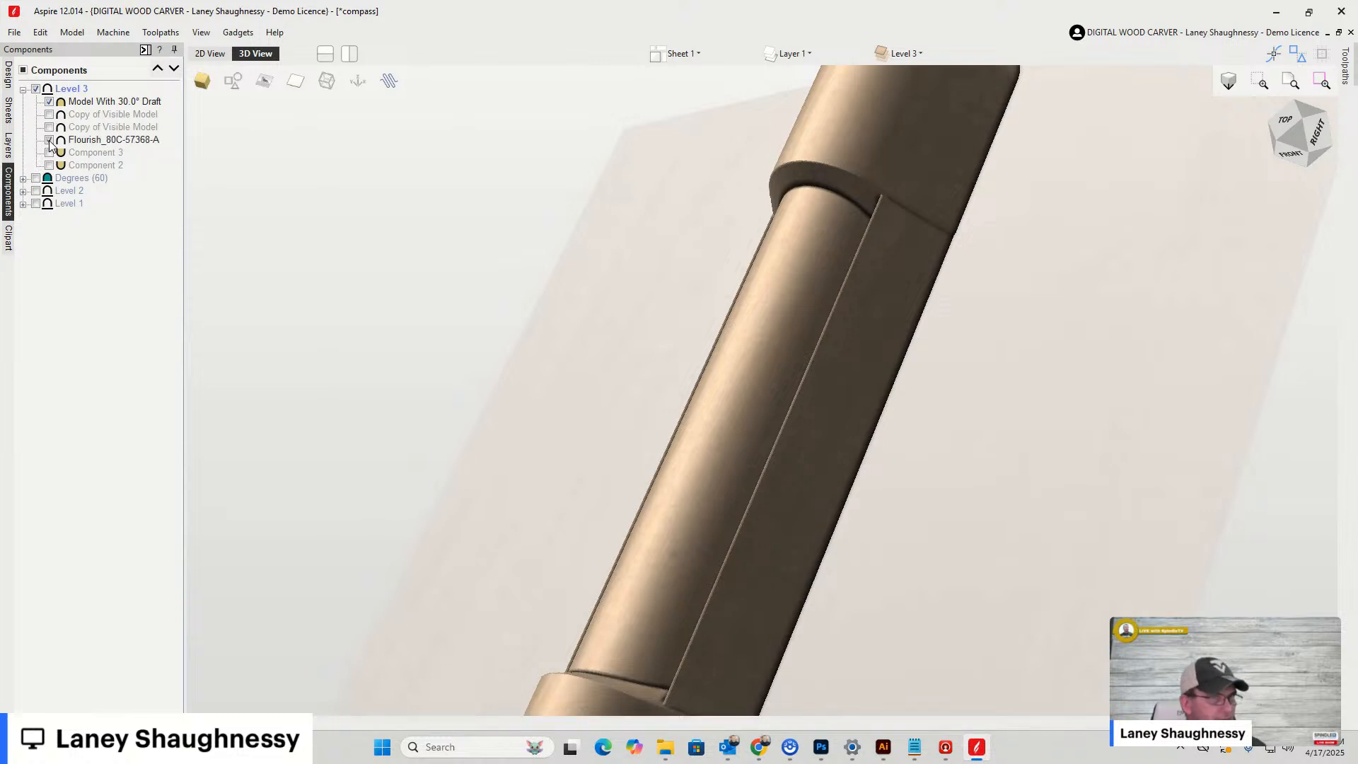
left_click_drag(85, 143, 80, 104)
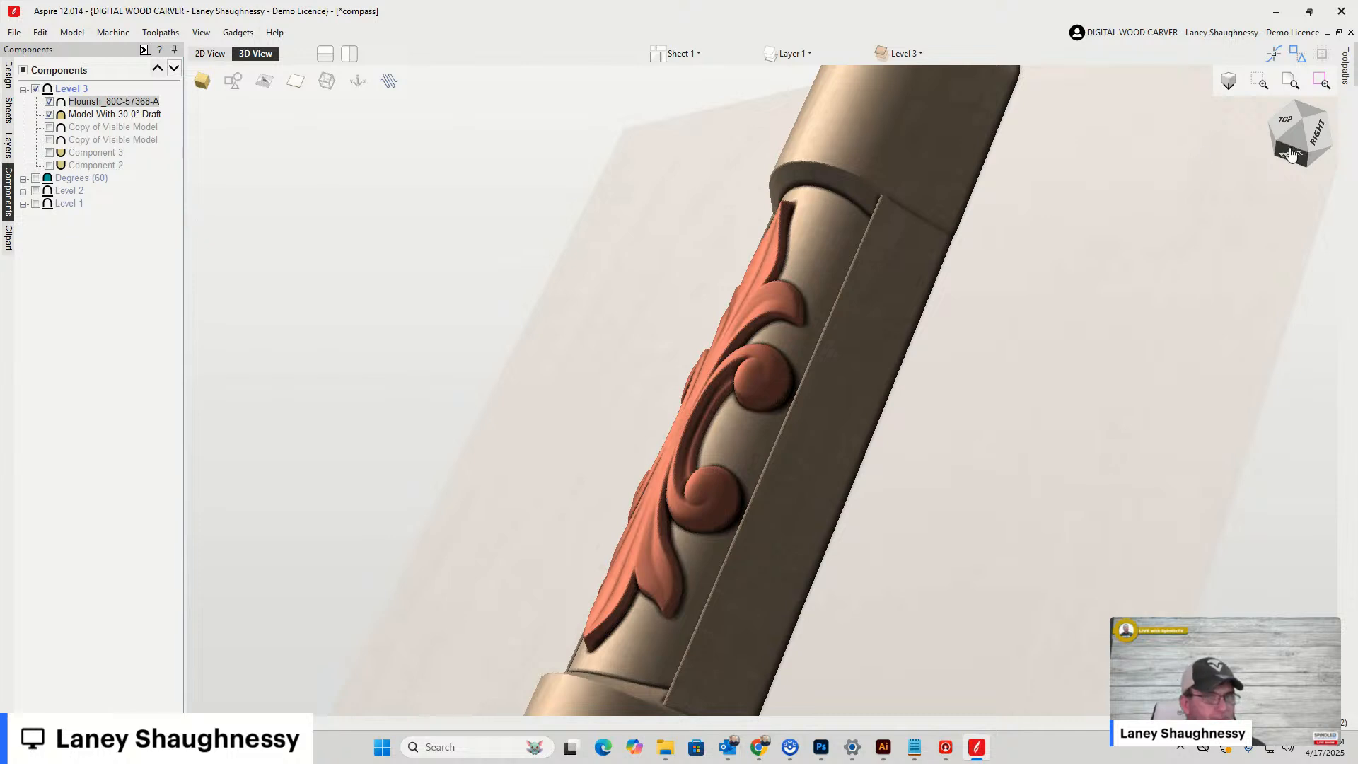
left_click(1323, 138)
mouse_move(1326, 143)
left_mouse_down()
mouse_move(1301, 124)
mouse_move(1311, 138)
left_mouse_up()
scroll(673, 508, "down", 5)
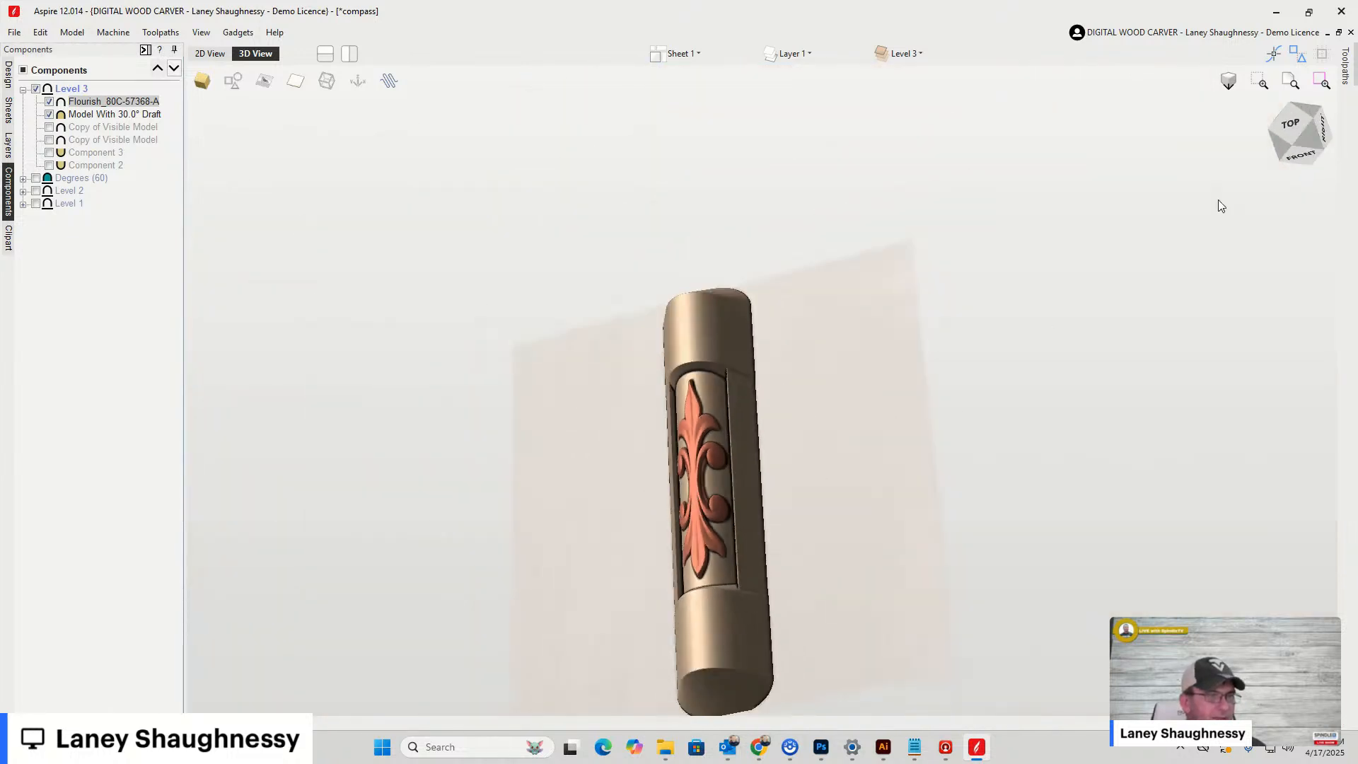
left_click(1299, 141)
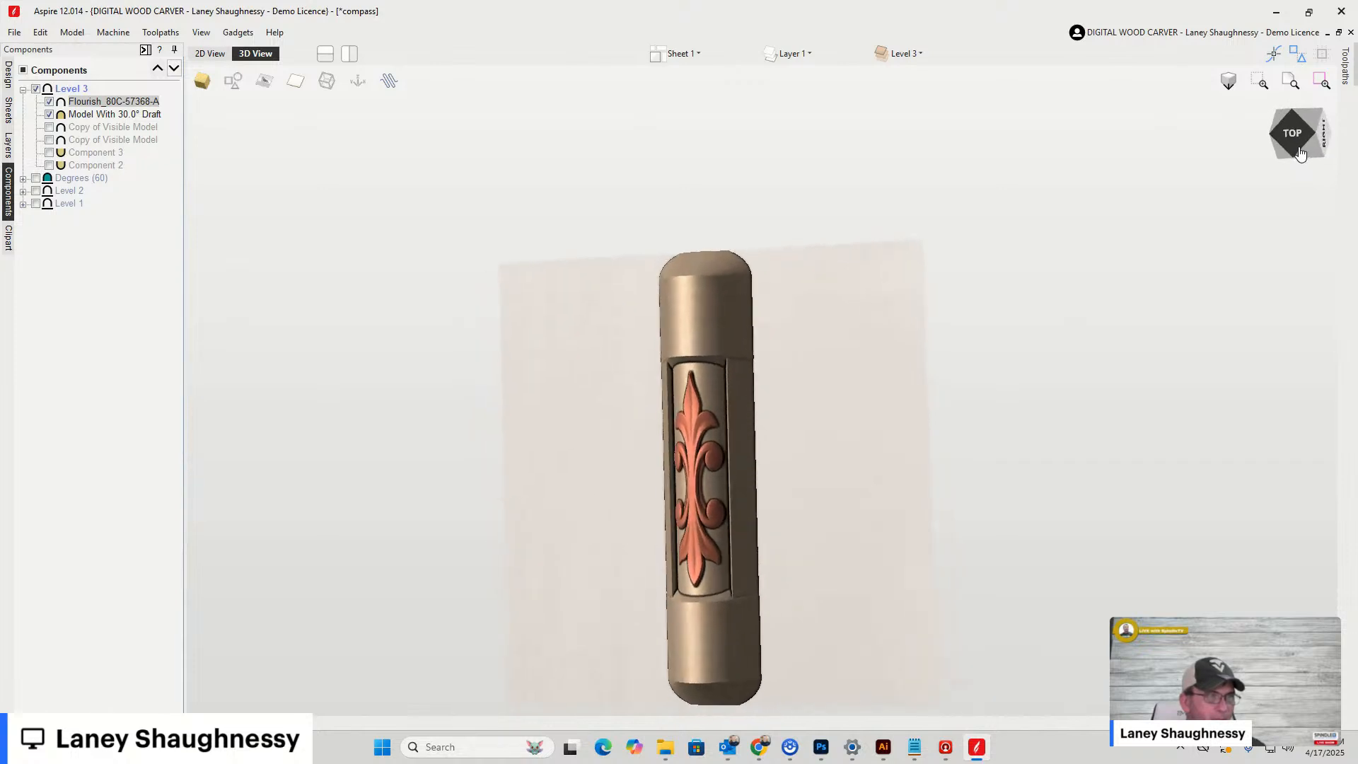
In the 2D view, draw horizontal lines across the full bar width through both ends of its inner vertical lines, at Y about 11.27 and 0.73
left_click(206, 54)
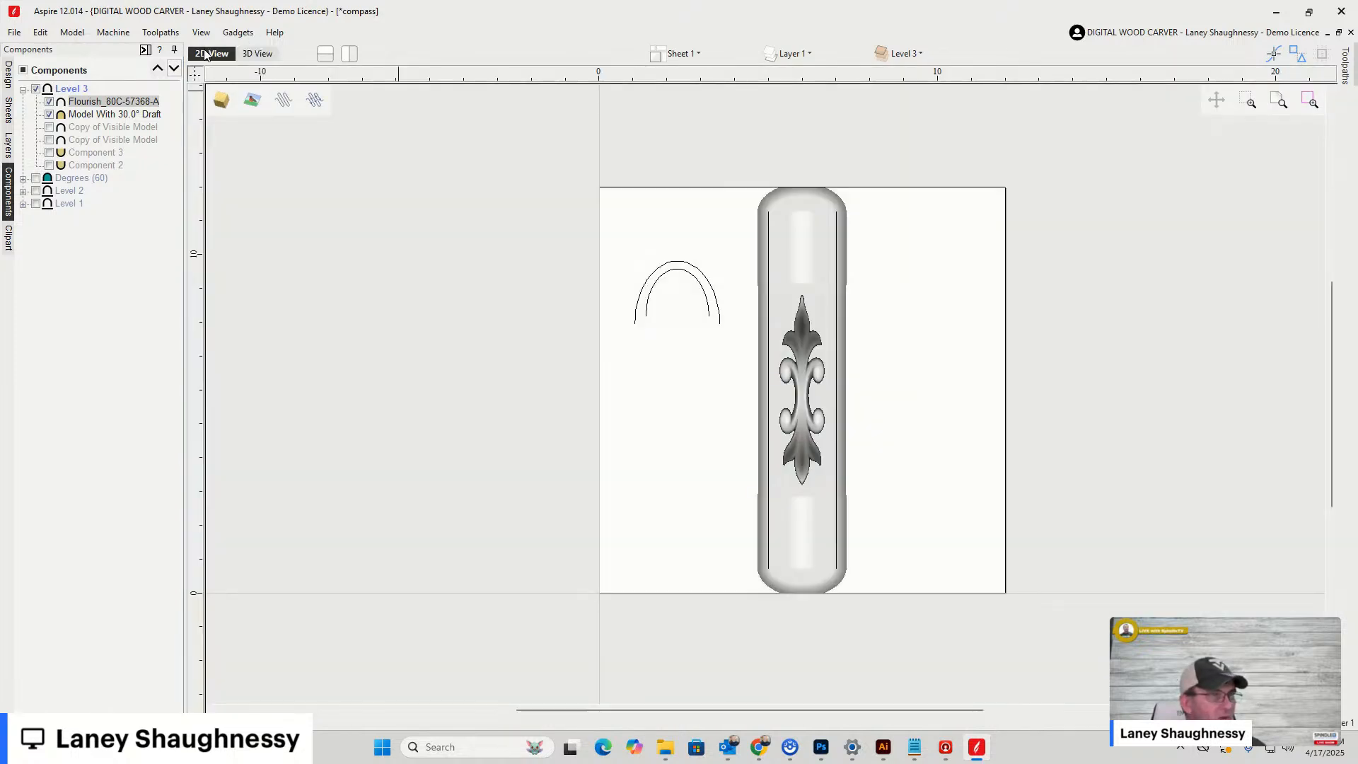
scroll(787, 186, "up", 3)
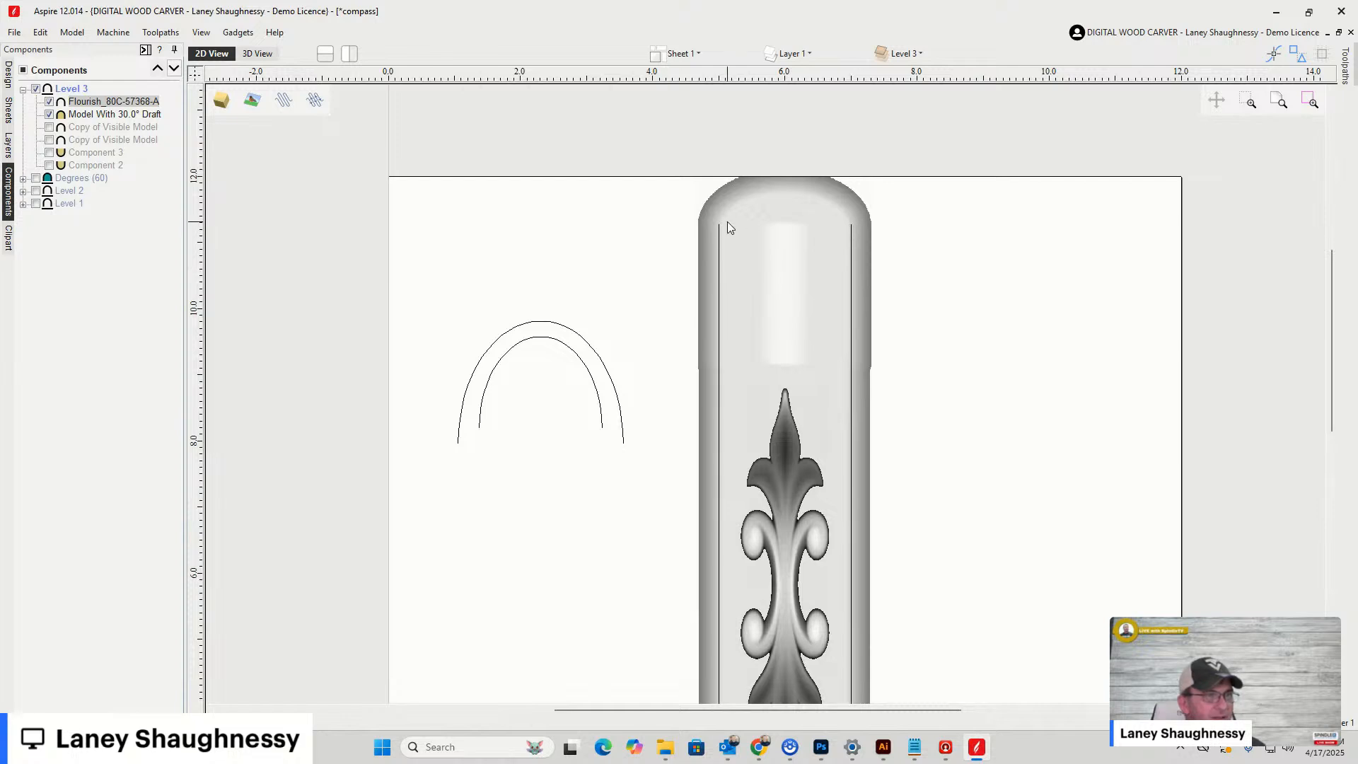
scroll(724, 224, "down", 1)
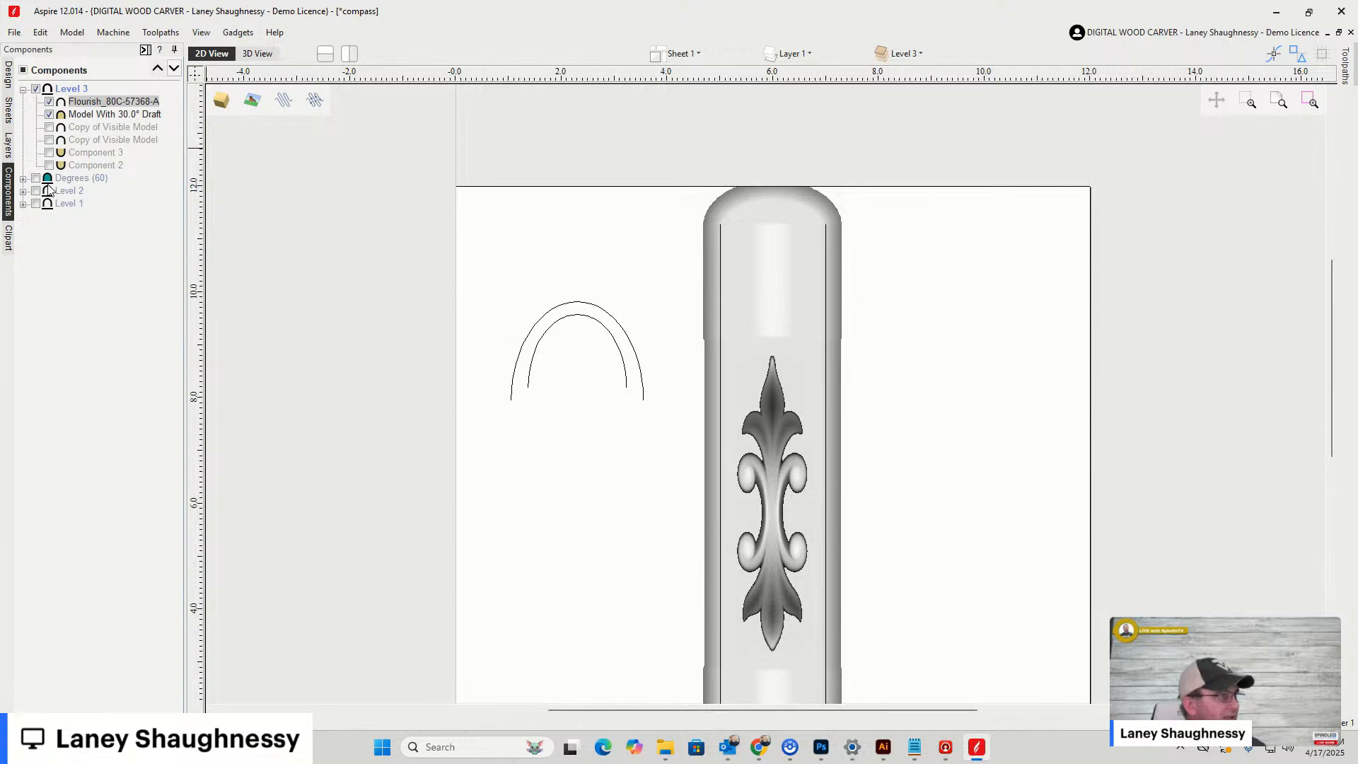
left_click(7, 74)
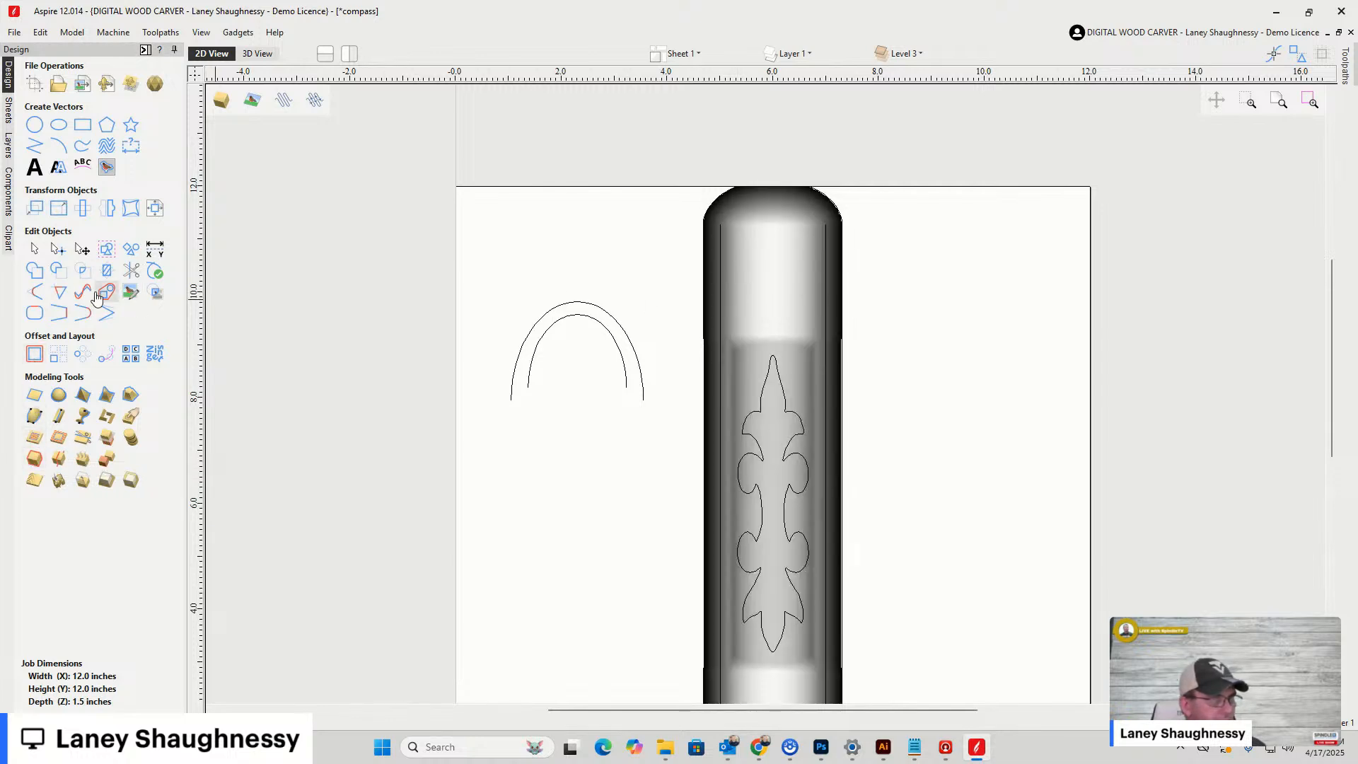
left_click(34, 146)
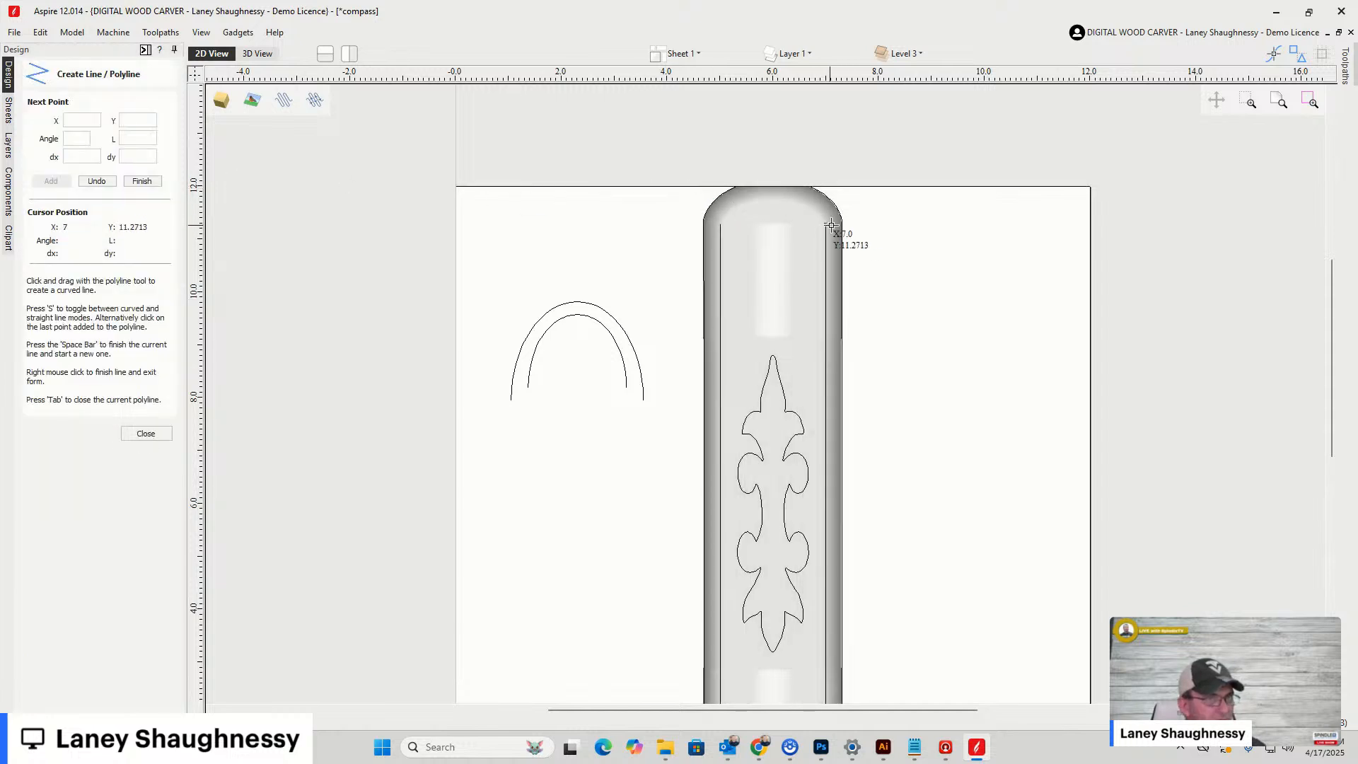
left_click(893, 225)
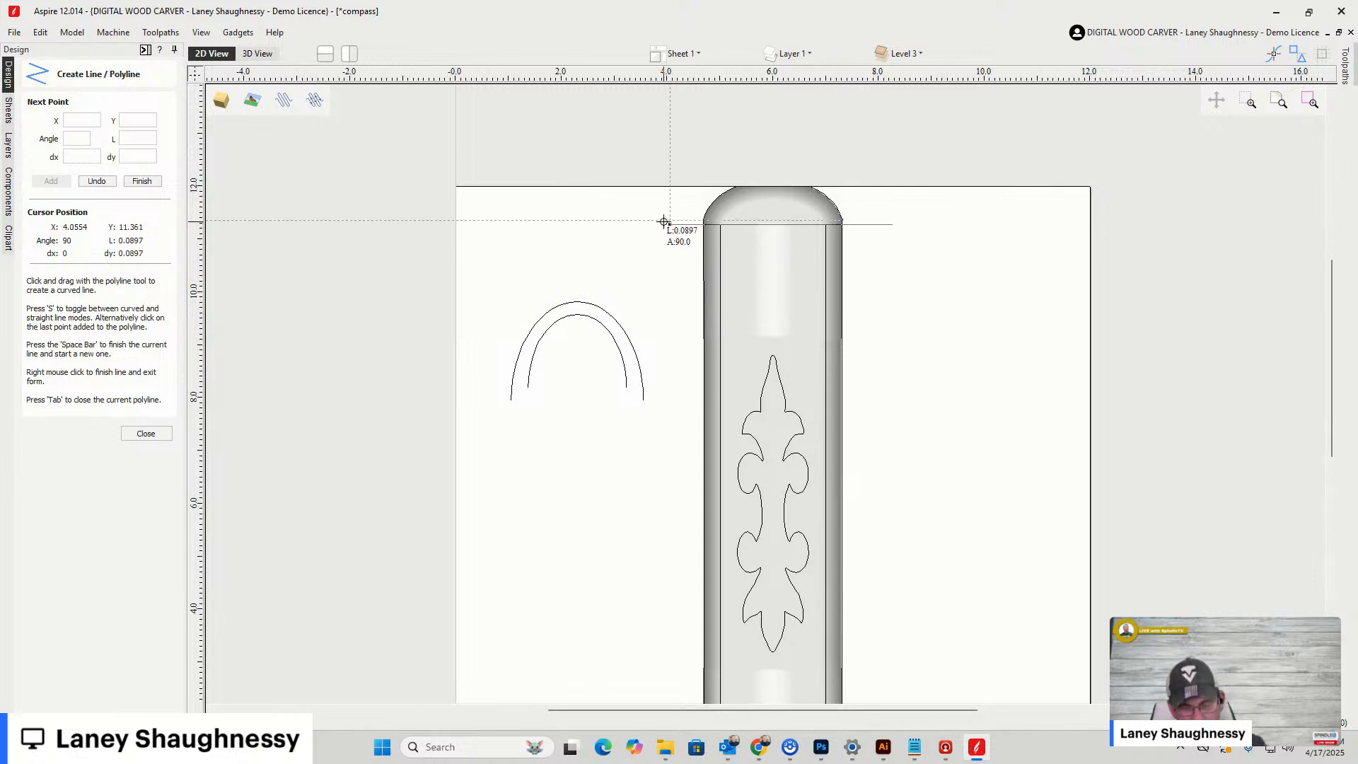
scroll(670, 219, "down", 3)
scroll(778, 467, "up", 3)
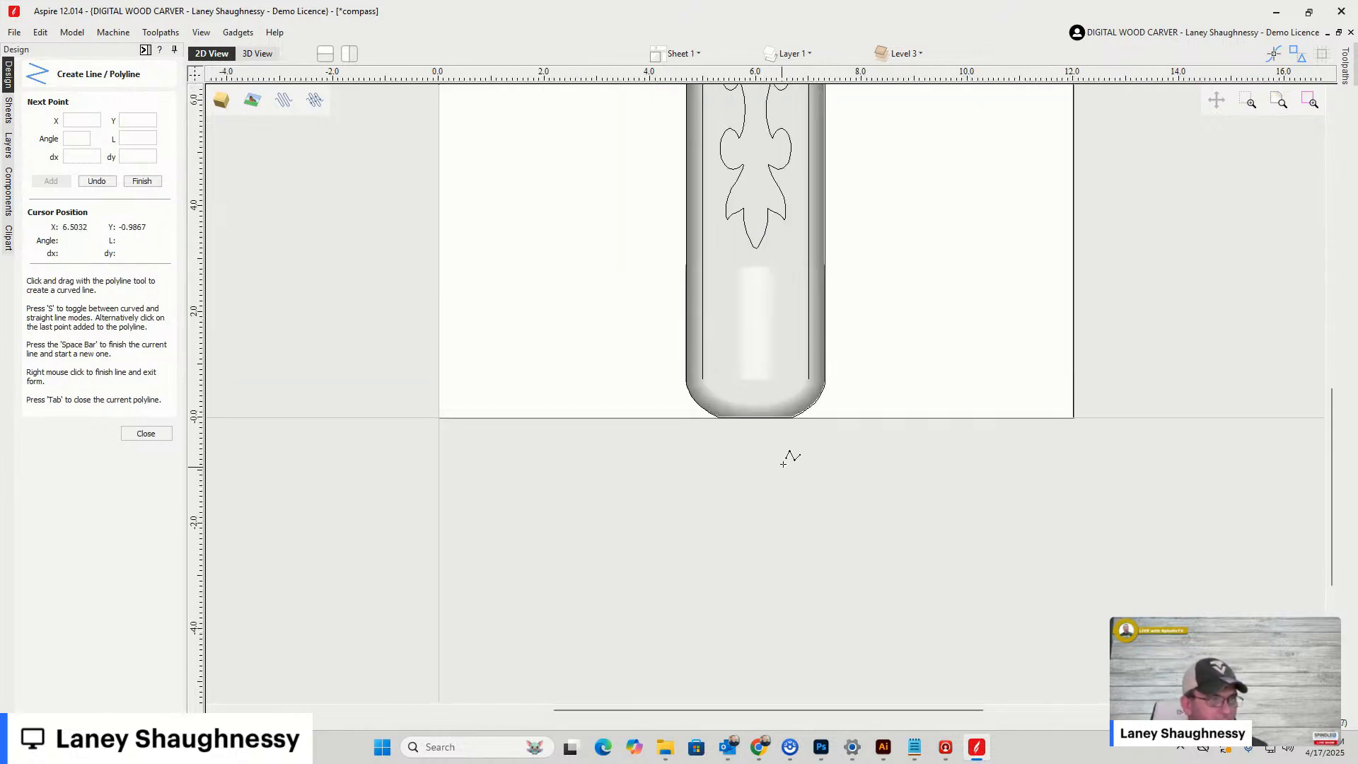
left_click(864, 375)
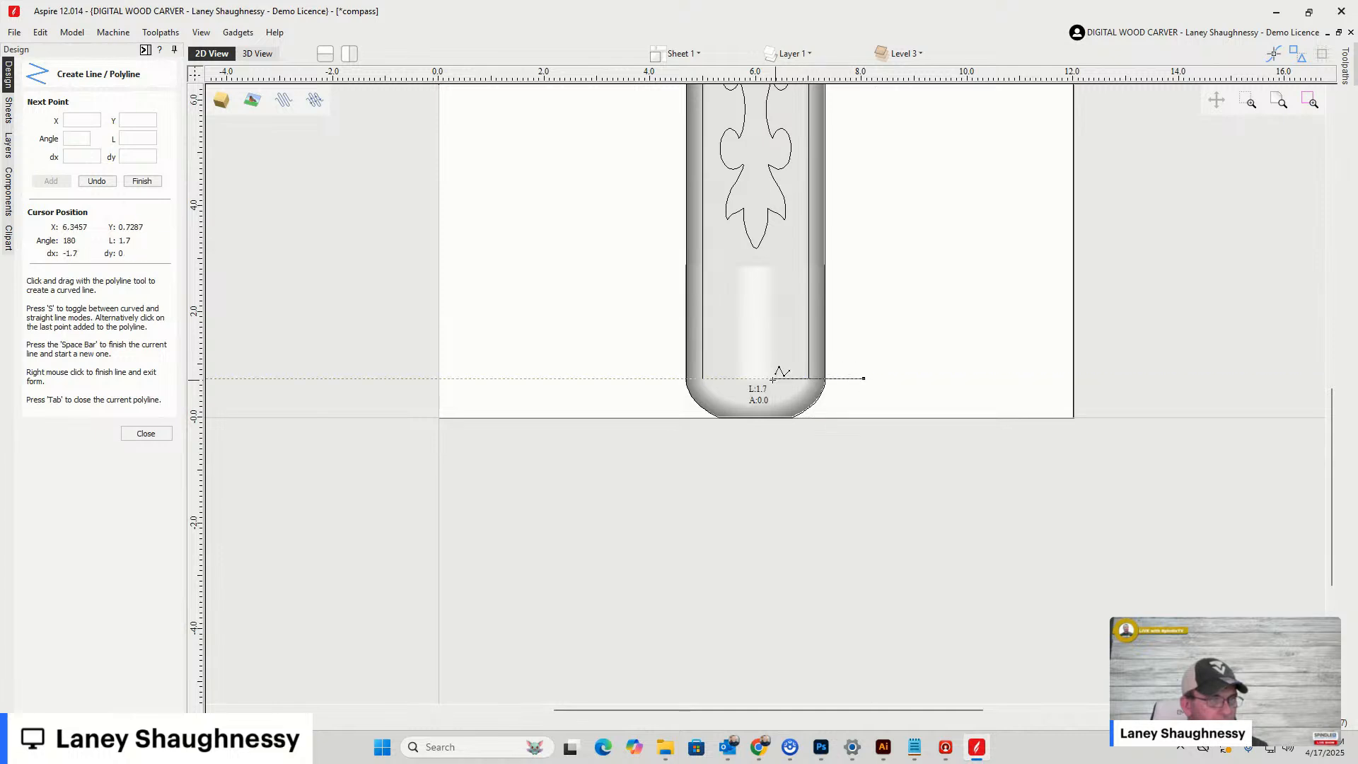
left_click(665, 377)
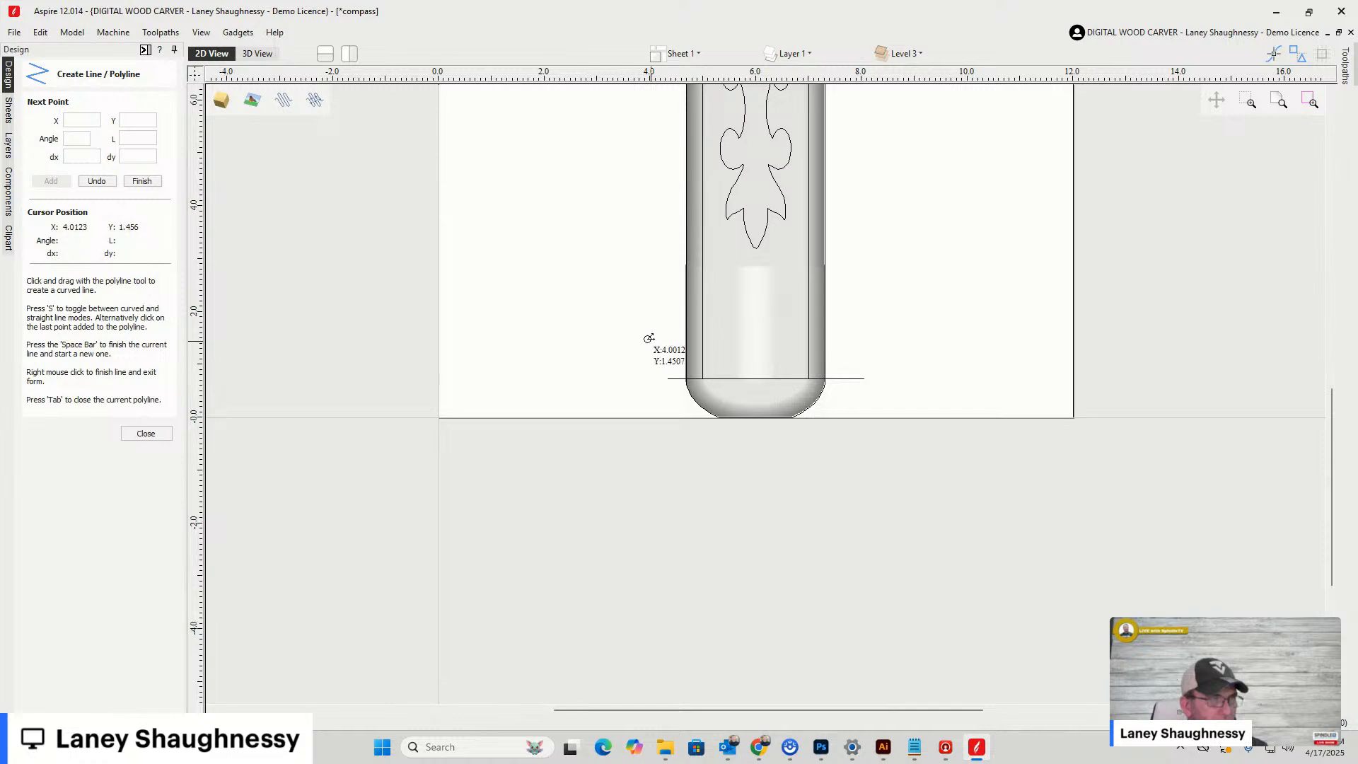
left_click(145, 433)
Trim both overhanging ends of the lower horizontal line and the rounded lower end of the bar outline
scroll(661, 414, "up", 5)
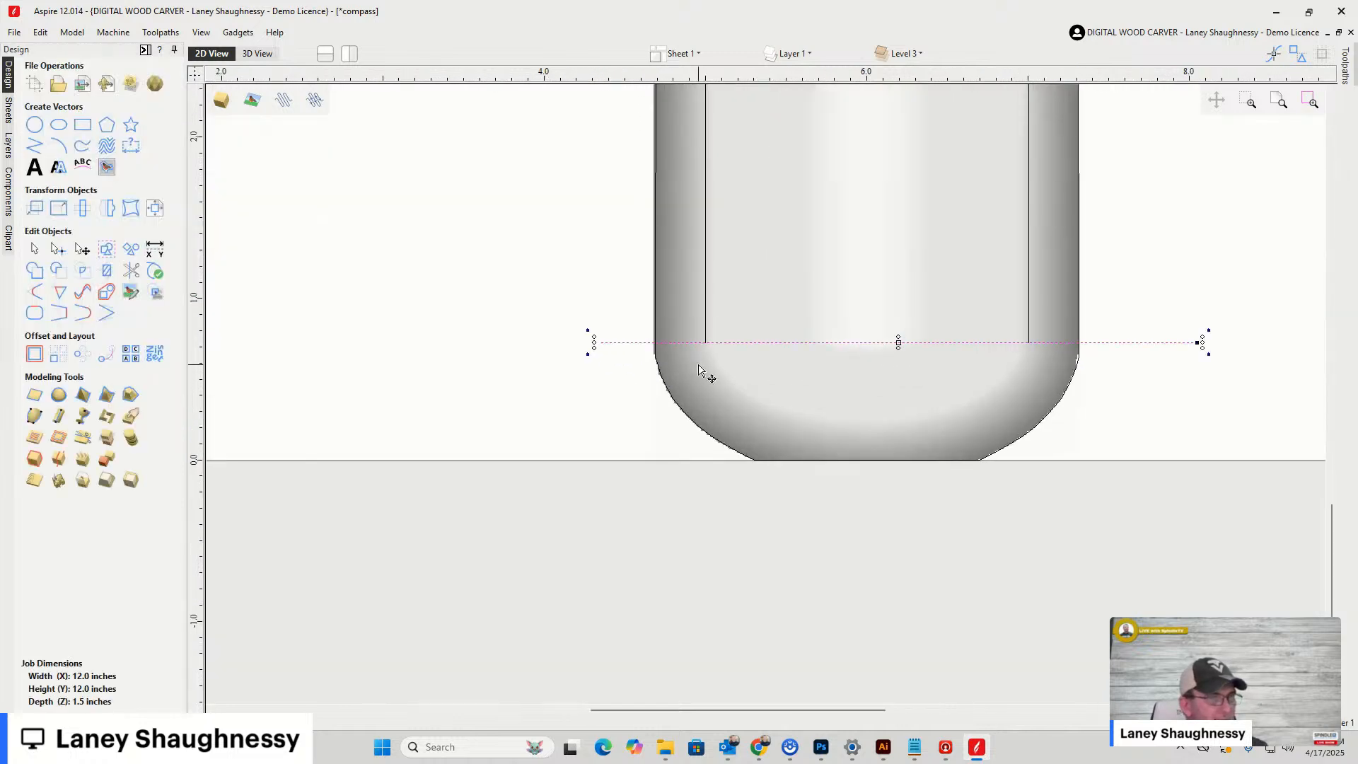
scroll(620, 376, "down", 1)
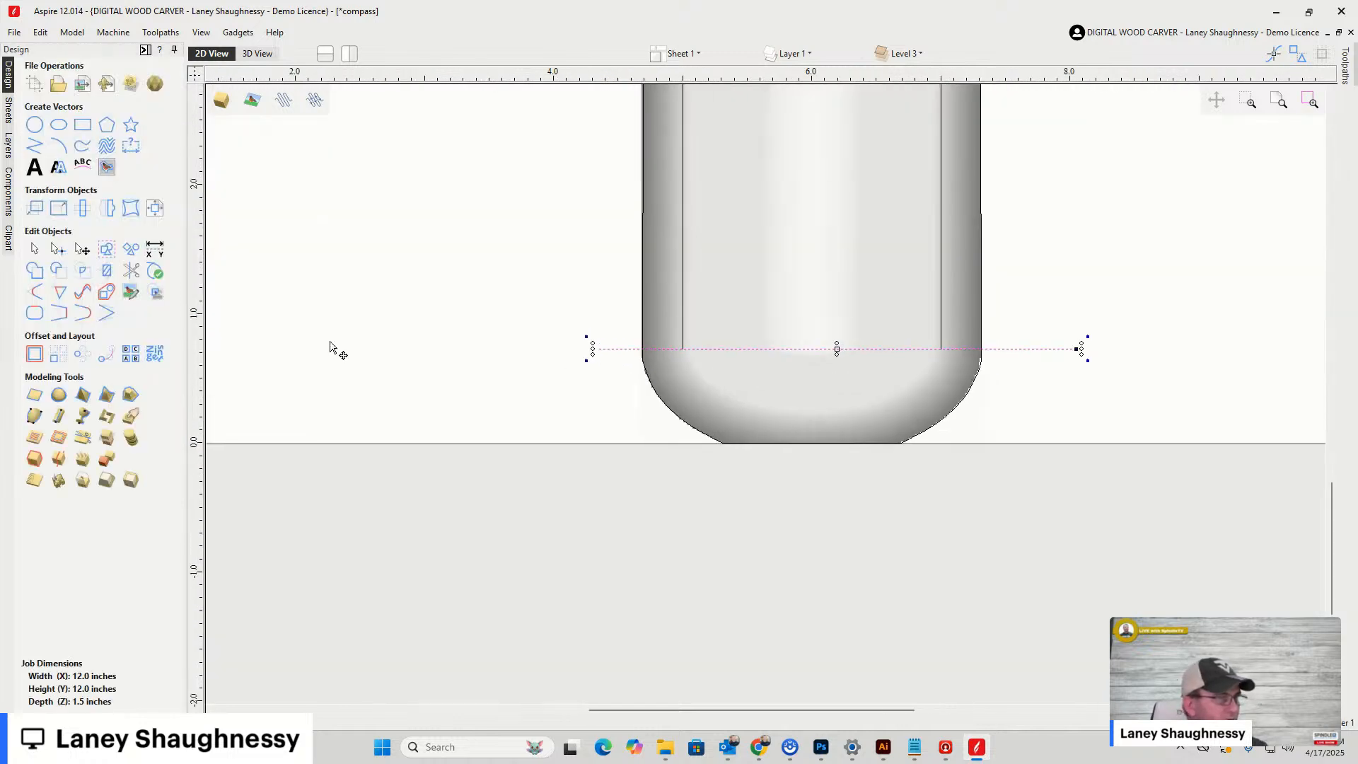
left_click(131, 271)
scroll(593, 353, "up", 2)
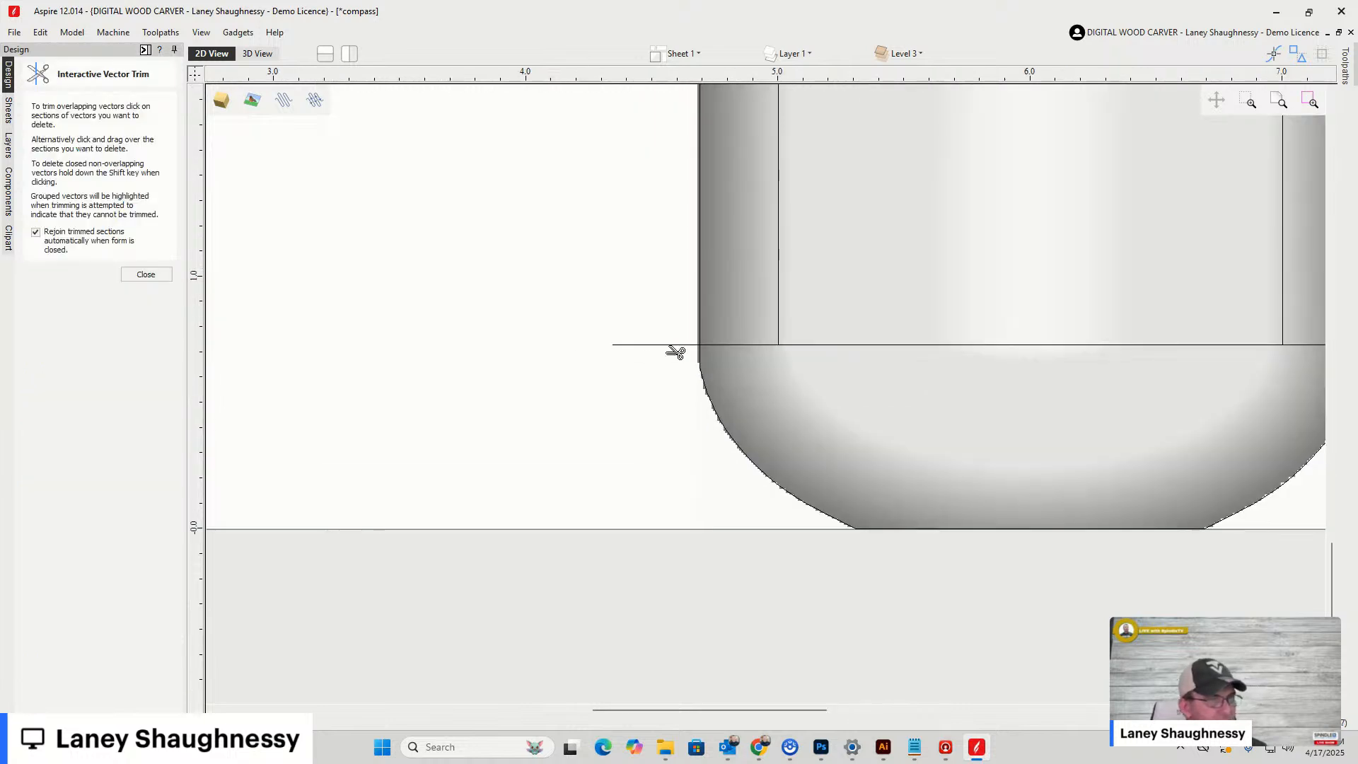
left_click(674, 348)
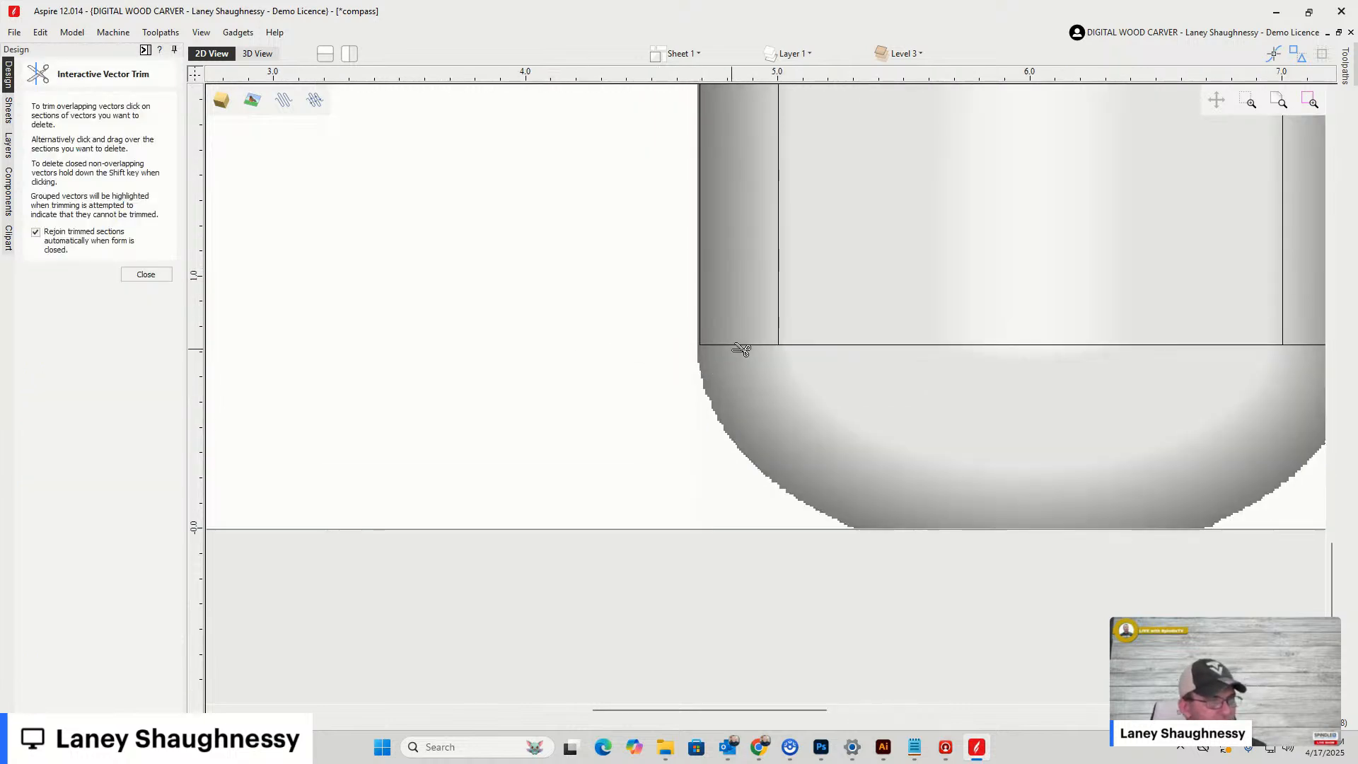
scroll(485, 361, "down", 1)
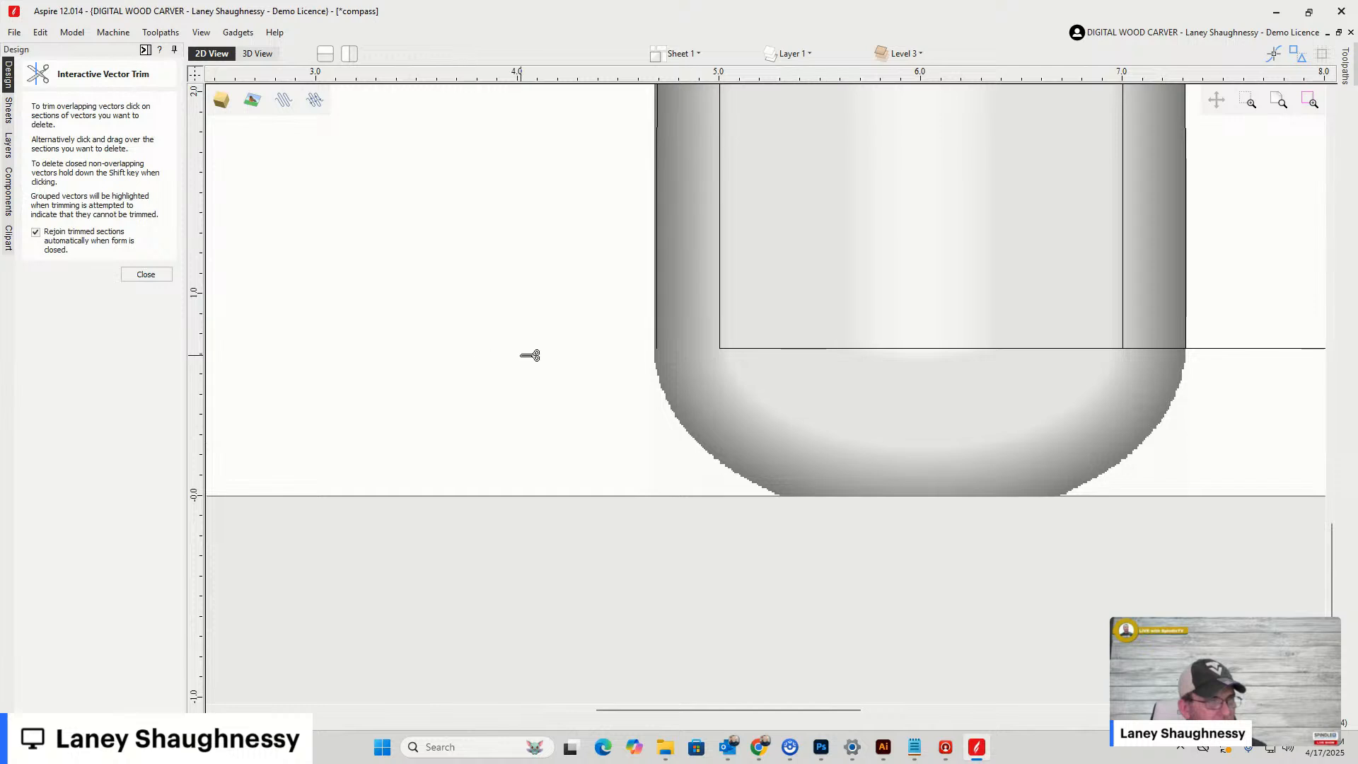
scroll(522, 354, "down", 3)
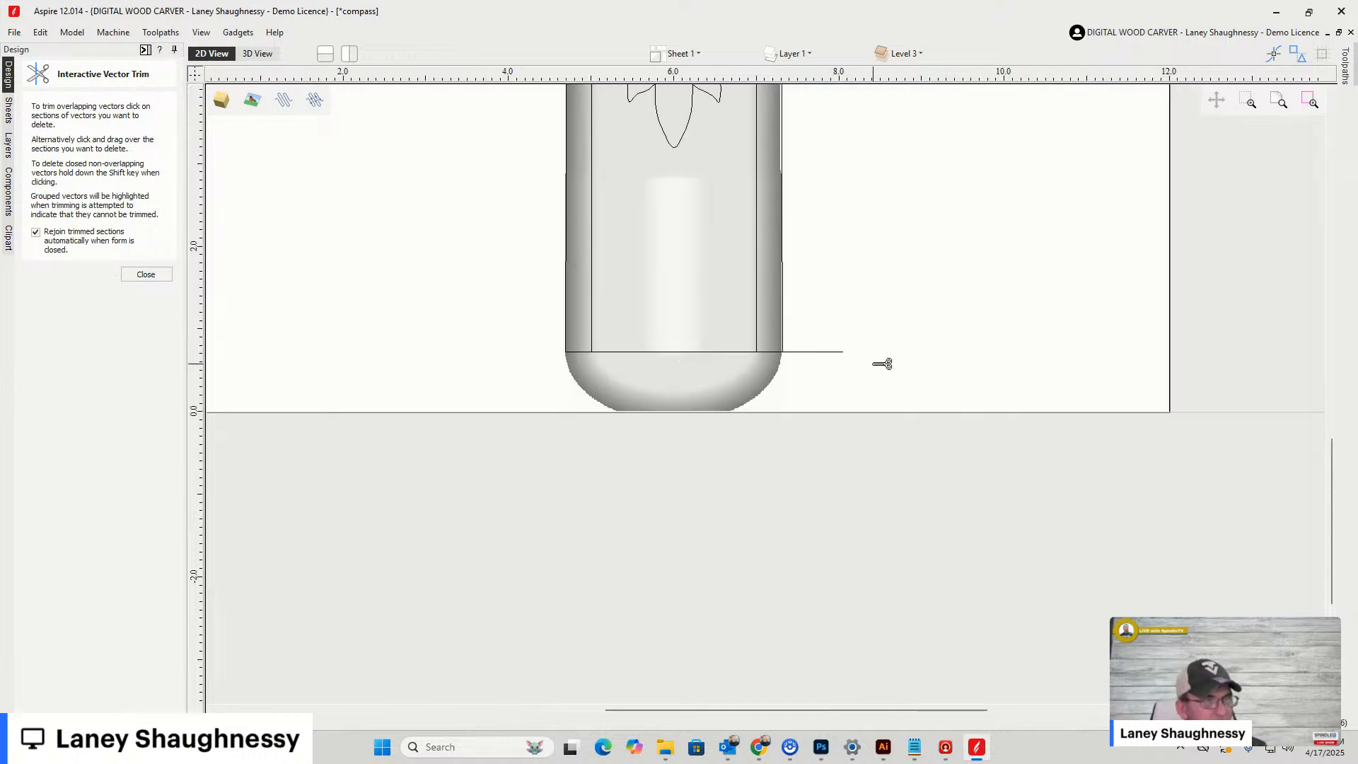
scroll(833, 354, "up", 3)
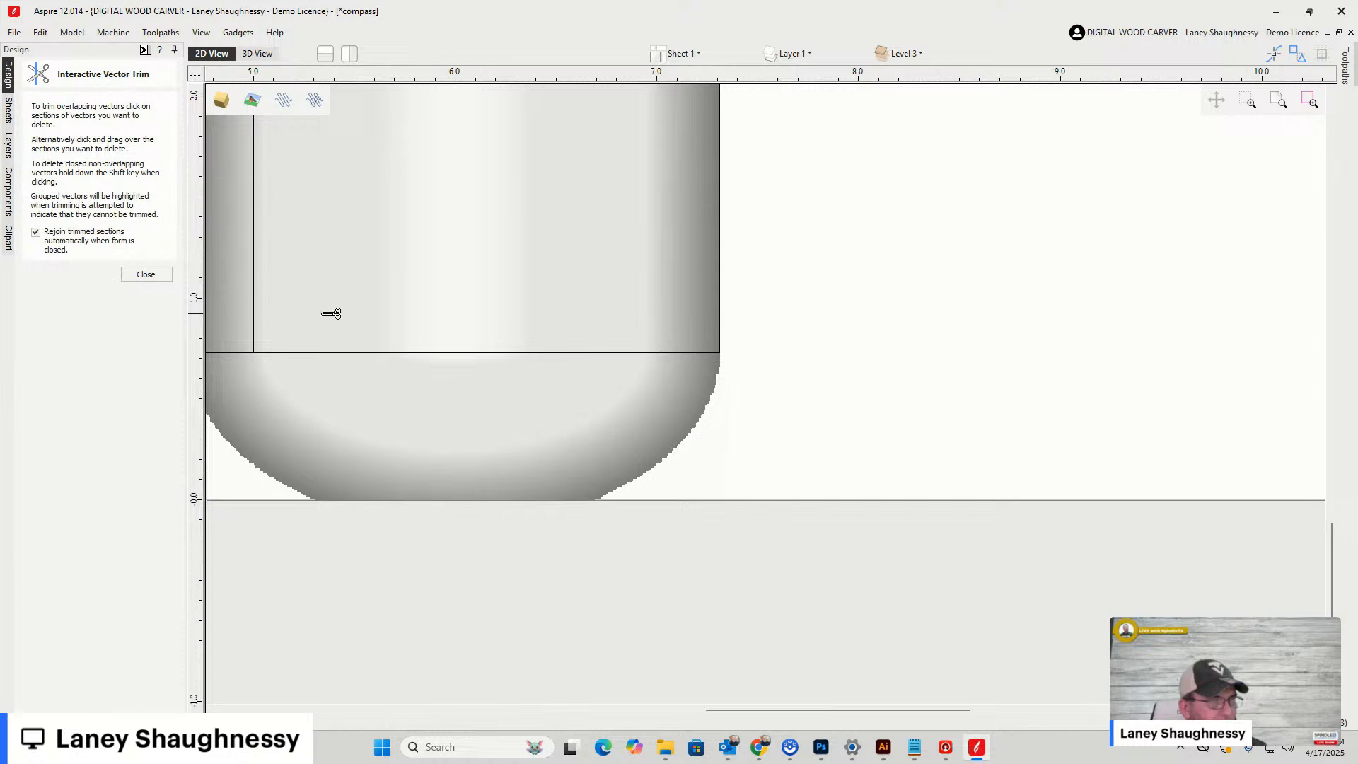
Trim the upper line's overhangs, the outline's rounded upper end and the inner vertical lines, rejoining the remaining sections into a rectangle around the bar
scroll(830, 418, "down", 6)
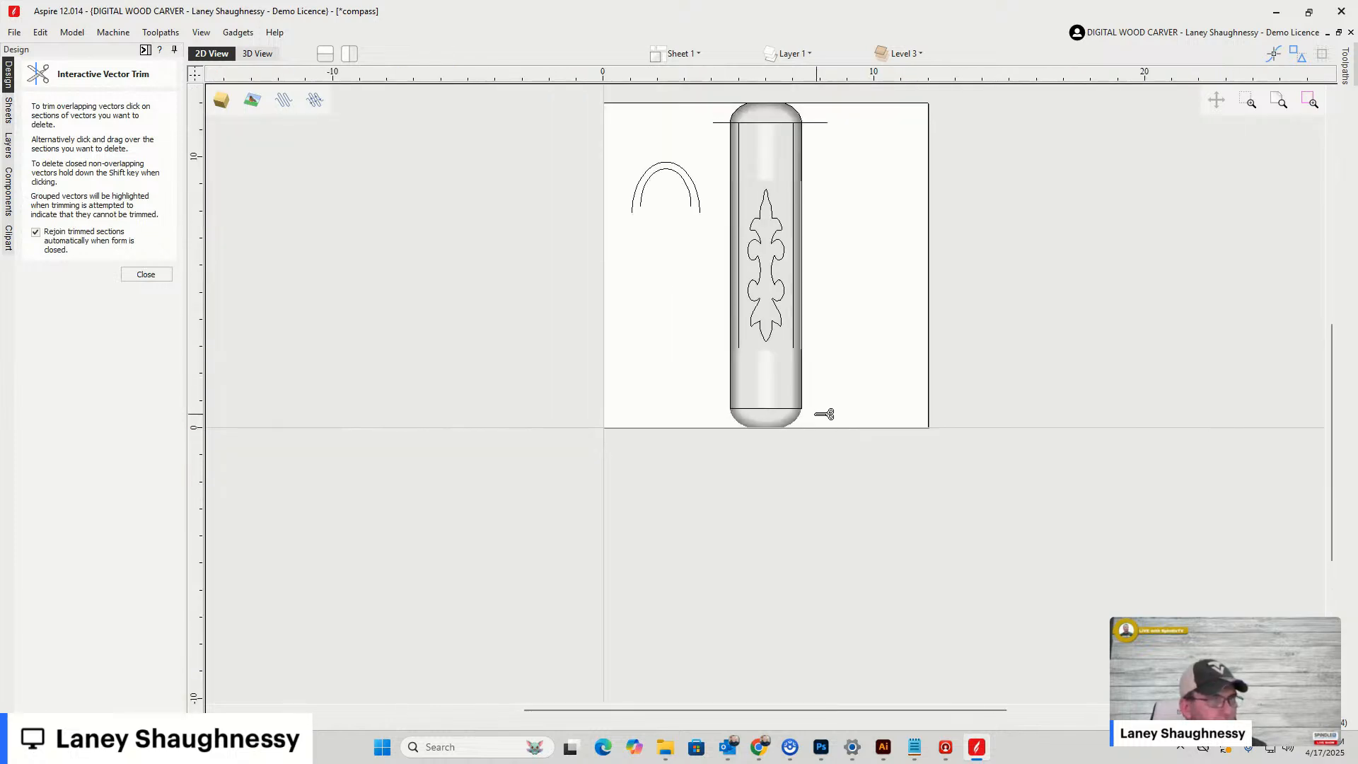
scroll(753, 116, "up", 3)
scroll(701, 170, "up", 1)
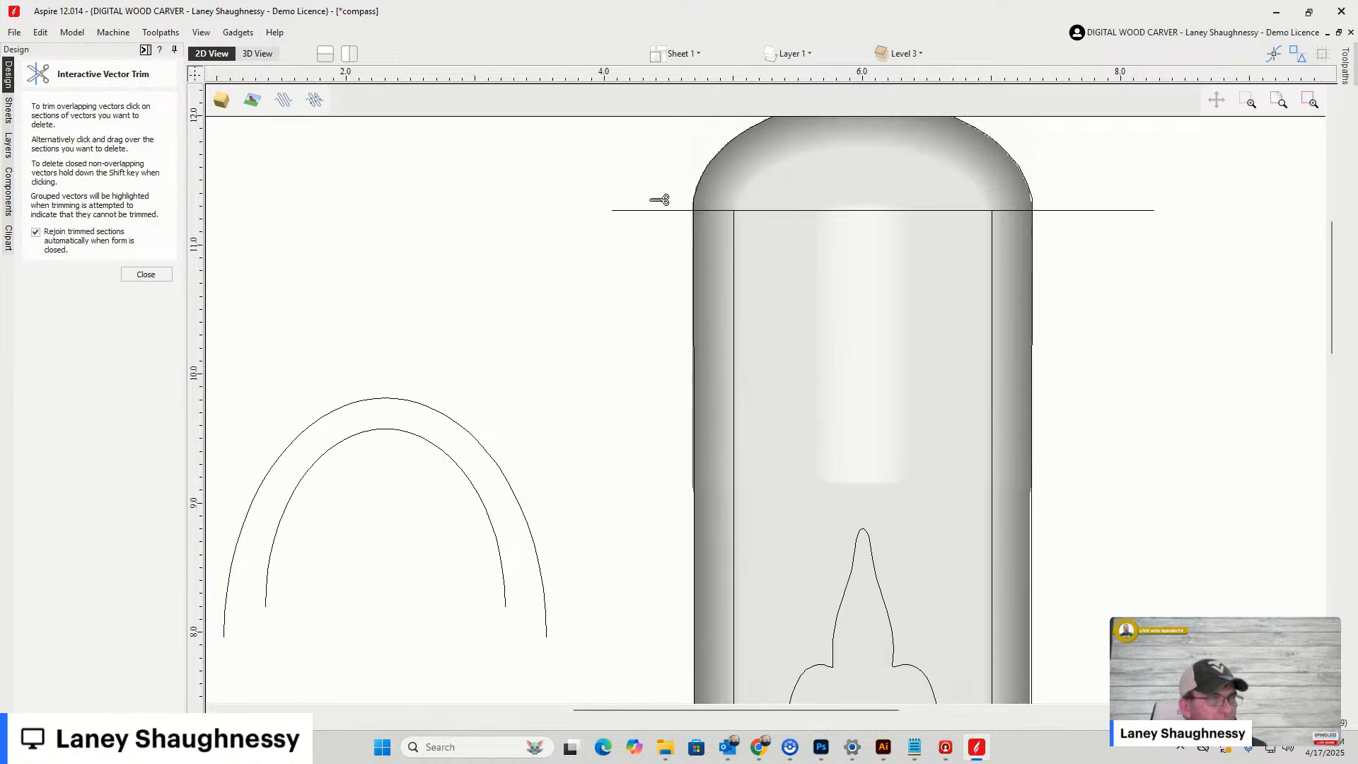
left_click(708, 172)
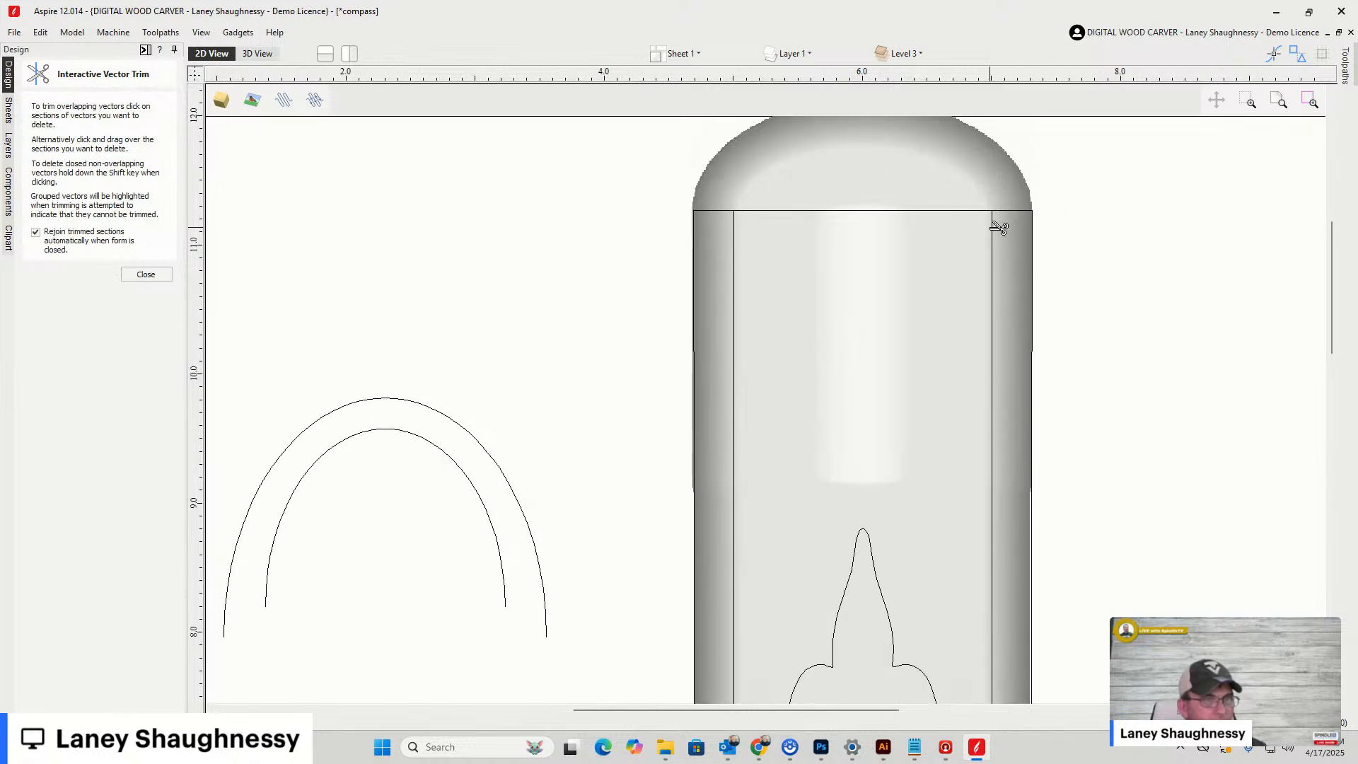
left_click(736, 296)
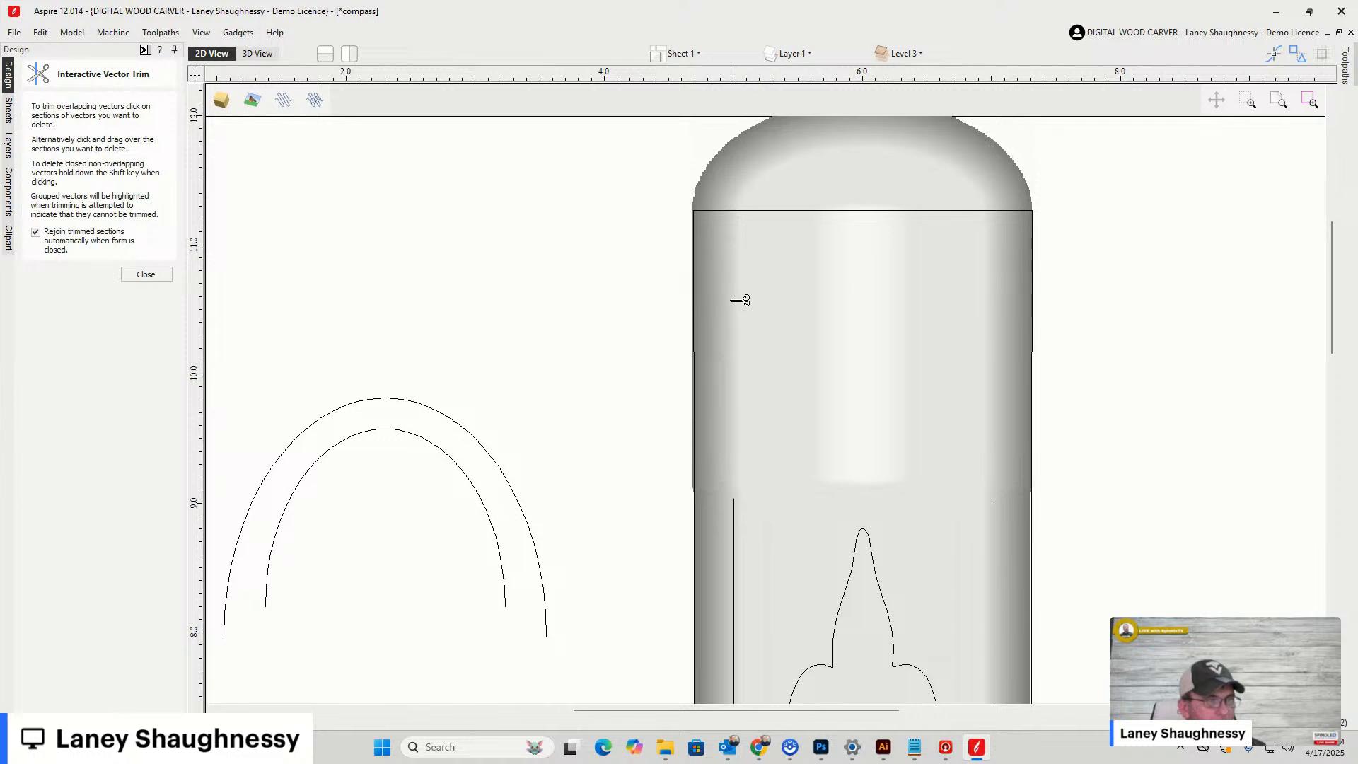
left_click(734, 567)
left_click(991, 567)
scroll(719, 270, "down", 5)
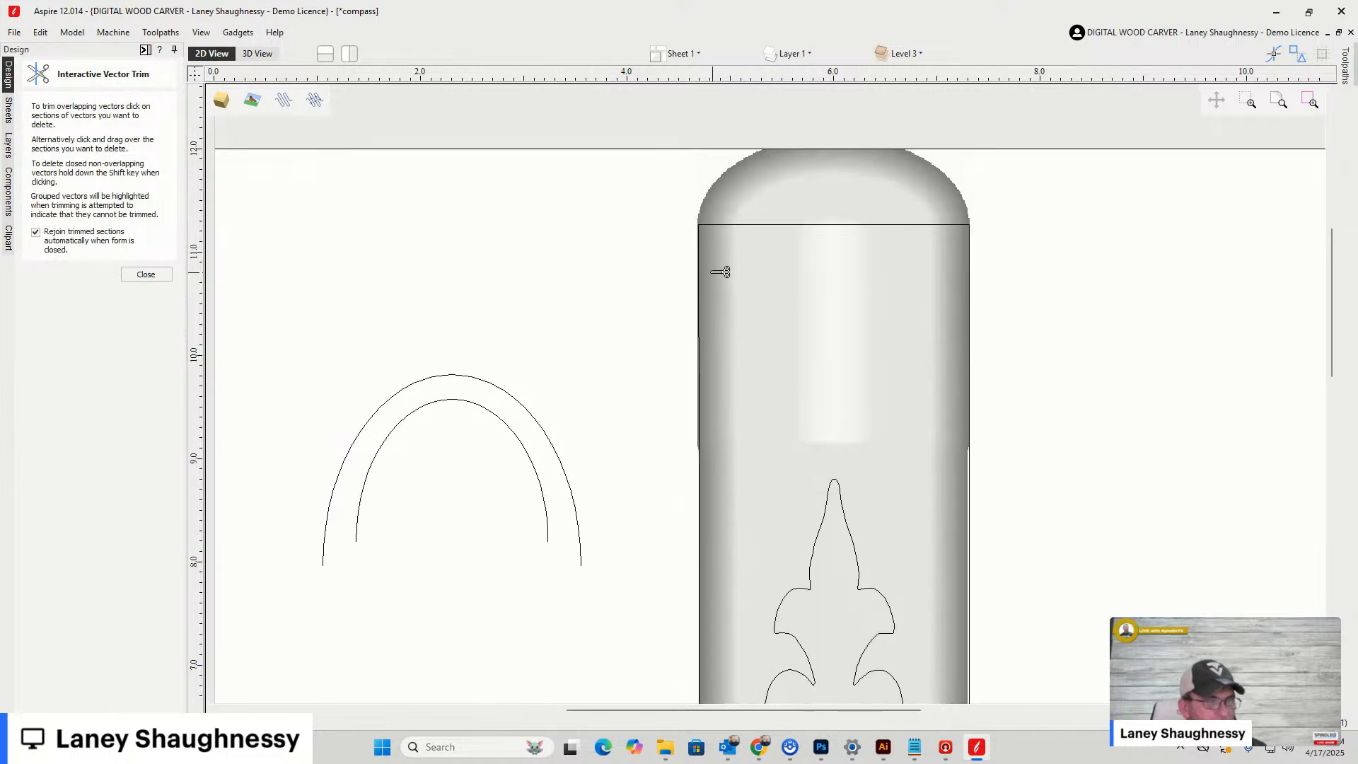
left_click(146, 274)
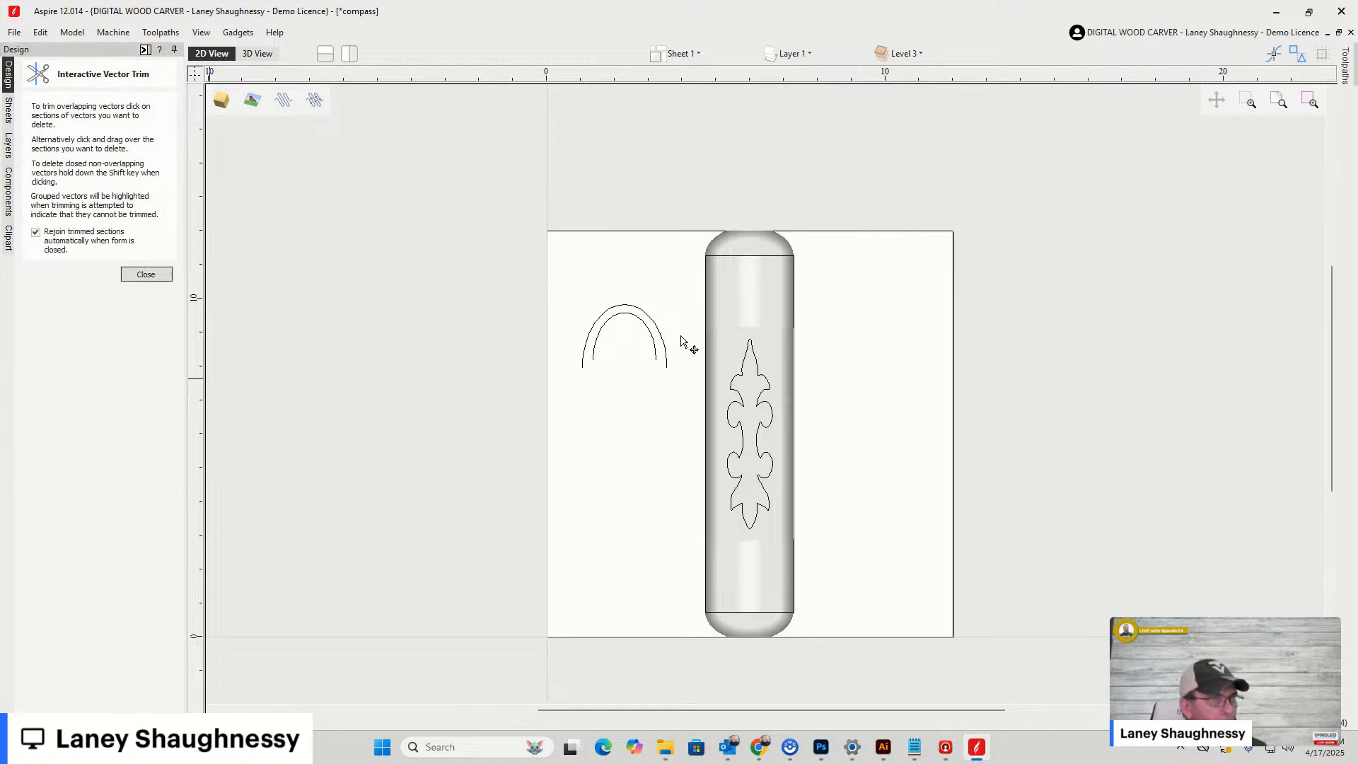
Select the rectangular boundary together with the 30-degree draft model, and clear the model outside the boundary
left_click(752, 263)
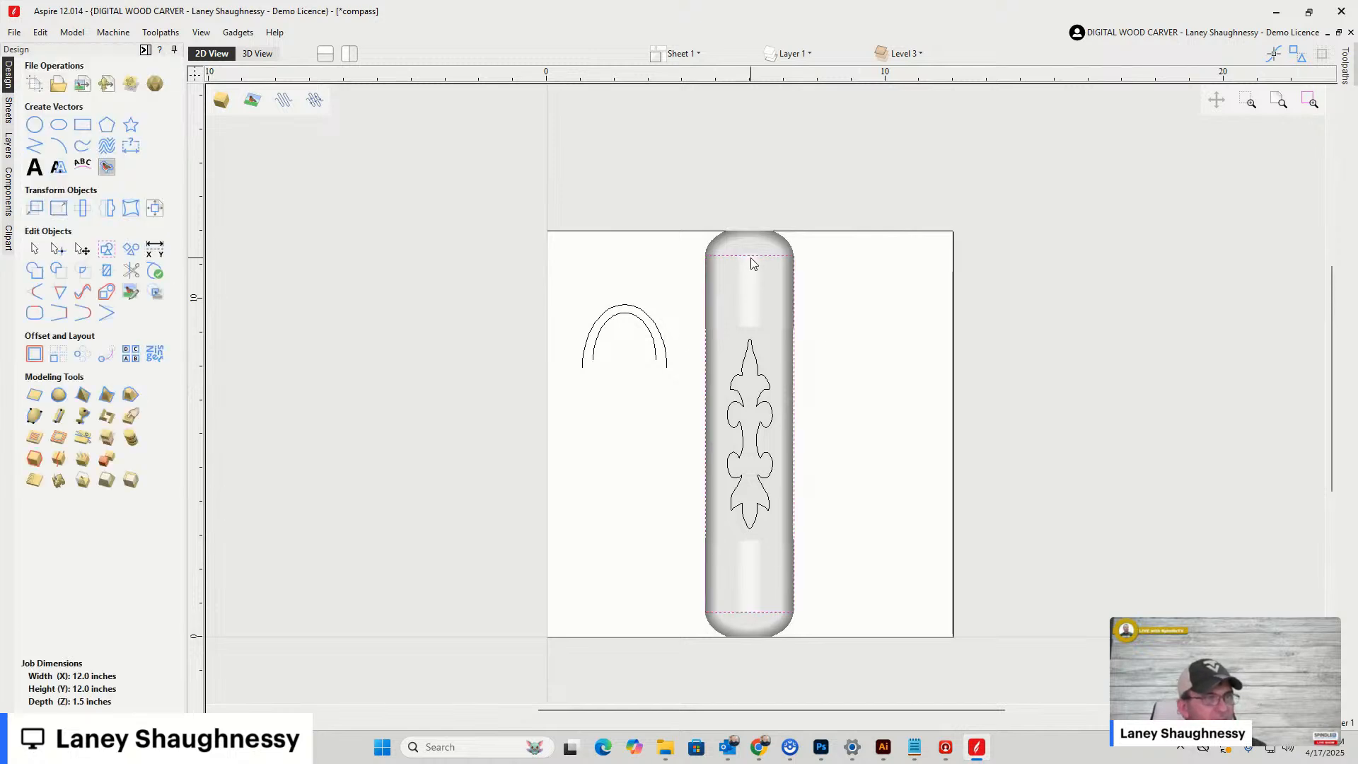
left_click(743, 298, "shift")
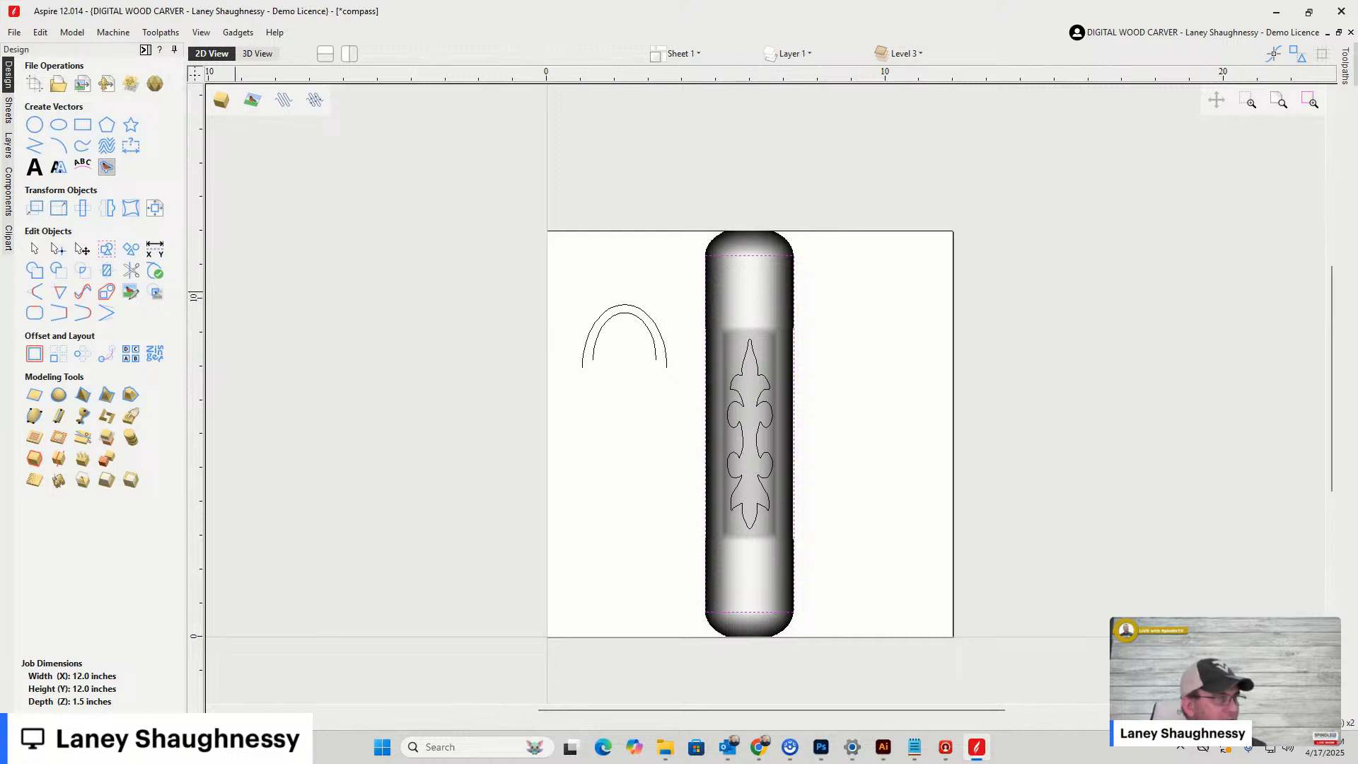
left_click(8, 191)
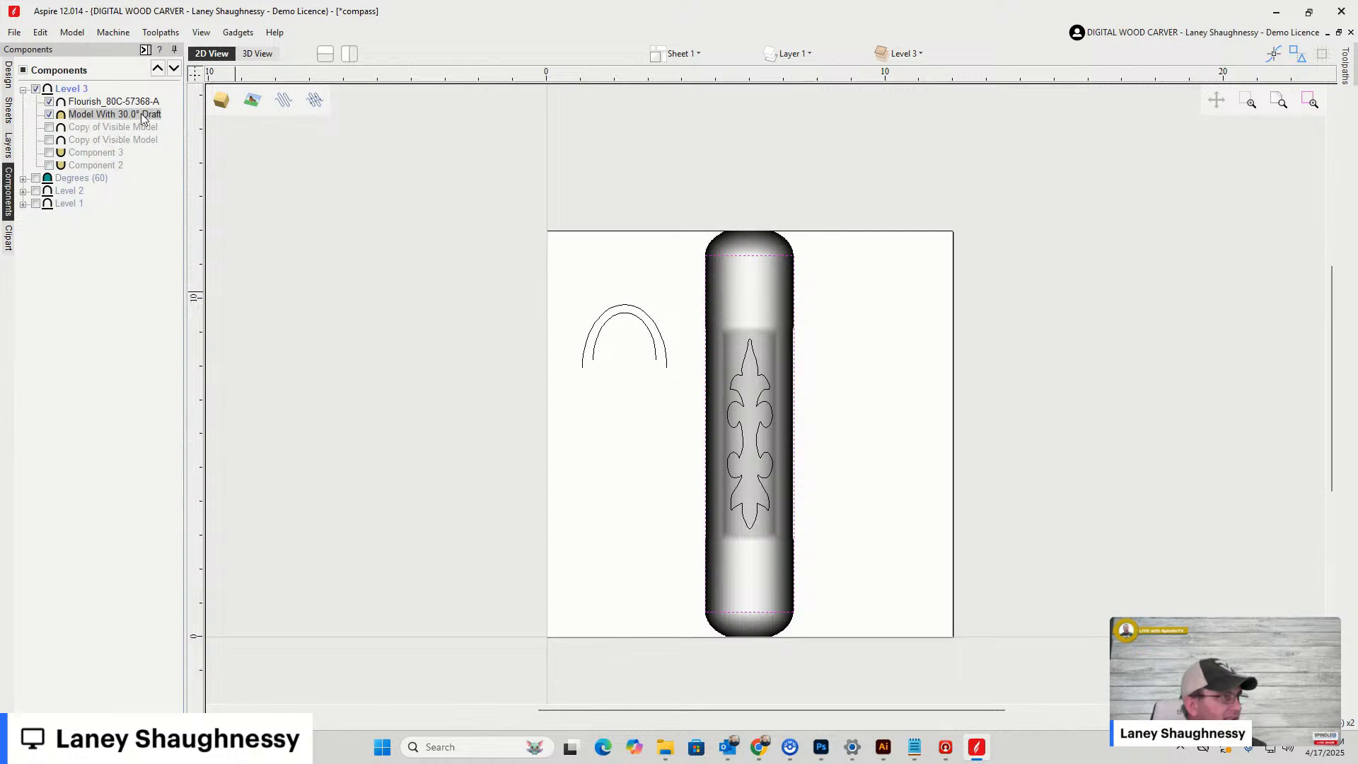
left_click(12, 85)
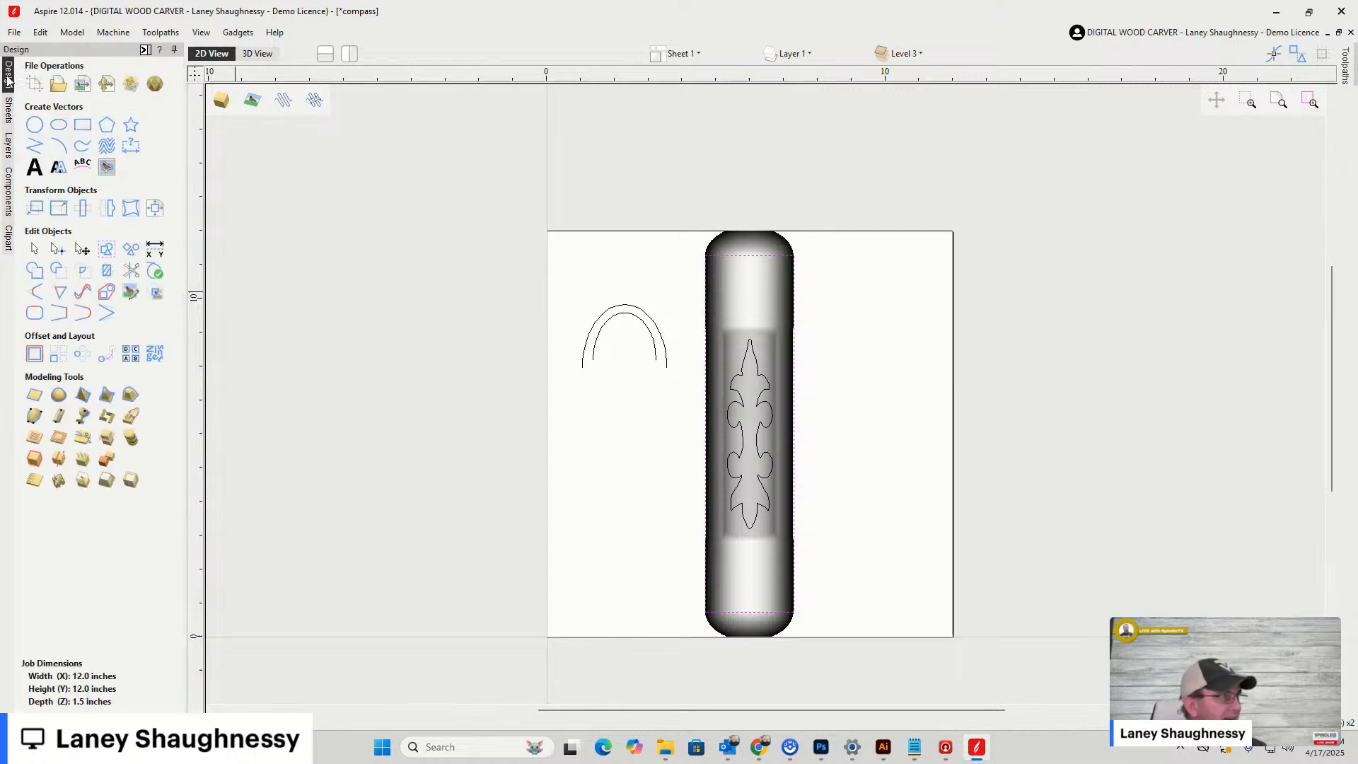
left_click(58, 442)
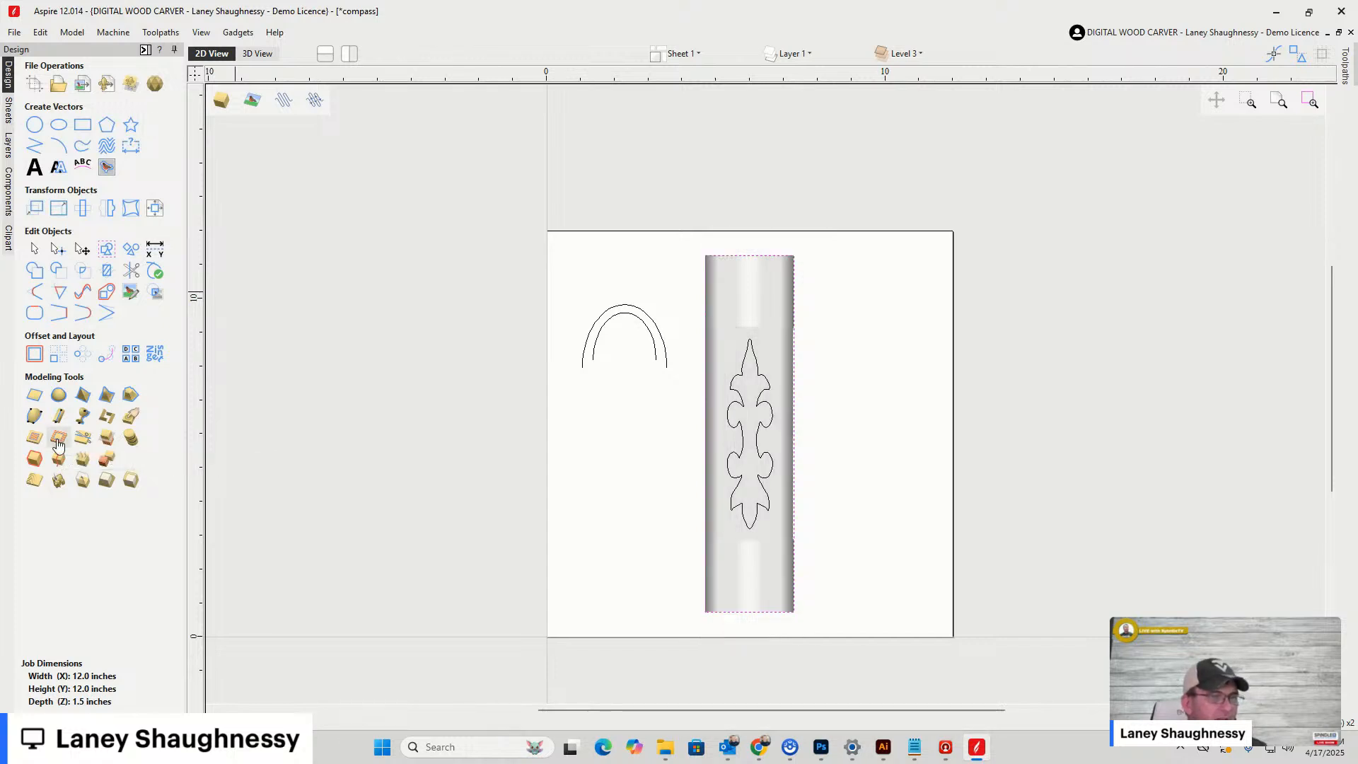
Examine the squared-off ends of the bar with the flourish in the 3D view
left_click(257, 54)
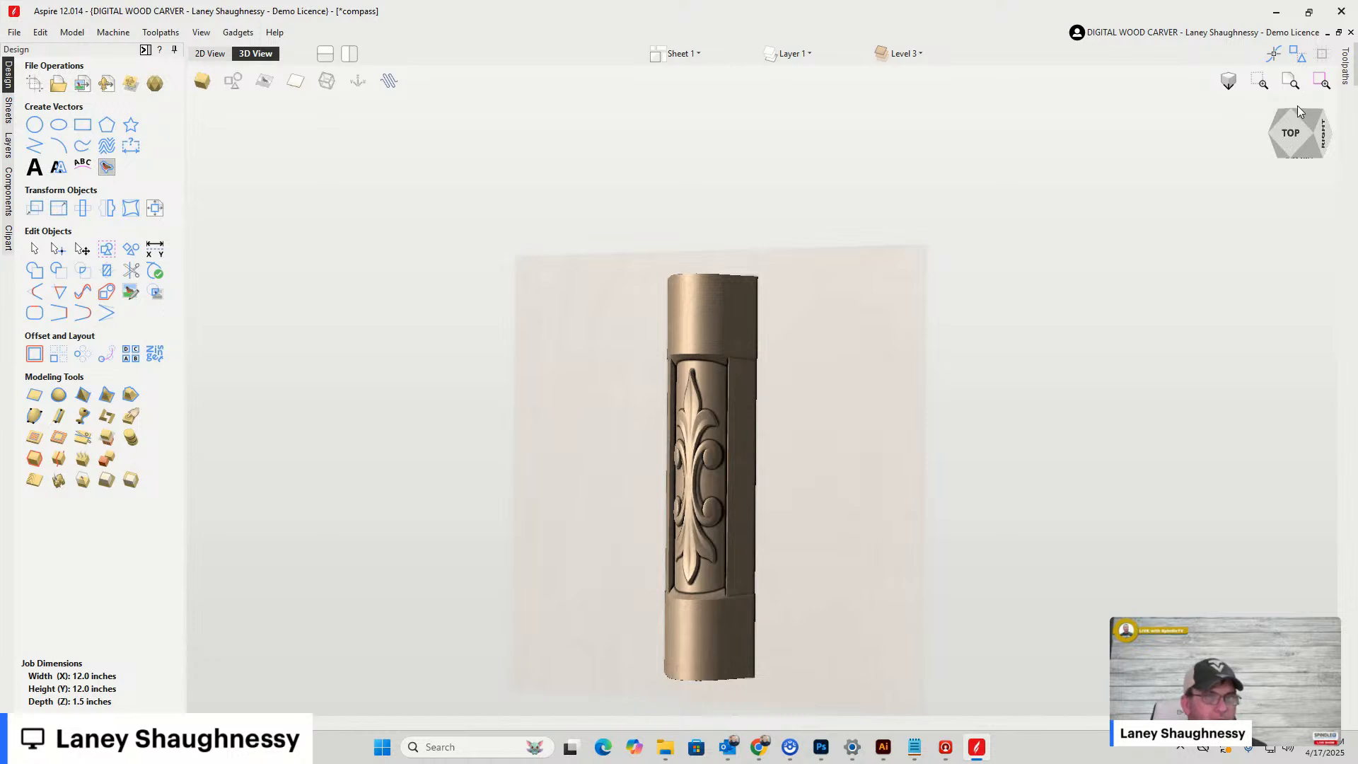
mouse_move(1297, 130)
left_mouse_down()
mouse_move(1336, 127)
mouse_move(1299, 132)
mouse_move(1317, 129)
left_mouse_up()
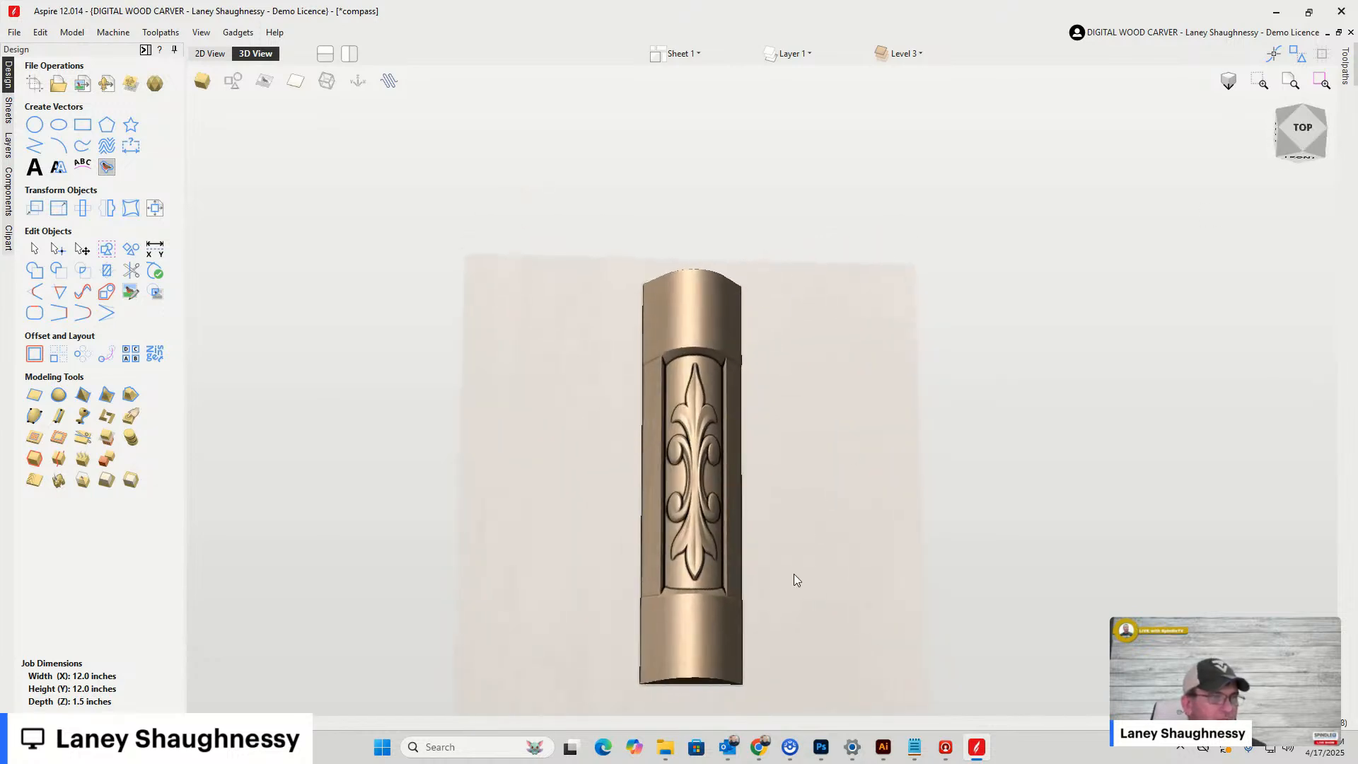
scroll(712, 593, "up", 5)
scroll(714, 593, "down", 6)
scroll(701, 354, "up", 3)
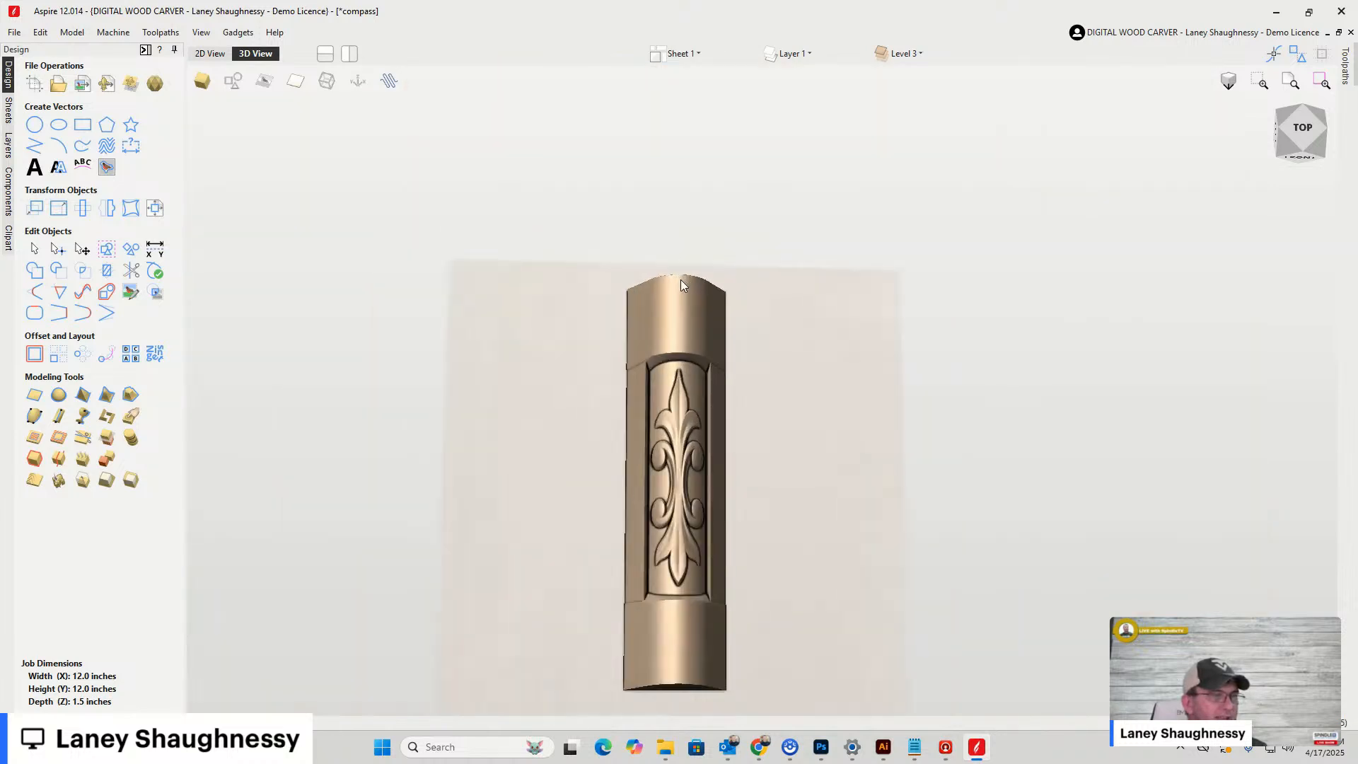
Open the 30-degree draft model for sculpting and smooth the seams beside both upper corners of the recess
scroll(545, 506, "up", 5)
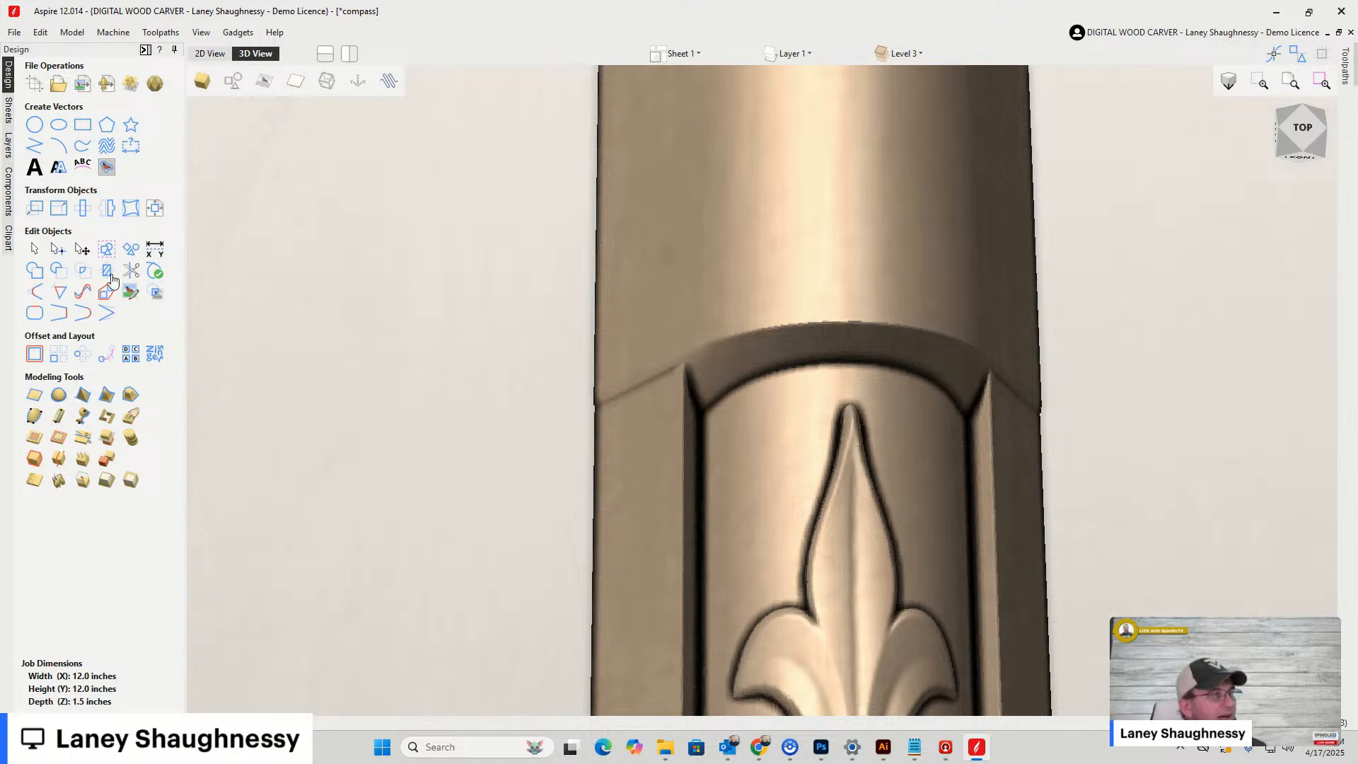
left_click(129, 421)
left_click(719, 439)
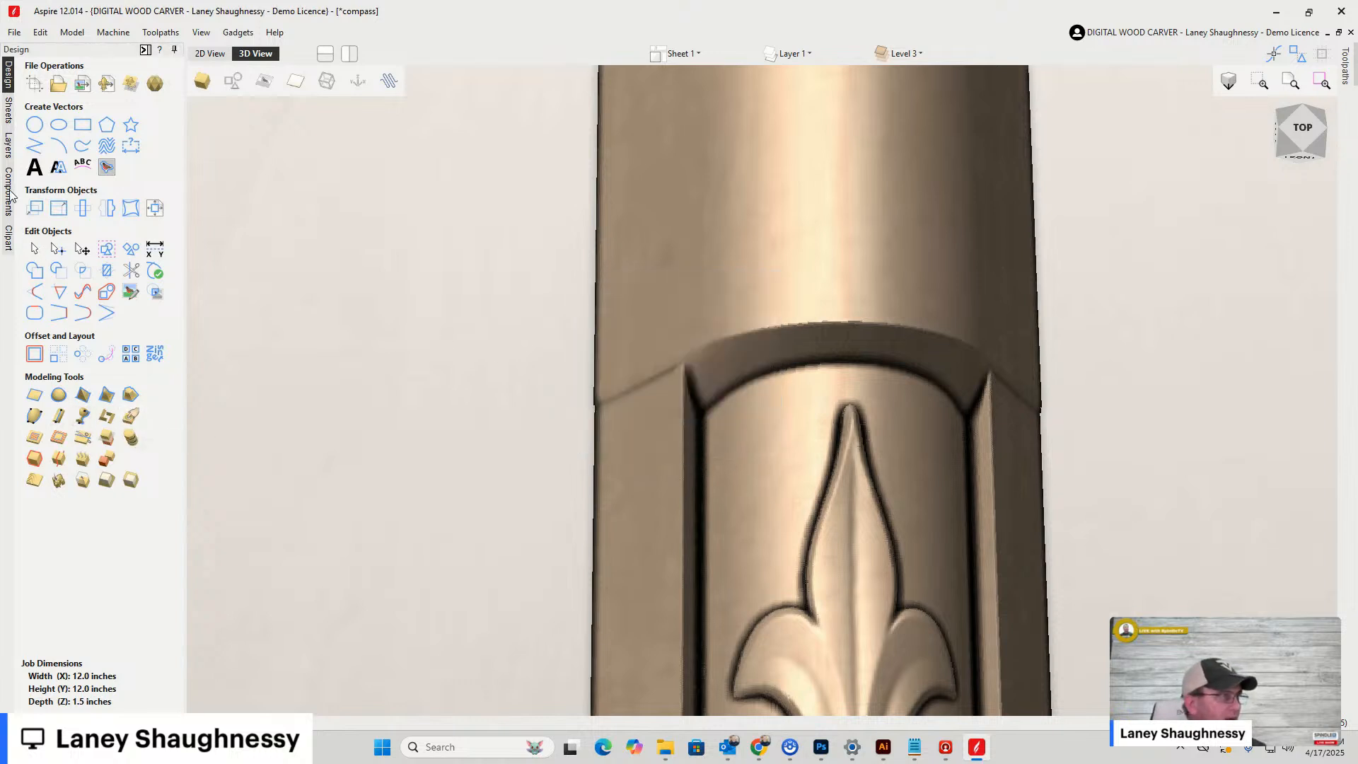
left_click(8, 200)
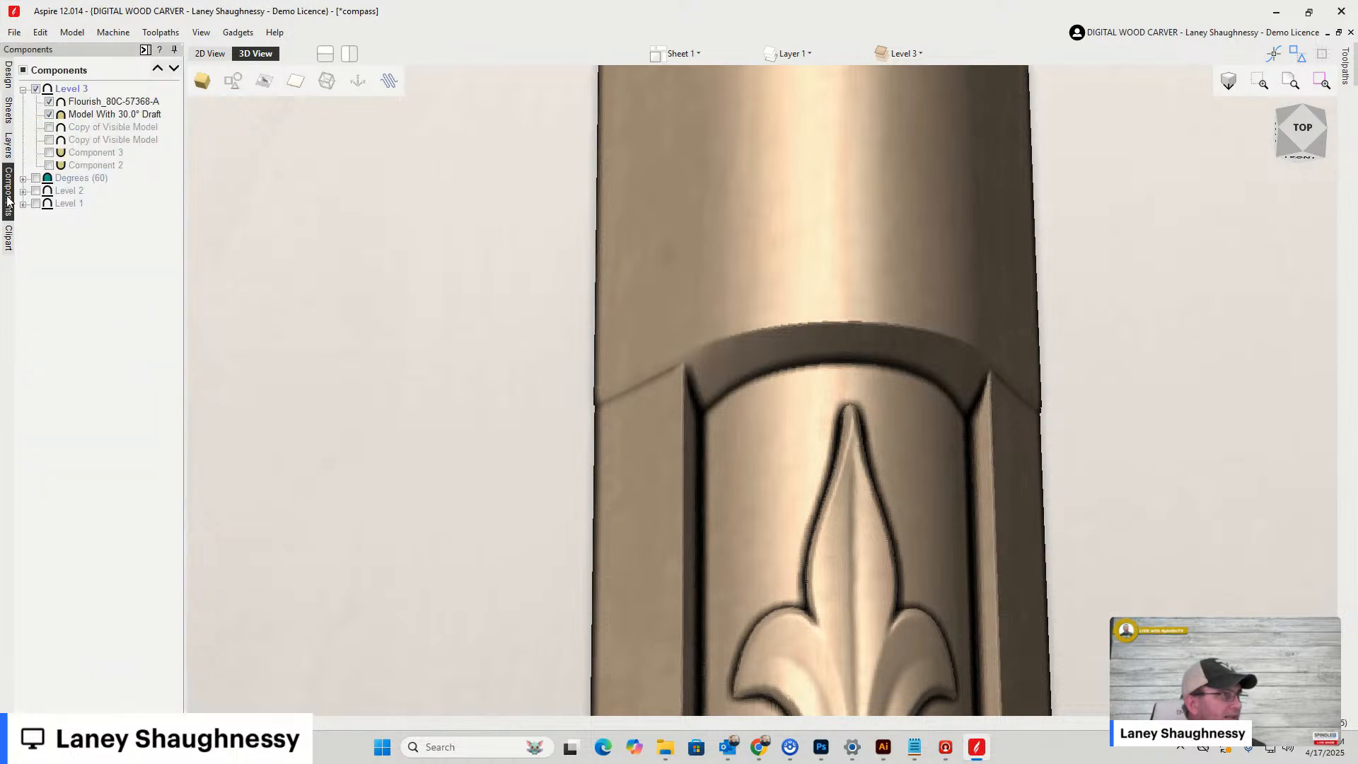
left_click(83, 115)
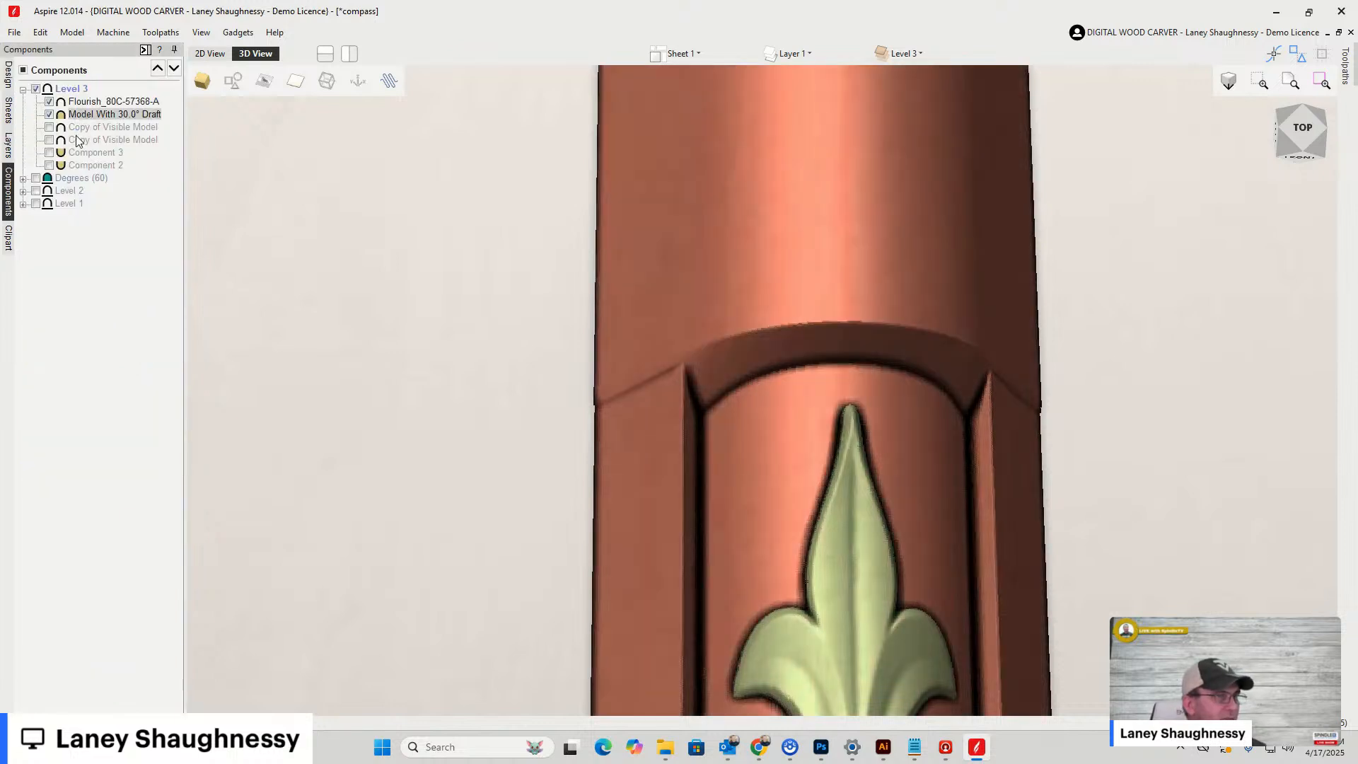
left_click(8, 79)
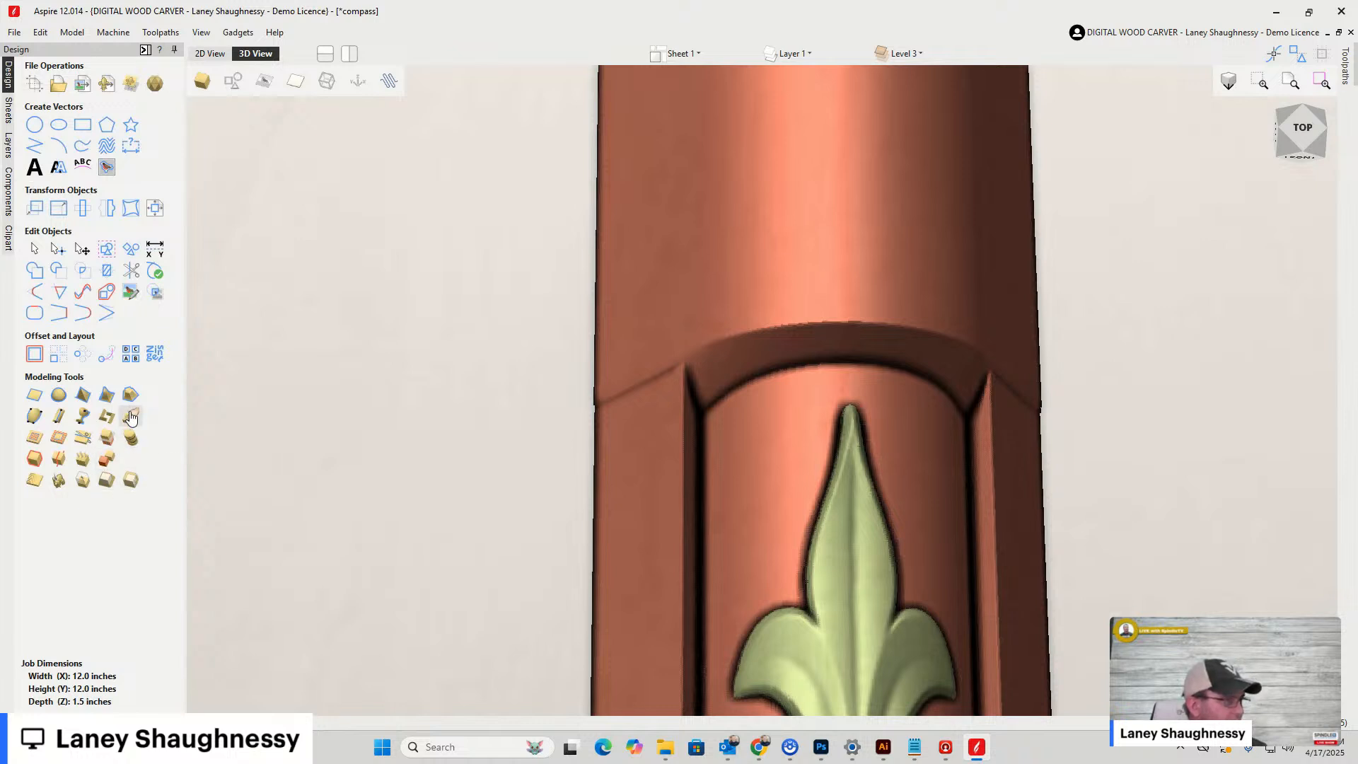
left_click(133, 417)
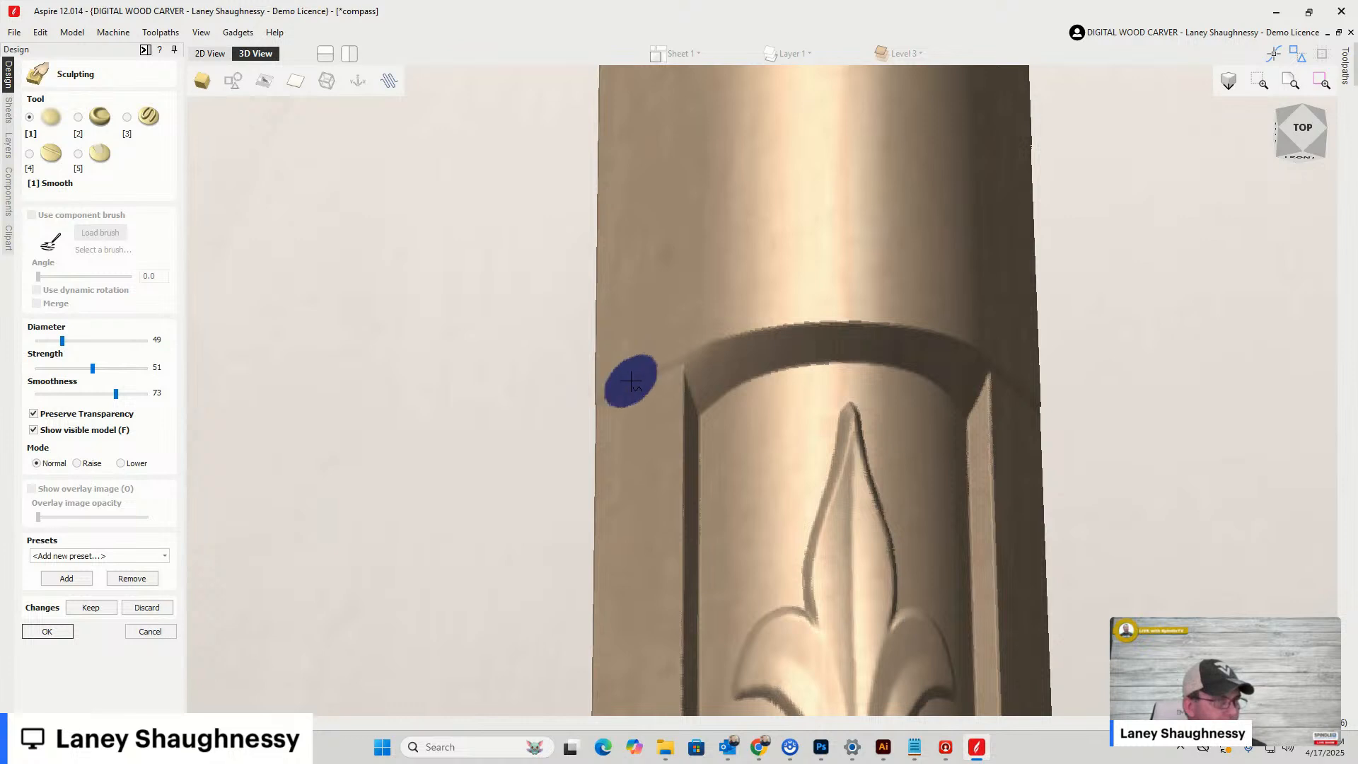
mouse_move(634, 379)
left_mouse_down()
mouse_move(601, 428)
mouse_move(634, 425)
mouse_move(646, 364)
mouse_move(650, 404)
mouse_move(588, 418)
left_mouse_up()
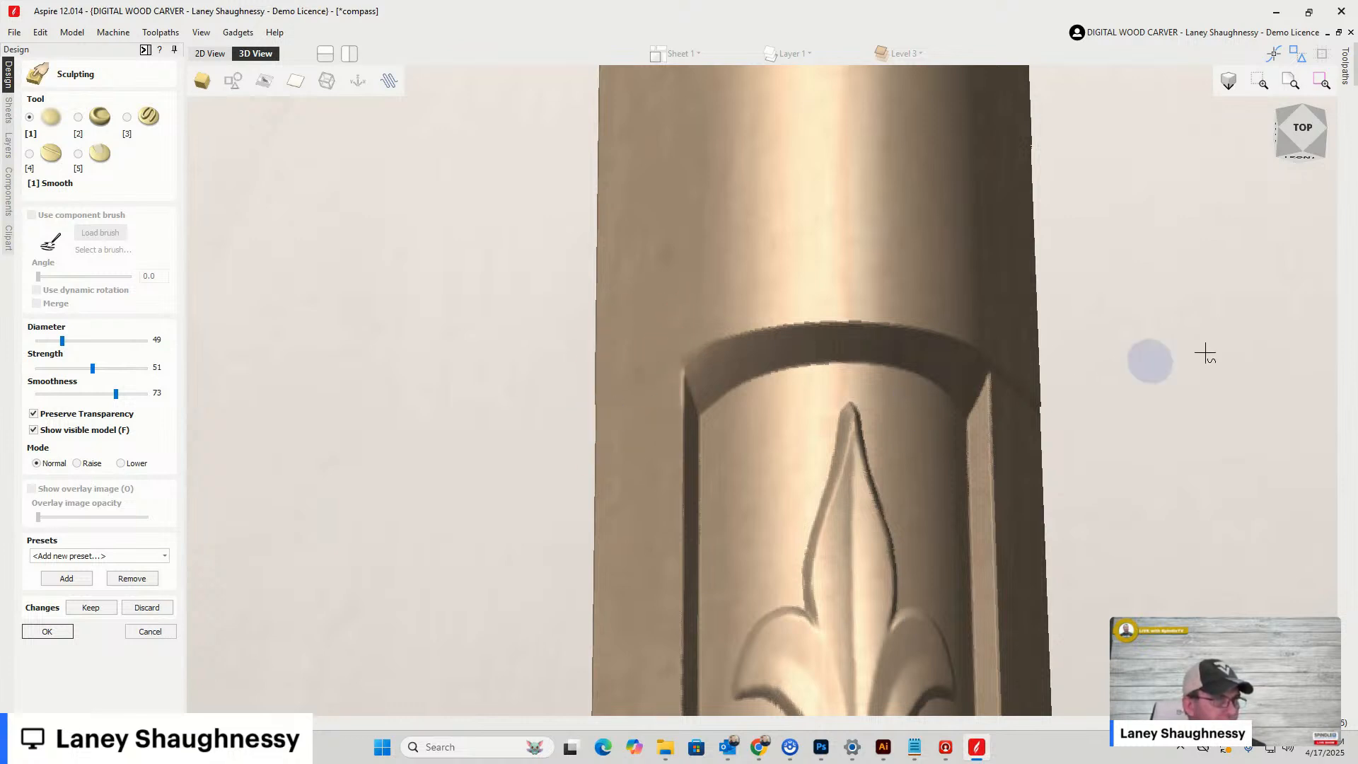
mouse_move(1018, 443)
left_mouse_down()
mouse_move(991, 446)
mouse_move(979, 397)
mouse_move(1029, 389)
mouse_move(1024, 442)
mouse_move(1040, 375)
mouse_move(743, 336)
mouse_move(964, 335)
mouse_move(1026, 378)
left_mouse_up()
Smooth the seam beside the recess's lower left corner with the sculpting brush
scroll(658, 276, "down", 5)
scroll(691, 327, "up", 5)
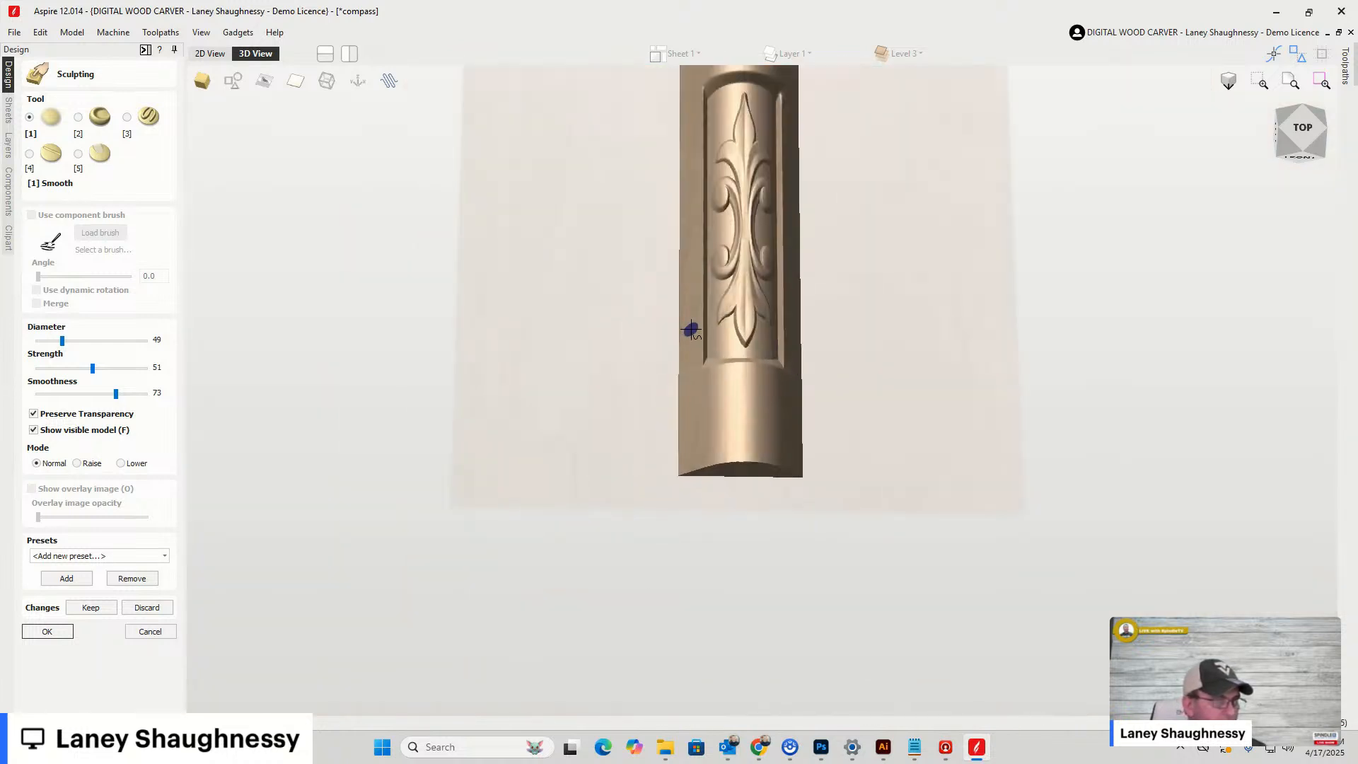
mouse_move(673, 431)
left_mouse_down()
mouse_move(665, 411)
mouse_move(676, 448)
mouse_move(725, 400)
mouse_move(740, 412)
mouse_move(936, 404)
mouse_move(962, 426)
mouse_move(934, 454)
mouse_move(905, 382)
mouse_move(900, 399)
mouse_move(733, 407)
mouse_move(870, 389)
mouse_move(849, 407)
mouse_move(725, 409)
left_mouse_up()
scroll(726, 408, "down", 3)
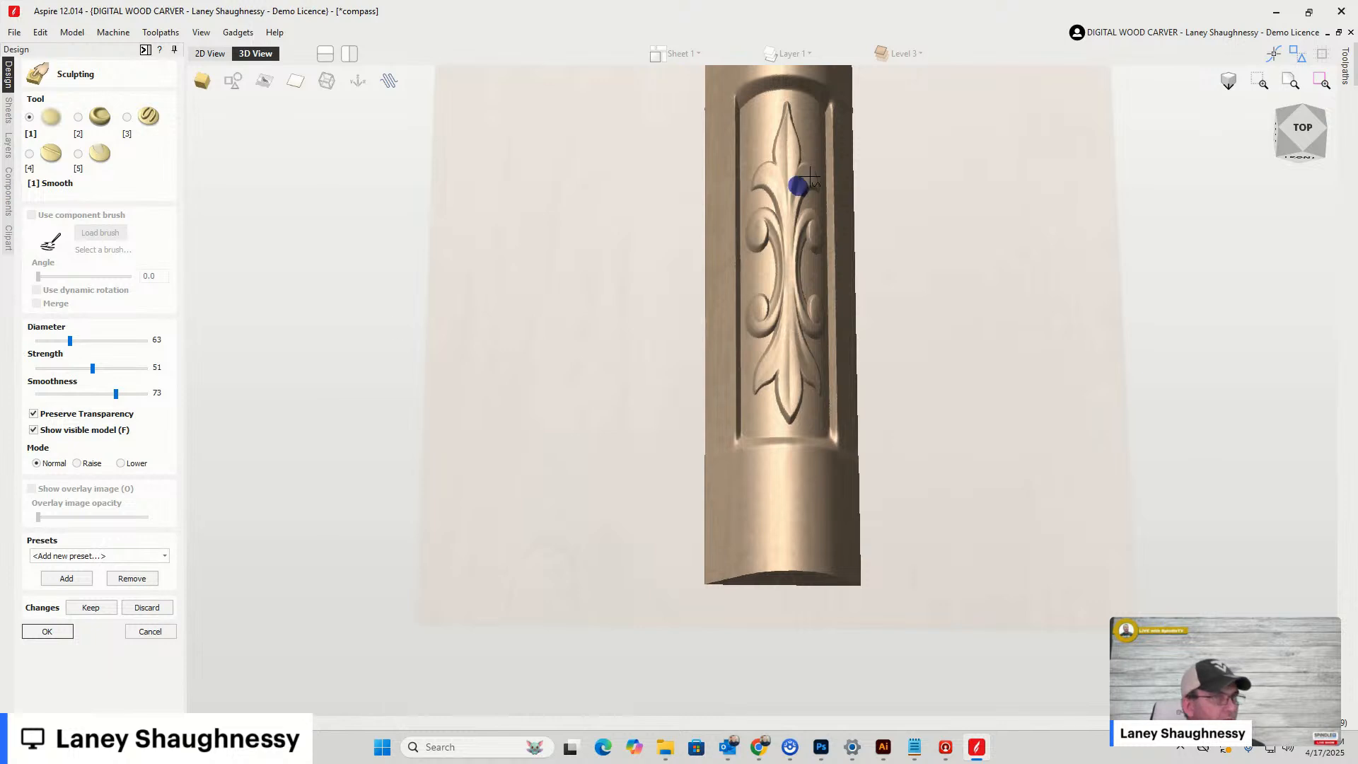
Smooth the recess's long edges and the bar's outer sides with the sculpting brush at diameter 63
left_click_drag(736, 101, 739, 452)
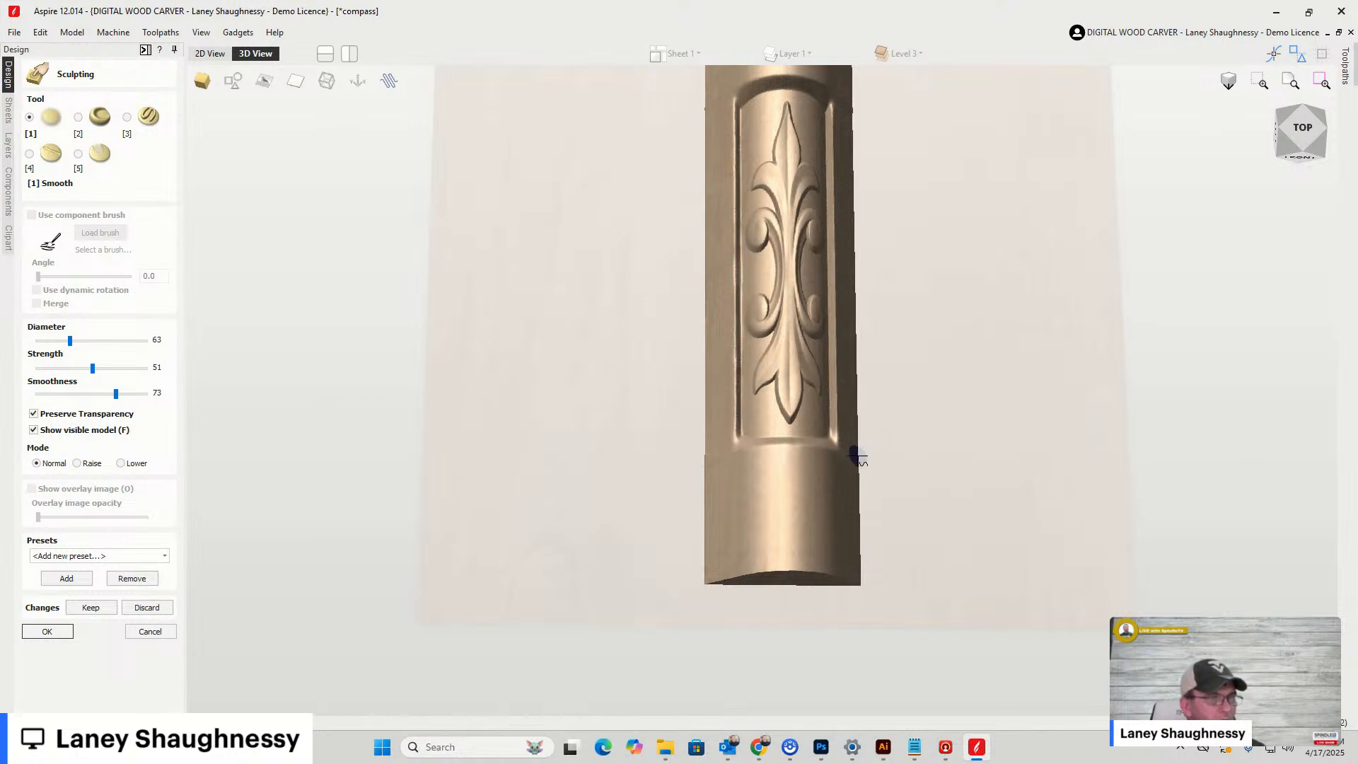
left_click_drag(840, 447, 827, 90)
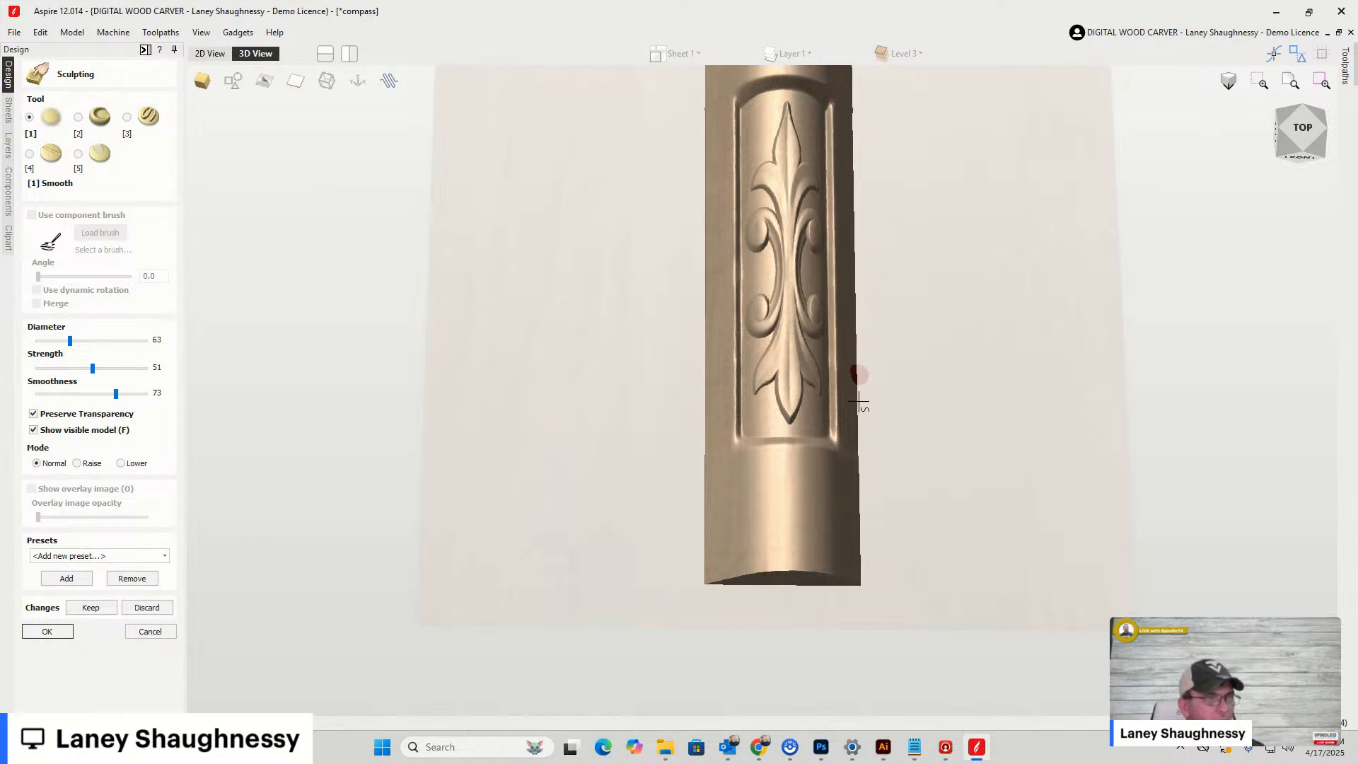
left_click_drag(856, 550, 852, 576)
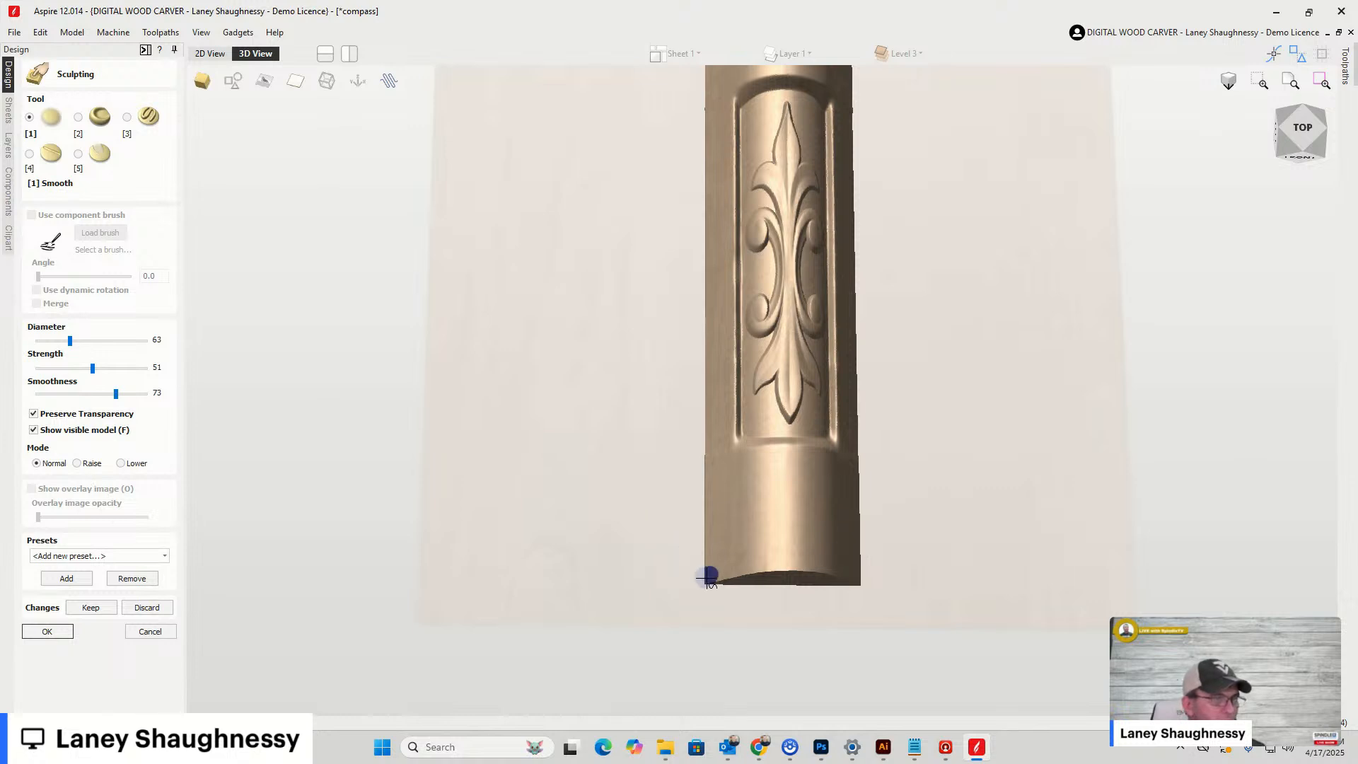
mouse_move(707, 576)
left_mouse_down()
mouse_move(702, 65)
mouse_move(699, 125)
mouse_move(738, 86)
left_mouse_up()
scroll(731, 385, "down", 3)
scroll(731, 385, "up", 4)
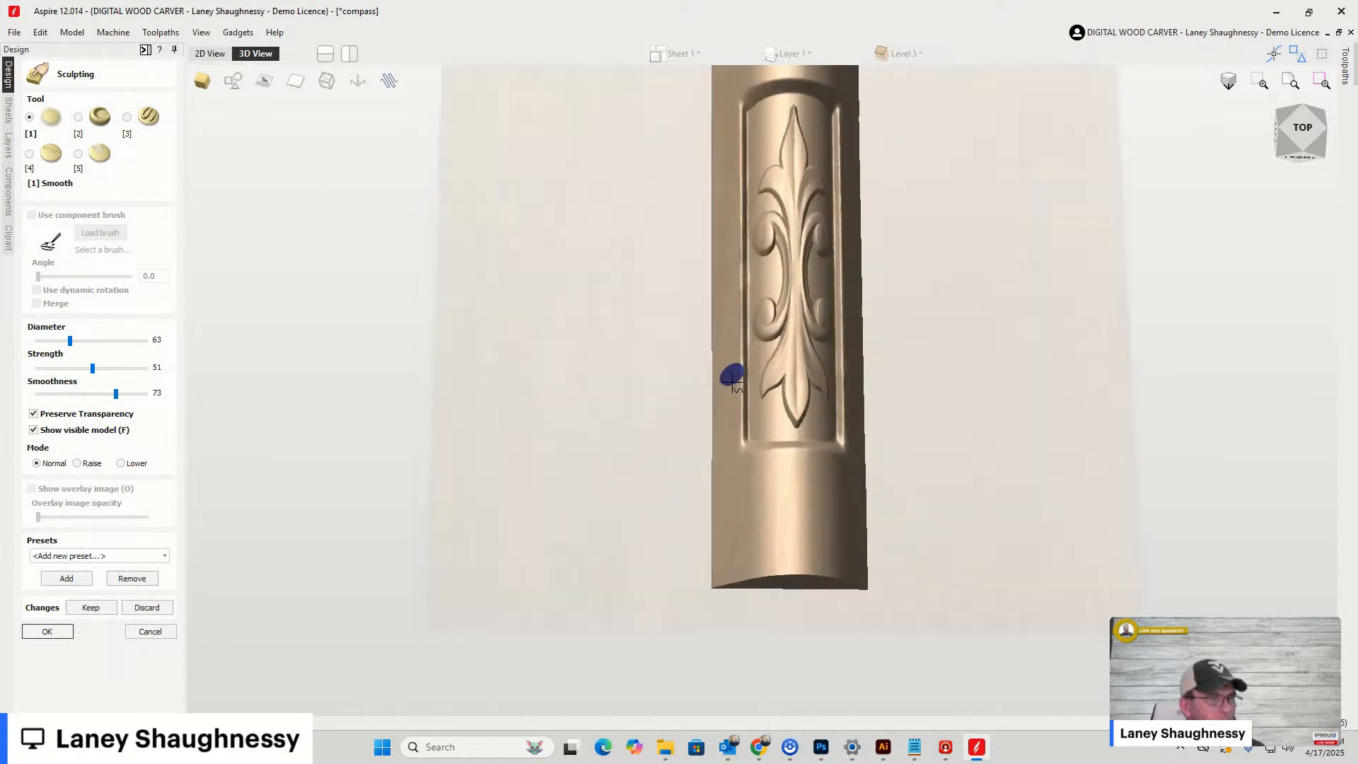
left_click_drag(729, 393, 739, 78)
scroll(736, 248, "down", 3)
scroll(729, 212, "up", 3)
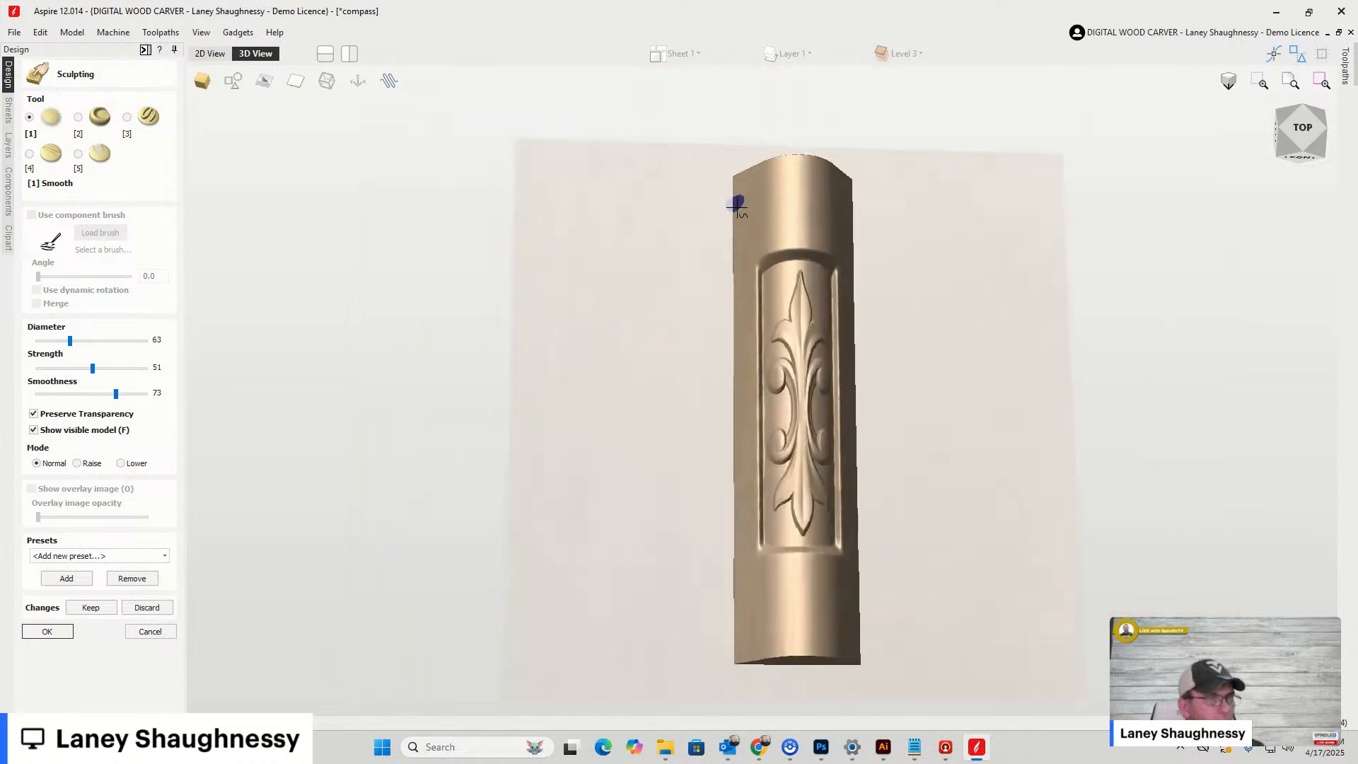
Smooth the recess's upper and right edges with brush diameter 229 and smoothness 56, and apply the sculpting
left_click_drag(796, 266, 820, 268)
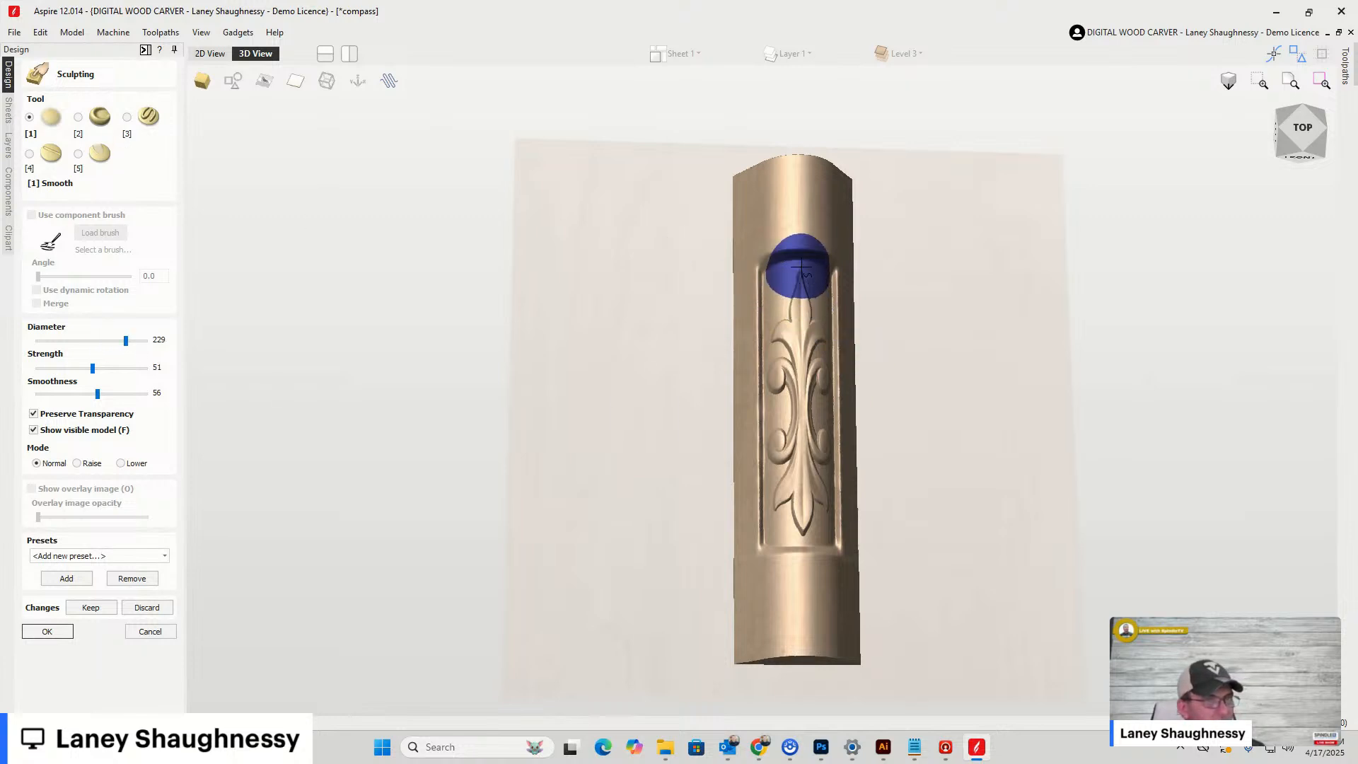
mouse_move(821, 275)
left_mouse_down()
mouse_move(834, 276)
mouse_move(833, 541)
left_mouse_up()
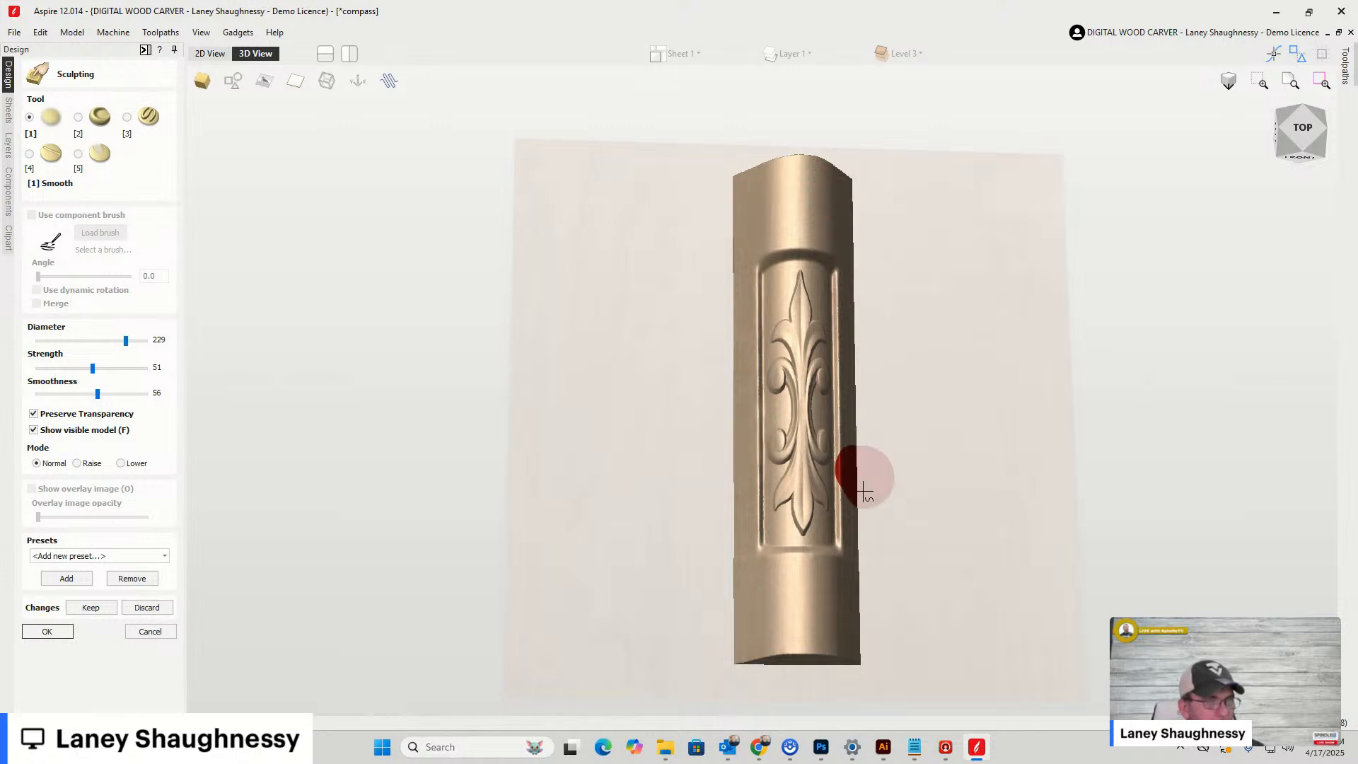
left_click(48, 631)
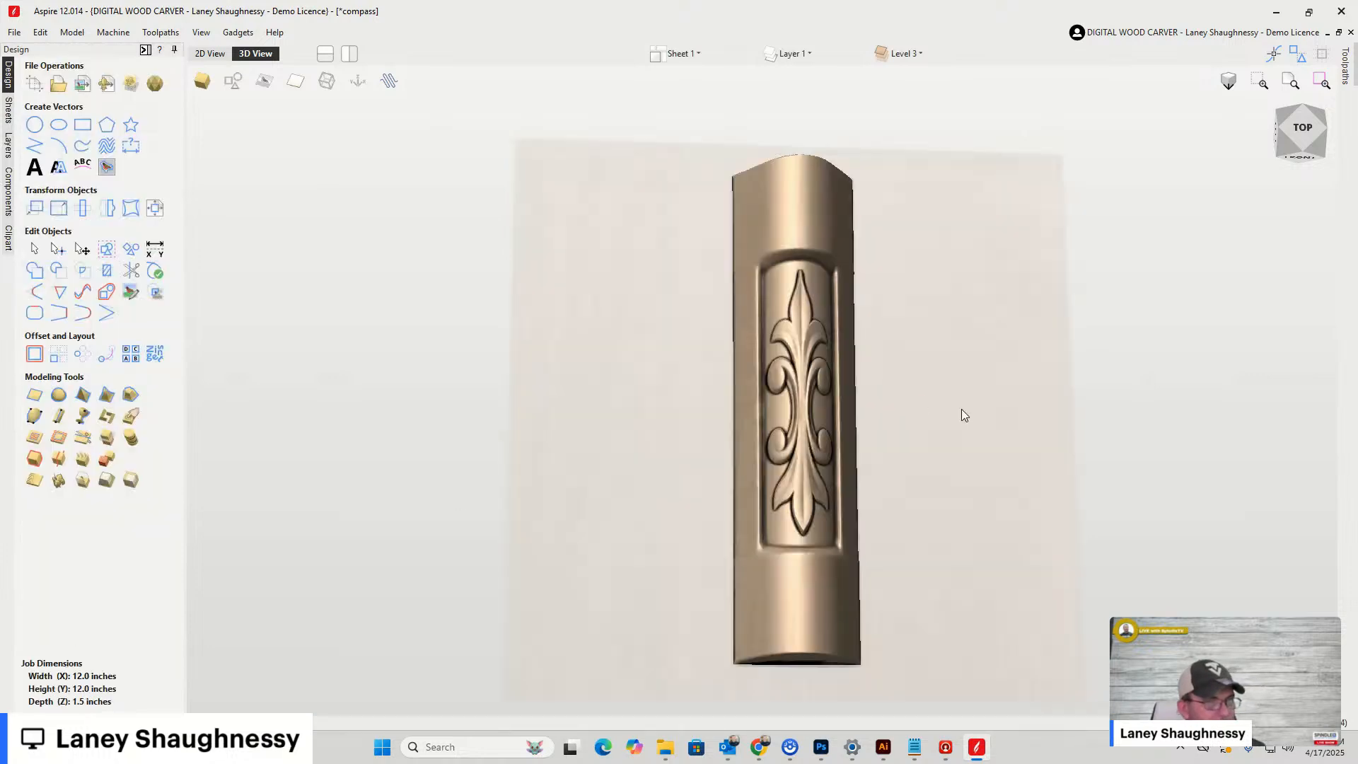
Examine the smoothed recess and flourish from an angle in the 3D view
mouse_move(1305, 131)
left_mouse_down()
mouse_move(1279, 149)
mouse_move(1316, 139)
mouse_move(1282, 146)
mouse_move(1295, 141)
left_mouse_up()
scroll(940, 340, "up", 3)
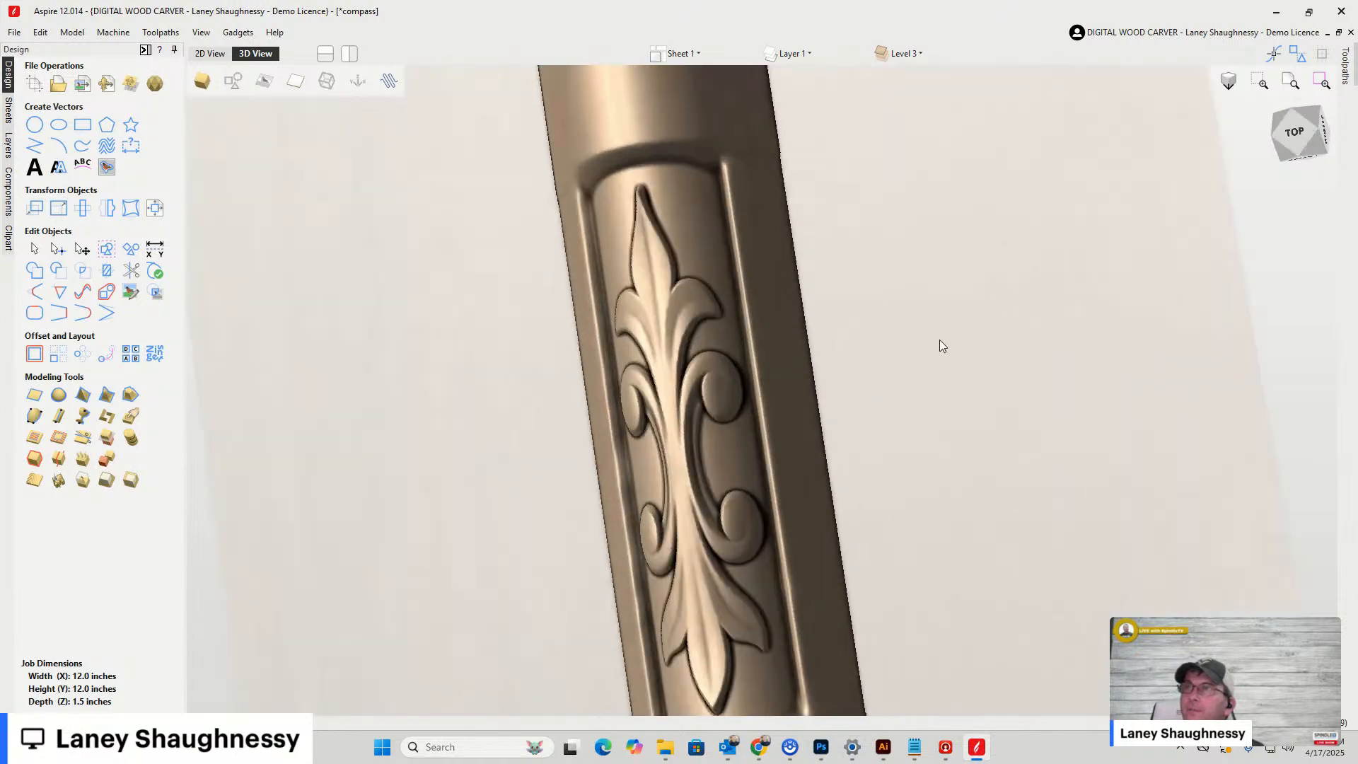
scroll(941, 344, "down", 3)
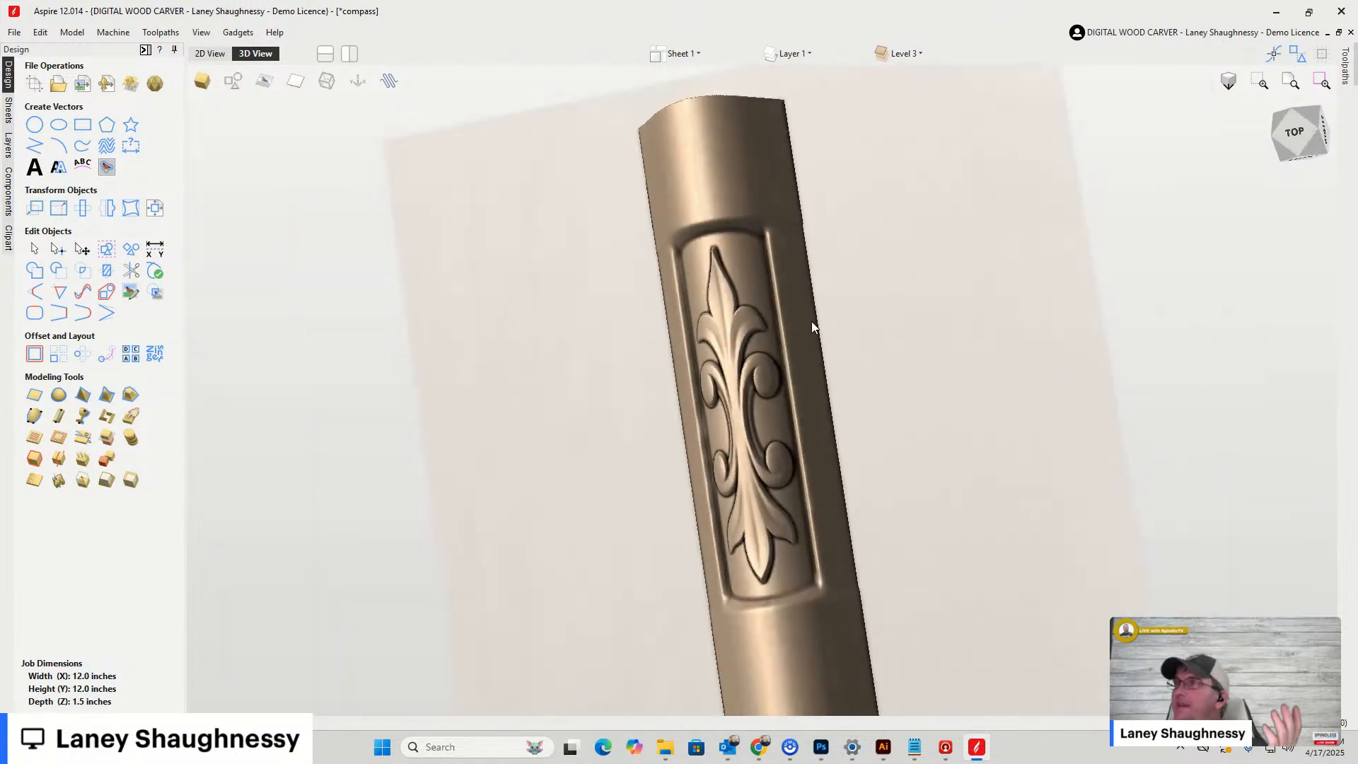
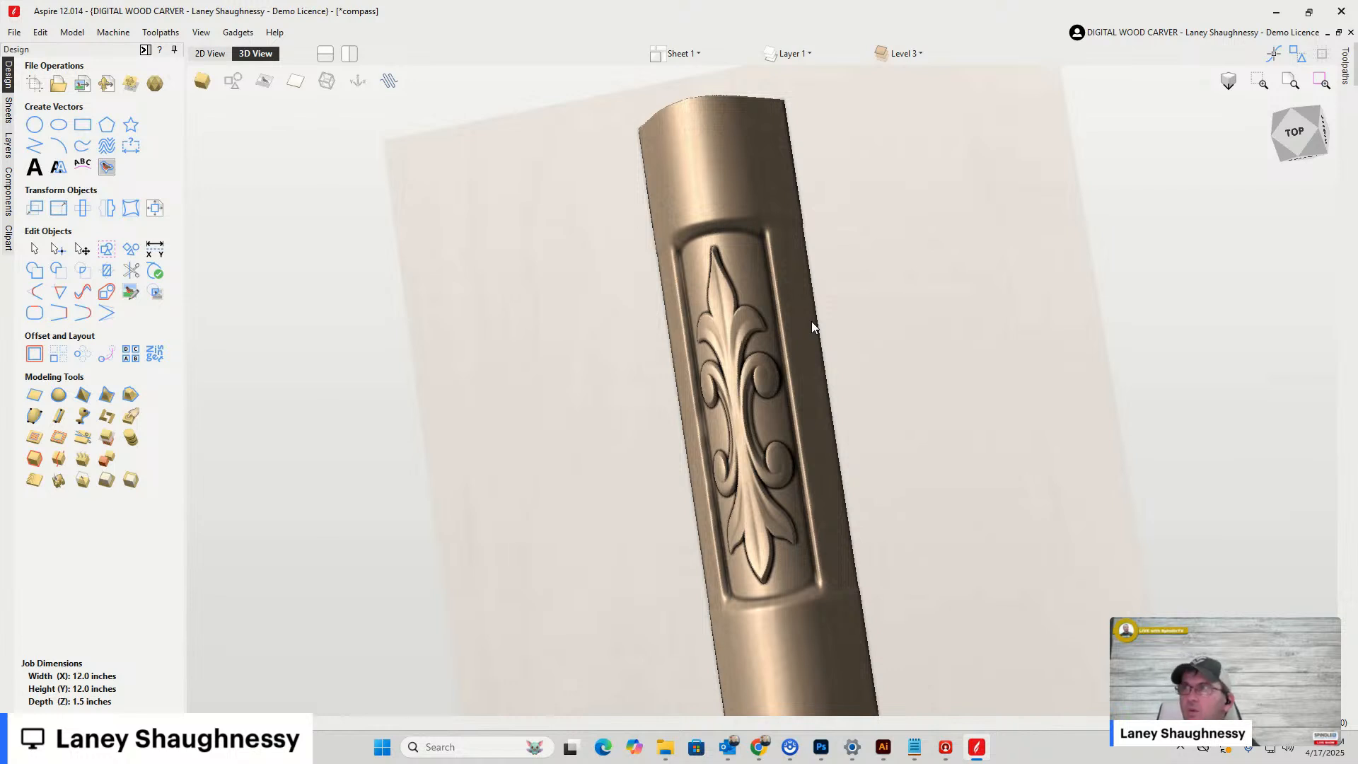
Draw a vertical line 1 inch long on the job's left edge in the 2D view
left_click(211, 53)
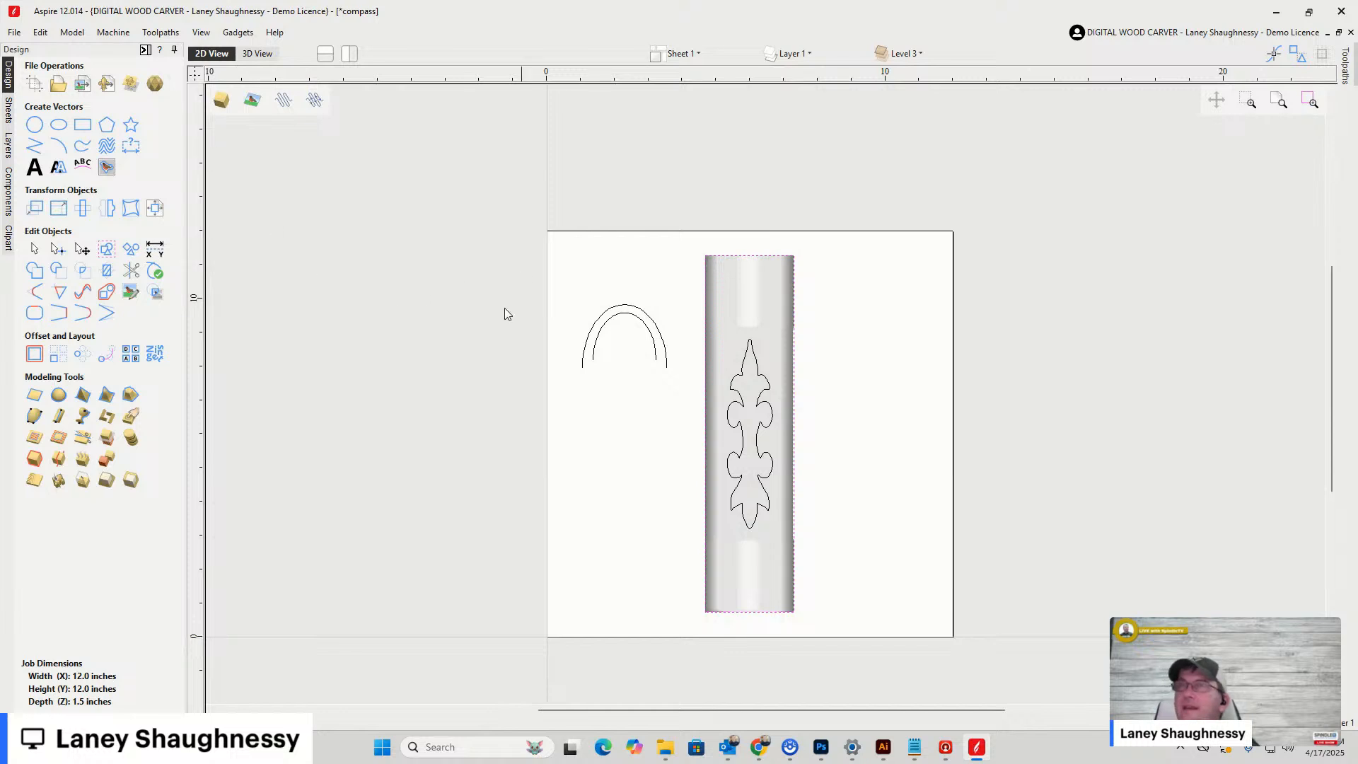
scroll(576, 353, "down", 2)
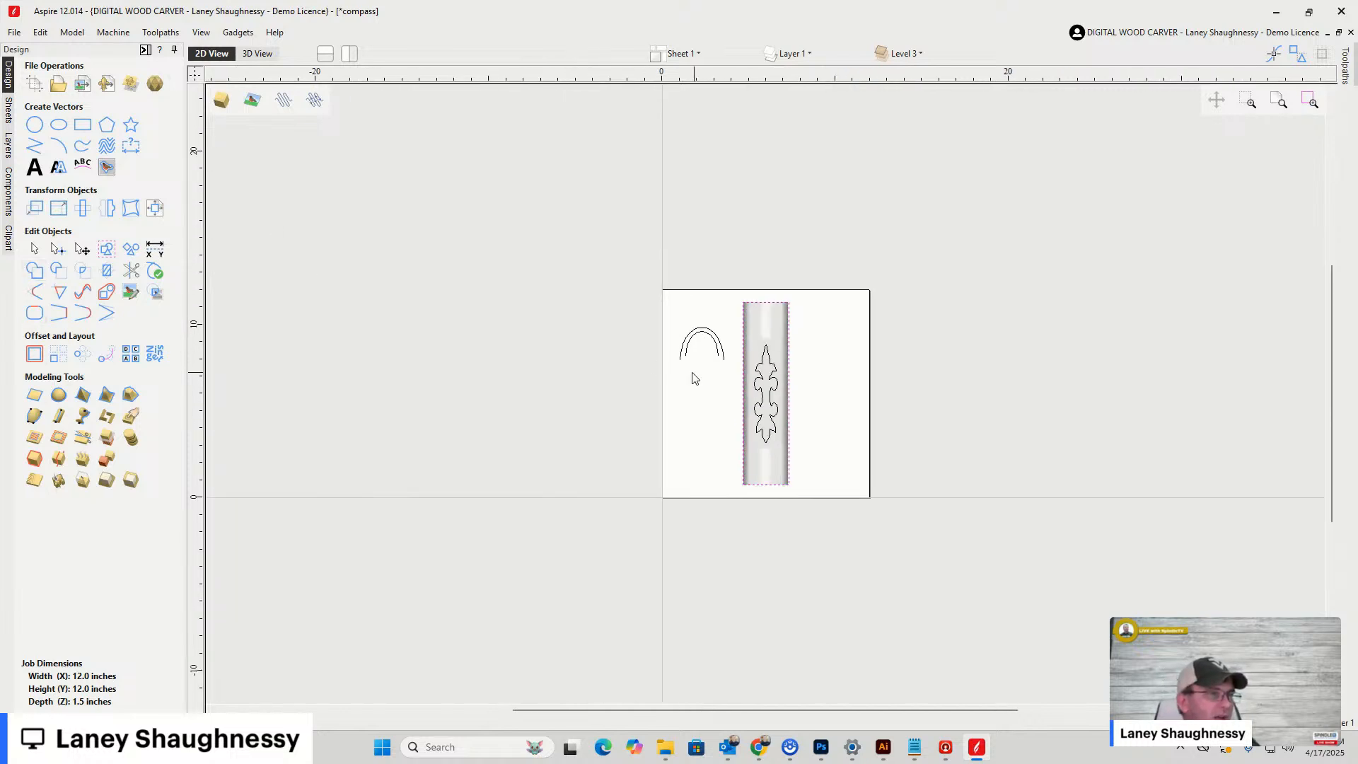
scroll(693, 373, "up", 2)
scroll(650, 371, "down", 1)
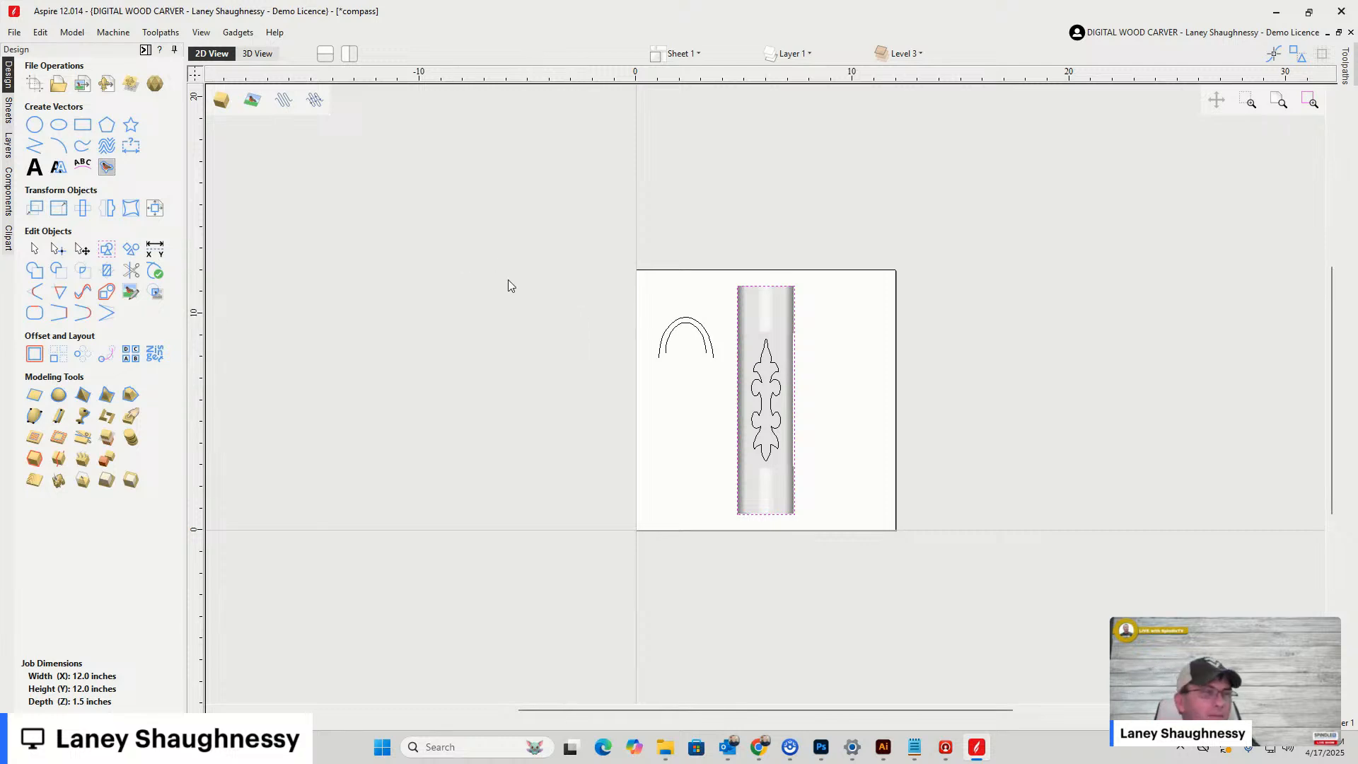
scroll(670, 549, "down", 1)
scroll(636, 531, "up", 2)
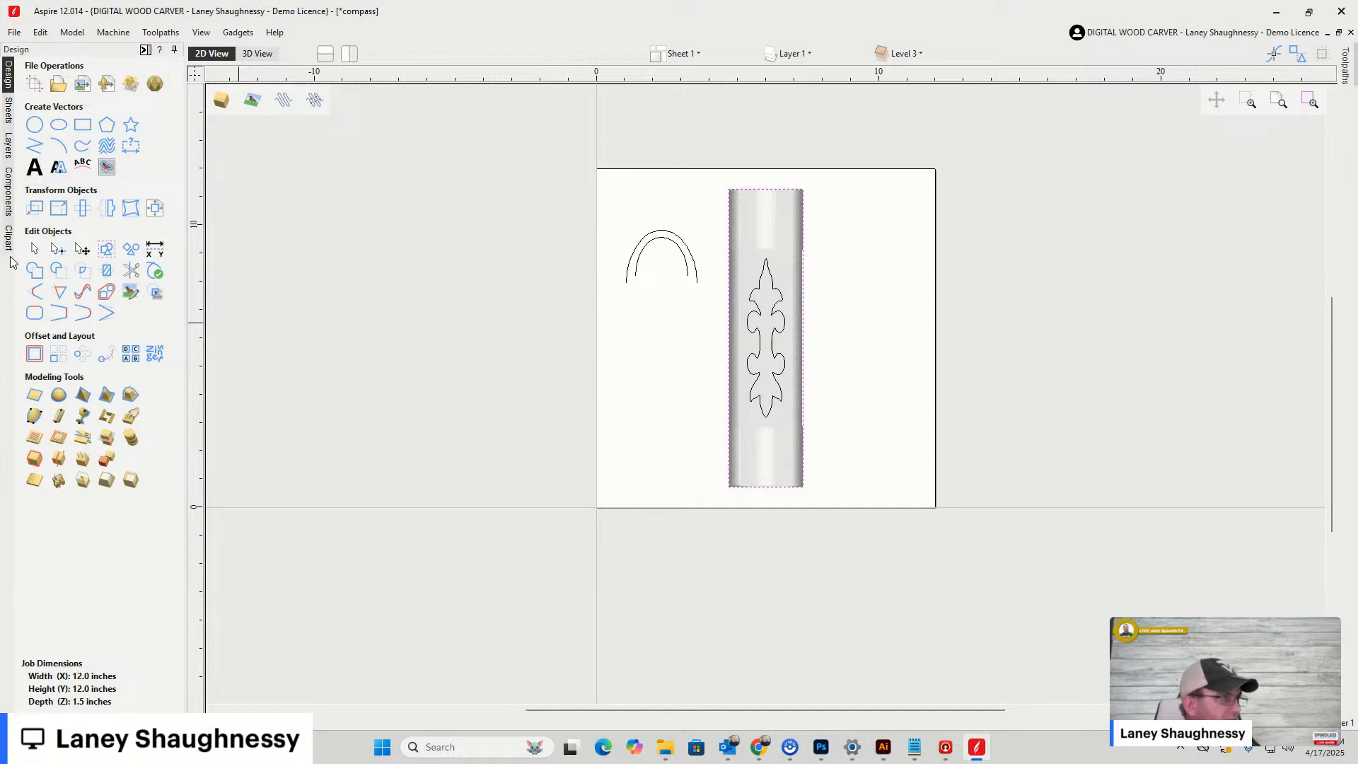
left_click(34, 146)
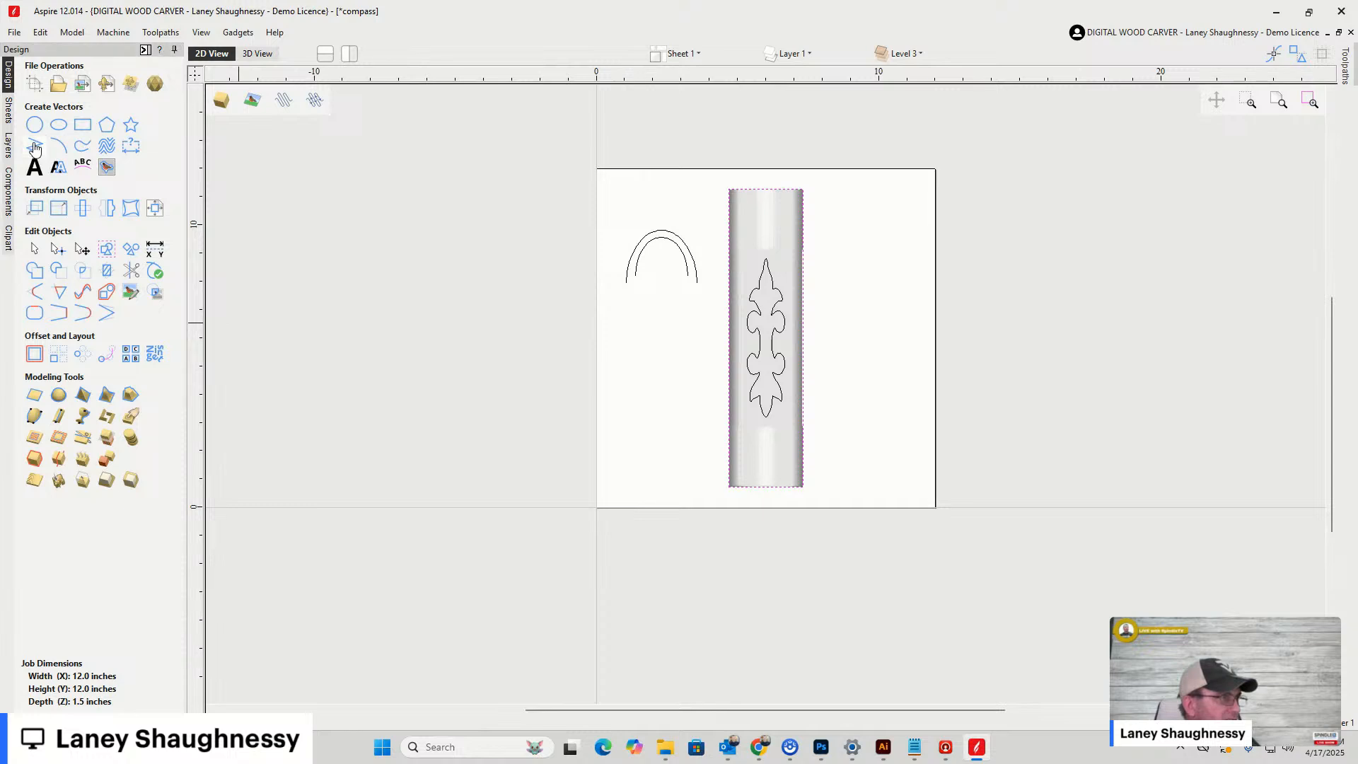
scroll(593, 478, "up", 2)
scroll(612, 470, "down", 3)
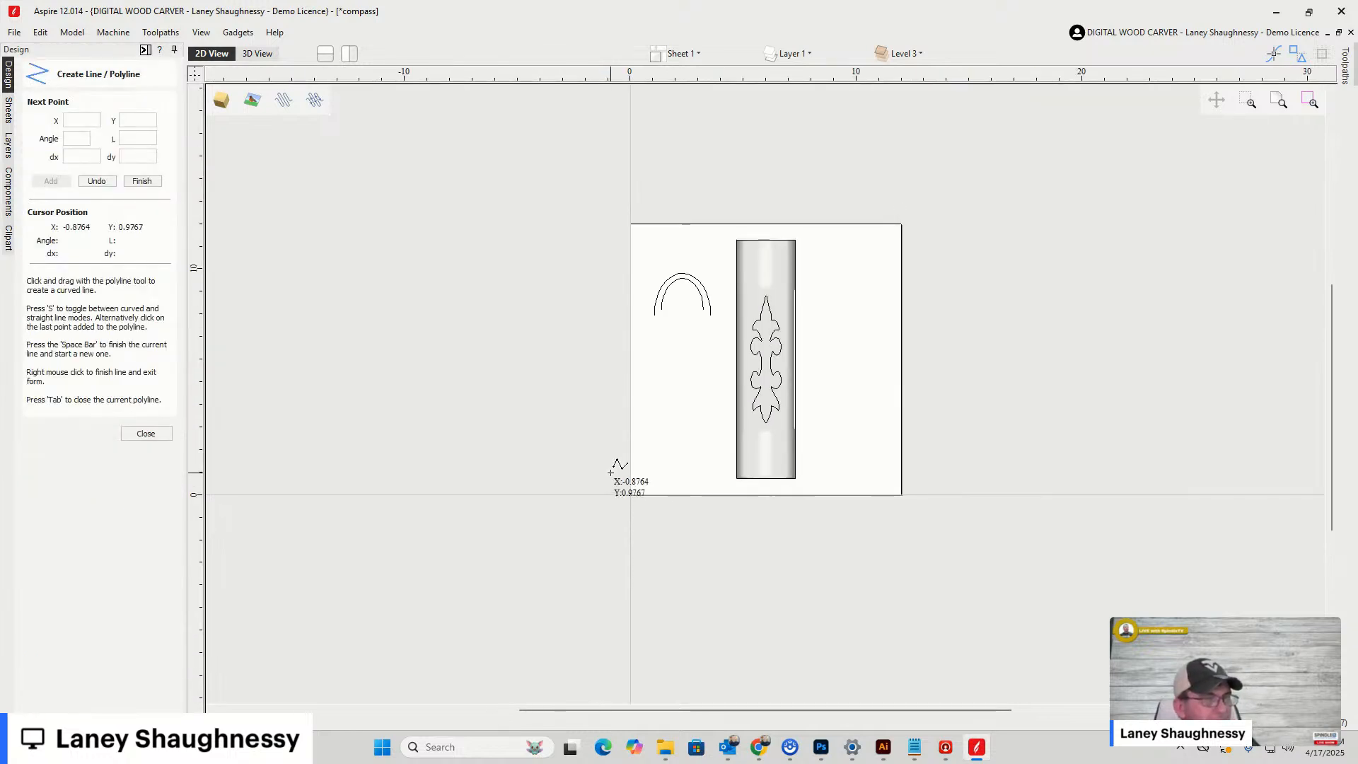
left_click(632, 389)
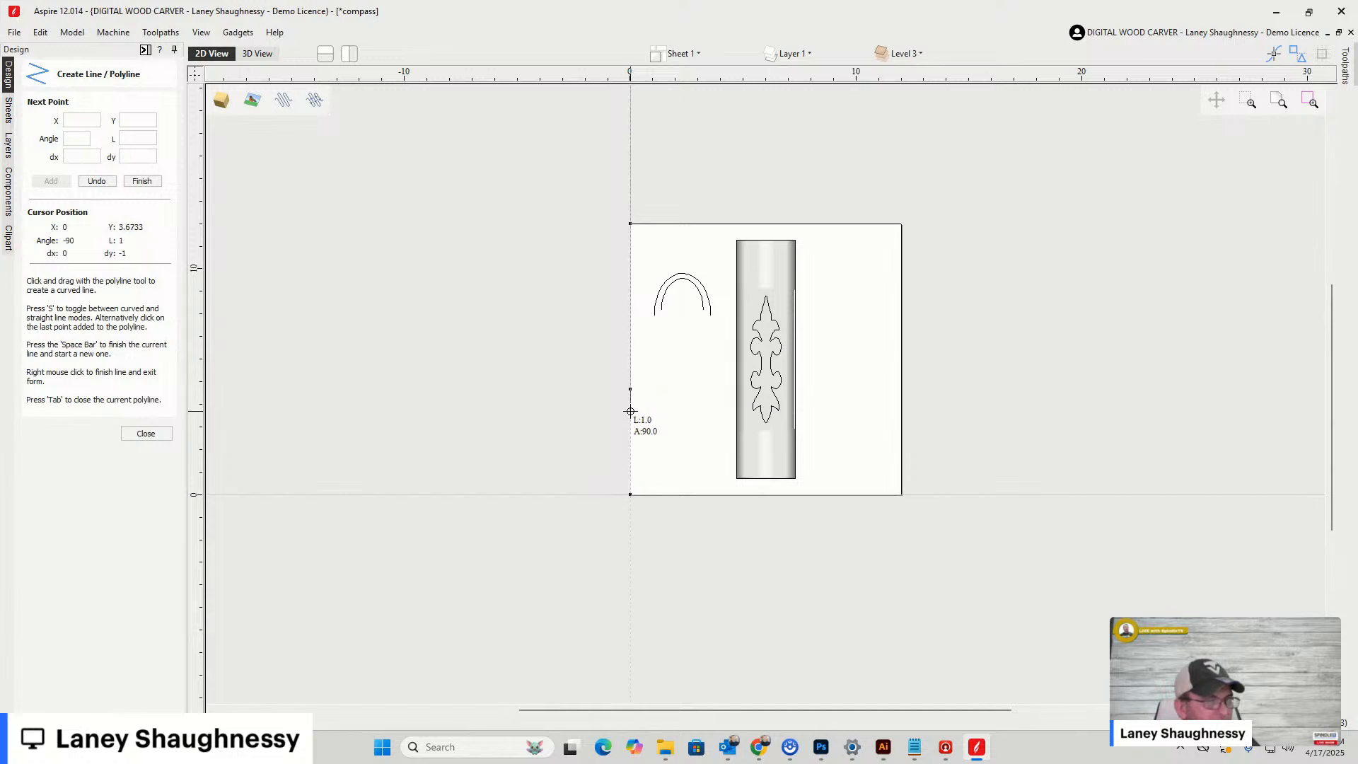
left_click(631, 411)
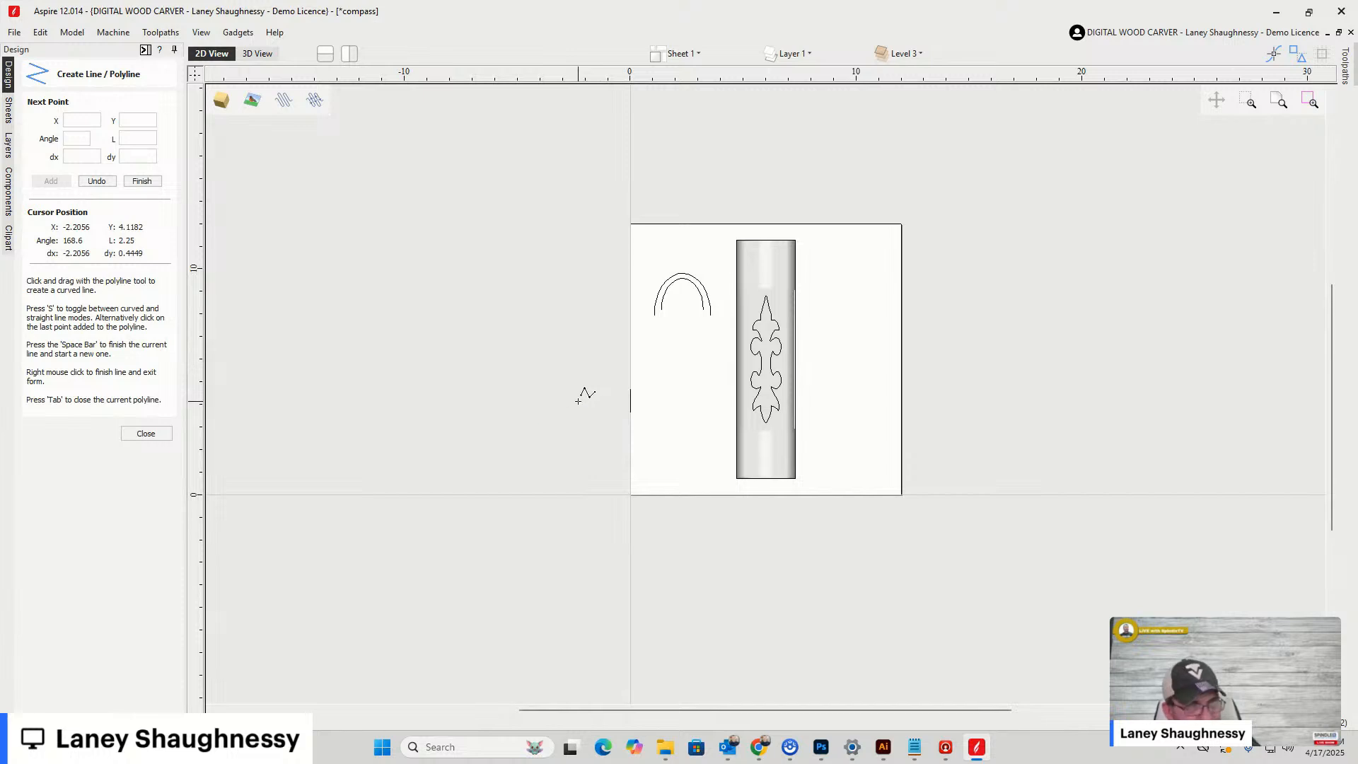
left_click(134, 433)
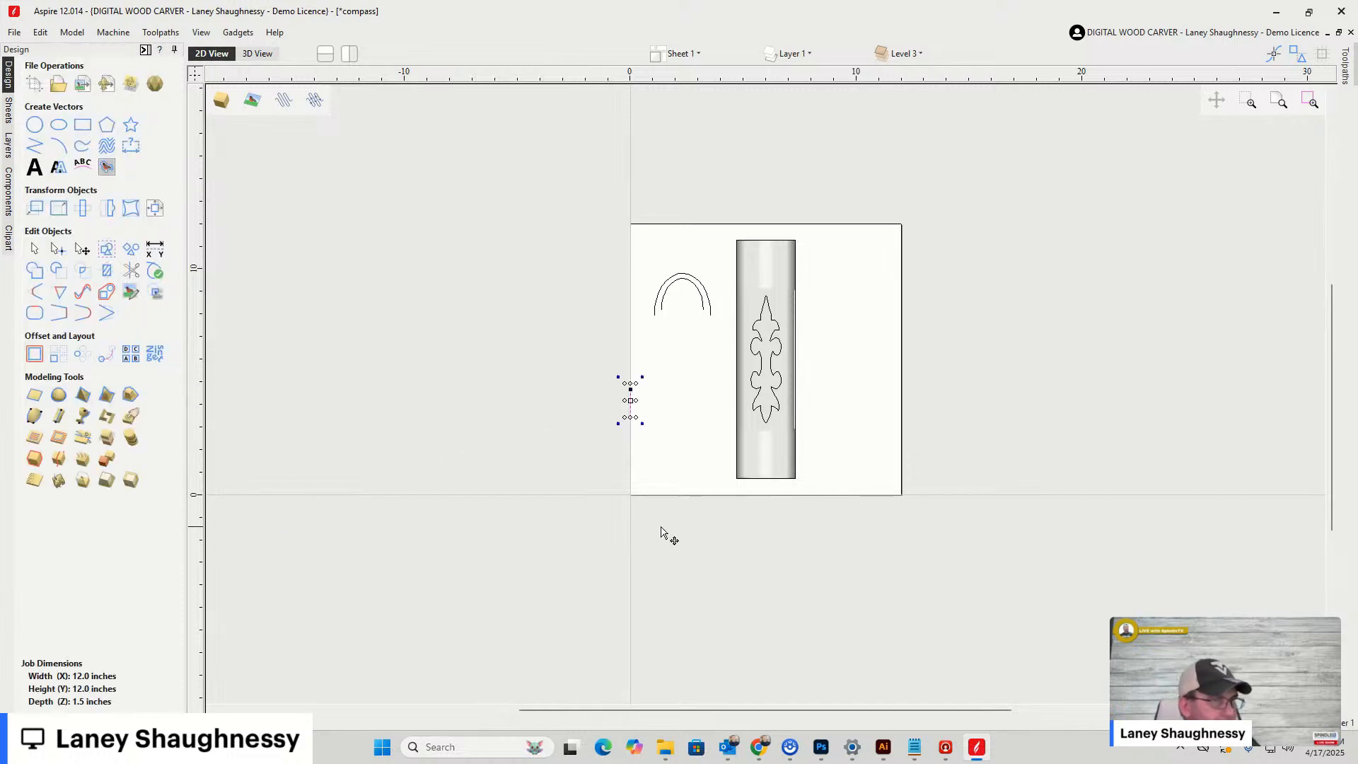
Select the two arcs together with the bar and its flourish, and move them horizontally toward the job's right edge
scroll(661, 533, "up", 1)
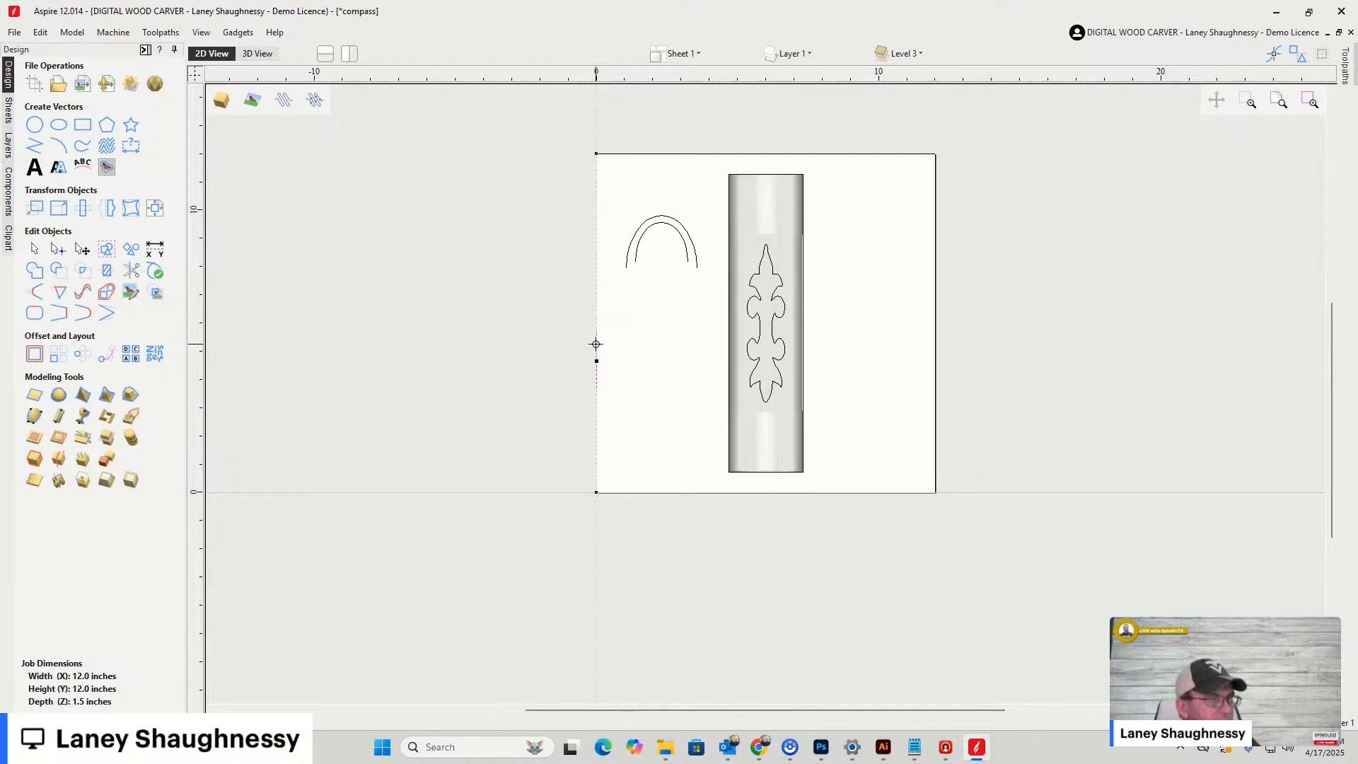
scroll(600, 403, "up", 2)
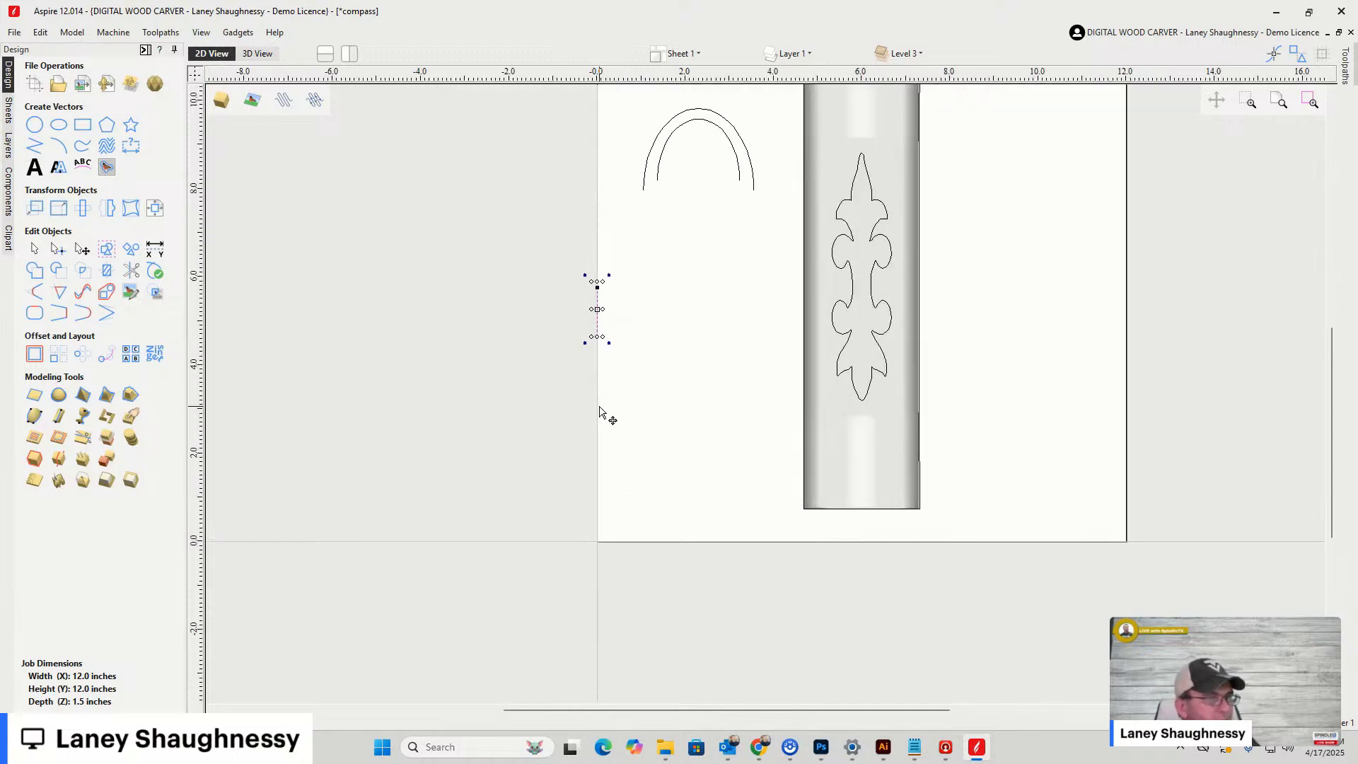
scroll(599, 413, "down", 2)
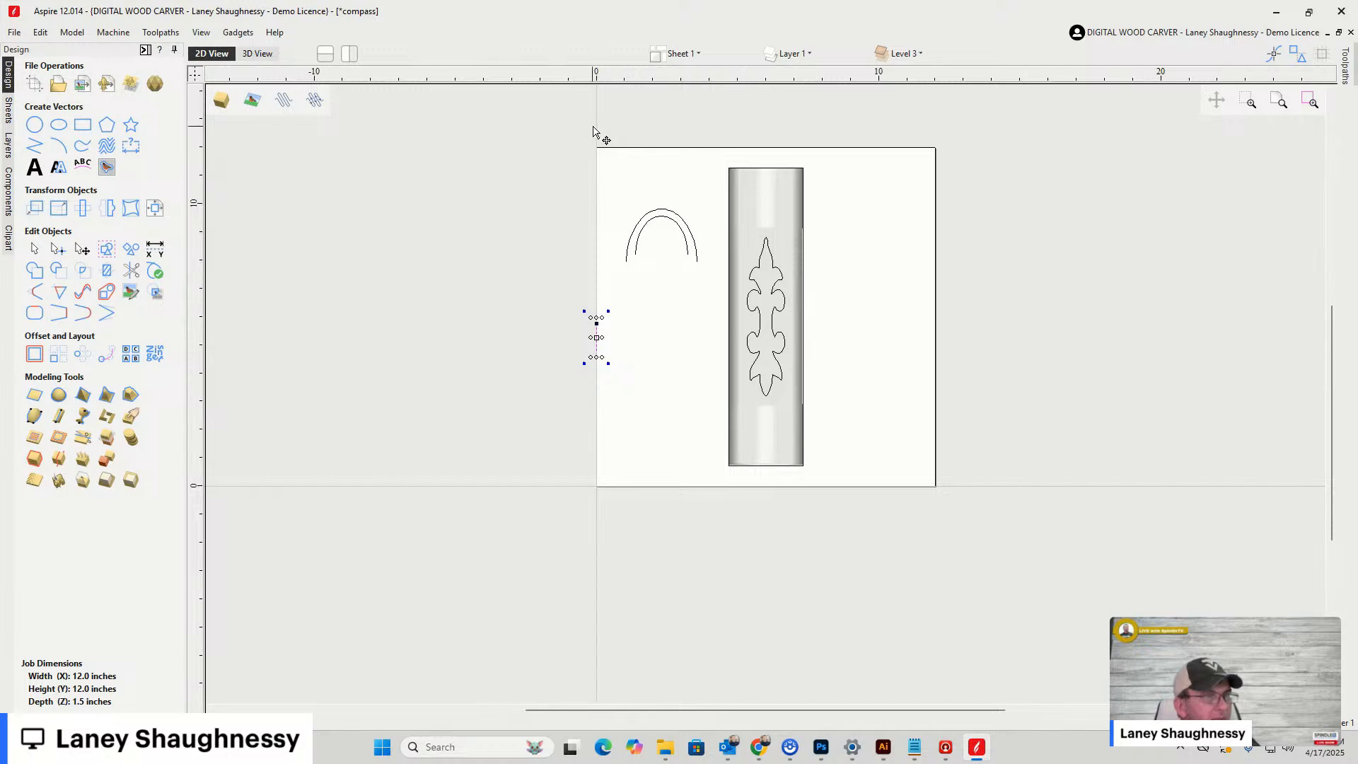
left_click_drag(594, 127, 855, 347)
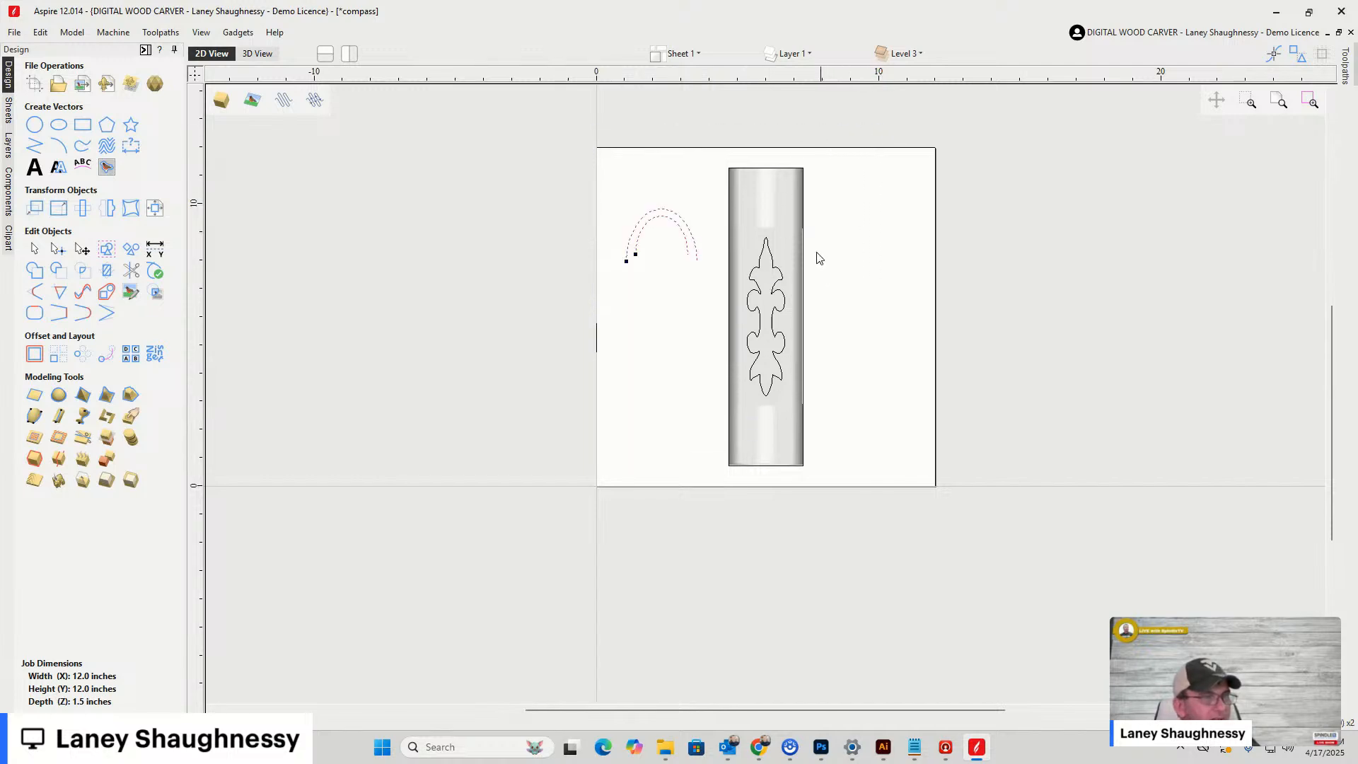
left_click_drag(605, 123, 859, 508)
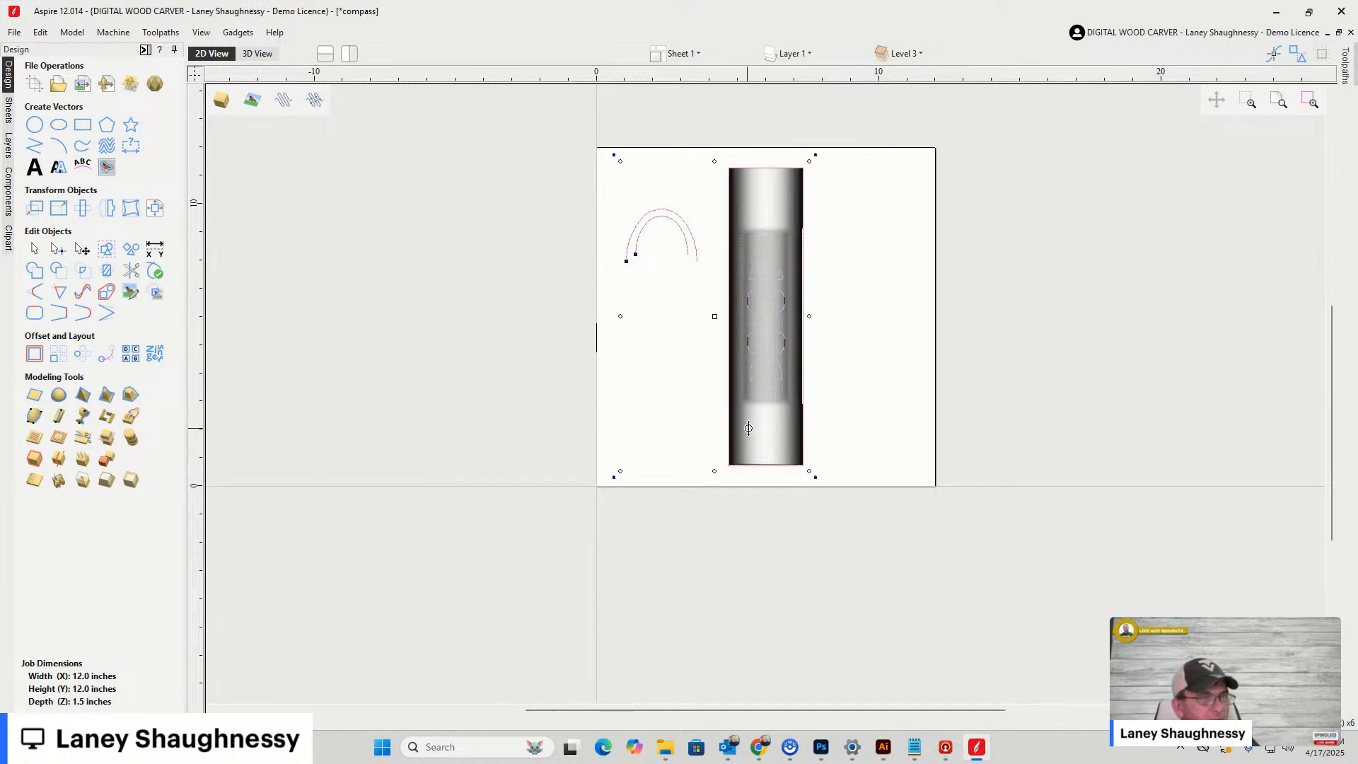
left_click_drag(748, 428, 859, 428)
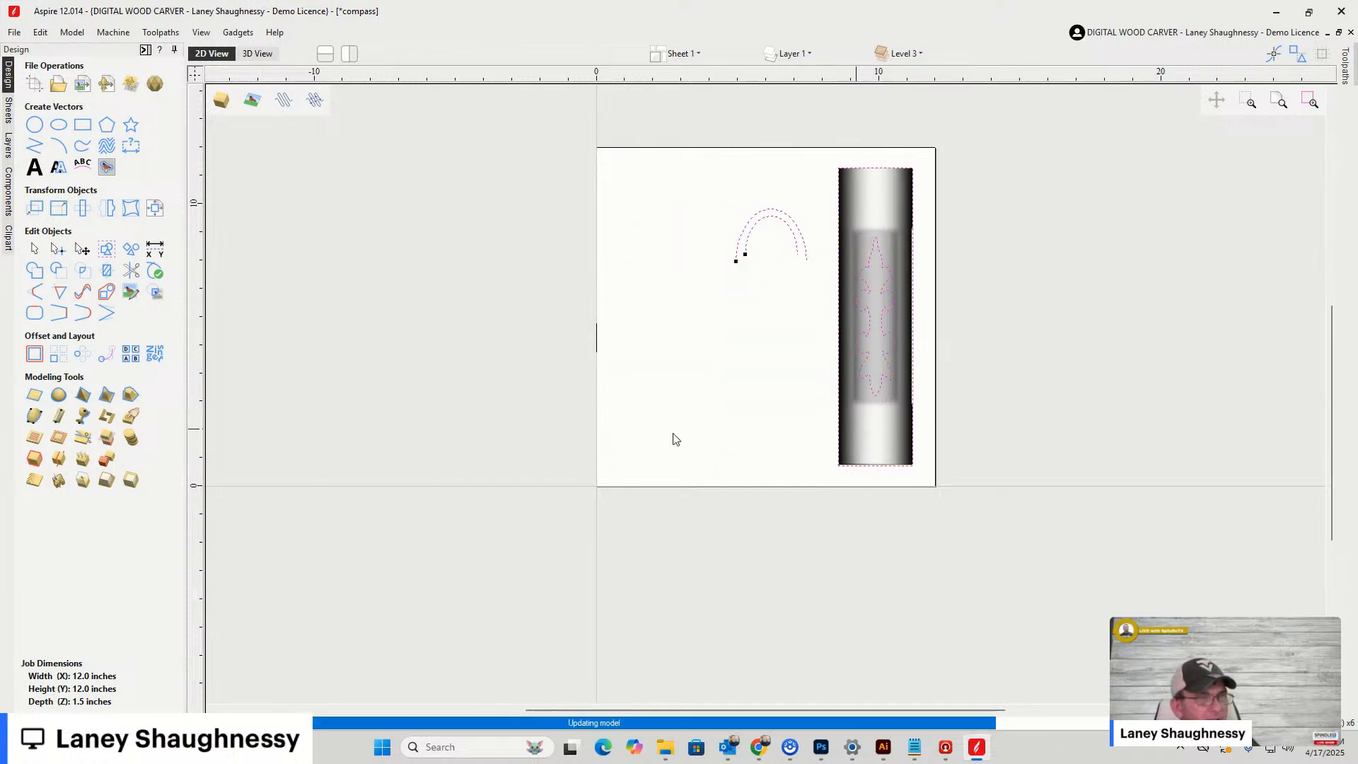
Set up a circular copy of the vertical line with its rotation center at X 0, Y 0
left_click(597, 347)
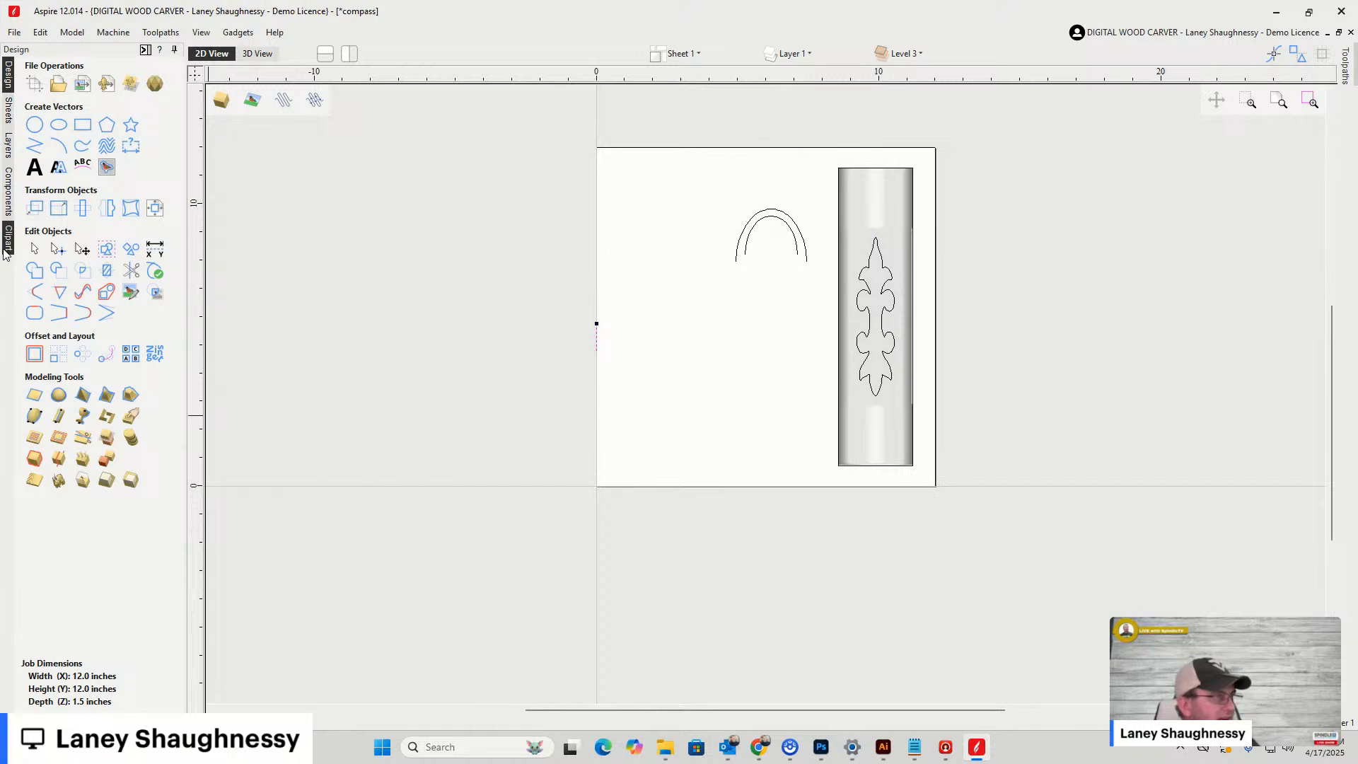
left_click(82, 354)
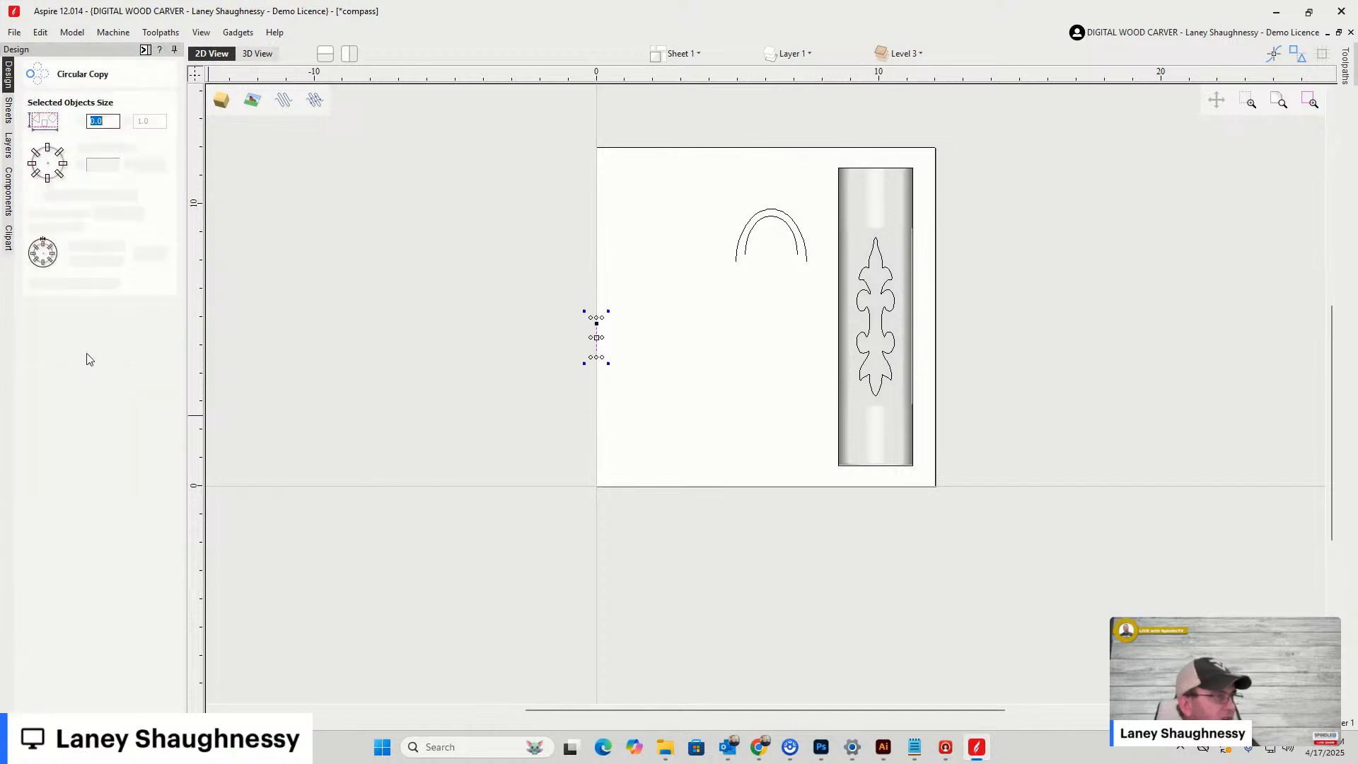
left_click(49, 165)
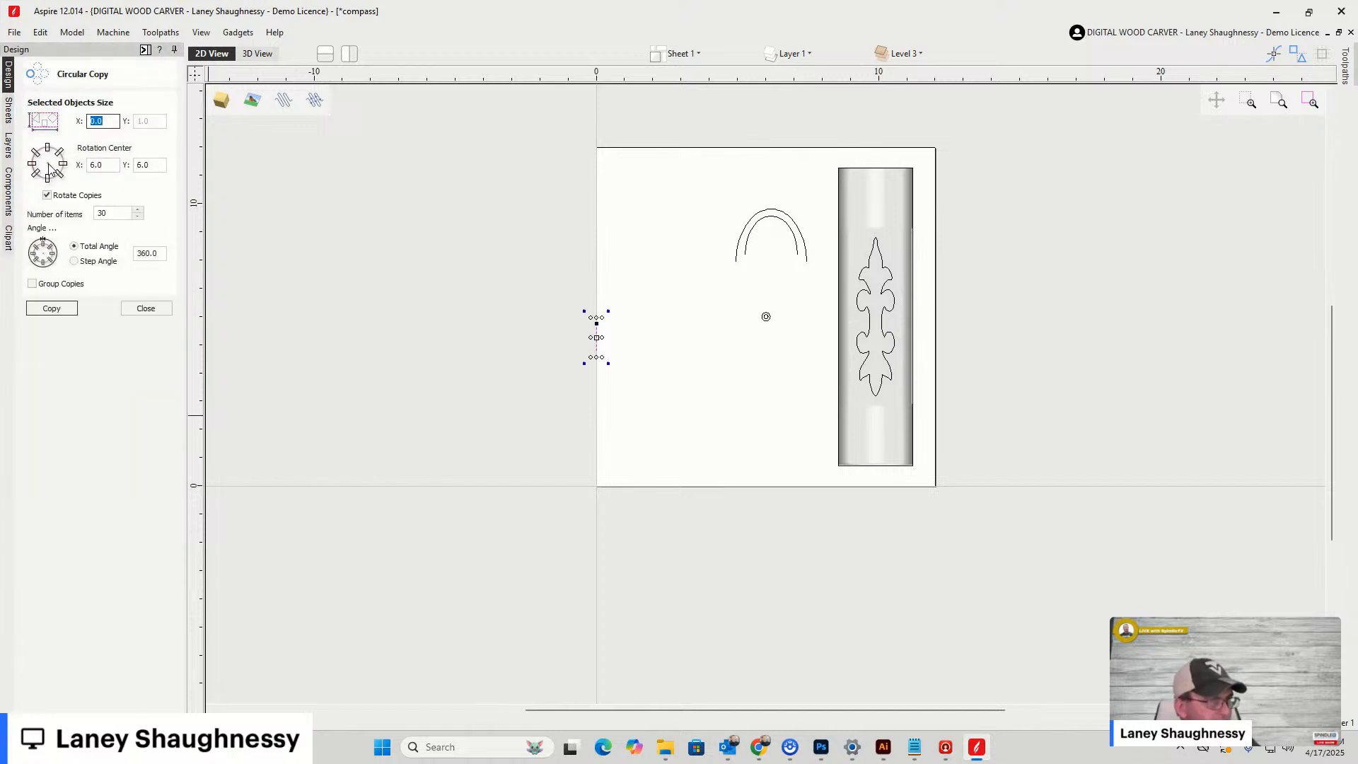
left_click_drag(110, 169, 43, 181)
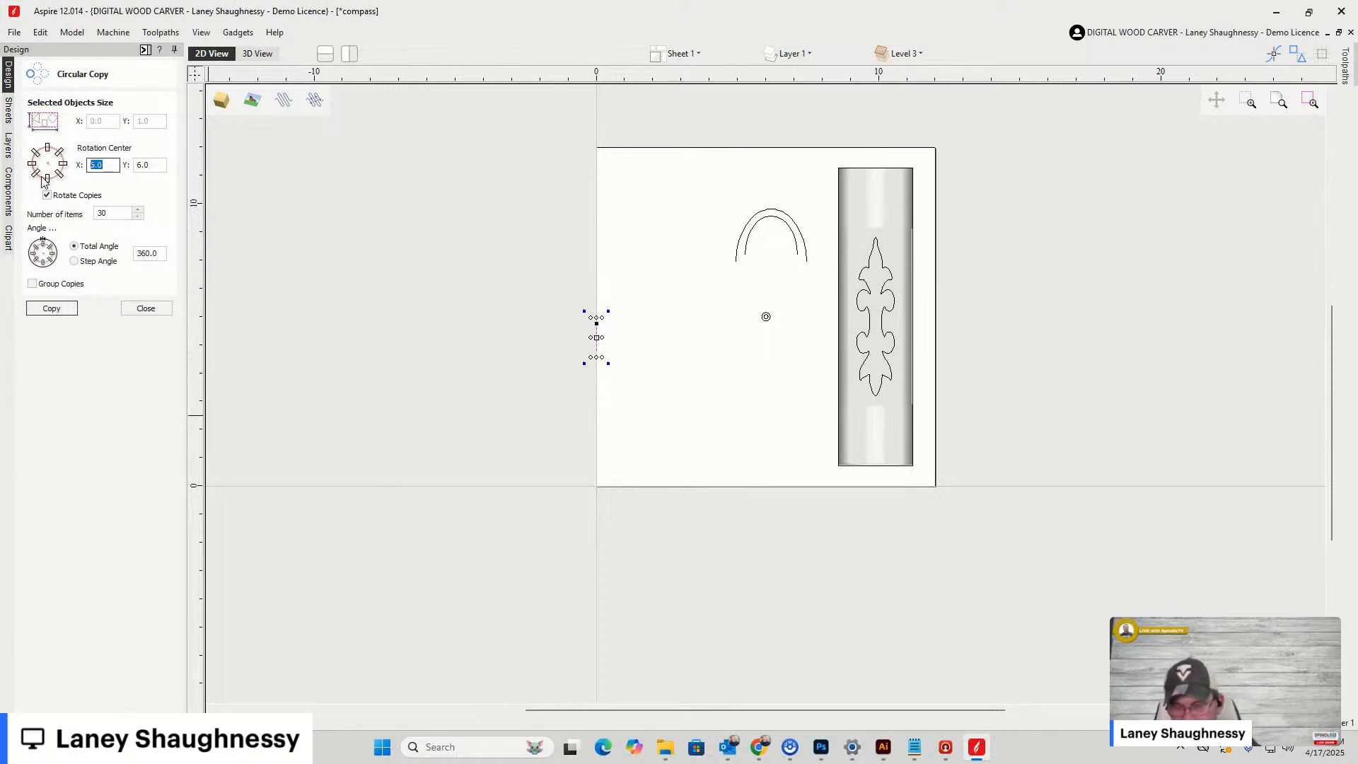
type("0")
key("Tab")
type("0")
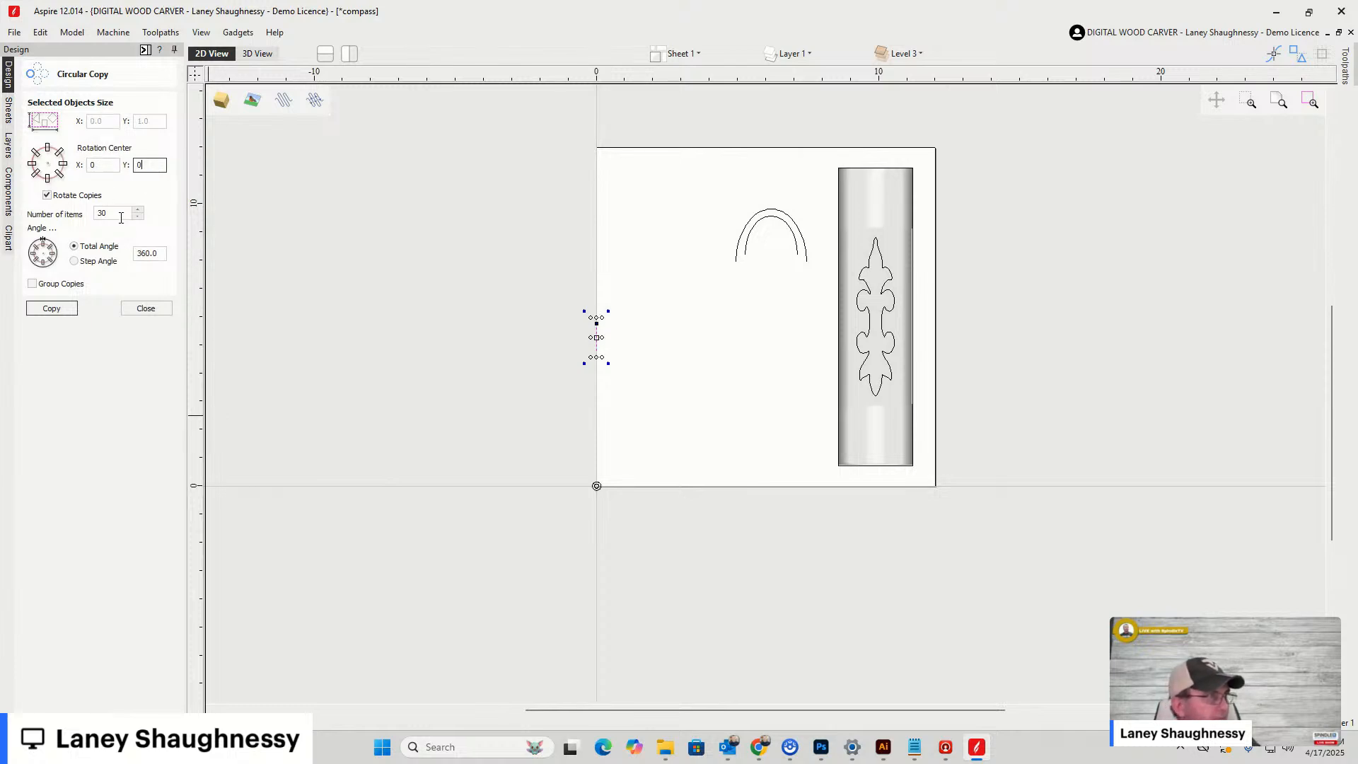
Create a ring of 12 rotated line copies over a total angle of 360 degrees
left_click_drag(121, 218, 62, 225)
type("12")
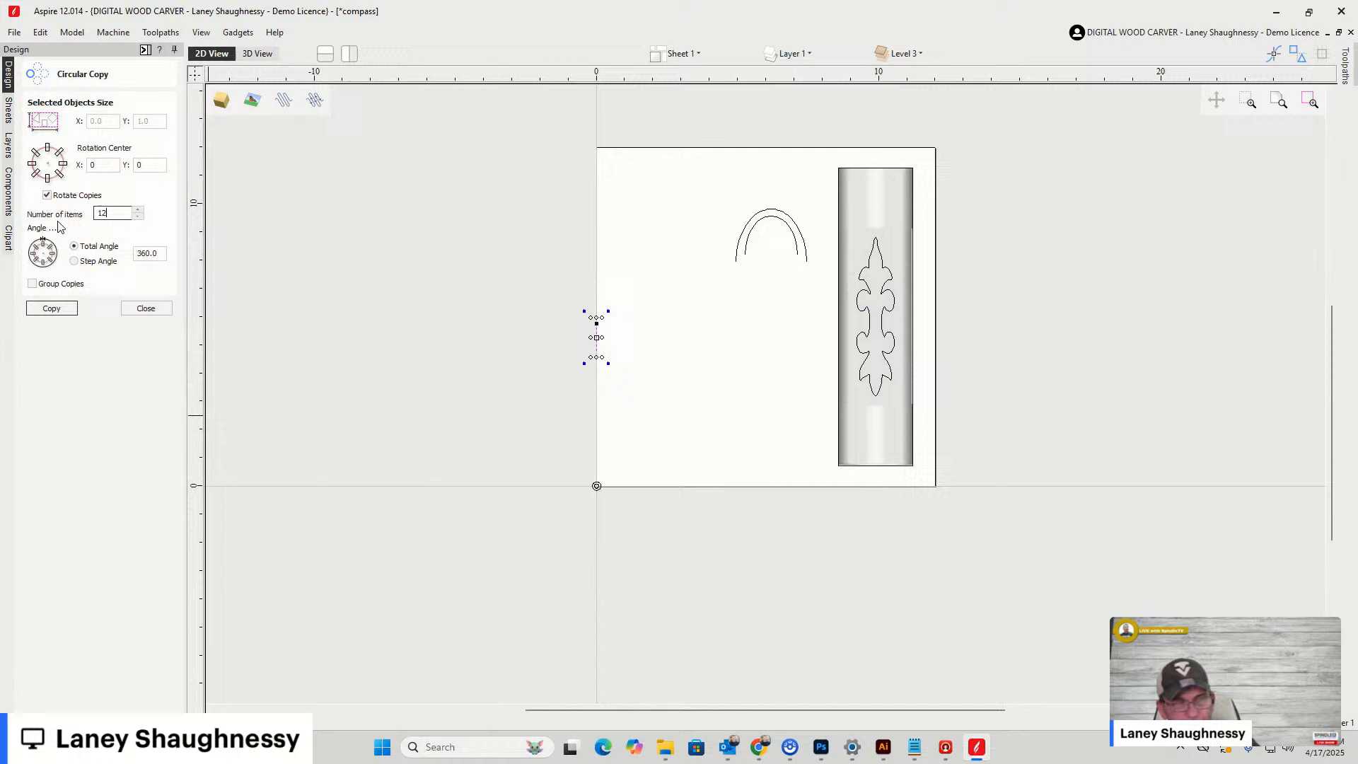
left_click(52, 309)
scroll(546, 543, "up", 2)
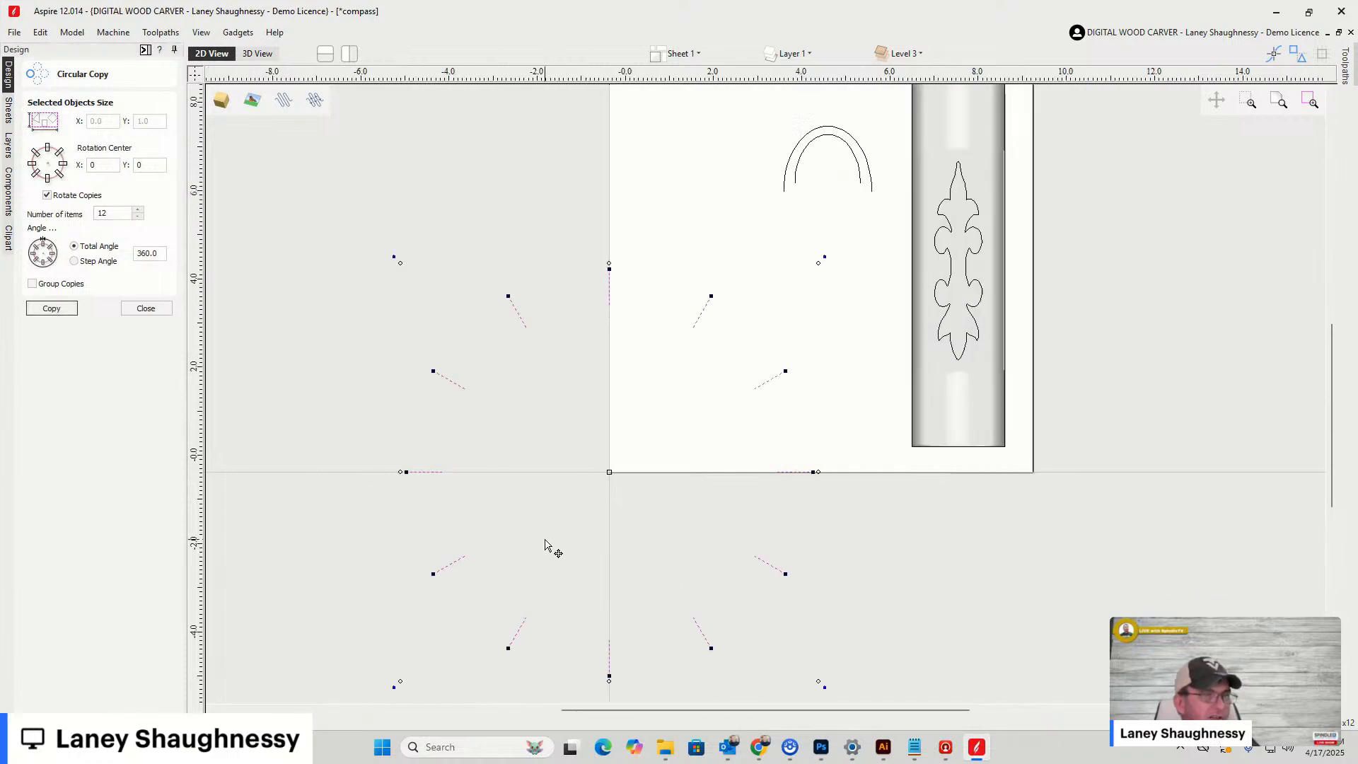
scroll(545, 540, "up", 3)
left_click(548, 535)
scroll(712, 486, "down", 4)
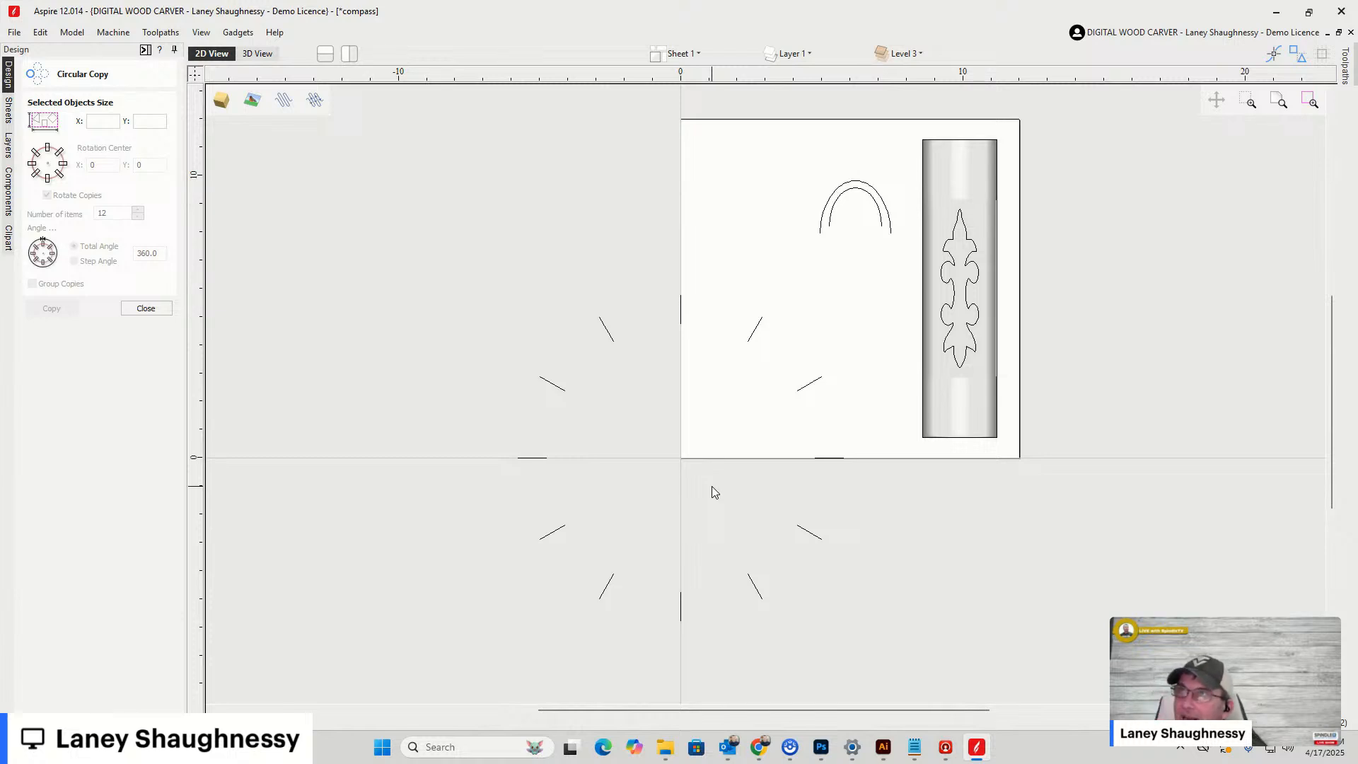
left_click(145, 308)
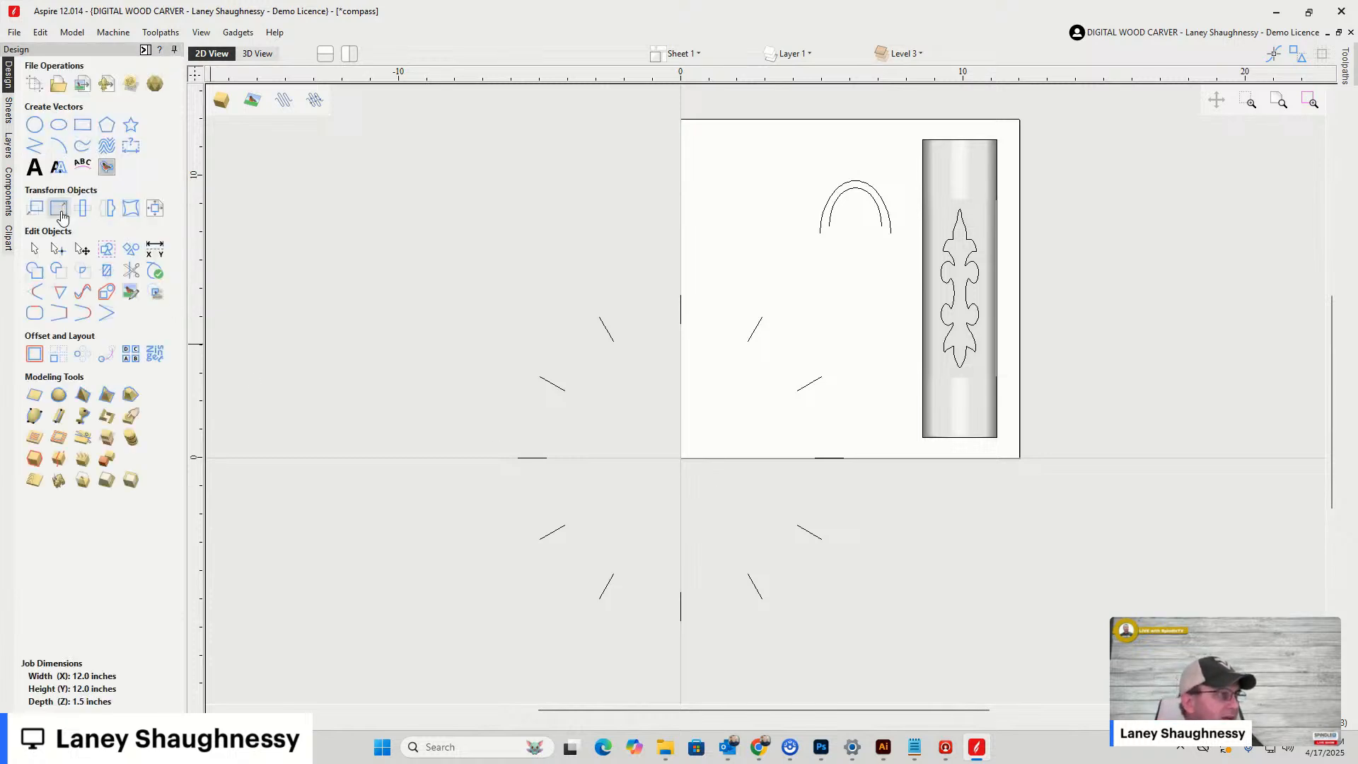
Set up new text in the empty area beside the ring, with a text height of 0.75 inches
left_click(35, 168)
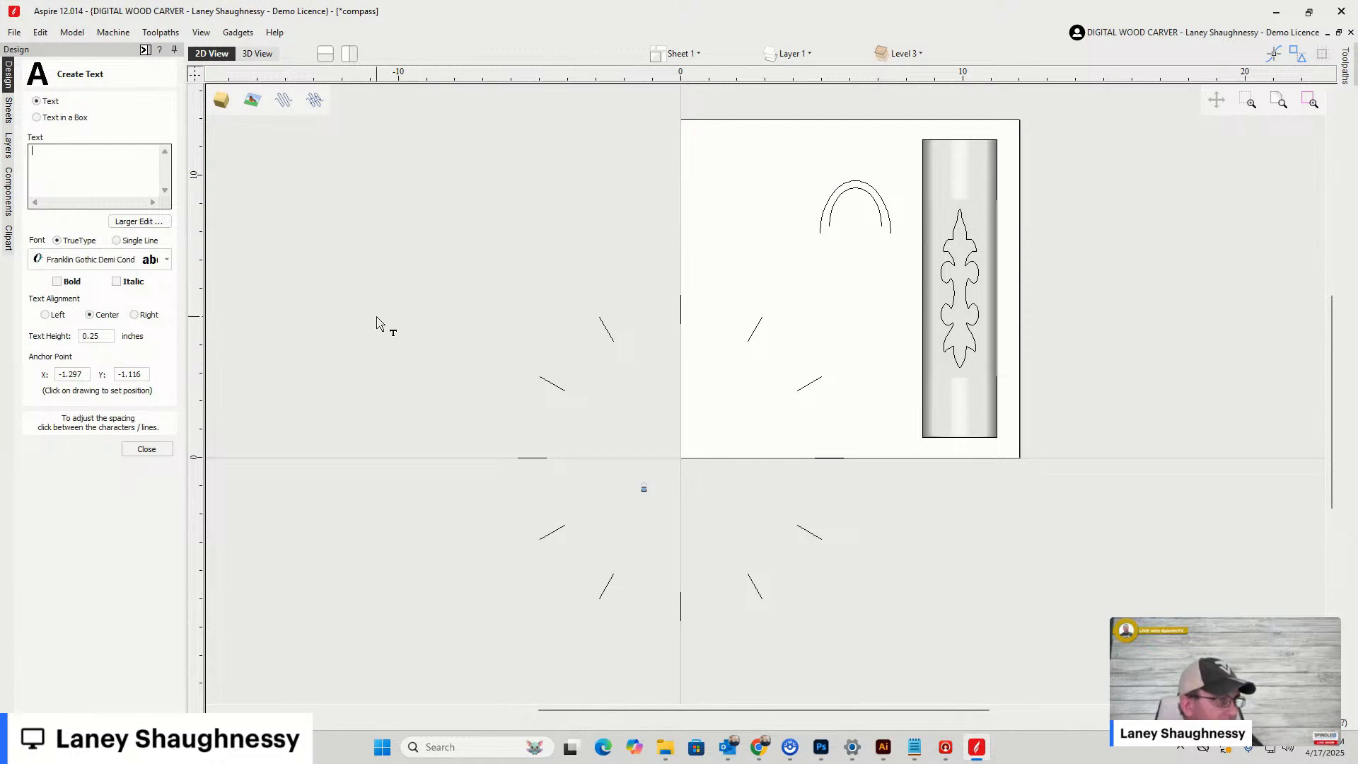
left_click(339, 278)
double_click(94, 336)
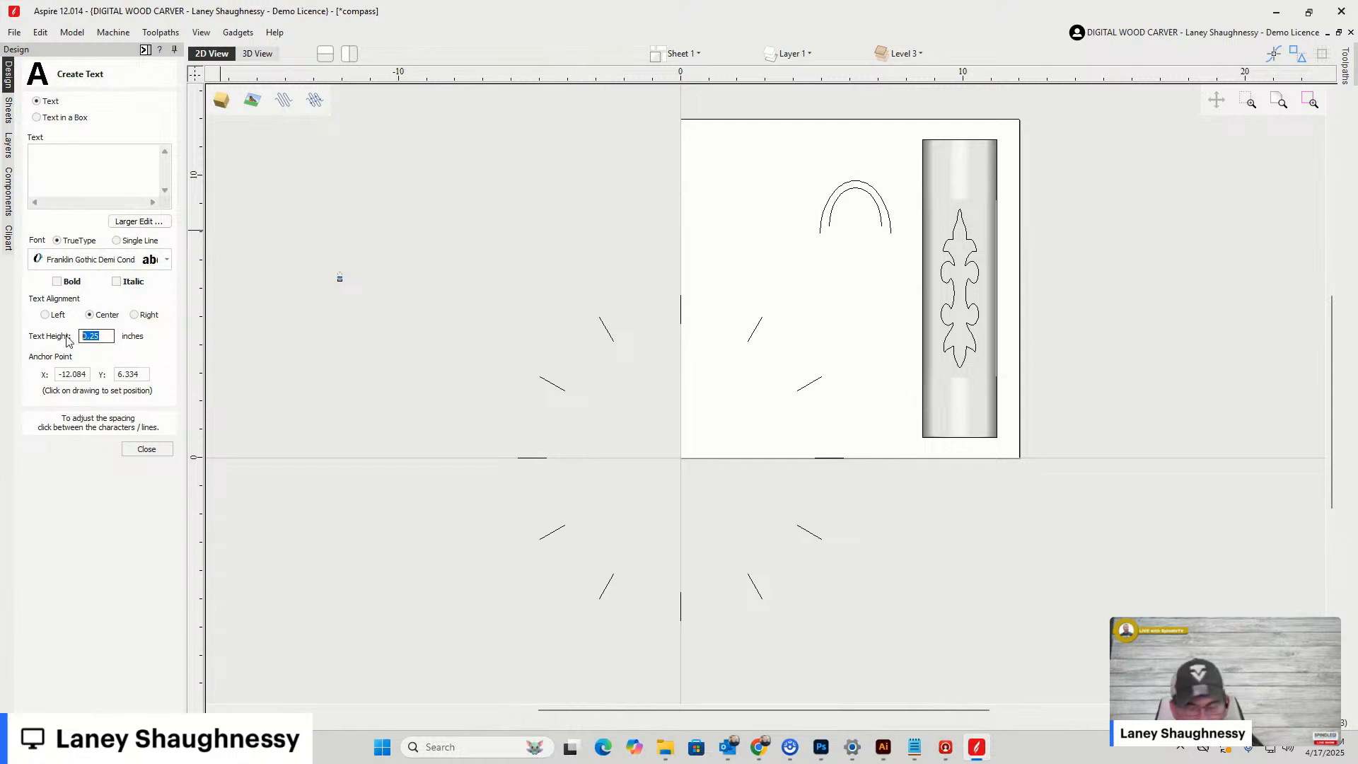
type(".")
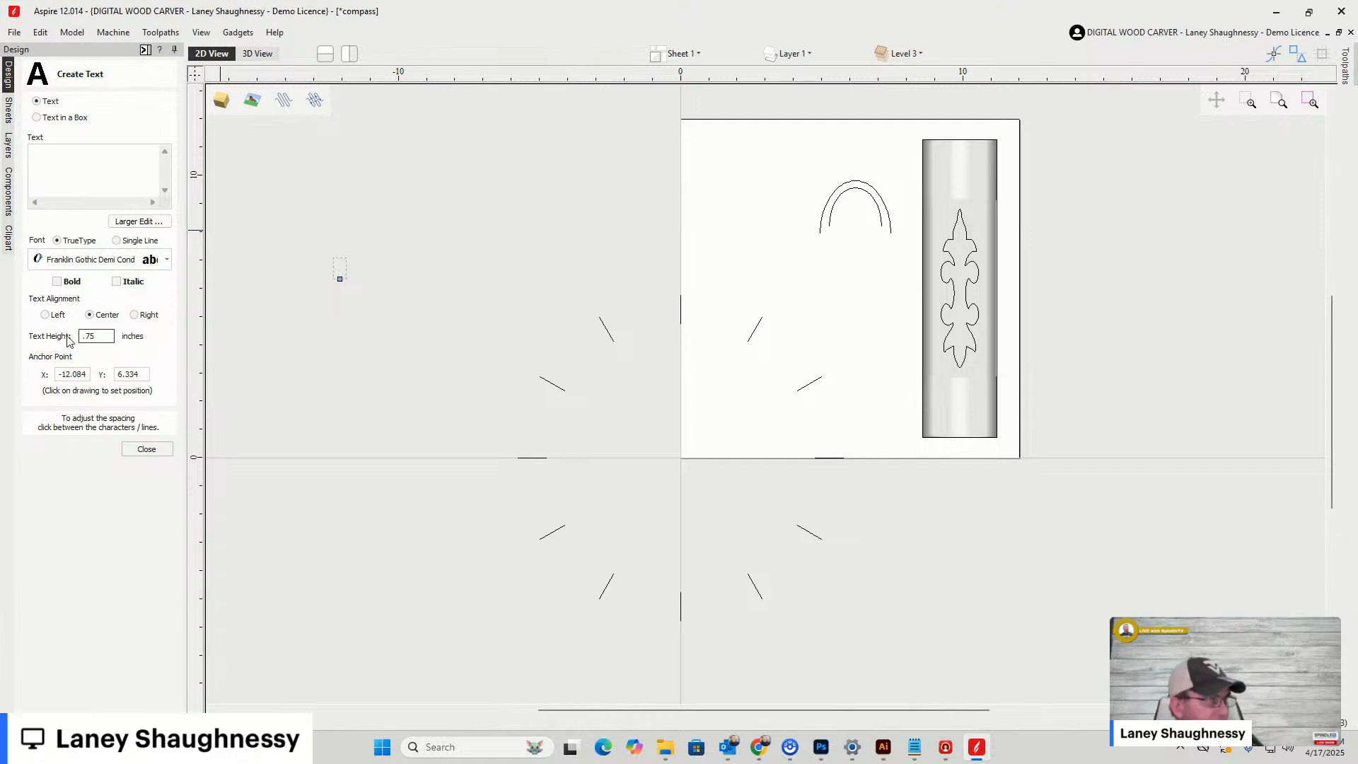
scroll(325, 254, "up", 3)
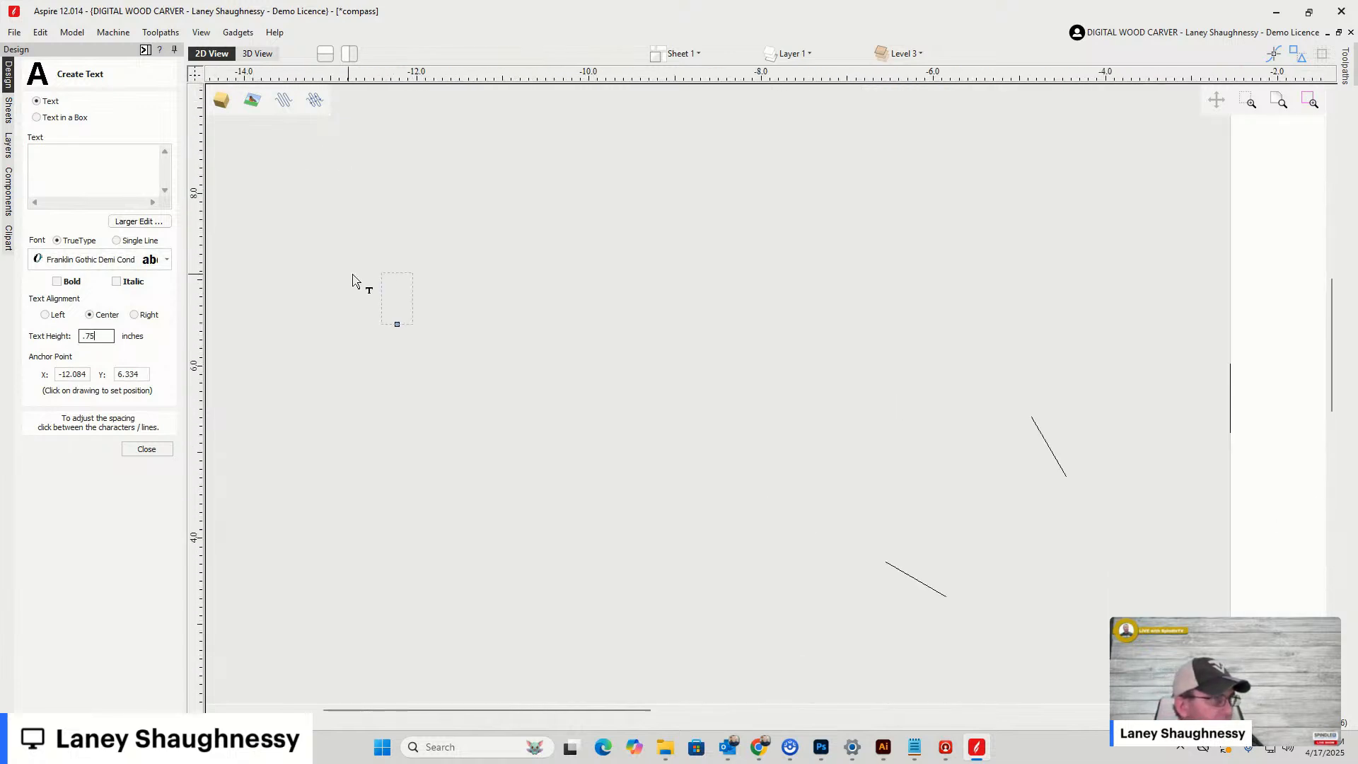
left_click(54, 157)
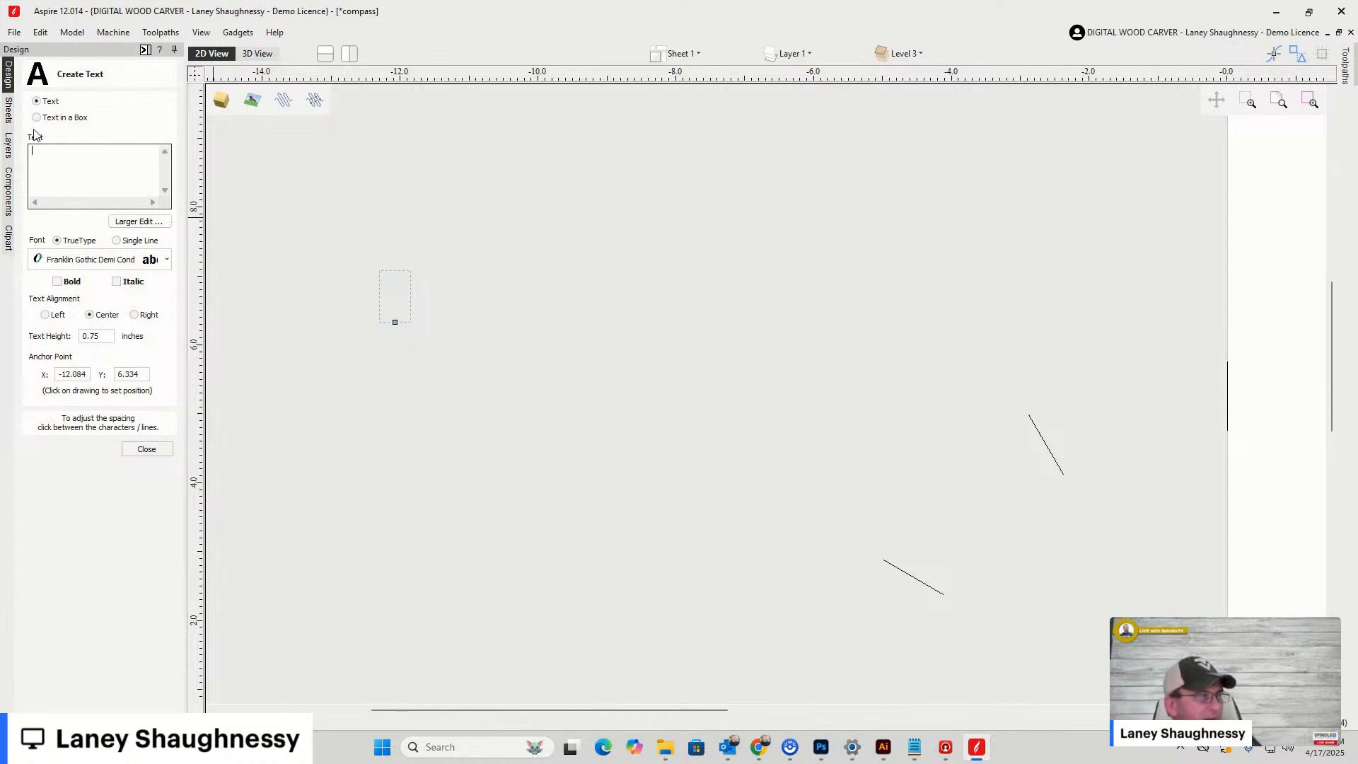
Enter the numbers 1 to 6 as the text, each on its own line, and finish the text
type("1 ")
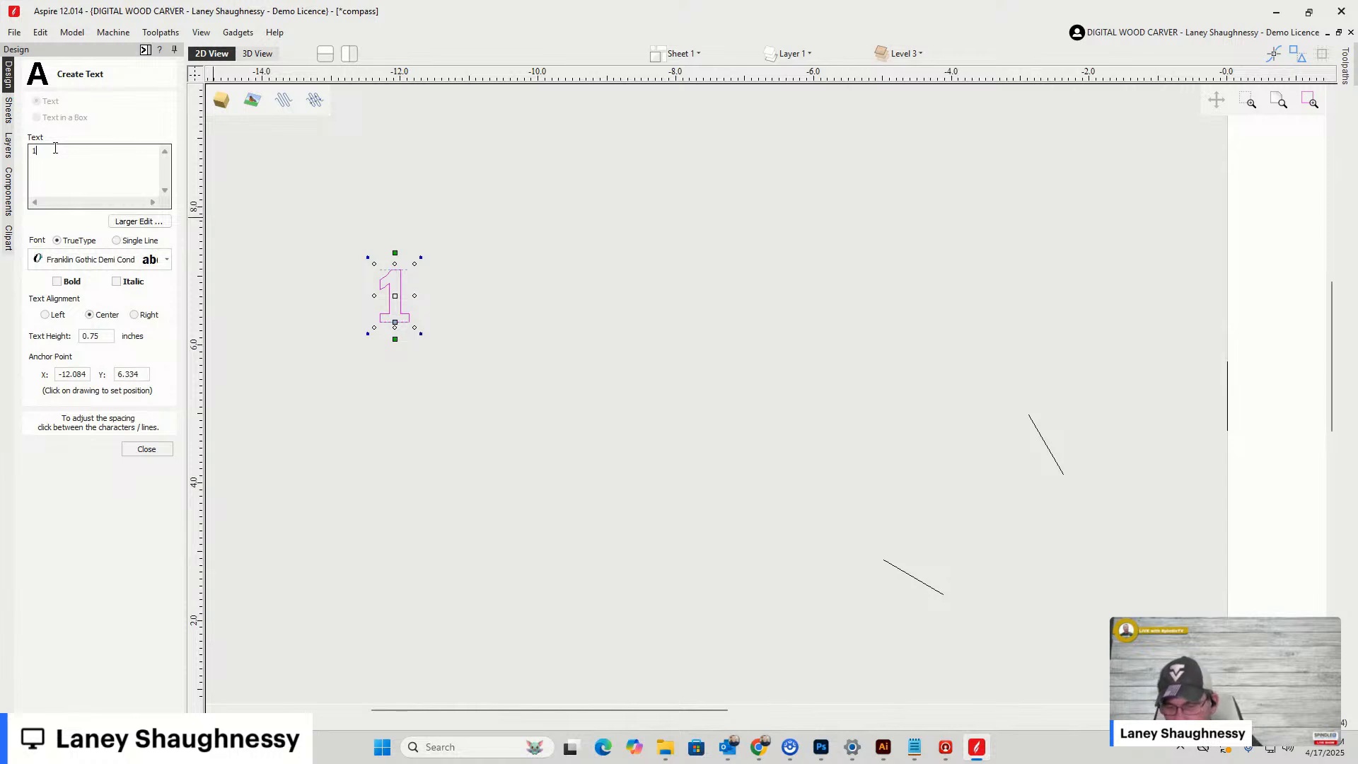
type("2")
key("Return")
type("3")
key("Return")
type("4")
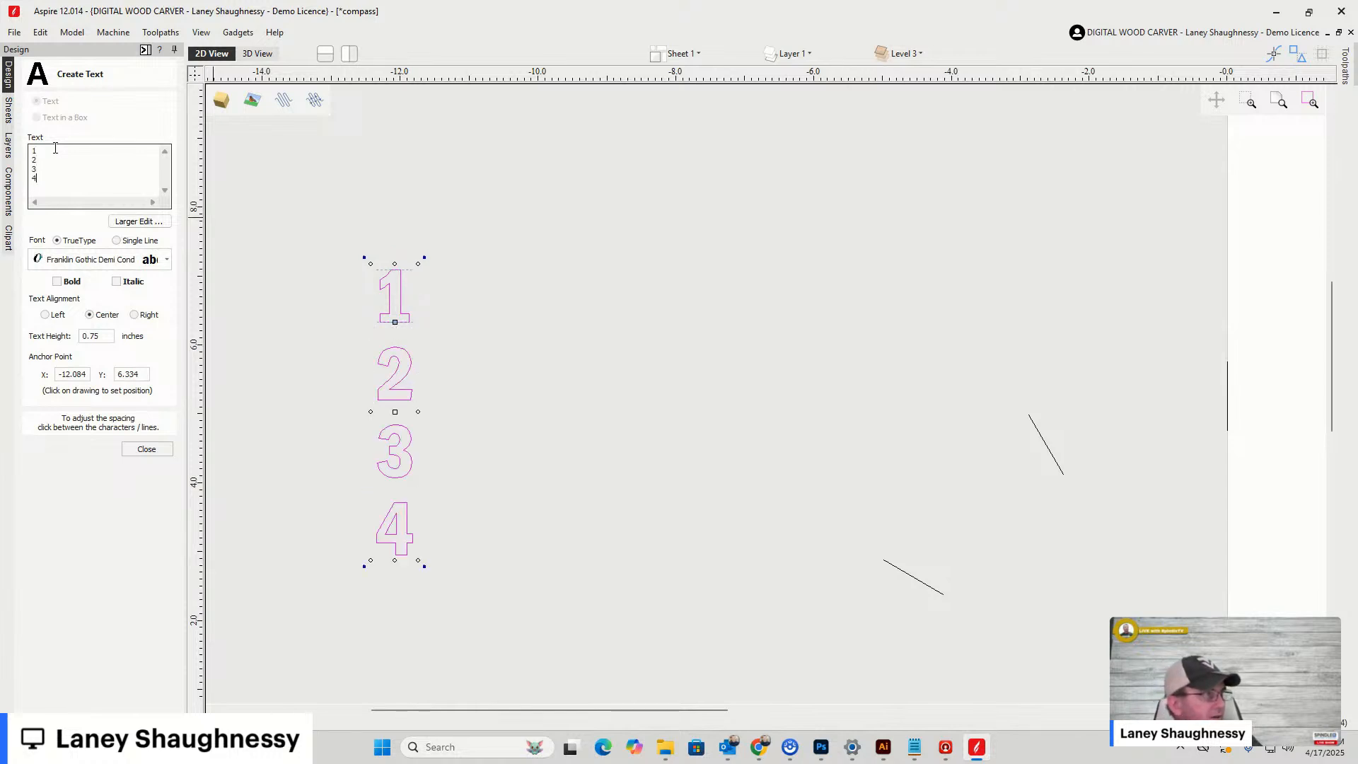
key("Return")
type("5")
key("Return")
type("6")
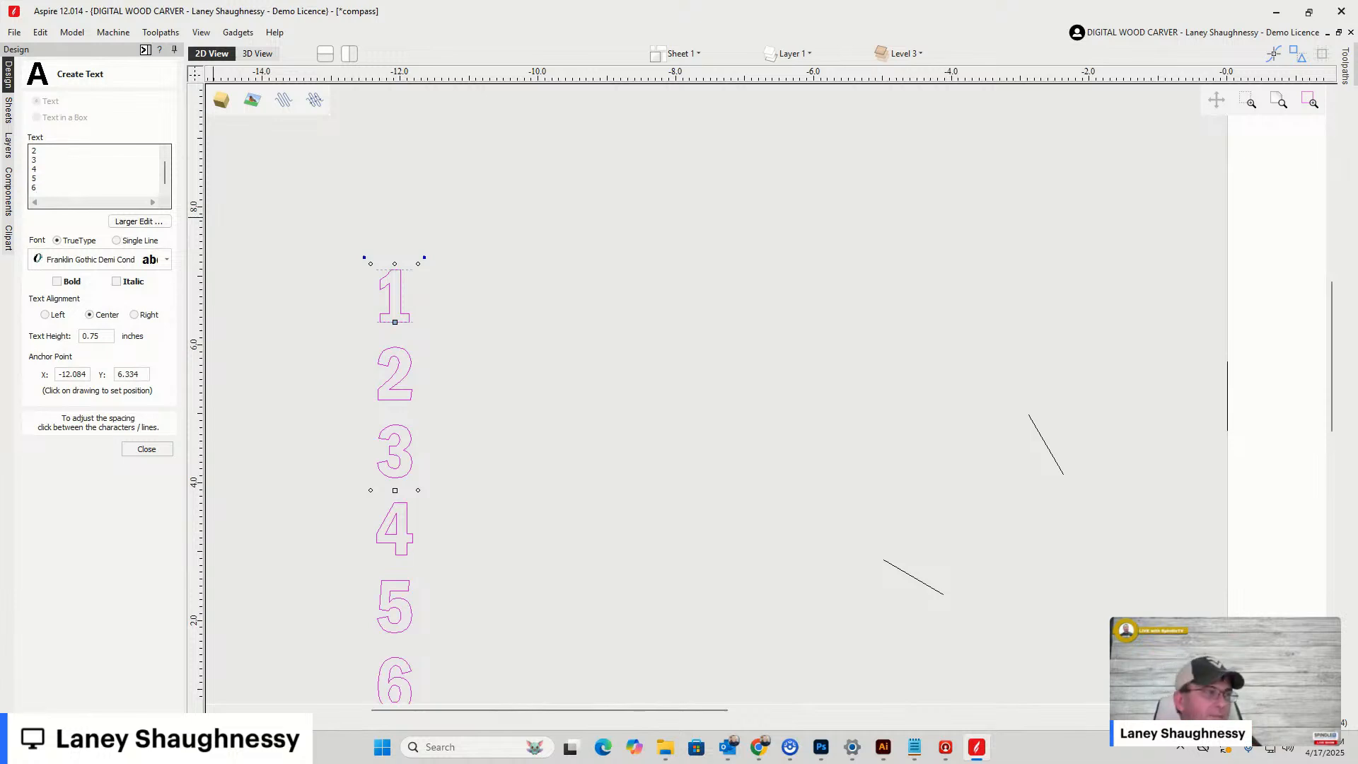
left_click(146, 449)
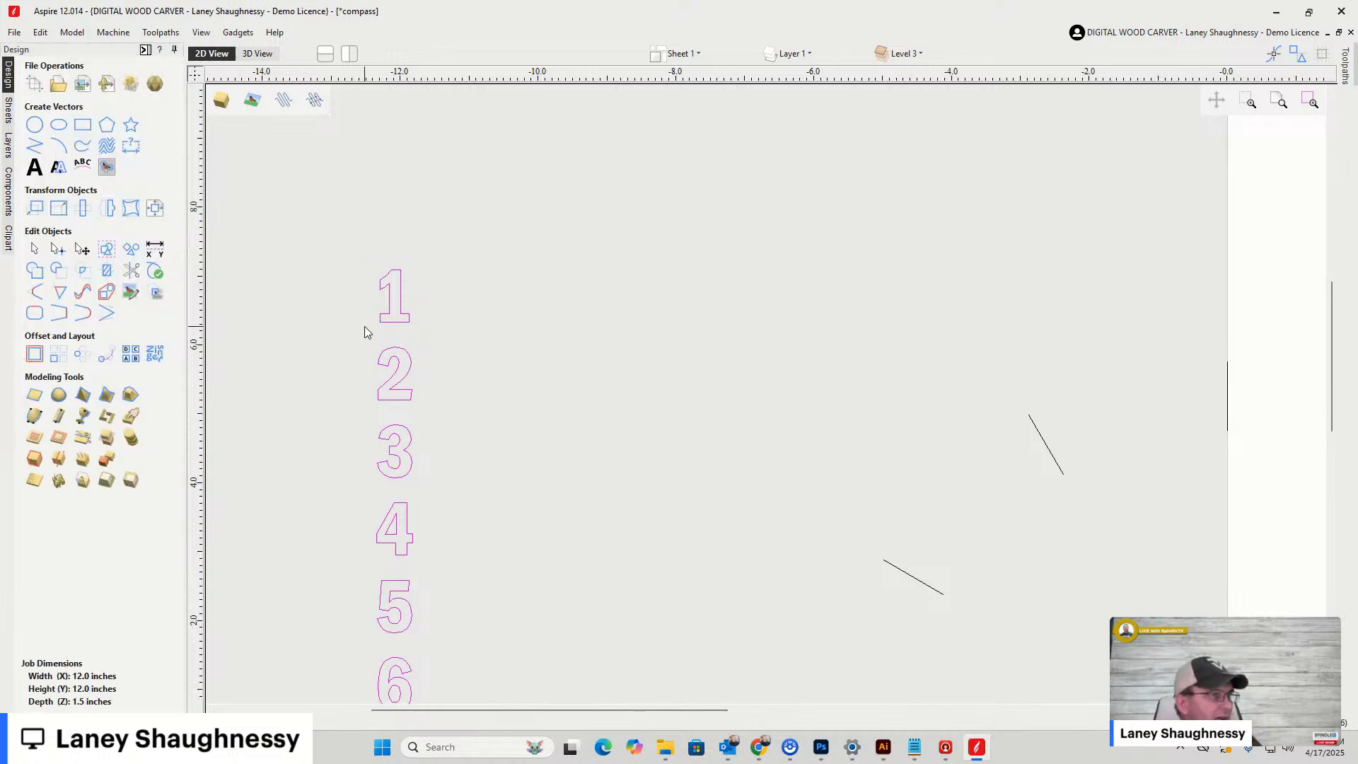
Split the number text block so that each numeral from 1 to 6 is a separate object
scroll(418, 276, "down", 2)
right_click(404, 297)
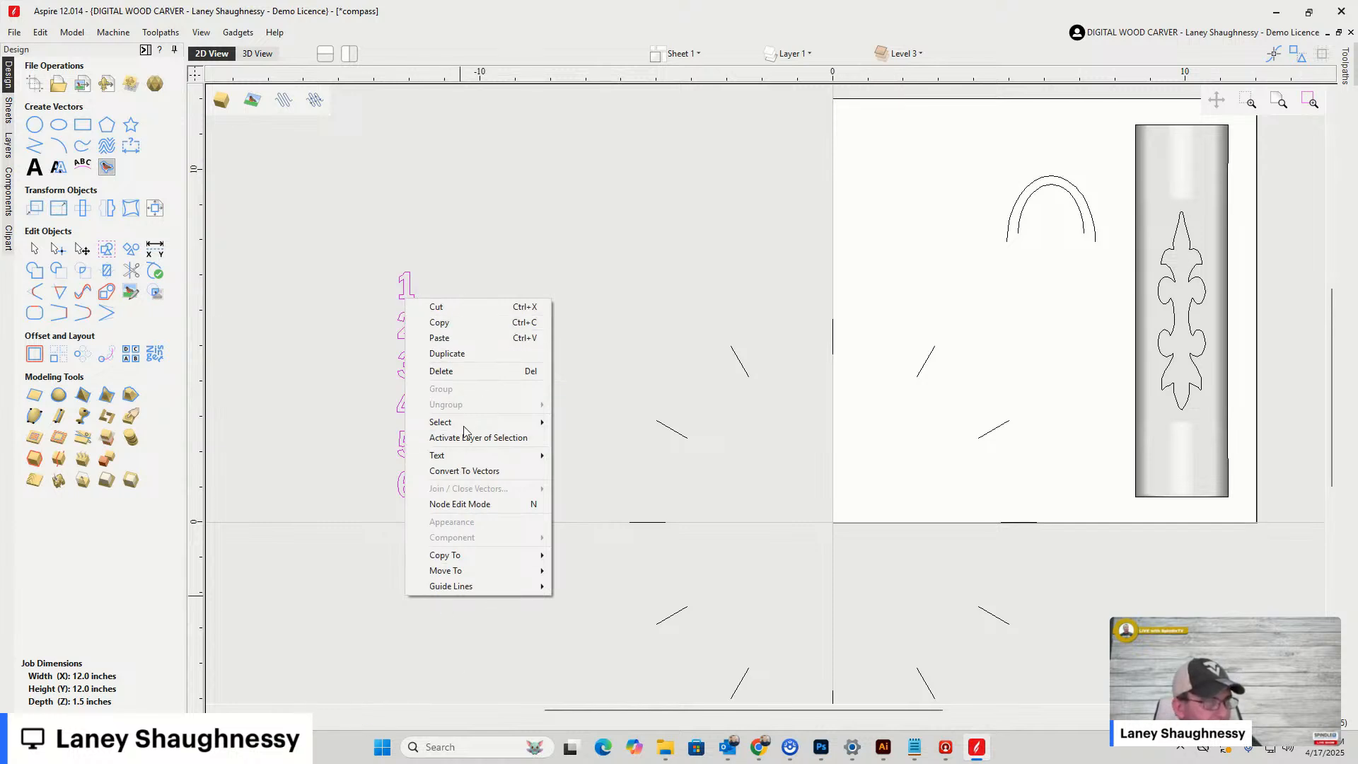
mouse_move(464, 457)
left_click(617, 472)
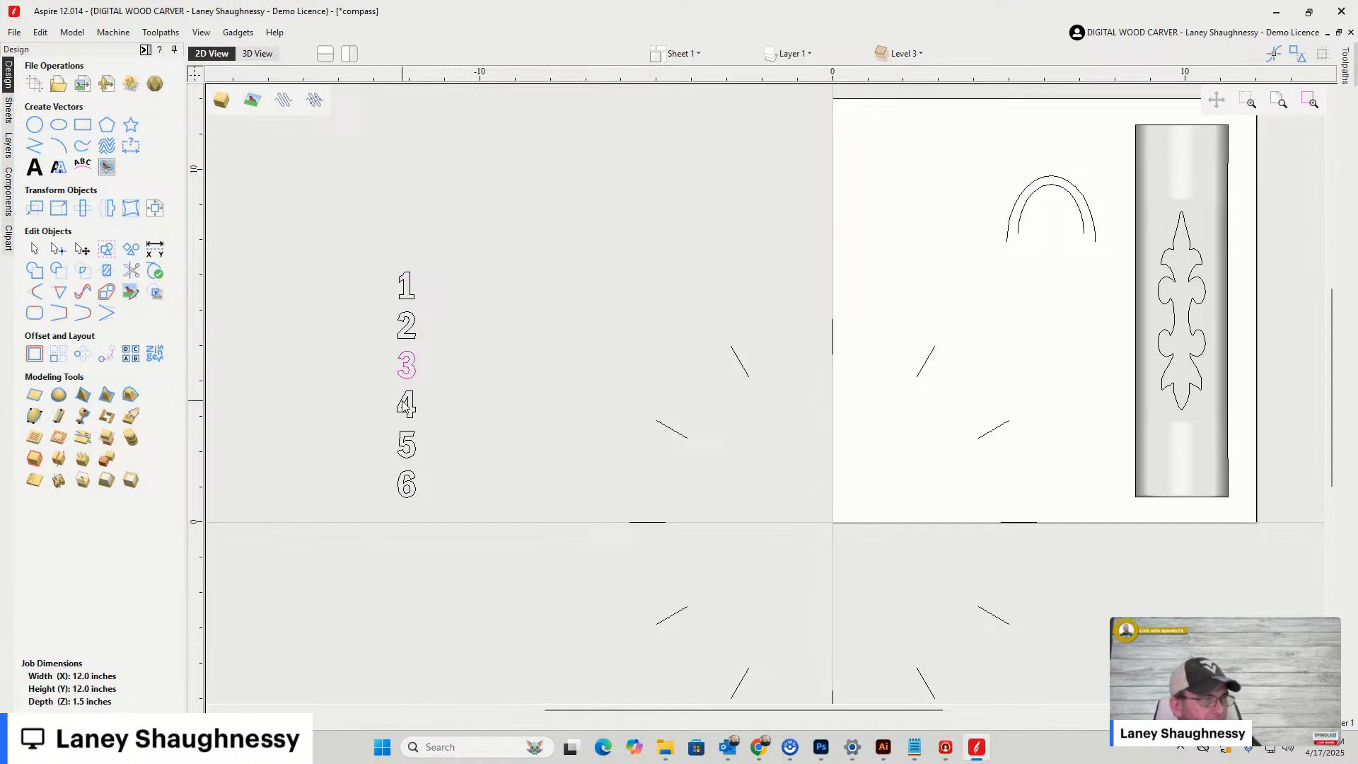
Move the numeral 1 onto the vertical line at the top of the ring, centered on the line's midpoint
scroll(484, 183, "down", 2)
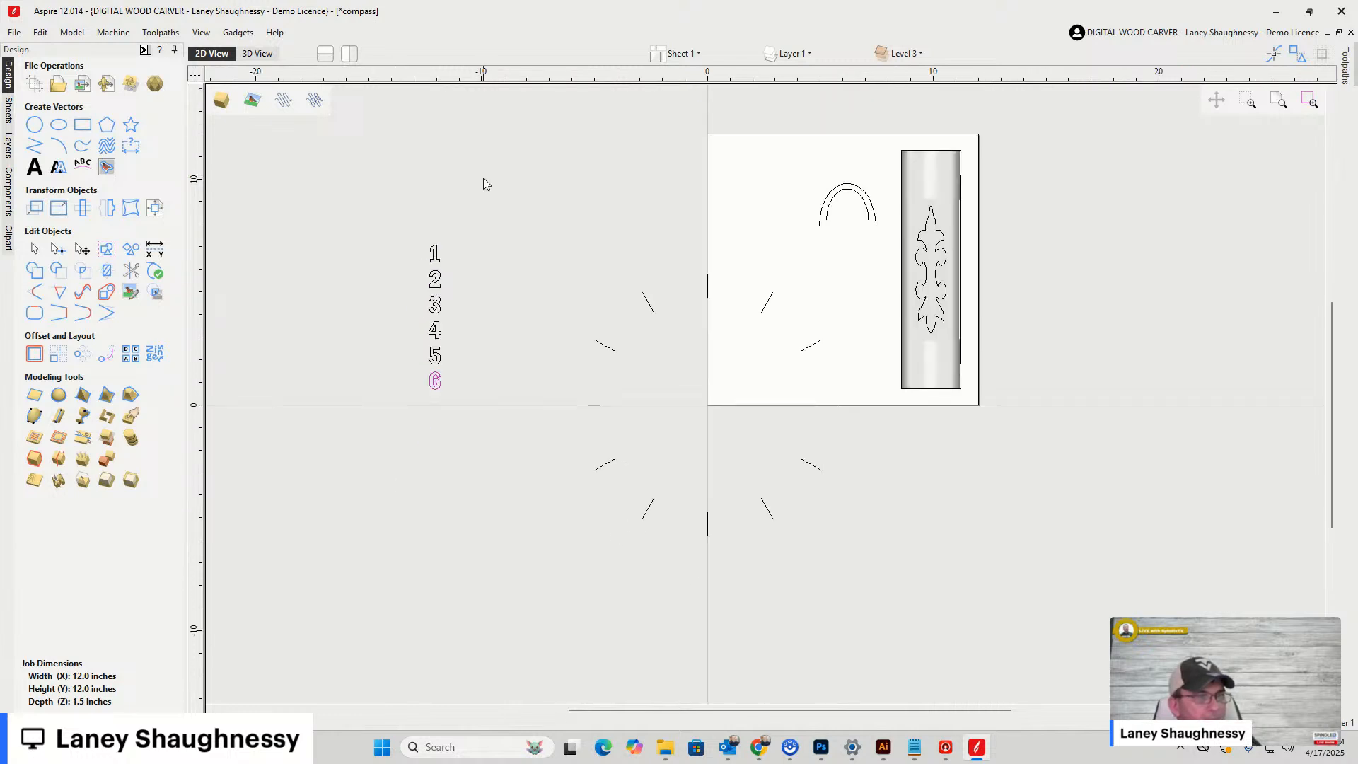
scroll(793, 294, "up", 2)
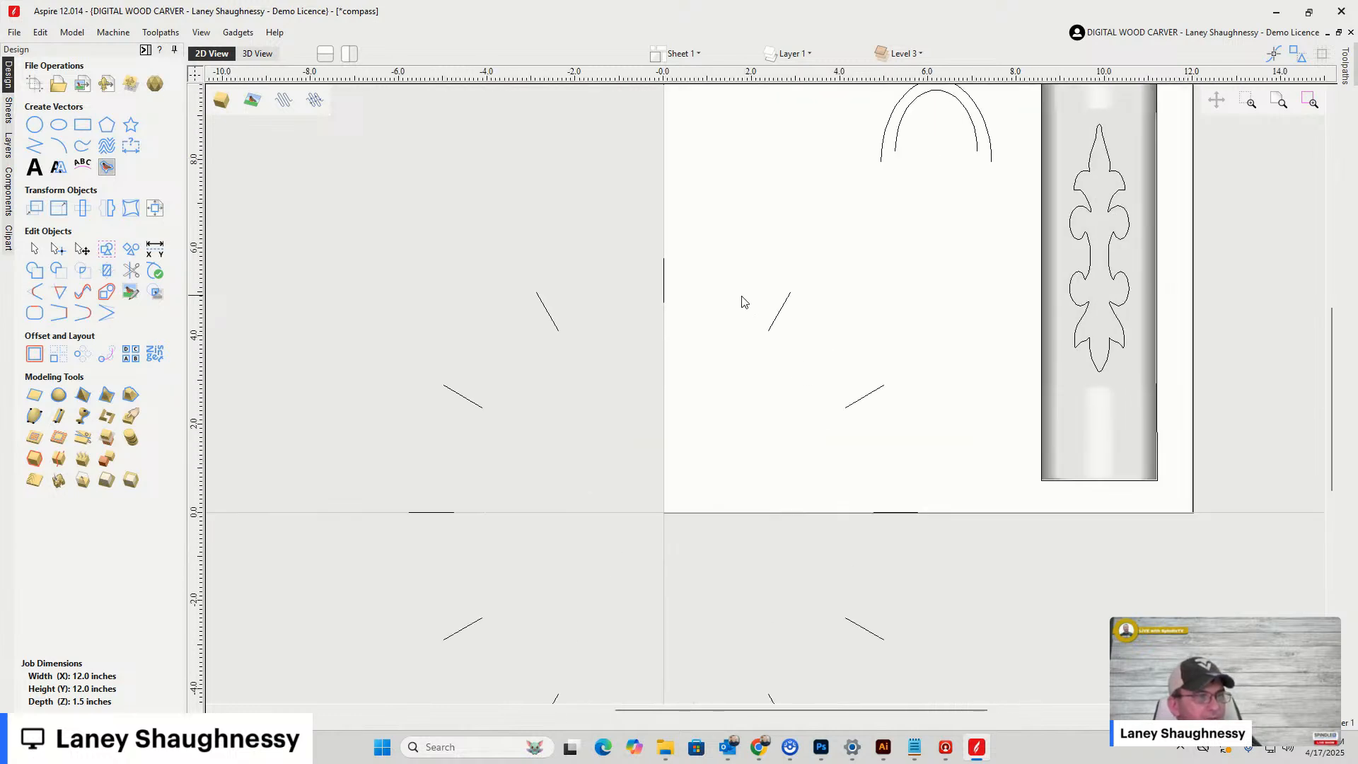
left_click(664, 266)
scroll(664, 301, "up", 3)
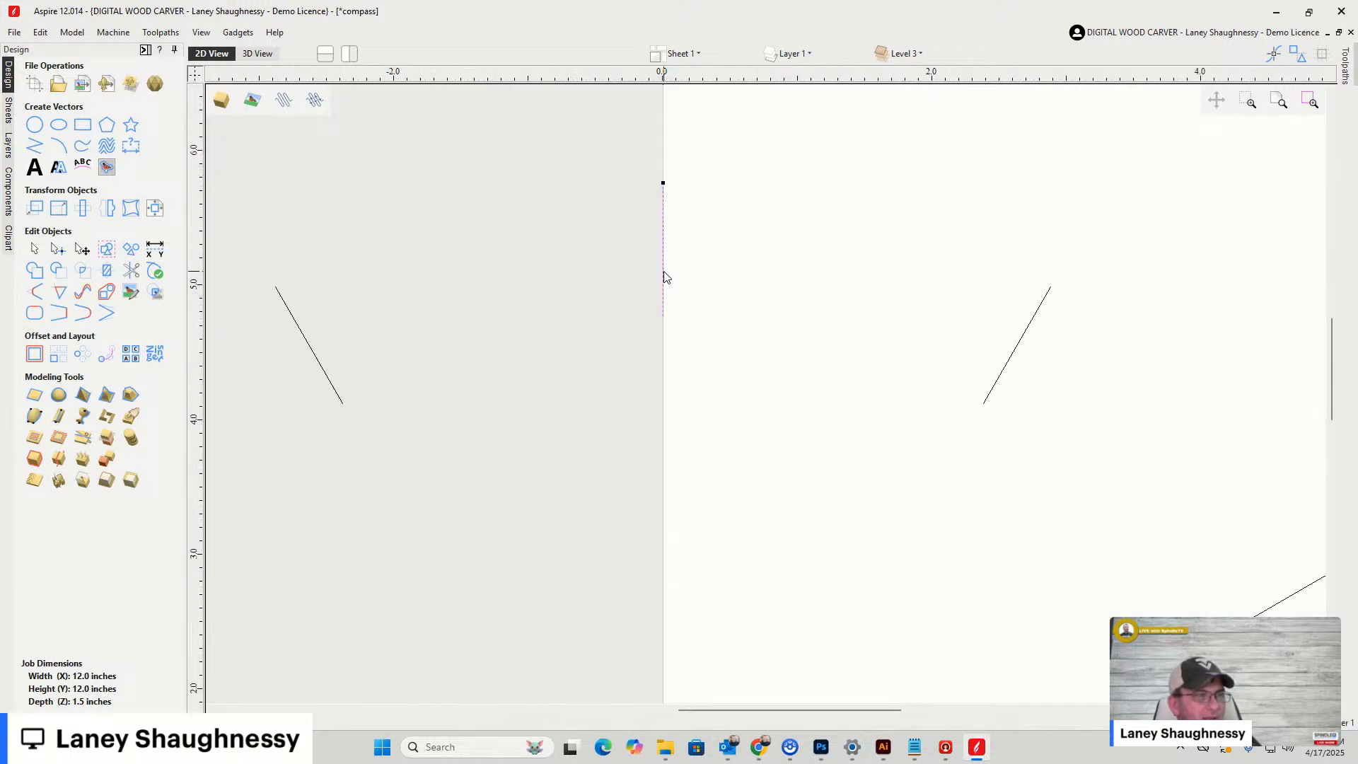
left_click(665, 249)
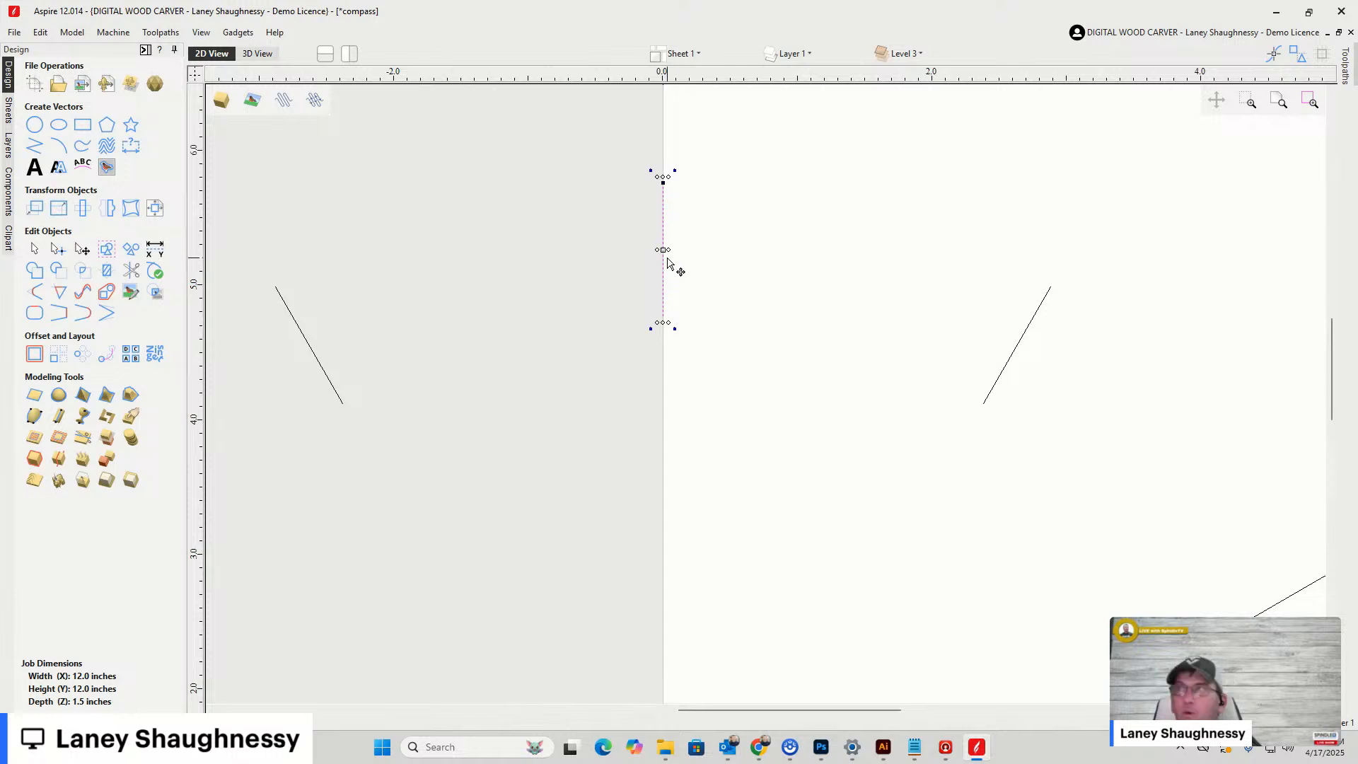
scroll(690, 267, "down", 5)
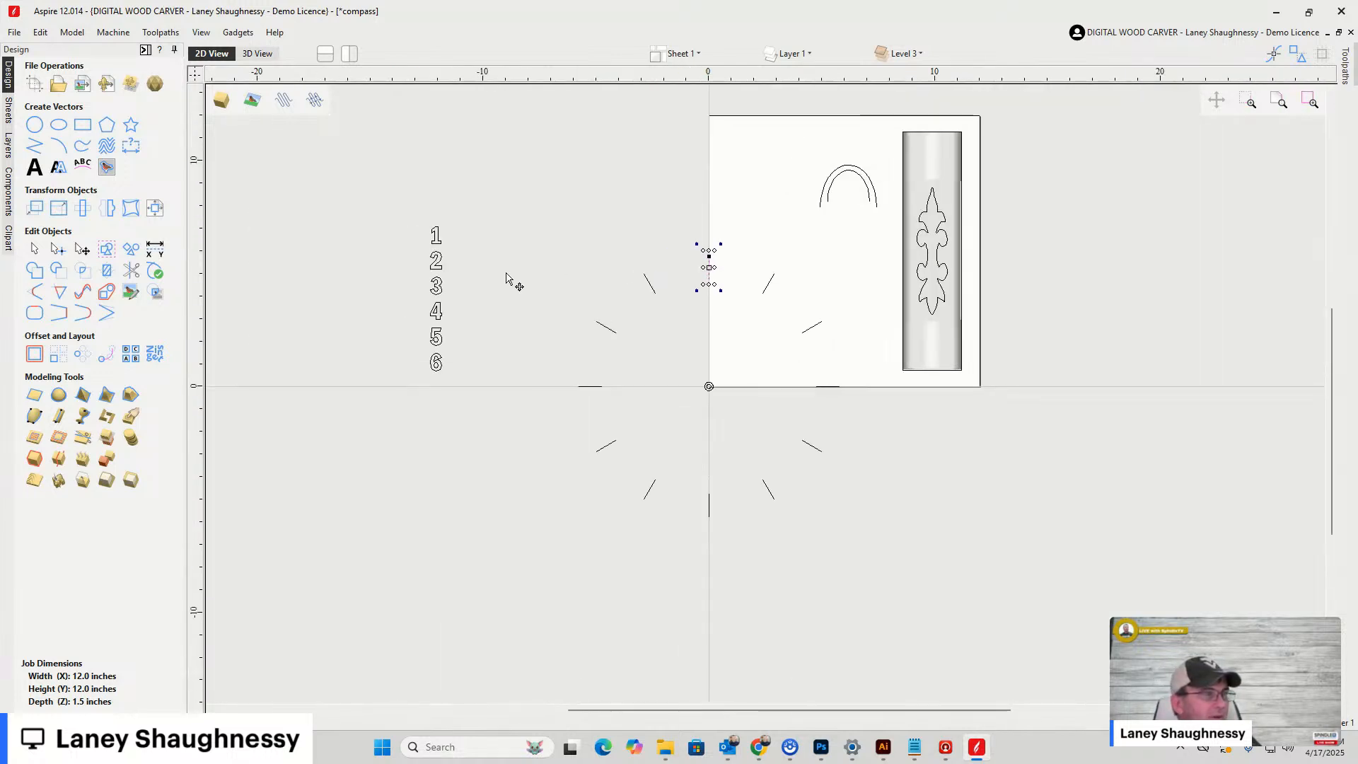
left_click(437, 240)
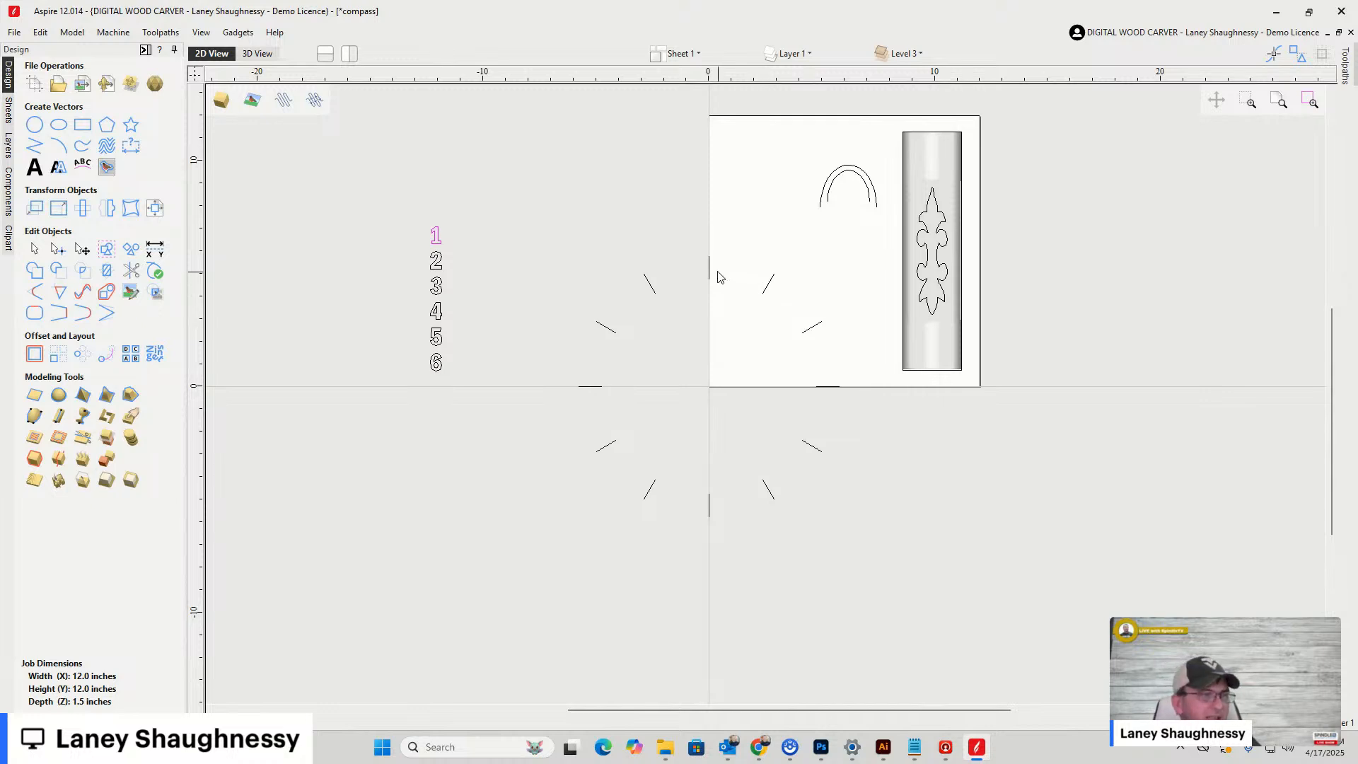
left_click(436, 239)
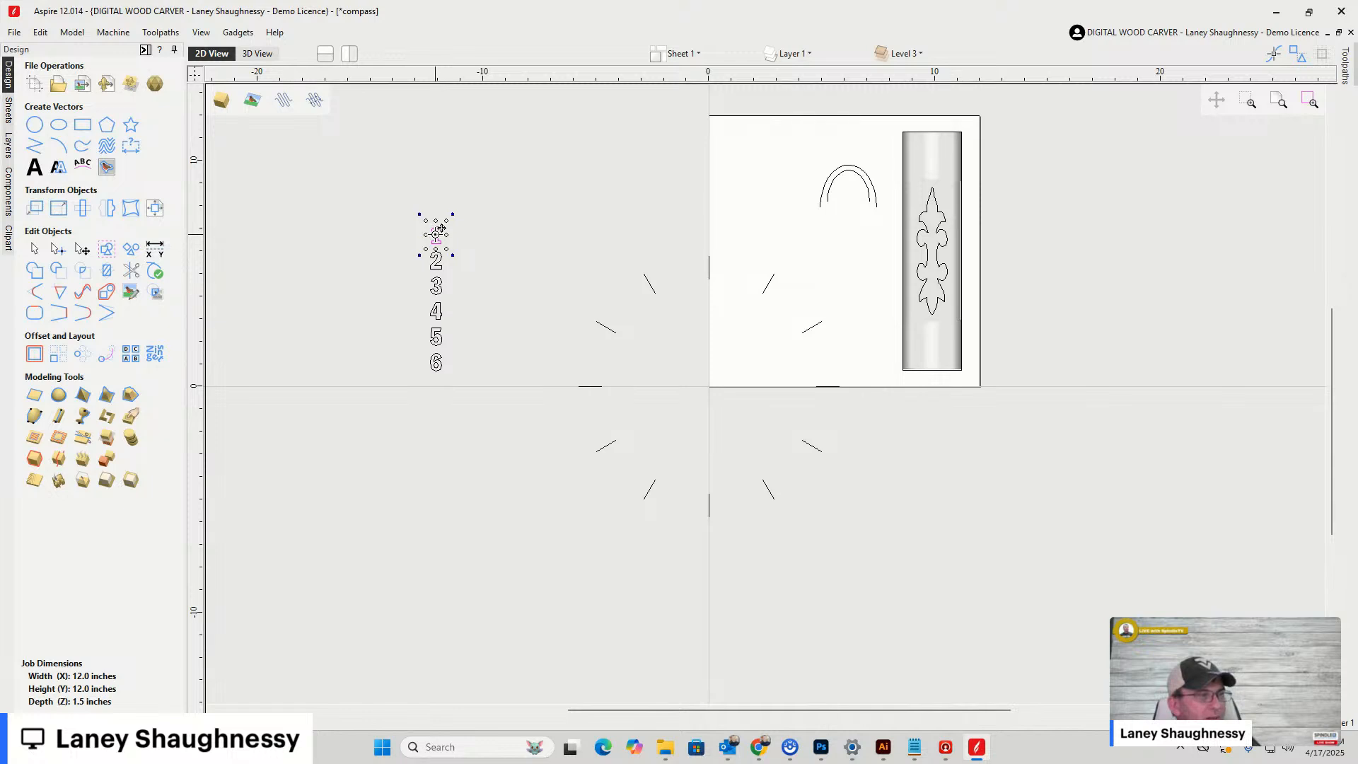
left_click_drag(436, 234, 709, 264)
scroll(707, 273, "up", 4)
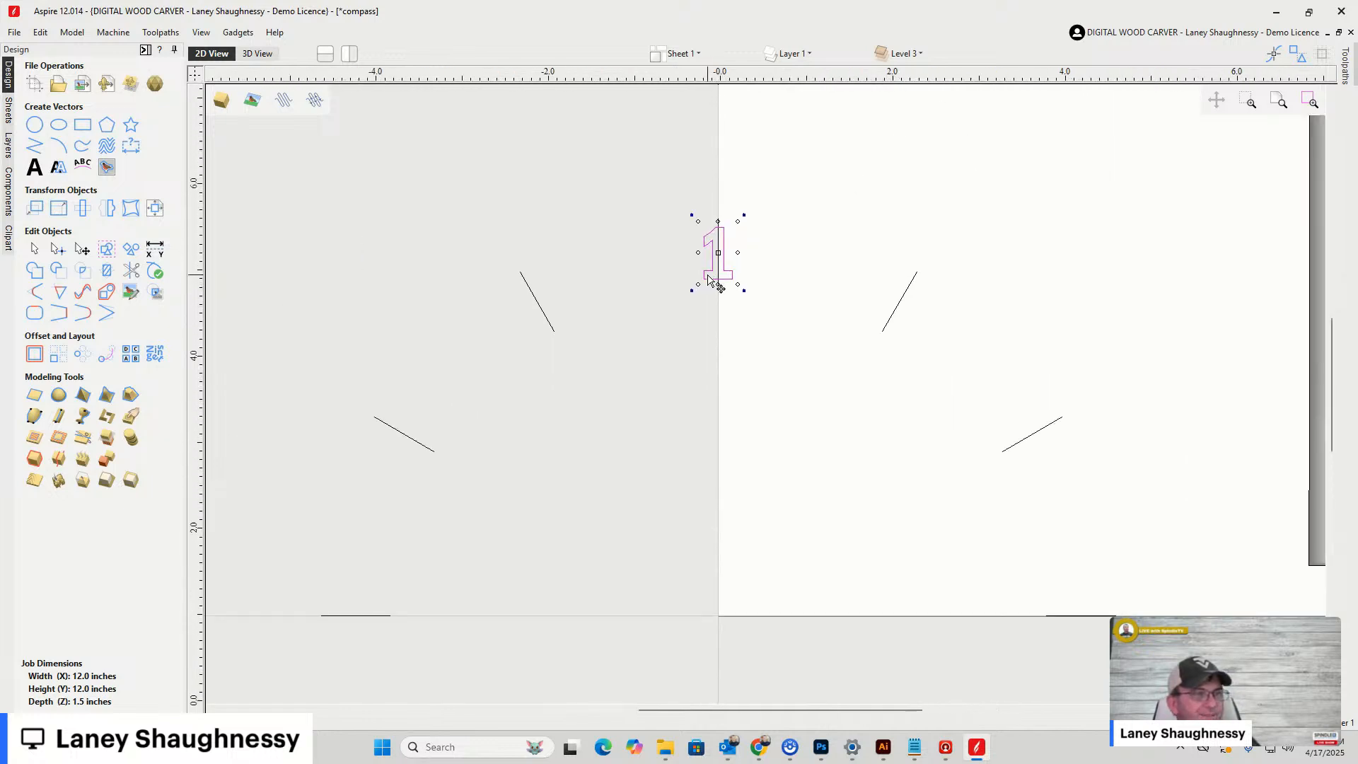
scroll(713, 269, "down", 6)
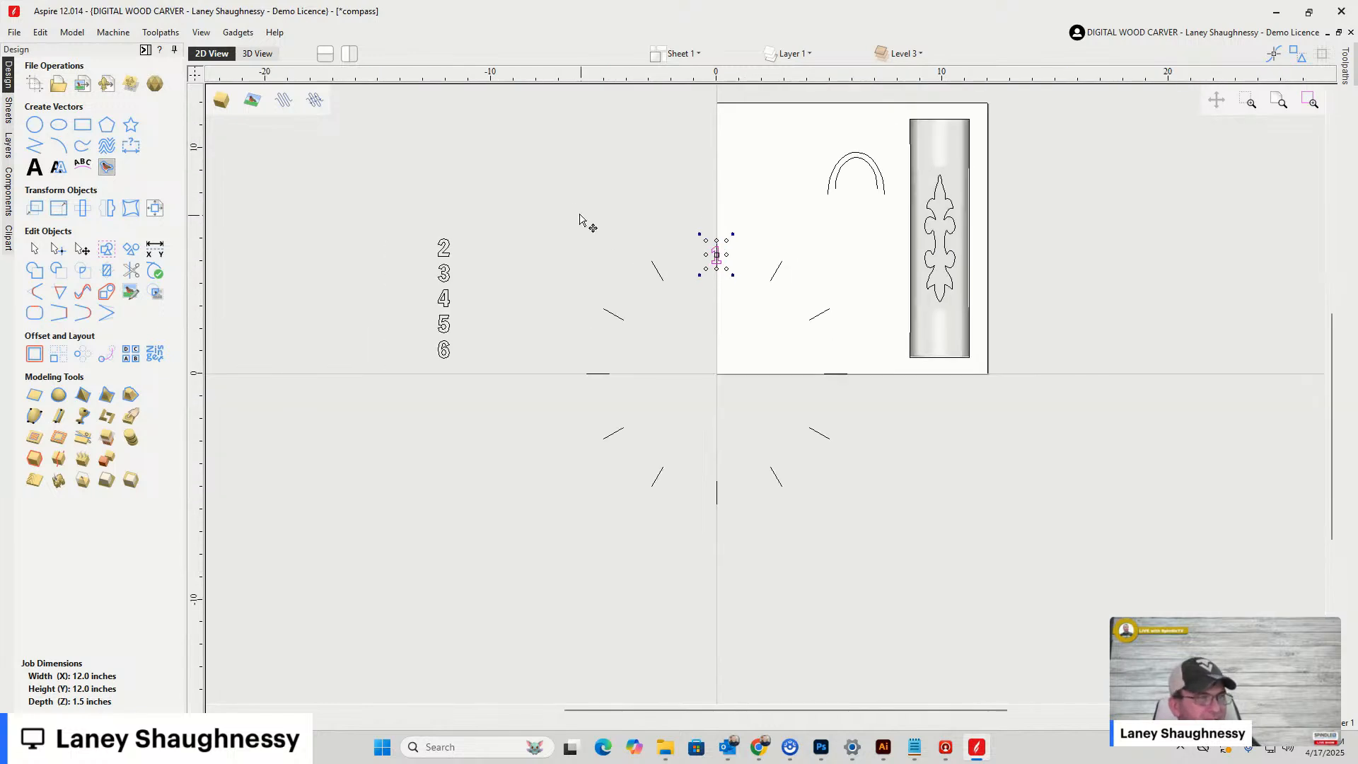
Select the ring of lines together with the numeral 1 and set a relative rotation of 30 degrees about the ring's center
left_click_drag(543, 182, 849, 564)
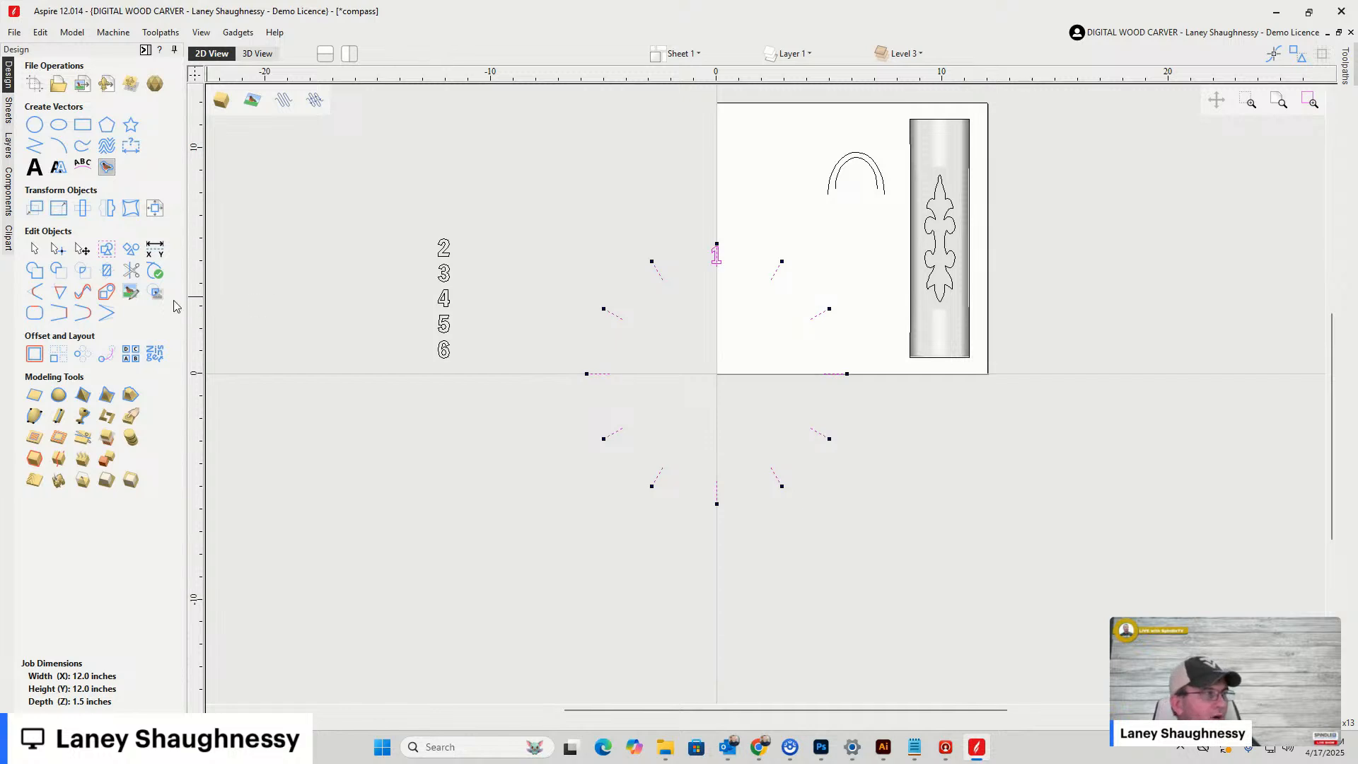
left_click(81, 208)
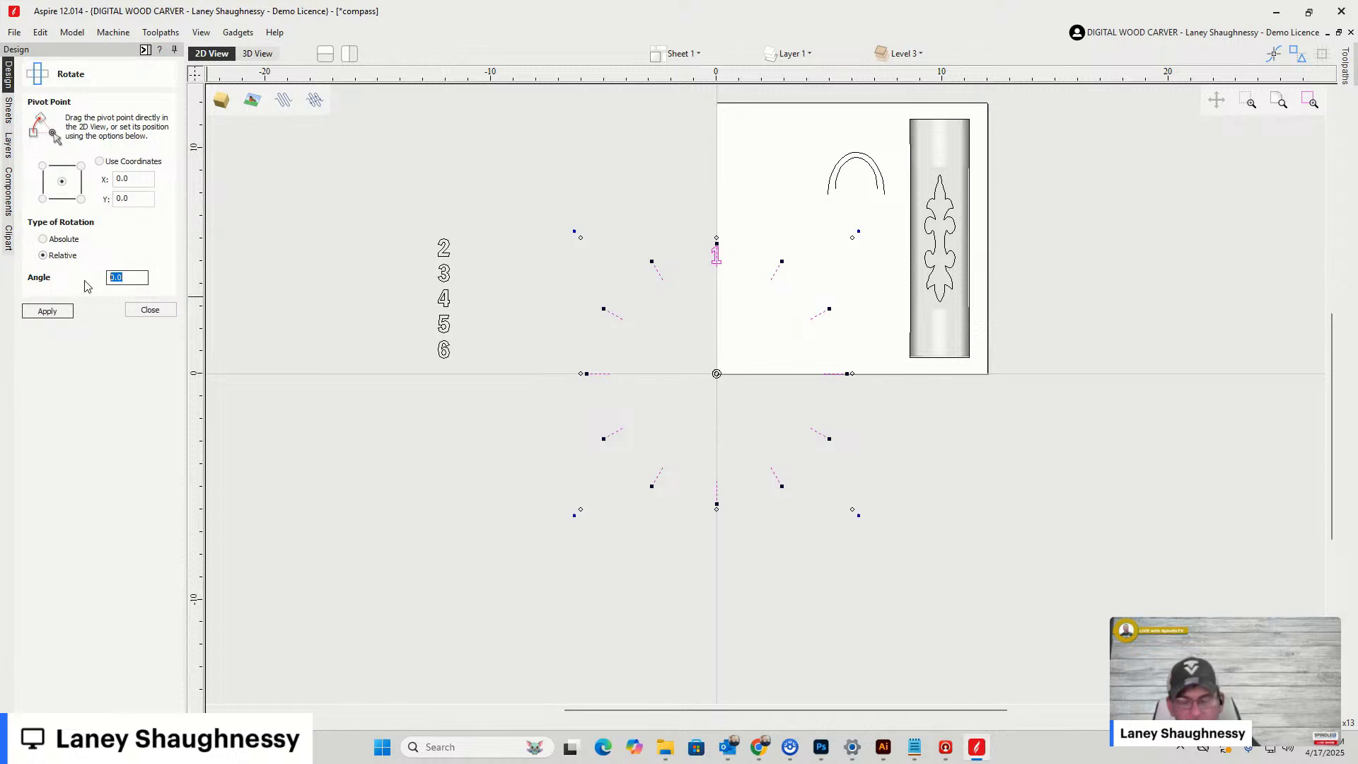
type("30")
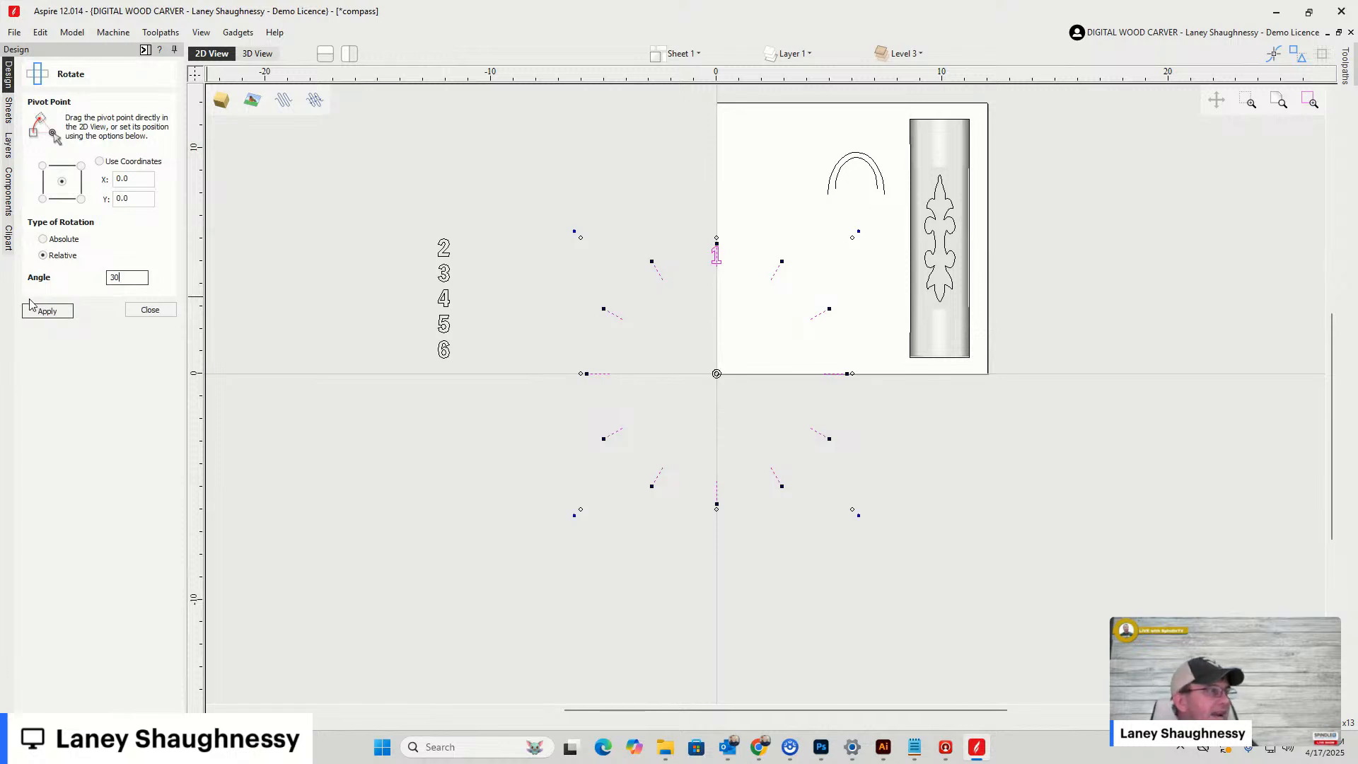
Rotate the dial marks with the 1 by 30 degrees, move the 2 onto the twelve o'clock mark and rotate the whole dial another 30 degrees
left_click(47, 312)
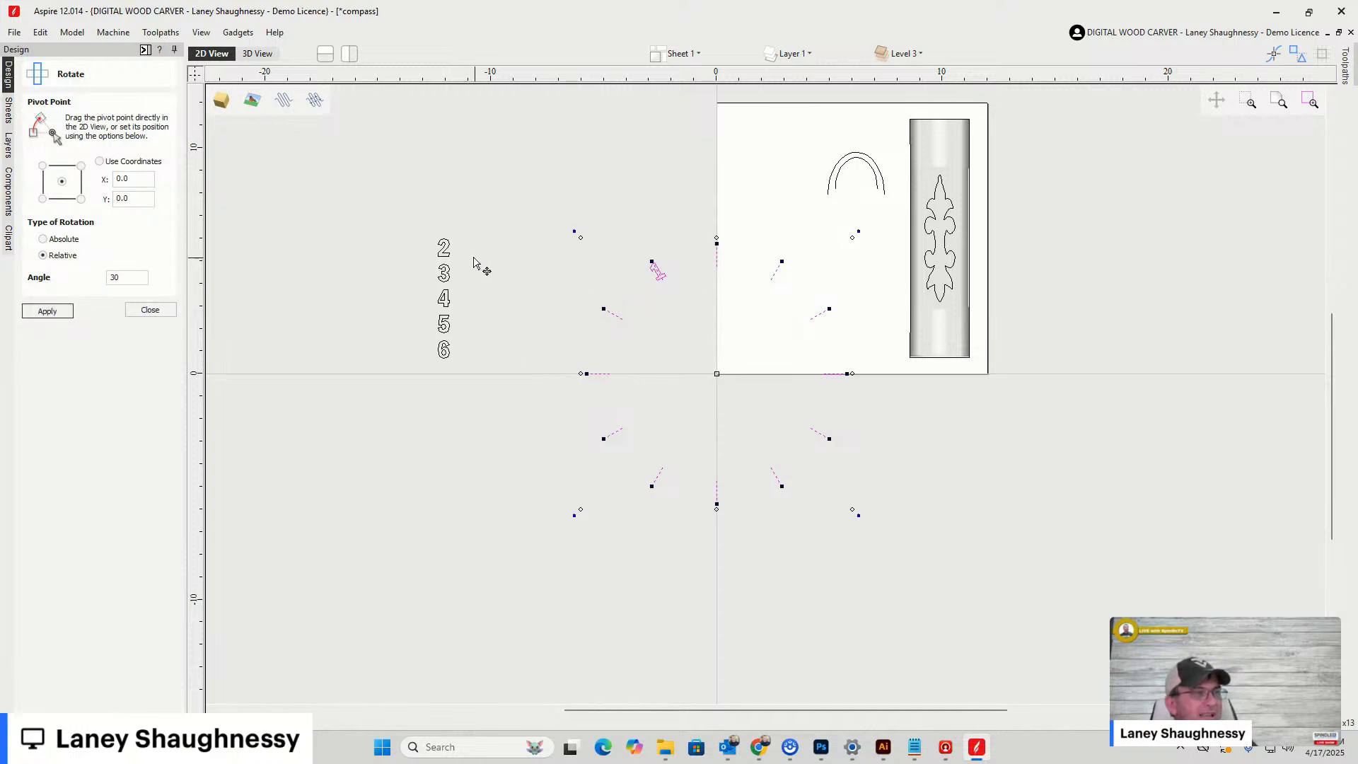
left_click(445, 244)
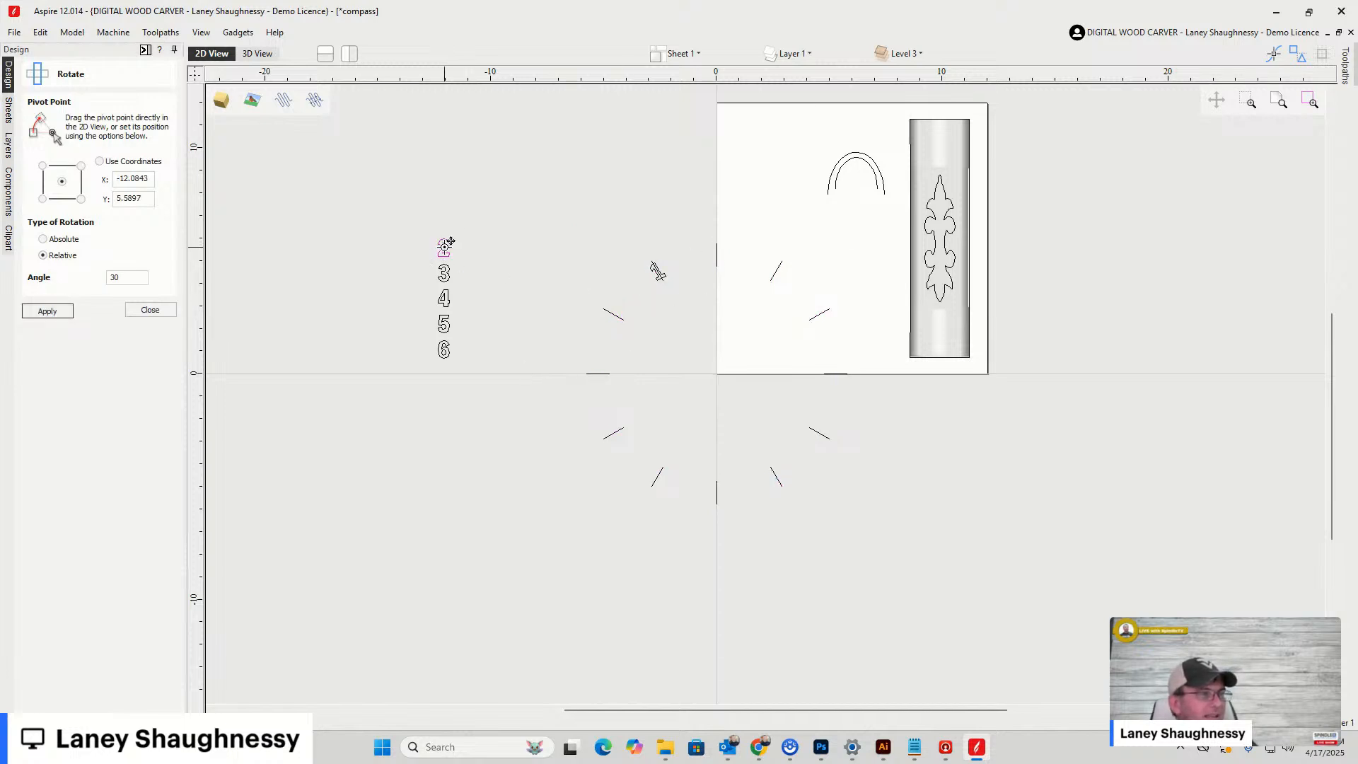
left_click_drag(447, 243, 718, 250)
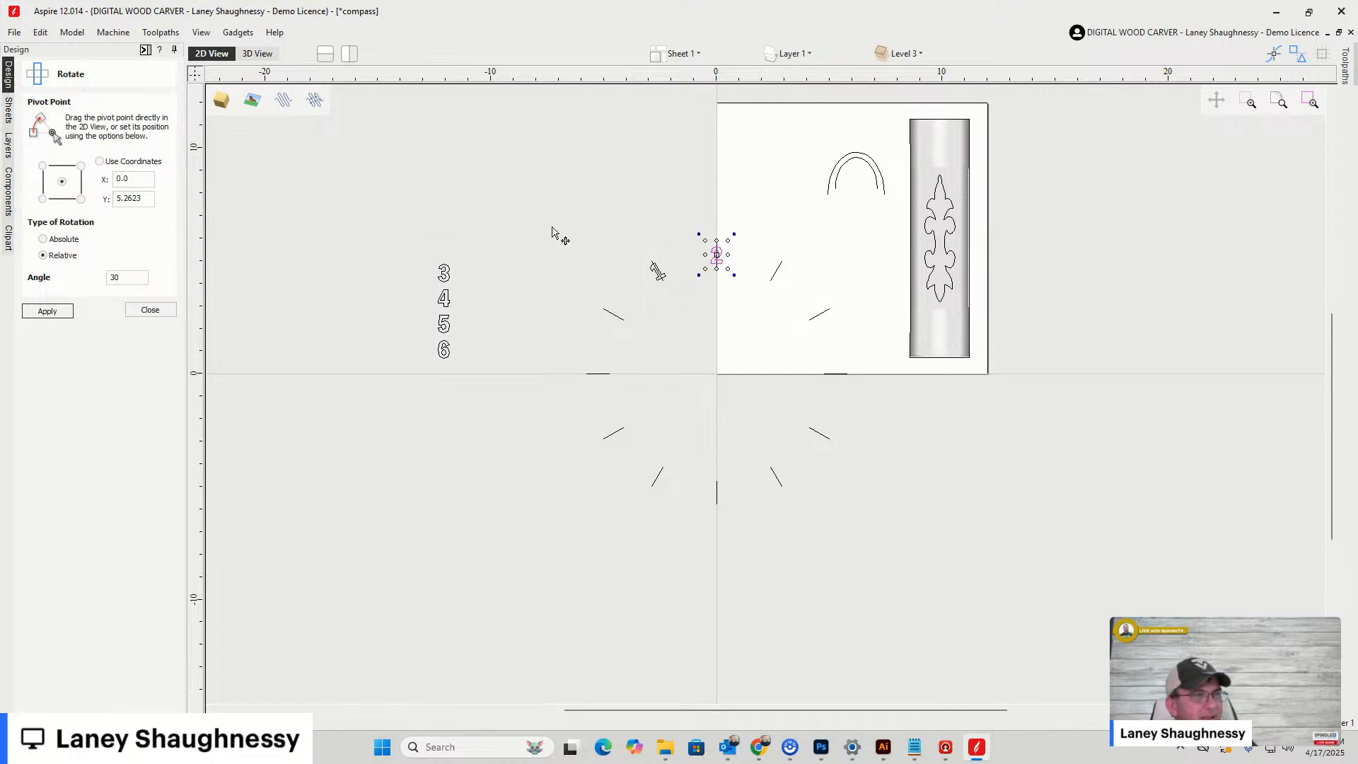
left_click_drag(548, 194, 861, 585)
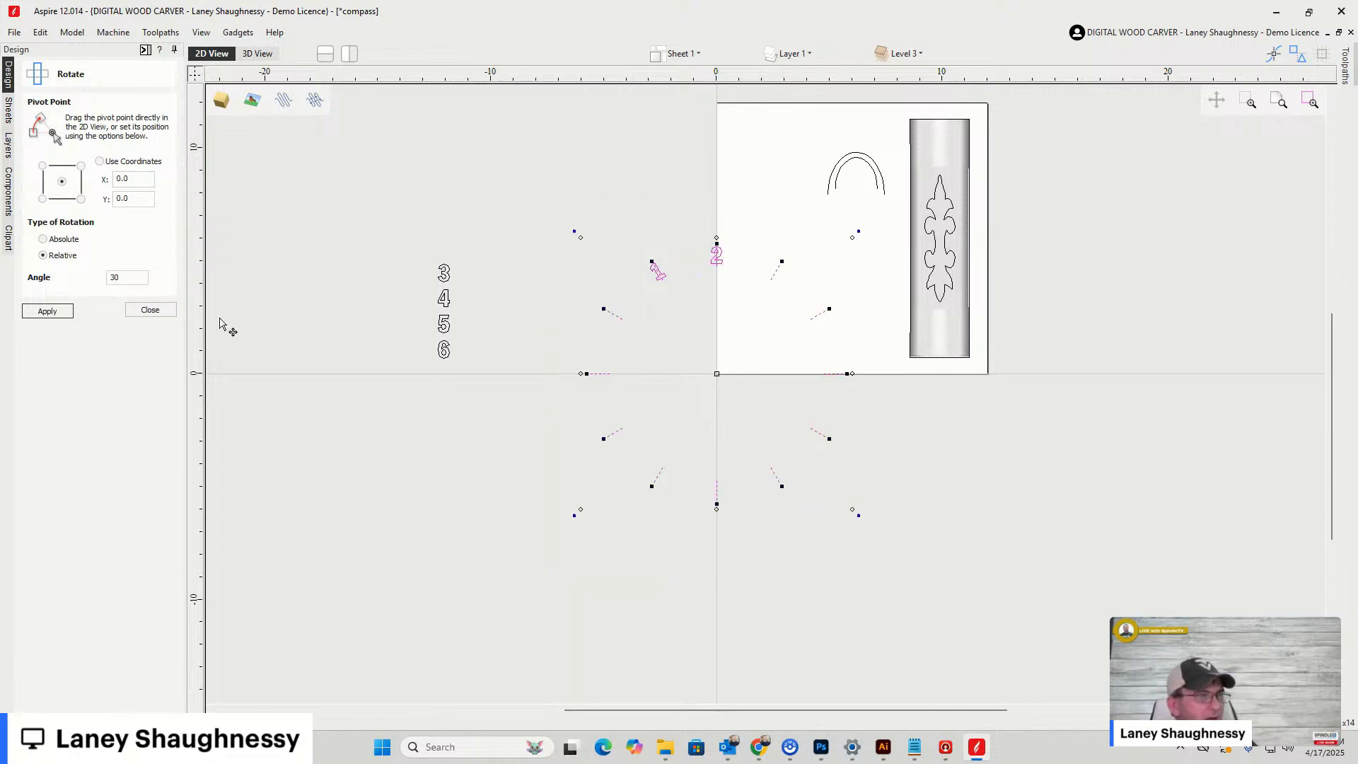
left_click(46, 312)
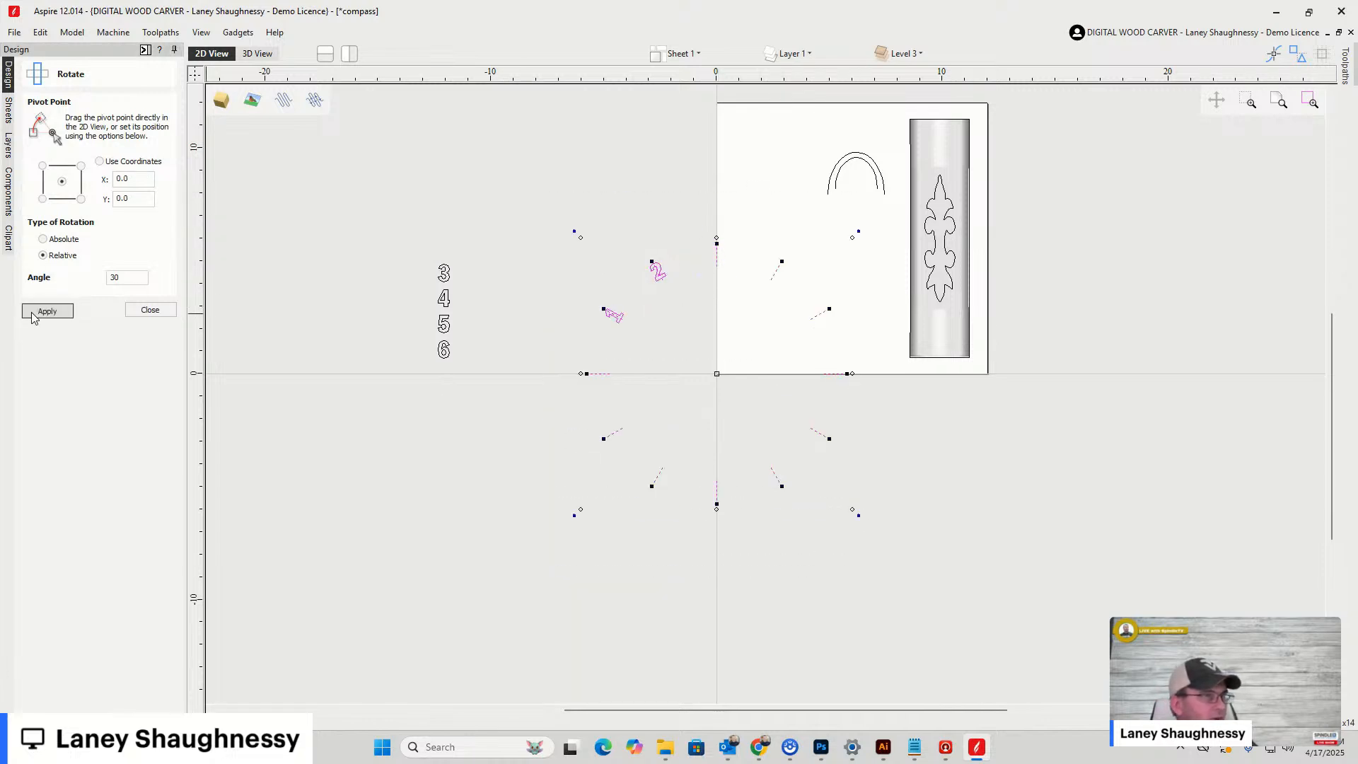
Move the 3 onto the twelve o'clock mark, then rotate all dial marks and placed numbers by 30 degrees about the dial centre
left_click(443, 277)
left_click_drag(449, 266, 716, 255)
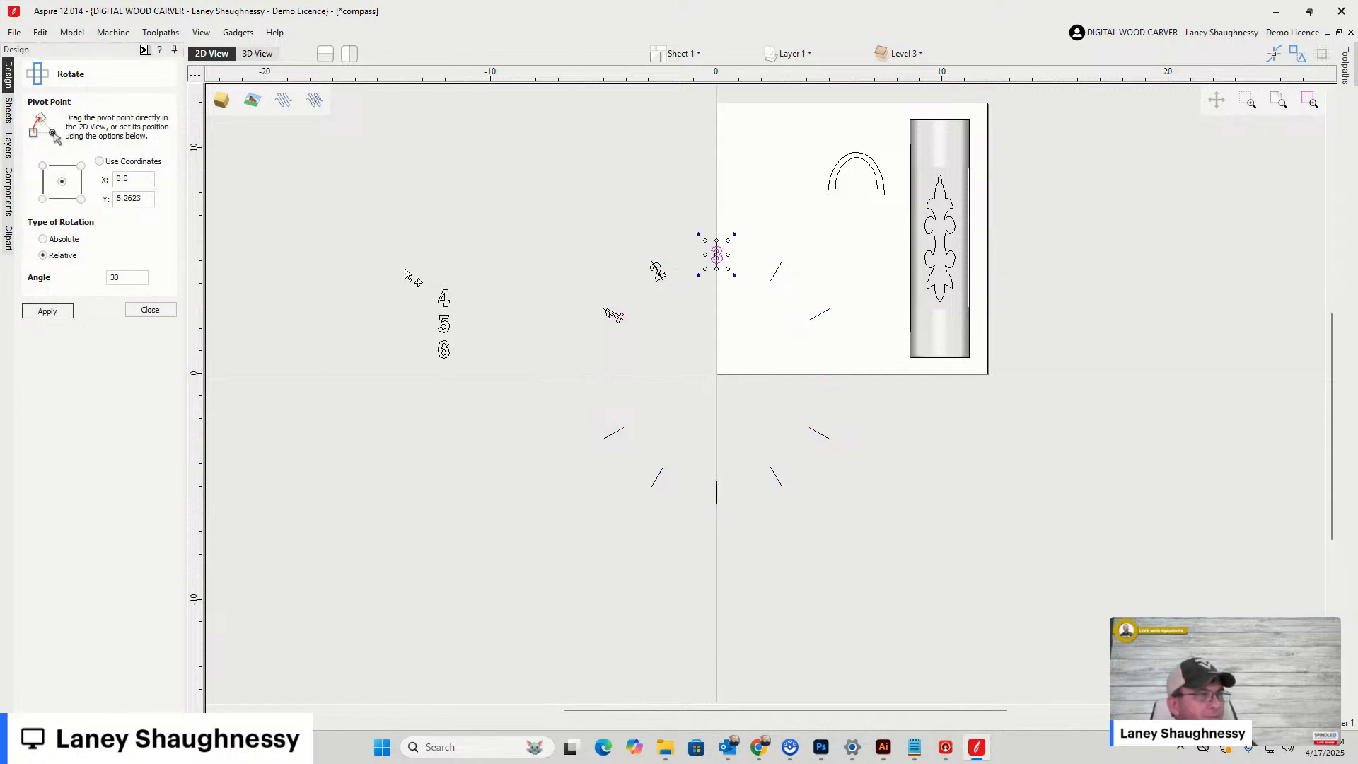
left_click_drag(488, 178, 867, 615)
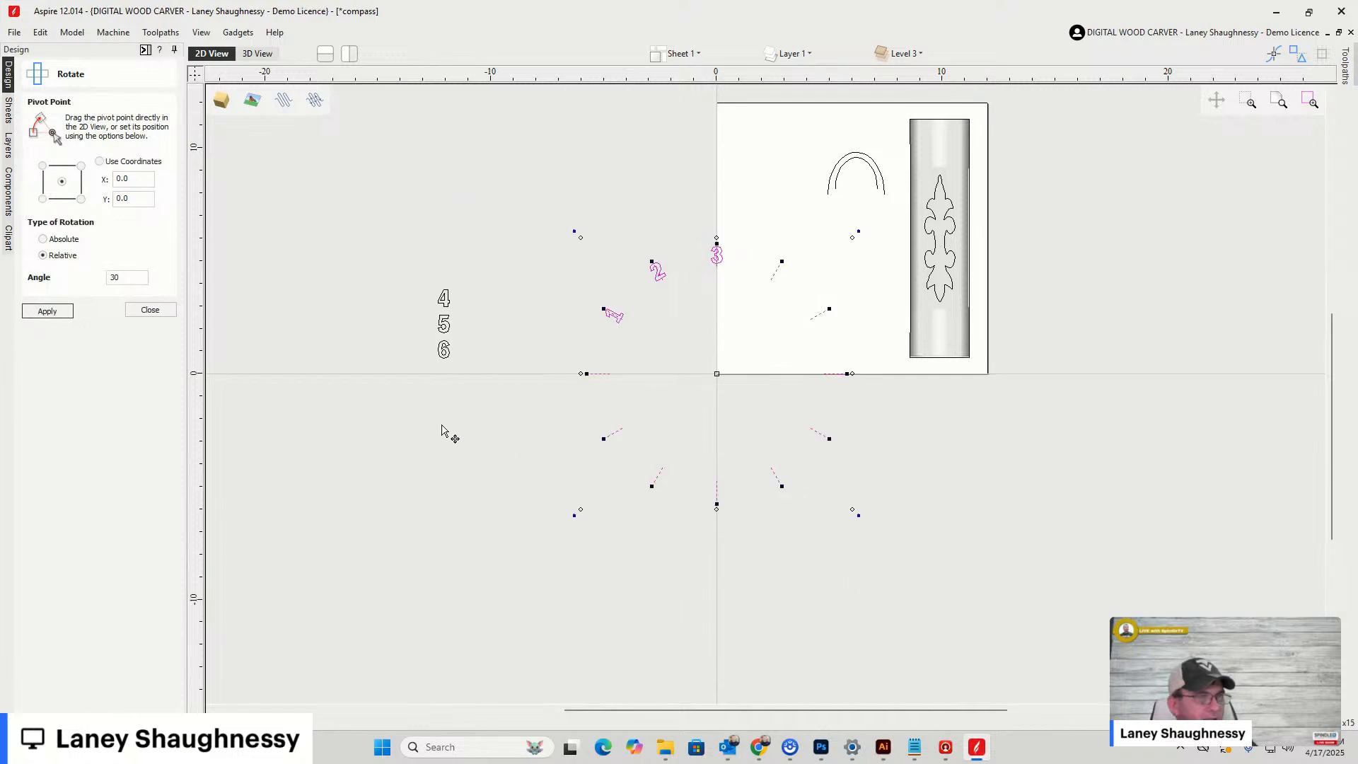
left_click(48, 311)
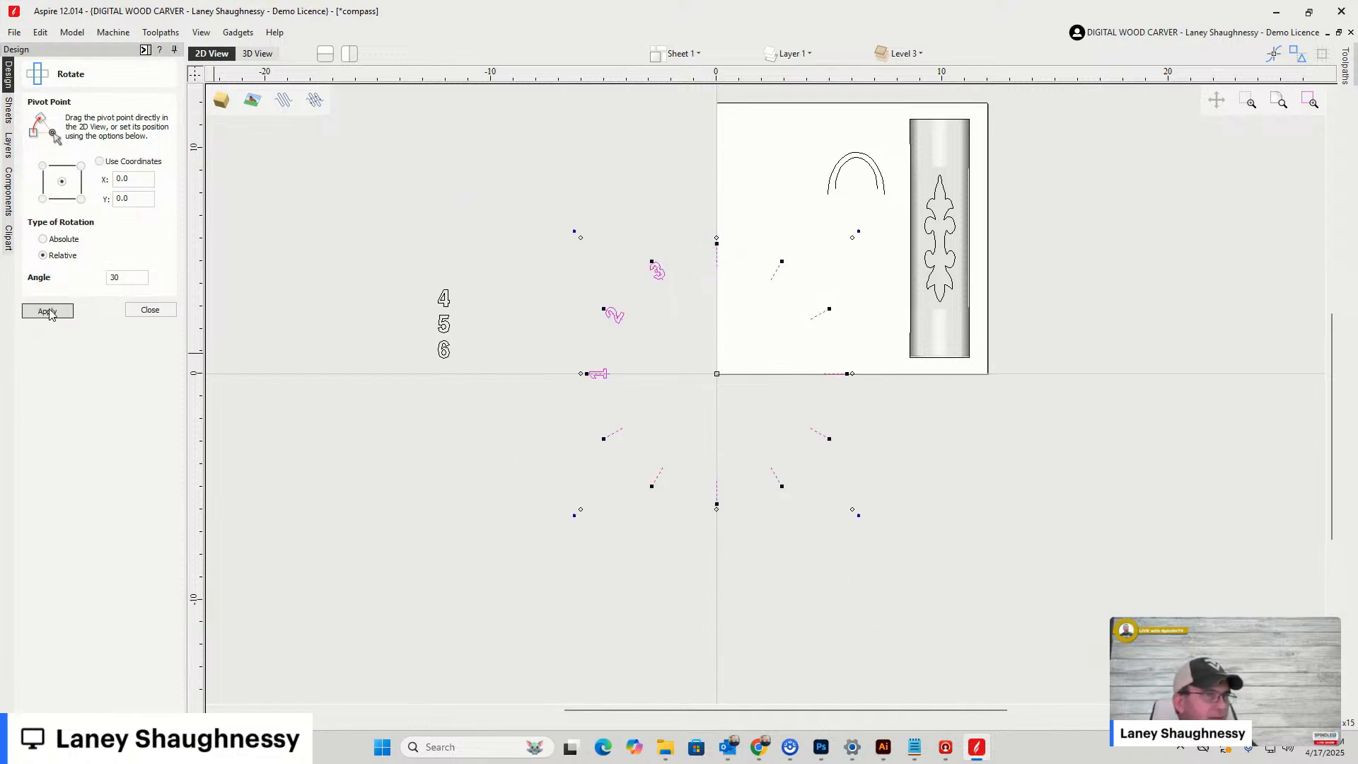
Place the 4 on the vacant twelve o'clock mark and rotate the complete dial by a relative 30 degrees
left_click(446, 301)
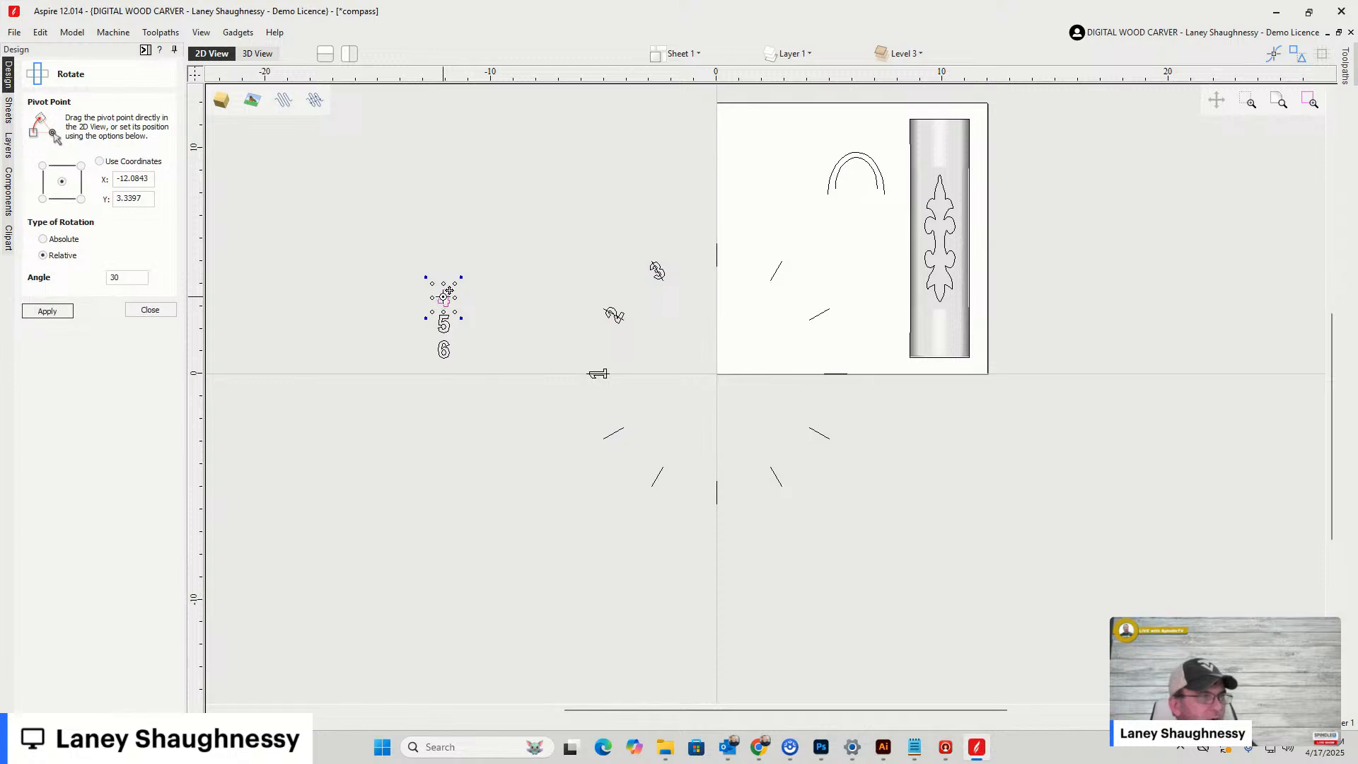
left_click_drag(448, 290, 721, 249)
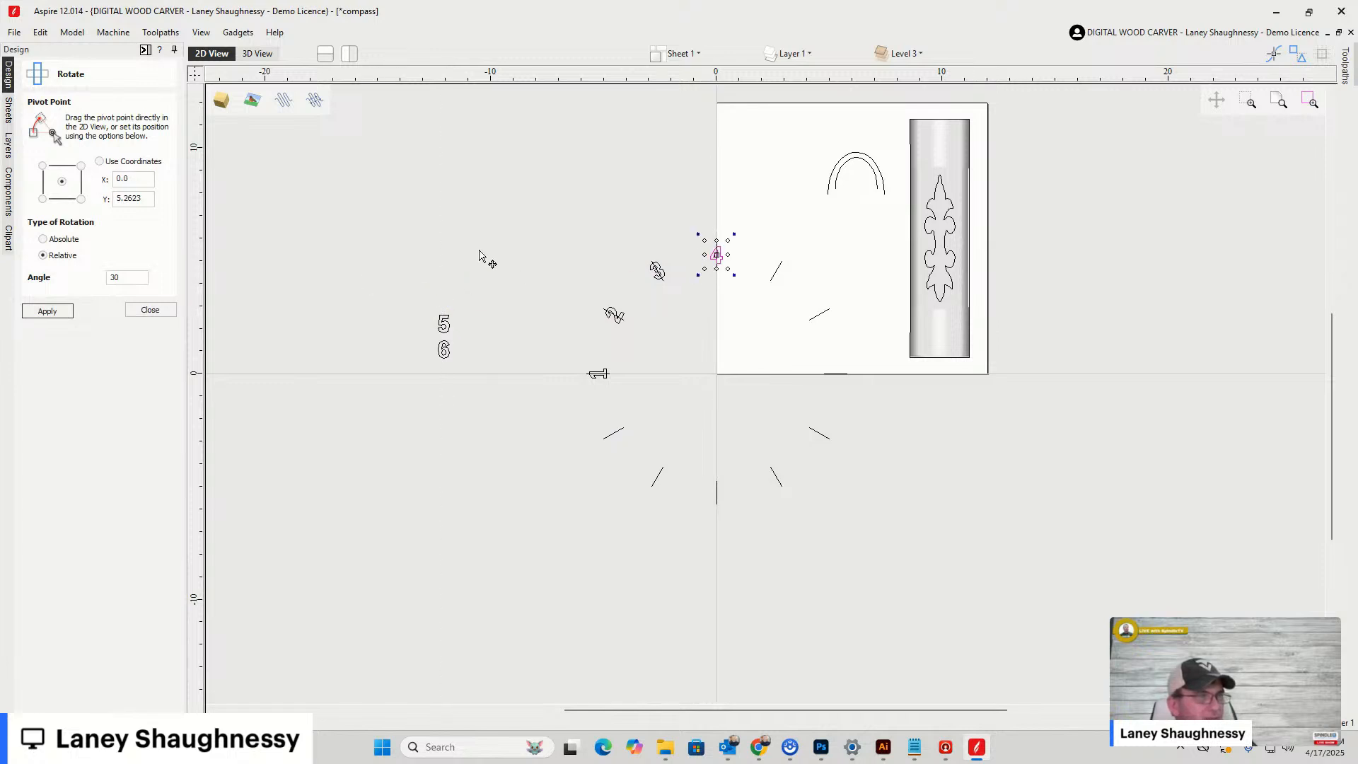
left_click_drag(540, 209, 877, 552)
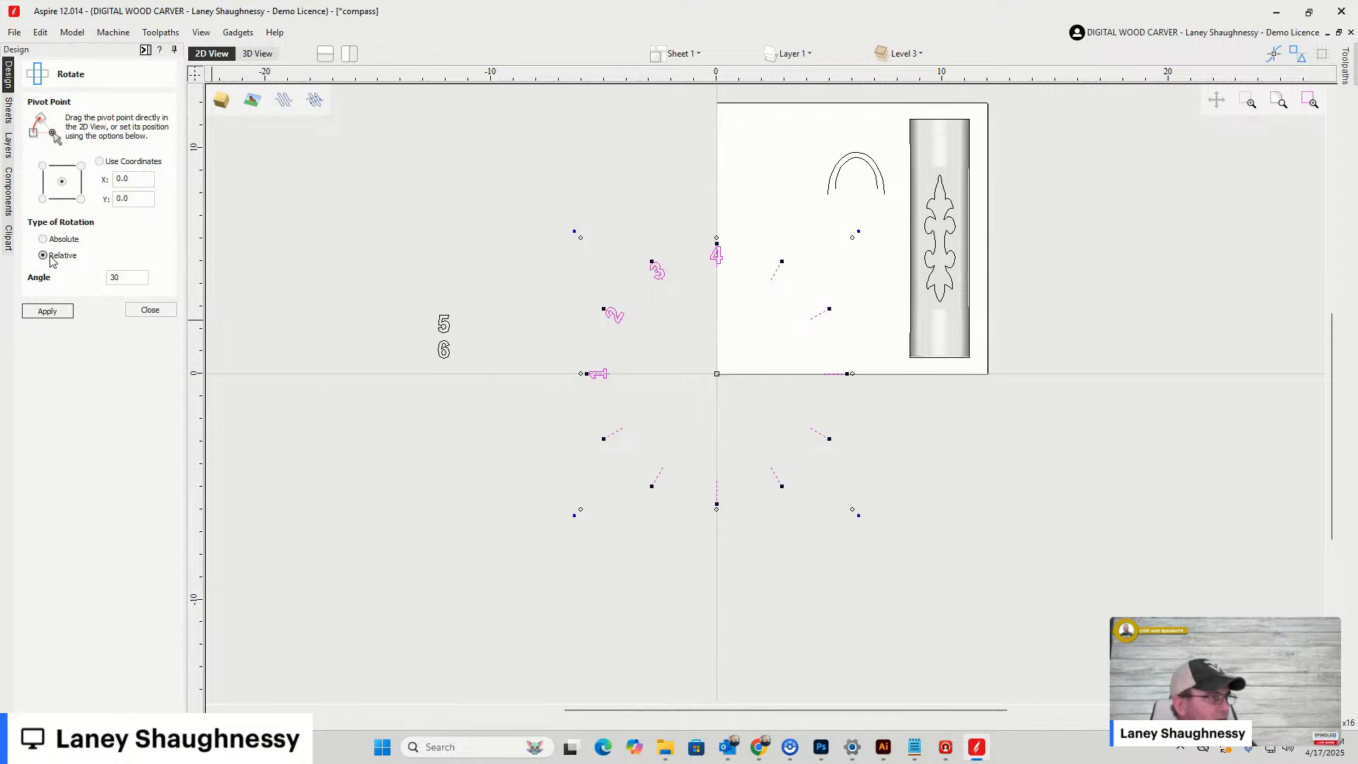
left_click(47, 311)
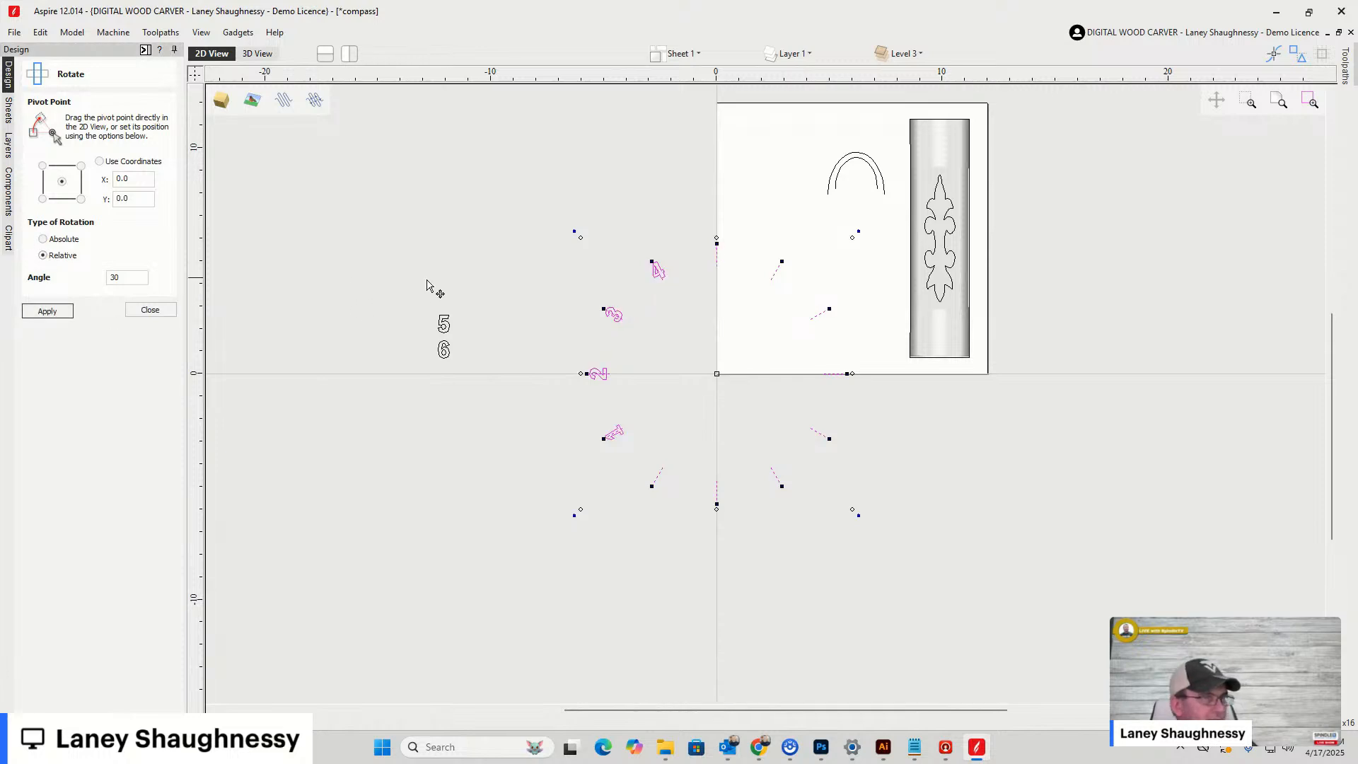
Position the 5 on the twelve o'clock mark and rotate the dial marks and numbers together by 30 degrees
left_click(443, 325)
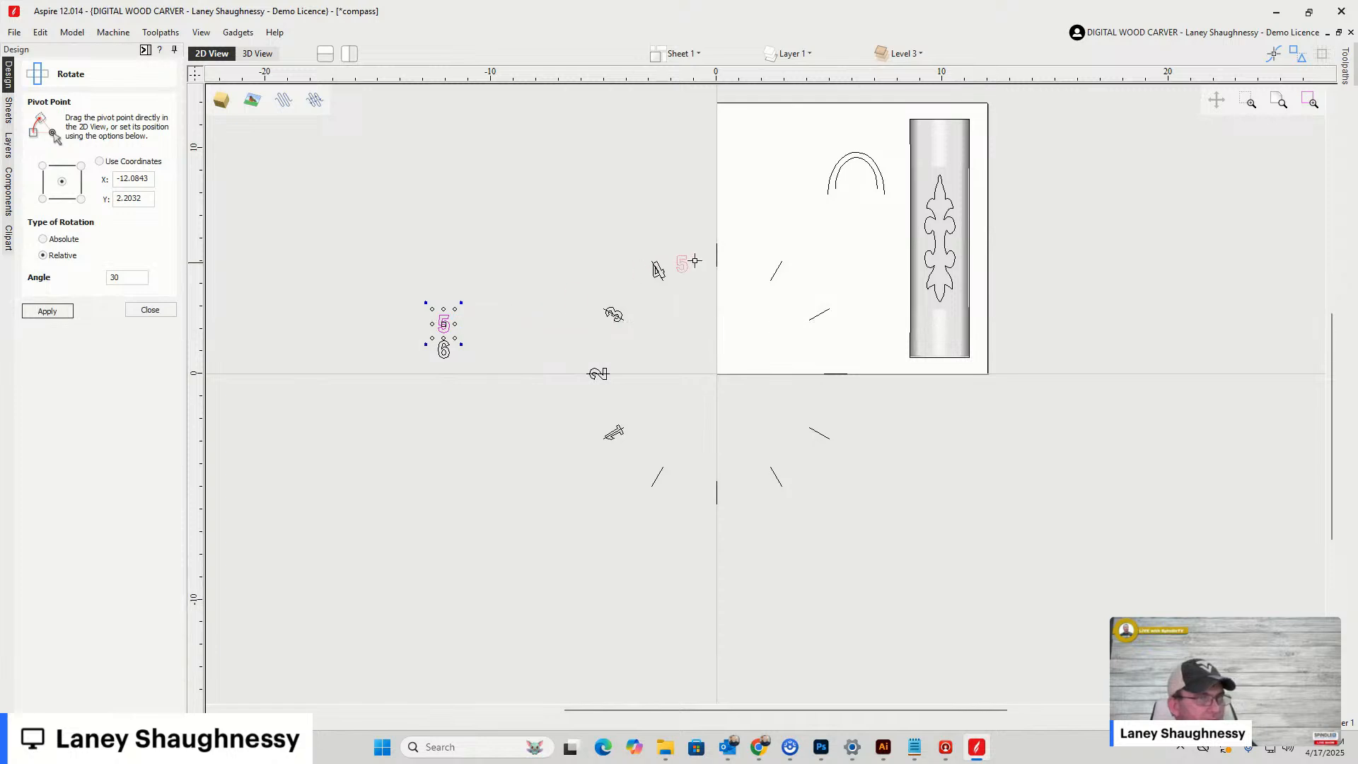
left_click_drag(717, 255, 718, 256)
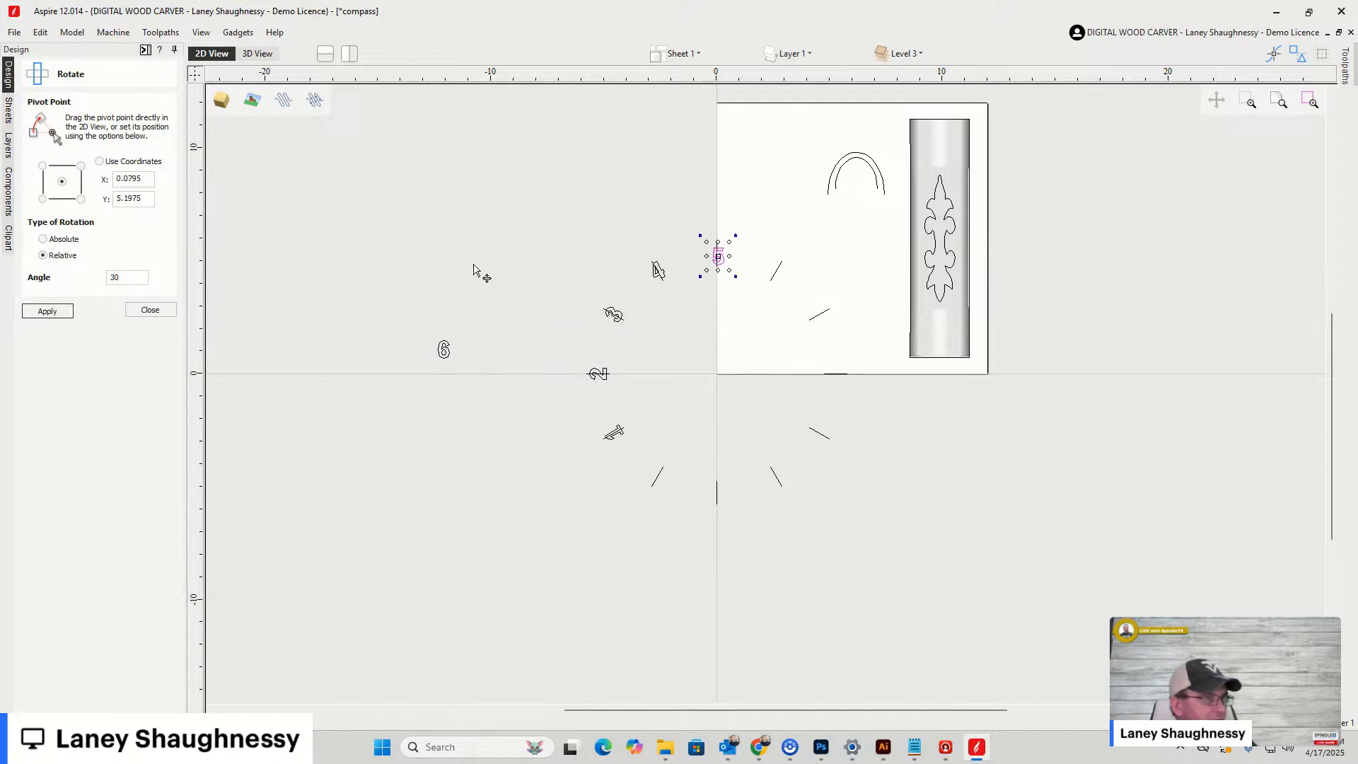
left_click_drag(524, 201, 849, 577)
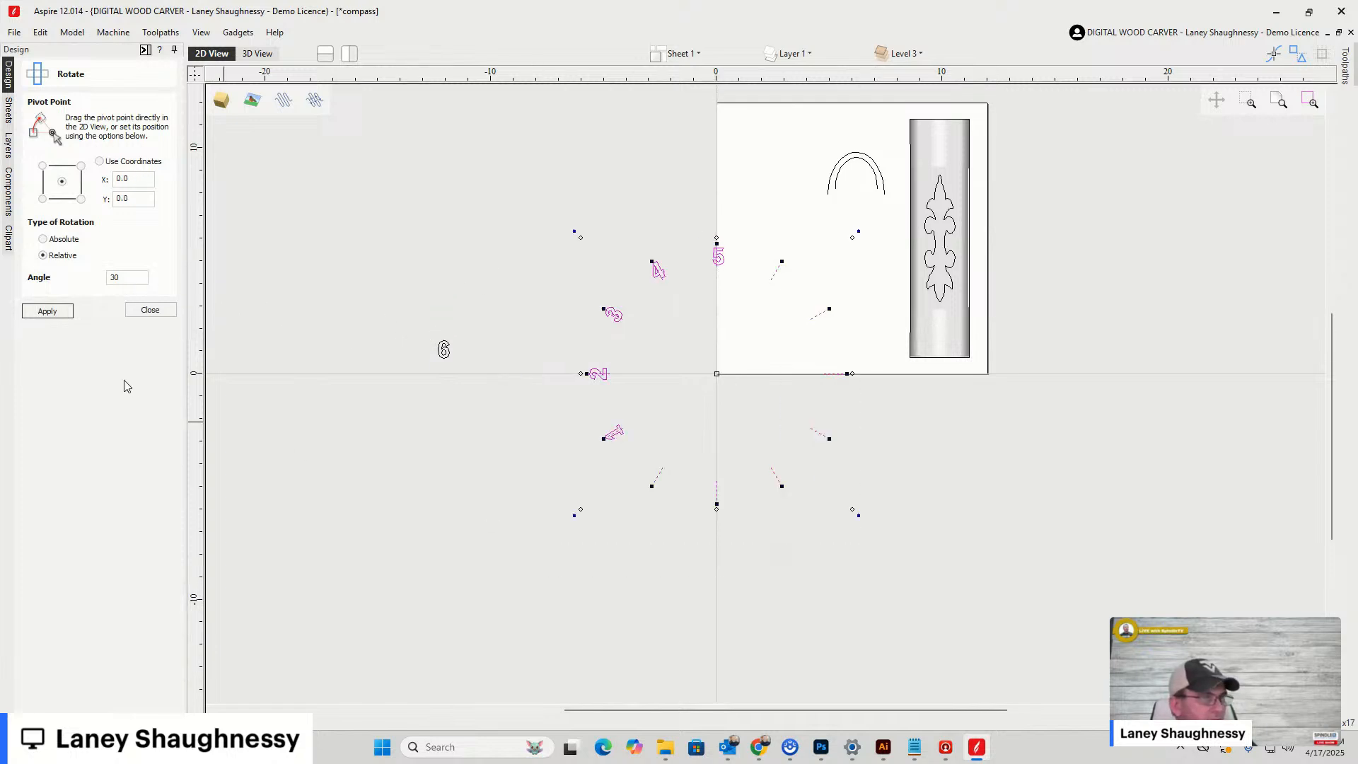
left_click(37, 313)
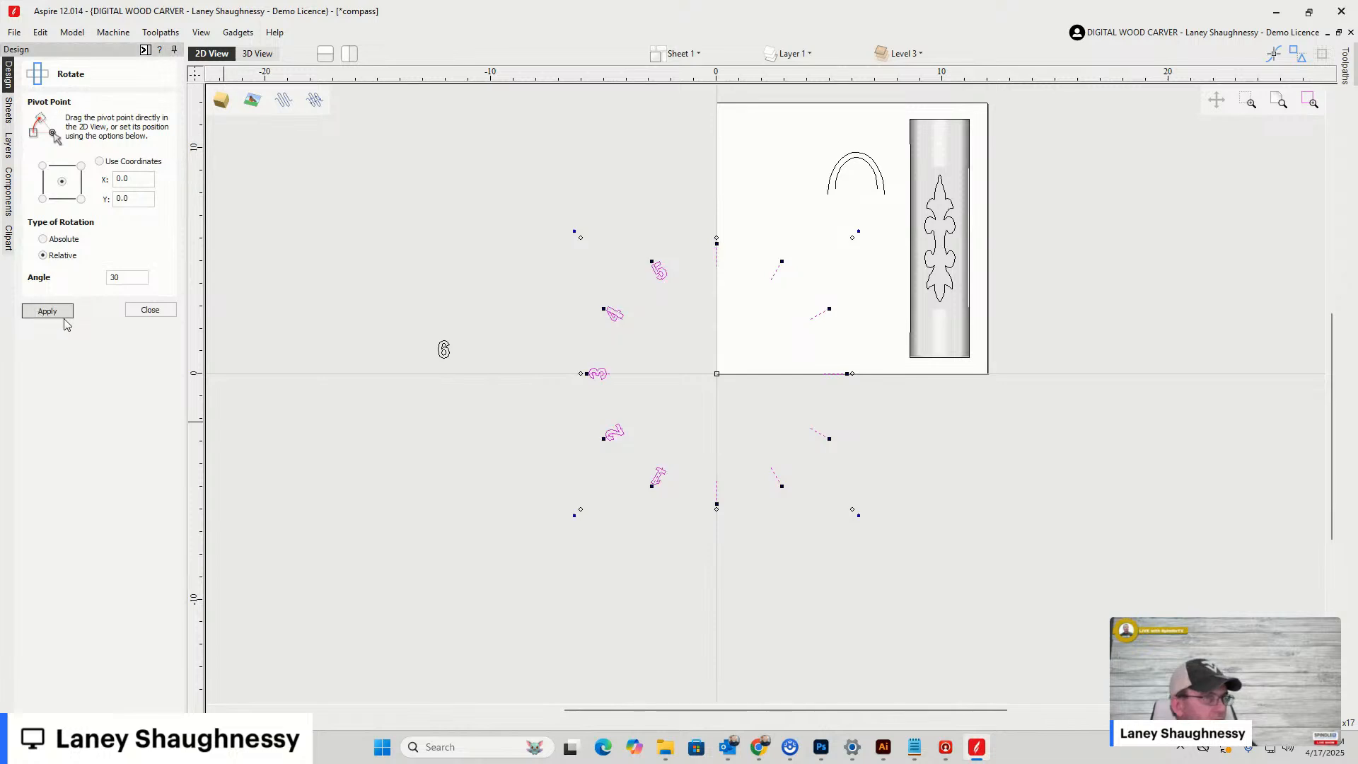
Move the 6 onto the twelve o'clock mark and rotate the whole dial in 30-degree increments until the 6 sits at six o'clock
left_click(443, 350)
left_click_drag(443, 351, 712, 253)
left_click_drag(494, 198, 863, 569)
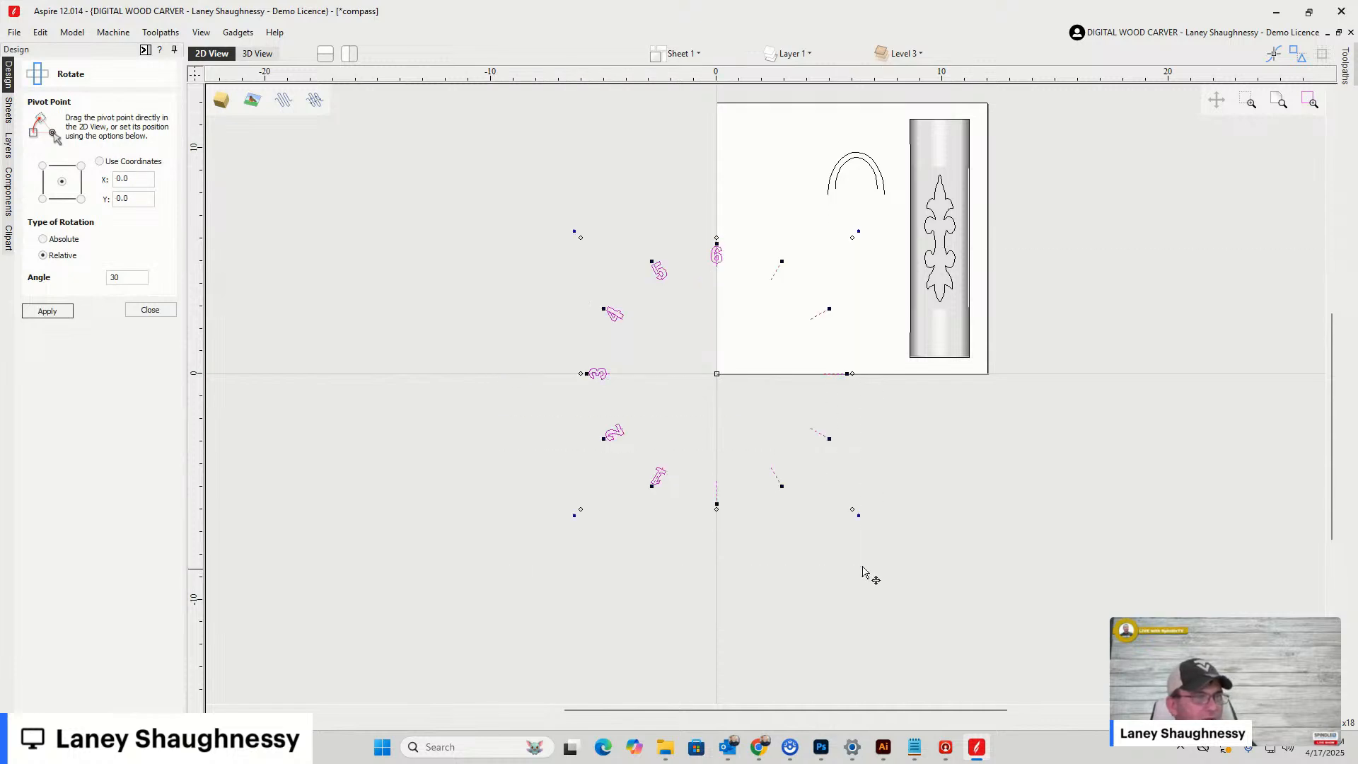
left_click(48, 311)
left_click(48, 311)
left_click(47, 311)
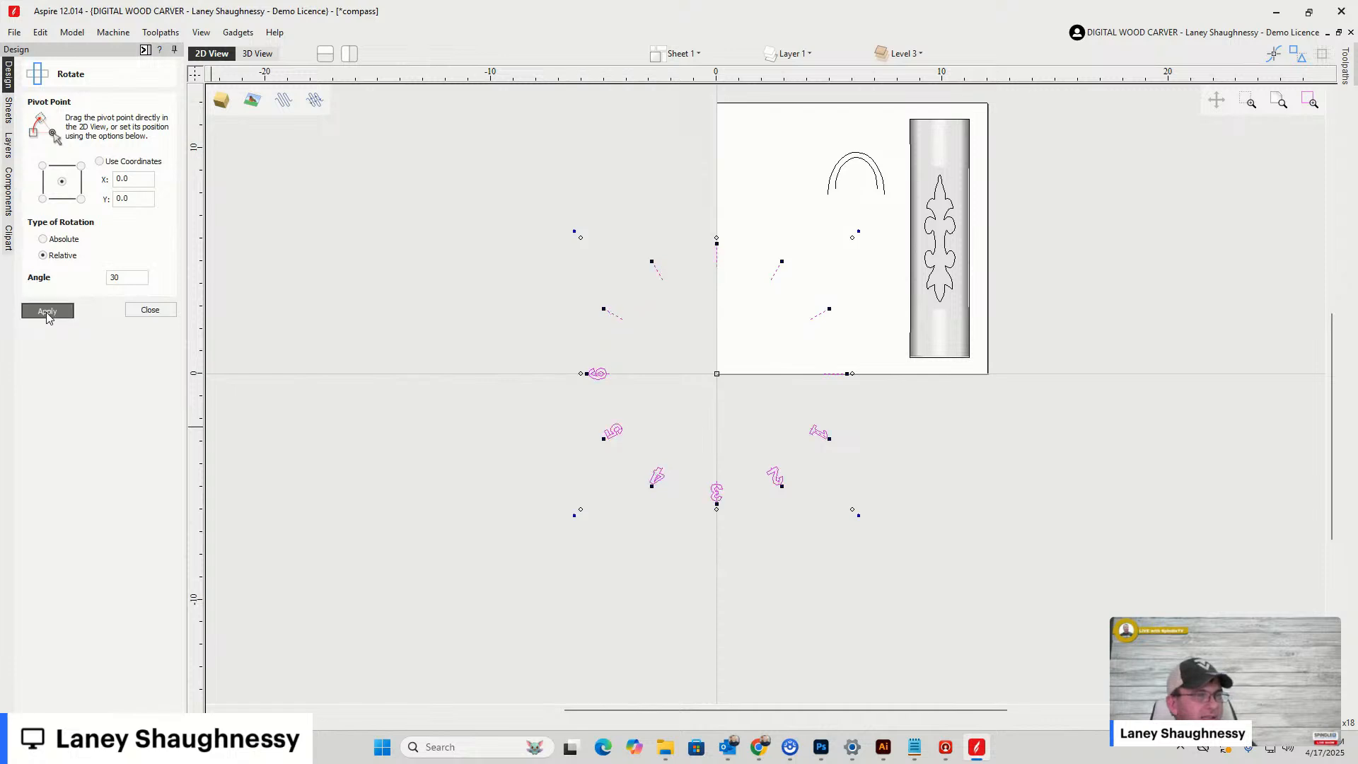
left_click(48, 312)
left_click(48, 311)
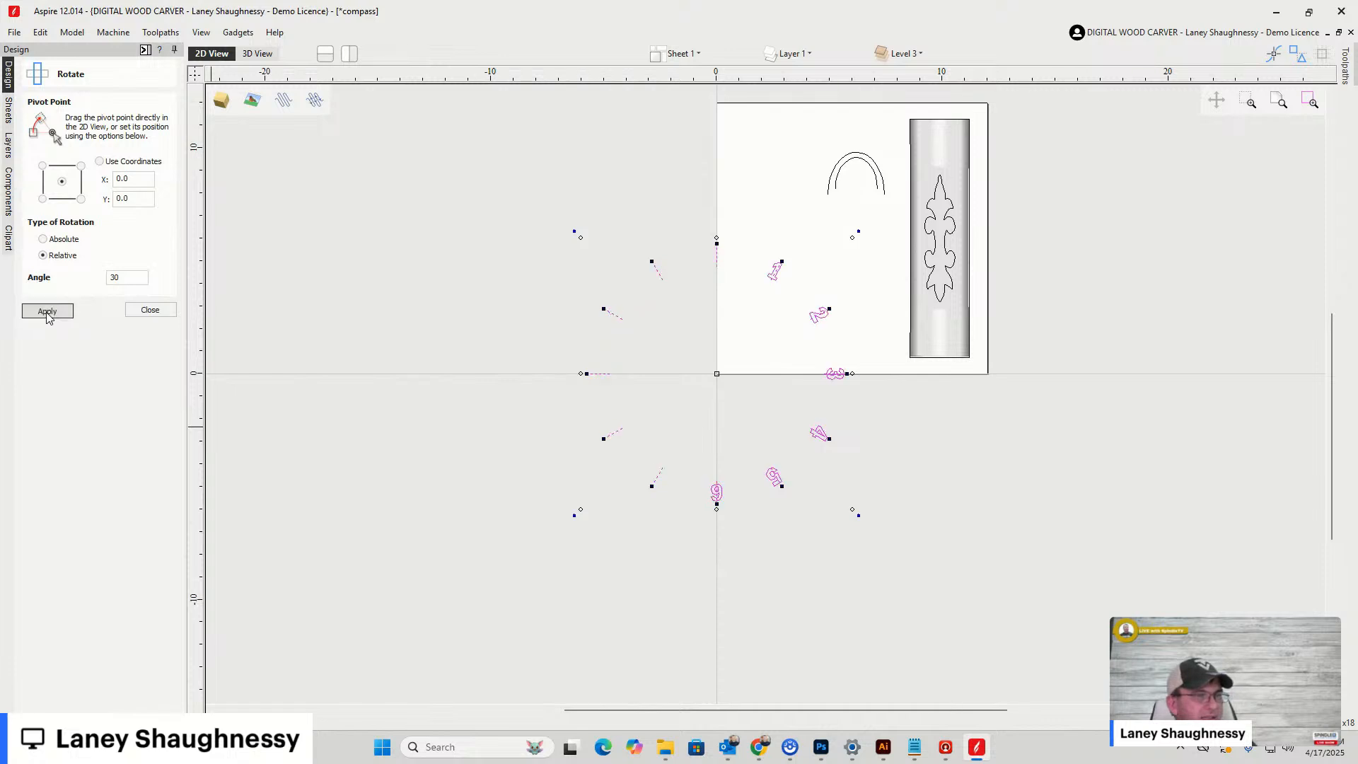
left_click(405, 444)
scroll(778, 354, "up", 4)
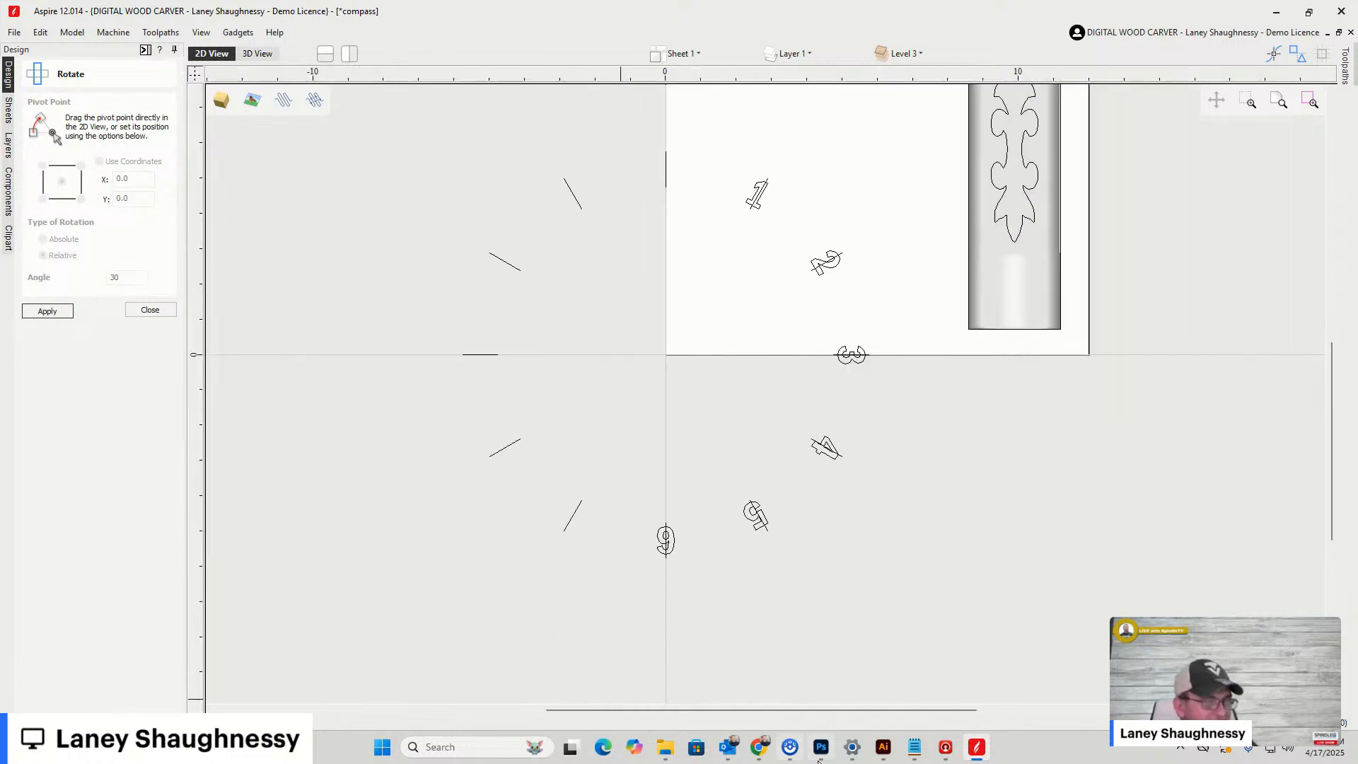
Switch to Chrome, search Google for "Clock face vectors" and show the image results in a maximized window
mouse_move(760, 748)
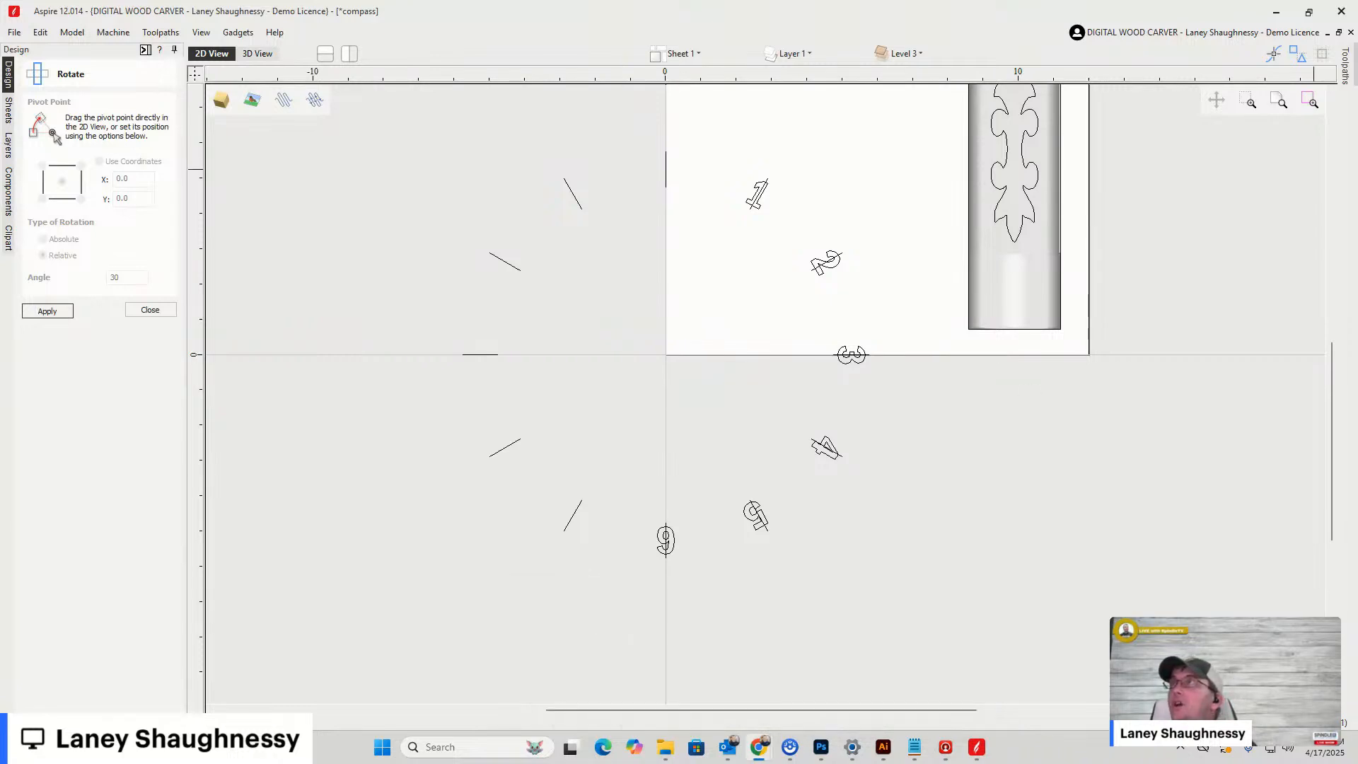
left_click_drag(990, 763, 791, 159)
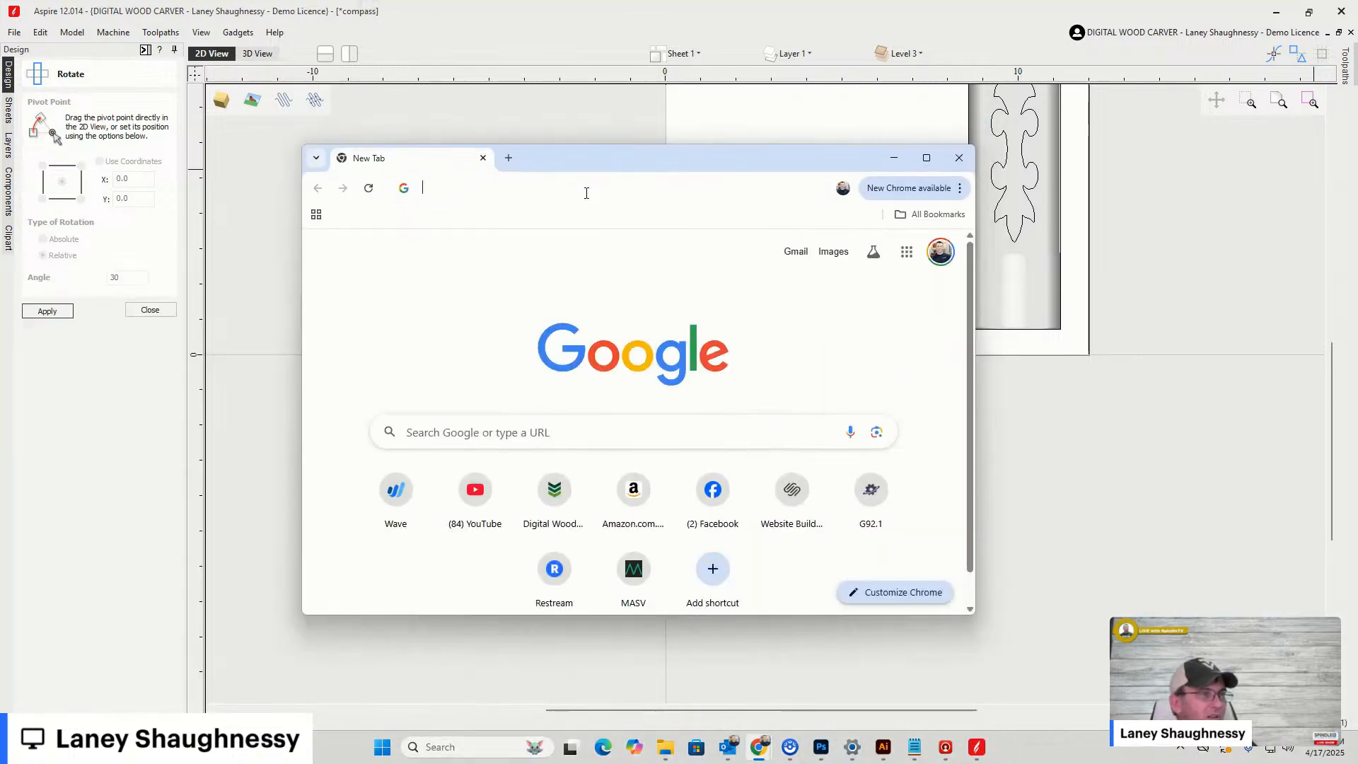
left_click(587, 190)
type("Clo")
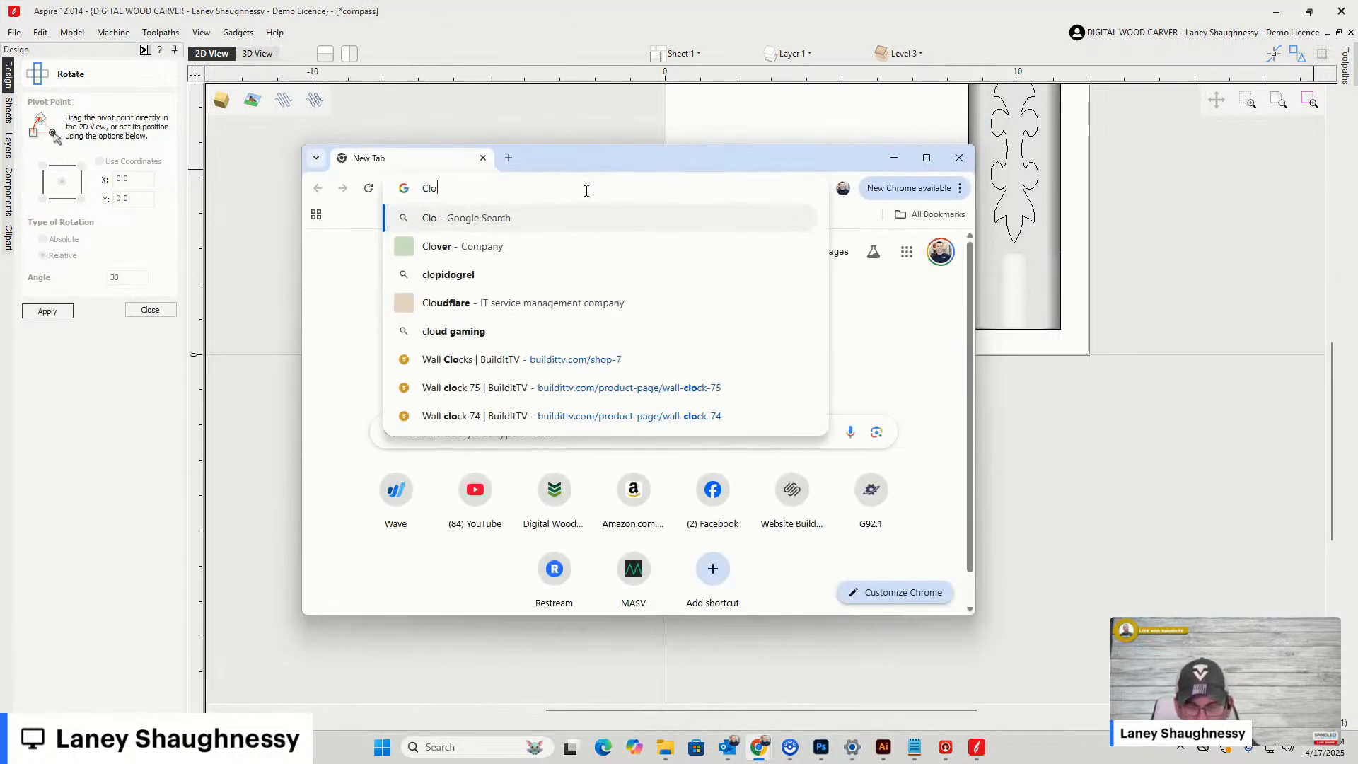
type("ck face vectors")
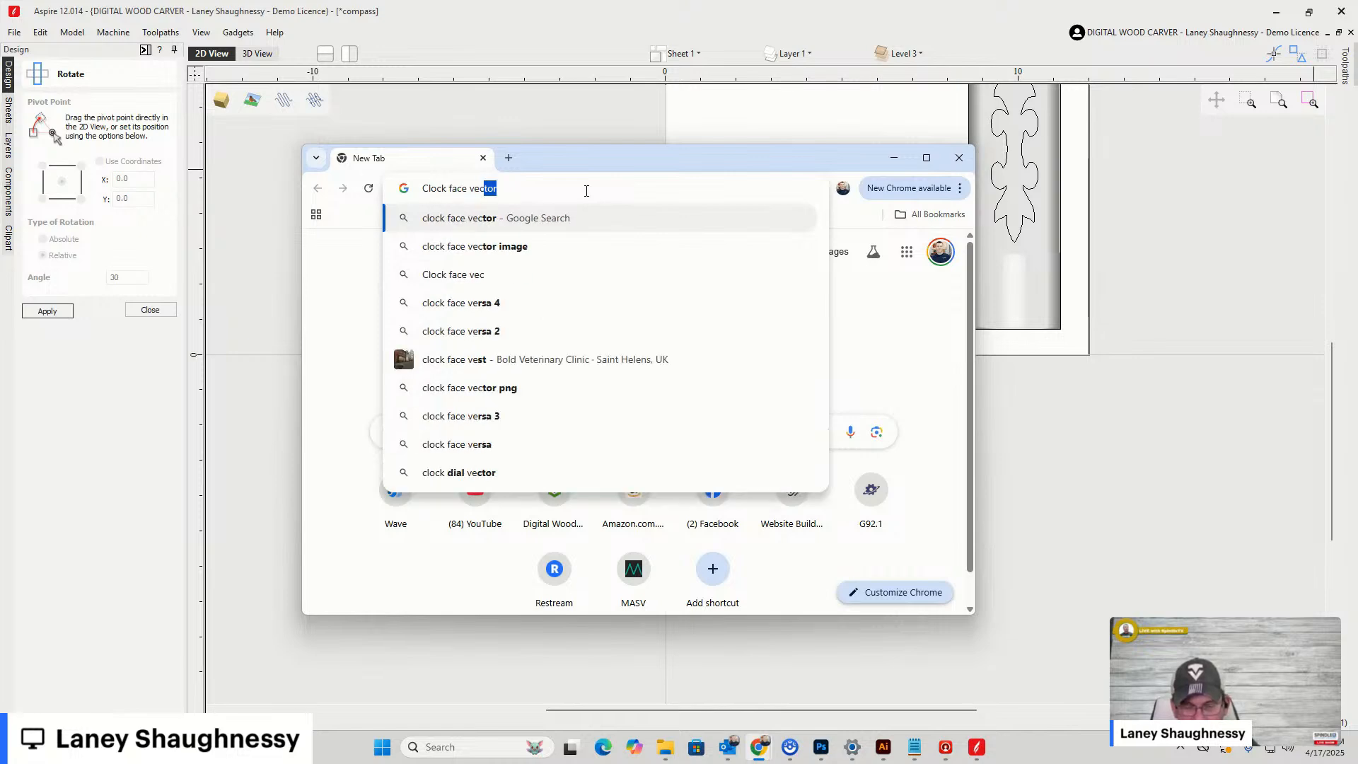
key("Return")
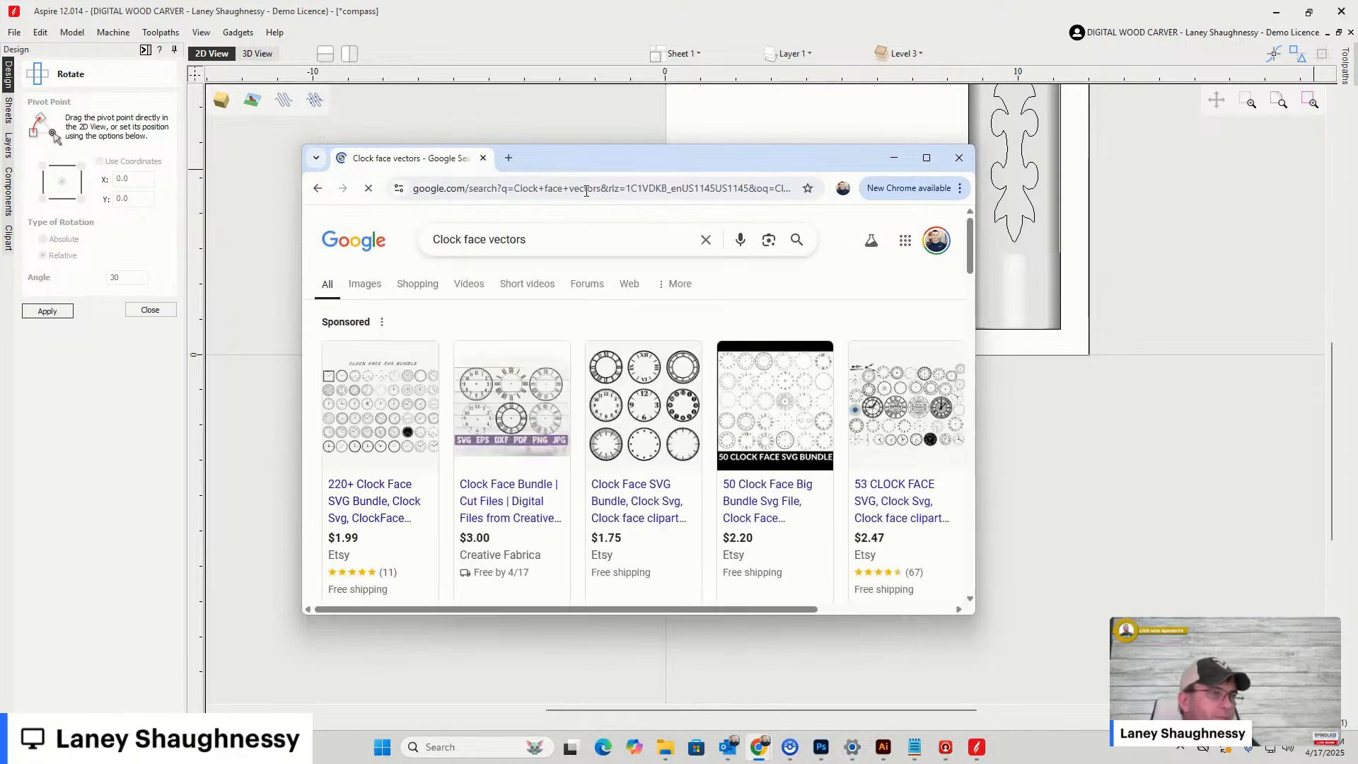
left_click(925, 159)
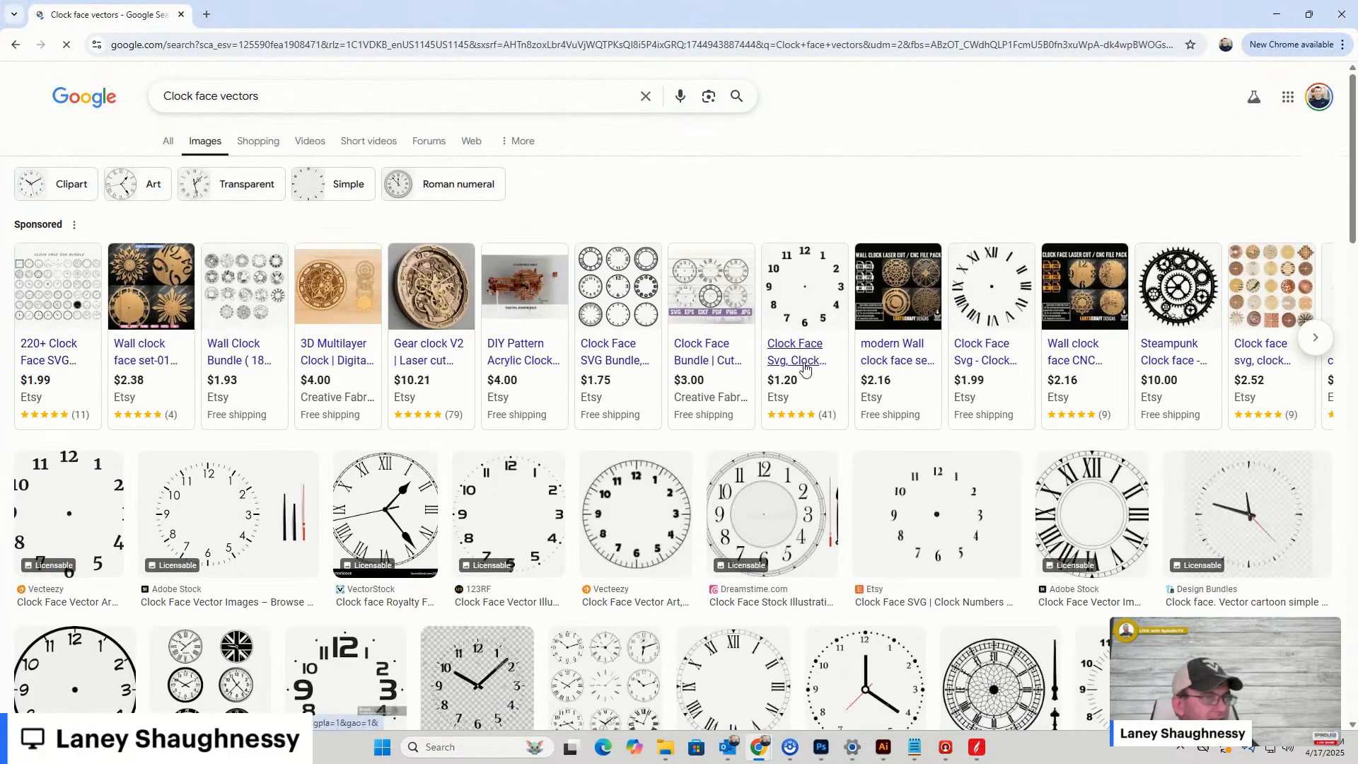
Examine the clock face image results, comparing how Arabic and Roman numerals are oriented around the dials, and close the image preview
scroll(601, 356, "down", 3)
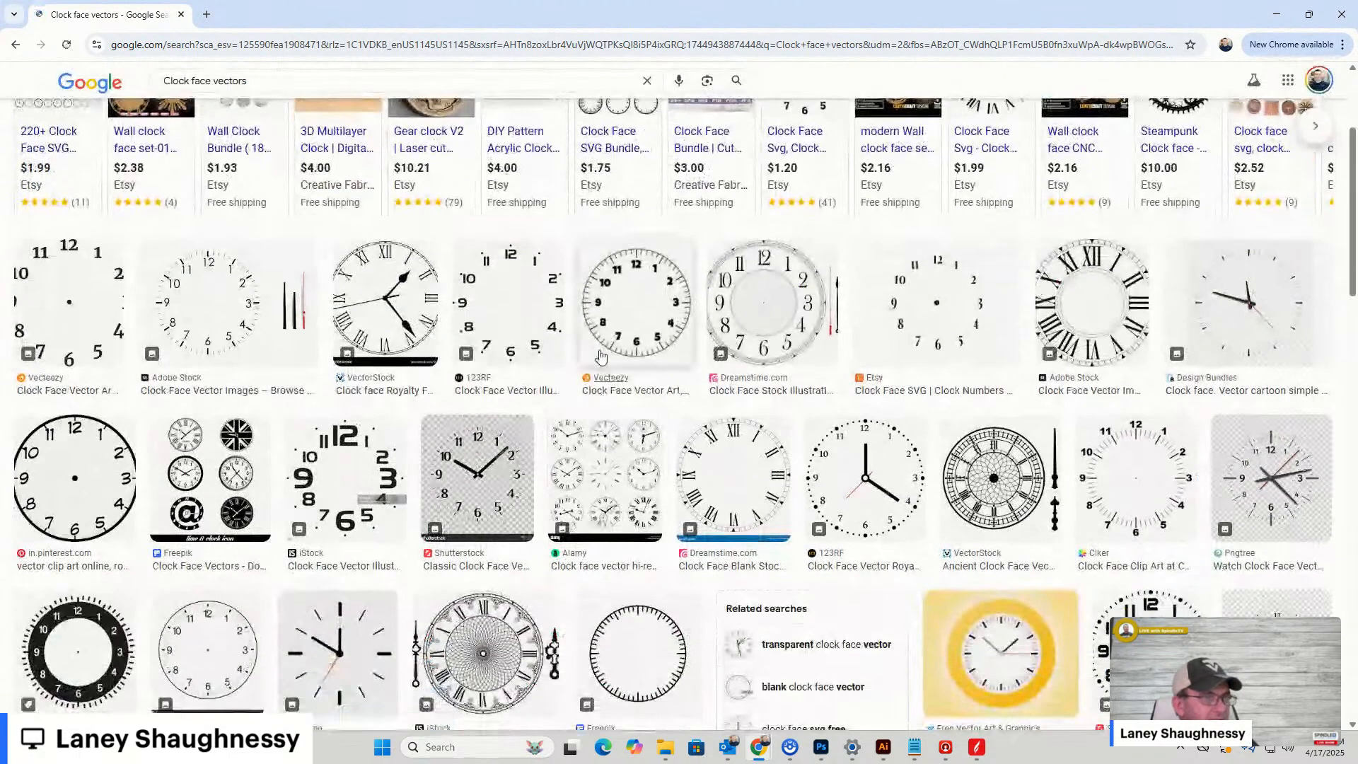
left_click(650, 310)
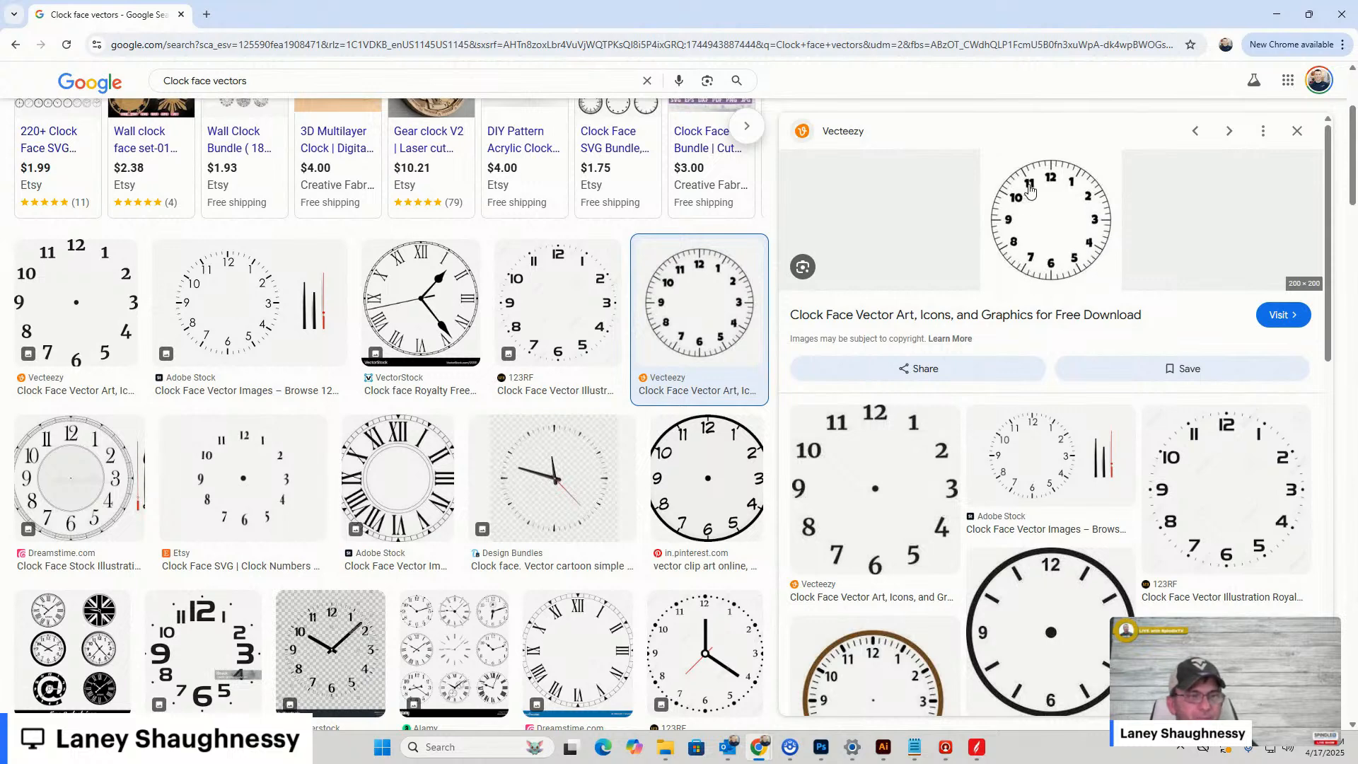
left_click(410, 474)
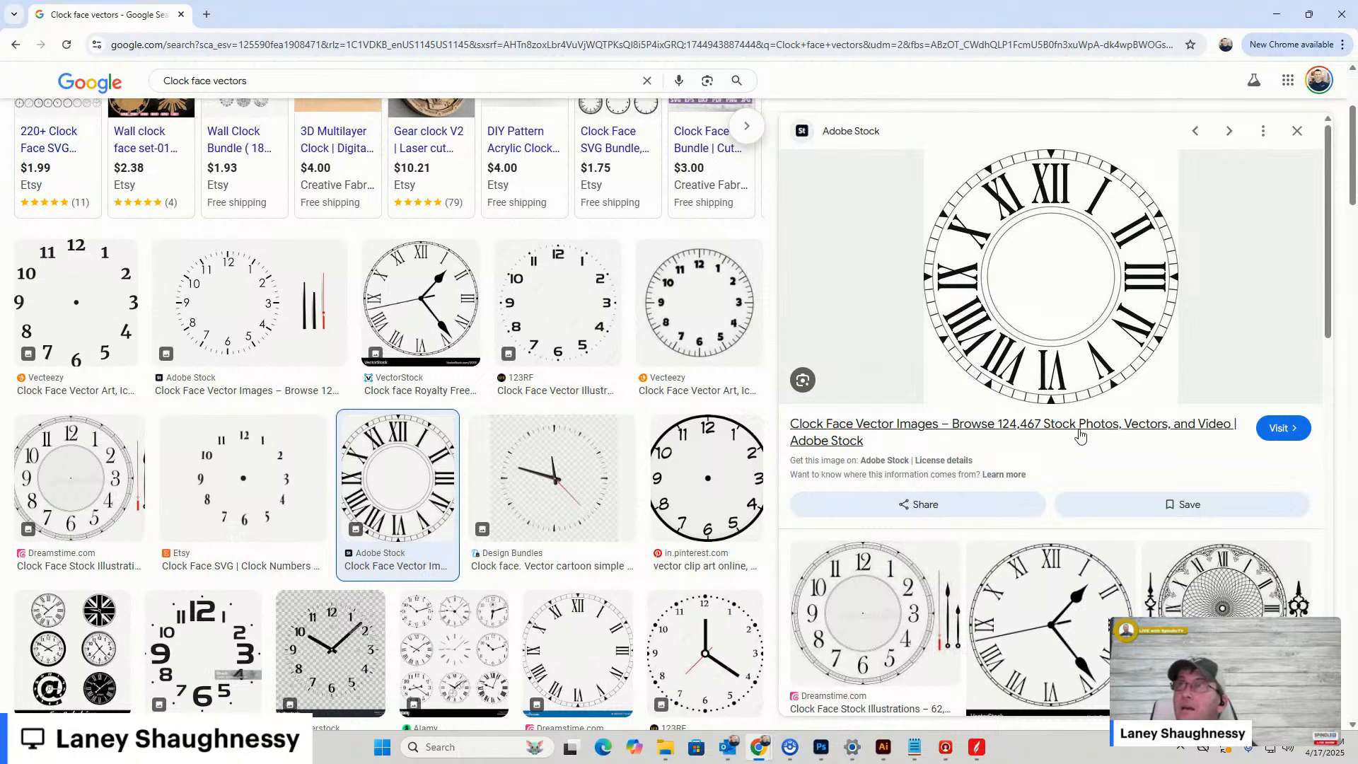
left_click(873, 595)
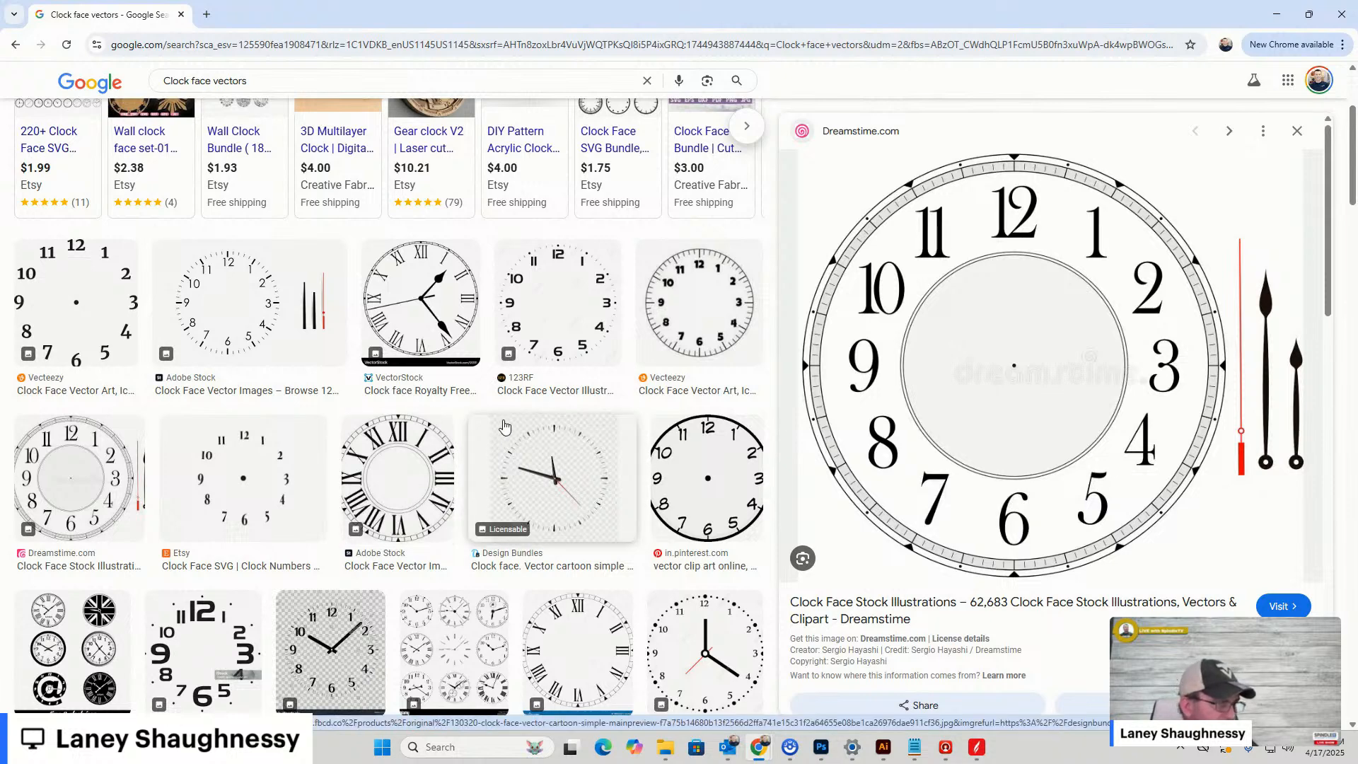
scroll(425, 446, "down", 5)
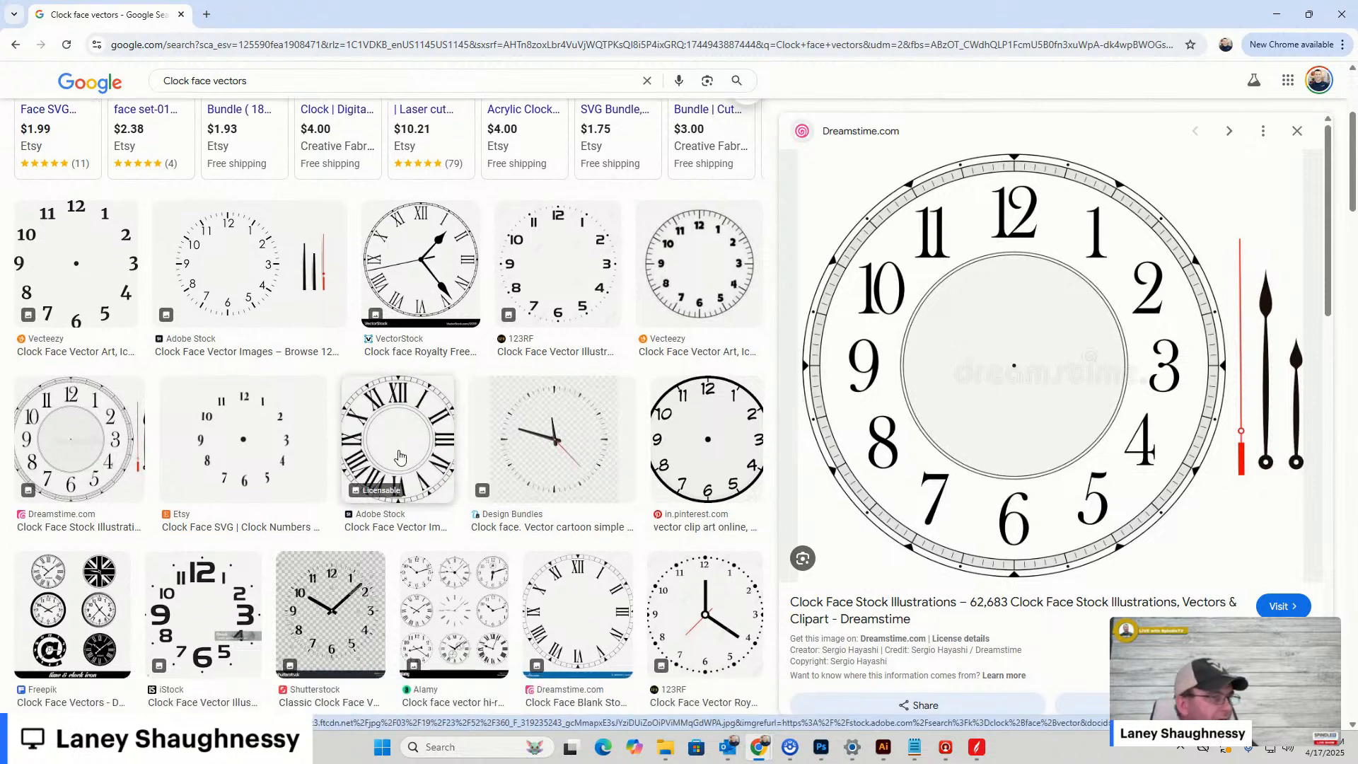
scroll(400, 453, "down", 2)
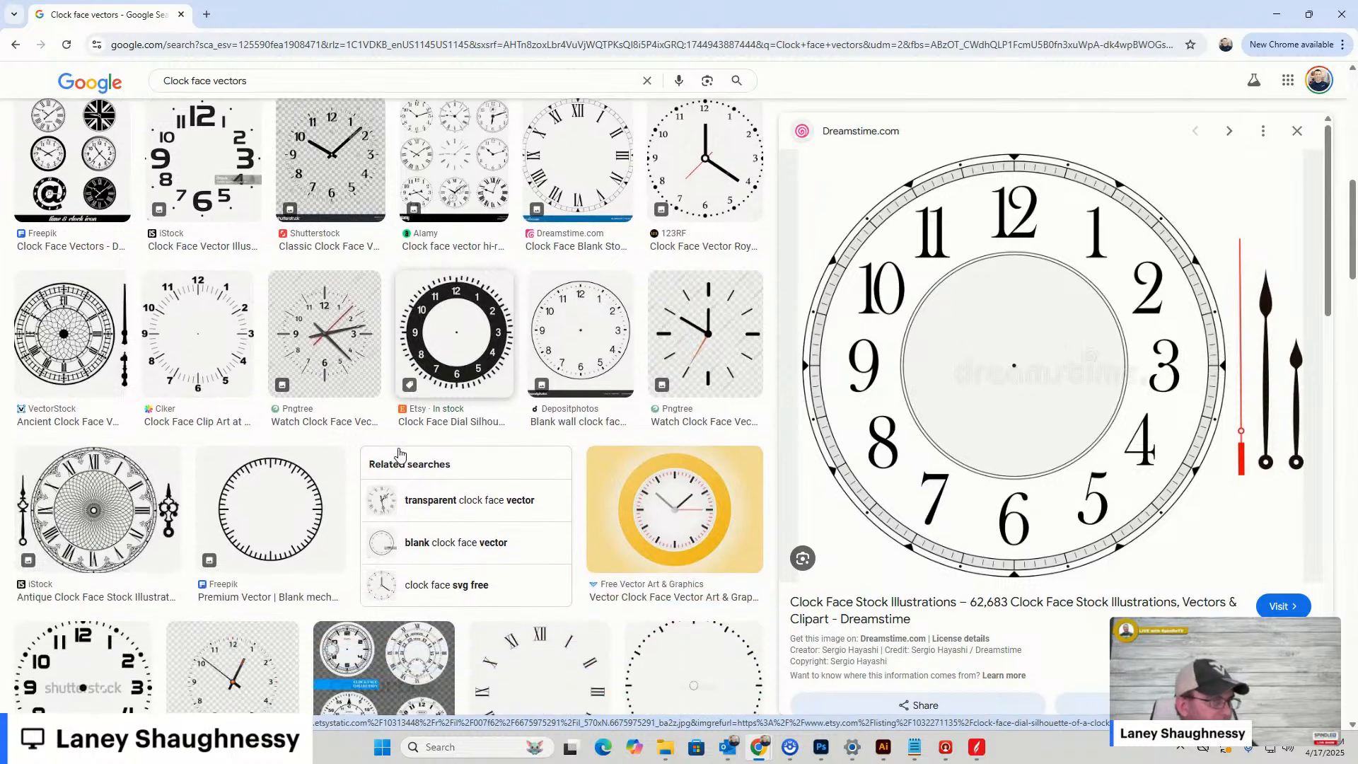
scroll(400, 452, "down", 3)
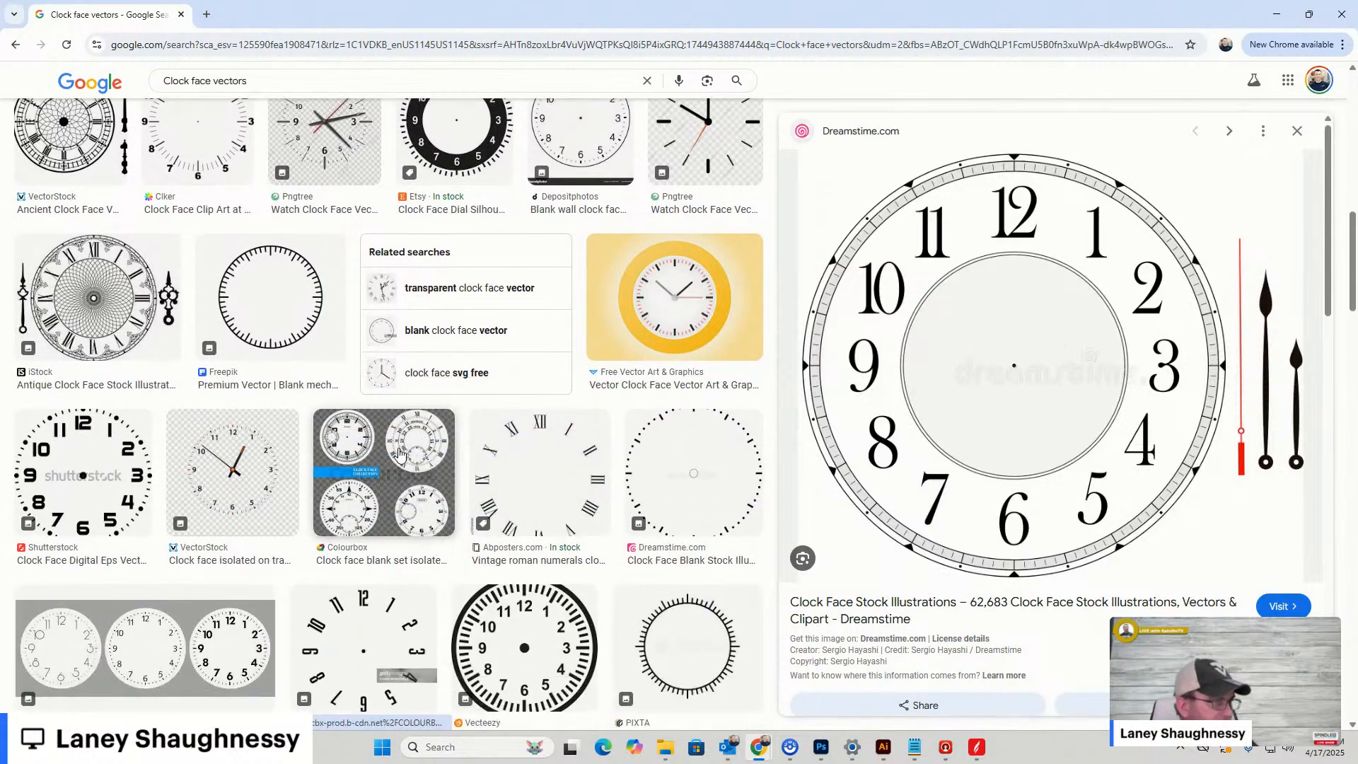
scroll(400, 453, "down", 3)
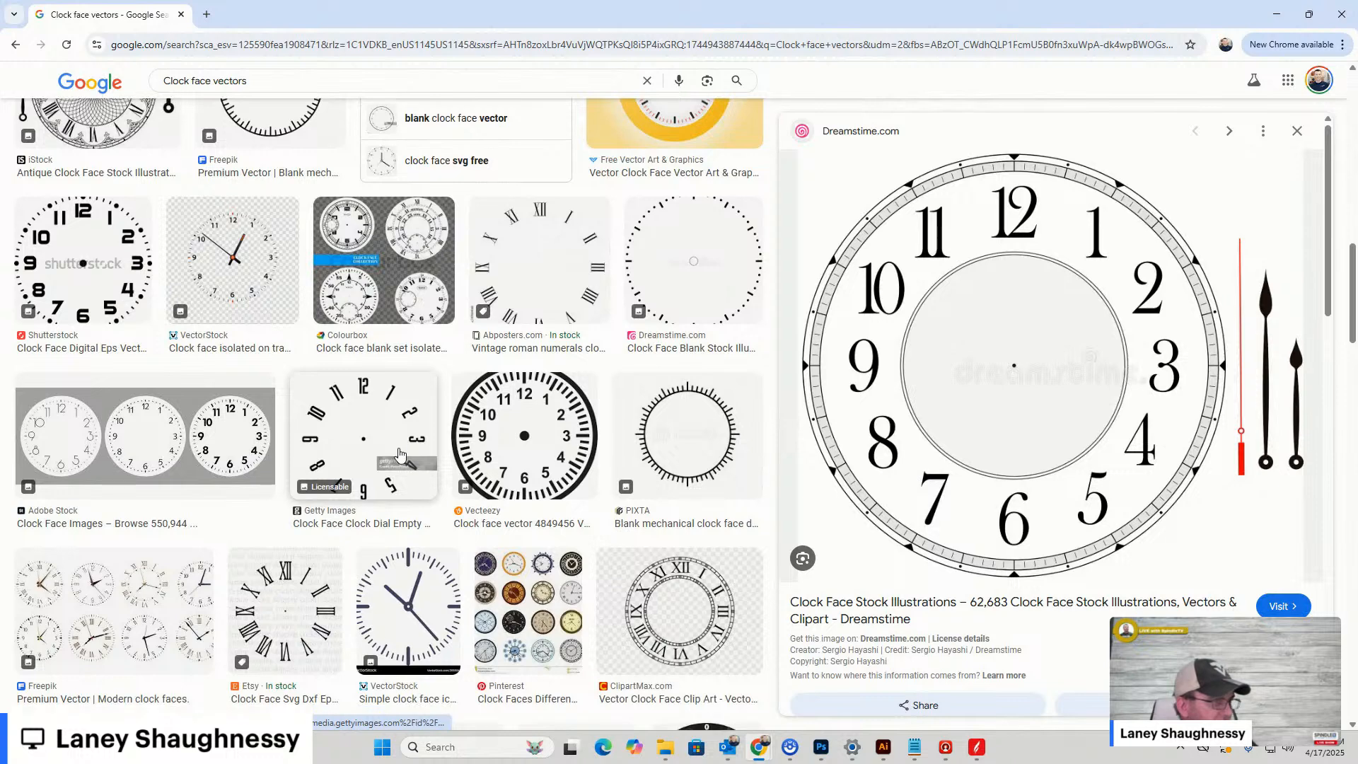
left_click(1298, 132)
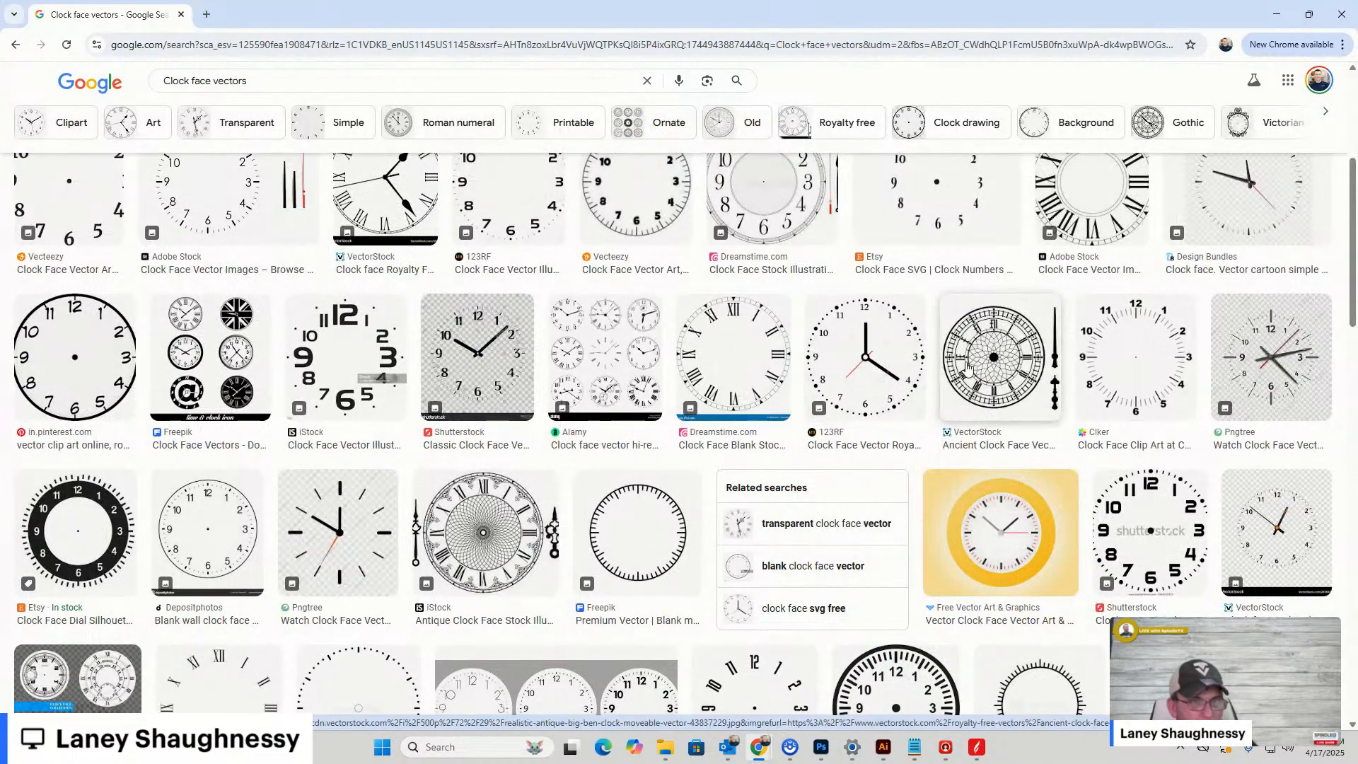
Browse further clock face image results for numeral orientation and open the 123RF vintage Roman numeral clock preview
scroll(967, 367, "down", 5)
scroll(967, 367, "down", 1)
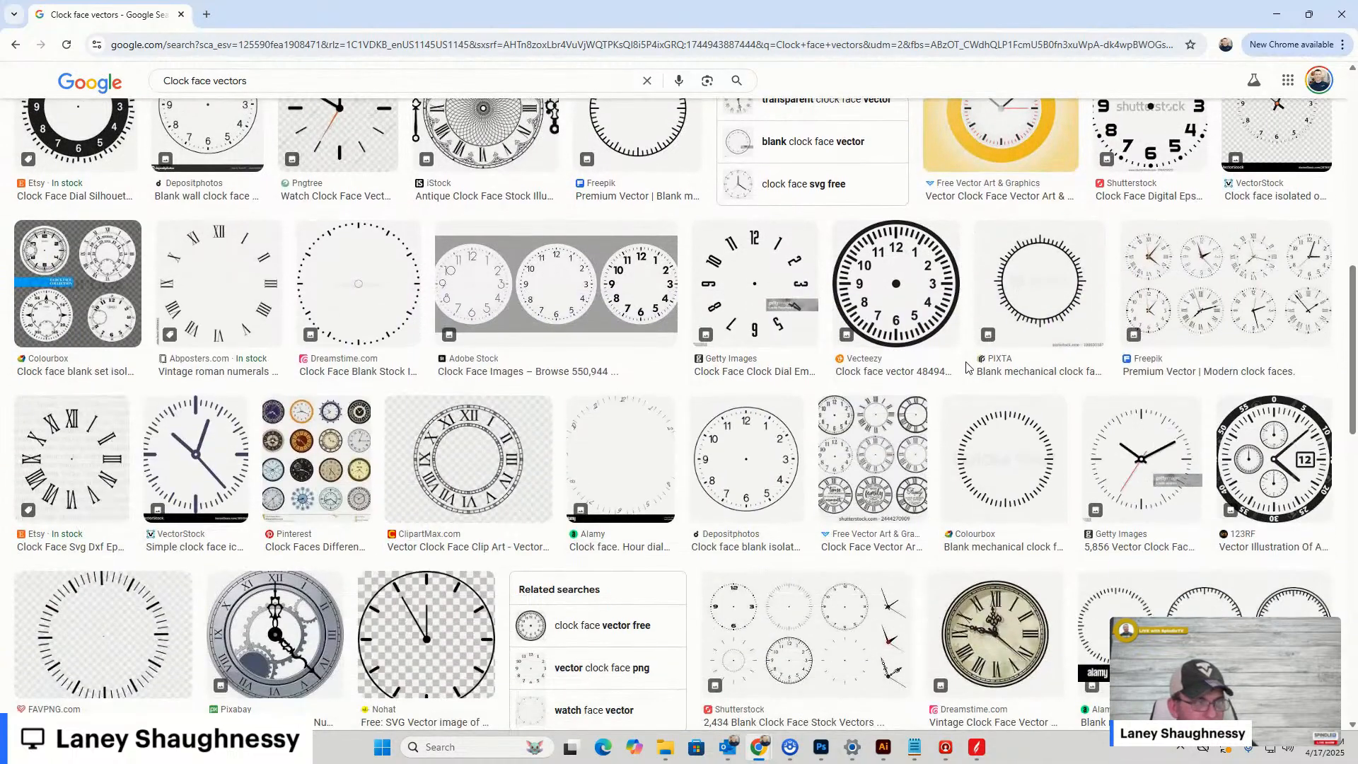
scroll(967, 367, "down", 4)
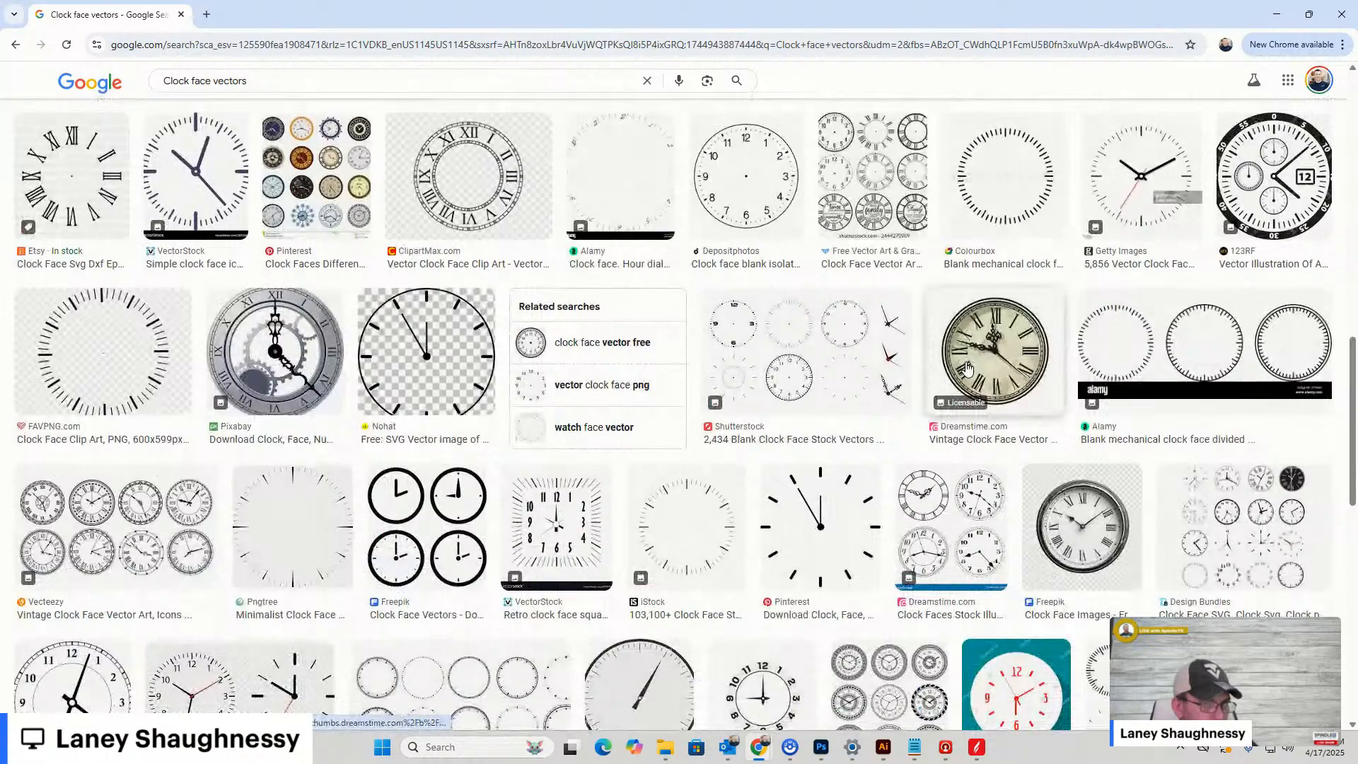
scroll(968, 367, "down", 6)
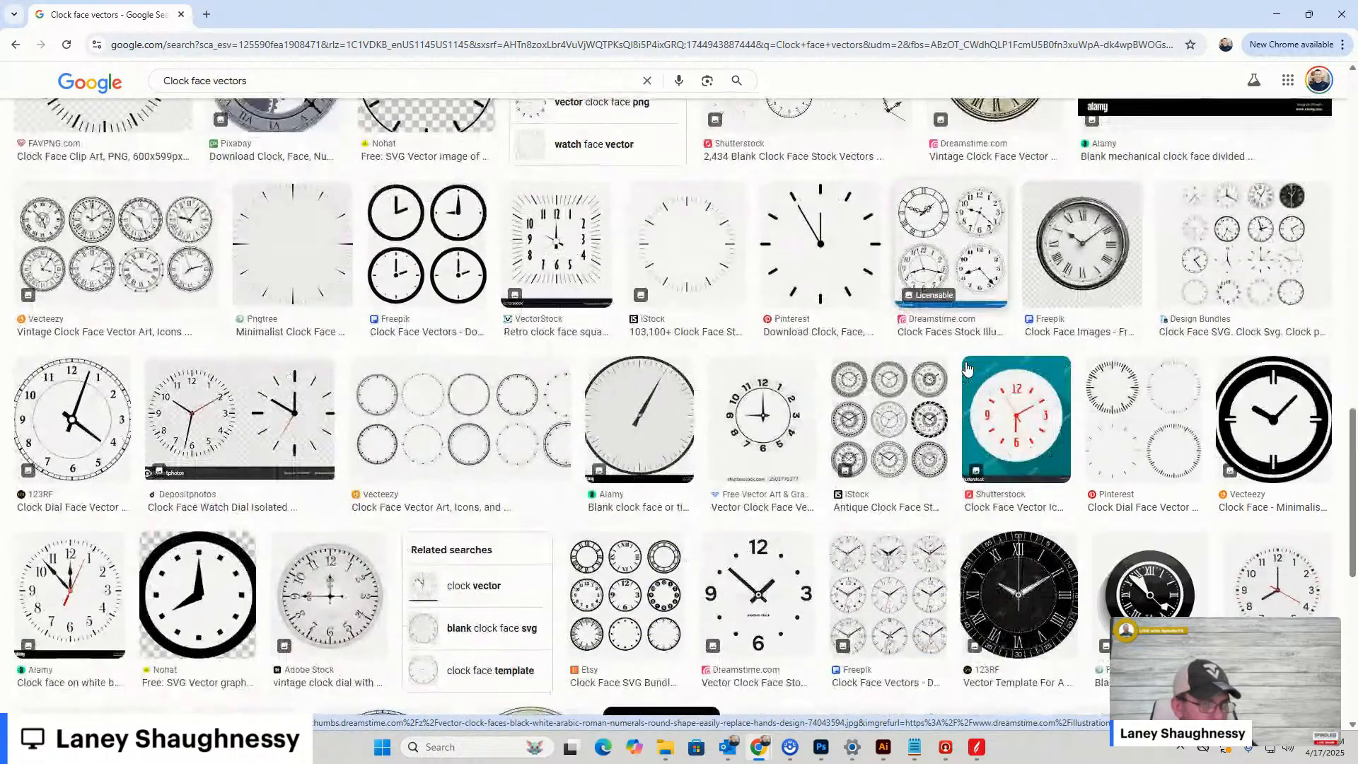
scroll(967, 367, "down", 3)
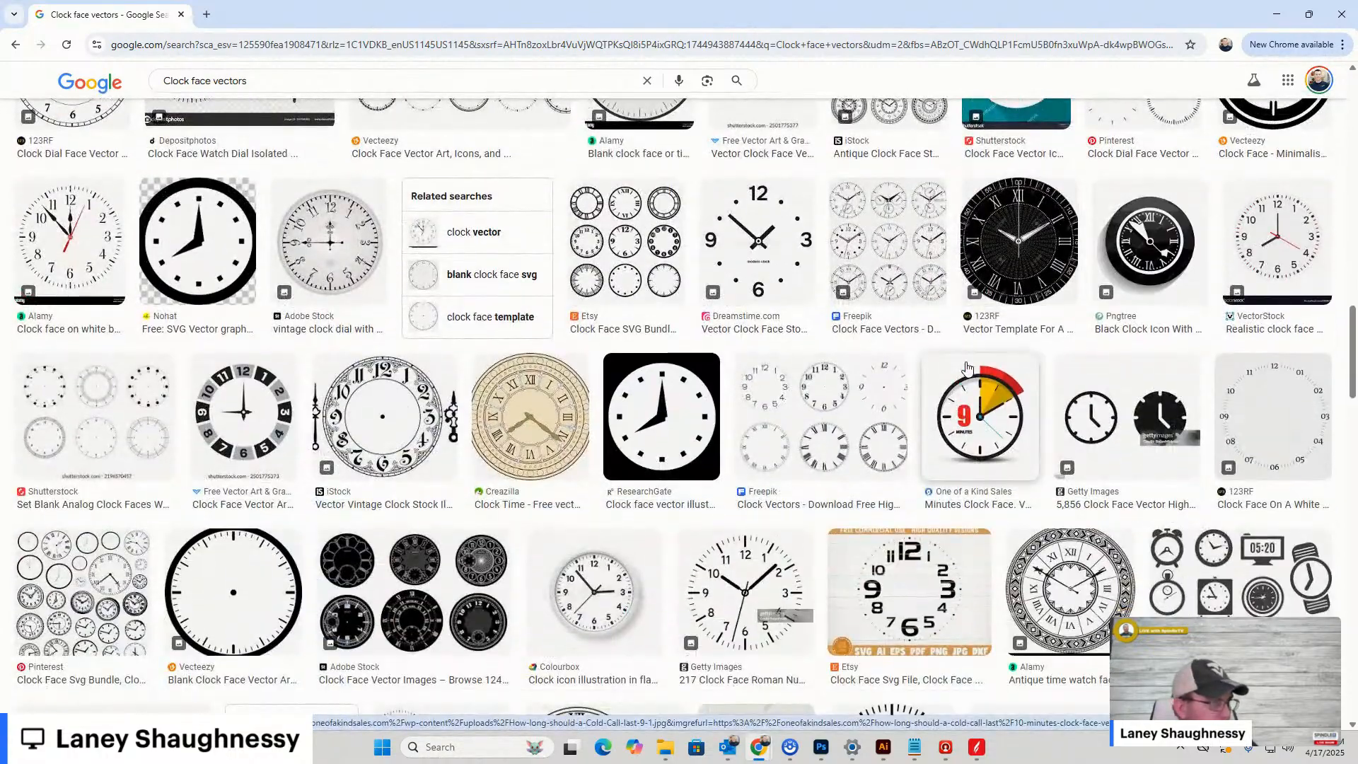
scroll(967, 367, "down", 5)
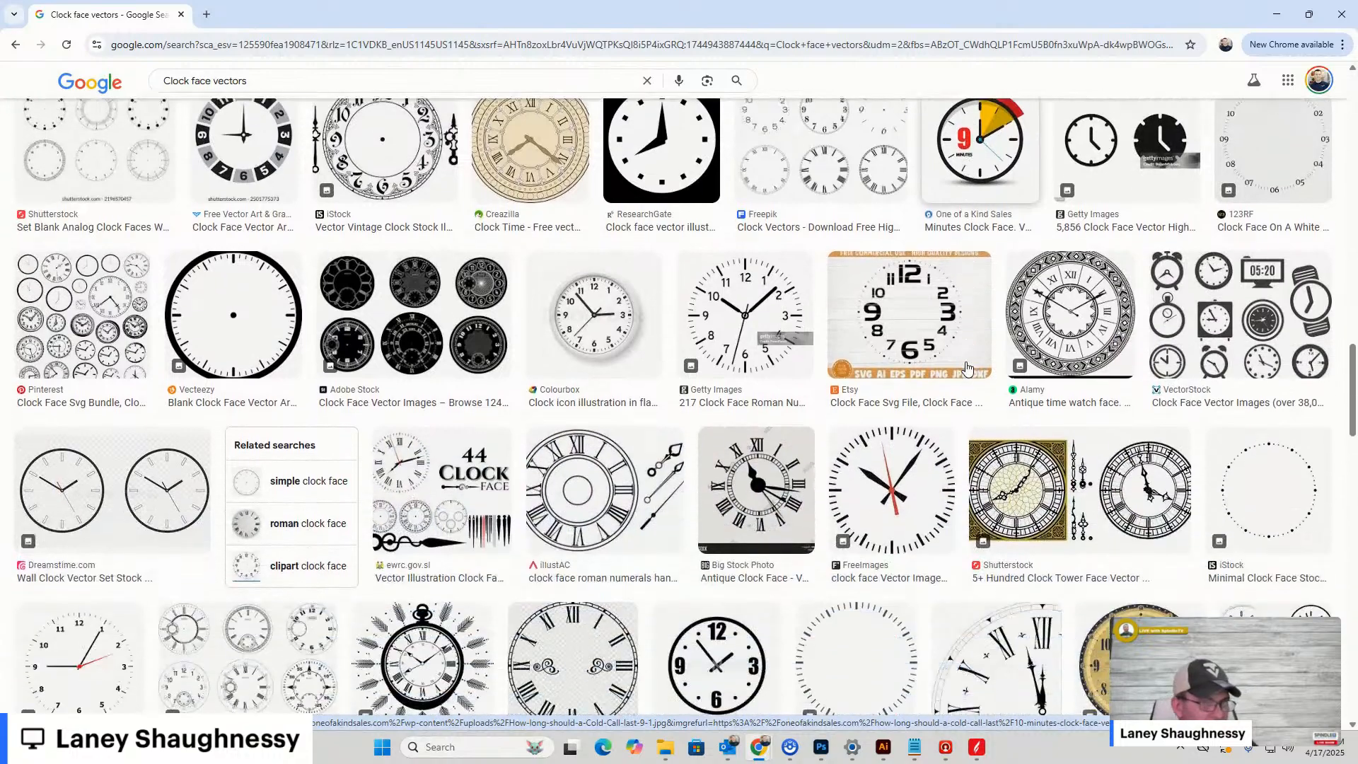
scroll(967, 367, "down", 5)
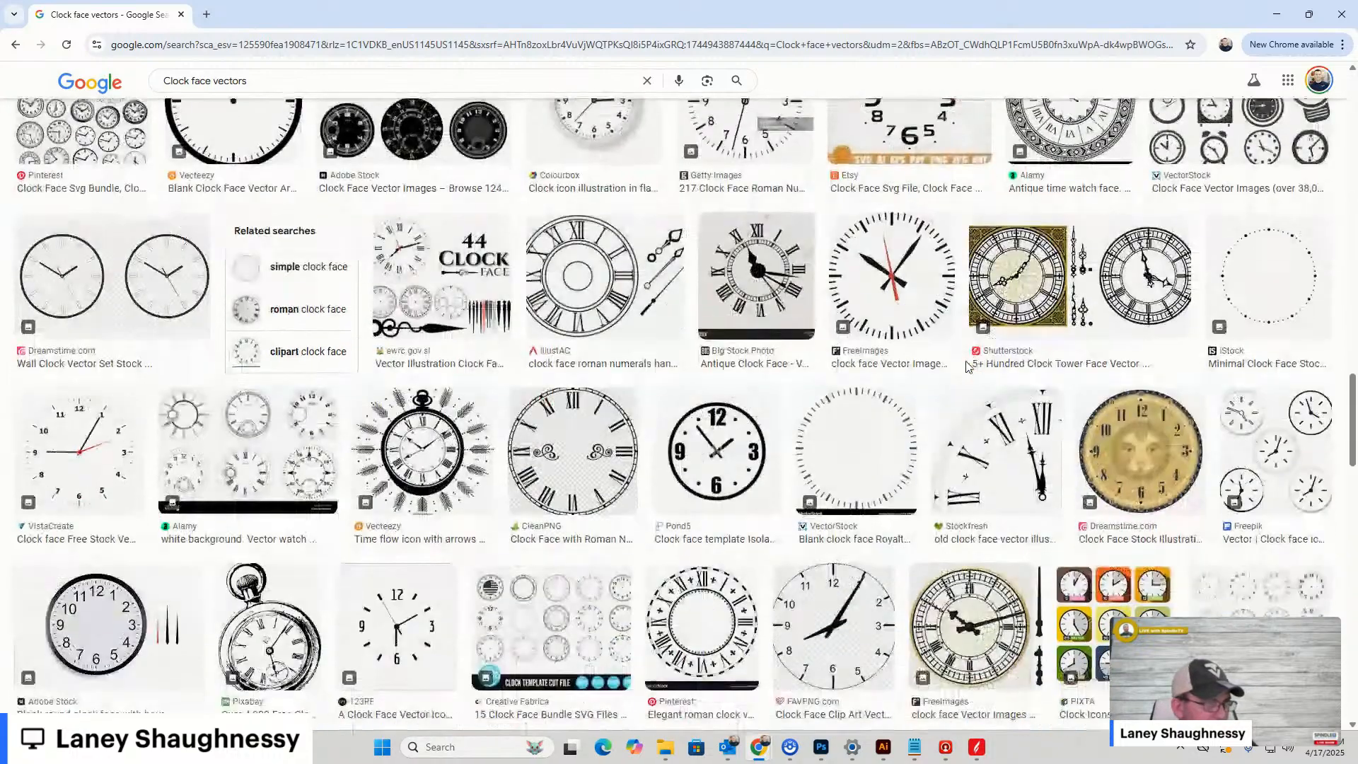
scroll(967, 367, "down", 4)
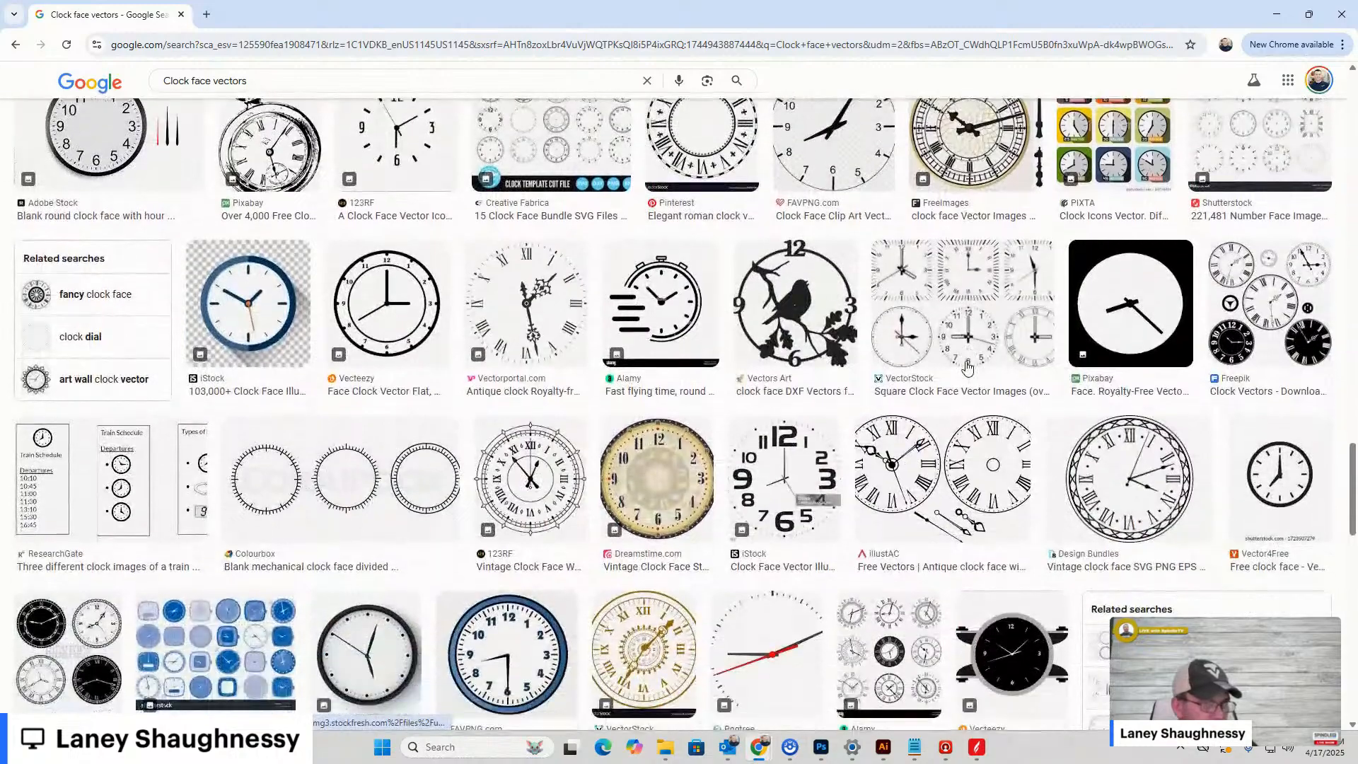
scroll(968, 367, "down", 1)
scroll(968, 367, "down", 1)
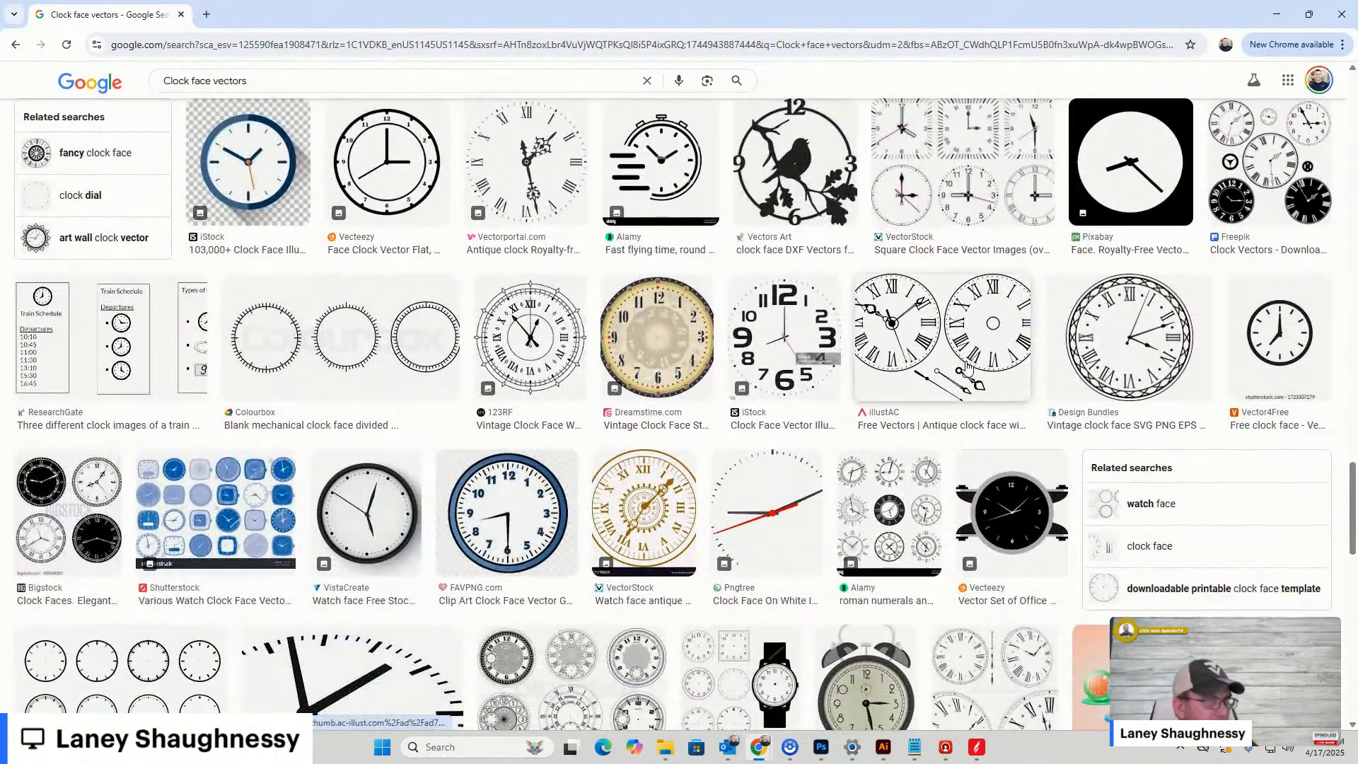
scroll(865, 379, "down", 4)
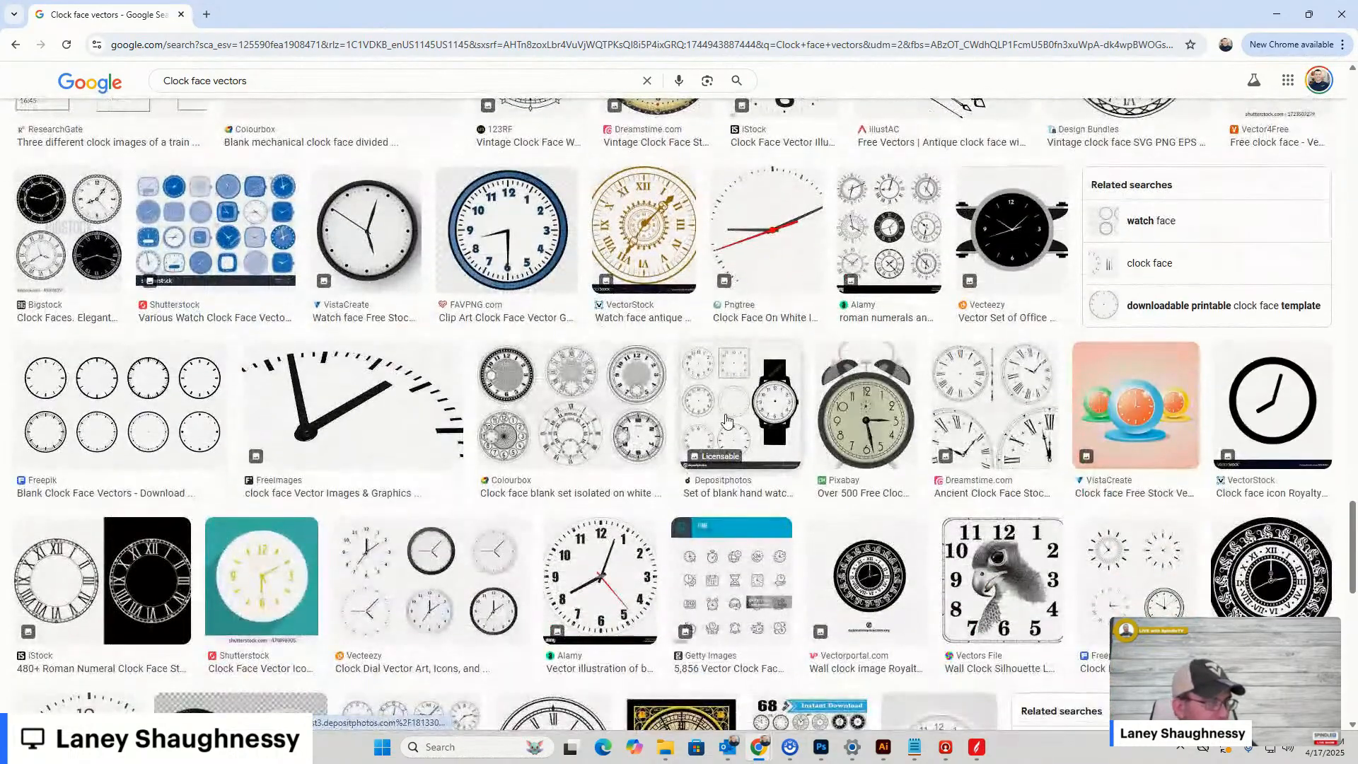
scroll(713, 433, "down", 2)
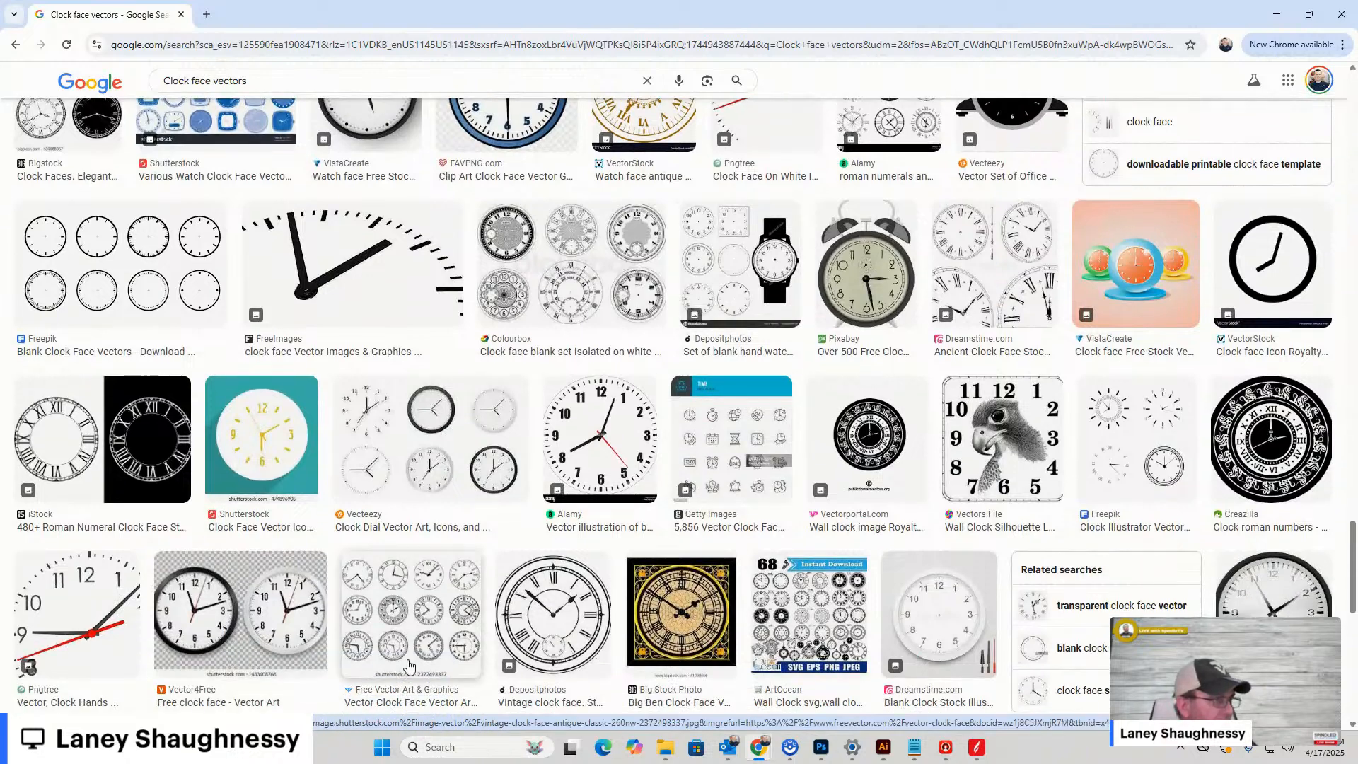
scroll(552, 402, "up", 1)
scroll(553, 402, "up", 6)
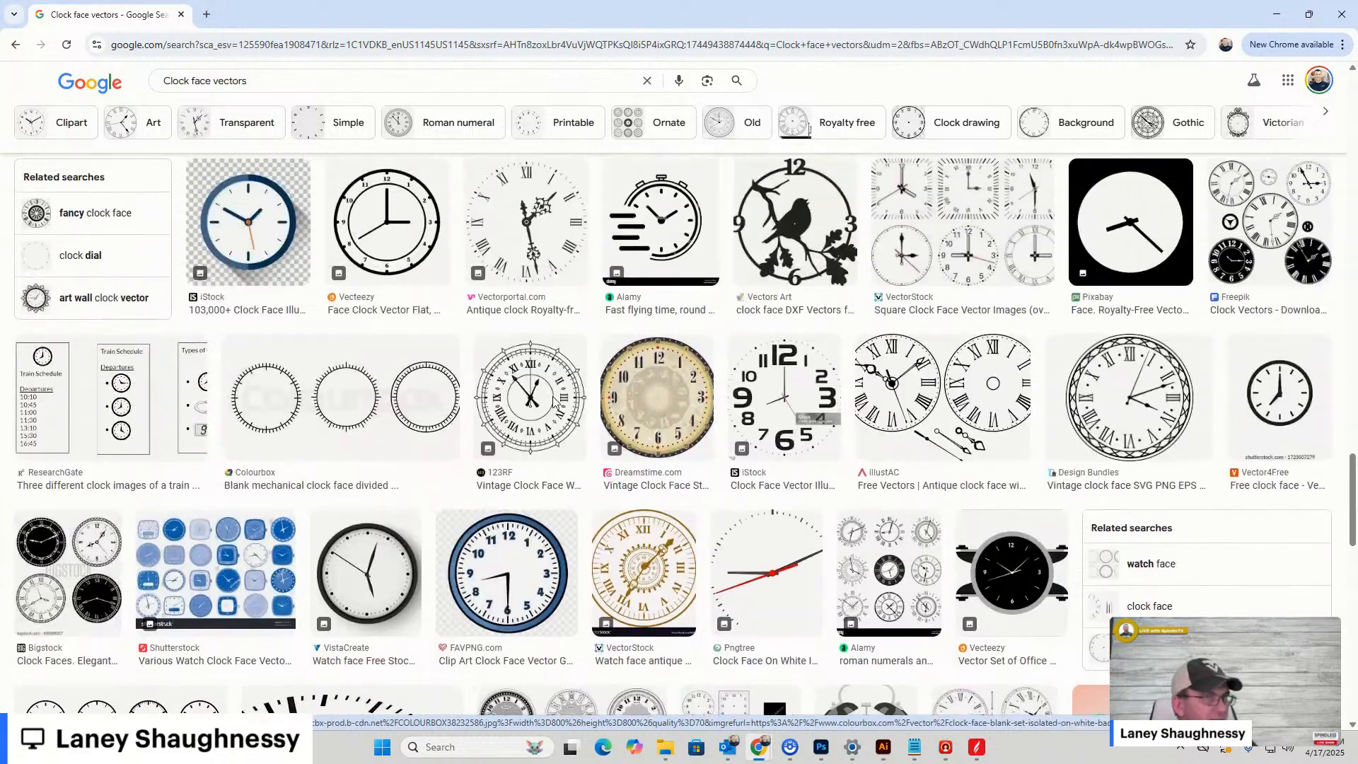
scroll(552, 401, "up", 1)
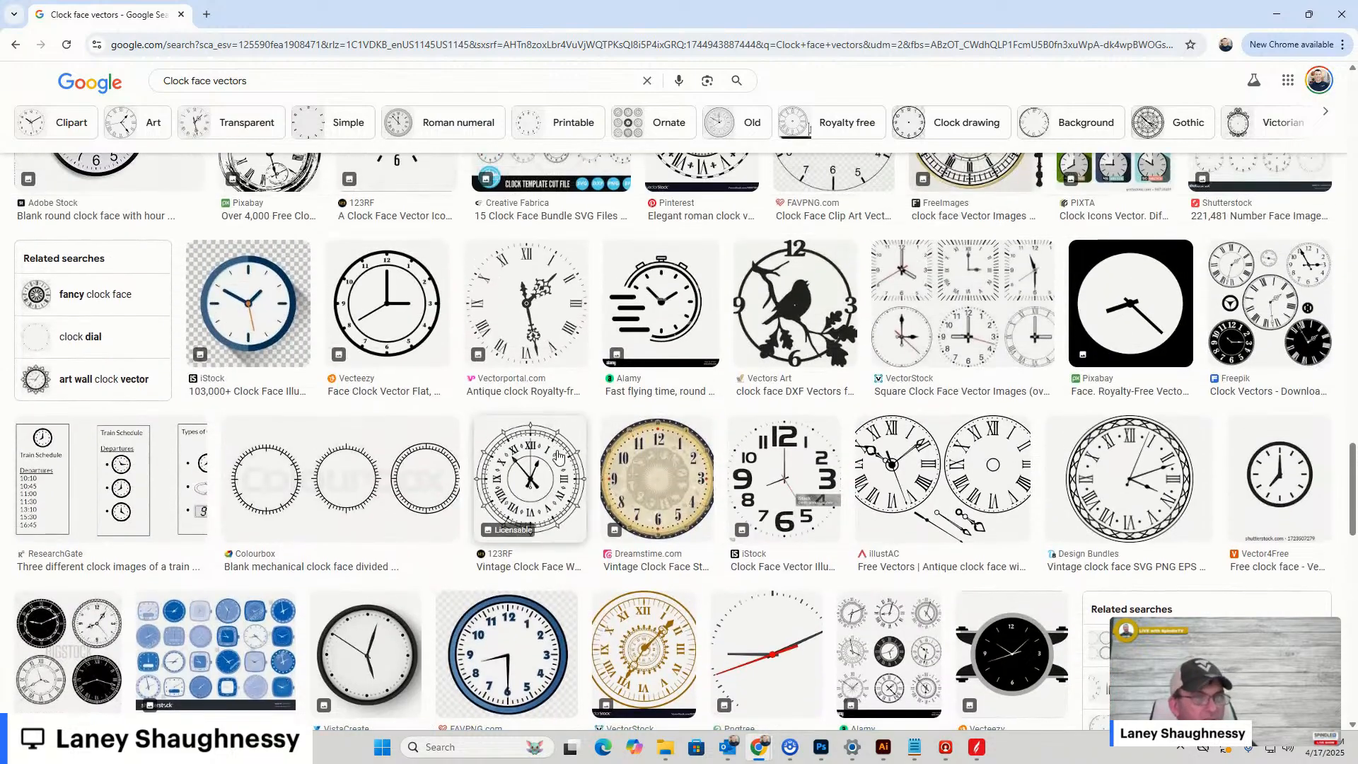
left_click(553, 401)
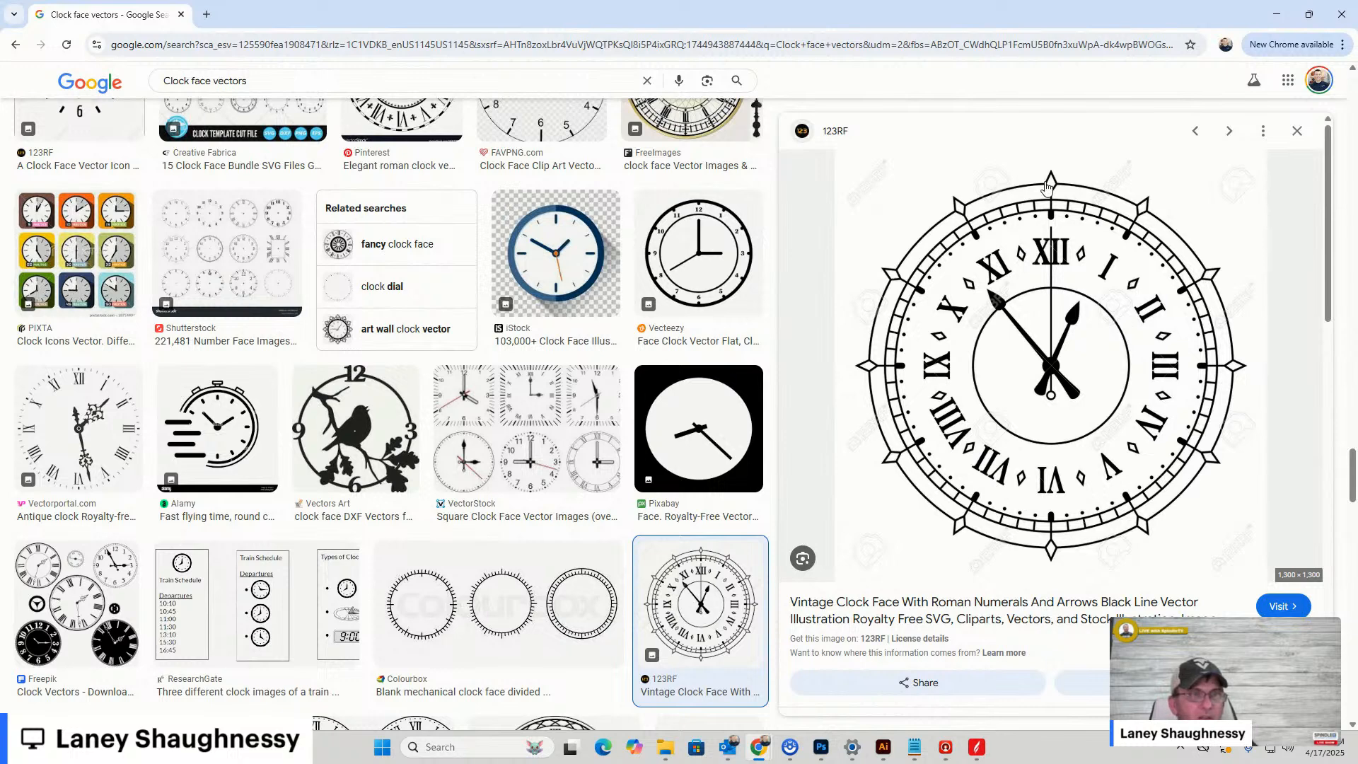
Switch back to Aspire and rotate the 1 and the 2 upright about their own centres in 30-degree increments
key("alt+Tab")
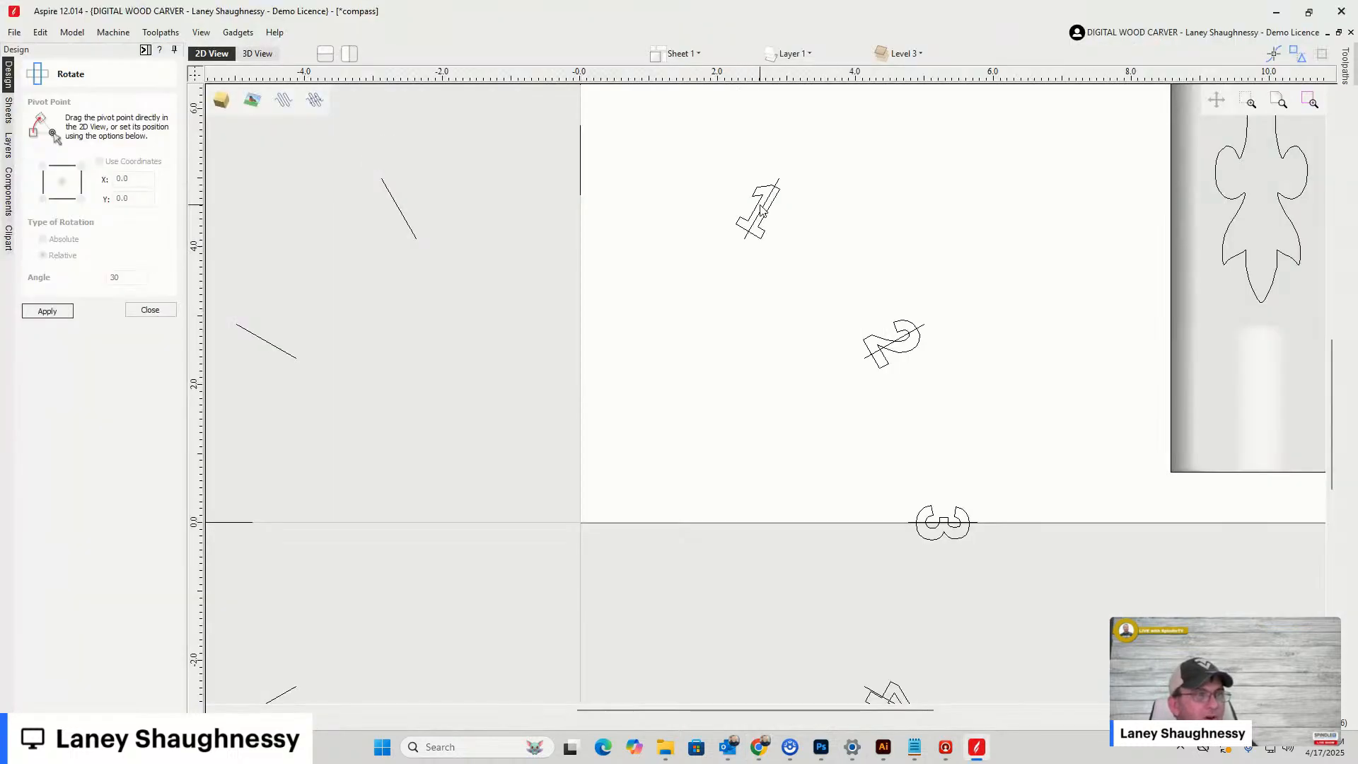
left_click(757, 211)
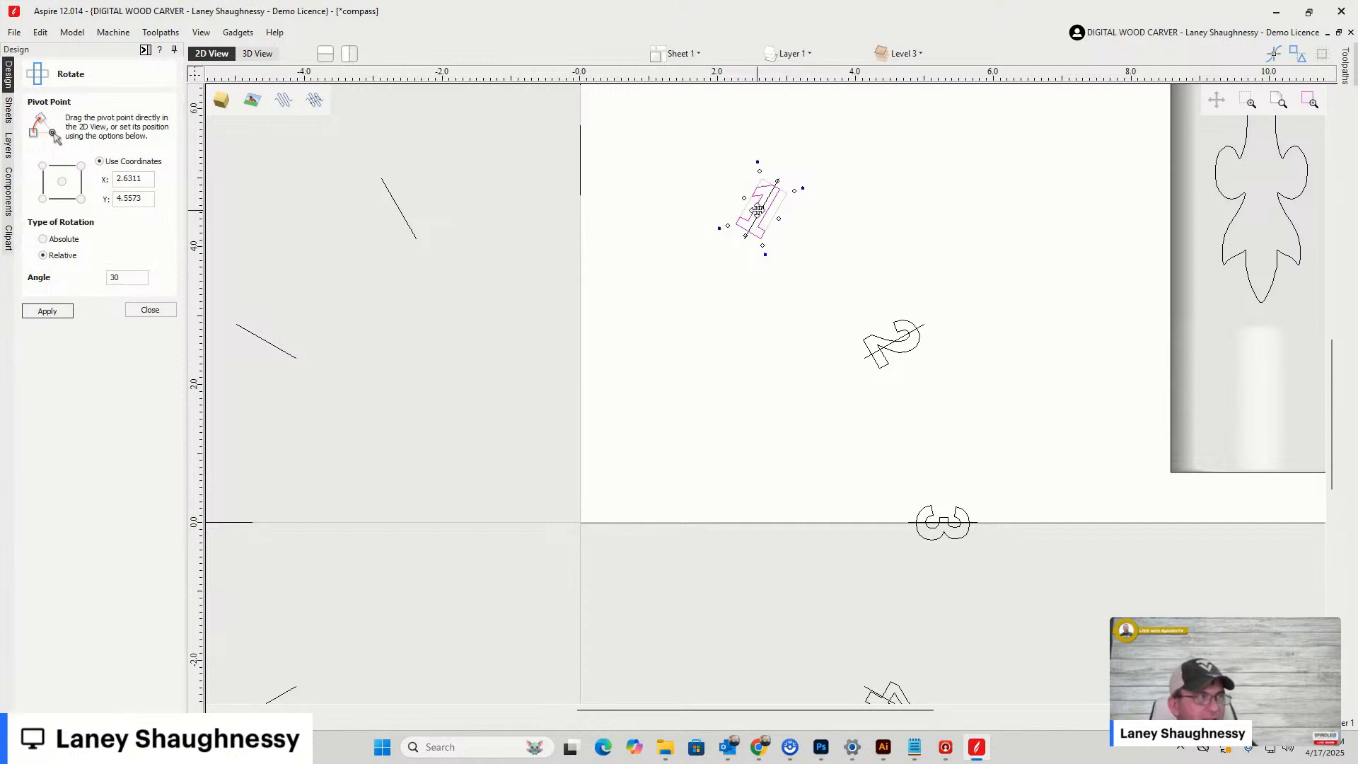
left_click(150, 310)
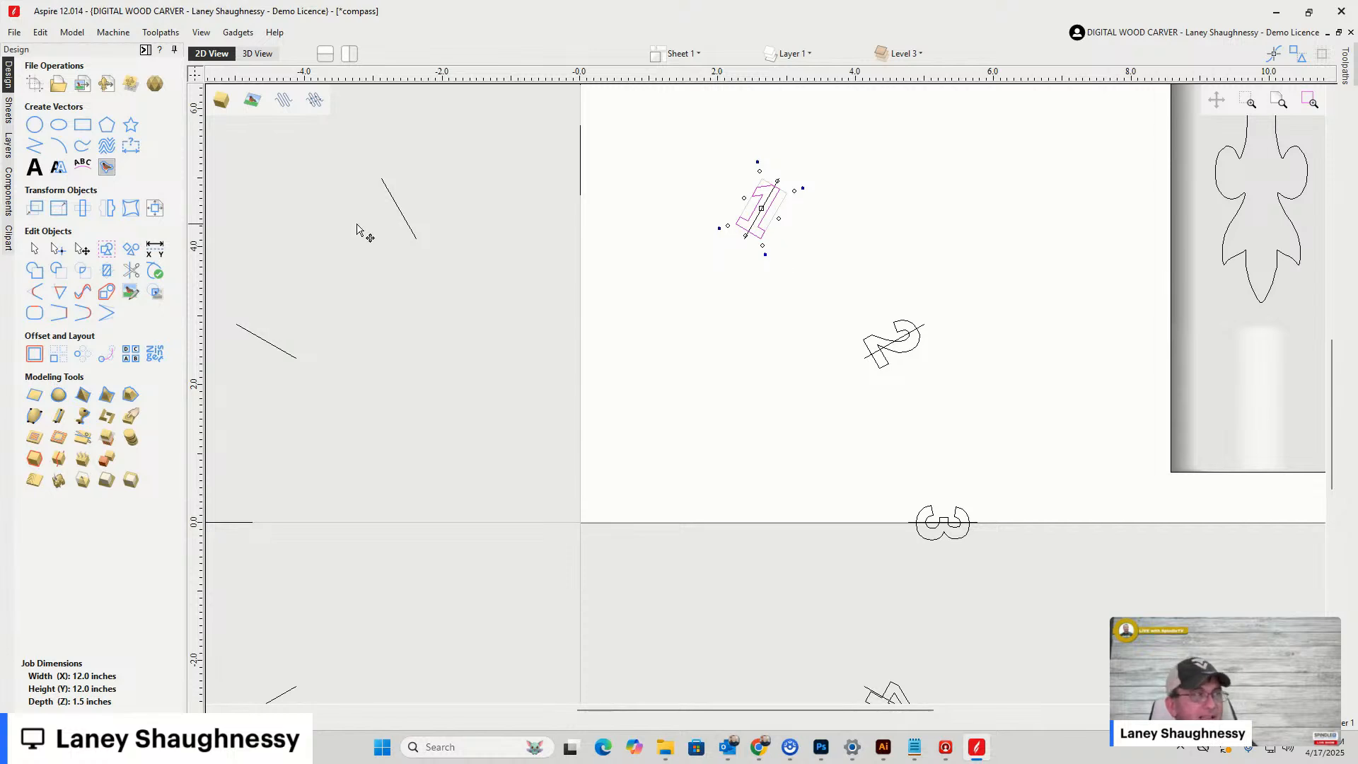
left_click(59, 209)
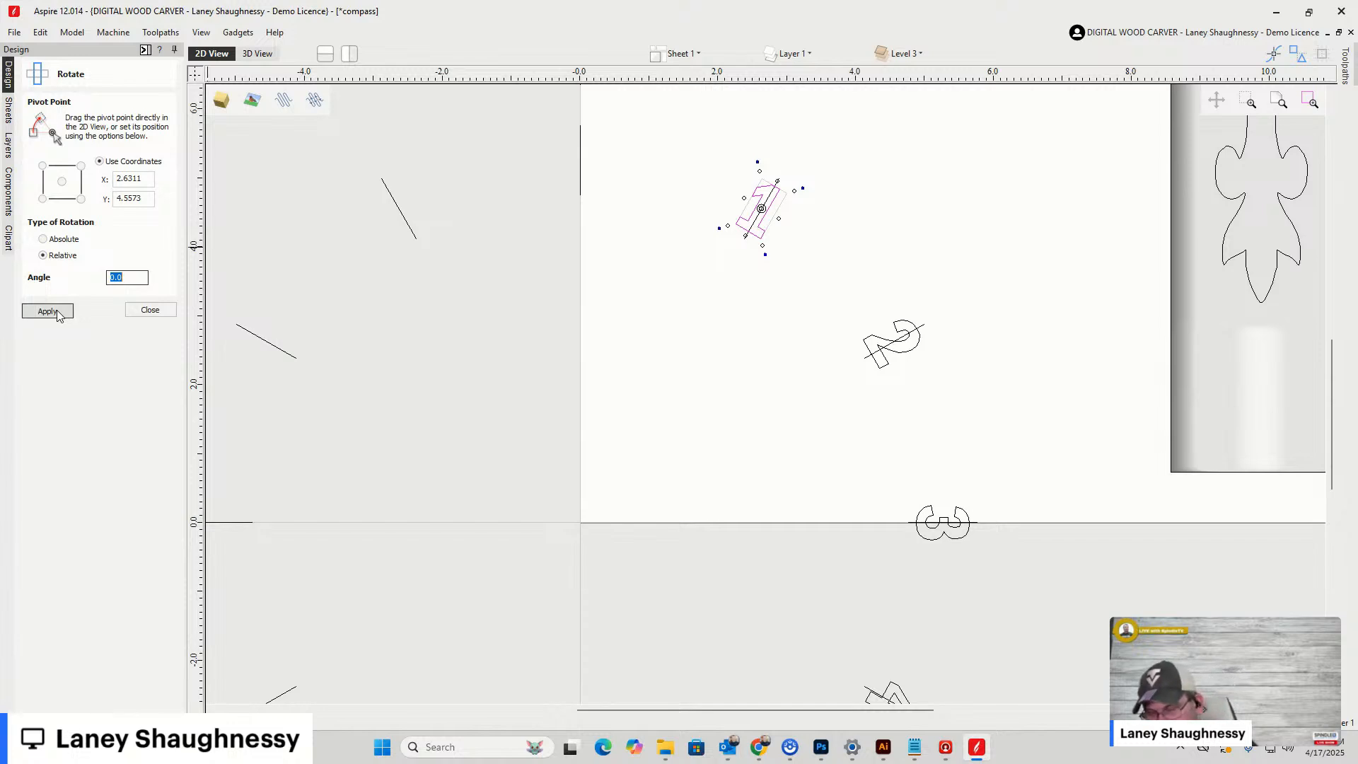
type("30")
left_click(67, 311)
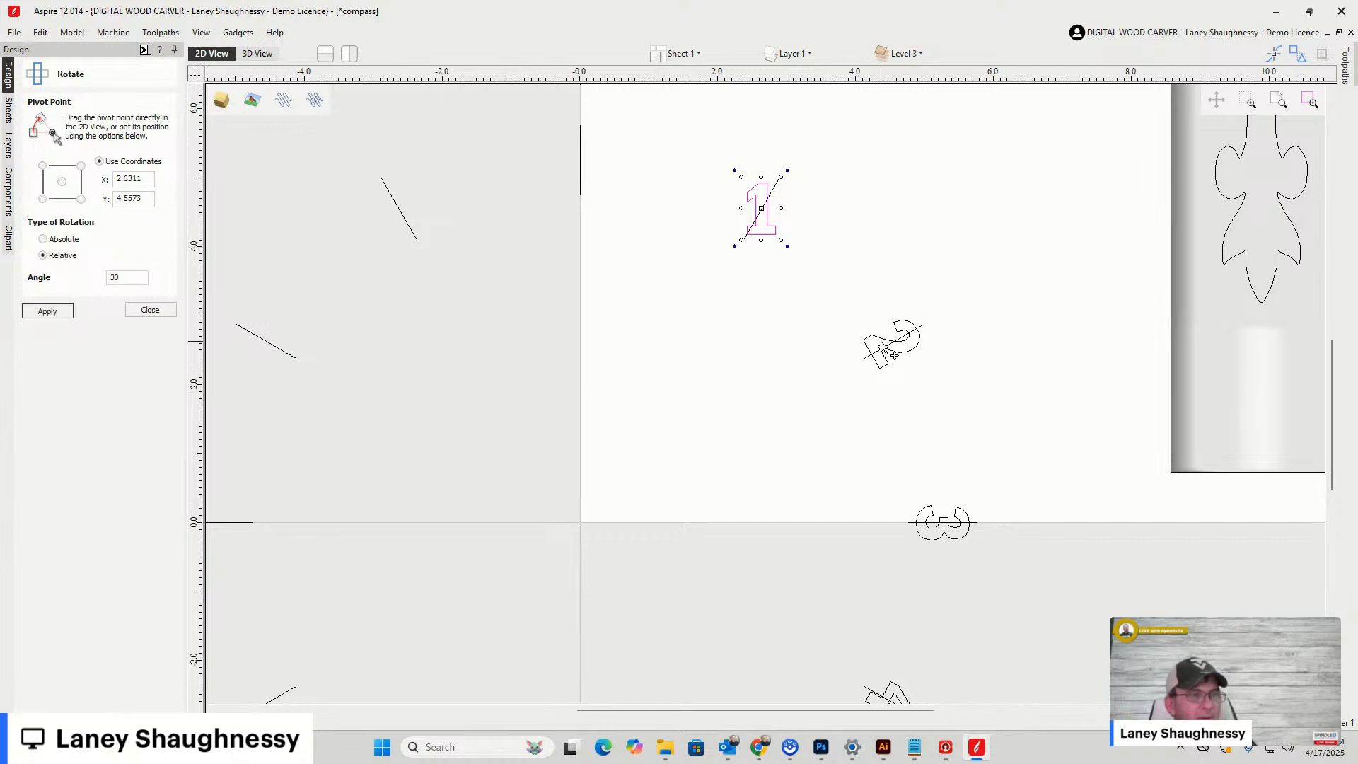
left_click(893, 354)
left_click(47, 312)
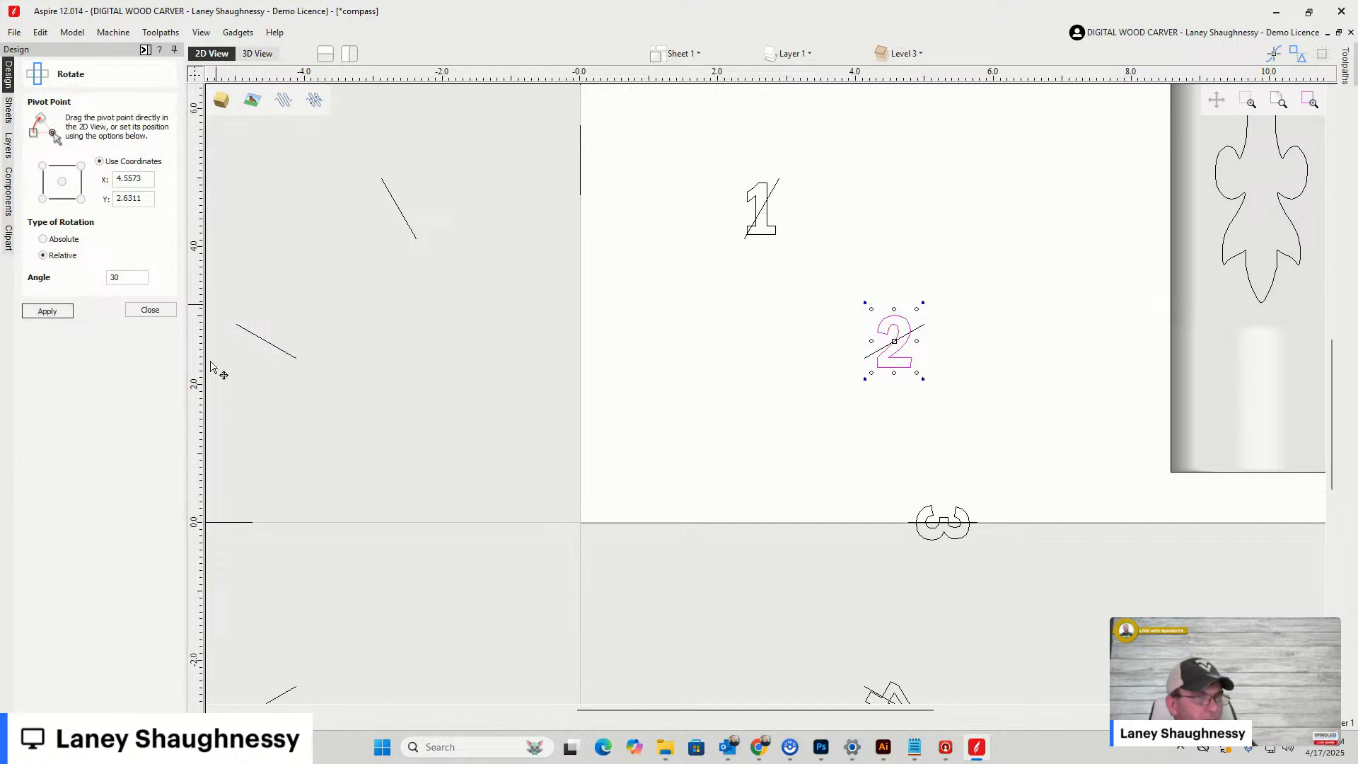
Rotate the 3 about its own centre in 30-degree increments until it stands upright
left_click(936, 512)
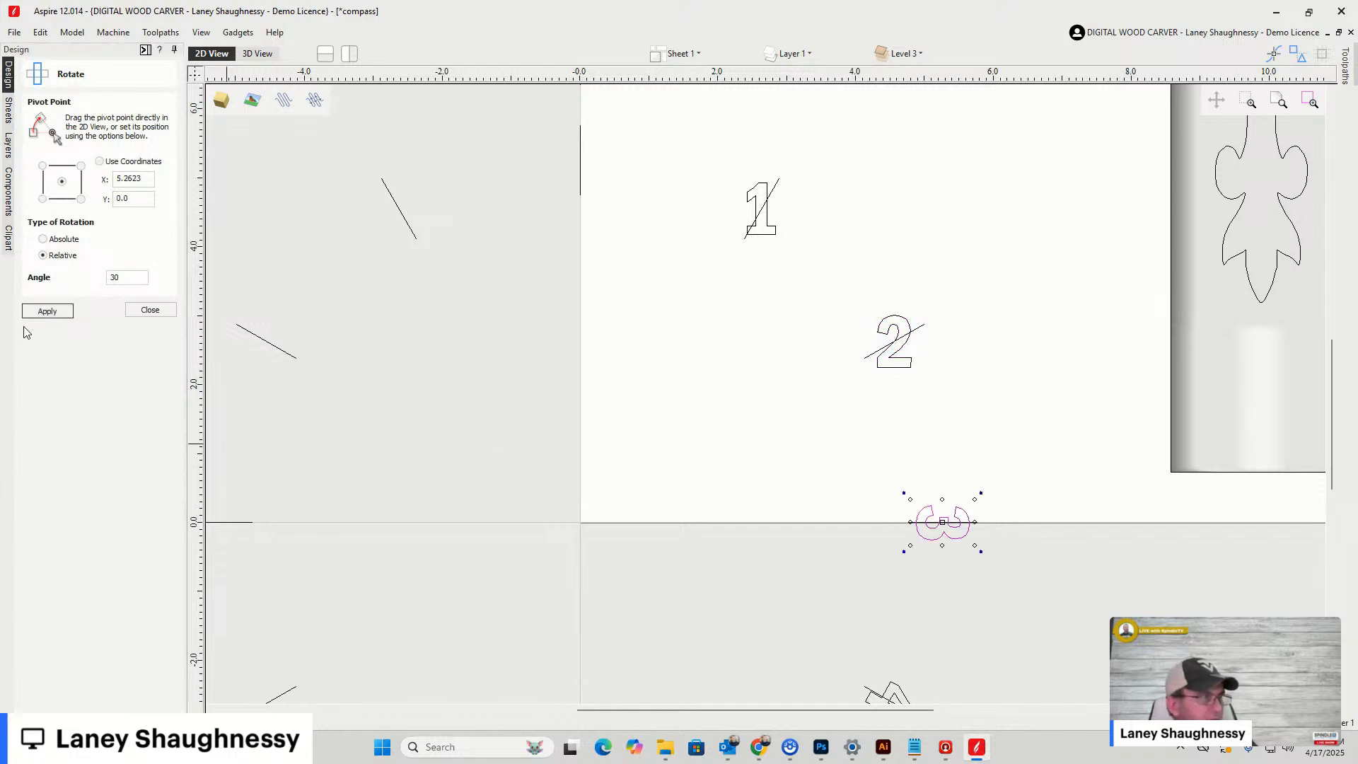
left_click(41, 312)
left_click(41, 314)
left_click(41, 313)
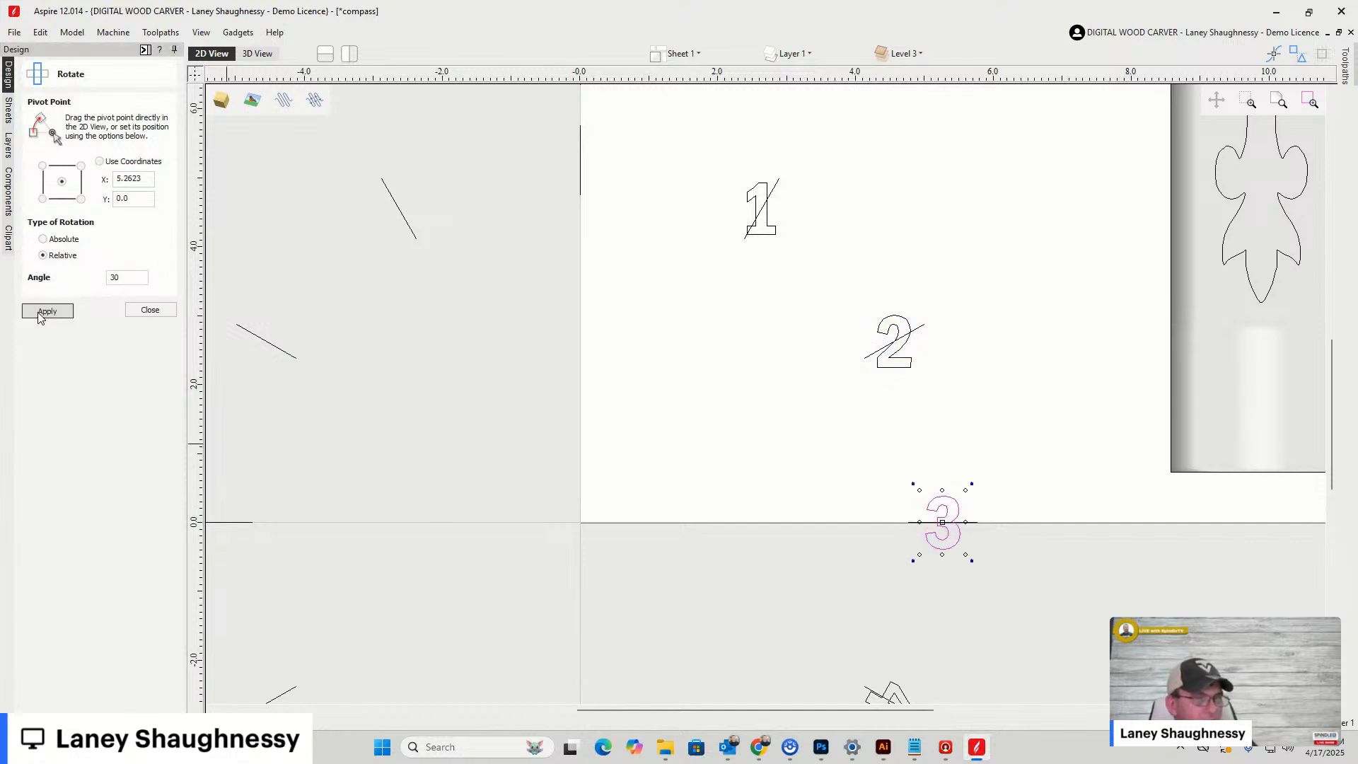
Rotate the 4 about its own centre in 30-degree increments until it reads upright
scroll(825, 358, "down", 4)
scroll(906, 473, "up", 4)
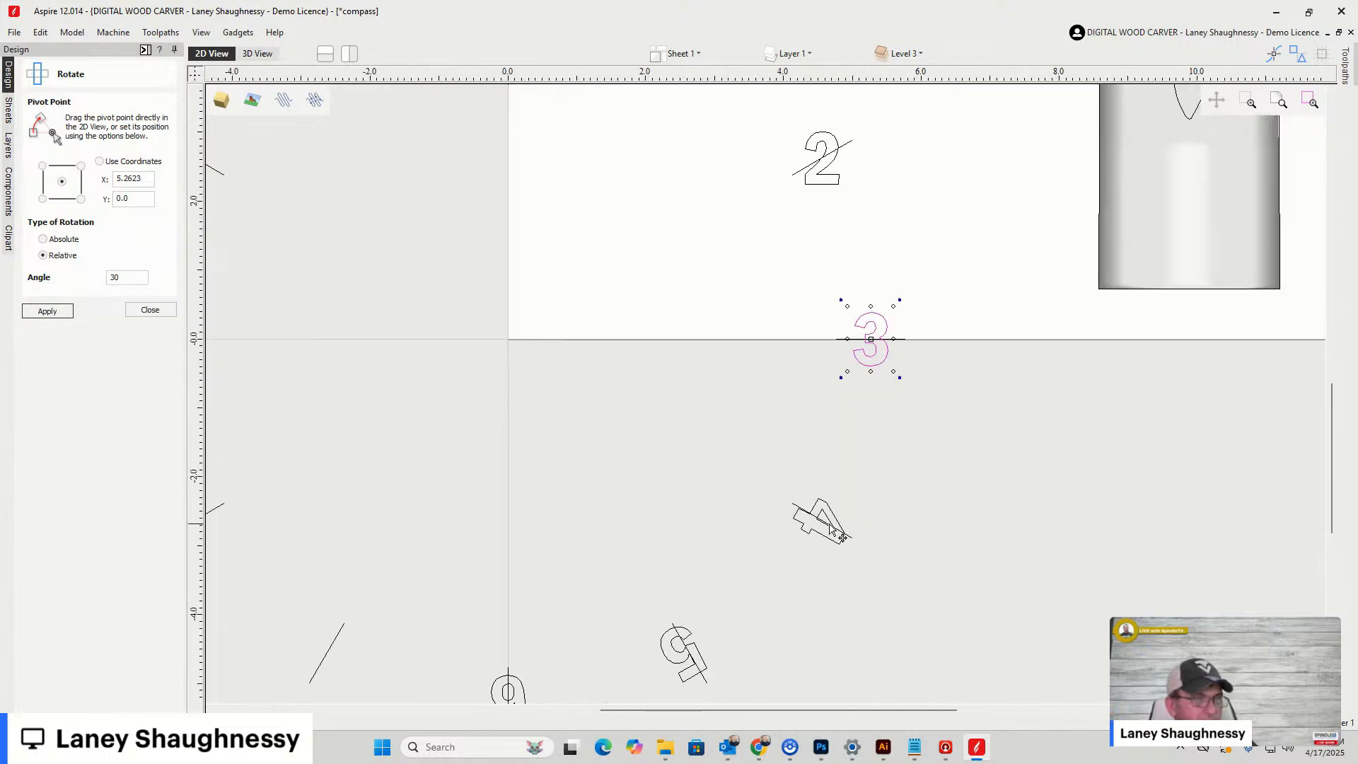
left_click(830, 517)
left_click(45, 312)
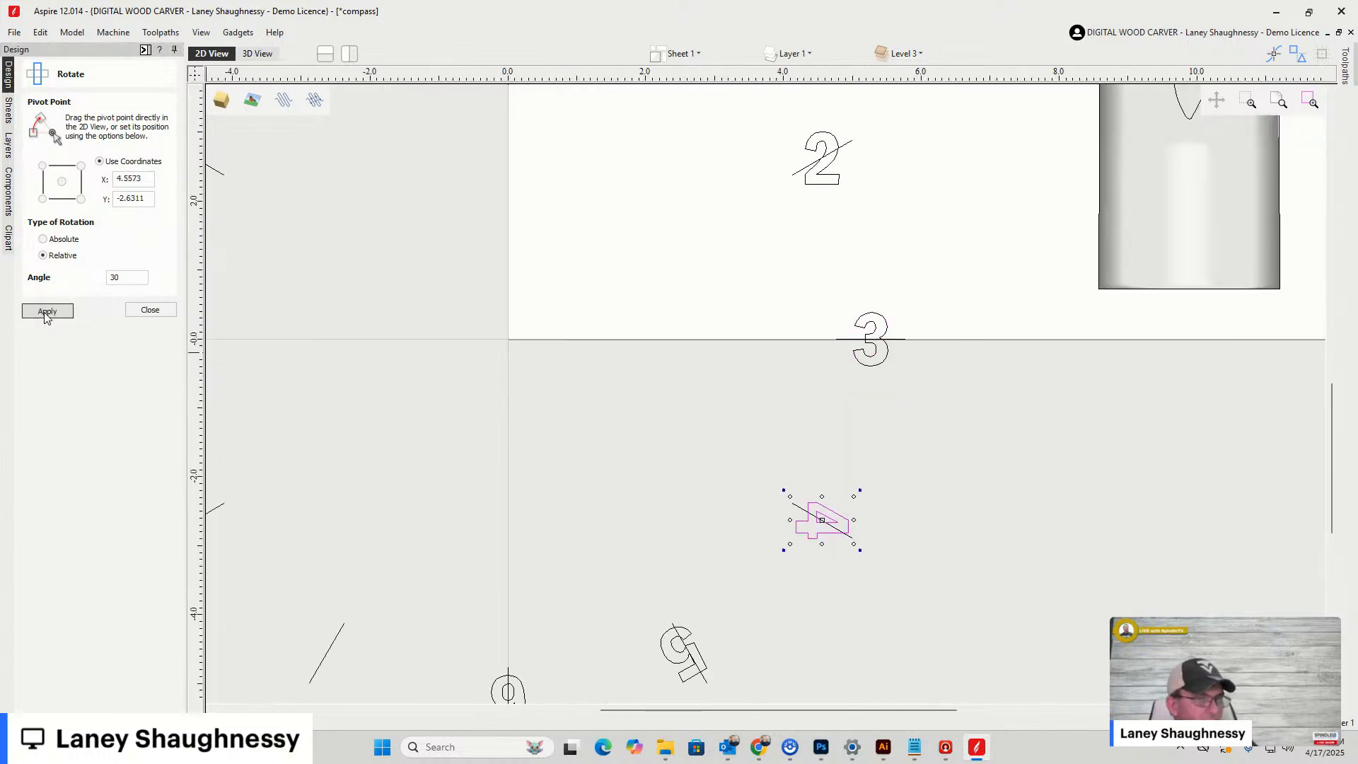
left_click(46, 312)
left_click(45, 312)
left_click(45, 312)
Turn the 5 upright about its own centre using repeated 30-degree rotations
scroll(752, 379, "down", 3)
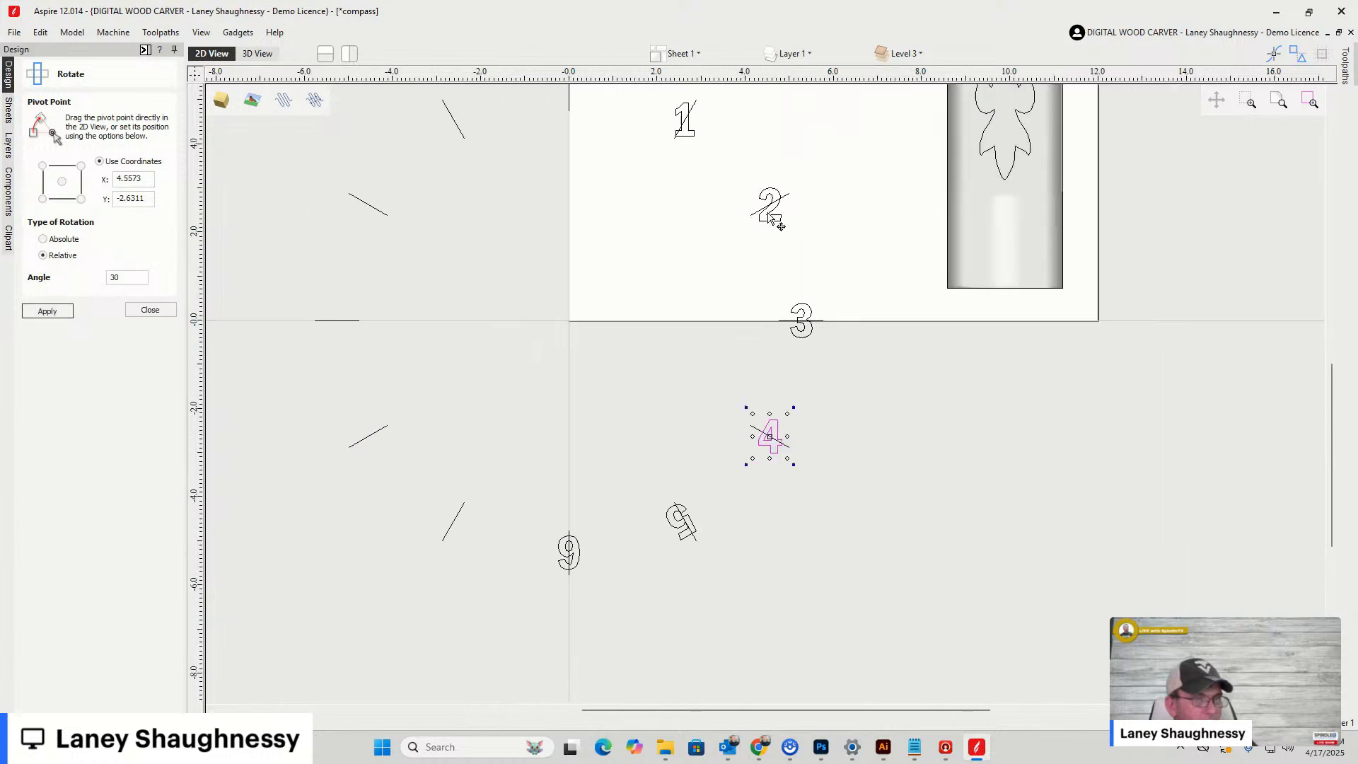
scroll(711, 417, "up", 5)
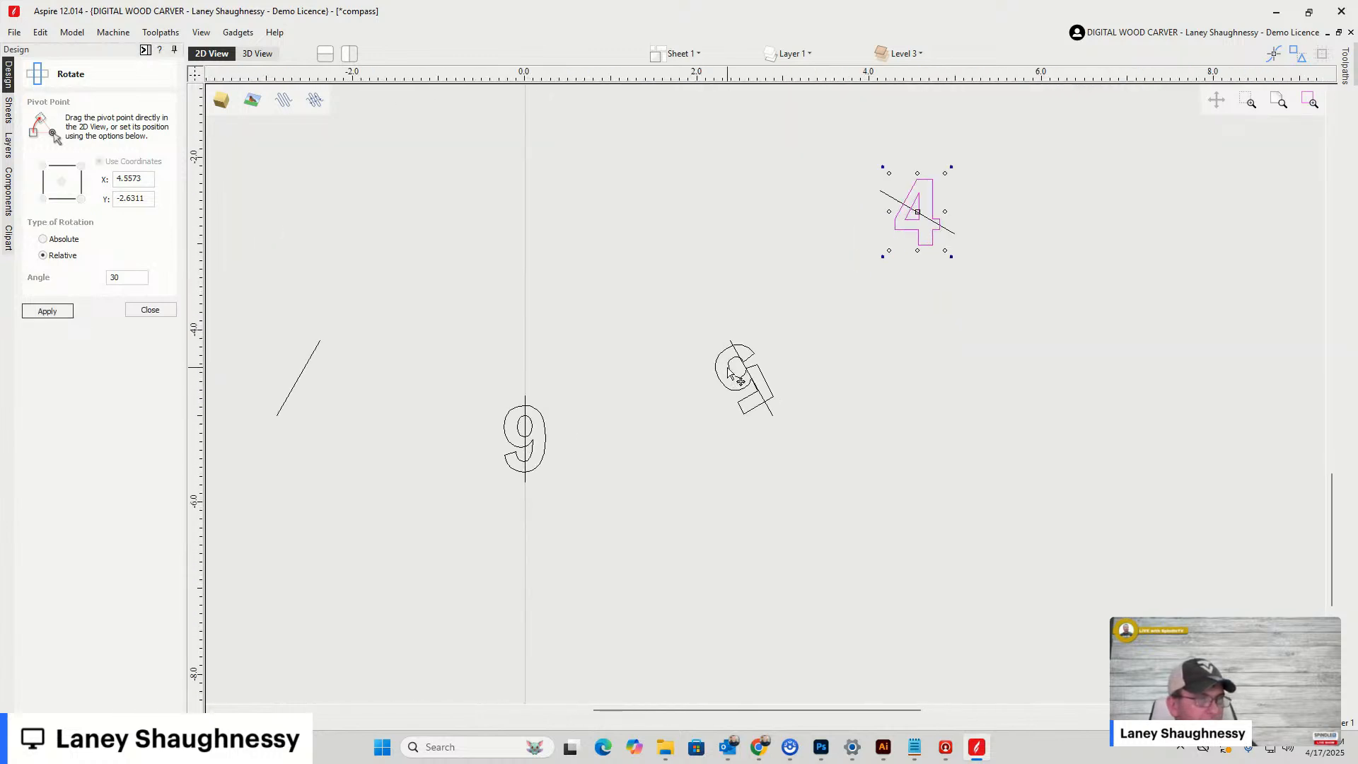
left_click(728, 378)
left_click(69, 313)
left_click(69, 313)
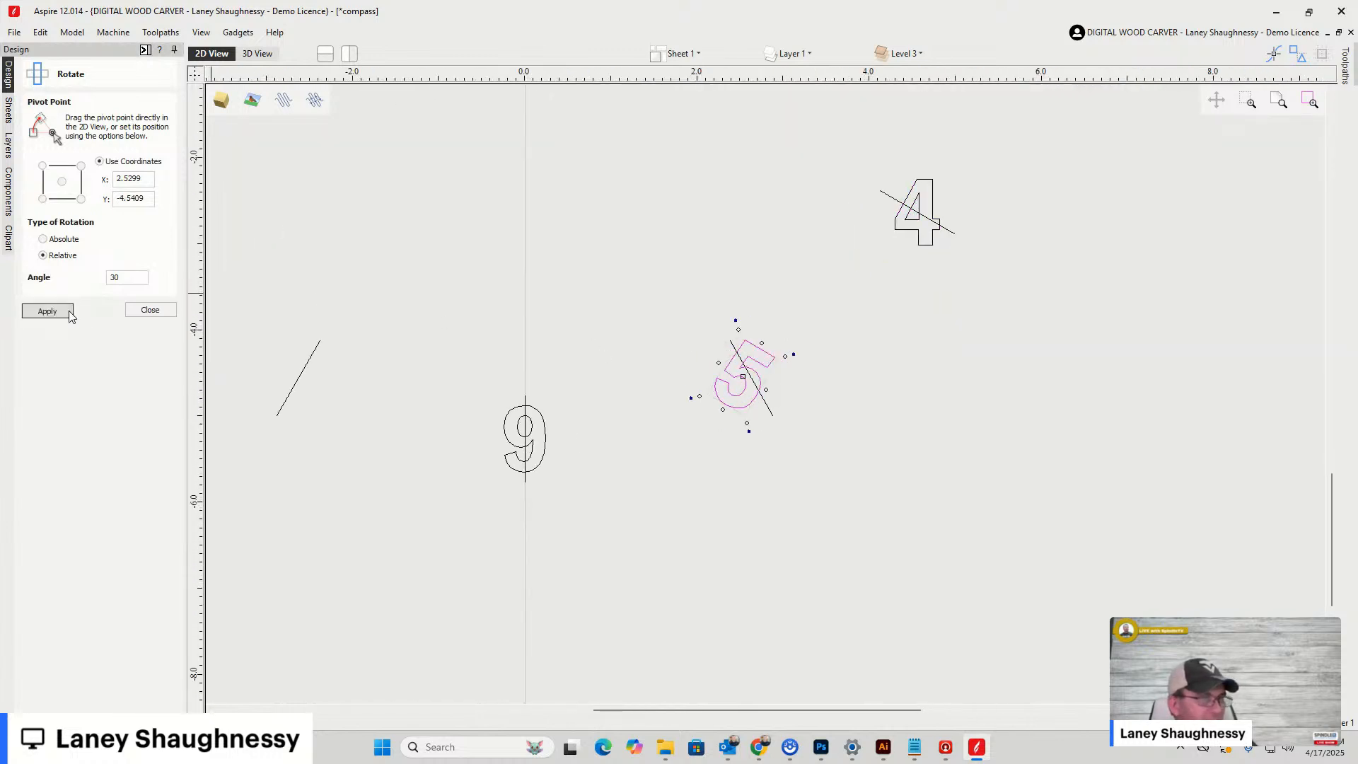
left_click(68, 313)
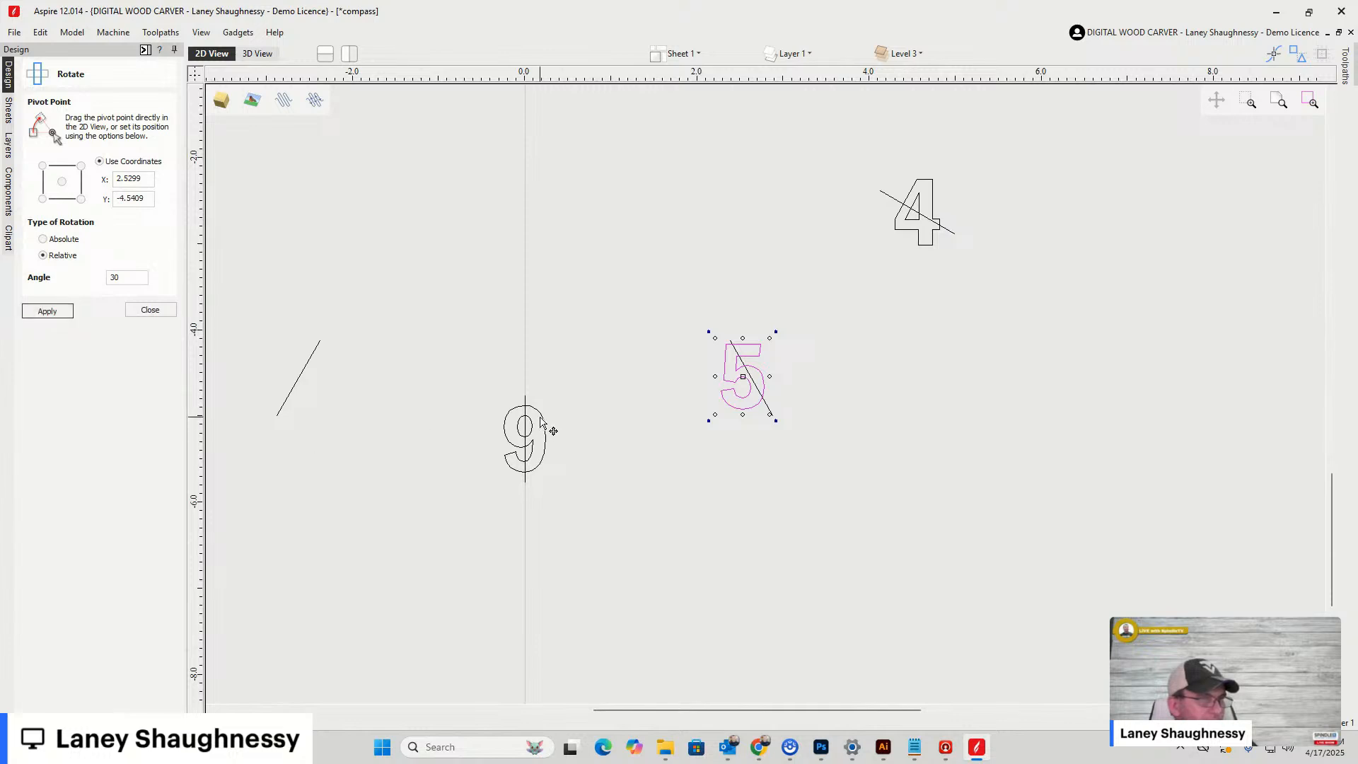
Rotate the upside-down 6 about its own centre in 30-degree increments until upright, and clear the selection
left_click(545, 431)
left_click(53, 312)
left_click(59, 316)
left_click(59, 316)
left_click(58, 316)
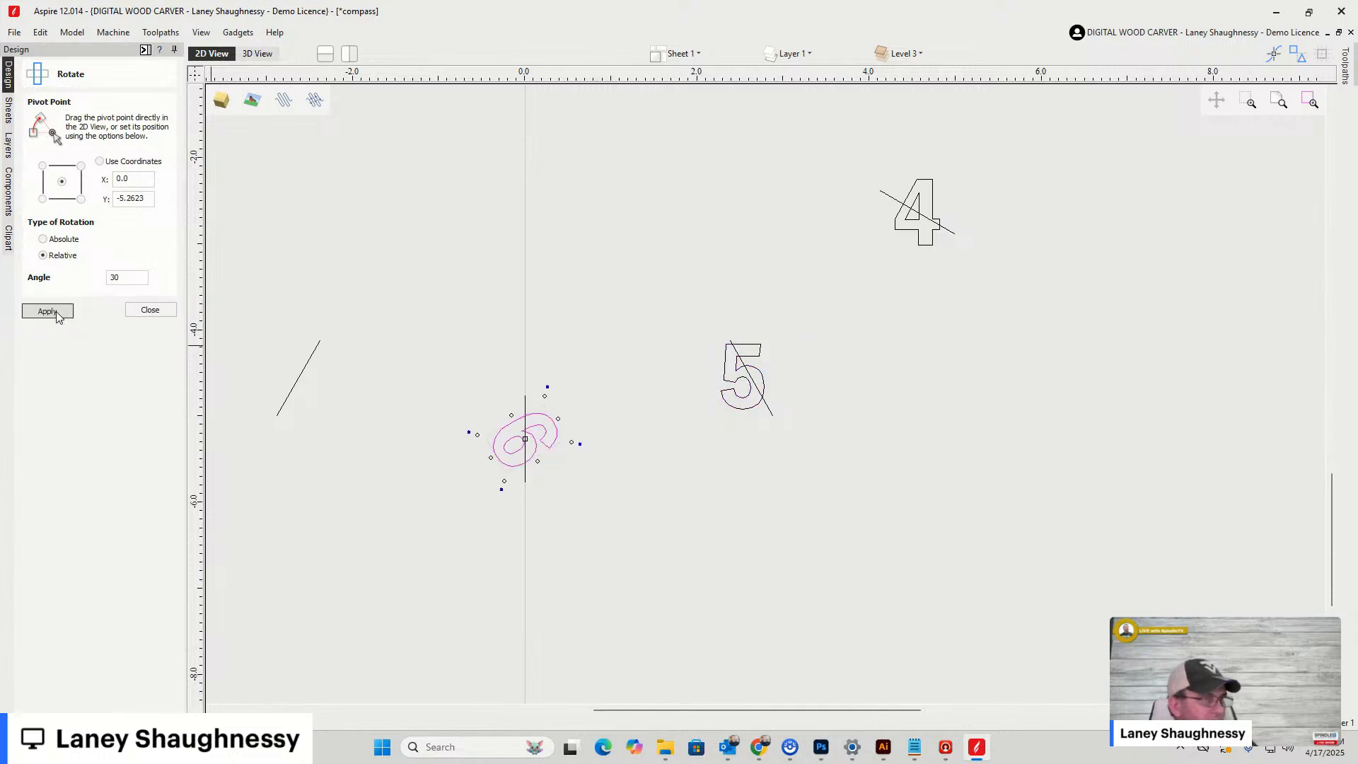
left_click(59, 316)
left_click(59, 317)
scroll(785, 460, "down", 5)
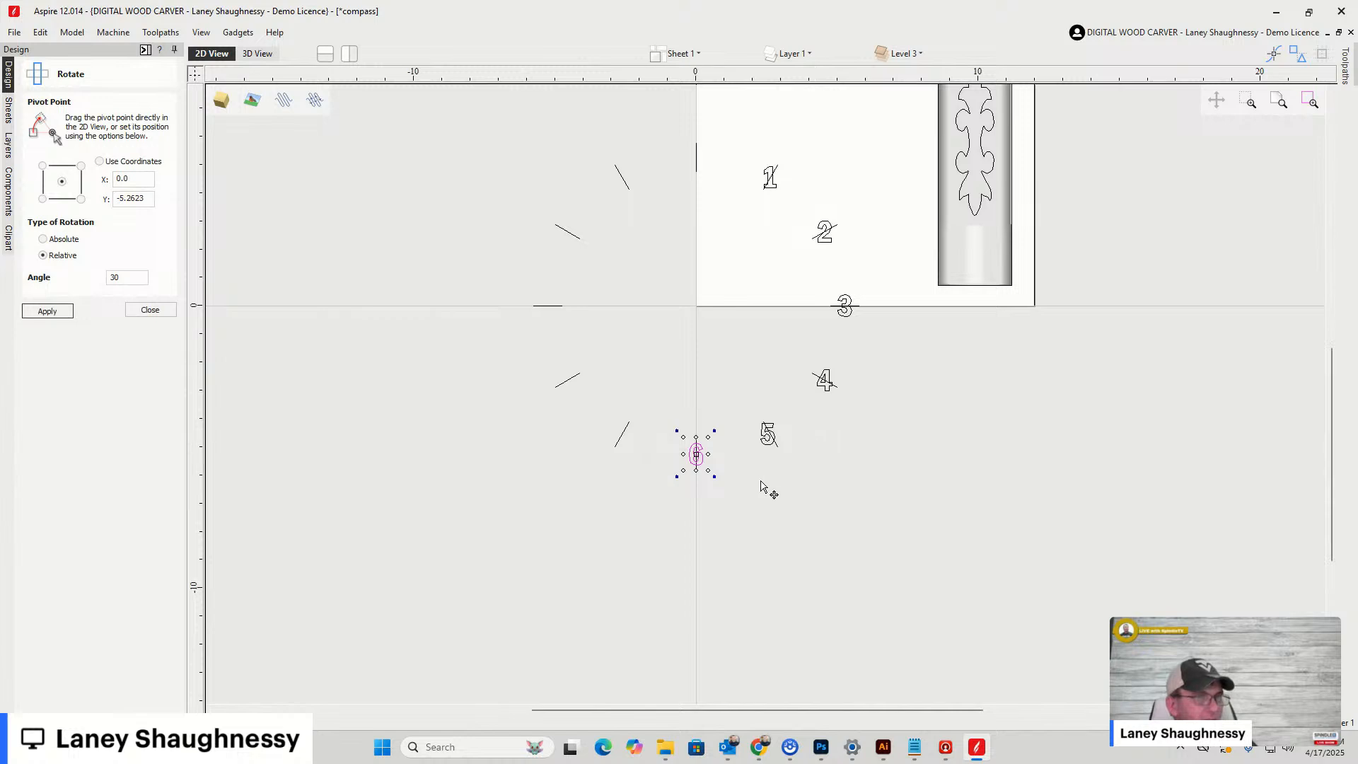
left_click(650, 563)
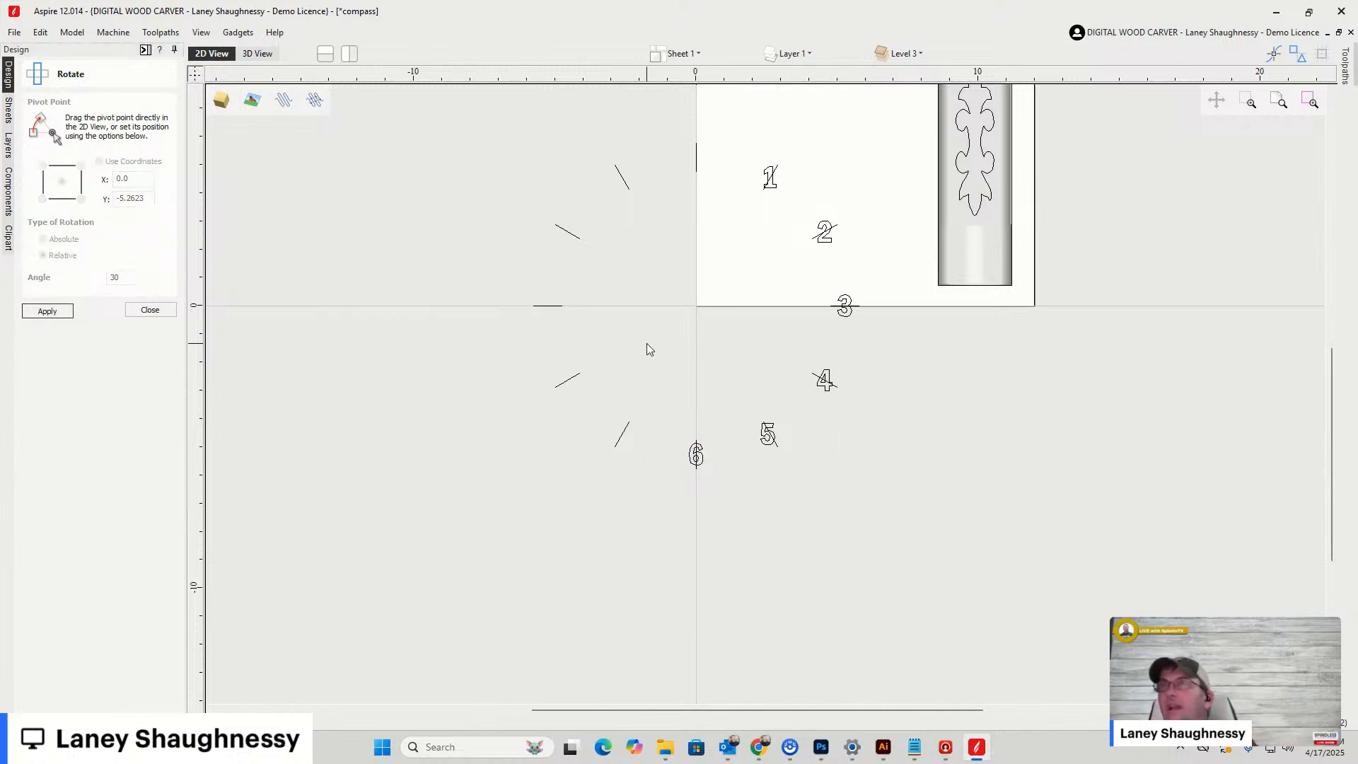
scroll(829, 134, "up", 3)
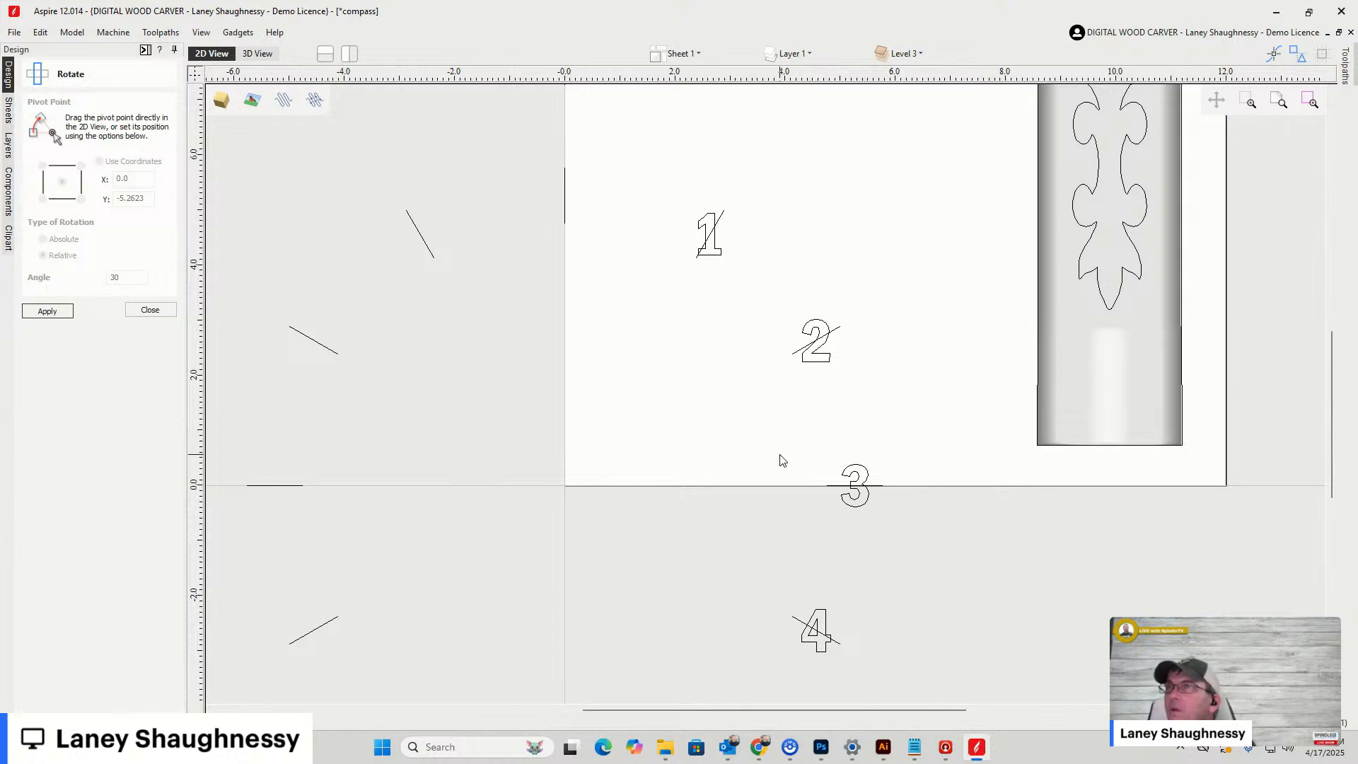
scroll(785, 460, "down", 1)
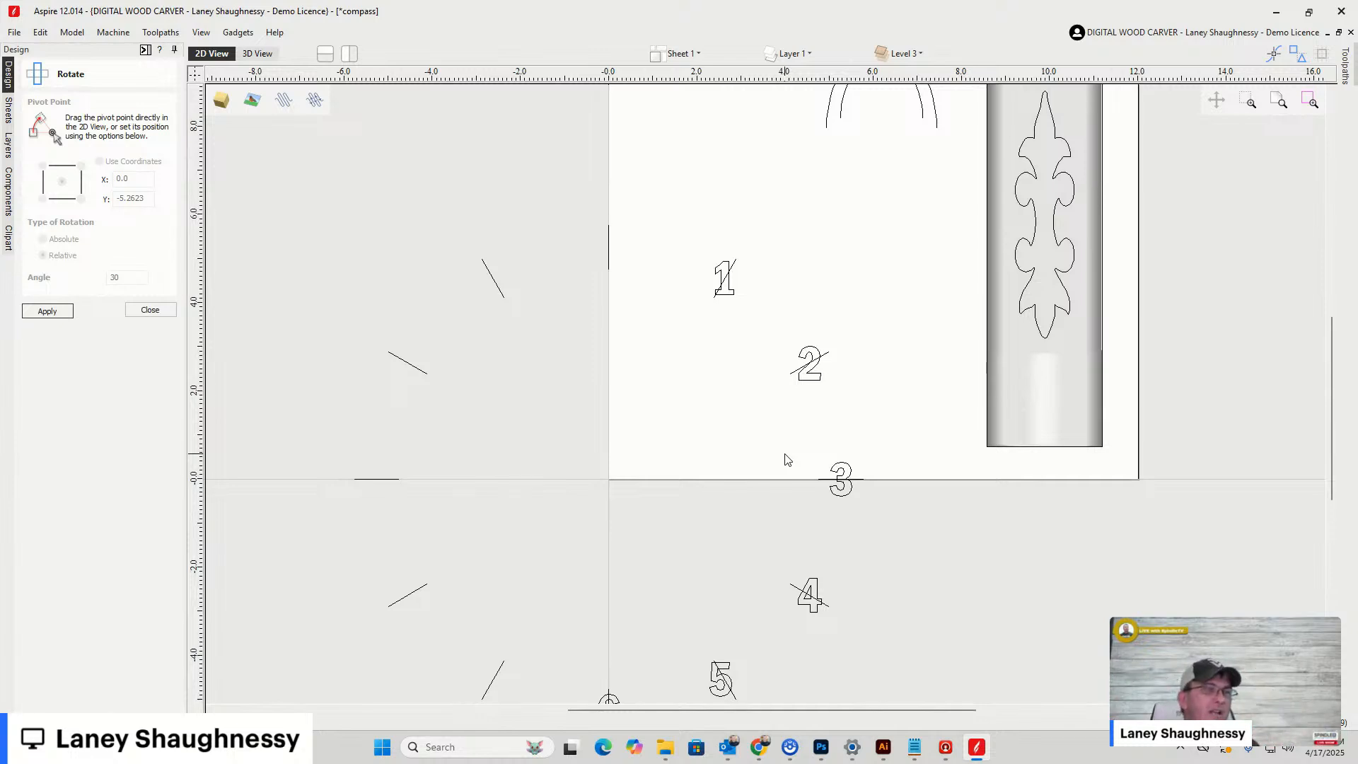
scroll(725, 237, "down", 2)
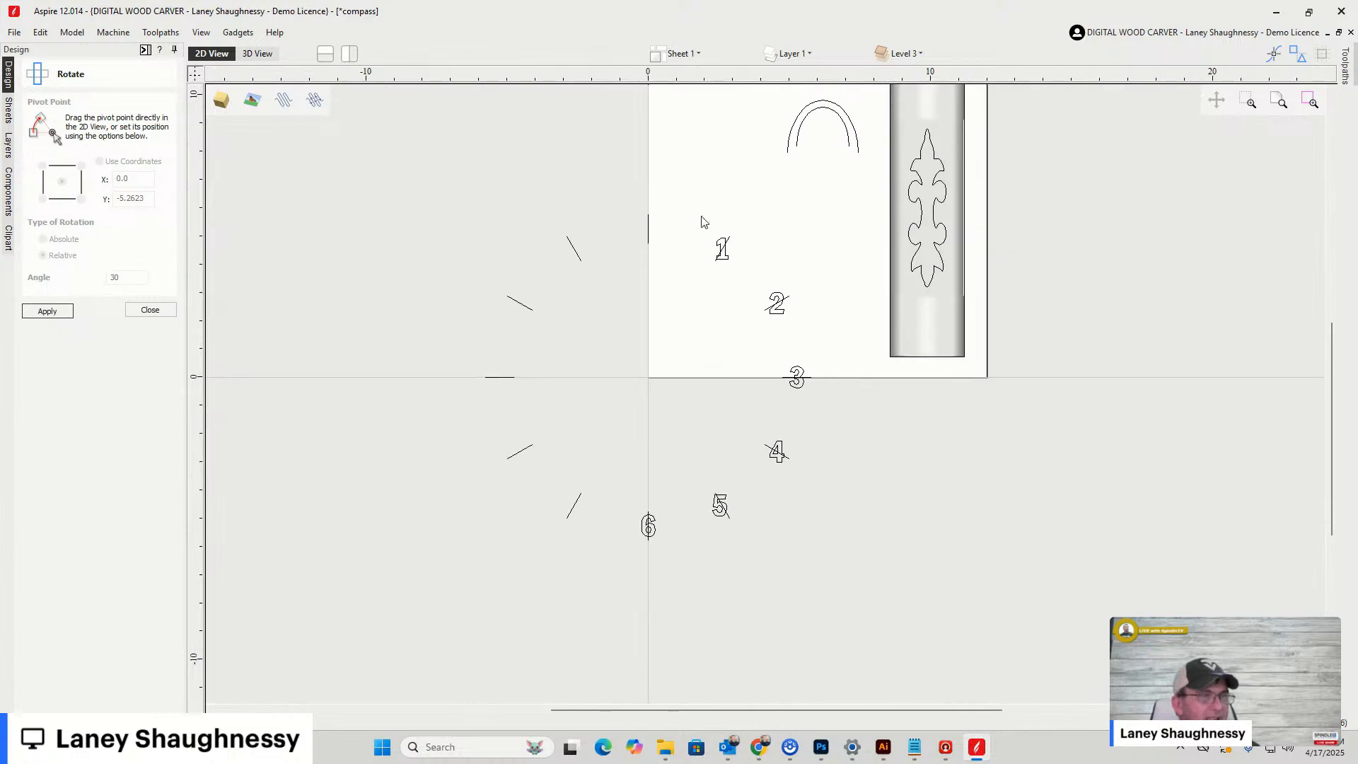
left_click(722, 254)
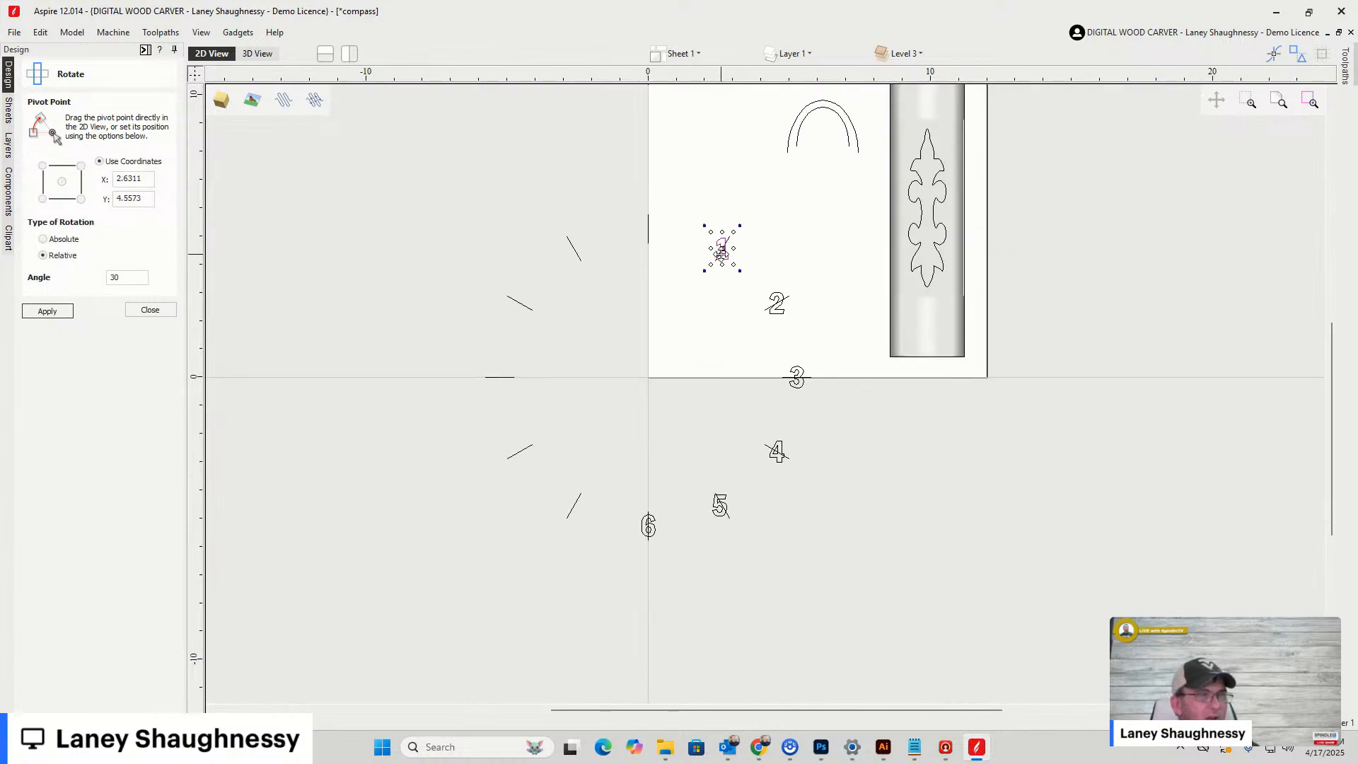
scroll(740, 253, "up", 2)
scroll(740, 249, "up", 1)
left_click(729, 242)
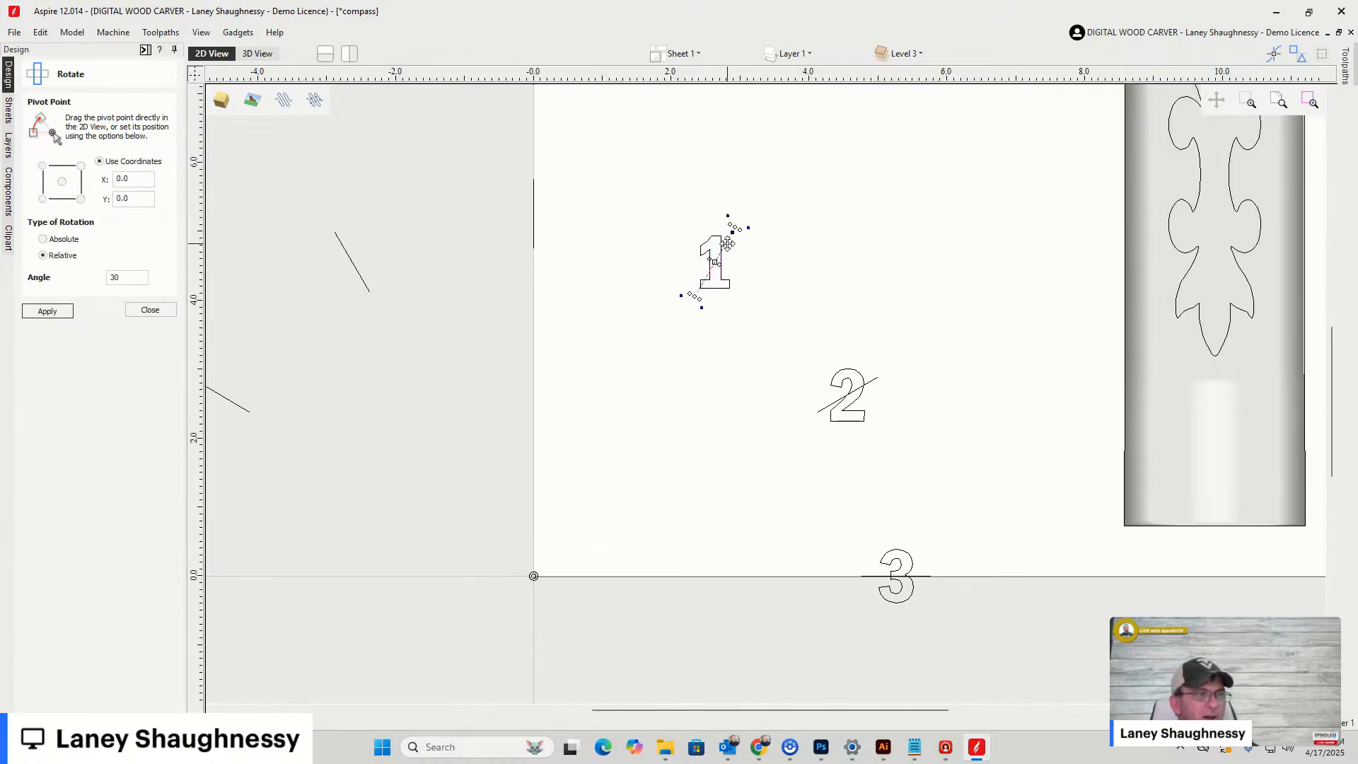
scroll(771, 305, "down", 4)
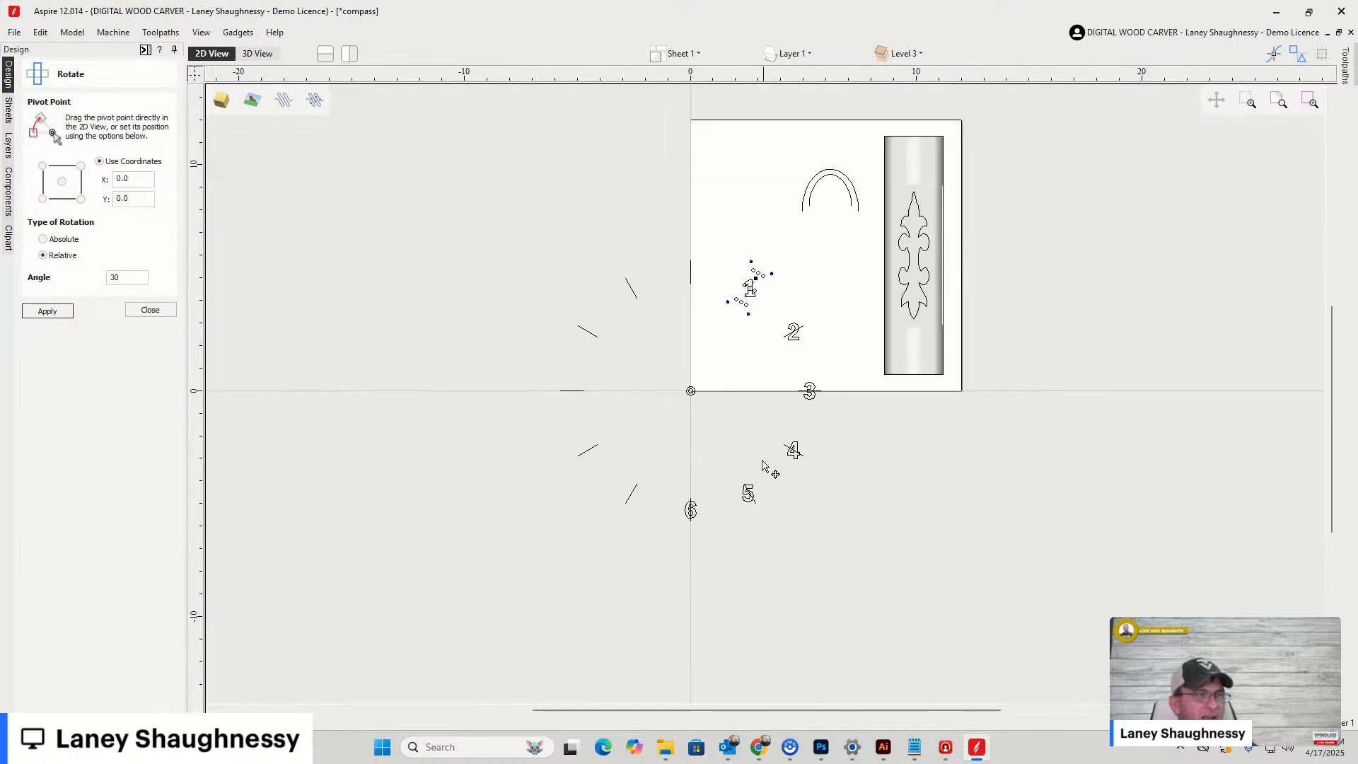
scroll(773, 468, "up", 2)
scroll(778, 511, "down", 2)
scroll(655, 385, "up", 2)
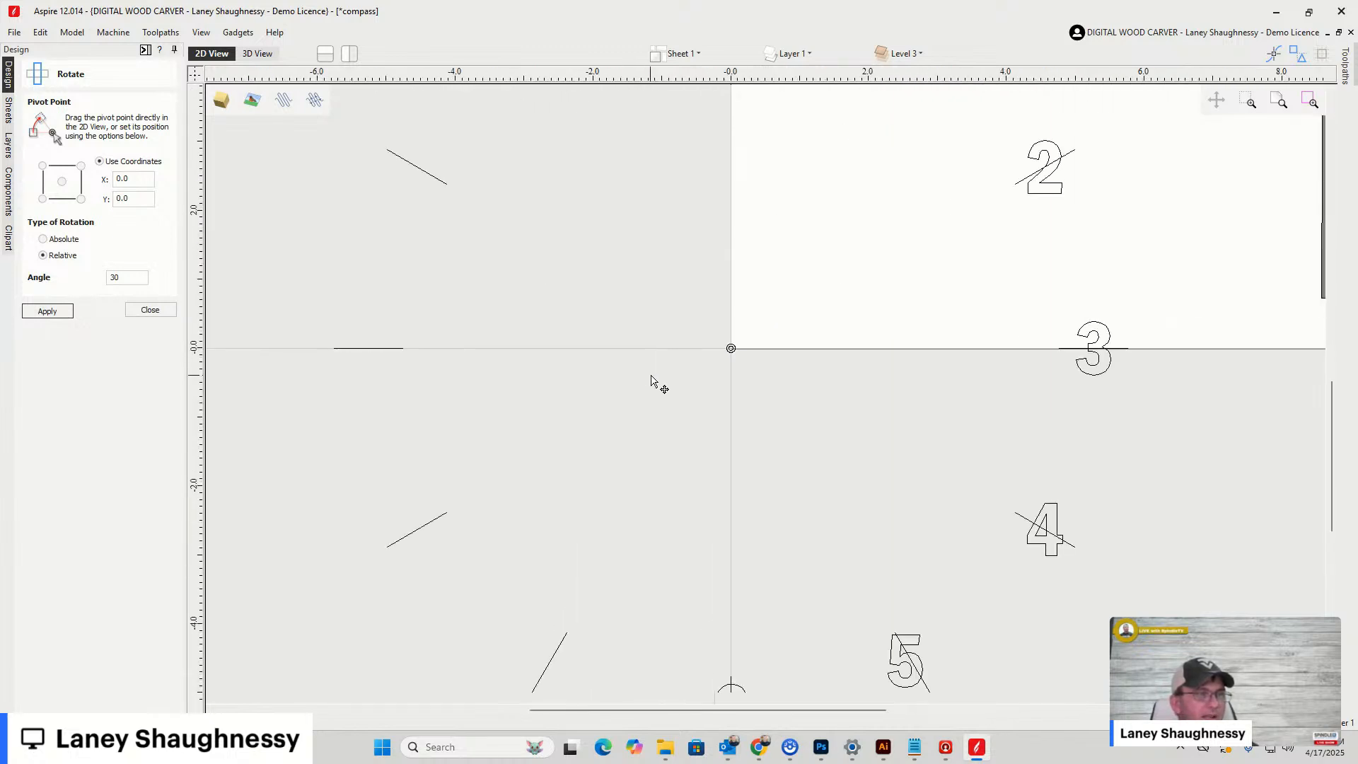
scroll(722, 333, "down", 2)
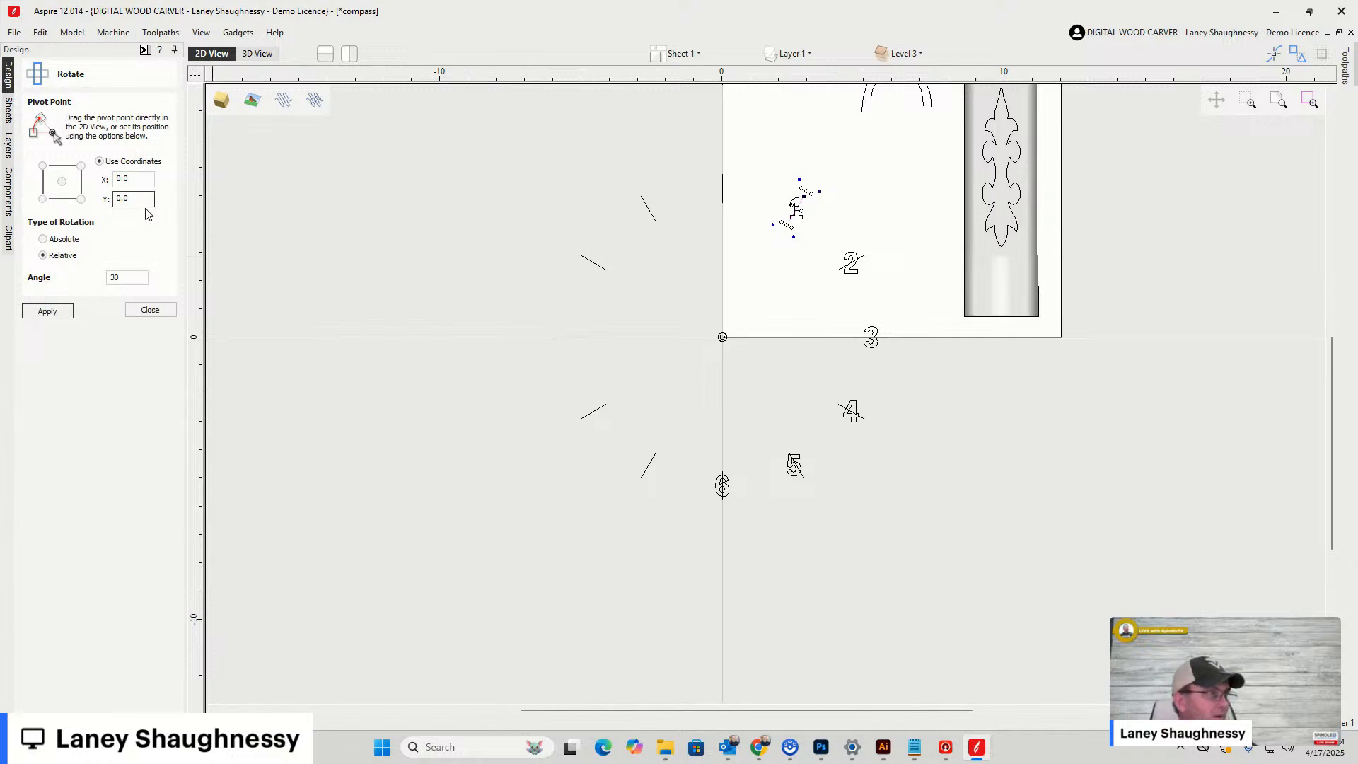
Close the Rotate tool and delete all the clock numerals and tick lines around the origin
left_click(140, 311)
left_click_drag(520, 143, 900, 544)
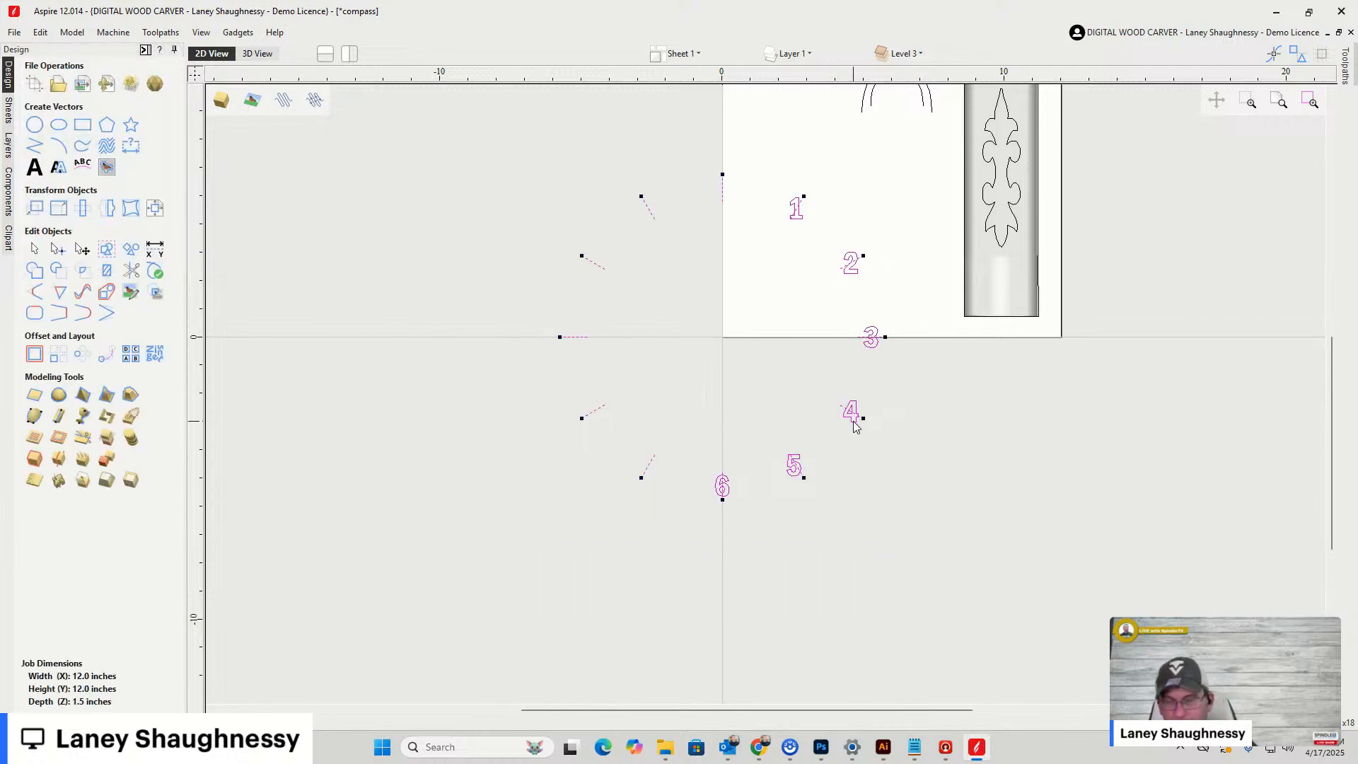
key("Delete")
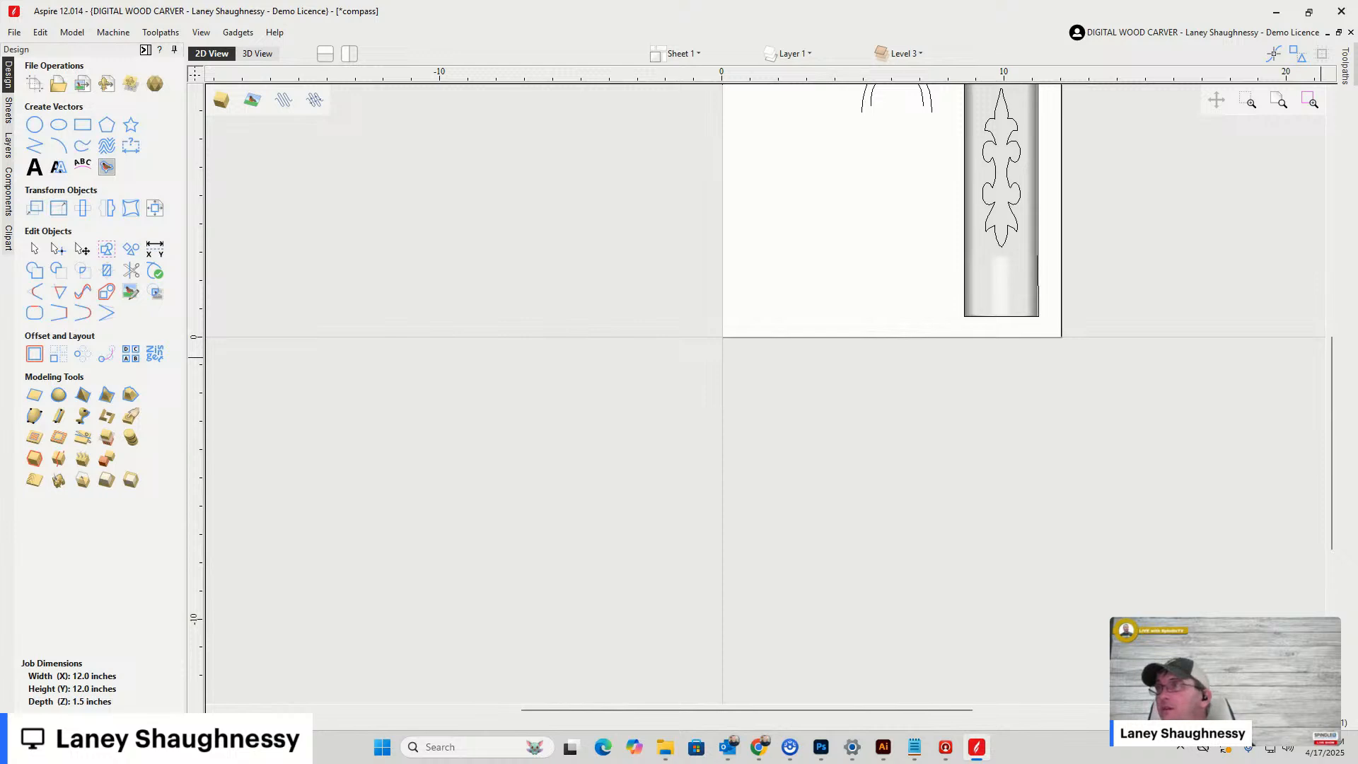
Examine the column's carved ornament up close in 3D, and return to the 2D drawing
scroll(1197, 326, "up", 3)
scroll(948, 391, "down", 4)
scroll(874, 198, "up", 4)
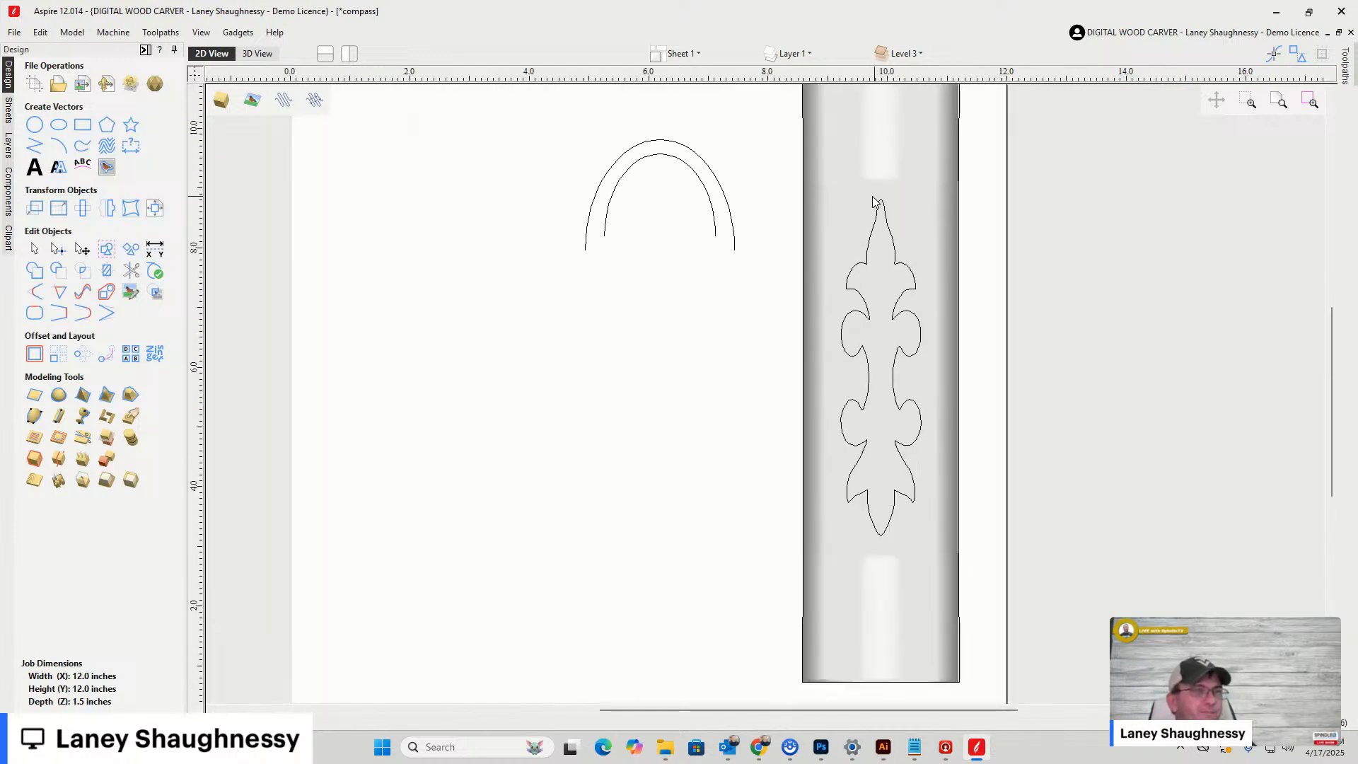
left_click(256, 53)
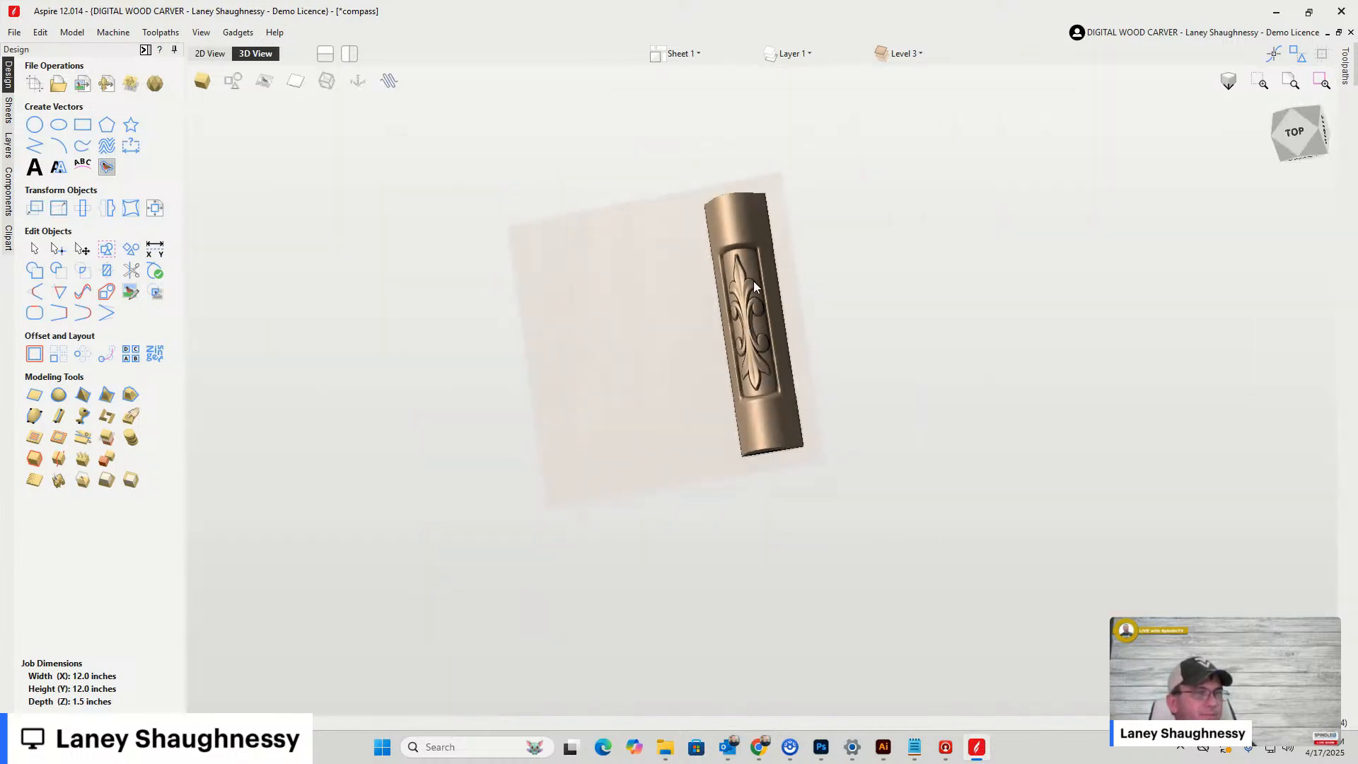
scroll(754, 286, "up", 5)
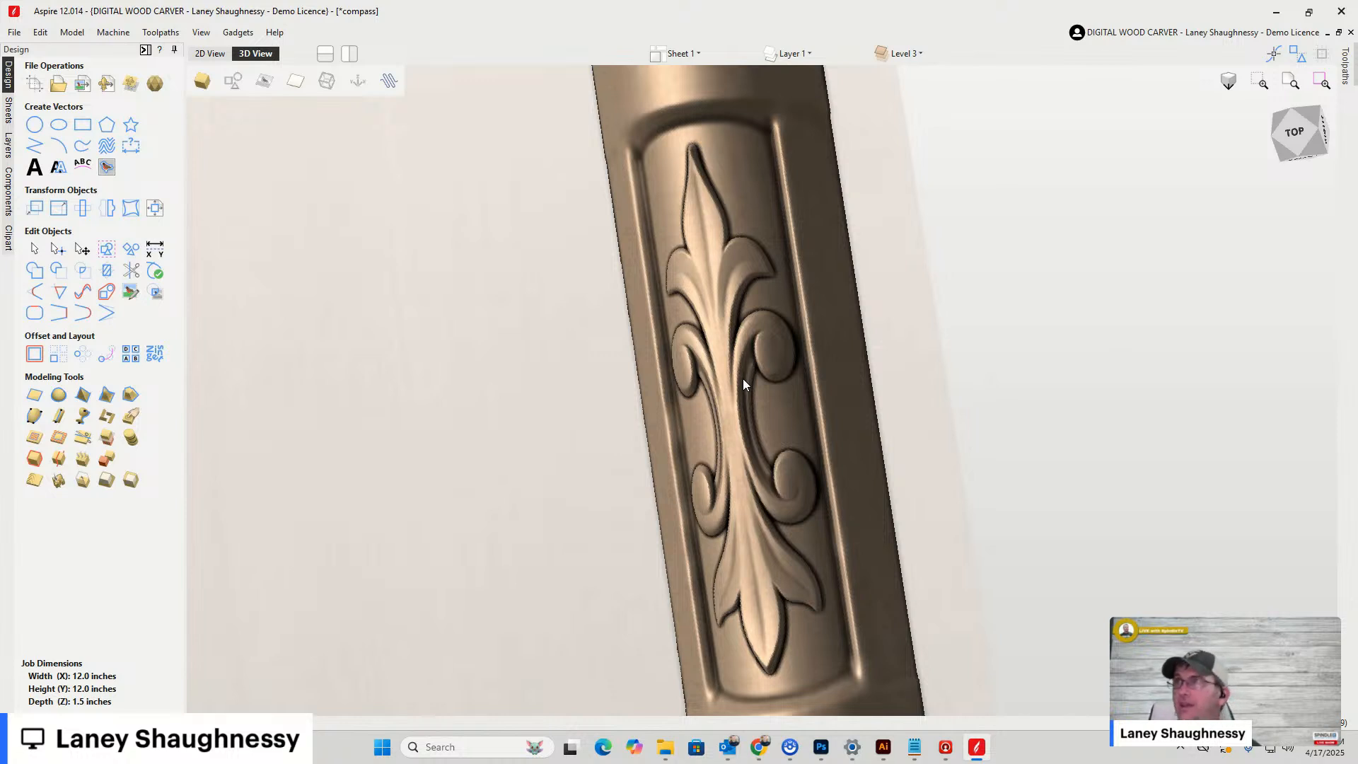
left_click(213, 54)
scroll(609, 427, "down", 3)
scroll(783, 452, "up", 4)
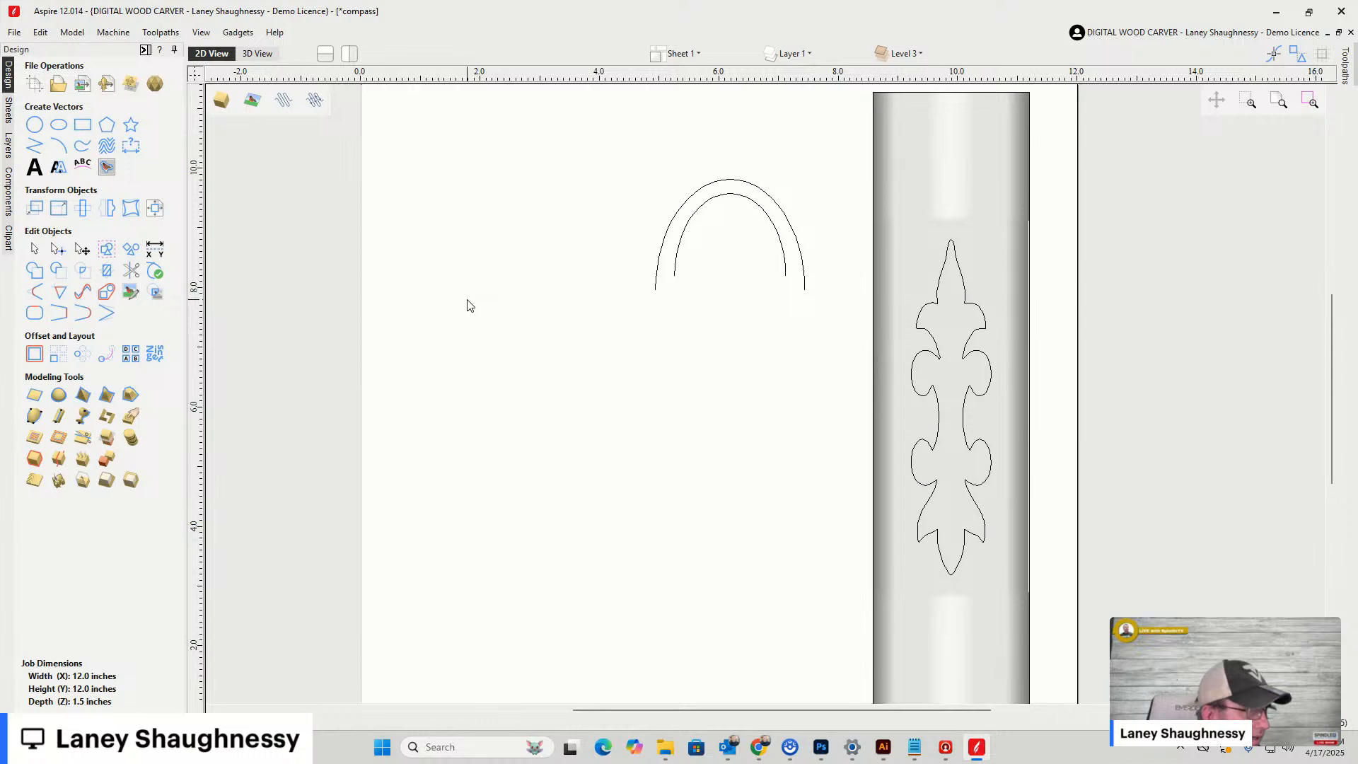
Draw an upright rectangle about 3.65 by 4.9 inches below the arches, and move it about 1.2 inches to the left
left_click(82, 132)
mouse_move(509, 327)
left_mouse_down()
mouse_move(637, 394)
mouse_move(637, 554)
mouse_move(412, 591)
mouse_move(637, 591)
mouse_move(737, 604)
mouse_move(728, 620)
left_mouse_up()
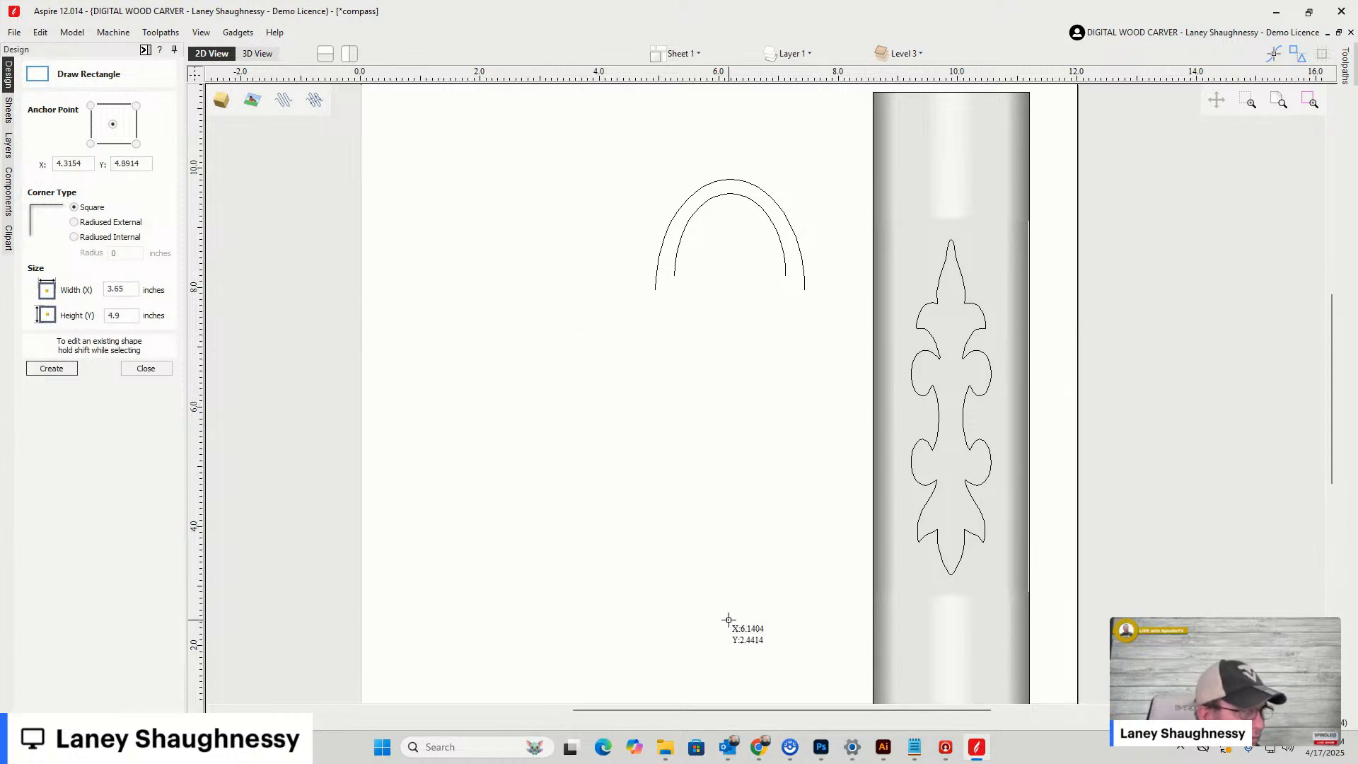
left_click(146, 369)
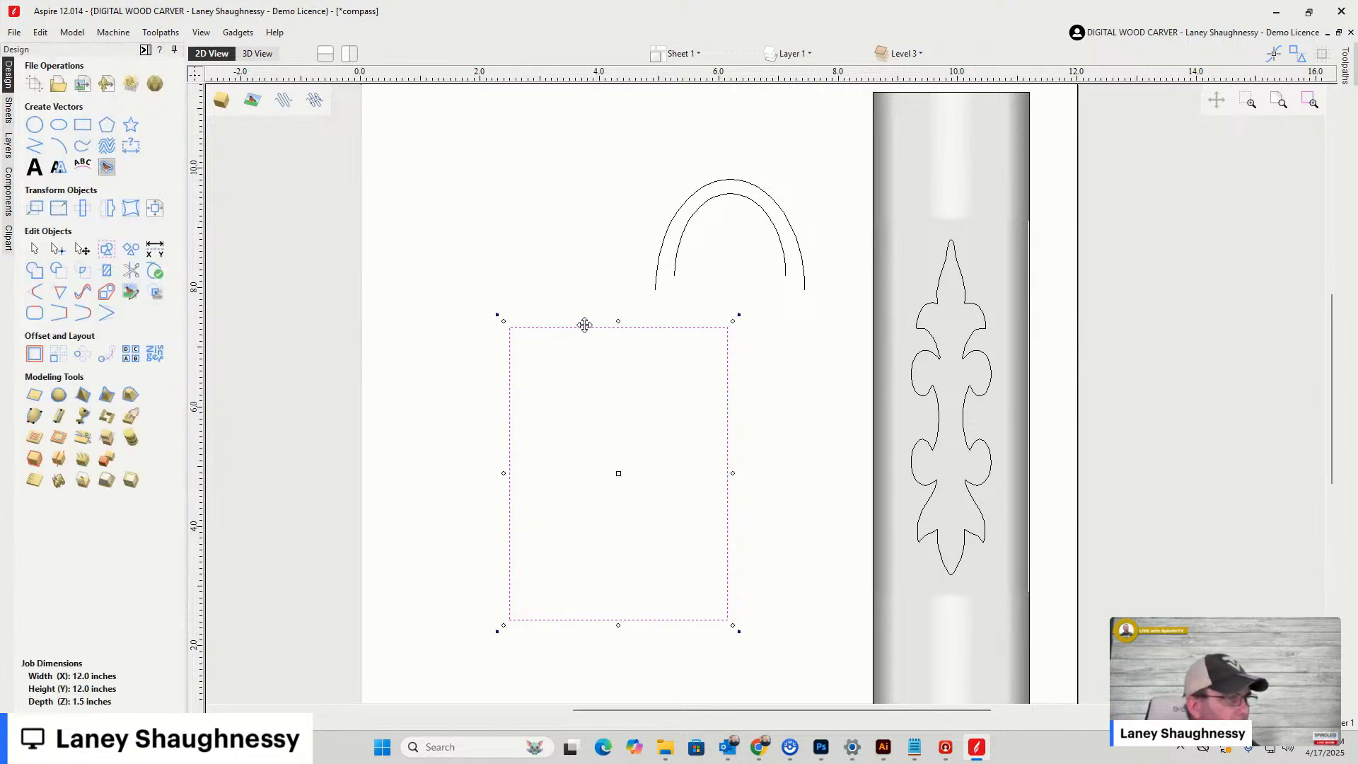
left_click_drag(584, 326, 514, 326)
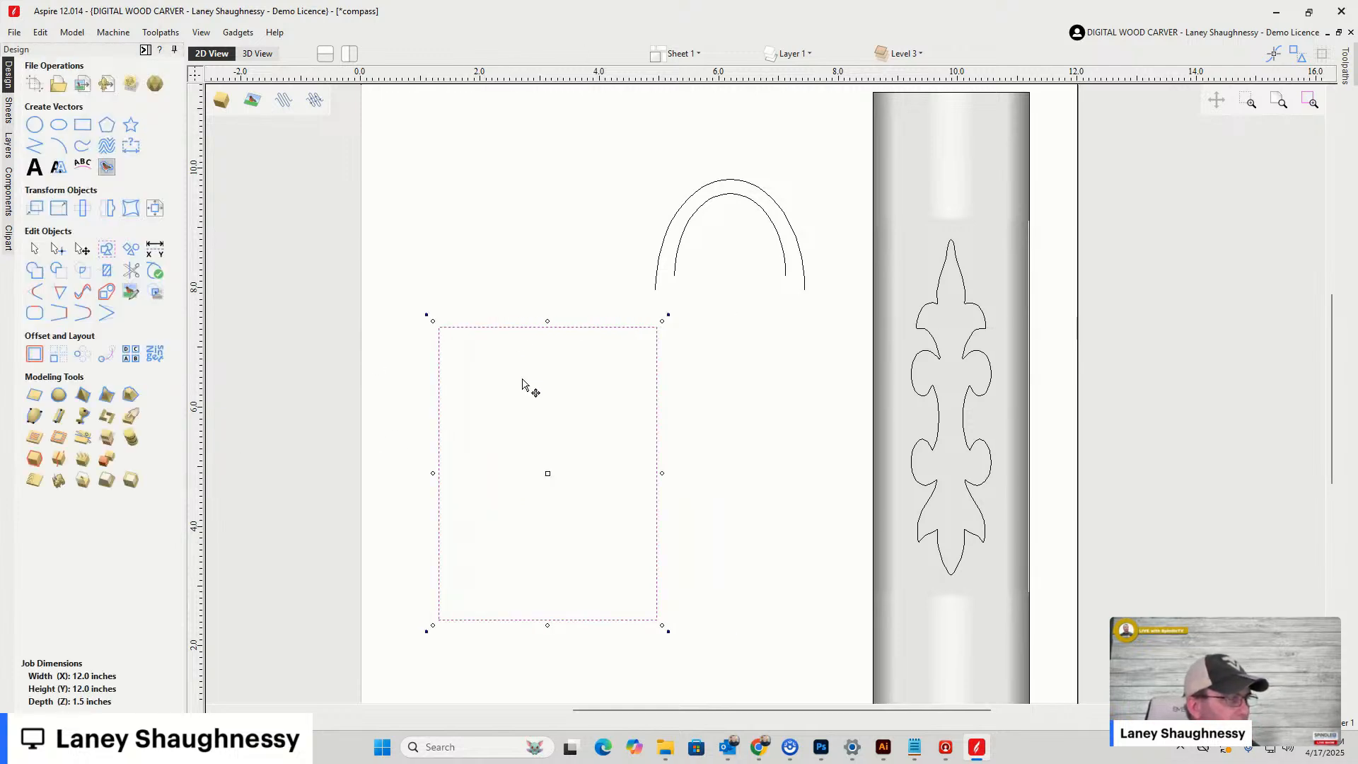
Draw a second rectangle about 3.6 by 1.55 inches just above the upright one, matching its left and right edges
scroll(534, 470, "down", 3)
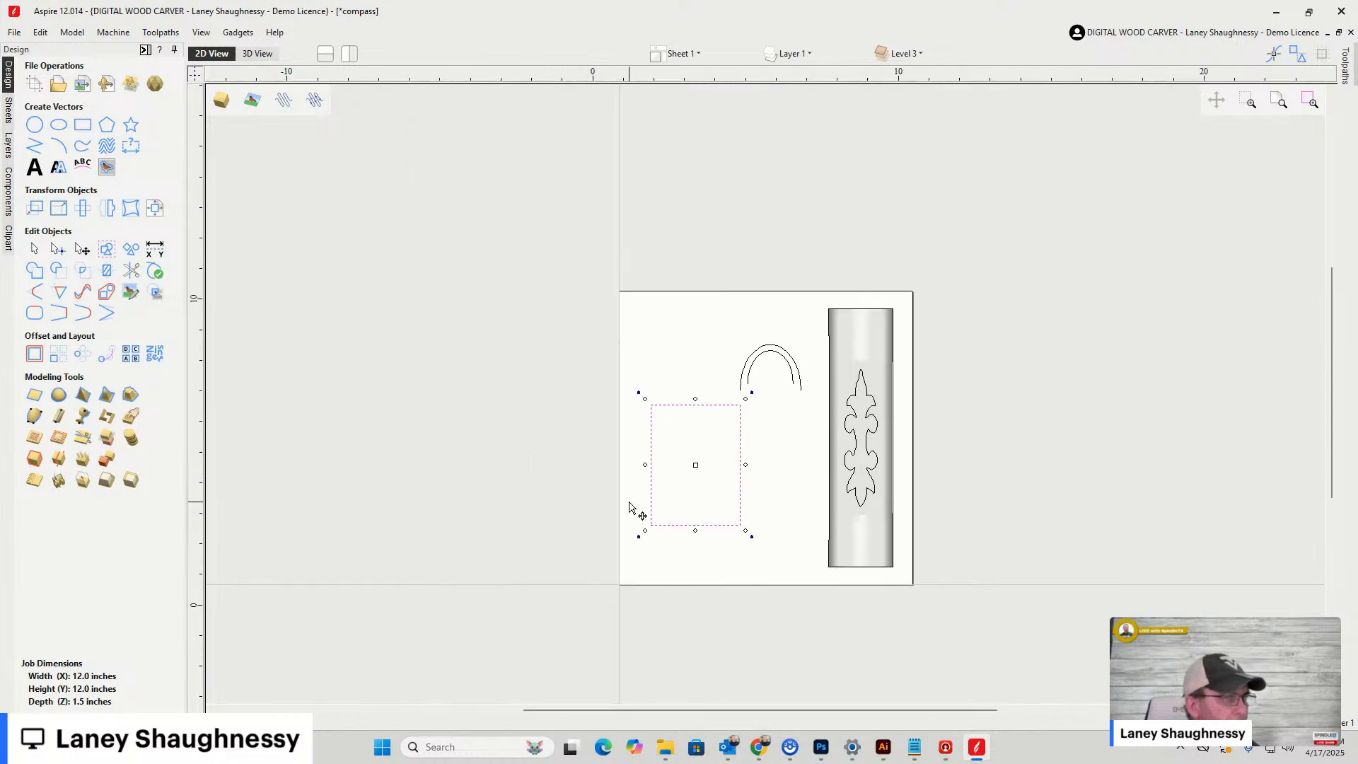
scroll(630, 508, "up", 1)
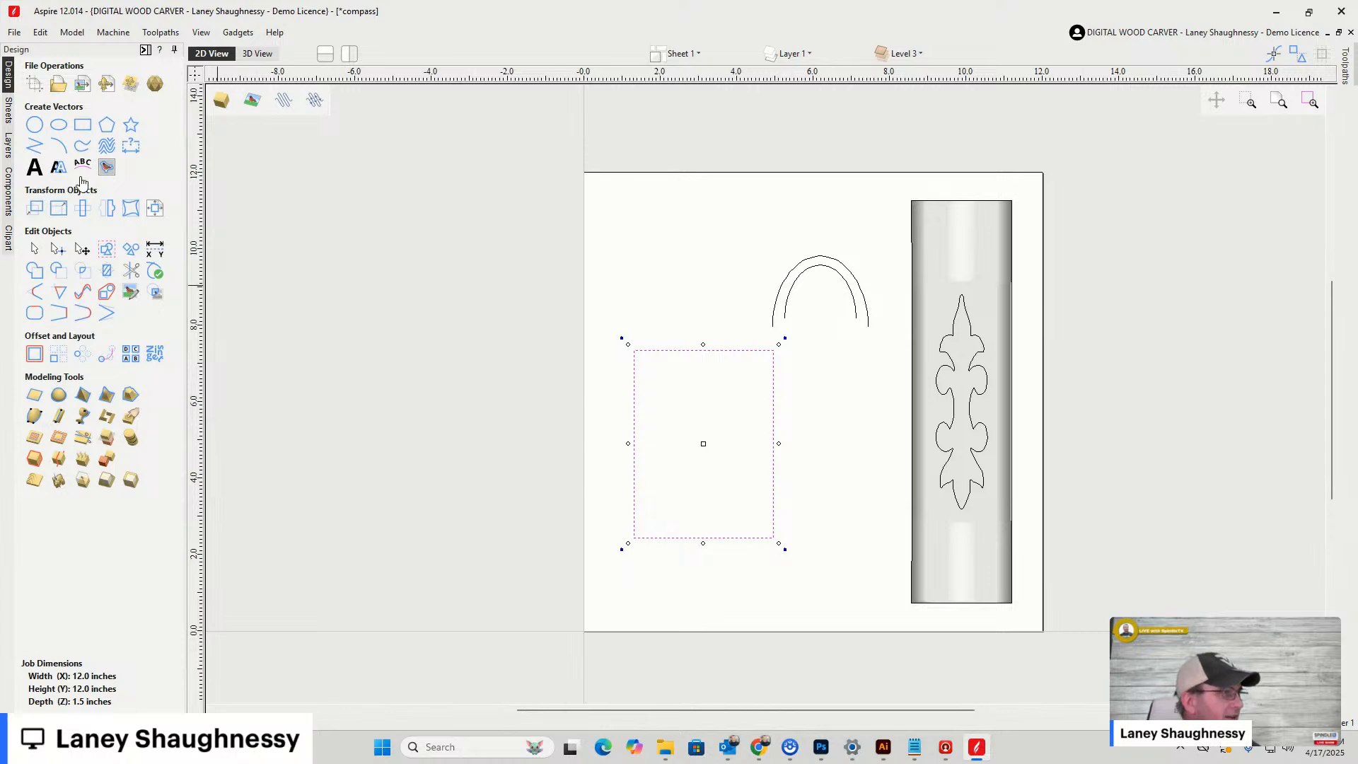
left_click(83, 125)
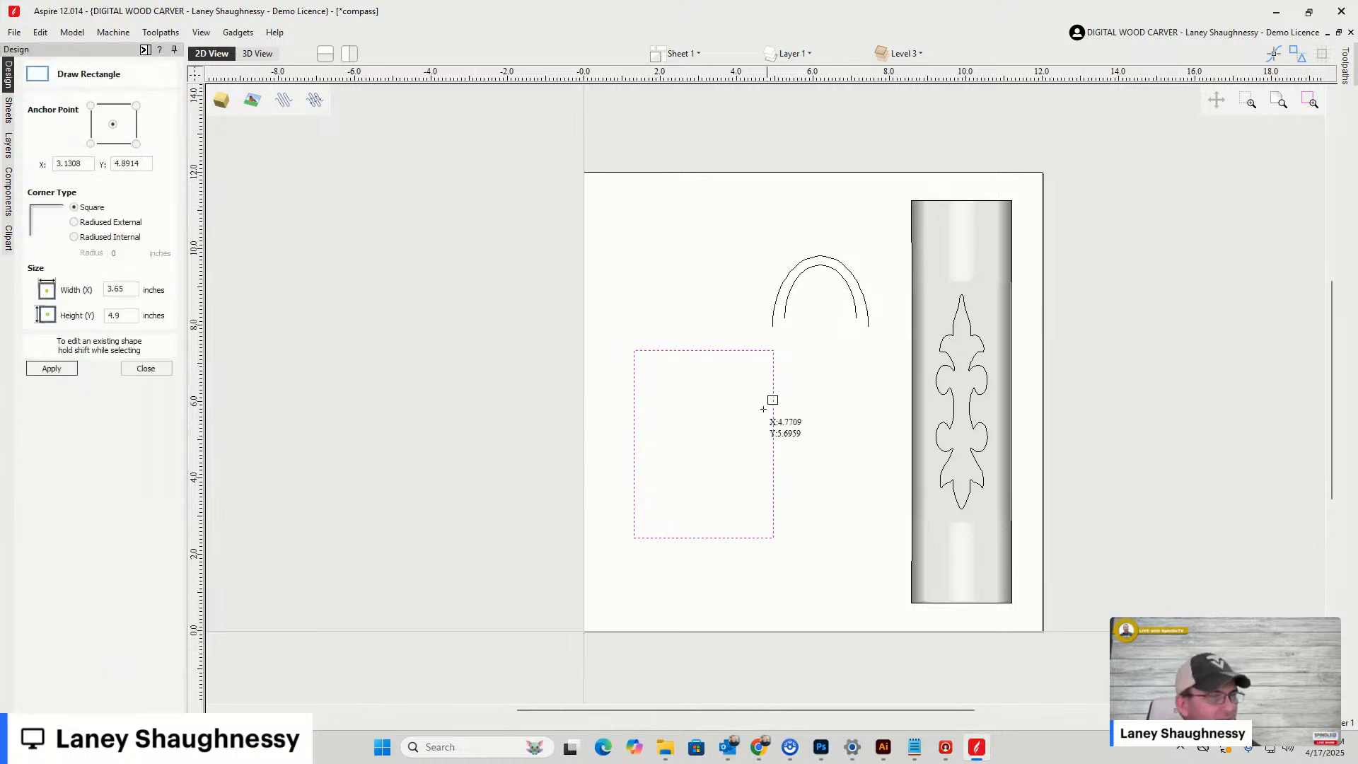
scroll(688, 343, "up", 2)
left_click_drag(613, 343, 827, 251)
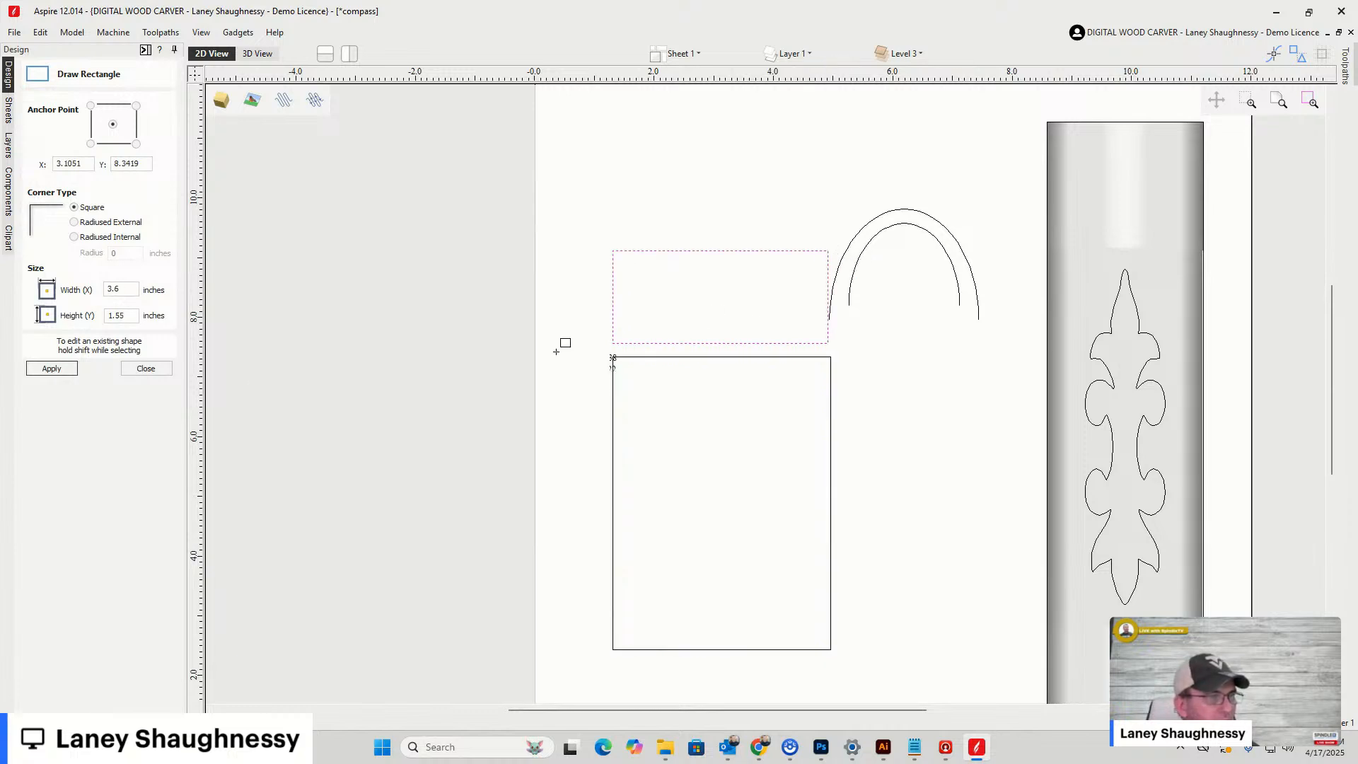
left_click(145, 368)
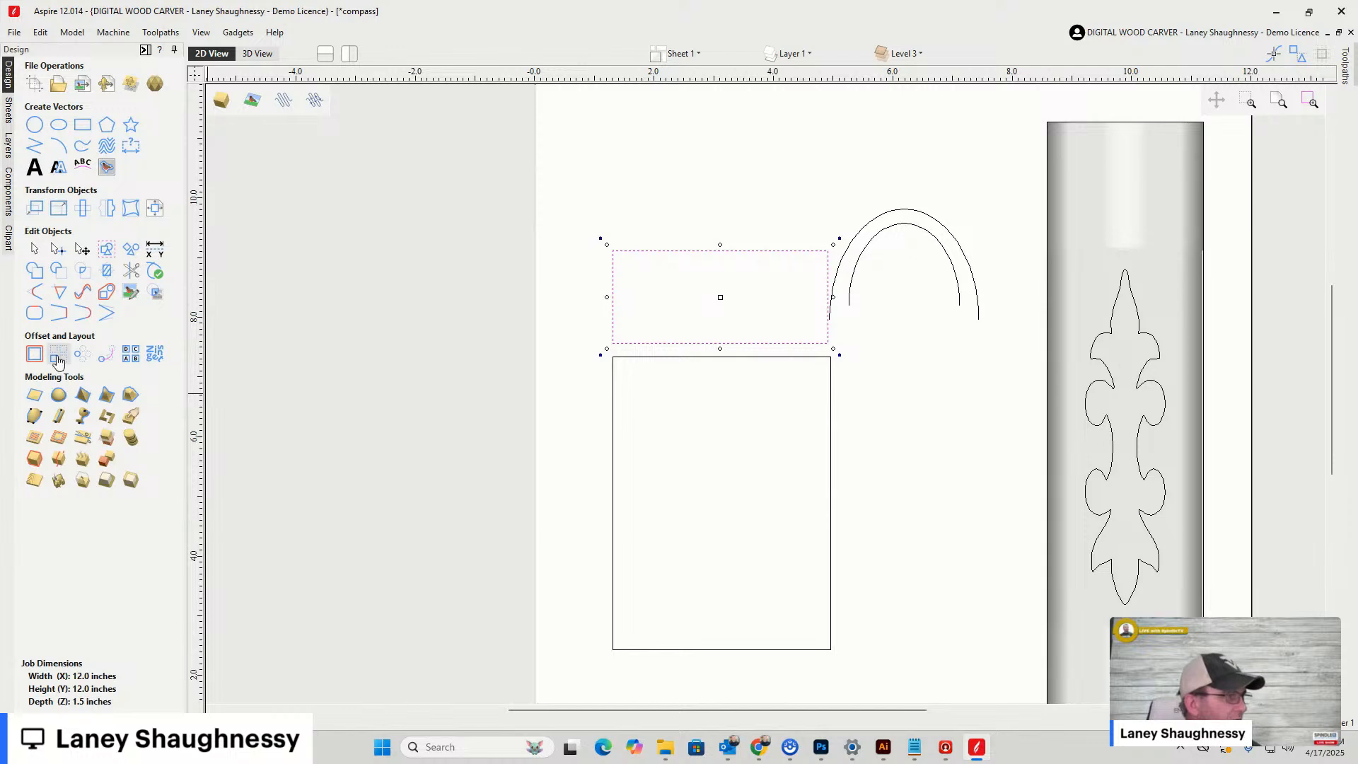
Delete the small rectangle's bottom span and reshape its top span into a Bezier S-curve by lowering its left end about 1.2 inches
right_click(735, 344)
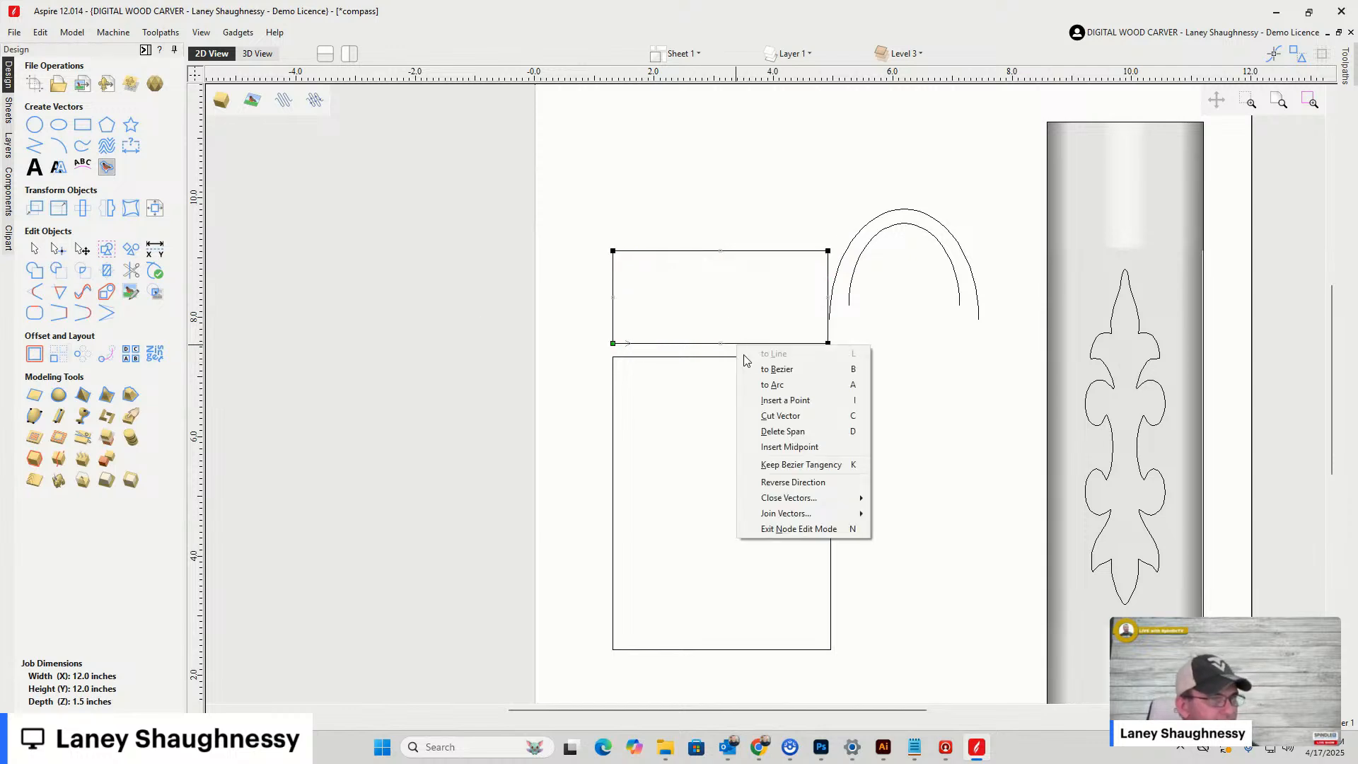
left_click(764, 433)
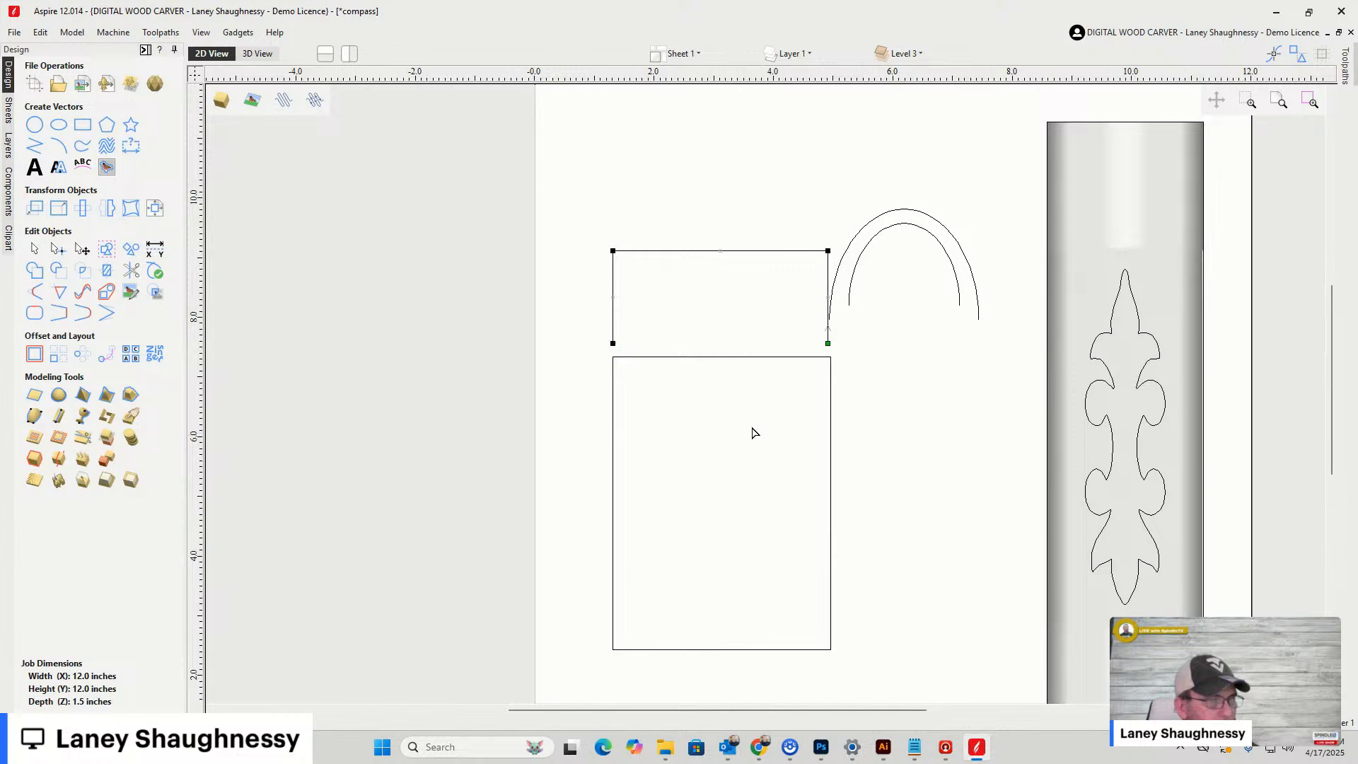
right_click(767, 260)
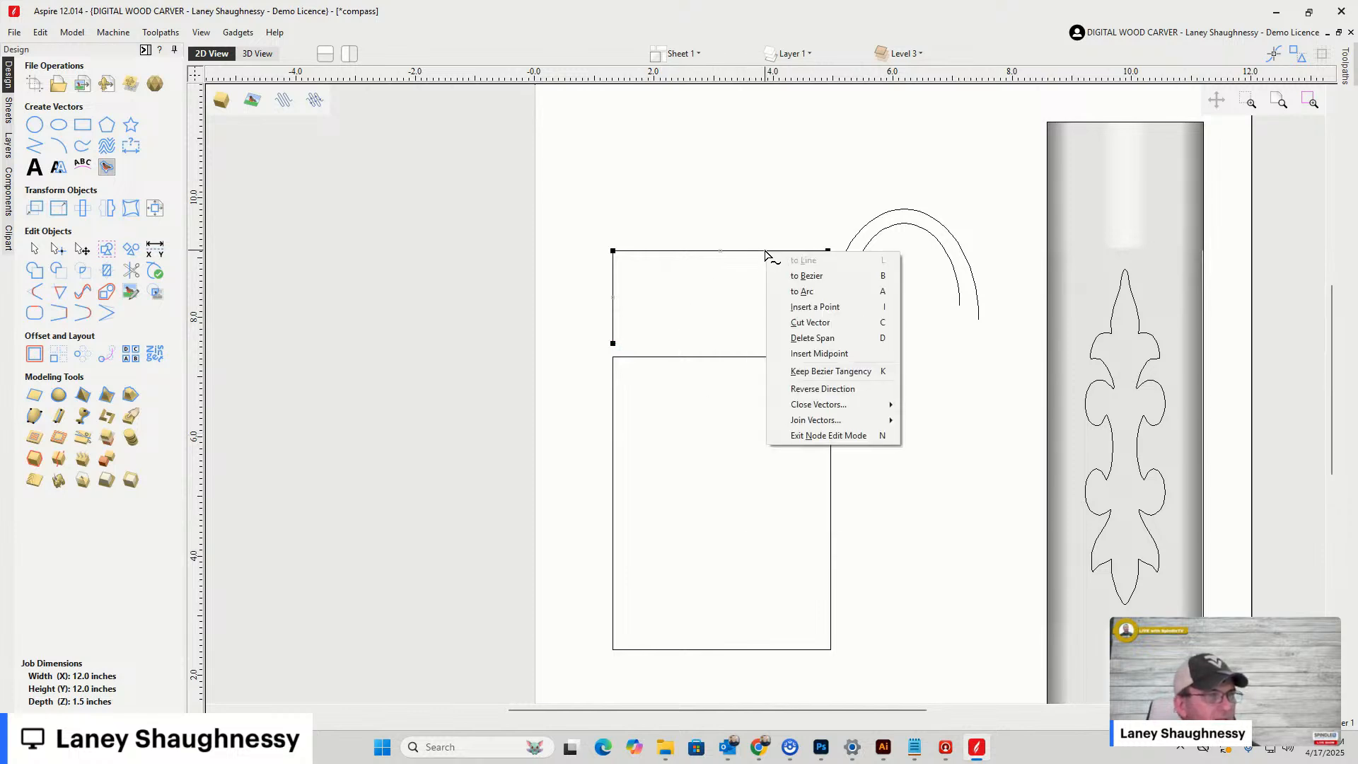
left_click(806, 275)
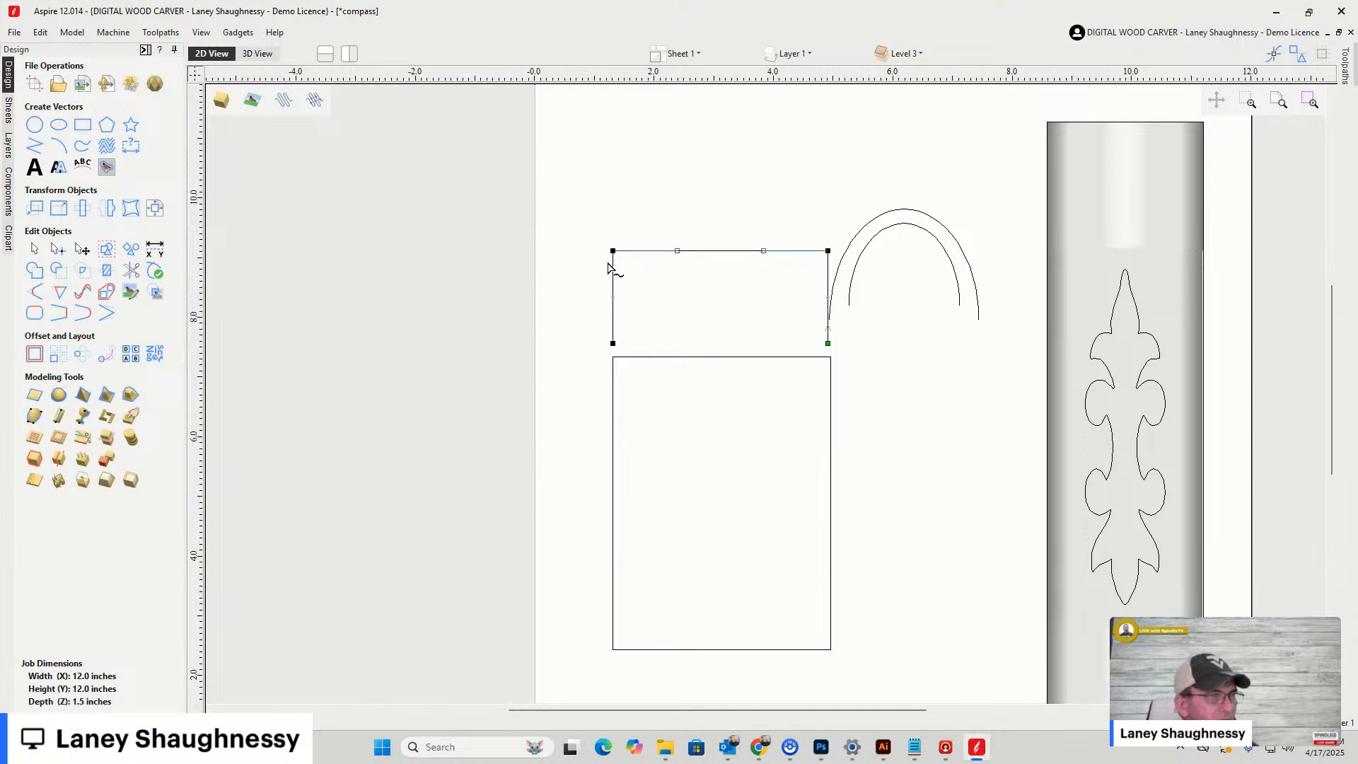
left_click_drag(612, 251, 612, 323)
left_click_drag(766, 250, 682, 251)
left_click_drag(679, 325, 731, 323)
left_click(682, 385)
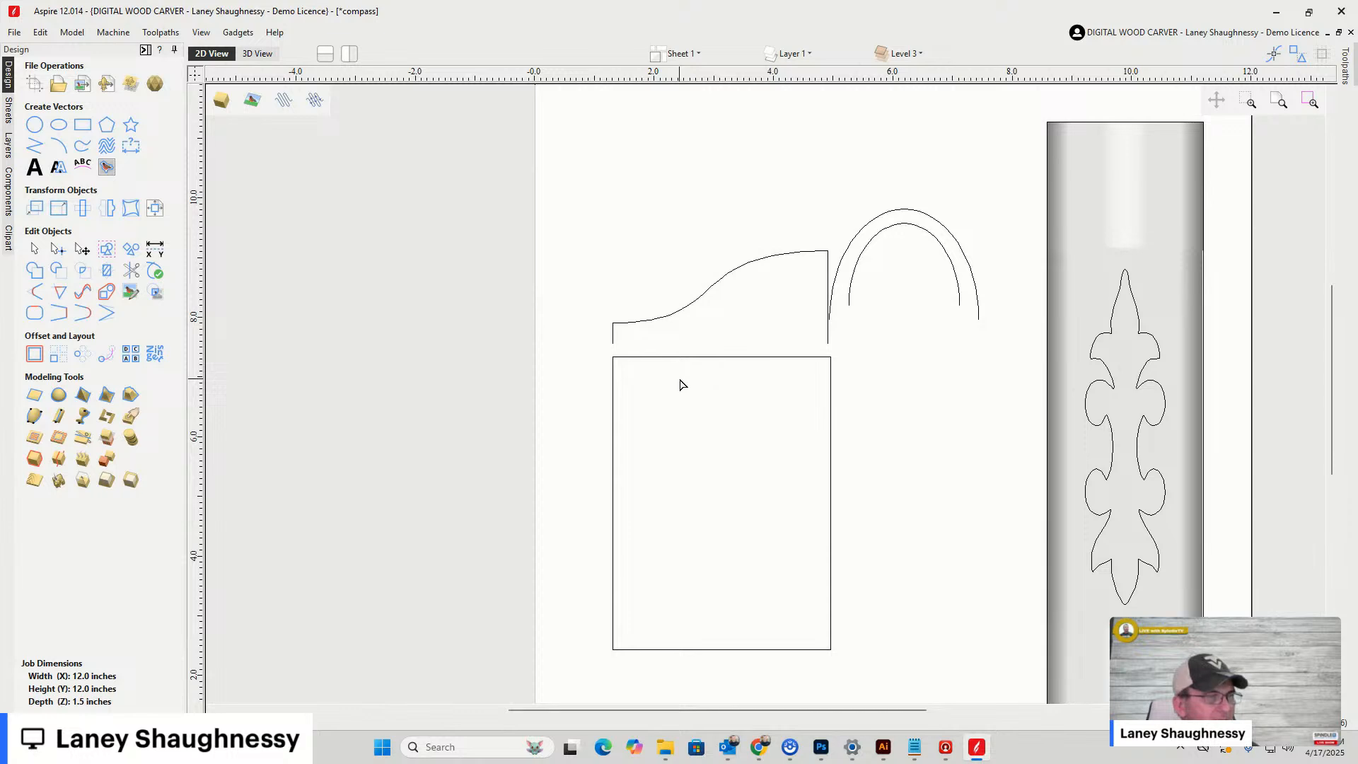
Try deleting the top span of the large rectangle, and undo the deletion
left_click(652, 359)
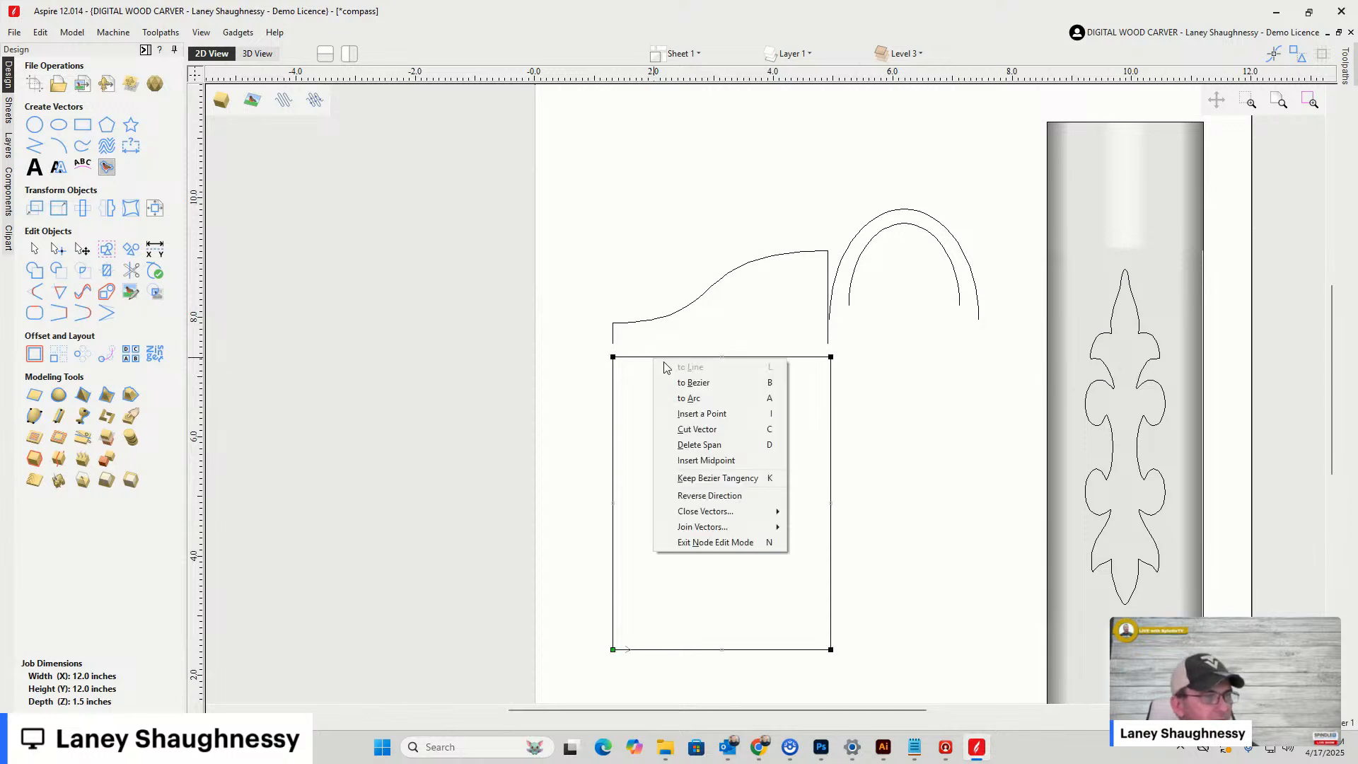
left_click(699, 445)
right_click(651, 652)
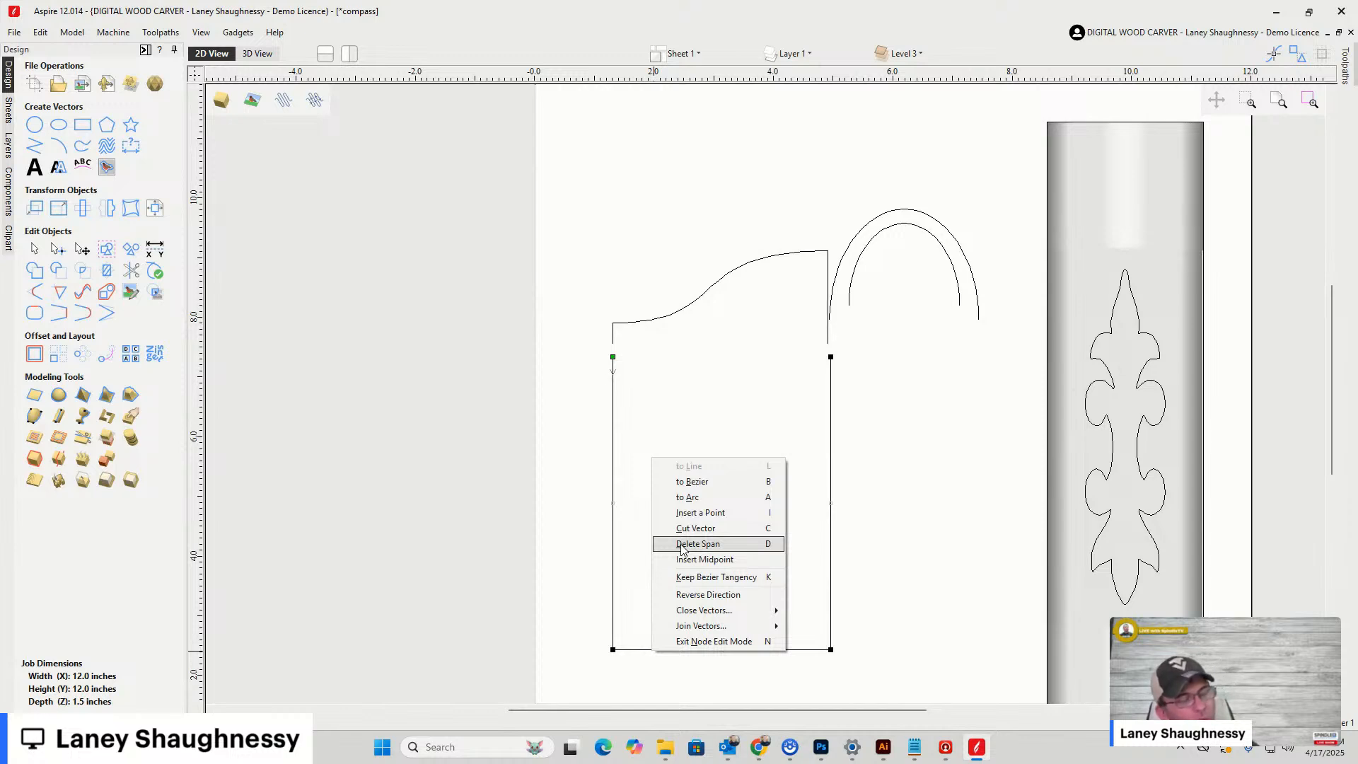
left_click(603, 293)
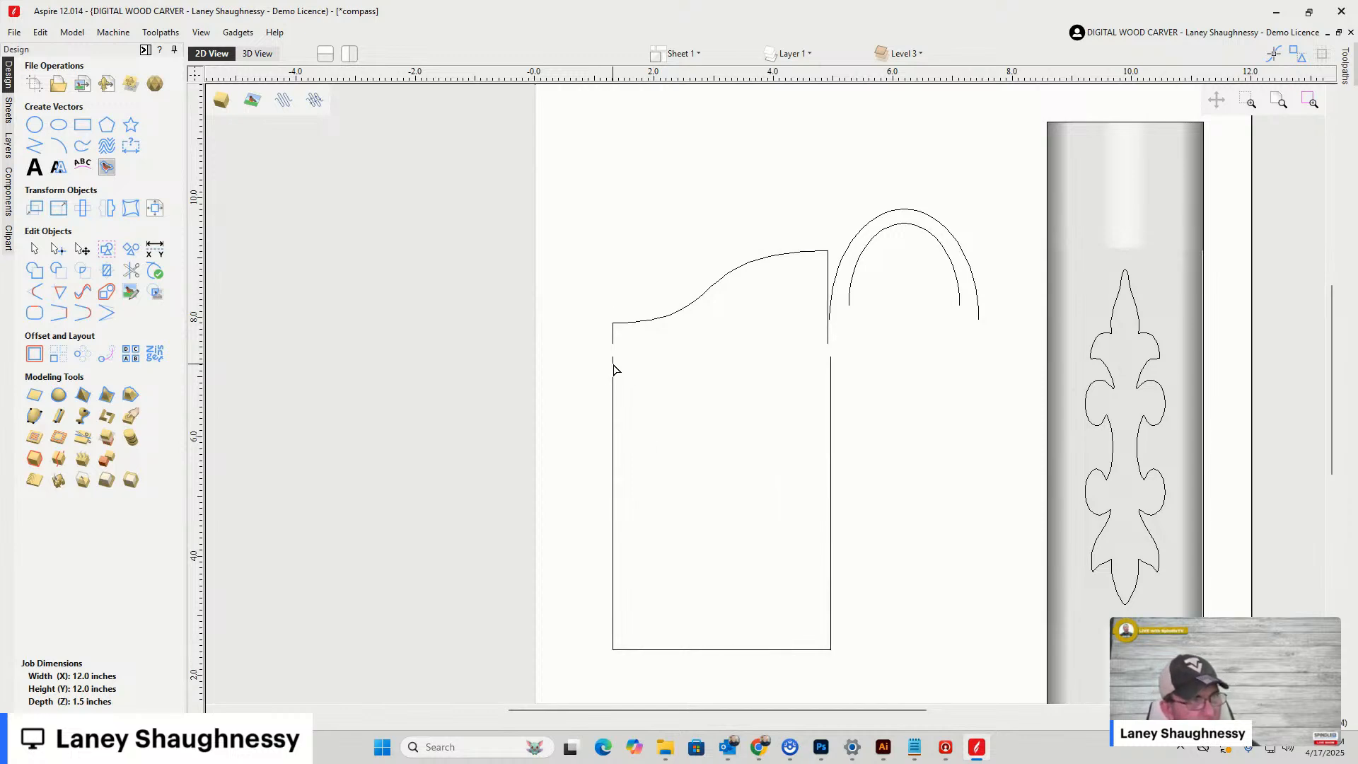
key("ctrl+z")
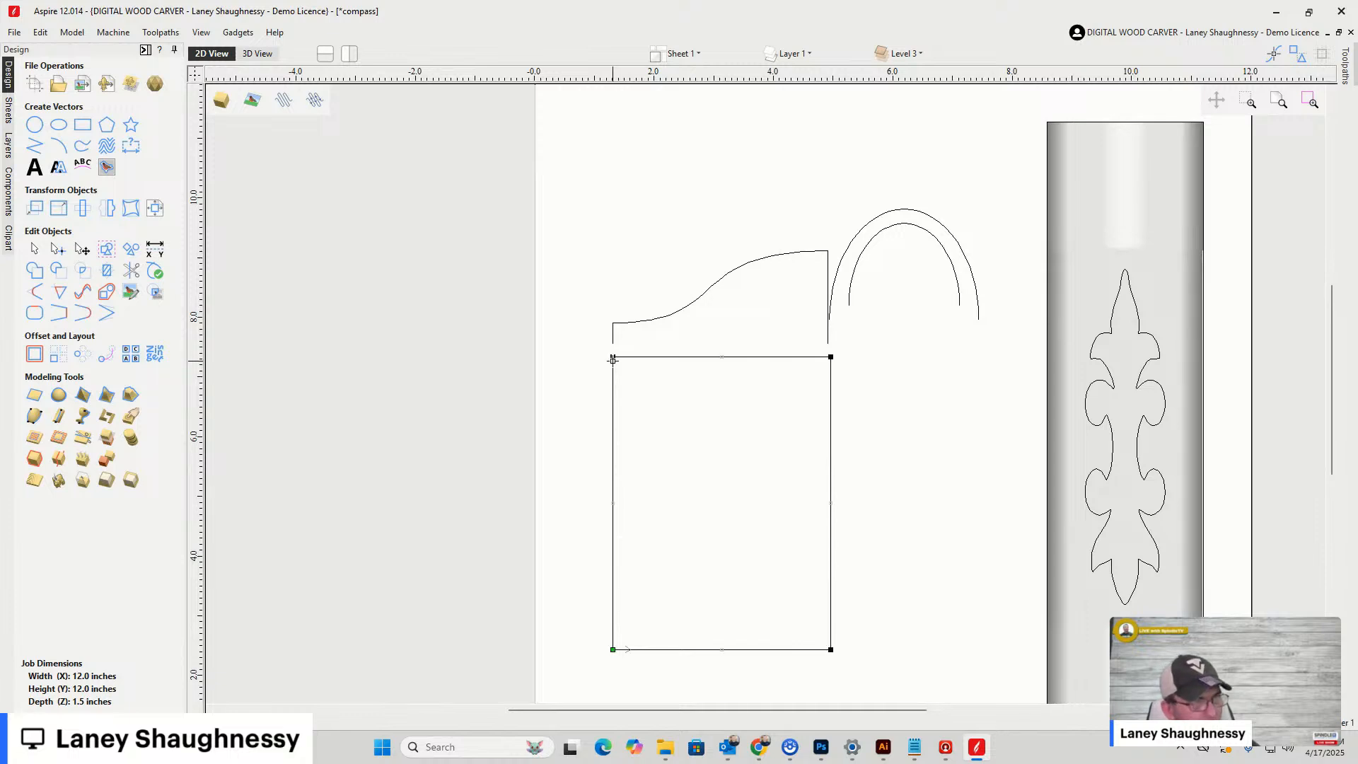
Delete the left and right spans of the large rectangle to leave two parallel horizontal lines
right_click(613, 383)
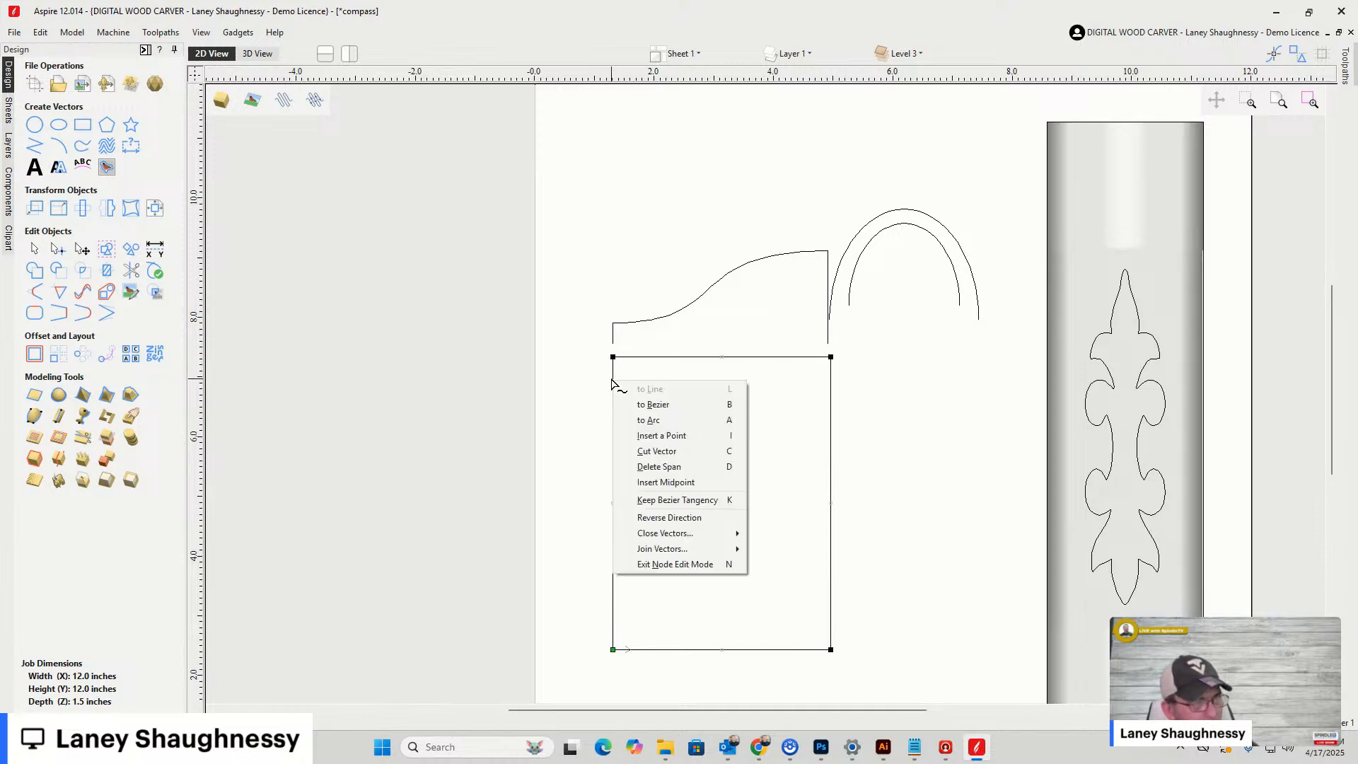
left_click(659, 470)
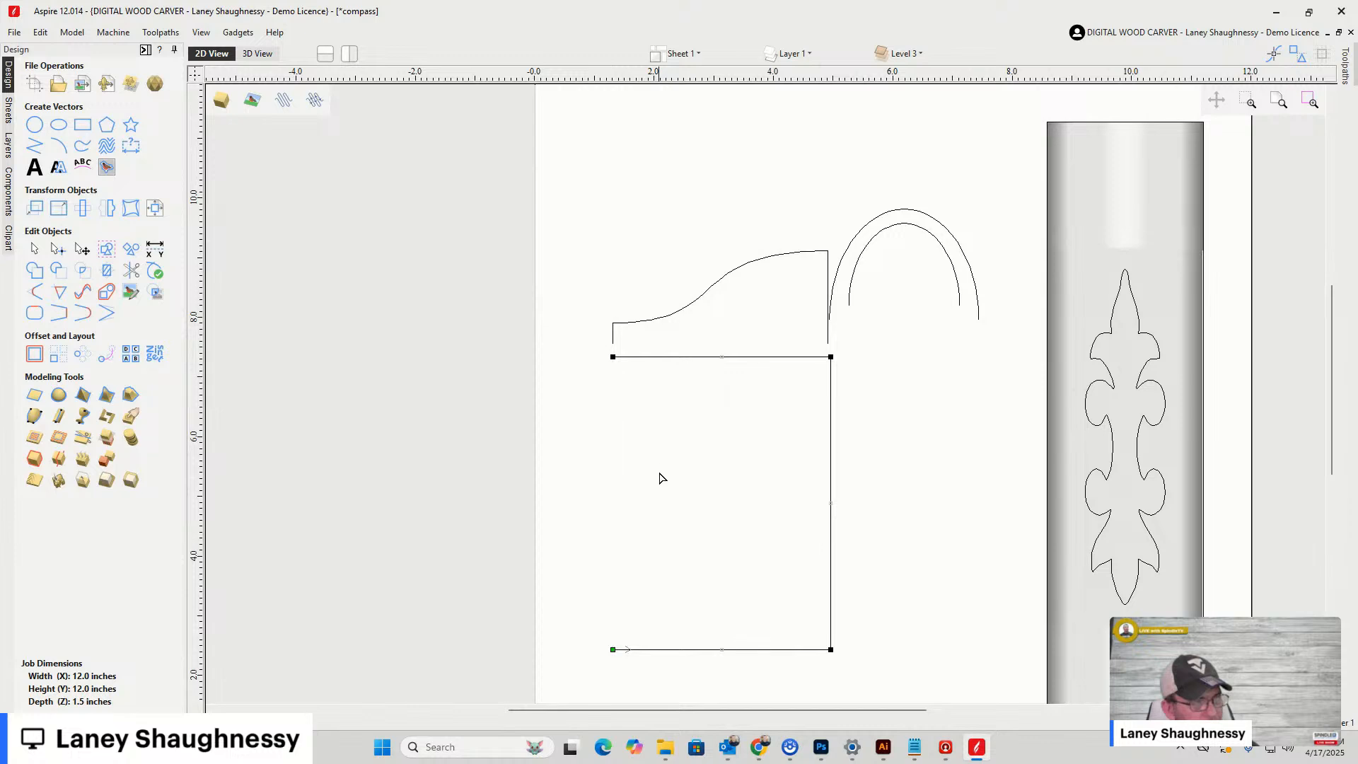
right_click(833, 527)
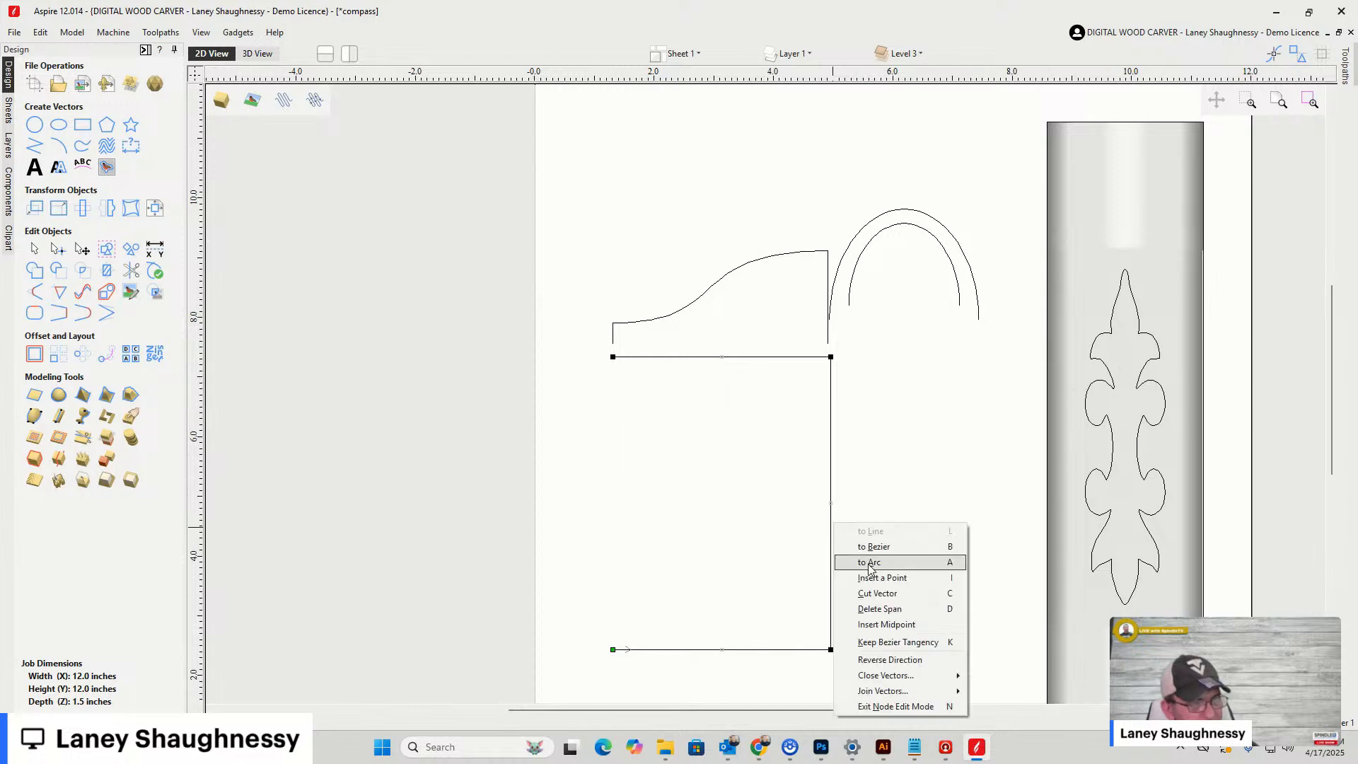
left_click(870, 615)
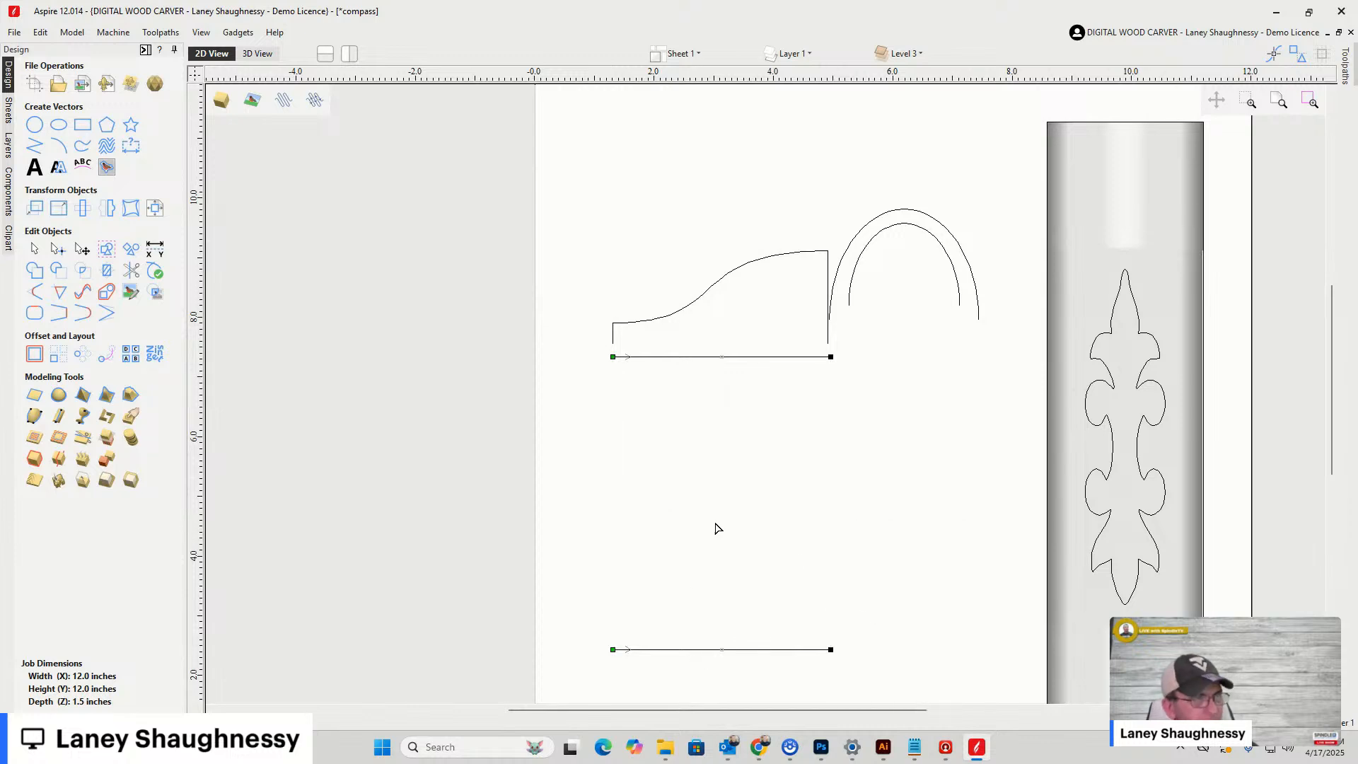
Create a Two Rail Sweep using the two parallel lines as rails and the S-curved profile as cross section, and inspect it in 3D
left_click(35, 418)
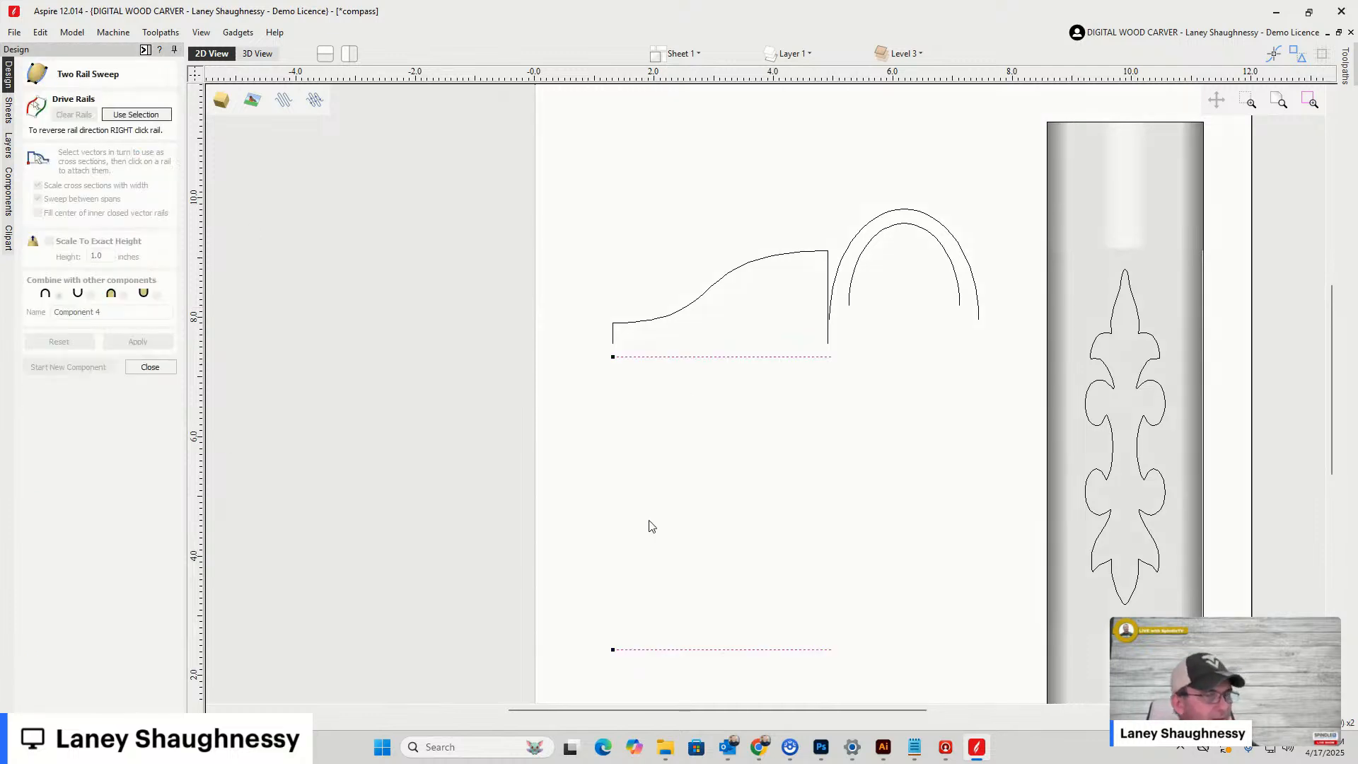
left_click(136, 114)
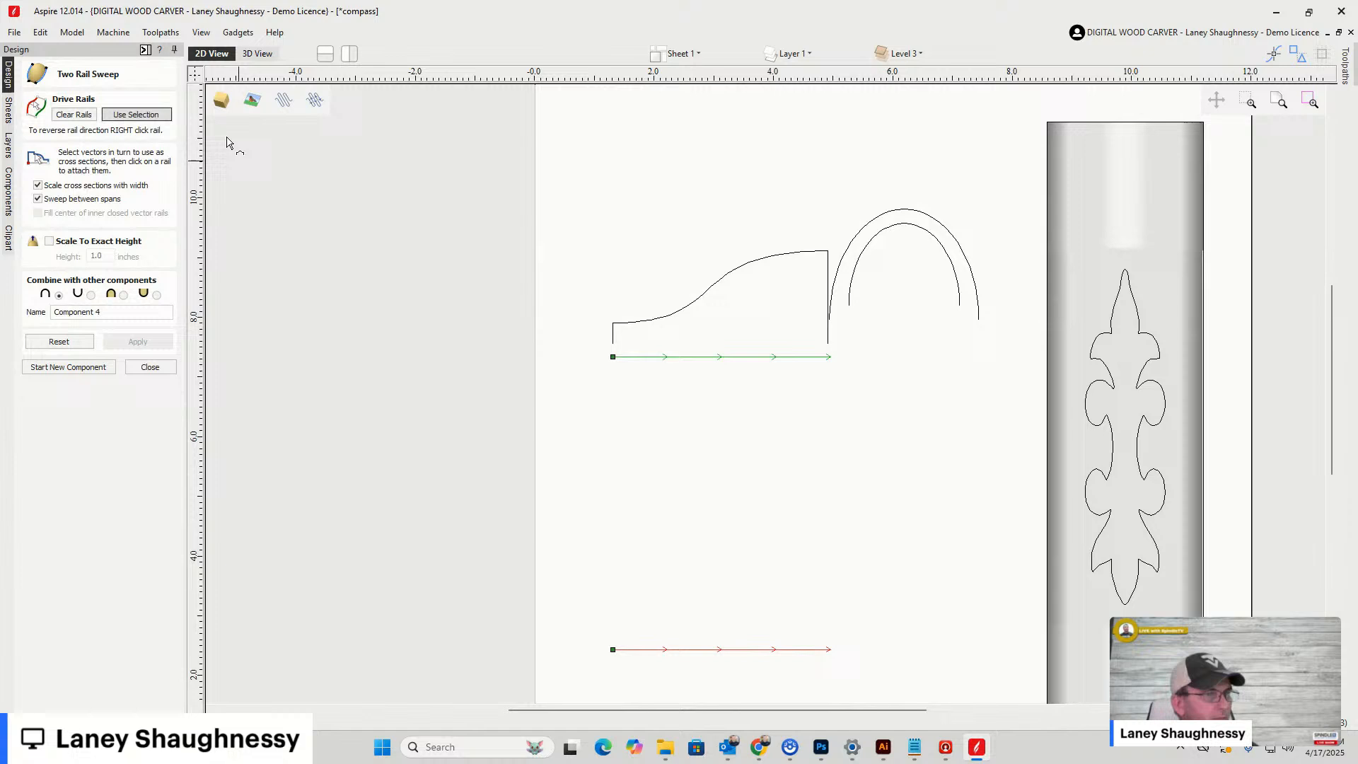
left_click(721, 286)
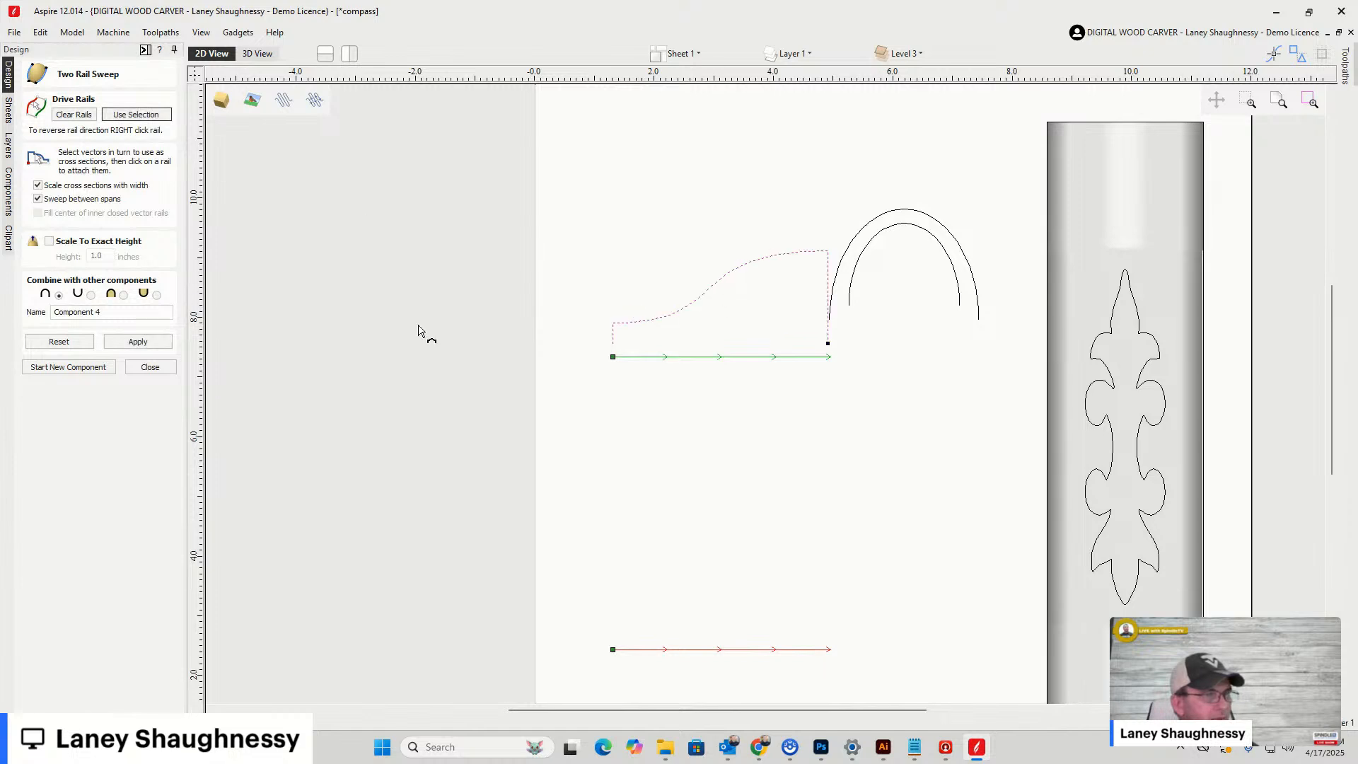
left_click(137, 341)
left_click(244, 53)
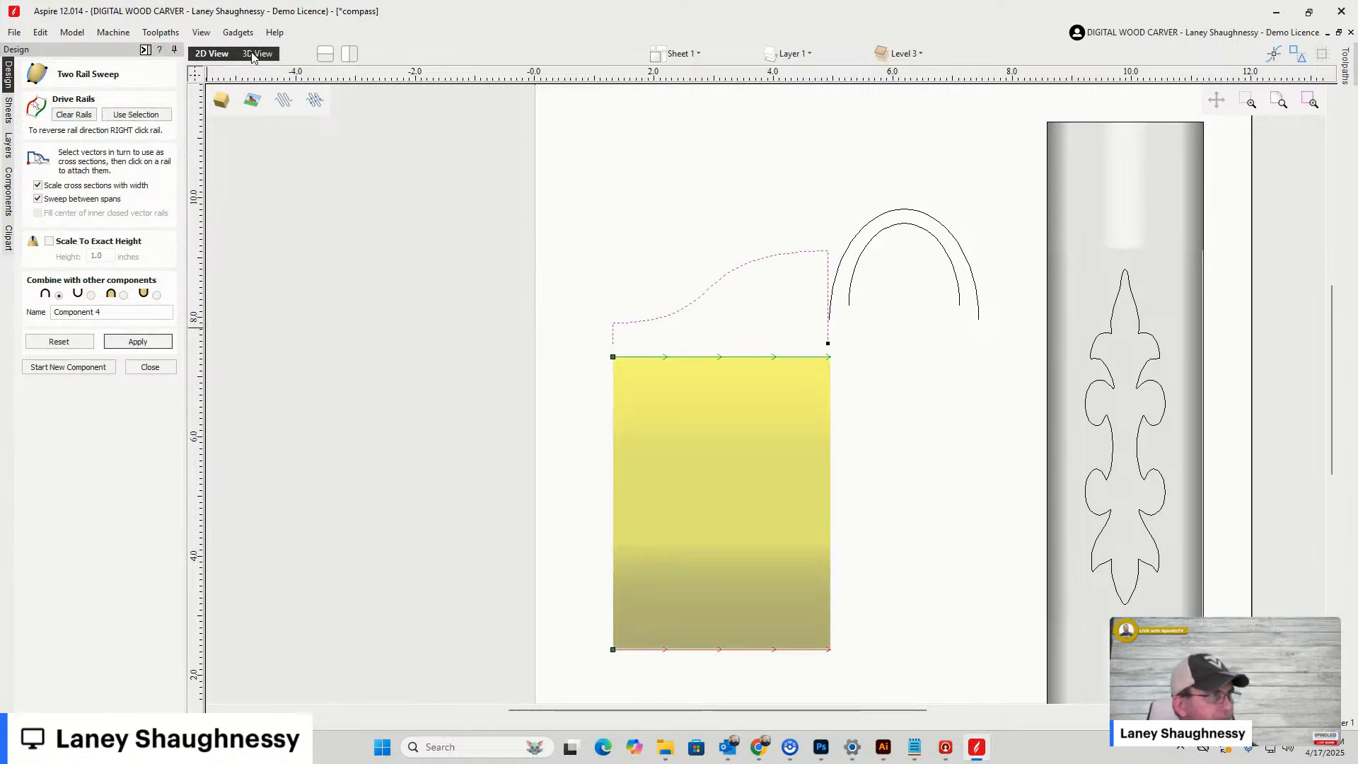
scroll(1105, 346, "down", 5)
scroll(1037, 363, "up", 4)
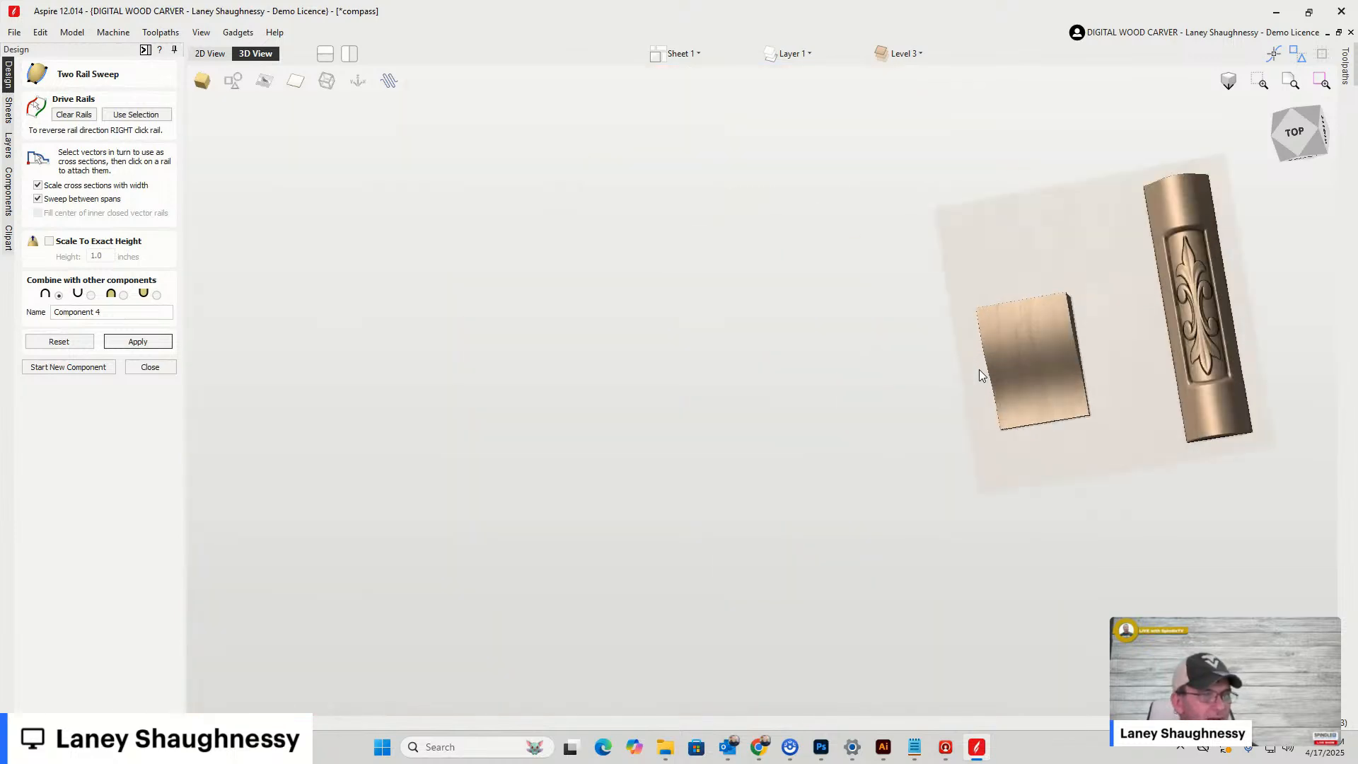
mouse_move(1296, 144)
left_mouse_down()
mouse_move(1322, 109)
mouse_move(1298, 144)
left_mouse_up()
scroll(1305, 154, "up", 3)
scroll(1305, 154, "up", 2)
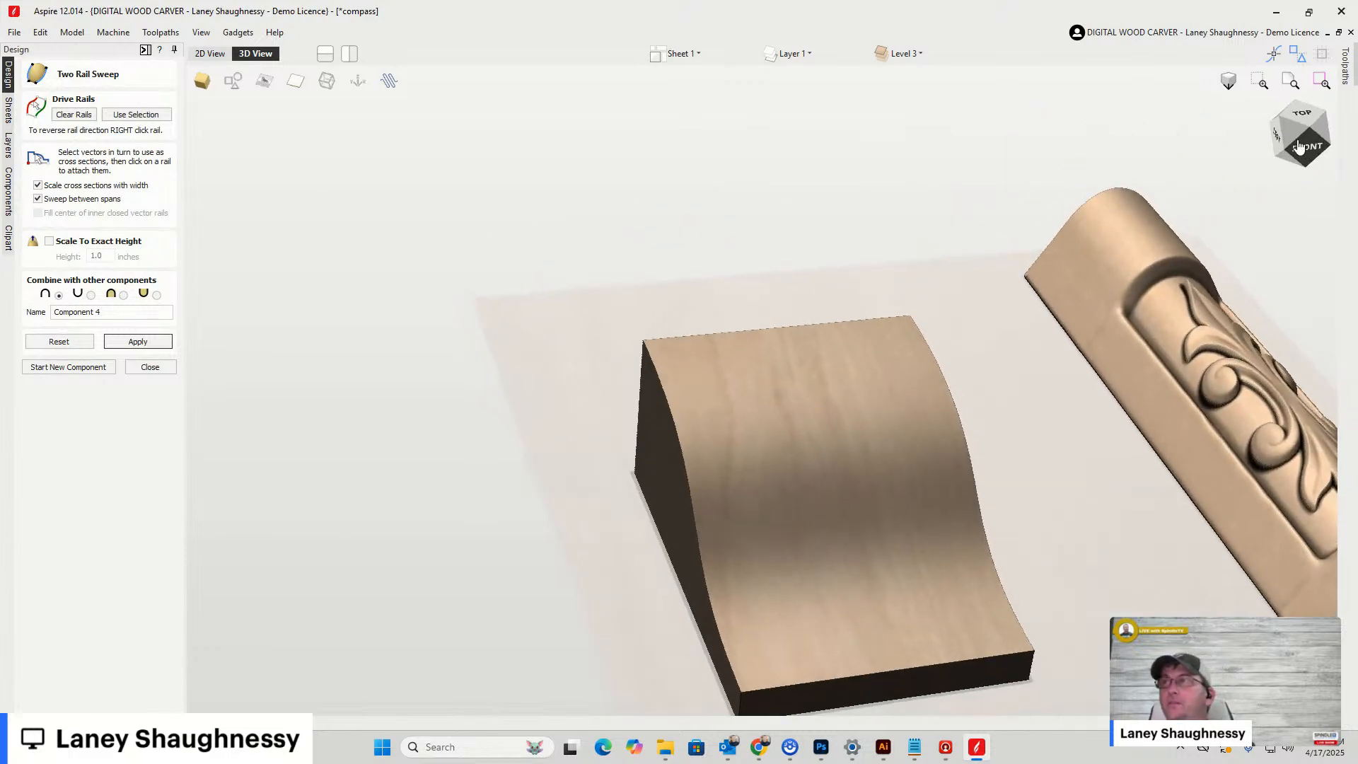
Swap the rail order of the sweep, reapply it, and check the flipped profile in 3D
left_click(210, 53)
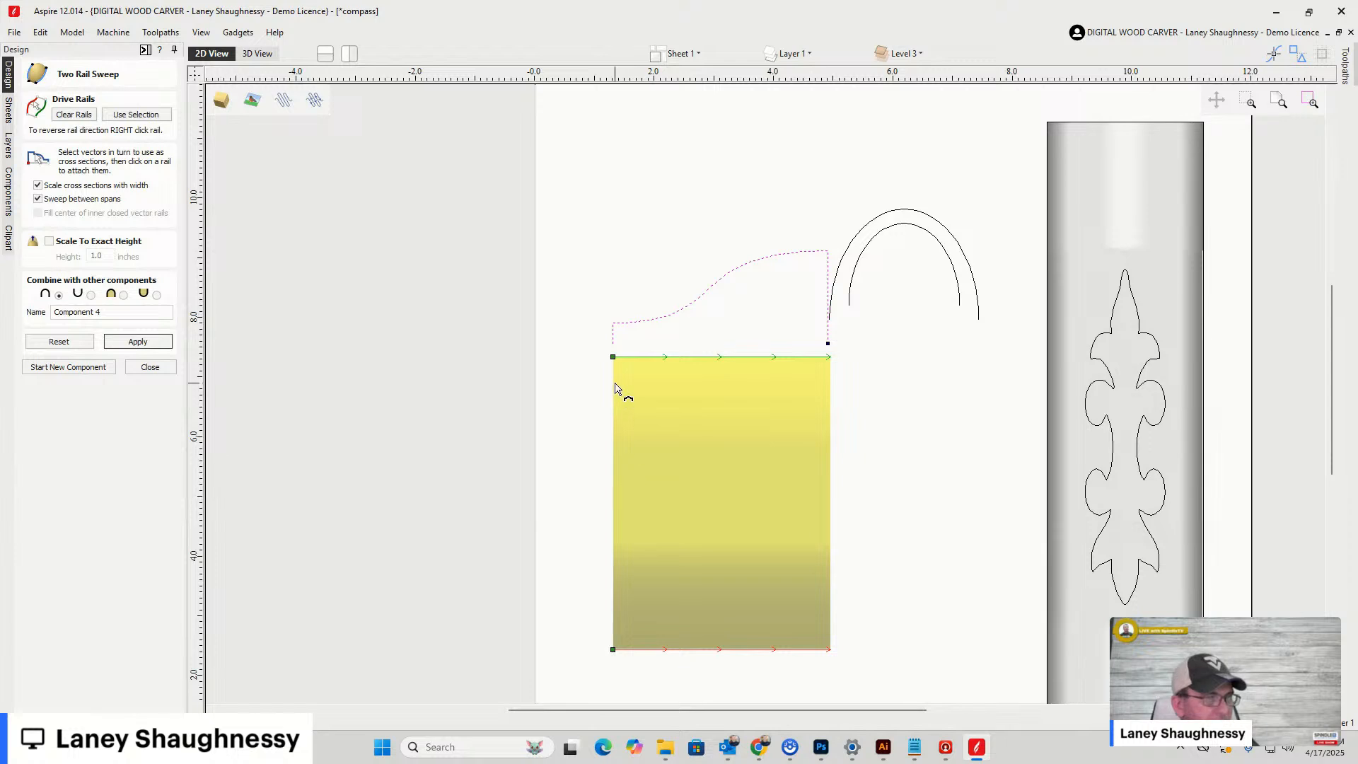
right_click(614, 651)
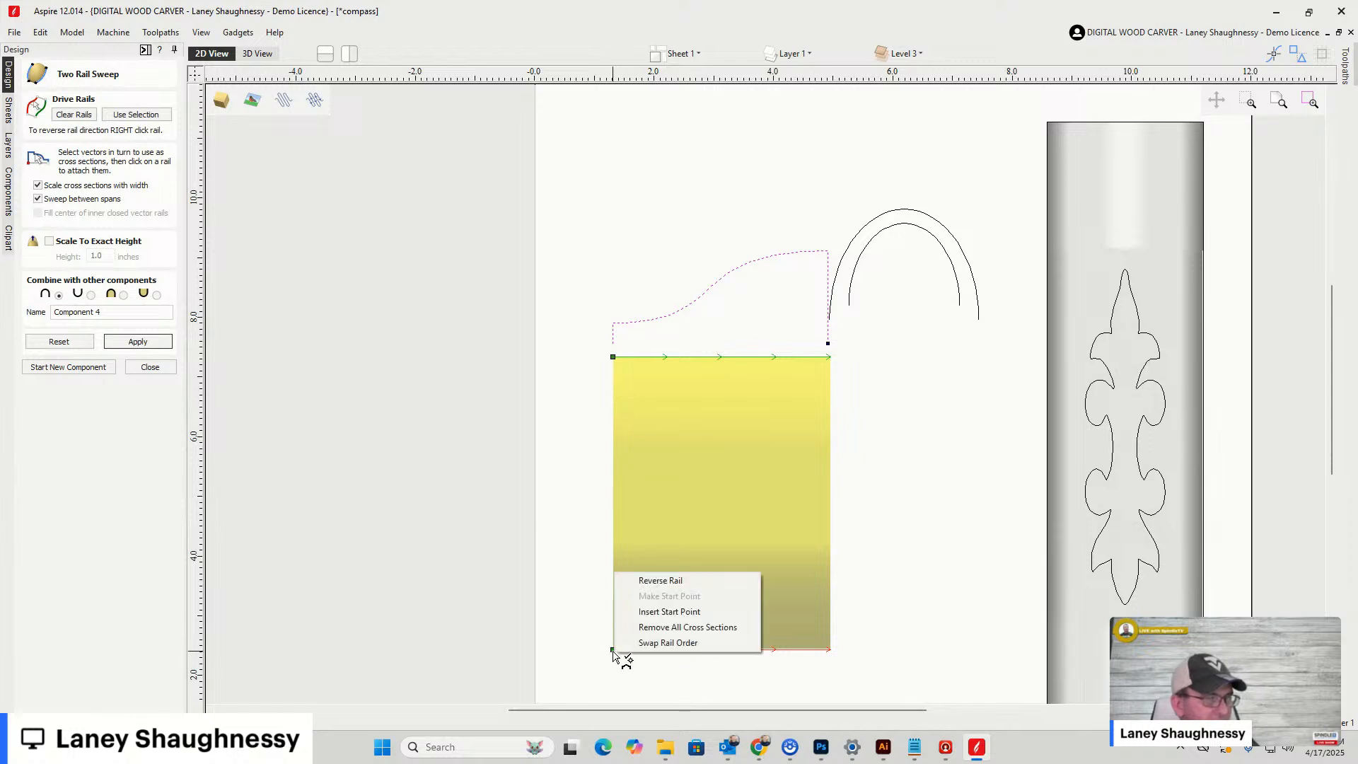
left_click(631, 643)
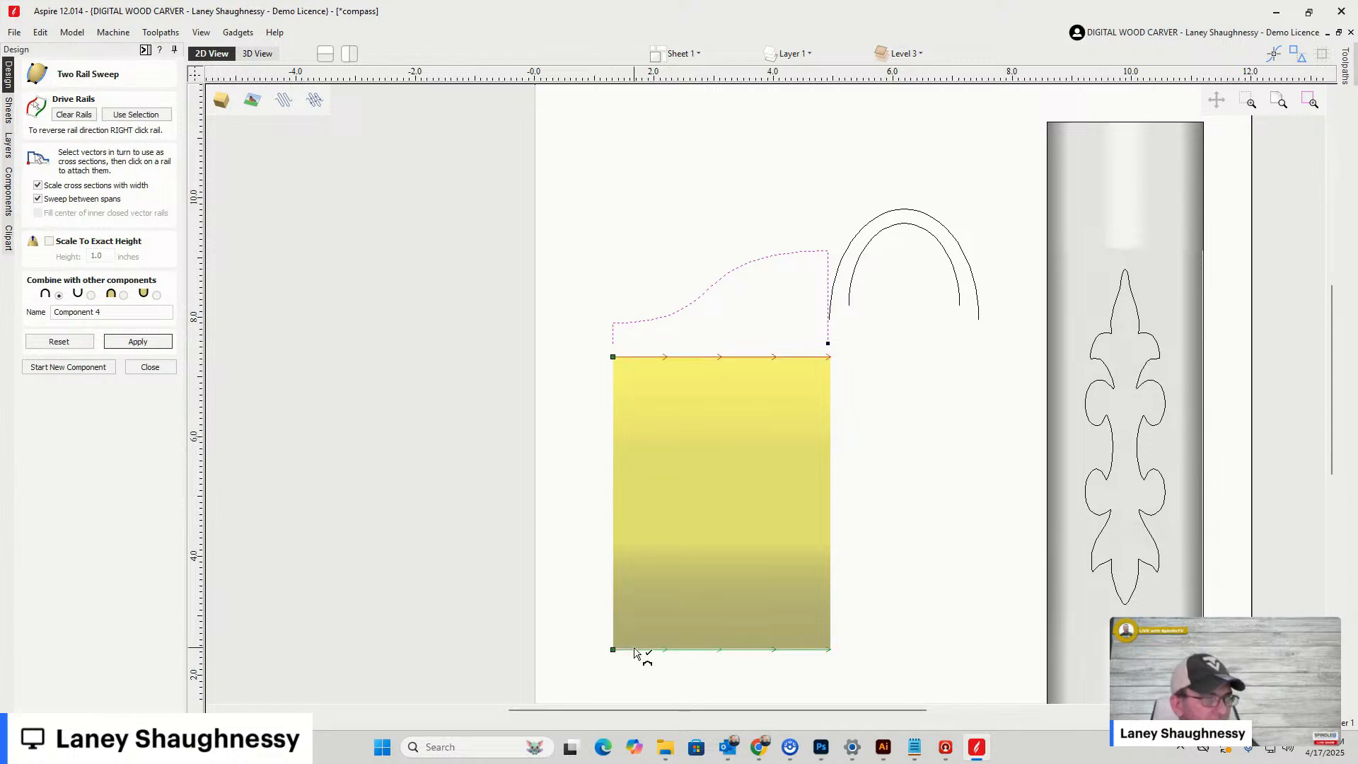
left_click(138, 342)
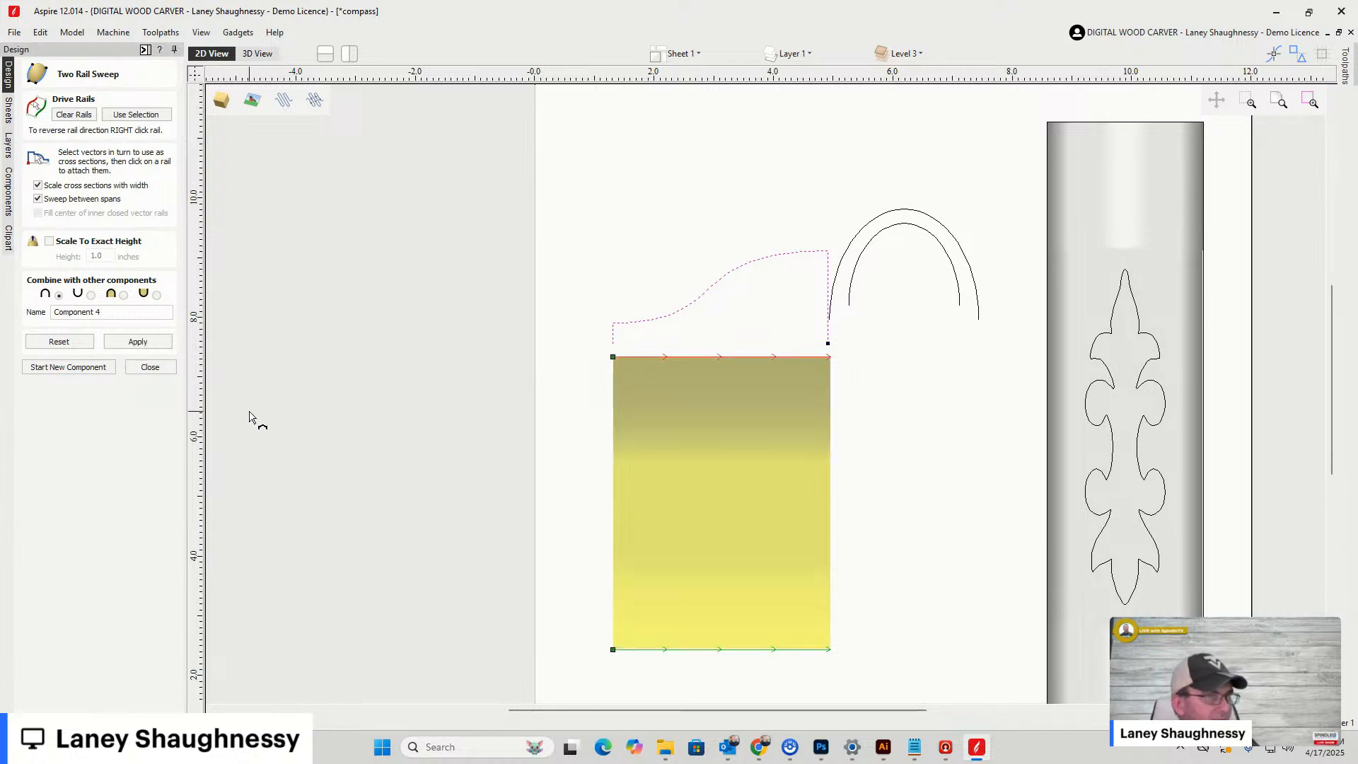
left_click(257, 54)
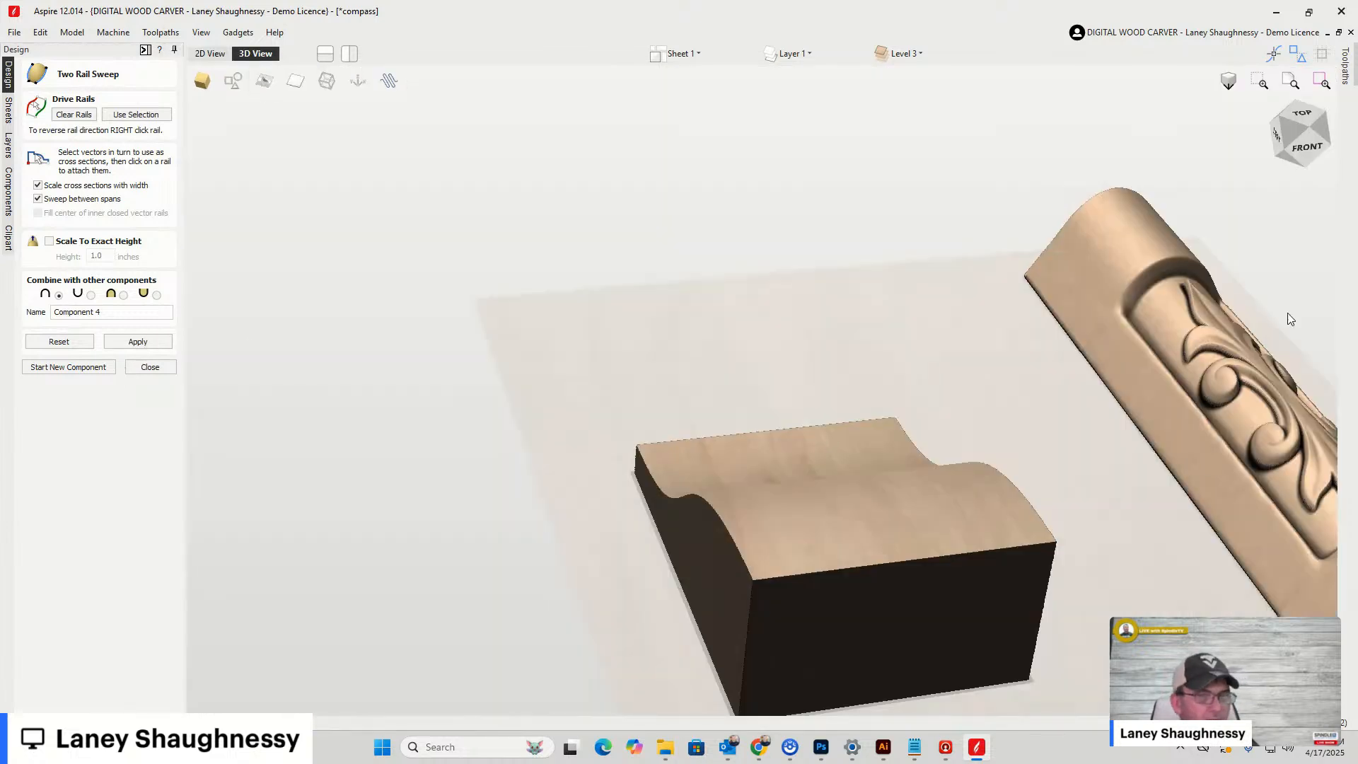
left_click_drag(1298, 140, 1247, 225)
mouse_move(1305, 163)
left_mouse_down()
mouse_move(1319, 134)
mouse_move(1310, 146)
left_mouse_up()
scroll(775, 640, "up", 4)
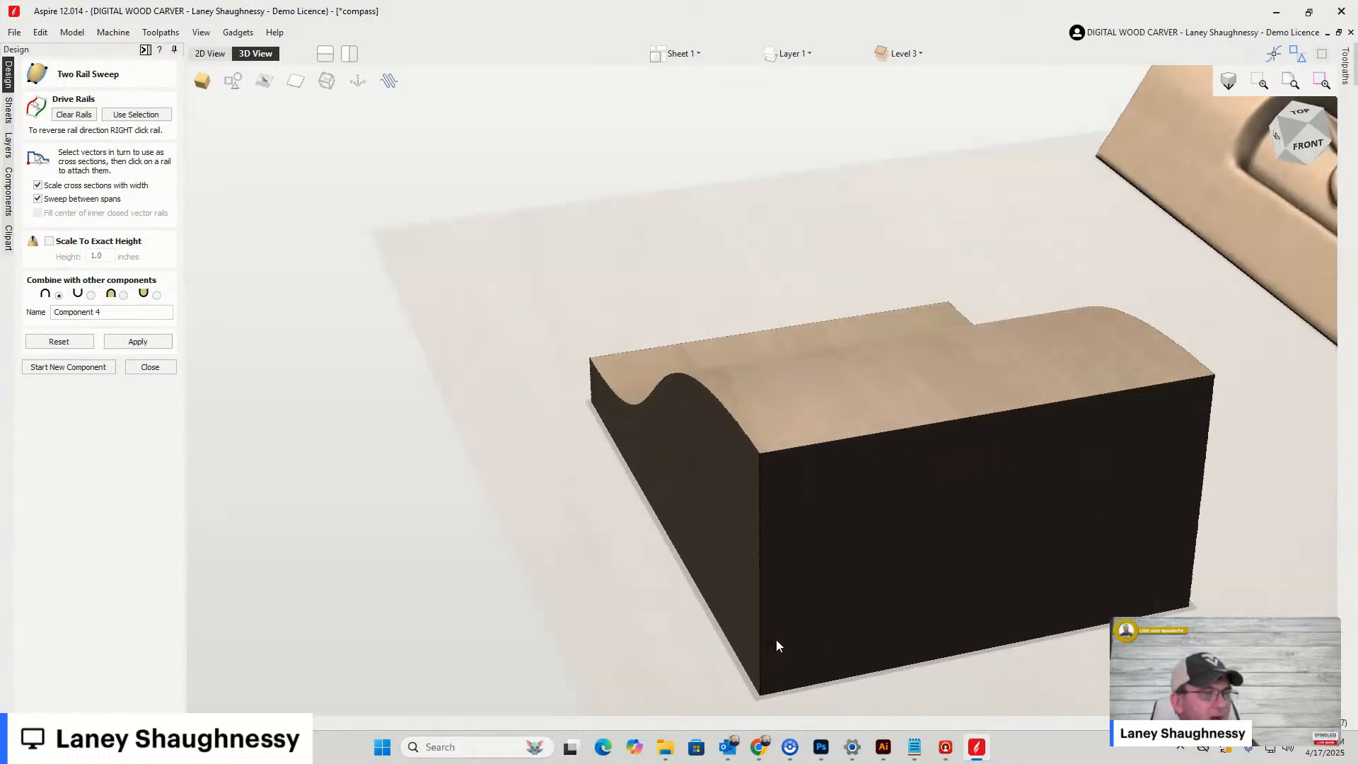
scroll(901, 583, "down", 5)
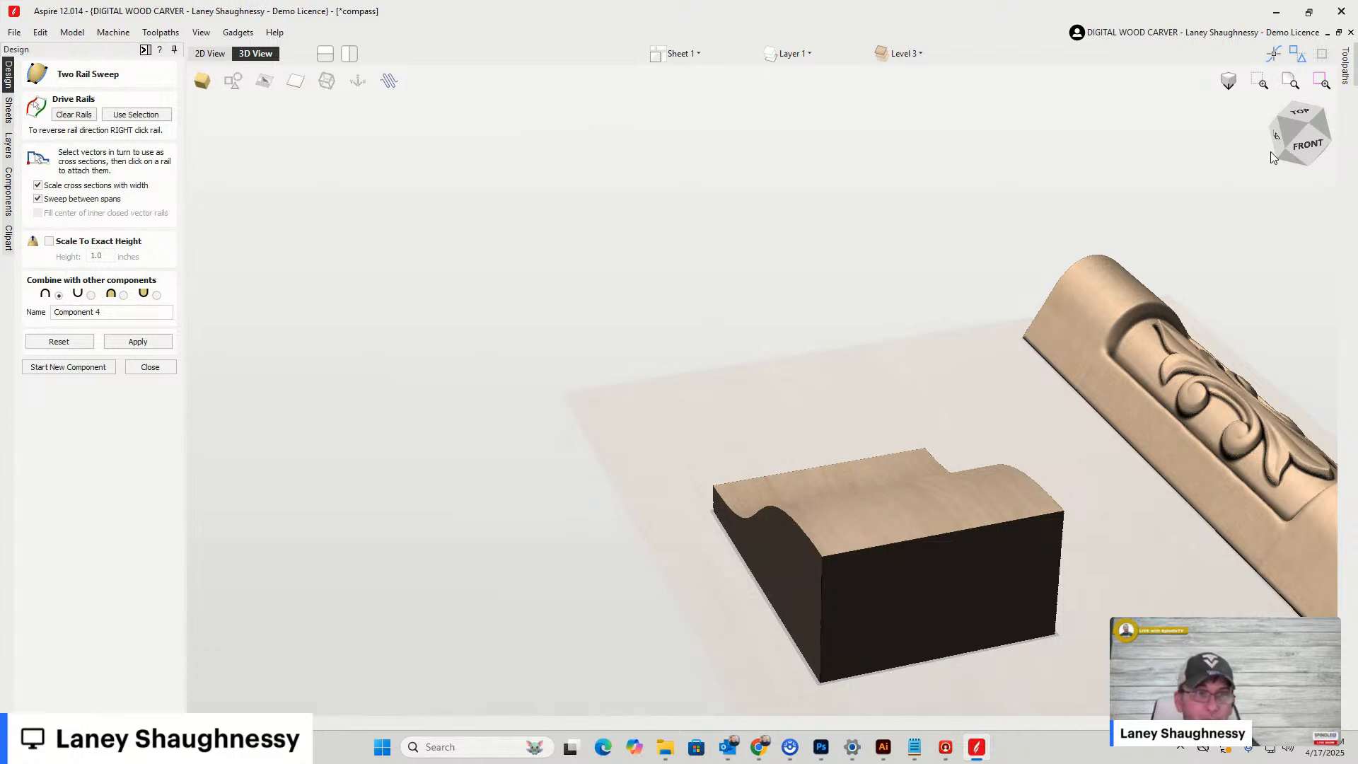
left_click_drag(1305, 160, 1328, 162)
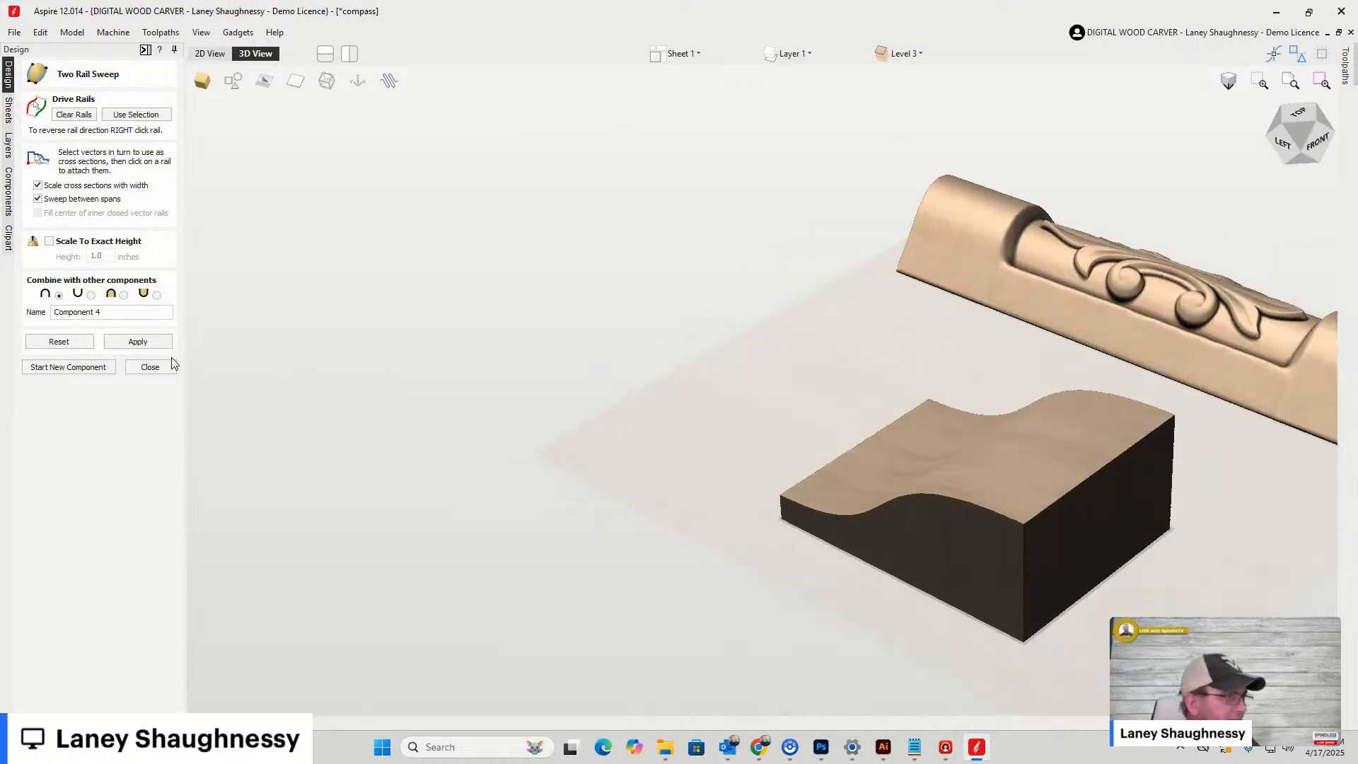
left_click(150, 366)
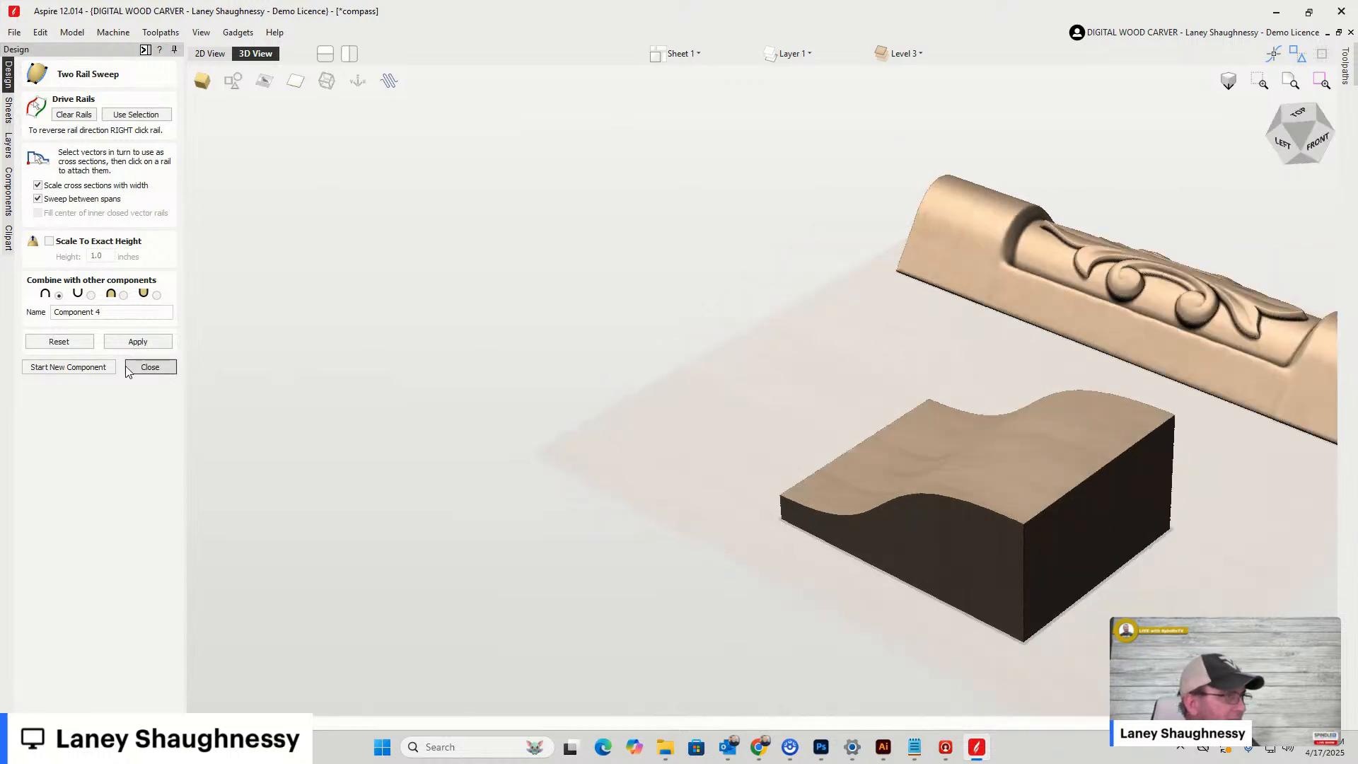
Insert a new component level, Level 4, and move the swept Component 4 into it from Level 3
left_click(8, 198)
right_click(64, 92)
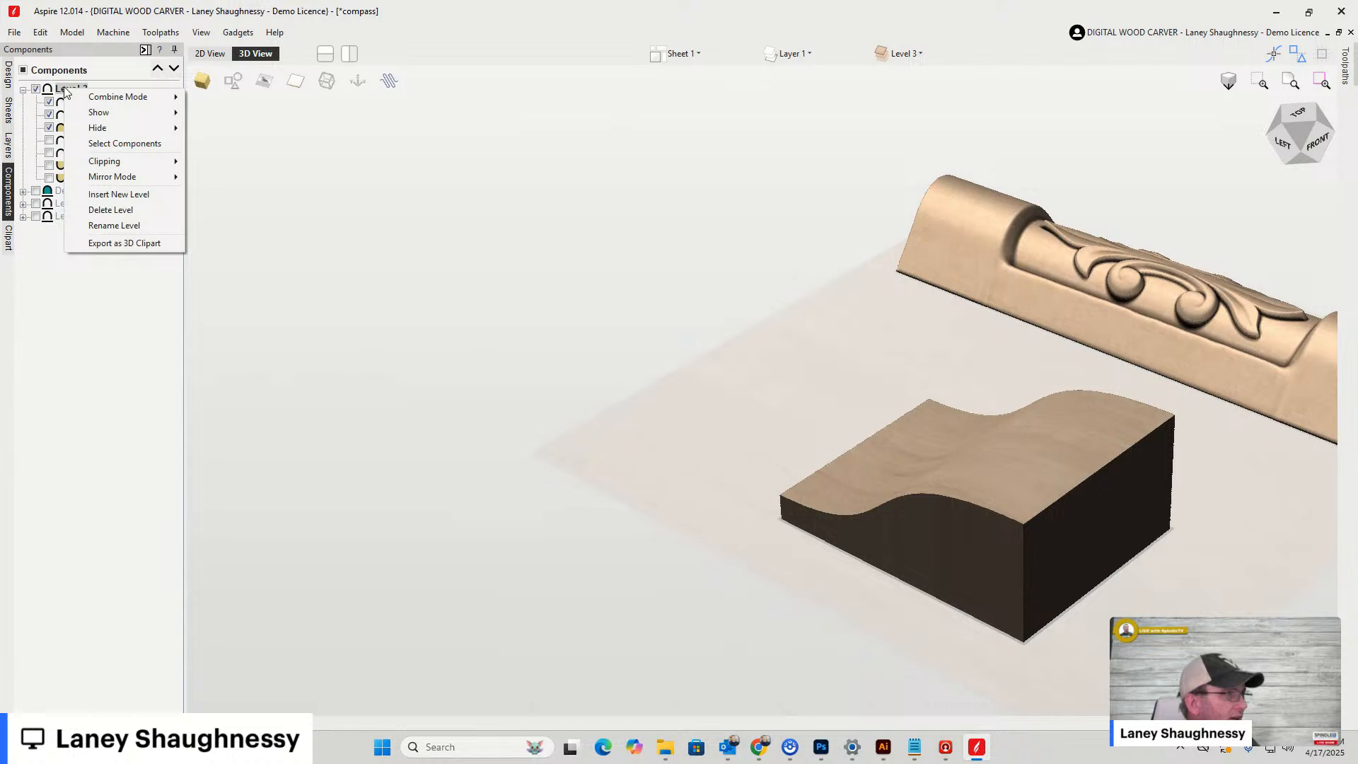
left_click(89, 194)
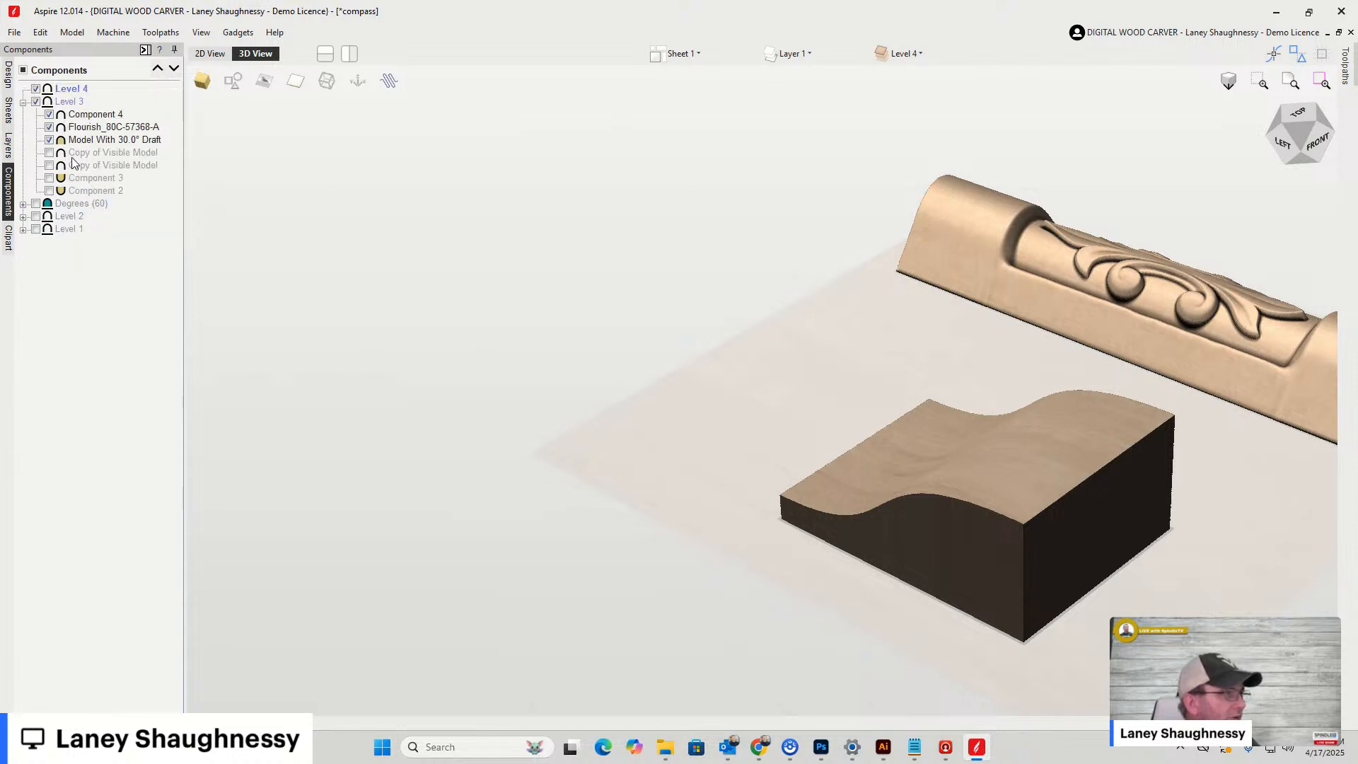
left_click(68, 90)
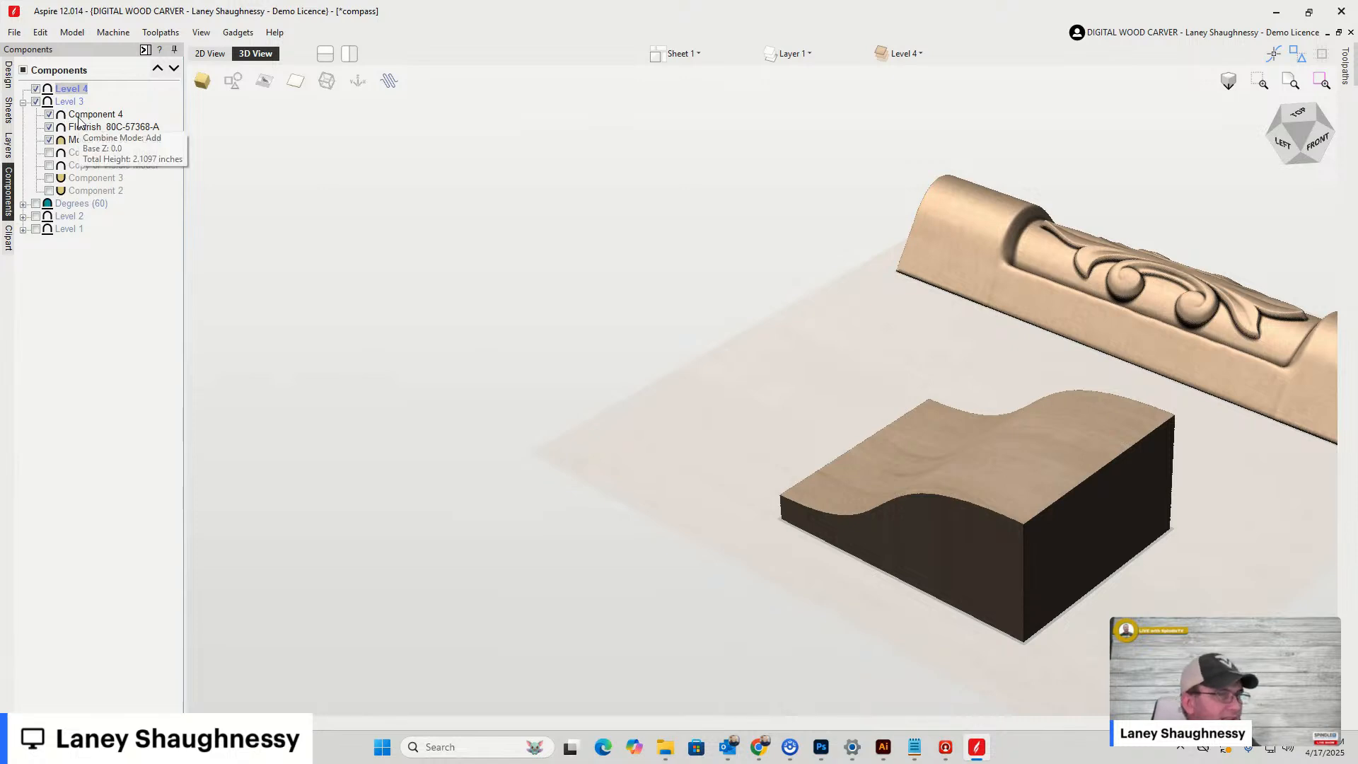
left_click_drag(77, 115, 75, 95)
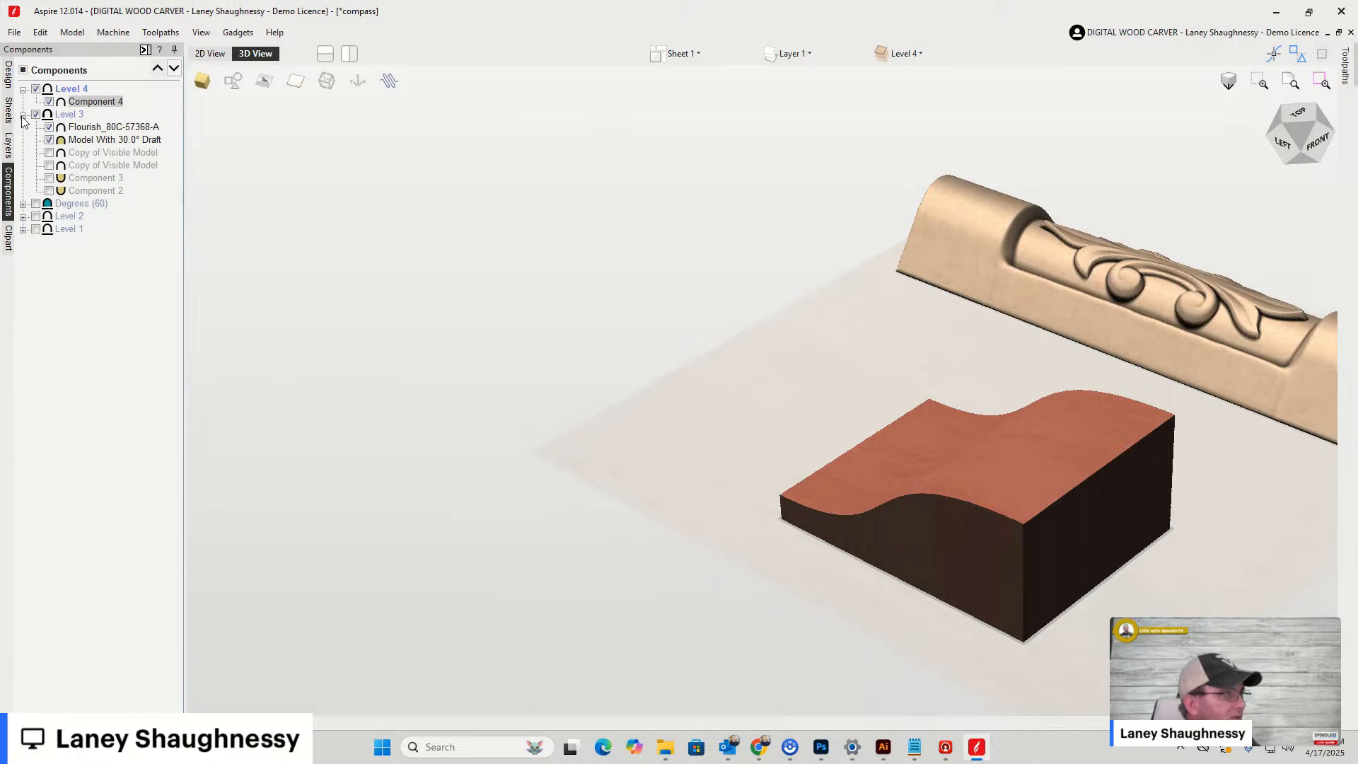
left_click(24, 115)
left_click(70, 89)
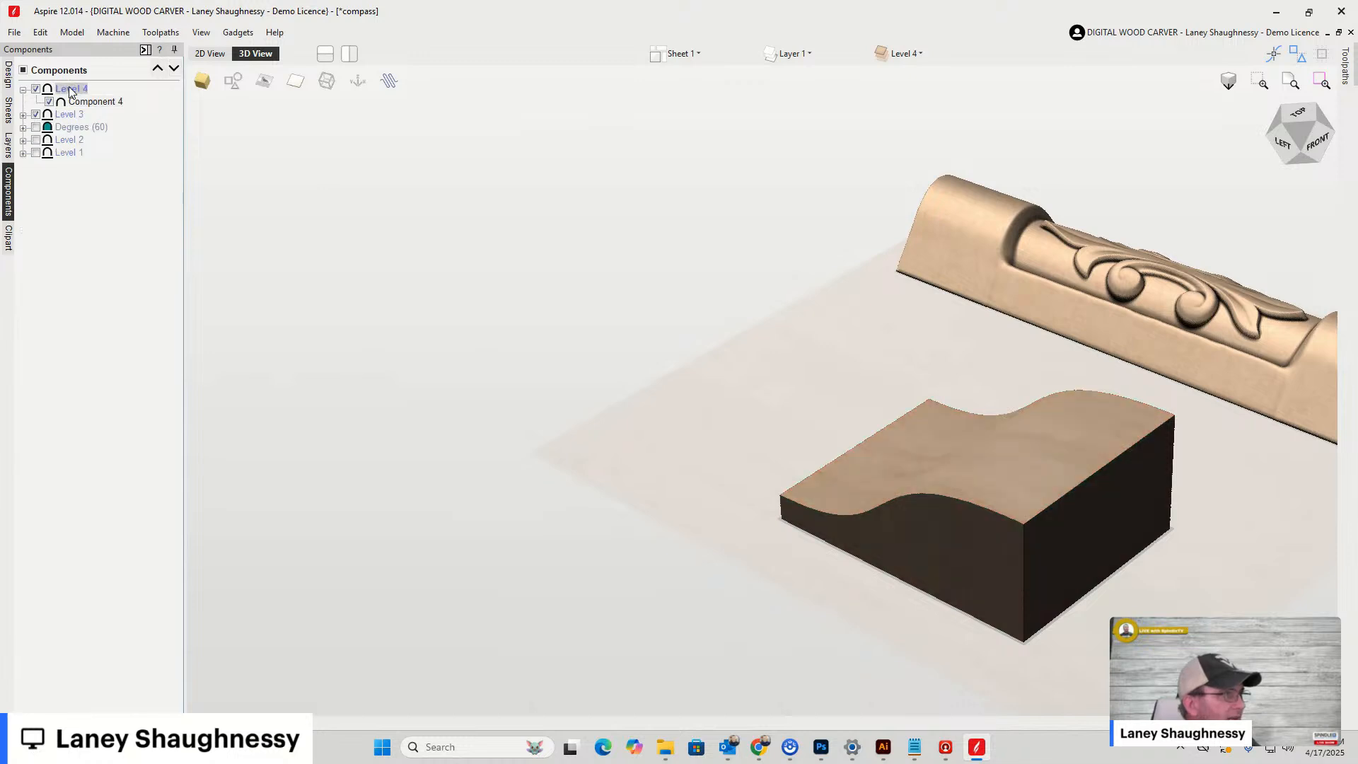
left_click(84, 103)
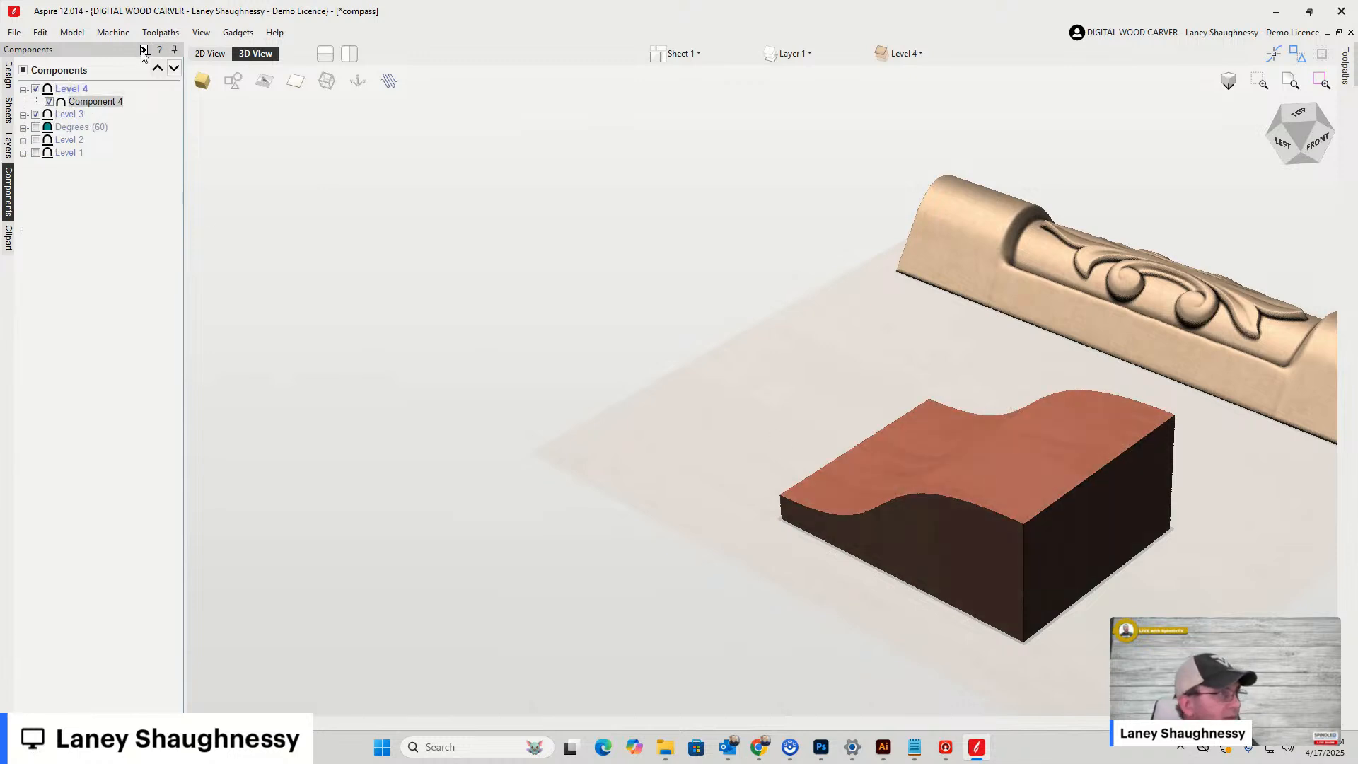
Examine the open left edge of the swept component in the 2D view
left_click(14, 33)
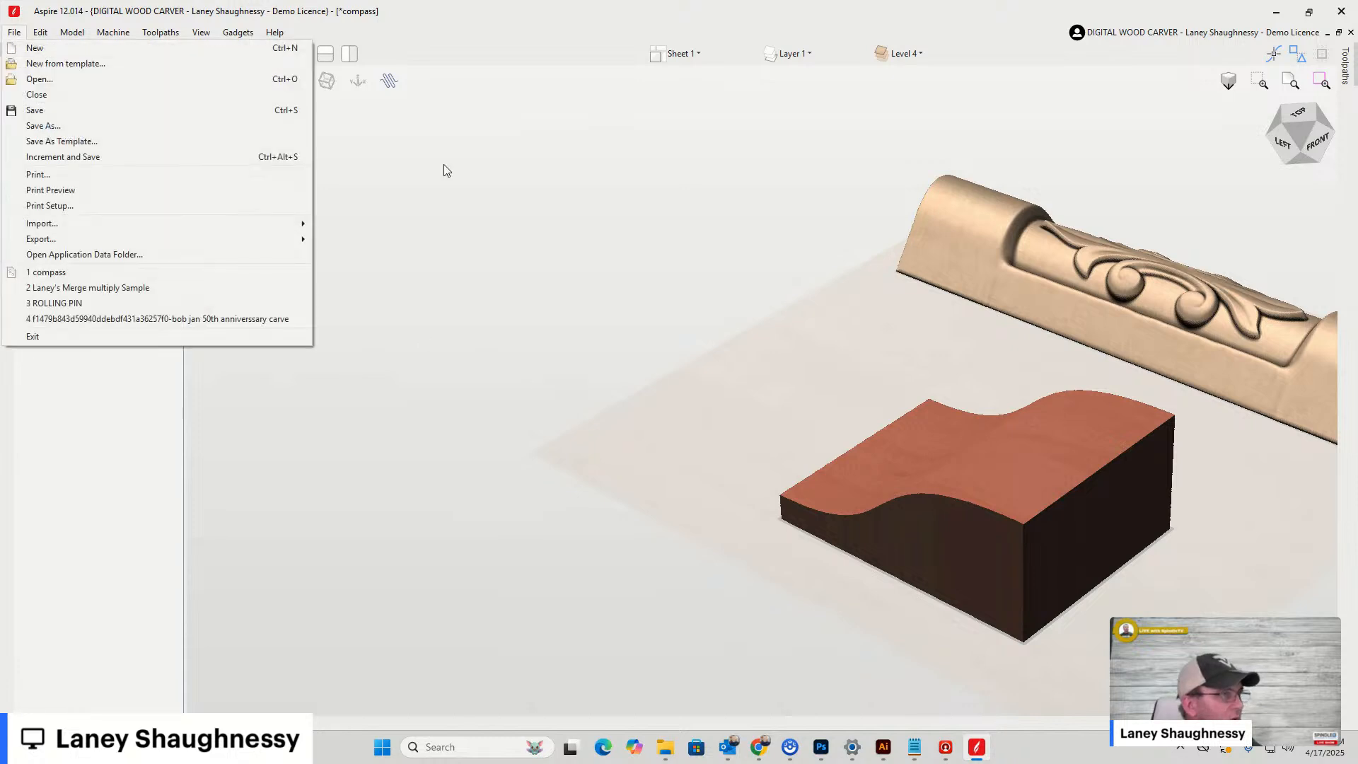
left_click(439, 39)
left_click(215, 55)
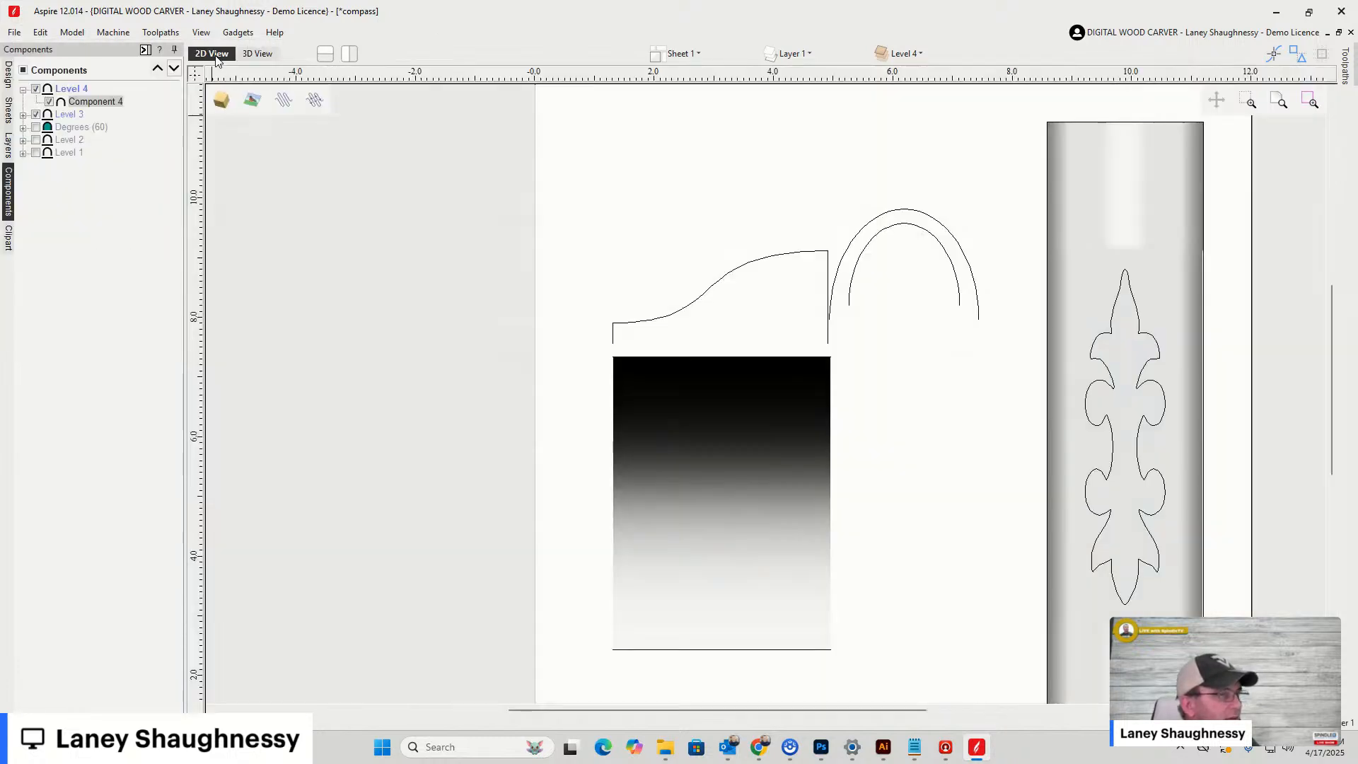
left_click(614, 465)
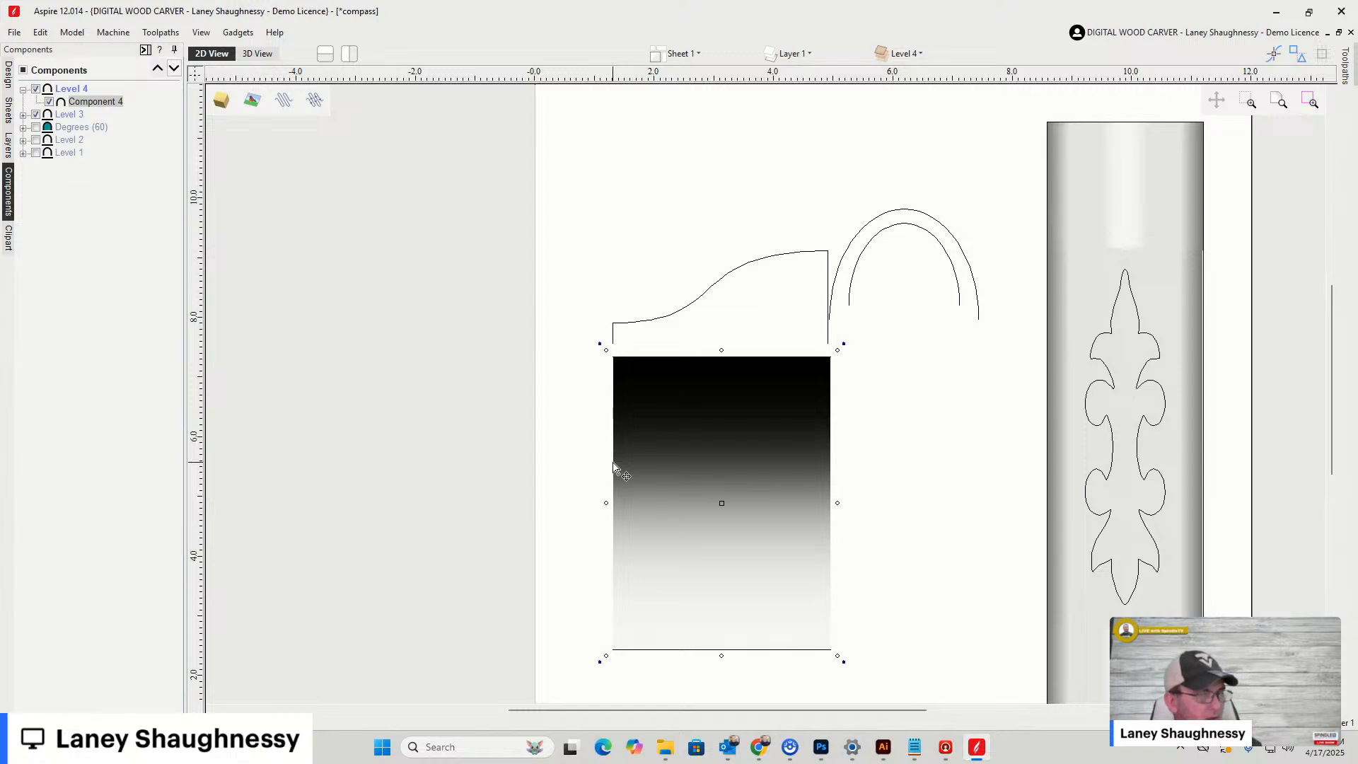
left_click(587, 479)
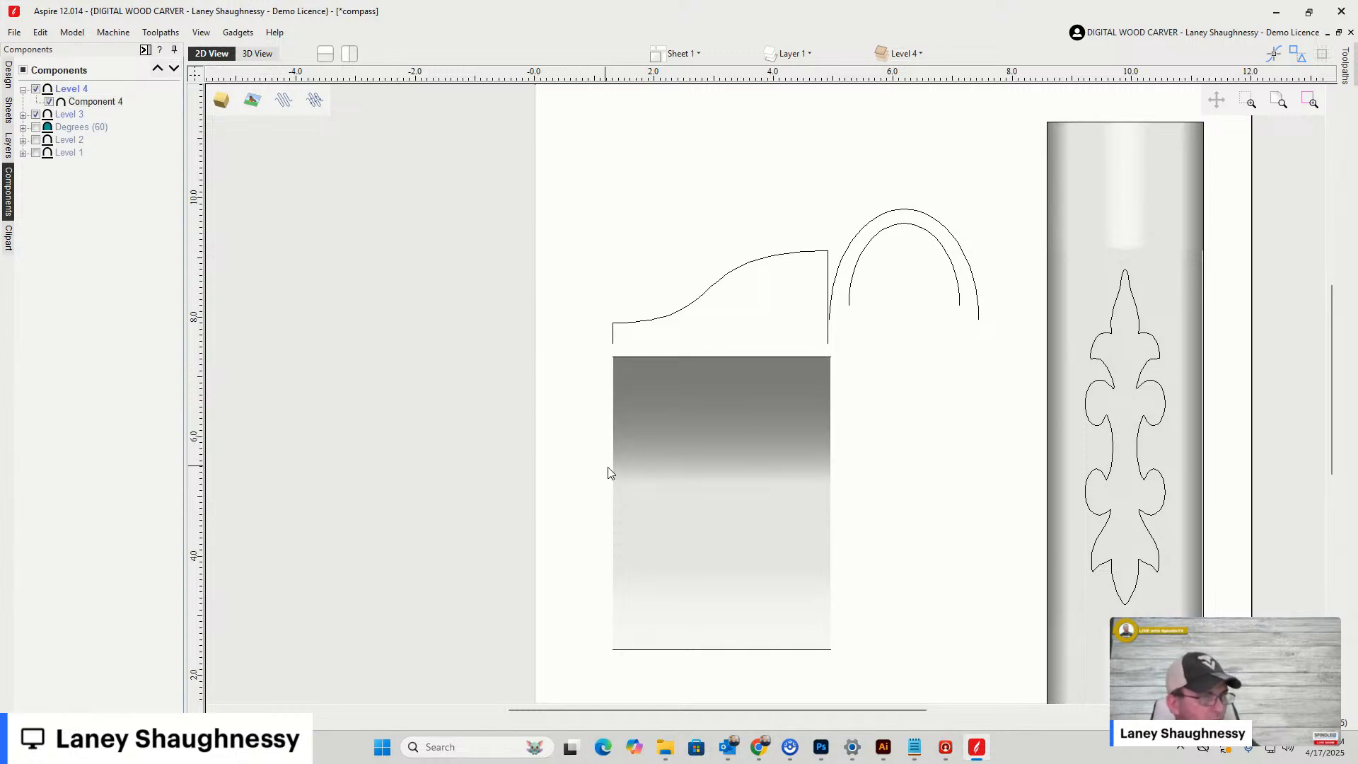
left_click(614, 476)
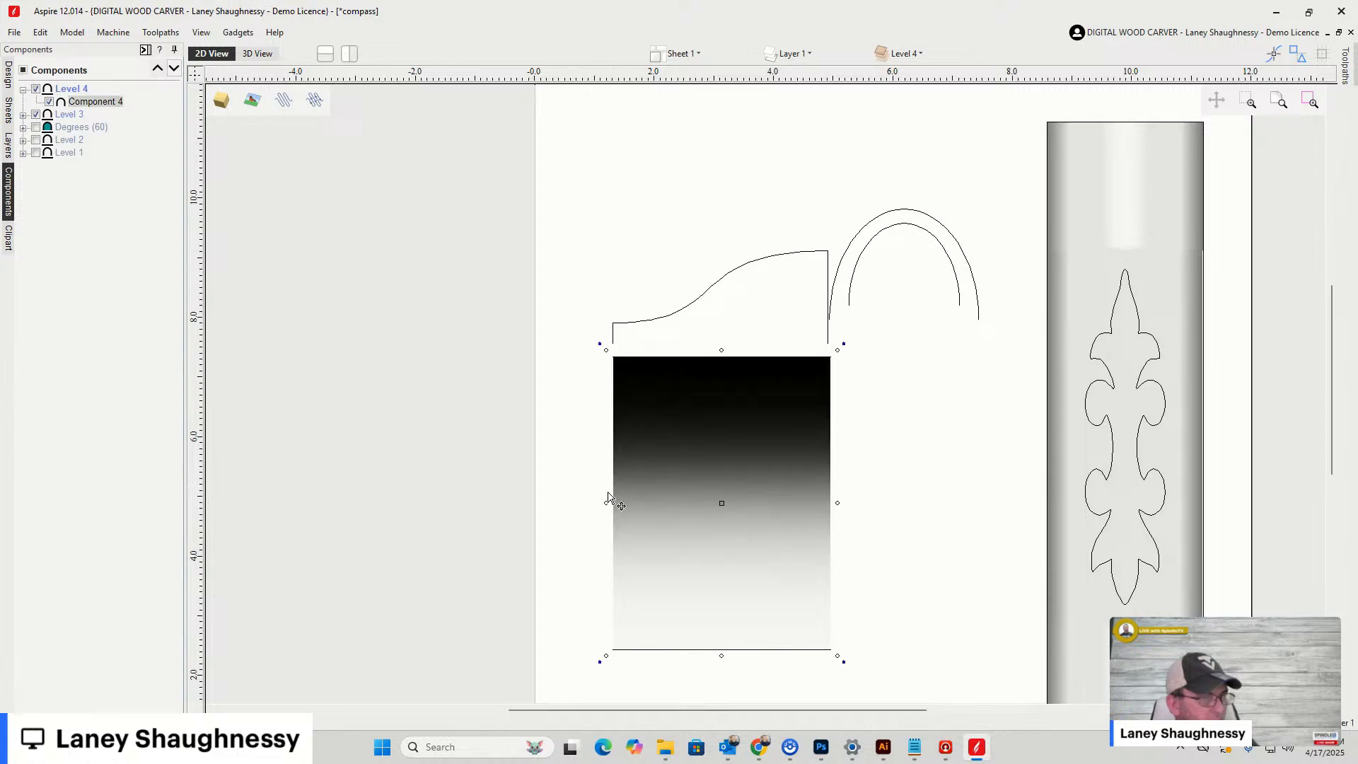
scroll(606, 502, "up", 2)
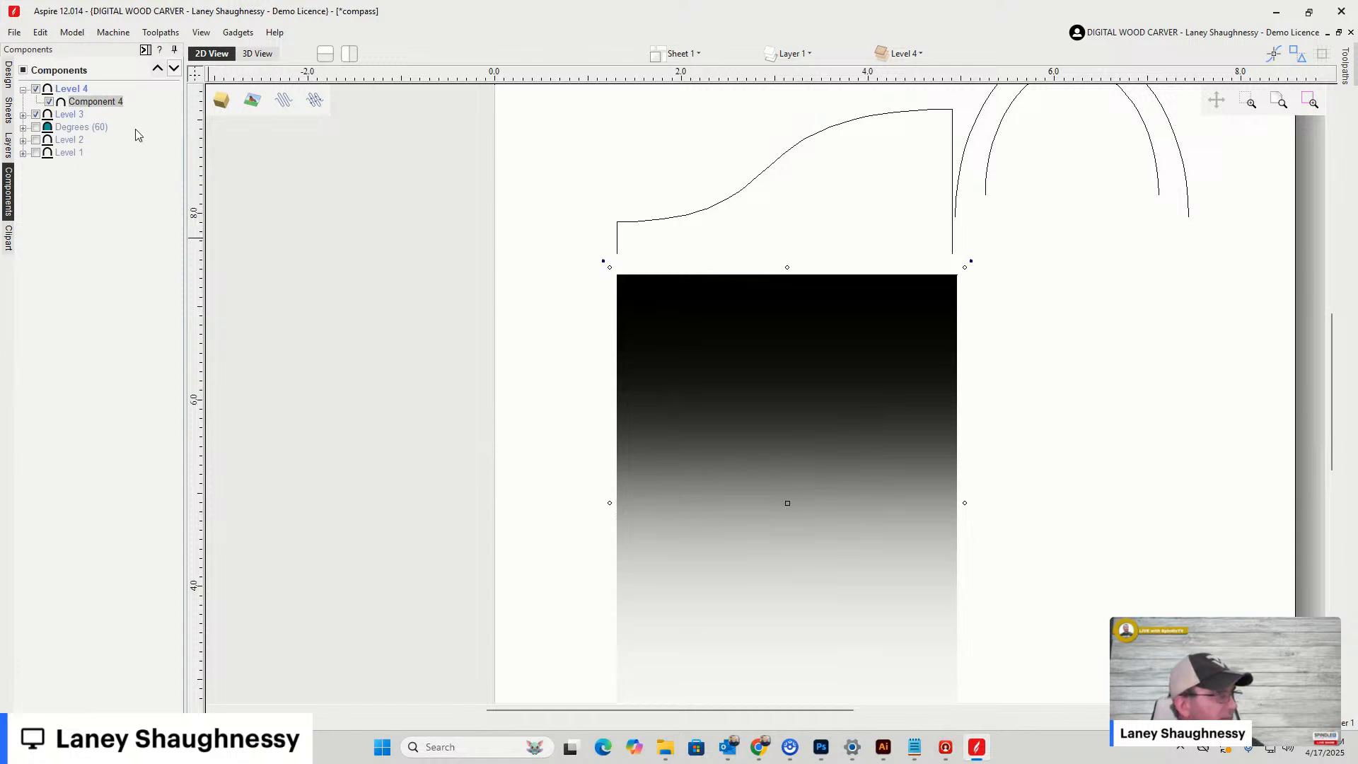
Draw a vertical line about 4.9 inches long joining the left ends of the two parallel rails
left_click(8, 73)
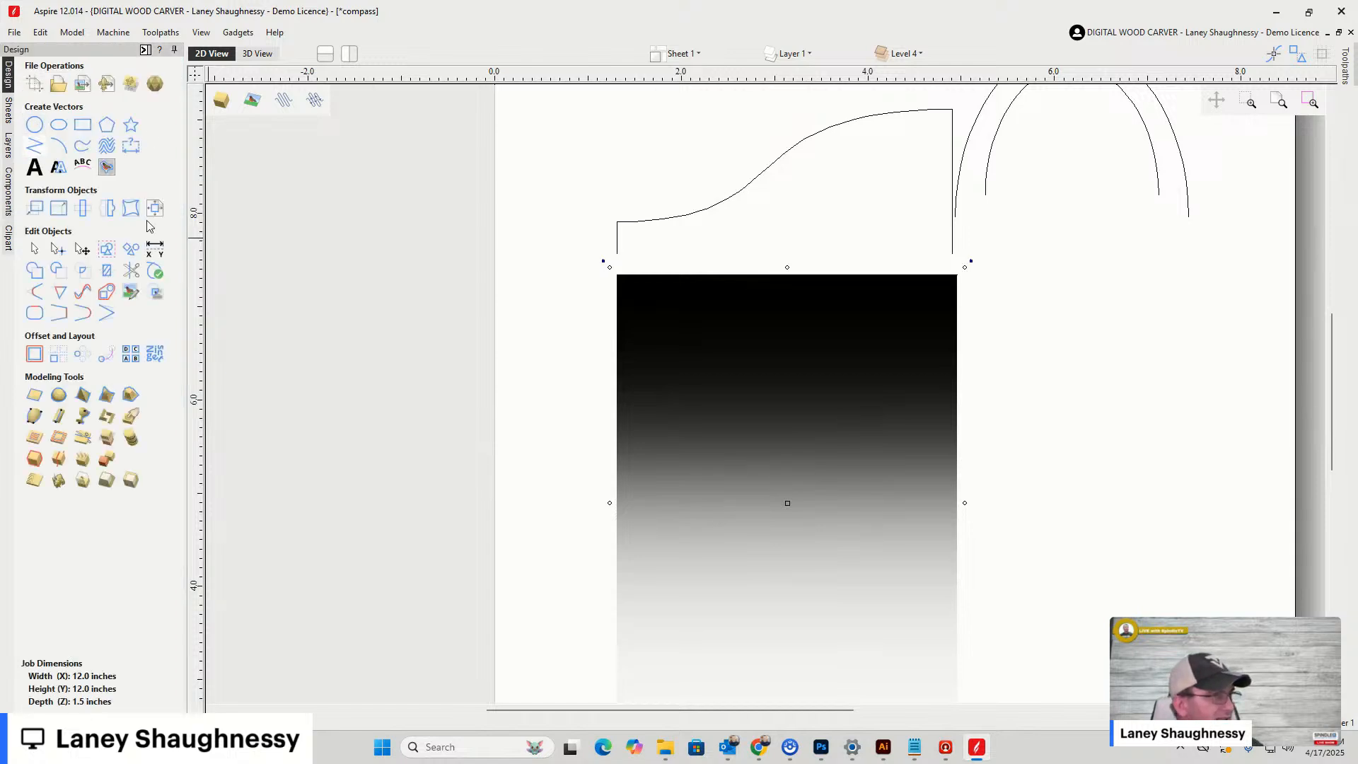
left_click(32, 126)
left_click(617, 275)
scroll(617, 276, "down", 3)
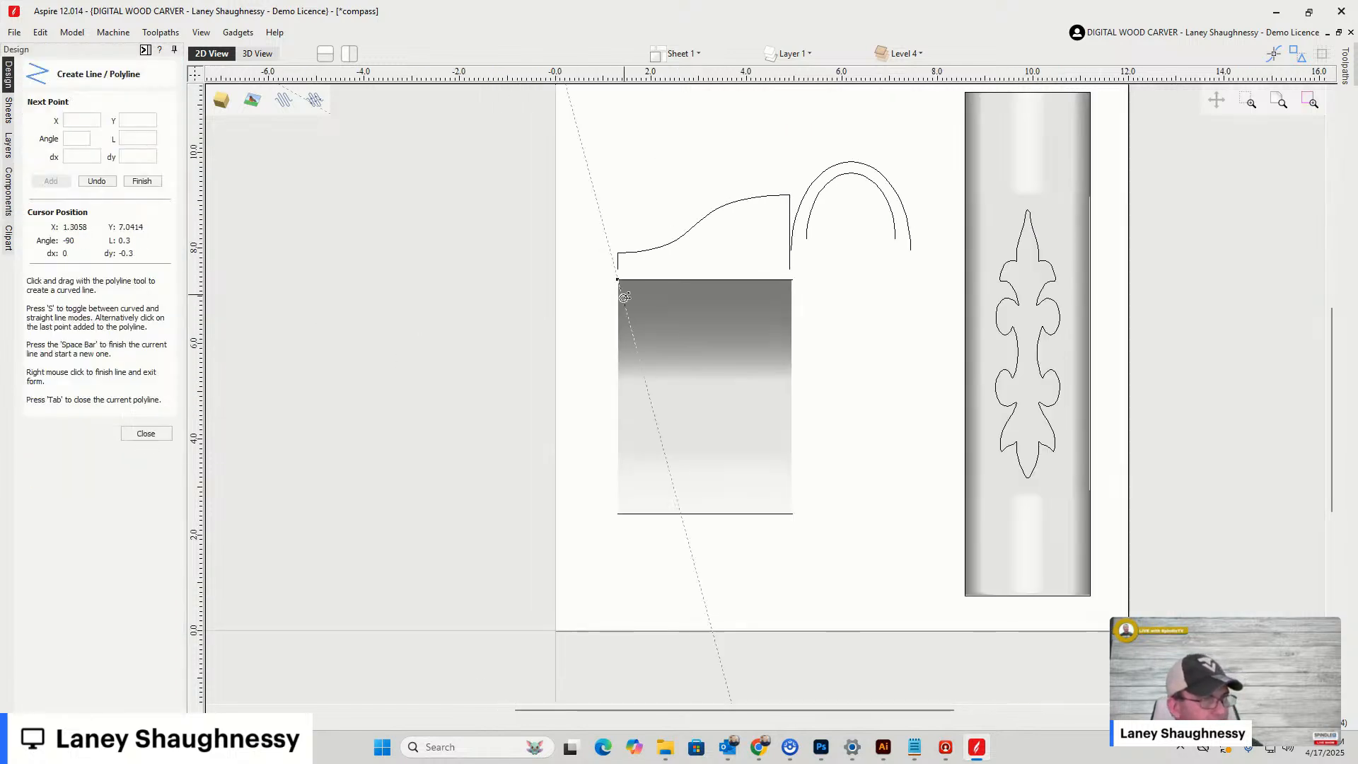
left_click(619, 513)
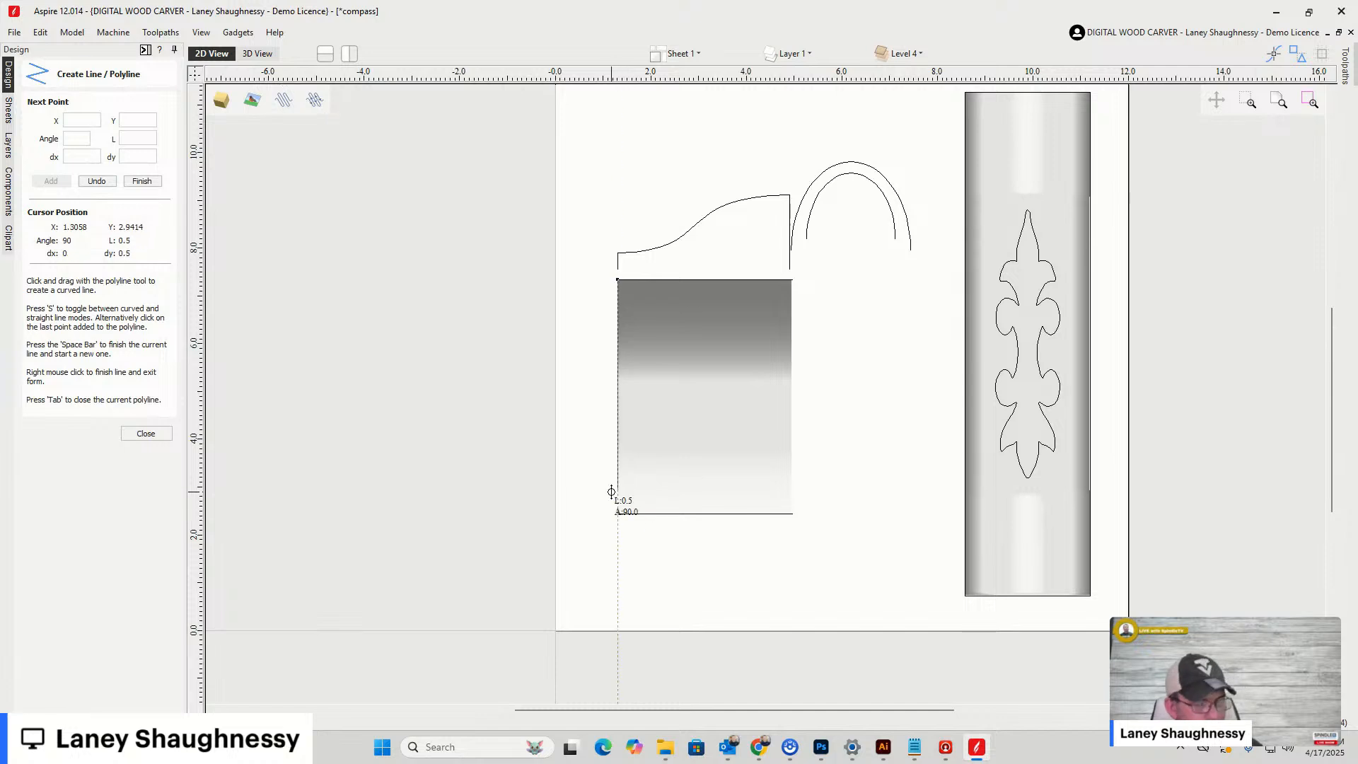
key("space")
Draw a matching vertical line joining the right ends of the two rails, and finish the polyline command
left_click(795, 281)
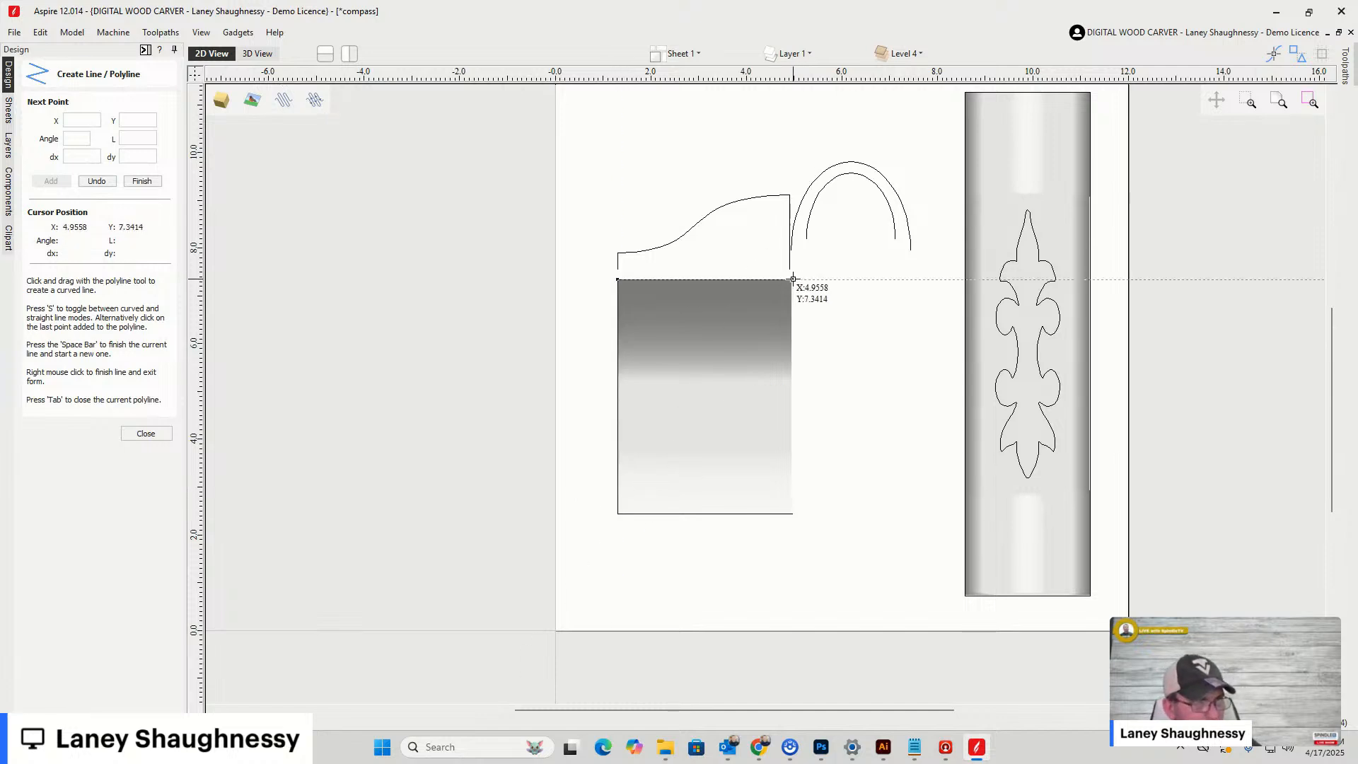
left_click(795, 514)
key("space")
scroll(842, 504, "right", 1)
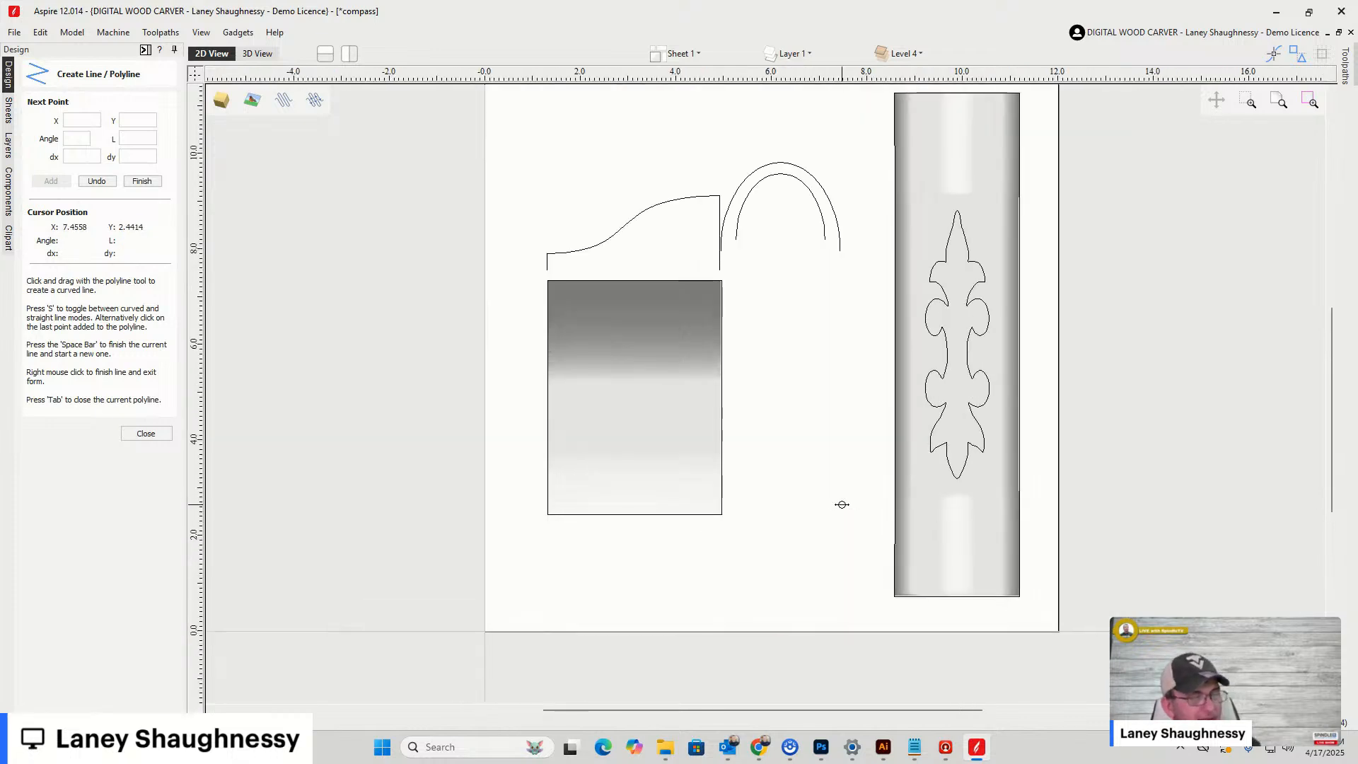
scroll(842, 504, "up", 4)
scroll(849, 530, "down", 3)
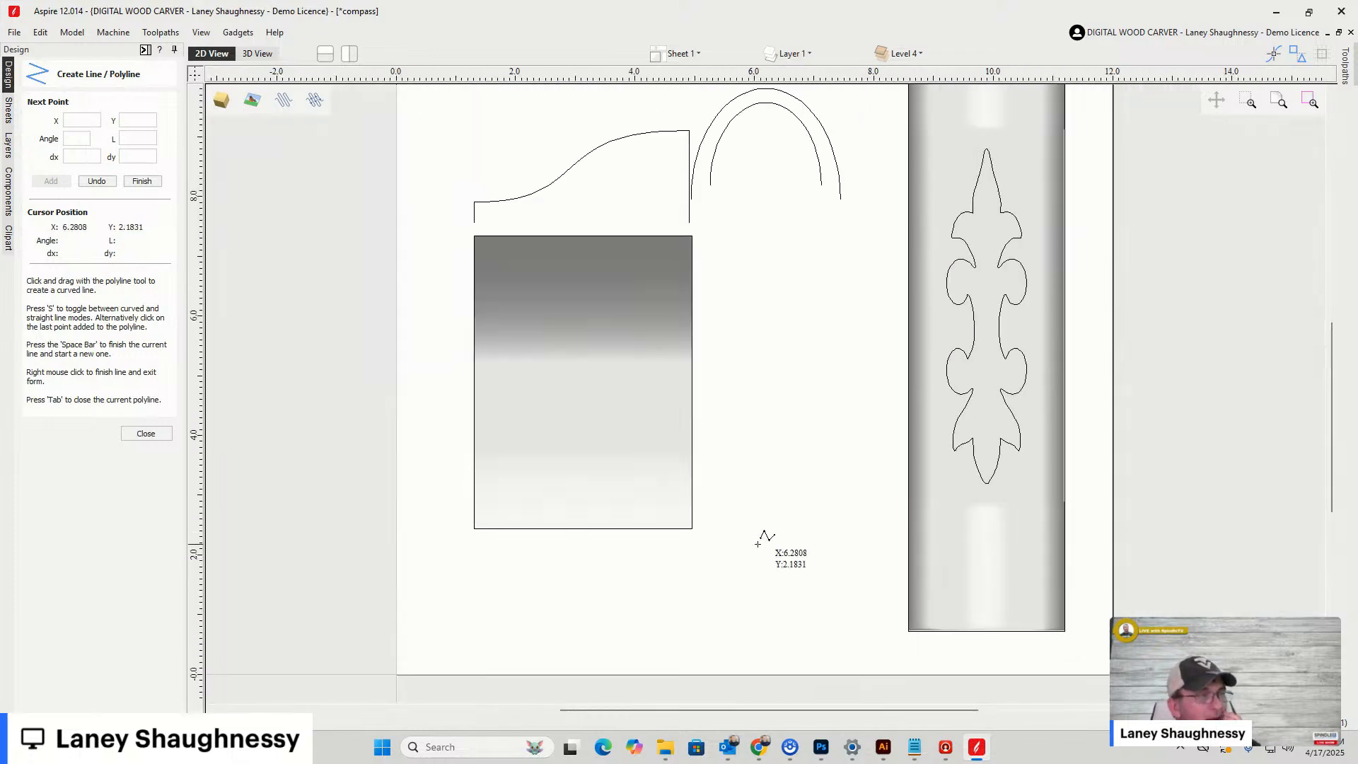
left_click(145, 434)
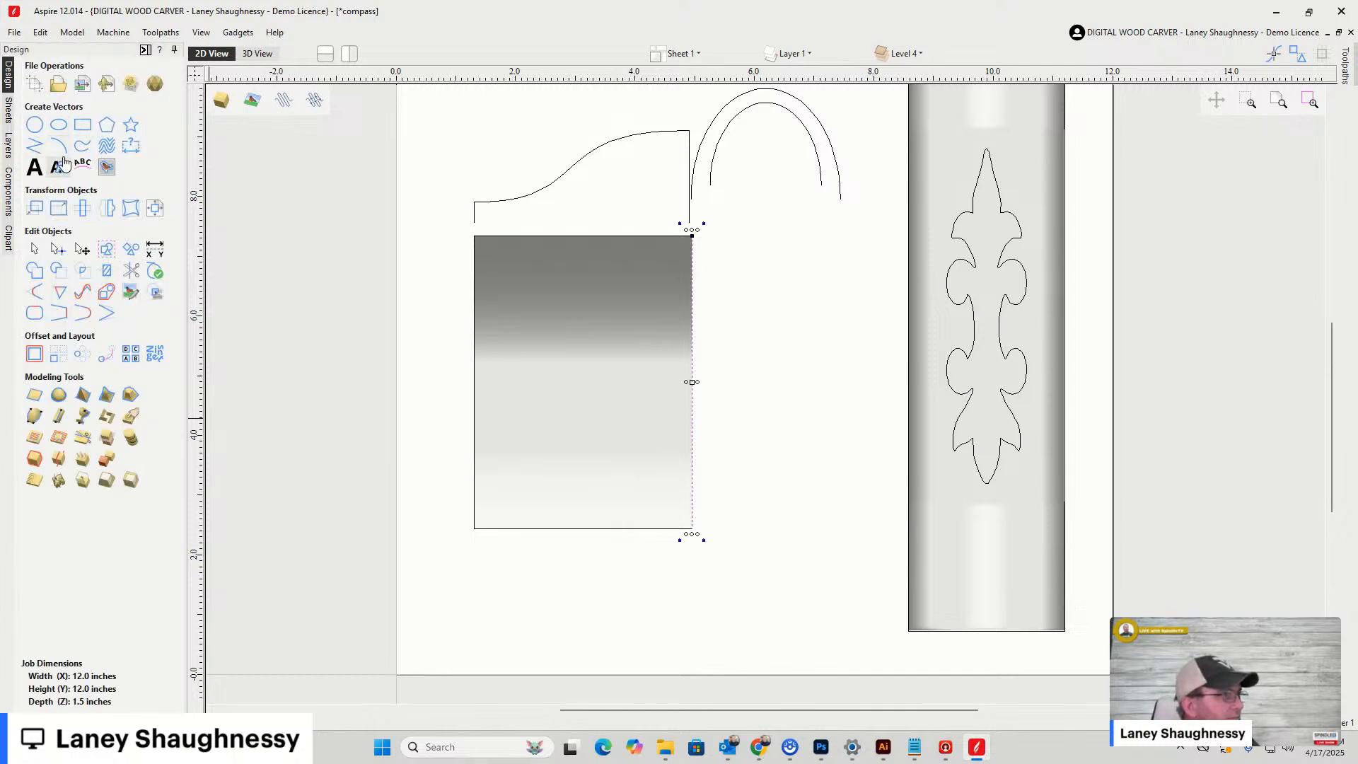
Draw a square-cornered rectangle about 2.8 by 0.9 inches below the swept component
left_click(83, 124)
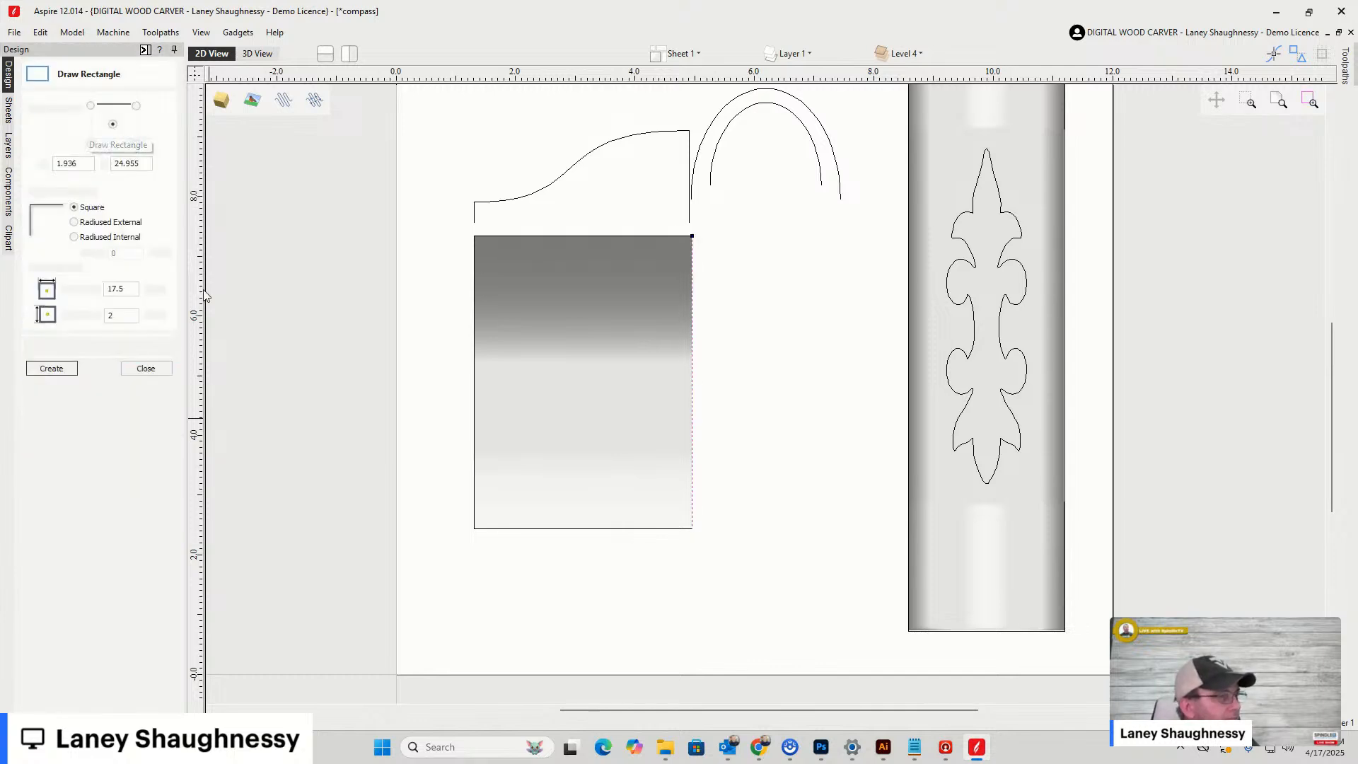
mouse_move(471, 597)
left_mouse_down()
mouse_move(694, 610)
mouse_move(674, 649)
mouse_move(638, 650)
left_mouse_up()
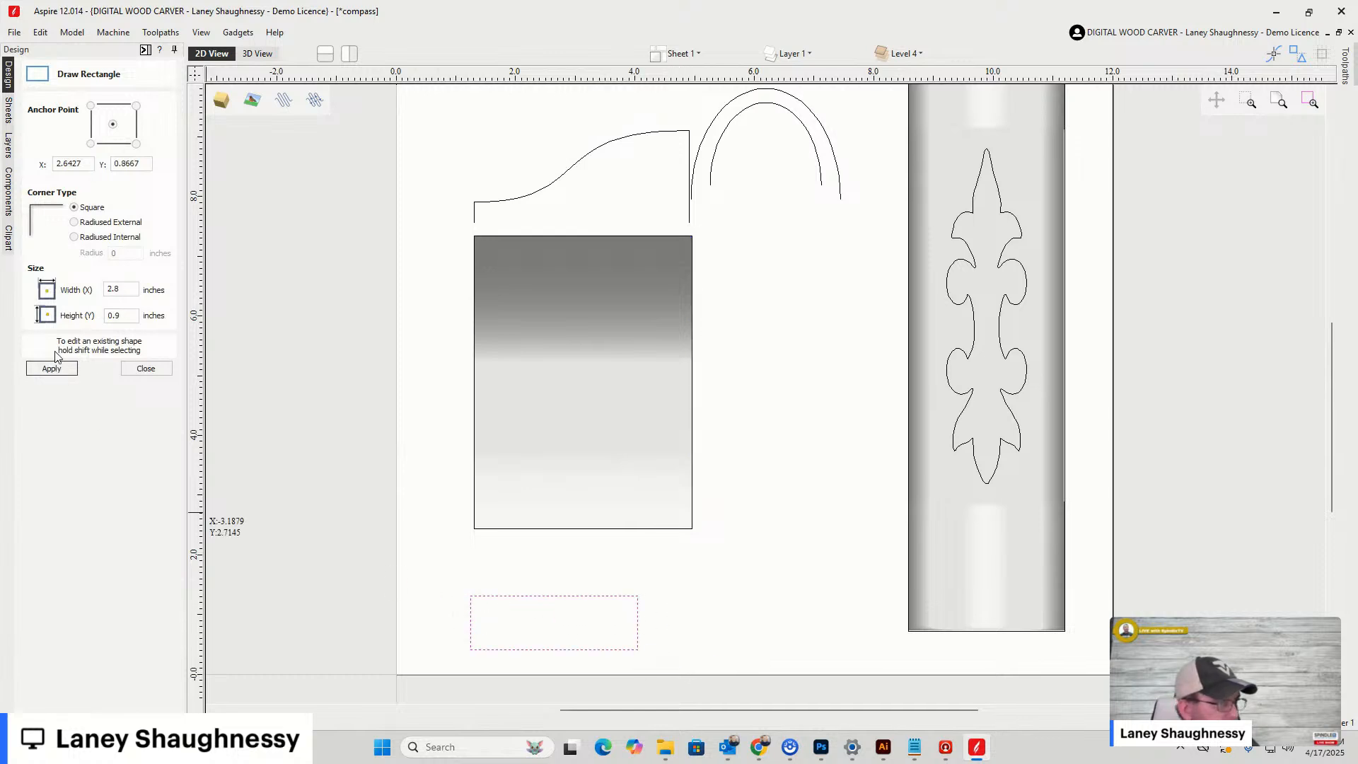
left_click(142, 370)
Move the two vertical end lines inward over the swept component, the left by about 0.5 inch and the right by about 0.85 inch
left_click(474, 409)
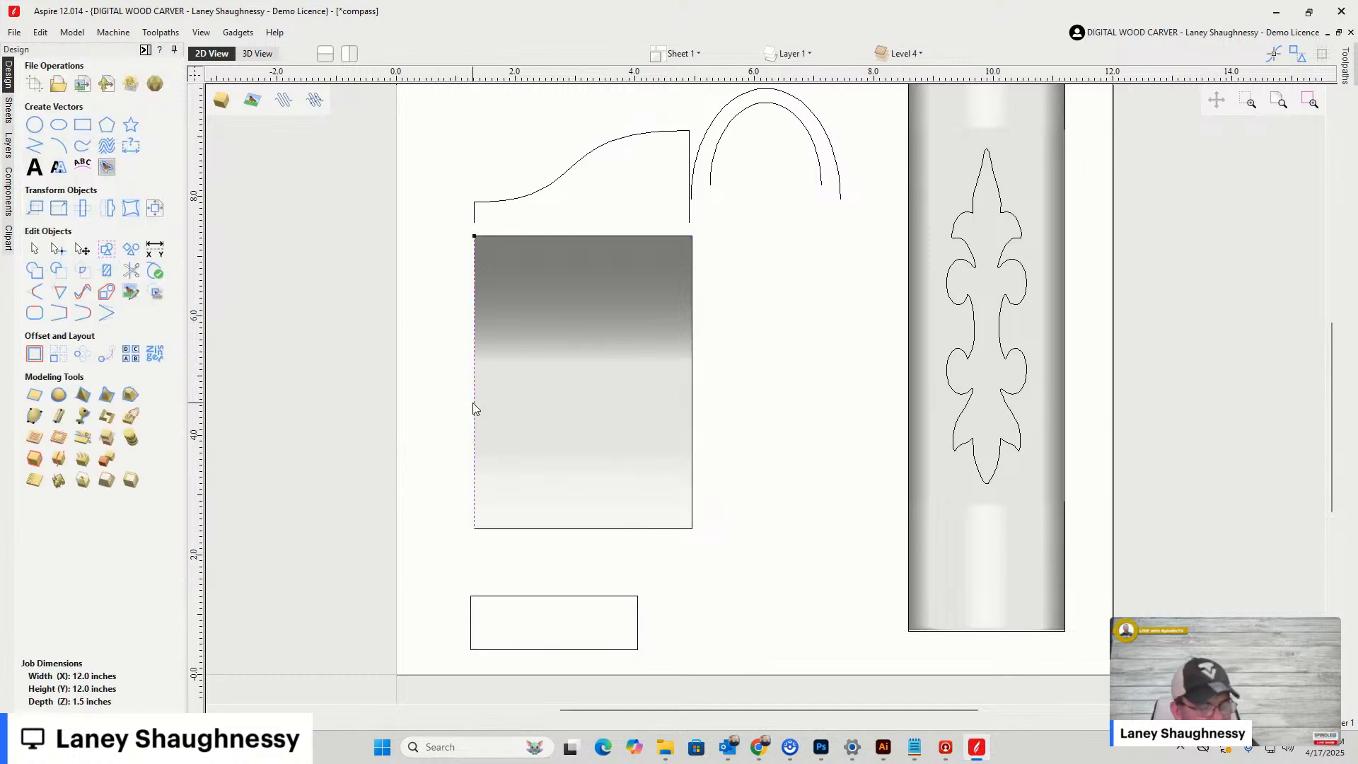
left_click_drag(474, 403, 476, 403)
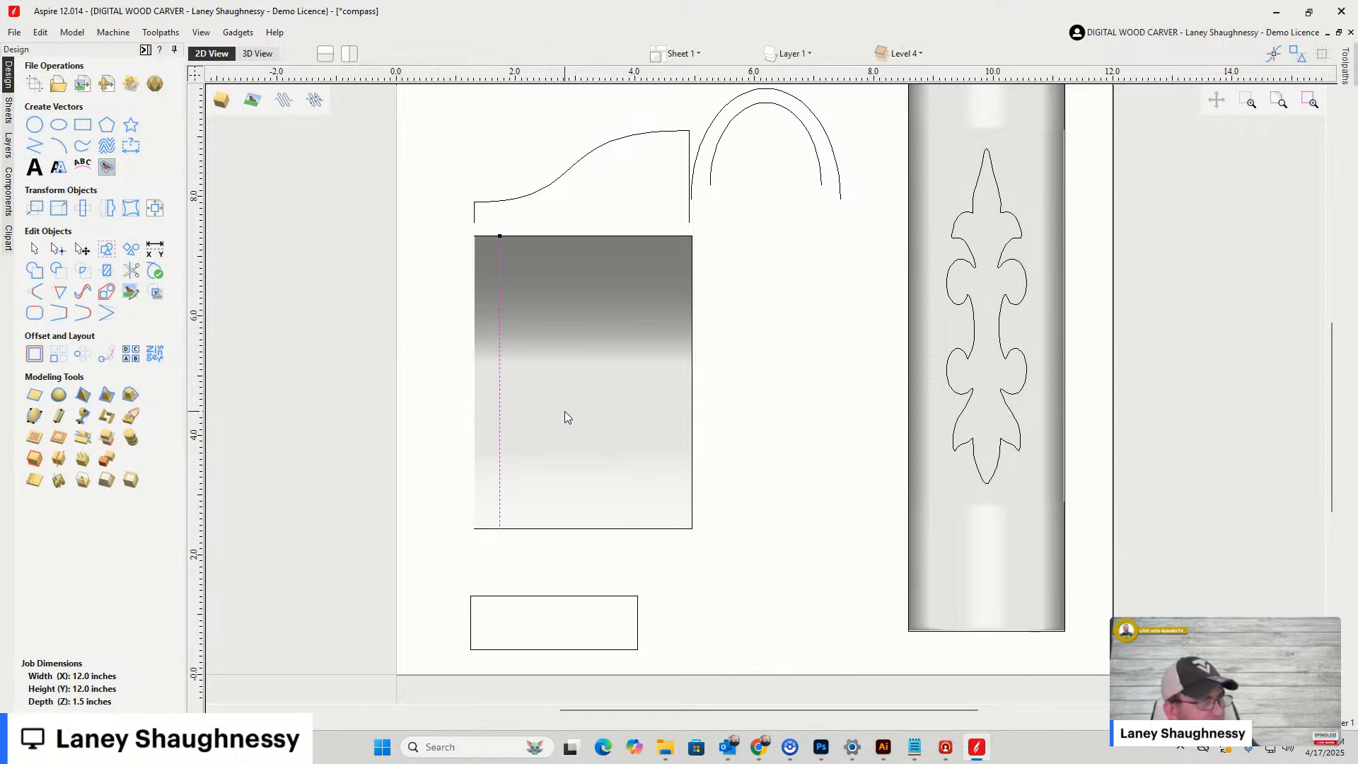
left_click(693, 364)
left_click(692, 358)
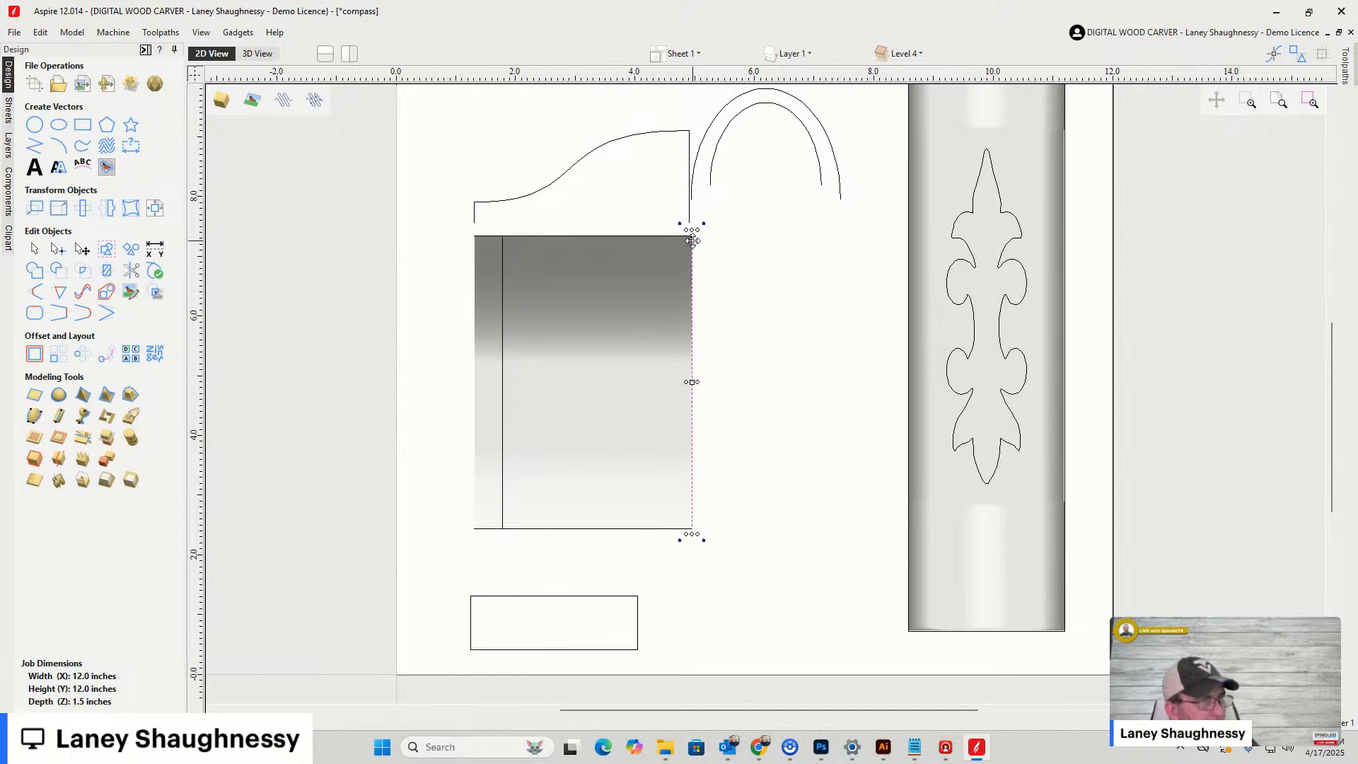
key("Left")
key("Left")
key("Left")
key("Left")
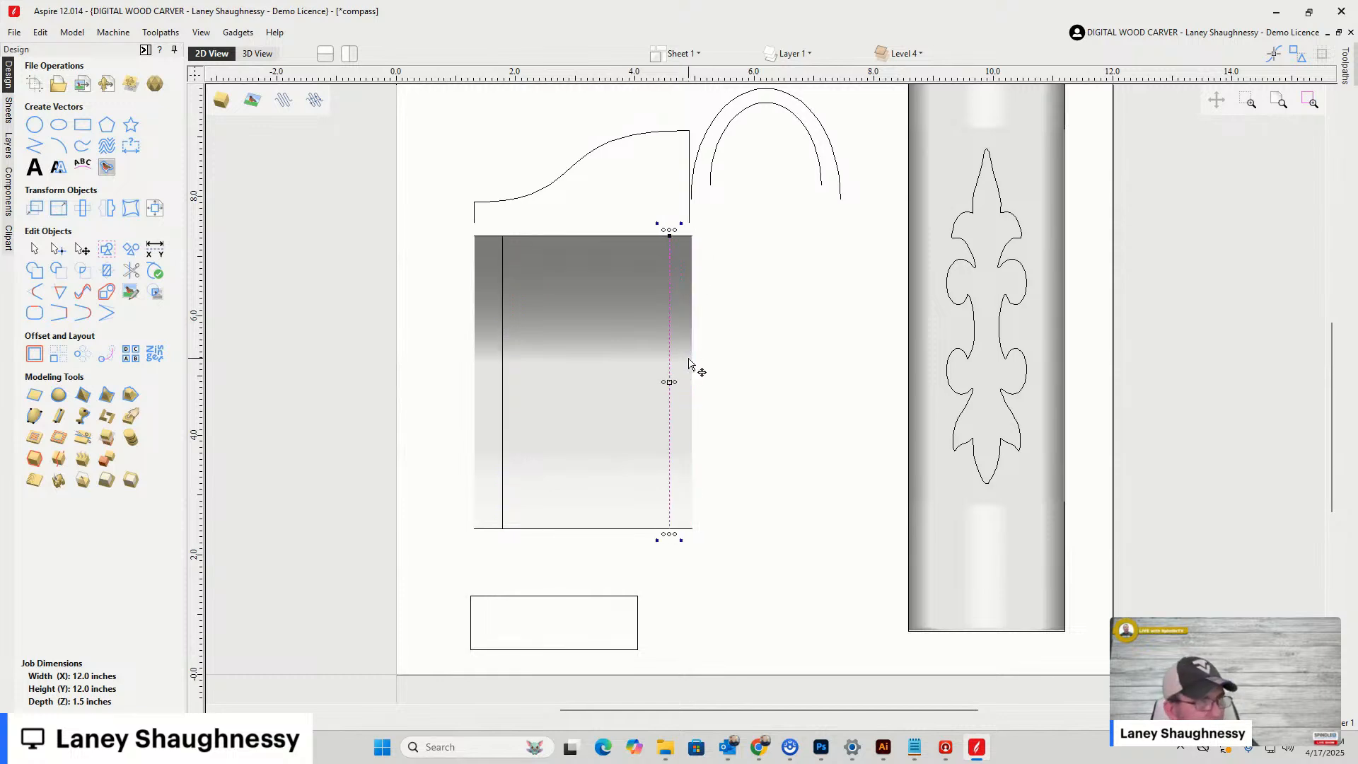
key("Left")
key("Left")
key("Left")
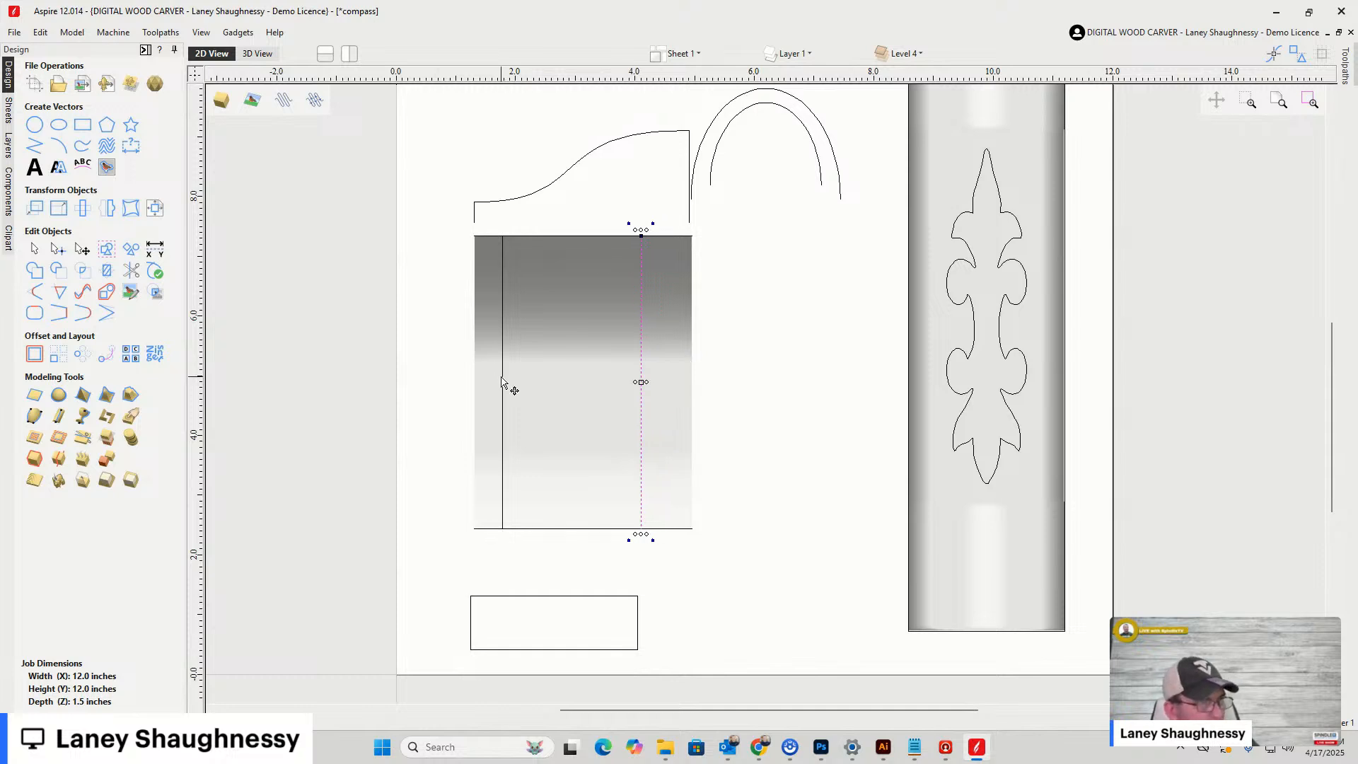
Group the two vertical lines and centre them horizontally on the swept component's upper rail
left_click(502, 378, "shift")
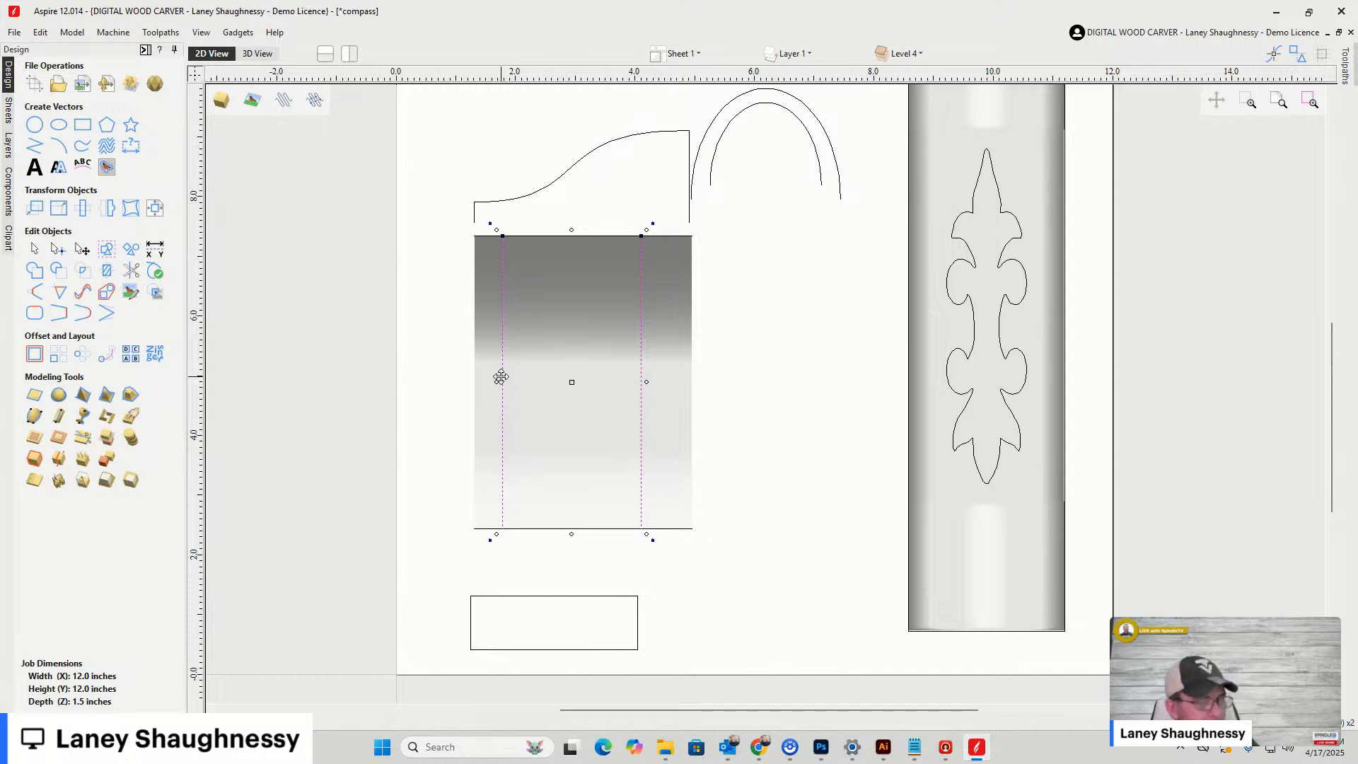
key("g")
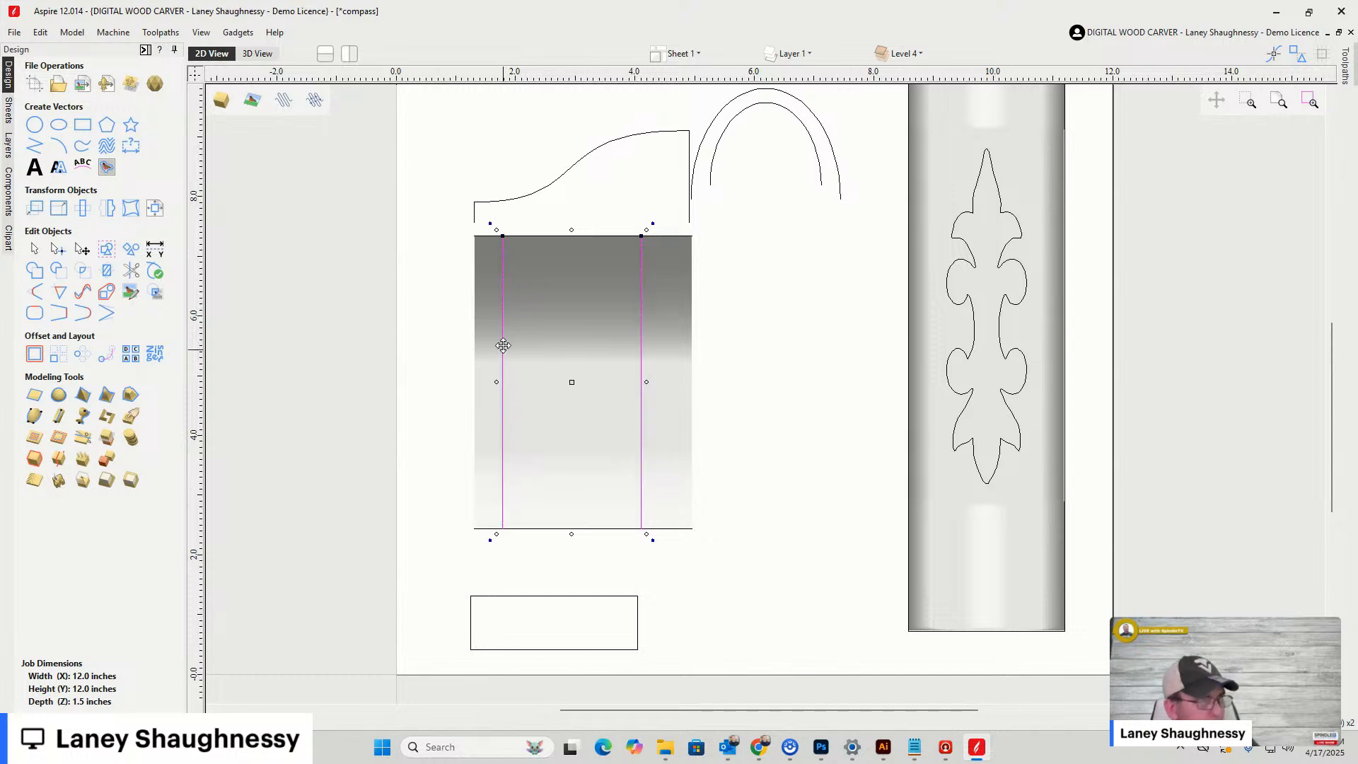
left_click(543, 238, "shift")
left_click(155, 208)
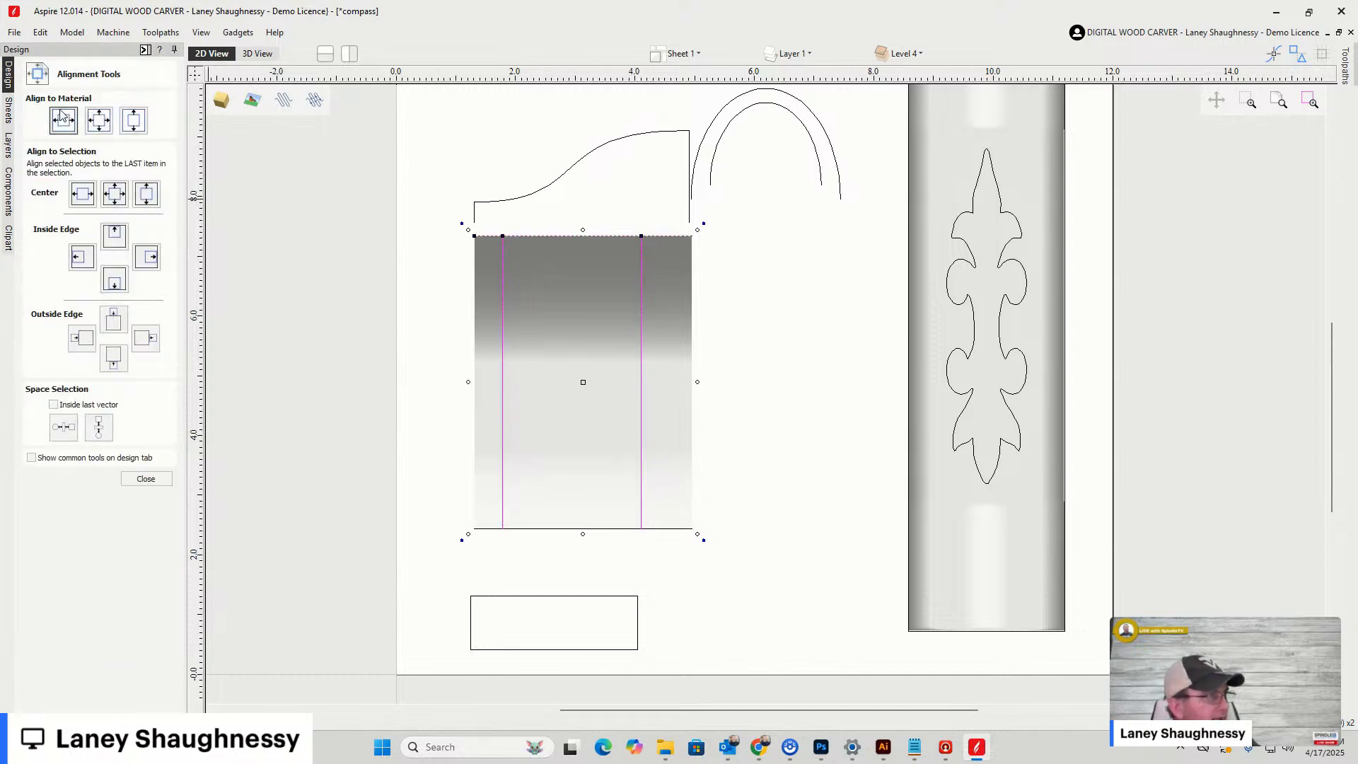
left_click(82, 193)
left_click(445, 561)
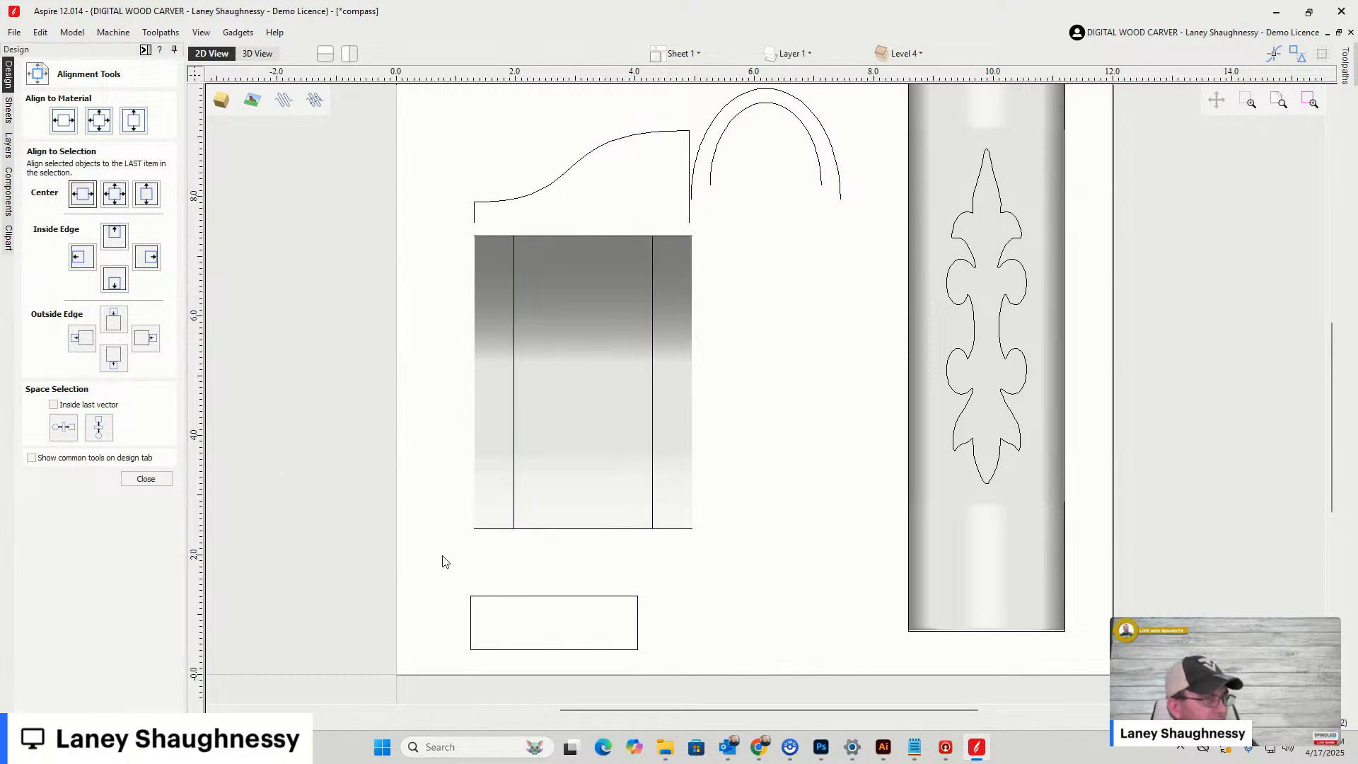
Reduce the rectangle's height to about 0.4 inch by lowering its top edge
left_click(554, 596)
scroll(634, 601, "down", 2)
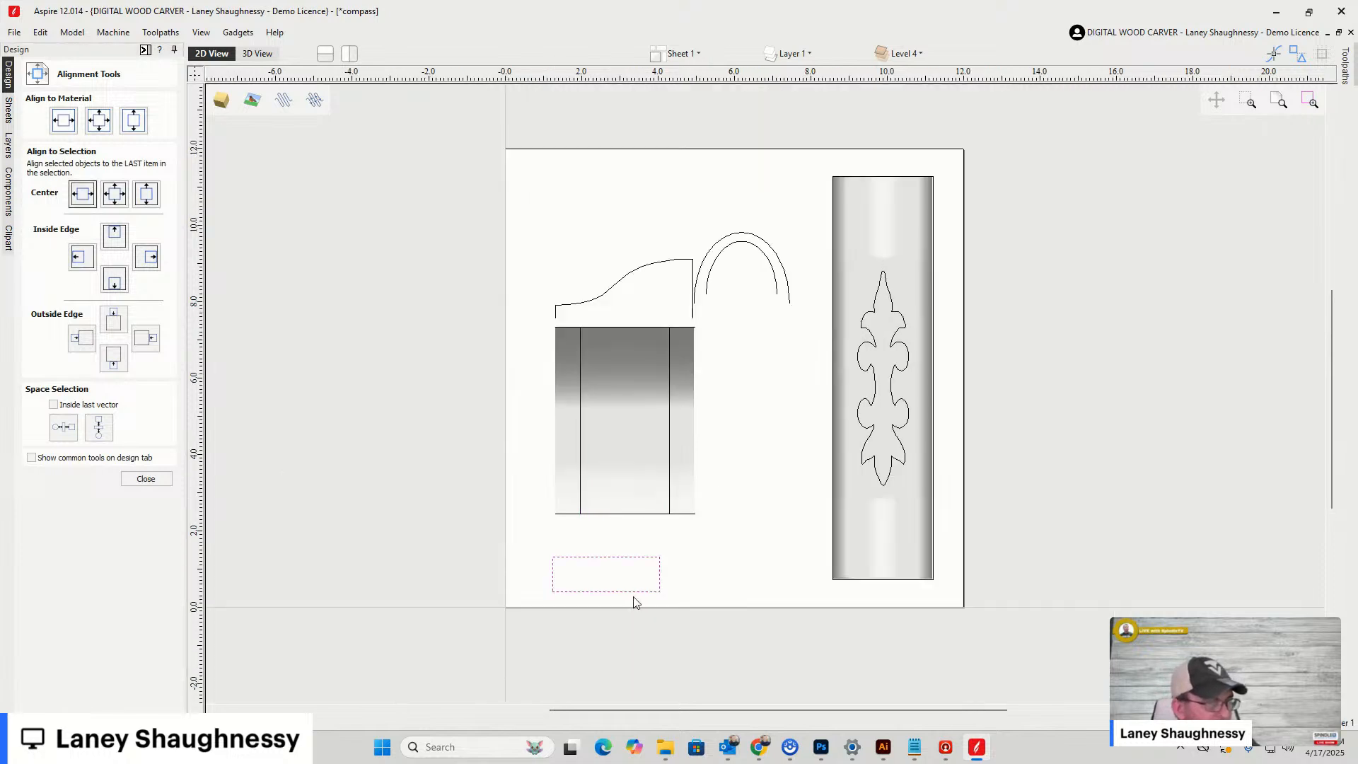
scroll(578, 602, "up", 4)
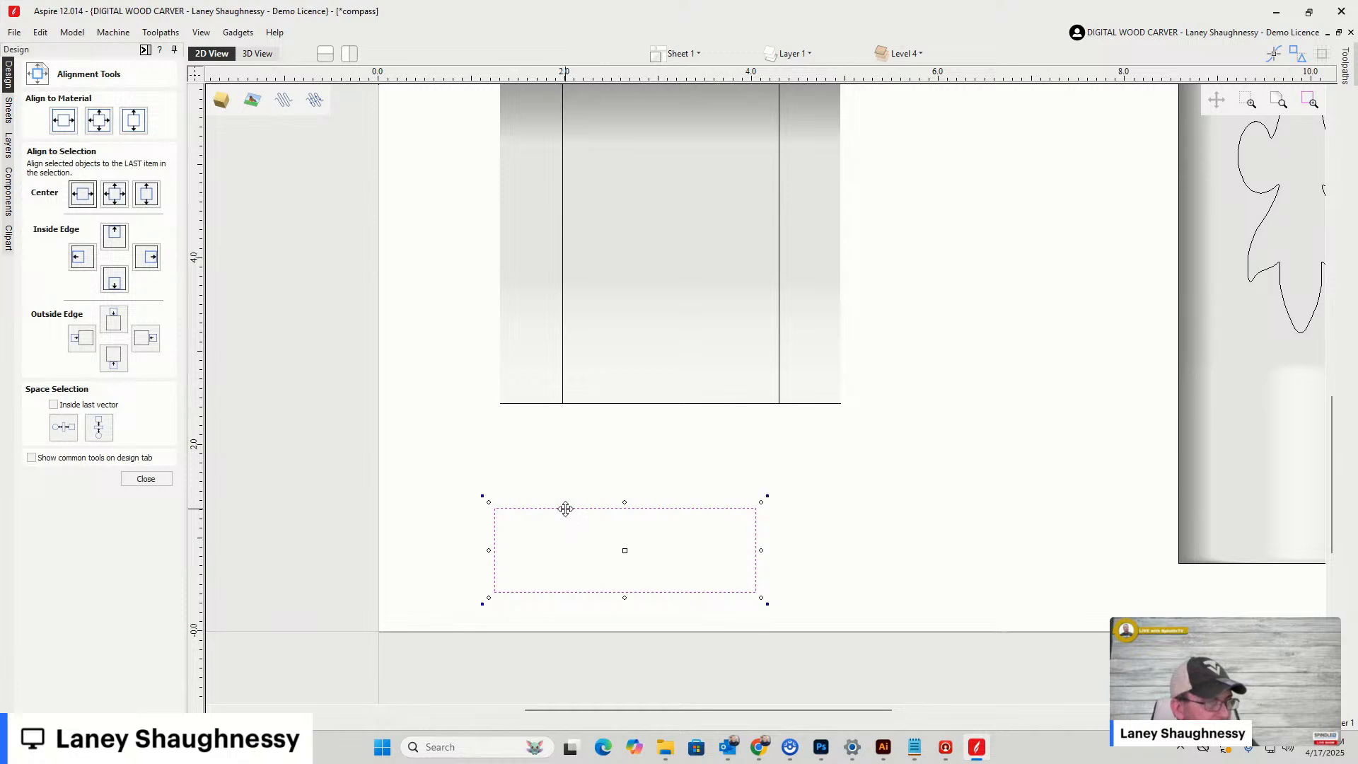
left_click_drag(625, 503, 625, 559)
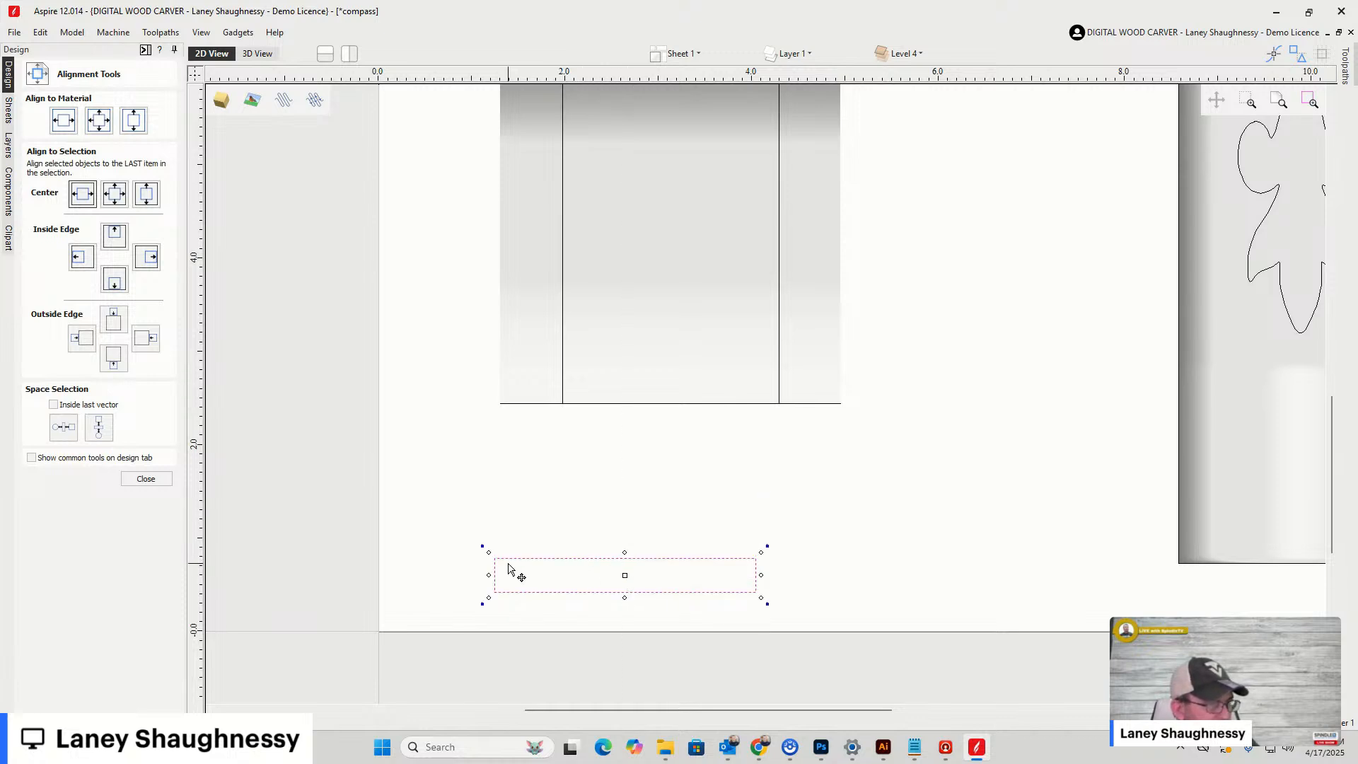
Delete the rectangle's bottom span and both side spans in node editing, keeping only the top line
key("n")
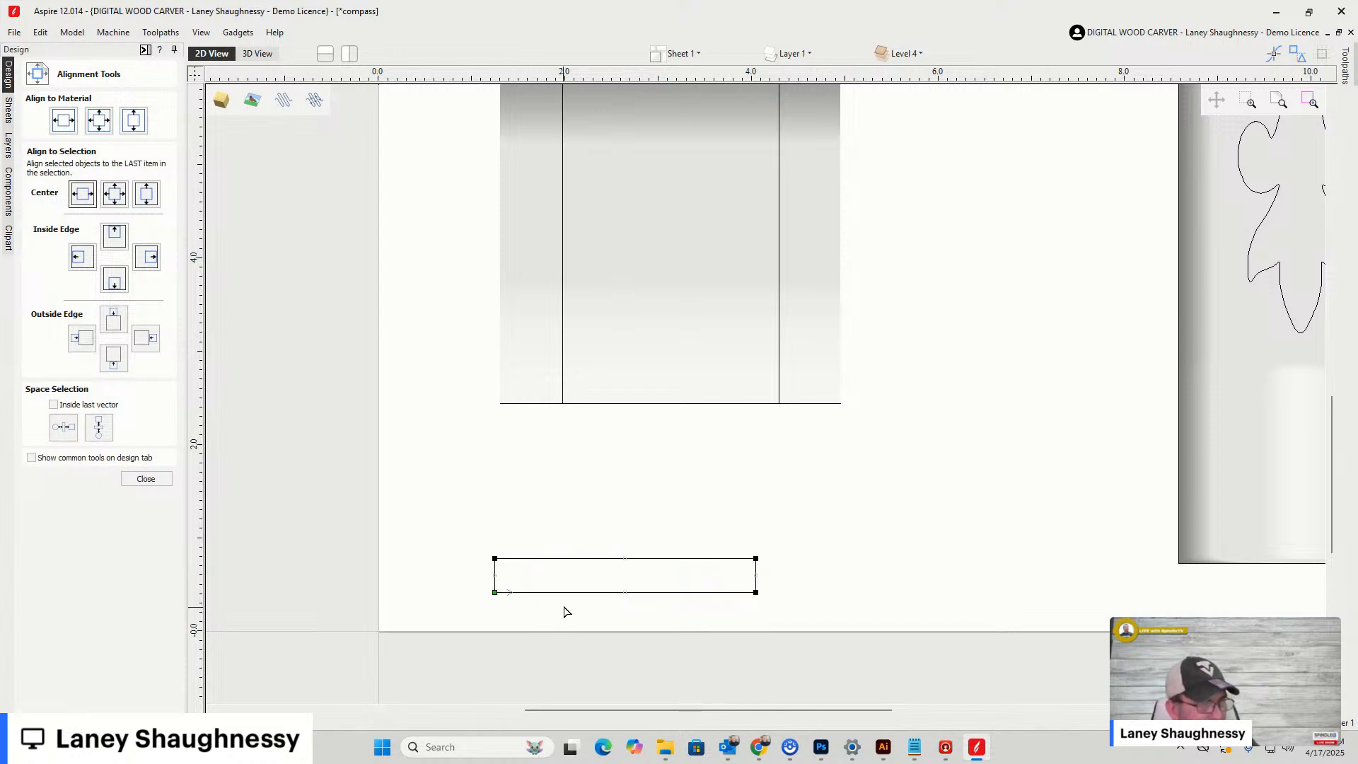
right_click(558, 593)
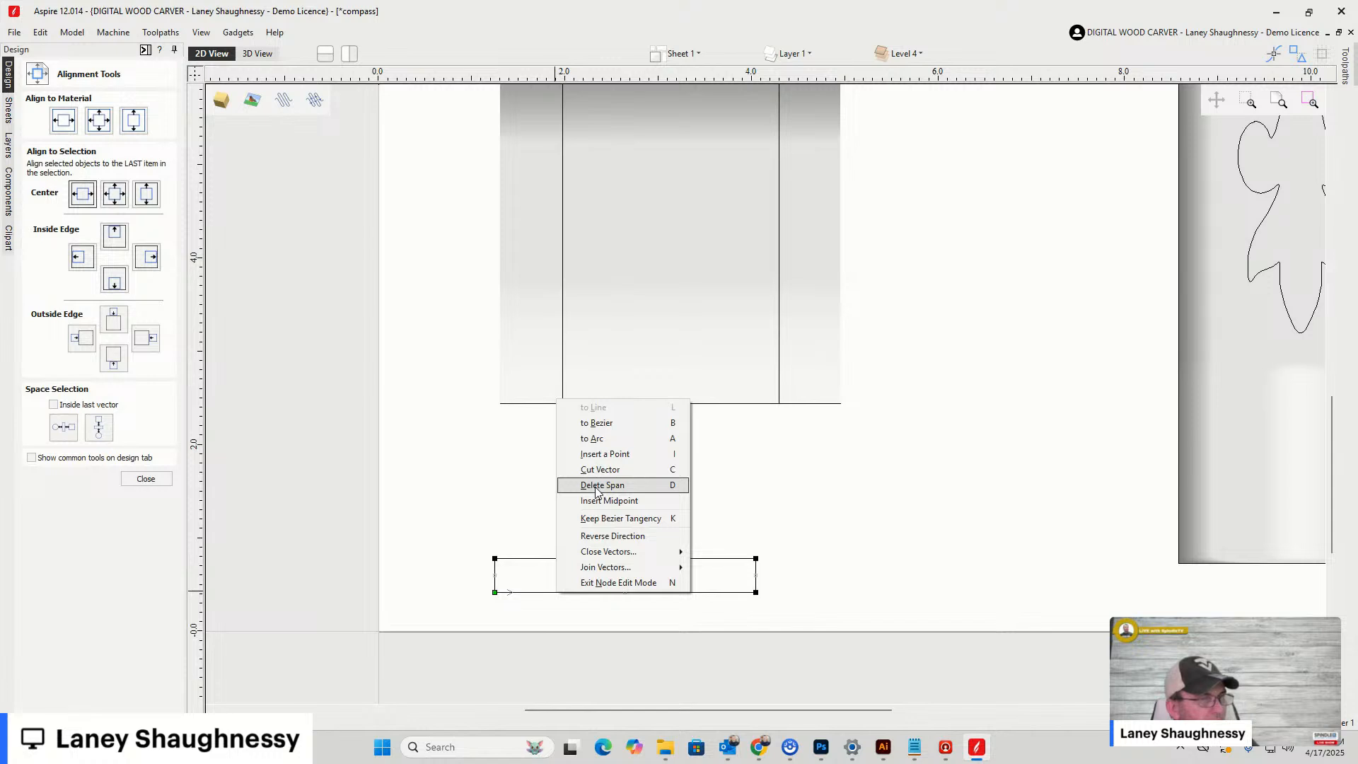
left_click(597, 486)
scroll(492, 593, "up", 3)
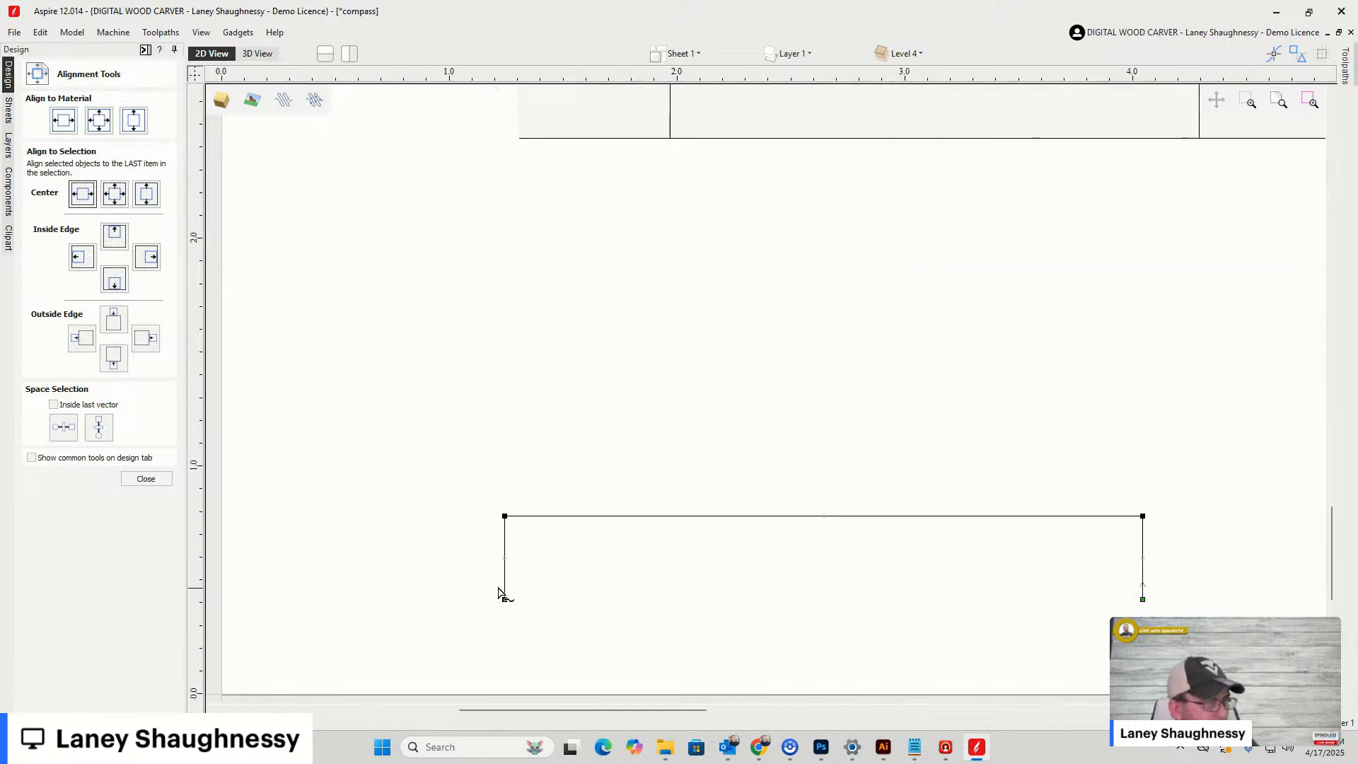
right_click(506, 590)
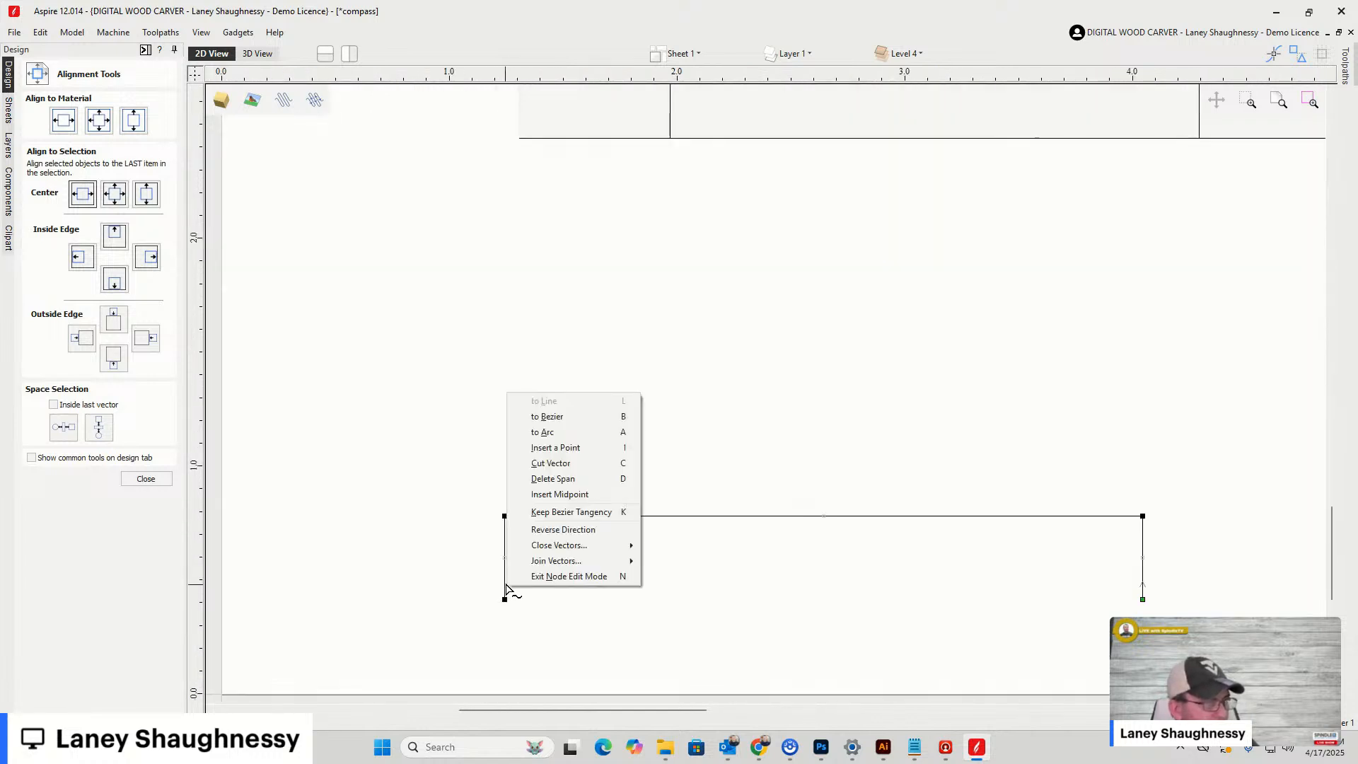
left_click(552, 479)
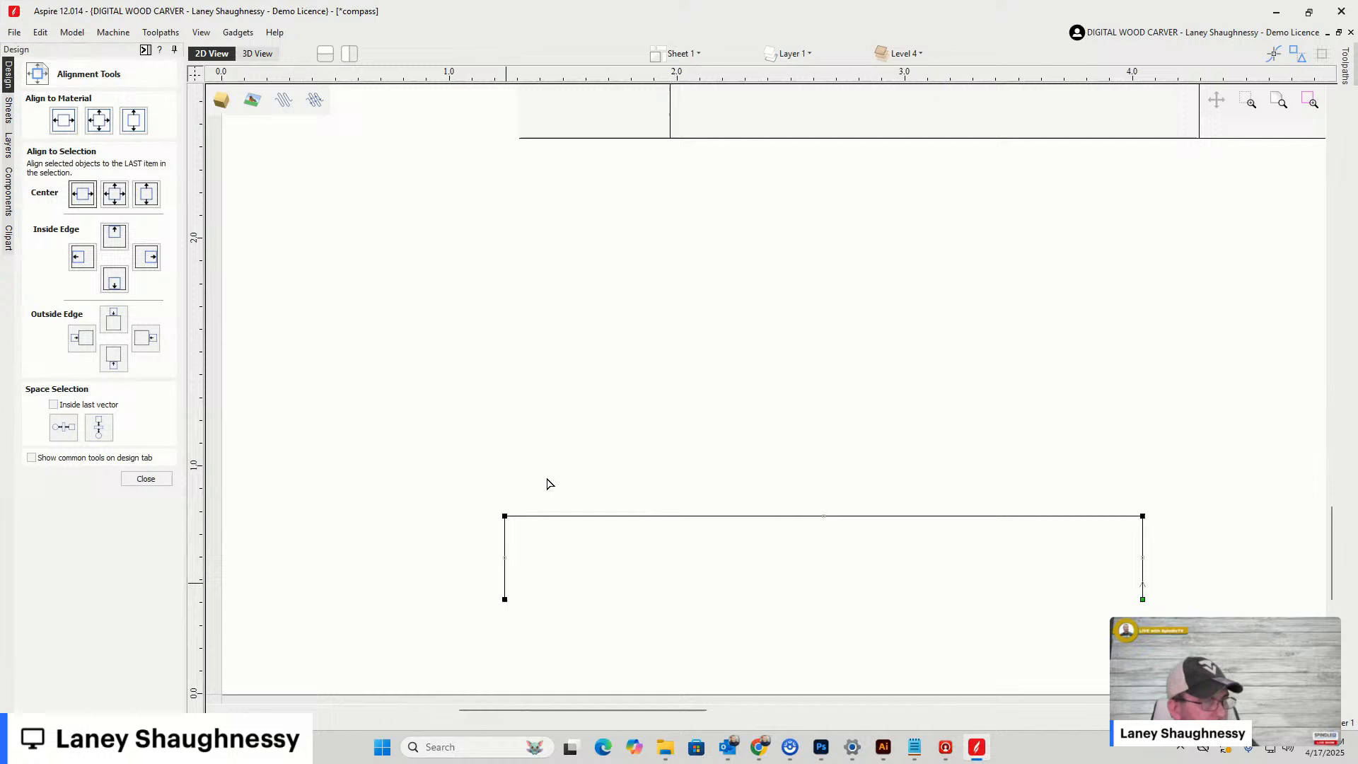
right_click(1144, 549)
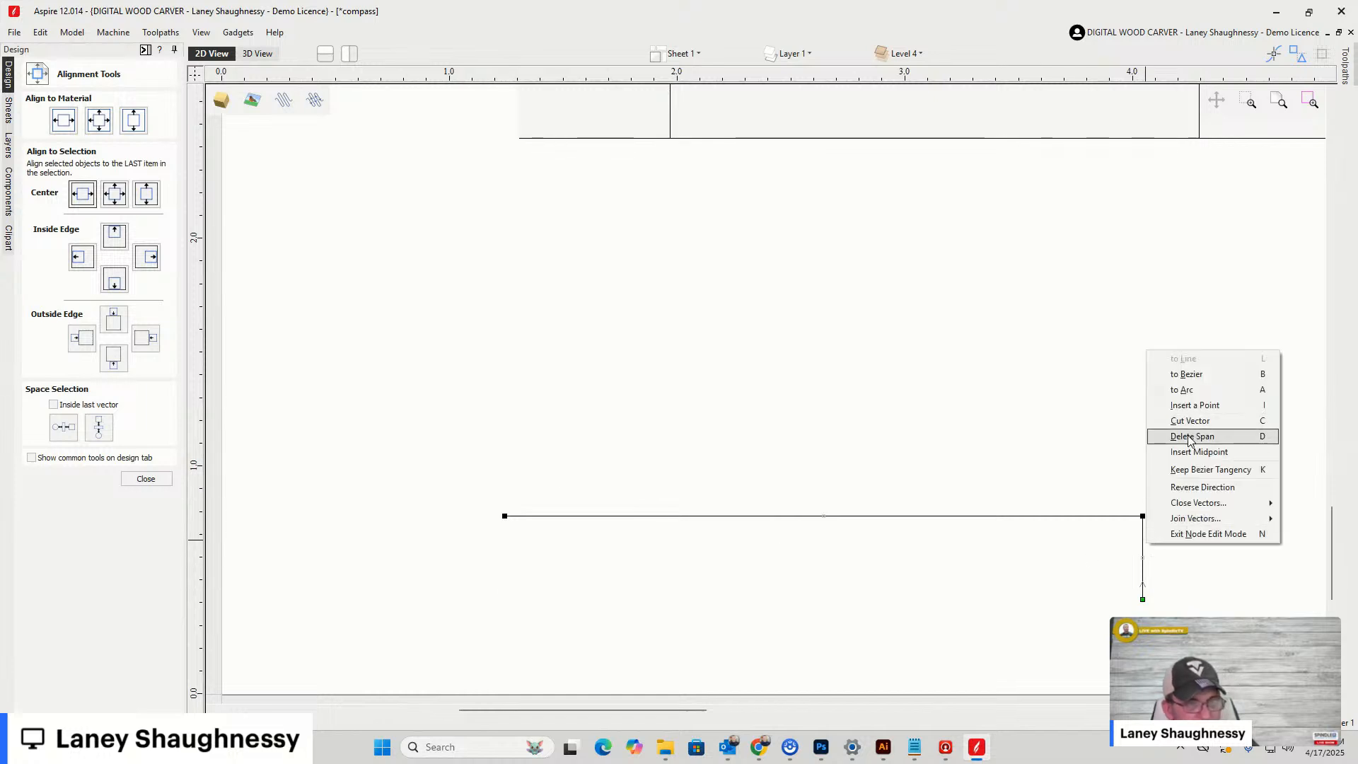
left_click(1189, 438)
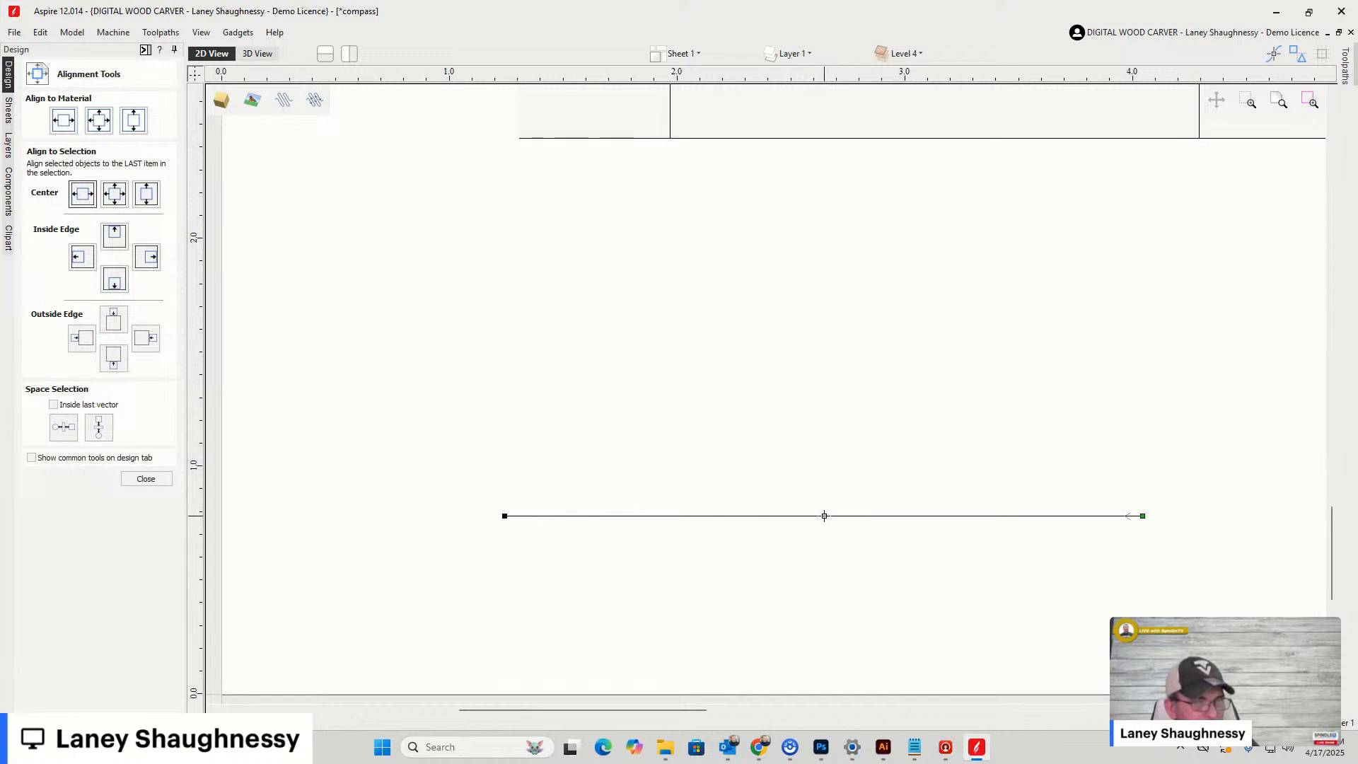
Raise the line's midpoint into a peak about 0.95 inch high and shape the left span as an S-shaped Bezier with a vertical start
left_click_drag(824, 516, 813, 300)
right_click(692, 388)
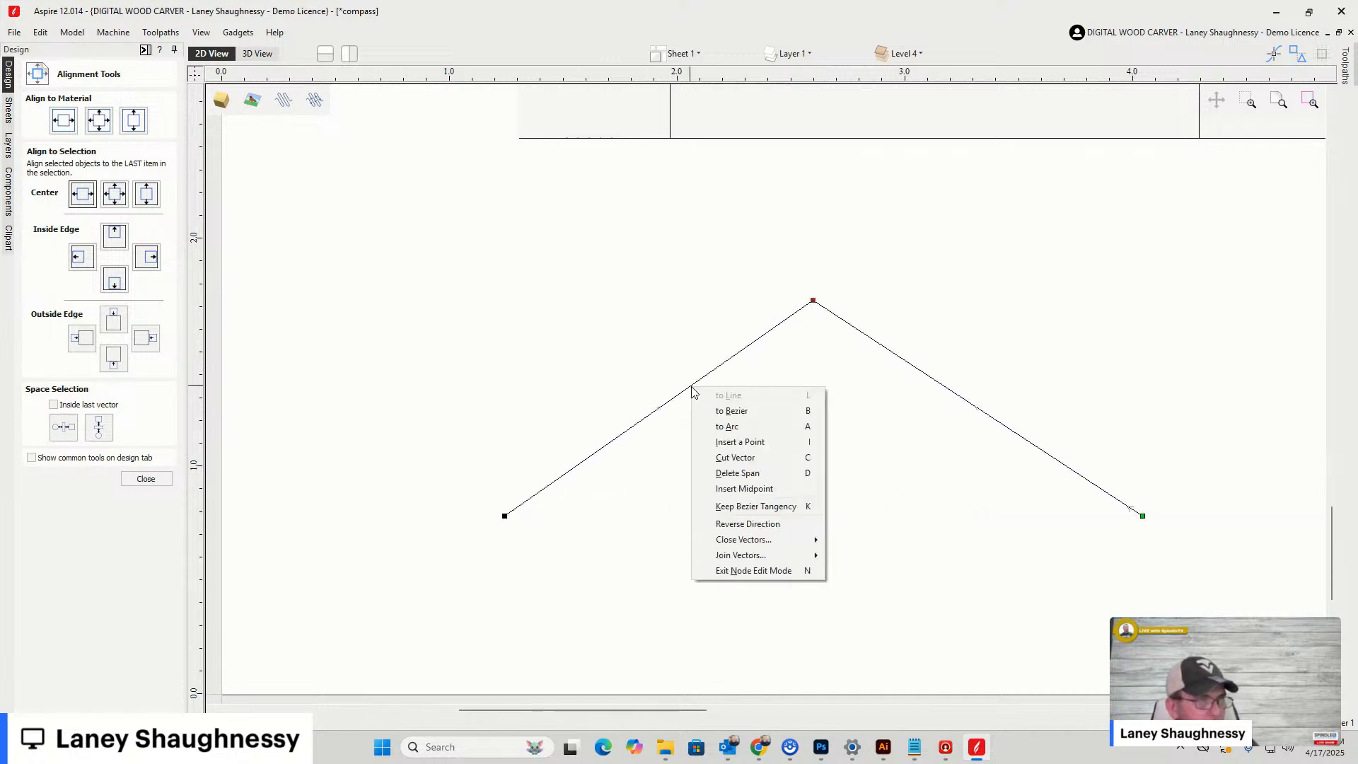
left_click(730, 428)
left_click_drag(721, 367, 698, 475)
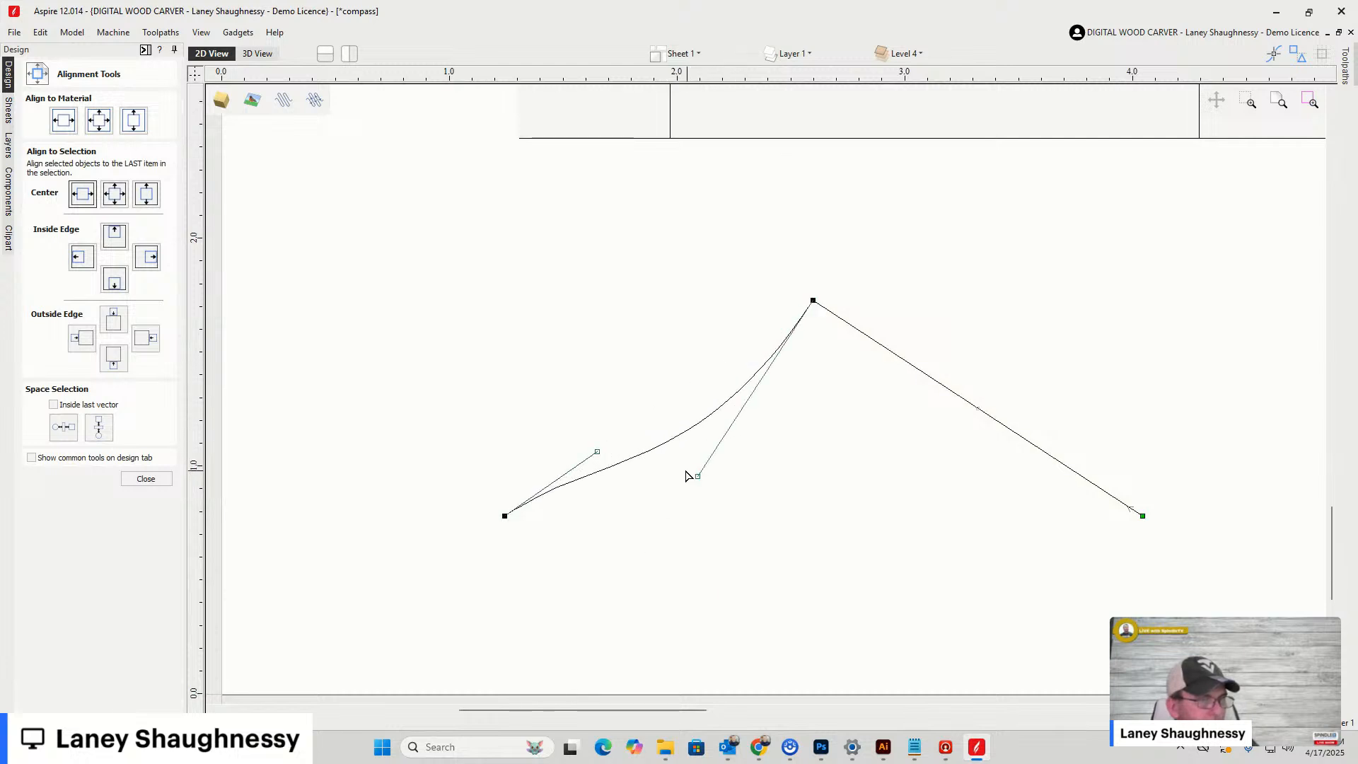
left_click_drag(598, 451, 505, 421)
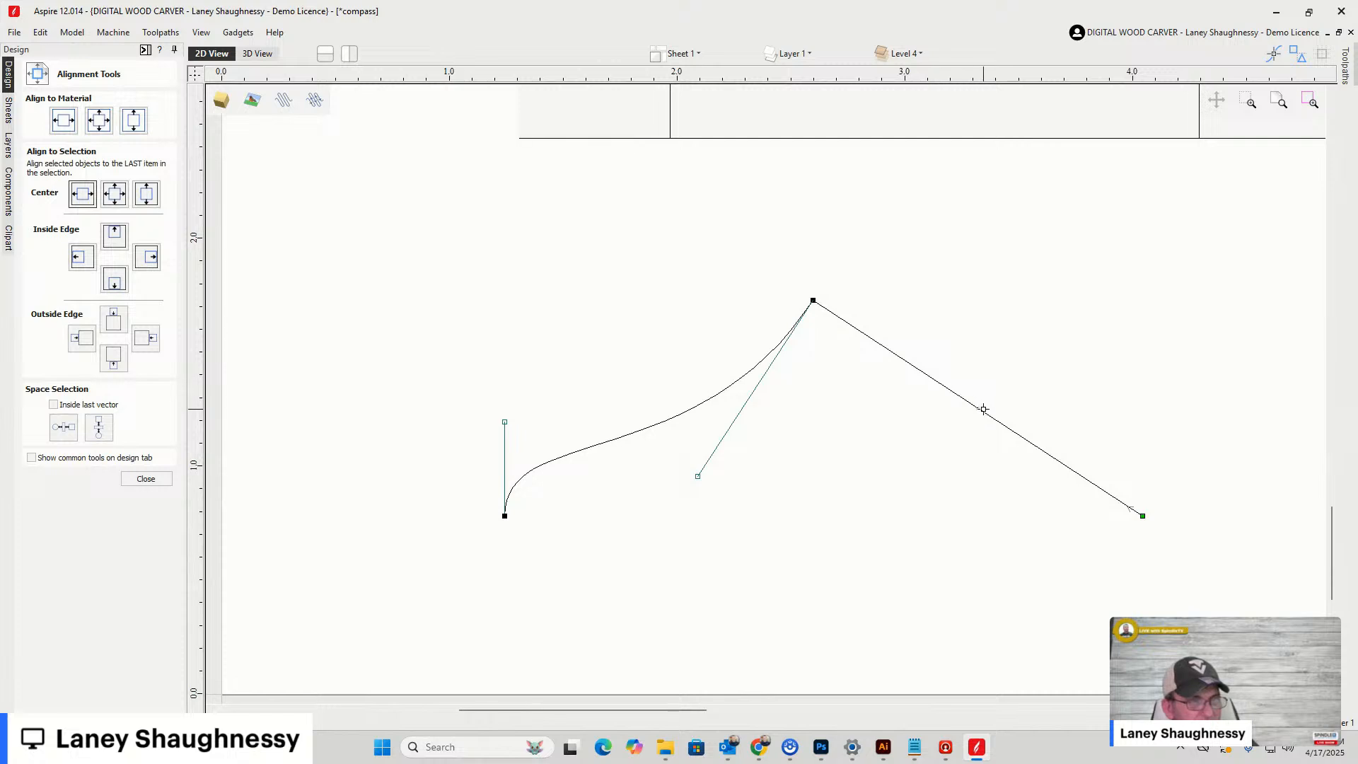
Convert the right span to a Bezier mirroring the left curve's shape, and leave node editing
right_click(964, 399)
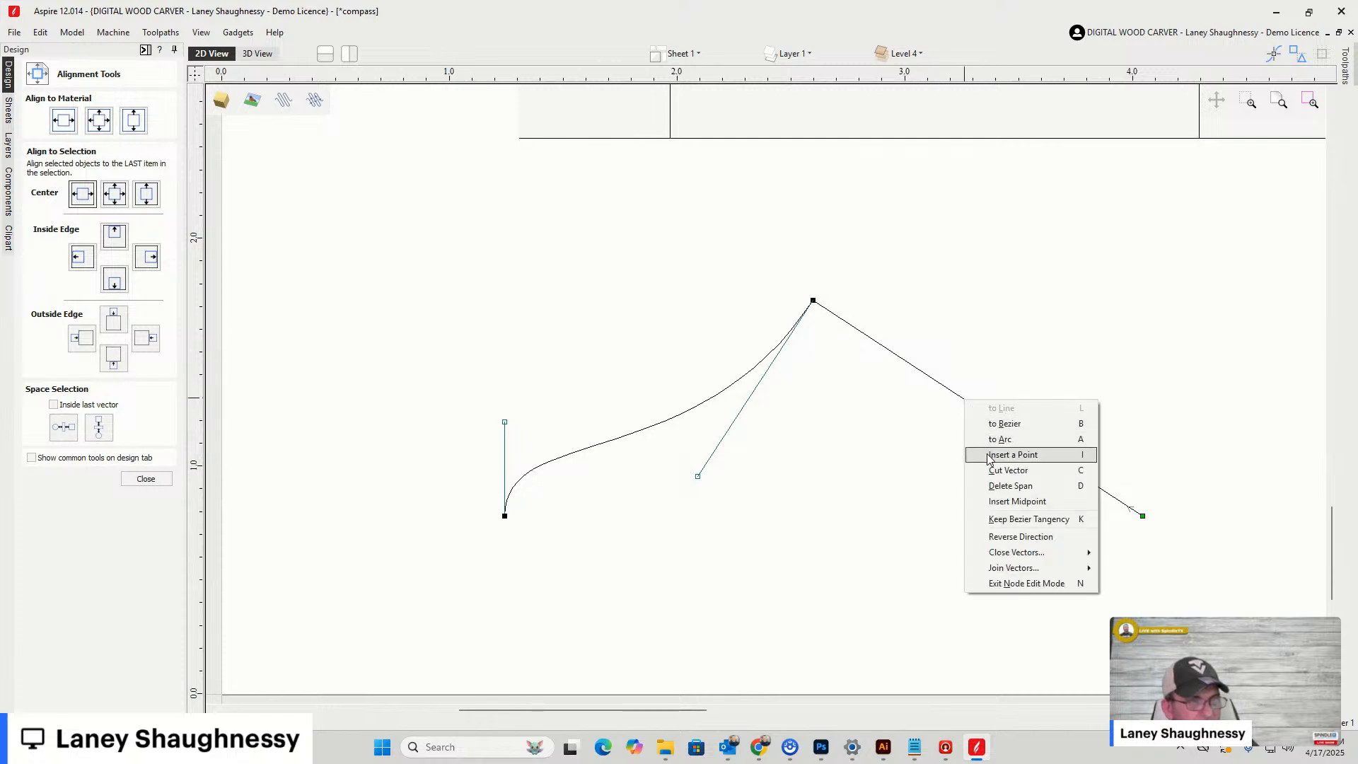
left_click(991, 455)
left_click_drag(1045, 453, 1142, 412)
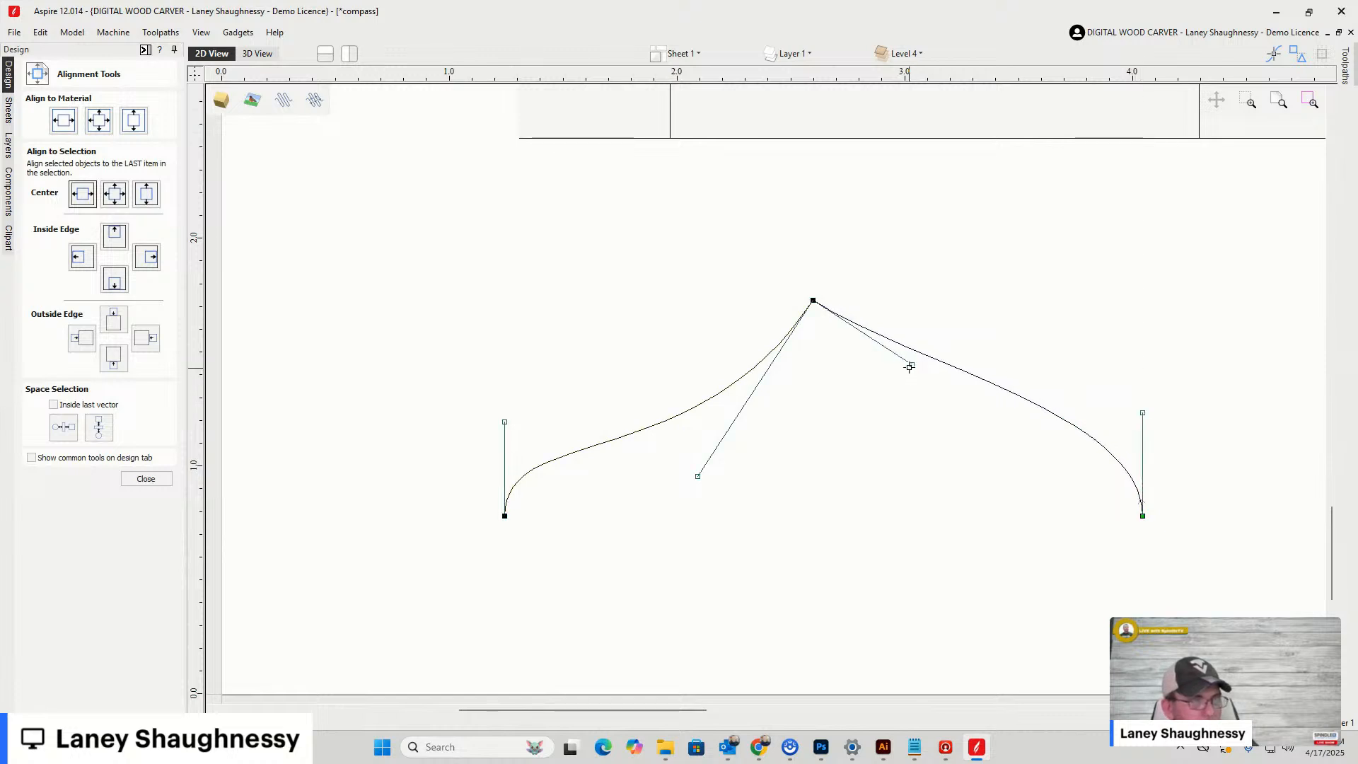
left_click_drag(913, 364, 925, 455)
left_click(801, 525)
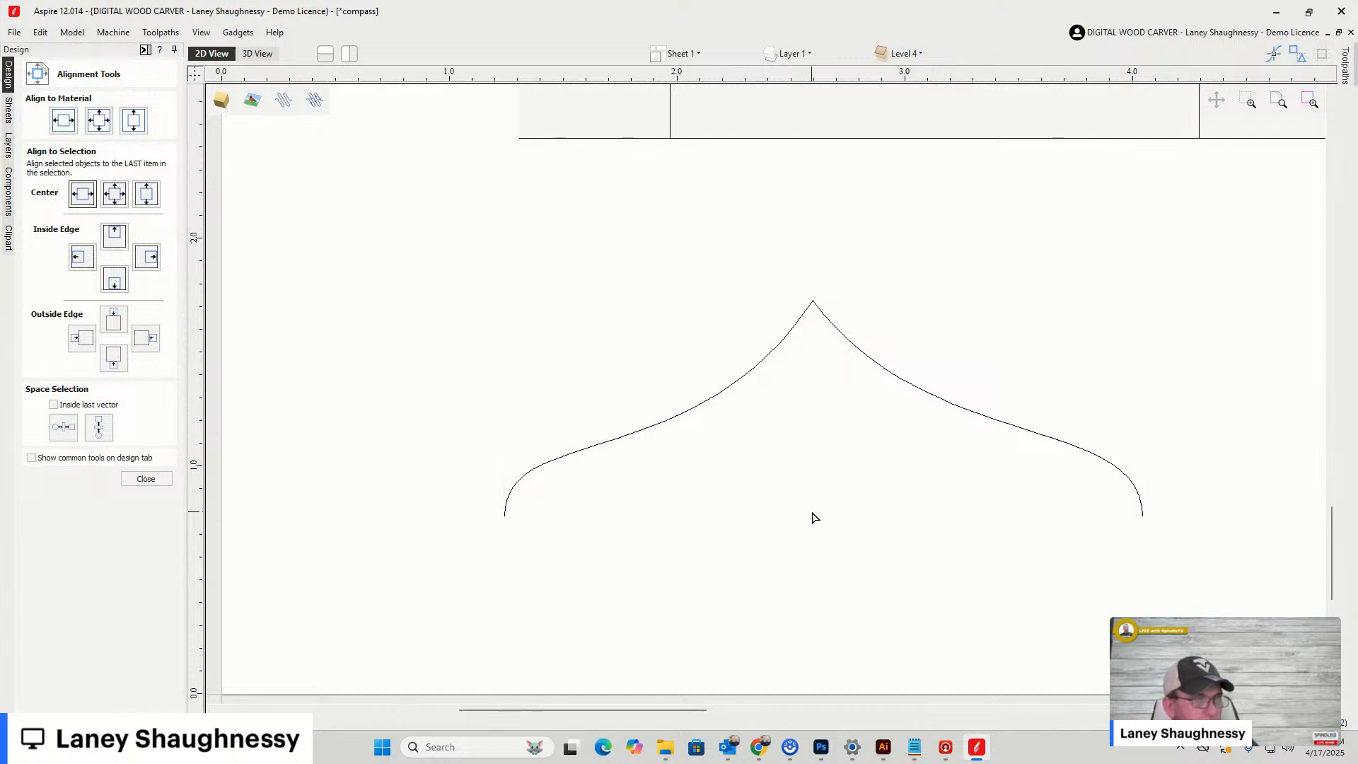
Try rounding the profile's pointed peak with a normal fillet of 0.5 inch radius
scroll(776, 474, "down", 2)
scroll(779, 458, "up", 2)
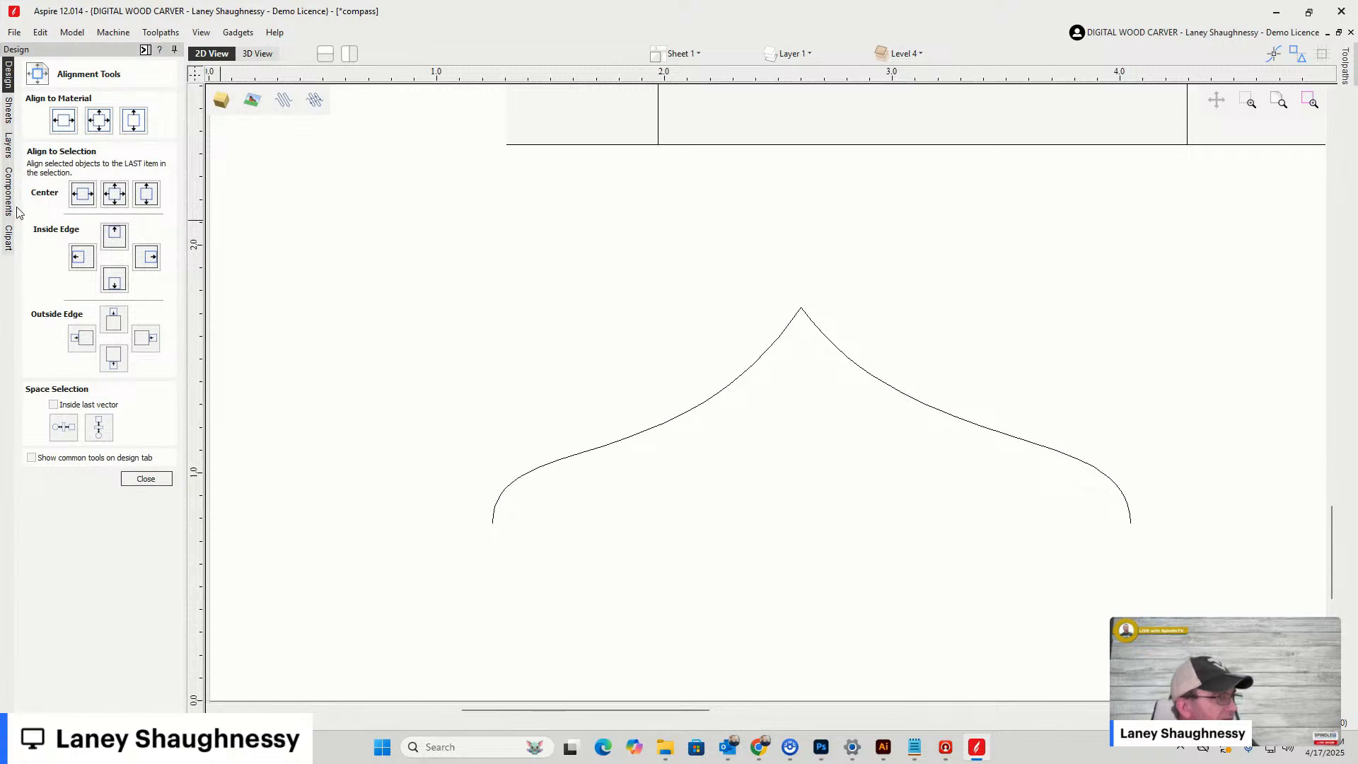
left_click(145, 479)
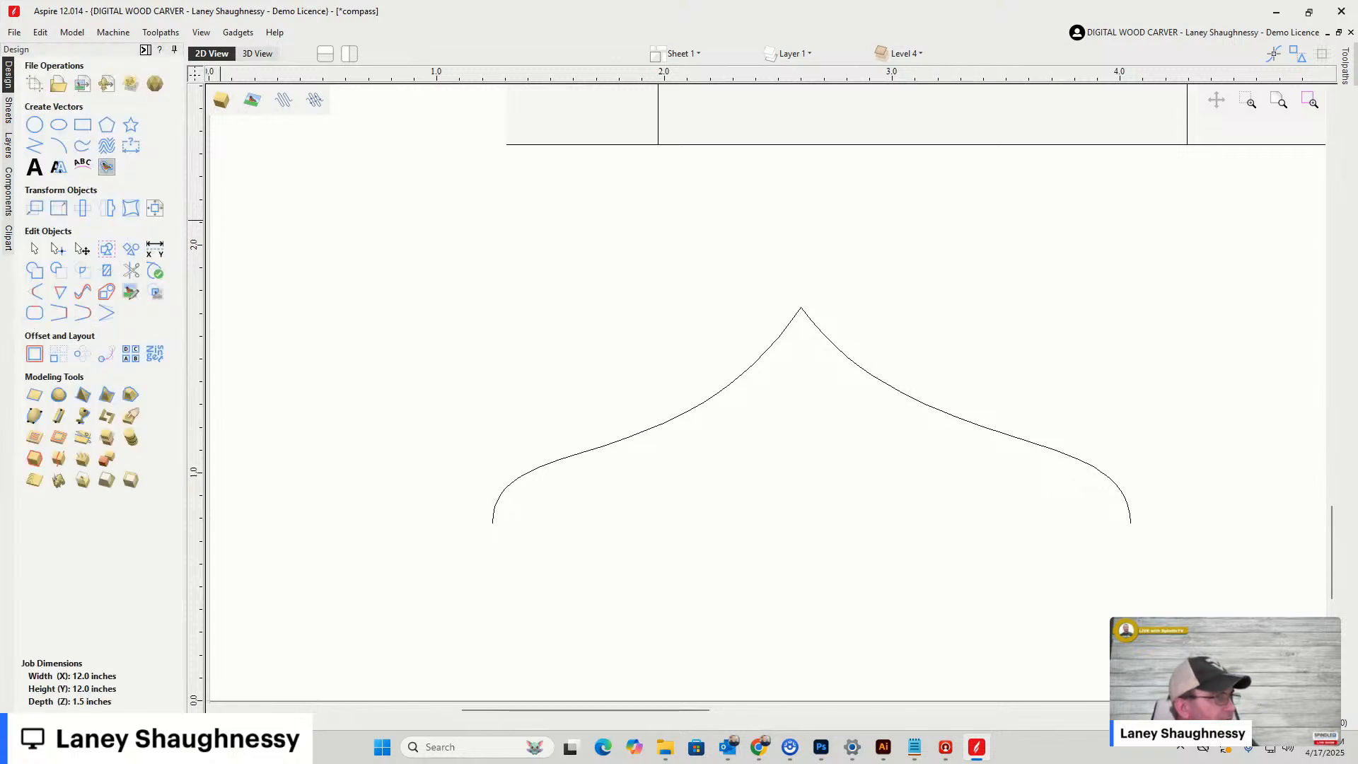
left_click(34, 292)
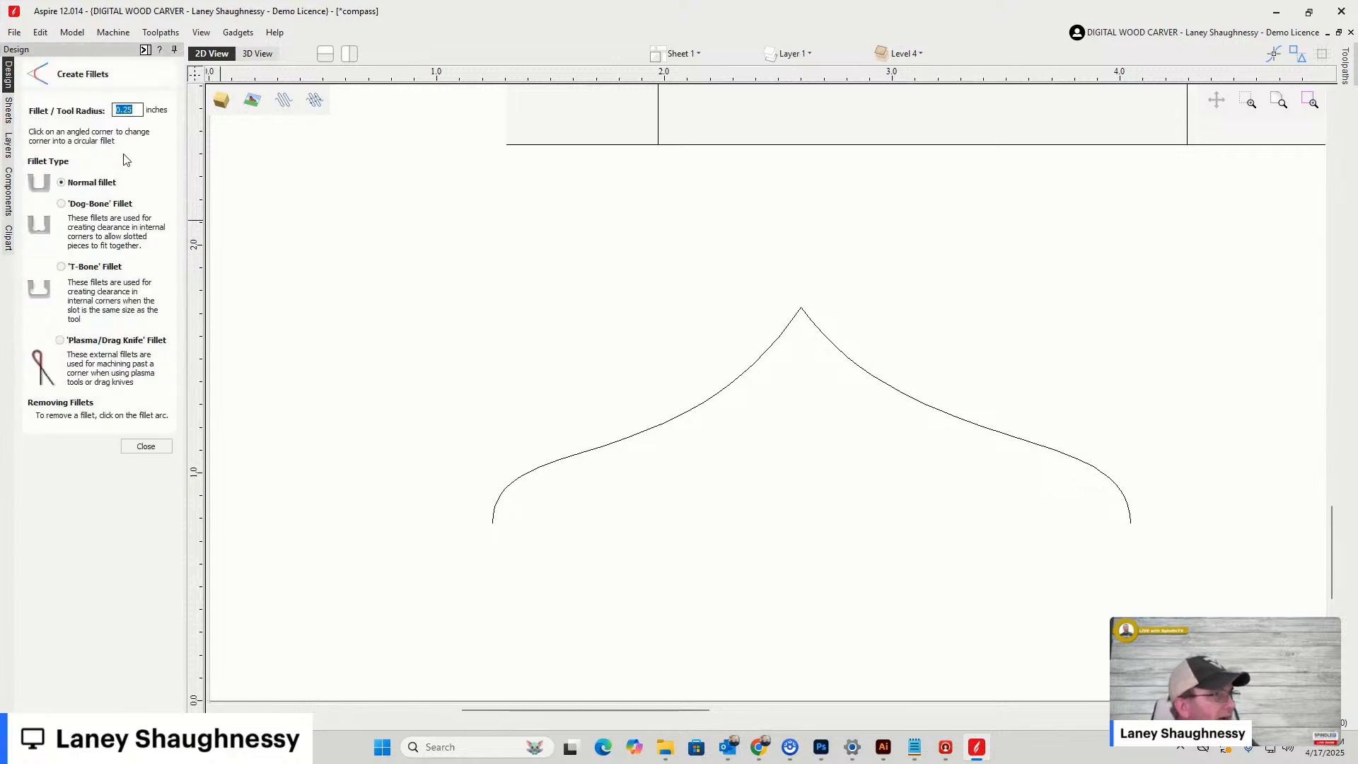
type(".5")
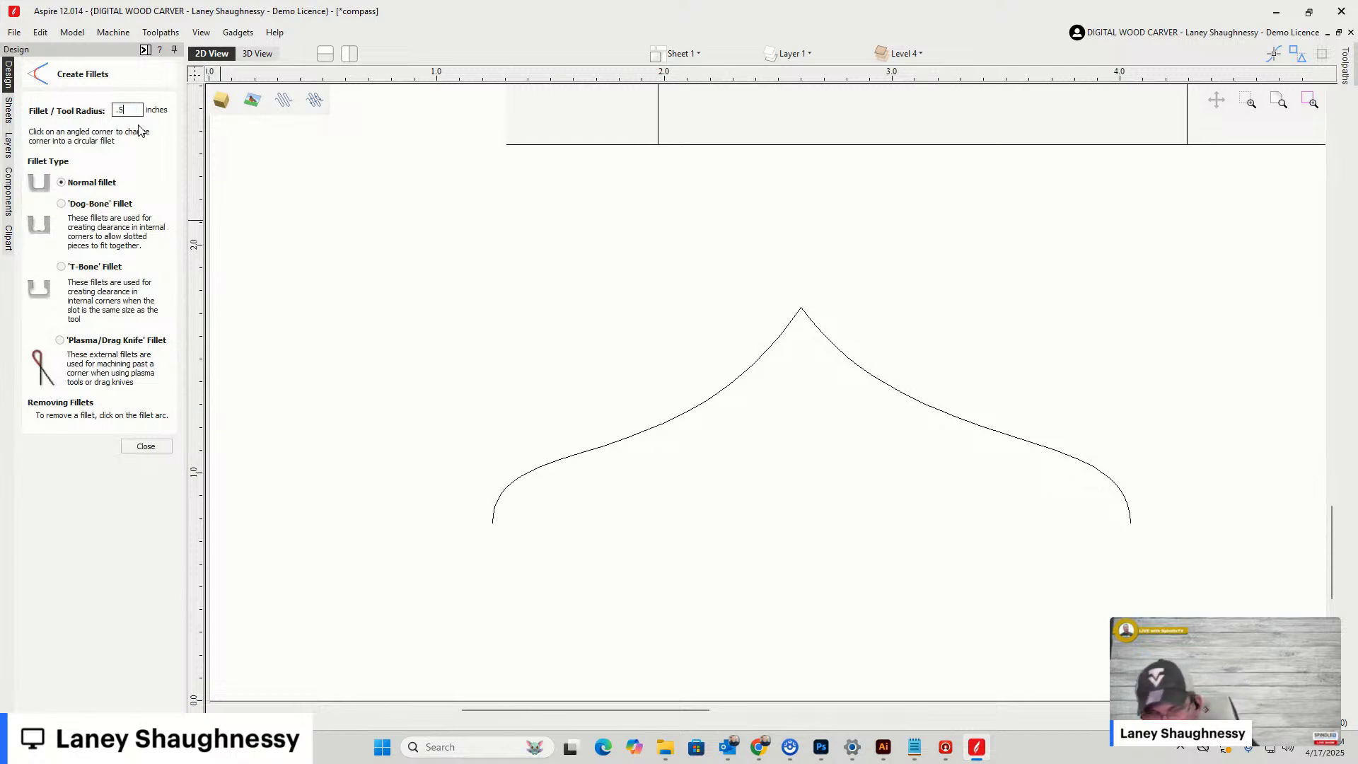
left_click(805, 304)
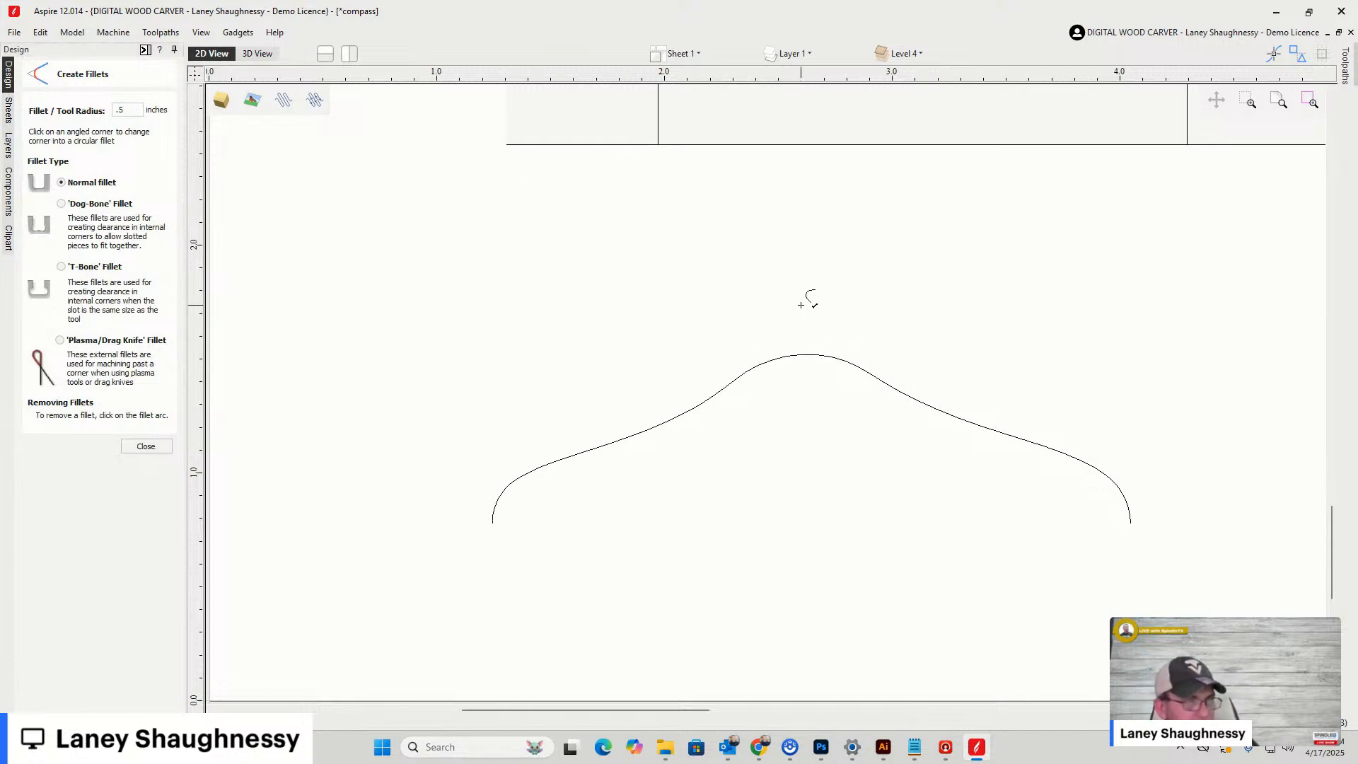
left_click(146, 446)
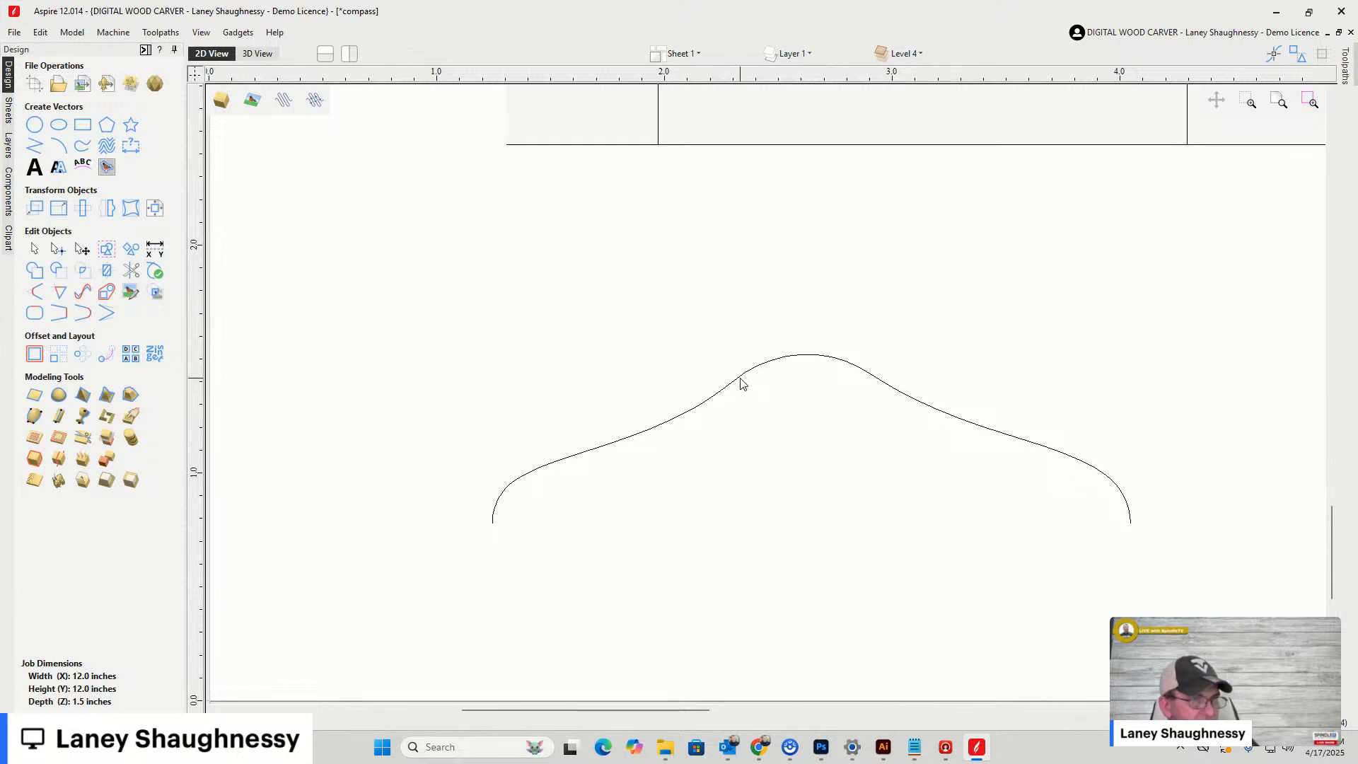
Undo the fillet on the profile's peak and select the pointed profile
left_click(740, 380)
scroll(732, 398, "down", 3)
scroll(752, 460, "up", 2)
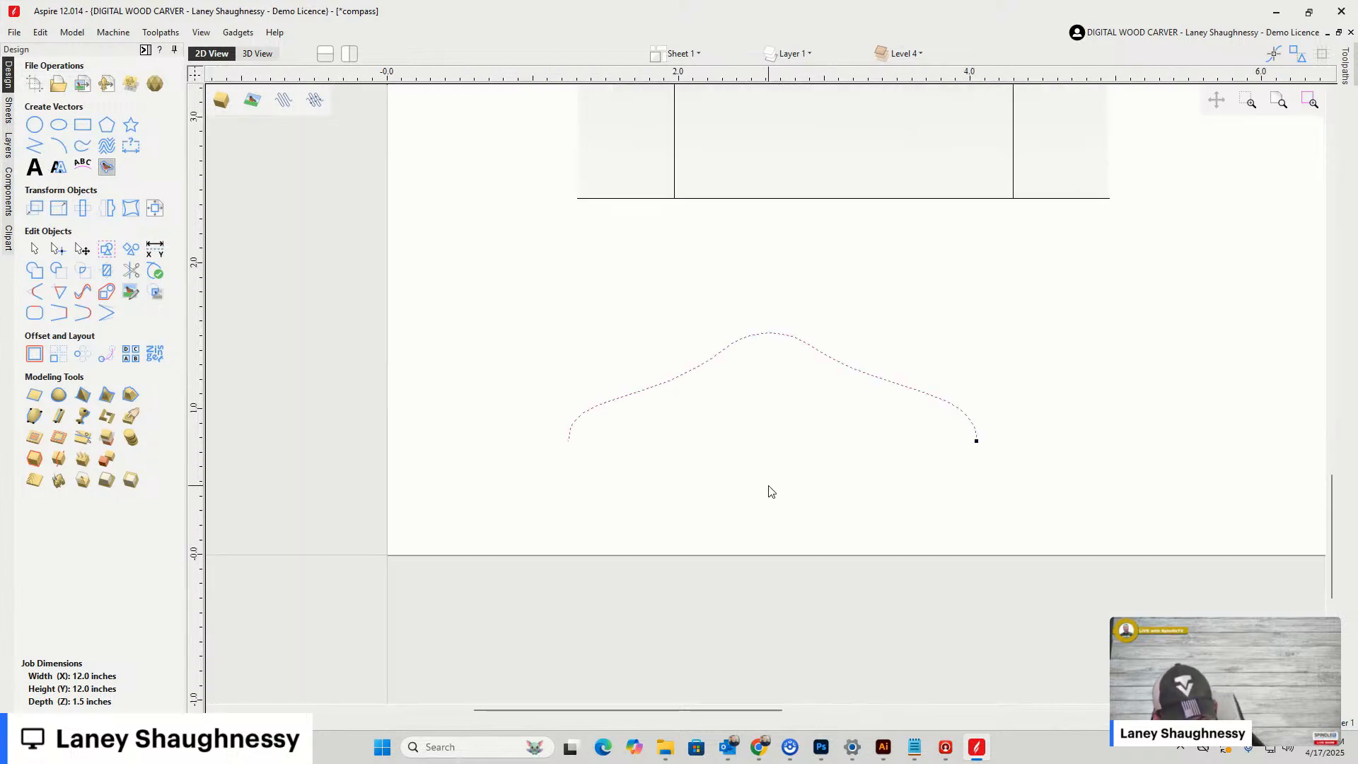
key("ctrl+z")
left_click(759, 315)
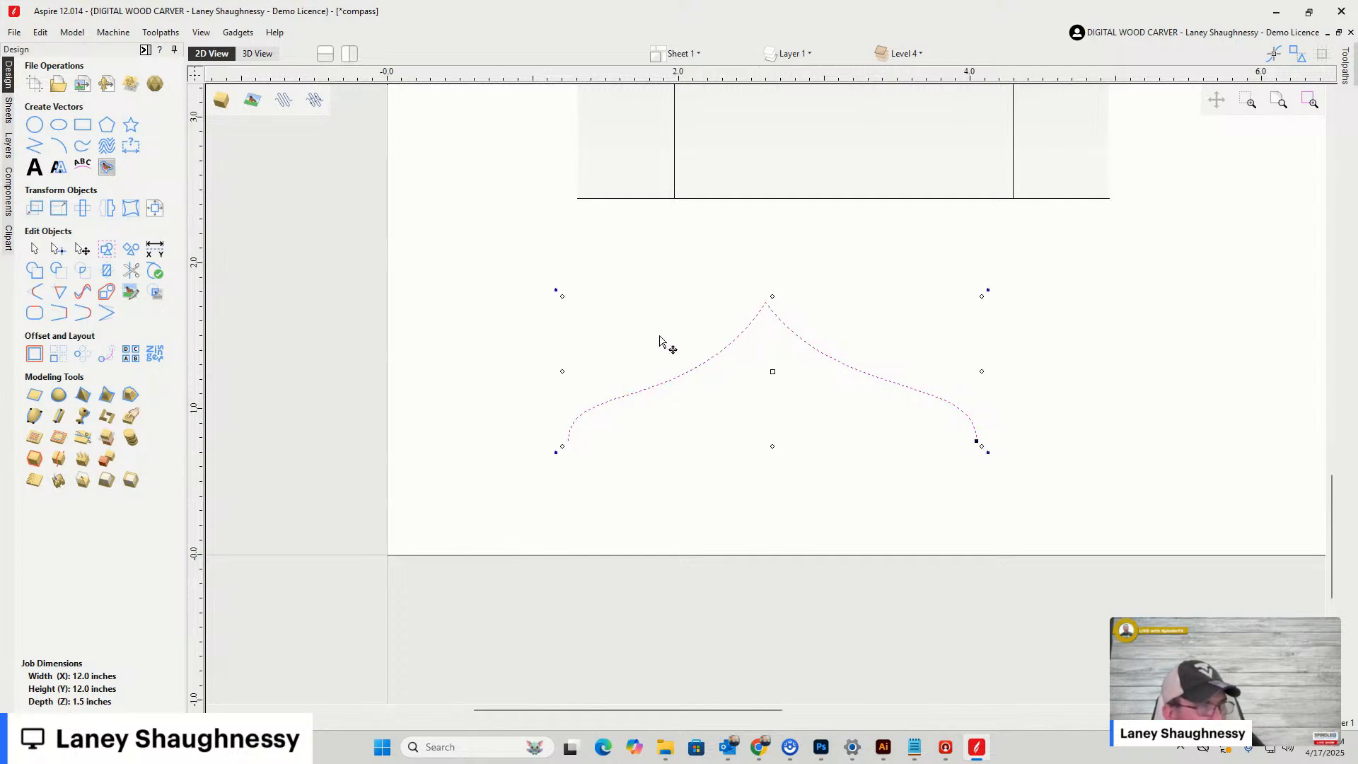
Cut the pointed profile apart at its peak node and delete the right-hand half
key("n")
right_click(766, 300)
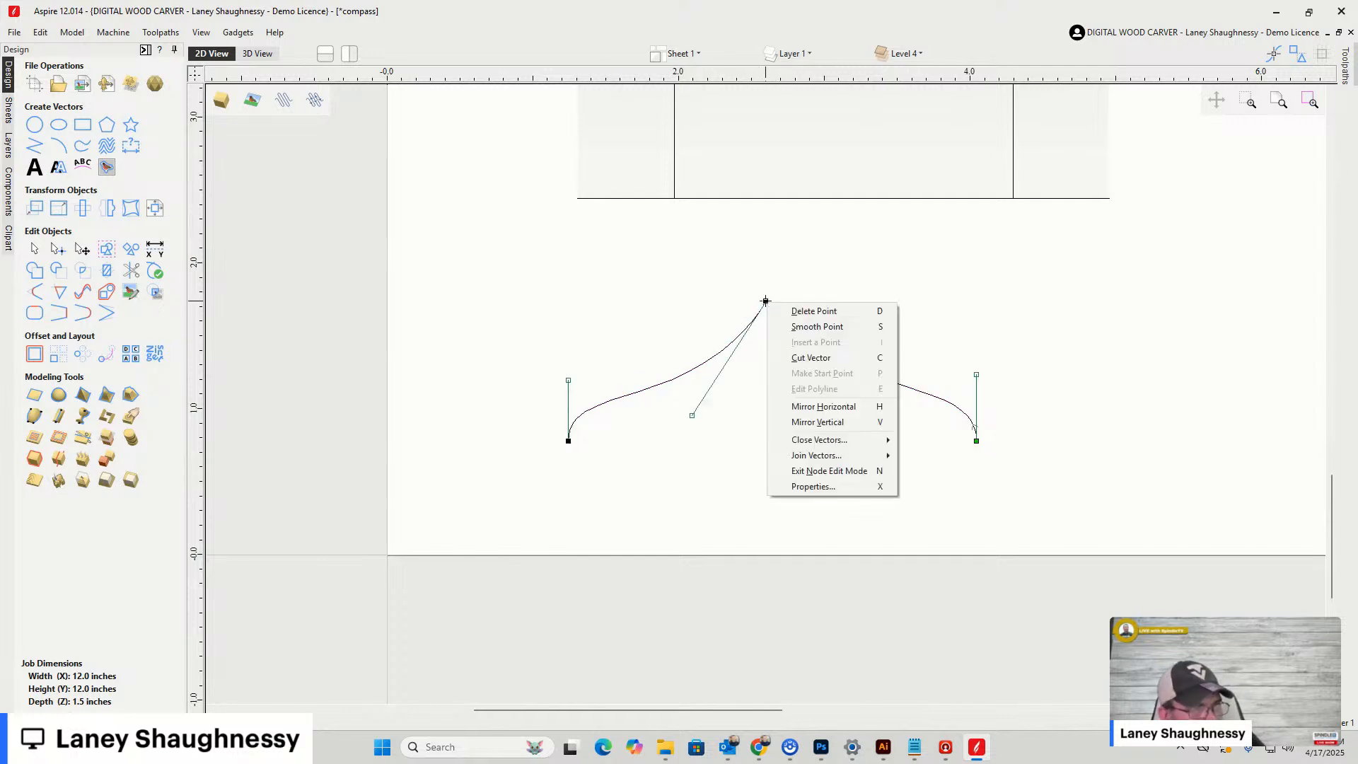
left_click(810, 358)
left_click(743, 338)
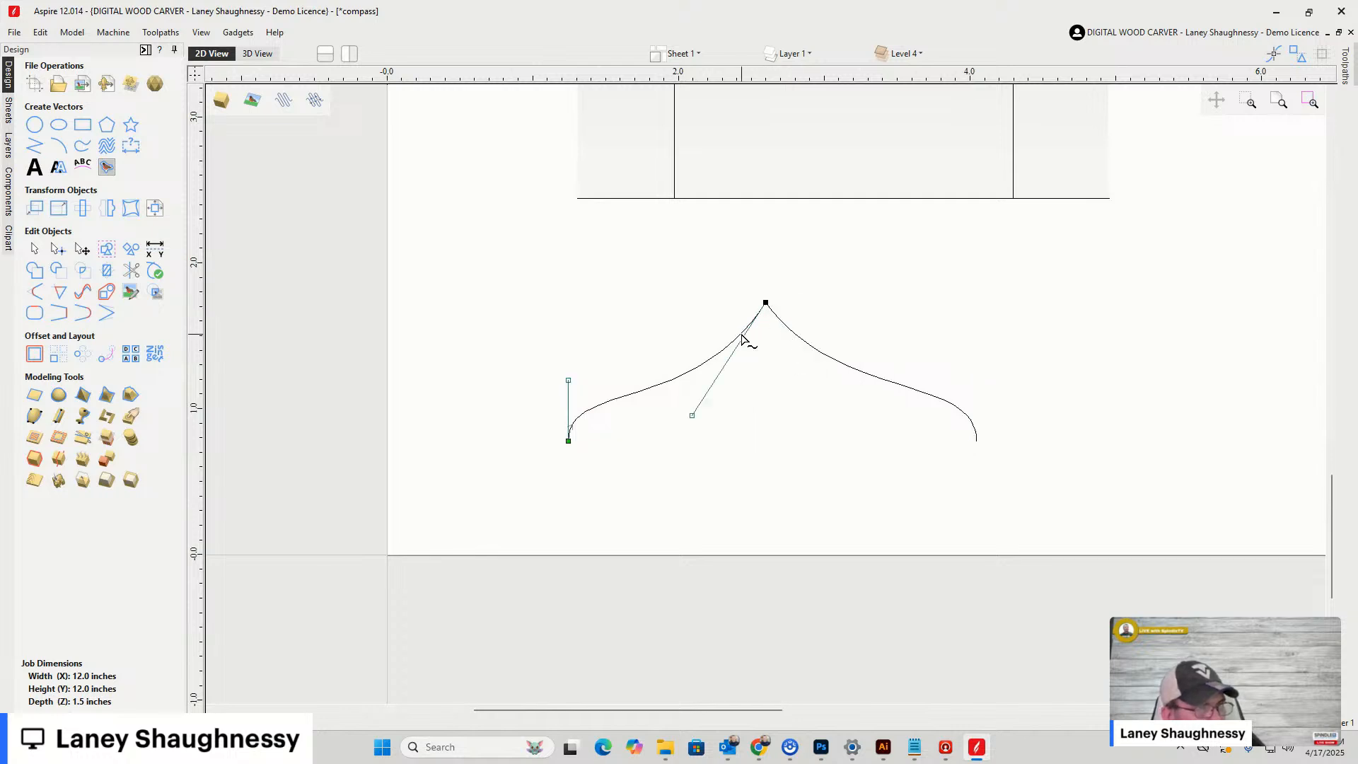
left_click(814, 349)
key("Delete")
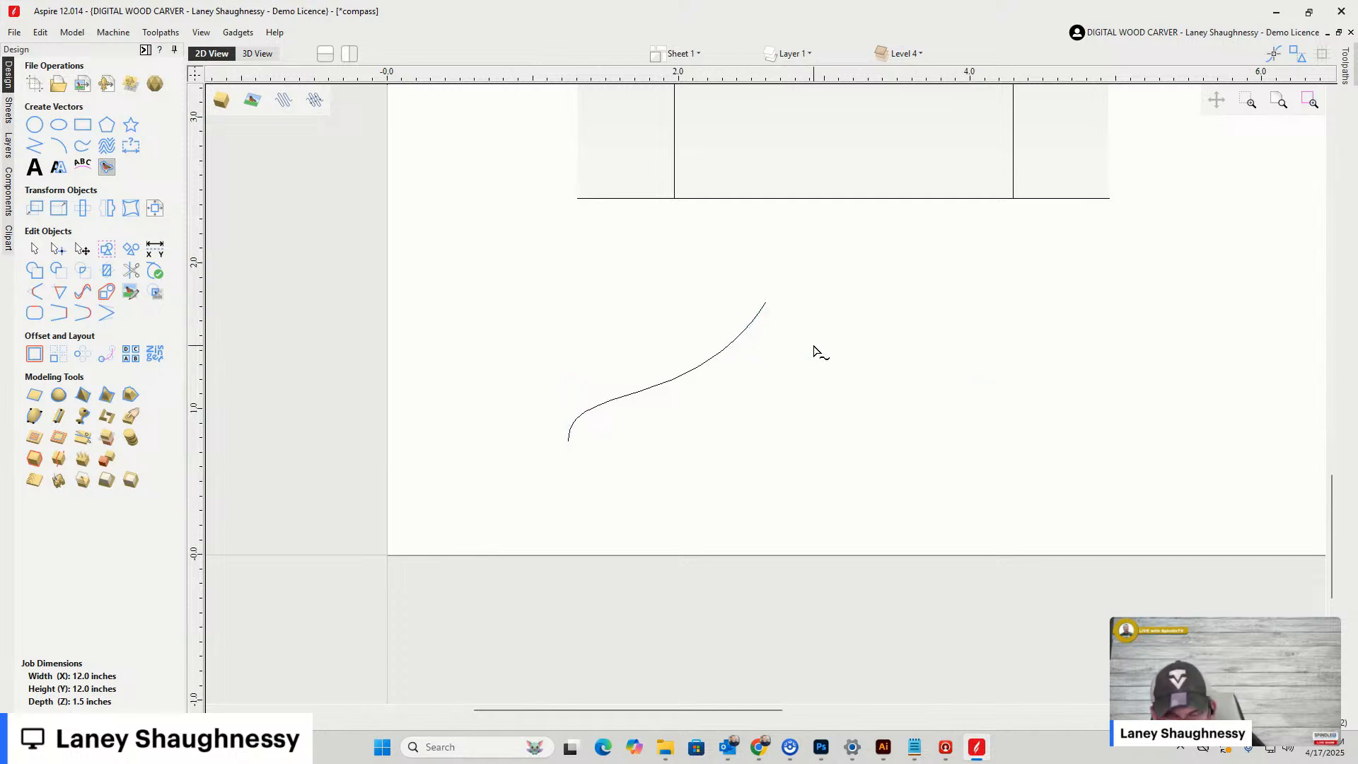
Create a mirrored copy of the remaining left half on its right side to form a symmetrical pointed profile
left_click(697, 375)
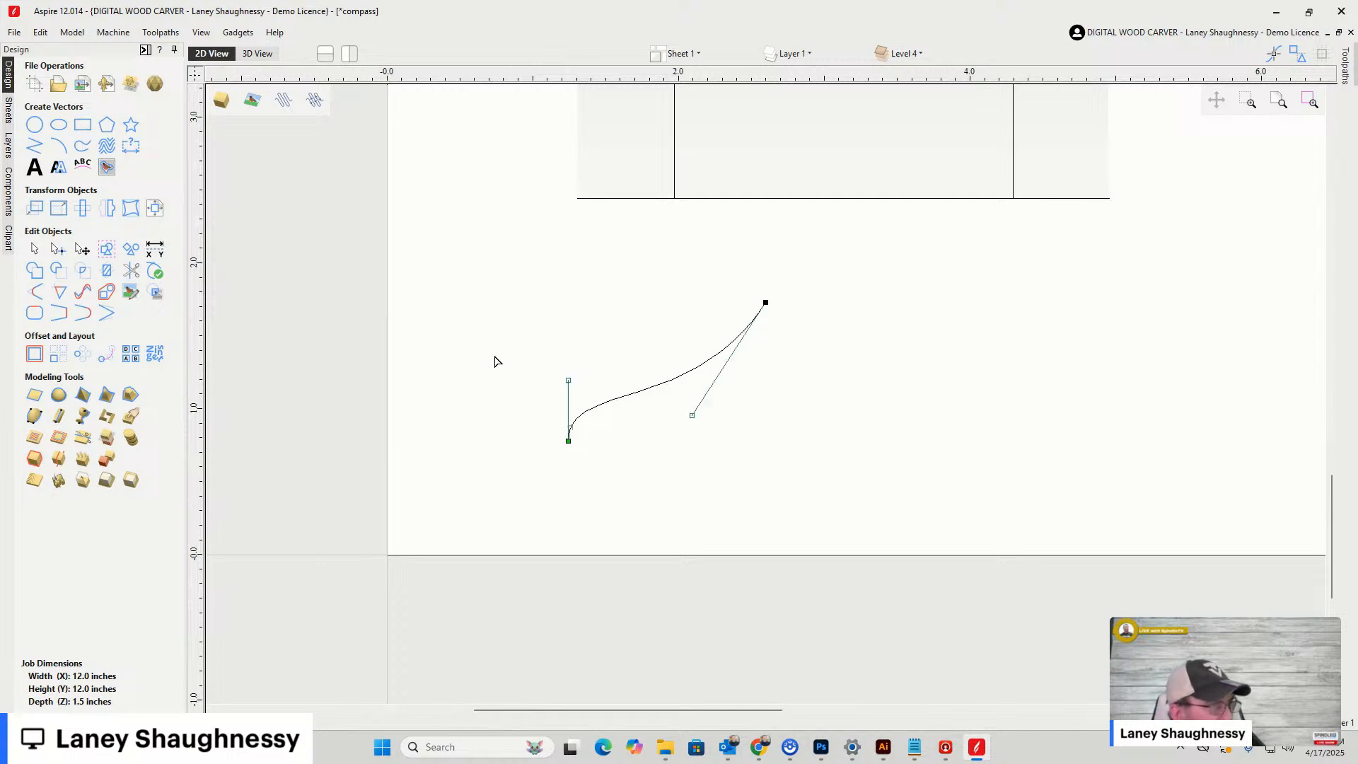
left_click(107, 208)
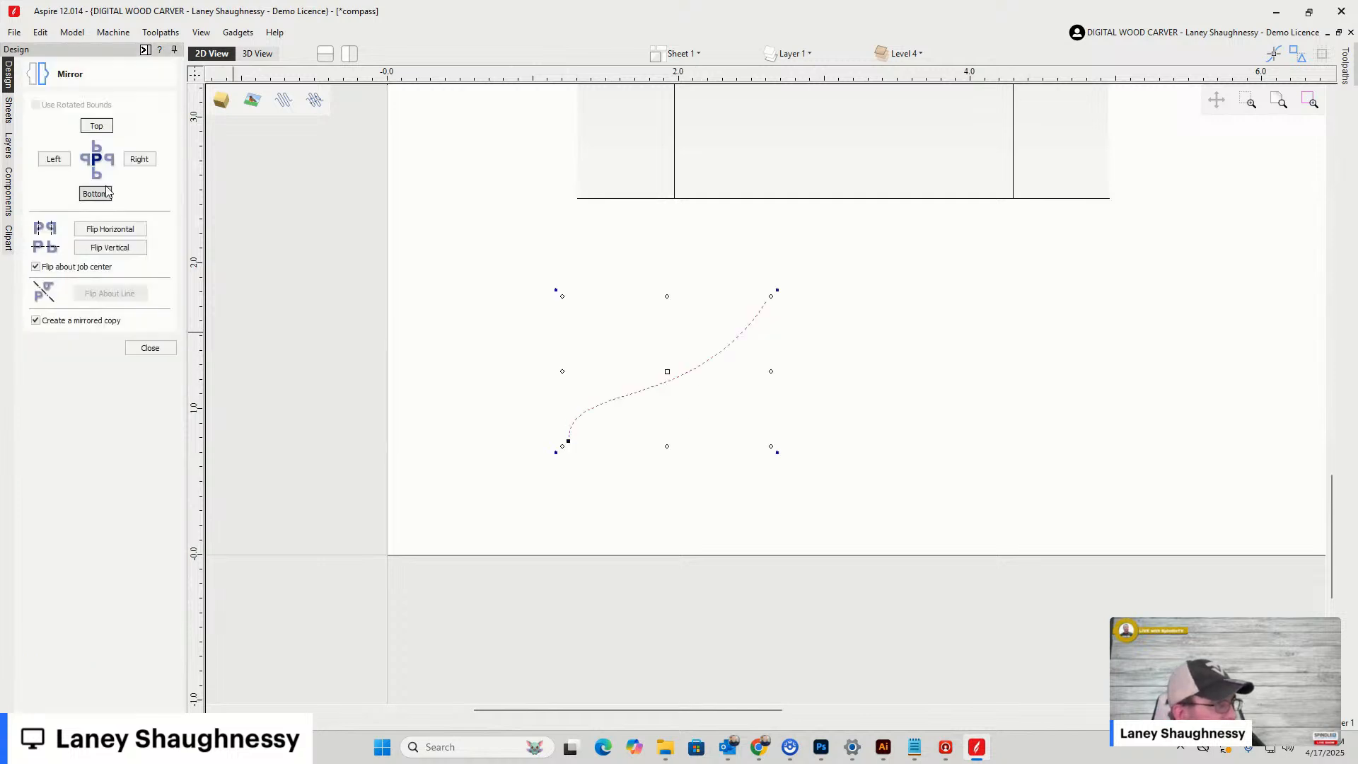
left_click(136, 159)
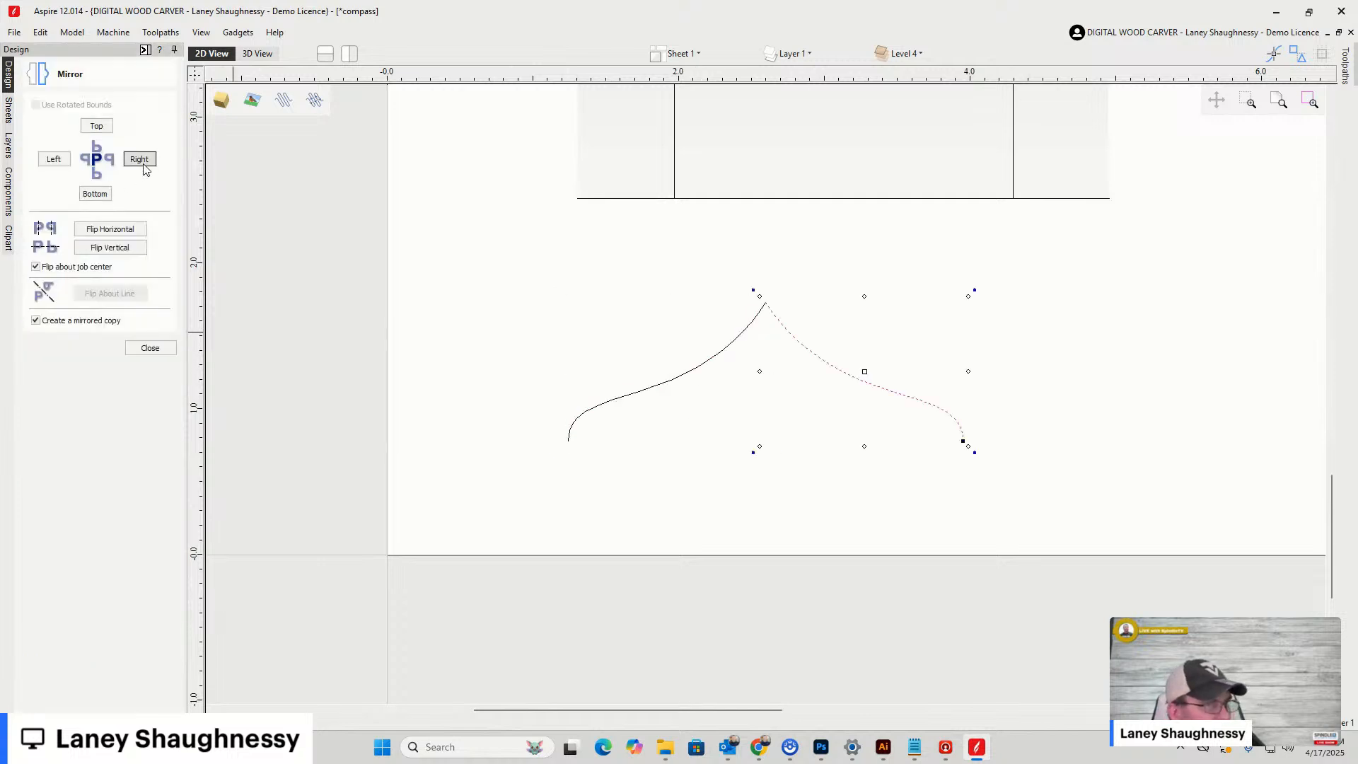
left_click(143, 348)
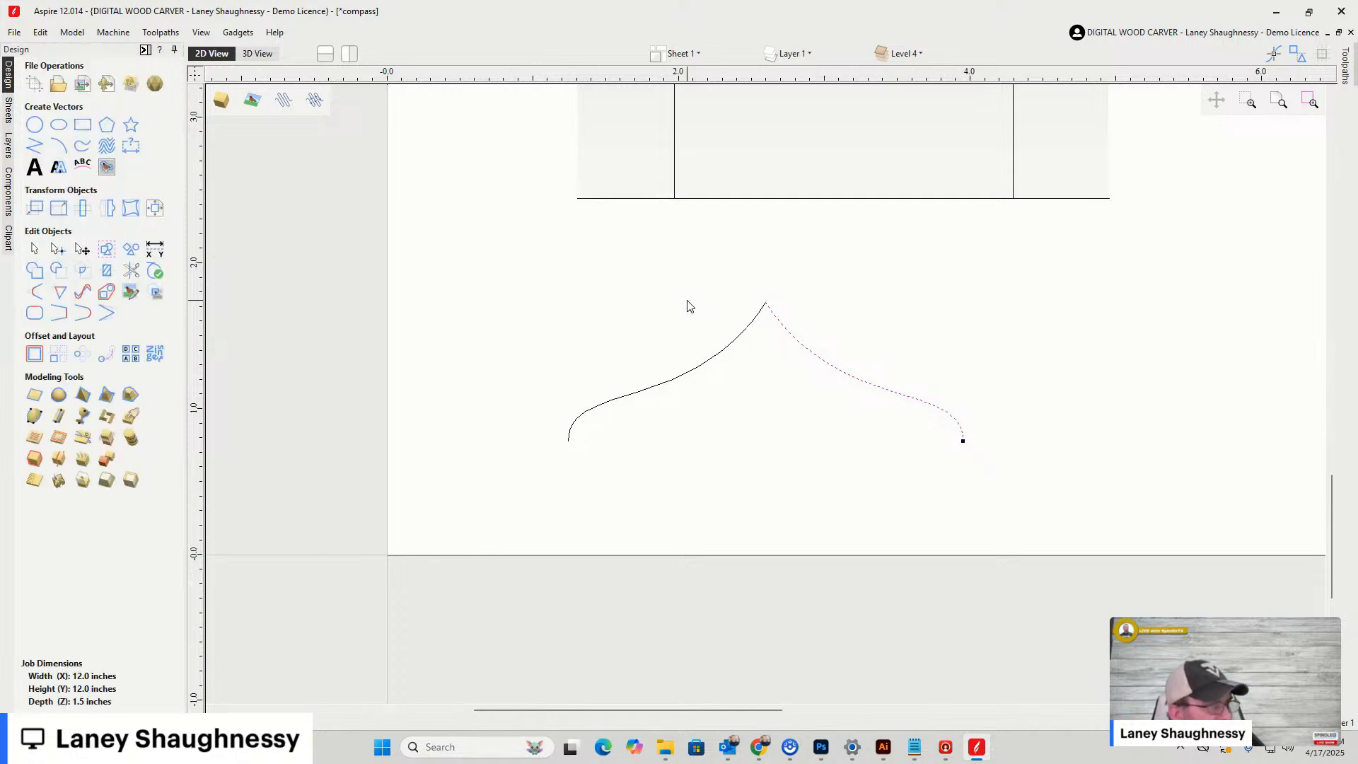
Join the two mirrored halves into one open vector with a 0.004 inch tolerance
left_click(683, 375, "shift")
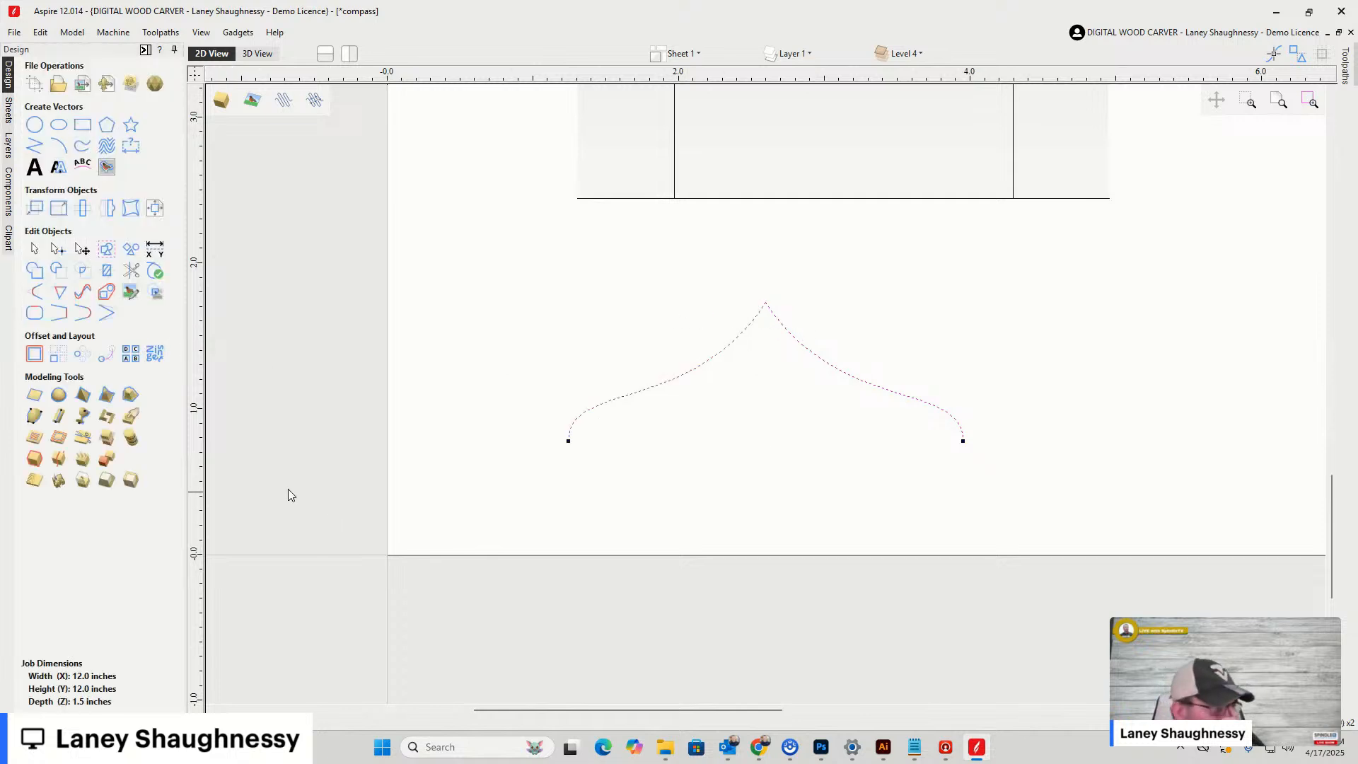
left_click(34, 312)
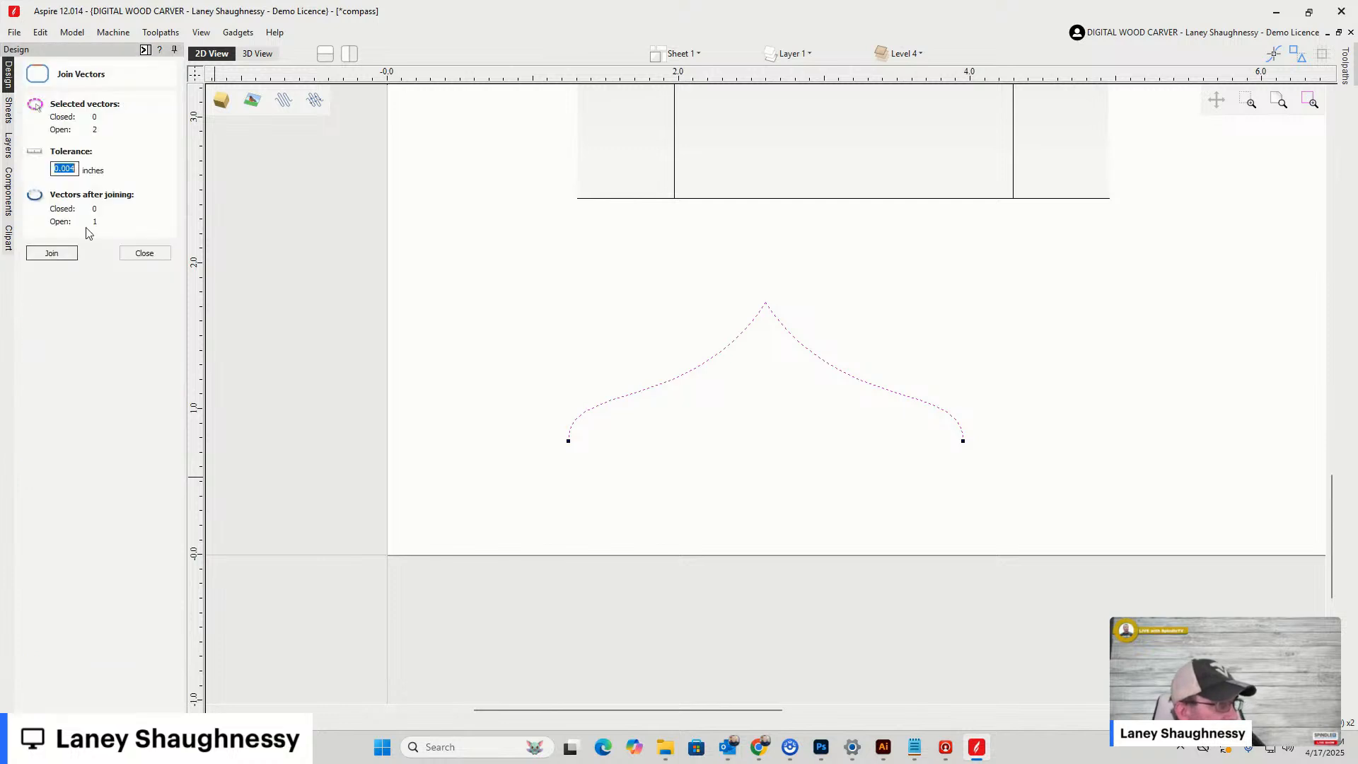
left_click(64, 251)
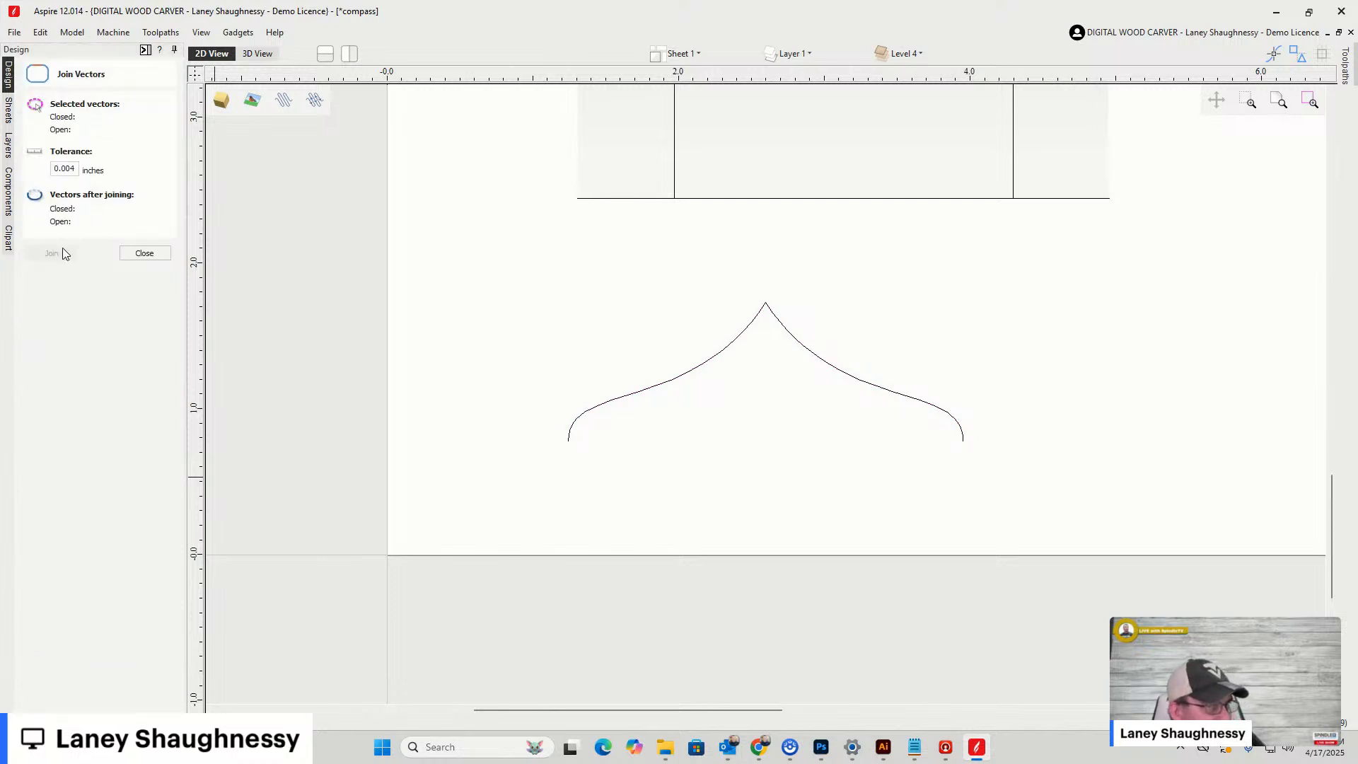
left_click(144, 254)
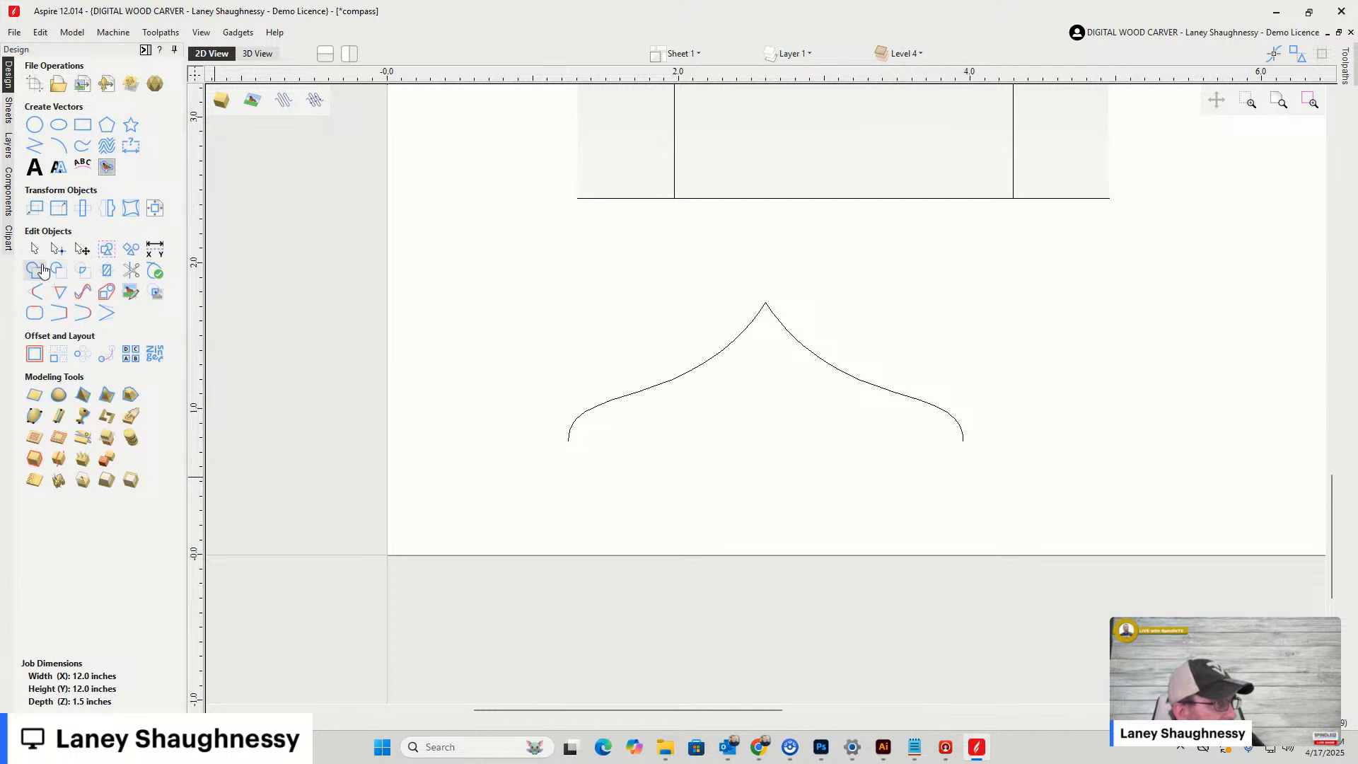
Round the joined profile's peak with a normal fillet of 0.5 inch radius
left_click(34, 292)
left_click(765, 303)
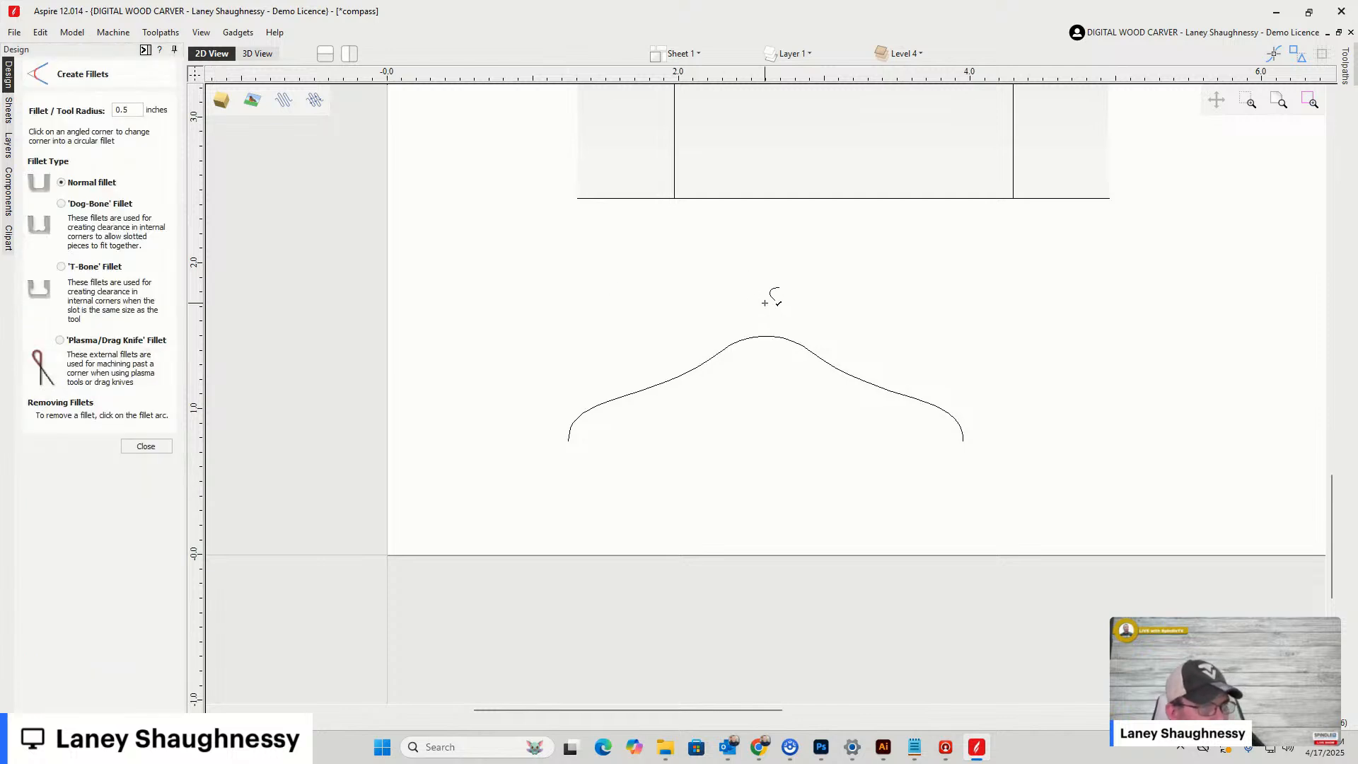
left_click(146, 446)
Fit the rounded profile's width exactly between the lower ends of the two inset rails, and place it just below the block
scroll(816, 400, "down", 4)
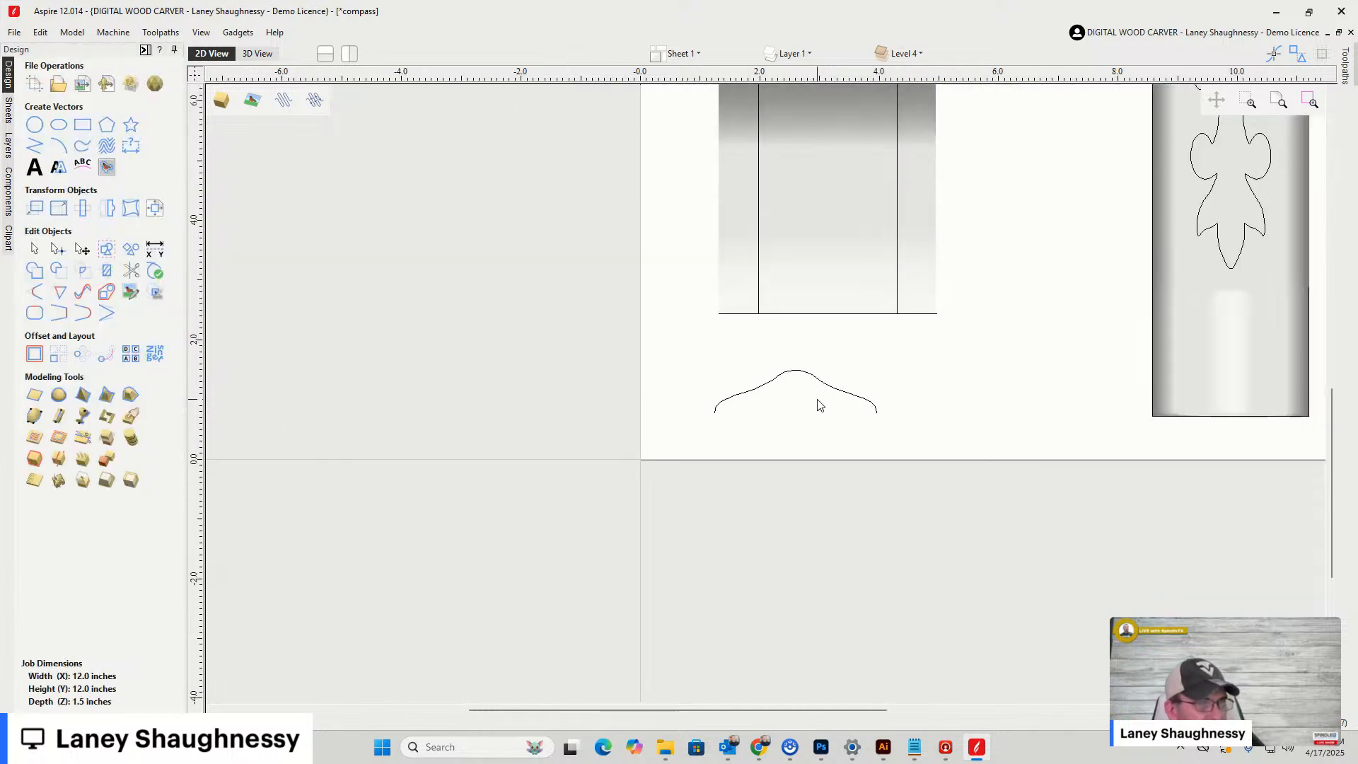
left_click(796, 380)
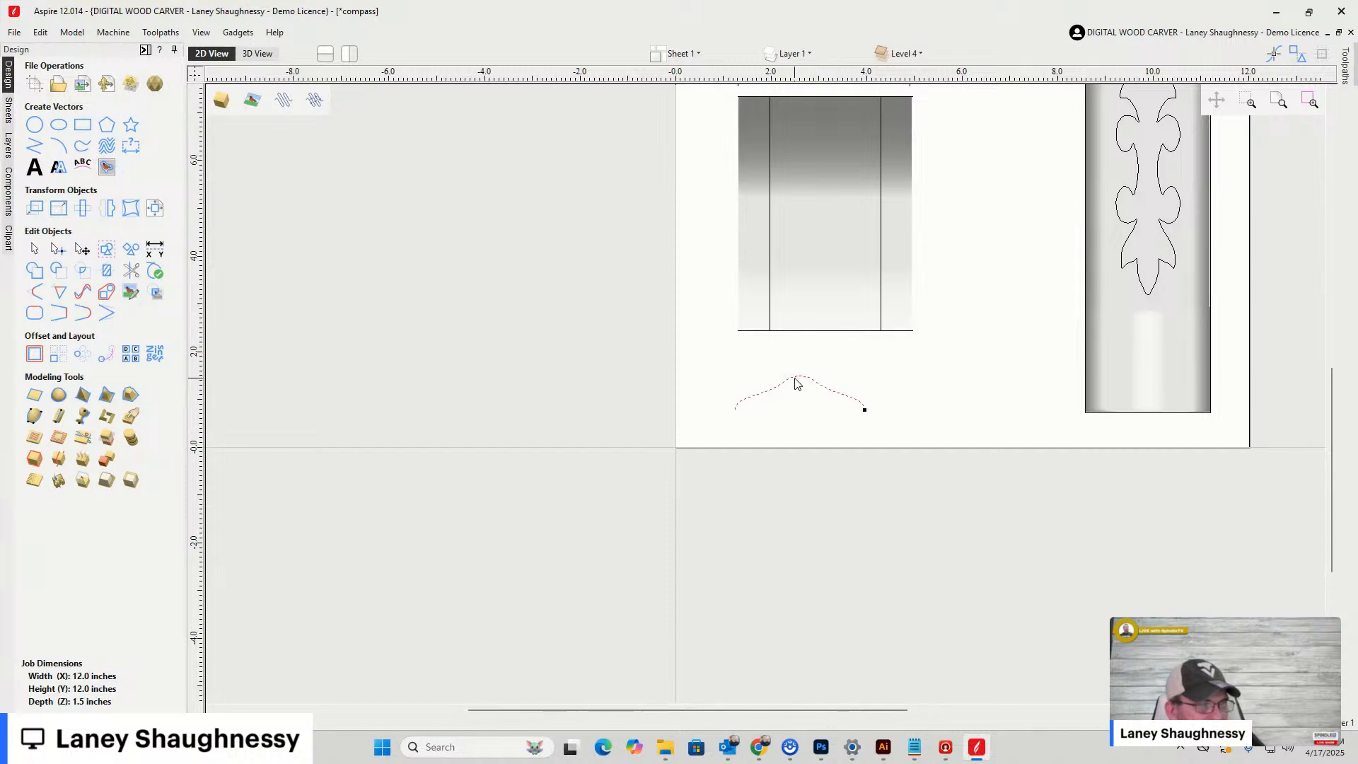
left_click_drag(798, 382, 807, 395)
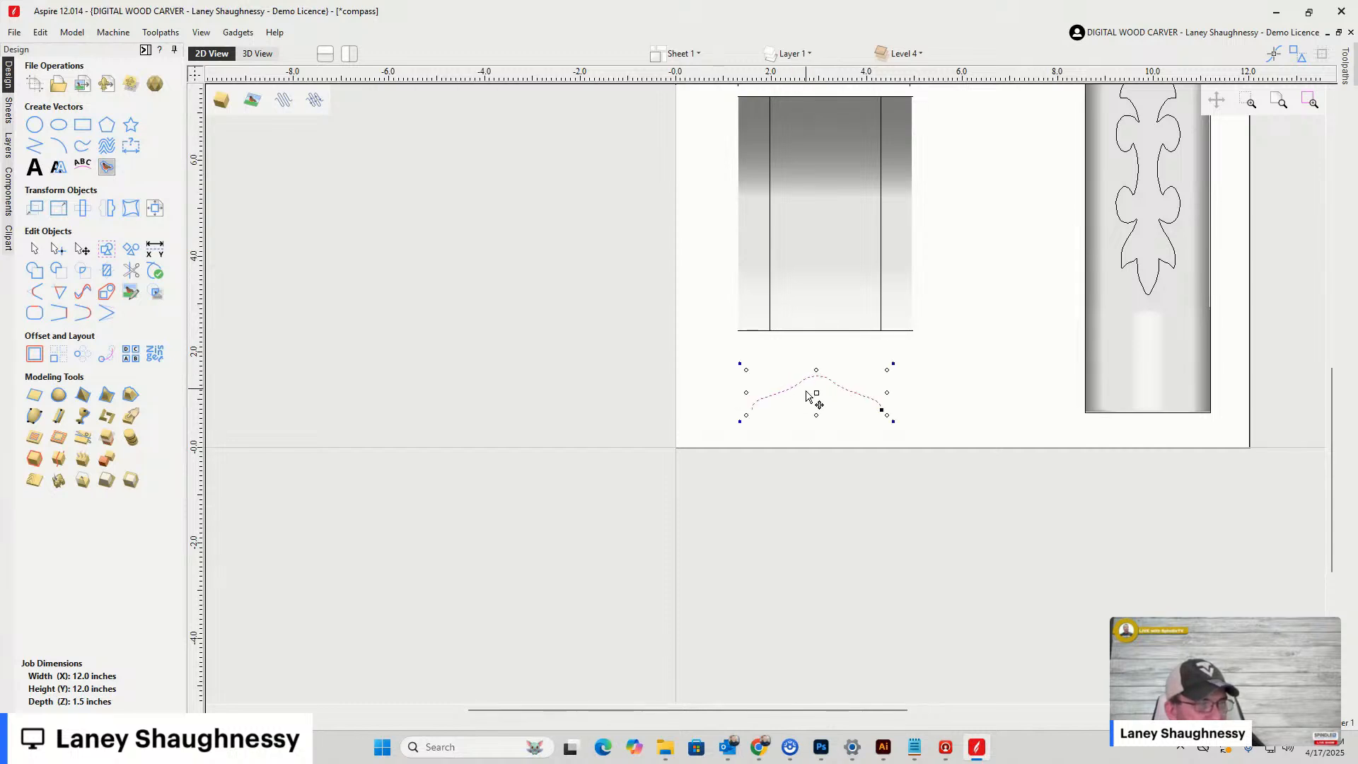
scroll(809, 397, "up", 4)
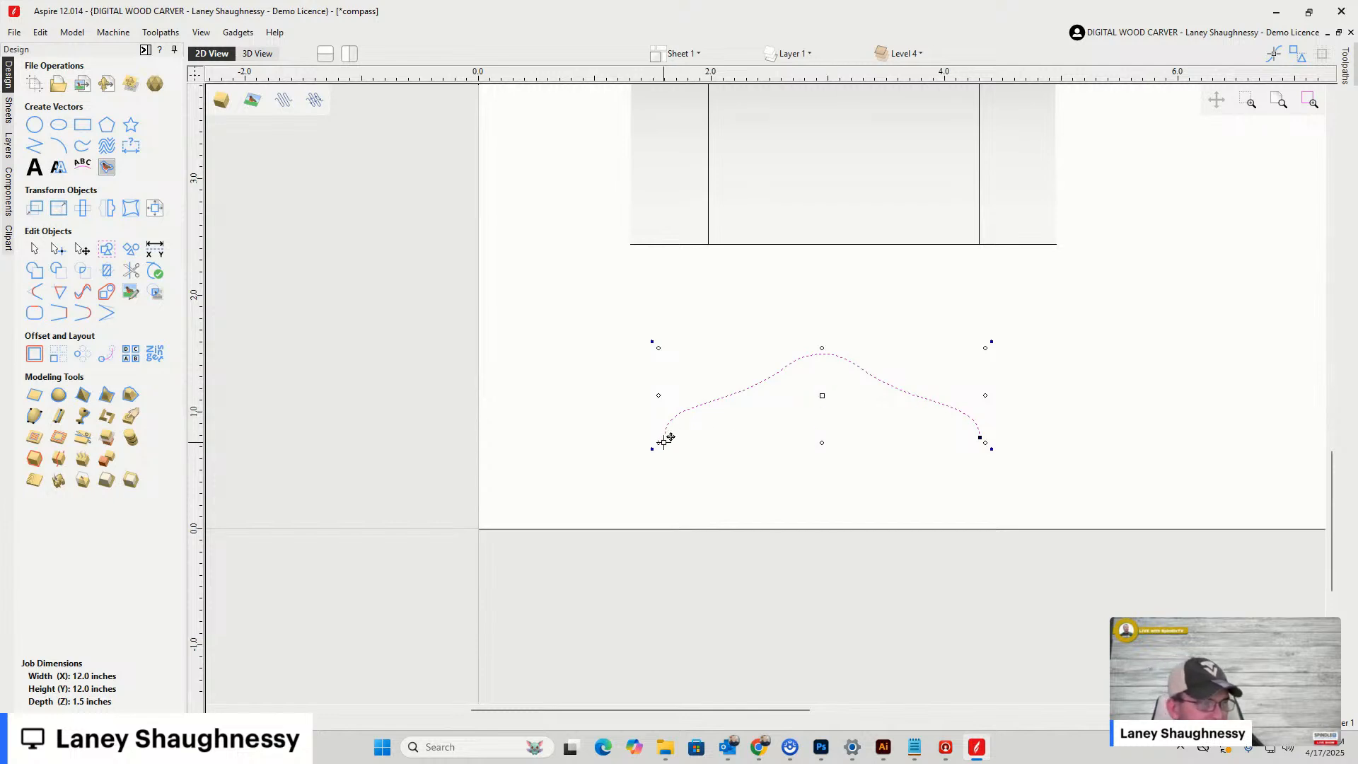
left_click_drag(665, 440, 710, 243)
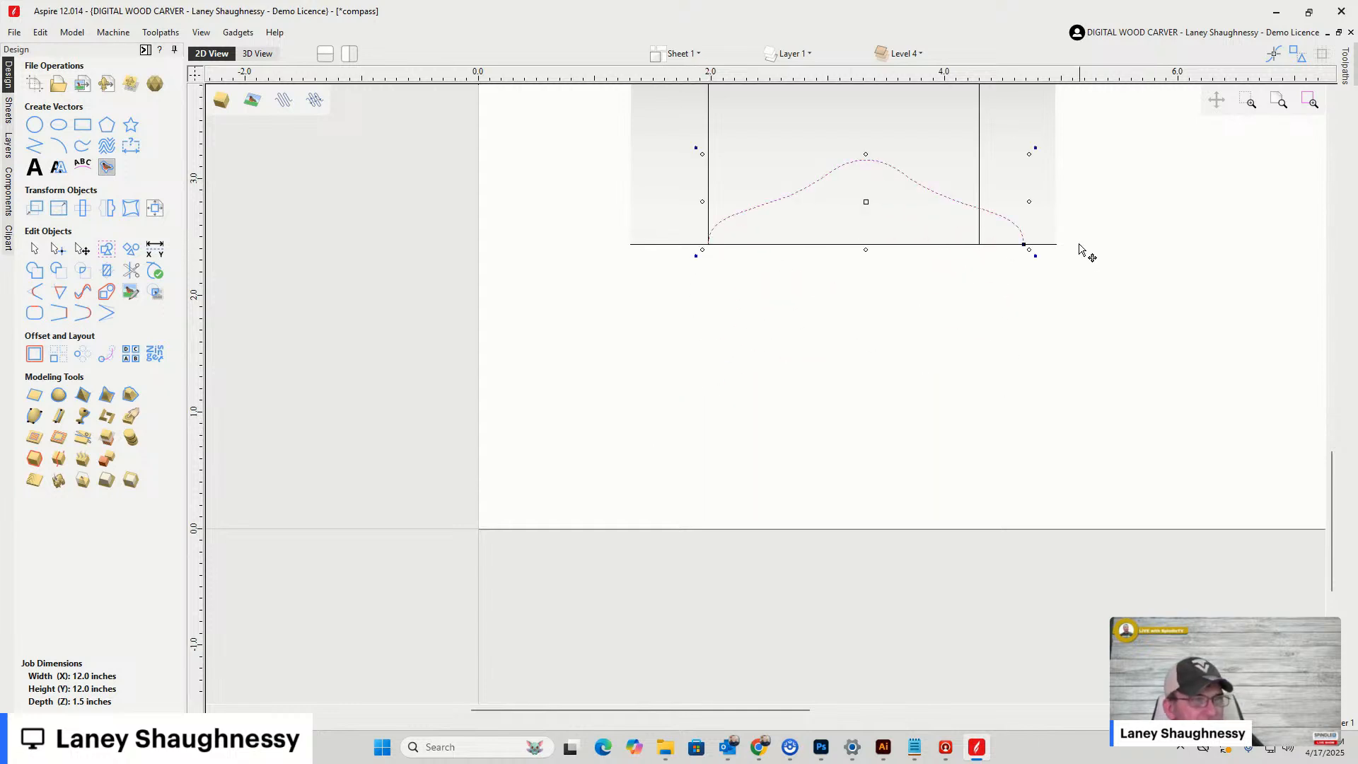
left_click_drag(1029, 201, 980, 204)
left_click(873, 456)
scroll(858, 482, "down", 4)
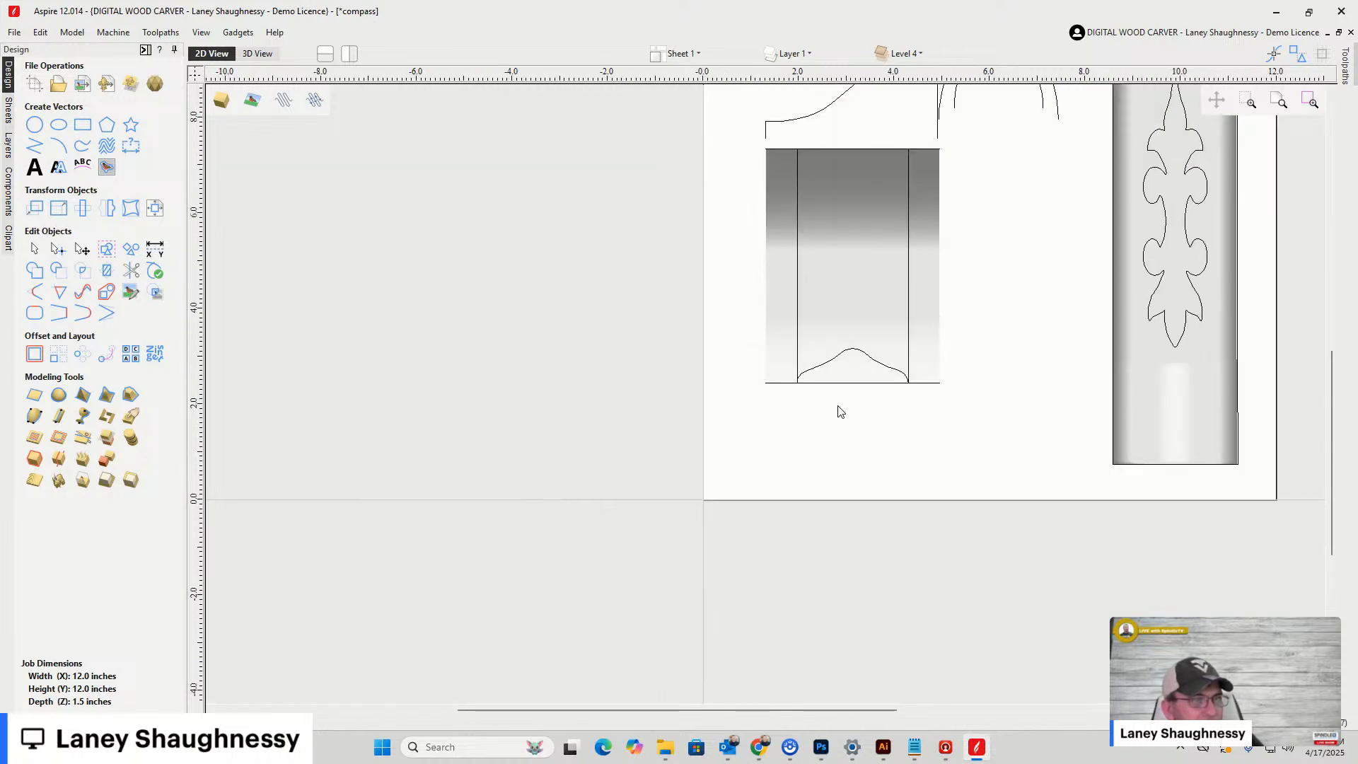
left_click_drag(833, 363, 828, 441)
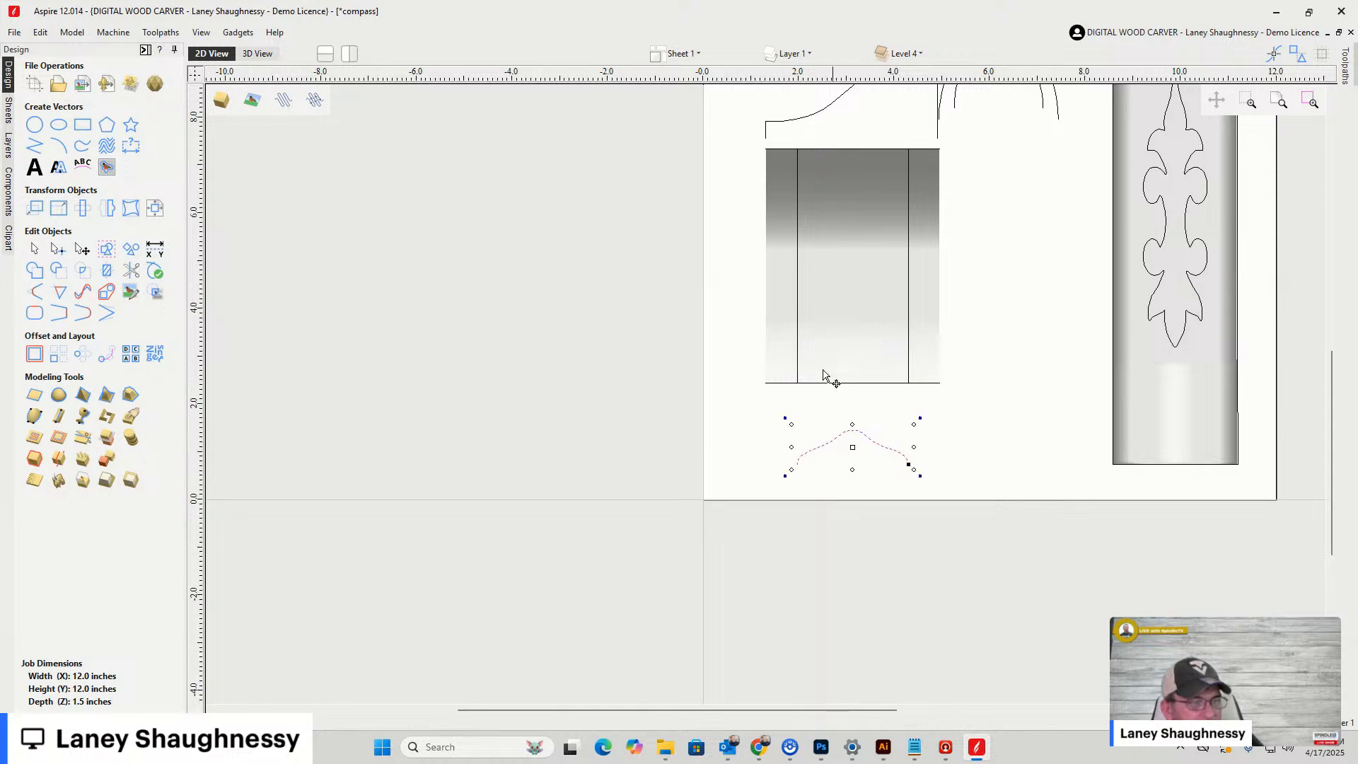
Create a Two Rail Sweep along the two inset lines using the rounded profile as cross-section, combined by adding
left_click(799, 306)
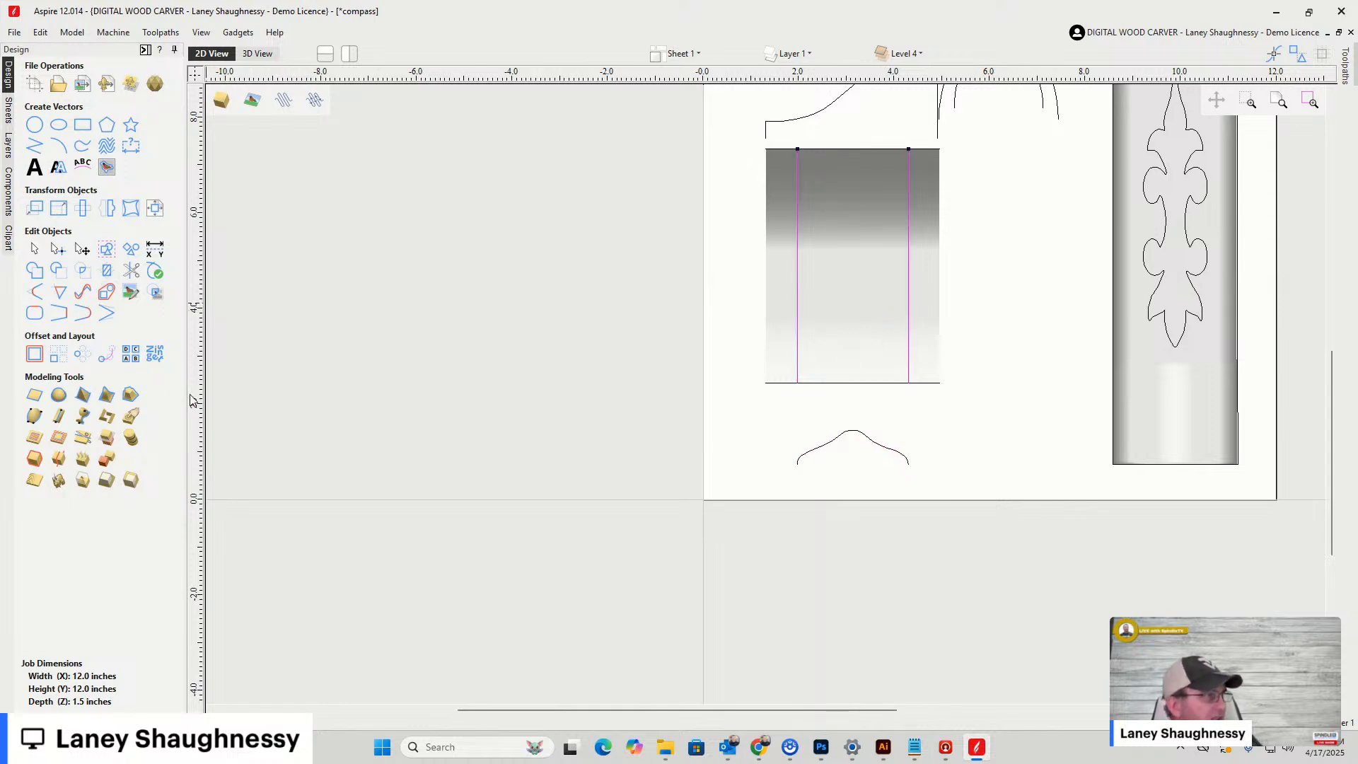
left_click(34, 420)
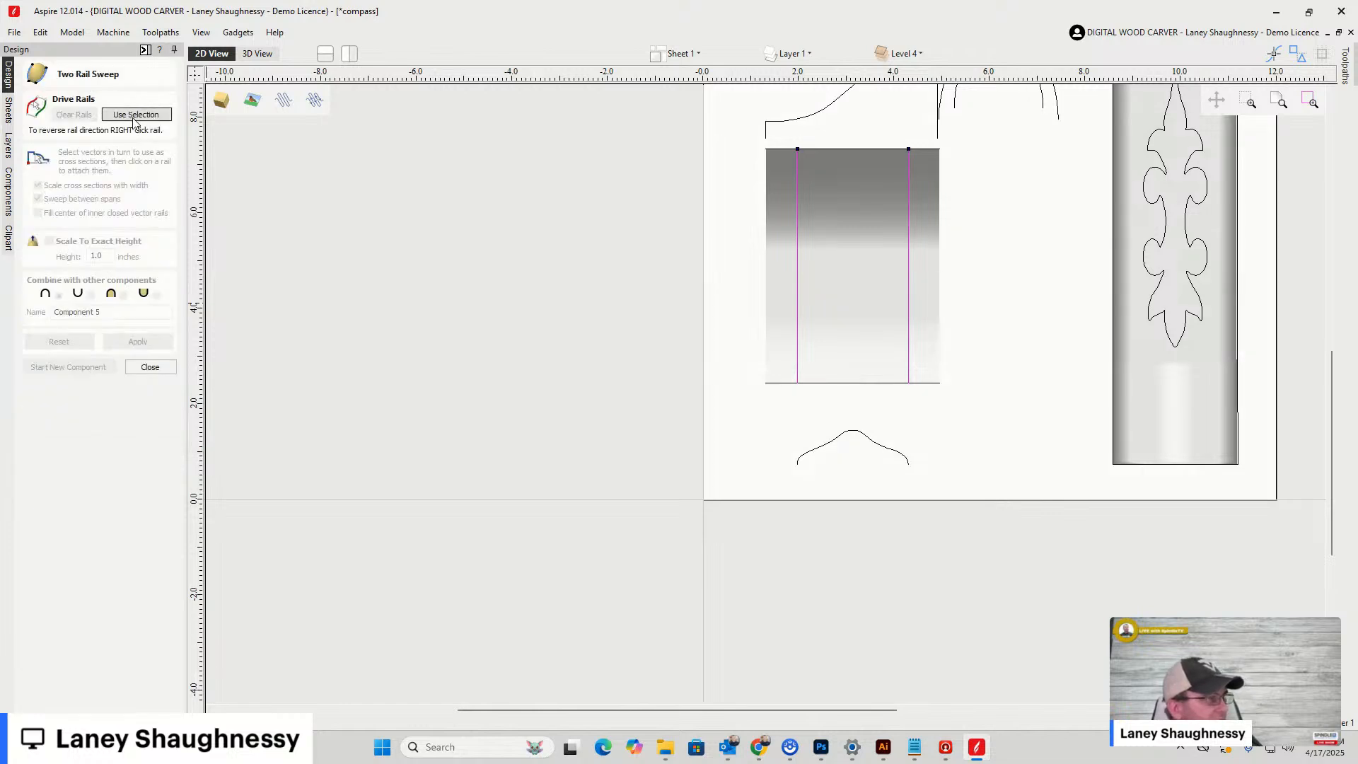
left_click(135, 115)
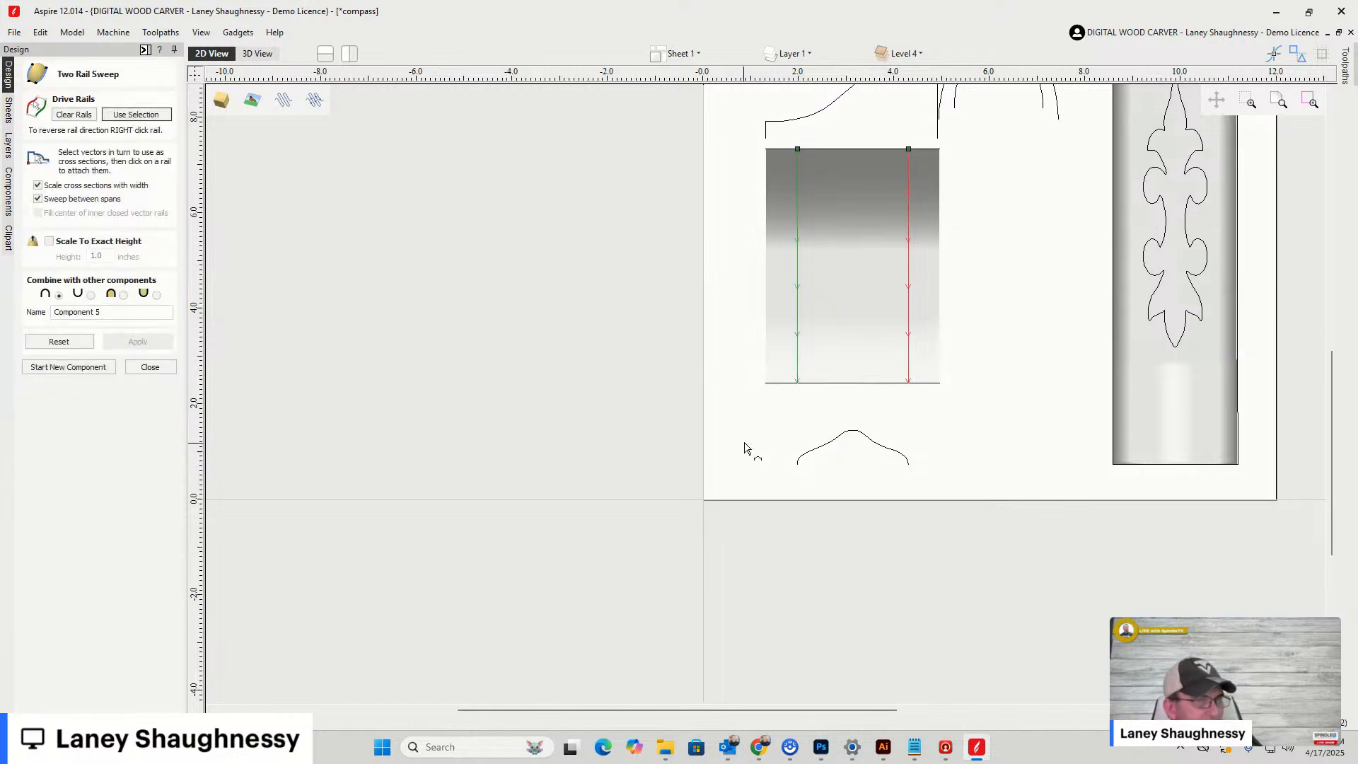
left_click(841, 441)
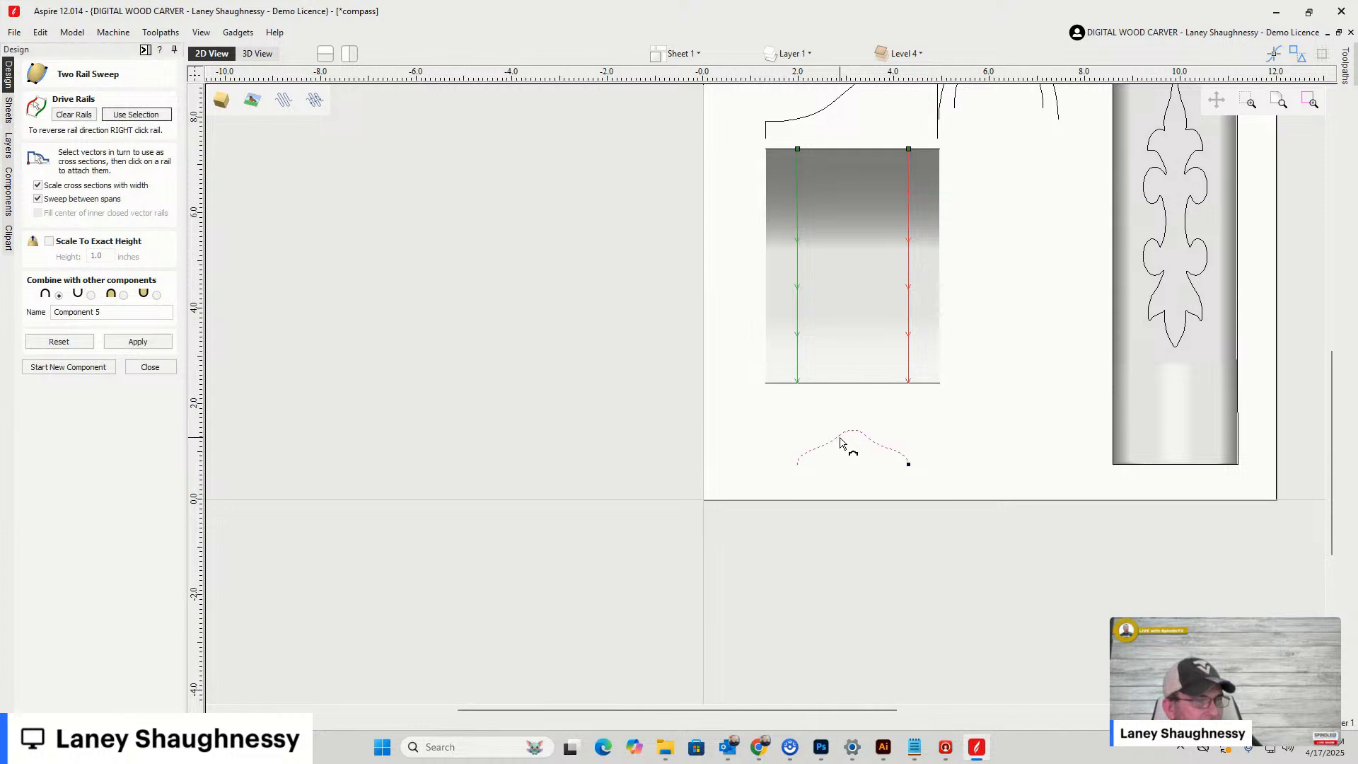
left_click(138, 343)
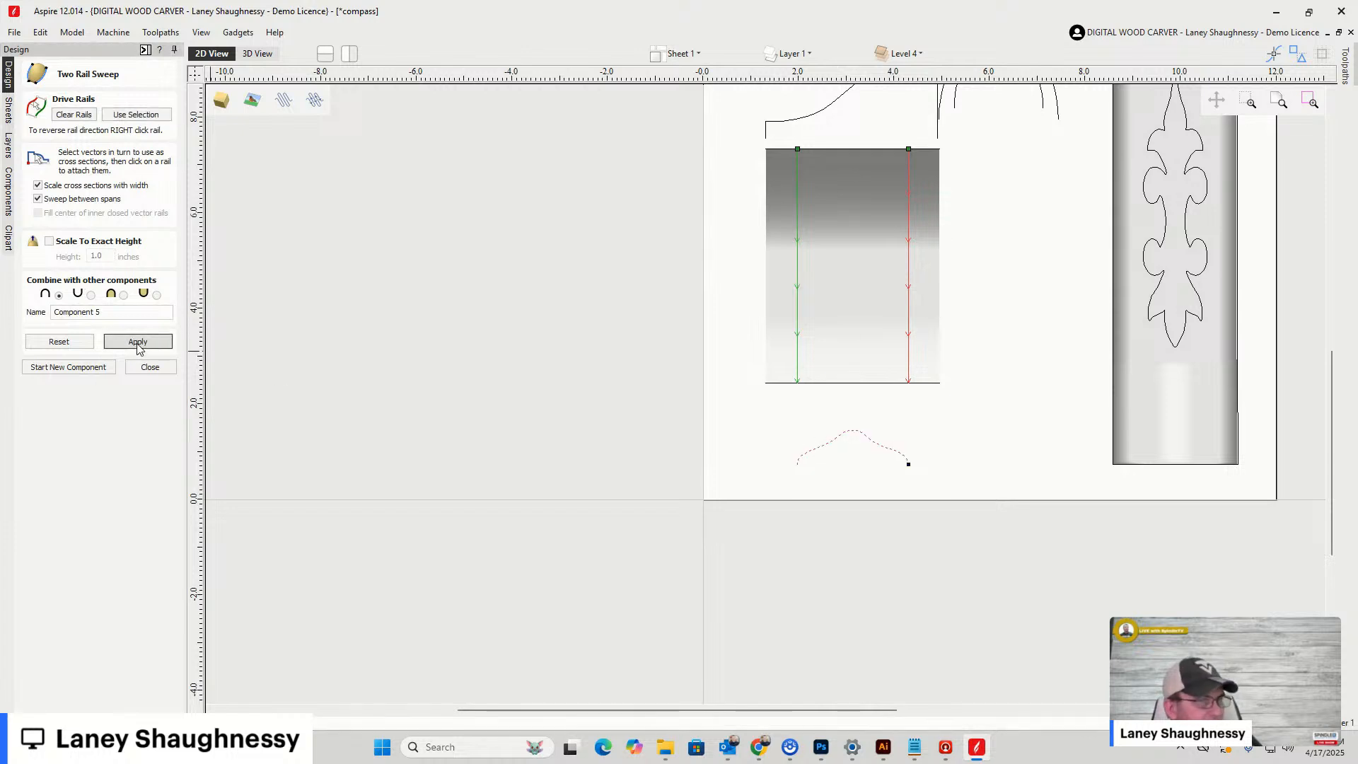
Examine the swept shape on the S-curved block in 3D from several angles, and close the sweep tool back in 2D
left_click(257, 54)
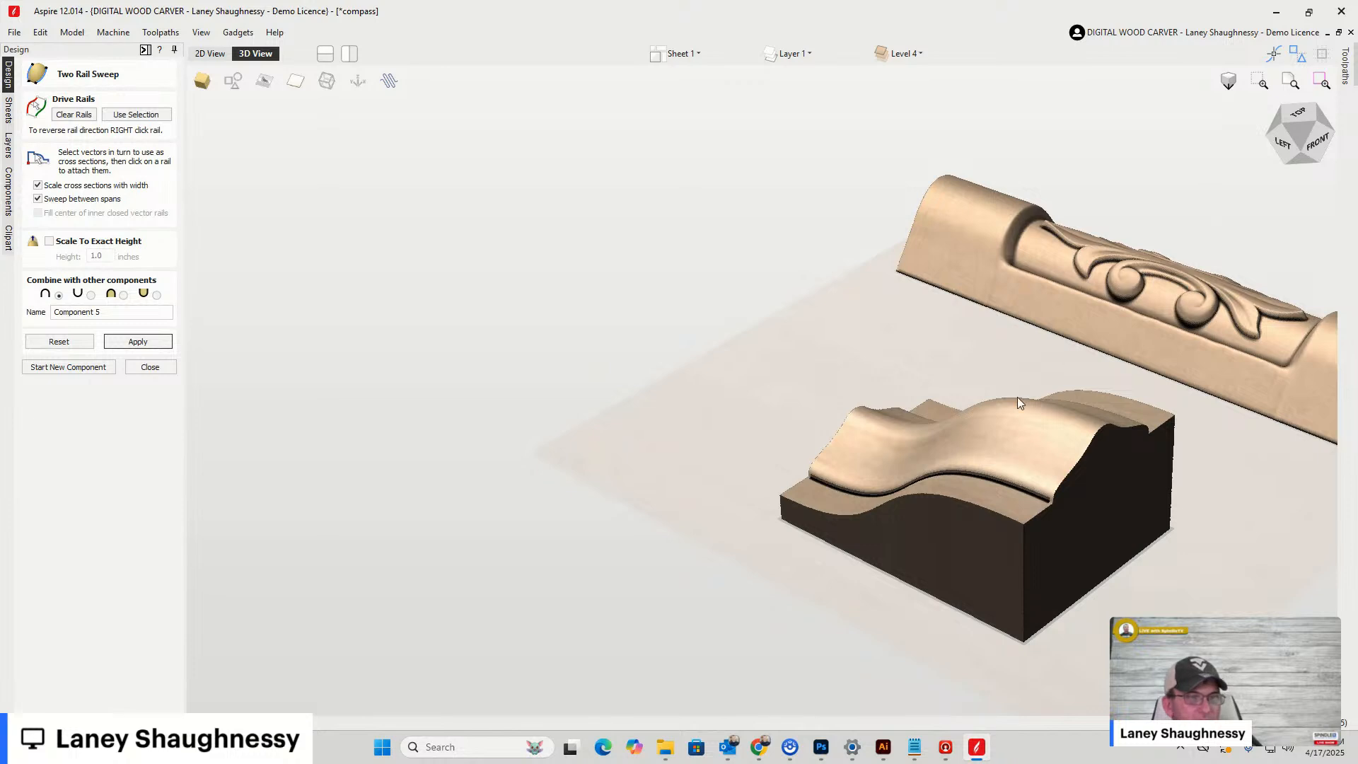
left_click_drag(1313, 148, 1289, 167)
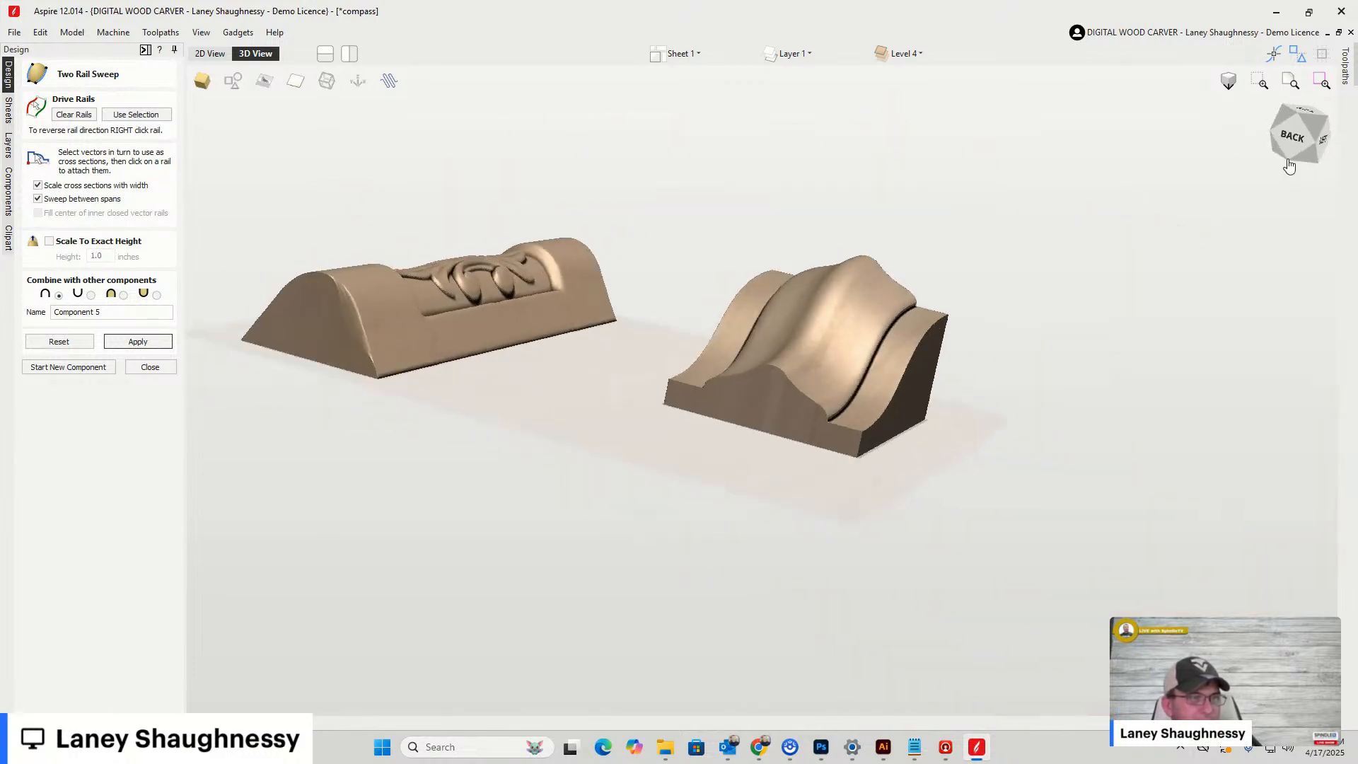
scroll(813, 344, "up", 5)
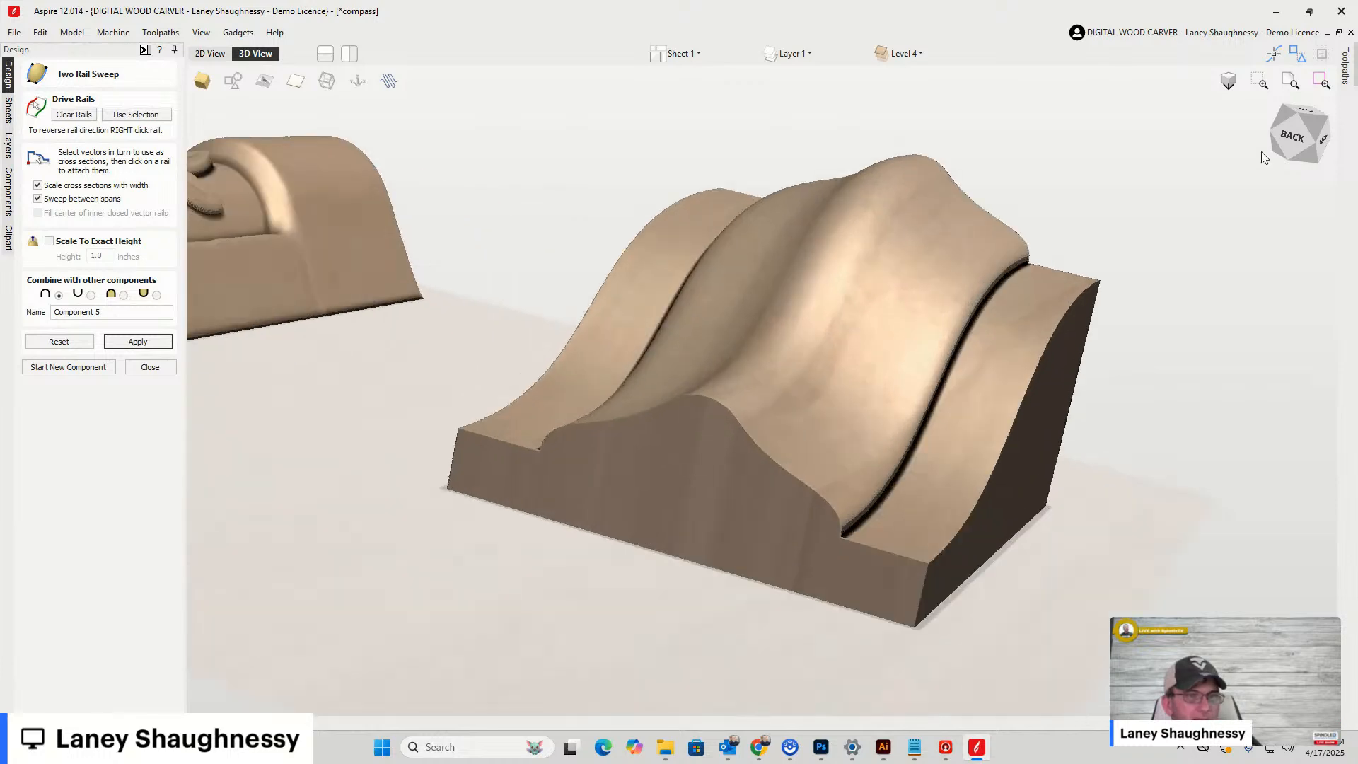
left_click(1309, 144)
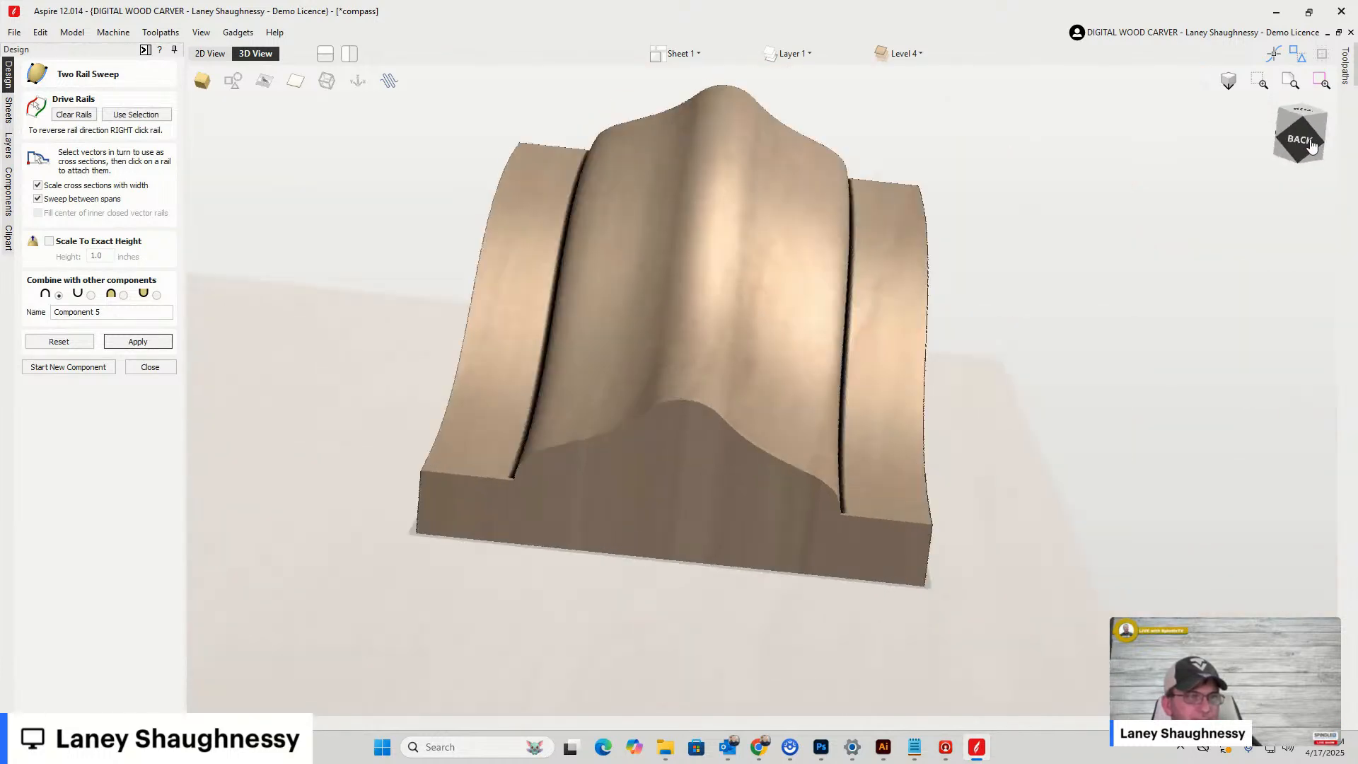
mouse_move(1313, 145)
left_mouse_down()
mouse_move(1283, 151)
mouse_move(1306, 149)
mouse_move(1286, 139)
left_mouse_up()
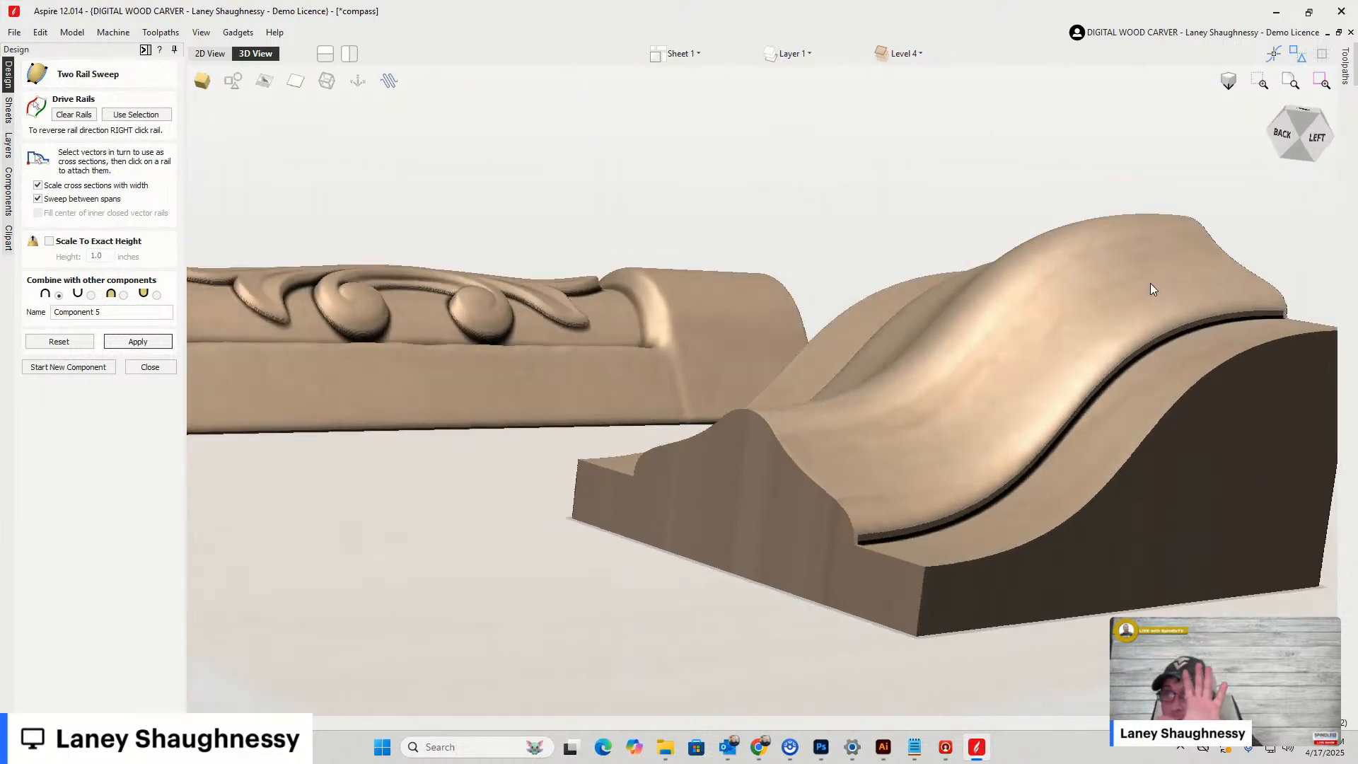
scroll(965, 337, "down", 2)
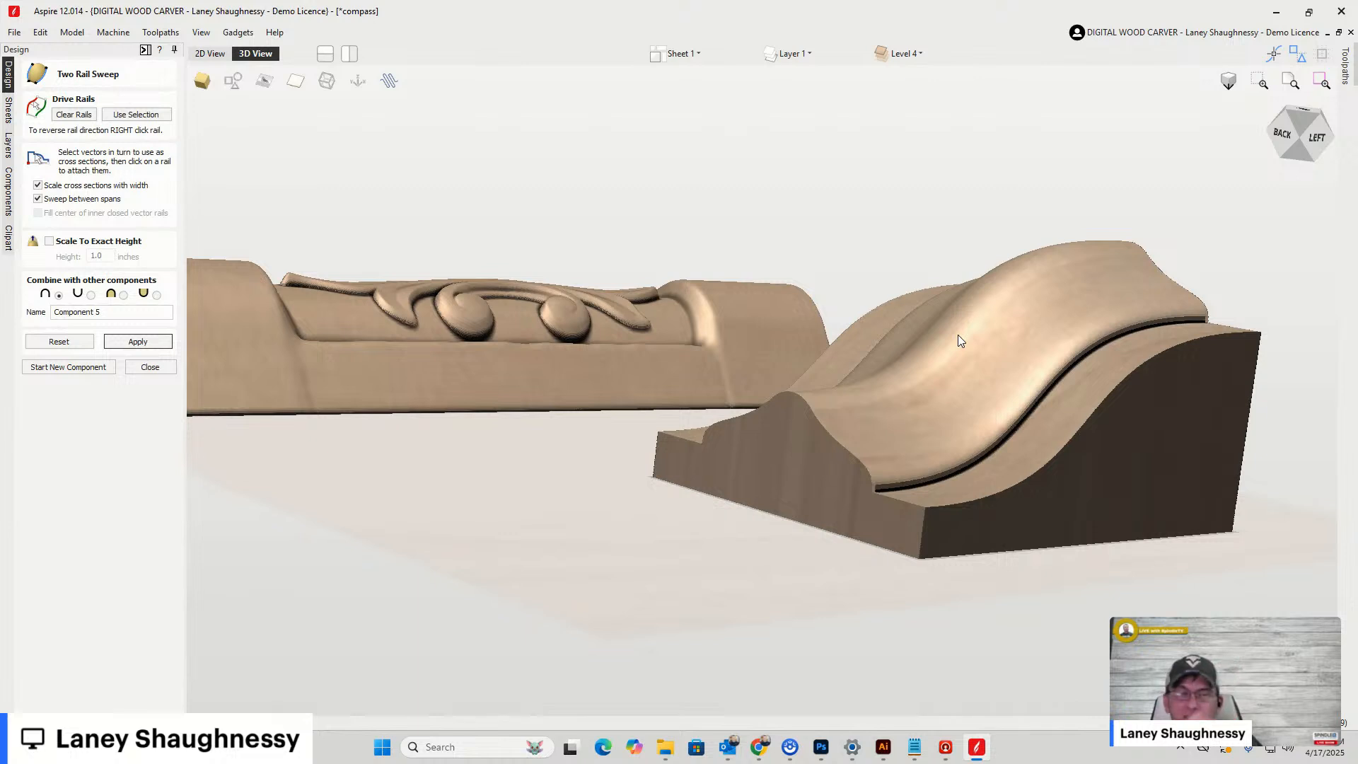
left_click(210, 54)
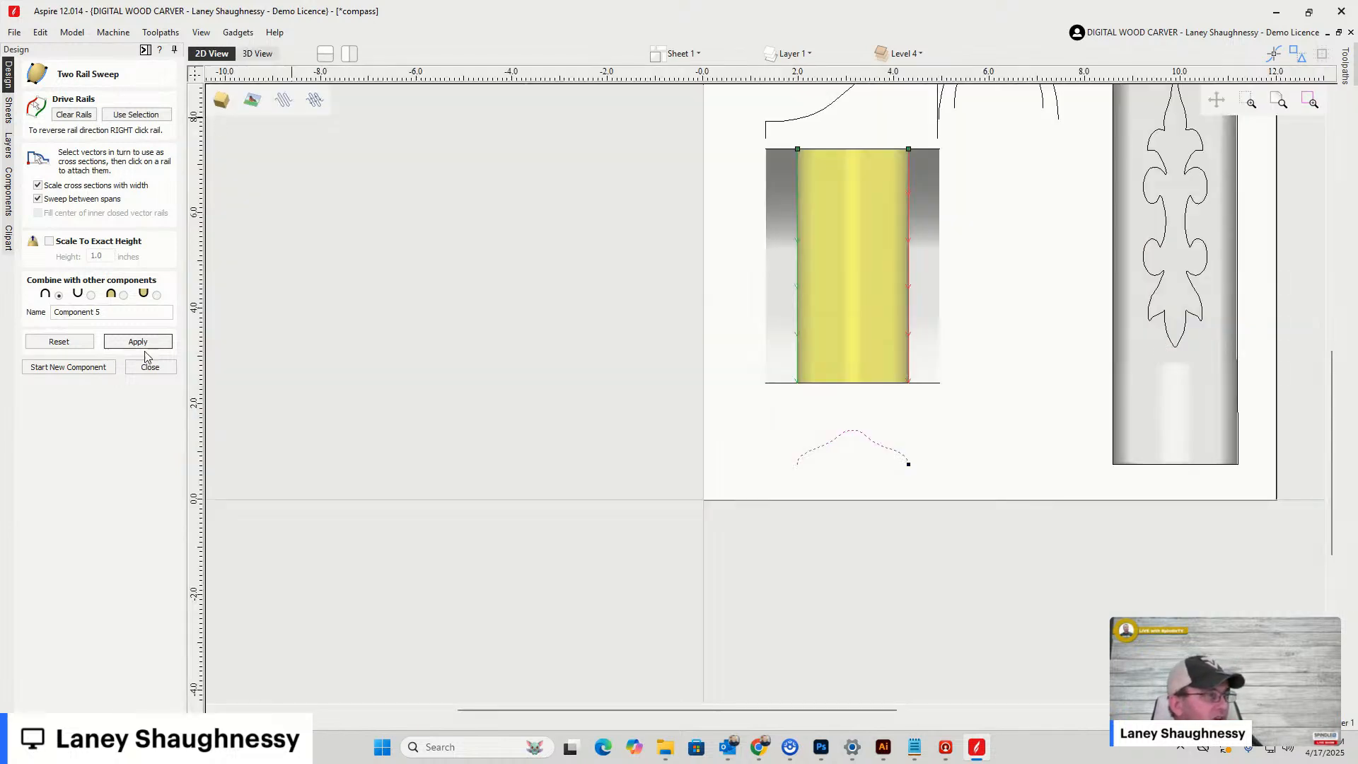
left_click(150, 367)
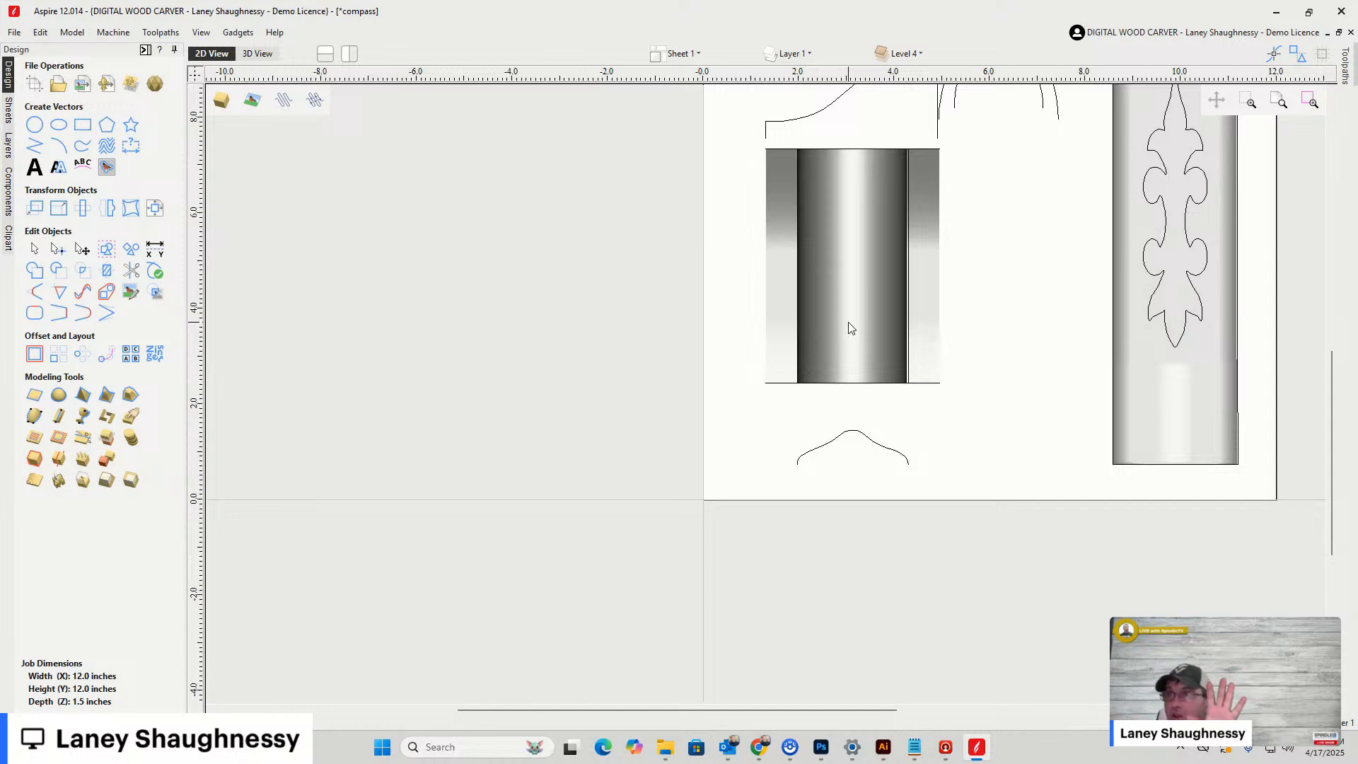
Duplicate the swept profile component, Component 5, on Level 4
left_click(863, 263)
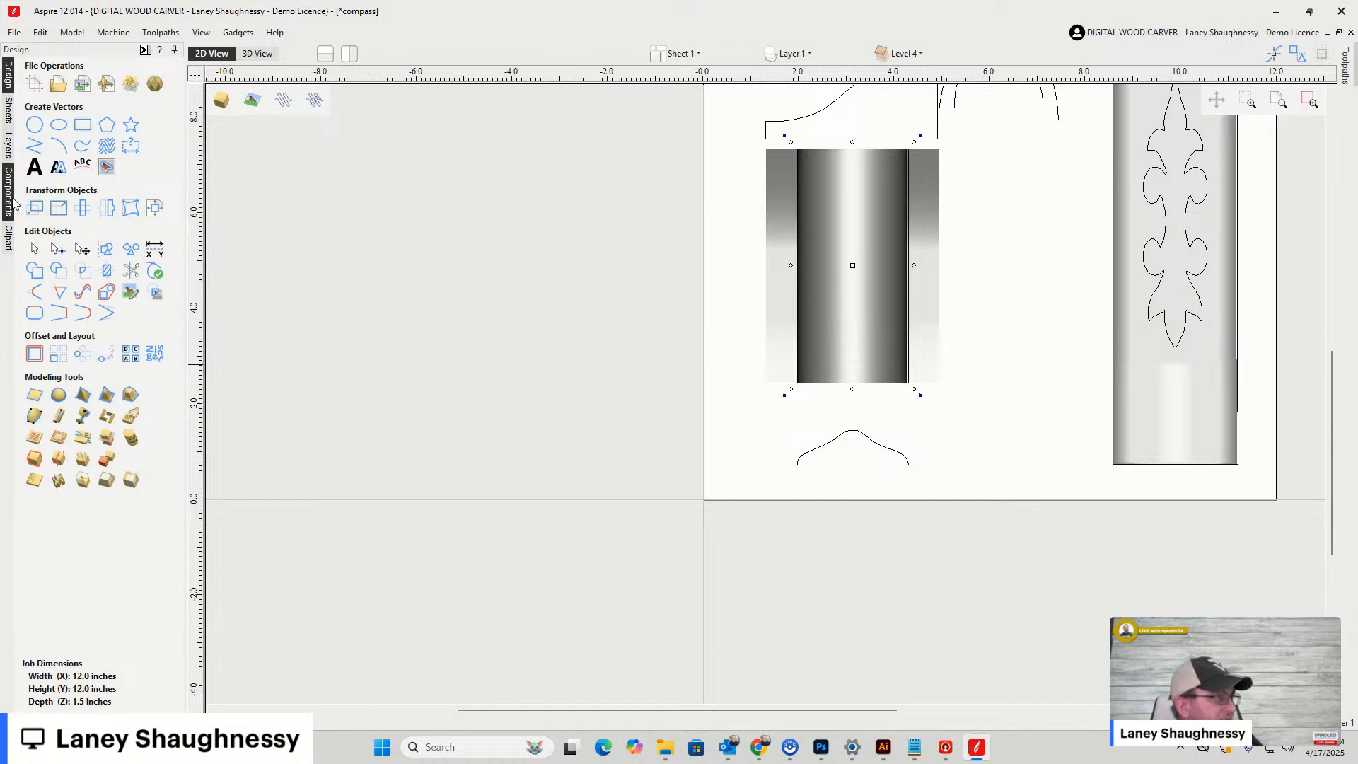
left_click(9, 195)
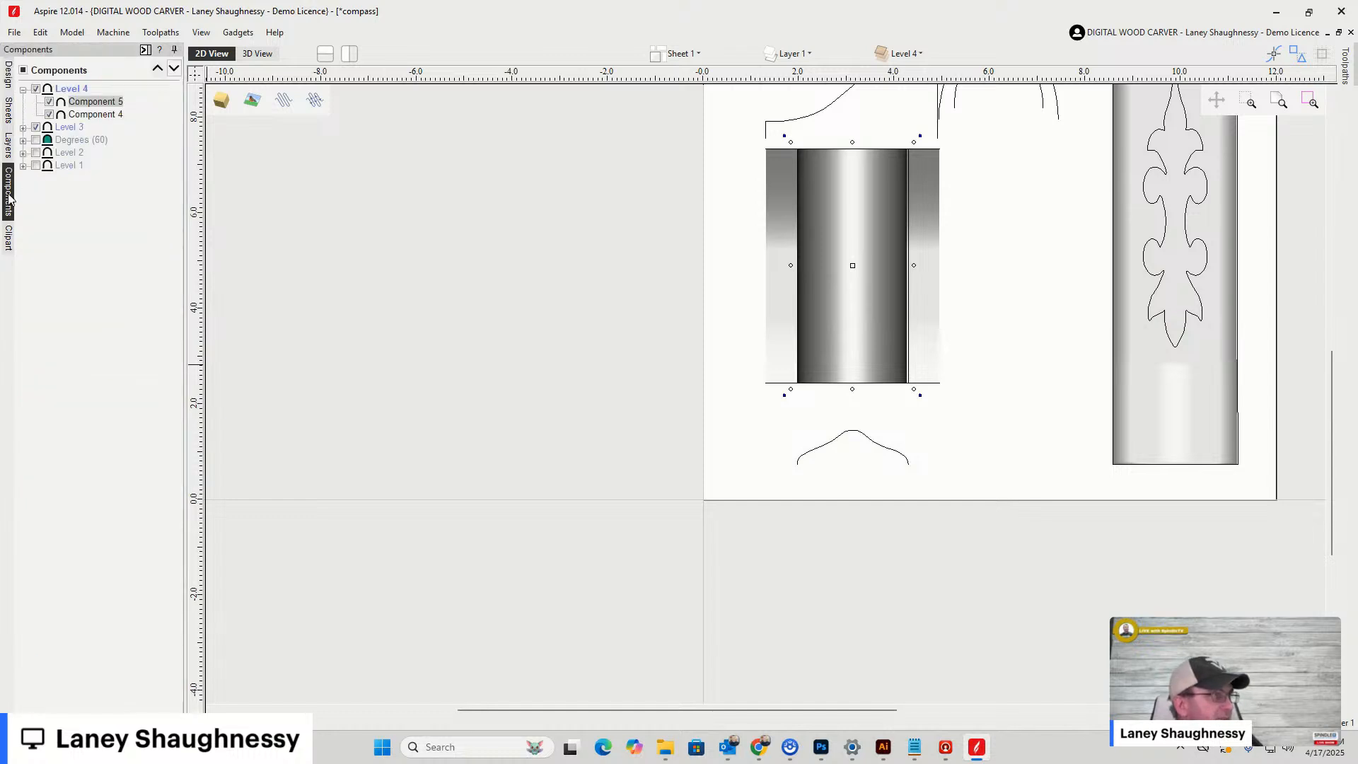
right_click(81, 106)
mouse_move(125, 113)
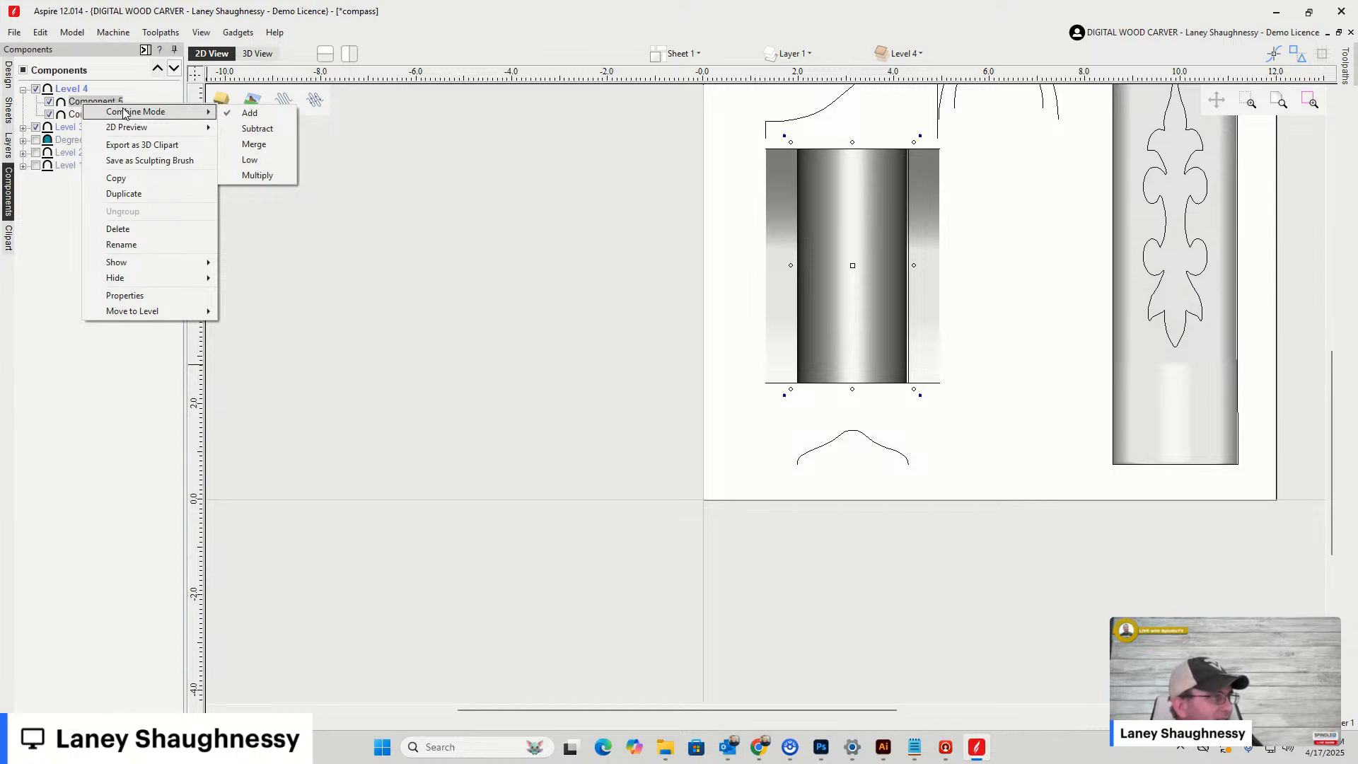
left_click(124, 193)
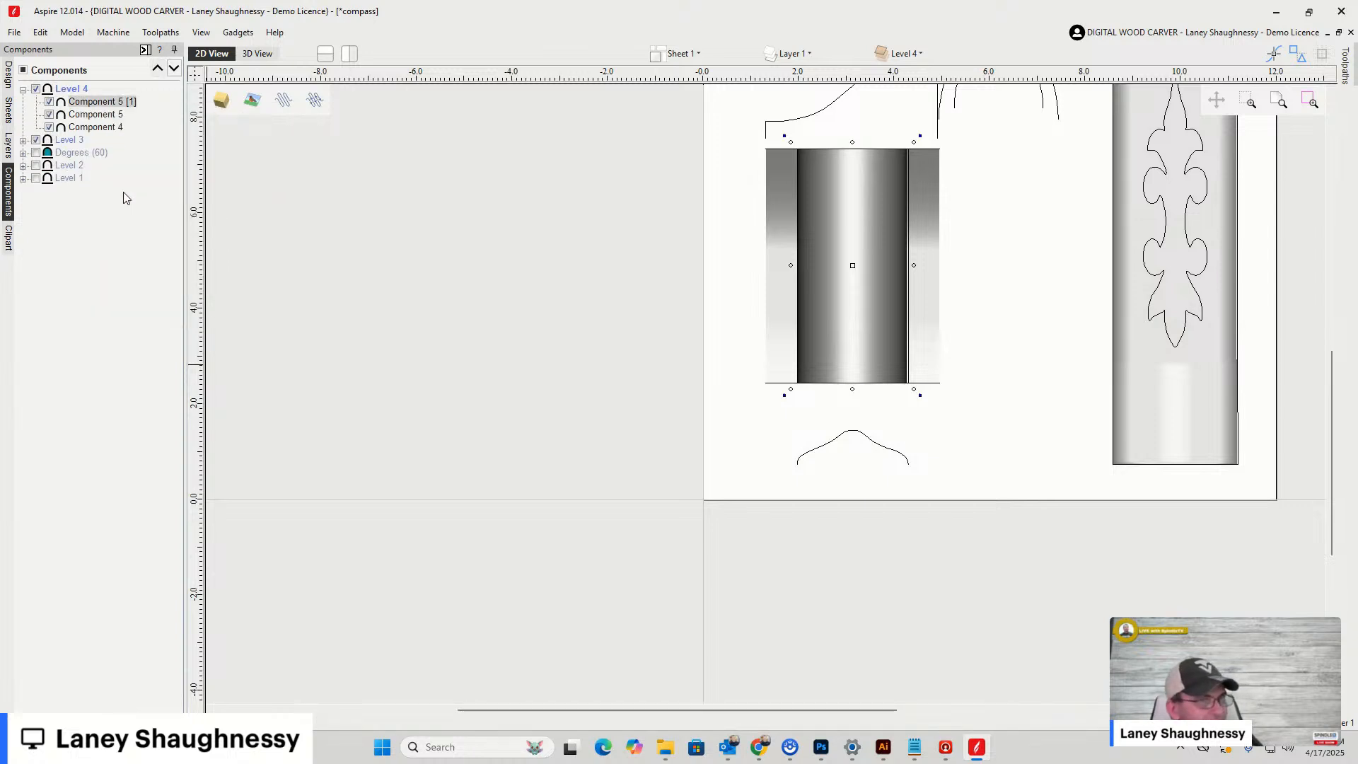
Try the Subtract combine mode on the duplicated sweep component
right_click(87, 106)
mouse_move(118, 112)
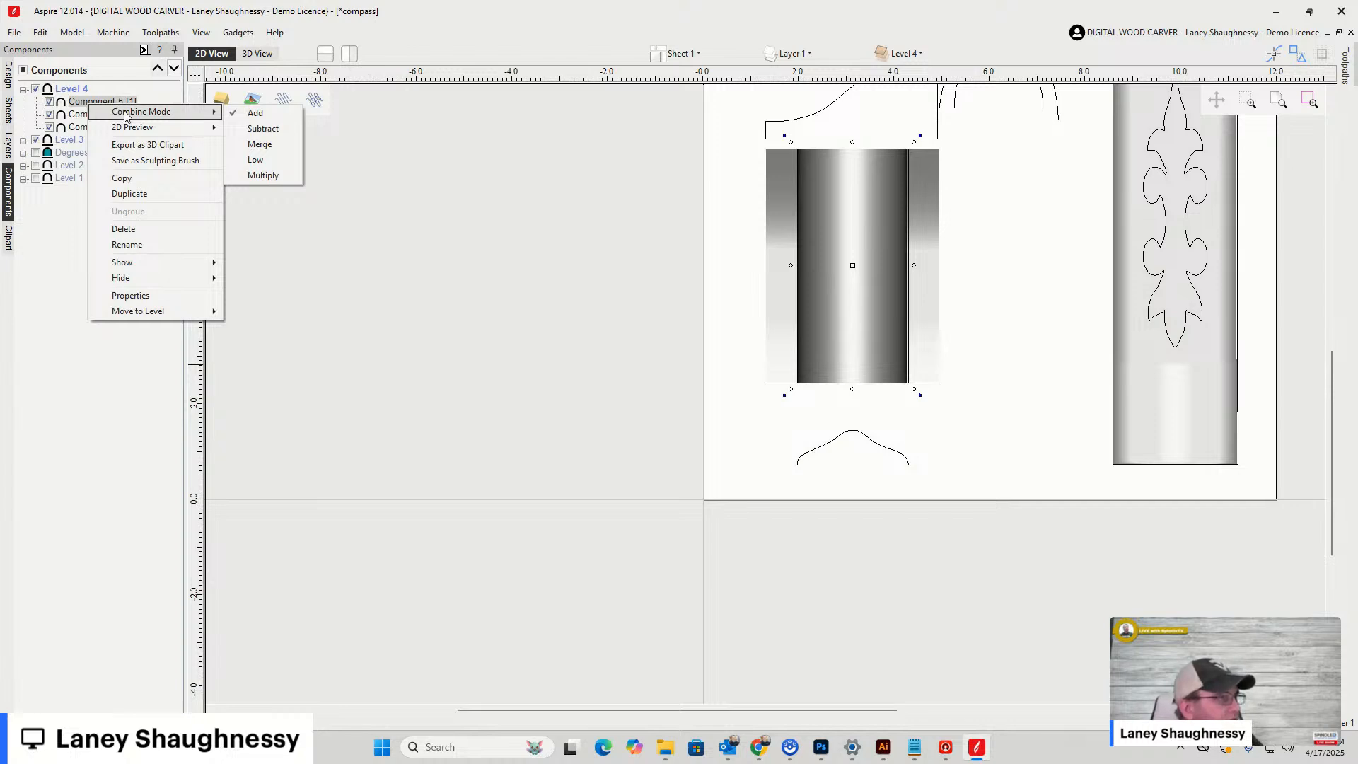
left_click(256, 132)
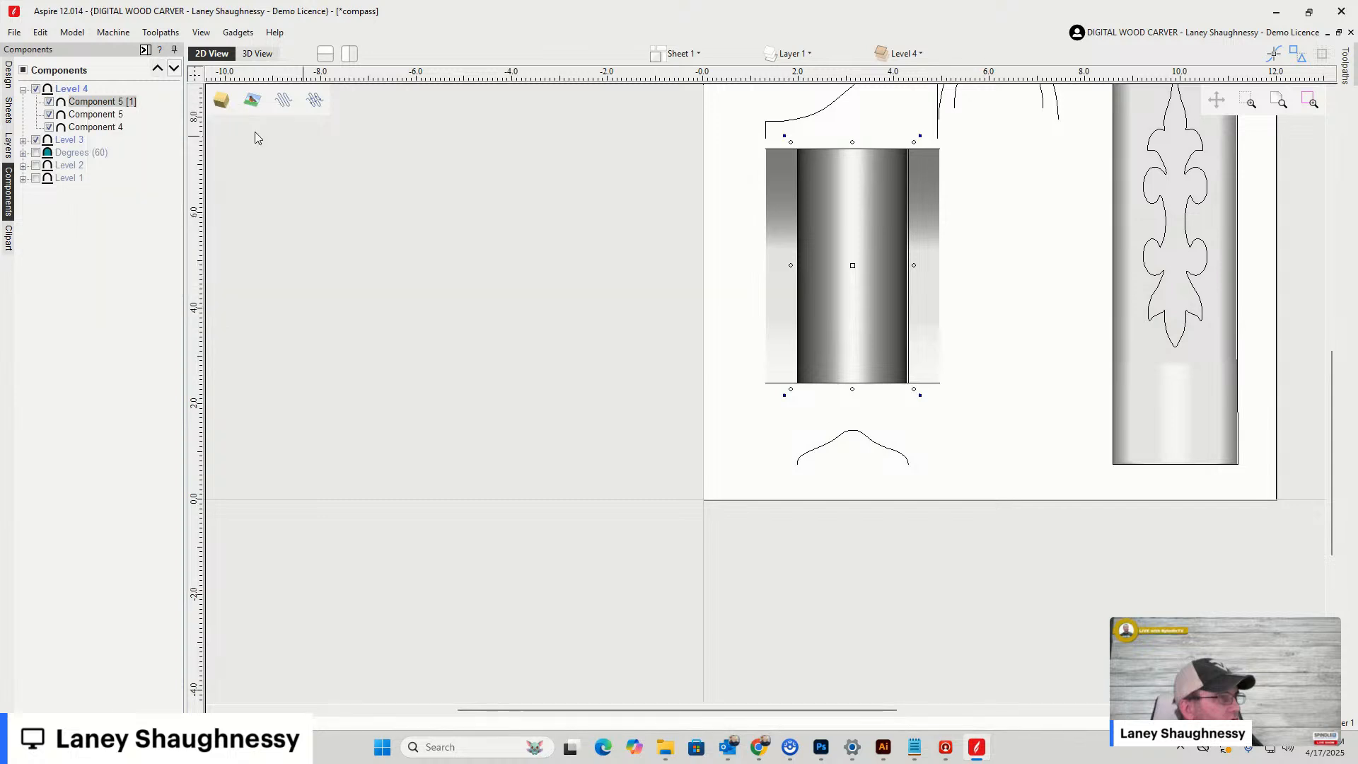
Set the duplicate's combine mode to Multiply and reorder Level 4 as Component 4, Component 5, Component 5 [1]
right_click(97, 105)
mouse_move(121, 109)
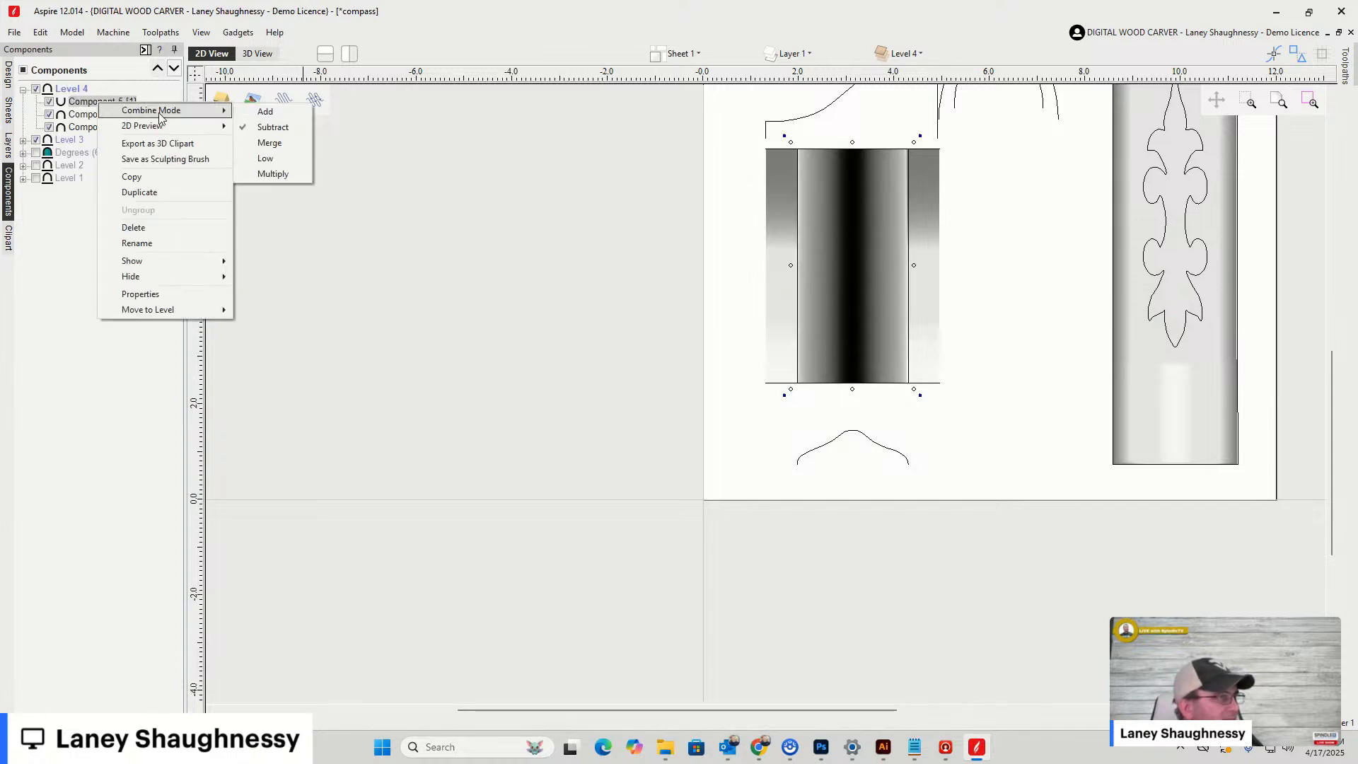
left_click(273, 174)
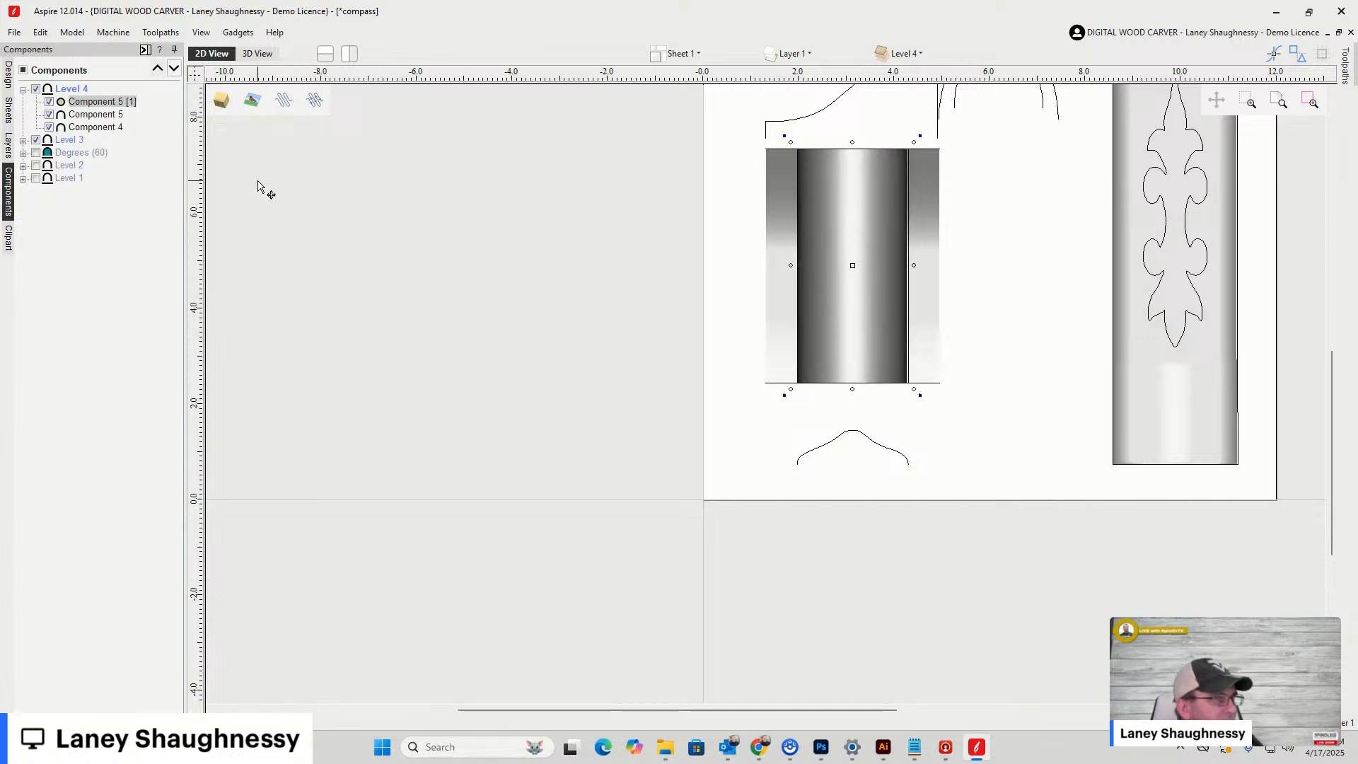
left_click_drag(88, 127, 90, 108)
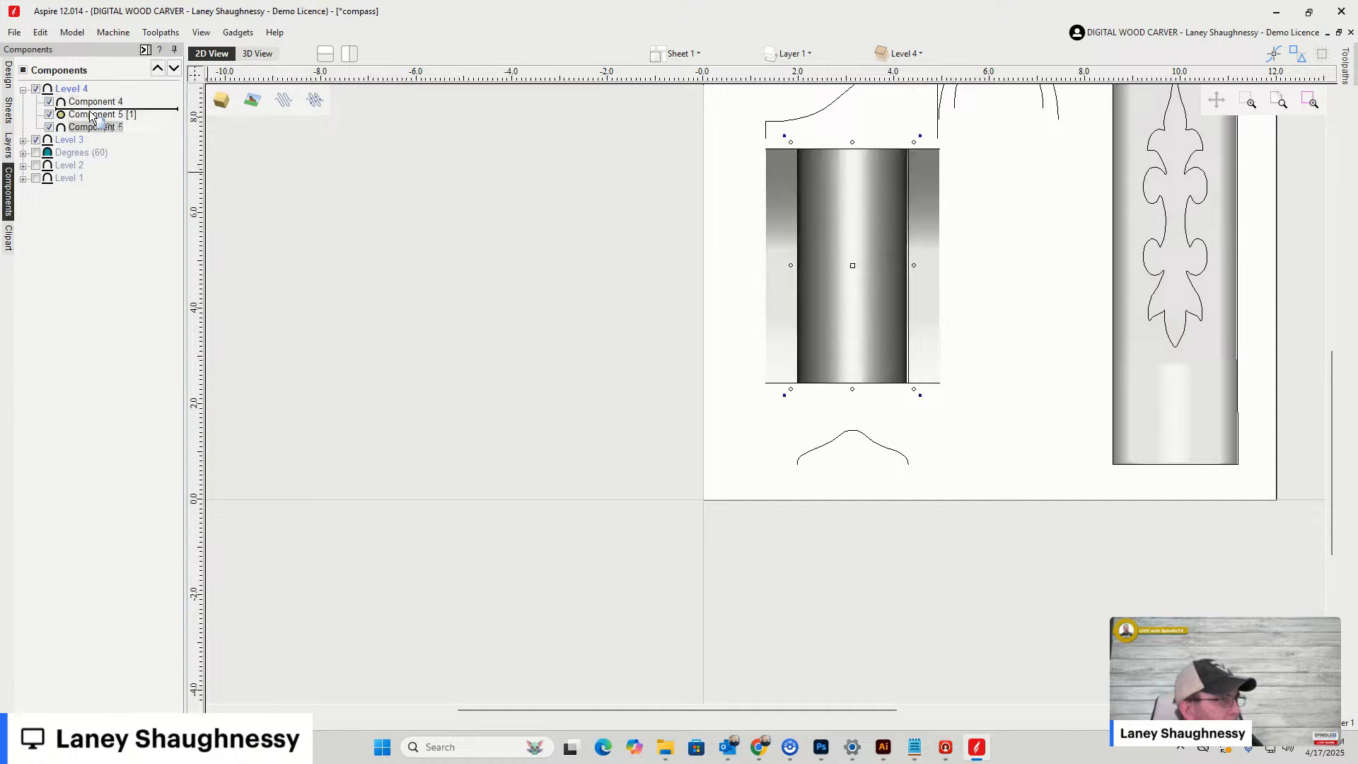
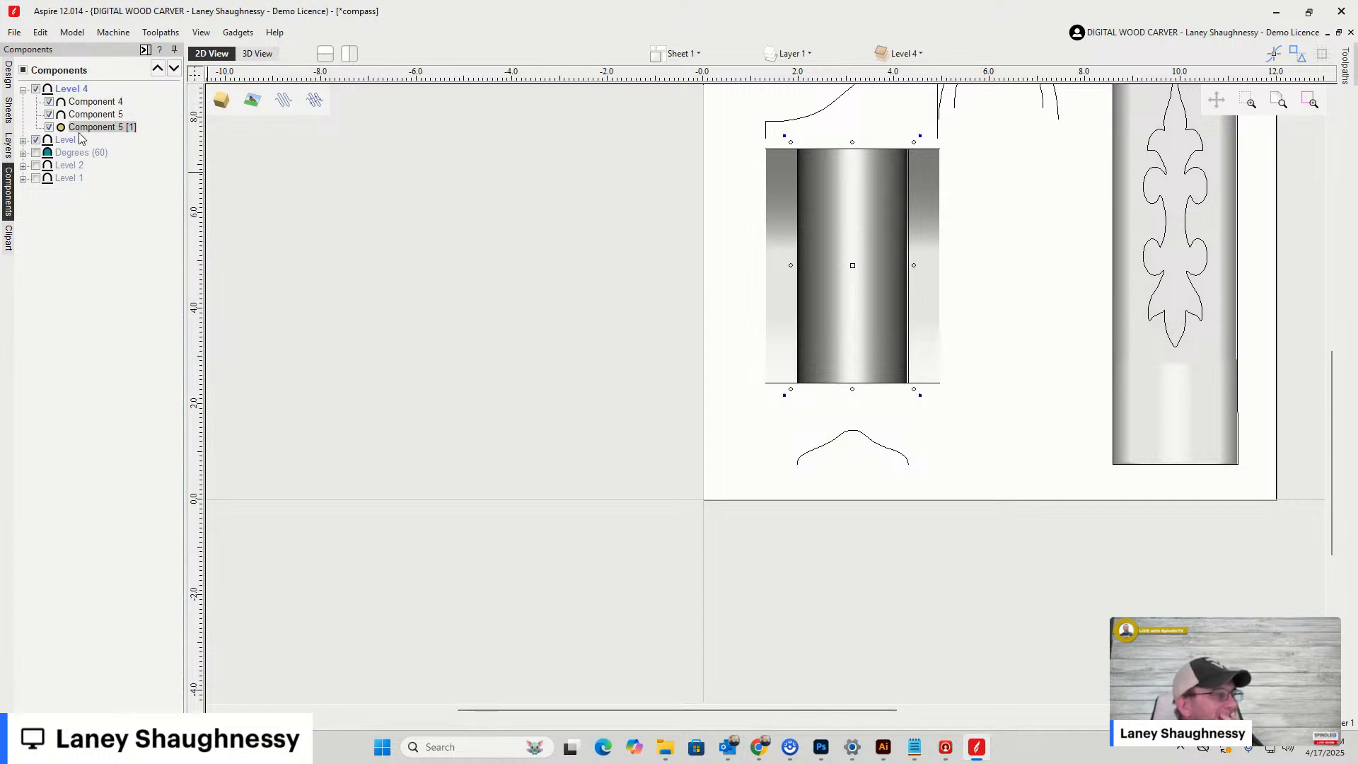
Set the shape height of the multiplied duplicate, Component 5 [1], to 1 inch in its component properties
right_click(99, 131)
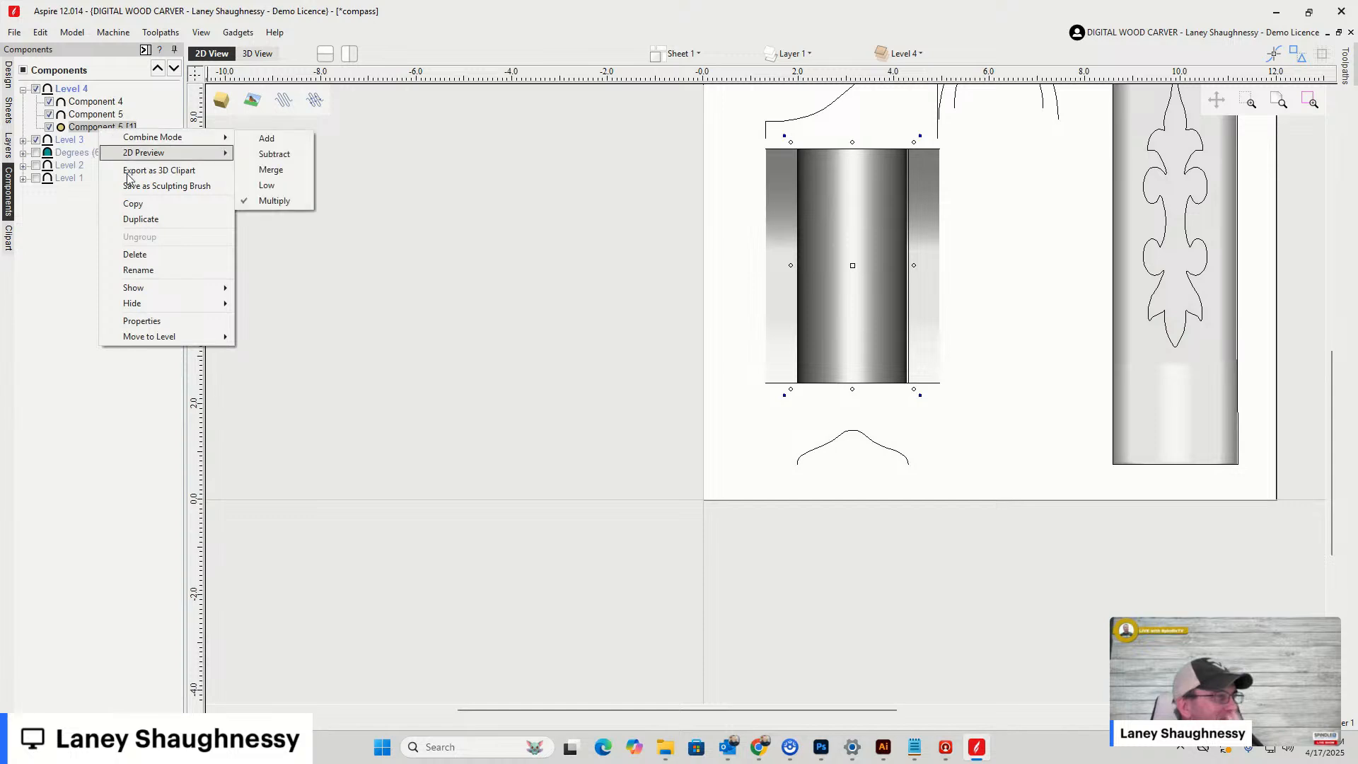
left_click(145, 321)
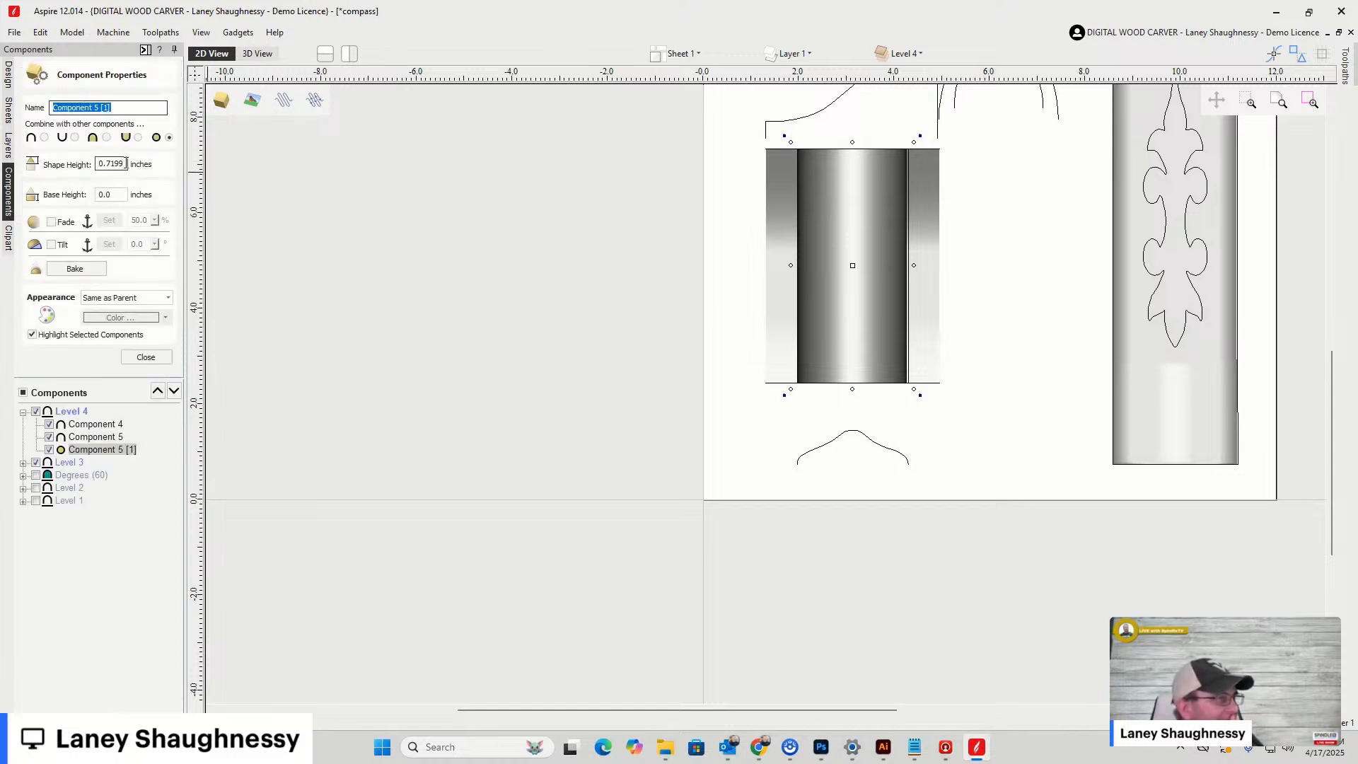
double_click(120, 163)
type("1")
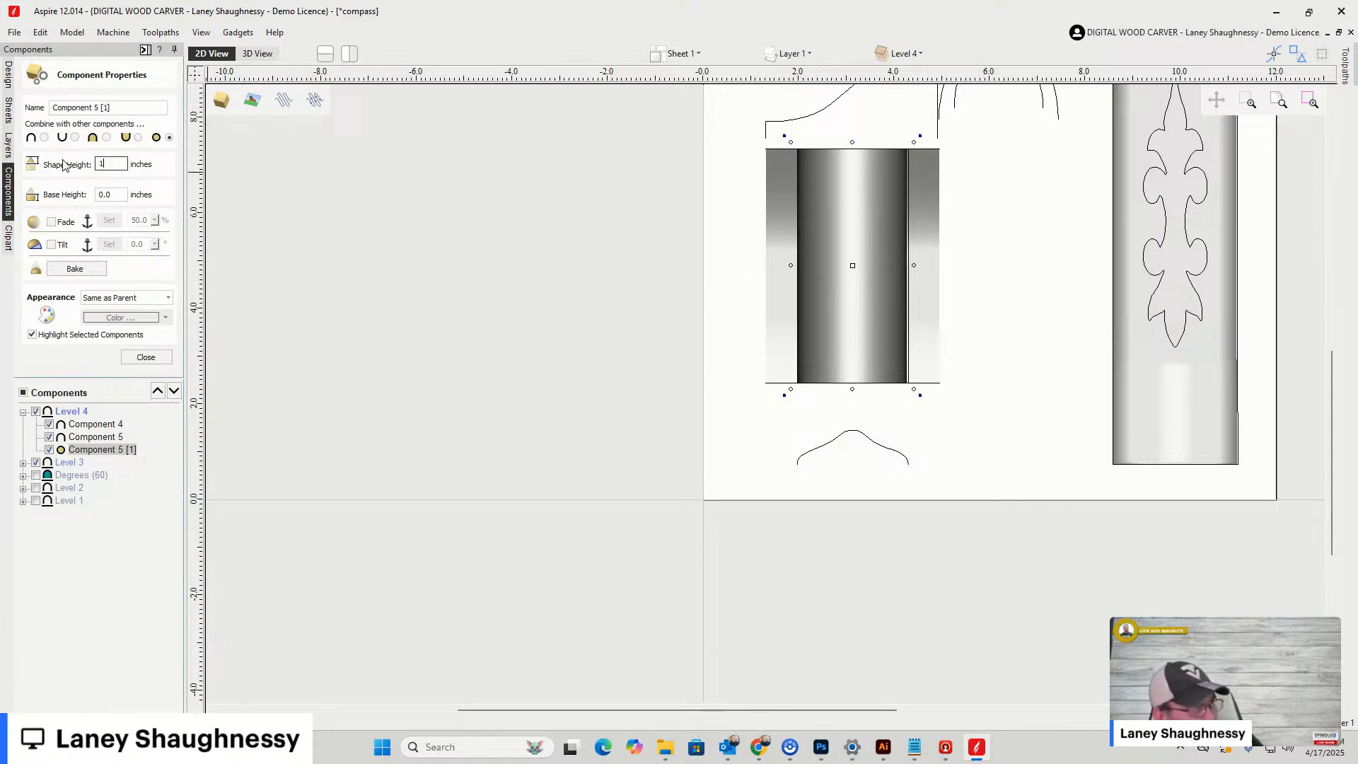
key("Return")
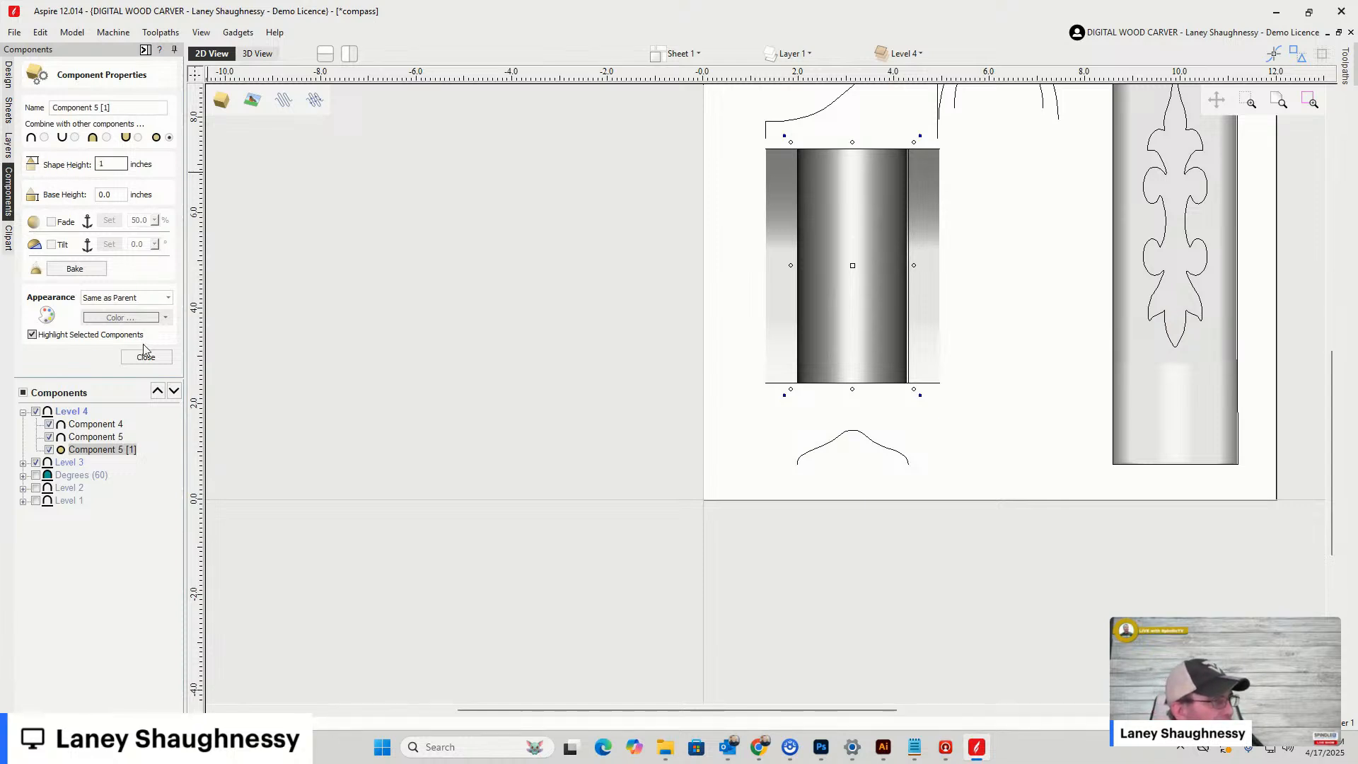
left_click(146, 358)
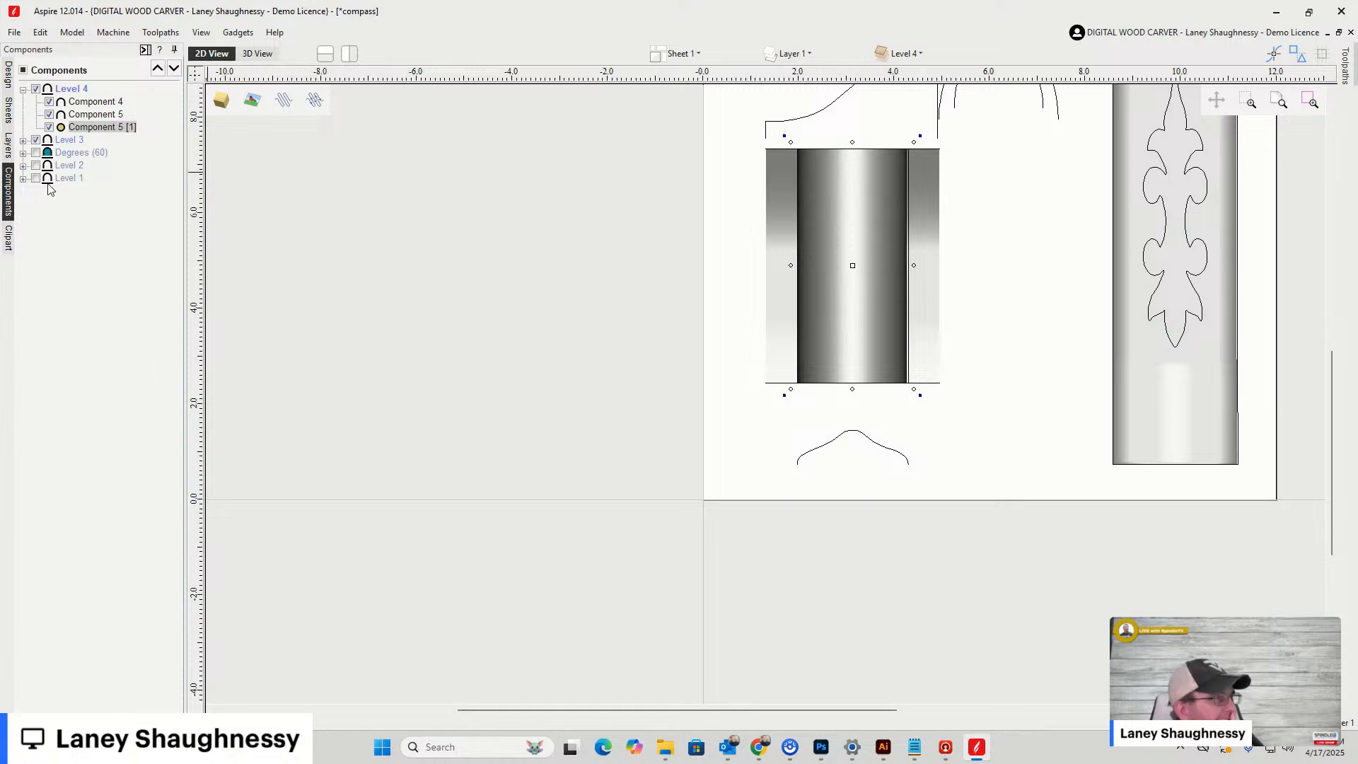
Compare in 3D what each Level 4 component contributes by hiding and reshowing all three
left_click(275, 60)
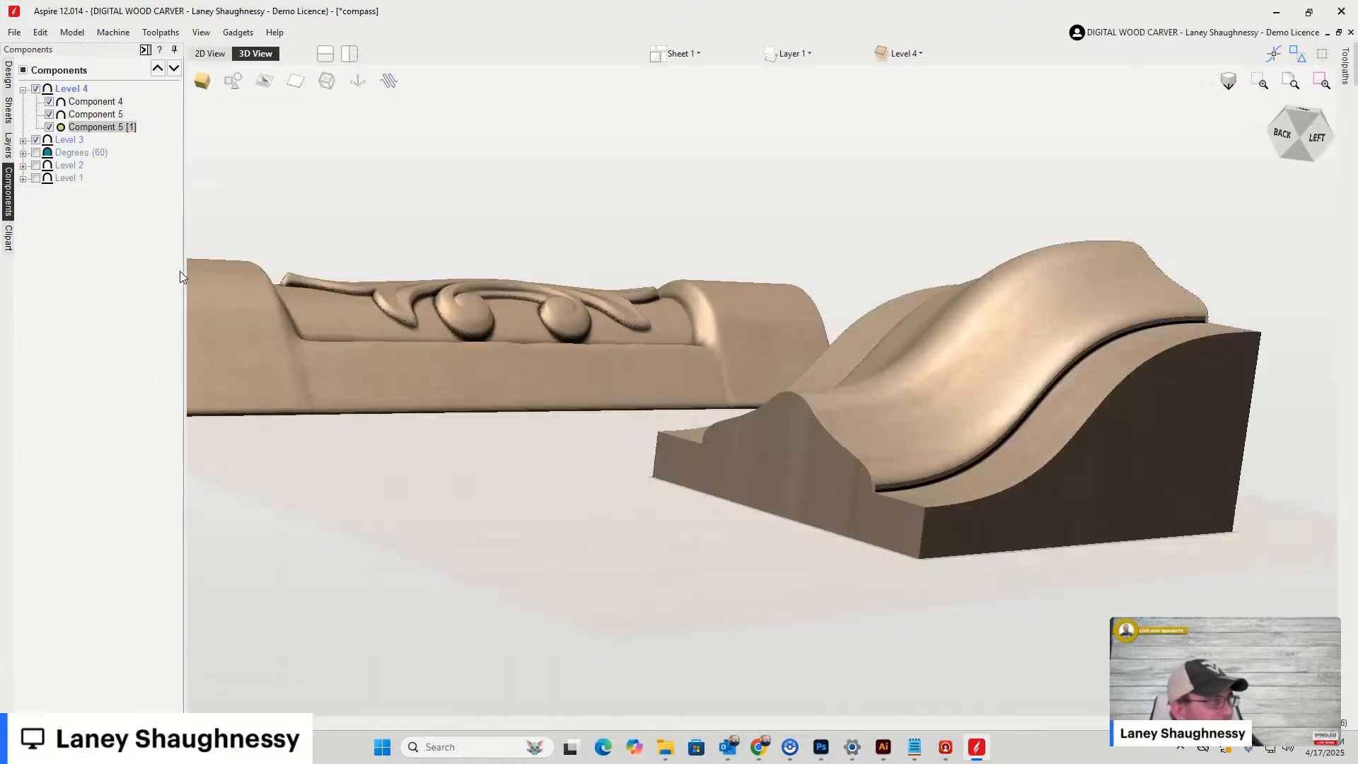
left_click(49, 114)
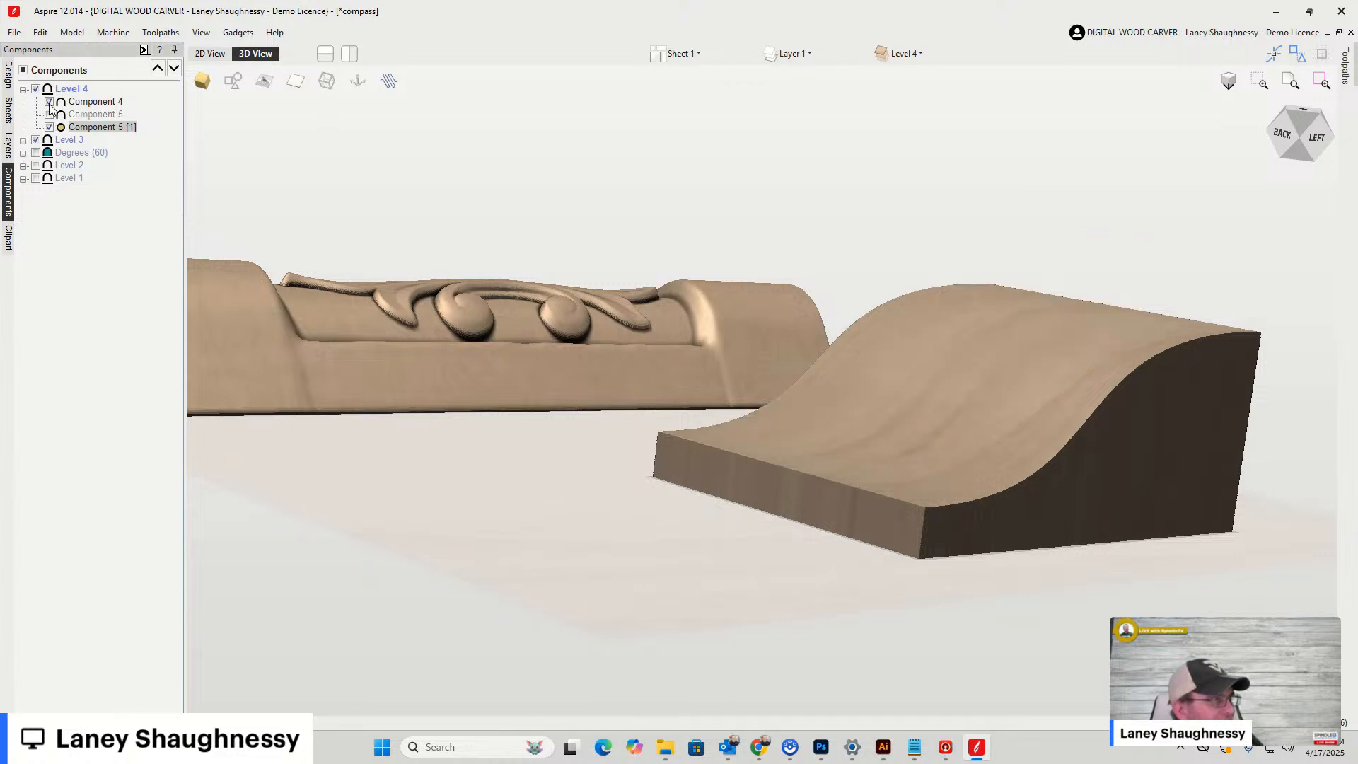
left_click(49, 101)
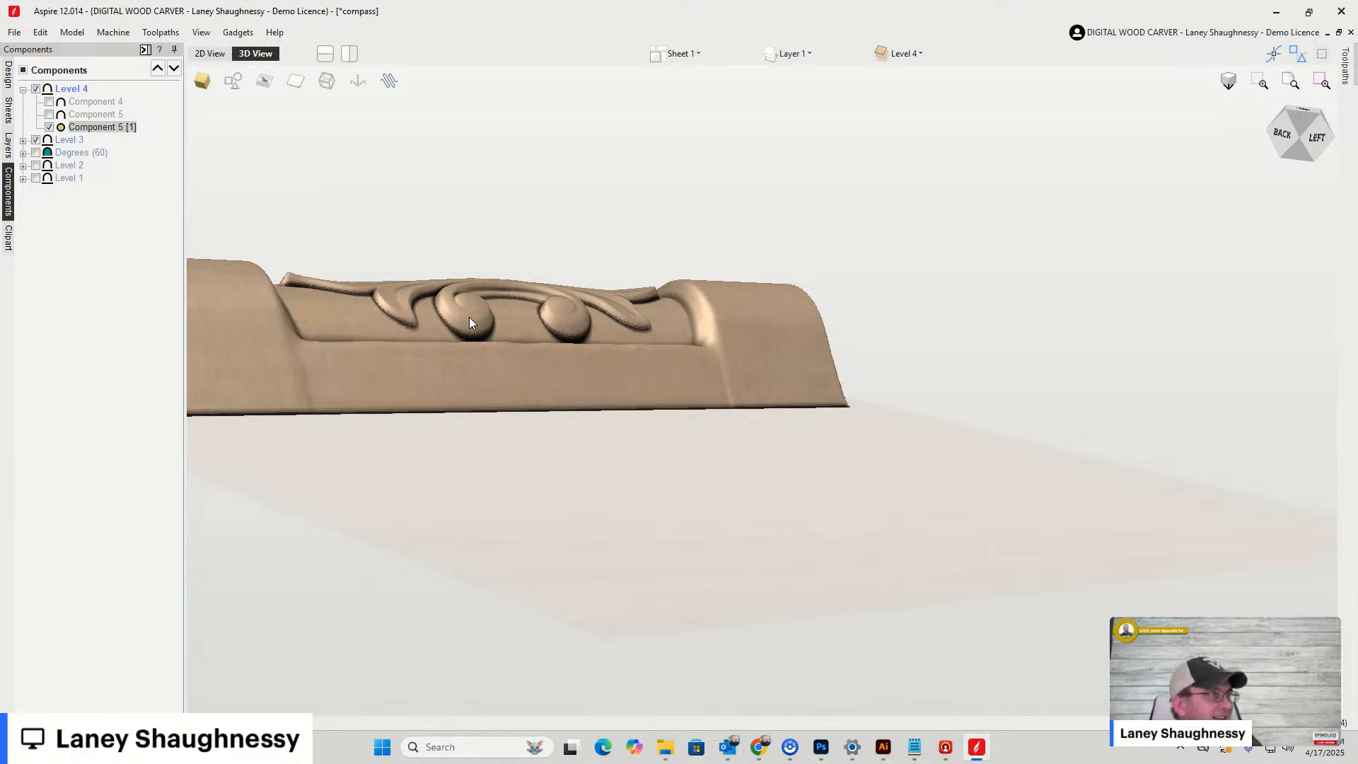
left_click(49, 114)
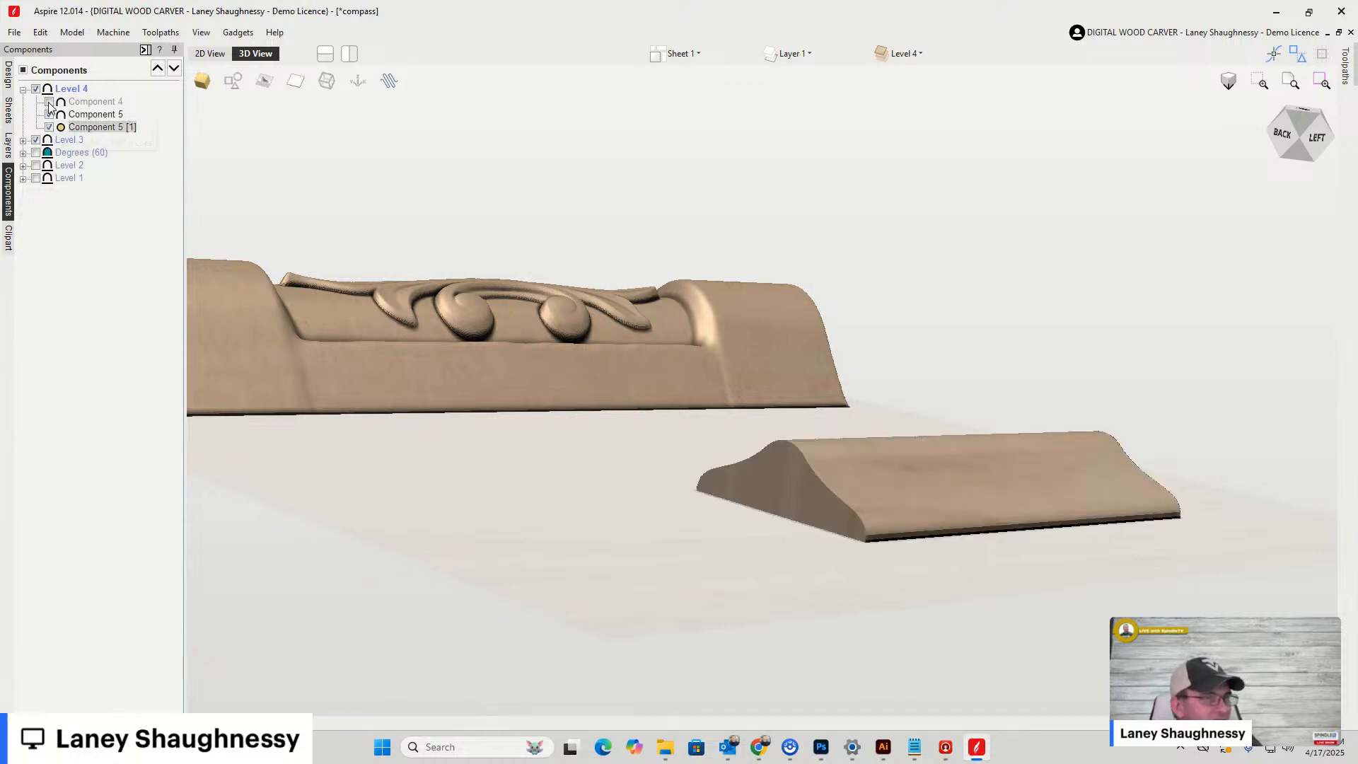
left_click(49, 102)
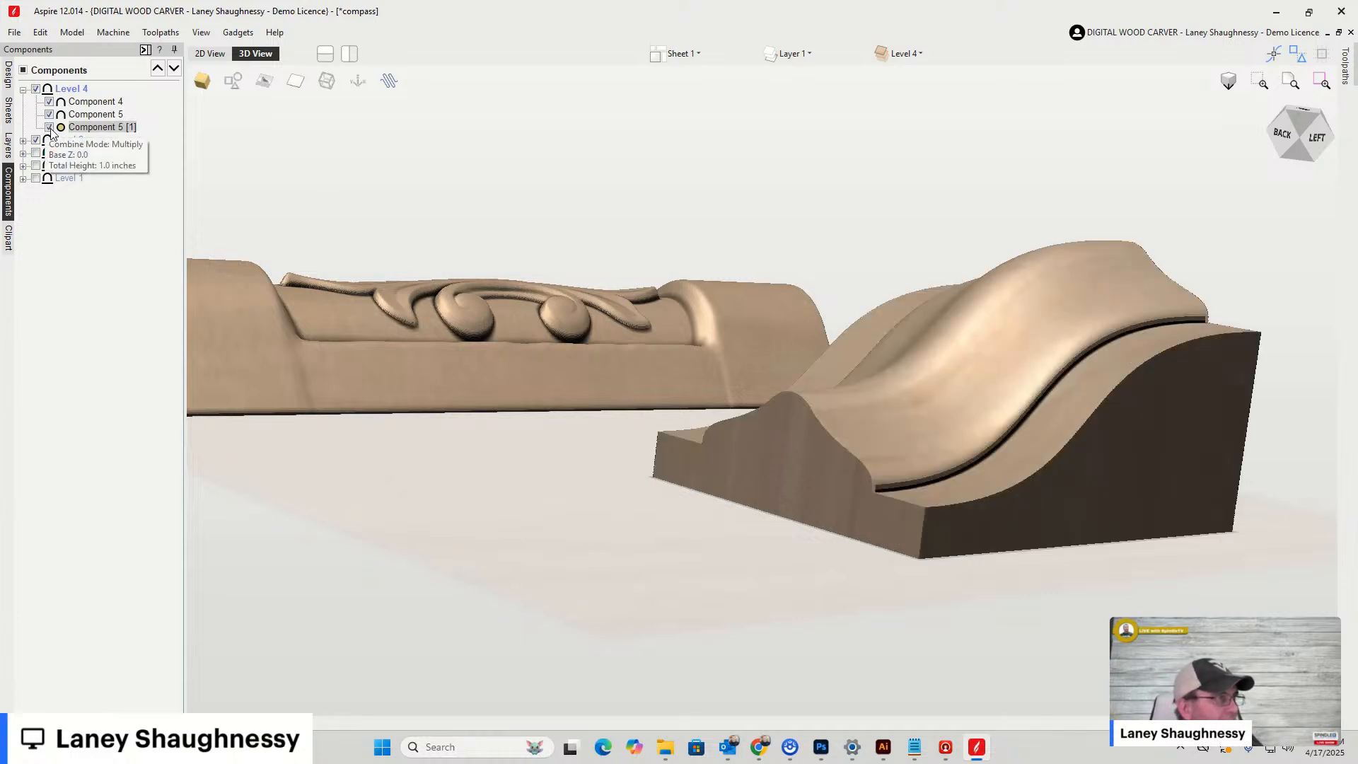
left_click(50, 128)
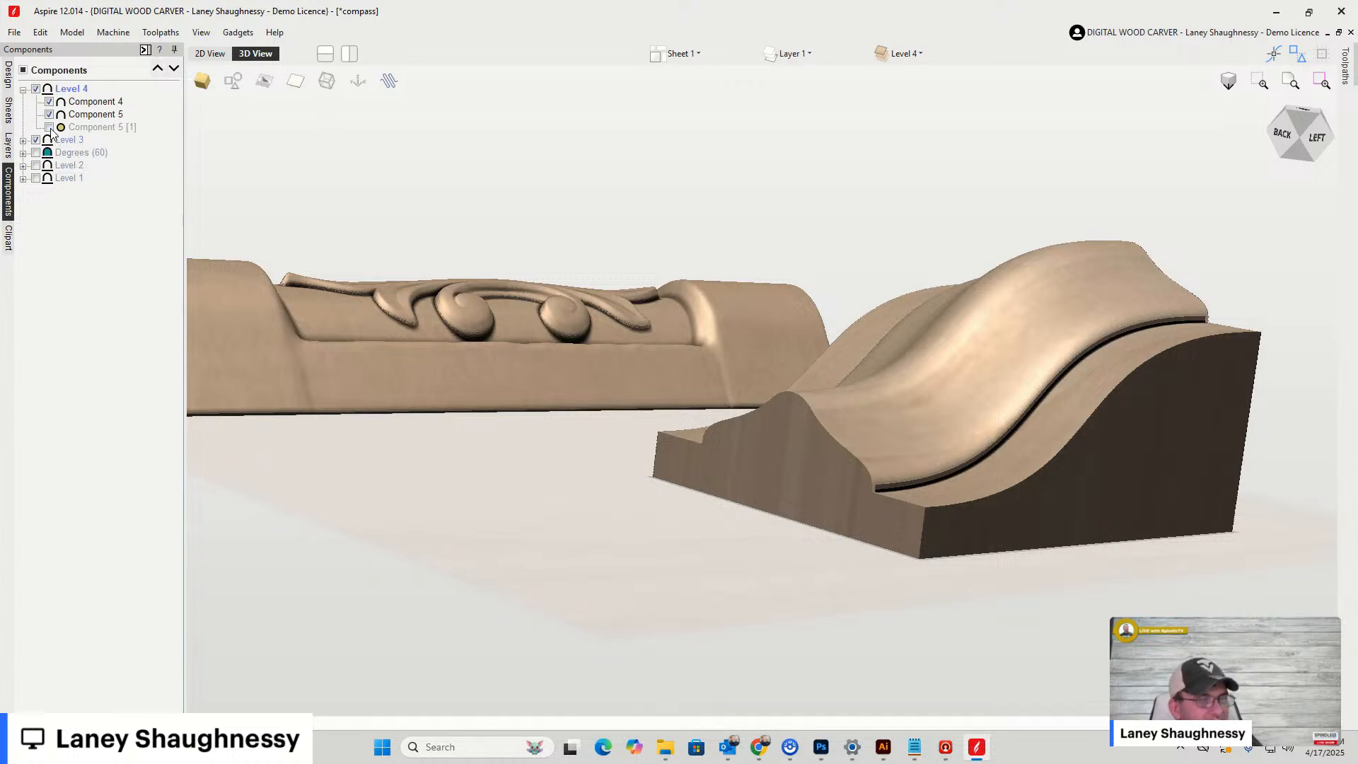
left_click(49, 127)
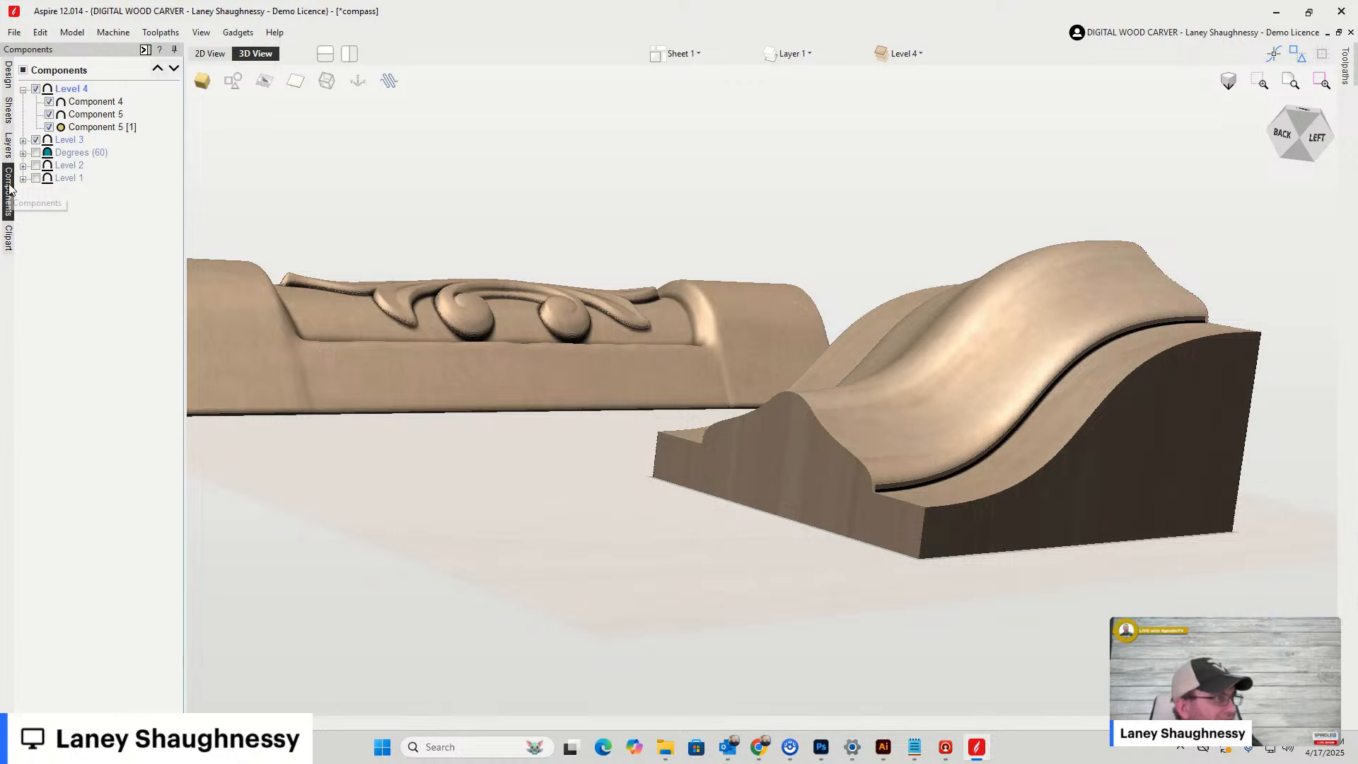
Import the Acanthus_Vertical_3-57693-A clipart from the Decorative library and show it in the 2D view
left_click(8, 241)
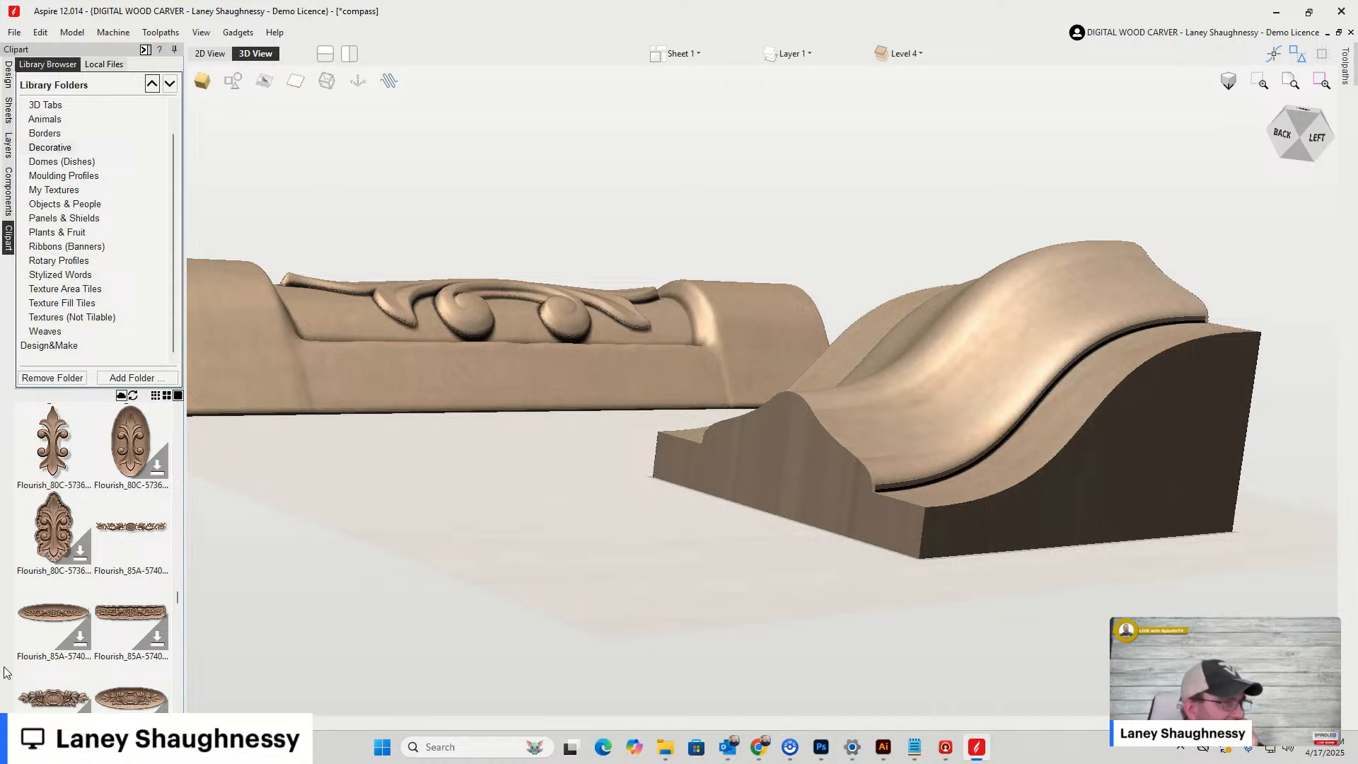
scroll(3, 672, "down", 1)
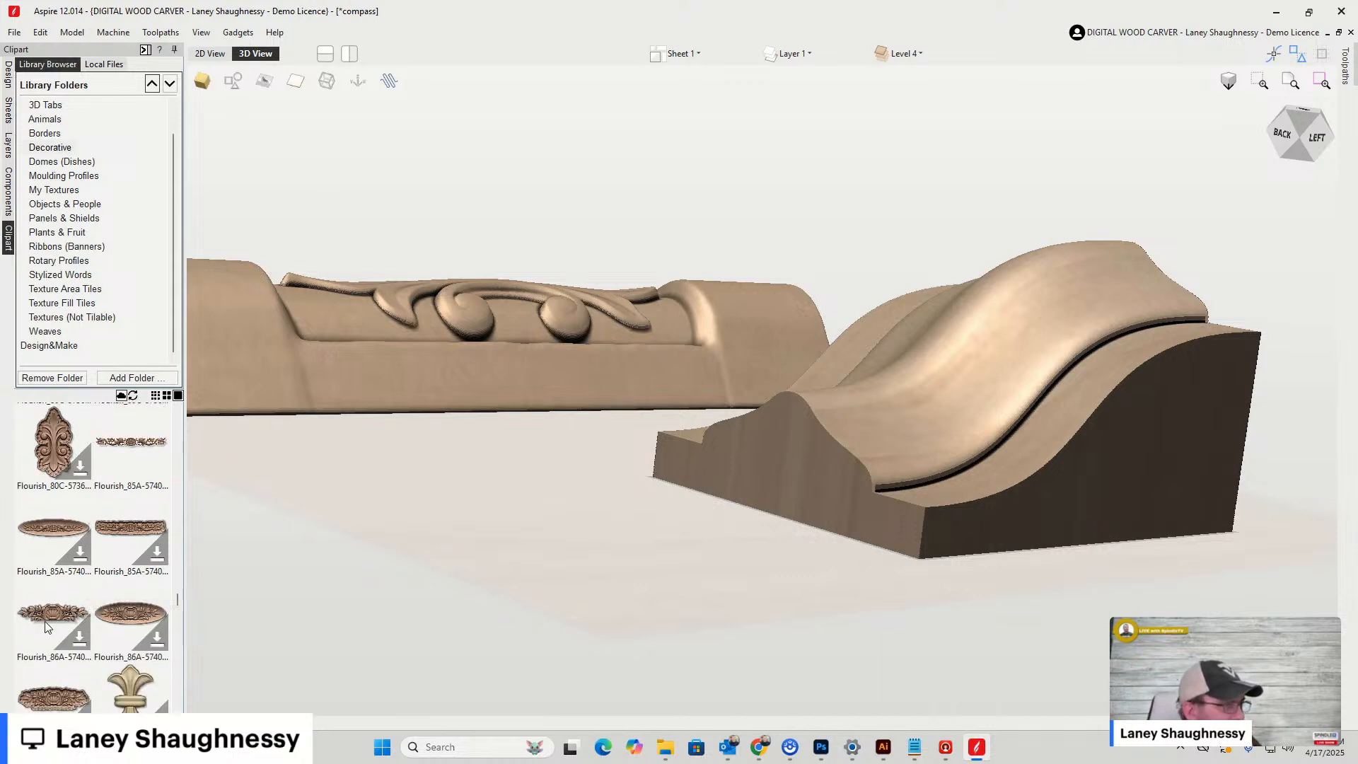
scroll(85, 566, "down", 8)
scroll(98, 545, "up", 15)
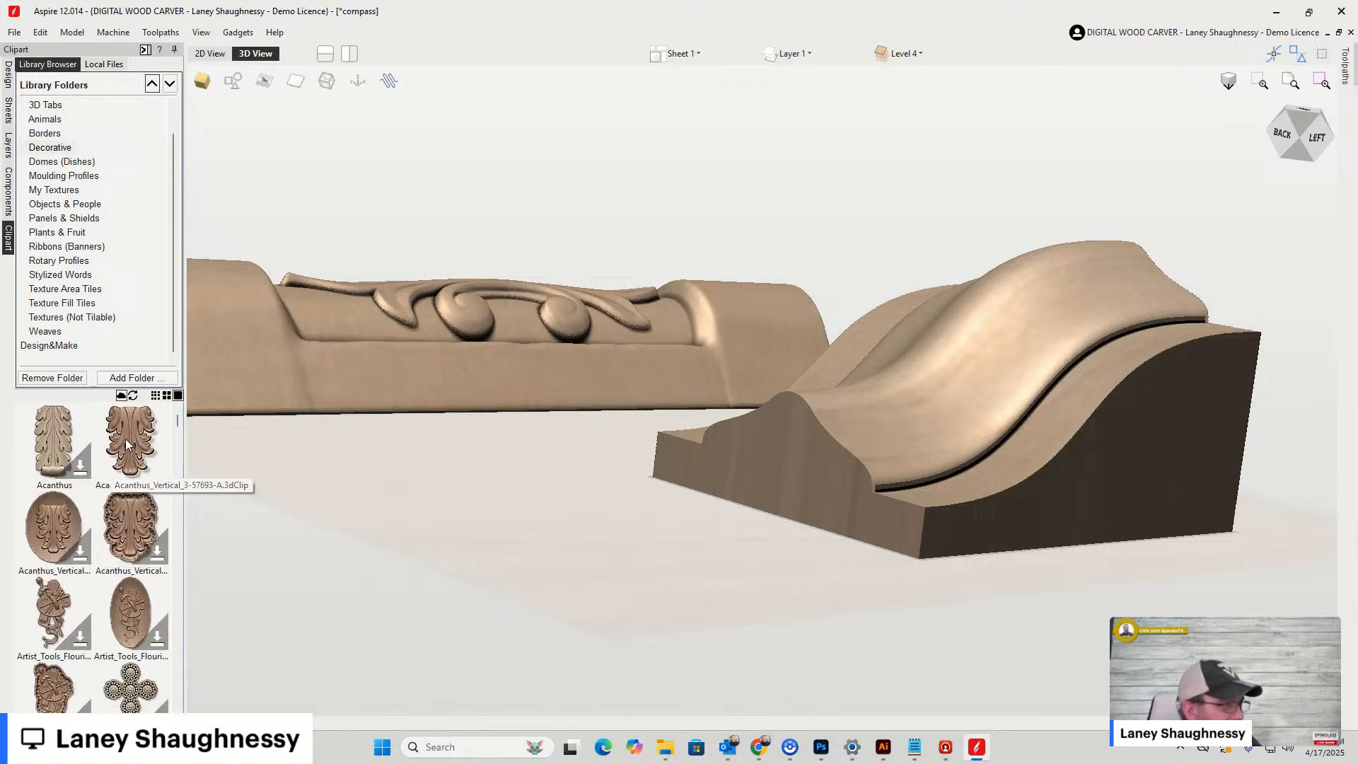
left_click_drag(135, 449, 682, 481)
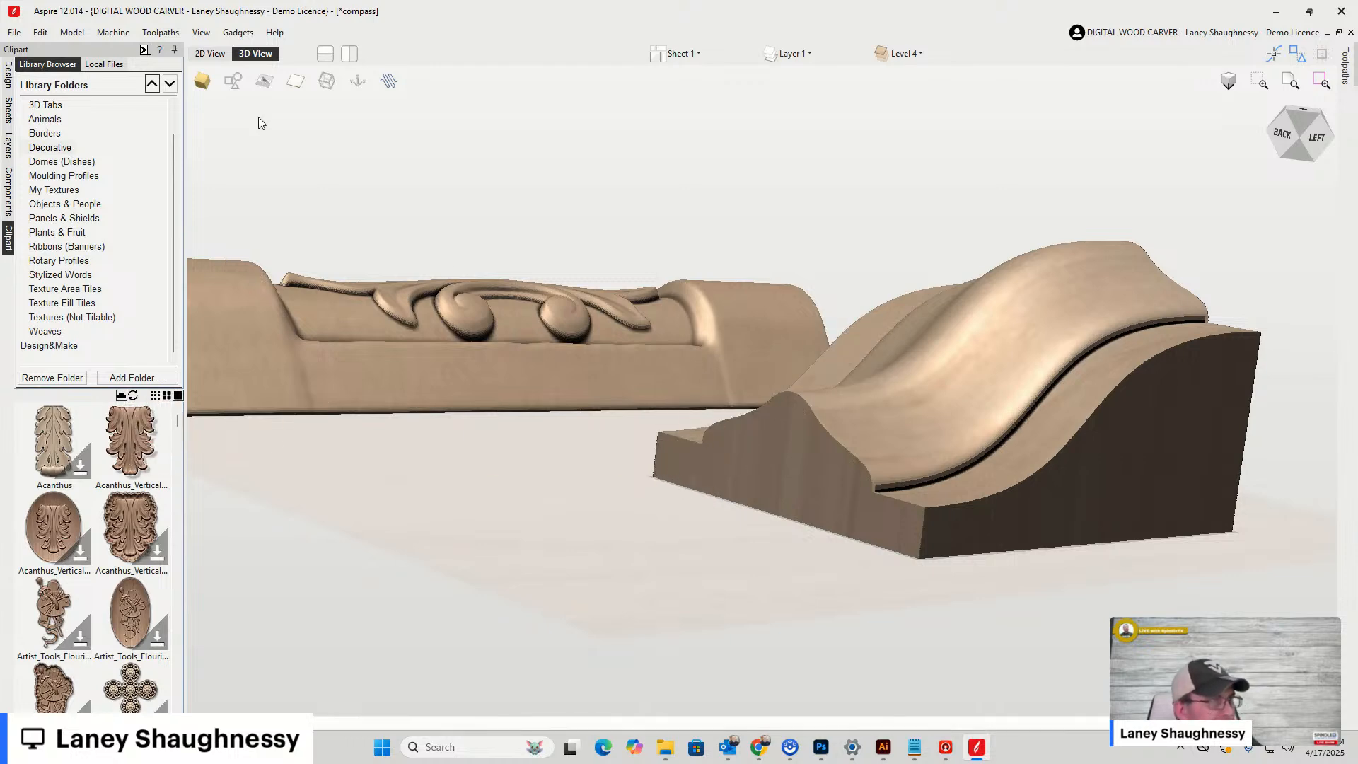
left_click(220, 56)
scroll(540, 464, "down", 5)
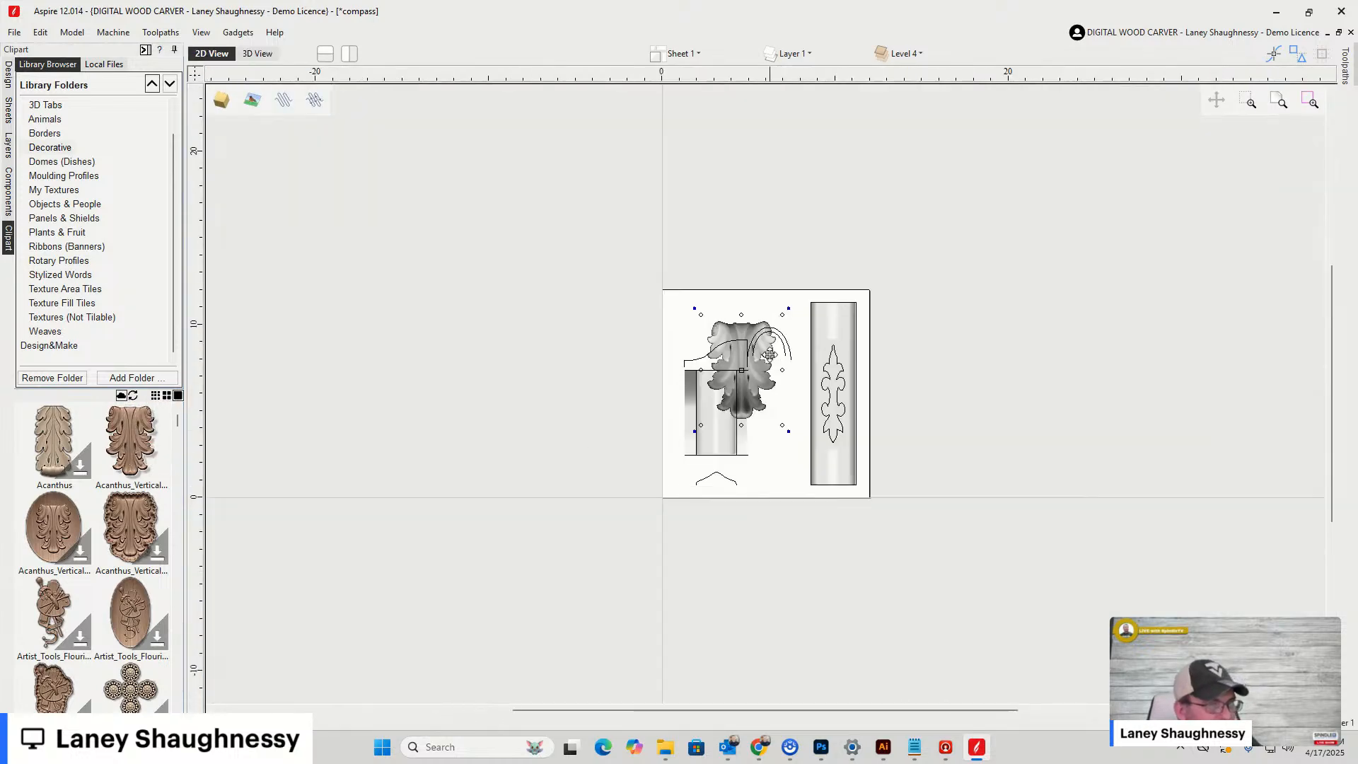
scroll(767, 357, "up", 5)
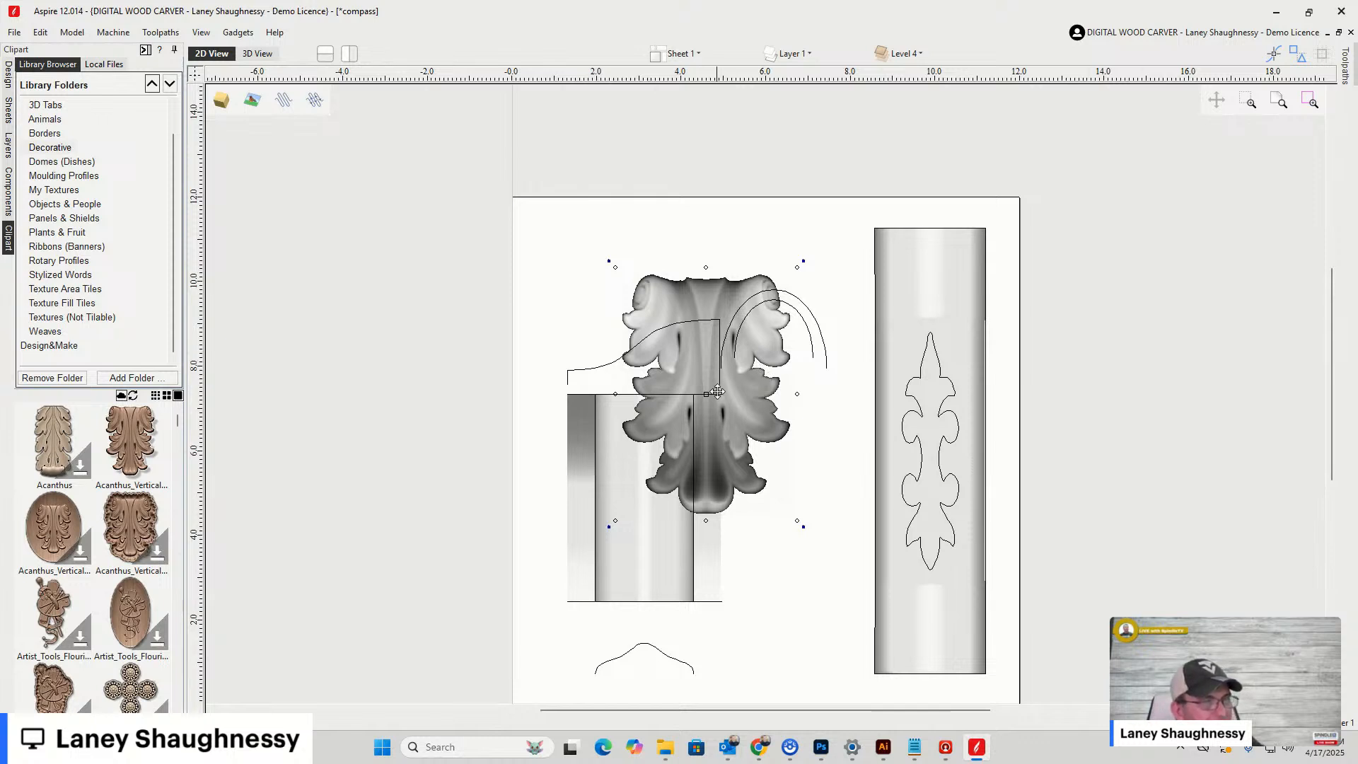
Rotate the imported acanthus leaf 180 degrees so that its narrow tip points upward
key("Escape")
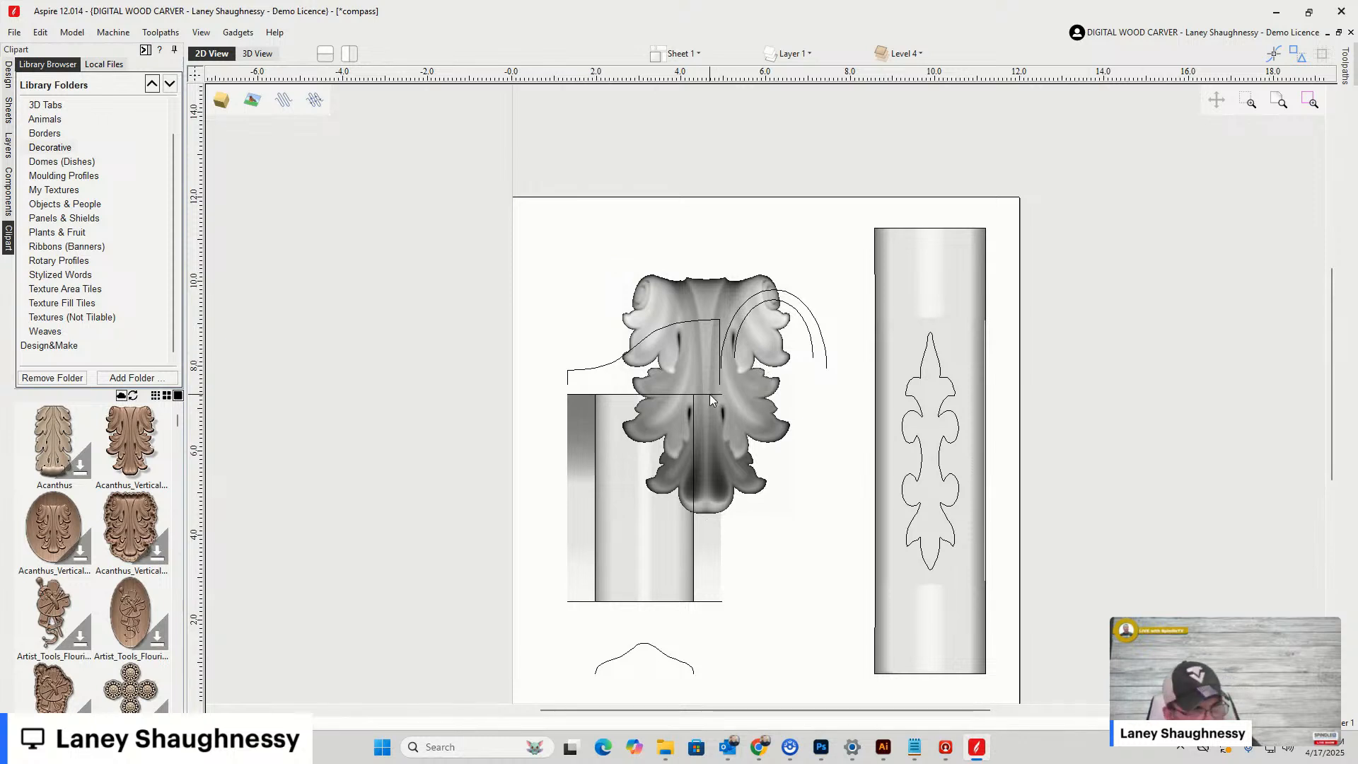
key("4")
key("4")
key("4")
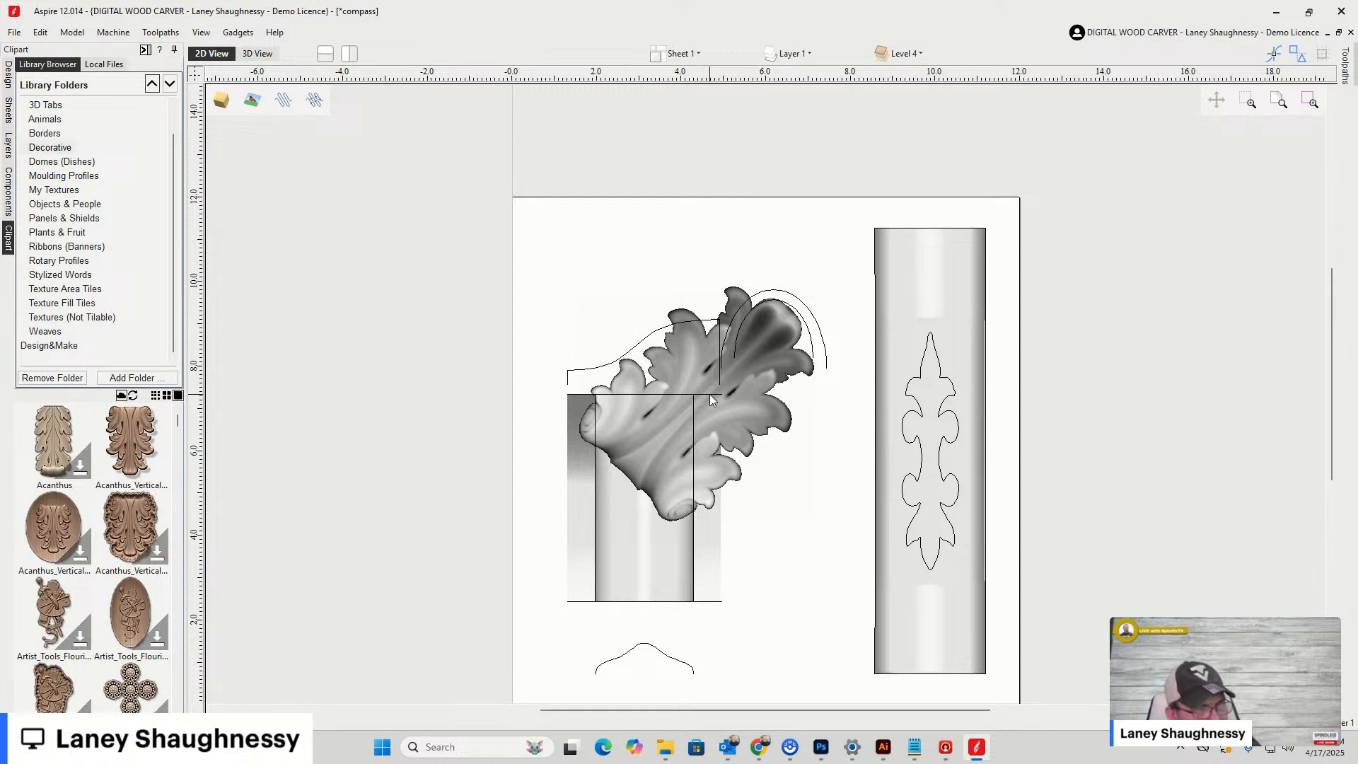
key("4")
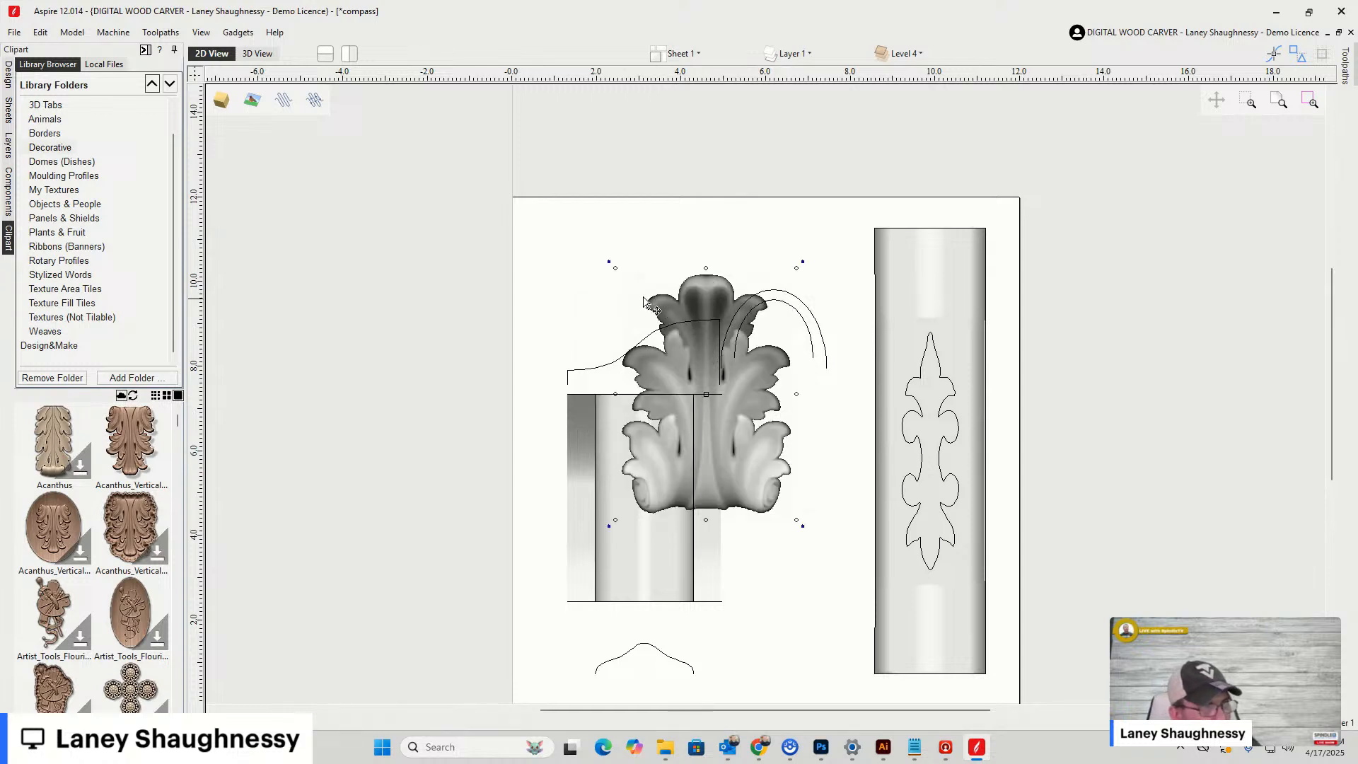
Scale the acanthus leaf down onto the S-curved block, and centre it horizontally on the line along the block's upper edge
left_click_drag(616, 267, 658, 331)
left_click_drag(743, 467, 658, 549)
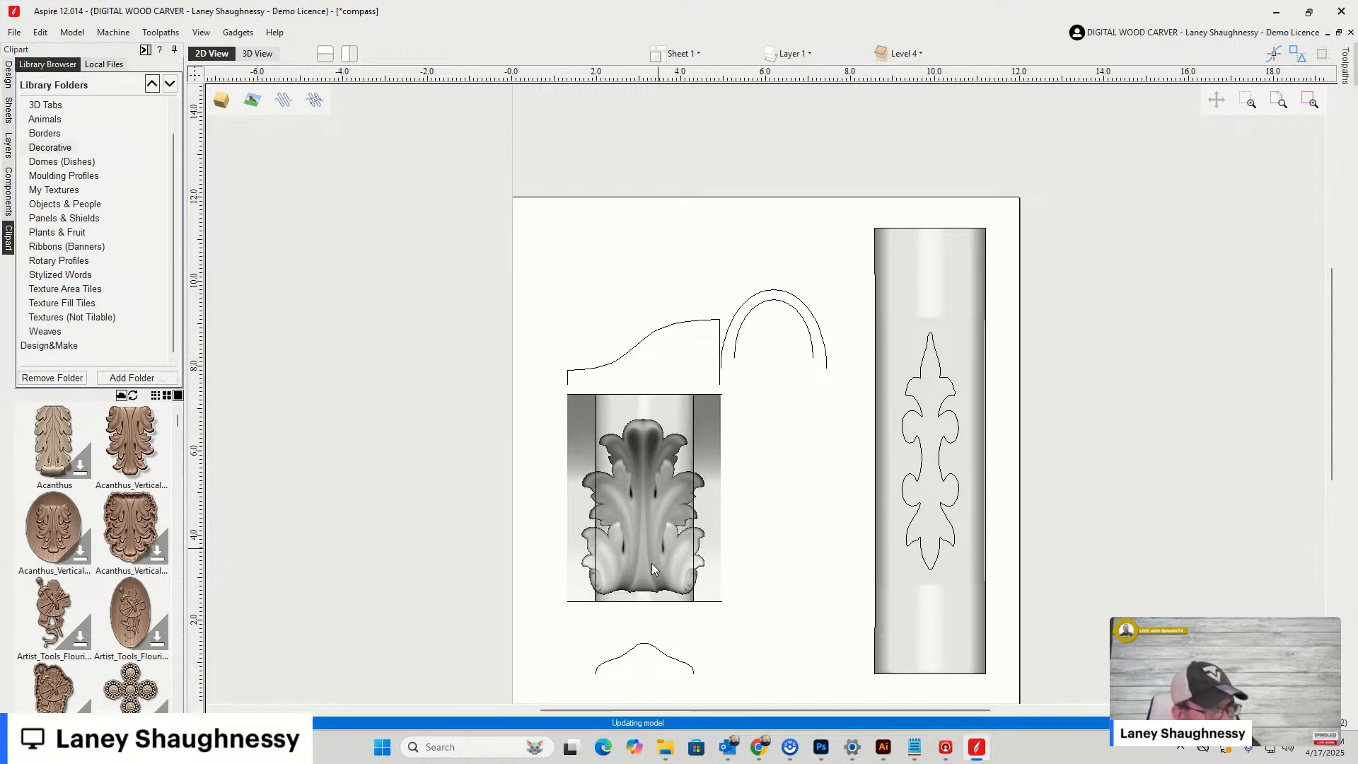
left_click(581, 395, "shift")
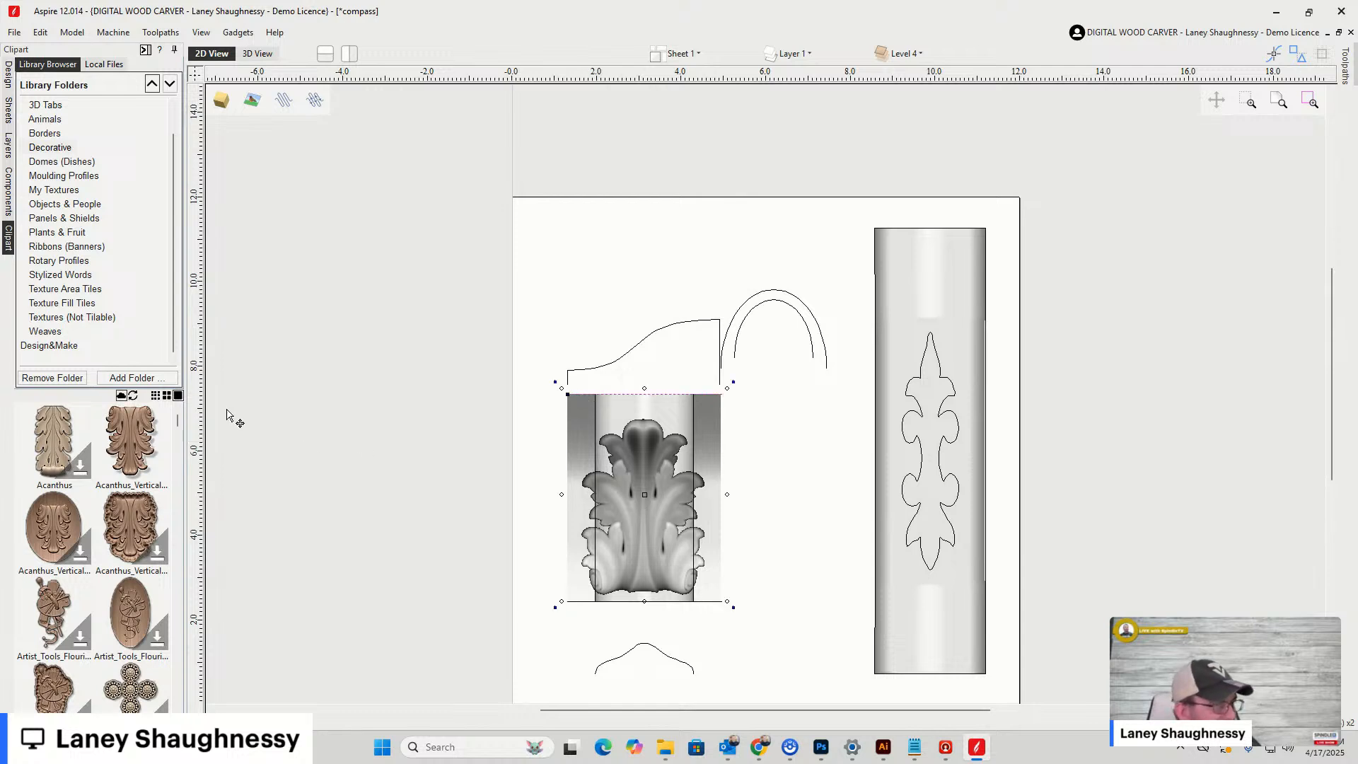
left_click(9, 74)
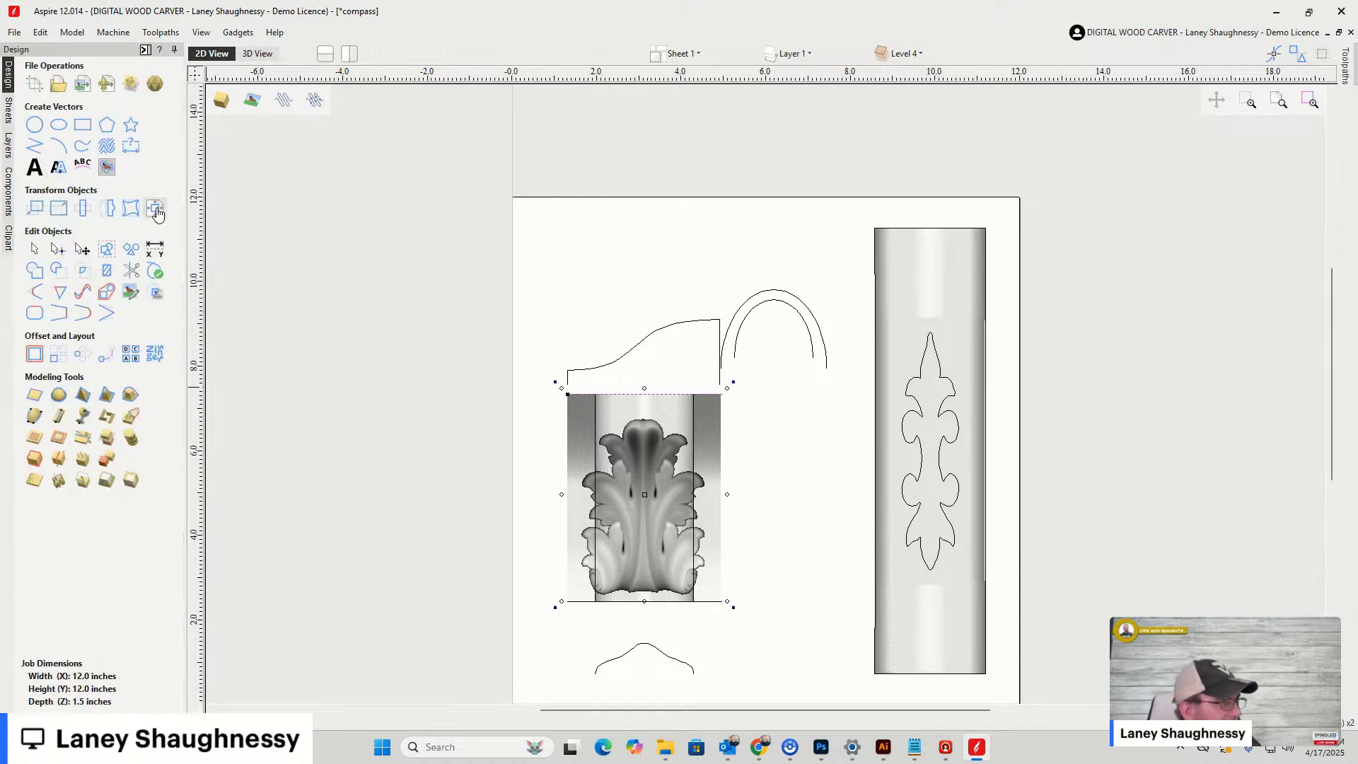
left_click(108, 213)
left_click(80, 196)
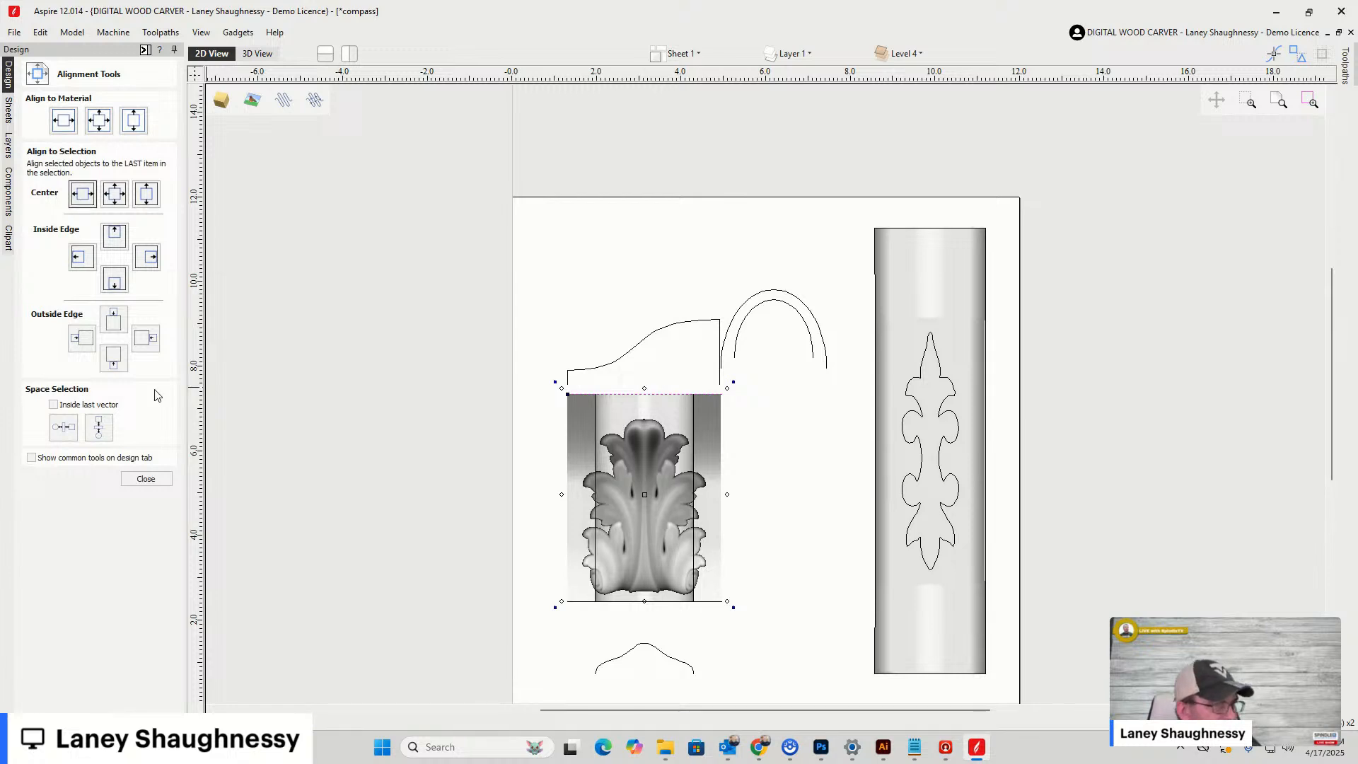
Narrow the acanthus leaf symmetrically about its centre so its sides come close to the width of the rounded profile
left_click(161, 479)
scroll(700, 524, "up", 2)
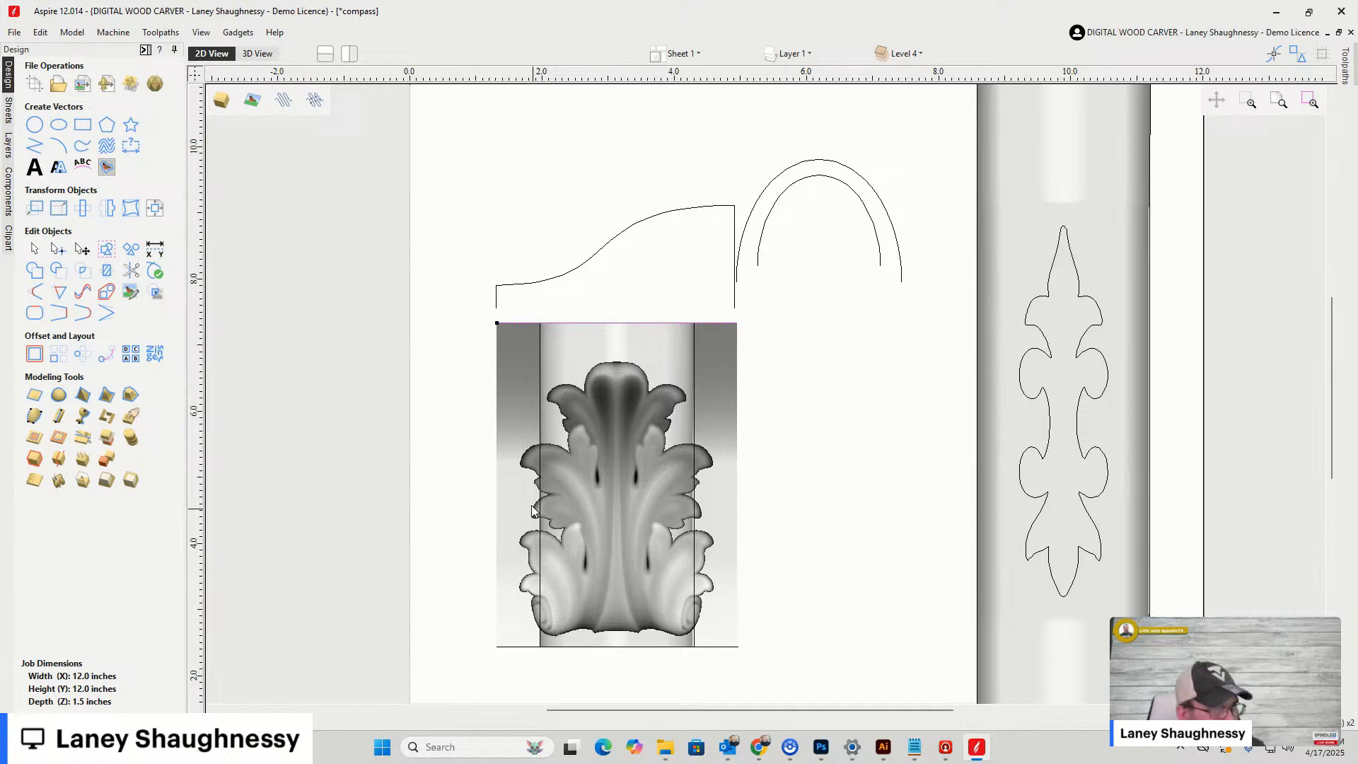
left_click(557, 447)
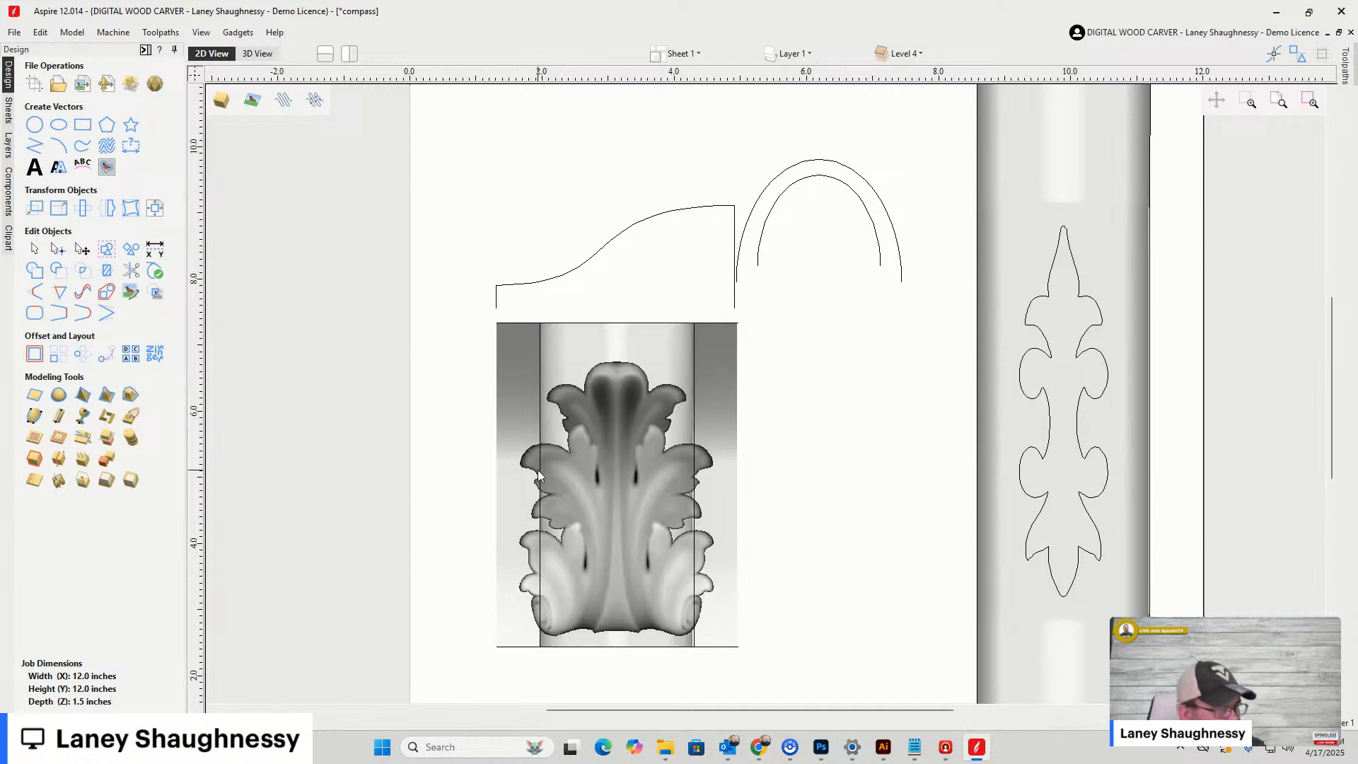
left_click(591, 485)
left_click_drag(512, 500, 532, 503)
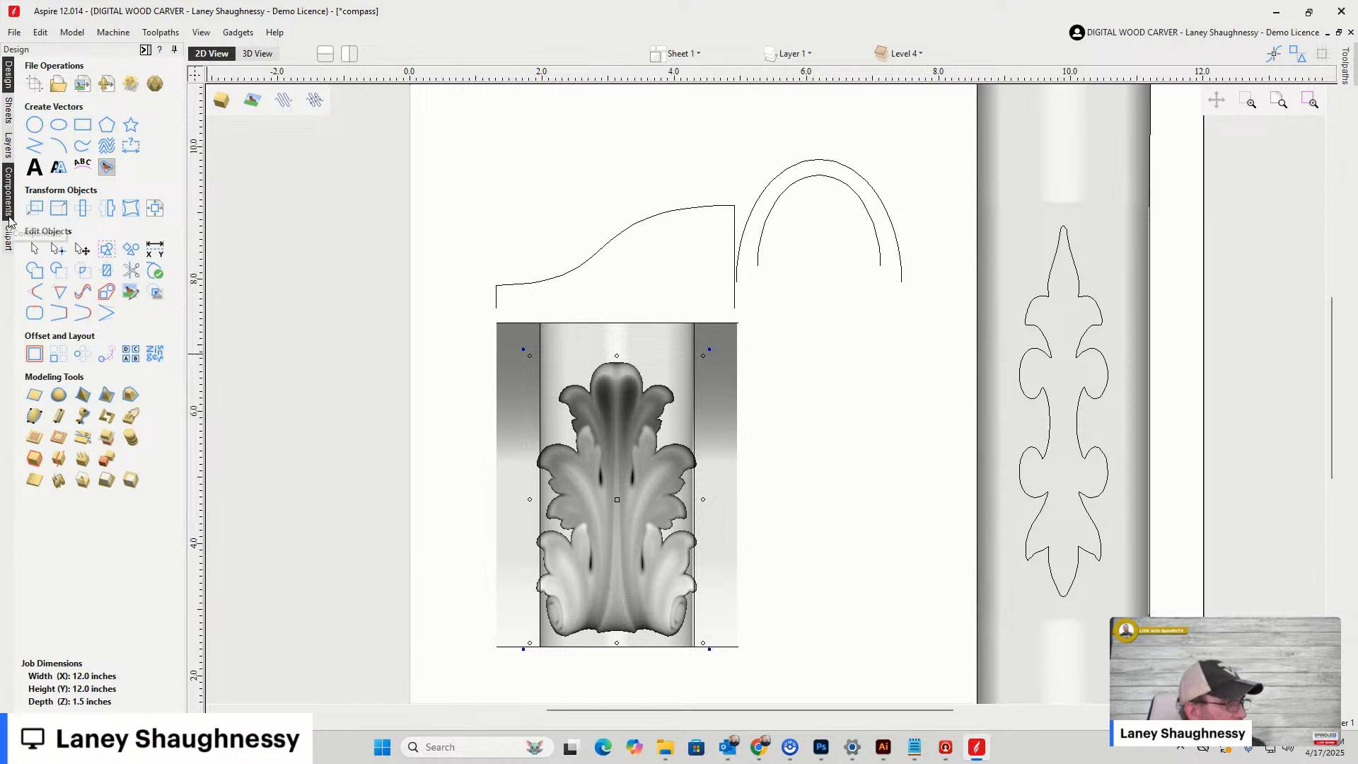
Create a vector boundary around the acanthus leaf component
left_click(8, 191)
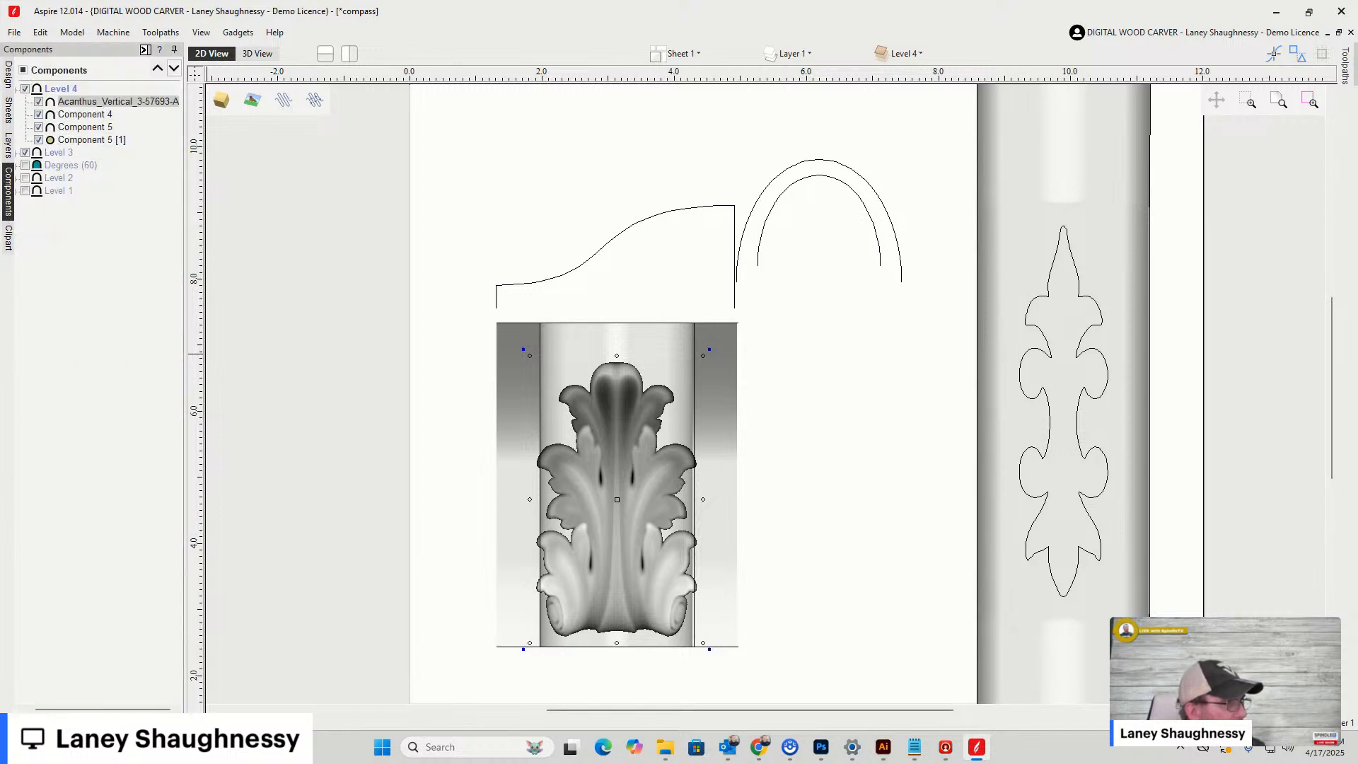
left_click(8, 74)
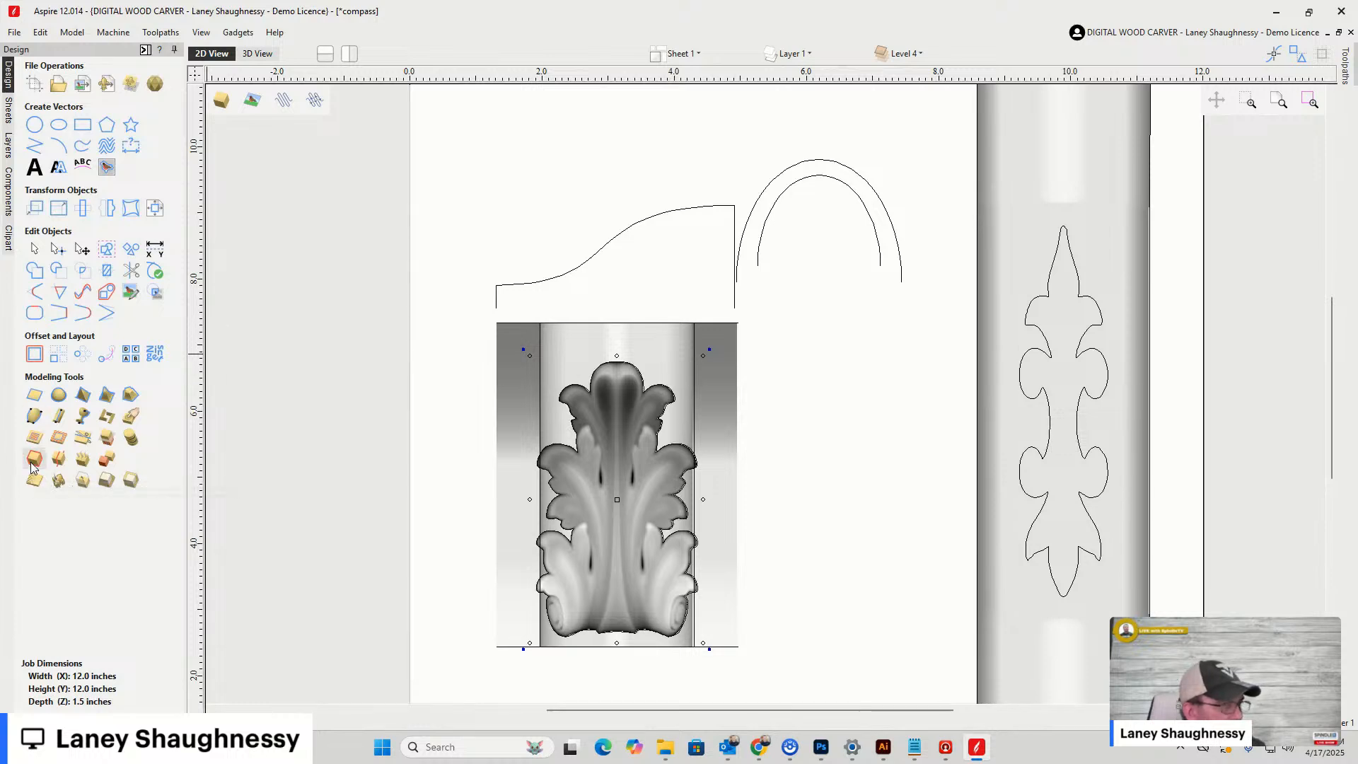
scroll(677, 447, "up", 4)
left_click(680, 436)
scroll(680, 436, "down", 4)
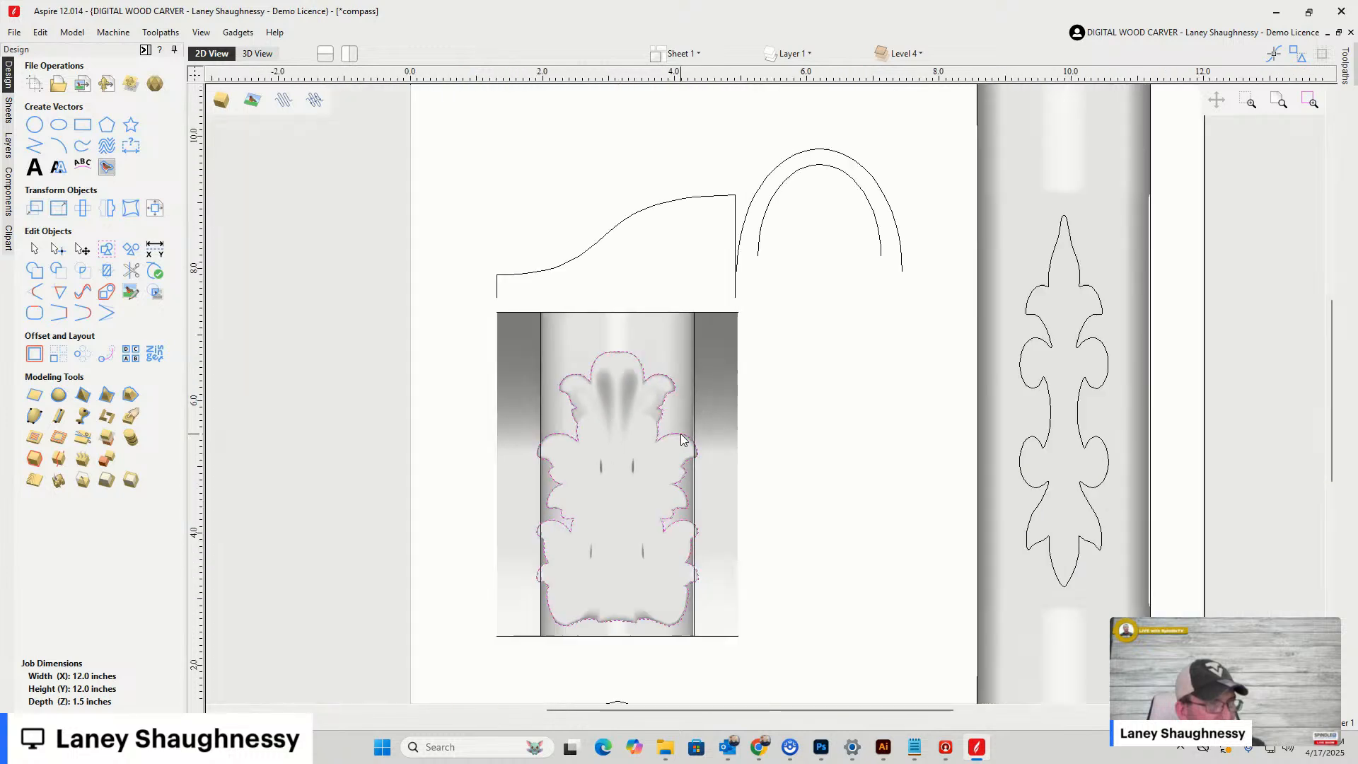
Examine in 3D how the edges of the acanthus leaf sit along the sides of the rounded profile
left_click(257, 53)
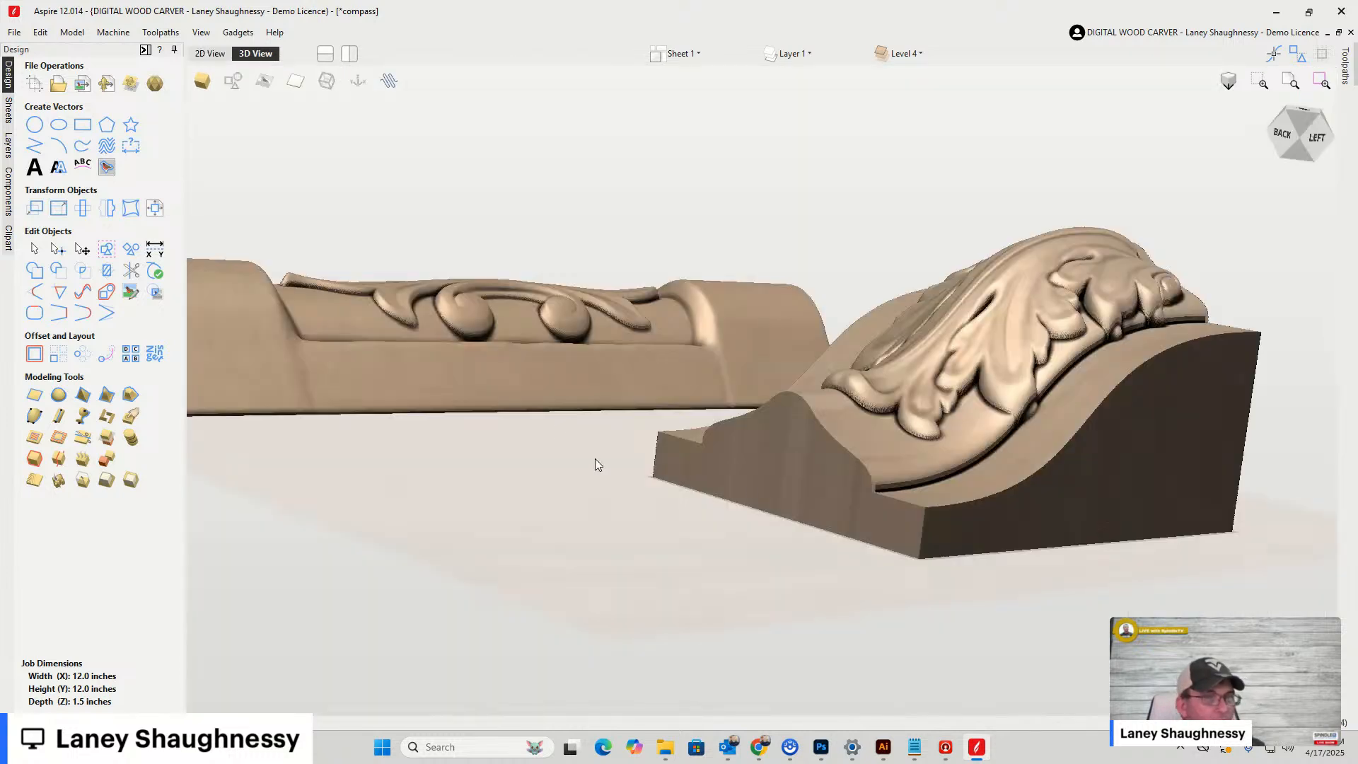
left_click(1288, 139)
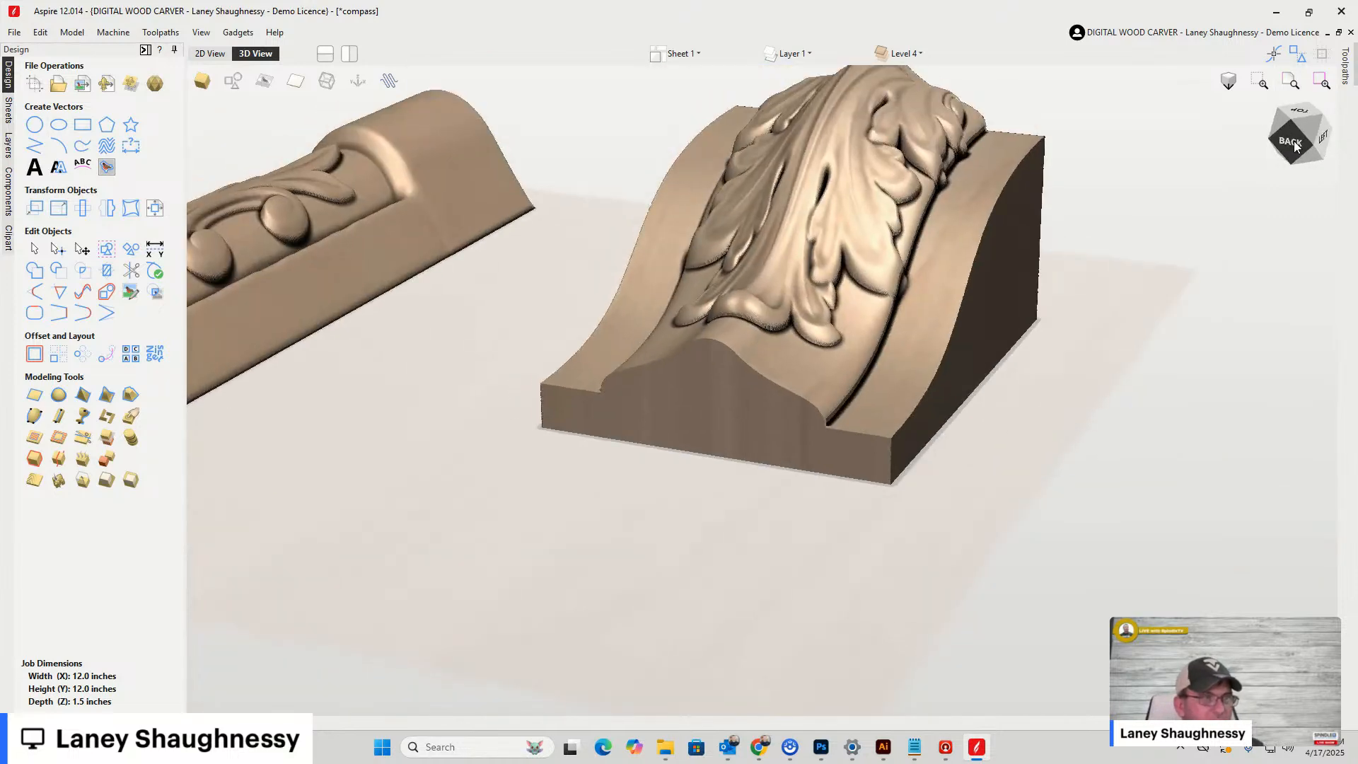
scroll(798, 334, "down", 3)
scroll(821, 215, "up", 3)
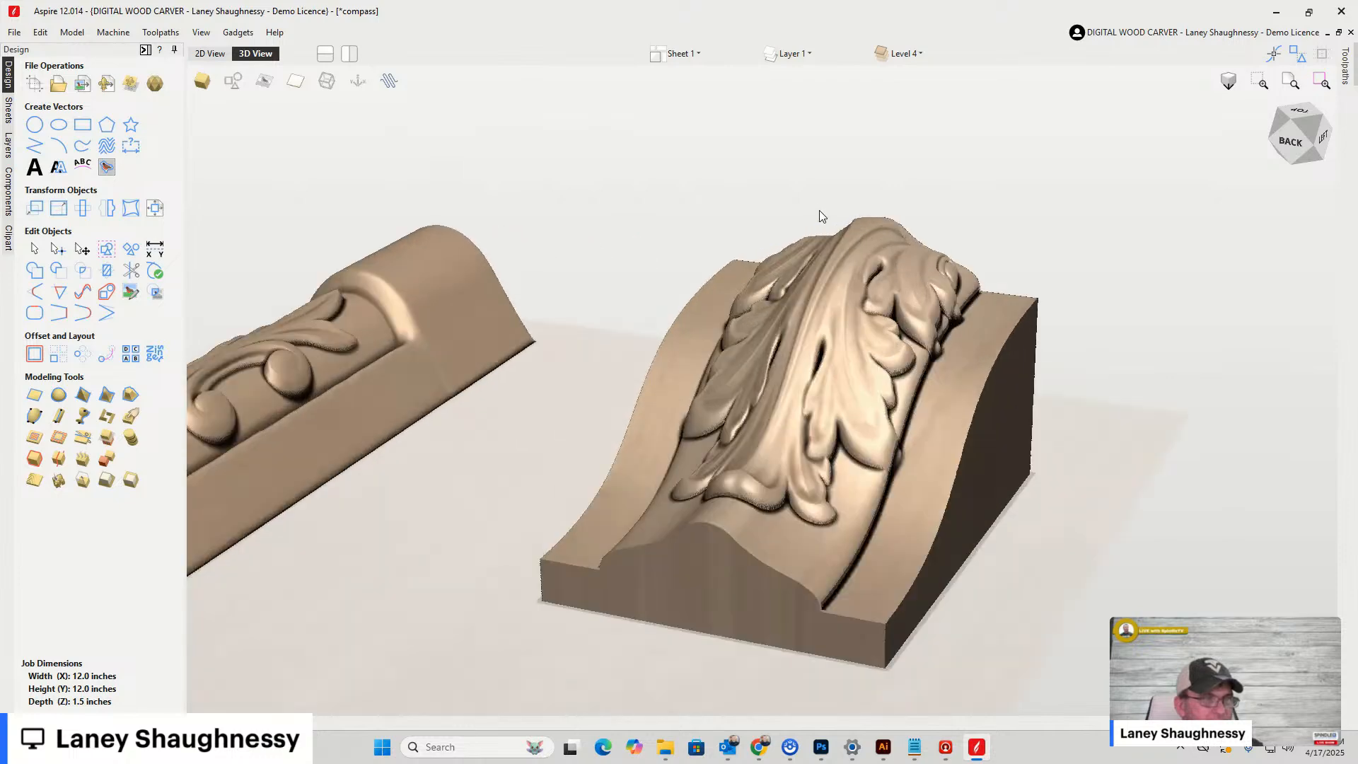
scroll(882, 256, "up", 1)
mouse_move(1294, 149)
left_mouse_down()
mouse_move(1265, 150)
mouse_move(1296, 149)
mouse_move(1282, 149)
left_mouse_up()
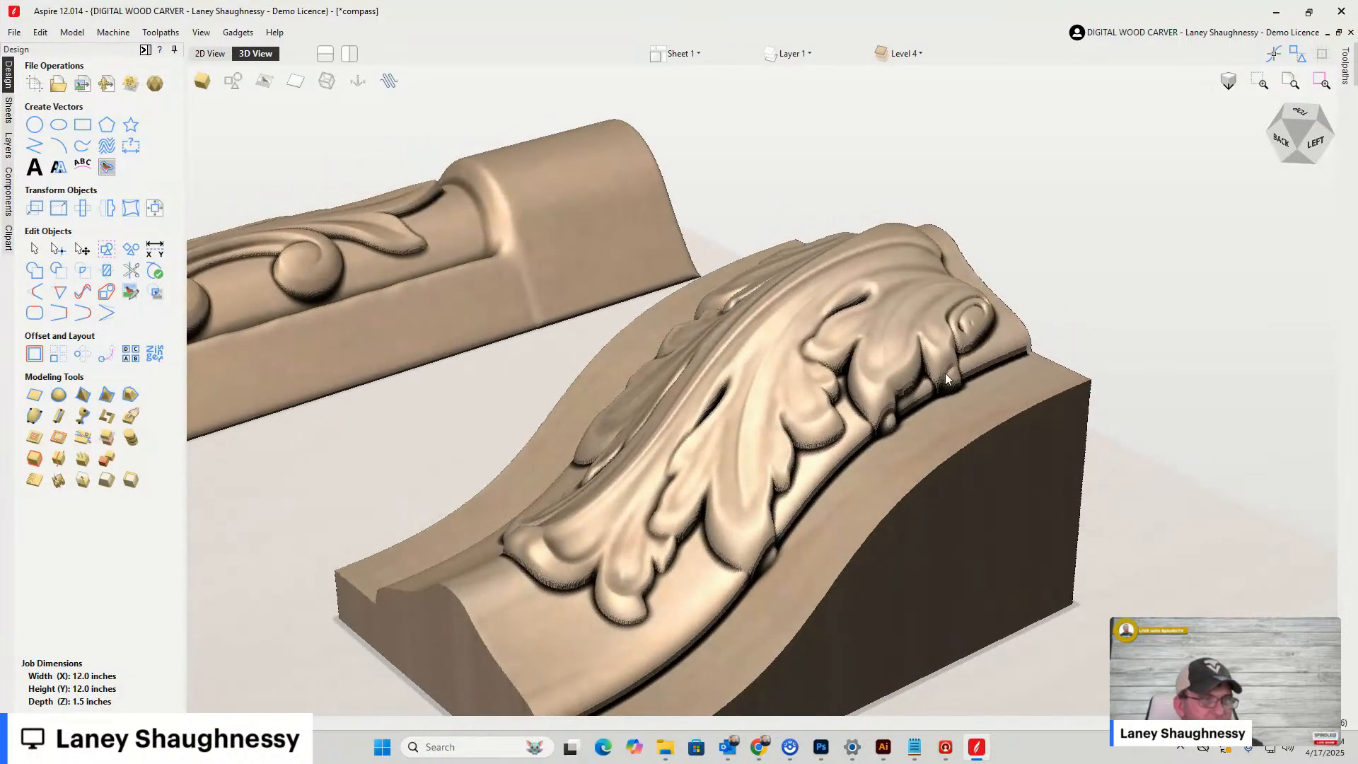
scroll(944, 377, "up", 3)
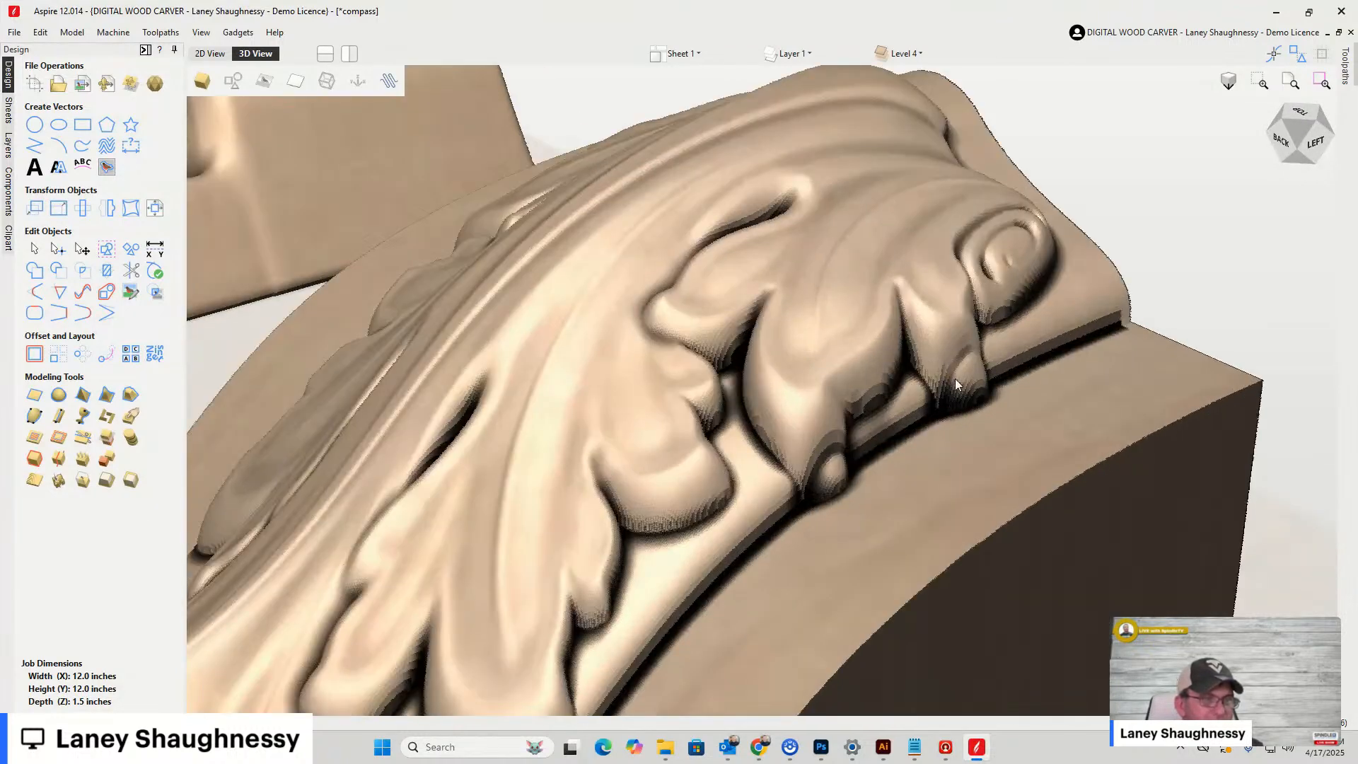
scroll(962, 401, "down", 1)
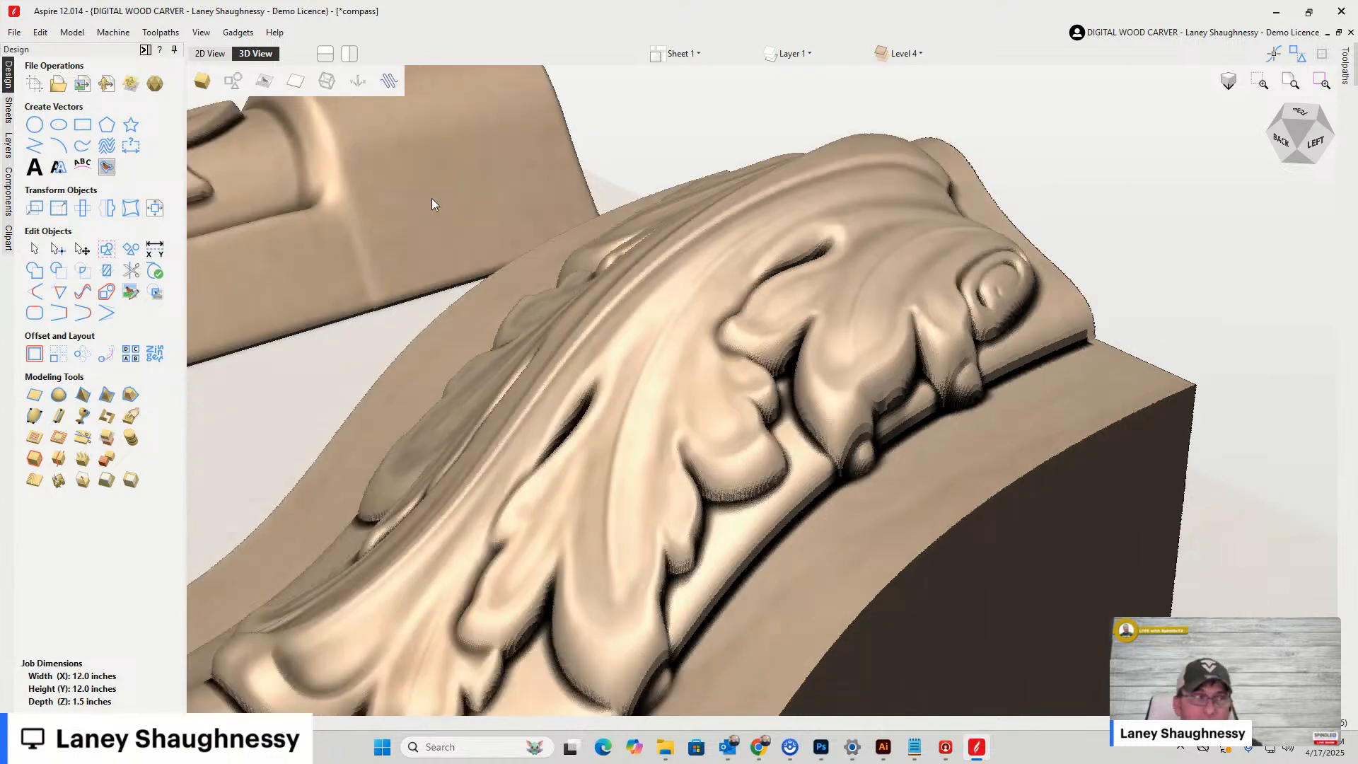
Select the acanthus leaf together with its boundary vector and narrow both symmetrically to fit within the rounded profile
left_click(210, 54)
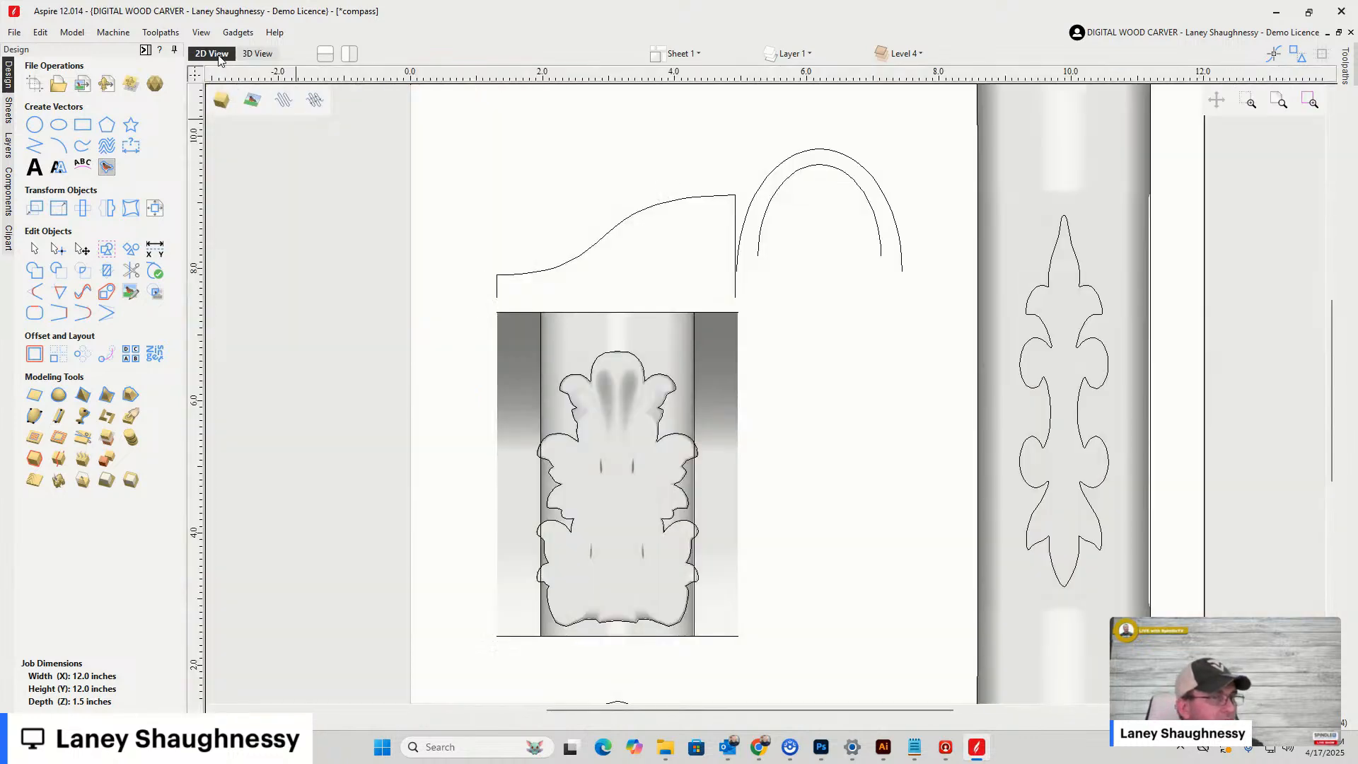
left_click(566, 435)
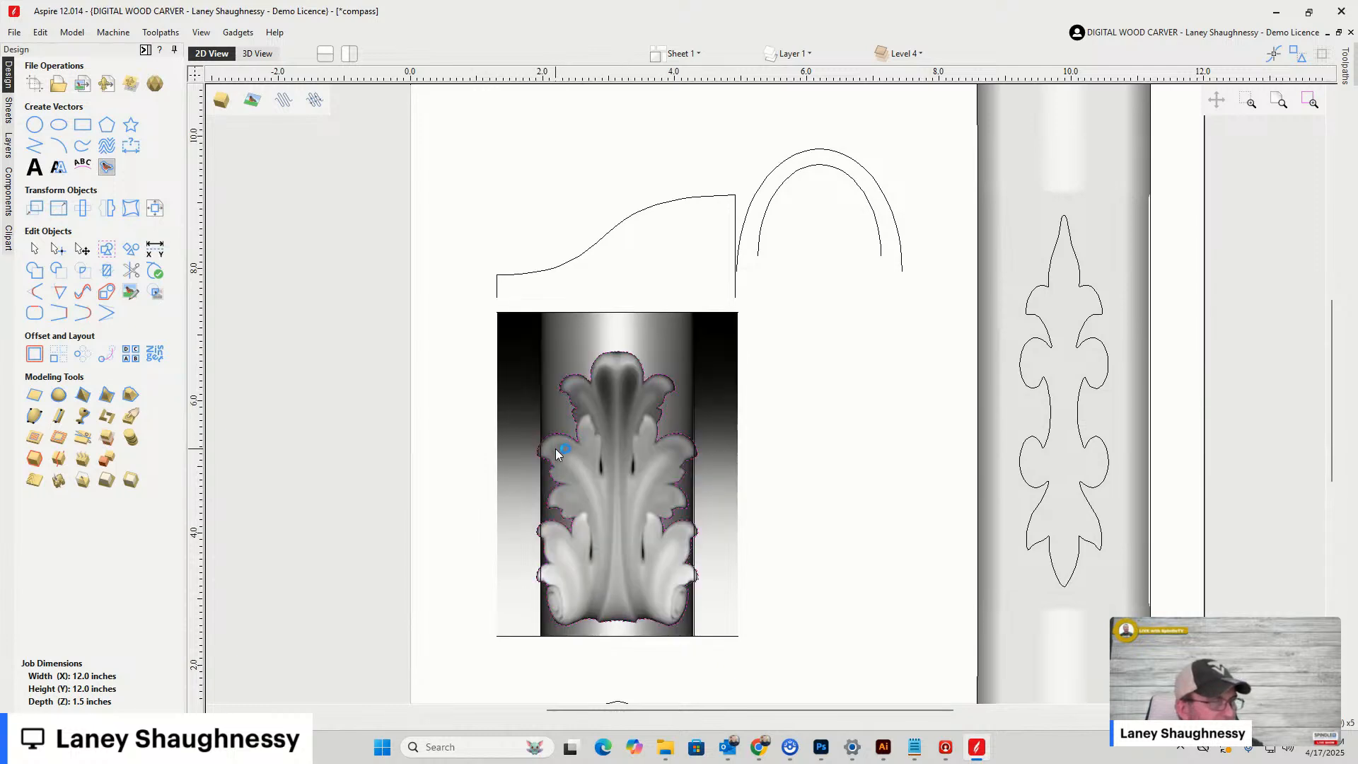
left_click(435, 399)
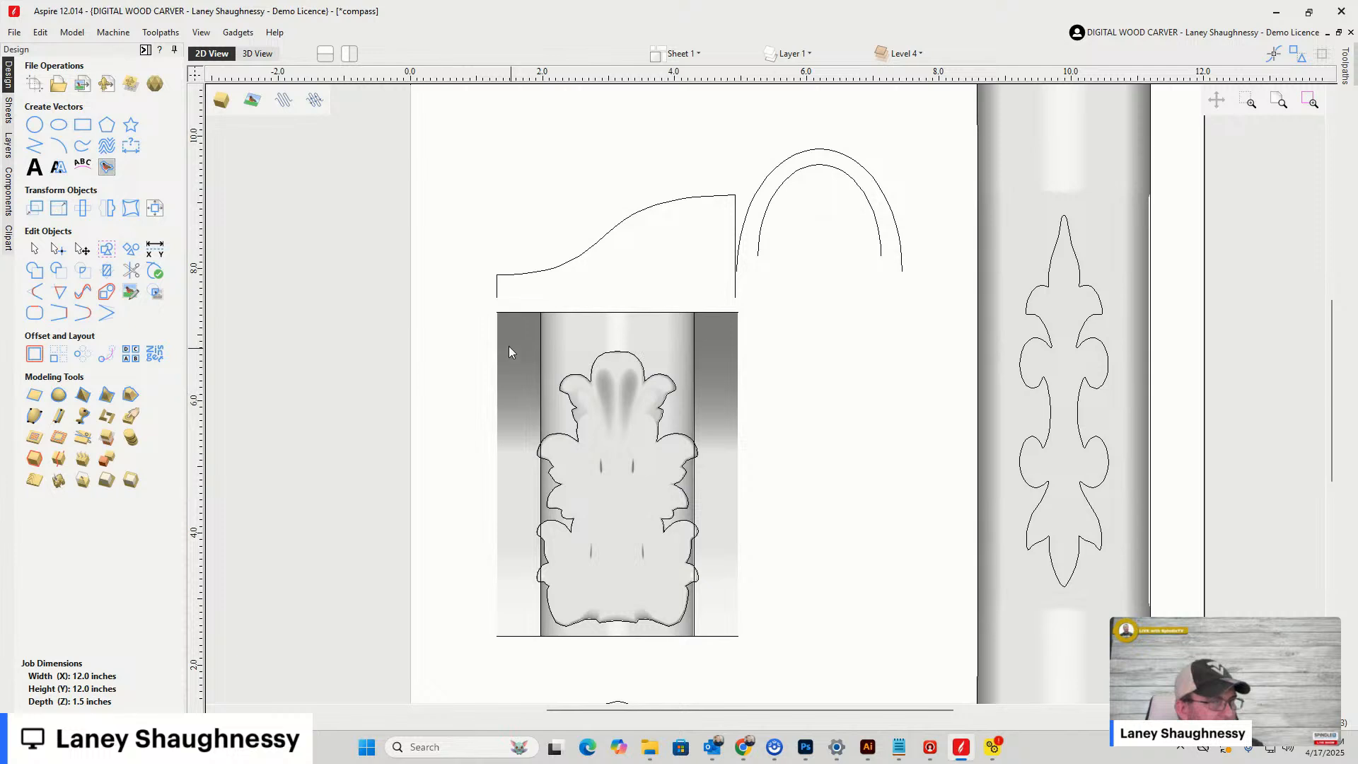
mouse_move(465, 350)
left_mouse_down()
mouse_move(731, 494)
mouse_move(764, 651)
left_mouse_up()
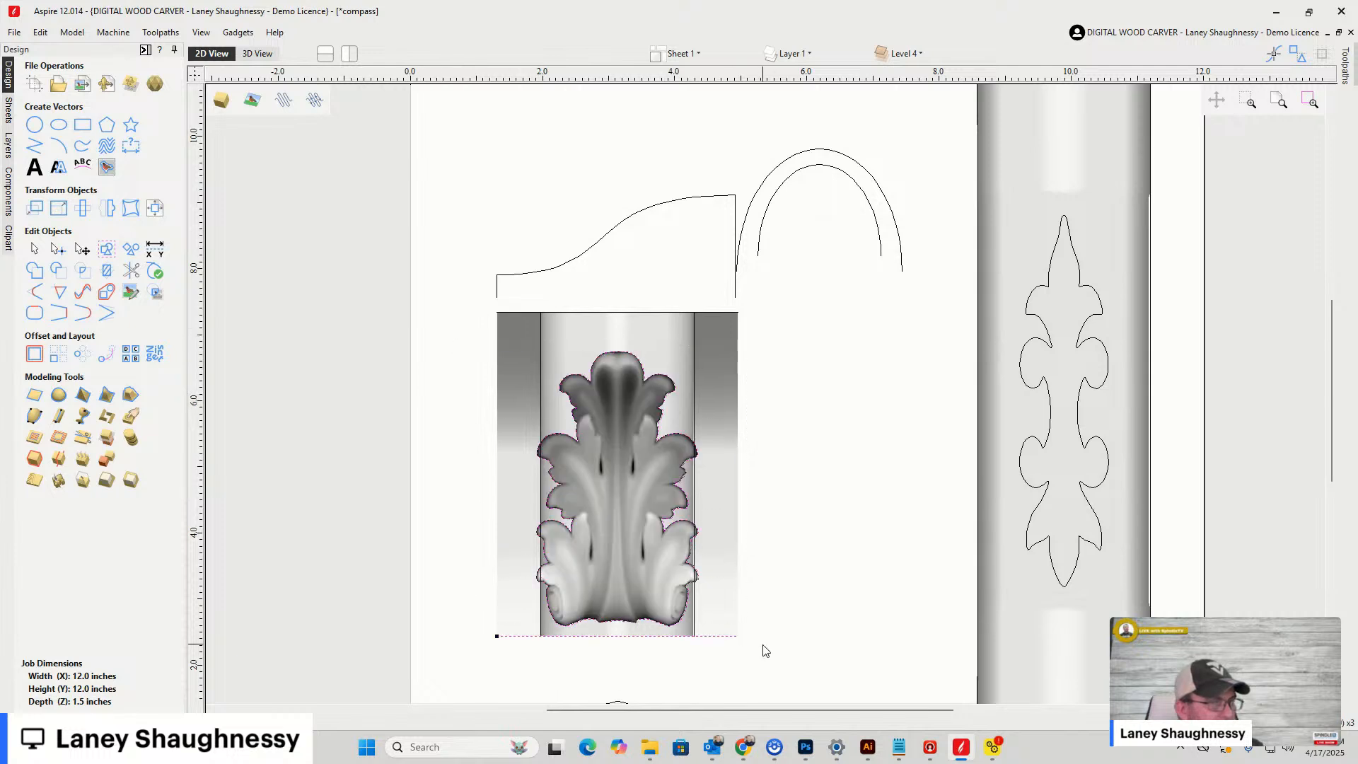
left_click(668, 638, "shift")
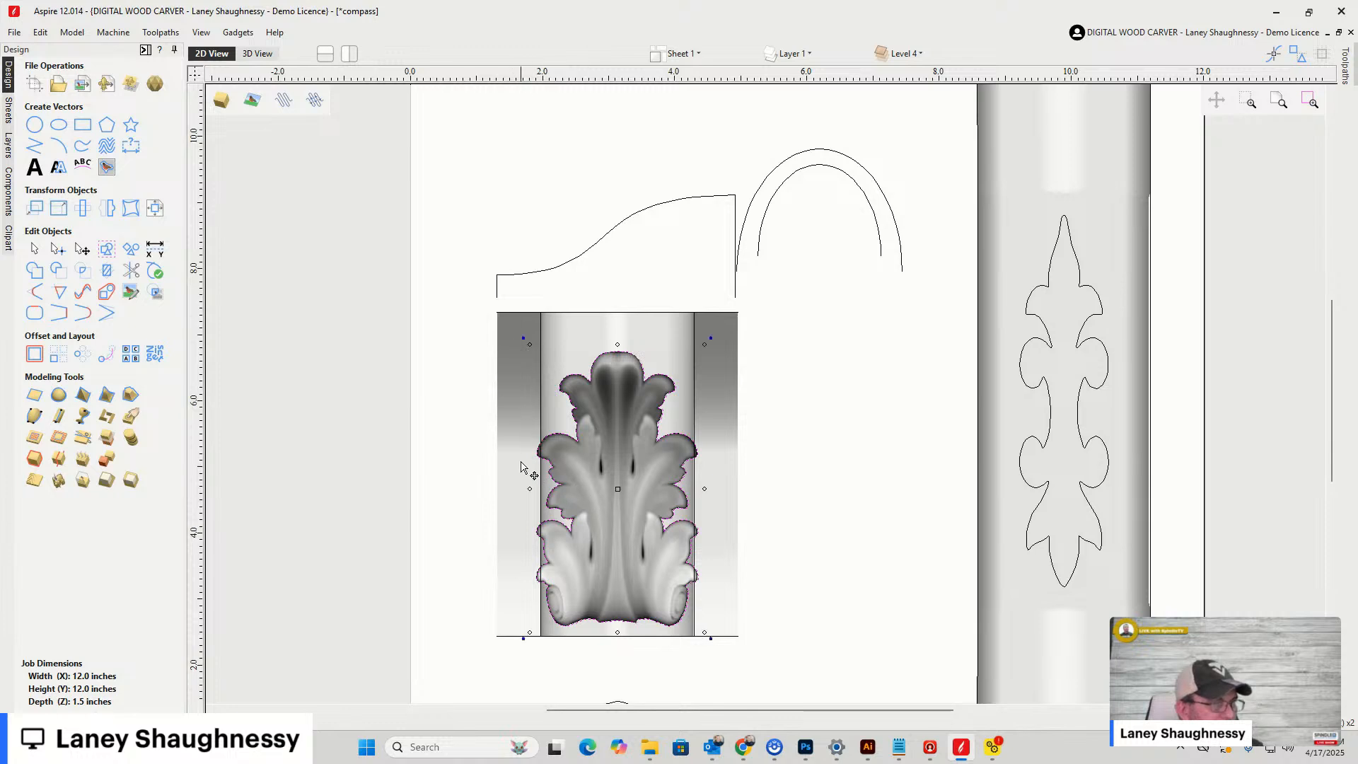
left_click(526, 495)
left_click_drag(530, 489, 540, 489, "alt")
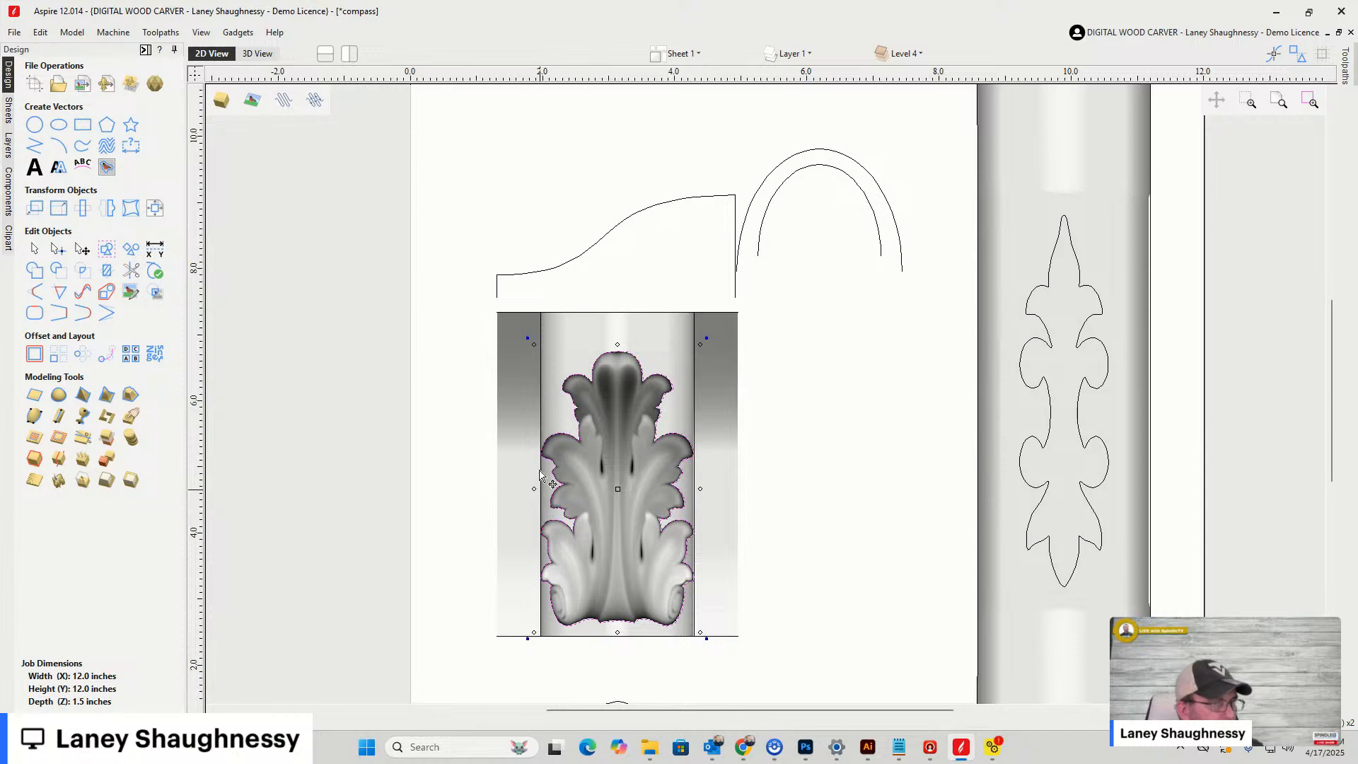
Inspect the narrowed leaf on the block in 3D from the back and from above
left_click(260, 55)
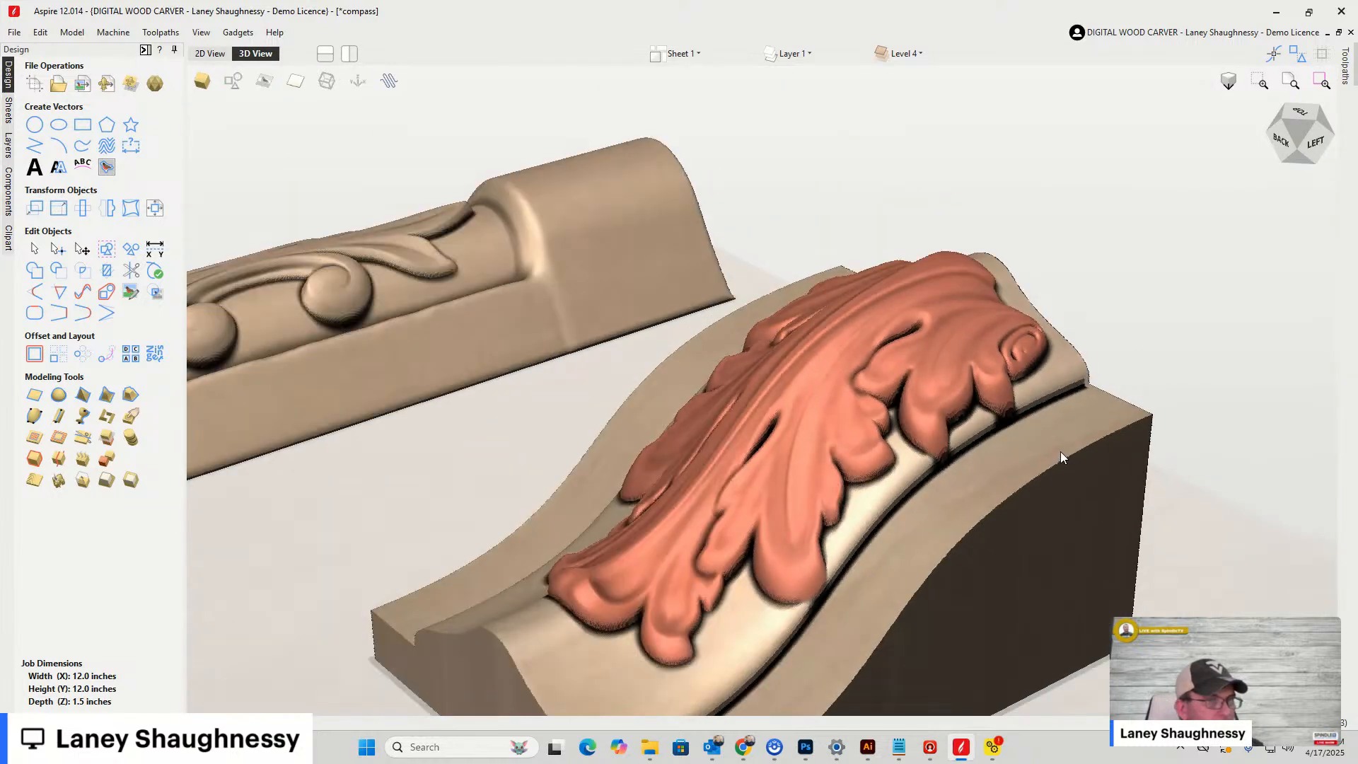
scroll(1063, 453, "down", 5)
left_click_drag(1284, 146, 1314, 150)
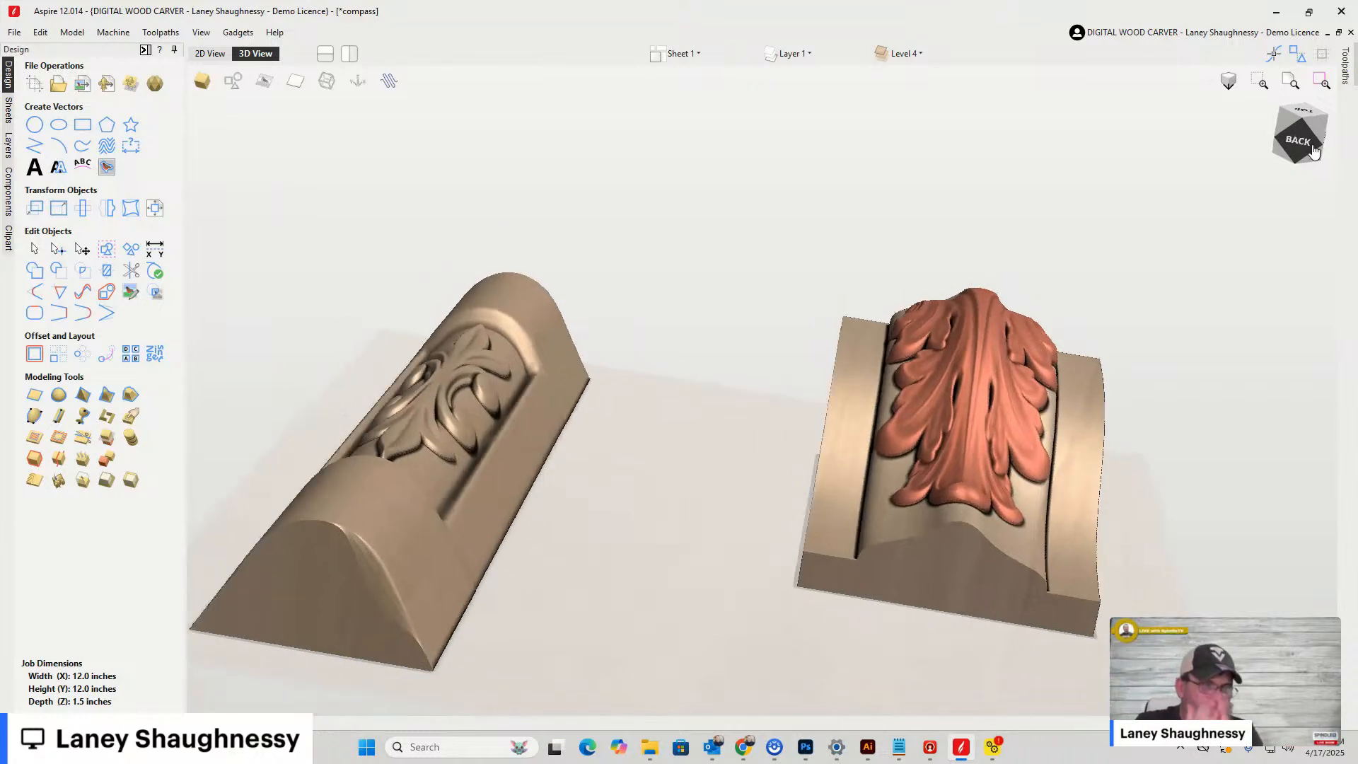
mouse_move(1314, 150)
left_mouse_down()
mouse_move(1284, 156)
mouse_move(1335, 142)
mouse_move(1329, 157)
left_mouse_up()
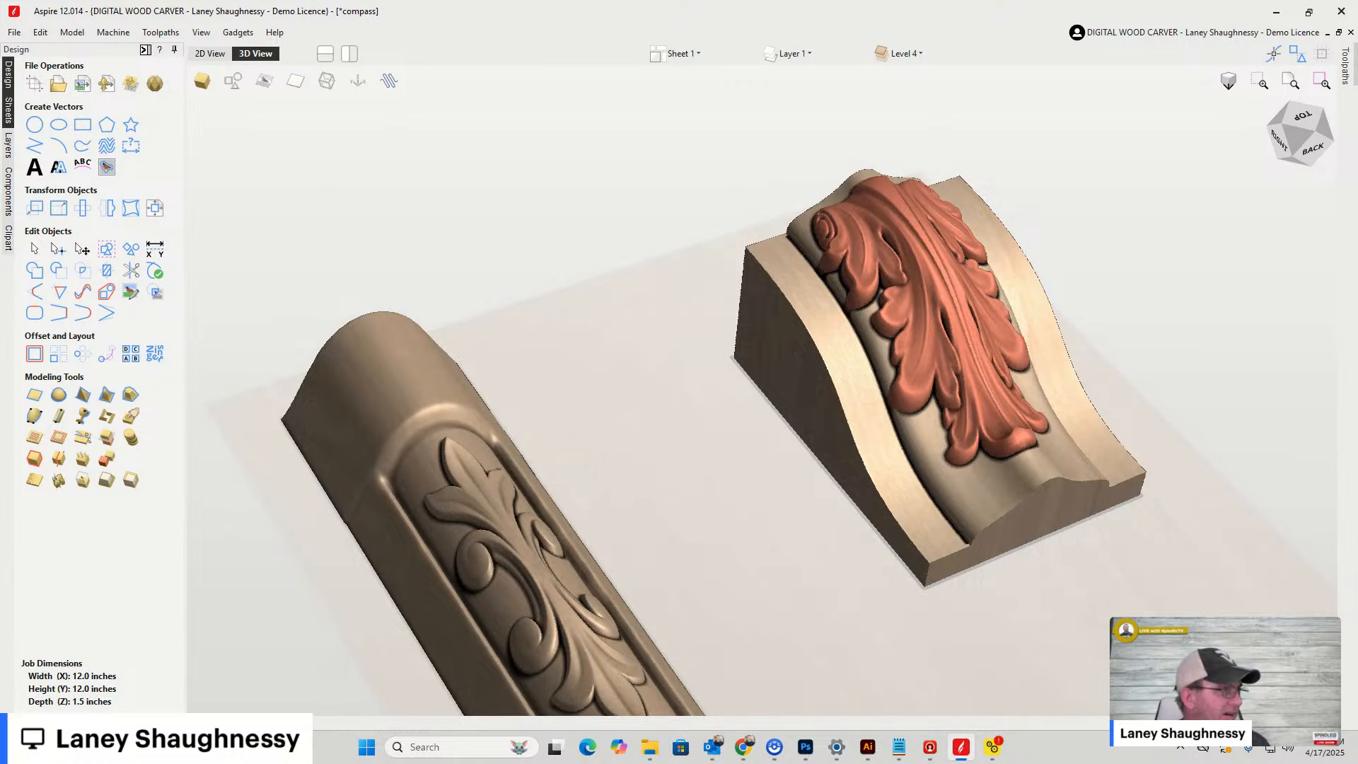
Reorder the Level 4 components so that Component 4 comes directly below Component 5, and select Component 5 to highlight it
left_click(10, 202)
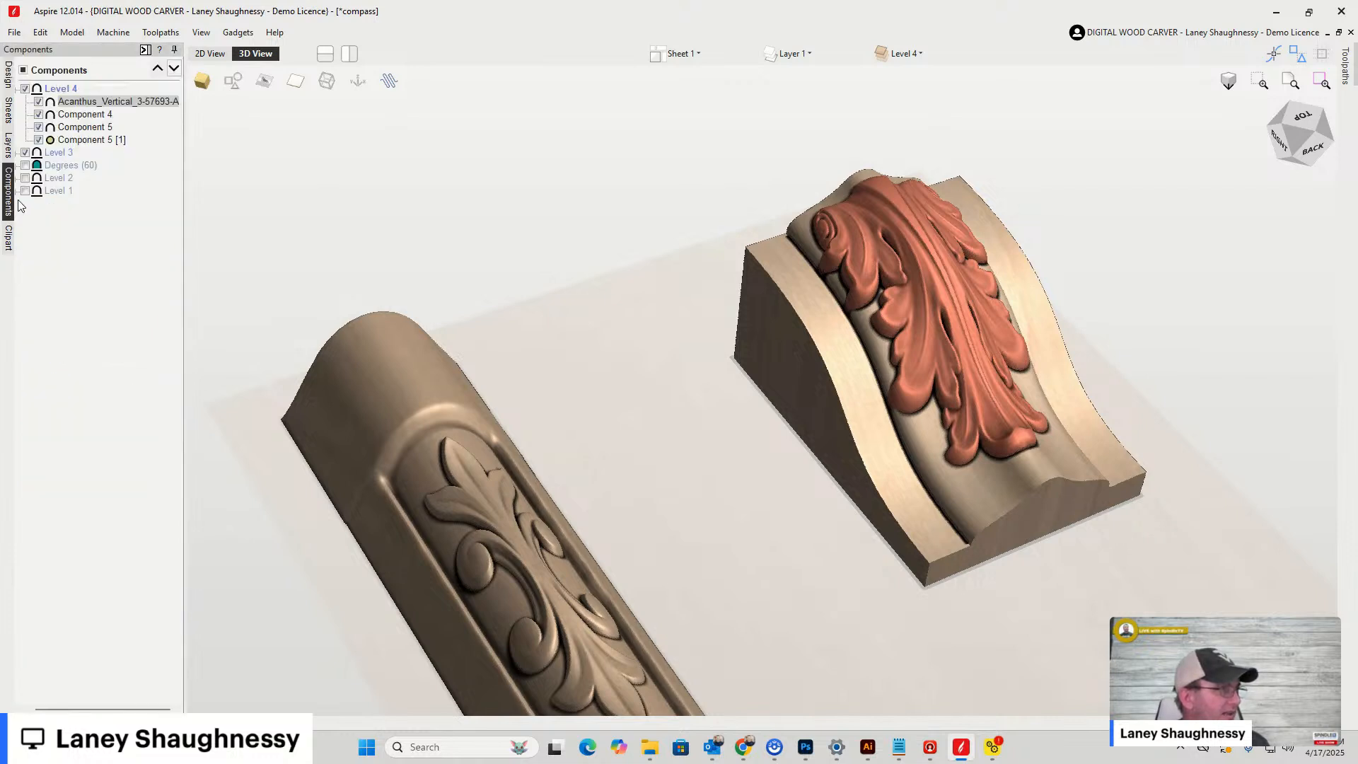
left_click(75, 128)
left_click(79, 115)
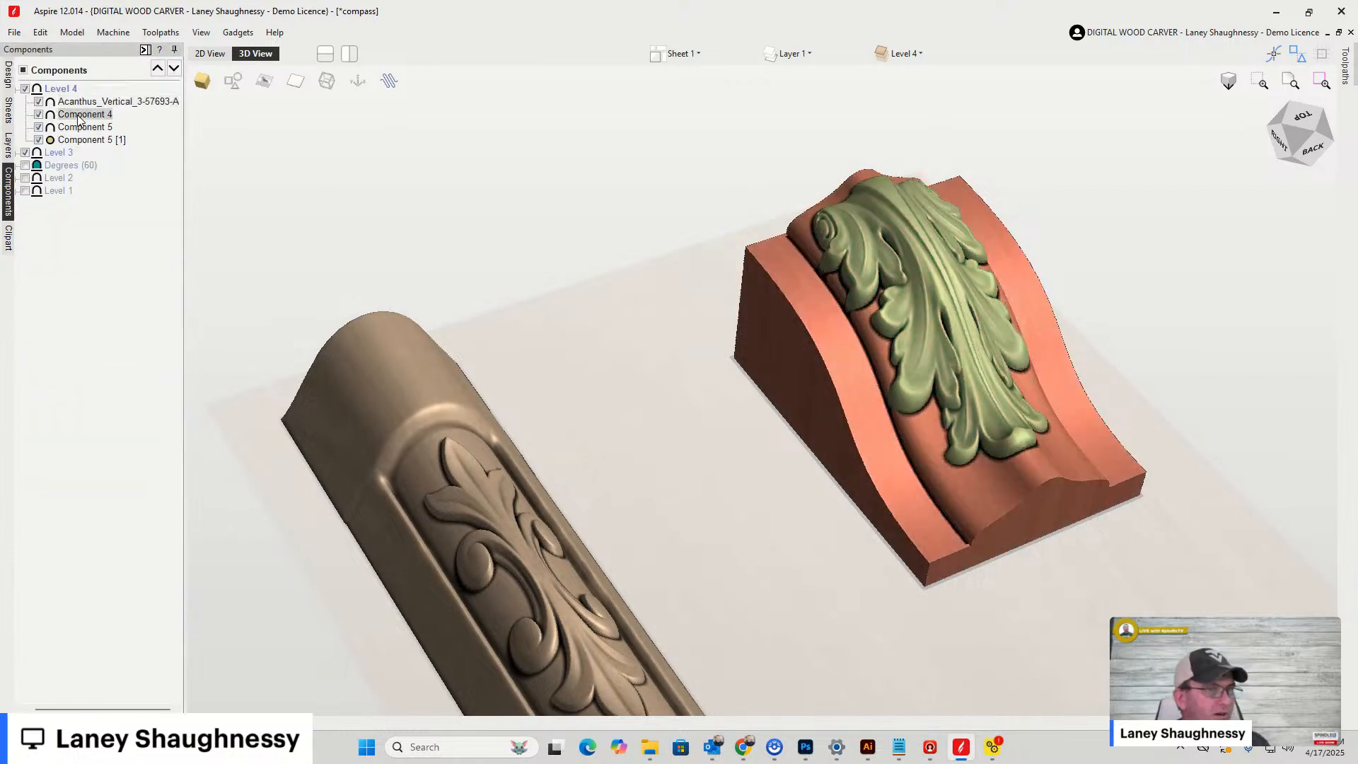
left_click_drag(77, 118, 80, 134)
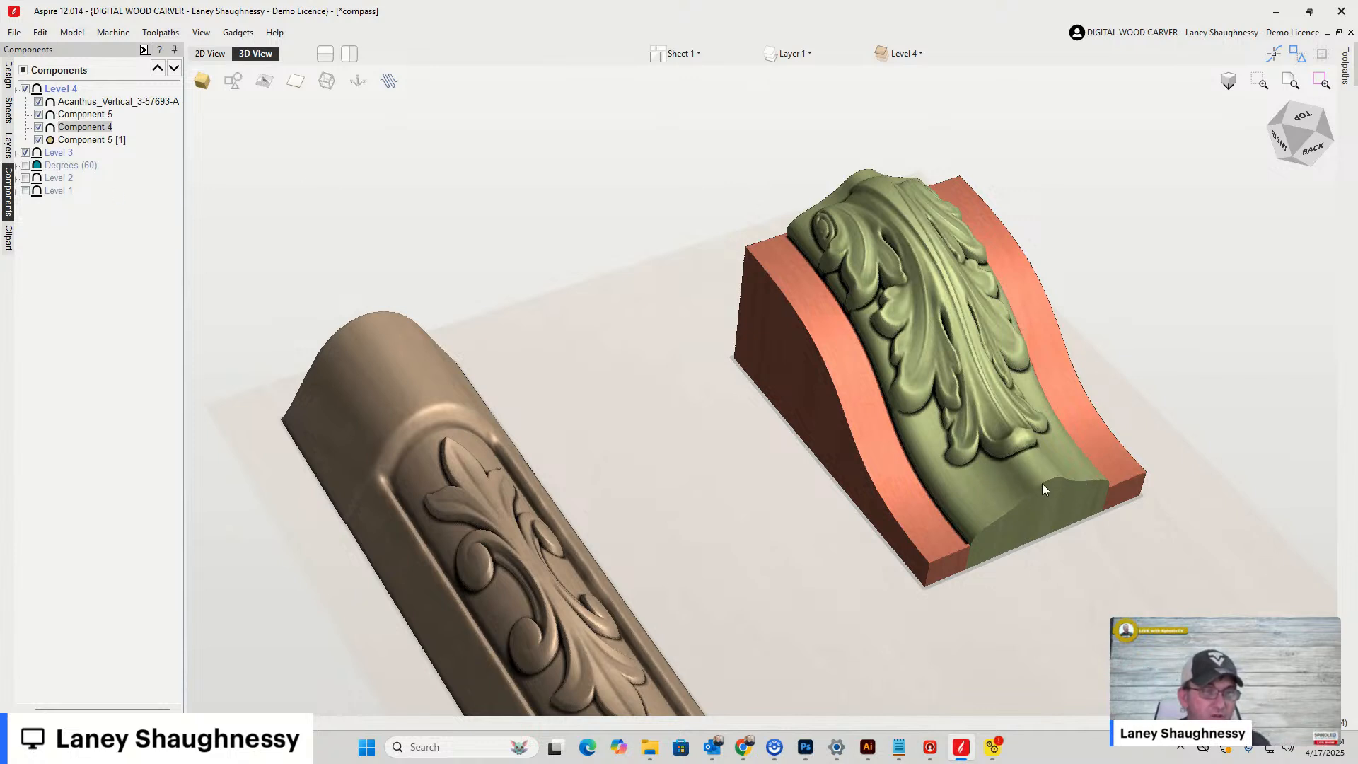
left_click(79, 116)
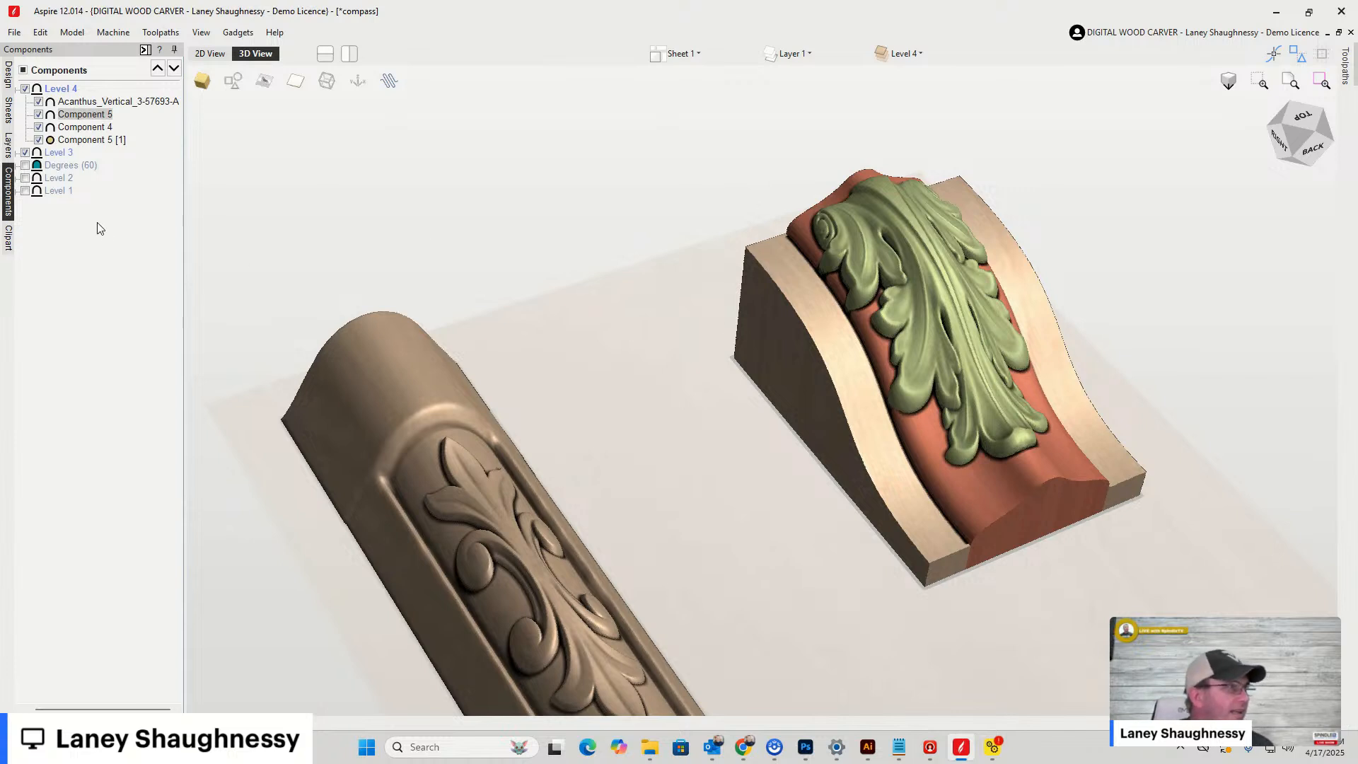
Try the acanthus leaf as the last component of Level 4, inspect its edges up close, and return it to first place
left_click(66, 103)
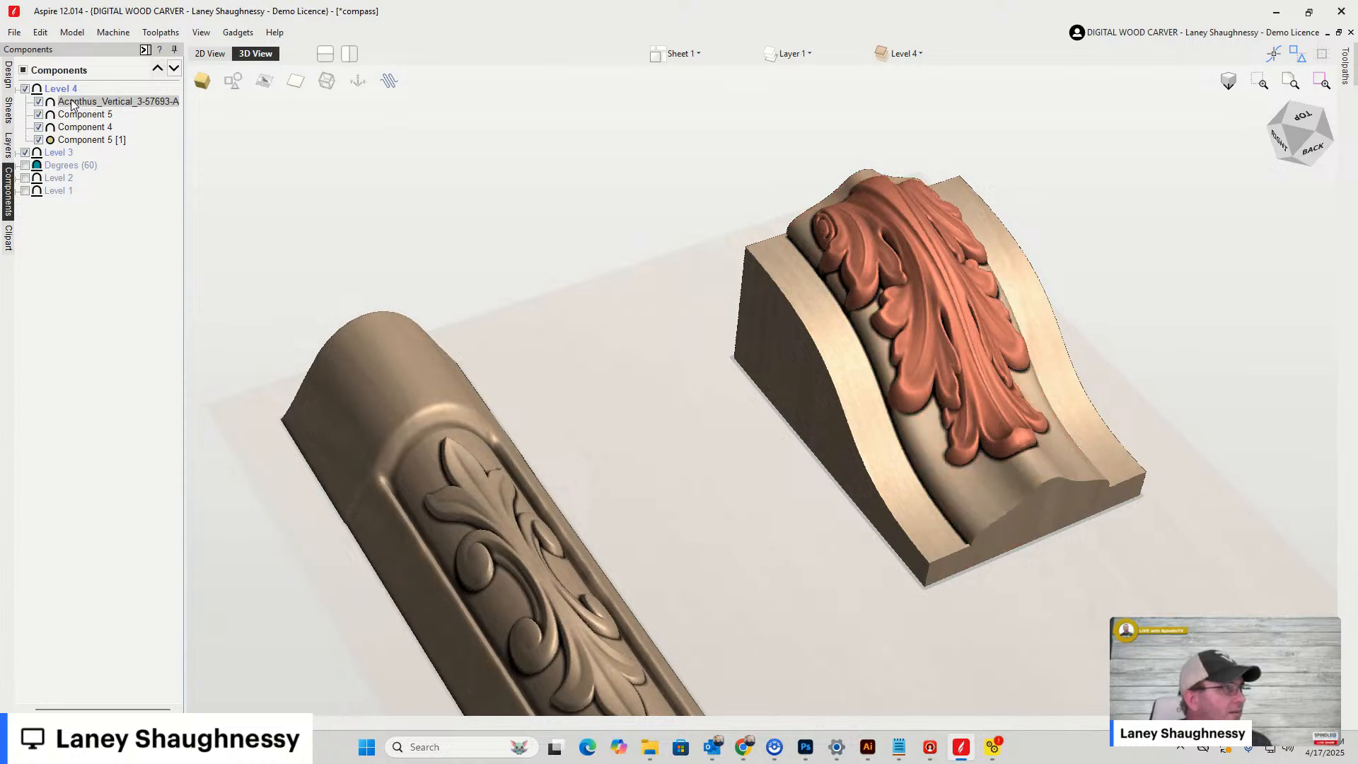
left_click_drag(73, 110, 72, 146)
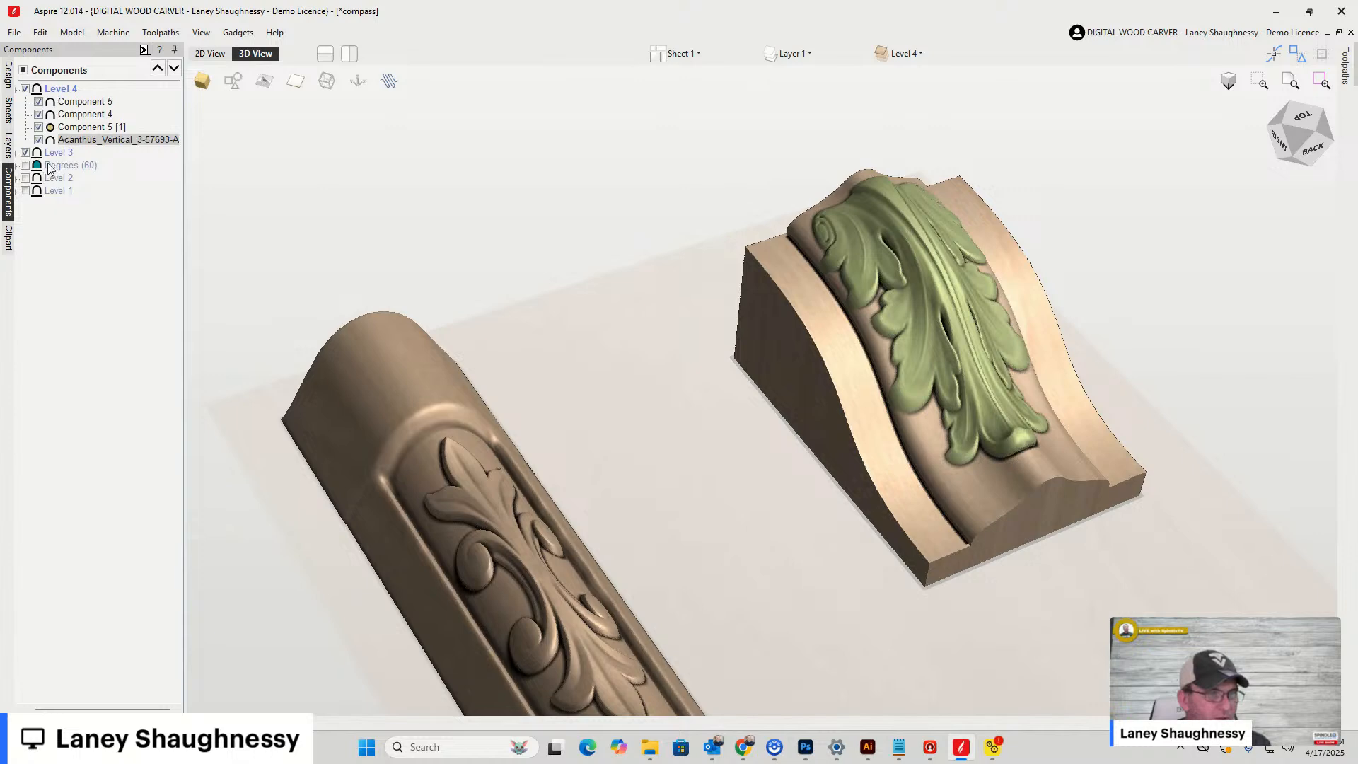
scroll(856, 302, "up", 3)
scroll(937, 268, "up", 2)
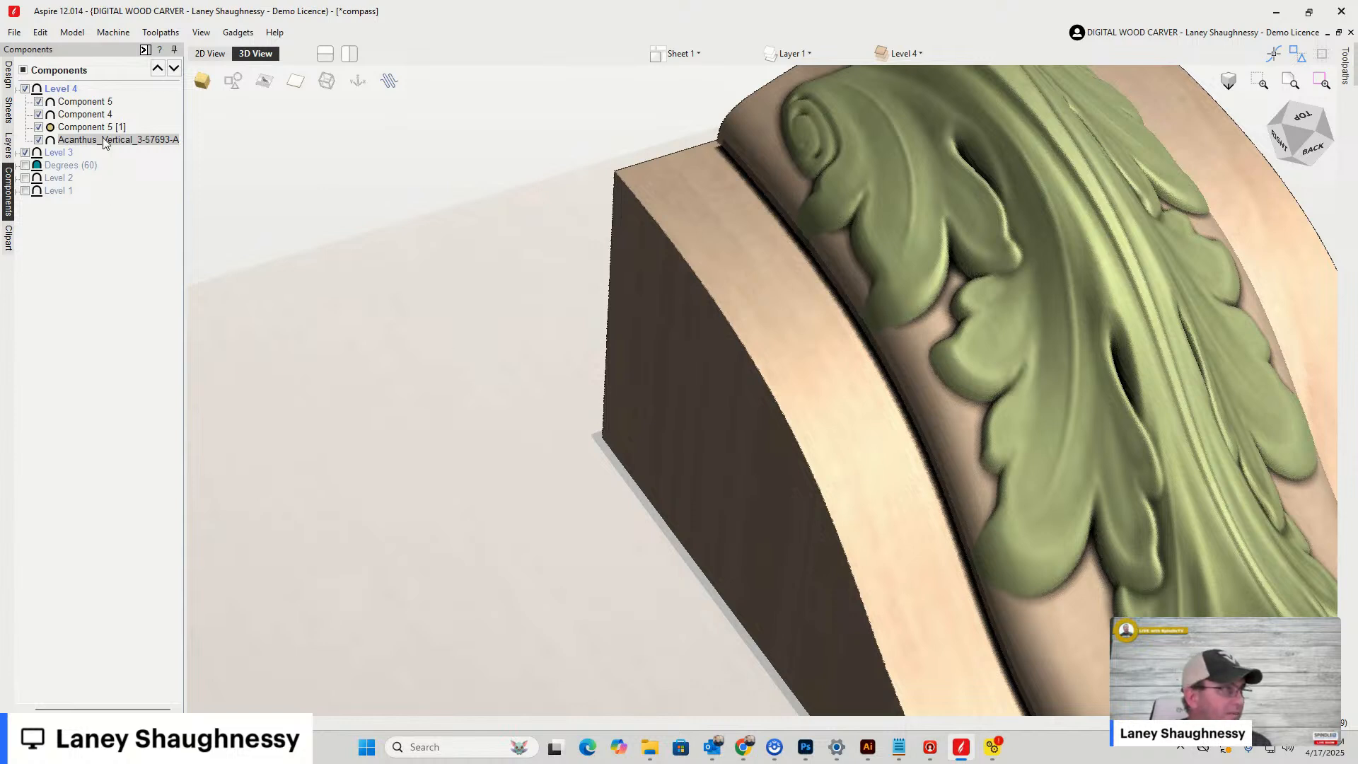
left_click_drag(85, 141, 83, 102)
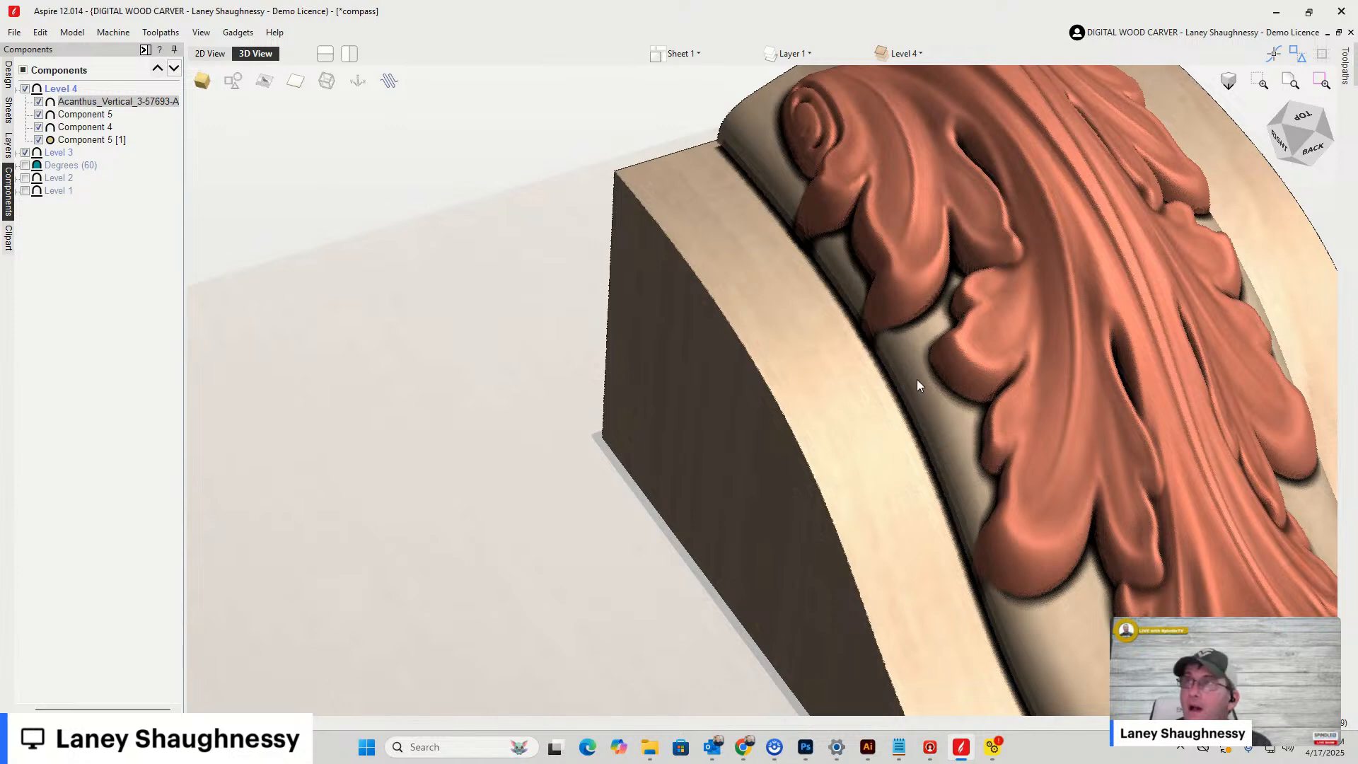
scroll(920, 407, "down", 3)
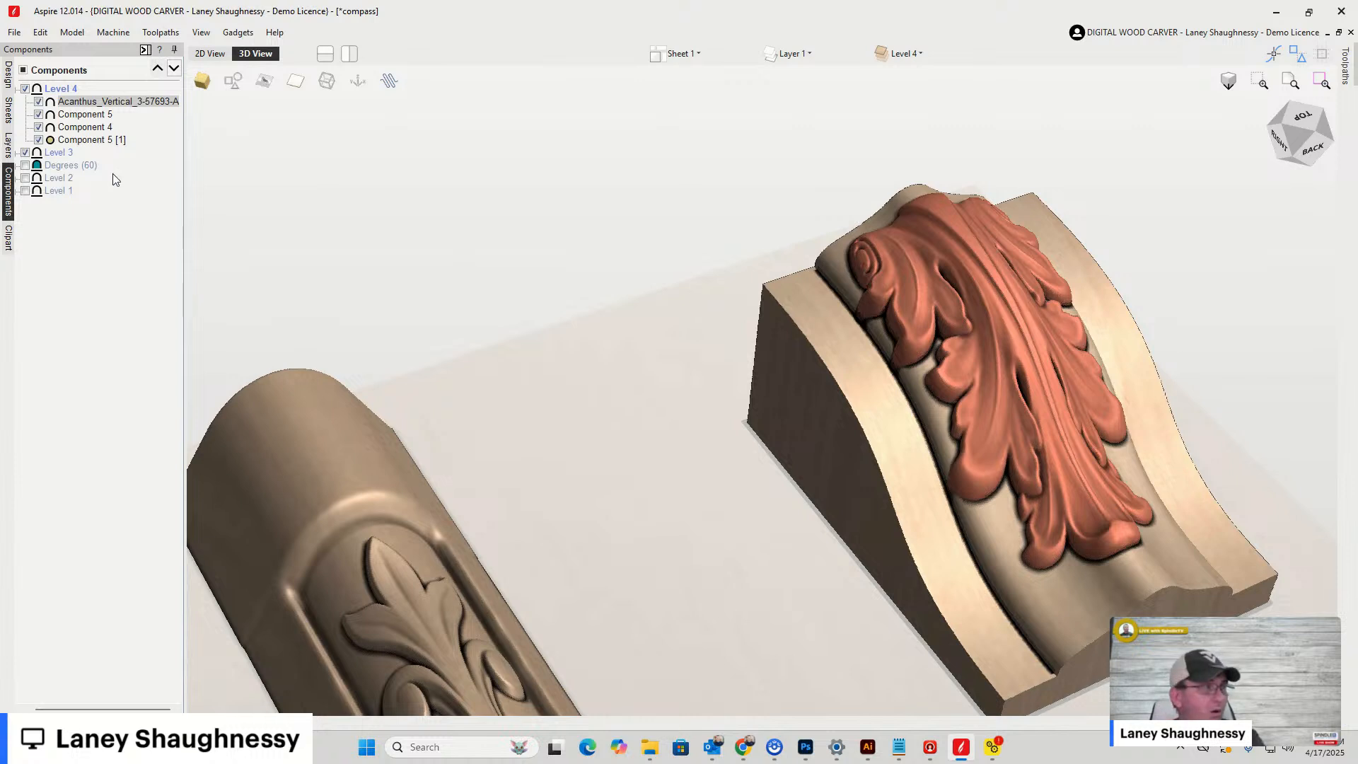
Compare the acanthus leaf as the last Level 4 component from several angles, and reposition it between Component 5 and Component 4
left_click_drag(79, 106, 76, 143)
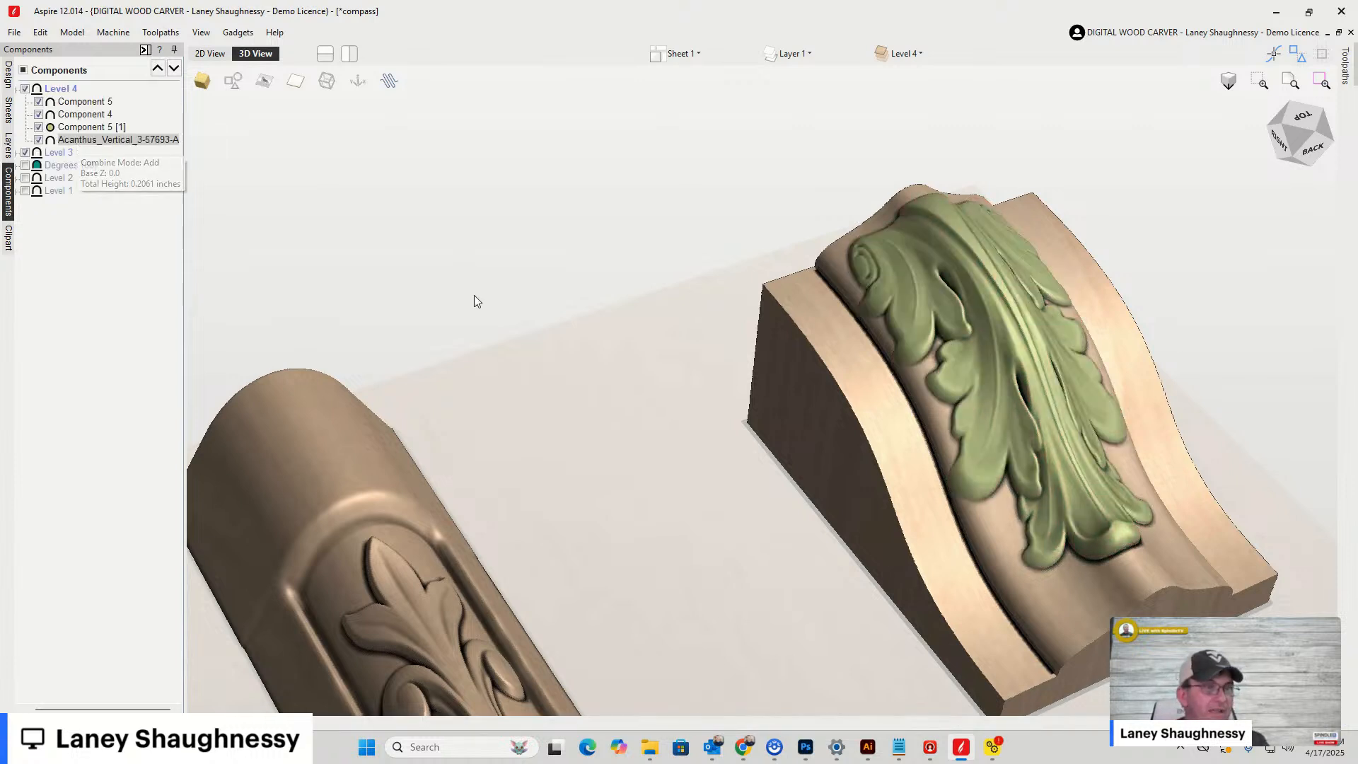
scroll(895, 296, "up", 5)
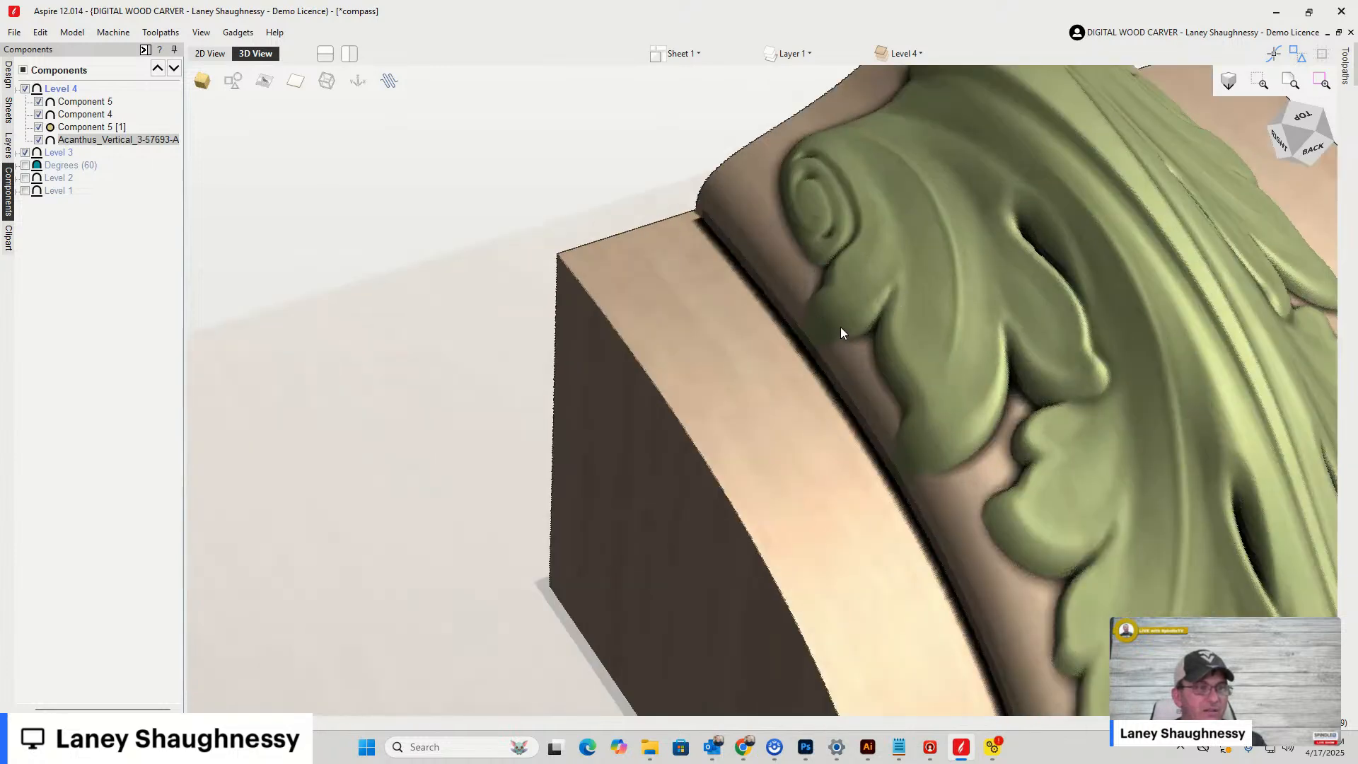
scroll(689, 240, "down", 3)
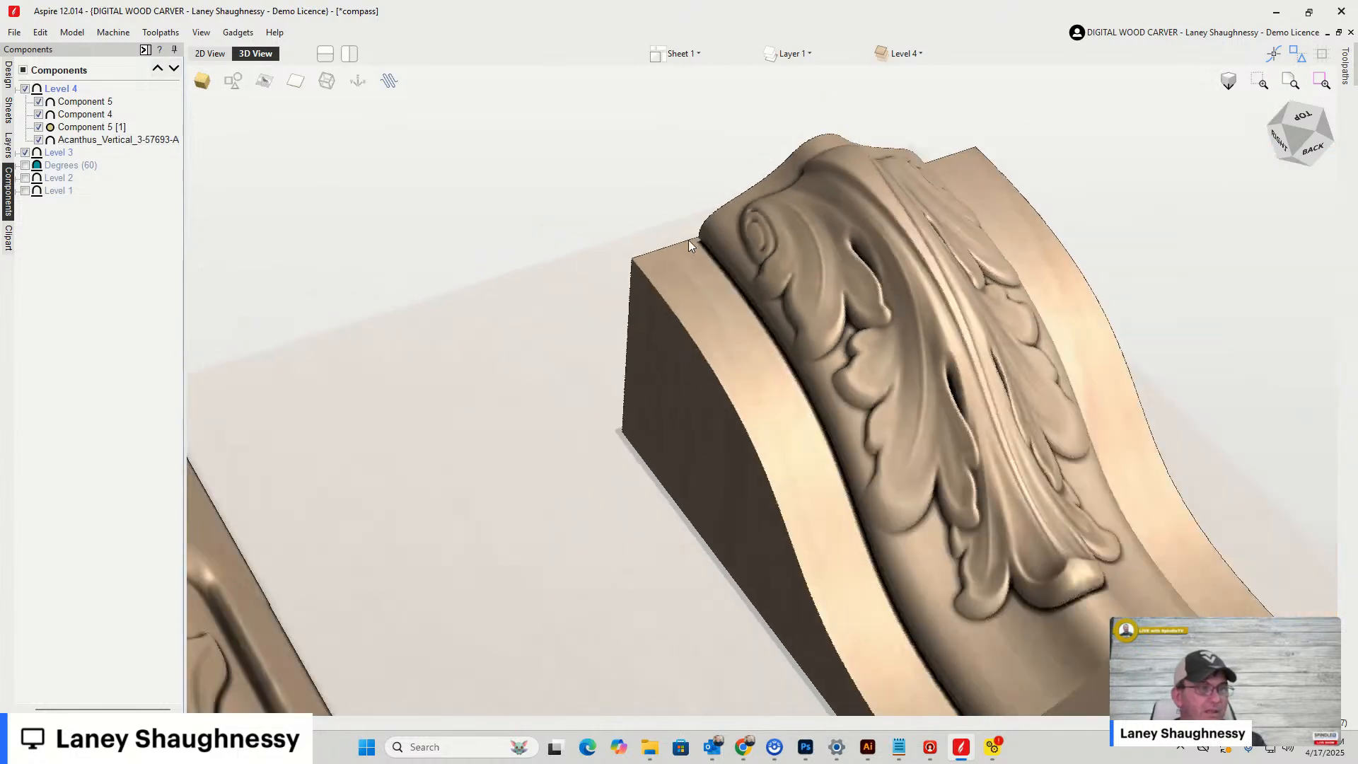
left_click(1282, 130)
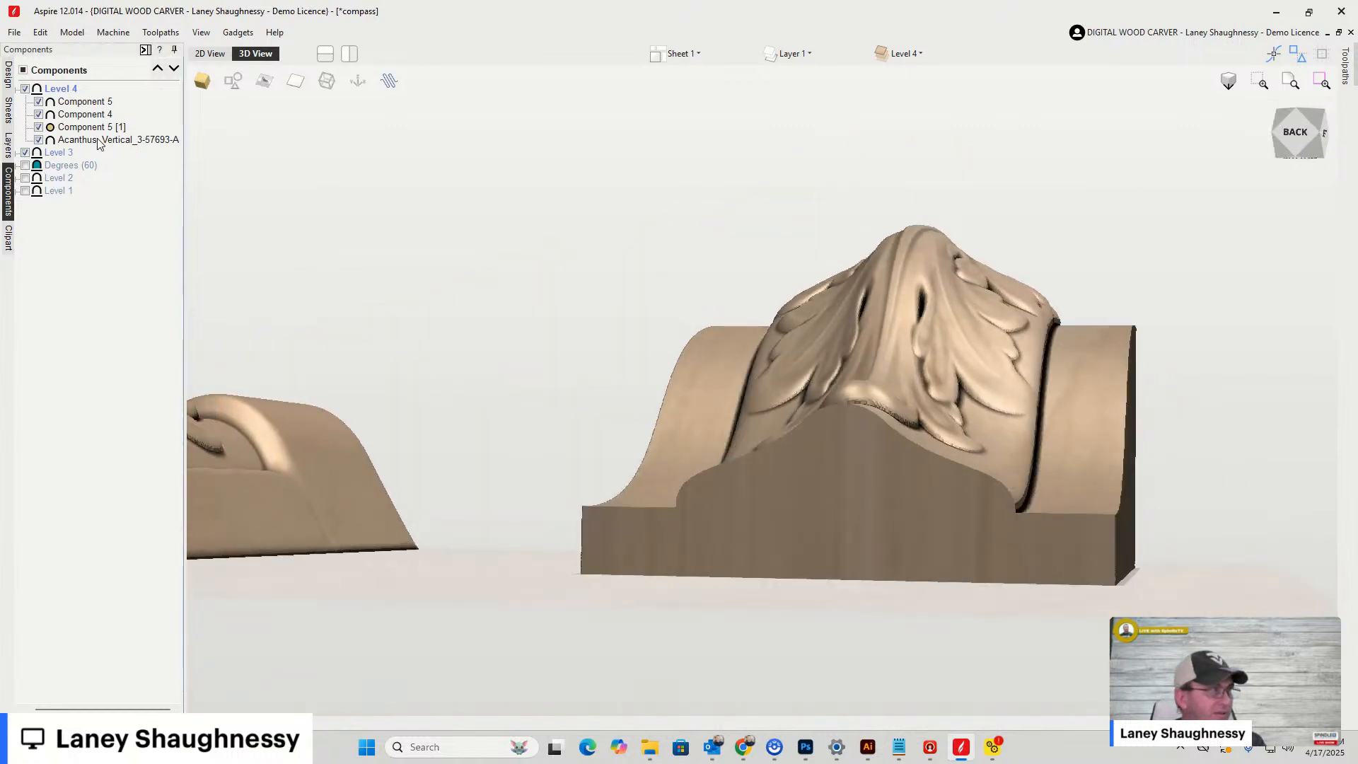
left_click_drag(96, 141, 90, 112)
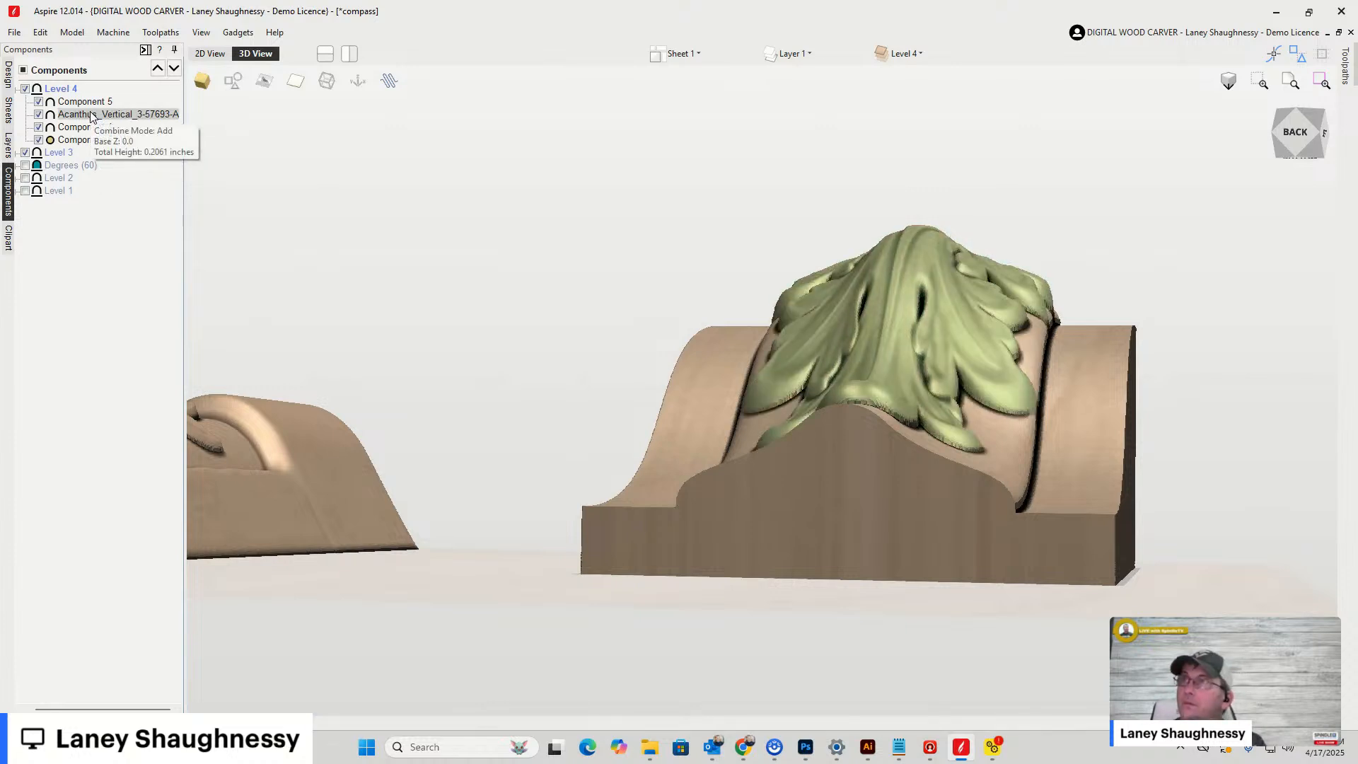
Move the acanthus leaf to the end of Level 4, highlight Component 5, and place Component 4 below the leaf as the last component
scroll(1089, 138, "down", 1)
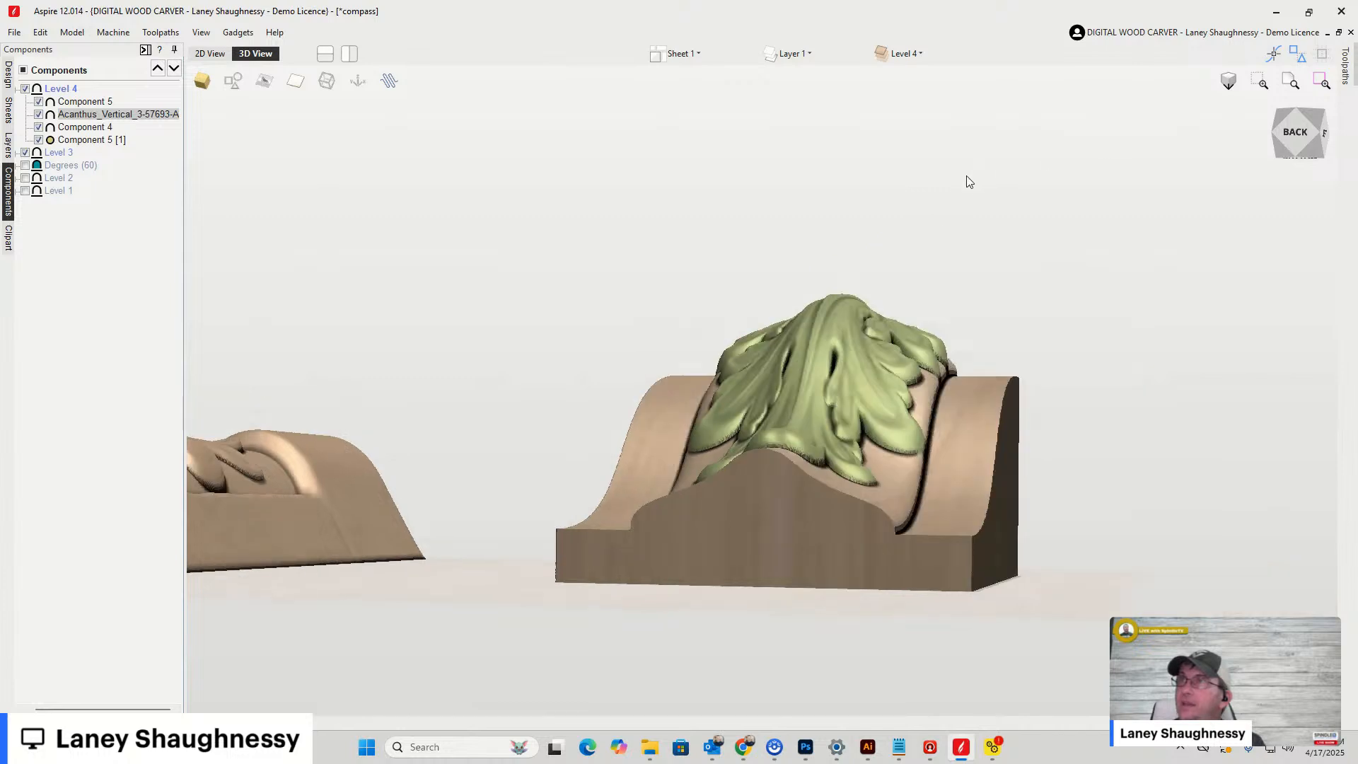
scroll(871, 320, "up", 4)
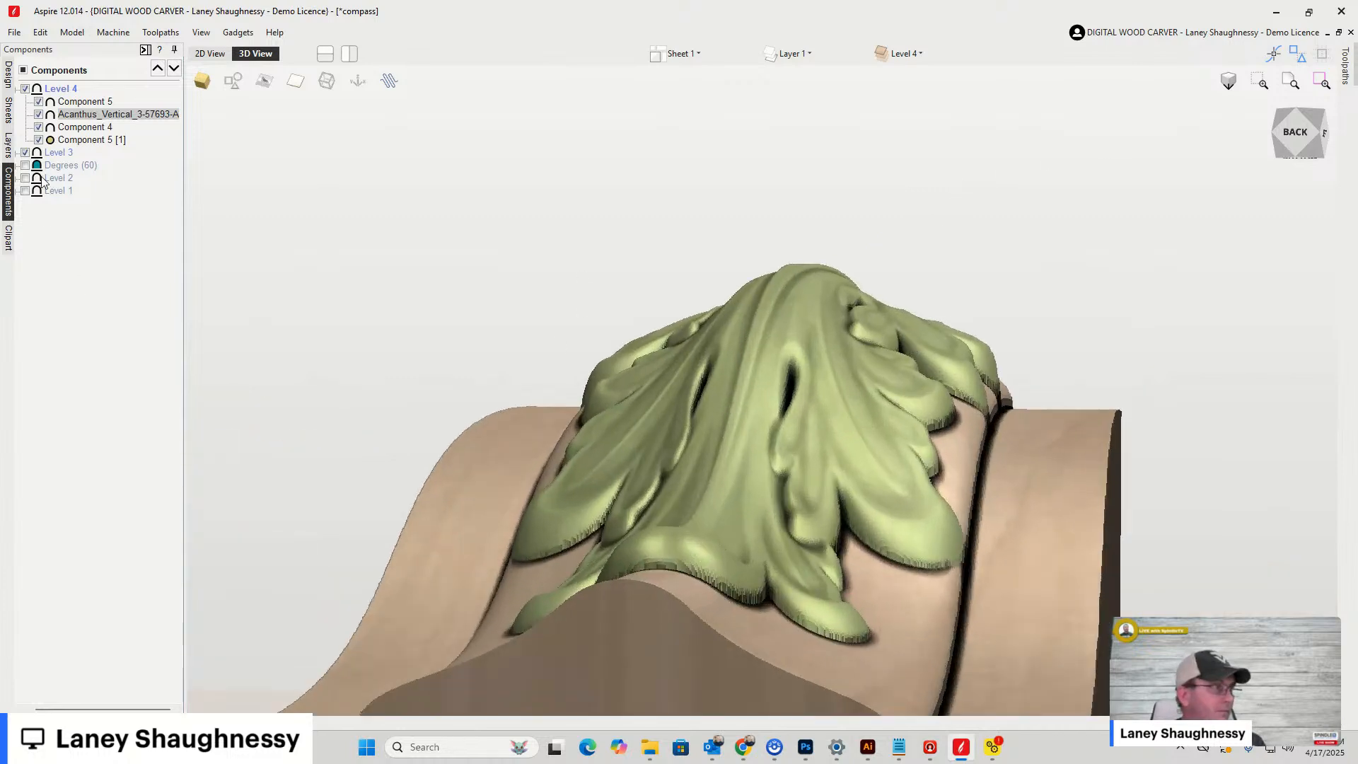
left_click_drag(75, 114, 70, 142)
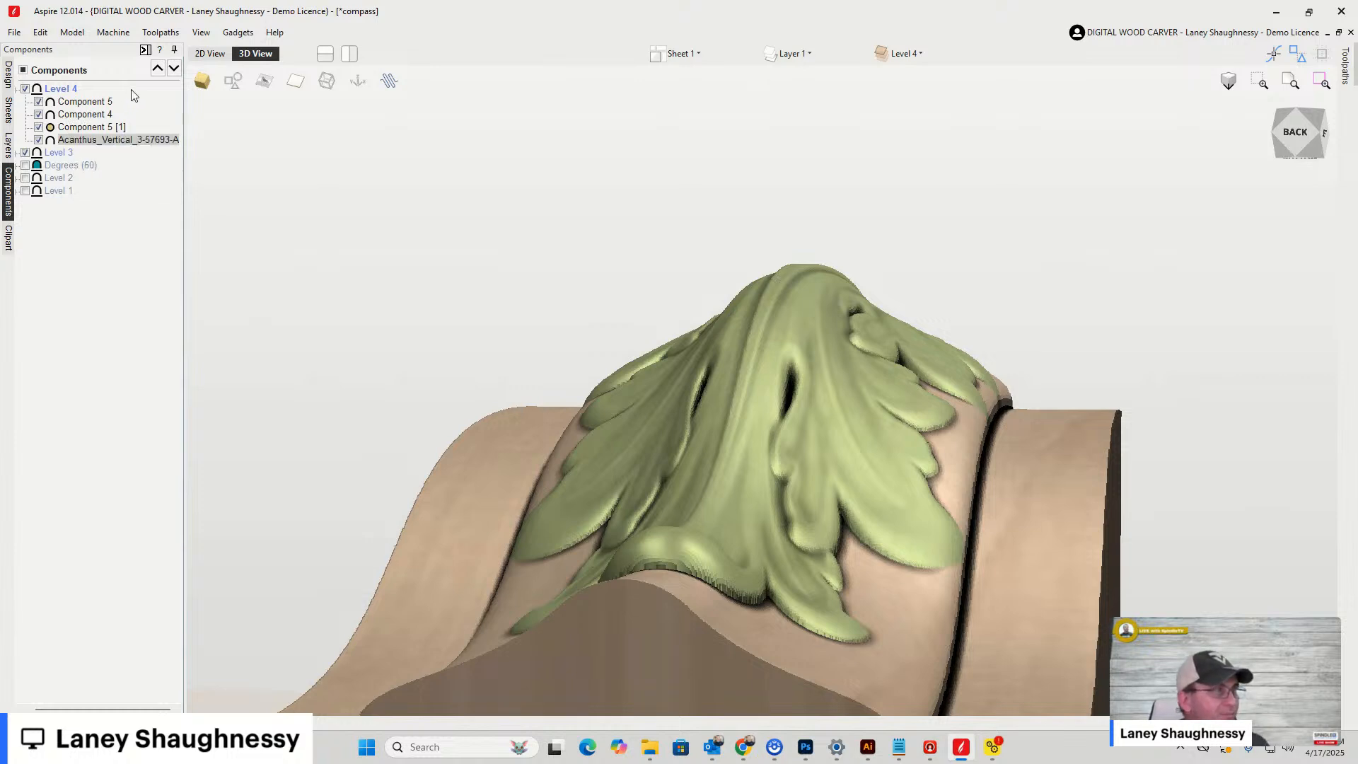
left_click(80, 102)
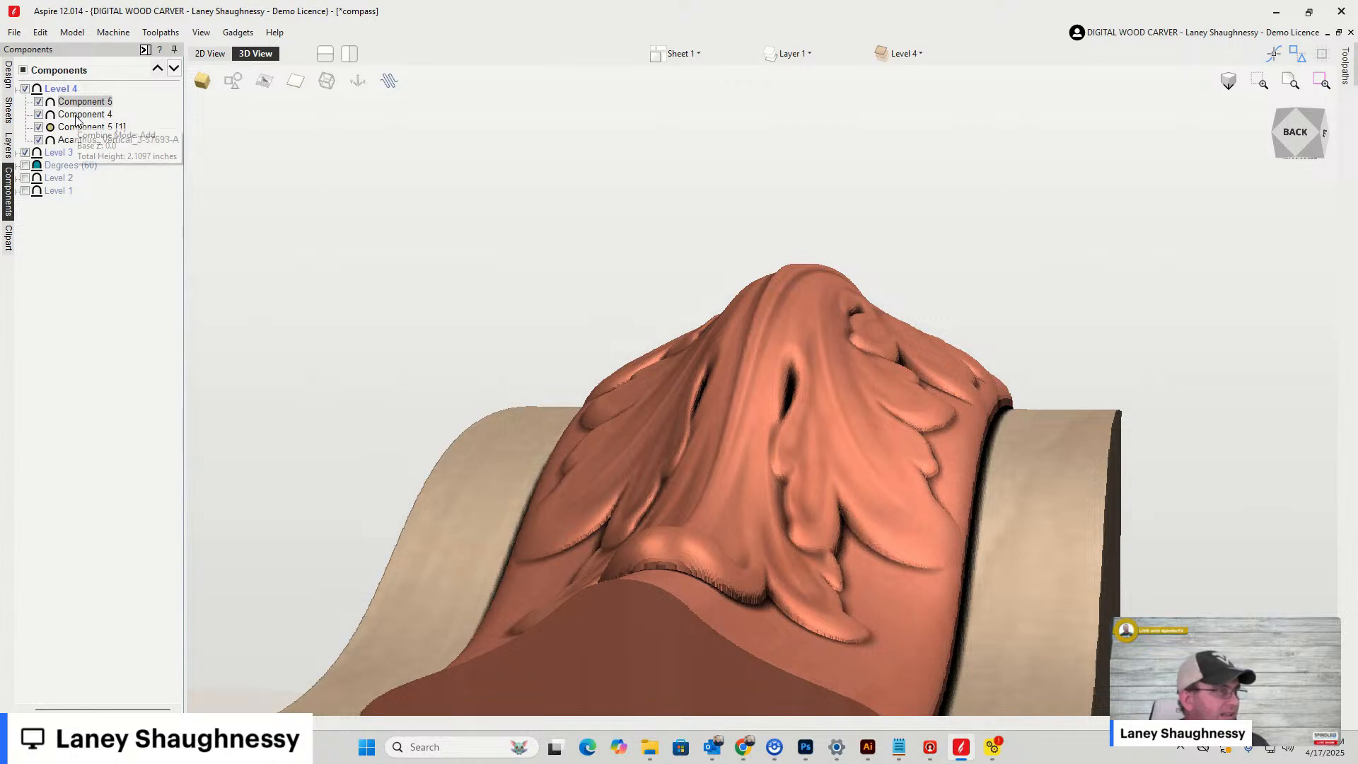
left_click_drag(76, 118, 76, 143)
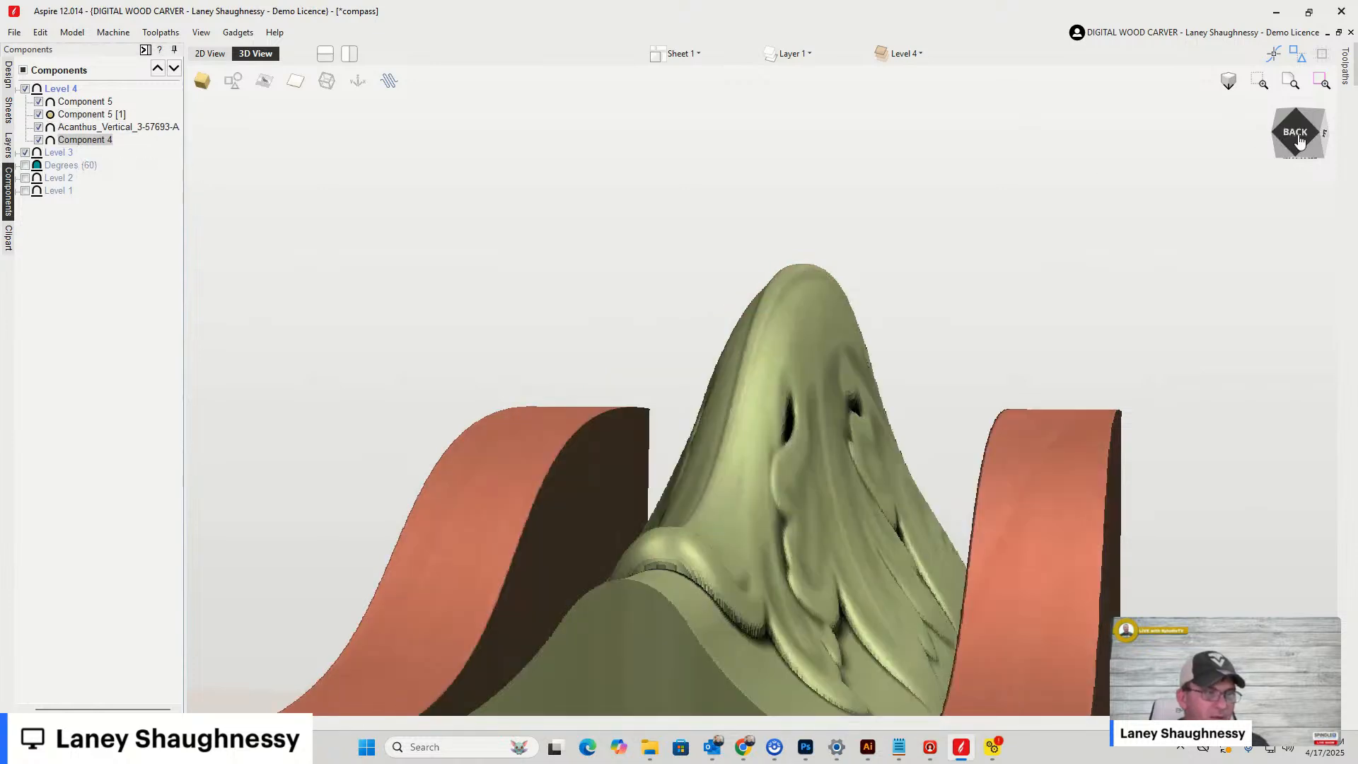
Examine the reordered block in 3D from the back, from an angle above and from the left side
left_click_drag(1300, 141, 1303, 146)
middle_click_drag(898, 414, 945, 425)
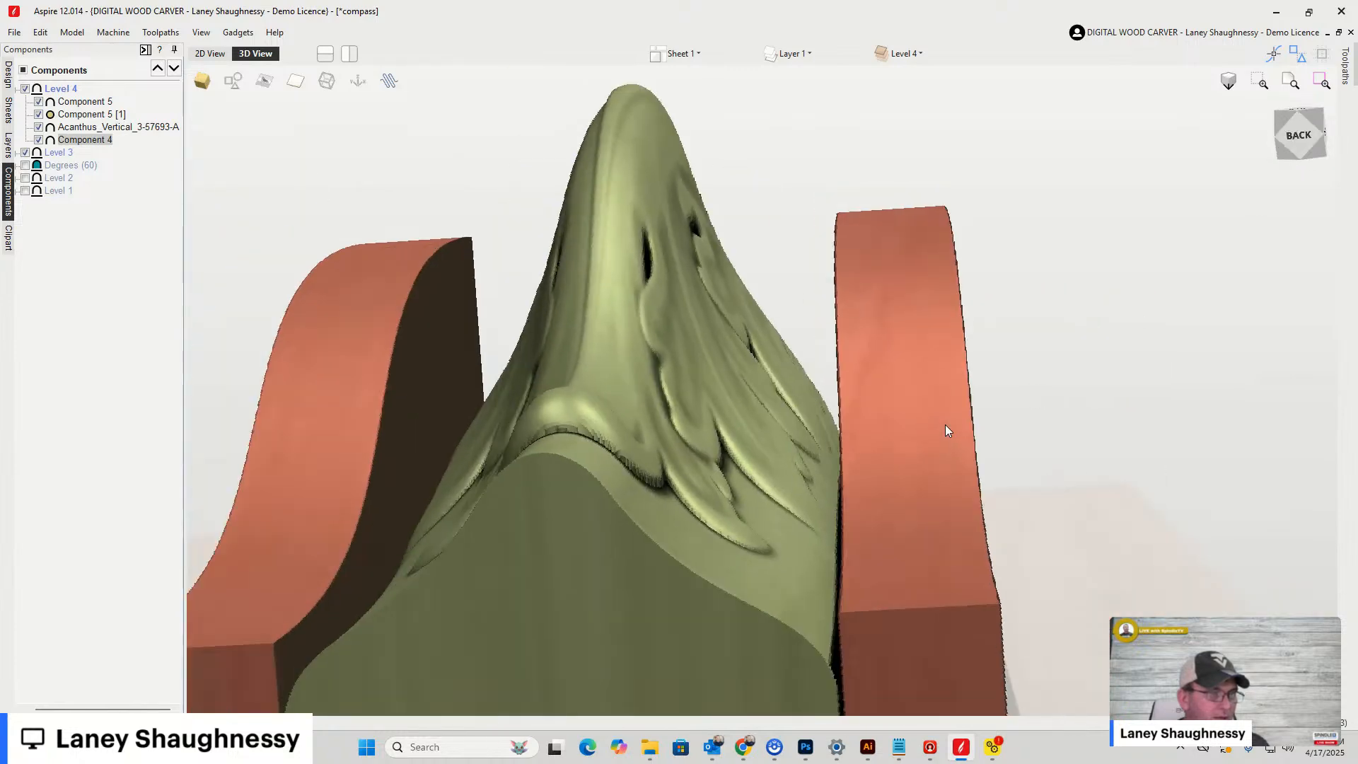
scroll(991, 403, "down", 2)
scroll(1089, 280, "down", 3)
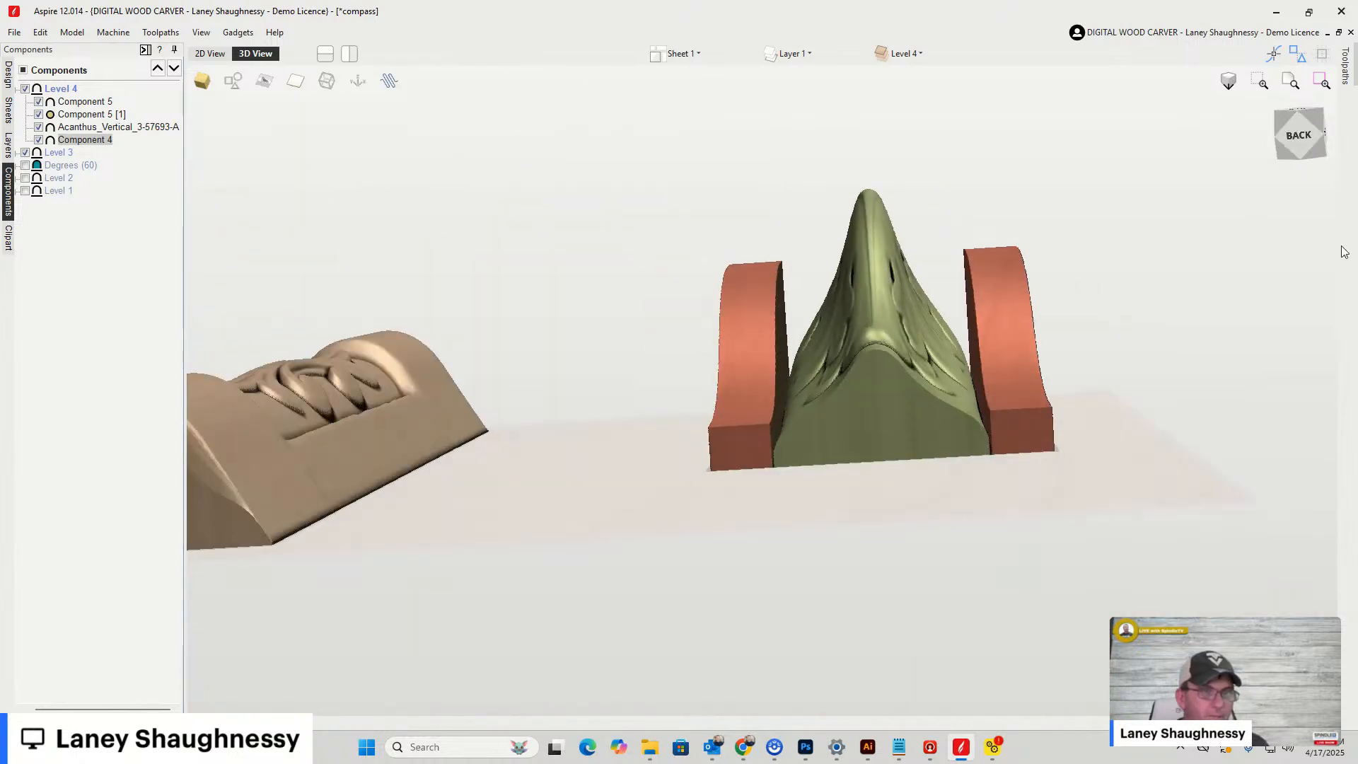
left_click_drag(1302, 161, 1233, 145)
scroll(824, 306, "down", 1)
scroll(831, 244, "down", 5)
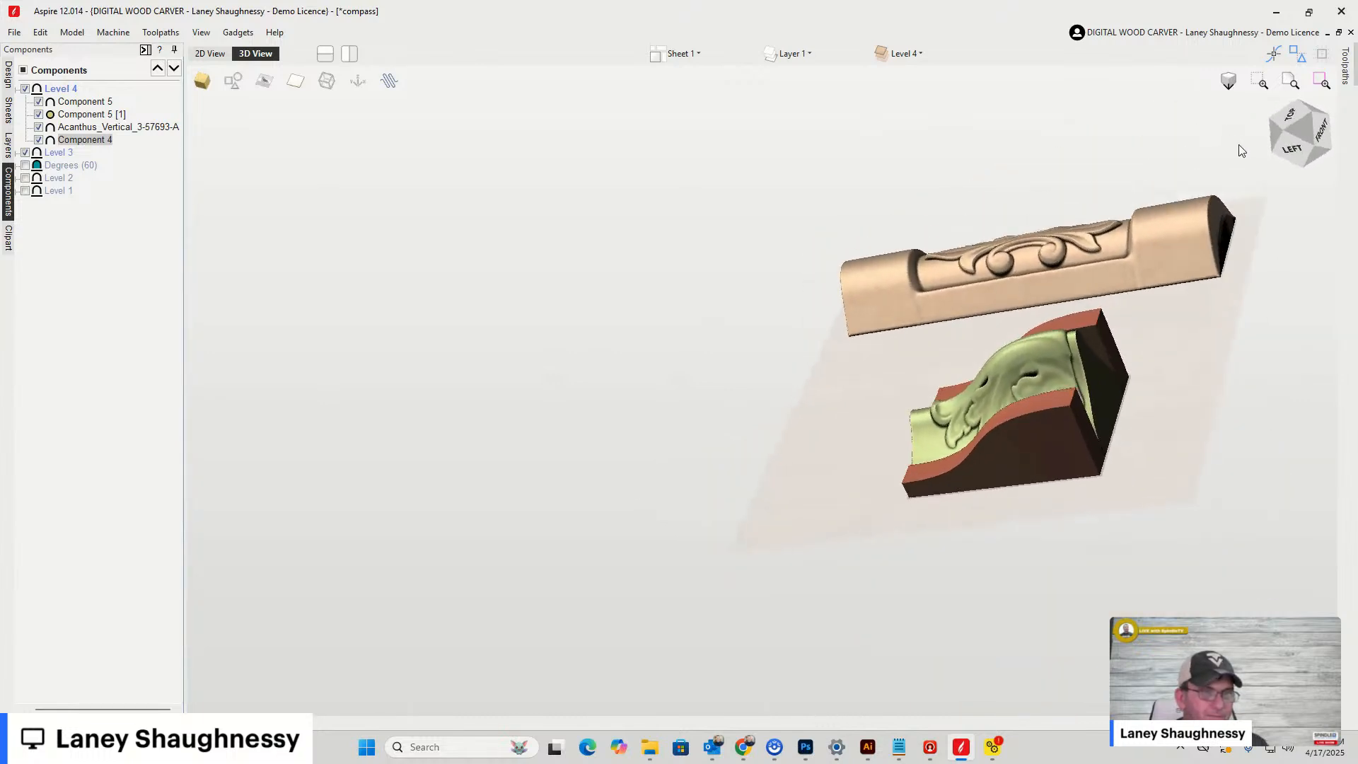
scroll(1305, 160, "up", 3)
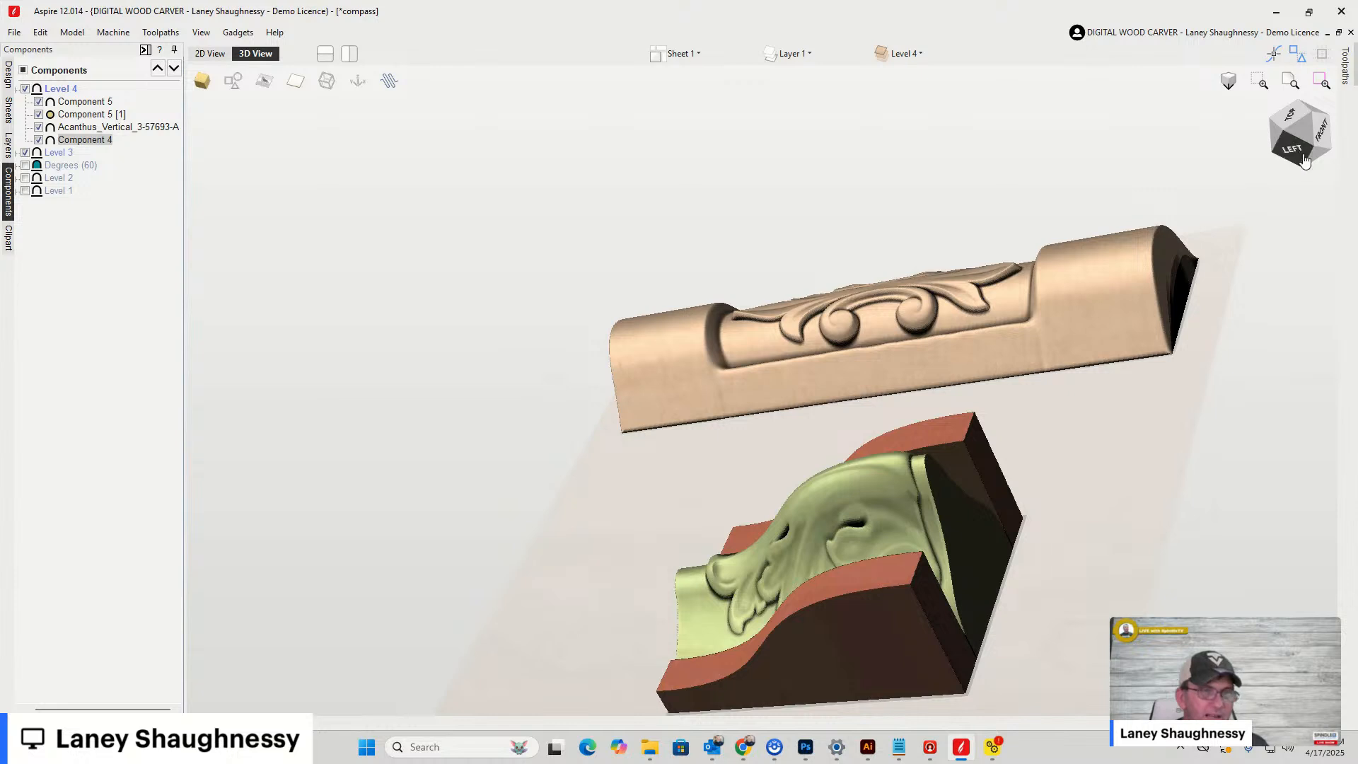
left_click(1305, 157)
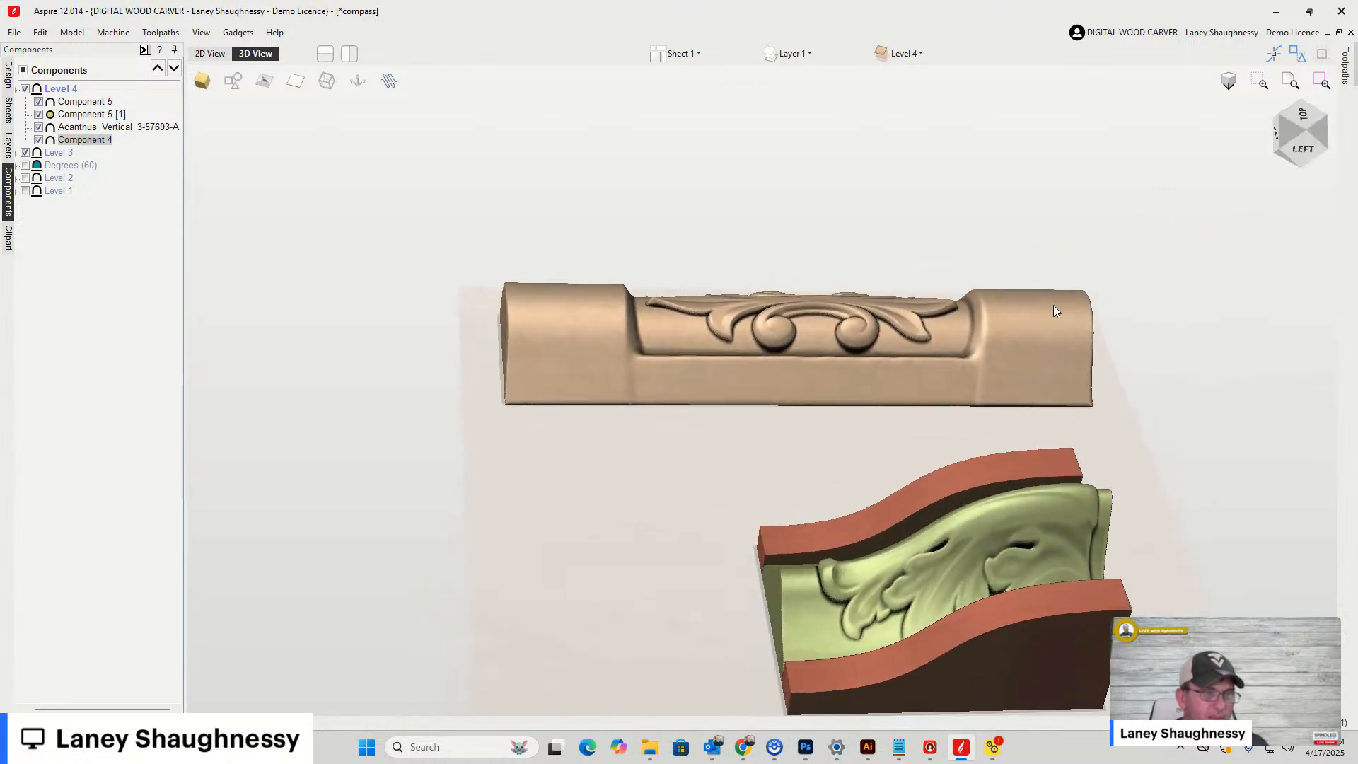
scroll(1054, 311, "down", 2)
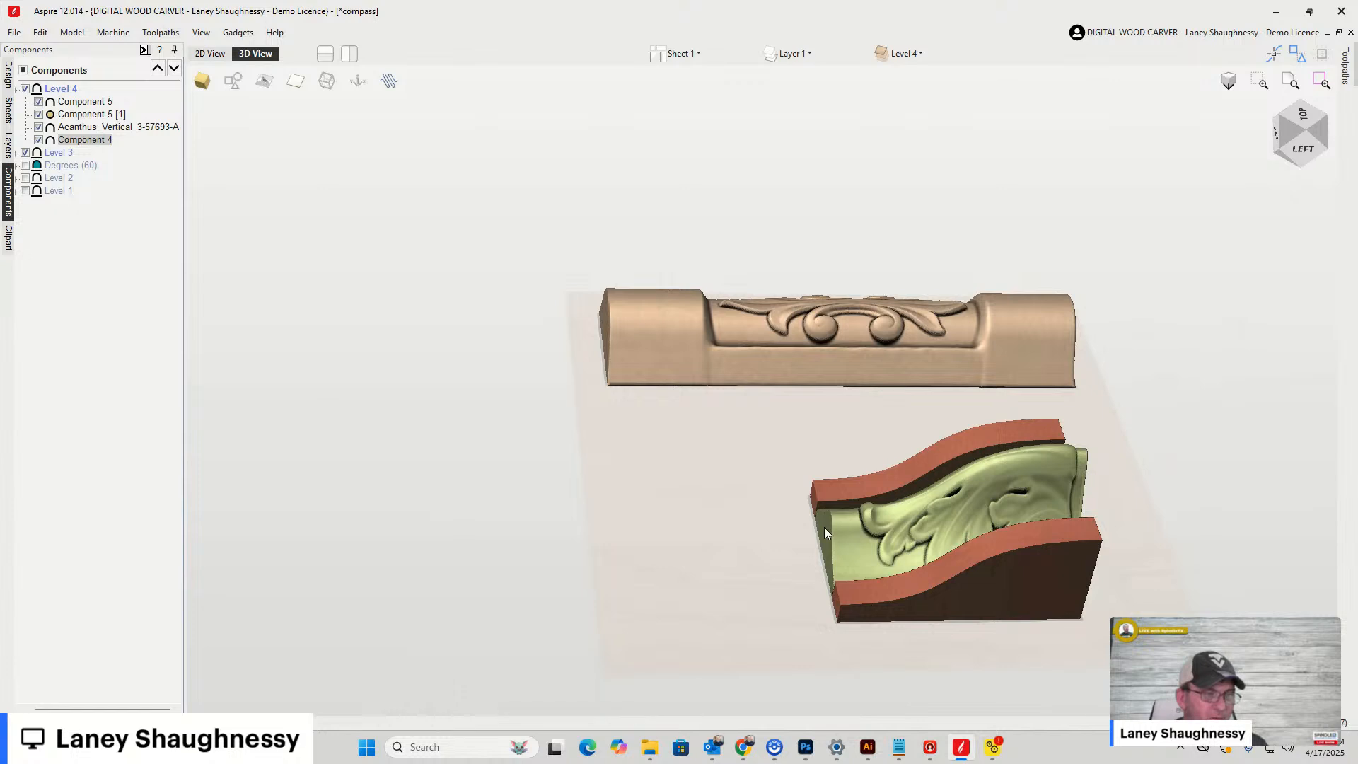
Highlight Component 5, the acanthus leaf and Component 4 in different combinations in the 2D view to compare their extents
left_click(73, 103)
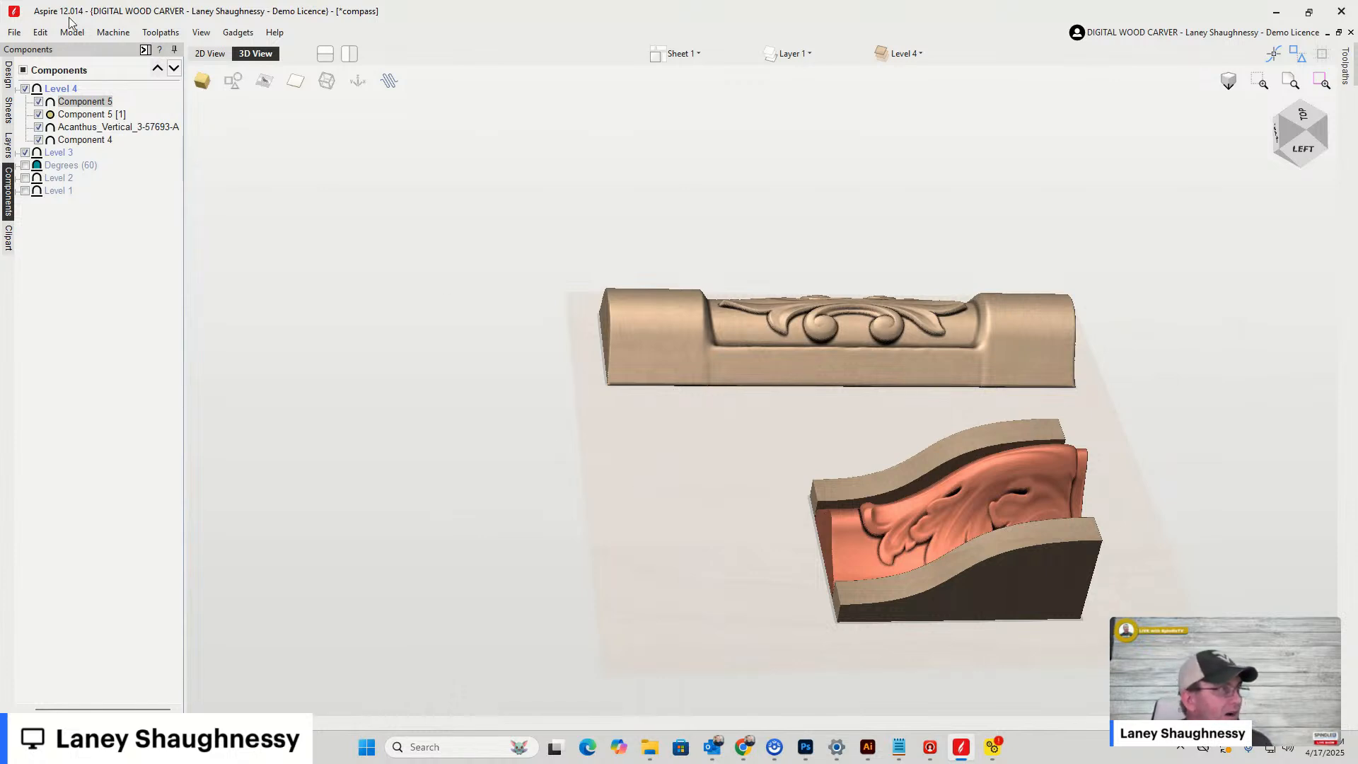
left_click(204, 56)
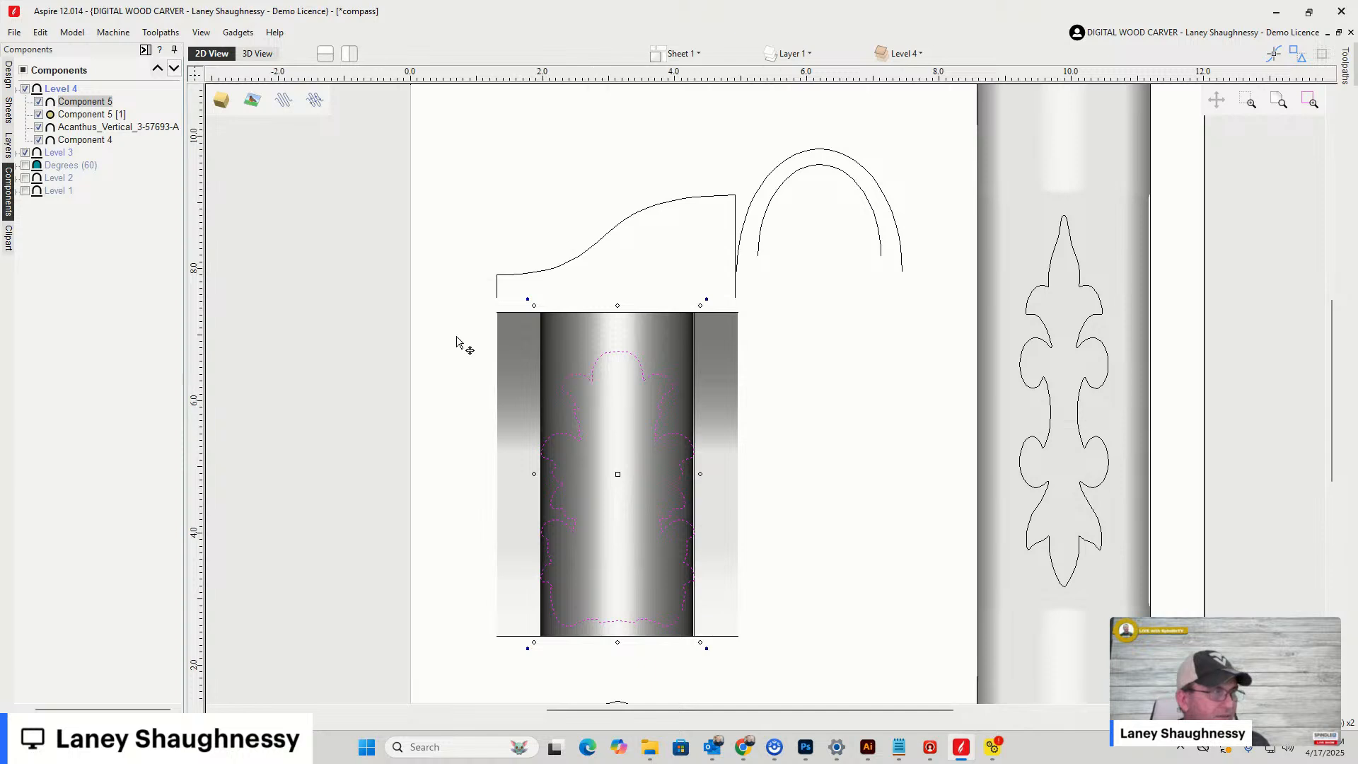
left_click(70, 128)
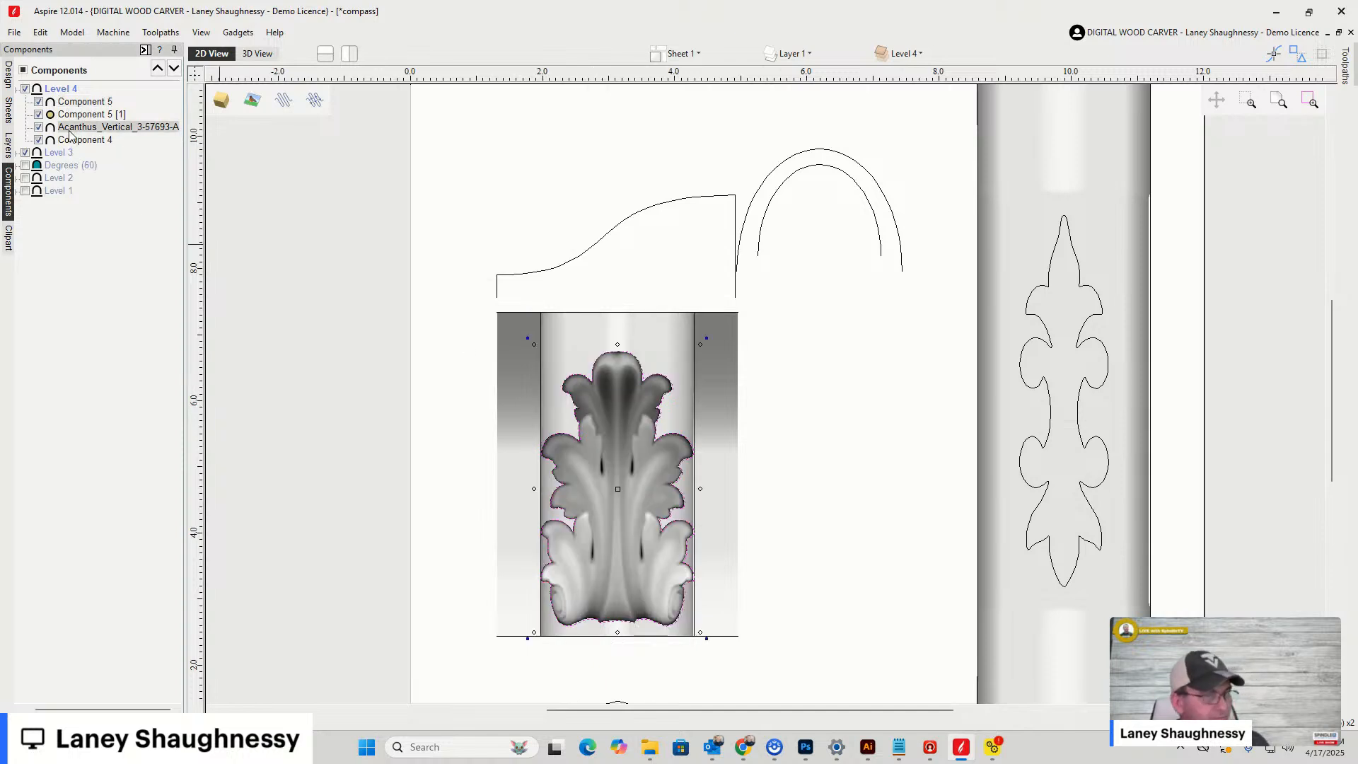
left_click(79, 141)
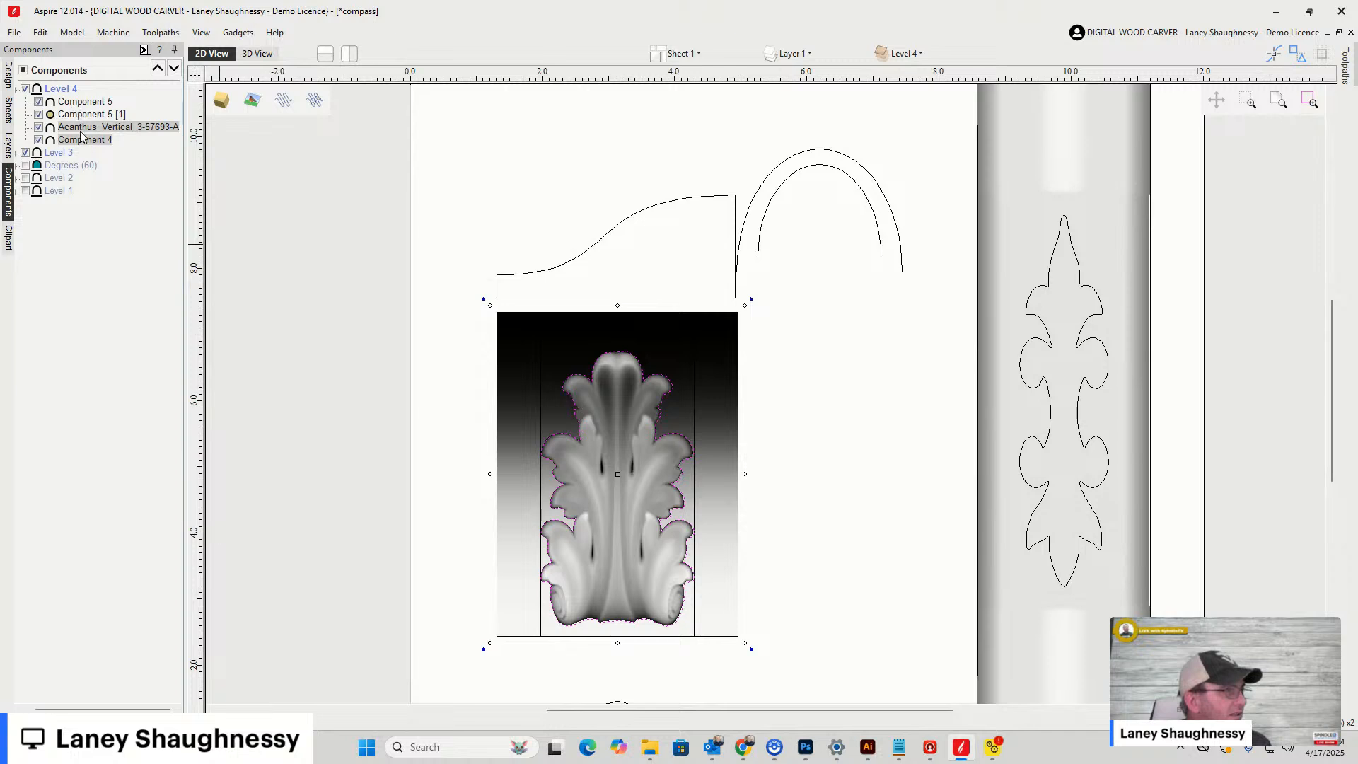
left_click(81, 130)
left_click(78, 103)
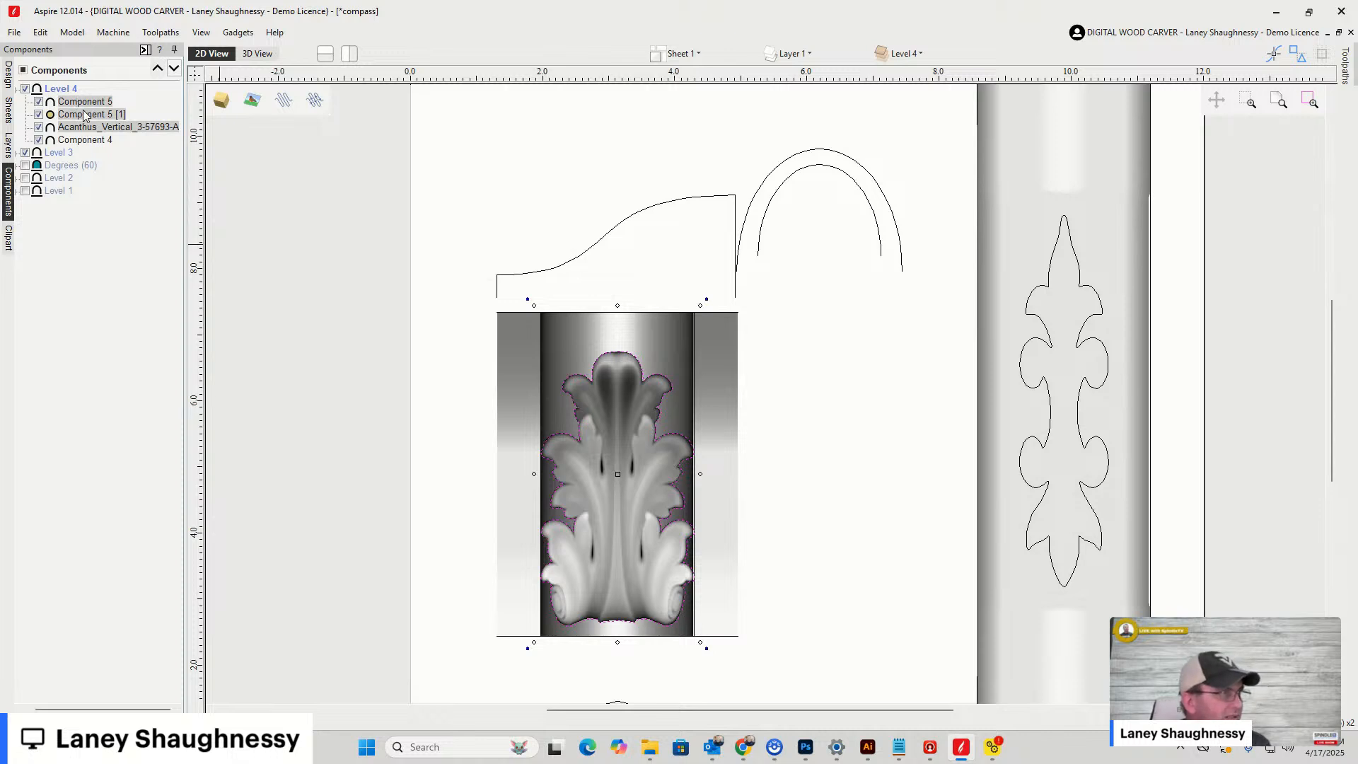
Select the acanthus leaf together with Component 4 and try to clear the selection against the leaf outline
left_click(82, 129)
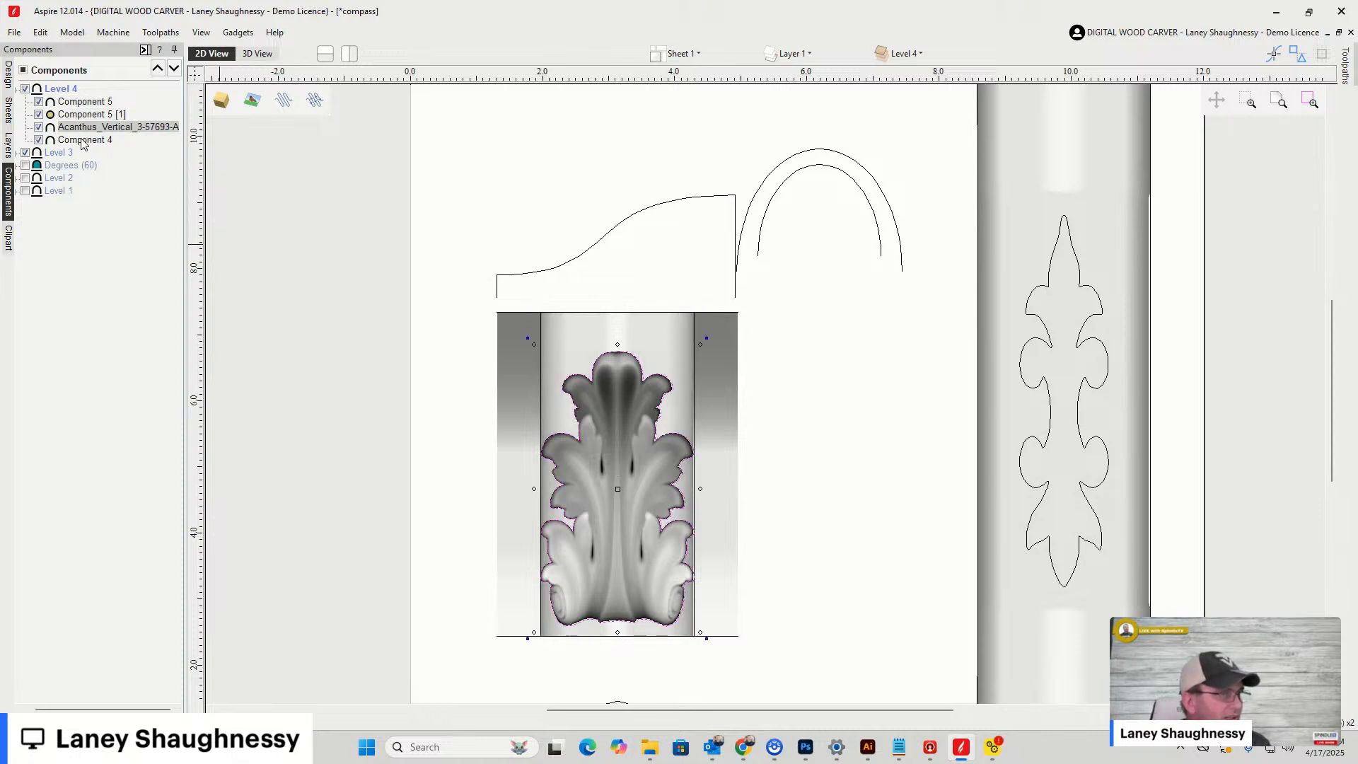
left_click(82, 141)
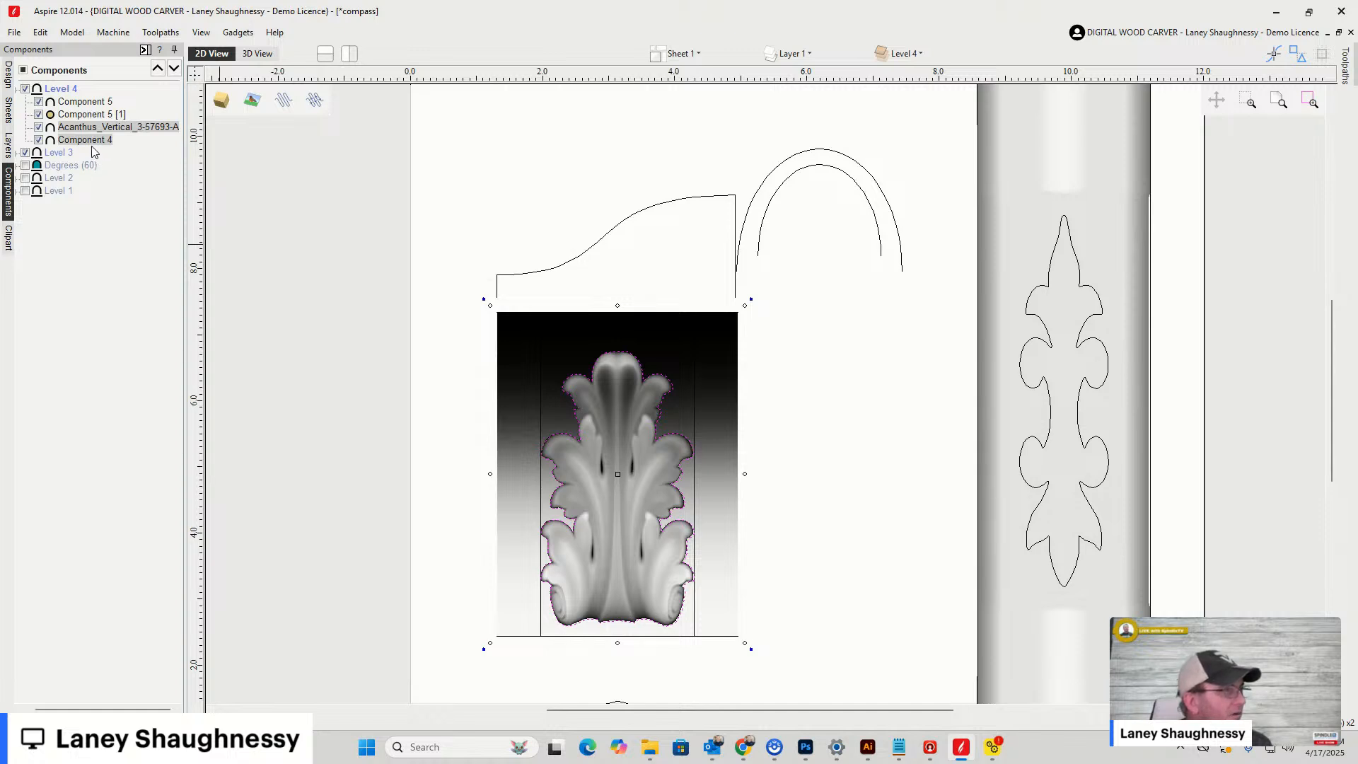
left_click(8, 70)
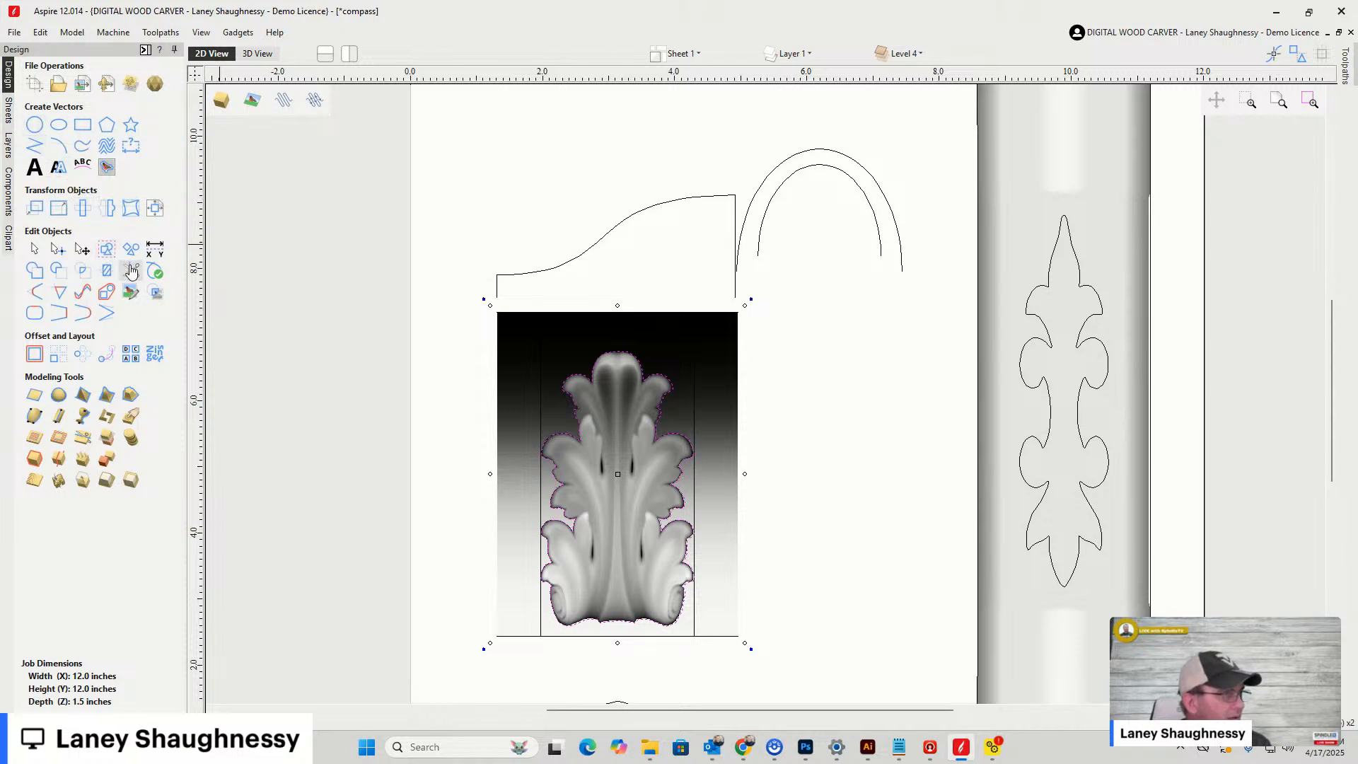
left_click(58, 439)
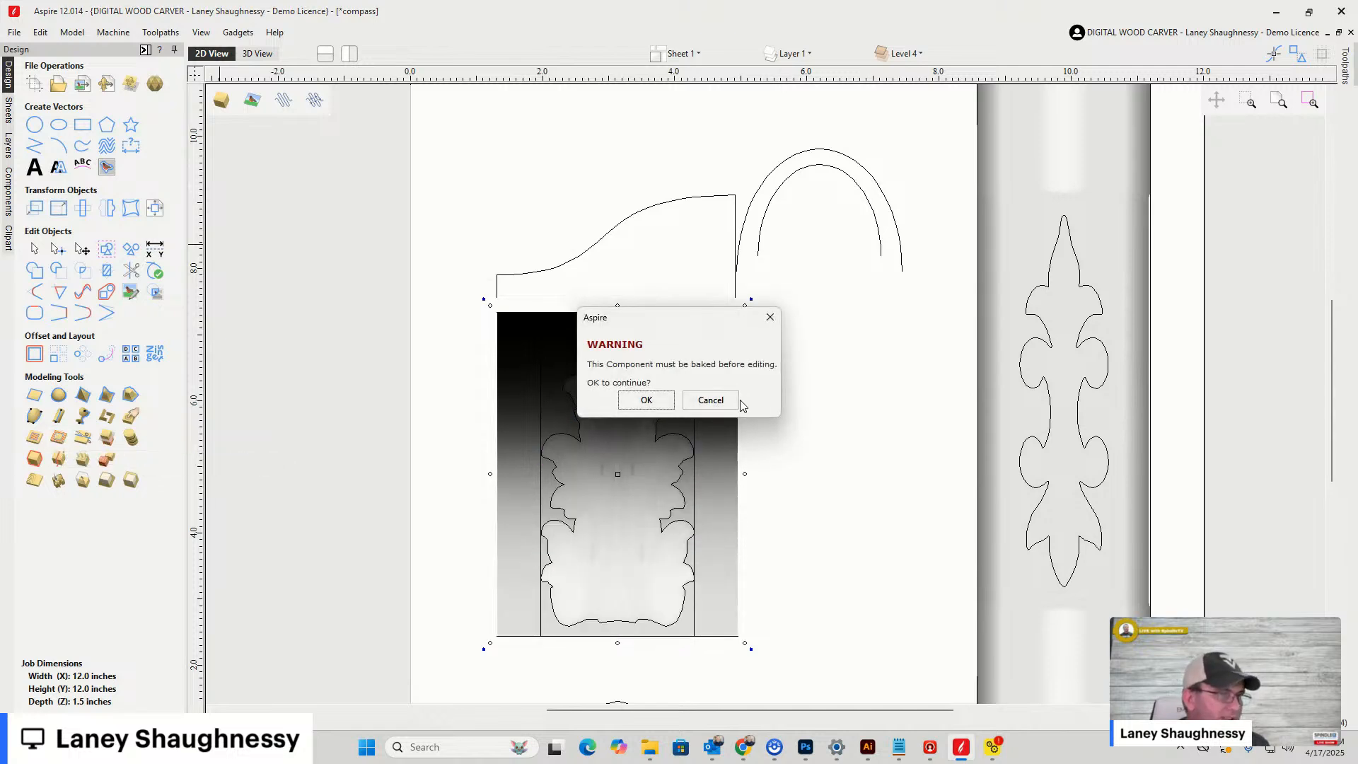
left_click(646, 401)
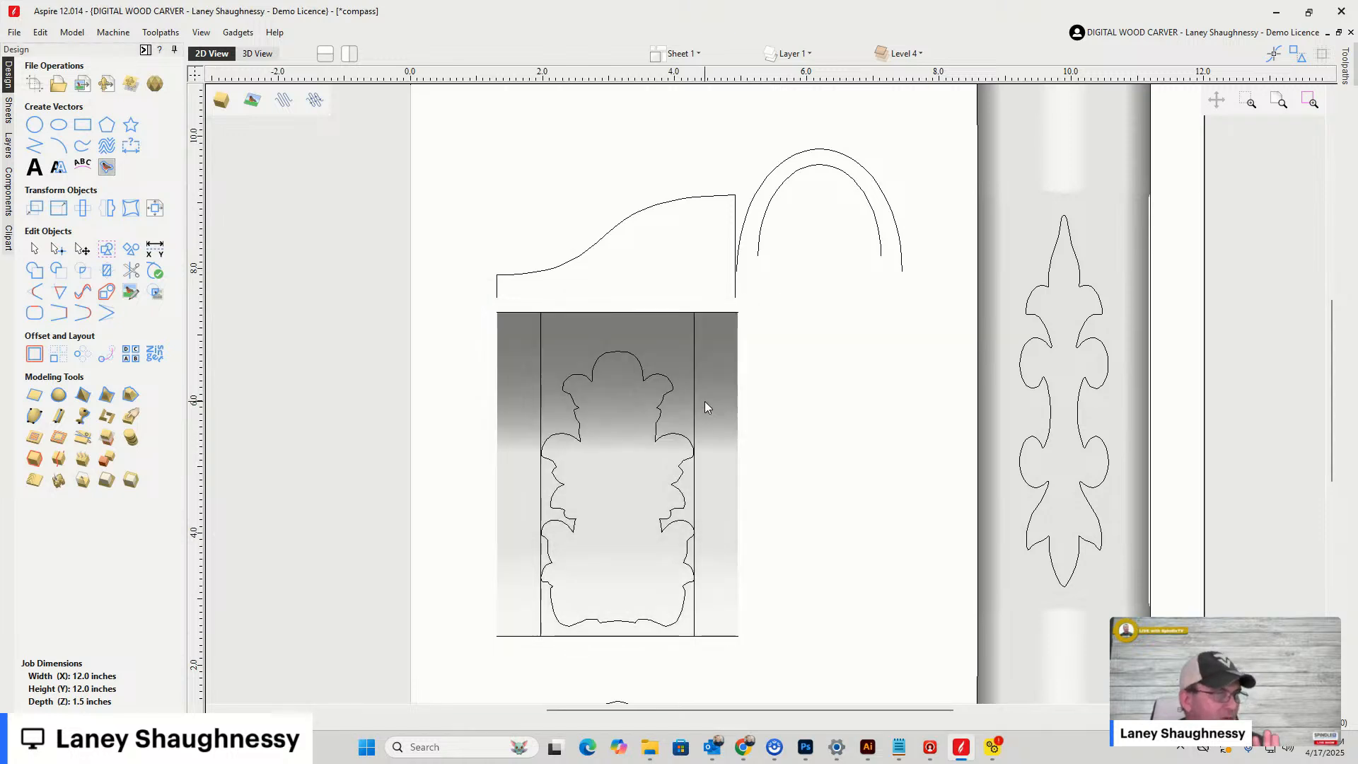
Hide Level 3 and create a single component from the visible block model
left_click(259, 54)
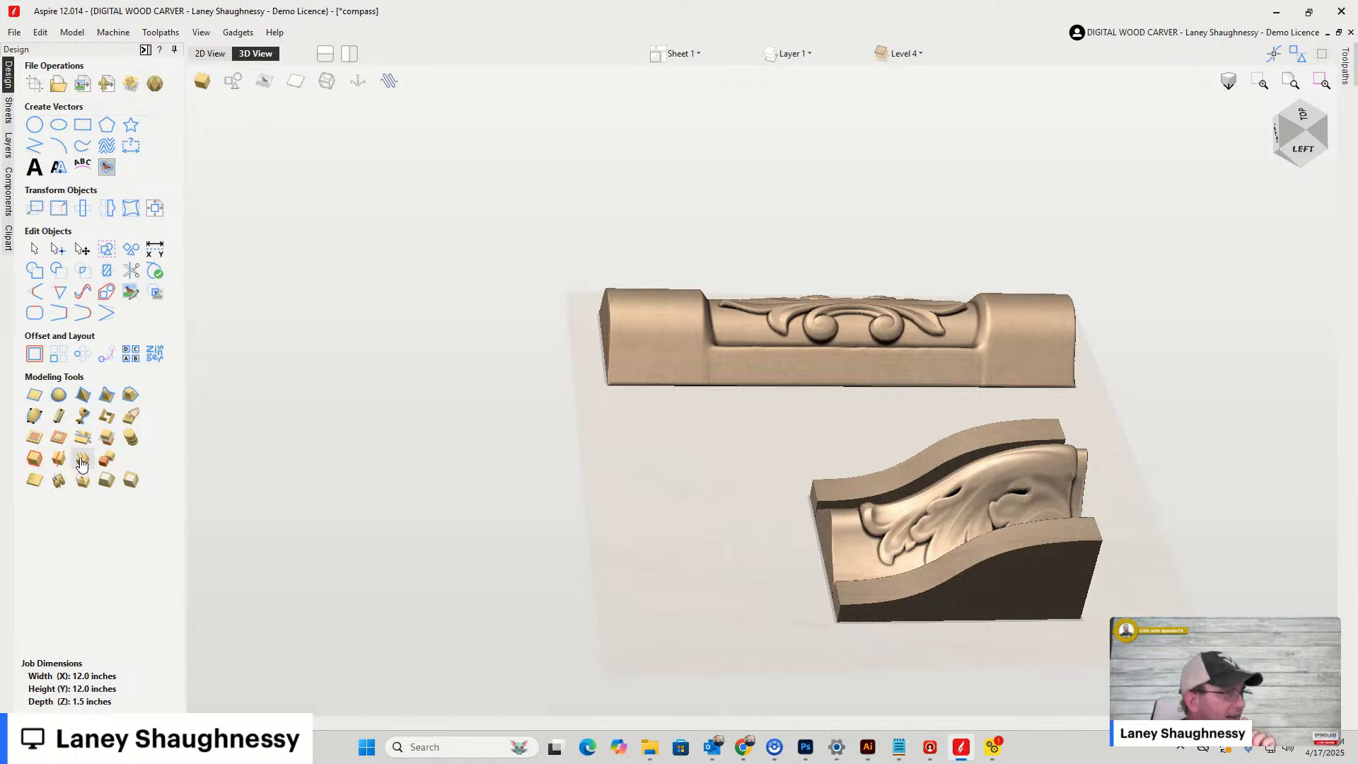
left_click(11, 184)
left_click(25, 153)
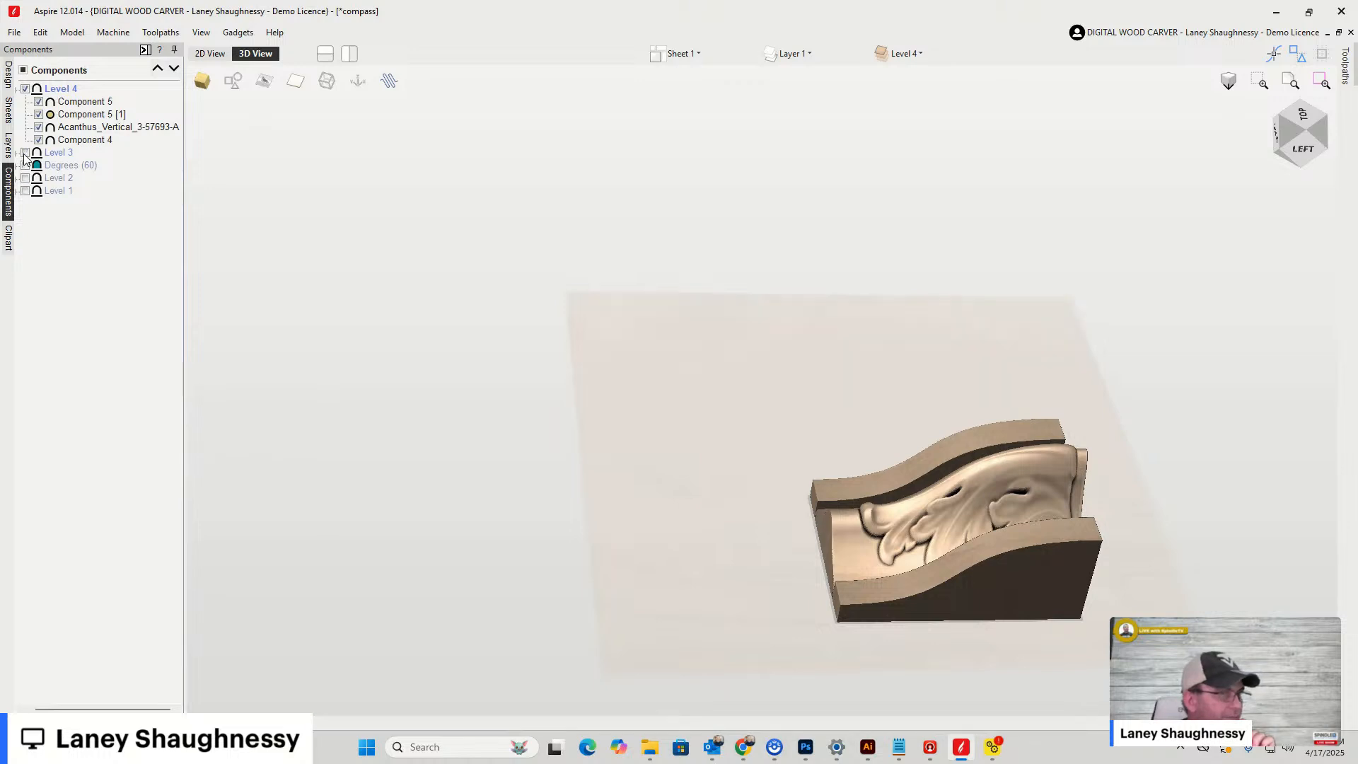
left_click(8, 73)
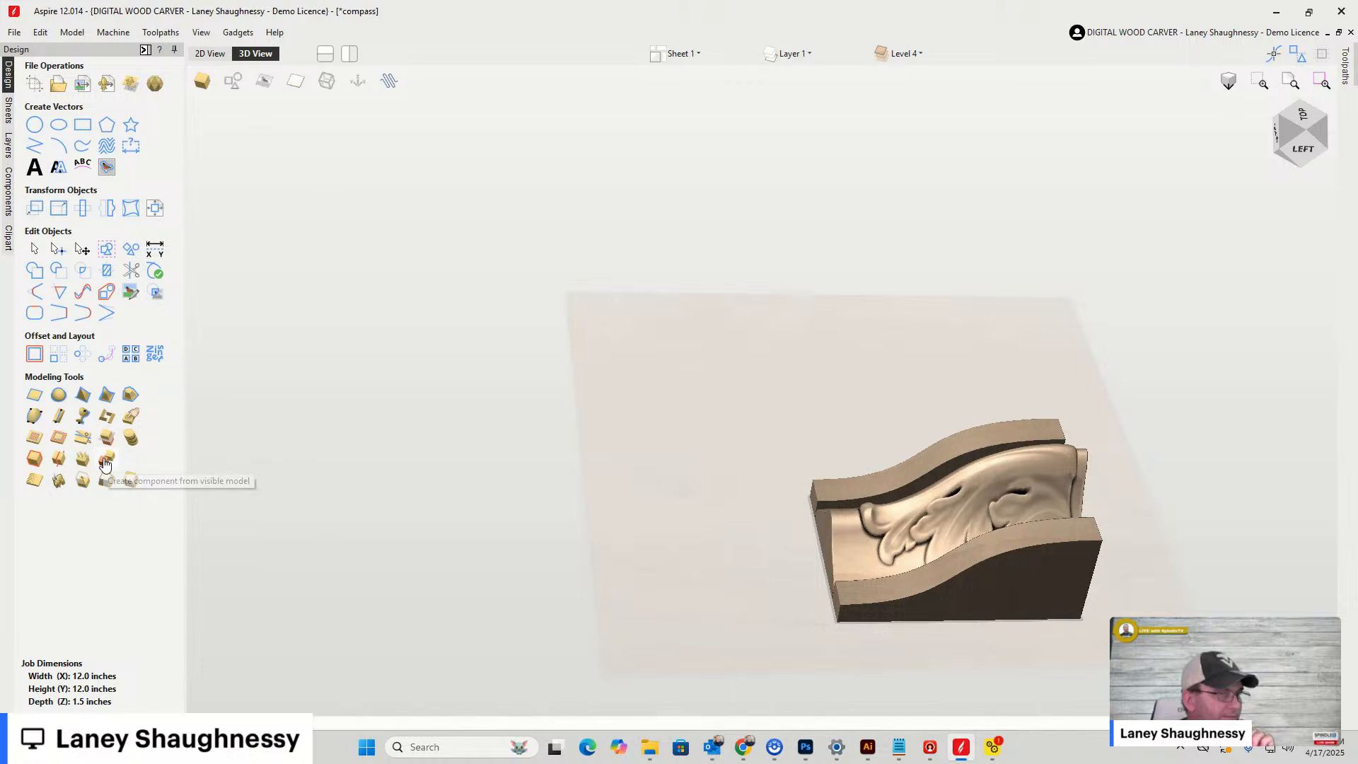
left_click(106, 460)
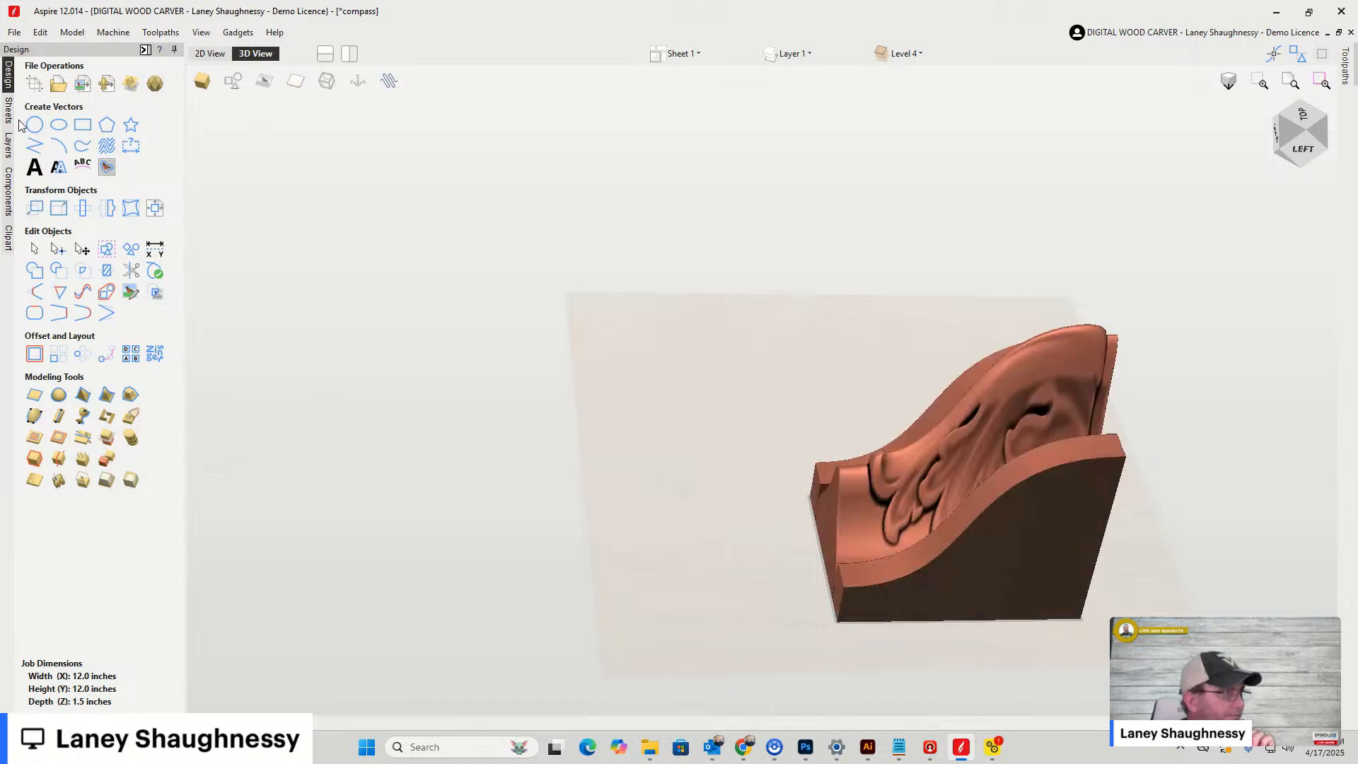
Hide Component 5, Component 5 [1], the acanthus leaf and Component 4 so only the combined copy is displayed in Level 4
left_click(5, 212)
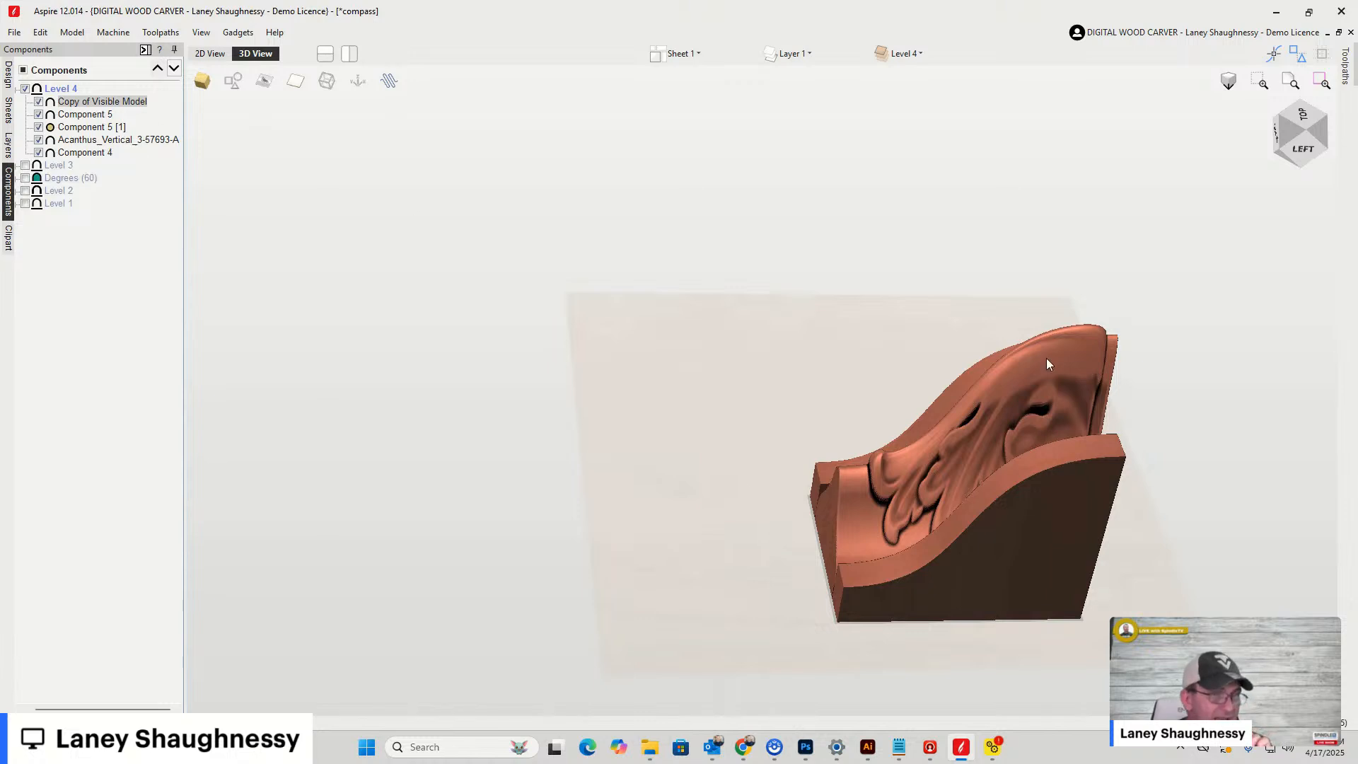
left_click(38, 115)
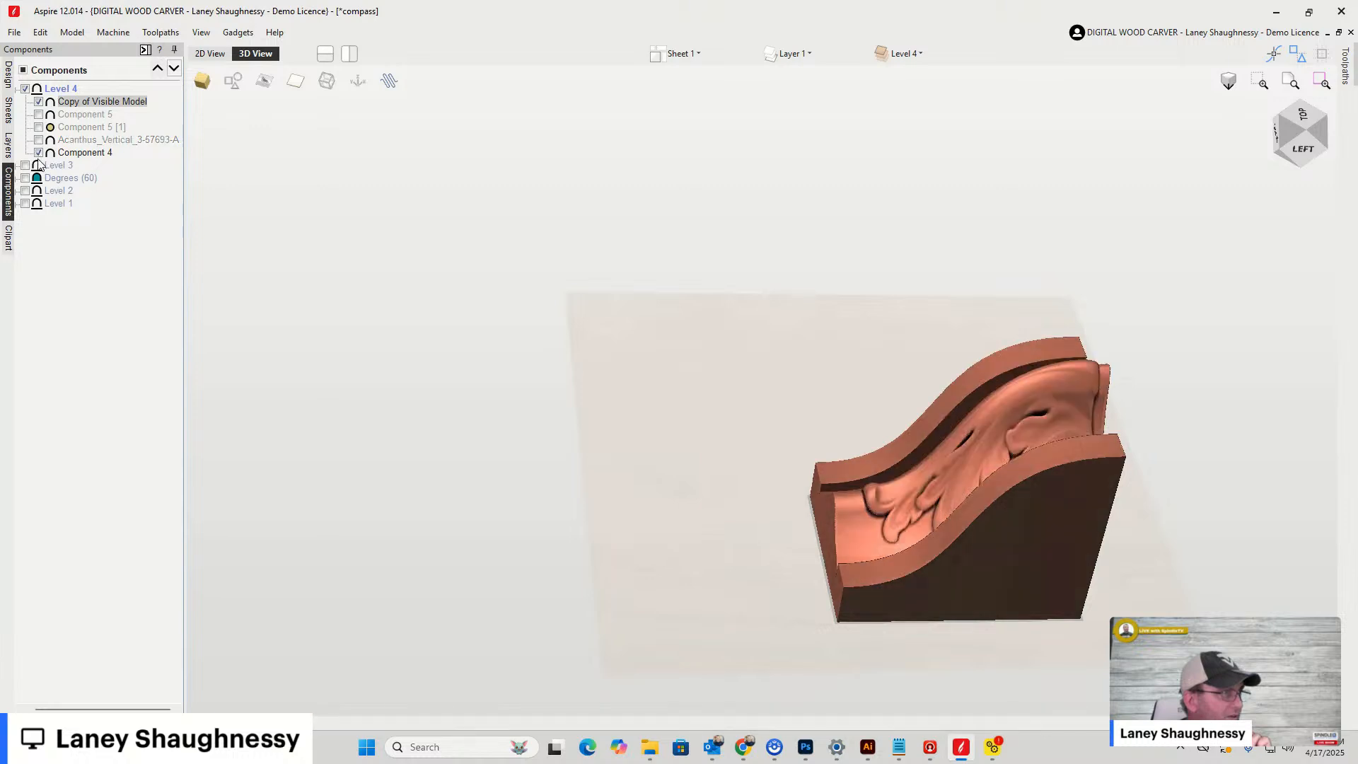
left_click(38, 153)
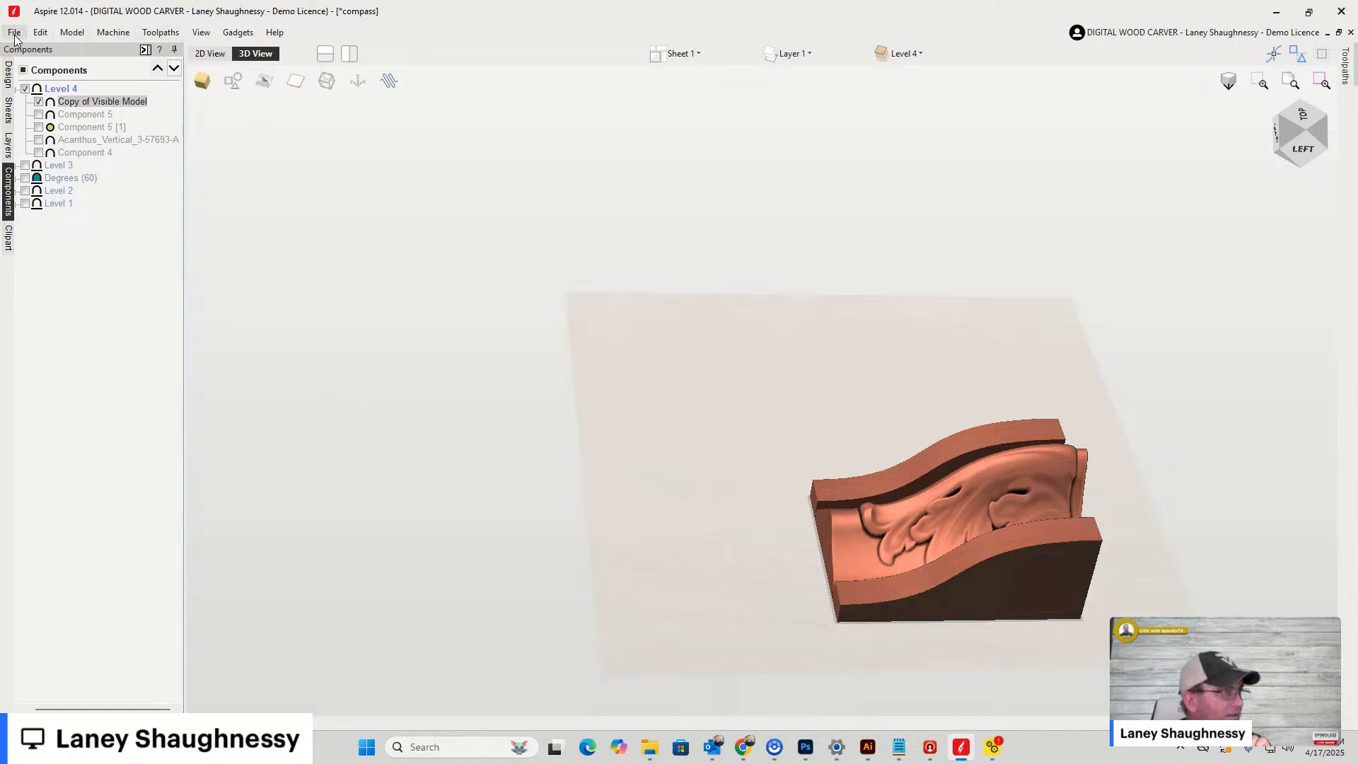
Clear everything outside the acanthus leaf outline from the combined component
left_click(8, 74)
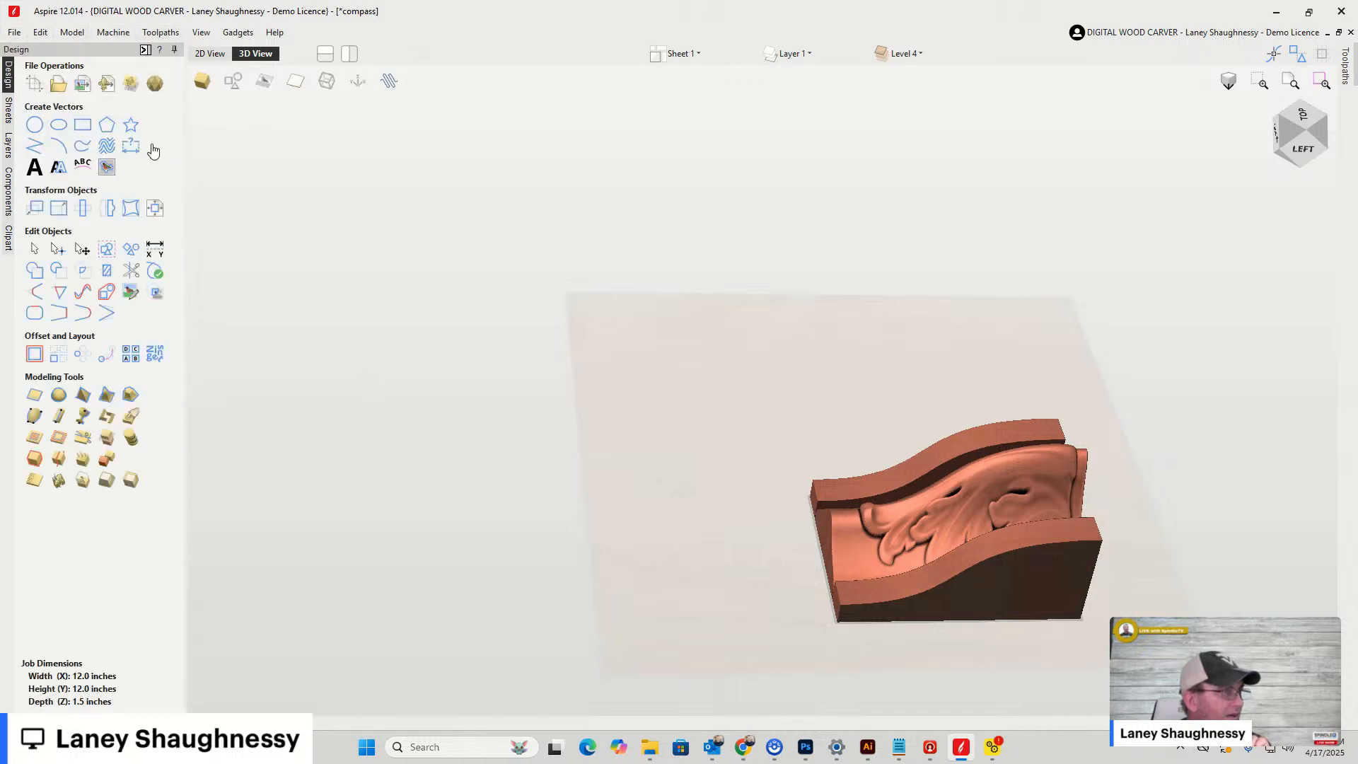
left_click(210, 54)
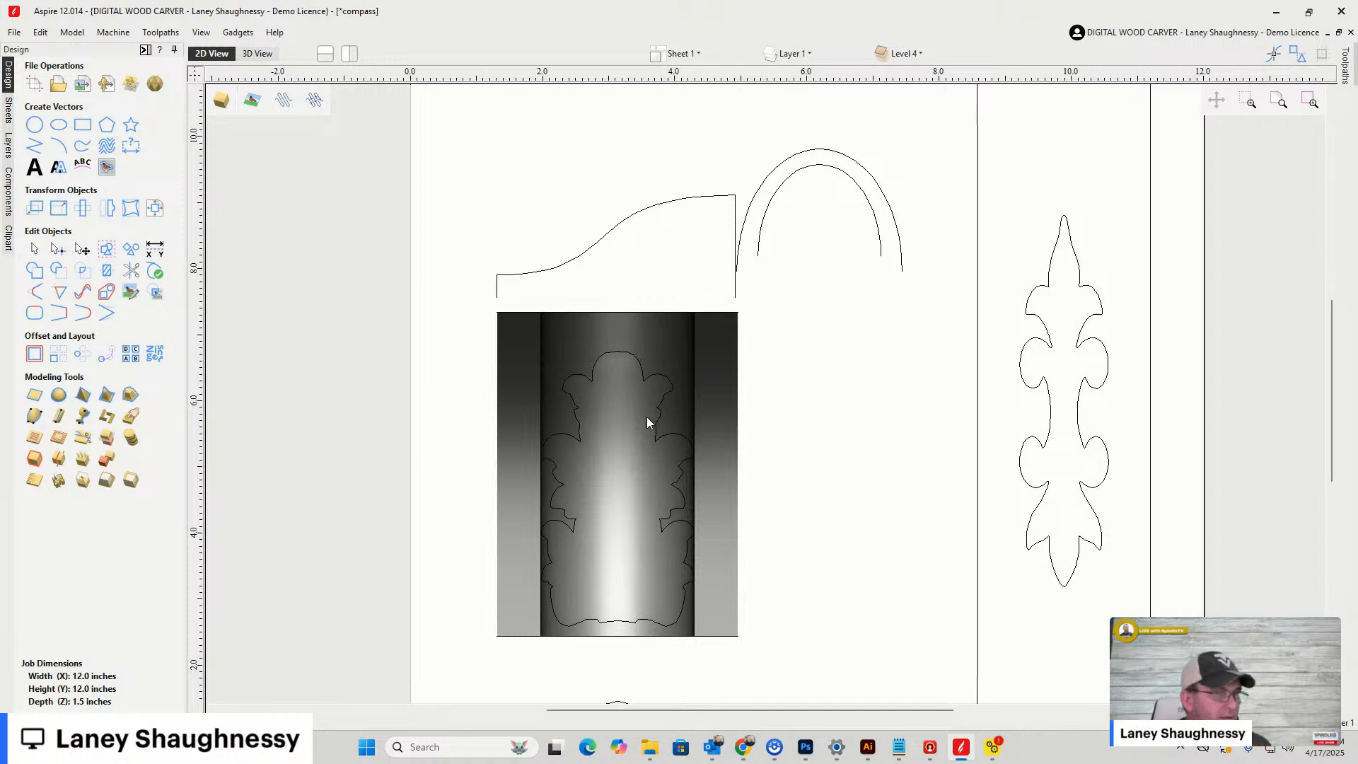
left_click(656, 382)
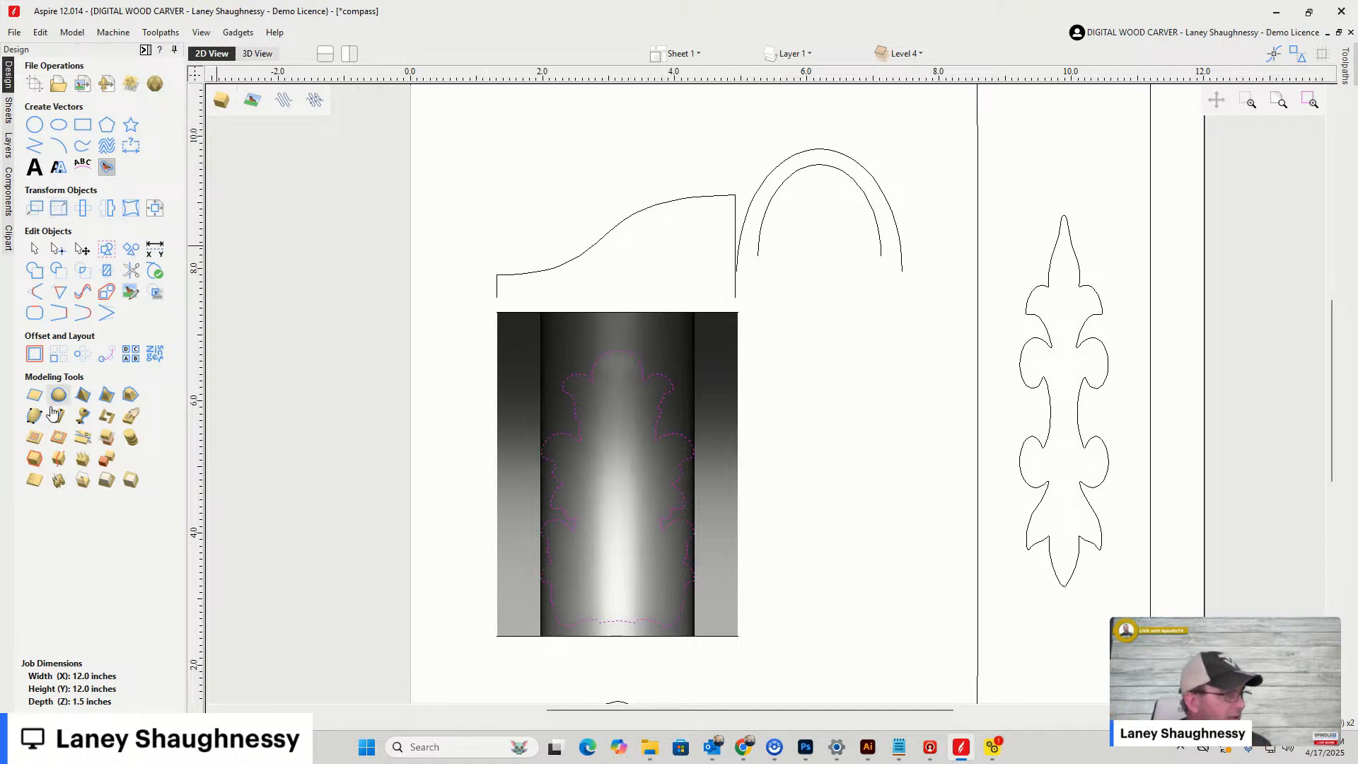
left_click(56, 415)
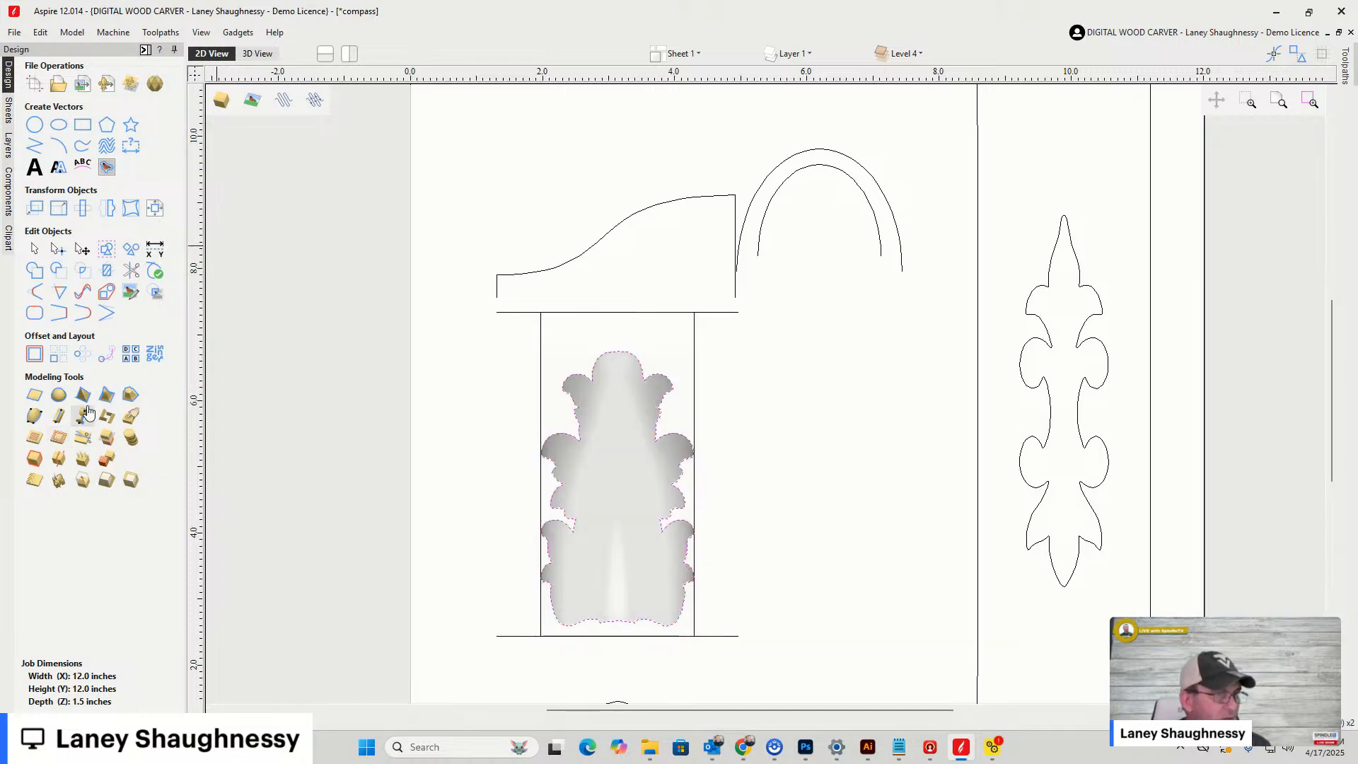
Inspect the cut-out leaf's surface and side walls up close in 3D from the left and front
left_click(258, 55)
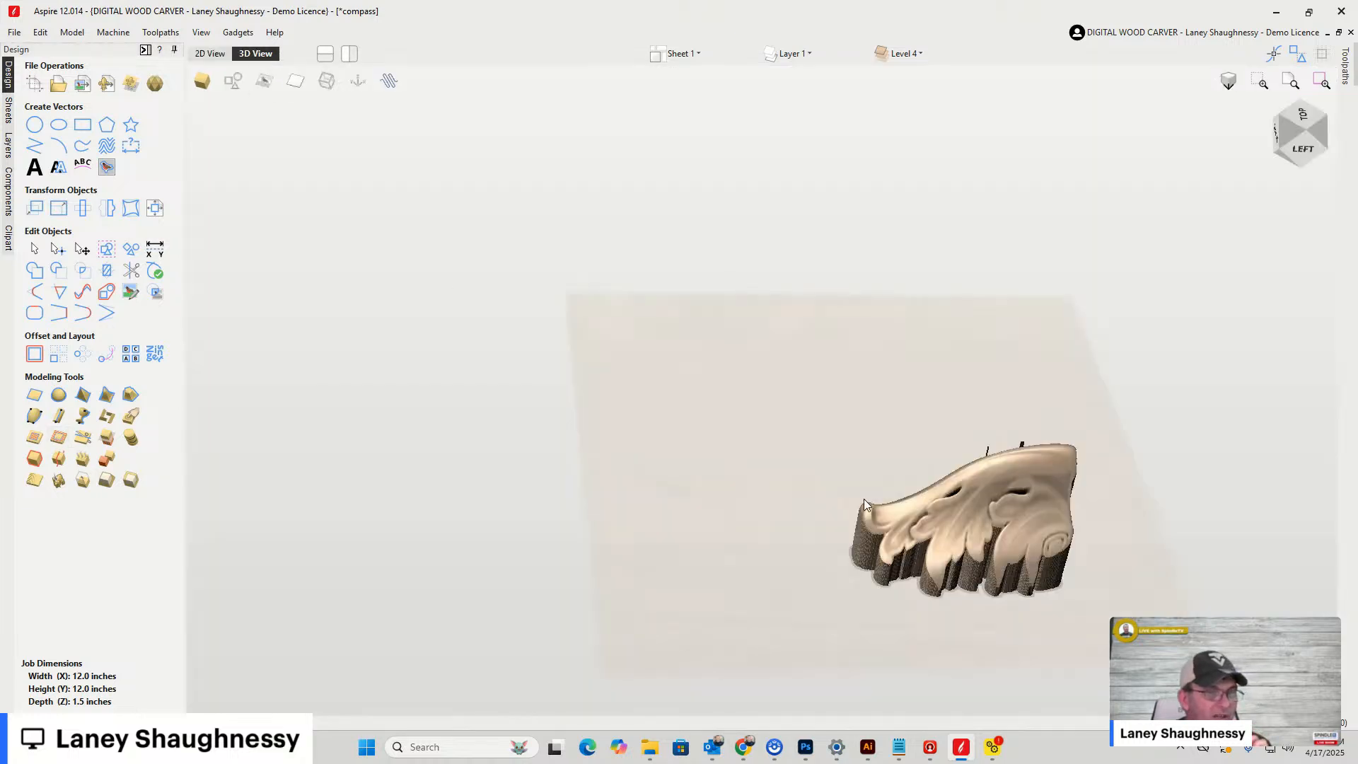
scroll(864, 500, "down", 1)
scroll(1071, 475, "up", 4)
left_click(1303, 130)
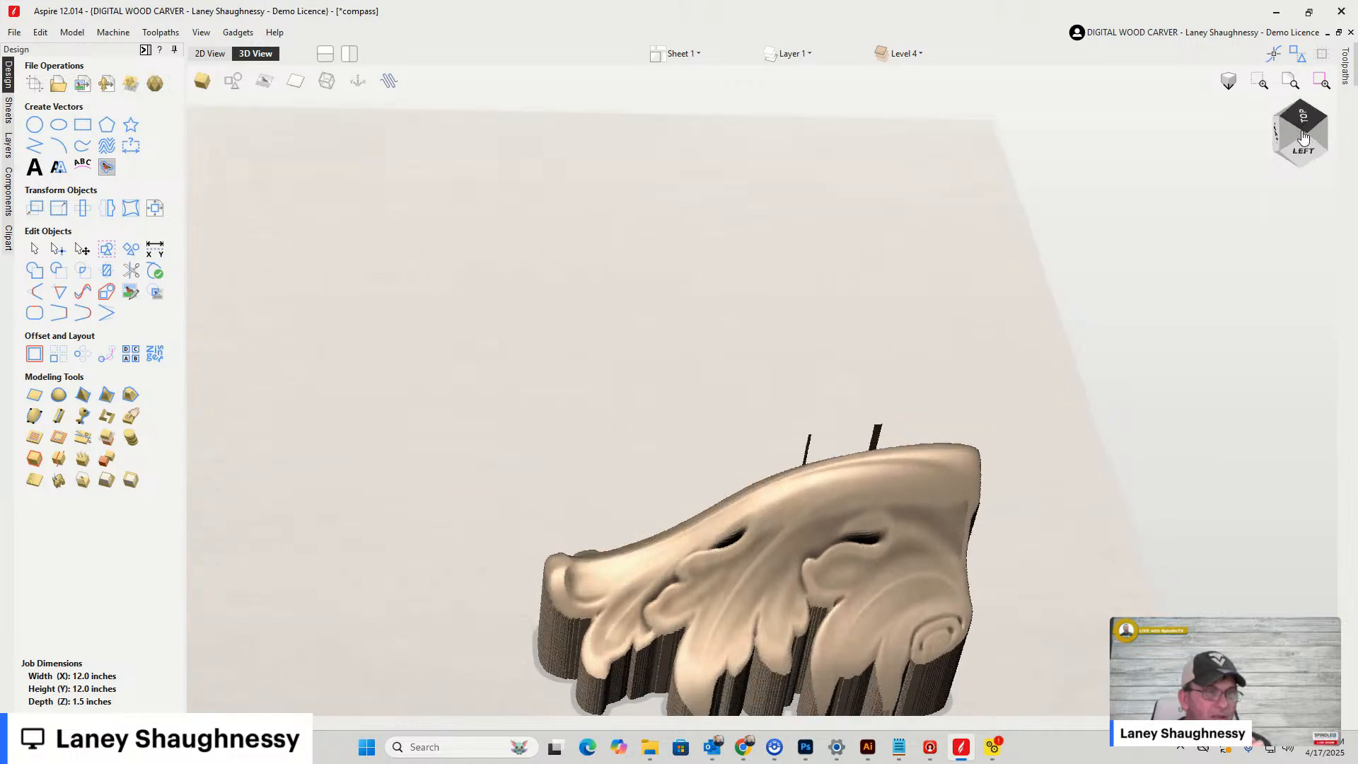
left_click_drag(1304, 136, 1003, 376)
scroll(743, 572, "up", 2)
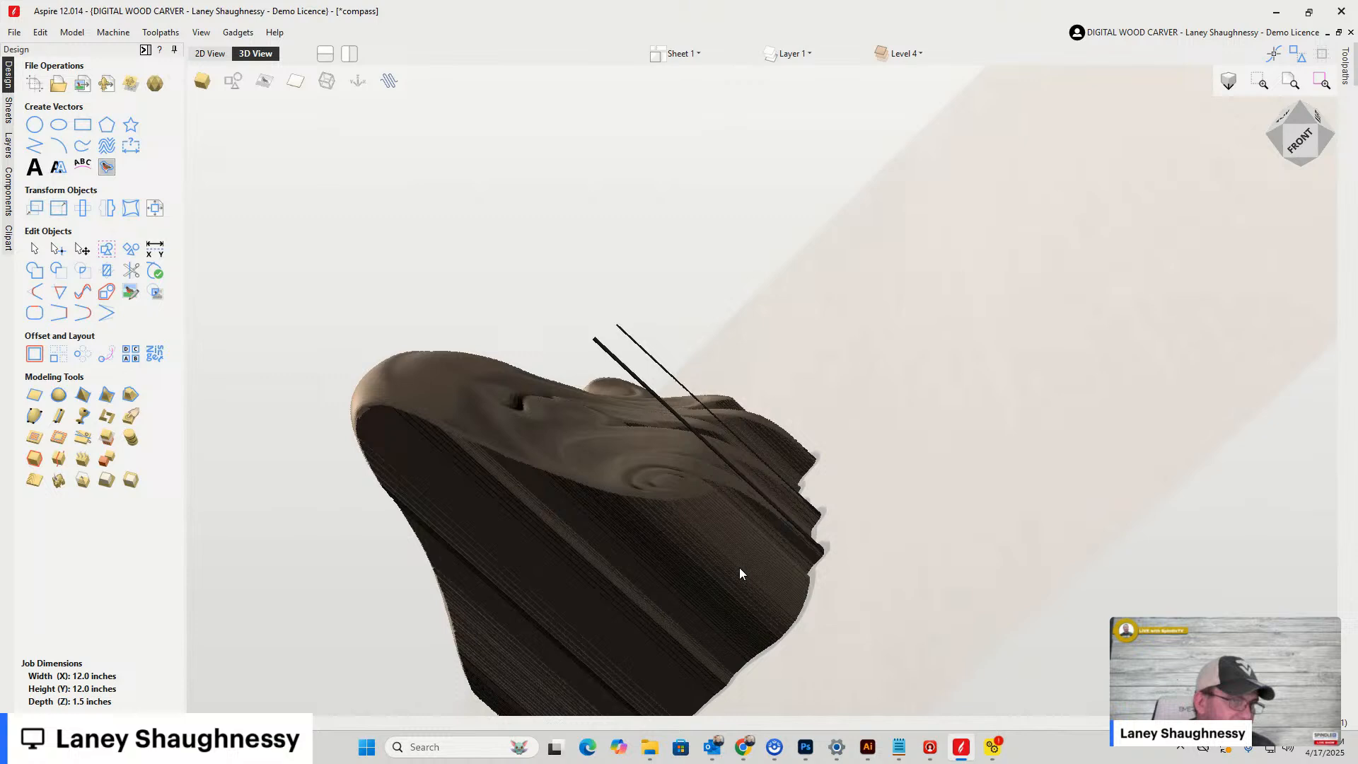
Offset the acanthus leaf outline inwards by 0.02 inches in the 2D view, deleting the original vector
left_click(209, 53)
scroll(676, 537, "up", 3)
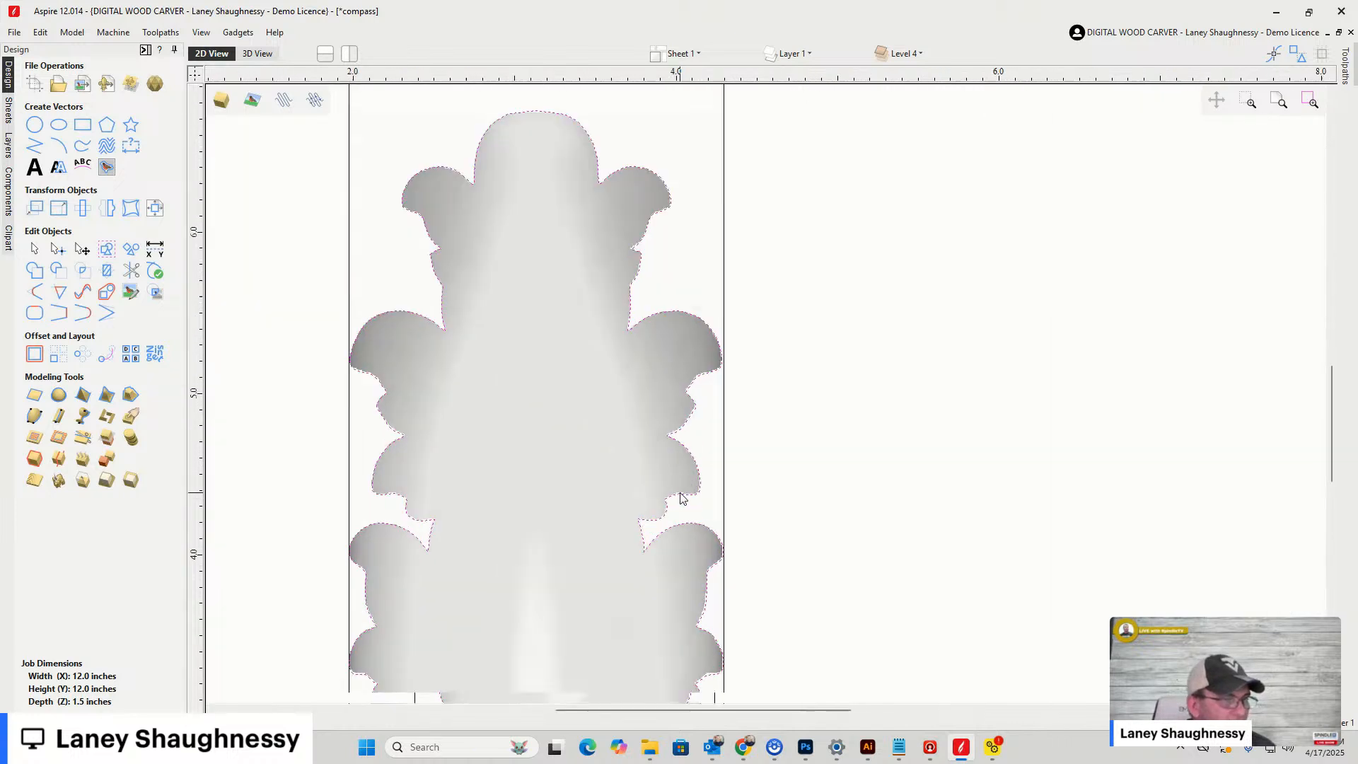
scroll(684, 499, "up", 2)
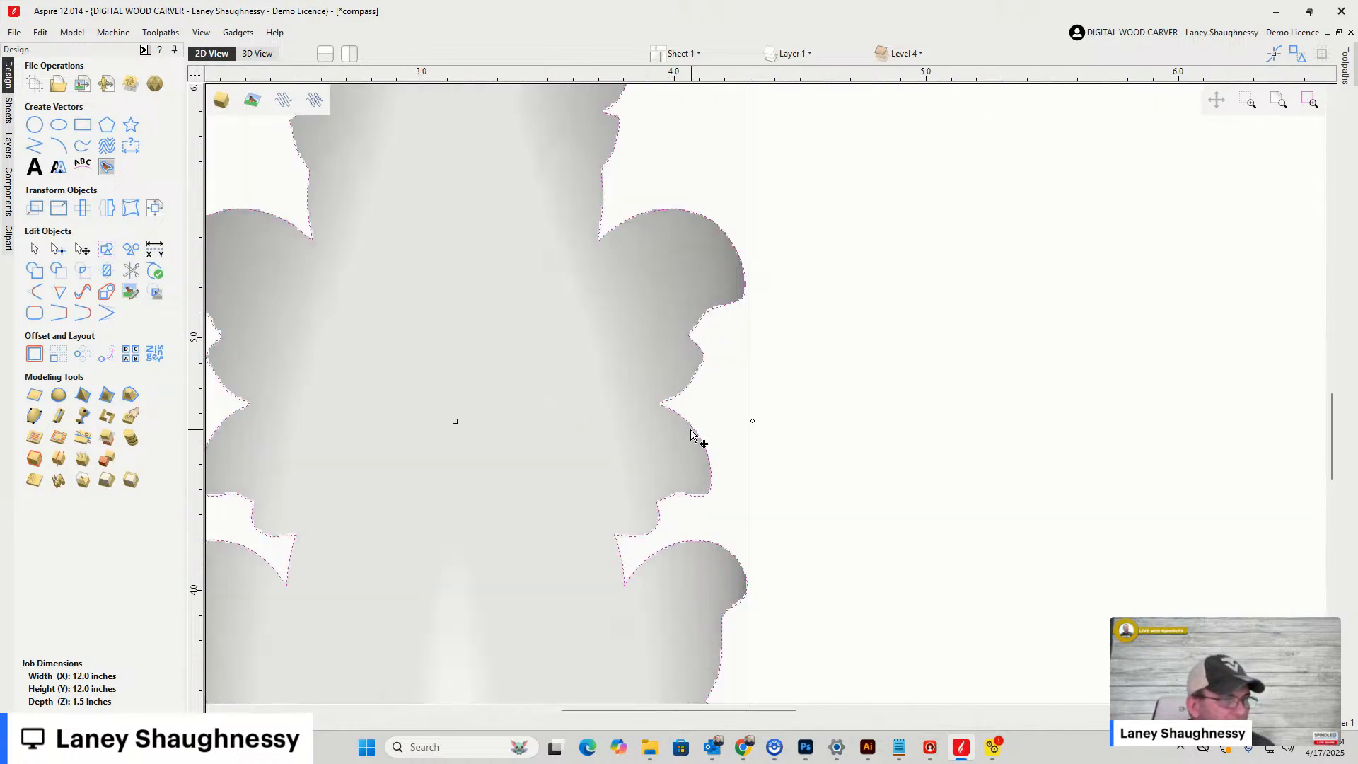
scroll(692, 428, "up", 2)
scroll(700, 416, "down", 2)
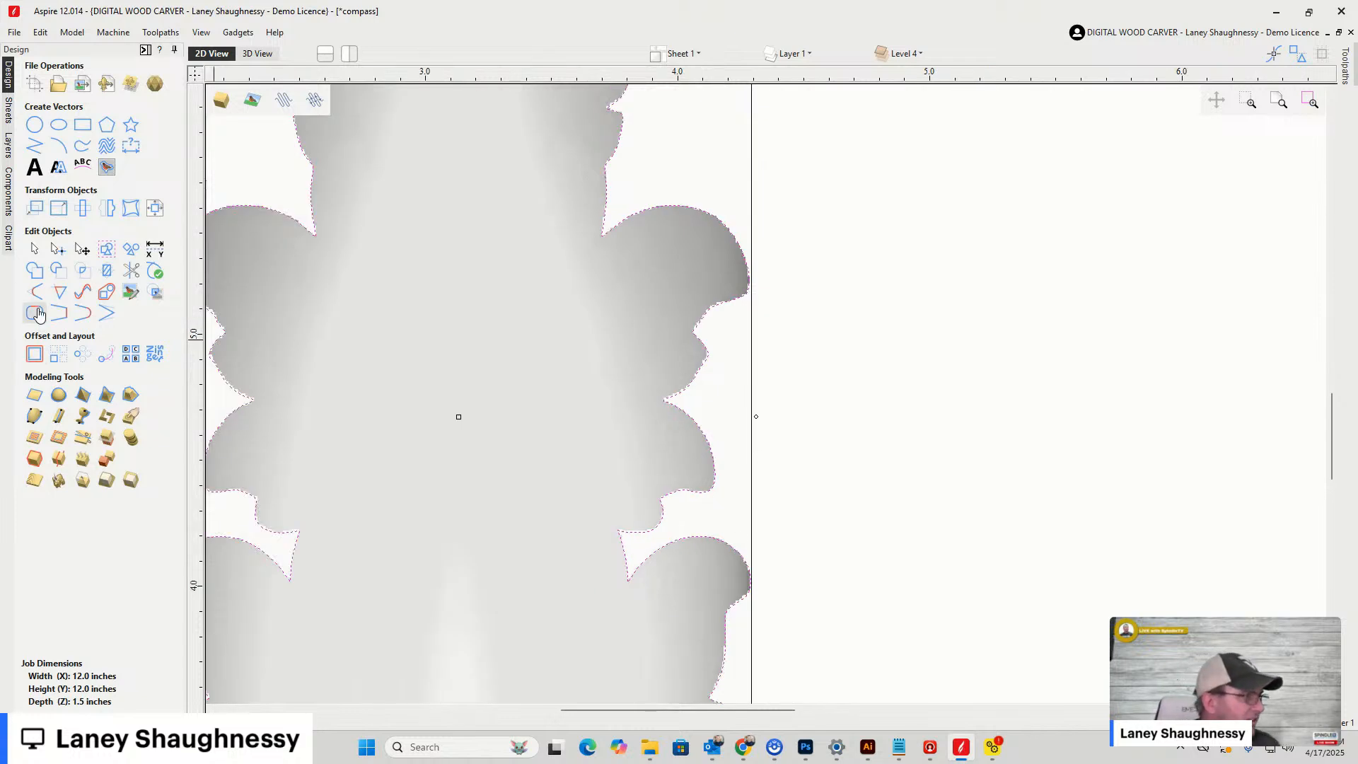
left_click(34, 354)
left_click(64, 132)
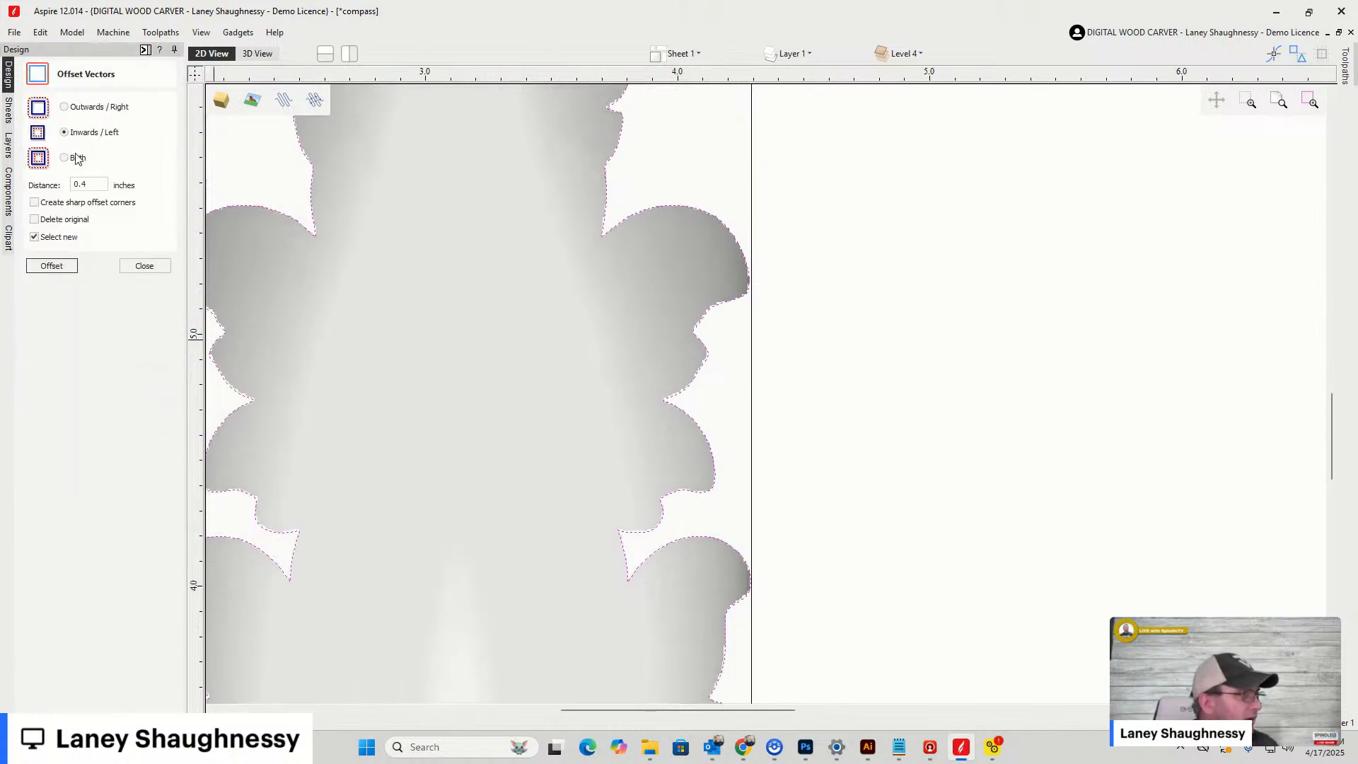
double_click(88, 184)
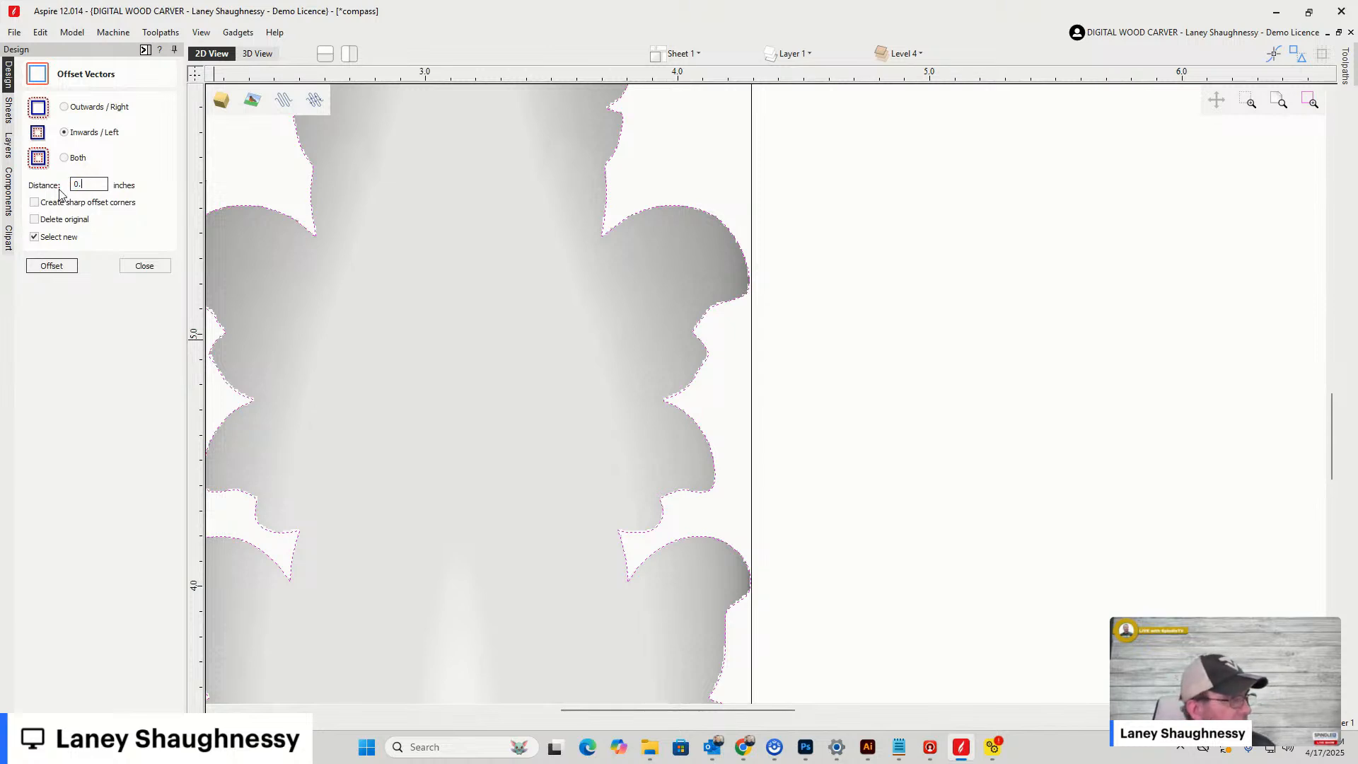
left_click(44, 271)
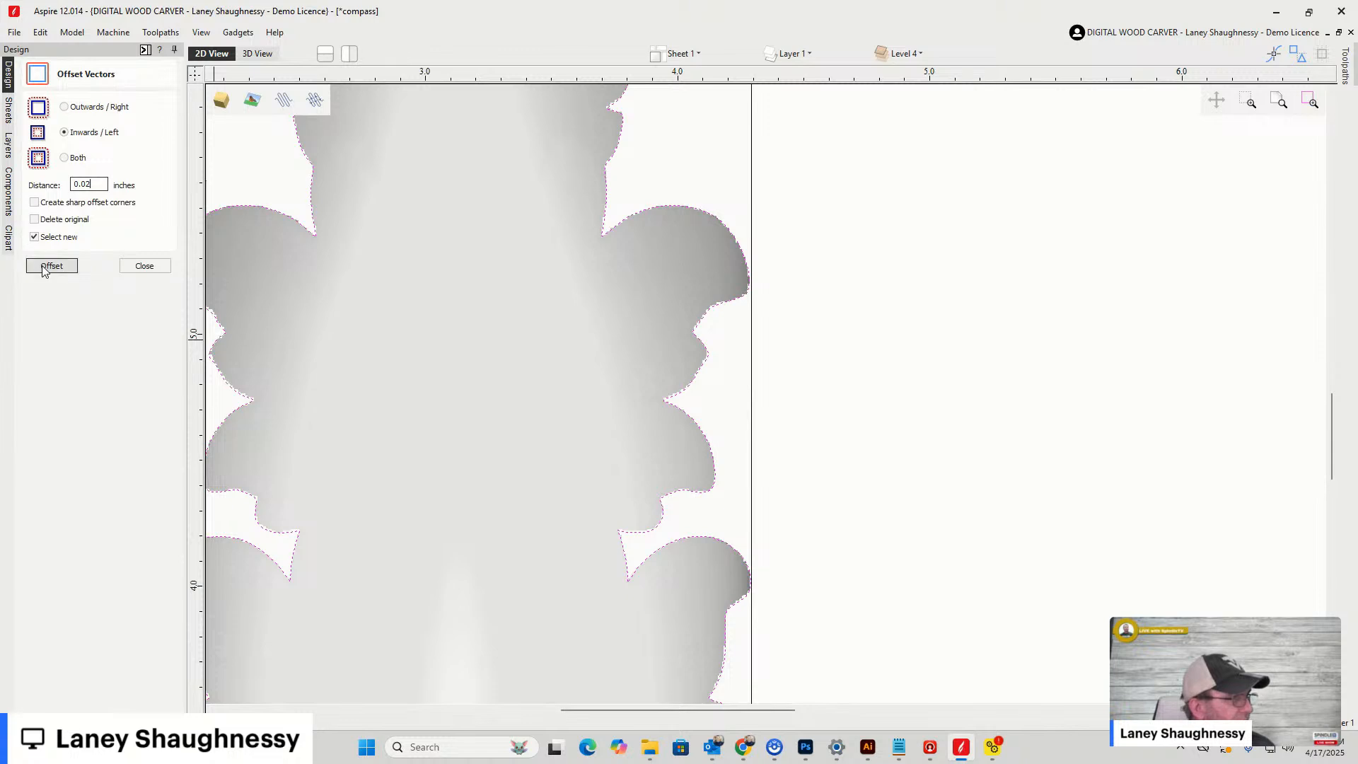
left_click(34, 220)
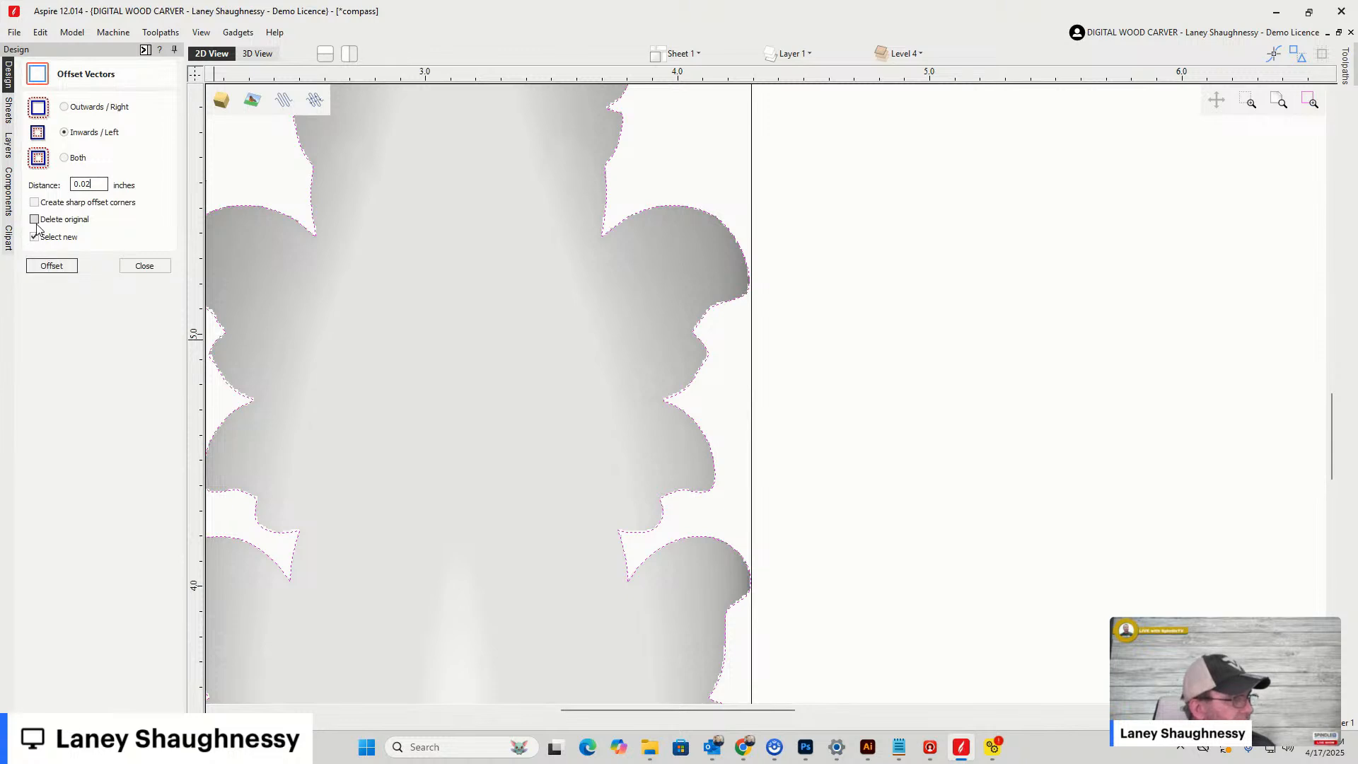
left_click(44, 268)
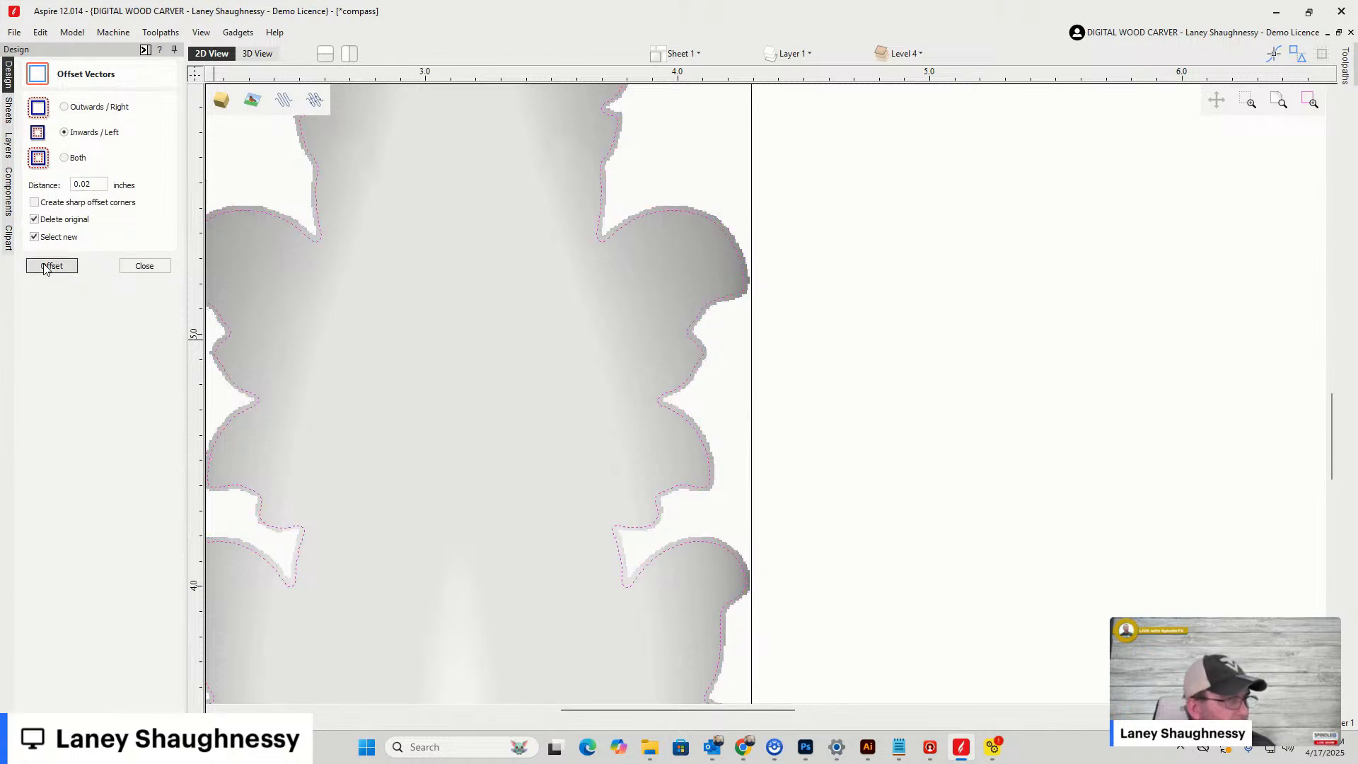
left_click(144, 266)
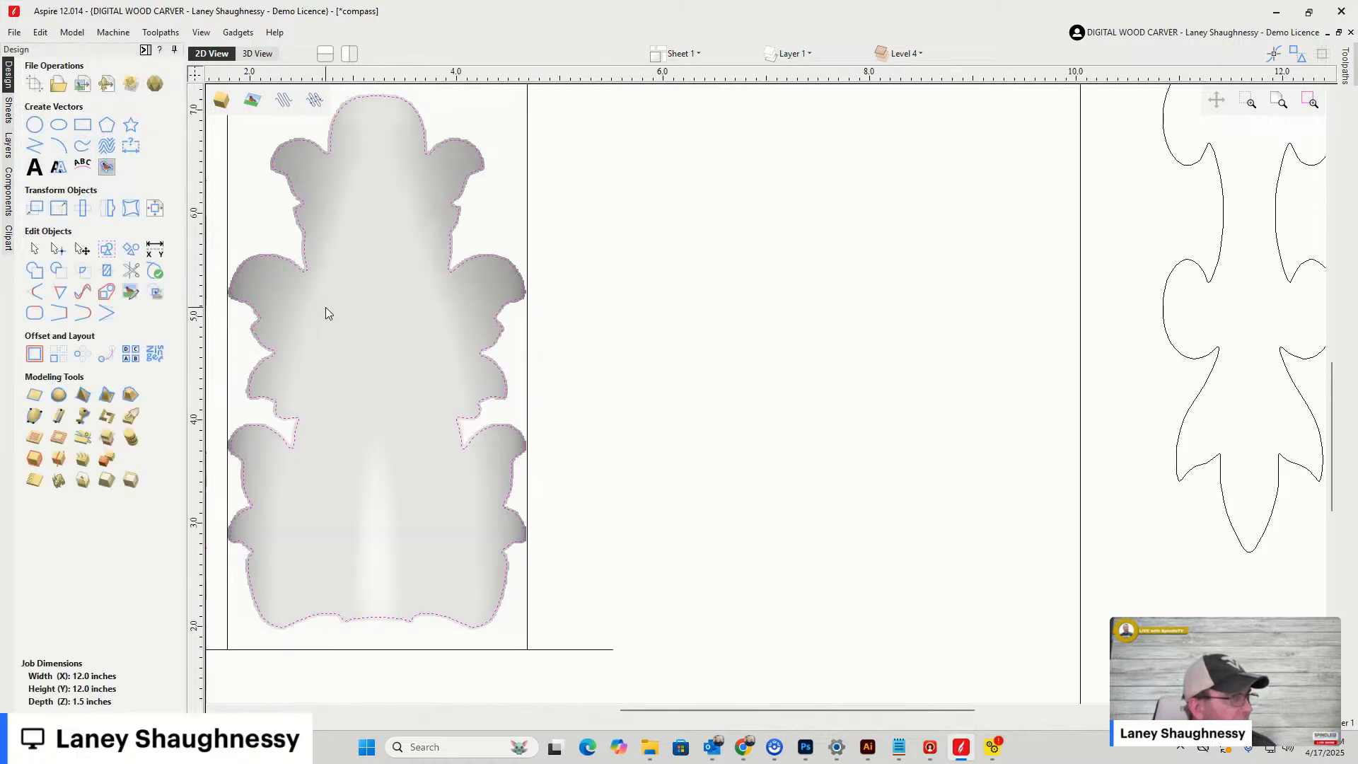
Clear everything outside the inset leaf outline from the combined component and check the trimmed edges in 3D
scroll(325, 307, "down", 1)
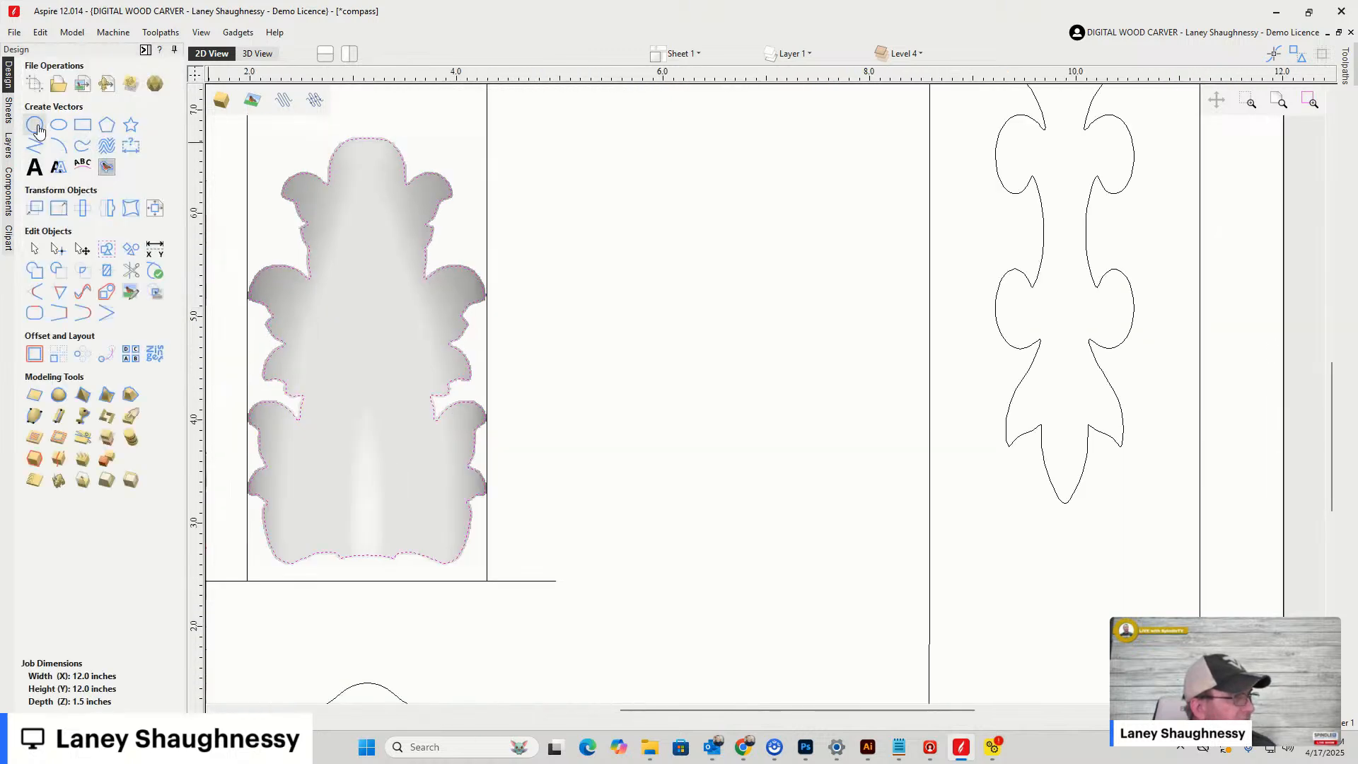
left_click(340, 335)
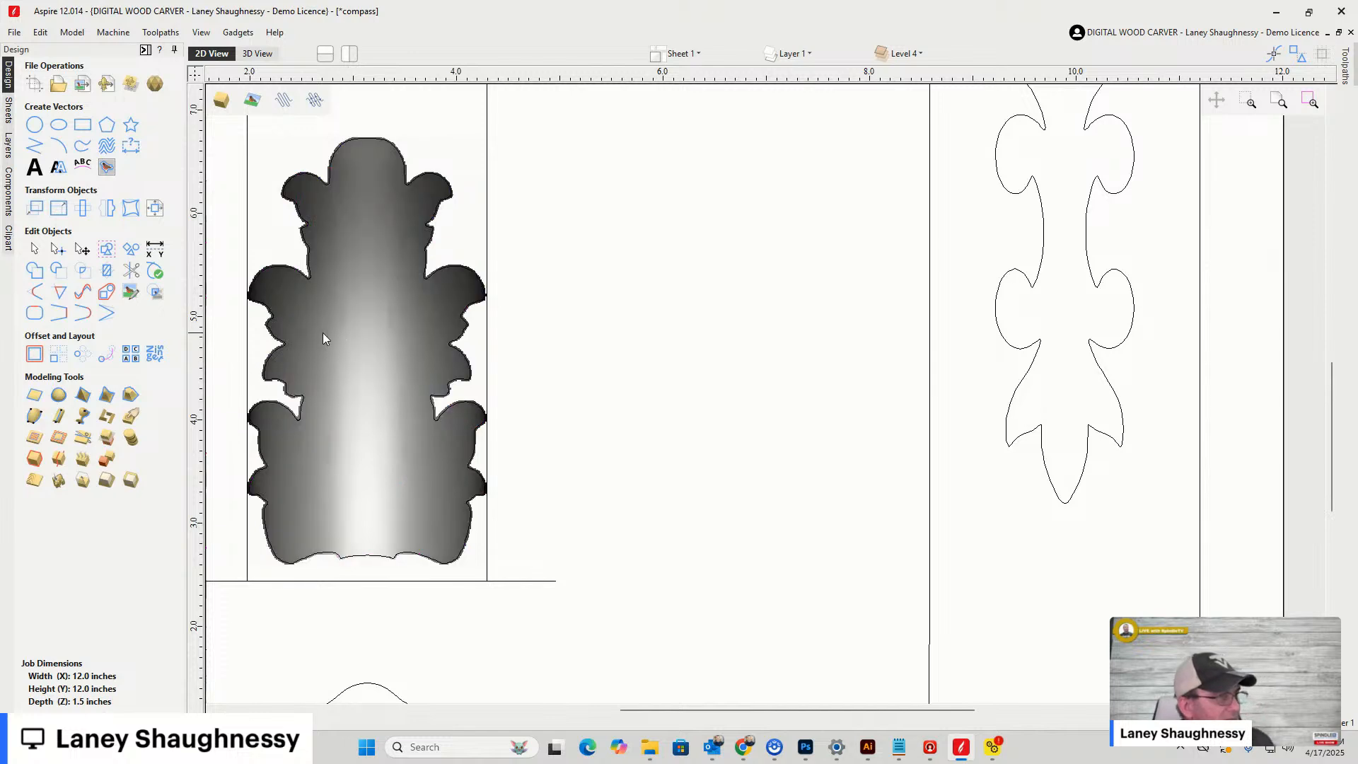
left_click(273, 322)
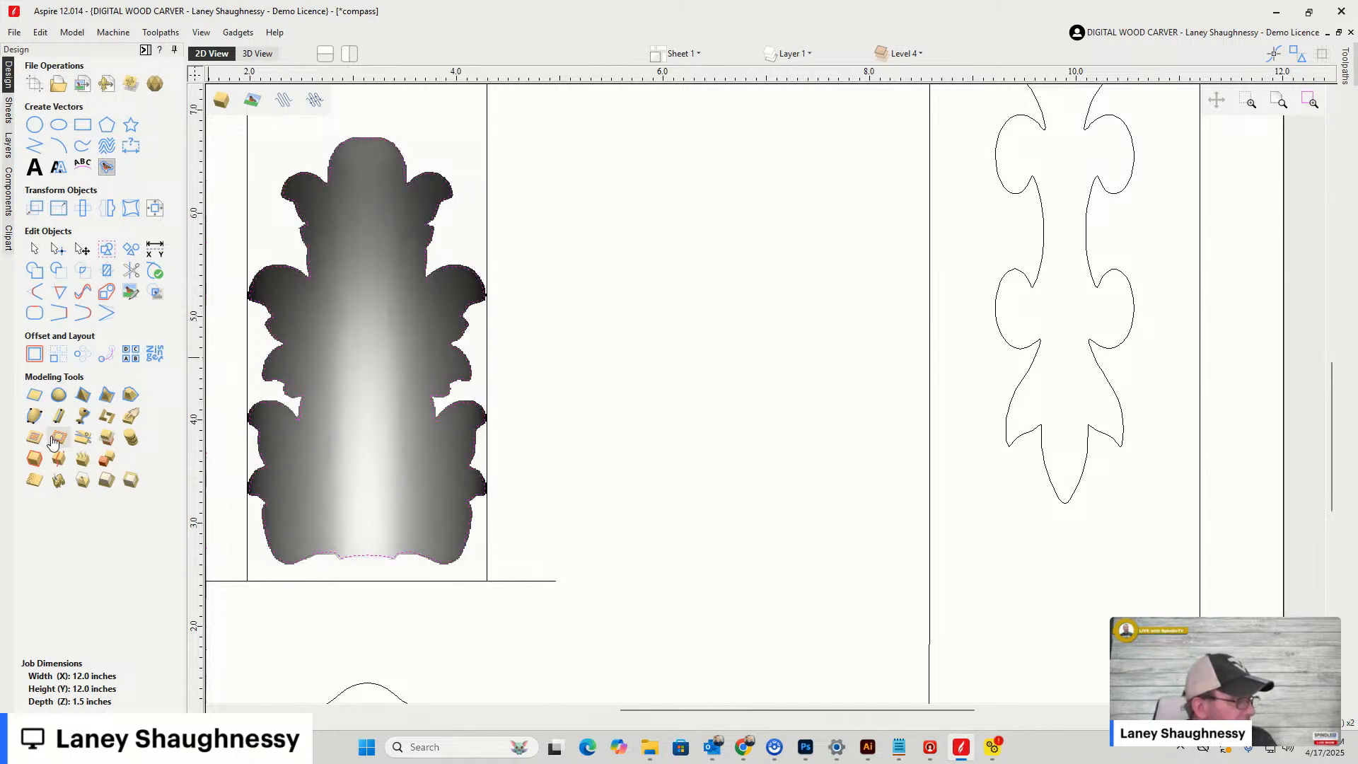
left_click(52, 437)
left_click(256, 54)
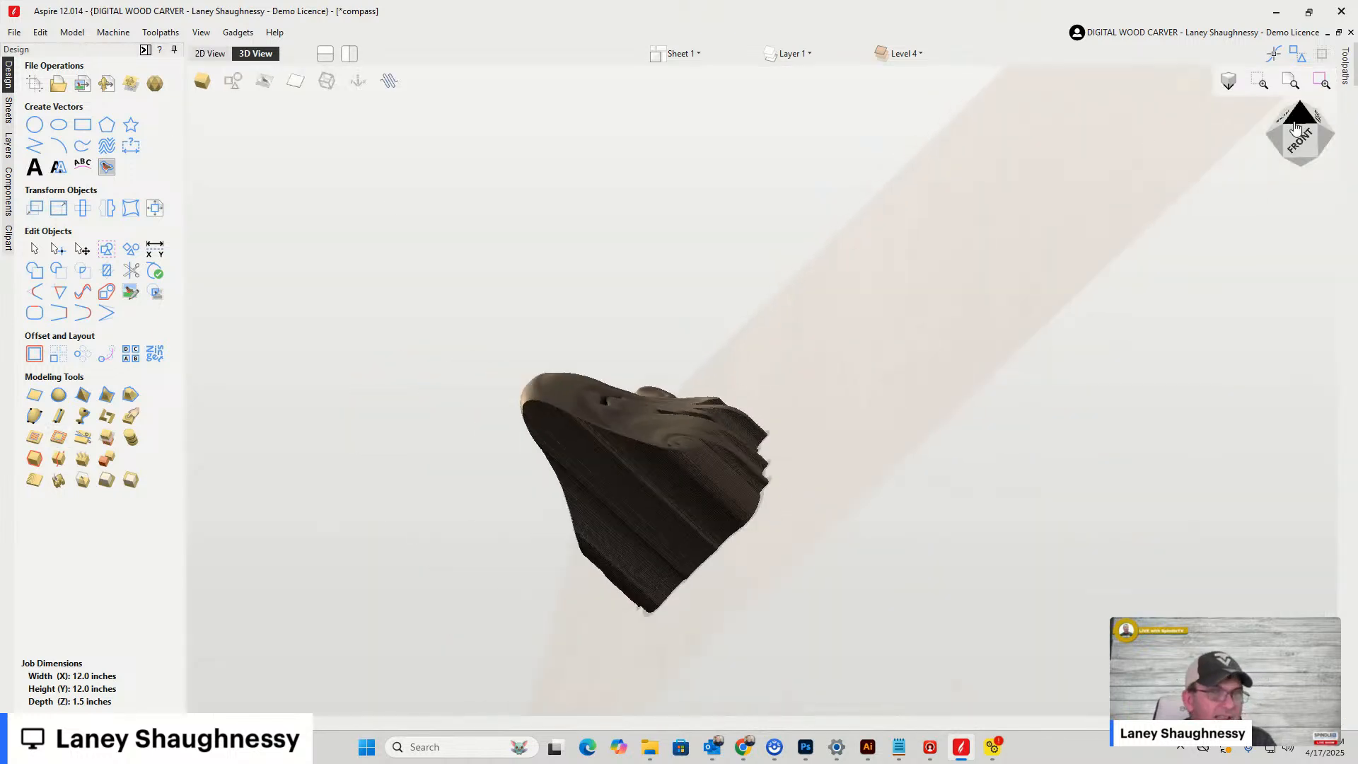
left_click(1298, 130)
left_click(1342, 139)
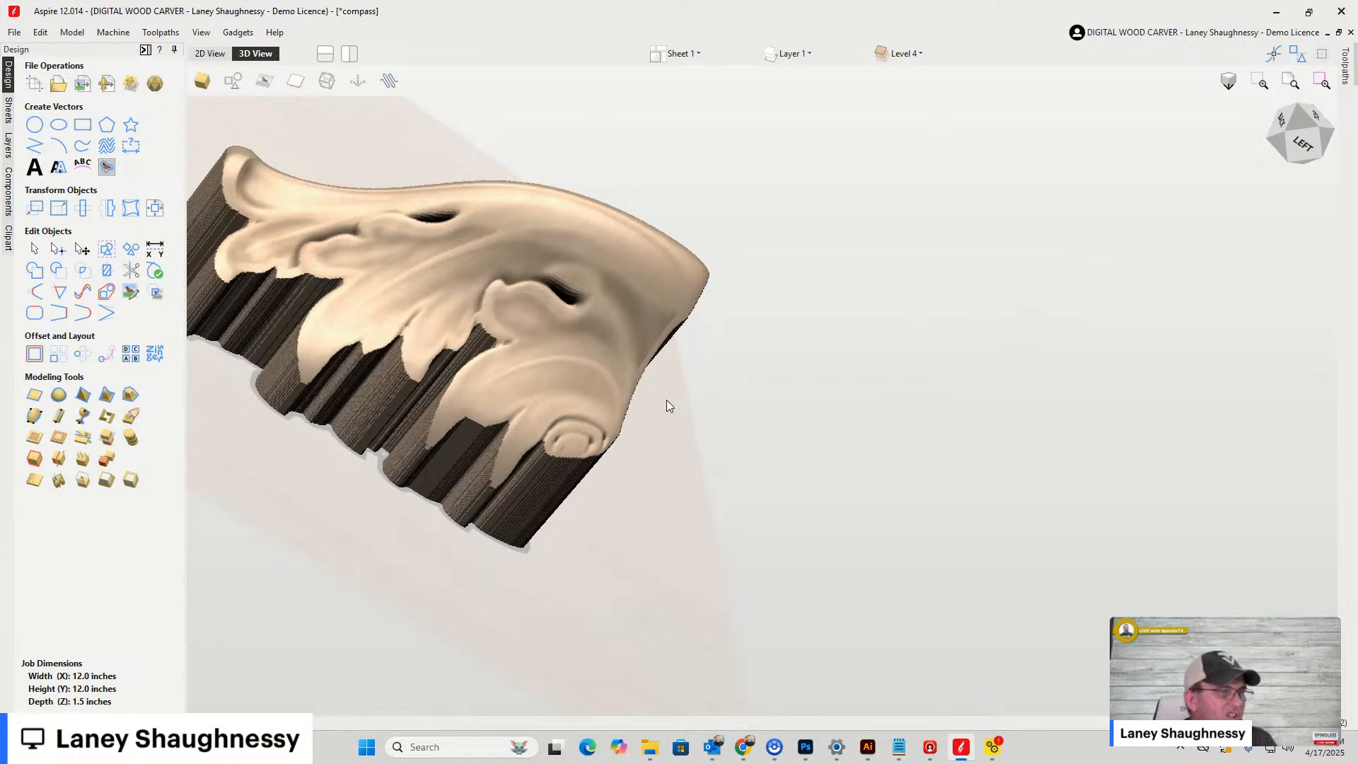
scroll(666, 401, "down", 3)
scroll(423, 339, "up", 2)
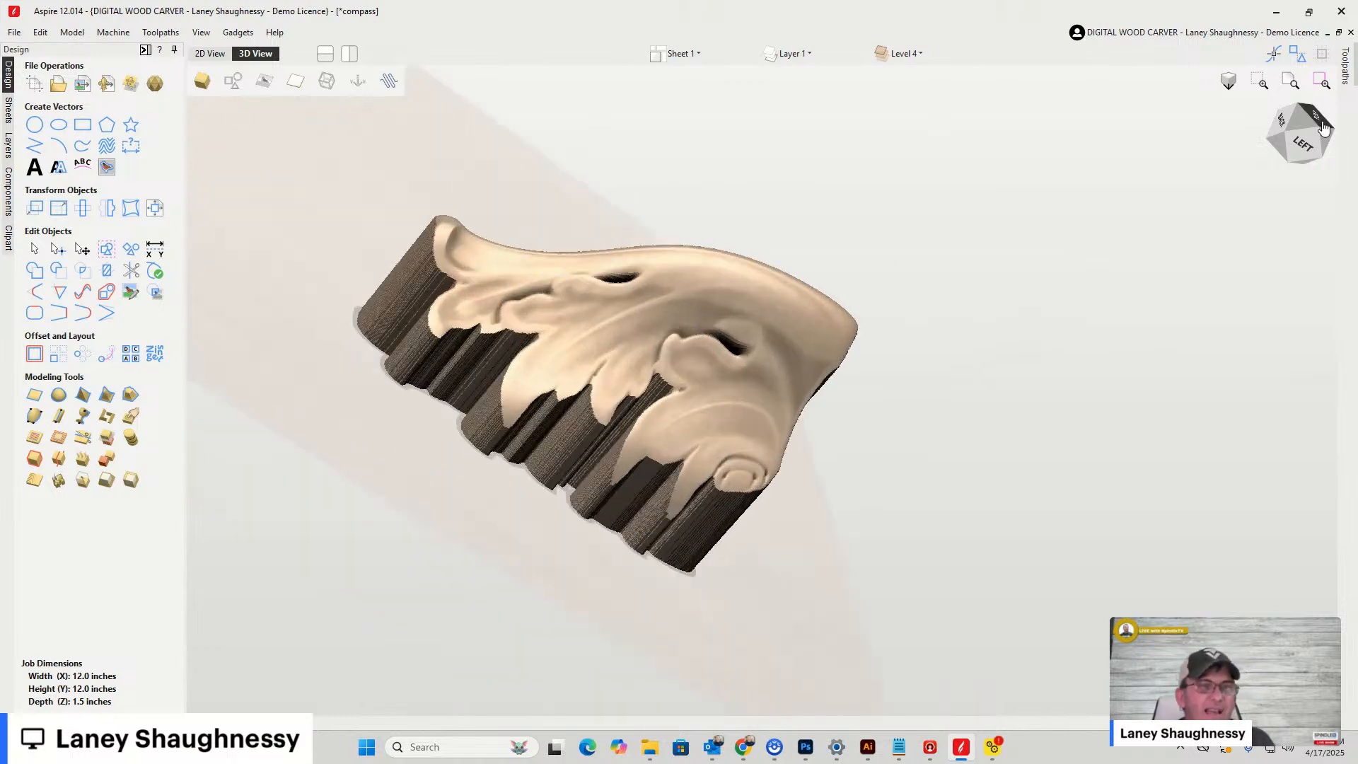
left_click(1301, 146)
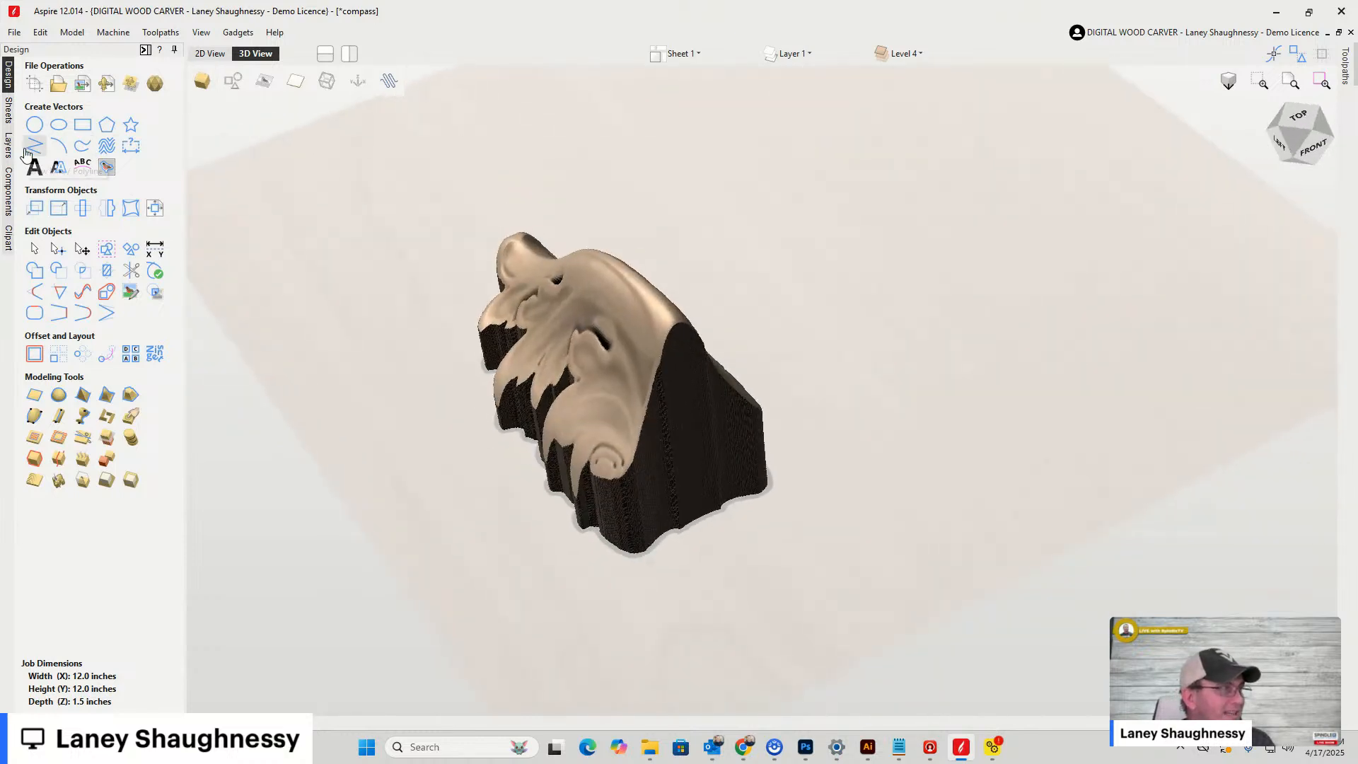
Try a shape height of 1.25 inches on the Copy of Visible Model leaf component and settle on 1.5 inches
left_click(7, 191)
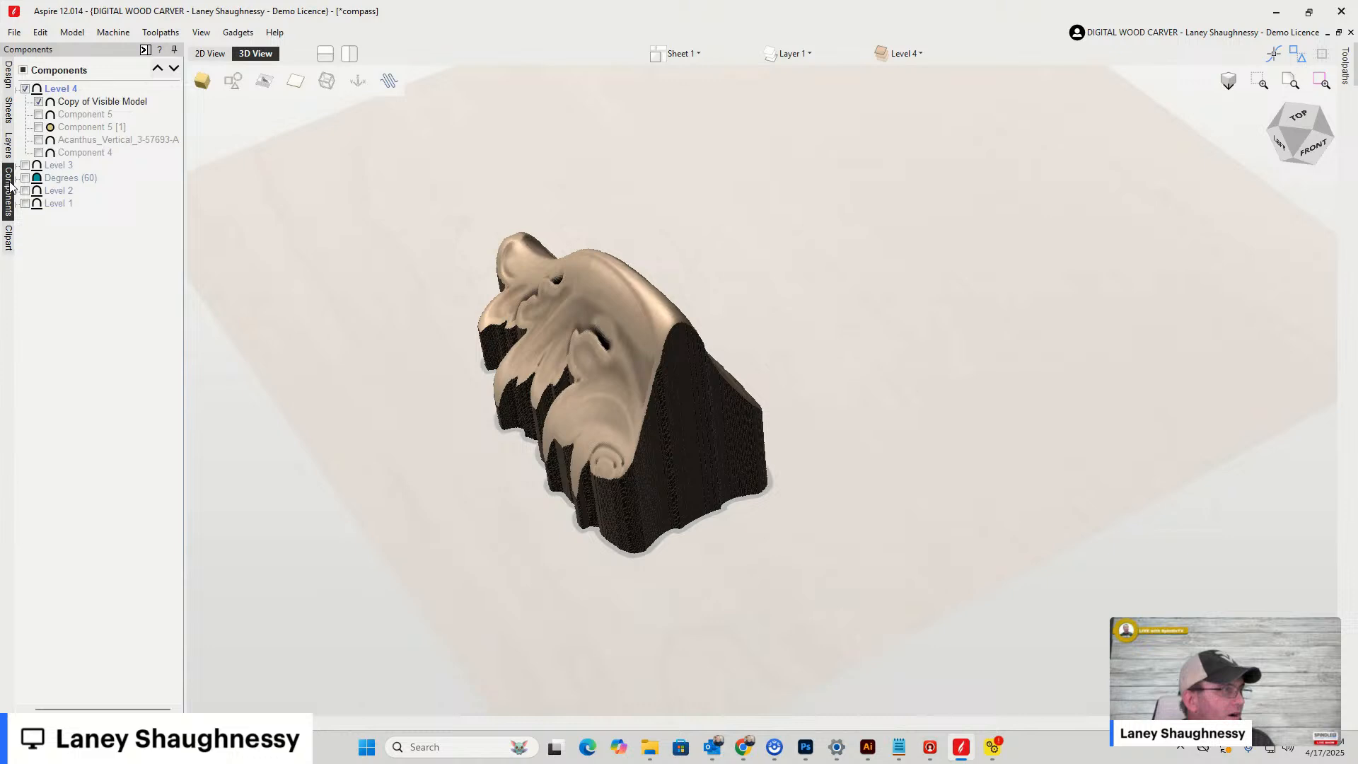
left_click(68, 106)
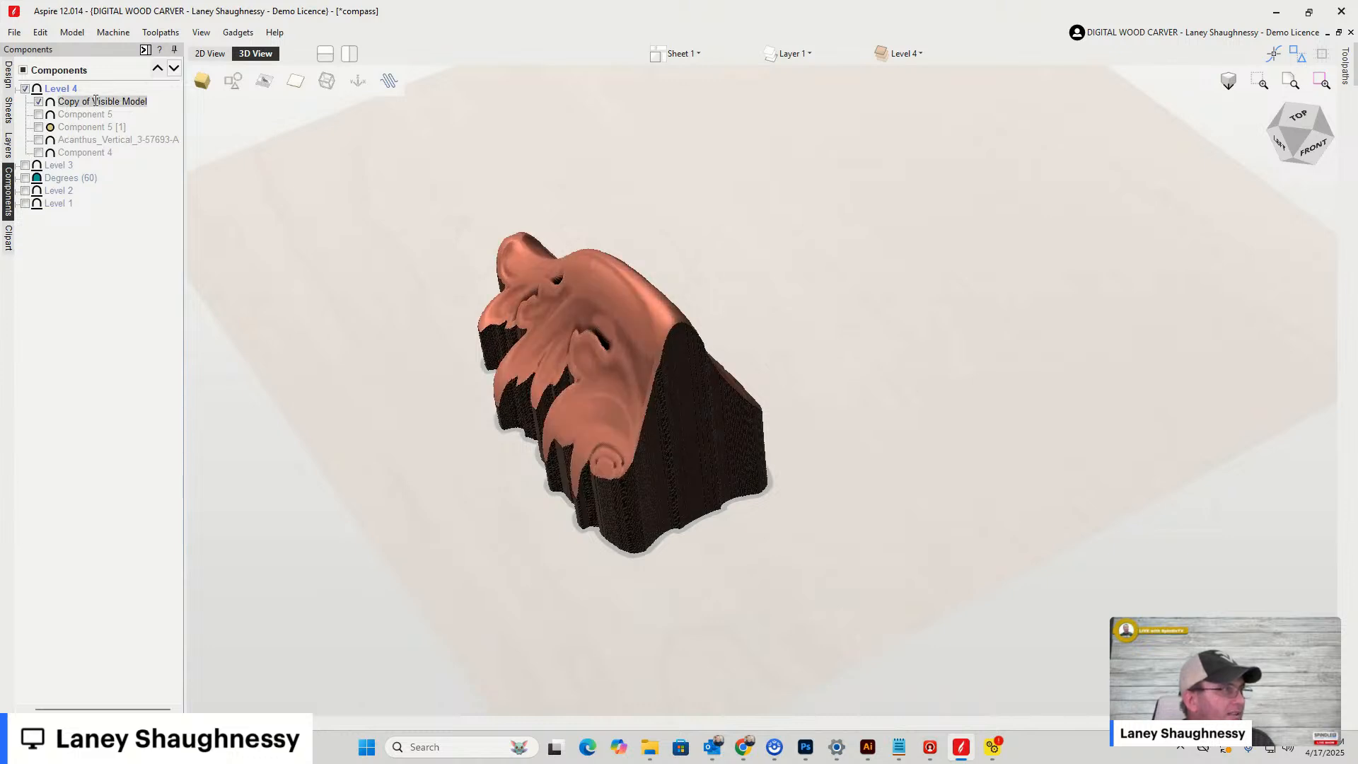
double_click(55, 104)
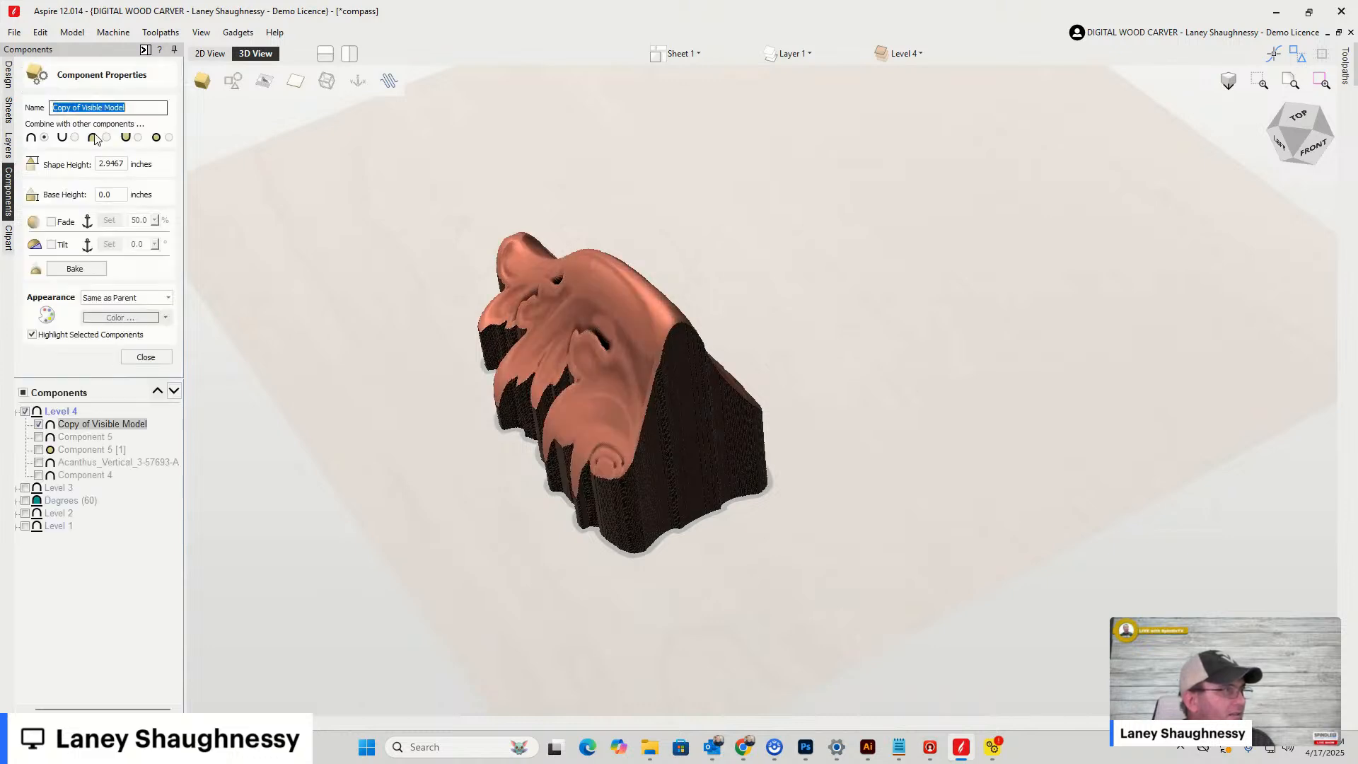
left_click_drag(125, 165, 85, 167)
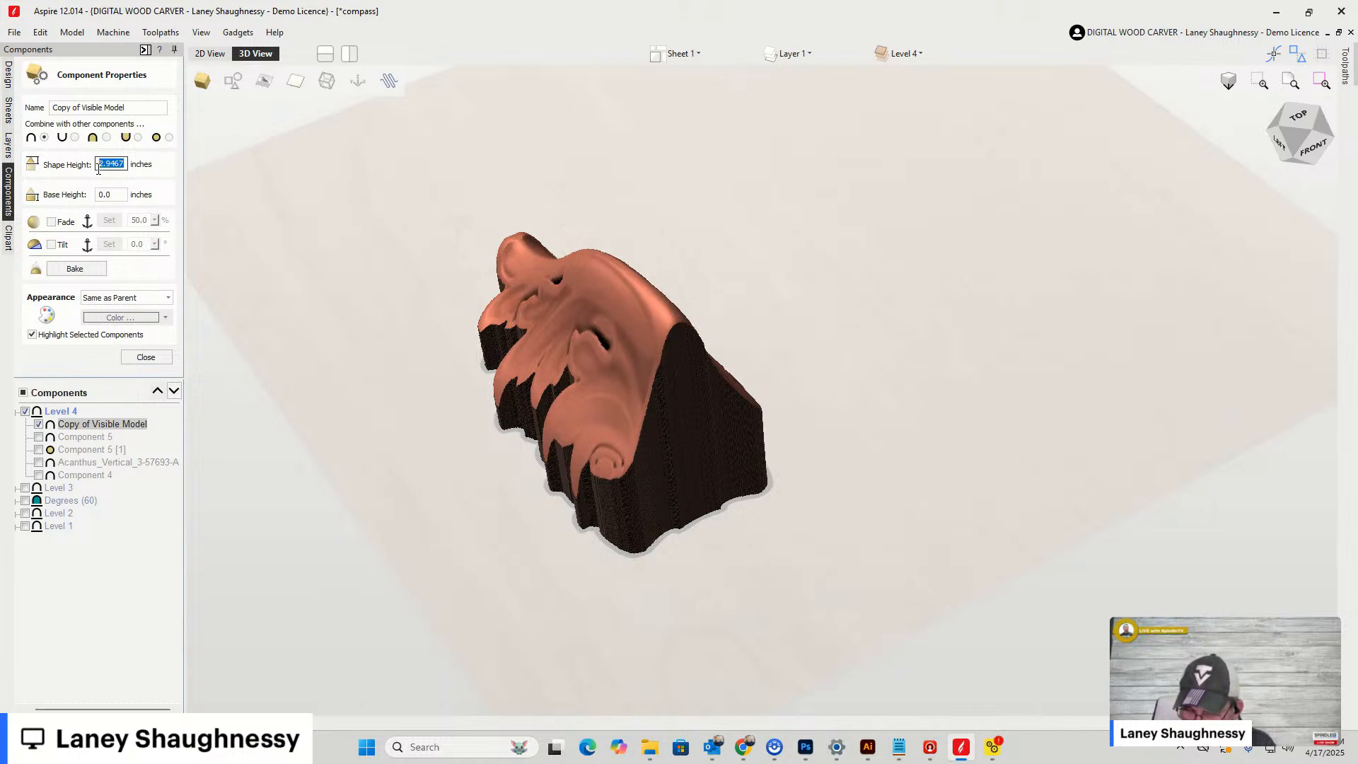
type("1.25")
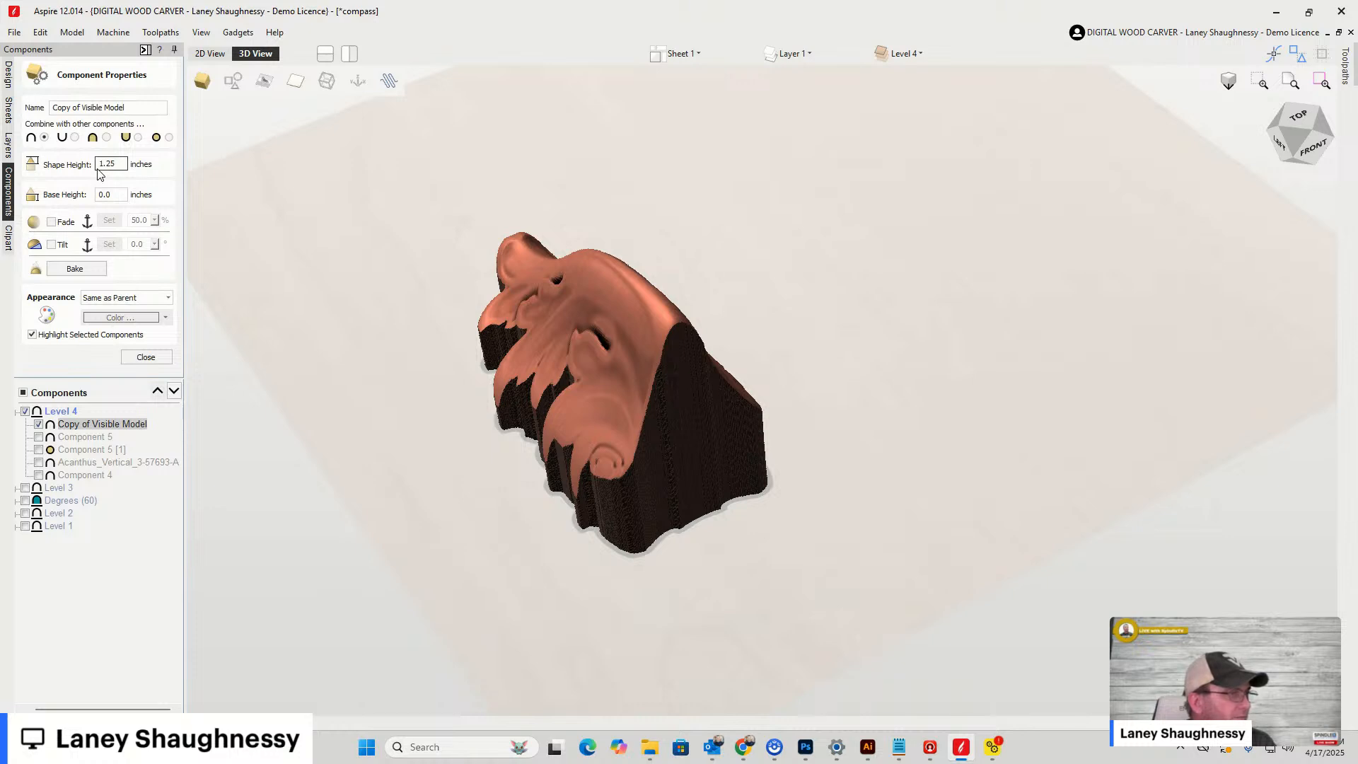
key("Return")
type(".")
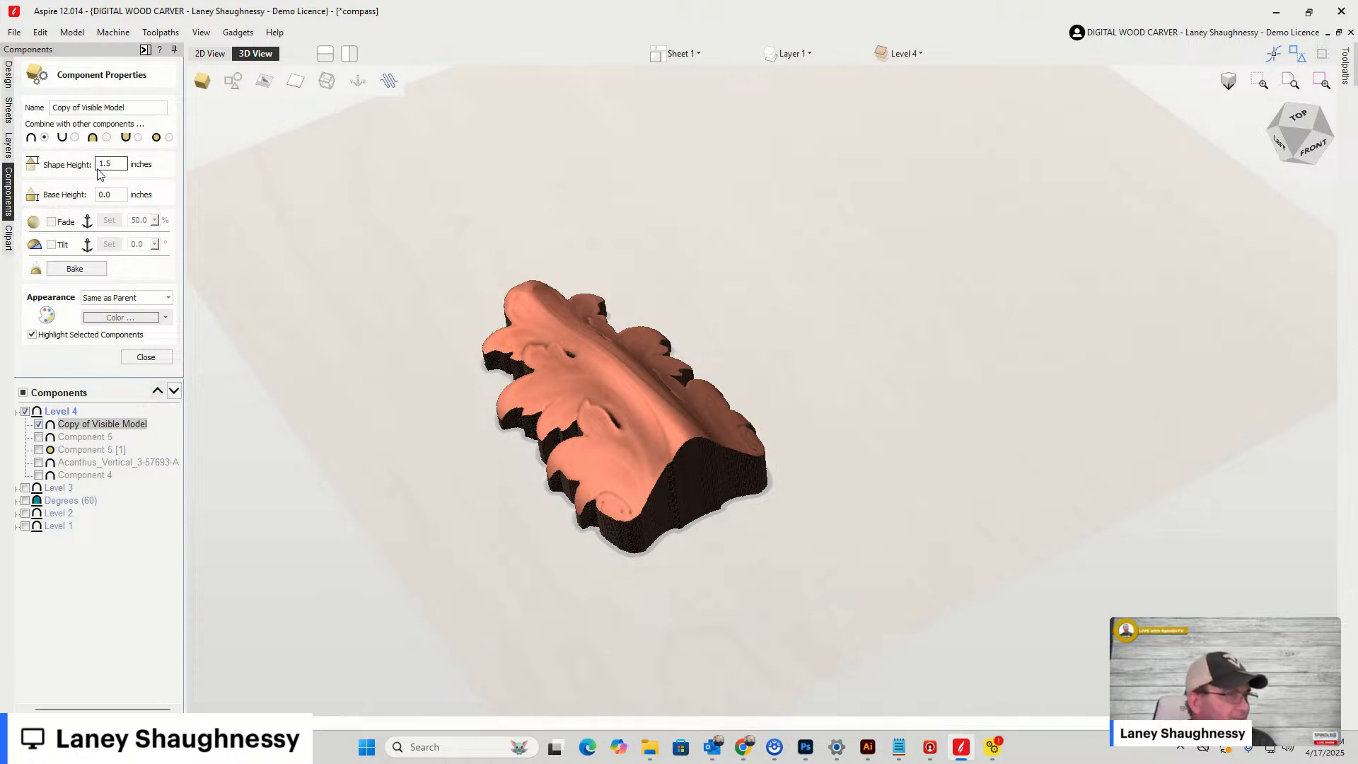
key("Return")
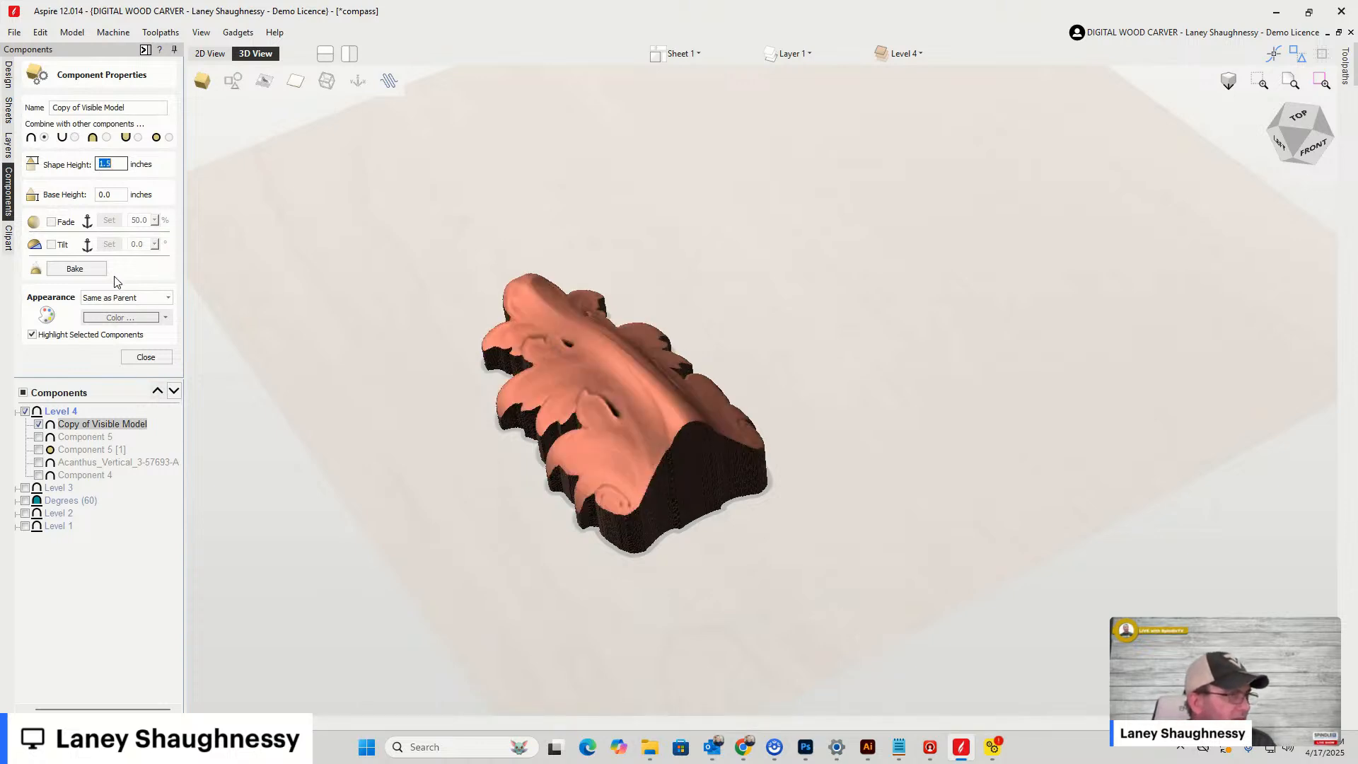
left_click(146, 357)
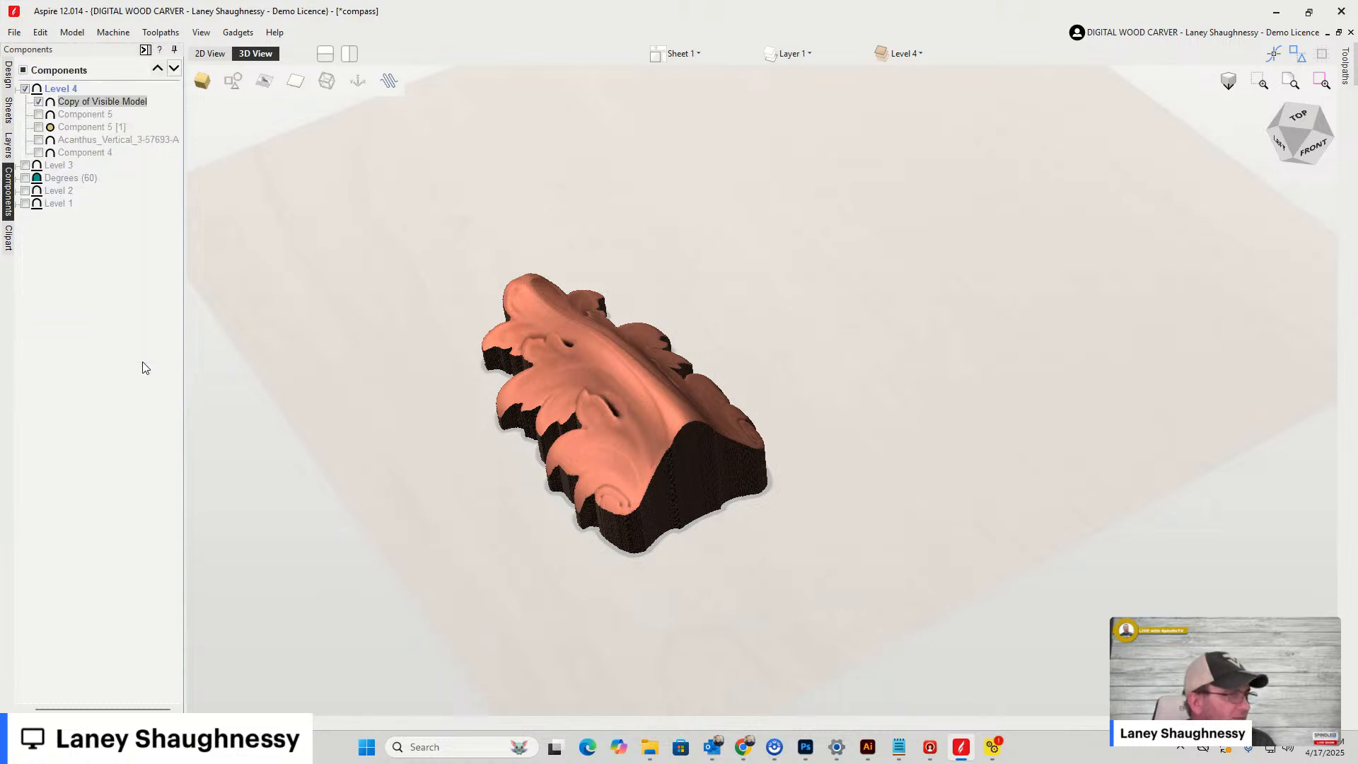
Show Level 3 alongside the extracted leaf and select its Model With 30.0° Draft component
left_click(25, 165)
scroll(566, 467, "down", 2)
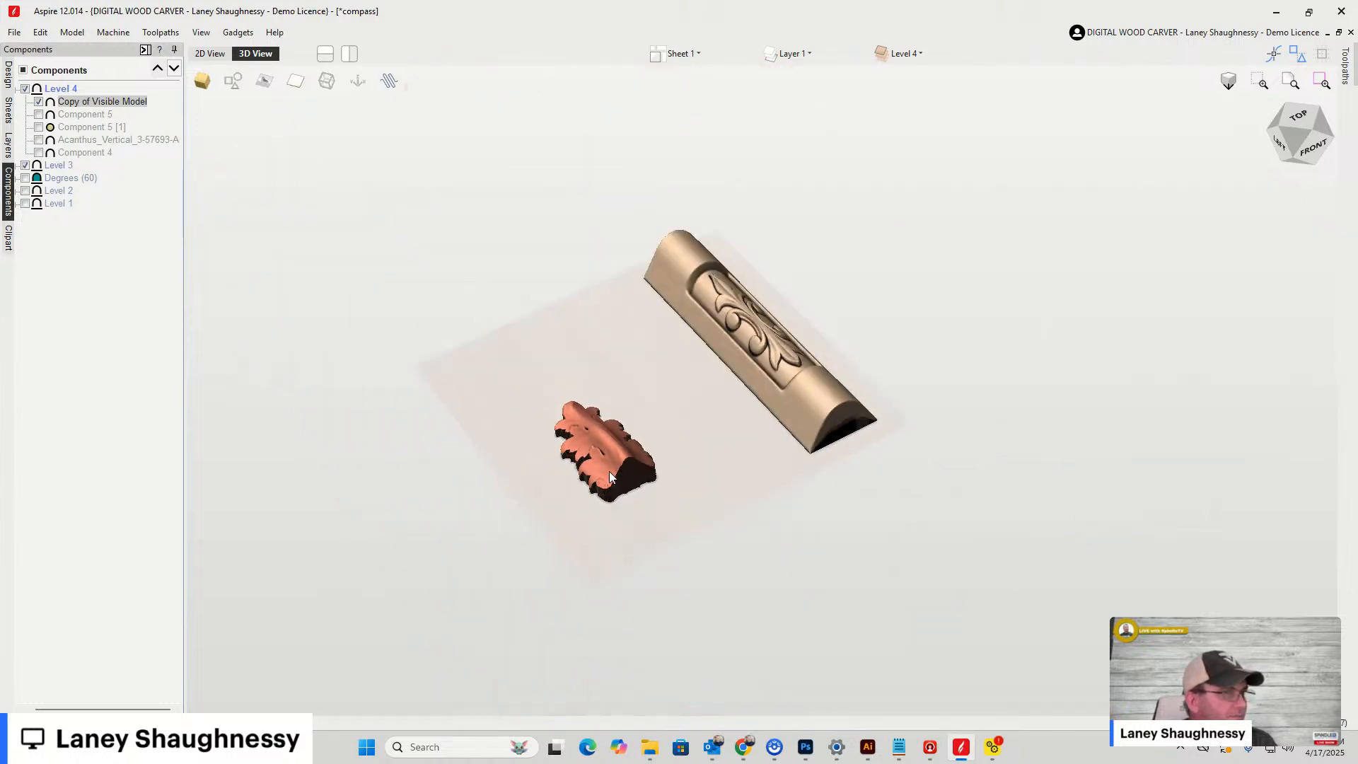
scroll(609, 471, "up", 1)
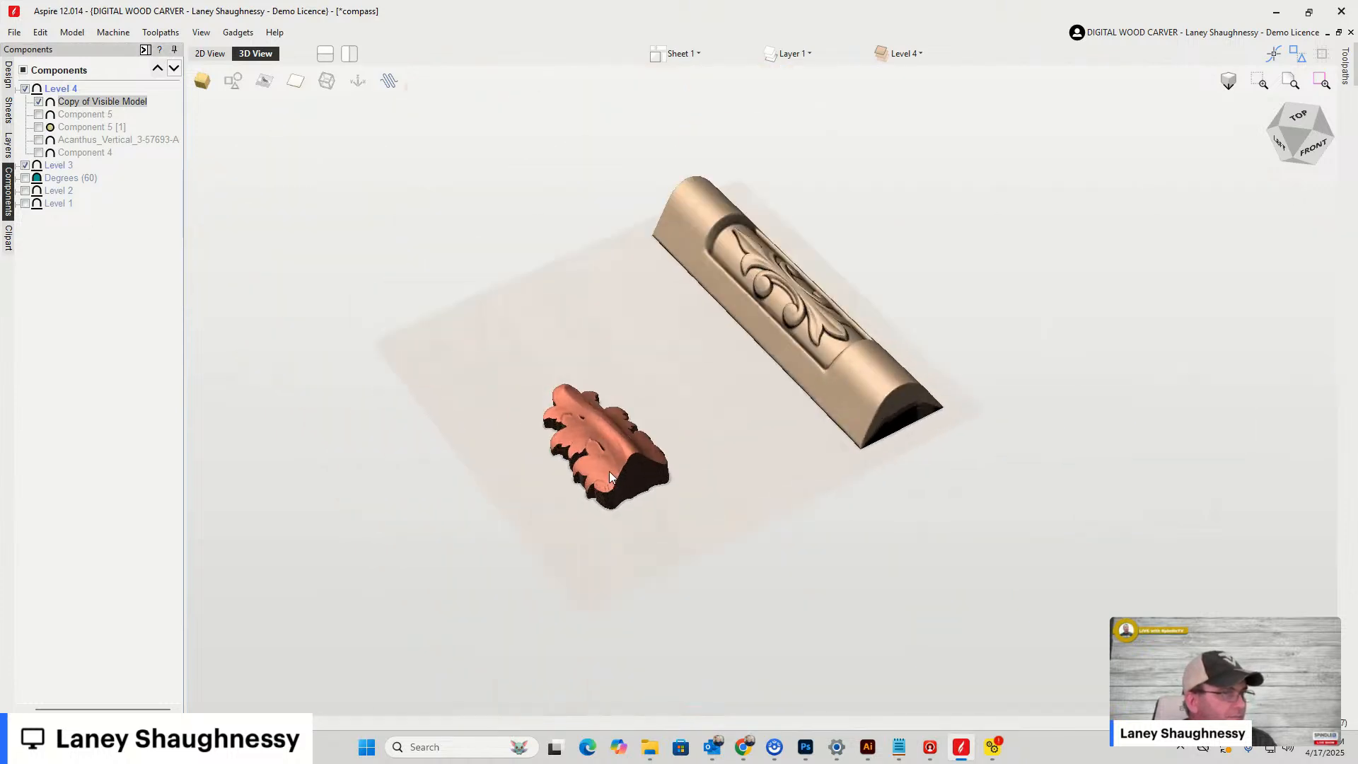
left_click(702, 196)
left_click(707, 208)
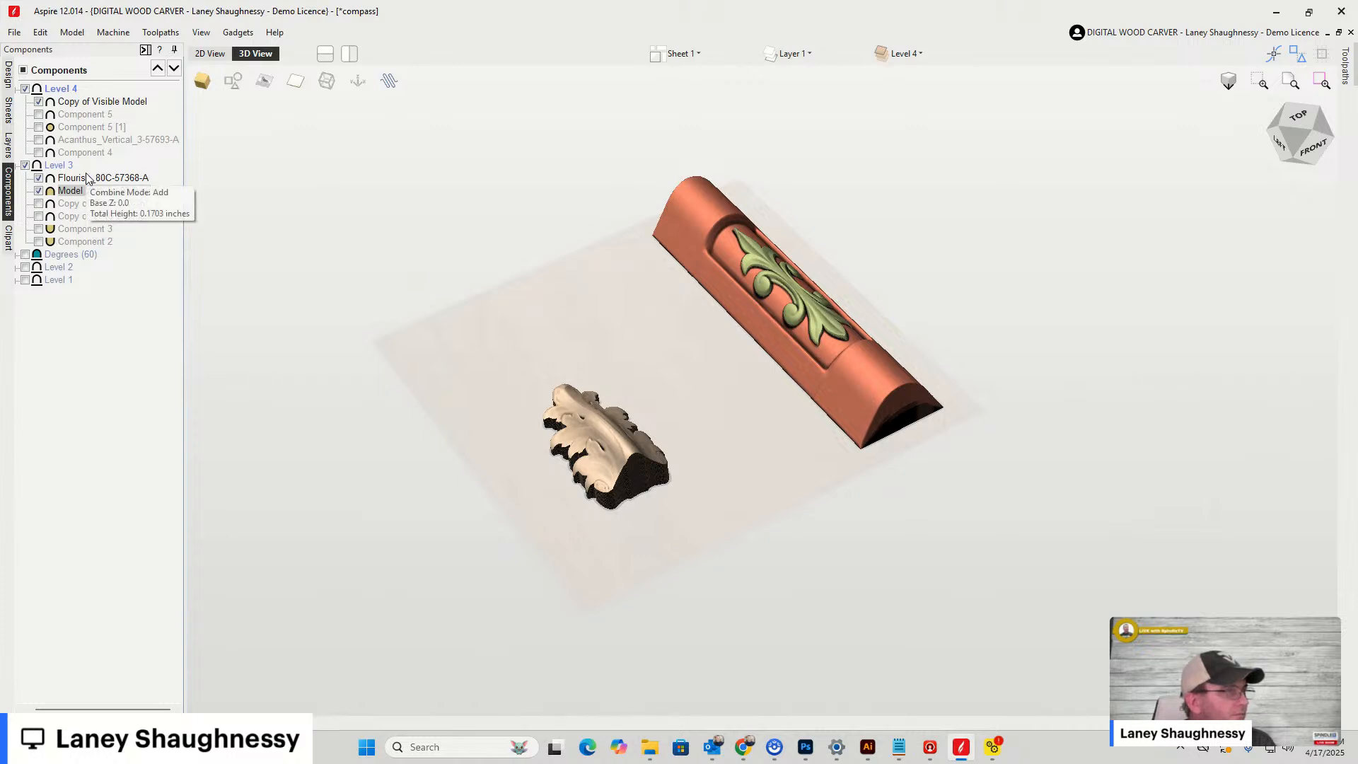
Set the job height (Y) to 20 inches in the job setup
left_click(210, 54)
scroll(377, 249, "down", 6)
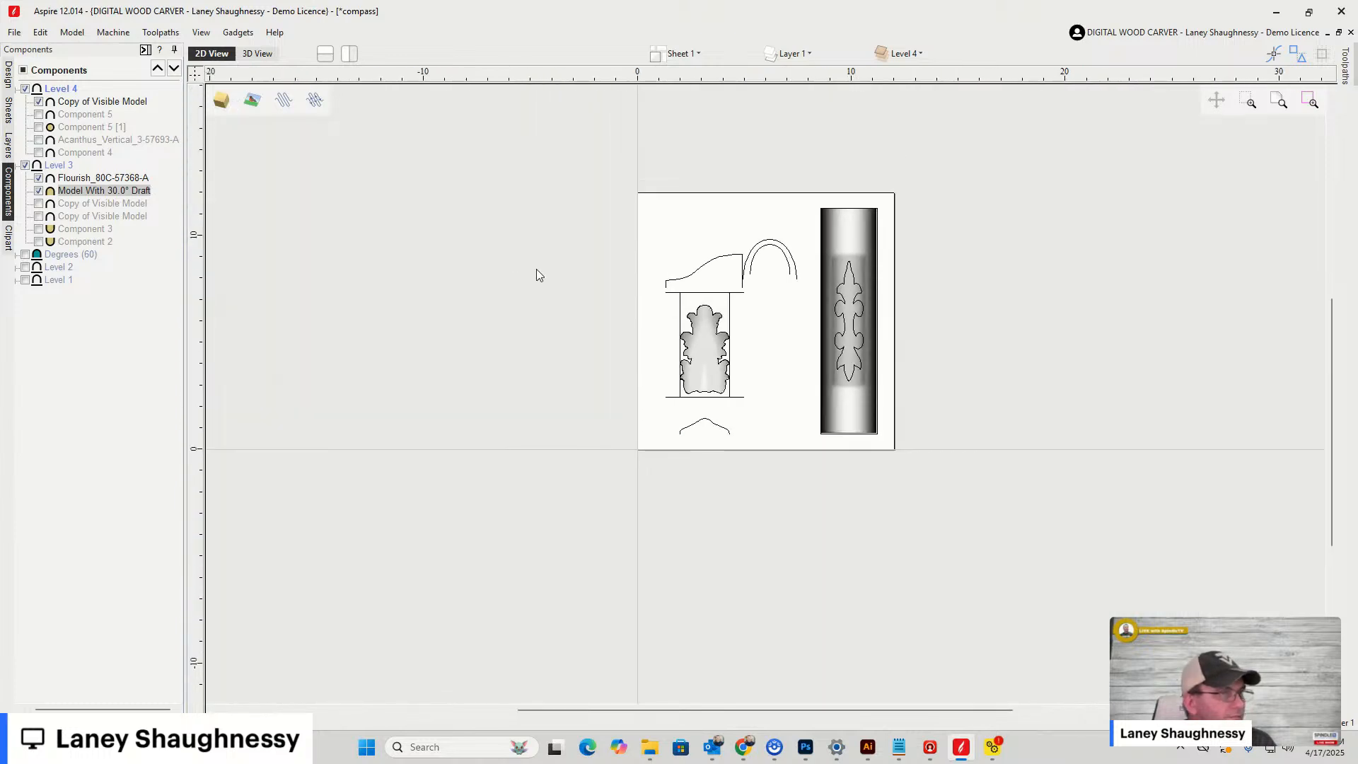
left_click(7, 79)
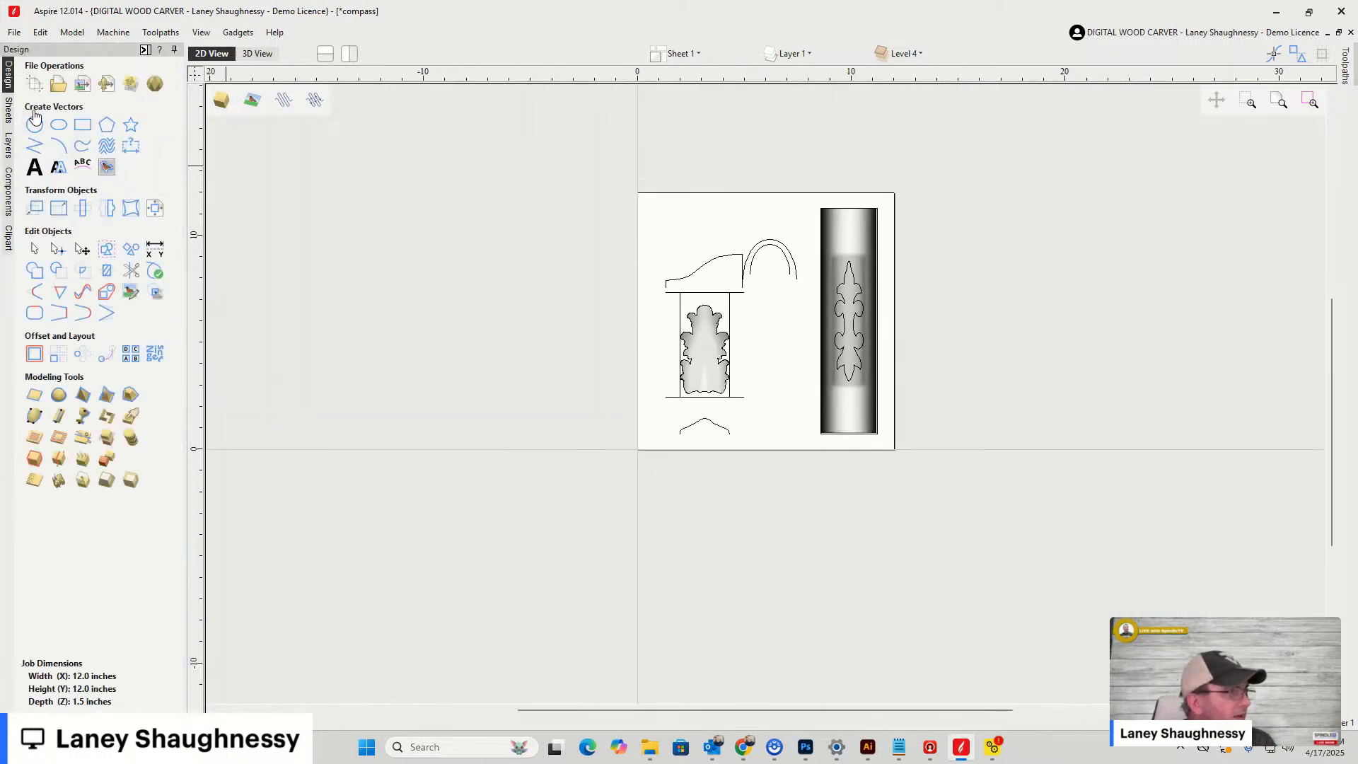
left_click(35, 89)
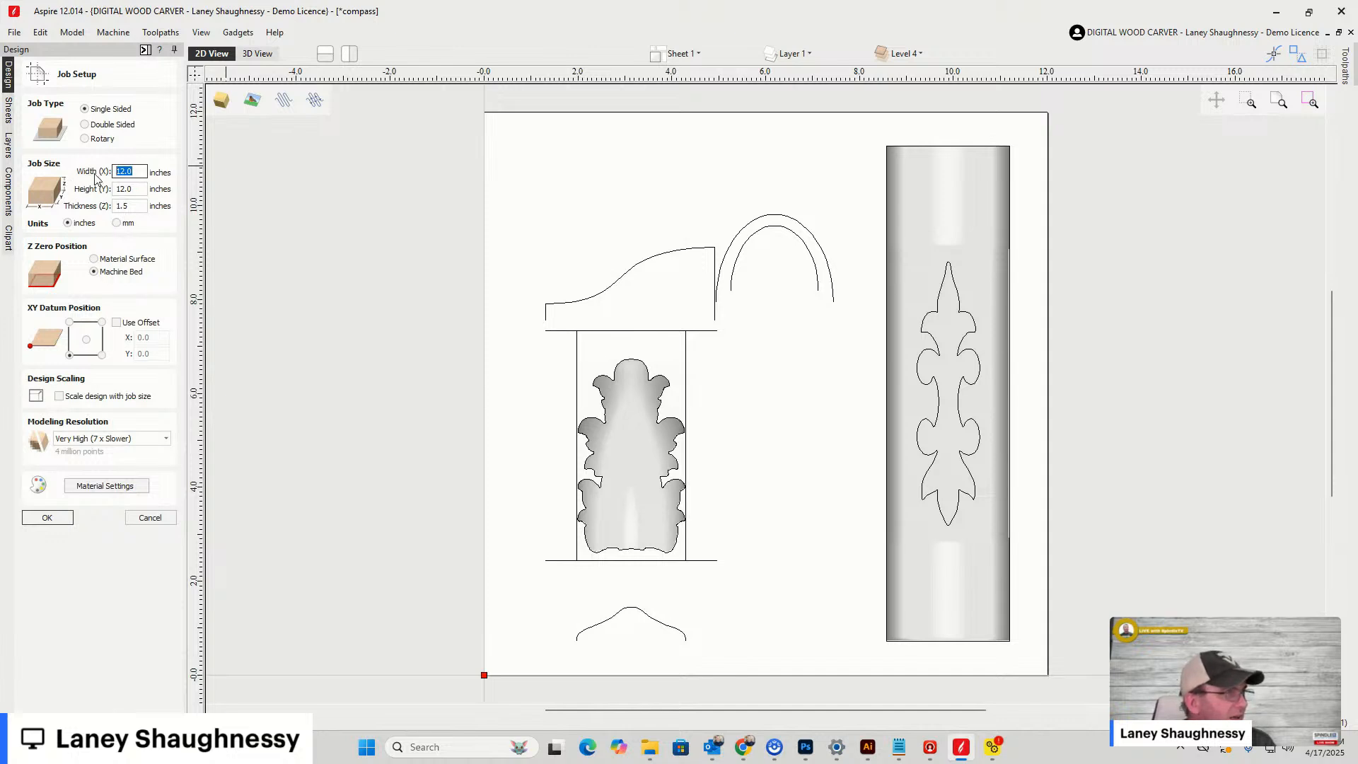
left_click(133, 189)
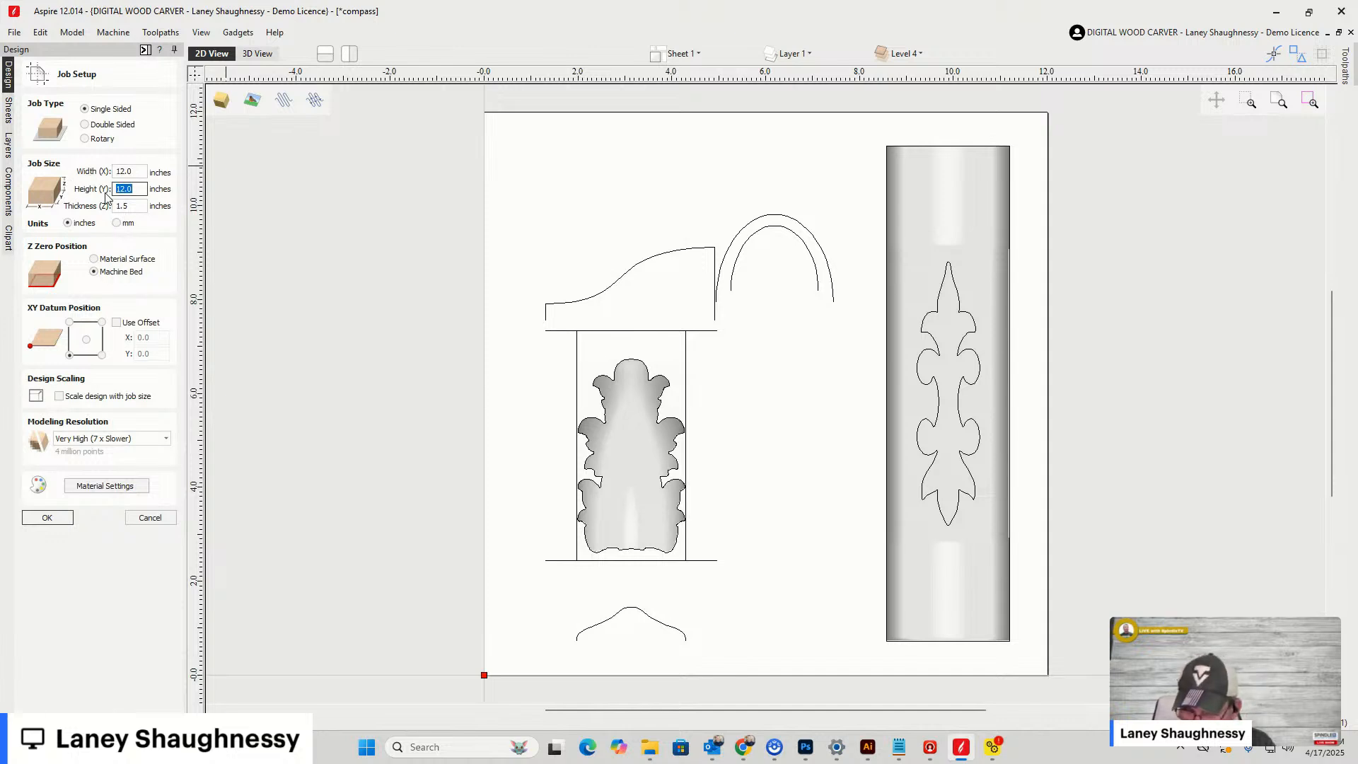
type("2")
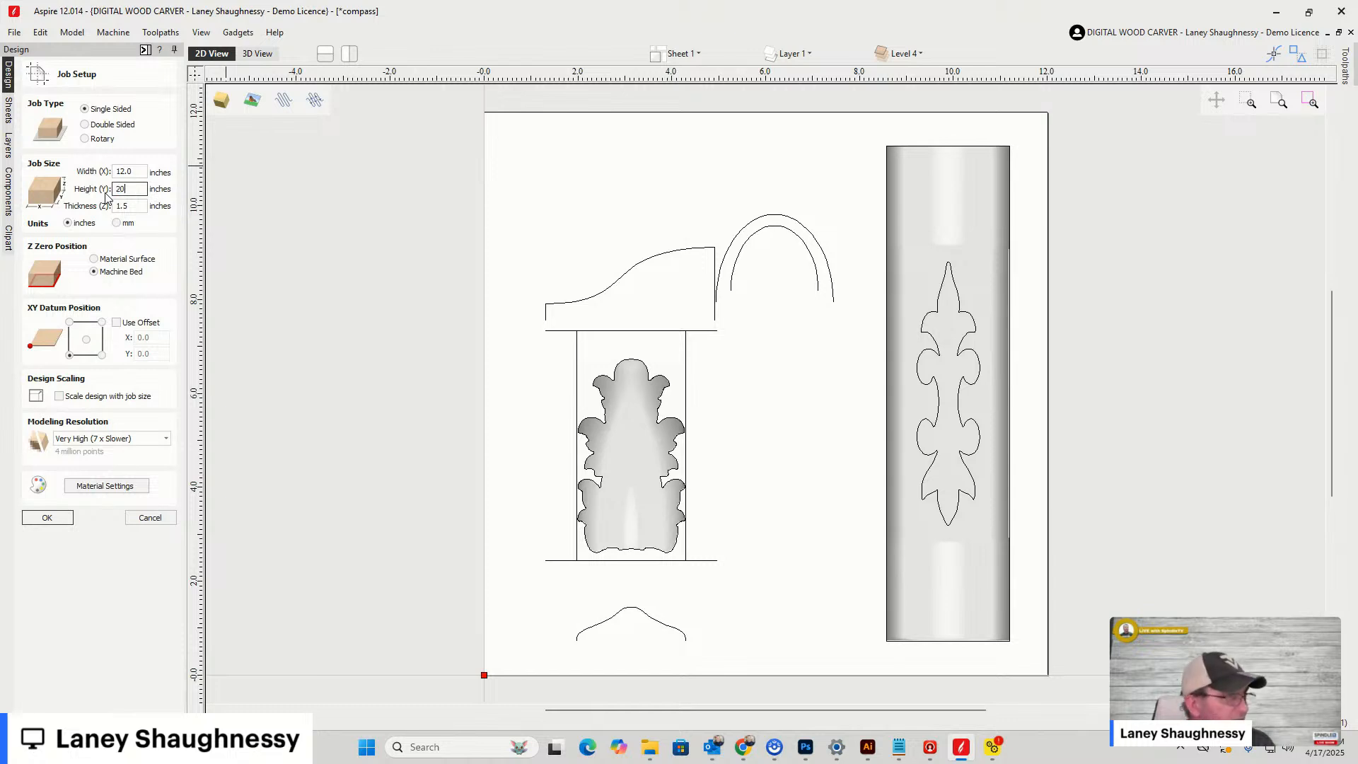
left_click(54, 516)
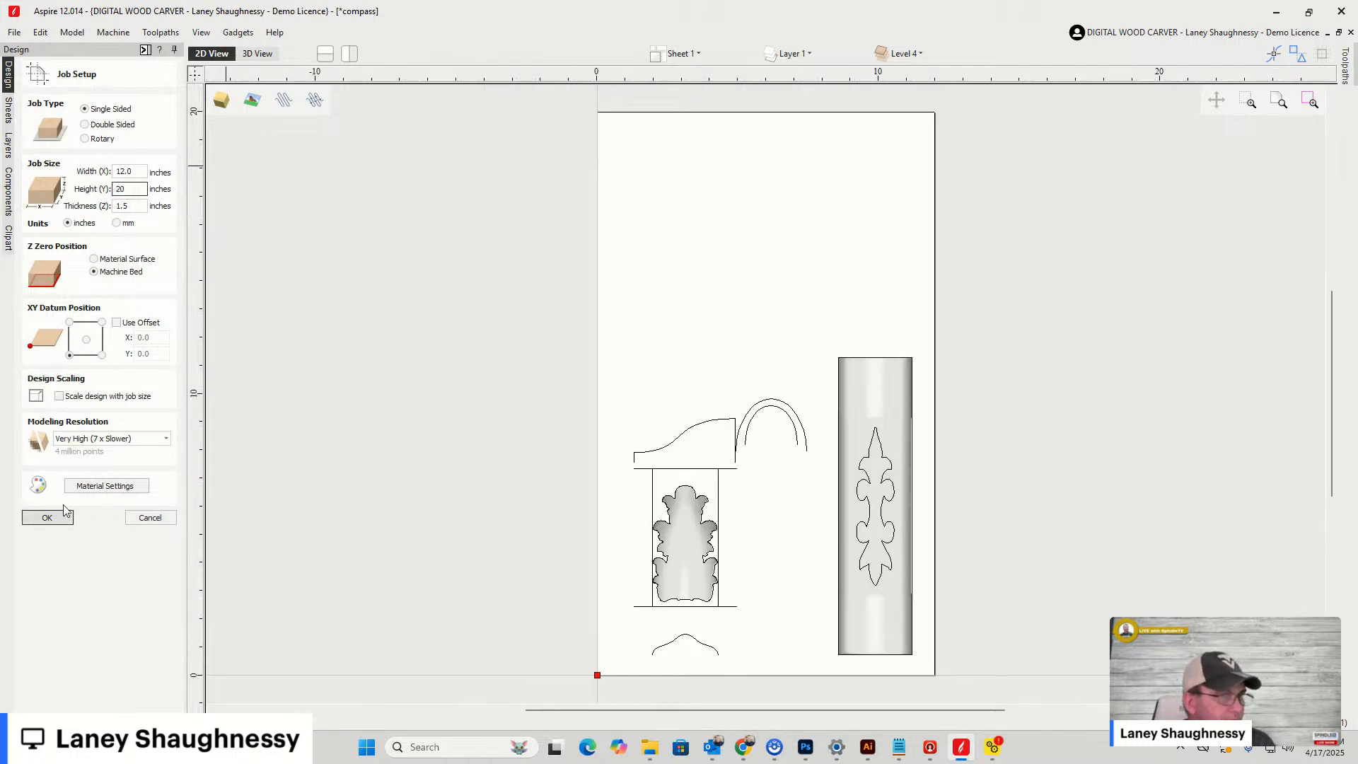
Apply the job setup of 12 x 20 inches with 1.5-inch thickness, and show the model in 3D
left_click(253, 56)
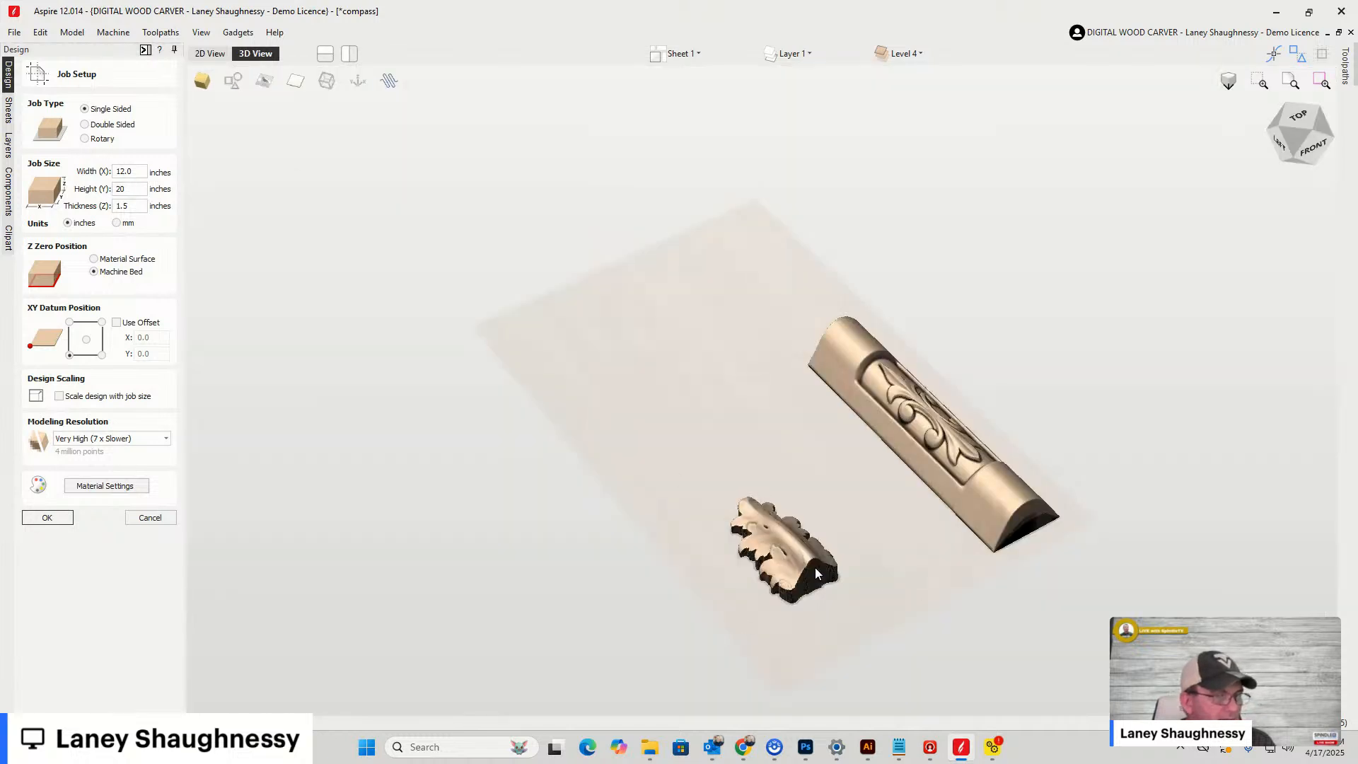
left_click(48, 520)
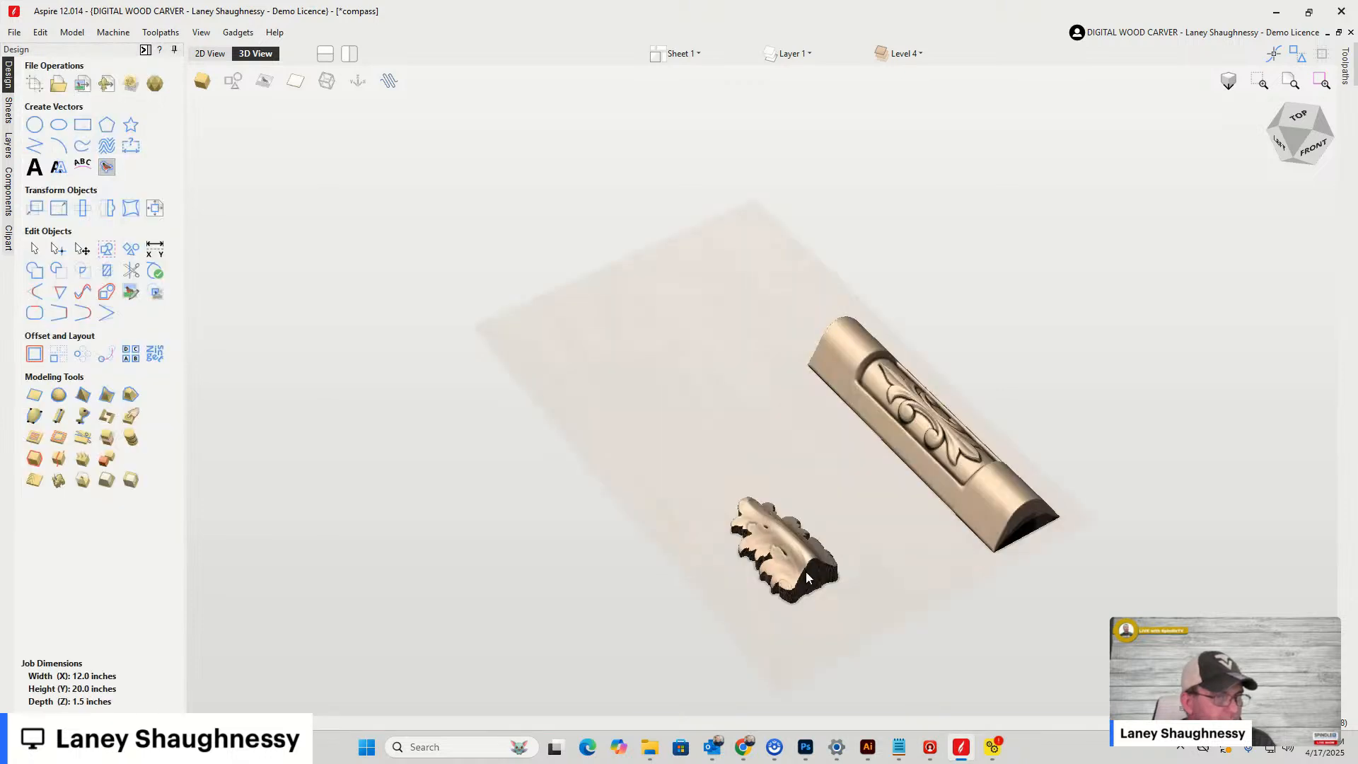
Move the acanthus leaf component to the far end of the carved half-round column
left_click(811, 584)
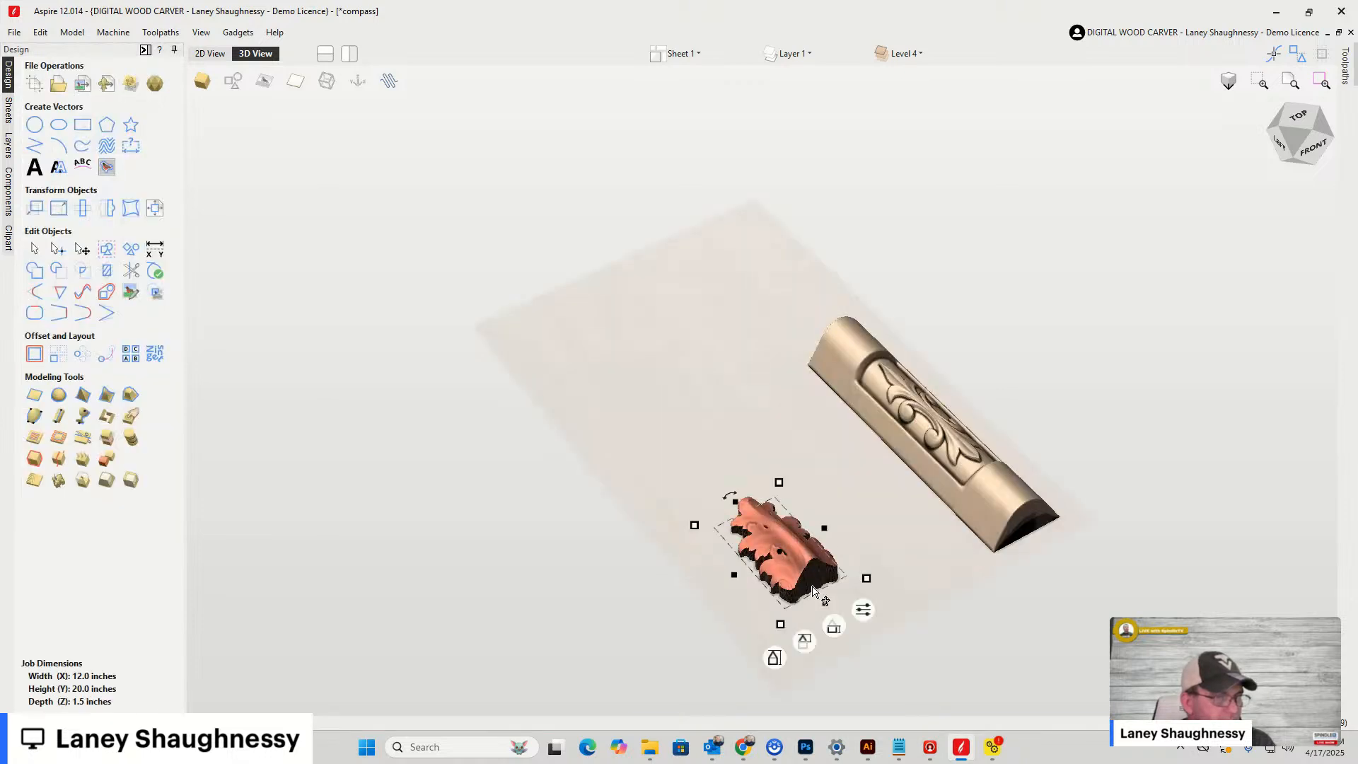
left_click_drag(813, 588, 833, 352)
left_click(832, 351)
scroll(832, 351, "up", 4)
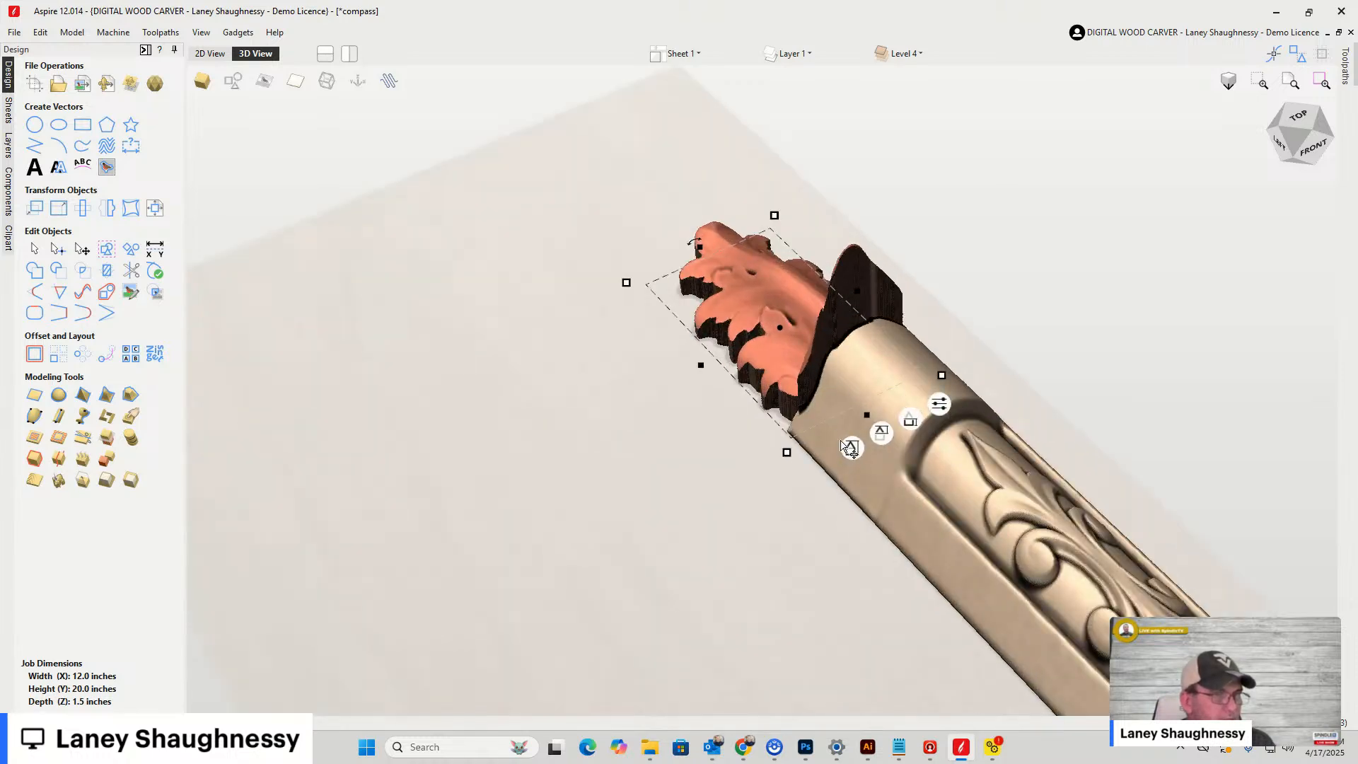
left_click_drag(1294, 152, 1354, 141)
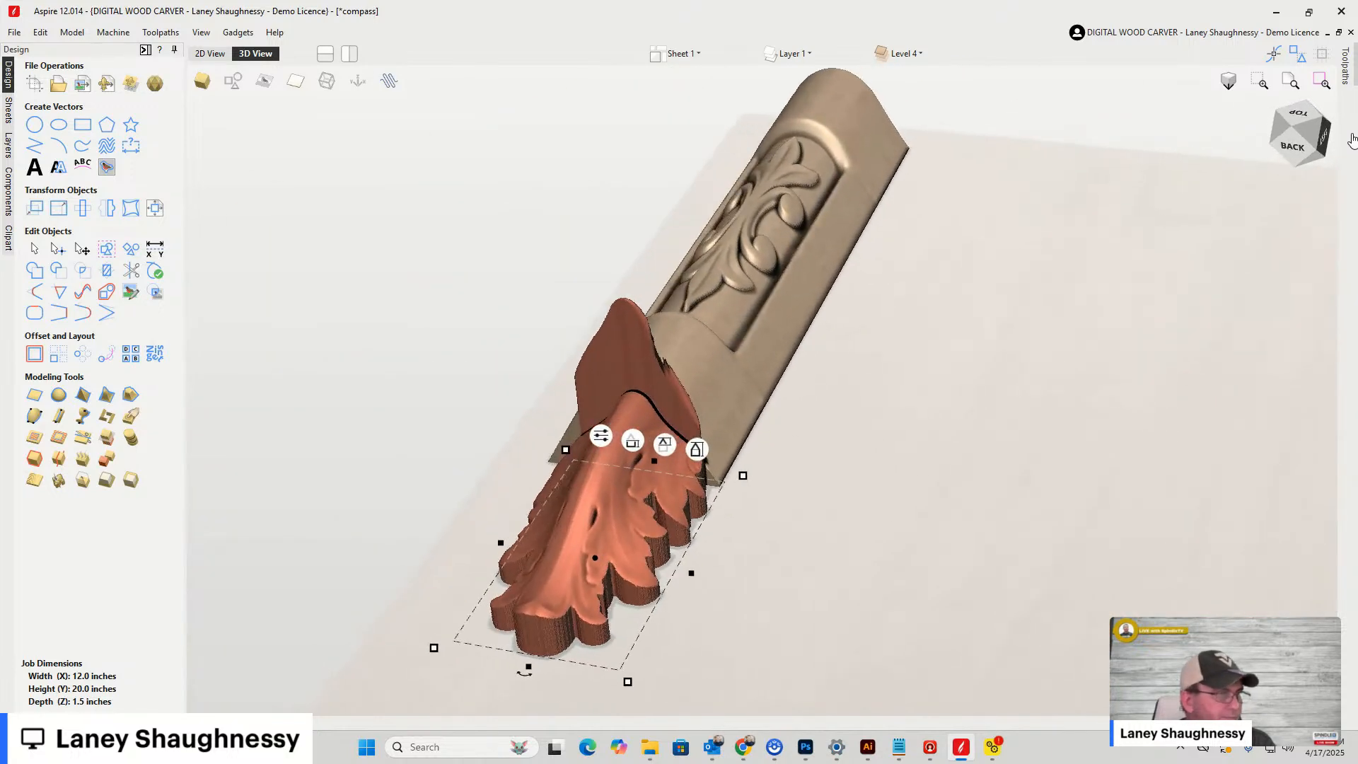
Hide the Level 3 components to isolate the acanthus leaf, and open Add Draft to Model for it
left_click(10, 211)
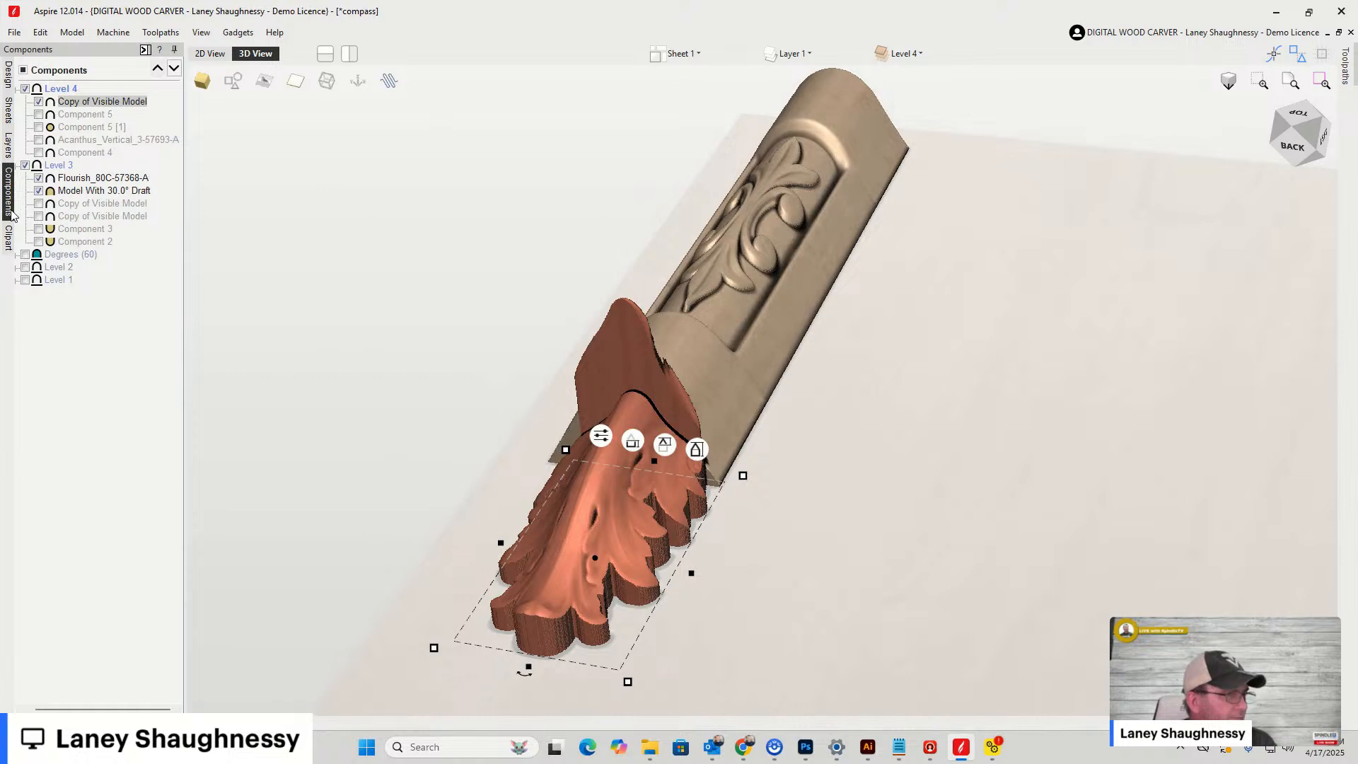
left_click(25, 166)
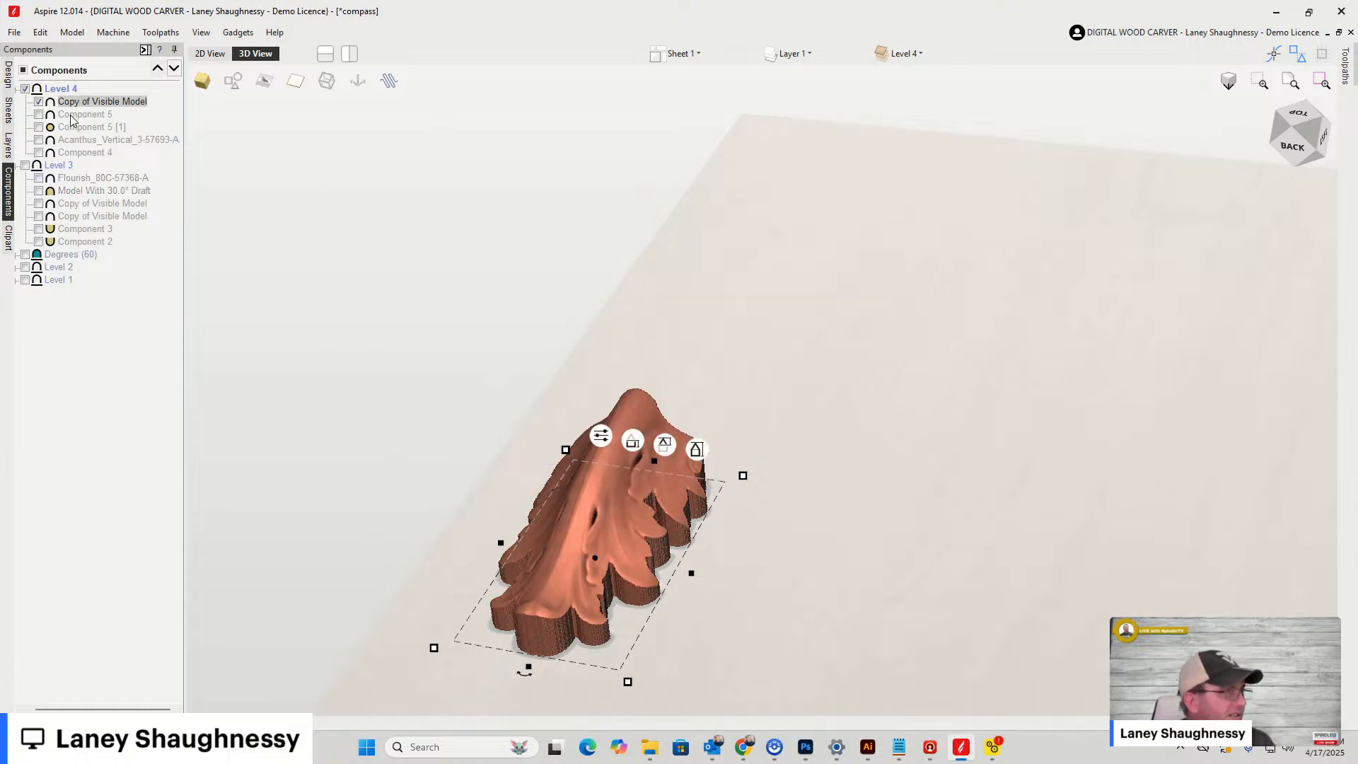
left_click(9, 74)
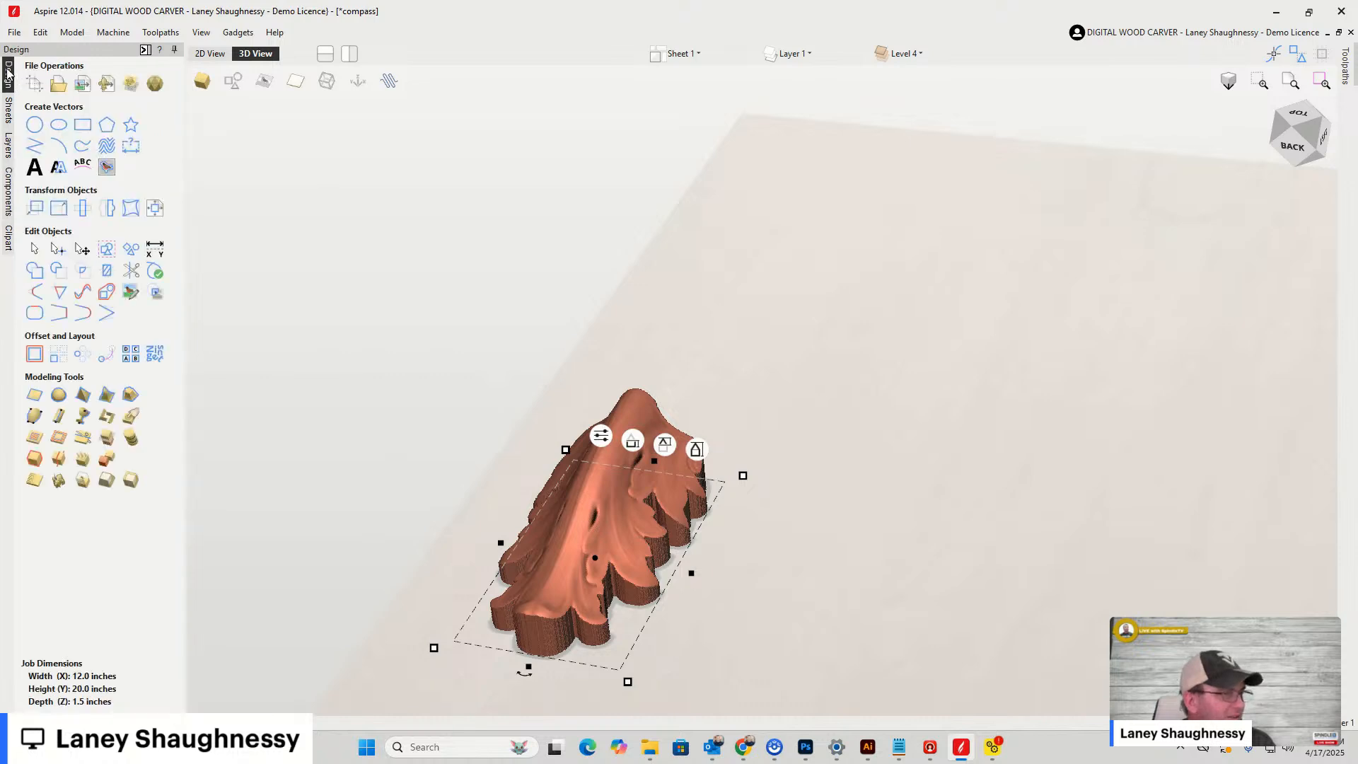
left_click(108, 479)
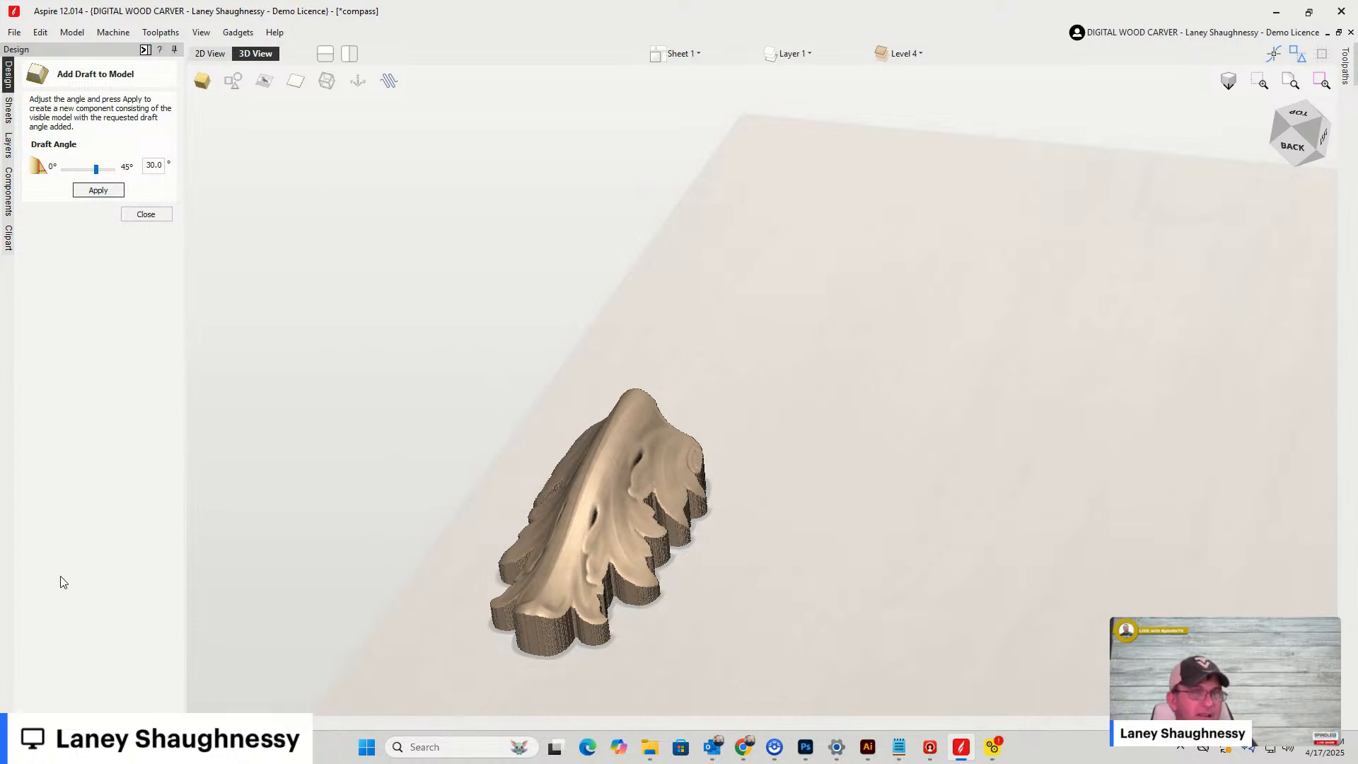
Examine the leaf's vertical side walls, apply a 30° draft to it, and check the sloped sides
left_click(1273, 132)
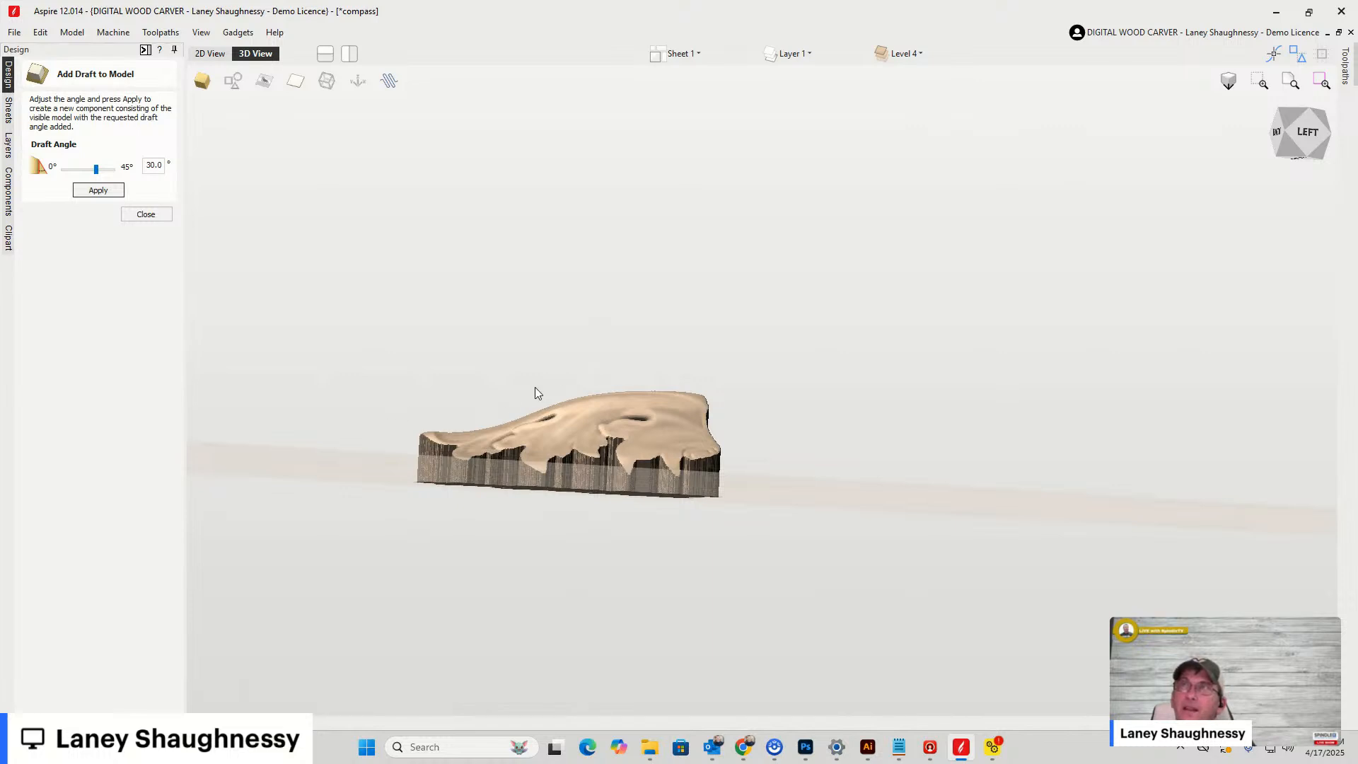
left_click(1278, 132)
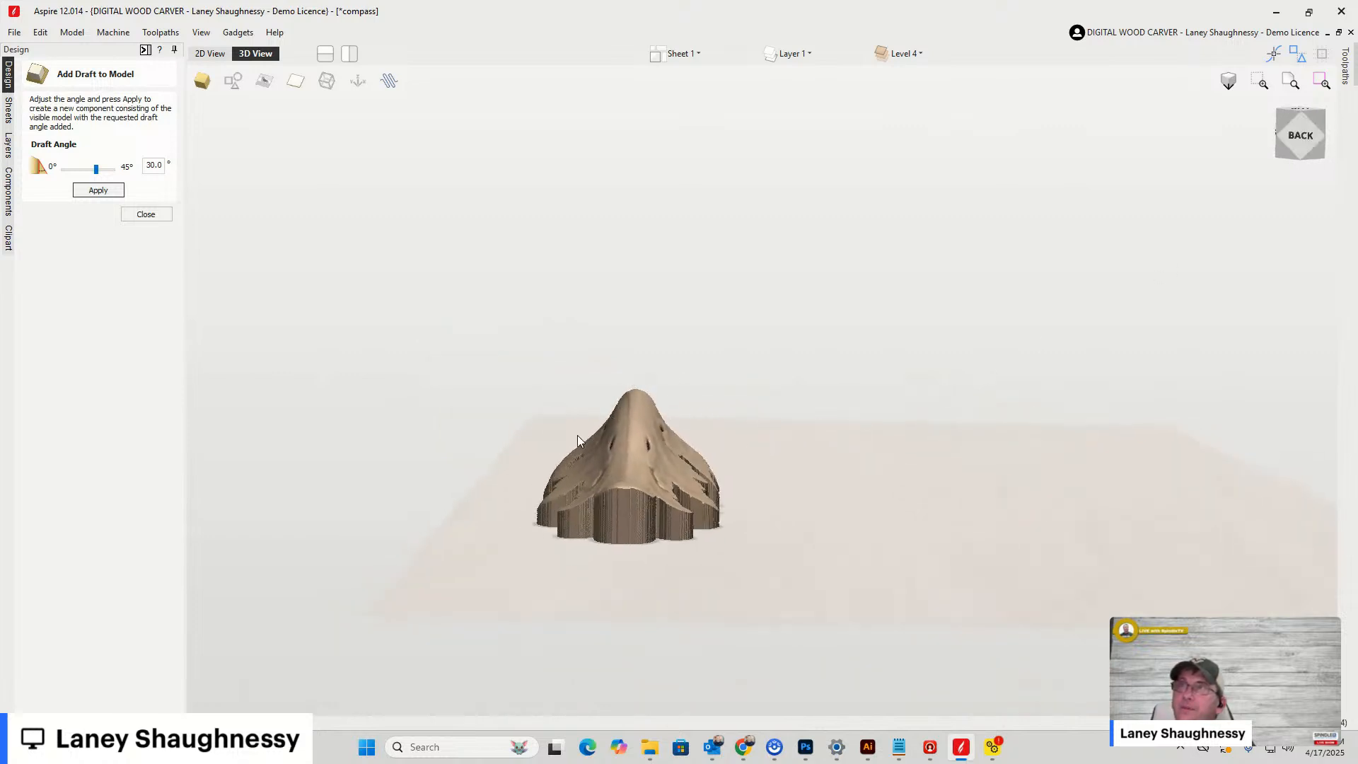
left_click(1296, 147)
left_click_drag(1294, 146, 1270, 157)
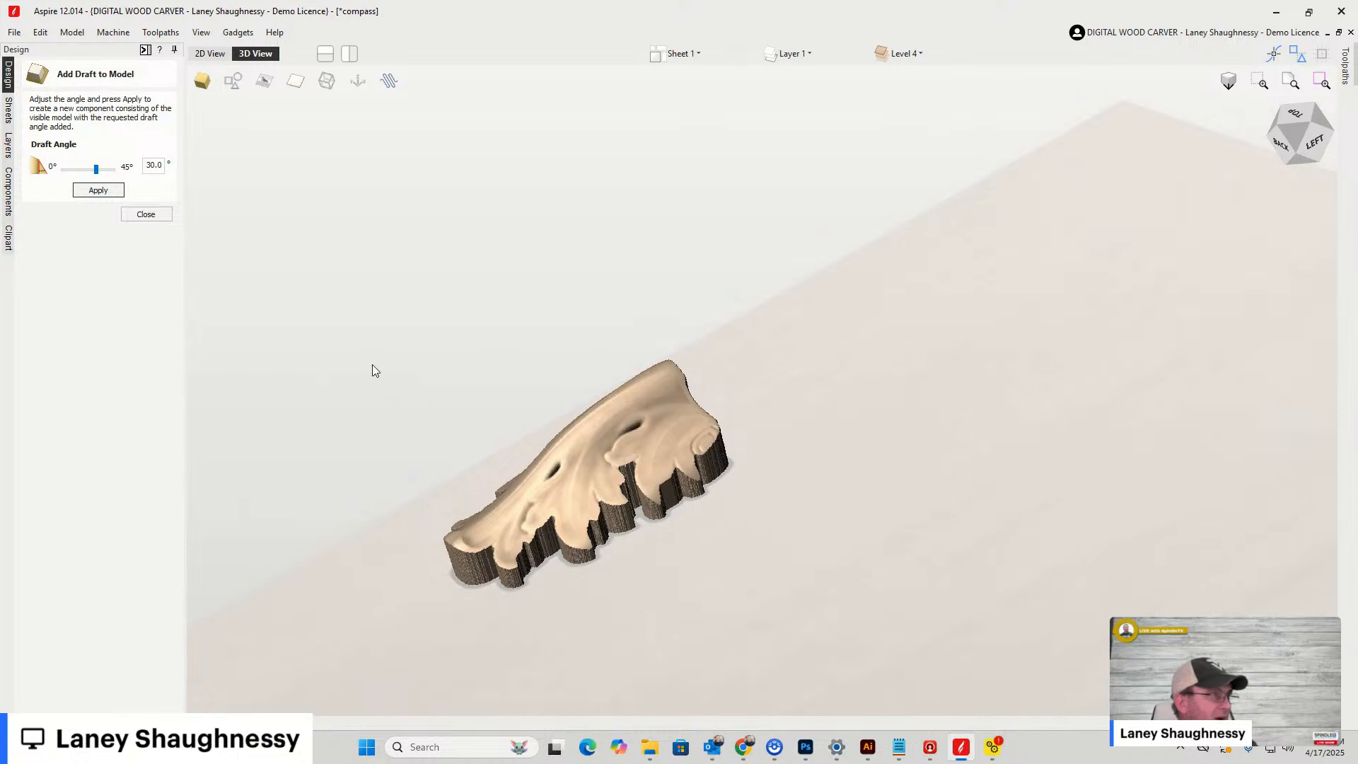
left_click(96, 191)
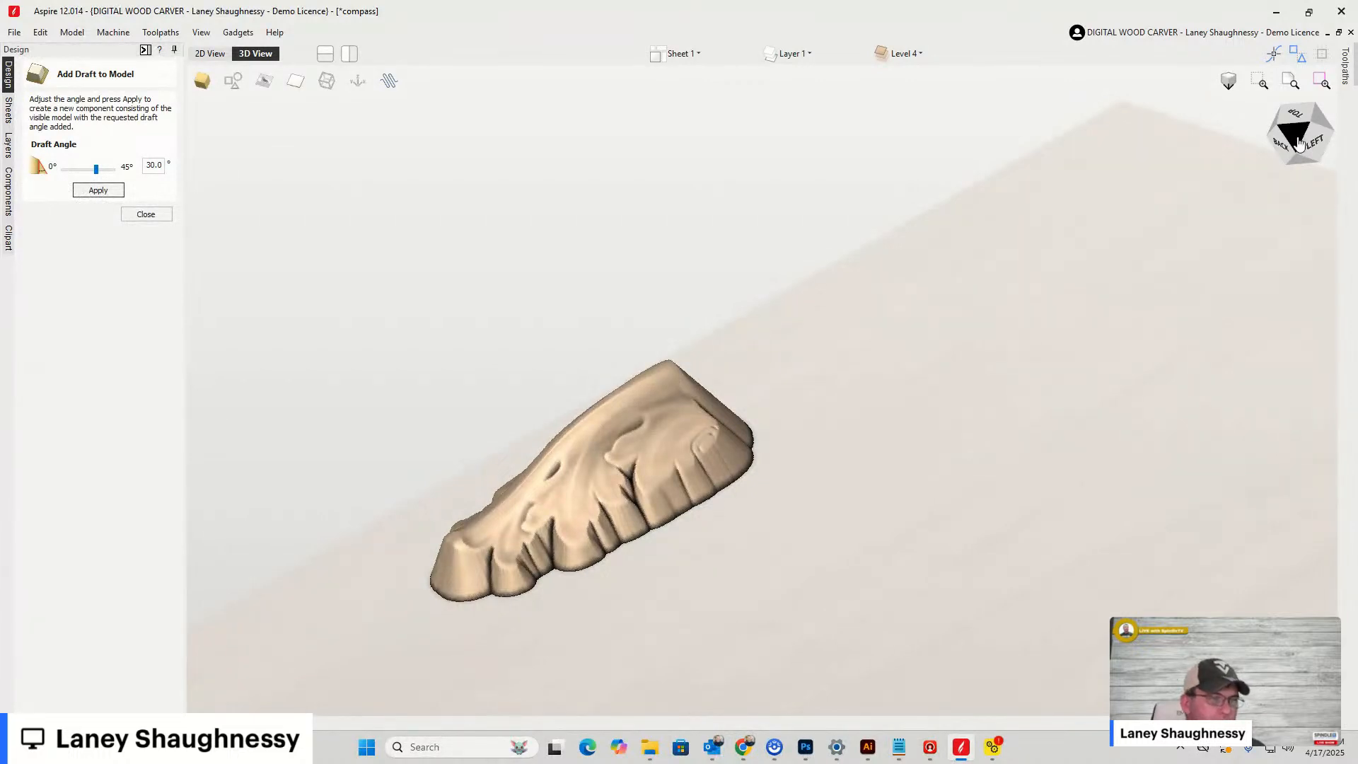
left_click(1327, 150)
mouse_move(1324, 141)
left_mouse_down()
mouse_move(1276, 145)
mouse_move(1331, 134)
left_mouse_up()
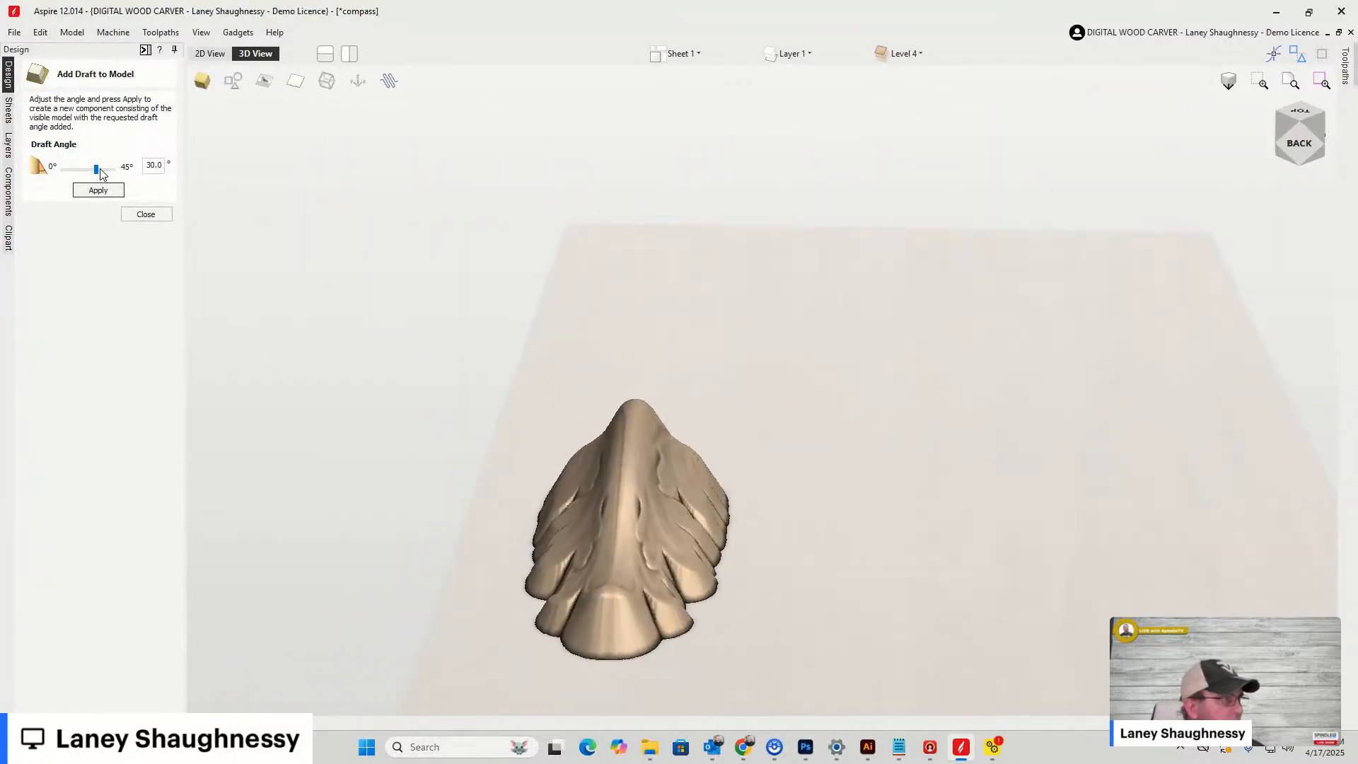
Set the leaf's draft angle to 22.5° and apply the draft in place of the steeper one
left_click_drag(96, 170, 152, 166)
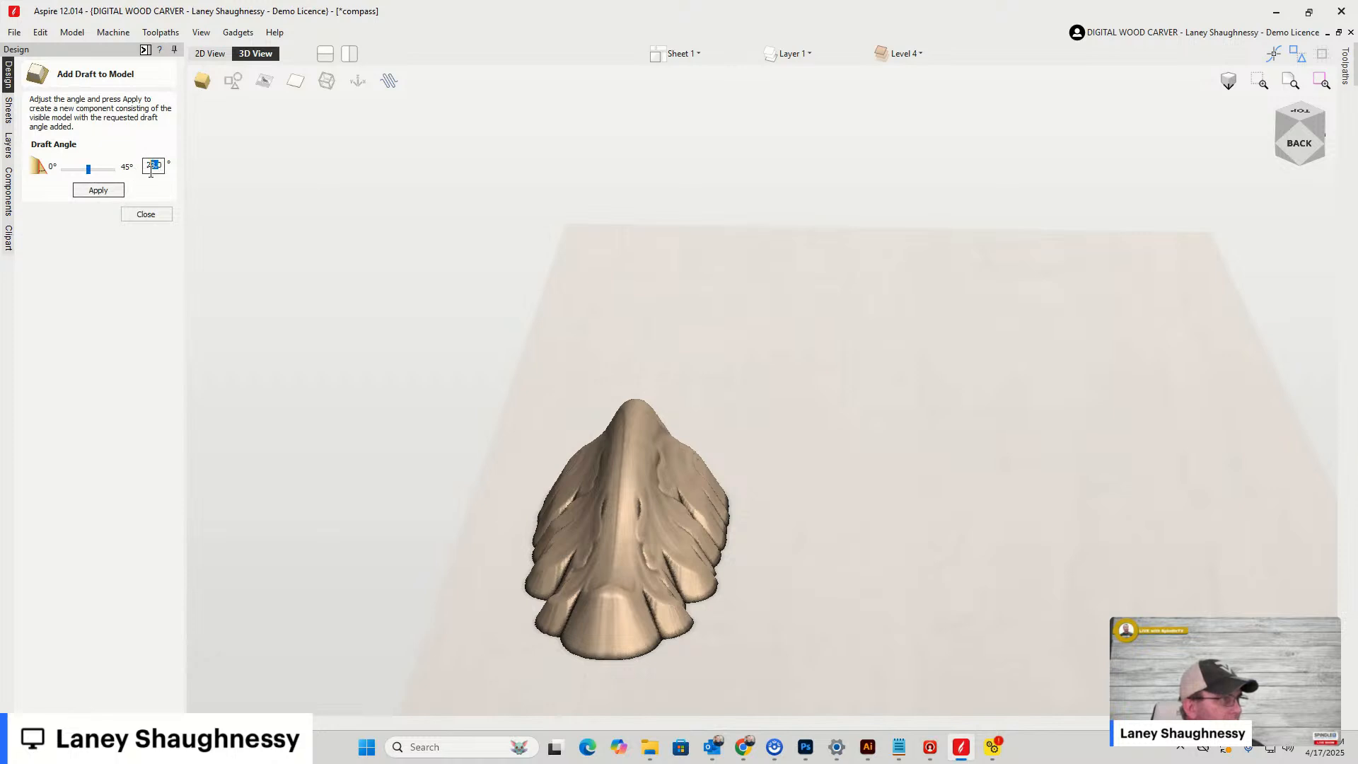
type(".5")
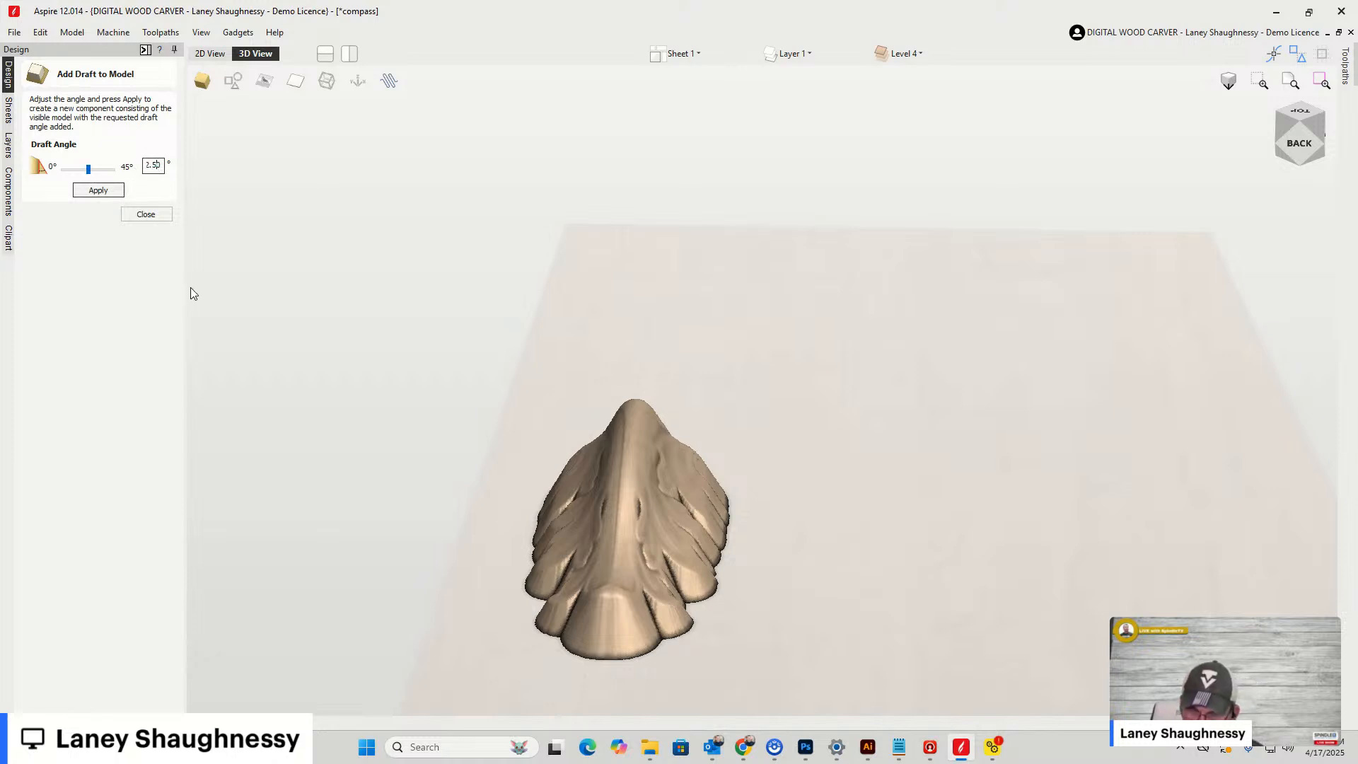
type("2")
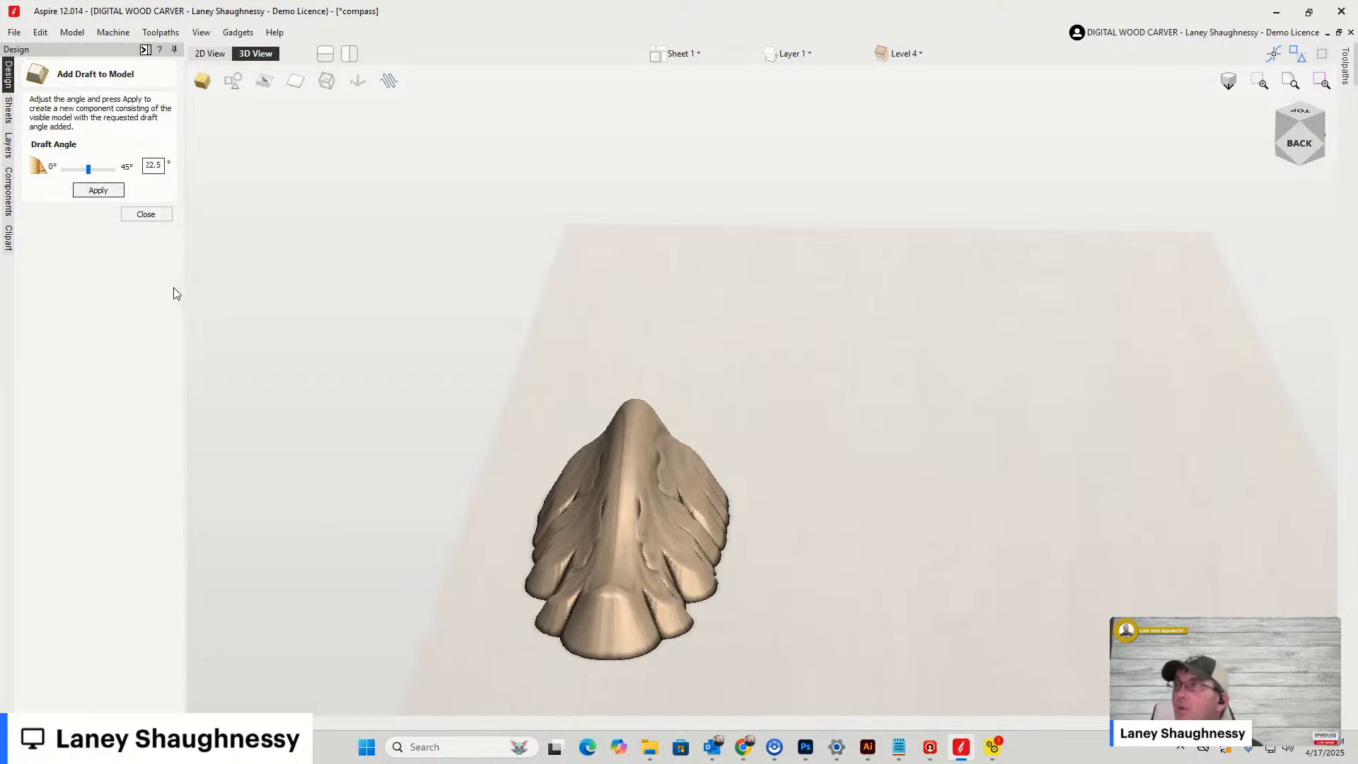
left_click(98, 191)
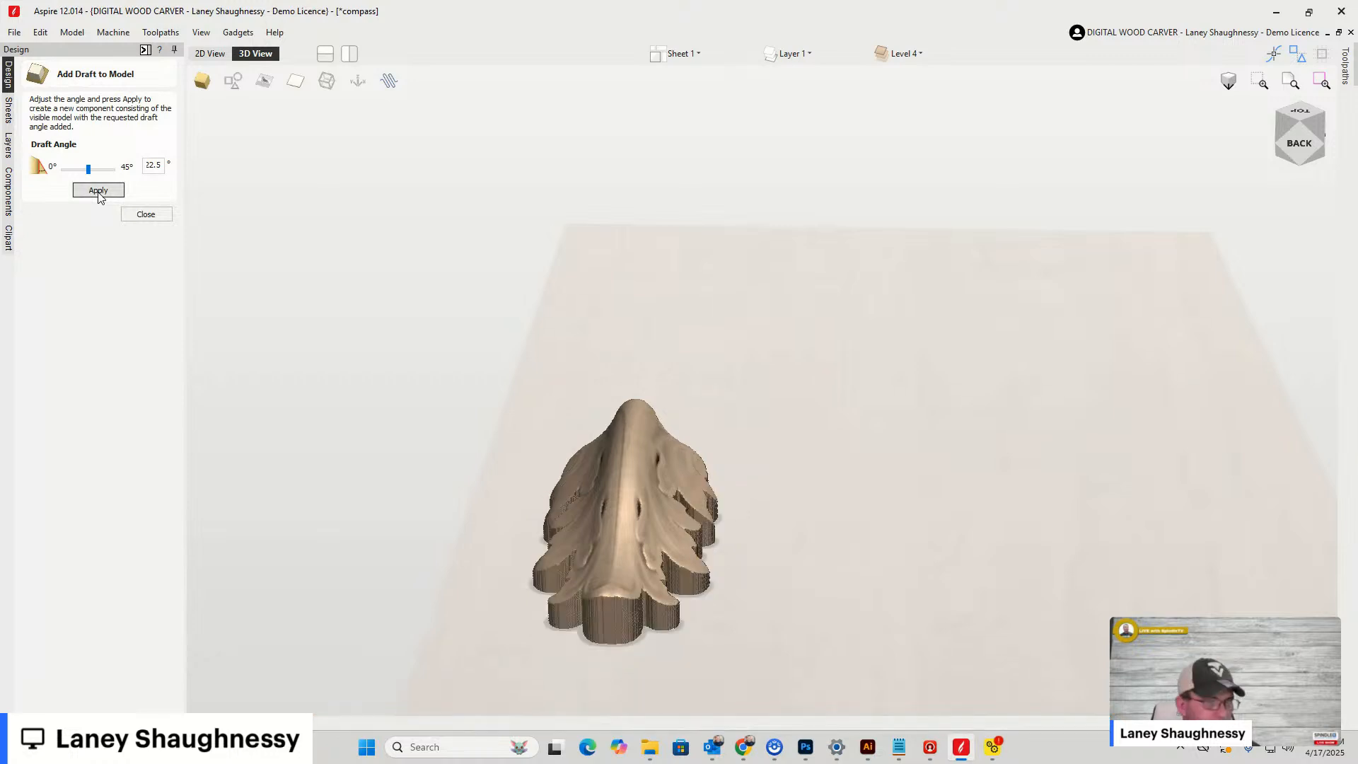
left_click(146, 214)
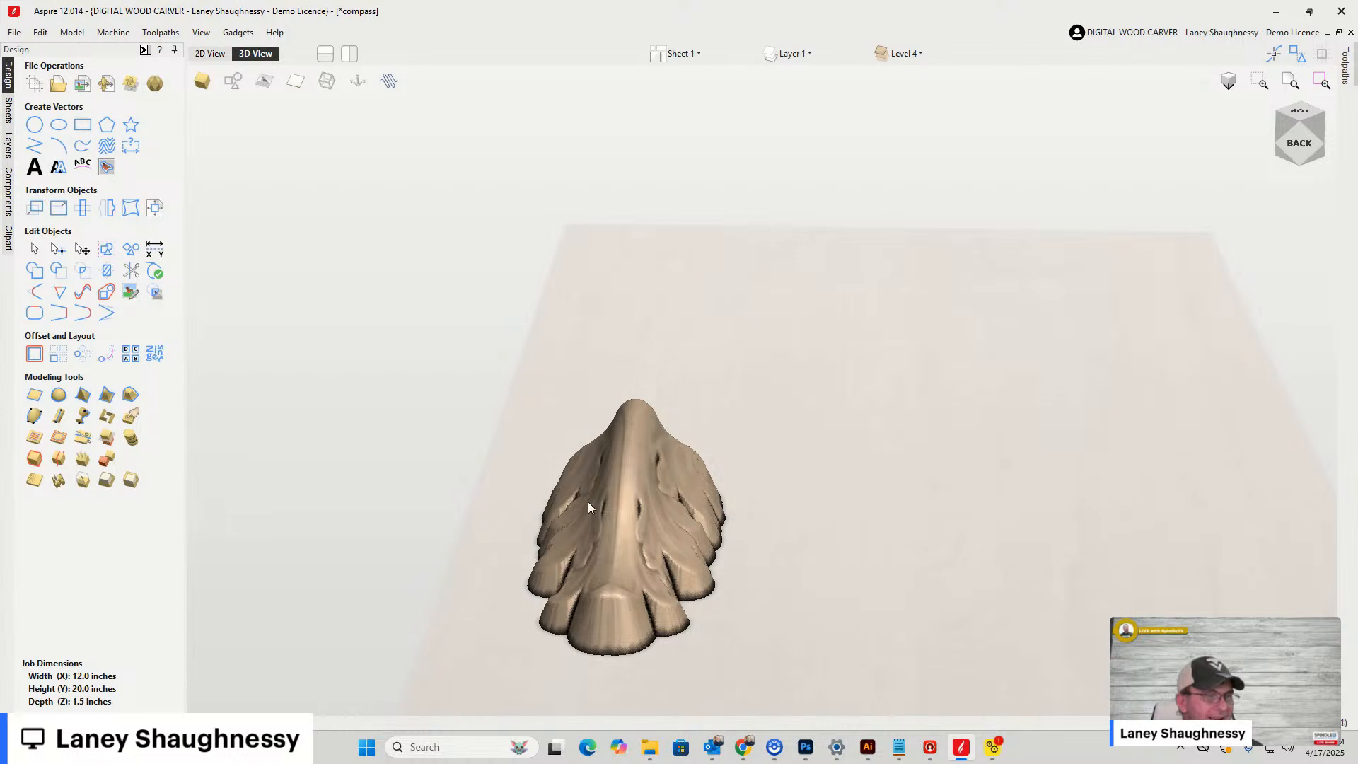
Put the 22.5° draft leaf model into a visible Level 3 and hide the undrafted Copy of Visible Model in Level 4
left_click_drag(588, 502, 630, 567)
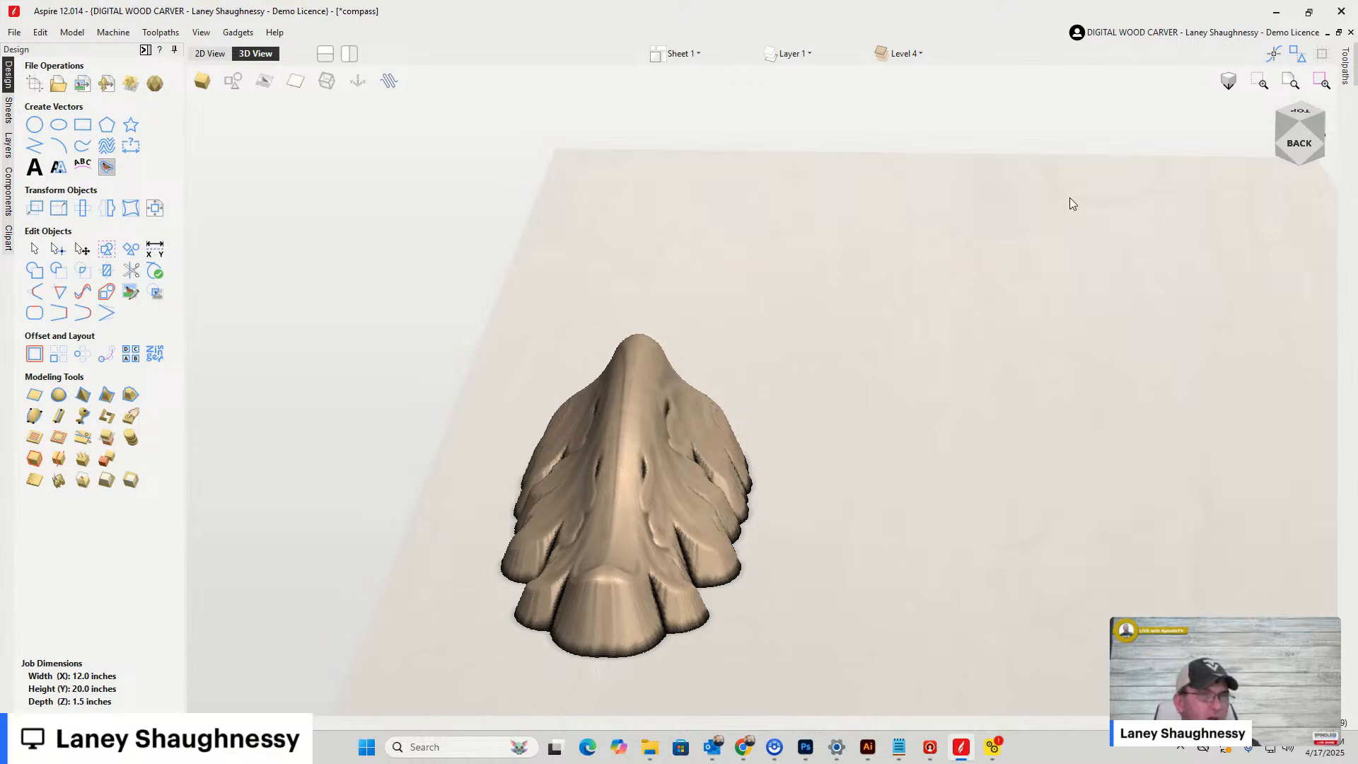
left_click(1300, 131)
left_click_drag(1300, 131, 1317, 155)
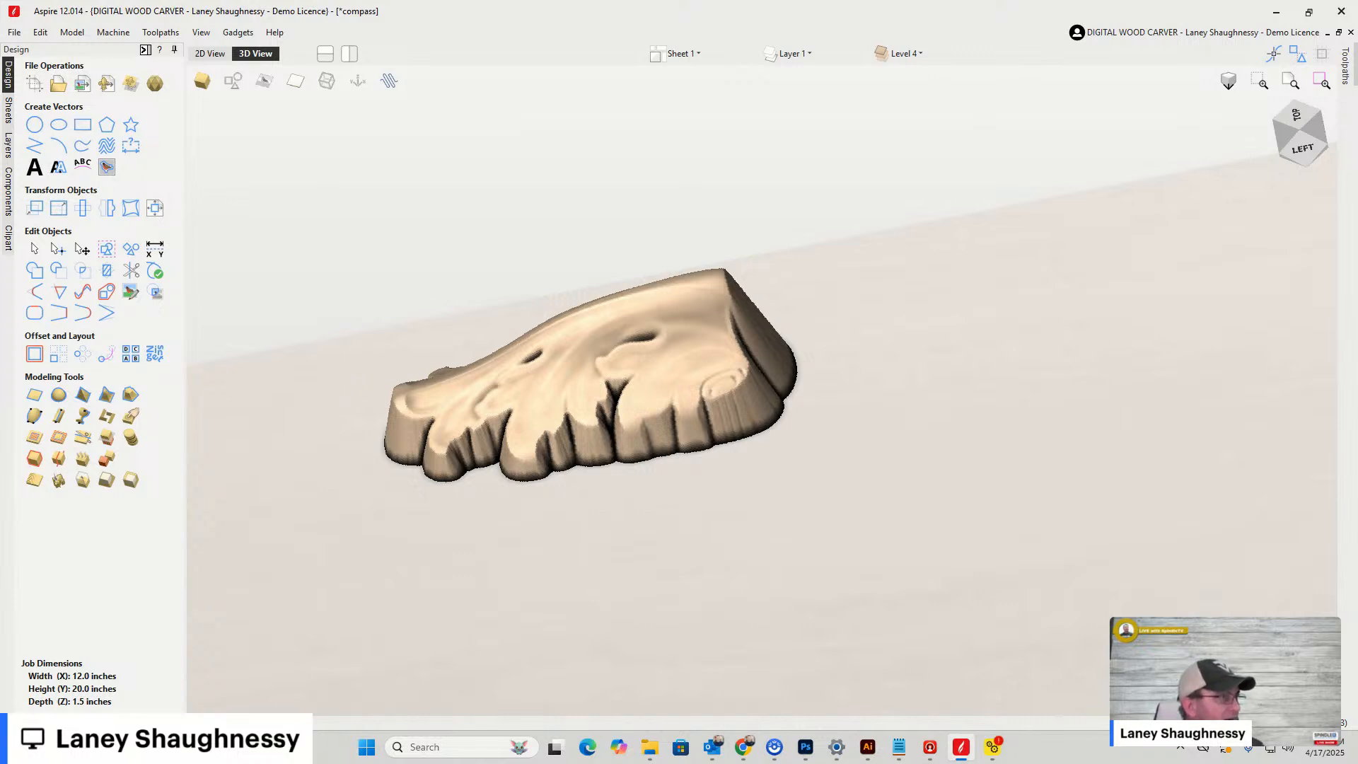
left_click(10, 206)
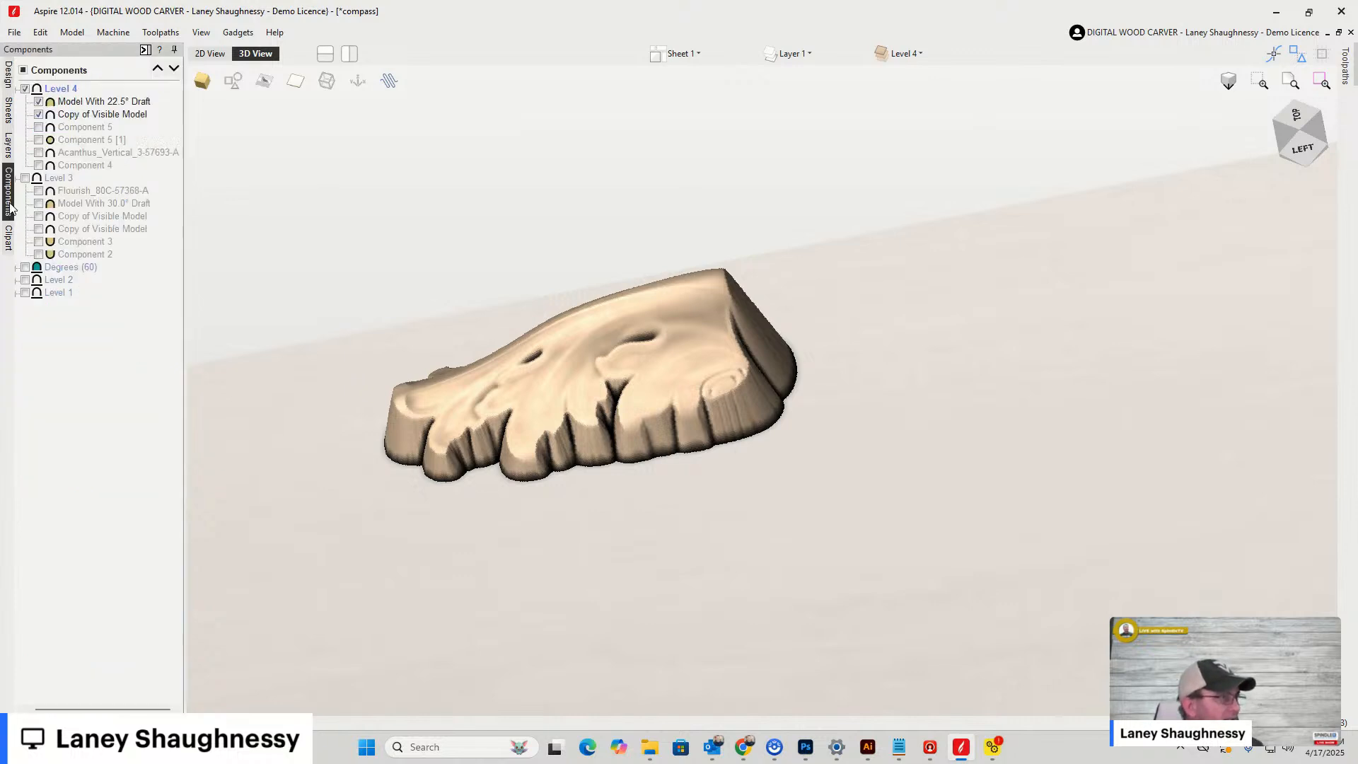
left_click(84, 102)
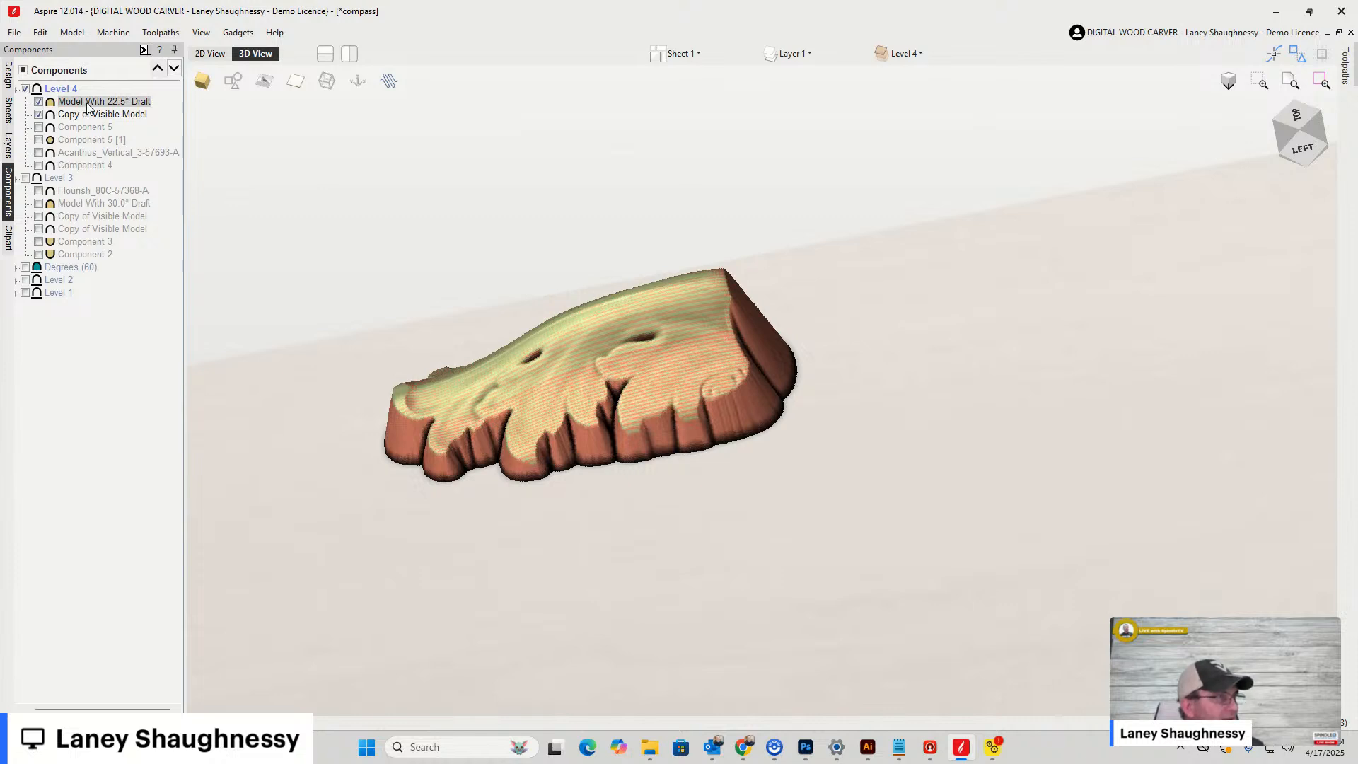
left_click_drag(87, 106, 80, 187)
left_click(25, 166)
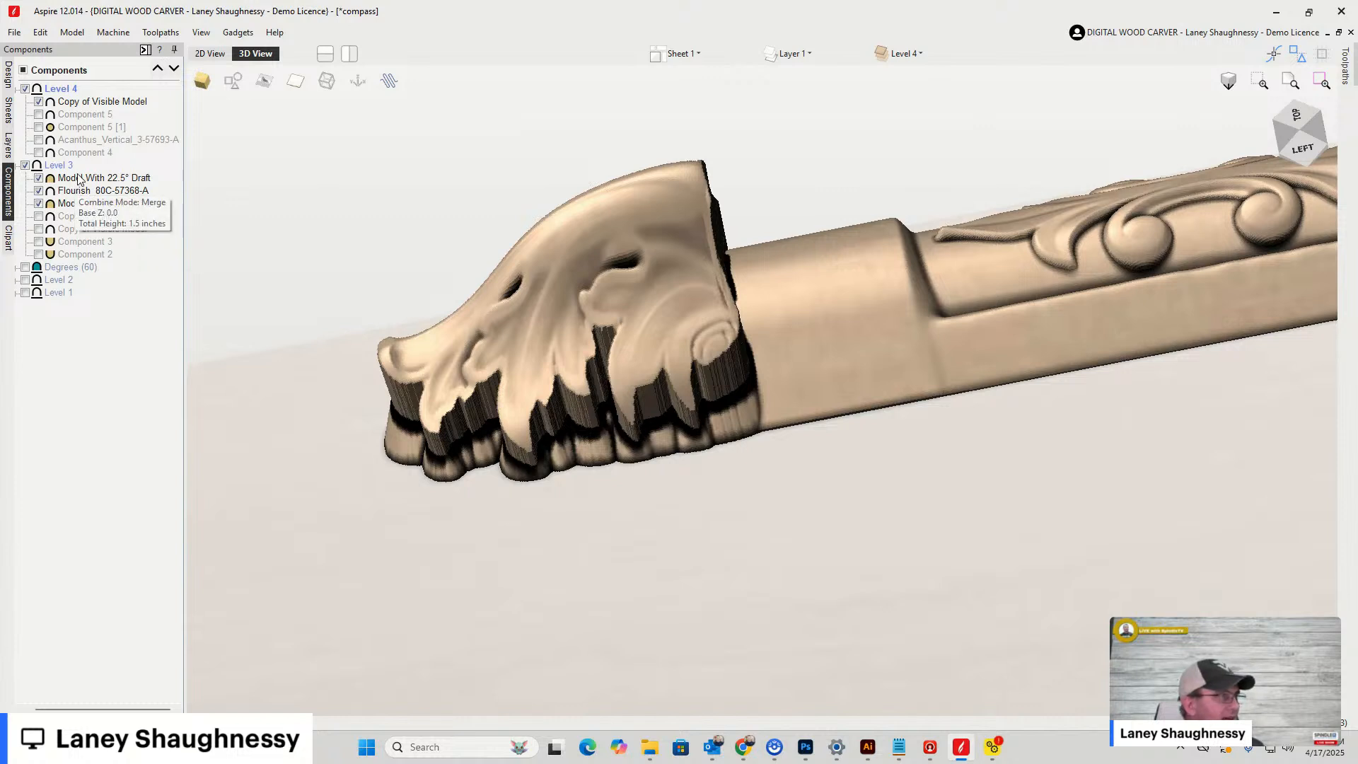
left_click(39, 102)
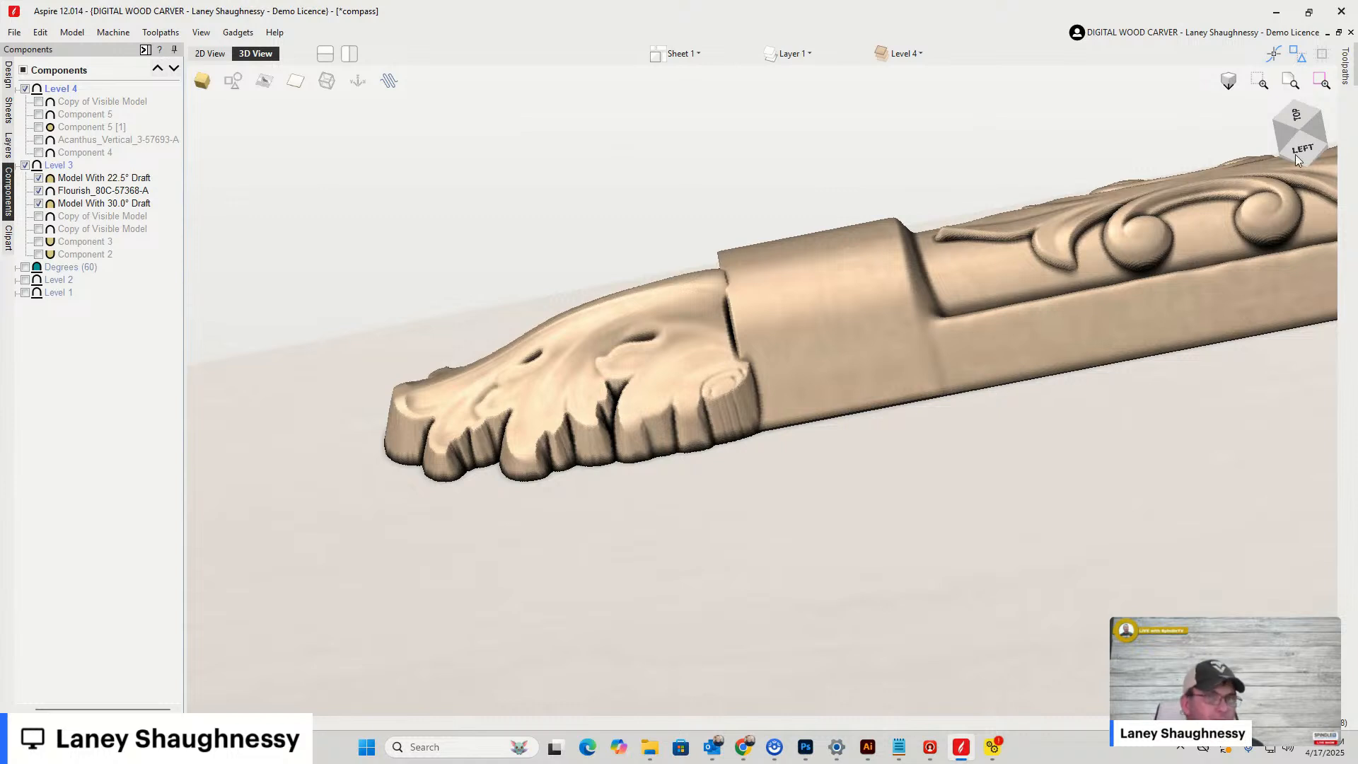
Select the 22.5° draft leaf, flourish and 30° draft column in Level 3, and align their horizontal centers to the column
mouse_move(1301, 124)
left_mouse_down()
mouse_move(1319, 144)
mouse_move(1299, 144)
left_mouse_up()
left_click(90, 179)
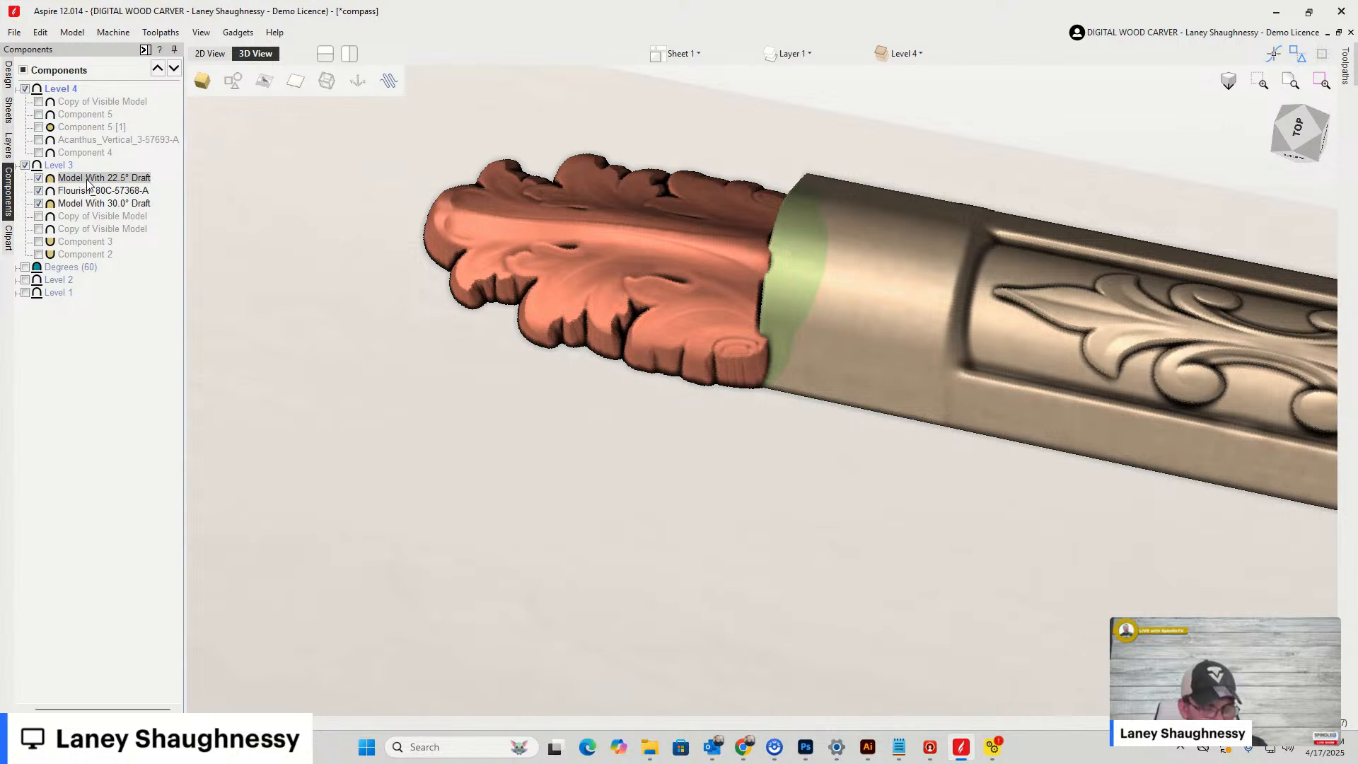
left_click(1301, 131)
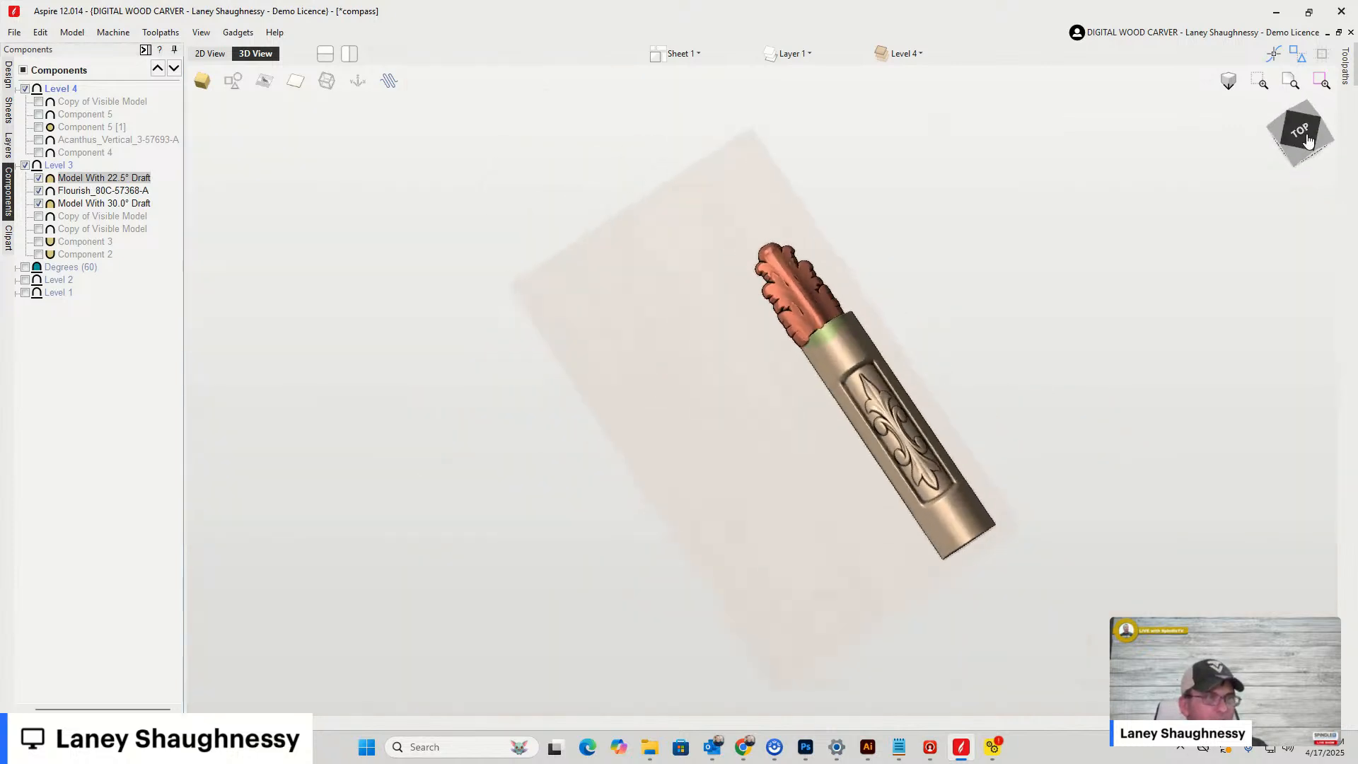
left_click(78, 204, "shift")
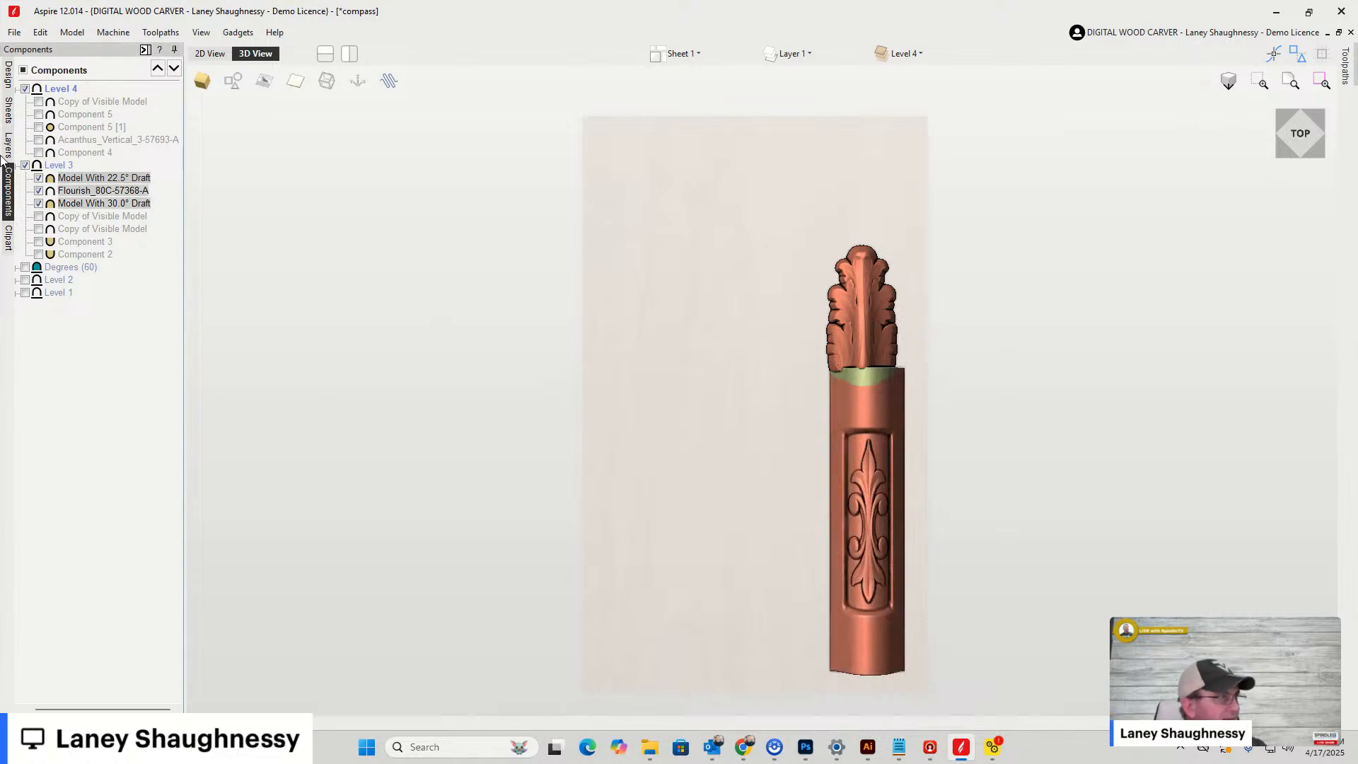
left_click(9, 70)
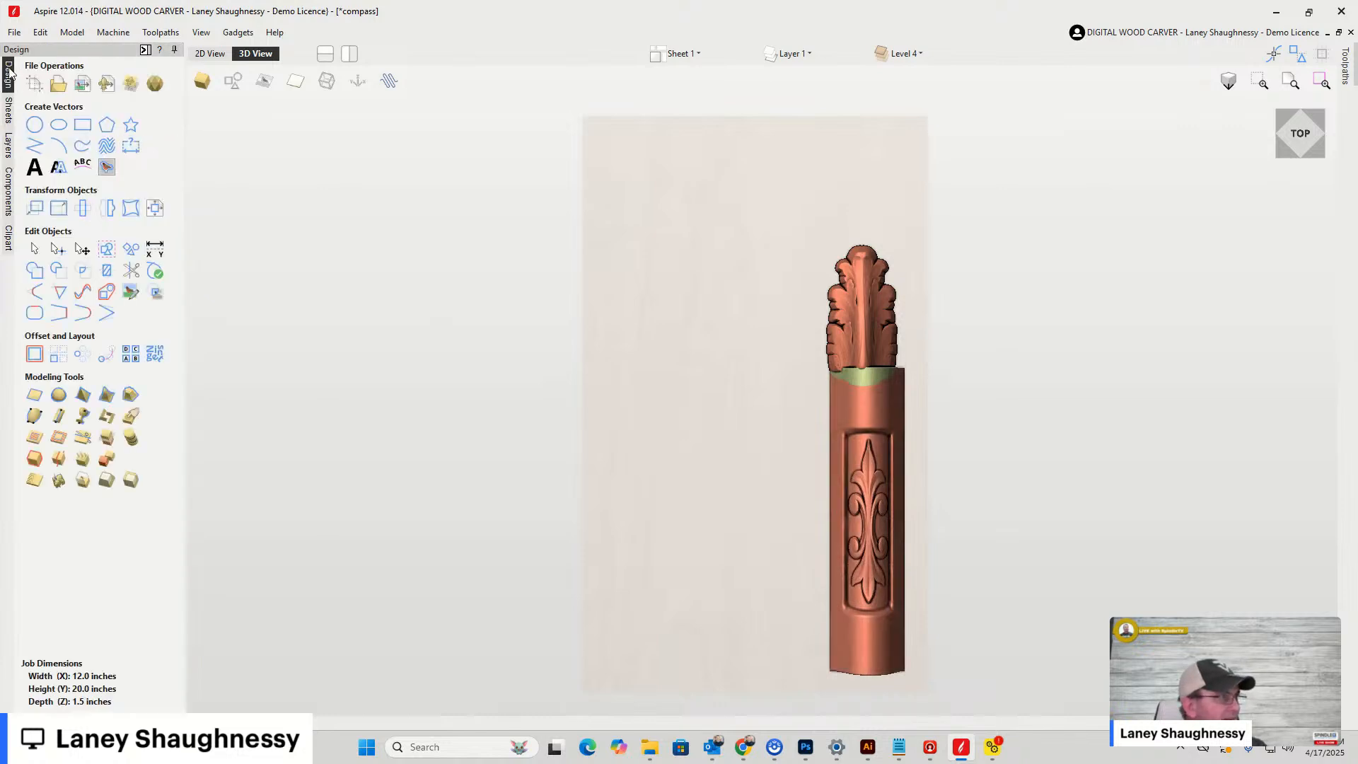
left_click(154, 208)
left_click(89, 196)
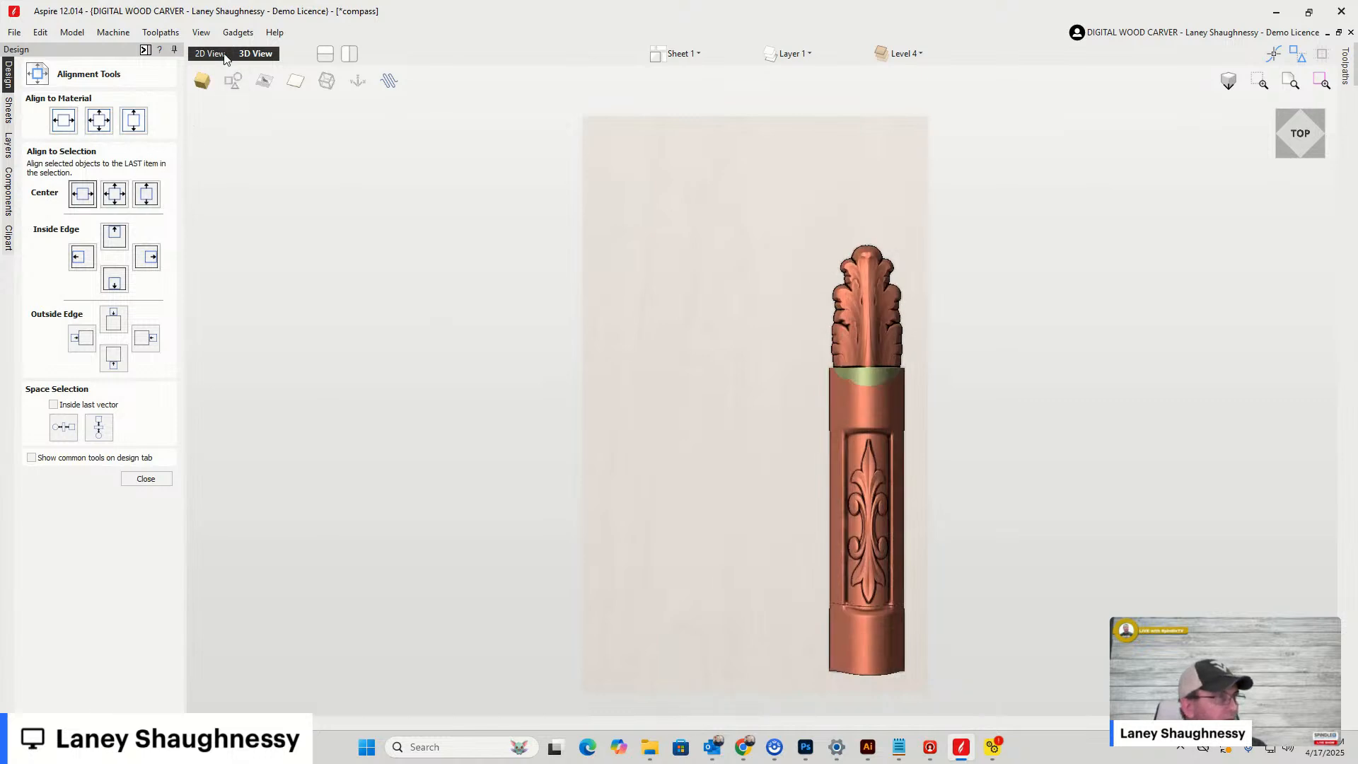
Widen the acanthus leaf symmetrically about its center to about 2.88 inches to suit the column end, and finish aligning
left_click_drag(1299, 147, 1332, 115)
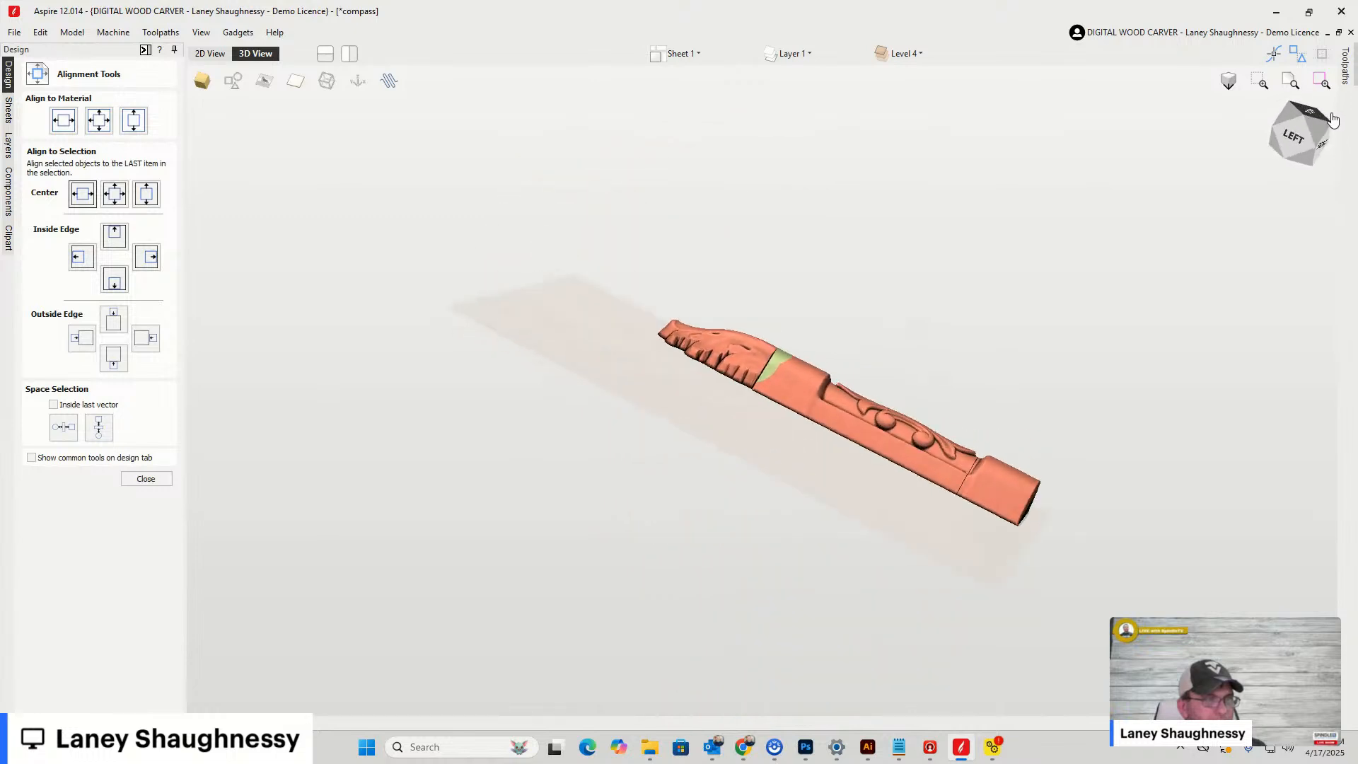
scroll(771, 345, "up", 5)
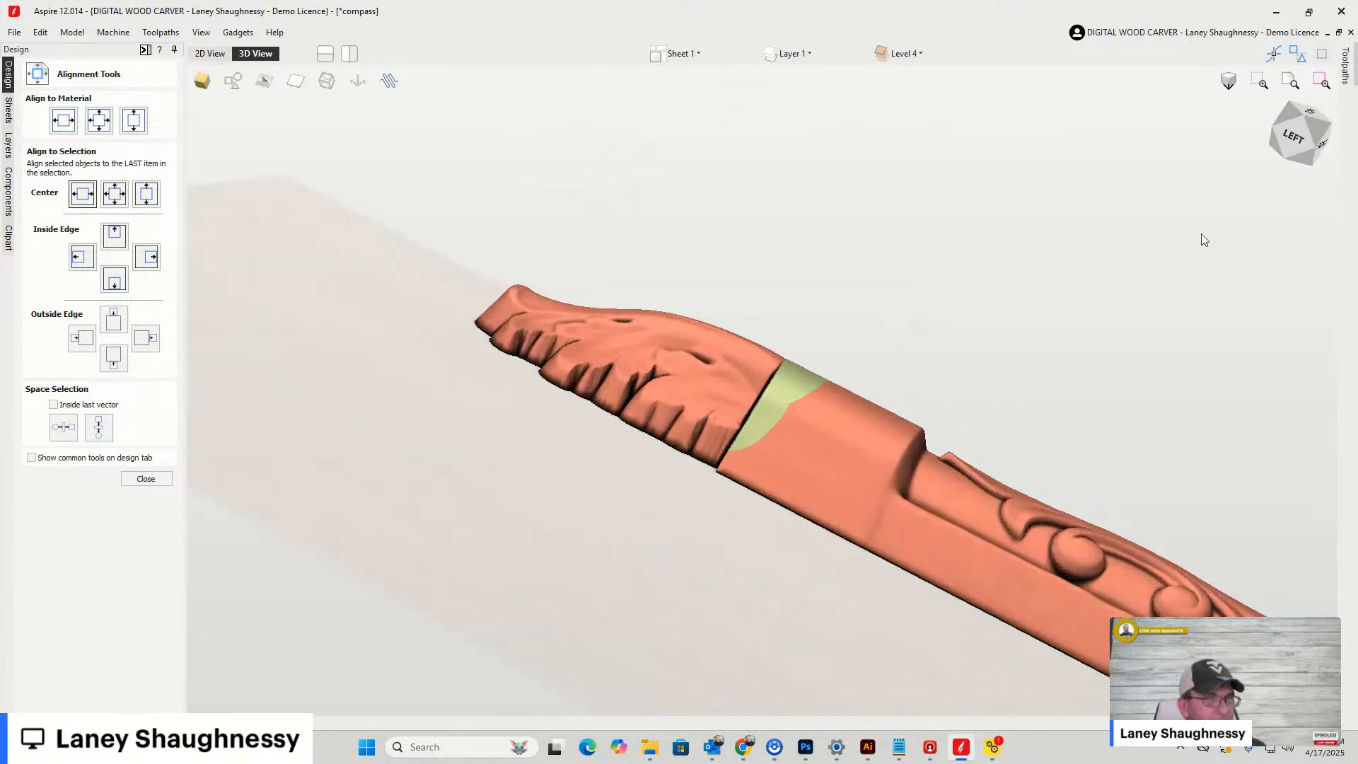
left_click(1289, 138)
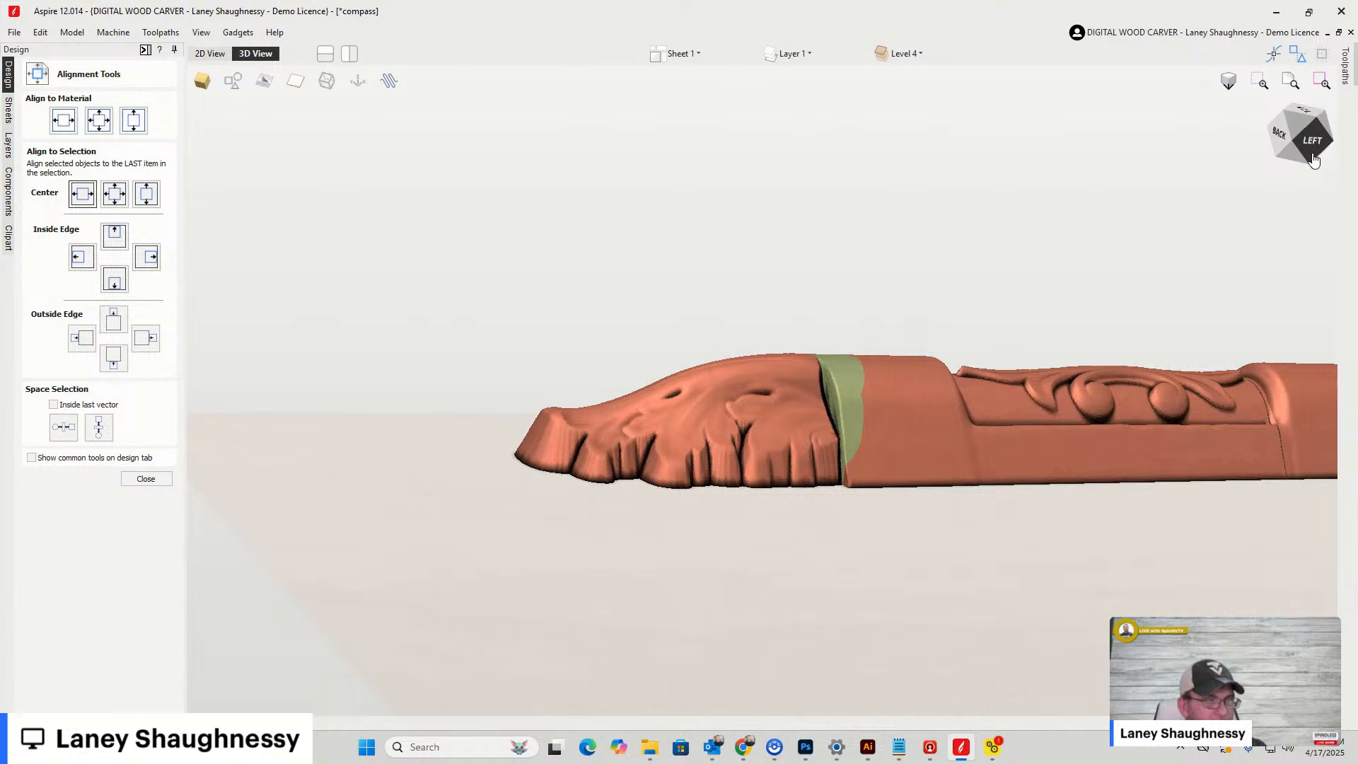
left_click_drag(1314, 160, 1251, 170)
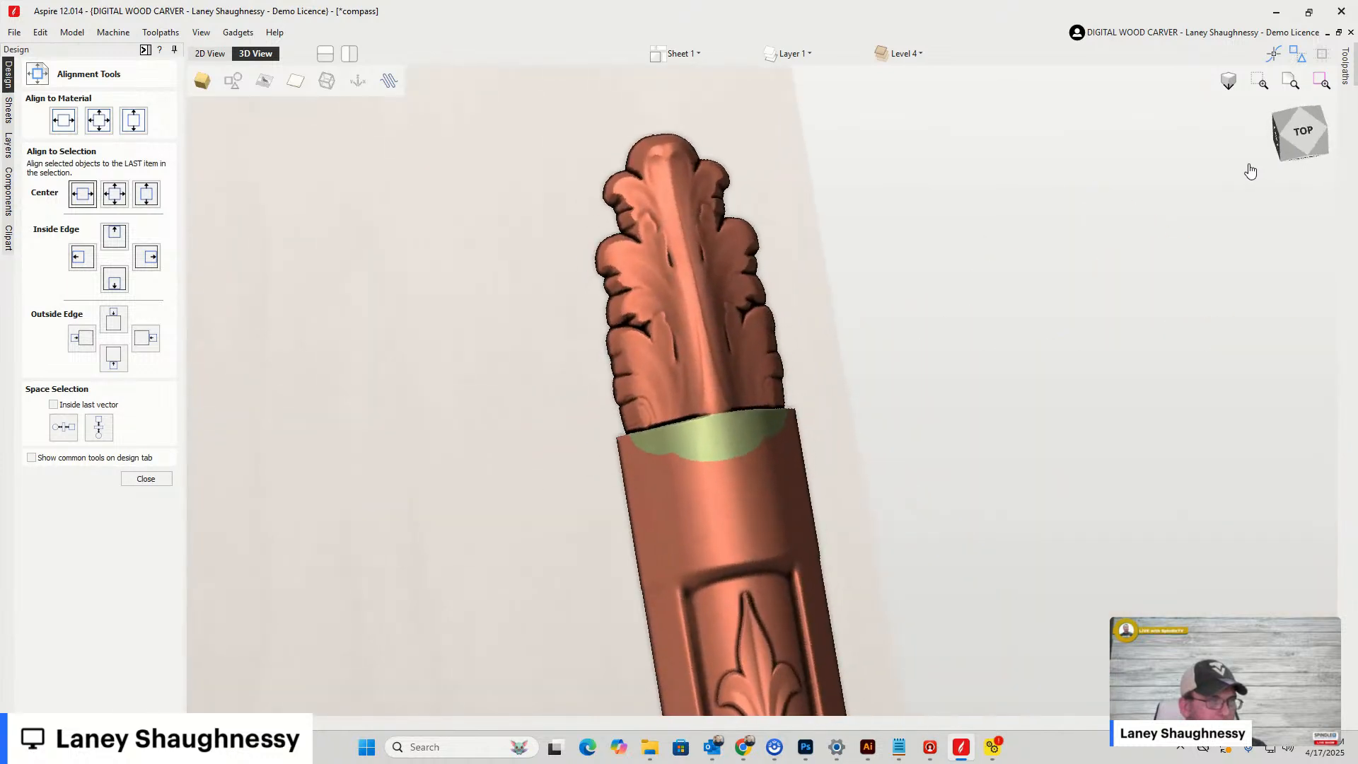
left_click(697, 373)
left_click(304, 433)
left_click(706, 359)
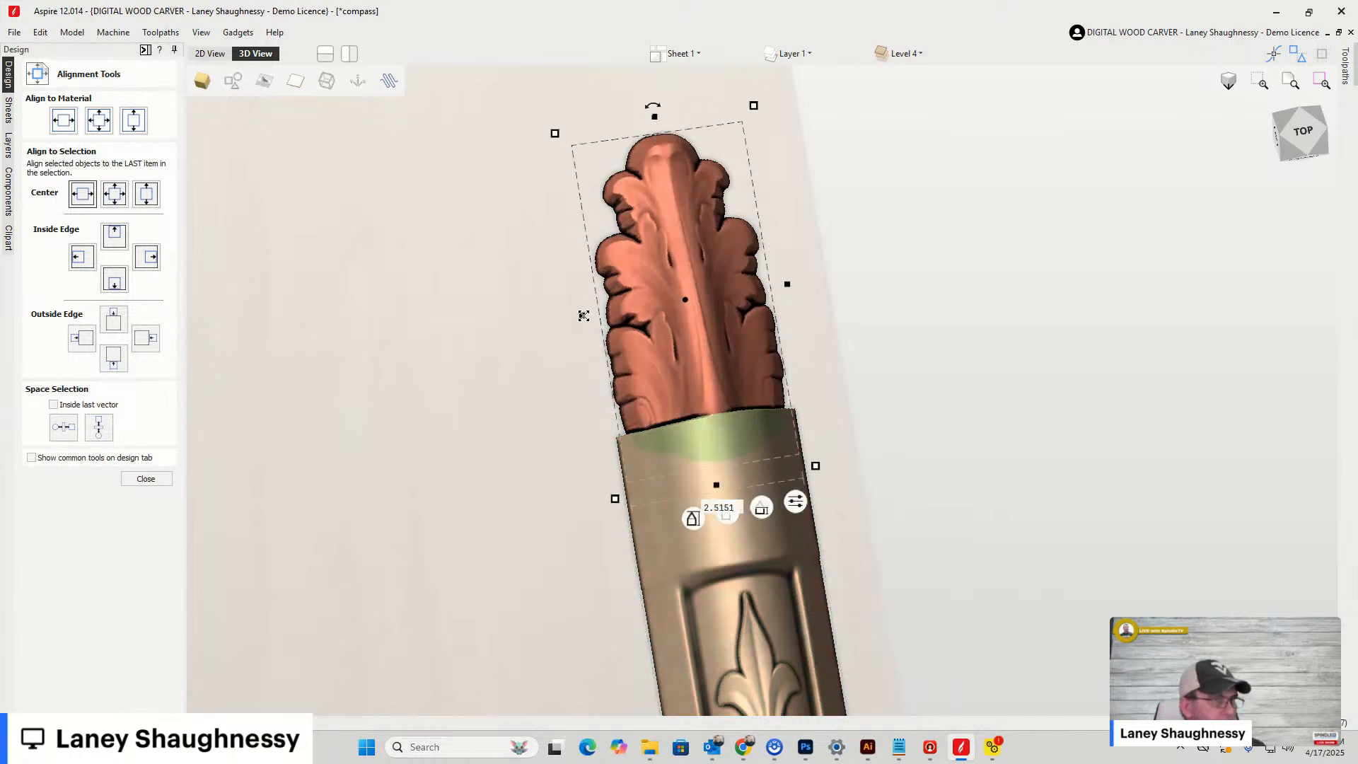
left_click_drag(584, 316, 587, 317)
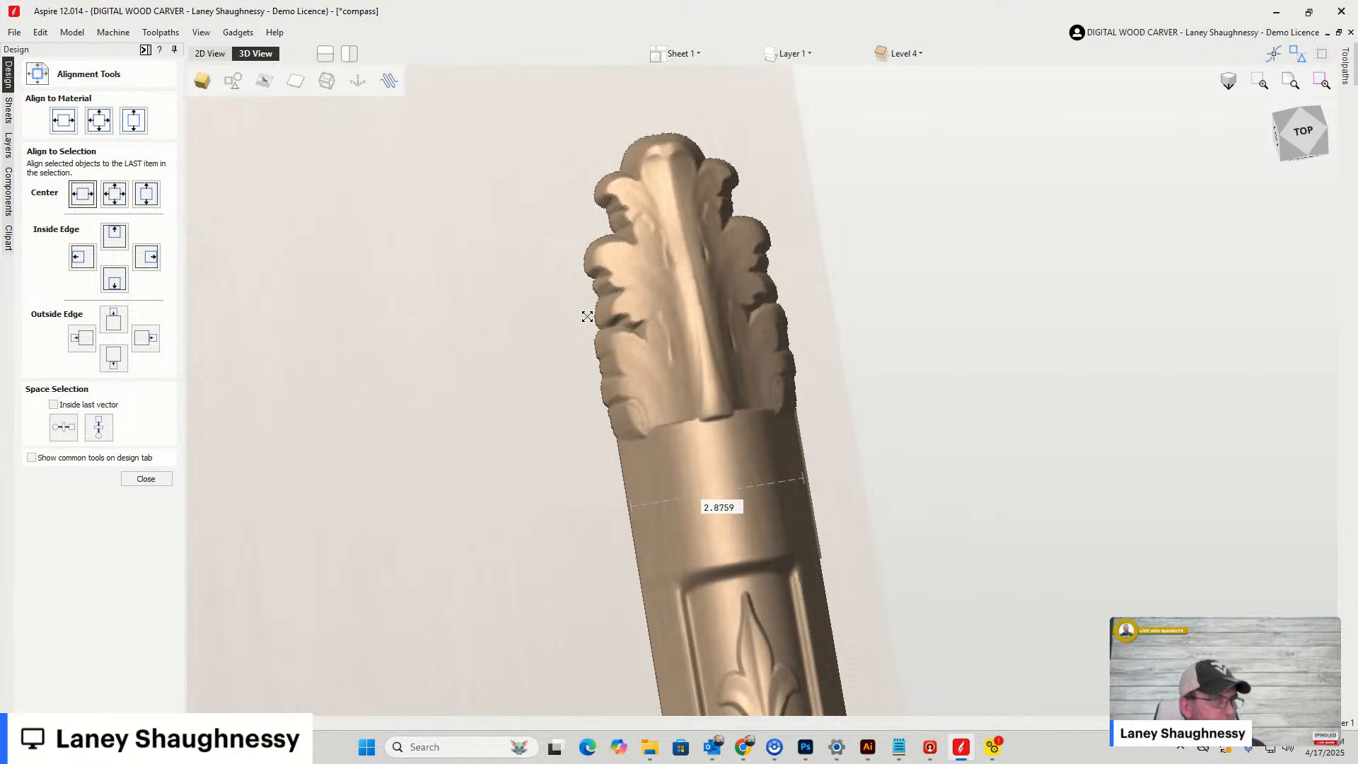
left_click_drag(587, 317, 587, 316)
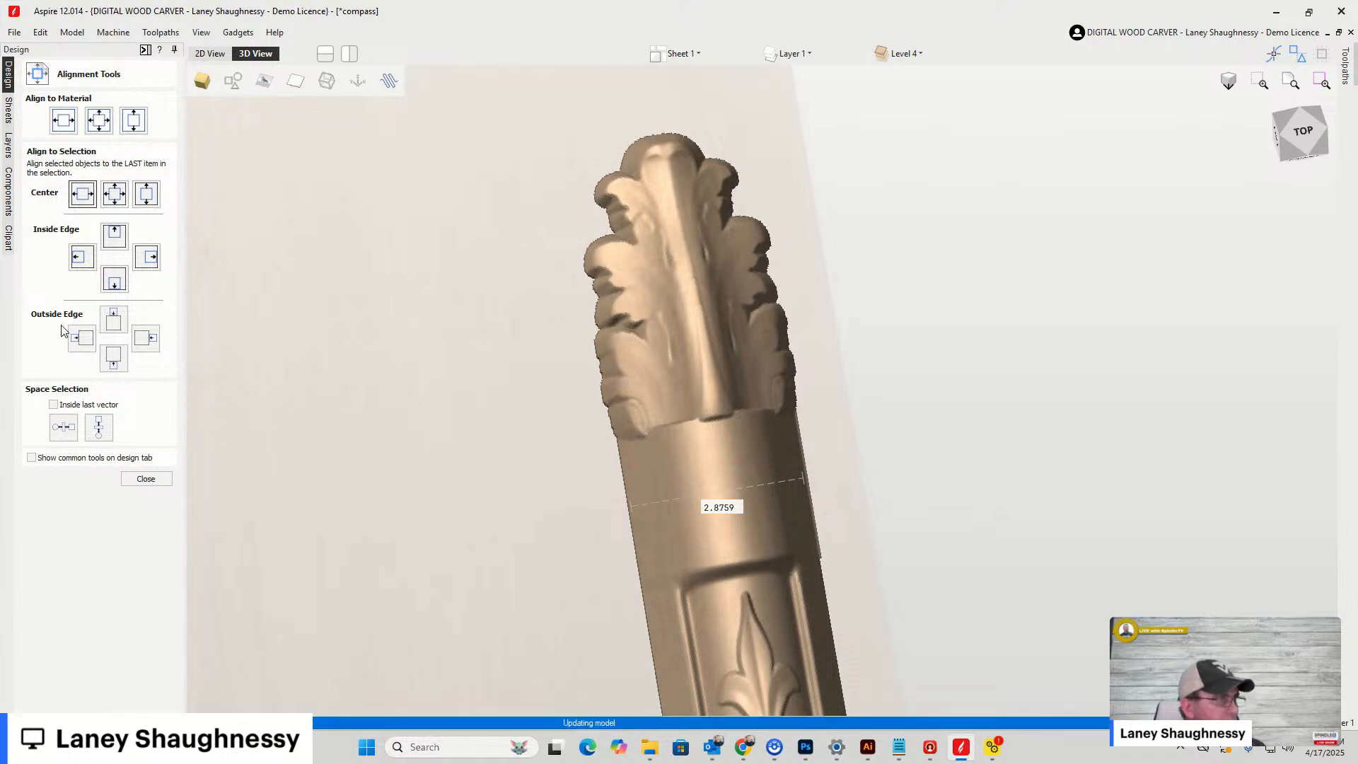
left_click(145, 479)
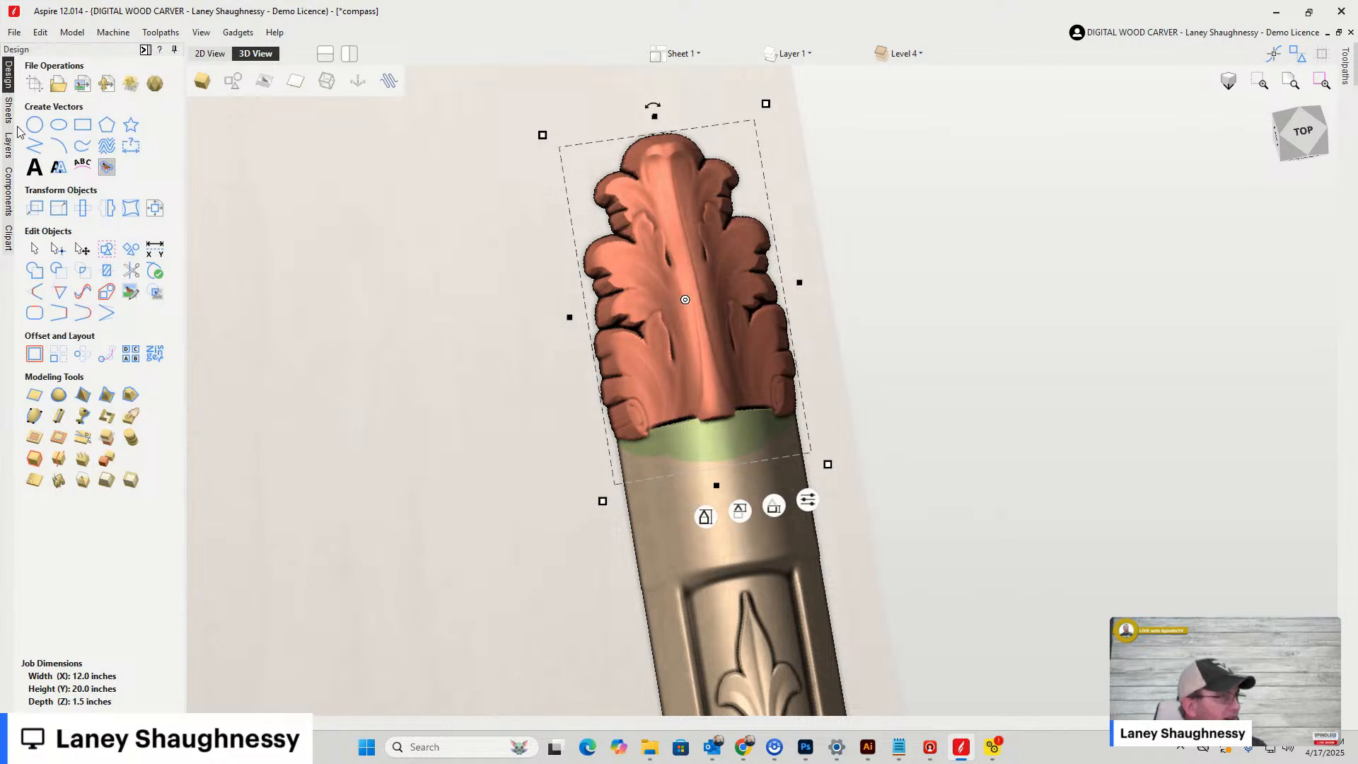
Set the shape height of the 22.5° draft leaf to 1.18 inches and check how it meets the column
left_click(8, 188)
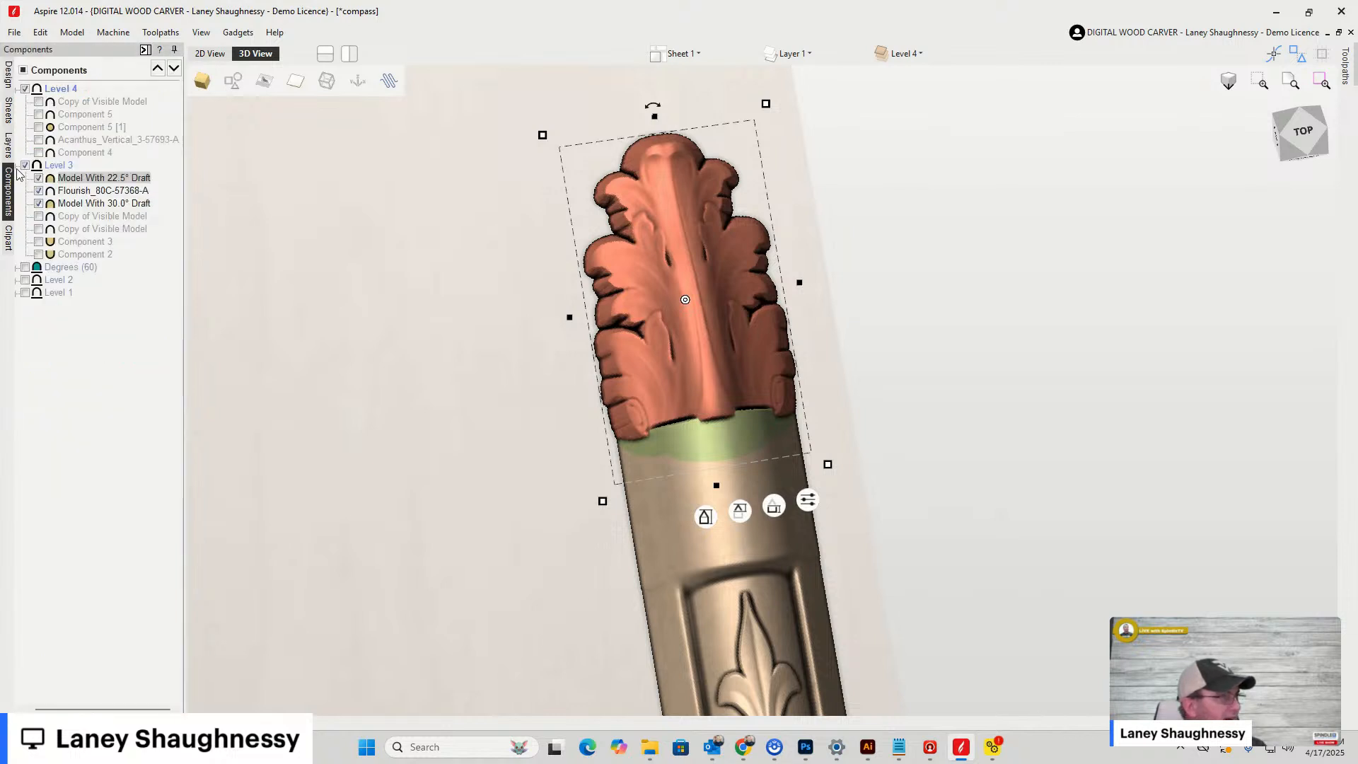
double_click(68, 181)
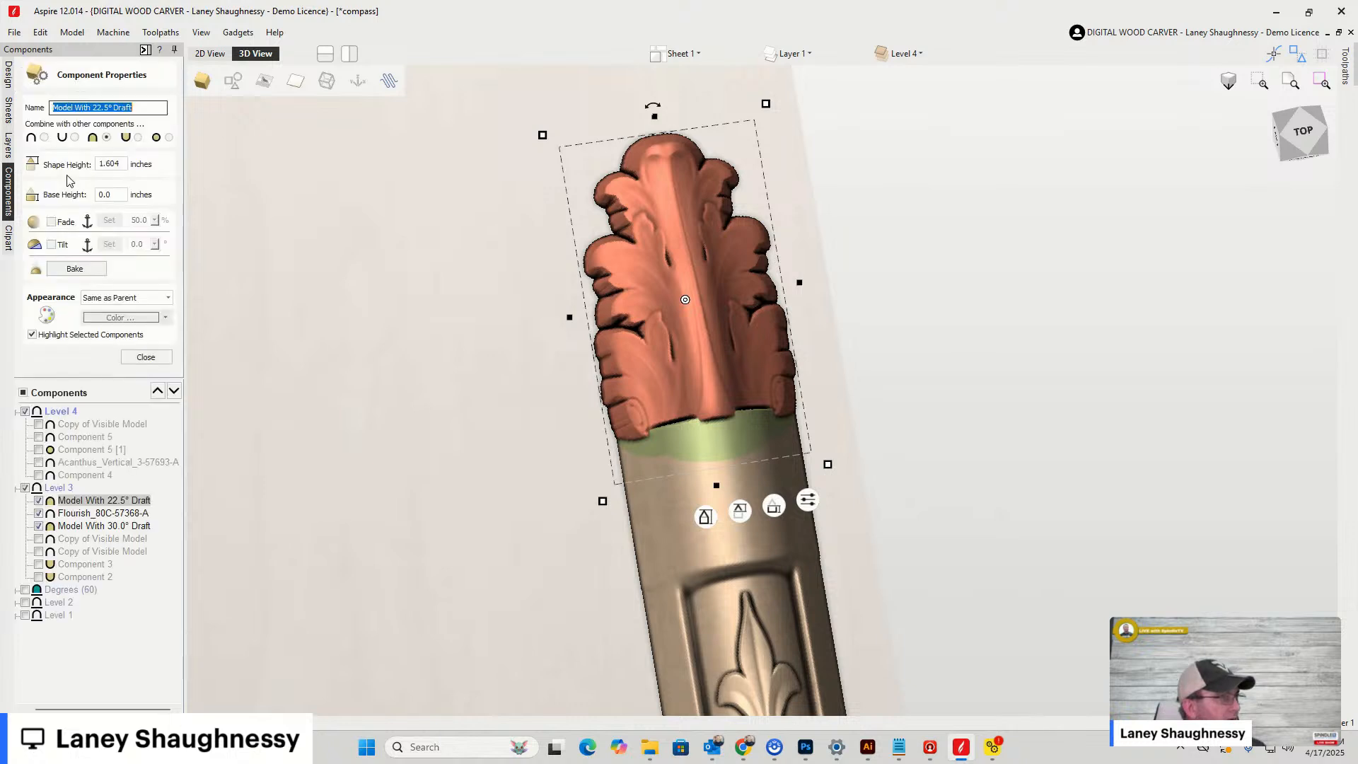
left_click(108, 163)
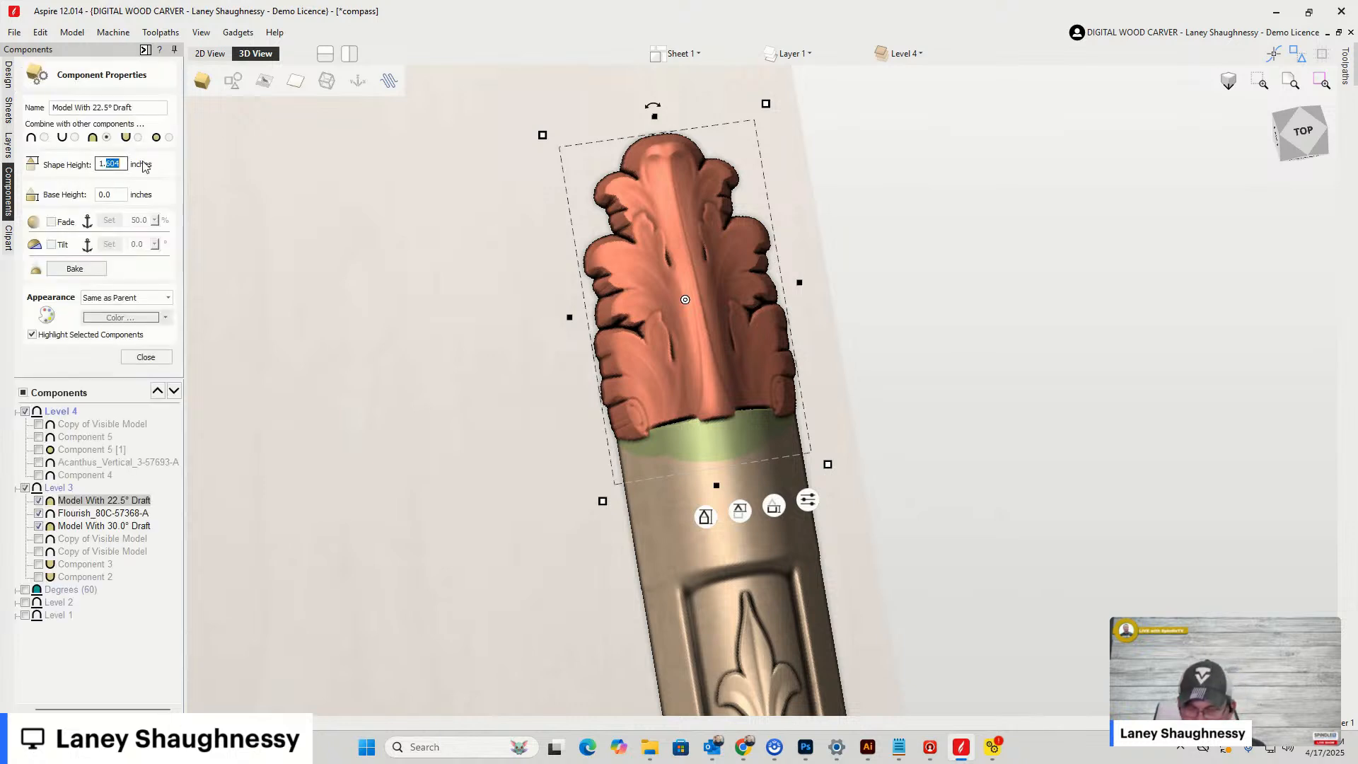
type("1.18")
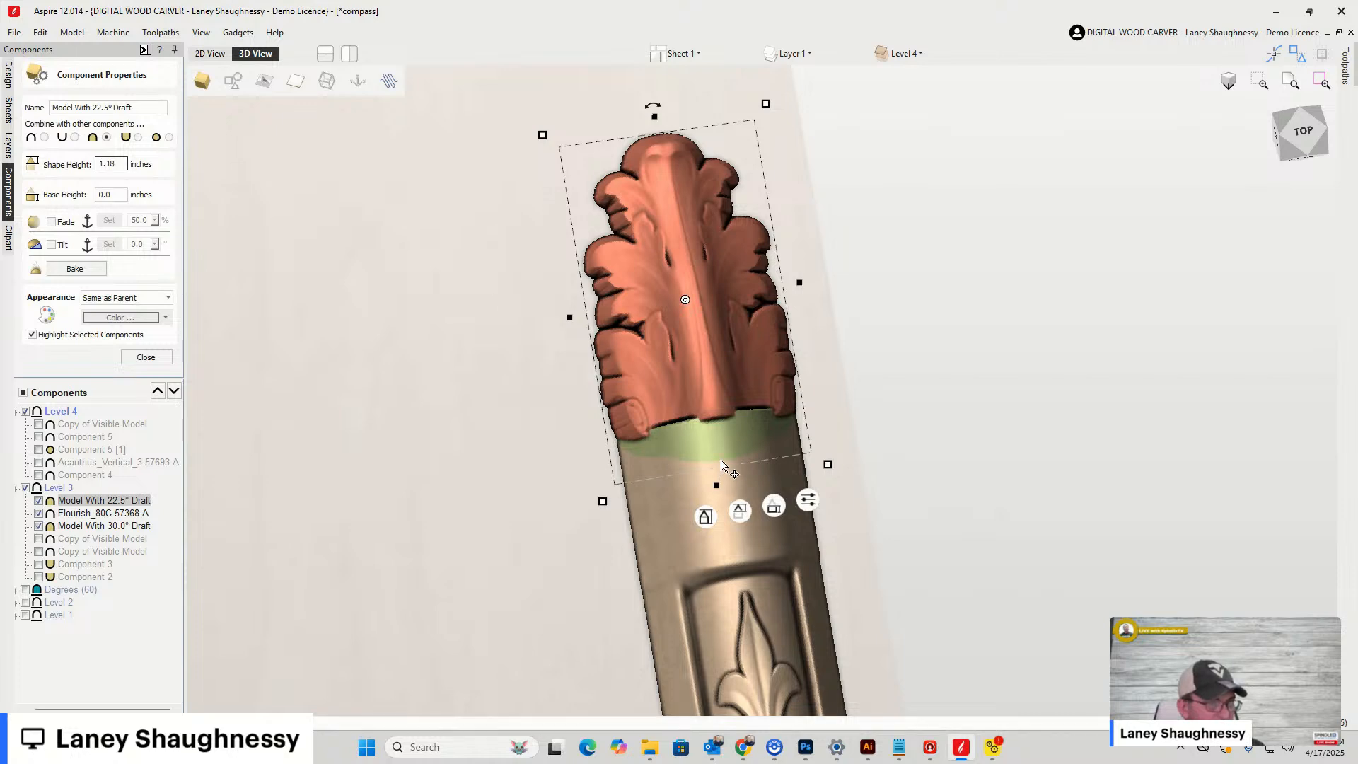
key("Return")
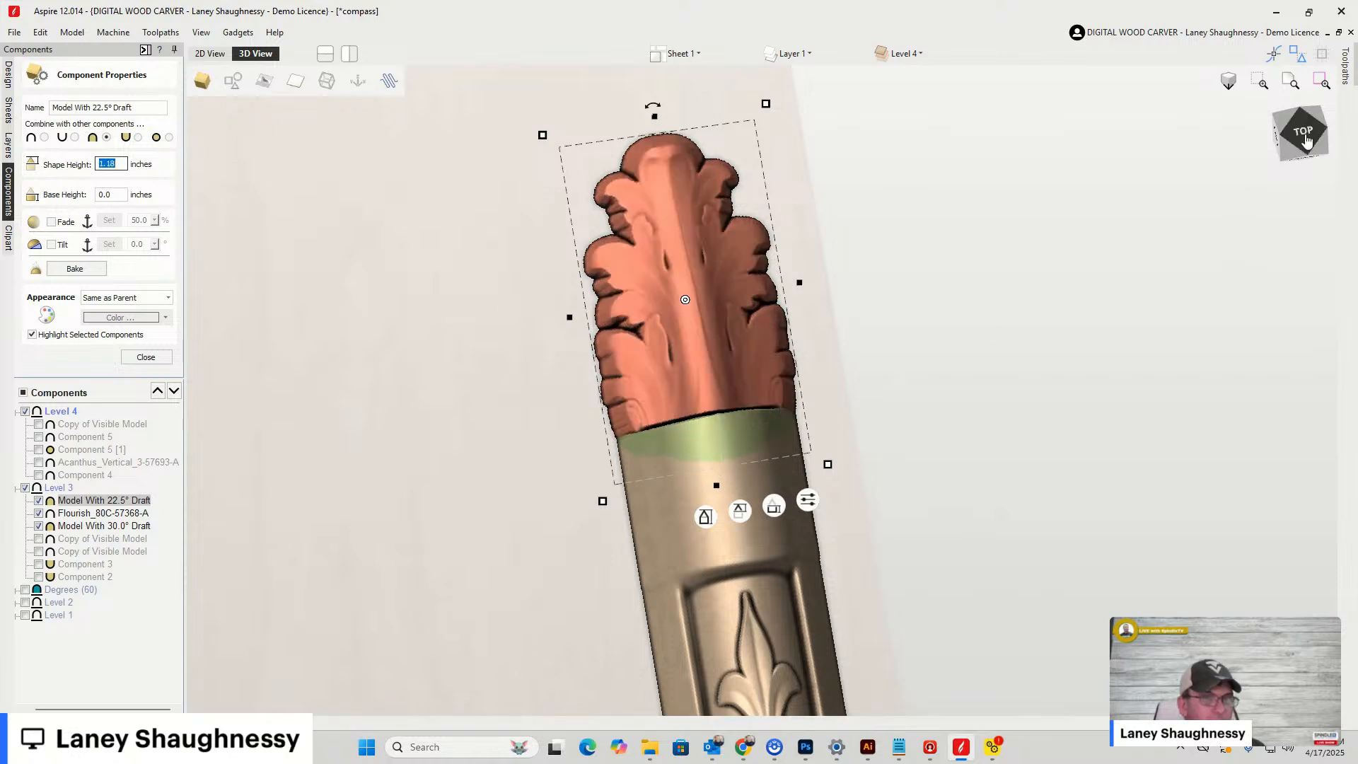
mouse_move(1305, 138)
left_mouse_down()
mouse_move(1357, 124)
mouse_move(1343, 145)
mouse_move(1306, 150)
mouse_move(1283, 126)
mouse_move(1303, 131)
left_mouse_up()
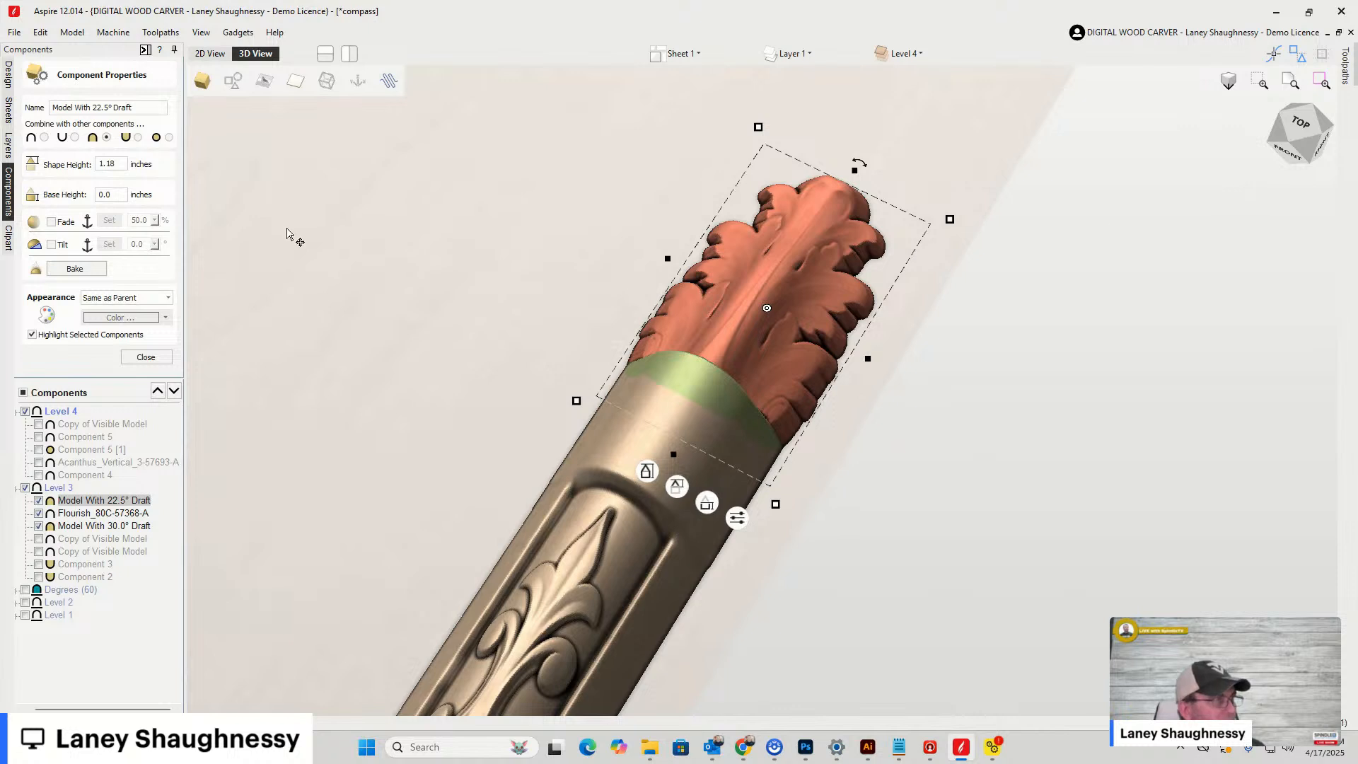
Set the leaf's shape height to 1.48 inches, check the joint, and close the component properties
left_click(109, 164)
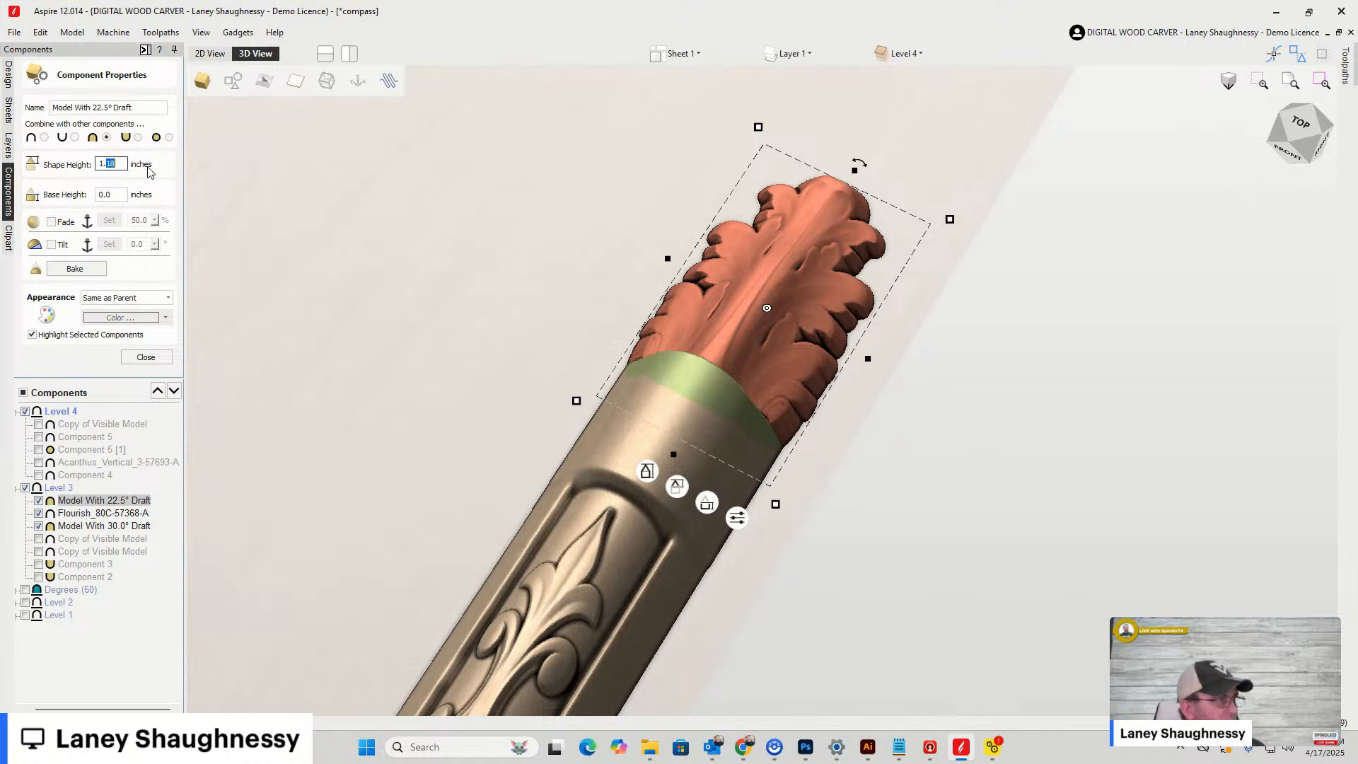
type("8")
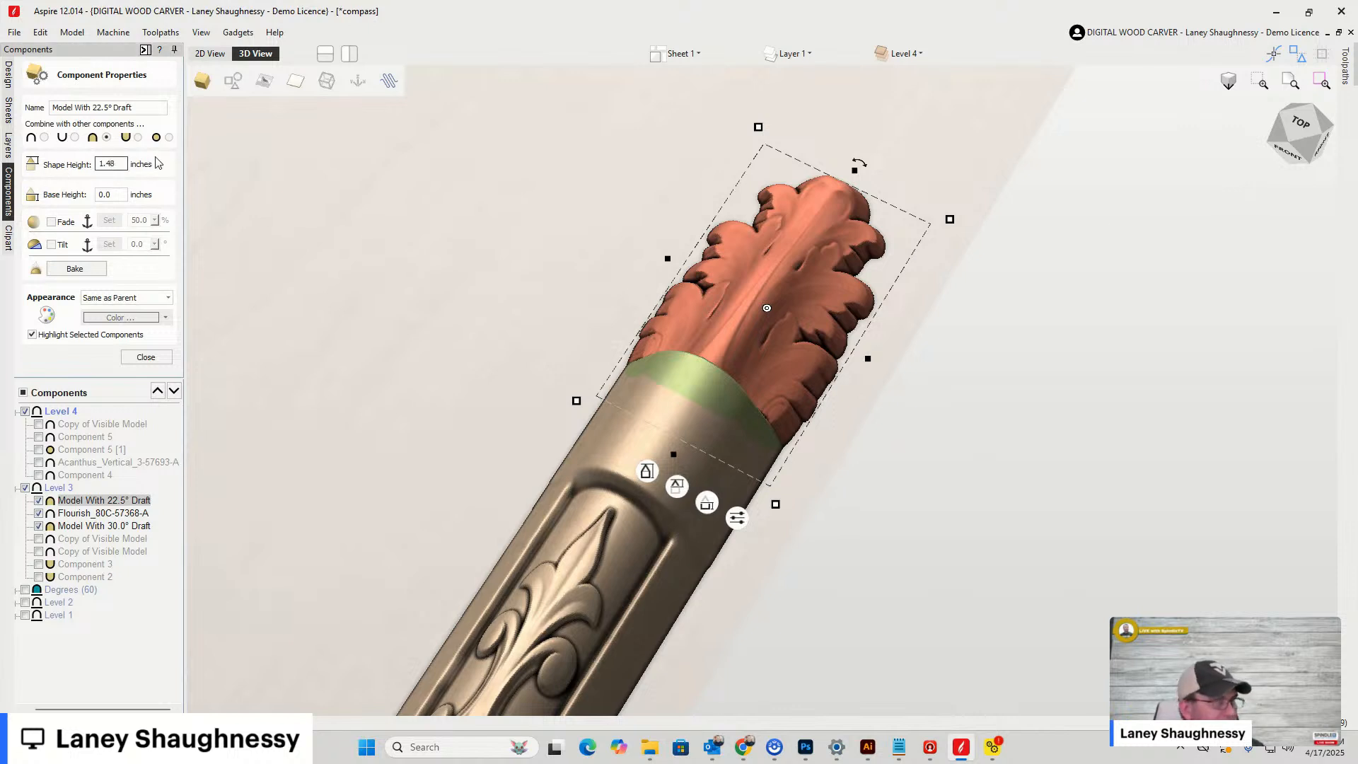
key("Return")
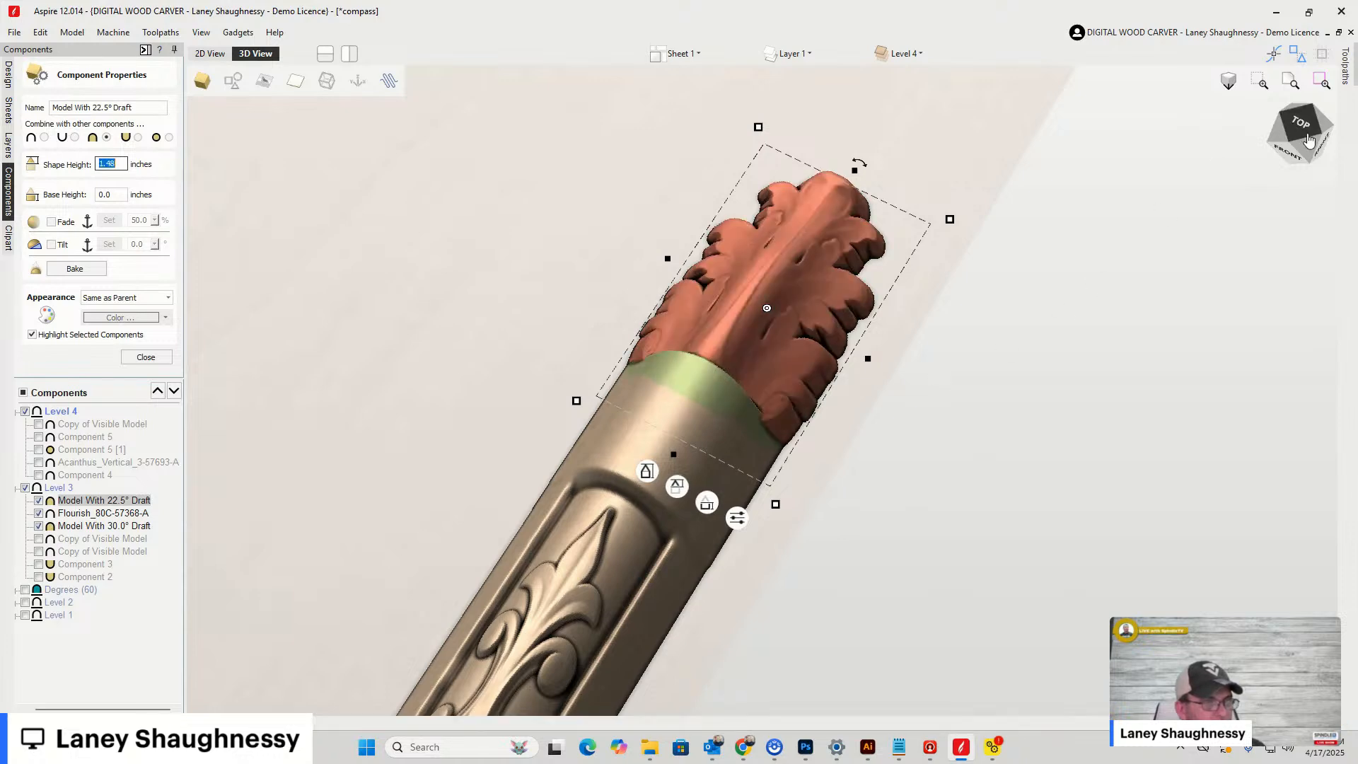
mouse_move(1315, 138)
left_mouse_down()
mouse_move(1269, 154)
mouse_move(1321, 146)
left_mouse_up()
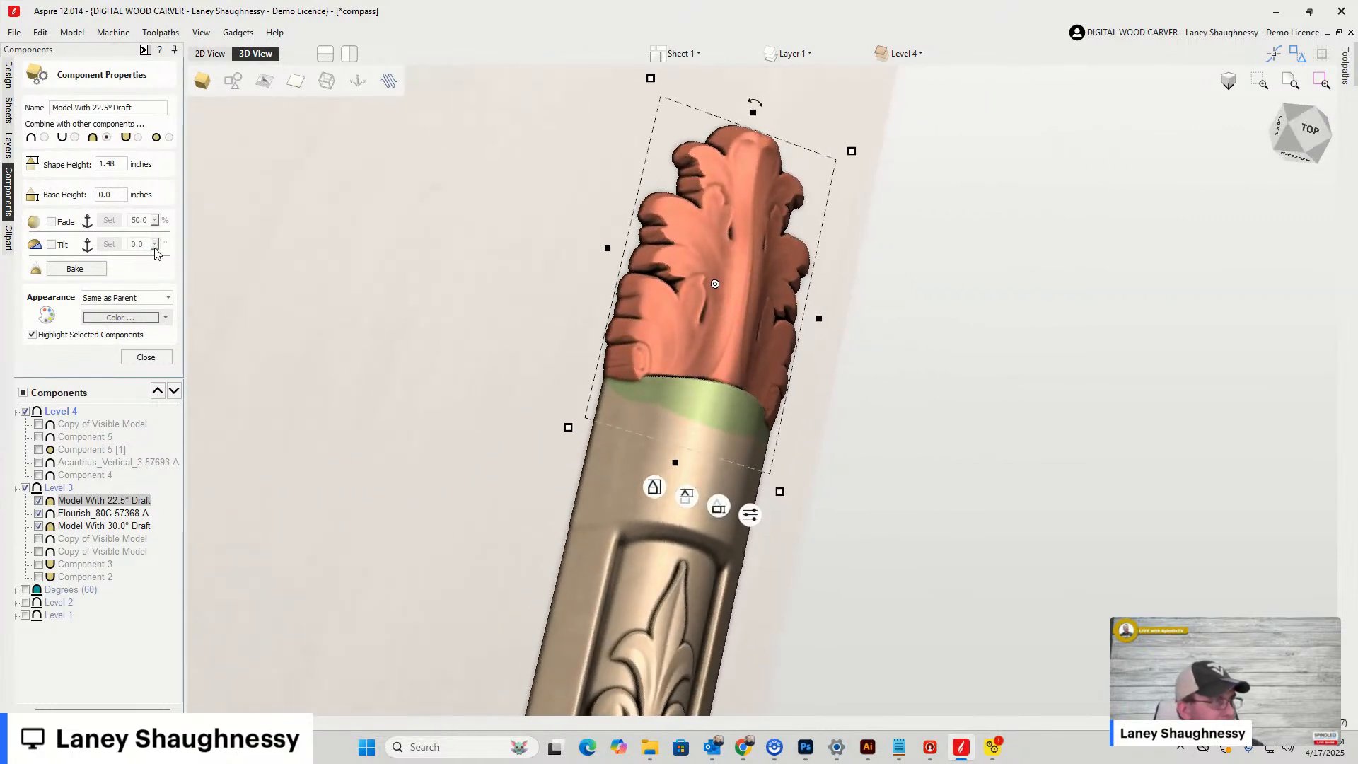
left_click(146, 357)
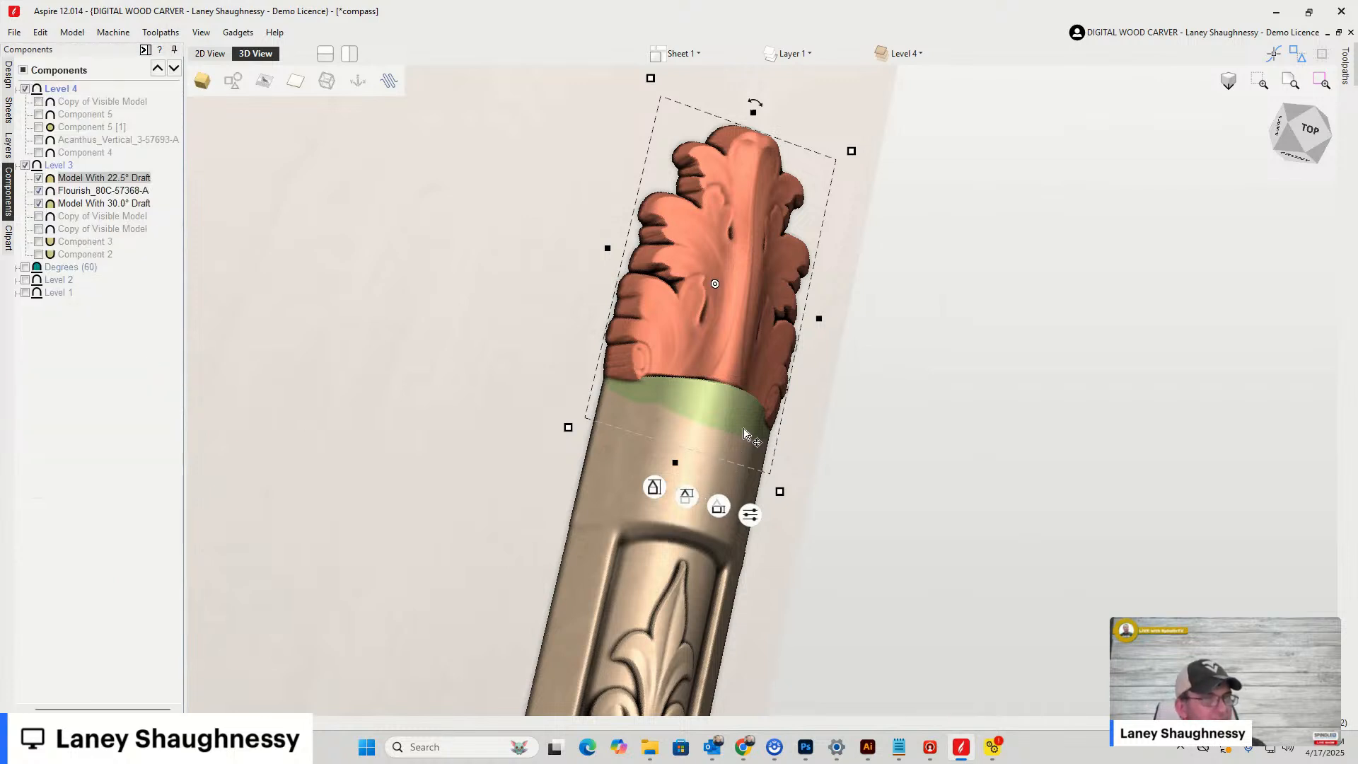
Set the combine mode of the 22.5° draft leaf in Level 3 to Low
left_click_drag(1304, 145, 1282, 143)
mouse_move(788, 346)
left_mouse_down()
mouse_move(745, 338)
mouse_move(781, 326)
left_mouse_up()
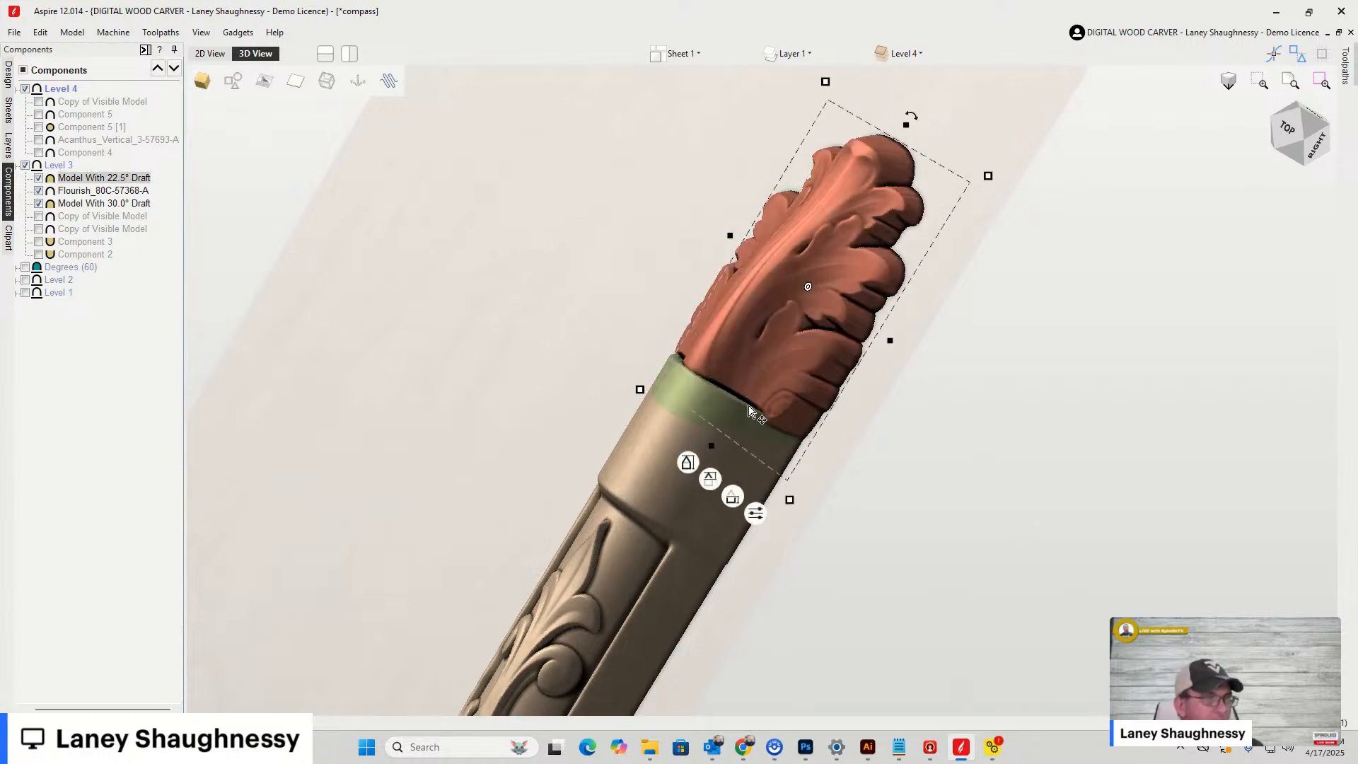
left_click_drag(1287, 134, 1265, 152)
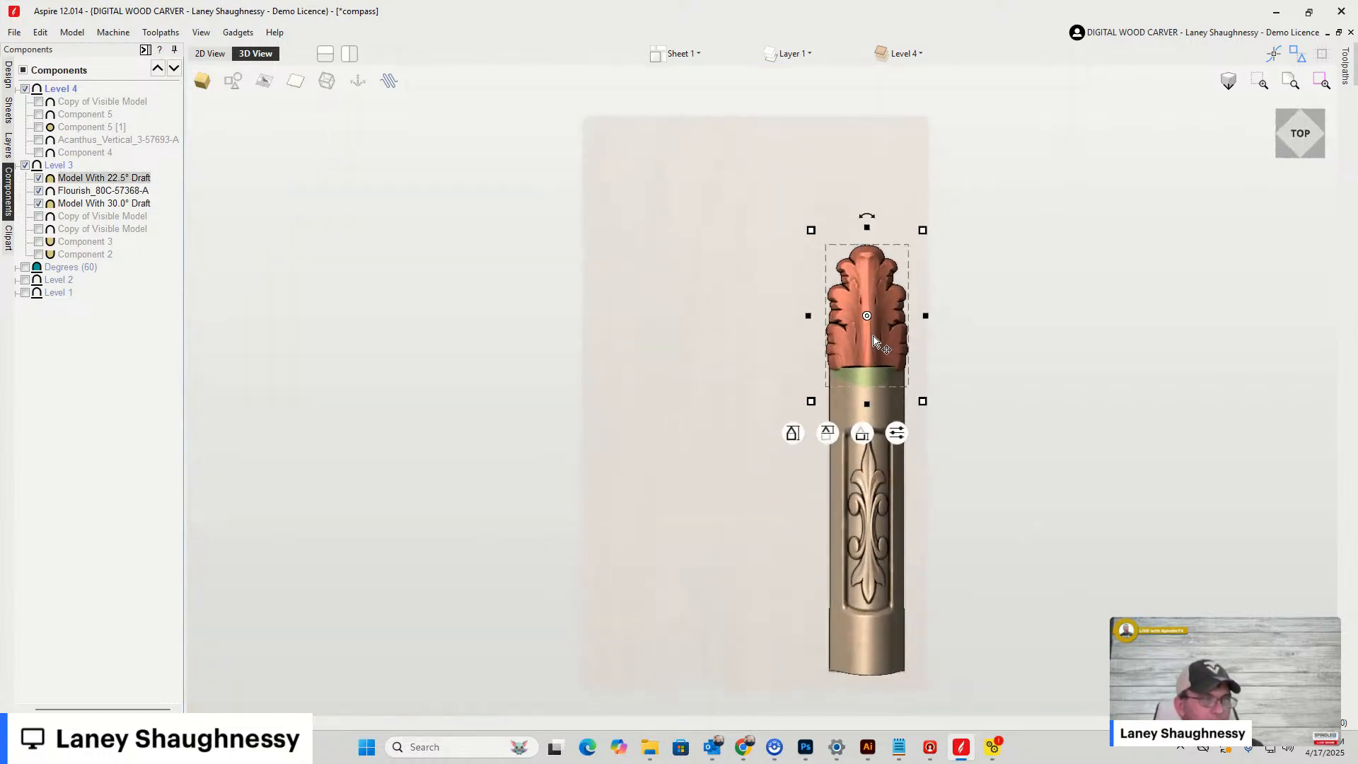
scroll(876, 347, "up", 5)
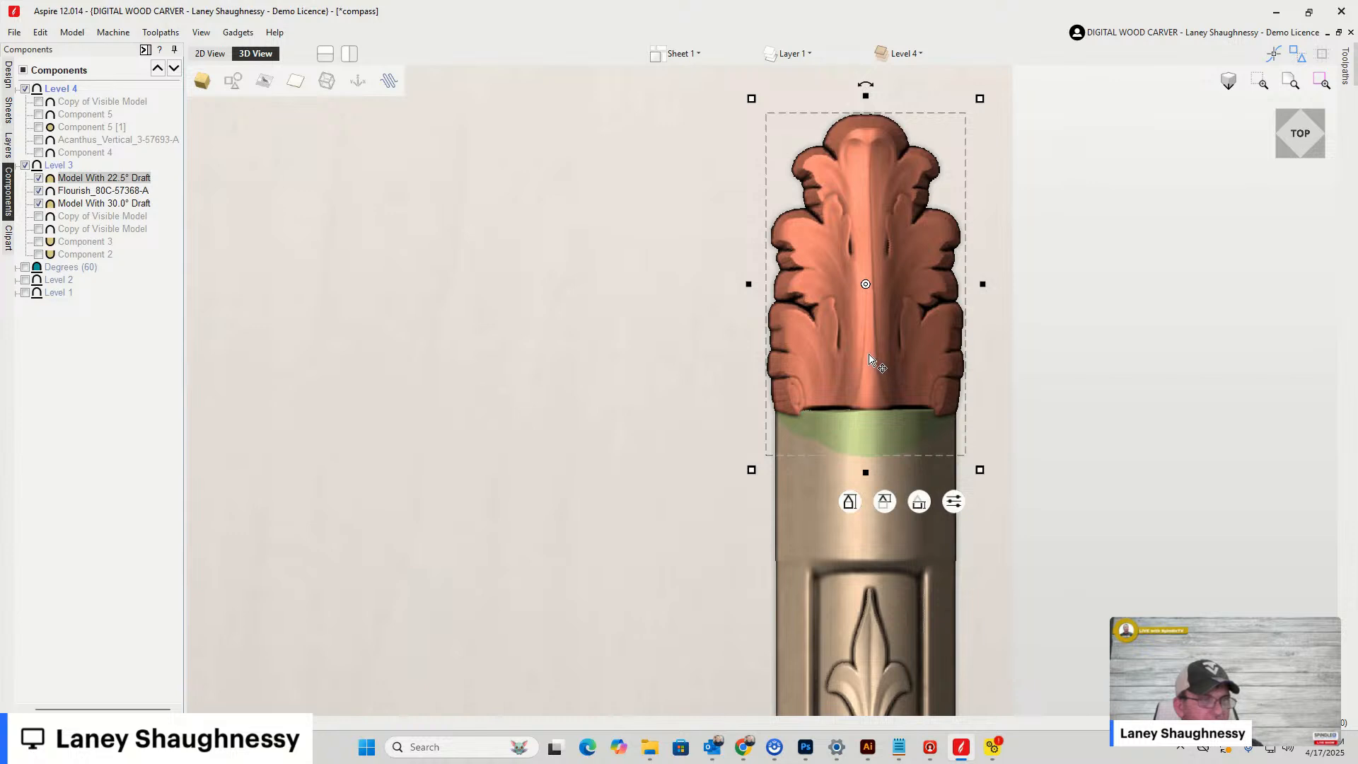
mouse_move(869, 355)
left_mouse_down()
mouse_move(870, 334)
mouse_move(864, 368)
mouse_move(860, 310)
mouse_move(866, 373)
mouse_move(868, 322)
mouse_move(868, 357)
left_mouse_up()
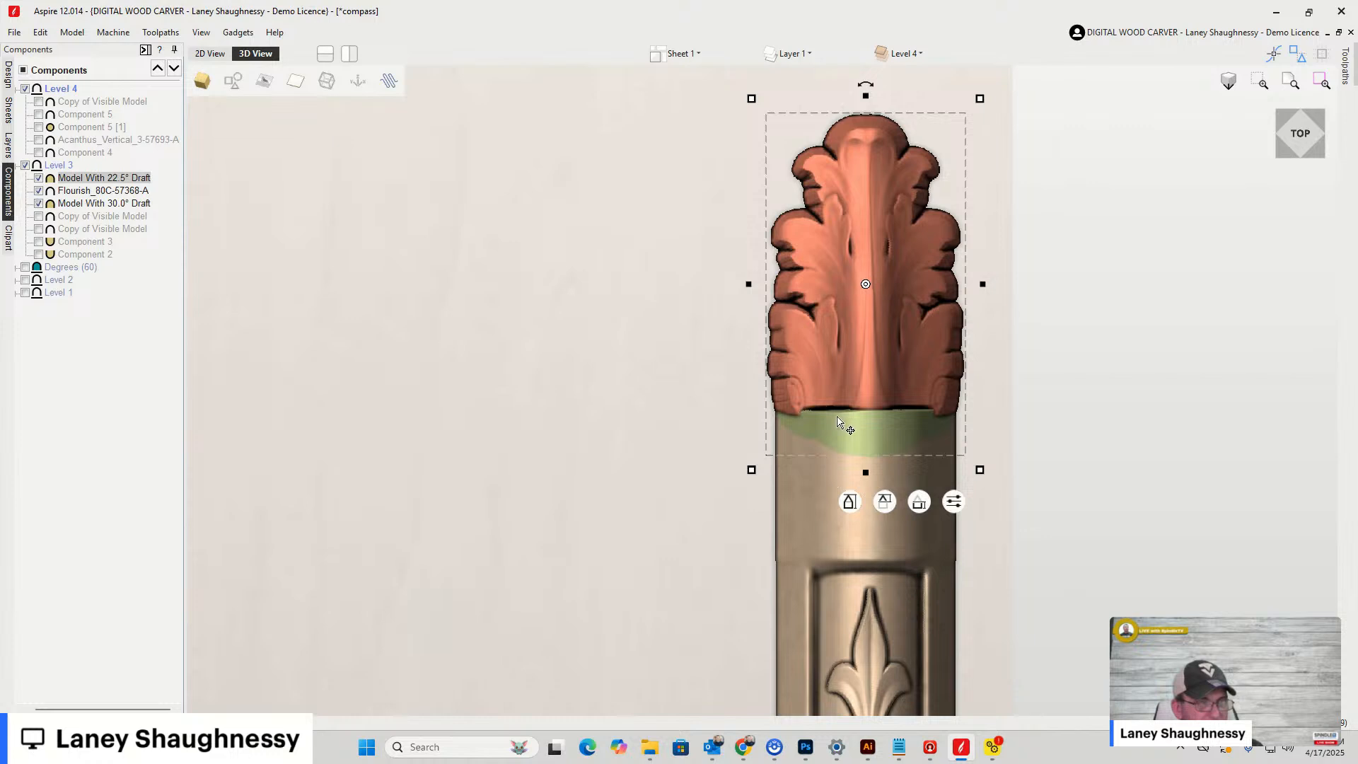
scroll(864, 419, "up", 3)
scroll(865, 416, "down", 3)
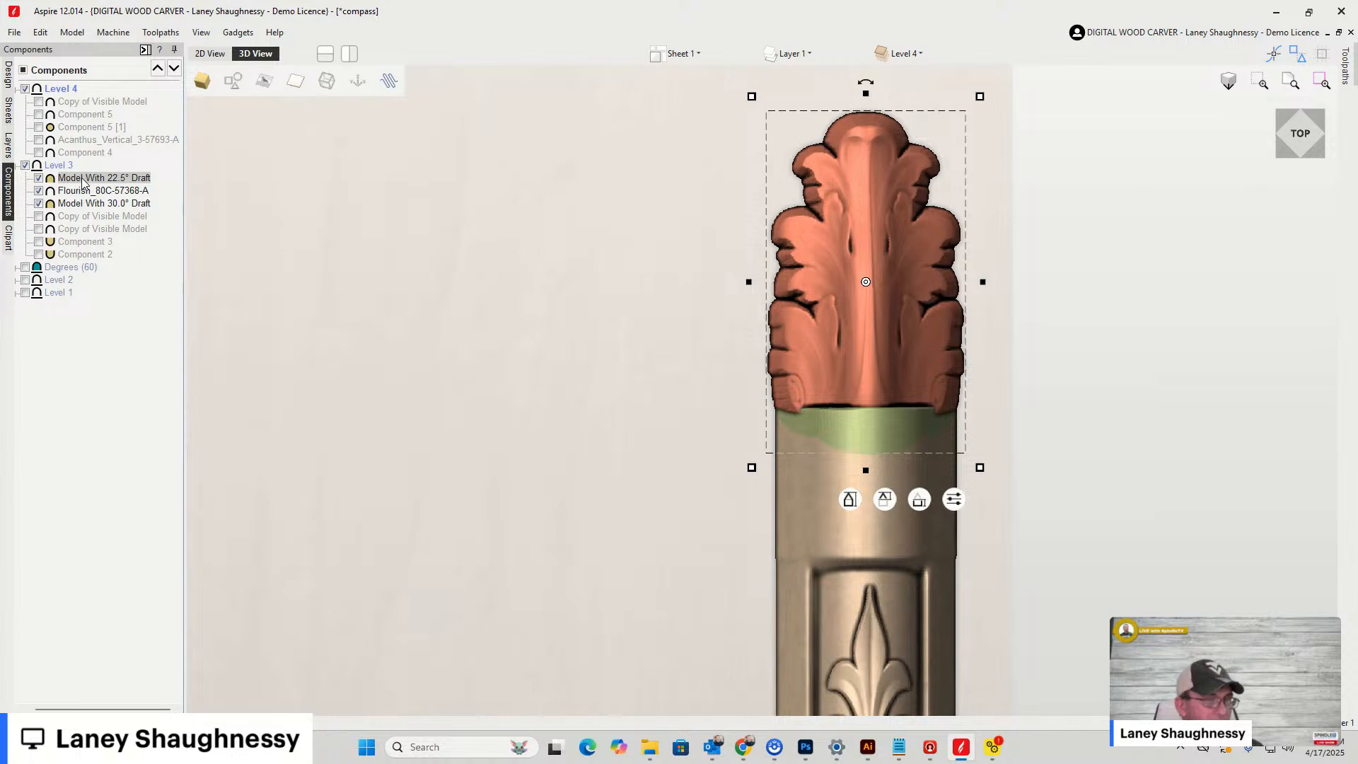
right_click(83, 182)
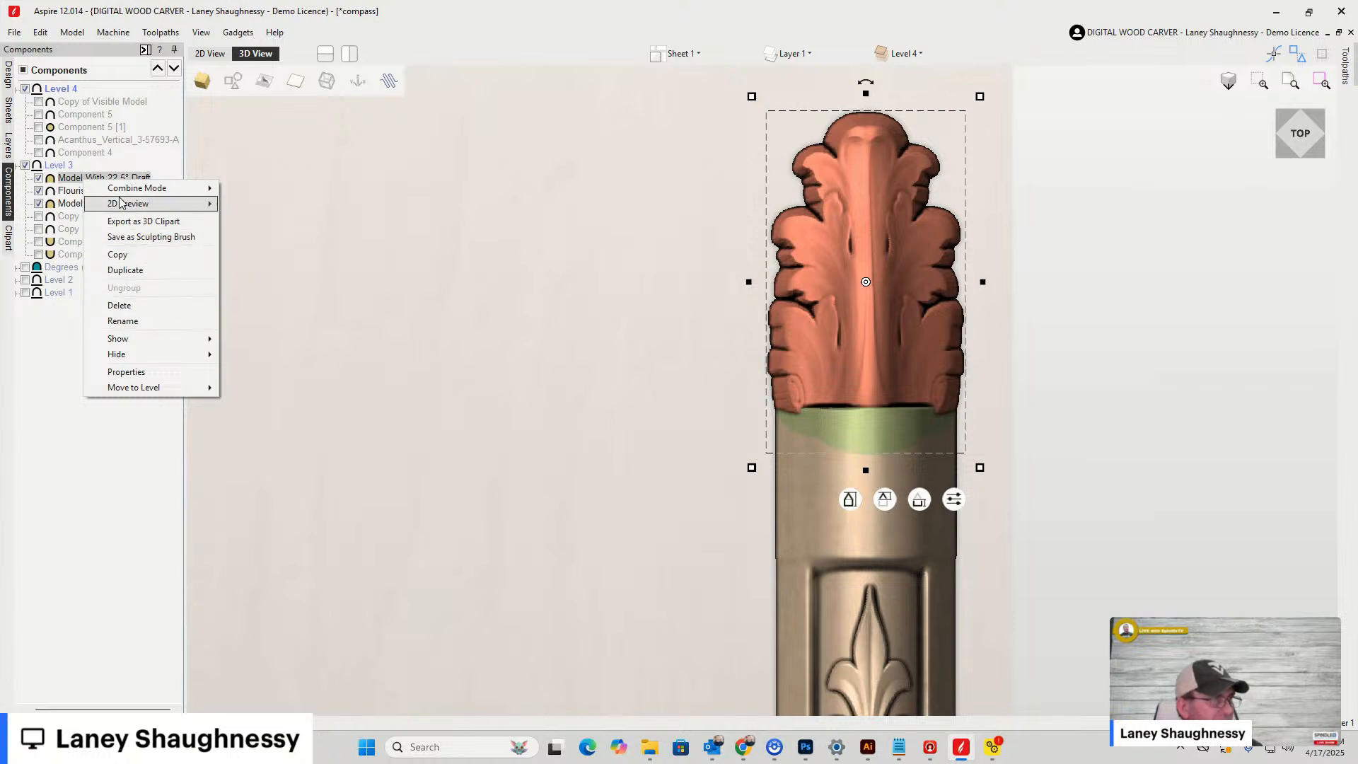
mouse_move(124, 190)
left_click(256, 240)
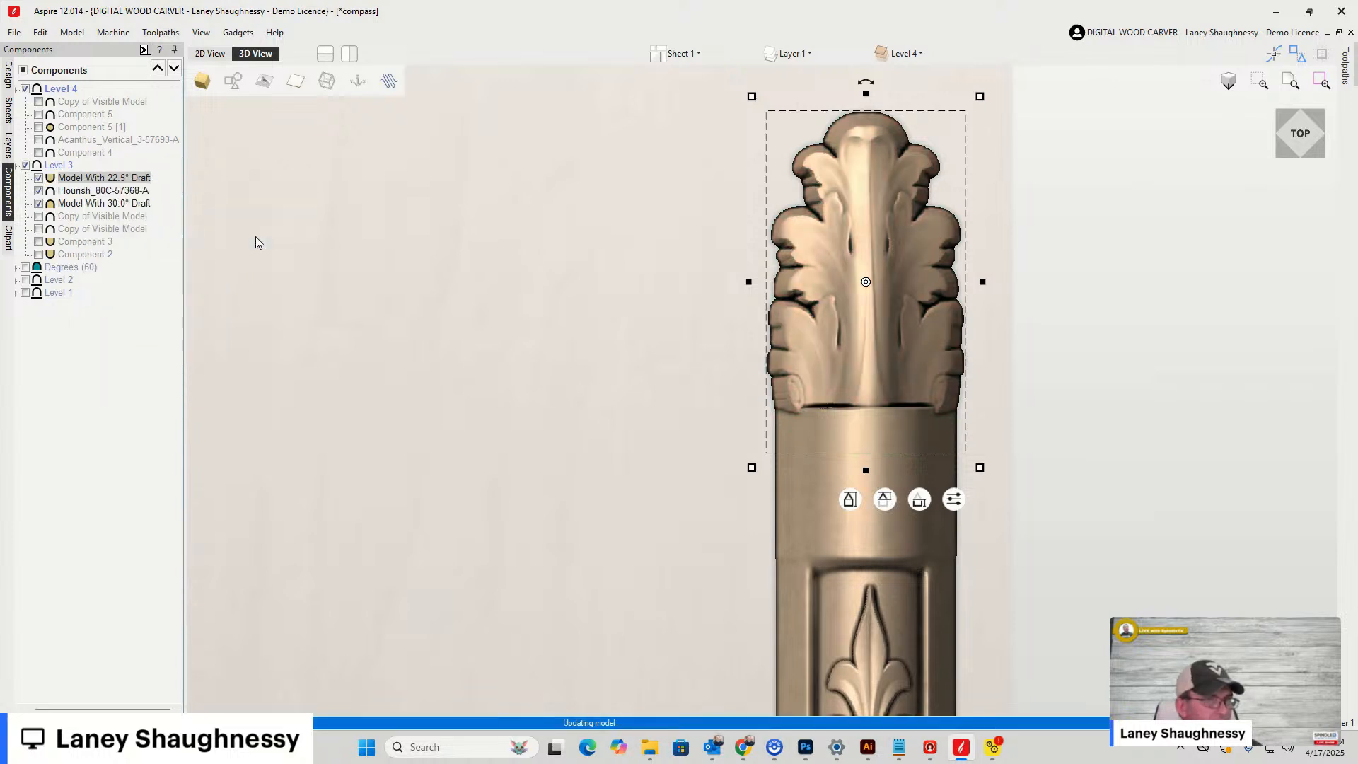
Check the leaf-to-column joint and set the 30° draft column's combine mode to Low
left_click_drag(1304, 151, 1016, 311)
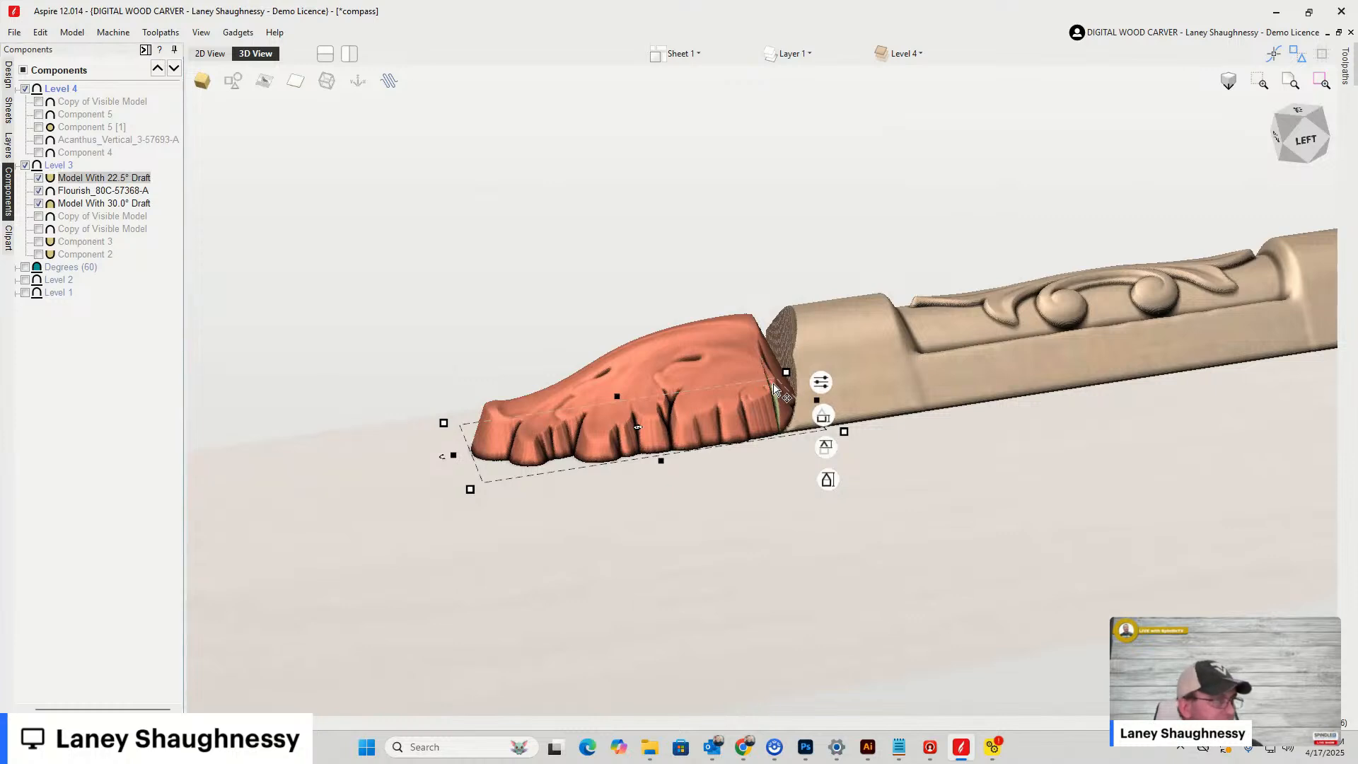
right_click(99, 181)
left_click(72, 205)
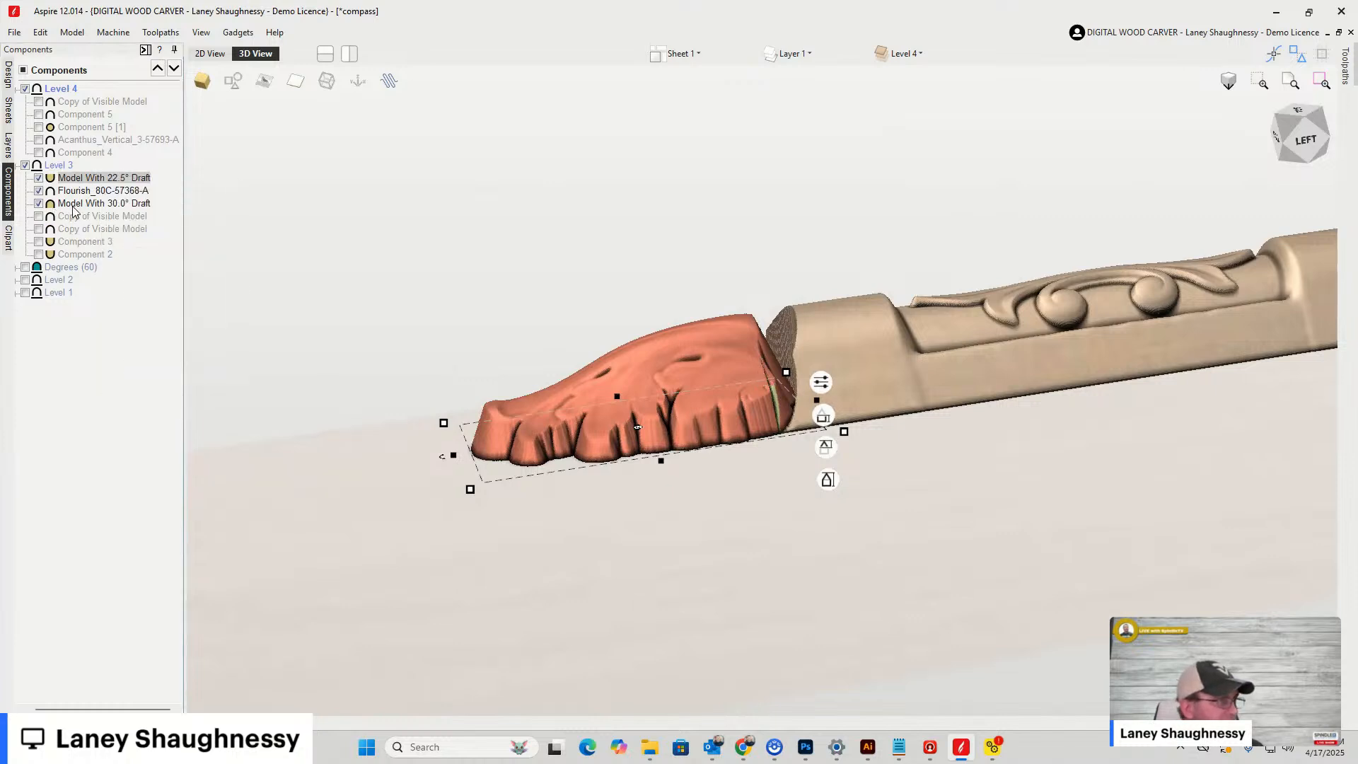
right_click(75, 207)
mouse_move(117, 216)
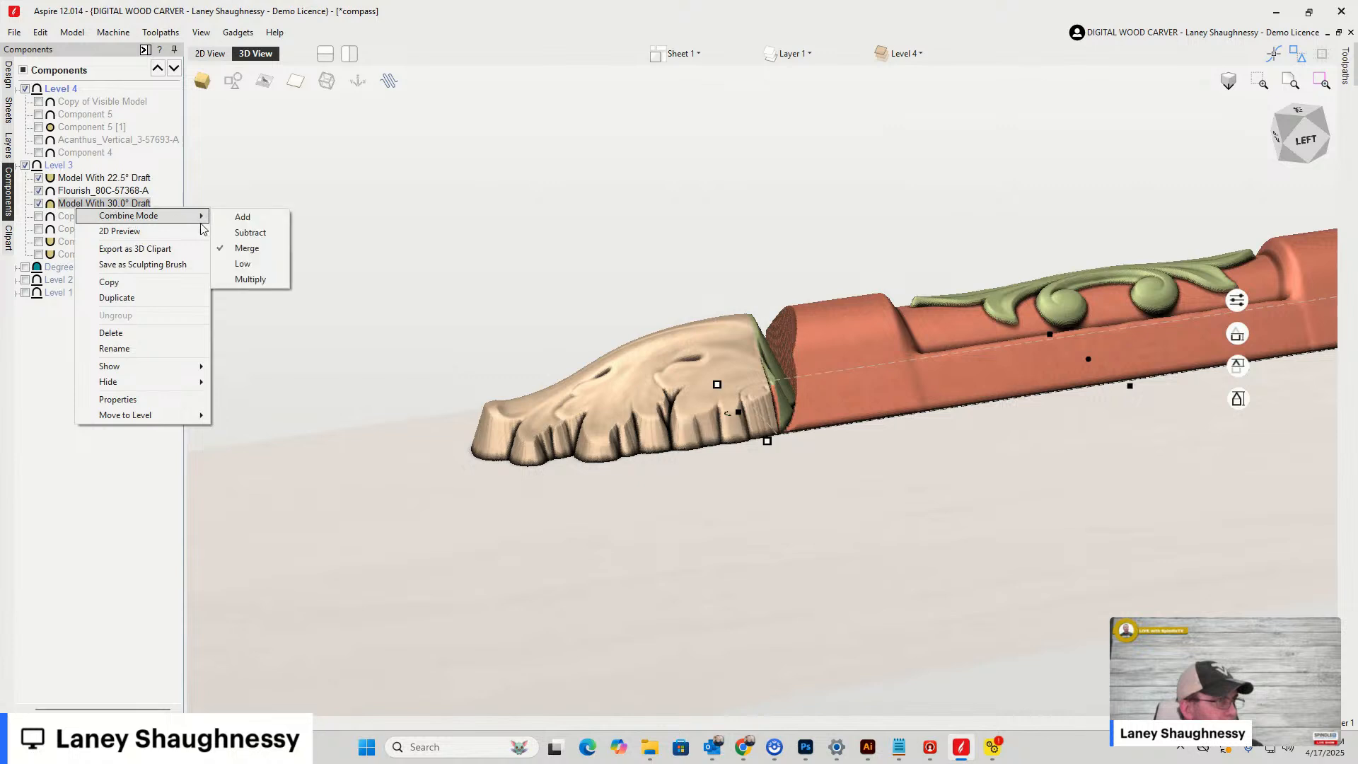
left_click(243, 264)
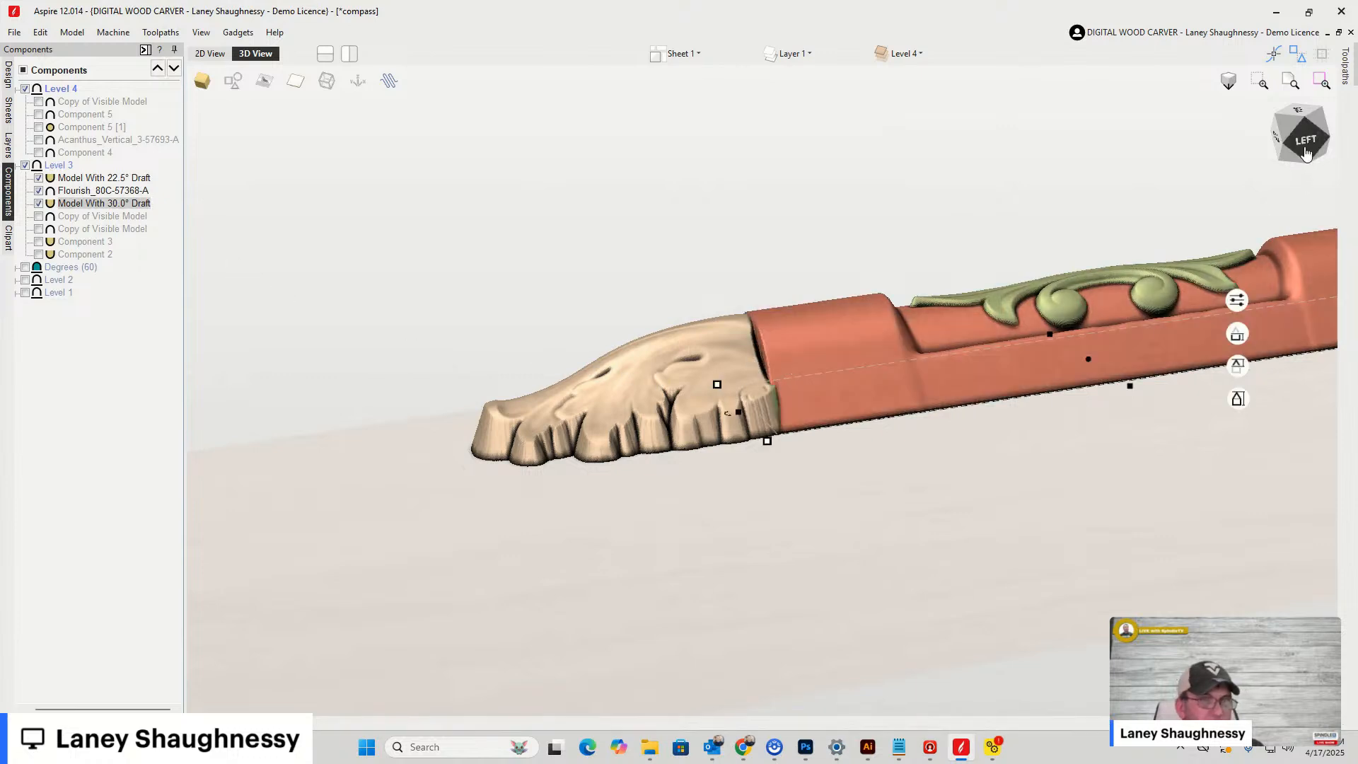
Examine the joint between leaf and column from the left side and select the 22.5° draft leaf
mouse_move(1303, 149)
left_mouse_down()
mouse_move(1353, 177)
mouse_move(1304, 140)
mouse_move(1348, 154)
mouse_move(1302, 139)
mouse_move(1333, 145)
mouse_move(1344, 133)
mouse_move(1292, 130)
left_mouse_up()
left_click(1292, 129)
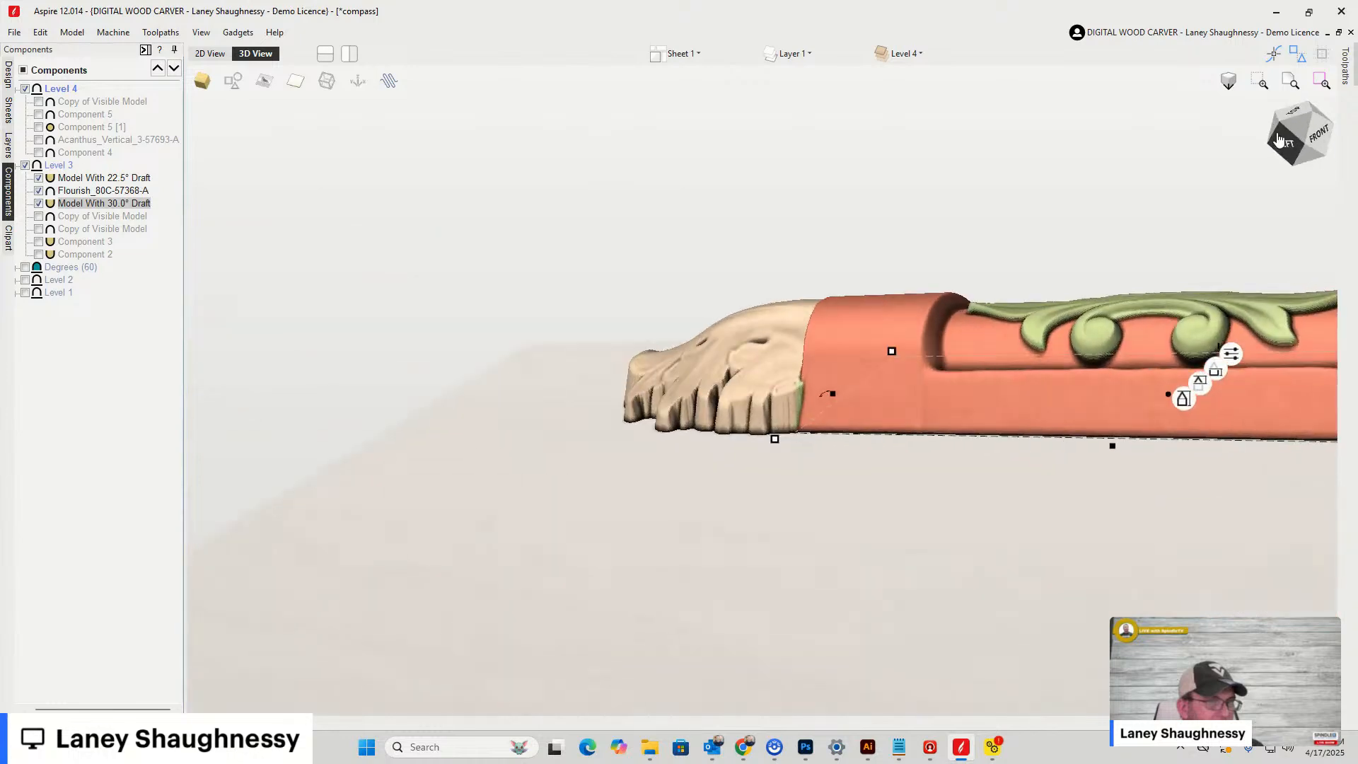
scroll(764, 359, "up", 5)
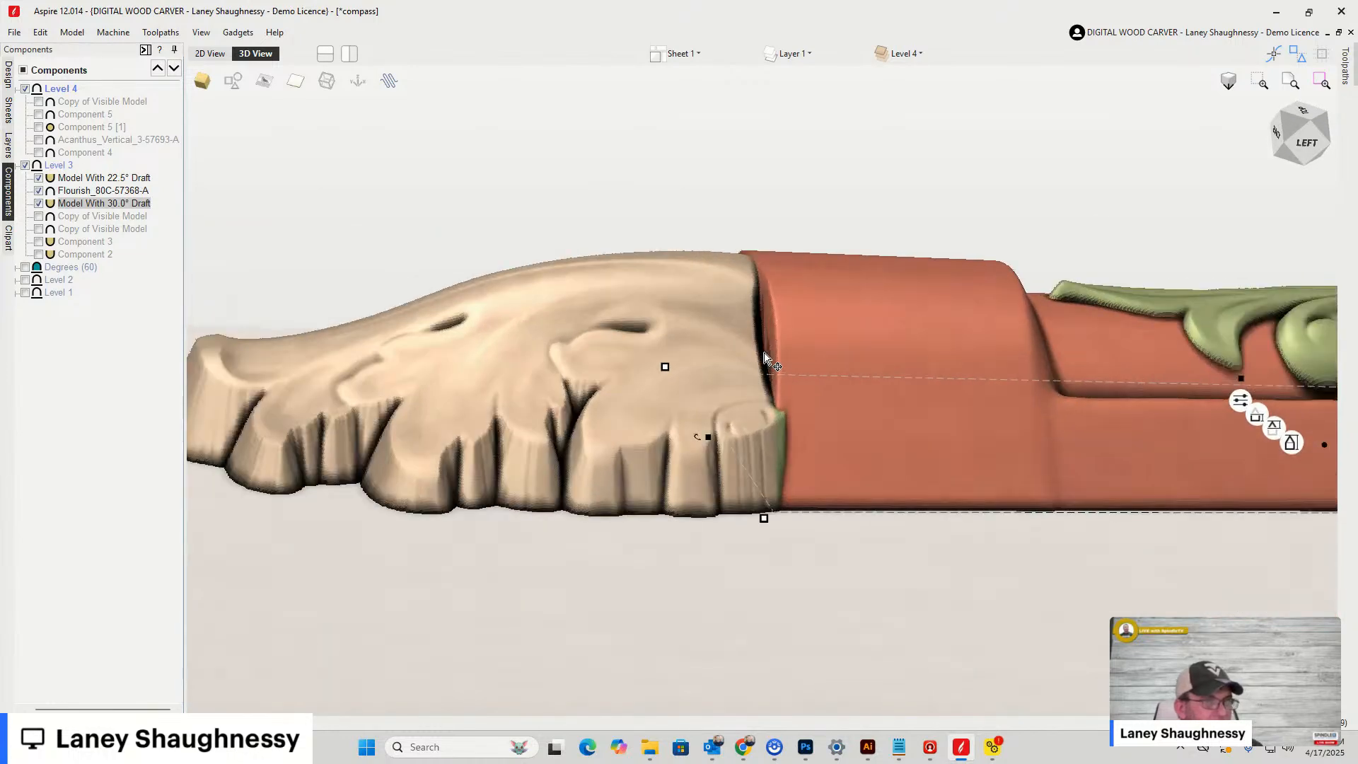
scroll(767, 353, "down", 2)
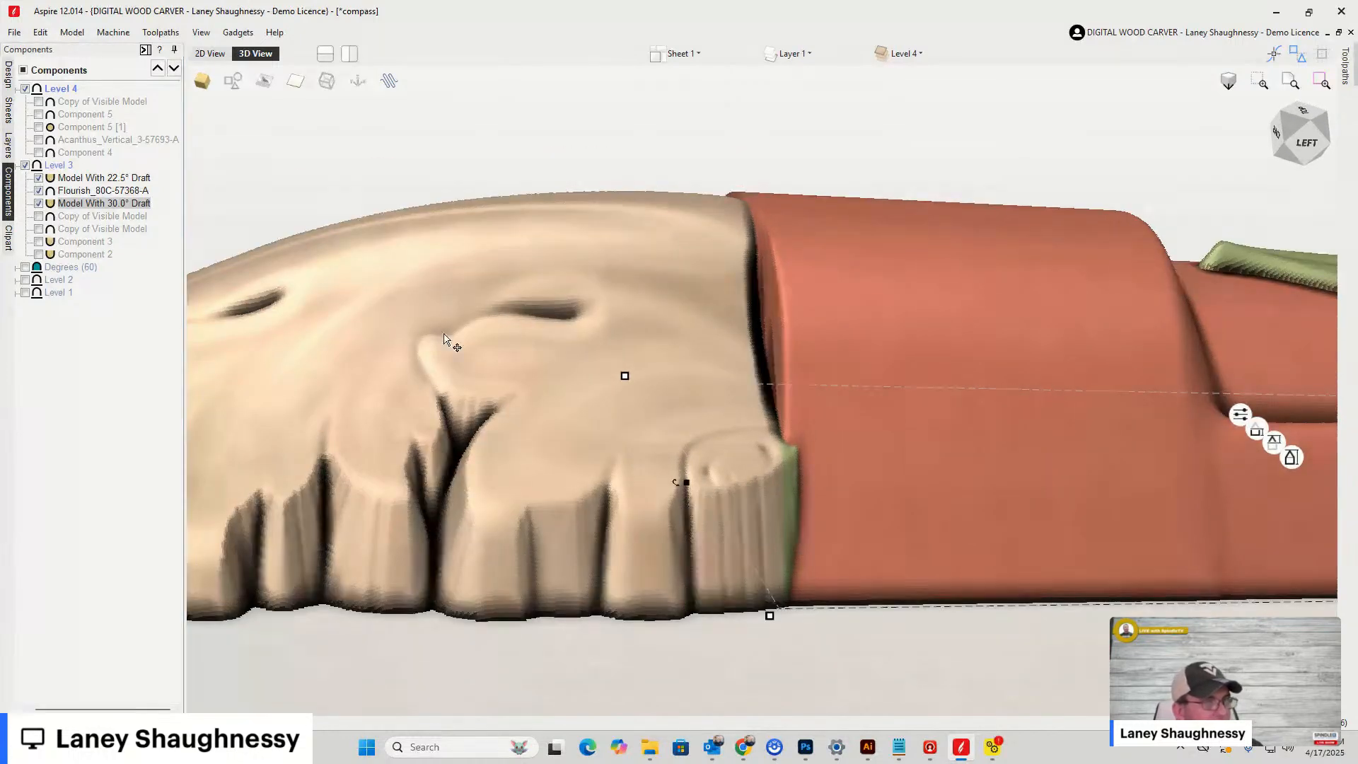
left_click(654, 288)
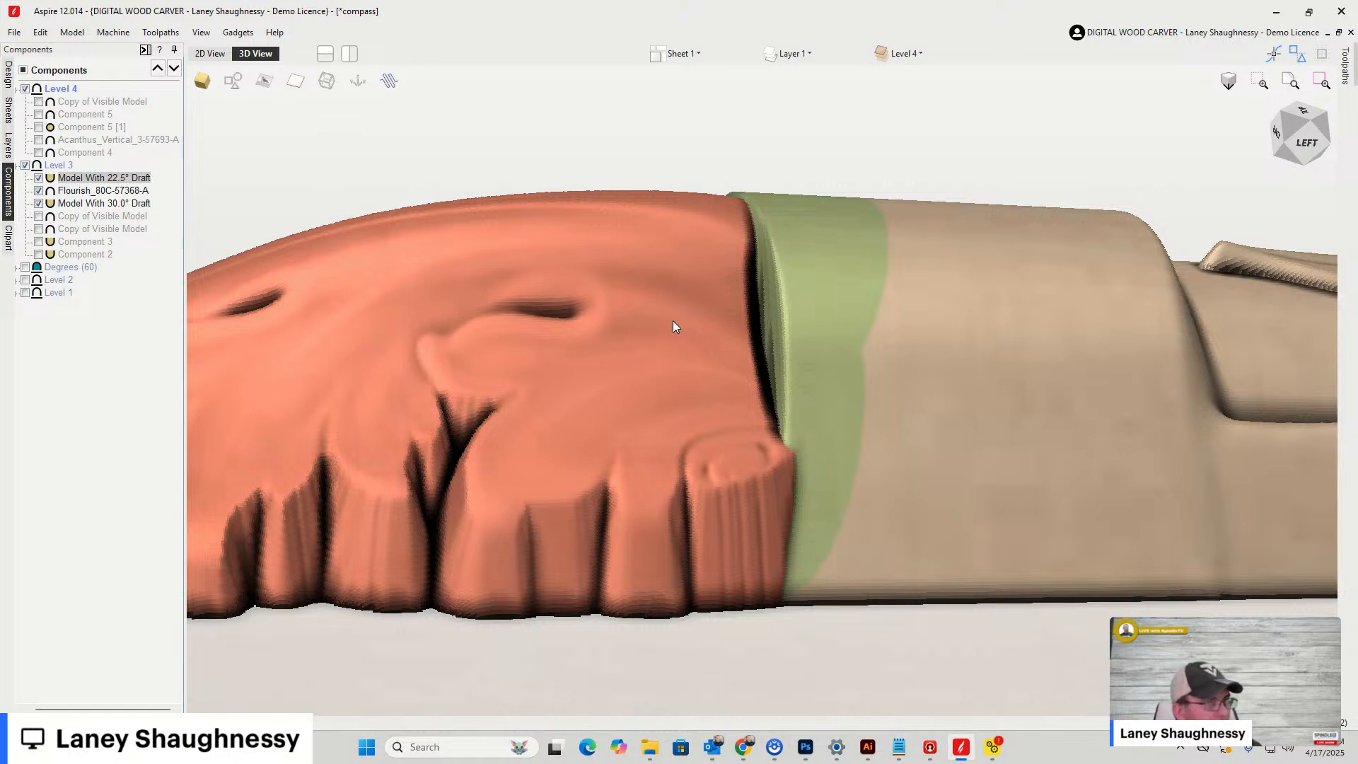
scroll(673, 321, "down", 3)
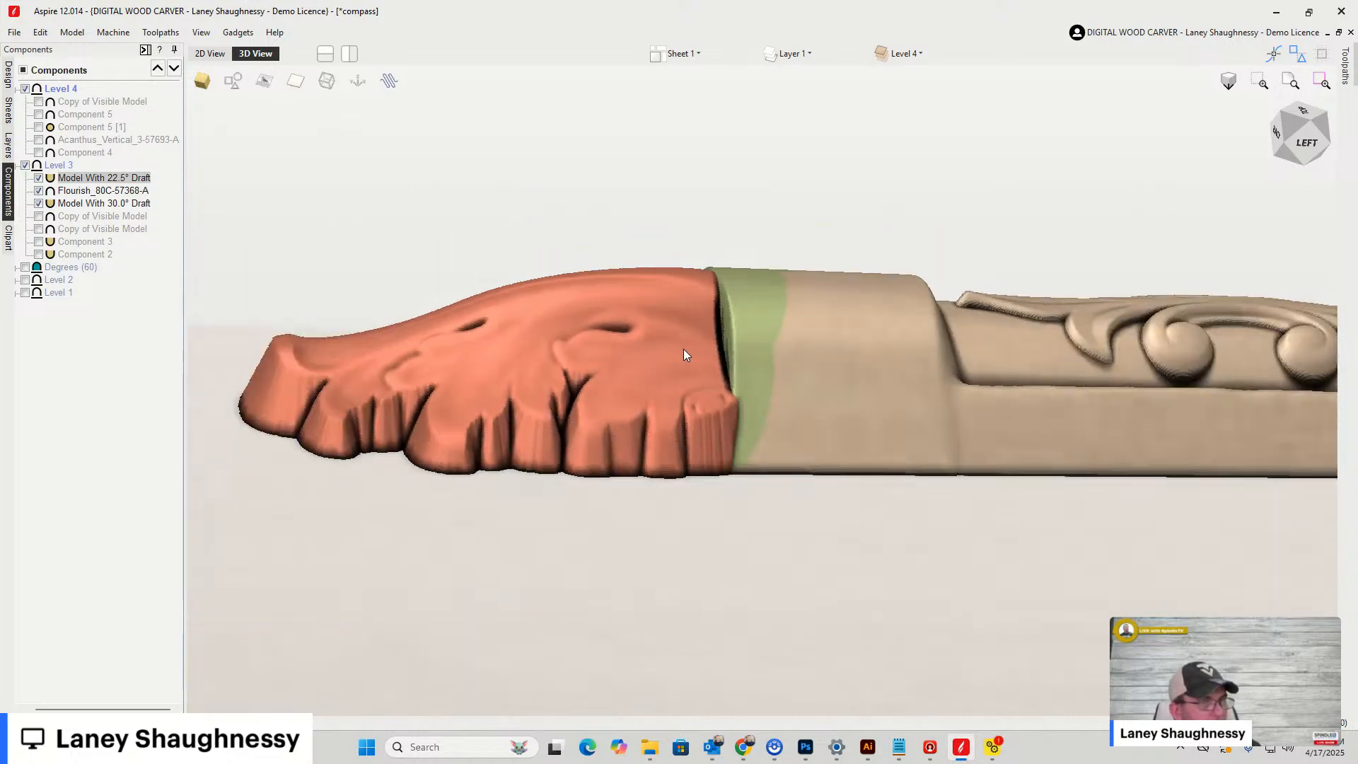
Set the combine mode of the 22.5° draft leaf in Level 3 to Merge
left_click(1316, 149)
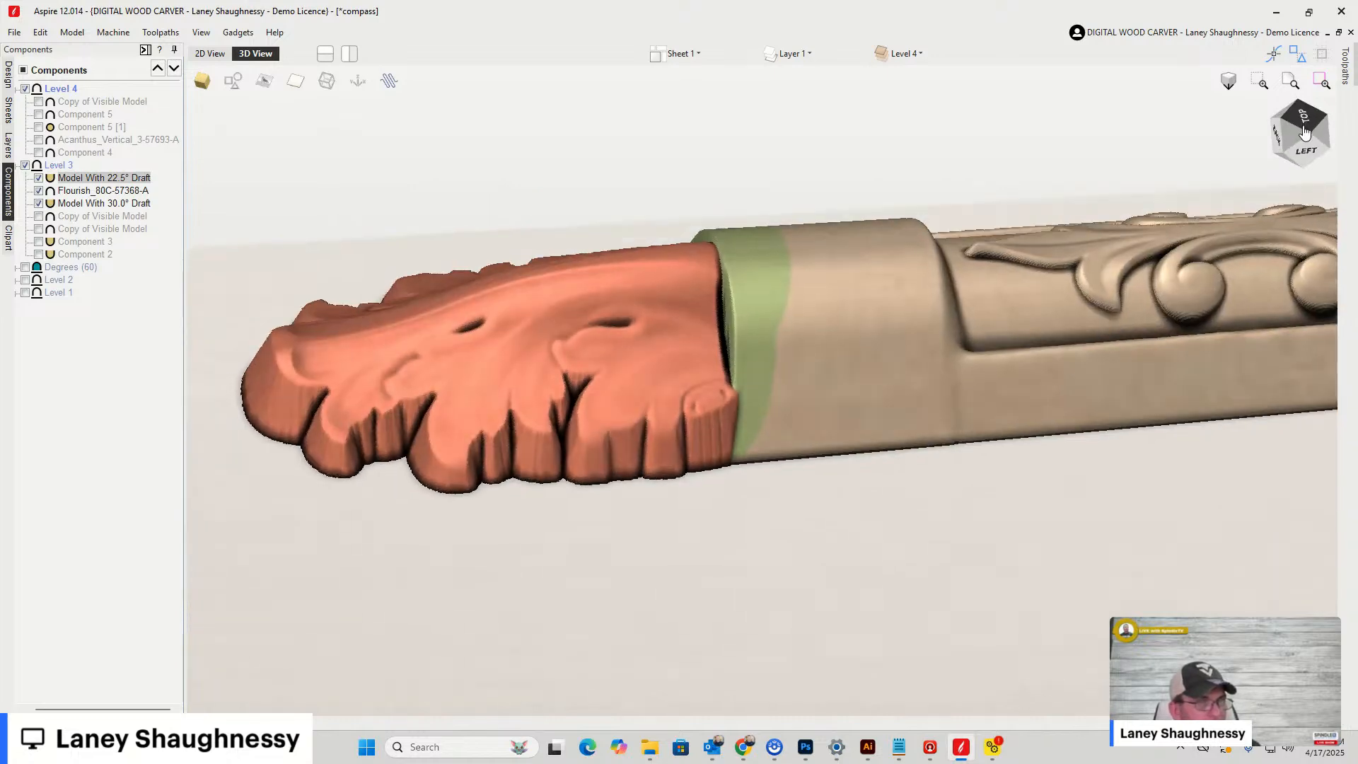
mouse_move(1316, 149)
left_mouse_down()
mouse_move(1294, 139)
mouse_move(1315, 137)
left_mouse_up()
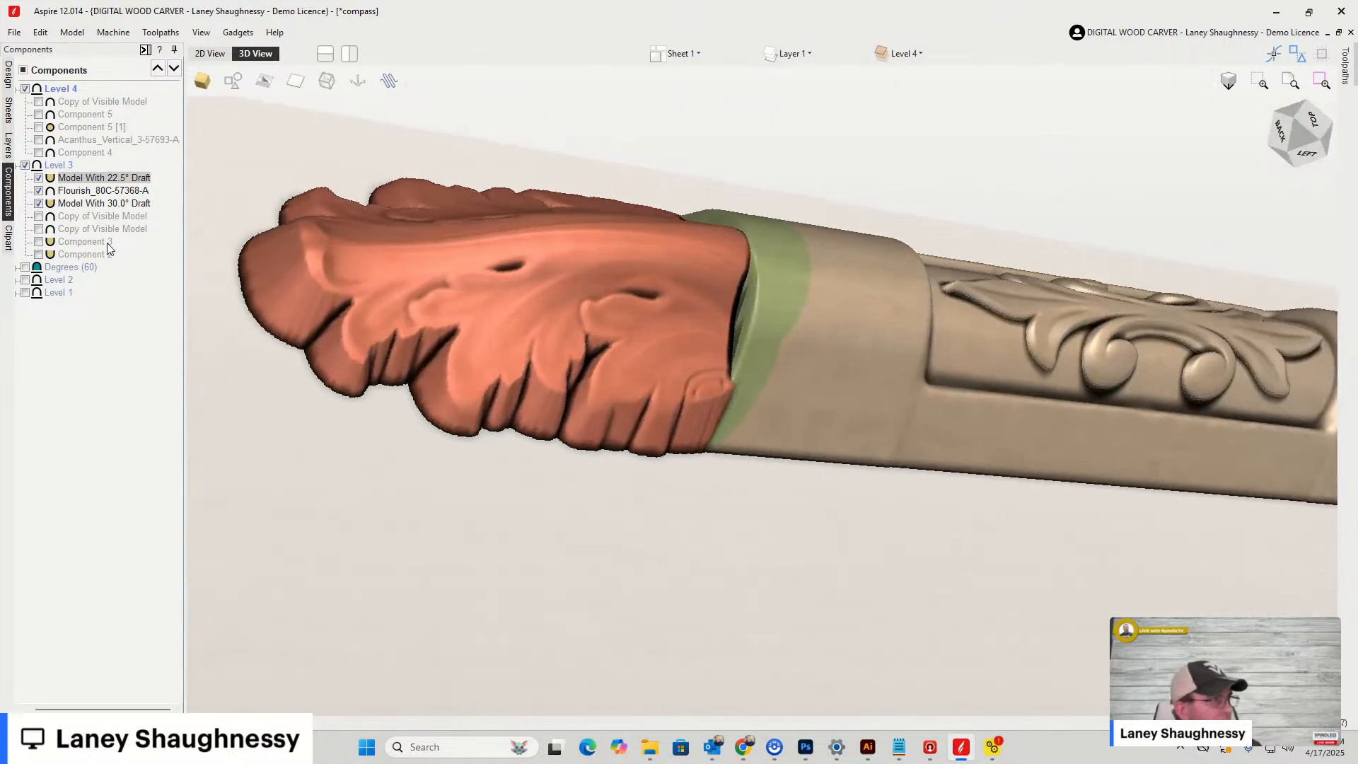
mouse_move(80, 182)
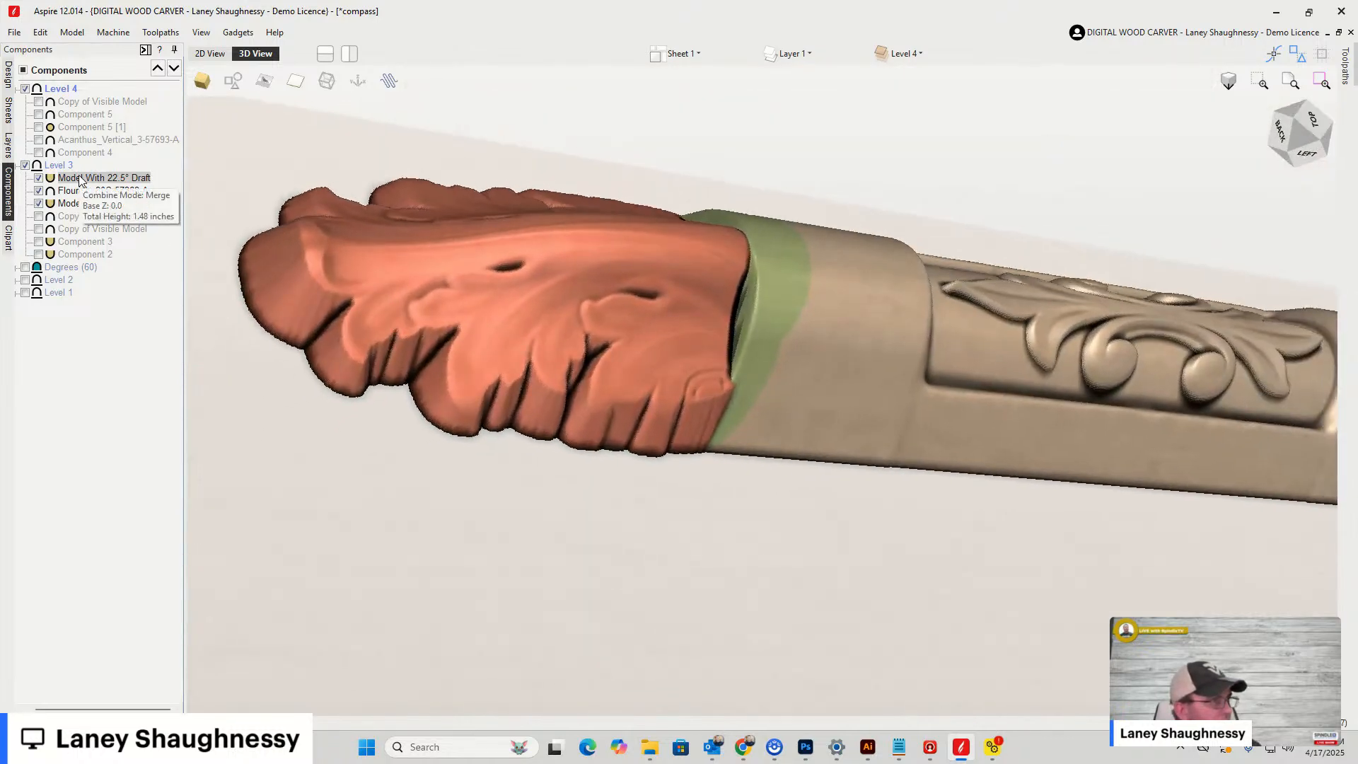
right_click(80, 182)
mouse_move(179, 186)
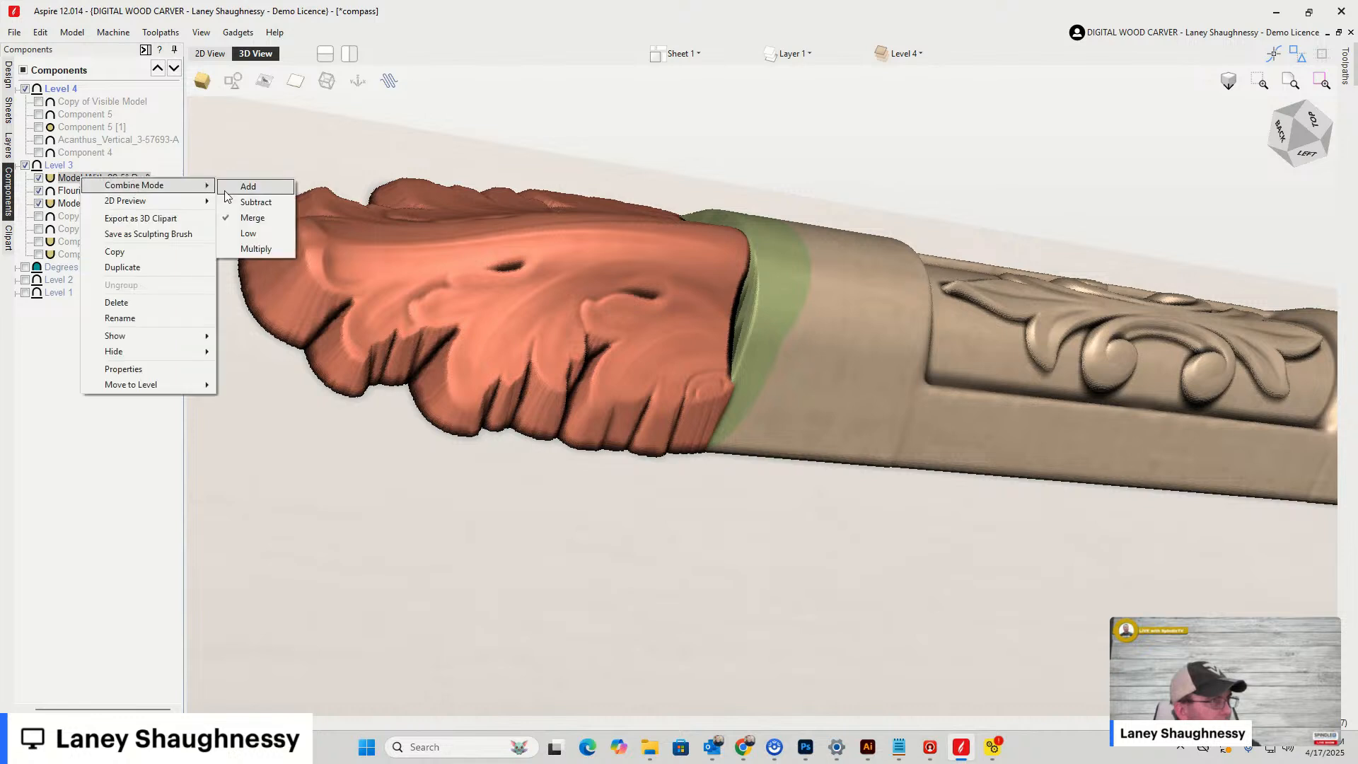
left_click(244, 219)
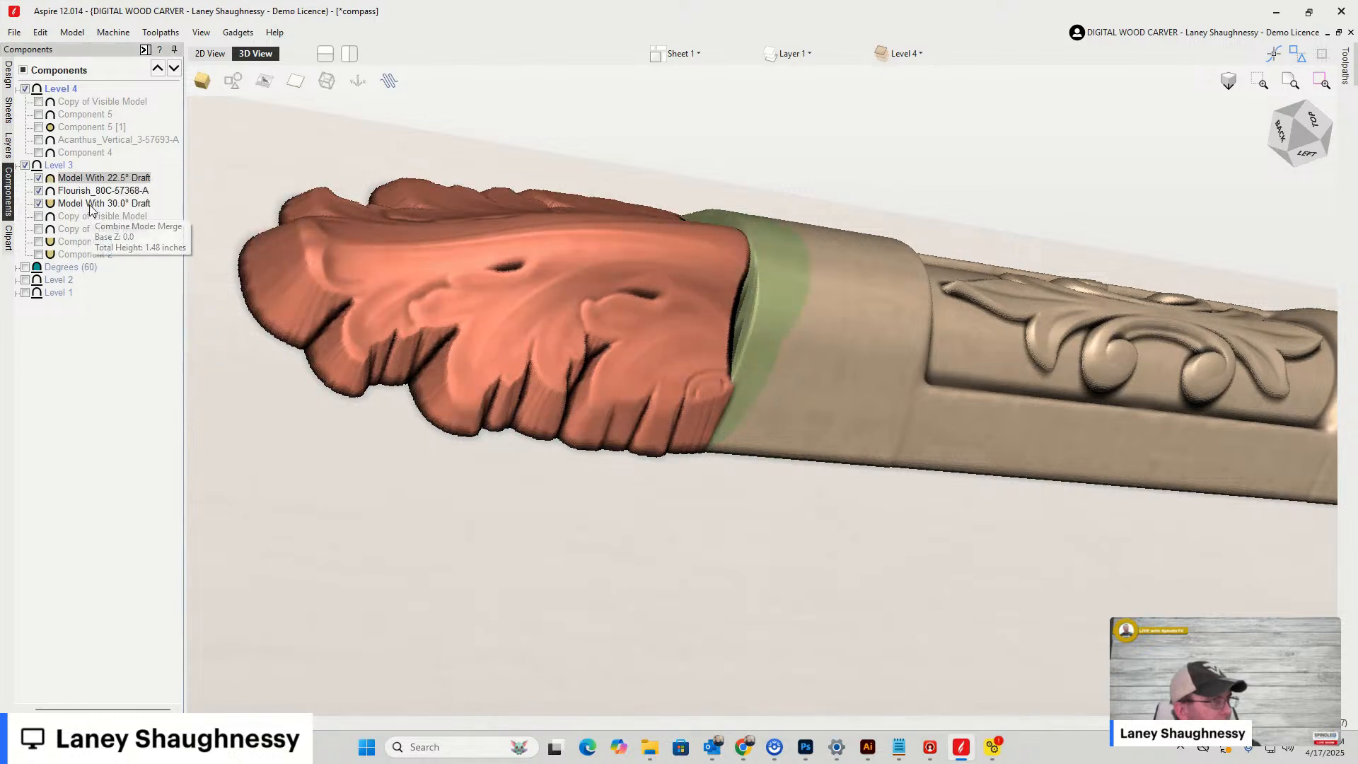
Set the 30° draft column's combine mode to Merge and save the file
right_click(91, 206)
left_click(248, 245)
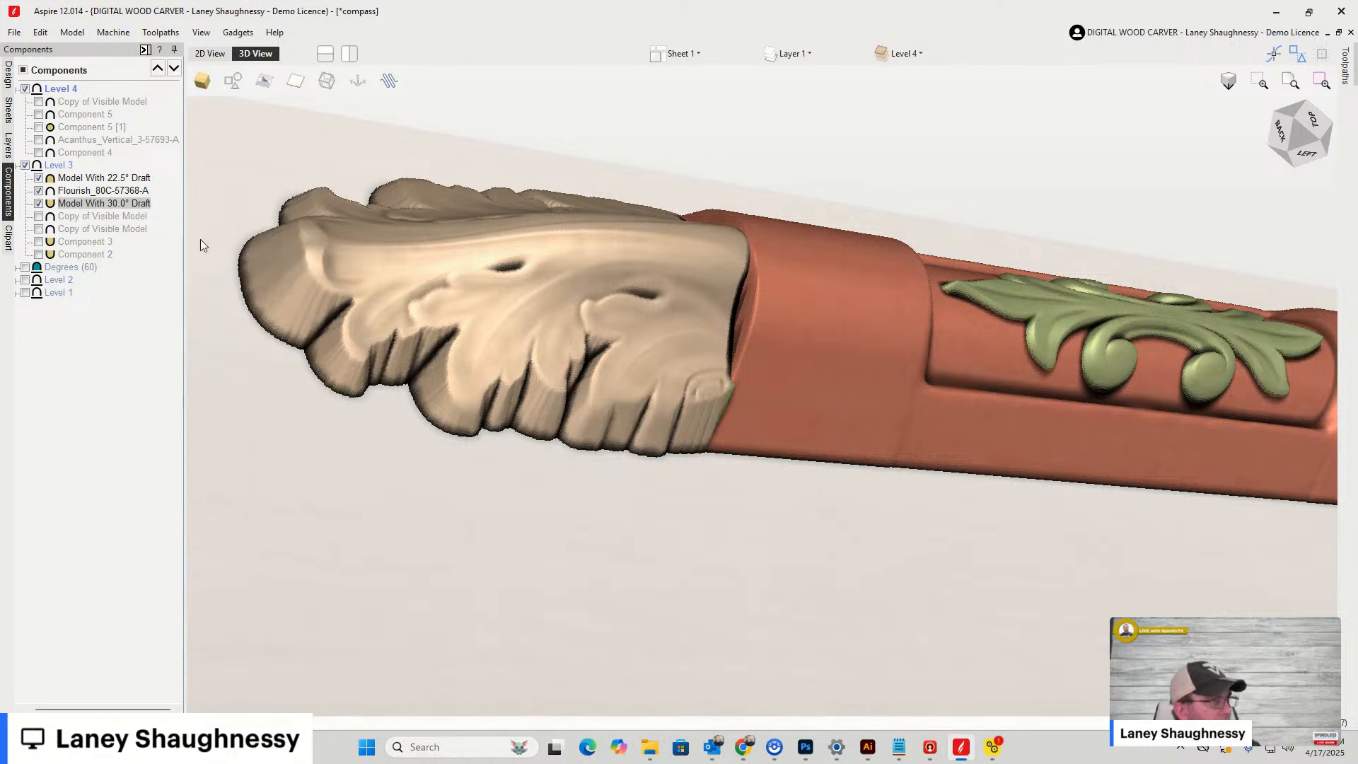
left_click(15, 34)
left_click(46, 109)
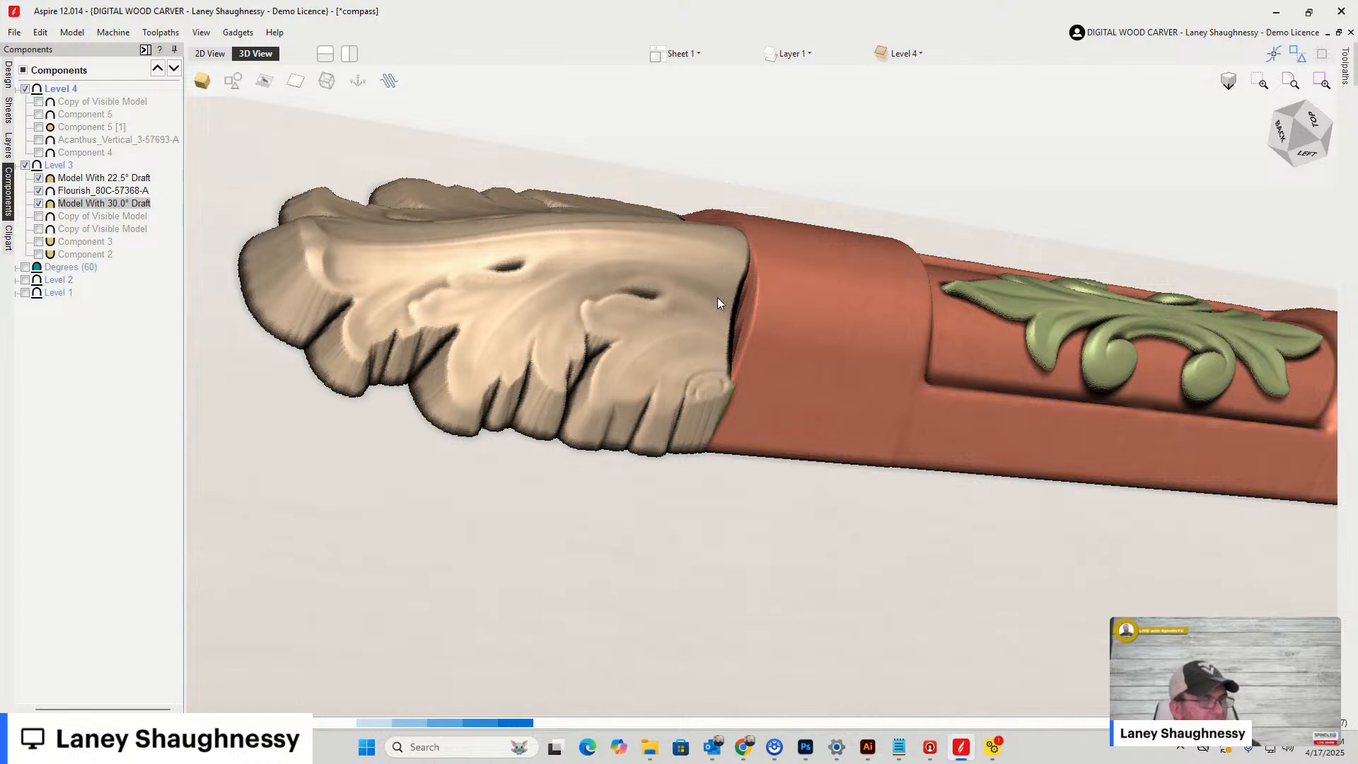
Nudge the 22.5° draft leaf toward the column so its base overlaps the column's end
left_click(669, 273)
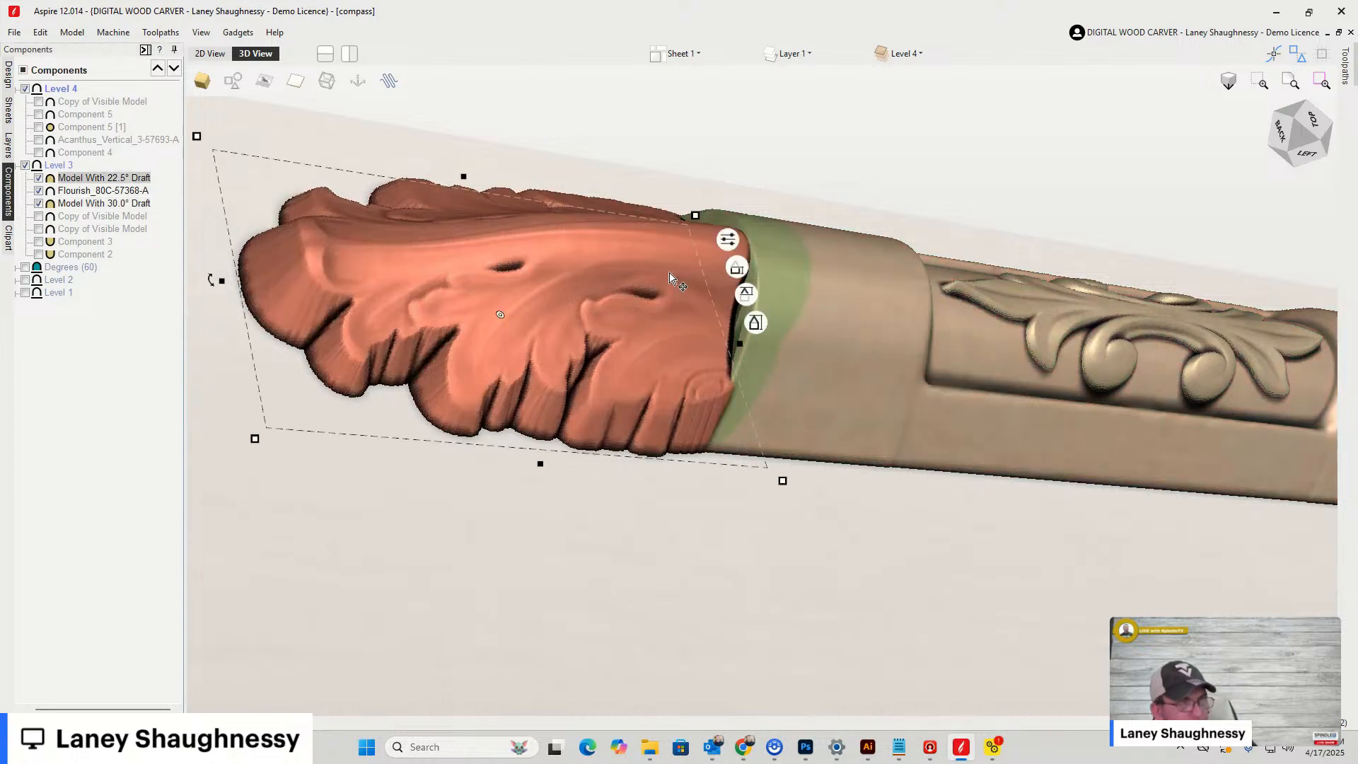
key("Delete")
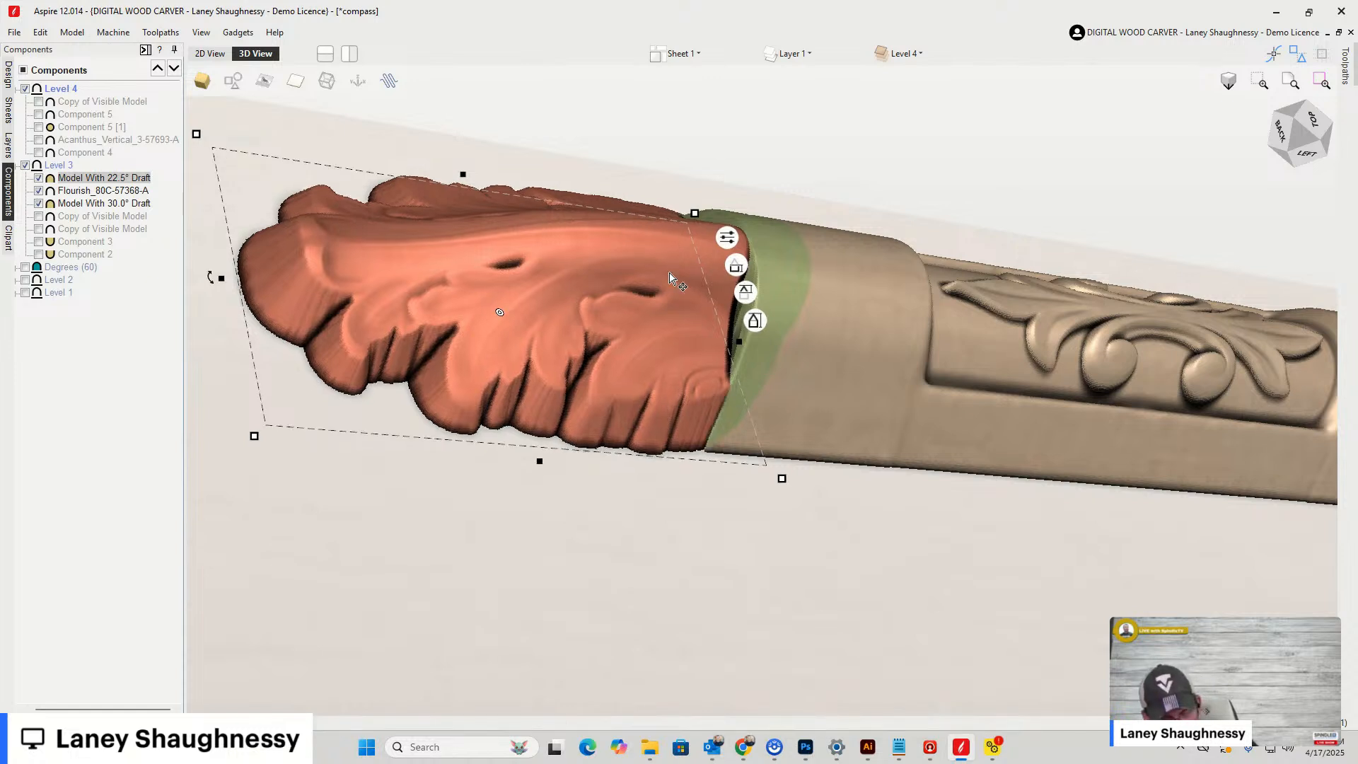
left_click(669, 274)
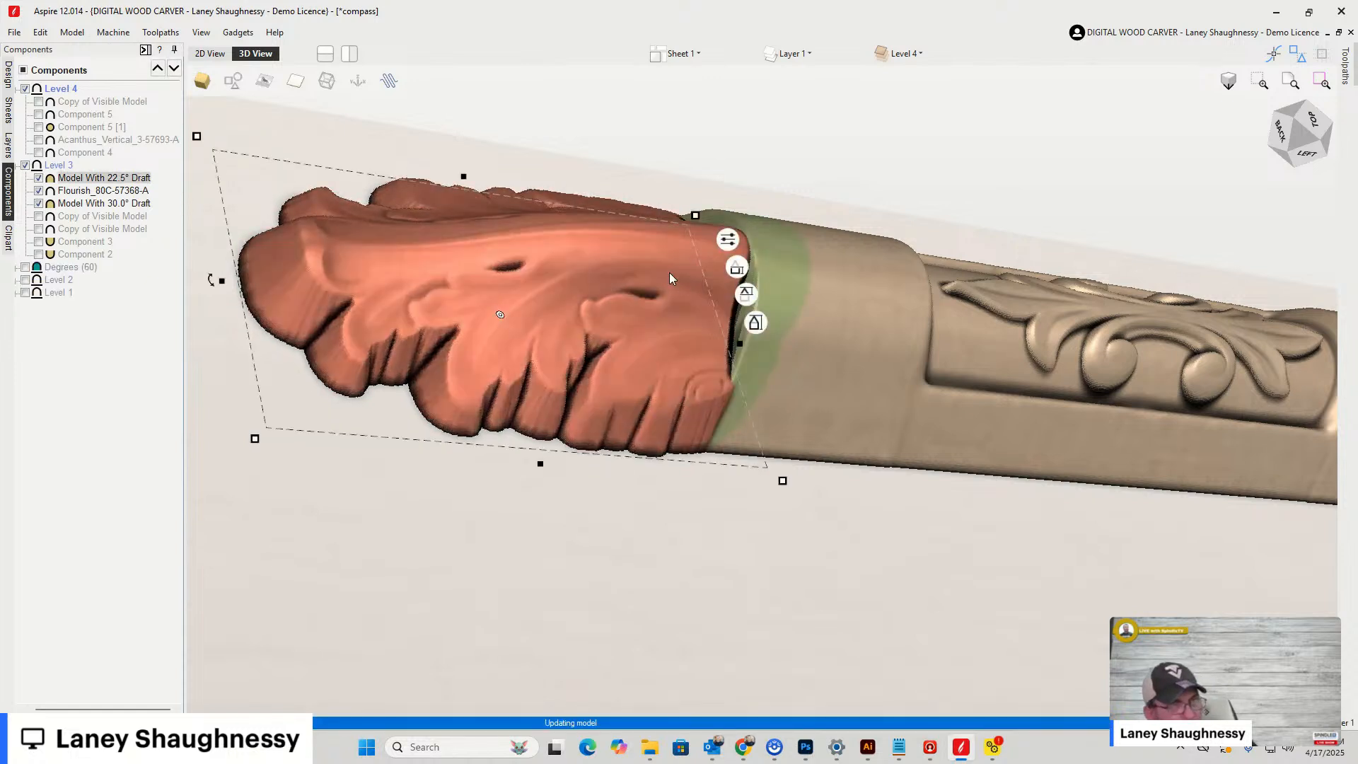
key("Down")
key("Down")
key("Down")
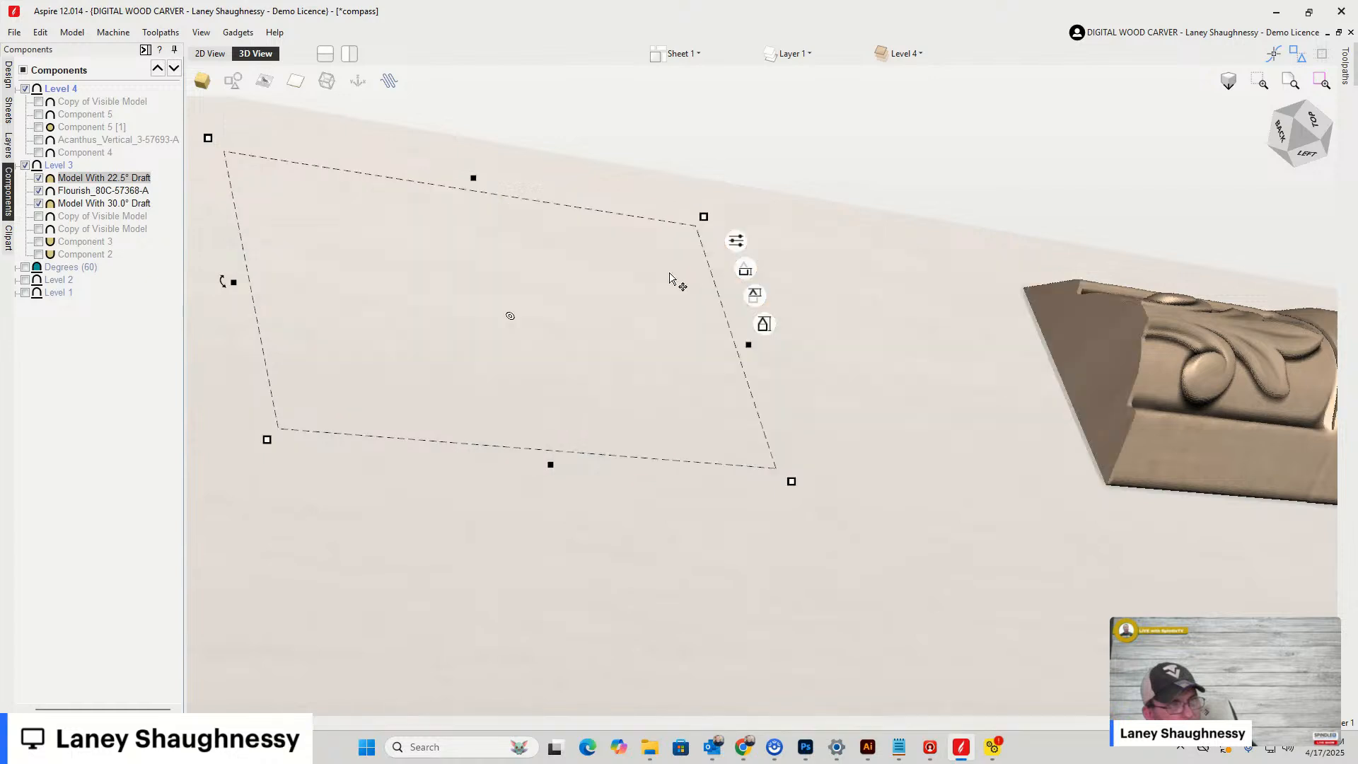
key("Down")
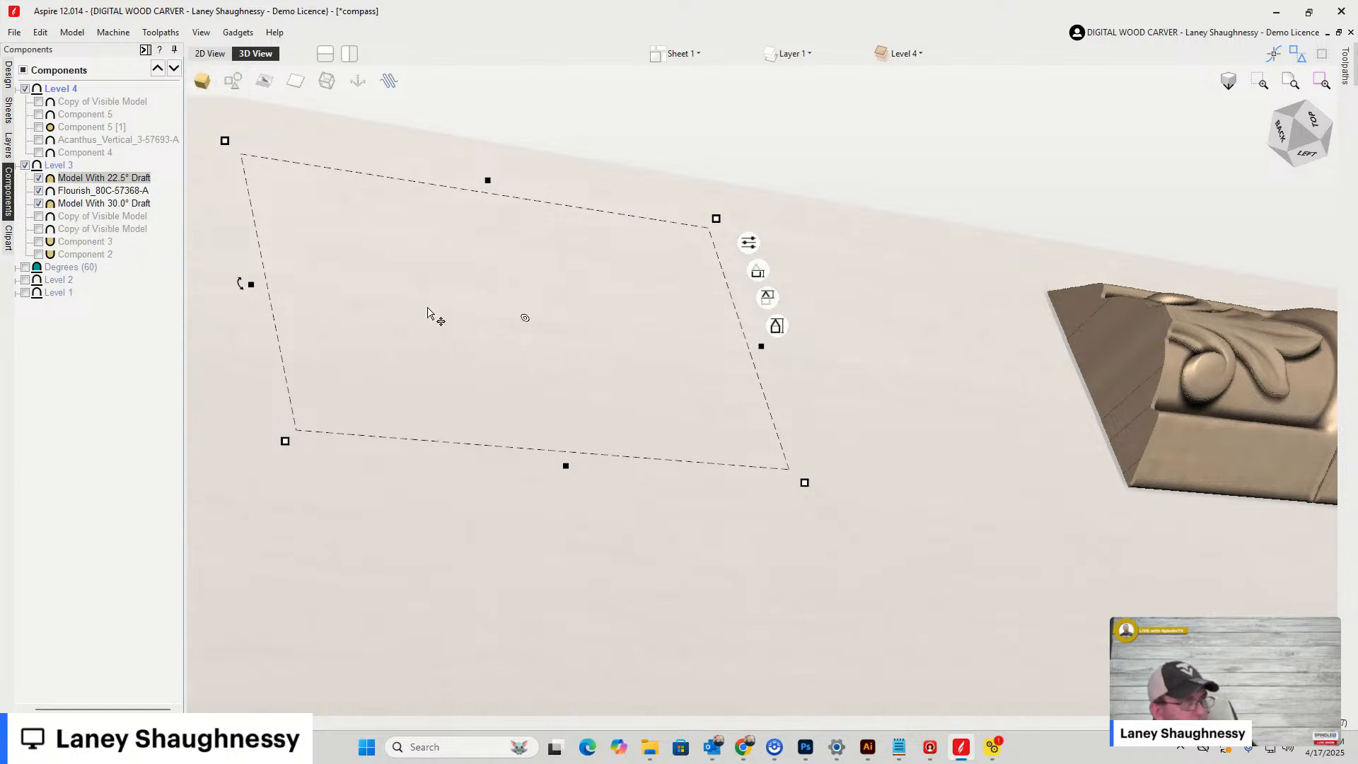
Check the model from the left side and undo the leaf's last two nudges
left_click(204, 55)
left_click(256, 55)
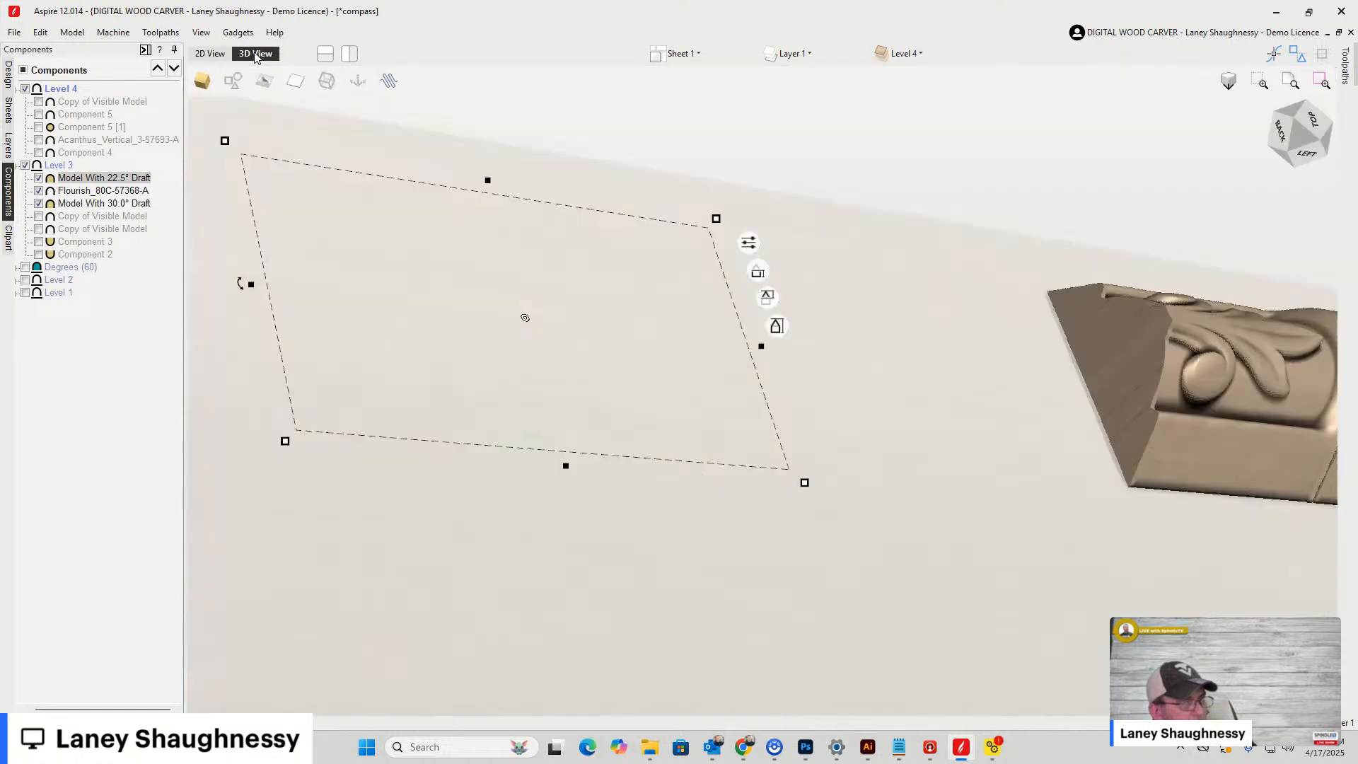
scroll(733, 524, "down", 2)
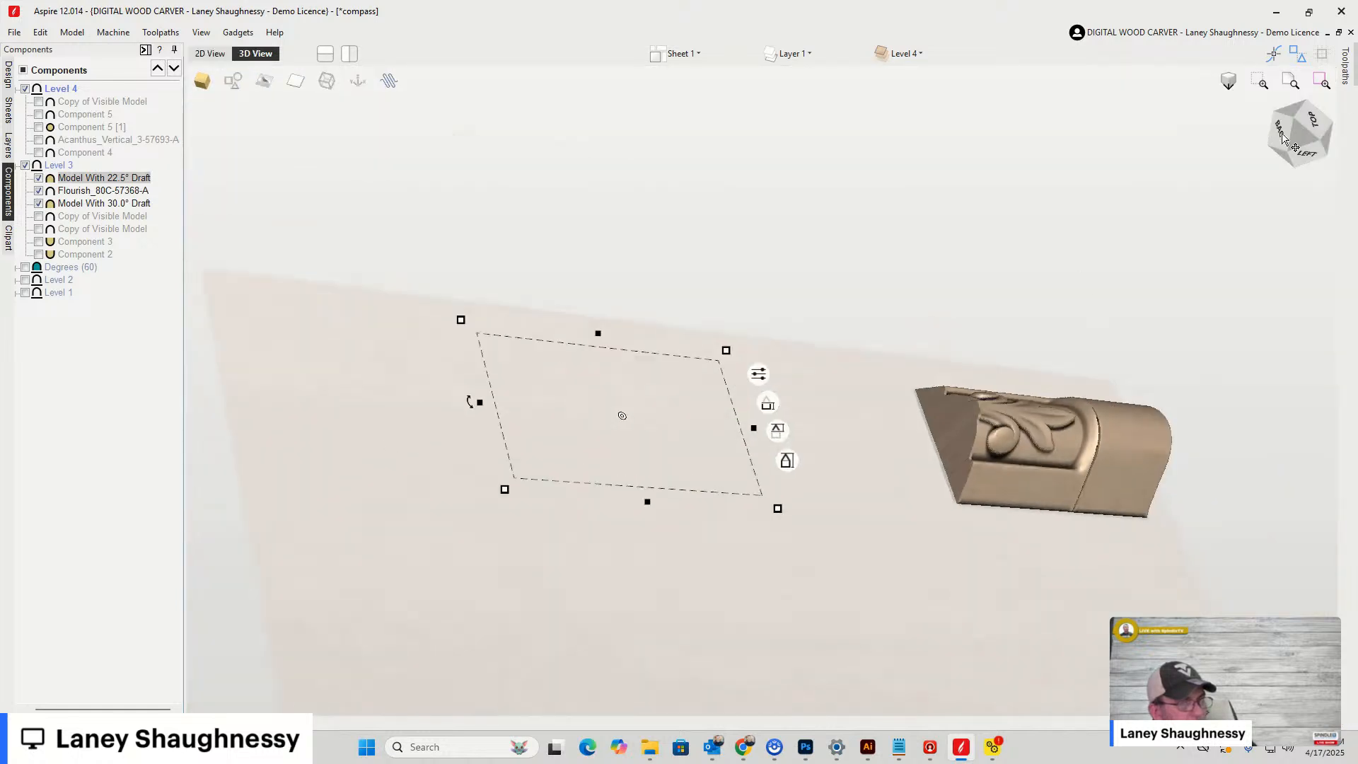
left_click(1284, 137)
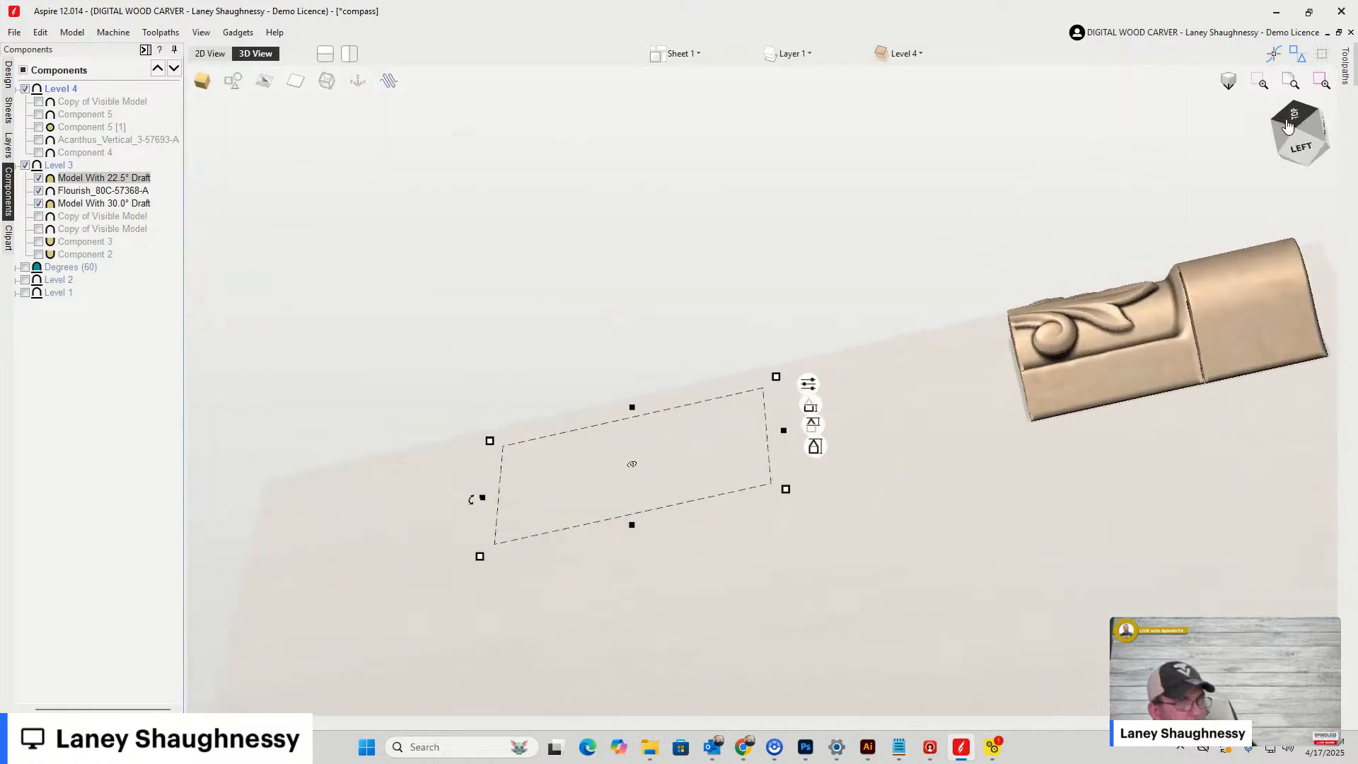
left_click_drag(1291, 129, 1295, 121)
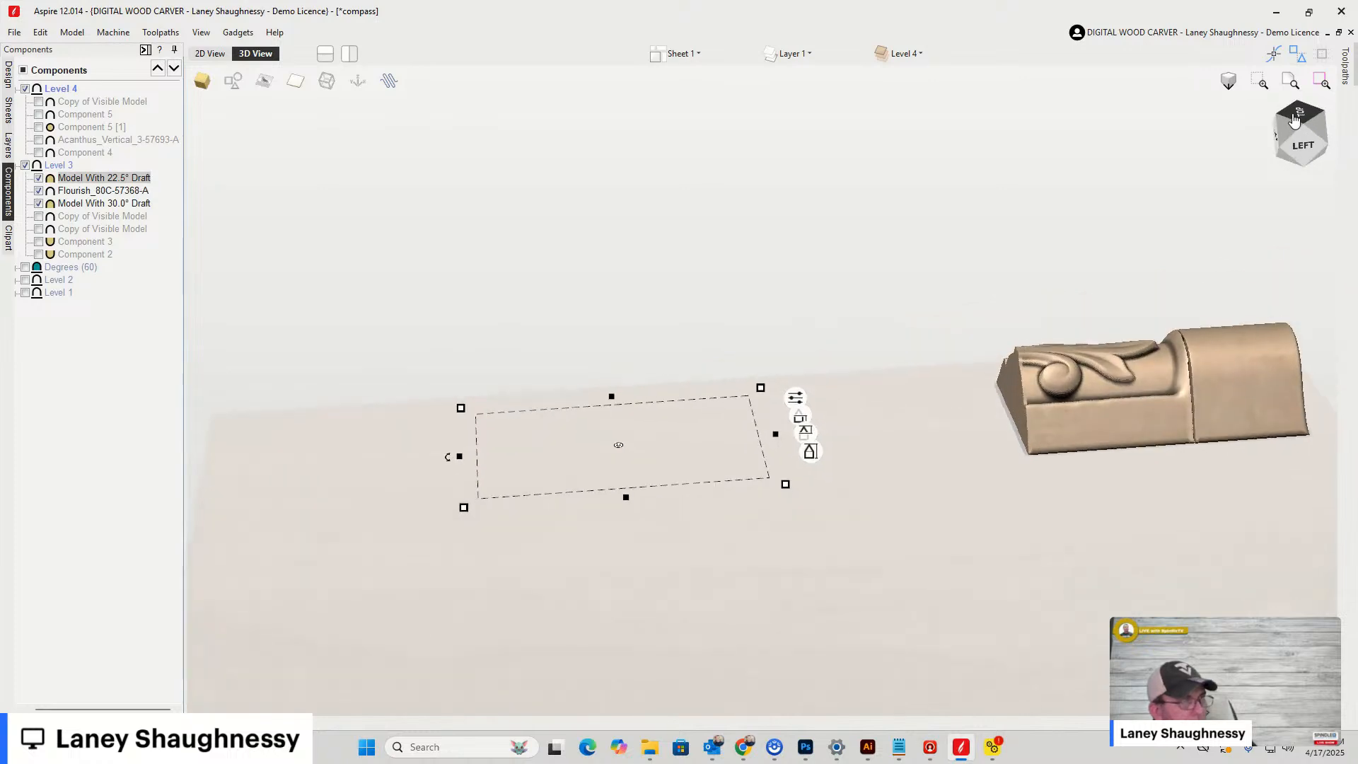
left_click(45, 37)
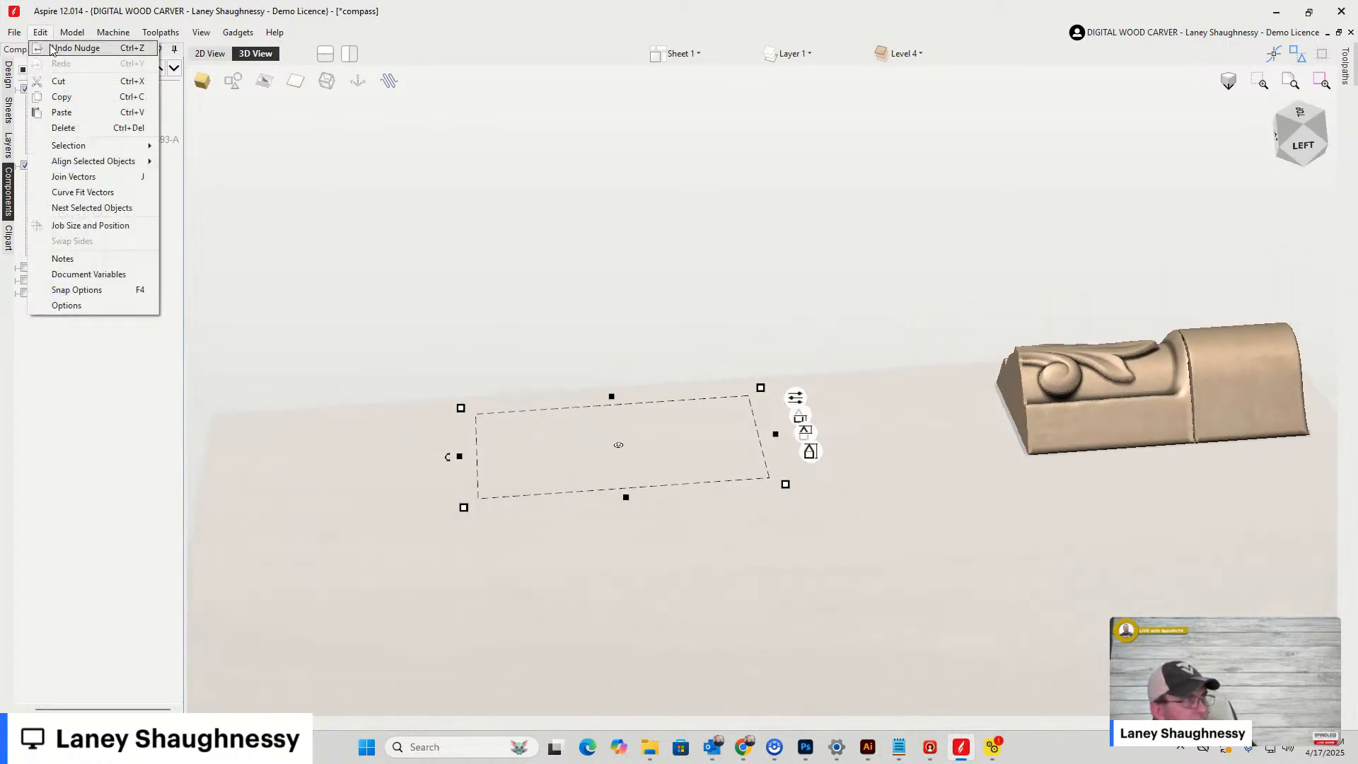
left_click(50, 46)
left_click(45, 37)
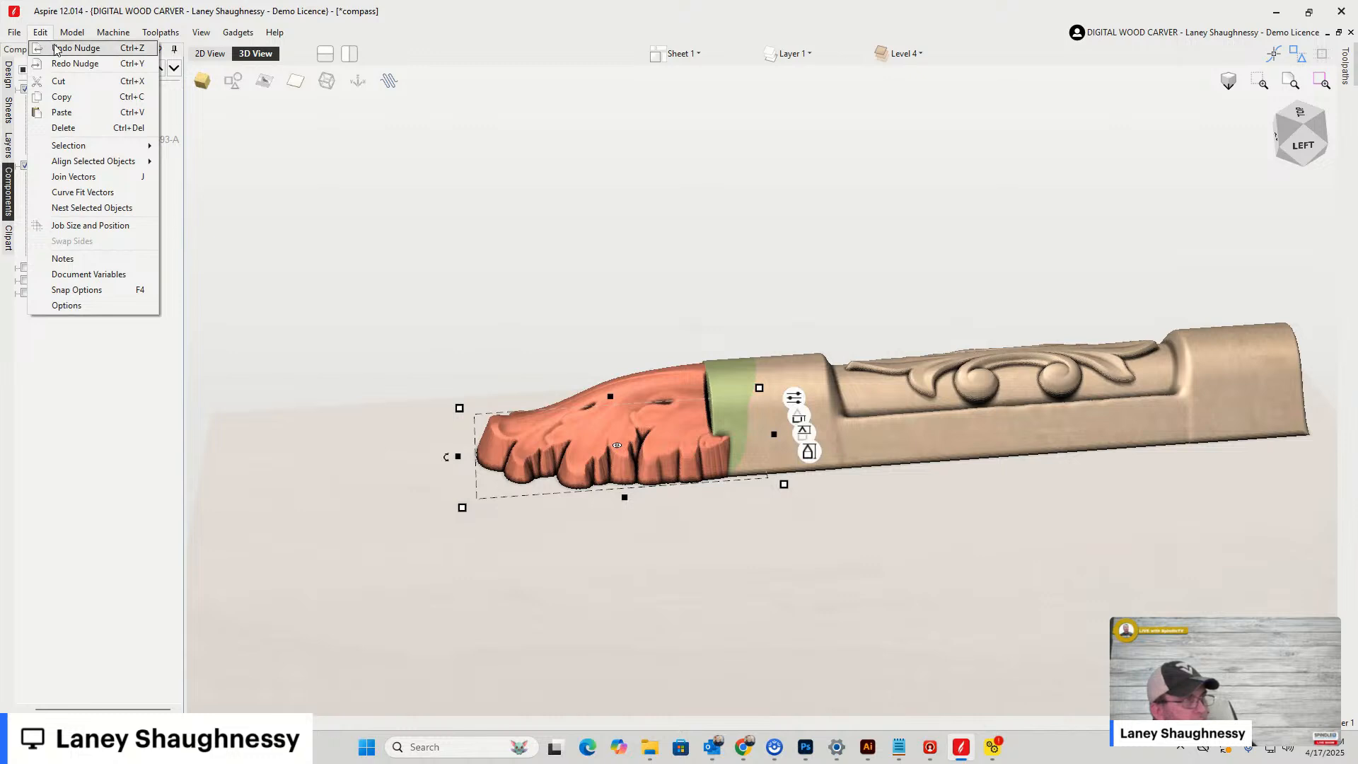
left_click(53, 45)
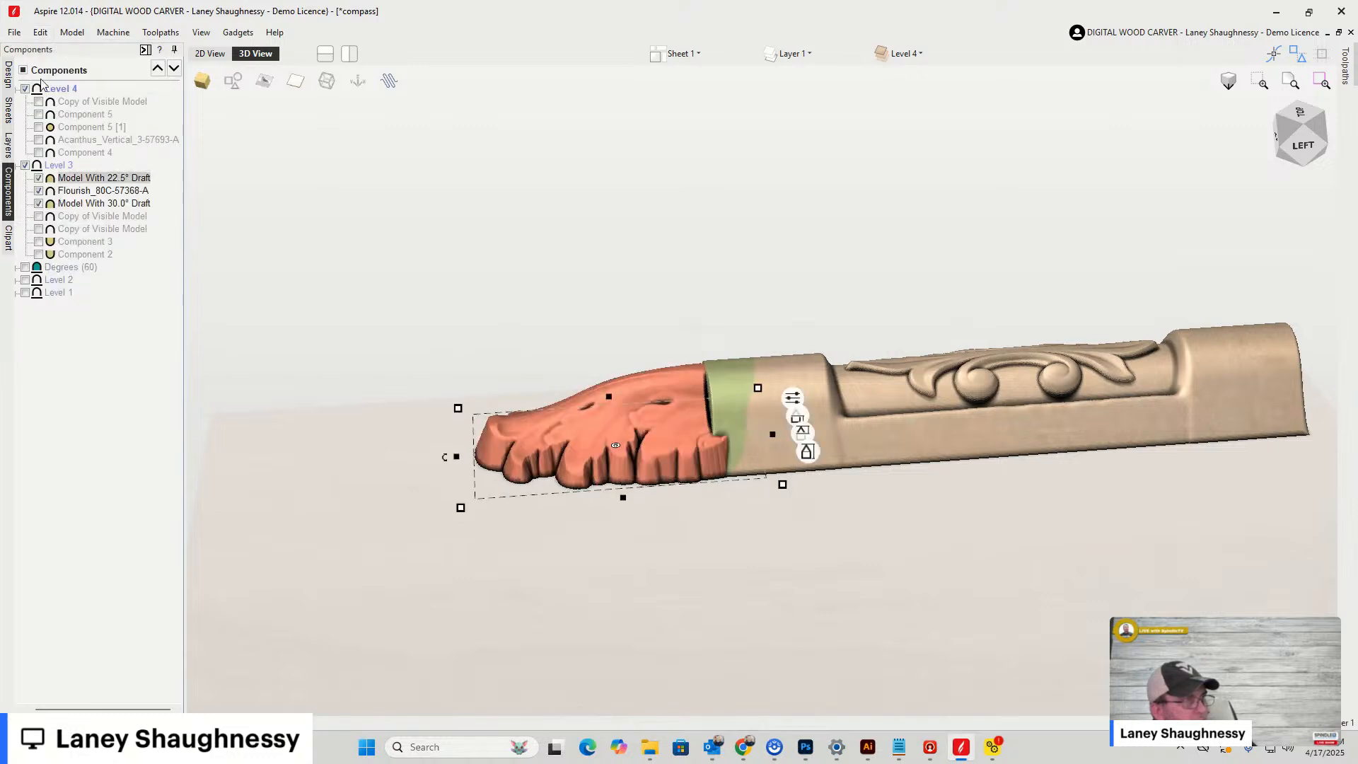
Move the leaf slightly further over the column's end while looking from the top
left_click(1300, 113)
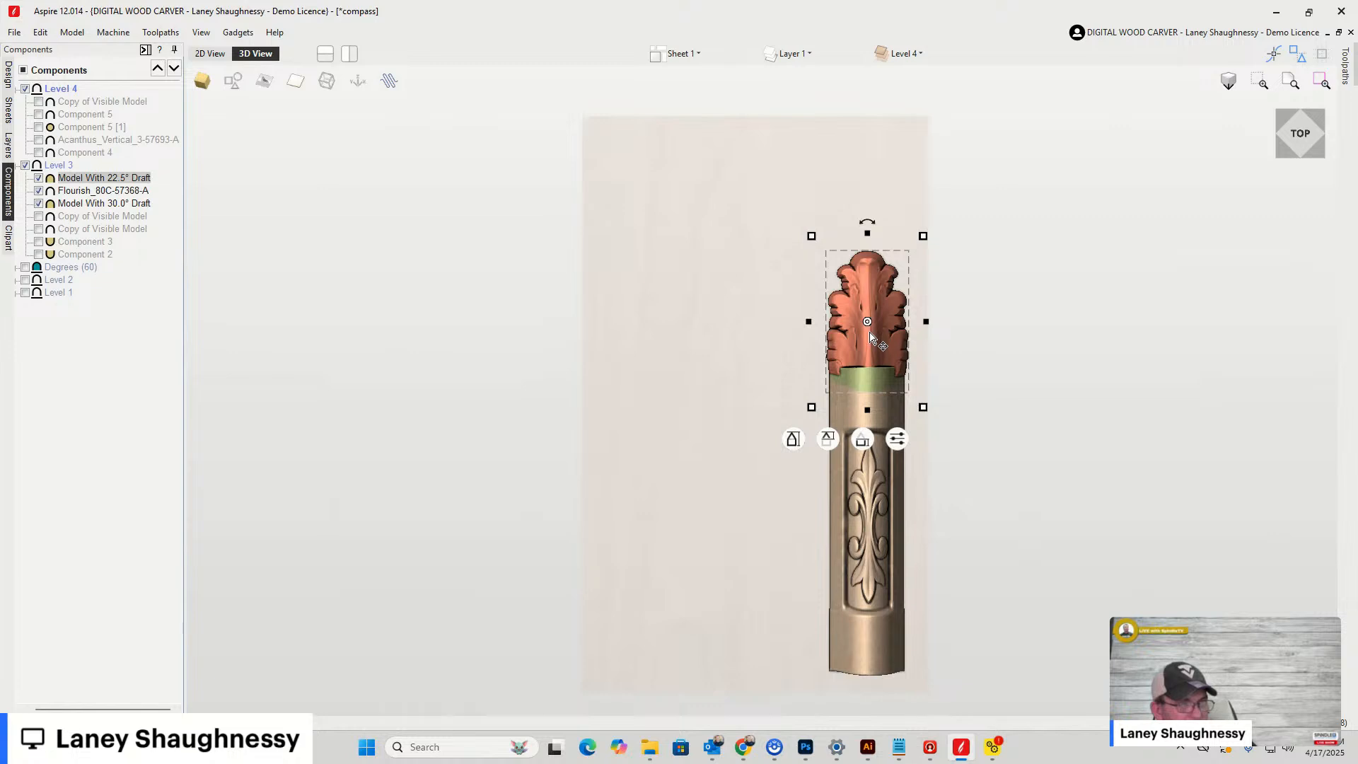
key("Escape")
left_click_drag(869, 332, 868, 346)
scroll(867, 387, "up", 5)
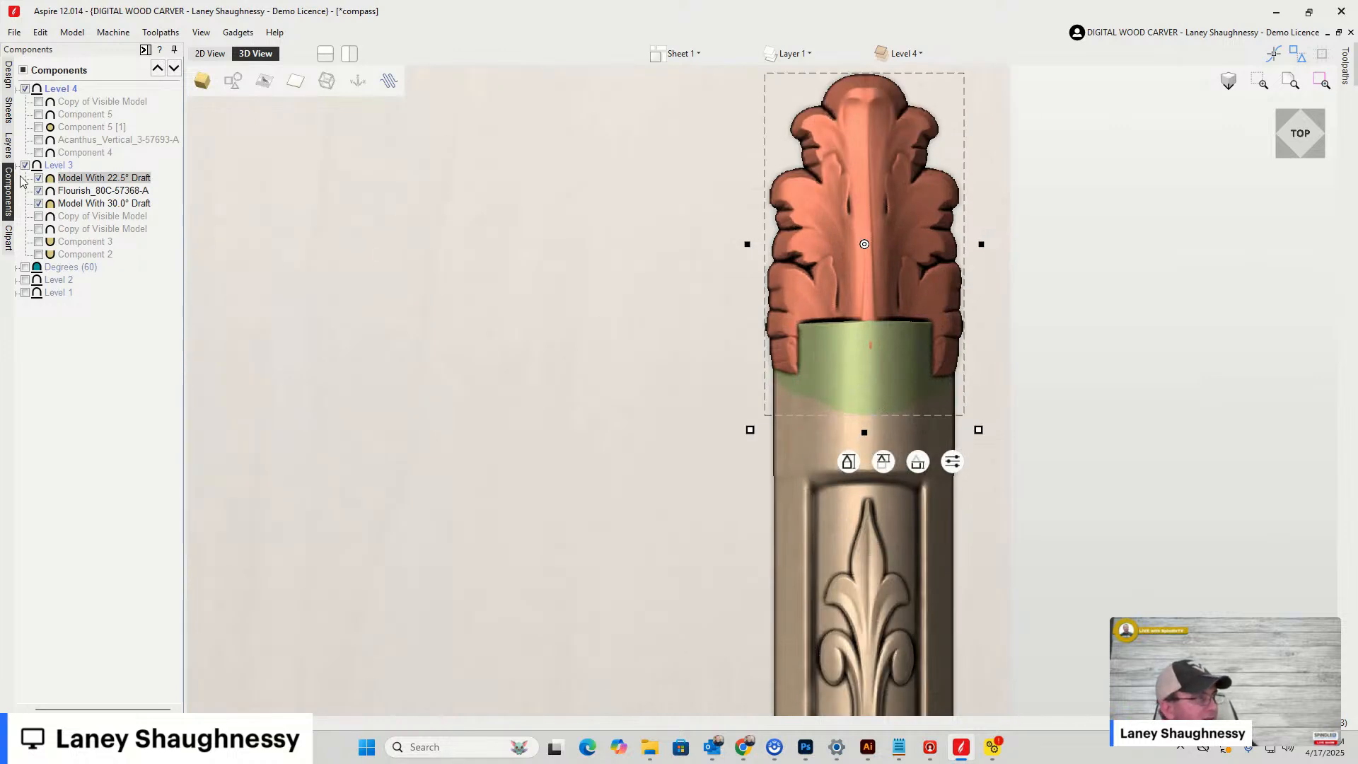
Add the column to the leaf selection and center-align the two horizontally to each other
left_click(8, 73)
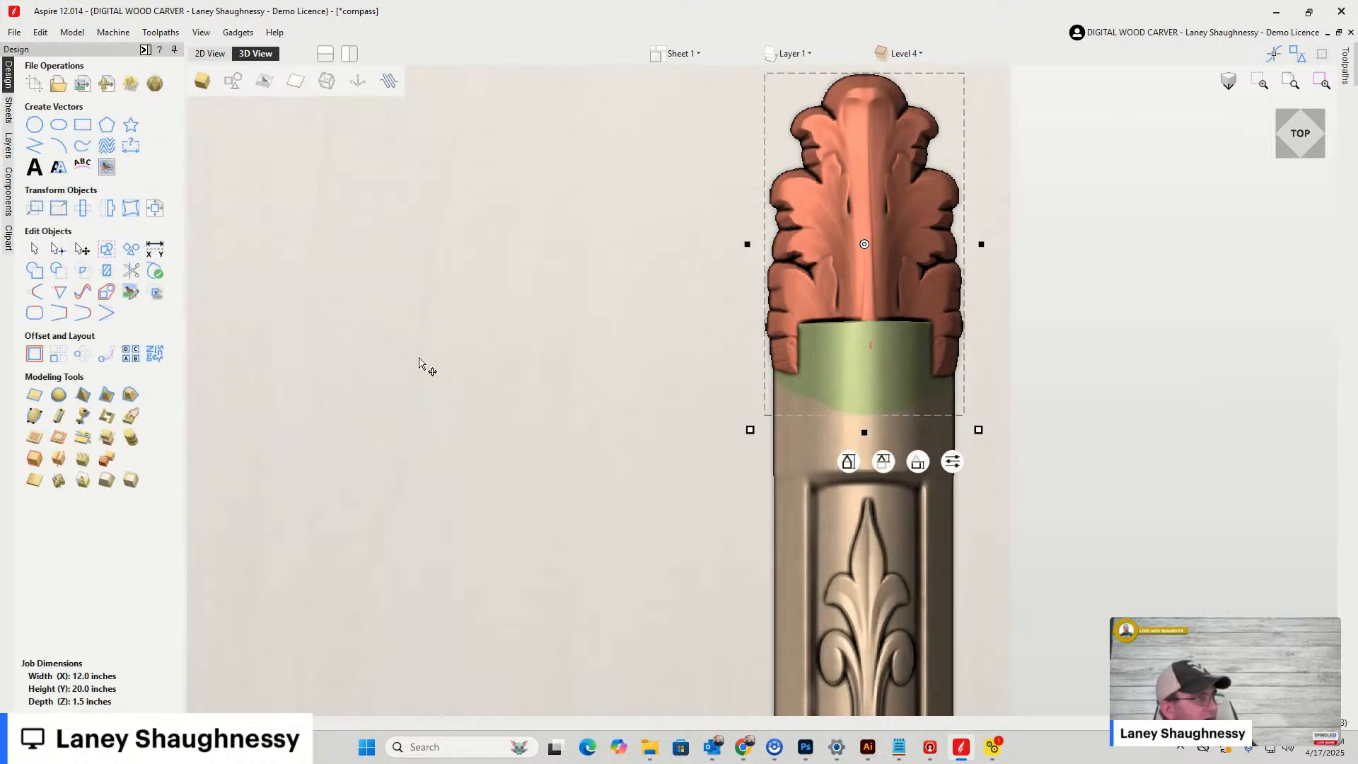
left_click(881, 395)
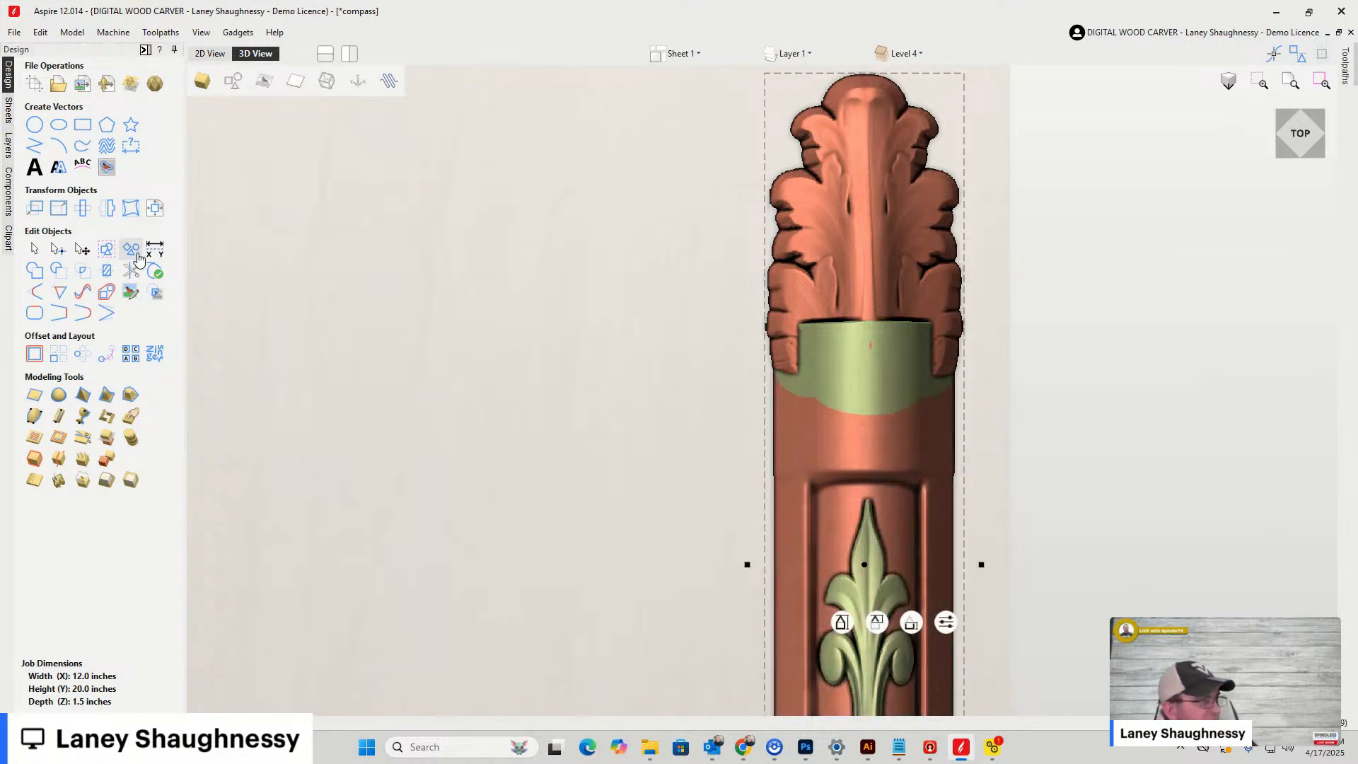
left_click(155, 208)
left_click(78, 204)
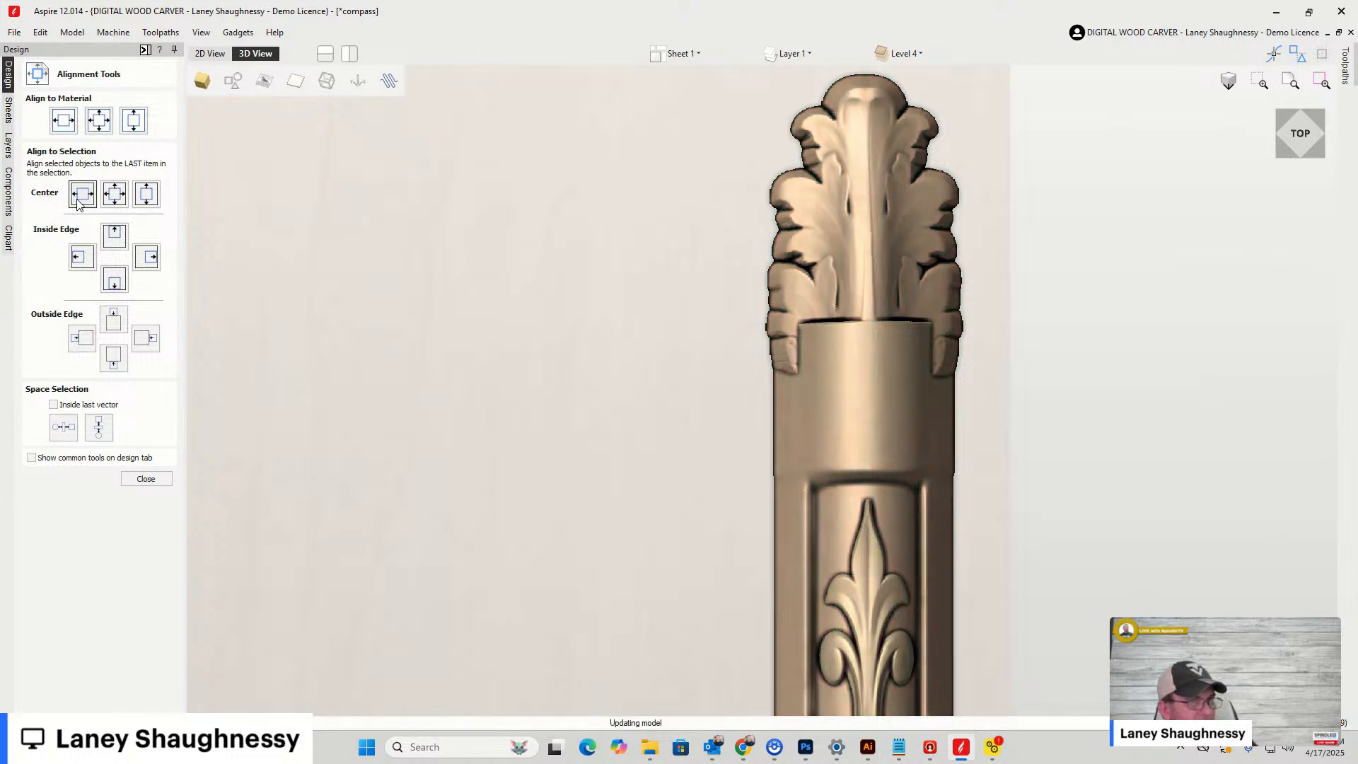
left_click(145, 479)
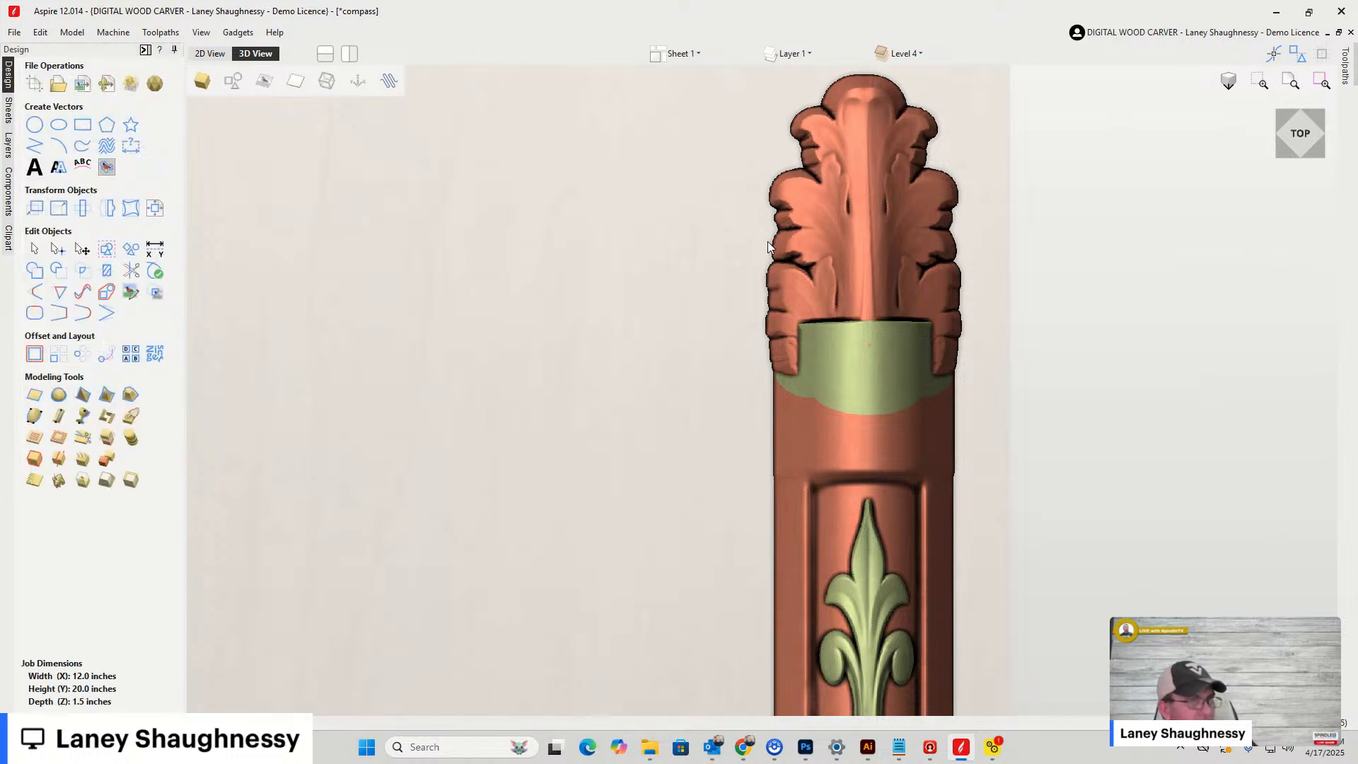
Try the Low combine mode on the 22.5° draft leaf, inspect the joint at an angle, and undo it
left_click(651, 274)
left_click(854, 231)
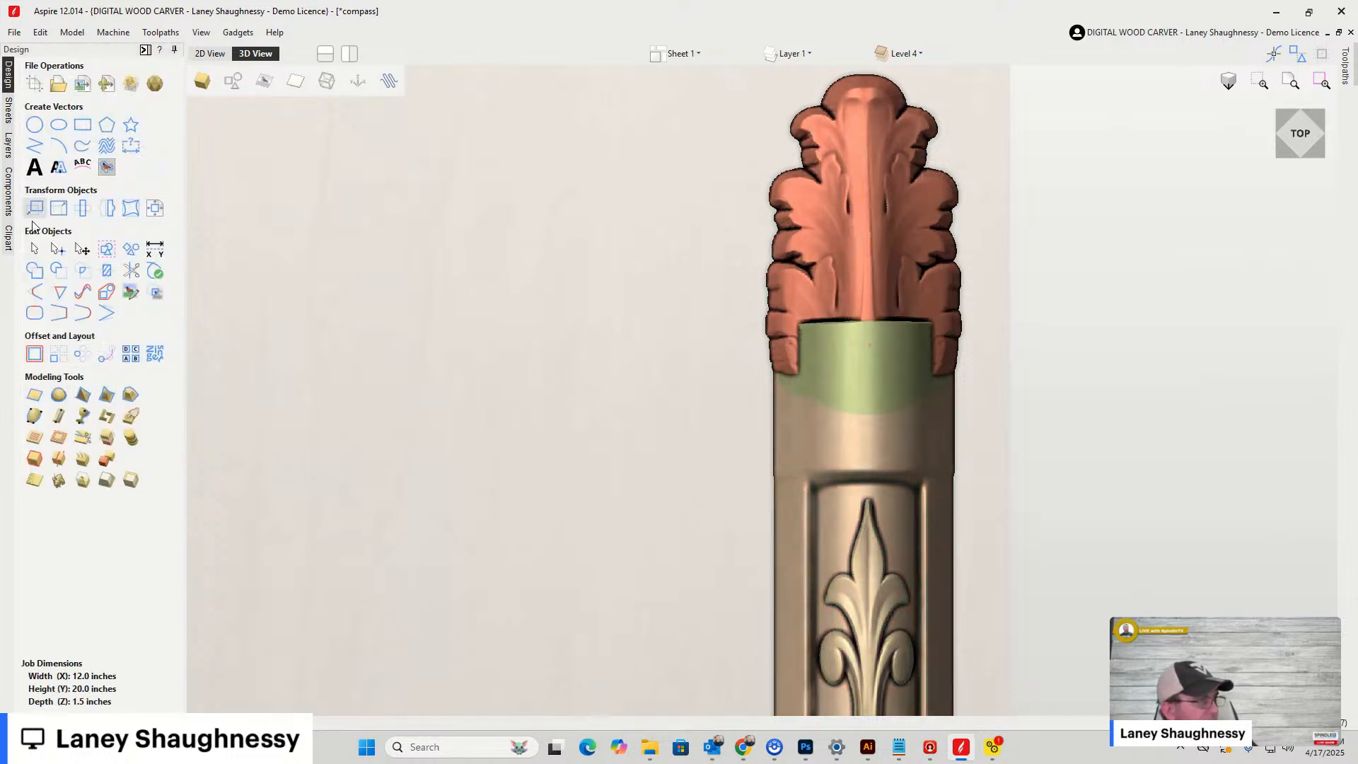
left_click(14, 193)
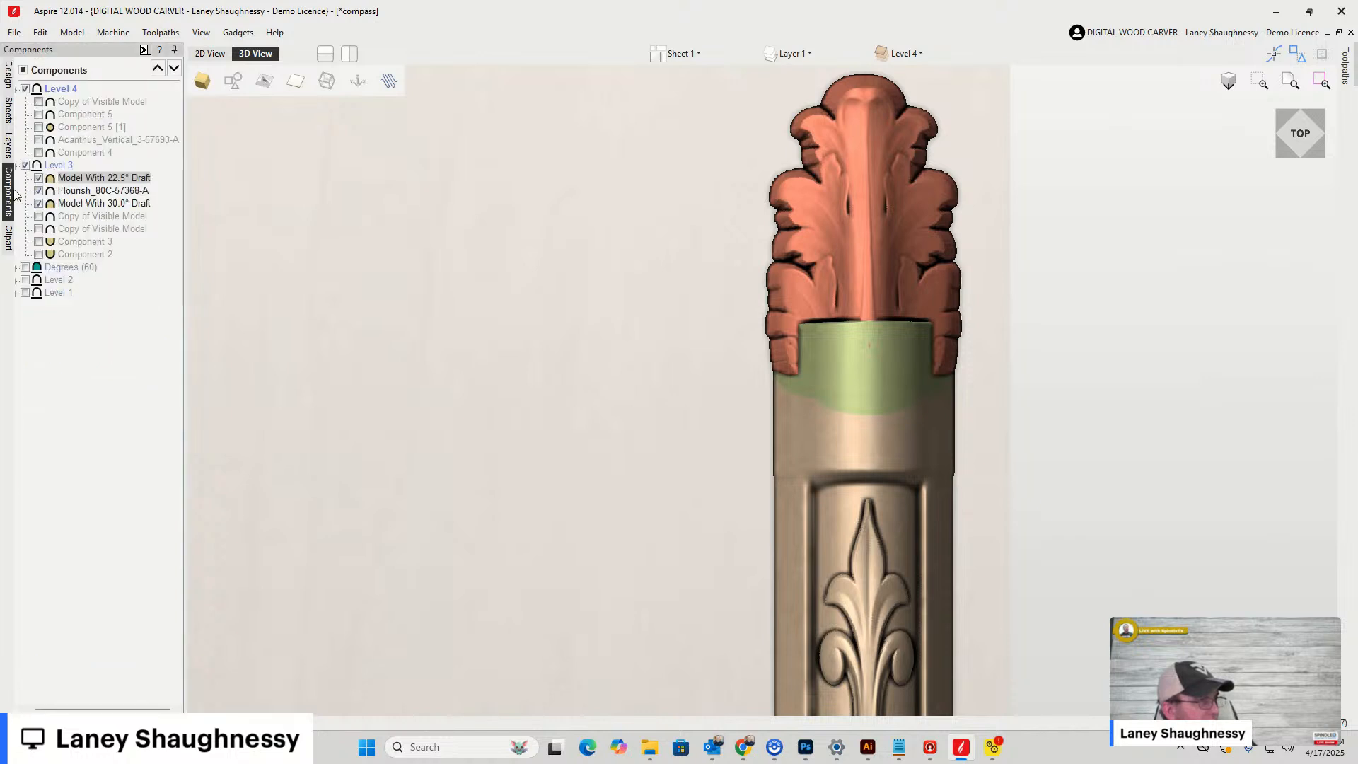
right_click(82, 182)
mouse_move(191, 187)
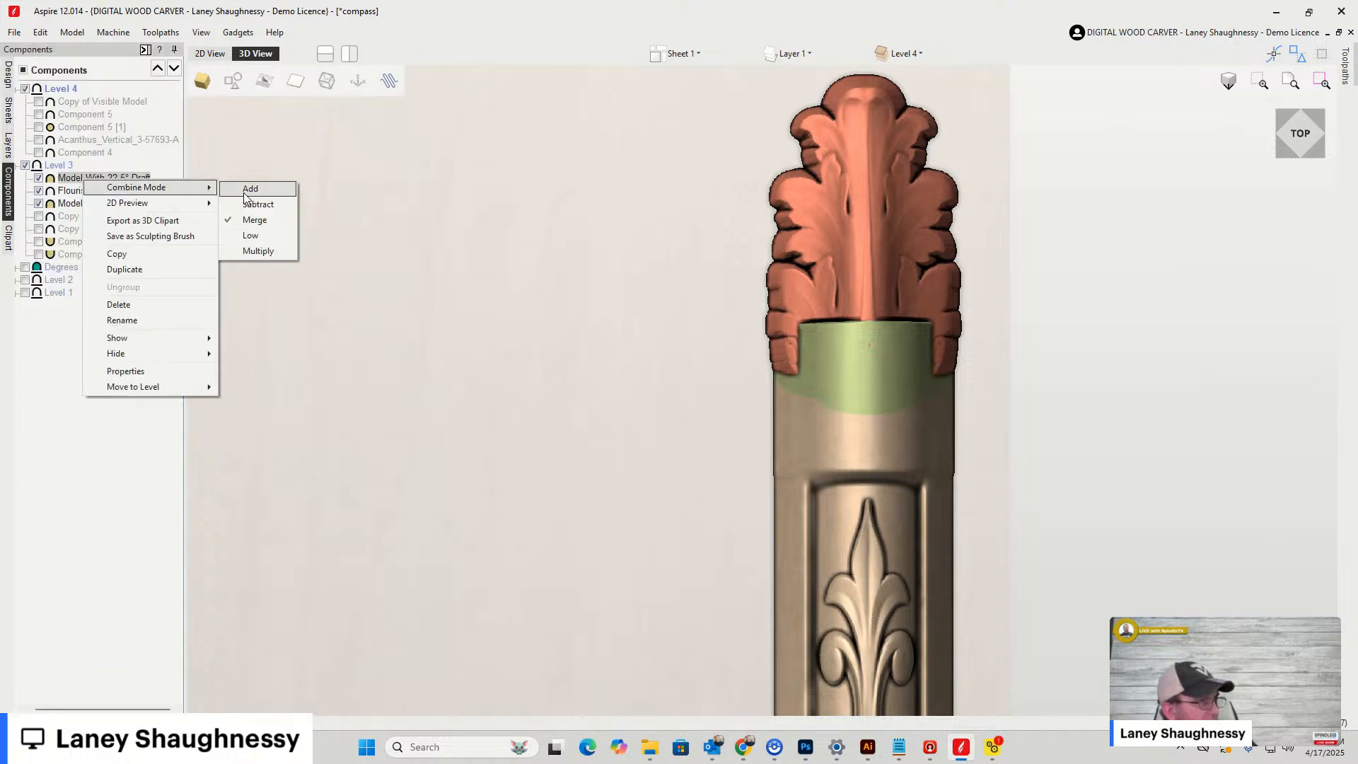
left_click(246, 234)
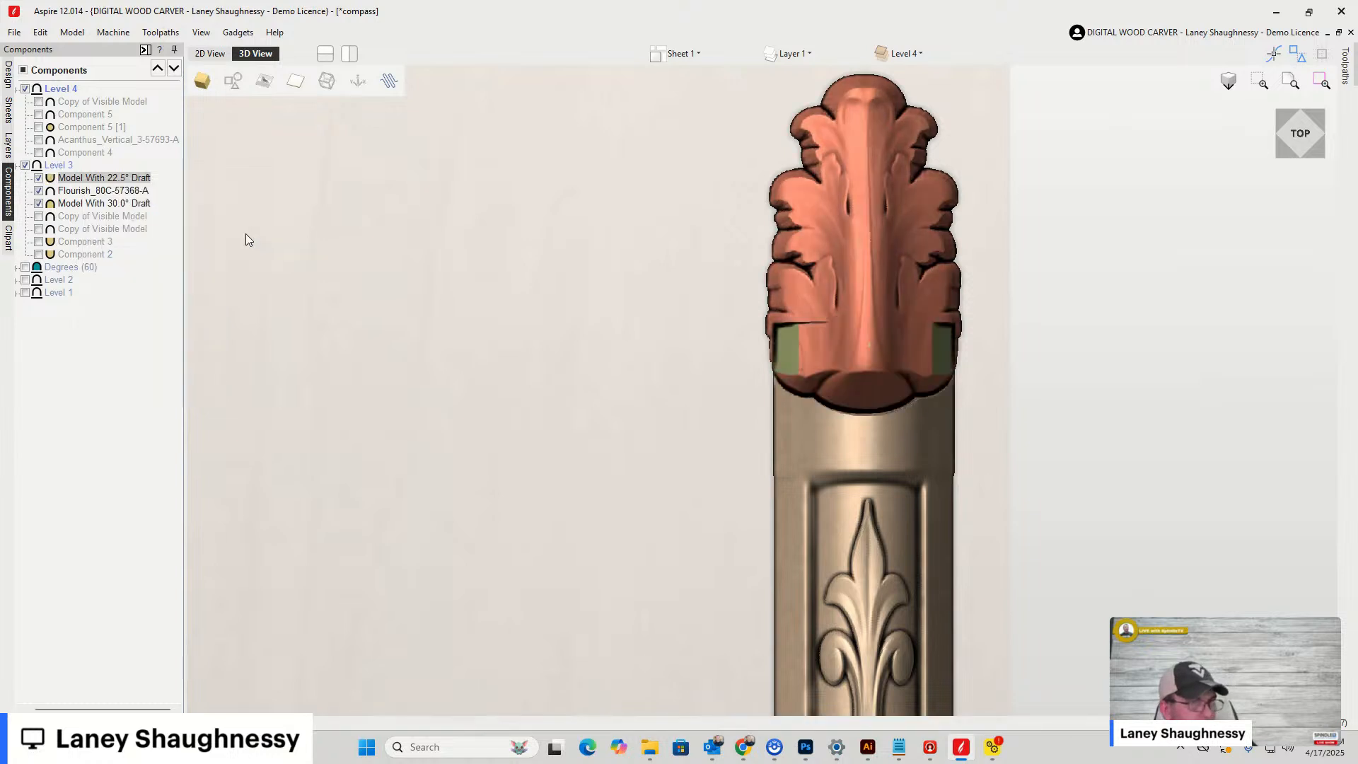
mouse_move(1307, 140)
left_mouse_down()
mouse_move(1315, 119)
mouse_move(1294, 138)
left_mouse_up()
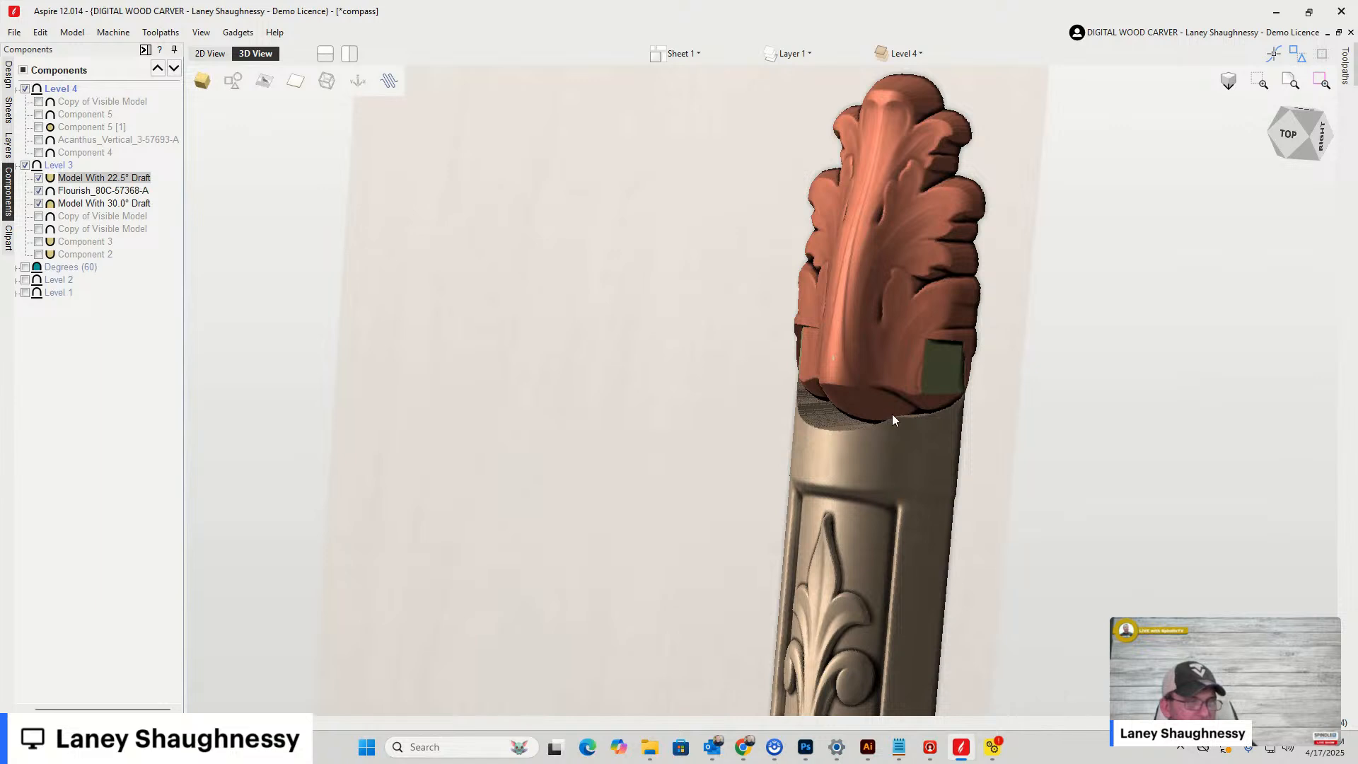
key("ctrl+z")
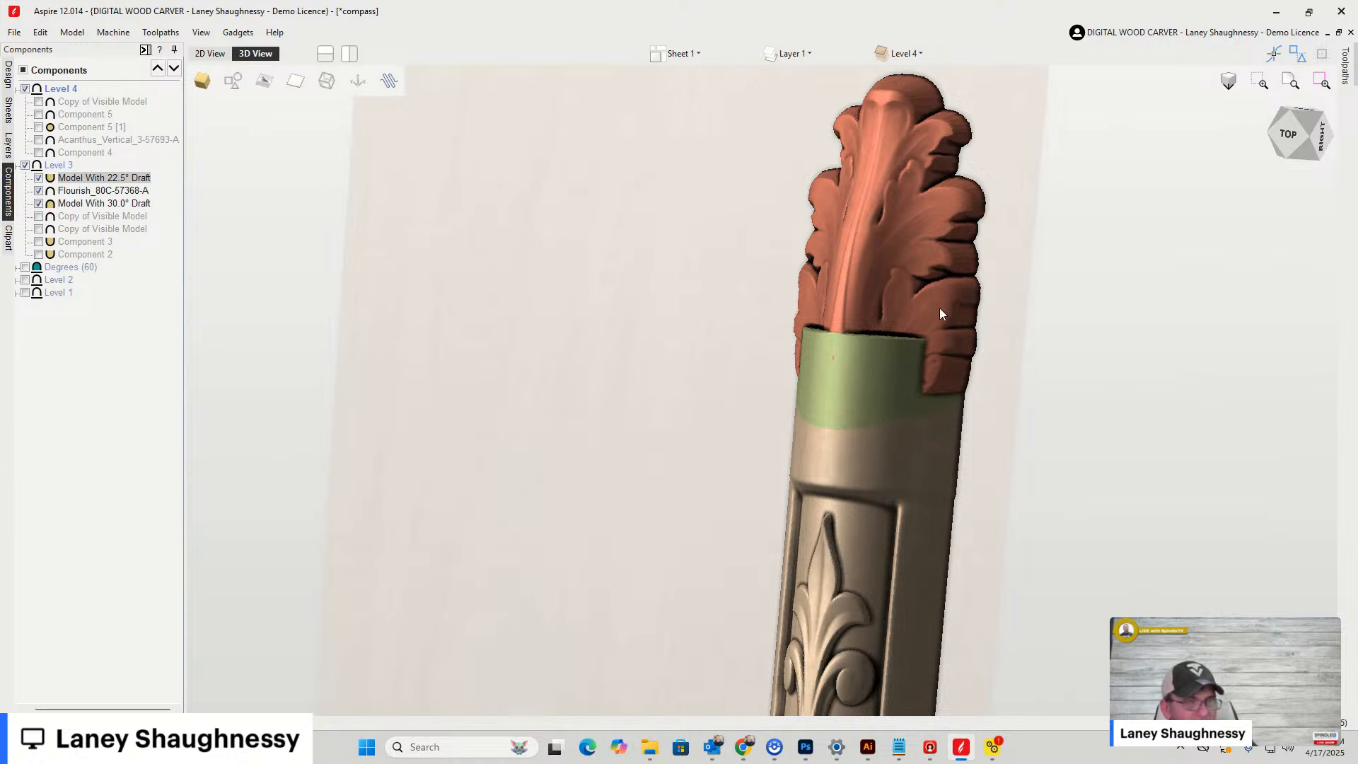
Move the leaf back along the column's axis so its base meets the column's end, and check the joint at an angle
left_click(1307, 153)
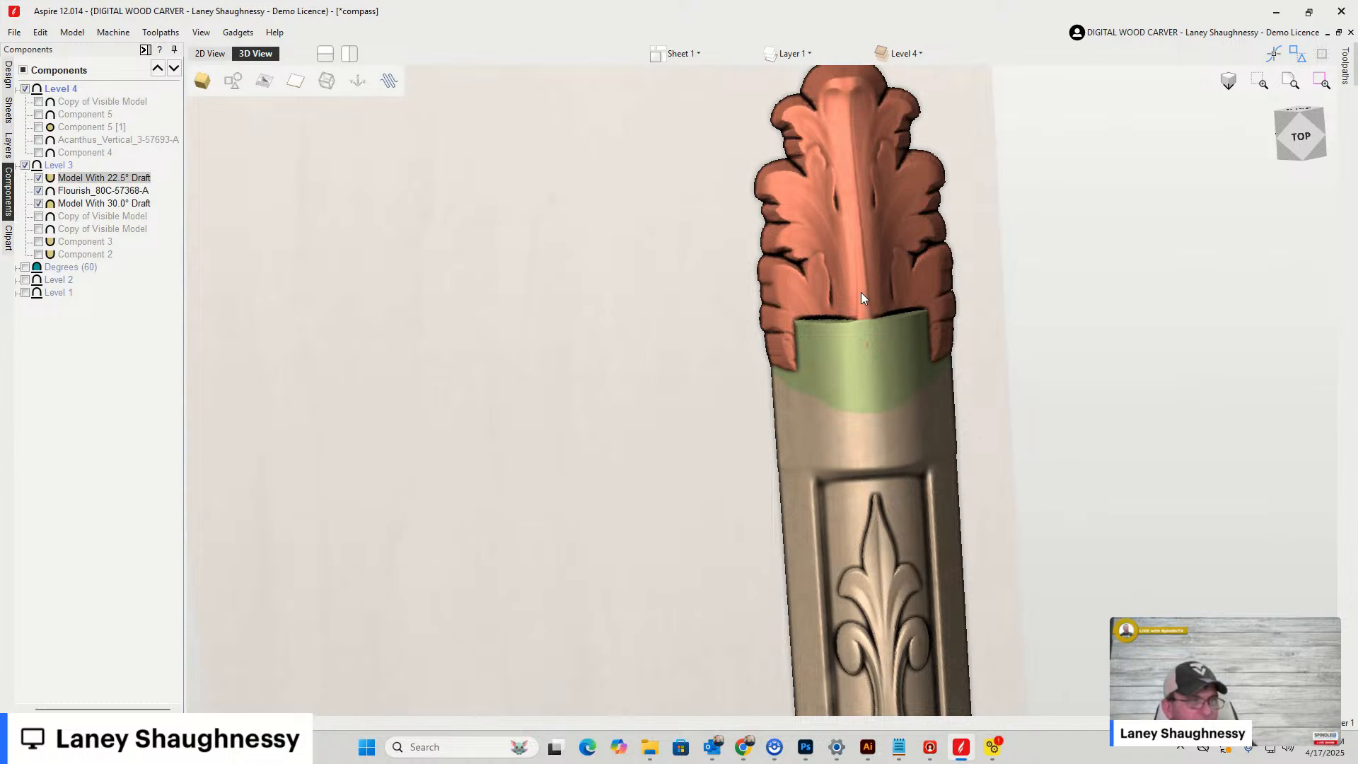
left_click(861, 284)
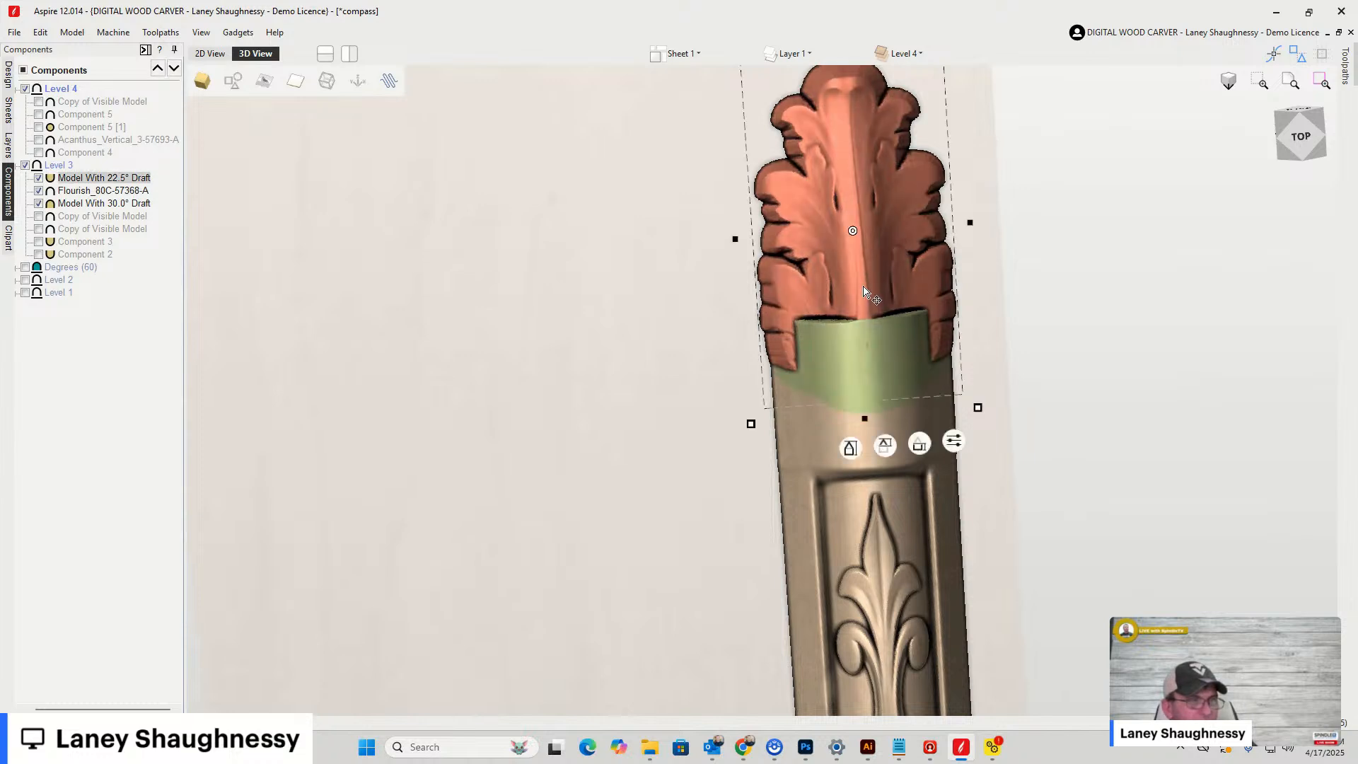
left_click_drag(863, 288, 853, 239)
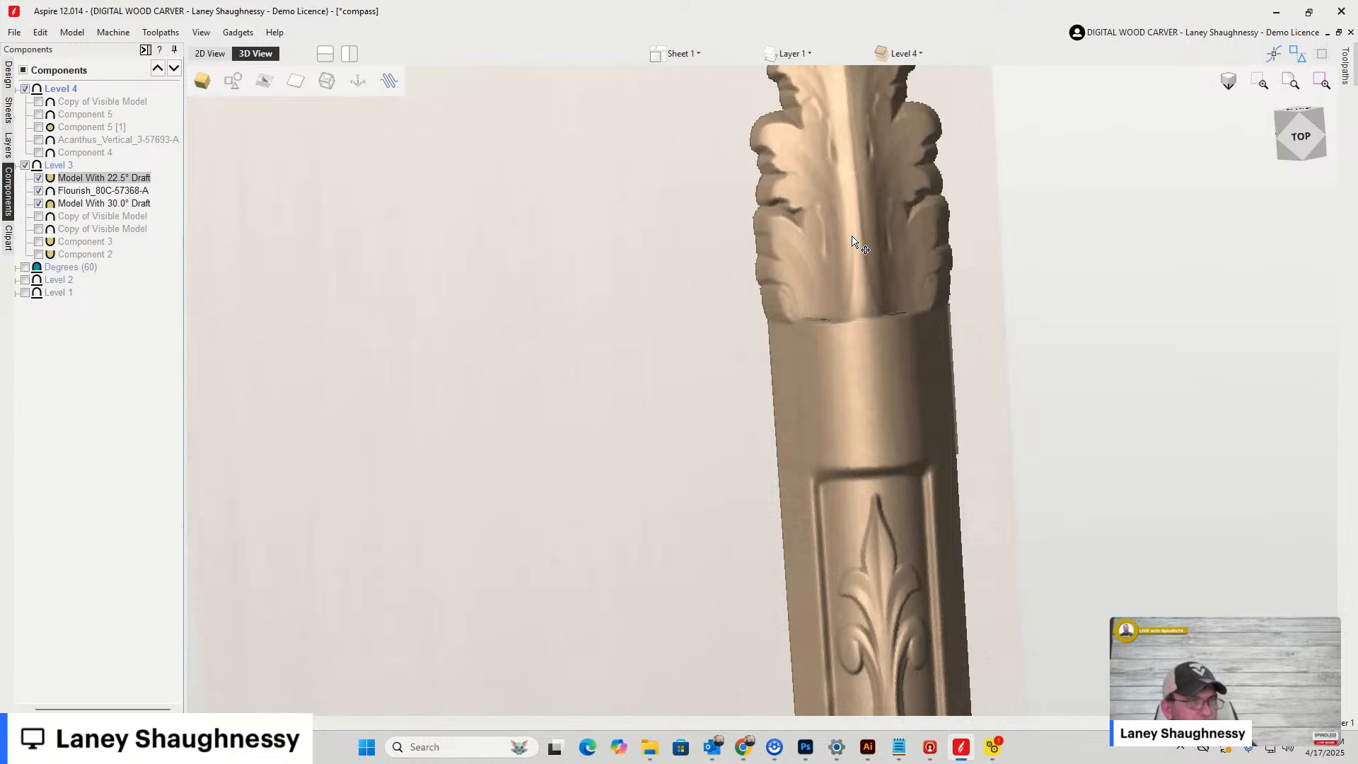
left_click_drag(1274, 154, 1327, 113)
scroll(777, 561, "down", 2)
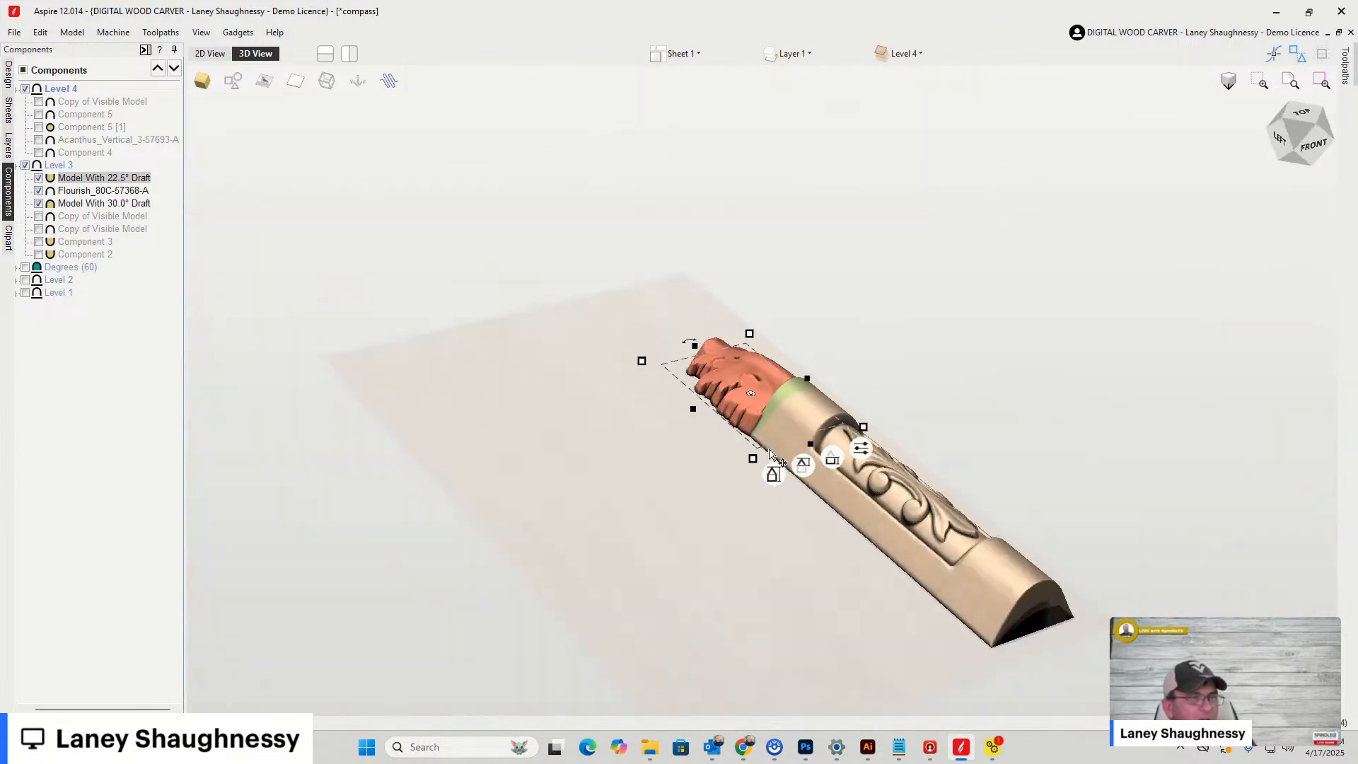
Examine the joint between the acanthus leaf and the column up close from the left, right and top
scroll(775, 470, "up", 6)
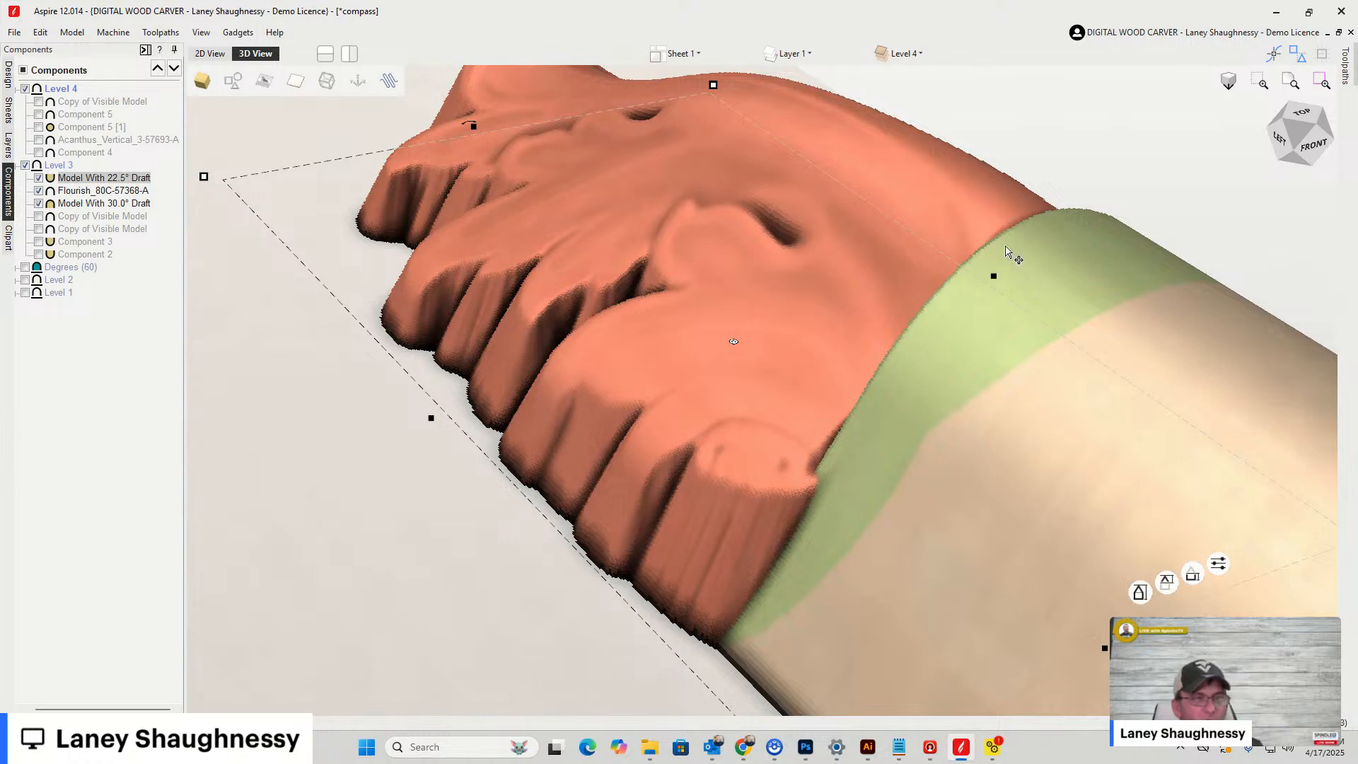
left_click(1286, 139)
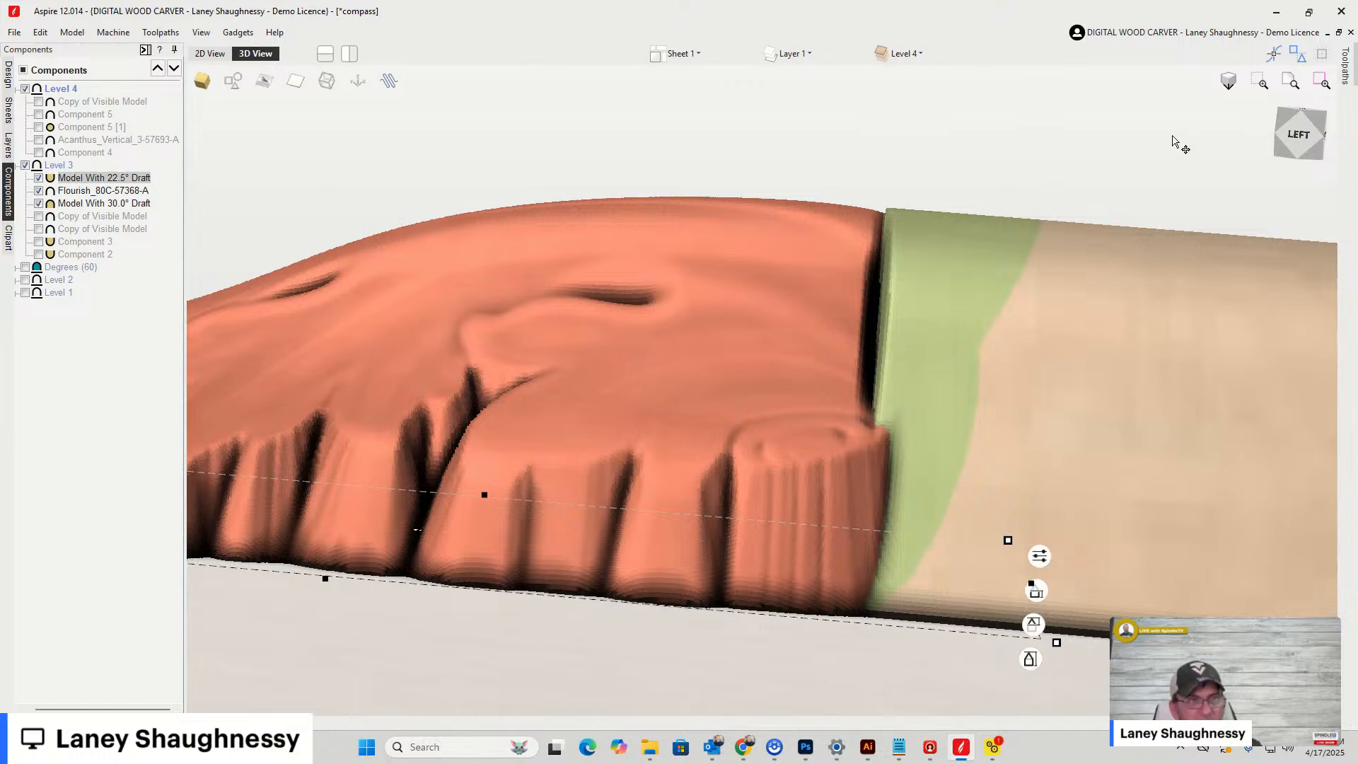
left_click(1279, 147)
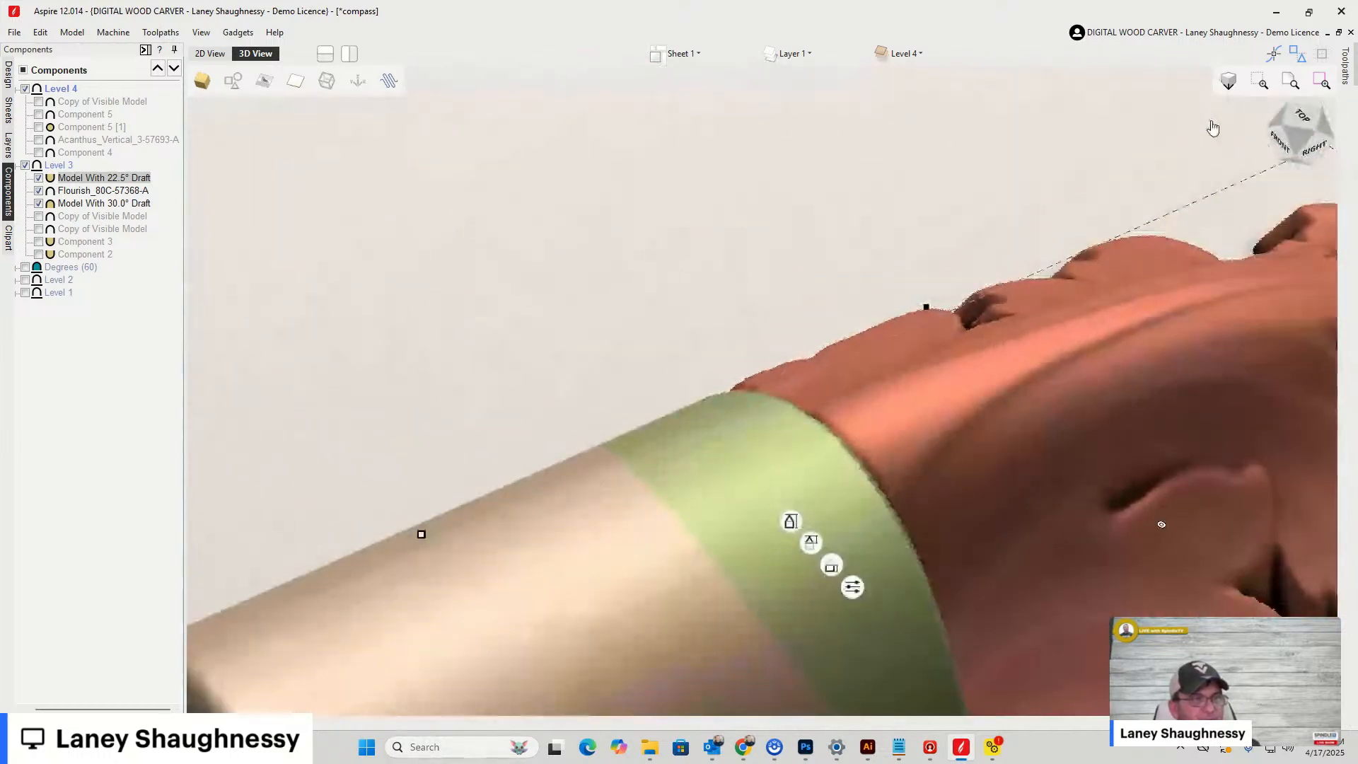
left_click(1328, 138)
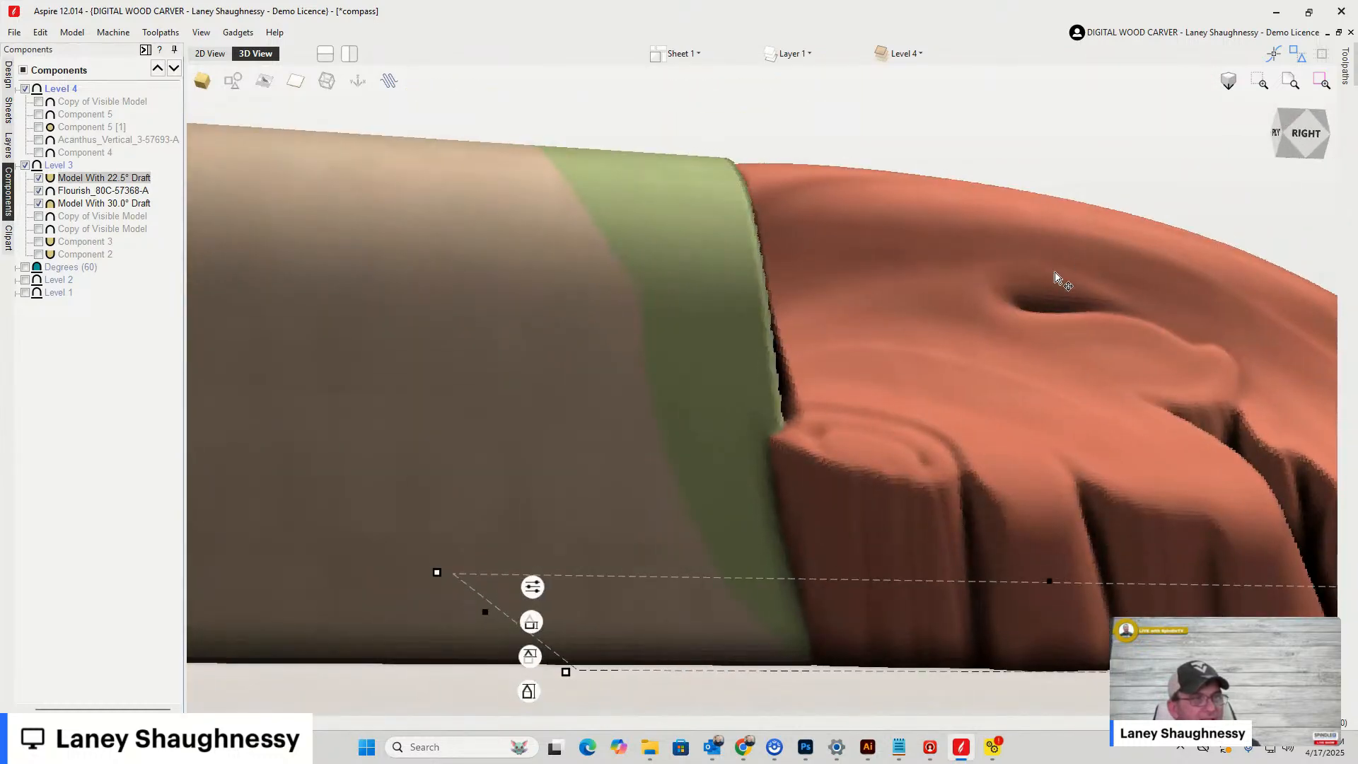
left_click(1277, 130)
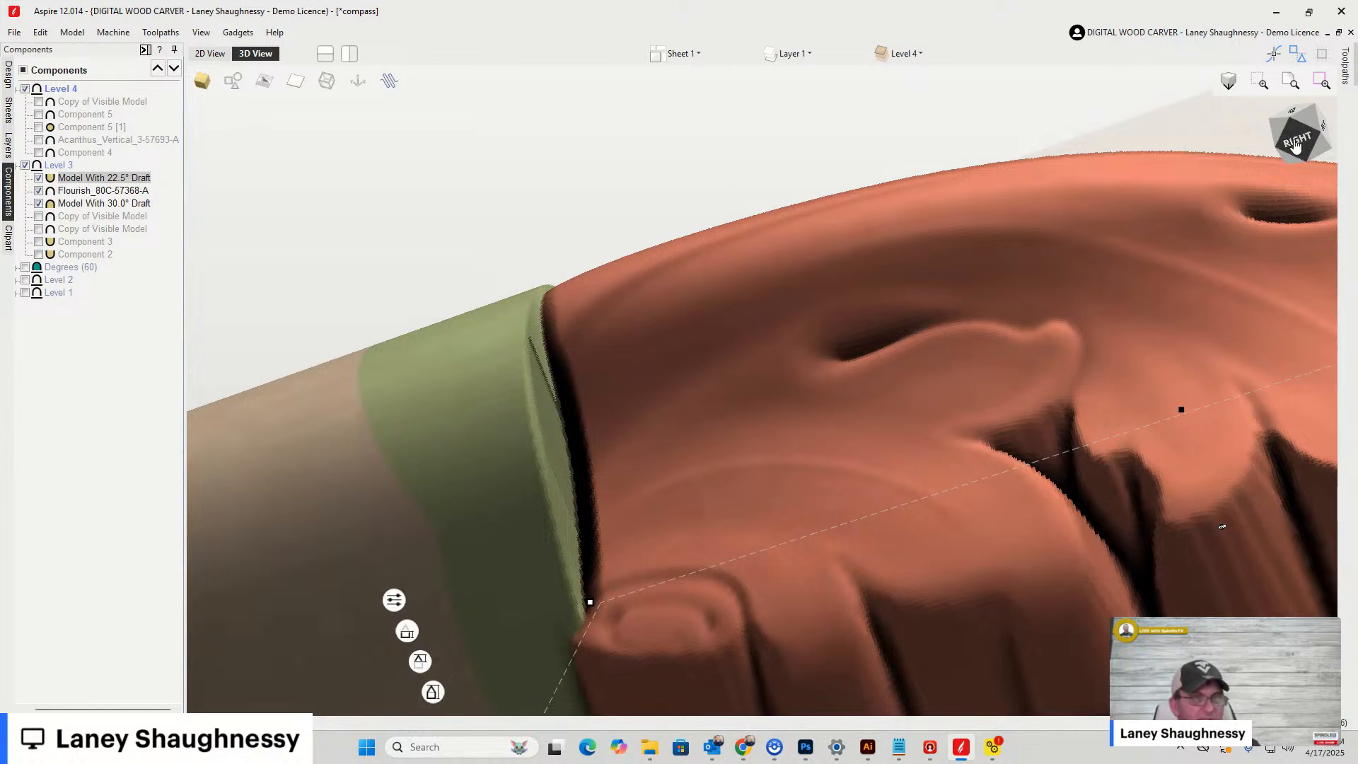
left_click_drag(1300, 138, 1309, 140)
scroll(966, 245, "down", 6)
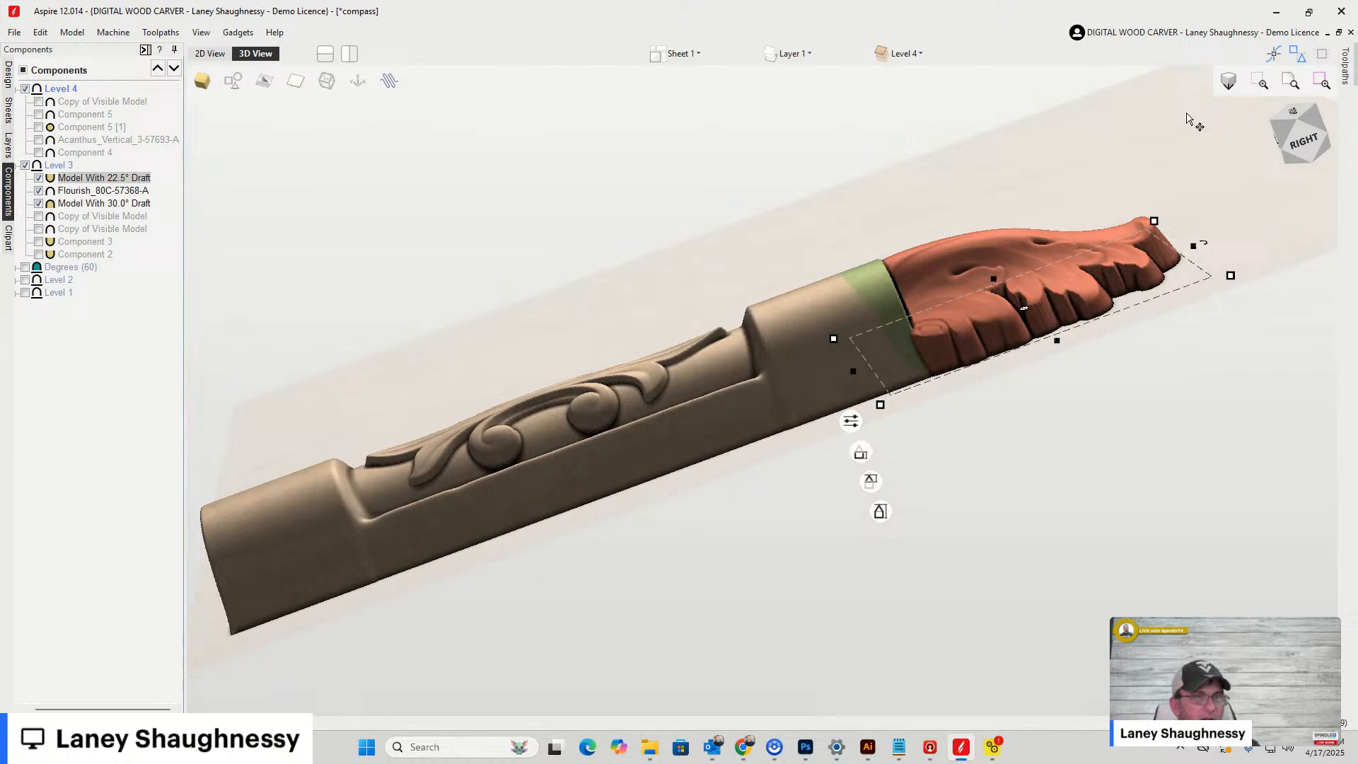
left_click(1284, 113)
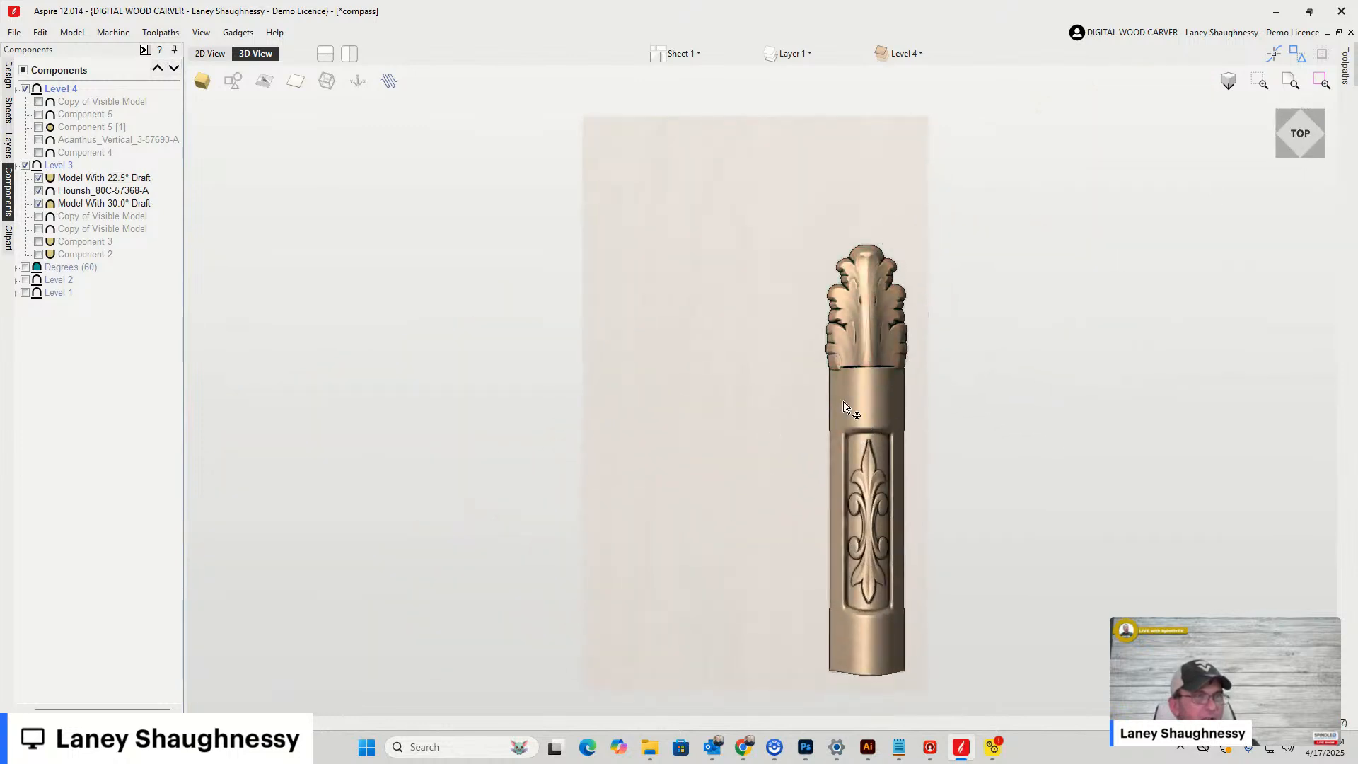
scroll(862, 380, "up", 2)
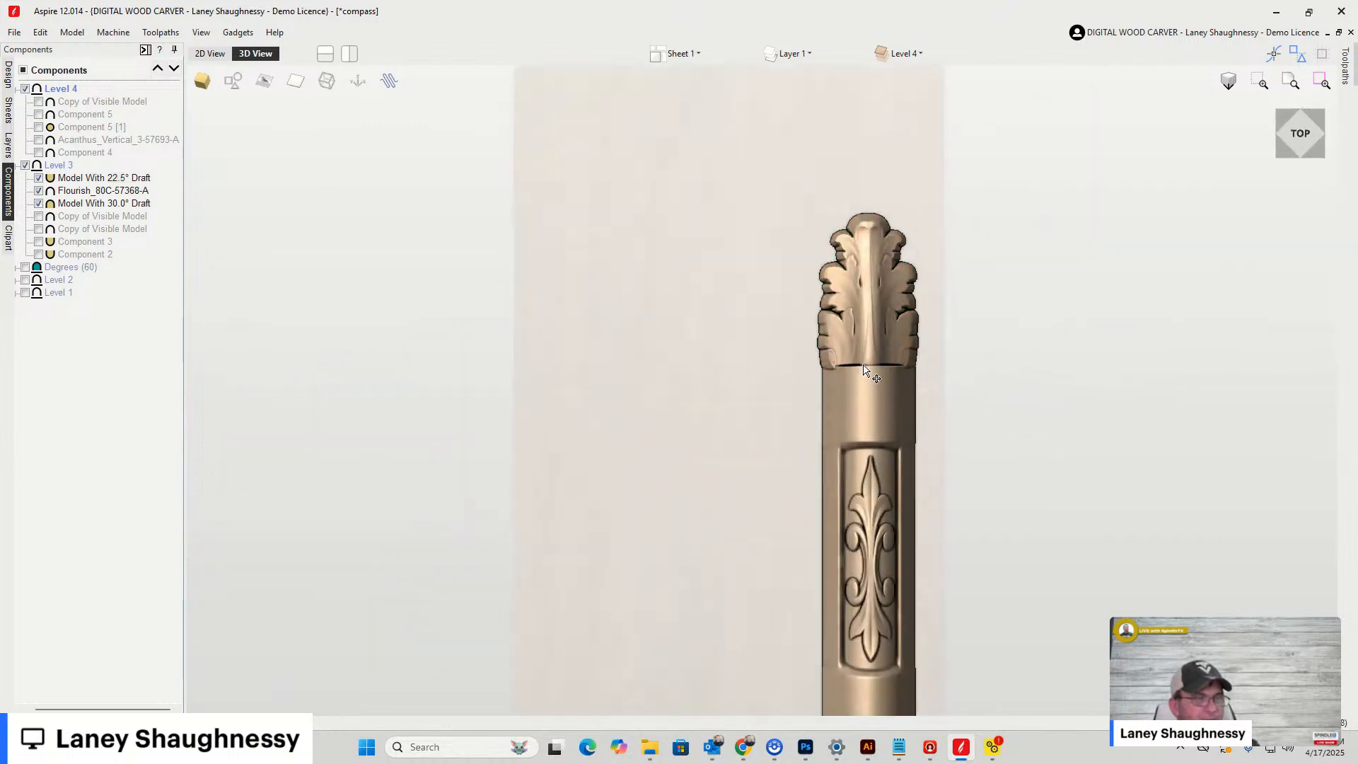
left_click(865, 381)
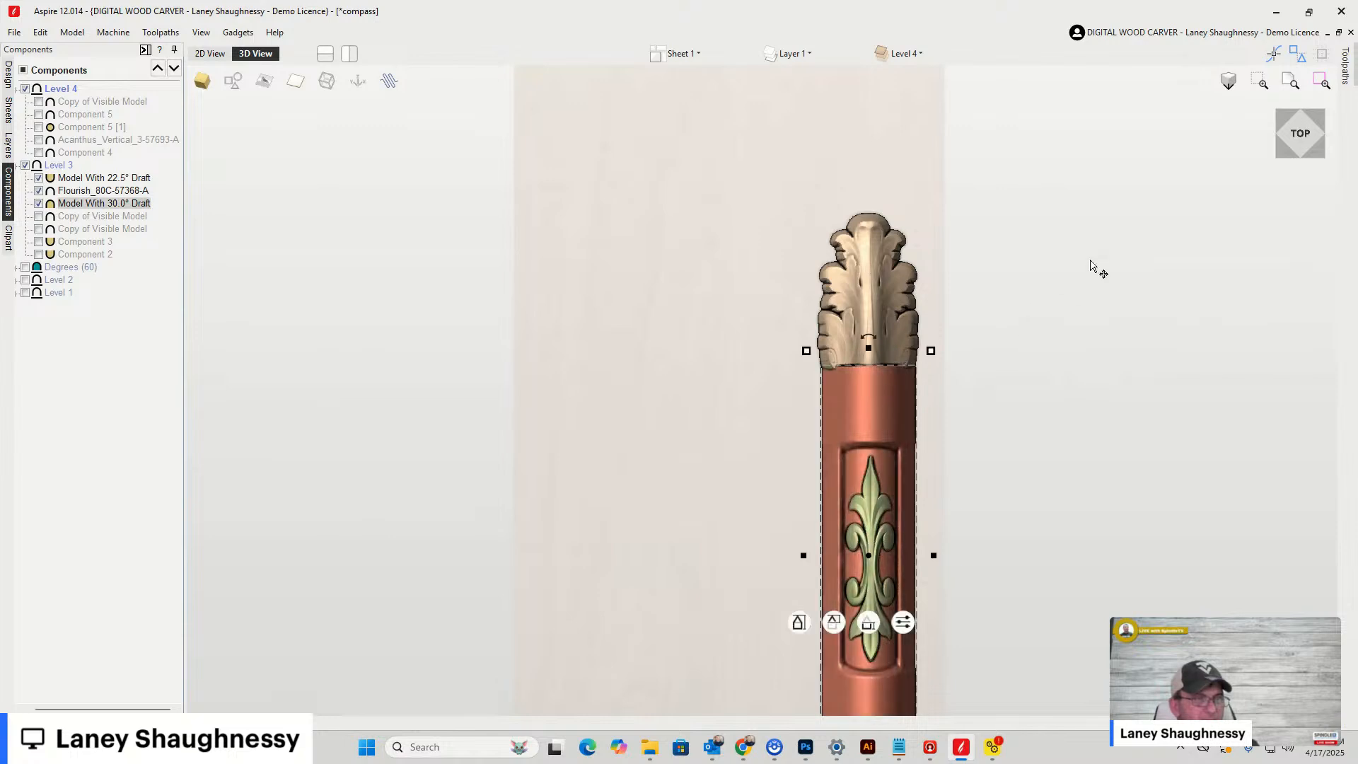
mouse_move(1266, 150)
left_mouse_down()
mouse_move(1339, 142)
mouse_move(1289, 153)
left_mouse_up()
left_click(720, 444)
scroll(670, 210, "down", 4)
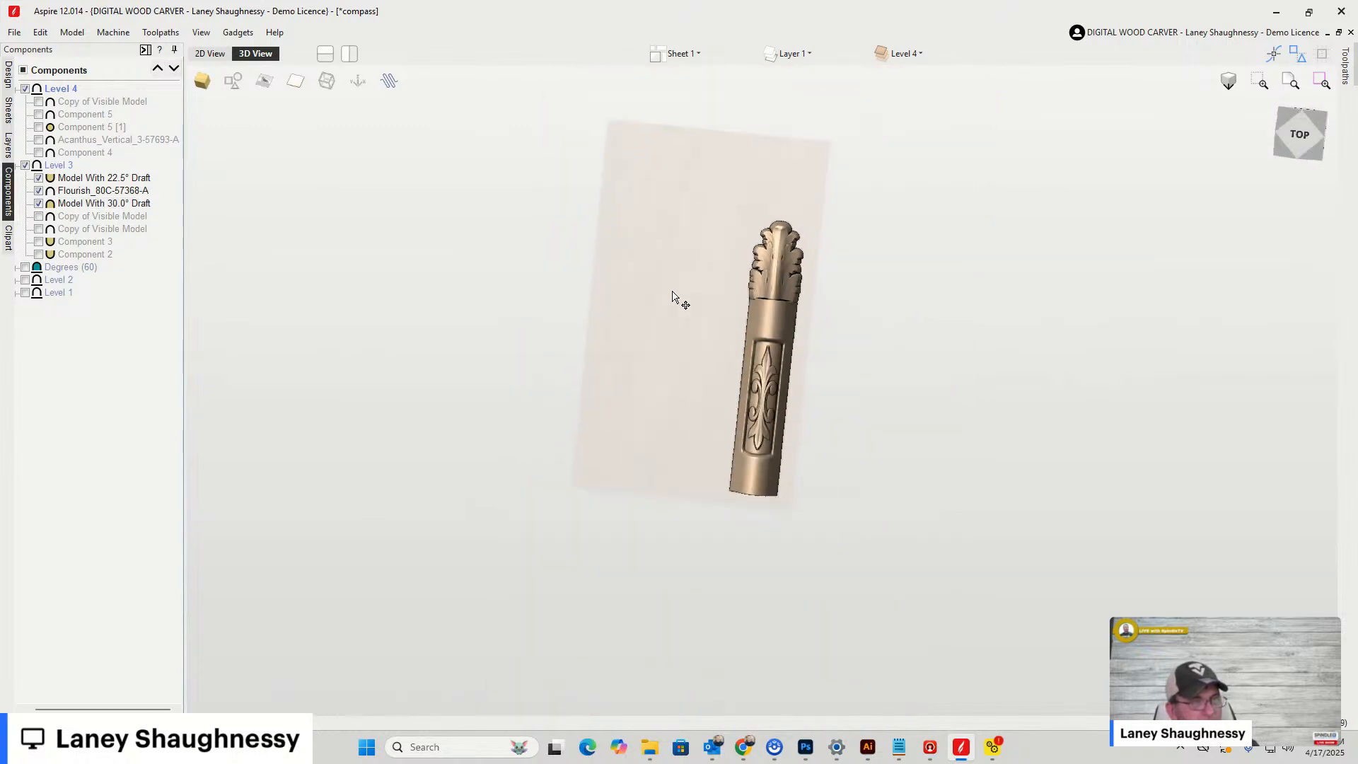
Select the leaf, flourish and column components together and center them horizontally and vertically in the material
left_click_drag(683, 153, 780, 251)
left_click_drag(846, 536, 837, 529)
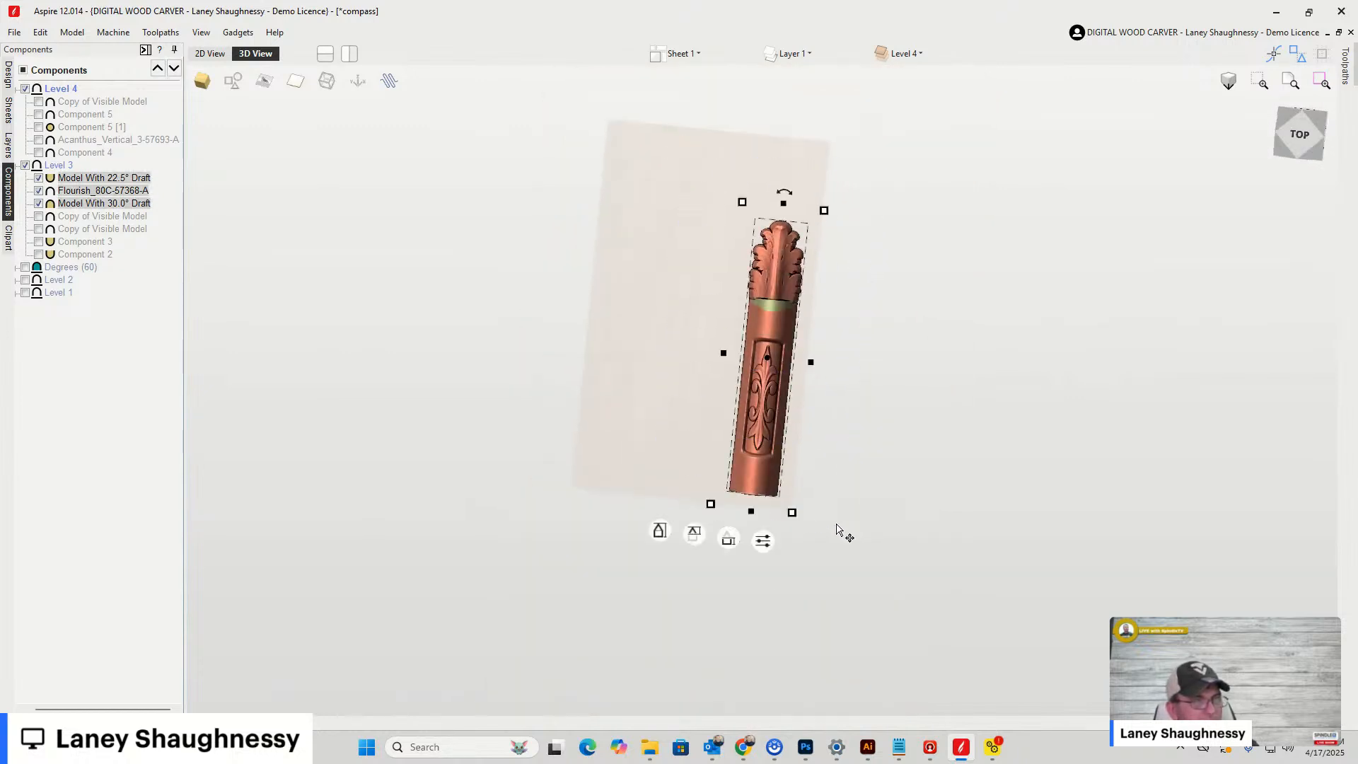
left_click(211, 54)
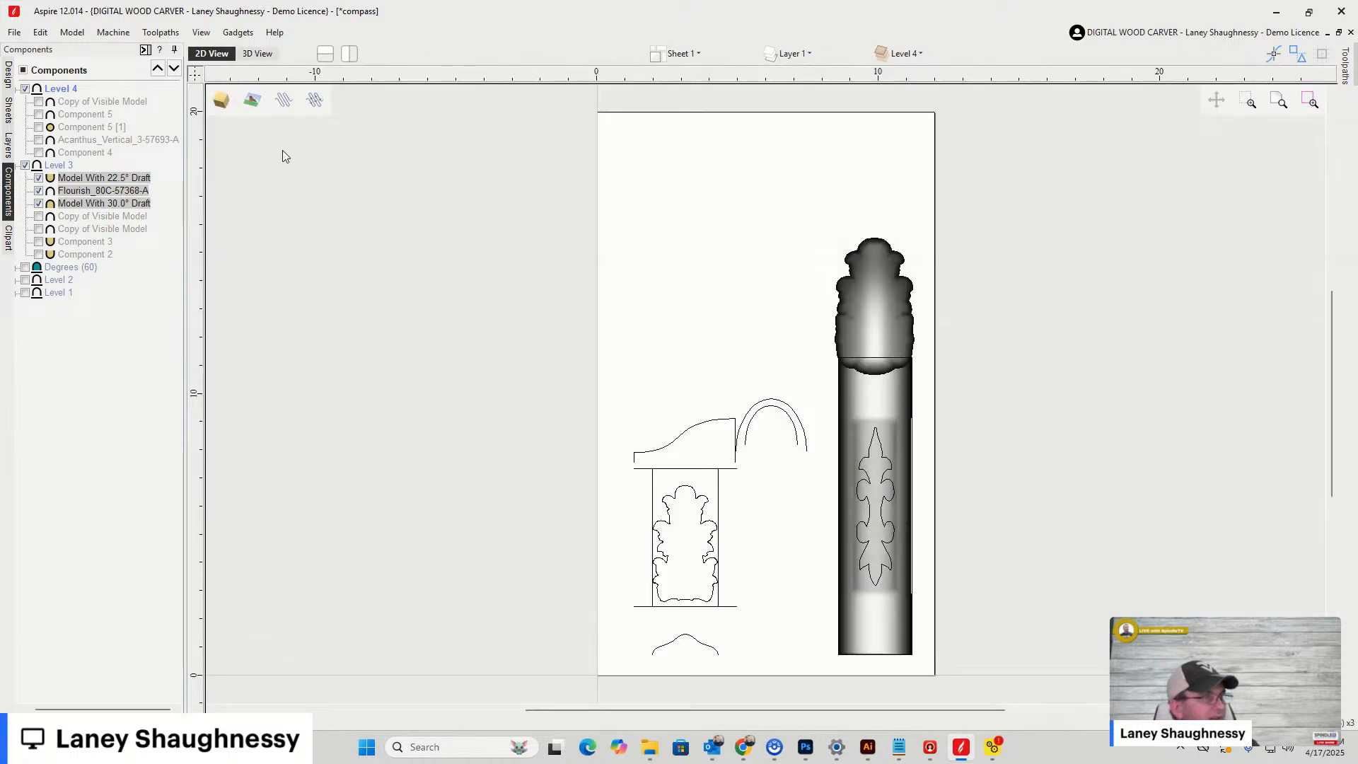
left_click(8, 73)
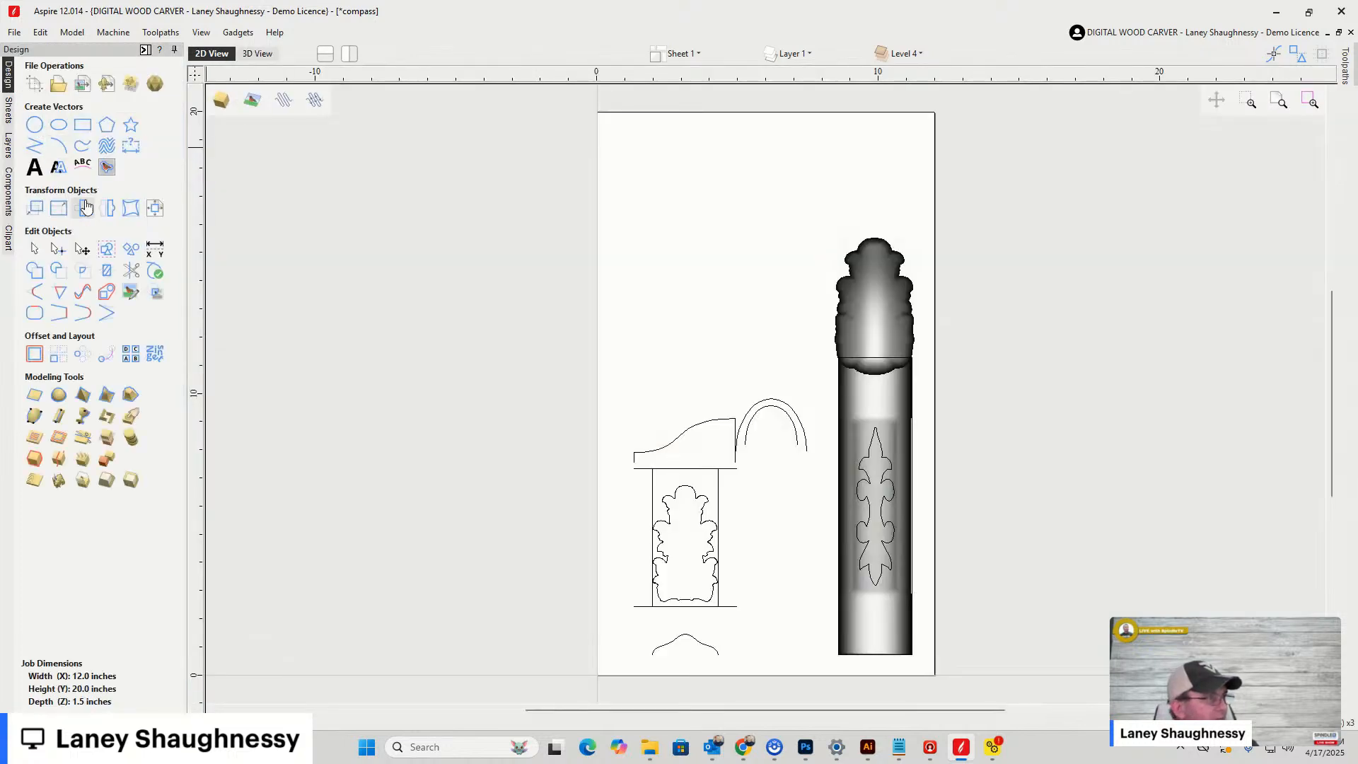
left_click(155, 208)
left_click(99, 122)
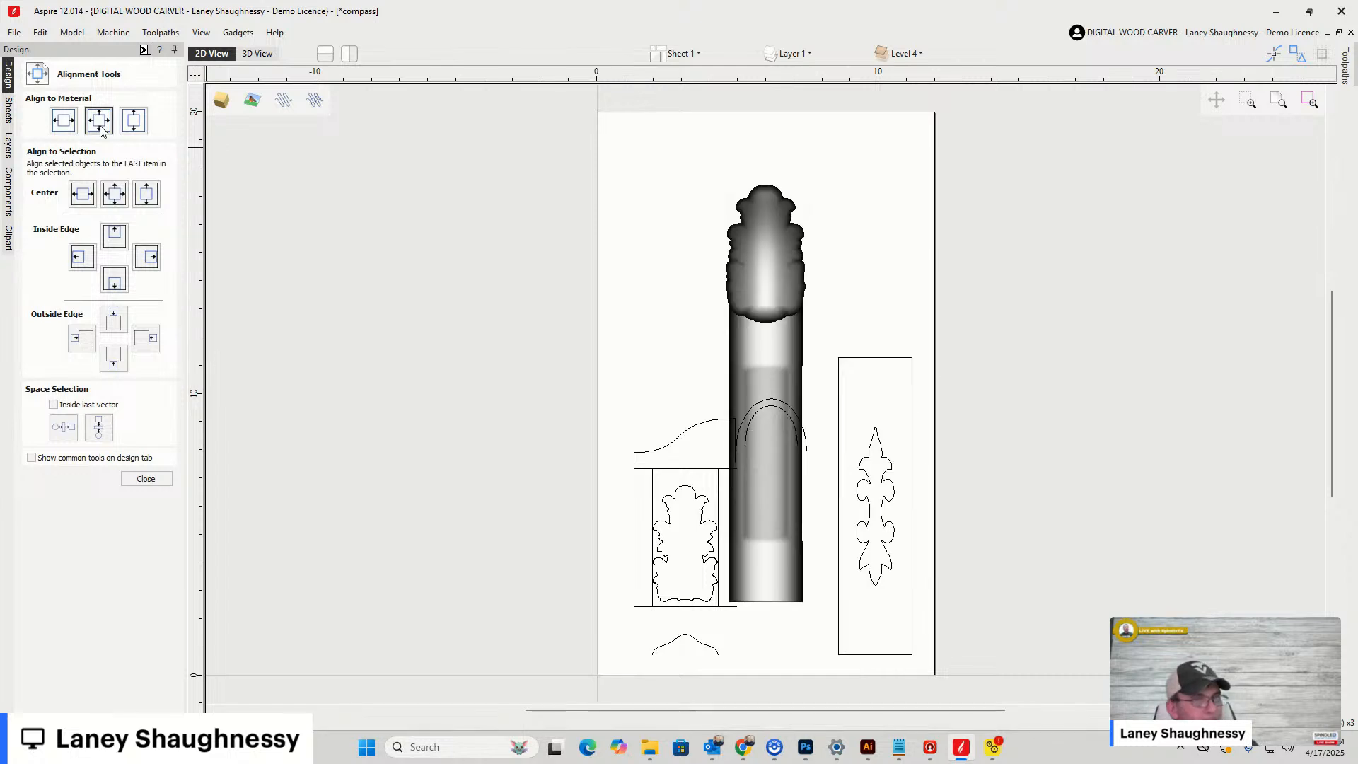
left_click(632, 296)
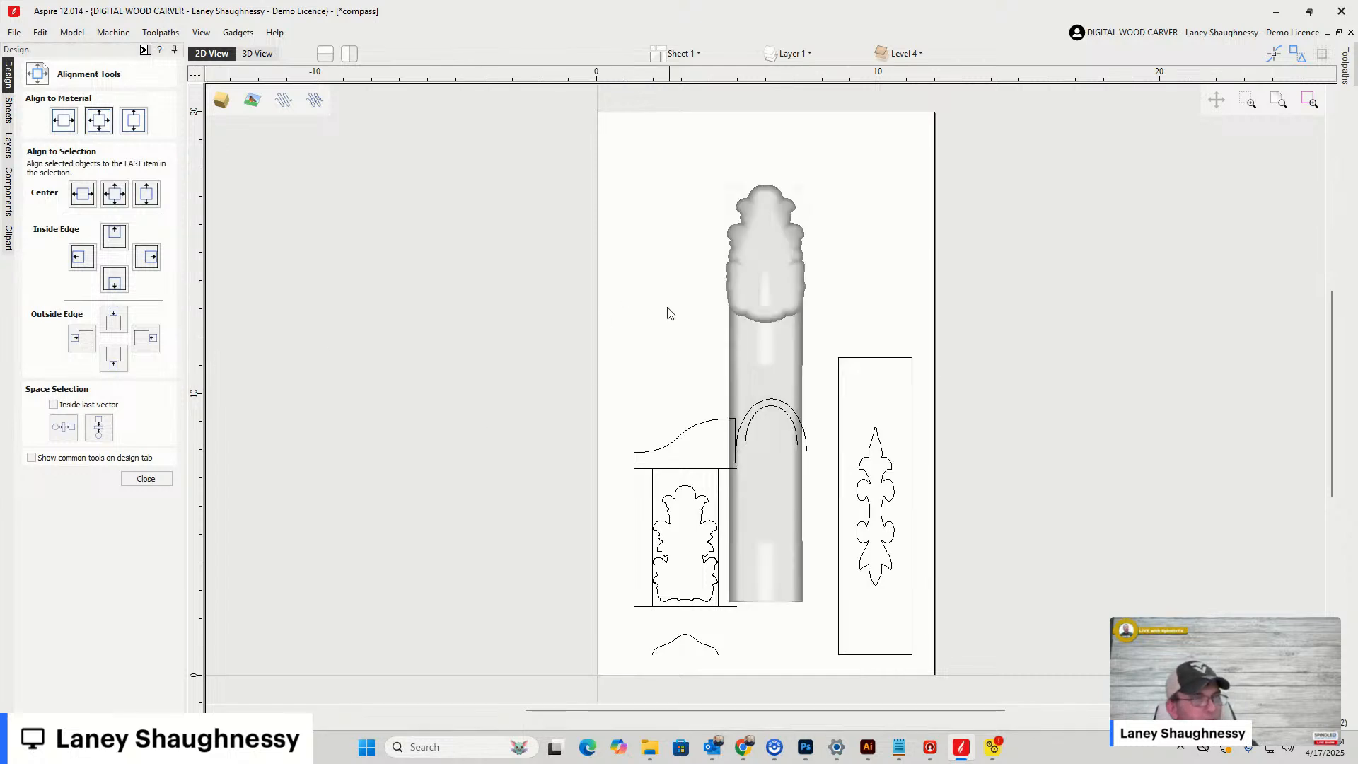
Examine the centered column and leaf in 3D from the front and left, closing in on the leaf joint
left_click(256, 54)
scroll(721, 255, "up", 2)
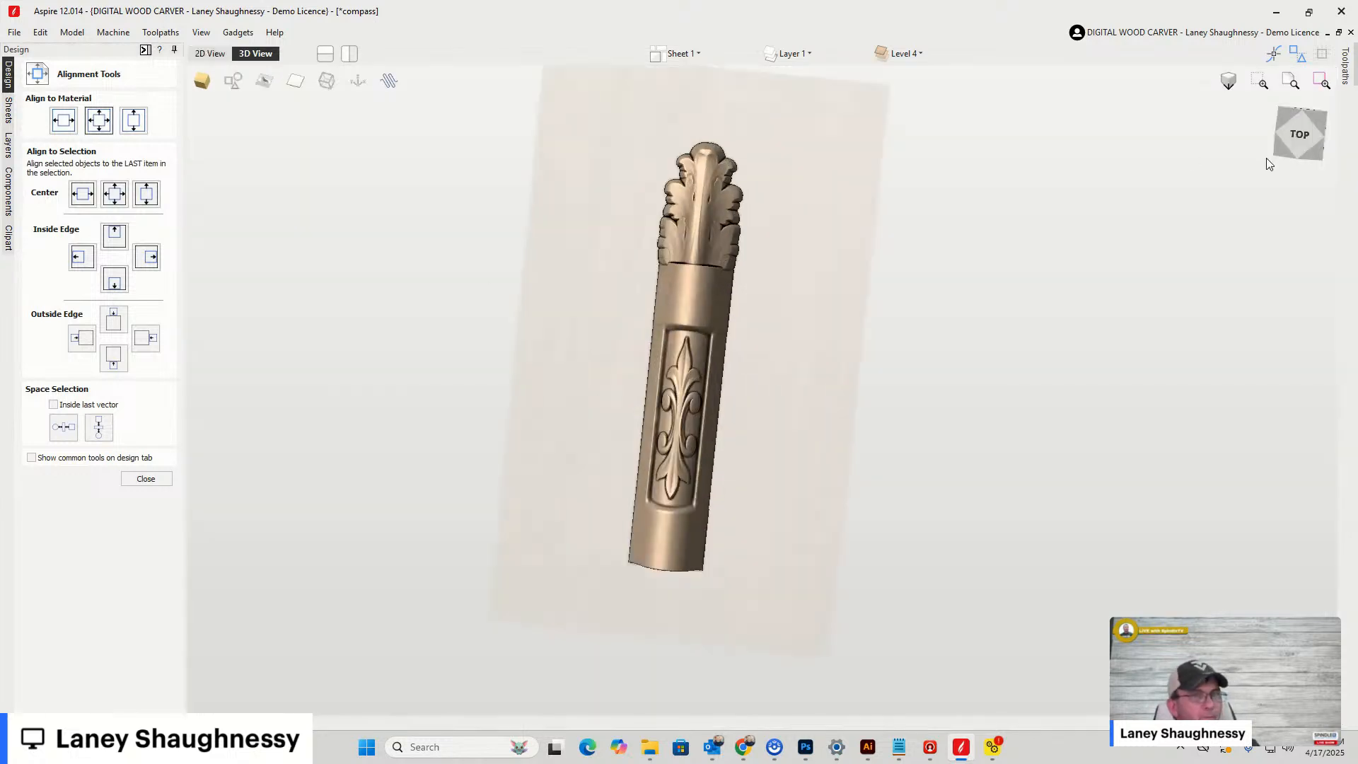
left_click_drag(1304, 140, 1322, 122)
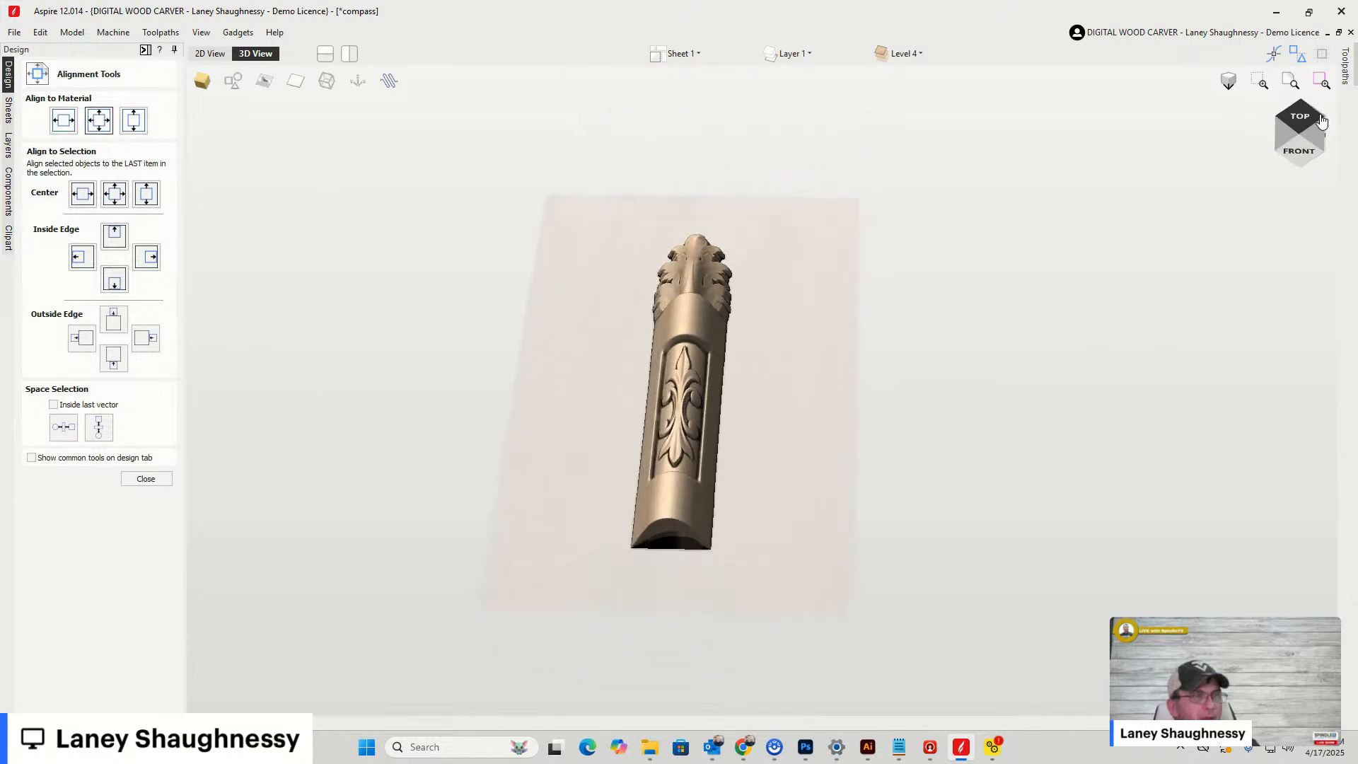
scroll(618, 455, "up", 3)
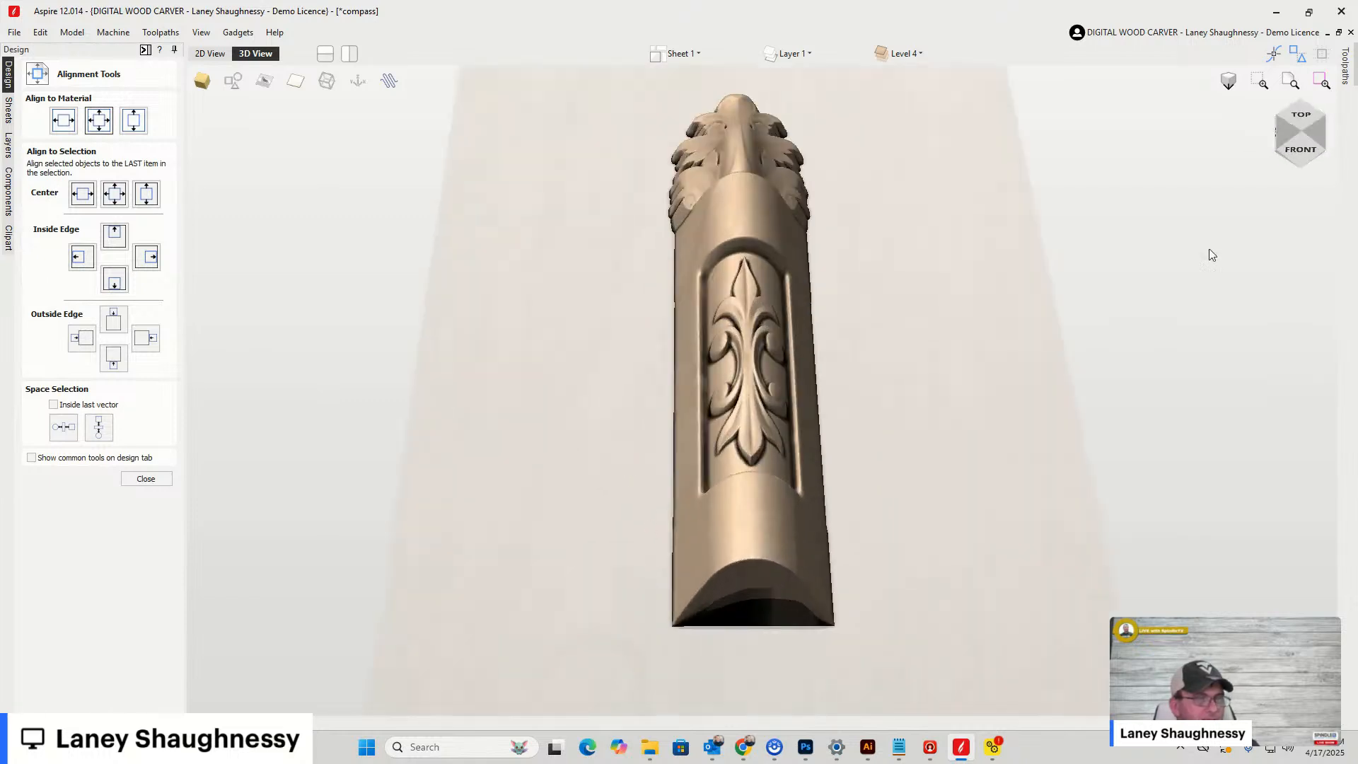
left_click_drag(1303, 155, 1357, 134)
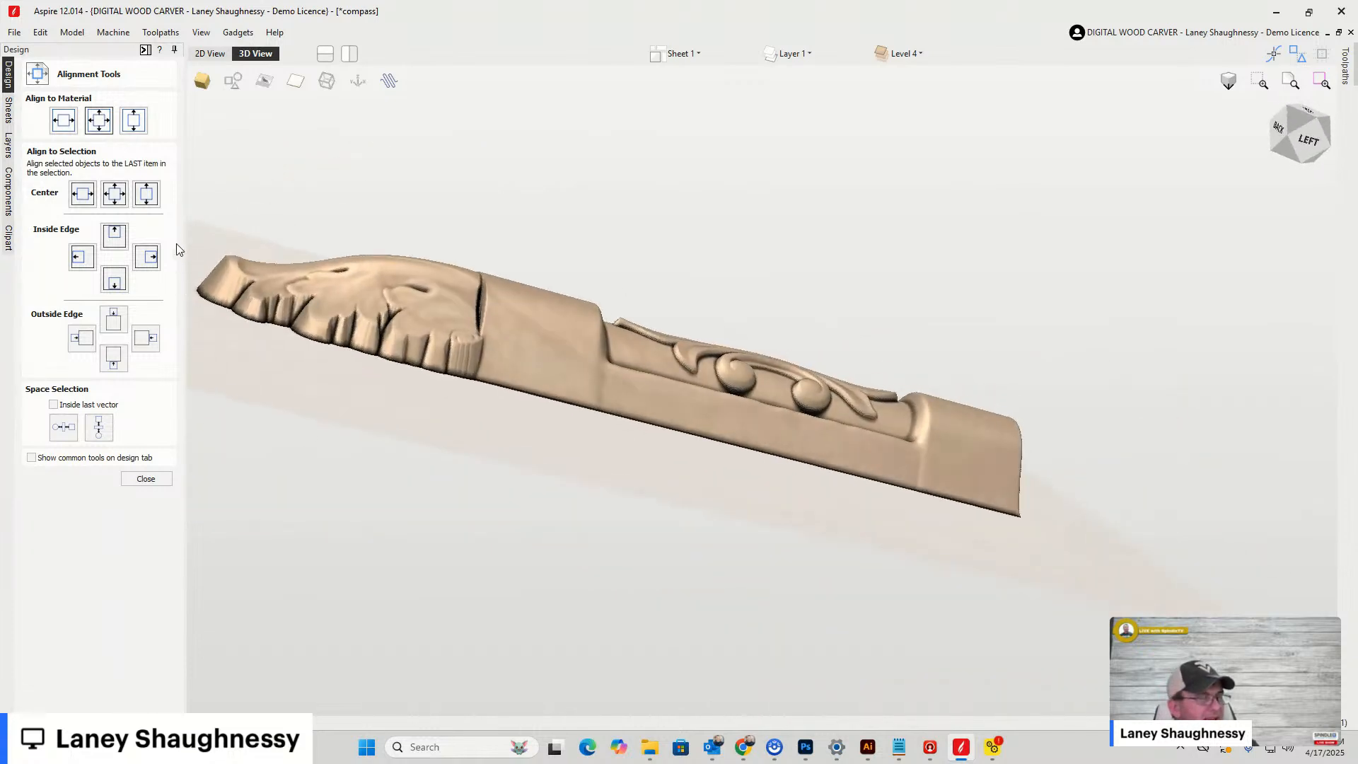
scroll(201, 248, "up", 5)
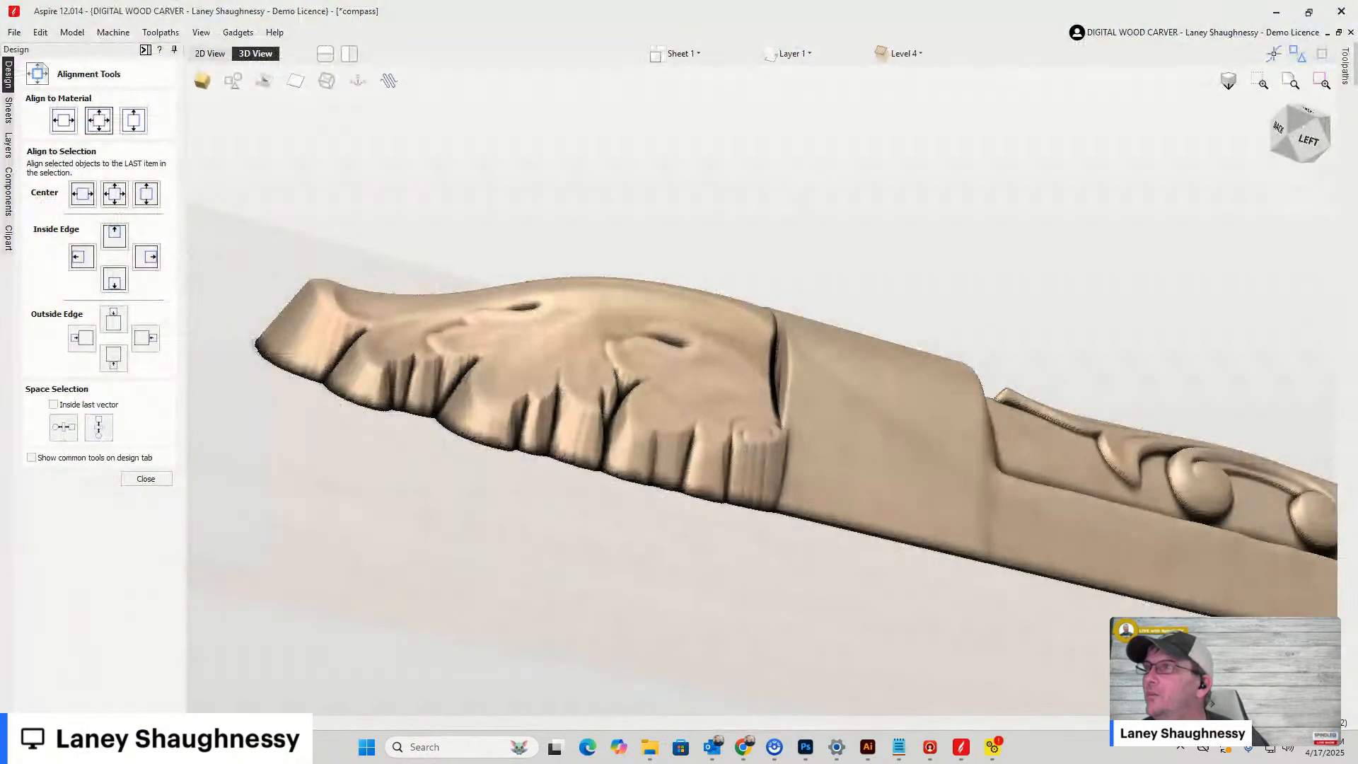
Switch to the Chrome window with the clock face image search and move it off to the other display
left_click(744, 747)
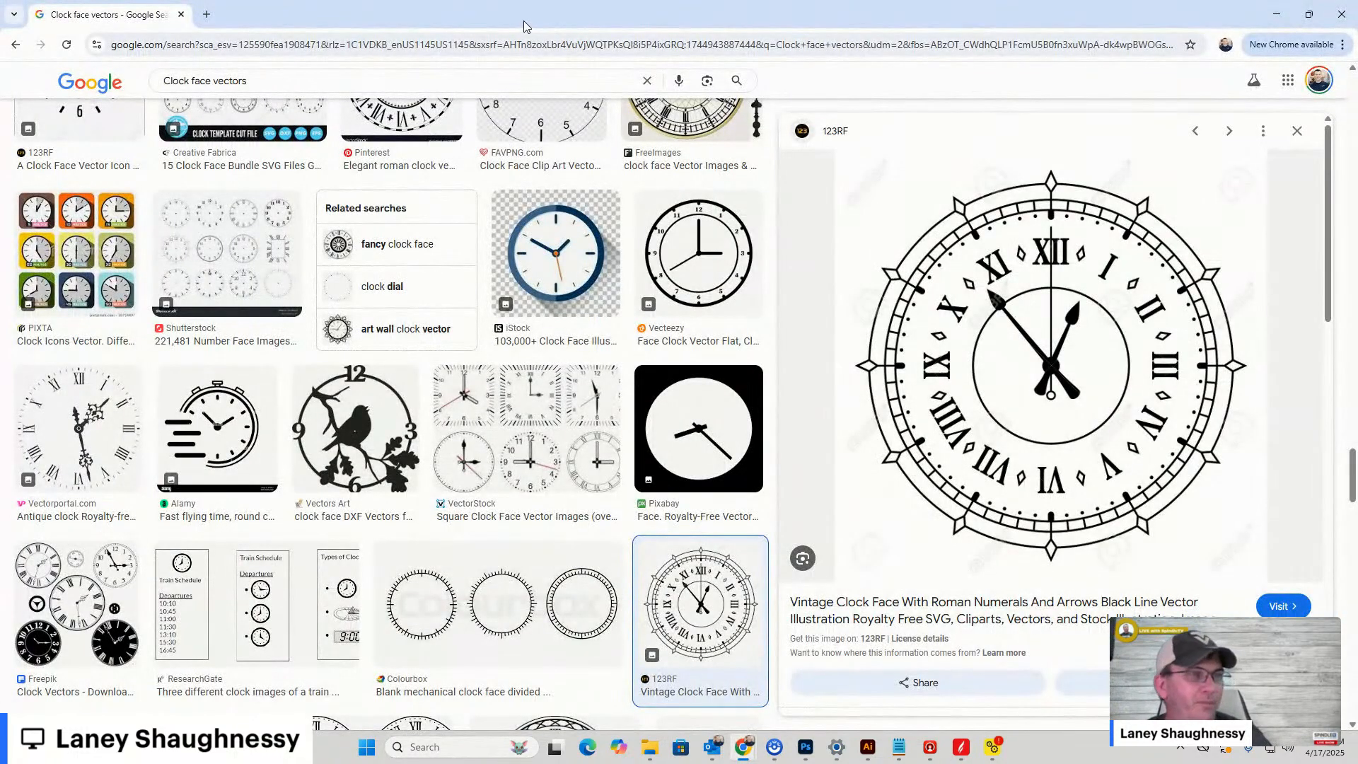
left_click_drag(525, 20, 1357, 21)
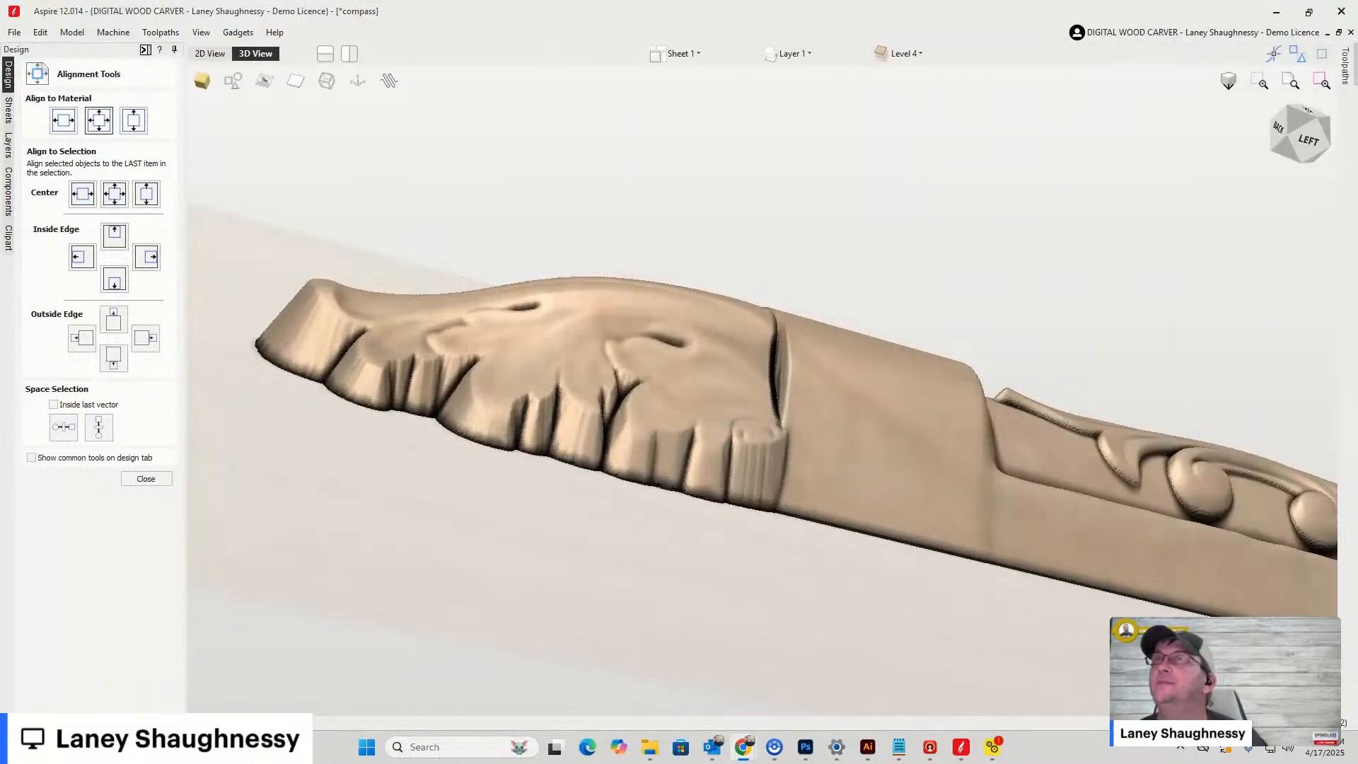
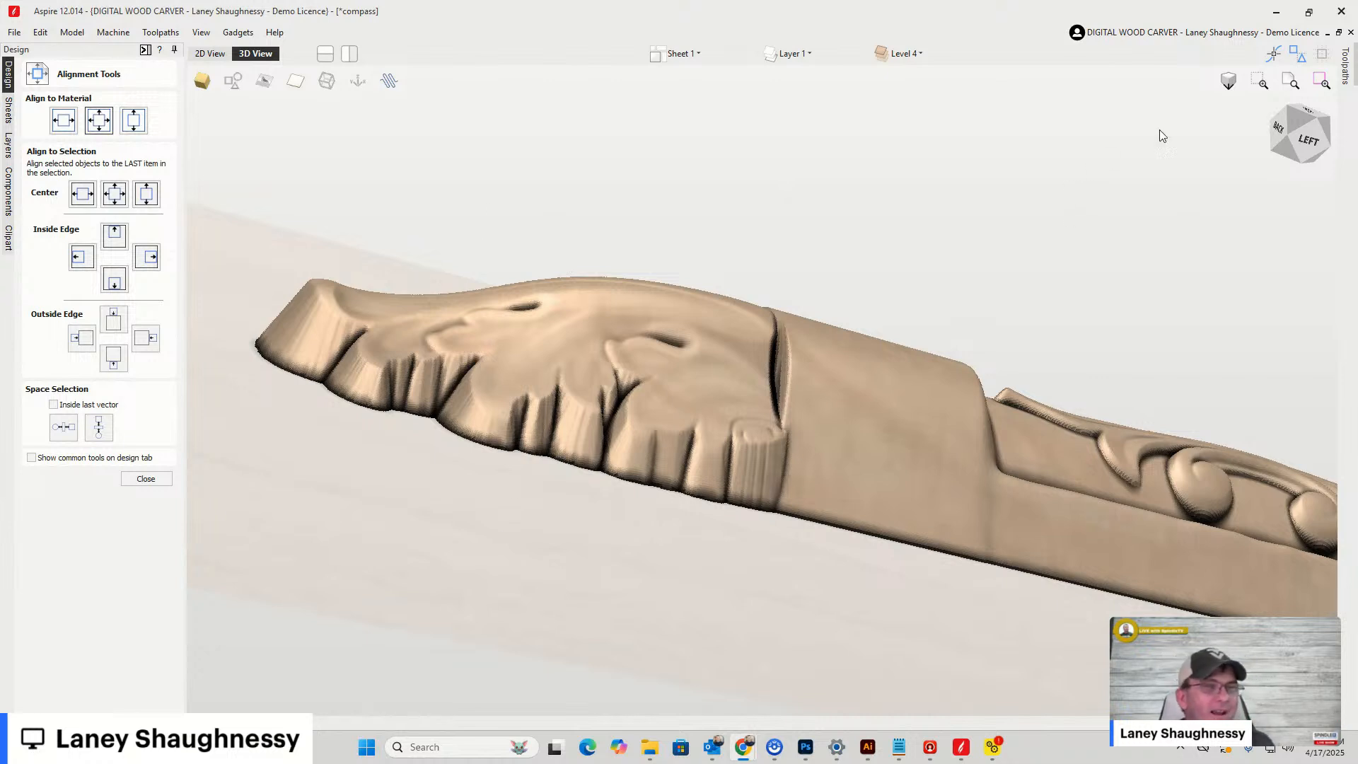
Examine the leaf and its joint with the column from several left-side angles and from above
left_click(1274, 165)
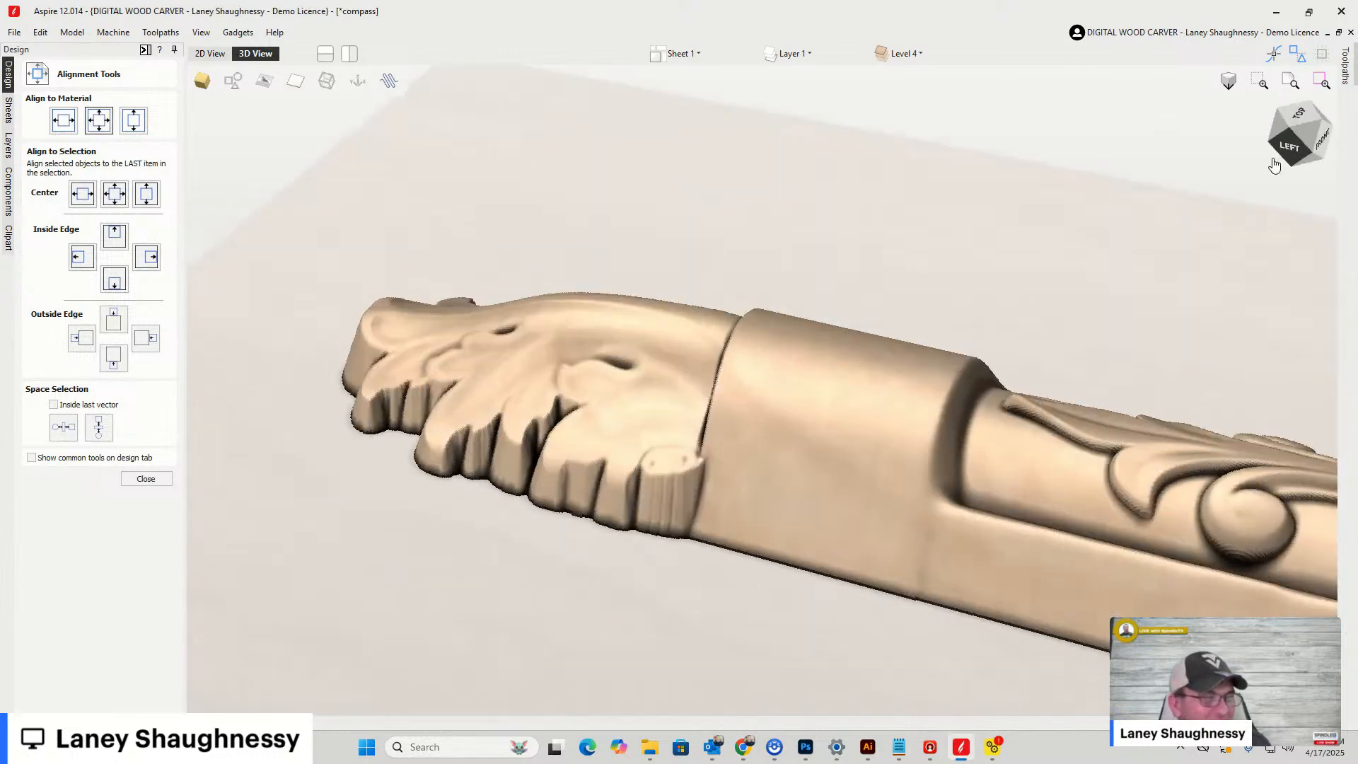
left_click_drag(1275, 166, 1270, 156)
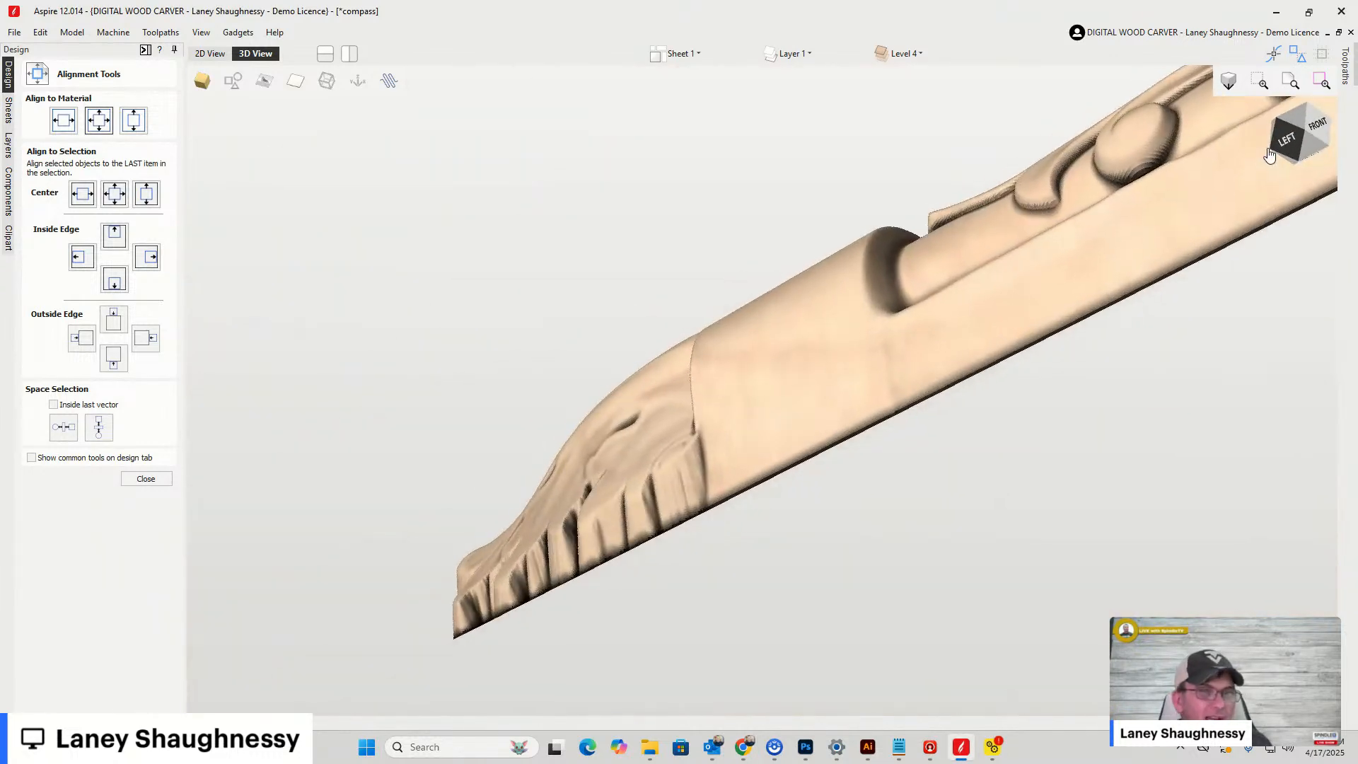
left_click(1286, 145)
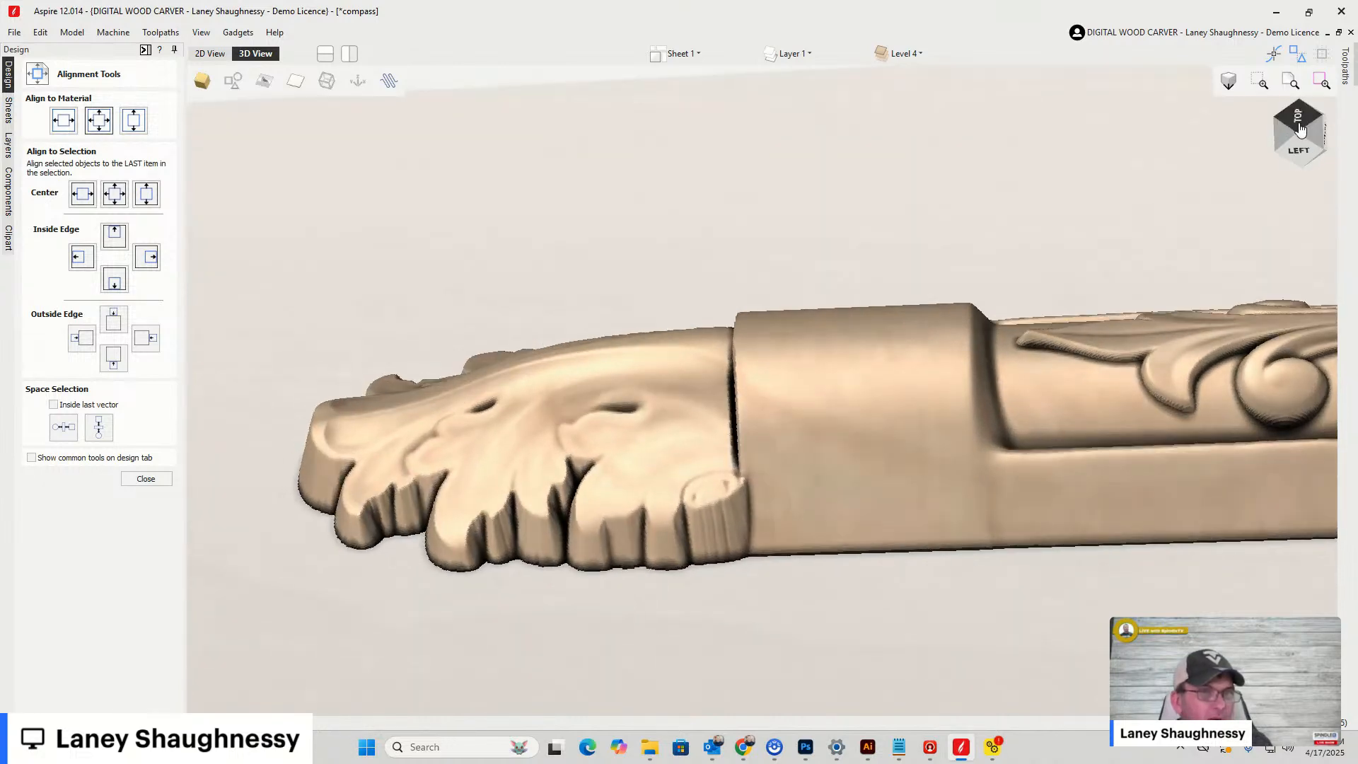
left_click(1300, 126)
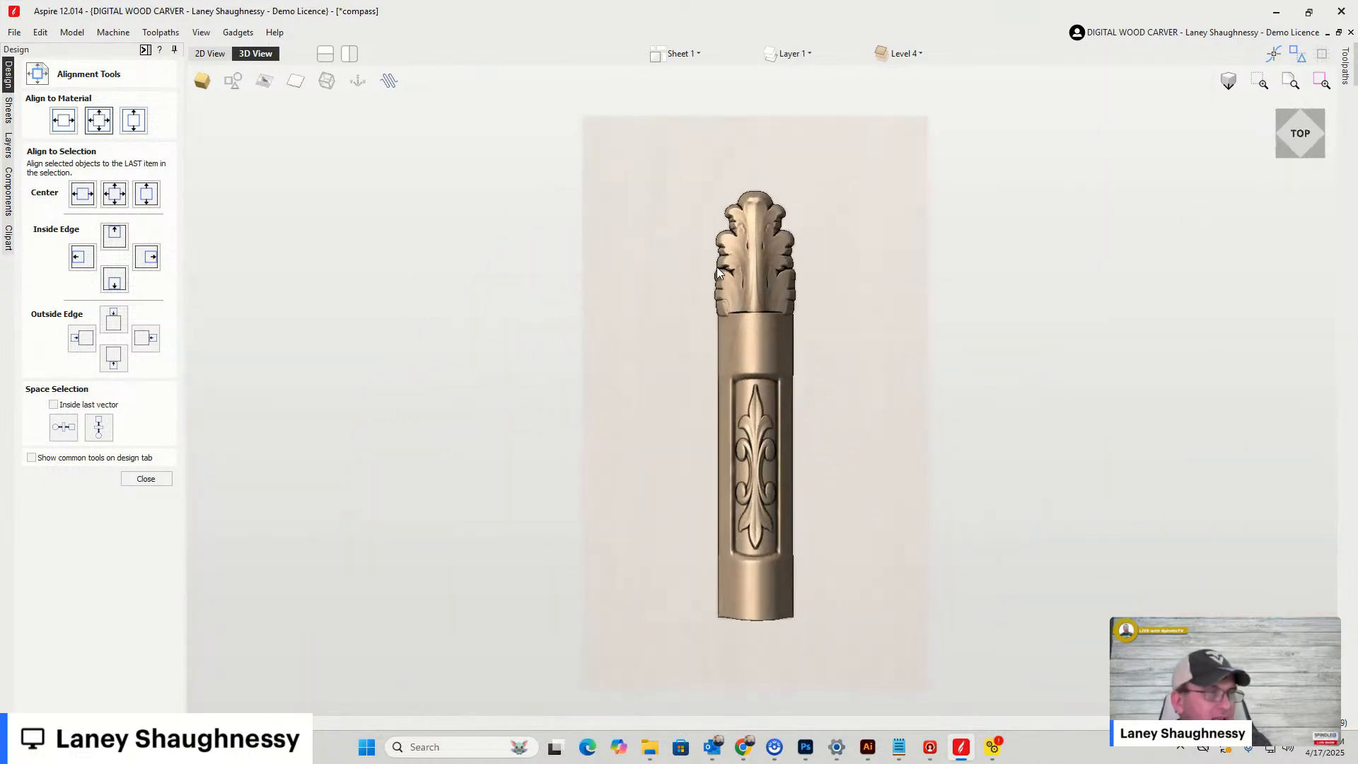
Try a vertically flipped mirrored copy of the leaf about the job center in the 2D view, and undo it
left_click(210, 54)
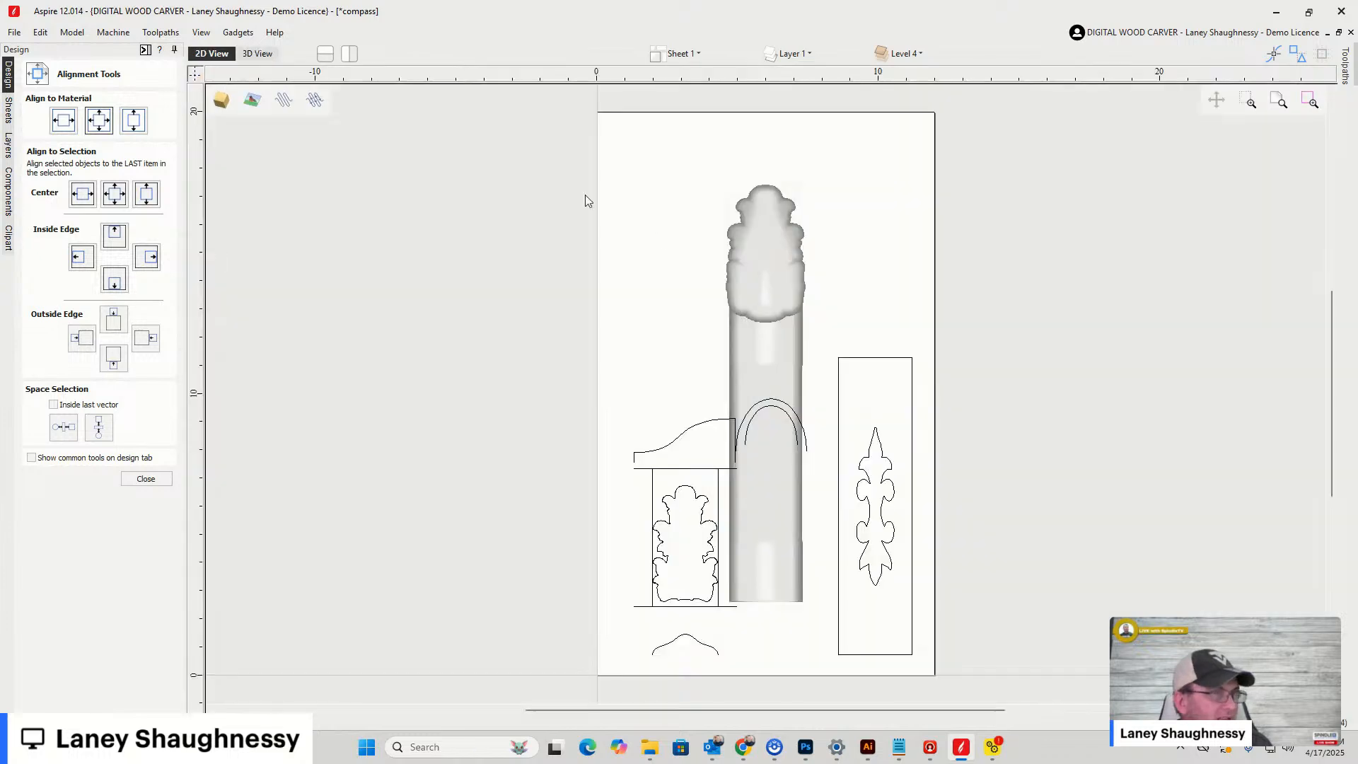
left_click(781, 254)
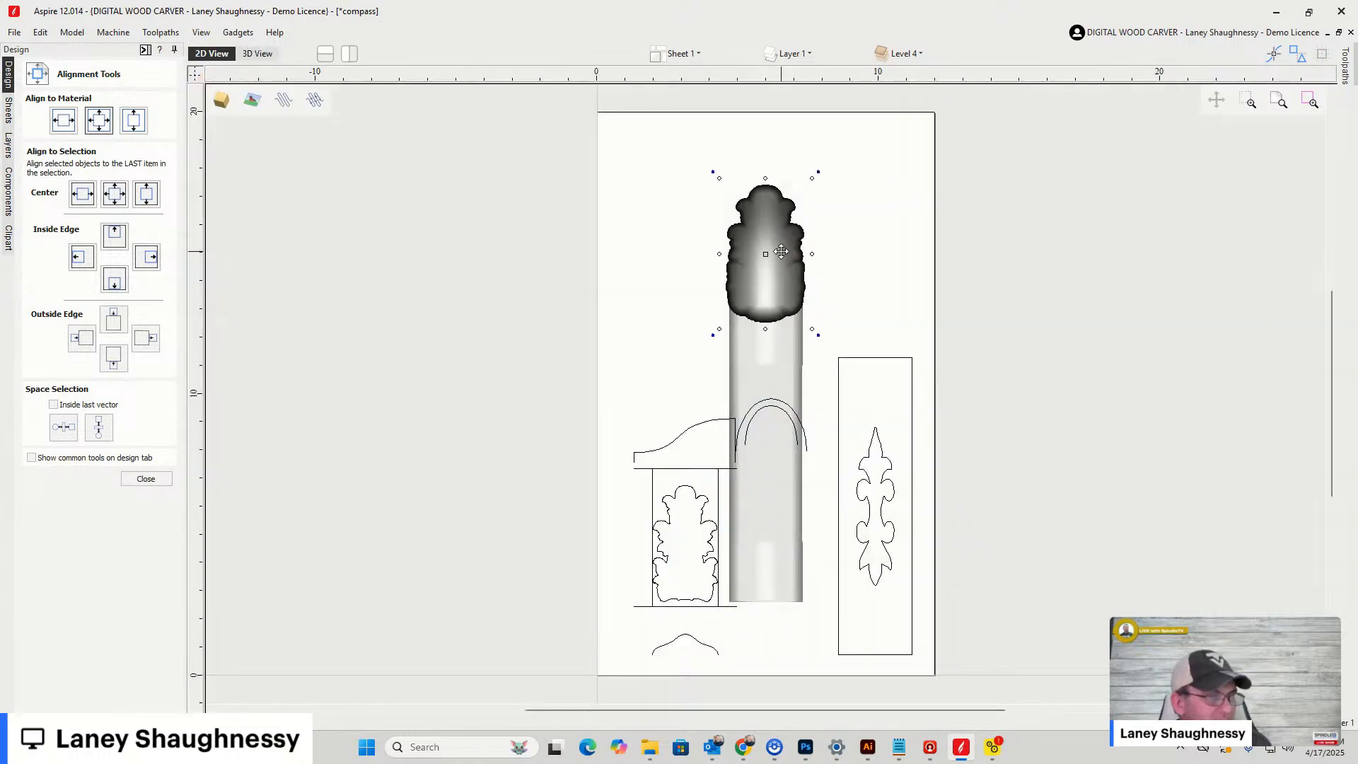
left_click(145, 479)
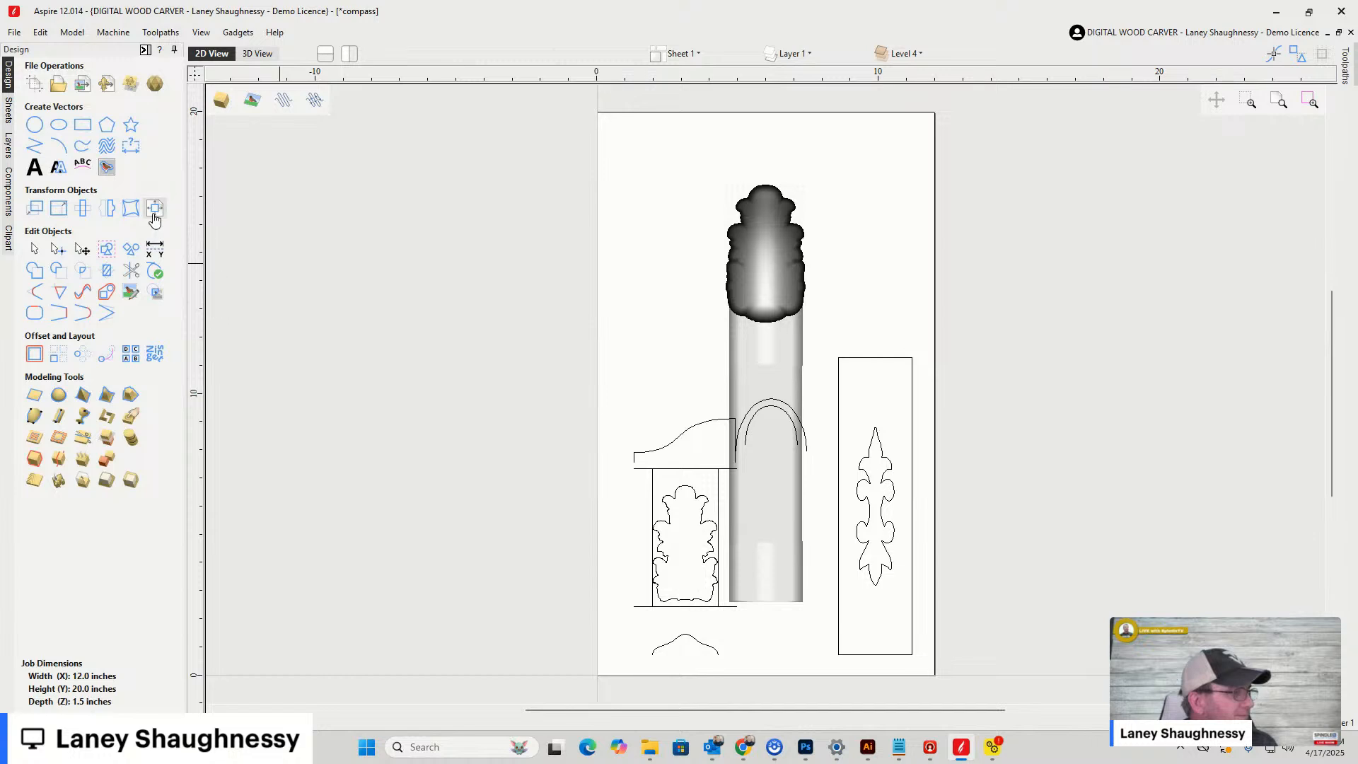
left_click(108, 208)
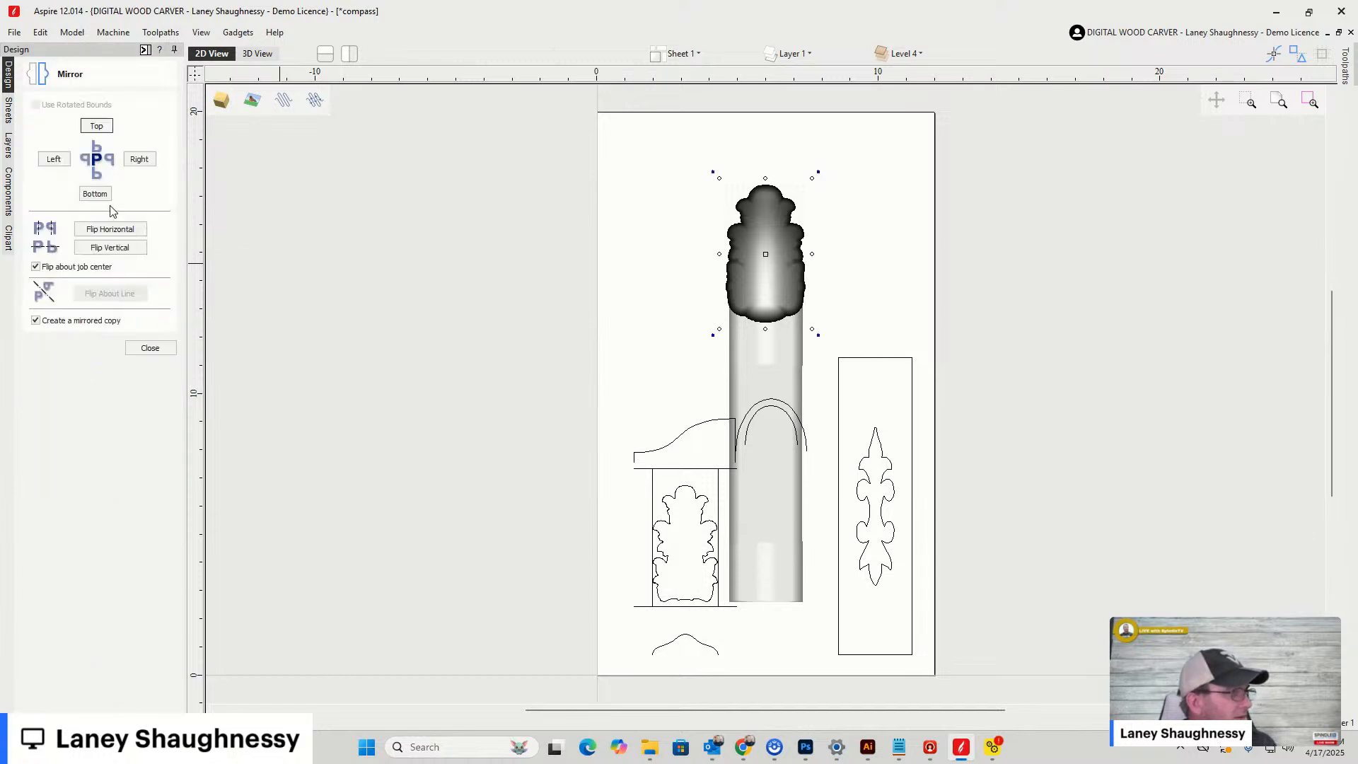
left_click(106, 252)
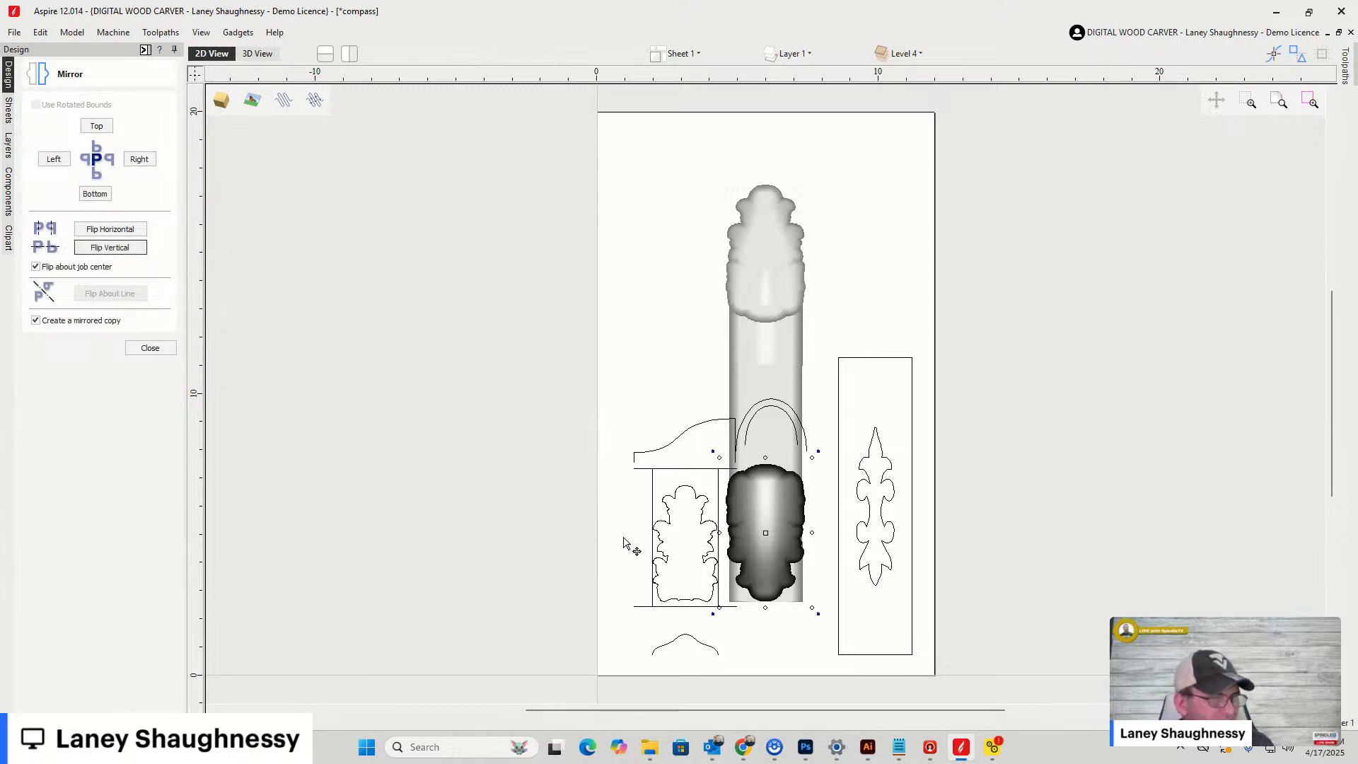
scroll(757, 232, "down", 3)
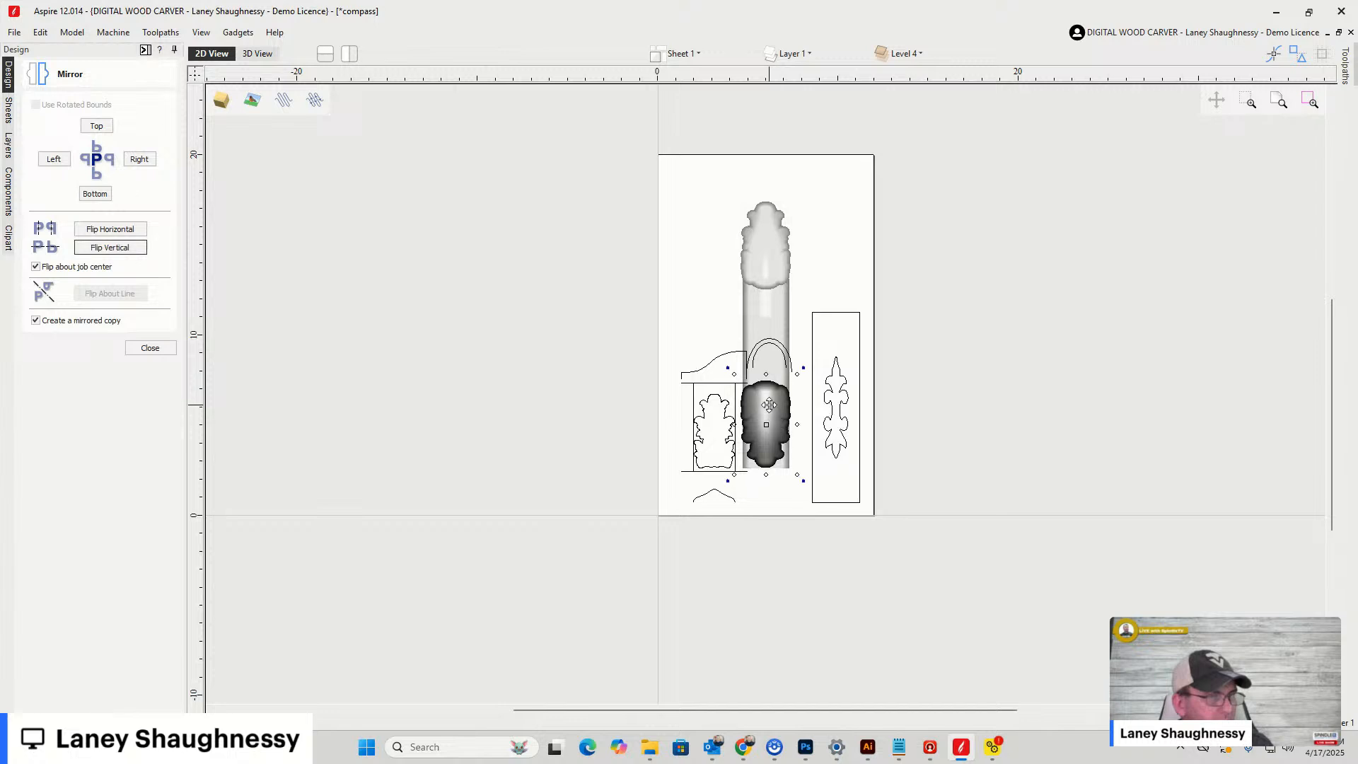
key("ctrl+z")
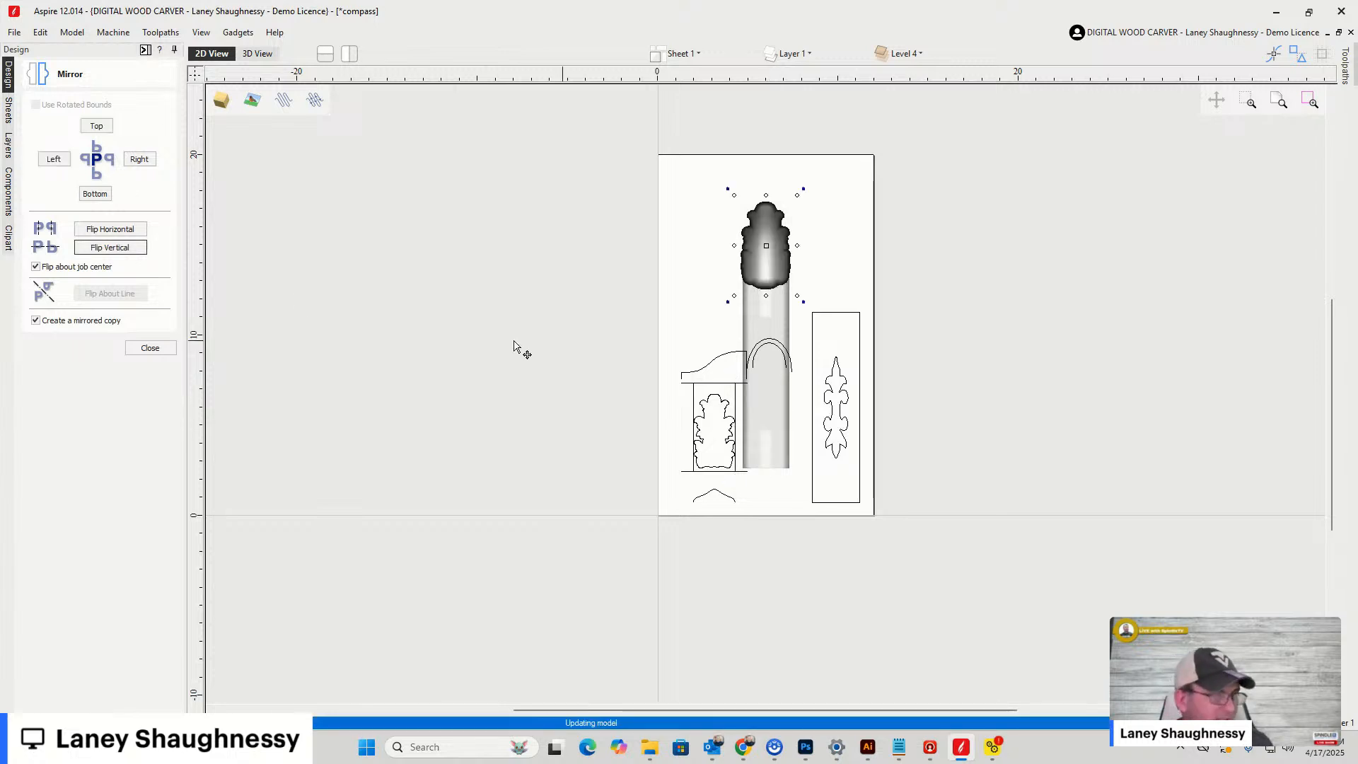
left_click(150, 348)
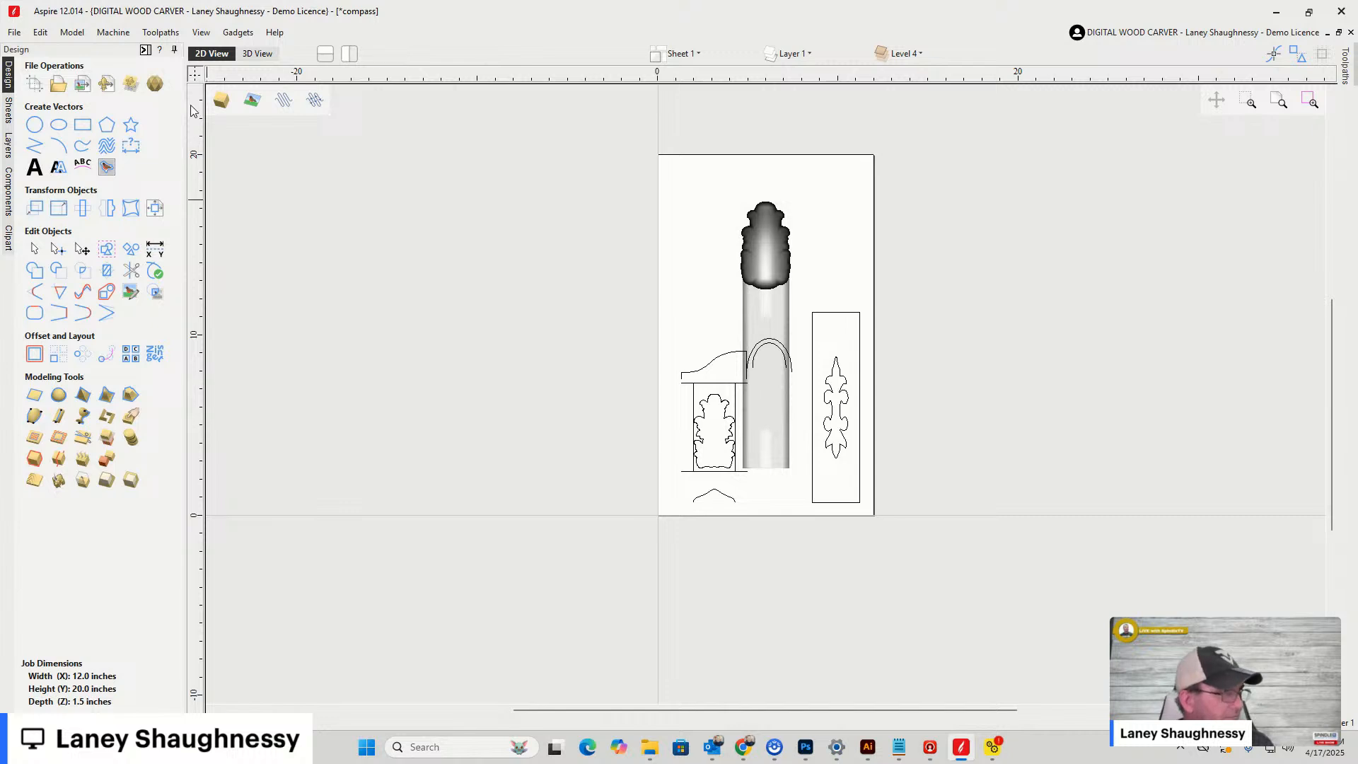
Draw a horizontal line about 2.96 inches long outward from the middle of the column, across the arch vectors
left_click(34, 146)
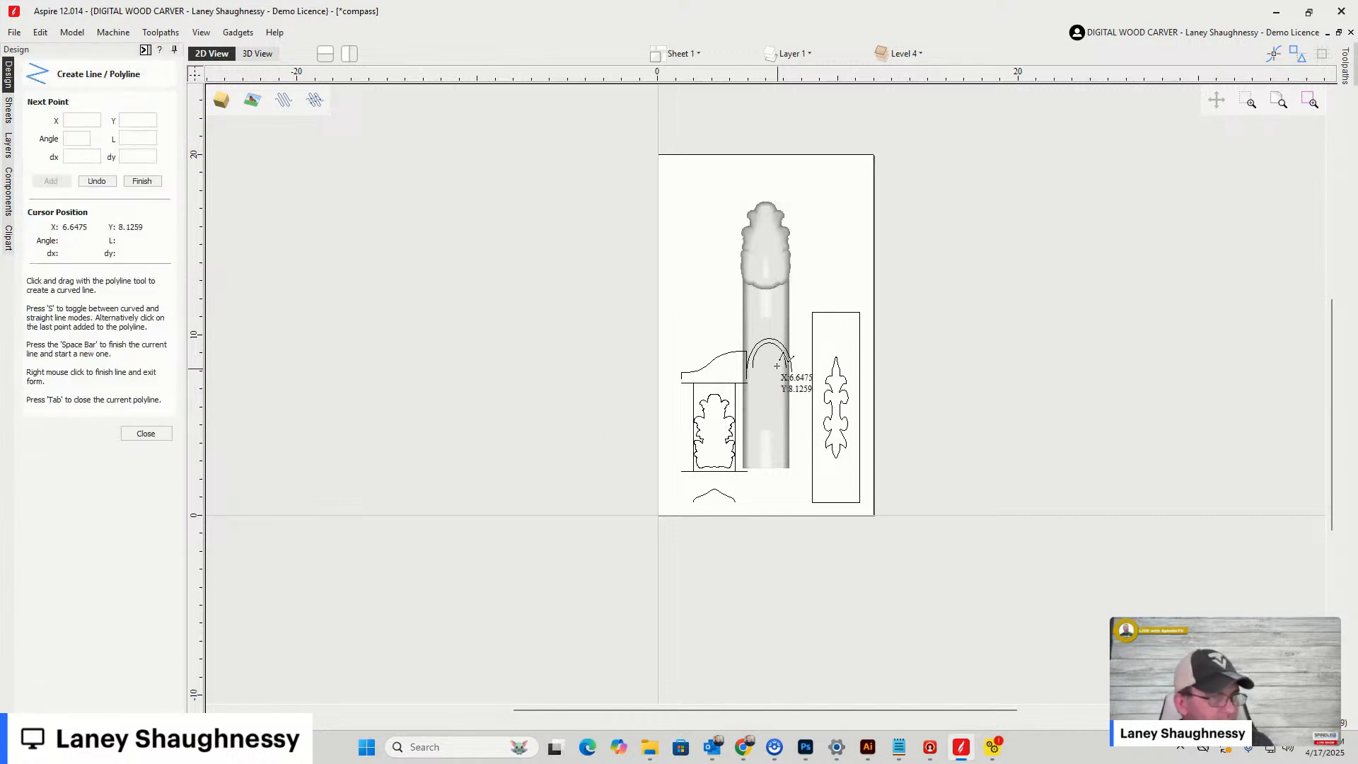
scroll(767, 367, "up", 2)
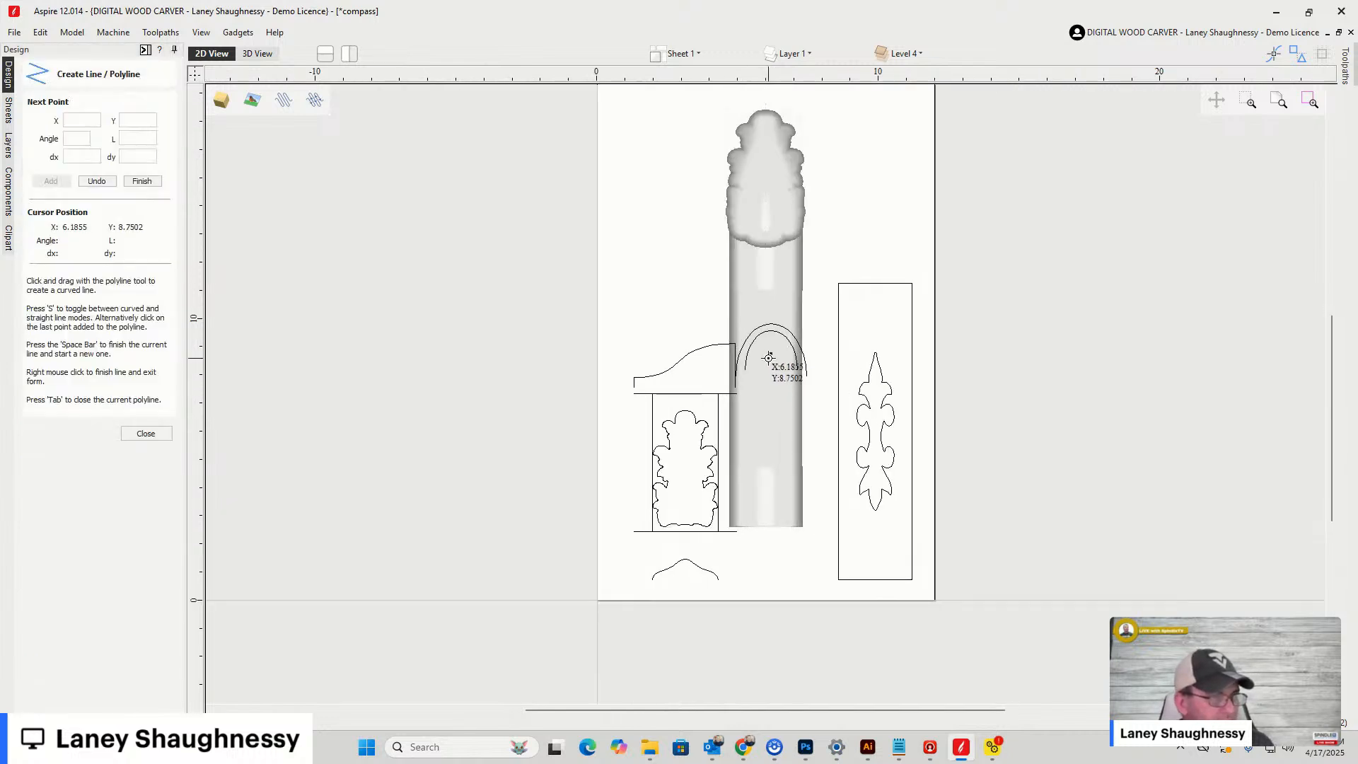
left_click(768, 355)
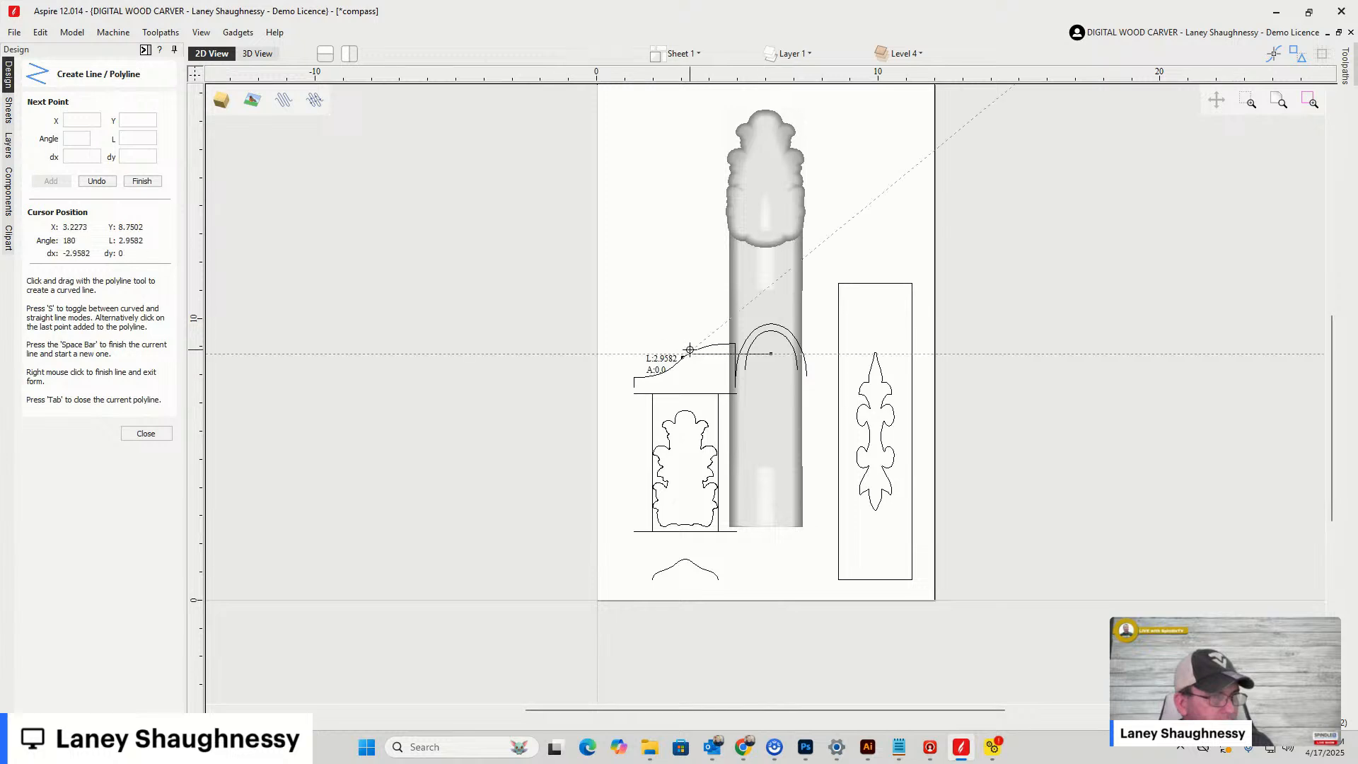
left_click(689, 353)
key("space")
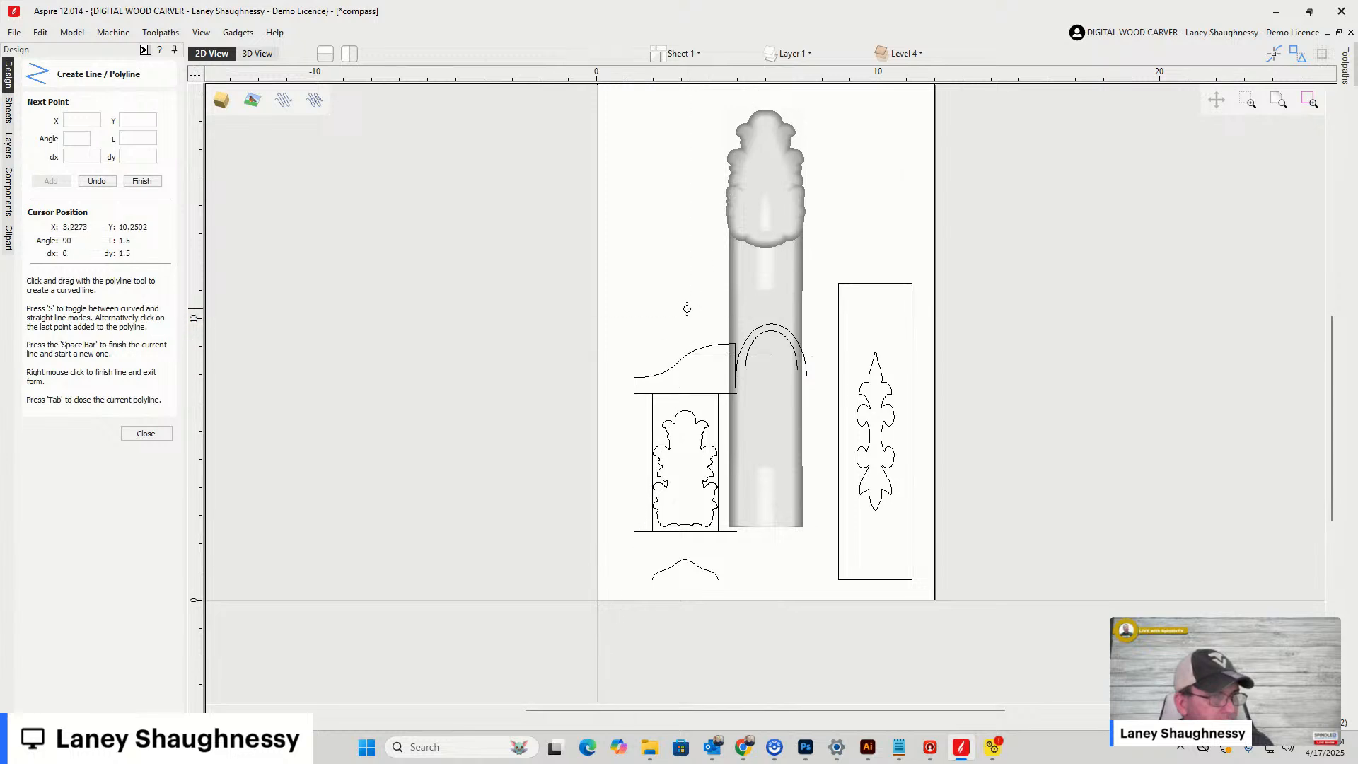
left_click(145, 433)
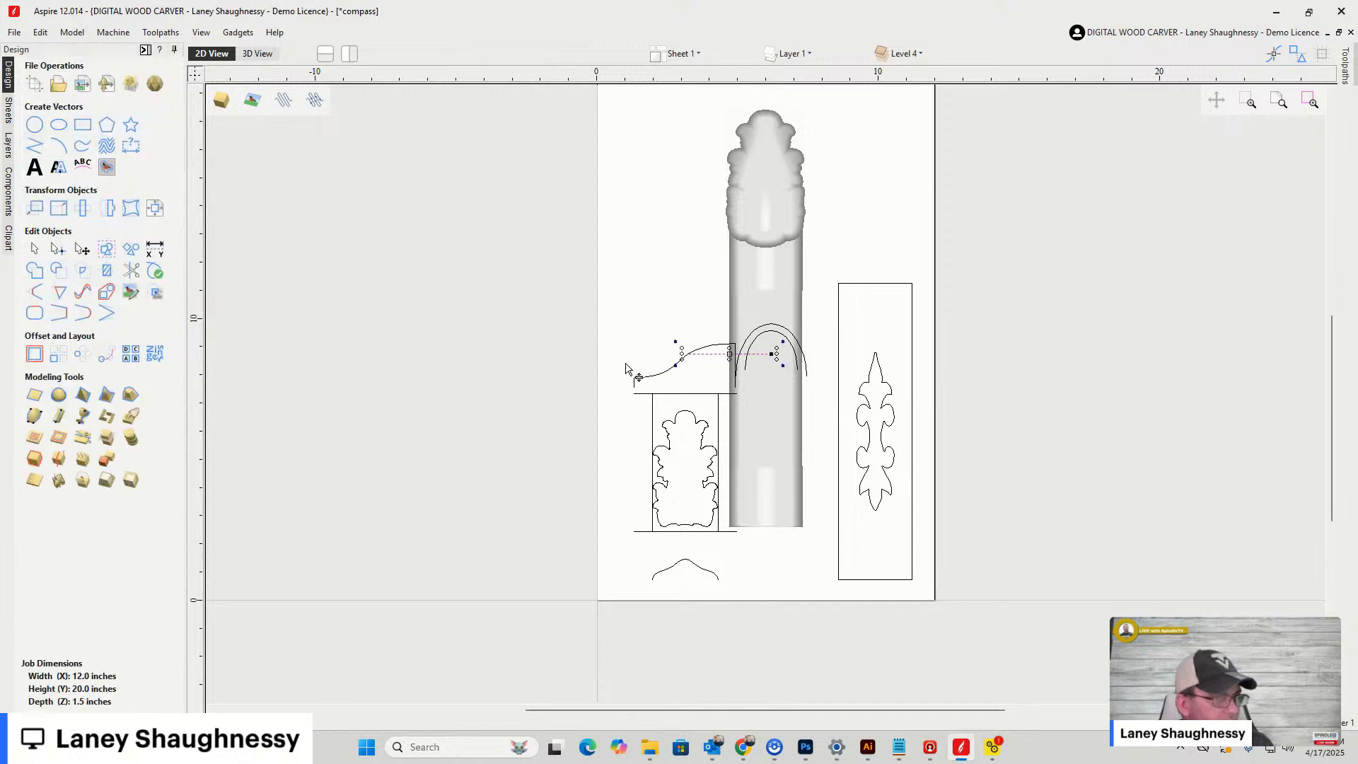
Mirror a copy of the acanthus leaf about the horizontal line onto the column's other end, and check it in 3D
left_click(765, 373)
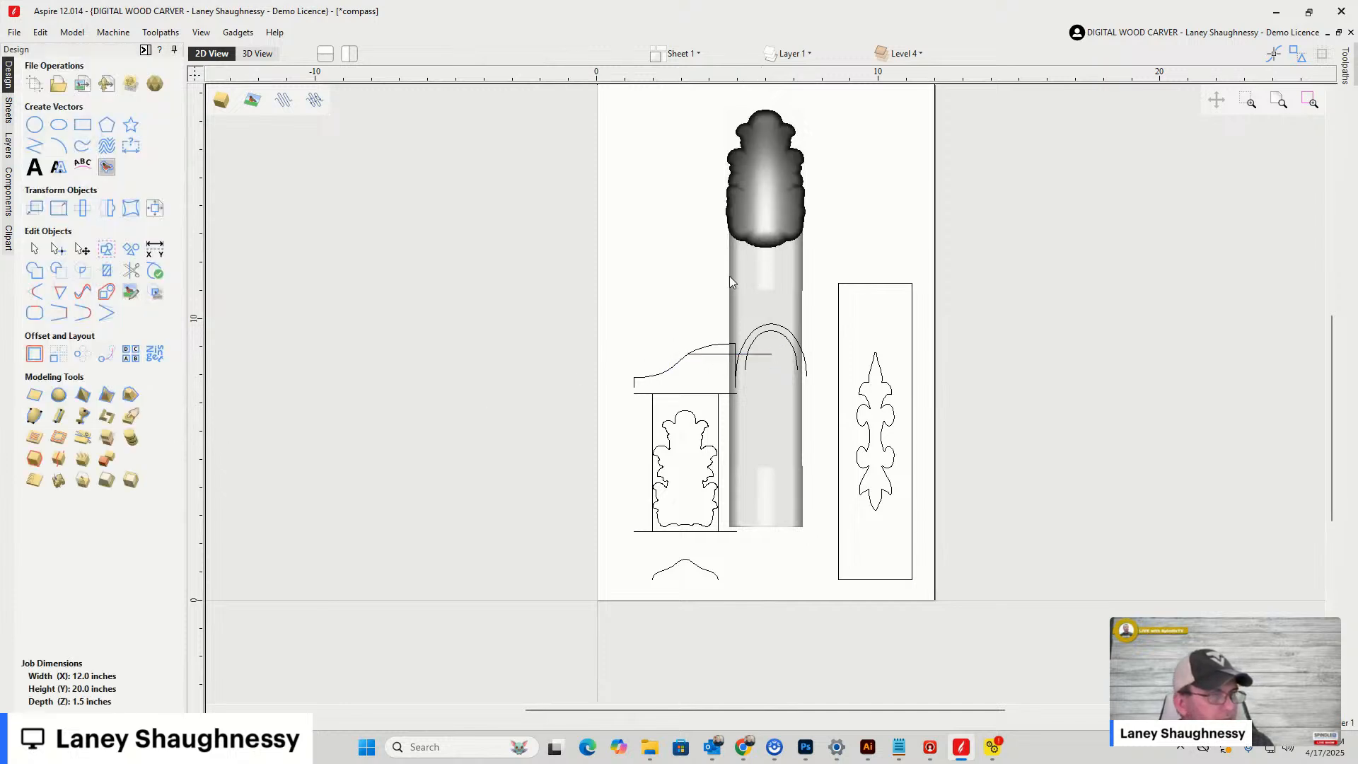
left_click(759, 354)
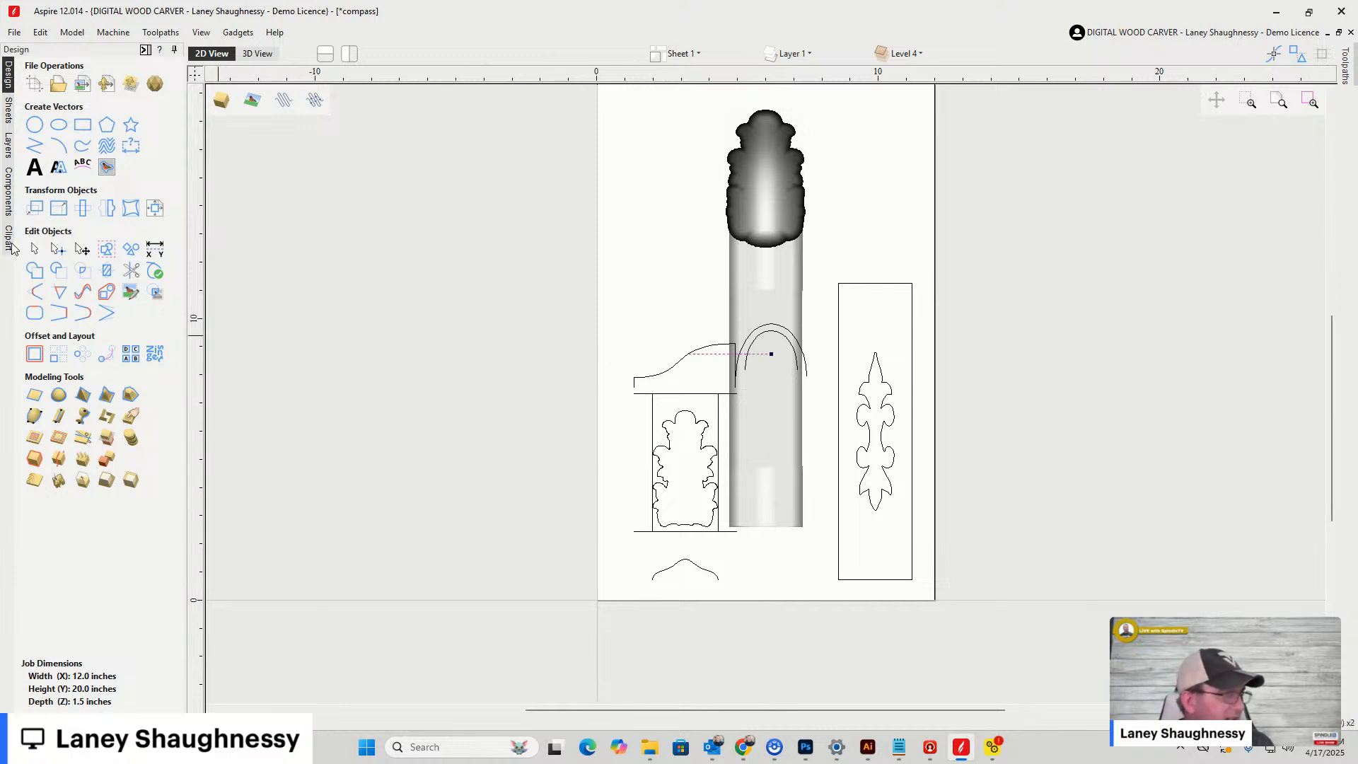
left_click(105, 209)
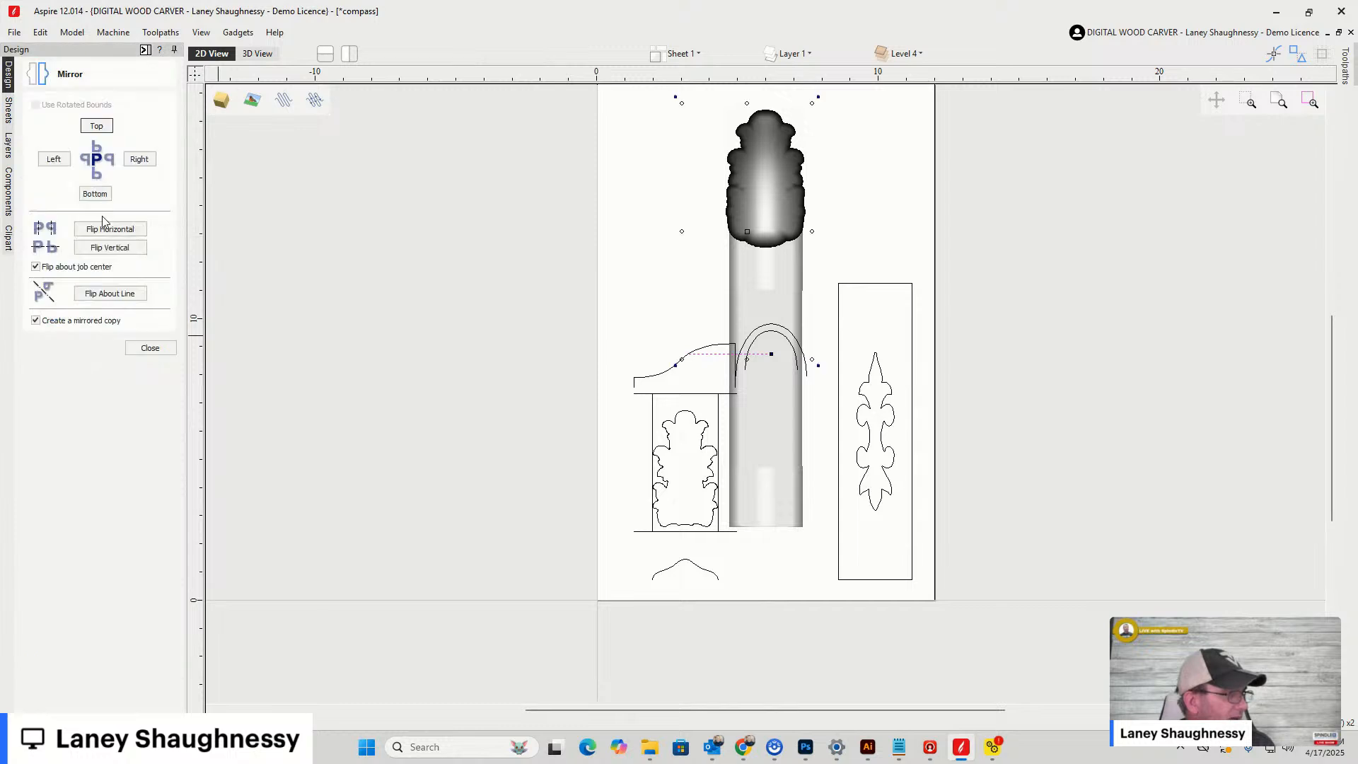
left_click(91, 294)
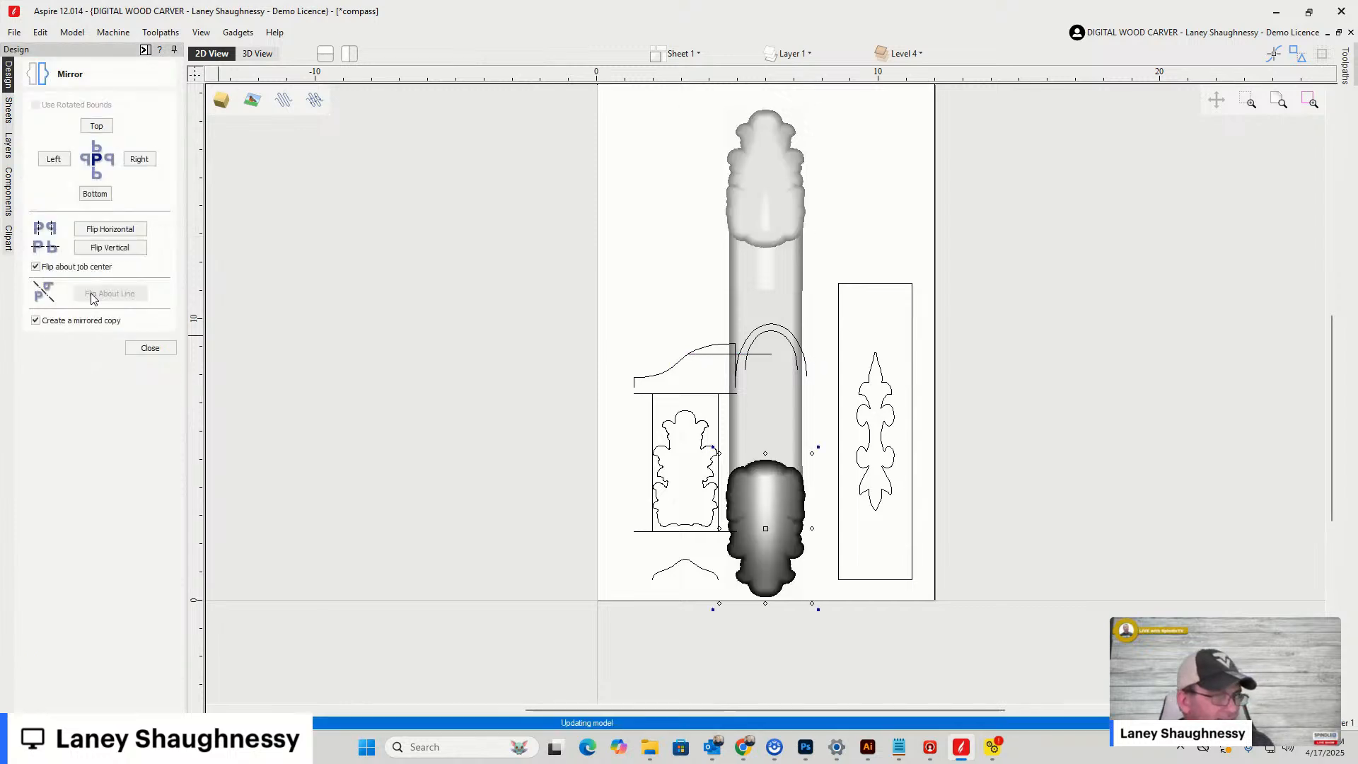
left_click(150, 348)
left_click(255, 55)
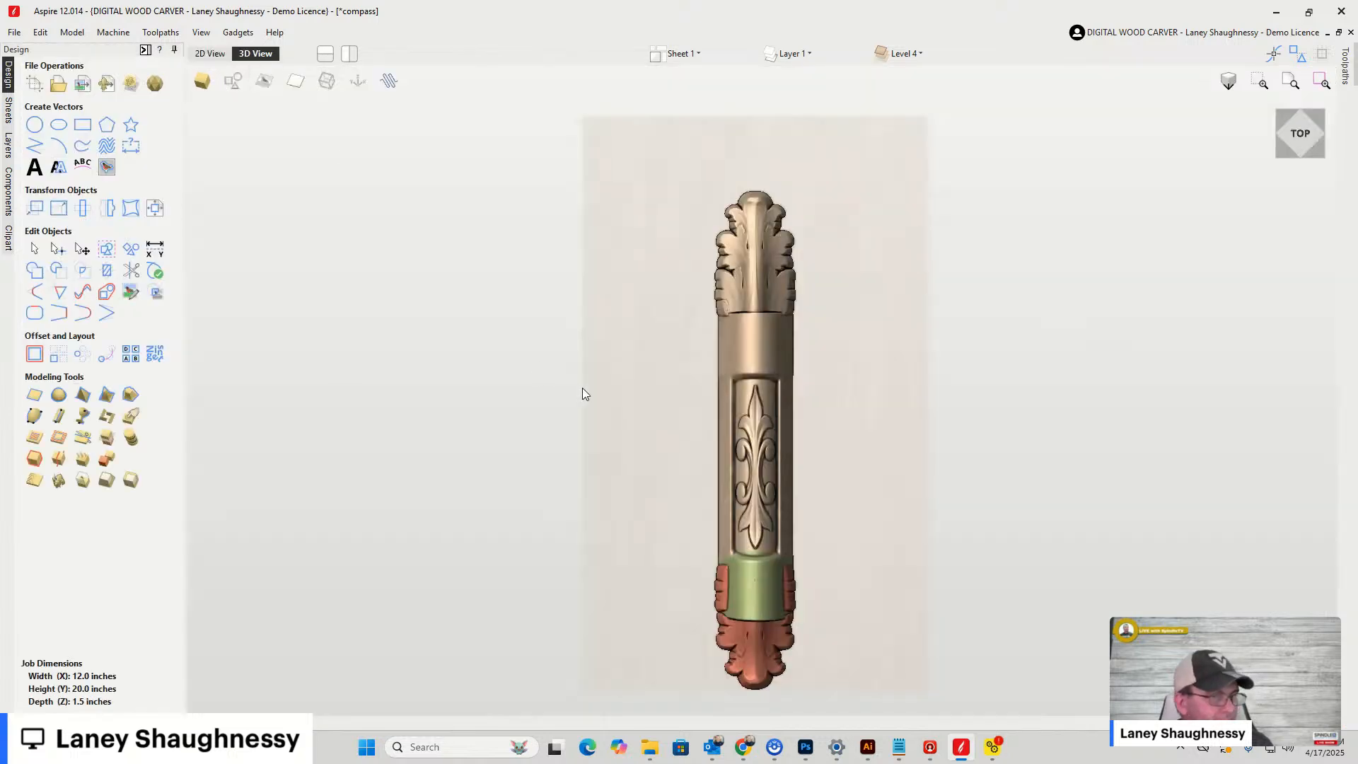
scroll(682, 375, "down", 3)
scroll(741, 458, "up", 1)
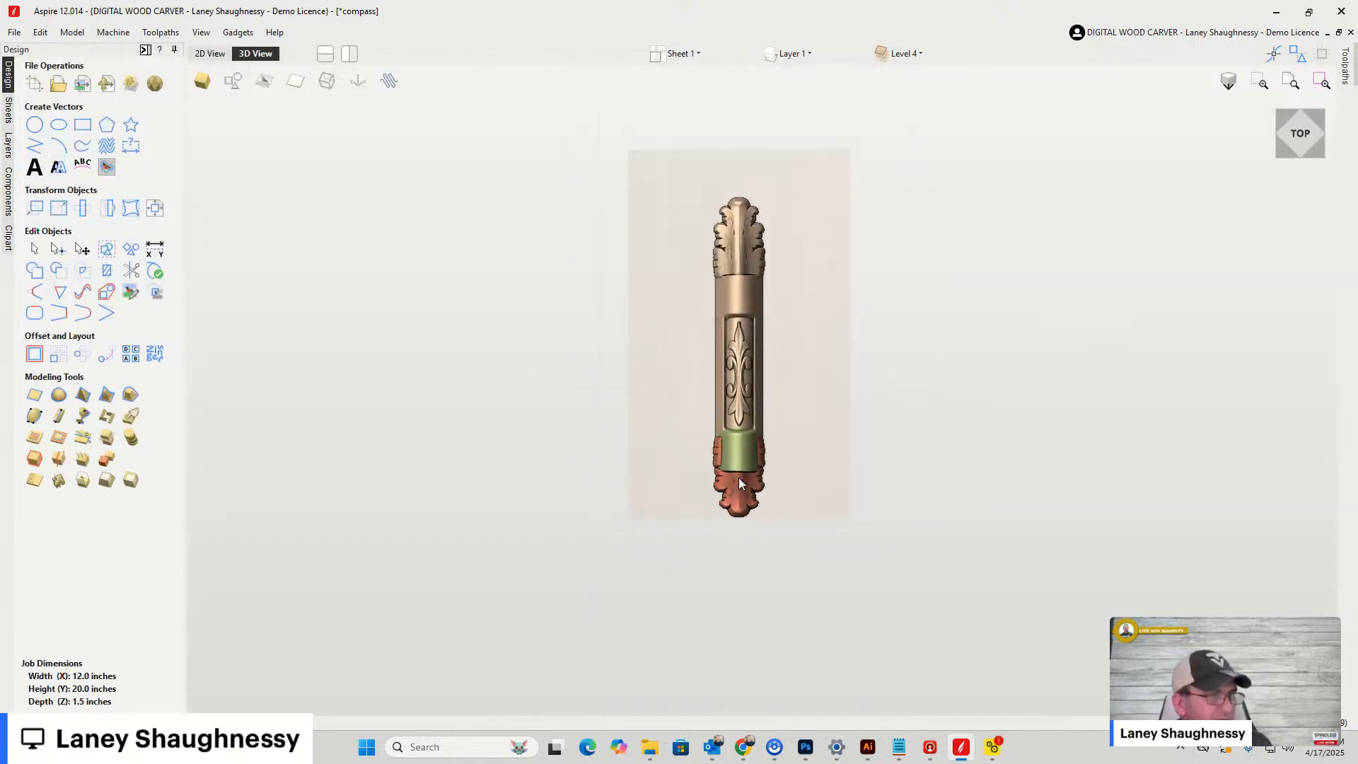
Select the column, both leaves, the arch vectors and the mirror line together, and center them vertically in the material
left_click(210, 55)
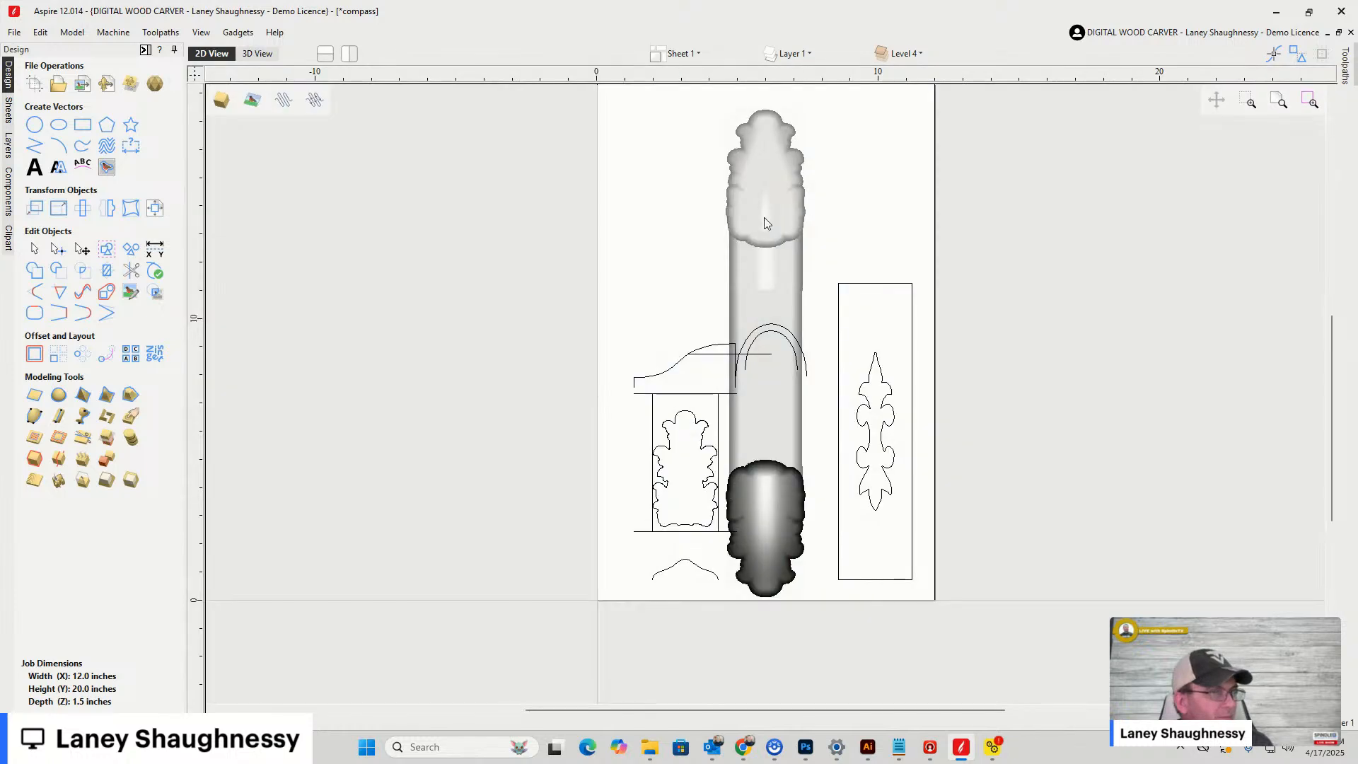
scroll(737, 150, "down", 1)
left_click_drag(691, 107, 827, 540)
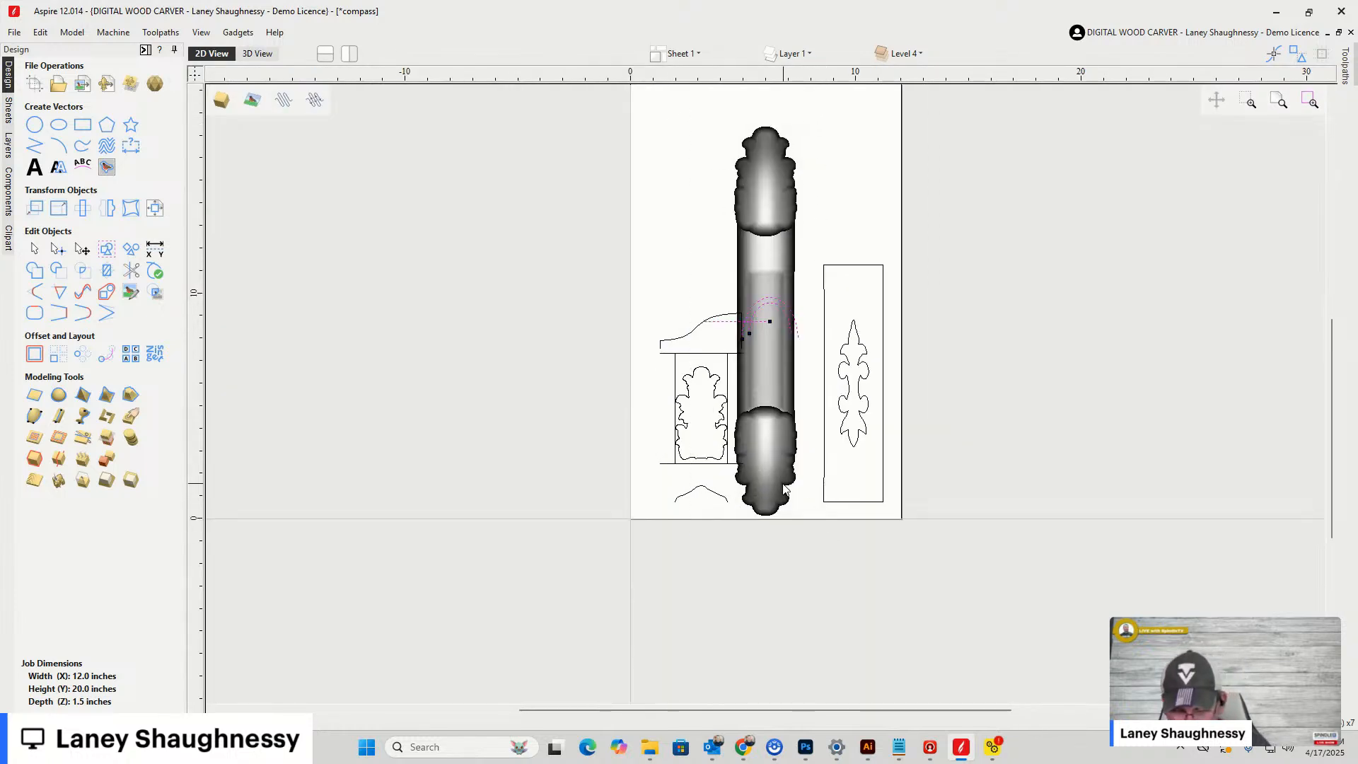
scroll(788, 492, "up", 1)
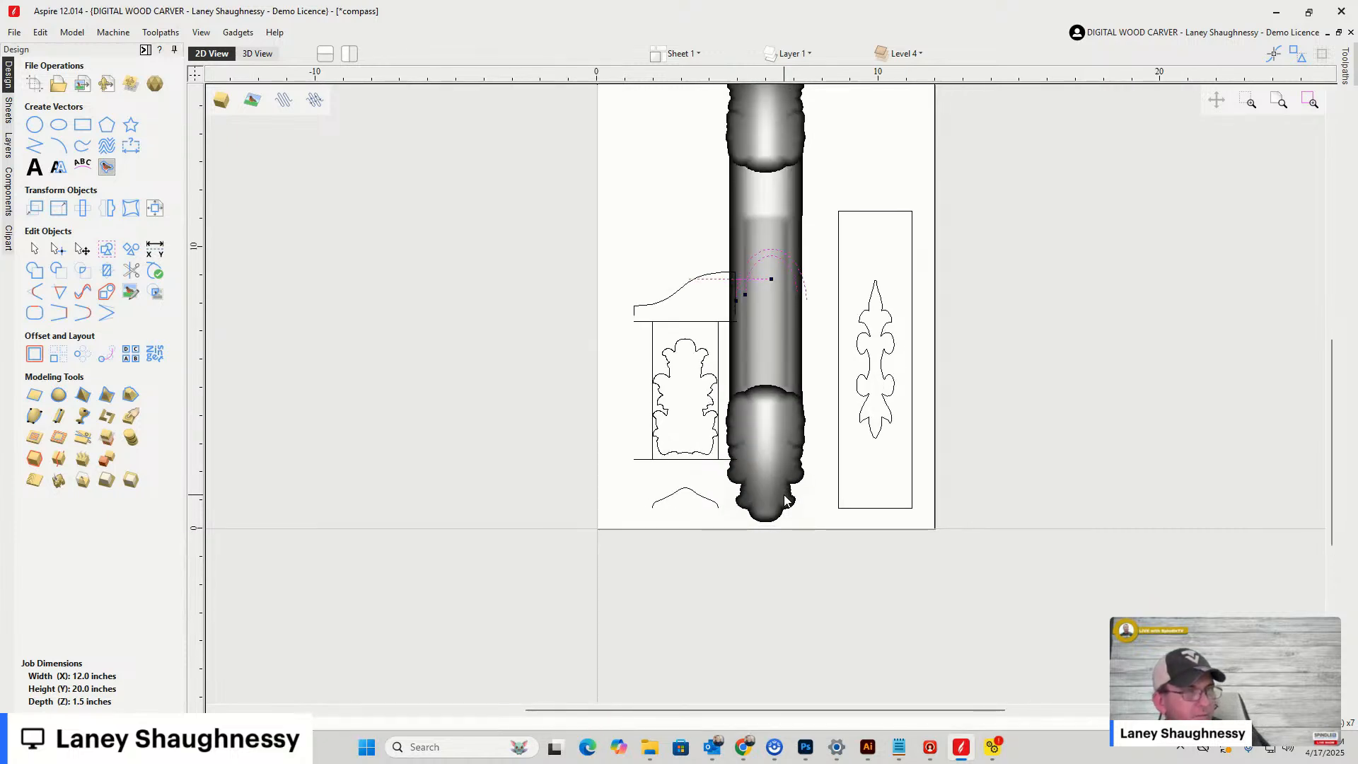
scroll(786, 498, "down", 1)
scroll(788, 499, "down", 1)
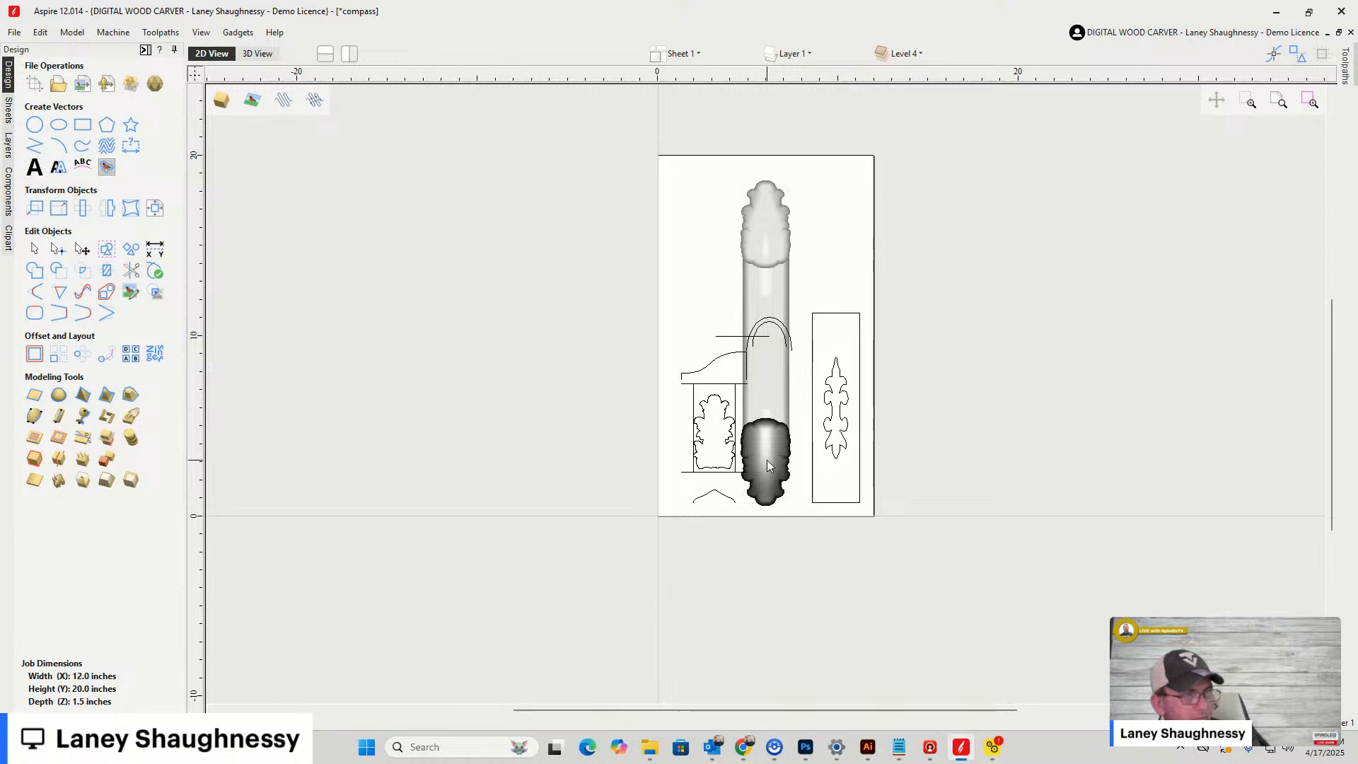
Examine the column with leaves at both ends in 3D from above, the front and the right side
left_click(255, 54)
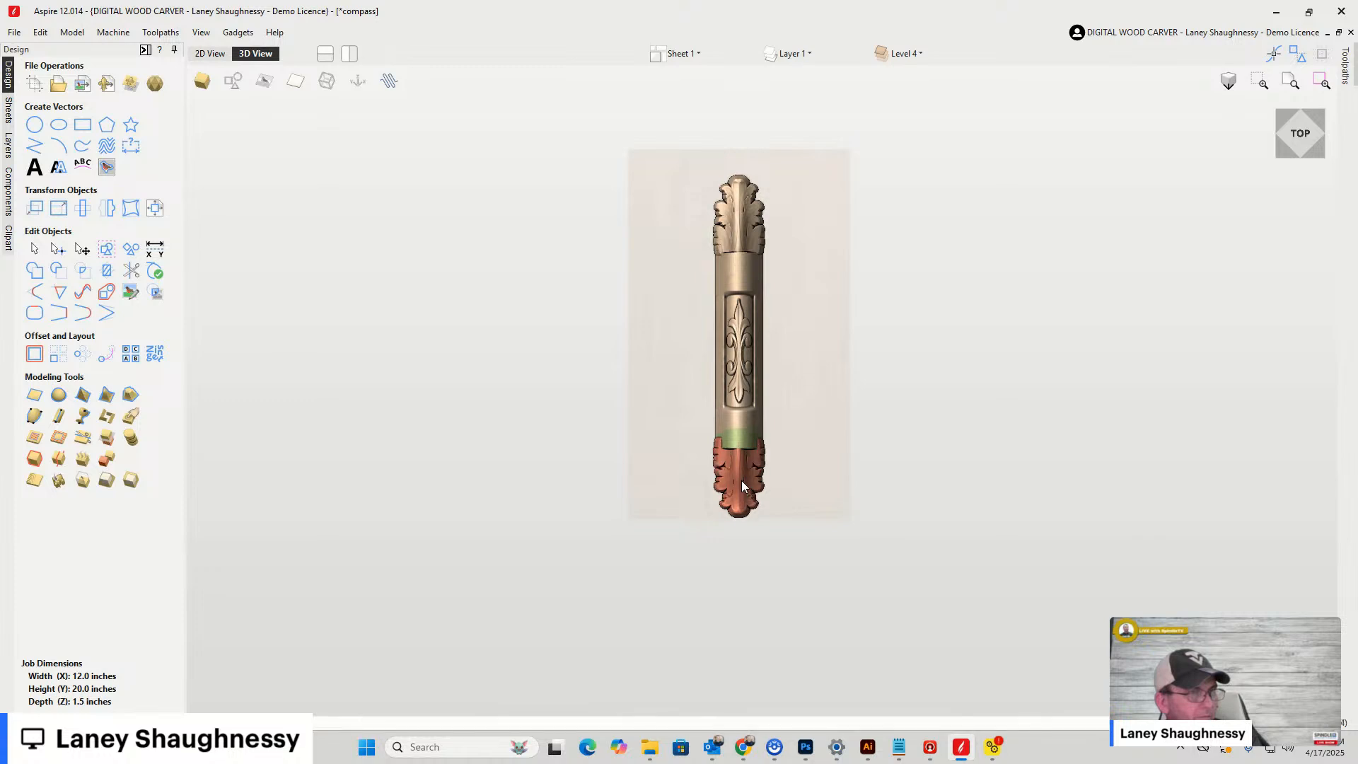
left_click(669, 471)
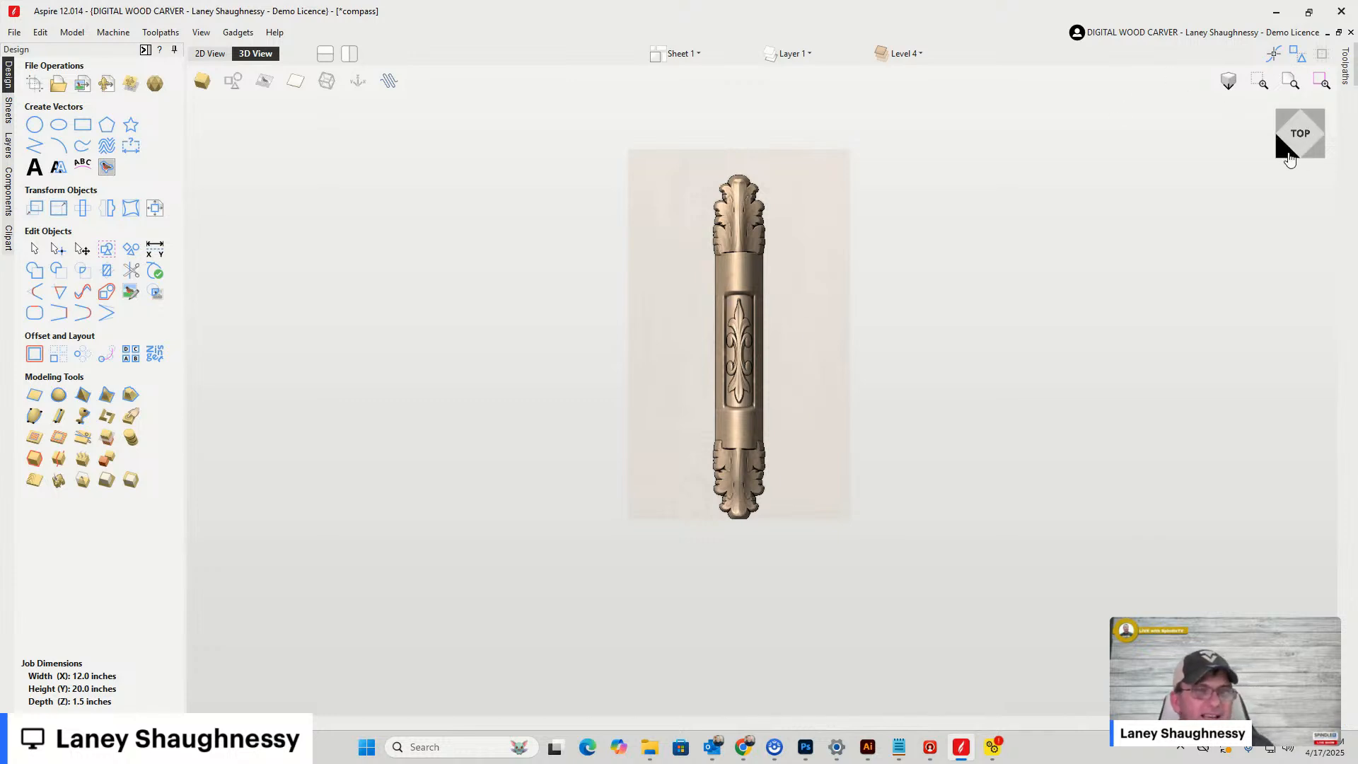
left_click_drag(1336, 148, 1303, 140)
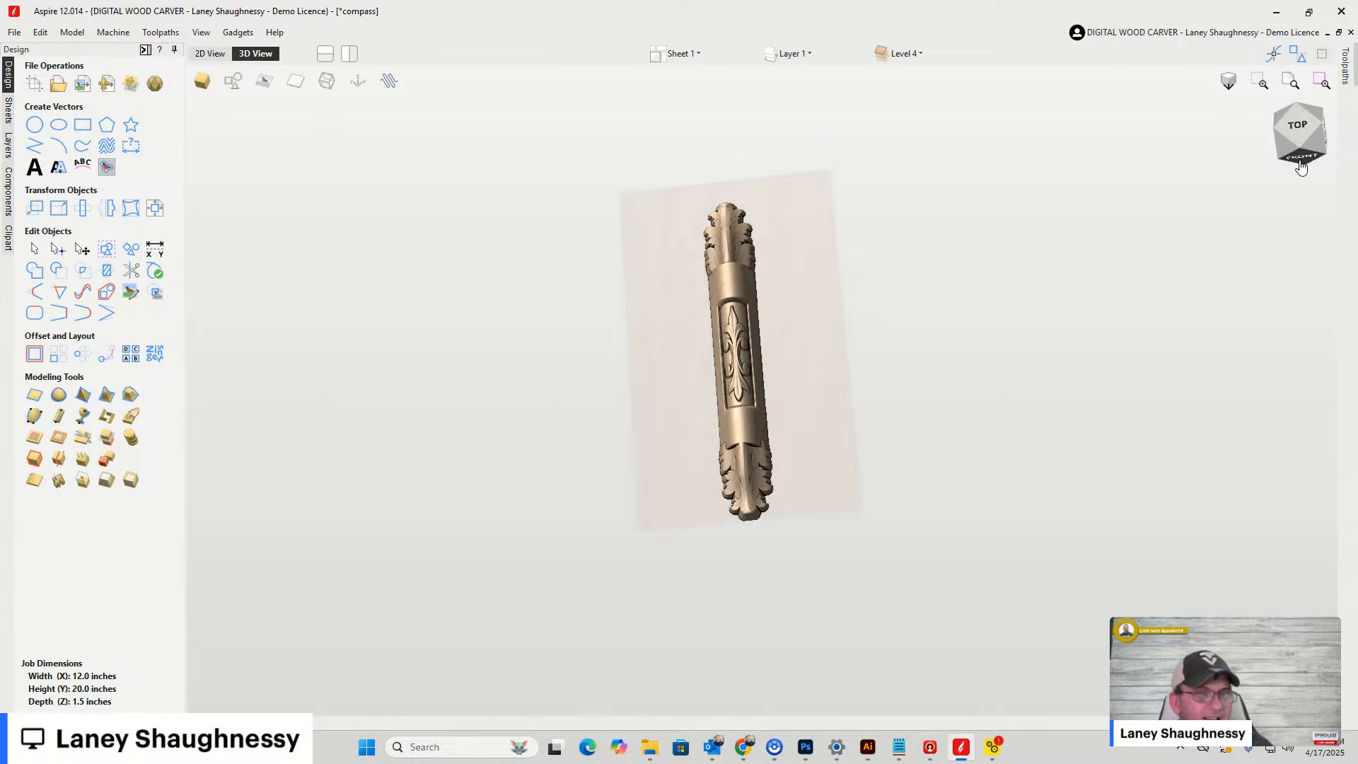
left_click(1308, 160)
left_click(1308, 161)
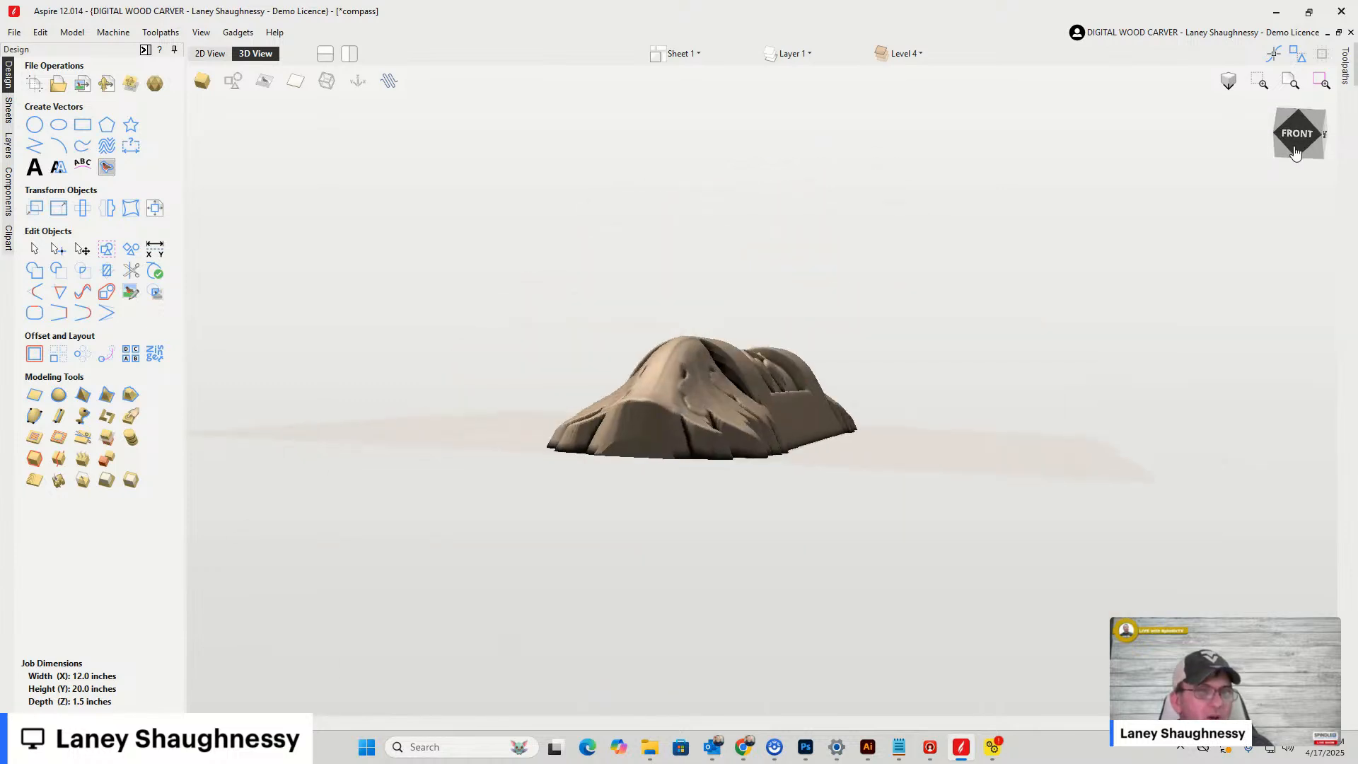
left_click(1303, 140)
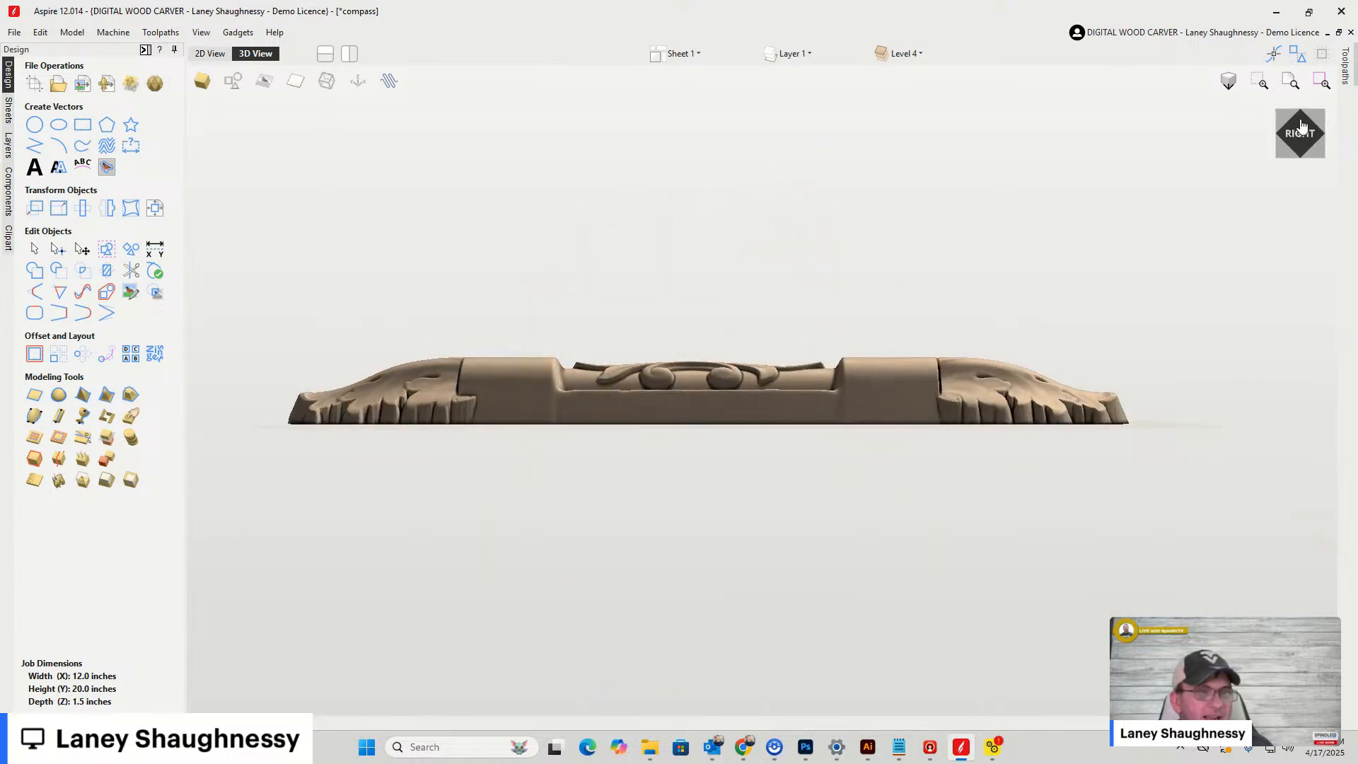
left_click_drag(1302, 140, 1304, 170)
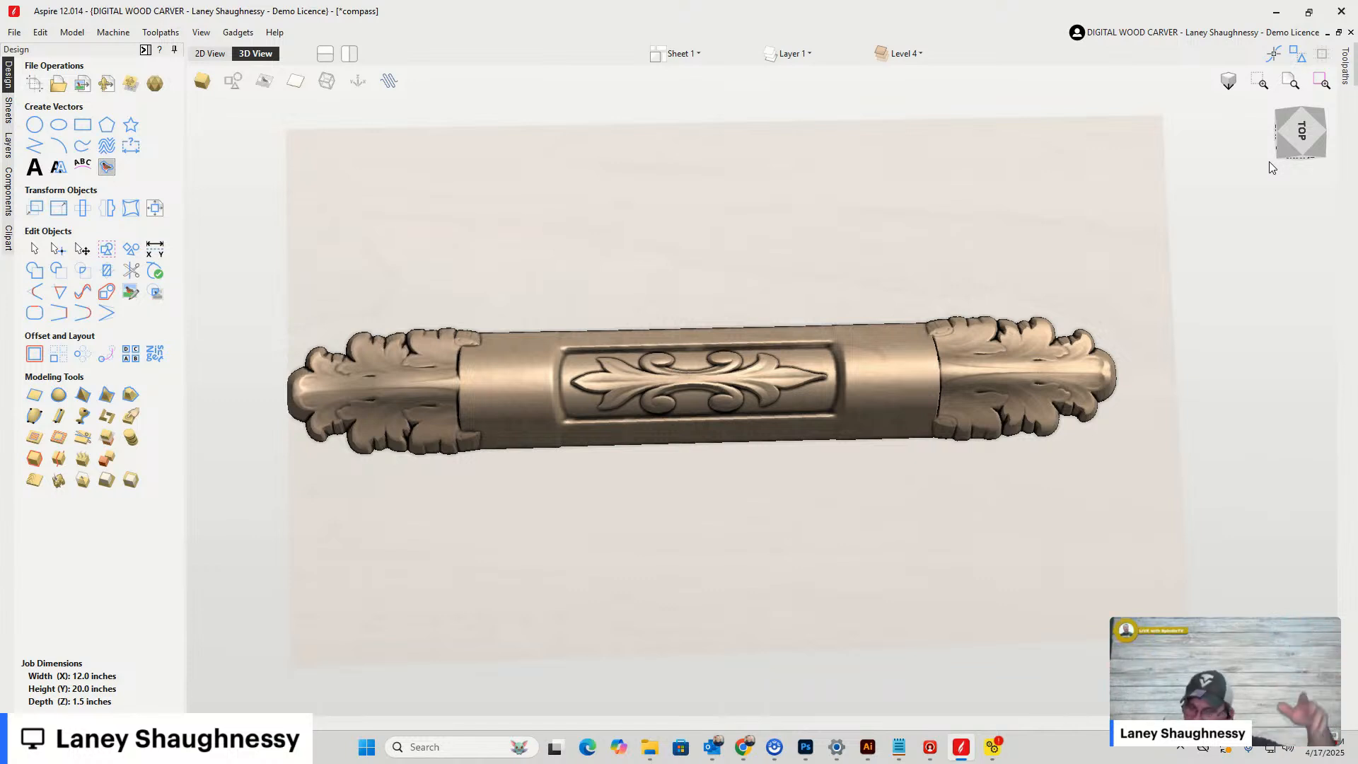
scroll(699, 382, "down", 2)
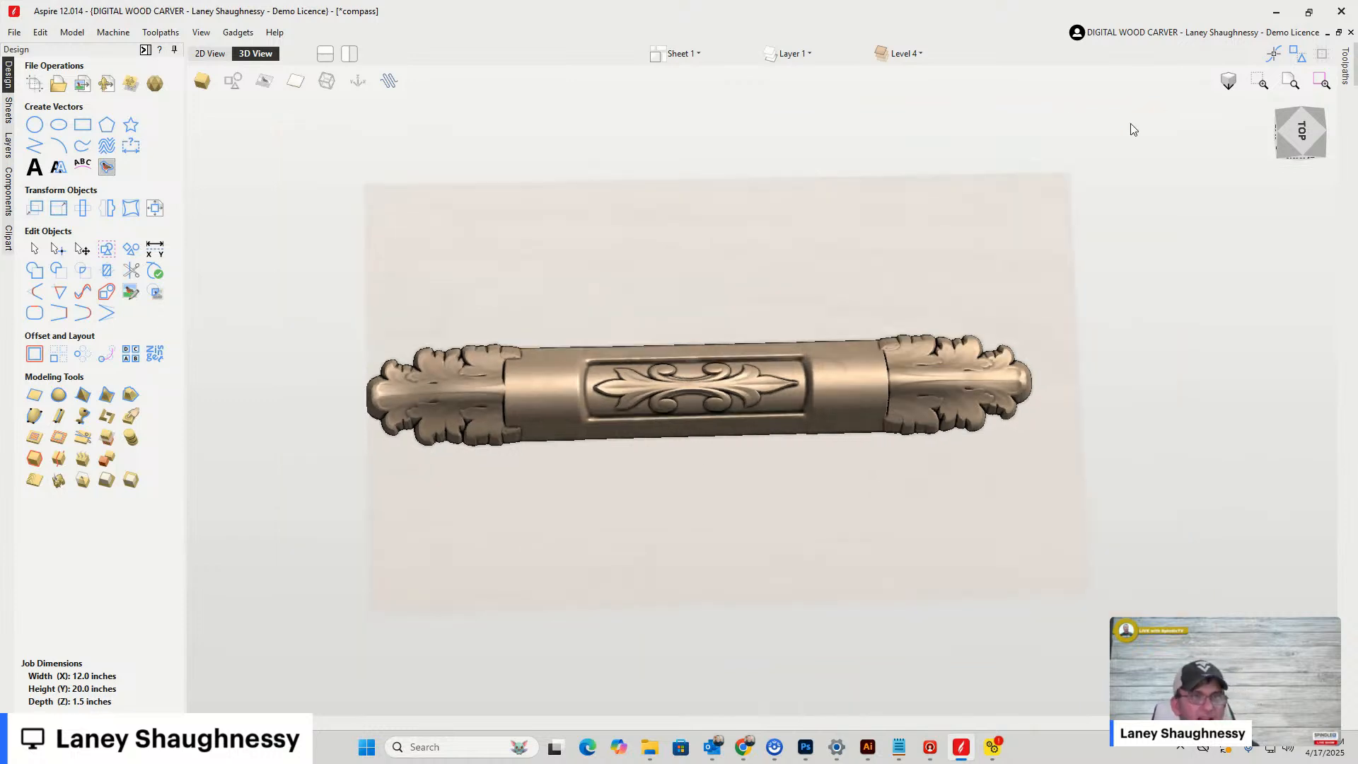
left_click(1299, 141)
left_click_drag(1299, 142, 1300, 128)
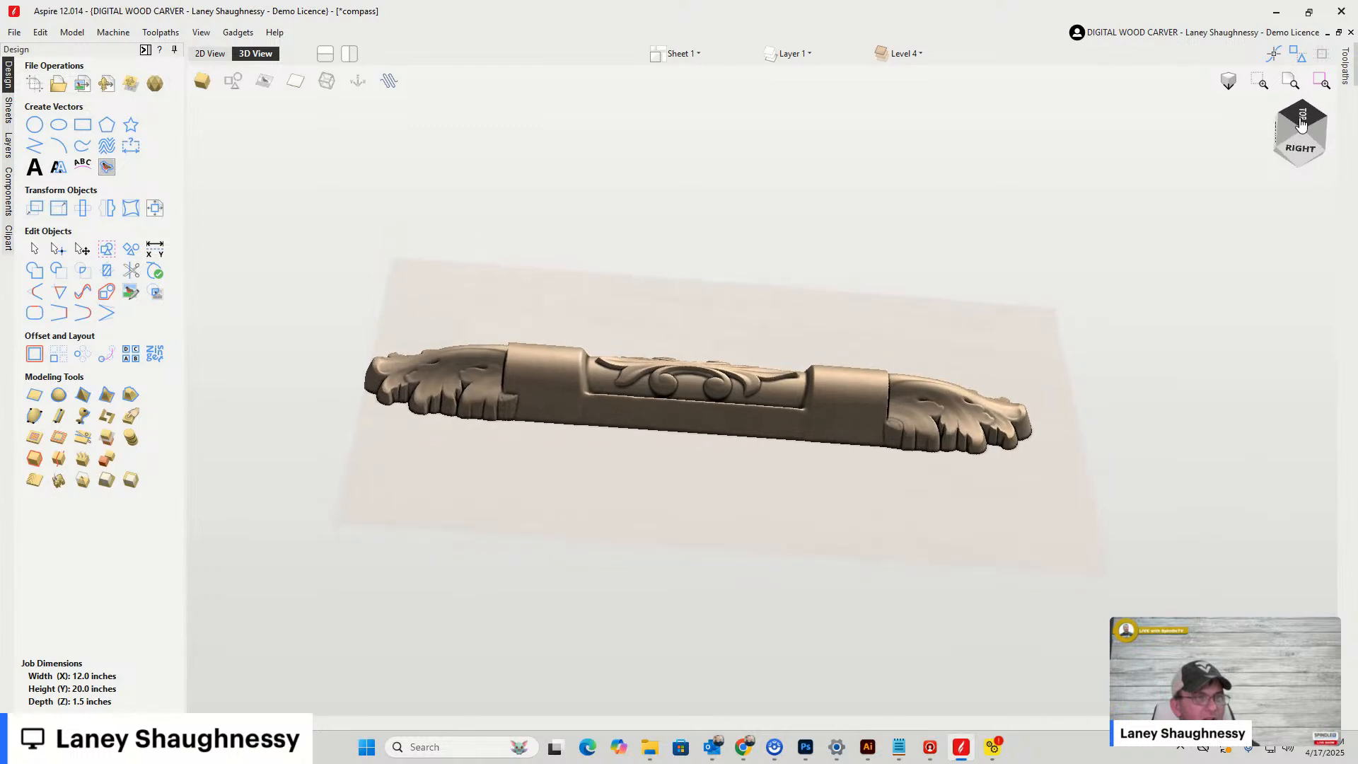
Place the Acanthus piece from the Decorative clipart beside the column and move it slightly closer to the column
left_click(8, 237)
left_click_drag(67, 456, 590, 298)
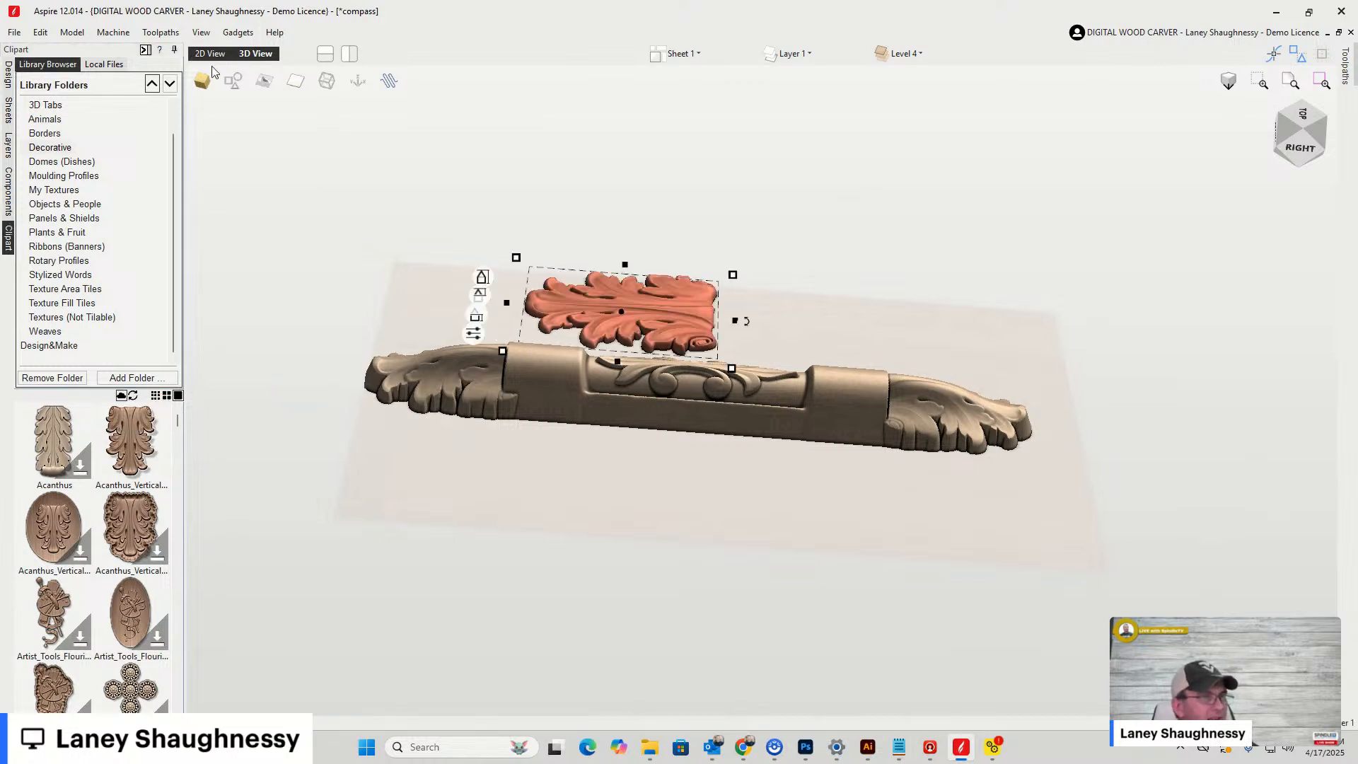
left_click(538, 460)
scroll(633, 352, "up", 5)
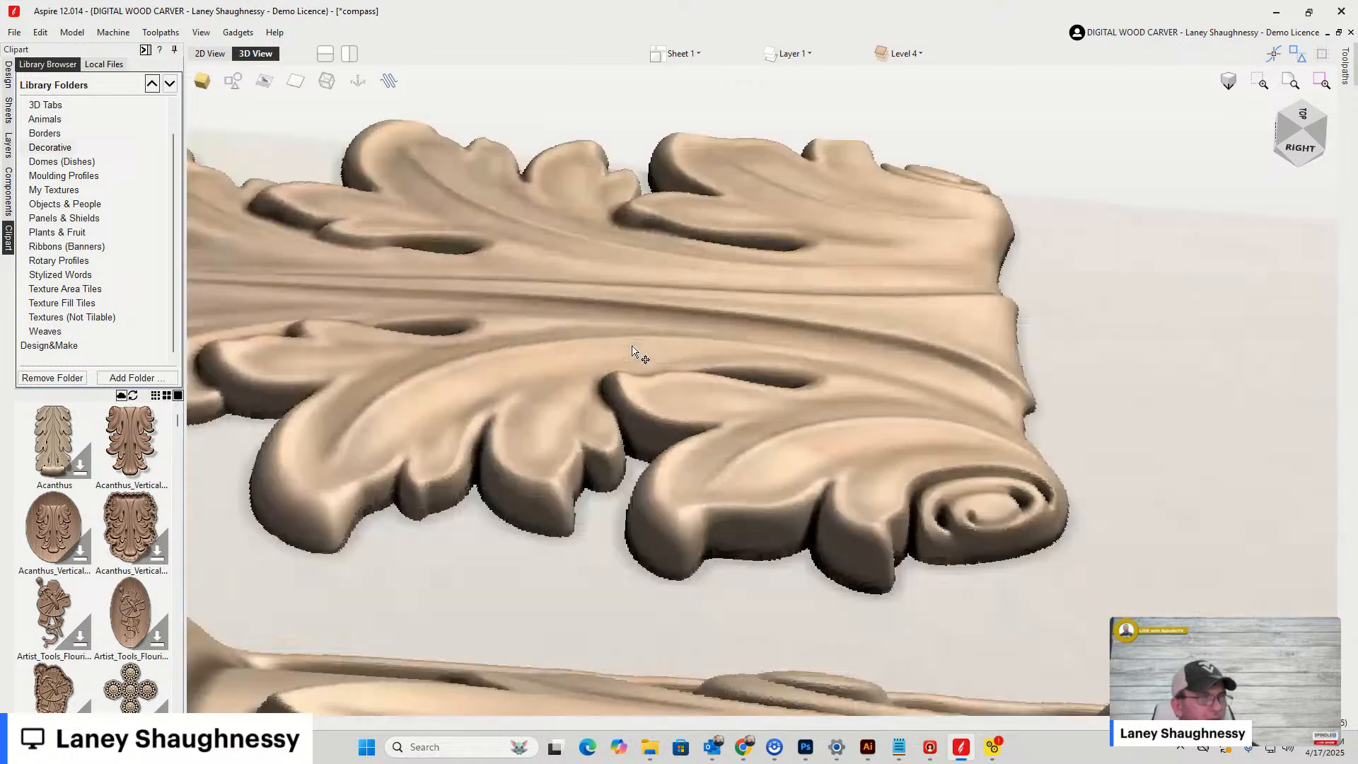
scroll(633, 352, "down", 3)
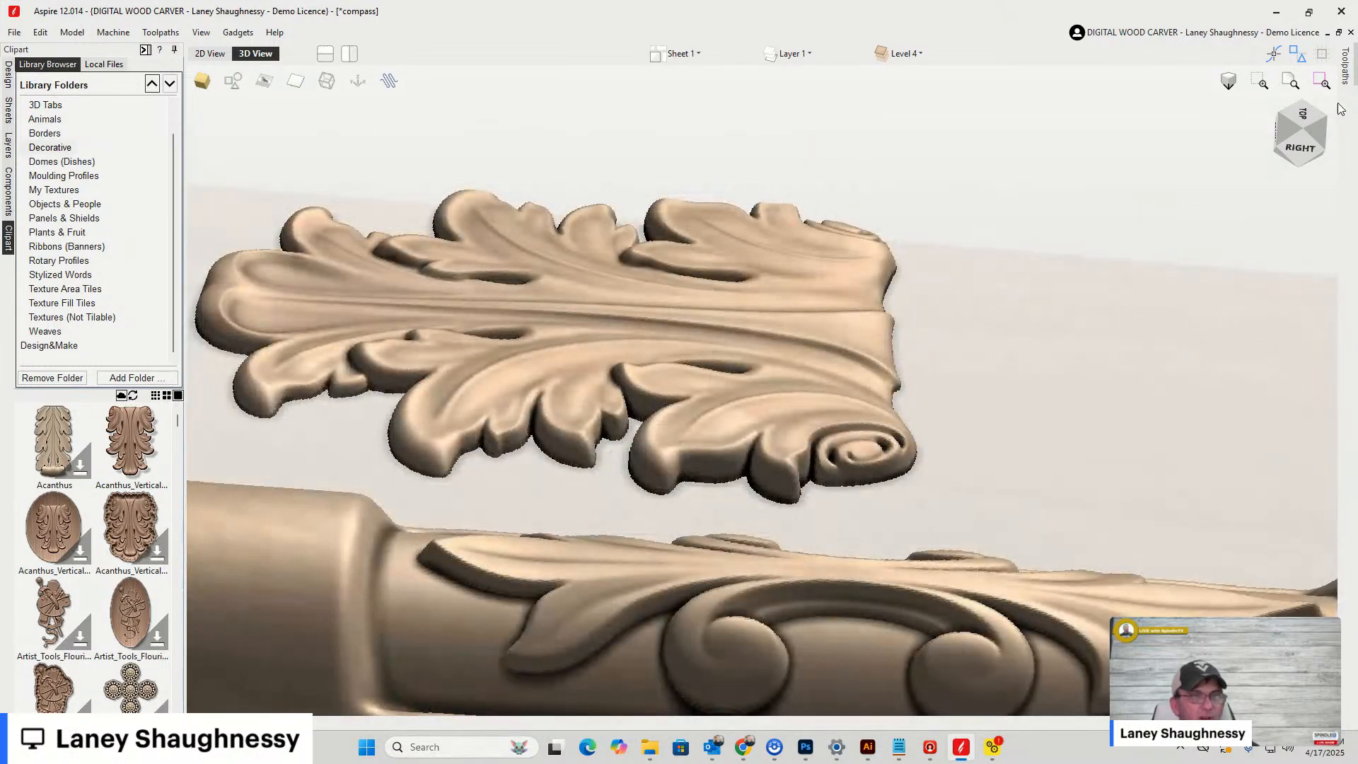
mouse_move(1306, 130)
left_mouse_down()
mouse_move(1318, 136)
mouse_move(1294, 136)
left_mouse_up()
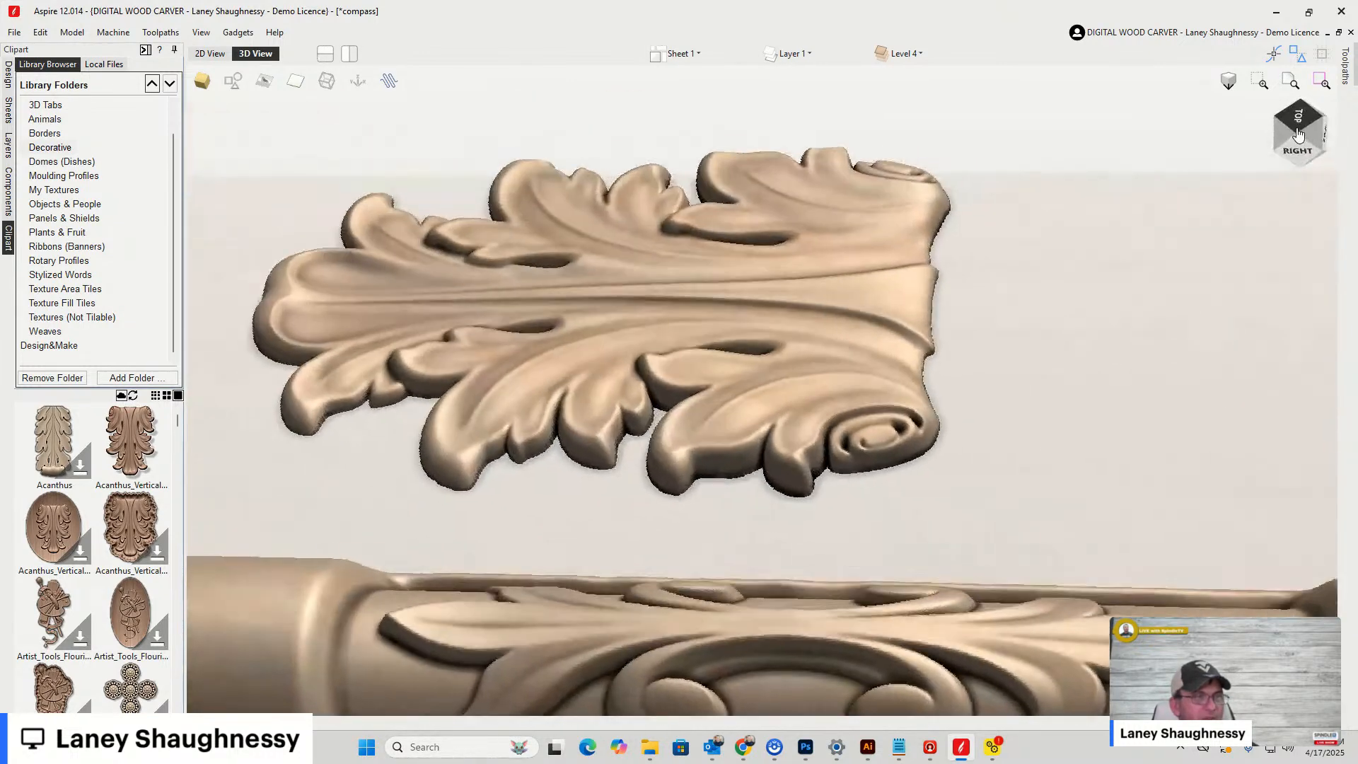
left_click(696, 276)
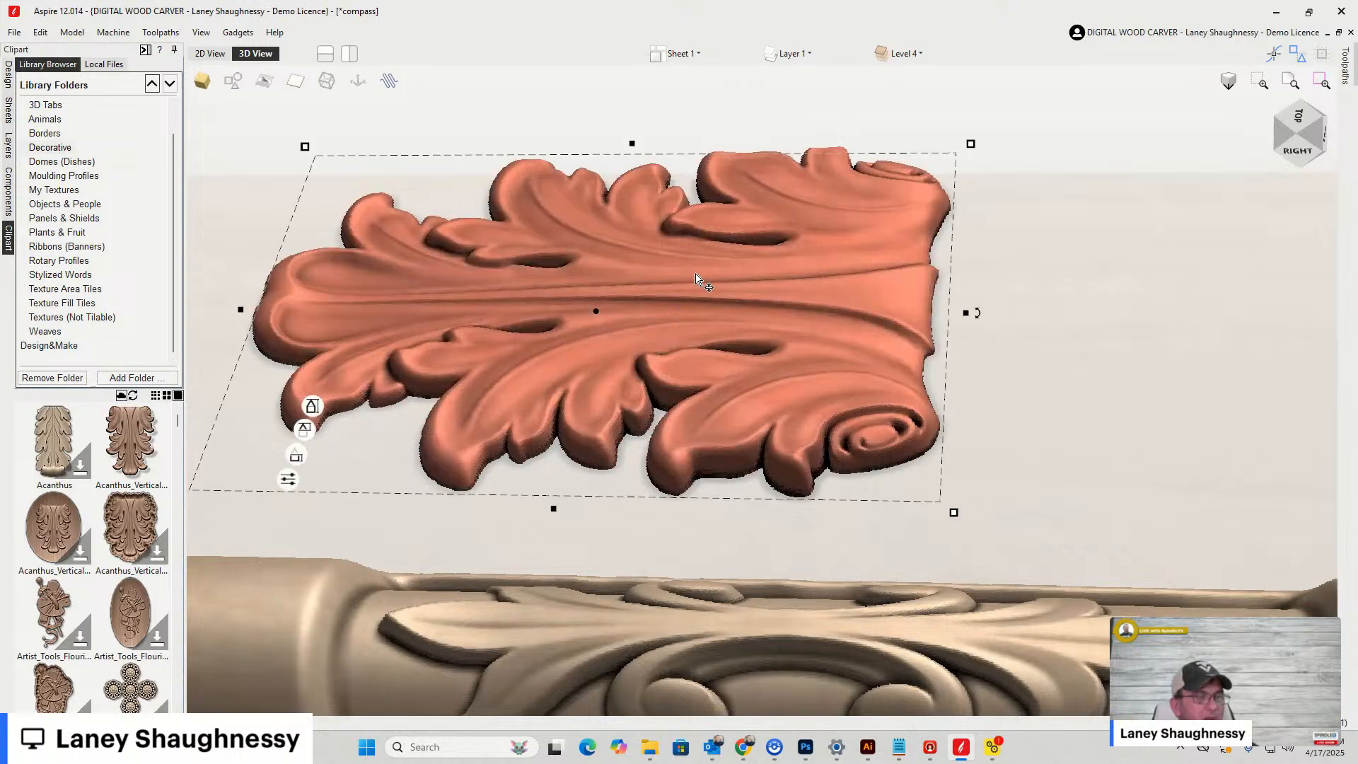
left_click_drag(697, 289, 705, 356)
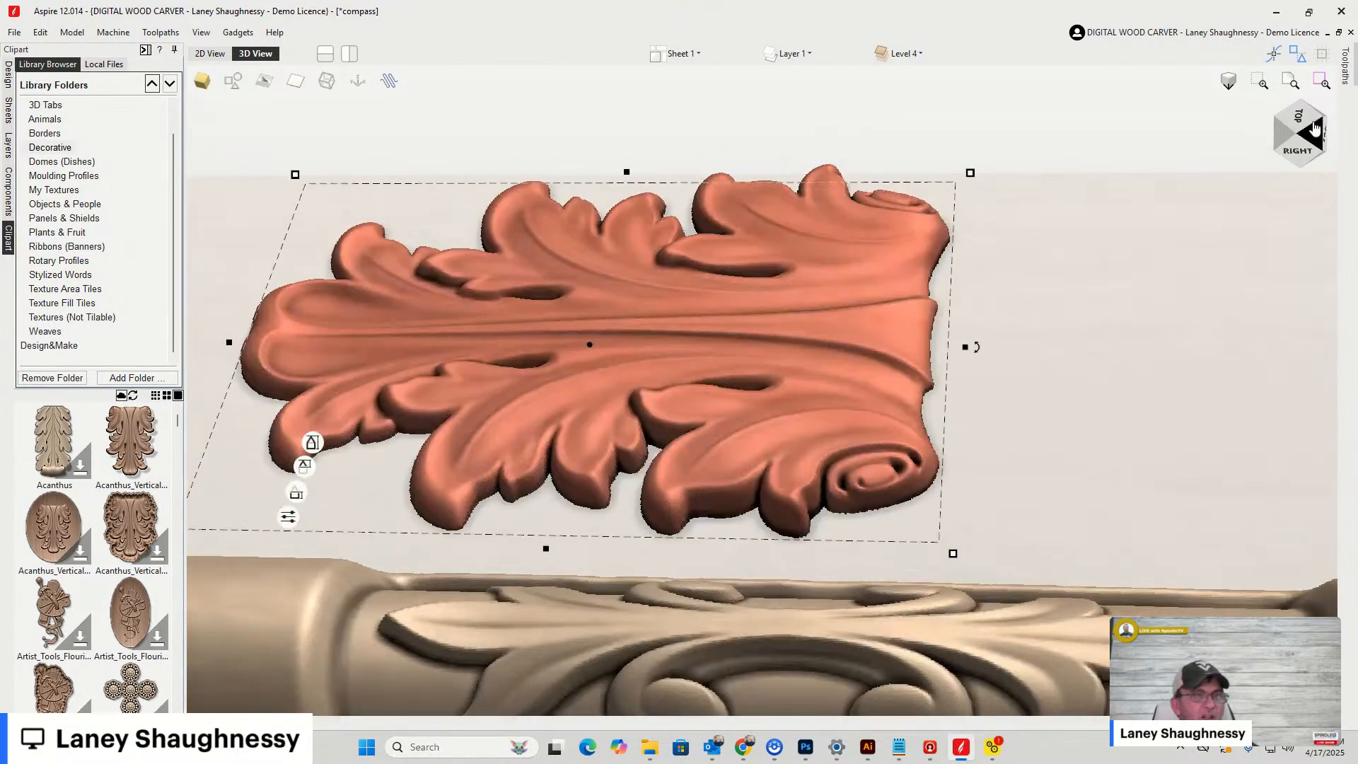
Compare the flat acanthus clipart with the drafted leaf on the column from above, the front and the right side
left_click(1299, 119)
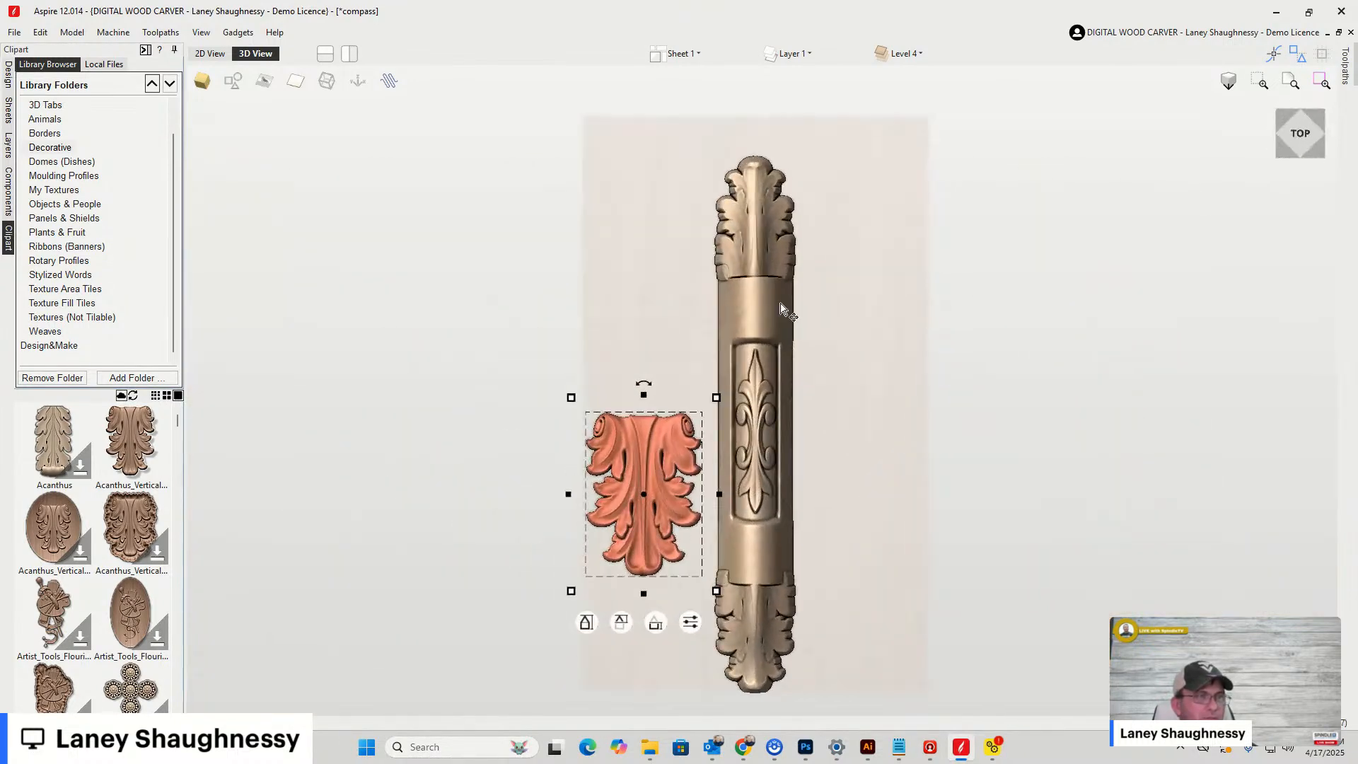
scroll(843, 235, "up", 3)
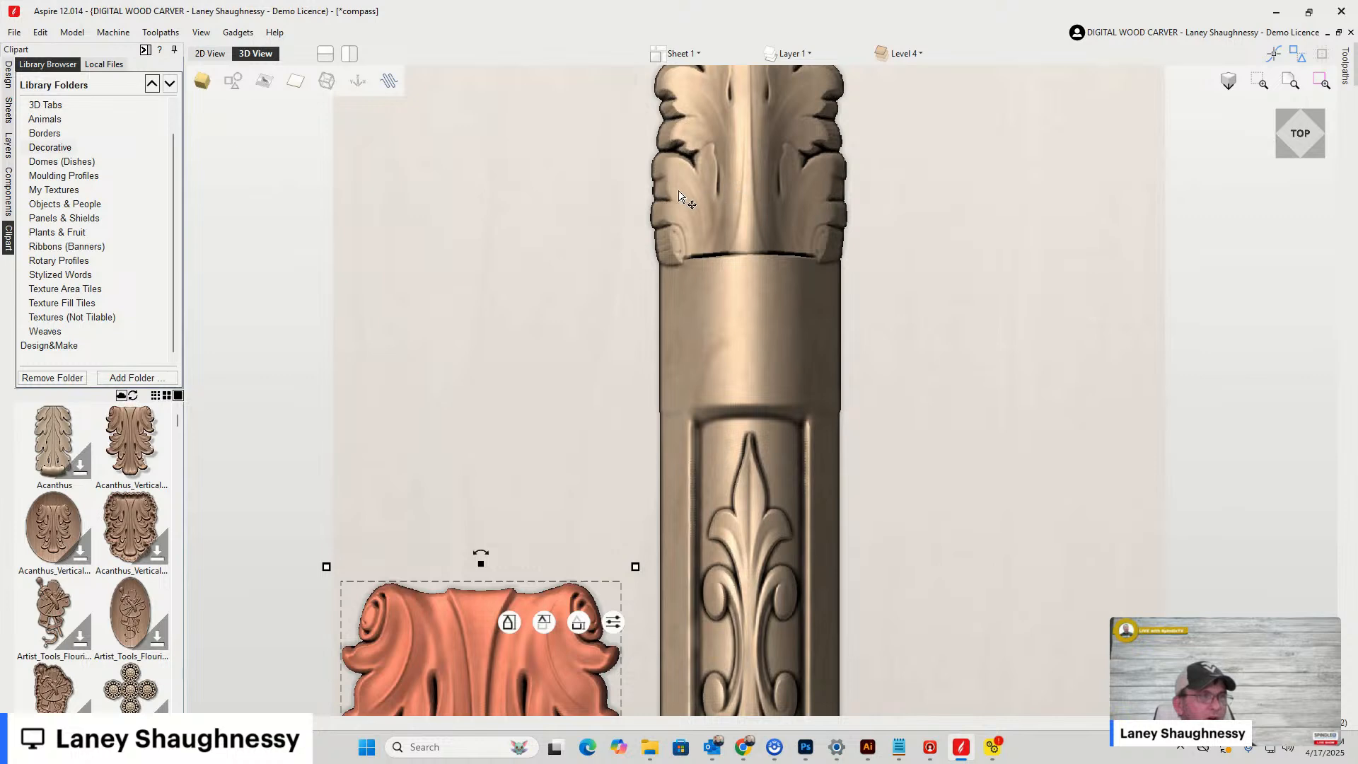
left_click_drag(1301, 146, 1297, 124)
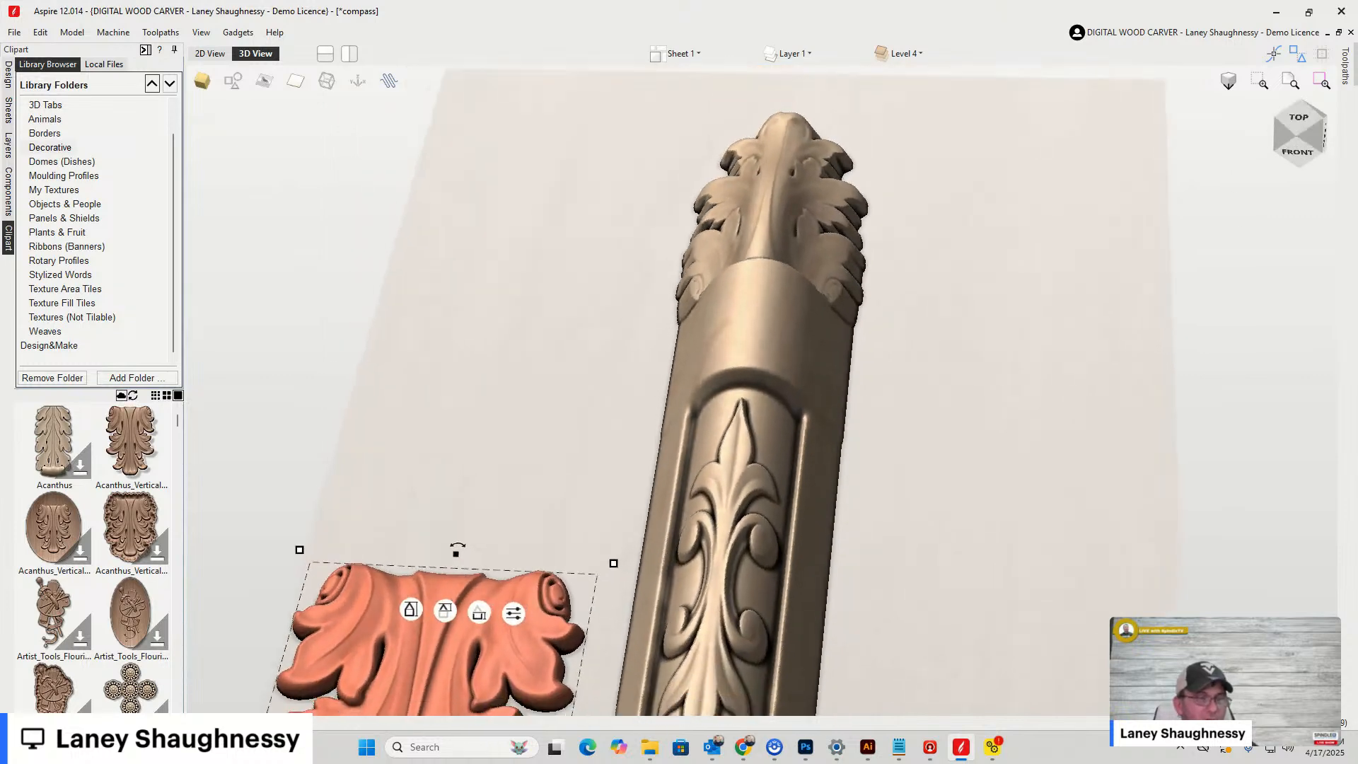
mouse_move(1317, 131)
left_mouse_down()
mouse_move(1253, 140)
mouse_move(1303, 140)
left_mouse_up()
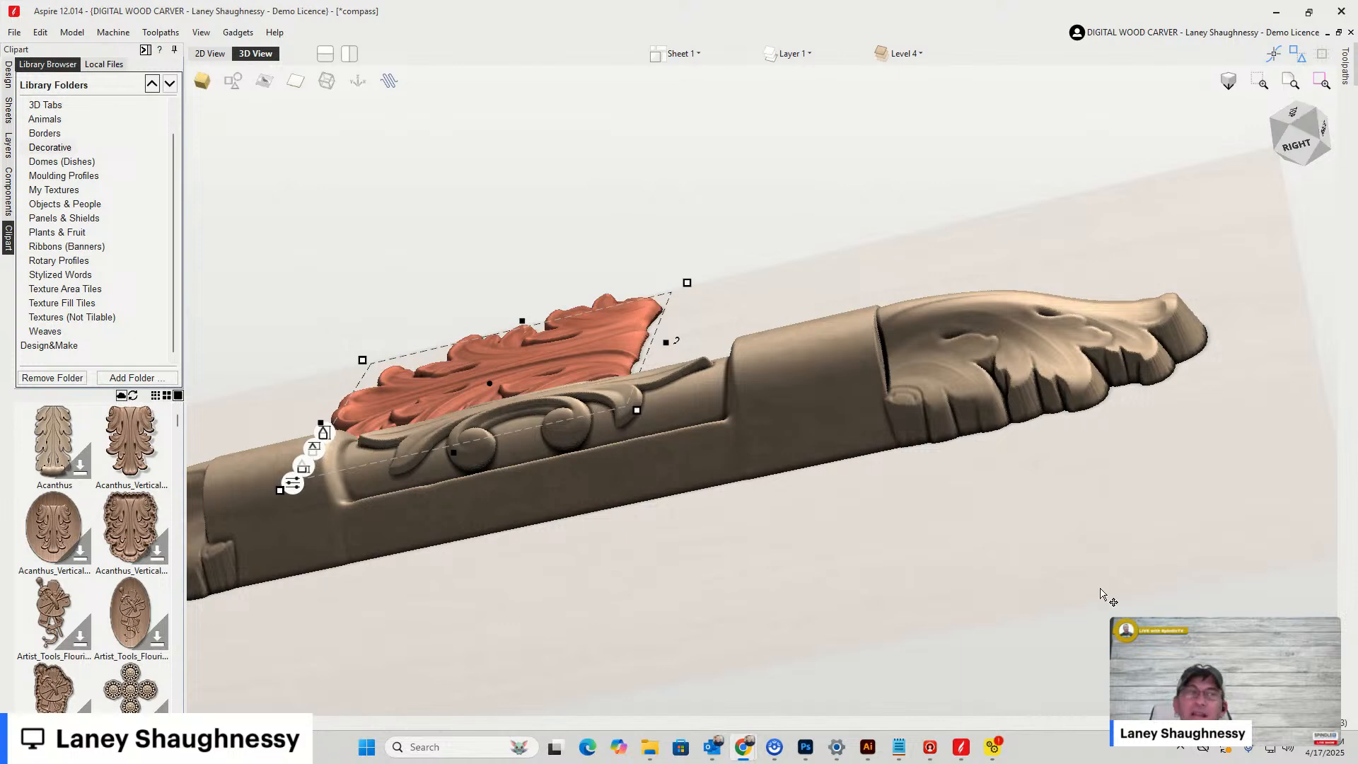
left_click_drag(766, 575, 899, 587)
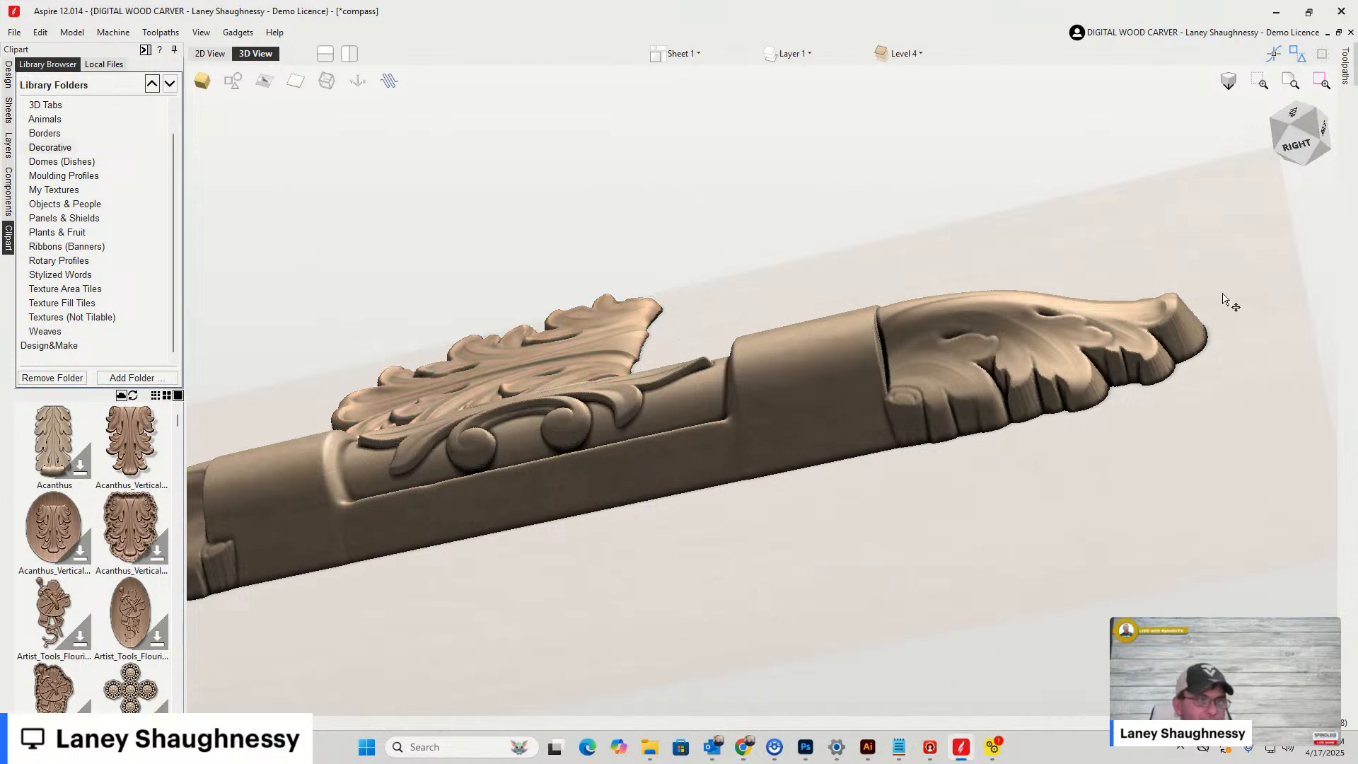
left_click(1282, 133)
left_click(1323, 157)
mouse_move(1323, 158)
left_mouse_down()
mouse_move(1290, 143)
mouse_move(1322, 135)
mouse_move(1330, 158)
left_mouse_up()
left_click(1327, 154)
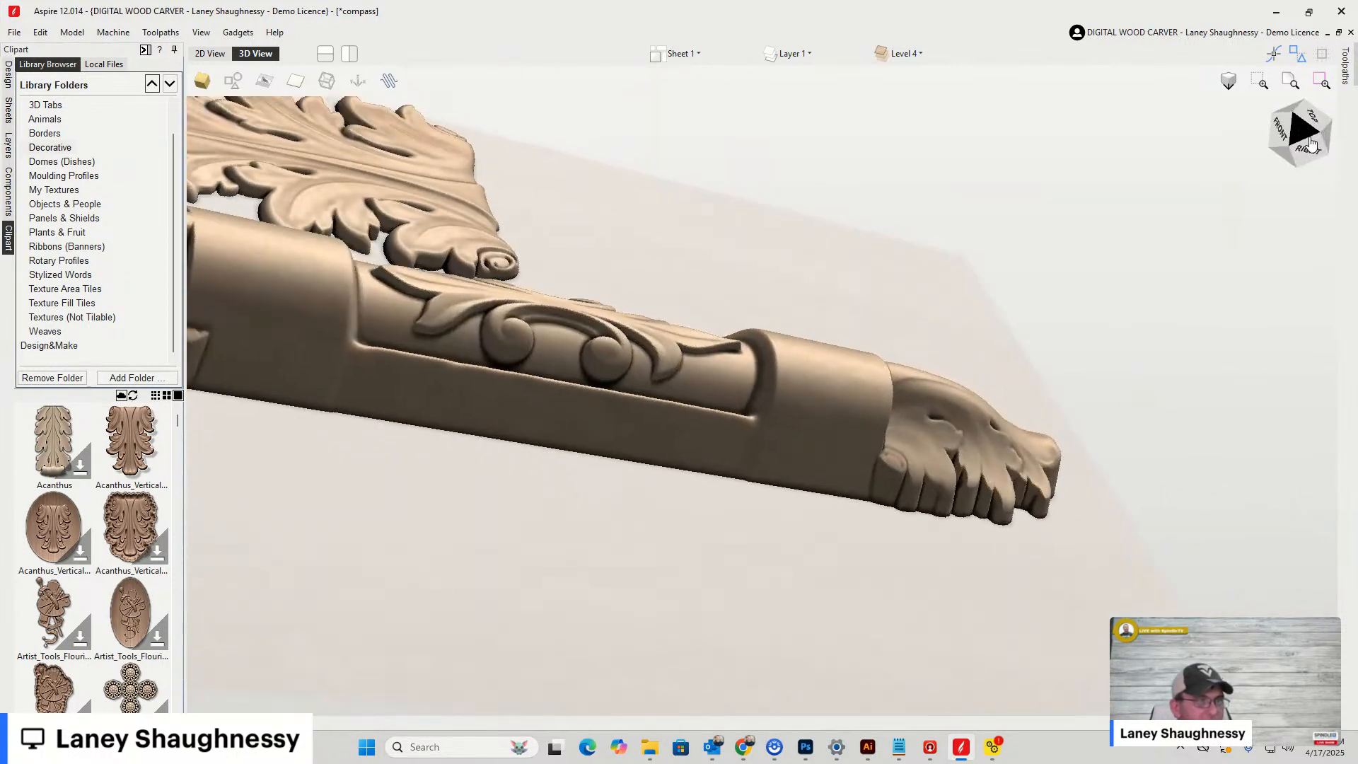
Examine the joints between the column and its drafted leaves in 3D from several angles, alongside the flat acanthus clipart
scroll(1082, 354, "down", 3)
scroll(810, 369, "up", 2)
scroll(810, 370, "up", 1)
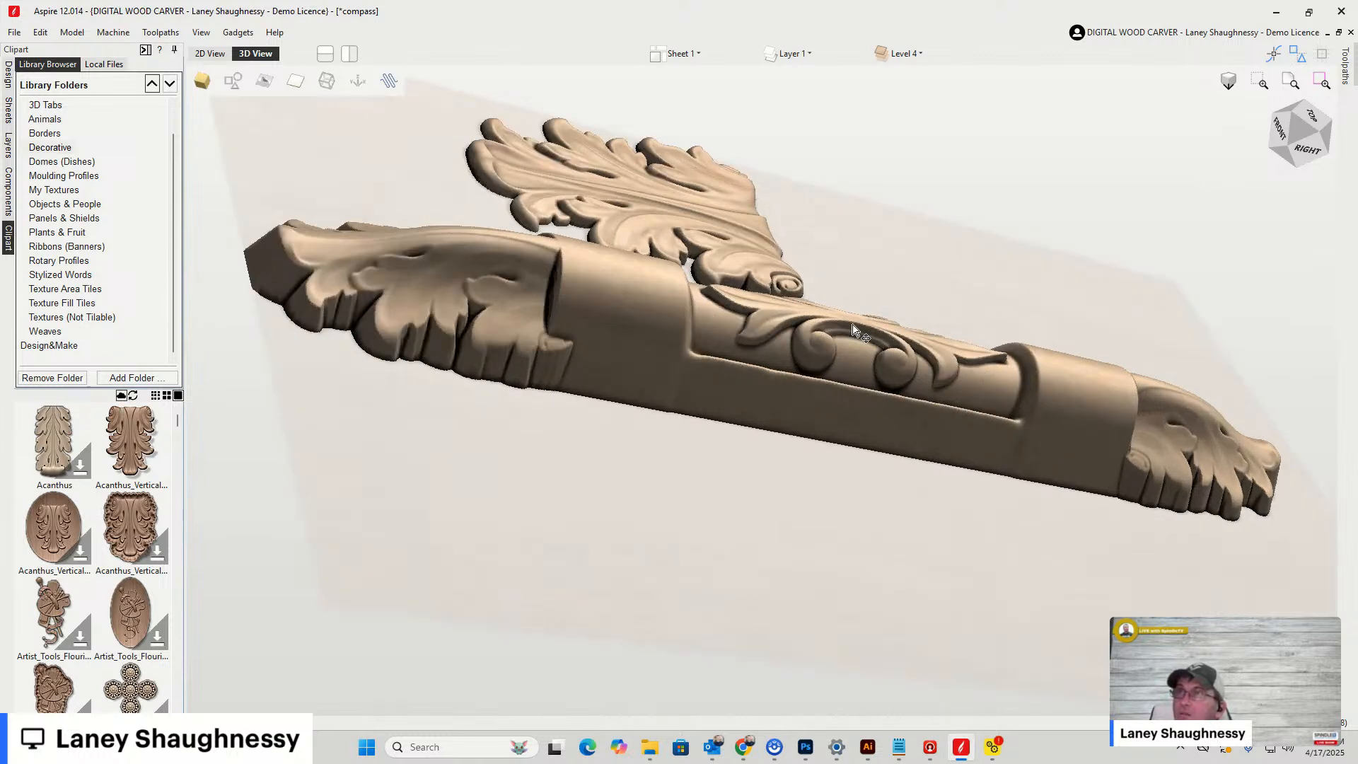
left_click(1299, 135)
left_click_drag(1299, 134, 1281, 138)
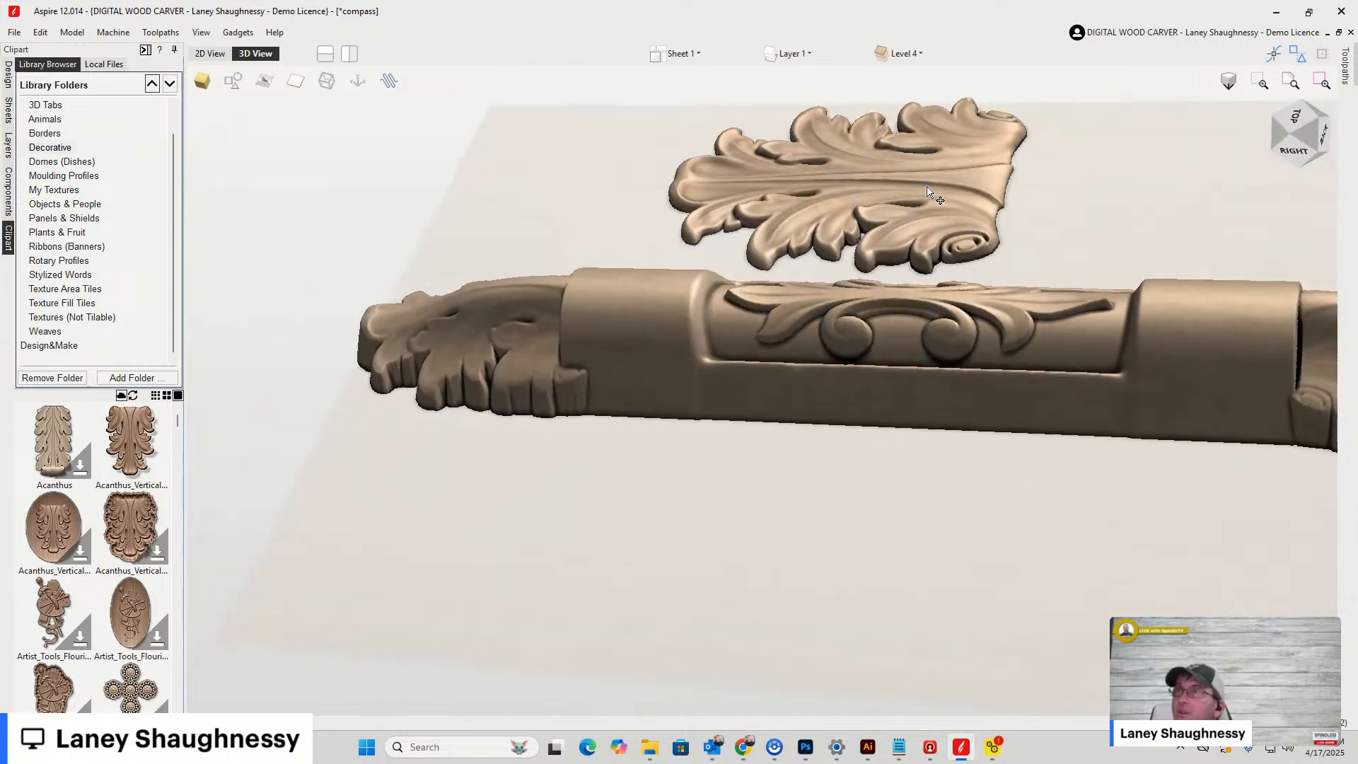
scroll(424, 304, "up", 4)
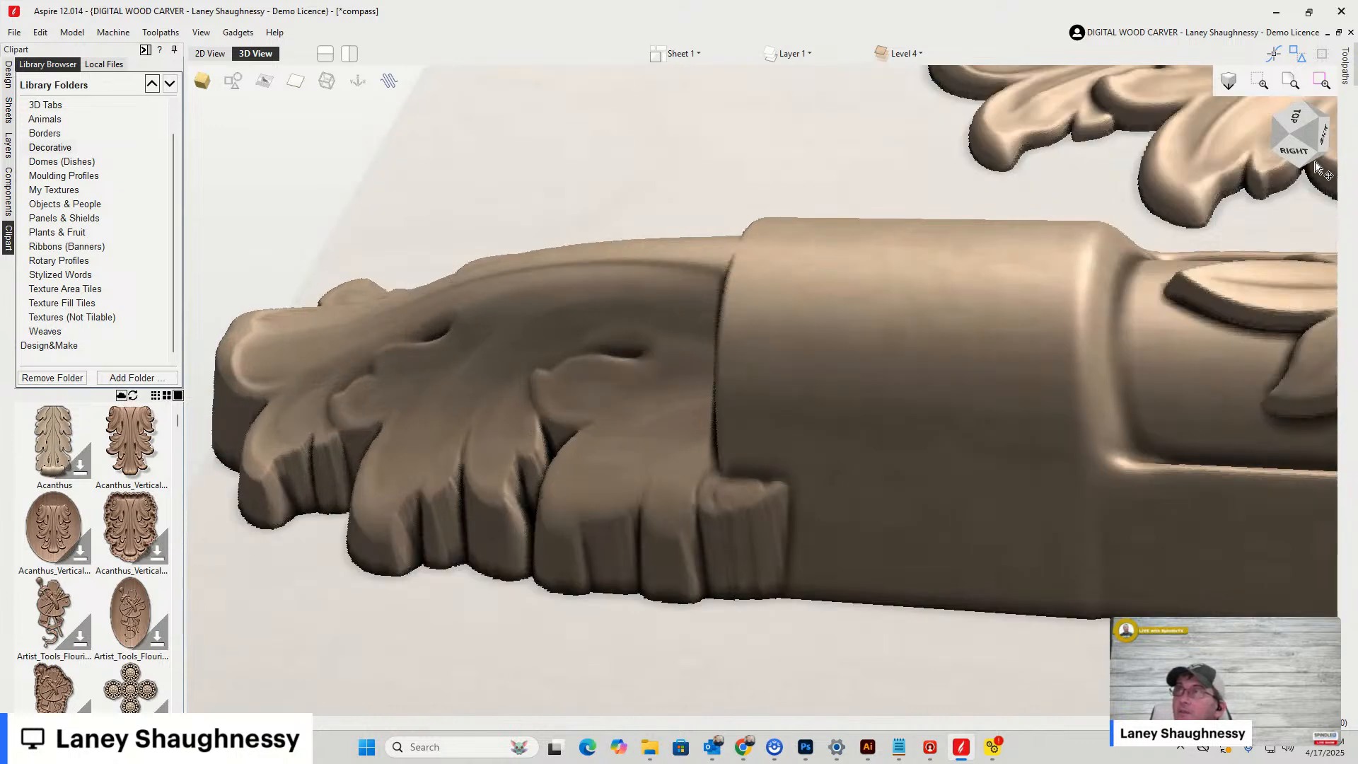
mouse_move(1294, 121)
left_mouse_down()
mouse_move(1296, 164)
mouse_move(1310, 119)
left_mouse_up()
scroll(977, 525, "down", 3)
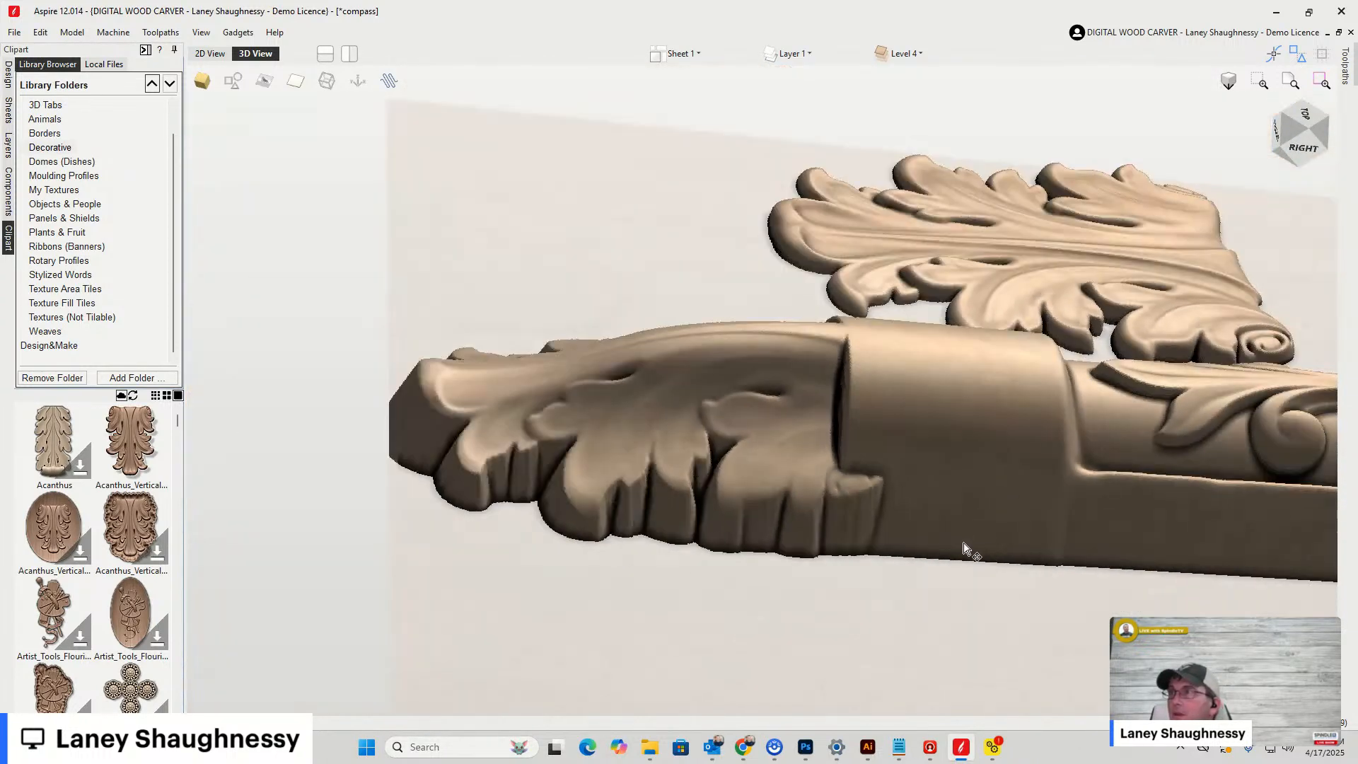
scroll(965, 545, "down", 2)
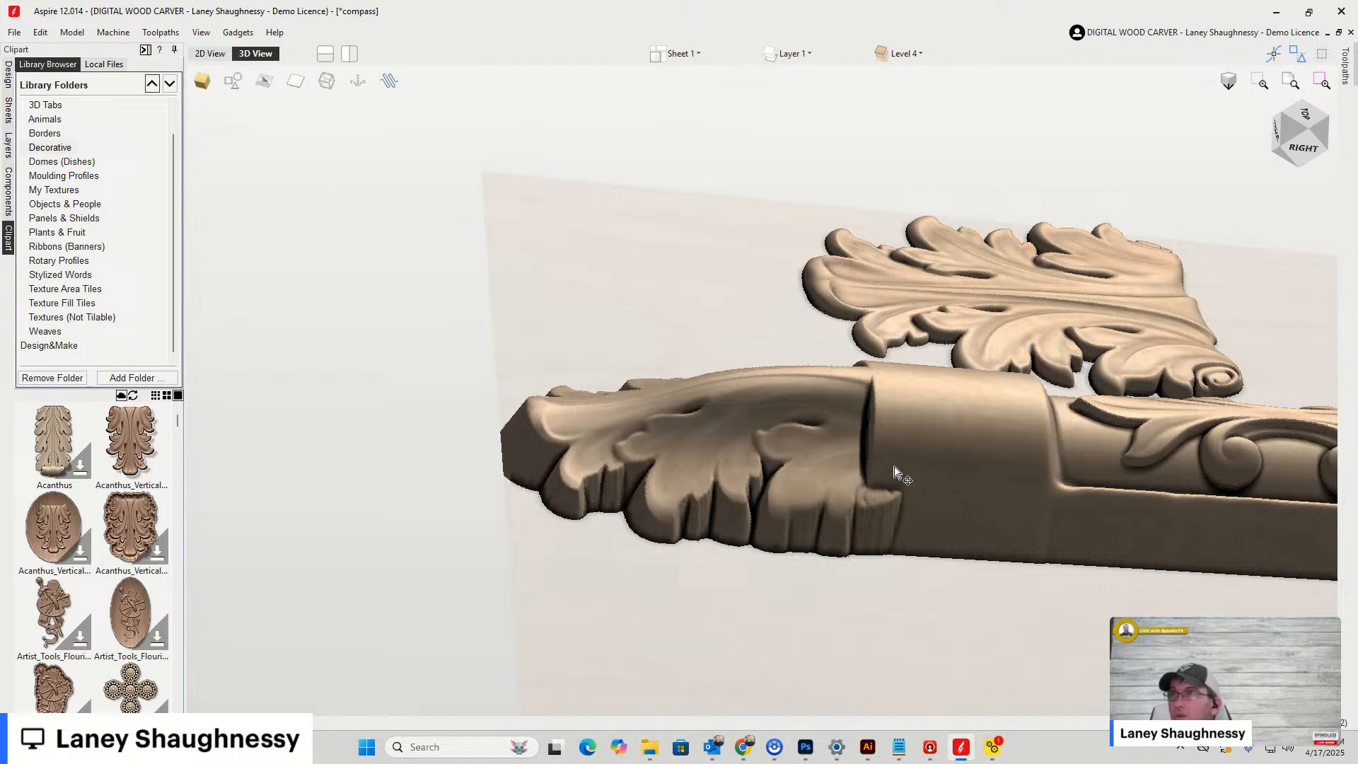
scroll(693, 451, "down", 3)
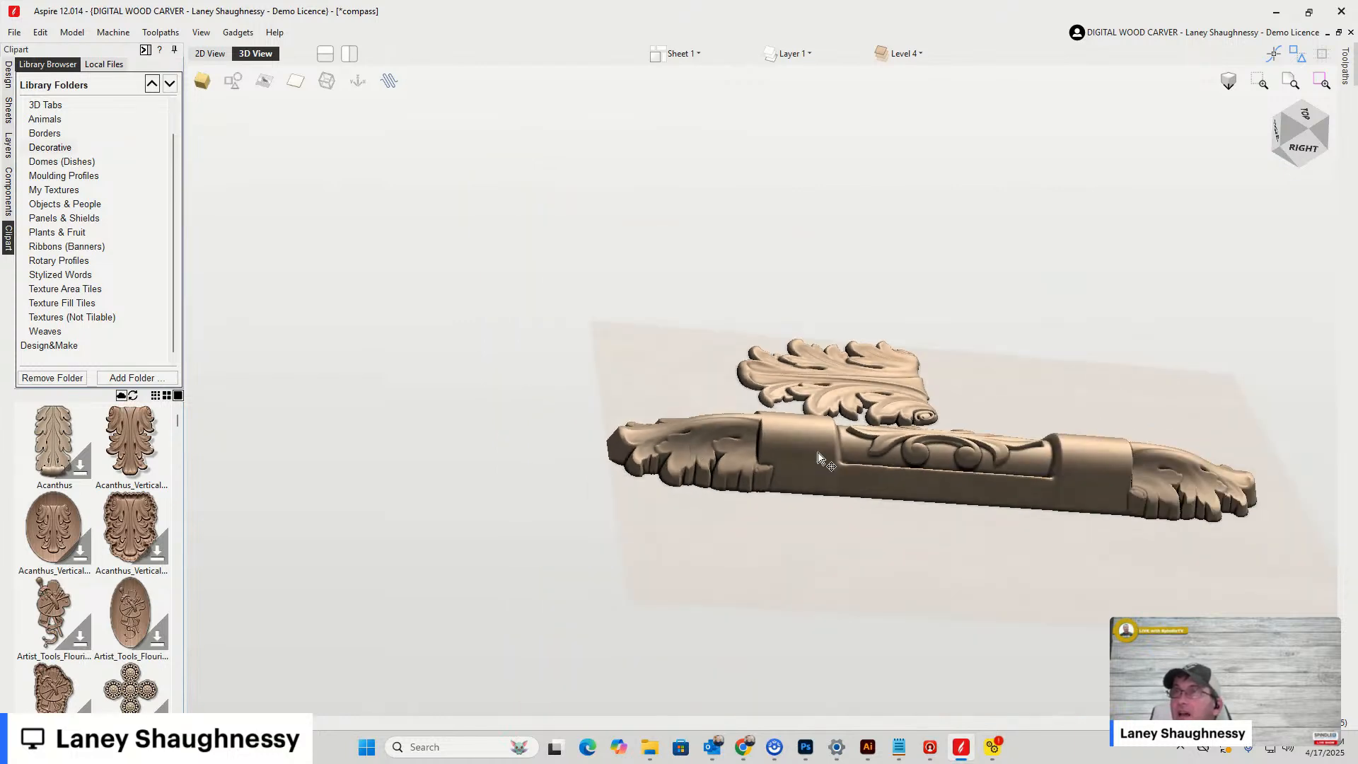
left_click(210, 54)
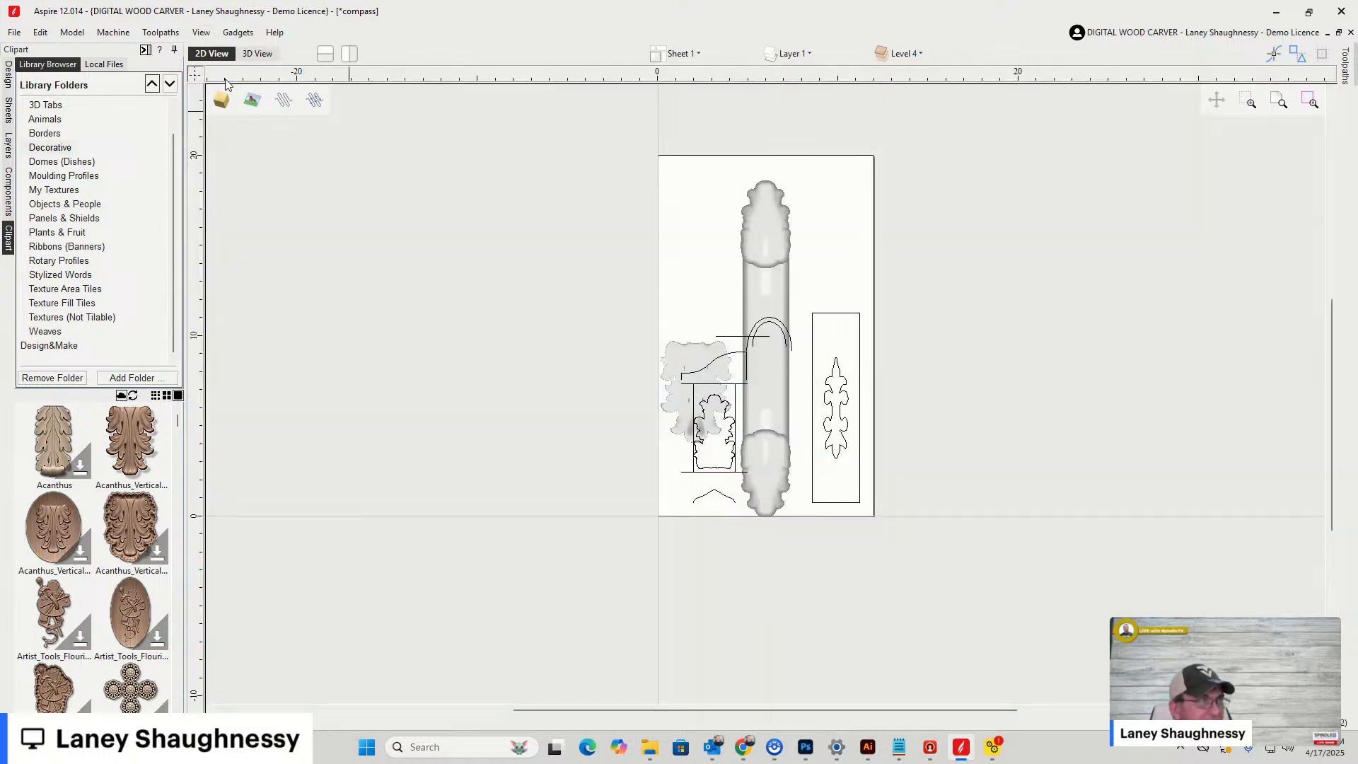
left_click(257, 54)
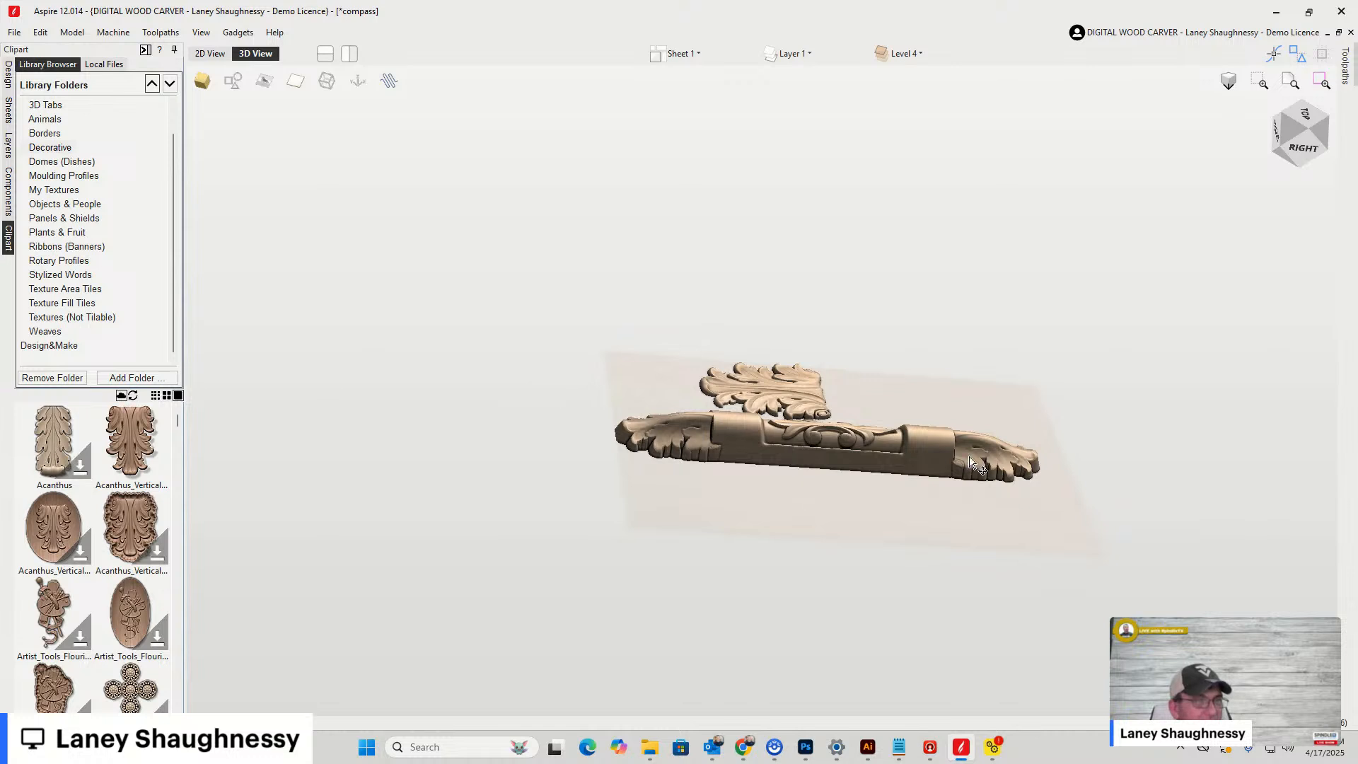
scroll(971, 462, "up", 3)
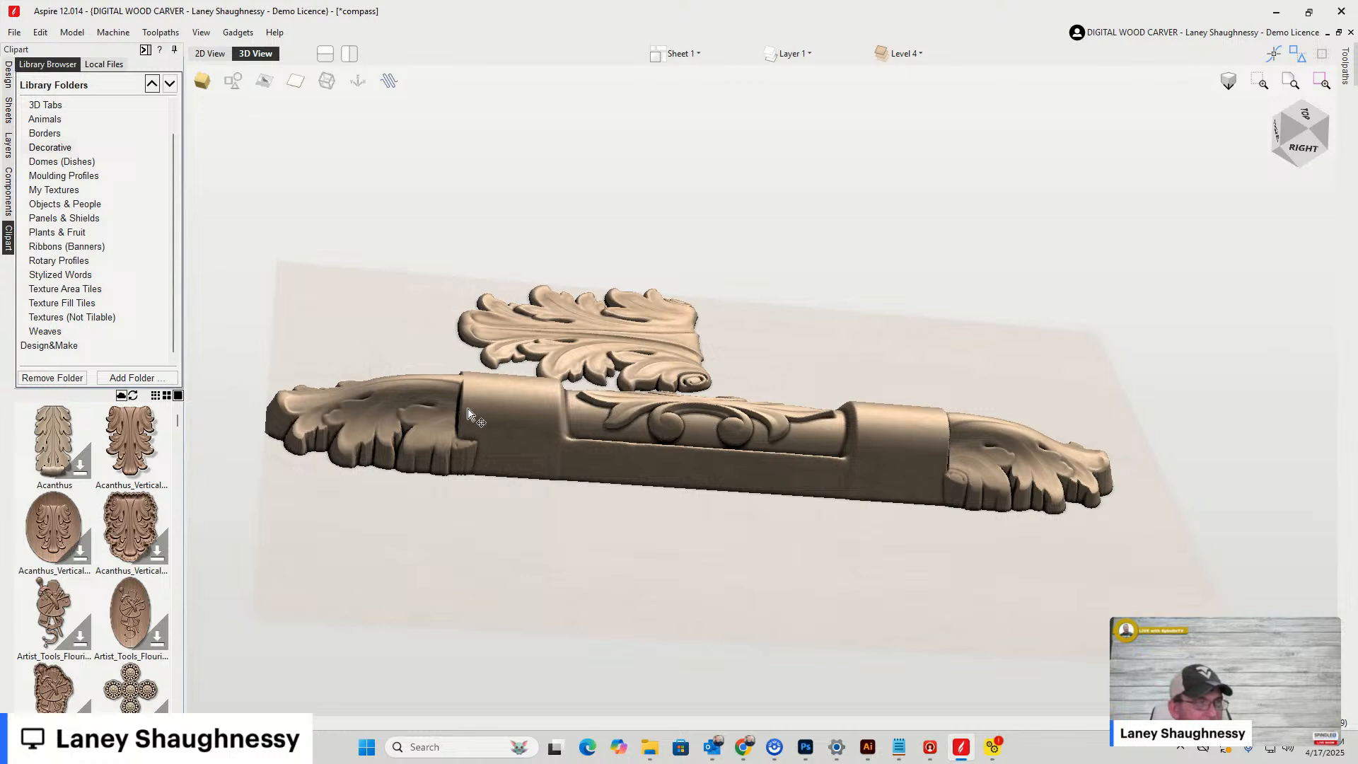
Narrow the column evenly about its center to a width of about 2.04 inches
left_click(8, 76)
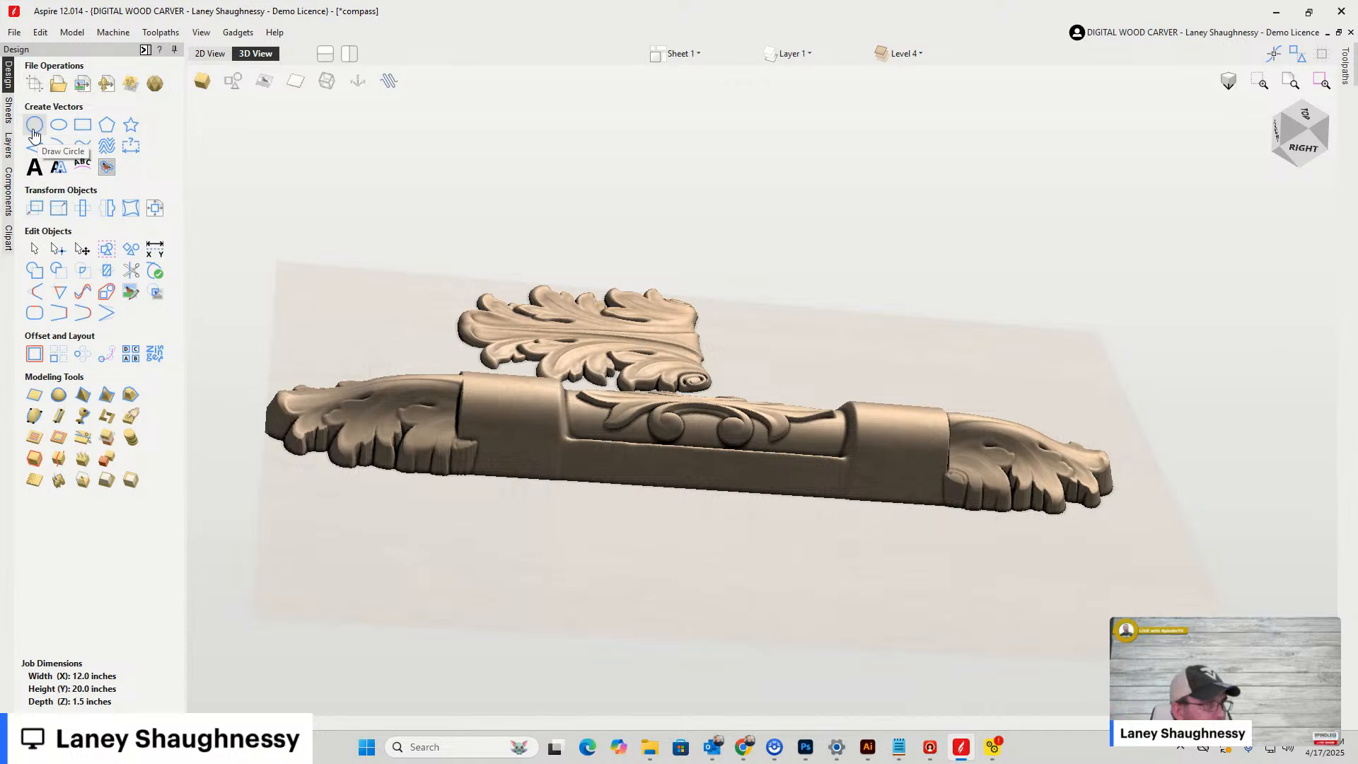
left_click(503, 419)
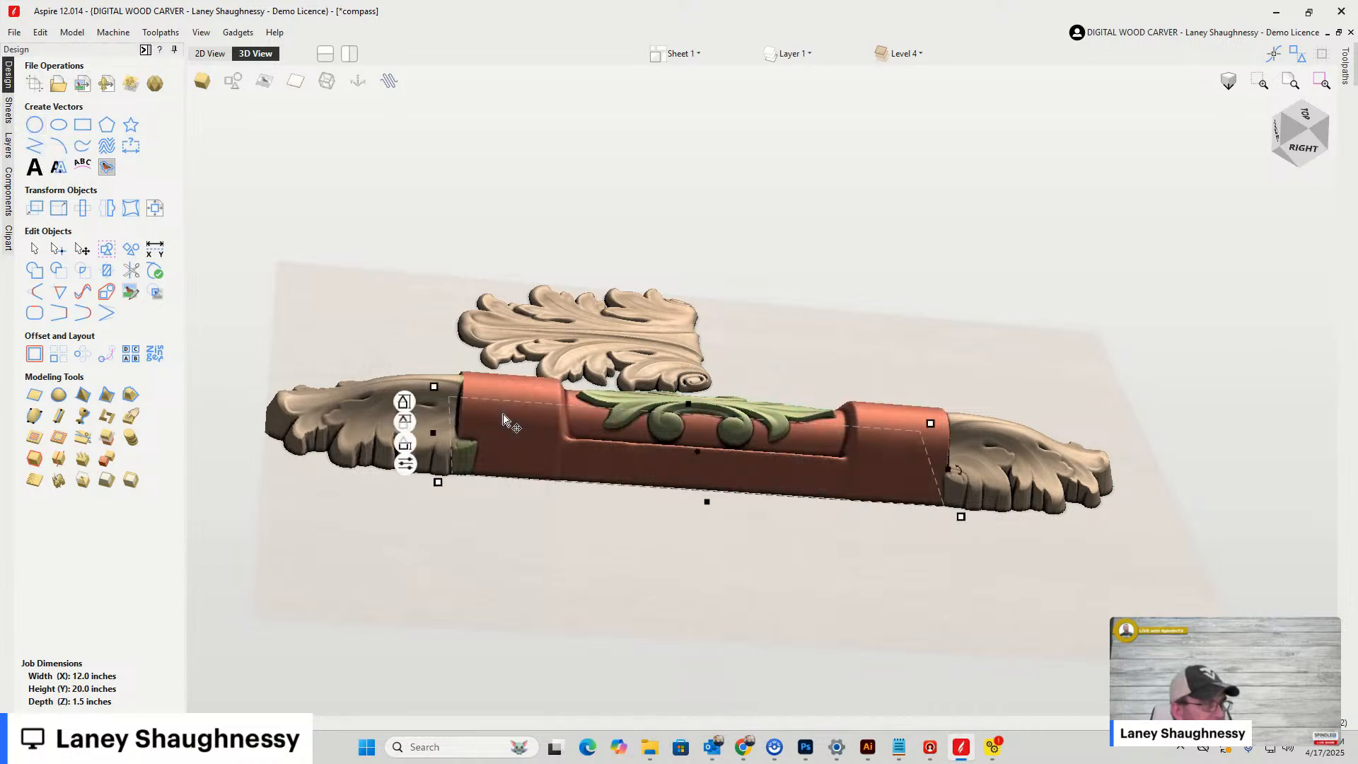
left_click(1308, 120)
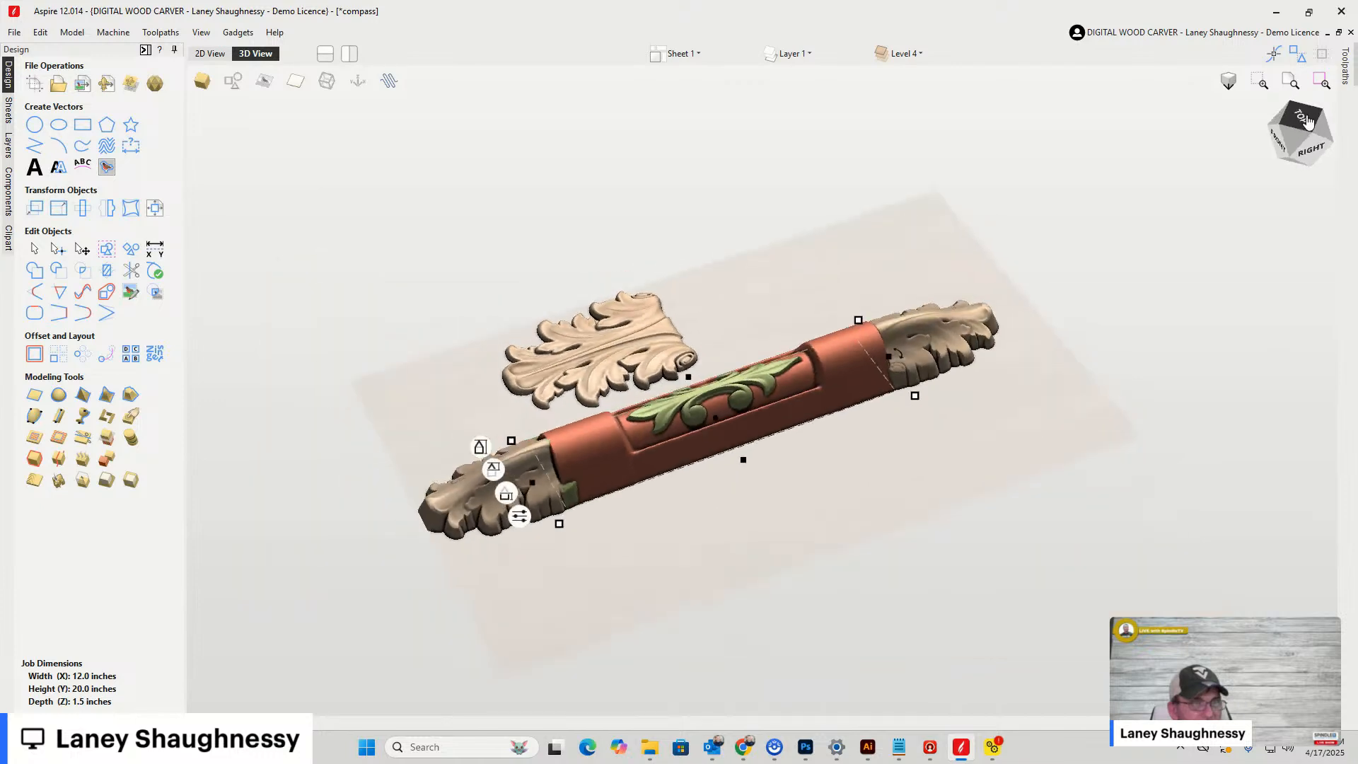
left_click(1307, 120)
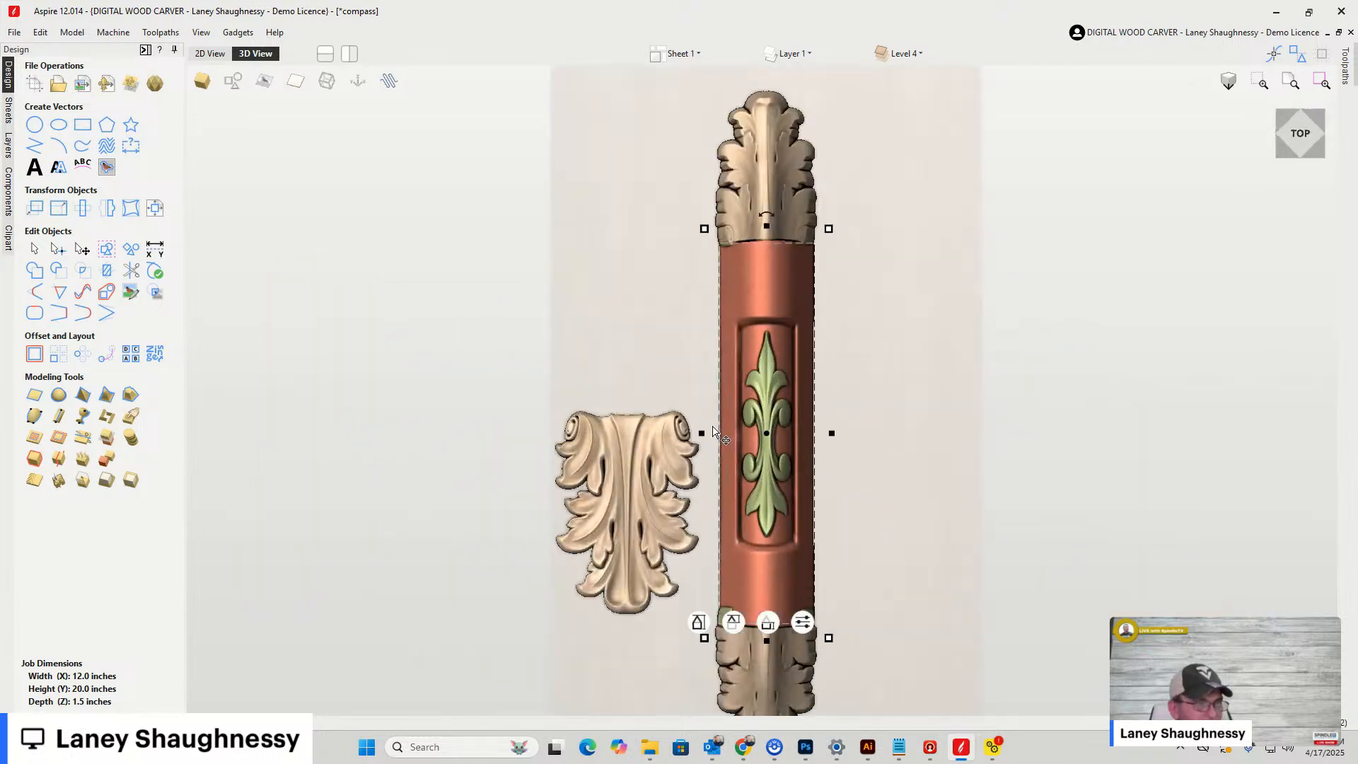
scroll(713, 431, "up", 2)
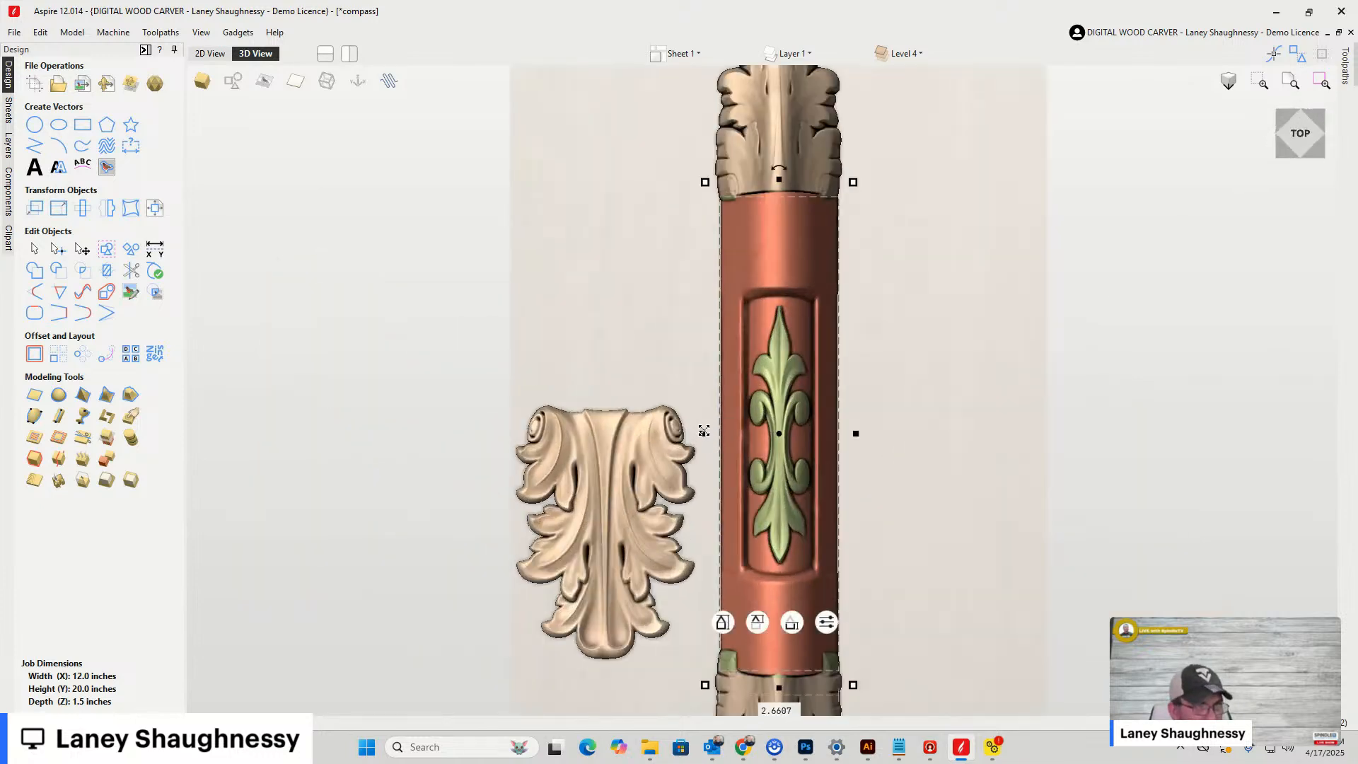
left_click_drag(704, 431, 735, 431)
scroll(844, 407, "down", 1)
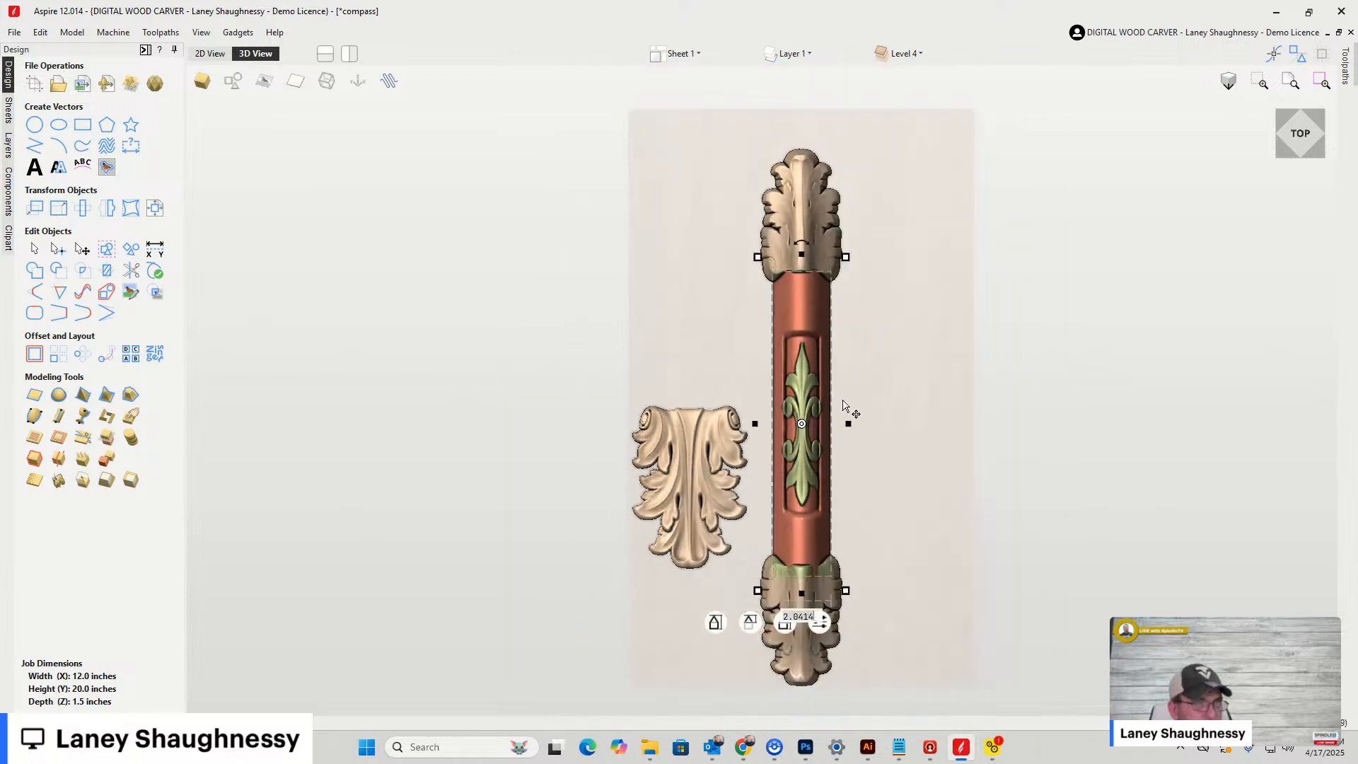
left_click(335, 394)
Check the narrowed column where it meets the leaves and widen it very slightly about its center
left_click_drag(1301, 152, 1271, 119)
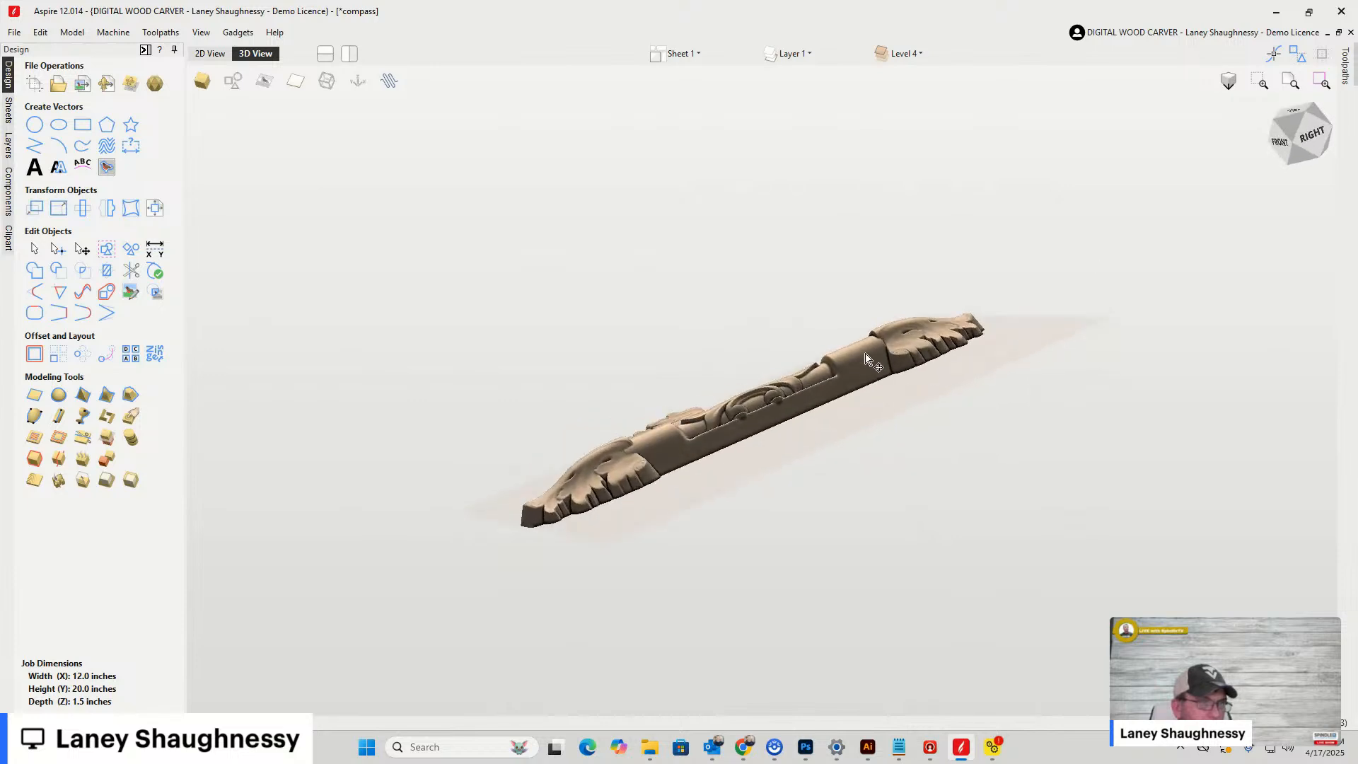
scroll(840, 359, "up", 5)
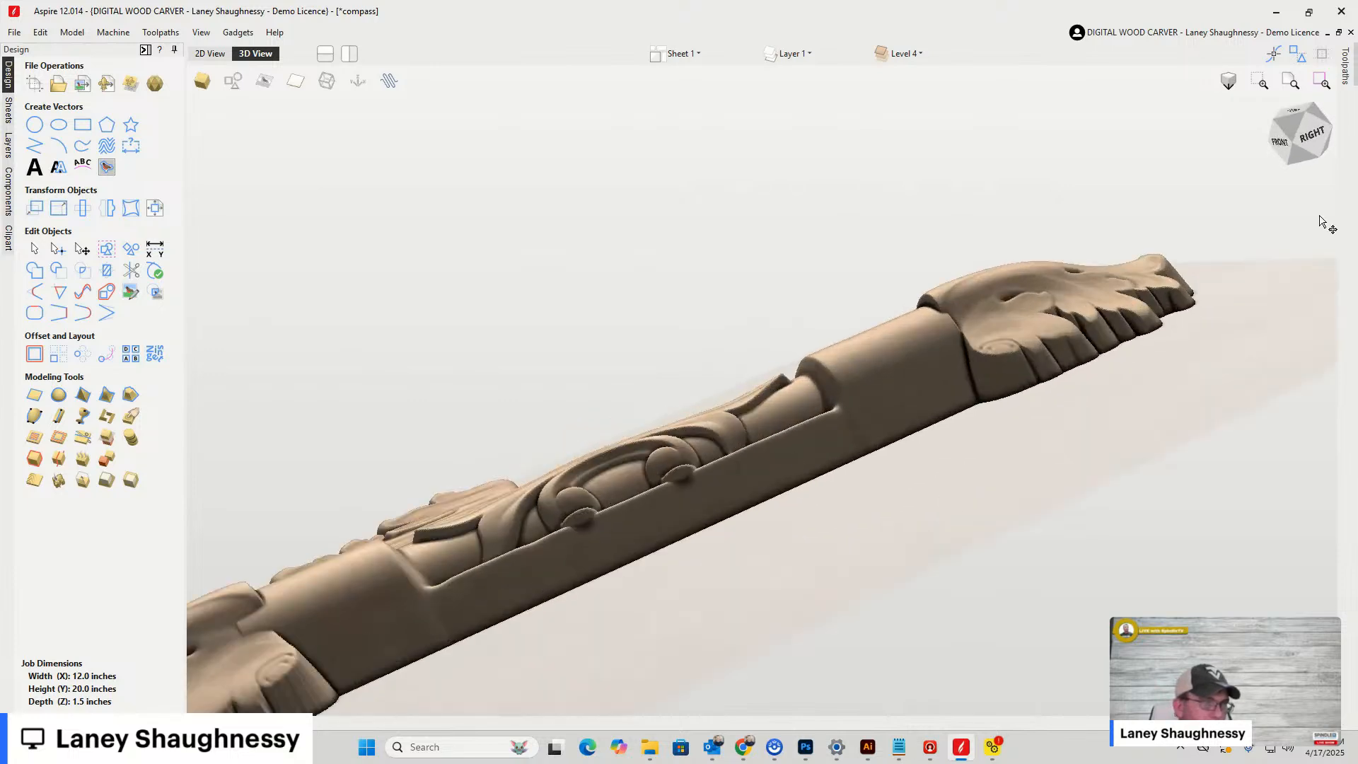
left_click_drag(1310, 140, 1341, 145)
left_click(890, 327)
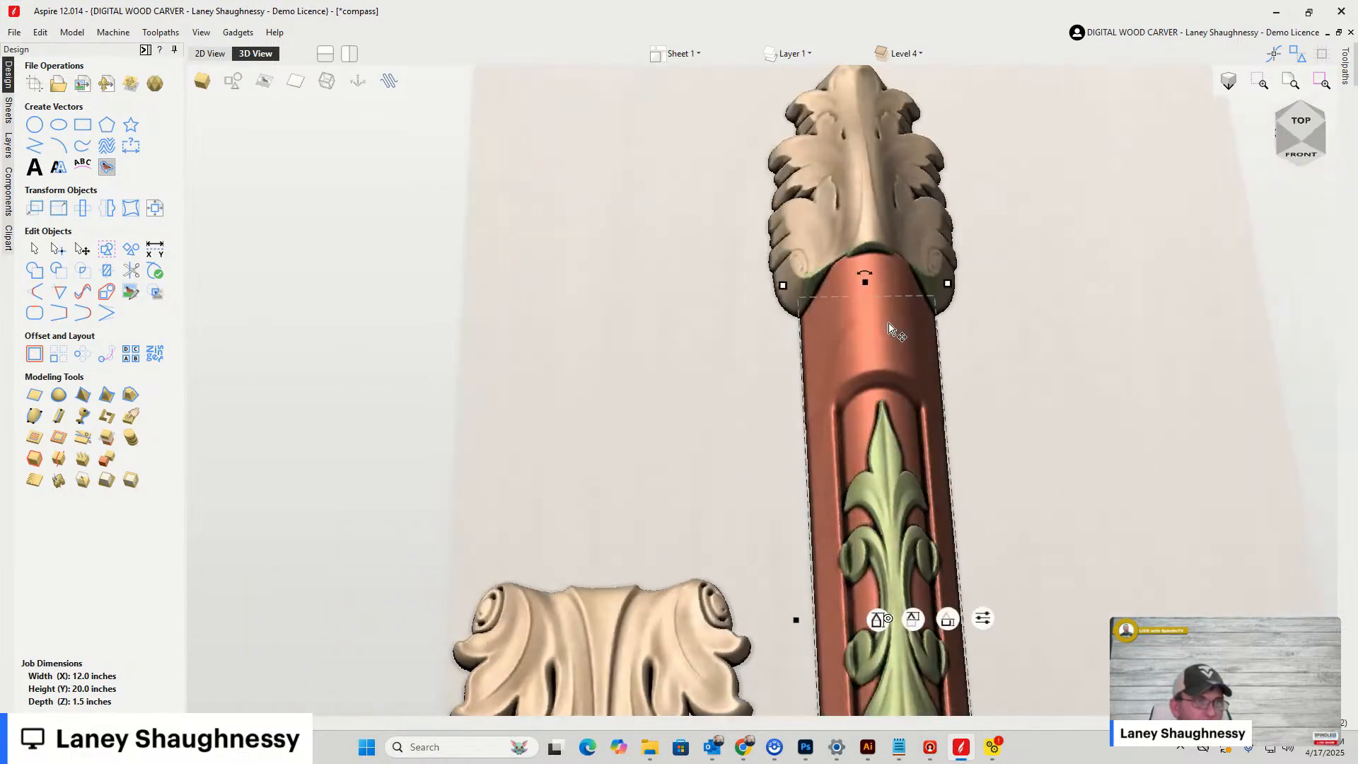
left_click(797, 623)
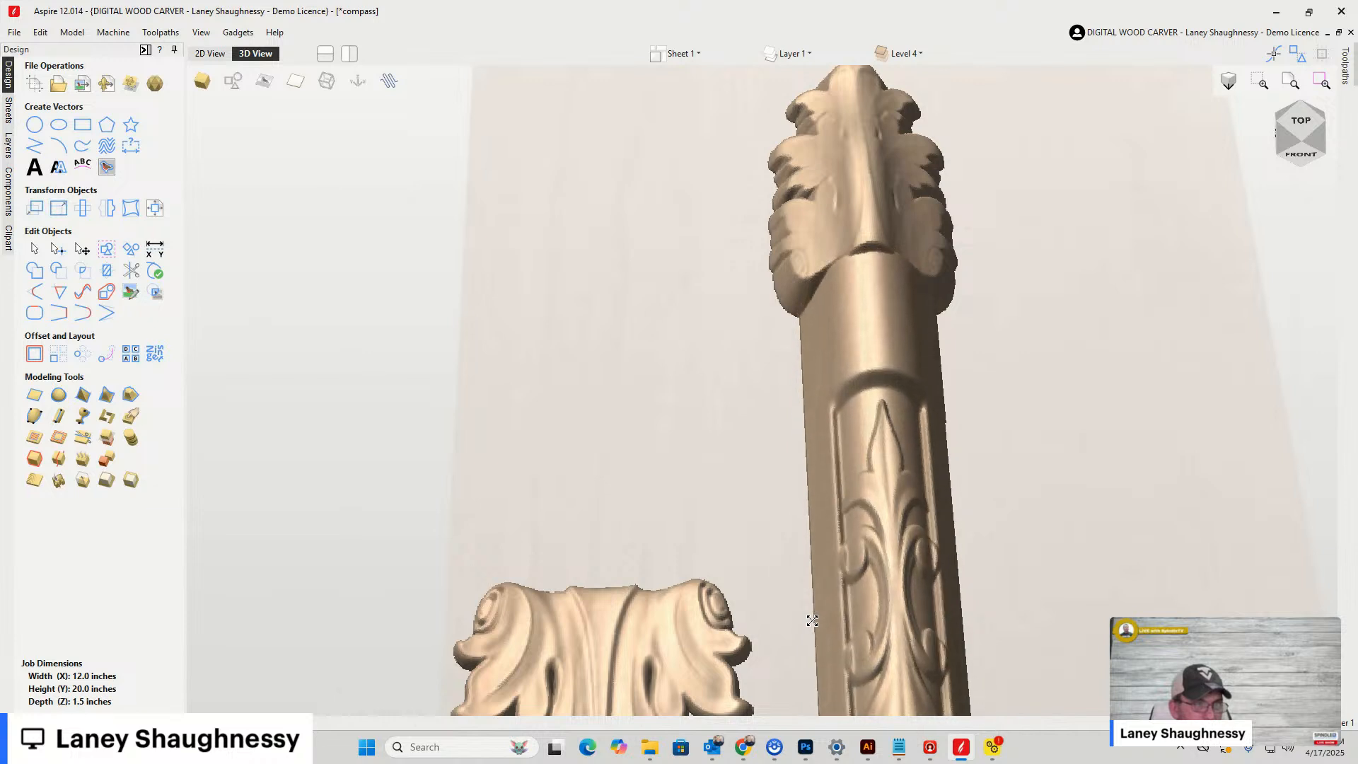
left_click(810, 619)
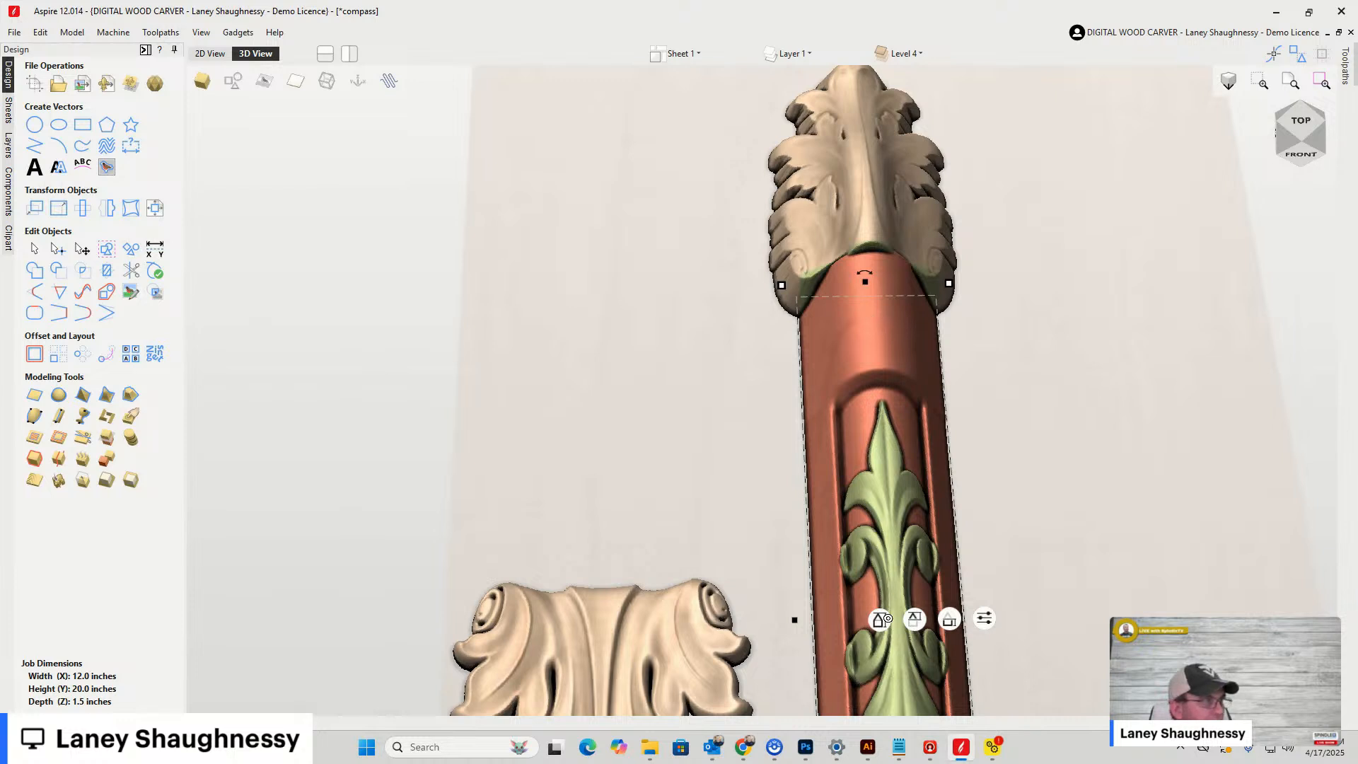
Set the shape height of the column component, Model With 30.0° Draft, to 1.48 inches
left_click(8, 191)
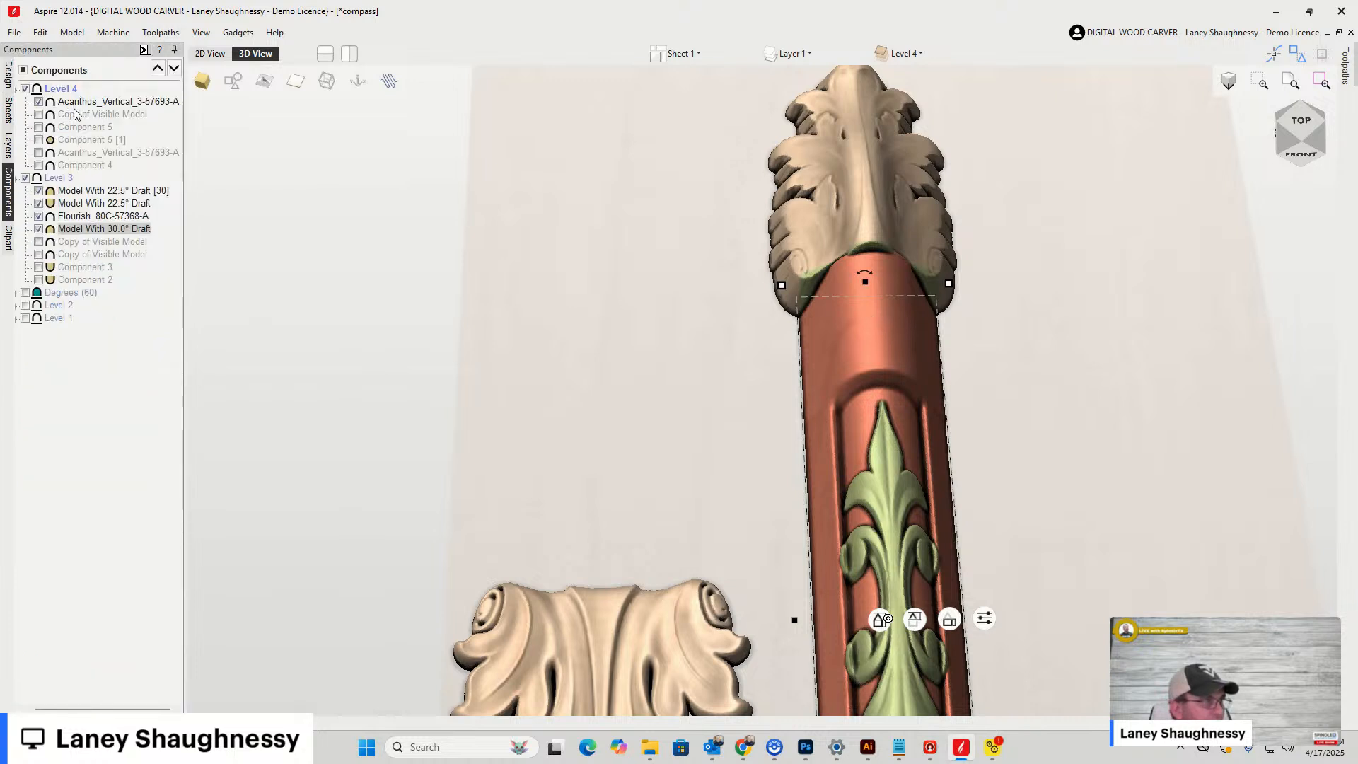
left_click(80, 229)
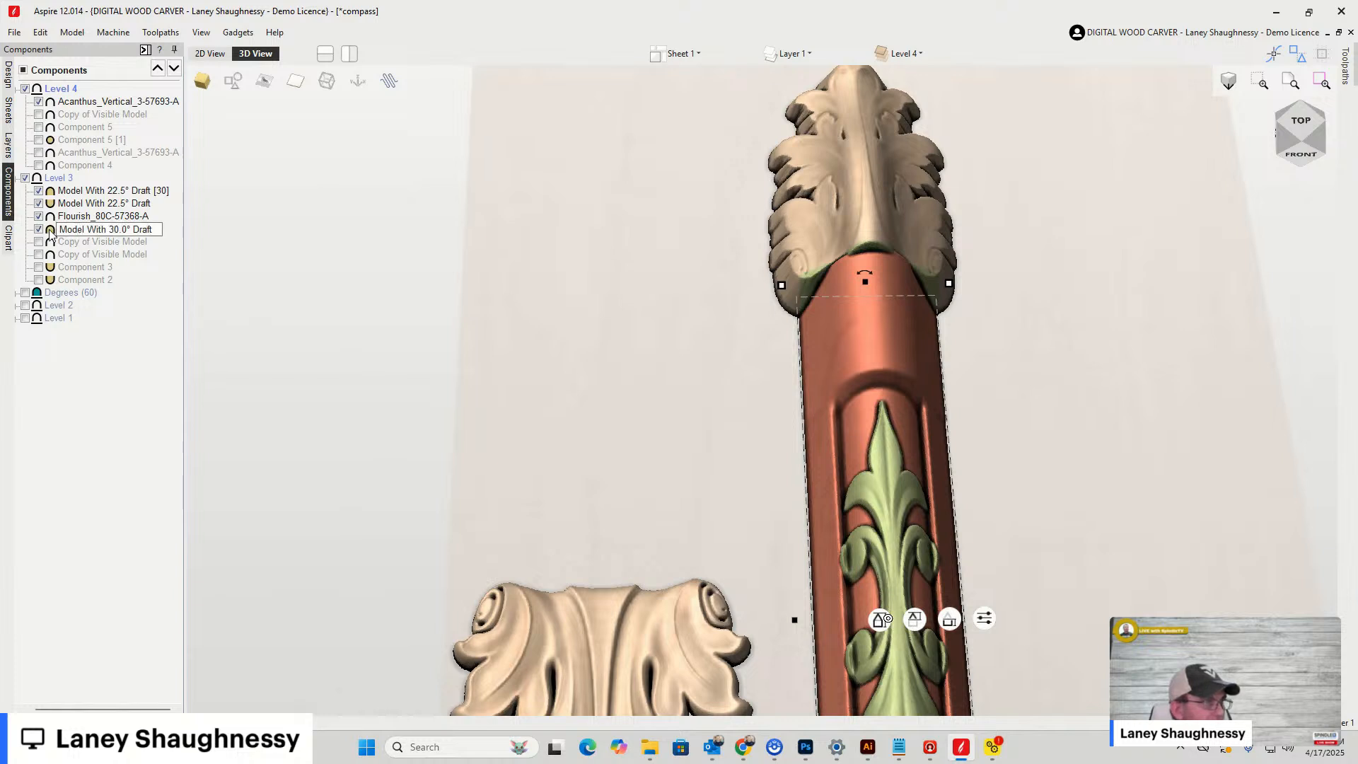
double_click(50, 231)
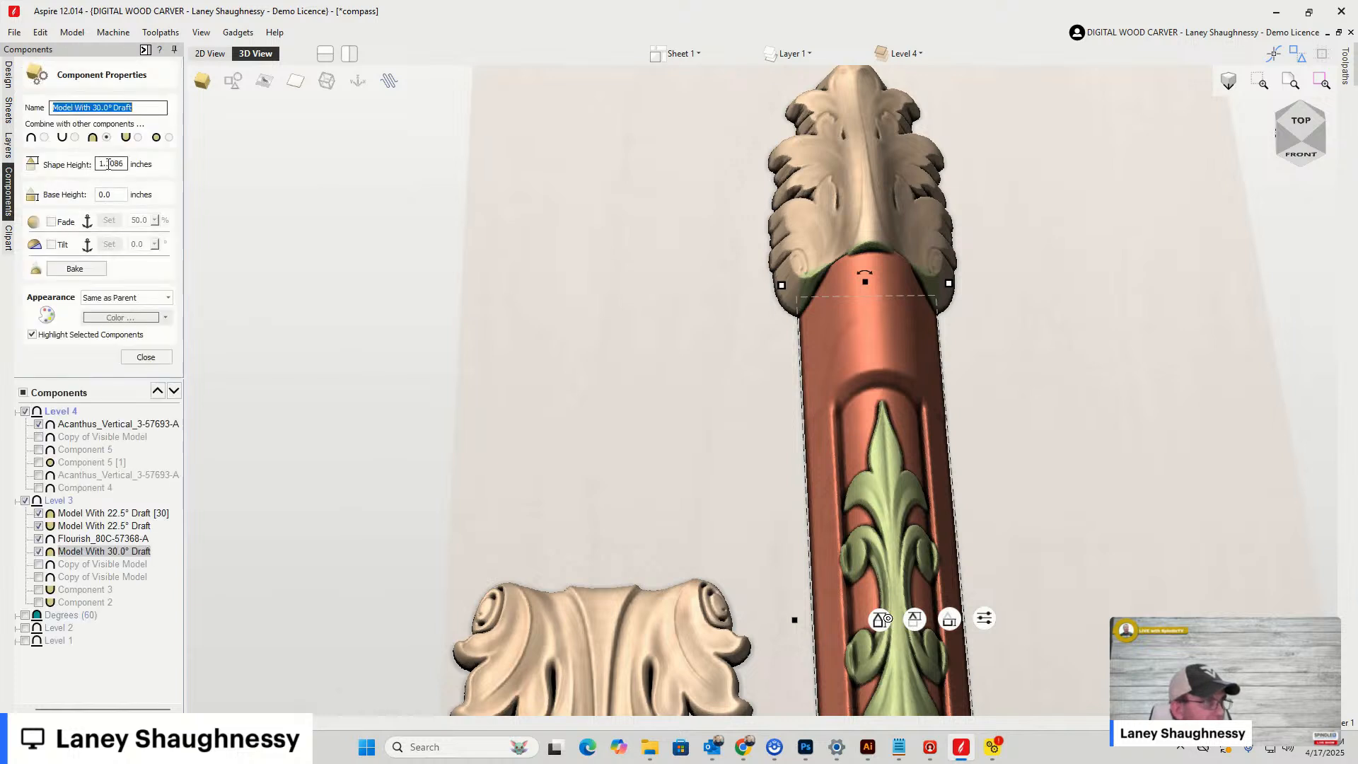
double_click(107, 164)
type("1.48")
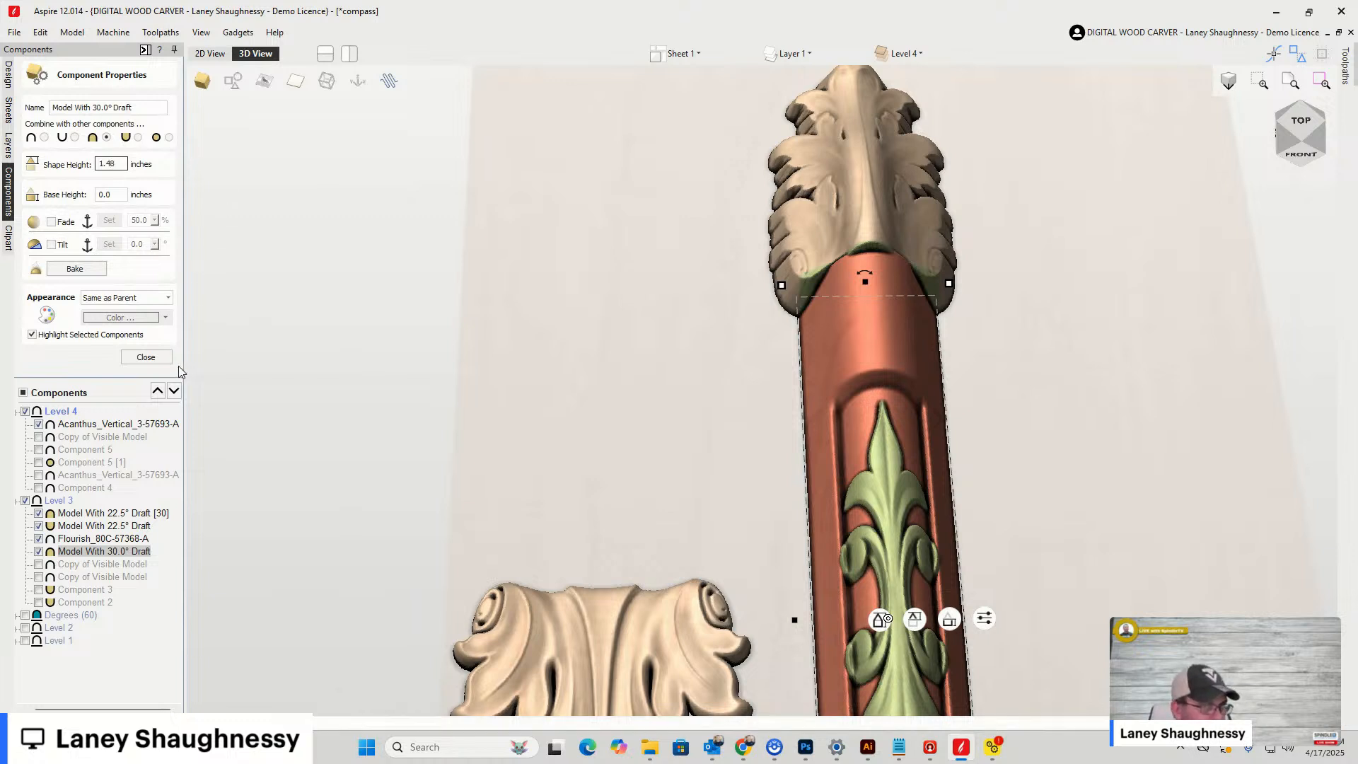
key("Return")
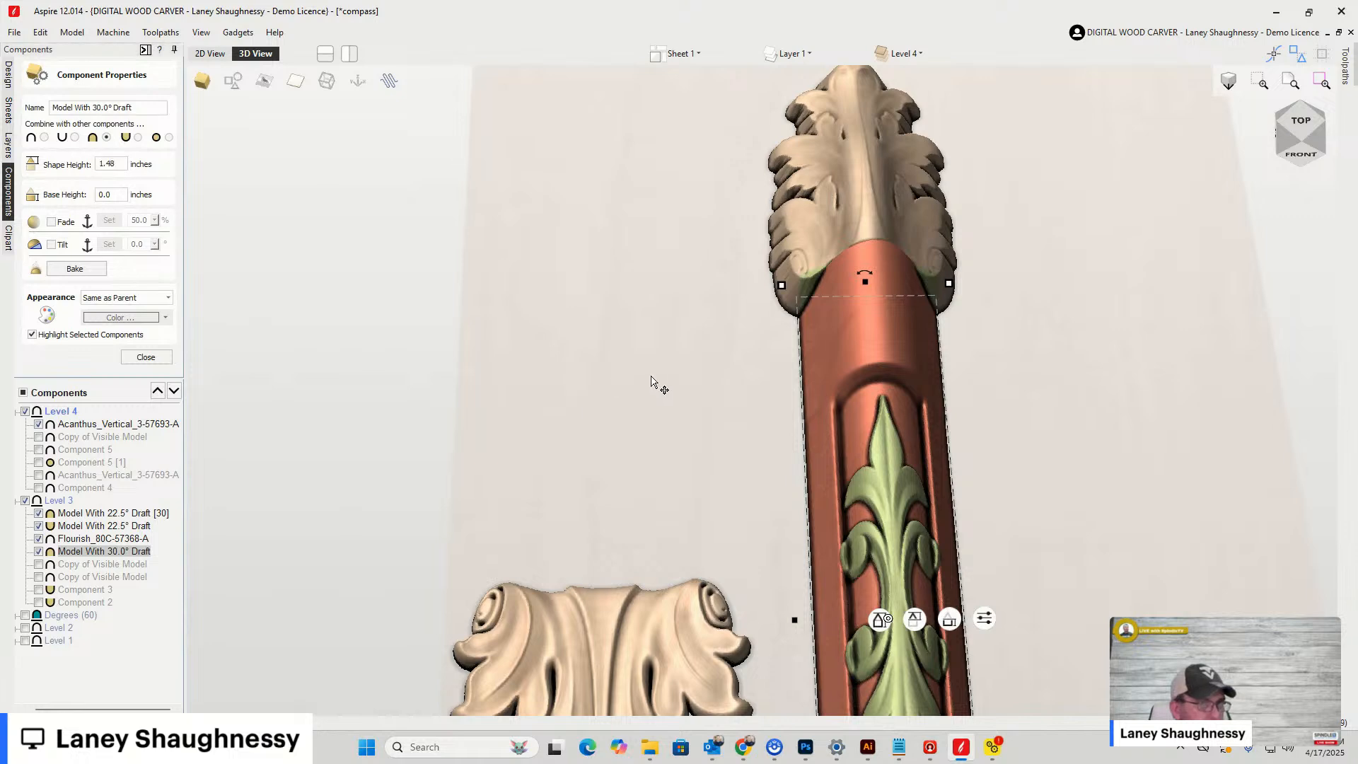
Examine the resized column and how it meets the leaves at both ends, from the side and obliquely from above
left_click(652, 385)
left_click(1304, 146)
mouse_move(1303, 149)
left_mouse_down()
mouse_move(1280, 159)
mouse_move(1326, 140)
mouse_move(1297, 125)
left_mouse_up()
left_click(1302, 125)
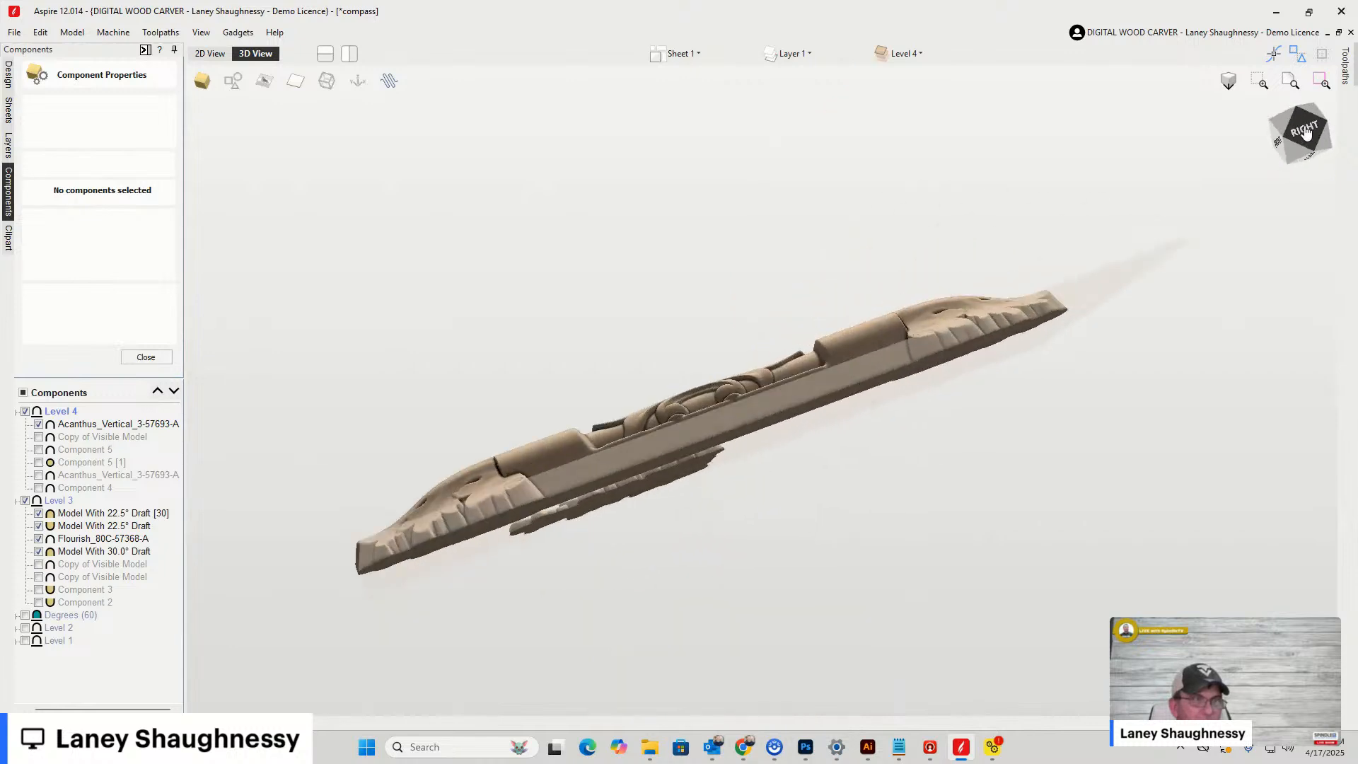
left_click_drag(1305, 128, 1310, 163)
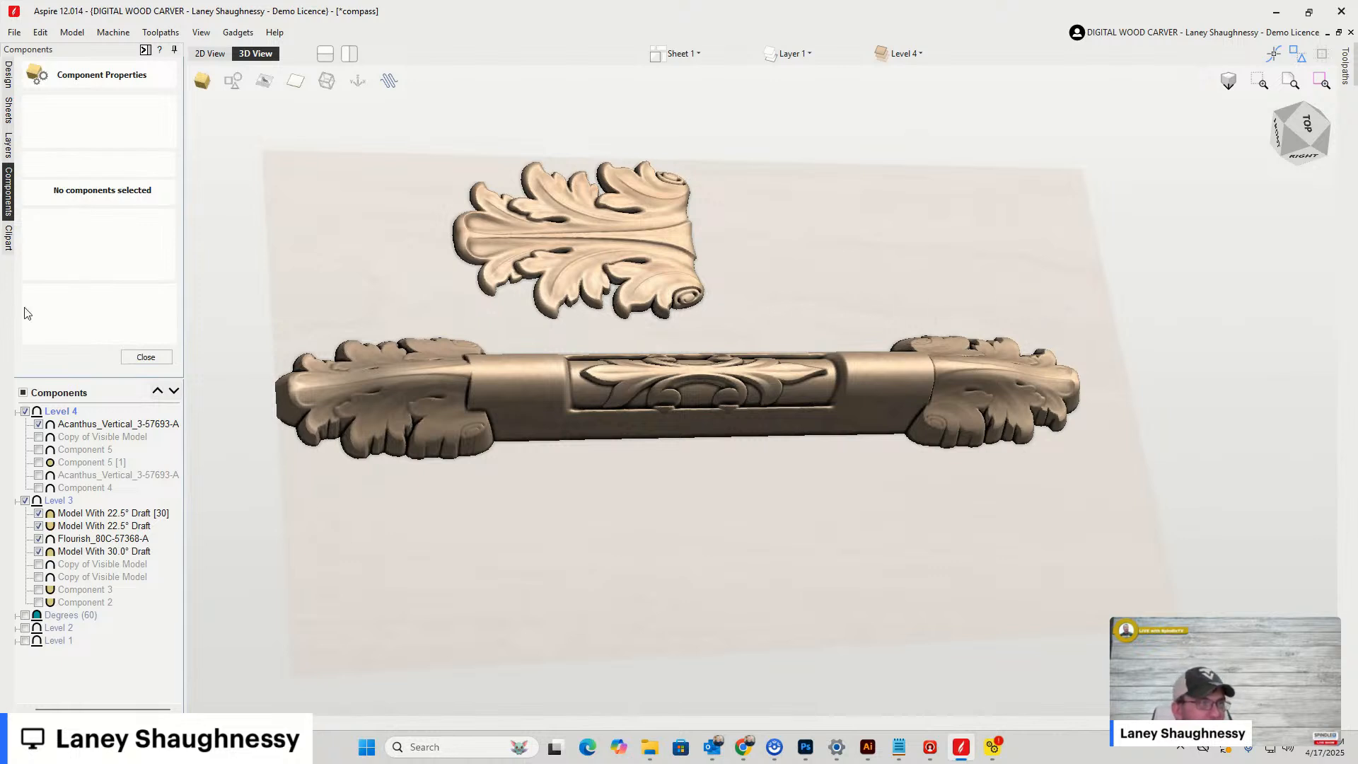
left_click(148, 358)
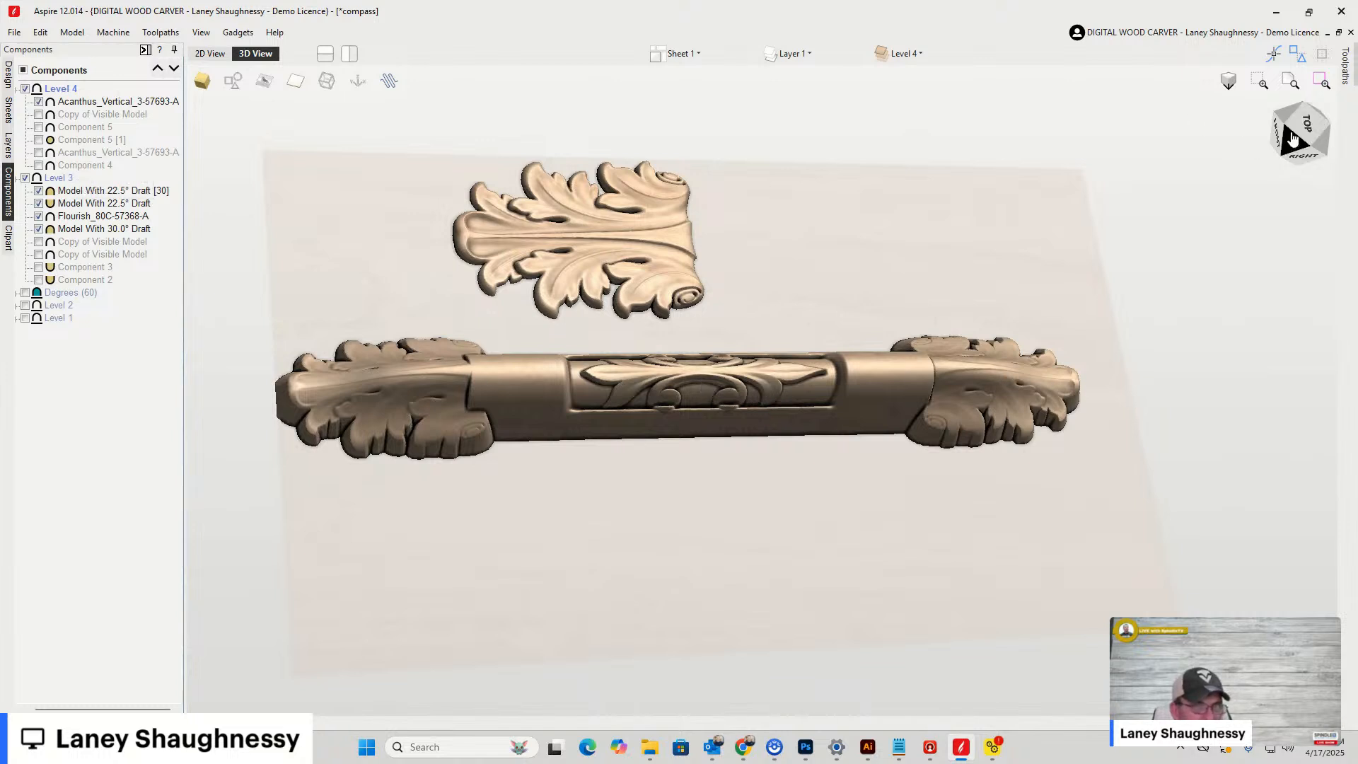
mouse_move(1297, 134)
left_mouse_down()
mouse_move(1283, 145)
mouse_move(1292, 132)
left_mouse_up()
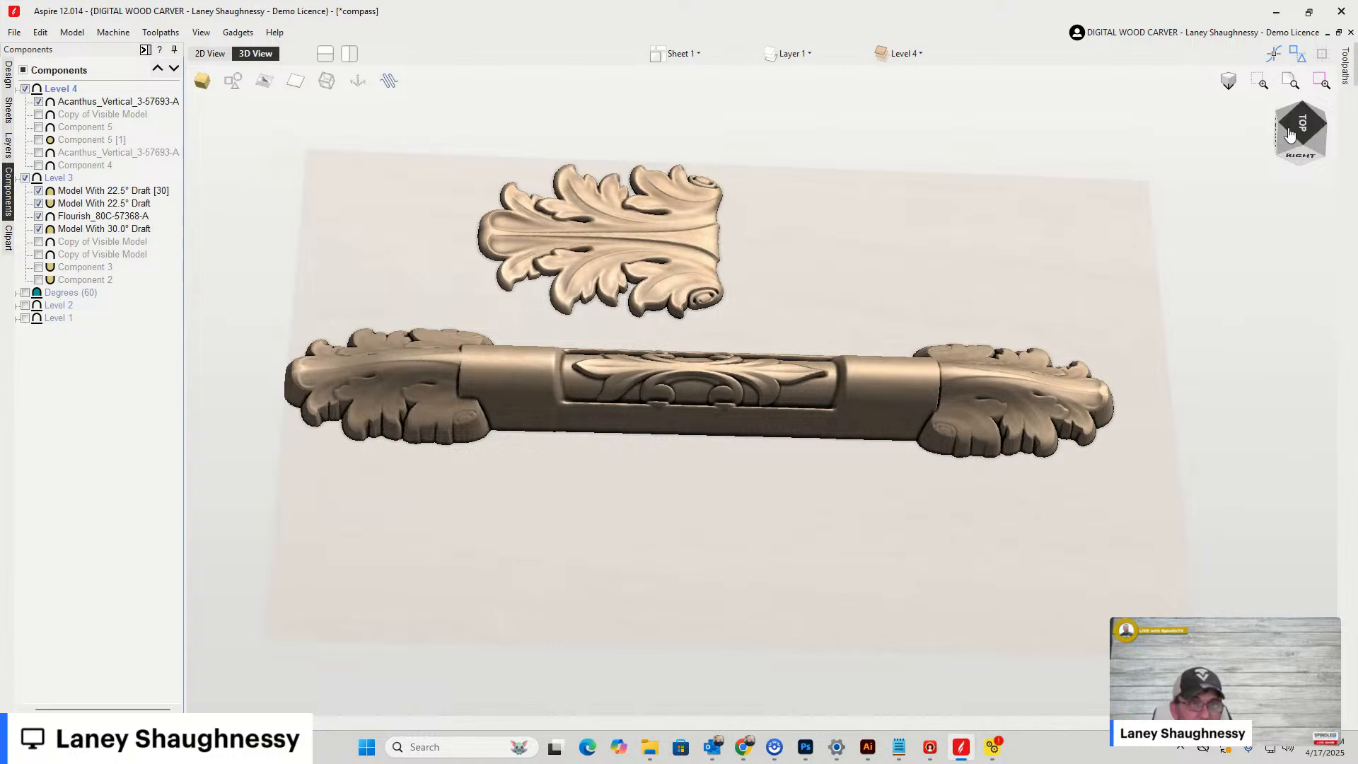
scroll(1291, 132, "up", 2)
scroll(1290, 131, "up", 2)
middle_click_drag(649, 558, 895, 464)
scroll(903, 470, "down", 4)
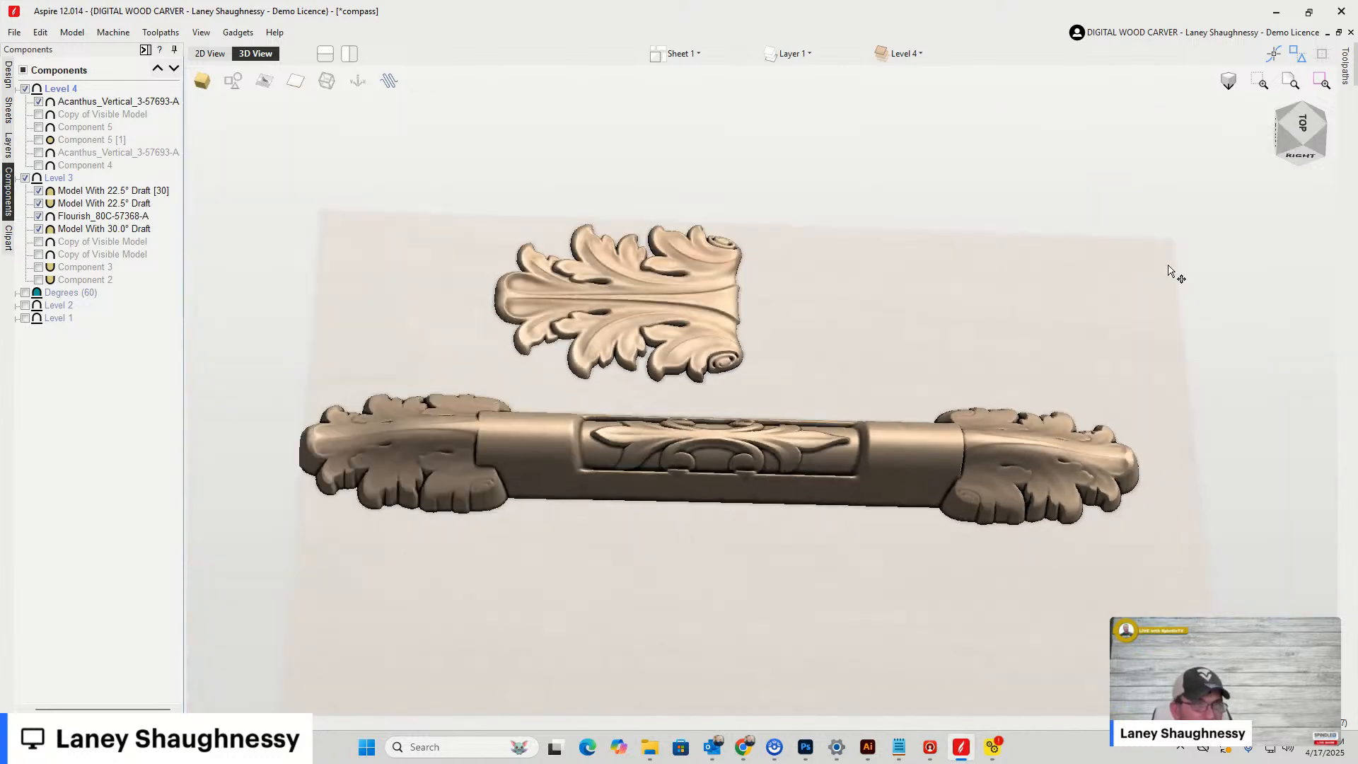
left_click_drag(1287, 146, 1295, 122)
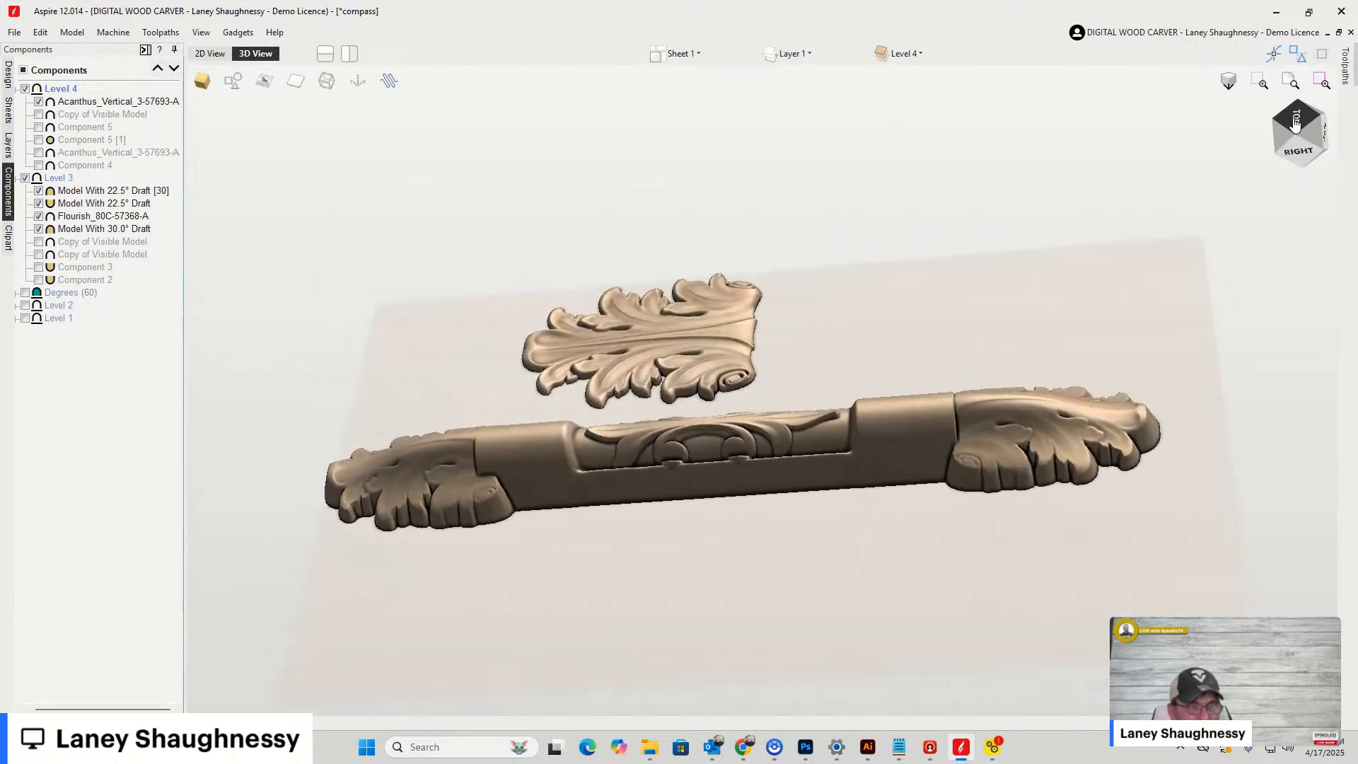
Hide the flat acanthus clipart component on Level 4, leaving the column and its drafted leaves in view
middle_click_drag(870, 533, 794, 552)
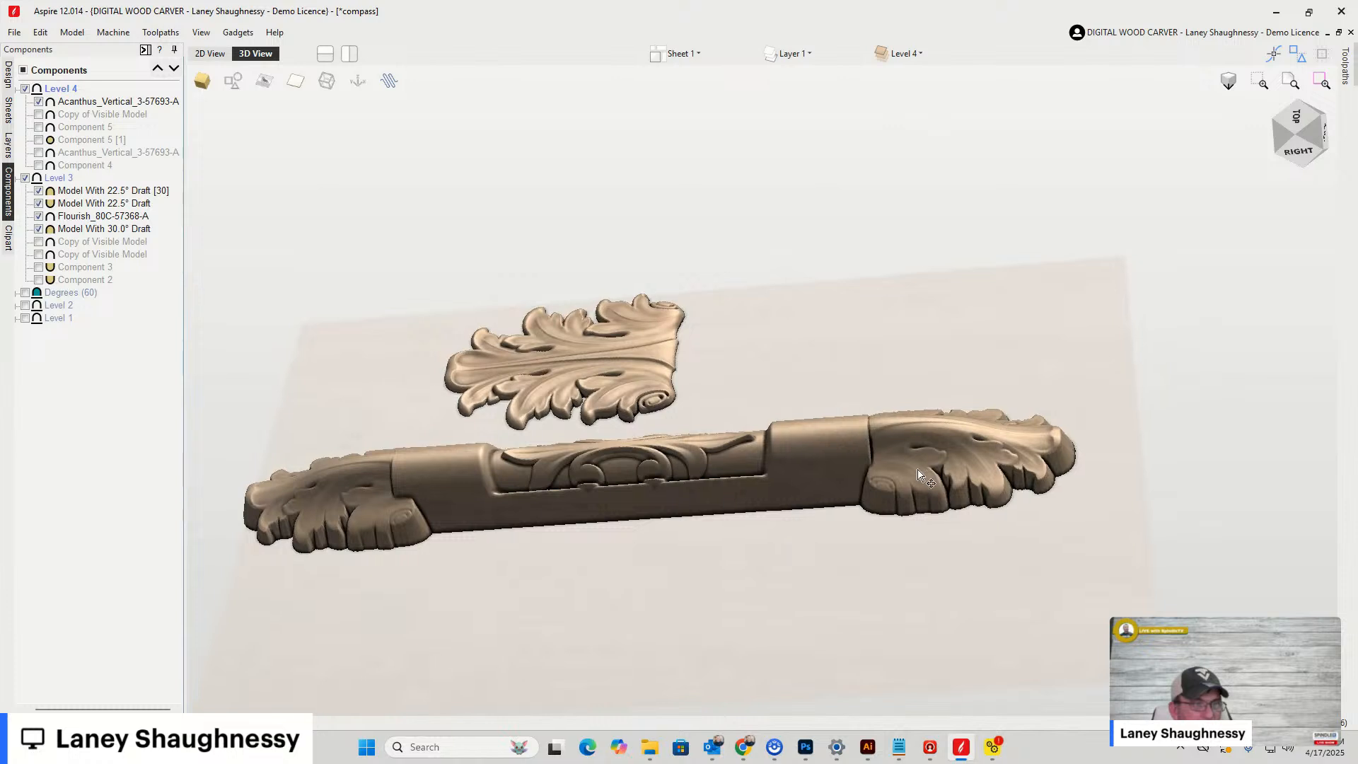
scroll(920, 475, "up", 3)
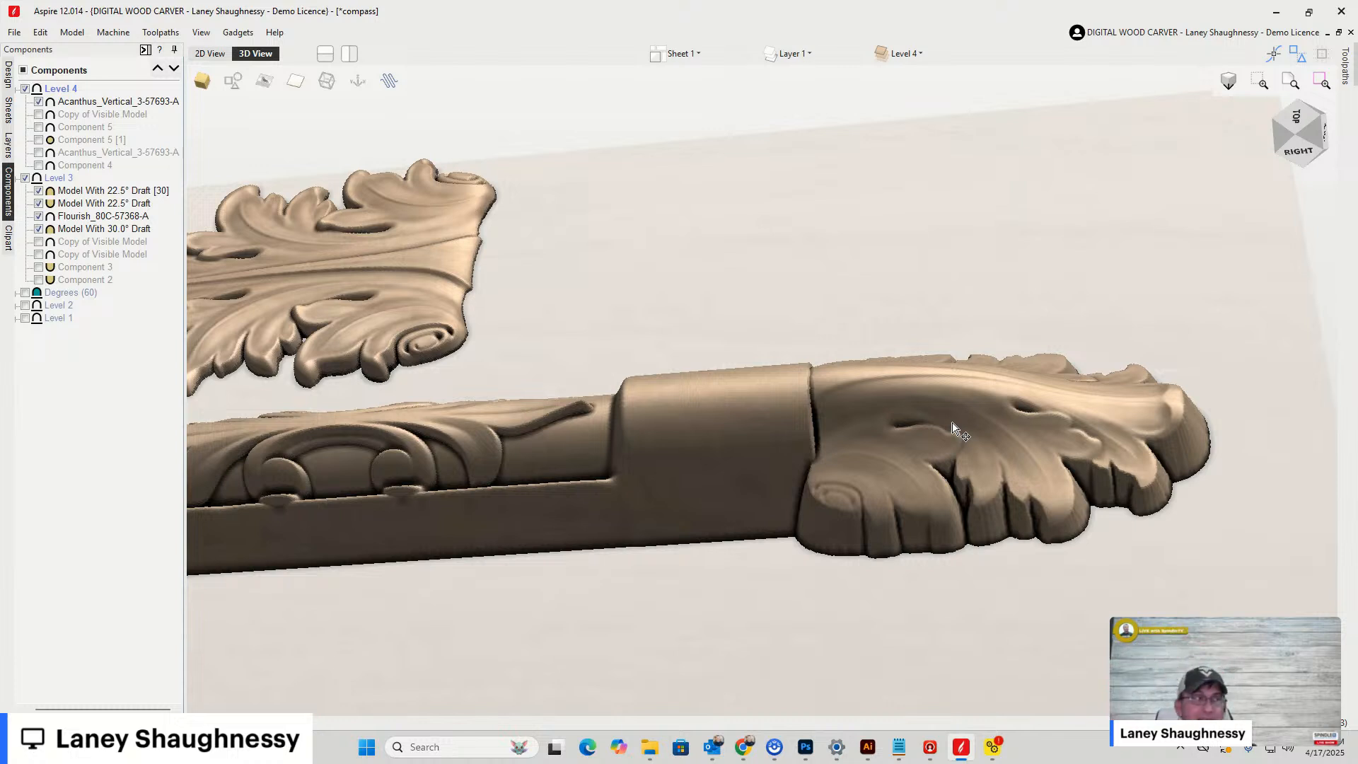
left_click(49, 102)
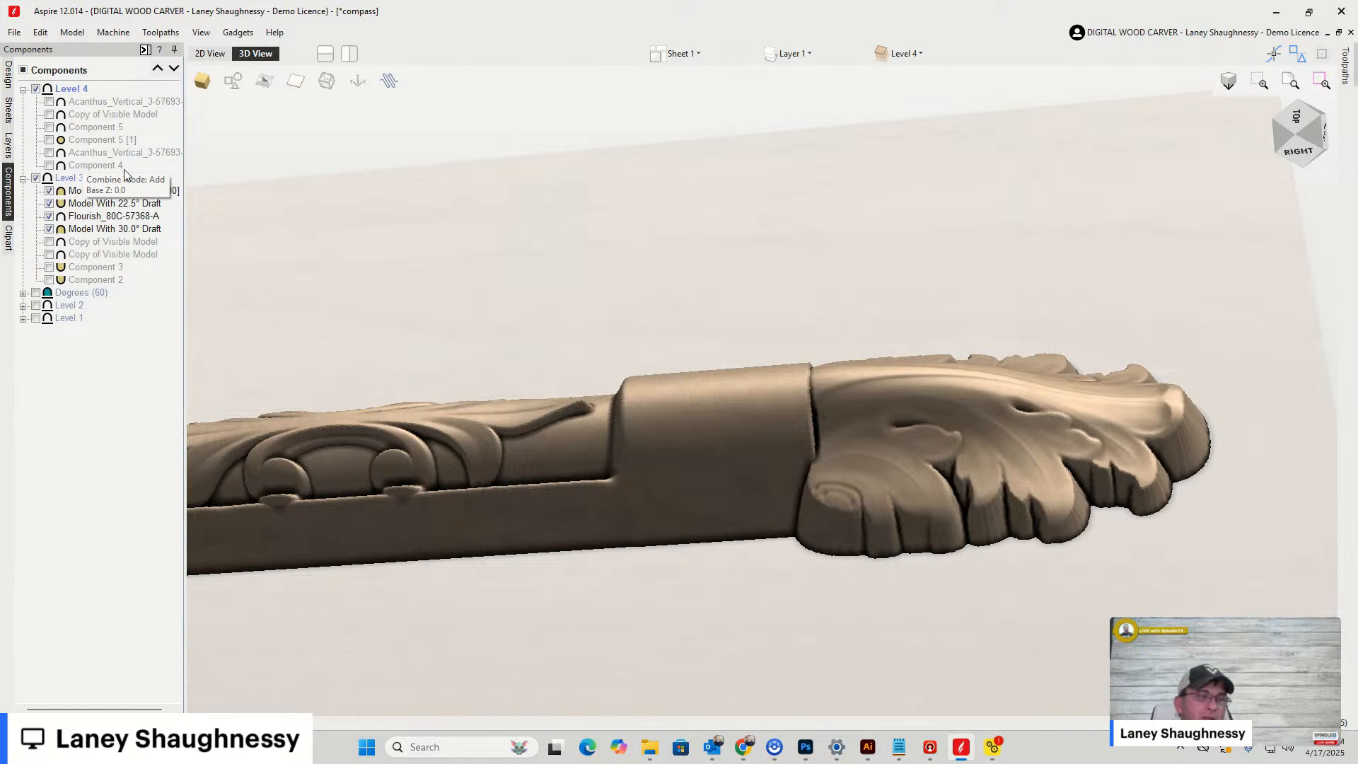
scroll(433, 280, "down", 2)
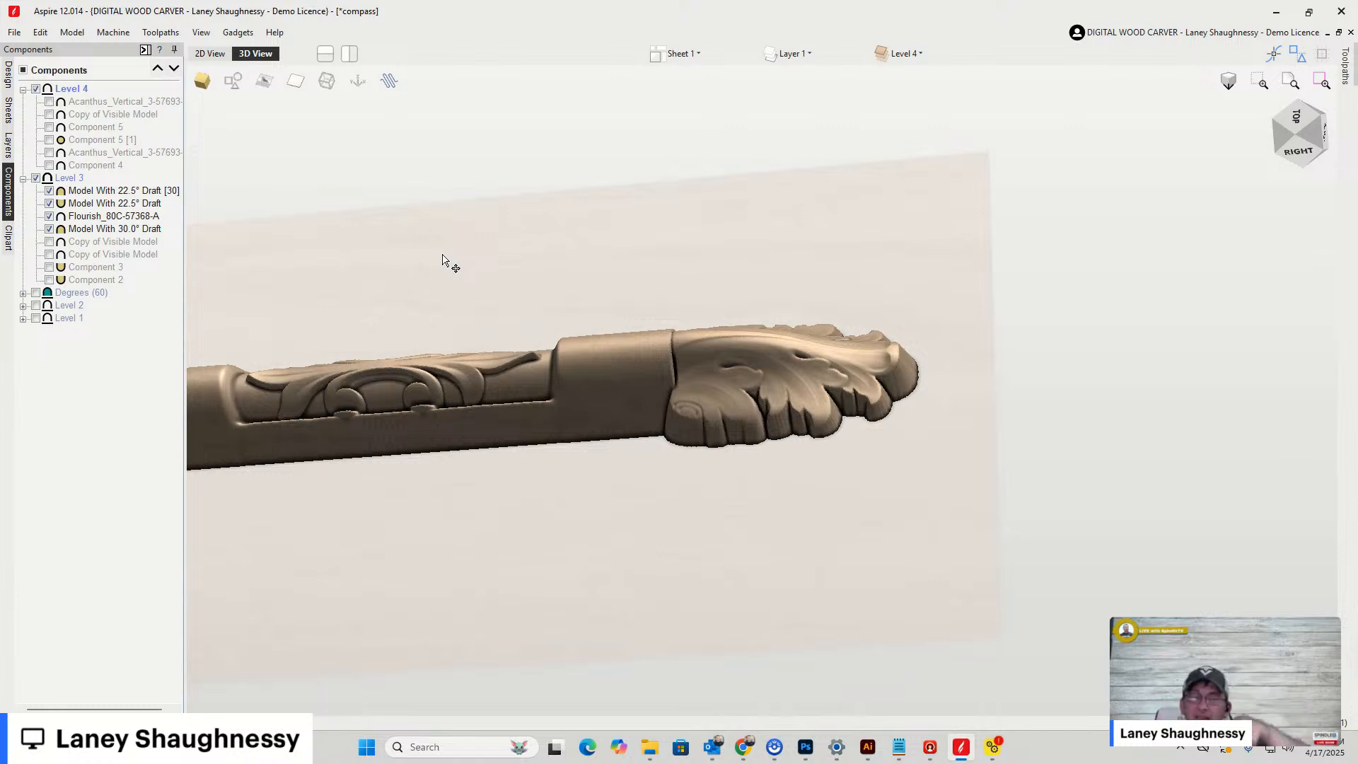
Hide all of Level 3 and show only the curved block, Component 4, on Level 4
scroll(721, 439, "up", 5)
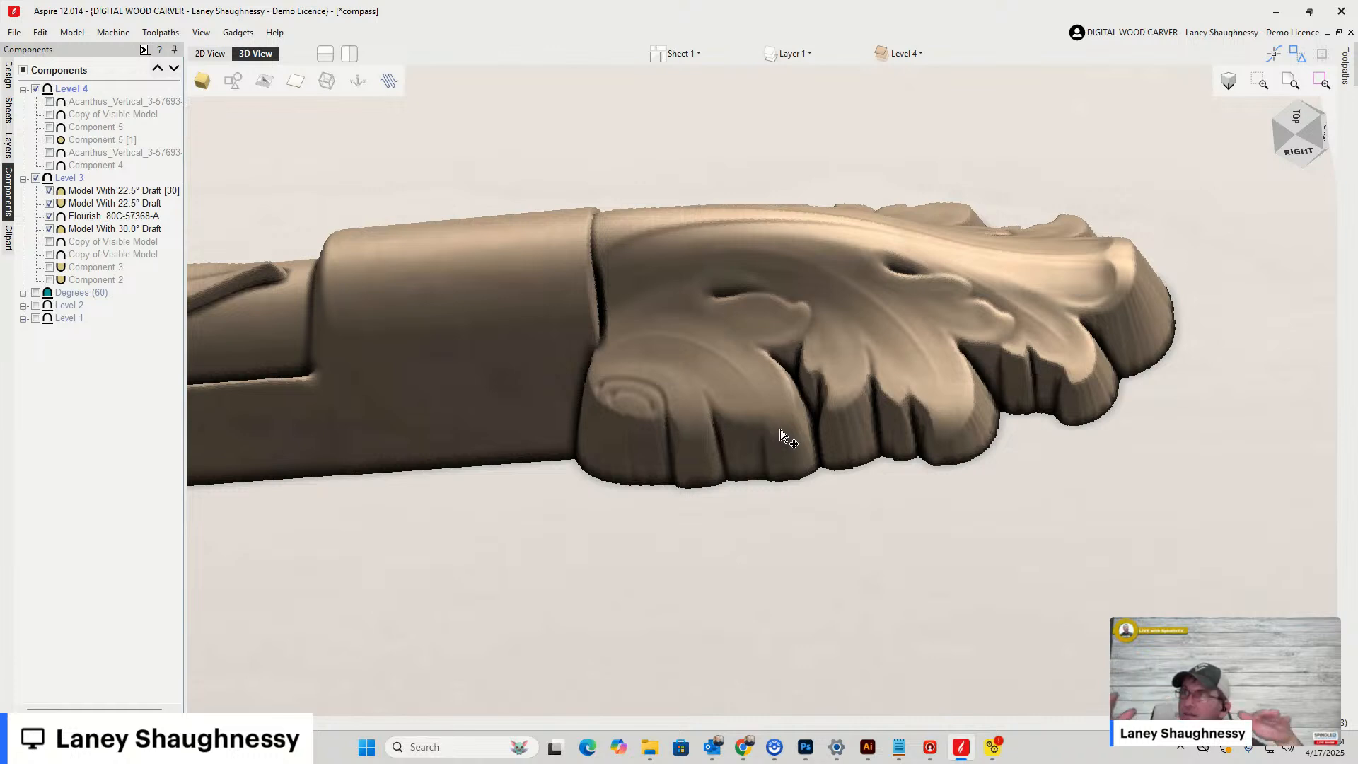
left_click(36, 178)
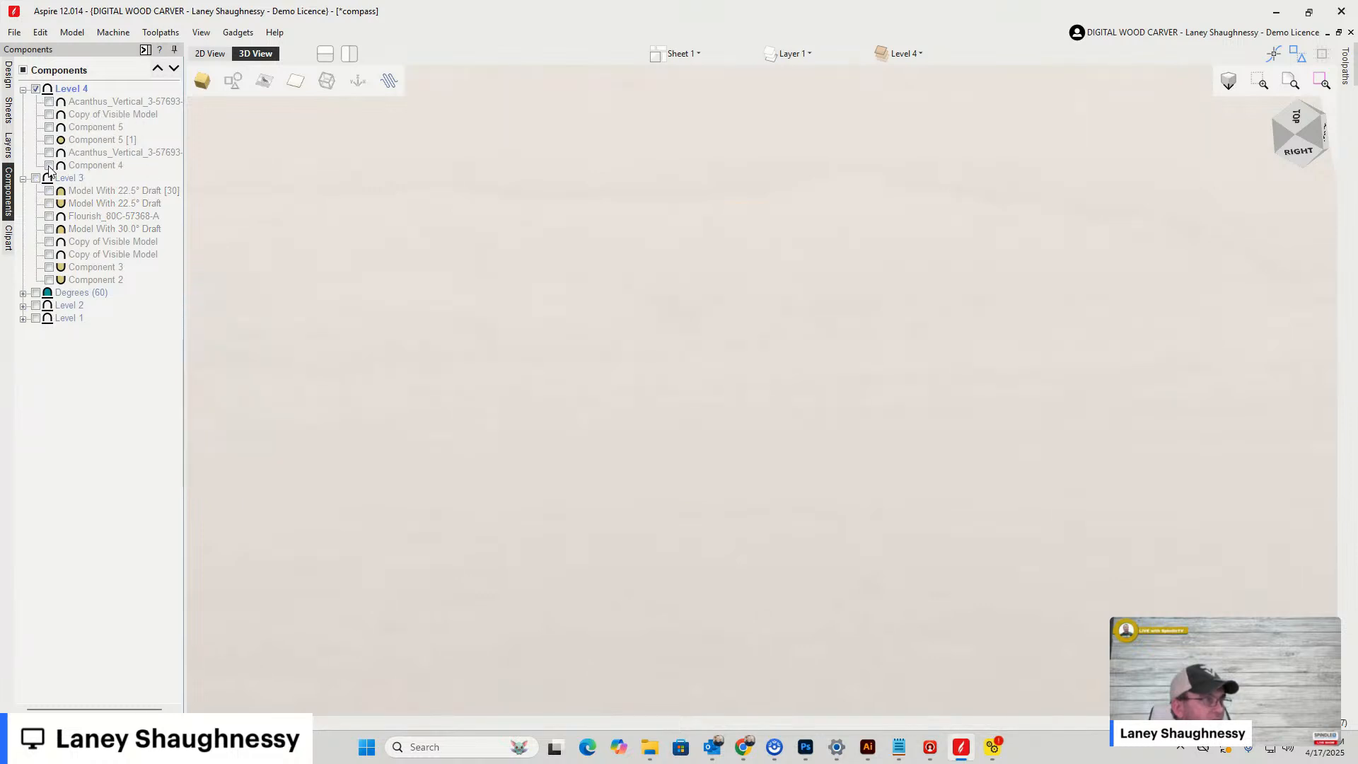
left_click(49, 165)
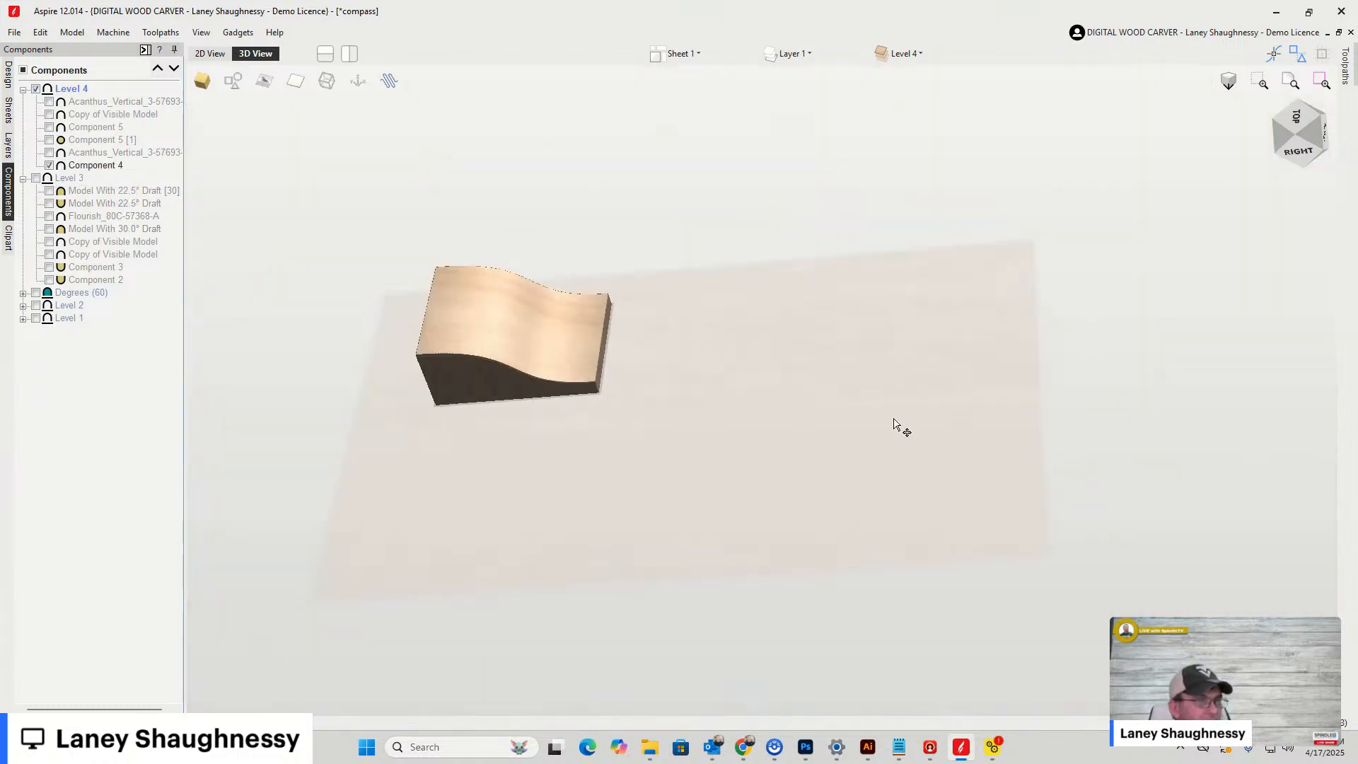
scroll(324, 315, "up", 3)
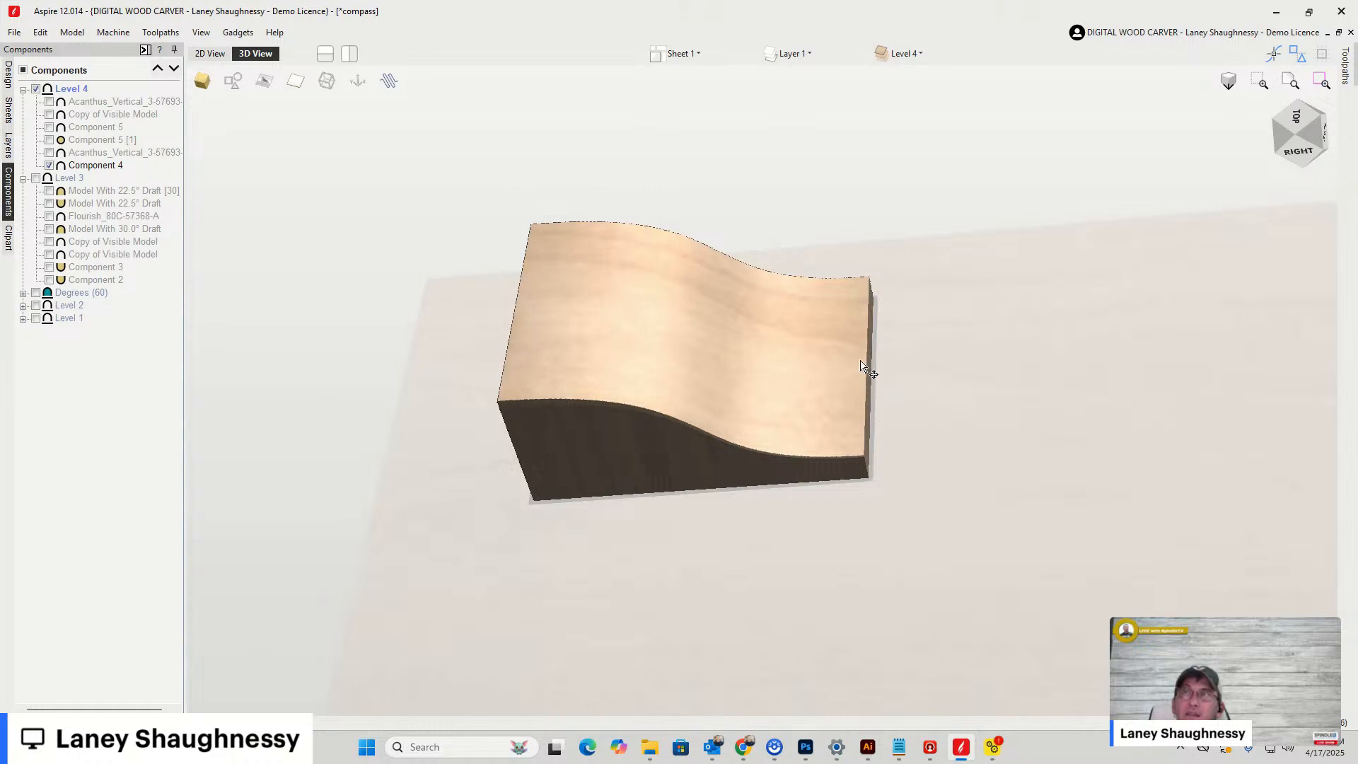
left_click(1283, 135)
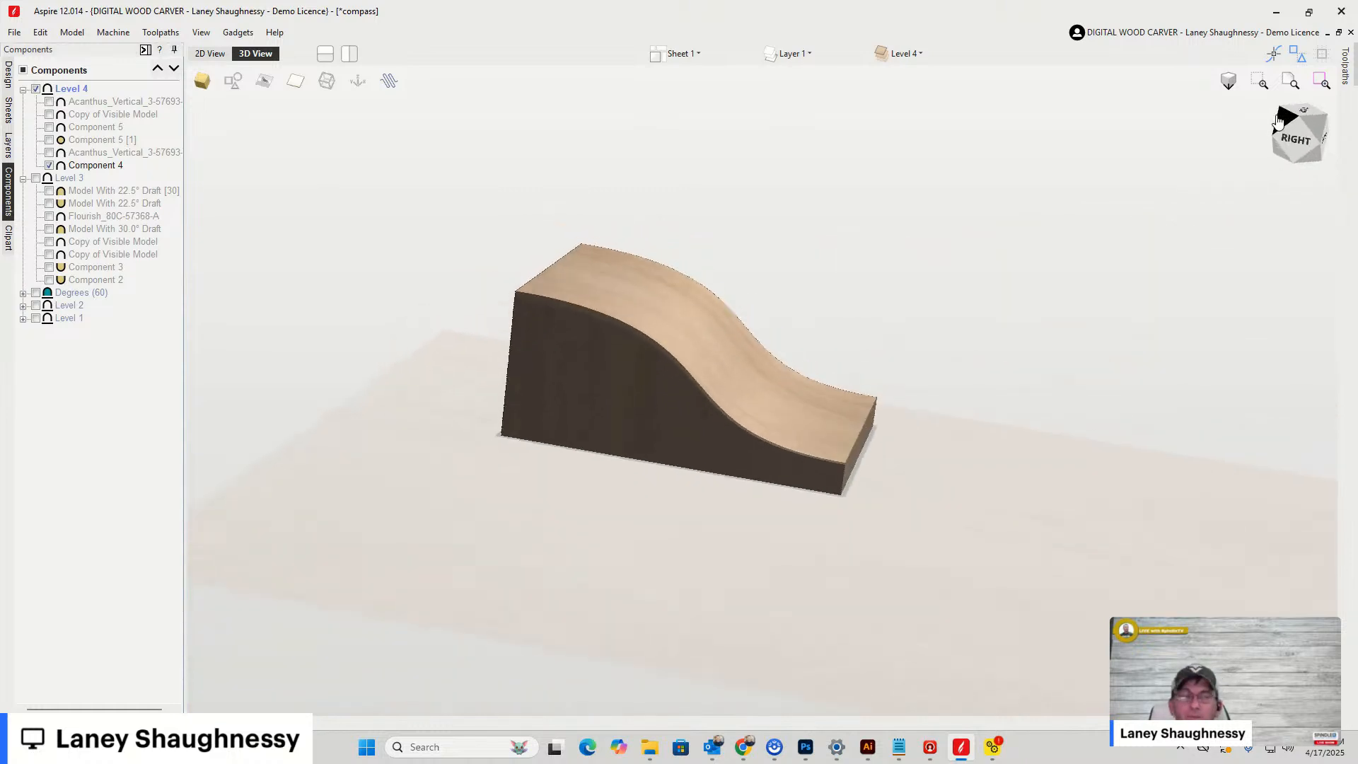
Hide Component 4, show the ridged Component 5 on Level 4, and view its profile from the back and side
left_click(50, 166)
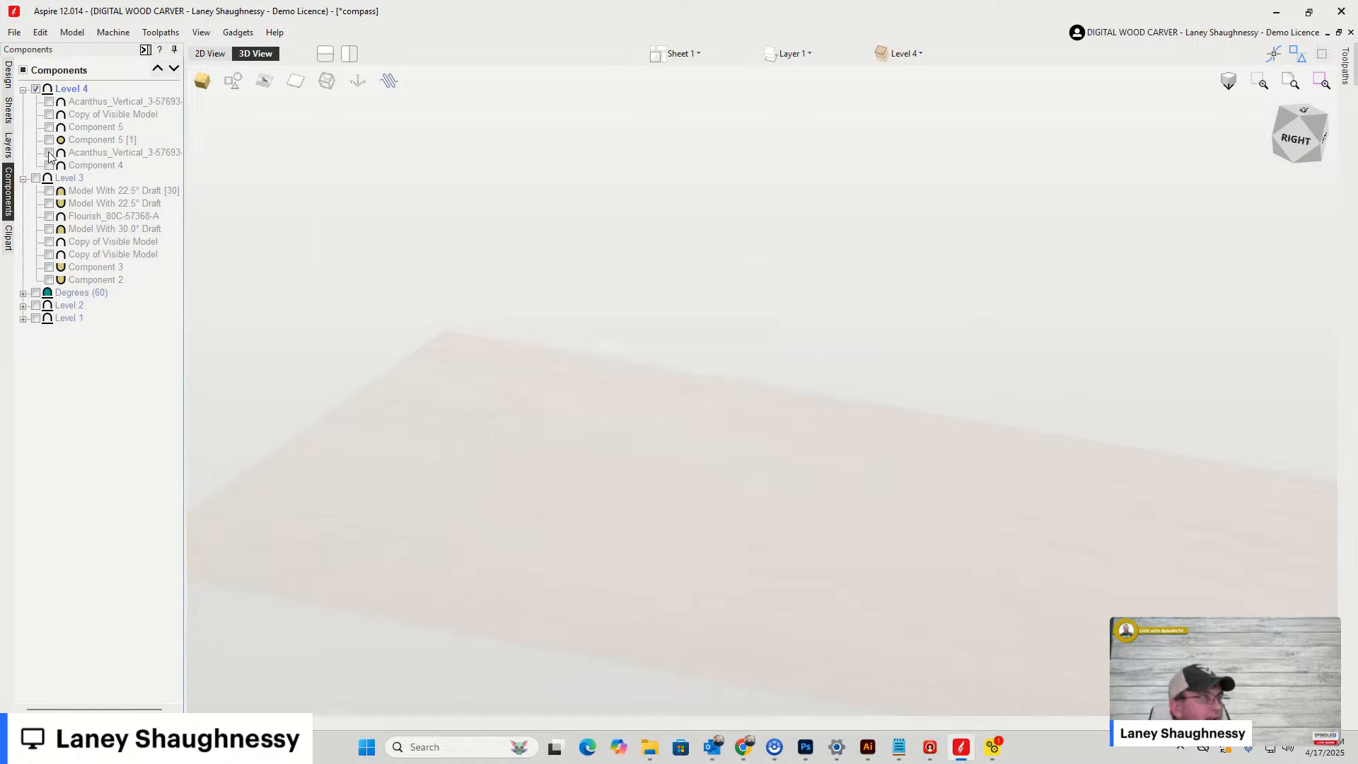
left_click(49, 128)
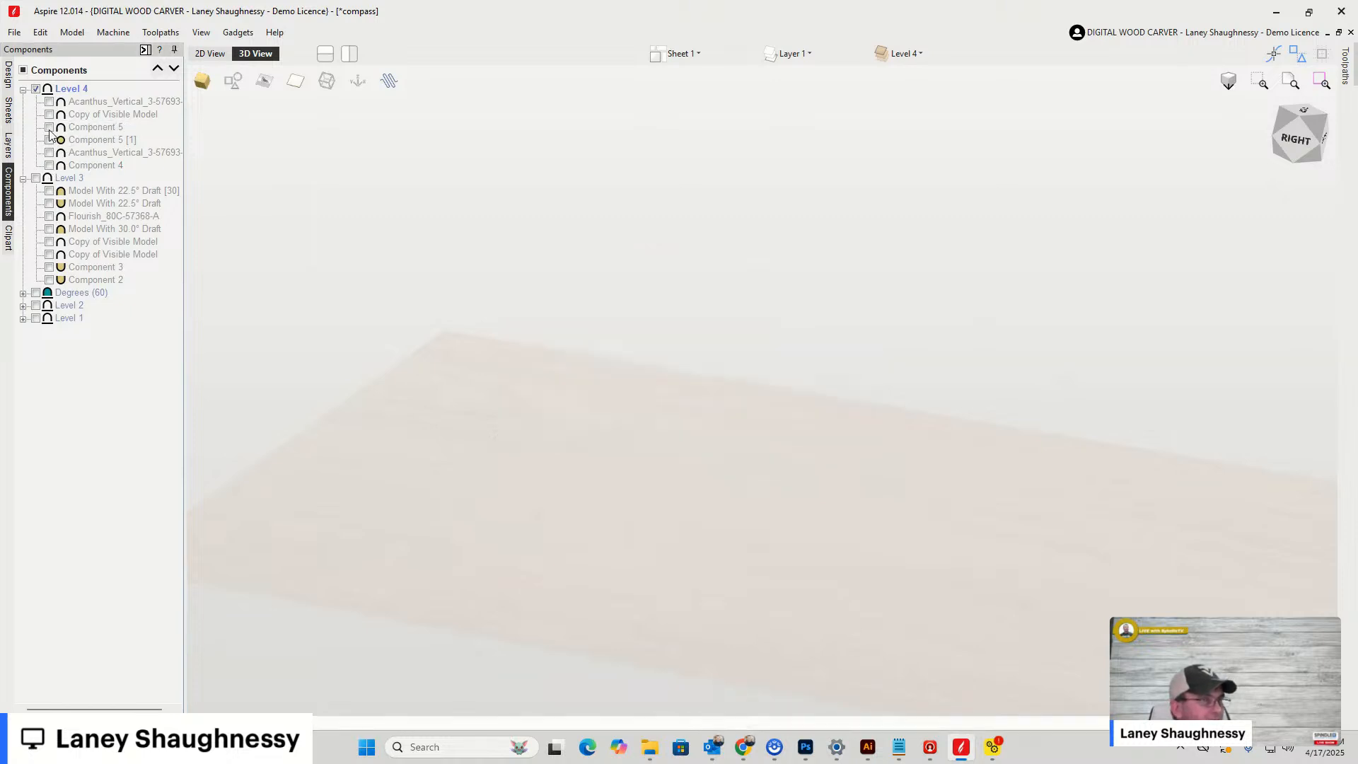
left_click(1312, 141)
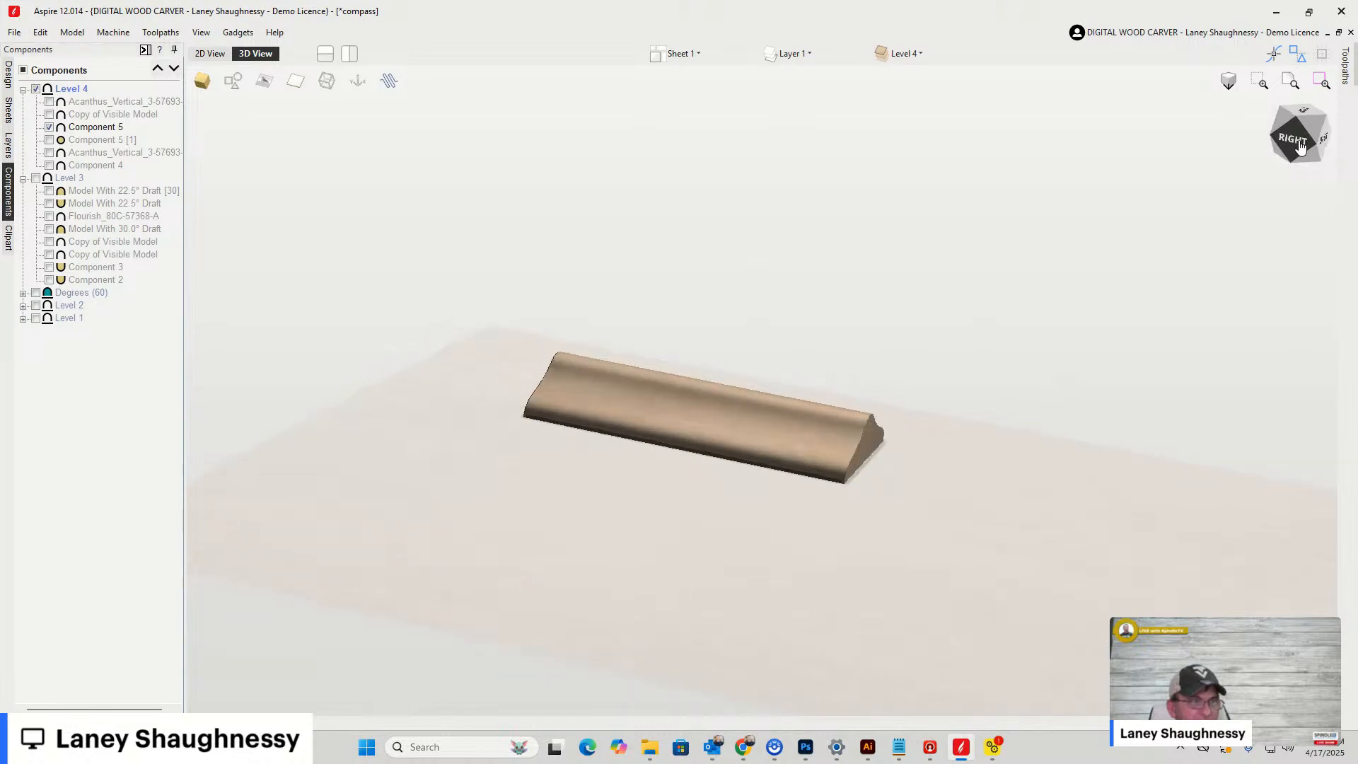
left_click_drag(1261, 146, 1251, 147)
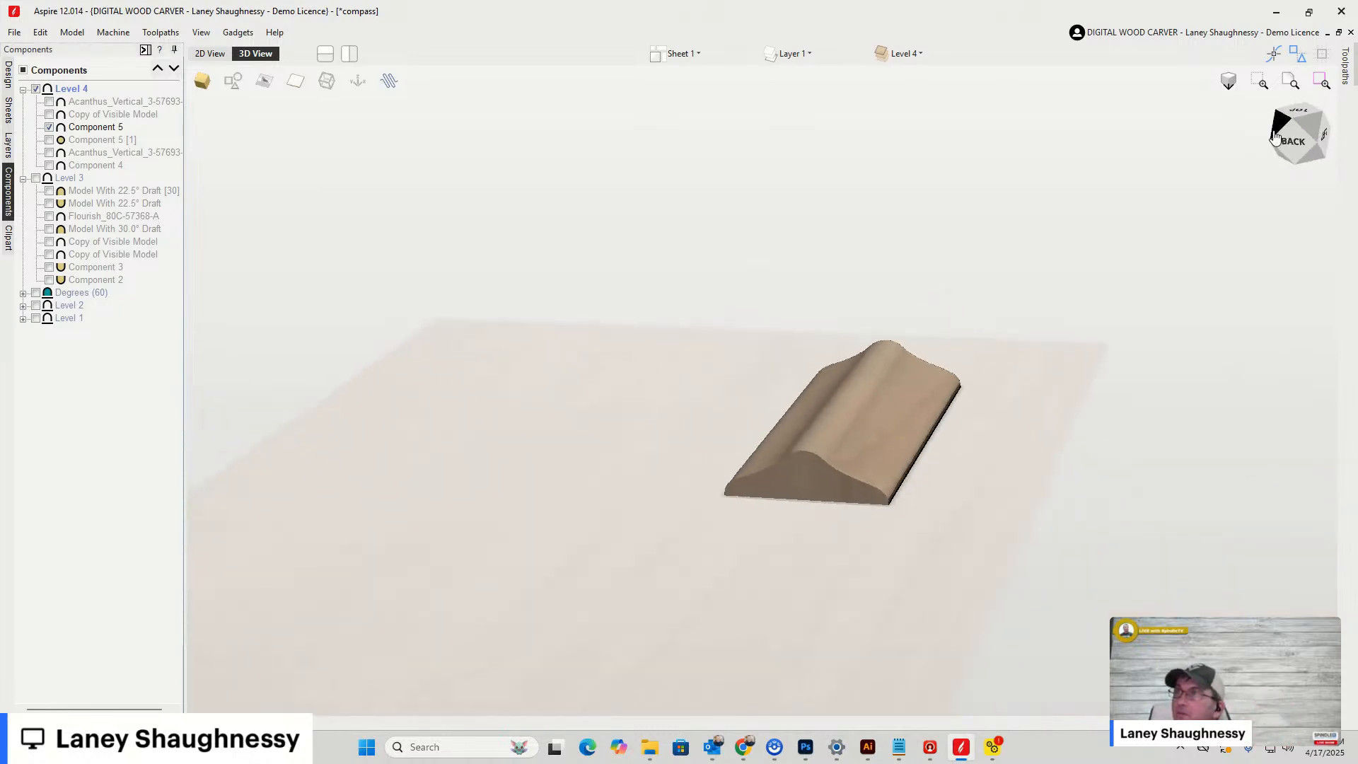
left_click_drag(1291, 144, 1319, 146)
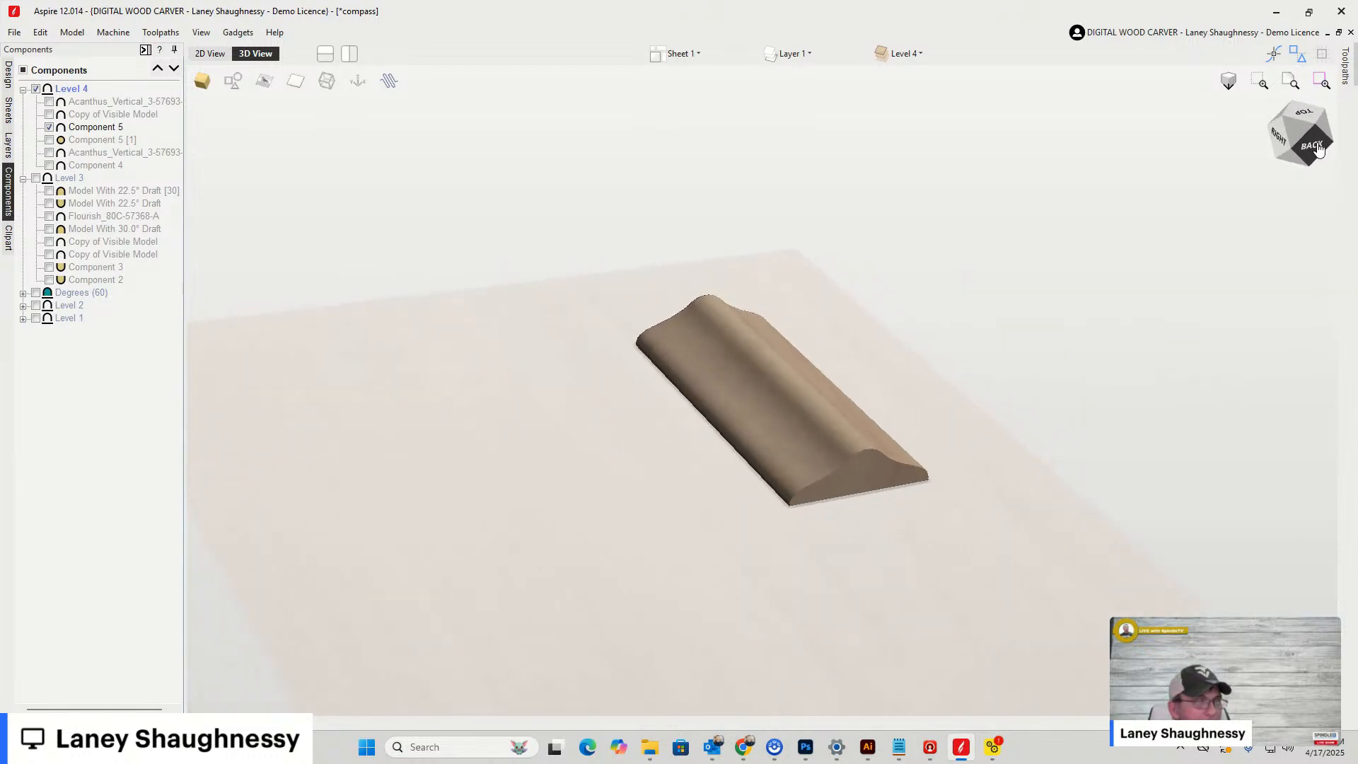
Show Component 4 together with Component 5 and examine how the ridged profile follows the curved block
left_click(49, 166)
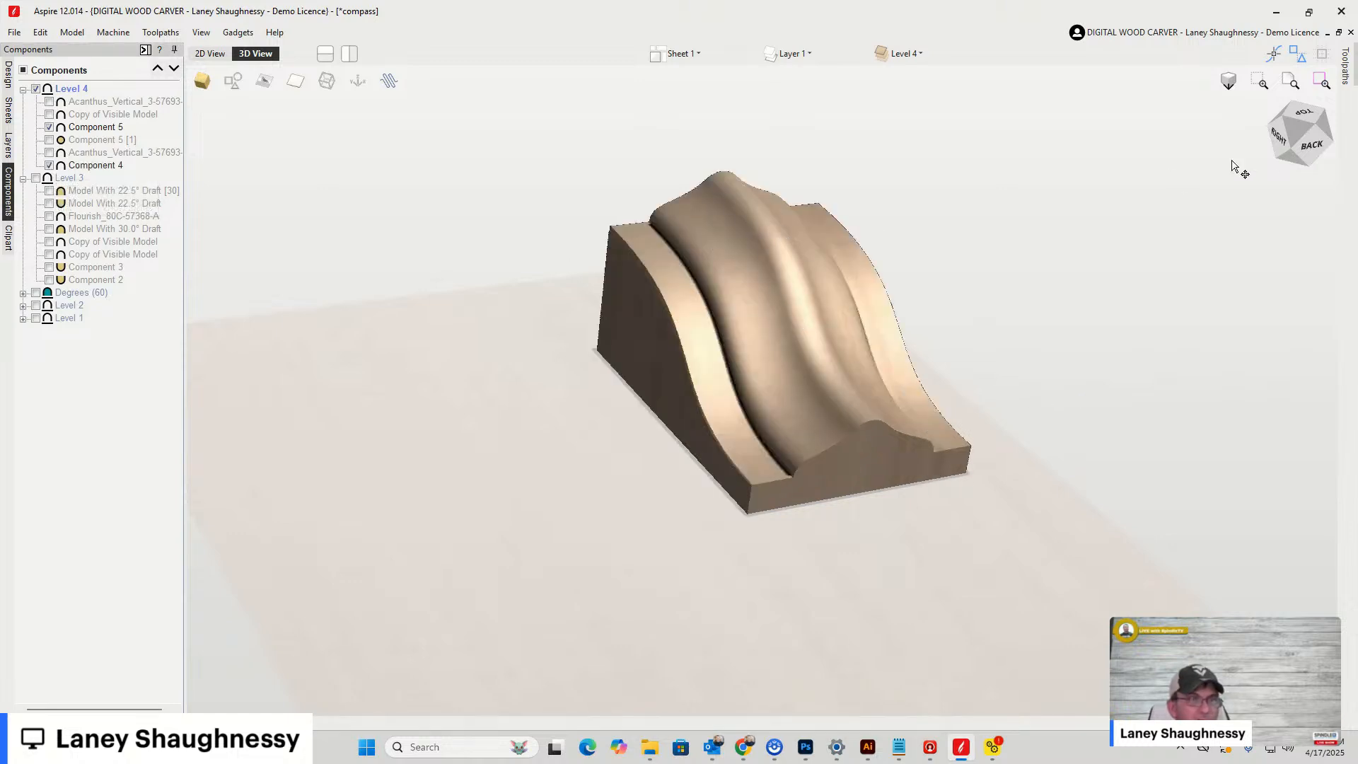
left_click(1269, 155)
left_click_drag(1268, 154, 1320, 146)
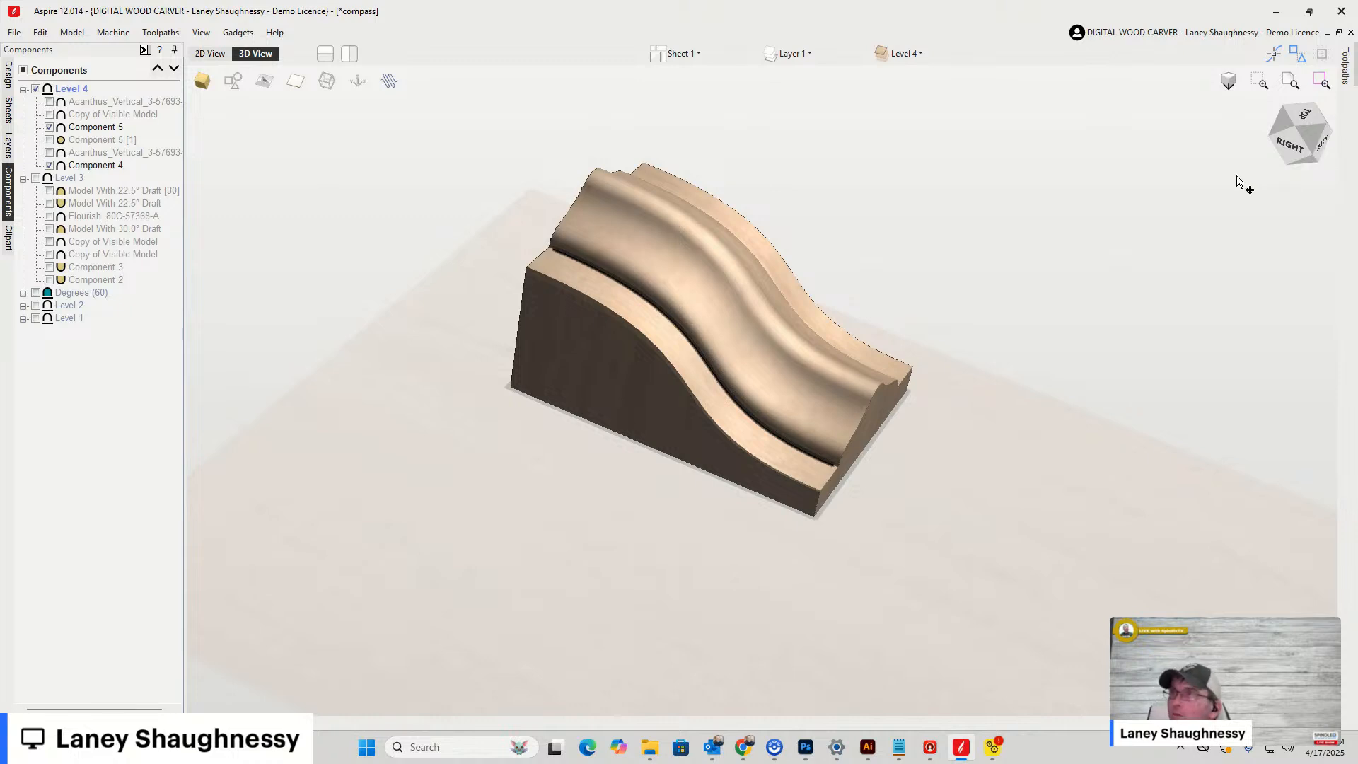
scroll(596, 173, "up", 3)
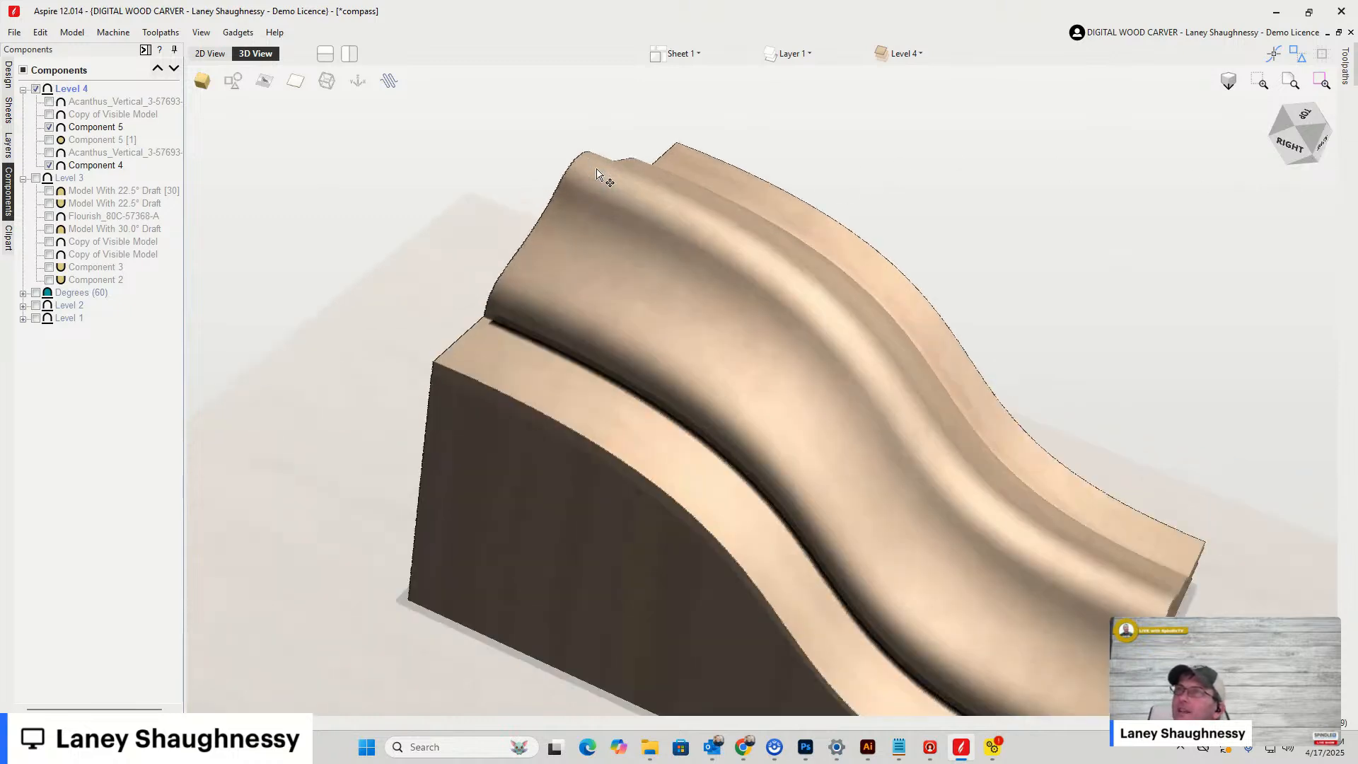
scroll(597, 174, "down", 2)
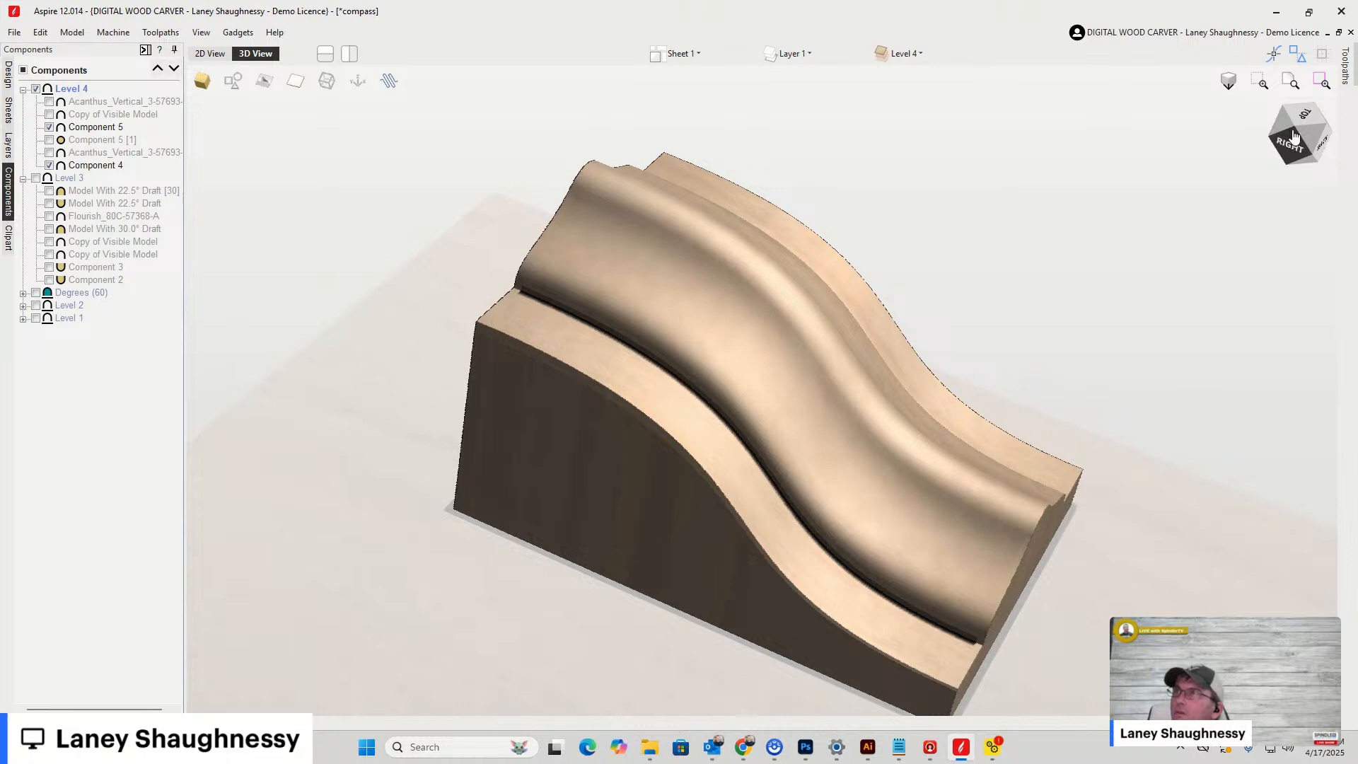
mouse_move(1294, 137)
left_mouse_down()
mouse_move(1321, 131)
mouse_move(1298, 134)
mouse_move(1325, 145)
mouse_move(1284, 143)
left_mouse_up()
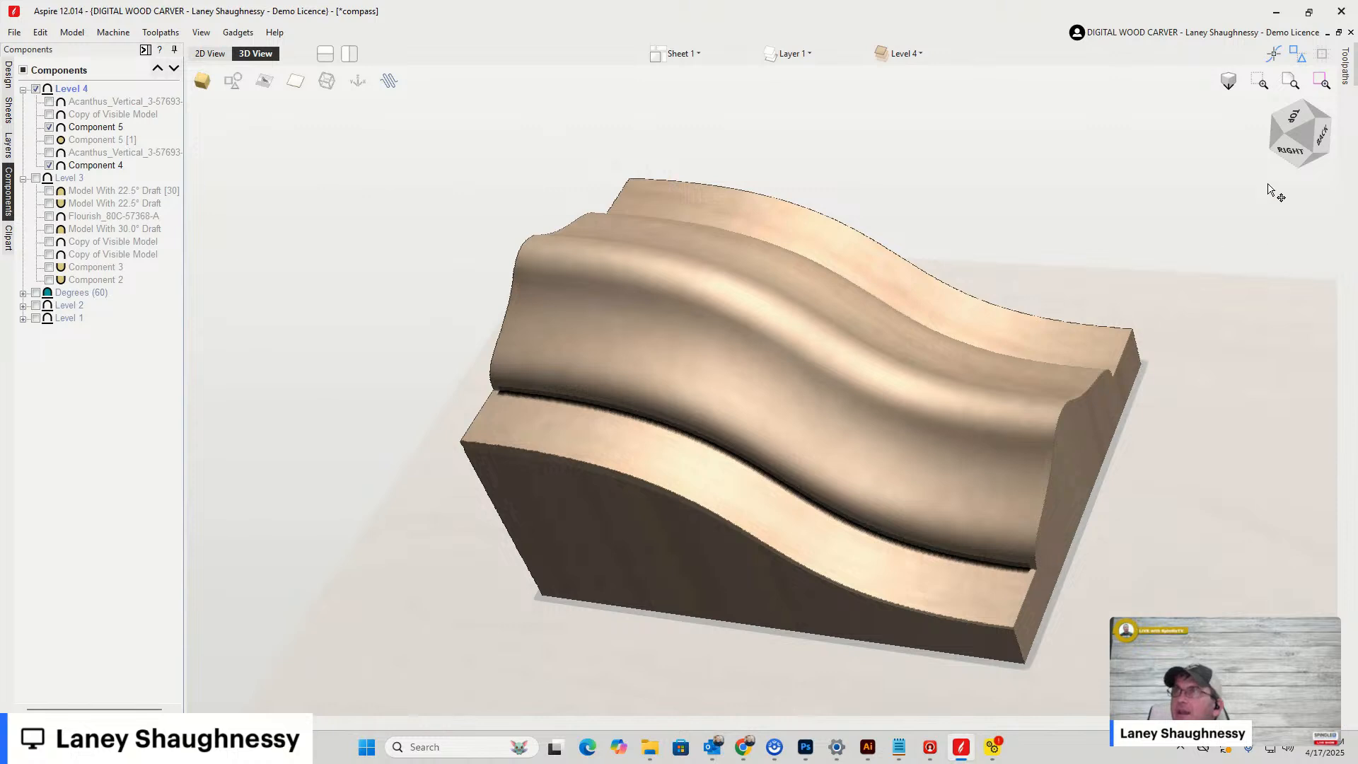
left_click_drag(1289, 146, 1182, 222)
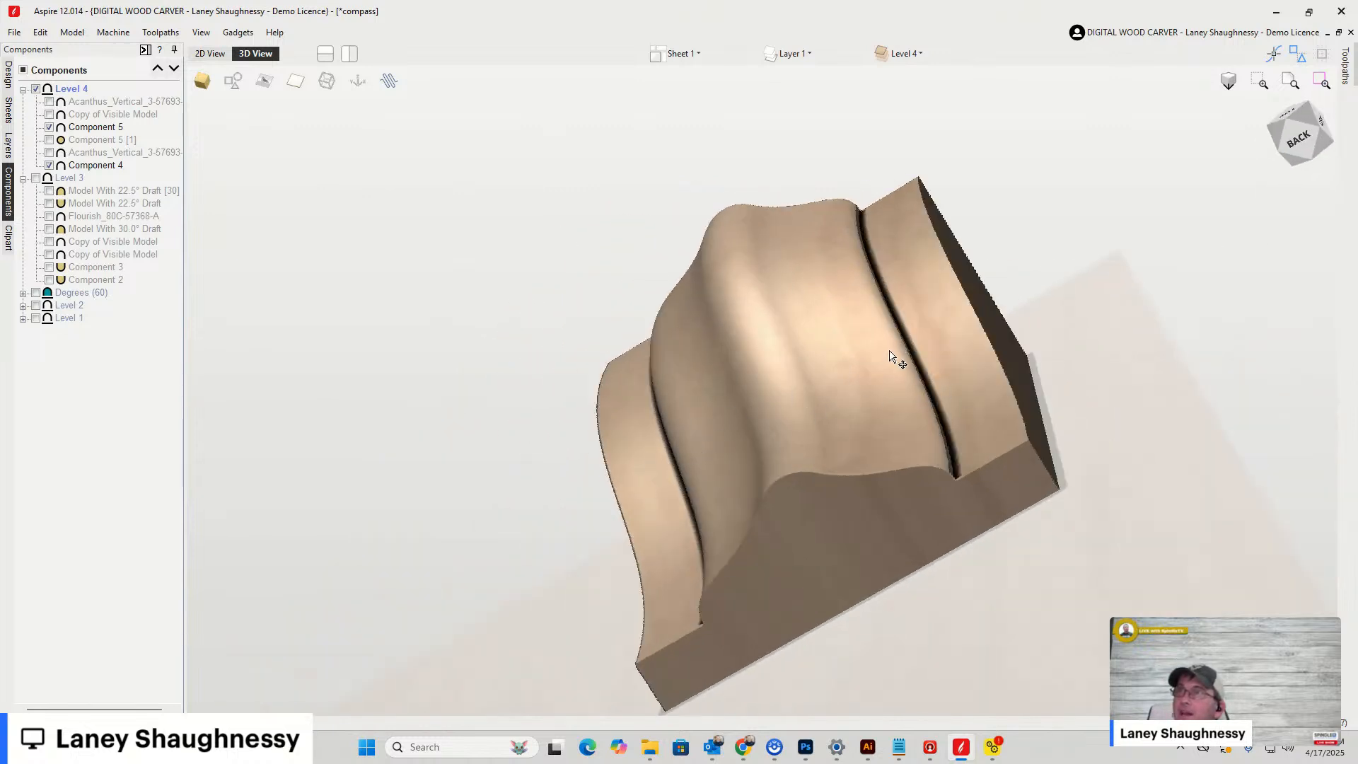
left_click_drag(1300, 145, 1283, 147)
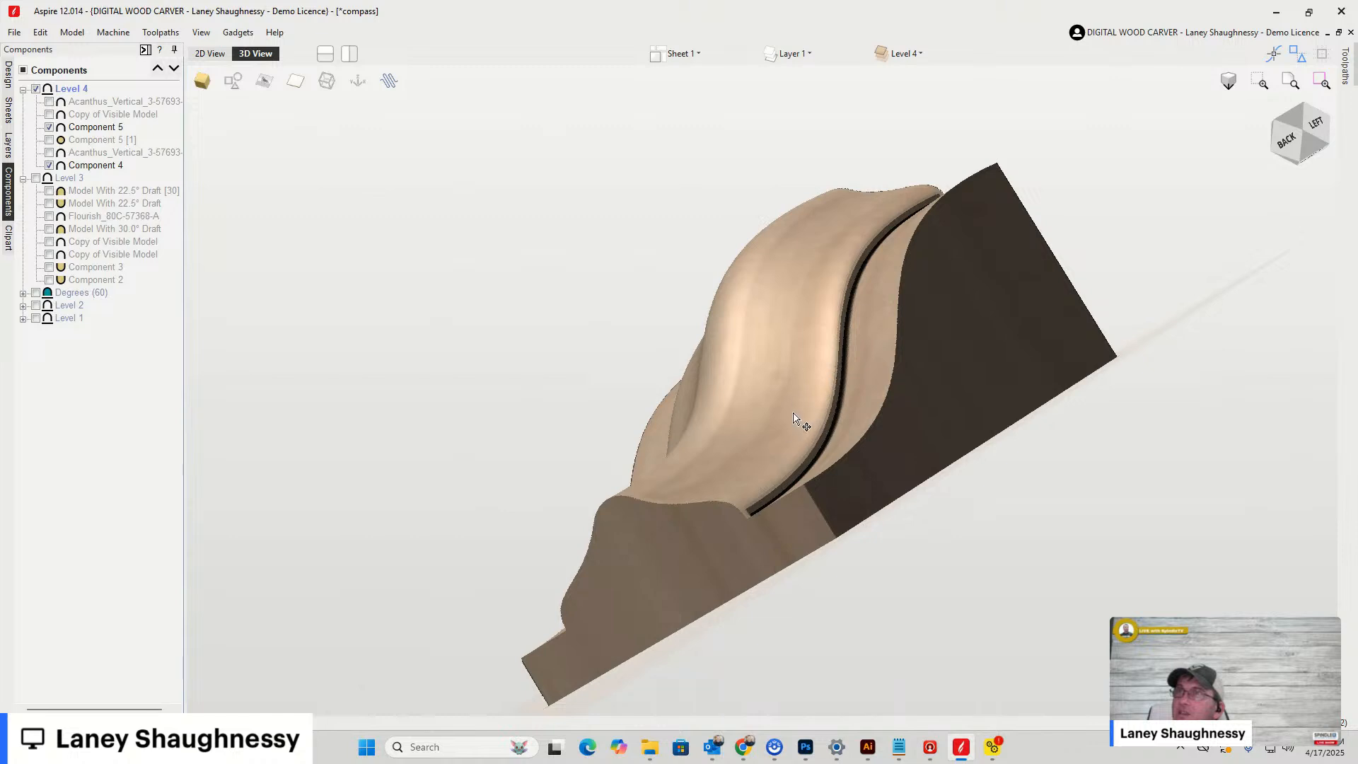
left_click(1274, 152)
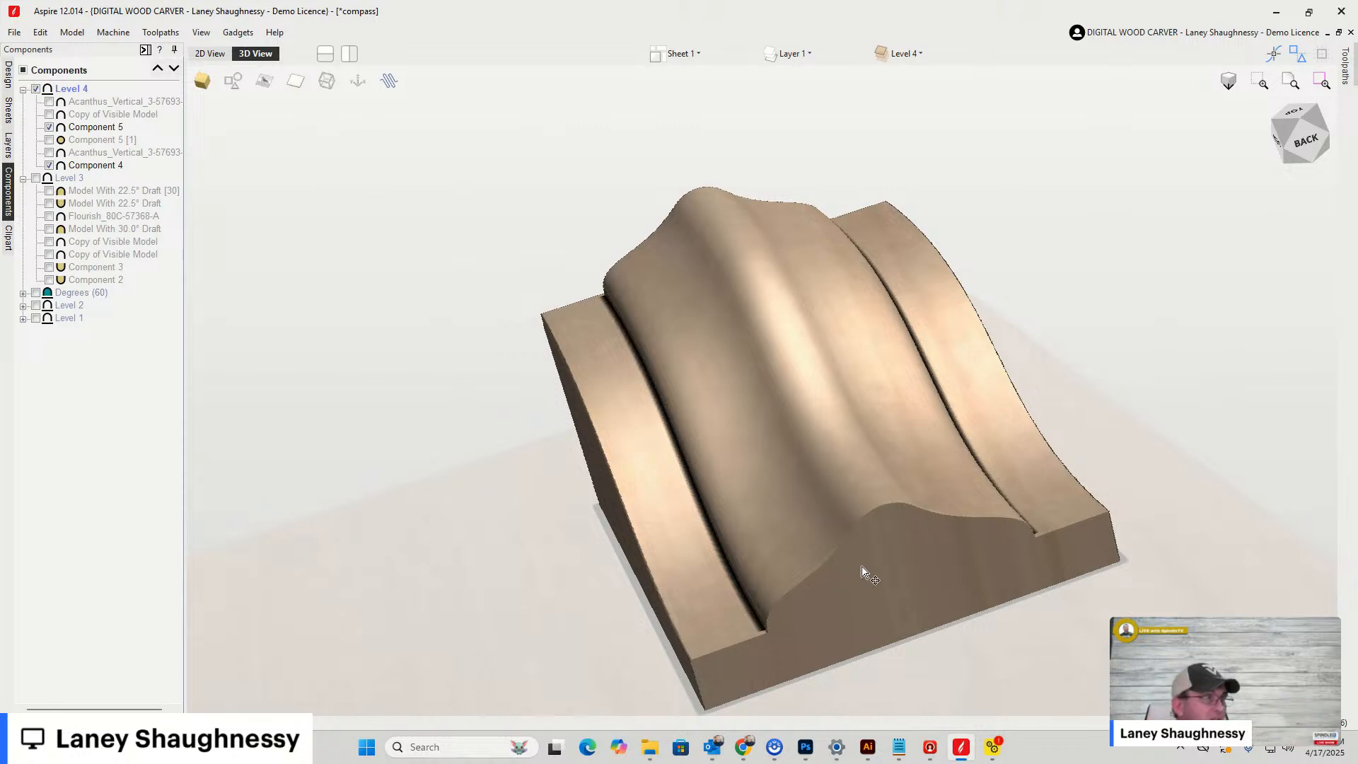
Show the Acanthus_Vertical component listed just above Component 4, adding the leaf to the curved block and ridge
left_click(49, 165)
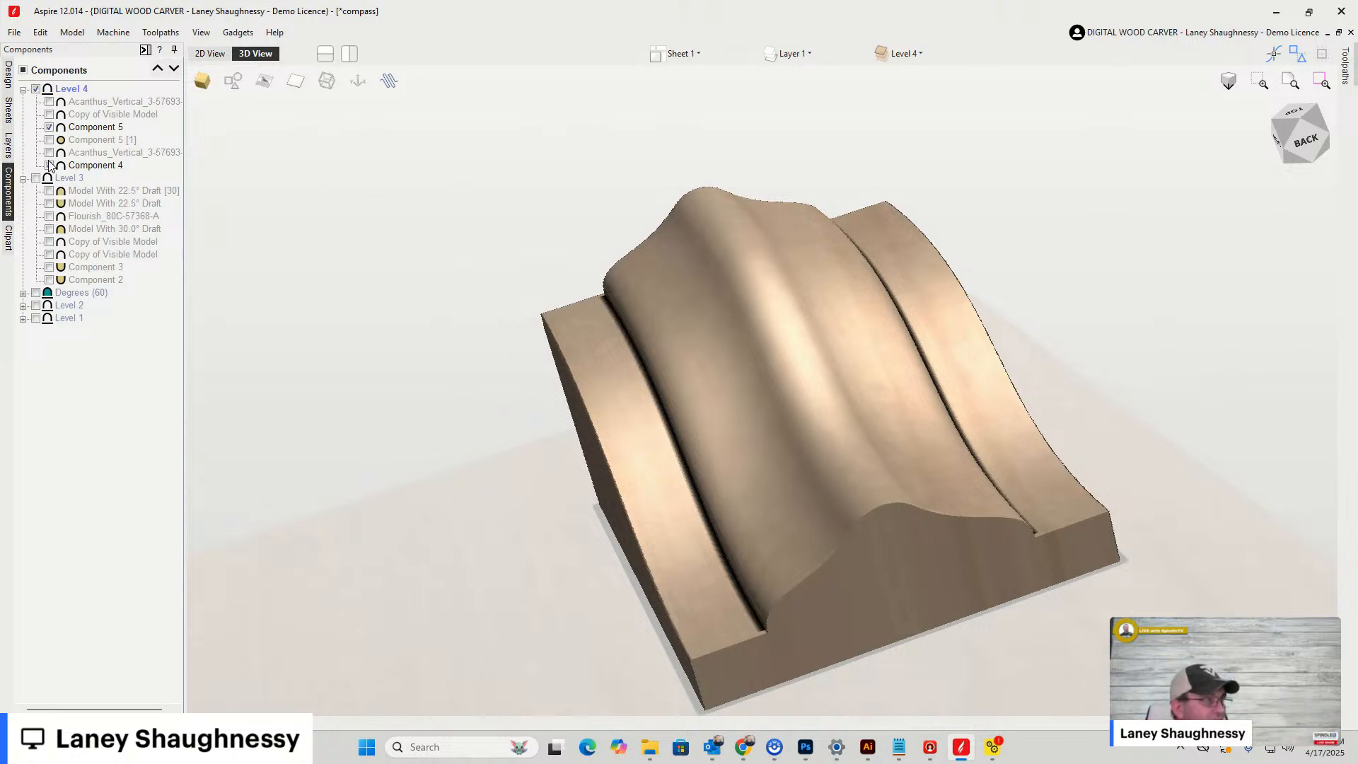
left_click(48, 153)
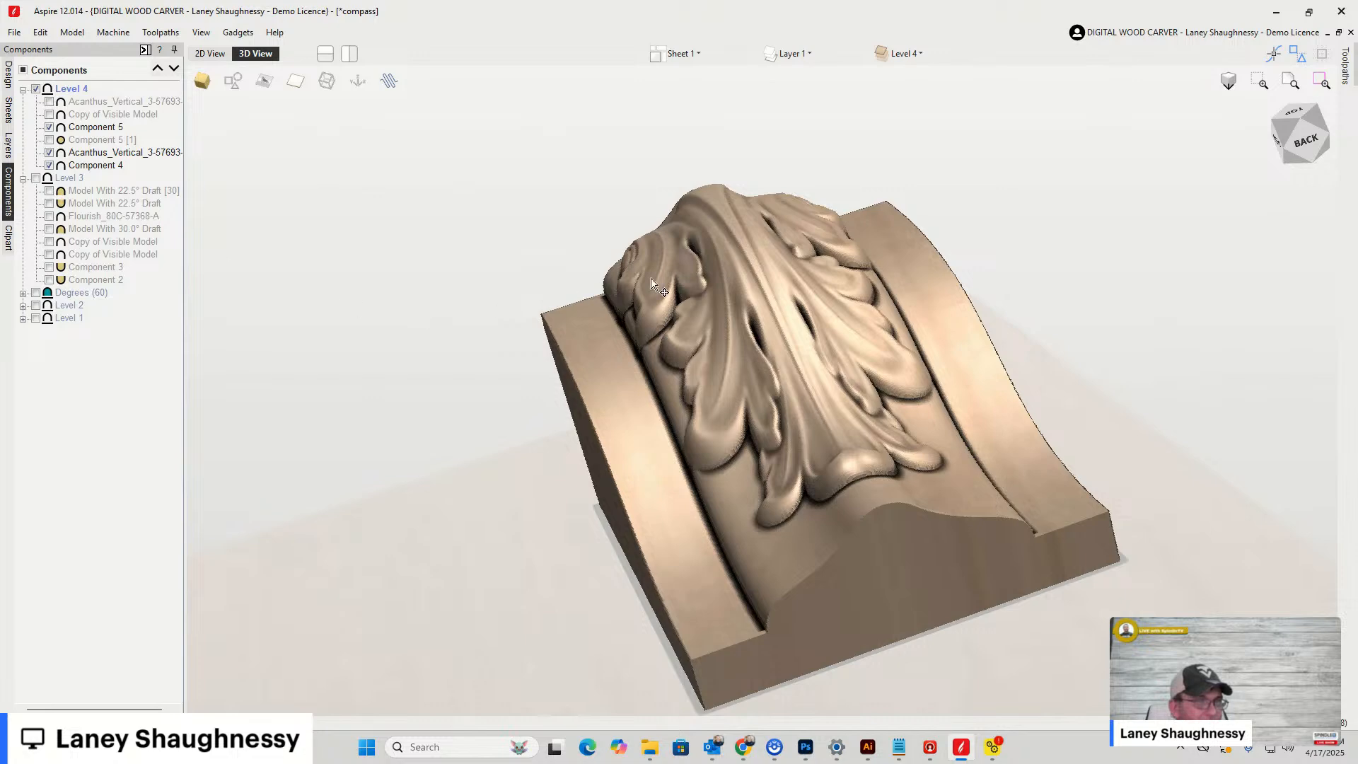
scroll(782, 343, "up", 3)
scroll(842, 332, "down", 2)
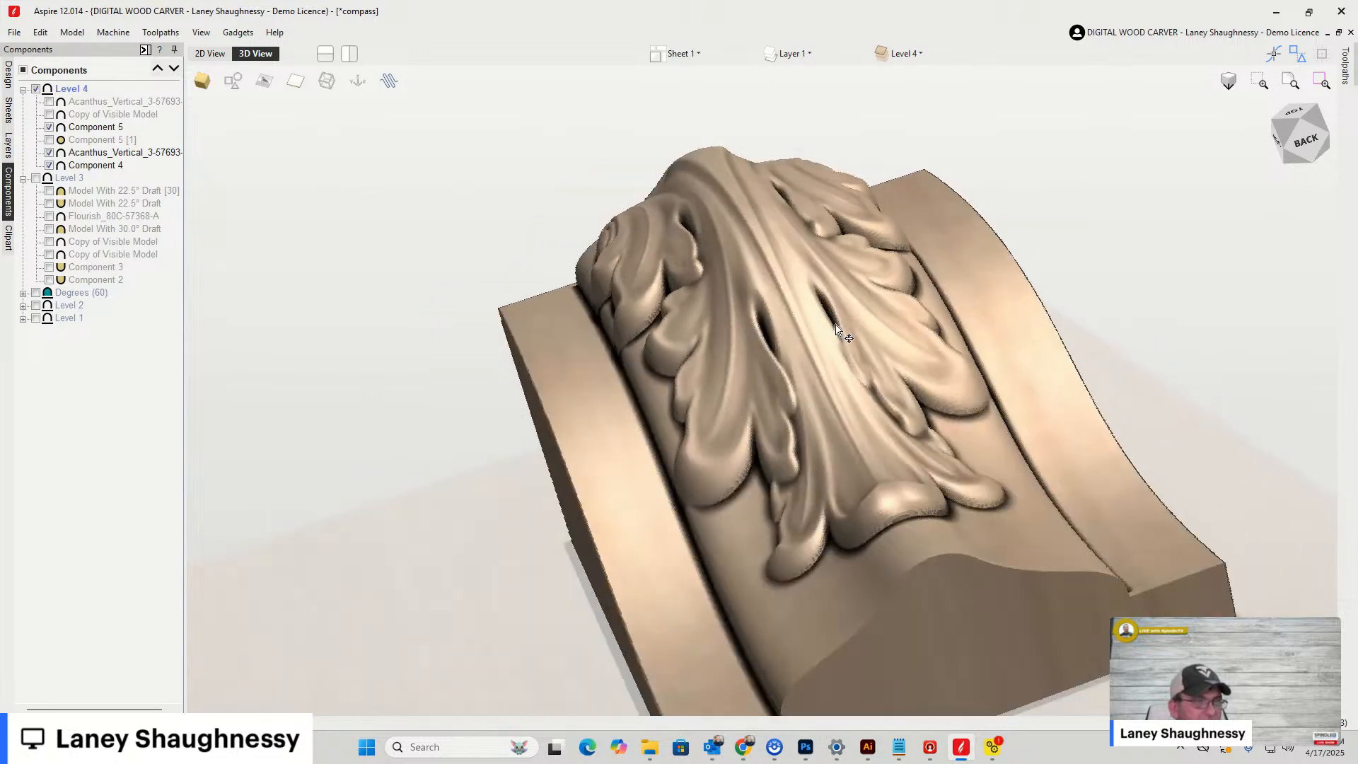
Examine the acanthus leaf's edges and side walls where they meet the curved ridge, from the side and the back
left_click(1324, 138)
scroll(634, 333, "up", 4)
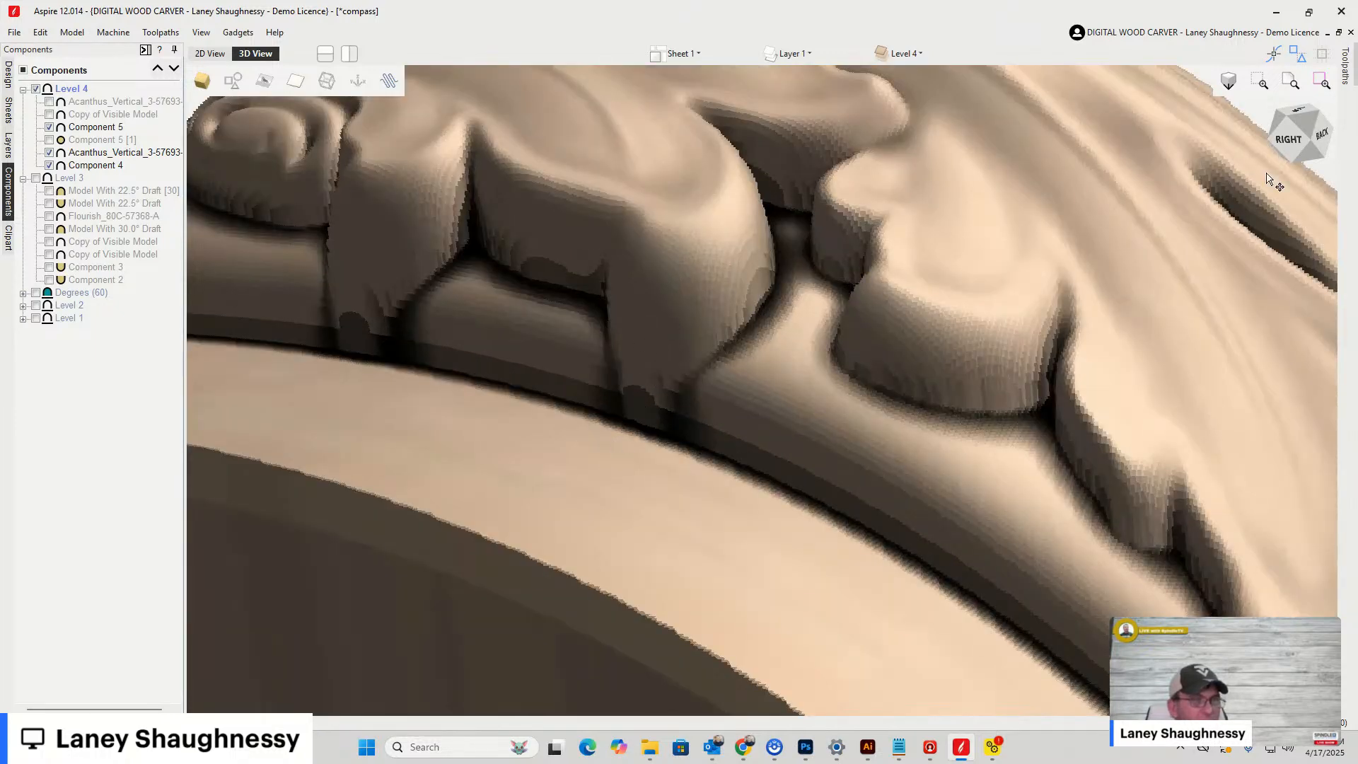
left_click(1281, 138)
mouse_move(1280, 138)
left_mouse_down()
mouse_move(1290, 130)
mouse_move(1294, 145)
left_mouse_up()
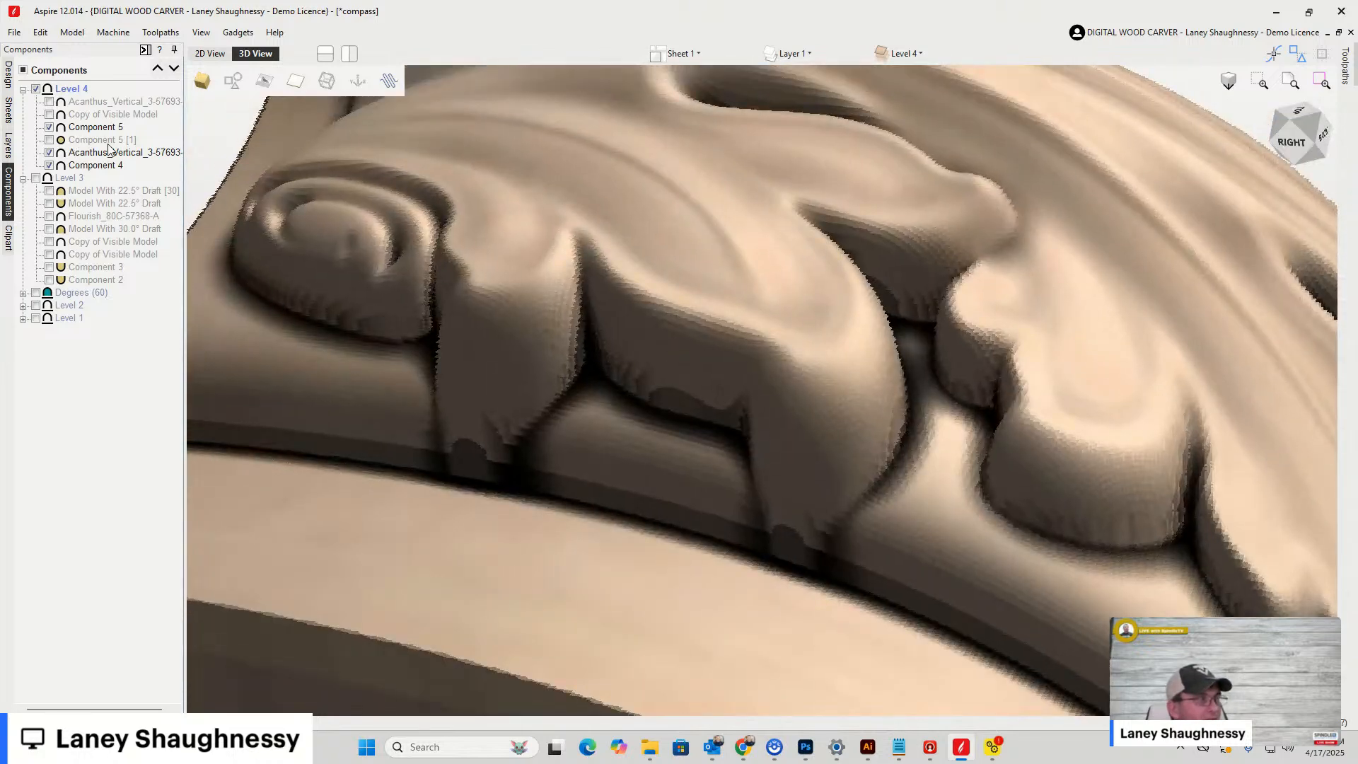
scroll(740, 504, "down", 3)
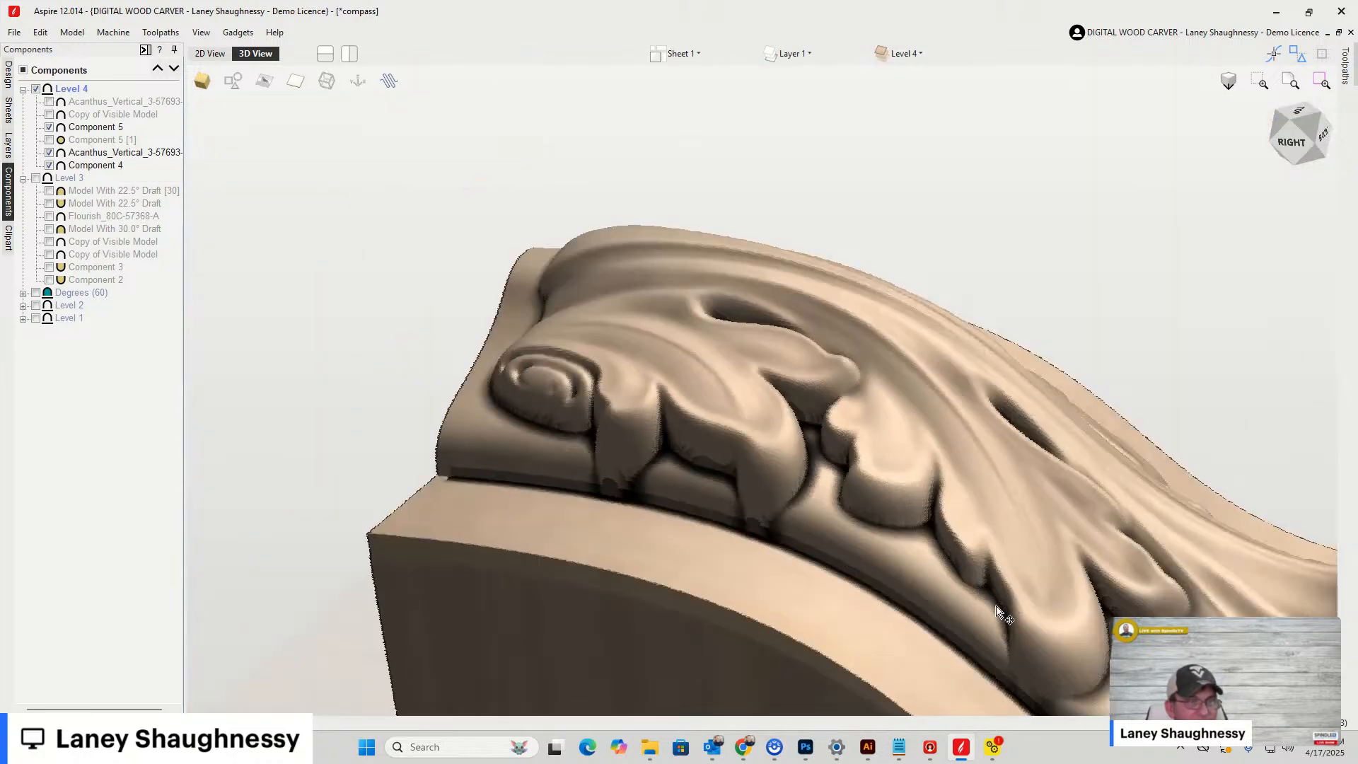
scroll(997, 610, "down", 2)
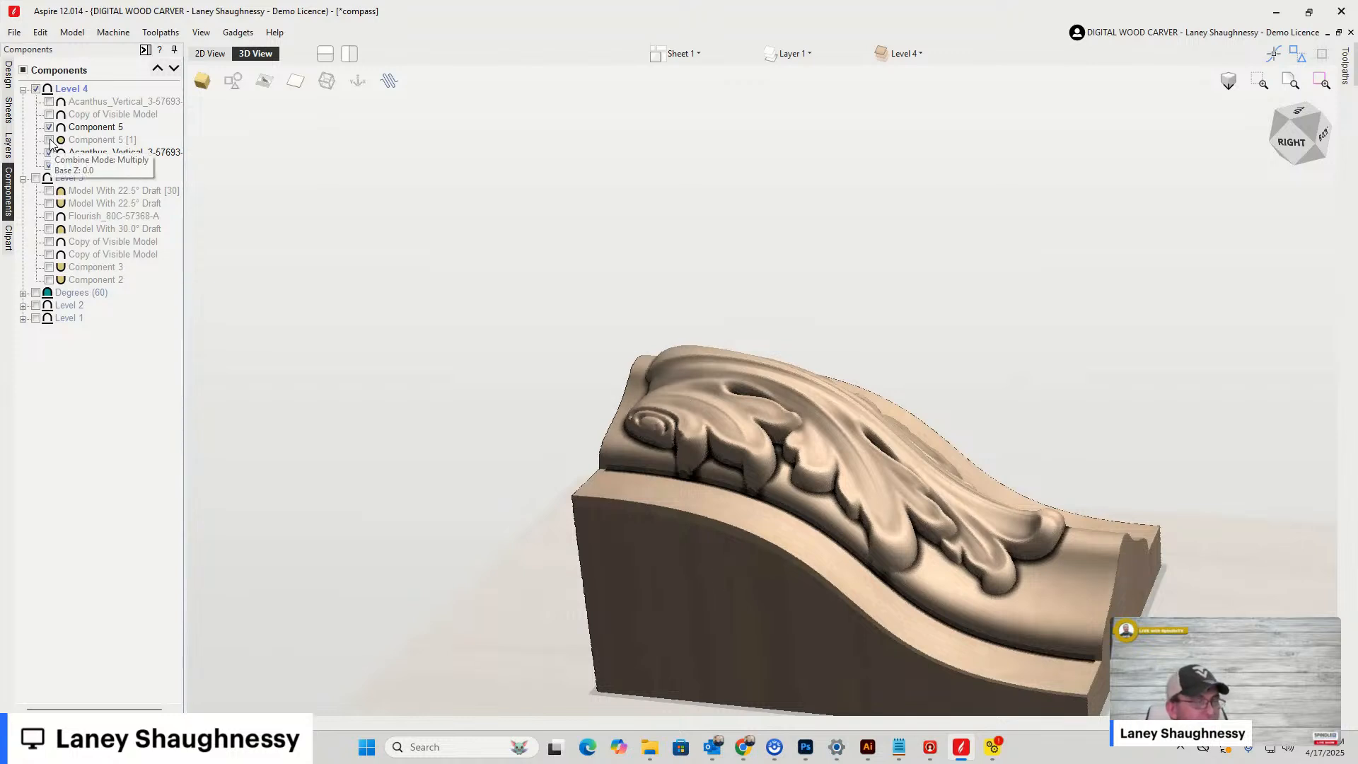
scroll(746, 562, "up", 5)
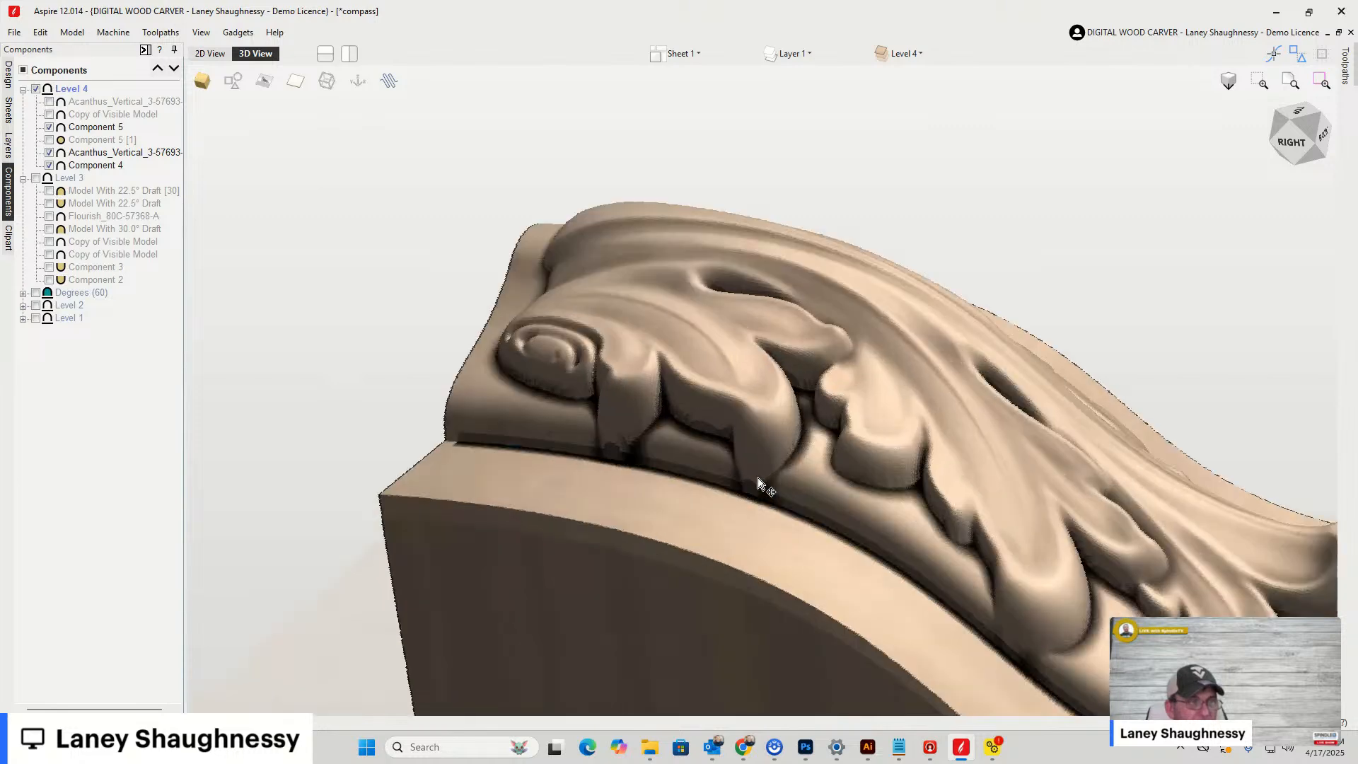
left_click_drag(1294, 153, 328, 436)
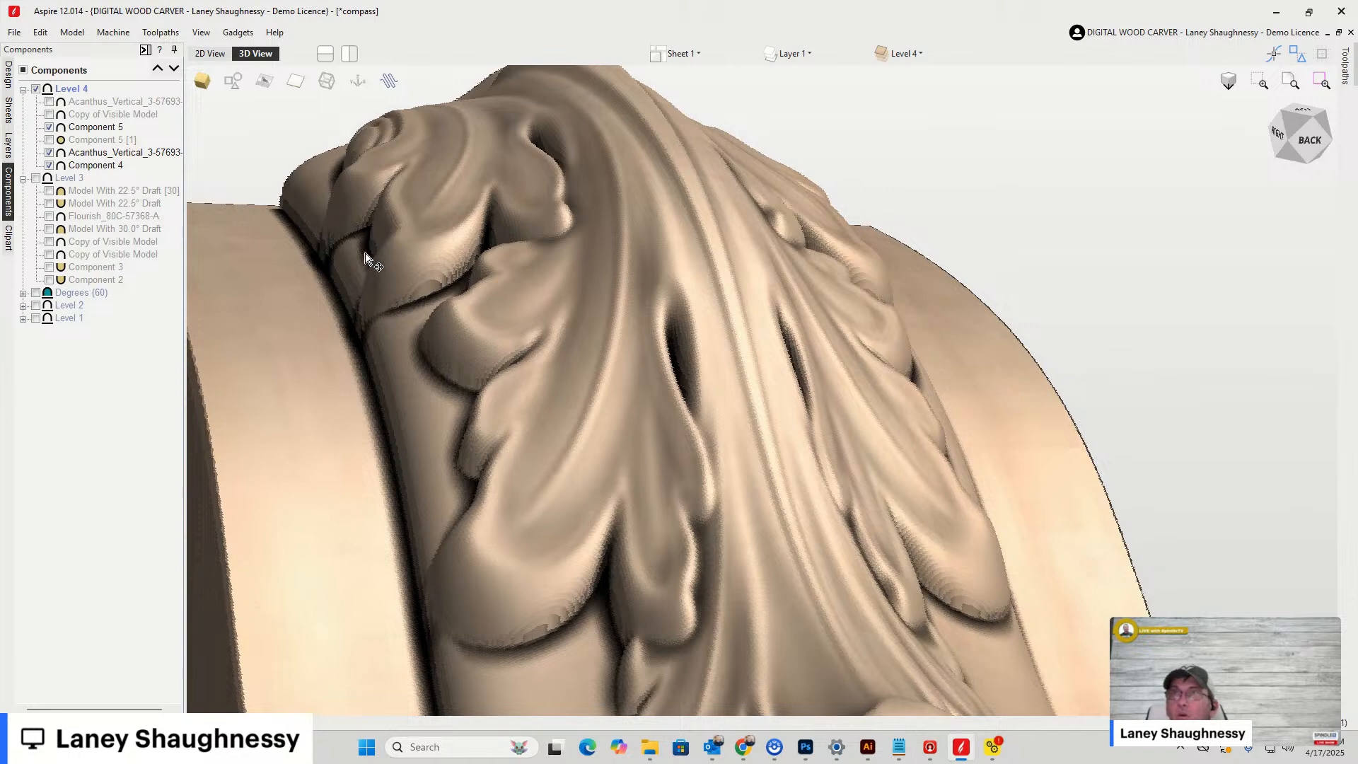
scroll(245, 166, "up", 5)
scroll(246, 166, "down", 5)
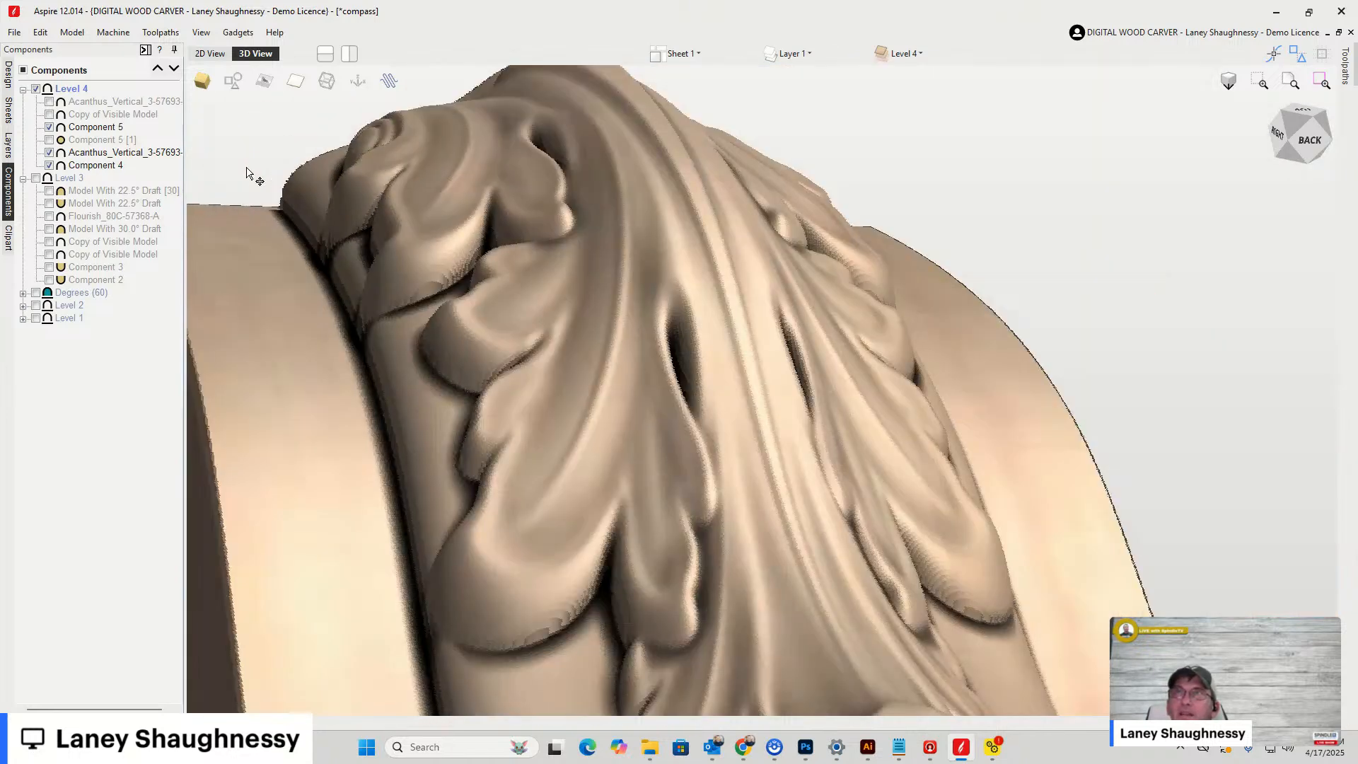
scroll(422, 251, "down", 2)
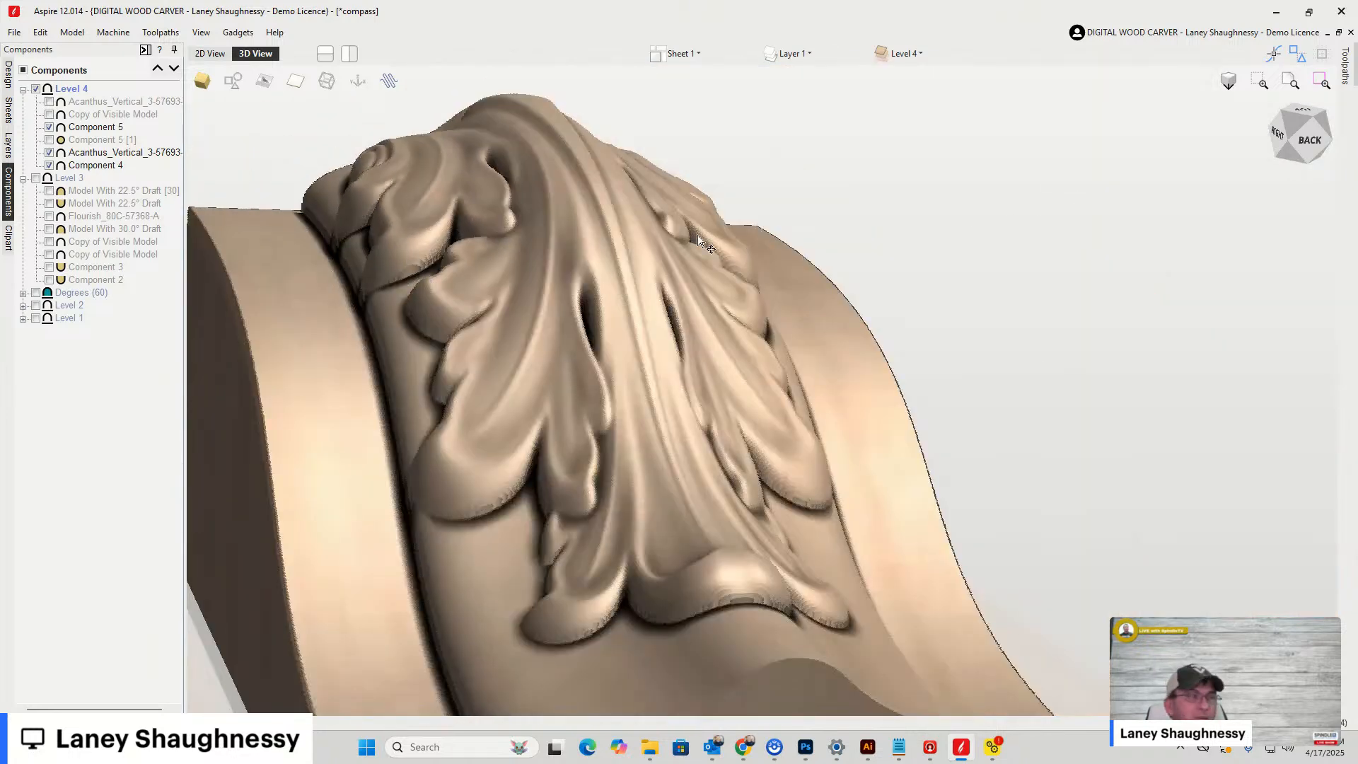
Preview the model with Component 5 [1] shown, hide it again, and move Component 4 above Component 5 in Level 4
left_click_drag(1289, 145, 1287, 149)
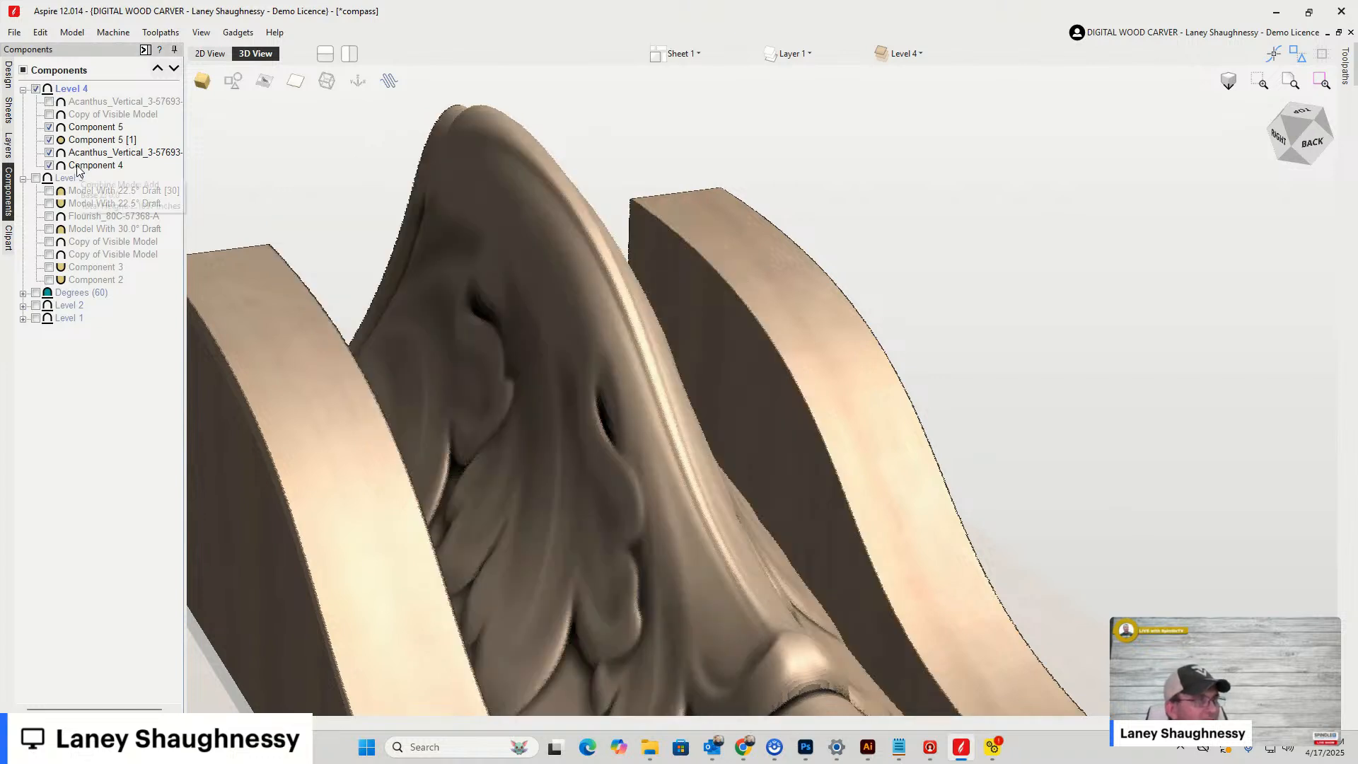
left_click(49, 140)
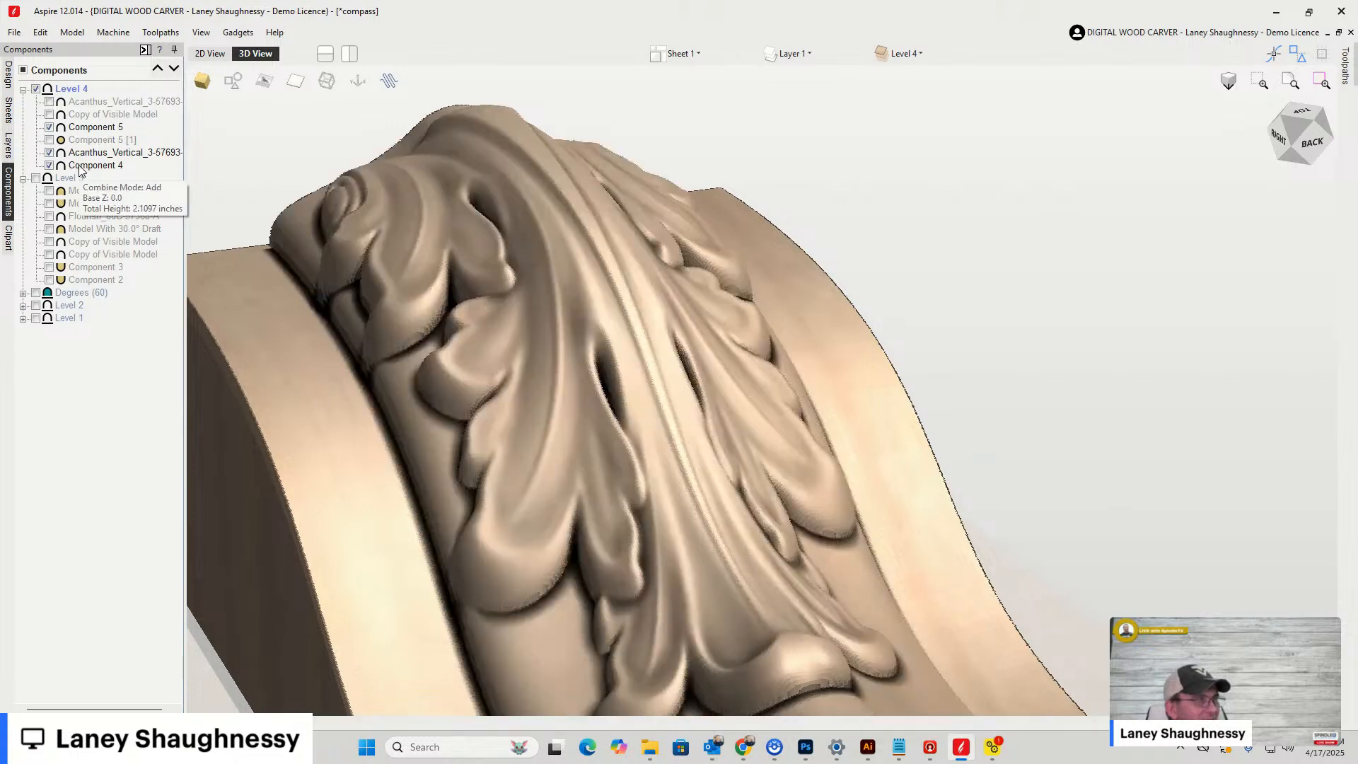
left_click_drag(92, 166, 75, 127)
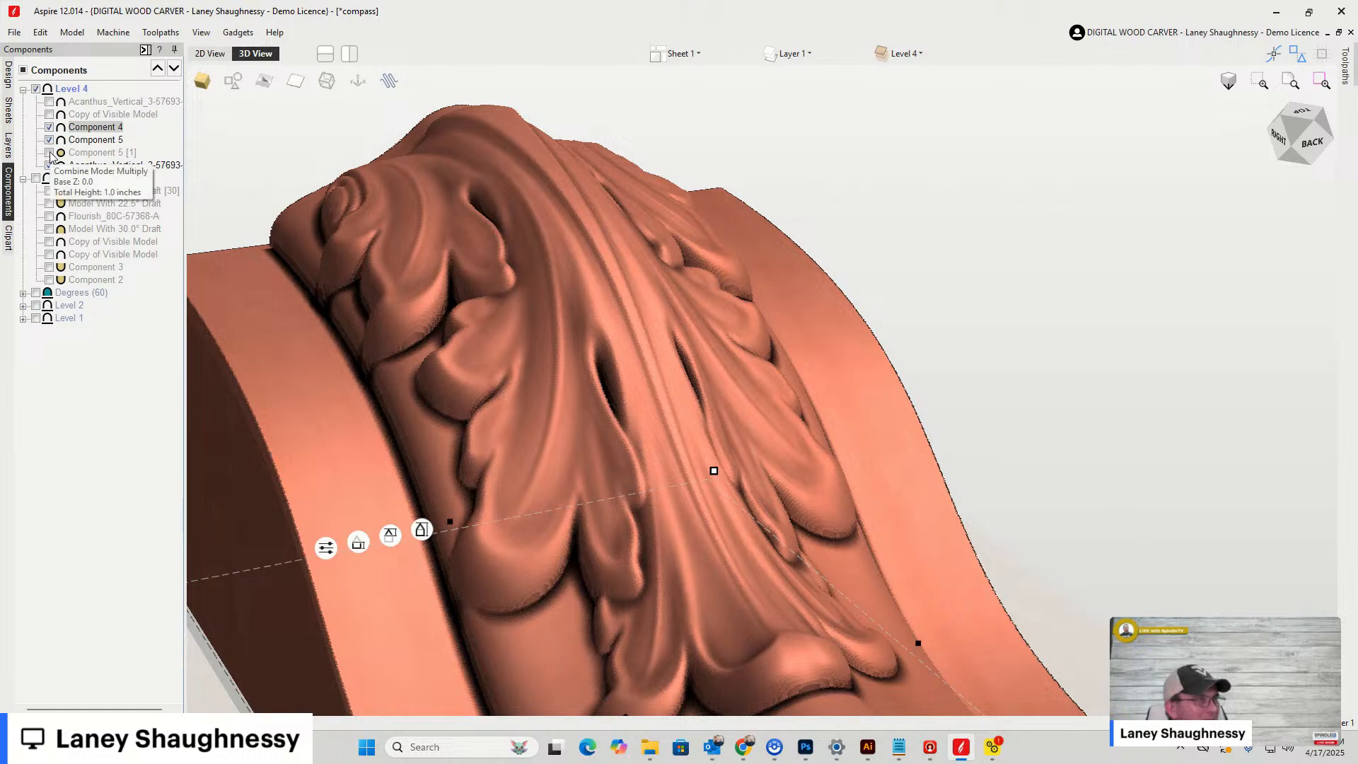
Compare the acanthus leaf's edges with the multiply component, Component 5 [1], shown and hidden
left_click(49, 153)
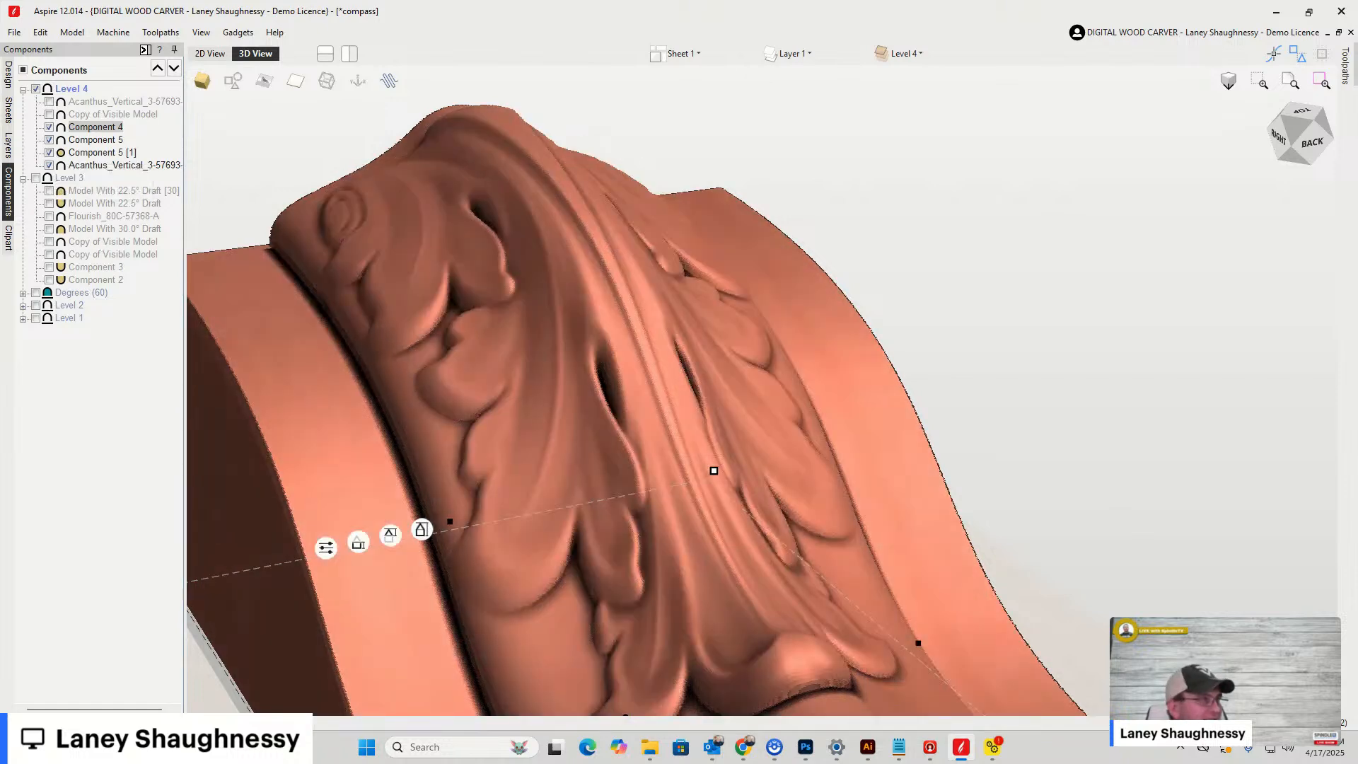
left_click(50, 153)
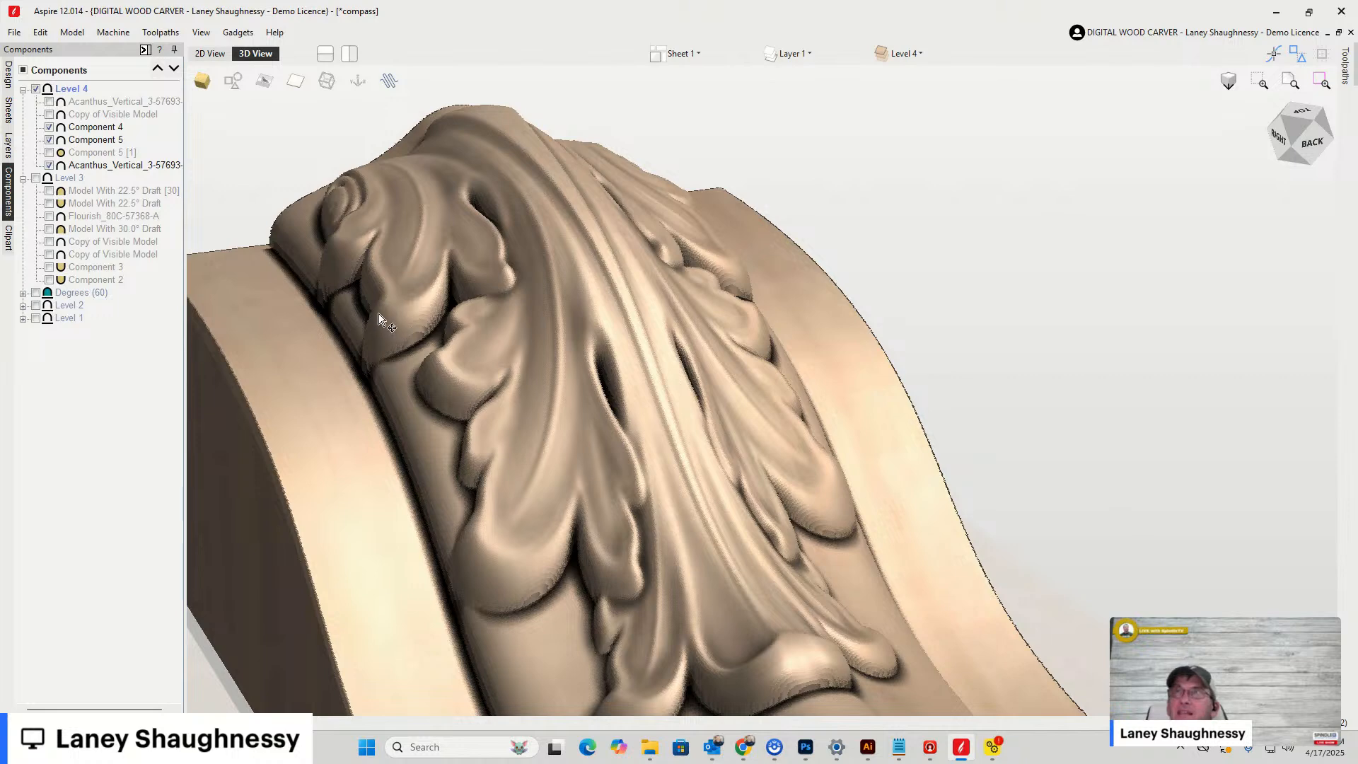
scroll(365, 343, "up", 2)
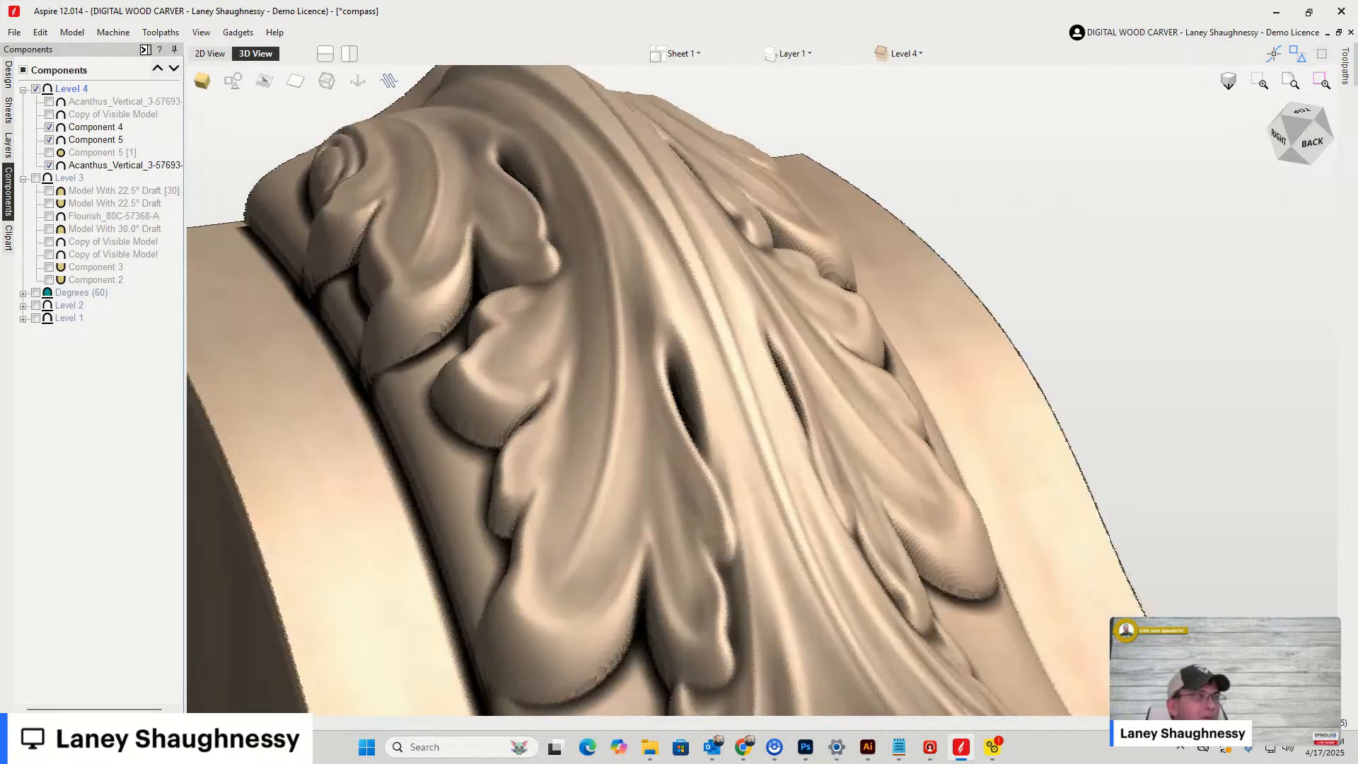
Show Component 5 [1] and move Component 4 directly below it in Level 4, checking the combined shape from the back
left_click(50, 155)
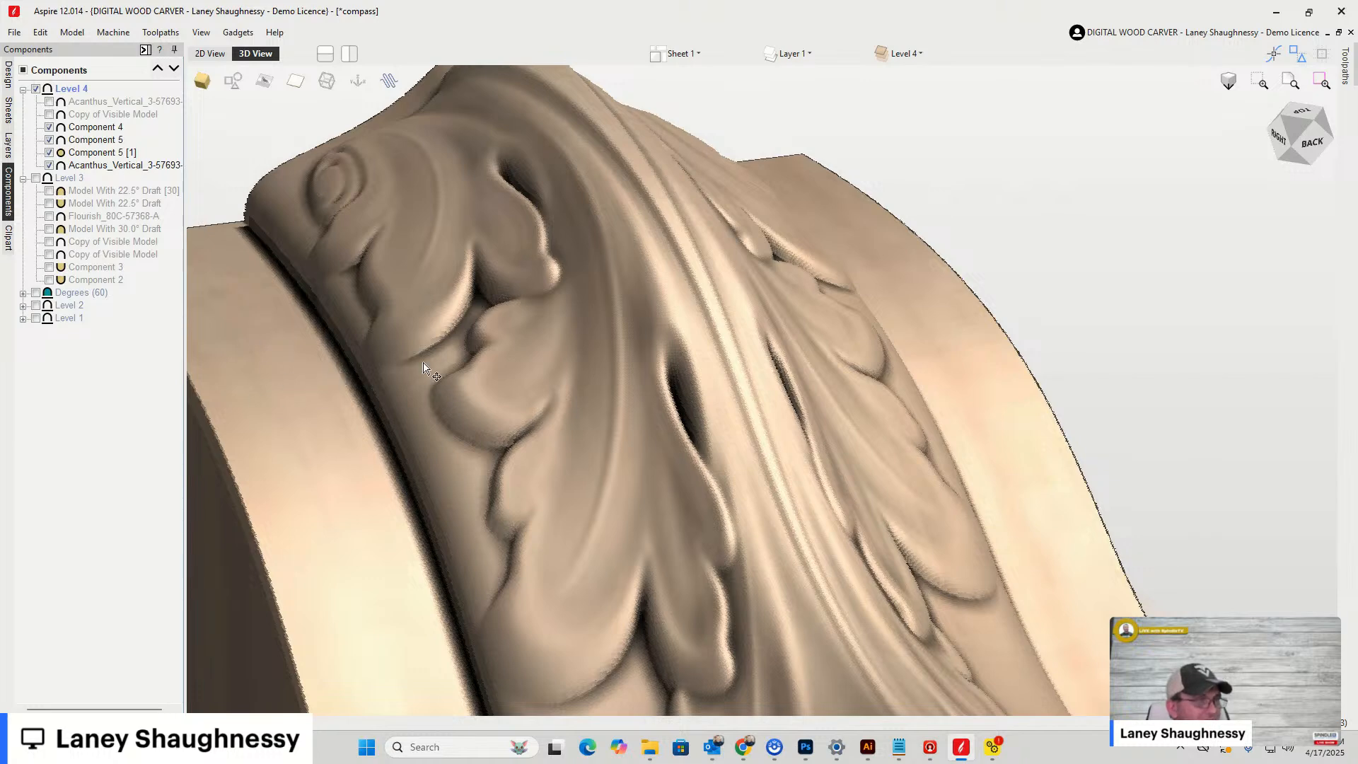
scroll(423, 364, "down", 2)
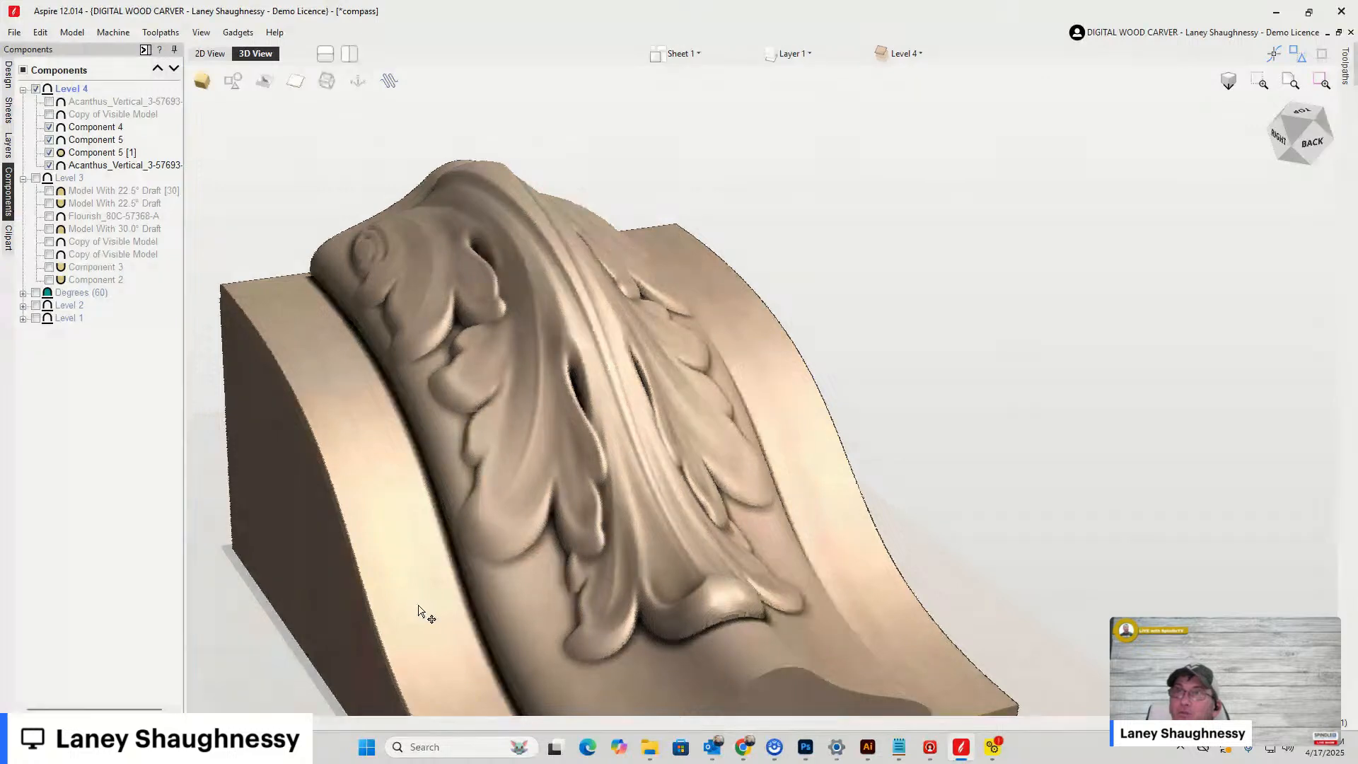
left_click(85, 141)
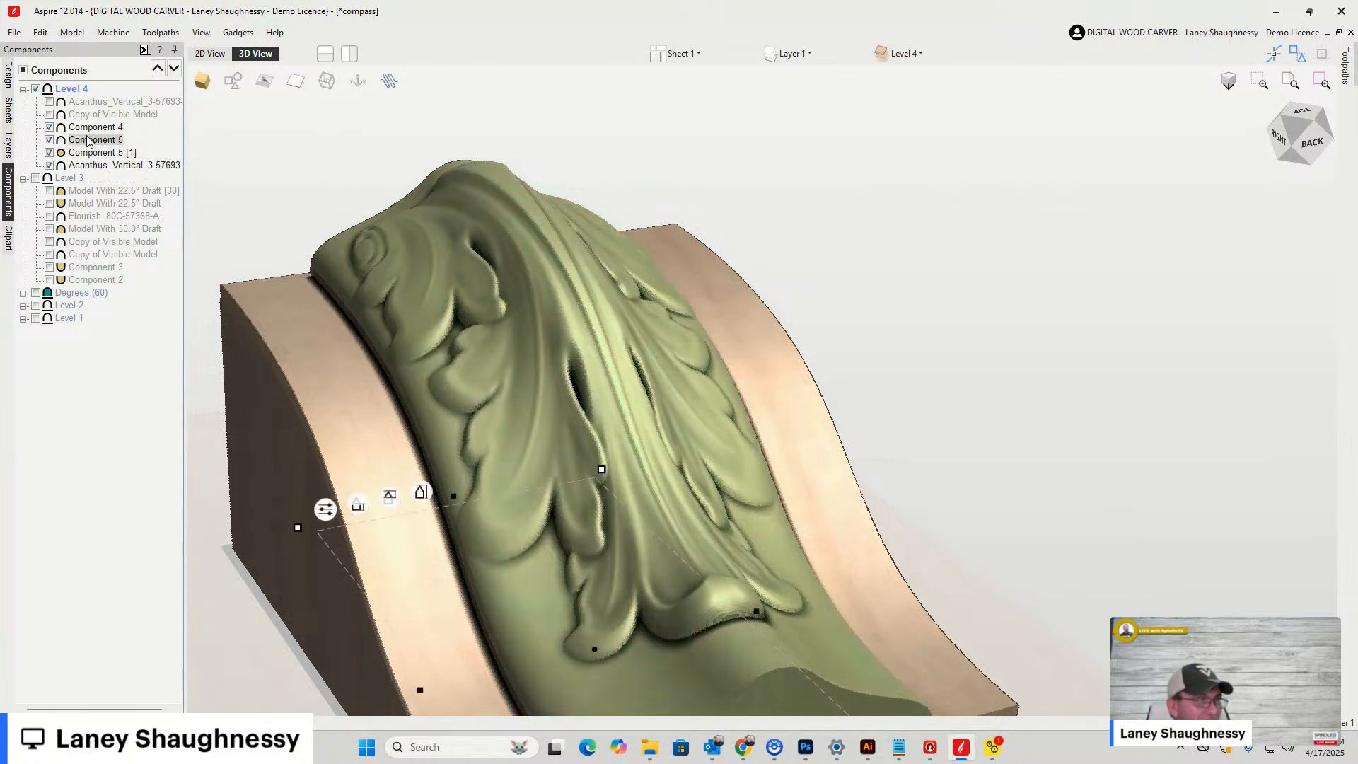
left_click(90, 128)
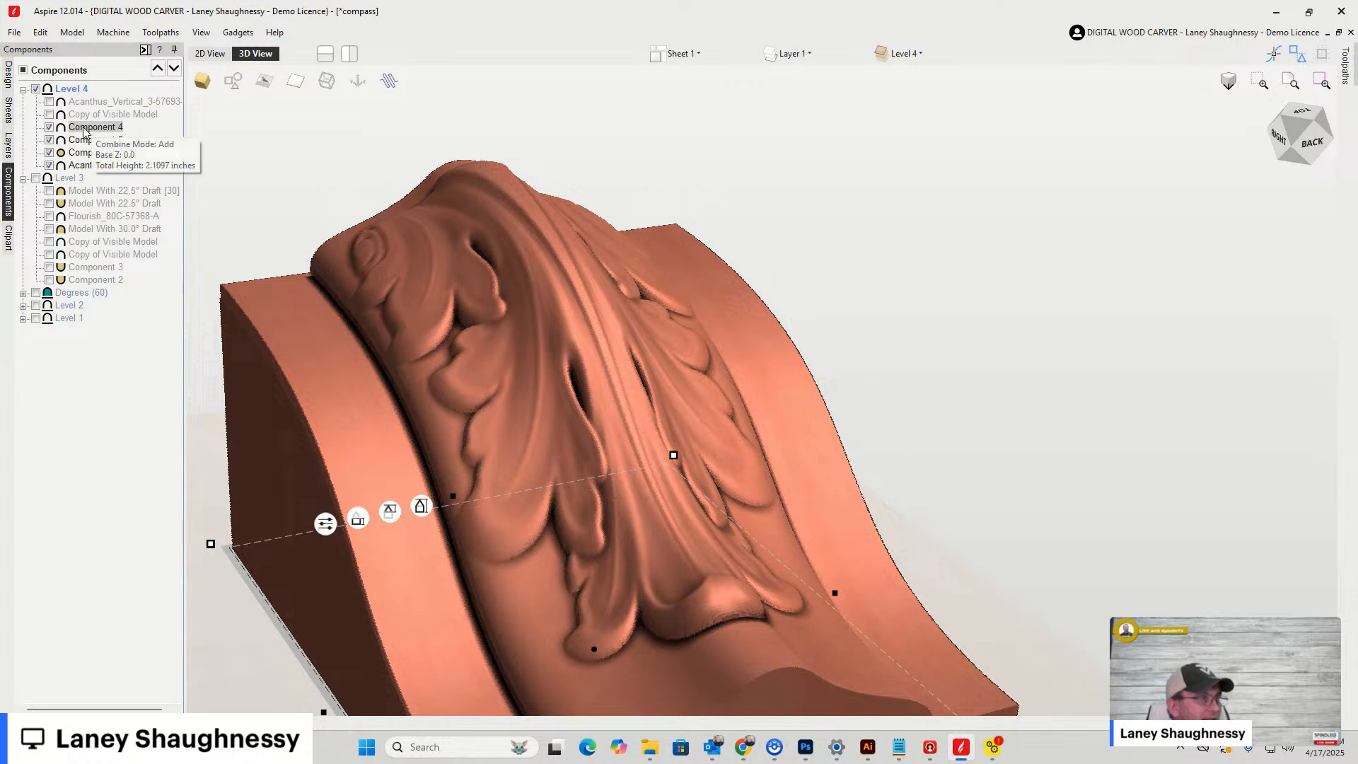
left_click_drag(92, 129, 79, 164)
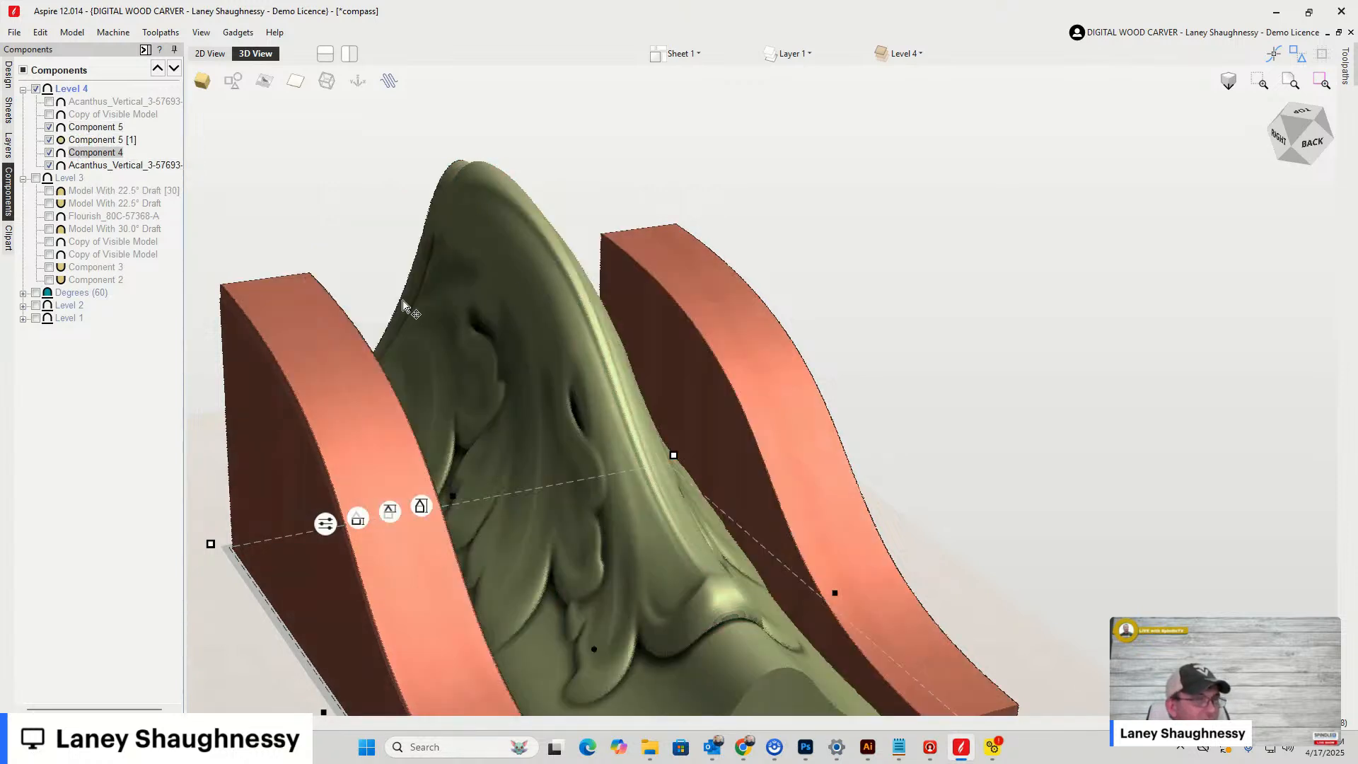
left_click(1307, 141)
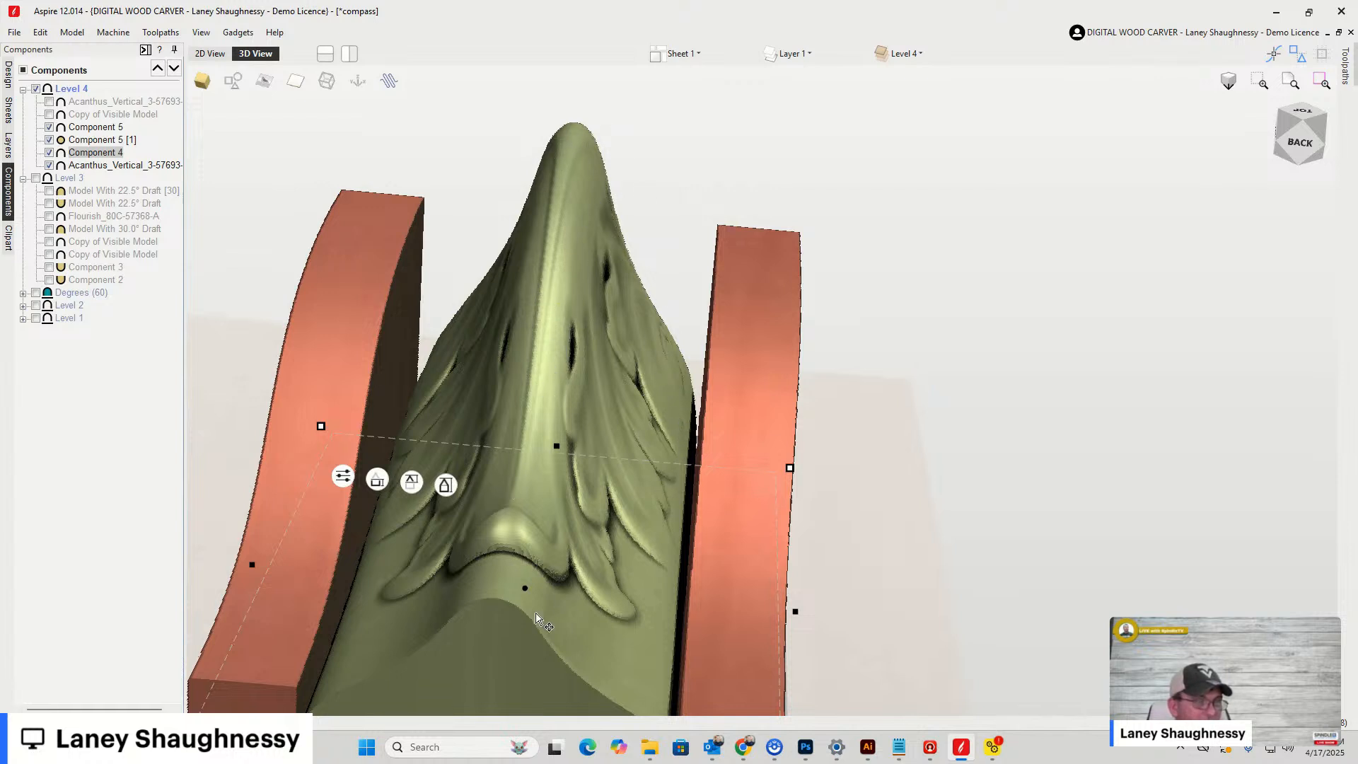
scroll(881, 380, "down", 3)
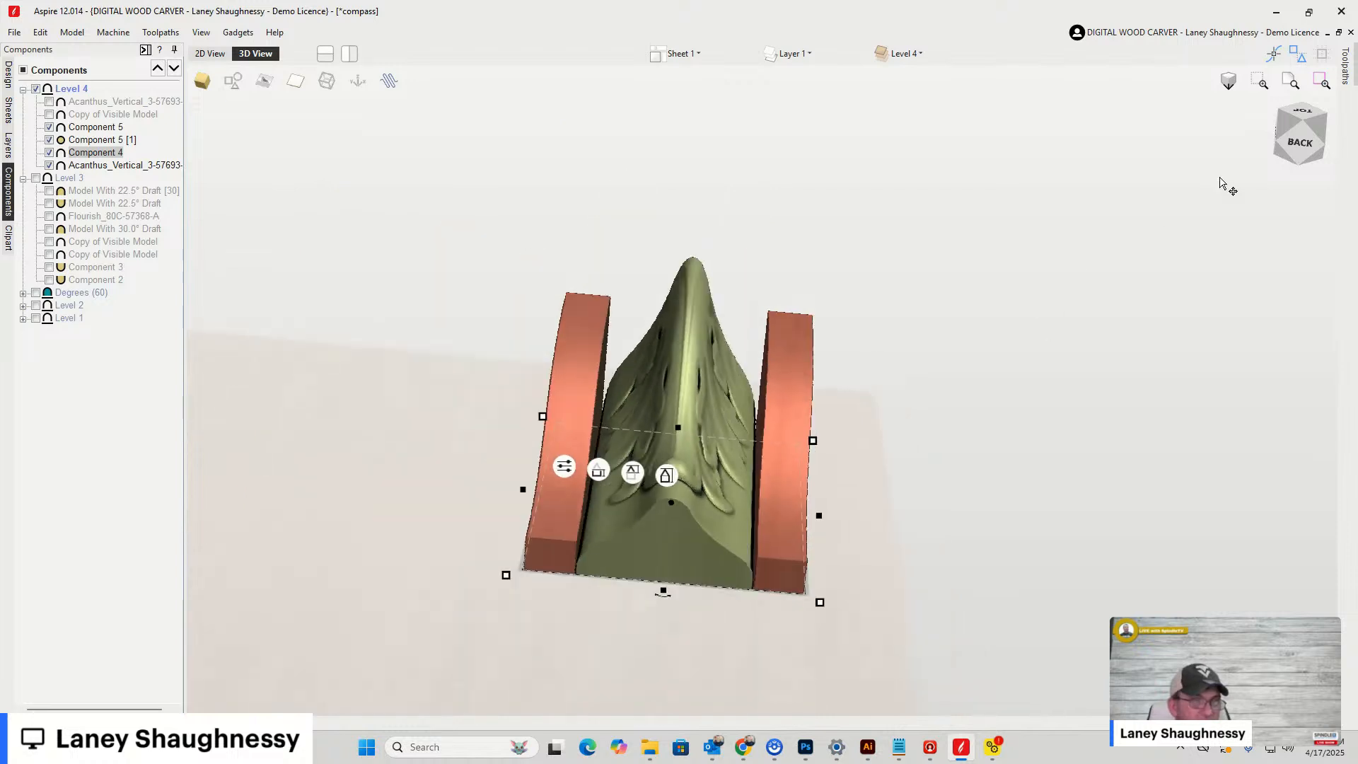
left_click(1300, 142)
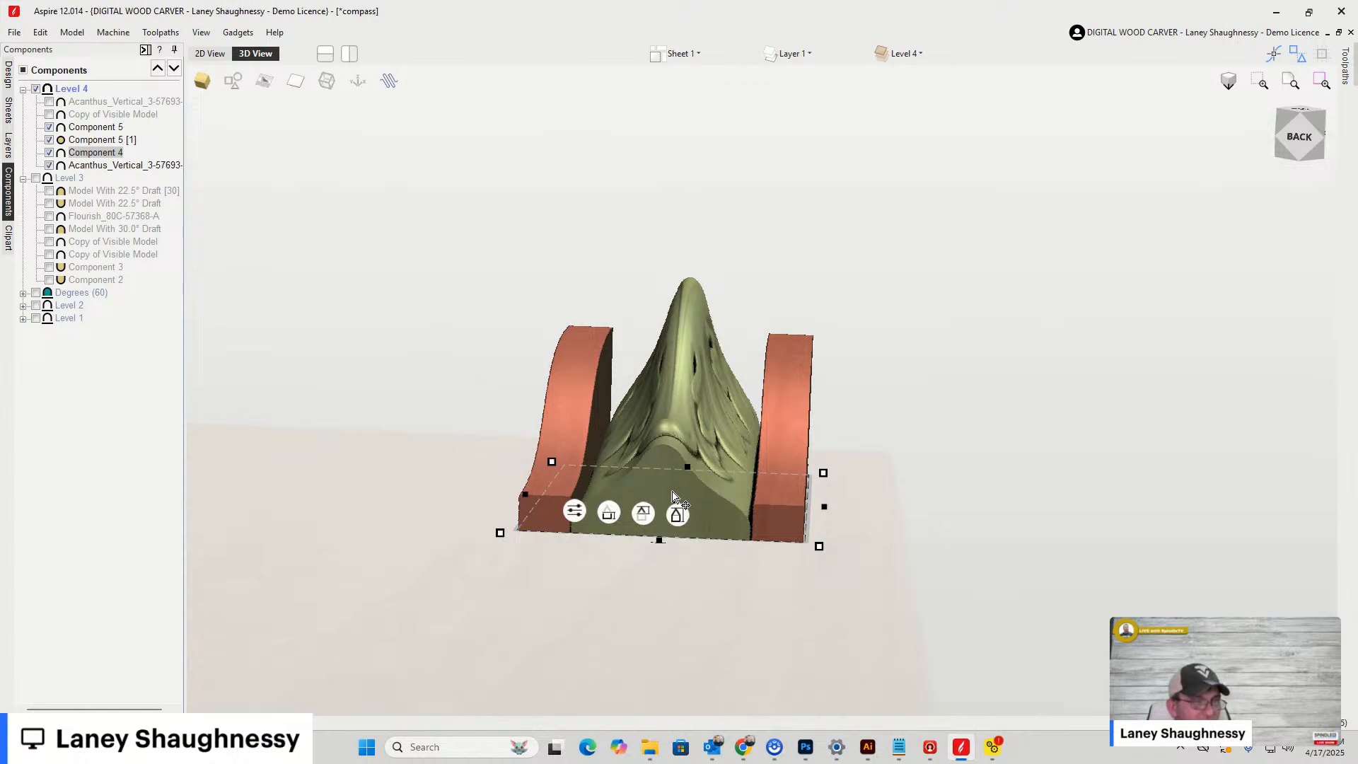
Select the acanthus outline vector in the 2D view and hide the four visible components of Level 4
left_click(208, 56)
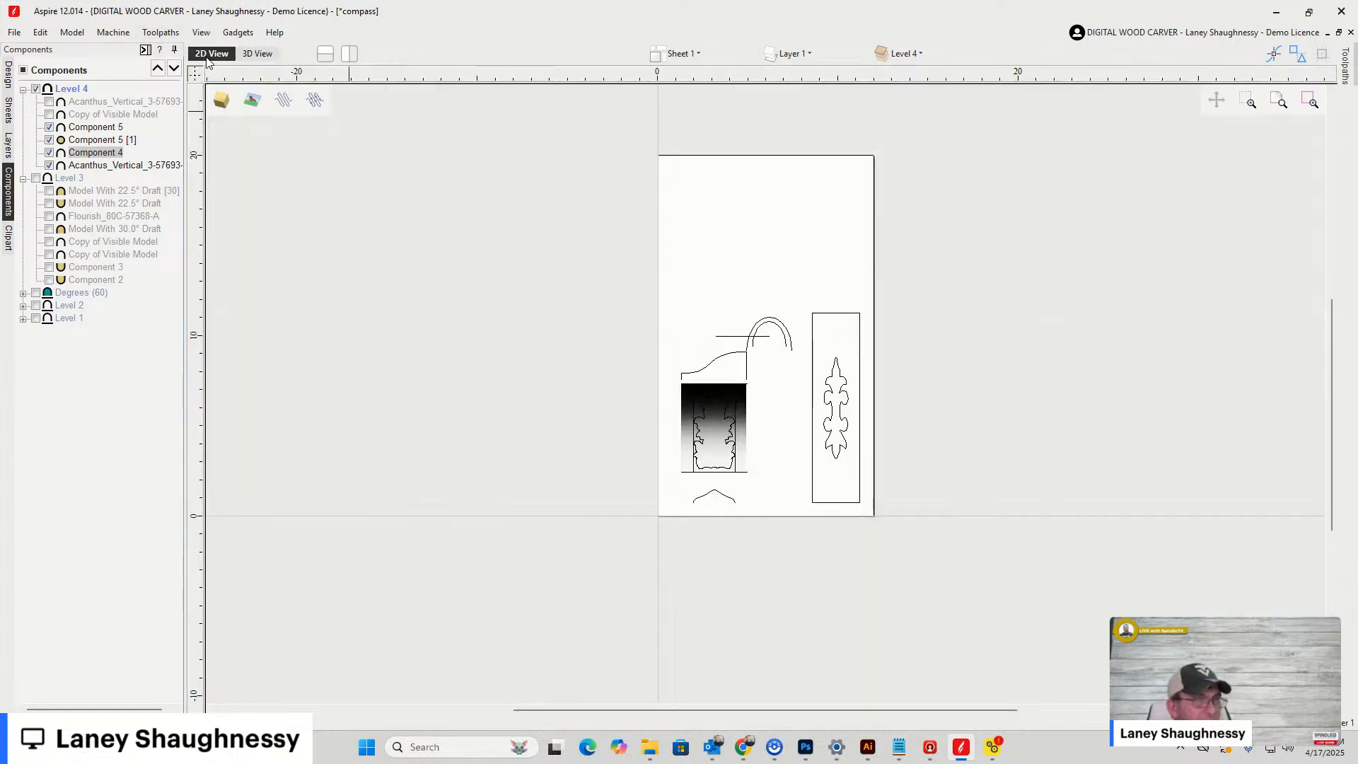
scroll(718, 437, "up", 4)
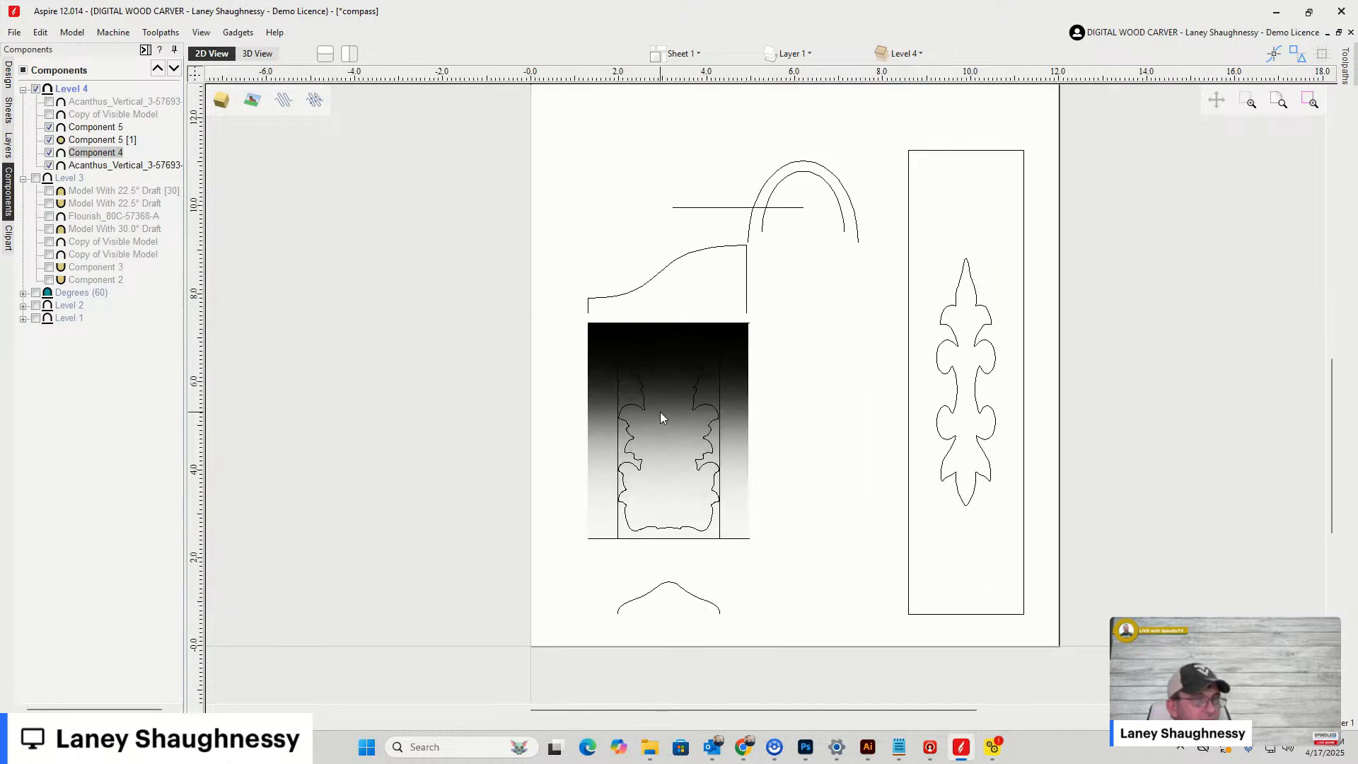
left_click(642, 412)
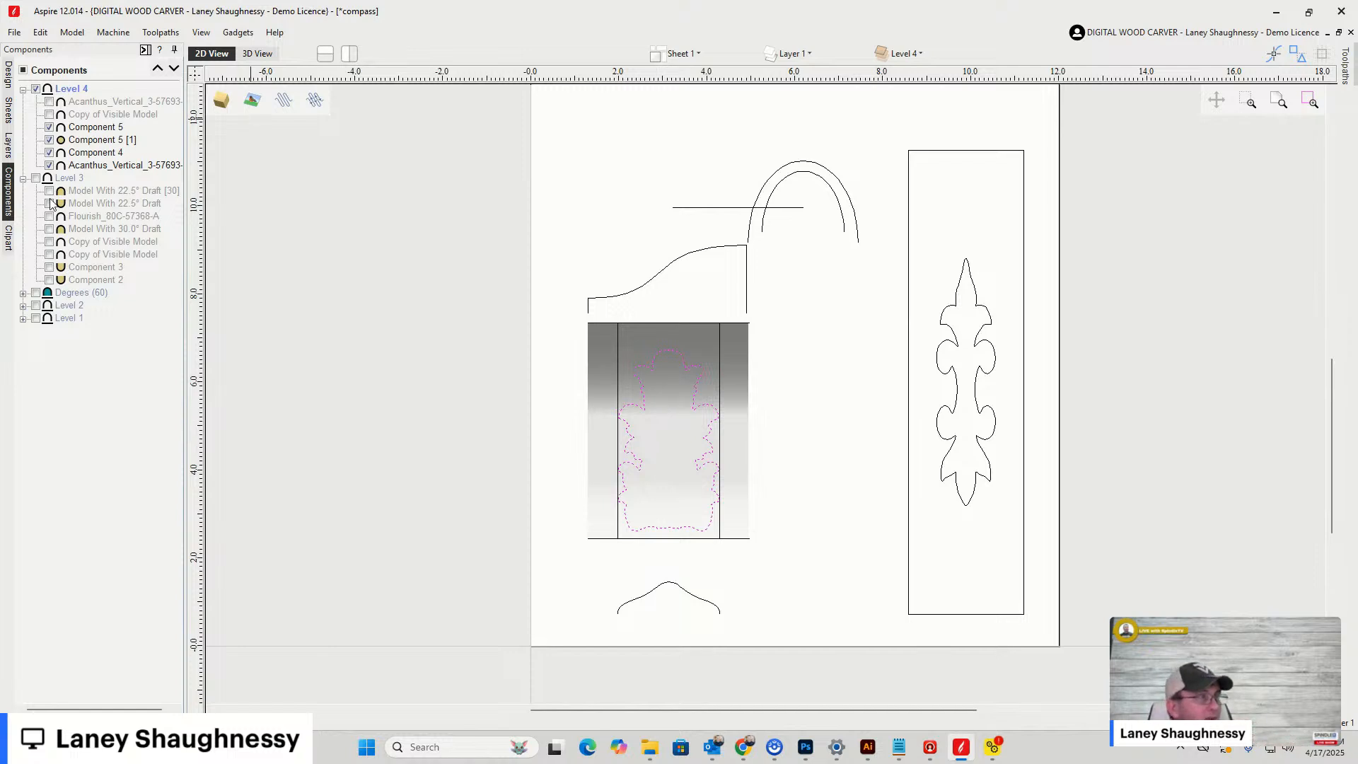
left_click(49, 127)
left_click(50, 140)
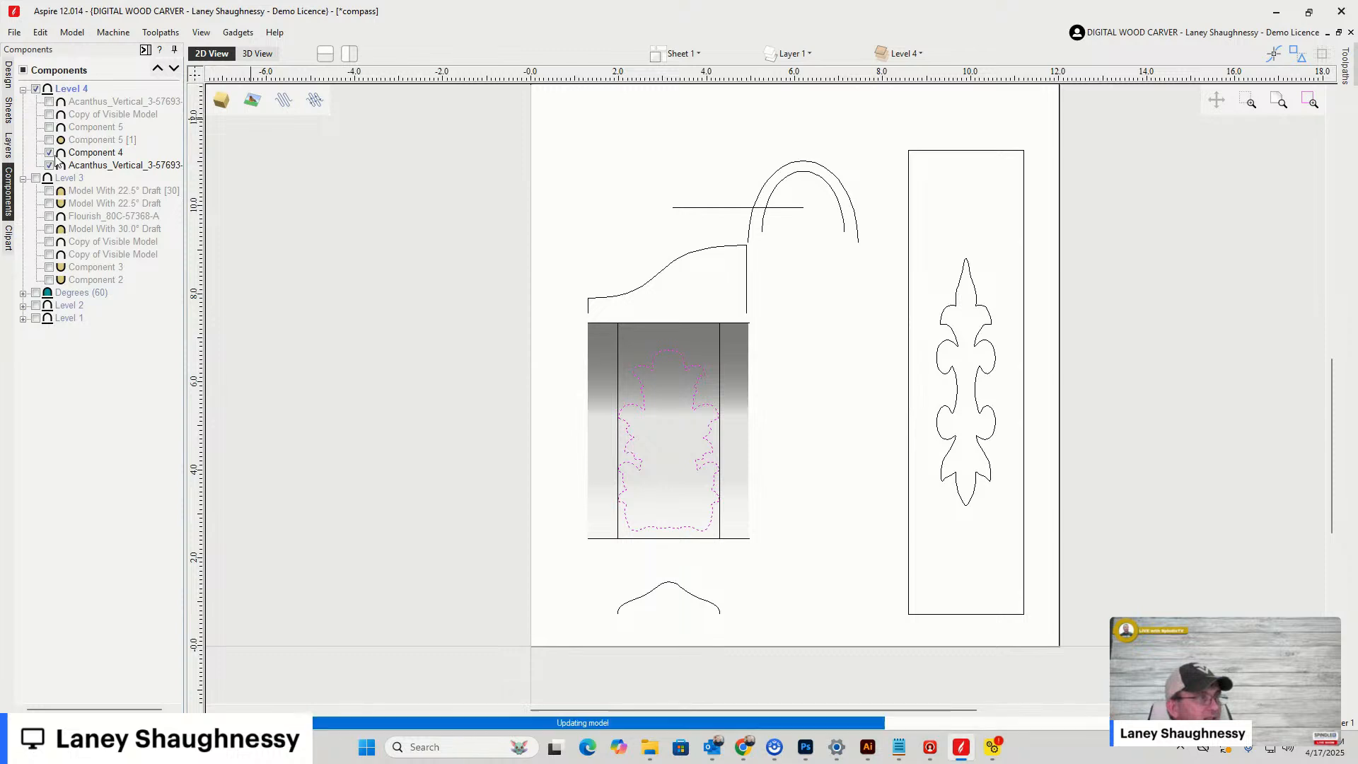
left_click(50, 153)
left_click(49, 166)
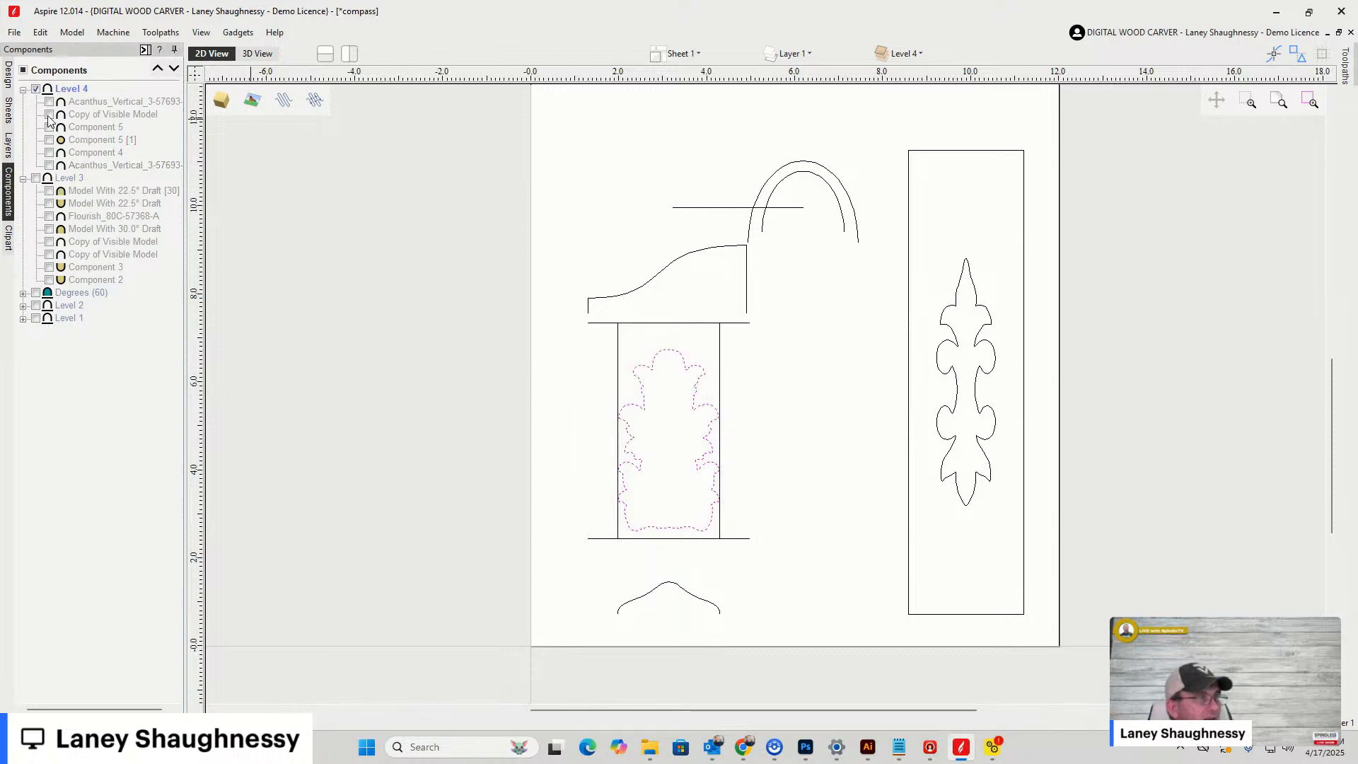
Preview Level 4's first Acanthus_Vertical component alone, then Copy of Visible Model alone, examining the copy's side walls in 3D
left_click(49, 102)
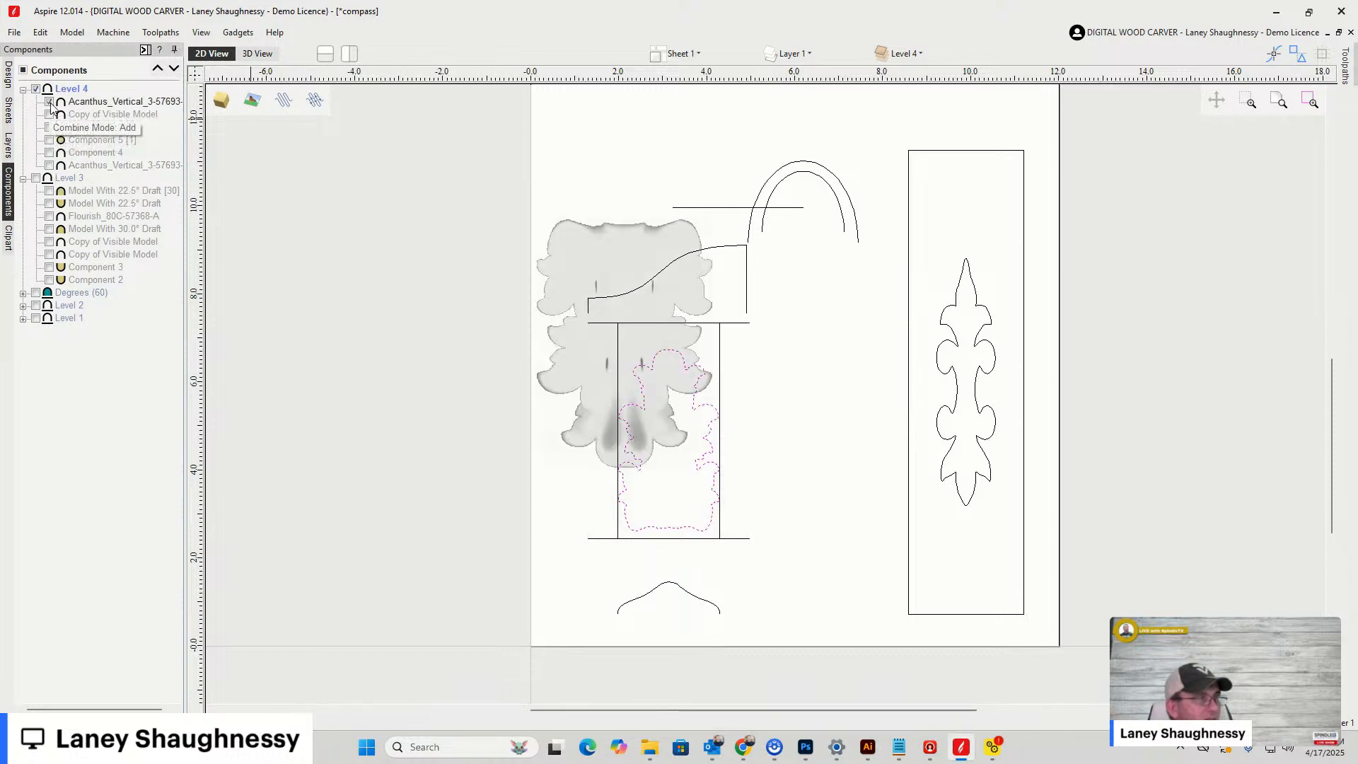
left_click(49, 102)
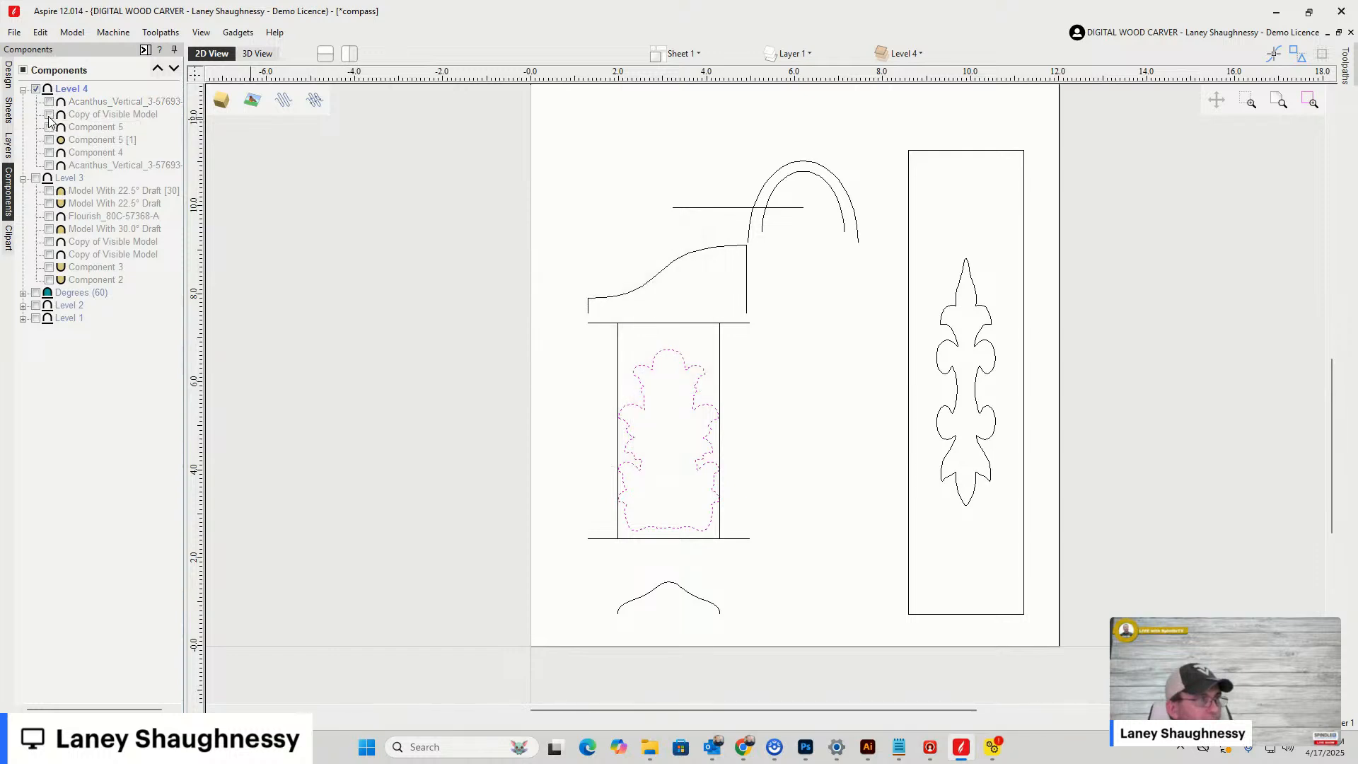
left_click(49, 115)
scroll(825, 420, "down", 2)
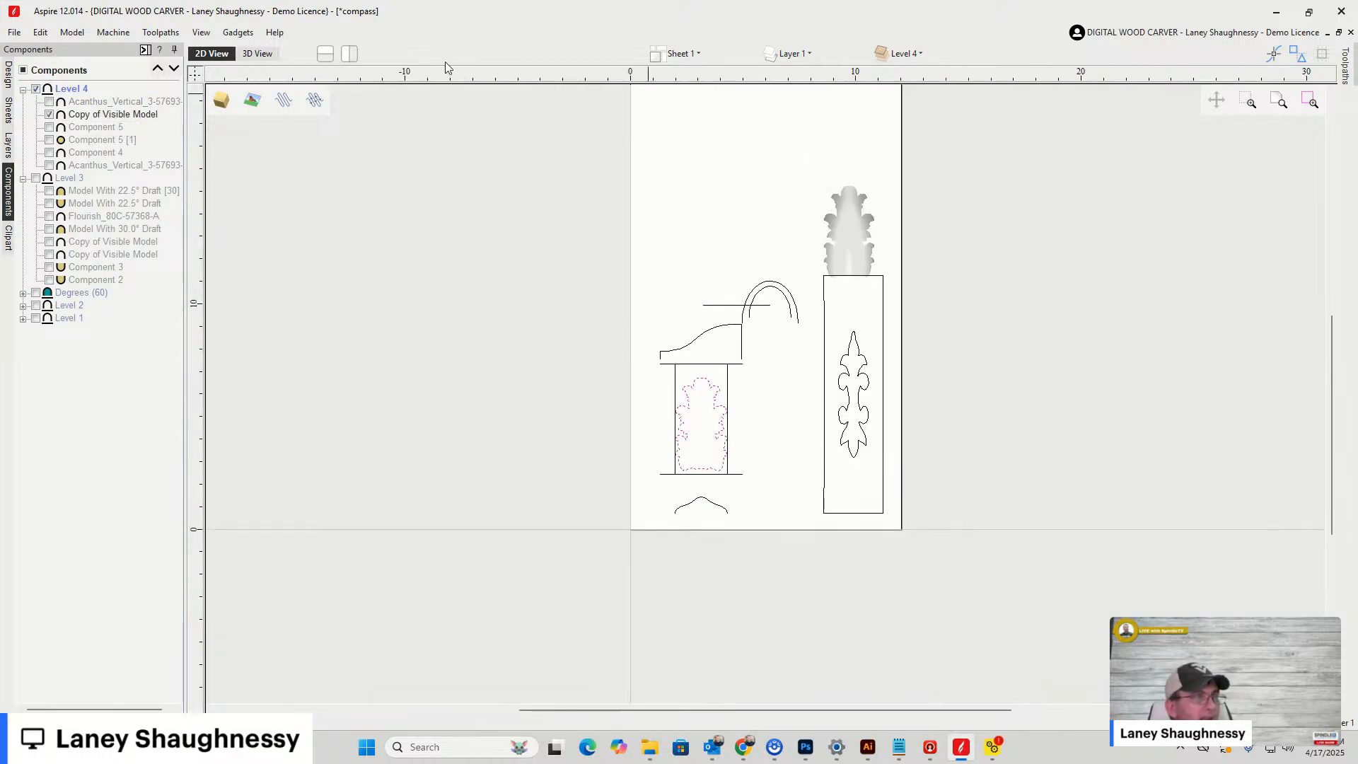
left_click(257, 54)
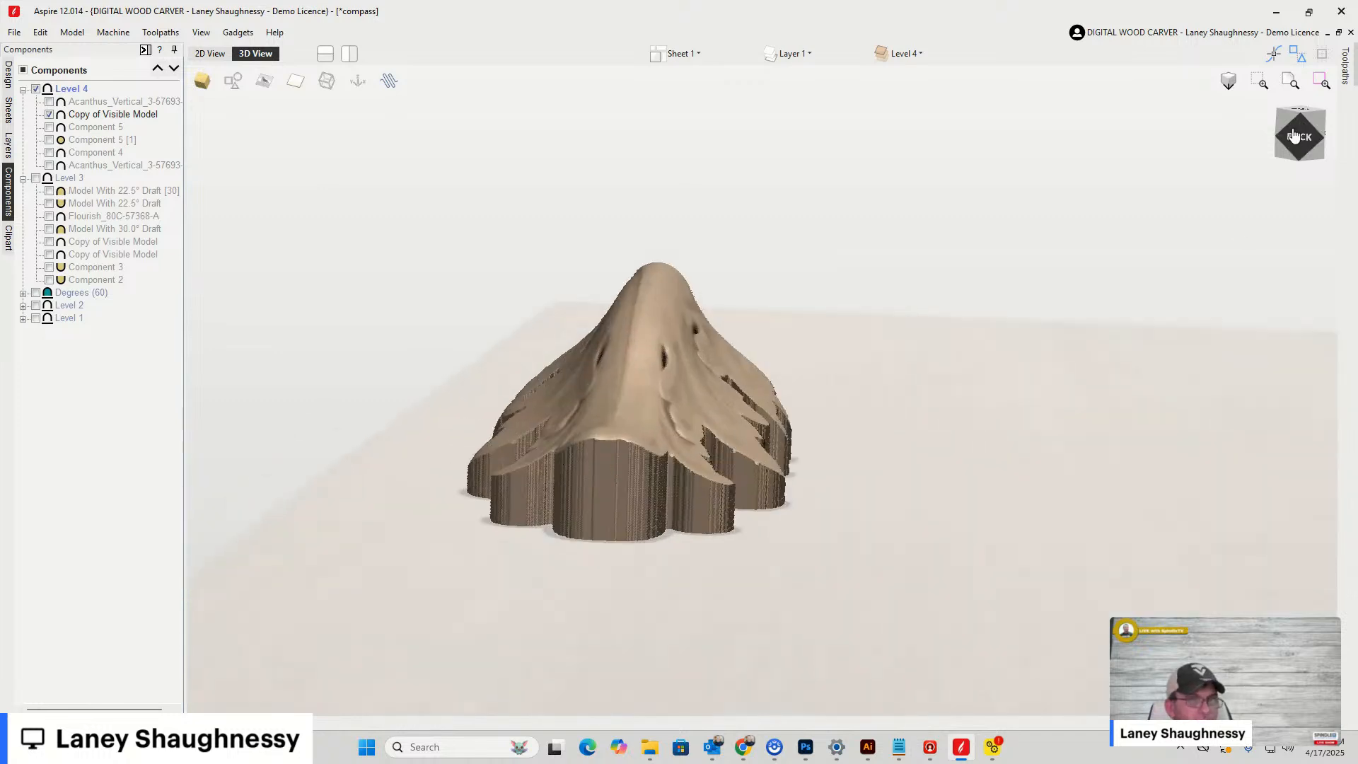
mouse_move(1301, 136)
left_mouse_down()
mouse_move(1278, 151)
mouse_move(1300, 140)
left_mouse_up()
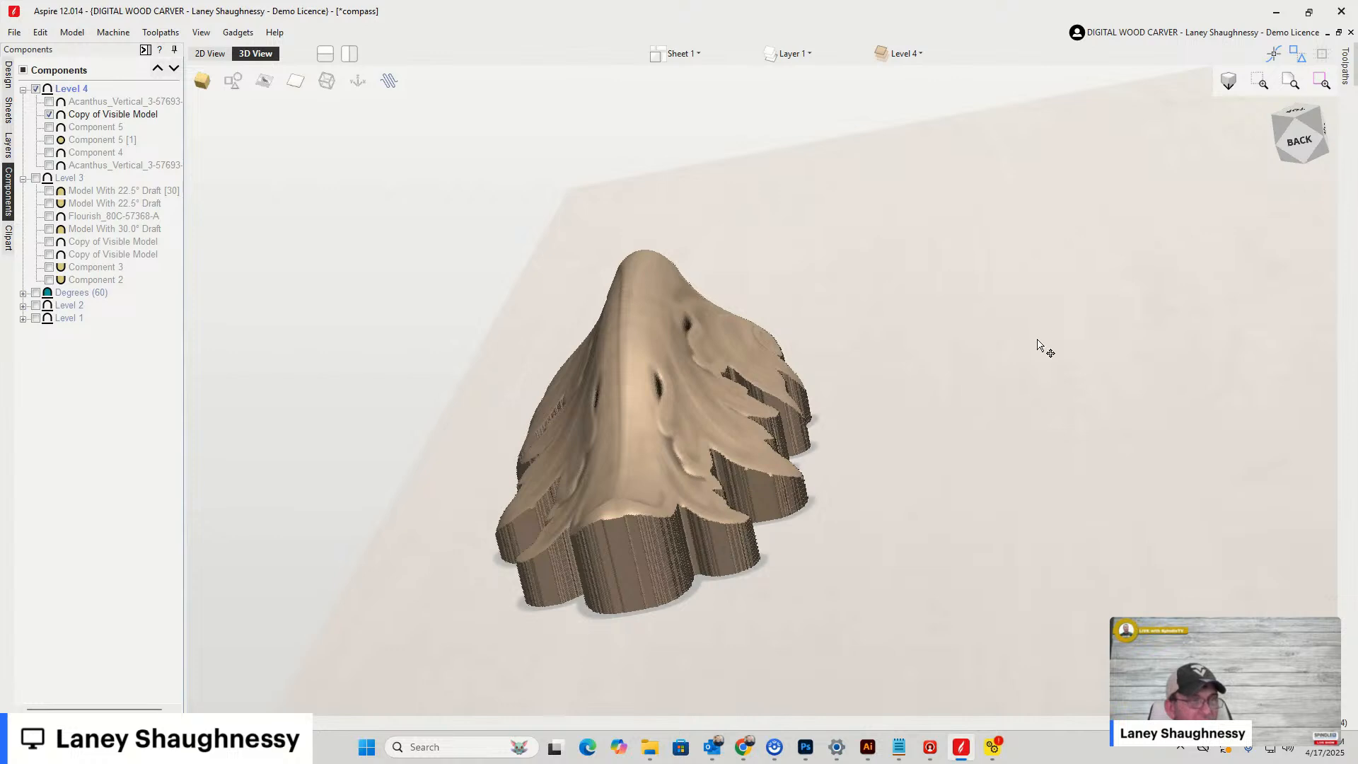
left_click_drag(1296, 142, 1211, 170)
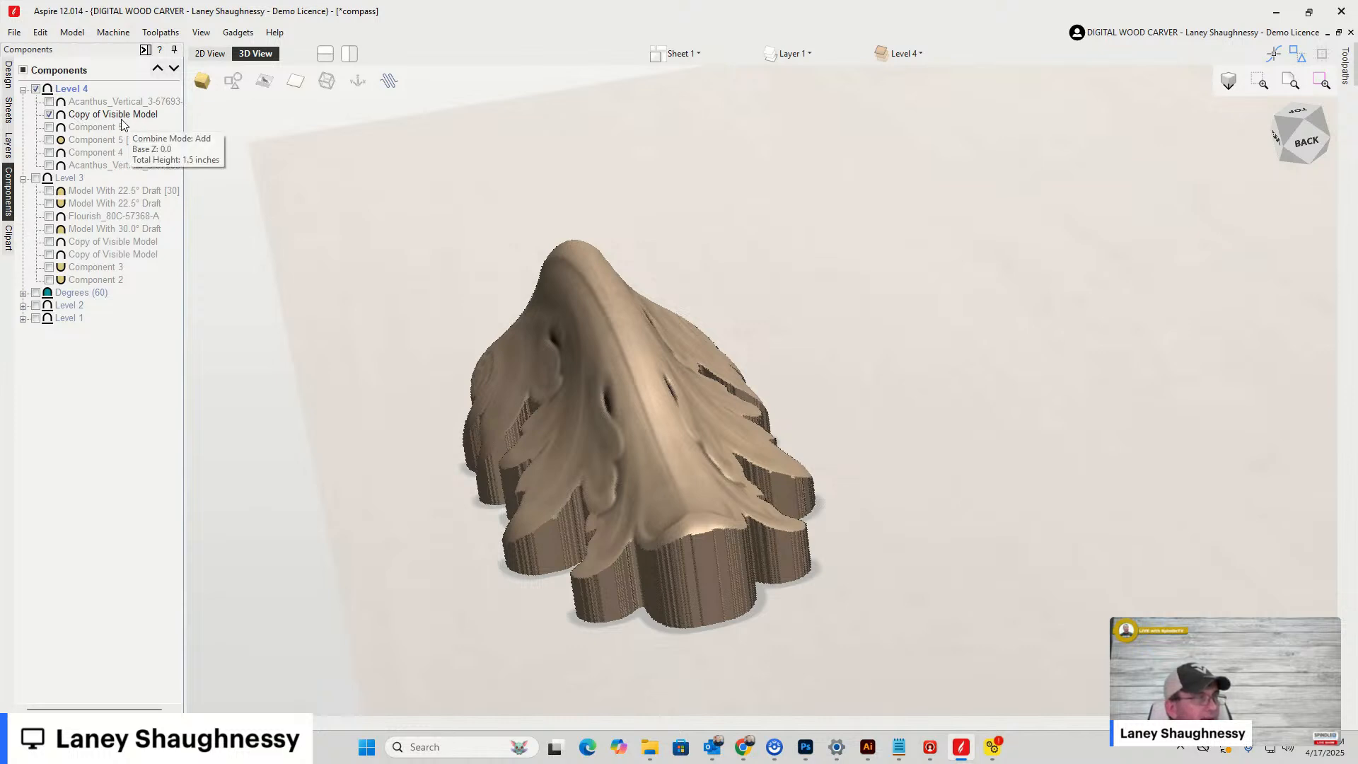
Hide Level 4's Copy of Visible Model and show Level 3 with only its two 22.5° draft models to examine their sloped walls
left_click(48, 115)
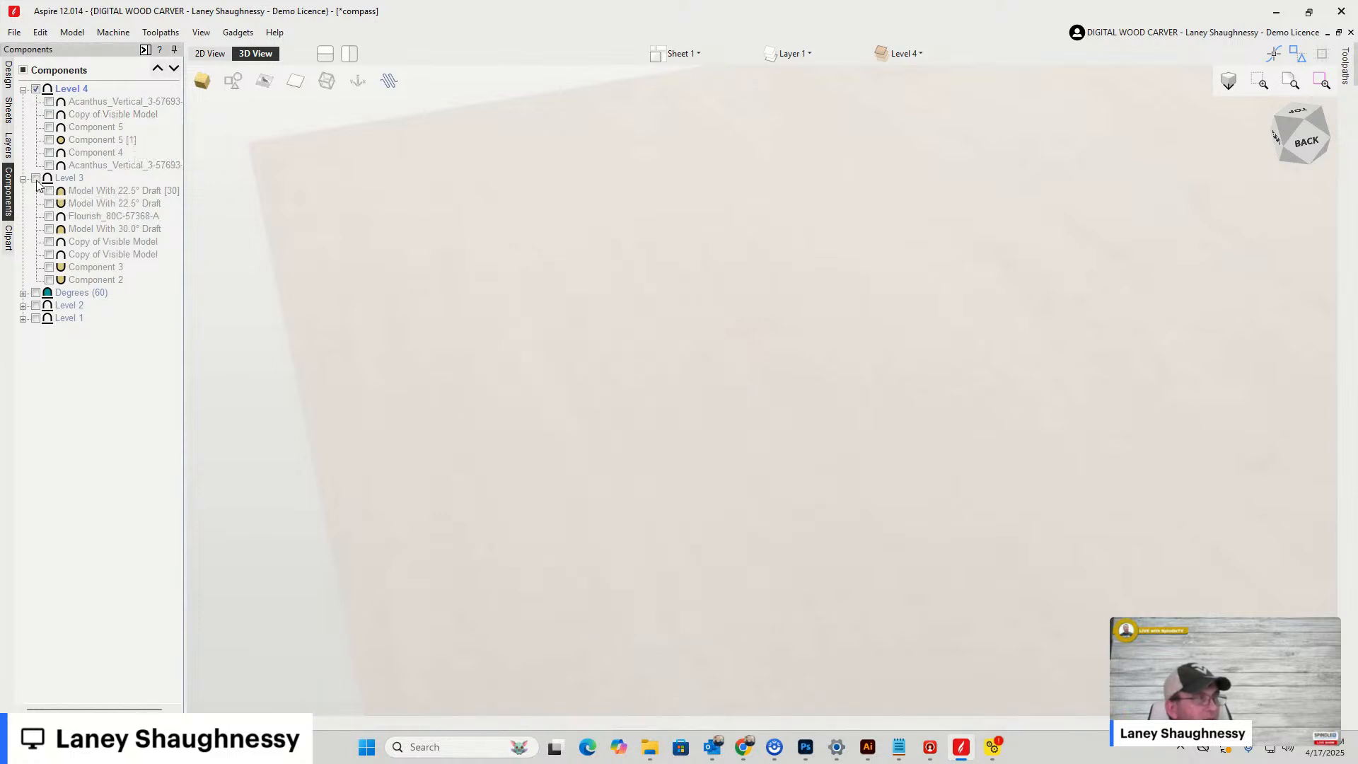
left_click(36, 179)
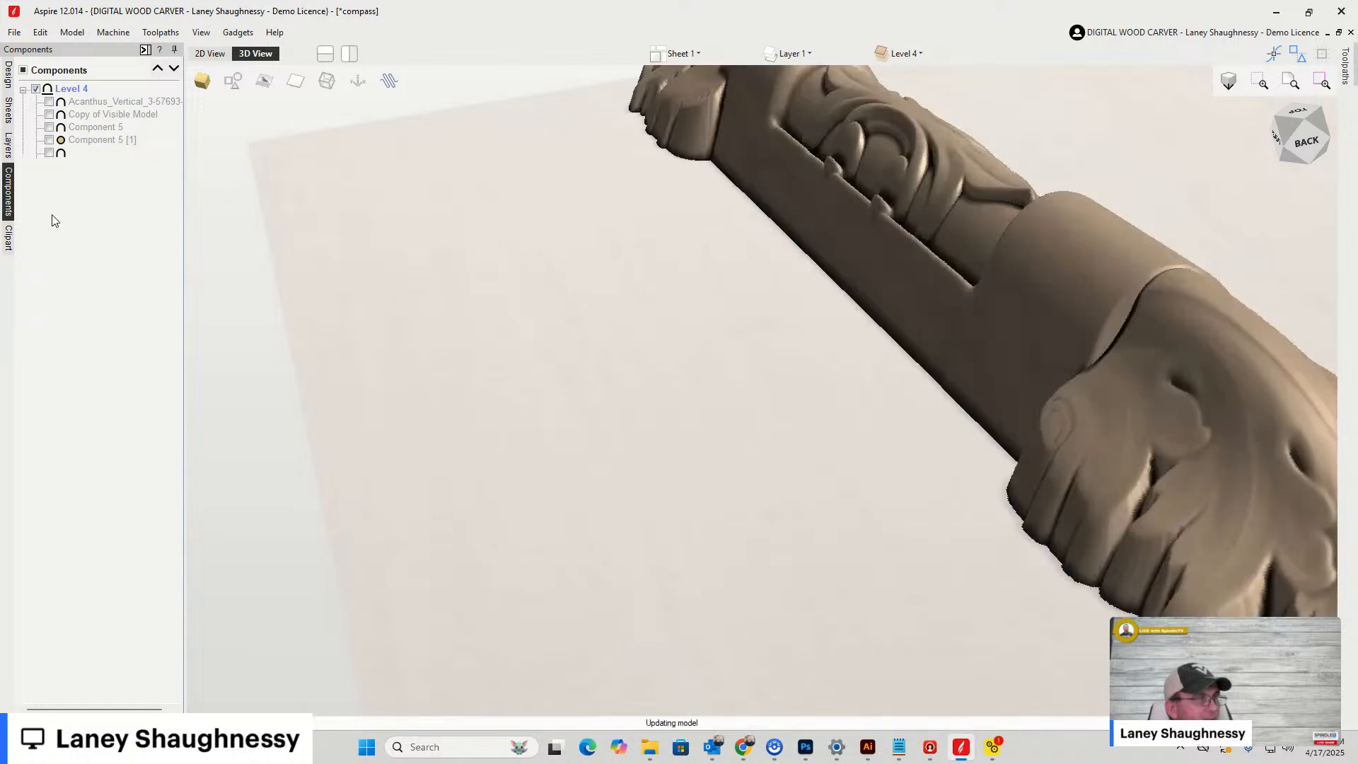
left_click(49, 216)
left_click(49, 229)
scroll(848, 490, "down", 2)
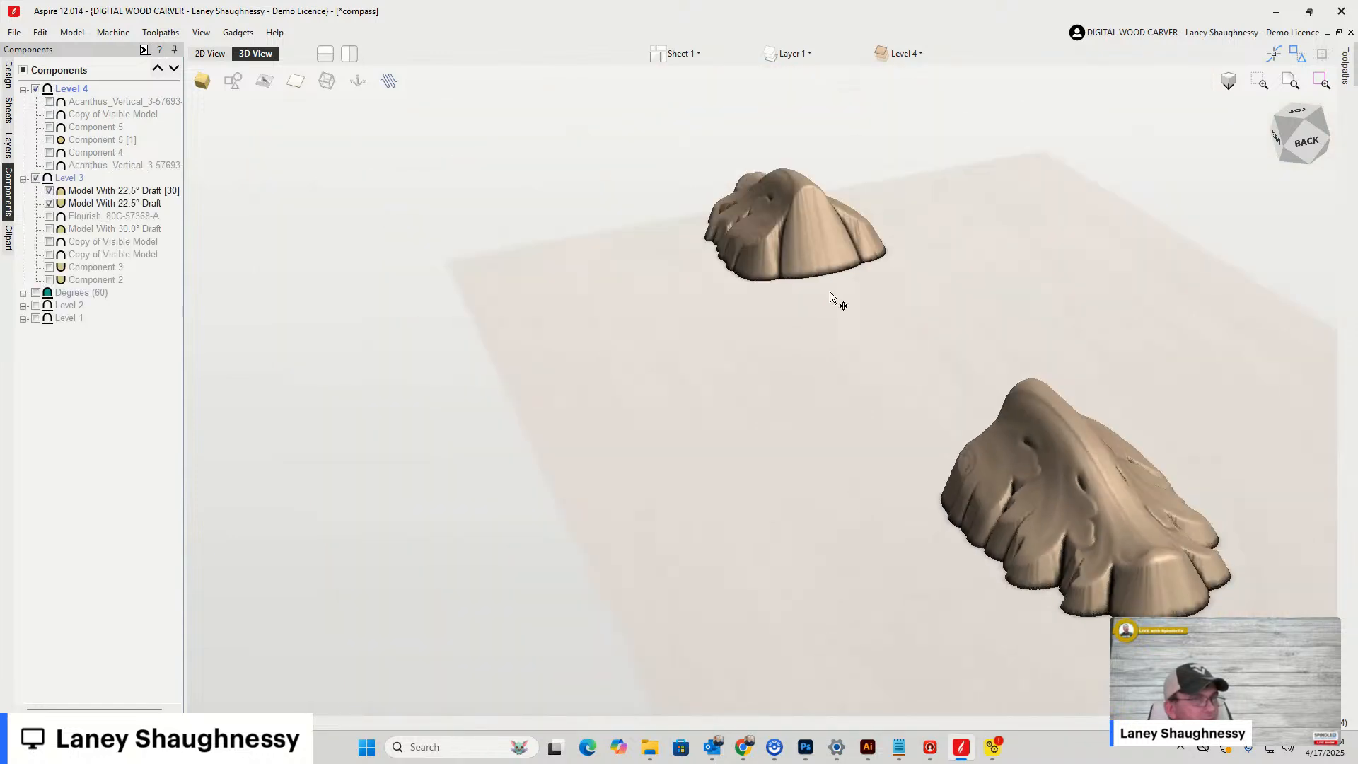
scroll(719, 148, "up", 3)
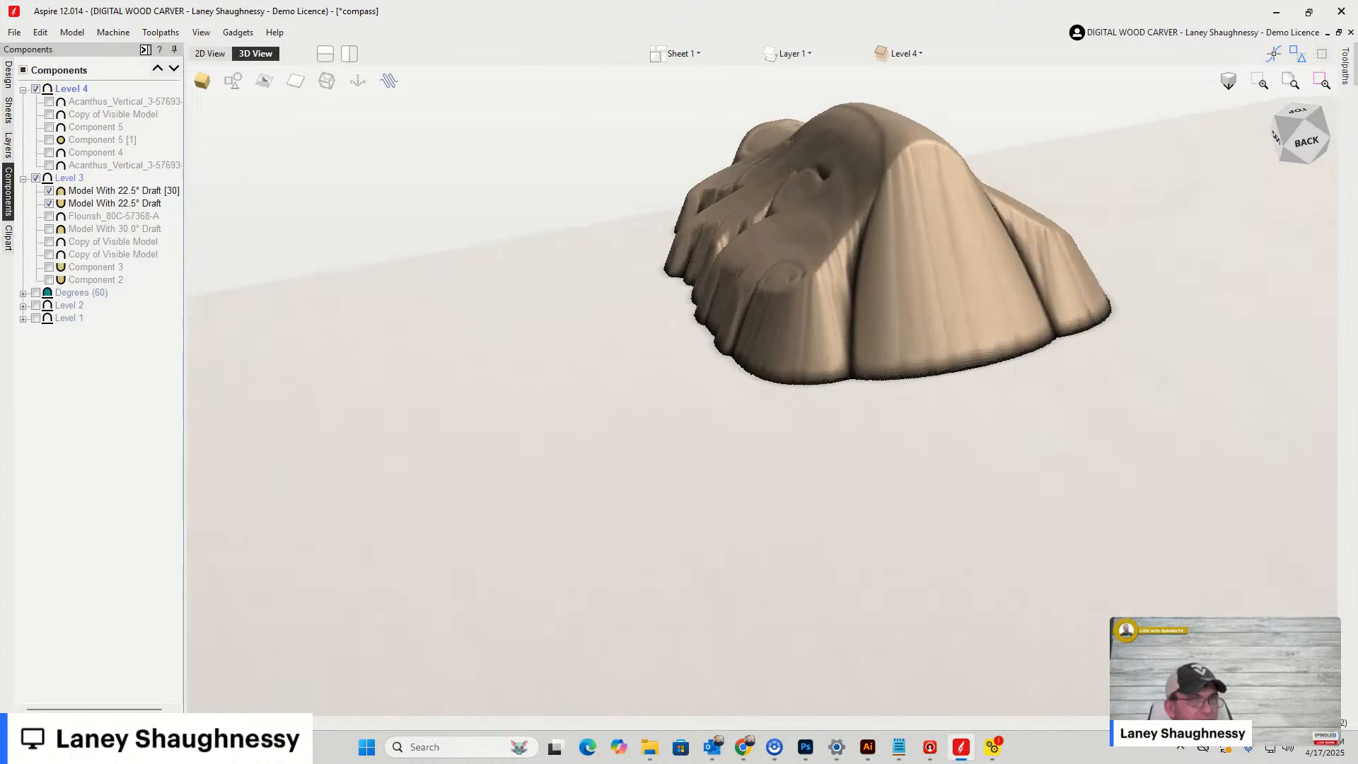
left_click(1330, 141)
left_click(1329, 141)
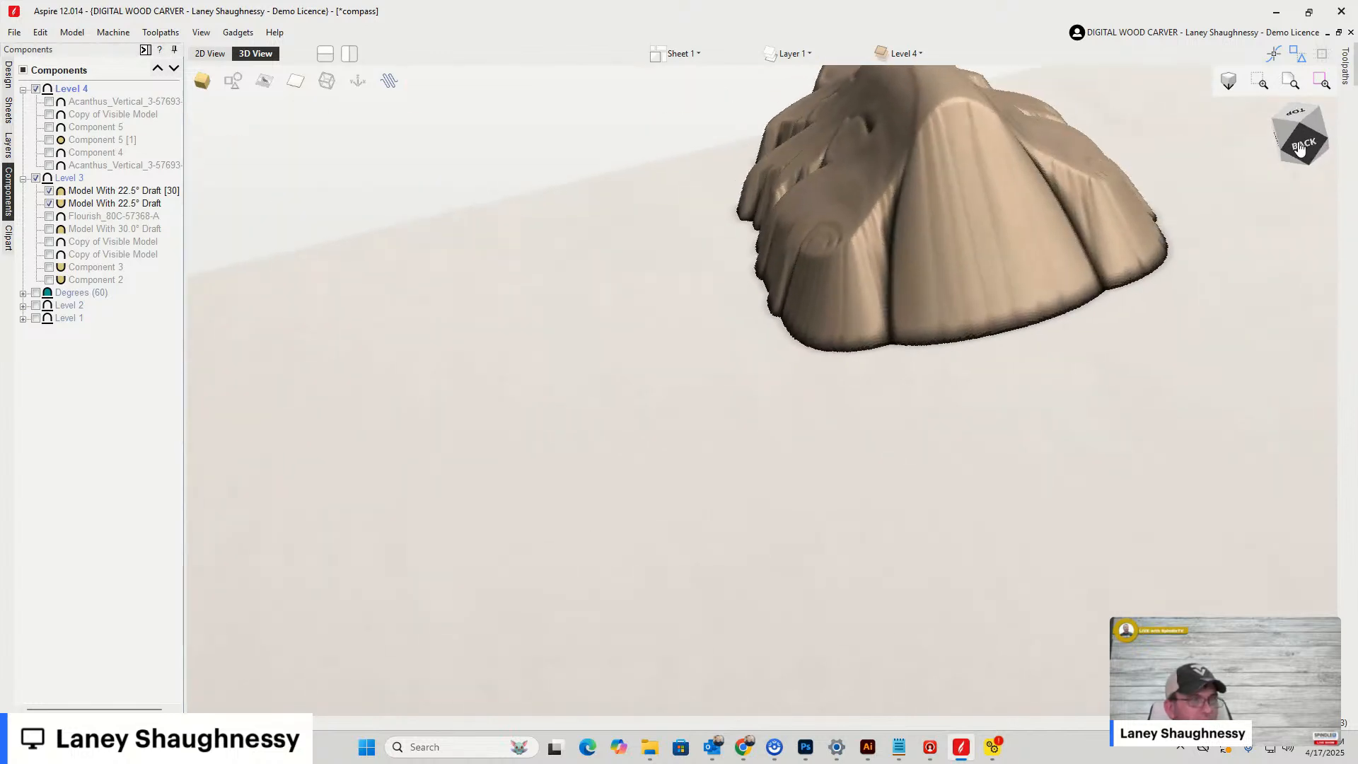
scroll(1077, 309, "down", 5)
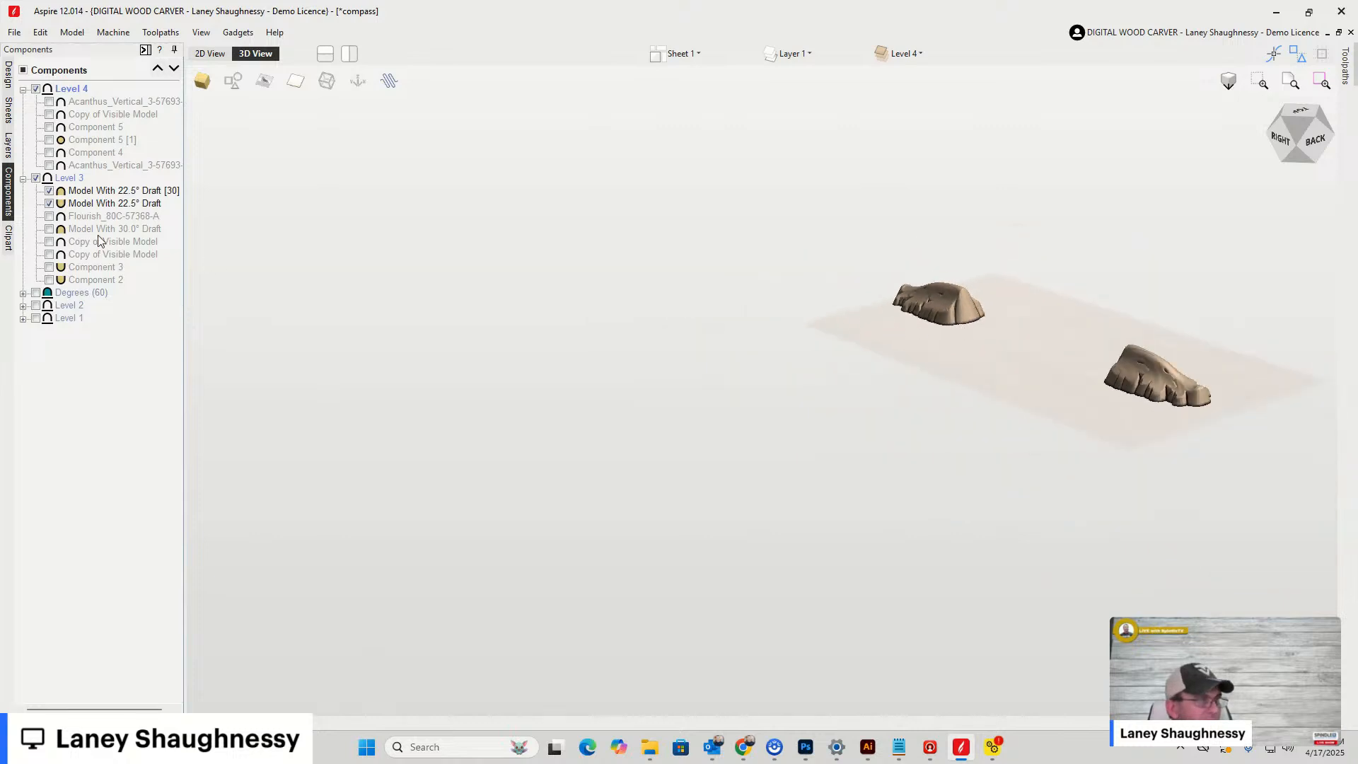
Show Flourish_80C-57368-A and Model With 30.0° Draft in Level 3 to complete the column between the drafted leaves
left_click(48, 216)
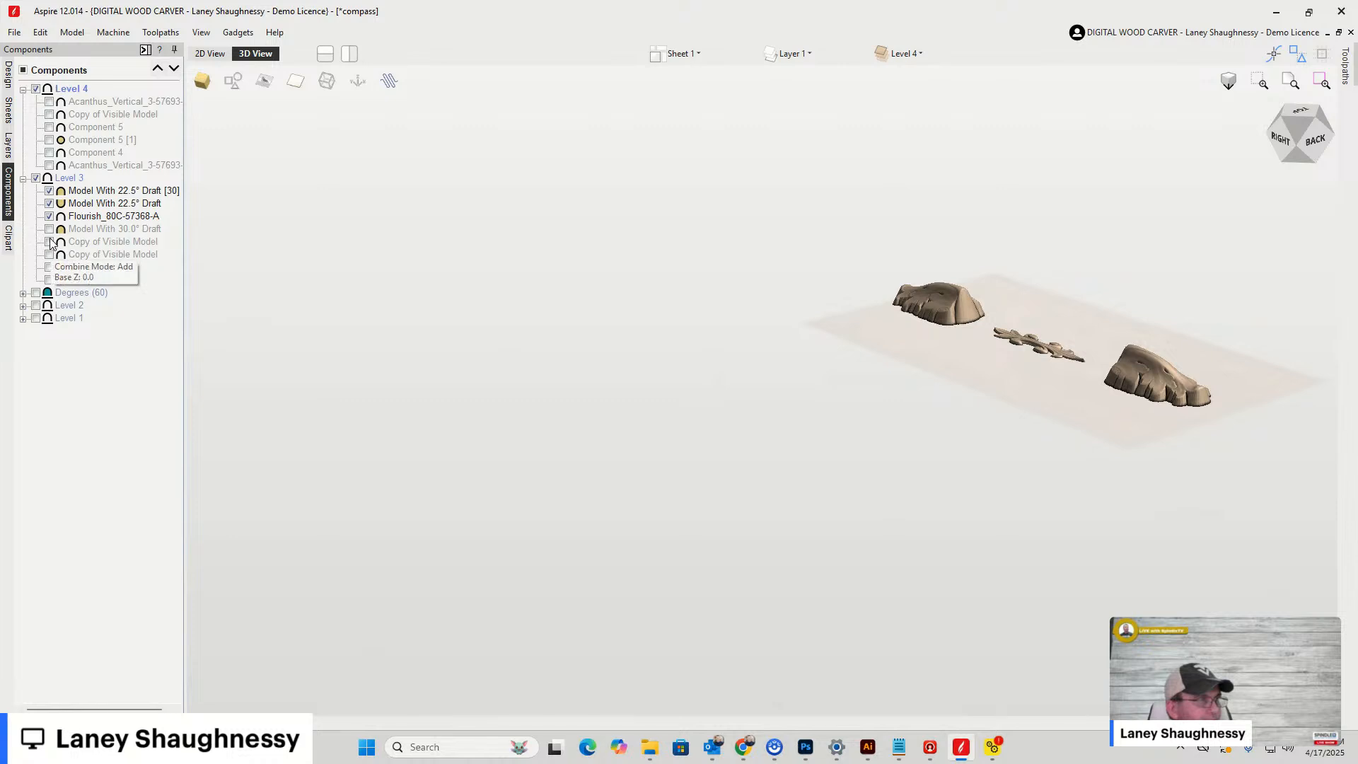
left_click(49, 229)
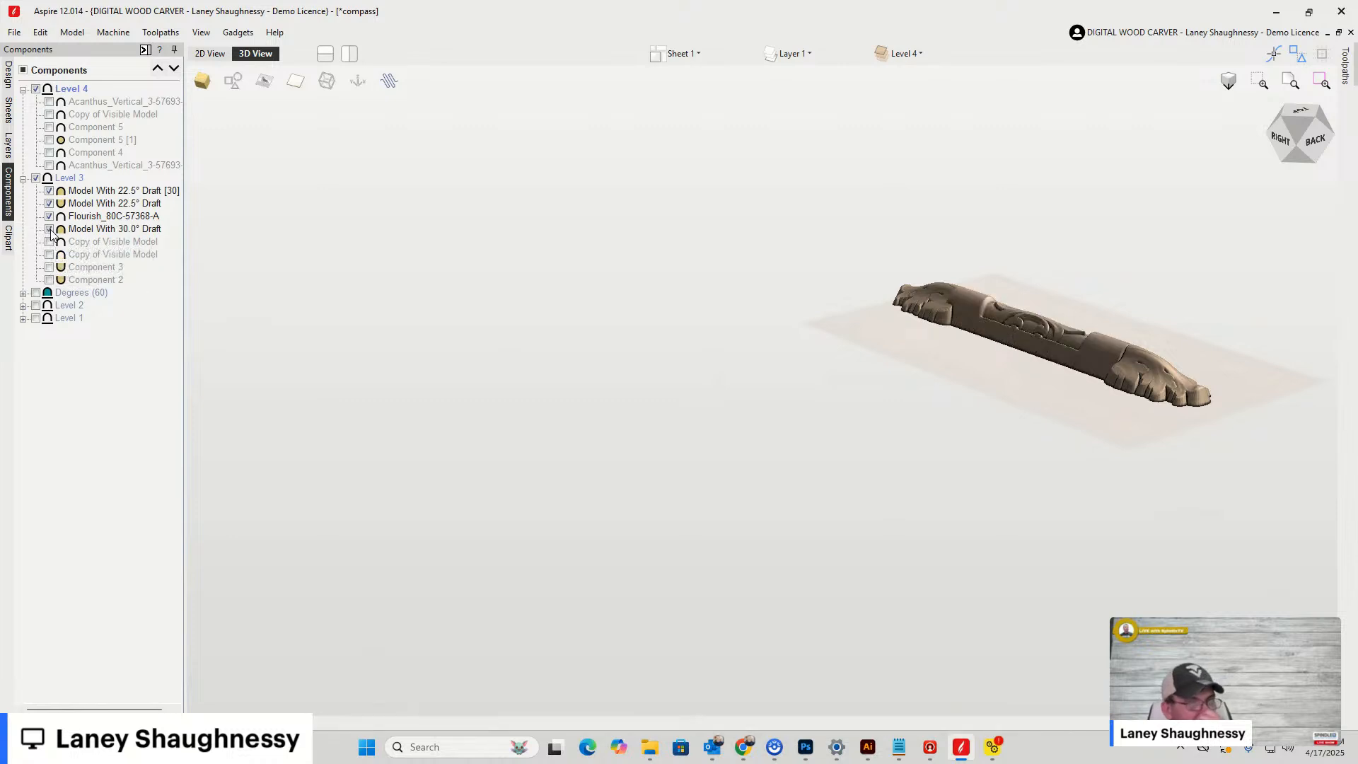
scroll(1101, 325, "up", 4)
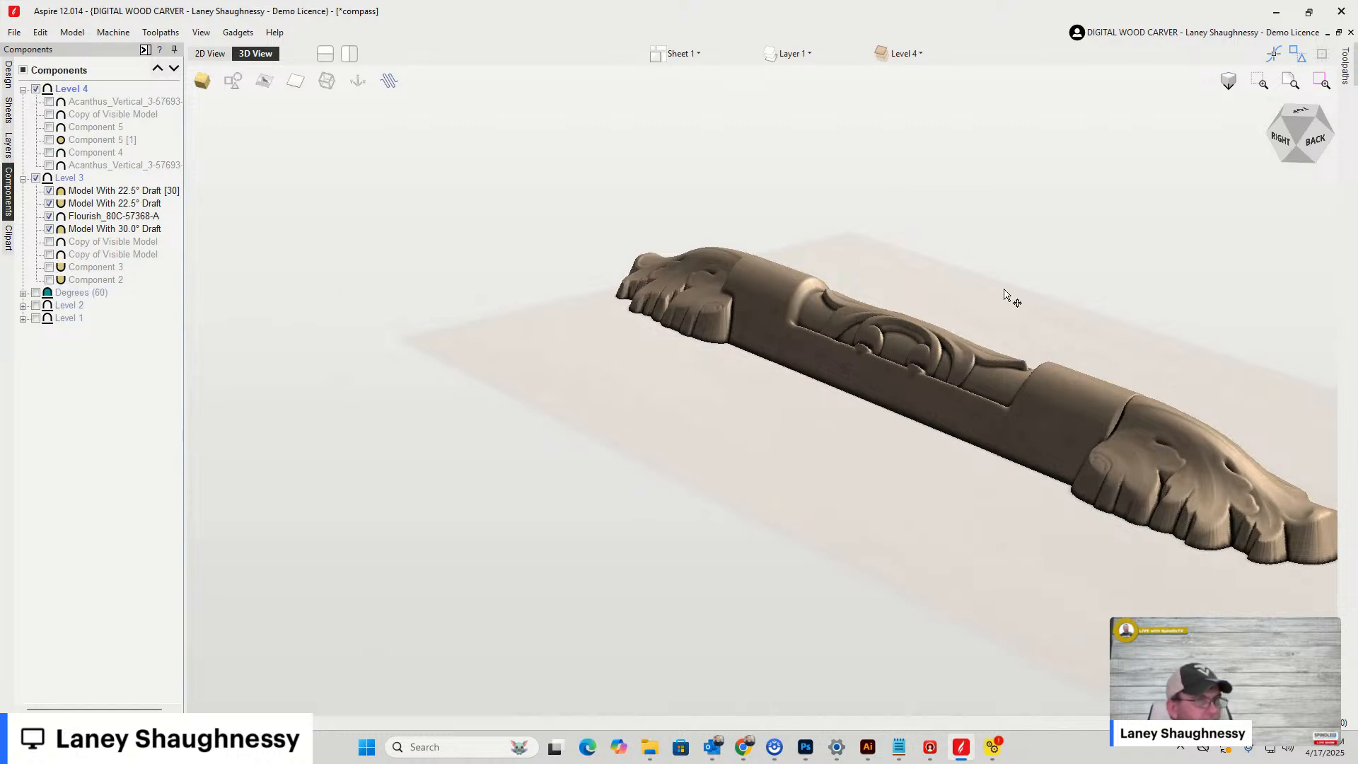
mouse_move(1309, 150)
left_mouse_down()
mouse_move(1286, 156)
mouse_move(1318, 155)
left_mouse_up()
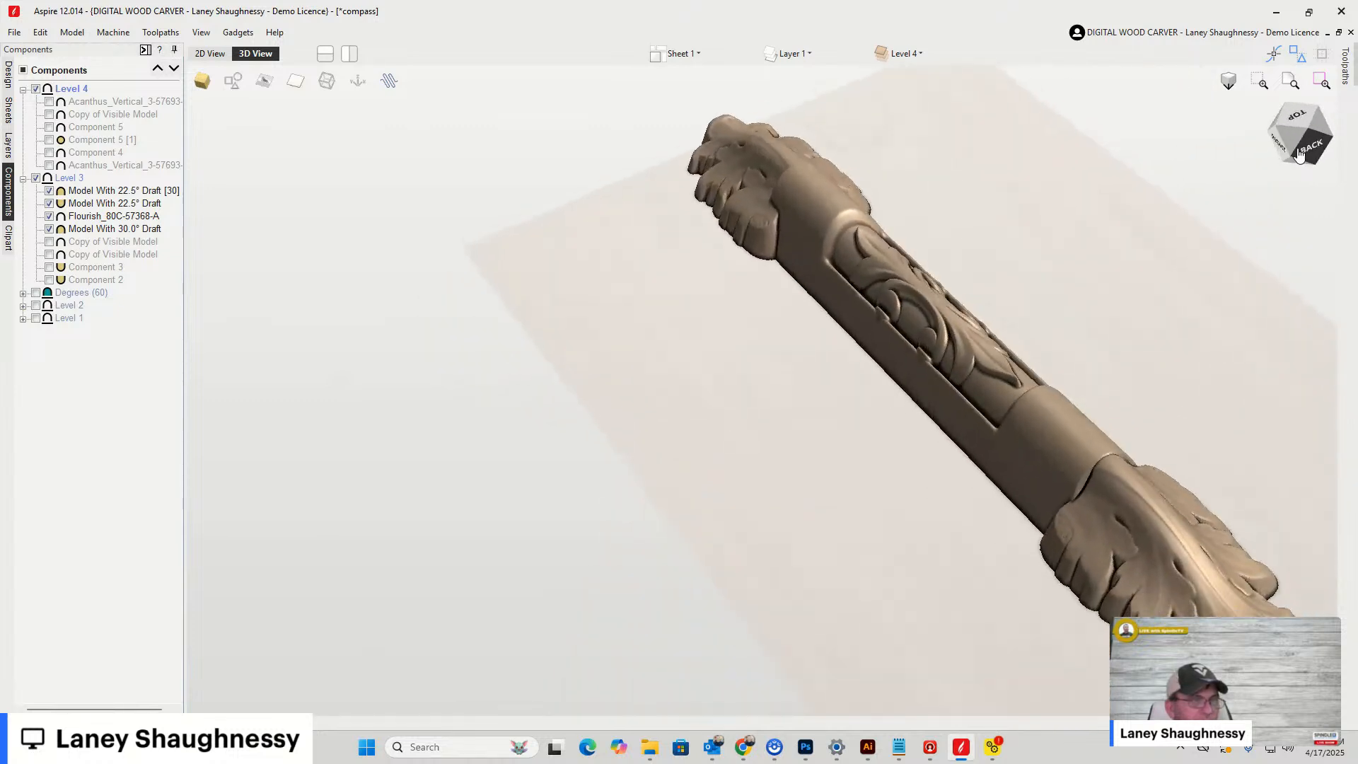
Compare the column with Model With 30.0° Draft and then Flourish_80C-57368-A hidden and shown
left_click(49, 229)
left_click(49, 229)
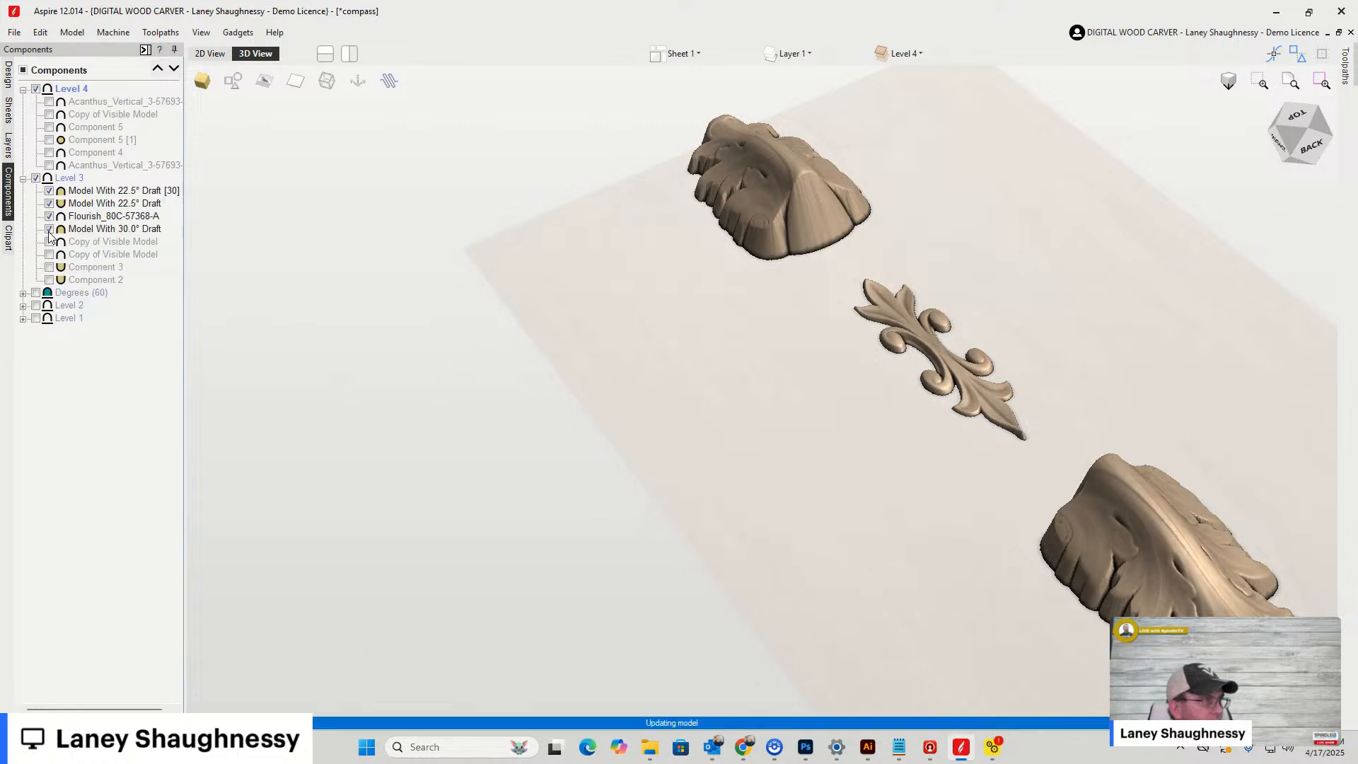
left_click(49, 217)
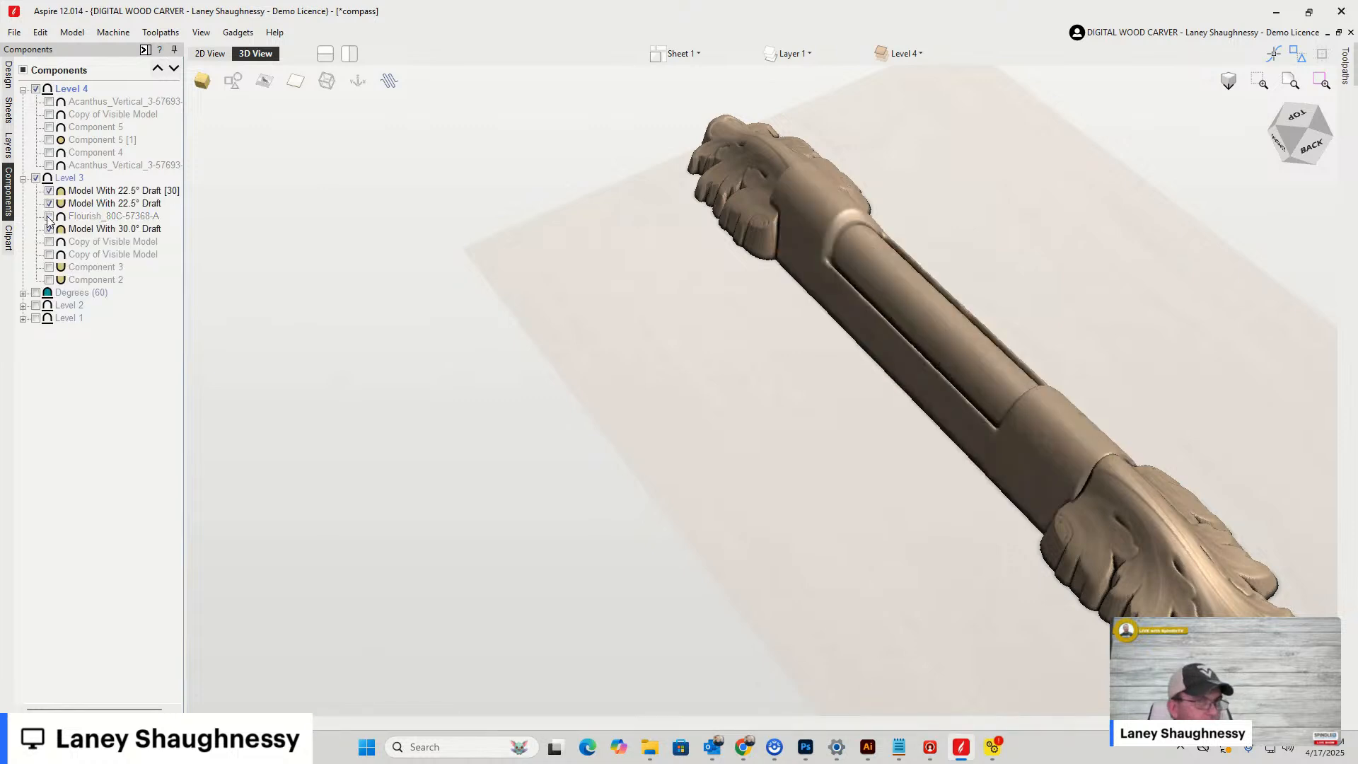
left_click(48, 218)
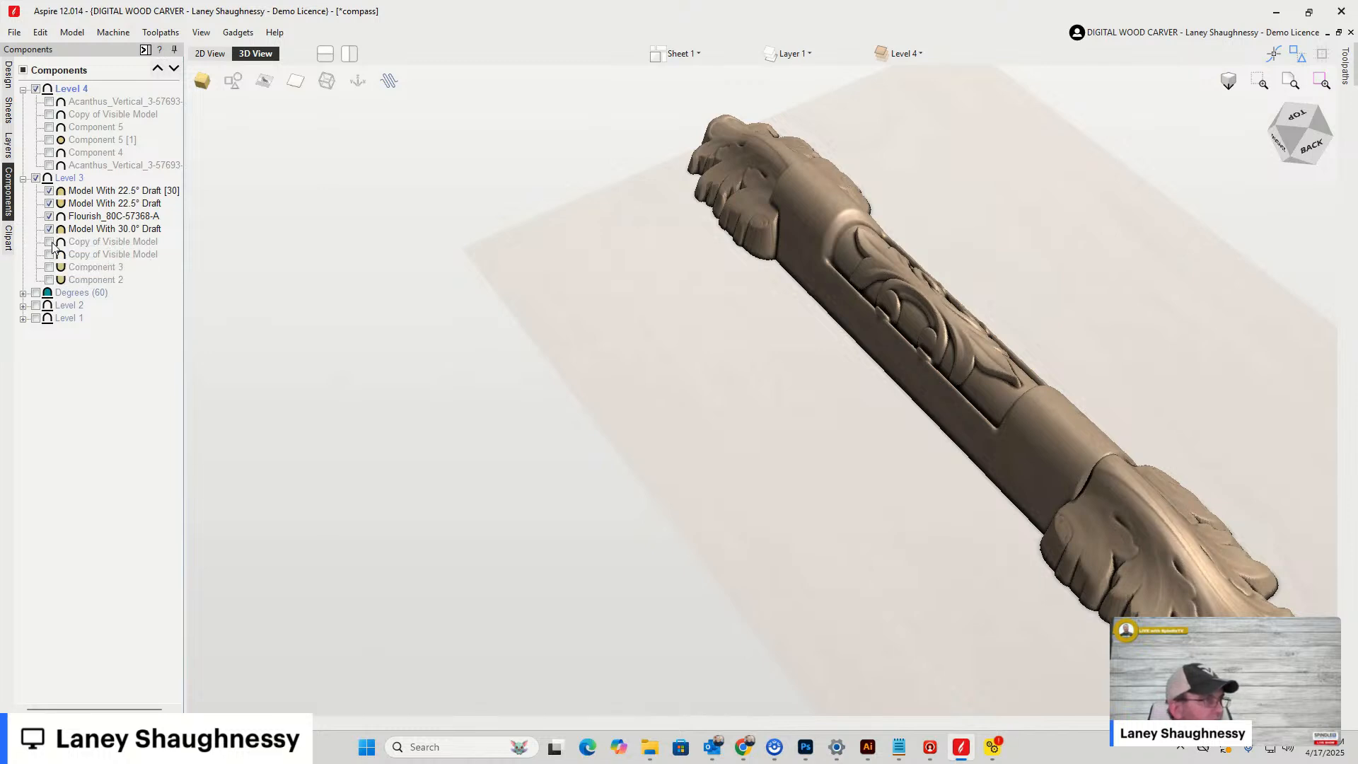
Preview each of Level 3's two Copy of Visible Model components in turn, hiding each one again
left_click(48, 242)
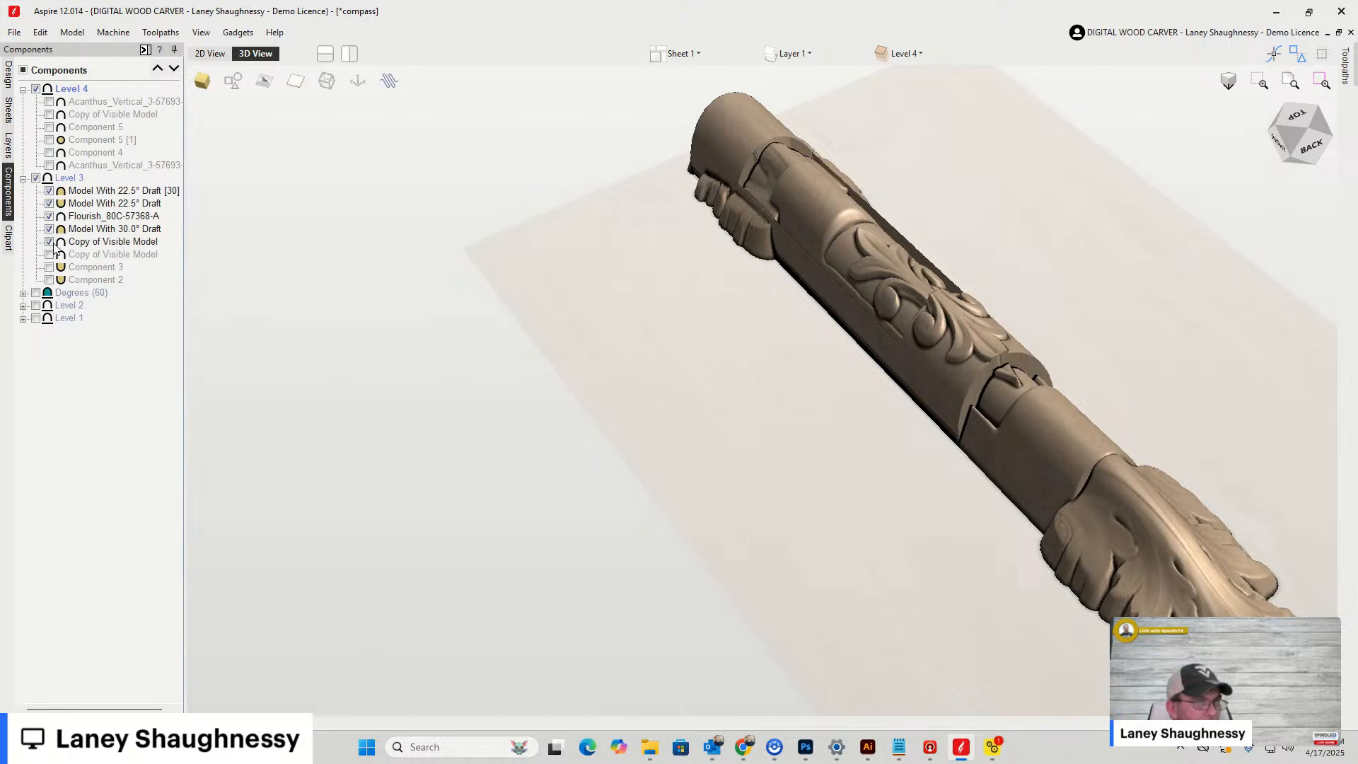
left_click(49, 242)
left_click(49, 255)
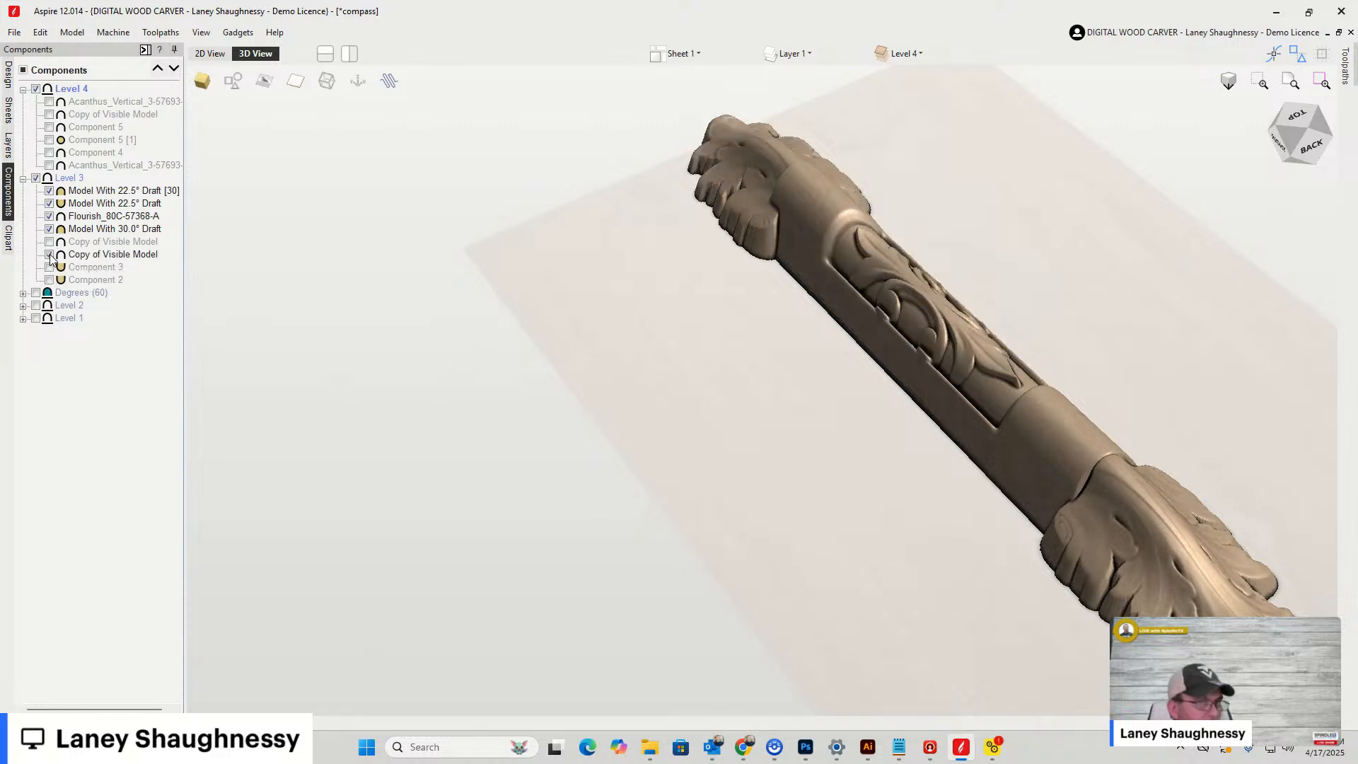
left_click(49, 254)
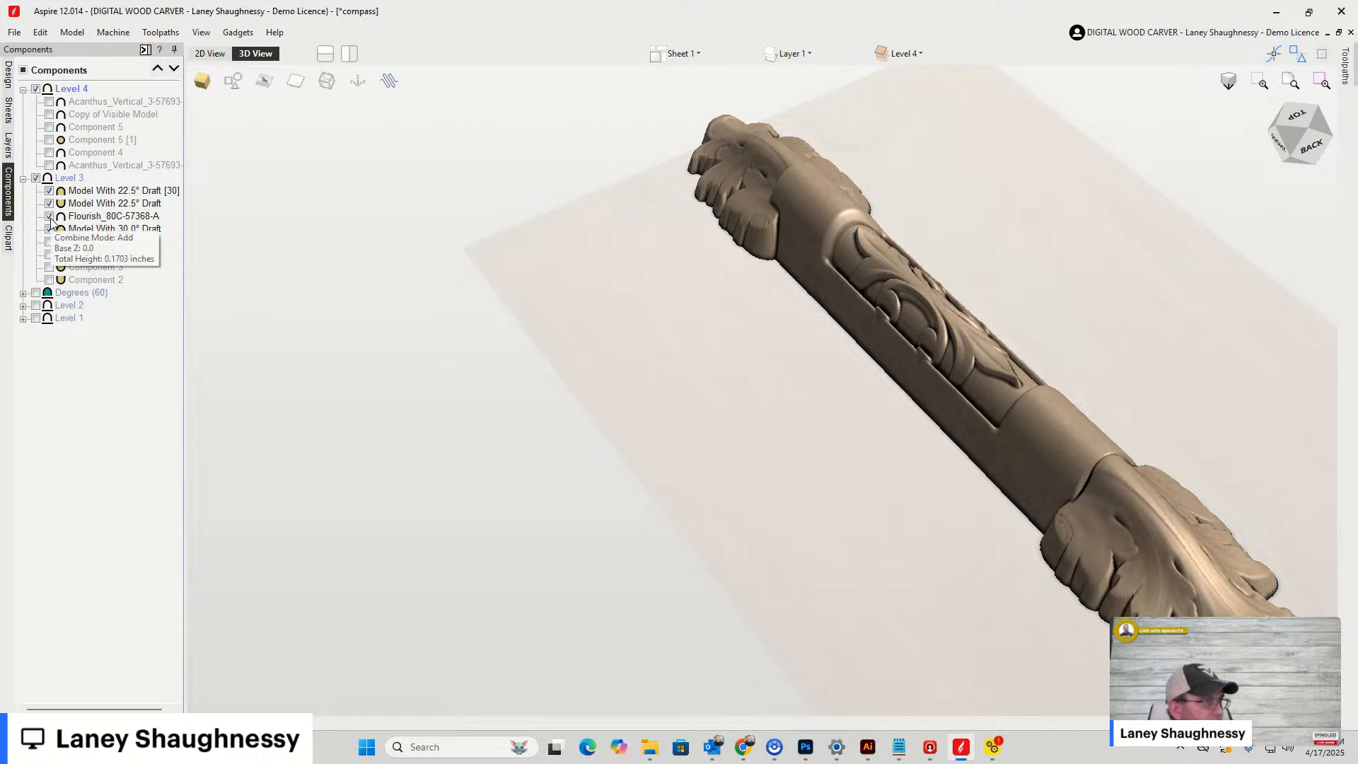
Hide Level 3's Model With 30.0° Draft and Flourish_80C-57368-A to isolate the two 22.5° draft models
left_click(49, 226)
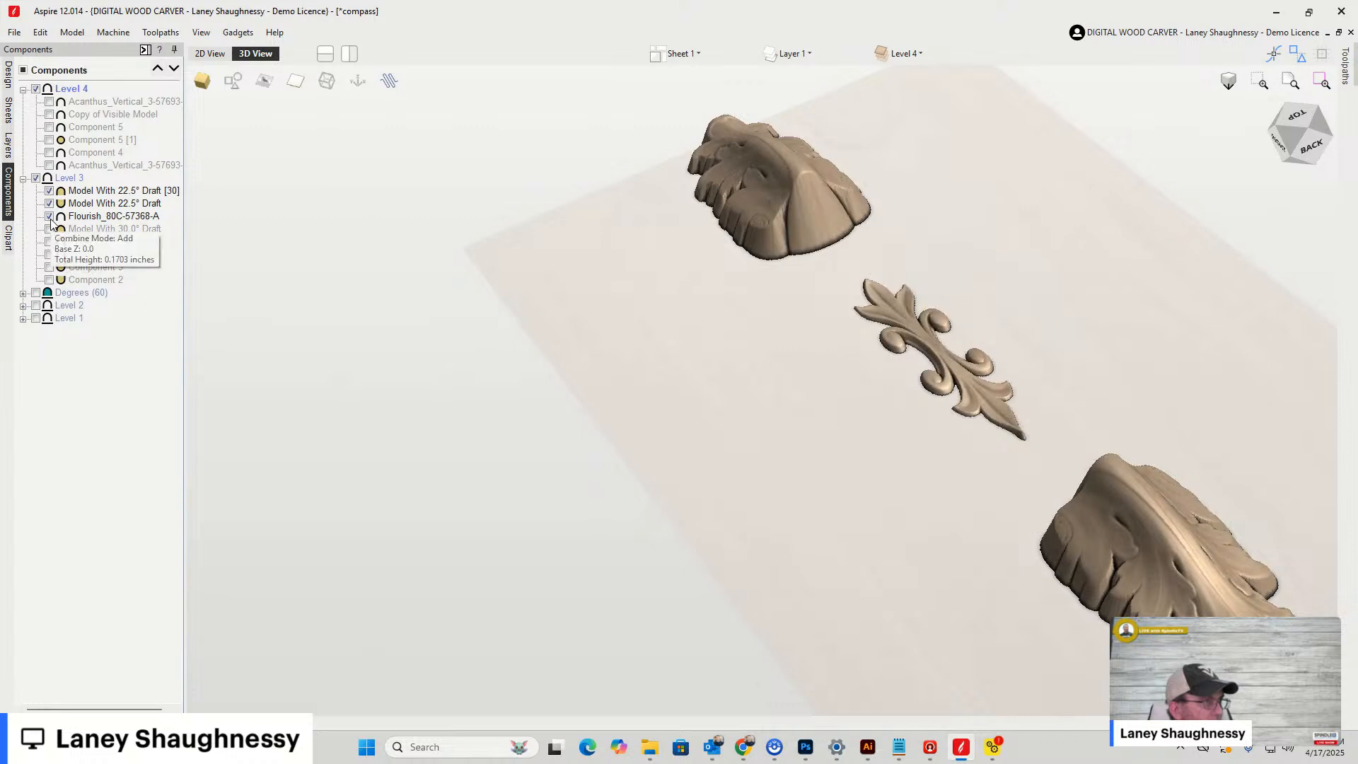
left_click(49, 216)
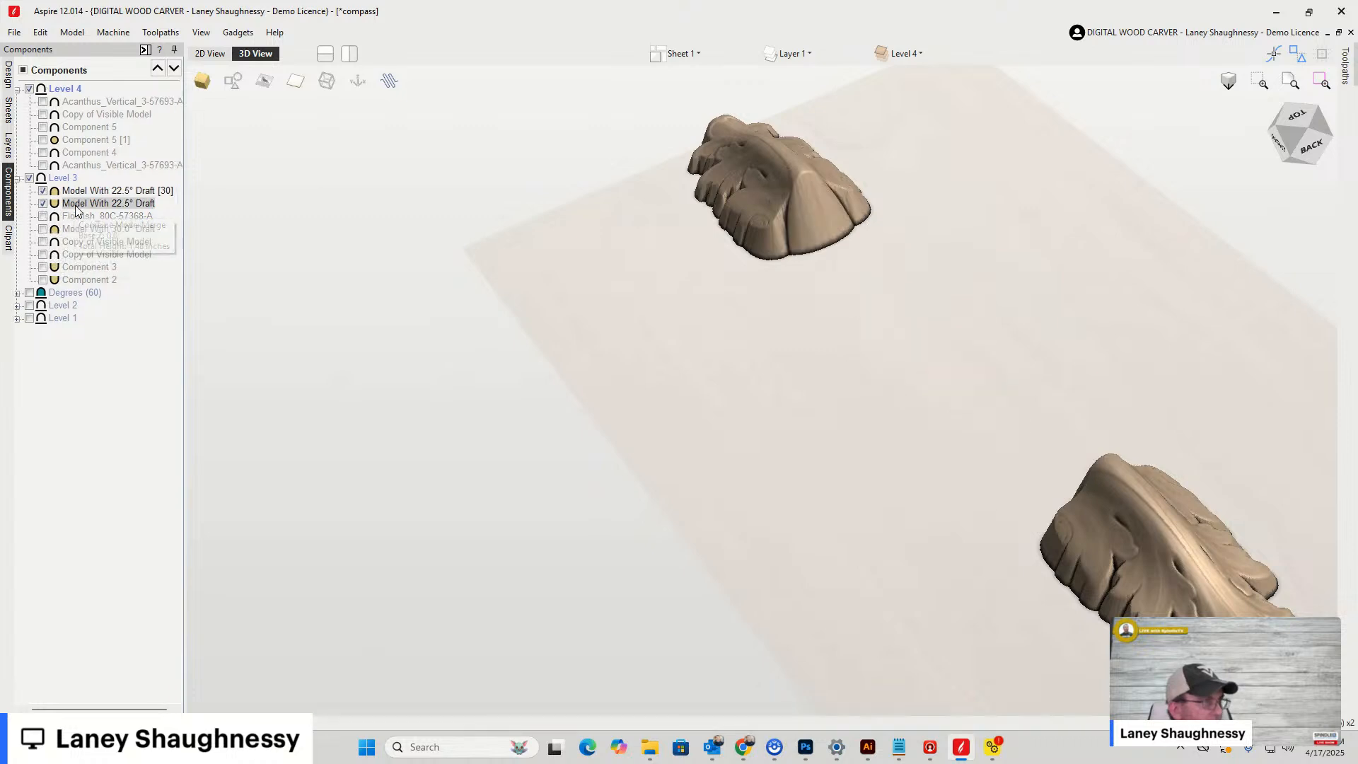
Try the Add combine mode on Level 3's second Model With 22.5° Draft, and switch it back to its previous mode
left_click(75, 205)
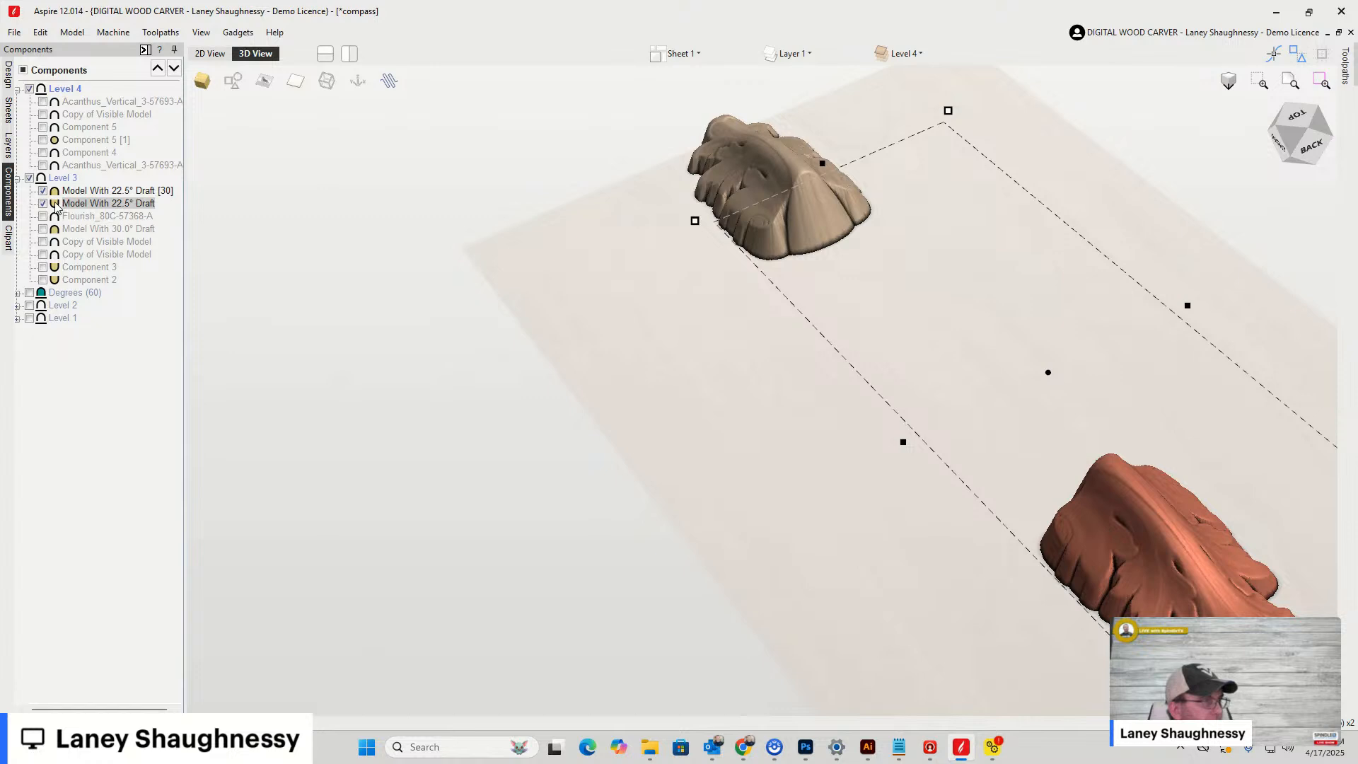
right_click(56, 207)
mouse_move(163, 213)
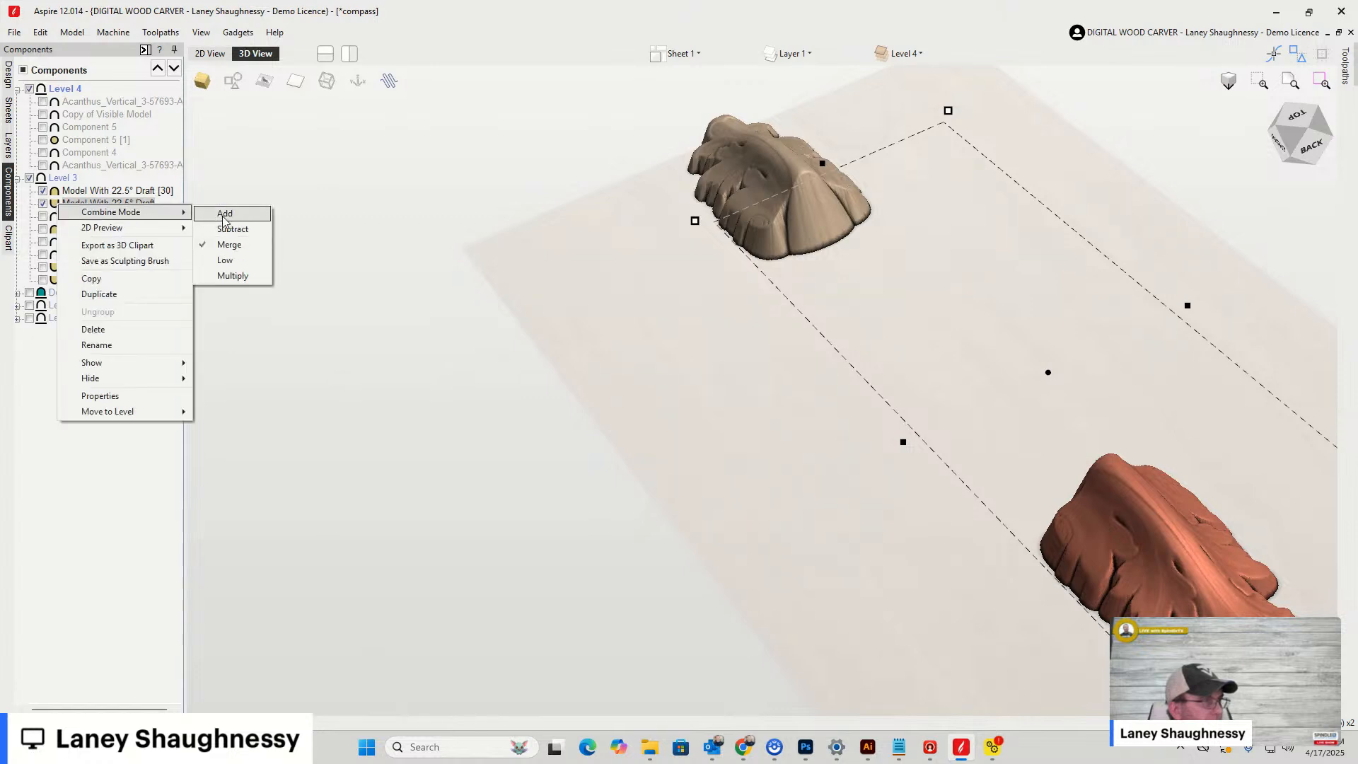
left_click(225, 213)
right_click(100, 206)
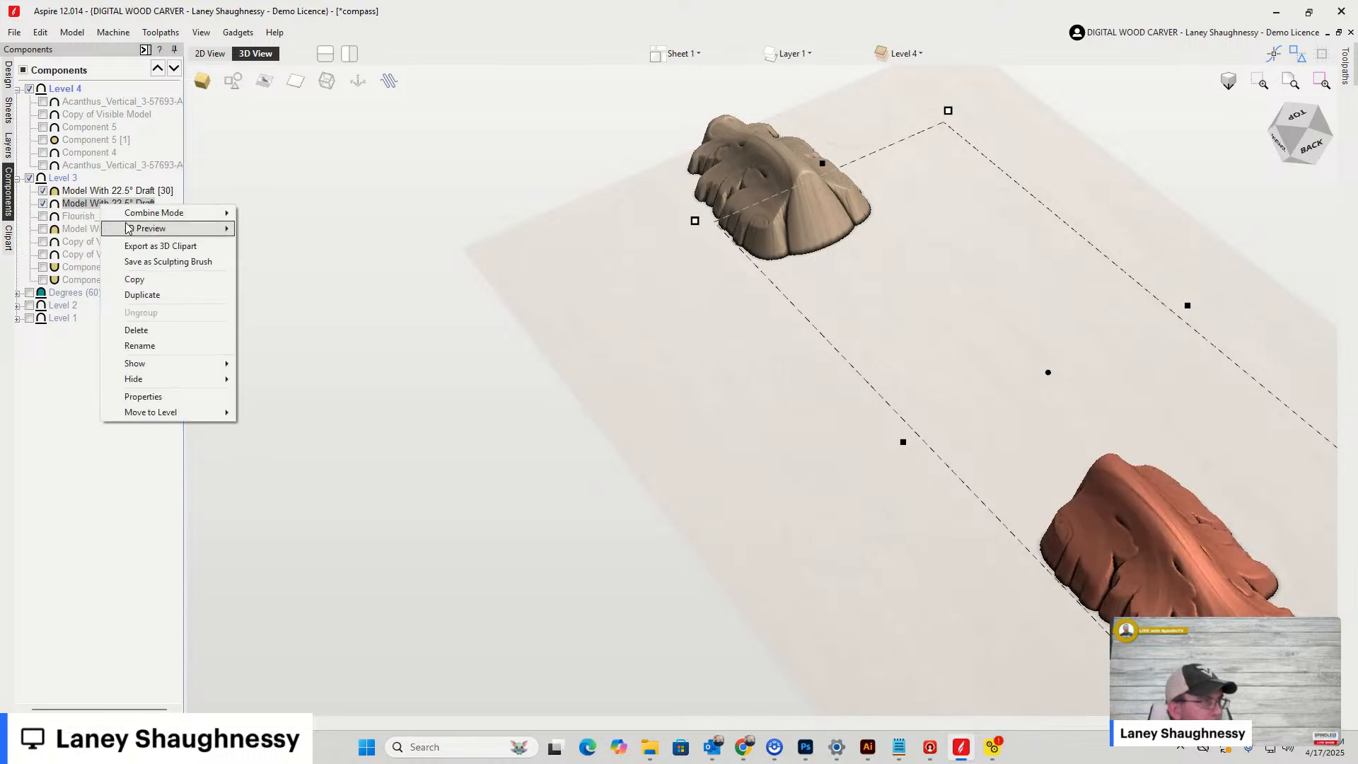
mouse_move(202, 215)
left_click(268, 261)
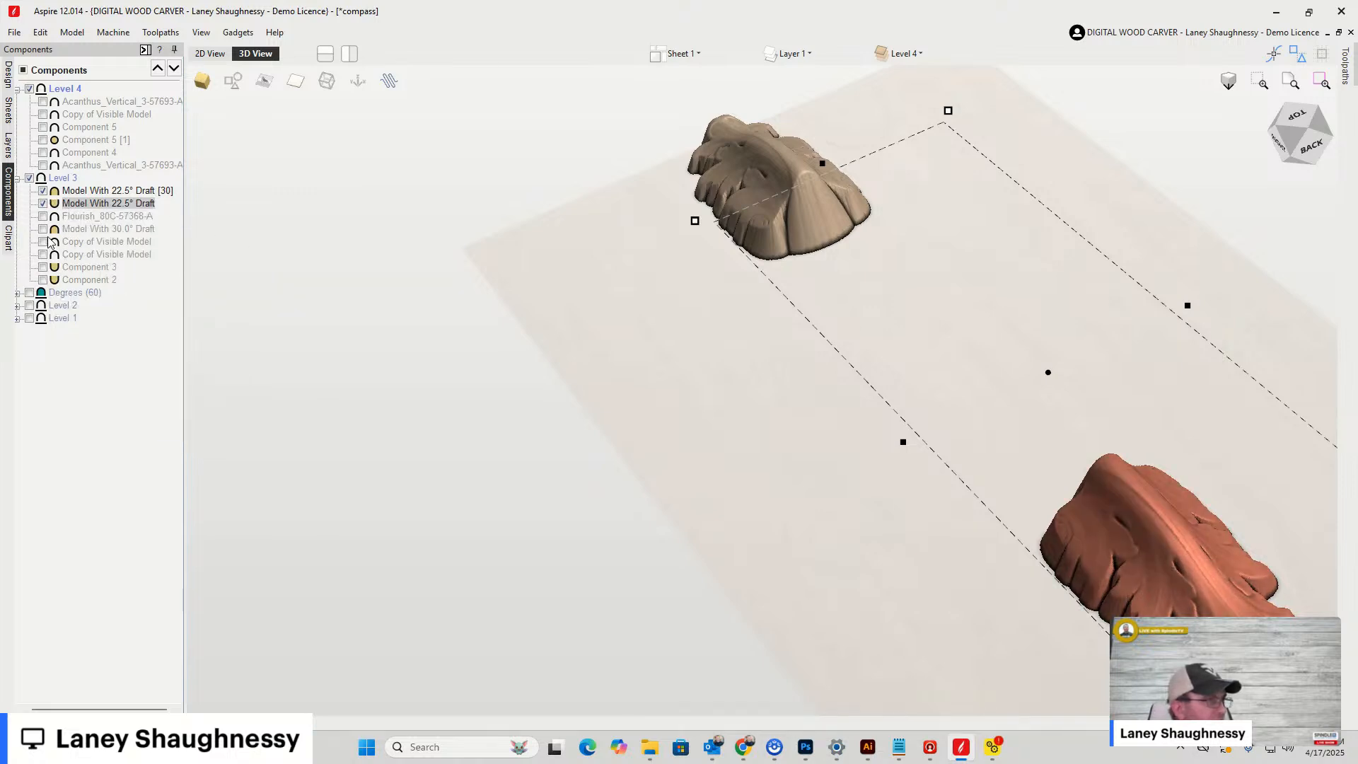
Preview Level 4's lower Acanthus_Vertical component, Copy of Visible Model and Component 5 [1] in turn, hiding each one again
left_click(43, 166)
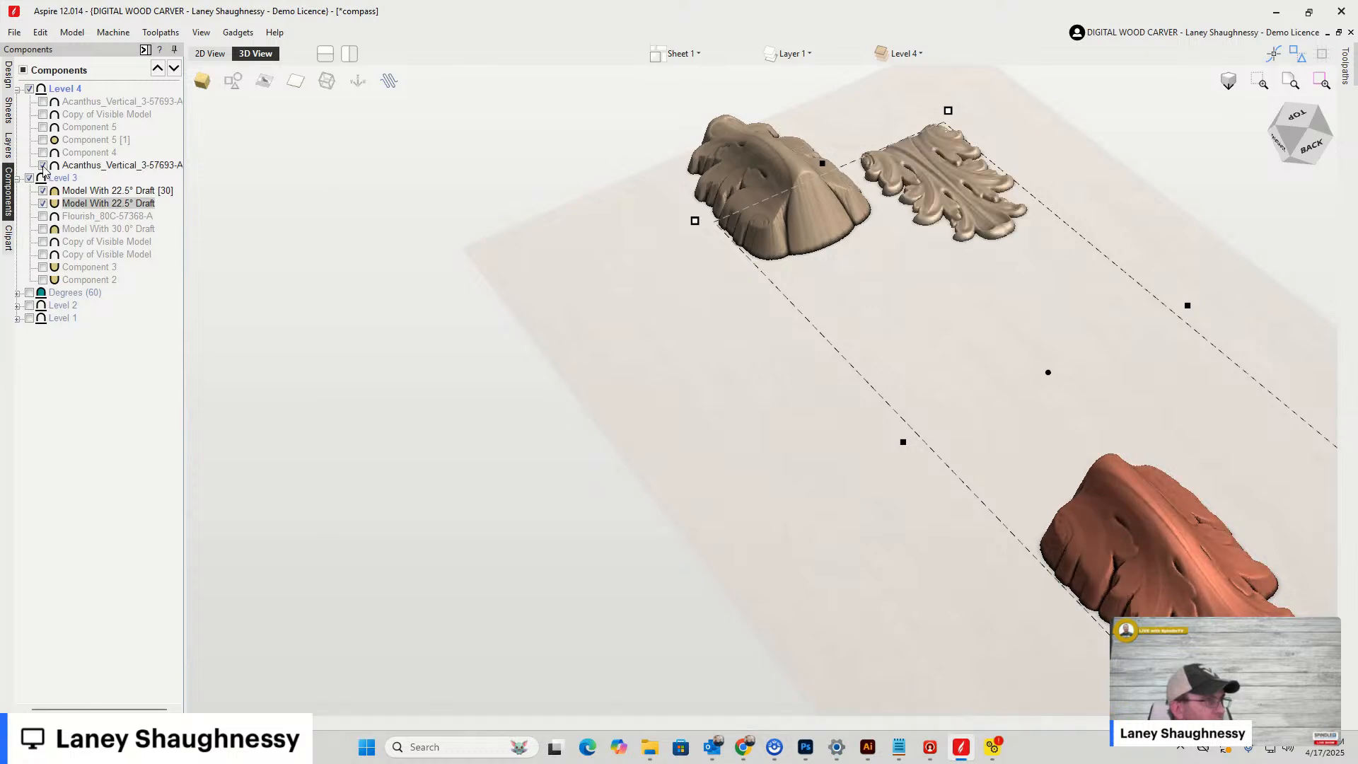
left_click(43, 166)
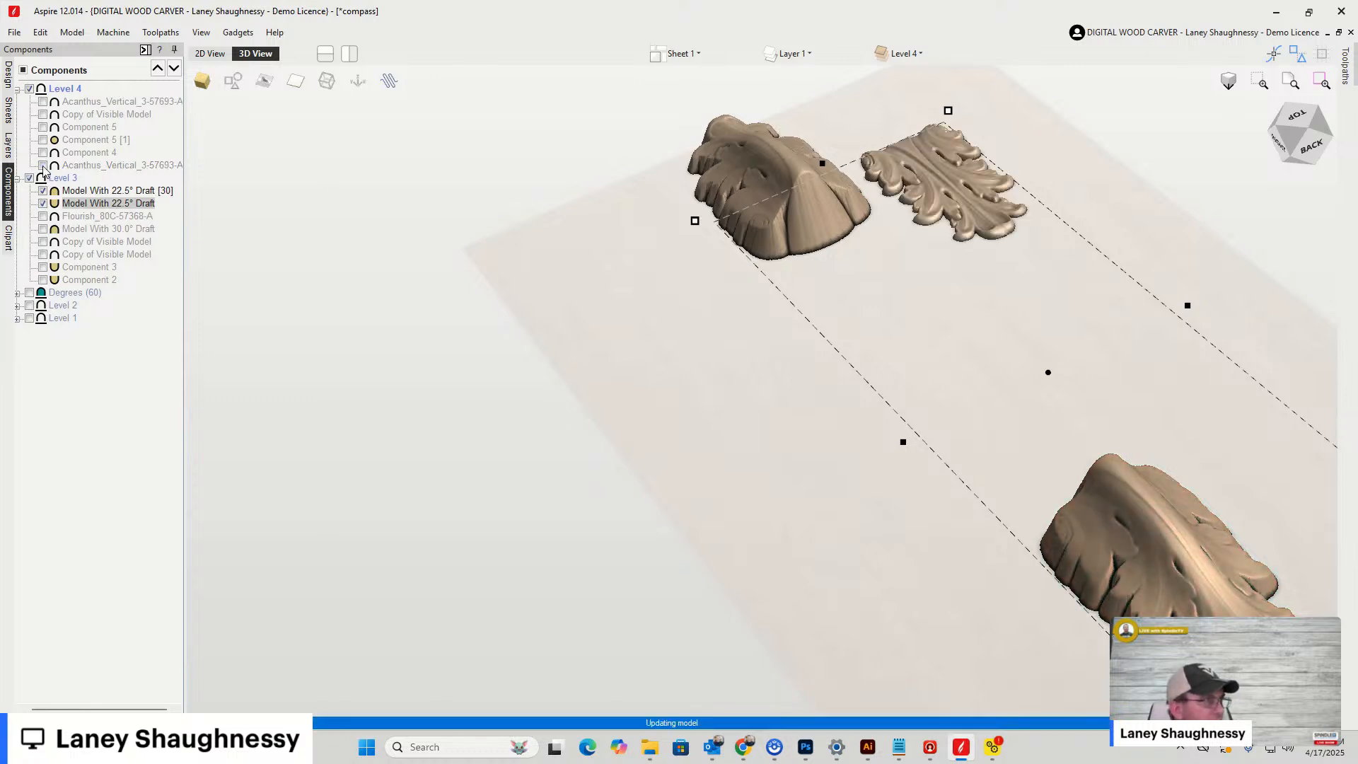
left_click(43, 115)
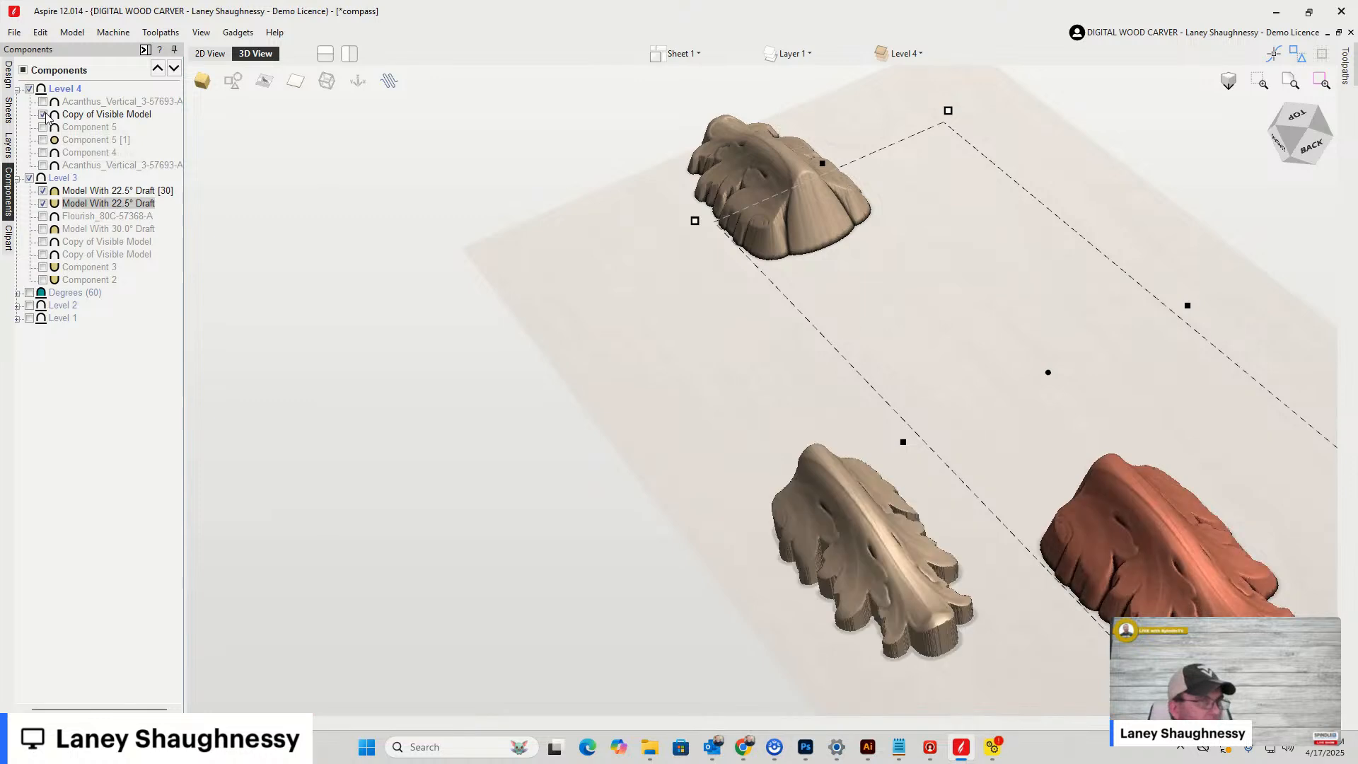
left_click(43, 114)
left_click(43, 140)
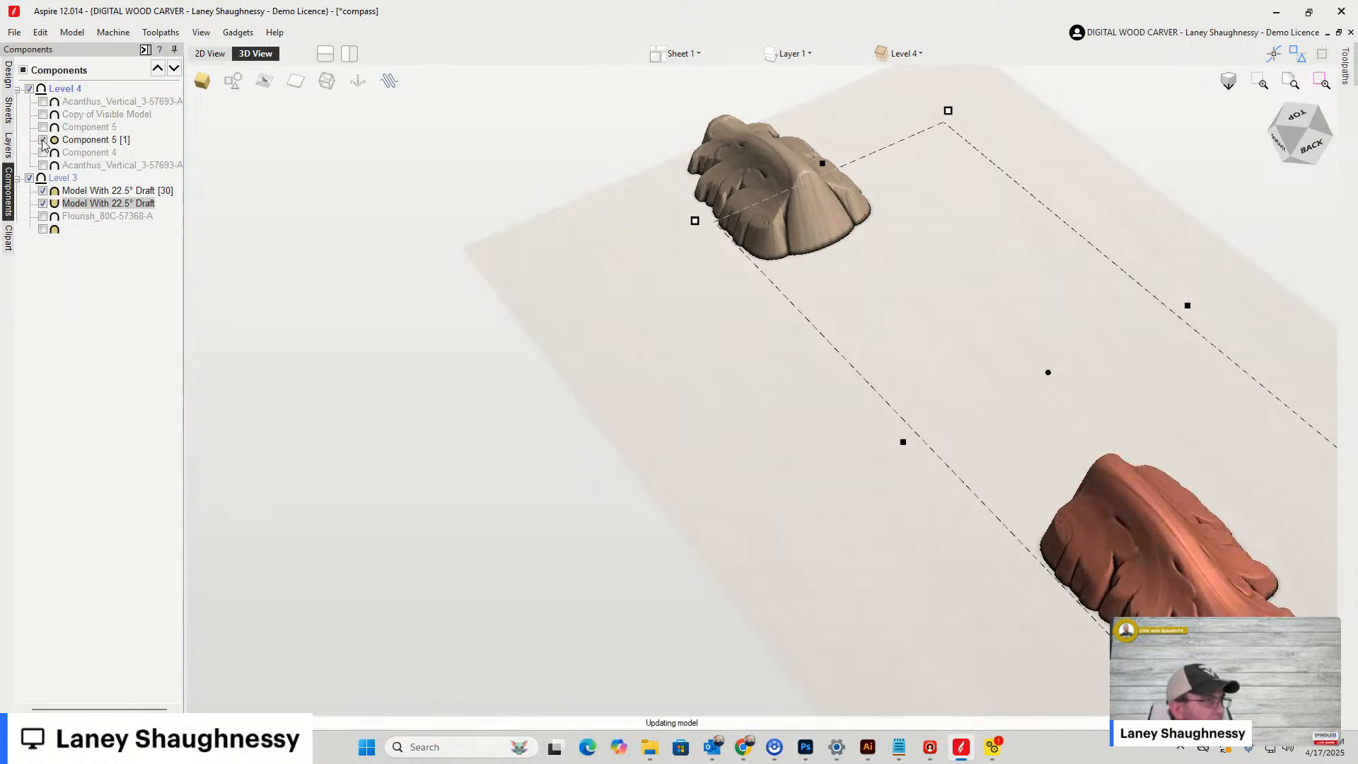
left_click(43, 140)
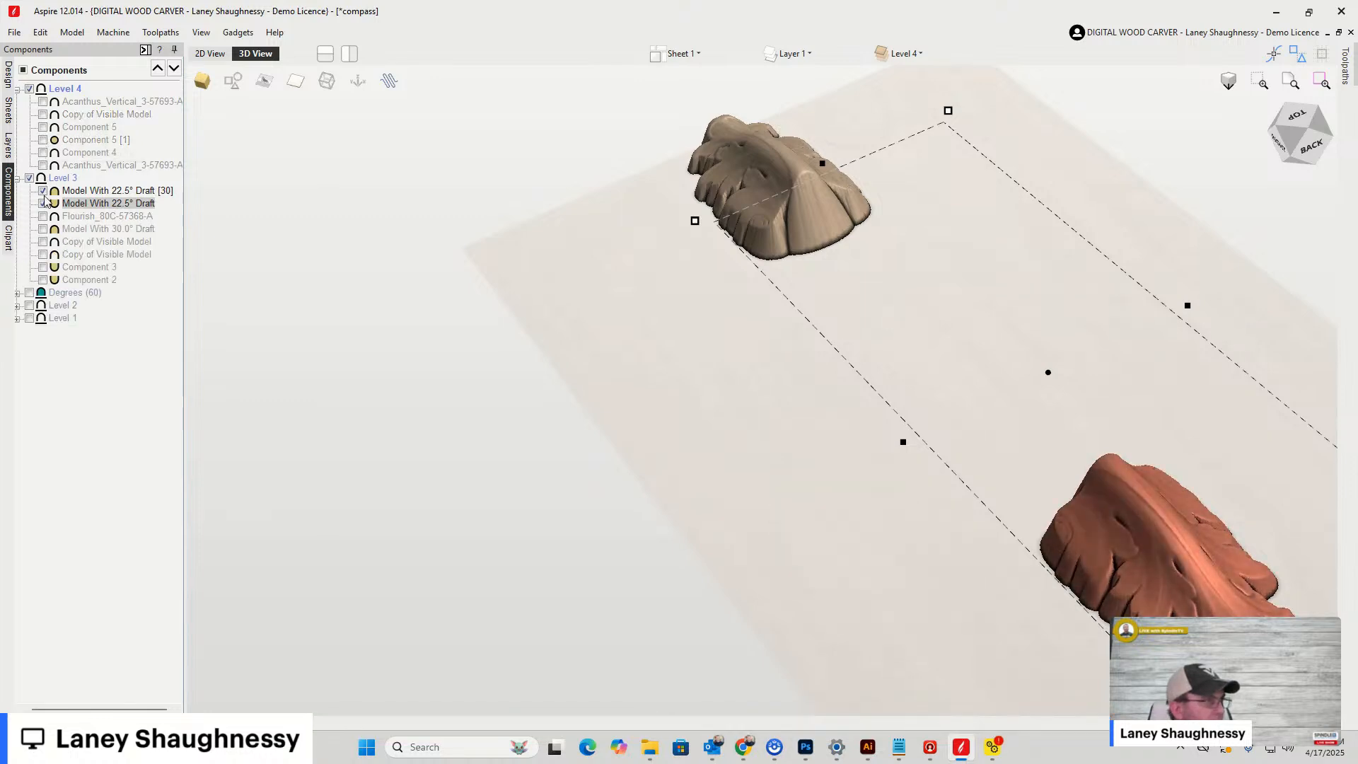
Preview Flourish_80C-57368-A and Model With 30.0° Draft in Level 3, hiding both again
left_click(42, 216)
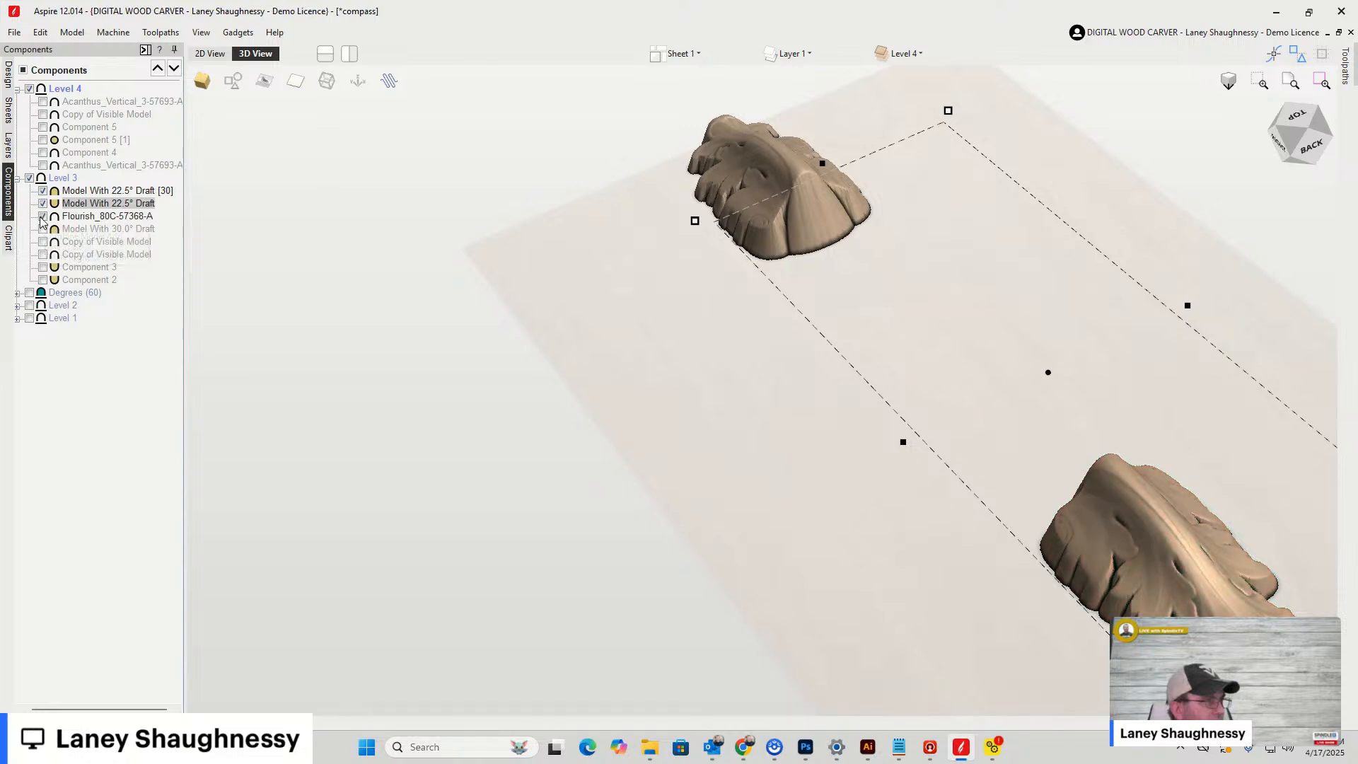
left_click(43, 229)
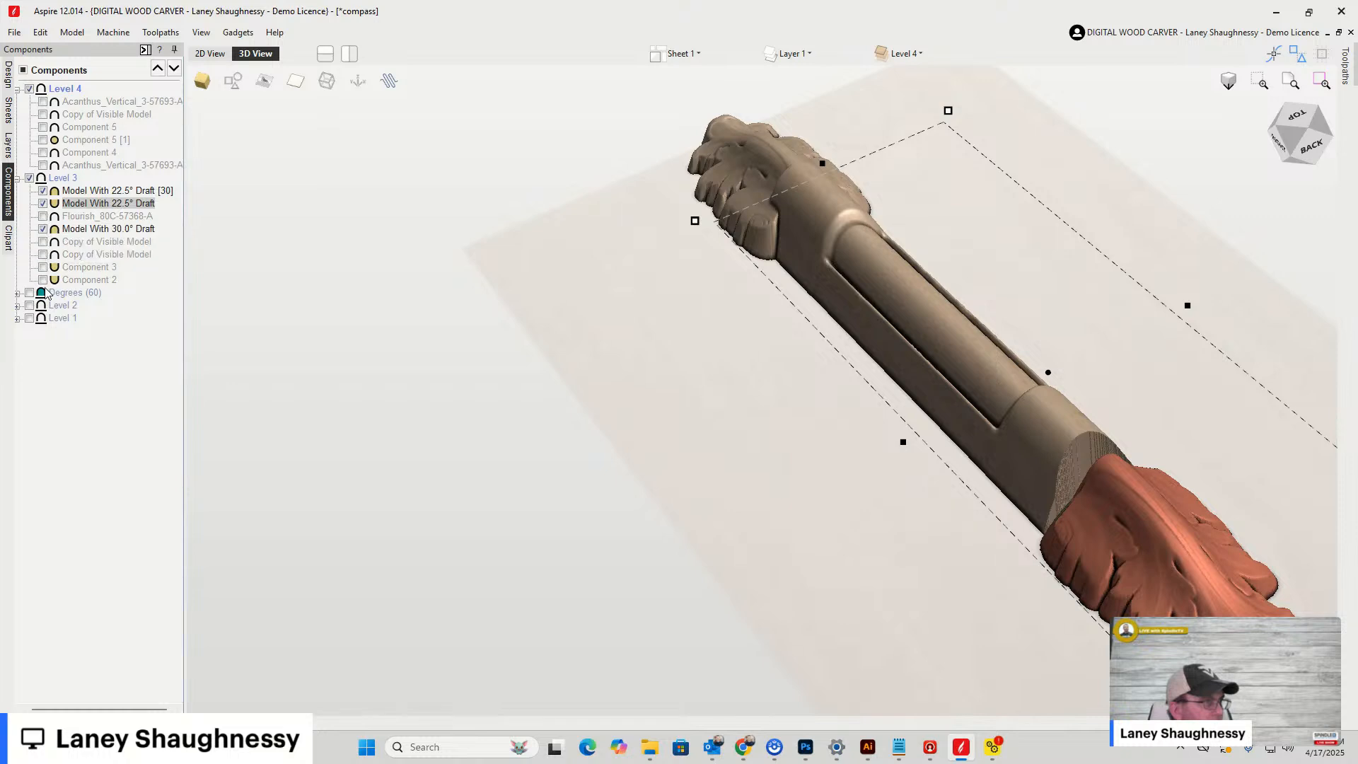
left_click(44, 229)
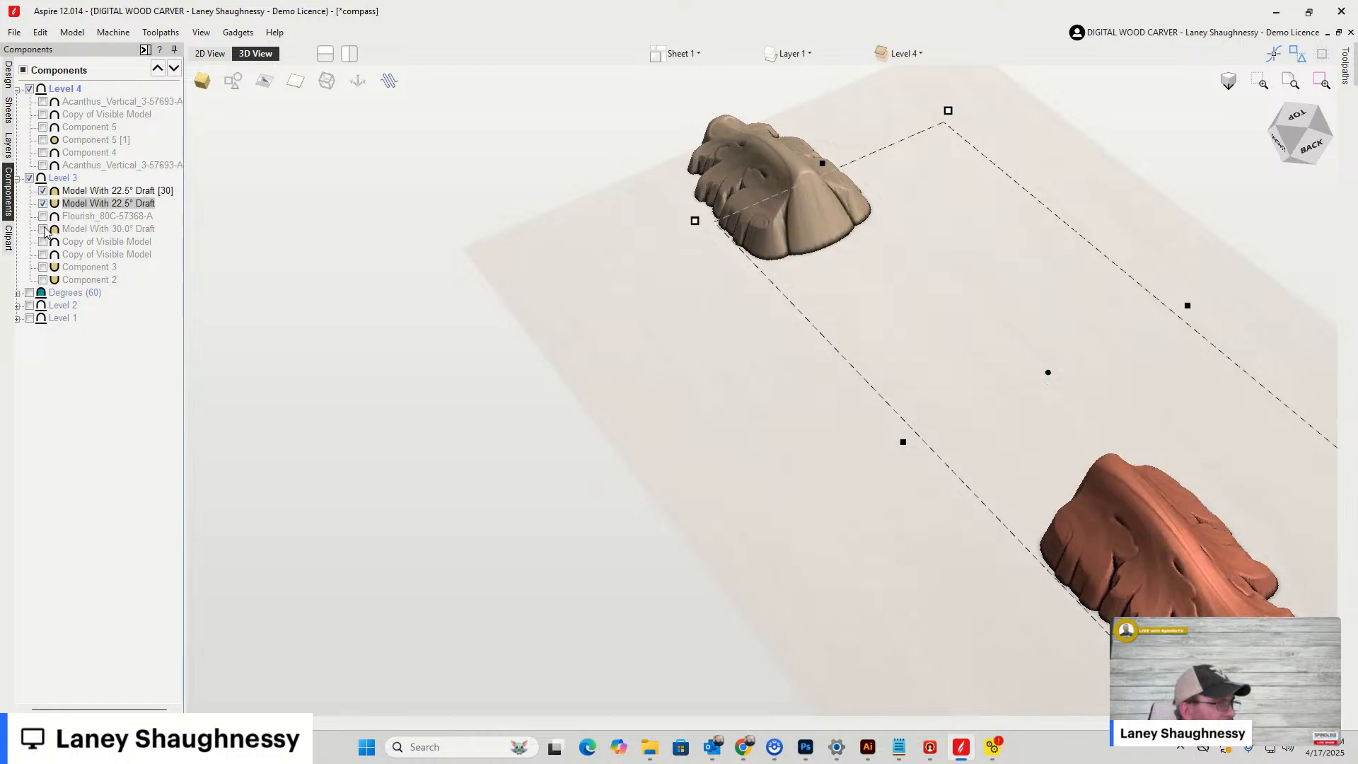
left_click(43, 204)
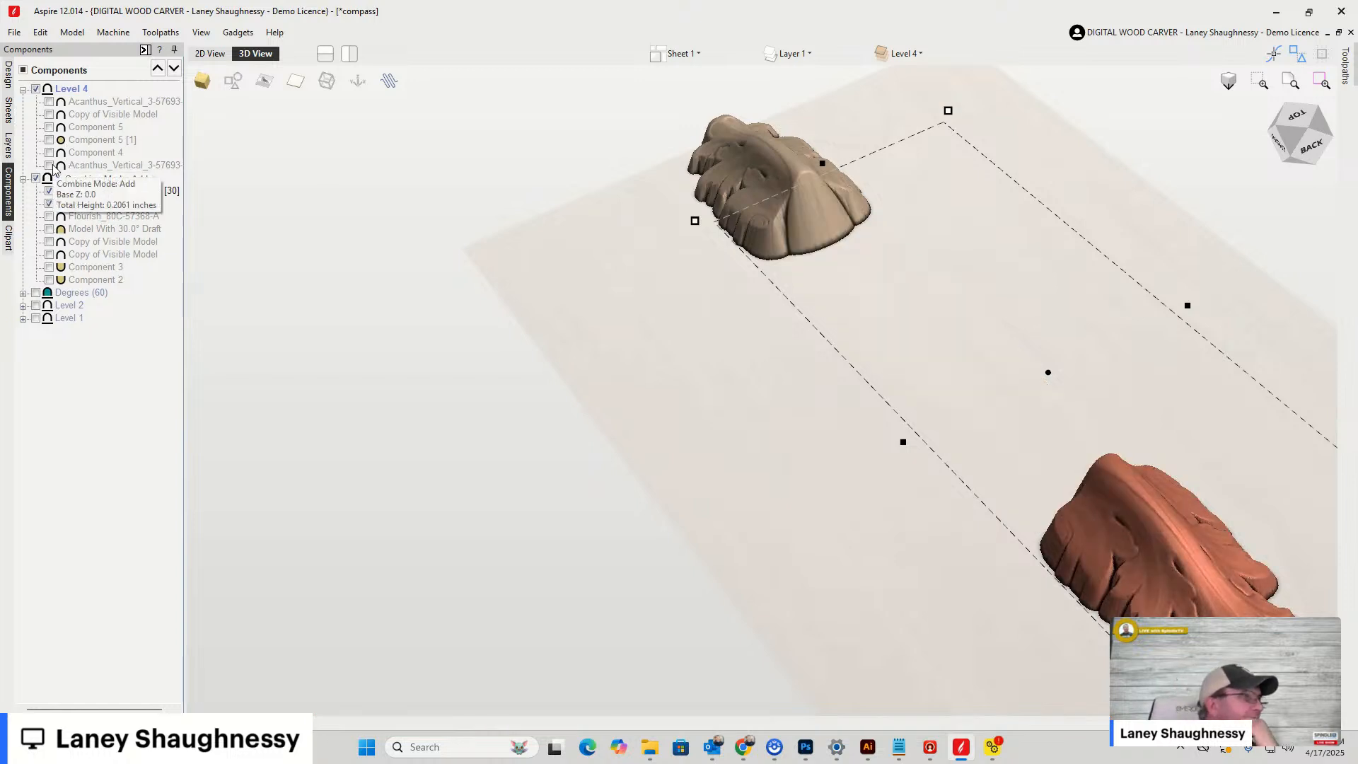
Preview and hide Level 4's first Acanthus_Vertical component, and show Copy of Visible Model
left_click(49, 101)
left_click(49, 103)
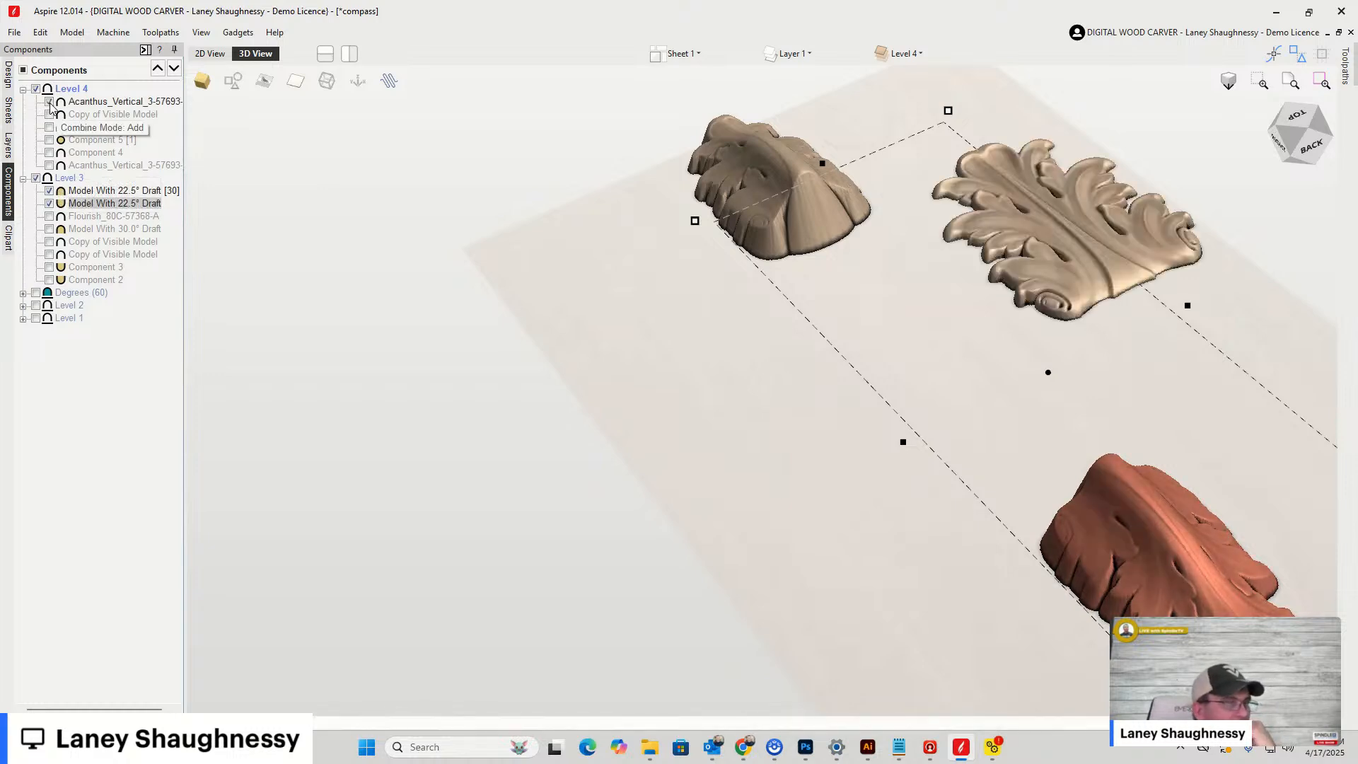
left_click(49, 114)
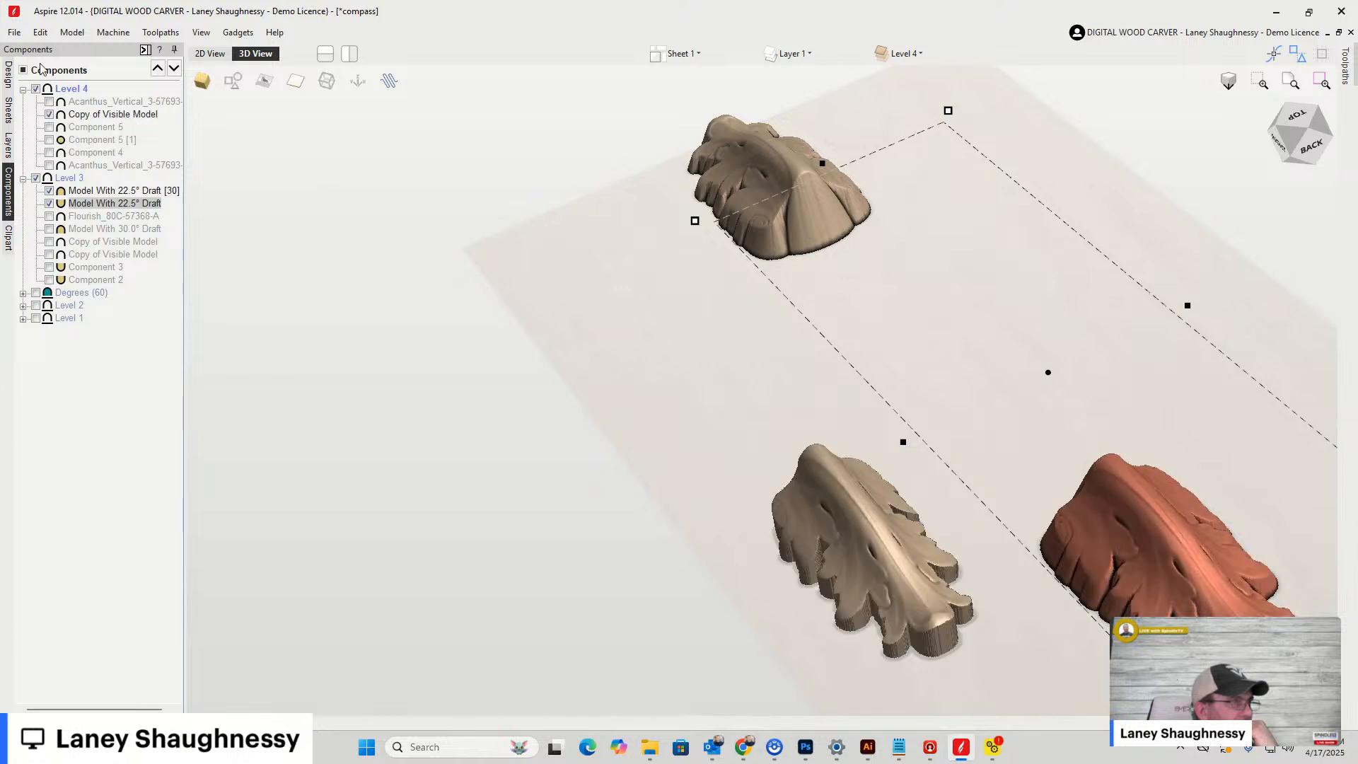
Undo the latest edits step by step, back through a component height scaling and a size change
left_click(41, 33)
left_click(41, 48)
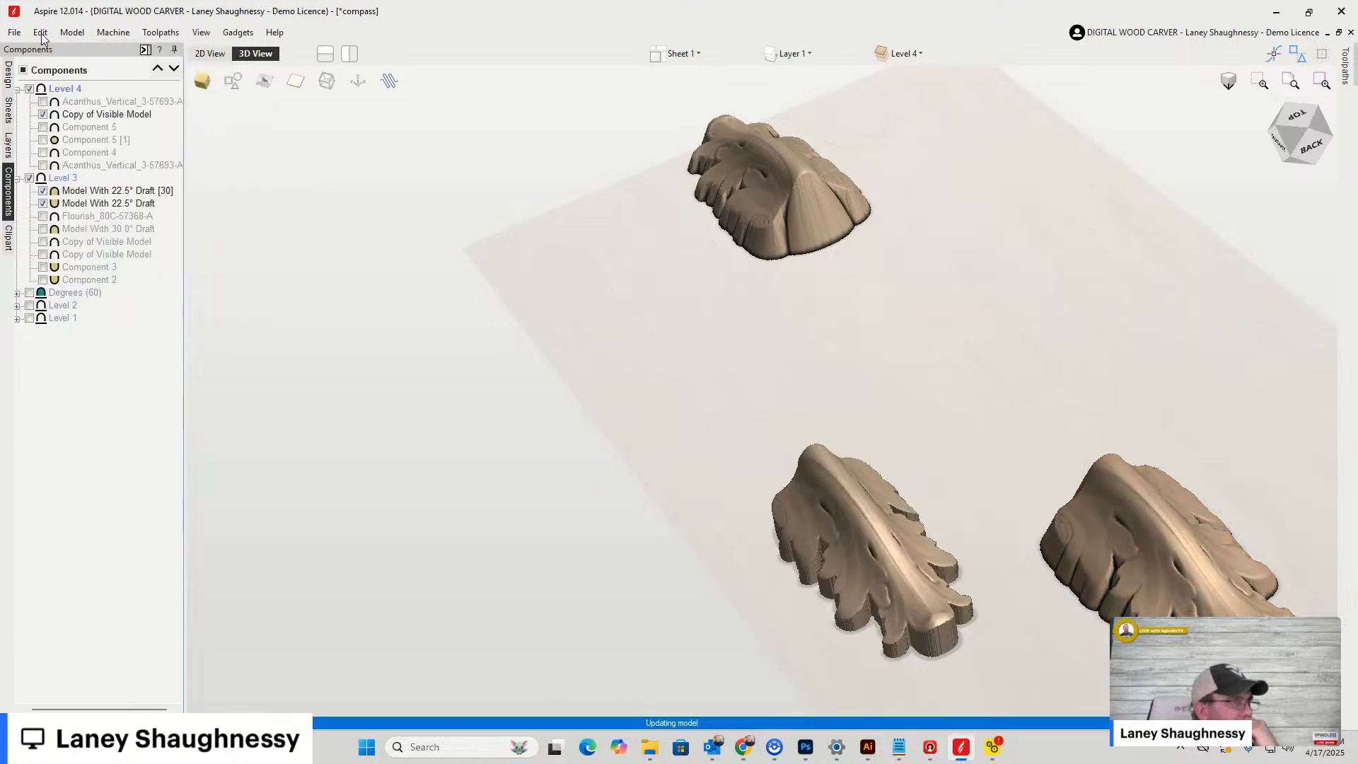
left_click(41, 33)
left_click(46, 48)
left_click(40, 32)
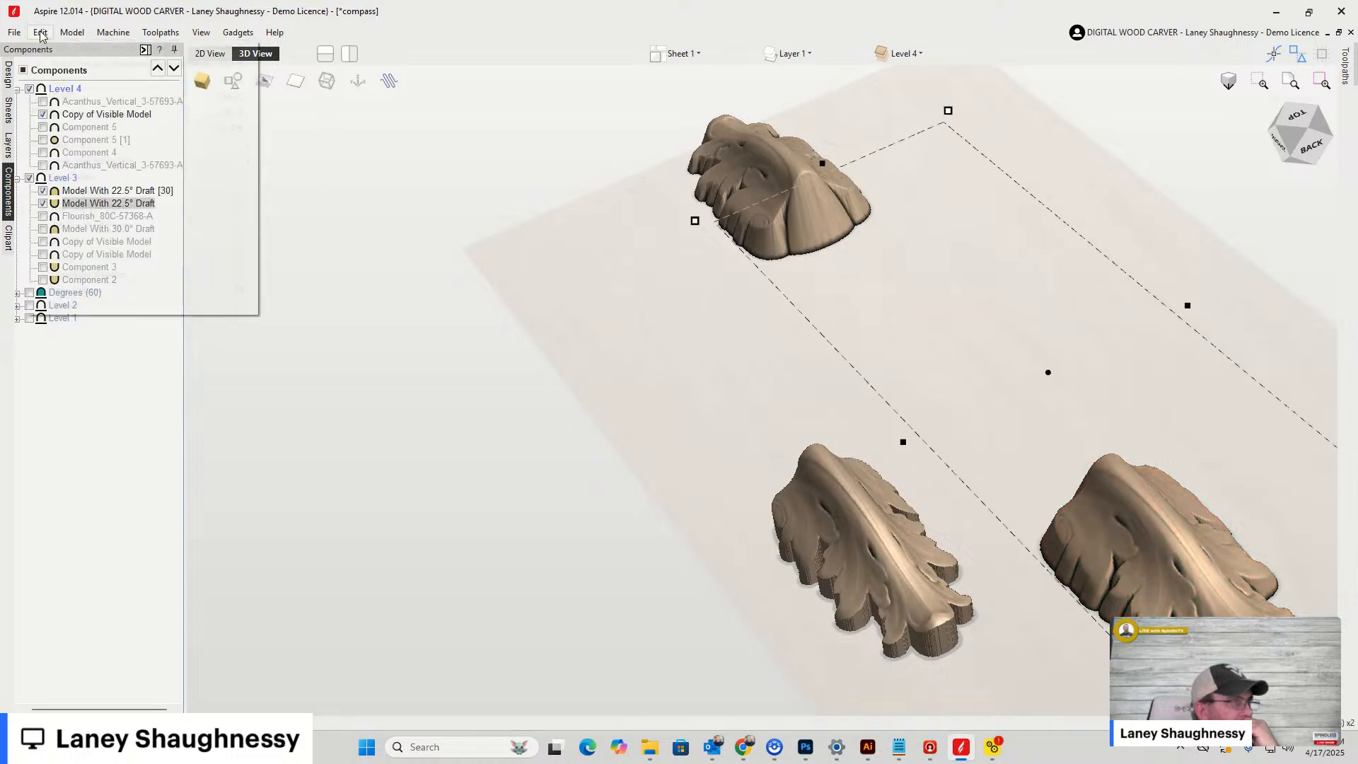
left_click(46, 48)
left_click(40, 33)
left_click(46, 48)
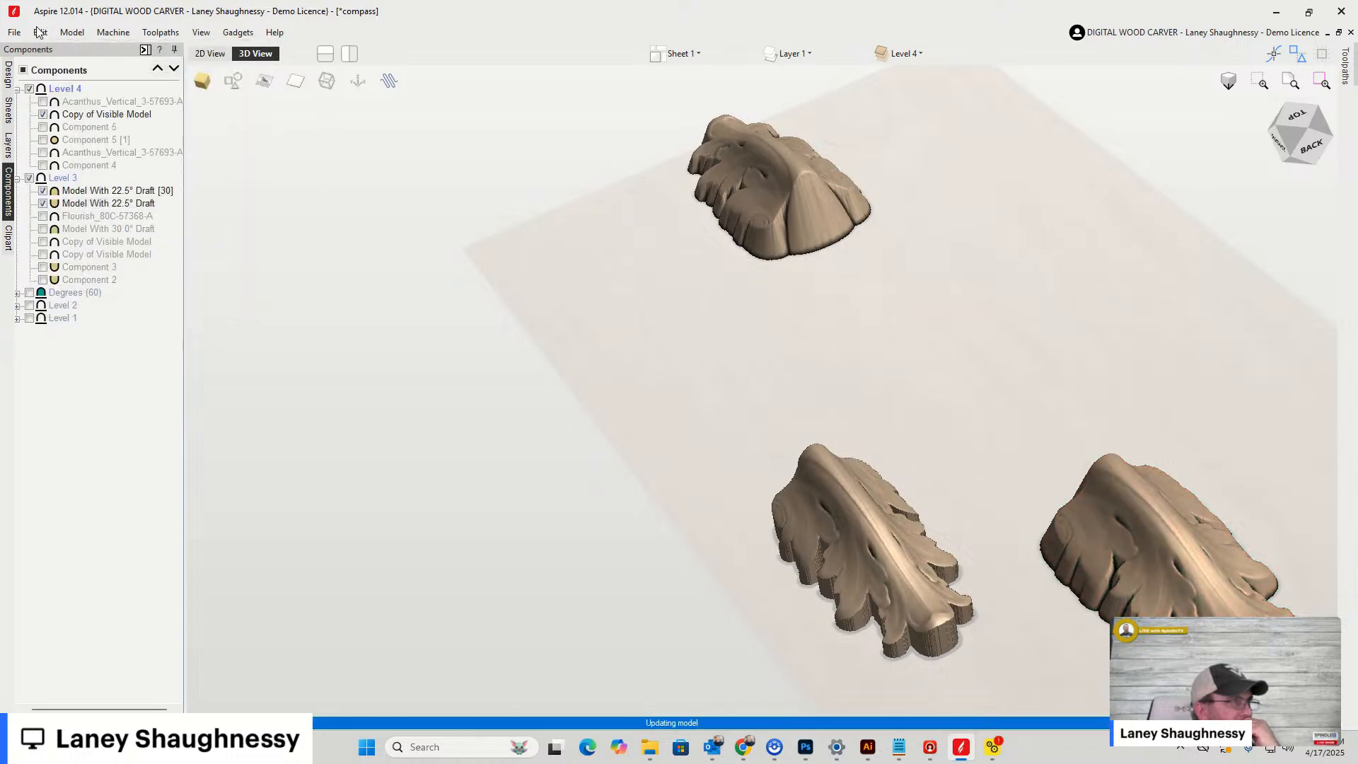
left_click(40, 33)
left_click(46, 48)
left_click(40, 33)
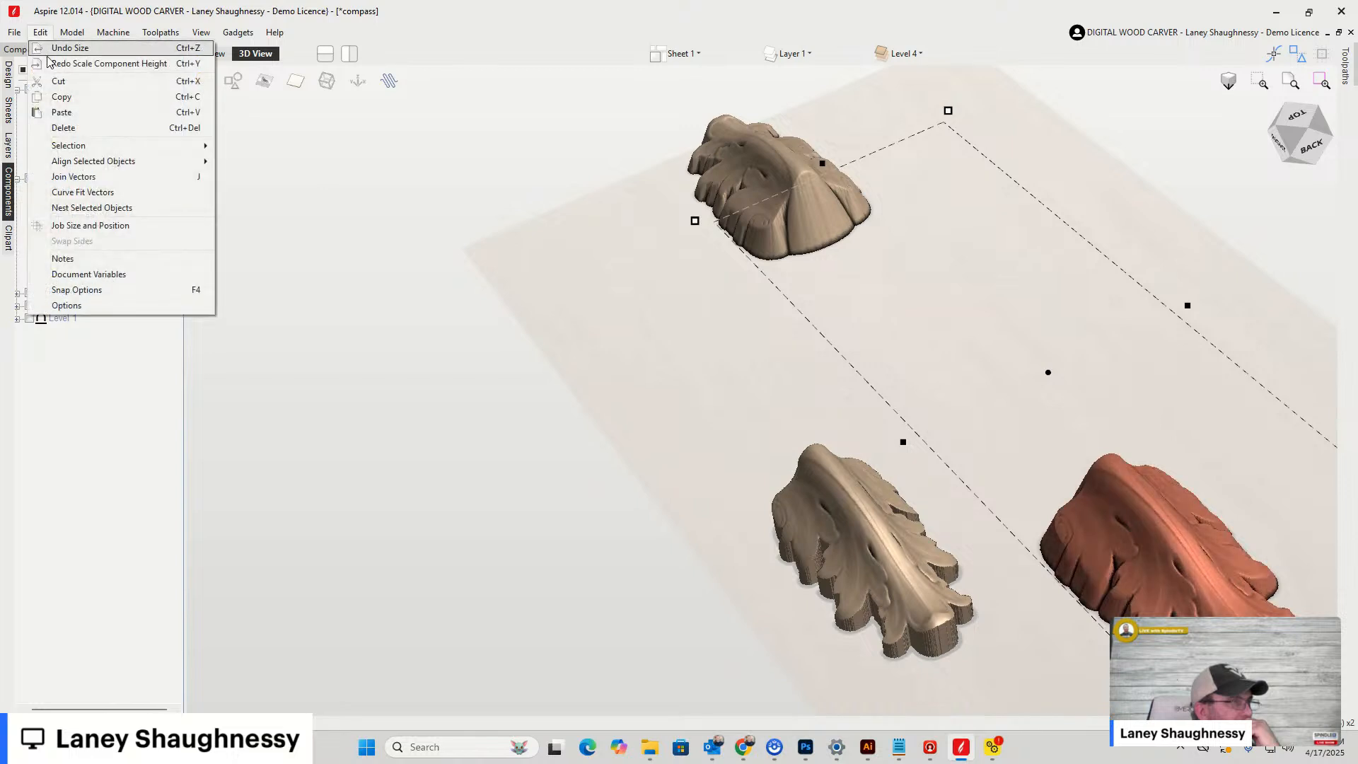
left_click(46, 55)
Undo the earlier component height scaling, size change and moves, back to the component import
left_click(40, 33)
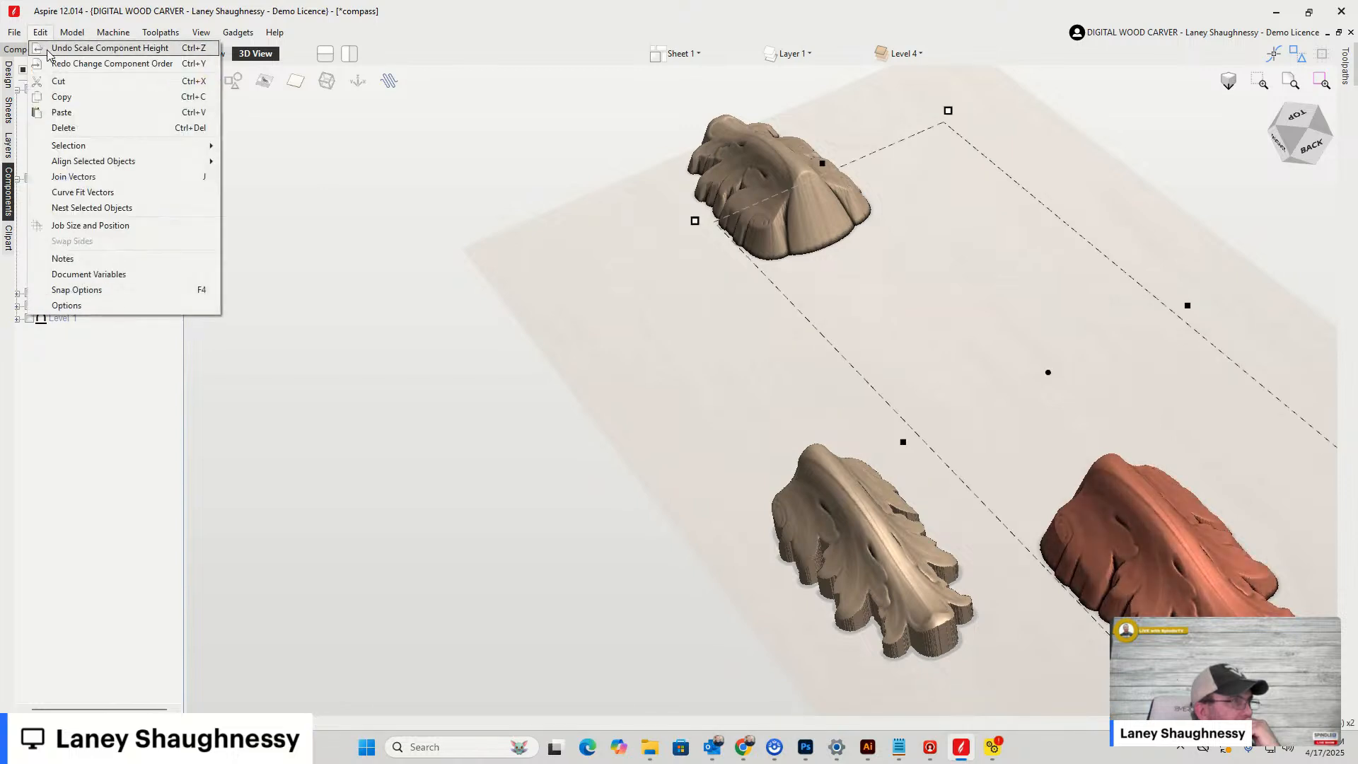
left_click(46, 48)
left_click(40, 33)
left_click(46, 49)
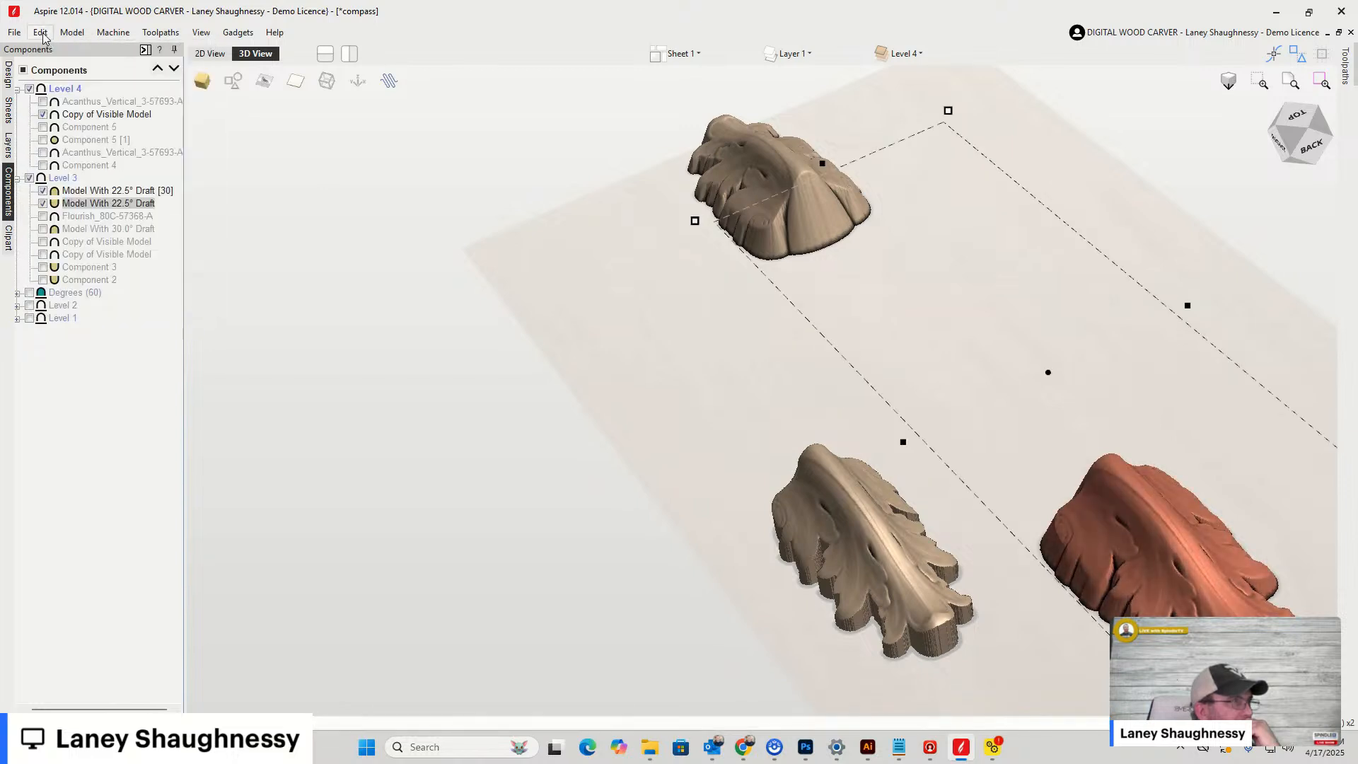
left_click(40, 32)
left_click(48, 50)
left_click(40, 32)
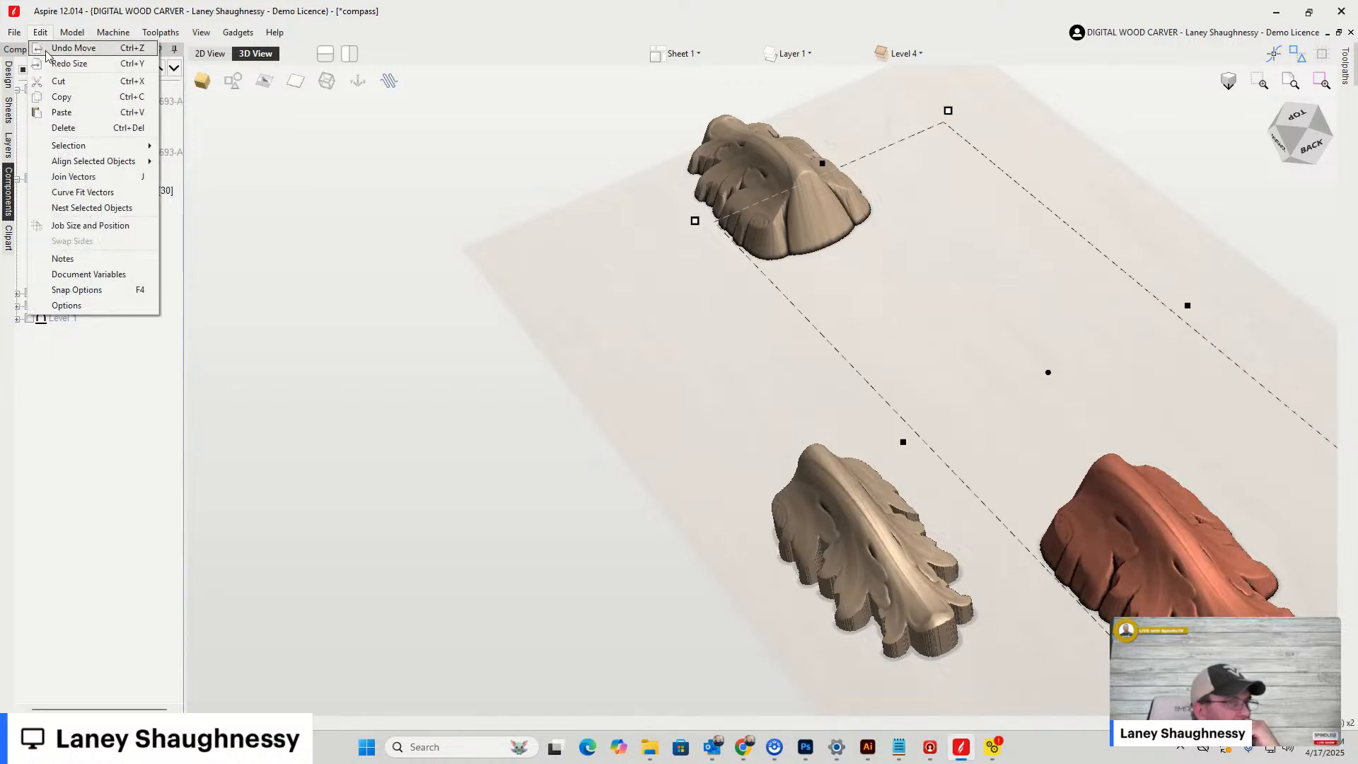
left_click(46, 49)
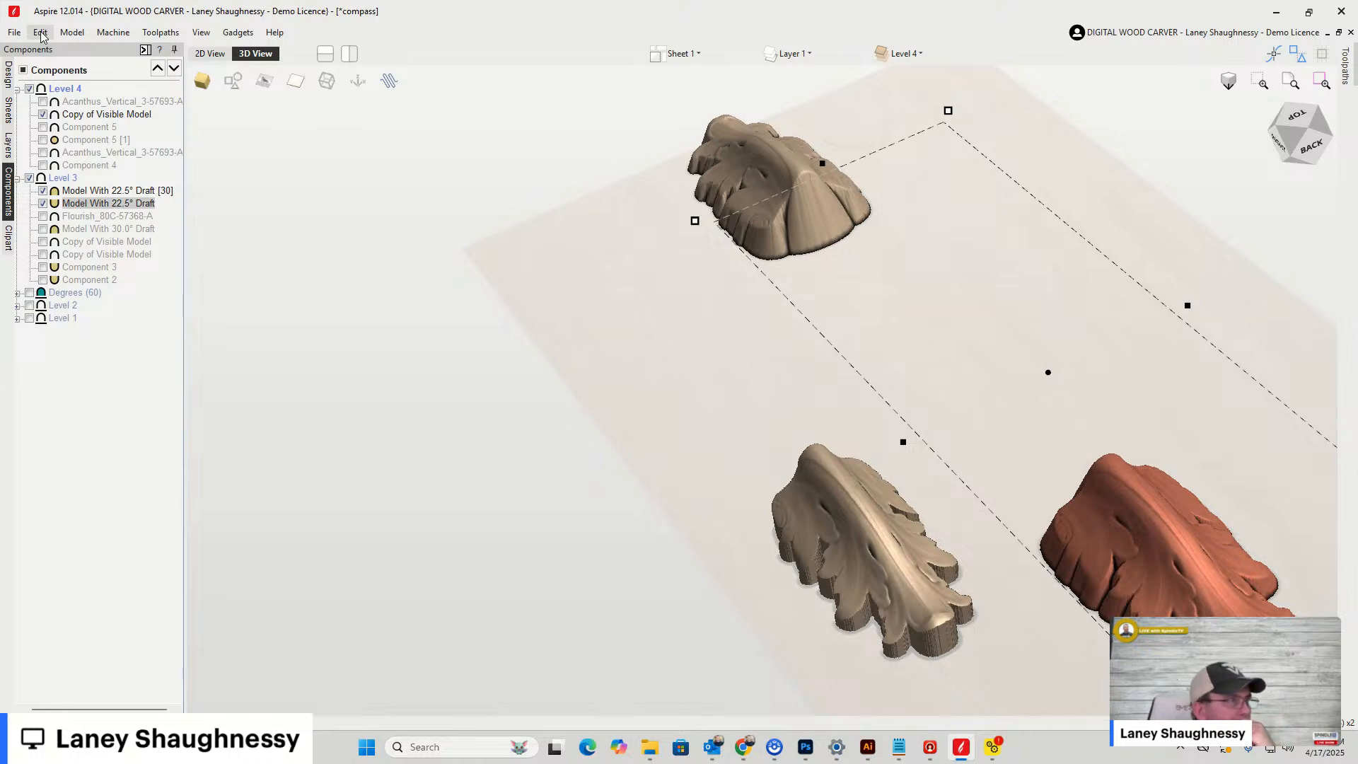
left_click(40, 34)
left_click(51, 49)
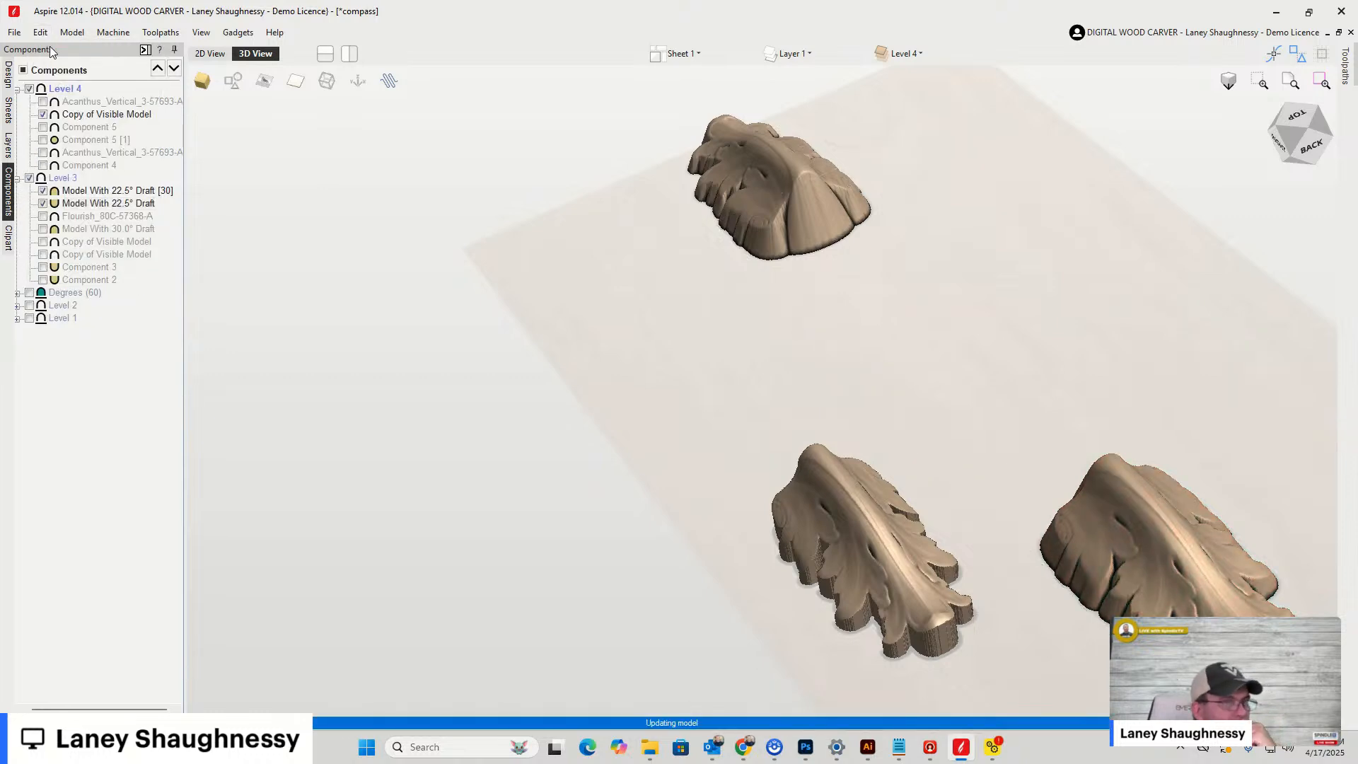
Undo the import of Level 4's first Acanthus_Vertical component and the nudge of the column's far leaf
left_click(40, 32)
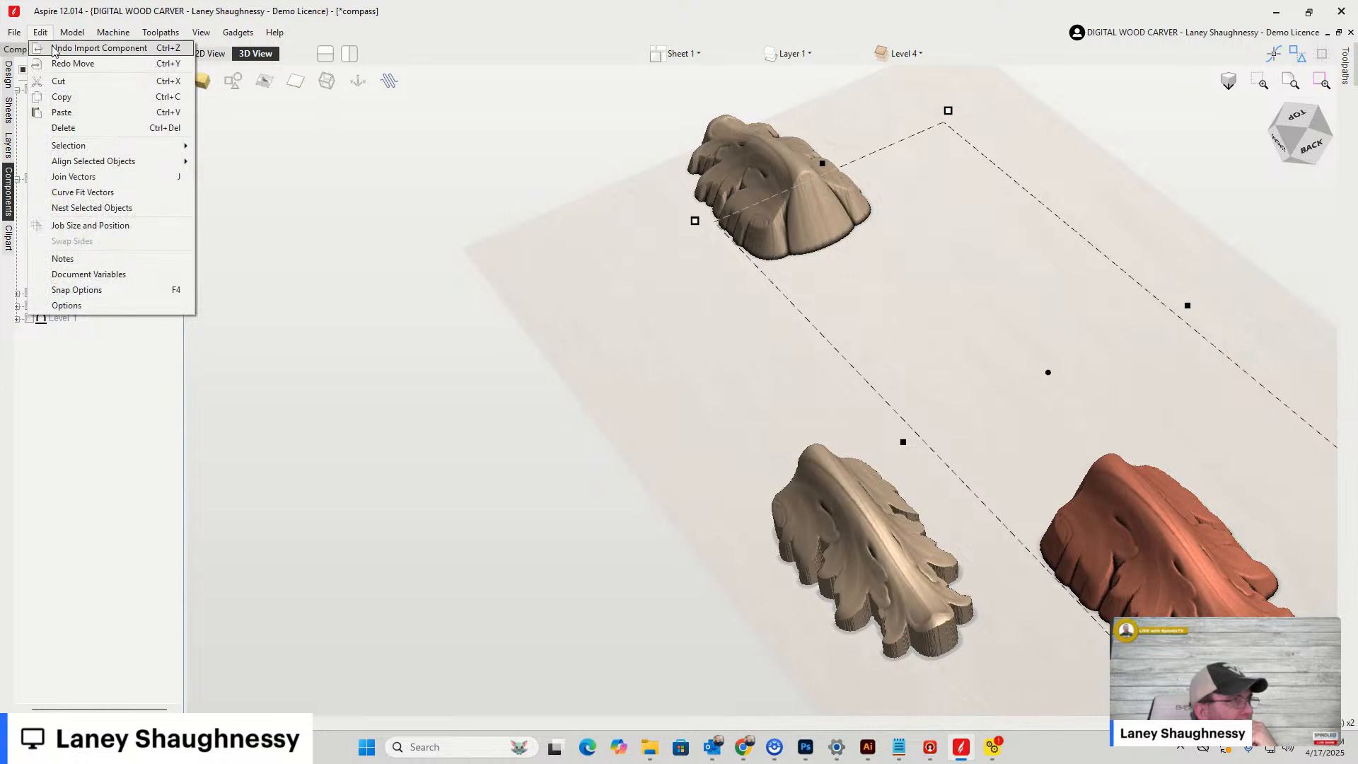
left_click(53, 48)
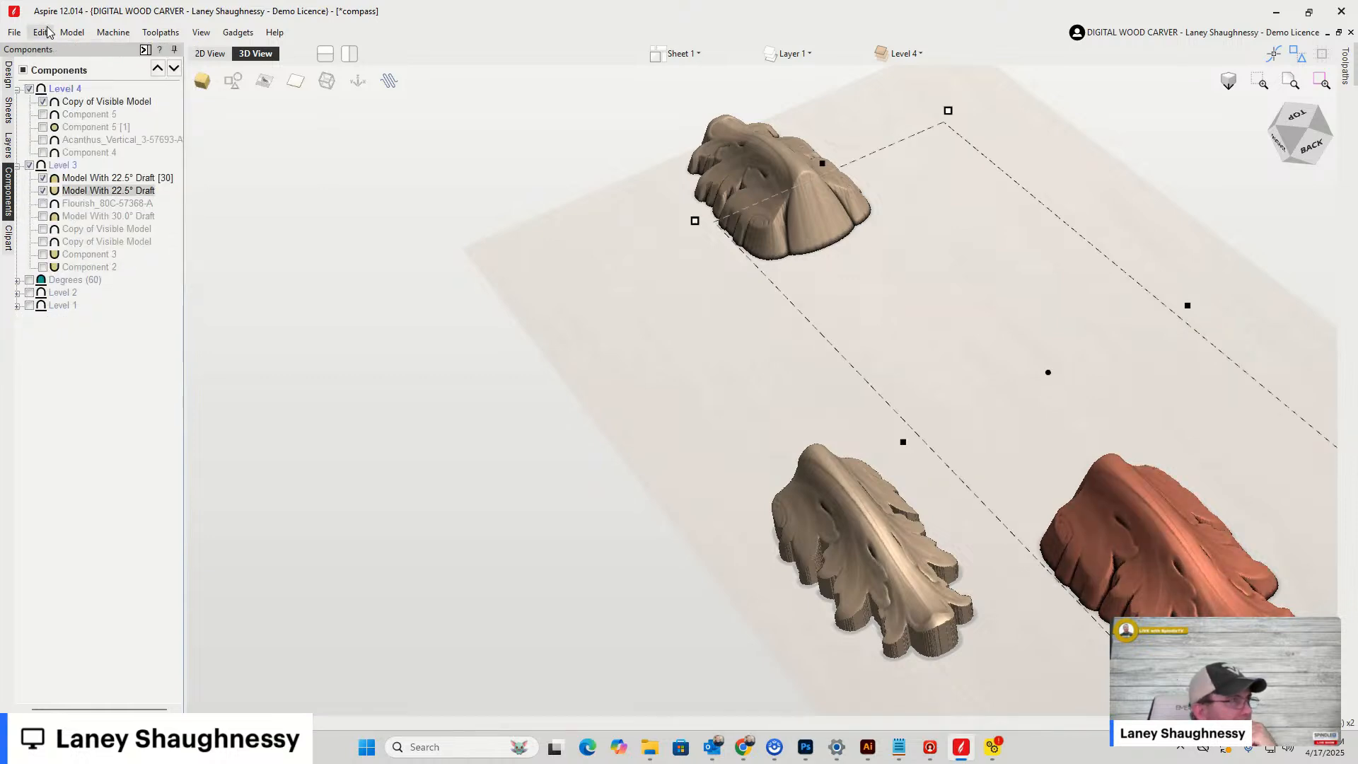
left_click(40, 33)
left_click(53, 48)
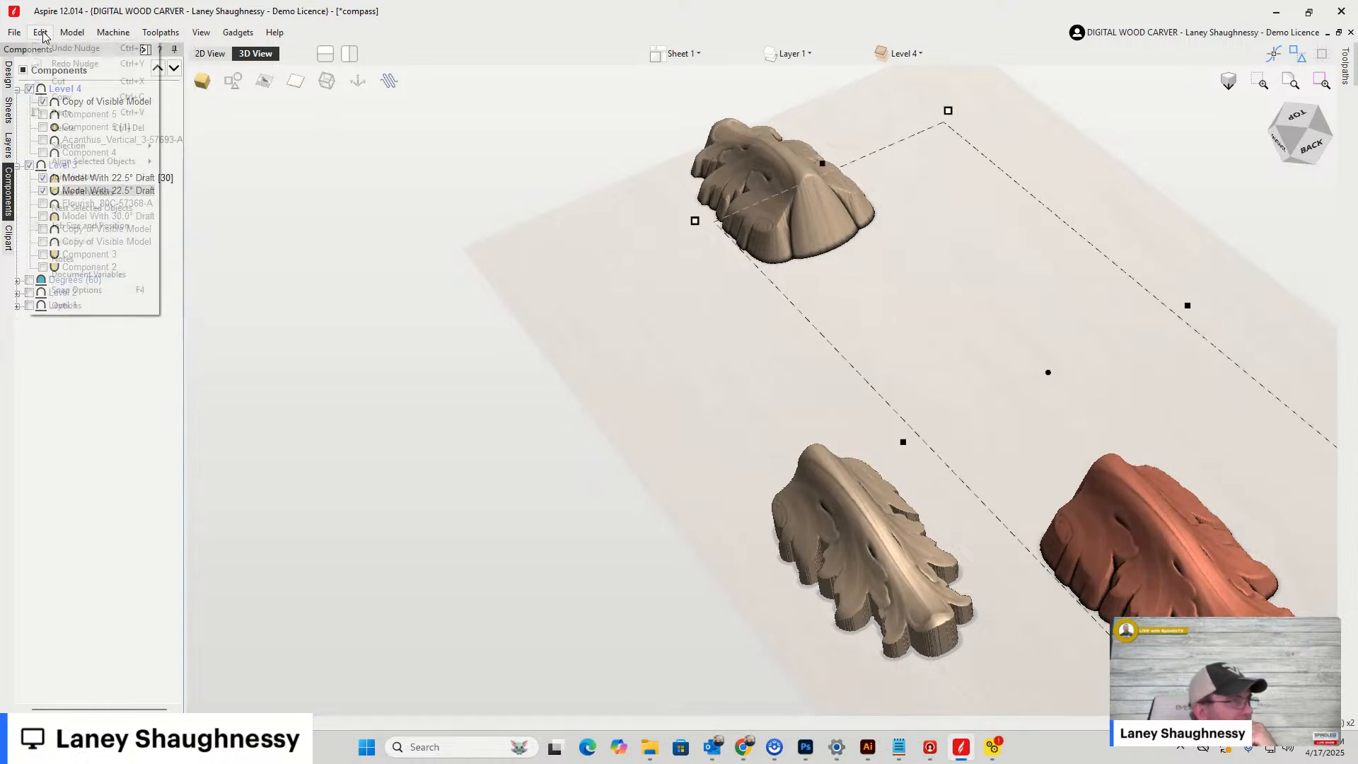
left_click(40, 32)
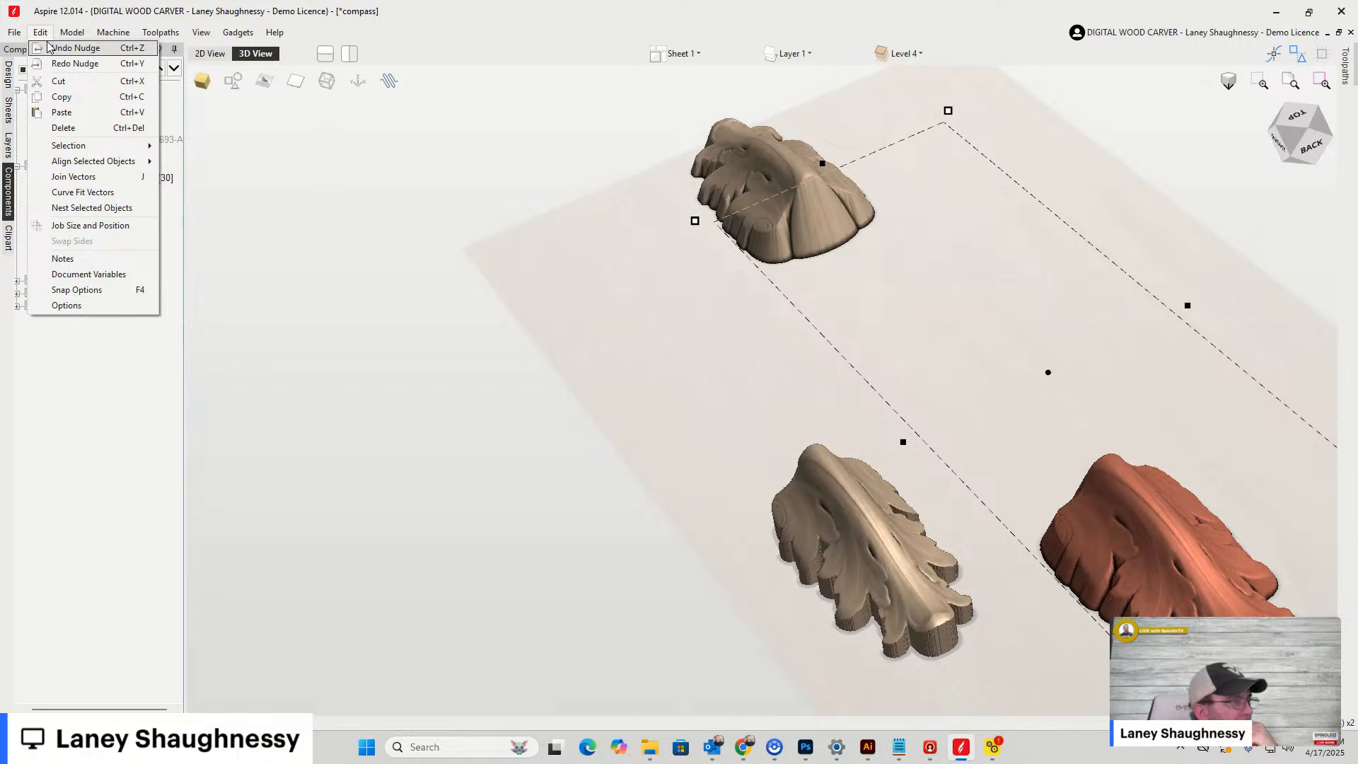
left_click(244, 267)
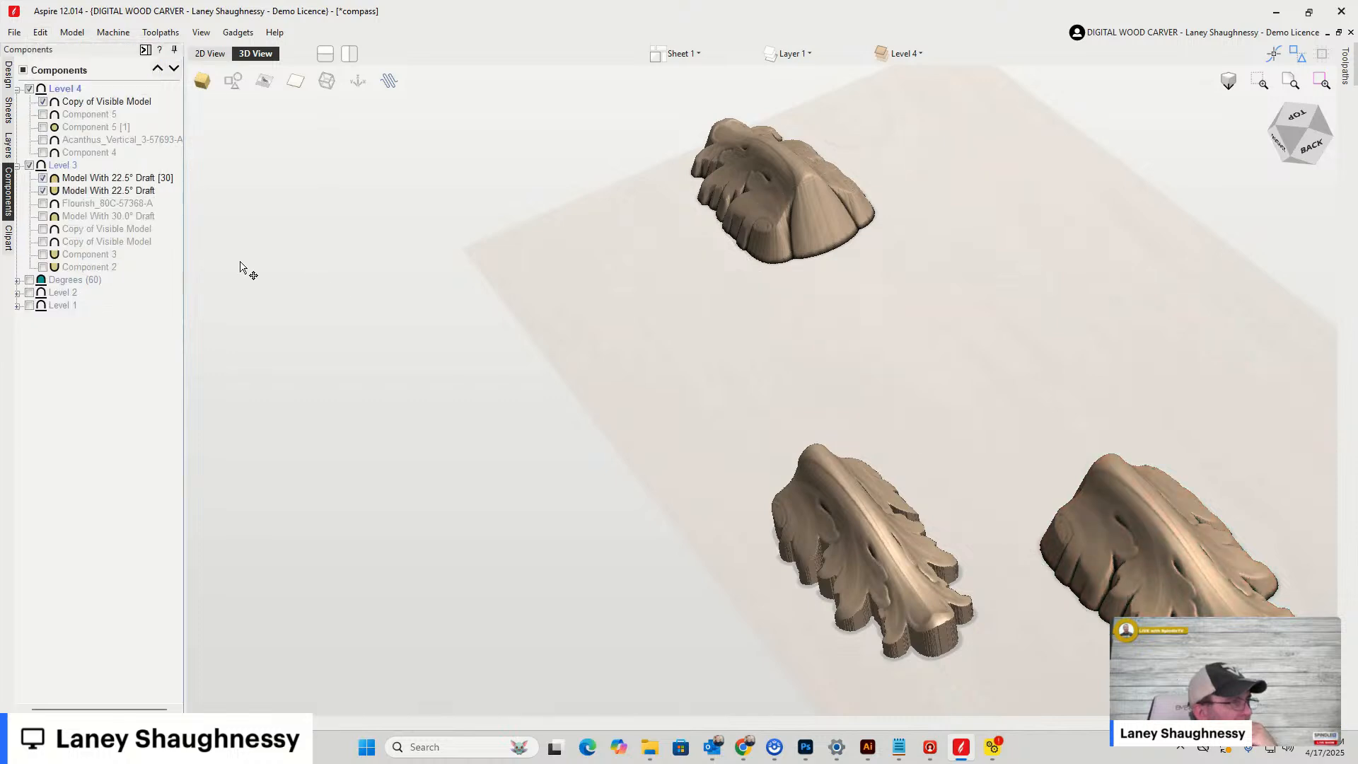
Show Model With 30.0° Draft and Flourish_80C-57368-A in Level 3, and view the whole column from the top front
left_click(43, 216)
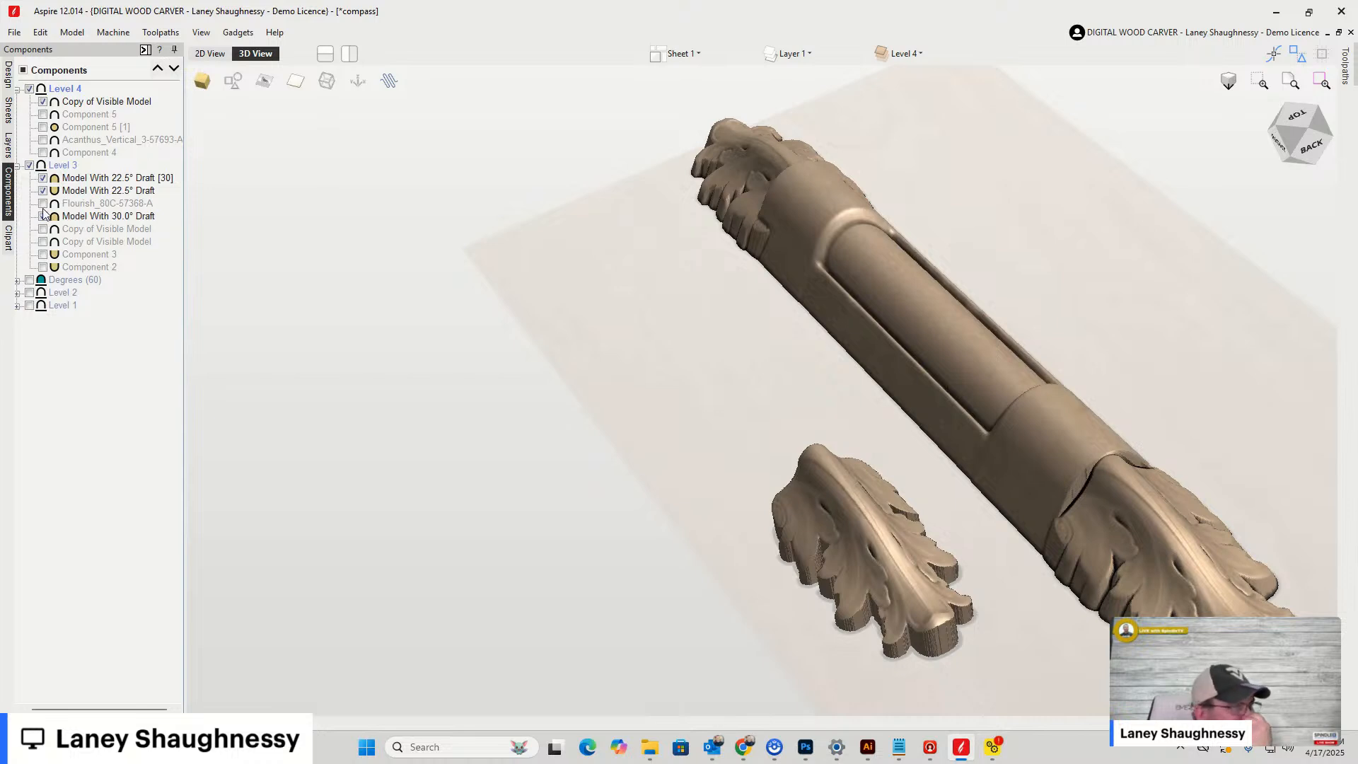
left_click(43, 204)
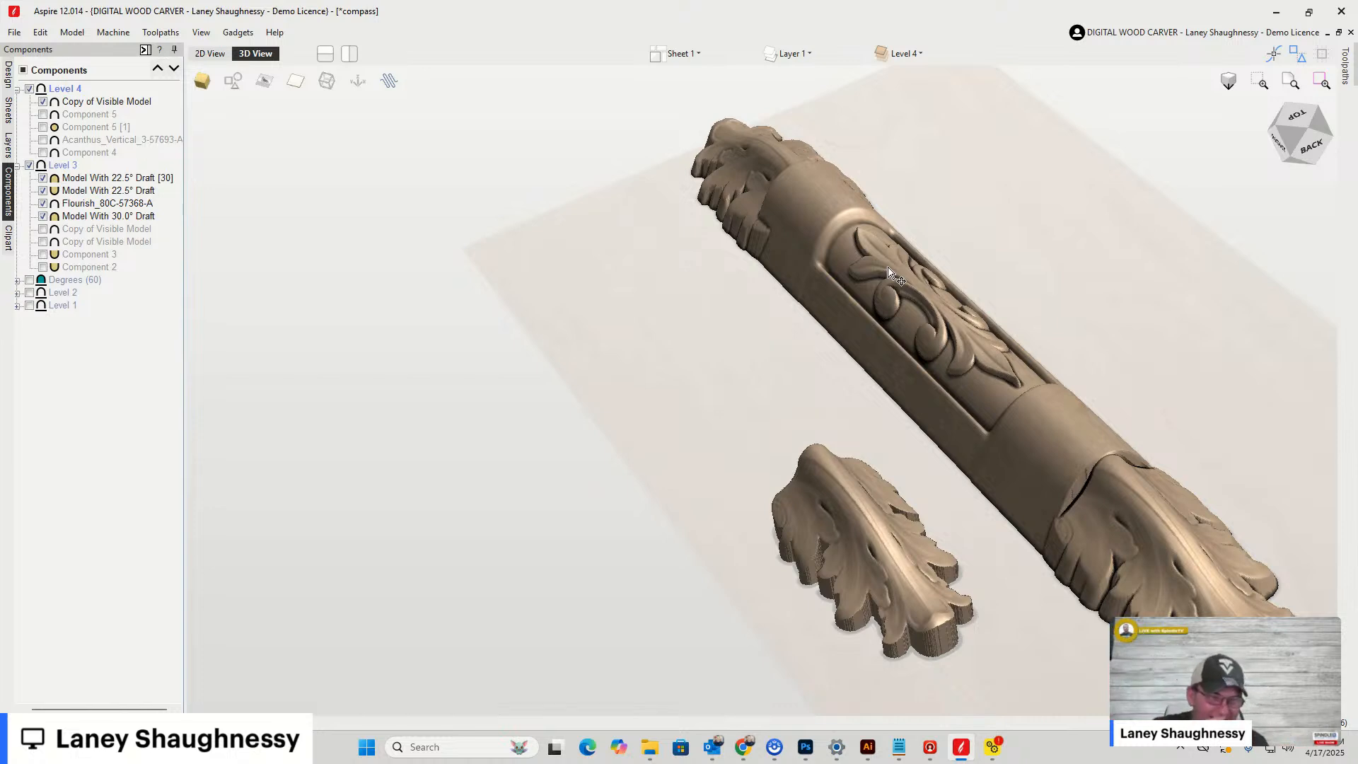
left_click(1341, 148)
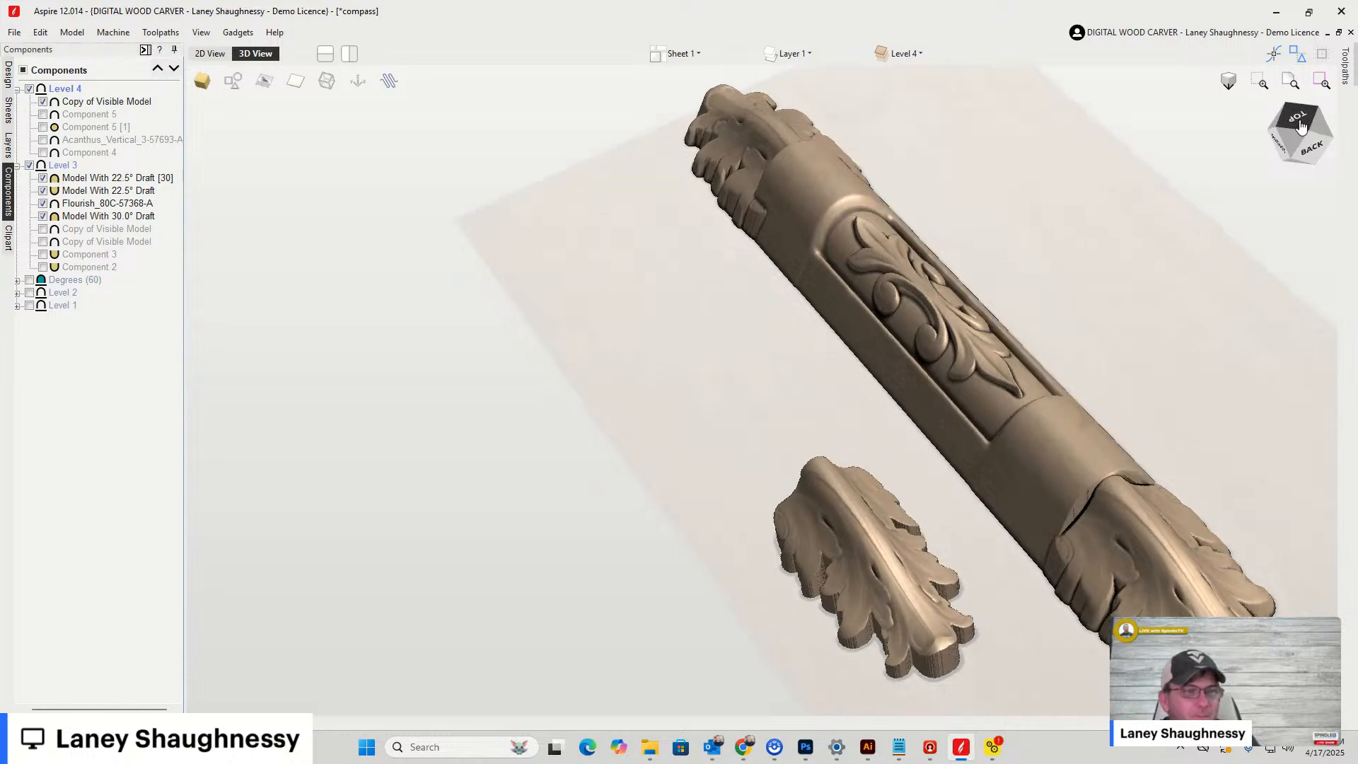
left_click_drag(1343, 148, 1311, 178)
scroll(1244, 239, "down", 2)
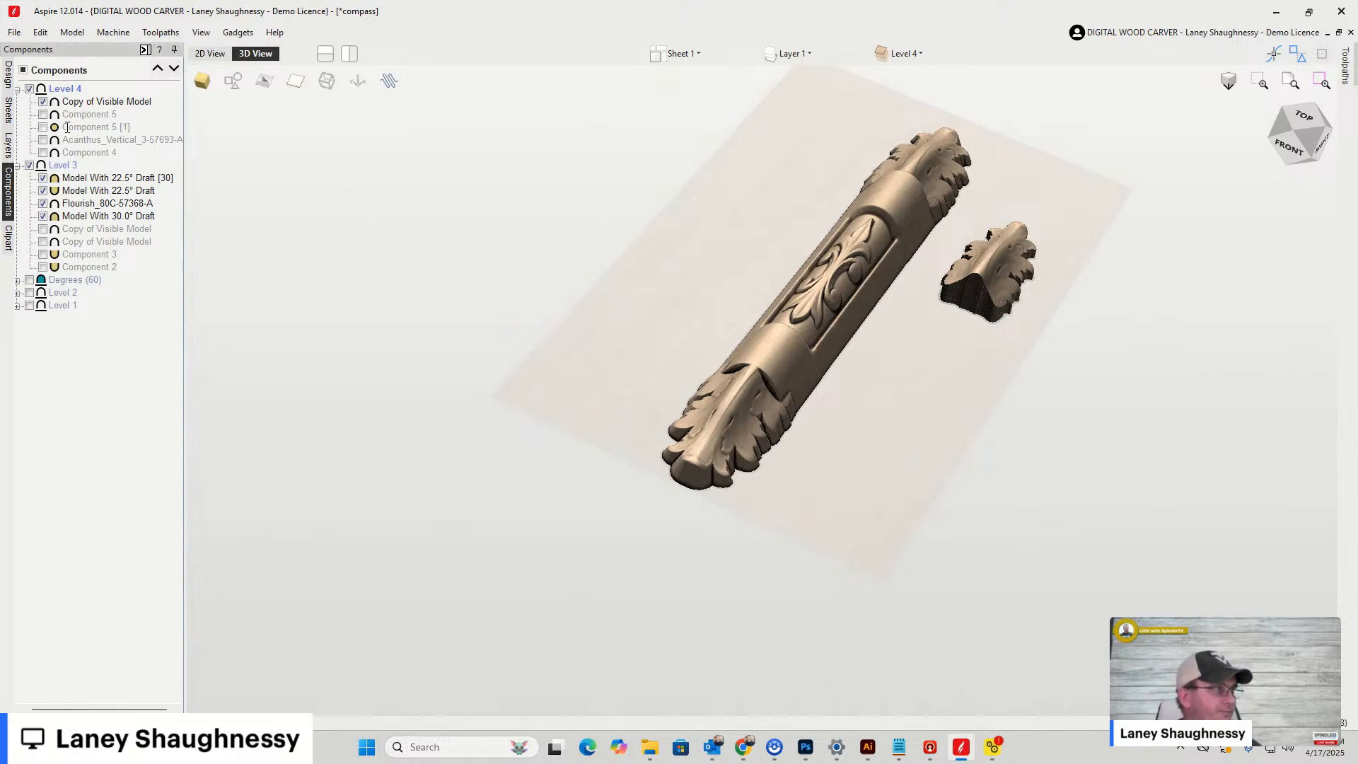
Hide Level 3, then show and select Component 5 [1] in Level 4
left_click(30, 166)
left_click(43, 127)
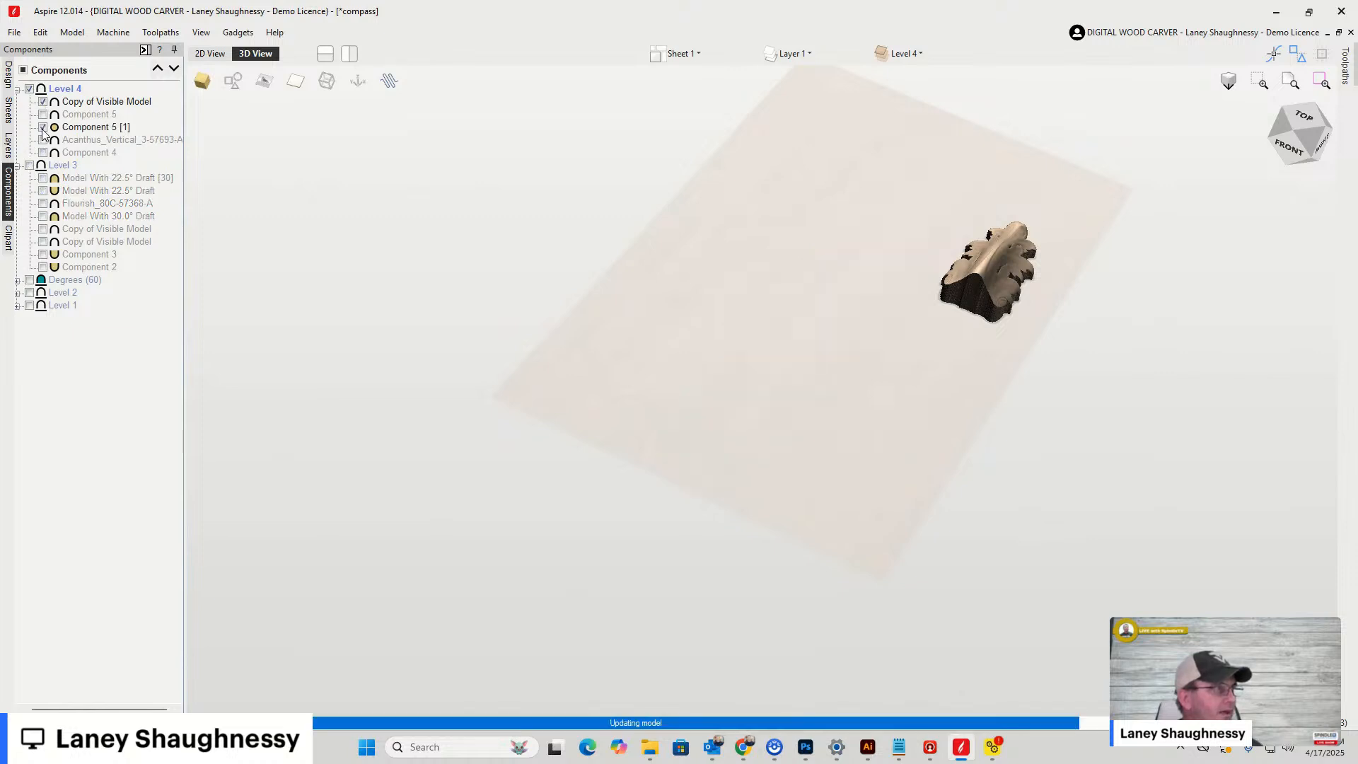
left_click(56, 129)
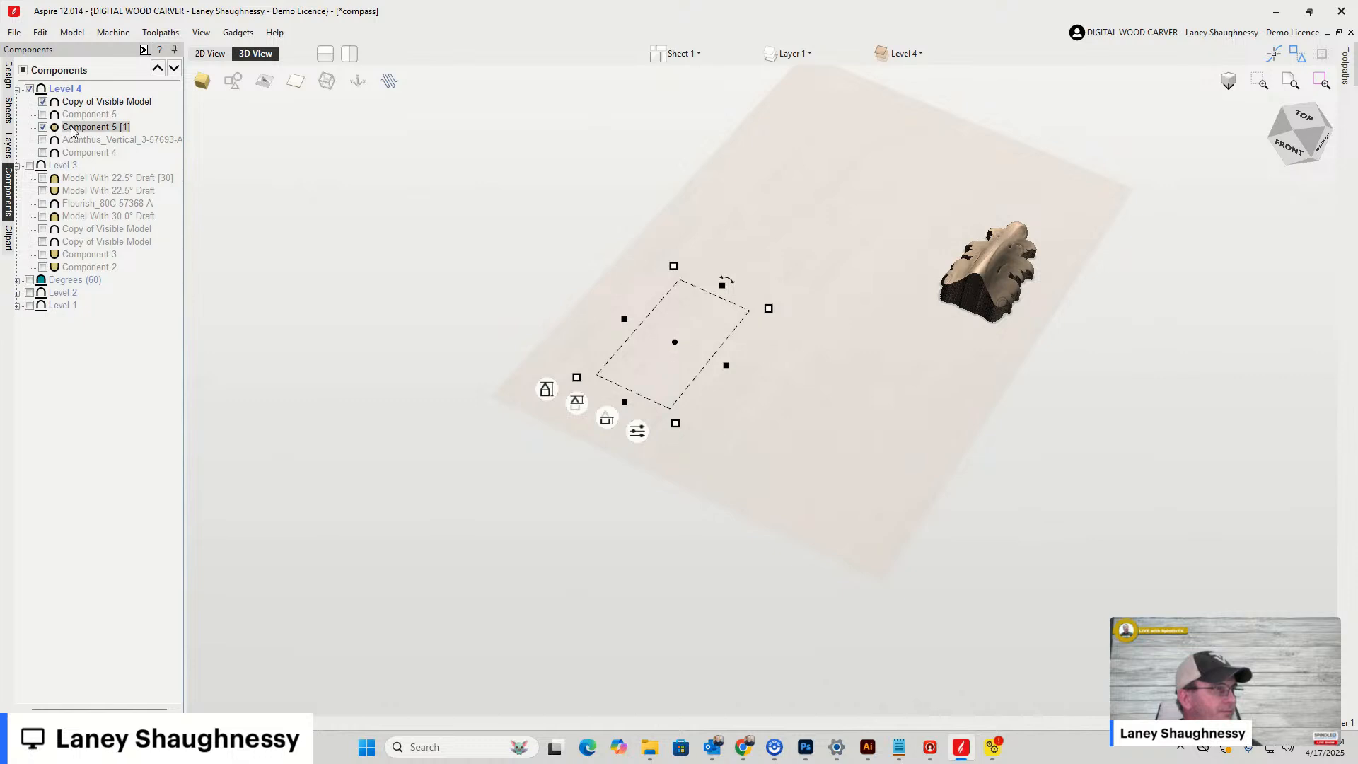
left_click(52, 131)
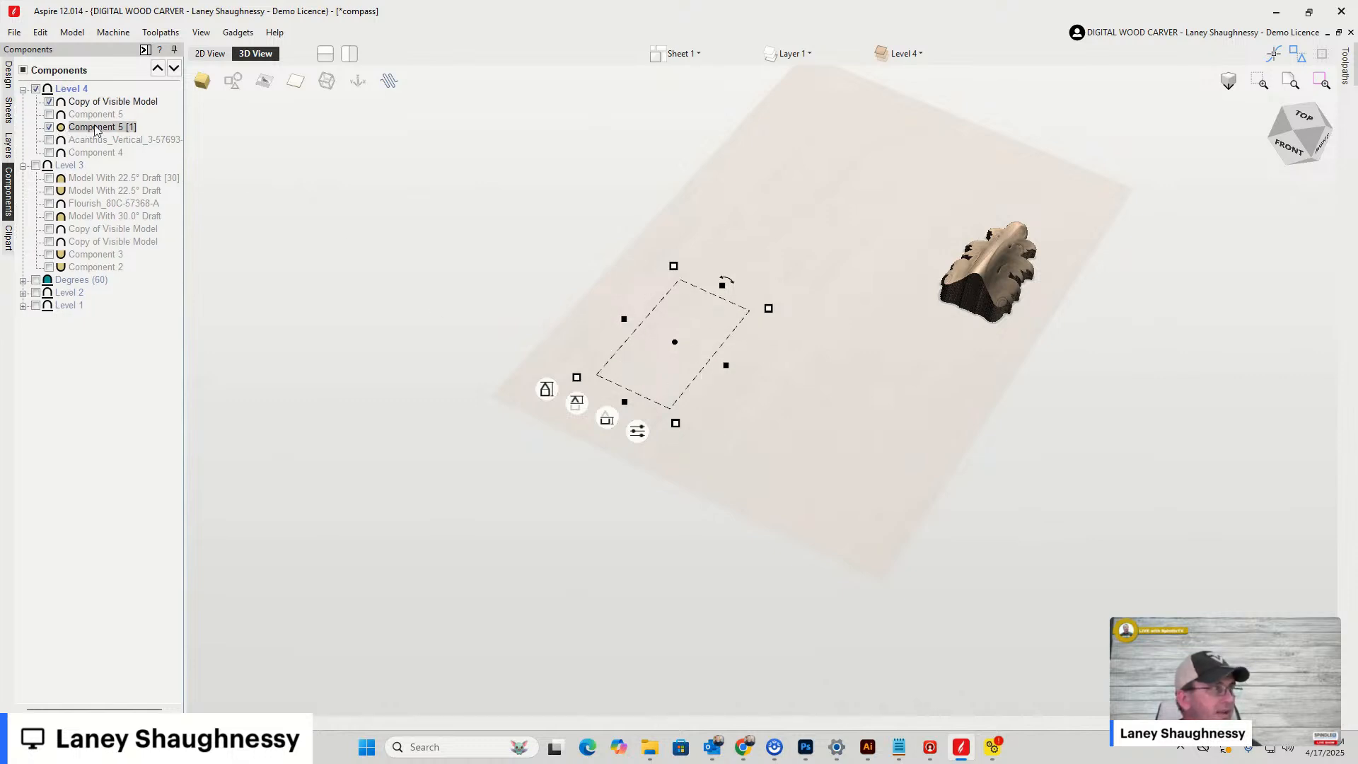
scroll(670, 369, "up", 3)
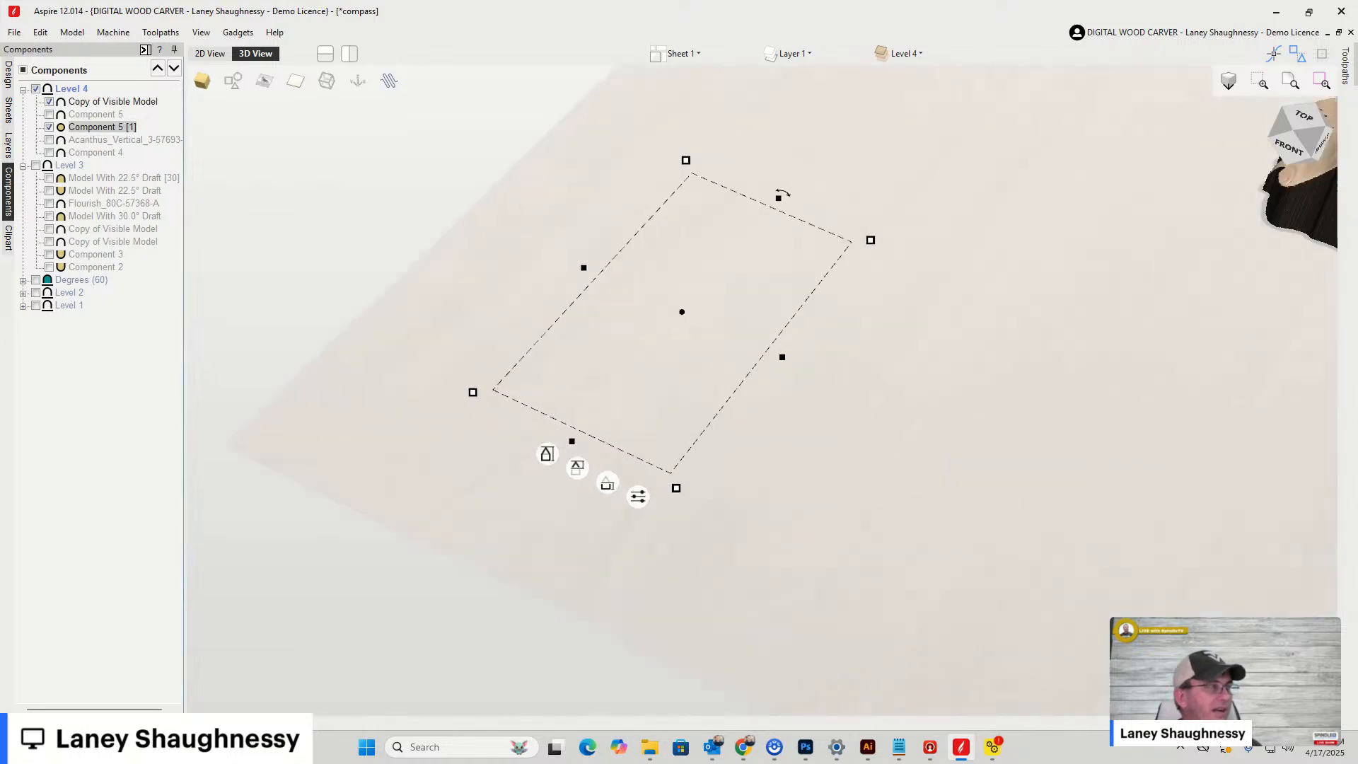
Set the combine mode of Component 5 [1] to Add
right_click(100, 133)
mouse_move(170, 140)
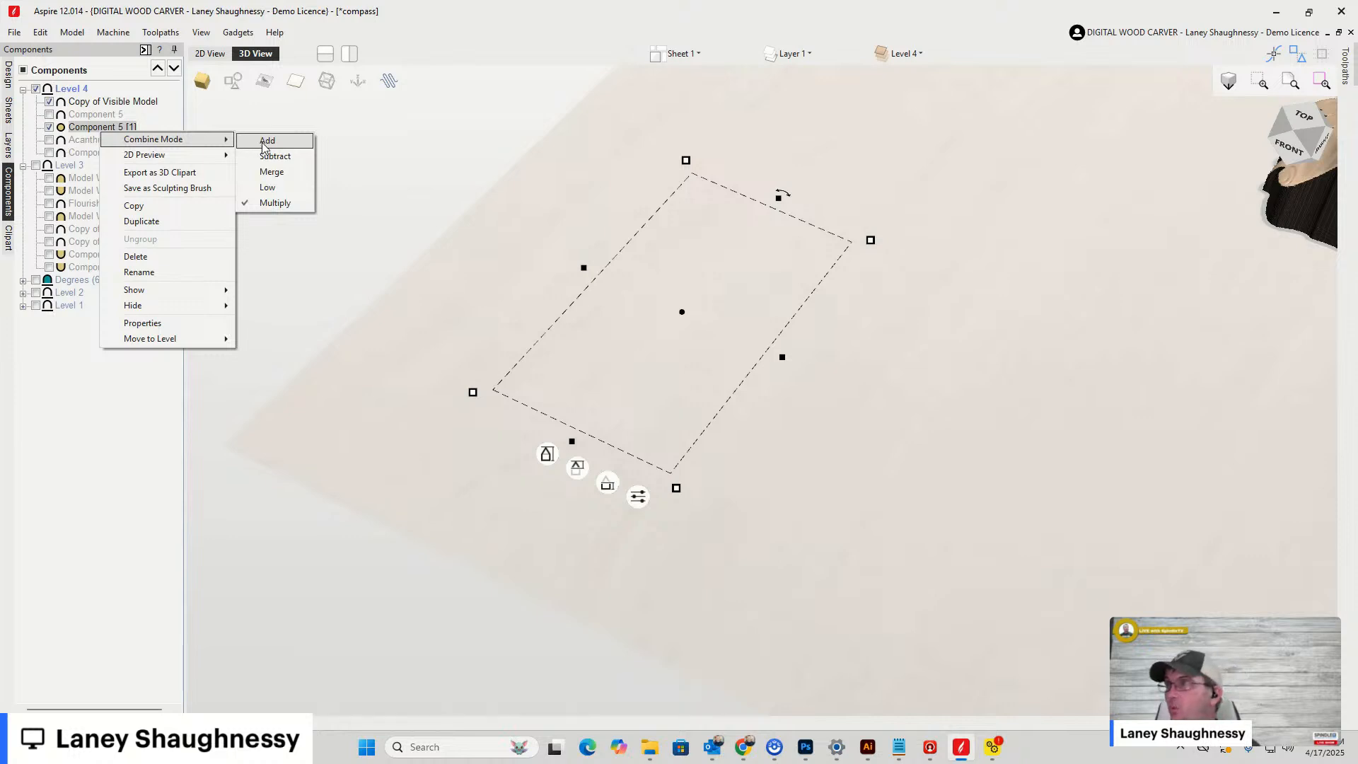
left_click(264, 144)
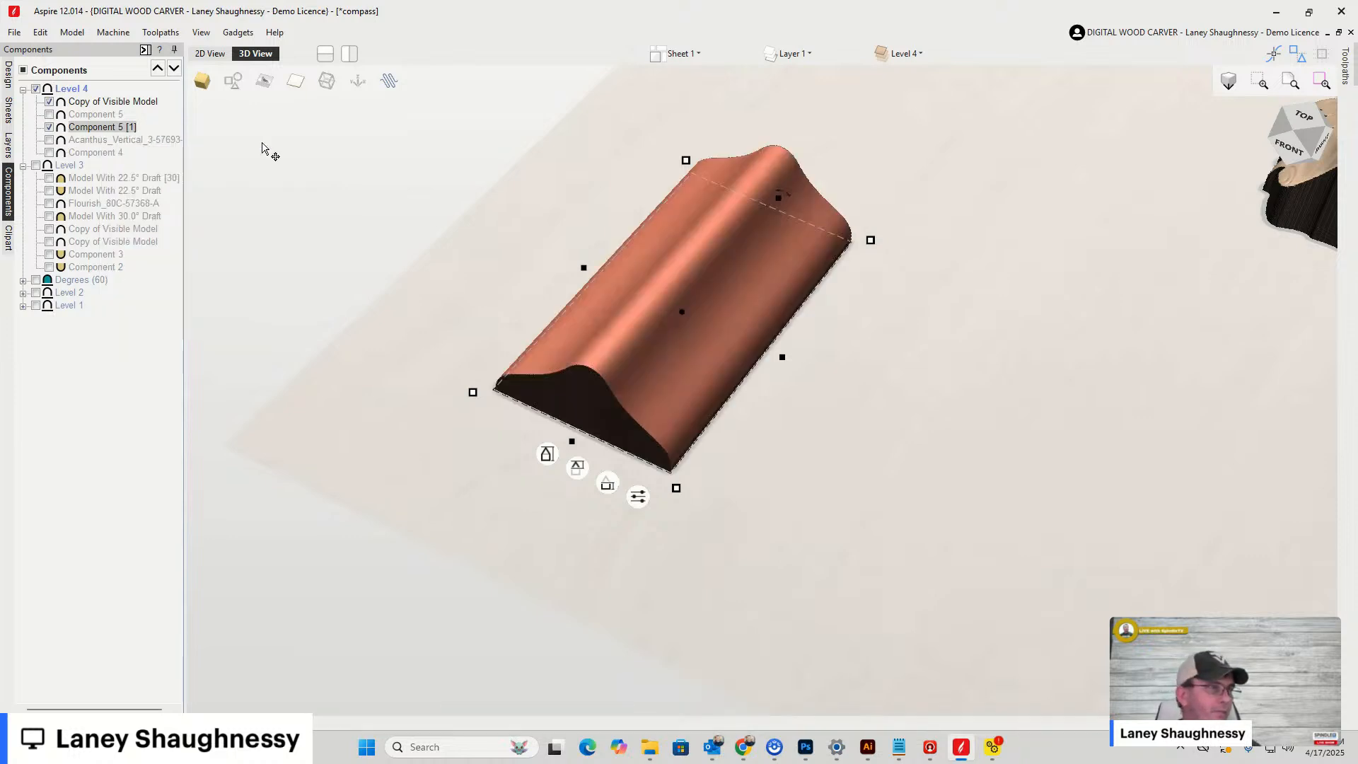
Set the combine mode of Component 5 [1] back to Multiply
mouse_move(88, 133)
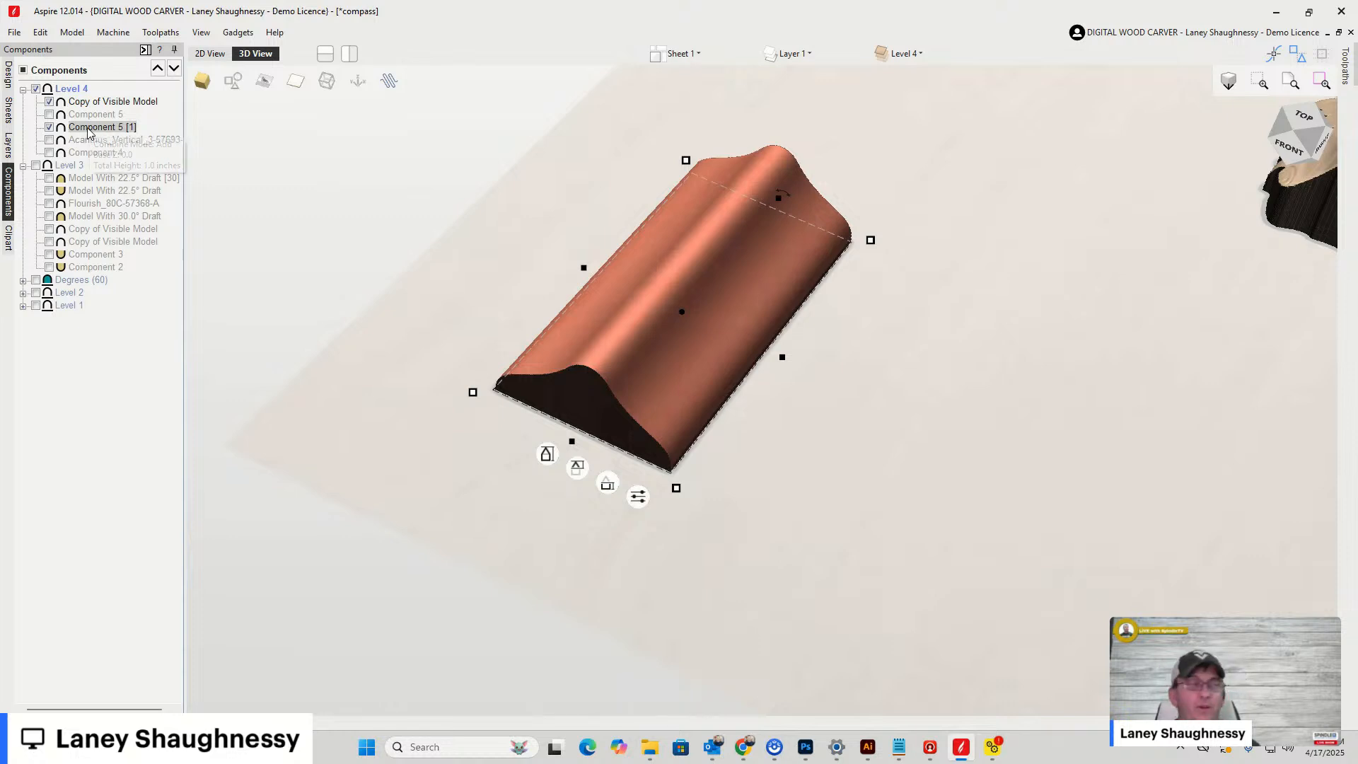
right_click(88, 132)
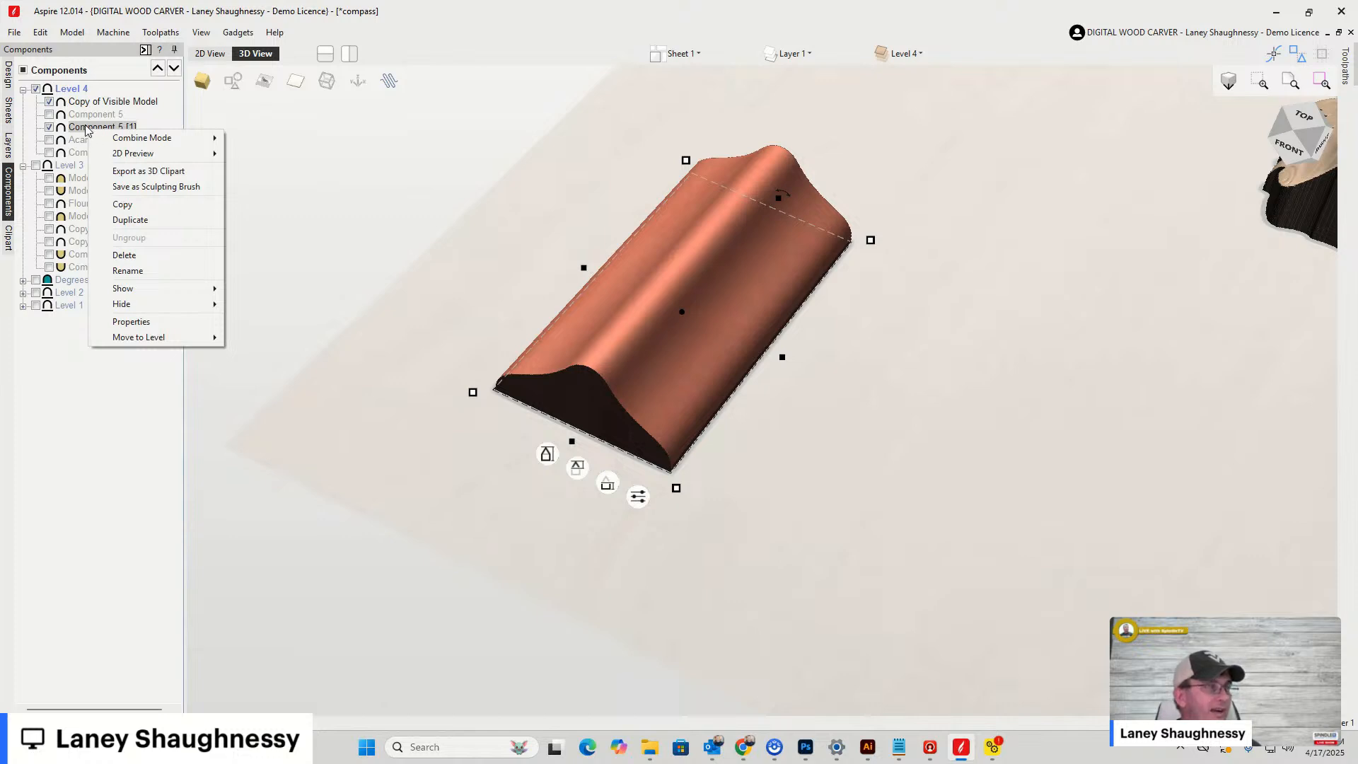
mouse_move(130, 142)
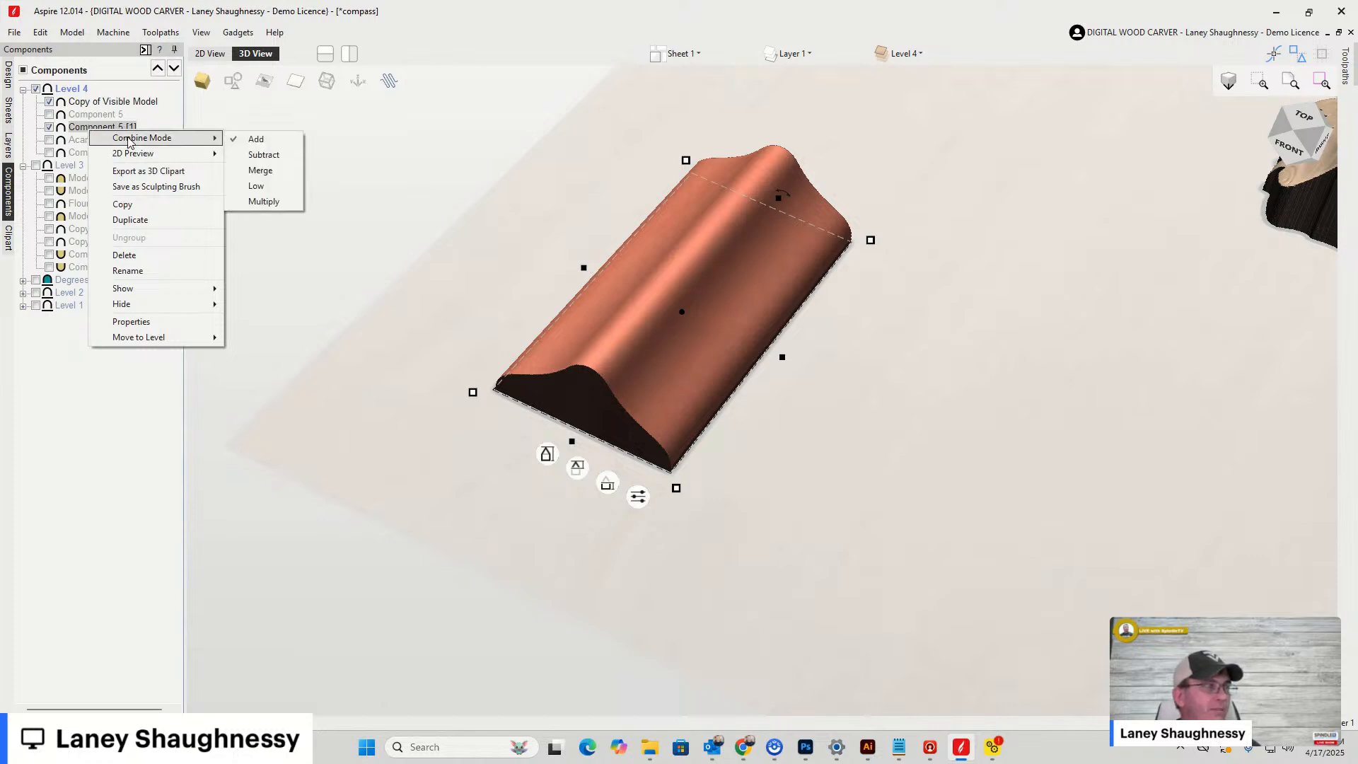
left_click(252, 204)
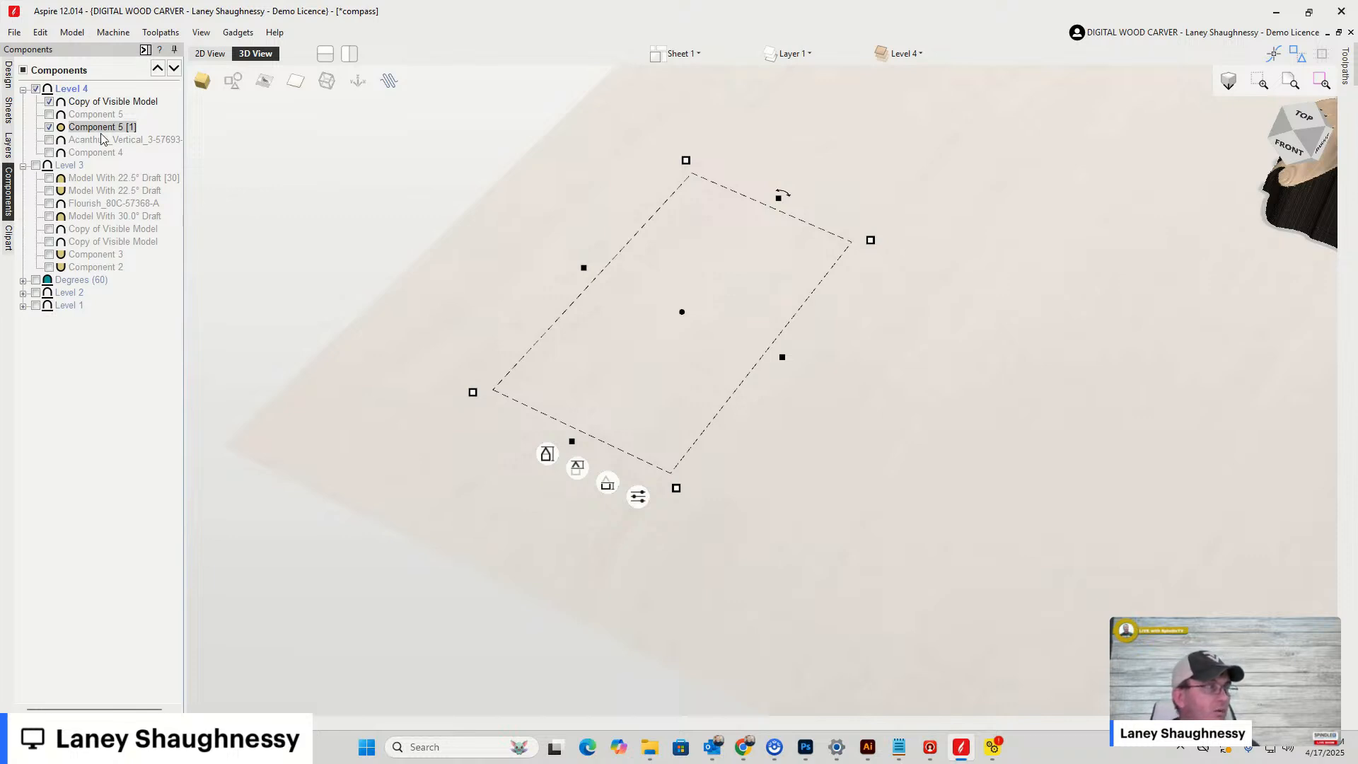
Examine the shape height in the properties of Component 5 [1] and close them without changes
mouse_move(106, 138)
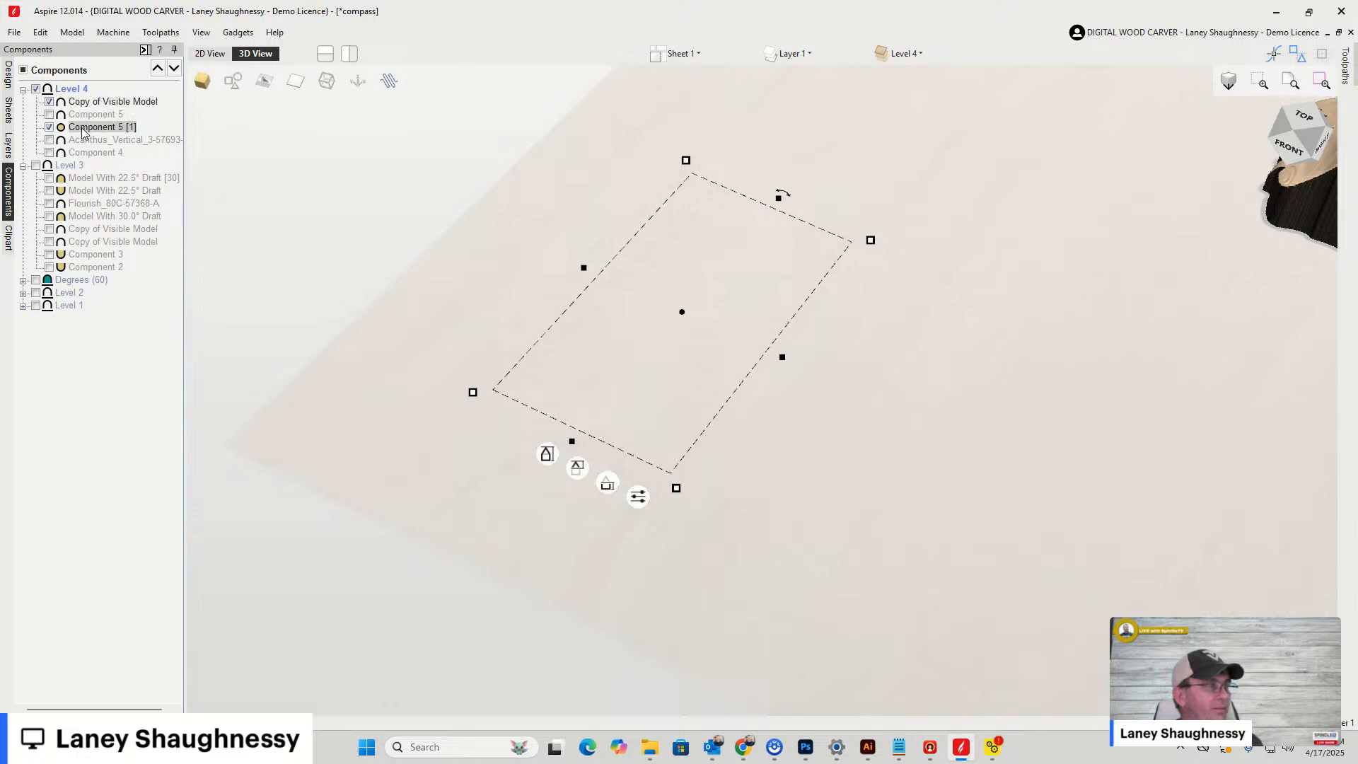
double_click(82, 131)
double_click(102, 163)
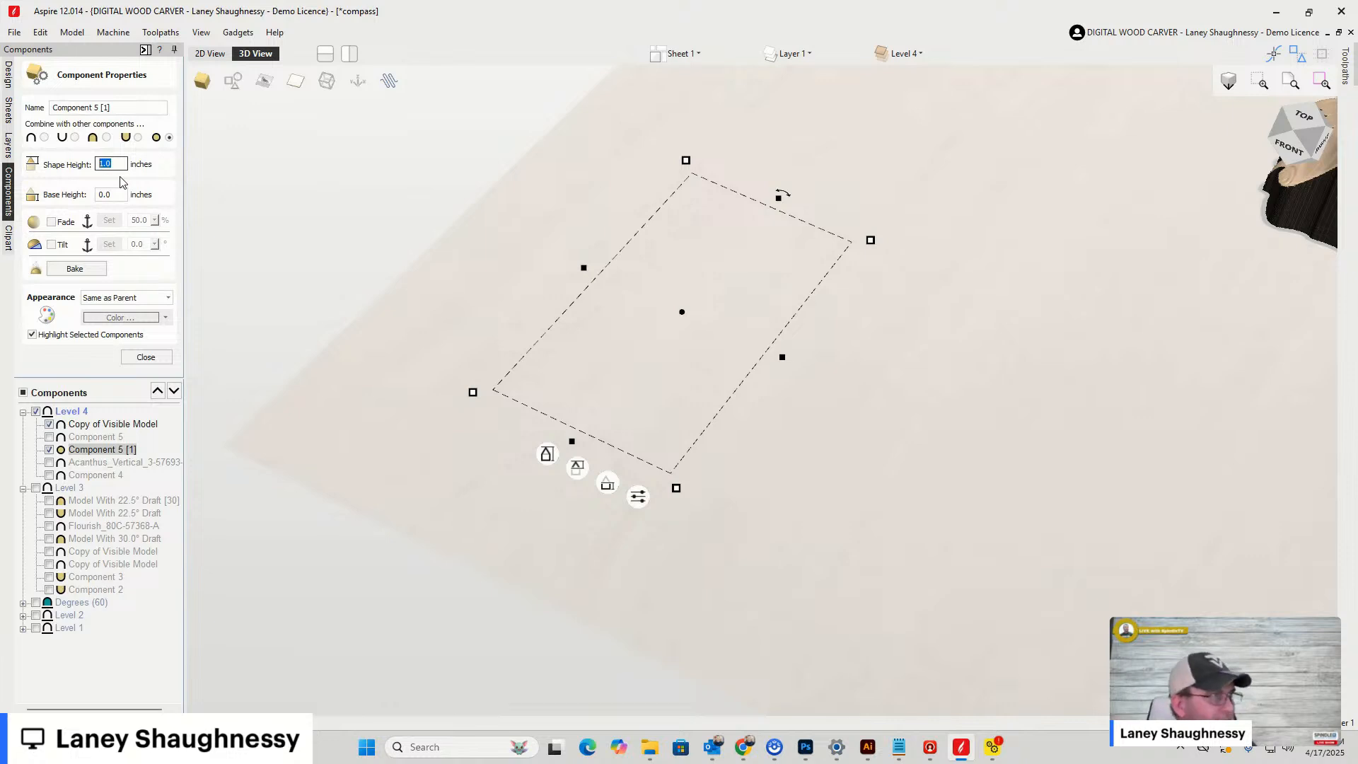
left_click(149, 358)
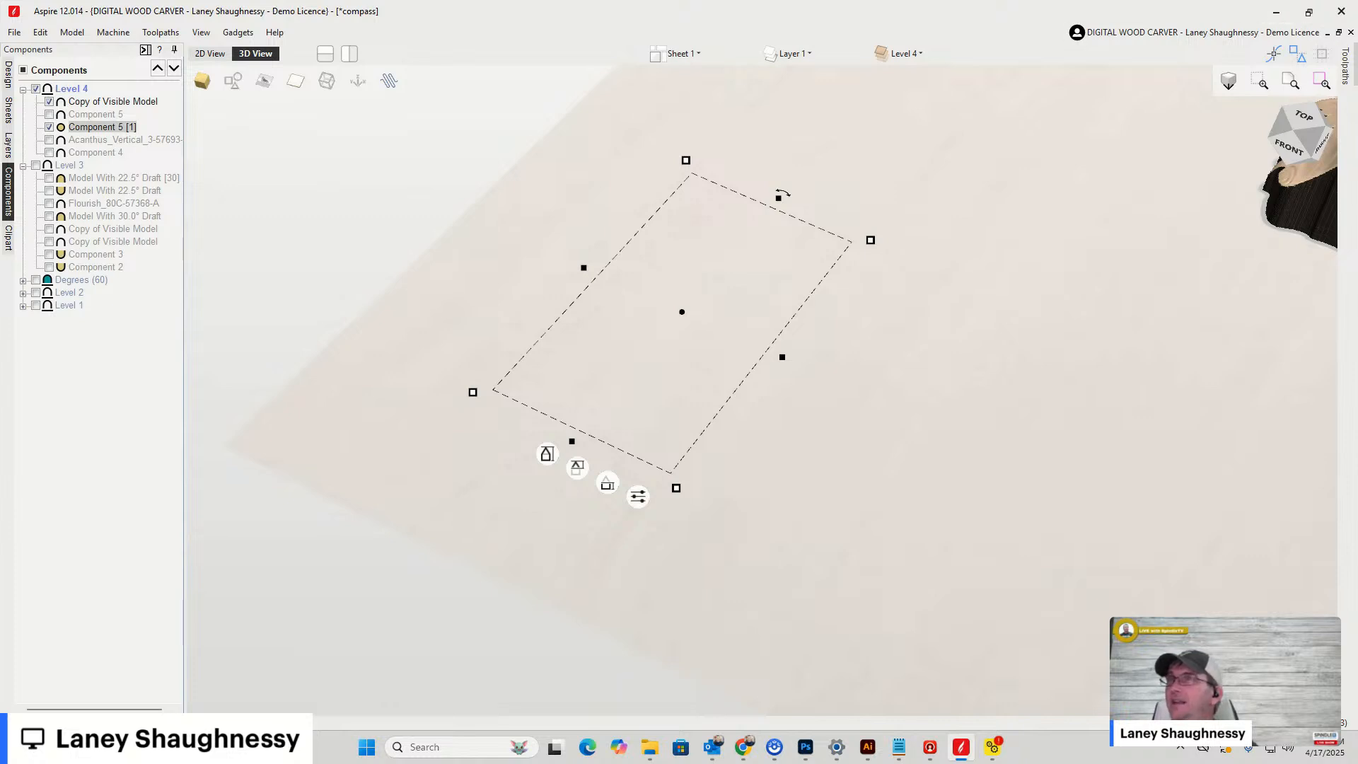
Hide Level 4, show Degrees (60), Level 2 and Level 1, and view the compass model in 3D
left_click(208, 55)
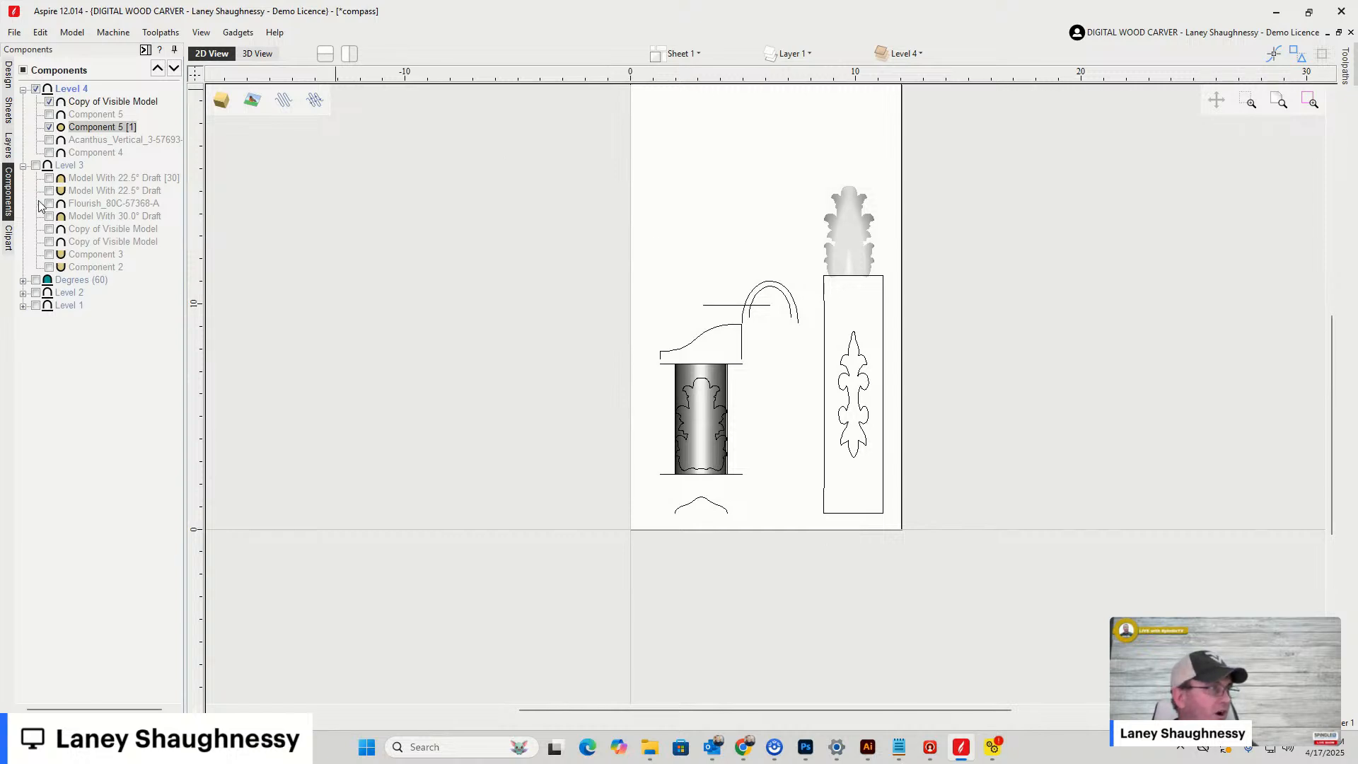
left_click(36, 89)
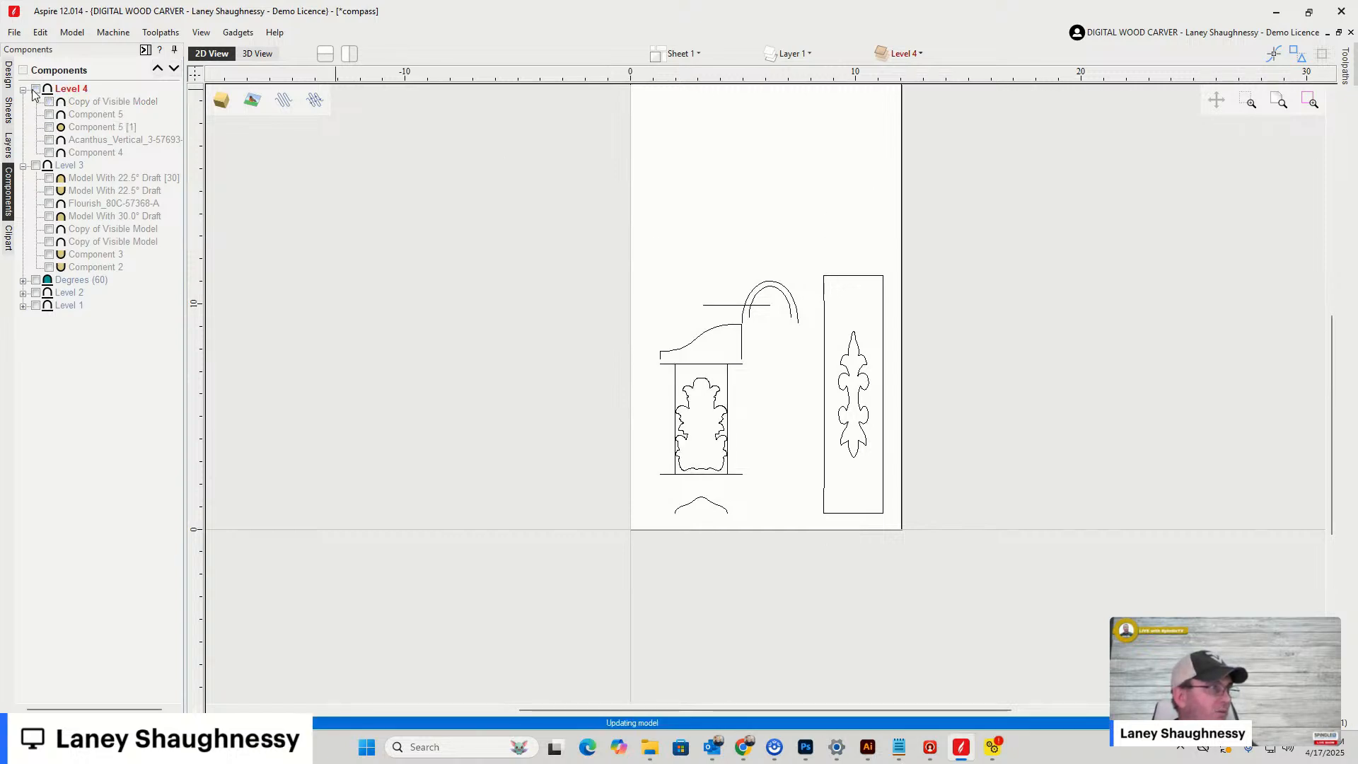
left_click(35, 292)
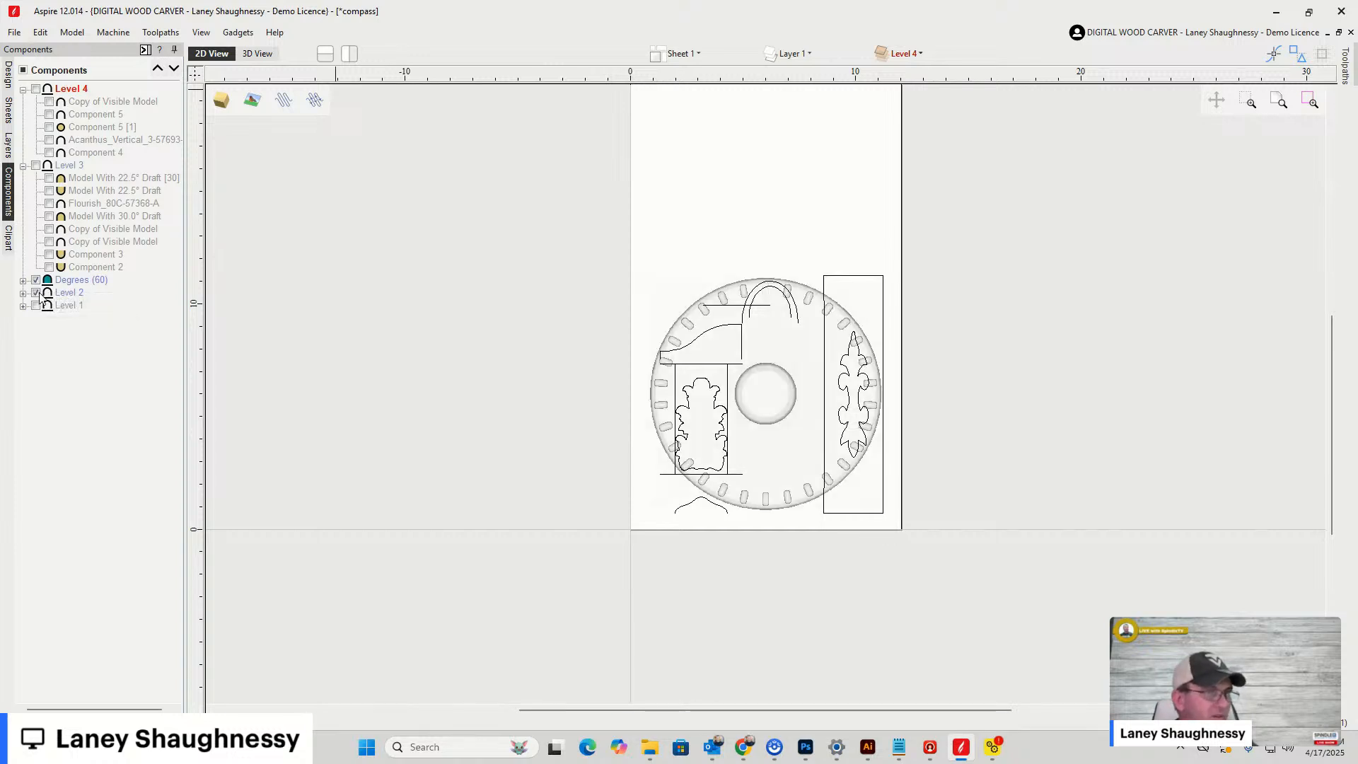
left_click(36, 306)
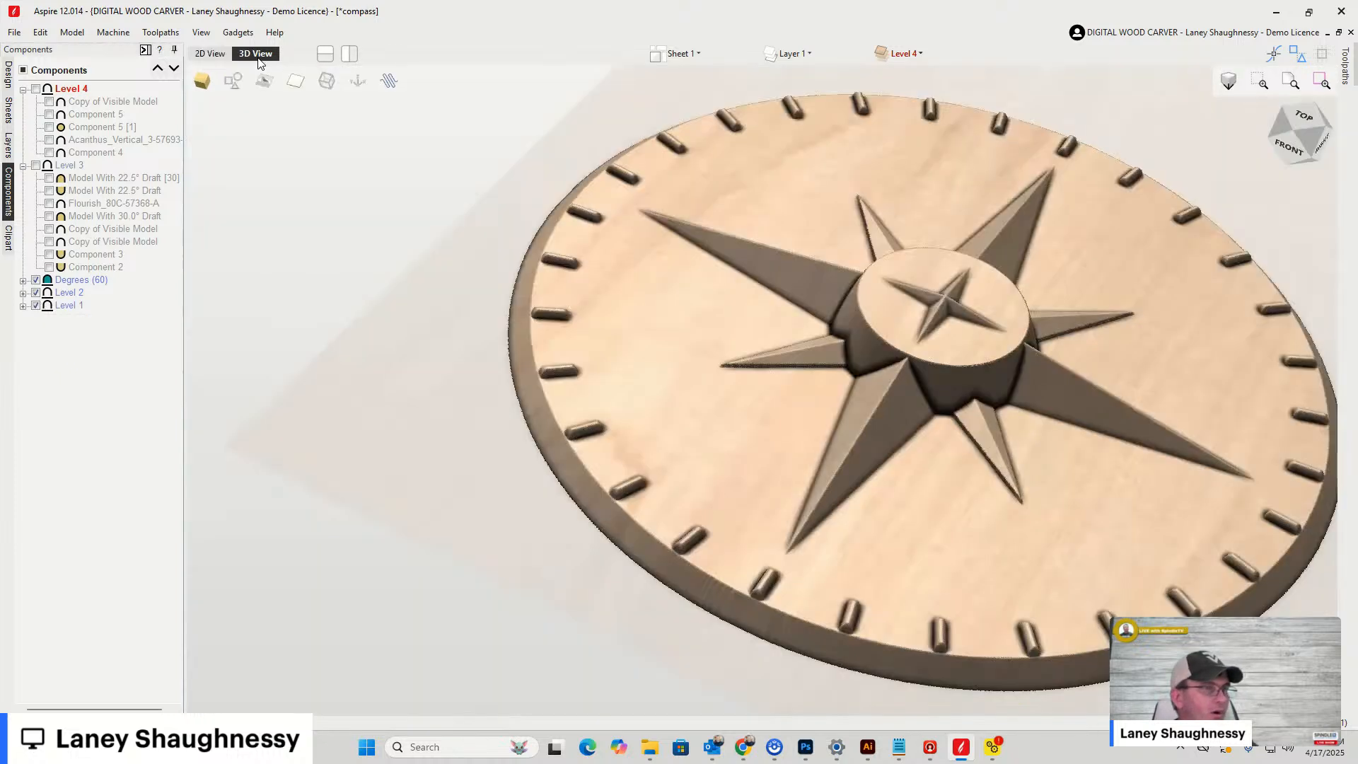
left_click(257, 53)
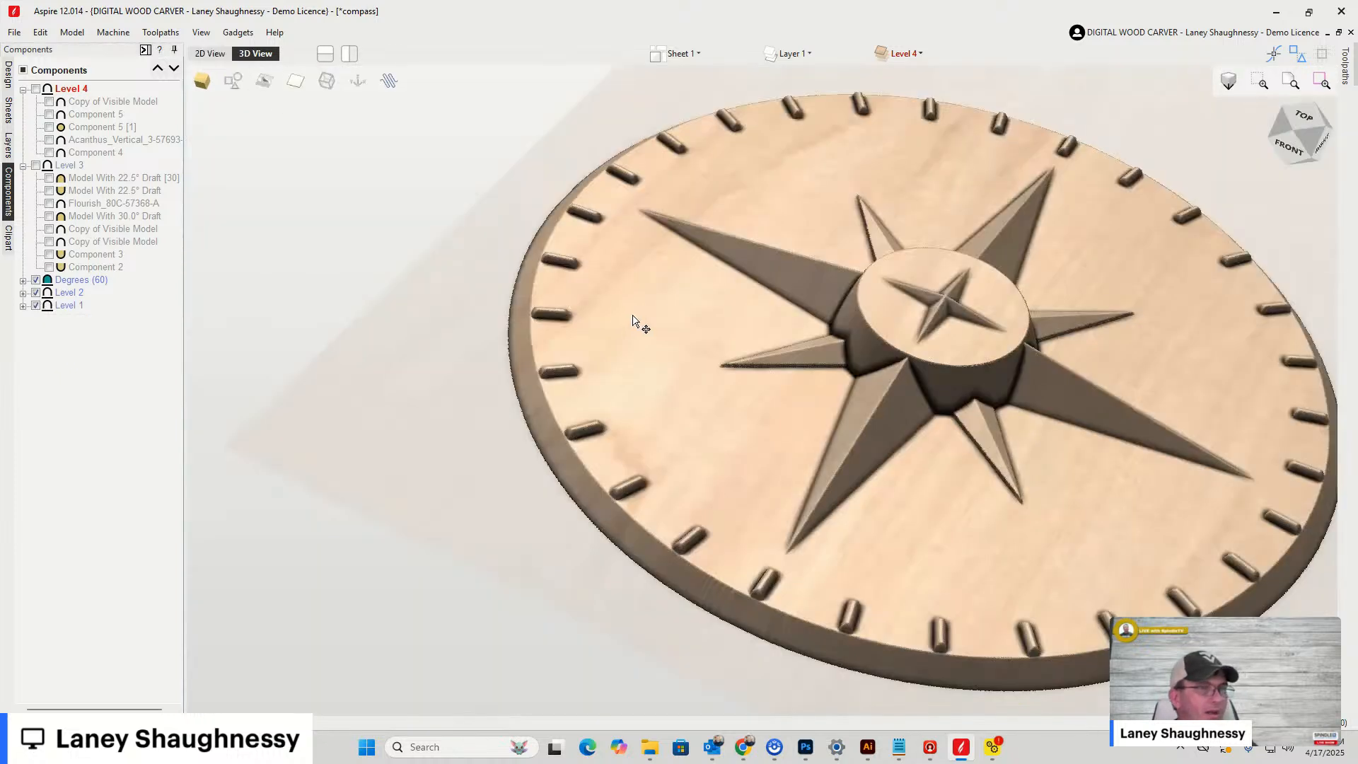
scroll(576, 300, "down", 3)
scroll(662, 312, "up", 5)
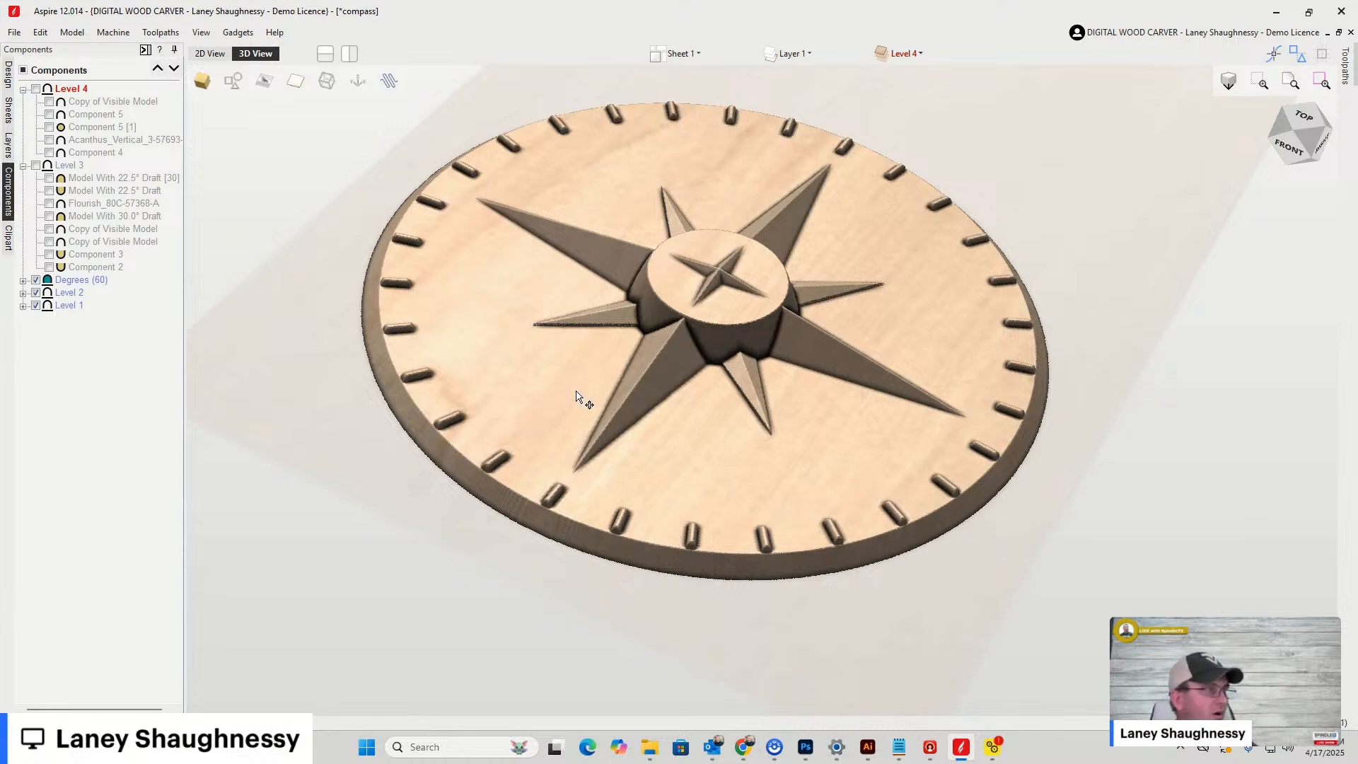
Expand Level 1's component list and hide Level 2 and Degrees (60)
left_click(22, 306)
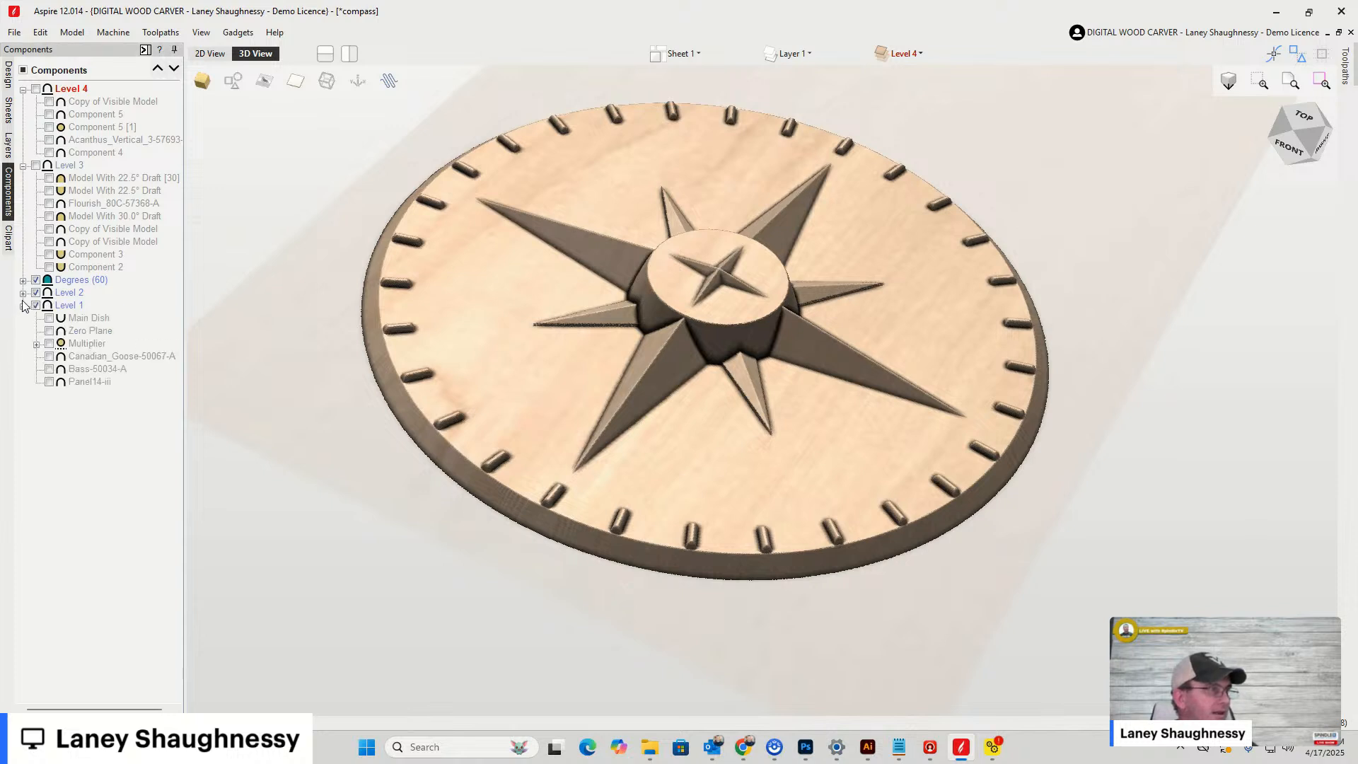
left_click(24, 293)
left_click(23, 293)
left_click(36, 293)
left_click(36, 280)
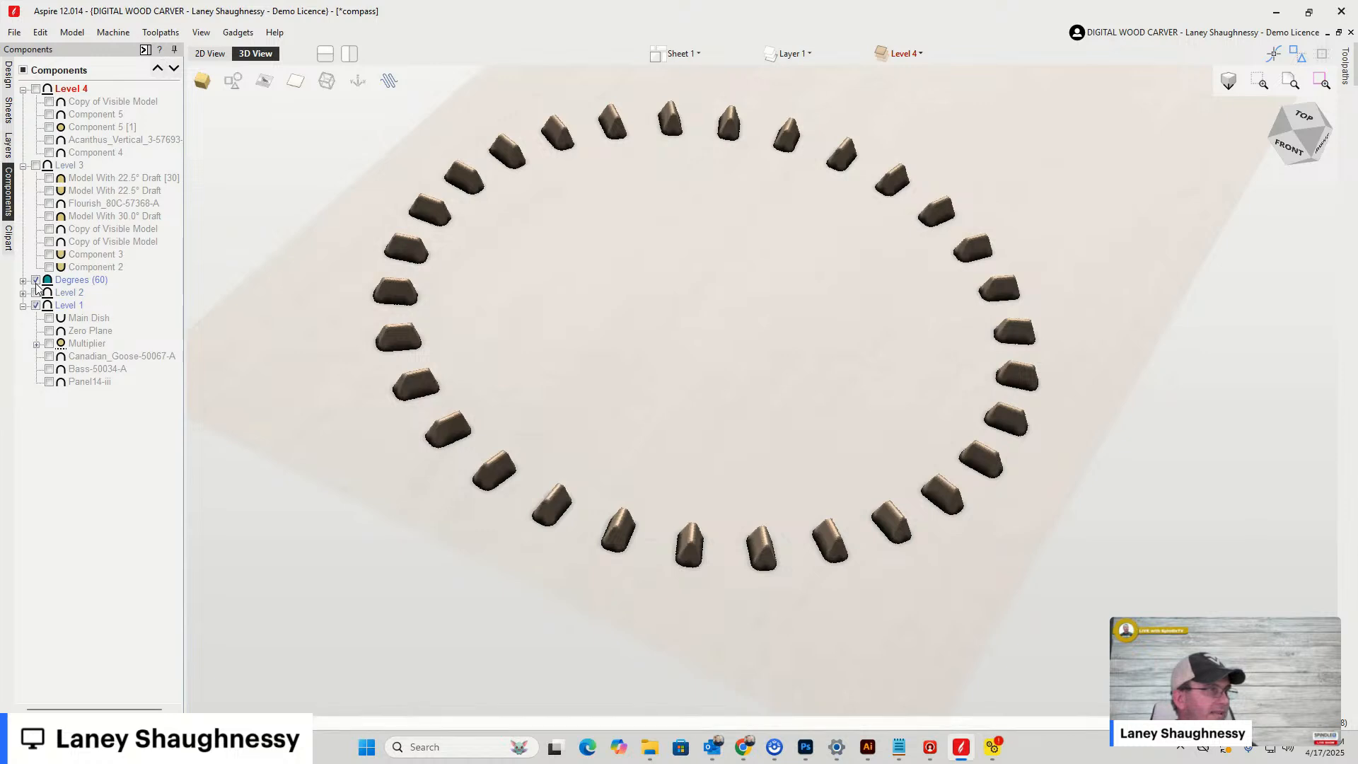
Show Main Dish, Zero Plane, Canadian_Goose-50067-A and the Multiplier group in Level 1 to trim the goose to the dish
left_click(49, 319)
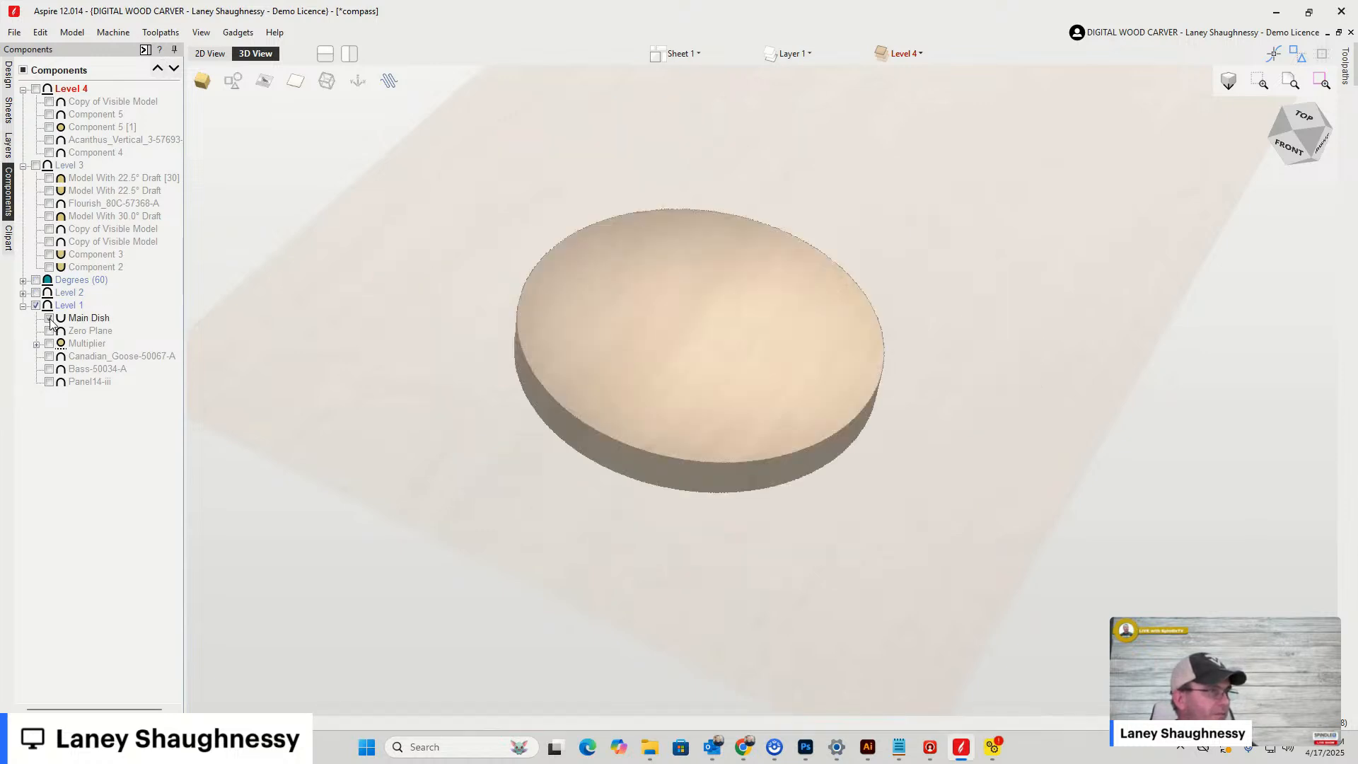
left_click(48, 331)
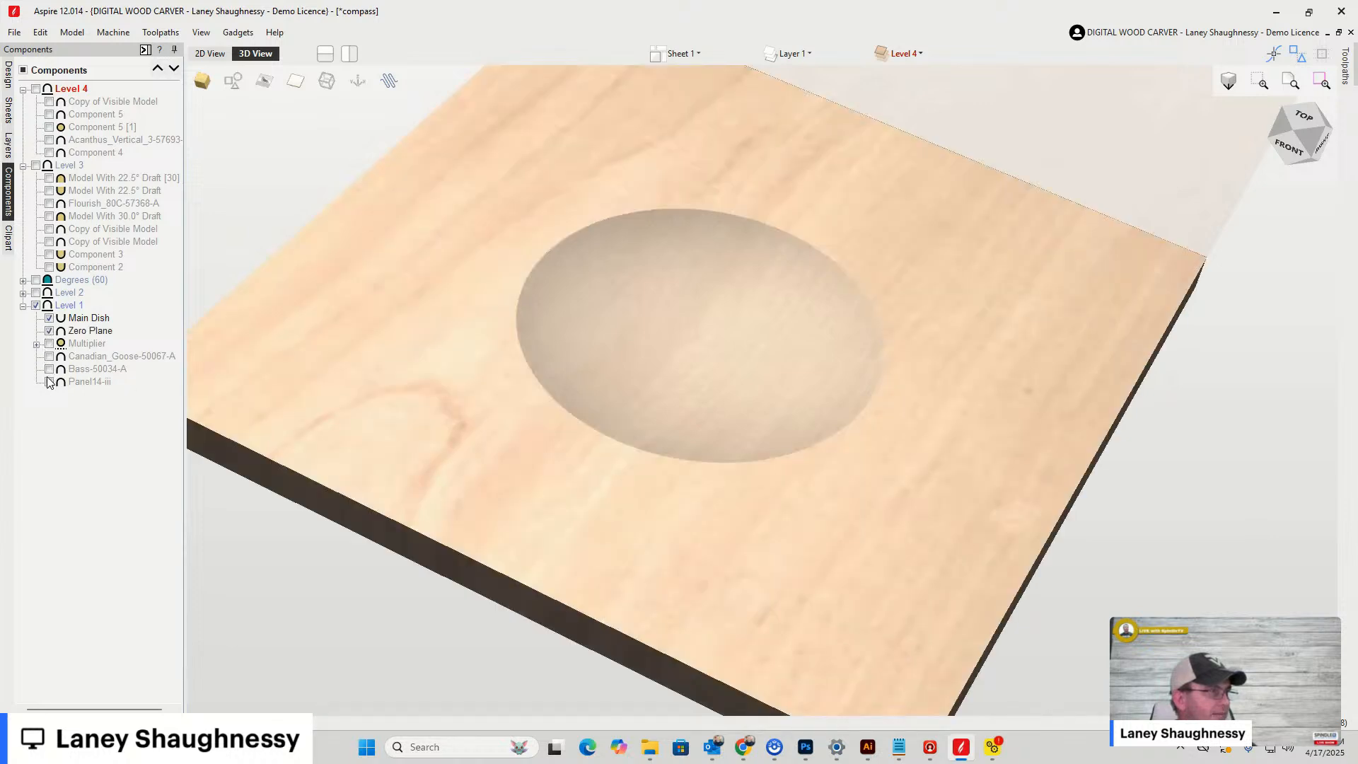
left_click(49, 356)
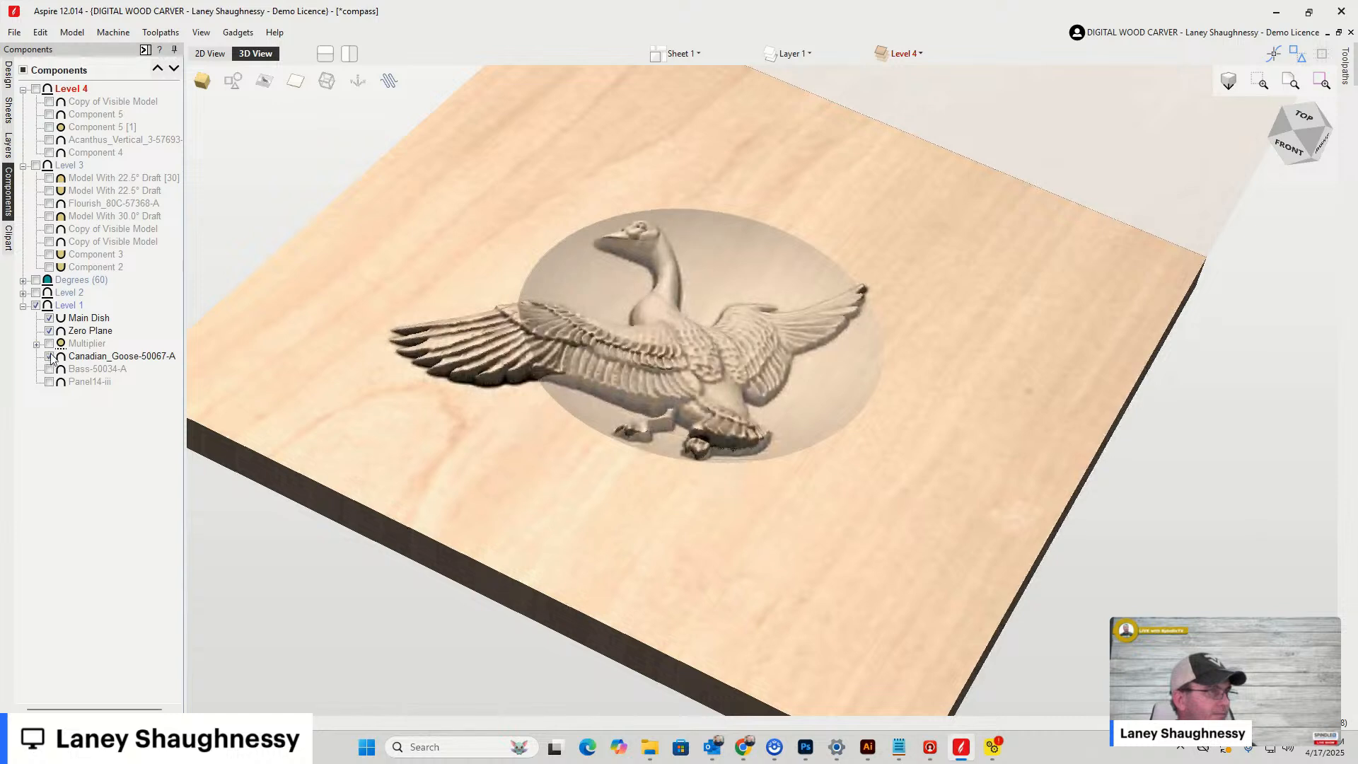
left_click(49, 344)
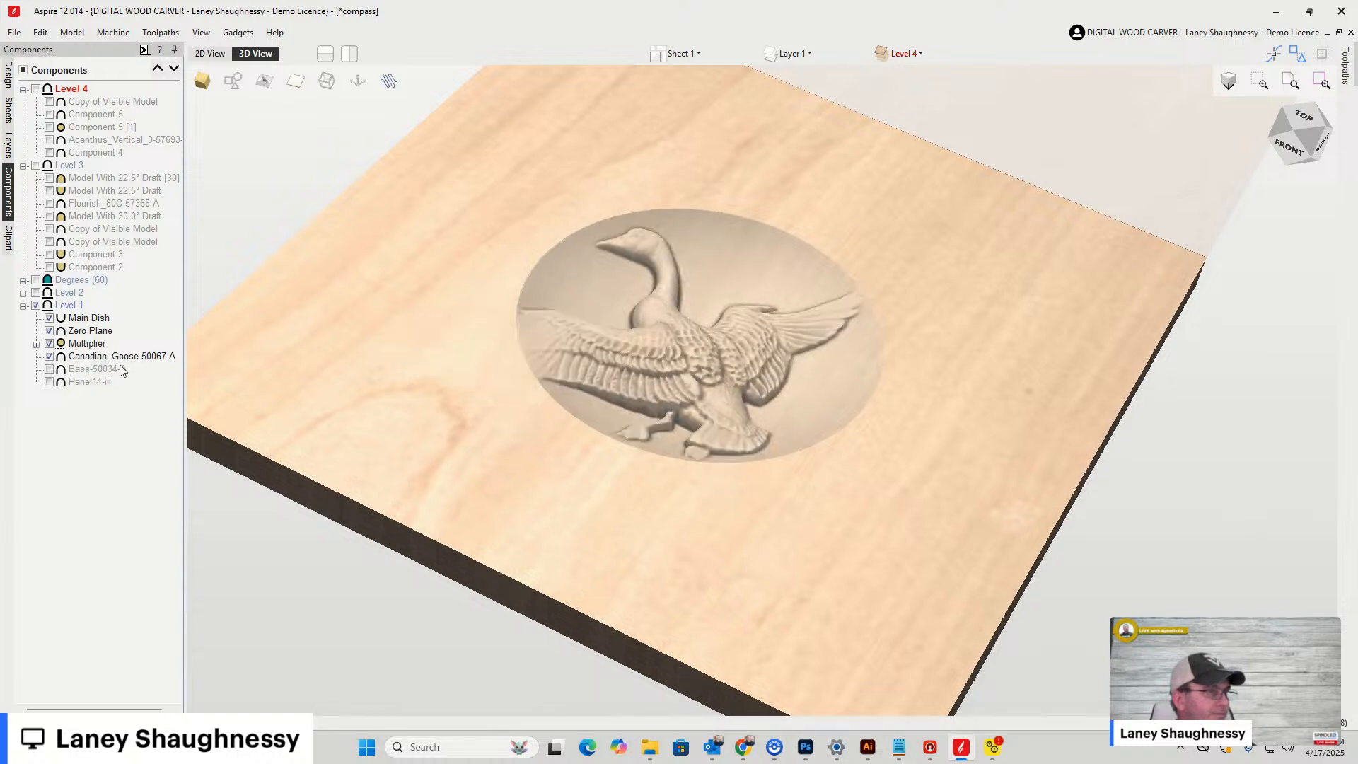
left_click(1299, 154)
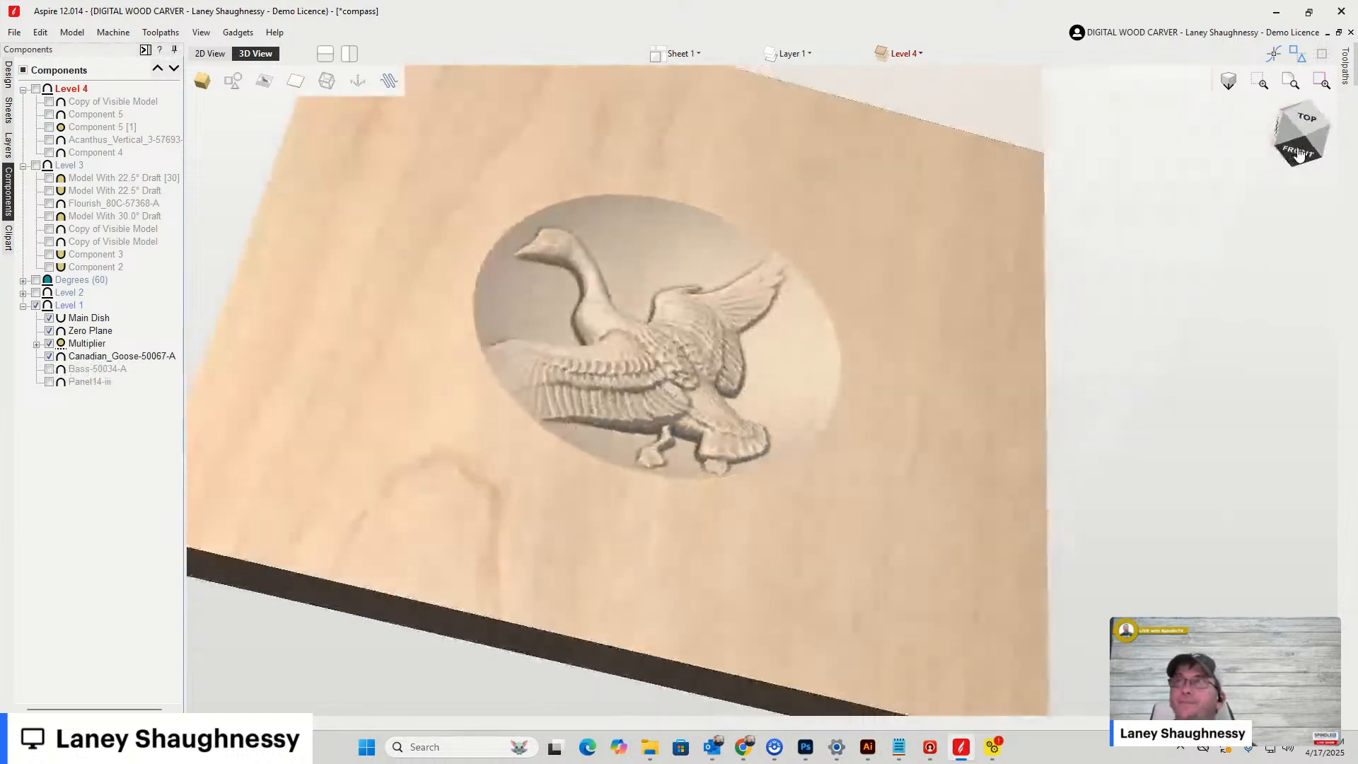
scroll(531, 294, "up", 3)
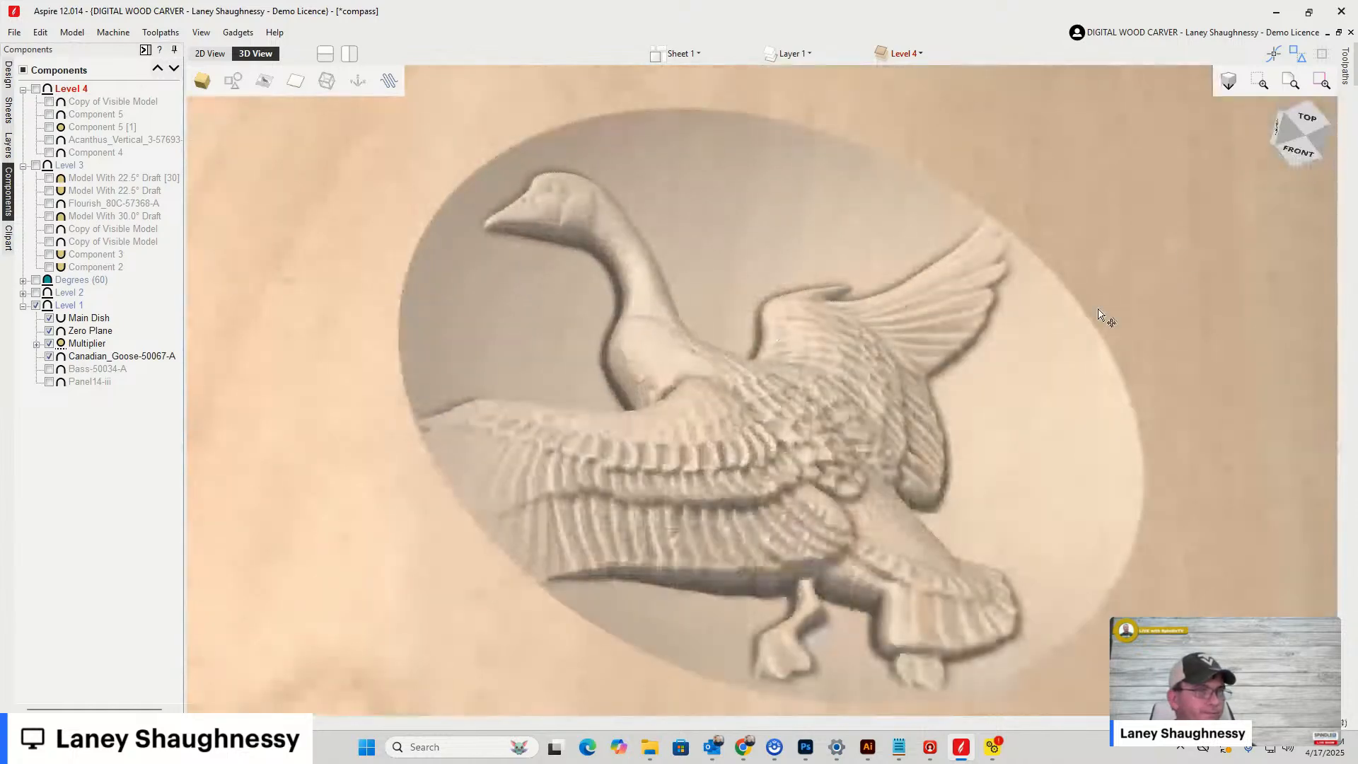
left_click(1297, 133)
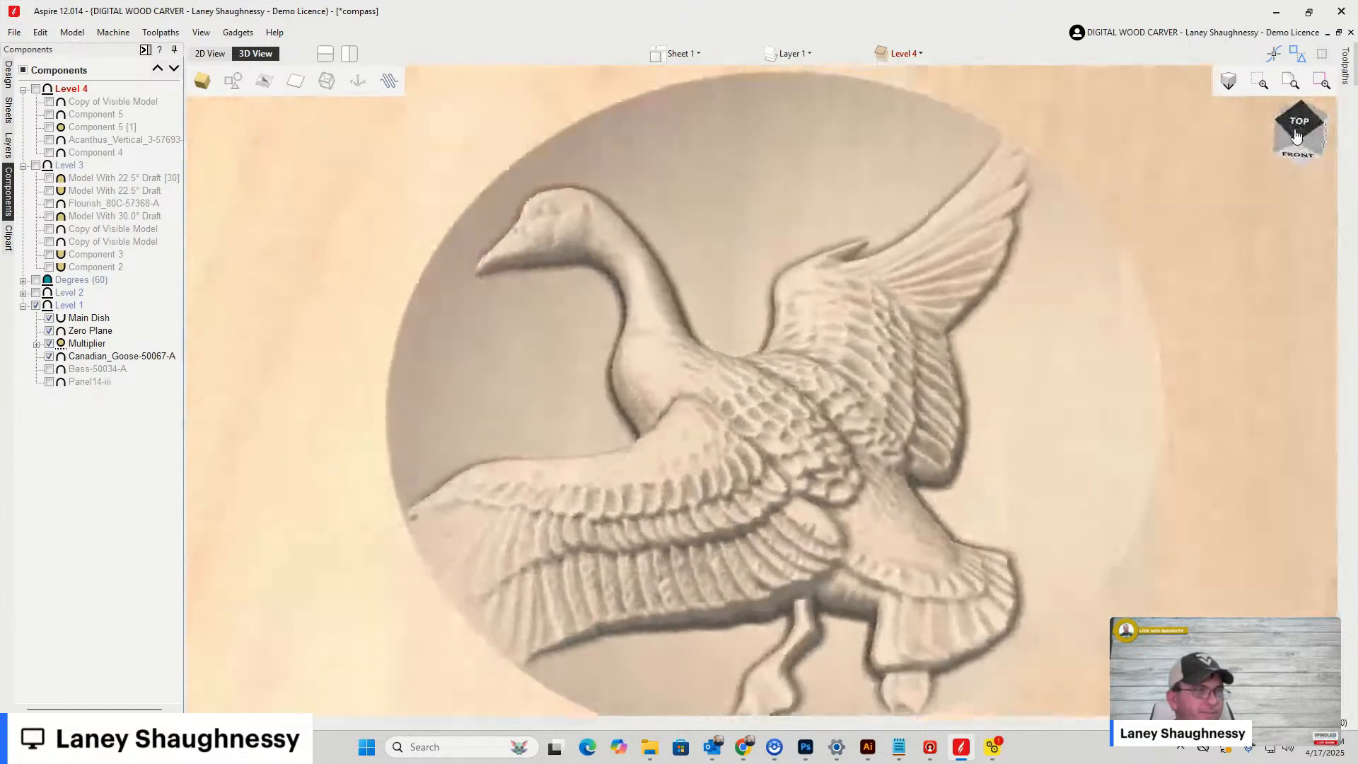
scroll(924, 348, "down", 2)
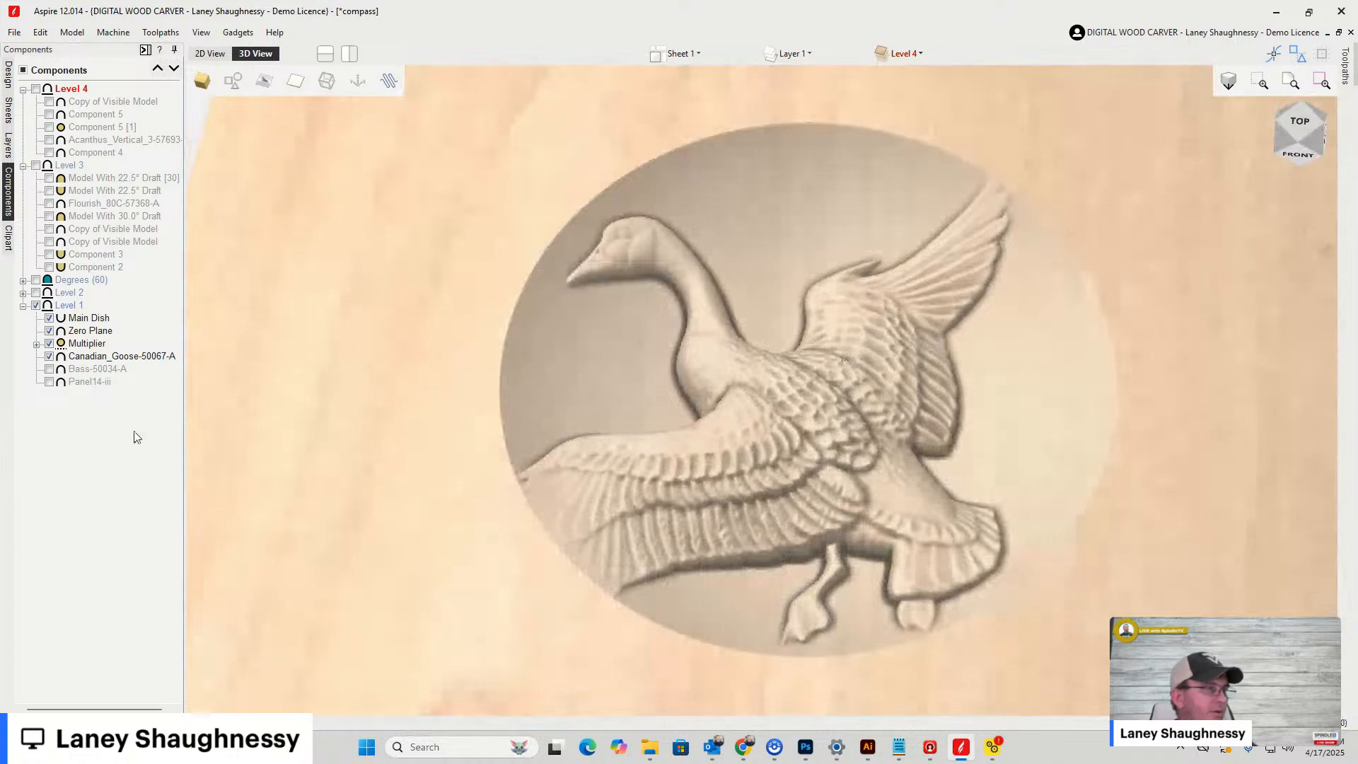